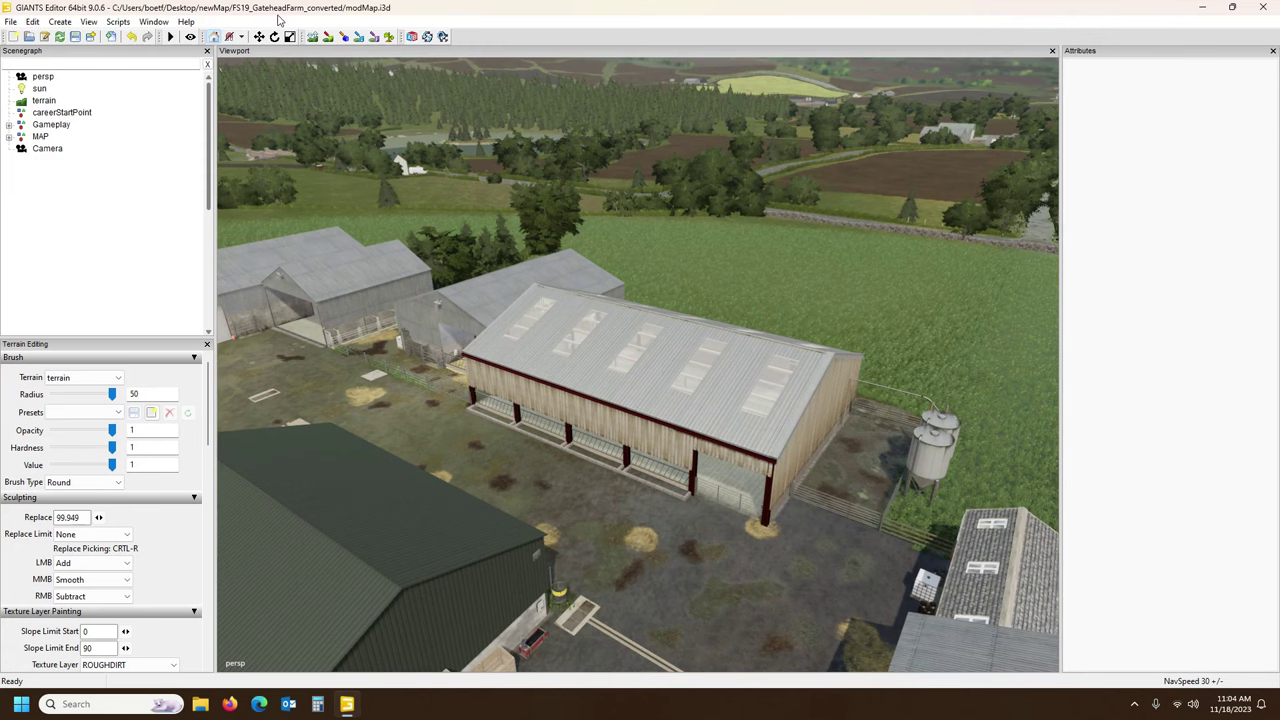
# Examine the farmyard from several sides, focusing on the long barn with roof skylights and the sheds beside it.
pyautogui.moveTo(500, 204)
pyautogui.keyDown('alt'); pyautogui.mouseDown()
pyautogui.moveTo(523, 218)
pyautogui.moveTo(462, 204)
pyautogui.moveTo(497, 229)
pyautogui.mouseUp(); pyautogui.keyUp('alt')
pyautogui.scroll(-3, 491, 216)
pyautogui.scroll(1, 485, 203)
pyautogui.scroll(3, 476, 225)
pyautogui.scroll(-3, 479, 224)
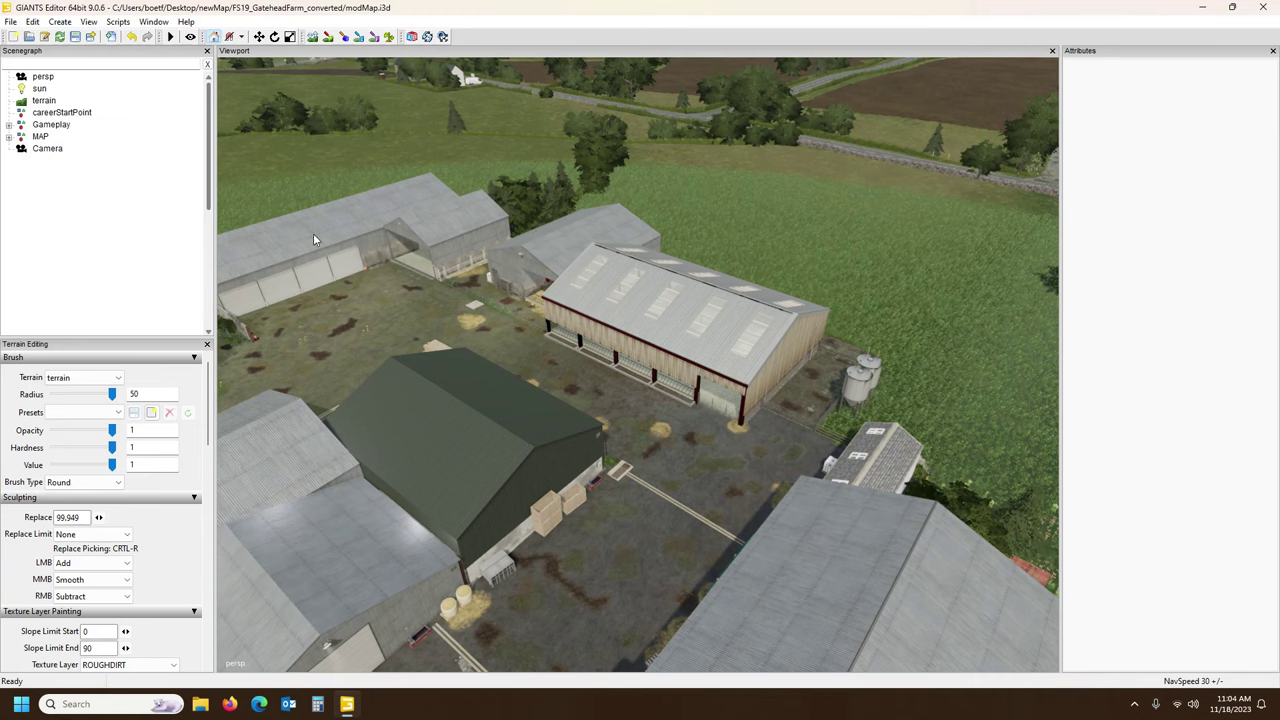
pyautogui.keyDown('alt'); pyautogui.moveTo(531, 429); pyautogui.dragTo(701, 404); pyautogui.keyUp('alt')
pyautogui.moveTo(700, 409); pyautogui.dragTo(767, 404, button='right')
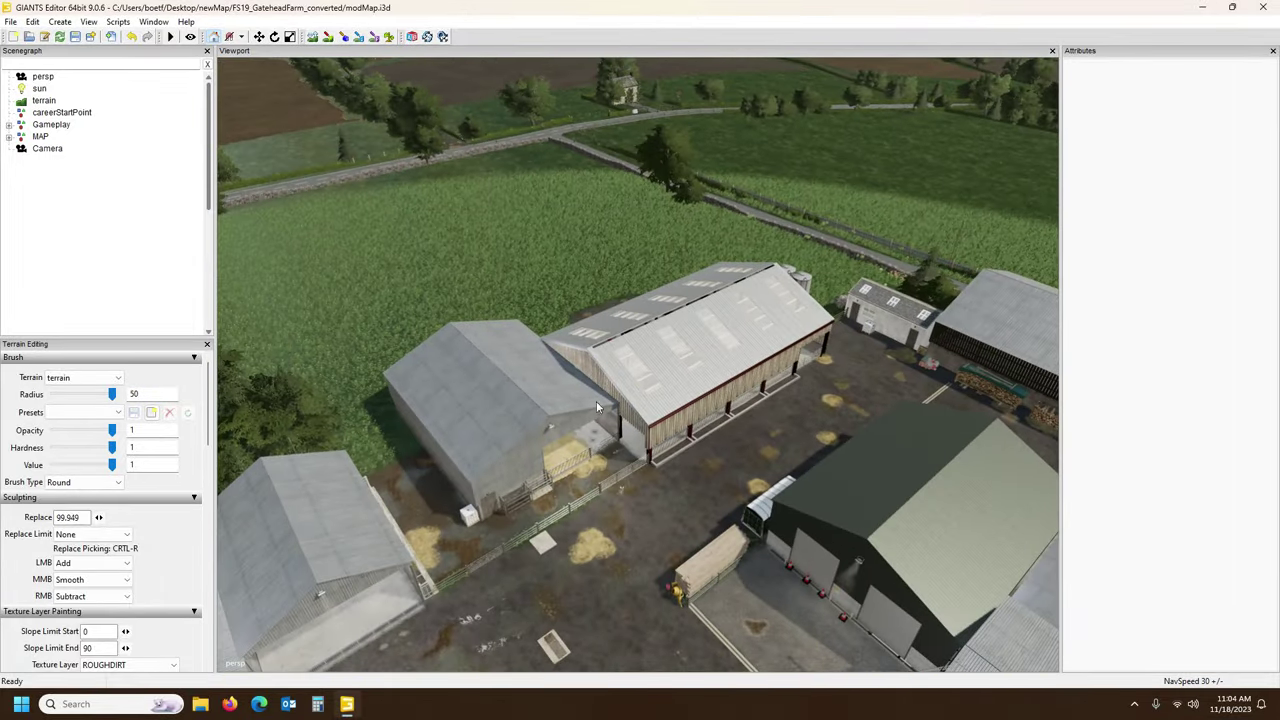
pyautogui.moveTo(641, 457)
pyautogui.keyDown('alt'); pyautogui.mouseDown()
pyautogui.moveTo(654, 437)
pyautogui.moveTo(618, 453)
pyautogui.mouseUp(); pyautogui.keyUp('alt')
pyautogui.scroll(-2, 650, 445)
pyautogui.scroll(1, 620, 453)
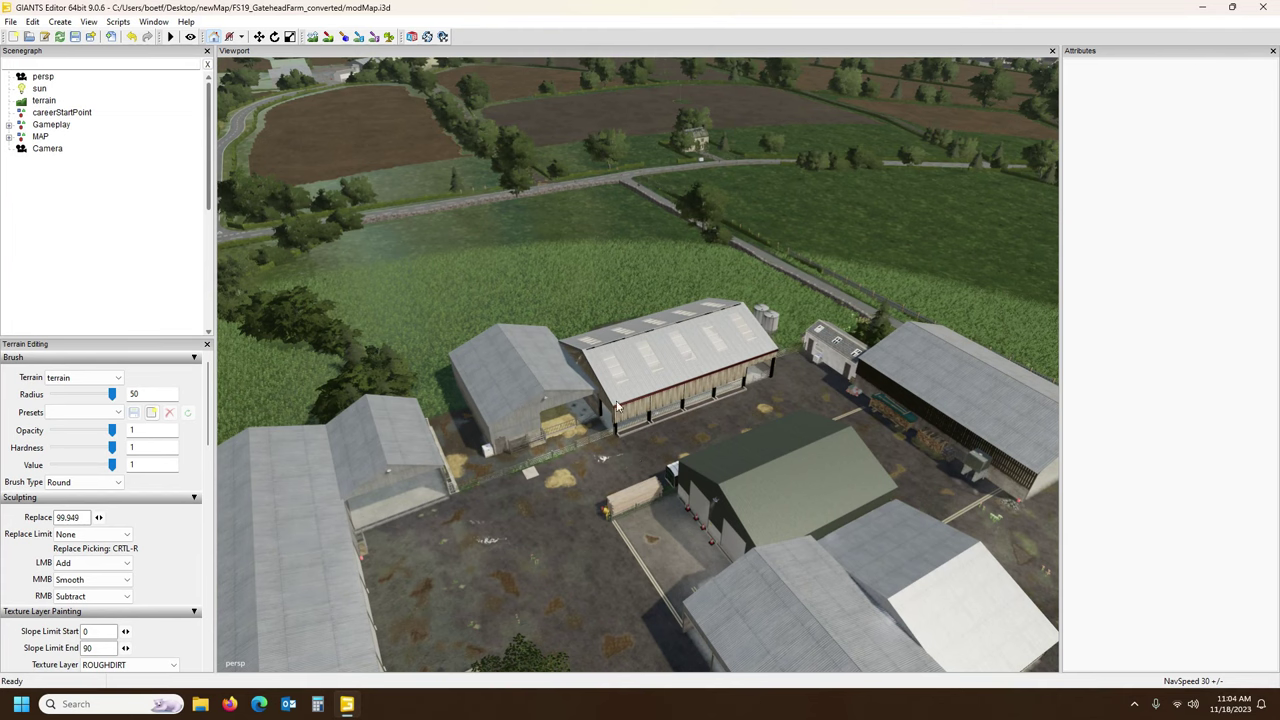
pyautogui.scroll(3, 609, 396)
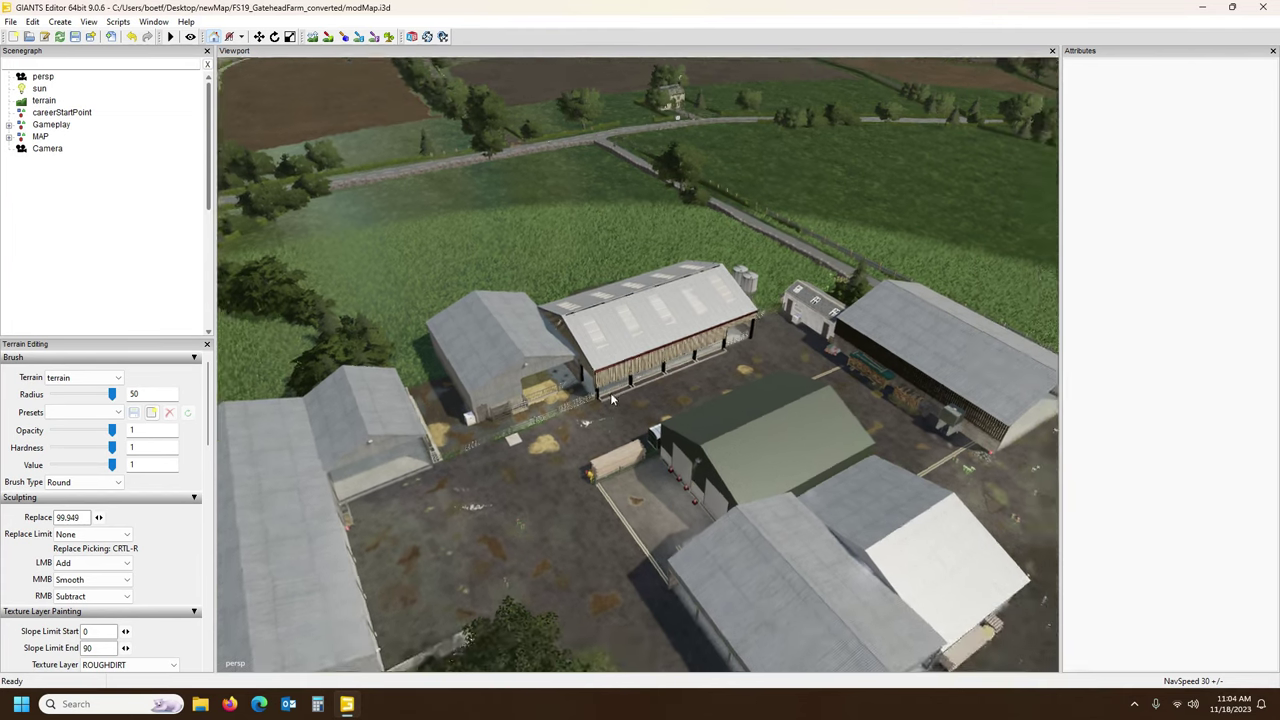
pyautogui.scroll(3, 600, 389)
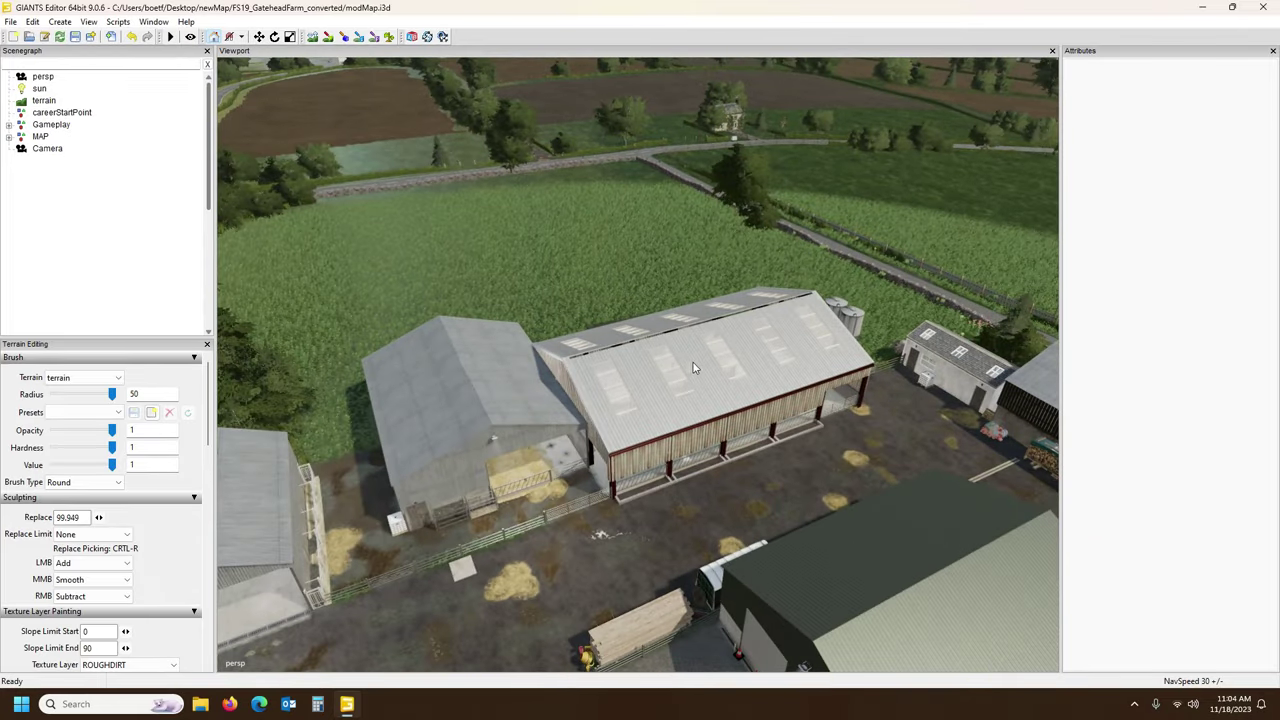
pyautogui.moveTo(740, 366)
pyautogui.keyDown('alt'); pyautogui.mouseDown()
pyautogui.moveTo(697, 367)
pyautogui.moveTo(752, 364)
pyautogui.mouseUp(); pyautogui.keyUp('alt')
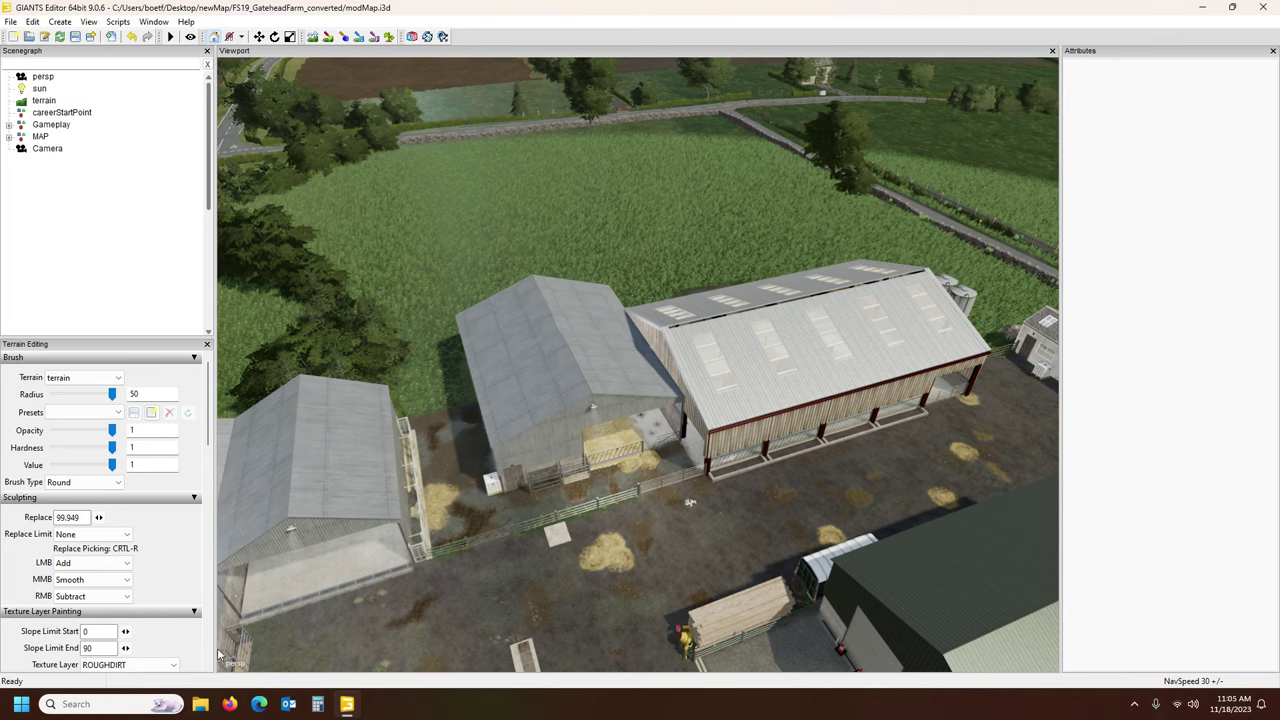
# Open the newMap/FS19_GateheadFarm_converted folder from the Desktop in File Explorer, then return to the map in GIANTS Editor.
pyautogui.click(200, 705)
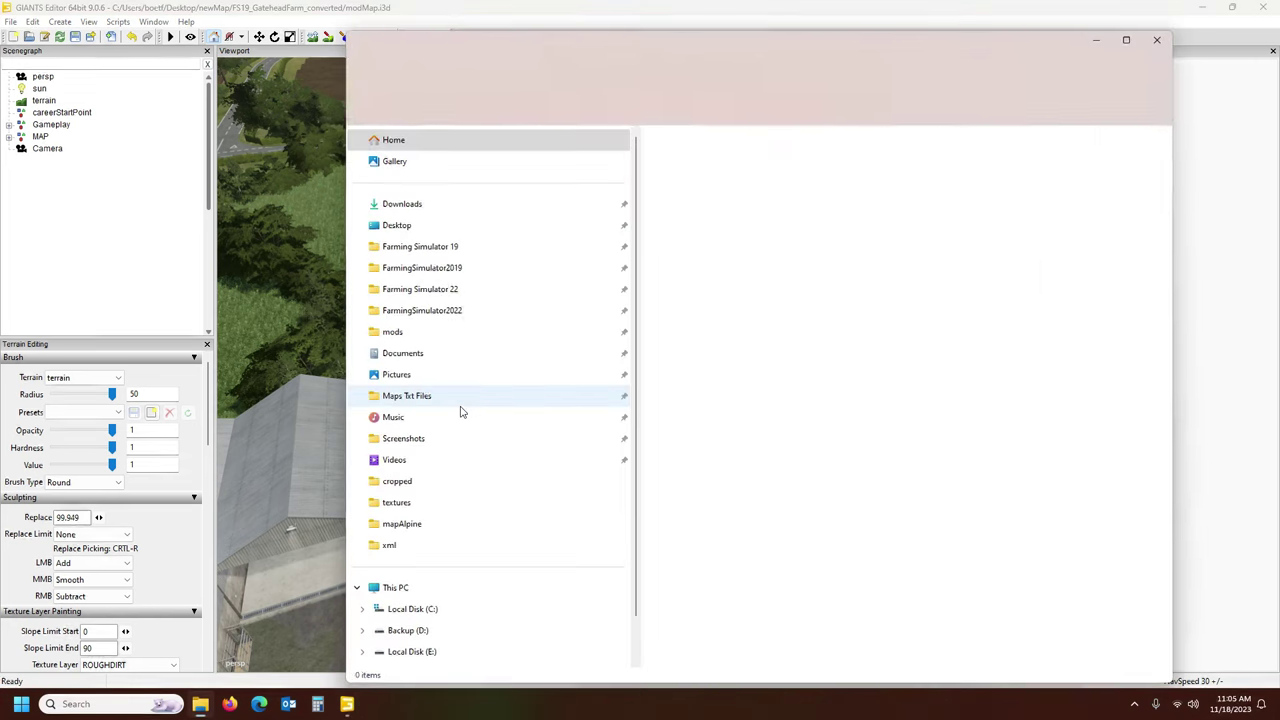
pyautogui.moveTo(680, 52); pyautogui.dragTo(551, 47)
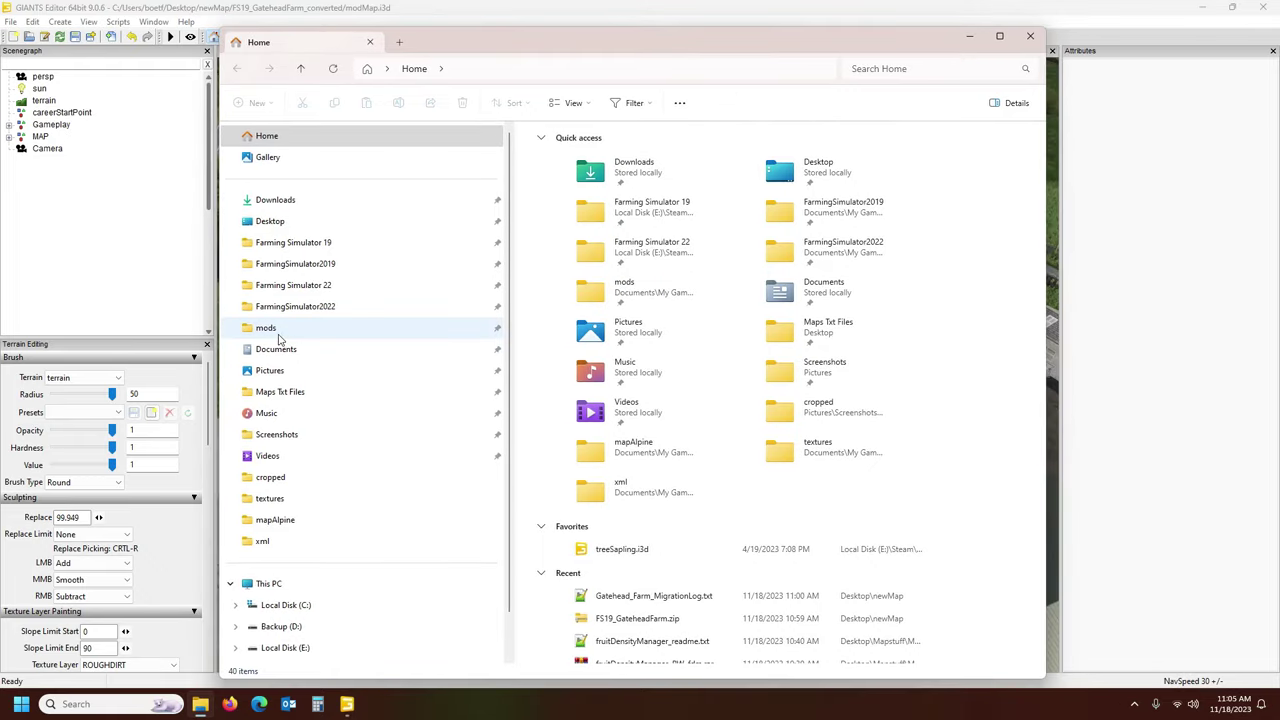
pyautogui.click(282, 221)
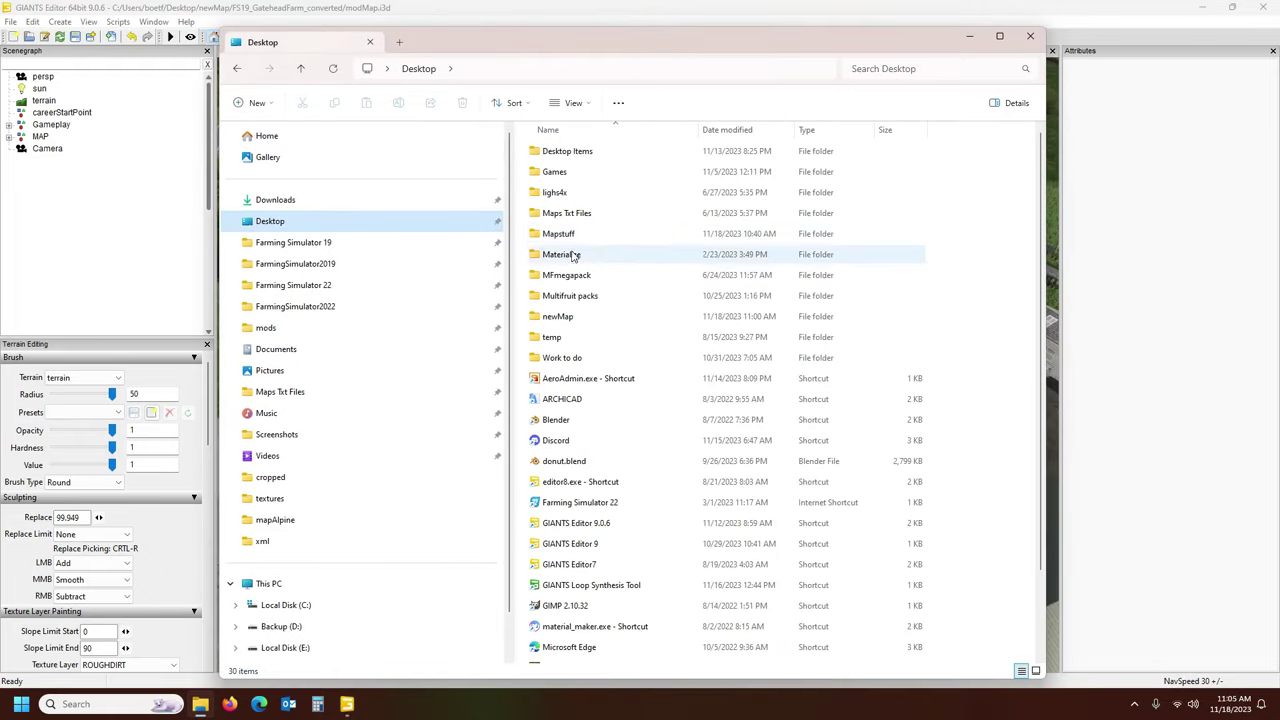
pyautogui.doubleClick(573, 318)
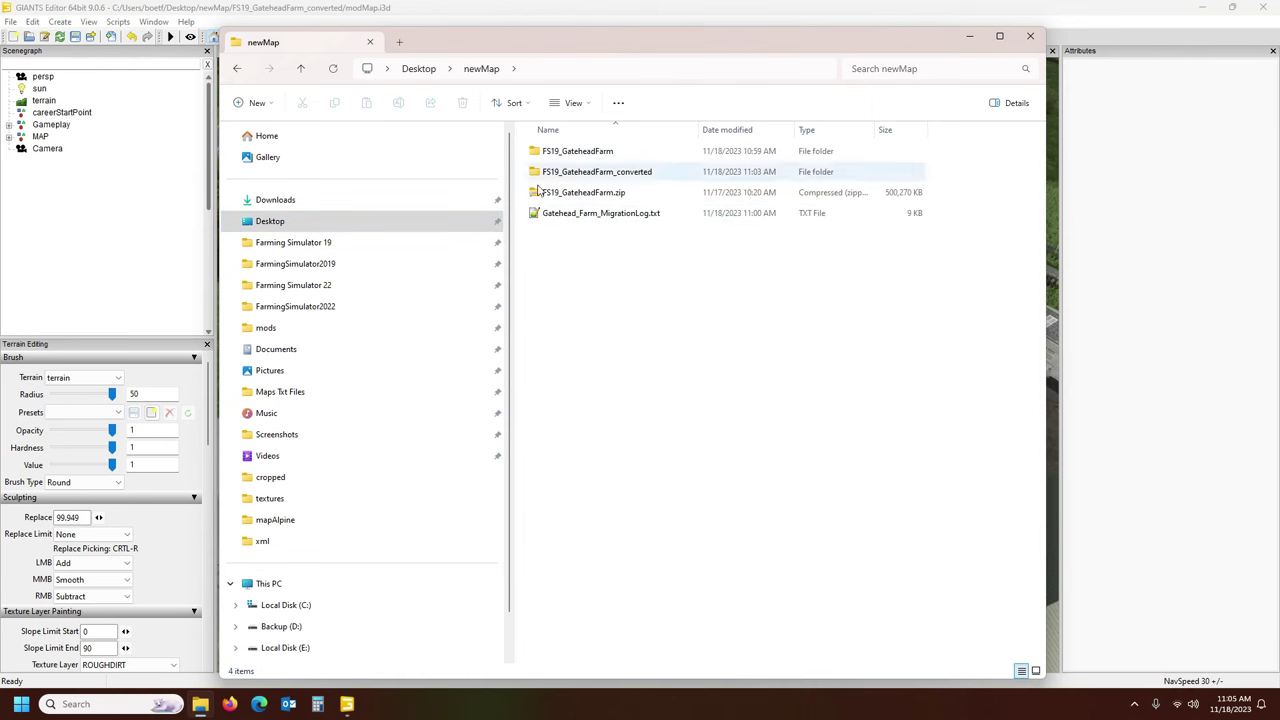
pyautogui.doubleClick(592, 176)
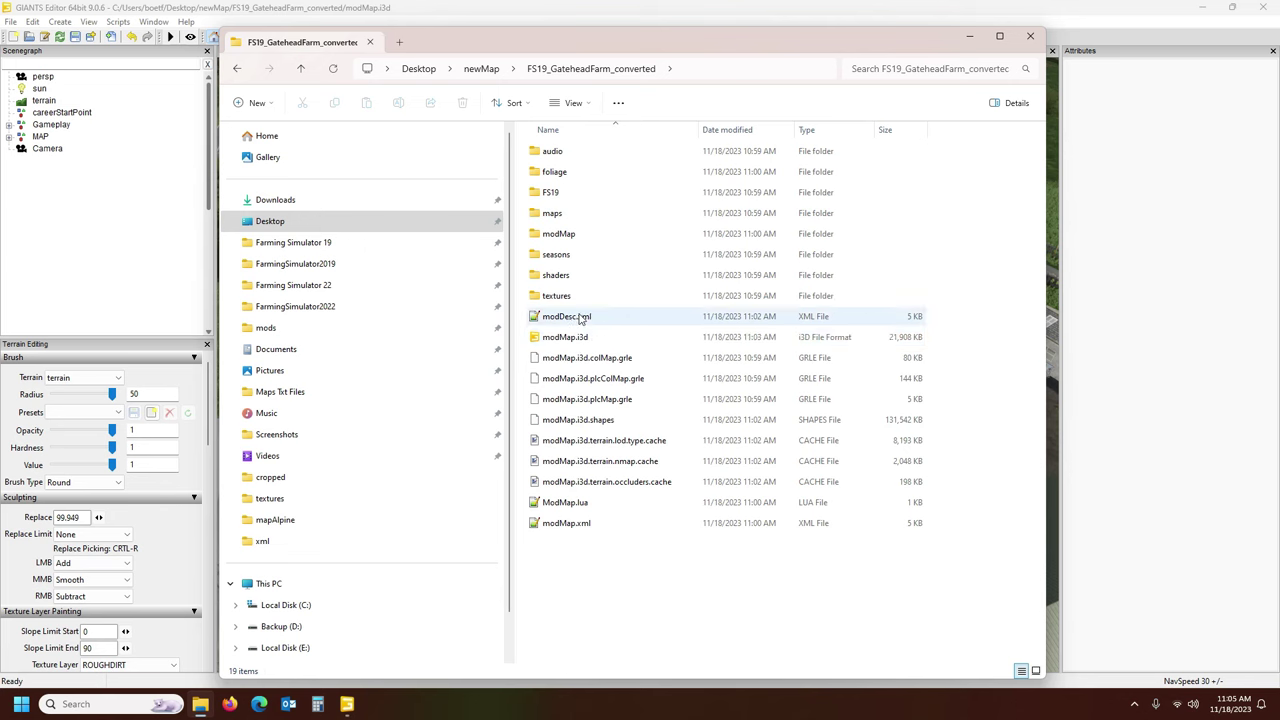
pyautogui.click(147, 4)
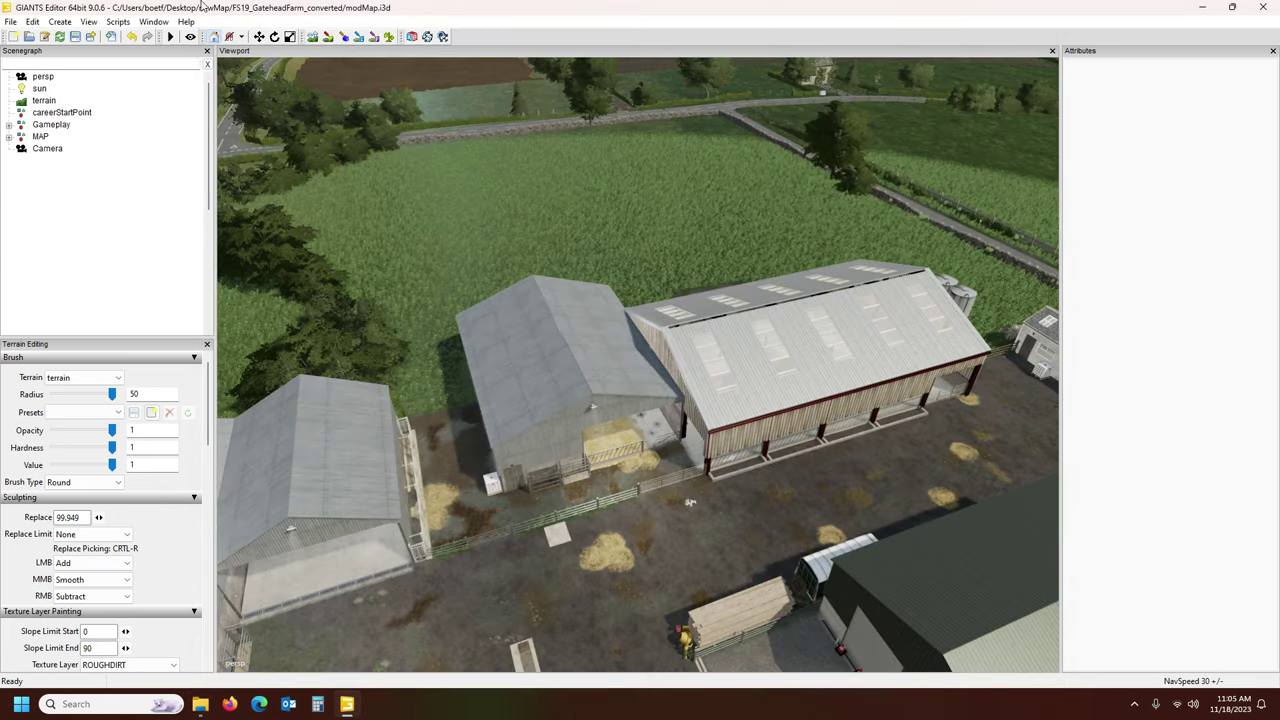
# Look over the fields and outlying farm buildings around the map, ending back at the main farmyard barns.
pyautogui.keyDown('alt'); pyautogui.moveTo(436, 308); pyautogui.dragTo(829, 245); pyautogui.keyUp('alt')
pyautogui.moveTo(828, 251); pyautogui.dragTo(606, 330, button='right')
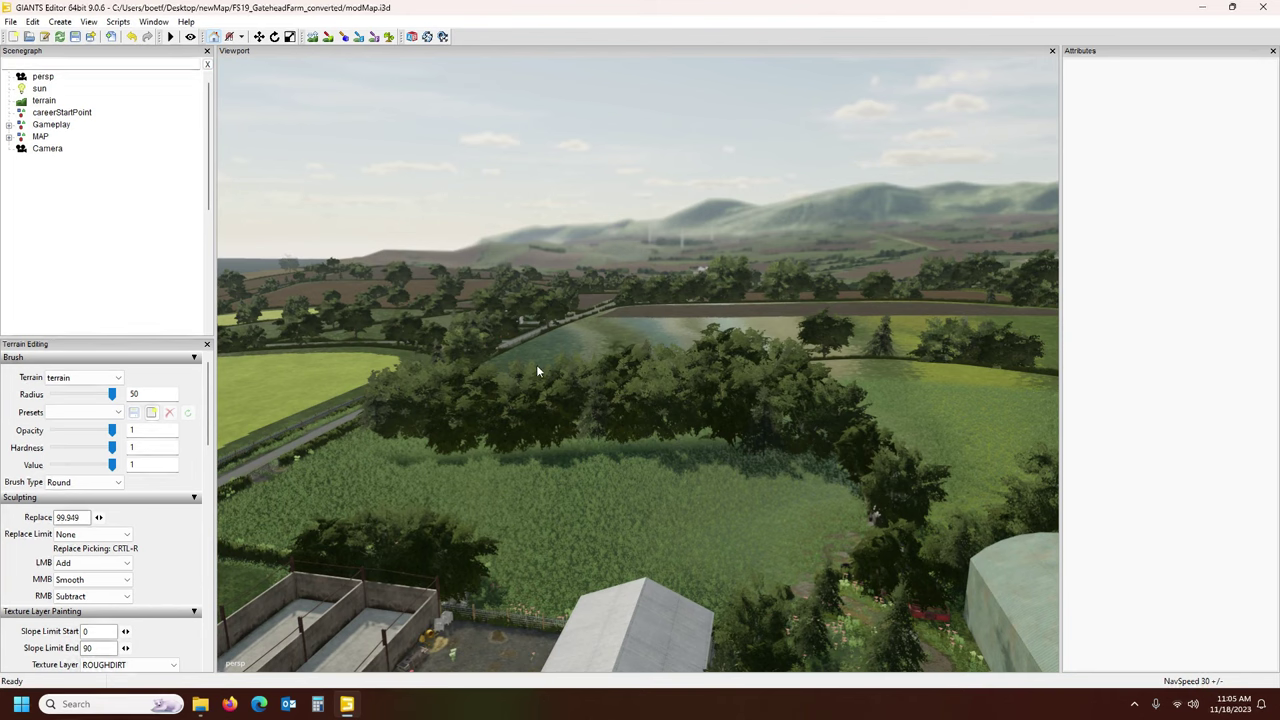
pyautogui.moveTo(697, 387); pyautogui.dragTo(668, 300, button='right')
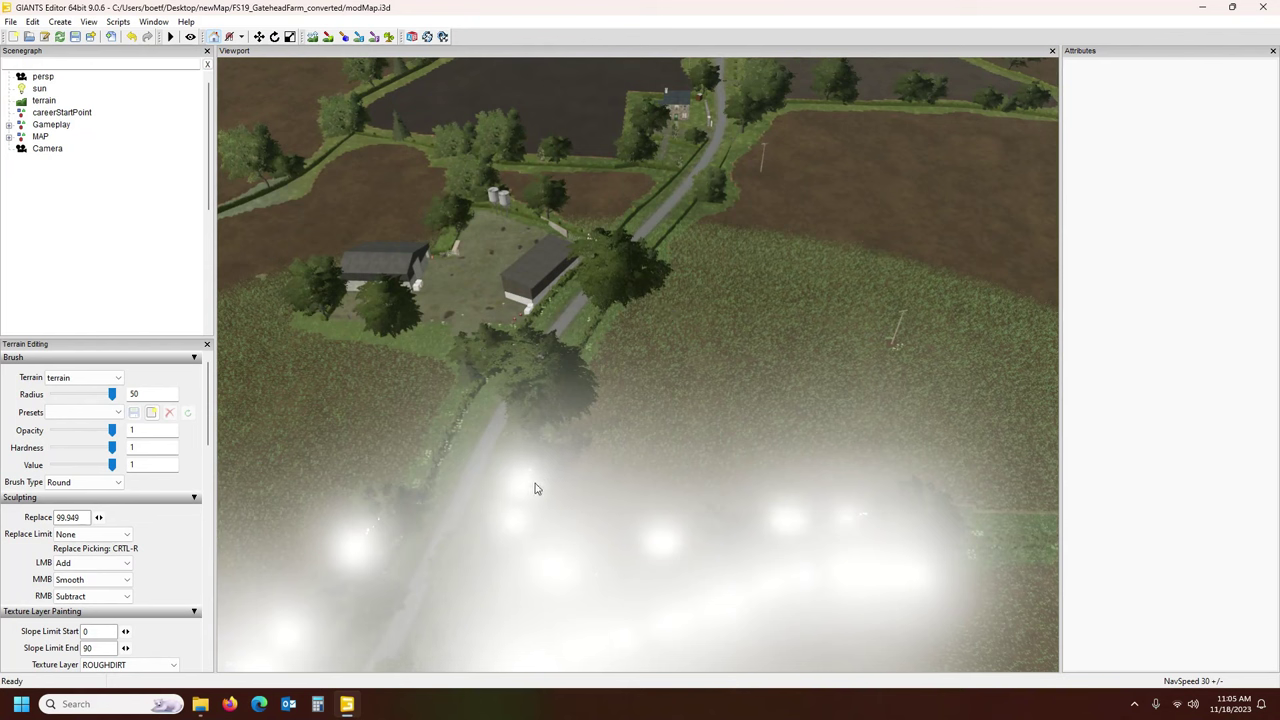
pyautogui.scroll(-5, 179, 582)
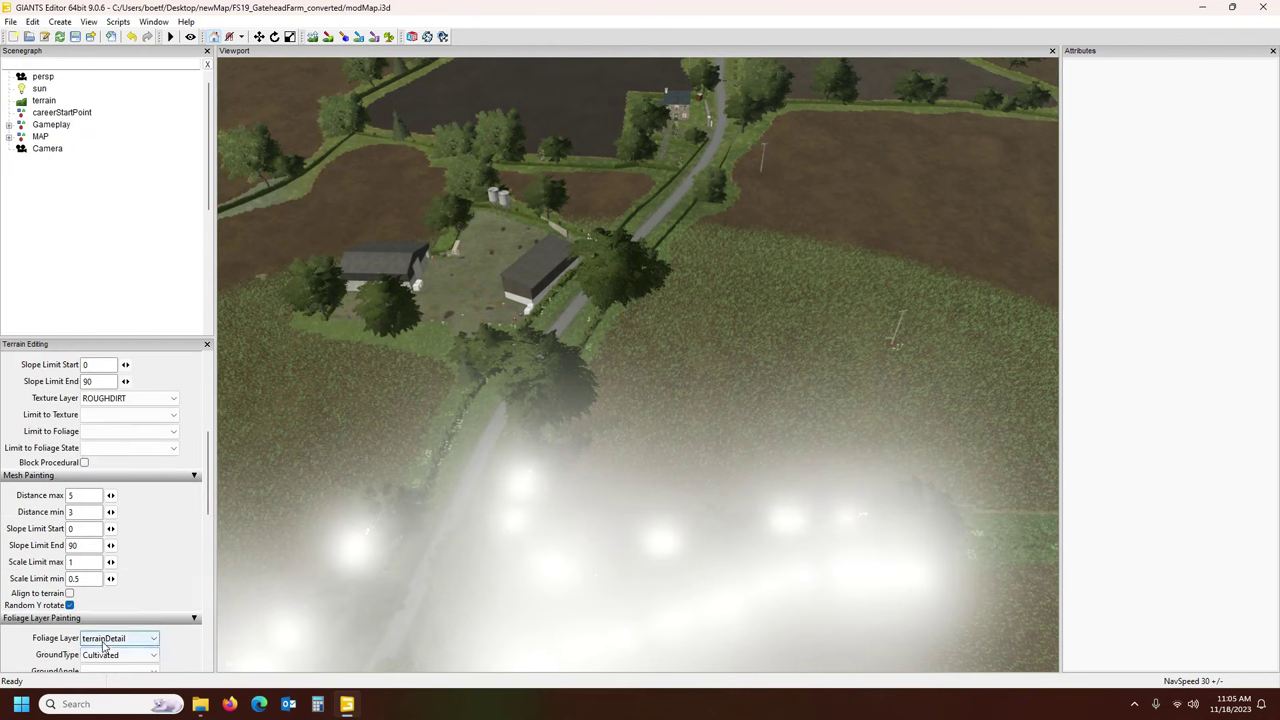
pyautogui.keyDown('alt'); pyautogui.moveTo(780, 273); pyautogui.dragTo(345, 290); pyautogui.keyUp('alt')
pyautogui.moveTo(651, 350); pyautogui.dragTo(545, 406, button='right')
pyautogui.scroll(-3, 543, 405)
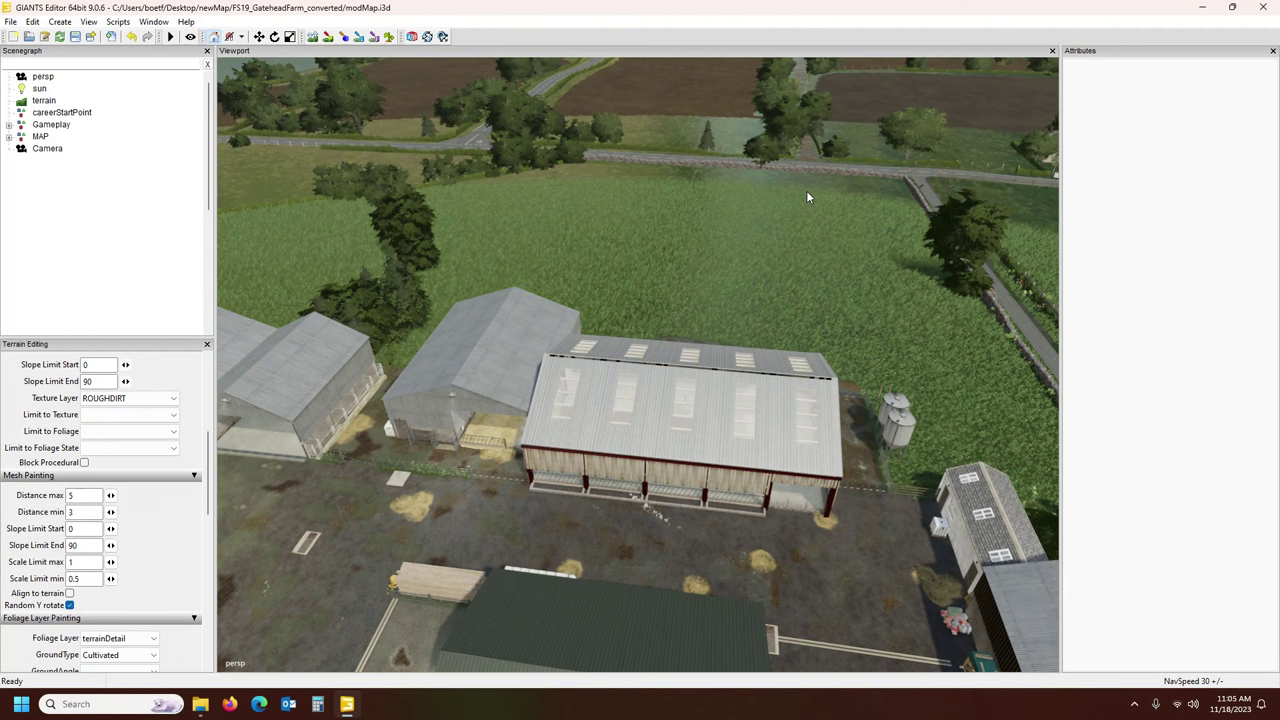
pyautogui.keyDown('alt'); pyautogui.moveTo(754, 240); pyautogui.dragTo(810, 303); pyautogui.keyUp('alt')
pyautogui.moveTo(811, 309); pyautogui.dragTo(869, 268, button='right')
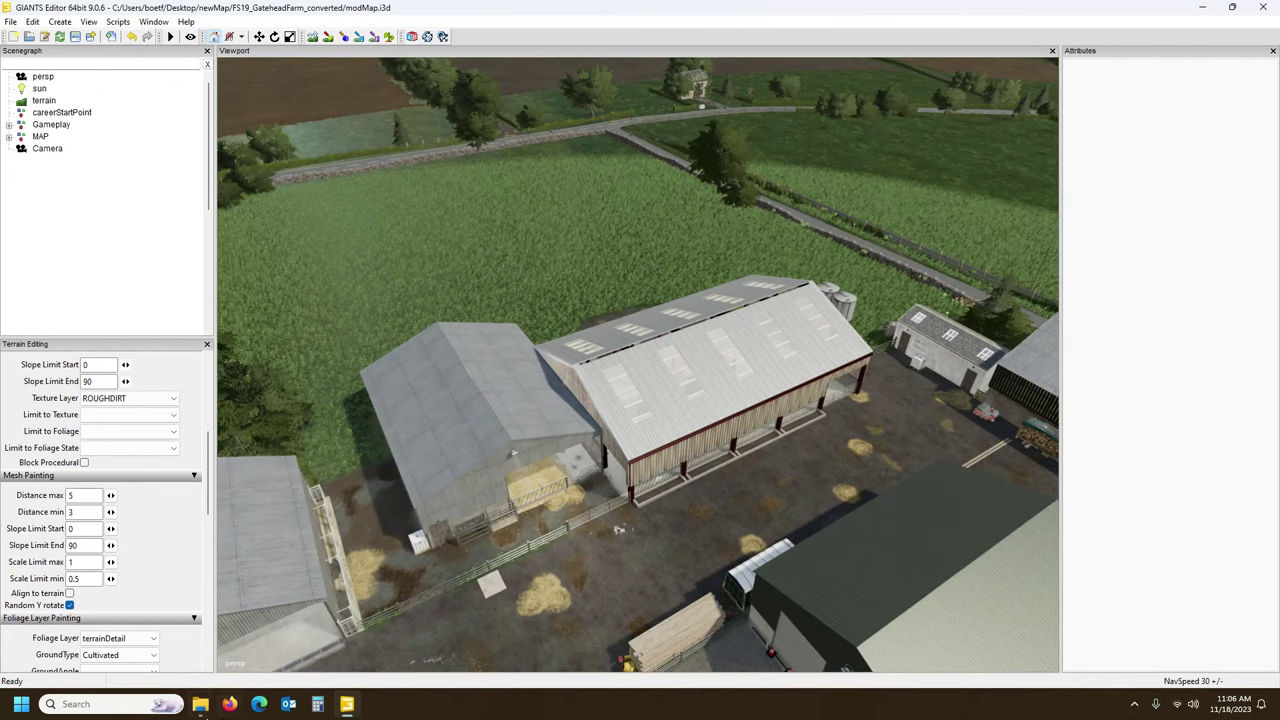
# In File Explorer, check the converted map's modMap folder, then open modMap_items.xml from its maps folder in Notepad++.
pyautogui.click(200, 704)
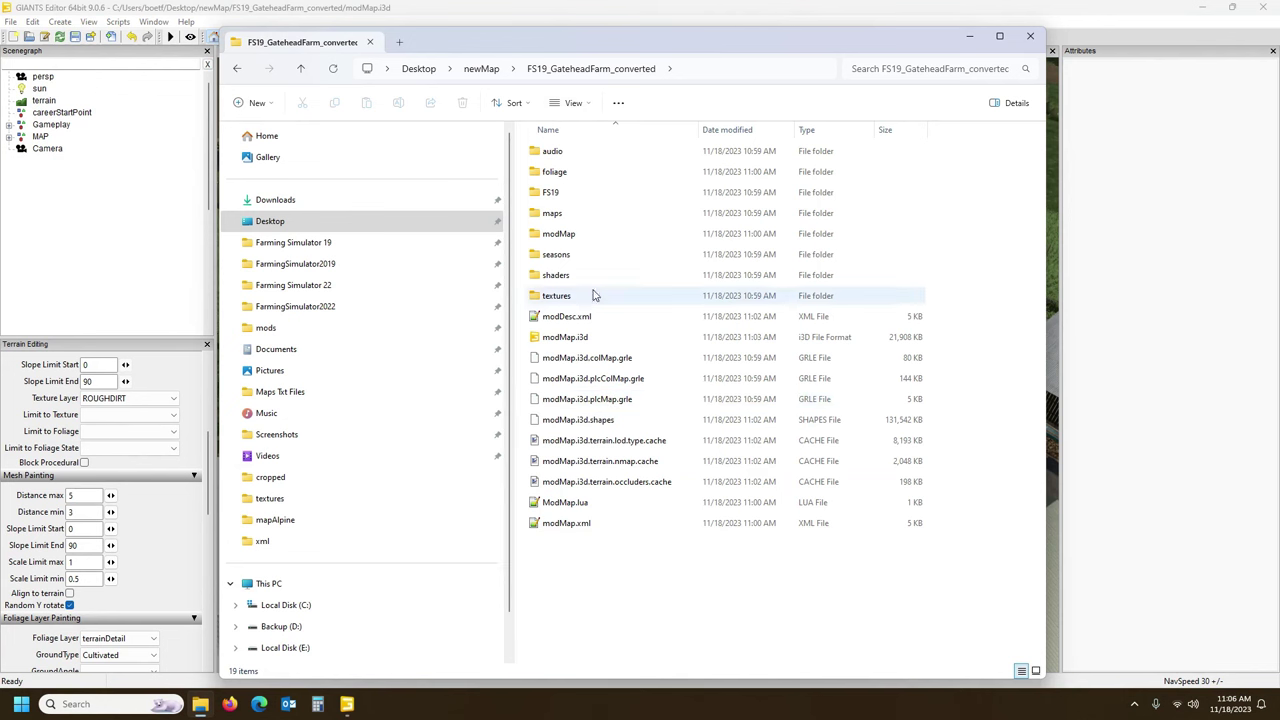
pyautogui.doubleClick(586, 236)
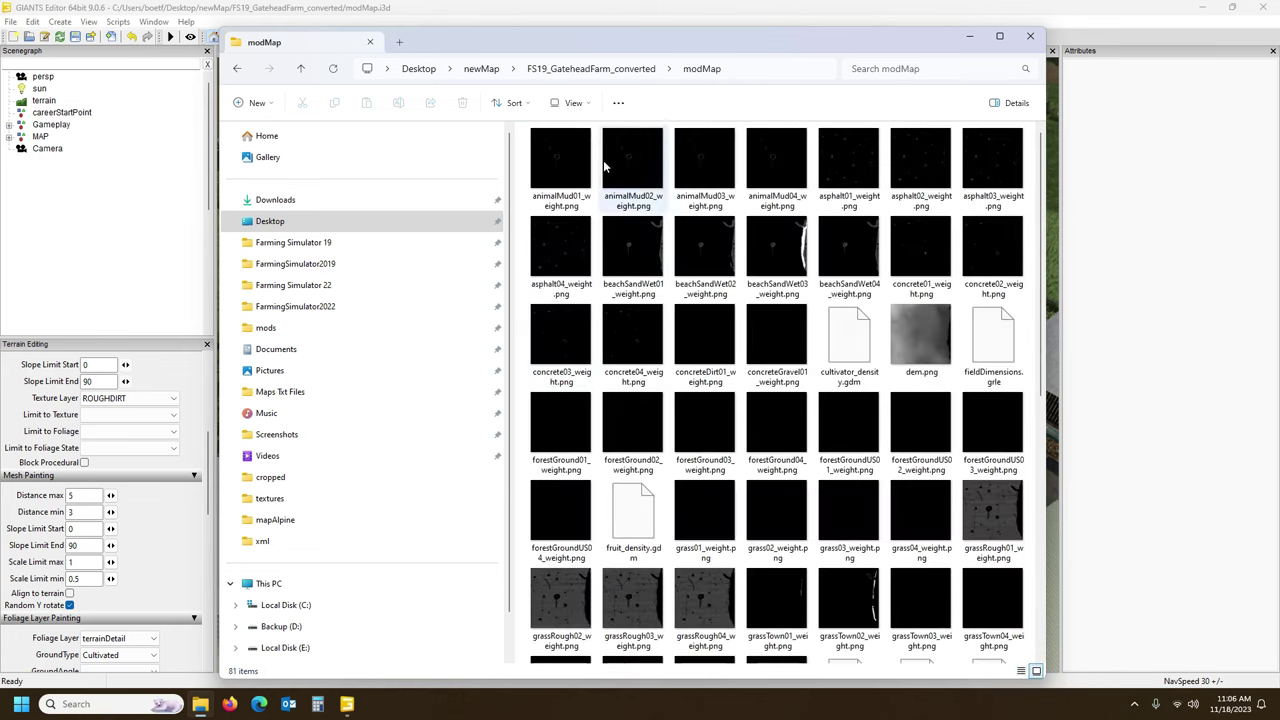
pyautogui.click(630, 64)
pyautogui.doubleClick(608, 68)
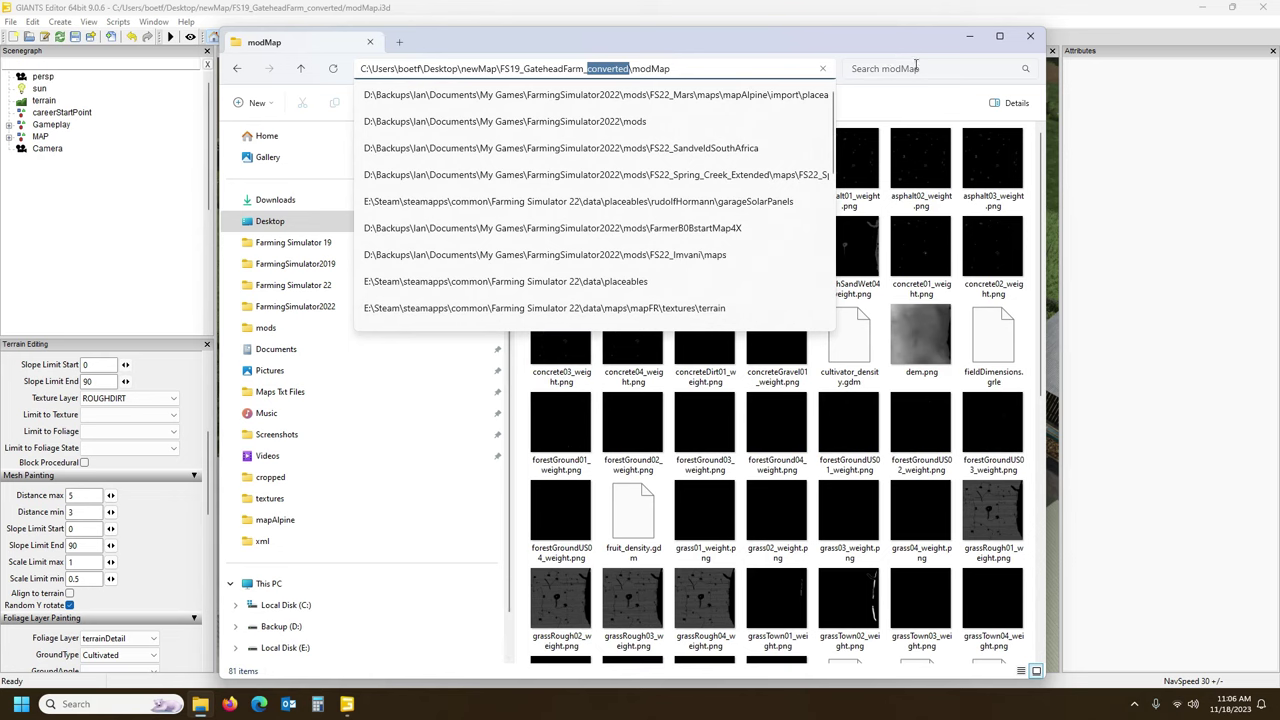
pyautogui.click(883, 51)
pyautogui.click(630, 68)
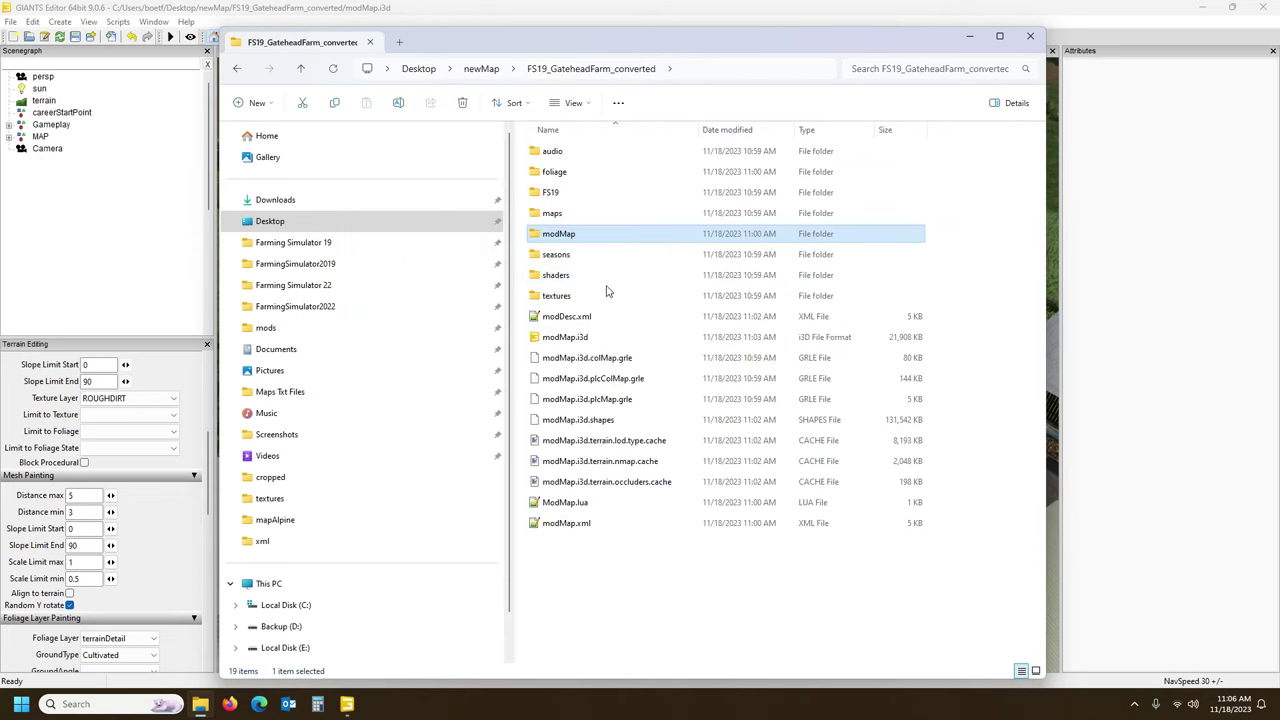
pyautogui.doubleClick(555, 214)
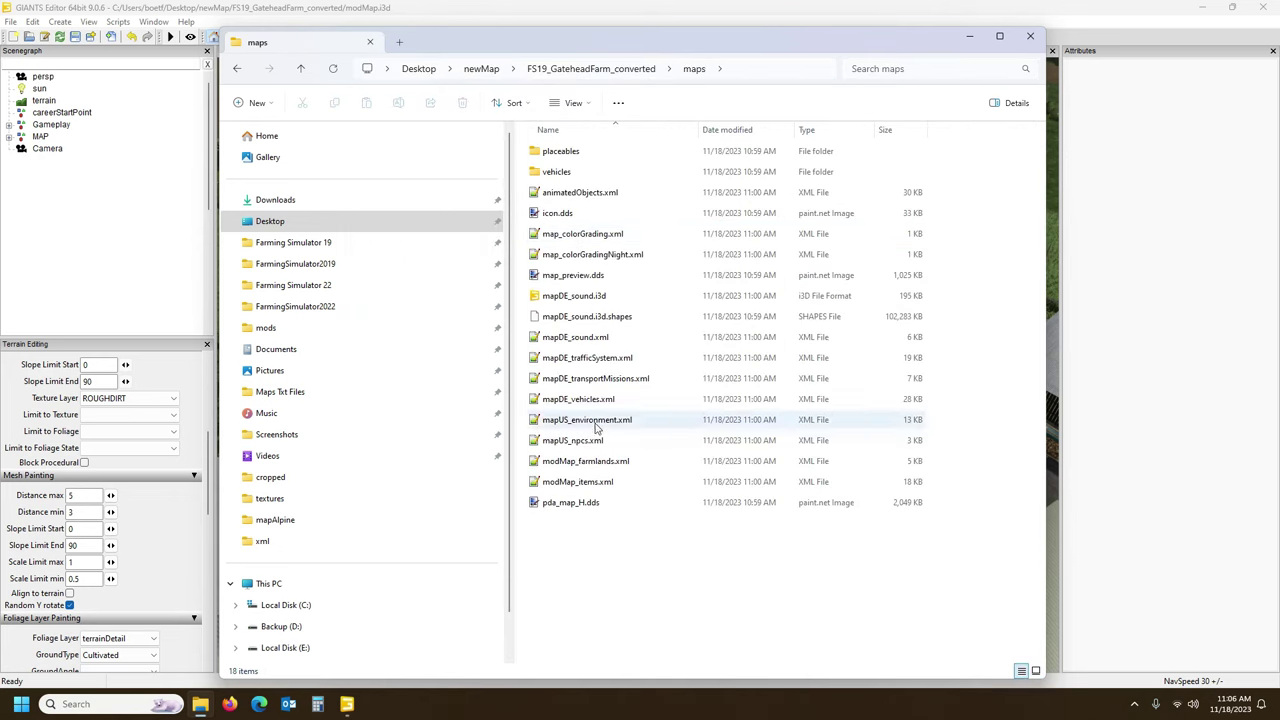
pyautogui.doubleClick(593, 484)
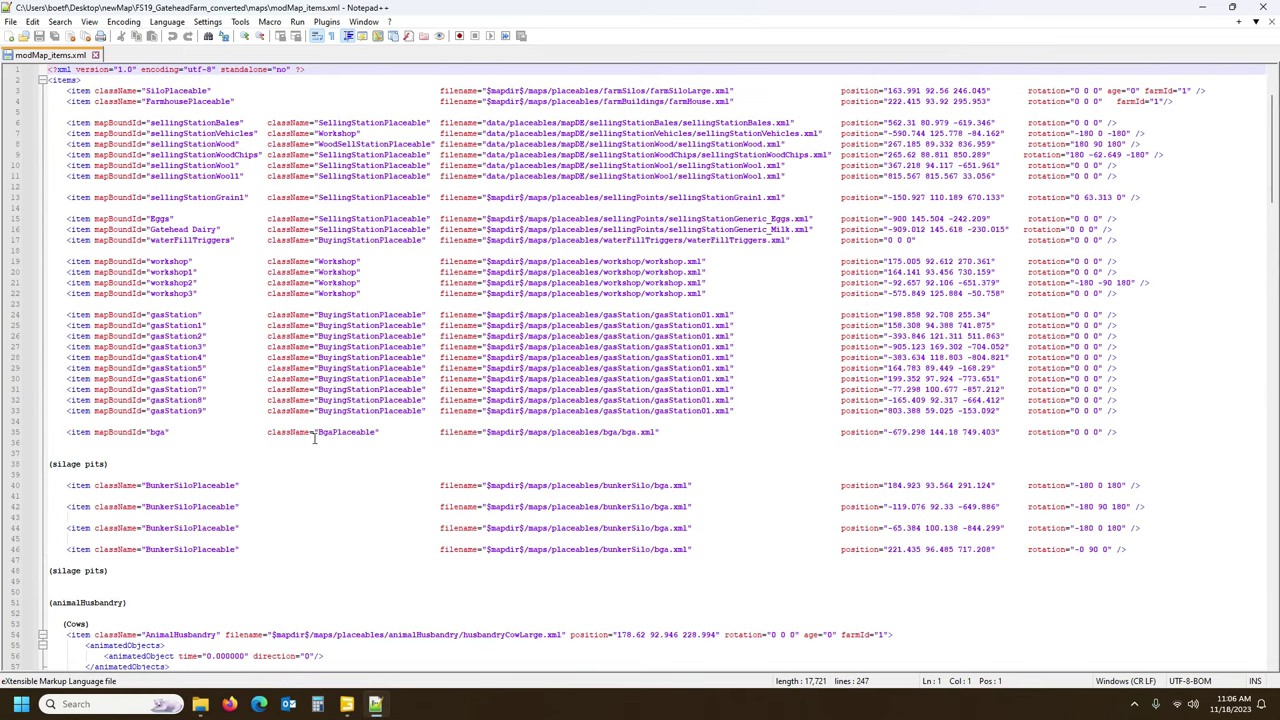
# Review the first Cows entry in the animalHusbandry section, including its husbandryCowLarge.xml path and position.
pyautogui.scroll(-3, 505, 627)
pyautogui.click(487, 528)
pyautogui.scroll(-7, 513, 547)
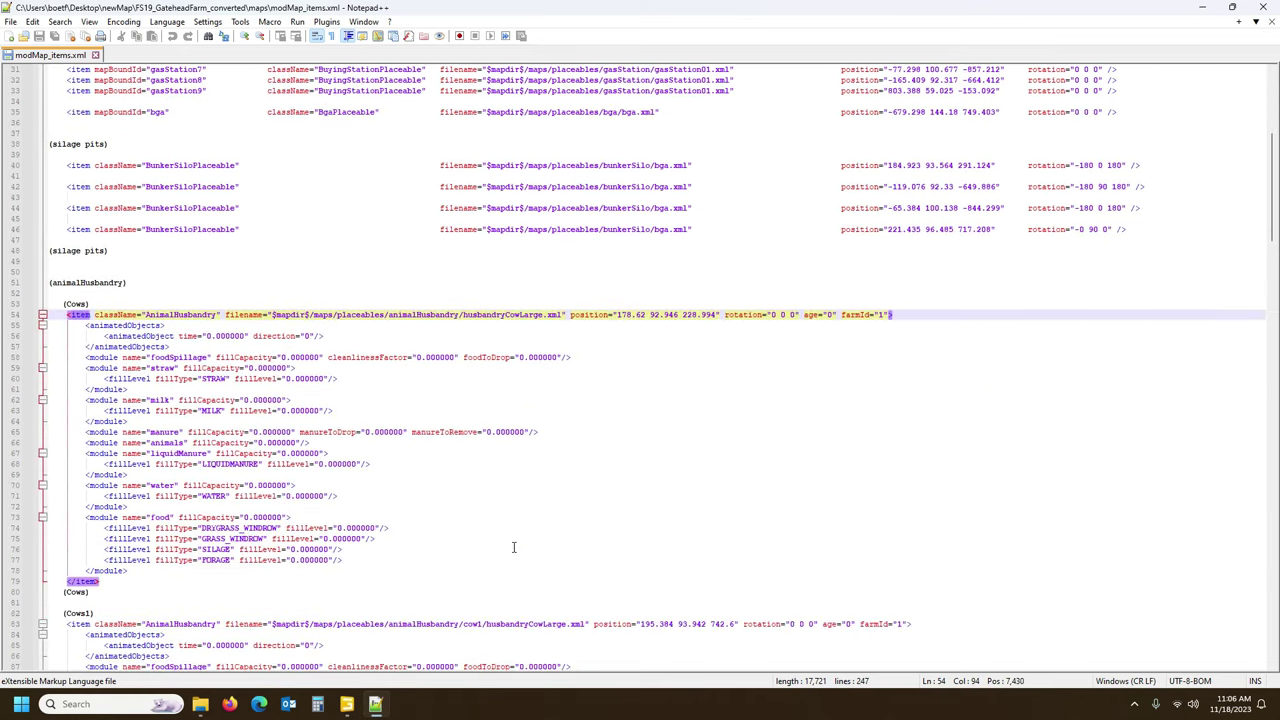
pyautogui.scroll(-3, 447, 538)
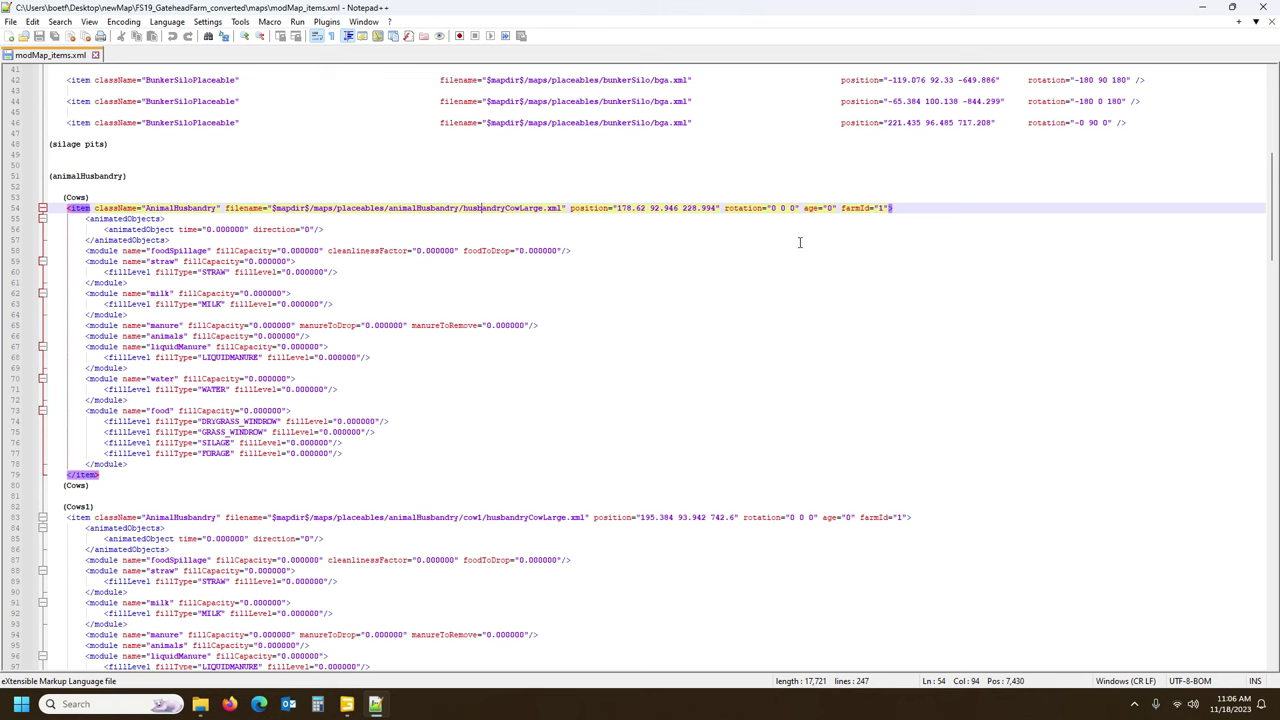
pyautogui.click(170, 208)
# In File Explorer, browse to maps/placeables/animalHusbandry and locate husbandryCowLarge.i3d.
pyautogui.moveTo(200, 708)
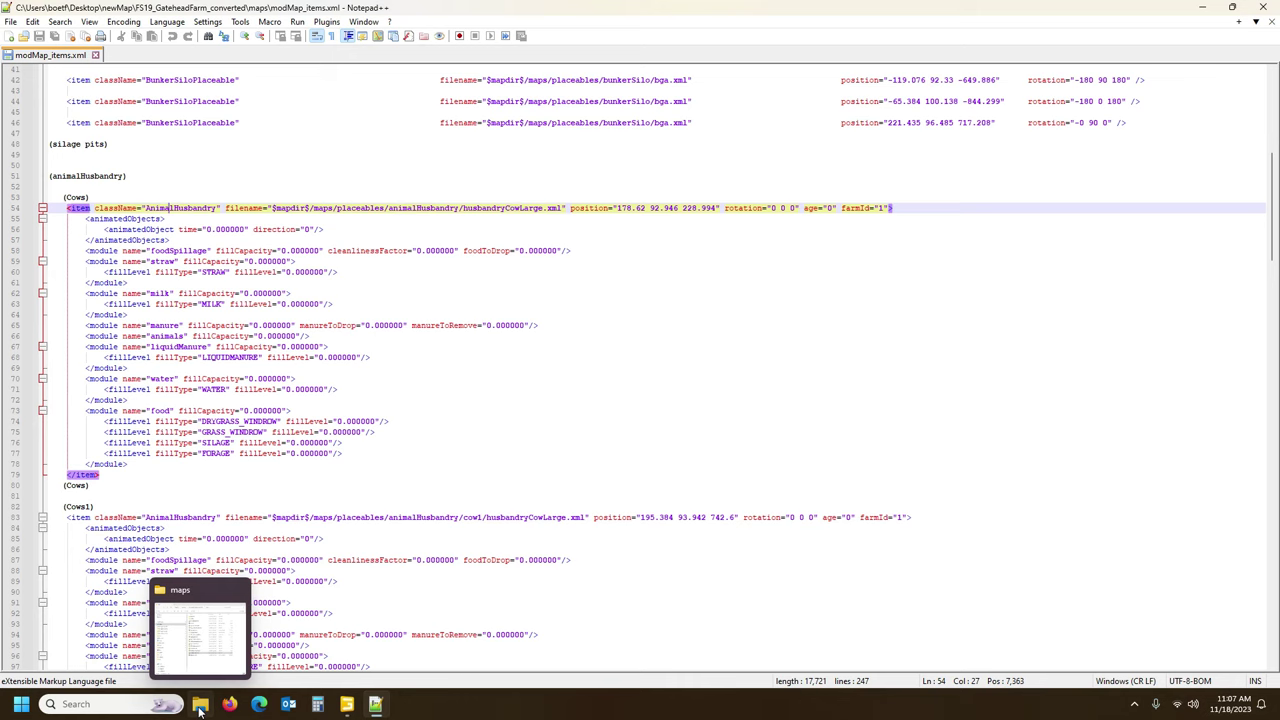
pyautogui.click(210, 668)
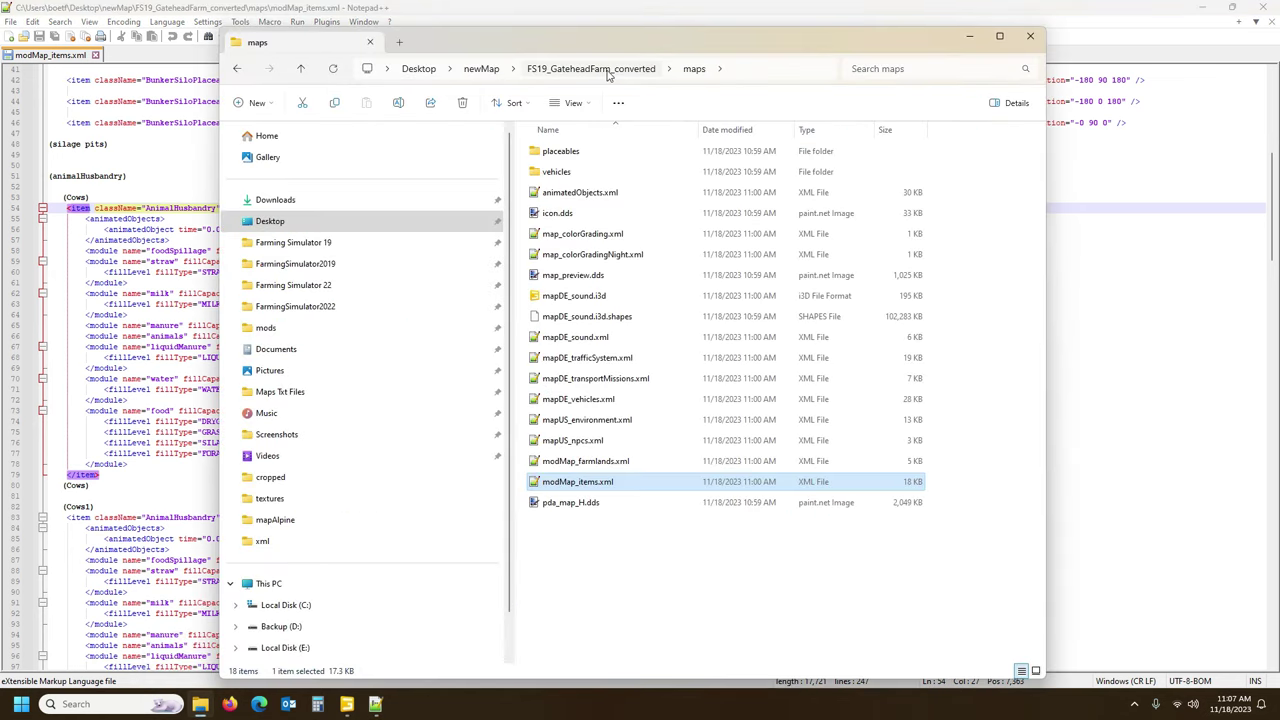
pyautogui.doubleClick(590, 152)
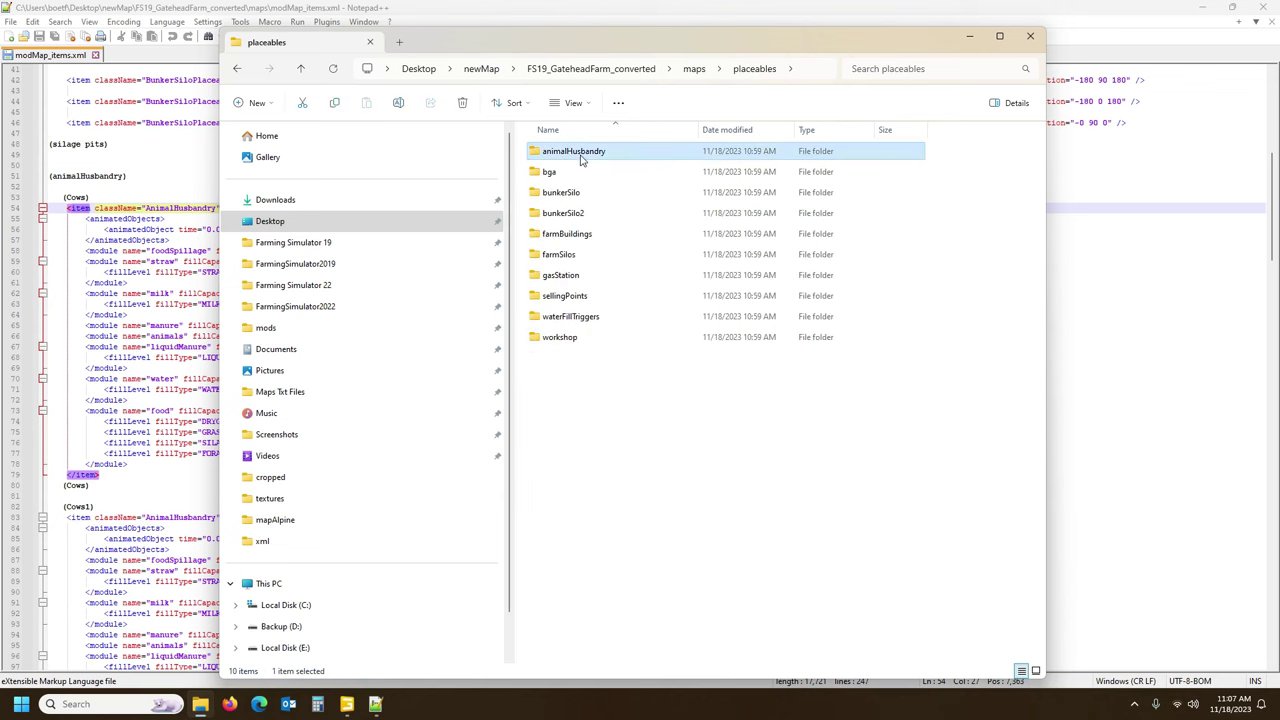
pyautogui.doubleClick(580, 153)
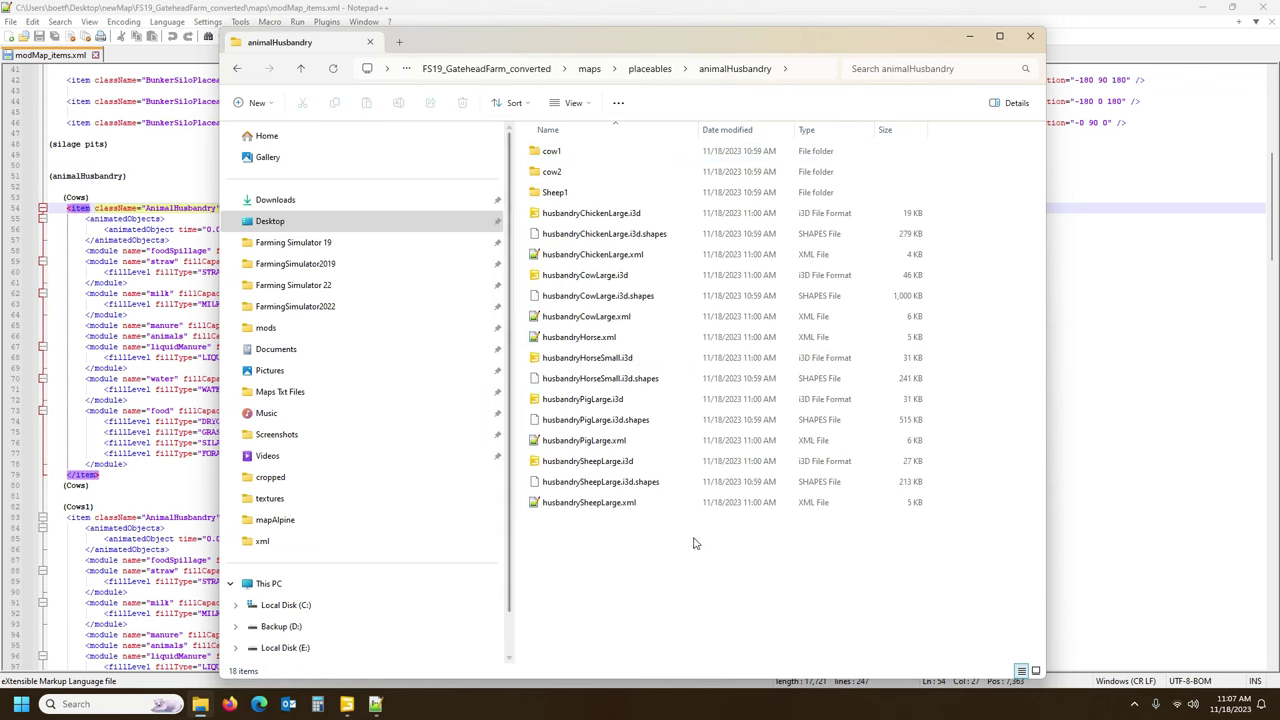
pyautogui.click(591, 283)
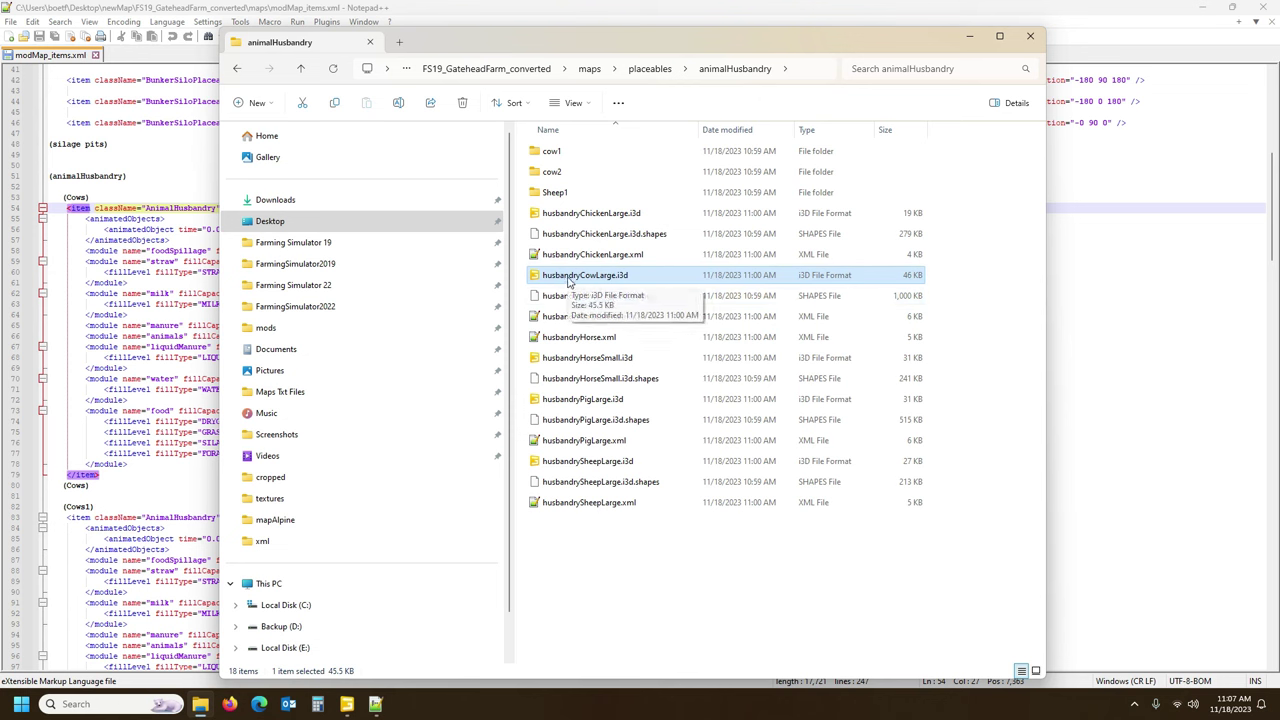
pyautogui.click(568, 281)
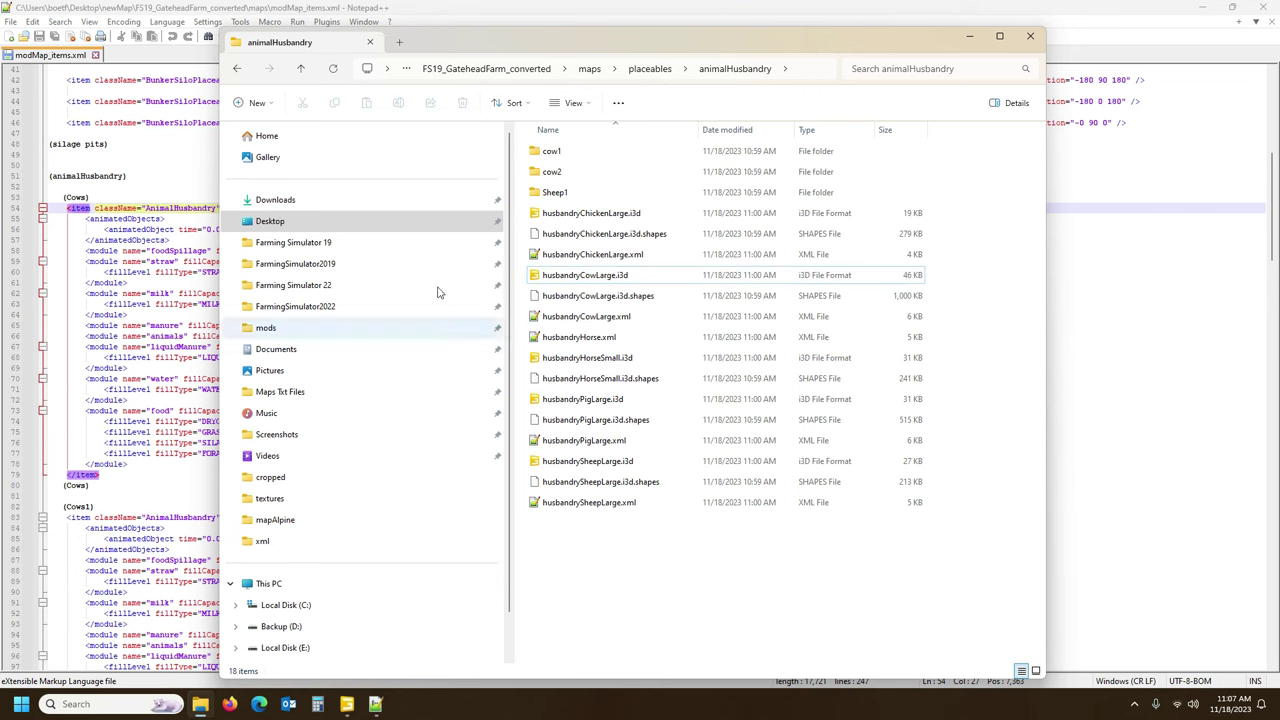
pyautogui.click(166, 9)
# In GIANTS Editor, import husbandryCowLarge.i3d from FS19_GateheadFarm_converted/maps/placeables/animalHusbandry into the map.
pyautogui.click(350, 706)
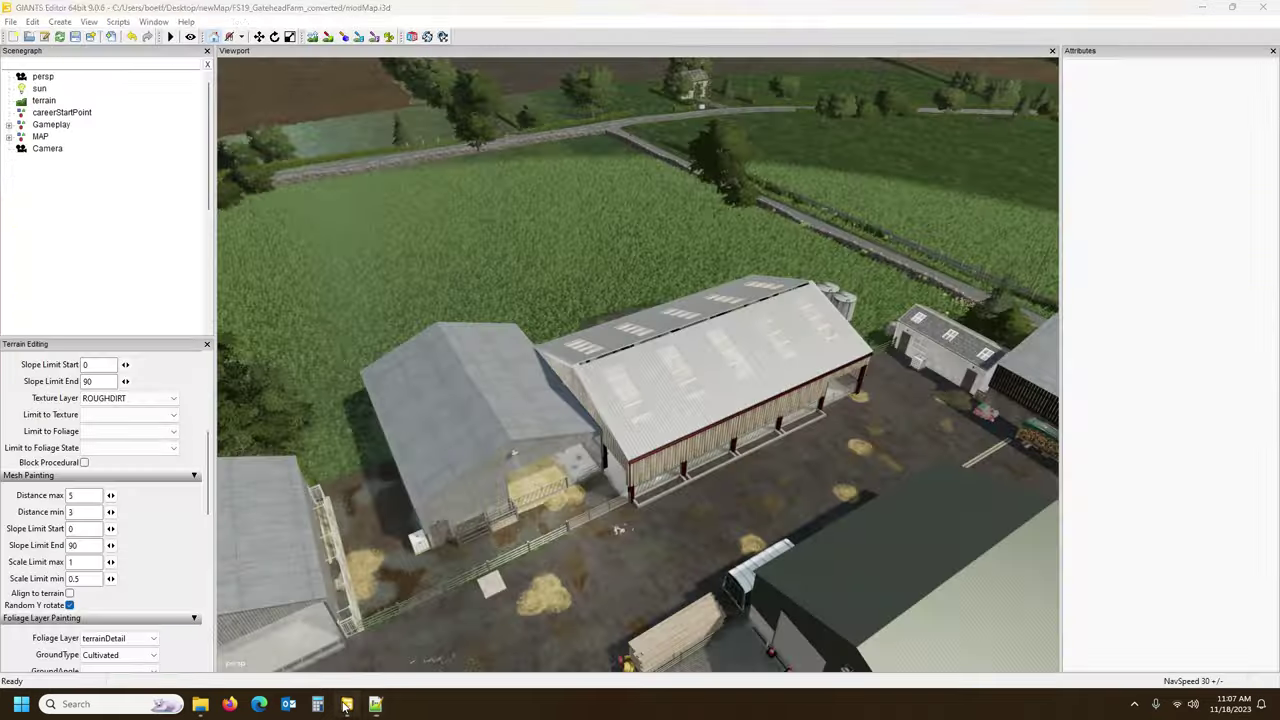
pyautogui.click(10, 22)
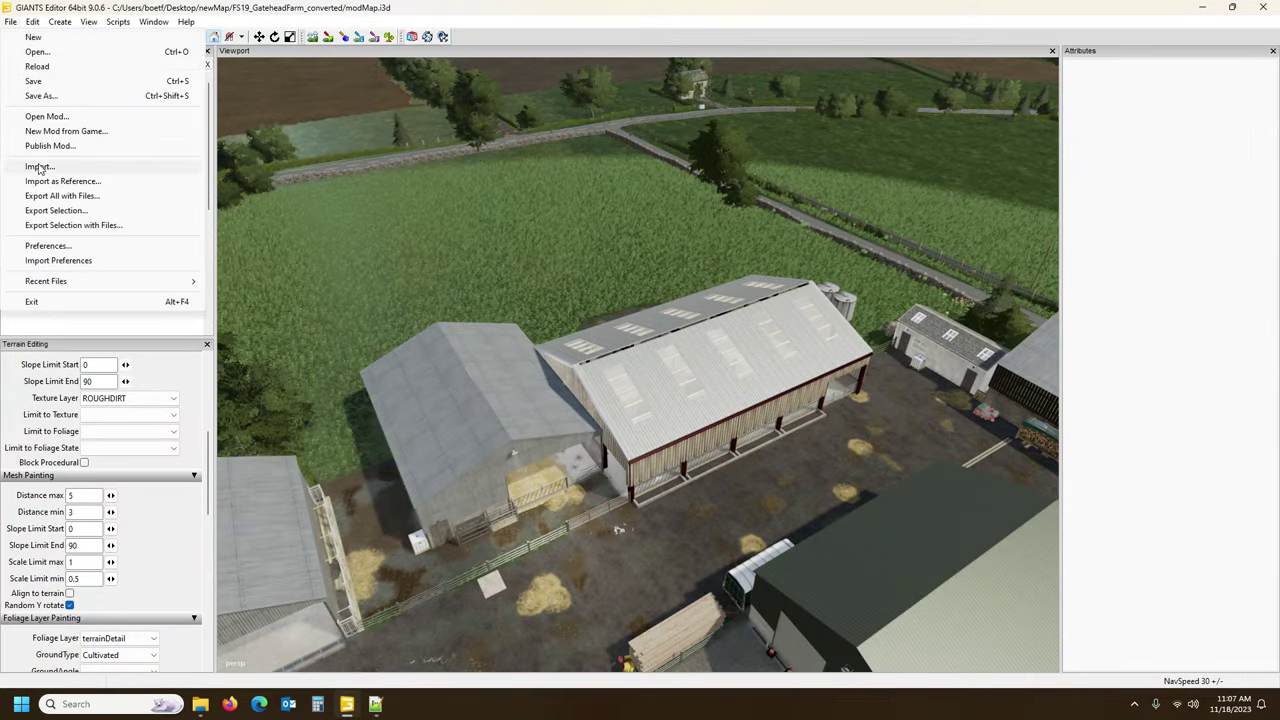
pyautogui.click(40, 166)
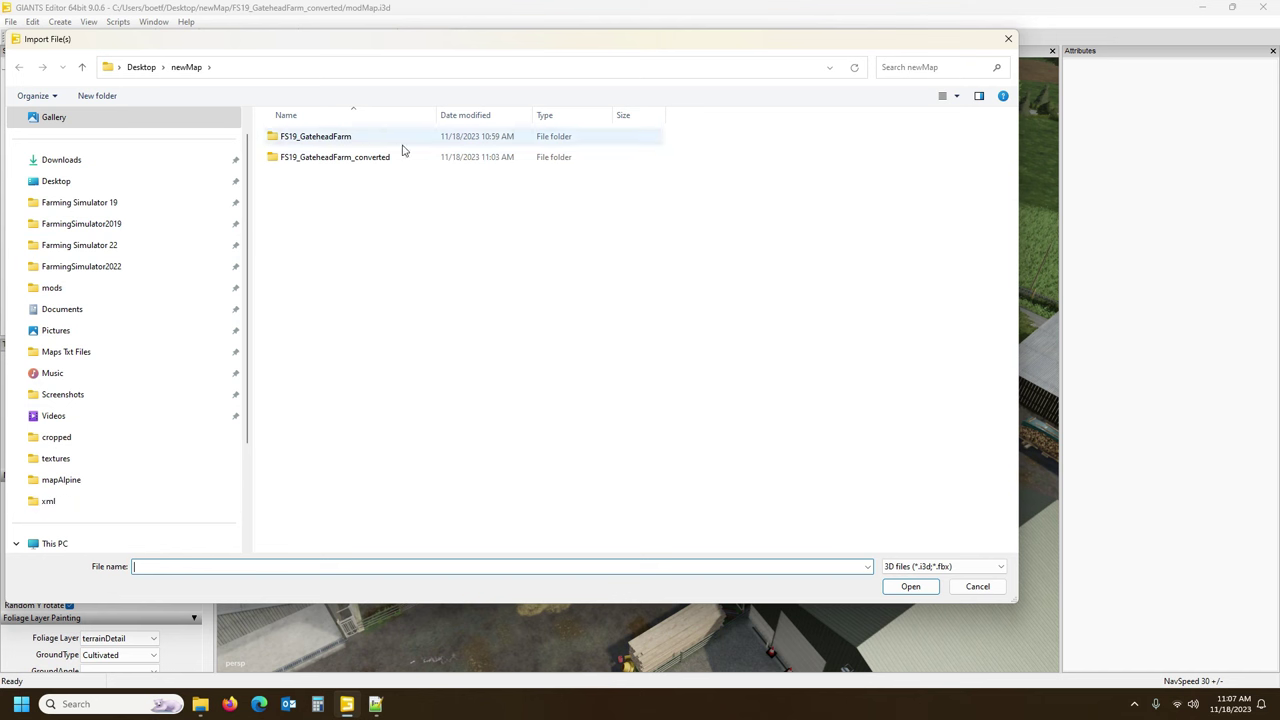
pyautogui.doubleClick(350, 160)
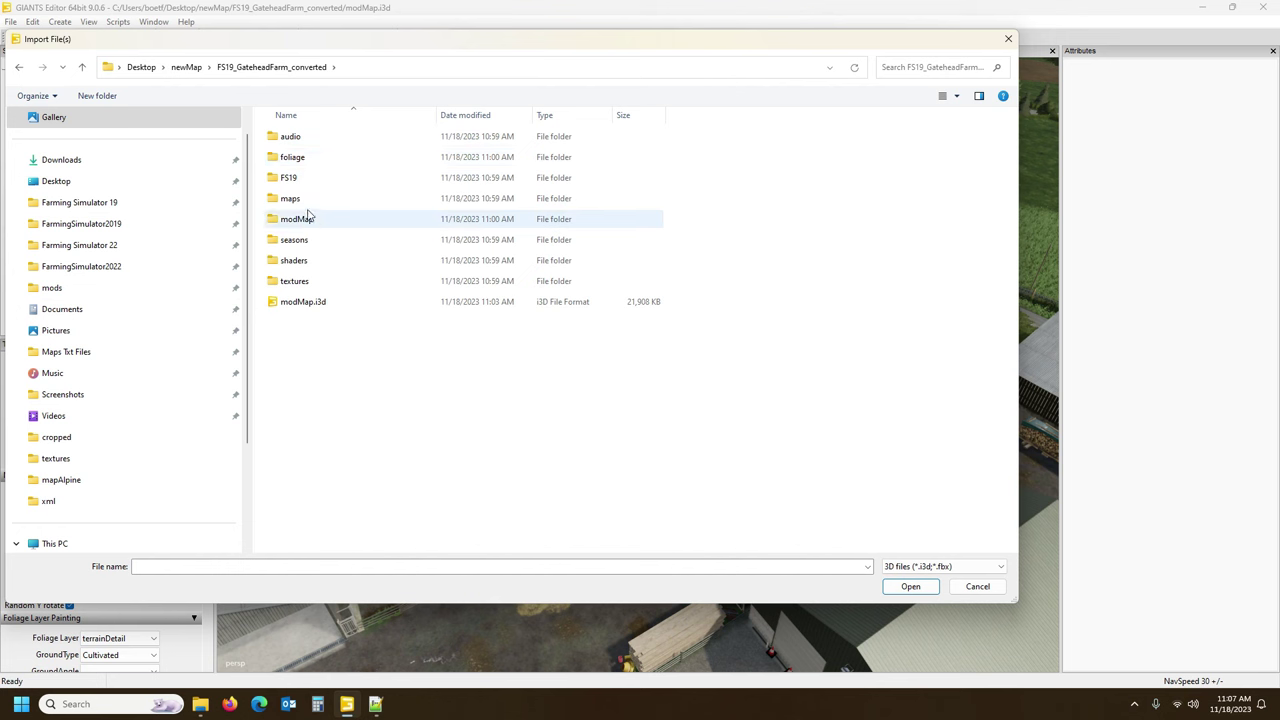
pyautogui.doubleClick(292, 198)
pyautogui.click(298, 138)
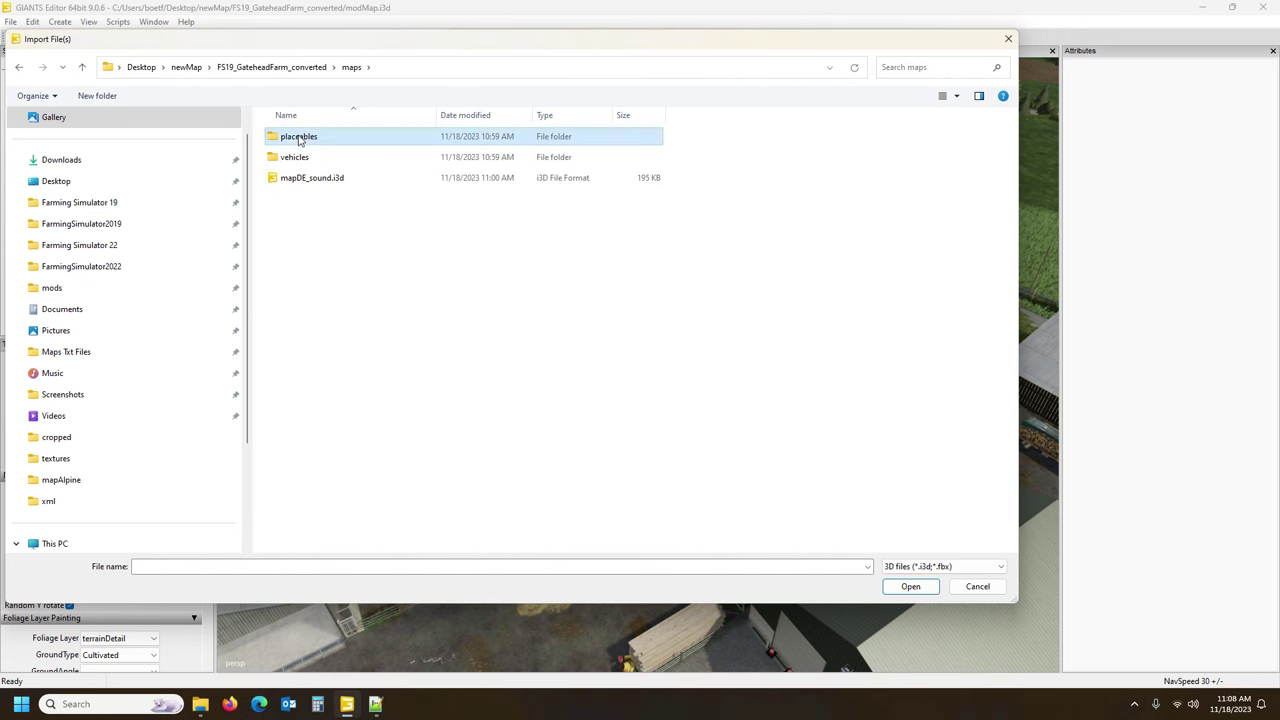
pyautogui.doubleClick(298, 140)
pyautogui.doubleClick(300, 137)
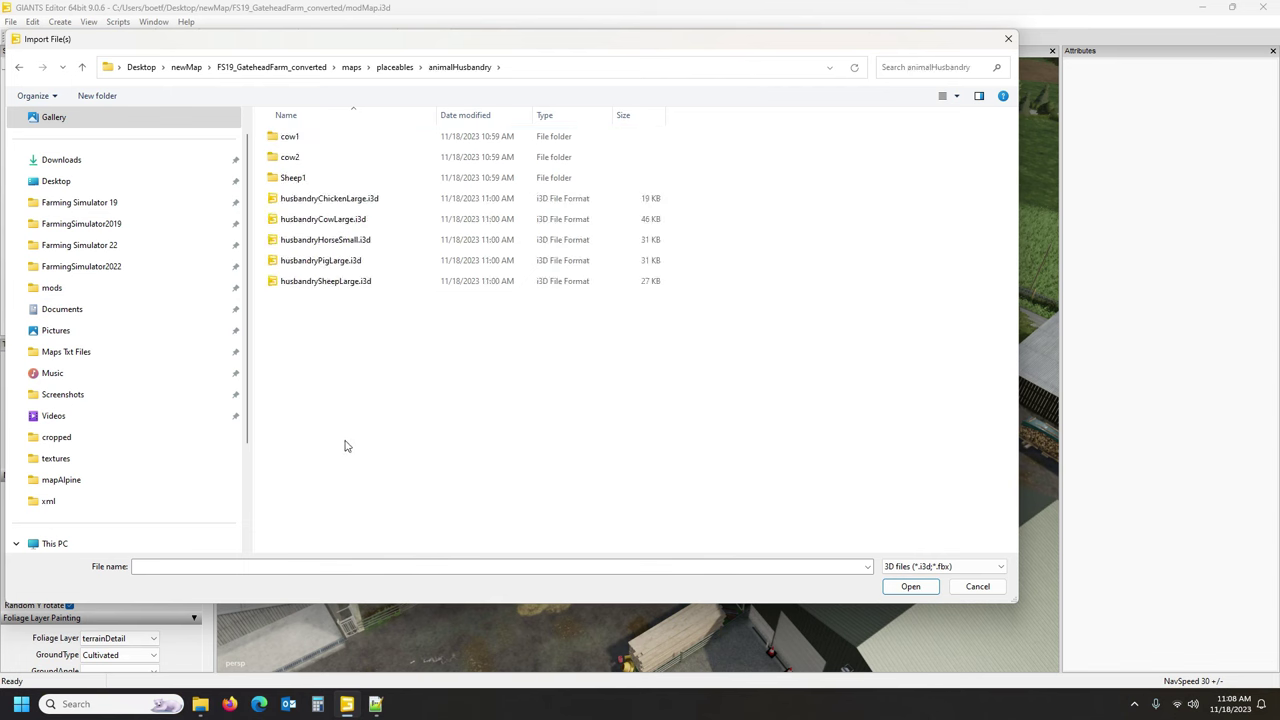
pyautogui.doubleClick(327, 220)
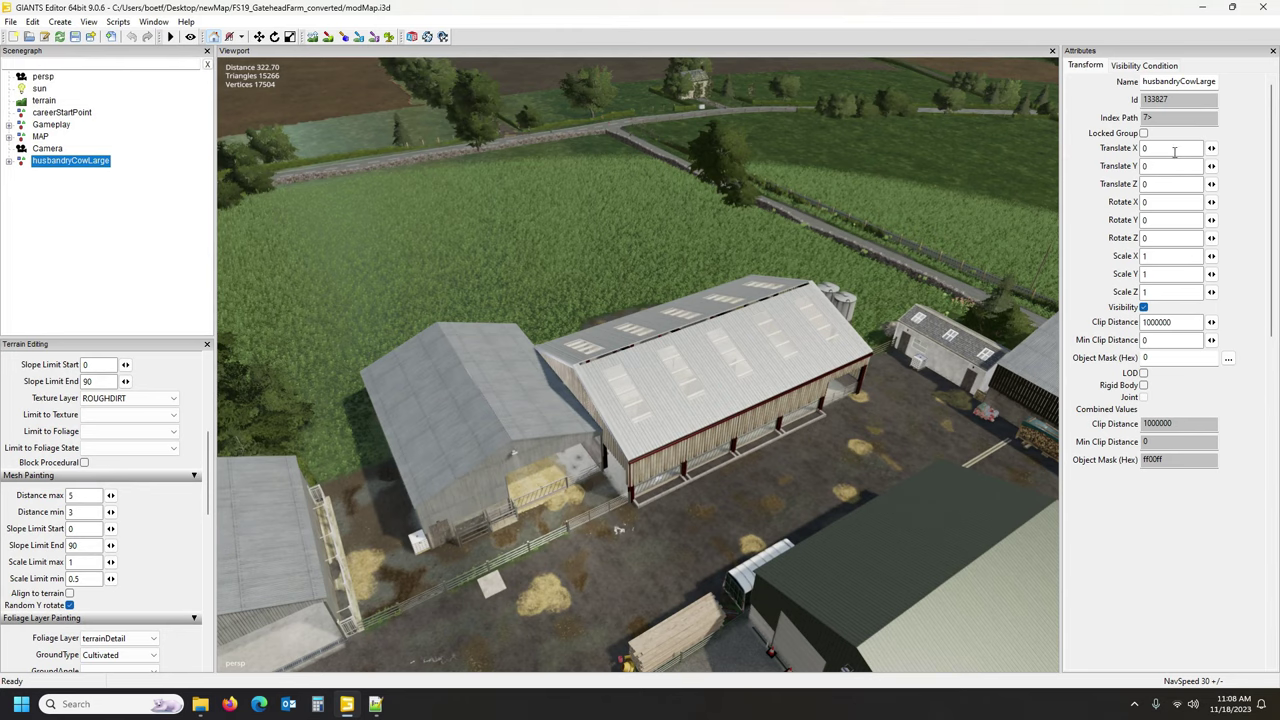
# Copy the first Cows item's position from modMap_items.xml and apply it as husbandryCowLarge's translation: 178.62 92.946 228.994.
pyautogui.click(376, 704)
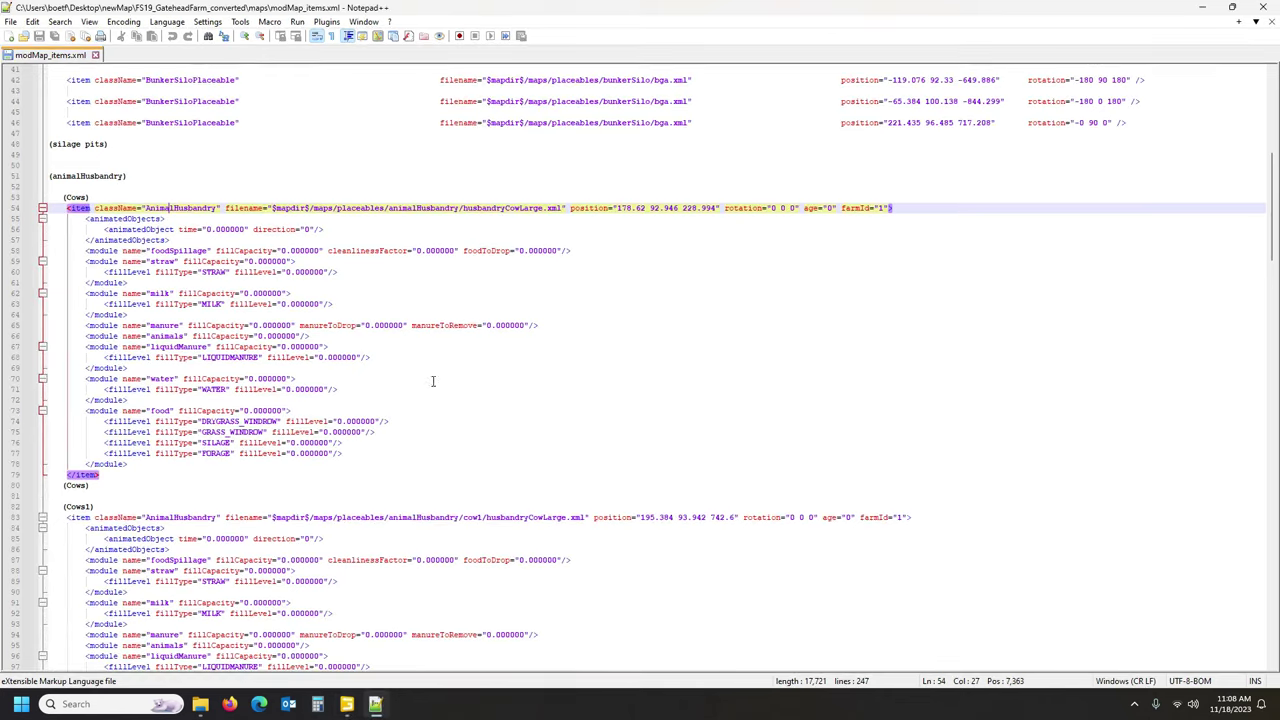
pyautogui.moveTo(618, 208); pyautogui.dragTo(712, 208)
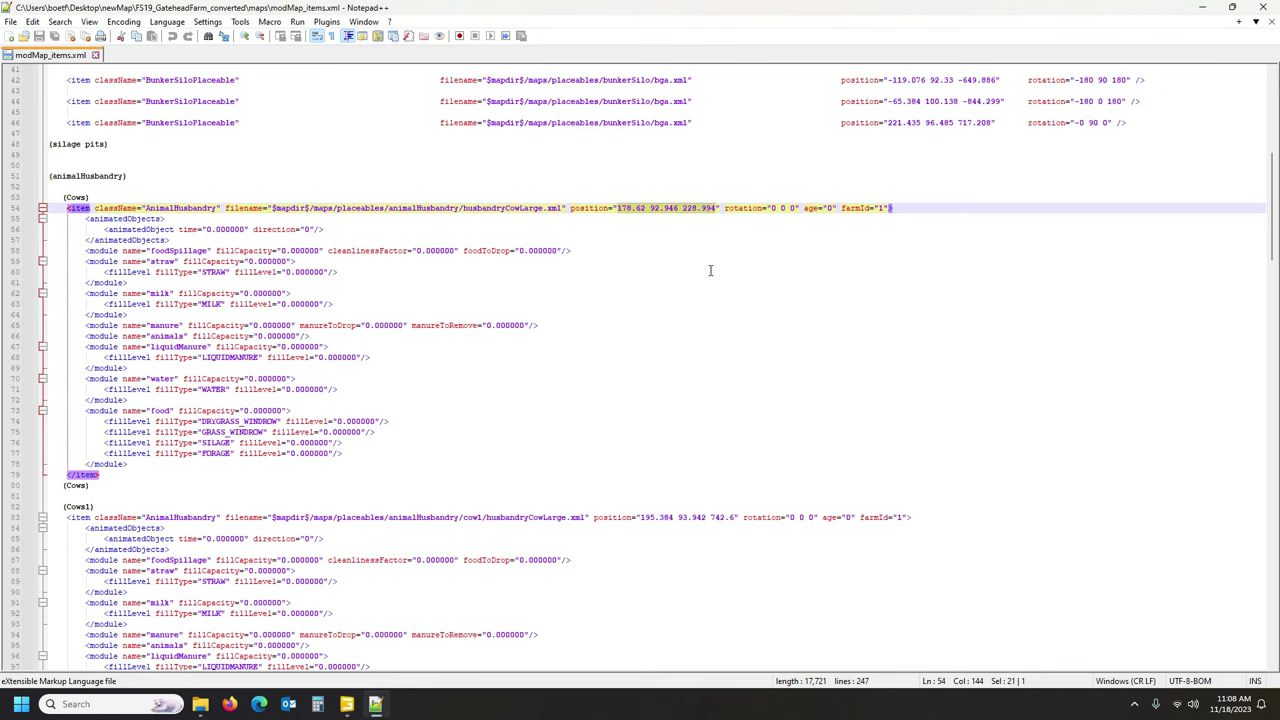
pyautogui.click(346, 704)
pyautogui.click(1173, 150)
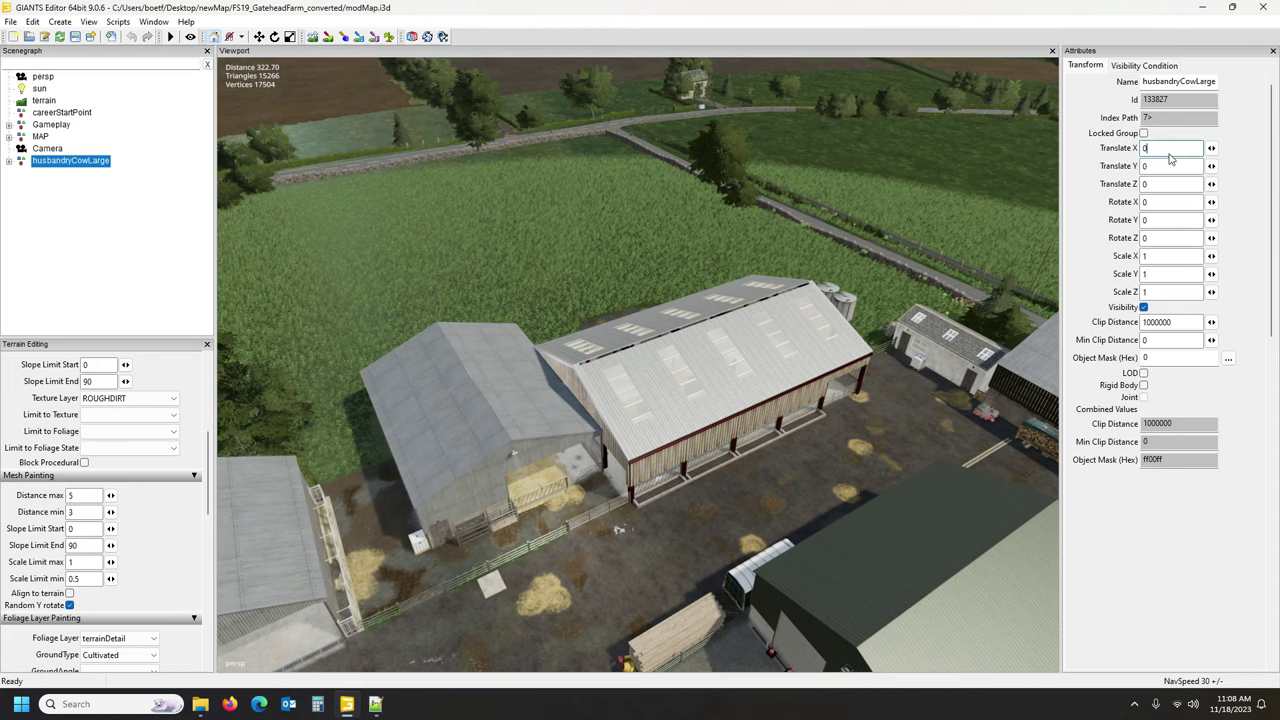
pyautogui.write('178.62 92.946 228.994')
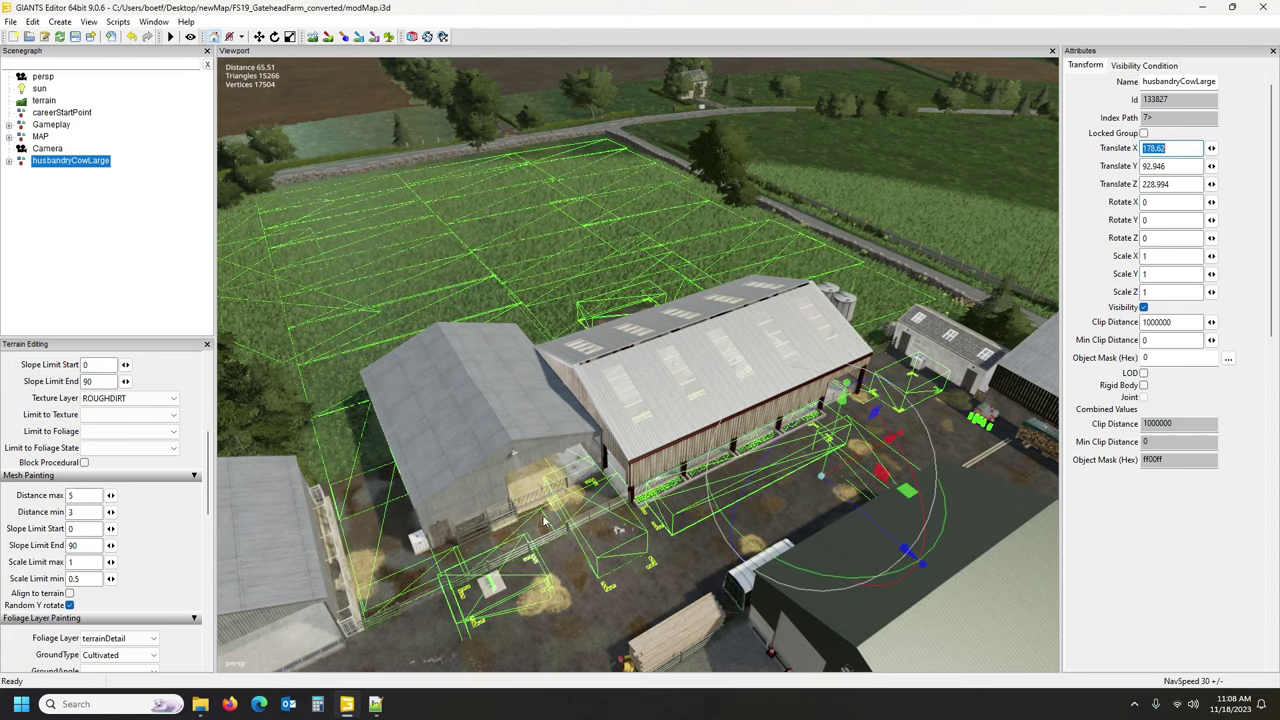
# Check the first Cows item's rotation in modMap_items.xml, then inspect the placed husbandry around the barns in GIANTS Editor.
pyautogui.click(376, 704)
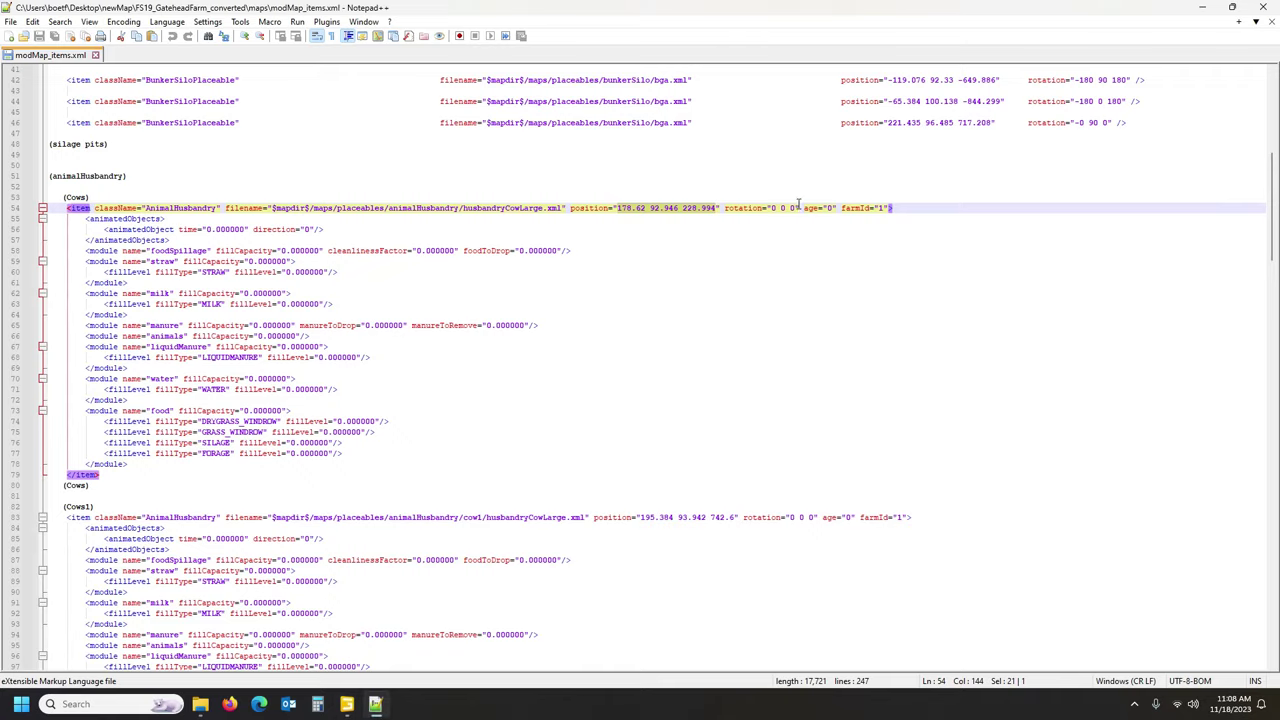
pyautogui.click(347, 704)
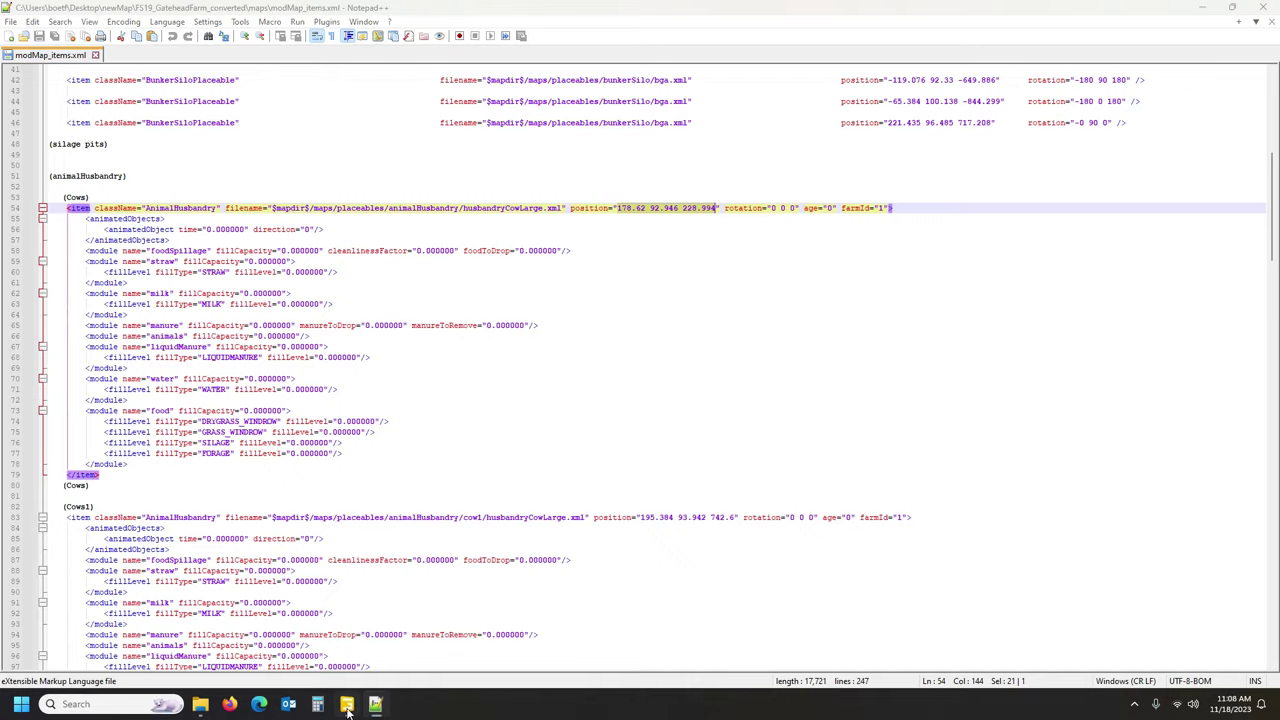
pyautogui.scroll(-2, 529, 422)
pyautogui.scroll(-3, 543, 435)
pyautogui.keyDown('alt'); pyautogui.moveTo(543, 435); pyautogui.dragTo(413, 435); pyautogui.keyUp('alt')
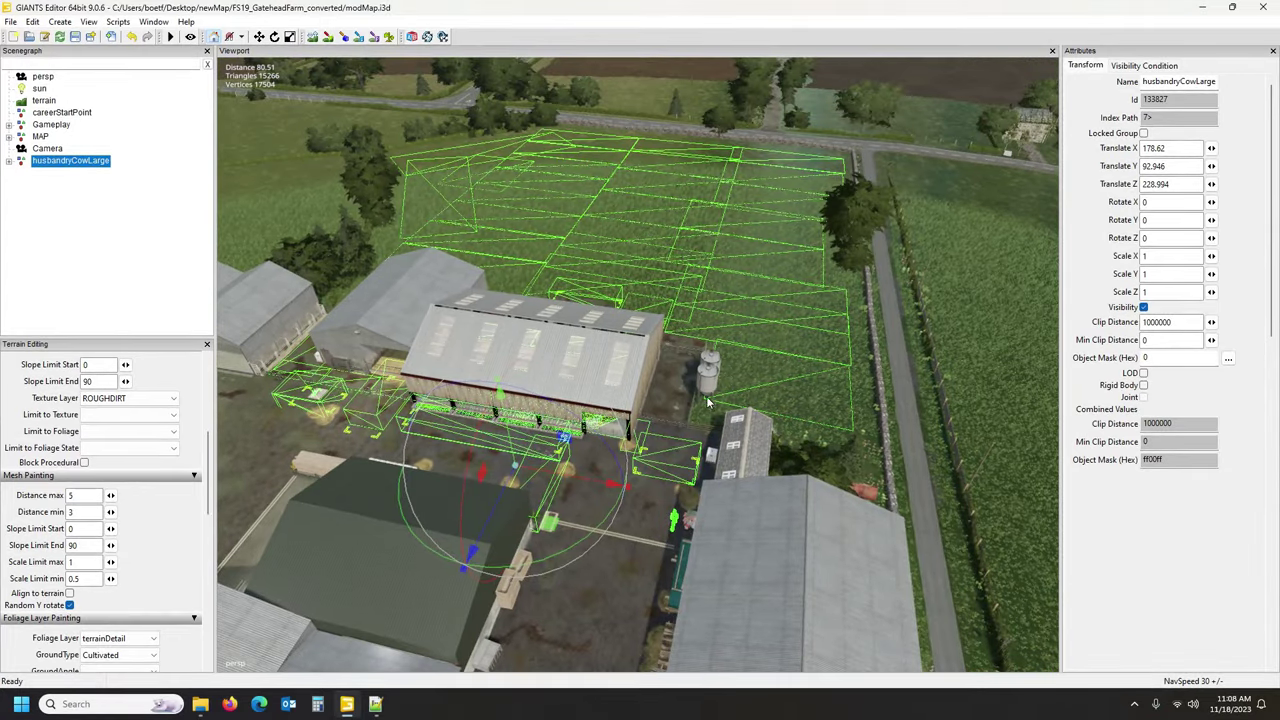
# Expand the husbandryCowLarge group, select its NavMesh and turn on the display of navigation meshes.
pyautogui.click(9, 161)
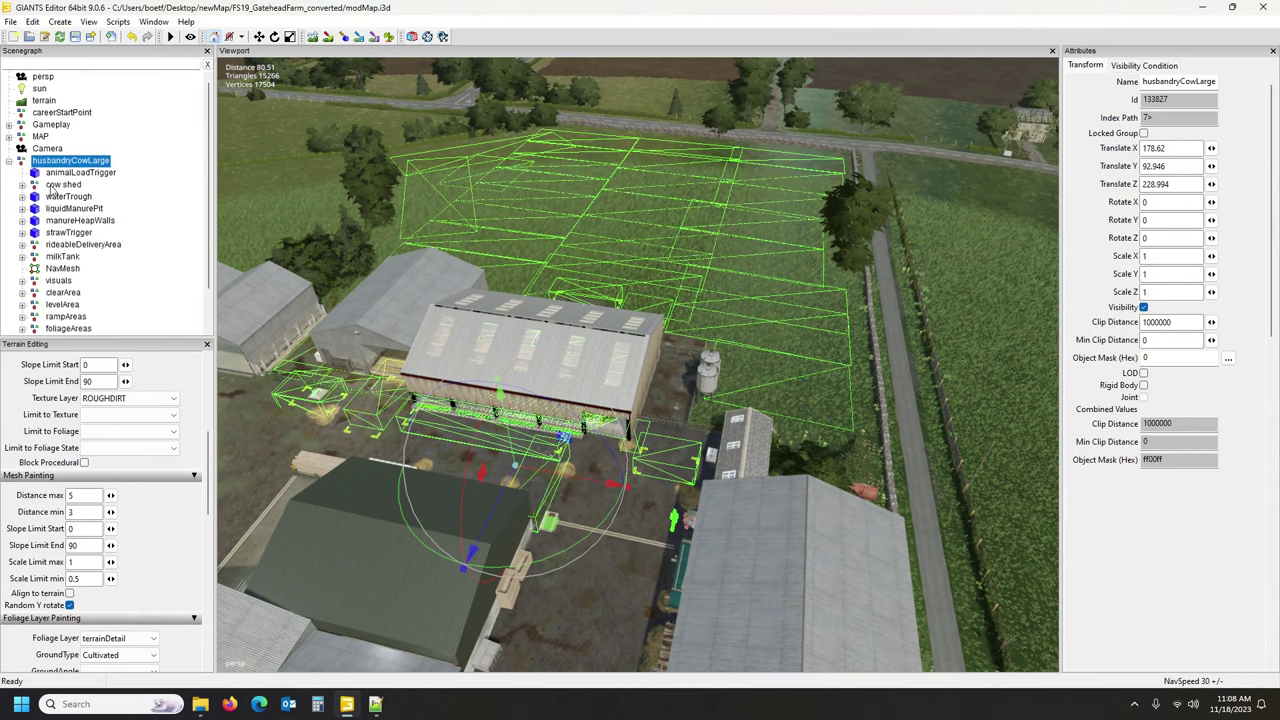
pyautogui.scroll(-1, 85, 225)
pyautogui.click(62, 257)
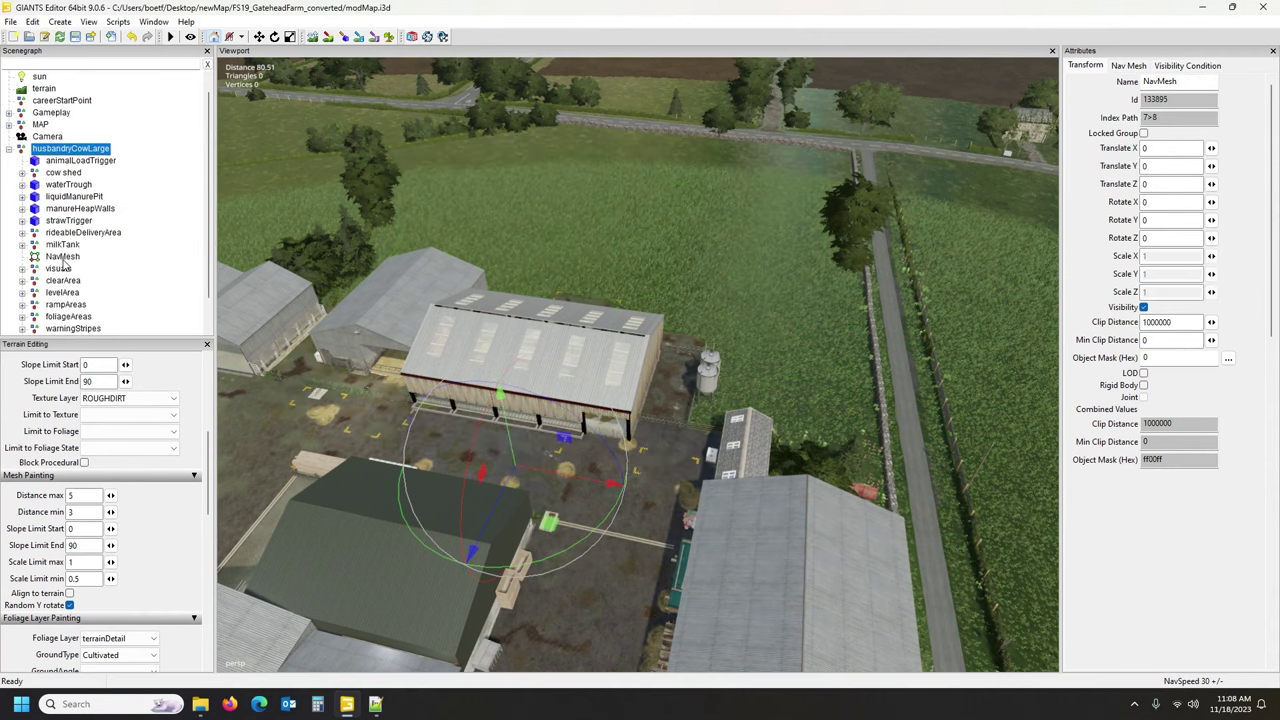
pyautogui.moveTo(484, 385); pyautogui.dragTo(462, 390)
pyautogui.hotkey('ctrl', 'z')
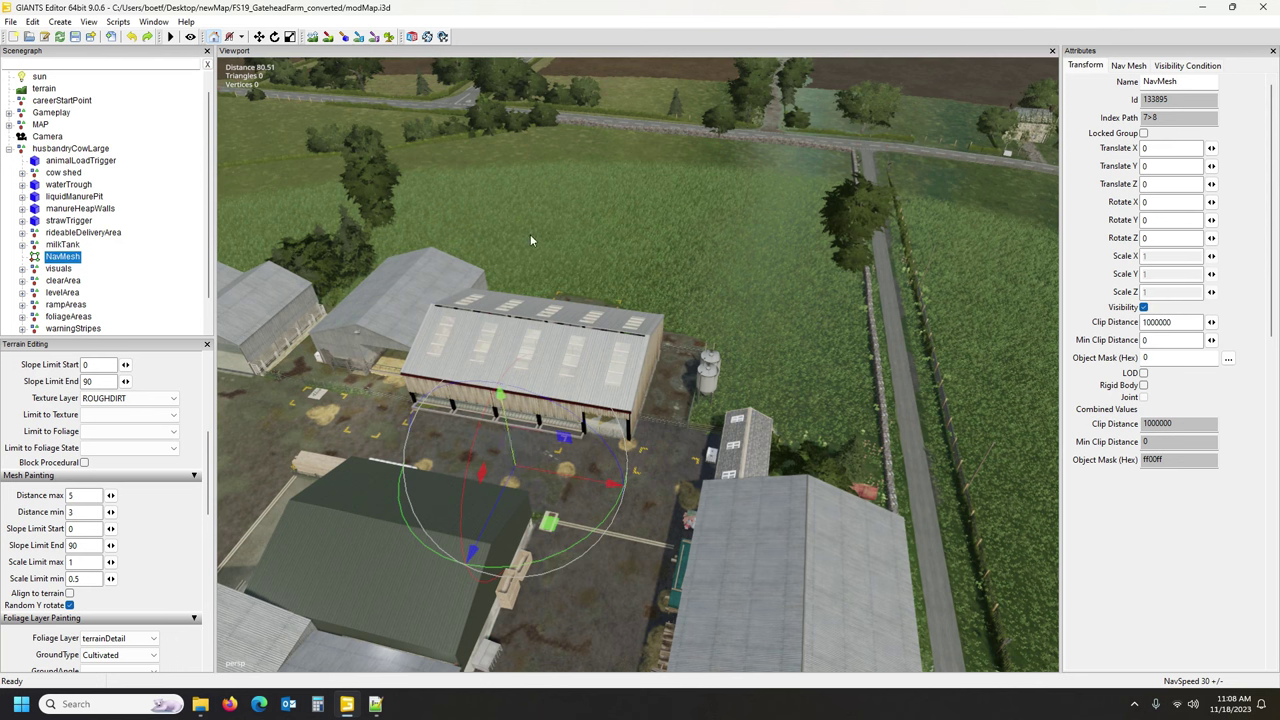
pyautogui.rightClick(556, 203)
pyautogui.moveTo(620, 298)
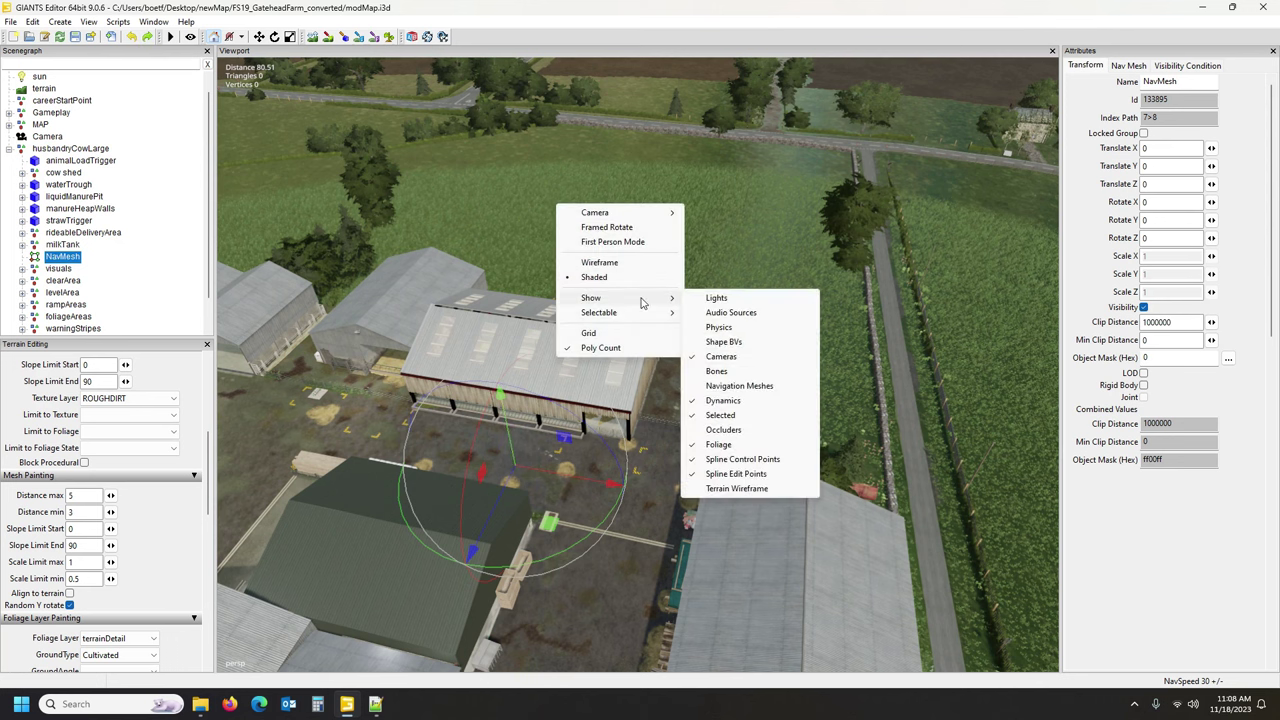
pyautogui.click(755, 383)
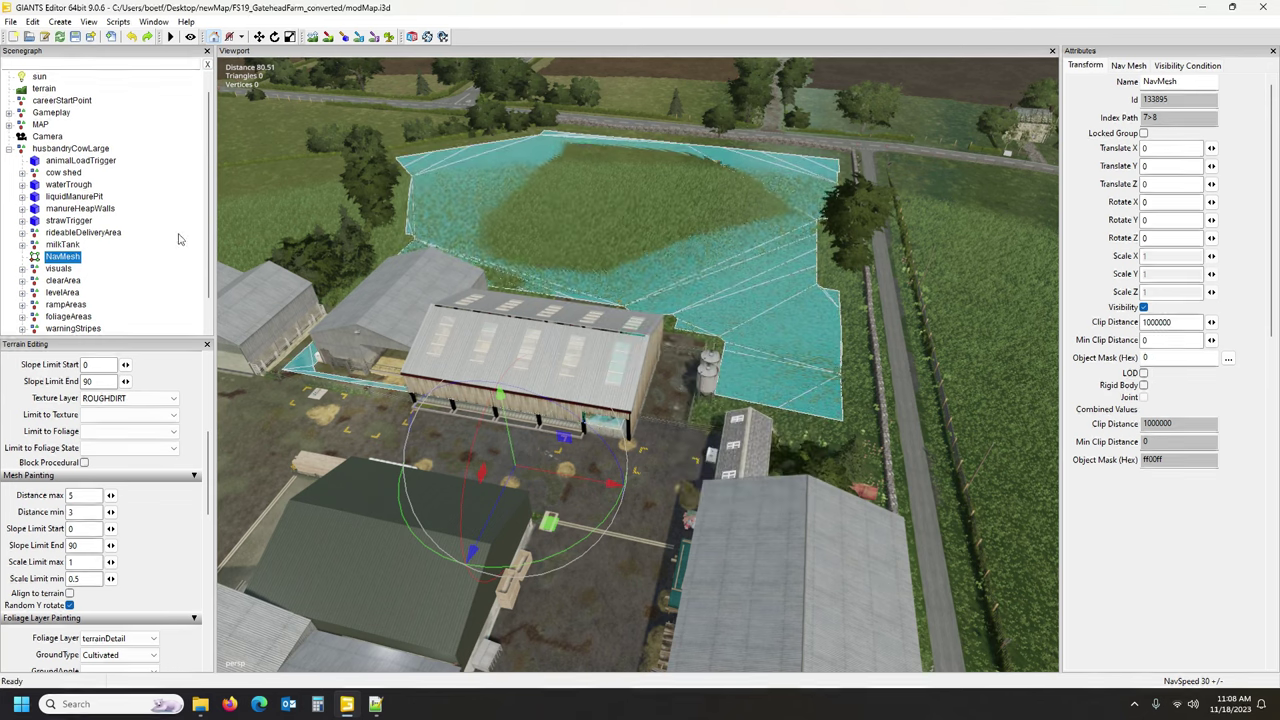
# Lift the NavMesh to a Translate Y of 21.925 to inspect its outline, then undo the move.
pyautogui.moveTo(510, 455); pyautogui.dragTo(478, 281)
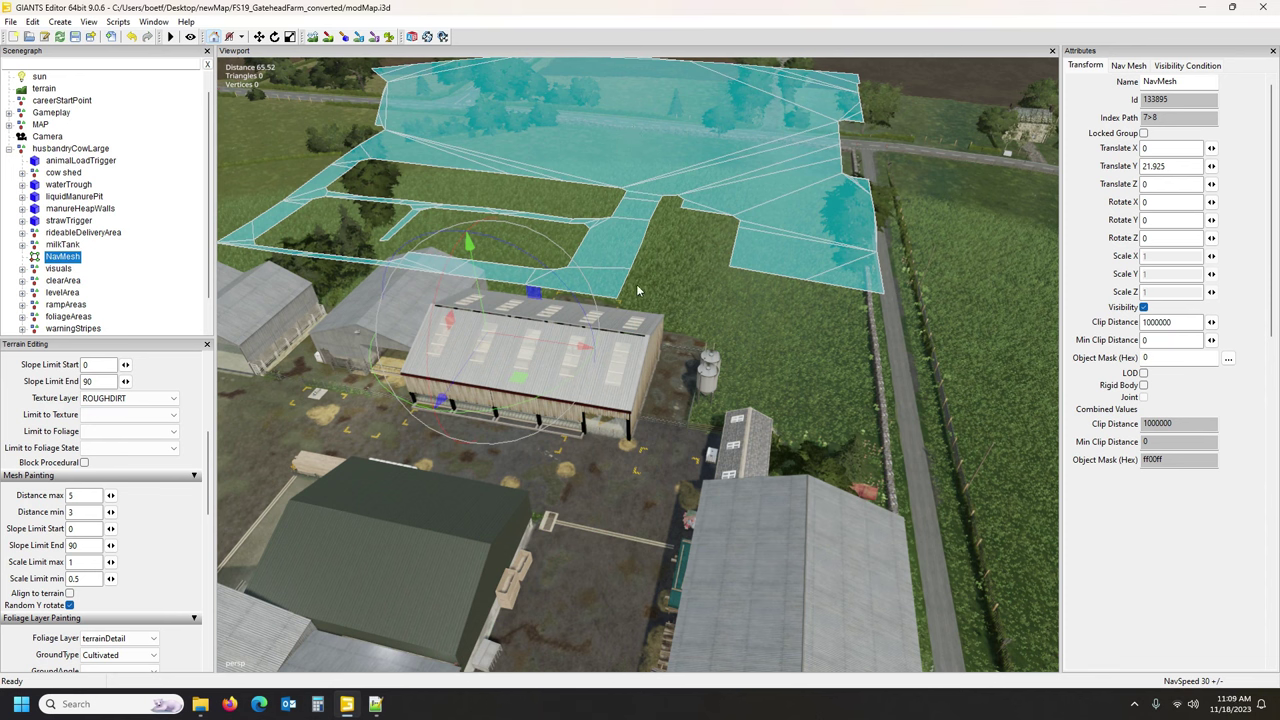
pyautogui.hotkey('ctrl', 'z')
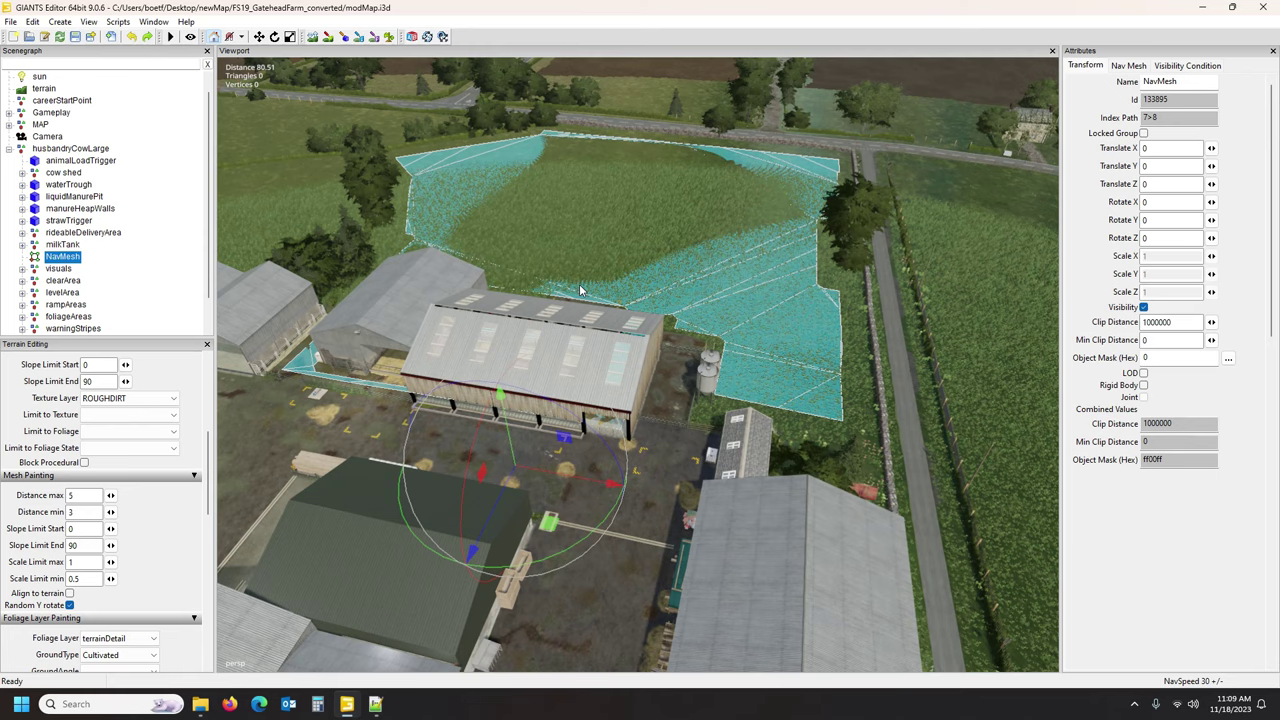
pyautogui.keyDown('alt'); pyautogui.moveTo(571, 303); pyautogui.dragTo(713, 315); pyautogui.keyUp('alt')
pyautogui.moveTo(713, 316); pyautogui.dragTo(549, 195, button='right')
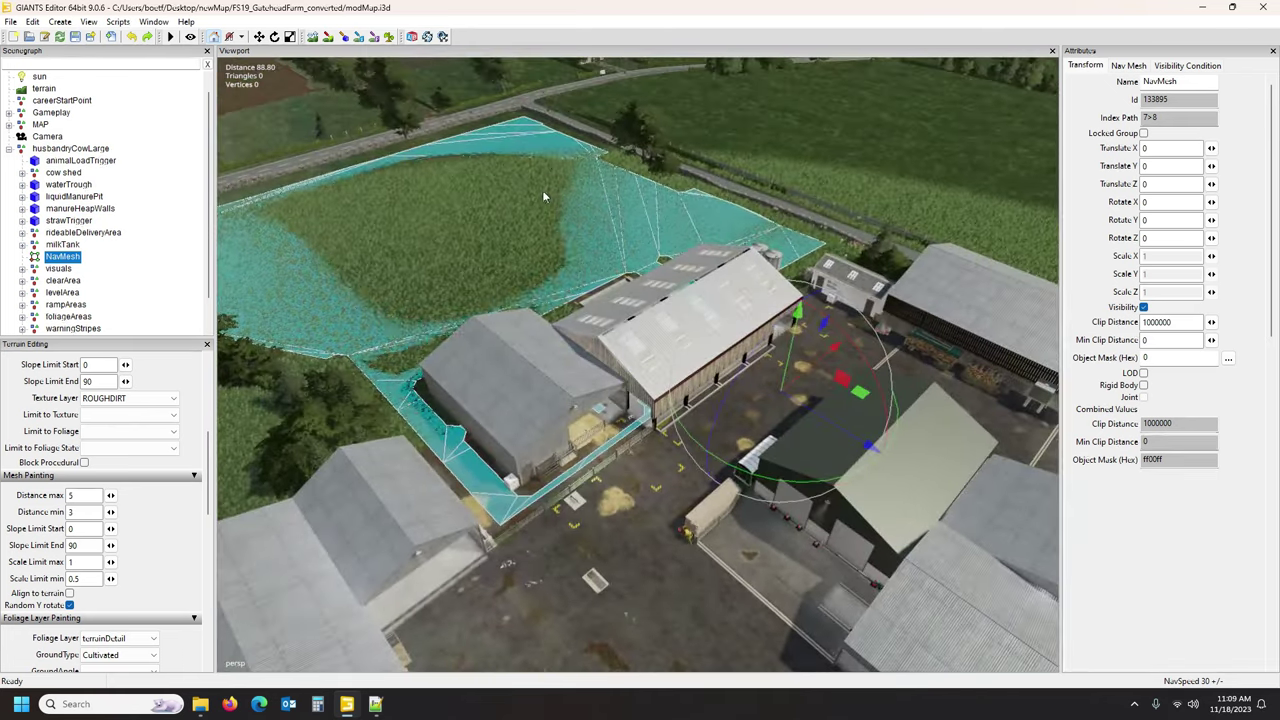
# Deselect the NavMesh and turn off the display of navigation meshes in the viewport.
pyautogui.rightClick(171, 189)
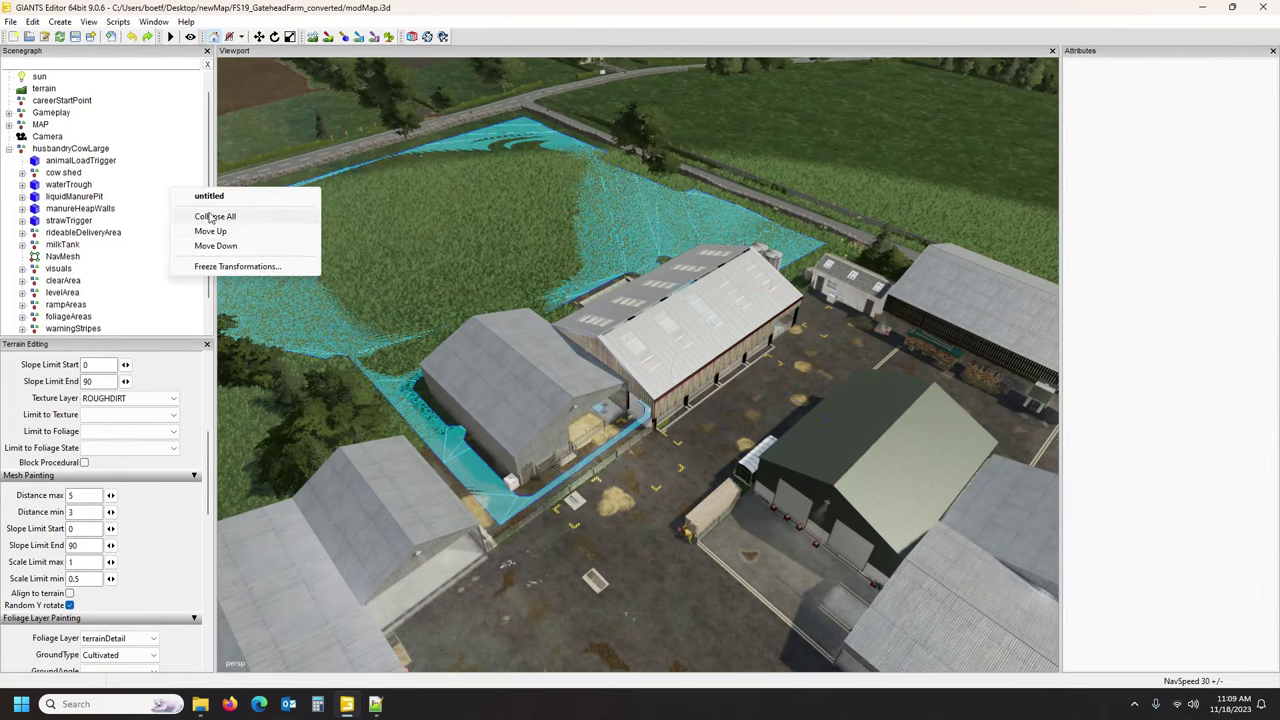
pyautogui.rightClick(491, 248)
pyautogui.rightClick(494, 243)
pyautogui.moveTo(577, 342)
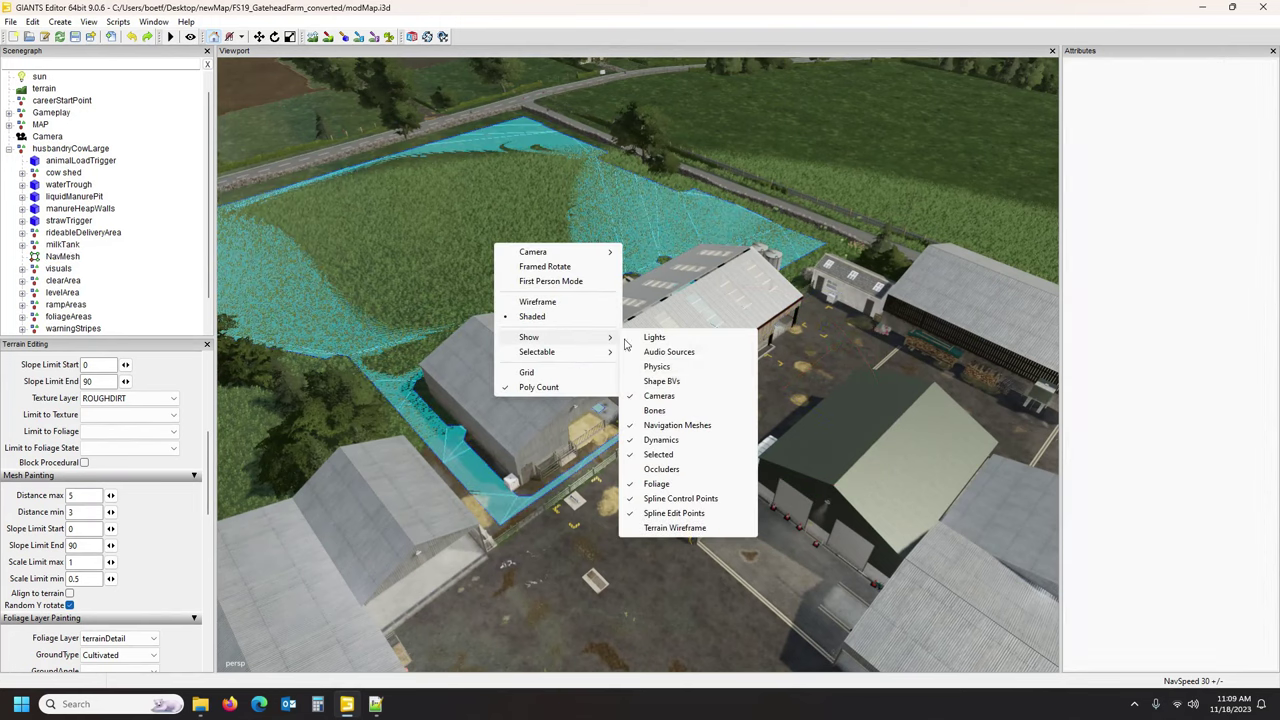
pyautogui.click(676, 425)
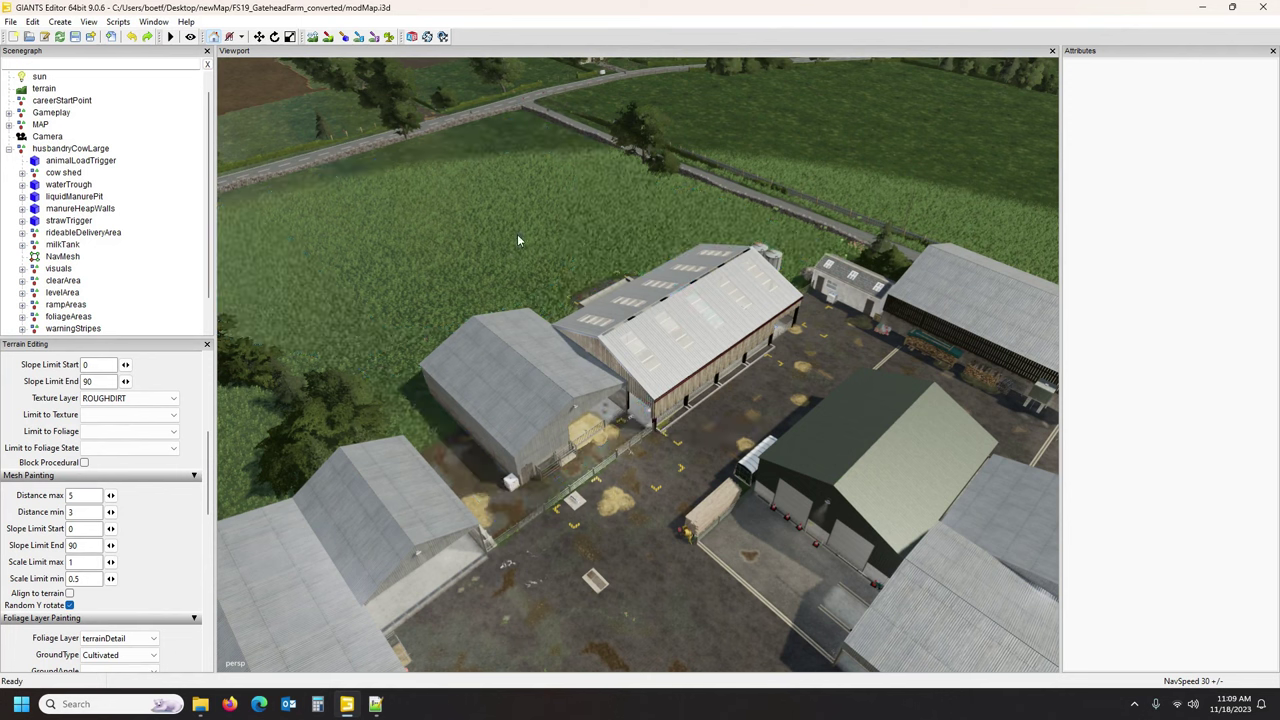
# Examine where the husbandryCowLarge group and its animalLoadTrigger sit around the barns, then collapse the group and deselect it.
pyautogui.click(63, 150)
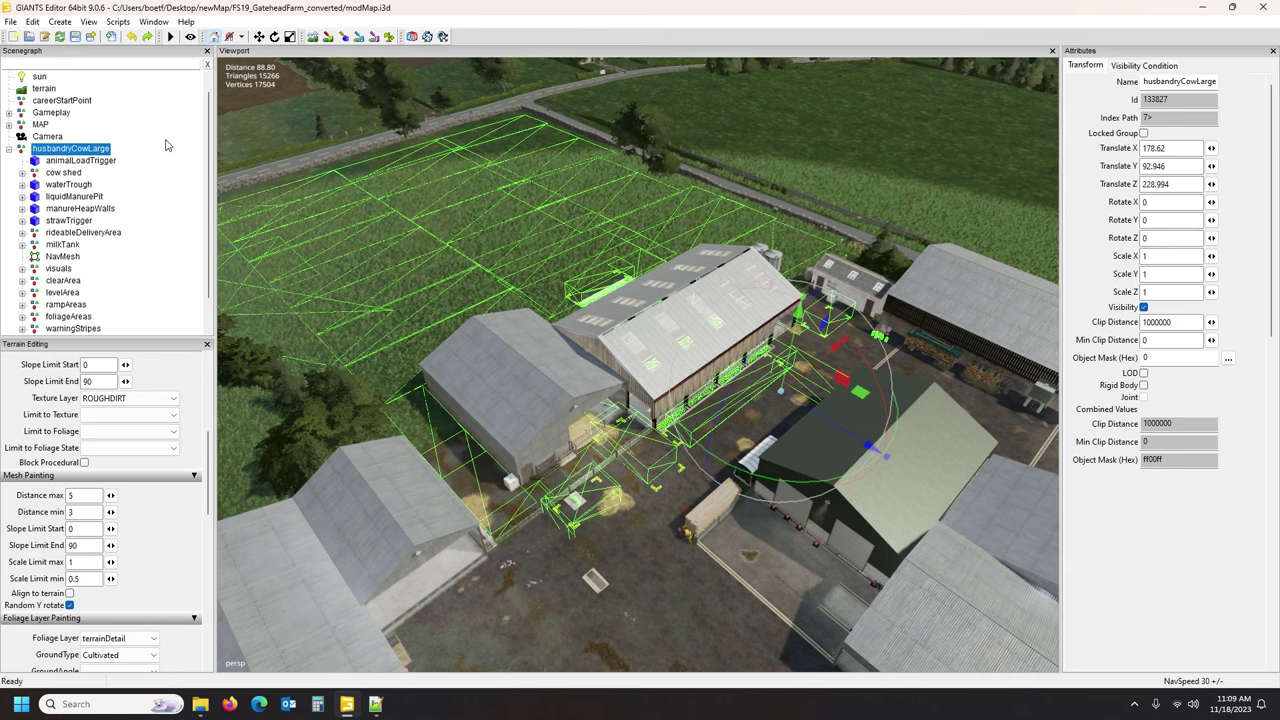
pyautogui.click(155, 117)
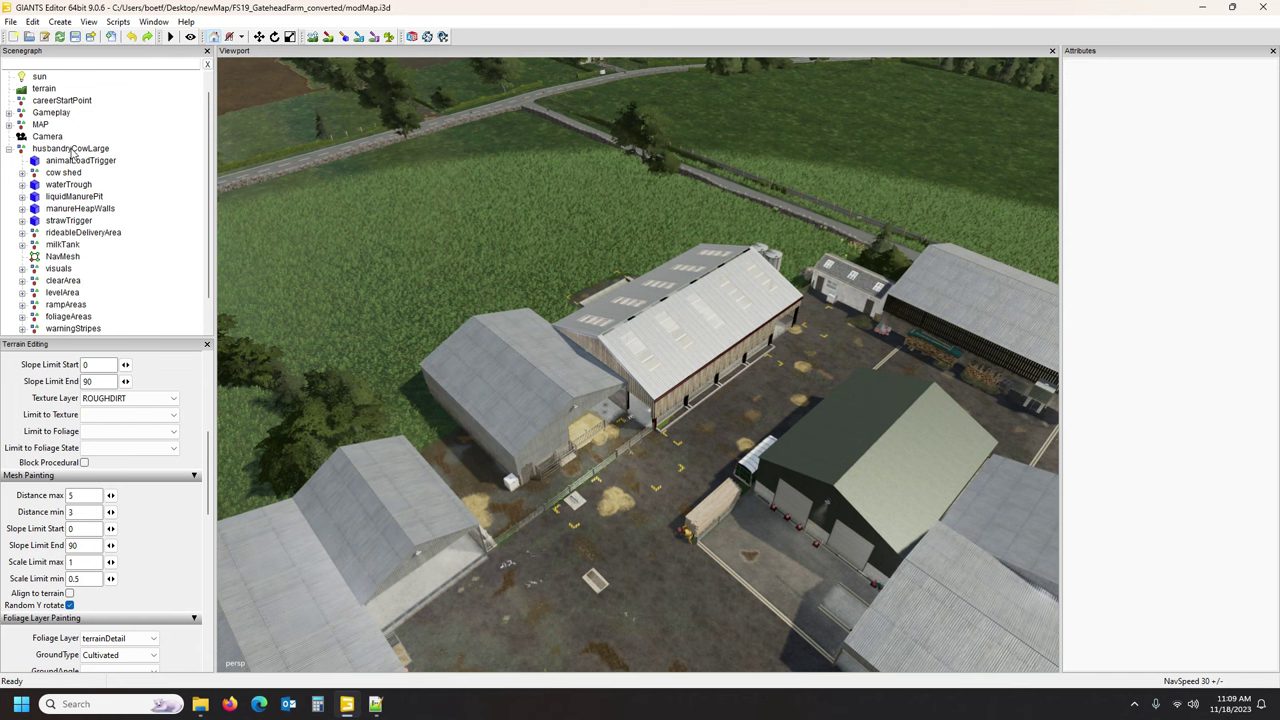
pyautogui.click(71, 150)
pyautogui.moveTo(435, 241)
pyautogui.keyDown('alt'); pyautogui.mouseDown(button='middle')
pyautogui.moveTo(388, 232)
pyautogui.moveTo(418, 226)
pyautogui.mouseUp(button='middle'); pyautogui.keyUp('alt')
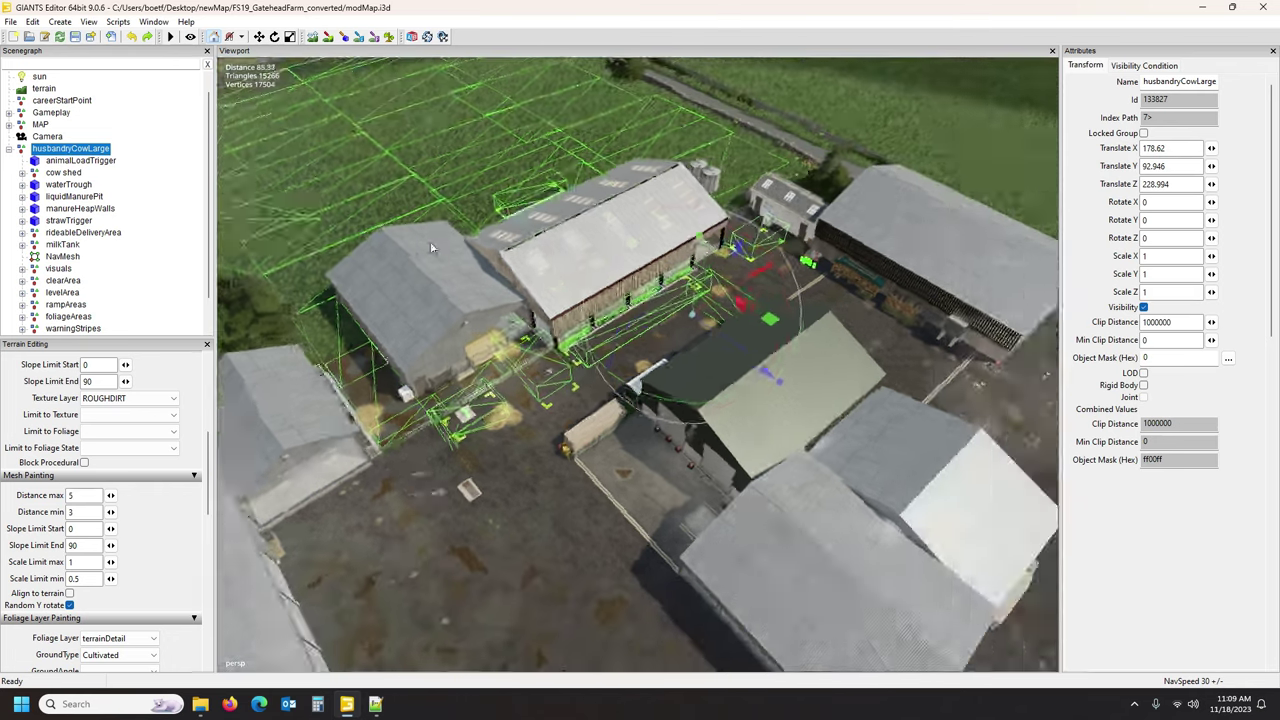
pyautogui.keyDown('alt'); pyautogui.moveTo(419, 226); pyautogui.dragTo(422, 177); pyautogui.keyUp('alt')
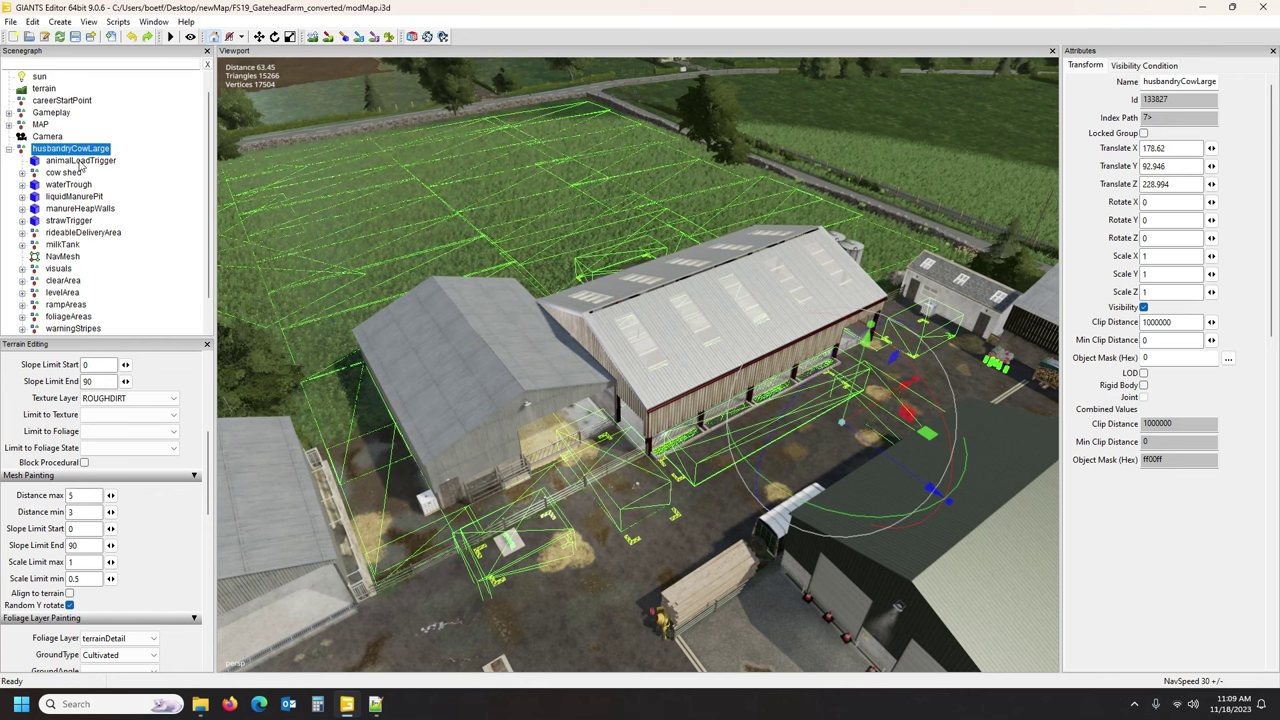
pyautogui.click(80, 161)
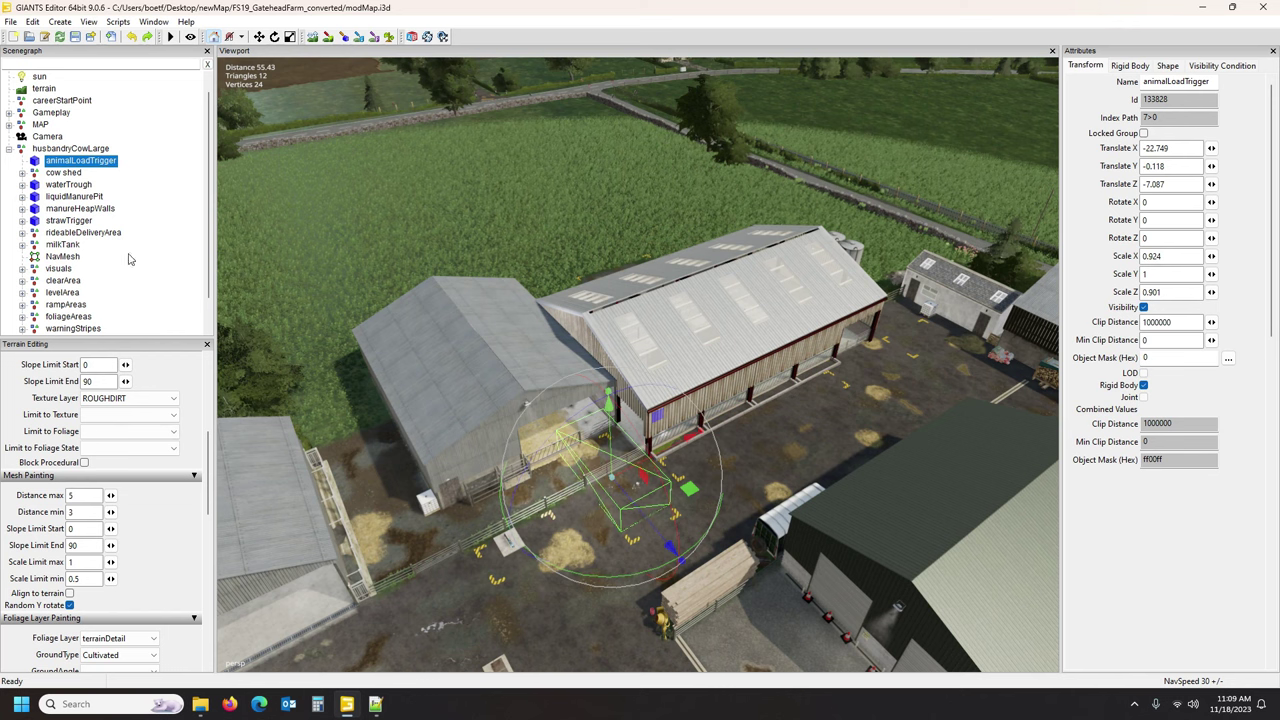
pyautogui.click(127, 127)
pyautogui.click(9, 148)
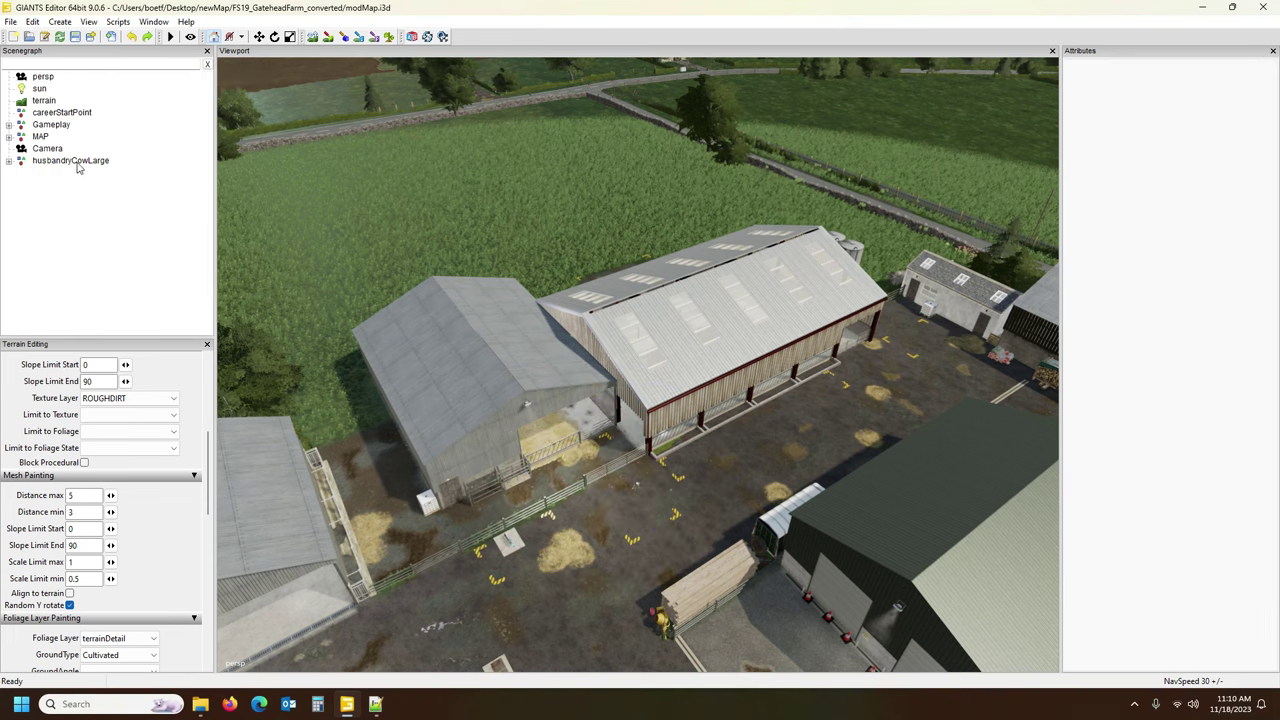
pyautogui.click(78, 162)
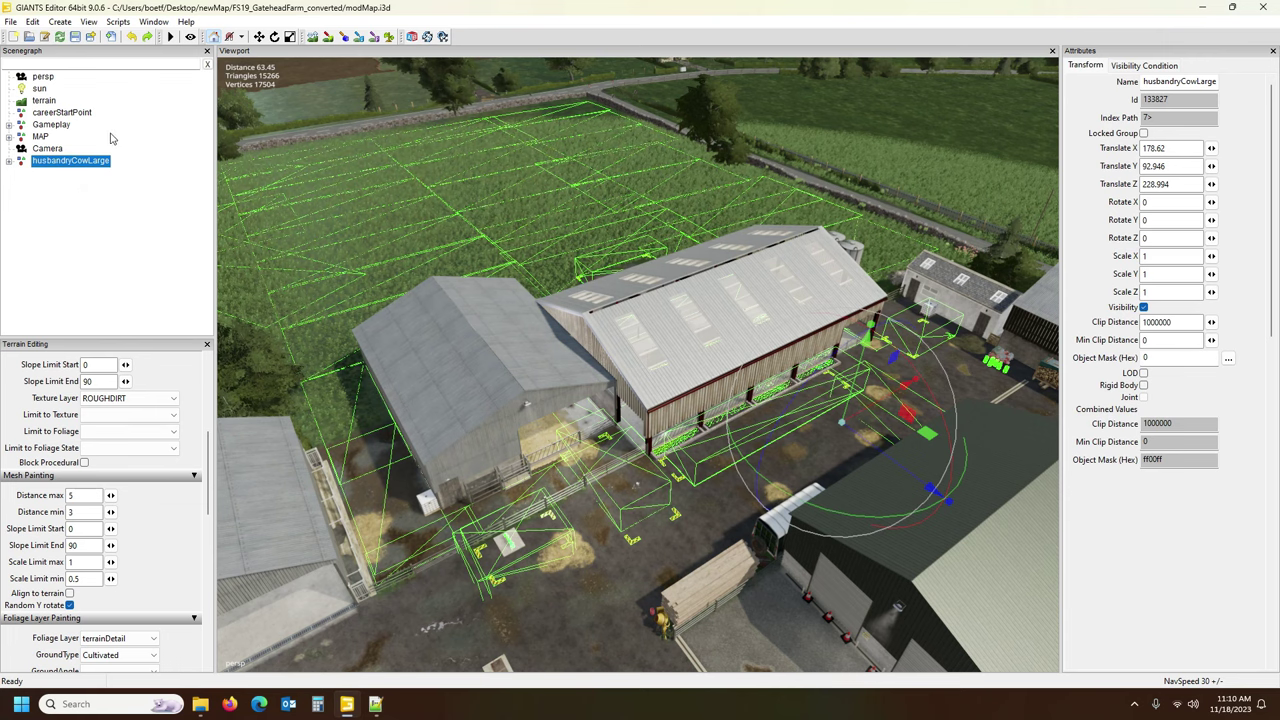
pyautogui.click(157, 126)
# Start a file import and browse to data/placeables/rudolfHormann/cowBarnBig in the Farming Simulator 22 installation folder.
pyautogui.click(11, 22)
pyautogui.click(40, 166)
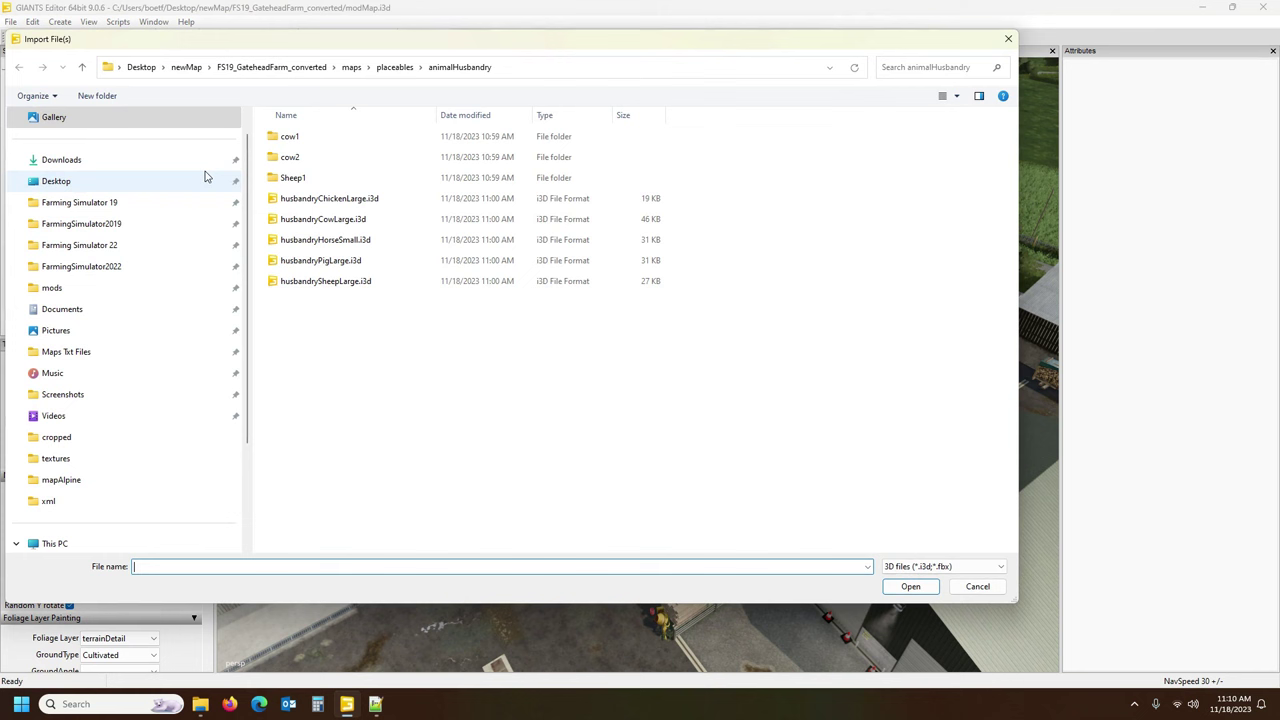
pyautogui.click(79, 245)
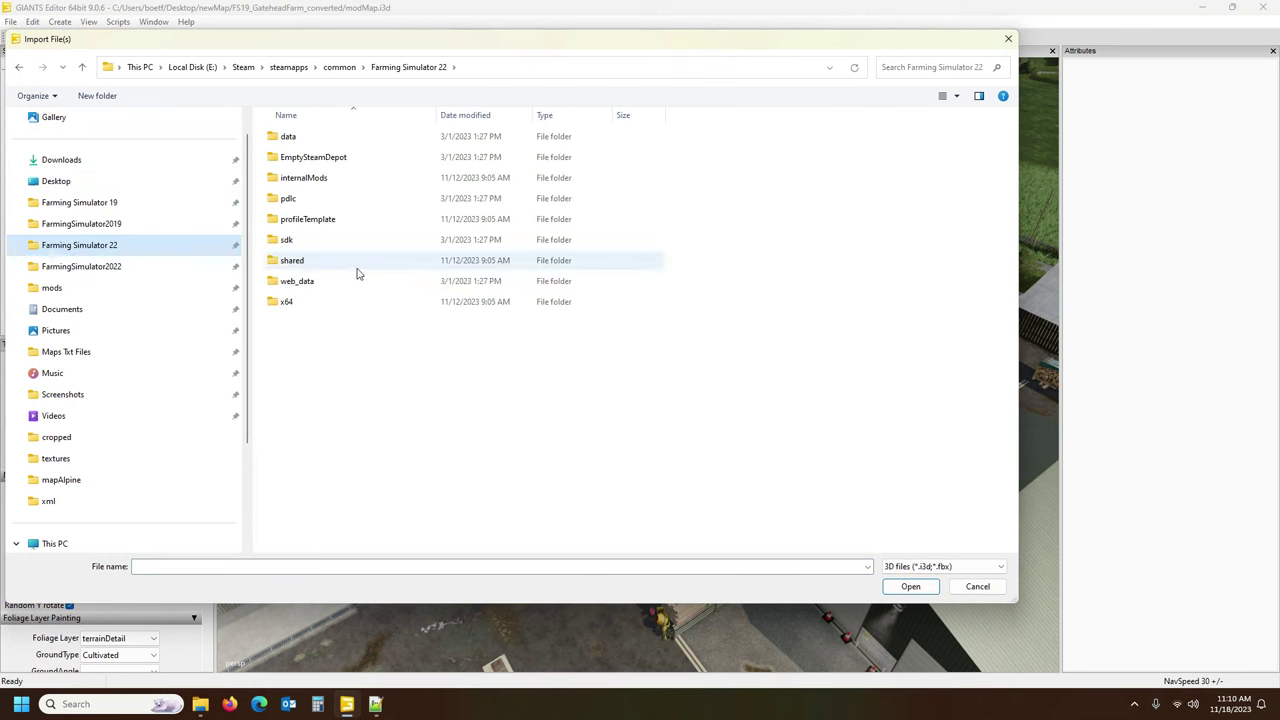
pyautogui.click(297, 144)
pyautogui.doubleClick(297, 144)
pyautogui.doubleClick(312, 300)
pyautogui.doubleClick(318, 386)
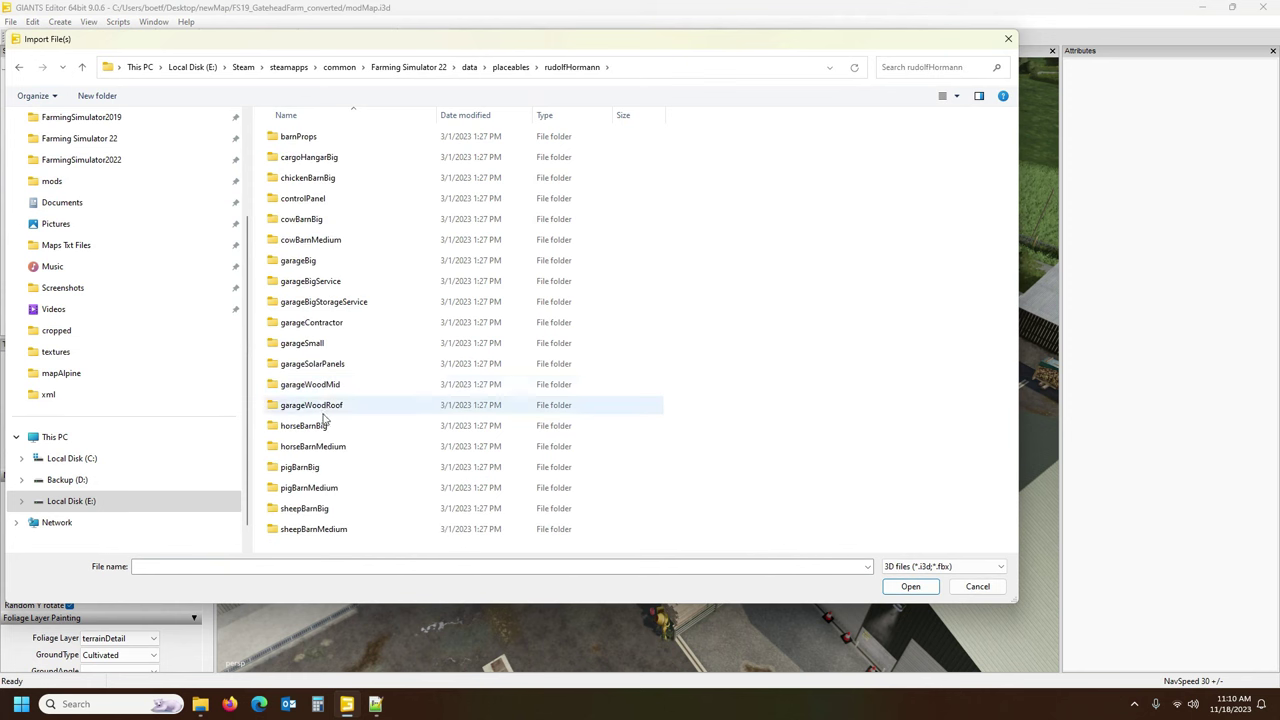
pyautogui.doubleClick(307, 224)
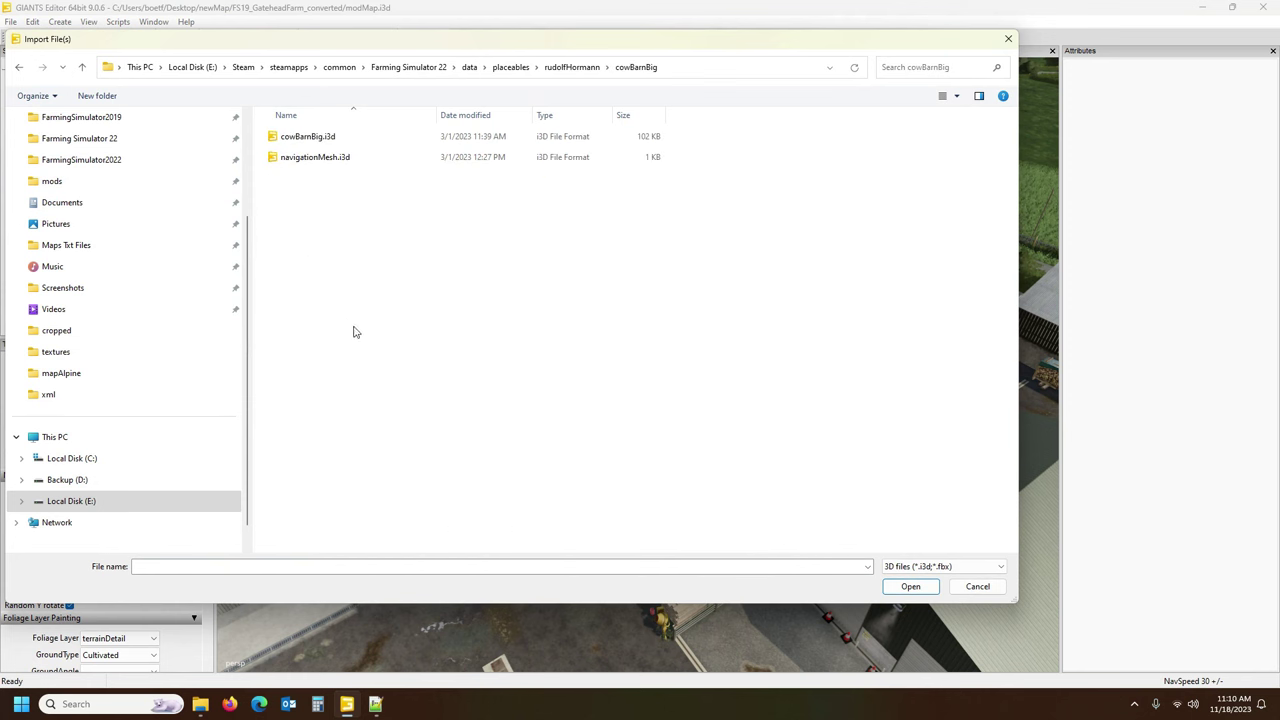
pyautogui.click(304, 162)
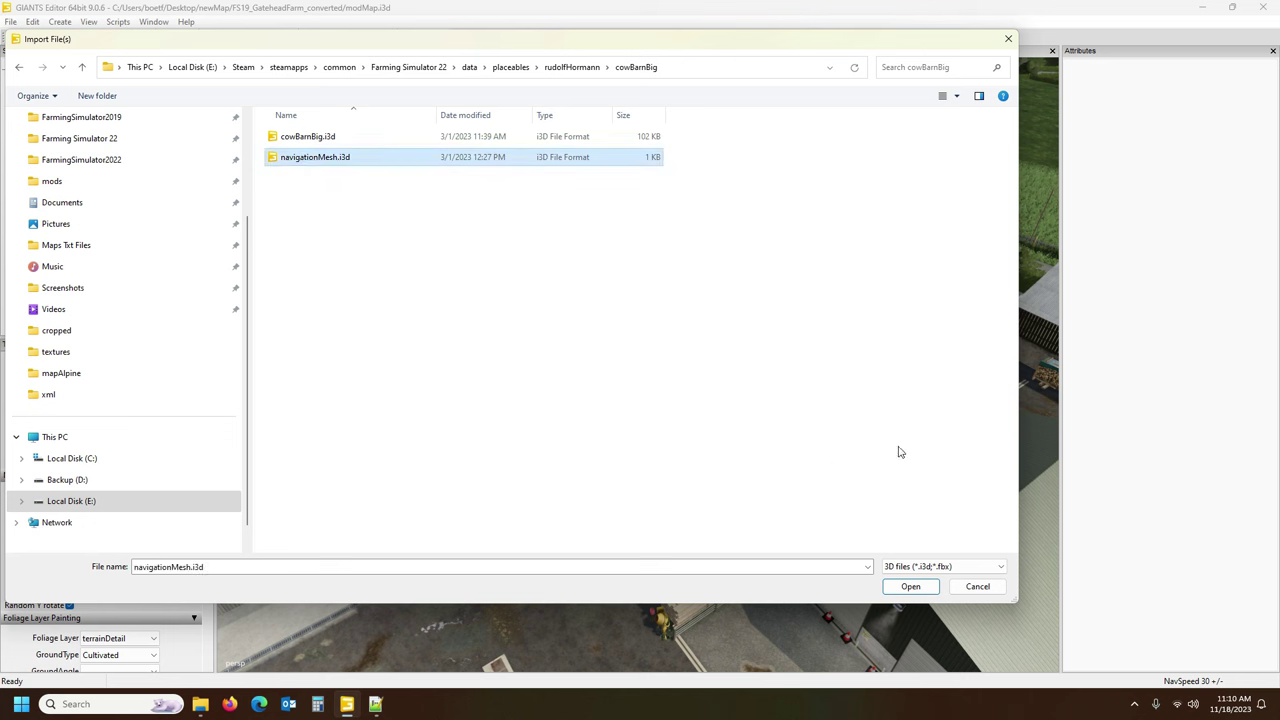
# Quit the Discord application running in the background.
pyautogui.click(1134, 704)
pyautogui.rightClick(1081, 640)
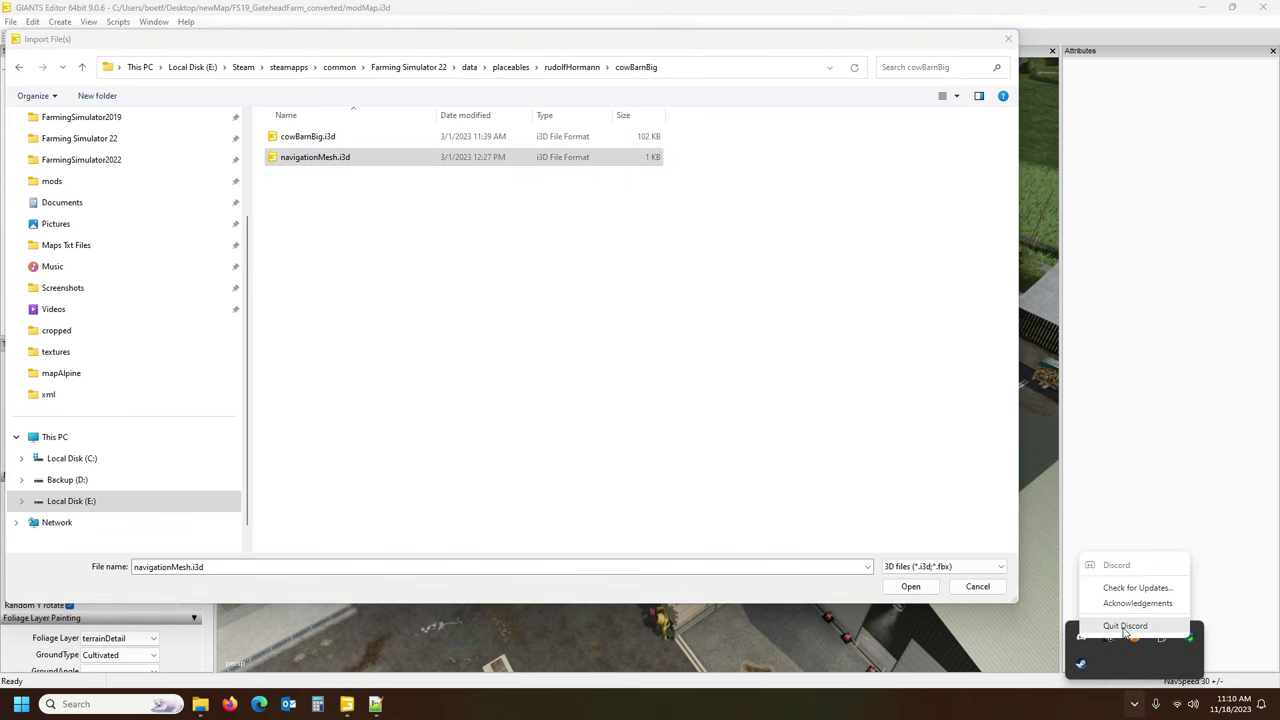
pyautogui.click(1125, 627)
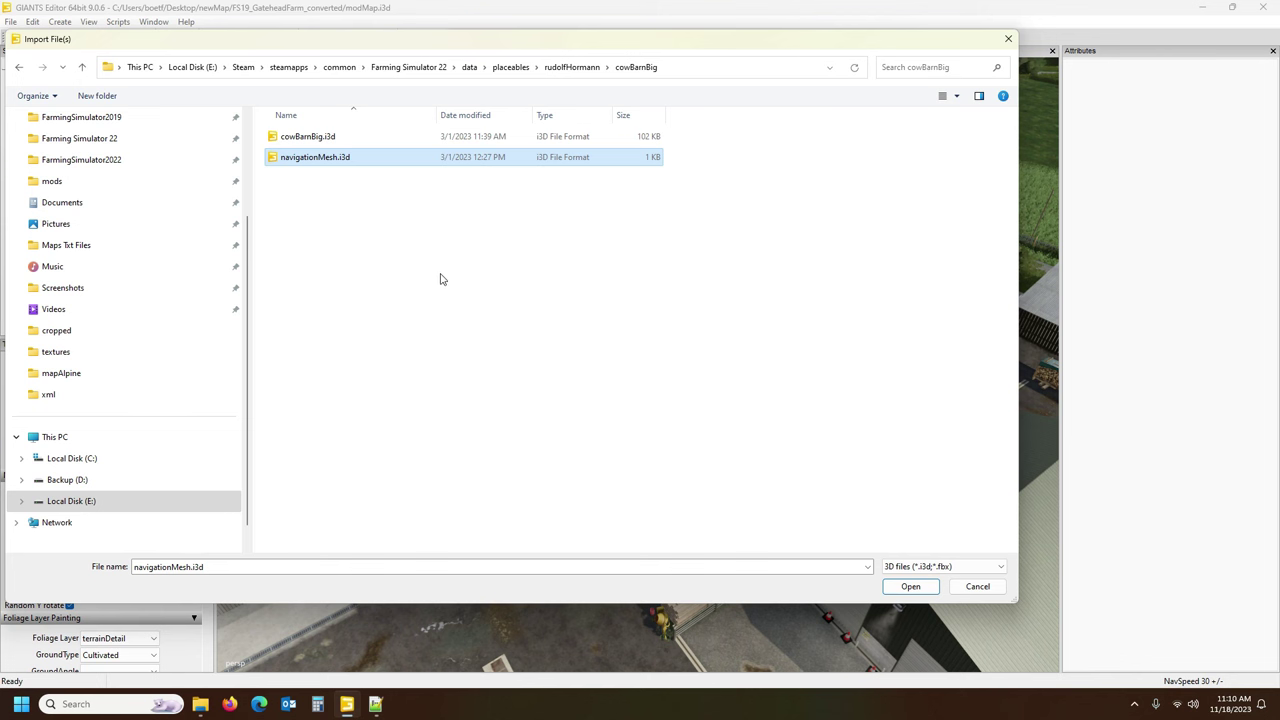
# Import cowBarnBig.i3d from the cowBarnBig folder into the map.
pyautogui.click(409, 264)
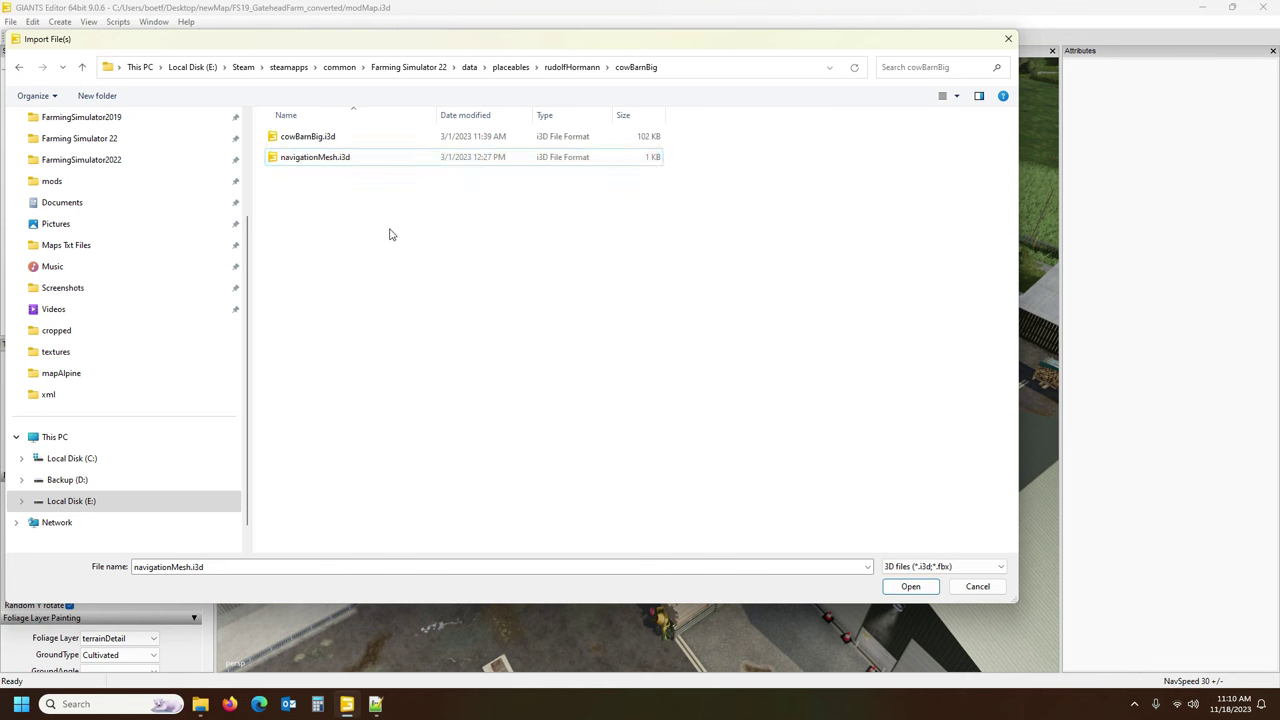
pyautogui.click(324, 158)
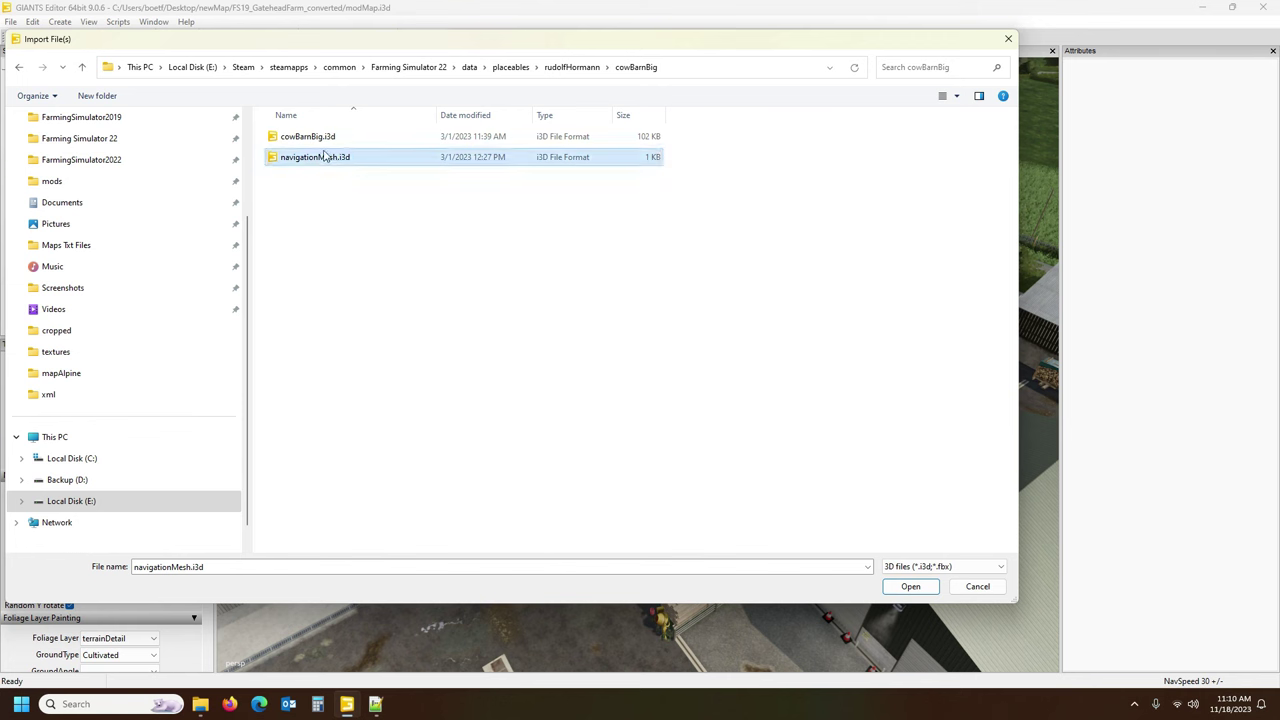
pyautogui.click(321, 139)
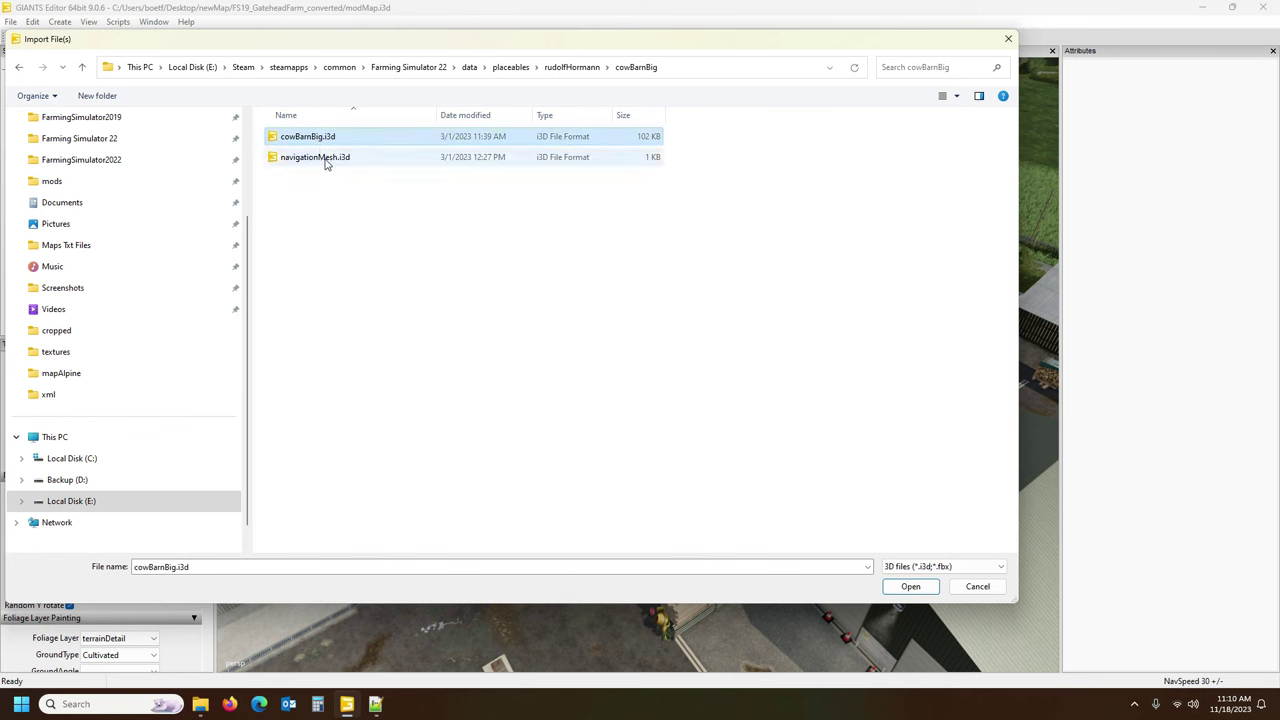
pyautogui.click(324, 162)
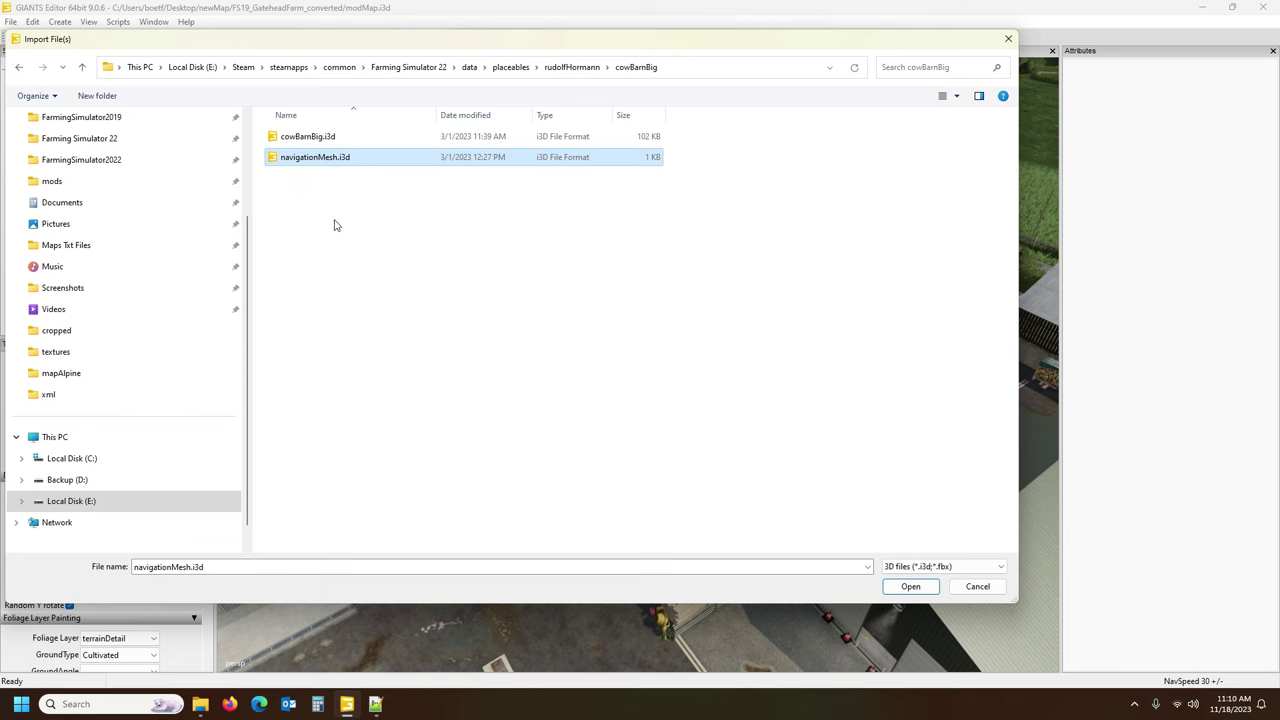
pyautogui.click(334, 220)
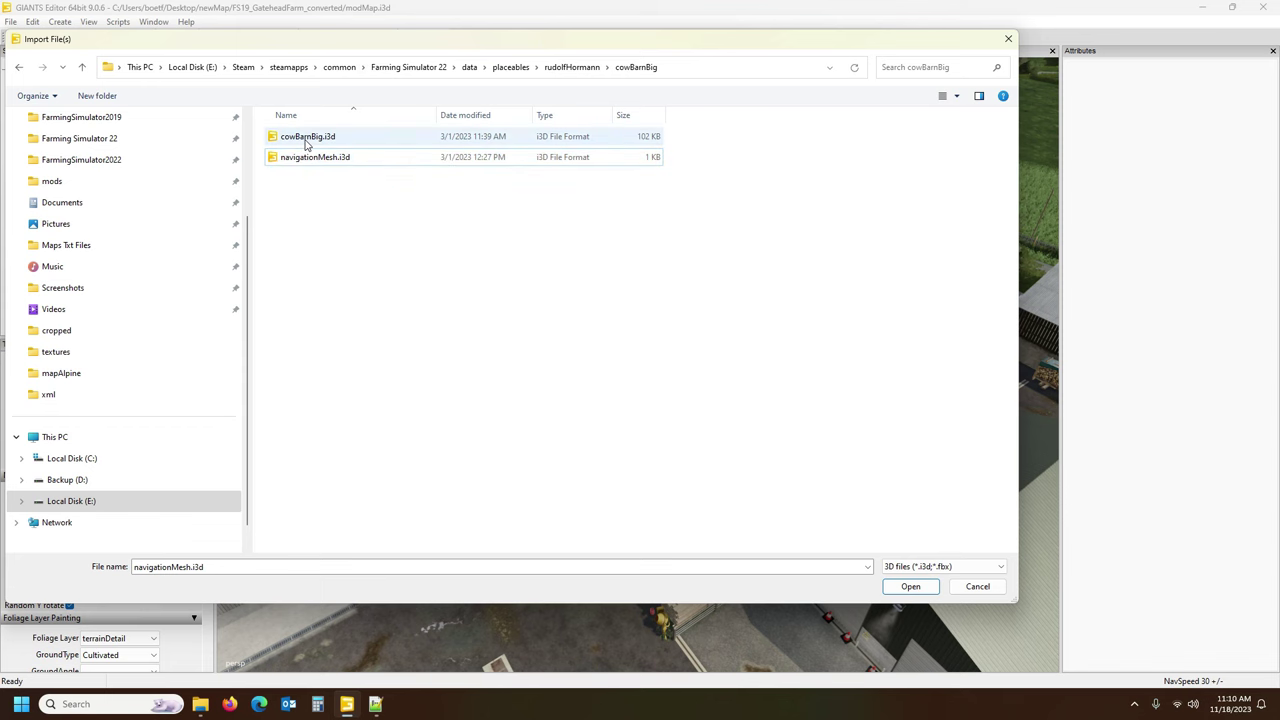
pyautogui.doubleClick(308, 143)
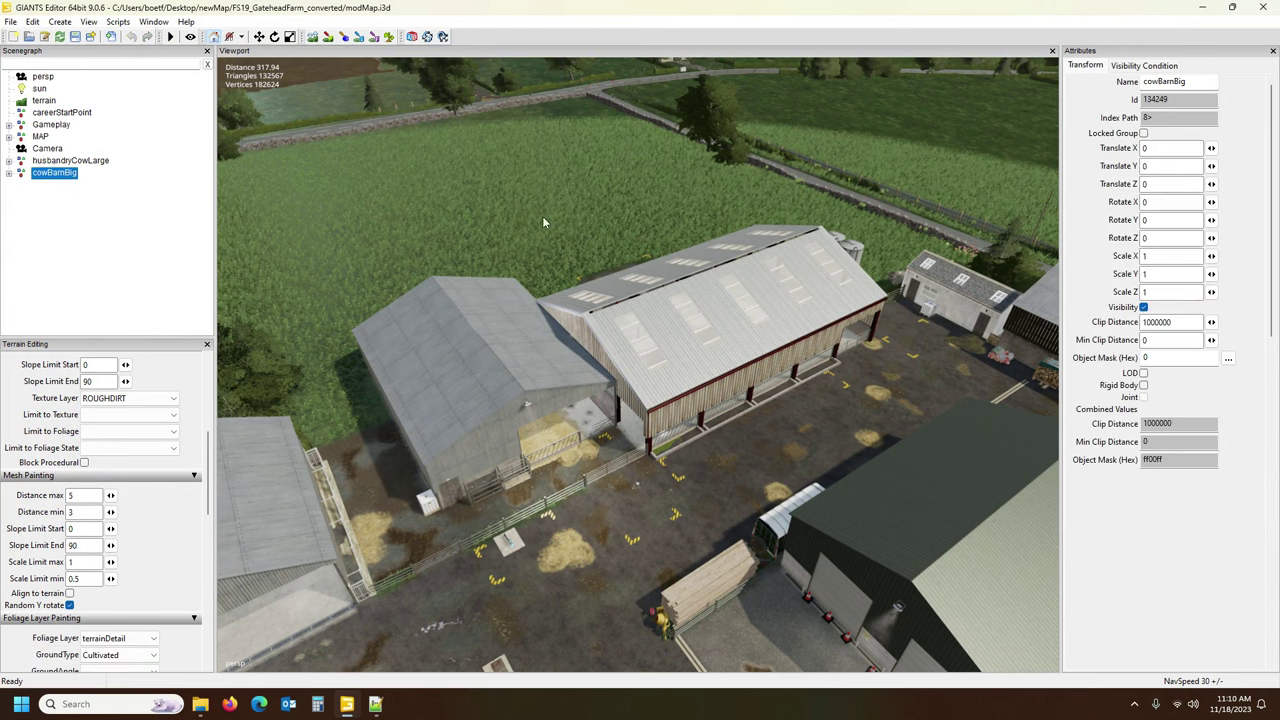
# Place cowBarnBig in the grass field behind the existing barns, at about Translate X 177.827, Y 92.133, Z 174.651.
pyautogui.hotkey('ctrl', 'b')
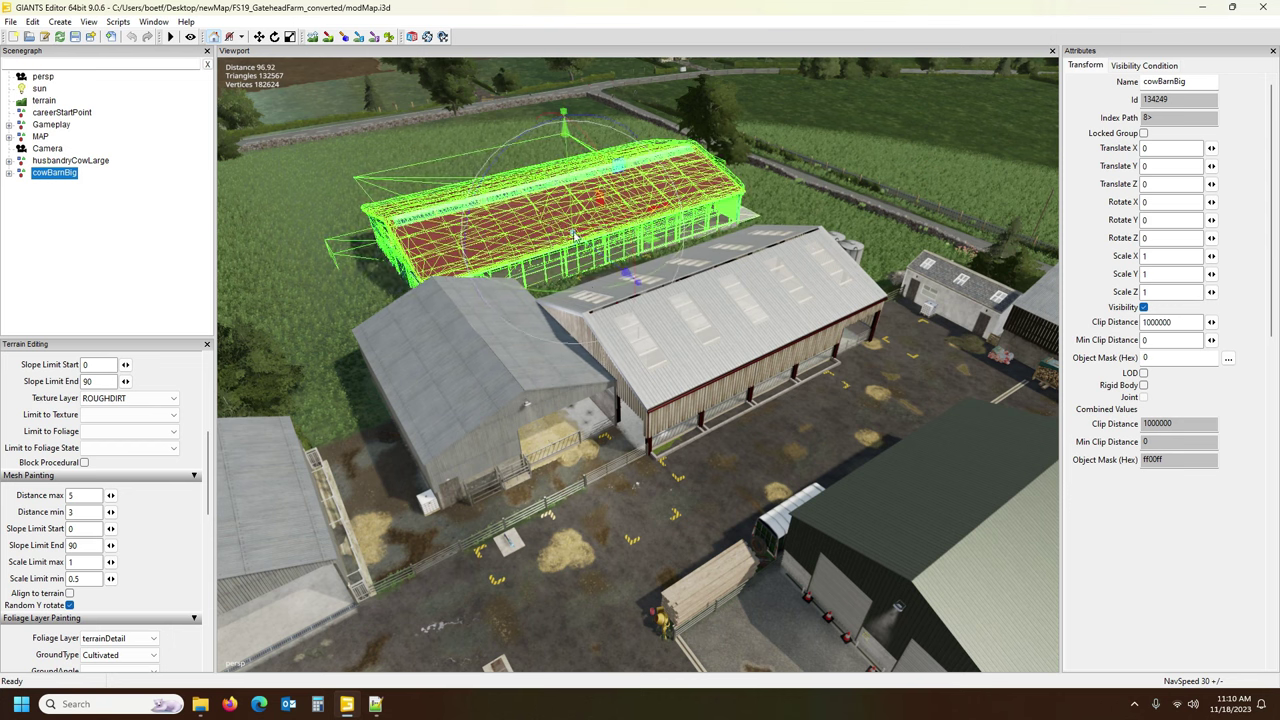
pyautogui.moveTo(626, 274); pyautogui.dragTo(724, 362)
pyautogui.moveTo(576, 268); pyautogui.dragTo(526, 235)
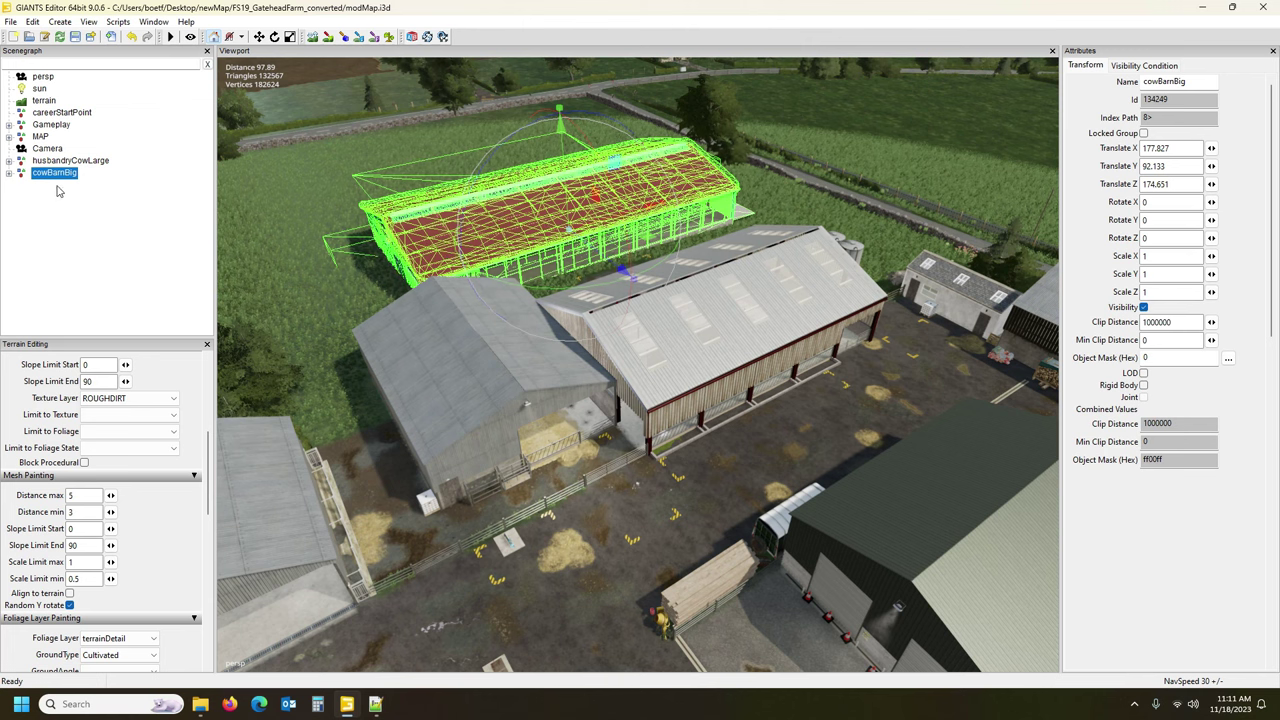
# Expand the cowBarnBig group down to the LOD0 group inside its visuals.
pyautogui.click(9, 172)
pyautogui.scroll(-2, 90, 235)
pyautogui.scroll(-2, 90, 235)
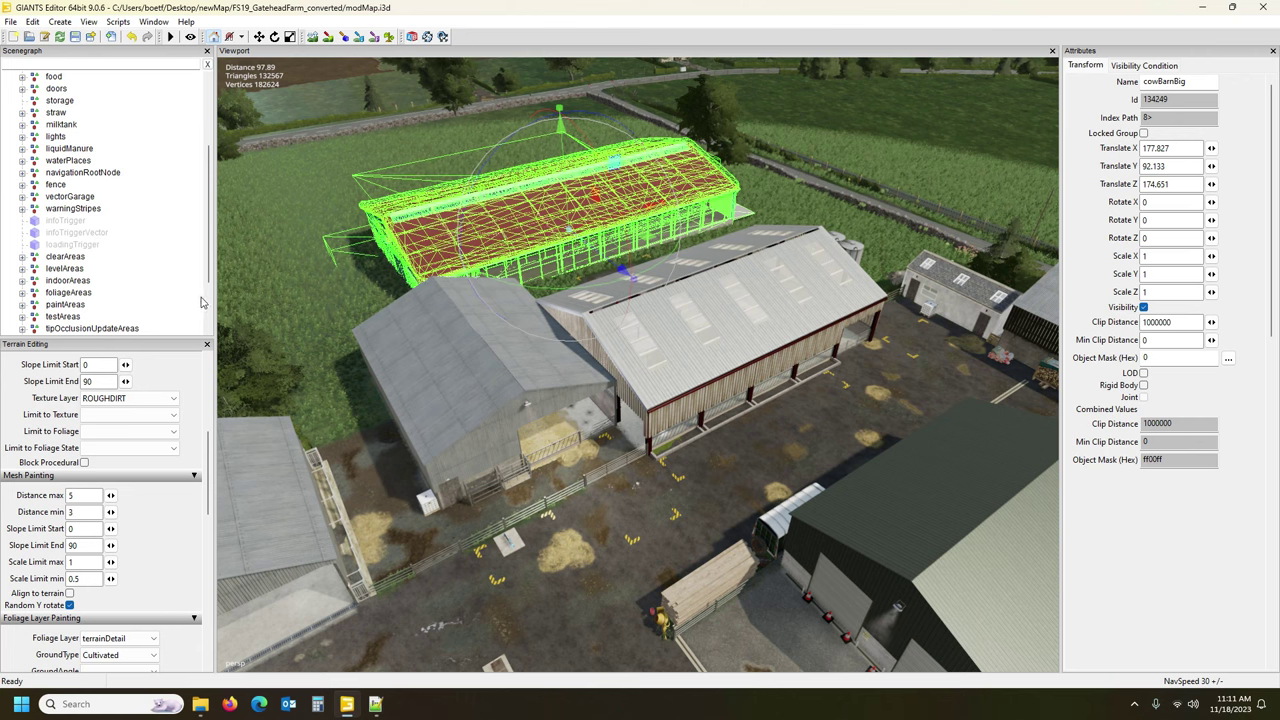
pyautogui.scroll(-2, 105, 258)
pyautogui.scroll(-1, 112, 262)
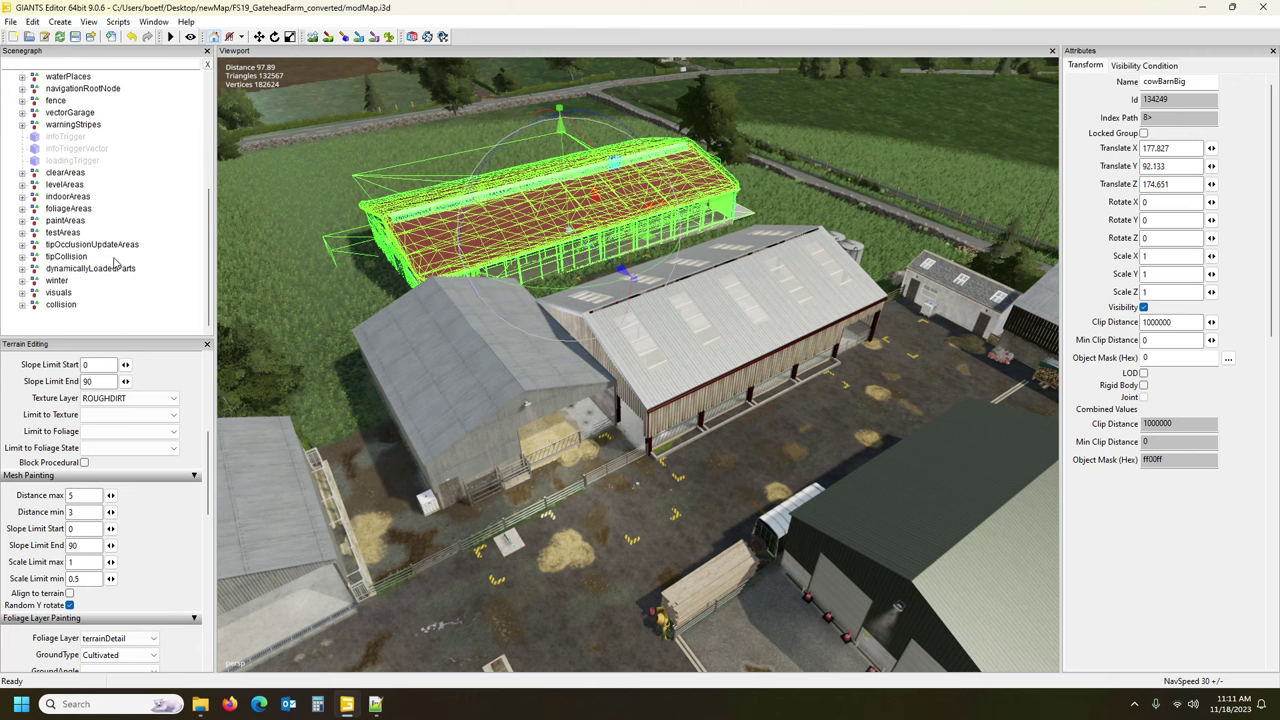
pyautogui.click(22, 293)
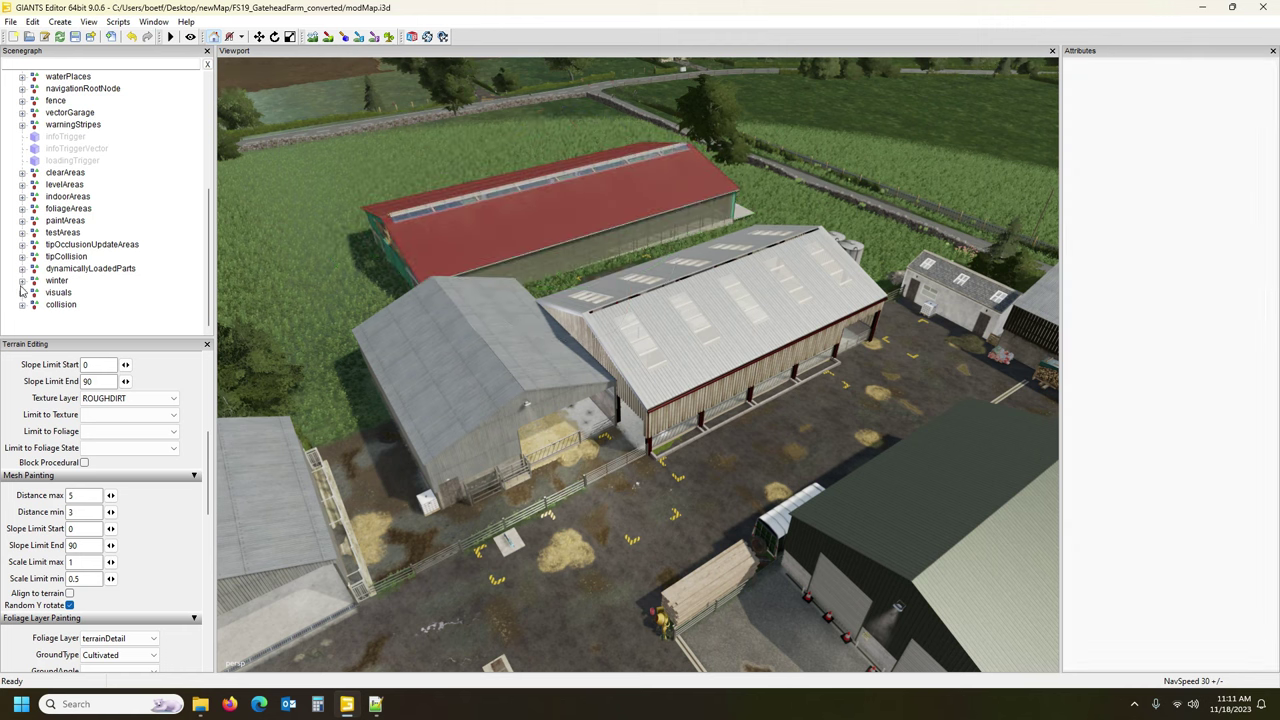
pyautogui.click(22, 292)
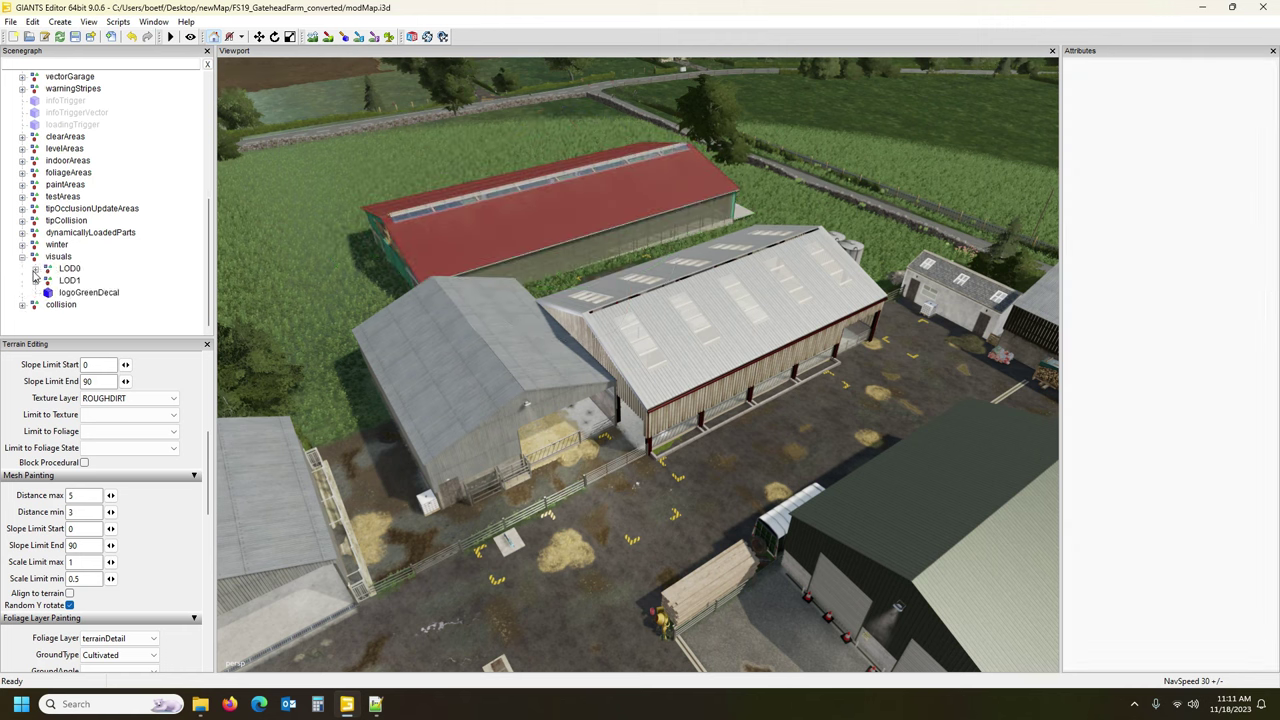
pyautogui.click(34, 269)
pyautogui.scroll(-3, 138, 255)
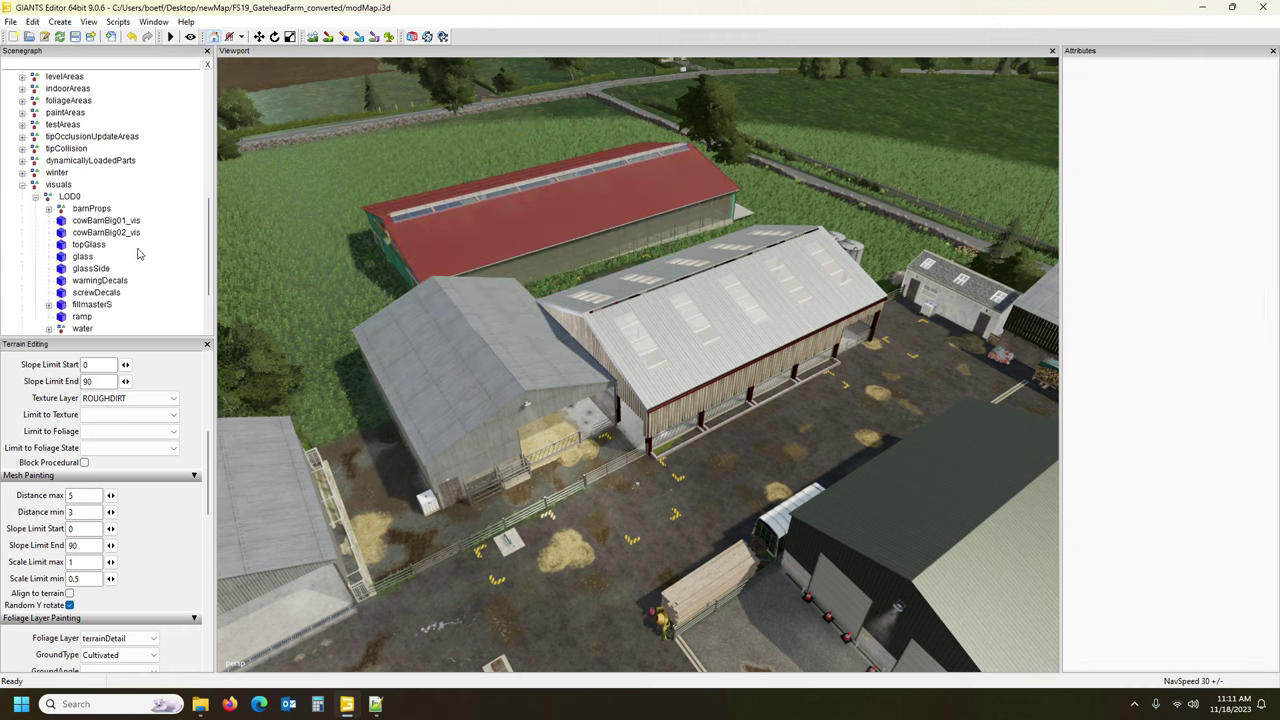
# Delete the cowBarnBig01_vis and cowBarnBig02_vis building shapes from LOD0.
pyautogui.click(118, 222)
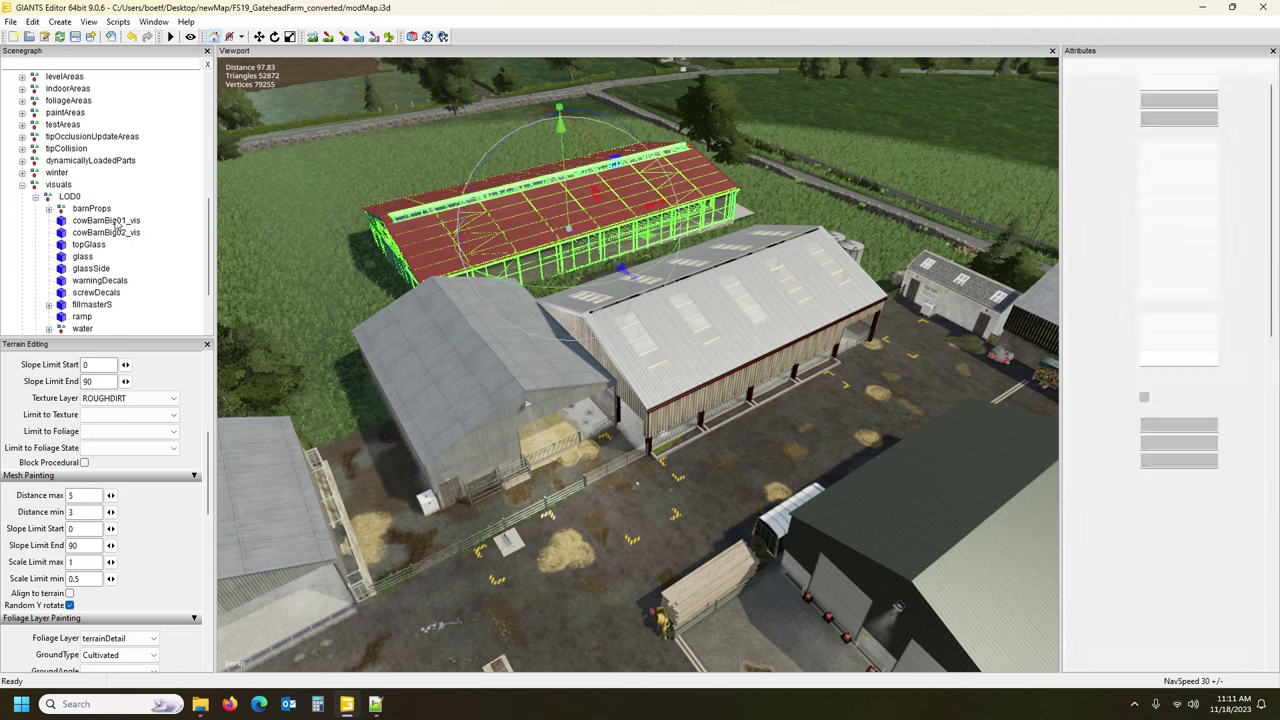
pyautogui.press('Delete')
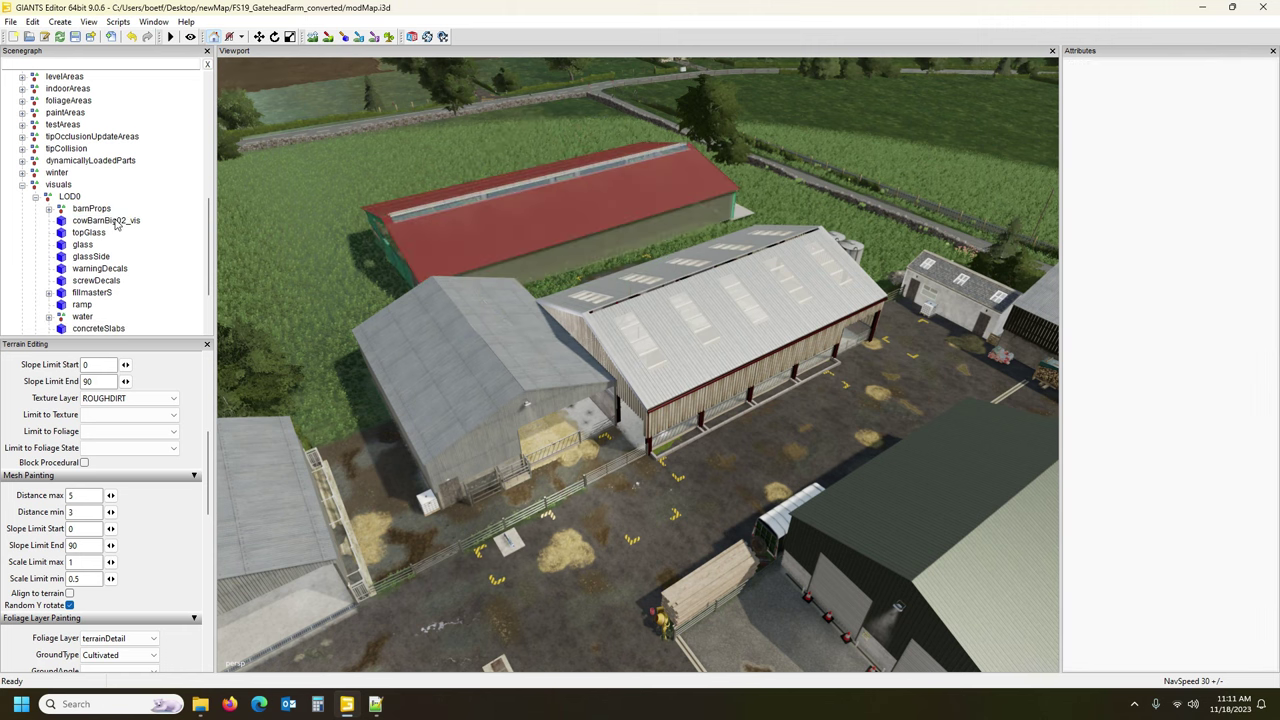
pyautogui.click(115, 222)
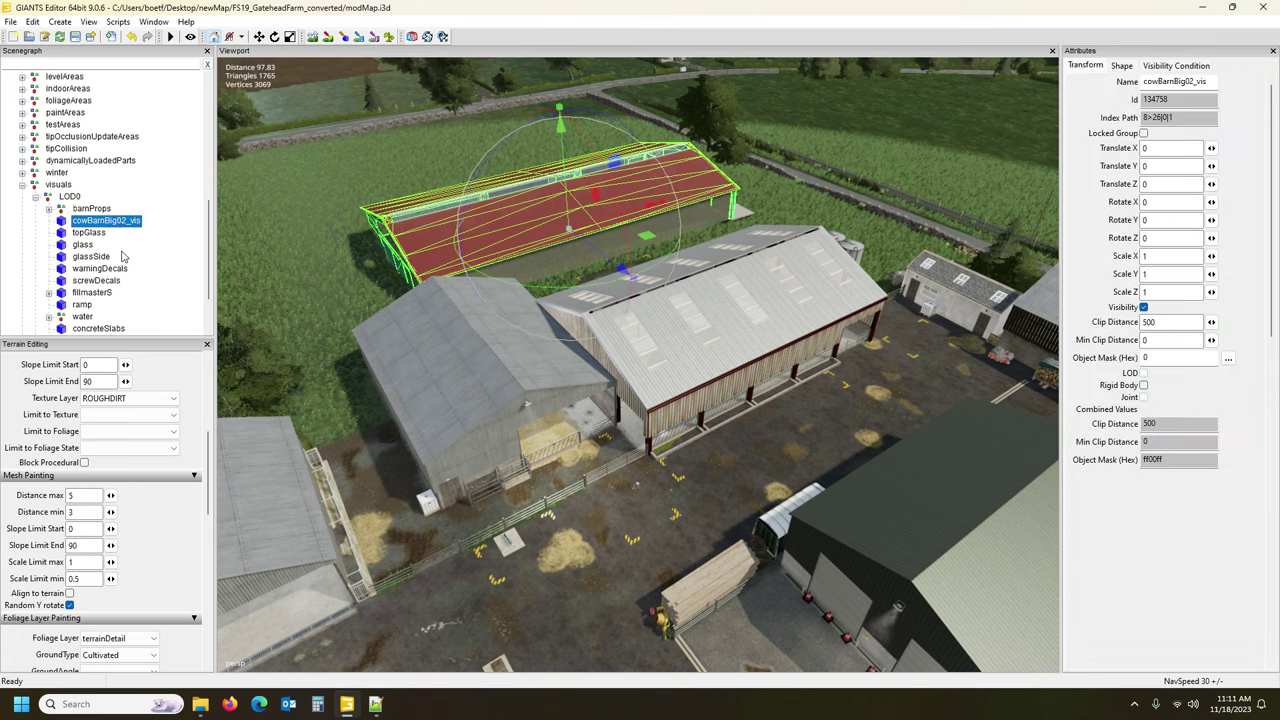
pyautogui.press('Delete')
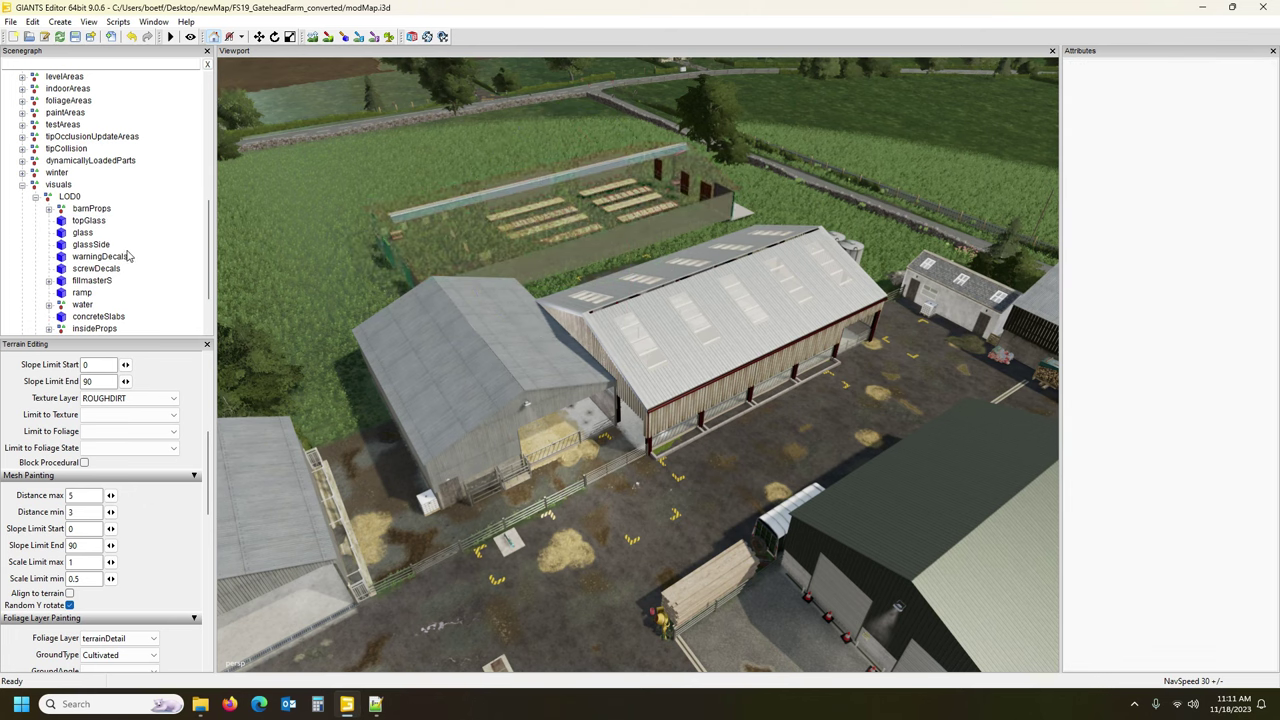
# Expand barnProps and examine which parts of the barn its bookedMiddle, gate and gates groups cover.
pyautogui.click(92, 210)
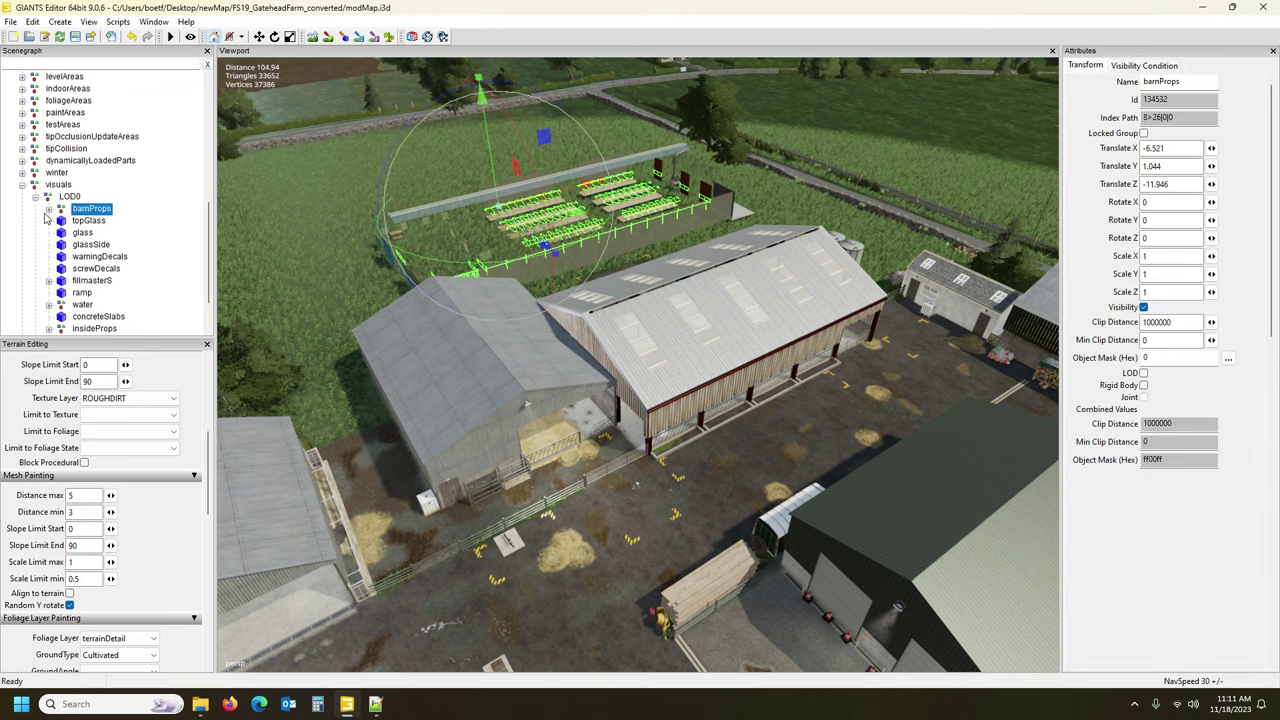
pyautogui.click(49, 209)
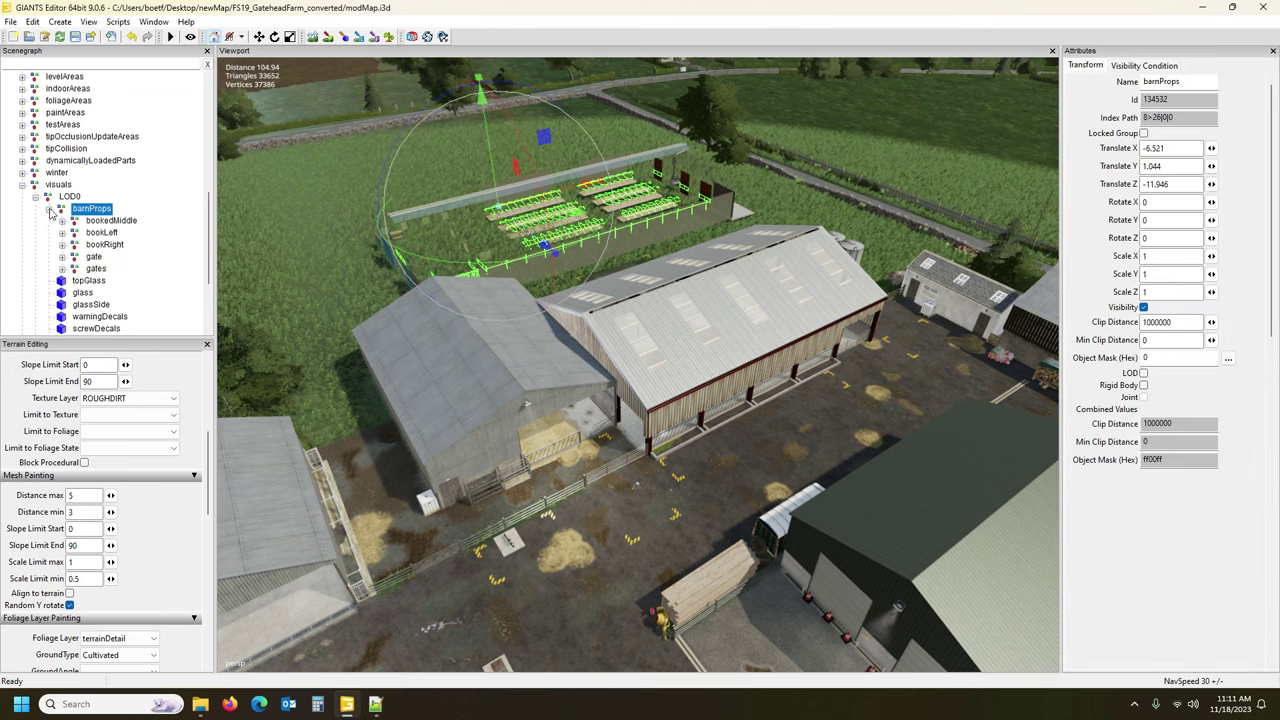
pyautogui.click(110, 221)
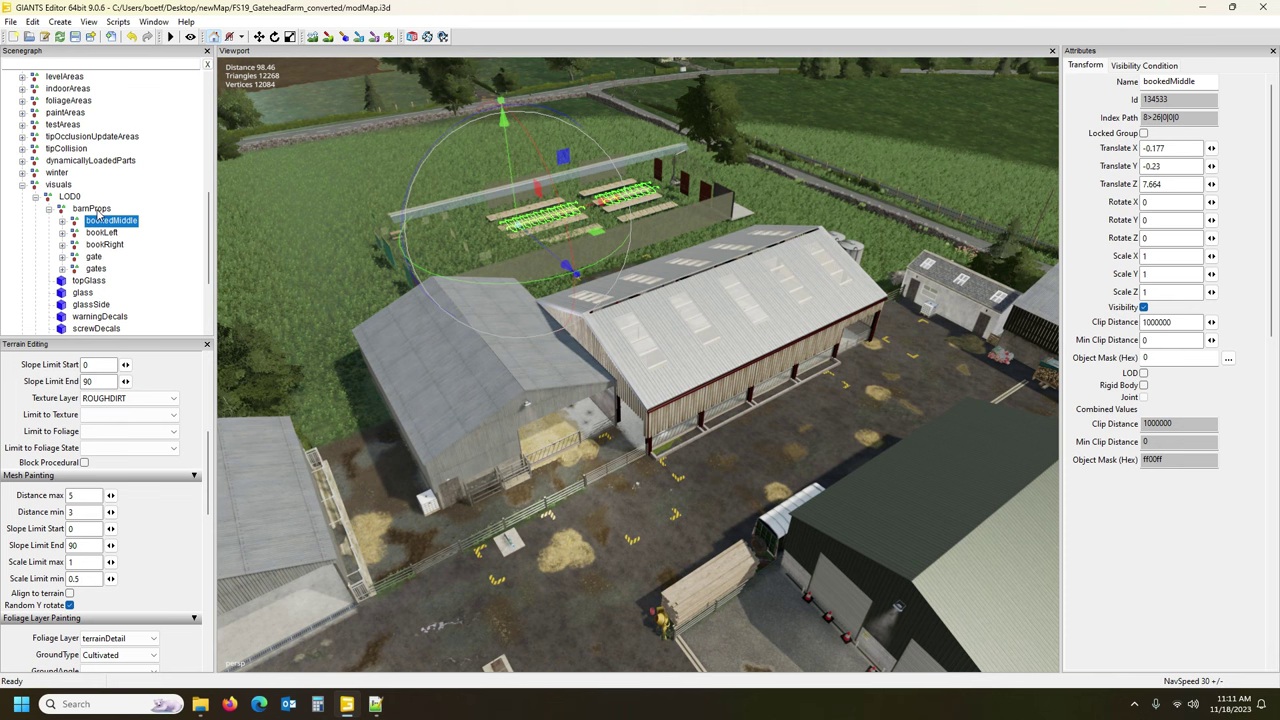
pyautogui.click(94, 257)
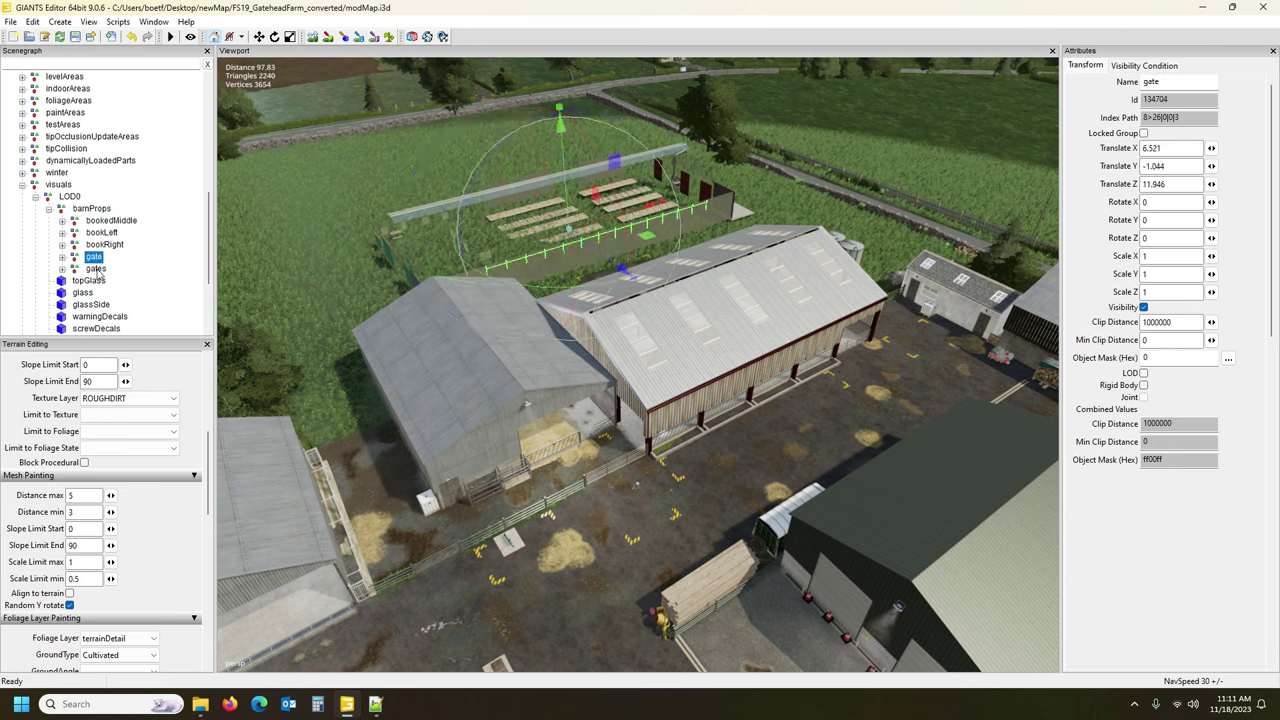
pyautogui.click(95, 269)
pyautogui.keyDown('alt'); pyautogui.moveTo(575, 299); pyautogui.dragTo(495, 248); pyautogui.keyUp('alt')
pyautogui.scroll(3, 522, 277)
pyautogui.moveTo(494, 242); pyautogui.dragTo(543, 332, button='right')
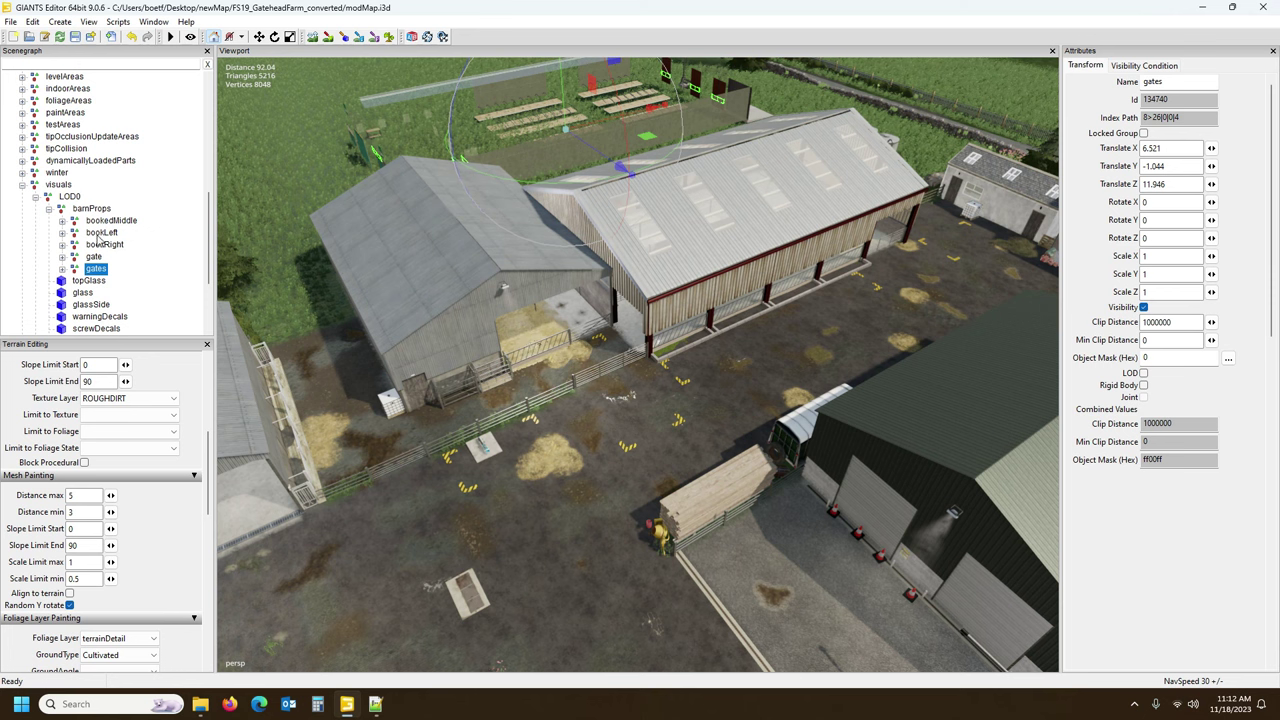
# Examine the remaining LOD0 parts, from the glass and decal shapes to fillmasterS and ramp, and compare them with barnProps.
pyautogui.click(105, 279)
pyautogui.scroll(-1, 110, 268)
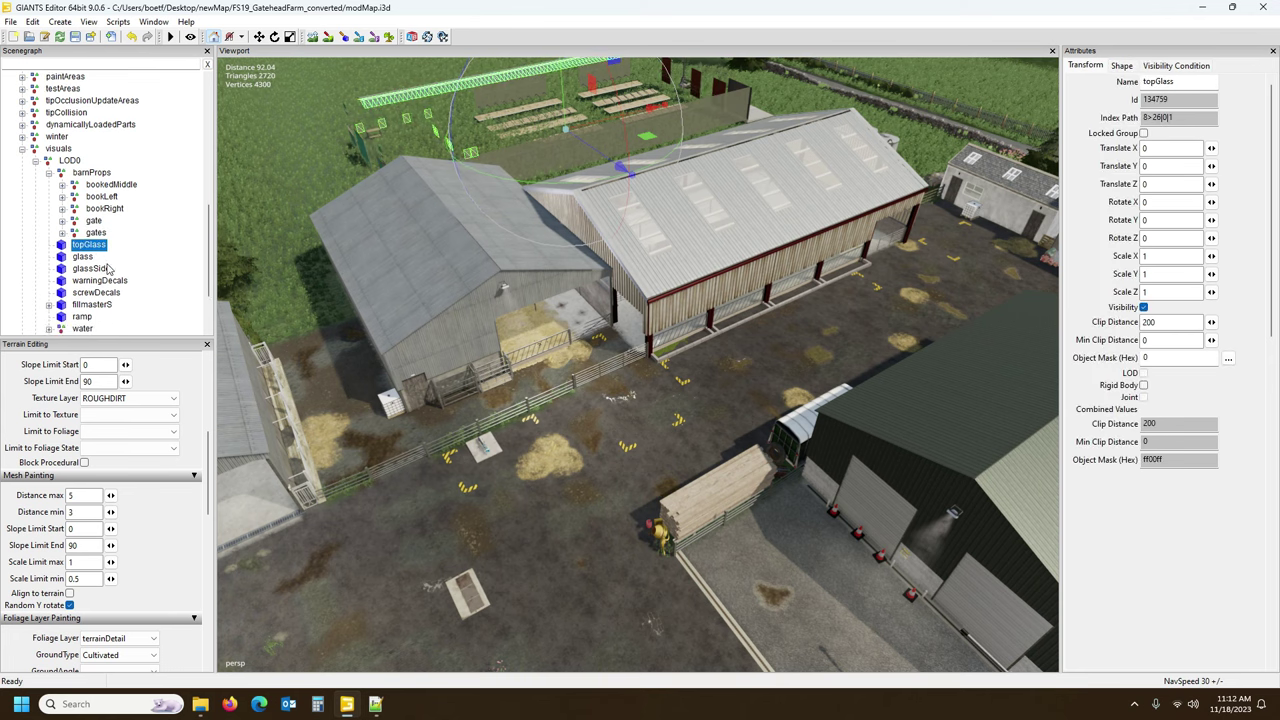
pyautogui.scroll(-1, 110, 268)
pyautogui.keyDown('alt'); pyautogui.moveTo(350, 232); pyautogui.dragTo(368, 262); pyautogui.keyUp('alt')
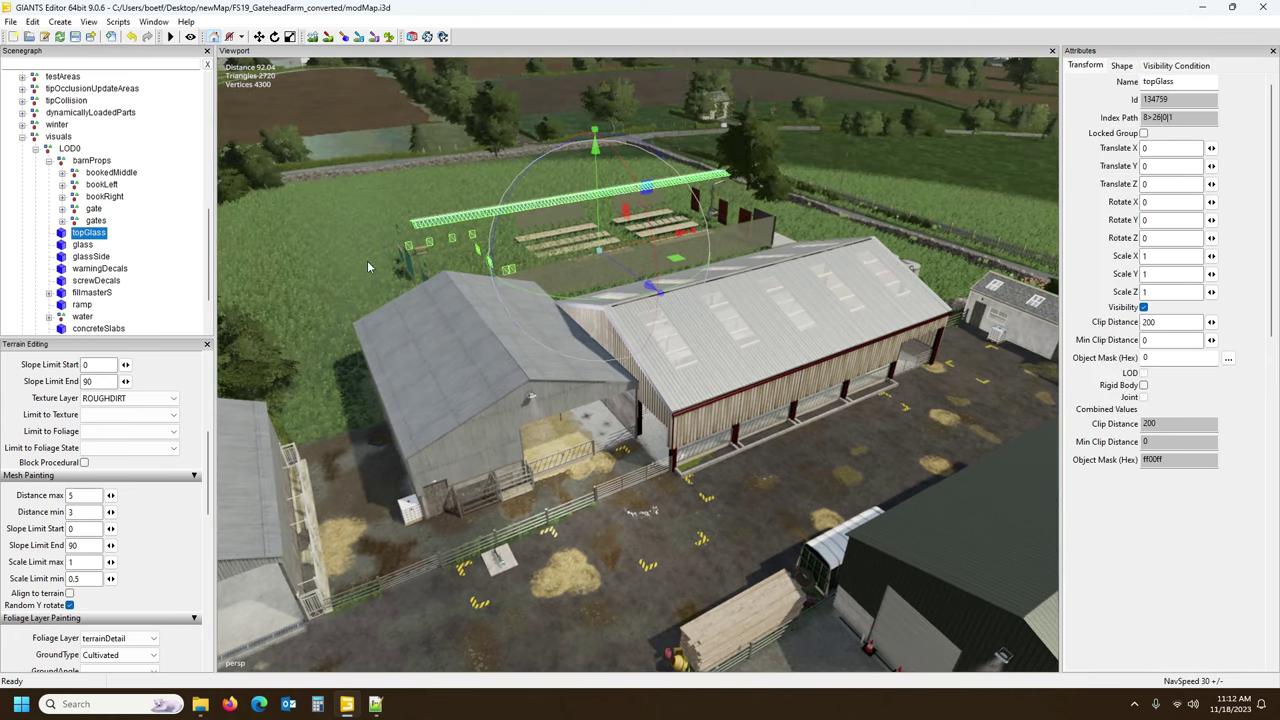
pyautogui.click(92, 257)
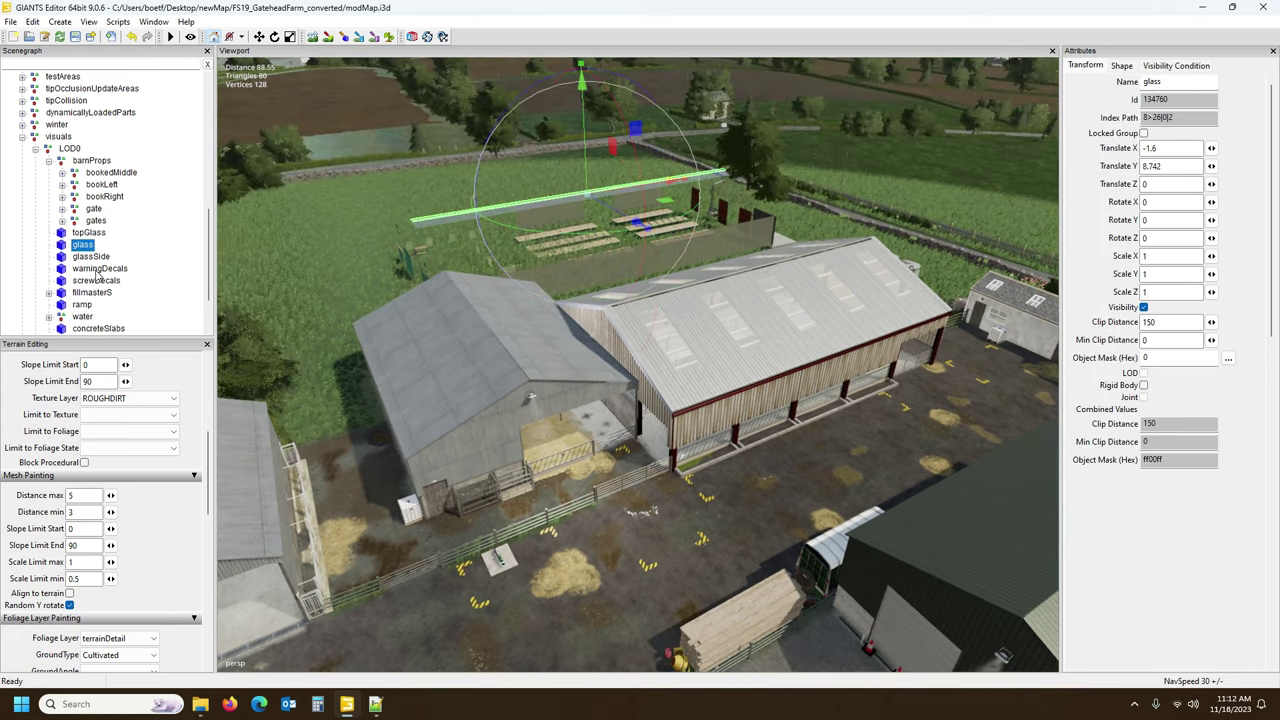
pyautogui.click(97, 270)
pyautogui.click(97, 281)
pyautogui.click(95, 293)
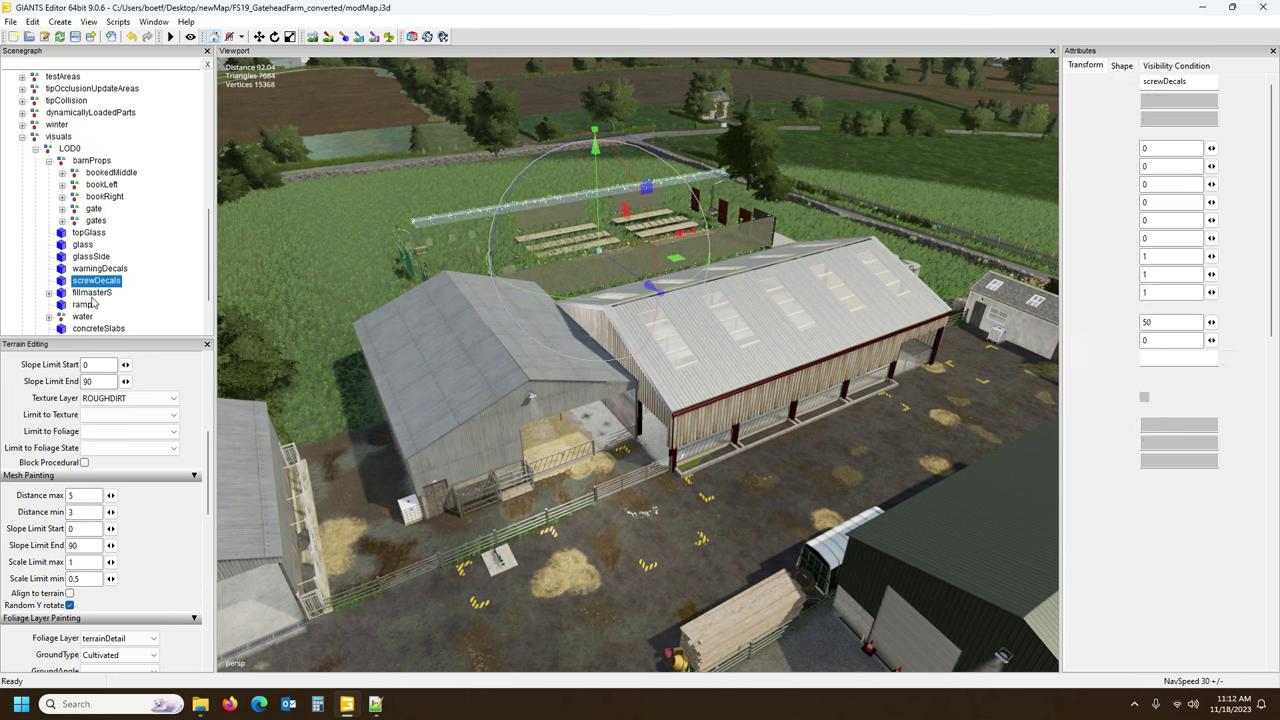
pyautogui.scroll(-3, 117, 287)
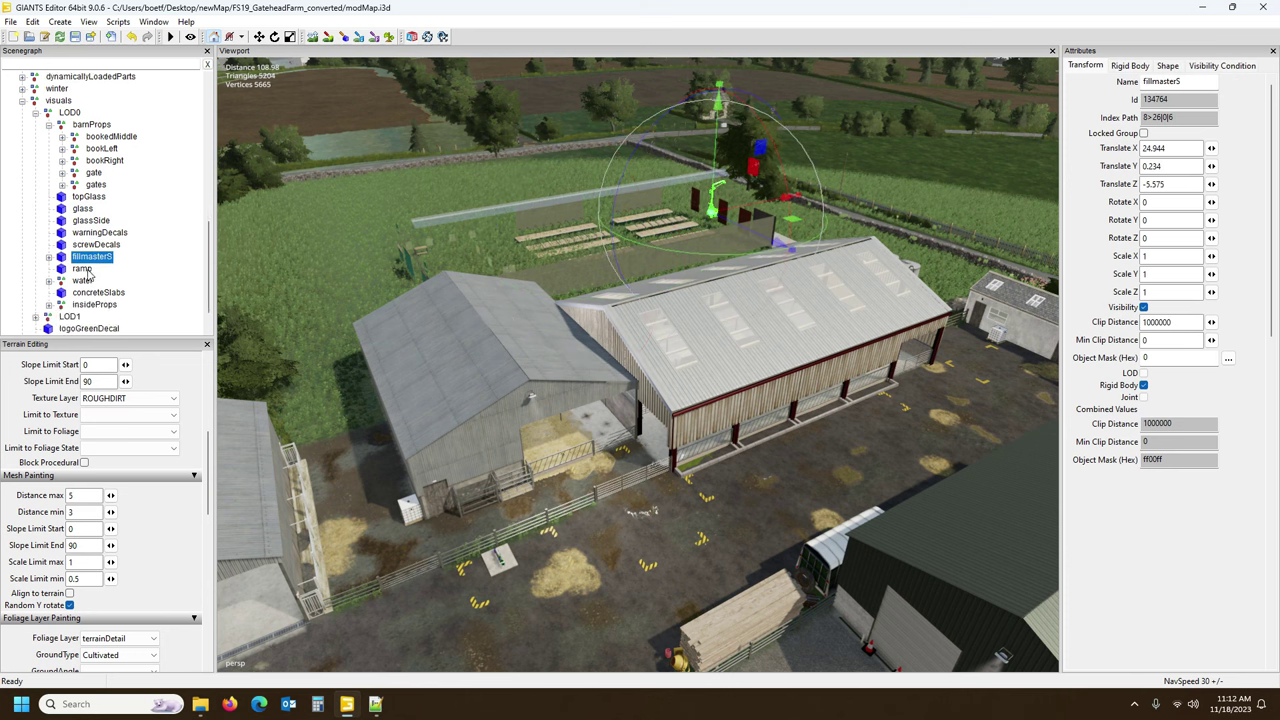
pyautogui.click(86, 270)
pyautogui.click(90, 258)
pyautogui.click(91, 125)
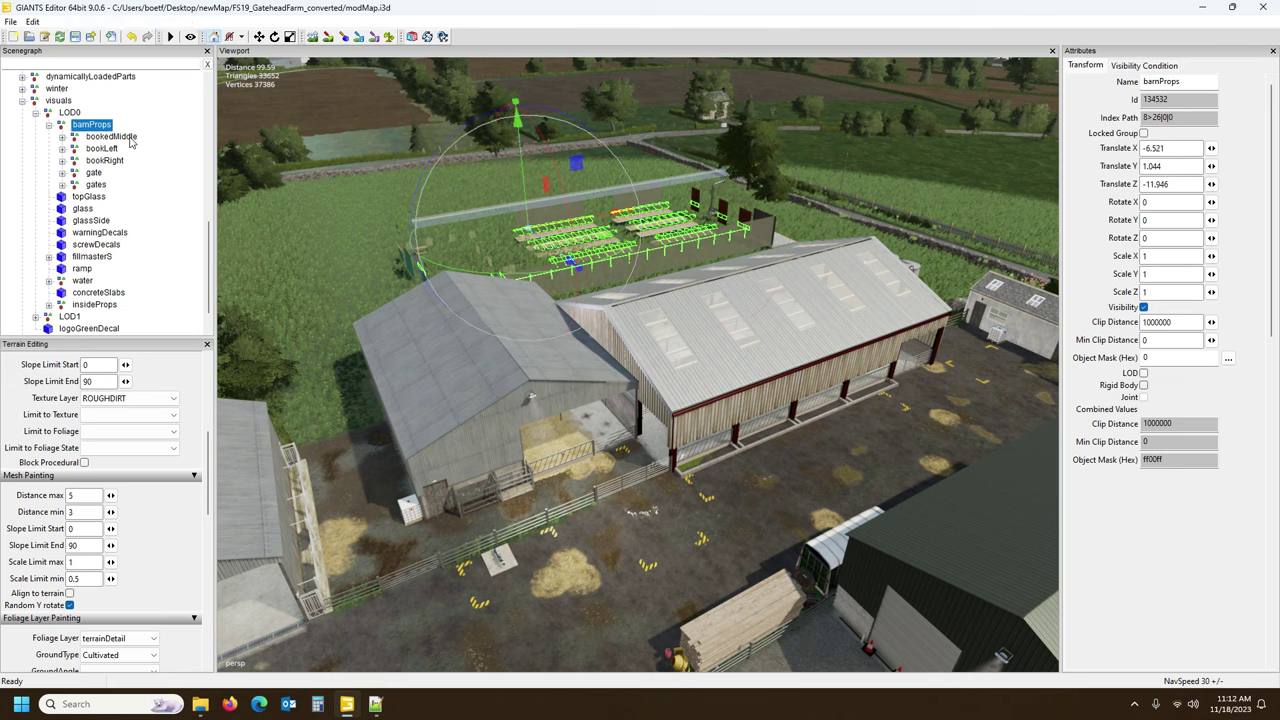
# Delete the barnProps group and the topGlass, glass and glassSide shapes from cowBarnBig's LOD0.
pyautogui.press('Delete')
pyautogui.click(83, 162)
pyautogui.press('Delete')
pyautogui.click(82, 162)
pyautogui.press('Delete')
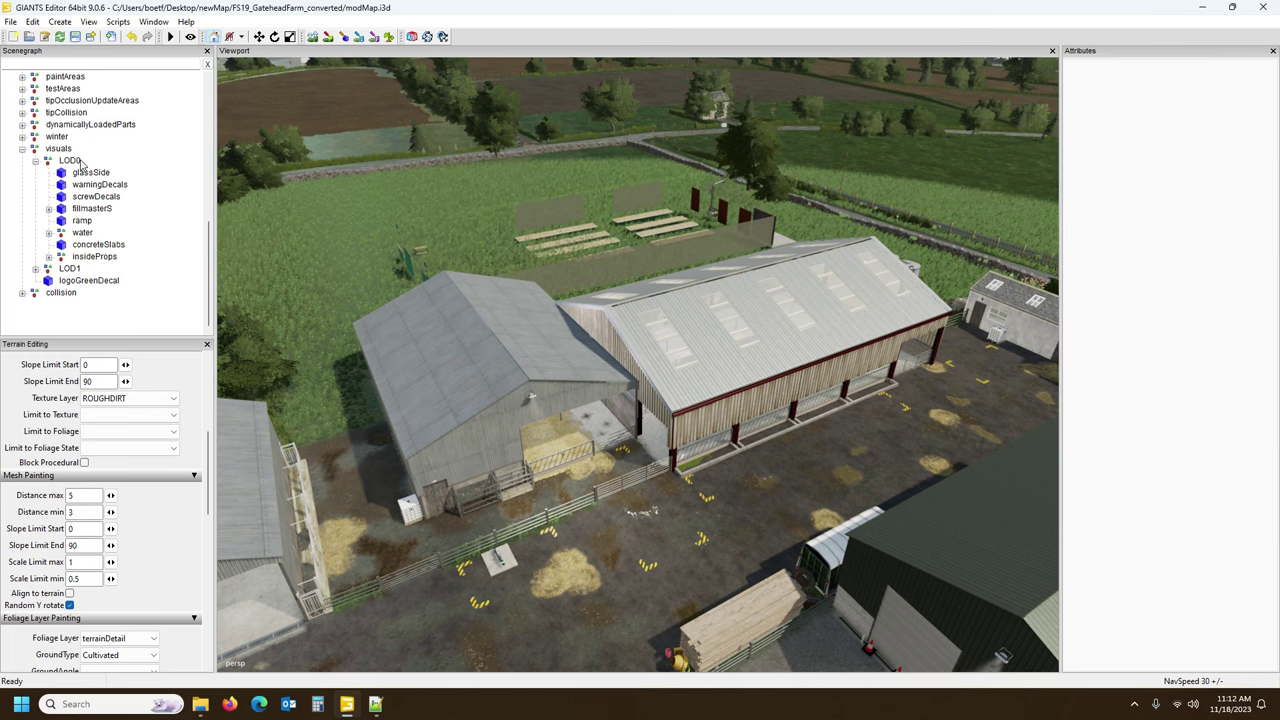
pyautogui.click(92, 178)
pyautogui.press('Delete')
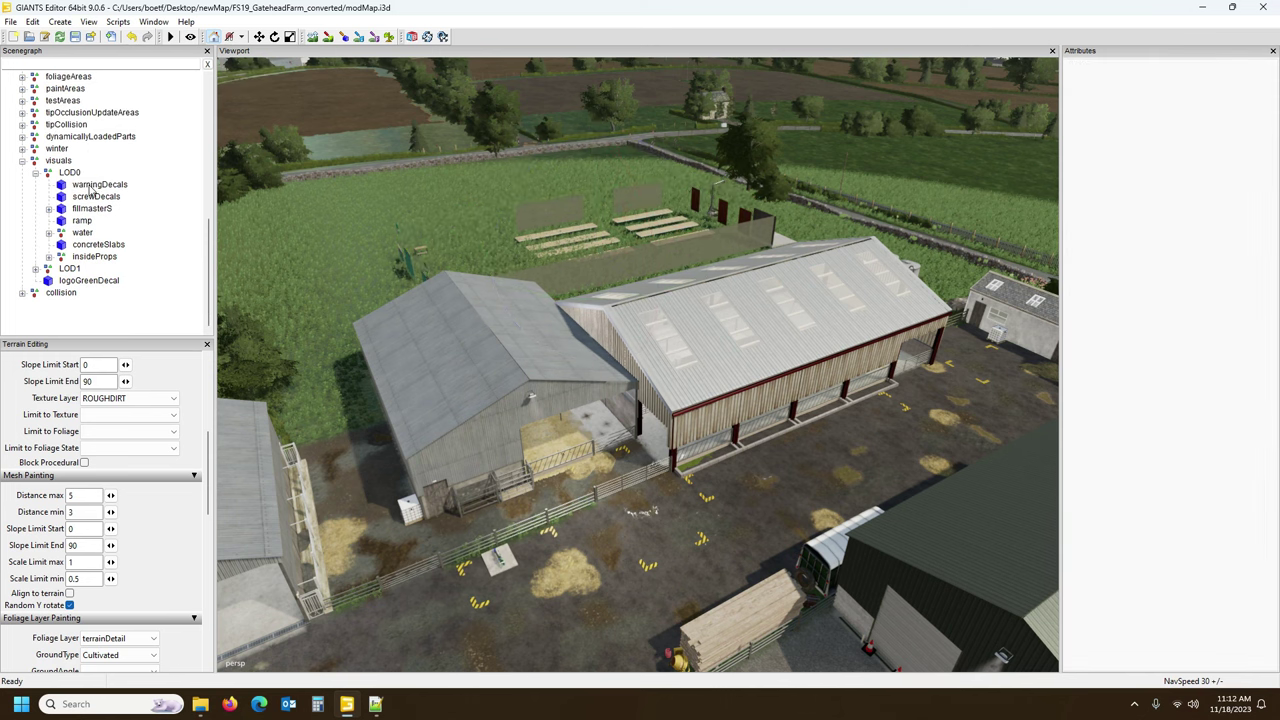
# Delete the warningDecals and screwDecals shapes from LOD0.
pyautogui.click(89, 195)
pyautogui.press('Delete')
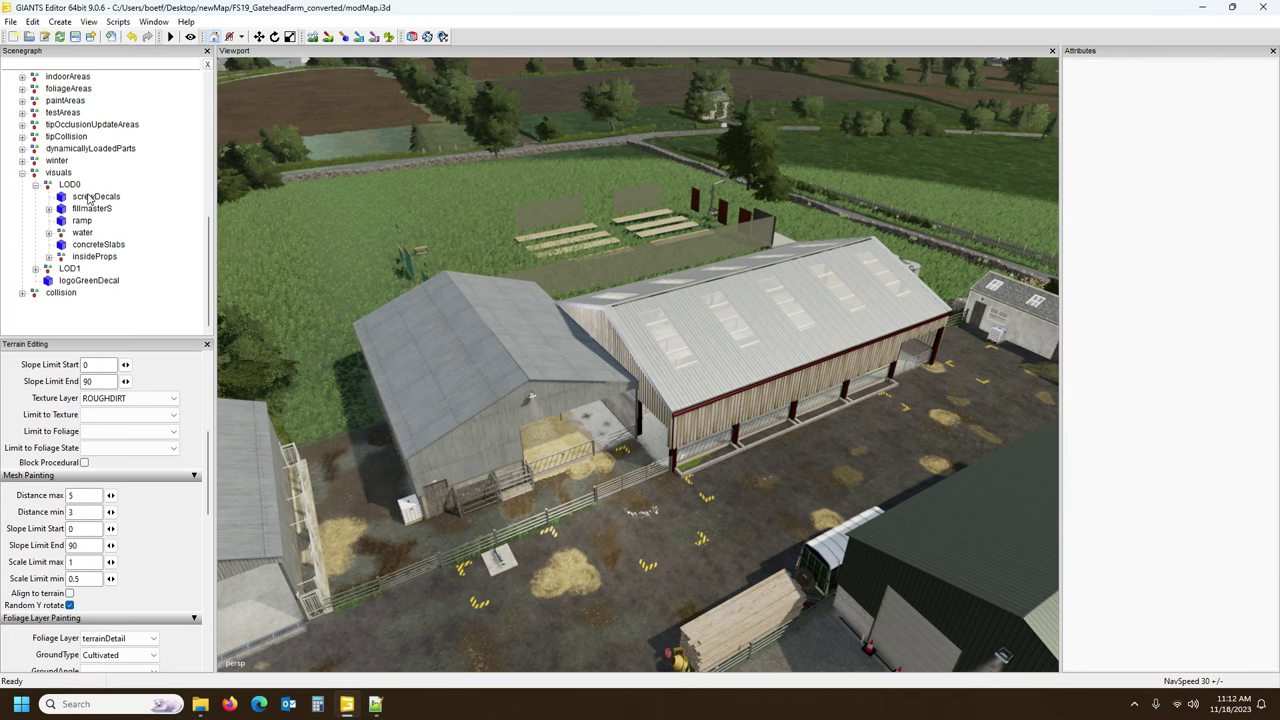
pyautogui.click(92, 197)
pyautogui.press('Delete')
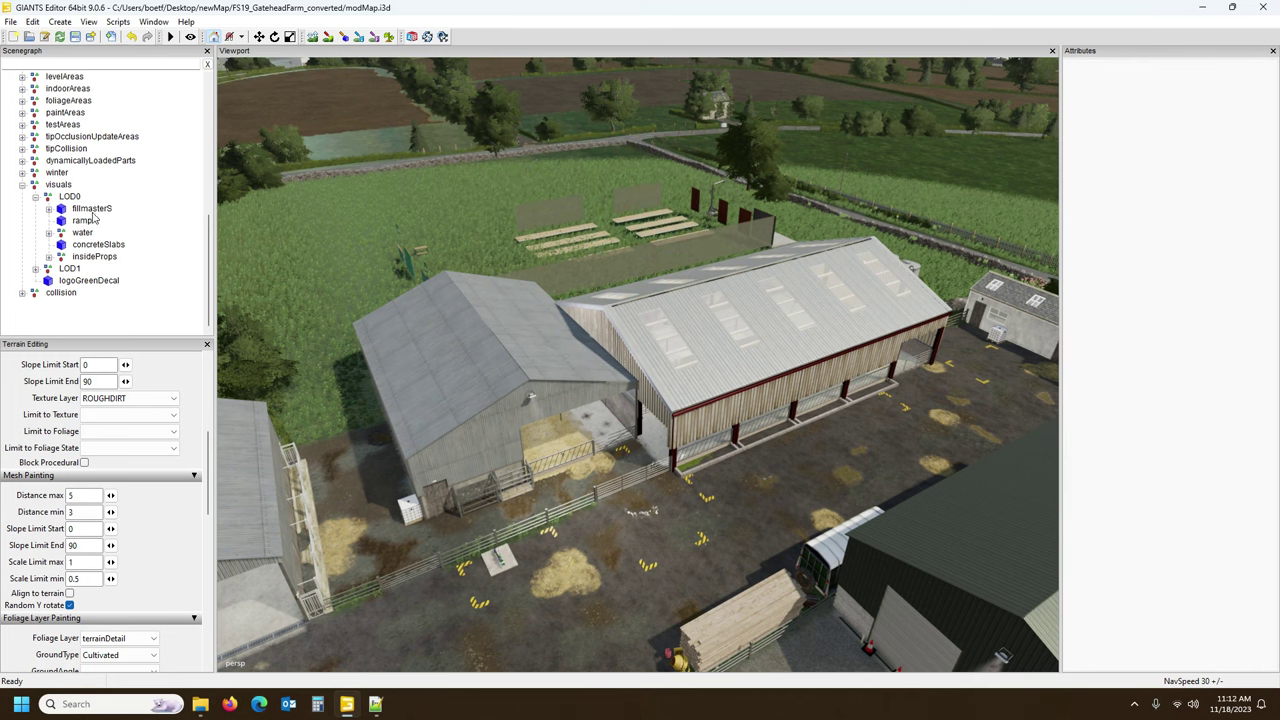
# Inspect fillmasterS in LOD0 and the child parts it contains, comparing it with the filler in the existing farmyard.
pyautogui.click(92, 212)
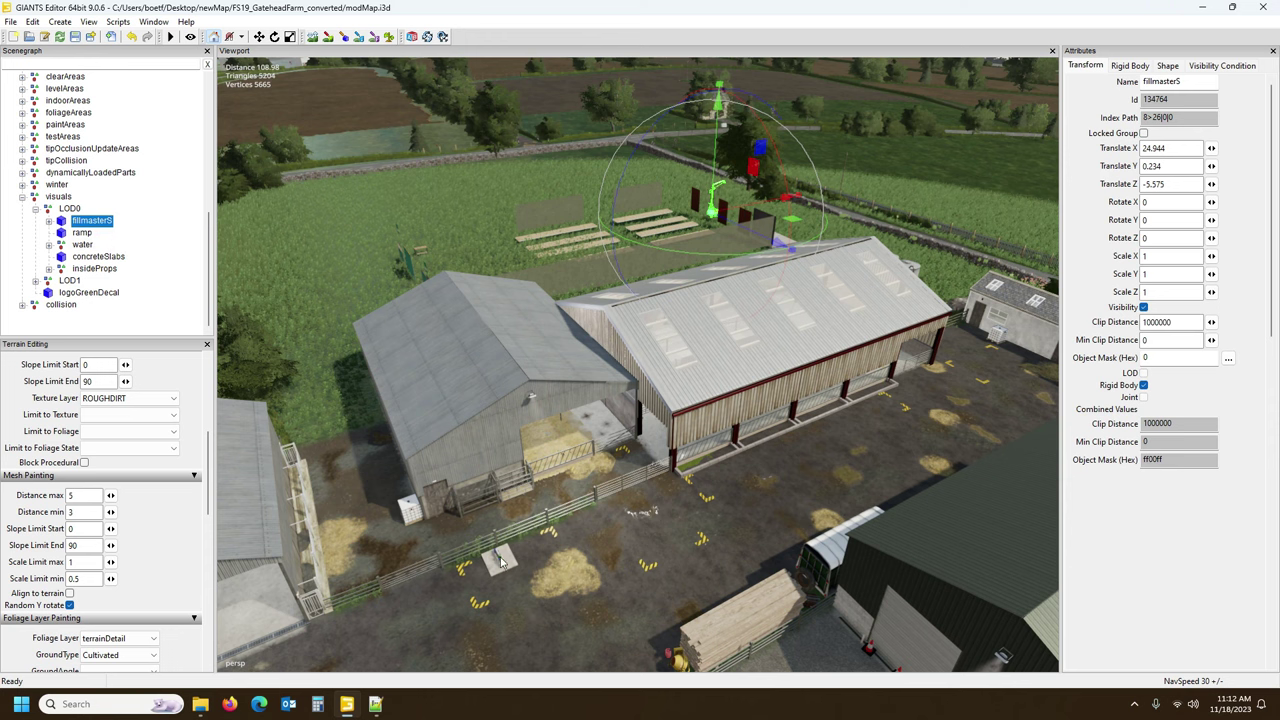
pyautogui.click(52, 225)
pyautogui.click(49, 221)
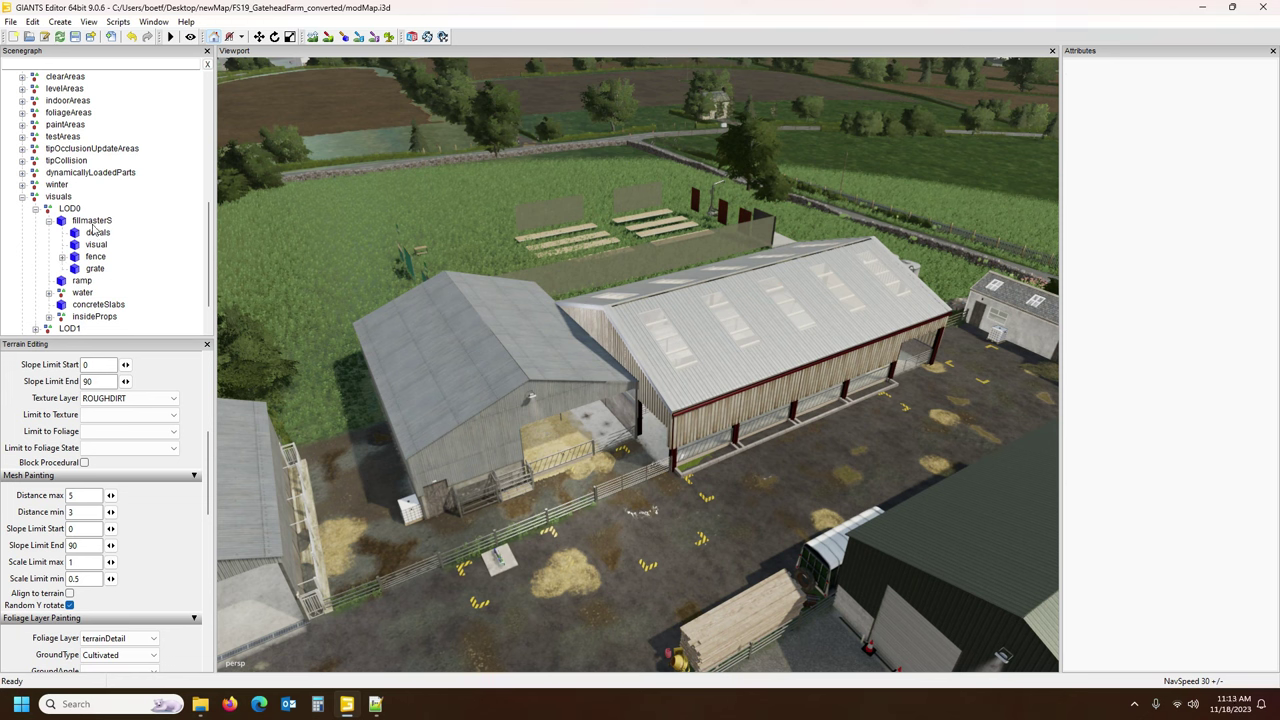
pyautogui.scroll(-1, 122, 227)
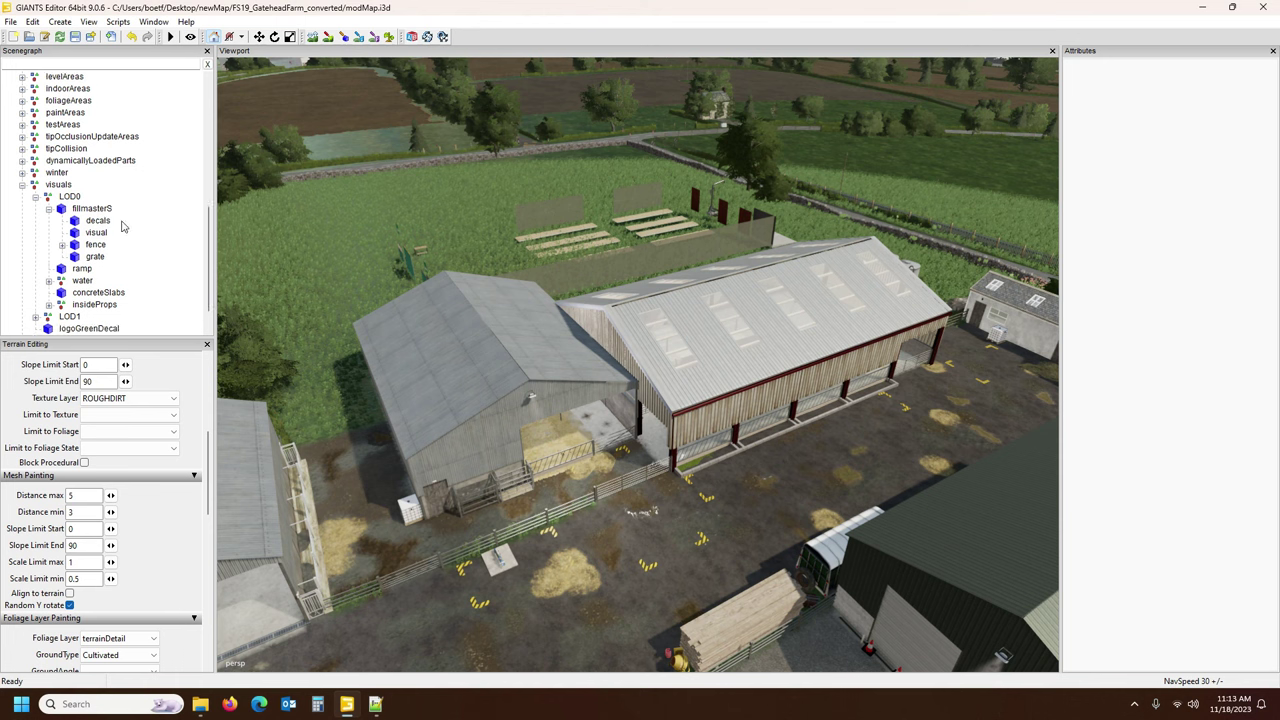
pyautogui.click(82, 209)
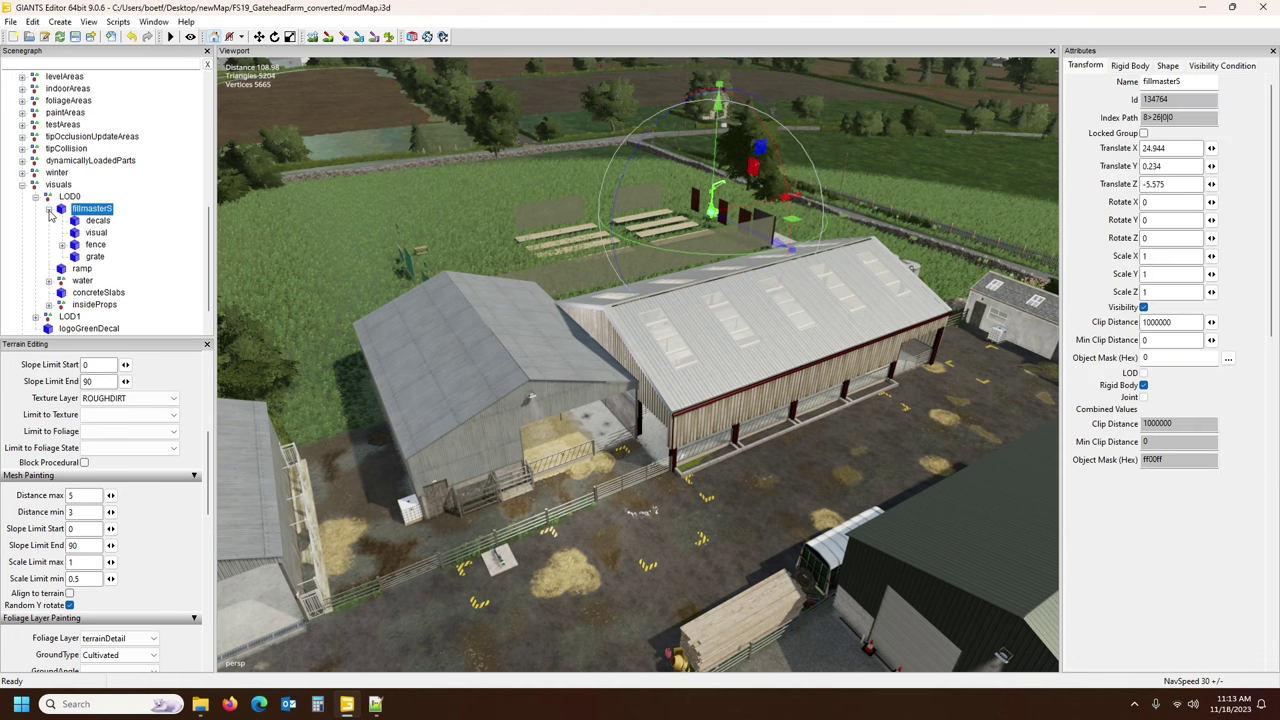
pyautogui.click(49, 209)
# Delete the ramp, water and concreteSlabs objects from LOD0, keeping fillmasterS.
pyautogui.click(82, 232)
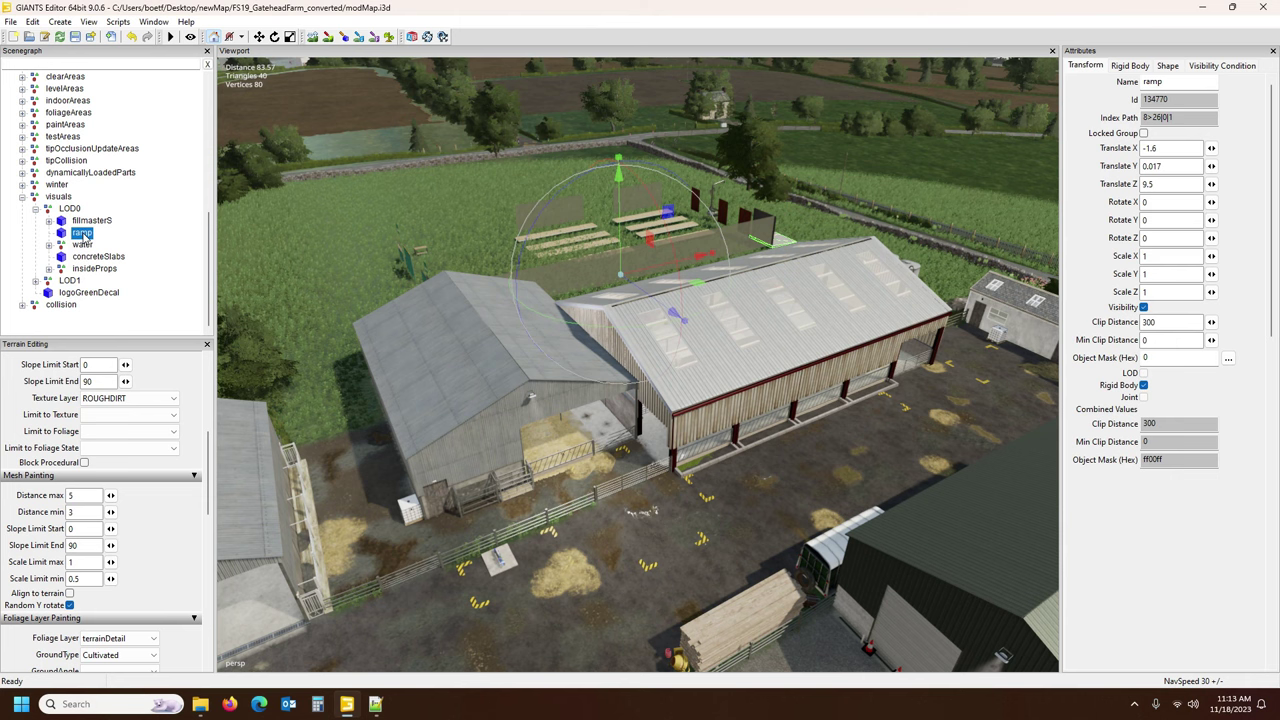
pyautogui.press('Delete')
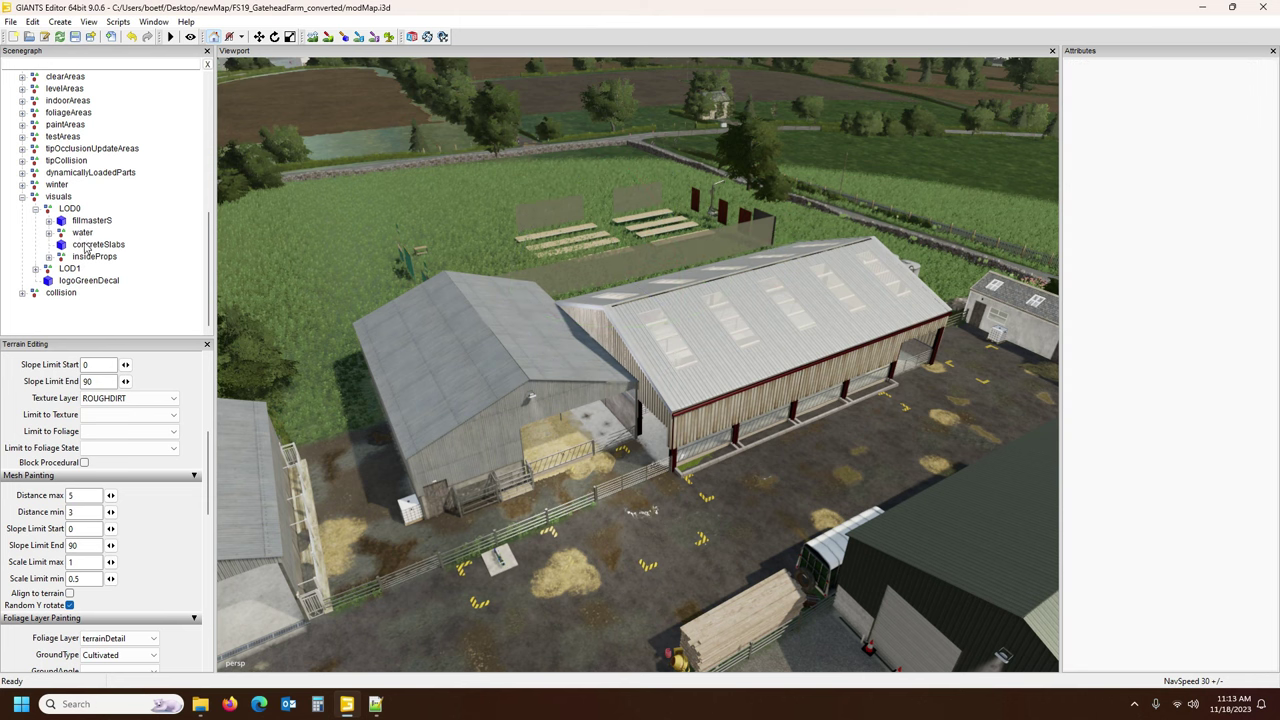
pyautogui.click(82, 233)
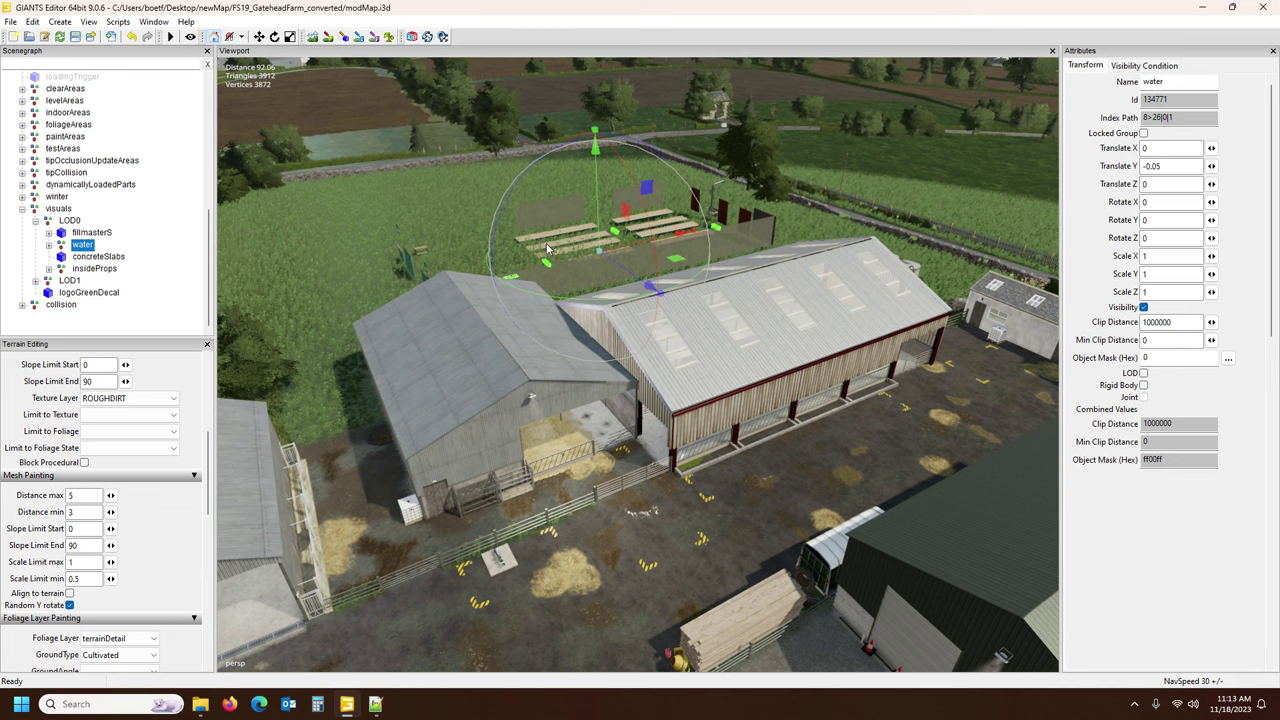
pyautogui.press('Delete')
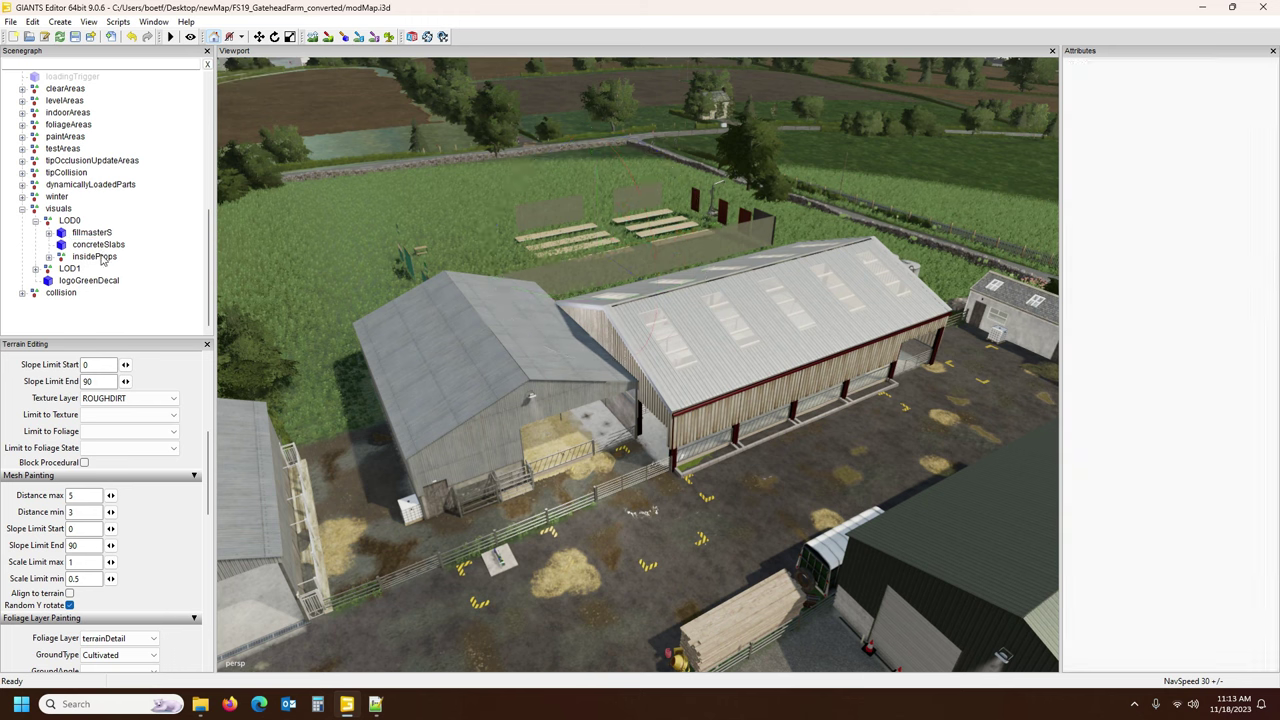
pyautogui.click(97, 256)
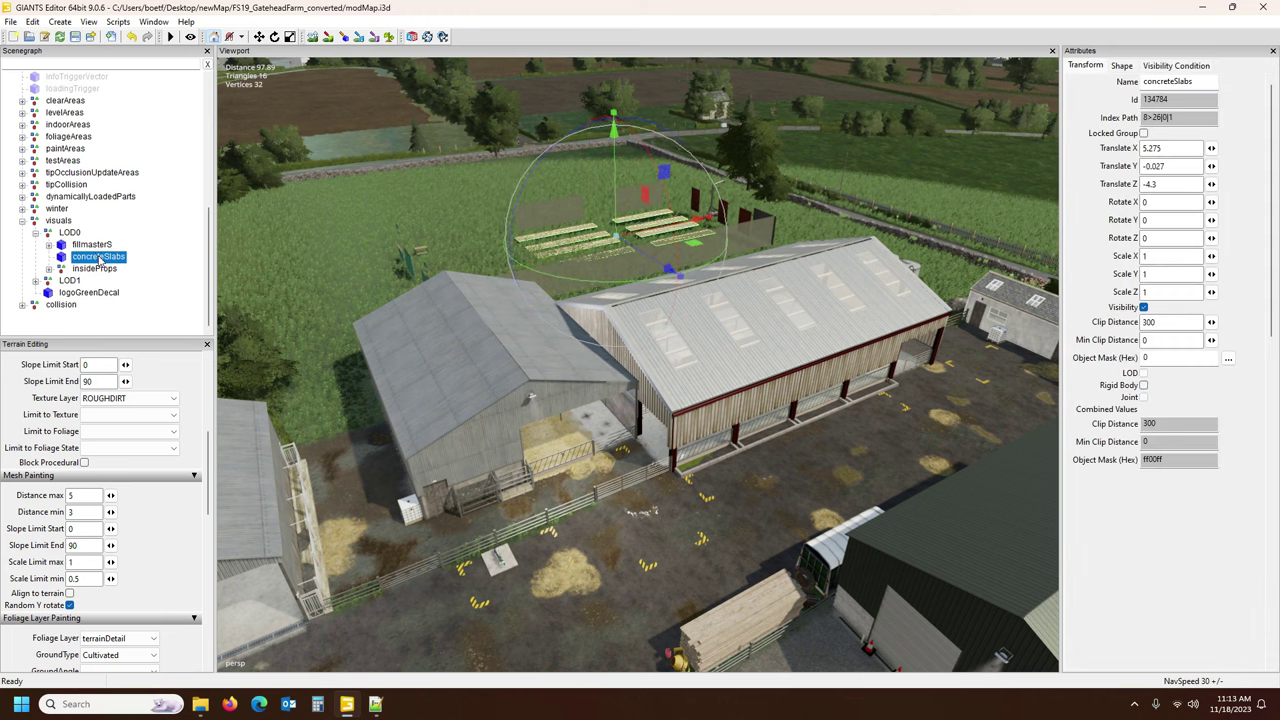
pyautogui.press('Delete')
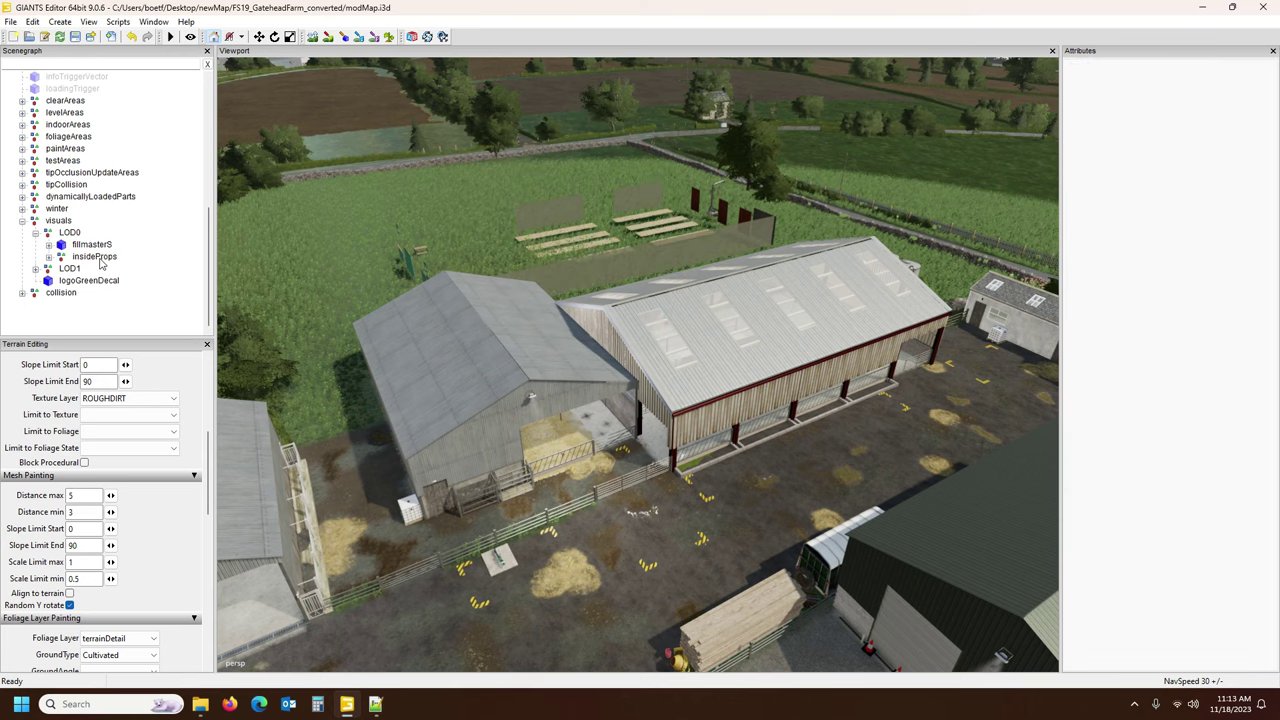
# Check where insideProps sits in the field and delete the group from LOD0.
pyautogui.click(99, 258)
pyautogui.keyDown('alt'); pyautogui.moveTo(472, 275); pyautogui.dragTo(418, 242); pyautogui.keyUp('alt')
pyautogui.scroll(6, 418, 242)
pyautogui.moveTo(408, 235); pyautogui.dragTo(436, 282, button='right')
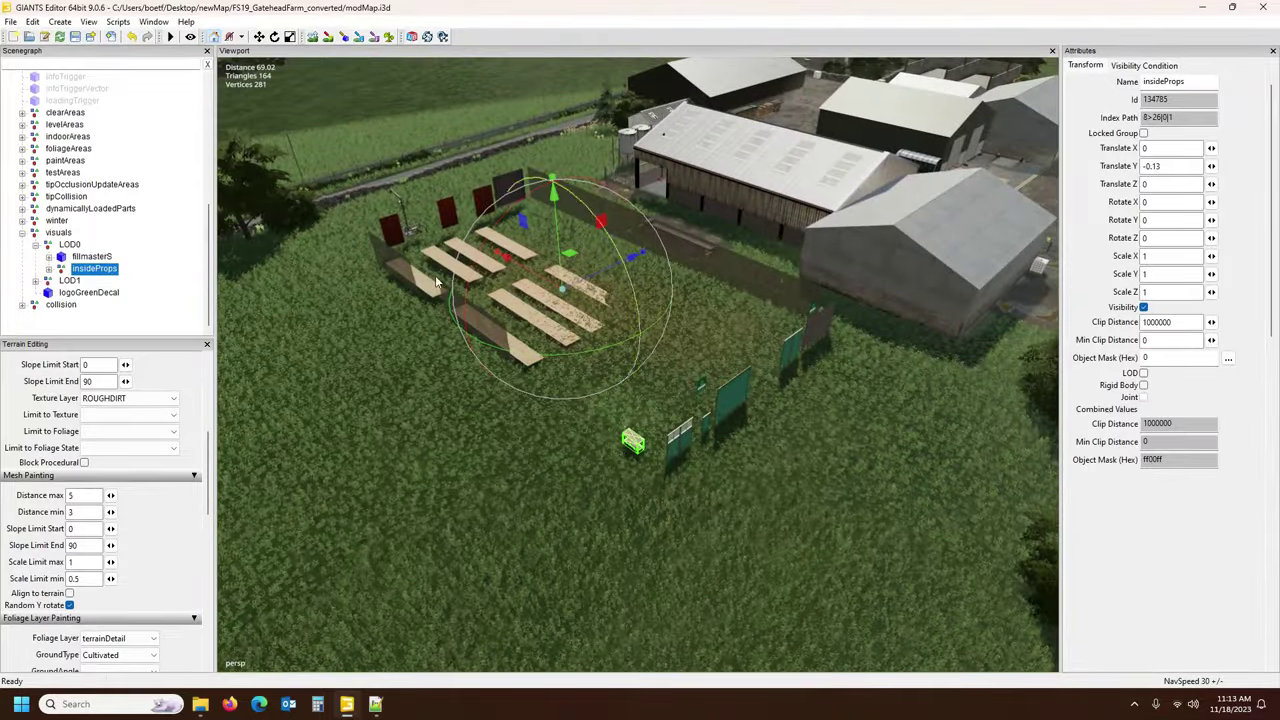
pyautogui.press('Delete')
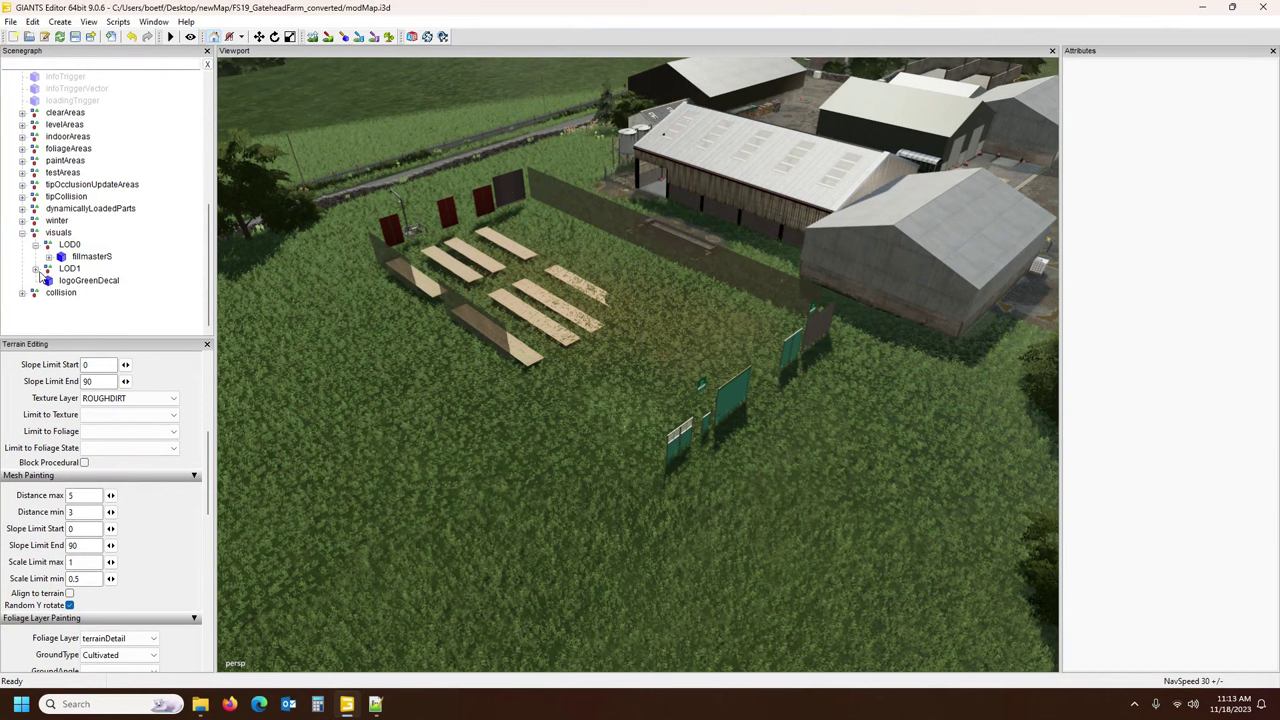
# Delete the ramp_LOD, topGlass_LOD, cowBarnBig02_vis_LOD and cowBarnBig01_vis_LOD shapes from LOD1.
pyautogui.click(35, 269)
pyautogui.scroll(-1, 120, 272)
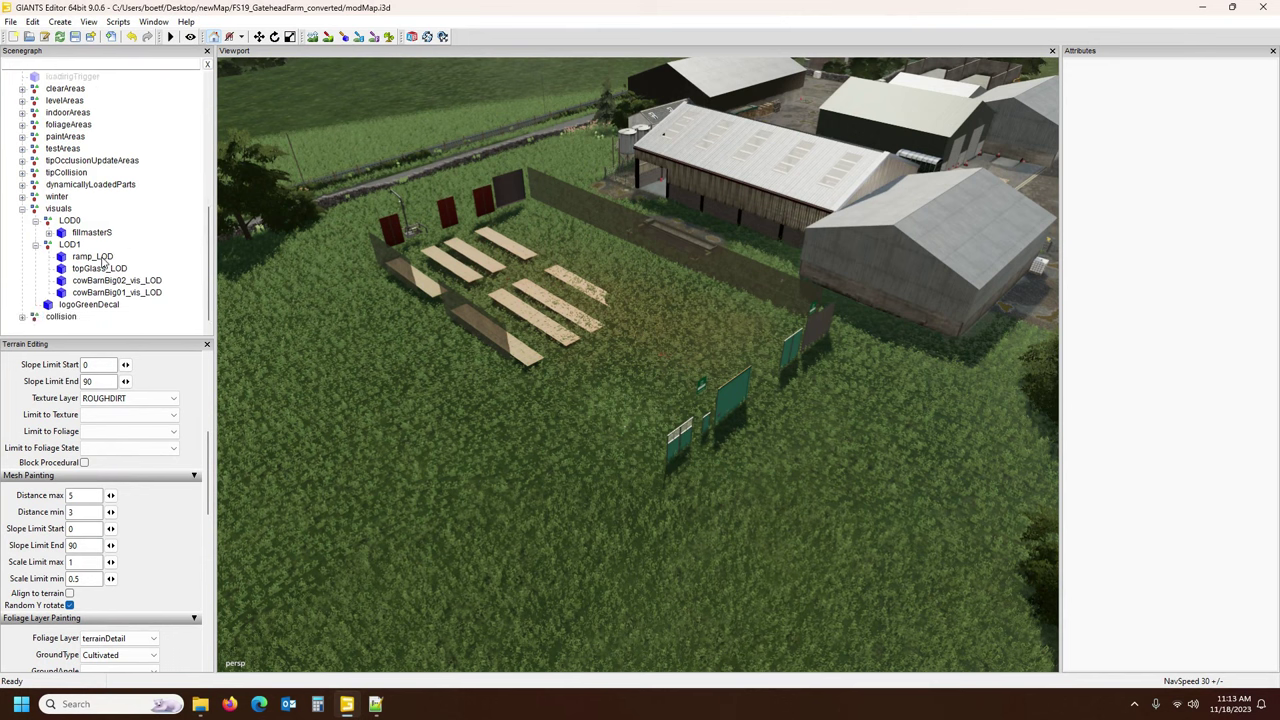
pyautogui.click(103, 262)
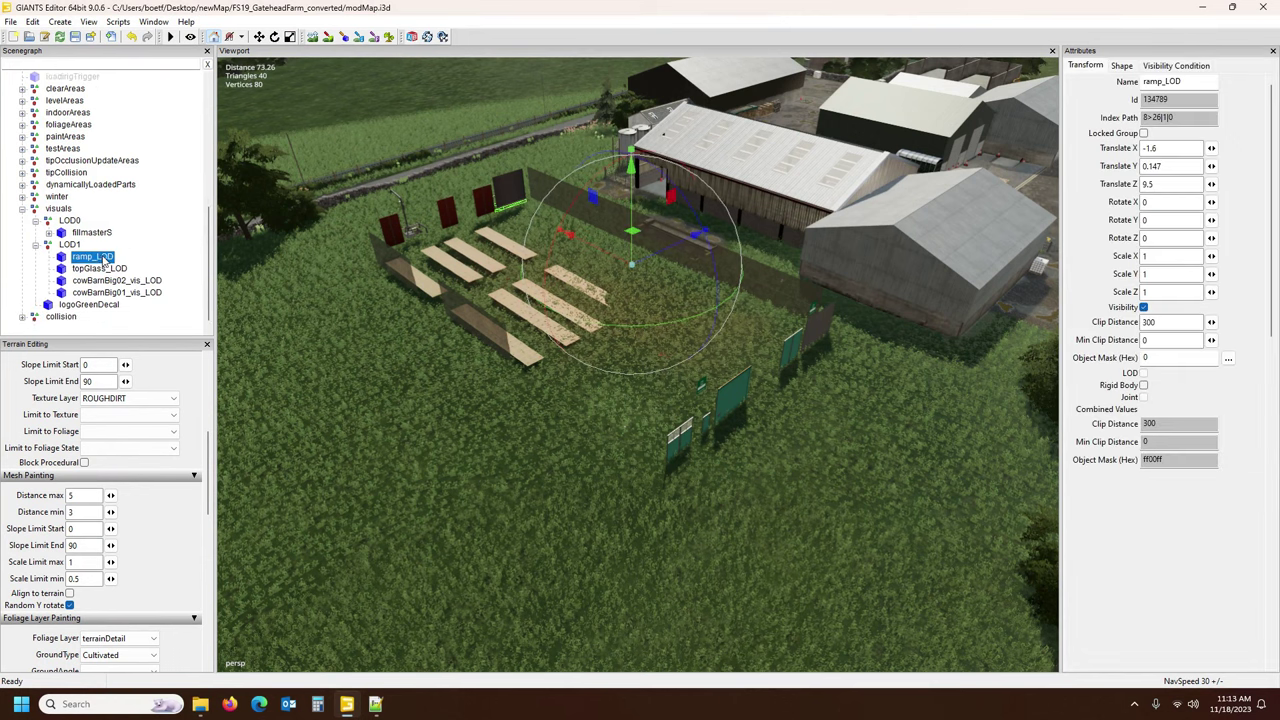
pyautogui.press('Delete')
pyautogui.click(103, 262)
pyautogui.press('Delete')
pyautogui.click(110, 262)
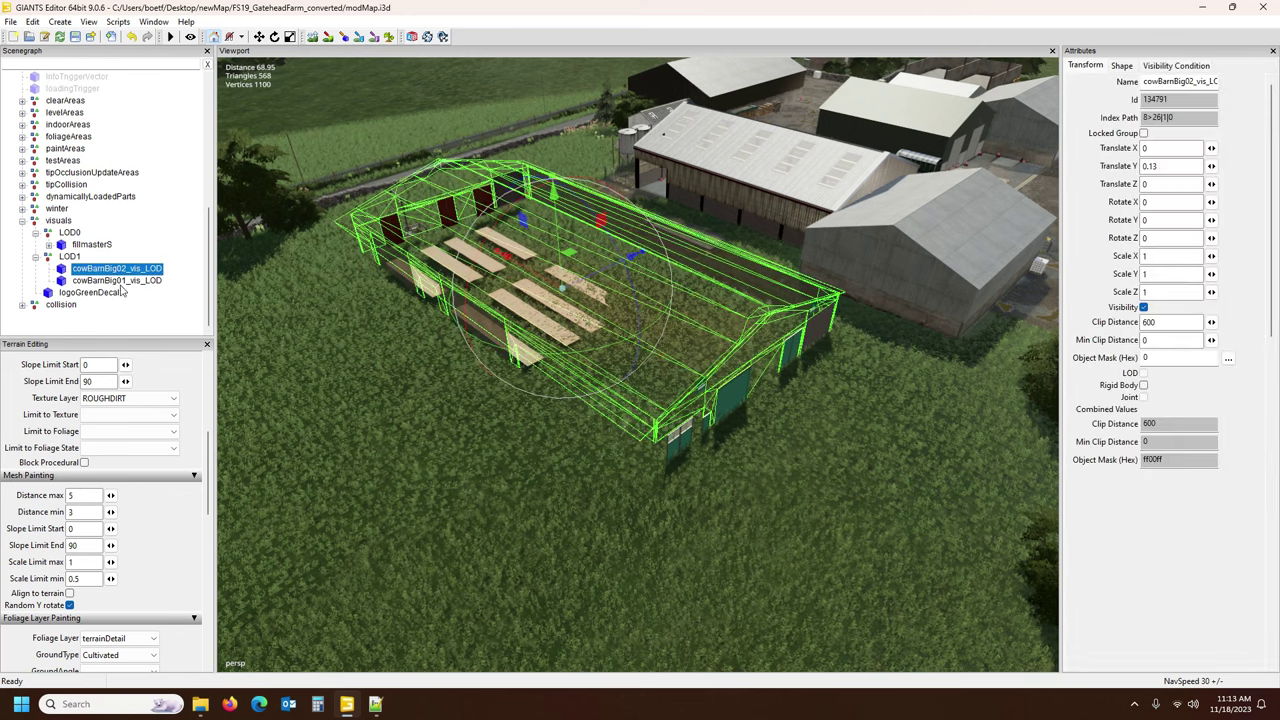
pyautogui.press('Delete')
pyautogui.click(115, 281)
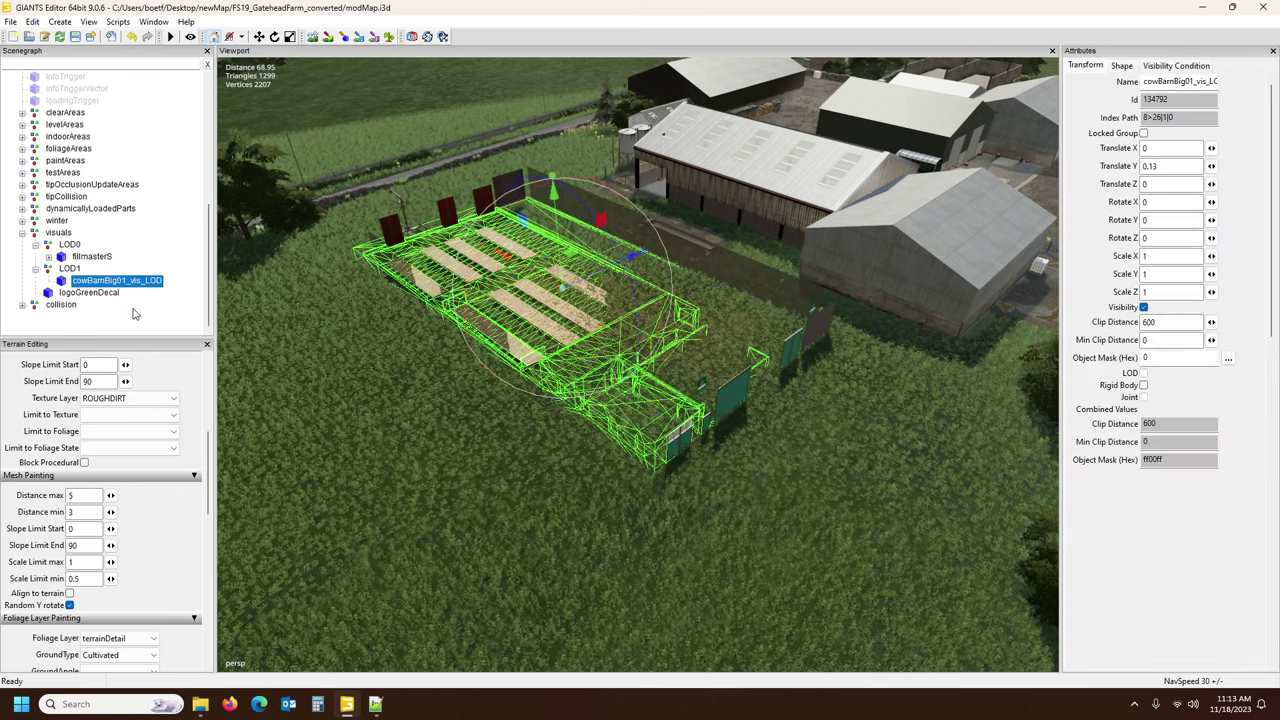
pyautogui.press('Delete')
# Delete logoGreenDecal and the emptied LOD1 group from visuals.
pyautogui.click(96, 283)
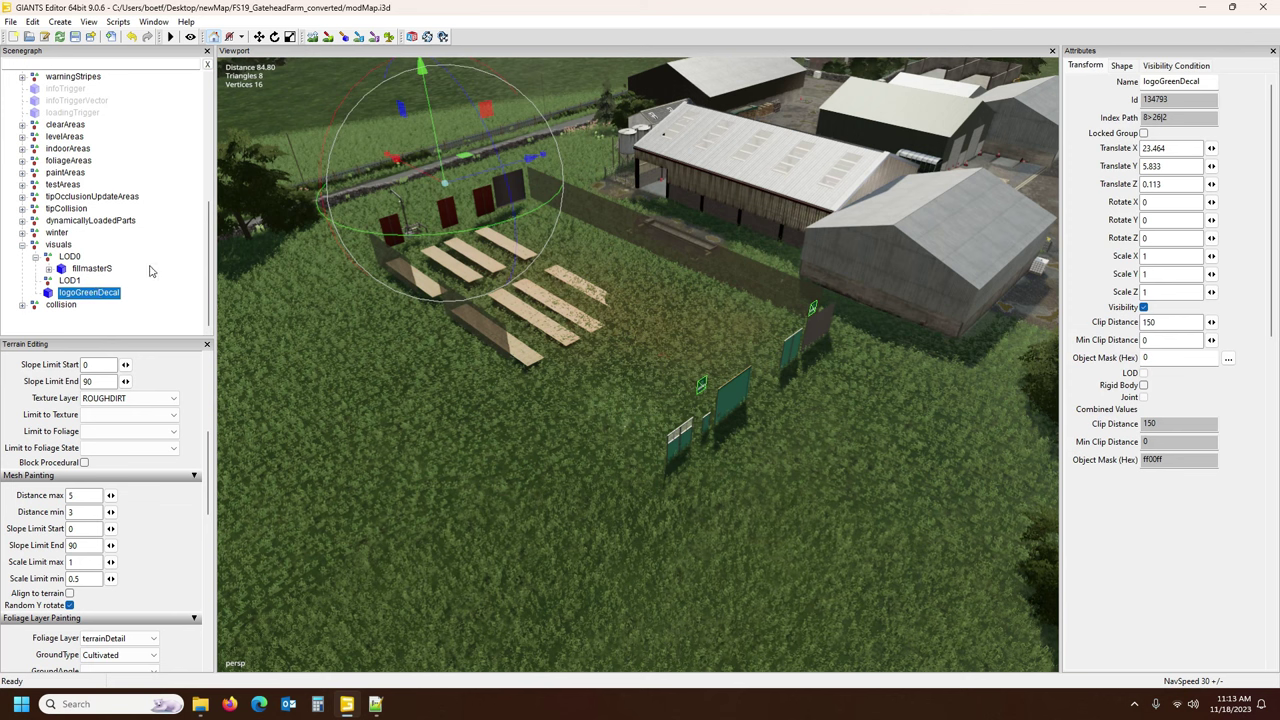
pyautogui.press('Delete')
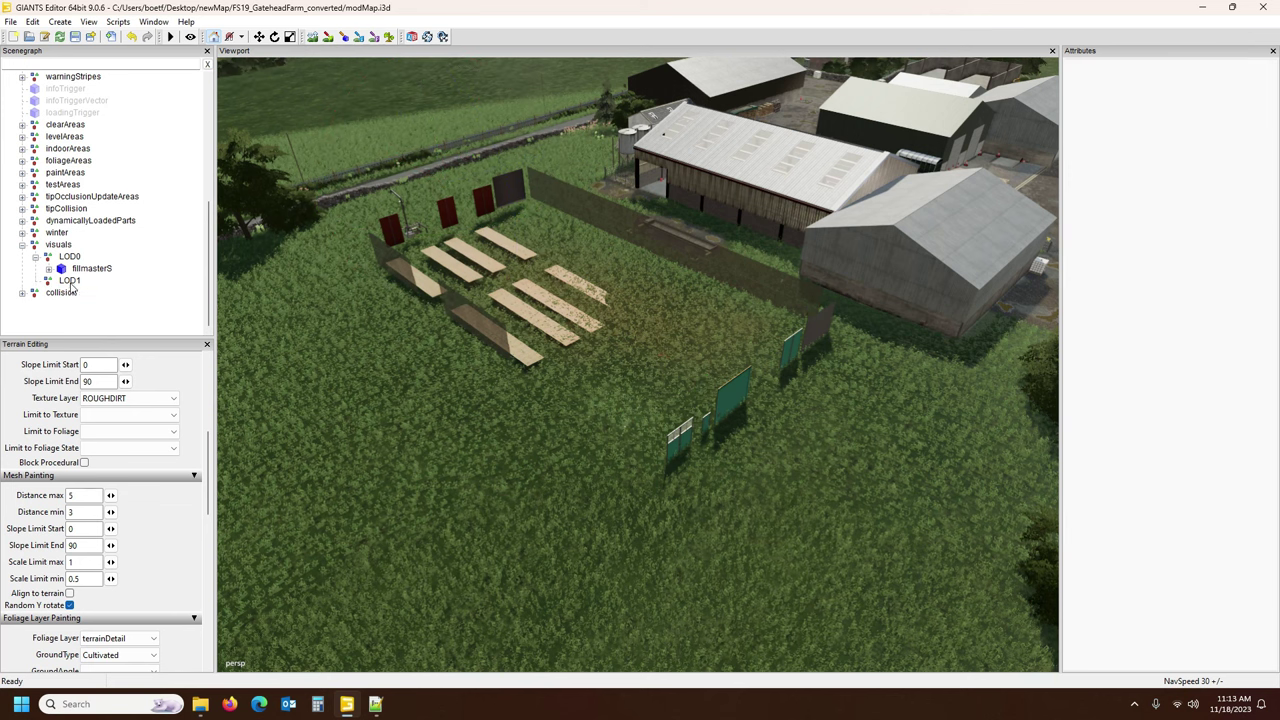
pyautogui.click(70, 283)
pyautogui.press('Delete')
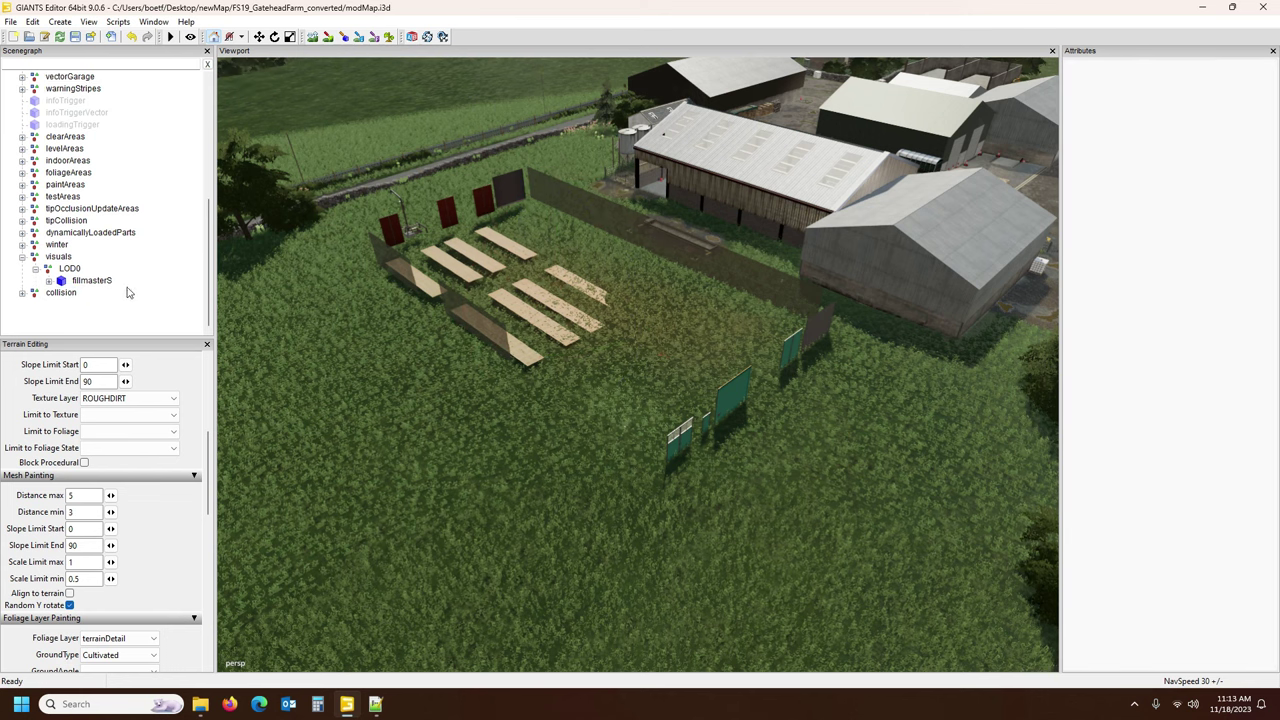
# Review fillmasterS's child parts and examine the door panels left in the field against the existing farm buildings.
pyautogui.click(48, 281)
pyautogui.scroll(-1, 50, 280)
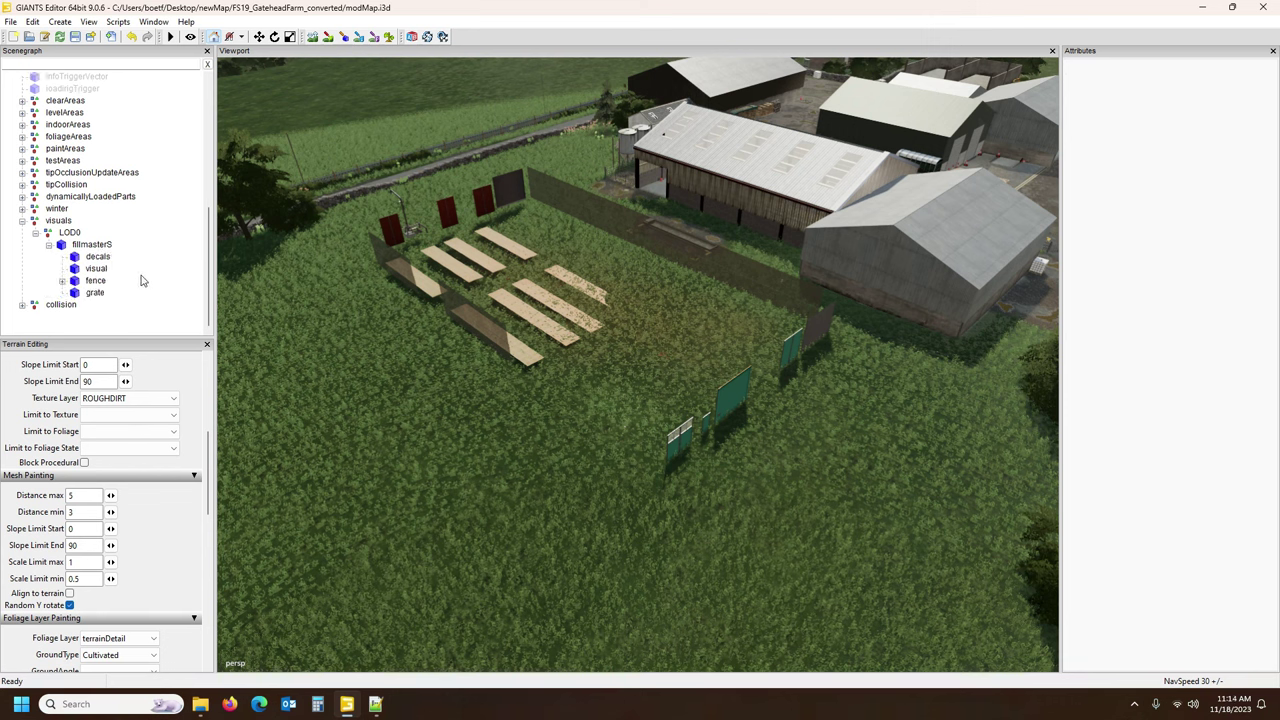
pyautogui.click(48, 269)
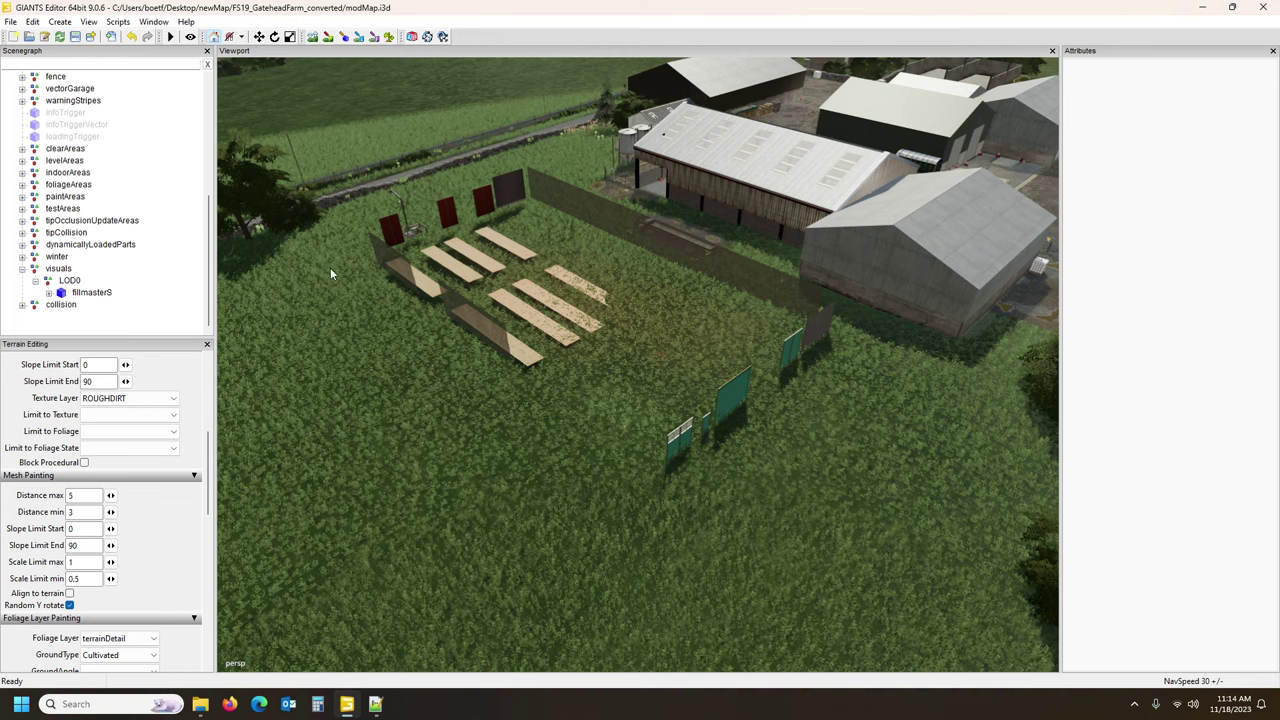
pyautogui.moveTo(555, 408)
pyautogui.keyDown('alt'); pyautogui.mouseDown()
pyautogui.moveTo(542, 409)
pyautogui.moveTo(576, 396)
pyautogui.moveTo(615, 411)
pyautogui.moveTo(574, 416)
pyautogui.moveTo(553, 392)
pyautogui.mouseUp(); pyautogui.keyUp('alt')
pyautogui.scroll(2, 615, 411)
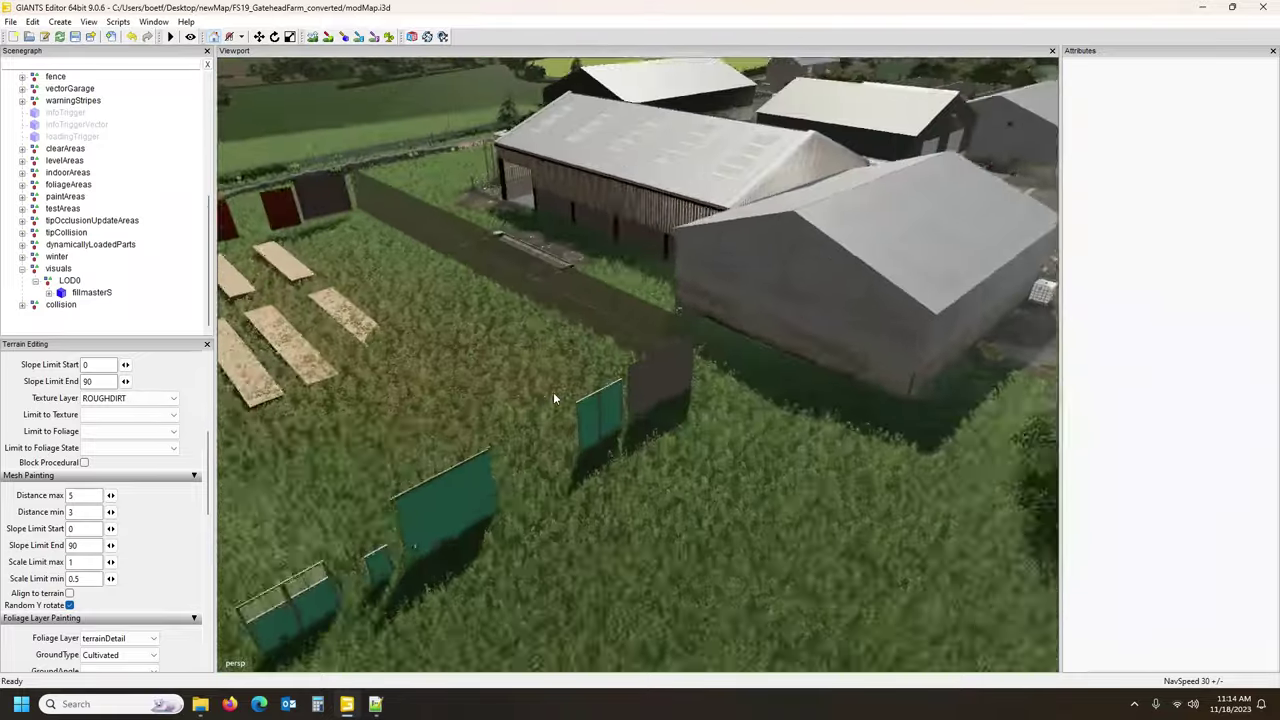
pyautogui.scroll(3, 555, 392)
pyautogui.keyDown('alt'); pyautogui.moveTo(508, 407); pyautogui.dragTo(536, 406); pyautogui.keyUp('alt')
pyautogui.scroll(-5, 434, 419)
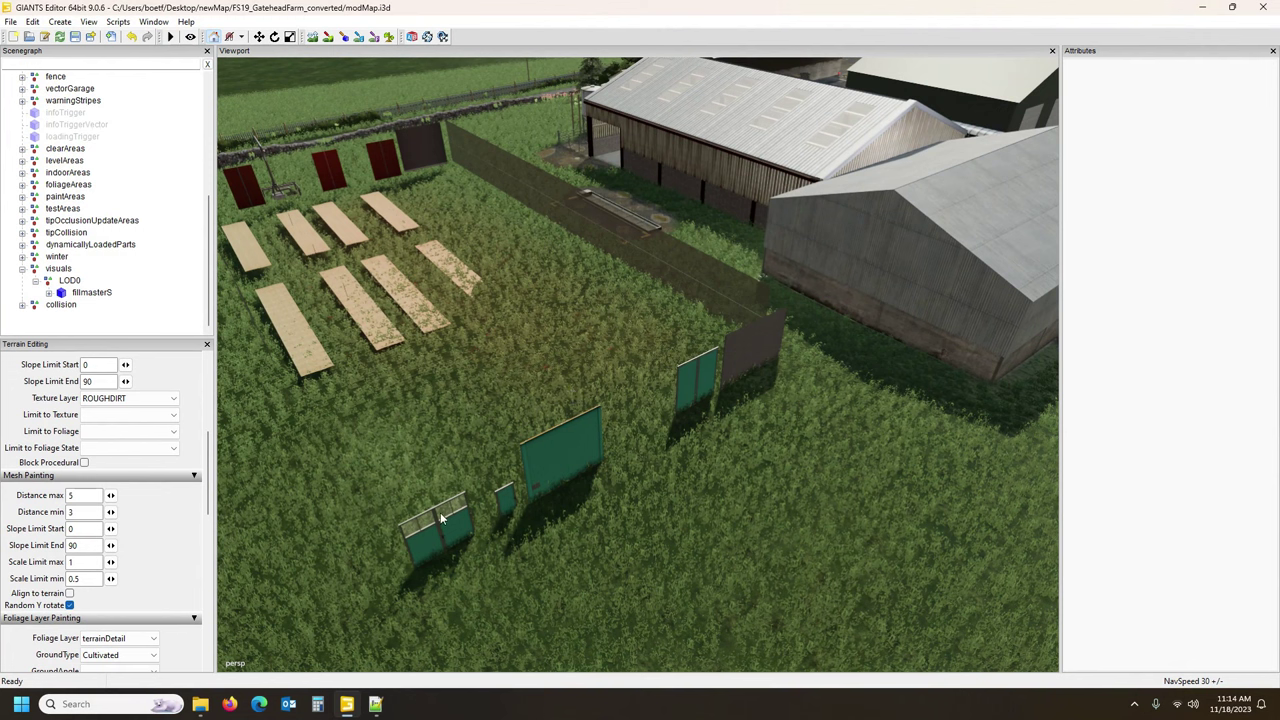
pyautogui.keyDown('alt'); pyautogui.moveTo(554, 465); pyautogui.dragTo(371, 492); pyautogui.keyUp('alt')
pyautogui.moveTo(371, 486)
pyautogui.mouseDown(button='right')
pyautogui.moveTo(353, 472)
pyautogui.moveTo(372, 475)
pyautogui.mouseUp(button='right')
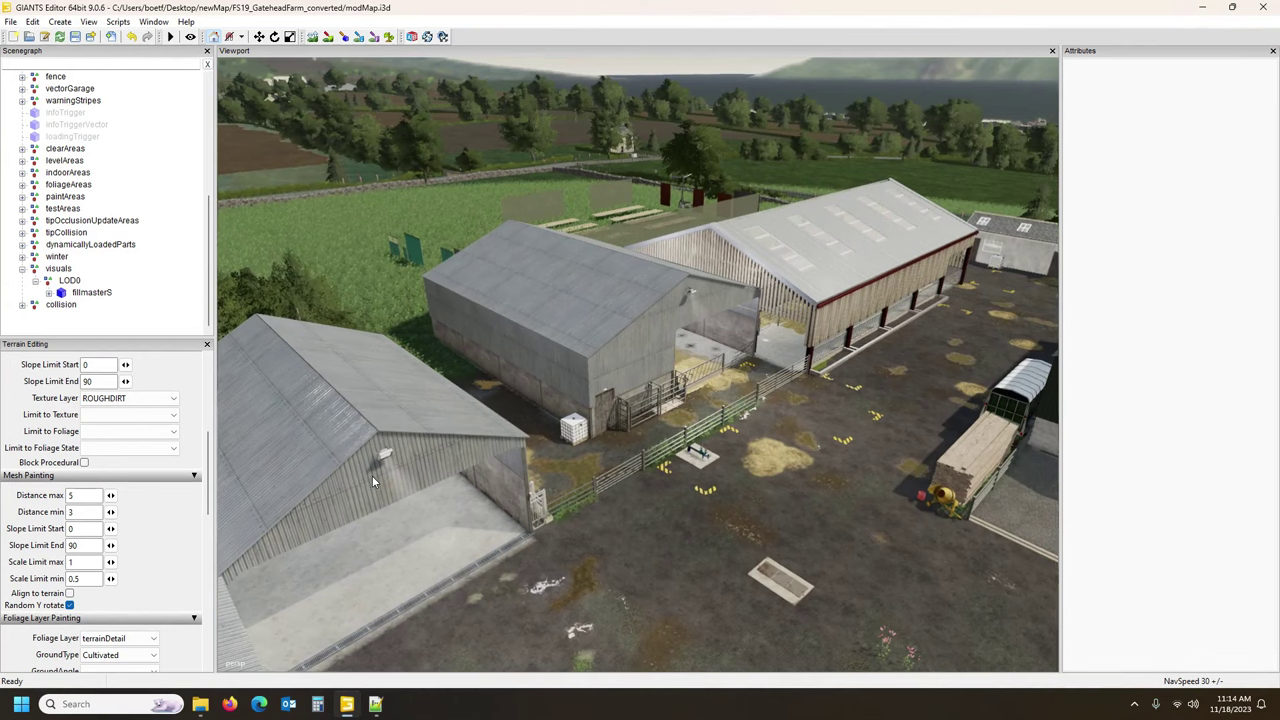
# Switch to File Explorer, browse the converted map's maps and placeables folders, and return to GIANTS Editor.
pyautogui.click(200, 704)
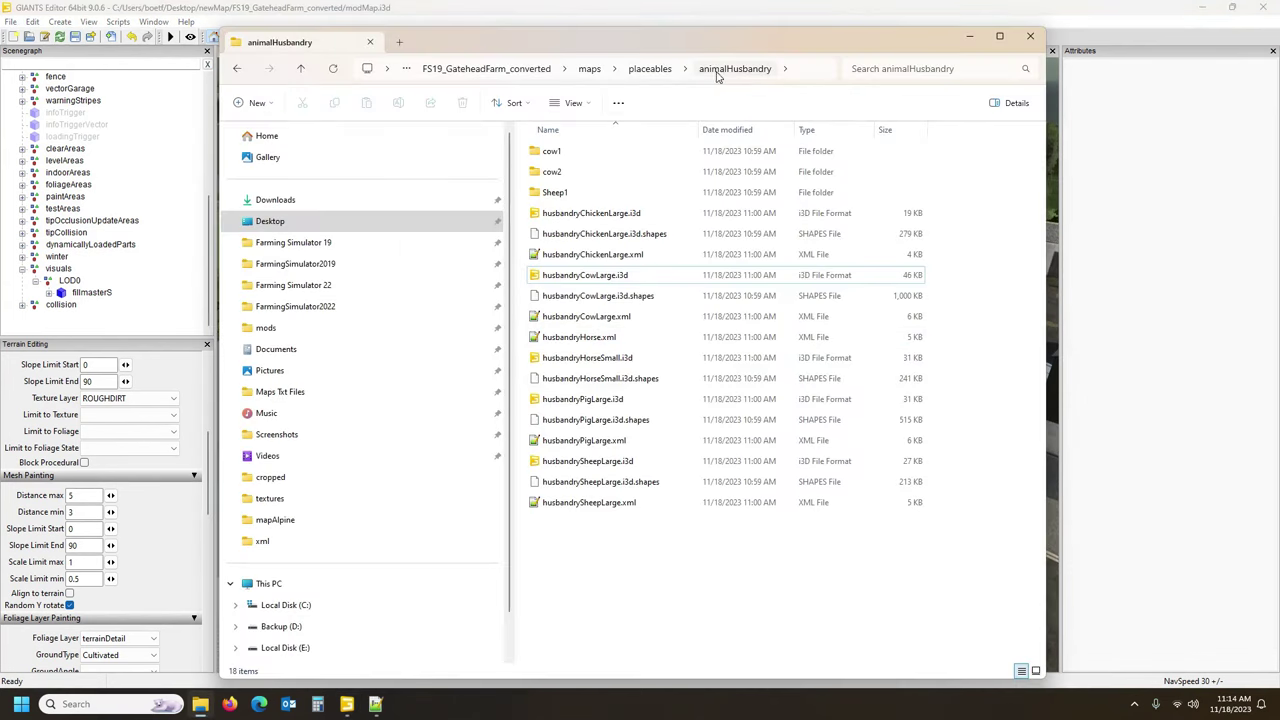
pyautogui.click(590, 69)
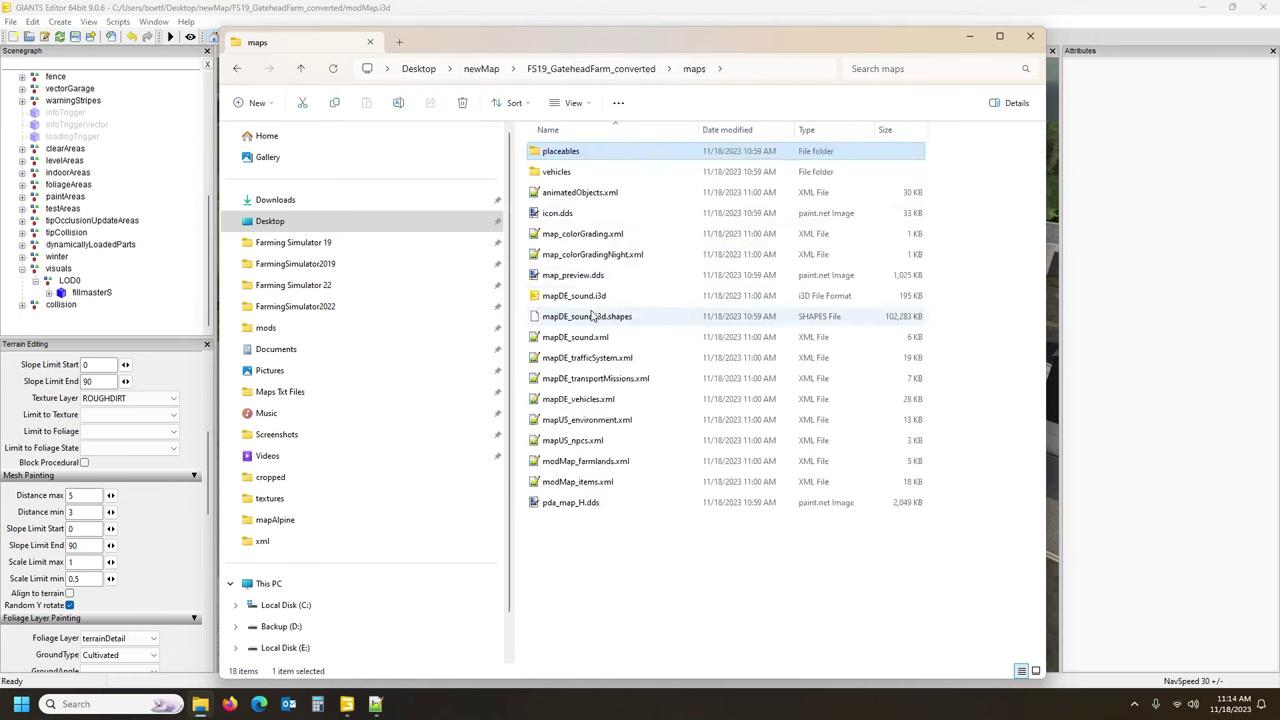
pyautogui.click(579, 200)
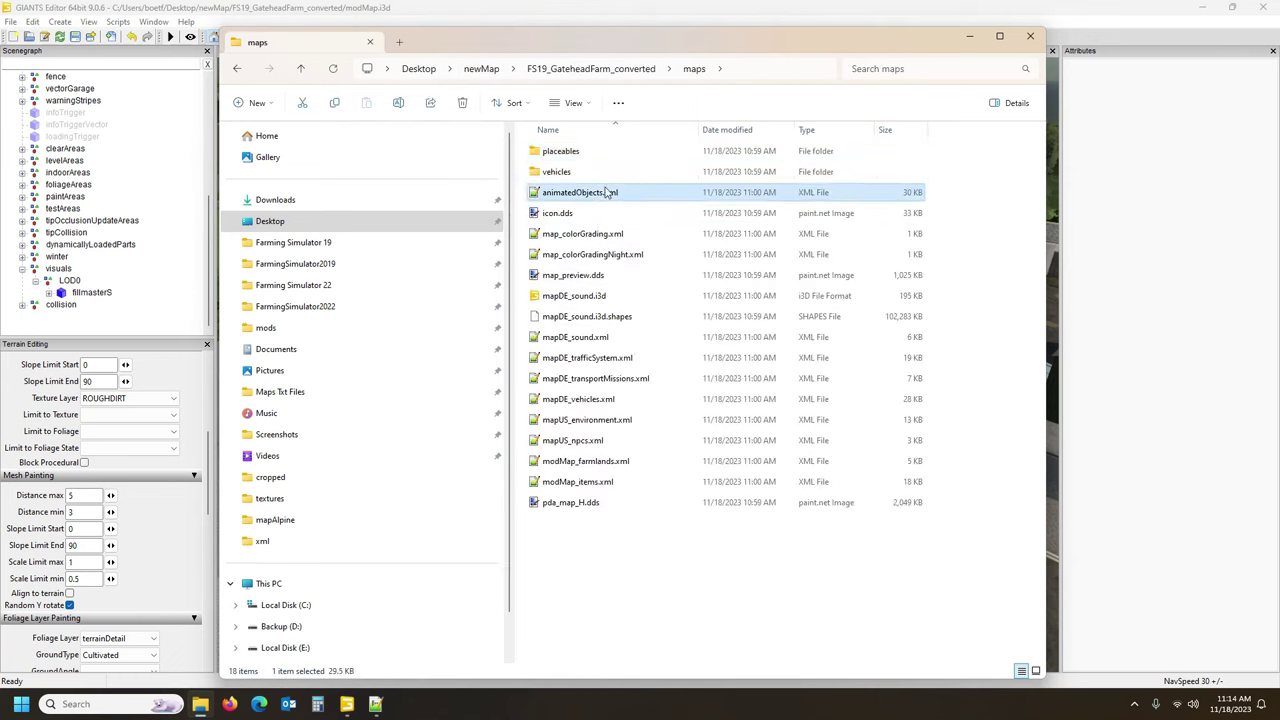
pyautogui.doubleClick(575, 151)
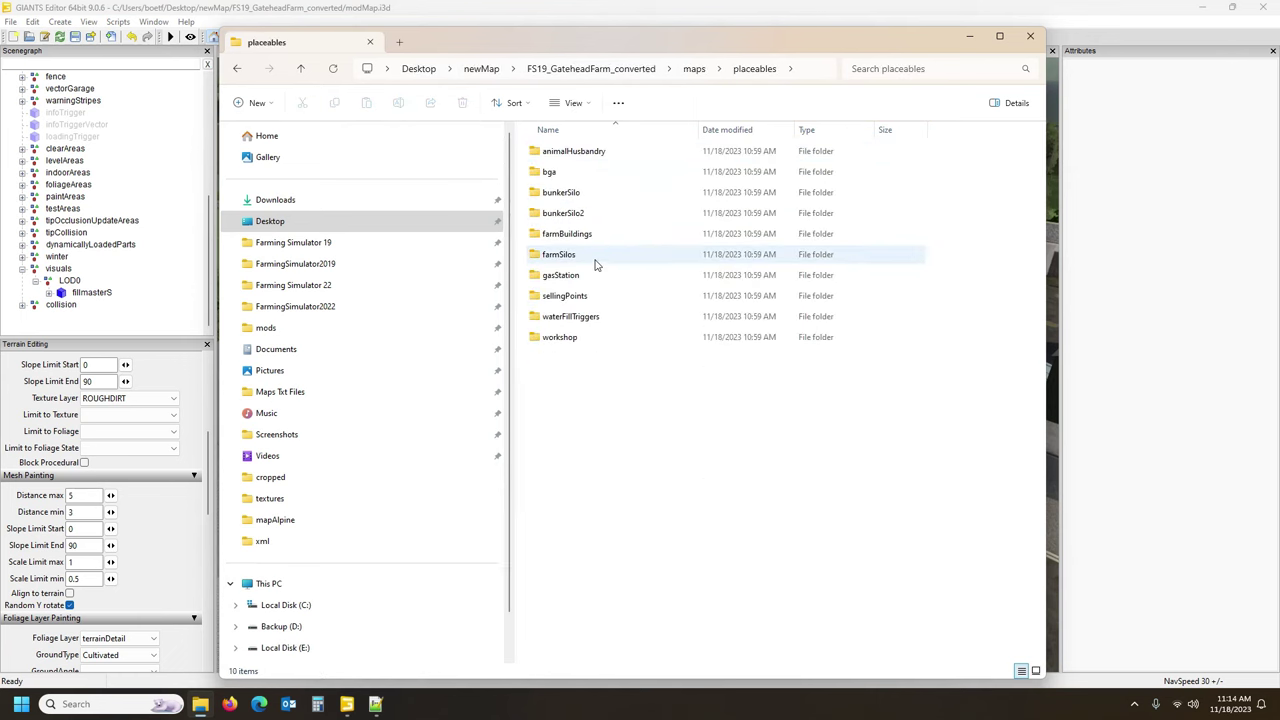
pyautogui.click(214, 21)
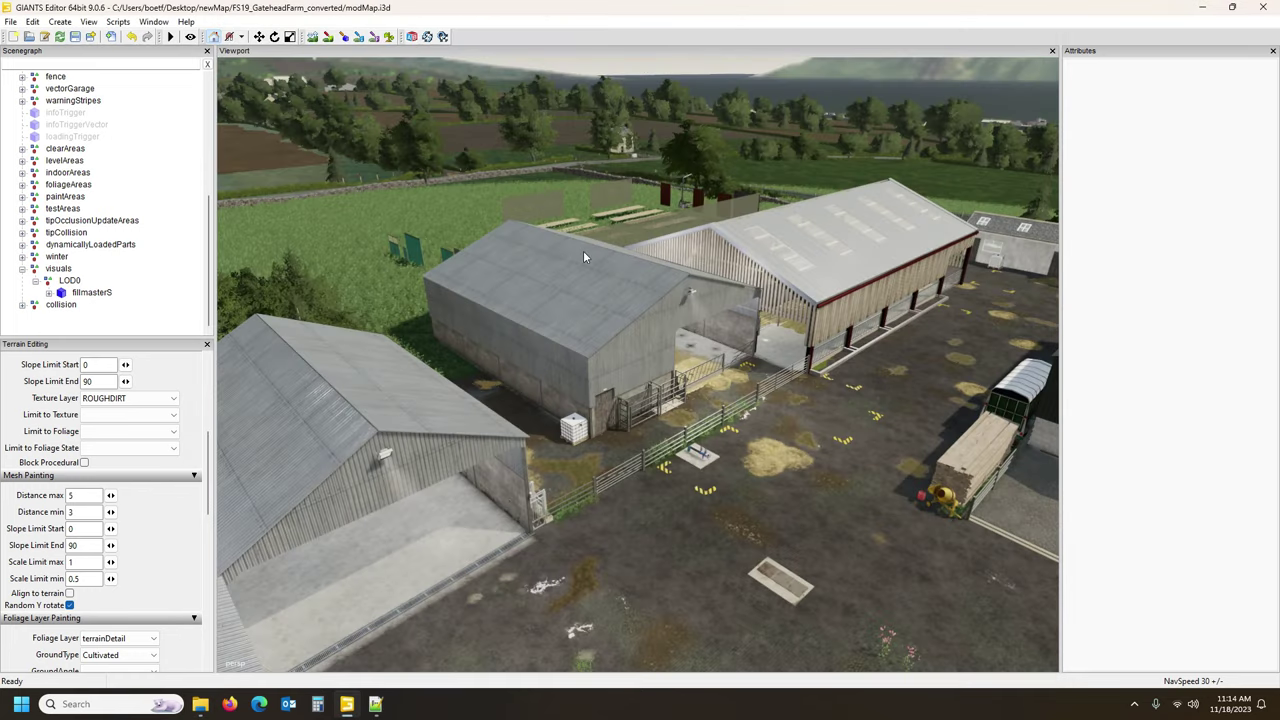
# Select the doors group of cowBarnBig and frame it in the viewport to see which panels belong to it.
pyautogui.scroll(4, 130, 162)
pyautogui.scroll(1, 141, 163)
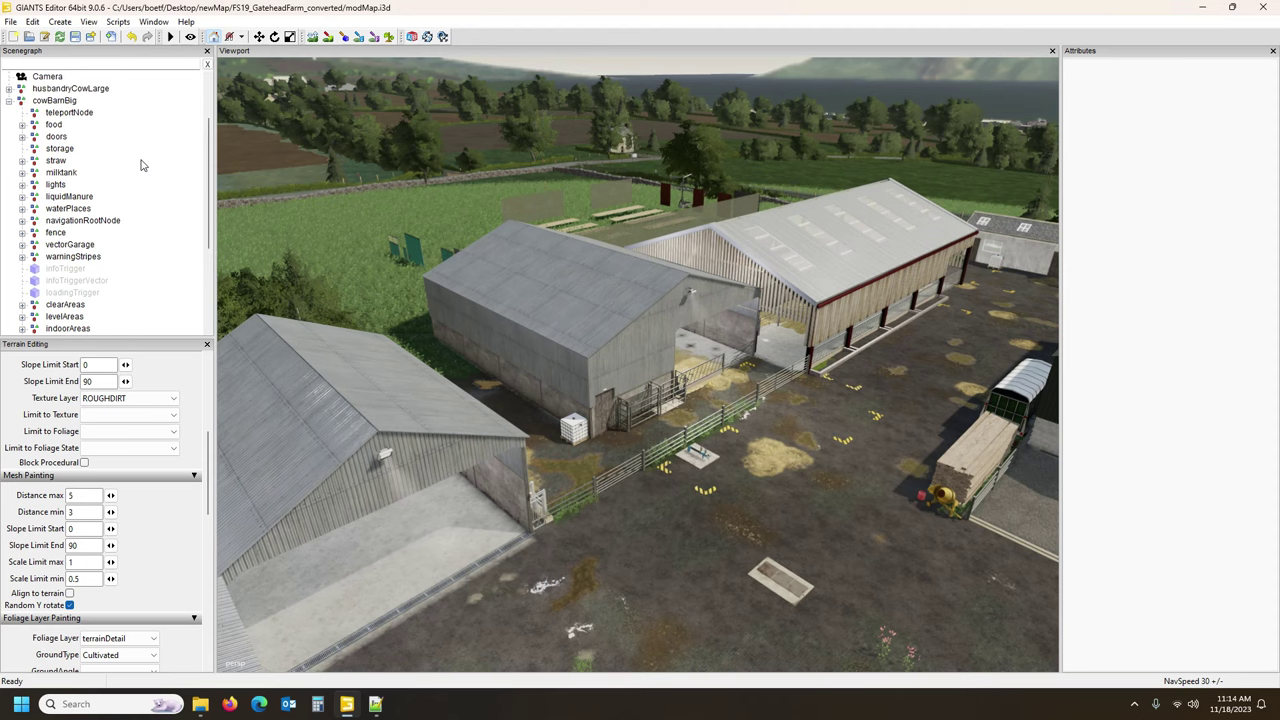
pyautogui.click(56, 136)
pyautogui.press('f')
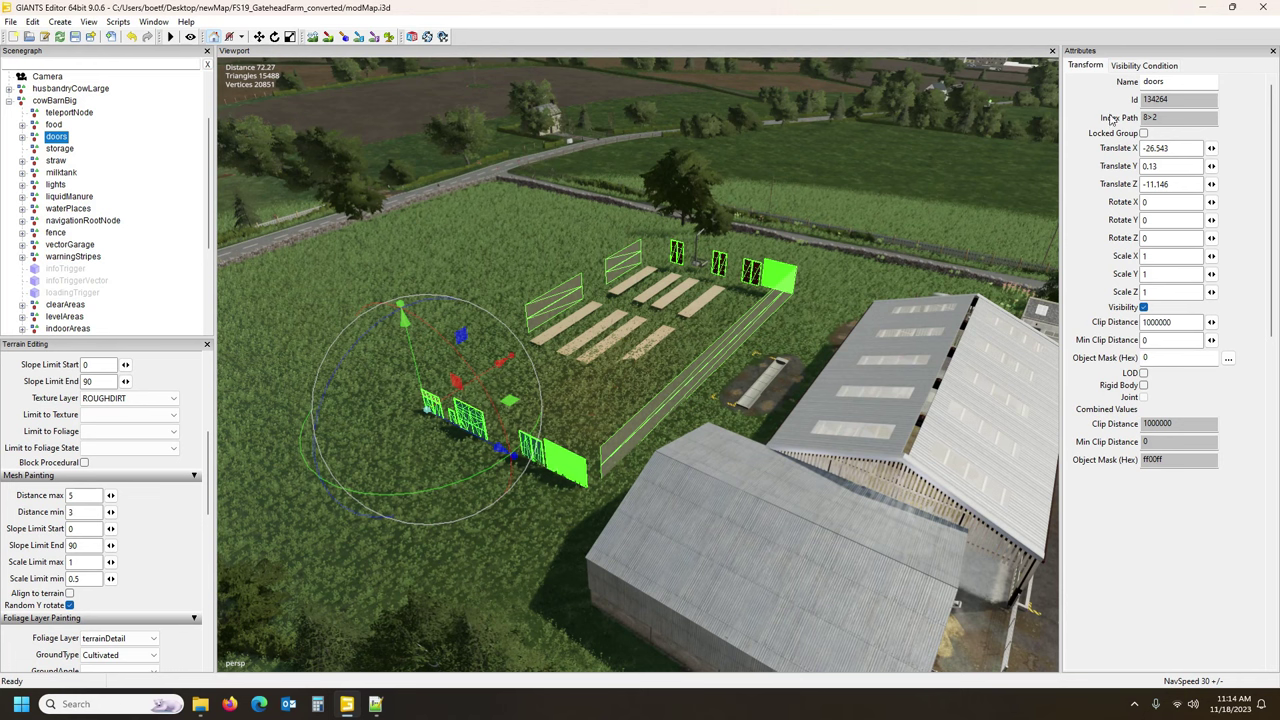
# Delete all child parts of the doors group, from door1Base to fabricsAnimated, keeping the empty doors node.
pyautogui.click(22, 138)
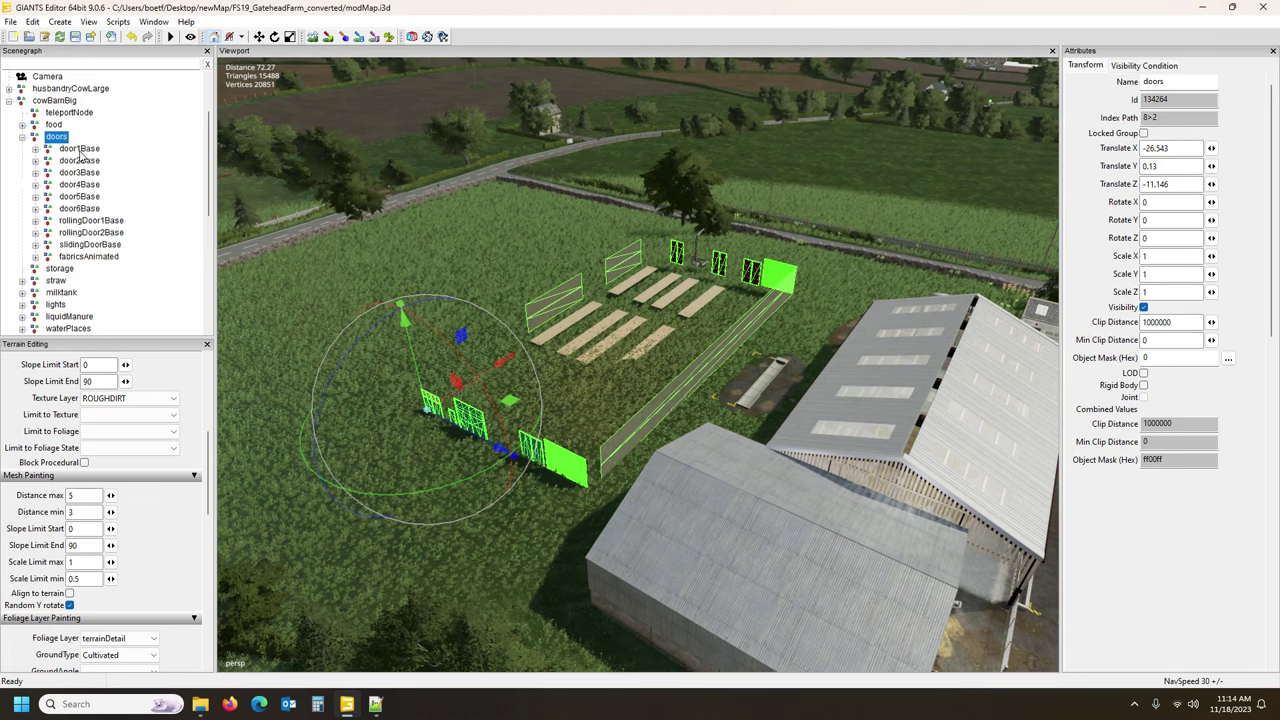
pyautogui.click(80, 150)
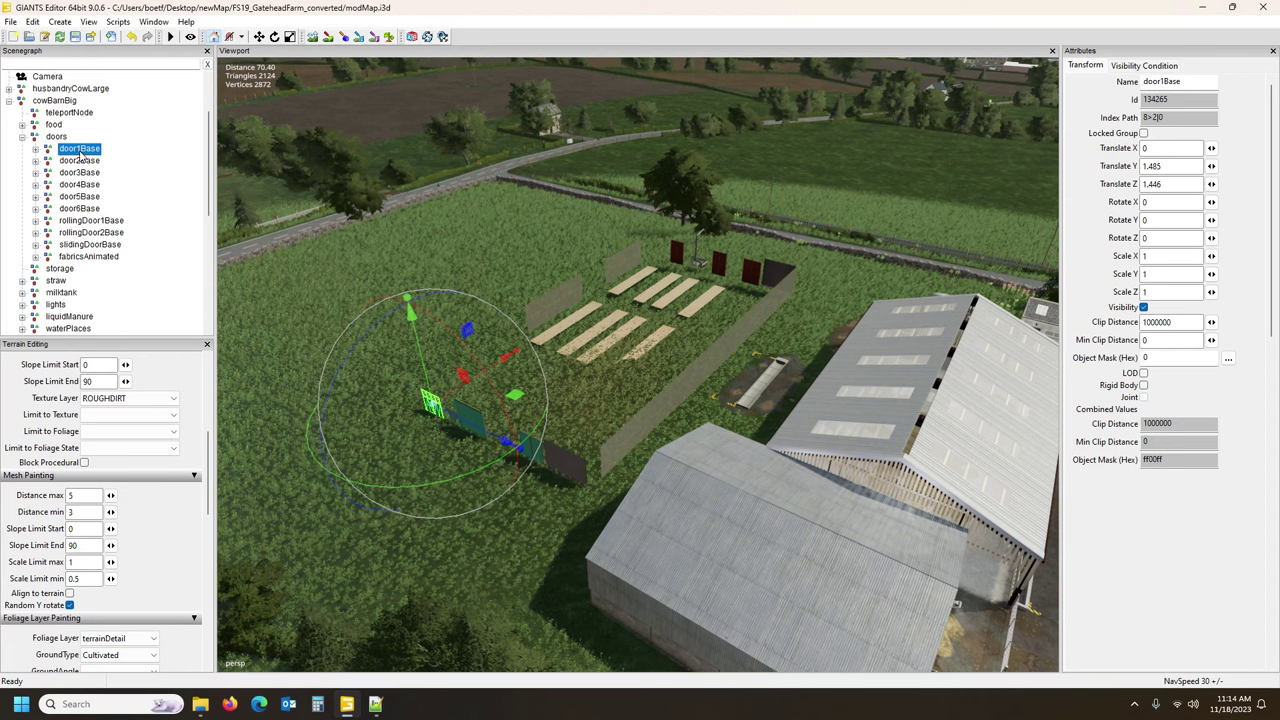
pyautogui.keyDown('shift'); pyautogui.click(93, 258); pyautogui.keyUp('shift')
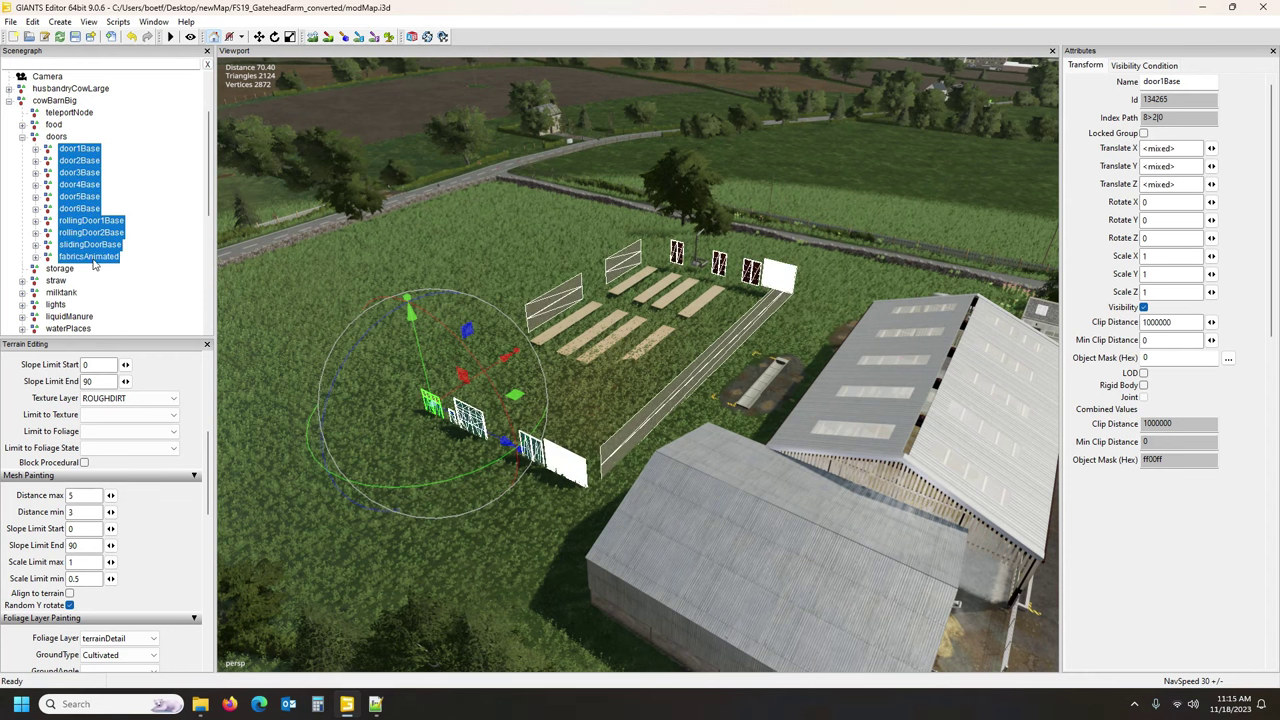
pyautogui.press('Delete')
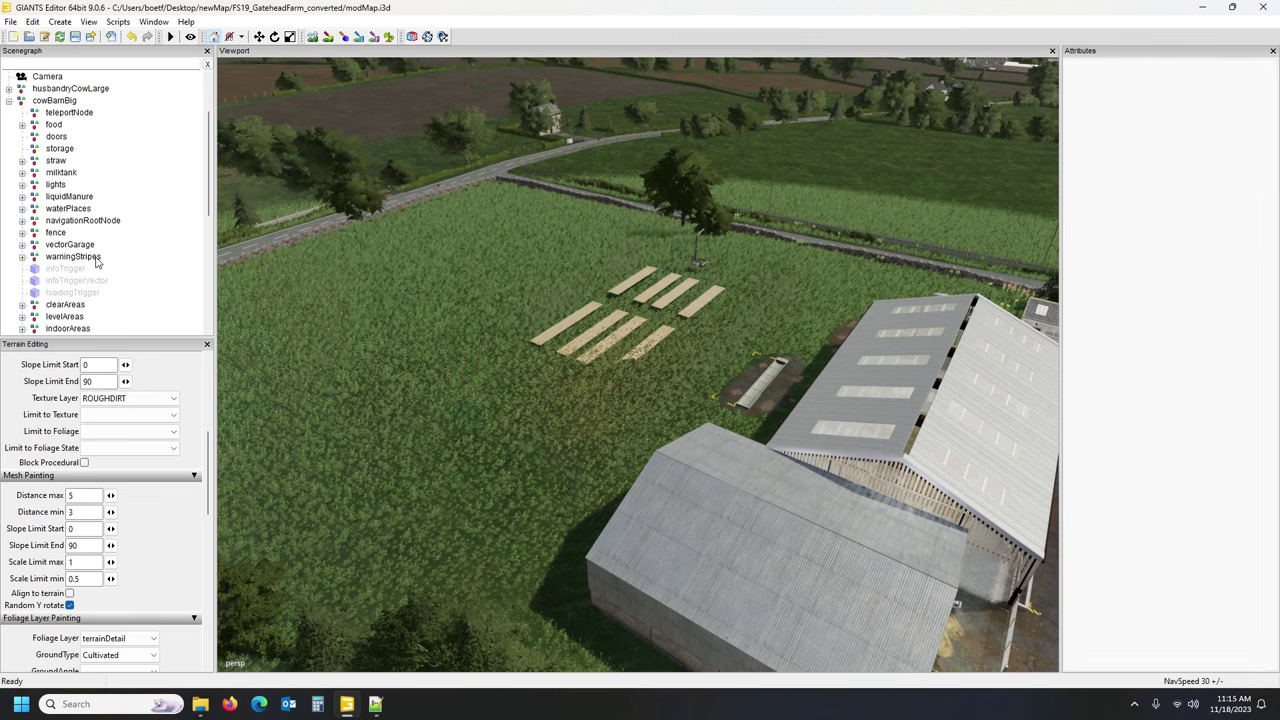
pyautogui.click(57, 137)
pyautogui.click(58, 138)
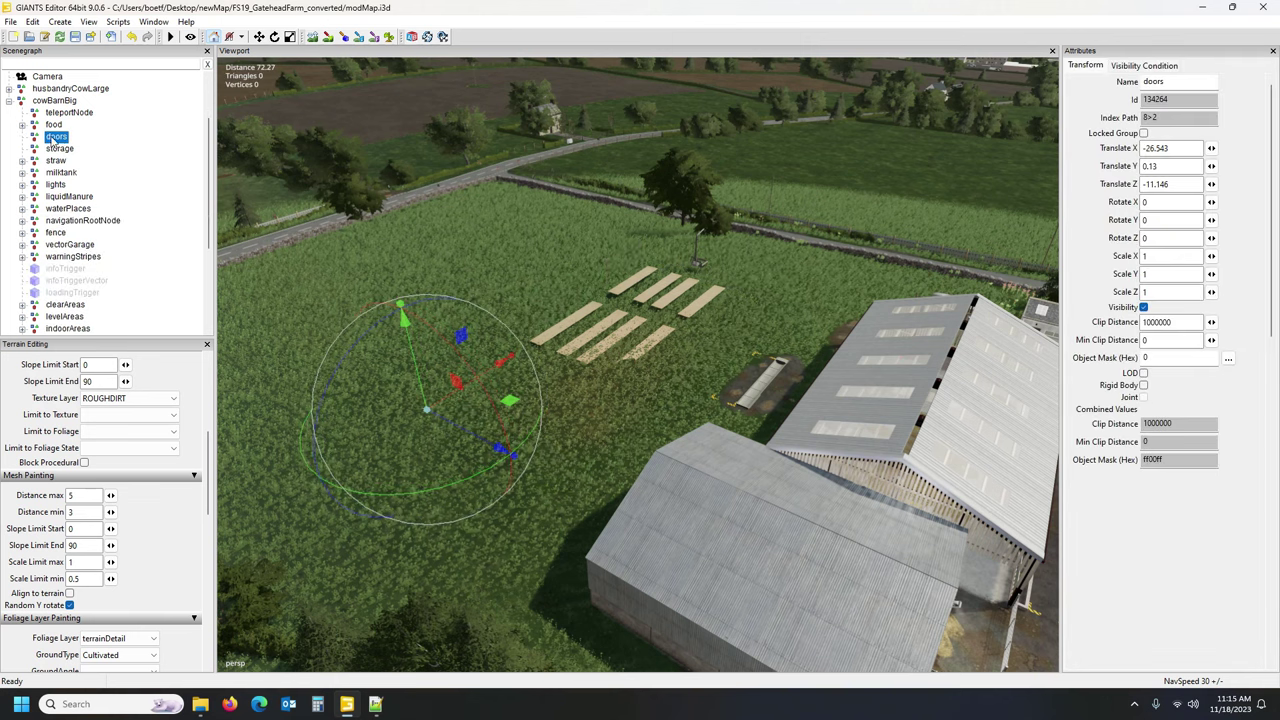
pyautogui.press('Escape')
# Examine the straw, milktank and lights groups of cowBarnBig in the viewport against the existing farm buildings.
pyautogui.keyDown('alt'); pyautogui.moveTo(612, 254); pyautogui.dragTo(589, 271); pyautogui.keyUp('alt')
pyautogui.scroll(-2, 650, 286)
pyautogui.scroll(3, 586, 277)
pyautogui.moveTo(590, 272); pyautogui.dragTo(576, 270, button='right')
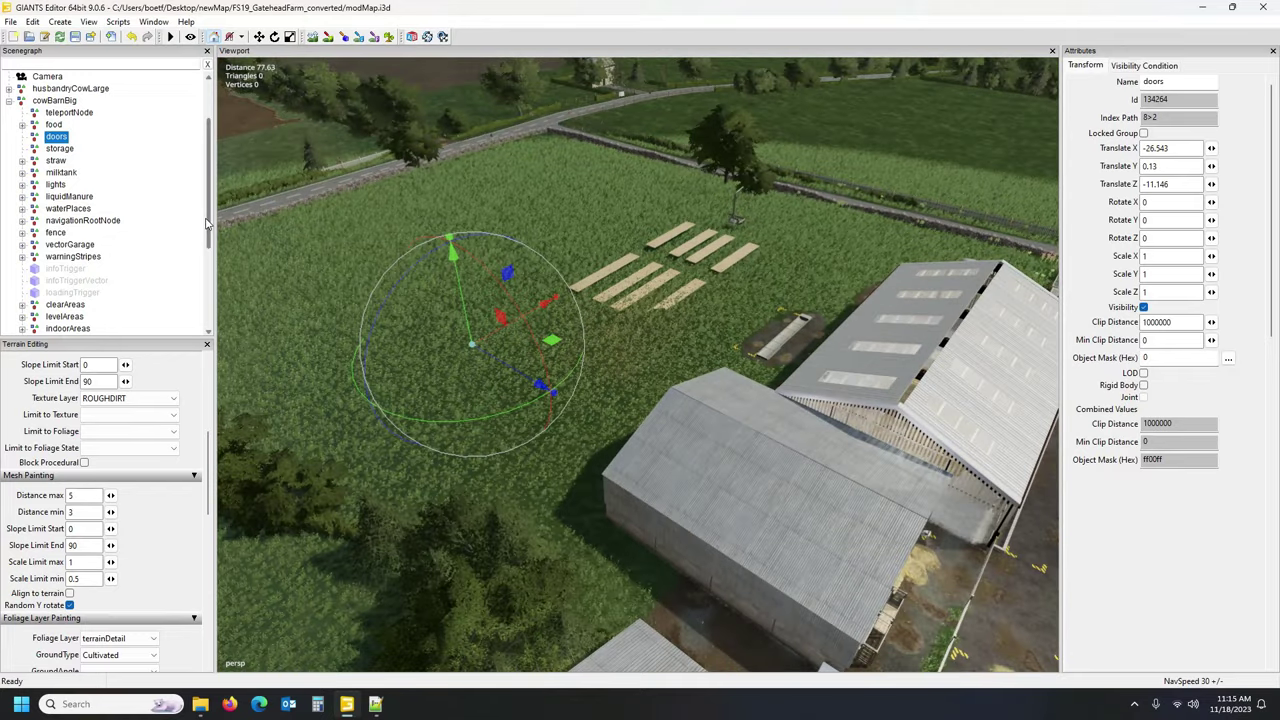
pyautogui.click(57, 161)
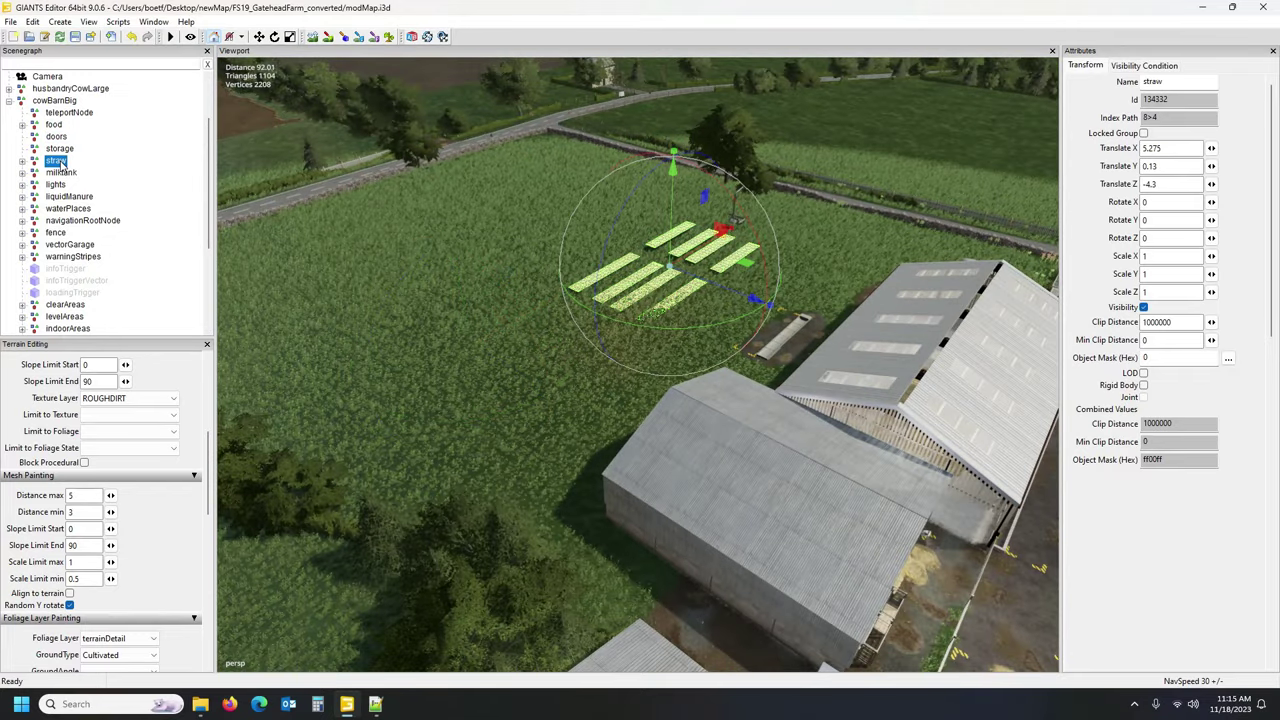
pyautogui.click(61, 174)
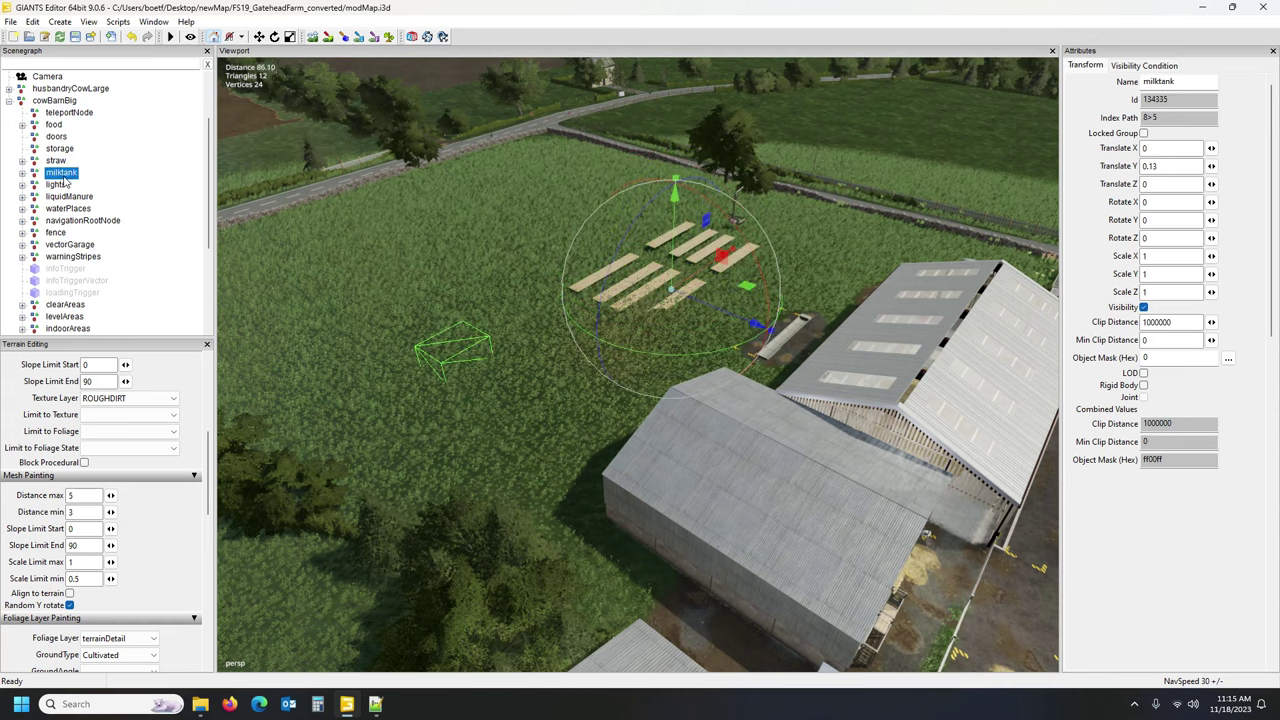
pyautogui.click(56, 186)
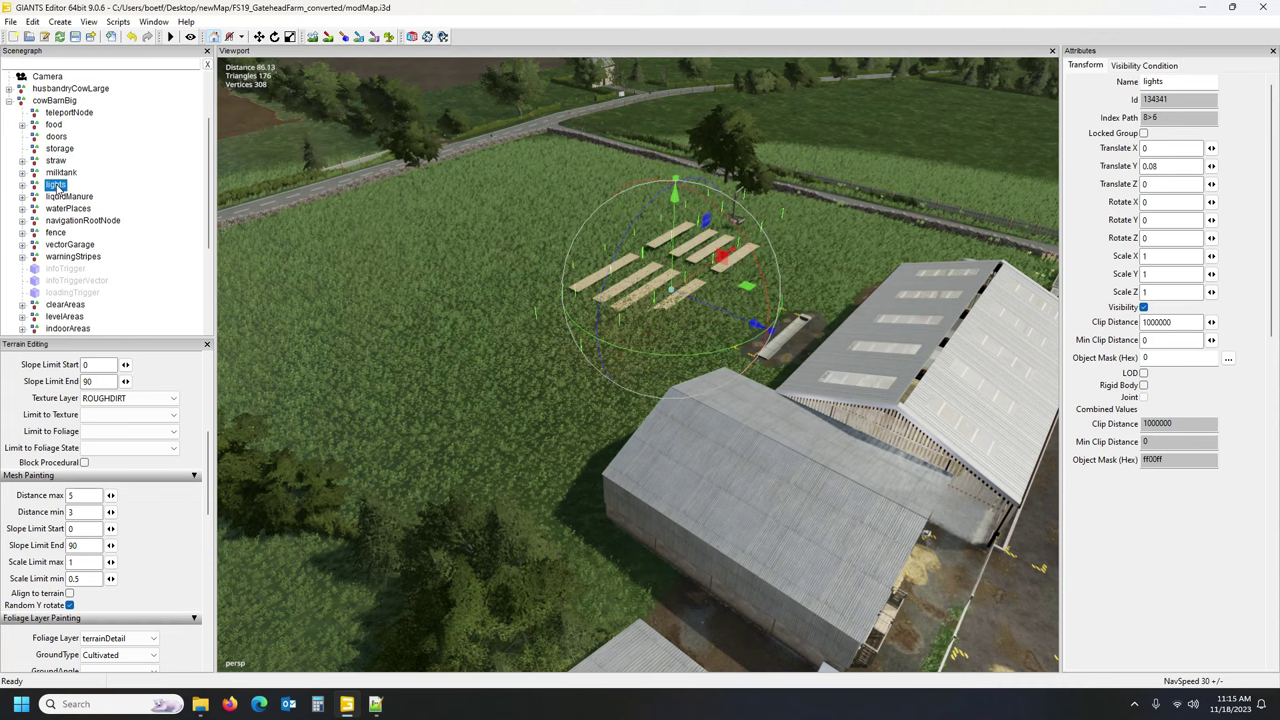
pyautogui.keyDown('alt'); pyautogui.moveTo(392, 278); pyautogui.dragTo(301, 312); pyautogui.keyUp('alt')
pyautogui.scroll(5, 314, 269)
pyautogui.scroll(-10, 314, 269)
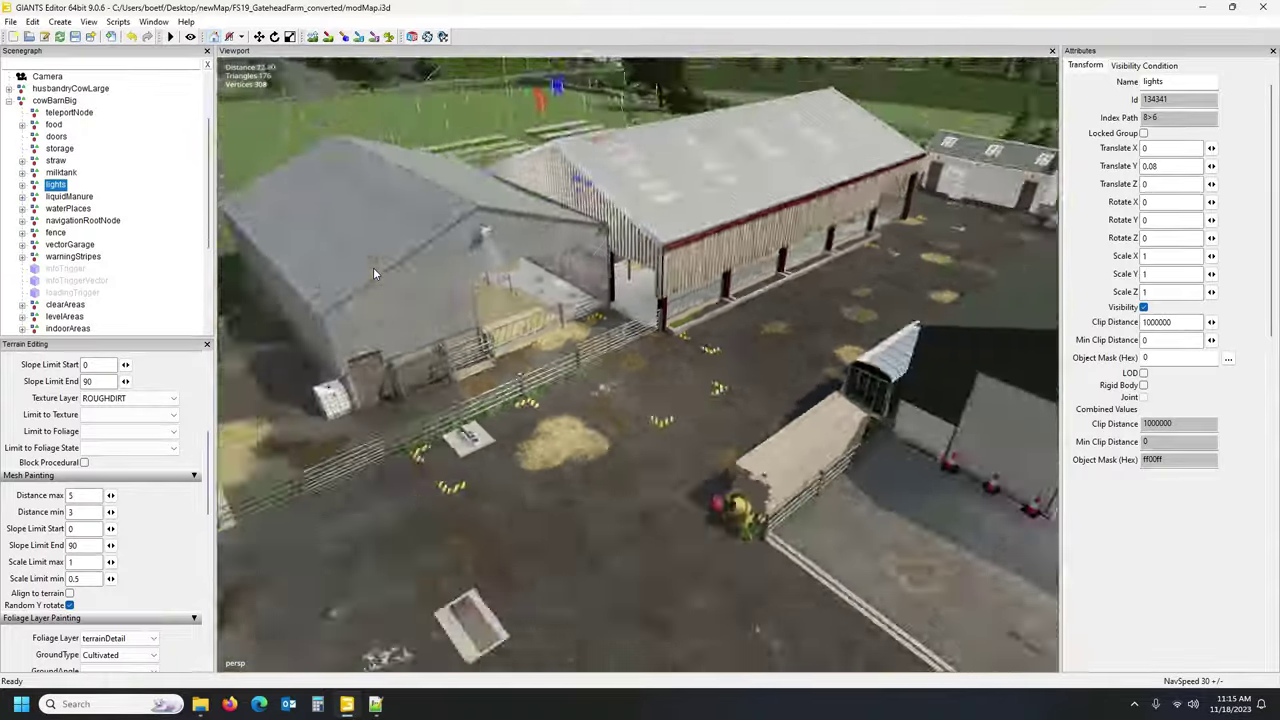
pyautogui.scroll(-4, 373, 268)
pyautogui.moveTo(373, 268)
pyautogui.keyDown('alt'); pyautogui.mouseDown()
pyautogui.moveTo(327, 220)
pyautogui.moveTo(364, 241)
pyautogui.moveTo(383, 289)
pyautogui.mouseUp(); pyautogui.keyUp('alt')
pyautogui.scroll(4, 364, 241)
pyautogui.scroll(-4, 378, 282)
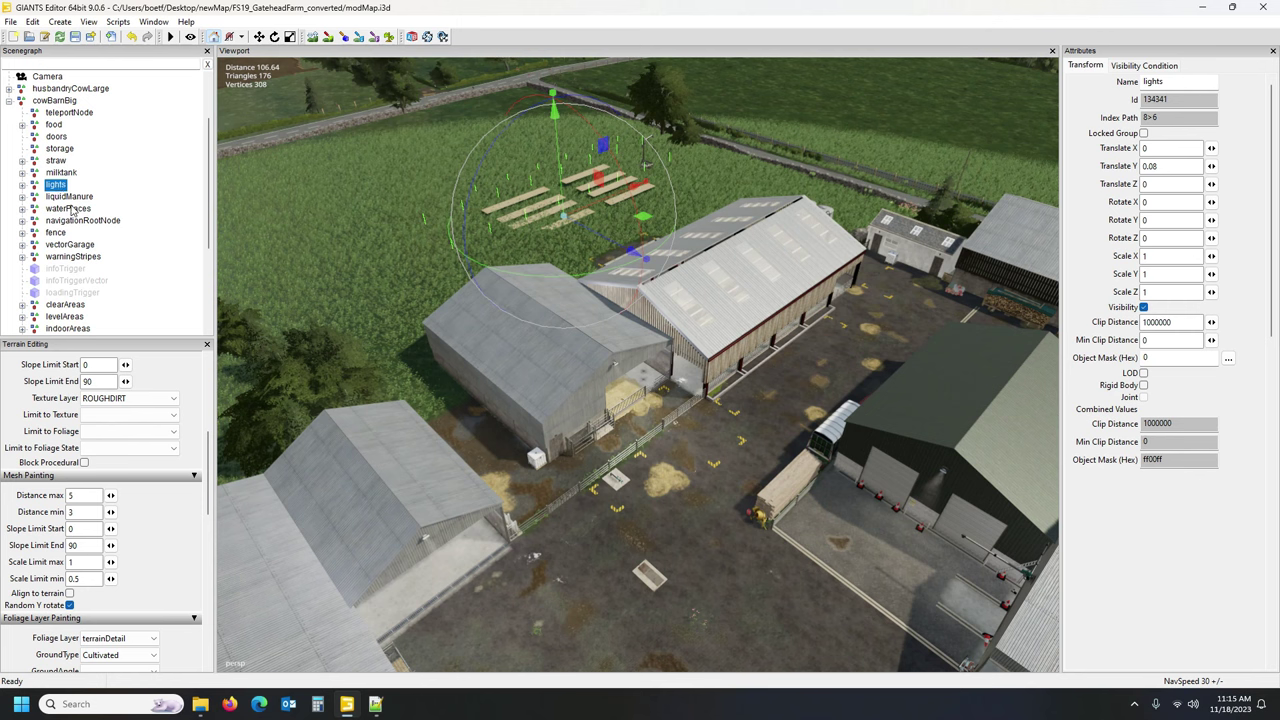
# Delete realLights, linkedLights and lightSwitch from the lights group of cowBarnBig.
pyautogui.click(22, 186)
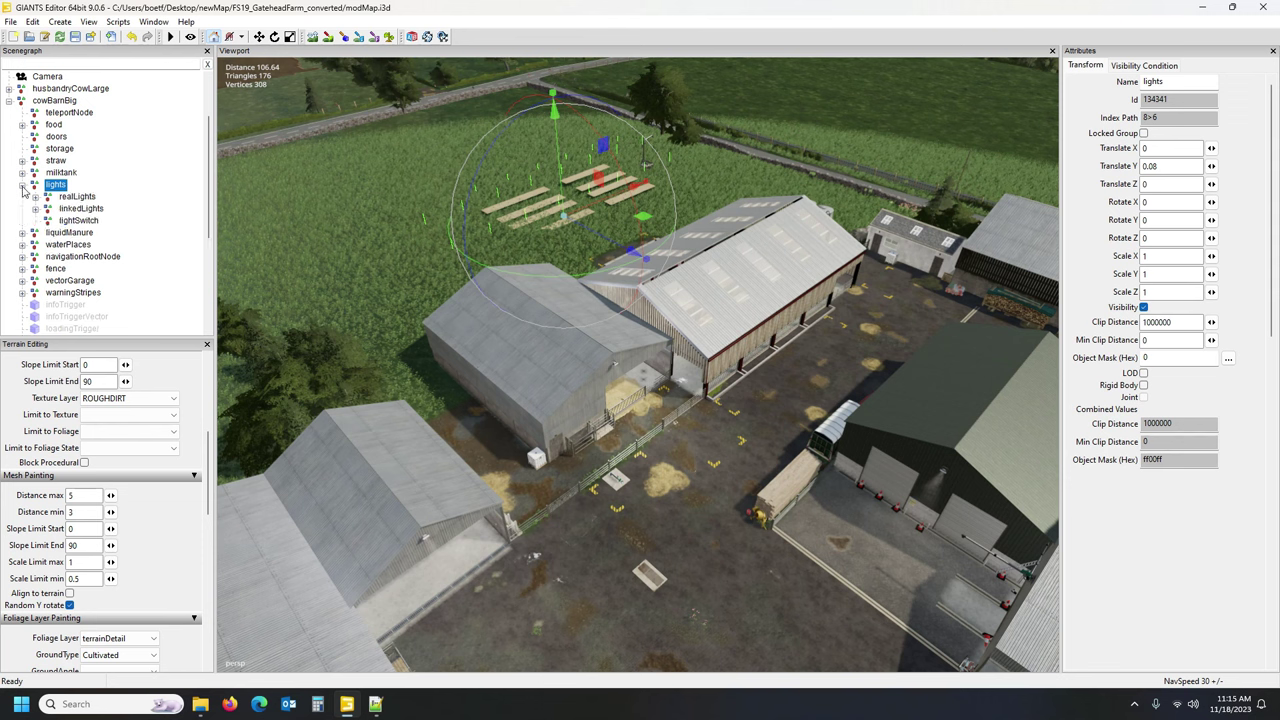
pyautogui.click(80, 197)
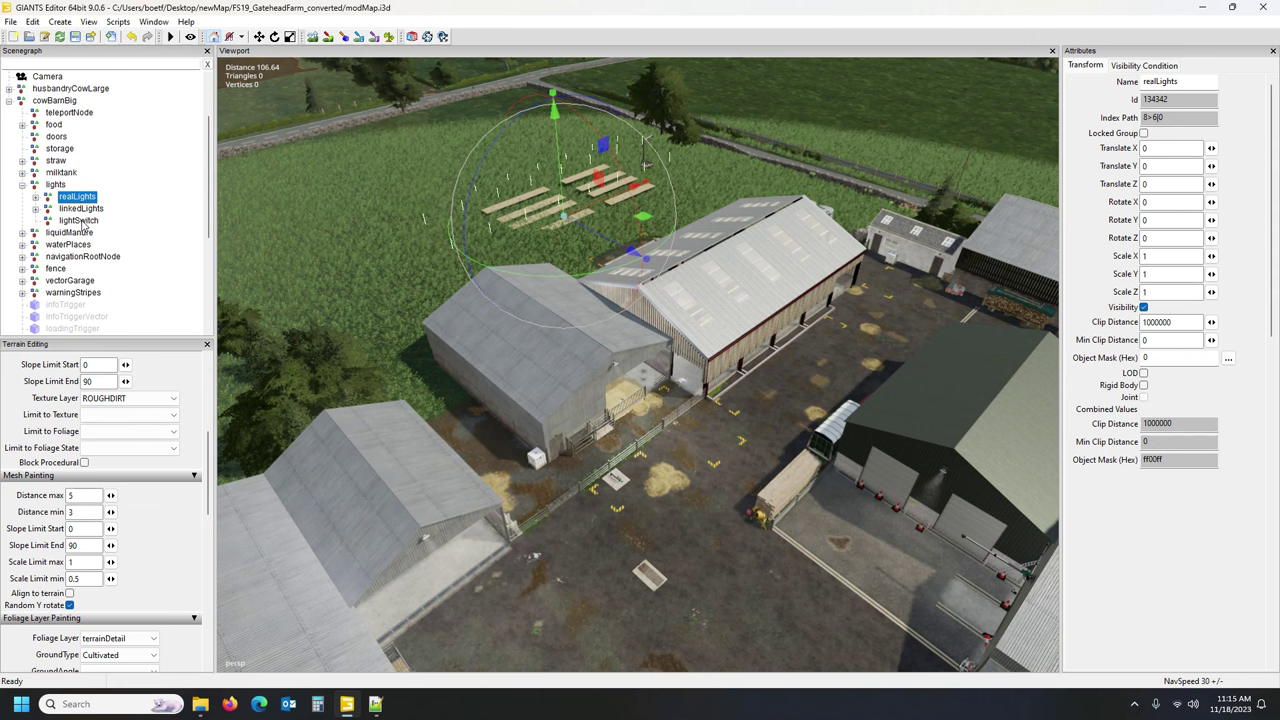
pyautogui.keyDown('shift'); pyautogui.click(99, 220); pyautogui.keyUp('shift')
pyautogui.press('Delete')
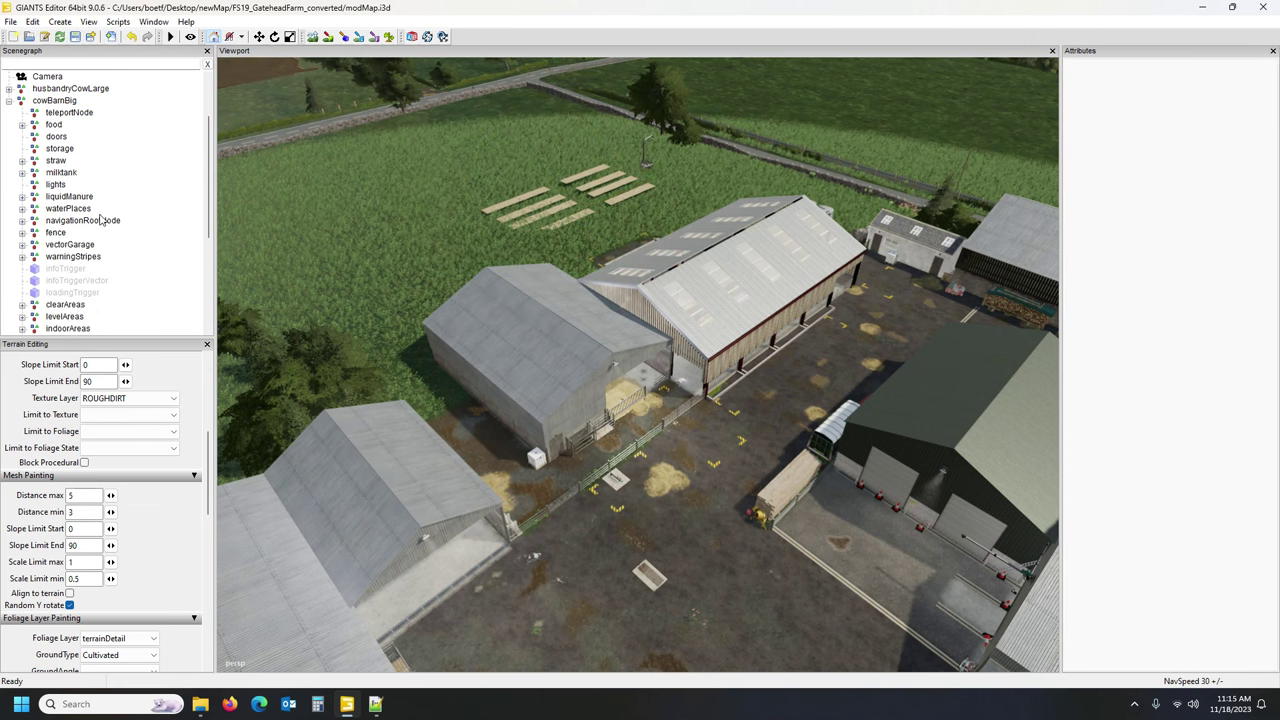
# Disable Use Parent in the visibility condition of lights and set its Weather Required Mask to Night.
pyautogui.click(55, 185)
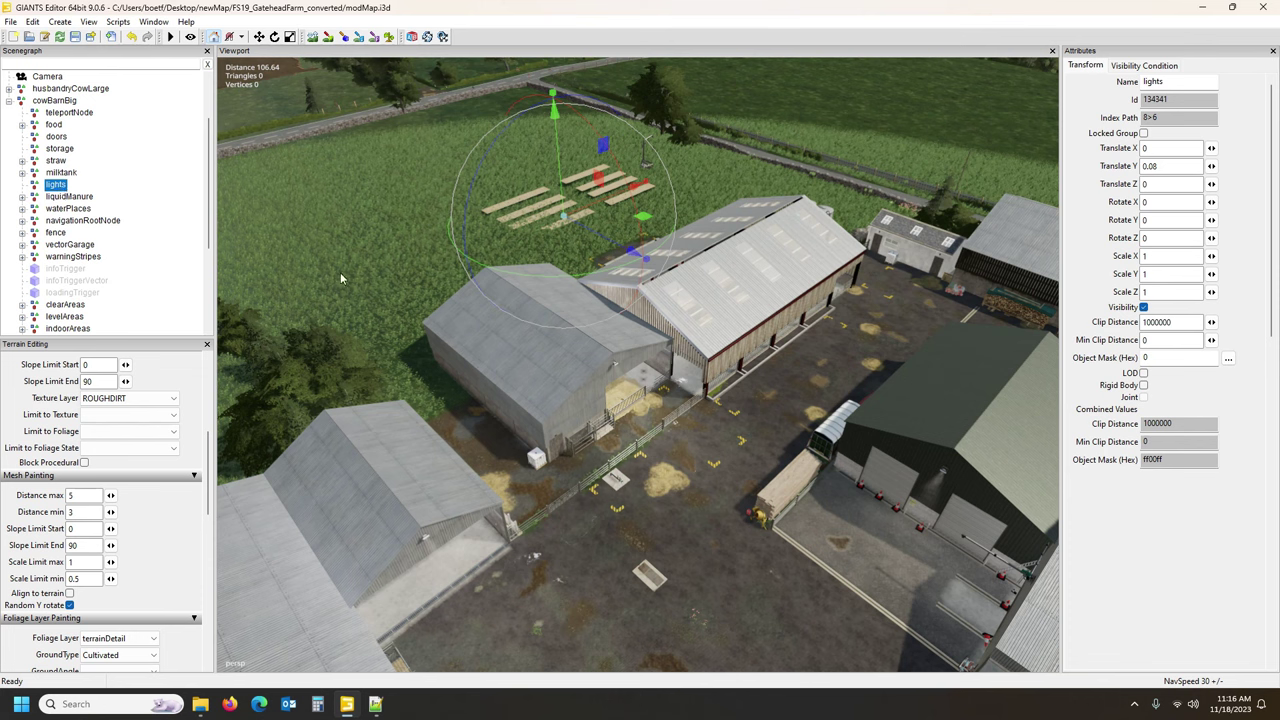
pyautogui.click(1152, 66)
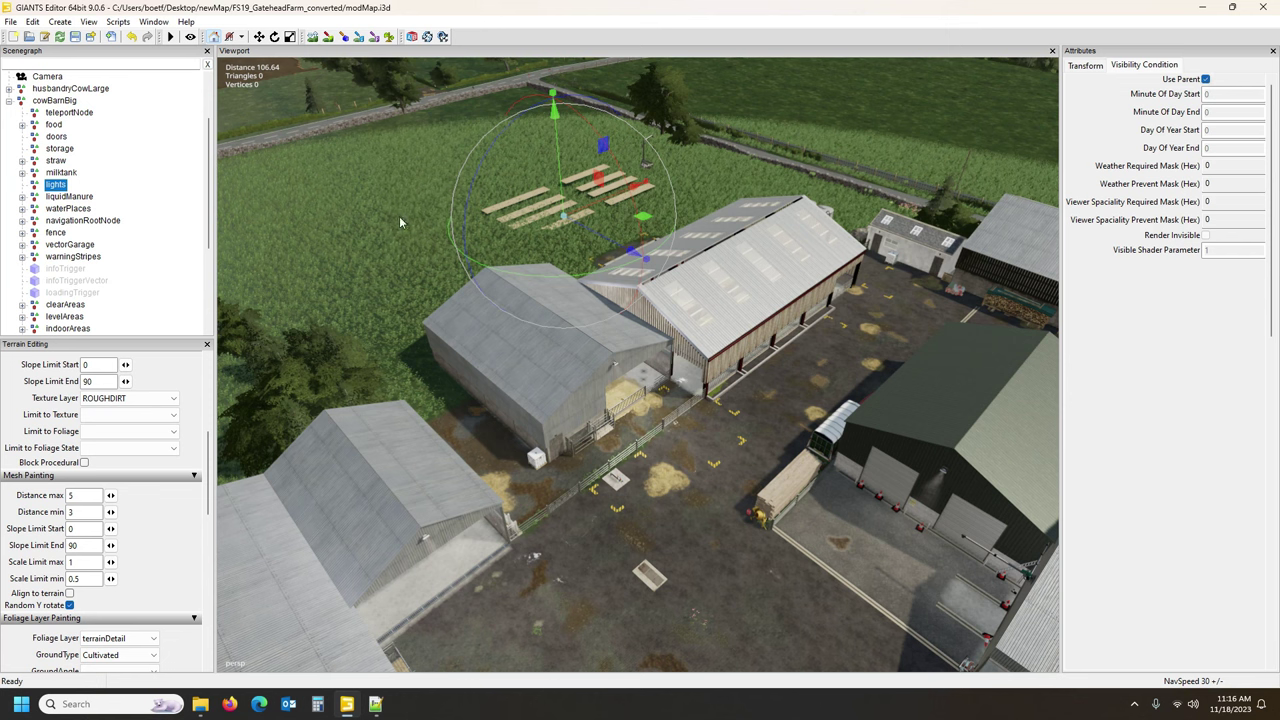
pyautogui.click(1206, 80)
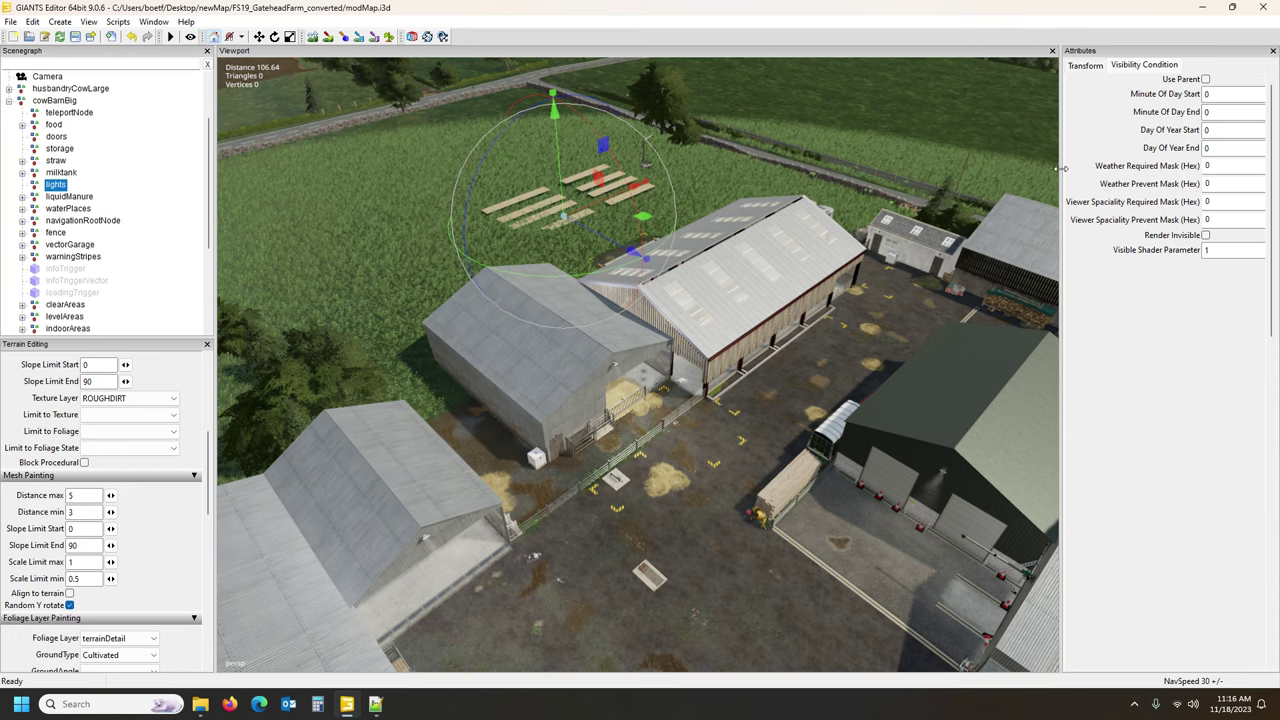
pyautogui.moveTo(1062, 168); pyautogui.dragTo(958, 180)
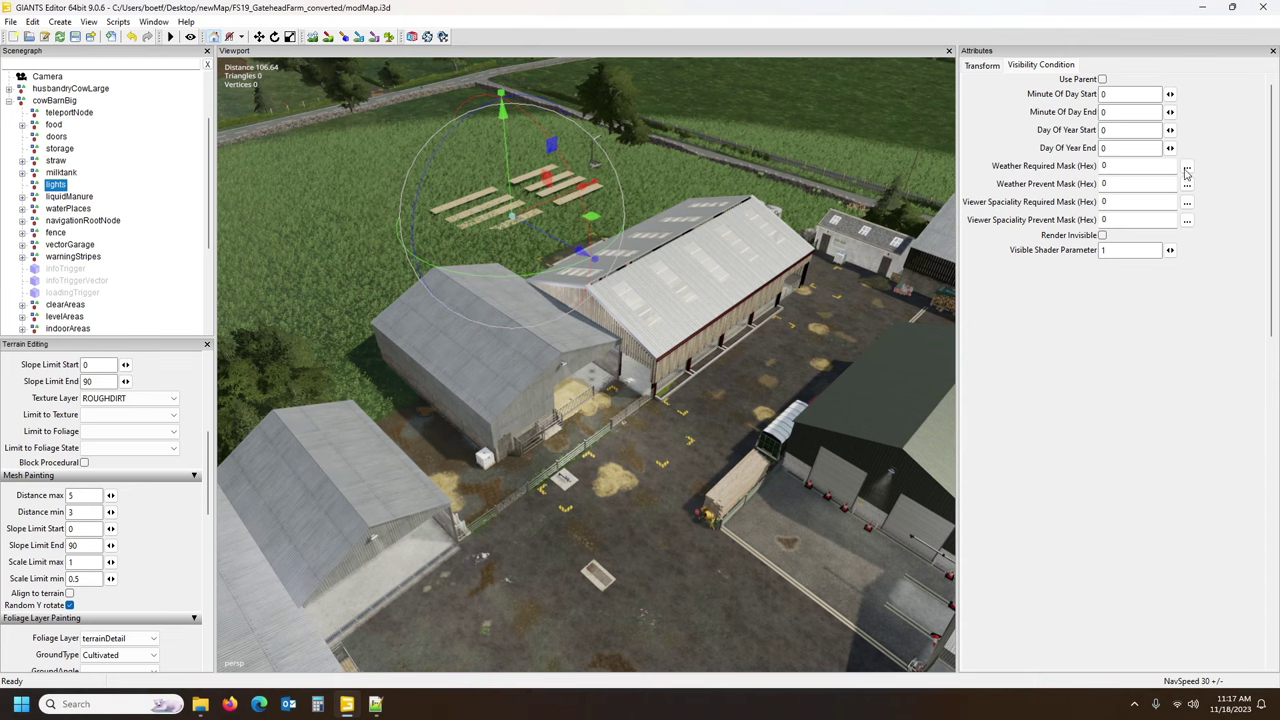
pyautogui.click(1186, 166)
pyautogui.click(103, 141)
pyautogui.click(213, 249)
# Try resetting and clearing the Weather Required Mask bits of lights, and cancel the changes.
pyautogui.click(1187, 167)
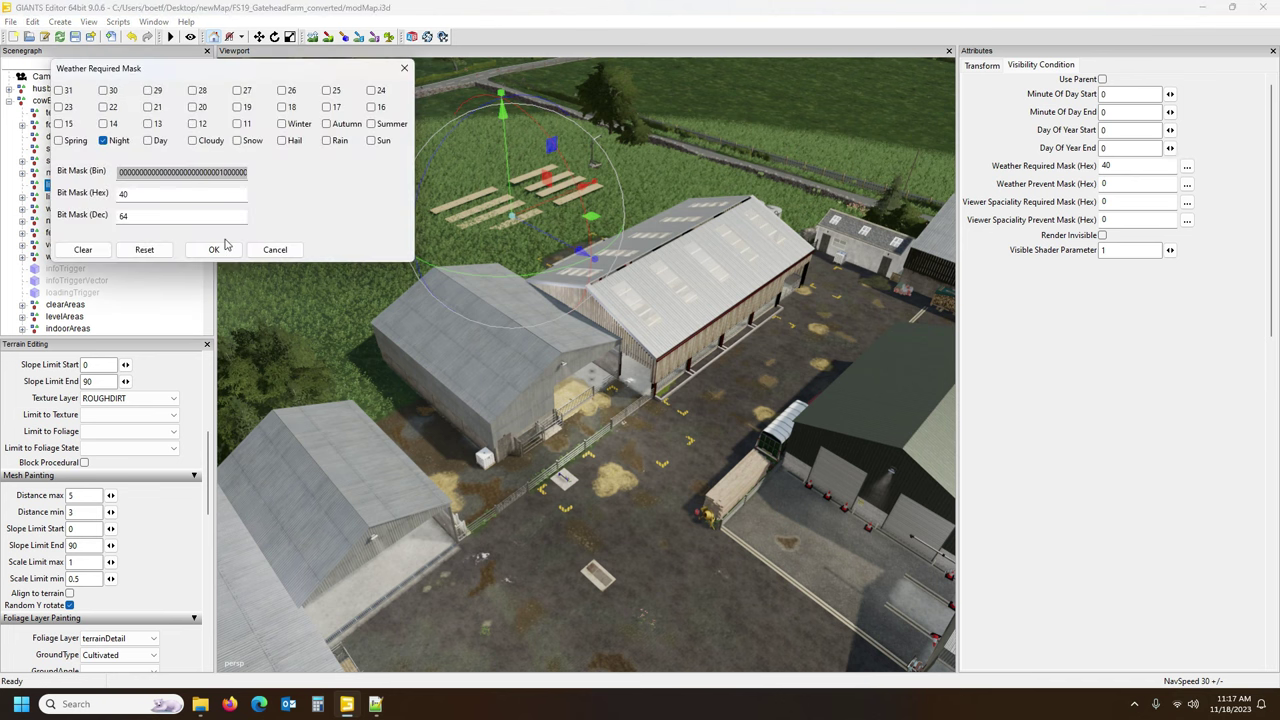
pyautogui.click(144, 250)
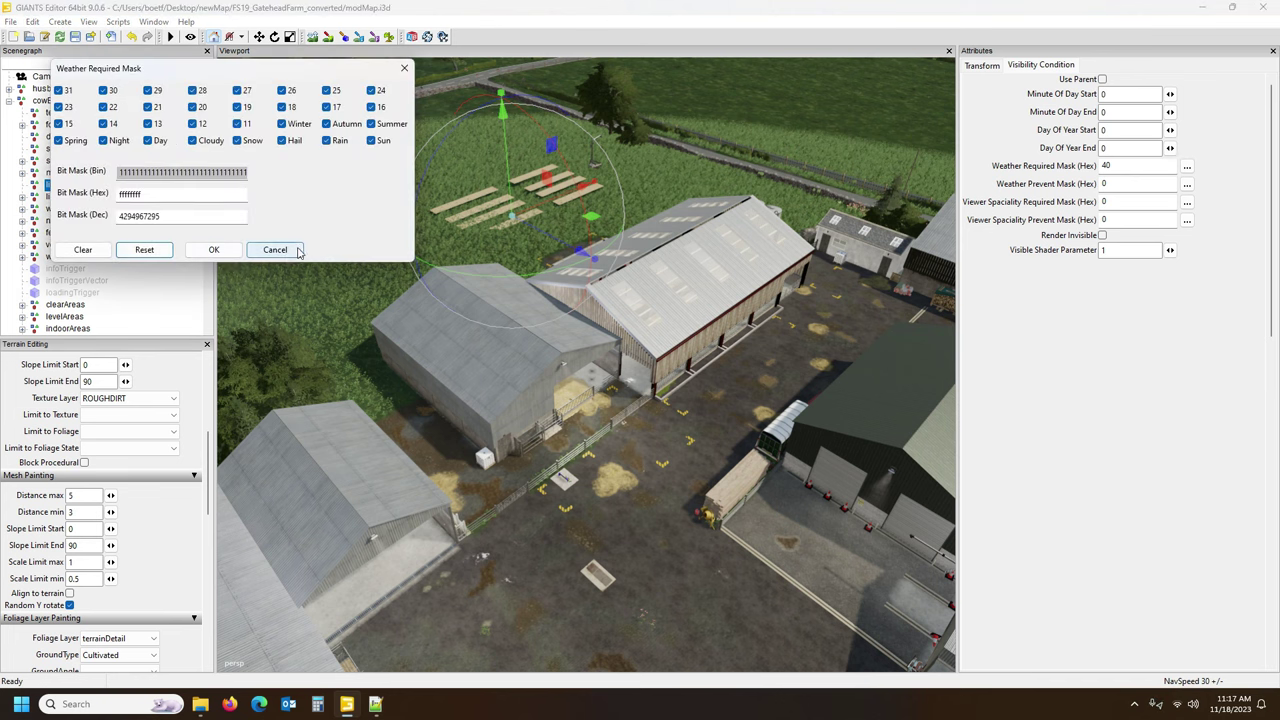
pyautogui.click(83, 250)
pyautogui.click(268, 252)
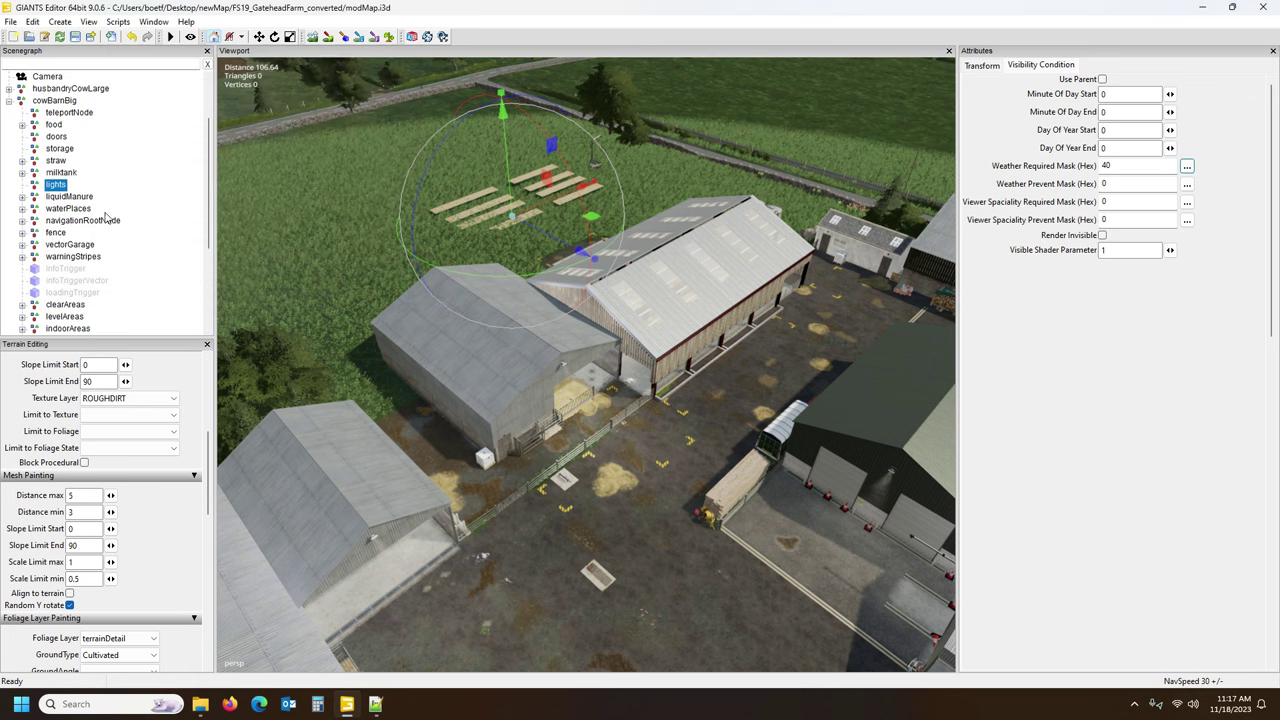
# Clear the Weather Required Mask of lights and re-enable Use Parent in its visibility condition.
pyautogui.click(1187, 166)
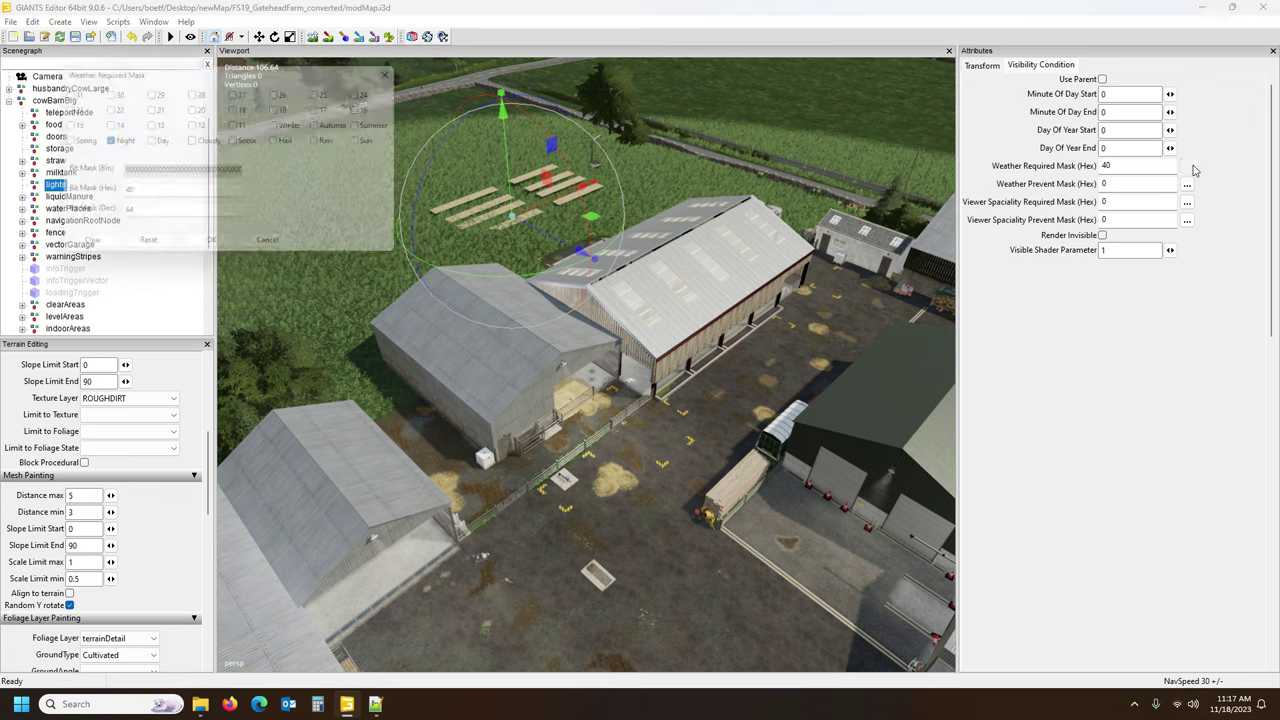
pyautogui.click(83, 250)
pyautogui.click(228, 253)
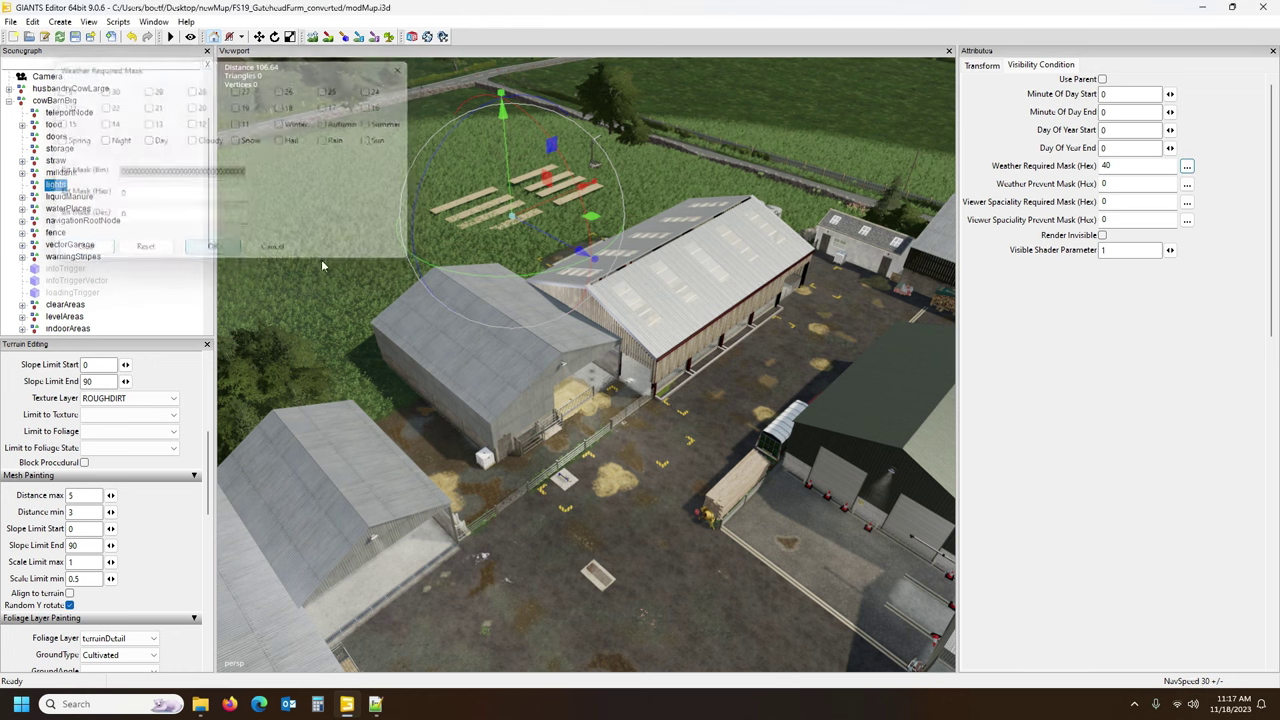
pyautogui.click(1102, 79)
pyautogui.click(132, 155)
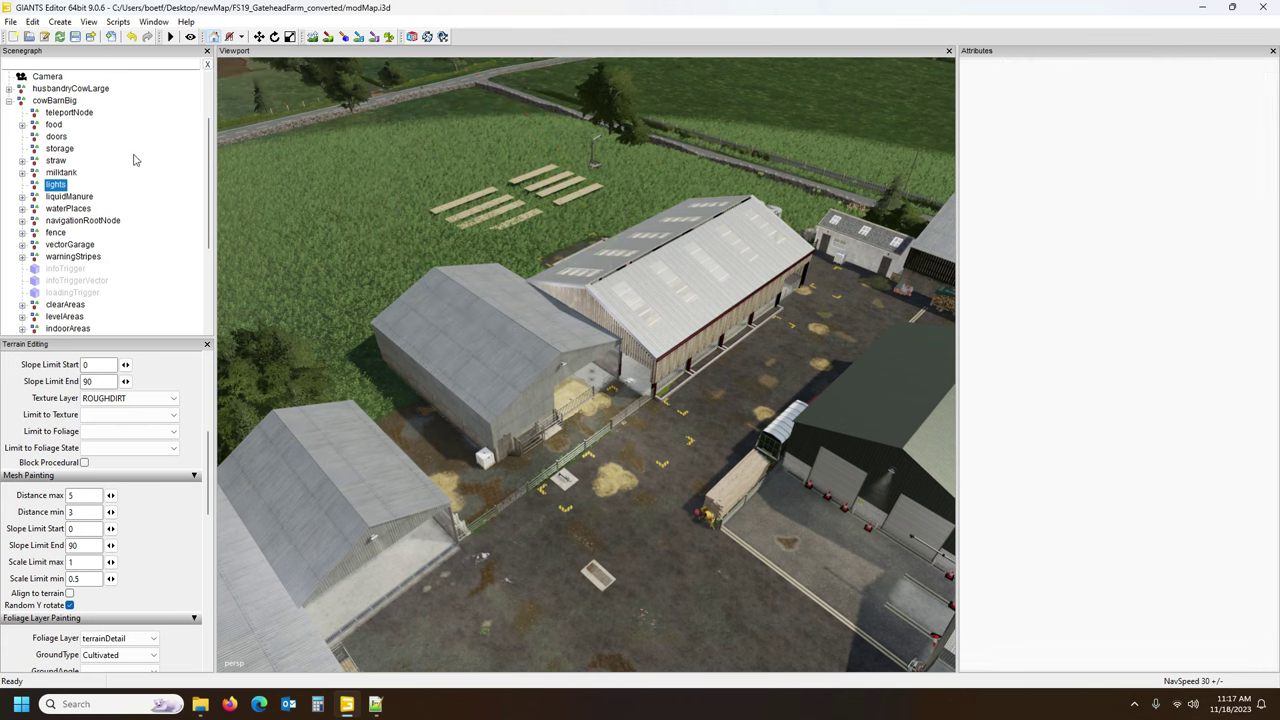
# Review the cowBarnBig groups from doors through liquidManure to see where each one lies in the field.
pyautogui.keyDown('alt'); pyautogui.moveTo(684, 256); pyautogui.dragTo(690, 230); pyautogui.keyUp('alt')
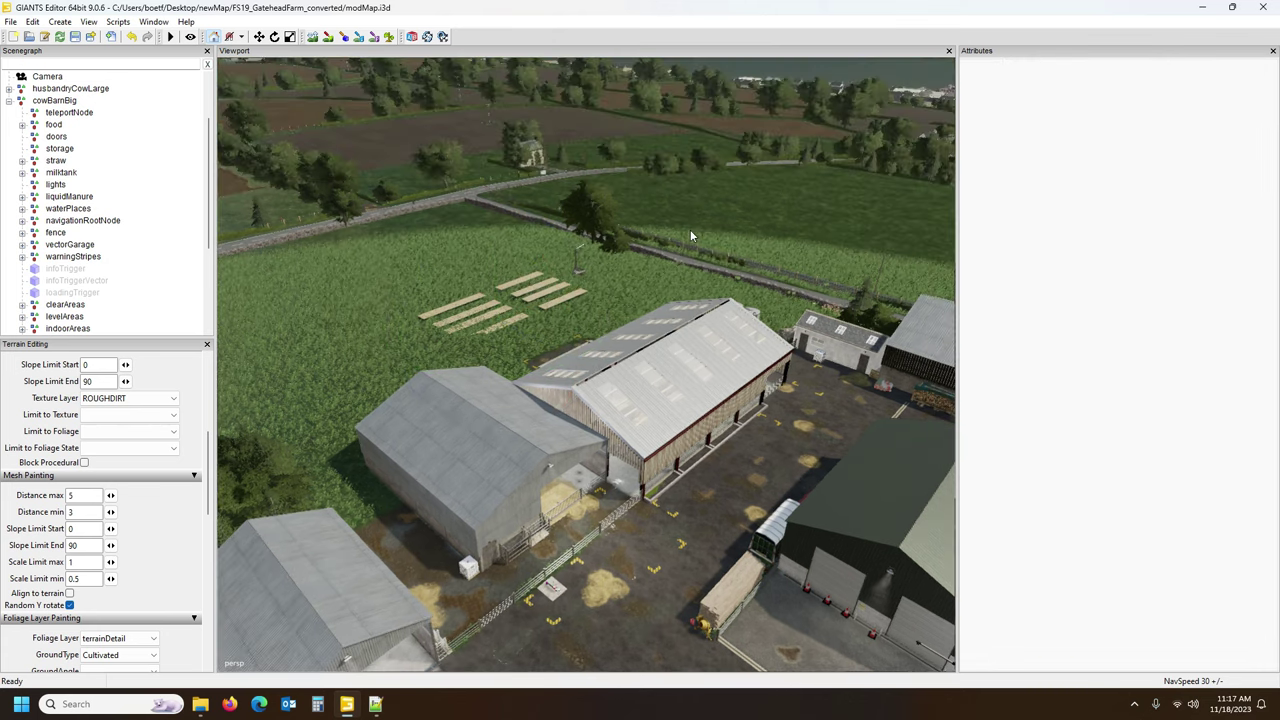
pyautogui.scroll(5, 690, 233)
pyautogui.scroll(-5, 735, 283)
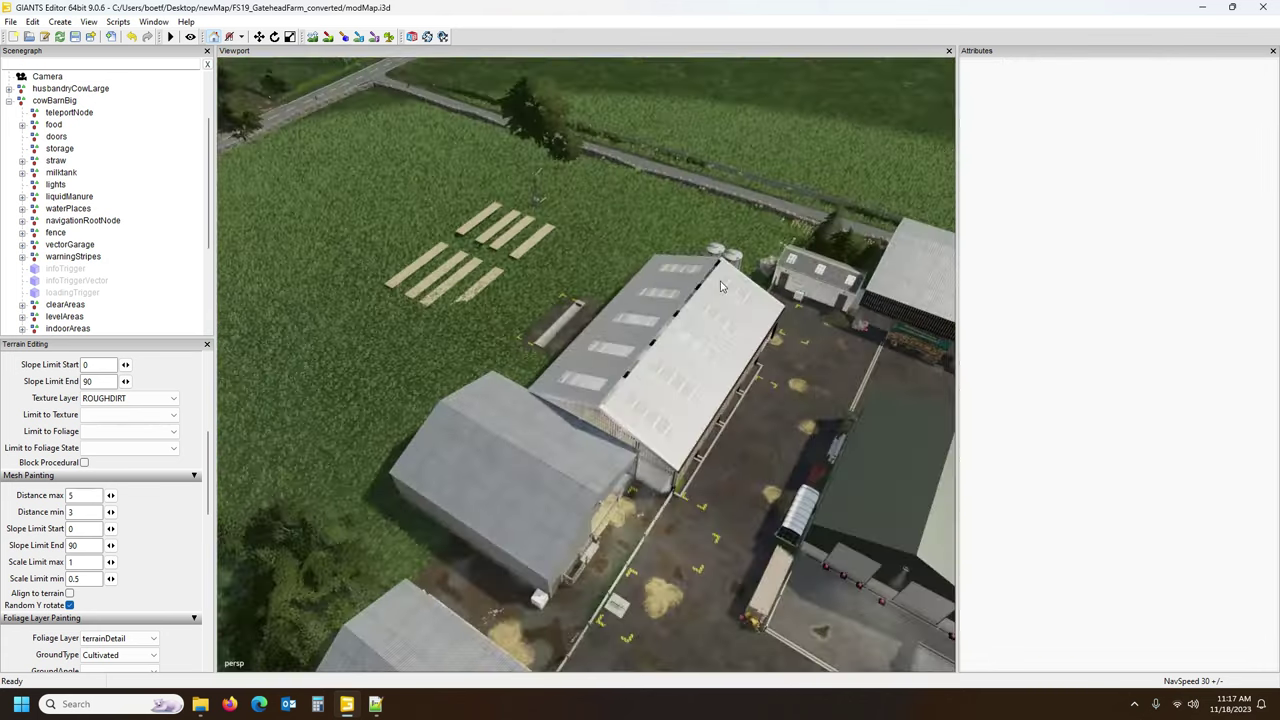
pyautogui.click(56, 136)
pyautogui.click(59, 149)
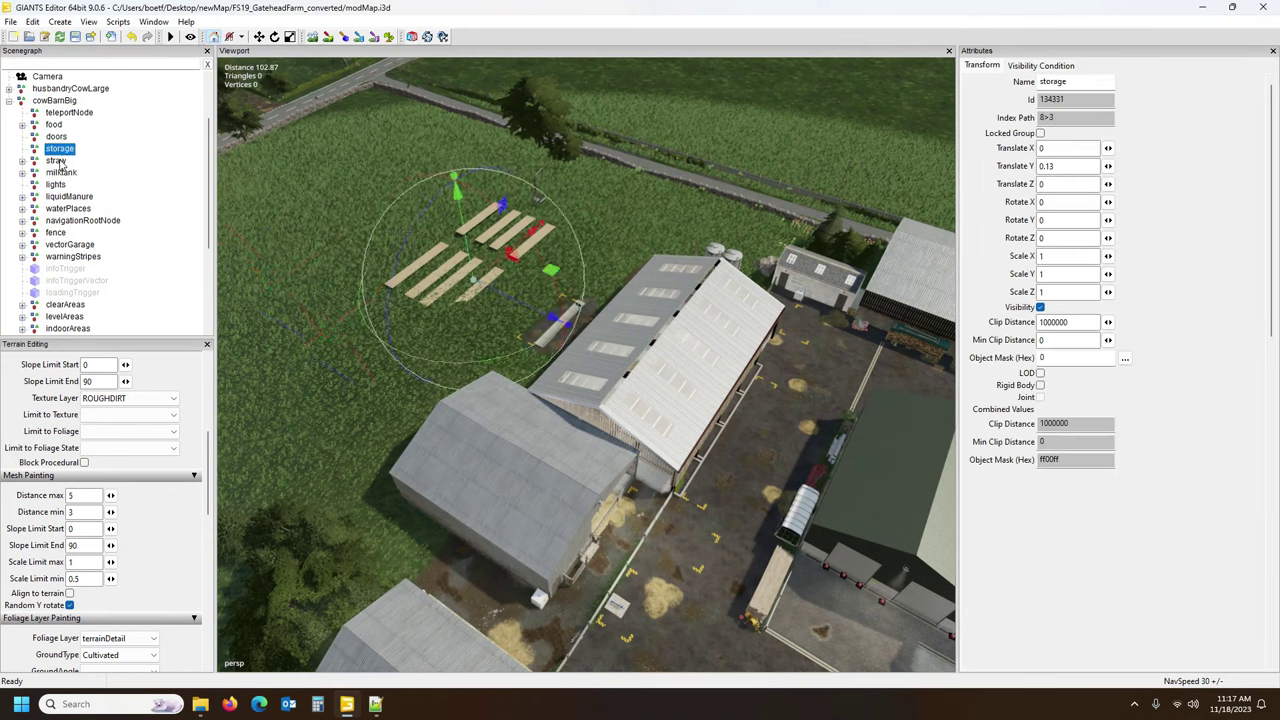
pyautogui.click(57, 162)
pyautogui.click(60, 173)
pyautogui.click(59, 186)
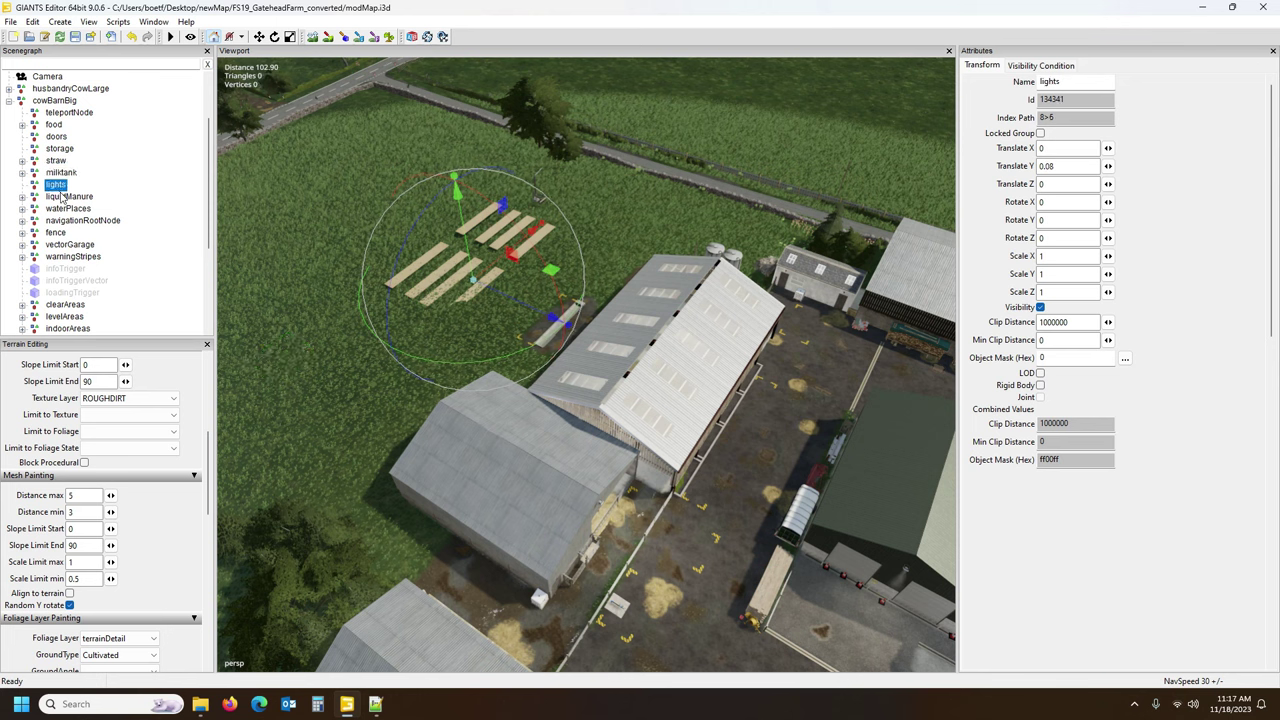
pyautogui.click(64, 198)
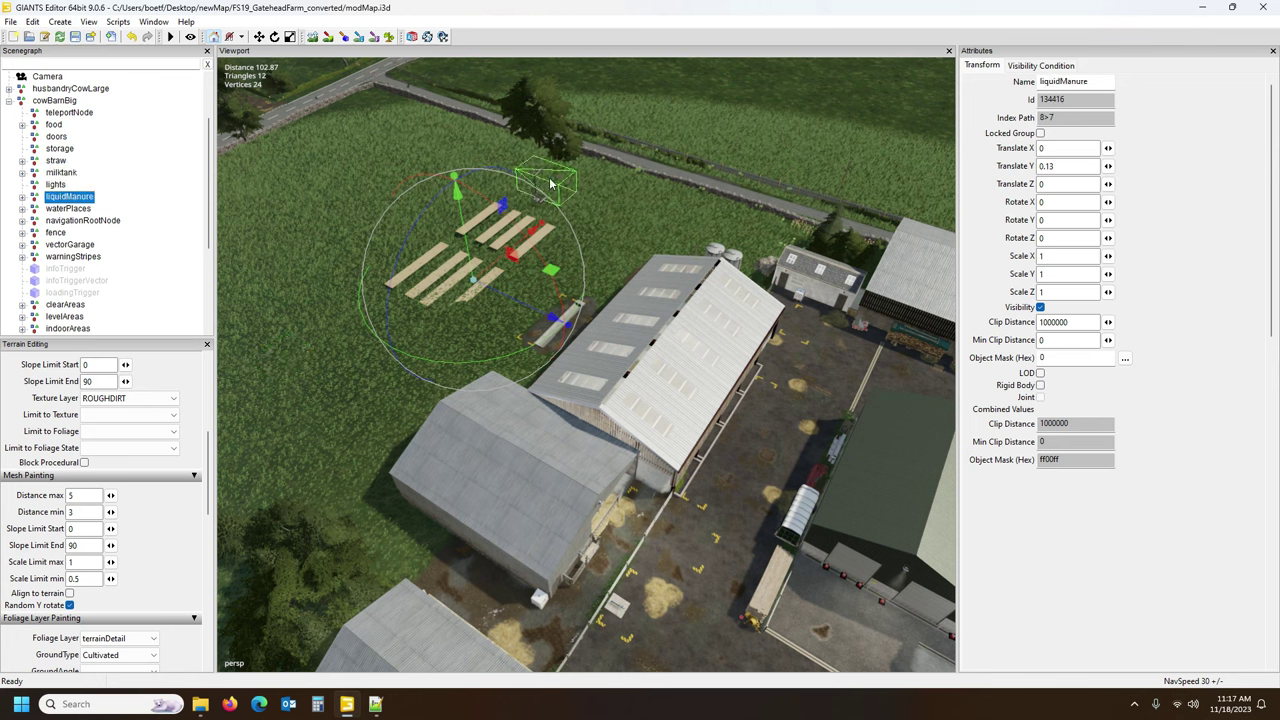
# Expand waterPlaces and navigationRootNode under cowBarnBig and examine their child nodes and location in the field.
pyautogui.click(80, 209)
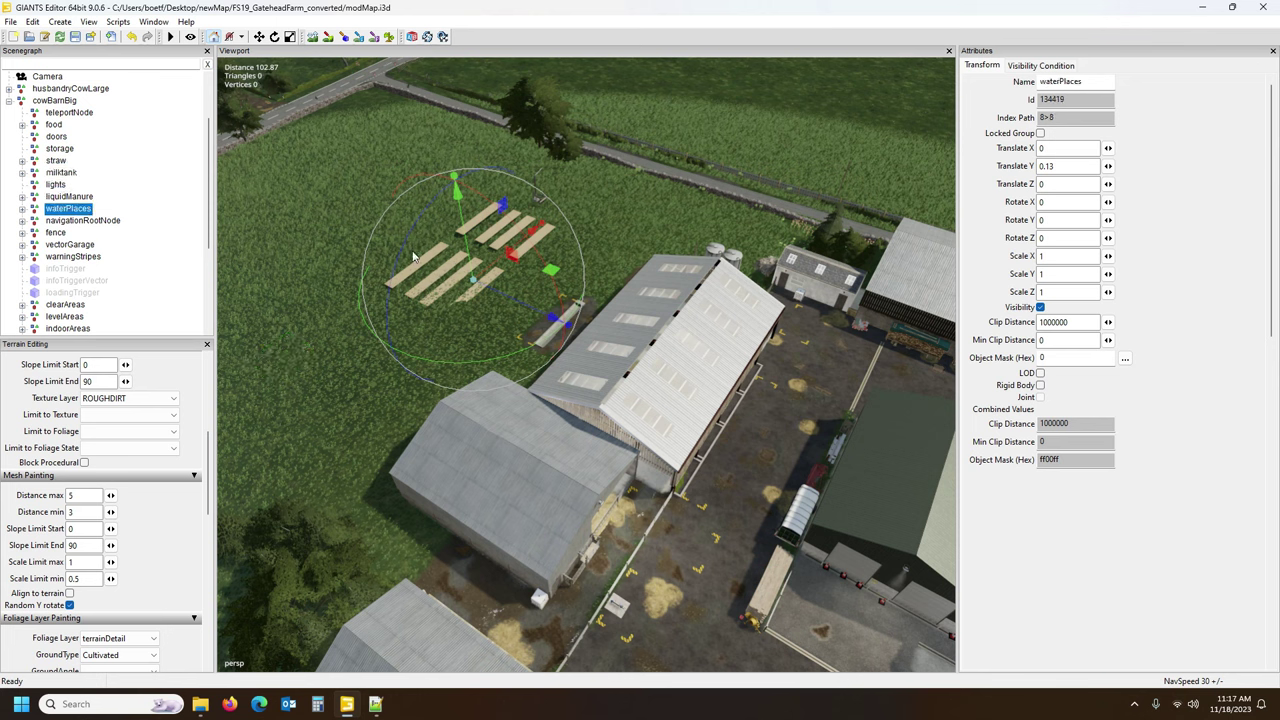
pyautogui.click(22, 209)
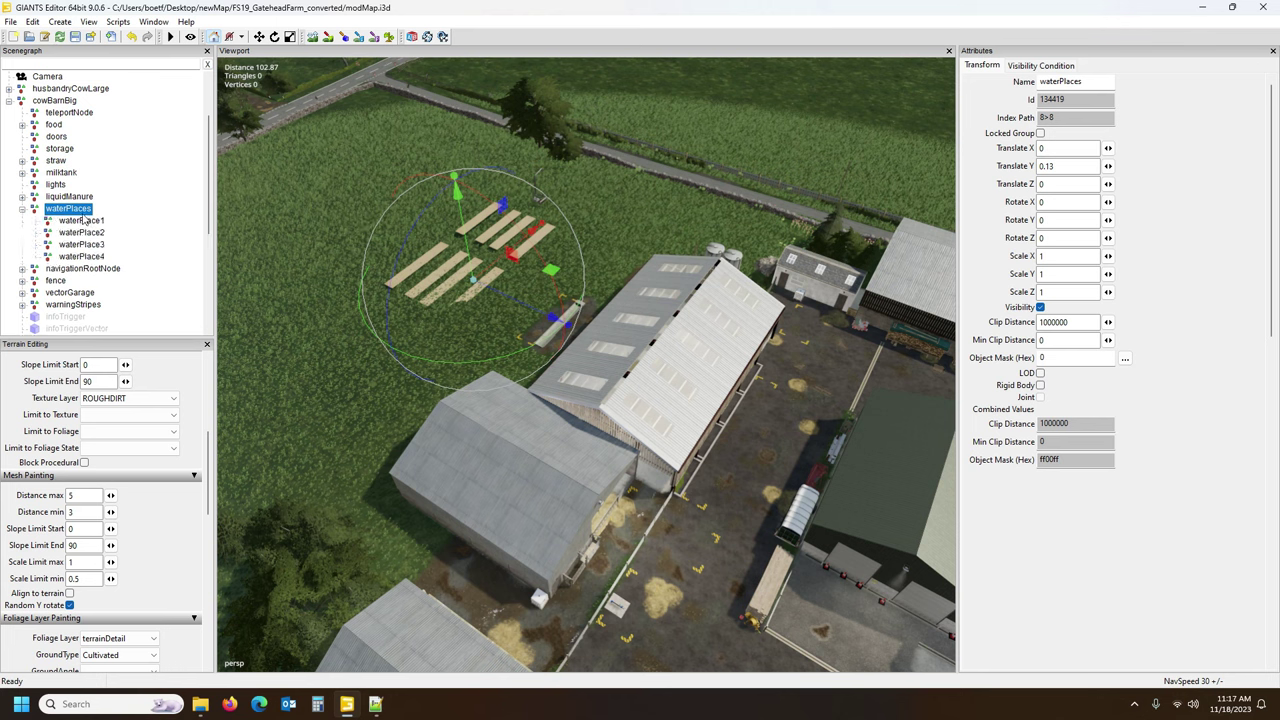
pyautogui.click(84, 221)
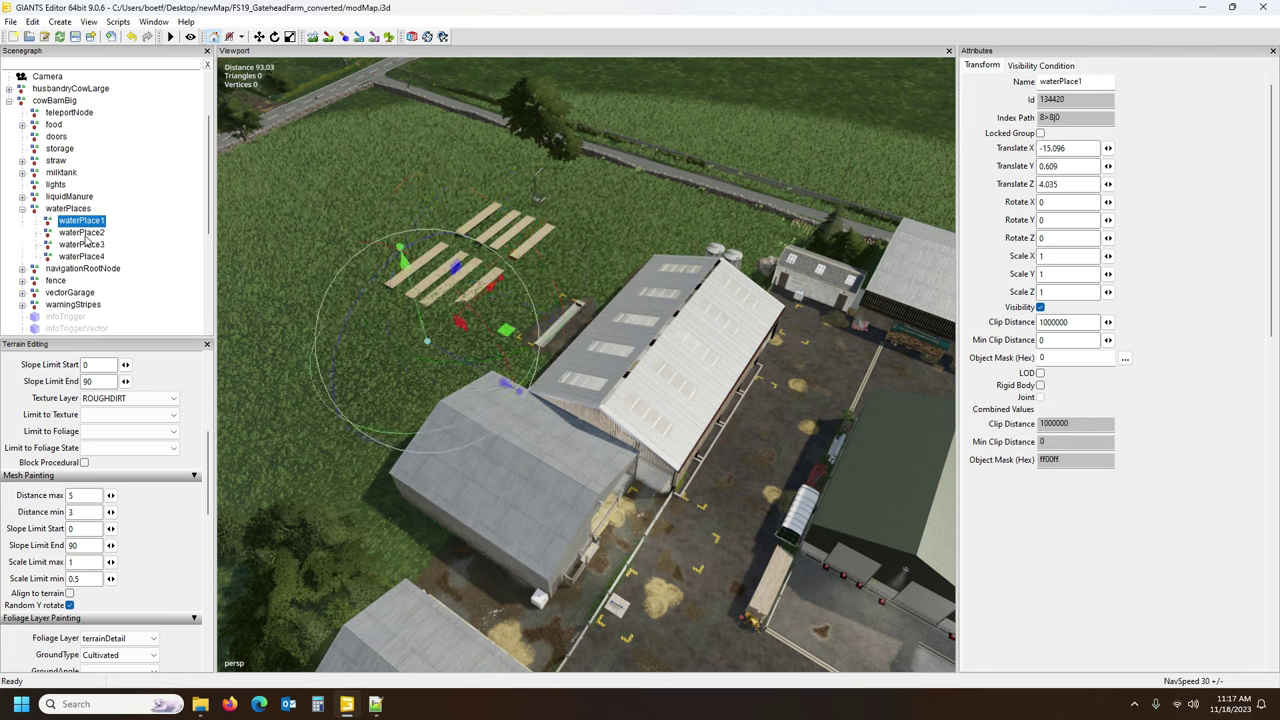
pyautogui.click(76, 209)
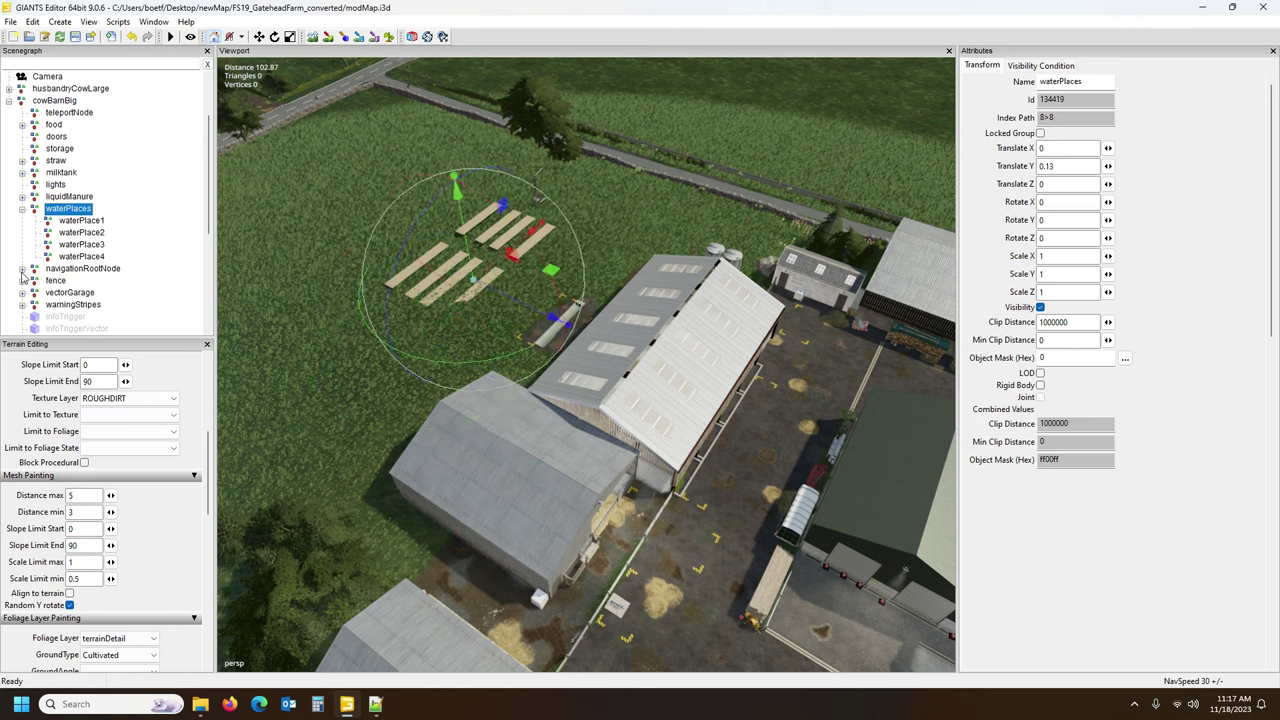
pyautogui.click(60, 269)
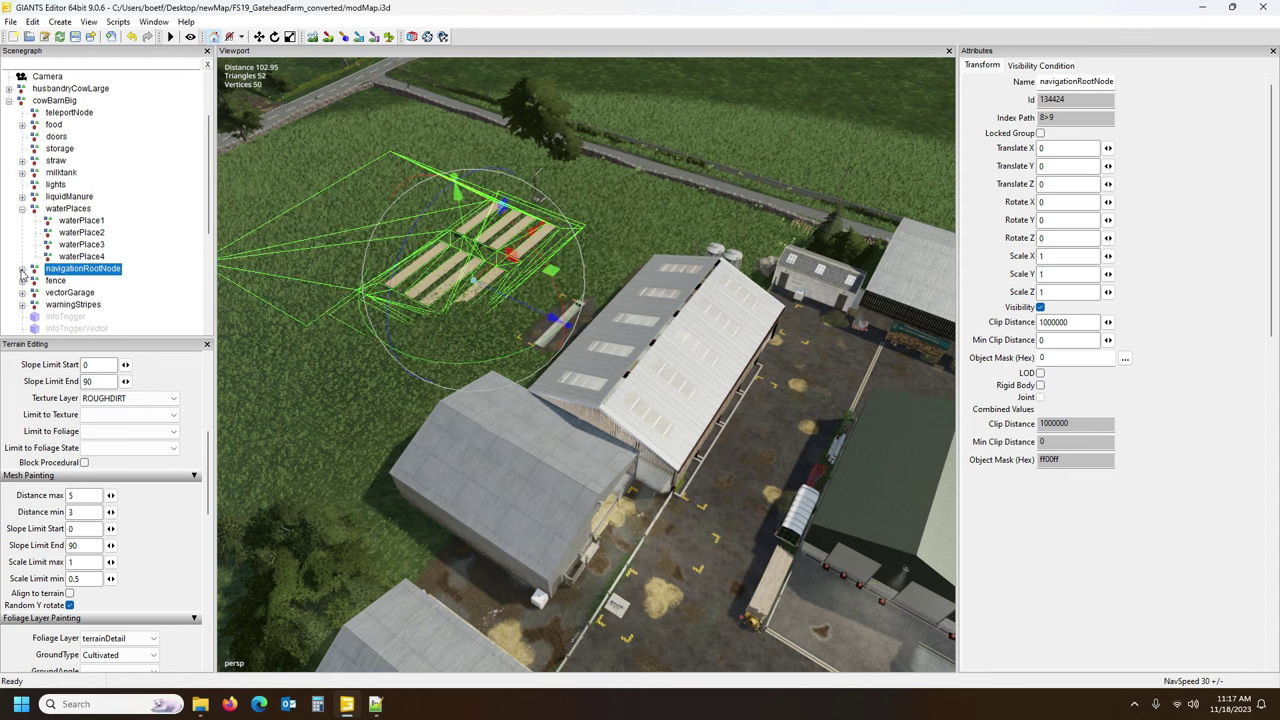
pyautogui.click(22, 270)
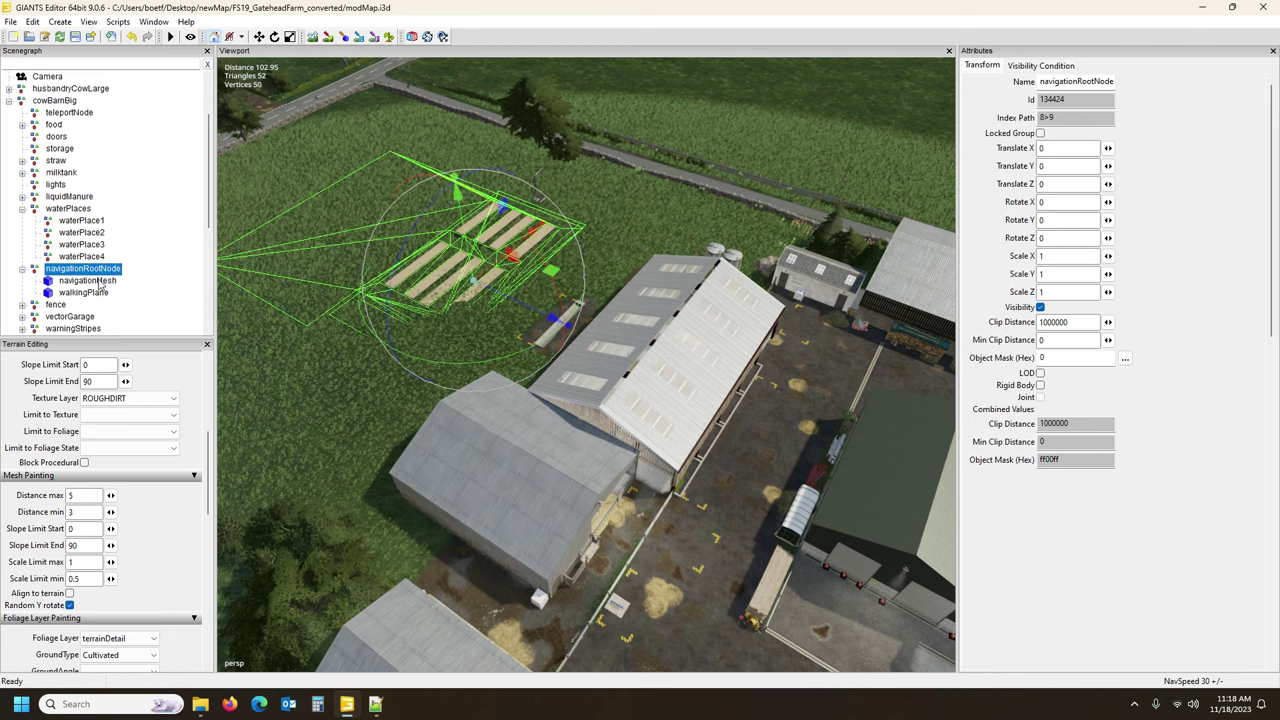
# Examine walkingPlane and navigationMesh under navigationRootNode to see the area each one covers in the field.
pyautogui.click(89, 293)
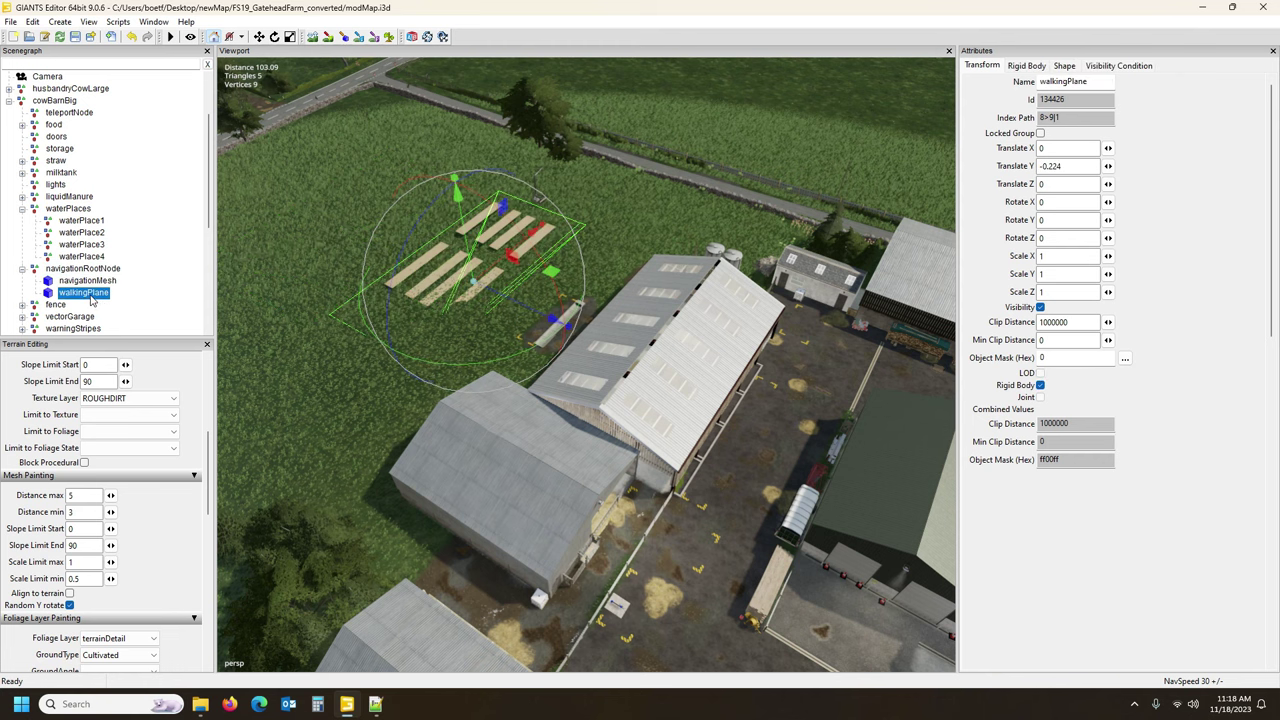
pyautogui.press('Up')
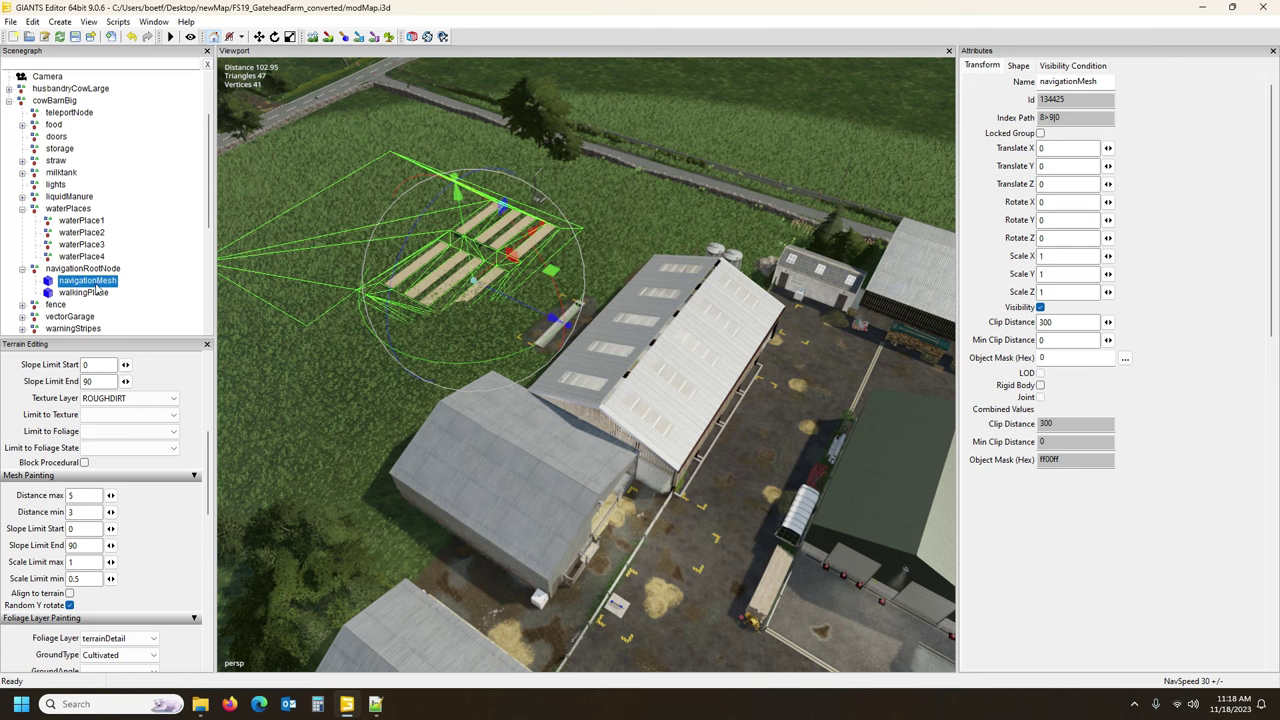
pyautogui.press('Up')
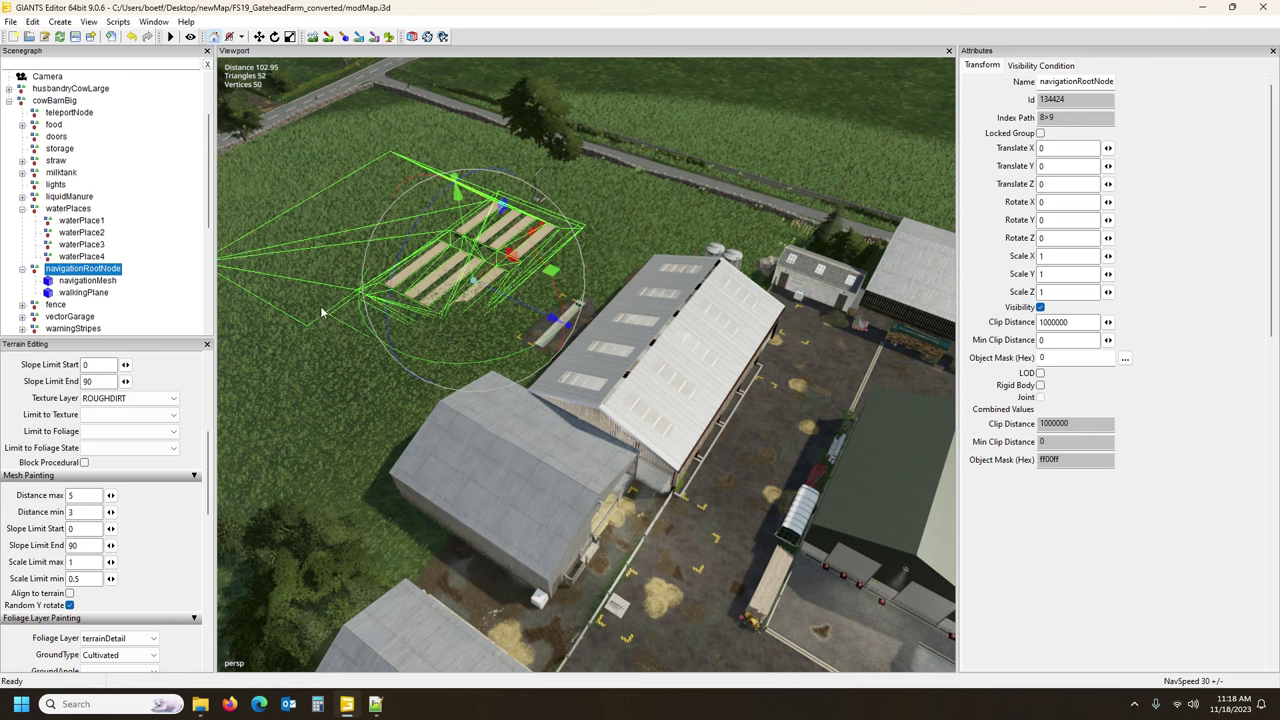
# Delete fence1 from the fence group of cowBarnBig, keeping the parent fence node.
pyautogui.scroll(-2, 175, 224)
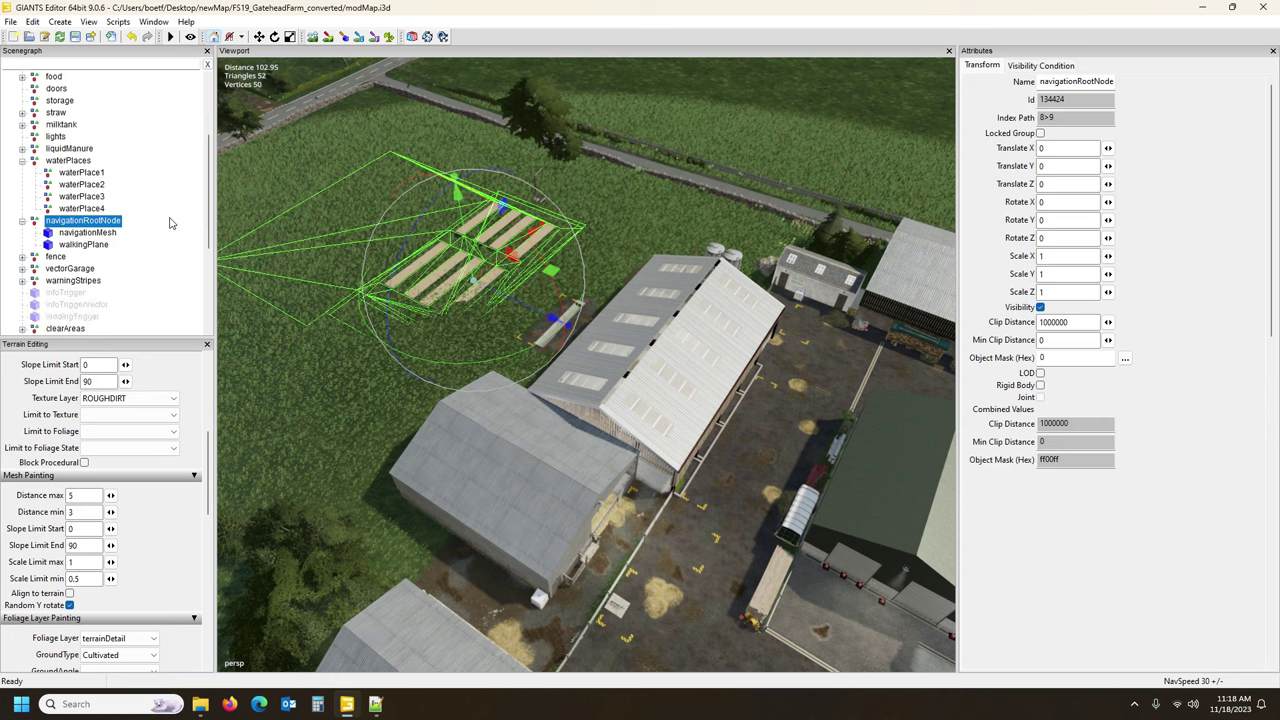
pyautogui.scroll(-1, 150, 236)
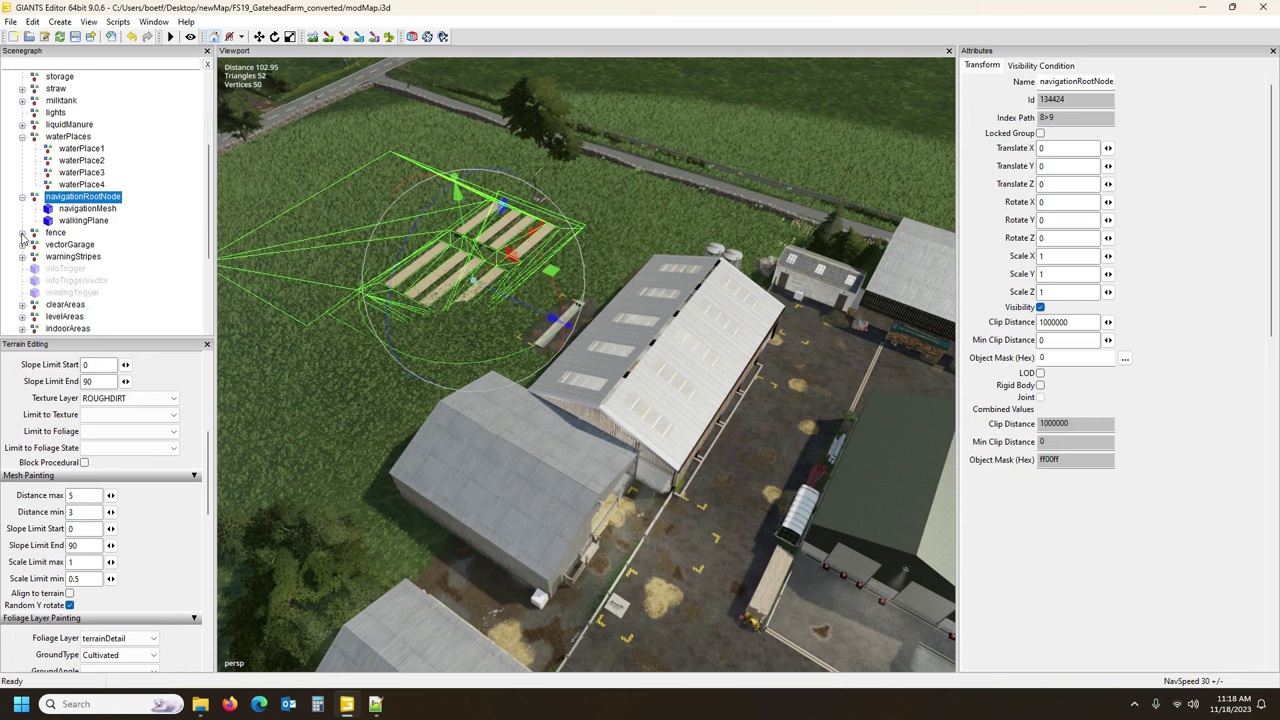
pyautogui.click(22, 233)
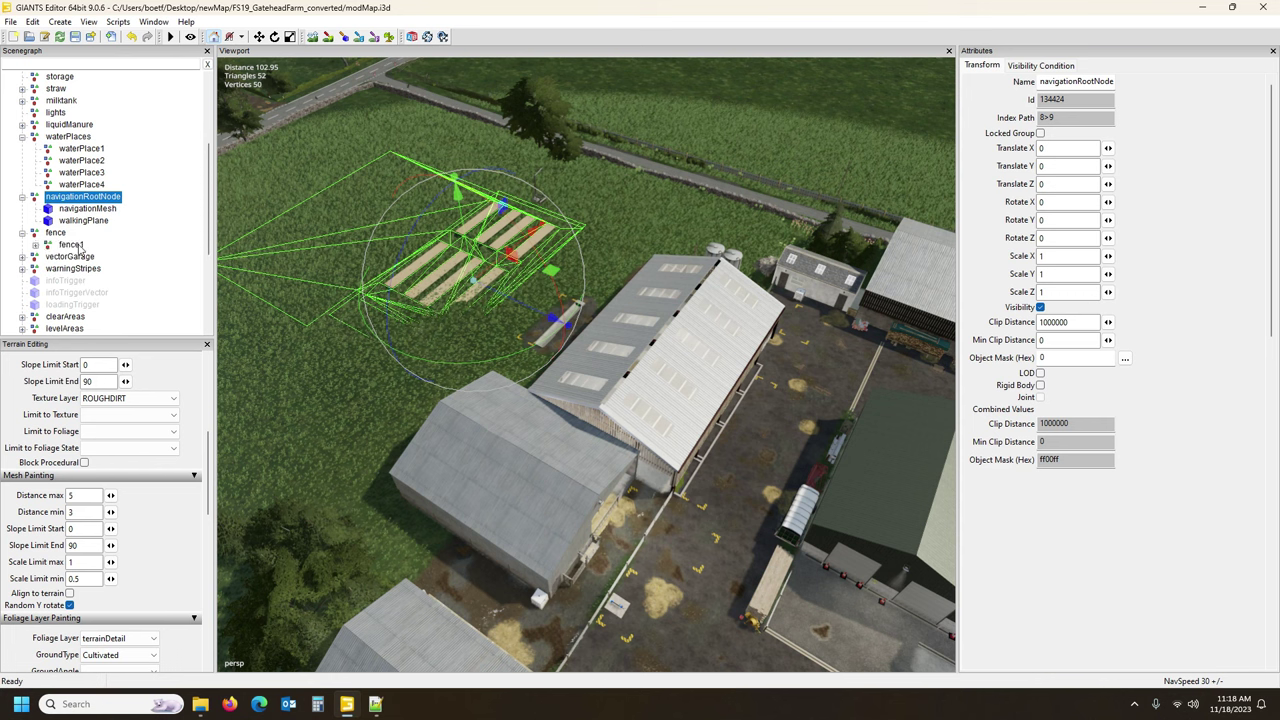
pyautogui.click(72, 245)
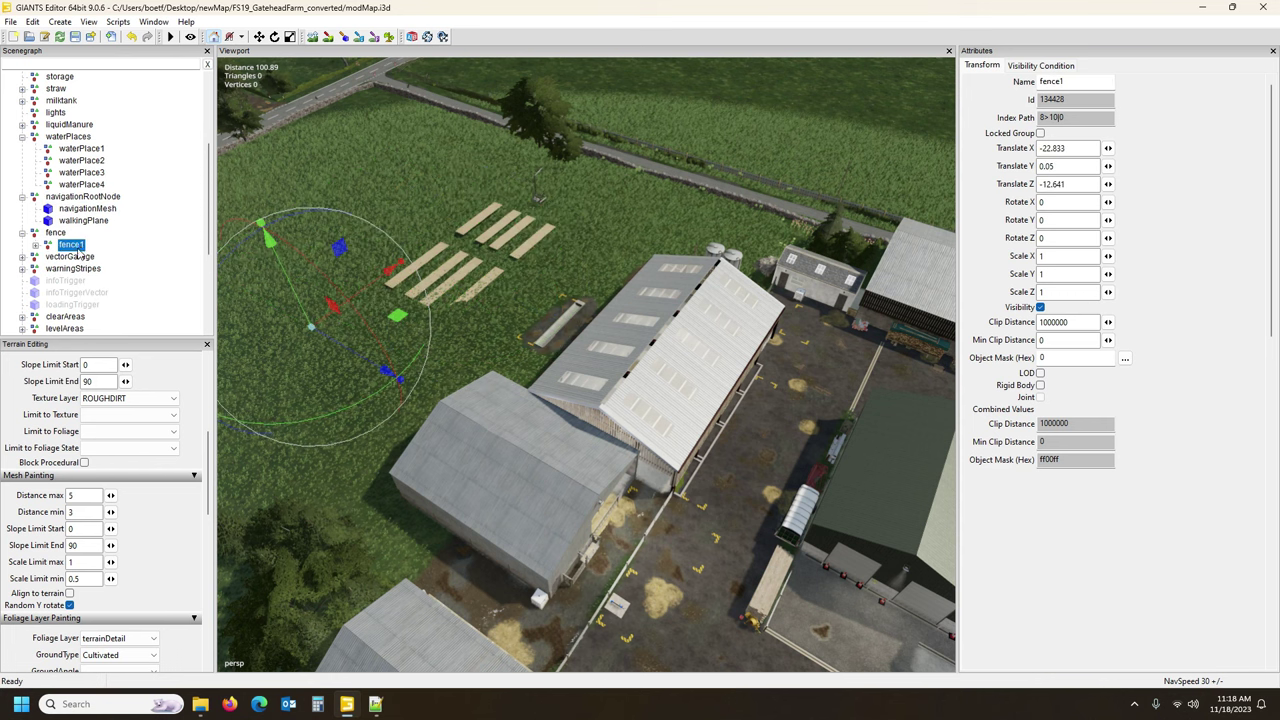
pyautogui.press('Delete')
pyautogui.click(55, 234)
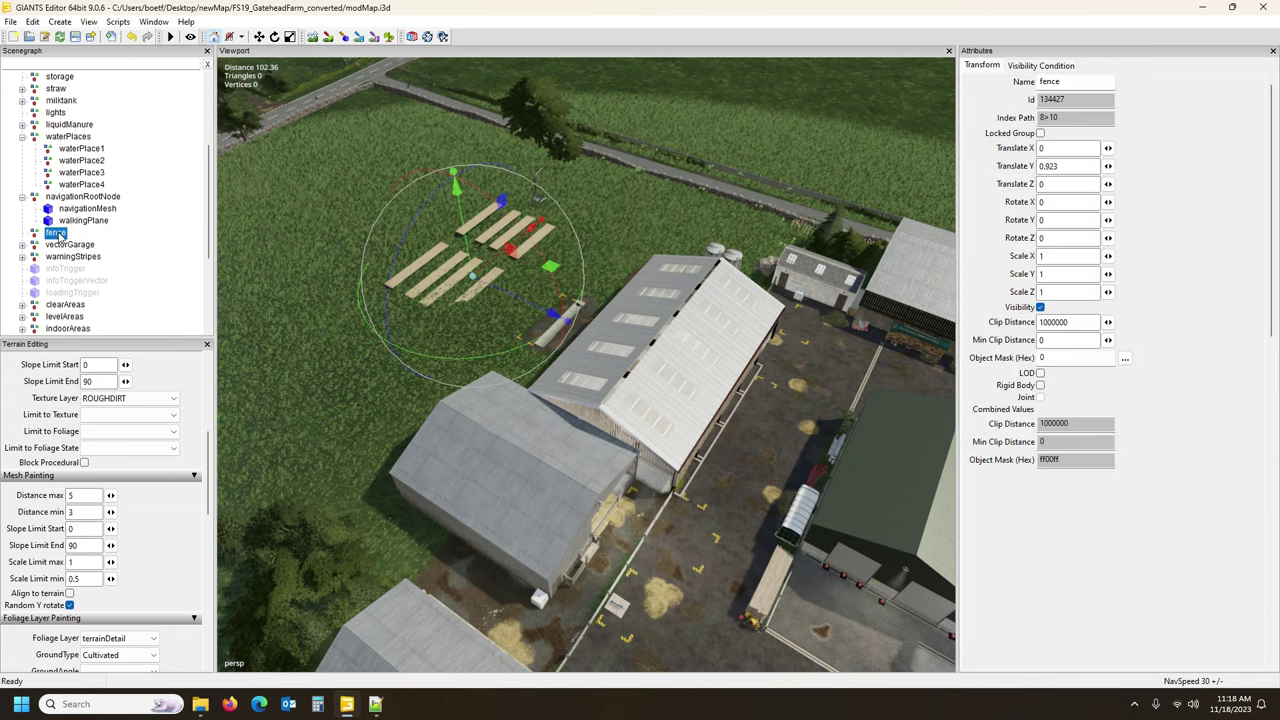
# Expand vectorGarage and inspect the splineReverse spline, toggling its visibility on and back off.
pyautogui.click(68, 248)
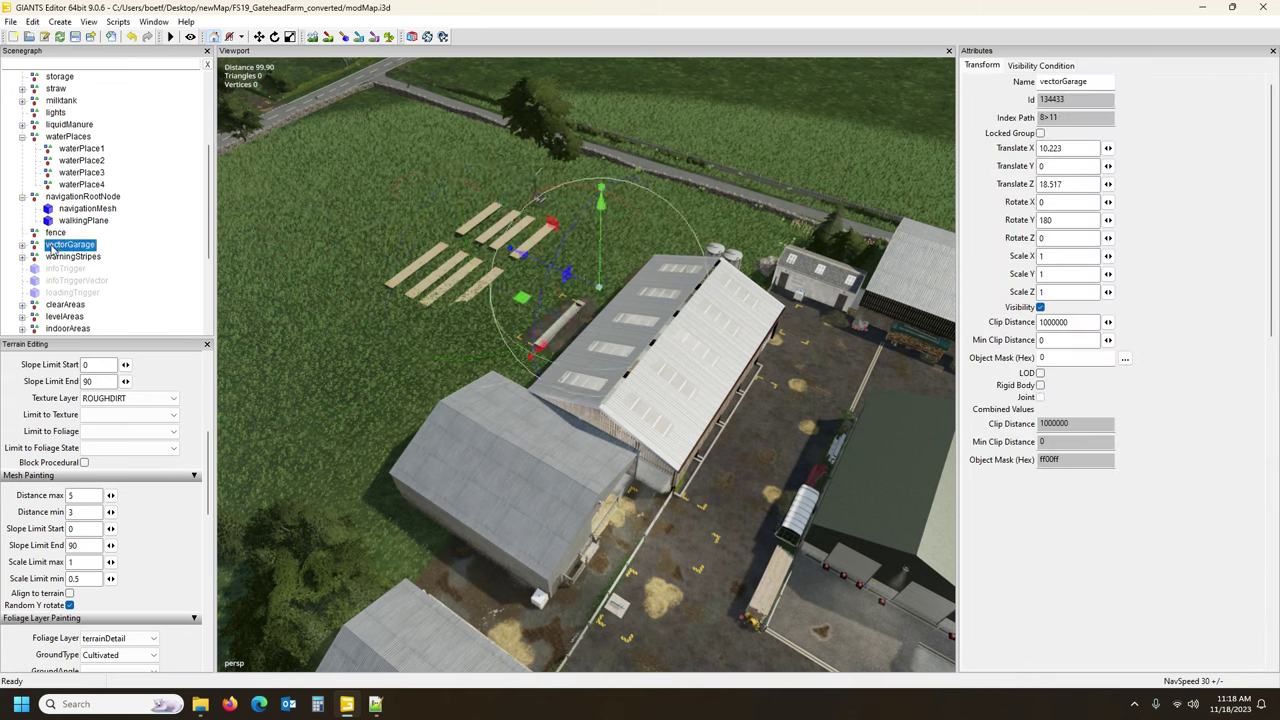
pyautogui.click(22, 245)
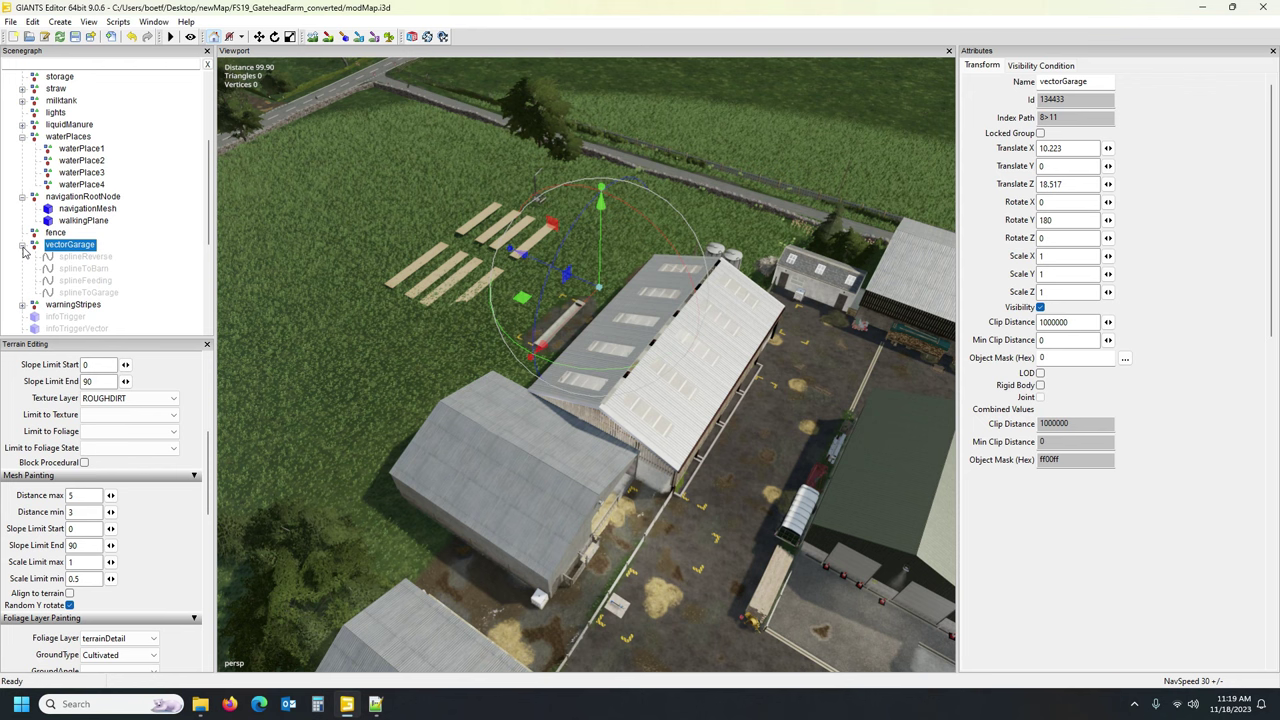
pyautogui.click(86, 257)
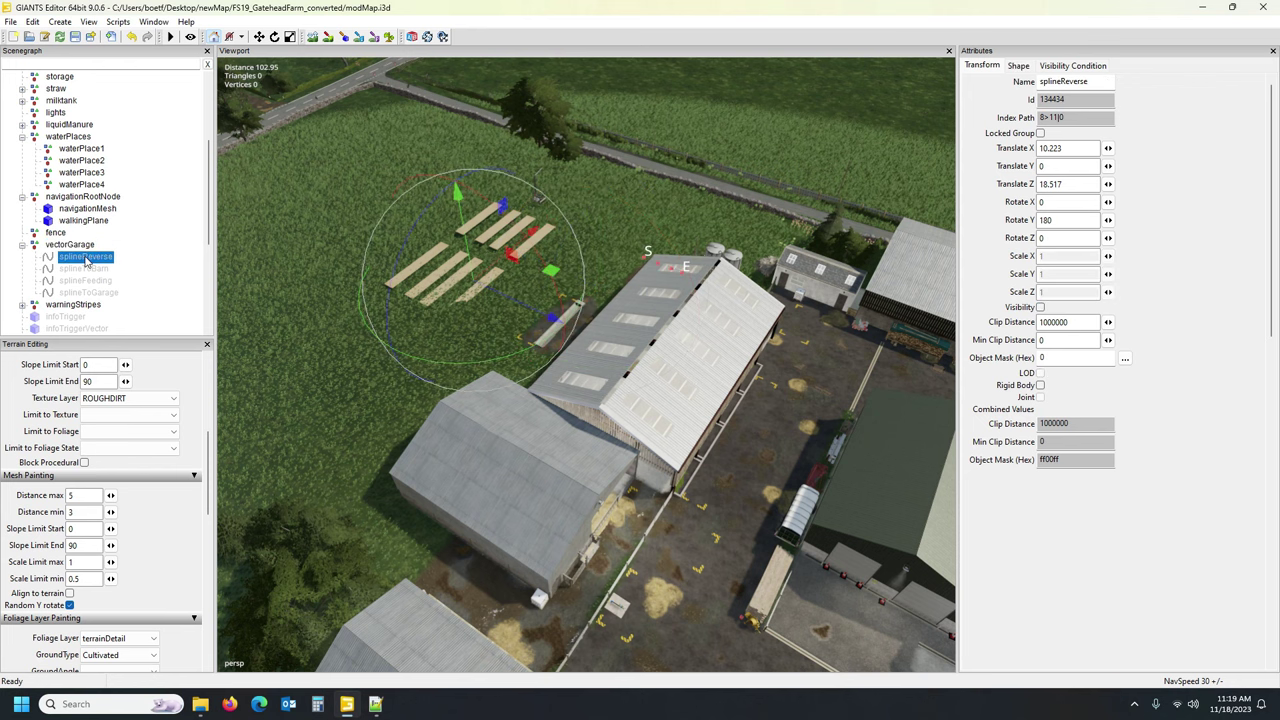
pyautogui.click(1040, 308)
pyautogui.click(1040, 308)
# Delete markerMilk, markerAnimals, markerLiquidManure and markerFood from the warningStripes group, keeping the parent node.
pyautogui.scroll(-2, 115, 266)
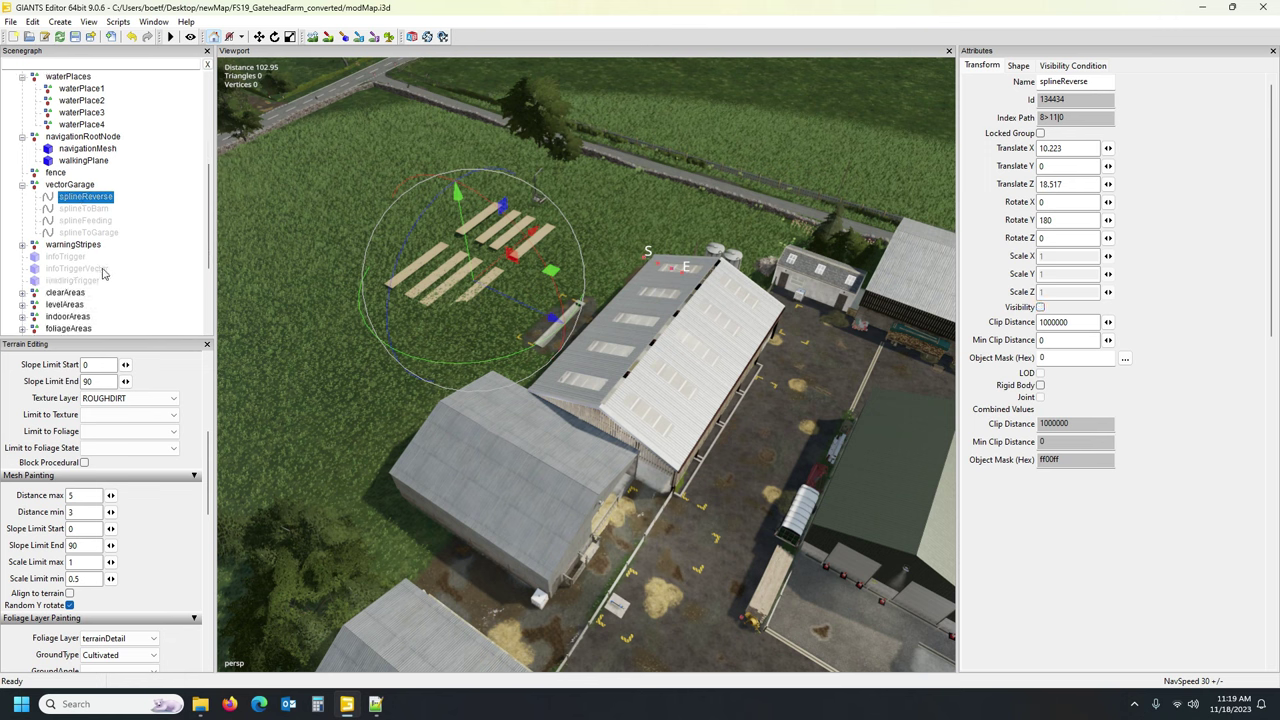
pyautogui.click(72, 245)
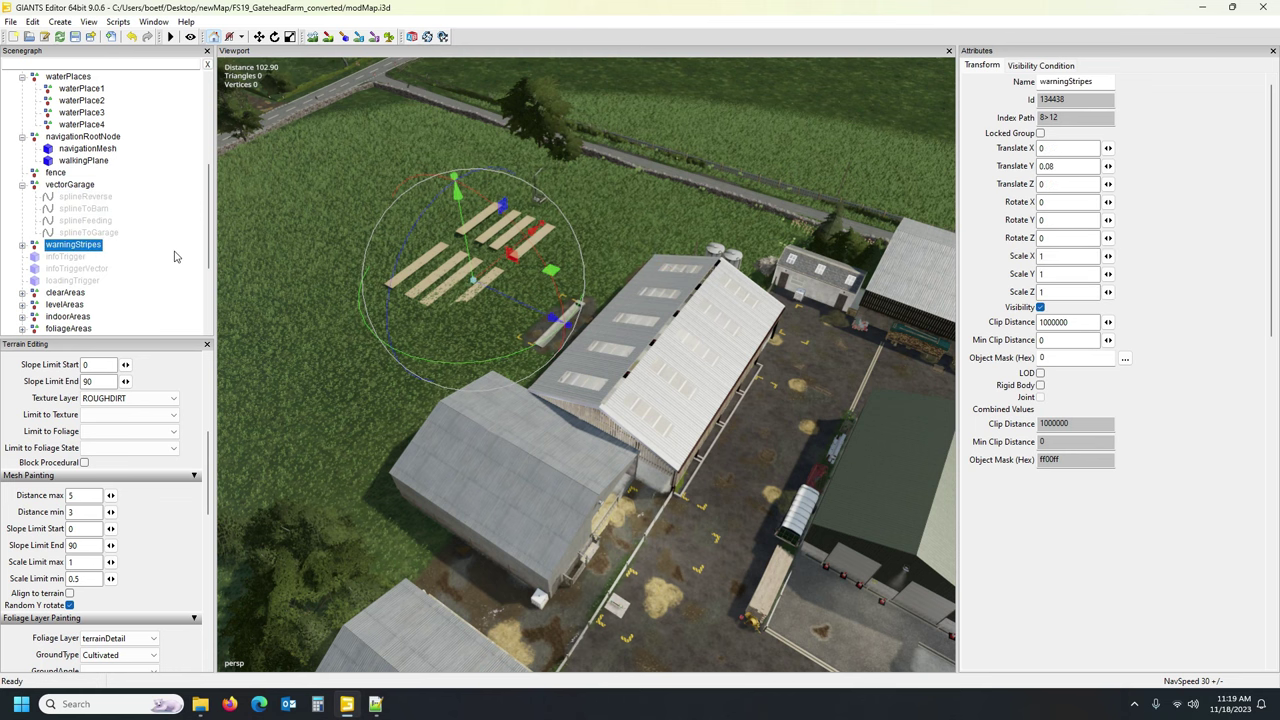
pyautogui.scroll(-1, 80, 250)
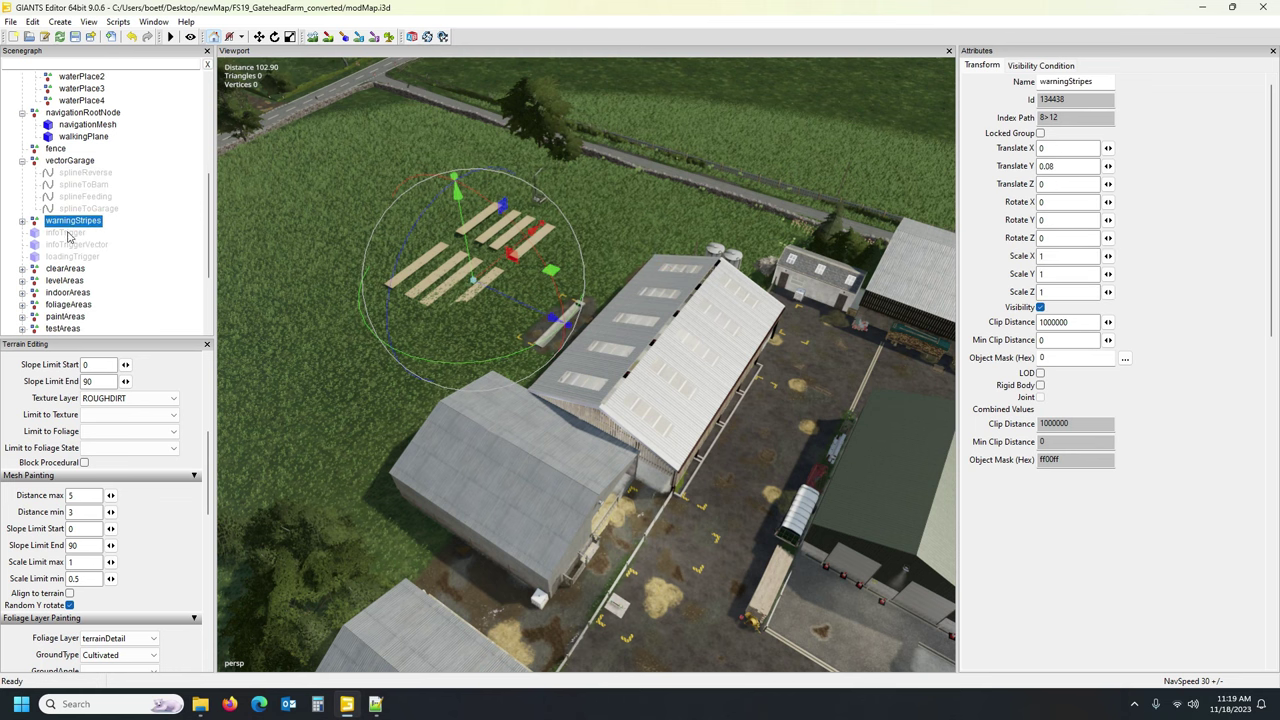
pyautogui.click(24, 223)
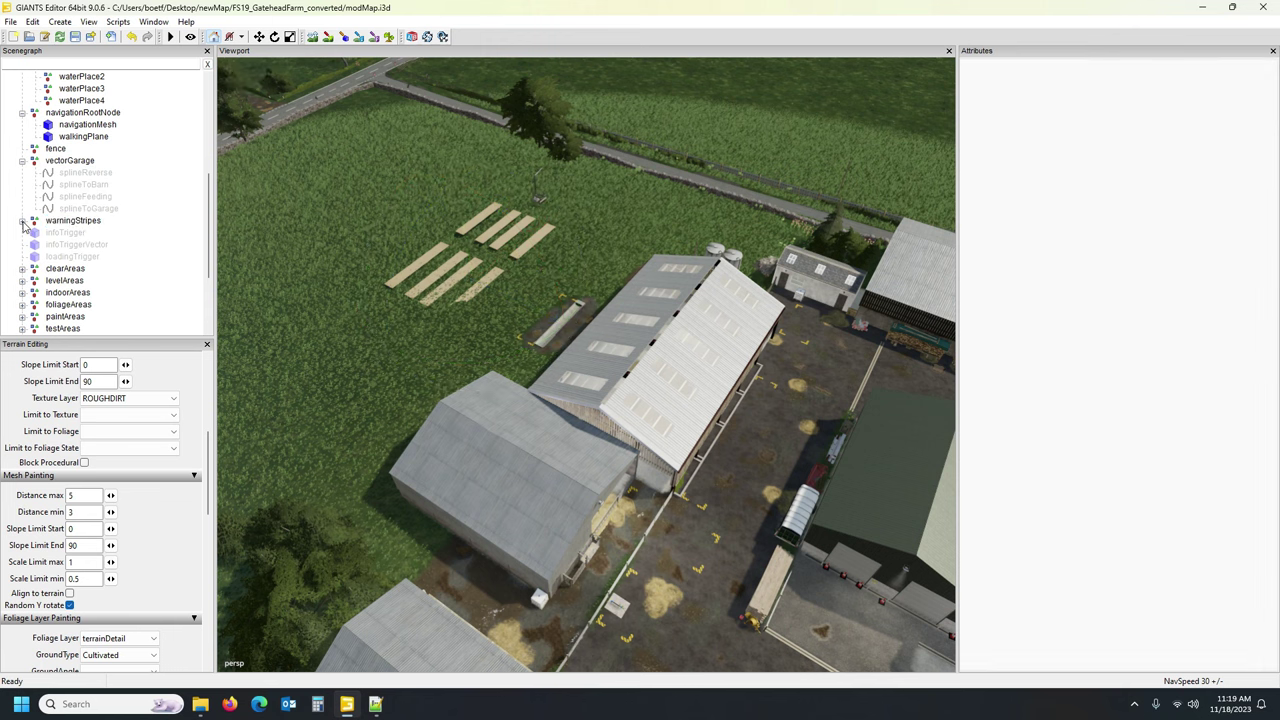
pyautogui.click(22, 221)
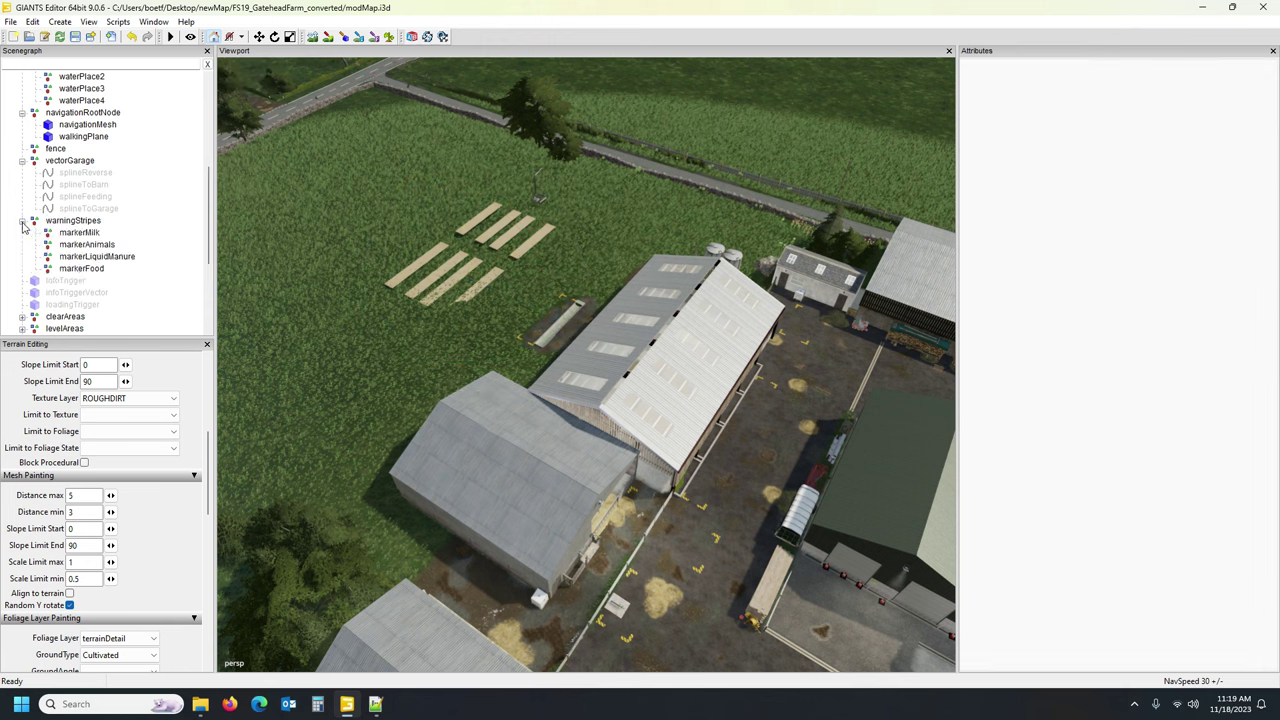
pyautogui.click(78, 233)
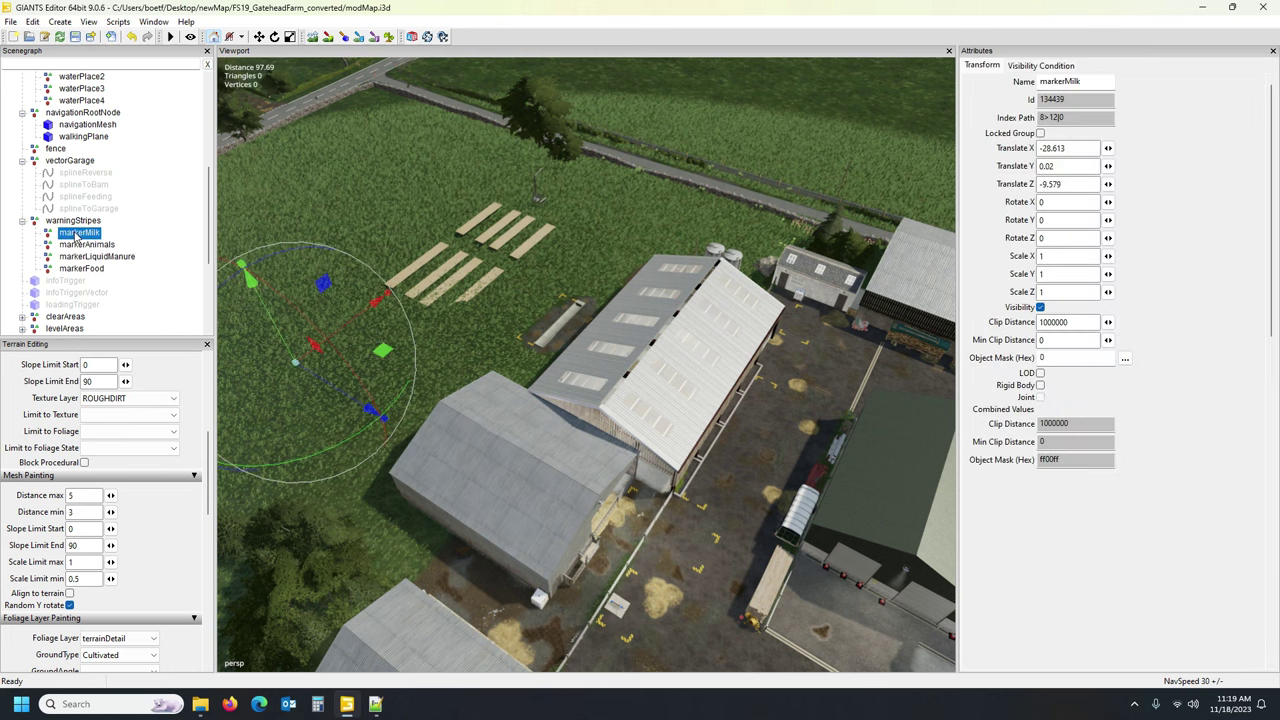
pyautogui.keyDown('shift'); pyautogui.click(83, 269); pyautogui.keyUp('shift')
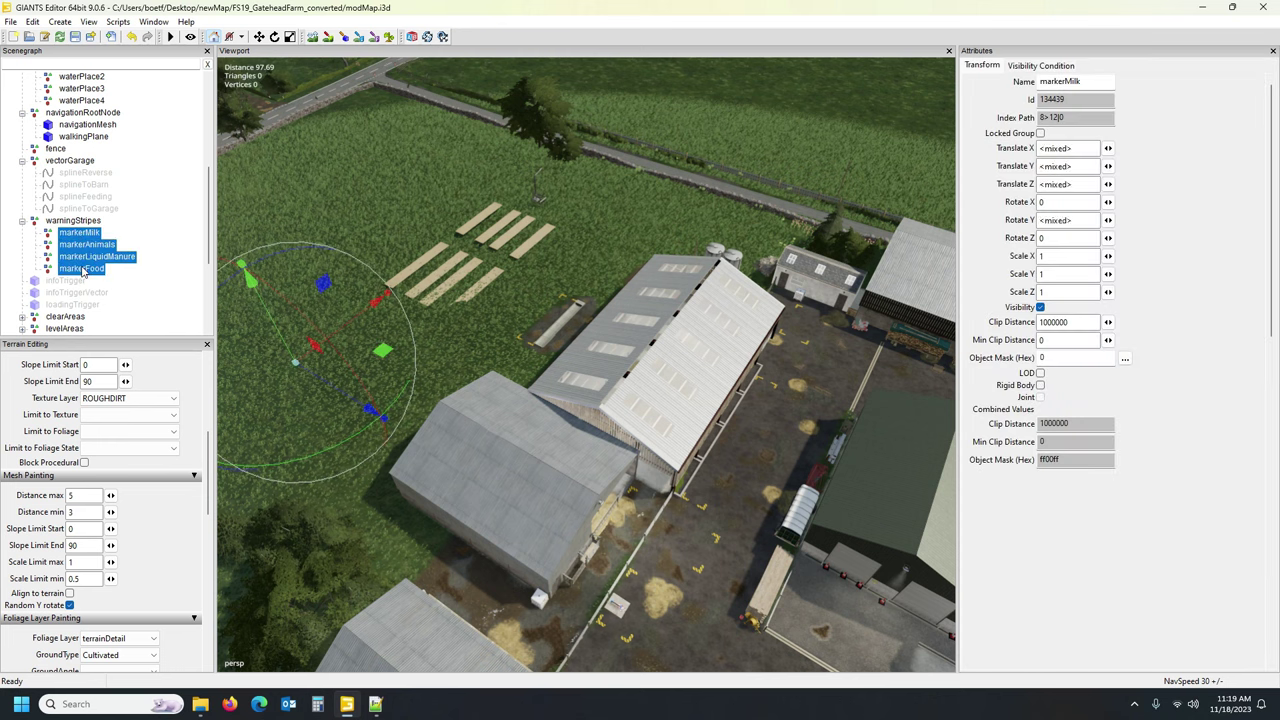
pyautogui.press('Delete')
# Review the cowBarnBig area groups from clearAreas through tipCollision to see where each one lies.
pyautogui.scroll(-5, 87, 290)
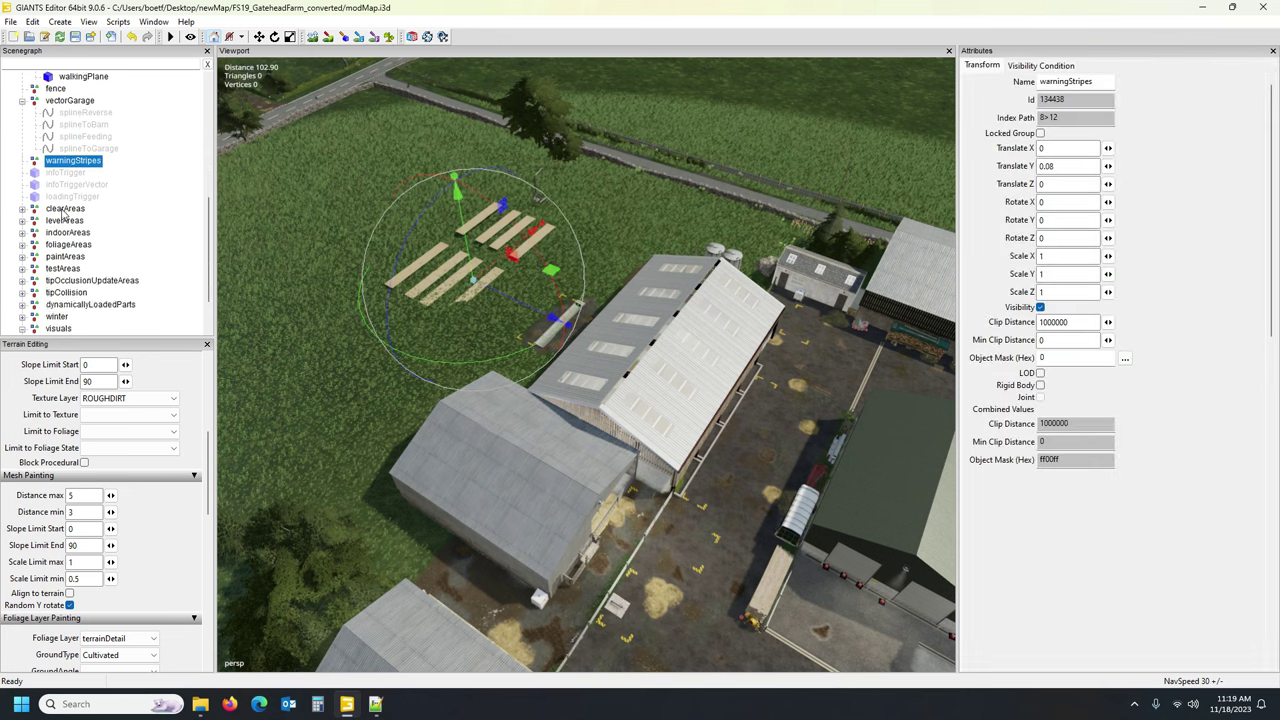
pyautogui.click(66, 209)
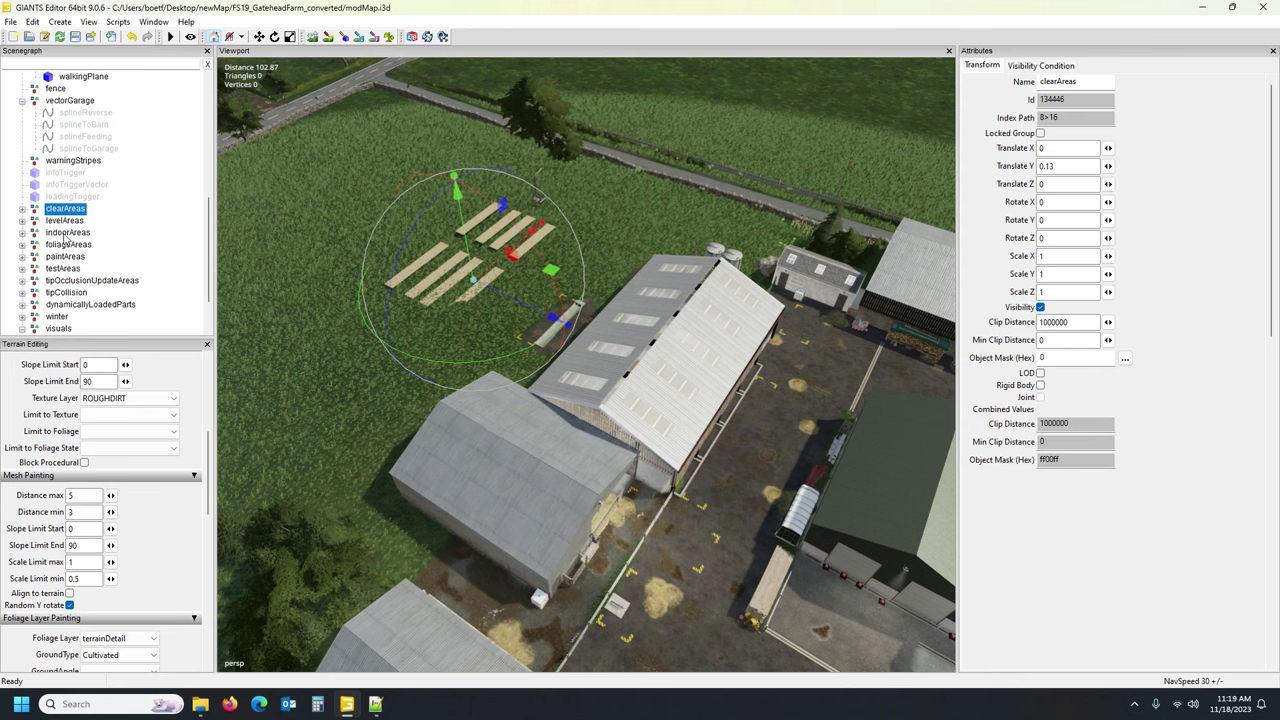
pyautogui.scroll(-1, 70, 240)
pyautogui.click(66, 197)
pyautogui.click(72, 209)
pyautogui.click(73, 223)
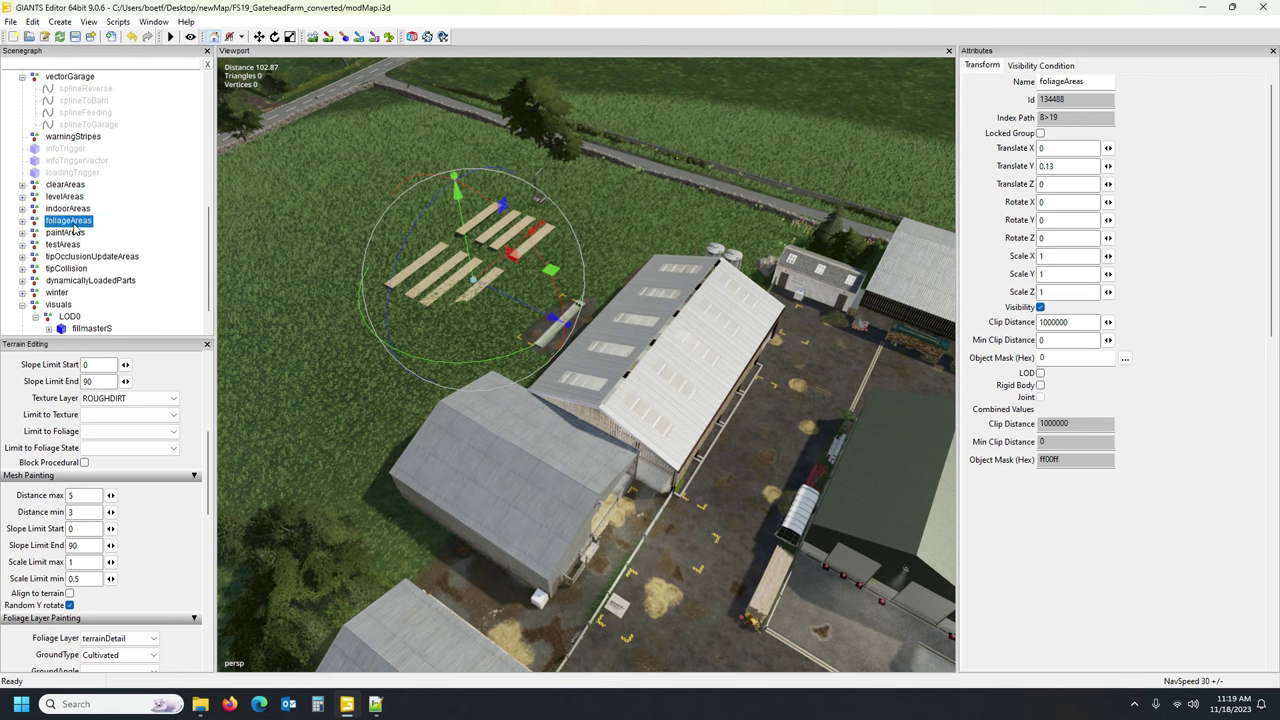
pyautogui.click(61, 233)
pyautogui.click(64, 245)
pyautogui.click(66, 258)
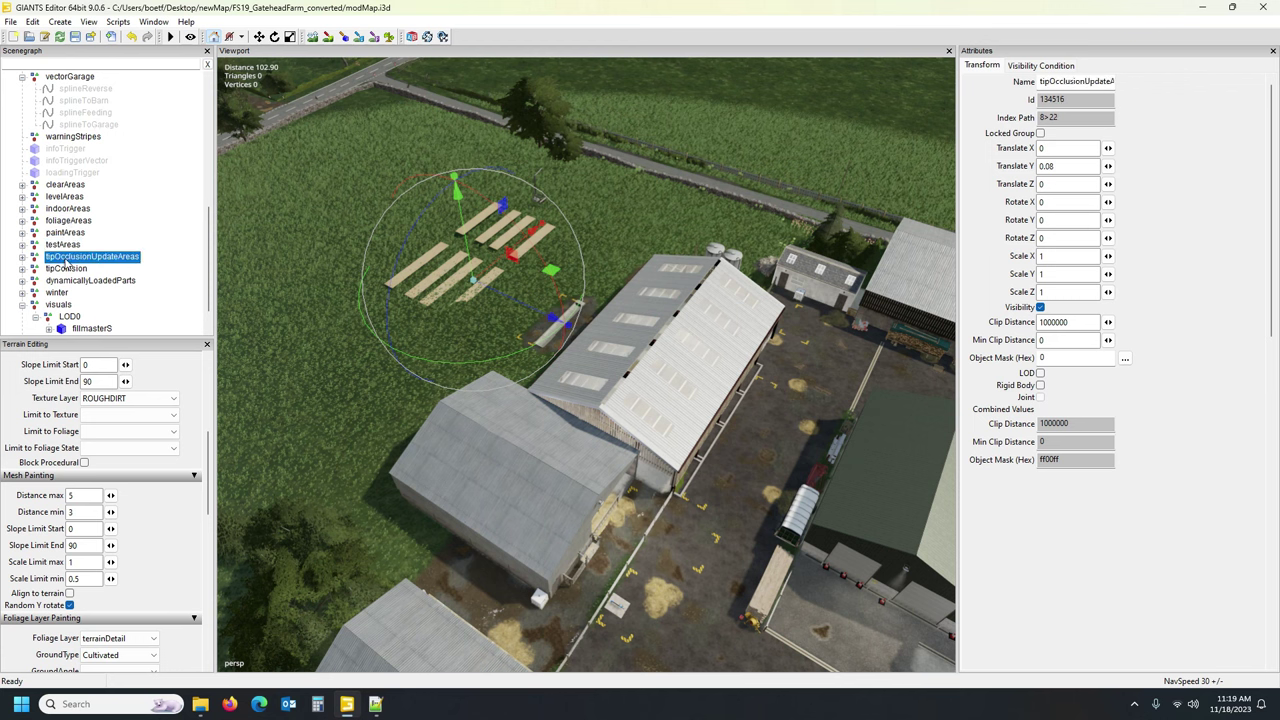
pyautogui.click(62, 269)
pyautogui.scroll(-1, 113, 256)
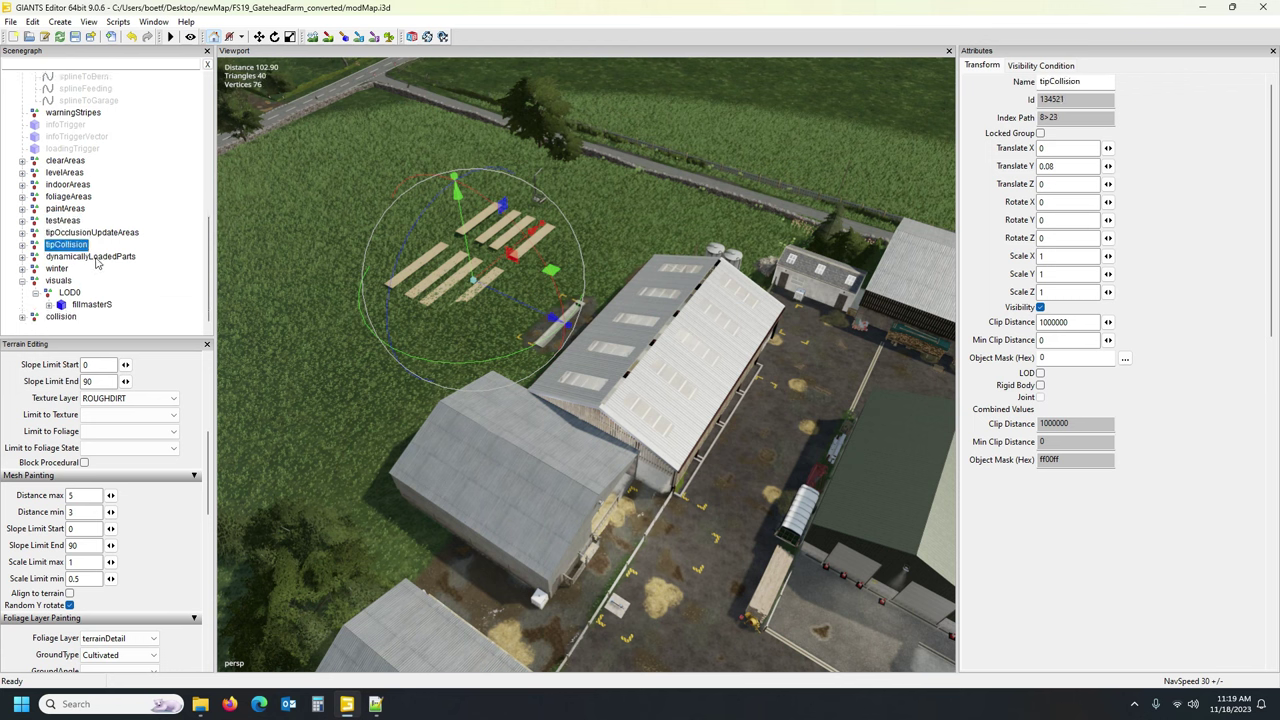
# Expand dynamicallyLoadedParts and examine where its control and milkContainer nodes are located.
pyautogui.click(97, 258)
pyautogui.click(22, 257)
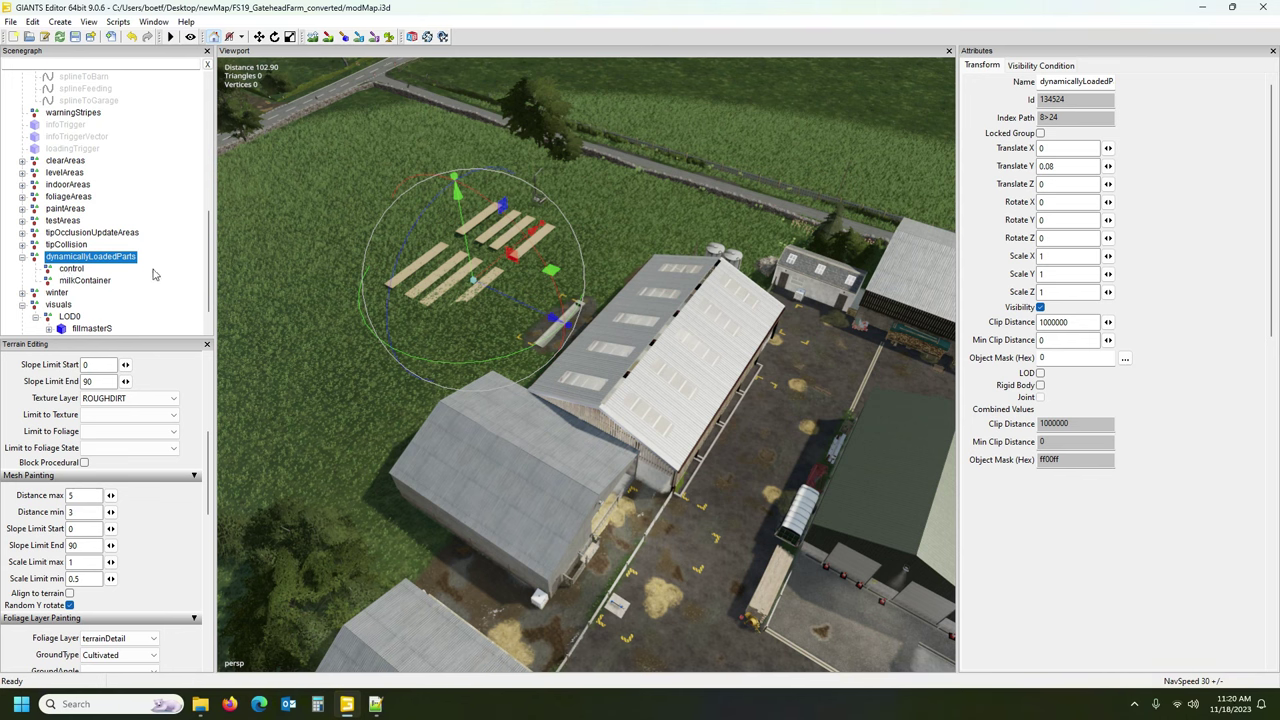
pyautogui.click(74, 269)
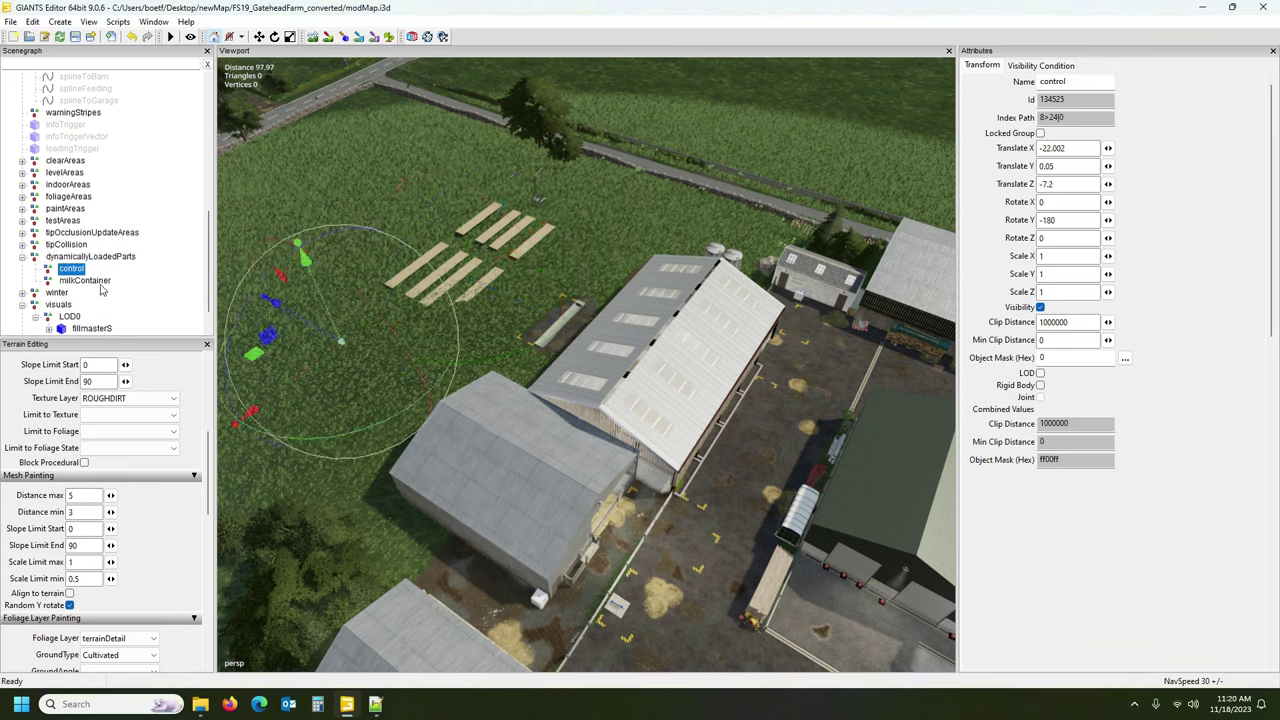
pyautogui.click(98, 281)
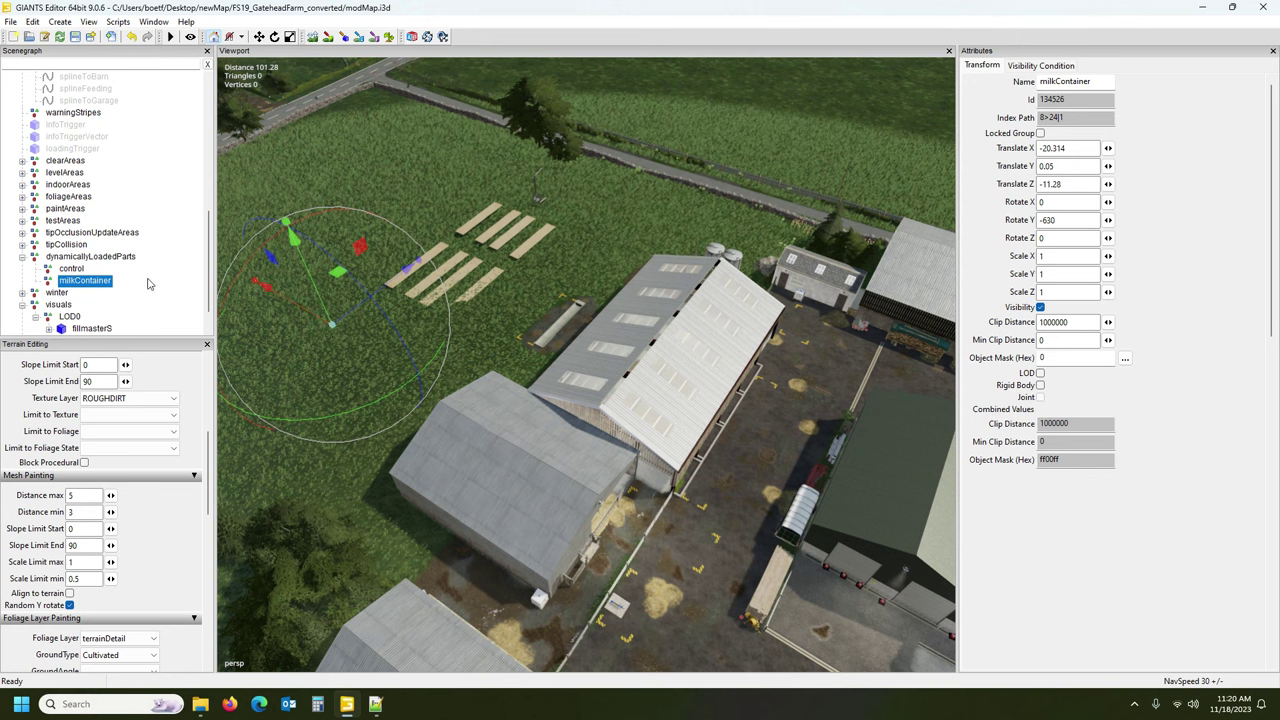
# Select the milktank group and check its location relative to the farm buildings.
pyautogui.scroll(-1, 128, 263)
pyautogui.scroll(3, 98, 290)
pyautogui.scroll(4, 105, 263)
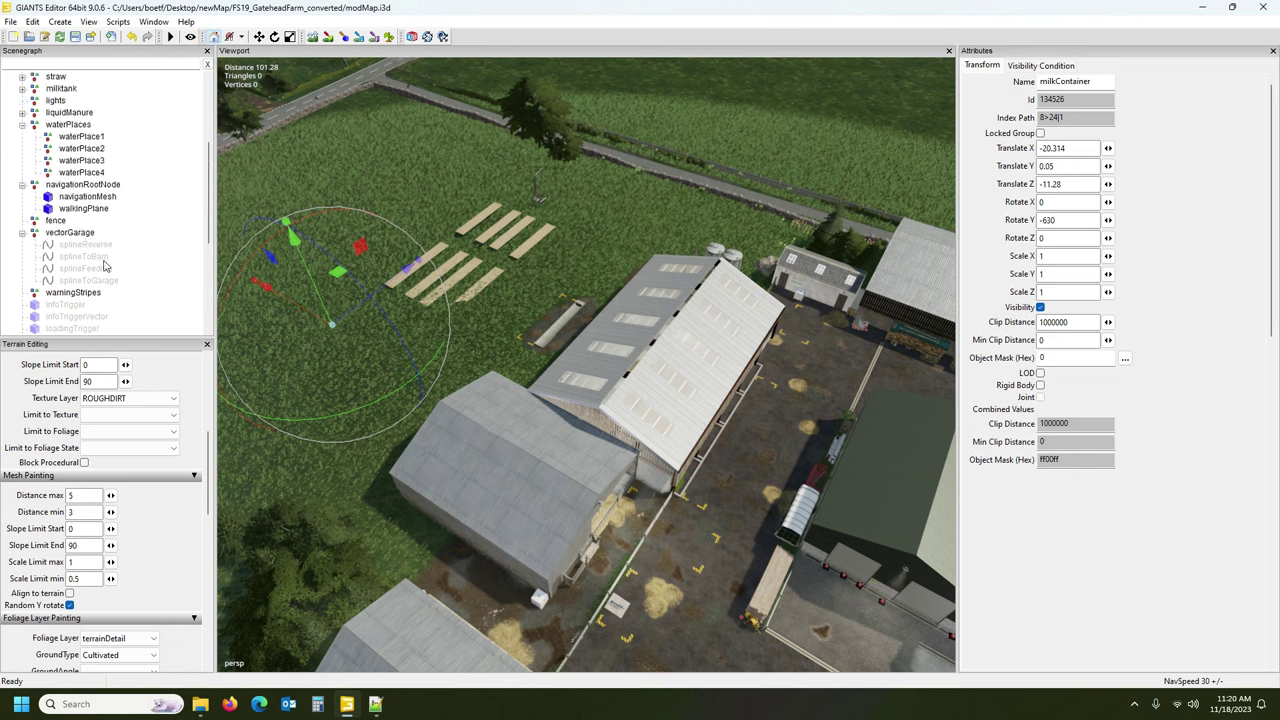
pyautogui.click(64, 104)
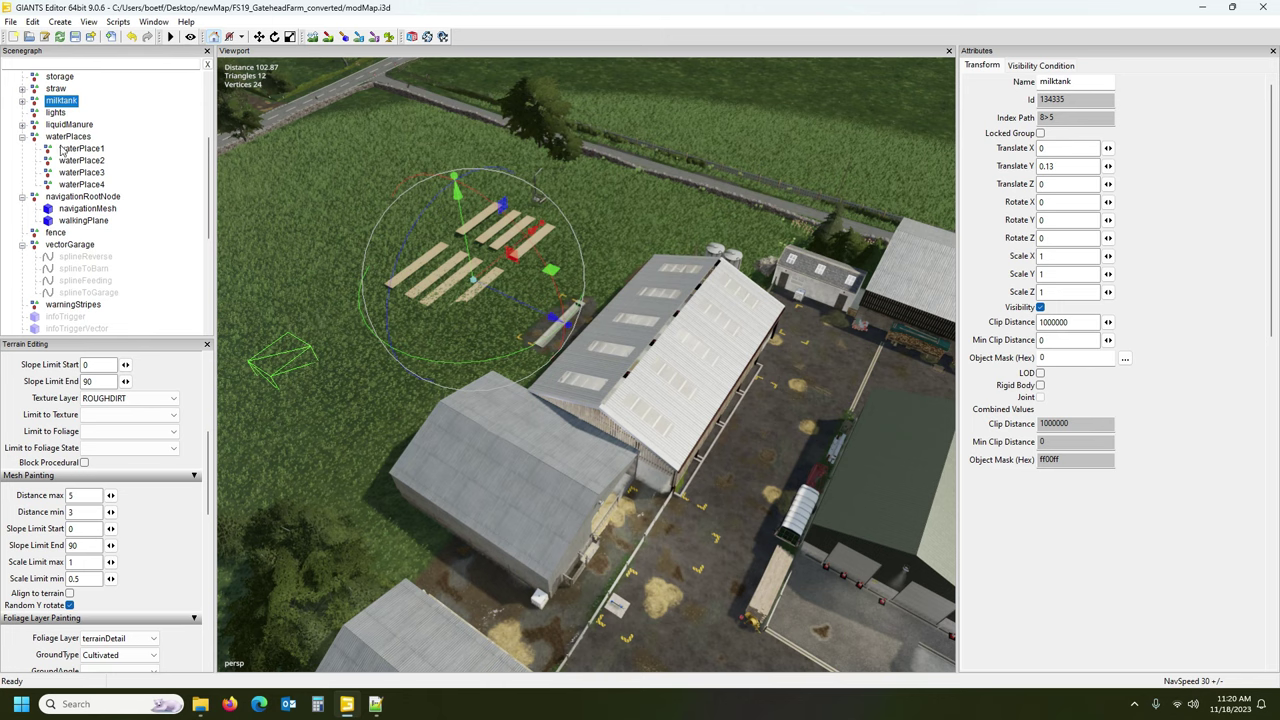
pyautogui.keyDown('alt'); pyautogui.moveTo(601, 445); pyautogui.dragTo(516, 437); pyautogui.keyUp('alt')
pyautogui.moveTo(517, 437); pyautogui.dragTo(505, 430, button='right')
# Move teleportNode onto the grass near the silos at the barn's end, at about X 20.6, Y -0.1, Z 20.6.
pyautogui.scroll(3, 129, 173)
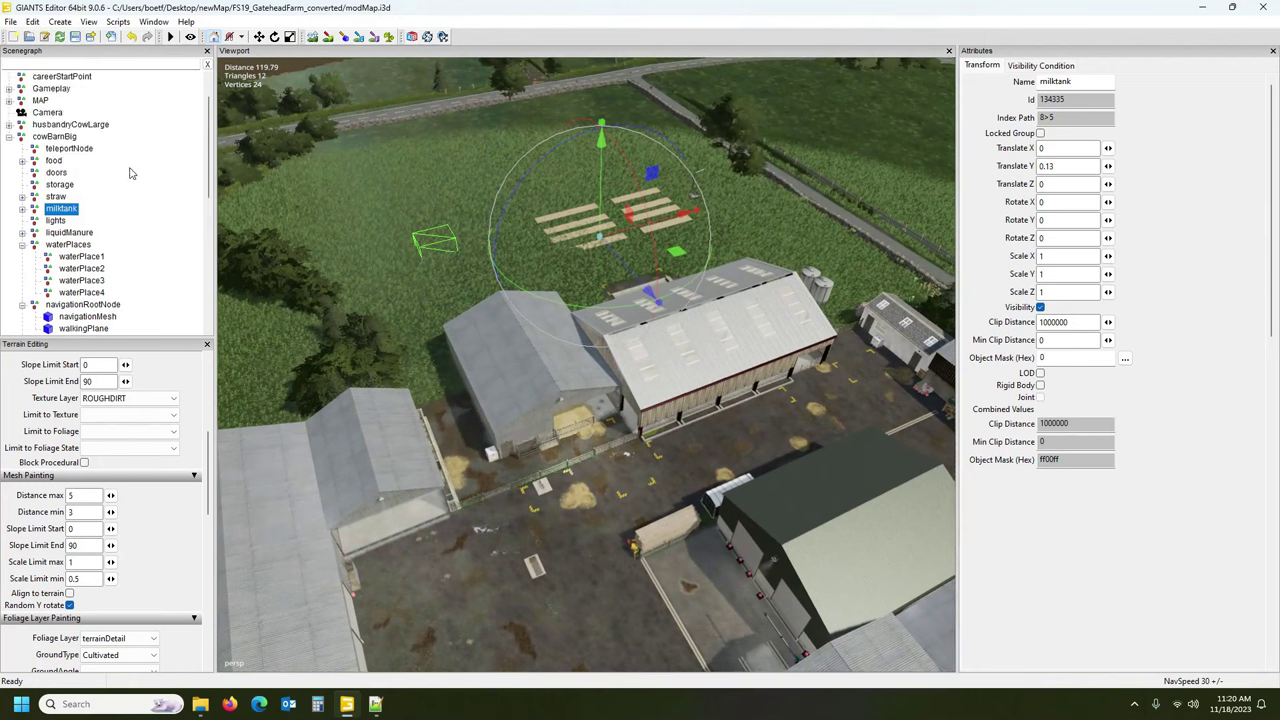
pyautogui.click(68, 150)
pyautogui.moveTo(536, 400); pyautogui.dragTo(615, 460, button='right')
pyautogui.keyDown('alt'); pyautogui.moveTo(615, 460); pyautogui.dragTo(566, 462); pyautogui.keyUp('alt')
pyautogui.scroll(3, 628, 460)
pyautogui.moveTo(566, 457); pyautogui.dragTo(623, 479, button='right')
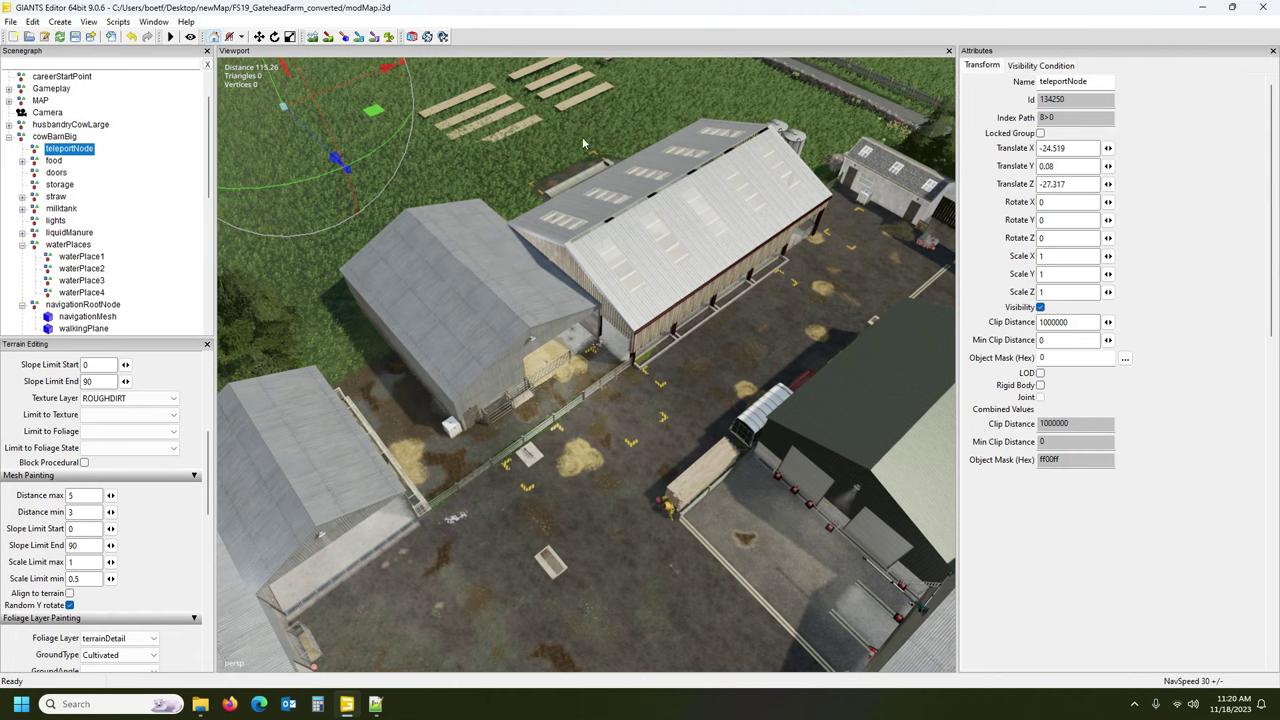
pyautogui.keyDown('alt'); pyautogui.moveTo(690, 416); pyautogui.dragTo(737, 410); pyautogui.keyUp('alt')
pyautogui.scroll(3, 742, 415)
pyautogui.moveTo(737, 418); pyautogui.dragTo(710, 447, button='right')
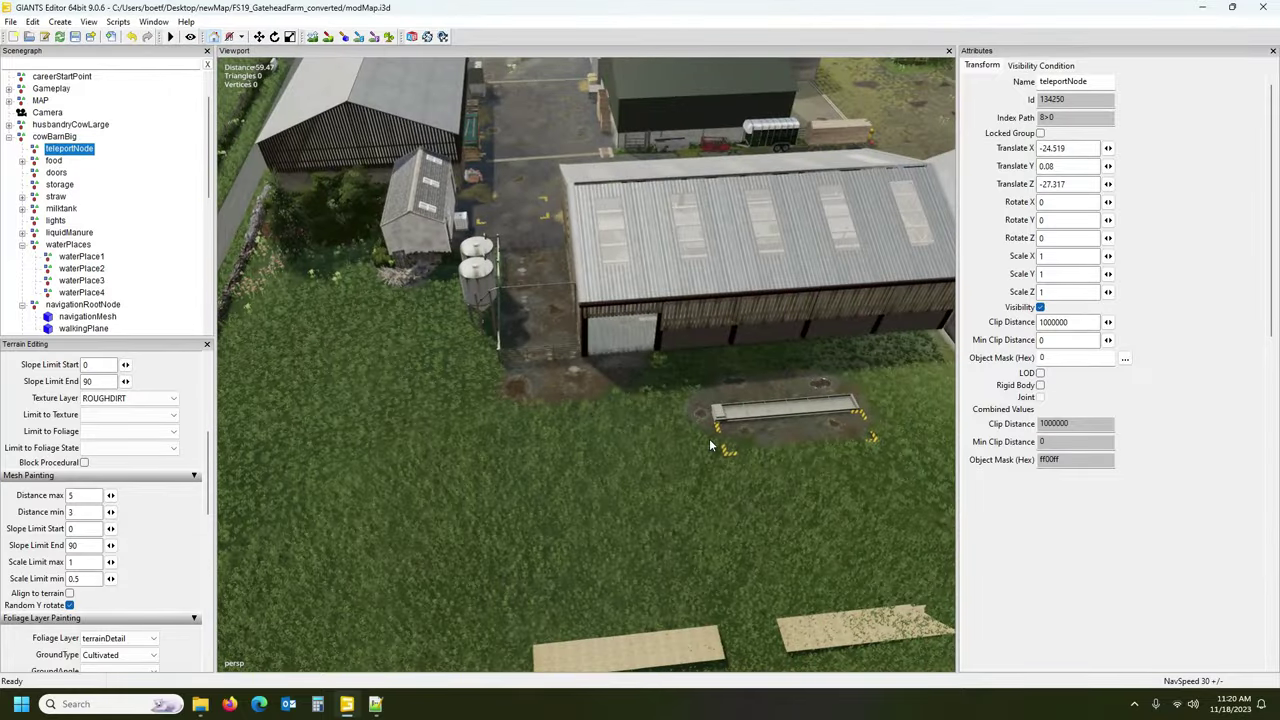
pyautogui.hotkey('ctrl', 'b')
pyautogui.click(511, 416)
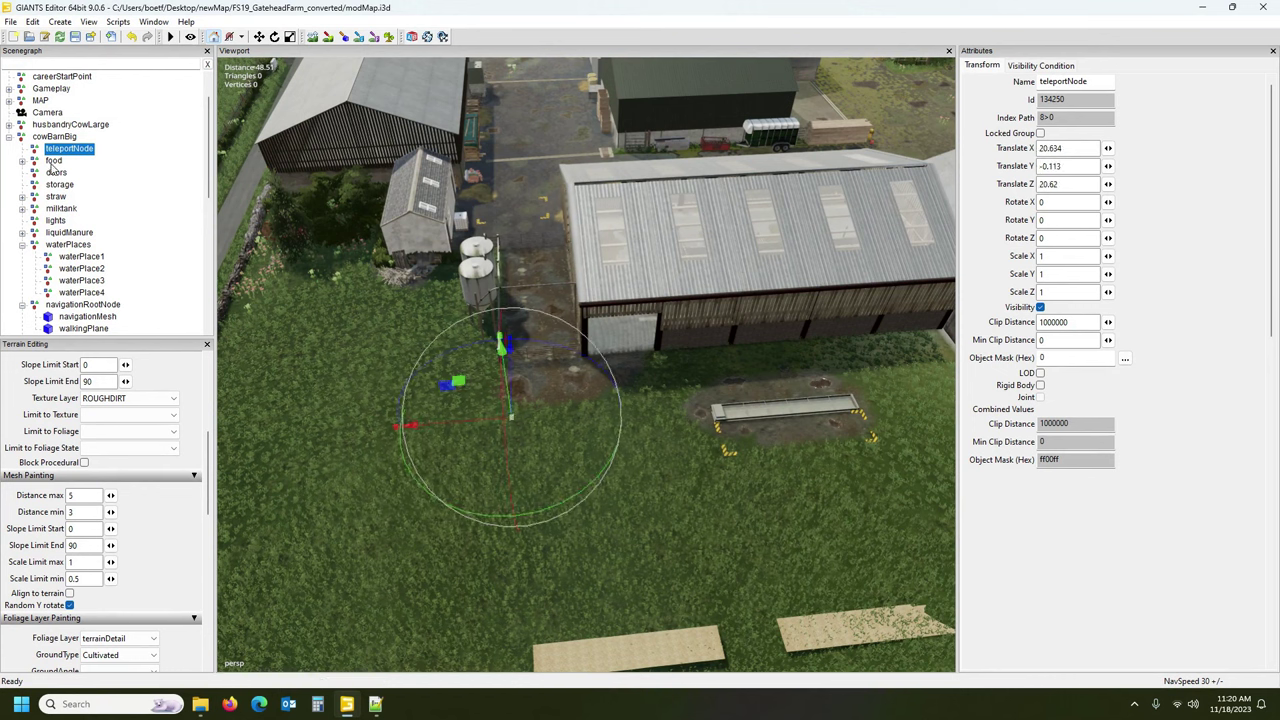
# Move the food group from the grass to the yard along the barn's feed-trough side, at about Z 46.5.
pyautogui.click(22, 161)
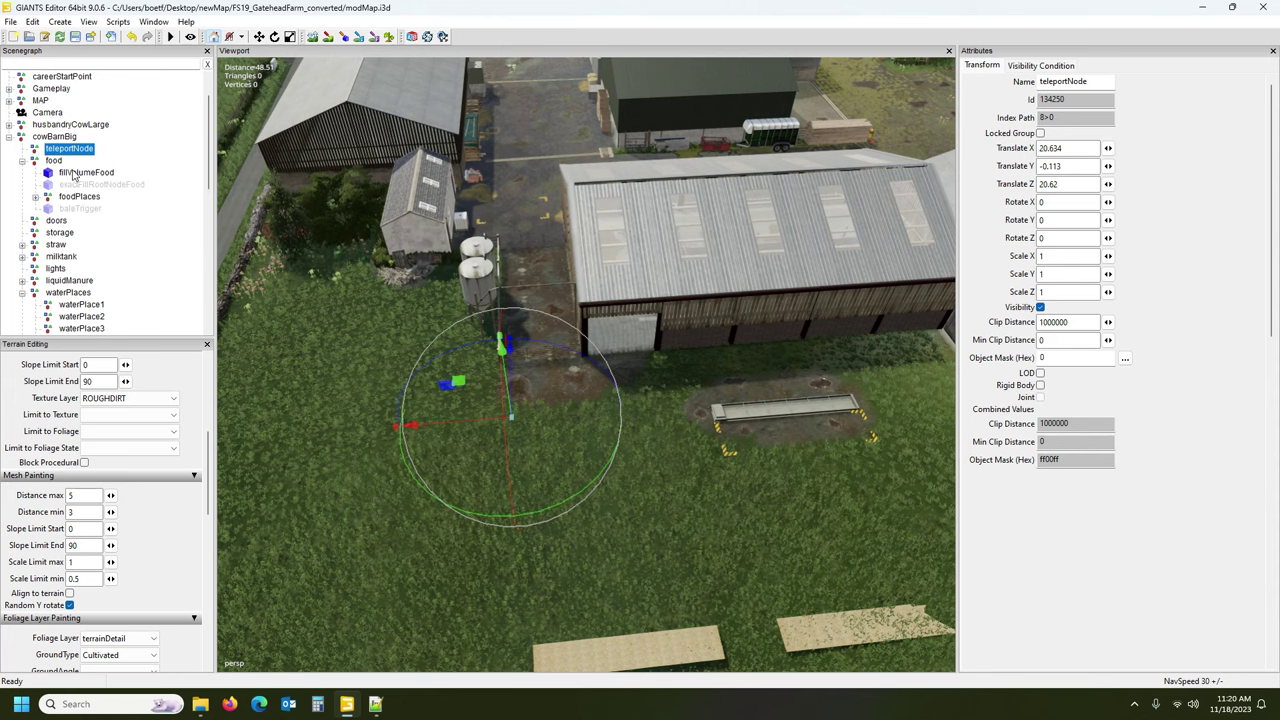
pyautogui.click(54, 161)
pyautogui.keyDown('alt'); pyautogui.moveTo(381, 342); pyautogui.dragTo(577, 339); pyautogui.keyUp('alt')
pyautogui.scroll(-3, 430, 336)
pyautogui.scroll(3, 428, 361)
pyautogui.scroll(2, 456, 339)
pyautogui.scroll(-5, 577, 339)
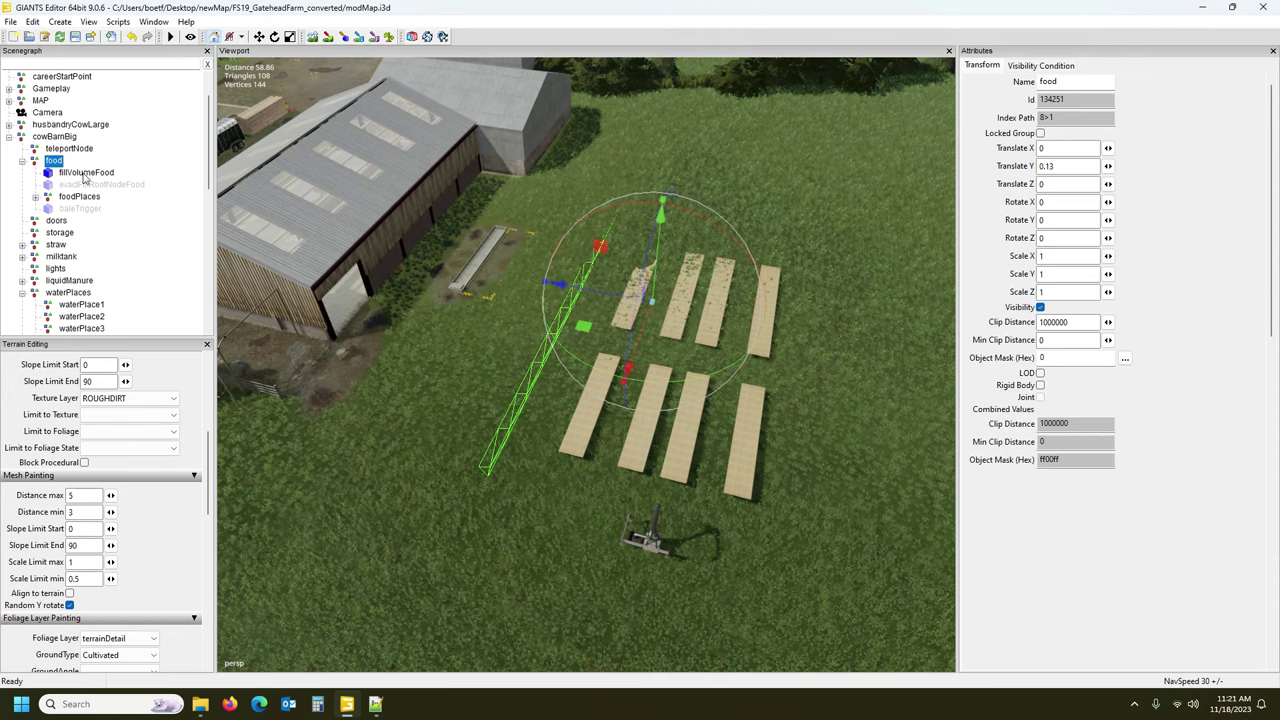
pyautogui.keyDown('alt'); pyautogui.moveTo(367, 359); pyautogui.dragTo(456, 311); pyautogui.keyUp('alt')
pyautogui.scroll(5, 252, 278)
pyautogui.moveTo(457, 316); pyautogui.dragTo(760, 370, button='right')
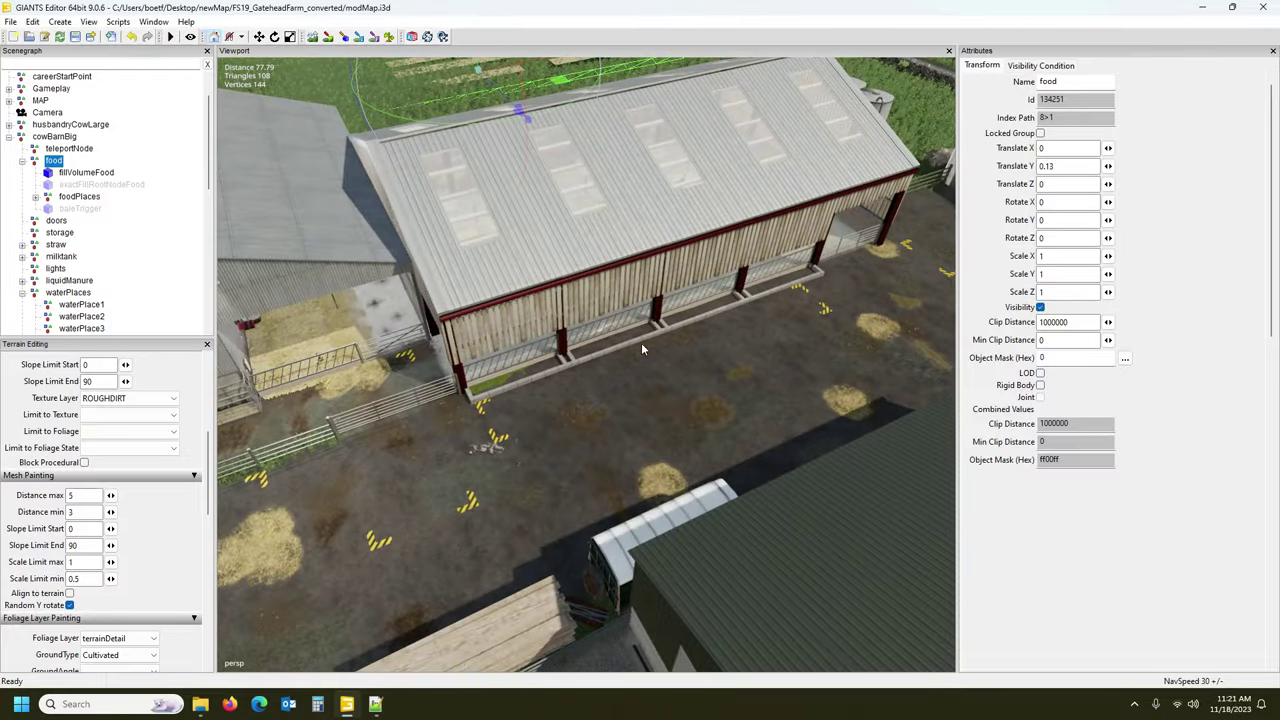
pyautogui.moveTo(562, 336); pyautogui.dragTo(590, 398, button='right')
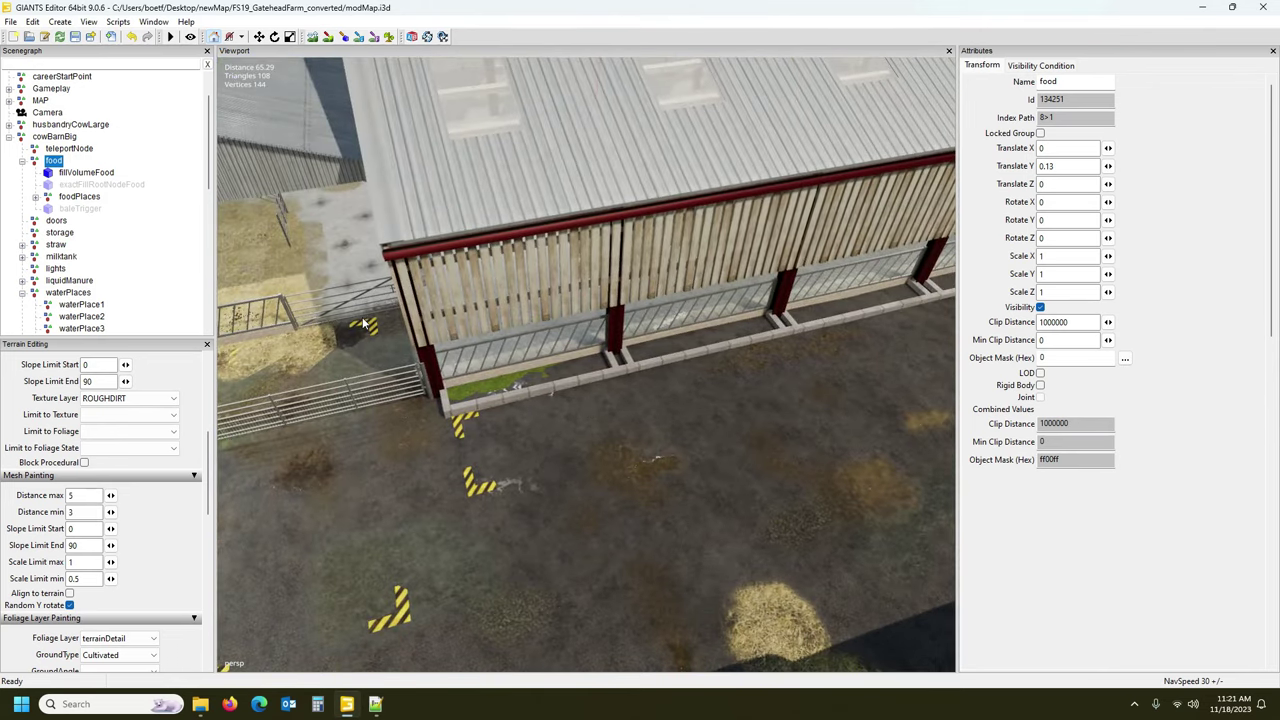
pyautogui.moveTo(452, 343); pyautogui.dragTo(451, 184, button='right')
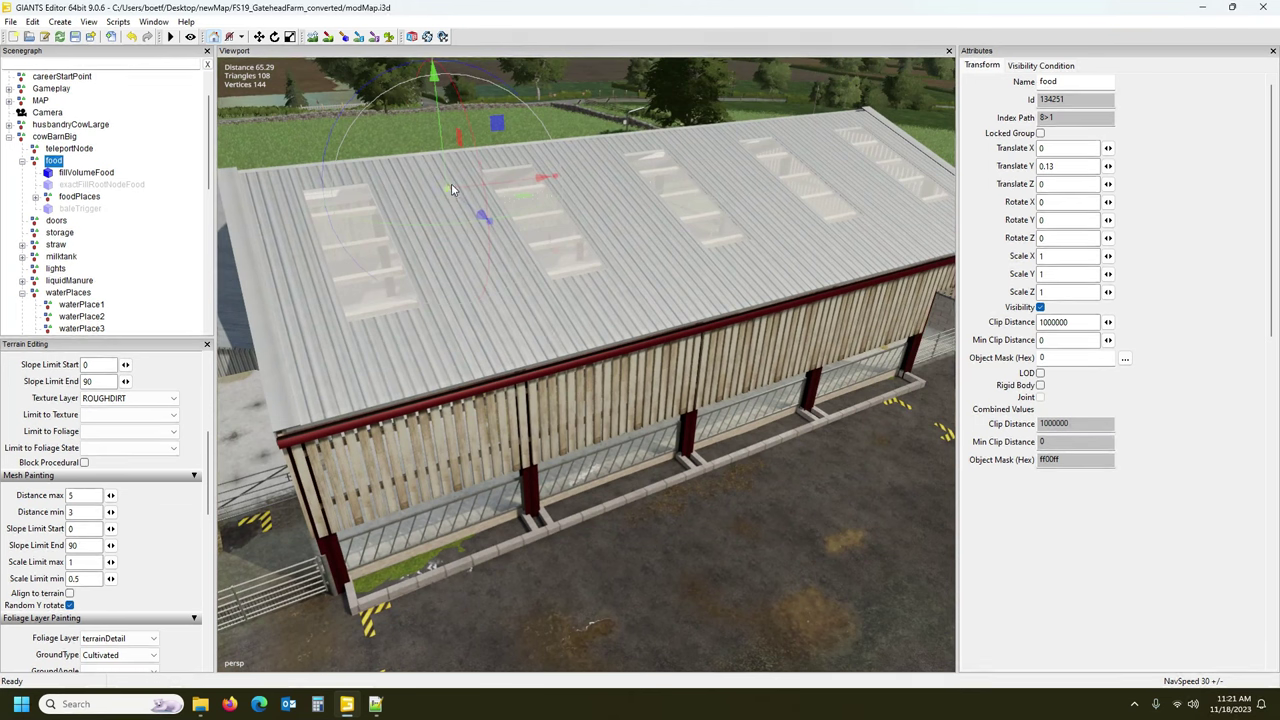
pyautogui.moveTo(463, 202); pyautogui.dragTo(900, 632)
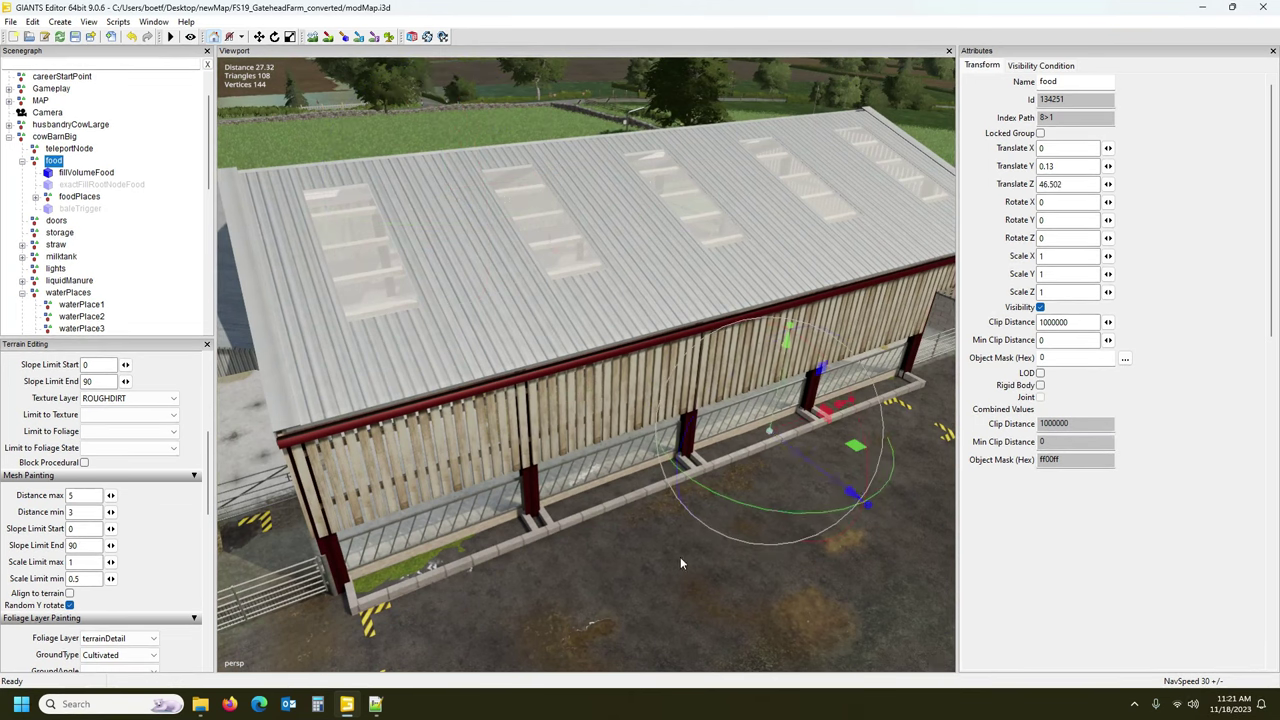
# Nudge the food group closer to the barn's feed trough, to about Z 45.96.
pyautogui.moveTo(358, 401); pyautogui.dragTo(384, 429, button='right')
pyautogui.scroll(-5, 384, 429)
pyautogui.keyDown('alt'); pyautogui.moveTo(384, 429); pyautogui.dragTo(237, 390); pyautogui.keyUp('alt')
pyautogui.scroll(4, 237, 390)
pyautogui.moveTo(238, 390); pyautogui.dragTo(409, 420, button='right')
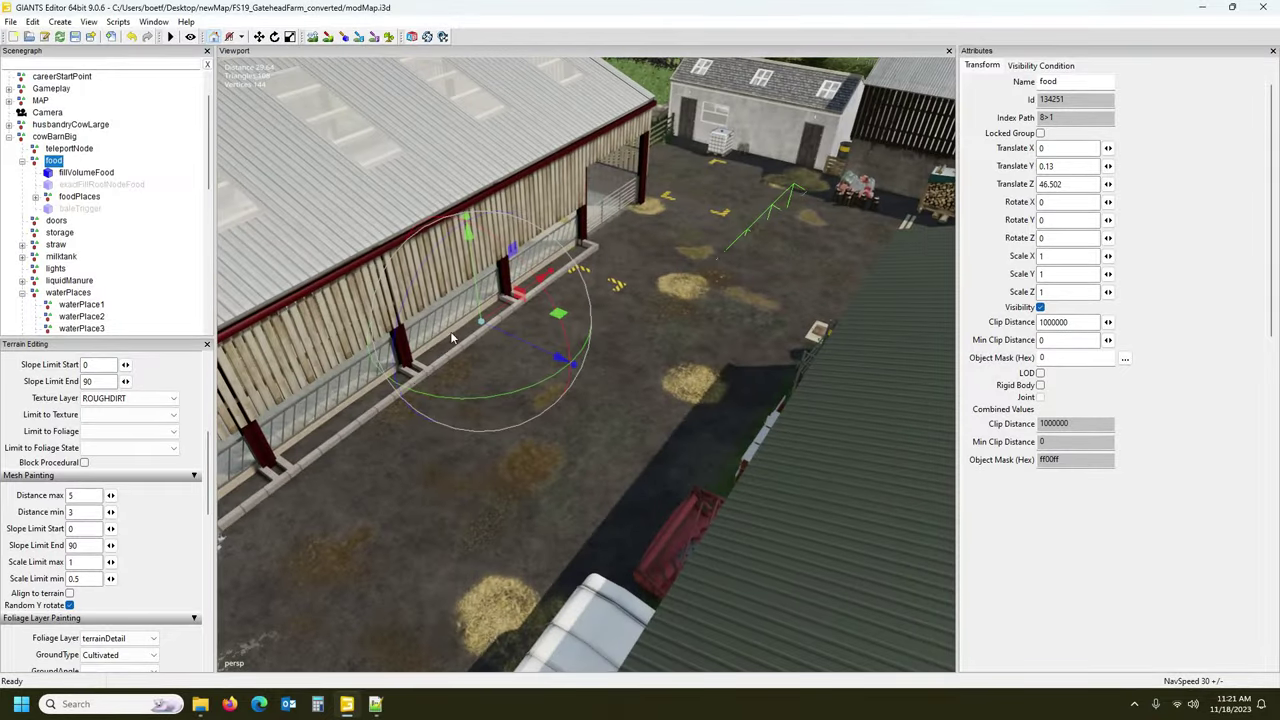
pyautogui.moveTo(700, 336); pyautogui.dragTo(471, 311, button='right')
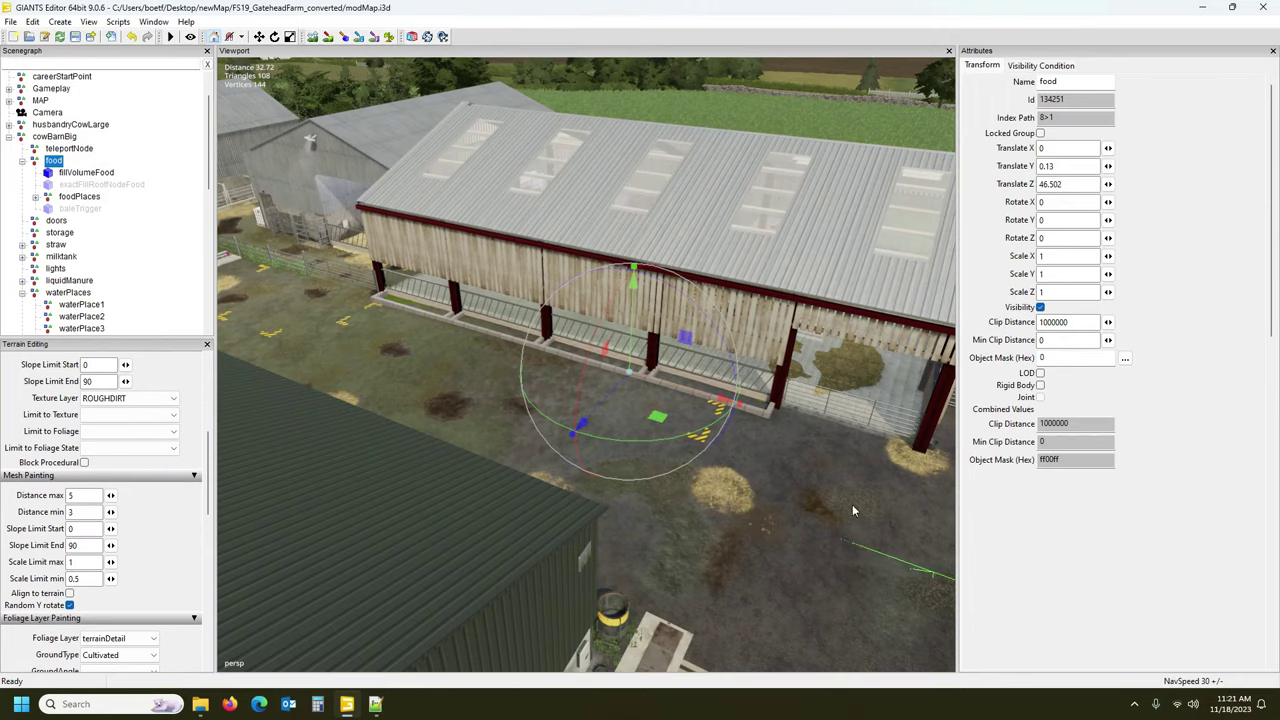
pyautogui.moveTo(674, 502); pyautogui.dragTo(709, 513, button='right')
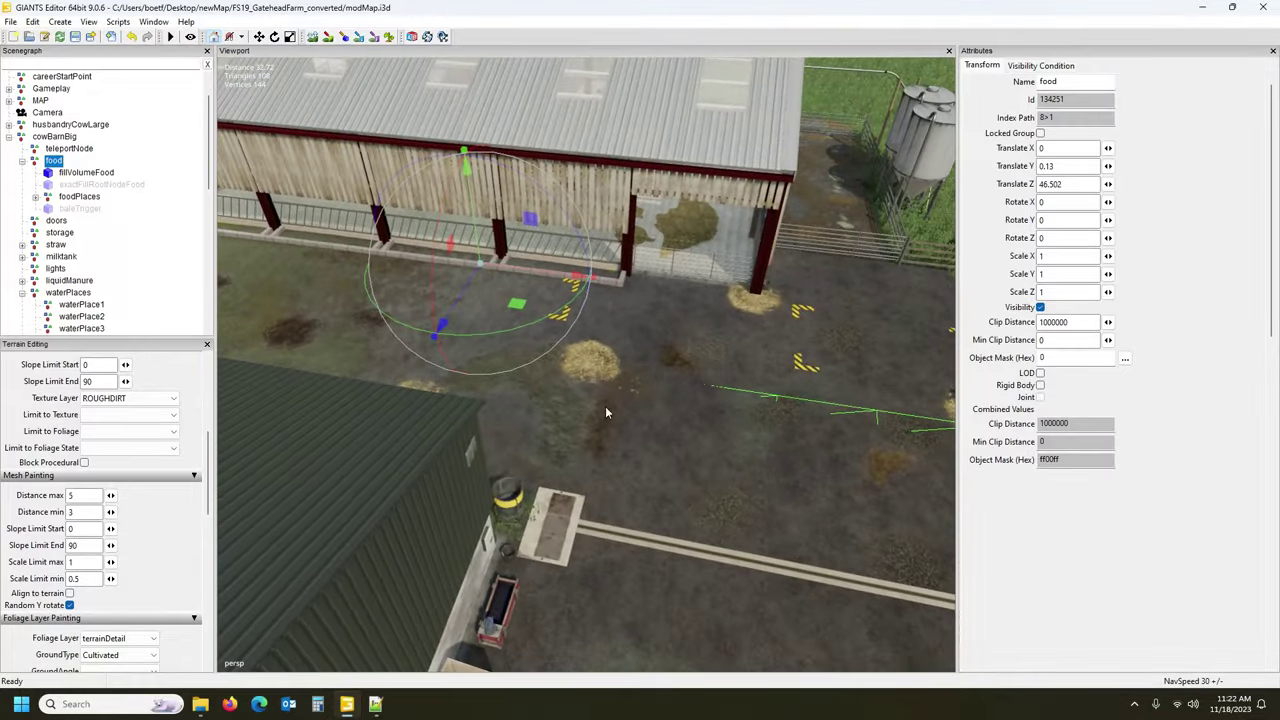
pyautogui.moveTo(445, 320); pyautogui.dragTo(463, 272)
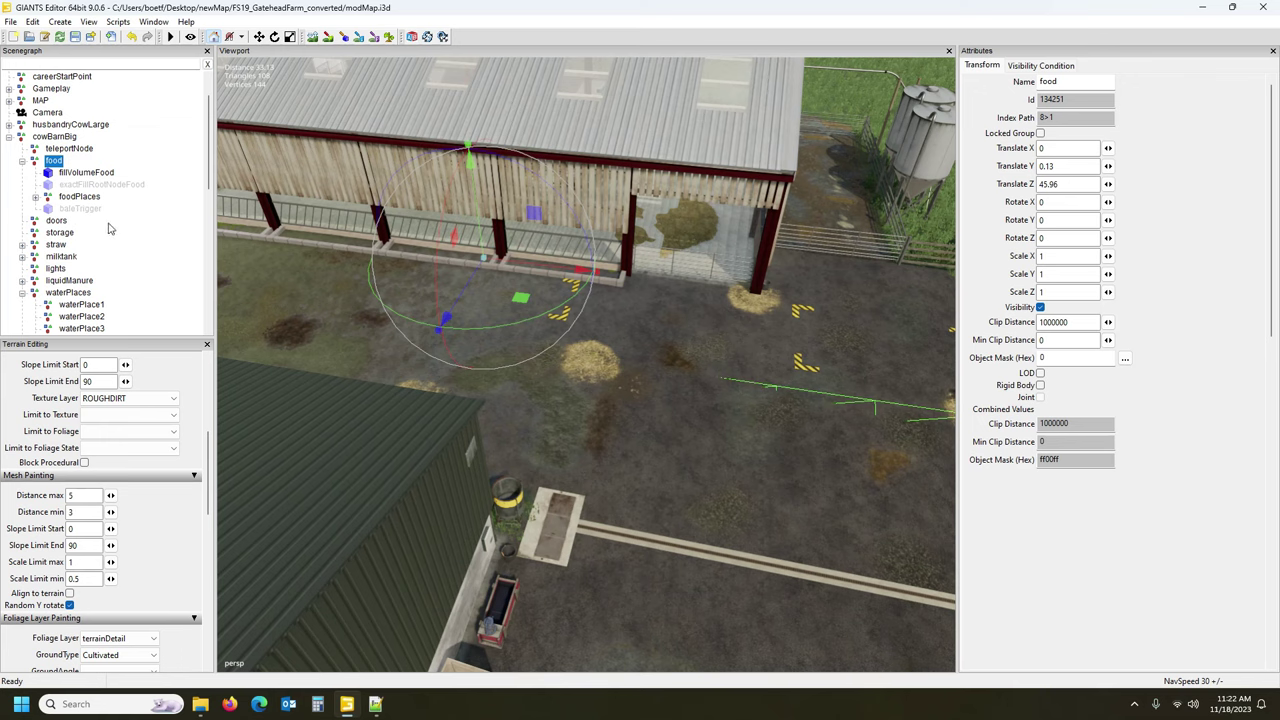
# Turn the food group around to face the barn, with rotation X -180, Y 0 and Z -180.
pyautogui.keyDown('alt'); pyautogui.moveTo(606, 375); pyautogui.dragTo(633, 383); pyautogui.keyUp('alt')
pyautogui.scroll(3, 525, 320)
pyautogui.scroll(-3, 633, 383)
pyautogui.scroll(-5, 633, 383)
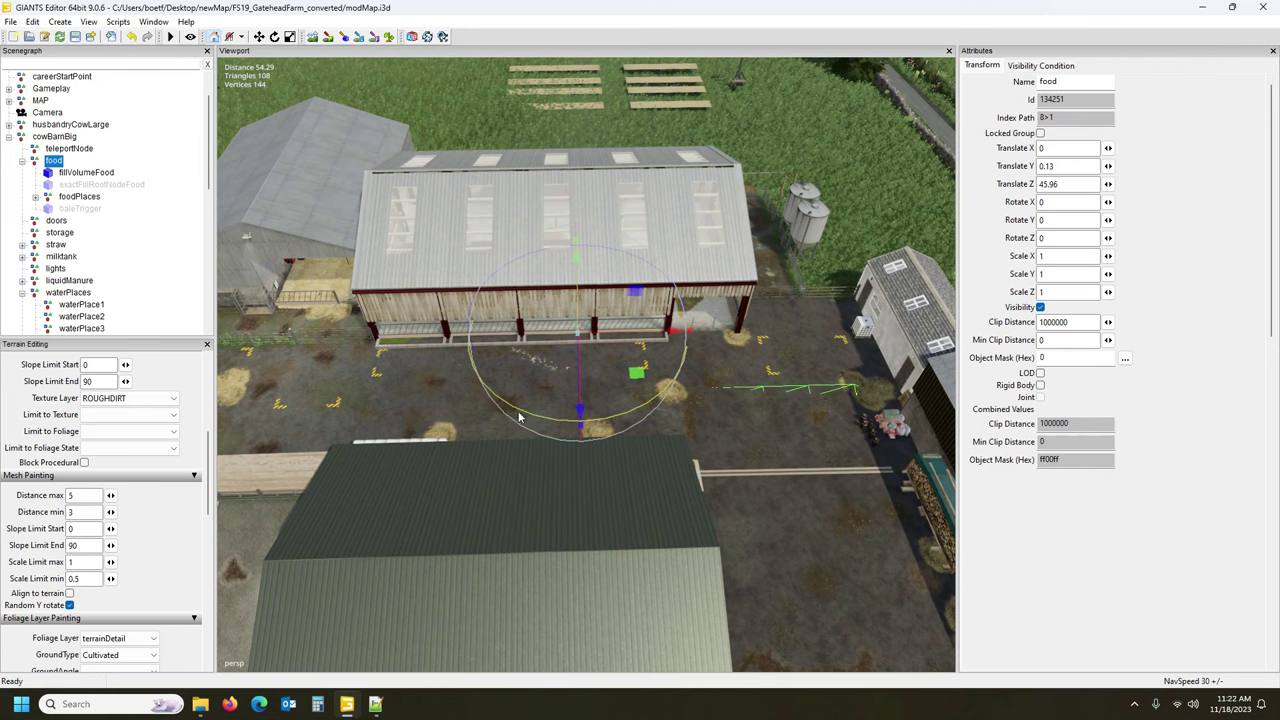
pyautogui.moveTo(520, 418); pyautogui.dragTo(605, 302)
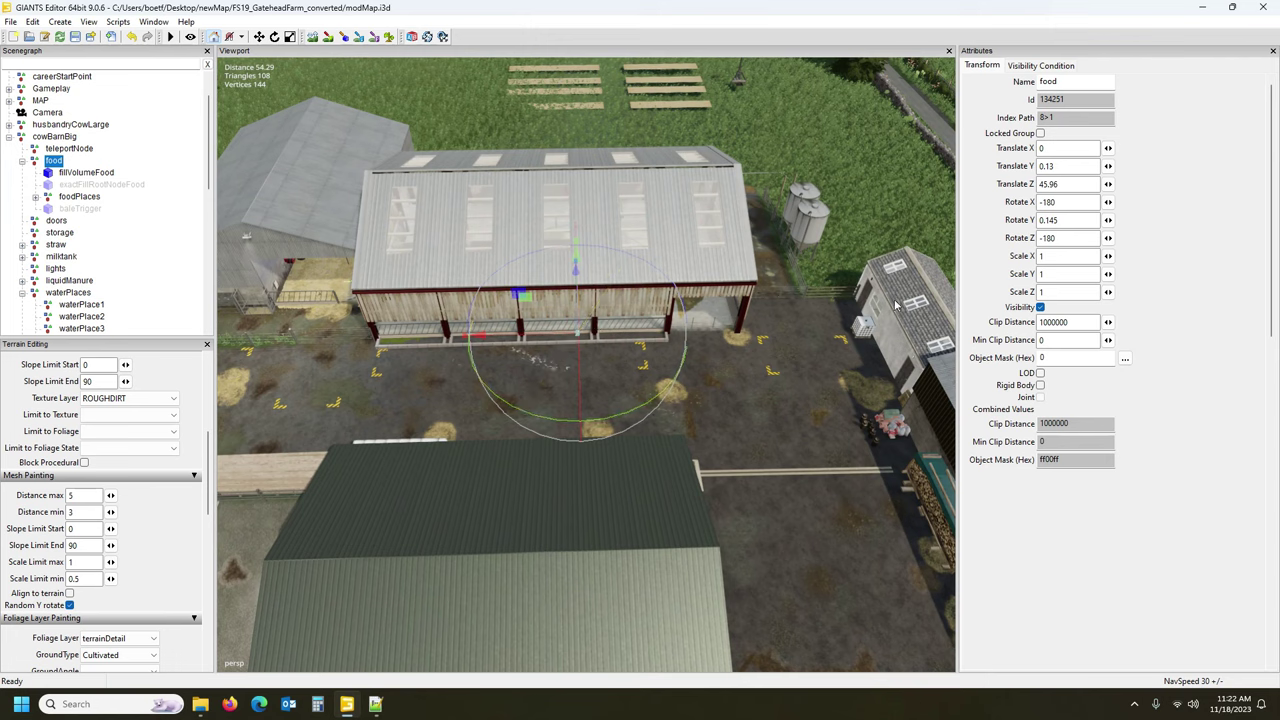
pyautogui.doubleClick(1044, 222)
pyautogui.write('0')
# Align the food group's fill volume with the barn's feed trough, at about Y 0.93 and Z 55.08.
pyautogui.keyDown('alt'); pyautogui.moveTo(640, 351); pyautogui.dragTo(452, 320); pyautogui.keyUp('alt')
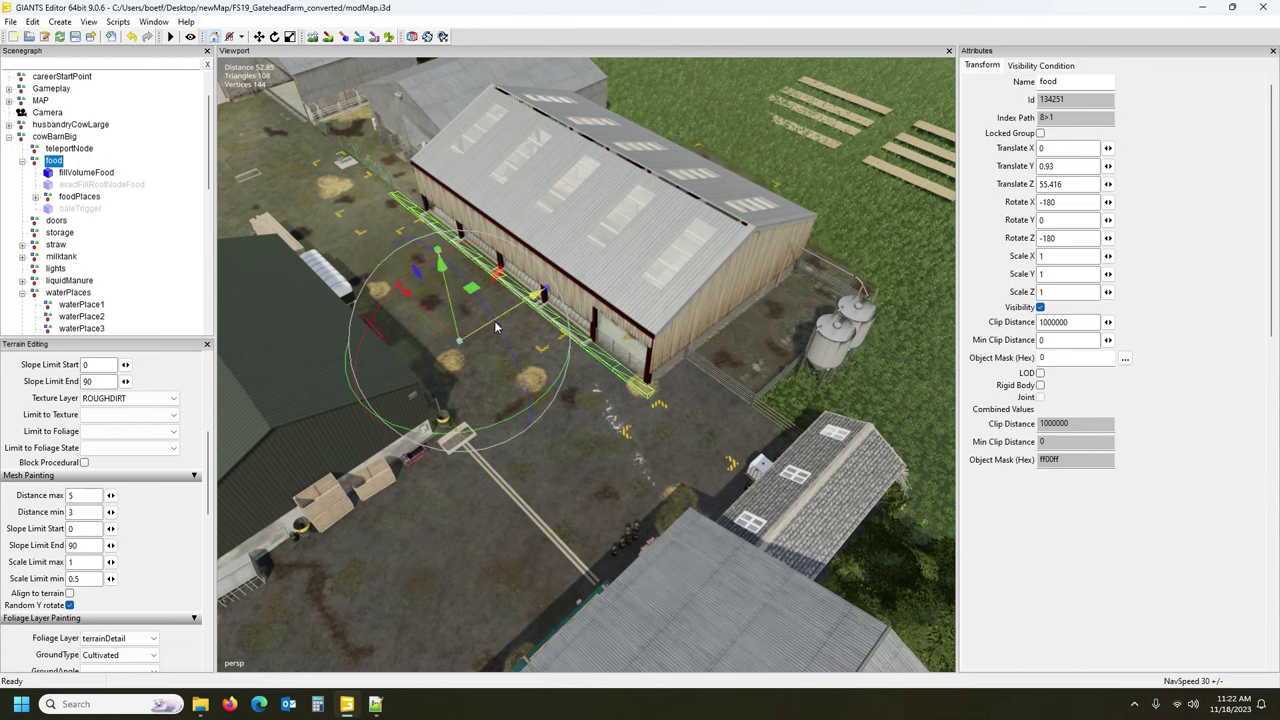
pyautogui.moveTo(516, 313); pyautogui.dragTo(519, 312)
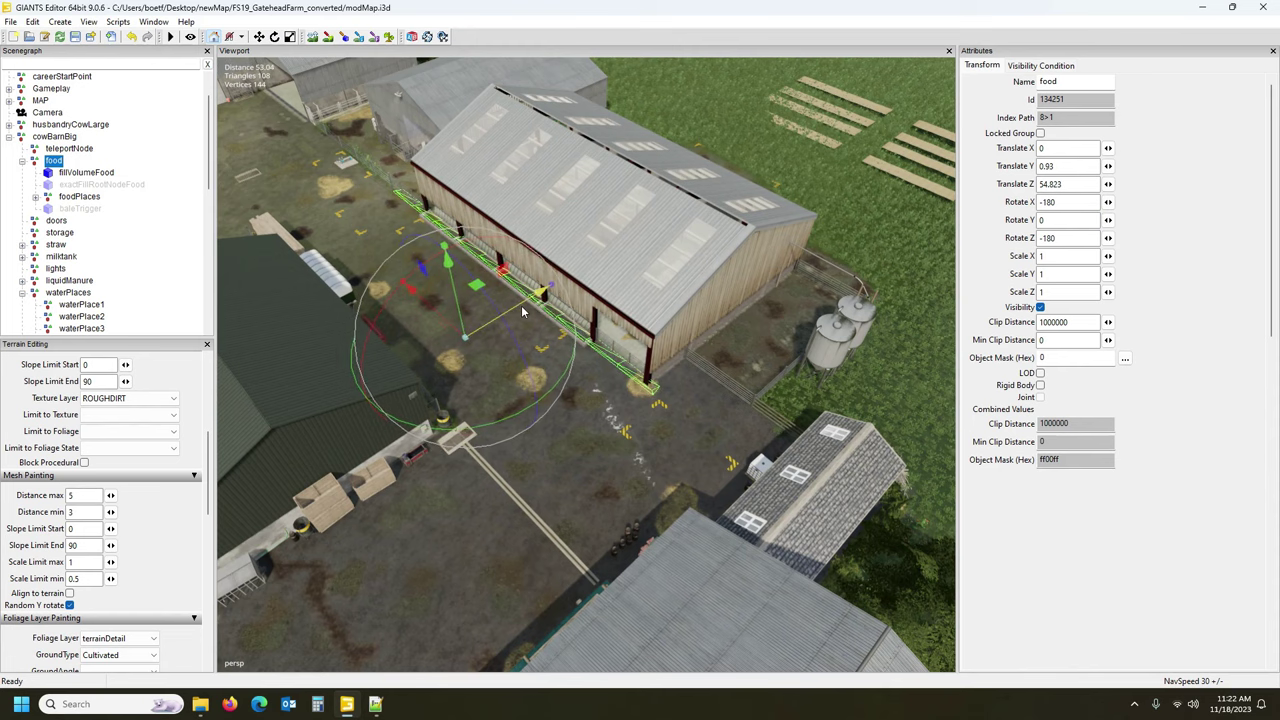
pyautogui.keyDown('alt'); pyautogui.moveTo(583, 398); pyautogui.dragTo(533, 343); pyautogui.keyUp('alt')
pyautogui.scroll(5, 533, 343)
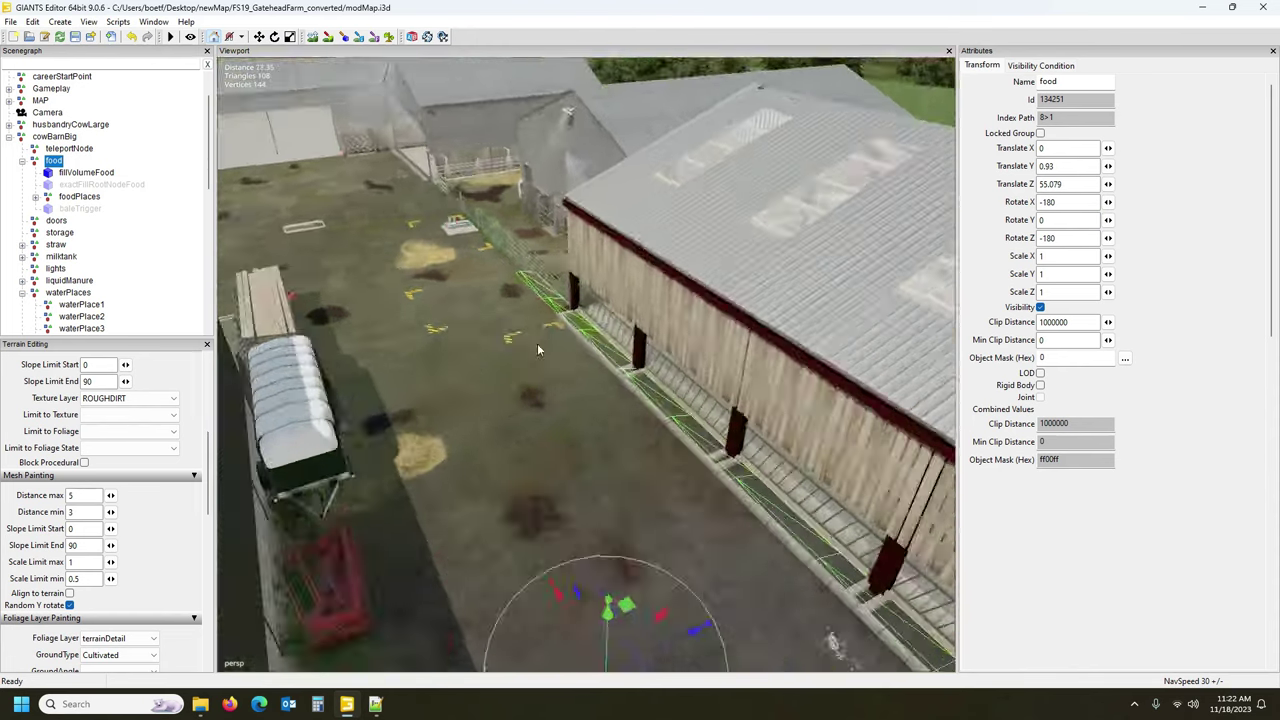
# Lower the food group into the feed trough, to about Y 0.73.
pyautogui.moveTo(584, 372); pyautogui.dragTo(477, 280, button='right')
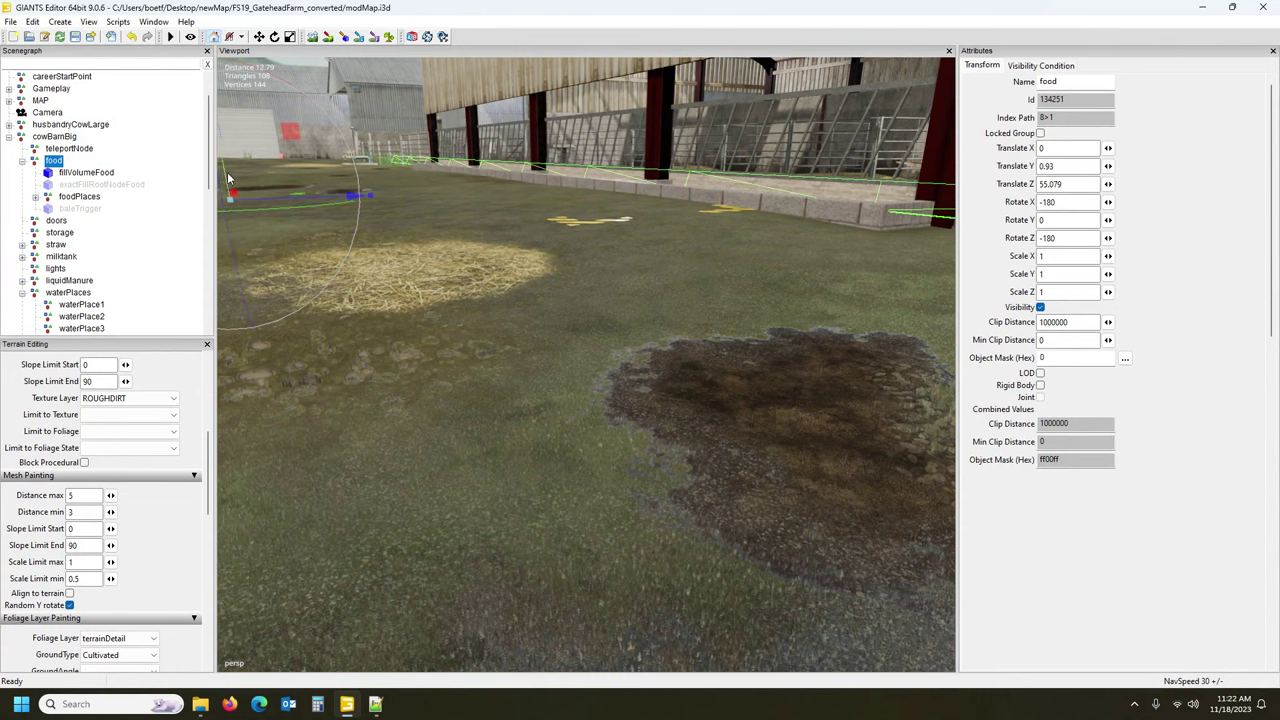
pyautogui.moveTo(226, 173); pyautogui.dragTo(230, 190)
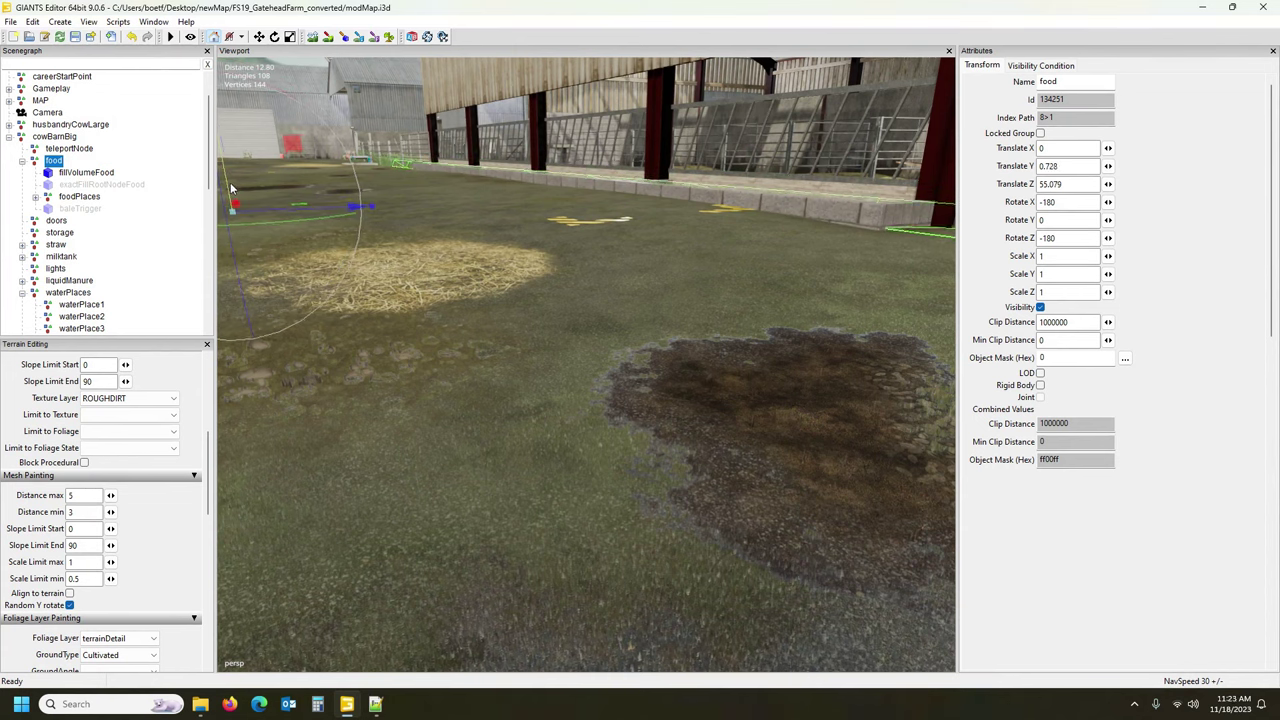
pyautogui.keyDown('alt'); pyautogui.moveTo(298, 216); pyautogui.dragTo(332, 362); pyautogui.keyUp('alt')
pyautogui.scroll(-5, 304, 319)
pyautogui.scroll(5, 384, 310)
pyautogui.scroll(-2, 381, 333)
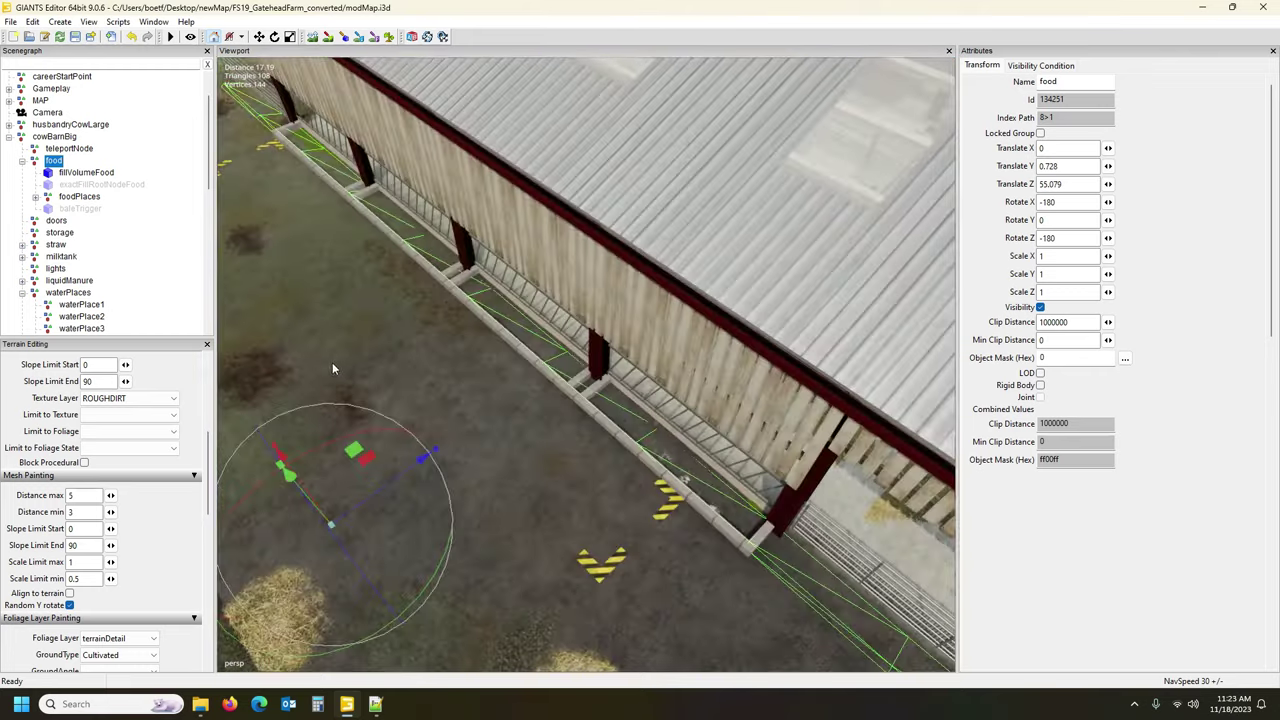
pyautogui.scroll(-5, 333, 362)
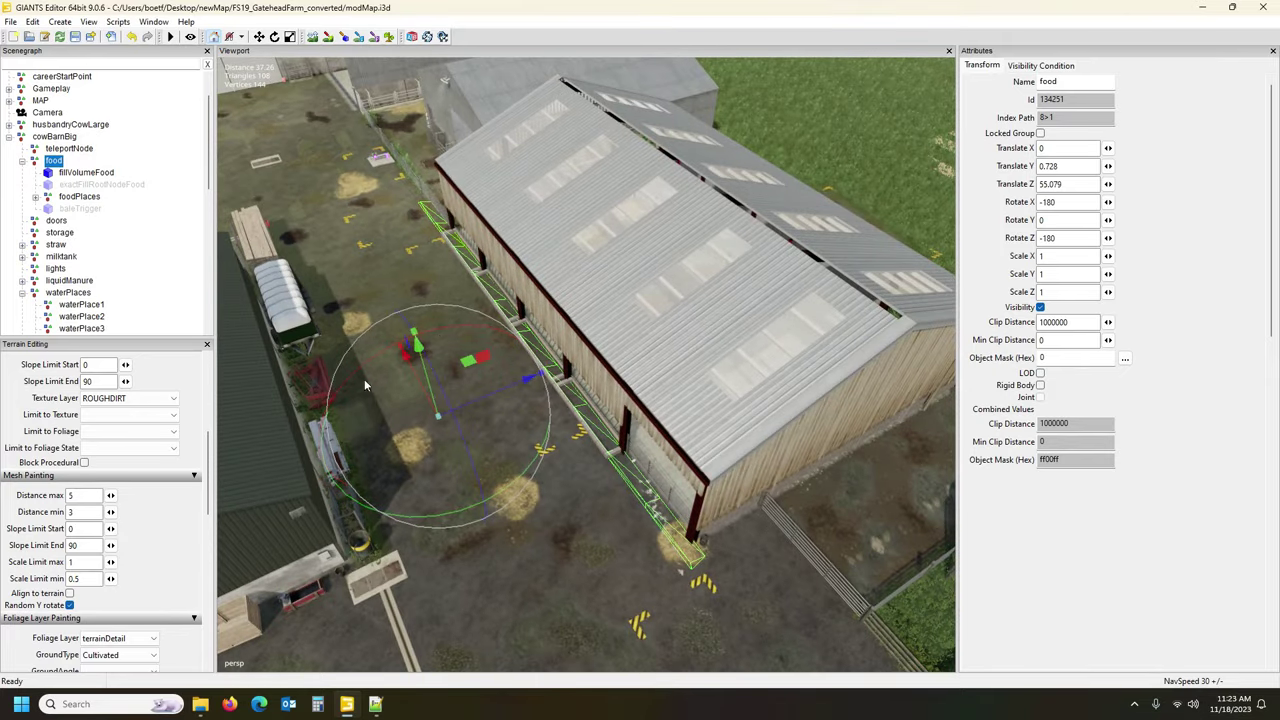
# Expand foodPlaces and examine how fillVolumeFood and exactFillRootNodeFood sit along the trough.
pyautogui.click(32, 199)
pyautogui.click(35, 197)
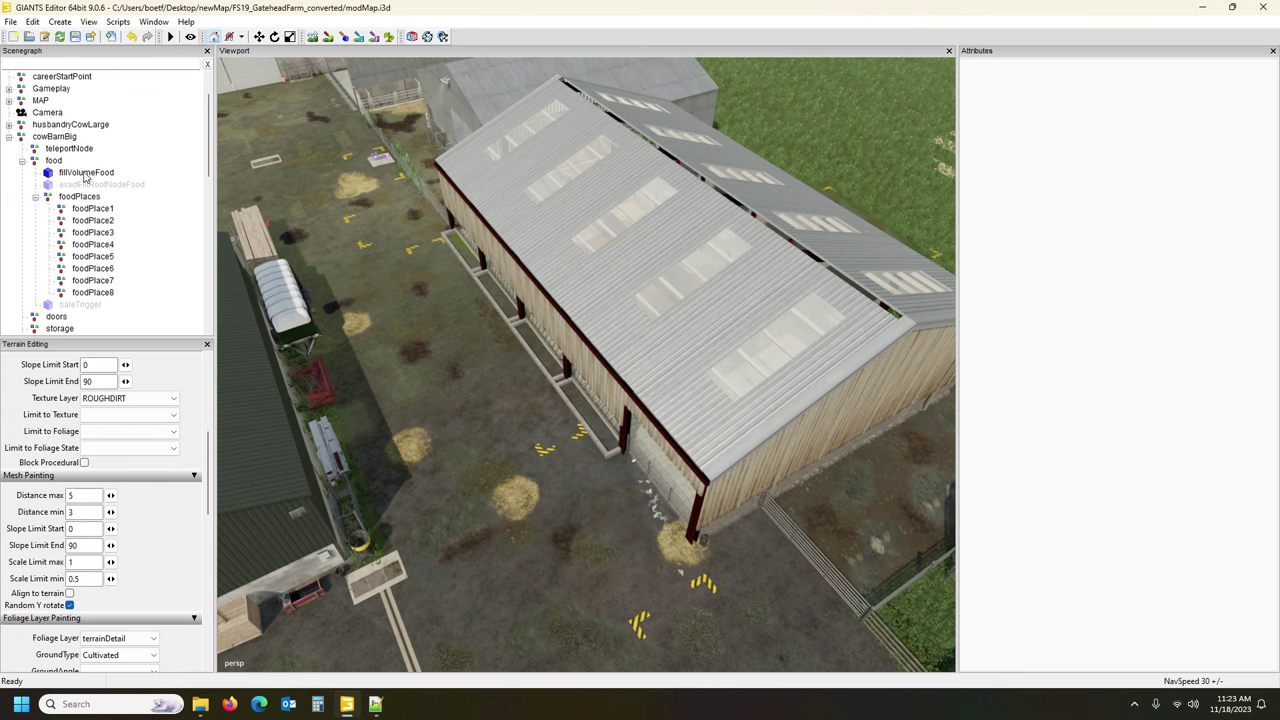
pyautogui.click(87, 173)
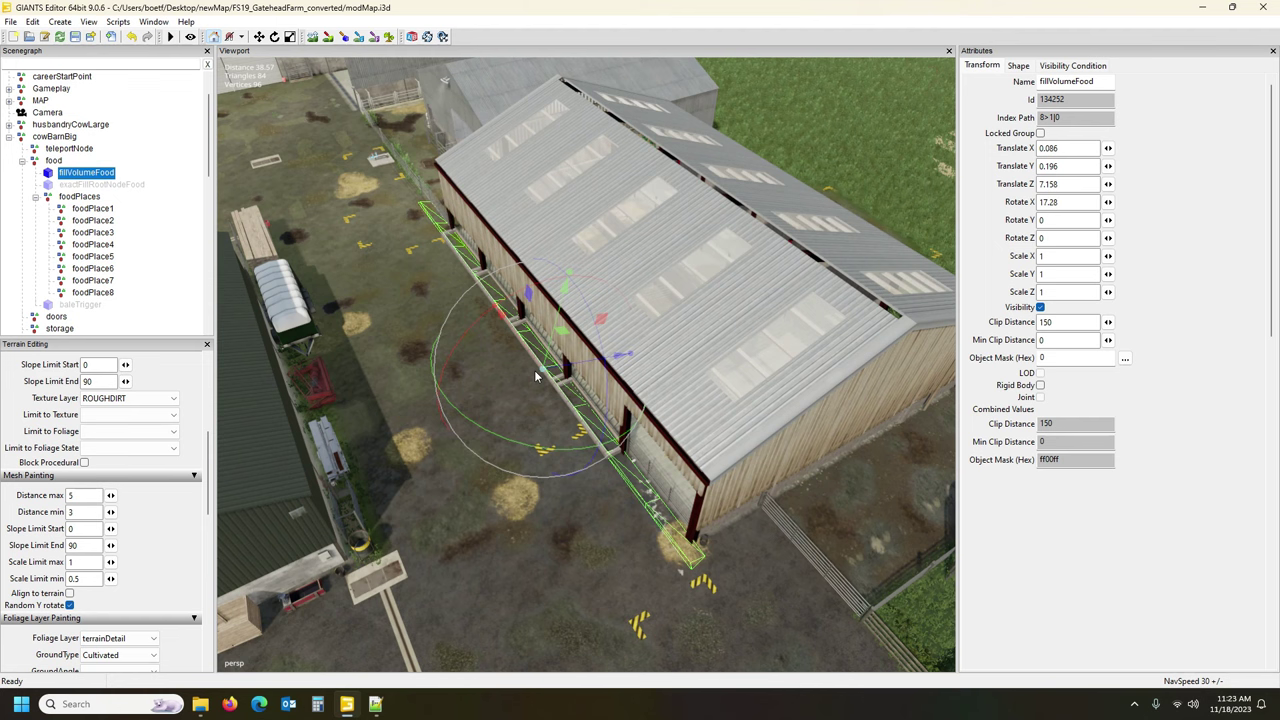
pyautogui.click(97, 187)
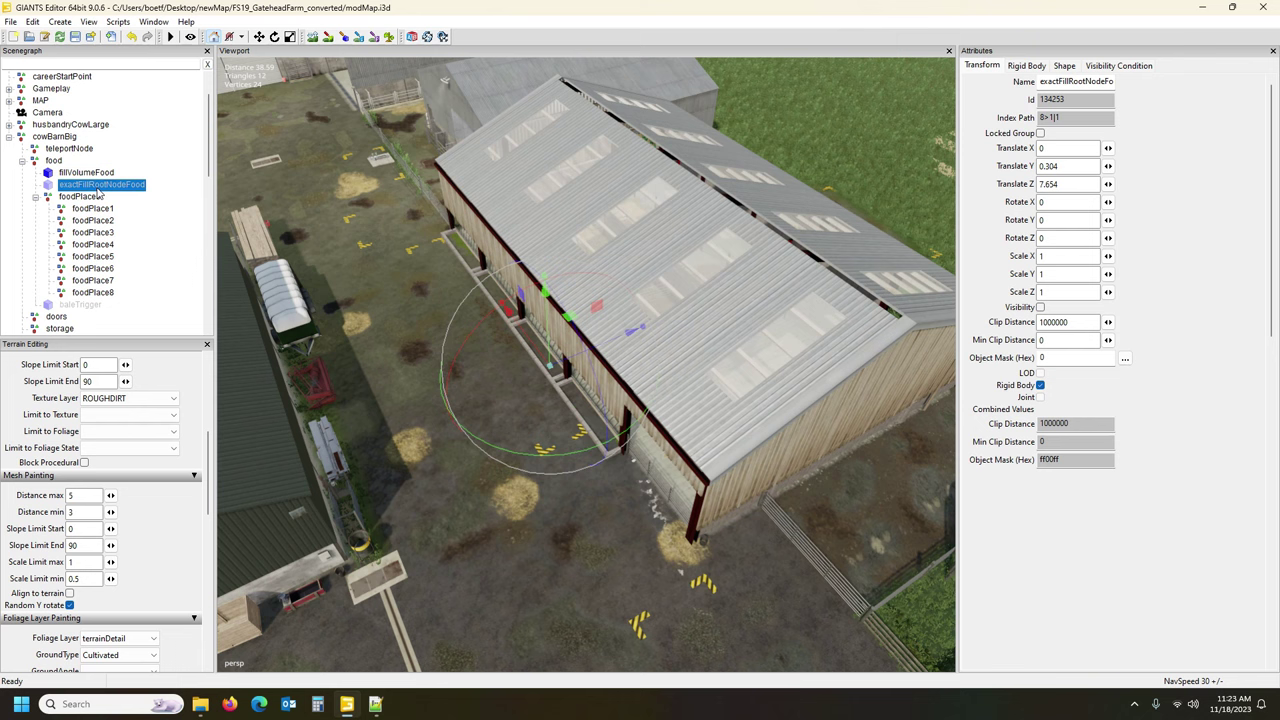
pyautogui.click(98, 174)
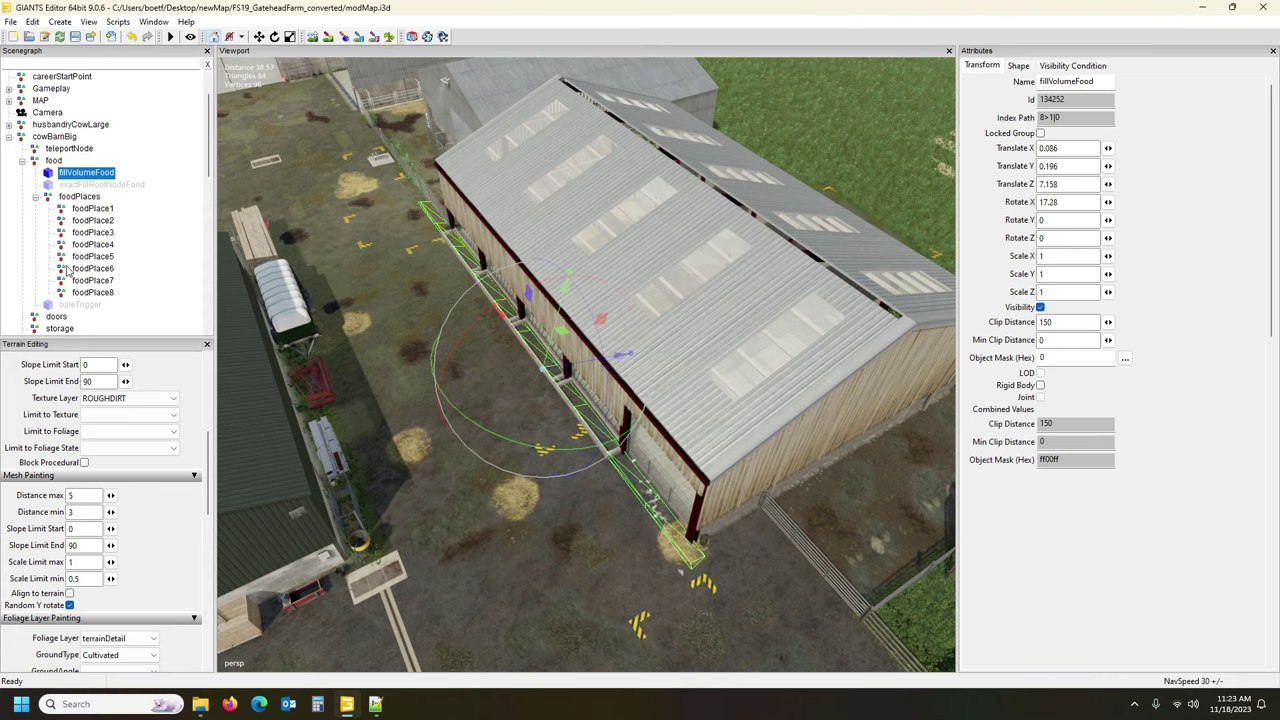
# Slide the food group lengthwise along the trough to about X -1.17.
pyautogui.click(53, 161)
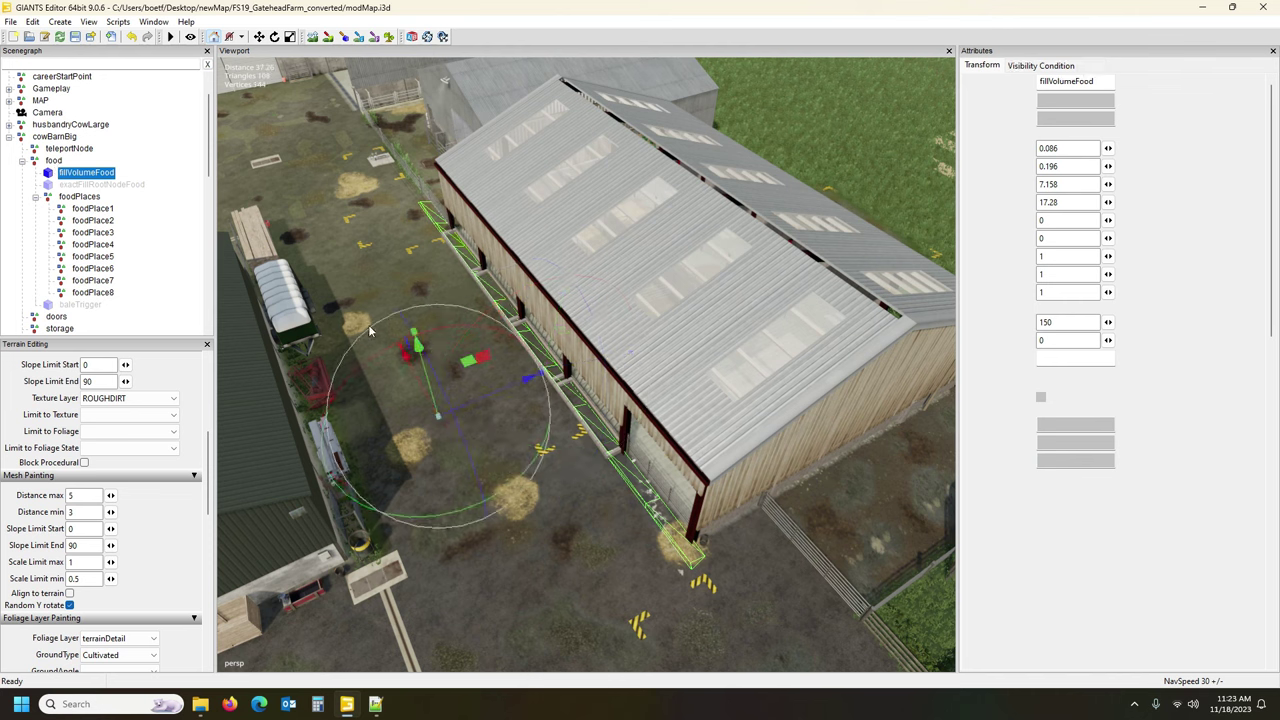
pyautogui.moveTo(415, 377); pyautogui.dragTo(406, 374)
pyautogui.keyDown('alt'); pyautogui.moveTo(508, 508); pyautogui.dragTo(664, 590); pyautogui.keyUp('alt')
pyautogui.scroll(-3, 664, 590)
pyautogui.keyDown('alt'); pyautogui.moveTo(664, 590); pyautogui.dragTo(698, 577, button='middle'); pyautogui.keyUp('alt')
pyautogui.scroll(3, 694, 566)
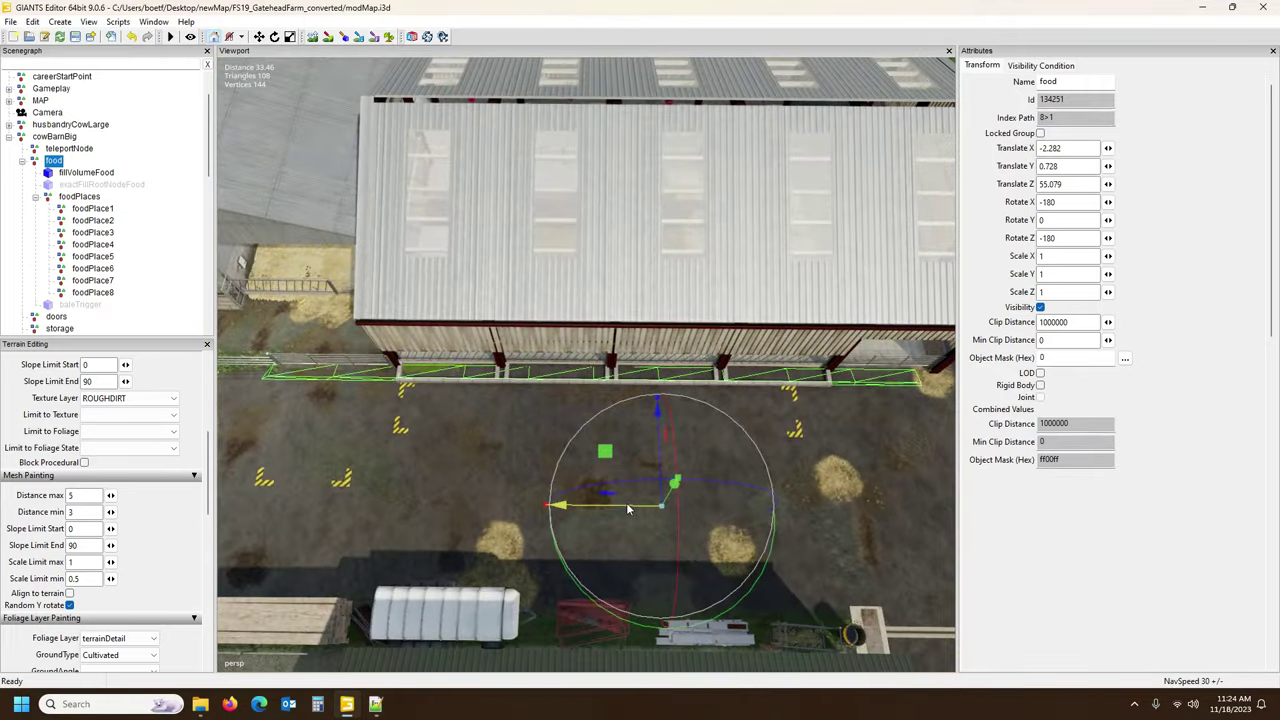
pyautogui.moveTo(628, 510); pyautogui.dragTo(645, 520)
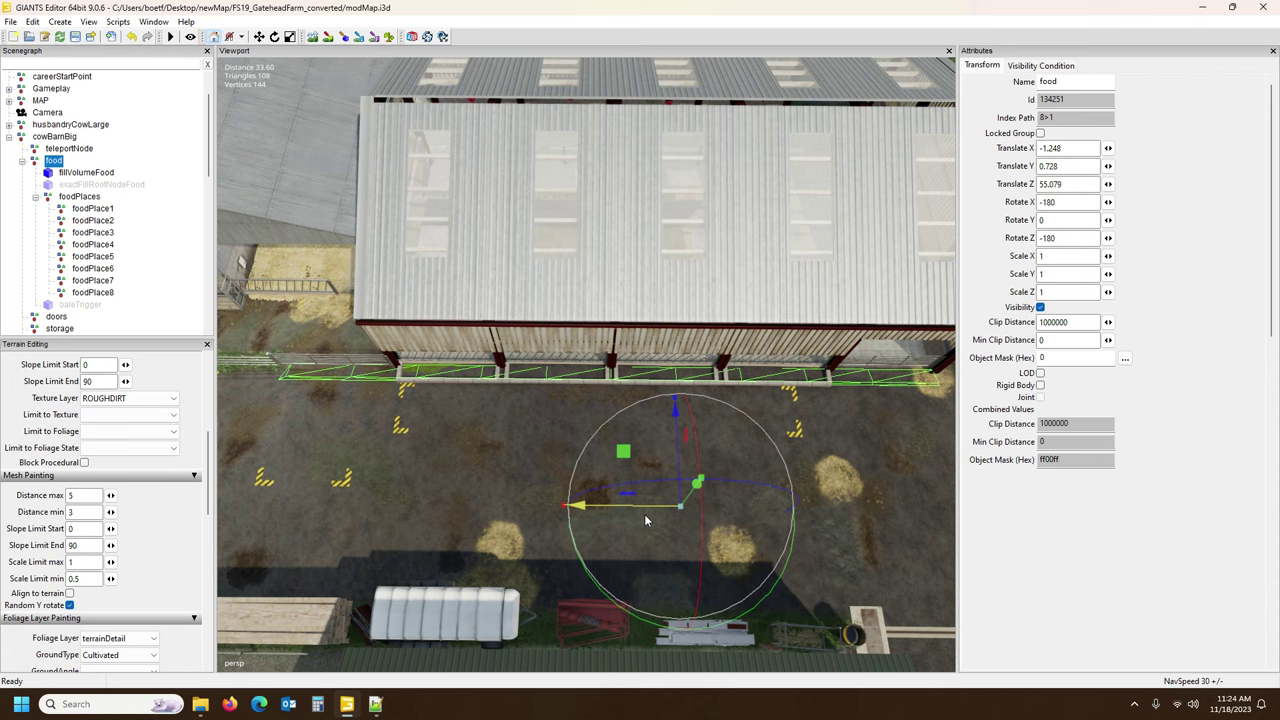
pyautogui.moveTo(645, 520); pyautogui.dragTo(647, 521)
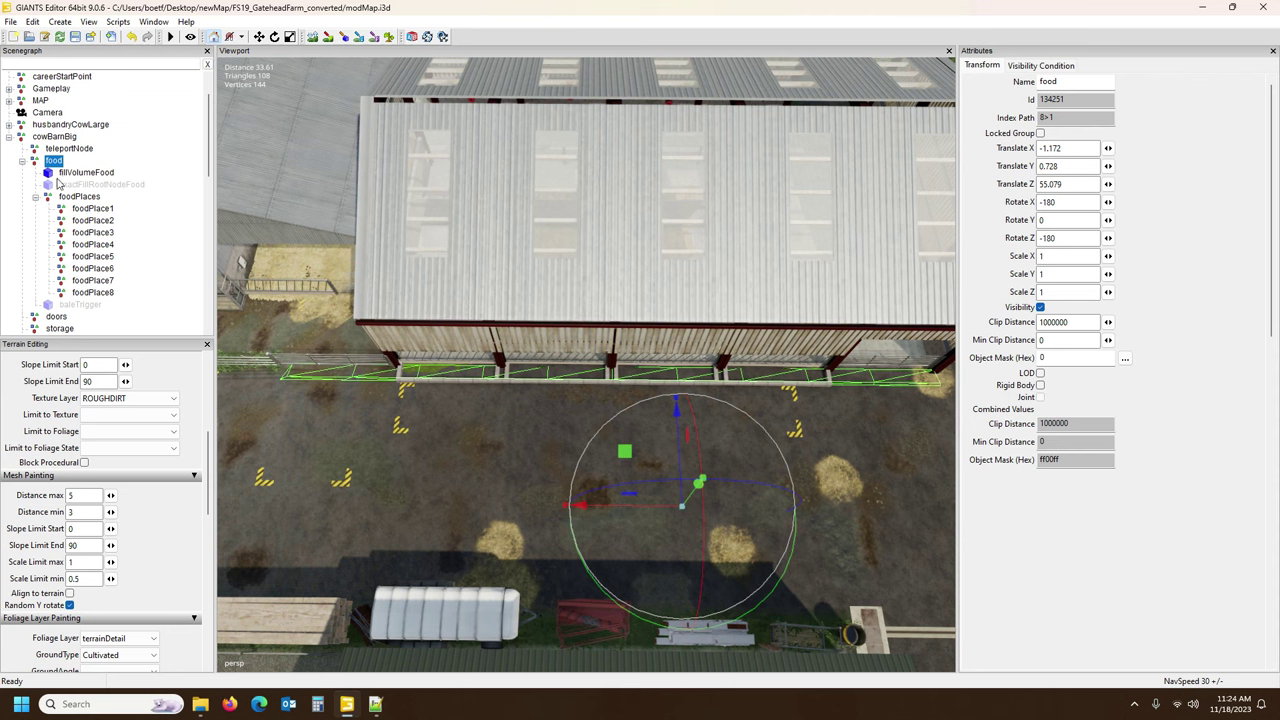
# Shorten fillVolumeFood to the length of the feed trough by setting its X scale to 0.65.
pyautogui.click(65, 176)
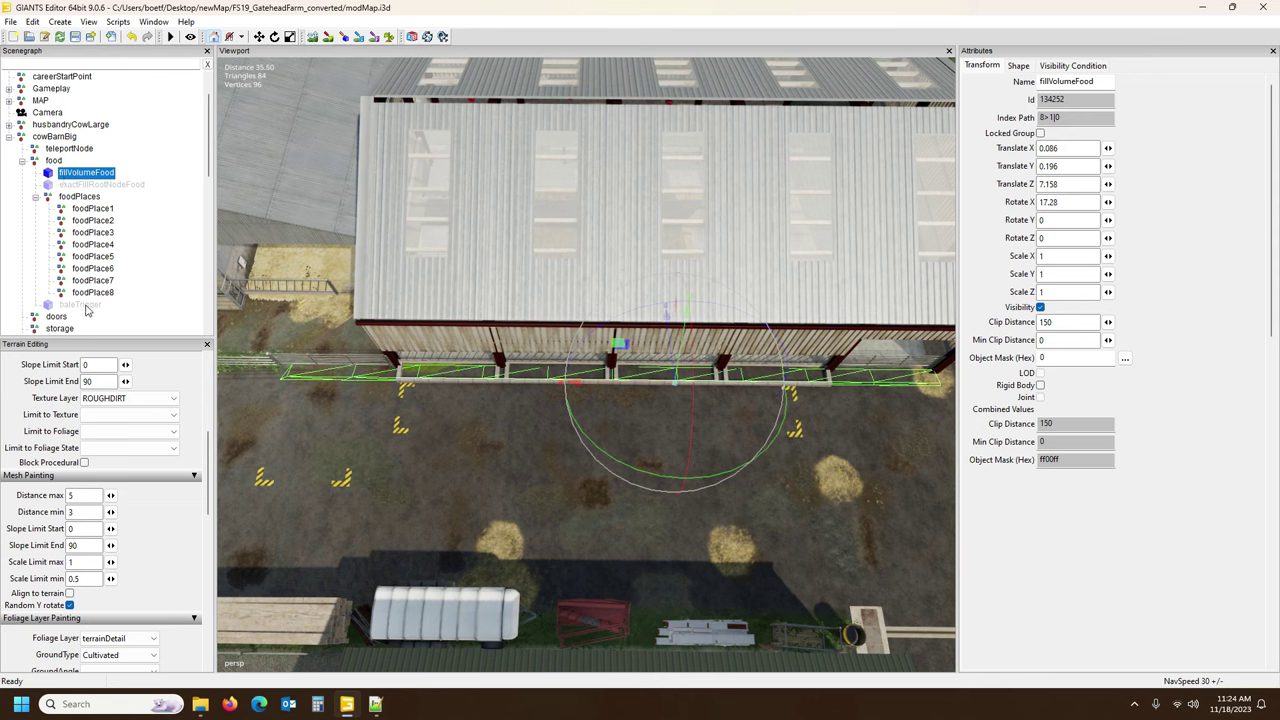
pyautogui.click(86, 306)
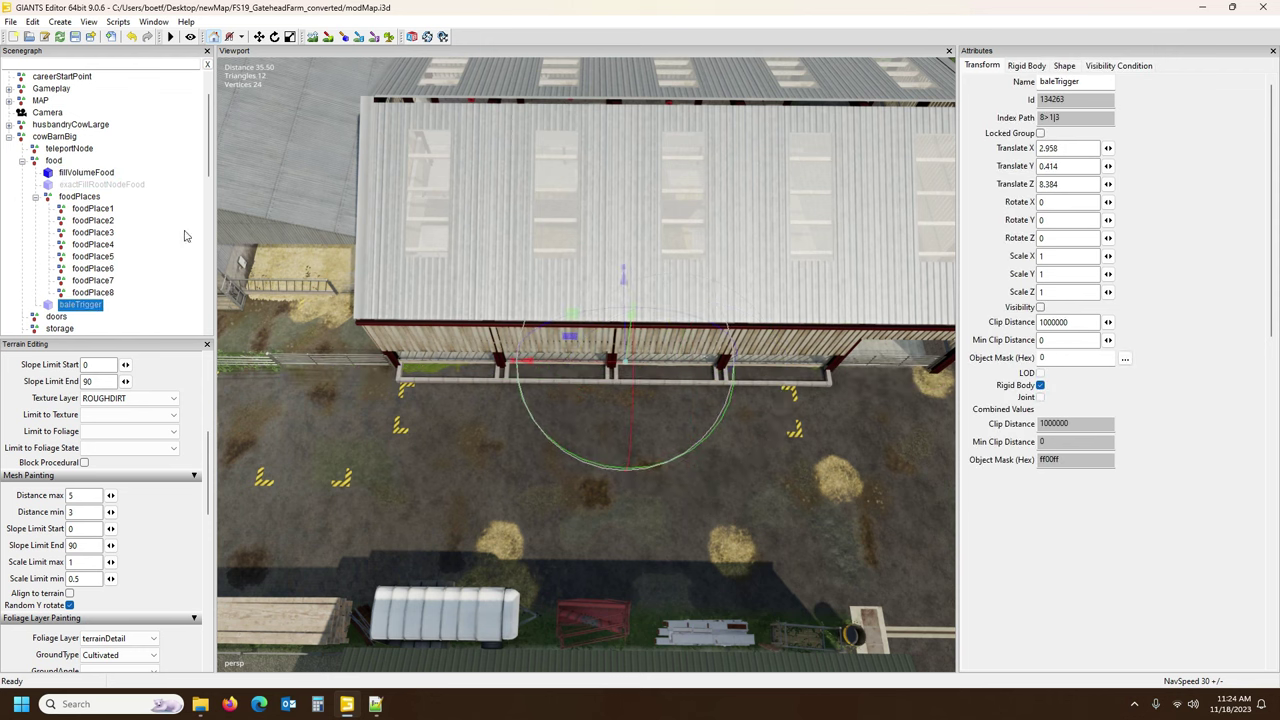
pyautogui.click(86, 172)
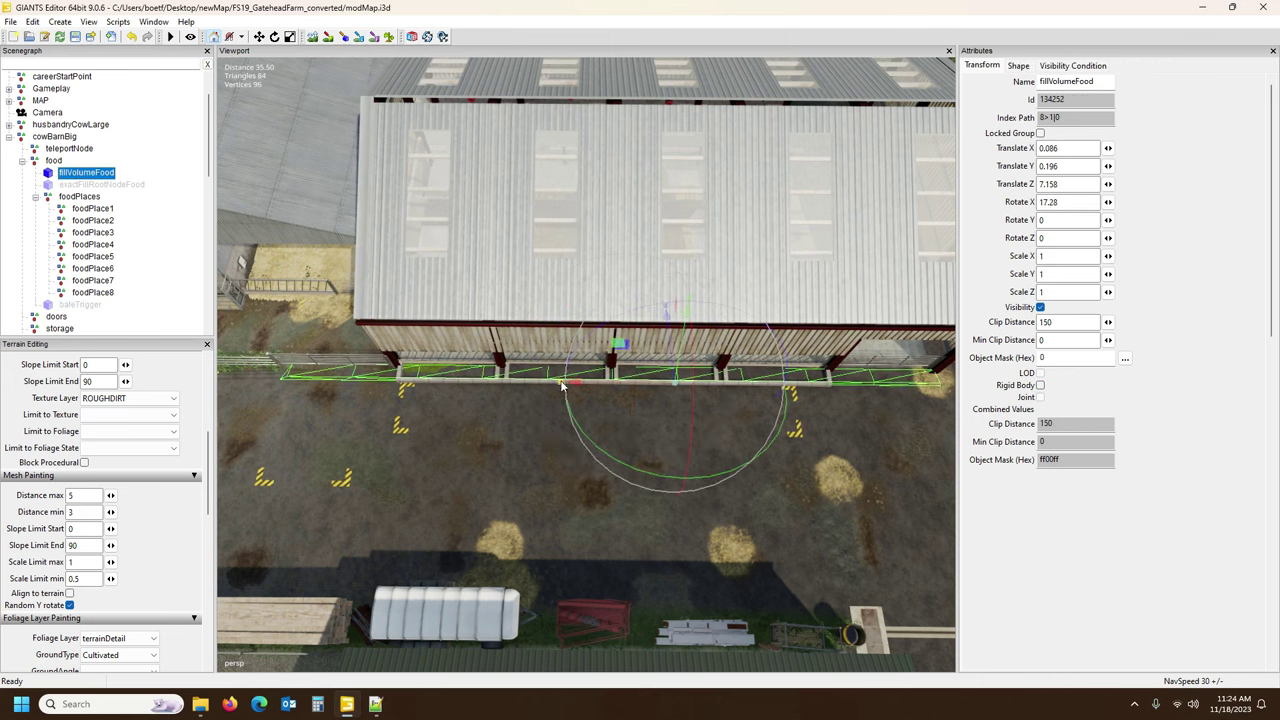
pyautogui.moveTo(562, 386); pyautogui.dragTo(567, 389)
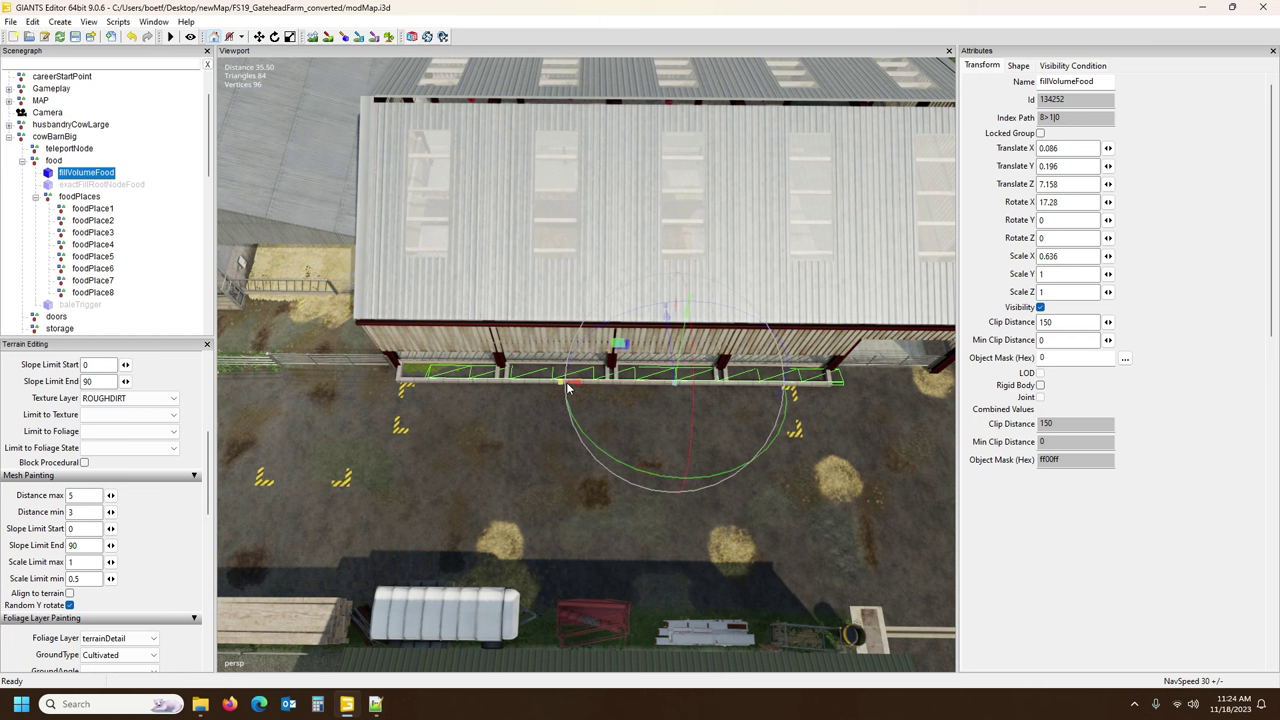
pyautogui.click(1051, 256)
pyautogui.write('5')
# Shift the food group along the trough to about X -2.28 so the shortened fill volume fits between its ends.
pyautogui.click(57, 174)
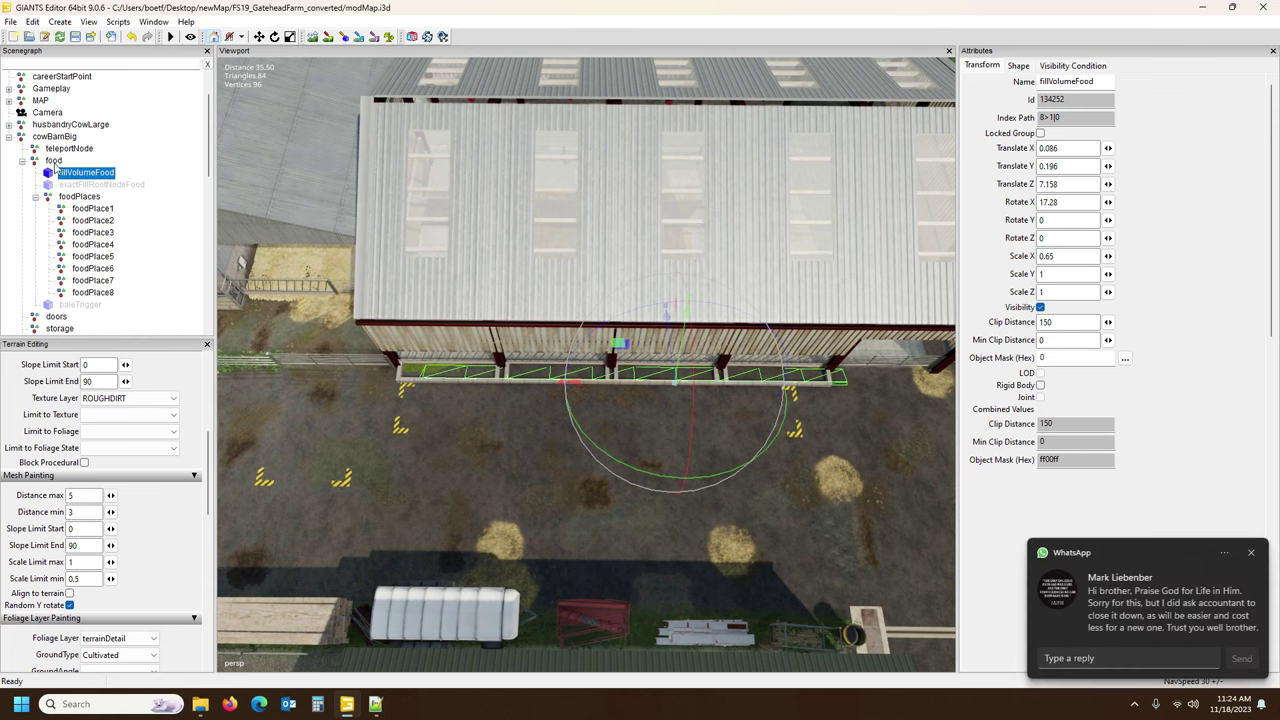
pyautogui.click(53, 161)
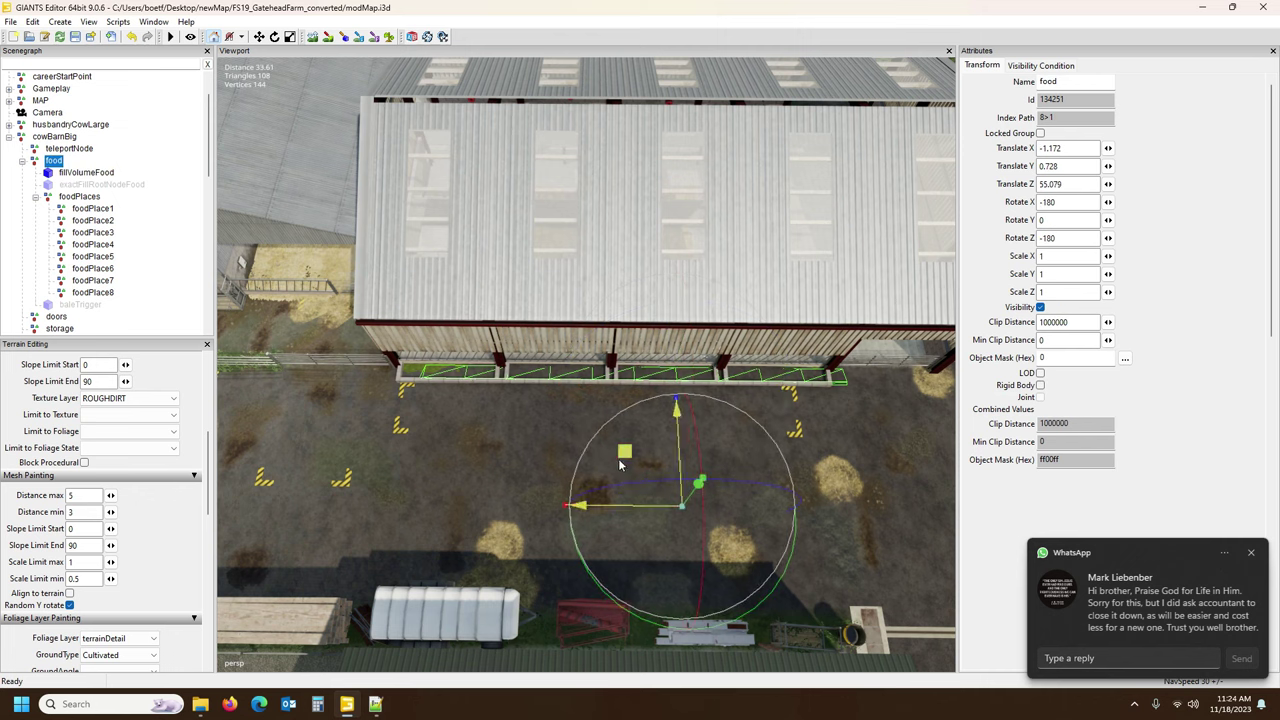
pyautogui.moveTo(633, 511); pyautogui.dragTo(615, 511)
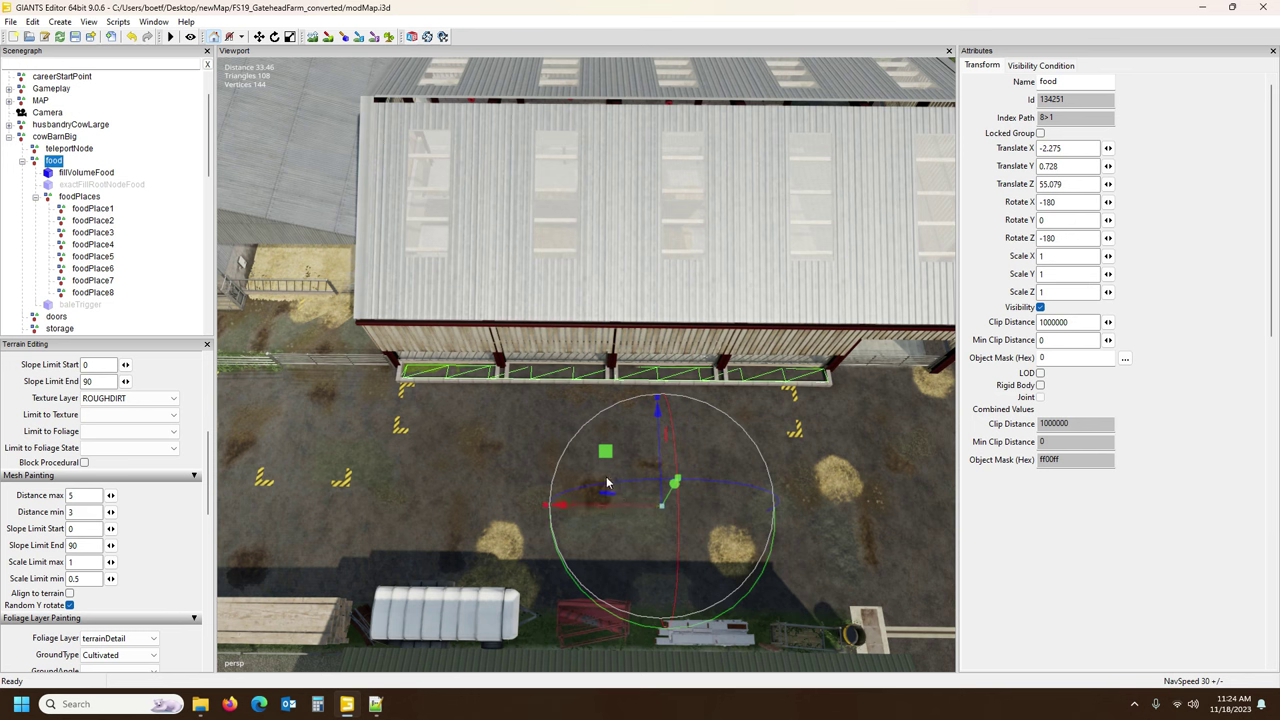
# Examine where foodPlace1 and the foodPlaces group sit relative to the feed trough.
pyautogui.click(92, 209)
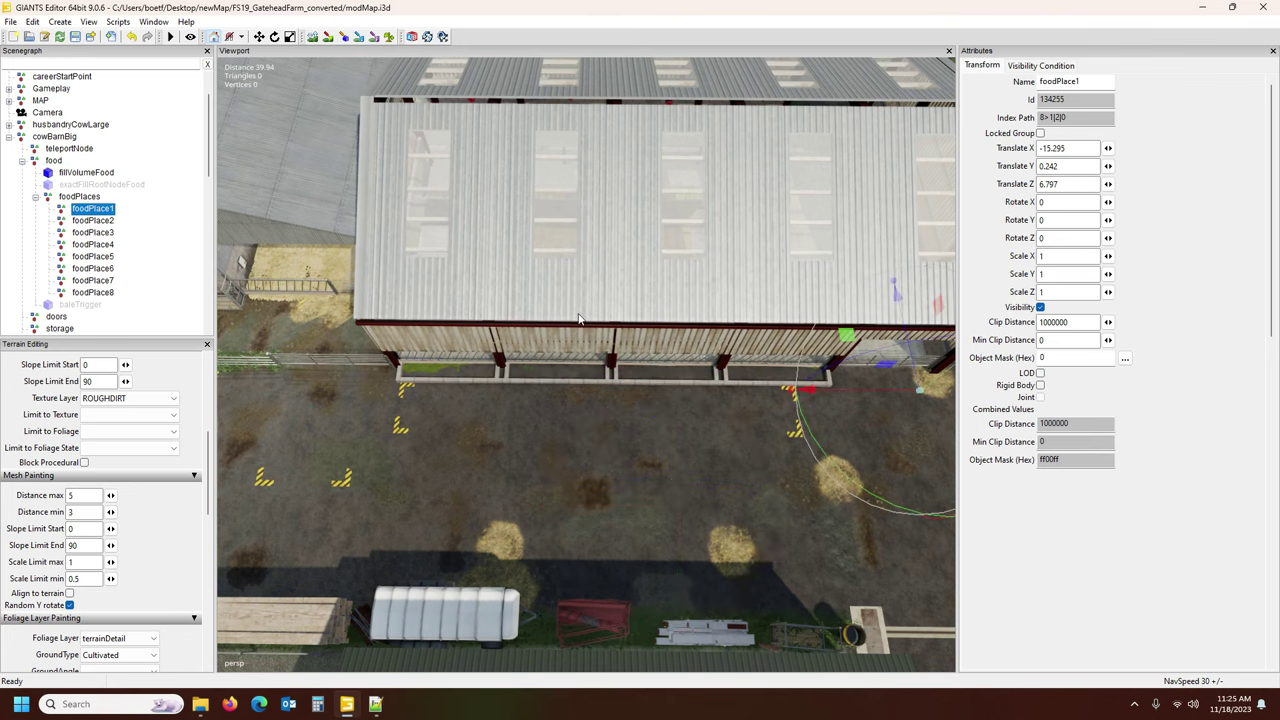
pyautogui.moveTo(680, 423); pyautogui.dragTo(820, 385, button='middle')
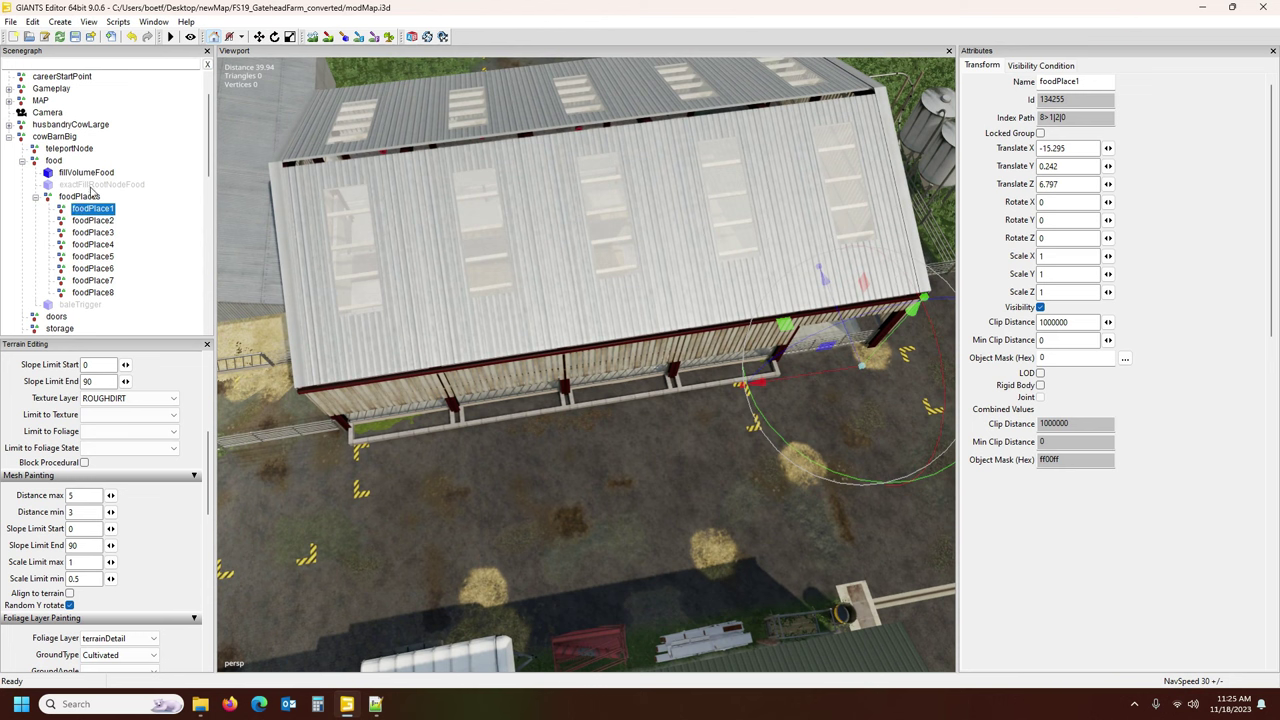
pyautogui.click(82, 198)
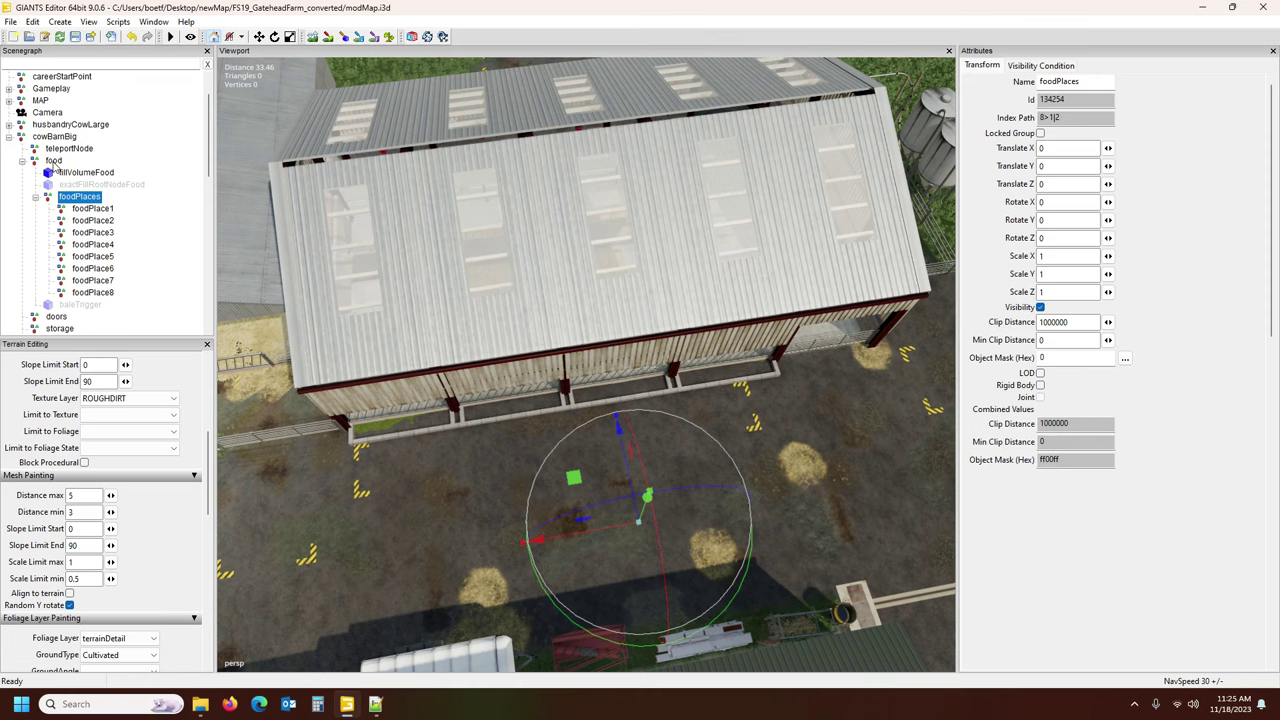
# Reset the food group's rotation to 0 on all axes so it matches the barn's orientation.
pyautogui.click(53, 163)
pyautogui.keyDown('alt'); pyautogui.moveTo(256, 333); pyautogui.dragTo(326, 332); pyautogui.keyUp('alt')
pyautogui.moveTo(327, 333); pyautogui.dragTo(521, 316, button='middle')
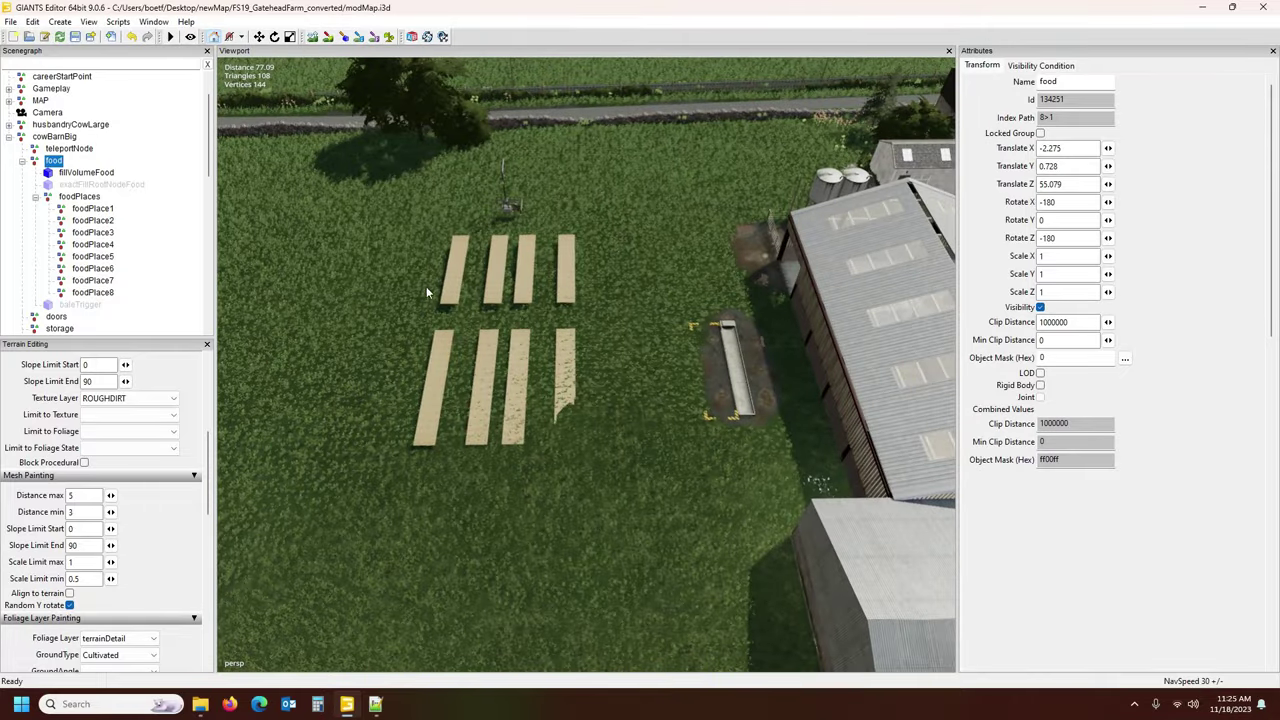
pyautogui.press('Right')
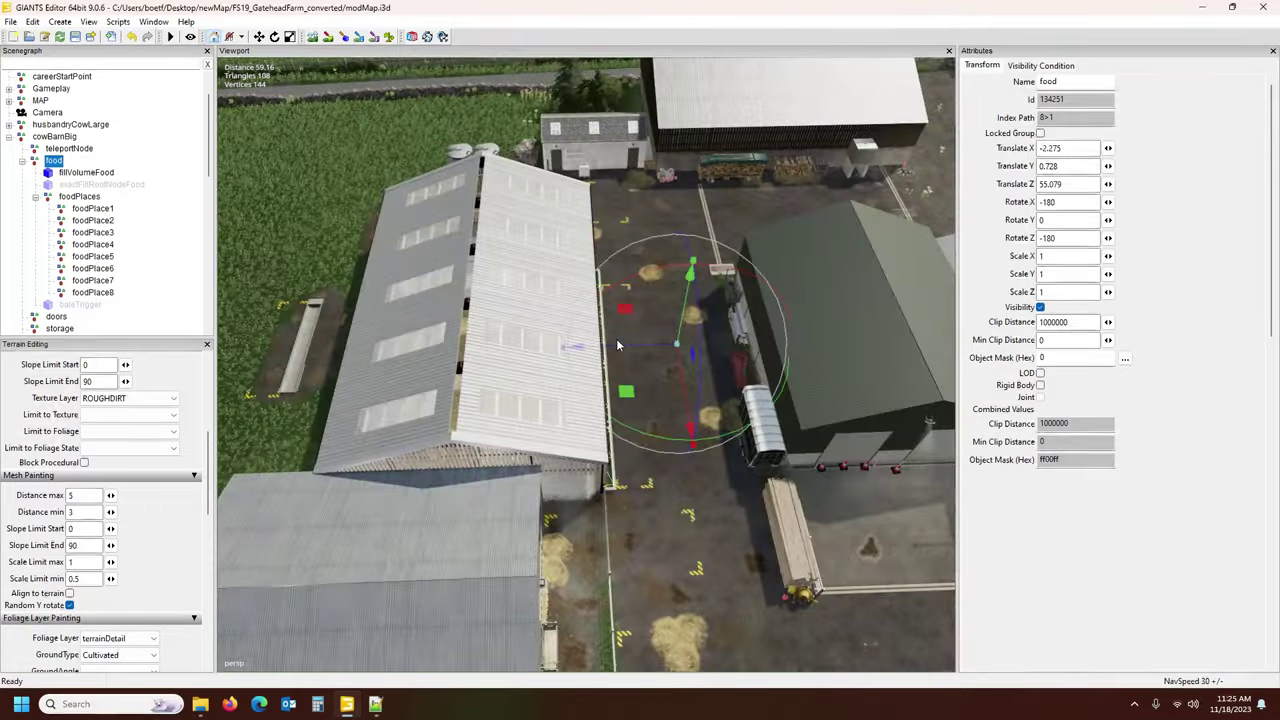
pyautogui.press('Left')
pyautogui.press('Right')
pyautogui.keyDown('alt'); pyautogui.moveTo(617, 345); pyautogui.dragTo(488, 343); pyautogui.keyUp('alt')
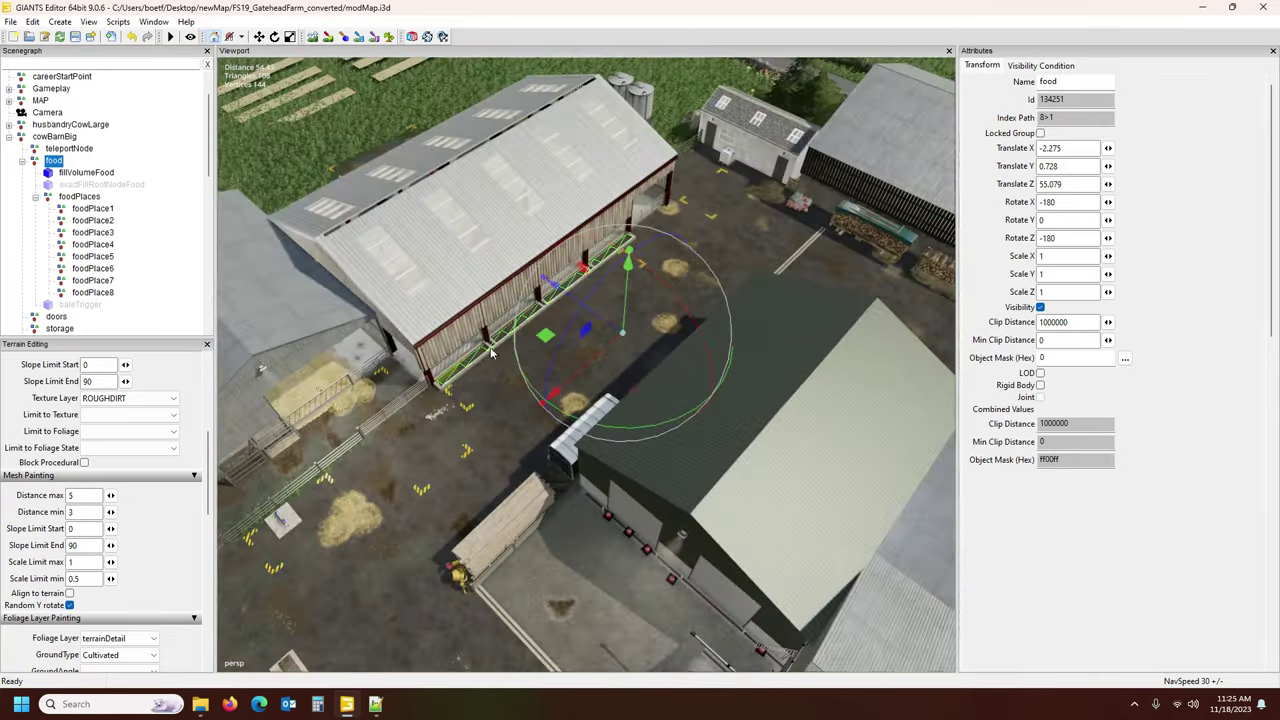
pyautogui.moveTo(611, 425); pyautogui.dragTo(847, 278)
pyautogui.moveTo(1072, 224); pyautogui.dragTo(1022, 228)
pyautogui.write('0')
pyautogui.press('Return')
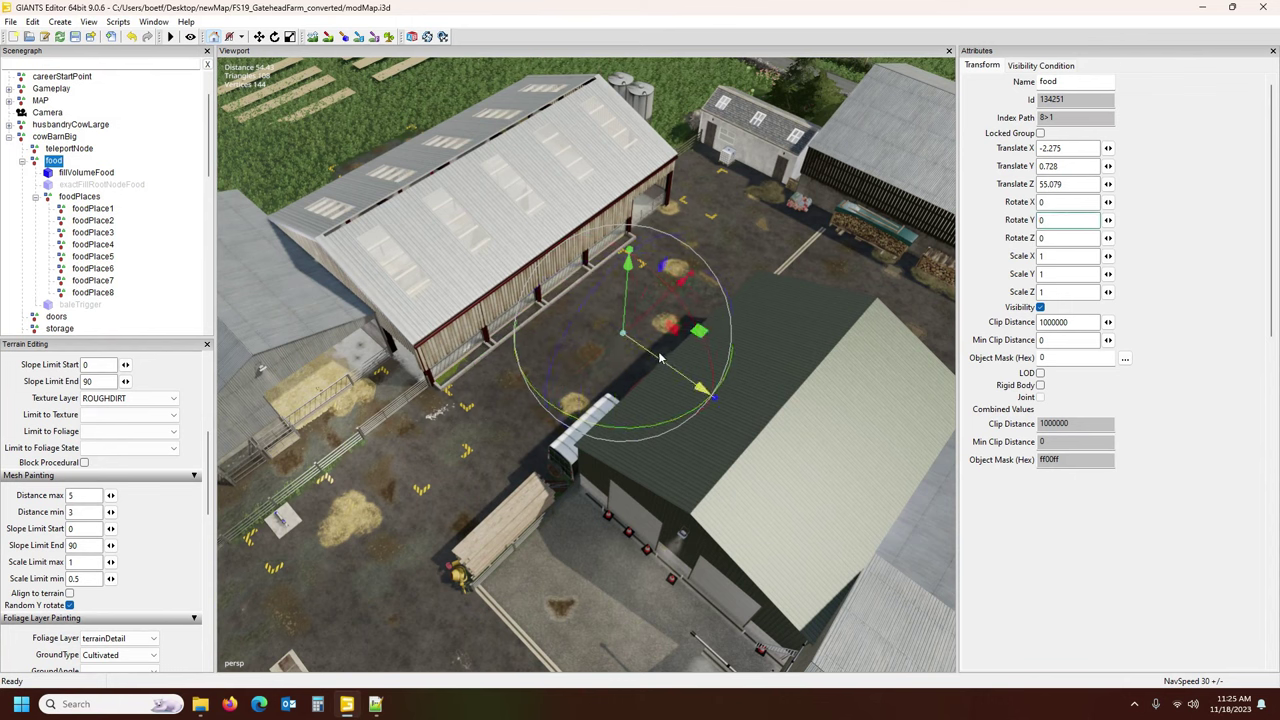
# Move the food group back onto the feed trough, to about X -7.3 and Z 39.7.
pyautogui.moveTo(651, 360); pyautogui.dragTo(516, 283)
pyautogui.keyDown('alt'); pyautogui.moveTo(606, 334); pyautogui.dragTo(510, 314); pyautogui.keyUp('alt')
pyautogui.scroll(3, 632, 304)
pyautogui.scroll(5, 510, 314)
pyautogui.scroll(-3, 510, 314)
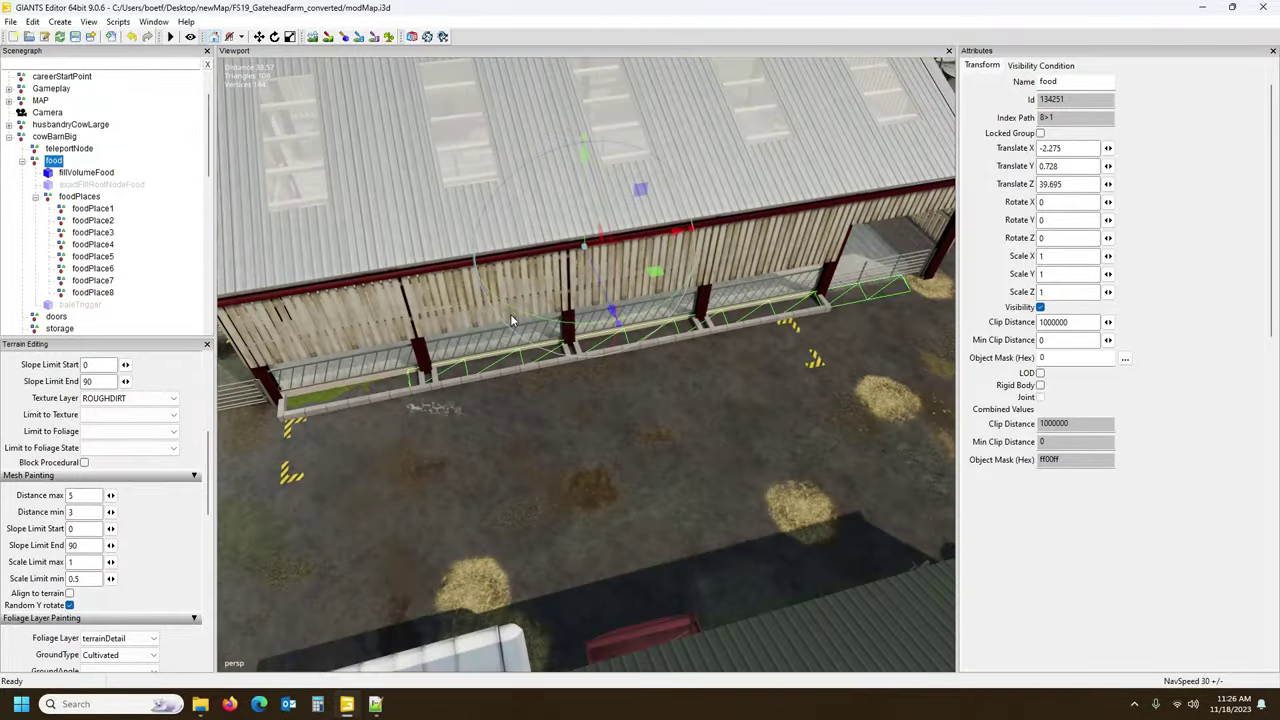
pyautogui.moveTo(637, 248); pyautogui.dragTo(553, 274)
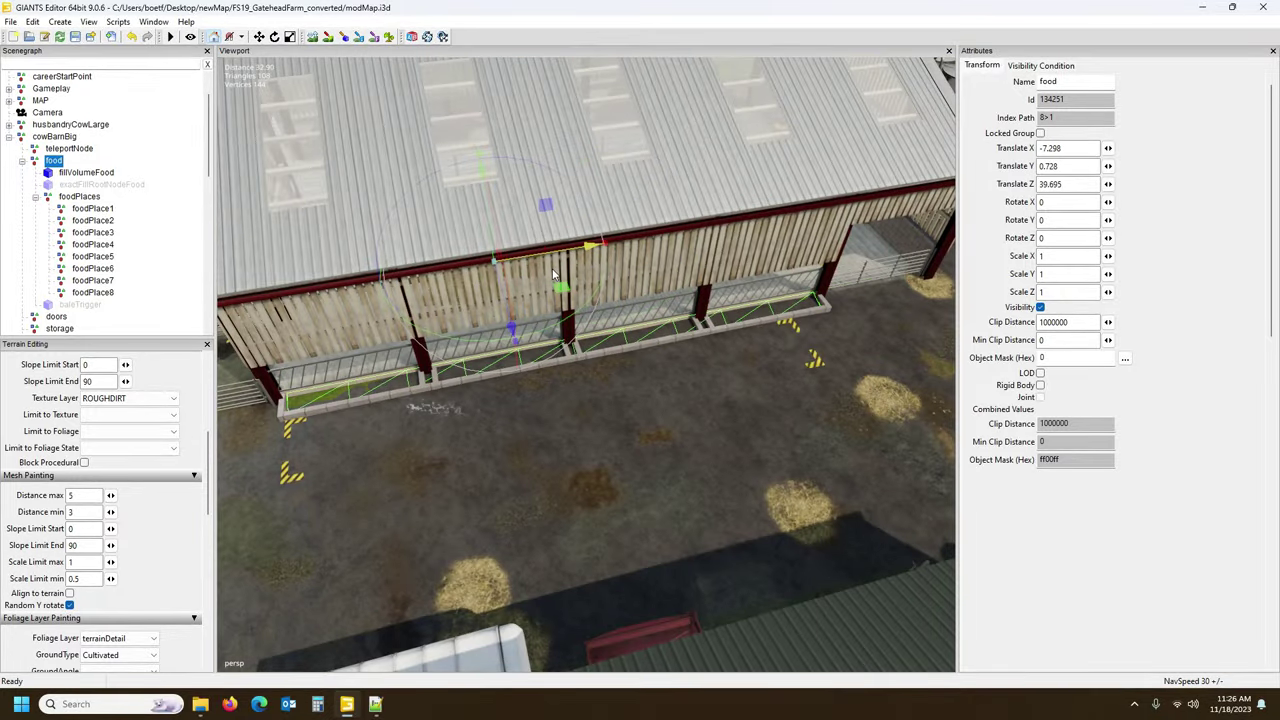
# Examine the fit of the food fill volume in the trough from inside the barn and from the yard.
pyautogui.keyDown('alt'); pyautogui.moveTo(686, 462); pyautogui.dragTo(683, 370, button='middle'); pyautogui.keyUp('alt')
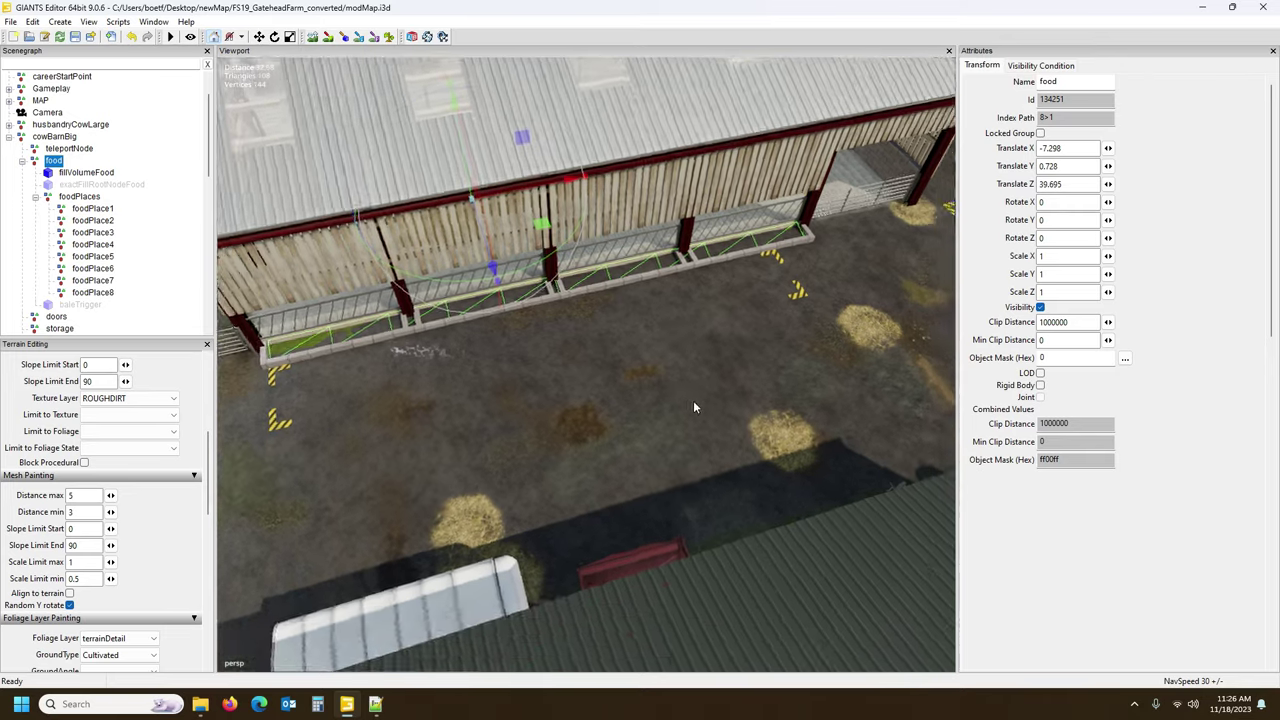
pyautogui.scroll(6, 685, 370)
pyautogui.keyDown('alt'); pyautogui.moveTo(685, 370); pyautogui.dragTo(929, 329); pyautogui.keyUp('alt')
pyautogui.scroll(2, 651, 354)
pyautogui.keyDown('alt'); pyautogui.moveTo(651, 354); pyautogui.dragTo(698, 352); pyautogui.keyUp('alt')
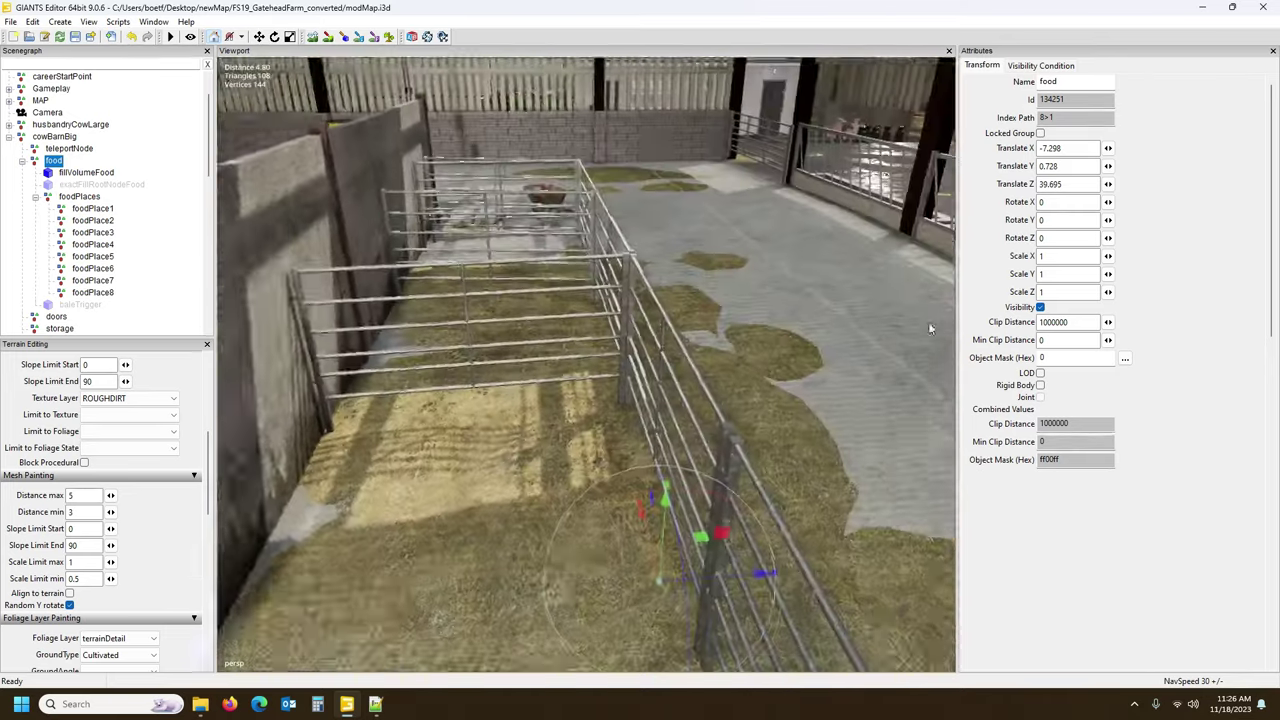
pyautogui.scroll(3, 708, 305)
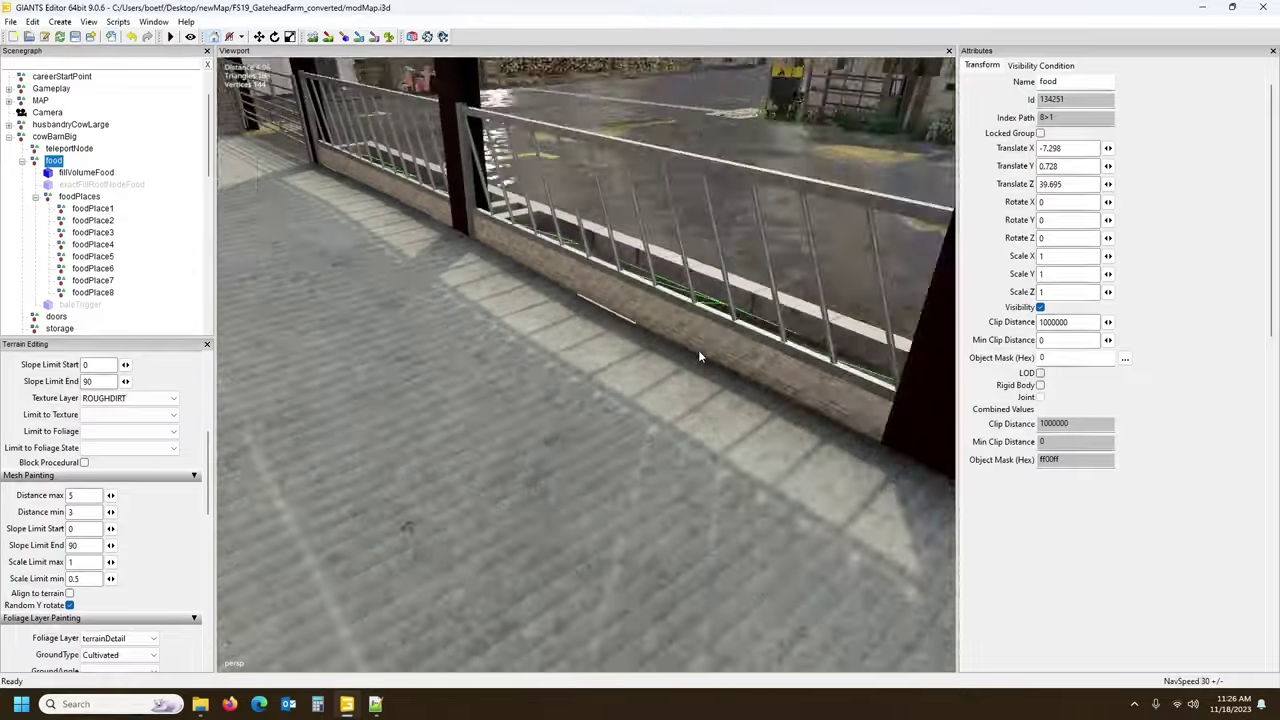
pyautogui.scroll(-3, 698, 352)
pyautogui.moveTo(603, 310); pyautogui.dragTo(372, 286, button='middle')
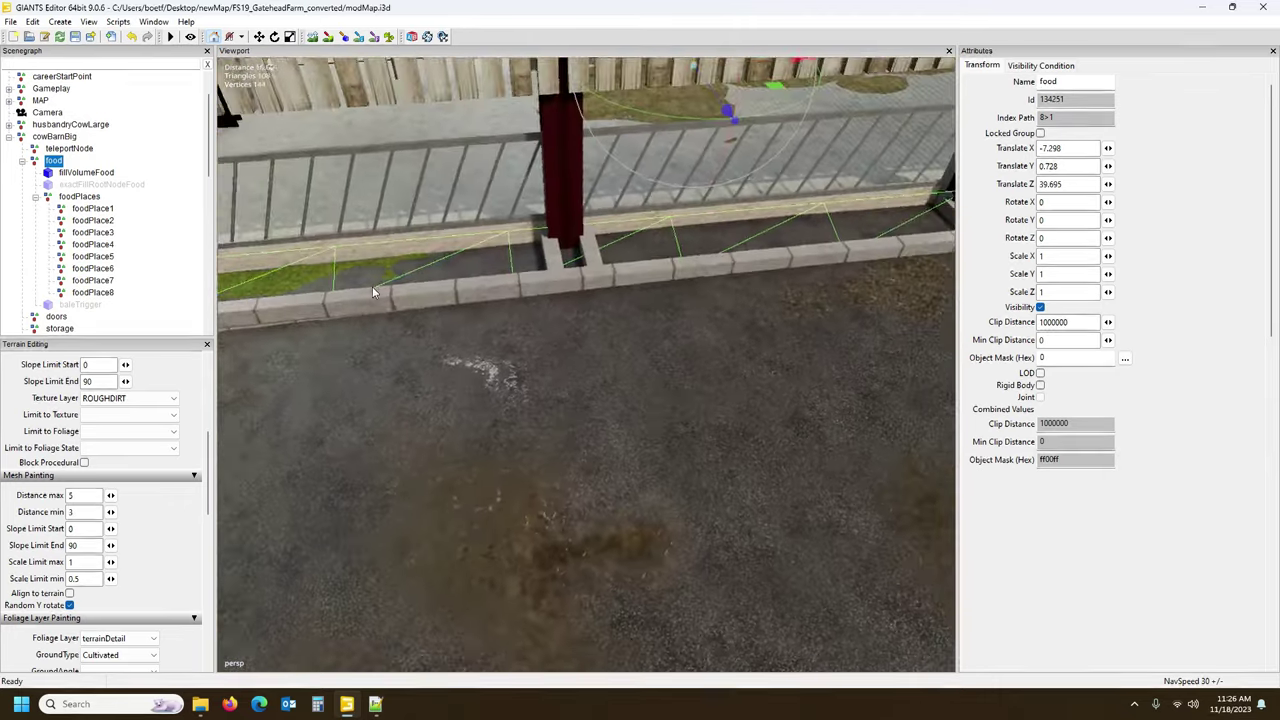
pyautogui.scroll(-4, 372, 286)
pyautogui.keyDown('alt'); pyautogui.moveTo(367, 262); pyautogui.dragTo(337, 309); pyautogui.keyUp('alt')
pyautogui.scroll(4, 337, 309)
pyautogui.scroll(-4, 361, 308)
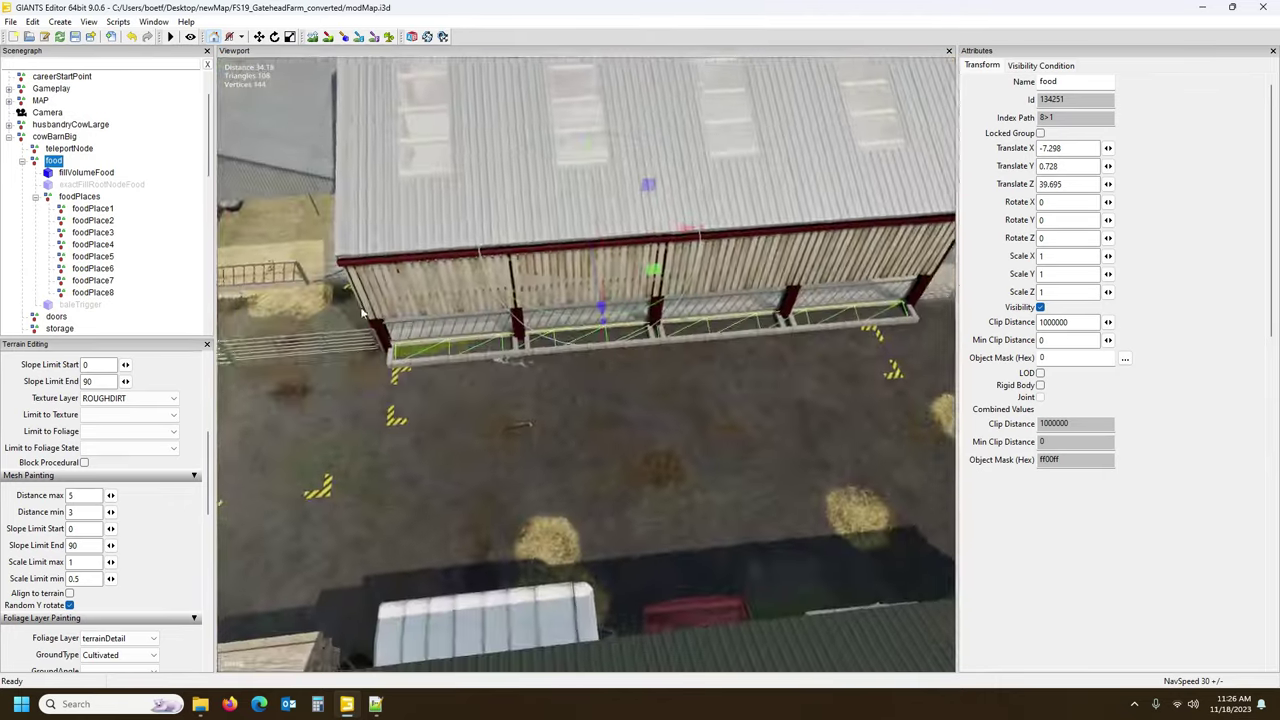
pyautogui.moveTo(363, 313); pyautogui.dragTo(357, 320, button='middle')
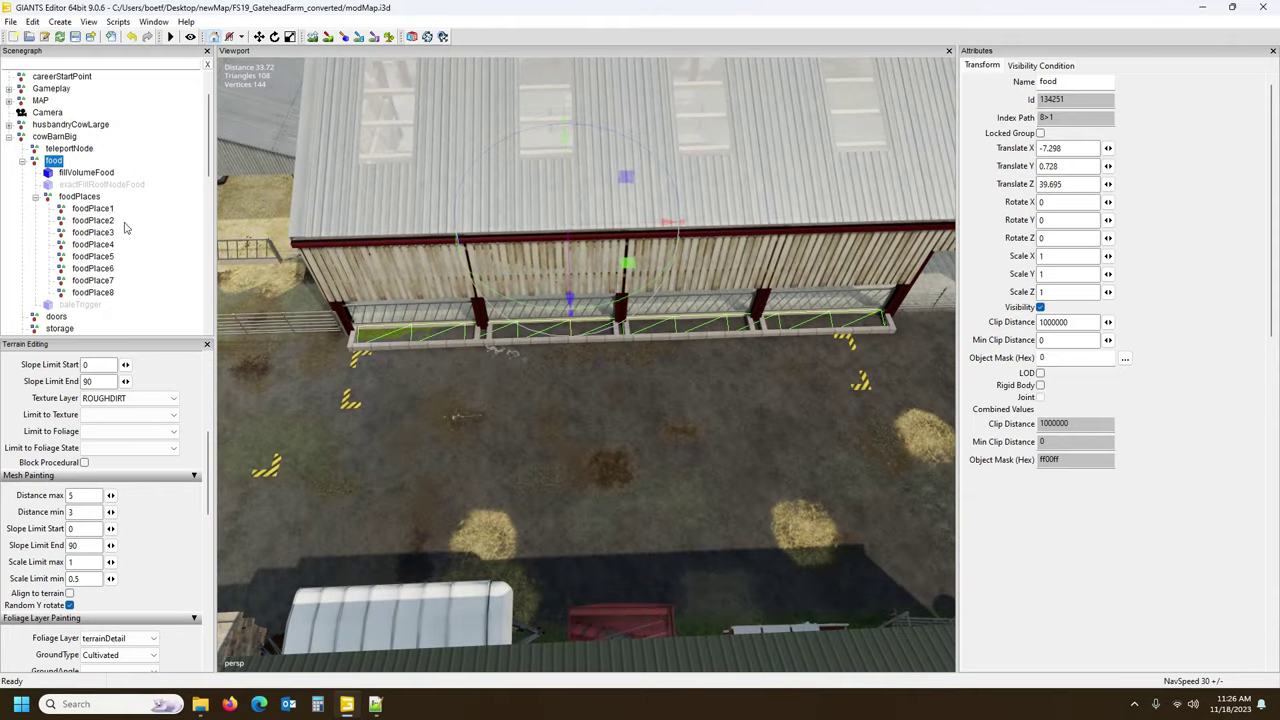
# Slide foodPlace1 along the trough to about X -9.6, near the trough's far end.
pyautogui.click(79, 197)
pyautogui.moveTo(568, 384)
pyautogui.keyDown('alt'); pyautogui.mouseDown()
pyautogui.moveTo(640, 365)
pyautogui.moveTo(562, 372)
pyautogui.mouseUp(); pyautogui.keyUp('alt')
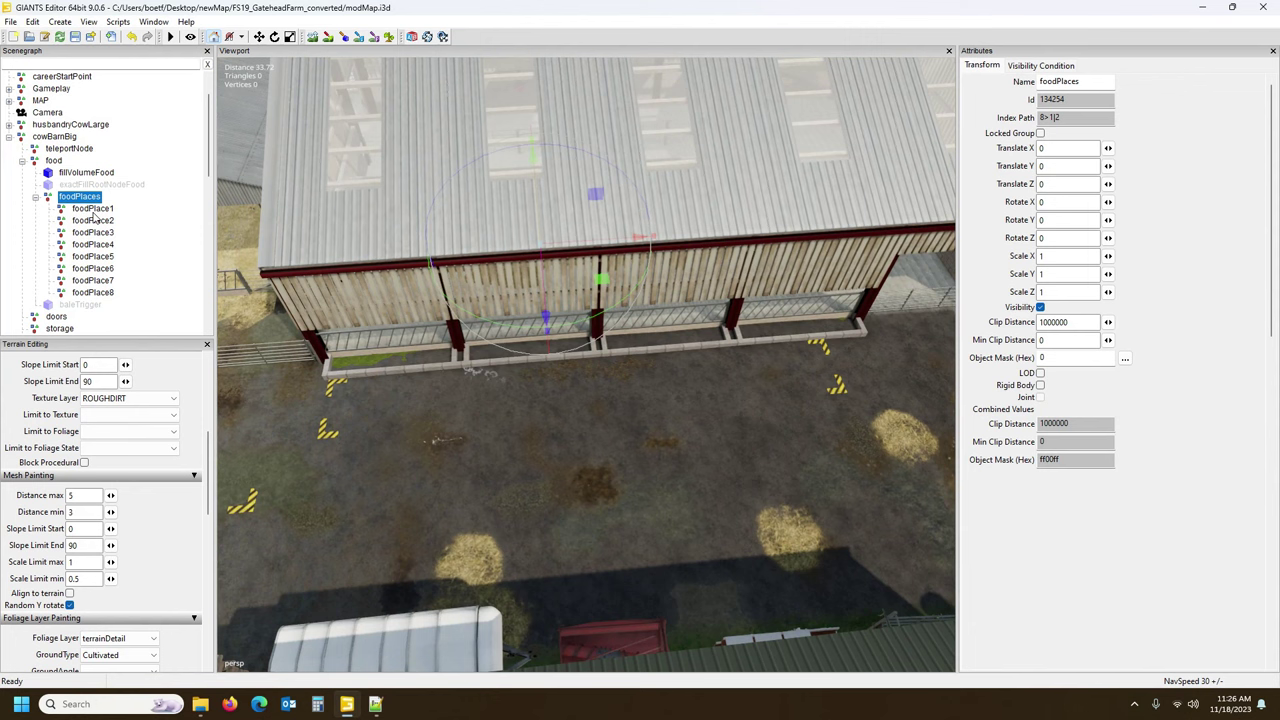
pyautogui.click(92, 210)
pyautogui.moveTo(312, 362); pyautogui.dragTo(396, 362)
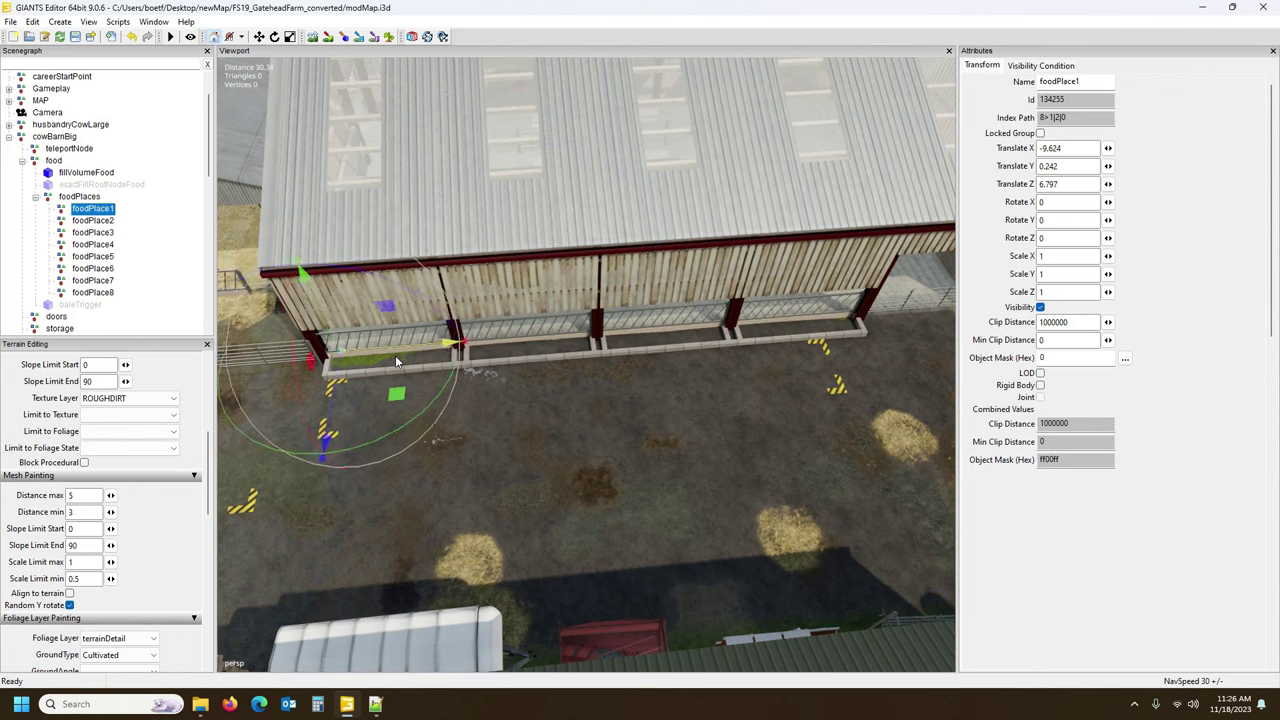
# Slide foodPlace2 along the trough past foodPlace1, and set foodPlace1 at about X -9.19.
pyautogui.click(101, 221)
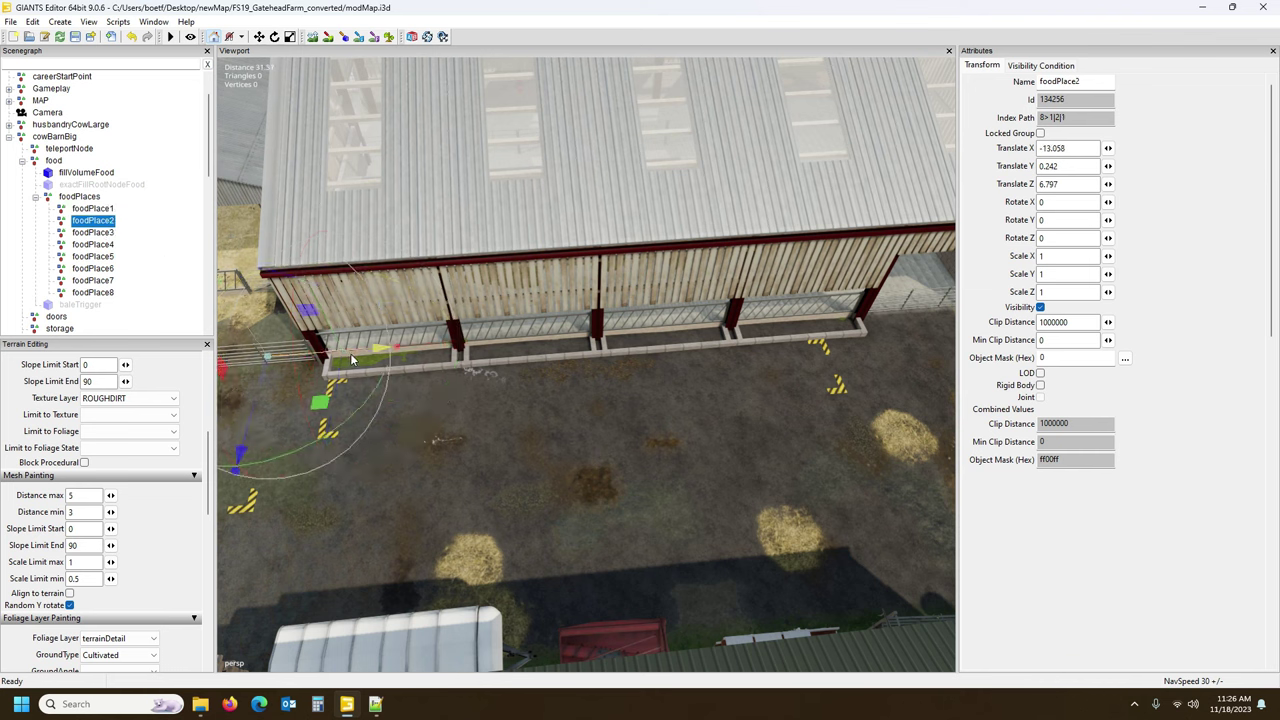
pyautogui.moveTo(352, 348); pyautogui.dragTo(497, 353)
pyautogui.click(410, 346)
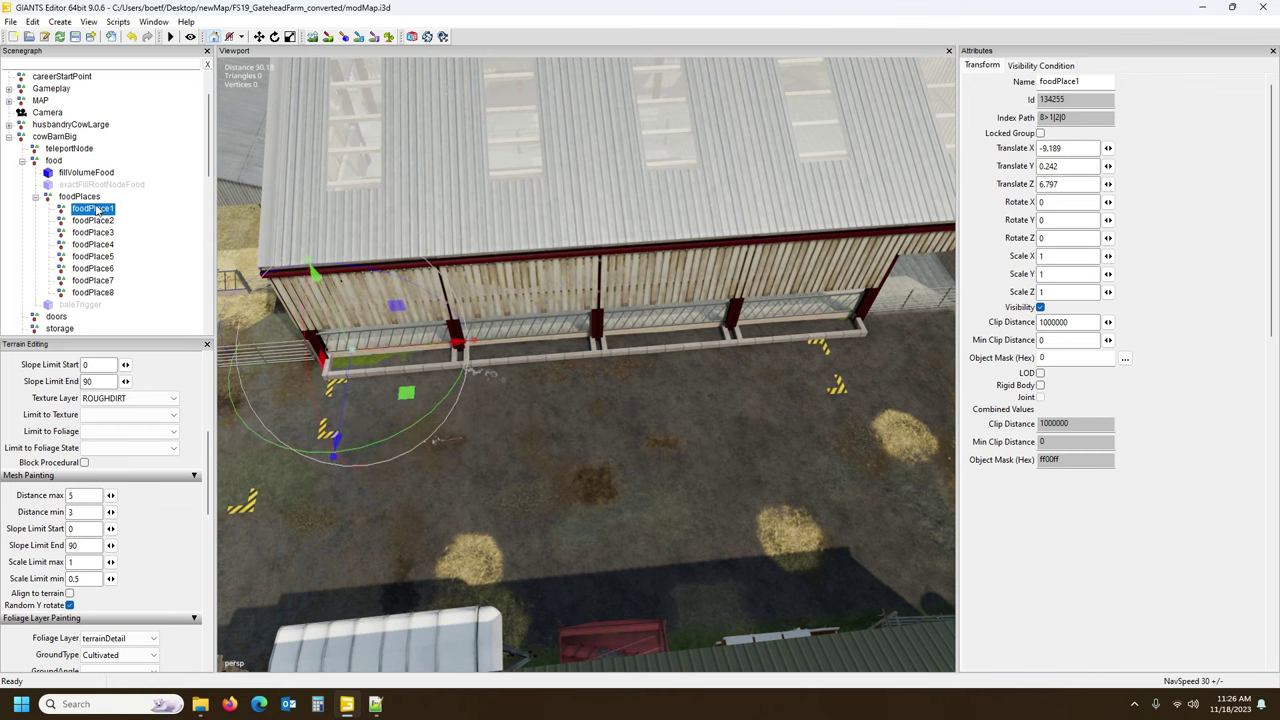
# Space foodPlace3 and foodPlace4 along the trough at about X -2.56 and 0.48.
pyautogui.click(95, 232)
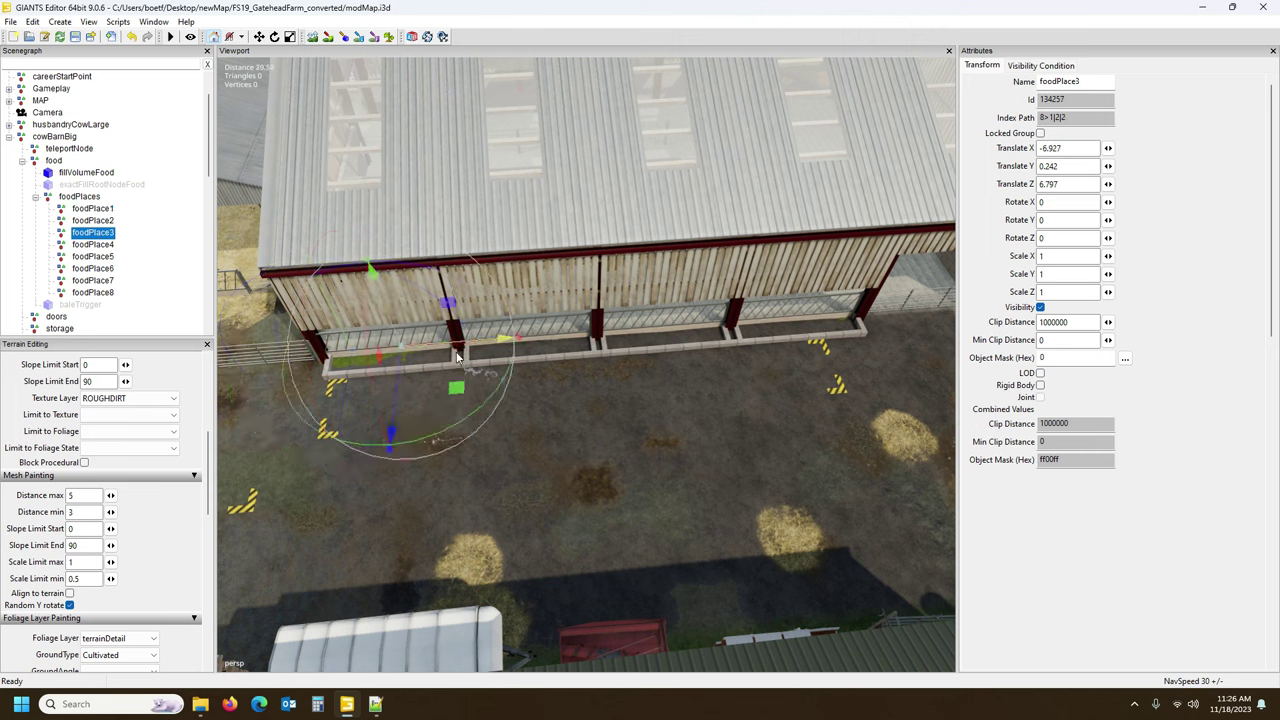
pyautogui.moveTo(524, 347); pyautogui.dragTo(535, 350)
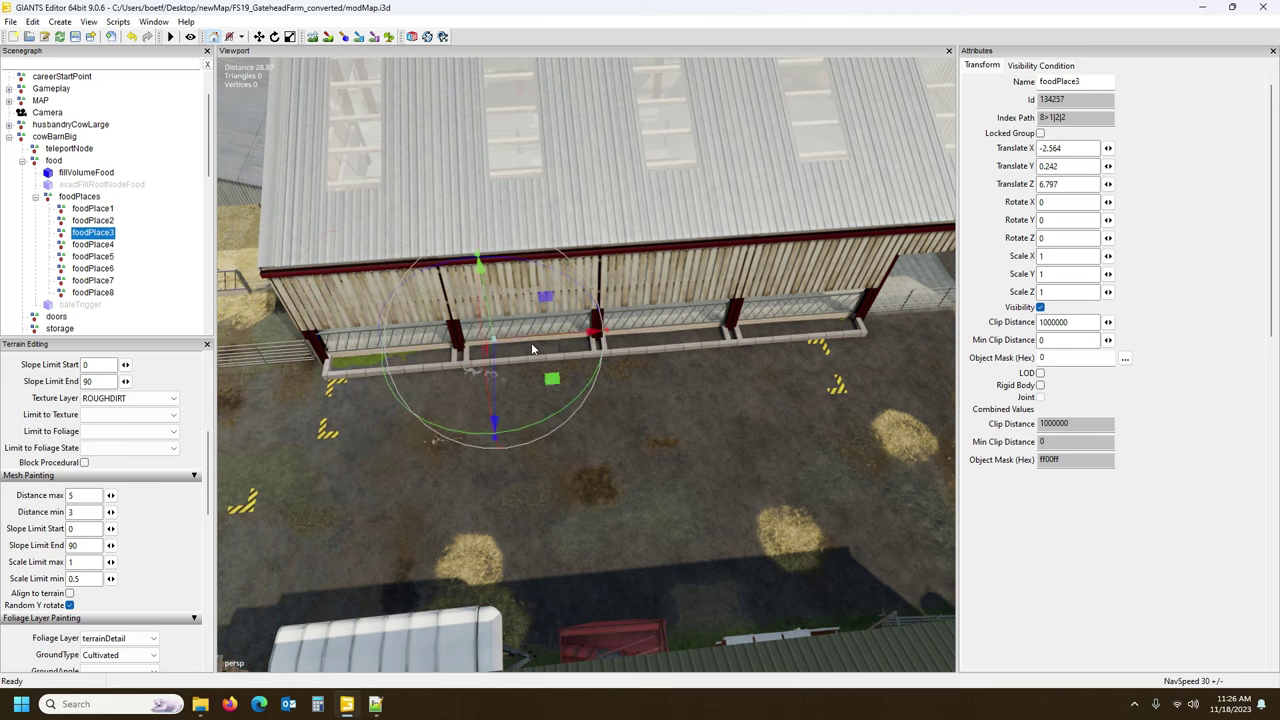
pyautogui.click(98, 245)
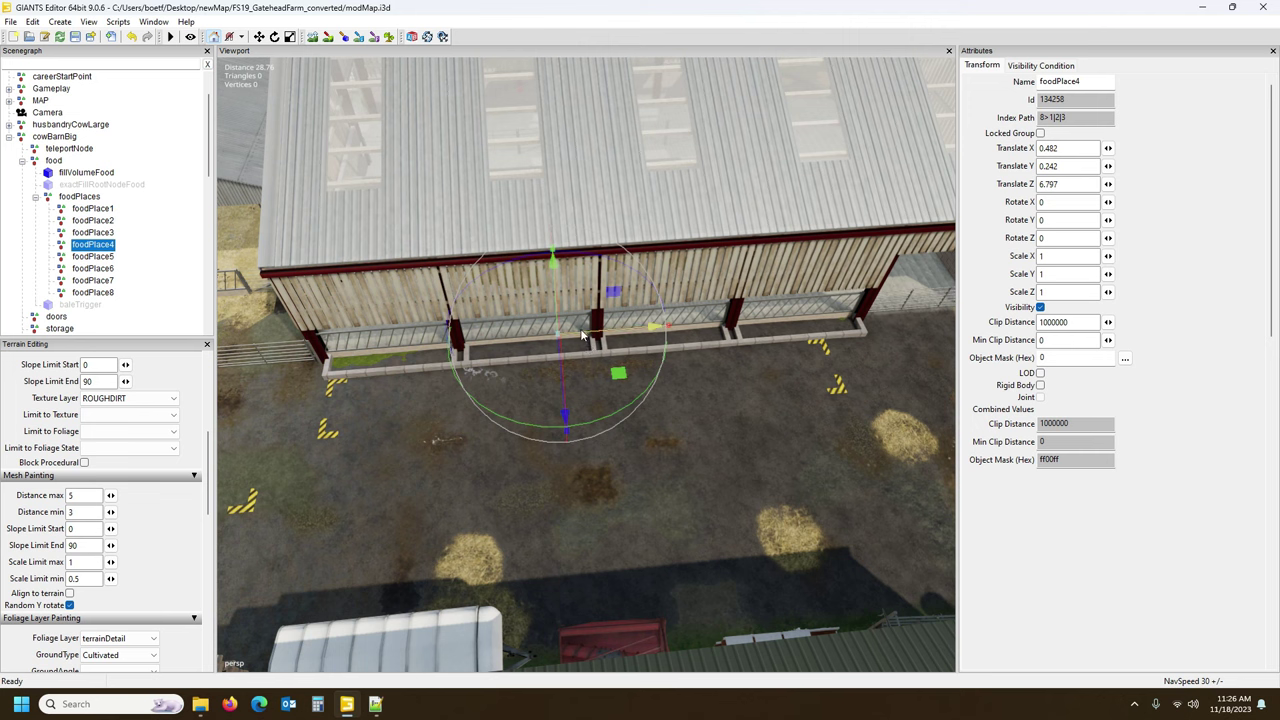
# Slide foodPlace5 and foodPlace6 along the trough to about X 4.13 and 7.86.
pyautogui.click(110, 257)
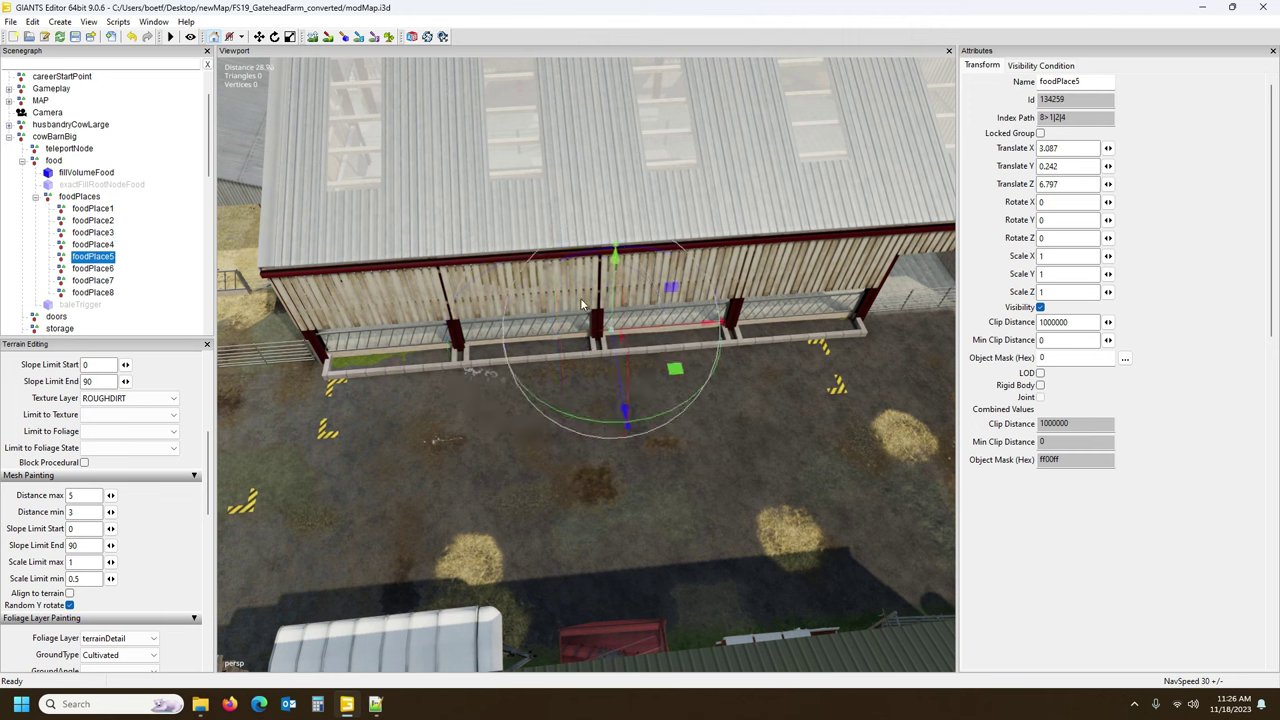
pyautogui.moveTo(677, 330); pyautogui.dragTo(709, 325)
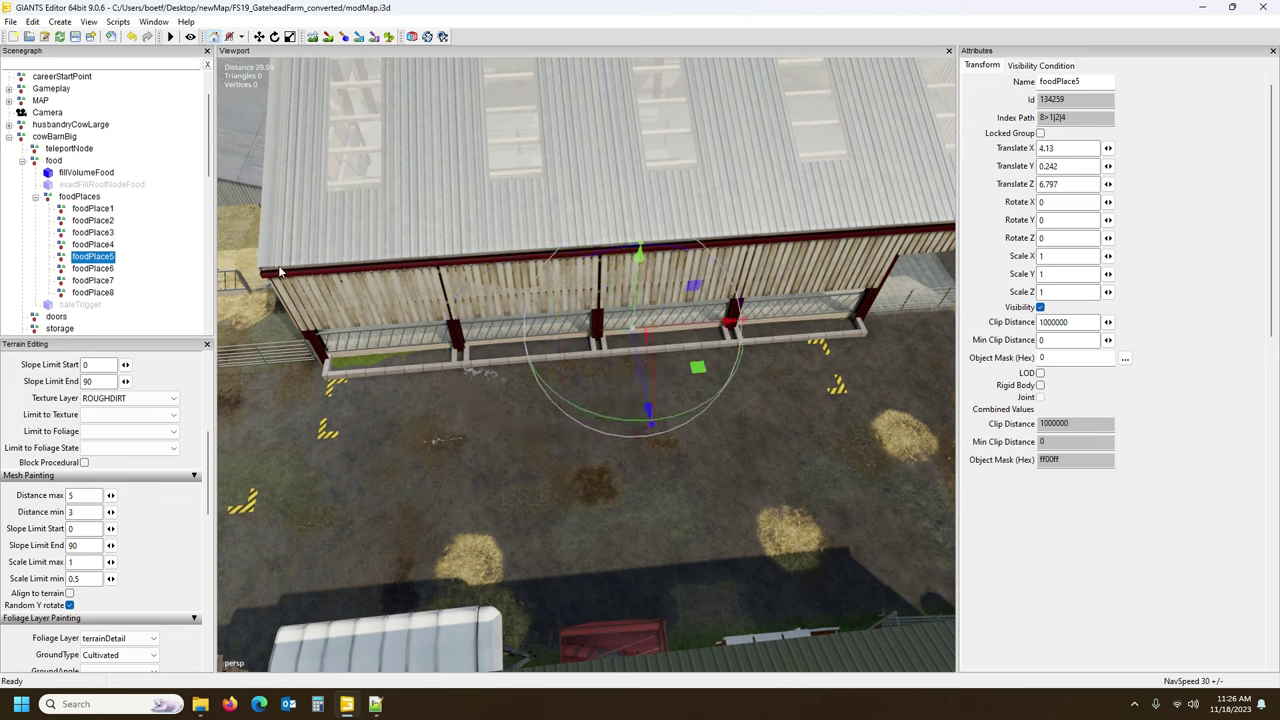
pyautogui.click(106, 268)
pyautogui.click(100, 268)
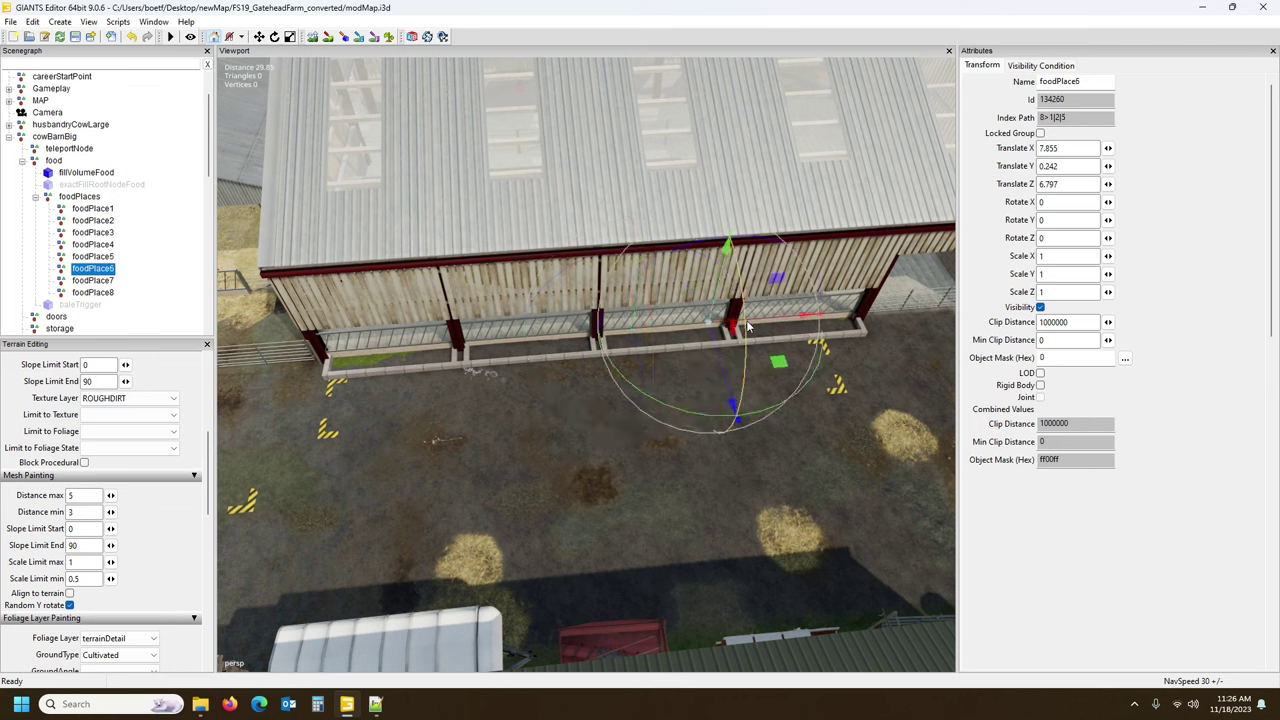
# Position foodPlace7 and foodPlace8 along the last trough section, with foodPlace8 at about X 14.19.
pyautogui.click(110, 281)
pyautogui.moveTo(831, 323); pyautogui.dragTo(753, 324)
pyautogui.click(100, 292)
pyautogui.keyDown('alt'); pyautogui.moveTo(895, 312); pyautogui.dragTo(820, 342); pyautogui.keyUp('alt')
pyautogui.moveTo(885, 277); pyautogui.dragTo(757, 303)
pyautogui.scroll(-3, 560, 437)
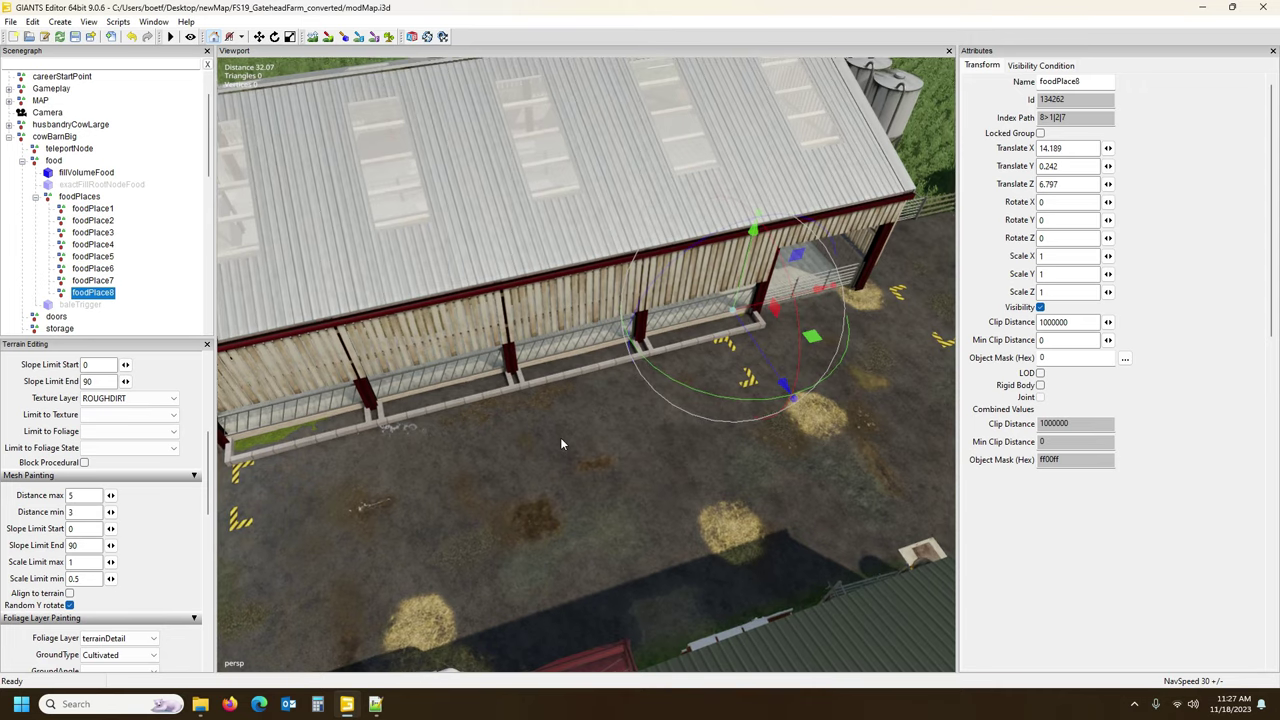
# Inspect the barn and the last food place at the trough's end from several sides.
pyautogui.scroll(-4, 560, 437)
pyautogui.keyDown('alt'); pyautogui.moveTo(560, 437); pyautogui.dragTo(663, 328); pyautogui.keyUp('alt')
pyautogui.scroll(10, 412, 448)
pyautogui.scroll(8, 368, 441)
pyautogui.scroll(-8, 523, 362)
pyautogui.moveTo(879, 361); pyautogui.dragTo(676, 389, button='middle')
pyautogui.moveTo(676, 389)
pyautogui.keyDown('alt'); pyautogui.mouseDown()
pyautogui.moveTo(537, 391)
pyautogui.moveTo(705, 379)
pyautogui.moveTo(693, 376)
pyautogui.mouseUp(); pyautogui.keyUp('alt')
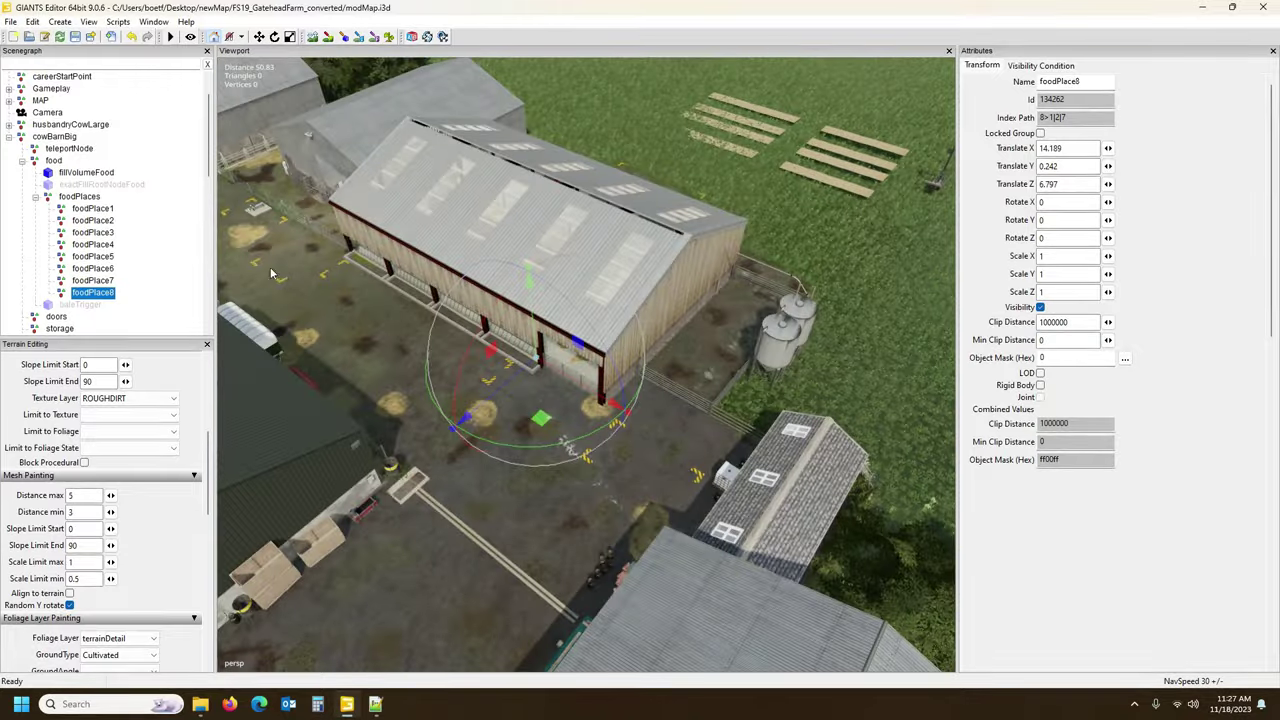
# Move baleTrigger outward from the trough into the yard to about Z 10.16, and collapse the food group.
pyautogui.scroll(-1, 75, 276)
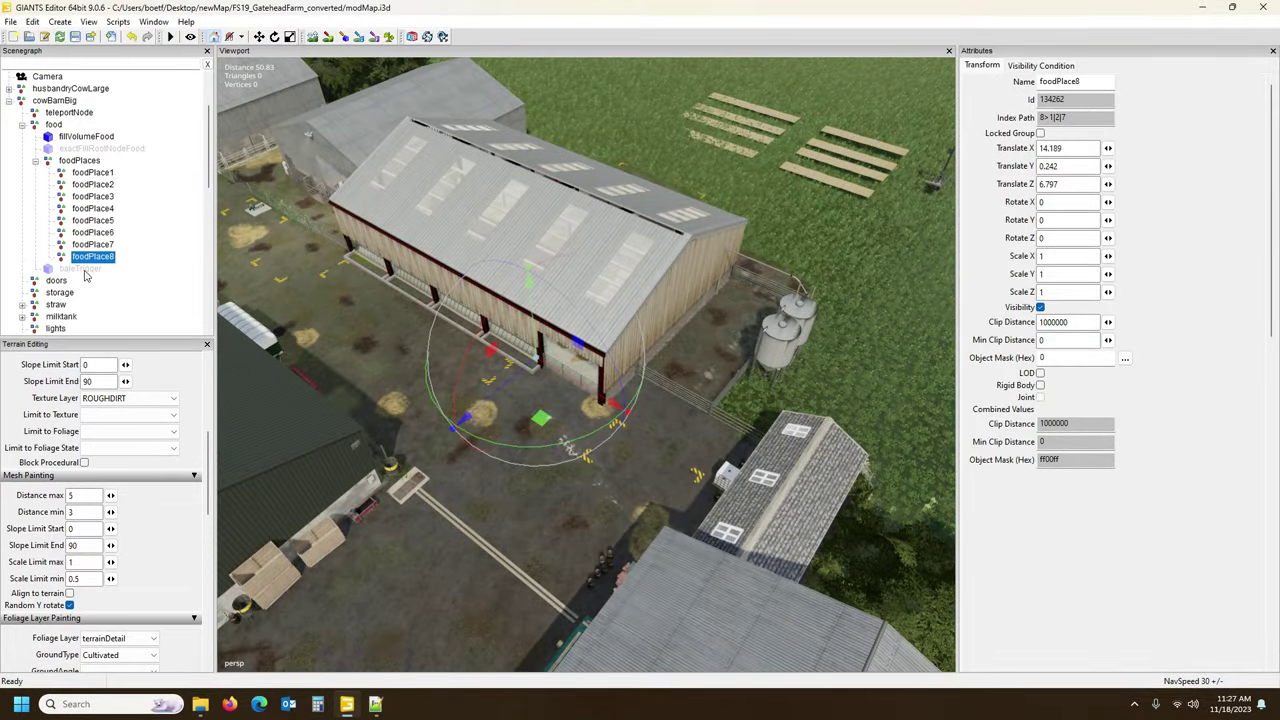
pyautogui.click(80, 269)
pyautogui.keyDown('alt'); pyautogui.moveTo(479, 384); pyautogui.dragTo(428, 352); pyautogui.keyUp('alt')
pyautogui.scroll(8, 424, 354)
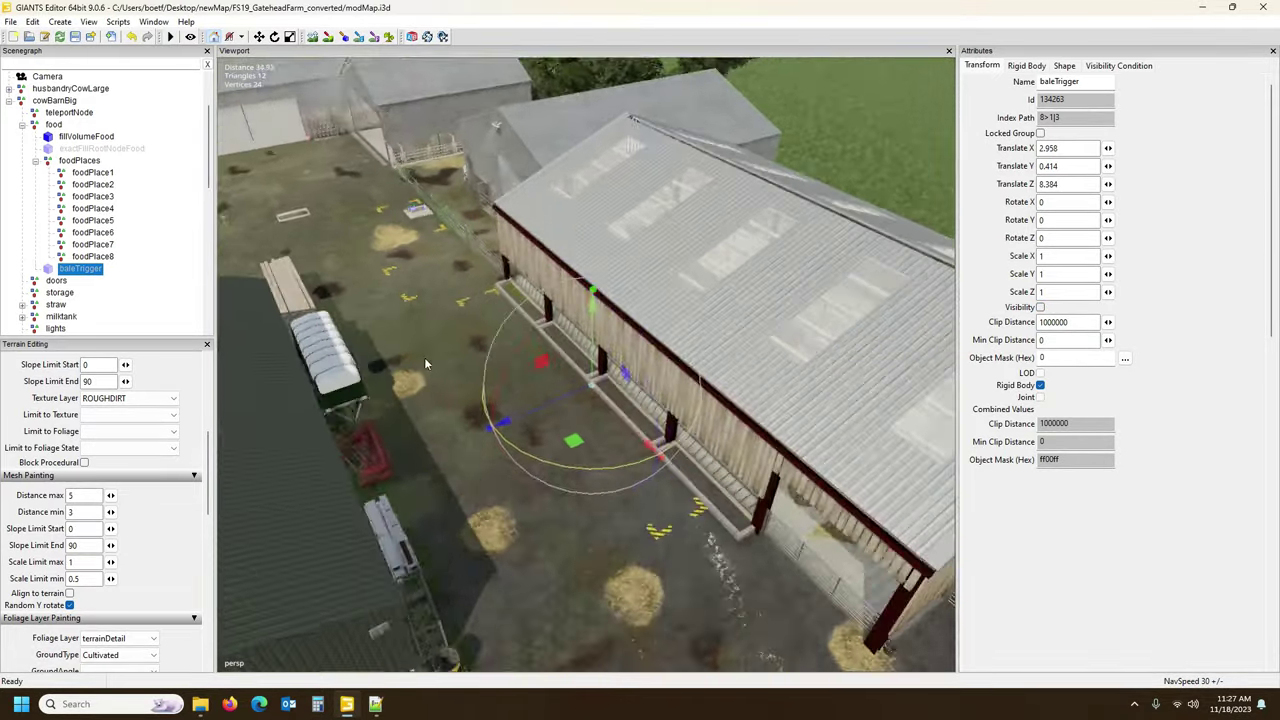
pyautogui.scroll(-6, 438, 374)
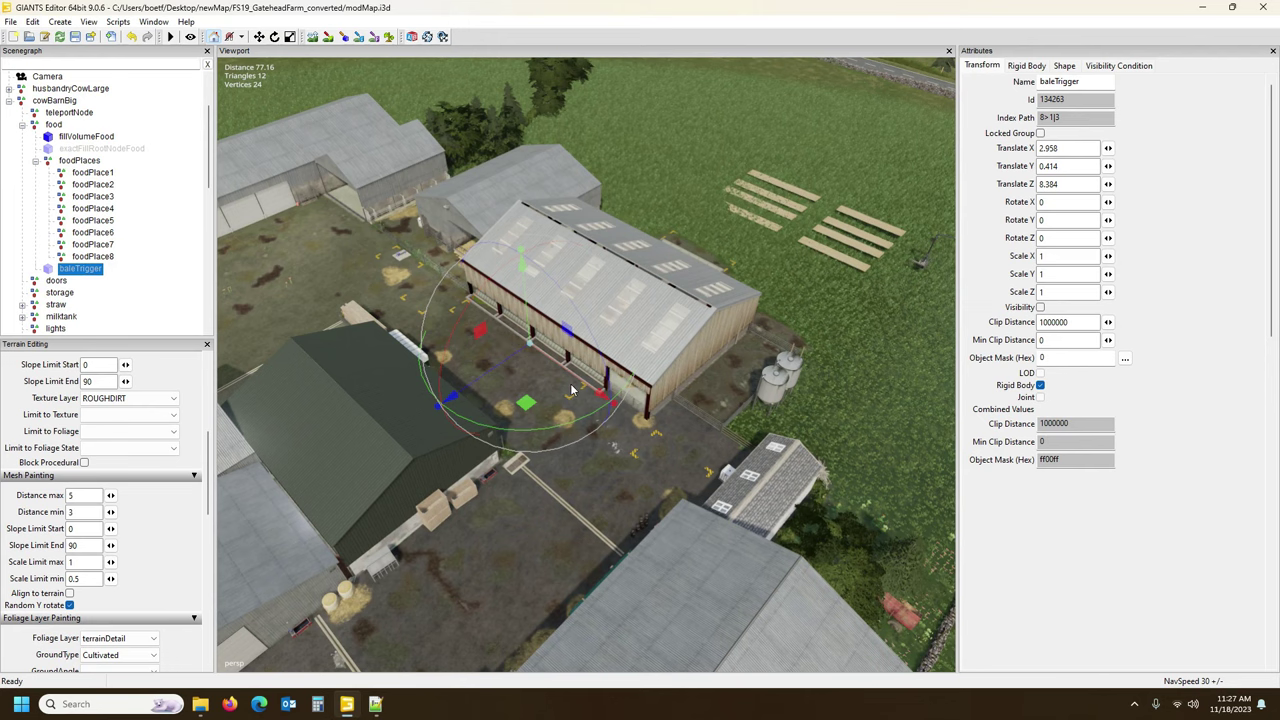
pyautogui.scroll(3, 572, 390)
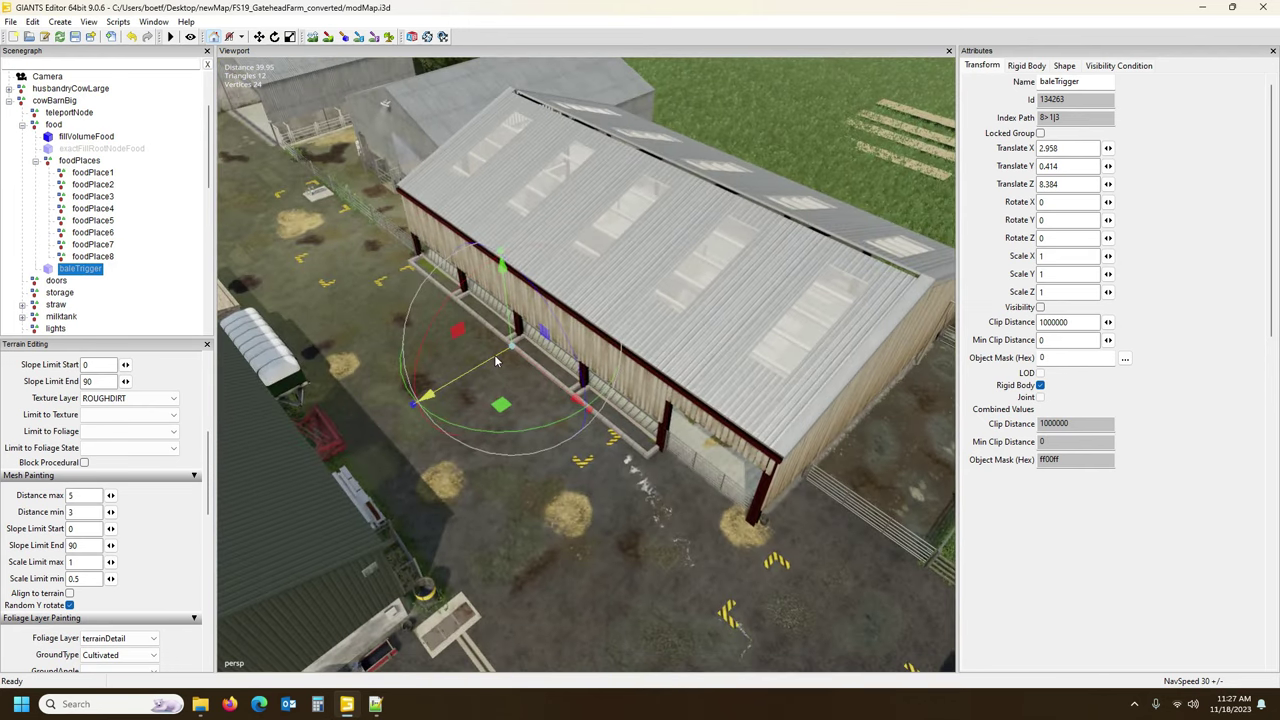
pyautogui.moveTo(495, 361); pyautogui.dragTo(485, 377)
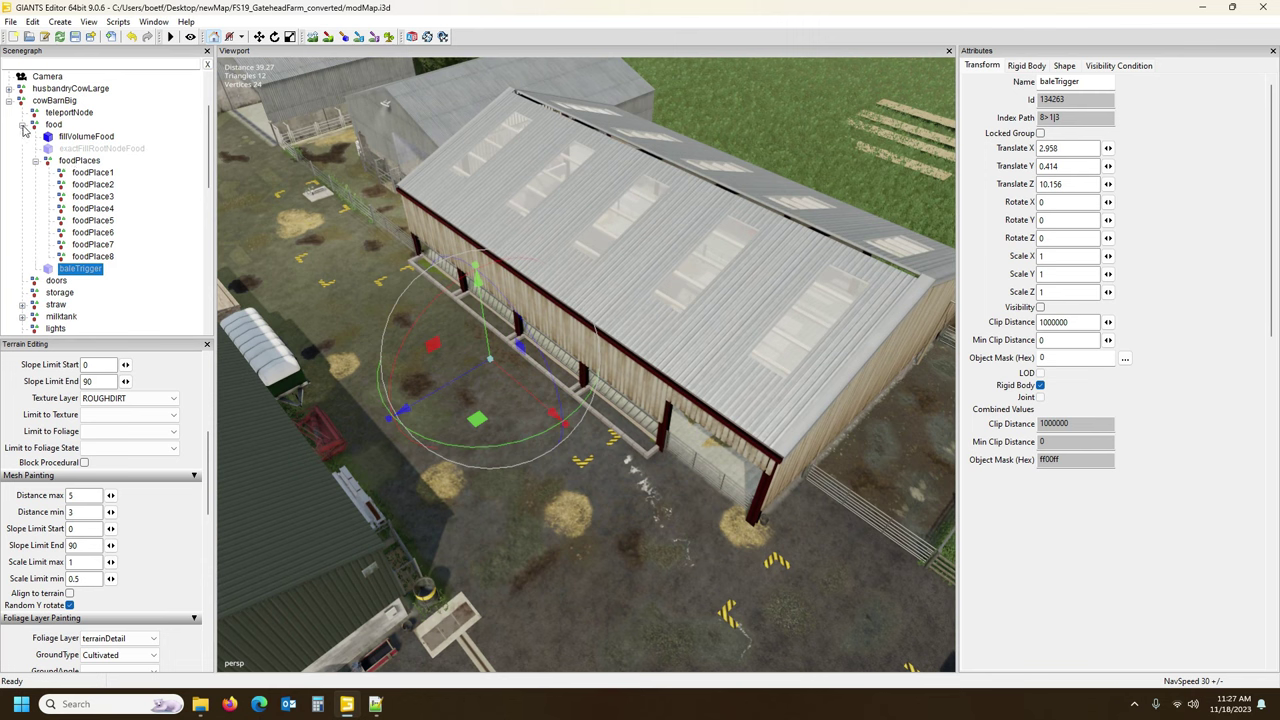
pyautogui.click(22, 125)
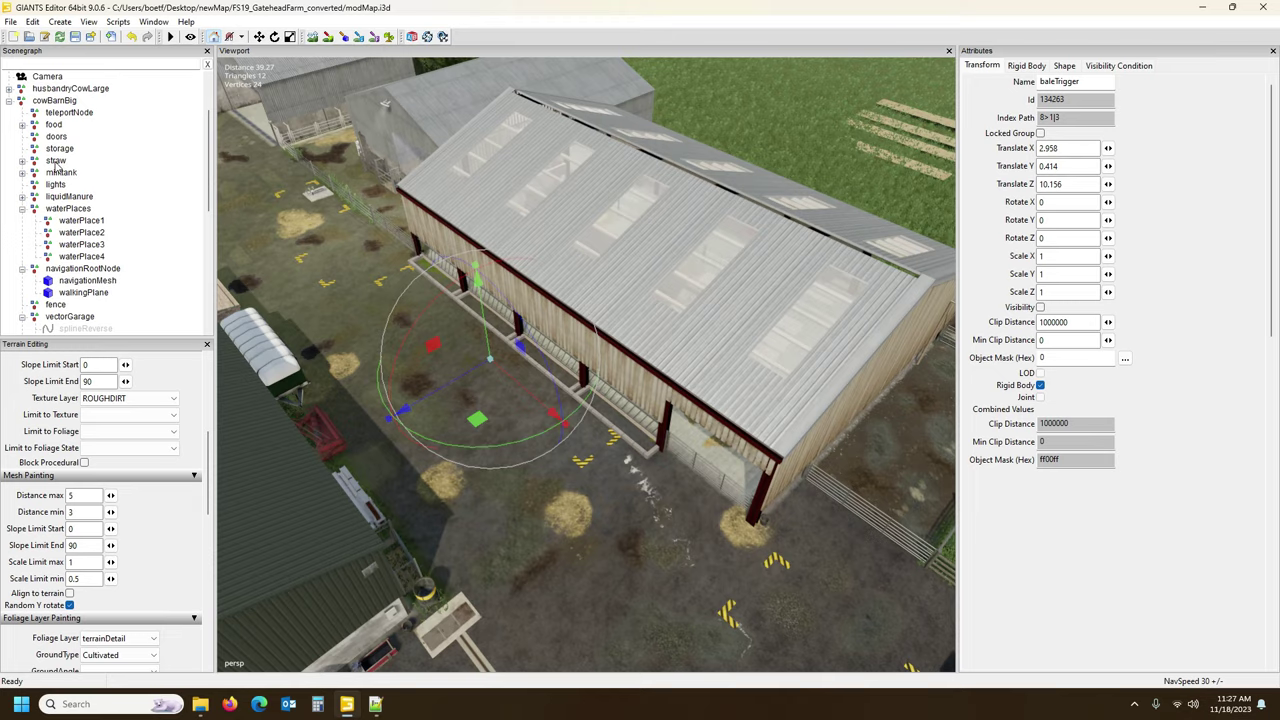
# Locate the straw group's planes in the field beside the barn and expand the group's child nodes.
pyautogui.click(55, 161)
pyautogui.keyDown('alt'); pyautogui.moveTo(417, 267); pyautogui.dragTo(500, 251, button='middle'); pyautogui.keyUp('alt')
pyautogui.keyDown('alt'); pyautogui.moveTo(500, 251); pyautogui.dragTo(370, 246); pyautogui.keyUp('alt')
pyautogui.keyDown('alt'); pyautogui.moveTo(370, 241); pyautogui.dragTo(355, 224, button='middle'); pyautogui.keyUp('alt')
pyautogui.scroll(5, 310, 208)
pyautogui.keyDown('alt'); pyautogui.moveTo(349, 216); pyautogui.dragTo(769, 245); pyautogui.keyUp('alt')
pyautogui.press('f')
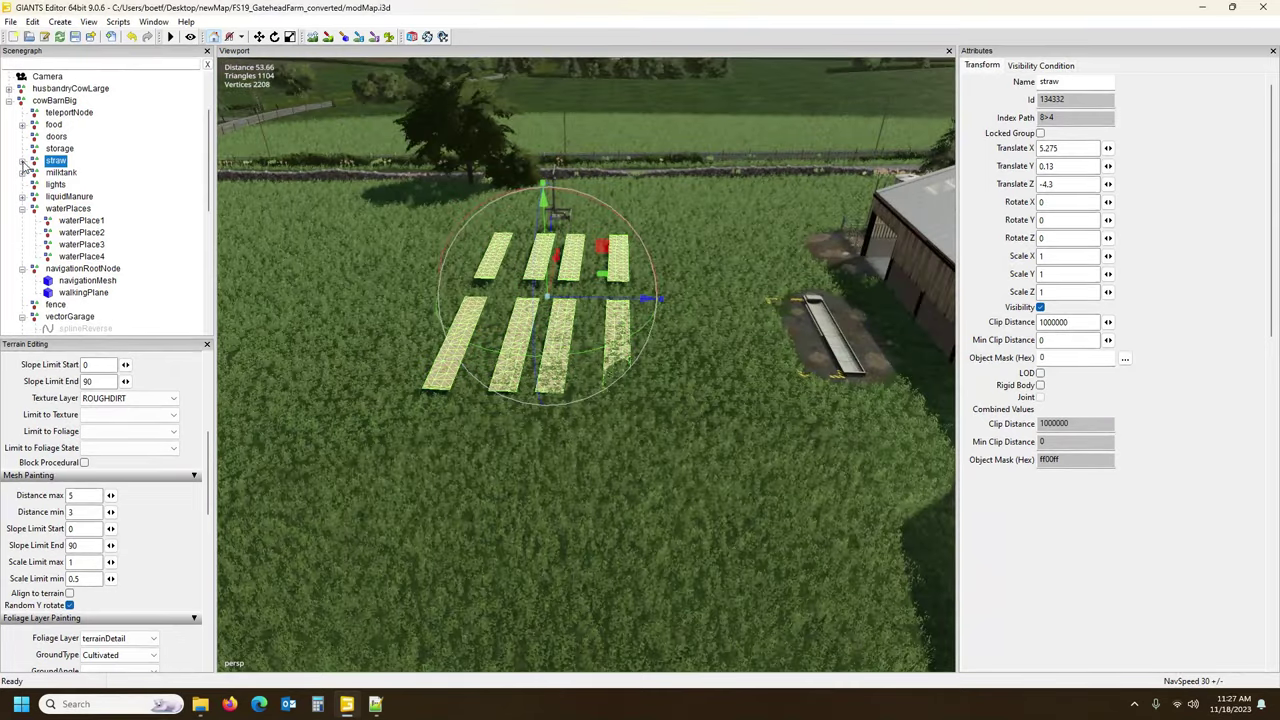
pyautogui.click(22, 161)
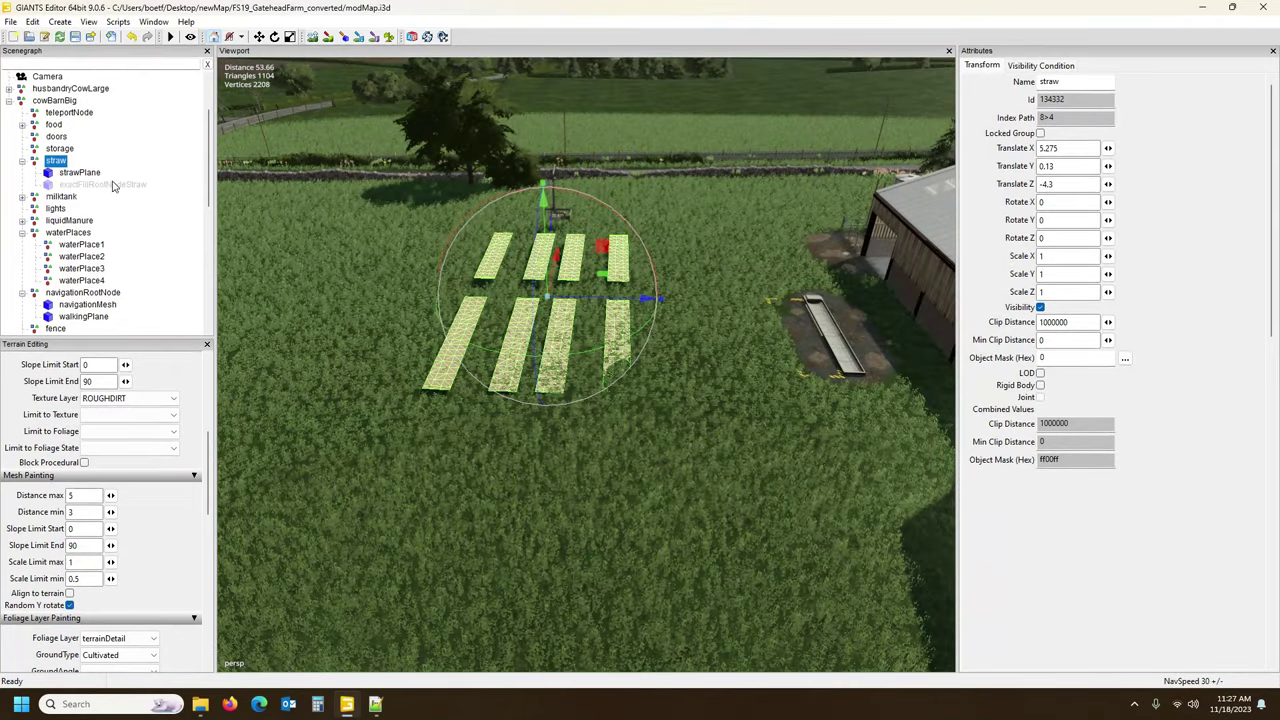
# Select strawPlane and examine the original barn's interior bedding areas where the straw has to lie.
pyautogui.click(85, 174)
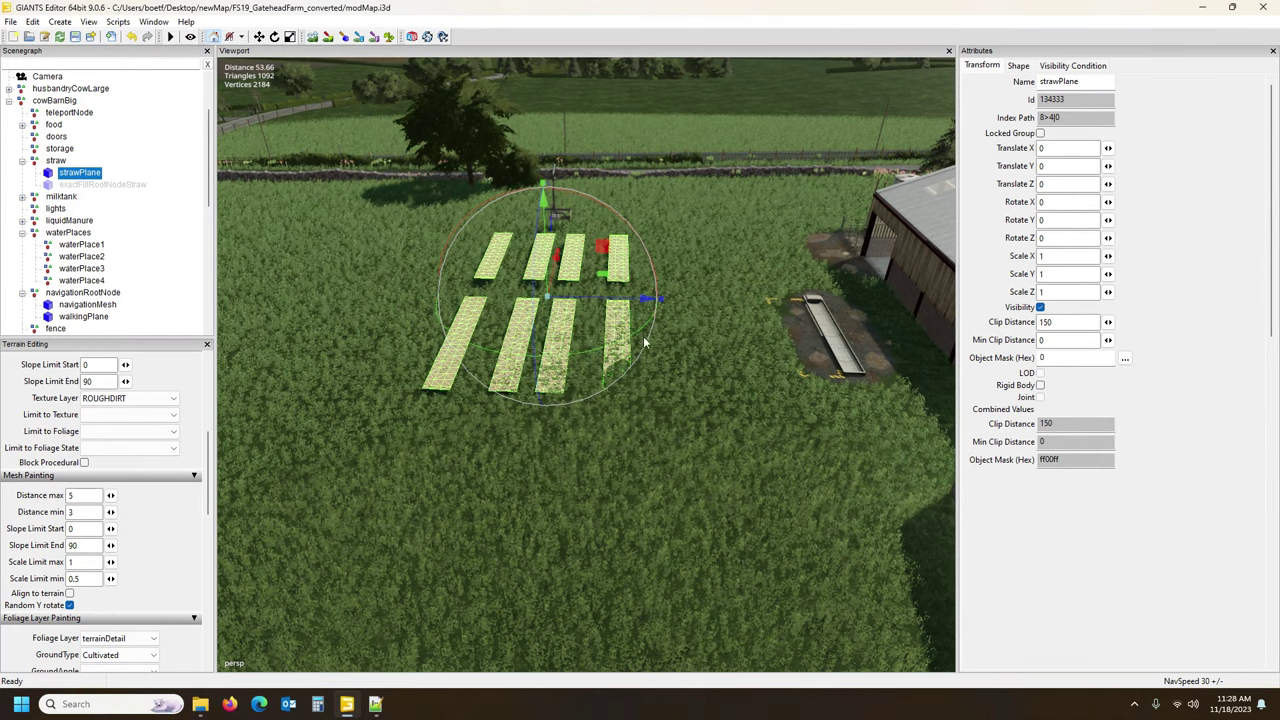
pyautogui.keyDown('alt'); pyautogui.moveTo(651, 346); pyautogui.dragTo(668, 347); pyautogui.keyUp('alt')
pyautogui.keyDown('alt'); pyautogui.moveTo(668, 347); pyautogui.dragTo(617, 353, button='middle'); pyautogui.keyUp('alt')
pyautogui.keyDown('alt'); pyautogui.moveTo(617, 353); pyautogui.dragTo(637, 404); pyautogui.keyUp('alt')
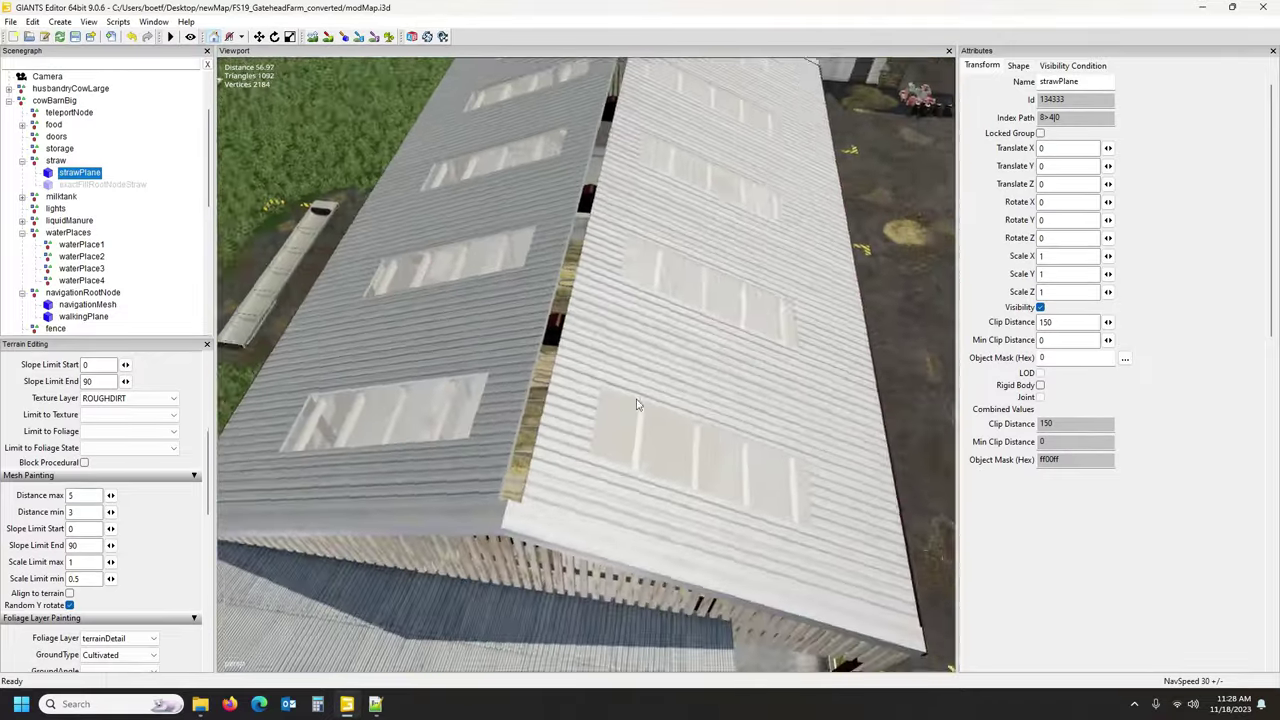
pyautogui.moveTo(636, 404); pyautogui.dragTo(530, 350, button='right')
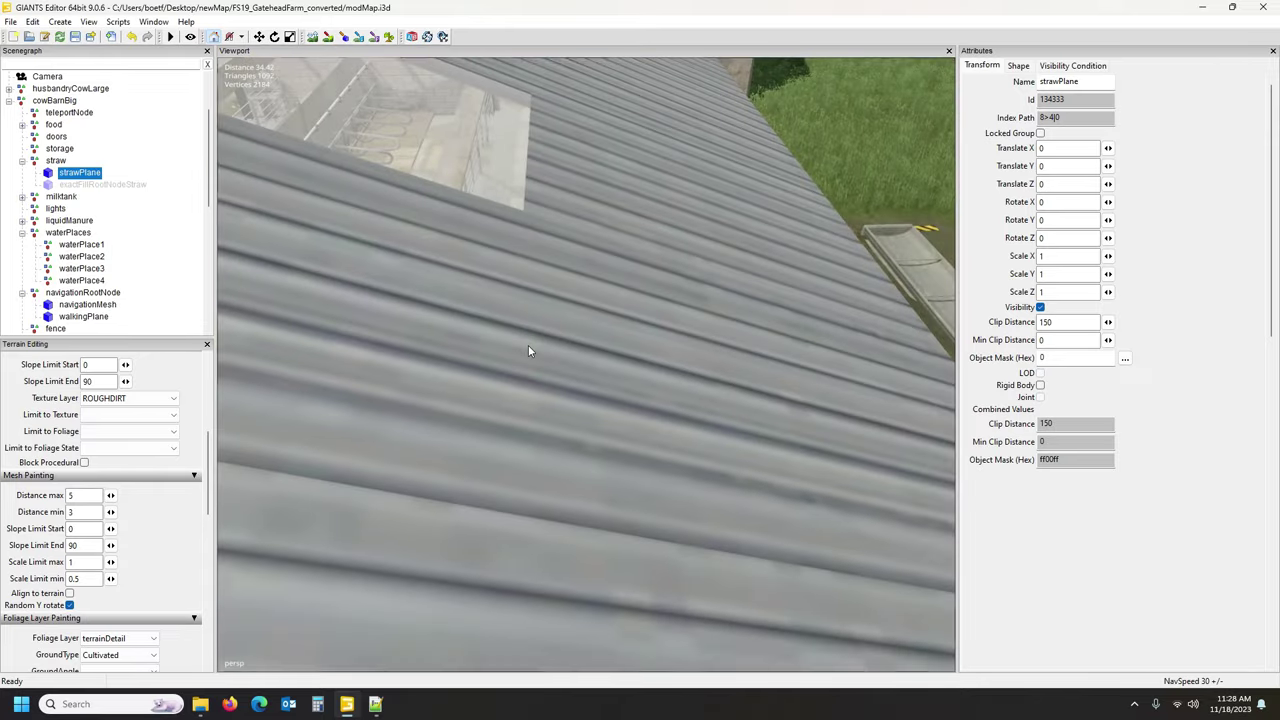
pyautogui.scroll(2, 528, 345)
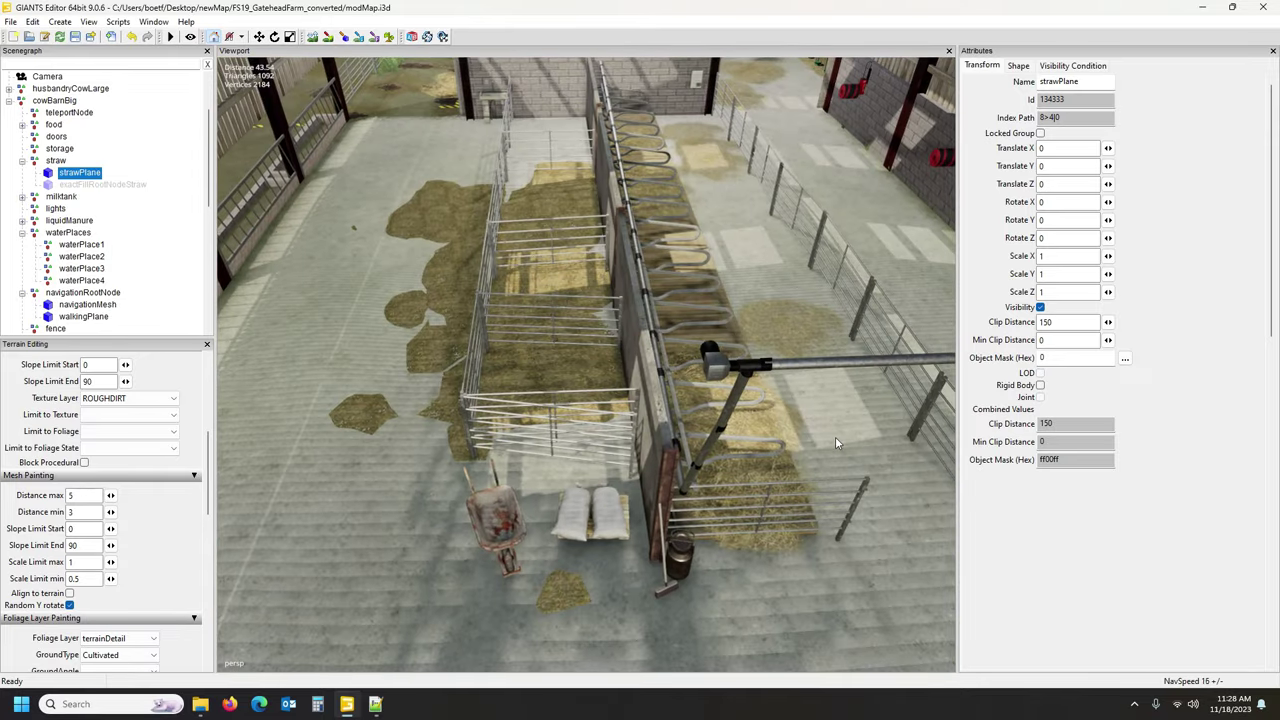
pyautogui.press('-')
pyautogui.keyDown('alt'); pyautogui.moveTo(713, 390); pyautogui.dragTo(693, 355); pyautogui.keyUp('alt')
pyautogui.scroll(2, 715, 333)
pyautogui.moveTo(695, 362)
pyautogui.mouseDown(button='right')
pyautogui.moveTo(709, 359)
pyautogui.moveTo(713, 380)
pyautogui.moveTo(712, 369)
pyautogui.mouseUp(button='right')
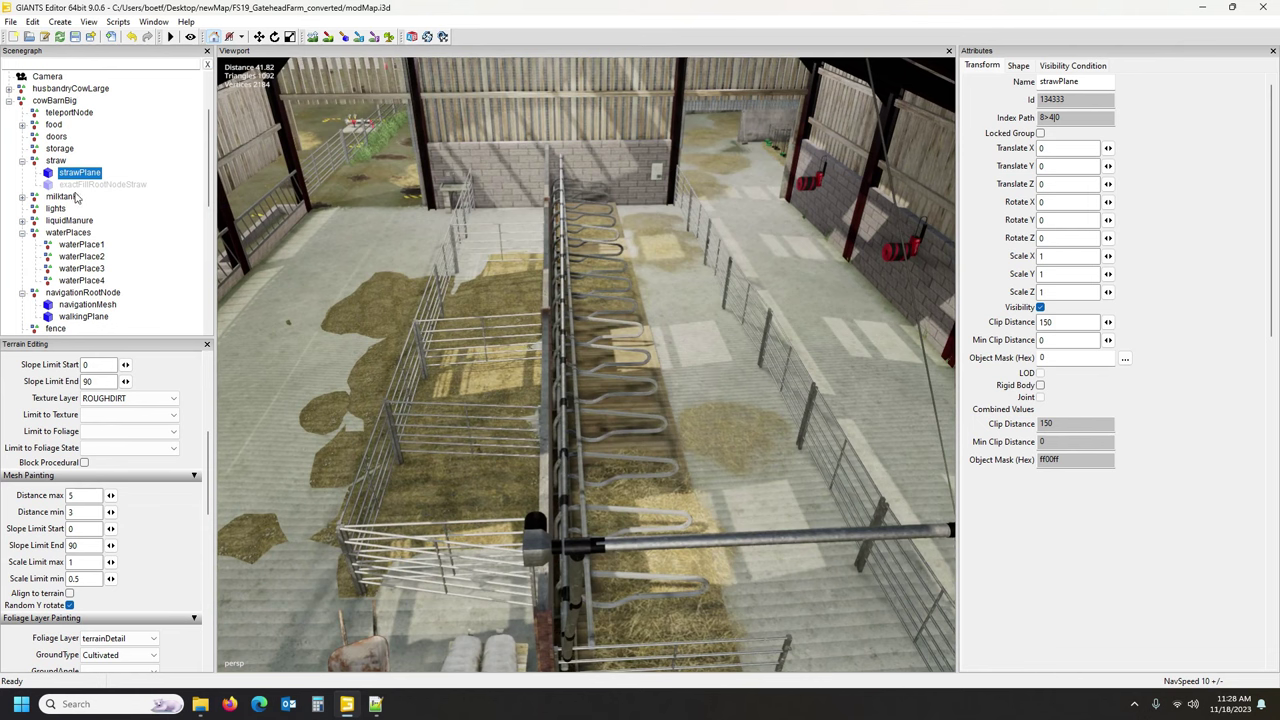
# Select the cowBarnBig straw group and move it from the field into the original barn, to about Z 33.93.
pyautogui.click(80, 186)
pyautogui.click(57, 161)
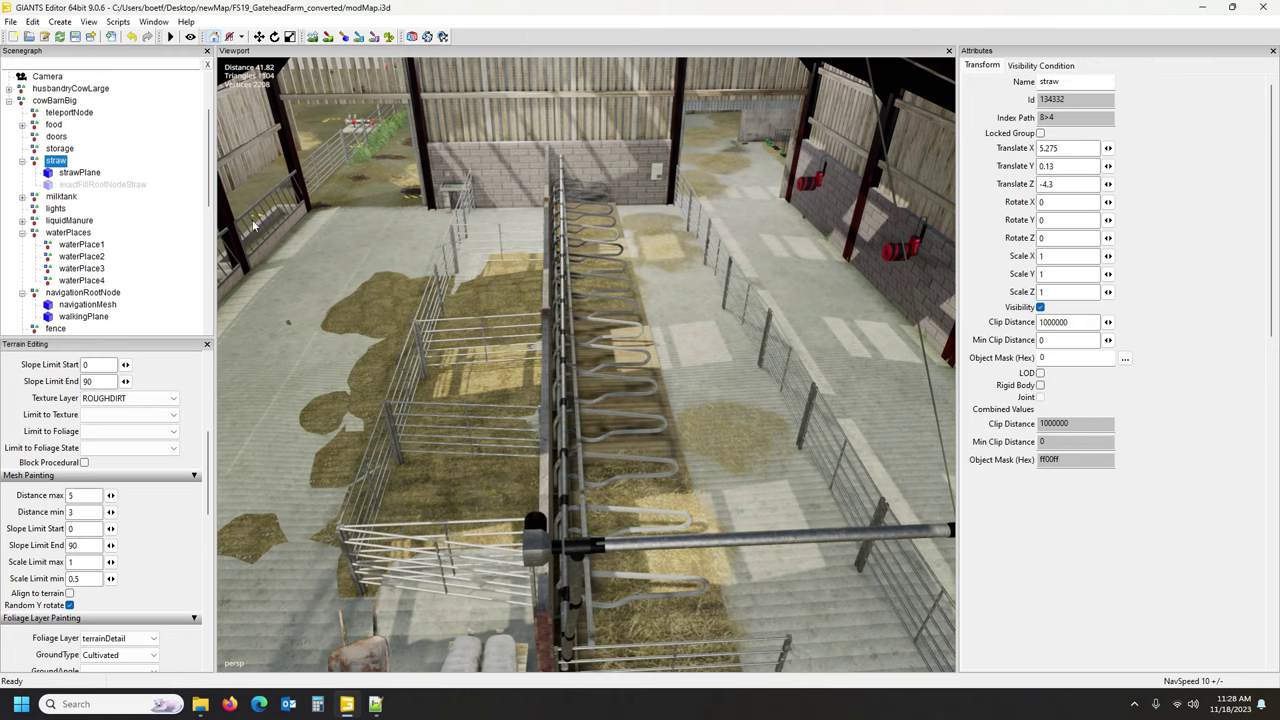
pyautogui.keyDown('alt'); pyautogui.moveTo(400, 235); pyautogui.dragTo(556, 252); pyautogui.keyUp('alt')
pyautogui.scroll(-3, 366, 286)
pyautogui.moveTo(556, 251); pyautogui.dragTo(517, 281, button='right')
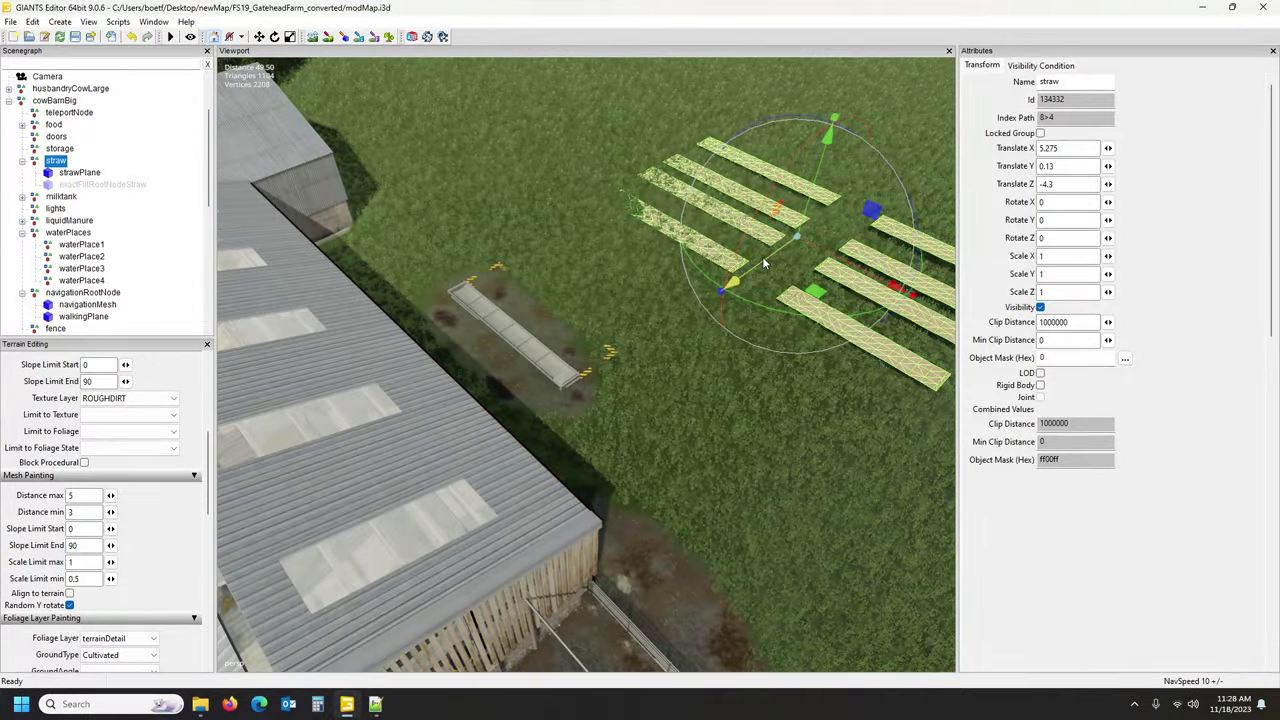
pyautogui.moveTo(758, 256); pyautogui.dragTo(376, 466)
pyautogui.scroll(5, 360, 469)
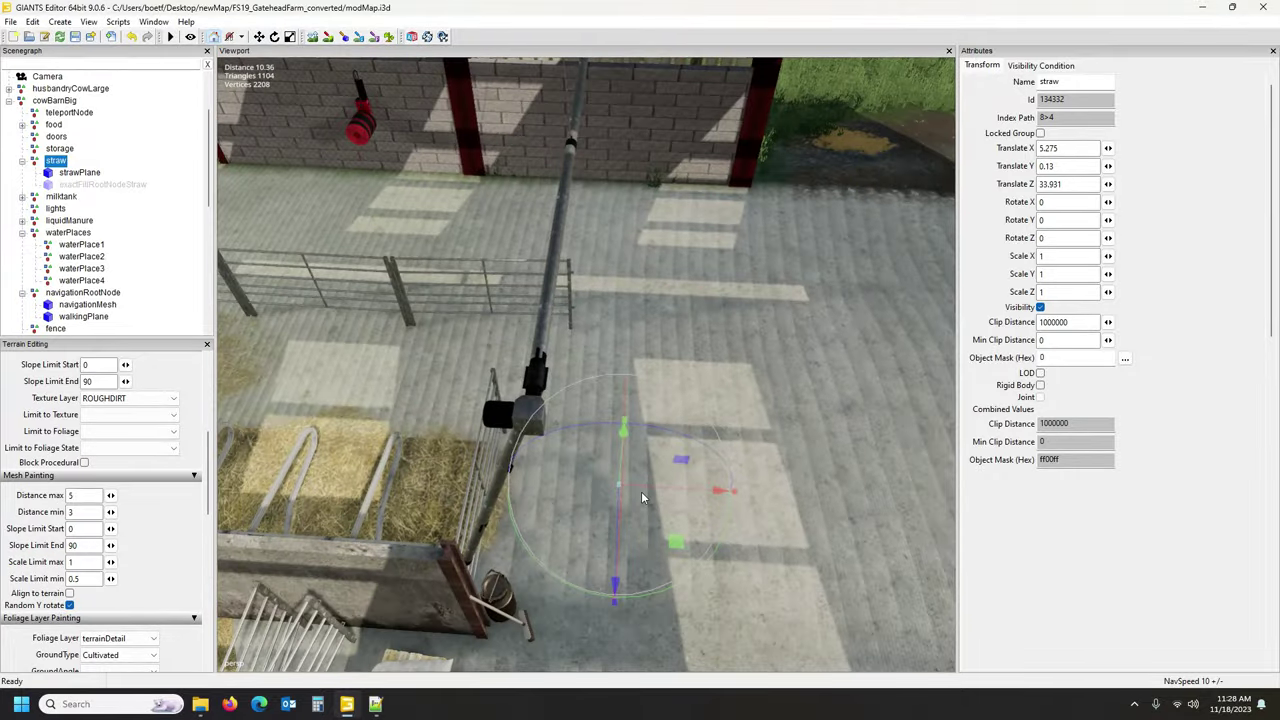
# Raise the straw group to about Y 0.761 and check its planes against the barn floor.
pyautogui.moveTo(616, 470); pyautogui.dragTo(657, 432)
pyautogui.scroll(-5, 582, 442)
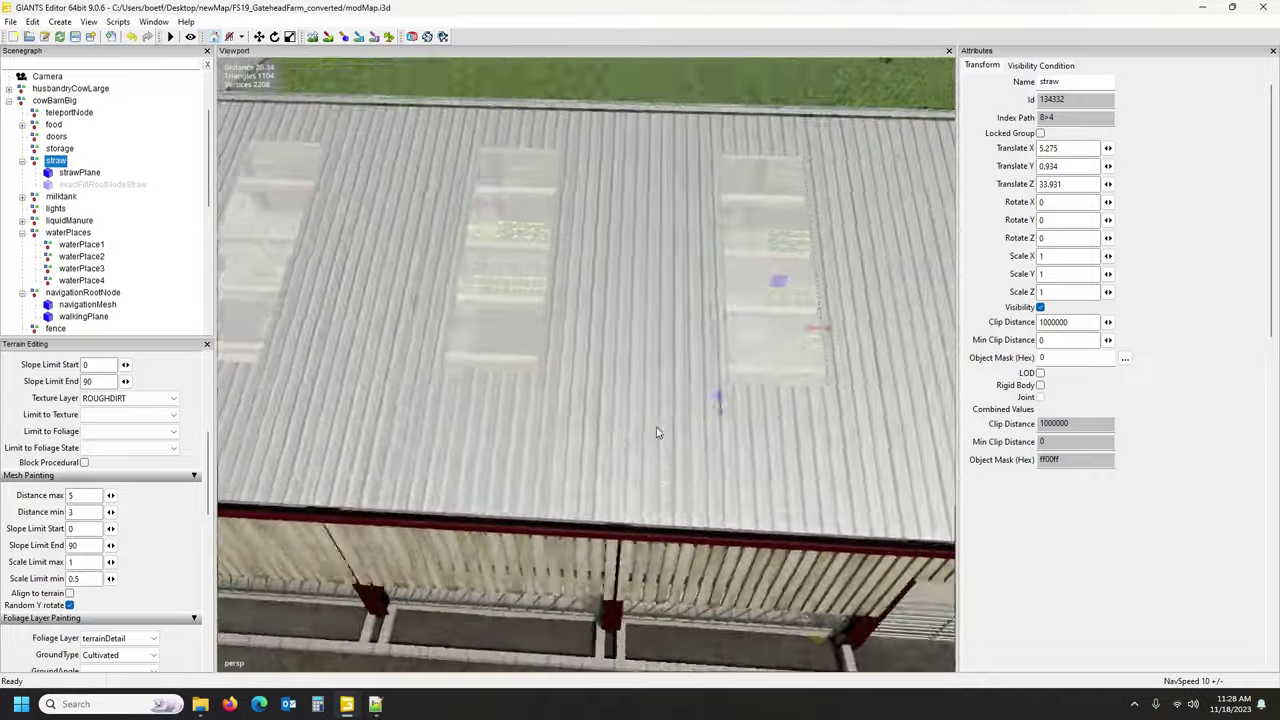
pyautogui.scroll(6, 653, 420)
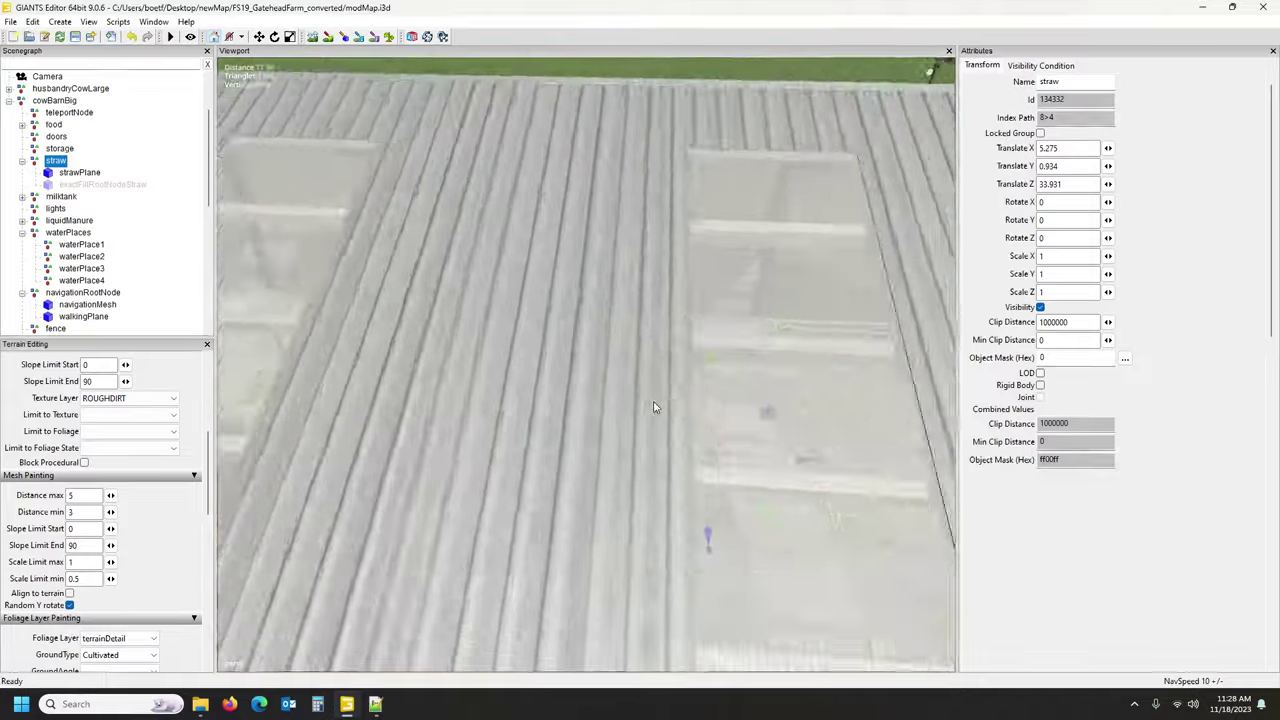
pyautogui.moveTo(651, 406); pyautogui.dragTo(934, 283, button='middle')
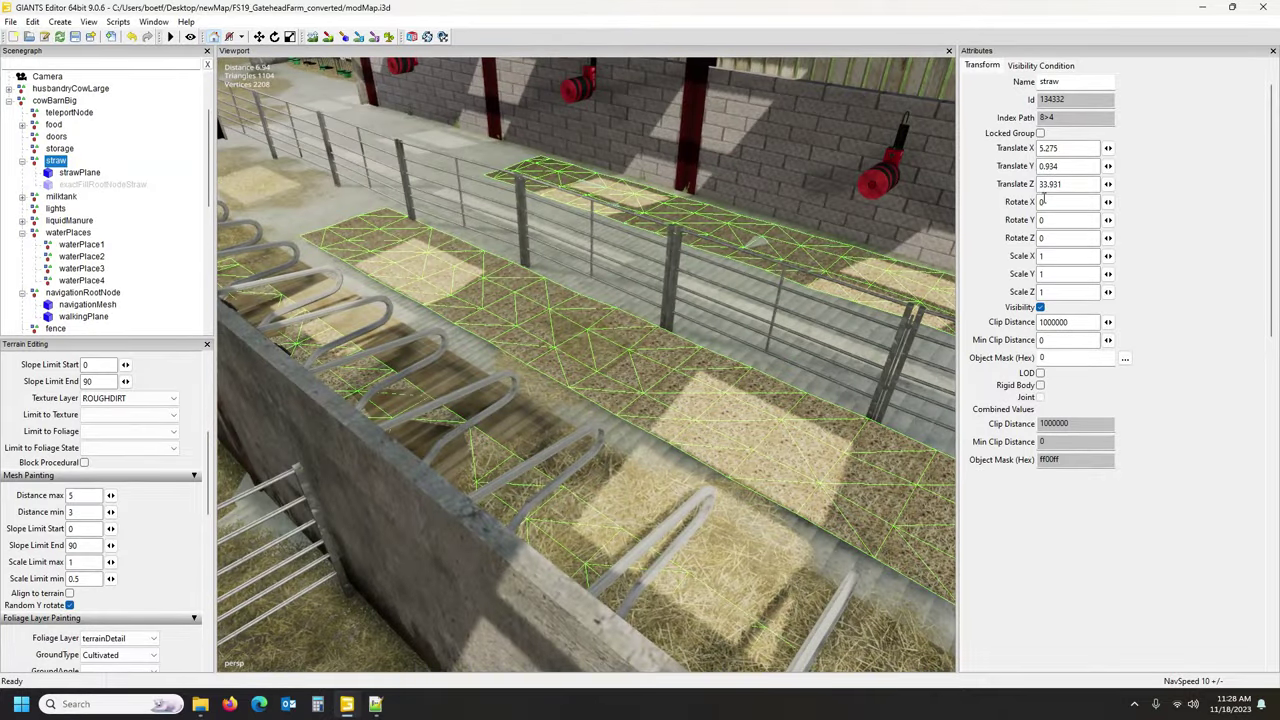
pyautogui.keyDown('alt'); pyautogui.moveTo(1050, 240); pyautogui.dragTo(649, 396); pyautogui.keyUp('alt')
pyautogui.moveTo(848, 207); pyautogui.dragTo(466, 181, button='middle')
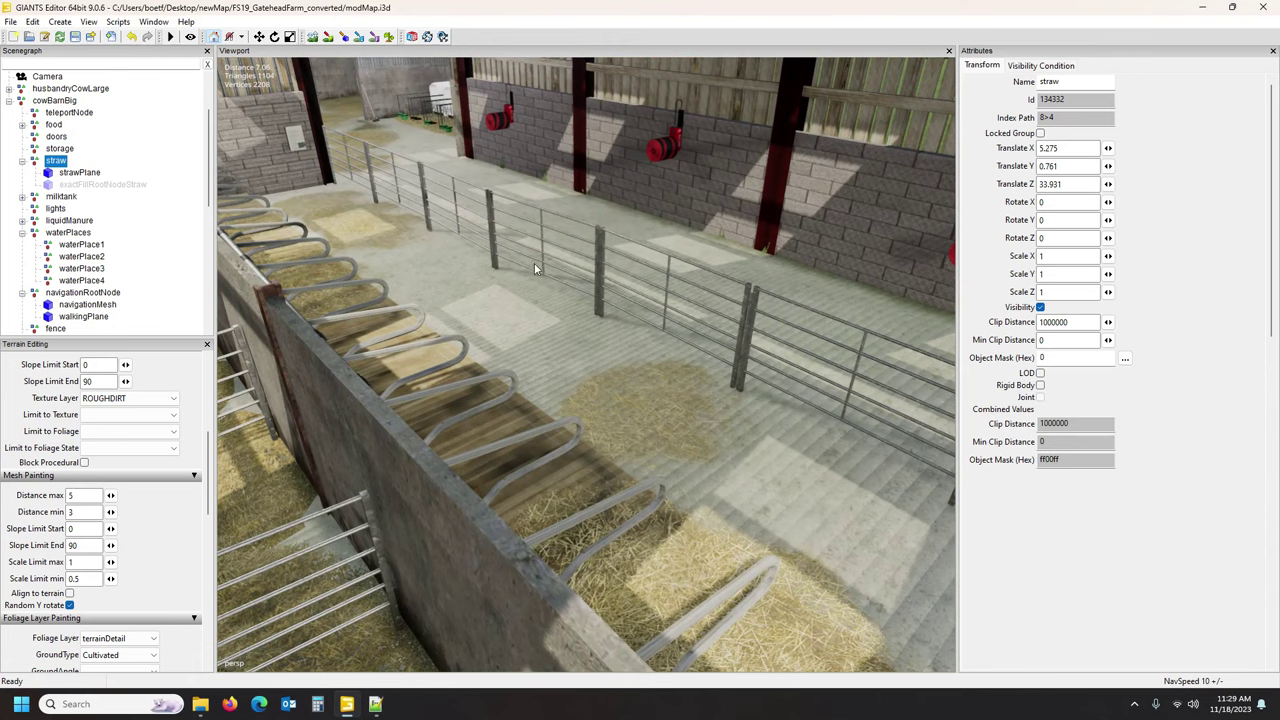
pyautogui.scroll(-10, 535, 264)
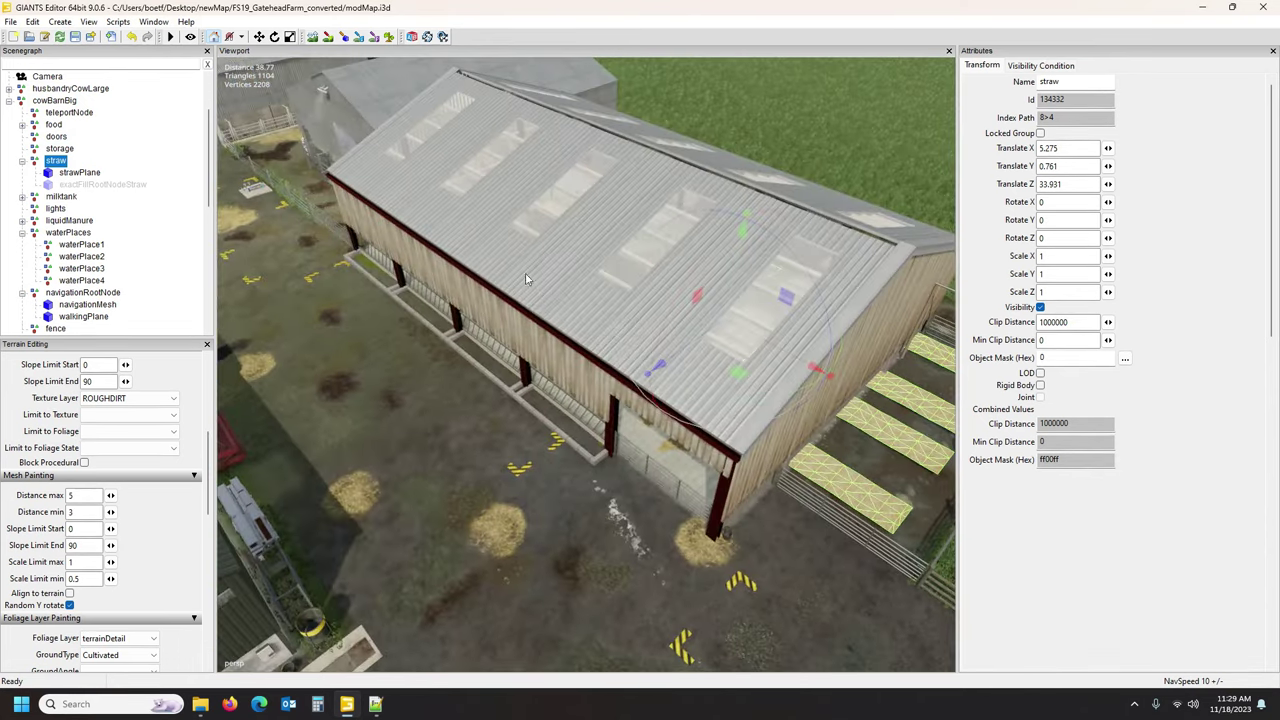
pyautogui.click(499, 311)
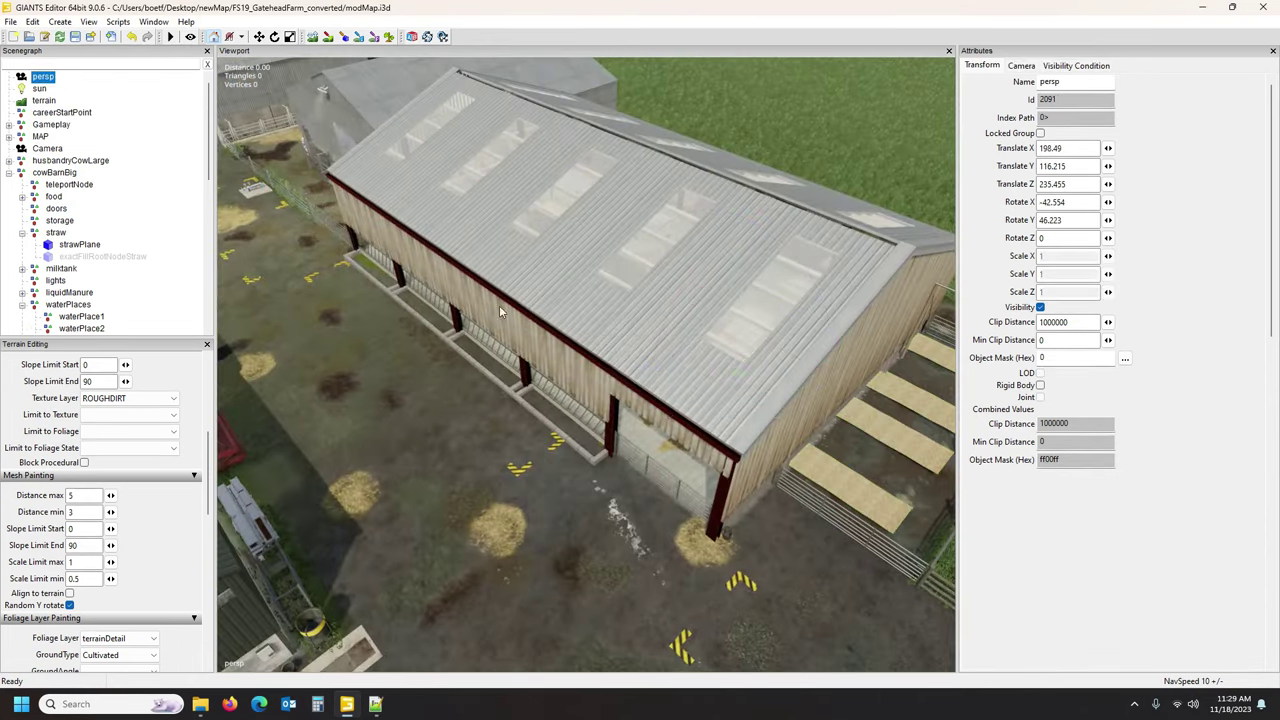
pyautogui.click(583, 164)
pyautogui.scroll(2, 113, 272)
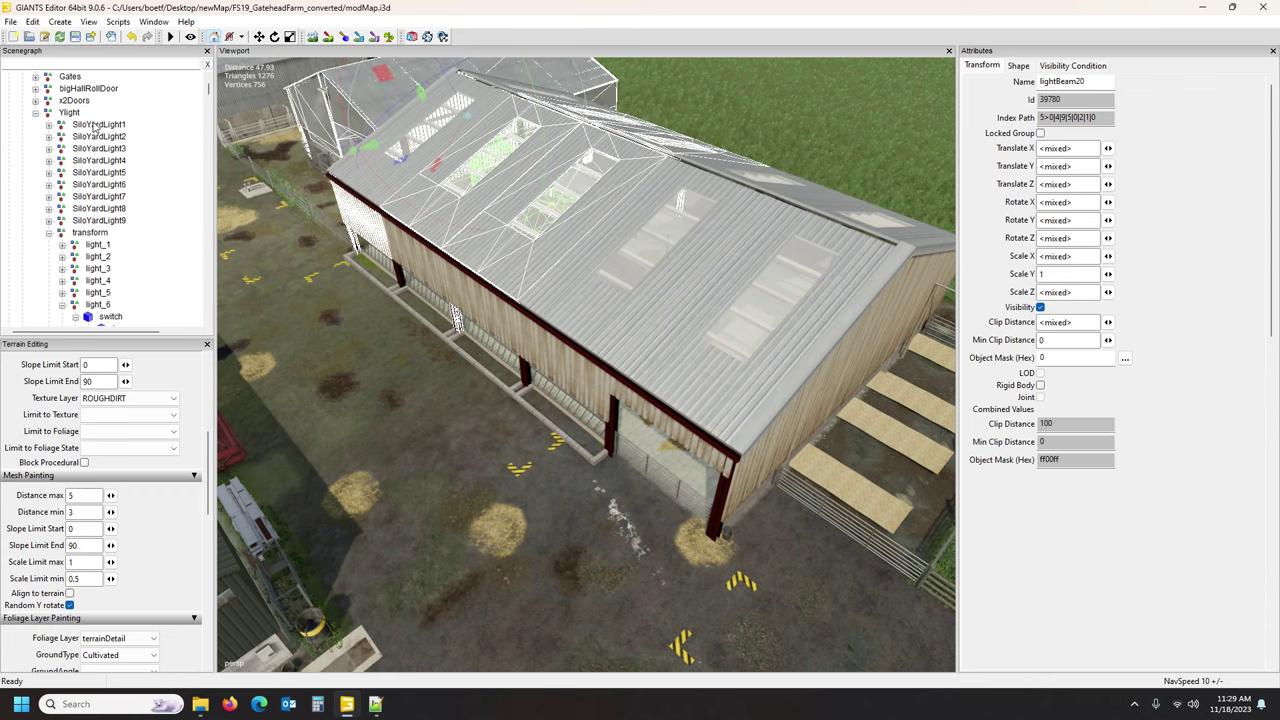
pyautogui.scroll(2, 83, 120)
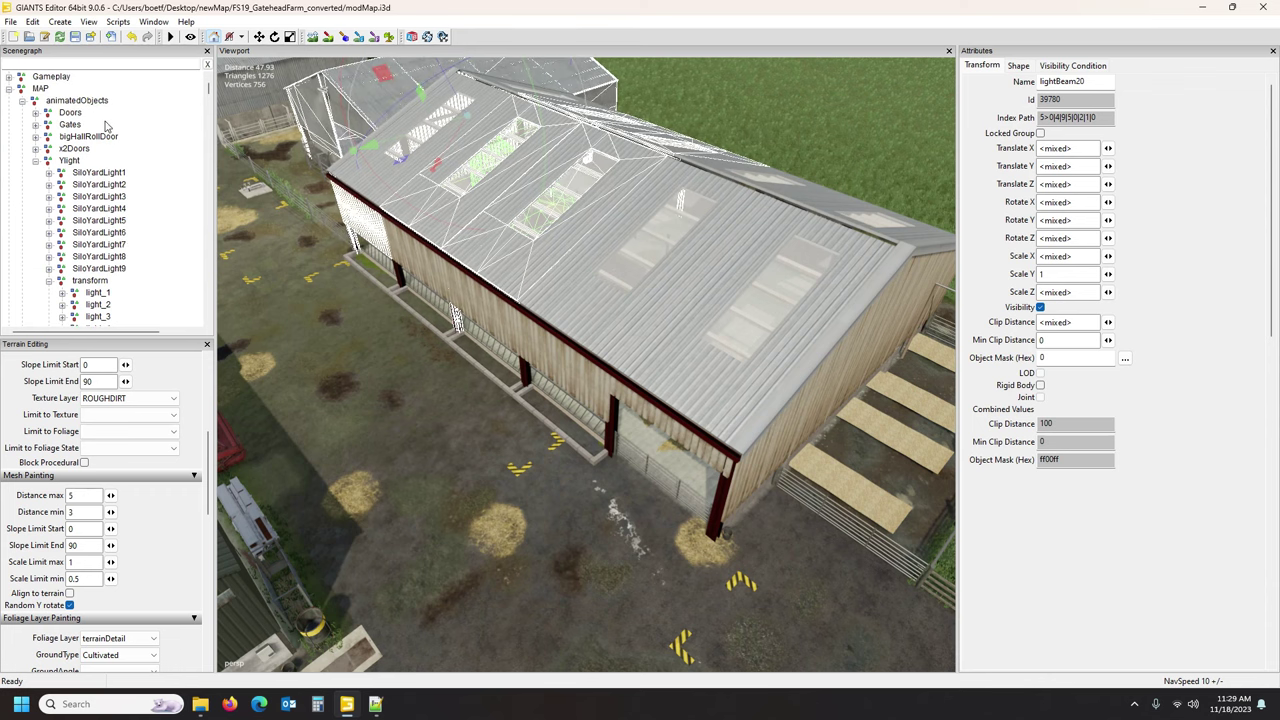
pyautogui.click(708, 412)
pyautogui.press('Delete')
pyautogui.click(154, 110)
pyautogui.keyDown('alt'); pyautogui.moveTo(377, 292); pyautogui.dragTo(506, 301); pyautogui.keyUp('alt')
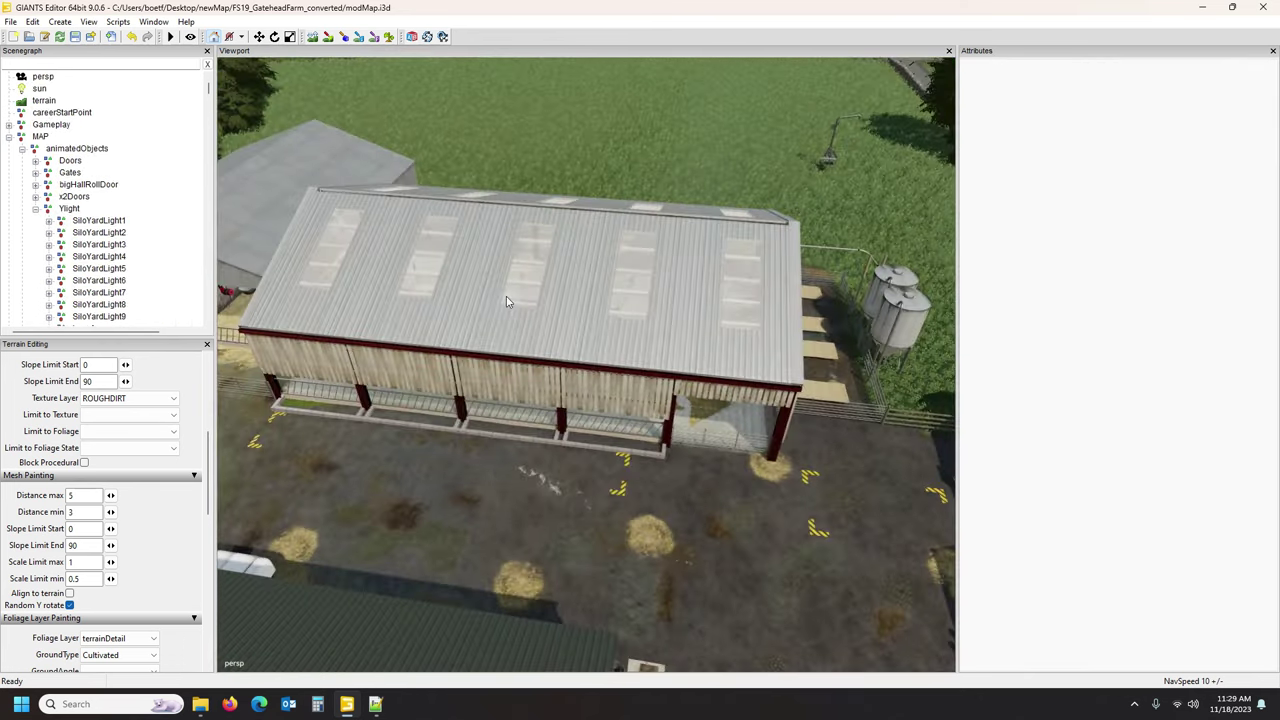
# Pick the original barn's wall and cladding, and select their parent group lwm_kit_shed6 under Farm.
pyautogui.click(460, 415)
pyautogui.click(779, 427)
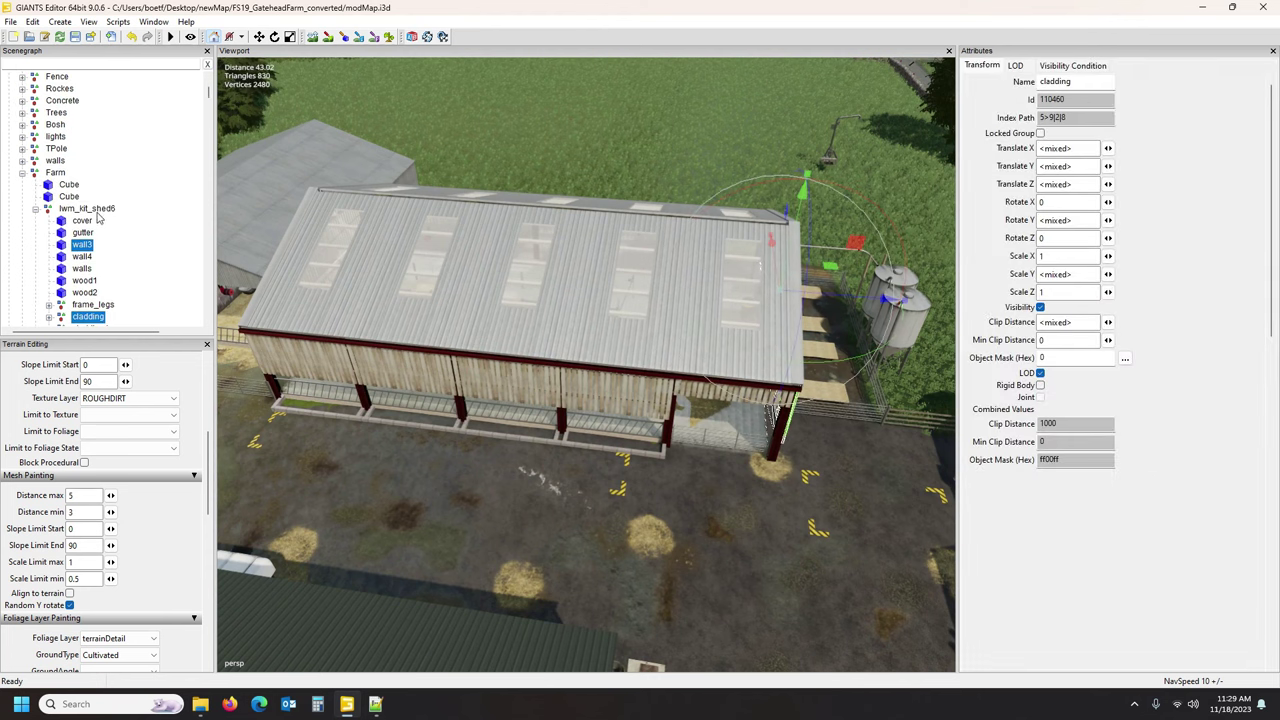
pyautogui.click(56, 173)
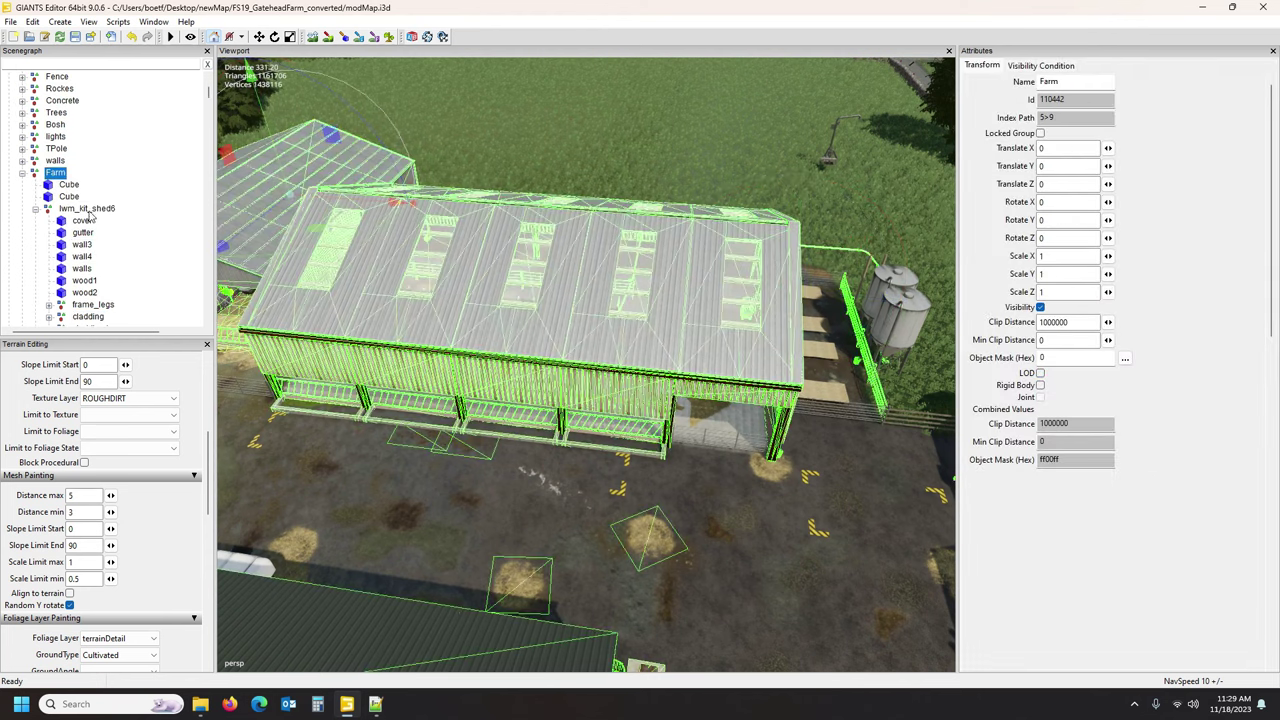
pyautogui.click(92, 209)
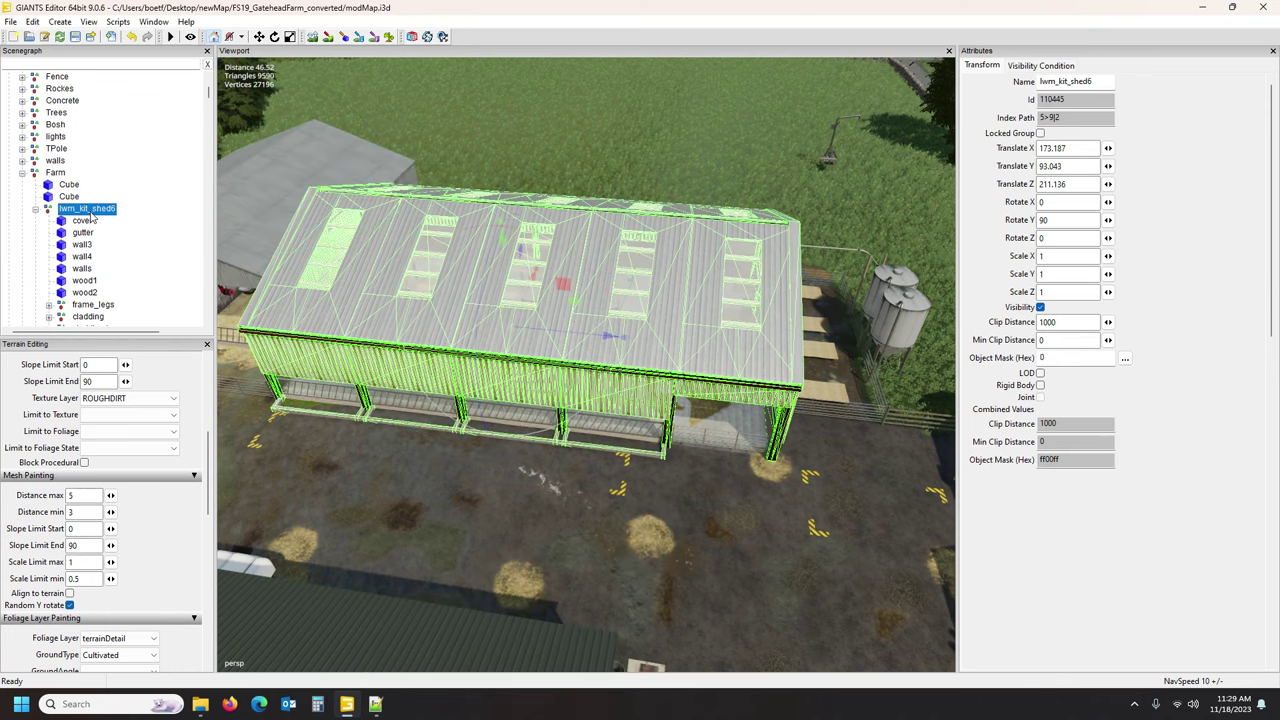
# Collapse the Farm and Misc groups, then select husbandryCowLarge's strawTrigger and examine its straw planes in the barn.
pyautogui.click(22, 173)
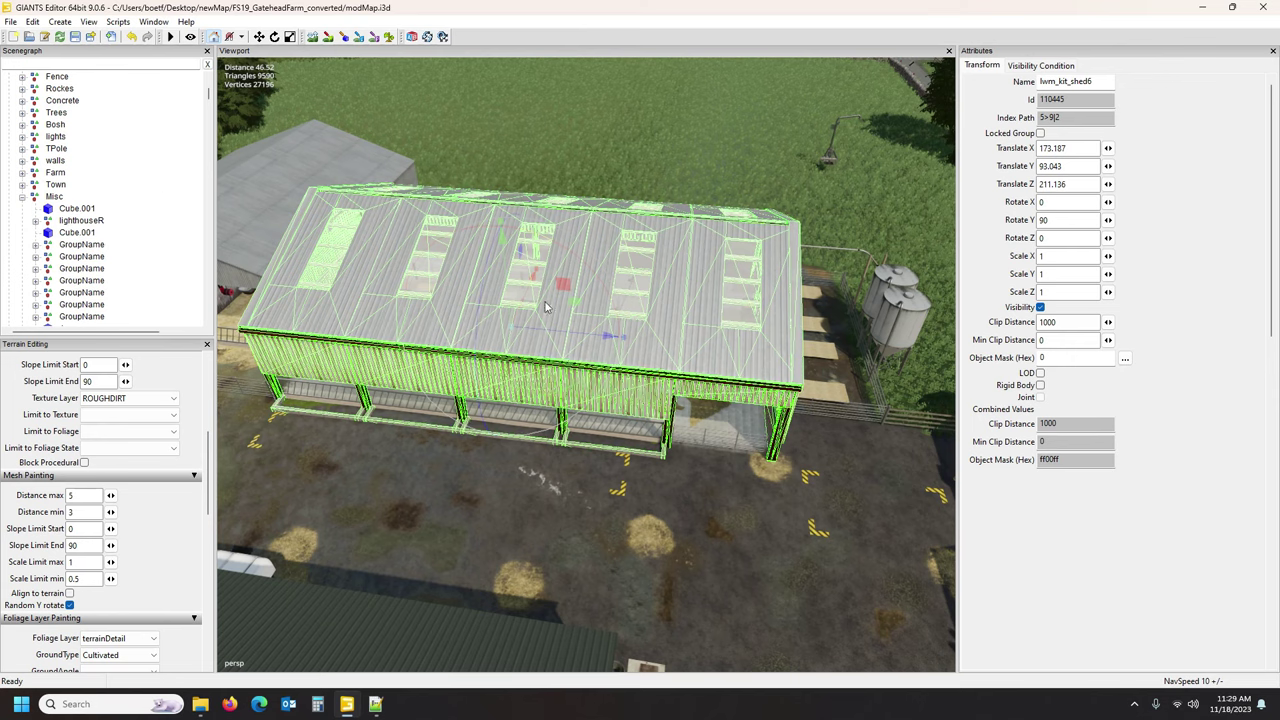
pyautogui.click(23, 197)
pyautogui.scroll(-3, 125, 229)
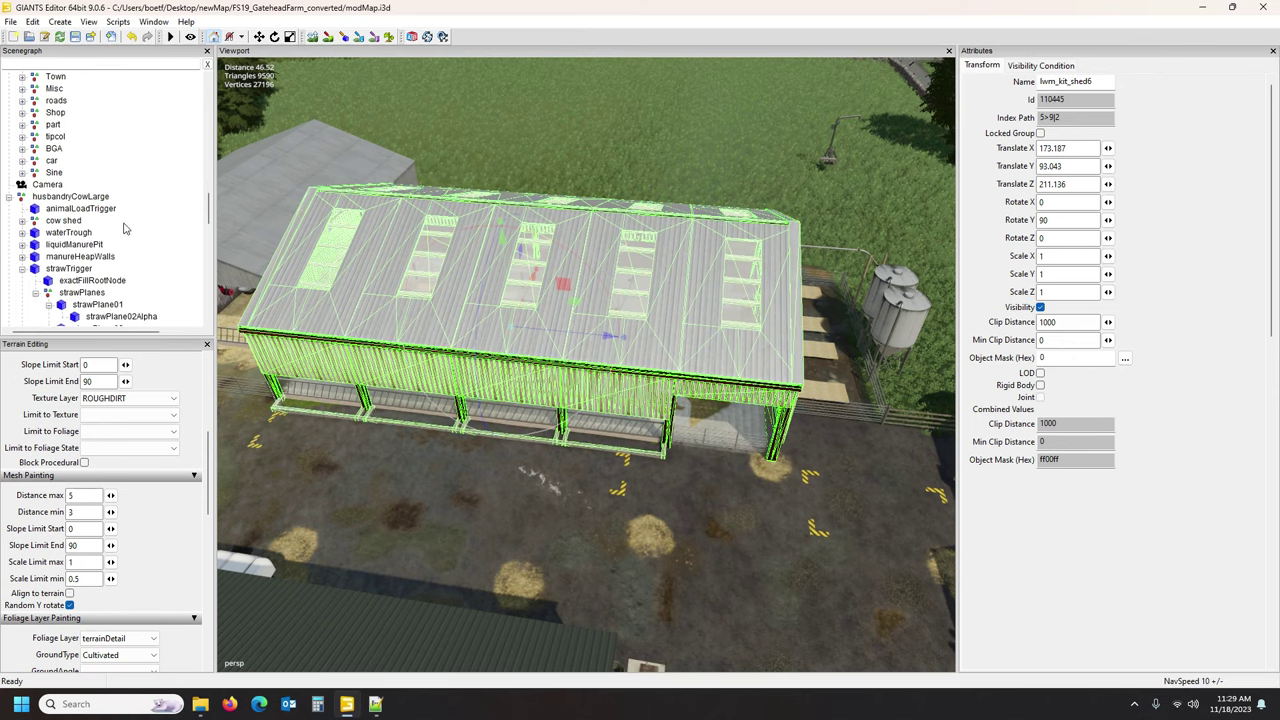
pyautogui.scroll(-2, 125, 229)
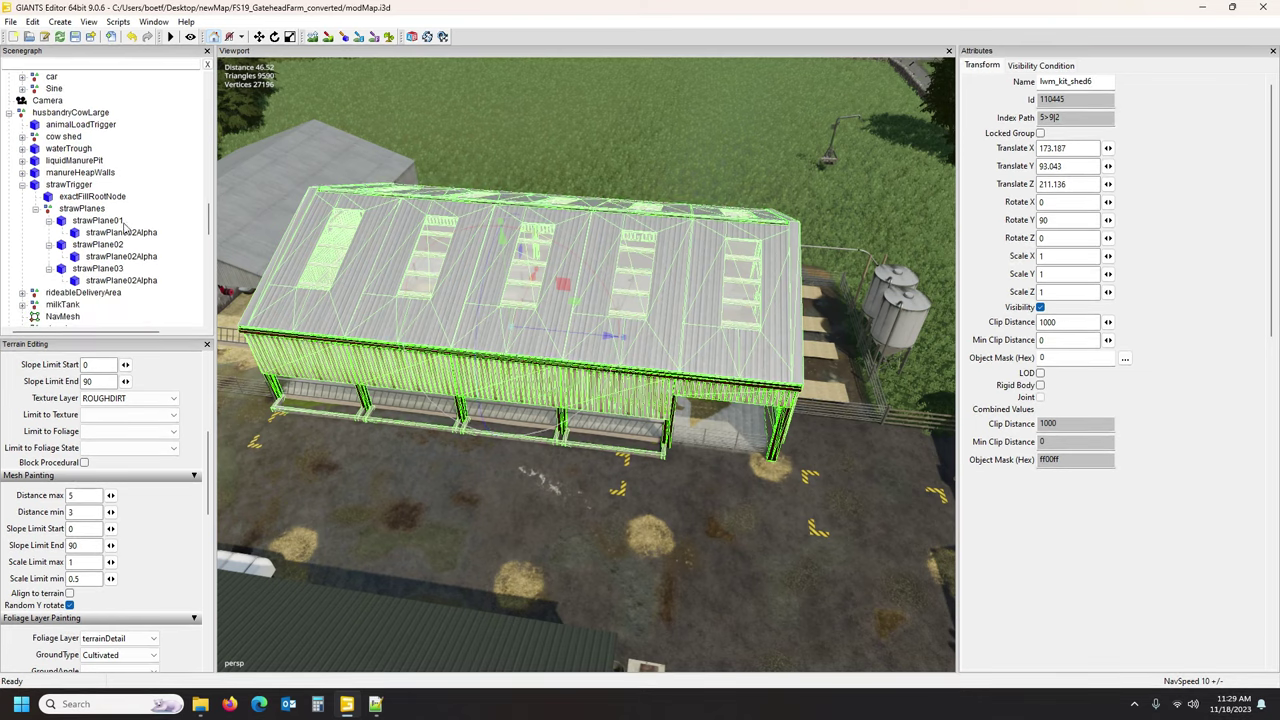
pyautogui.click(73, 188)
pyautogui.keyDown('alt'); pyautogui.moveTo(560, 290); pyautogui.dragTo(364, 327); pyautogui.keyUp('alt')
pyautogui.scroll(3, 489, 317)
pyautogui.scroll(2, 489, 317)
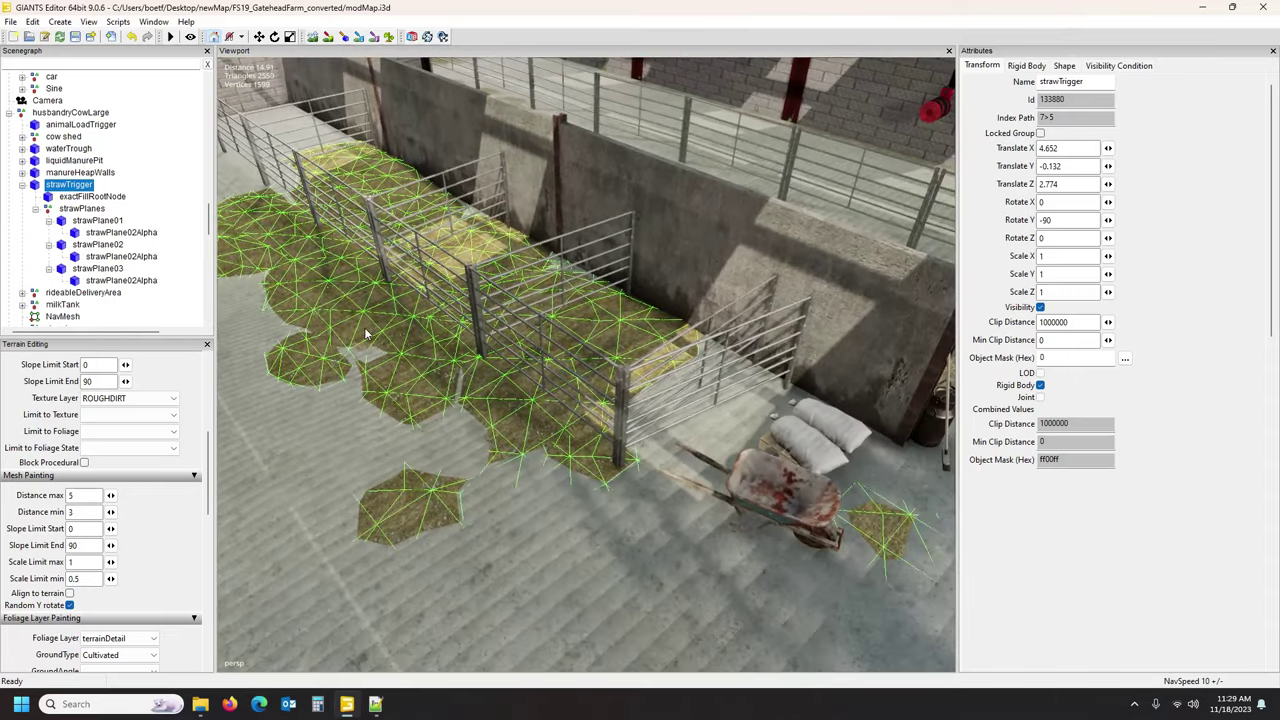
# Collapse husbandryCowLarge, select cowBarnBig's straw group and inspect its planes beside the barn's block wall.
pyautogui.click(10, 114)
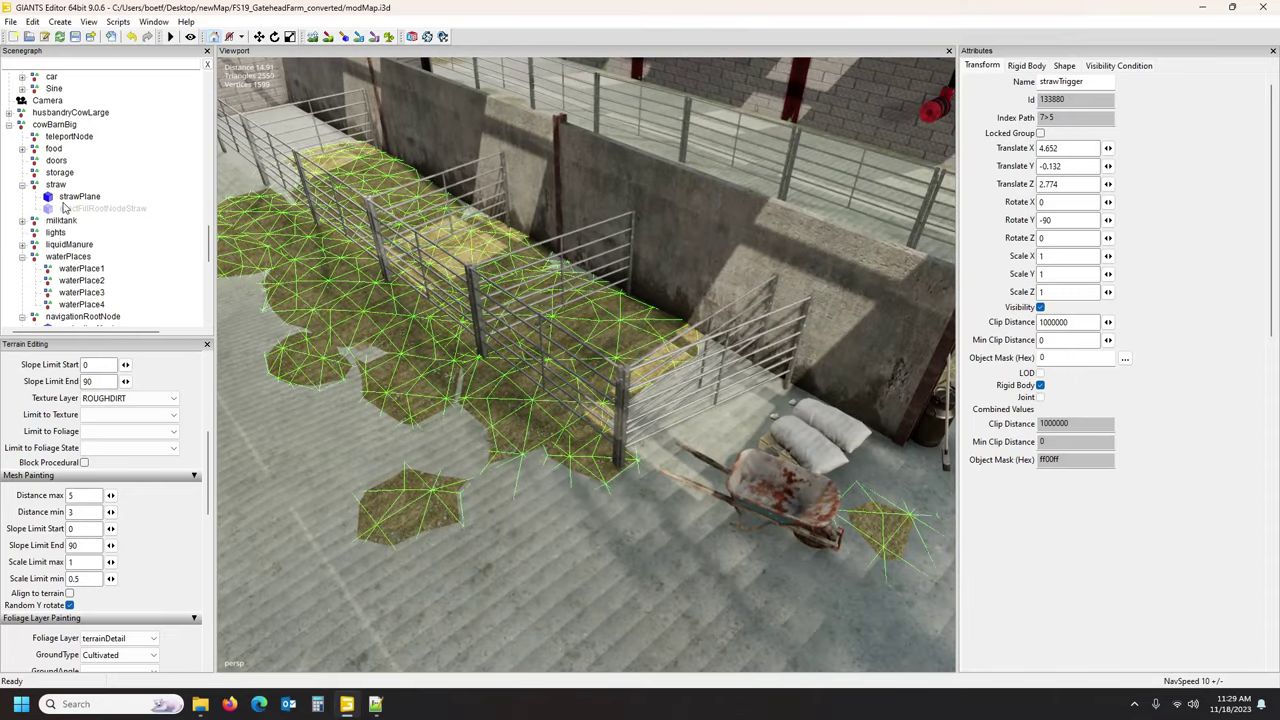
pyautogui.click(54, 124)
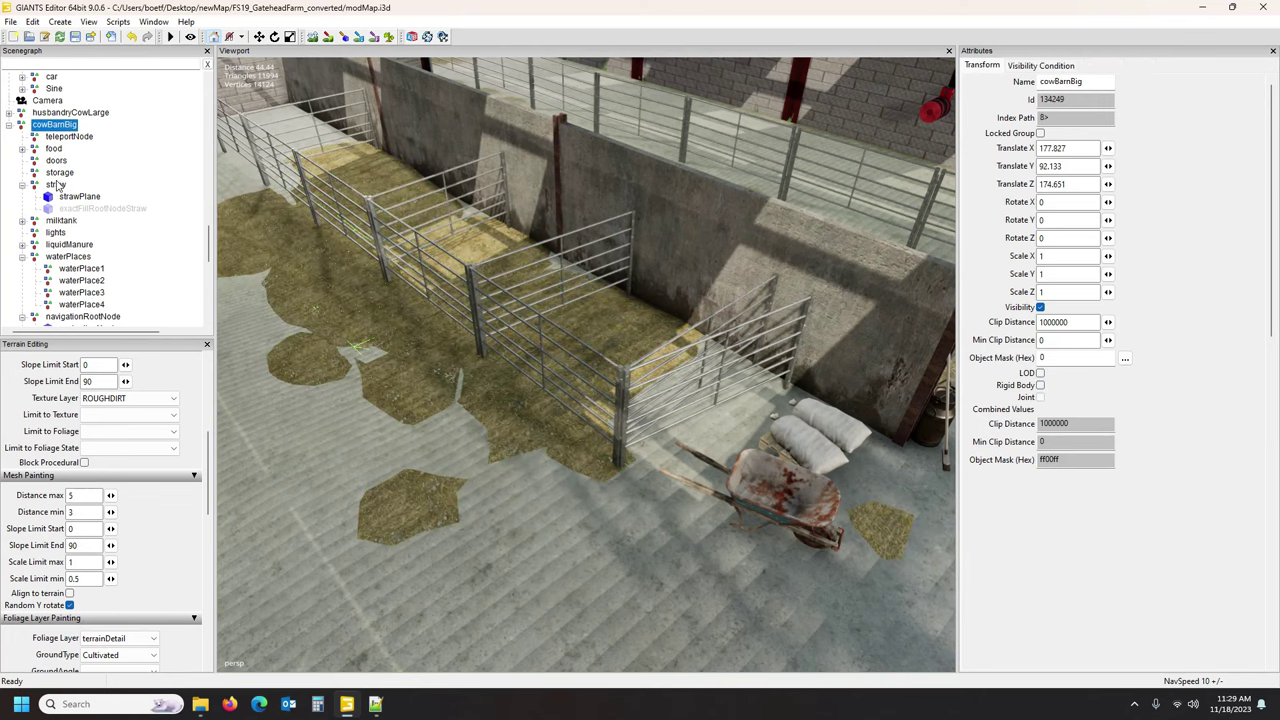
pyautogui.click(57, 183)
pyautogui.press('f')
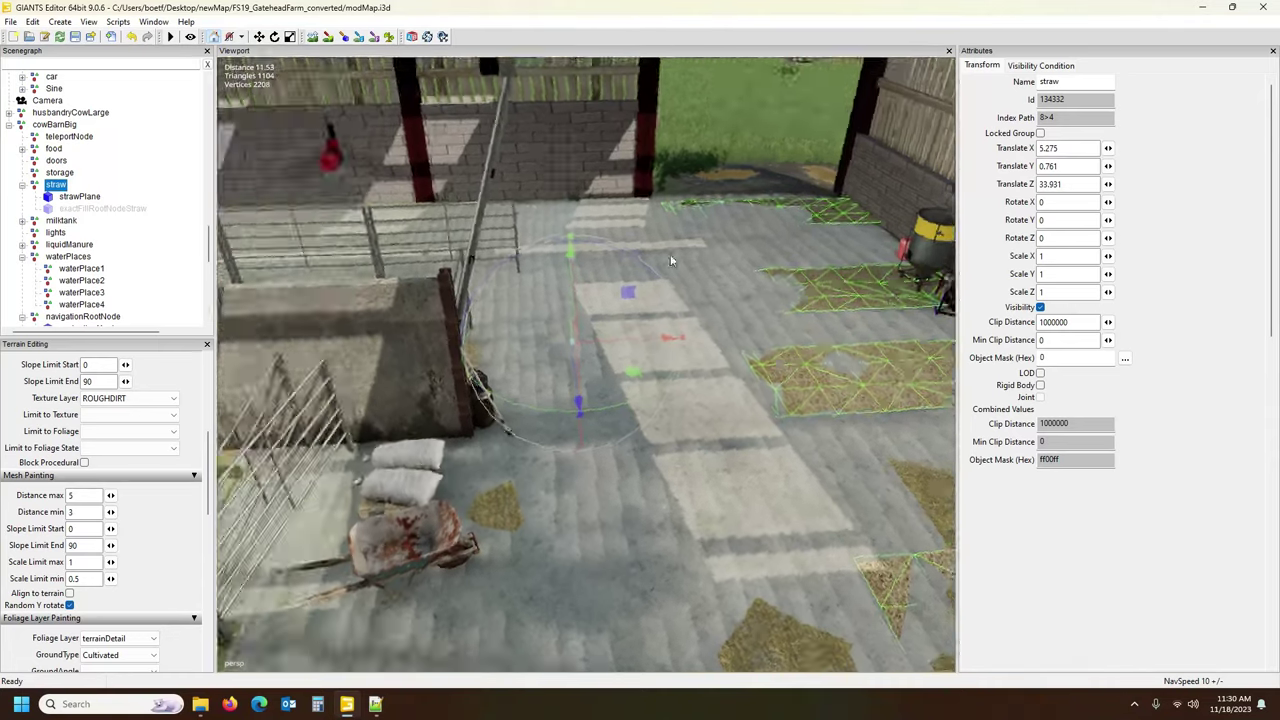
pyautogui.keyDown('alt'); pyautogui.moveTo(671, 261); pyautogui.dragTo(834, 252); pyautogui.keyUp('alt')
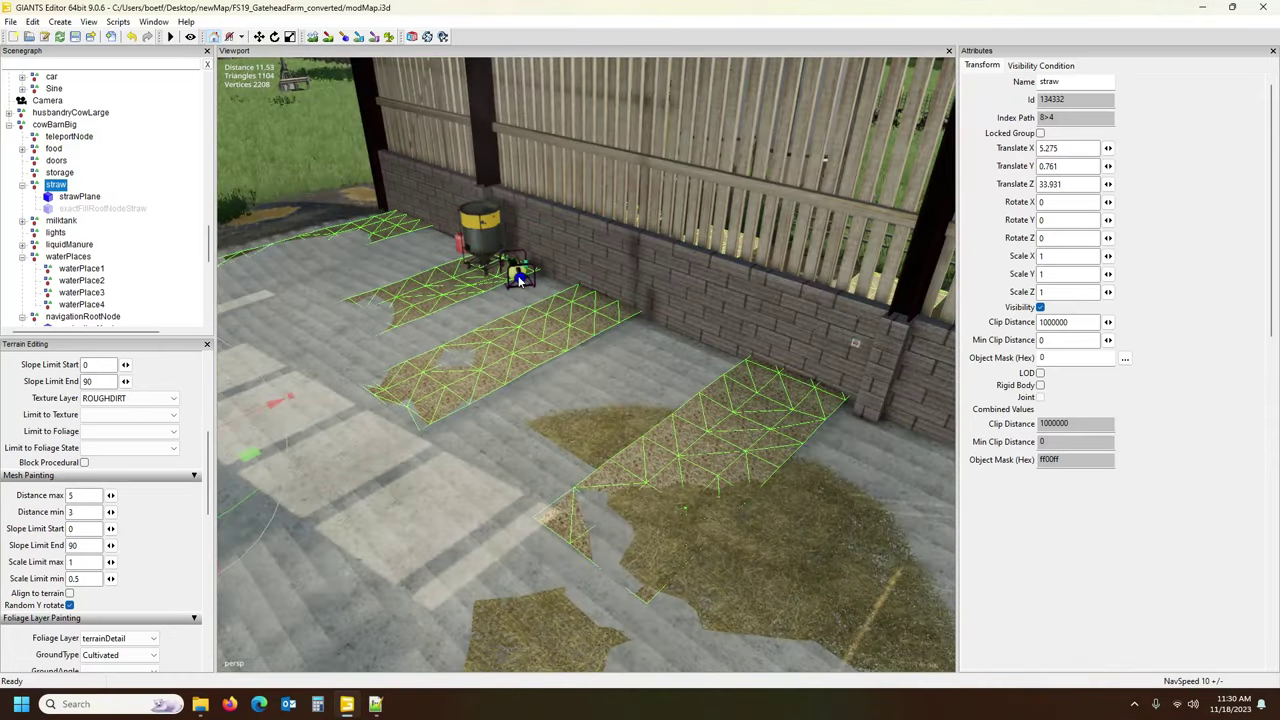
# Pick the small generator beside the barn's block wall, then collapse the Ylight group and search the Farm nodes for it.
pyautogui.click(518, 278)
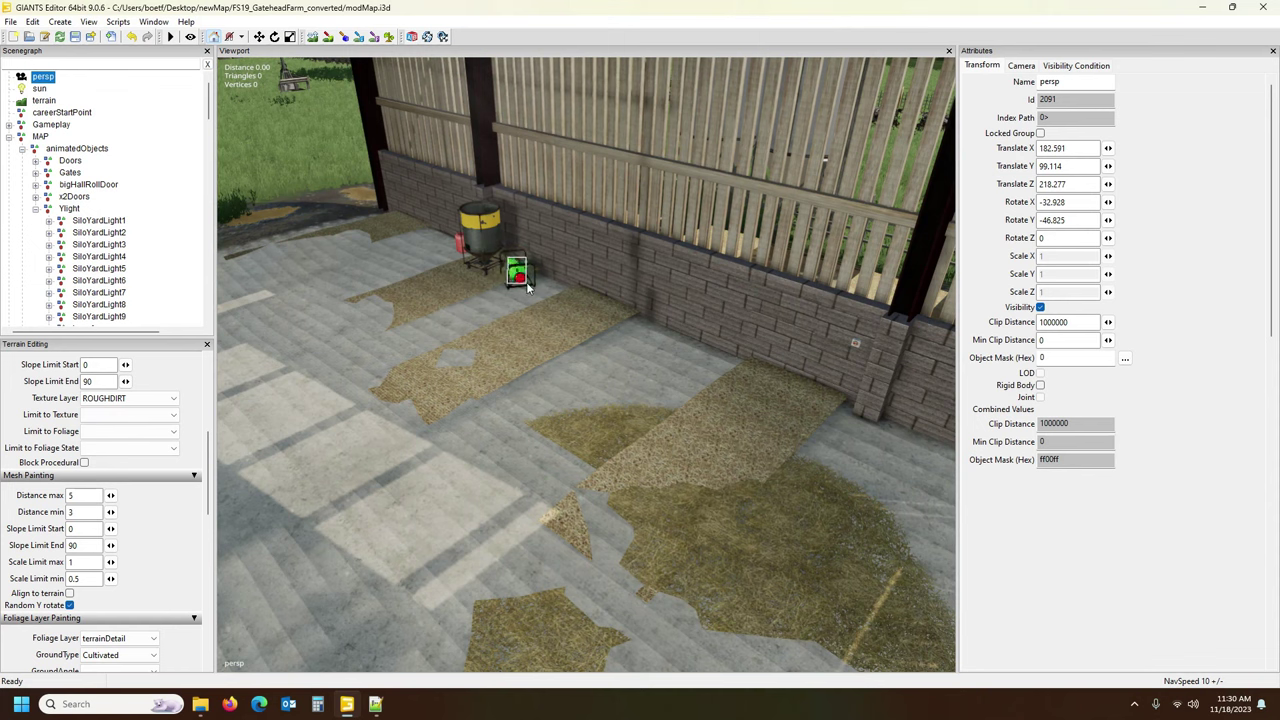
pyautogui.click(514, 272)
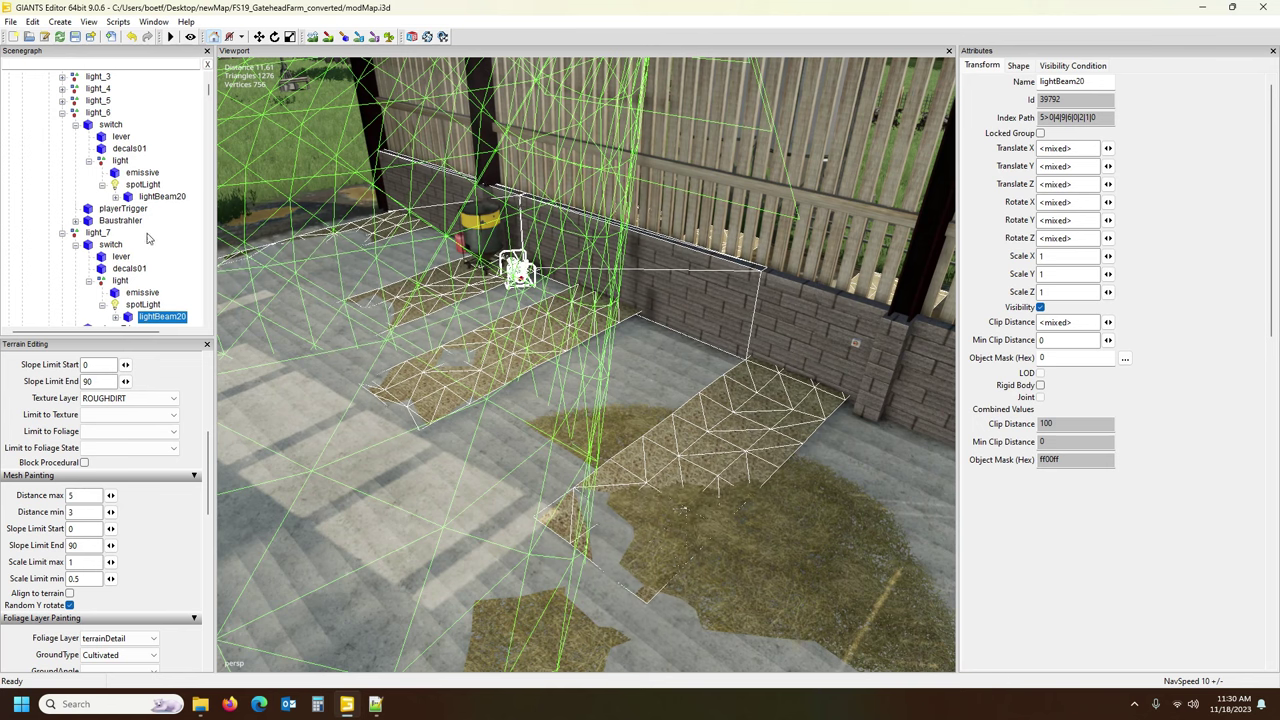
pyautogui.scroll(7, 150, 230)
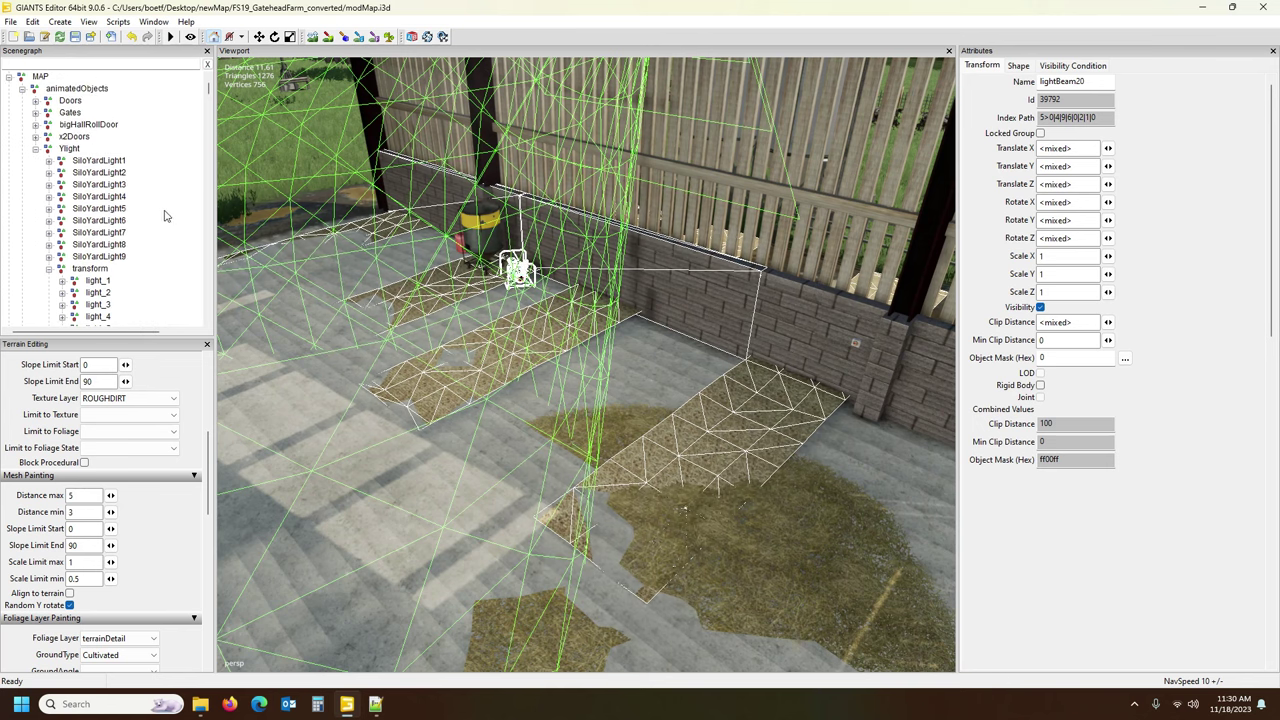
pyautogui.click(36, 149)
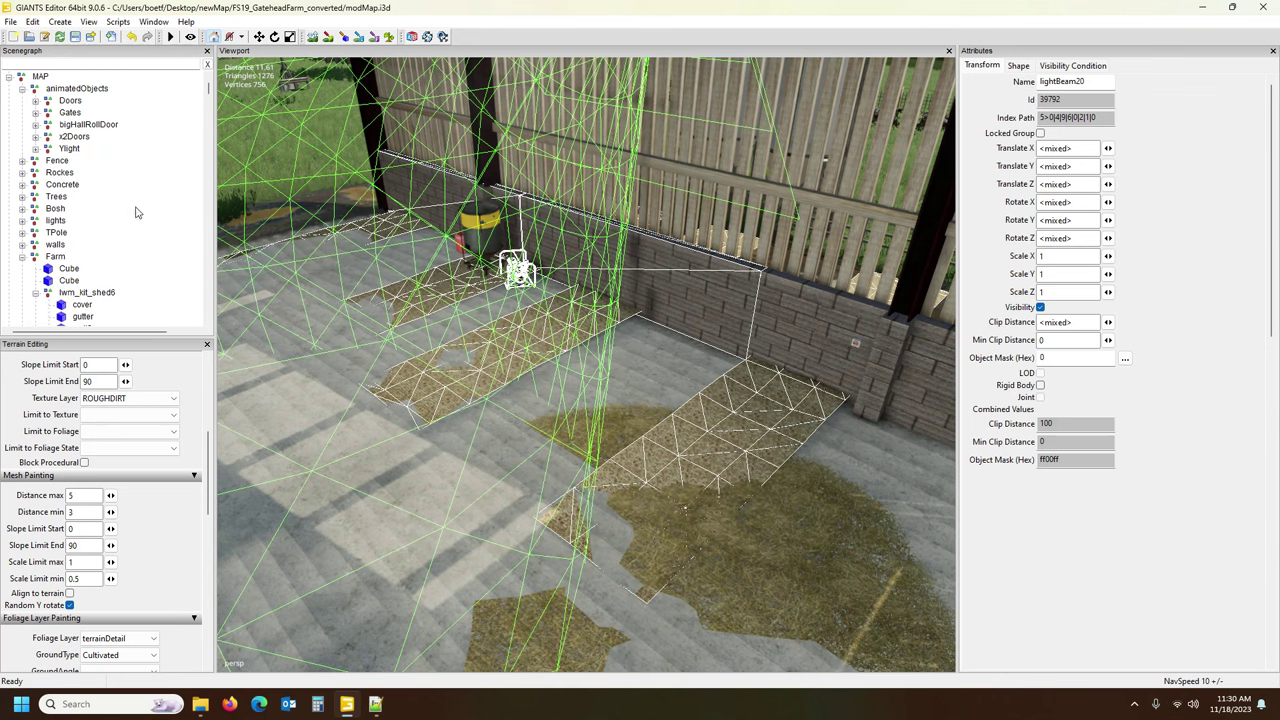
pyautogui.scroll(-6, 138, 214)
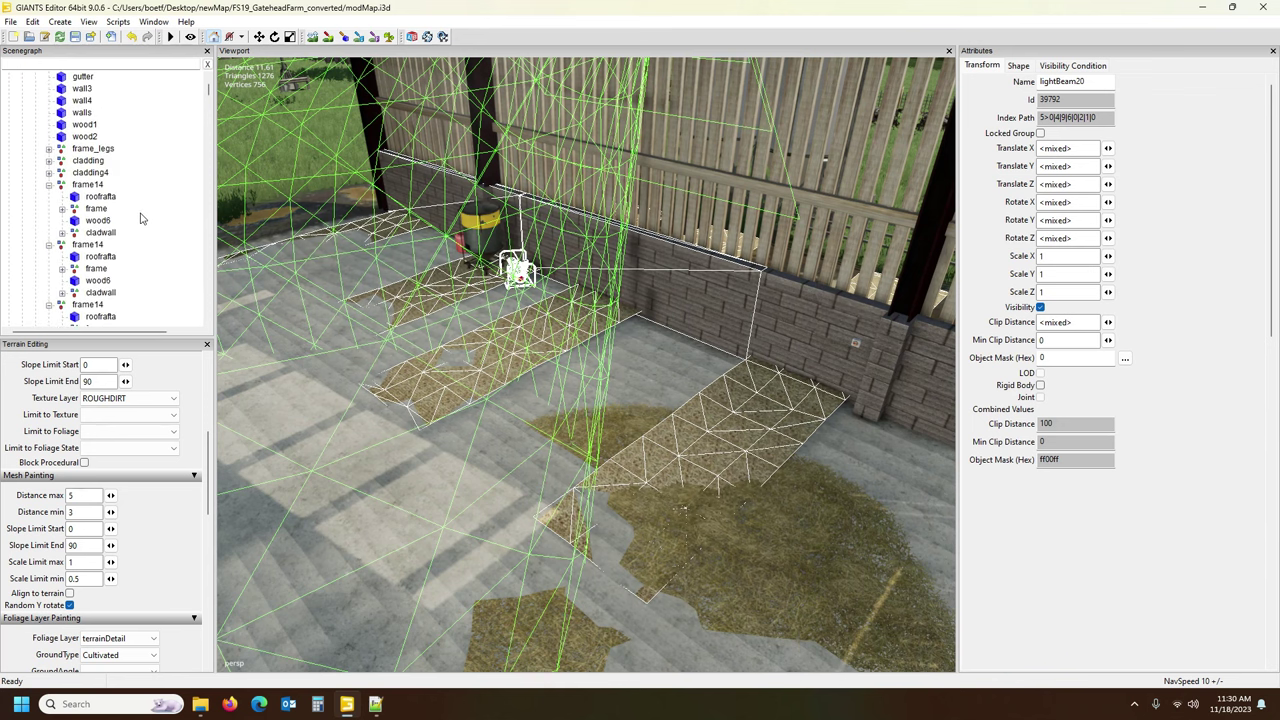
pyautogui.scroll(-3, 142, 218)
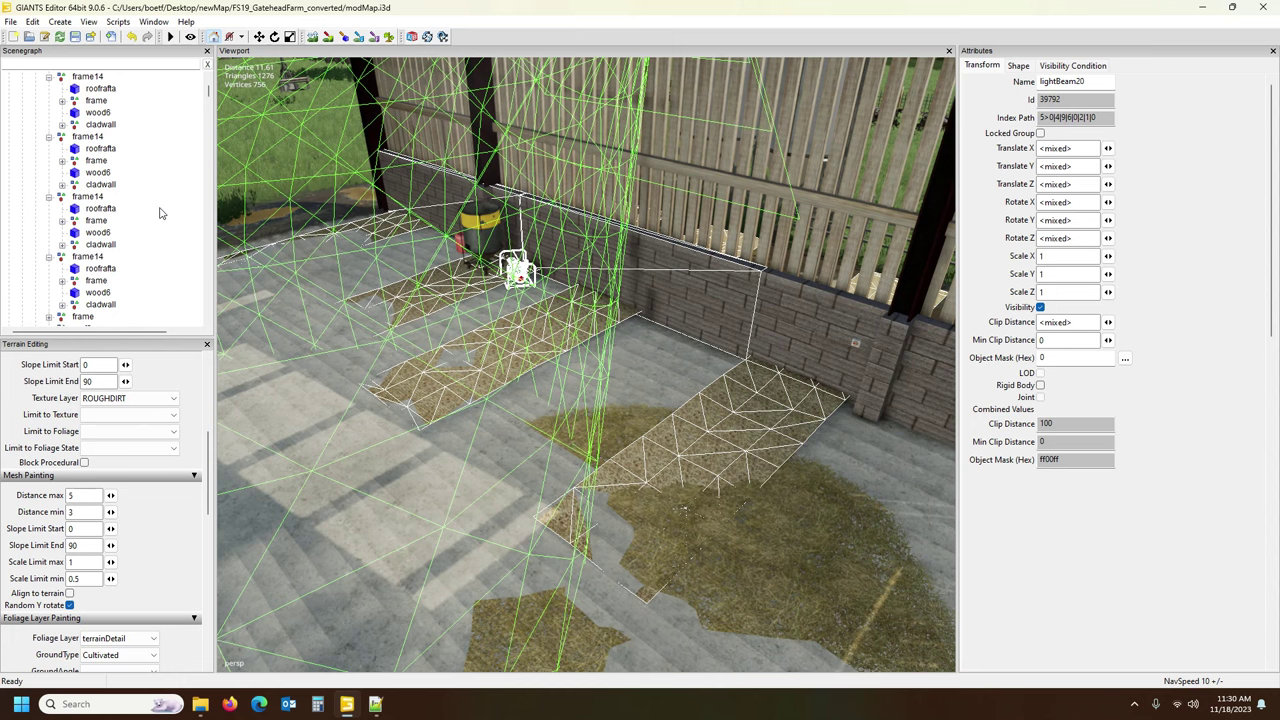
pyautogui.scroll(-5, 150, 240)
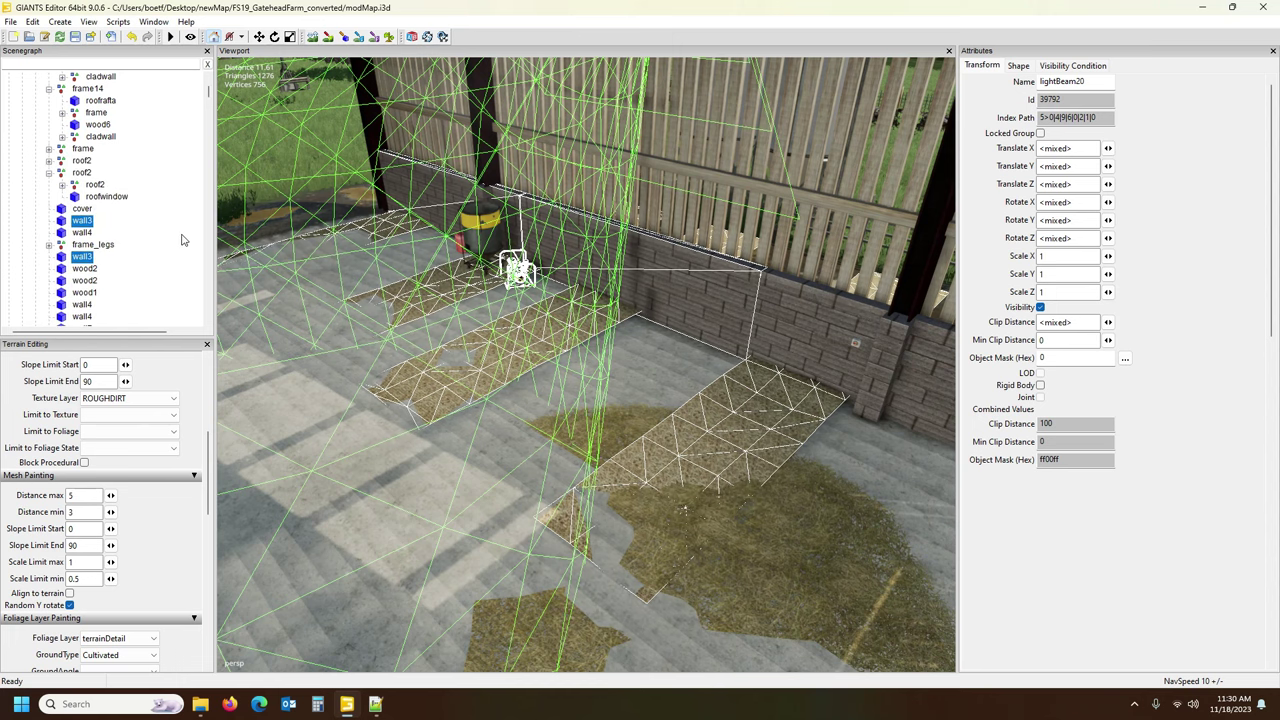
pyautogui.scroll(-1, 124, 257)
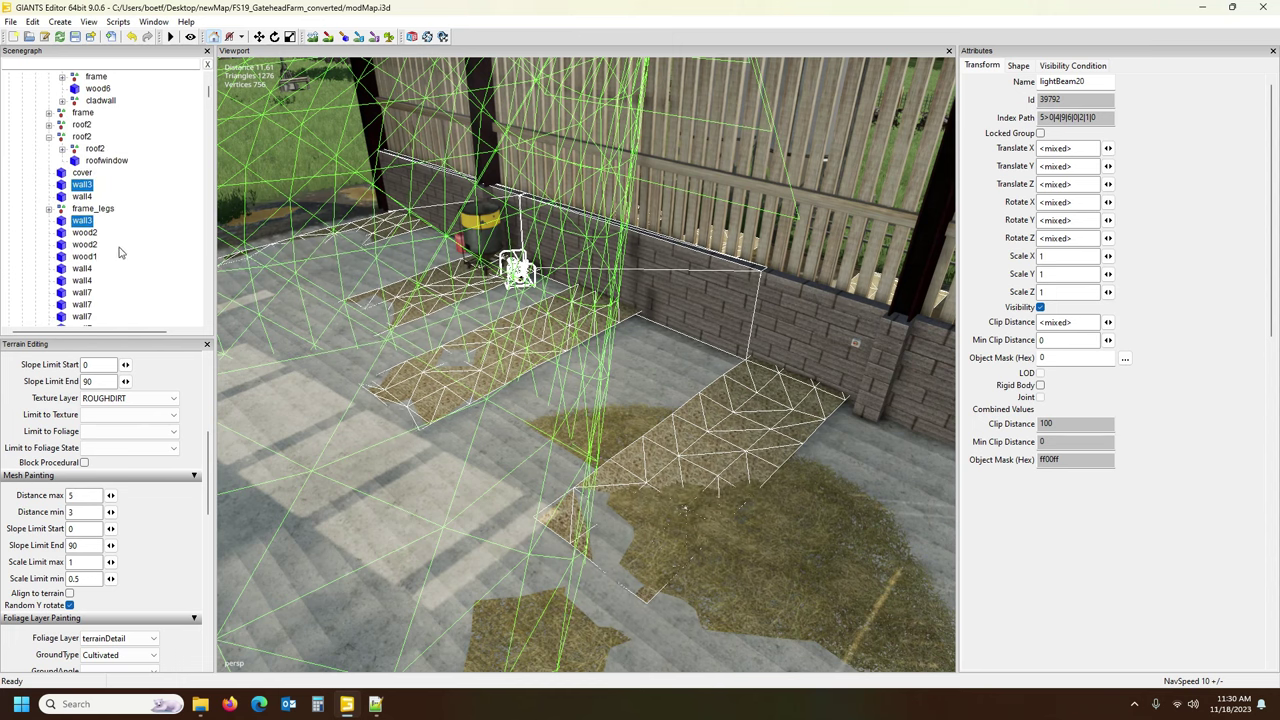
# Get a close view of the generator by the block wall and pick its body.
pyautogui.click(572, 292)
pyautogui.keyDown('alt'); pyautogui.moveTo(572, 292); pyautogui.dragTo(646, 293); pyautogui.keyUp('alt')
pyautogui.scroll(3, 546, 260)
pyautogui.scroll(5, 562, 275)
pyautogui.click(557, 280)
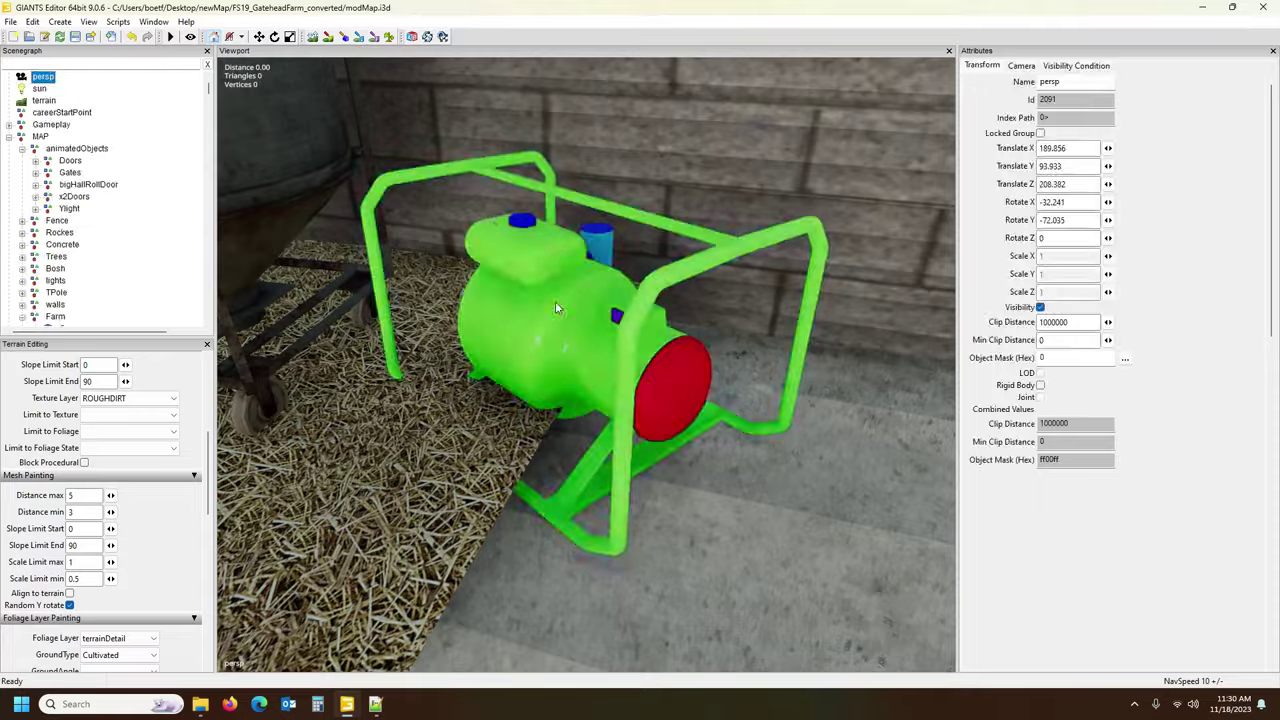
pyautogui.click(560, 300)
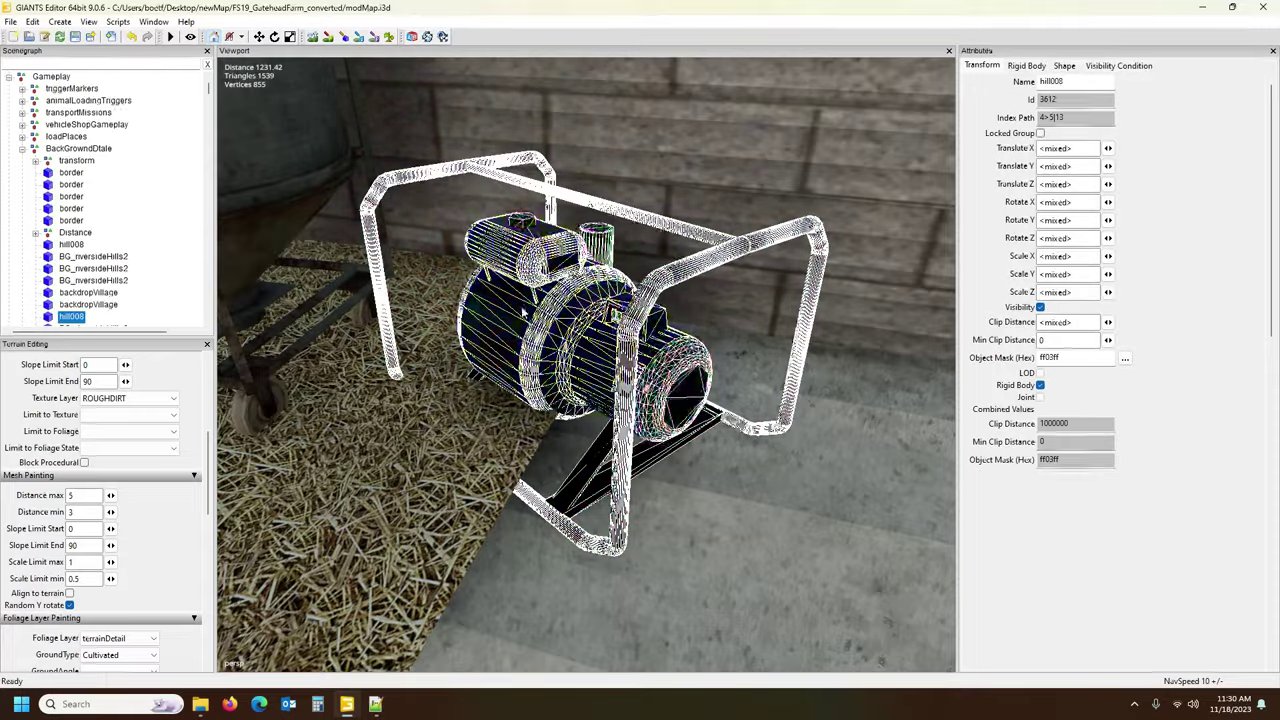
# Select hill008 under BackGrowndDtale, pick the generator again, and look through the scenegraph's prop nodes for it.
pyautogui.scroll(-2, 70, 275)
pyautogui.click(71, 270)
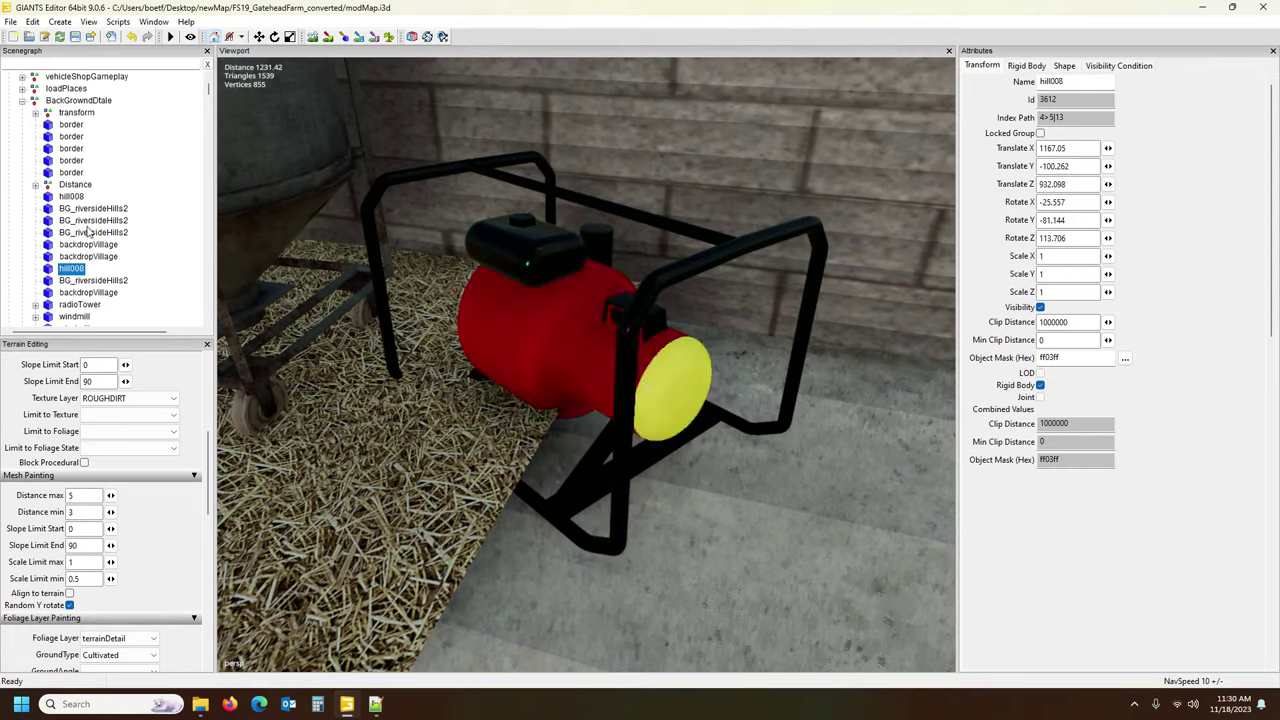
pyautogui.keyDown('ctrl'); pyautogui.click(577, 360); pyautogui.keyUp('ctrl')
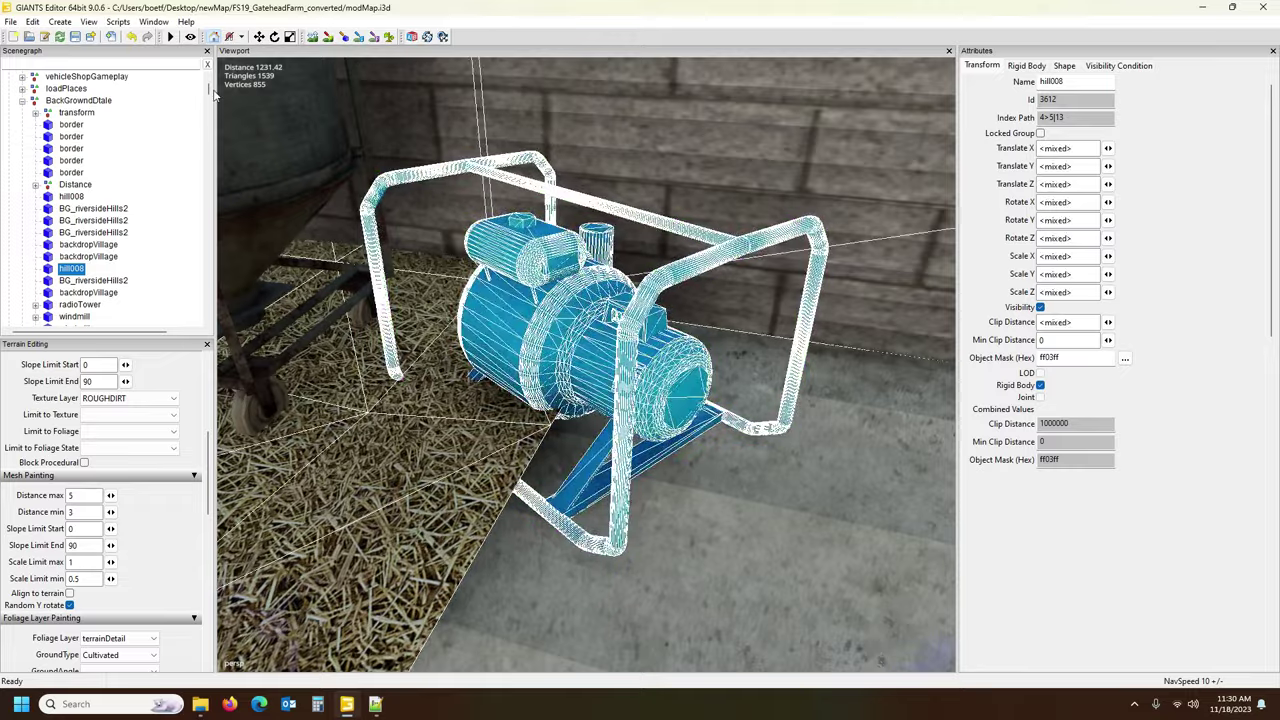
pyautogui.scroll(3, 210, 92)
pyautogui.scroll(-10, 212, 95)
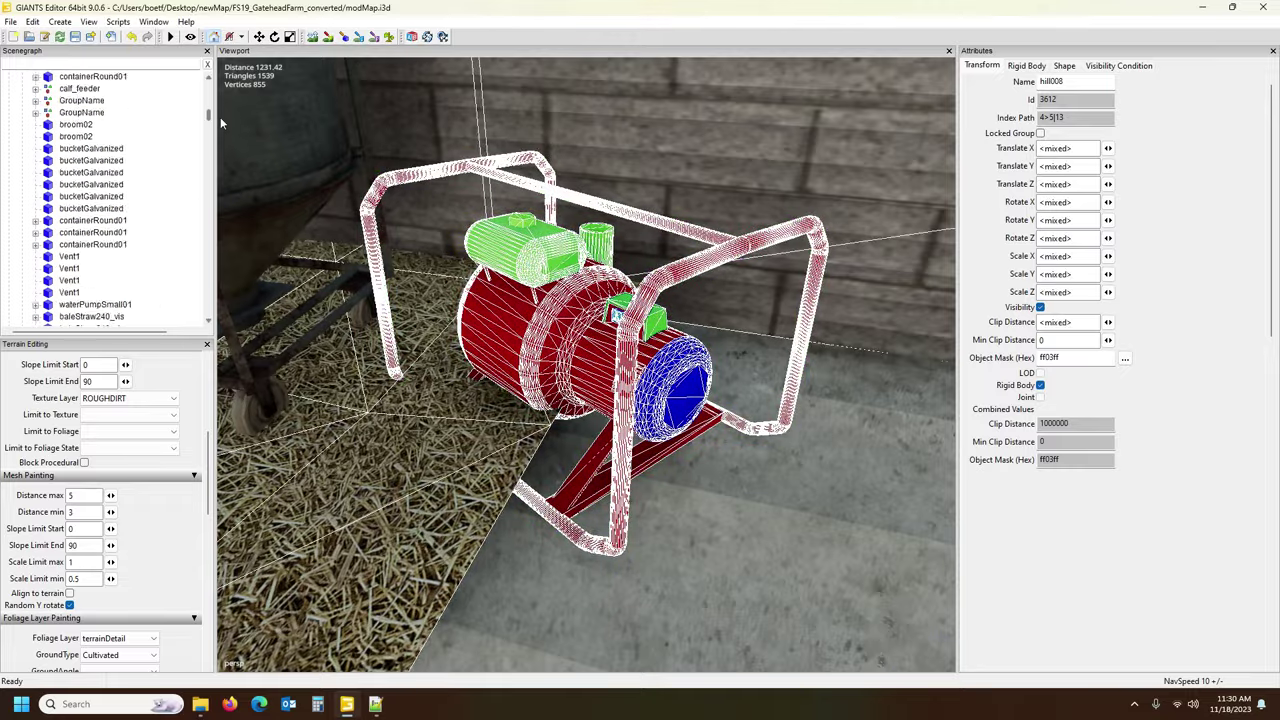
pyautogui.scroll(-5, 180, 130)
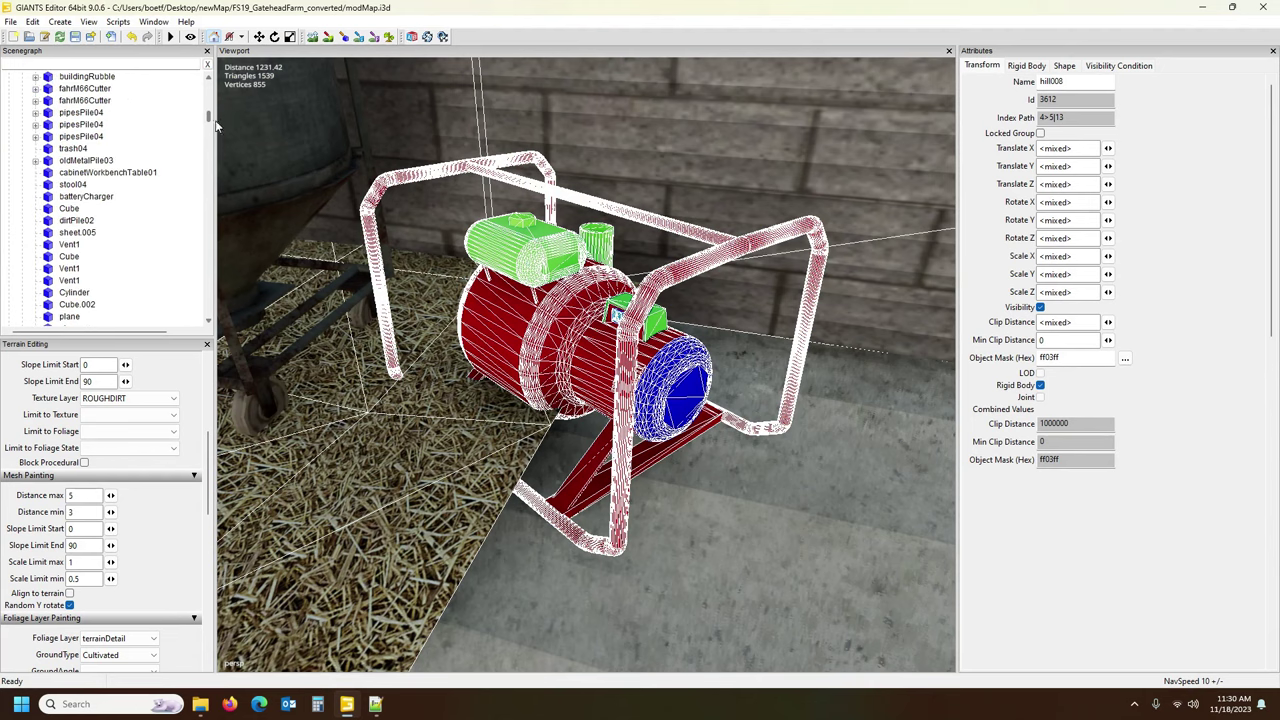
# Collapse the whole scenegraph to its top-level nodes and save the map.
pyautogui.rightClick(180, 124)
pyautogui.click(222, 152)
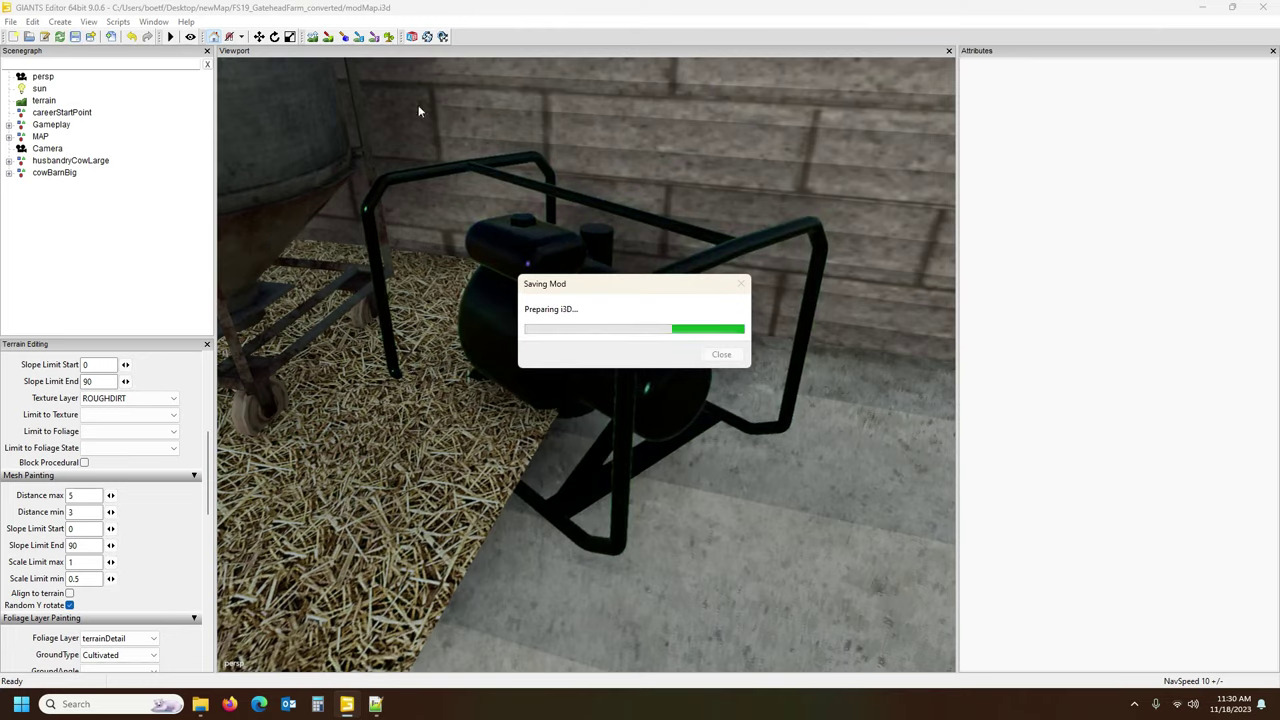
# Filter the scenegraph by "gener" and select the first generator node under Misc.
pyautogui.click(95, 63)
pyautogui.write('ge')
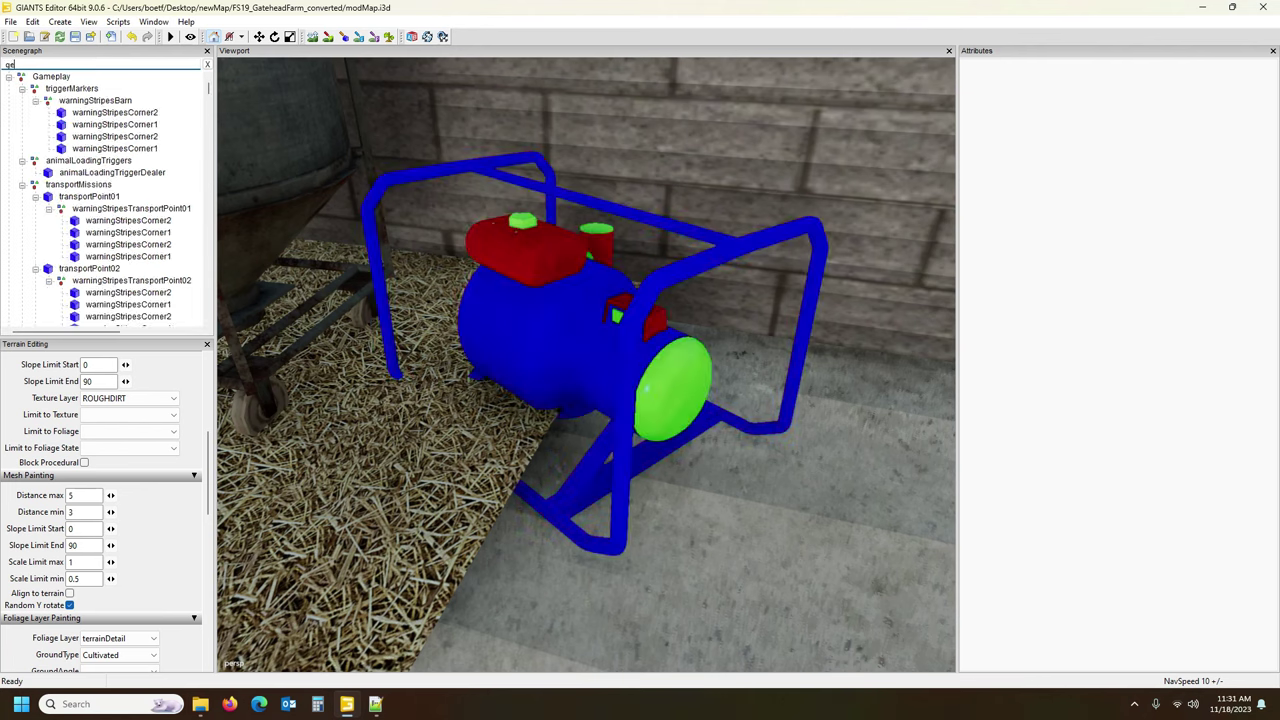
pyautogui.write('n')
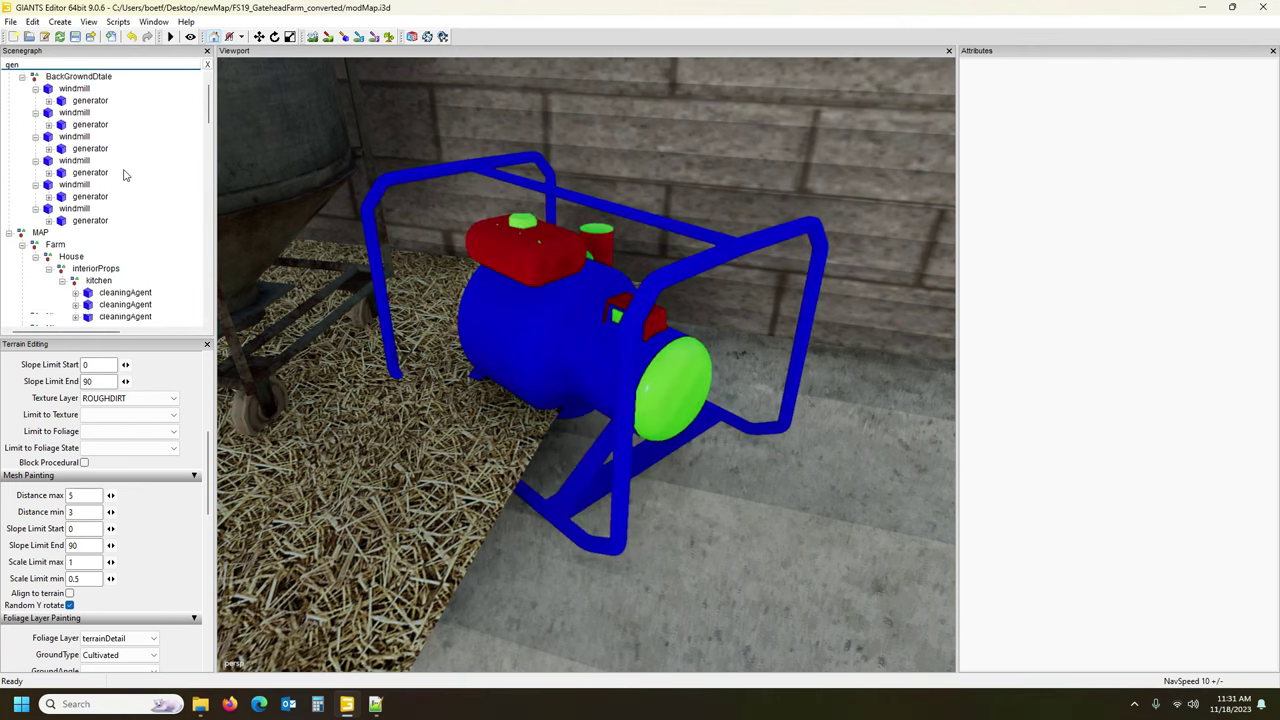
pyautogui.scroll(-2, 110, 140)
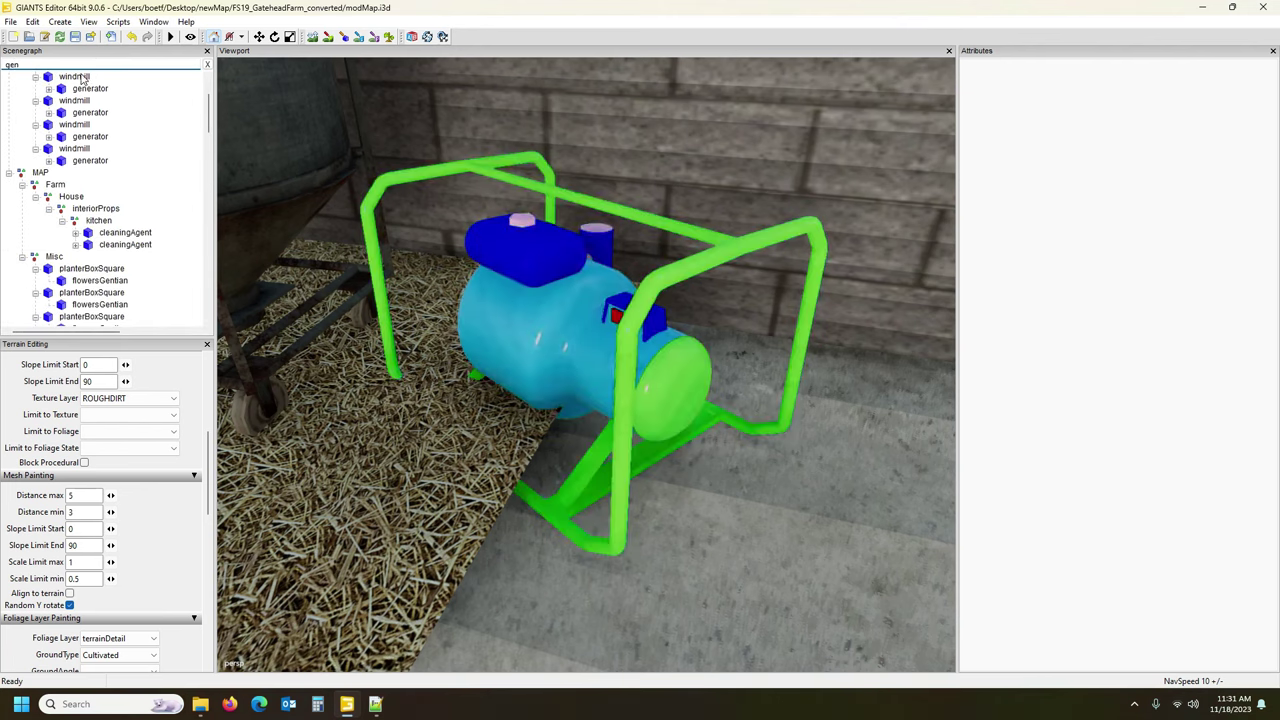
pyautogui.write('er')
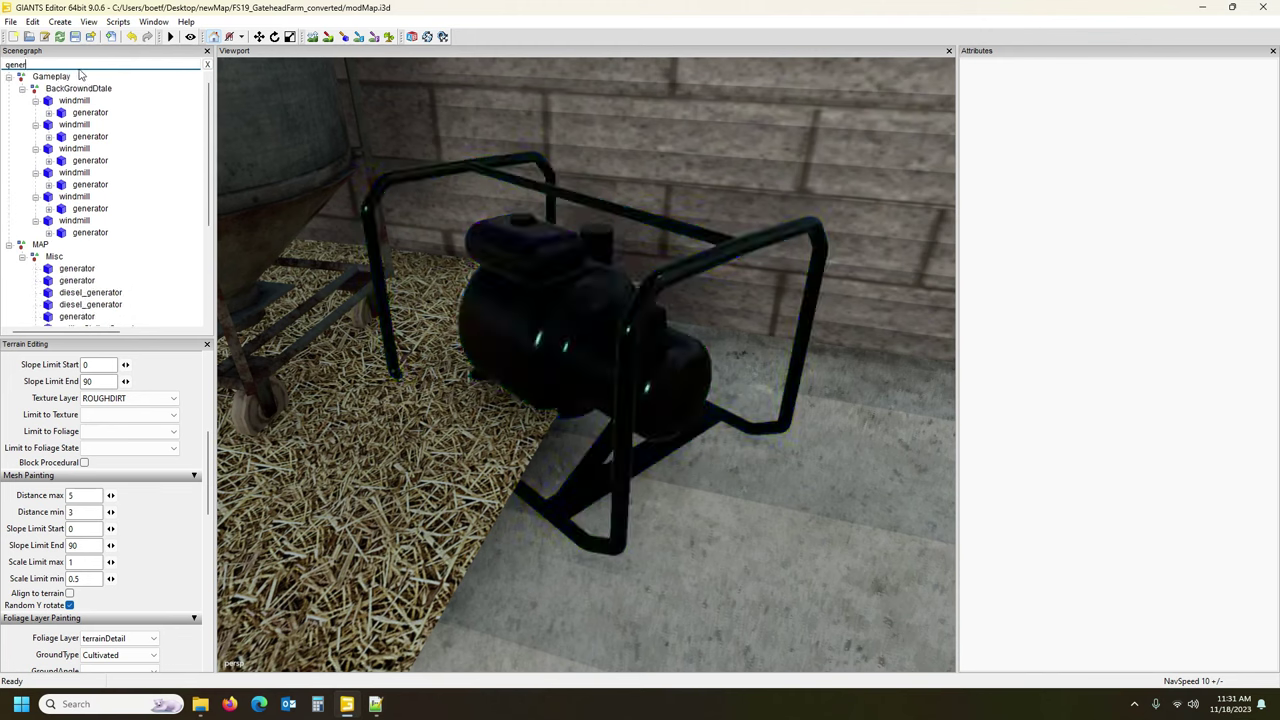
pyautogui.scroll(-2, 100, 268)
pyautogui.click(75, 222)
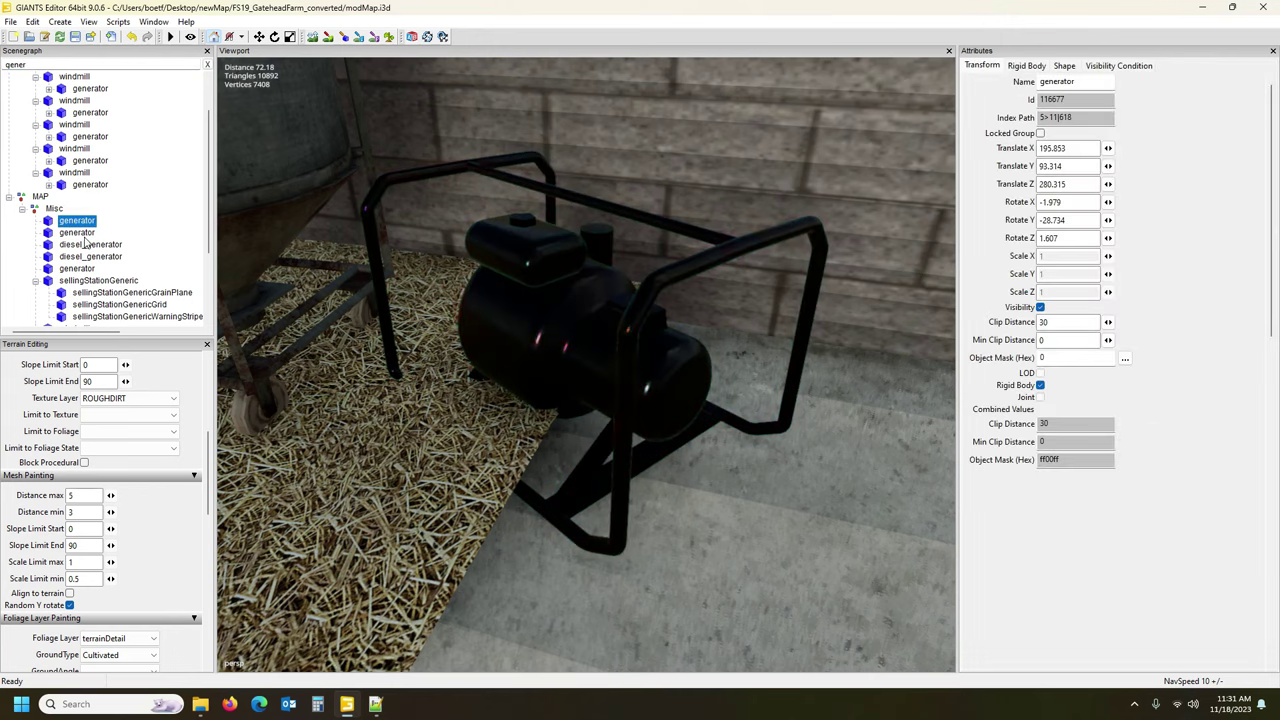
# Go through the generator, sellingStationGeneric and windmill generator matches in the filtered scenegraph and examine each one's attributes.
pyautogui.click(77, 233)
pyautogui.press('Down')
pyautogui.press('Down')
pyautogui.press('Down')
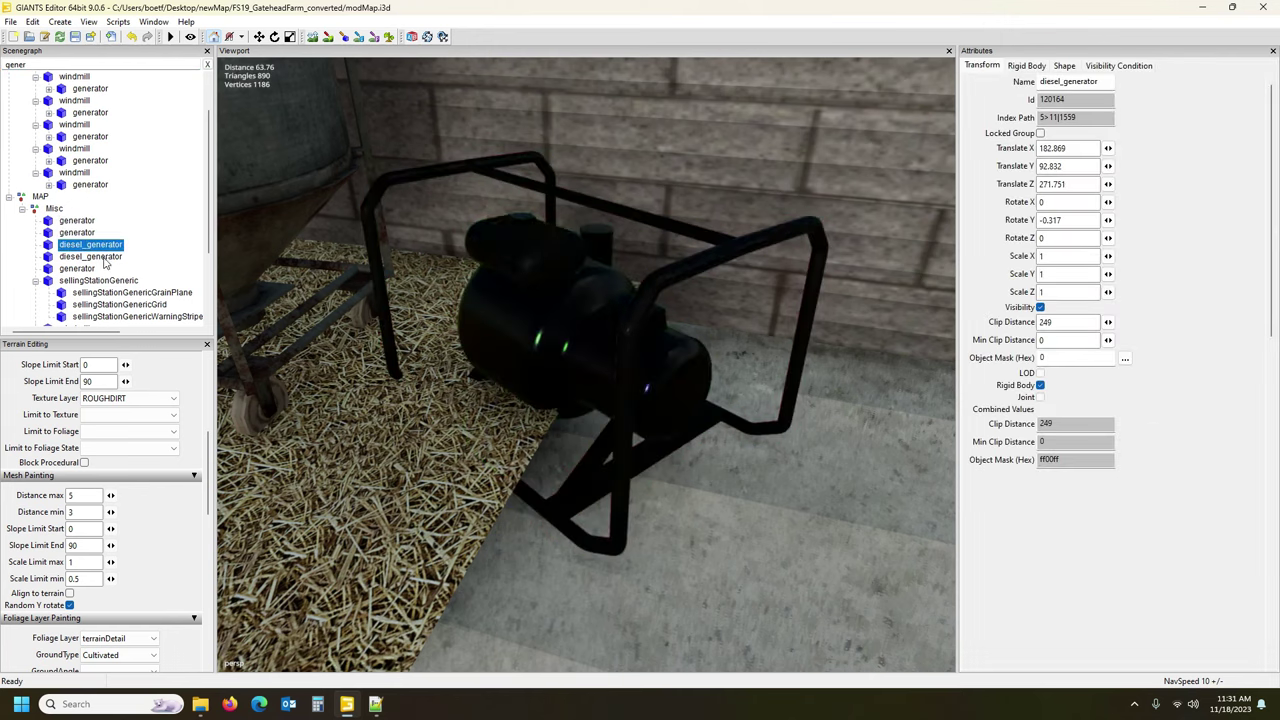
pyautogui.click(112, 281)
pyautogui.scroll(-2, 110, 290)
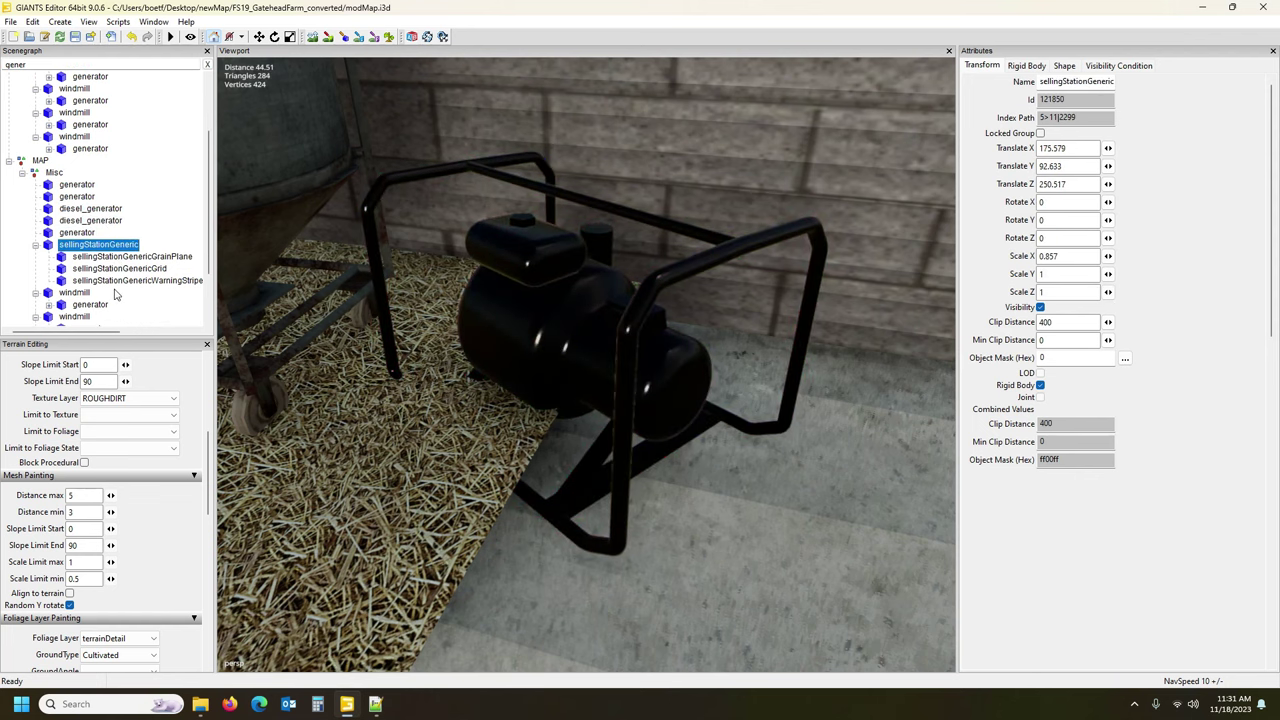
pyautogui.click(92, 269)
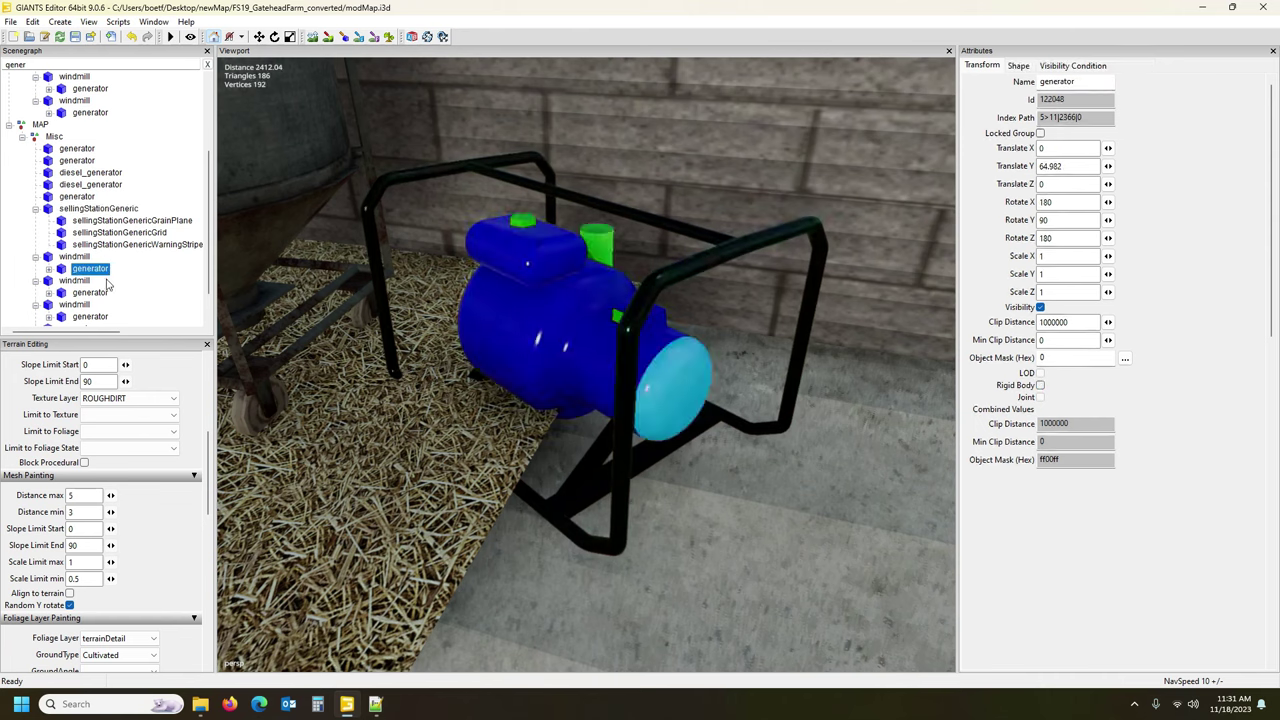
pyautogui.scroll(-1, 90, 285)
pyautogui.click(84, 292)
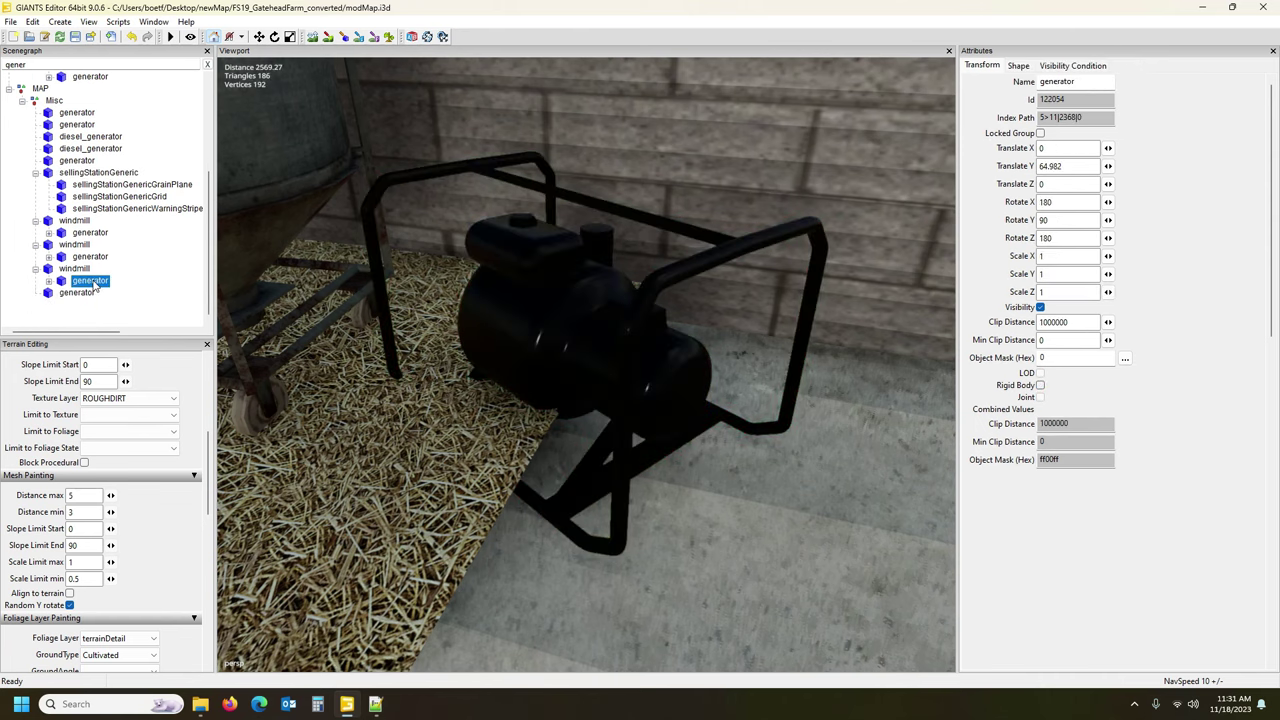
pyautogui.scroll(2, 120, 280)
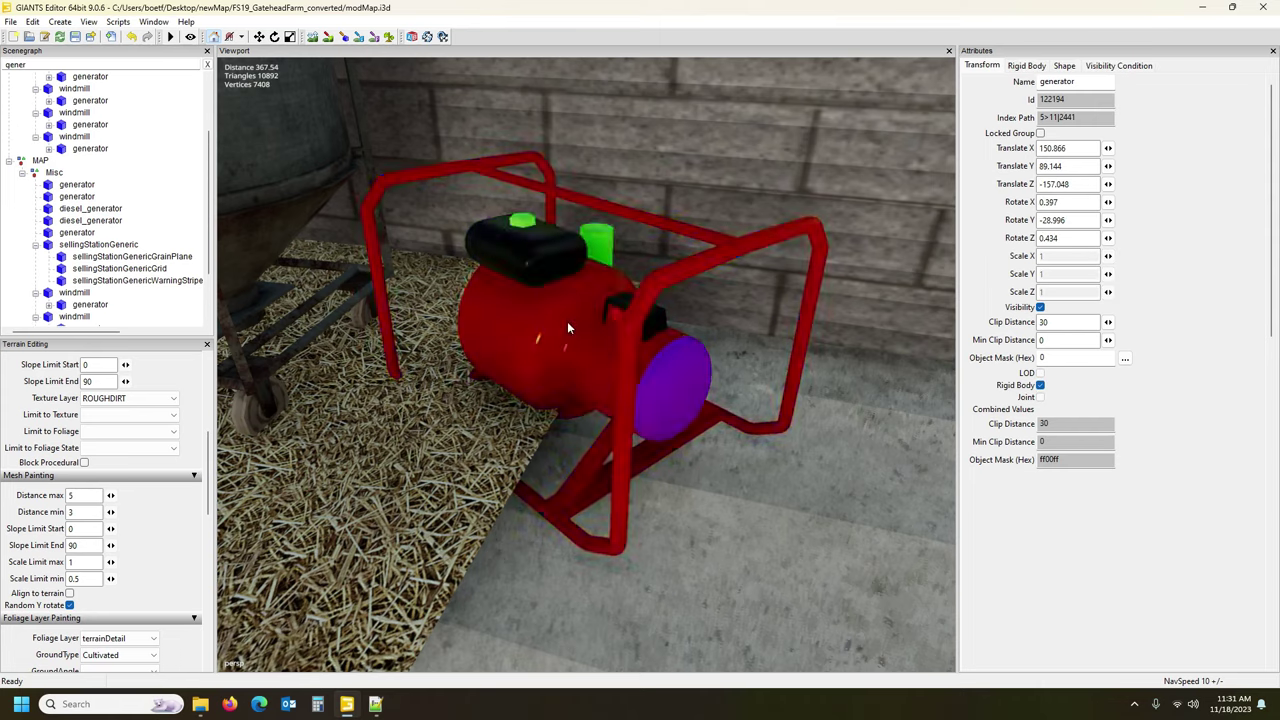
# Clear the "gener" filter so the scenegraph lists the full map hierarchy again.
pyautogui.keyDown('alt'); pyautogui.moveTo(411, 343); pyautogui.dragTo(245, 328); pyautogui.keyUp('alt')
pyautogui.moveTo(245, 321); pyautogui.dragTo(557, 310, button='right')
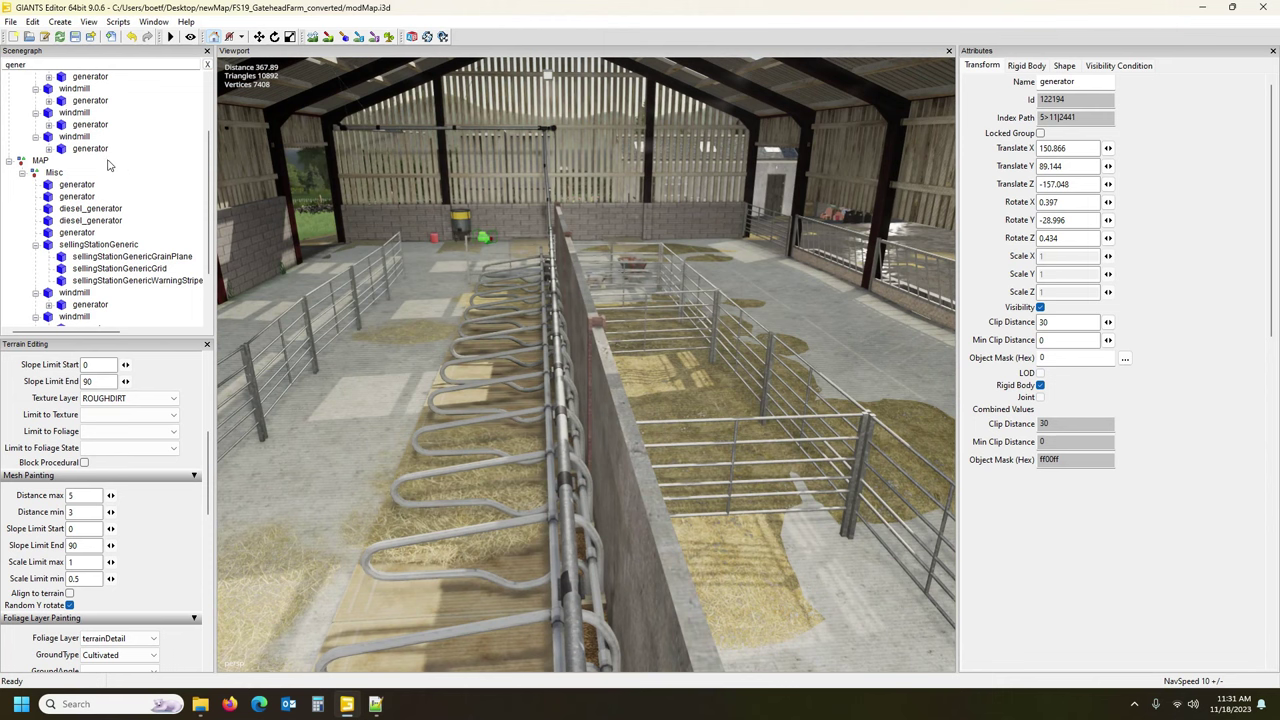
pyautogui.rightClick(144, 156)
pyautogui.click(176, 181)
pyautogui.scroll(3, 65, 290)
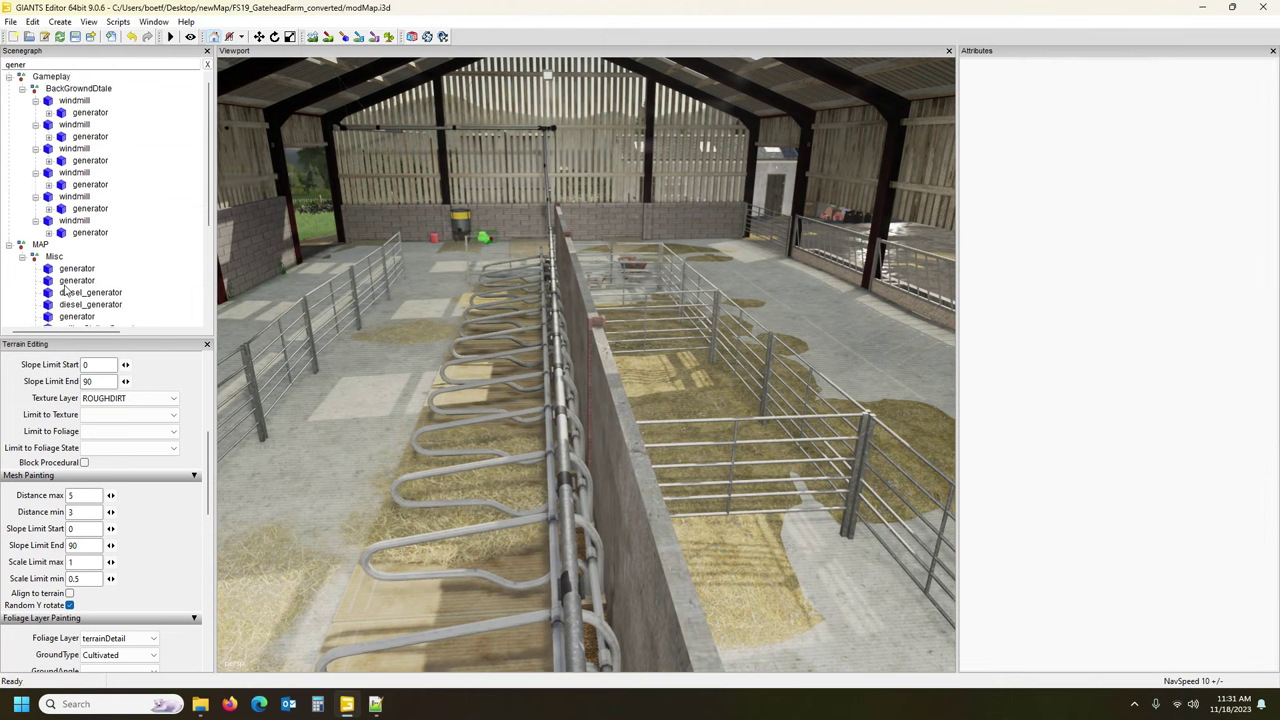
pyautogui.click(208, 65)
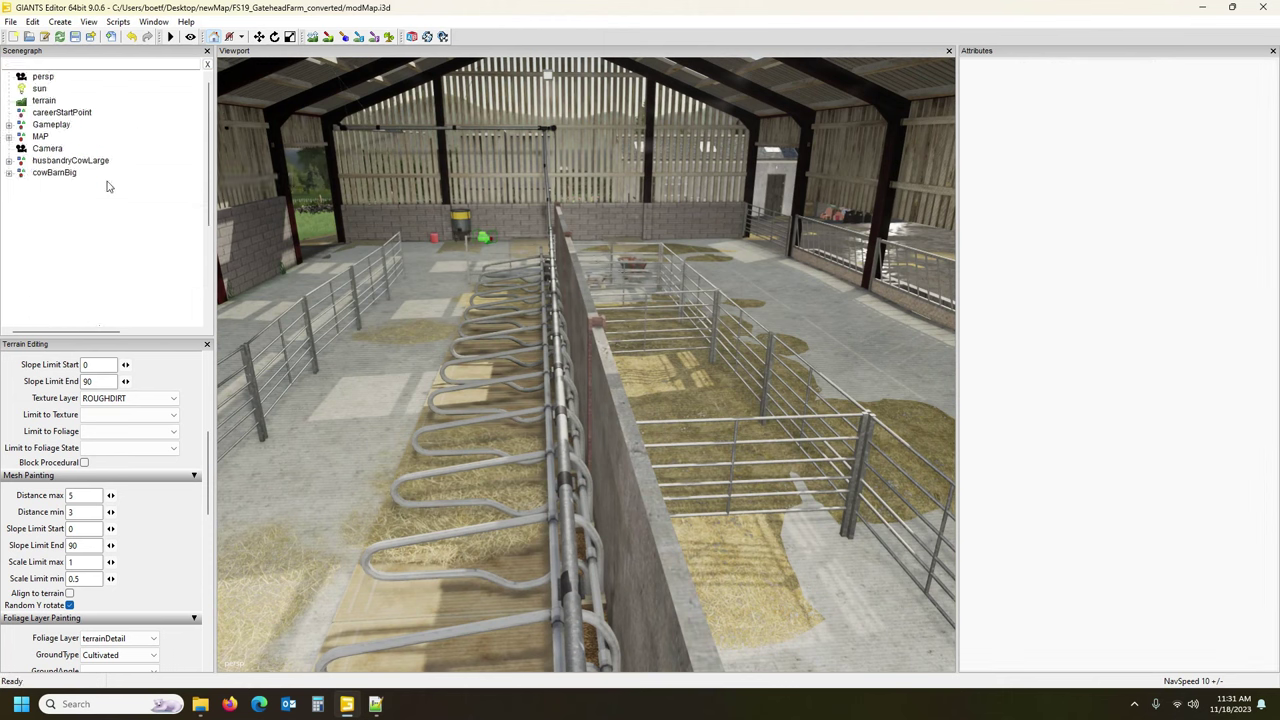
# Select the straw group inside cowBarnBig and raise it slightly above the barn floor, to Translate Y about 0.802.
pyautogui.click(8, 173)
pyautogui.scroll(-1, 52, 205)
pyautogui.click(56, 196)
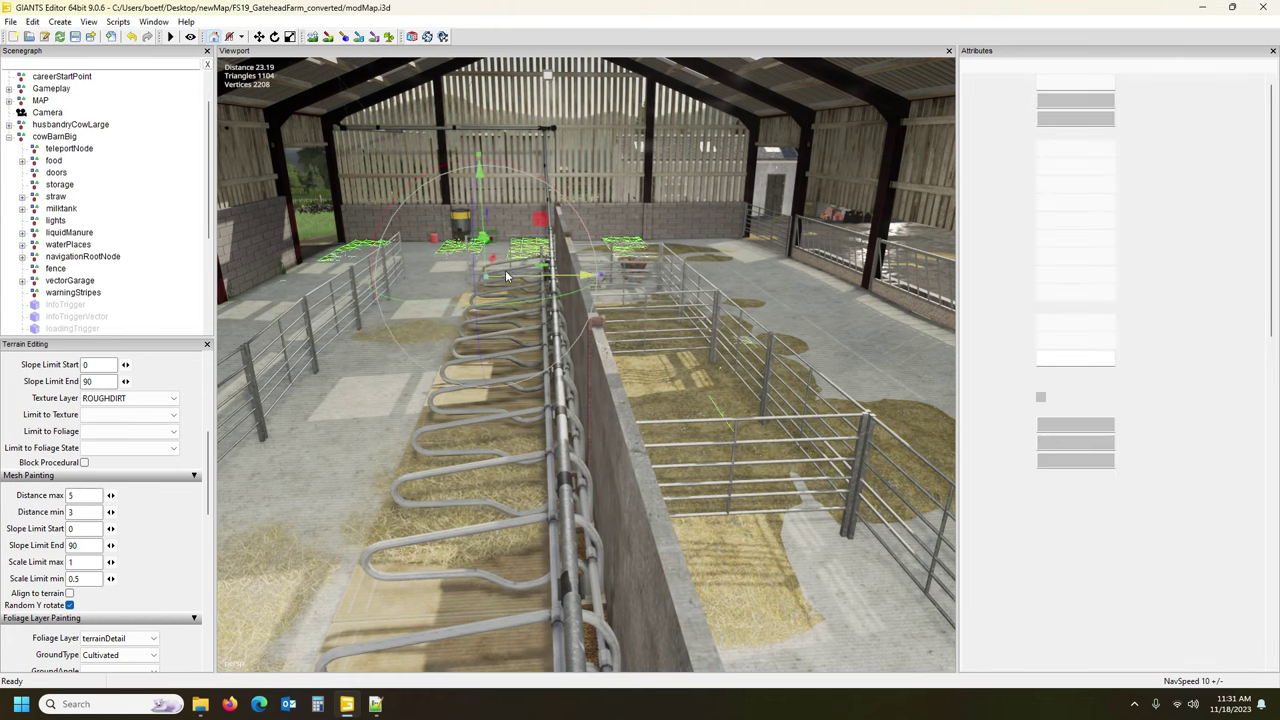
pyautogui.moveTo(534, 268); pyautogui.dragTo(593, 371, button='right')
pyautogui.moveTo(593, 371); pyautogui.dragTo(563, 404)
pyautogui.moveTo(622, 420); pyautogui.dragTo(292, 491, button='right')
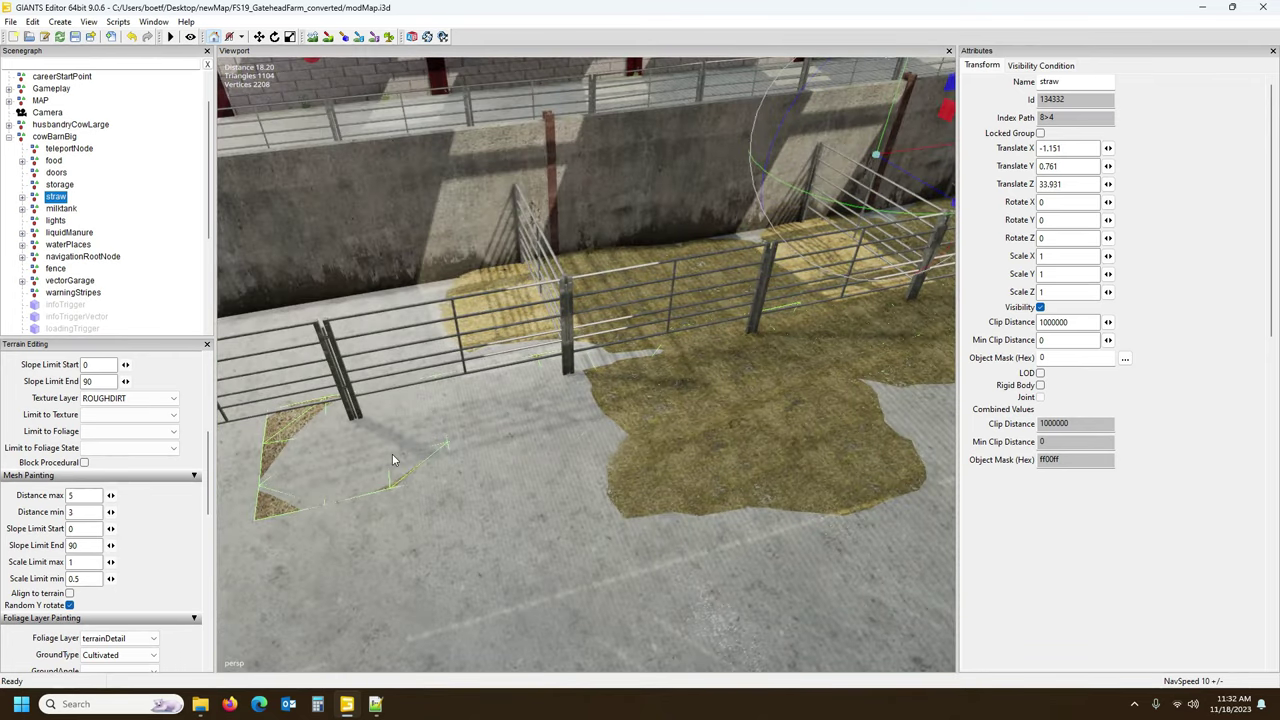
pyautogui.moveTo(576, 441); pyautogui.dragTo(676, 404, button='right')
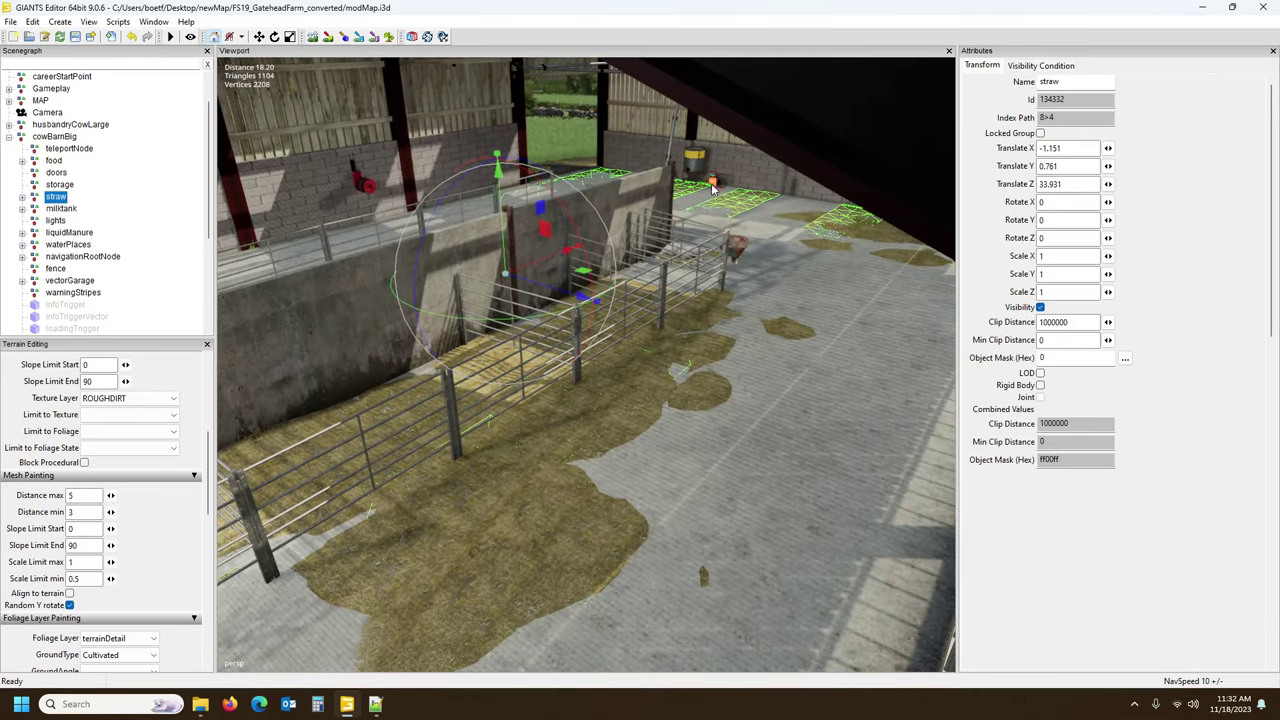
pyautogui.moveTo(505, 213); pyautogui.dragTo(505, 213)
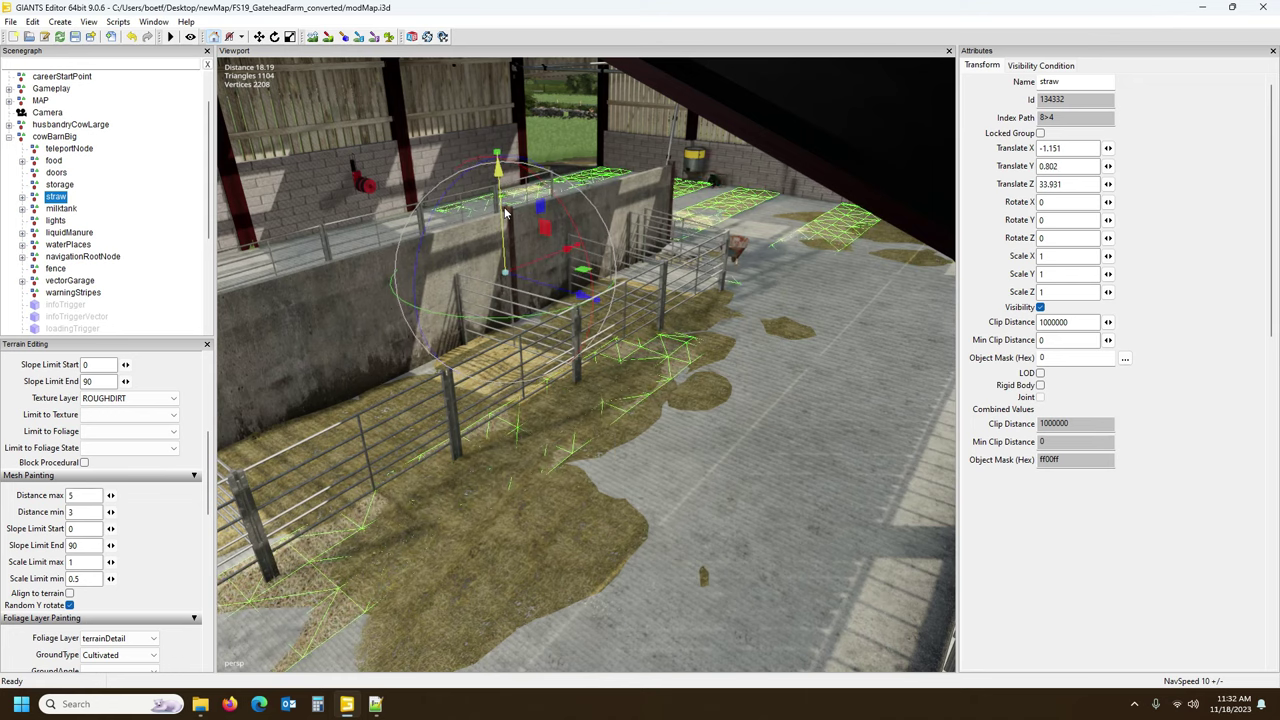
# Shift the straw group lengthwise in the barn to Translate Z about 34.511.
pyautogui.moveTo(676, 298)
pyautogui.mouseDown(button='right')
pyautogui.moveTo(615, 311)
pyautogui.moveTo(527, 287)
pyautogui.moveTo(664, 301)
pyautogui.mouseUp(button='right')
pyautogui.scroll(-1, 664, 301)
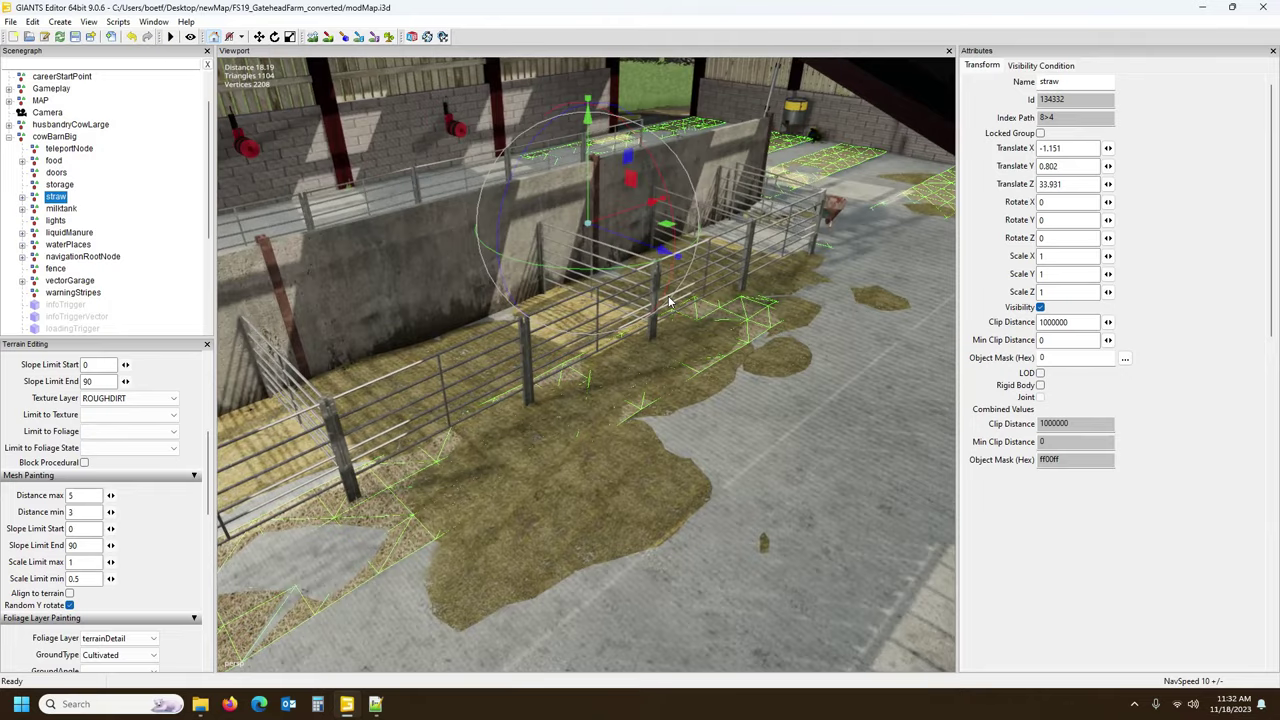
pyautogui.scroll(-3, 668, 302)
pyautogui.keyDown('alt'); pyautogui.moveTo(671, 303); pyautogui.dragTo(400, 279); pyautogui.keyUp('alt')
pyautogui.scroll(-3, 546, 302)
pyautogui.scroll(4, 540, 260)
pyautogui.moveTo(400, 280)
pyautogui.mouseDown(button='right')
pyautogui.moveTo(331, 277)
pyautogui.moveTo(417, 267)
pyautogui.mouseUp(button='right')
pyautogui.moveTo(585, 228); pyautogui.dragTo(519, 340)
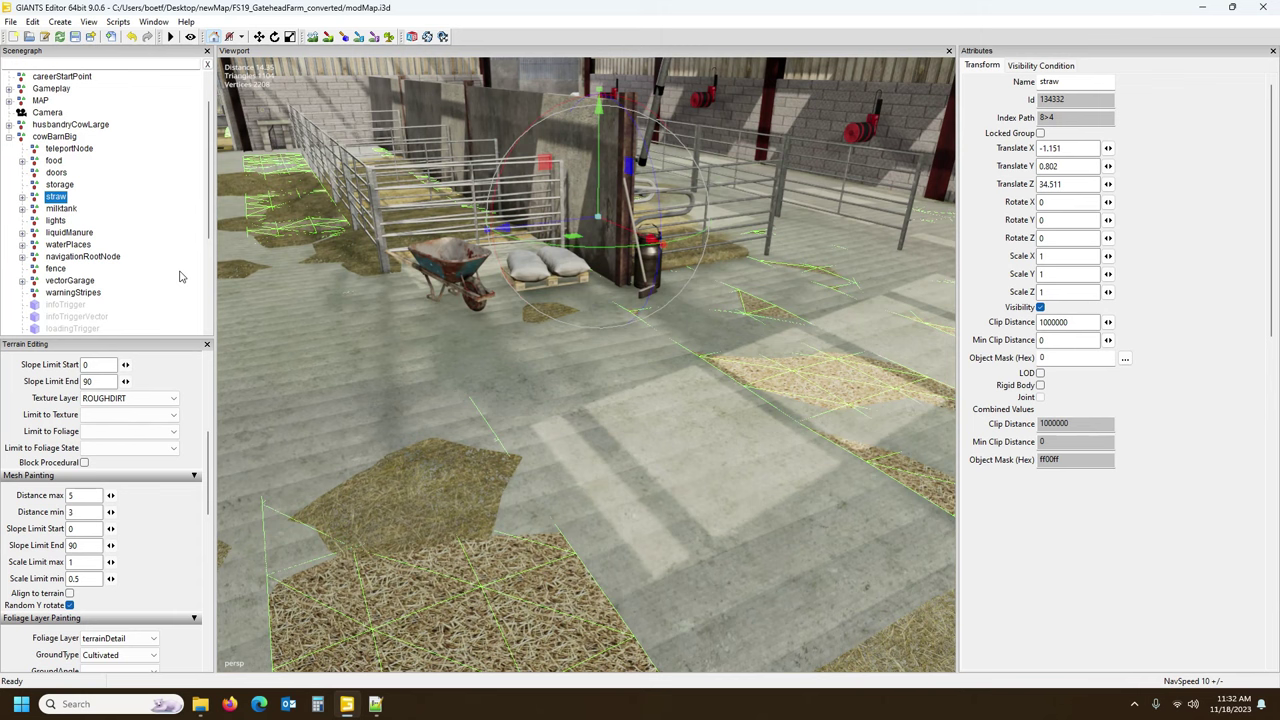
# Examine the strawPlane in cowBarnBig's straw group and look through the nodes under husbandryCowLarge.
pyautogui.click(22, 198)
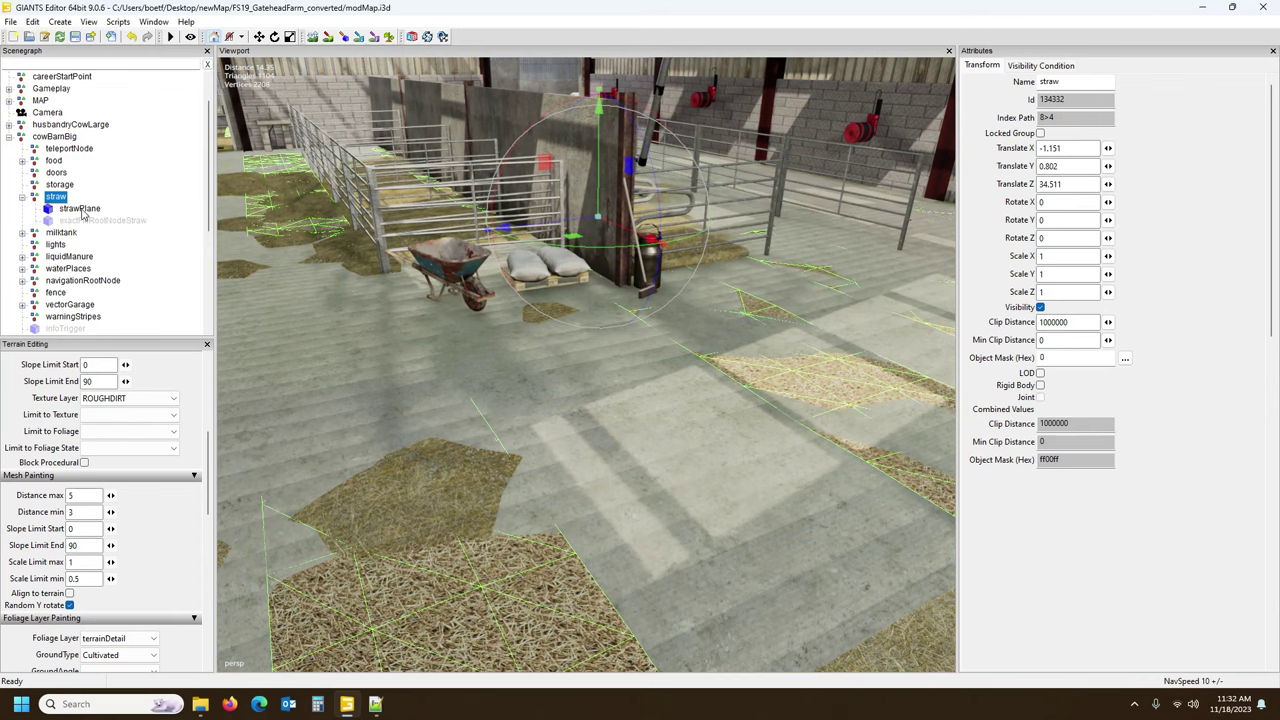
pyautogui.click(81, 210)
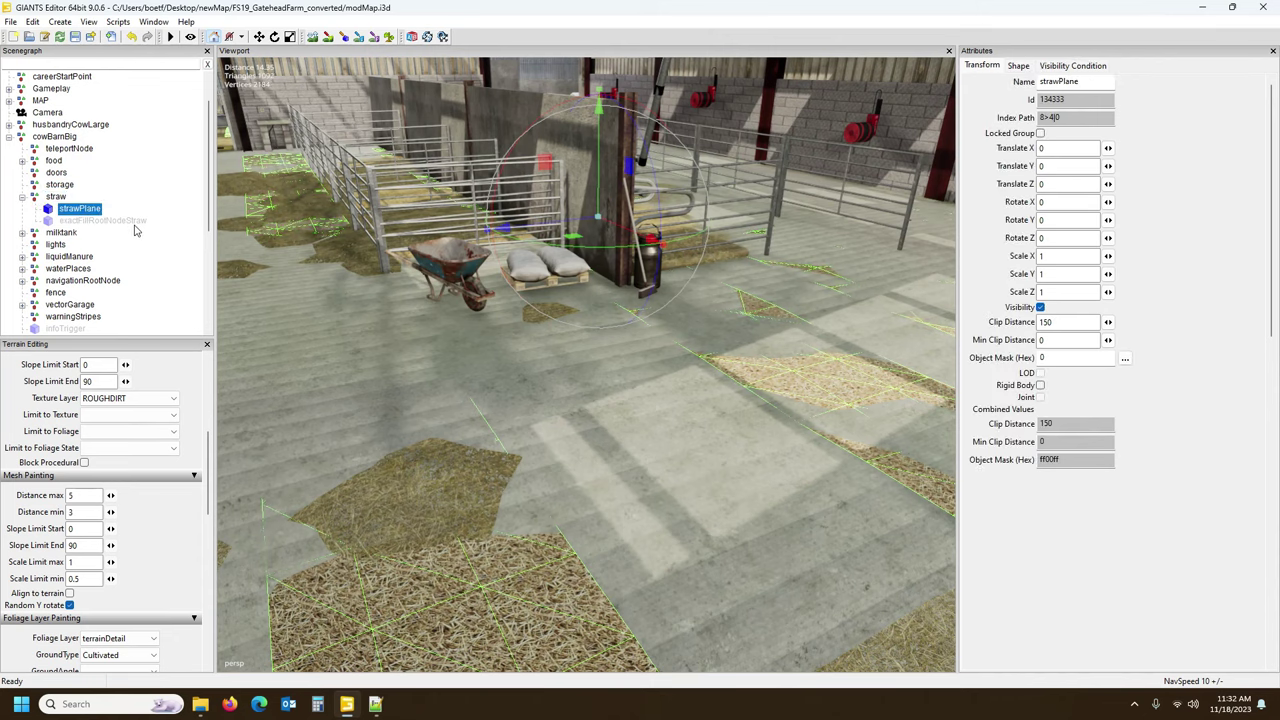
pyautogui.keyDown('alt'); pyautogui.moveTo(484, 278); pyautogui.dragTo(601, 265); pyautogui.keyUp('alt')
pyautogui.scroll(-5, 576, 289)
pyautogui.scroll(10, 601, 270)
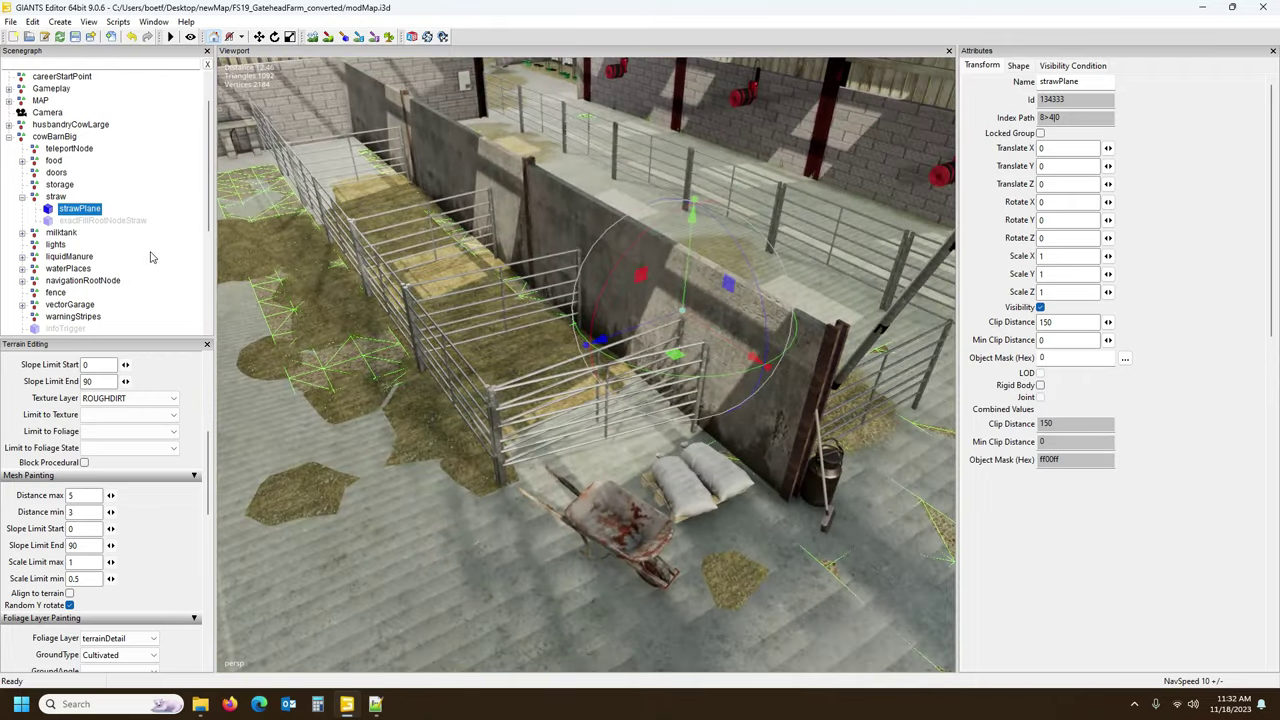
pyautogui.click(9, 125)
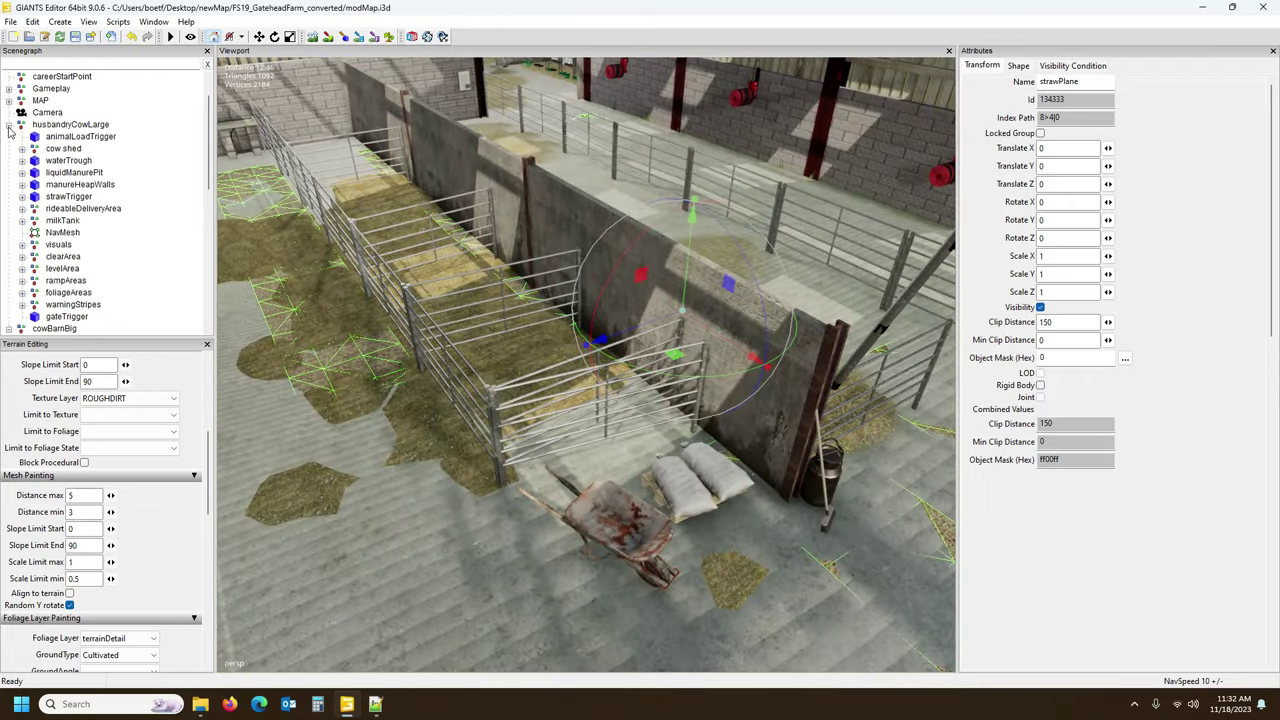
pyautogui.scroll(-1, 92, 199)
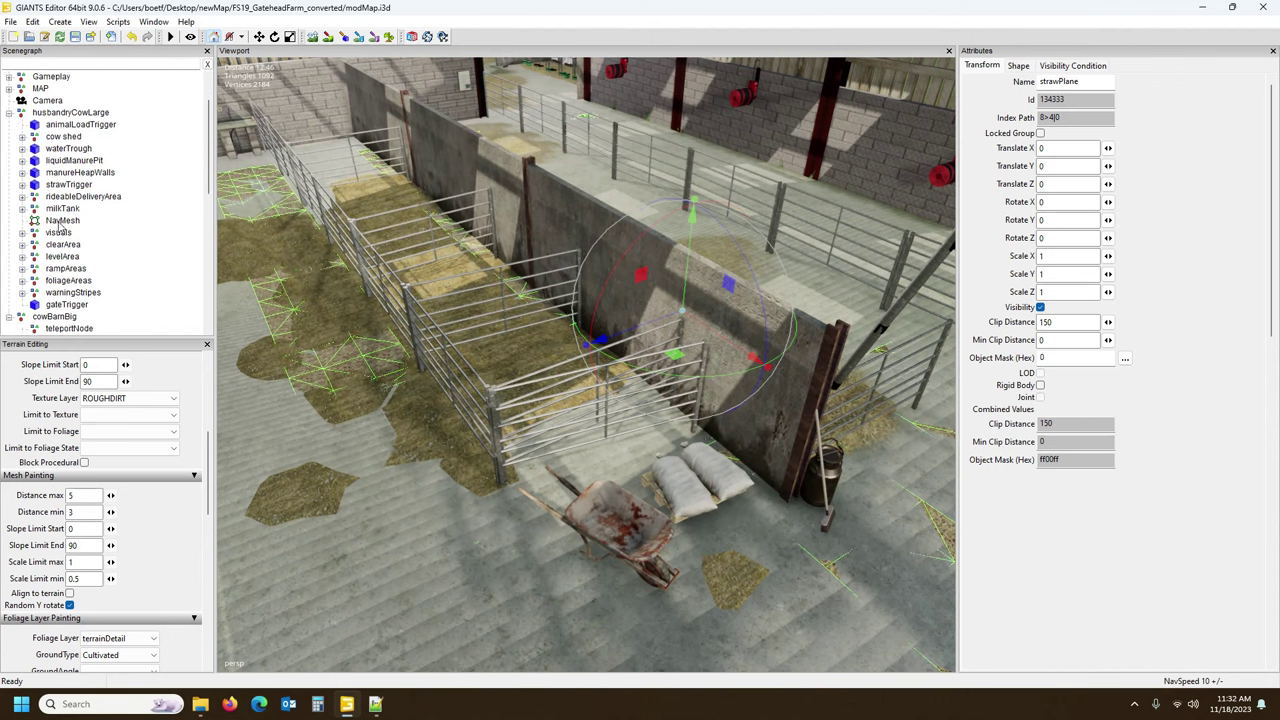
pyautogui.scroll(-4, 72, 150)
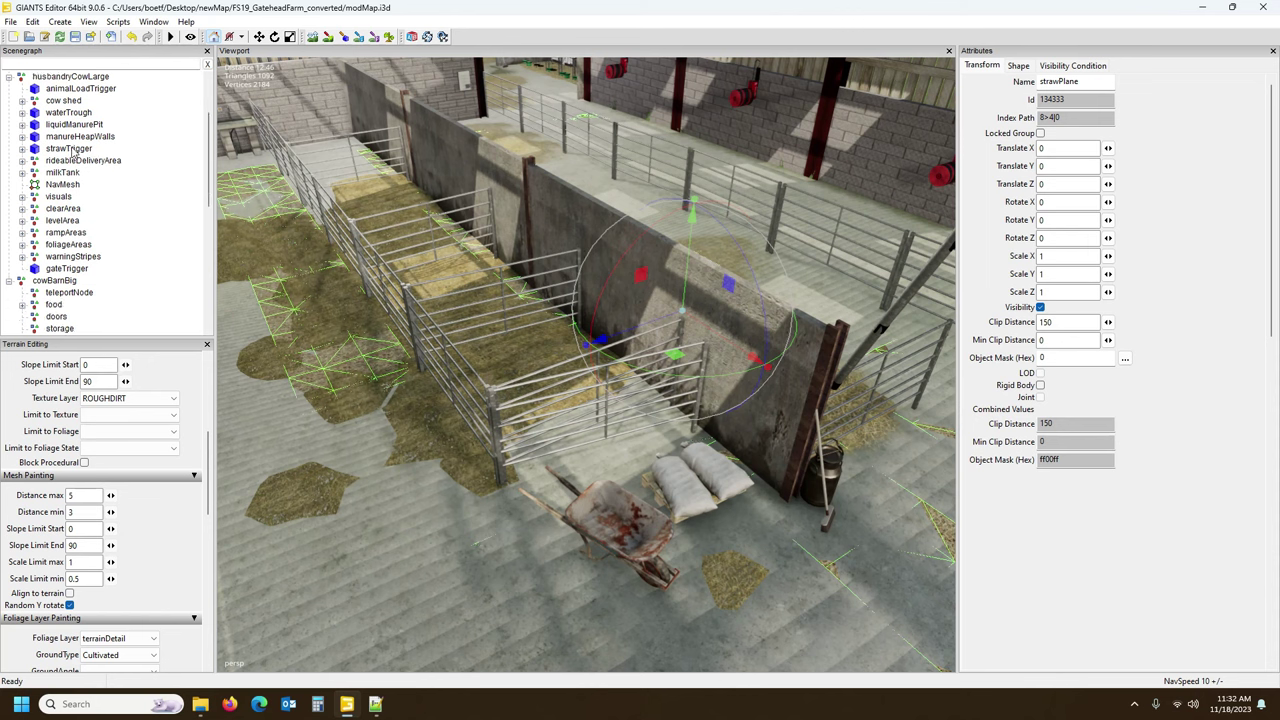
pyautogui.scroll(-1, 74, 237)
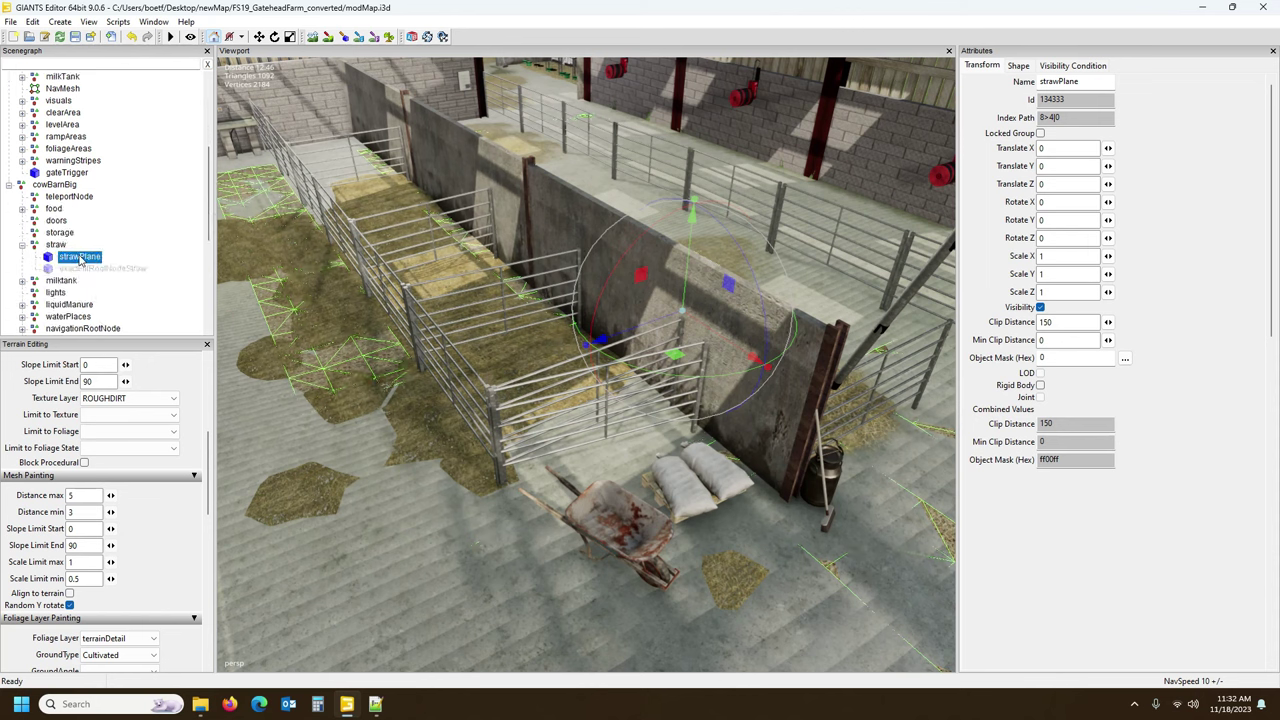
pyautogui.scroll(4, 77, 262)
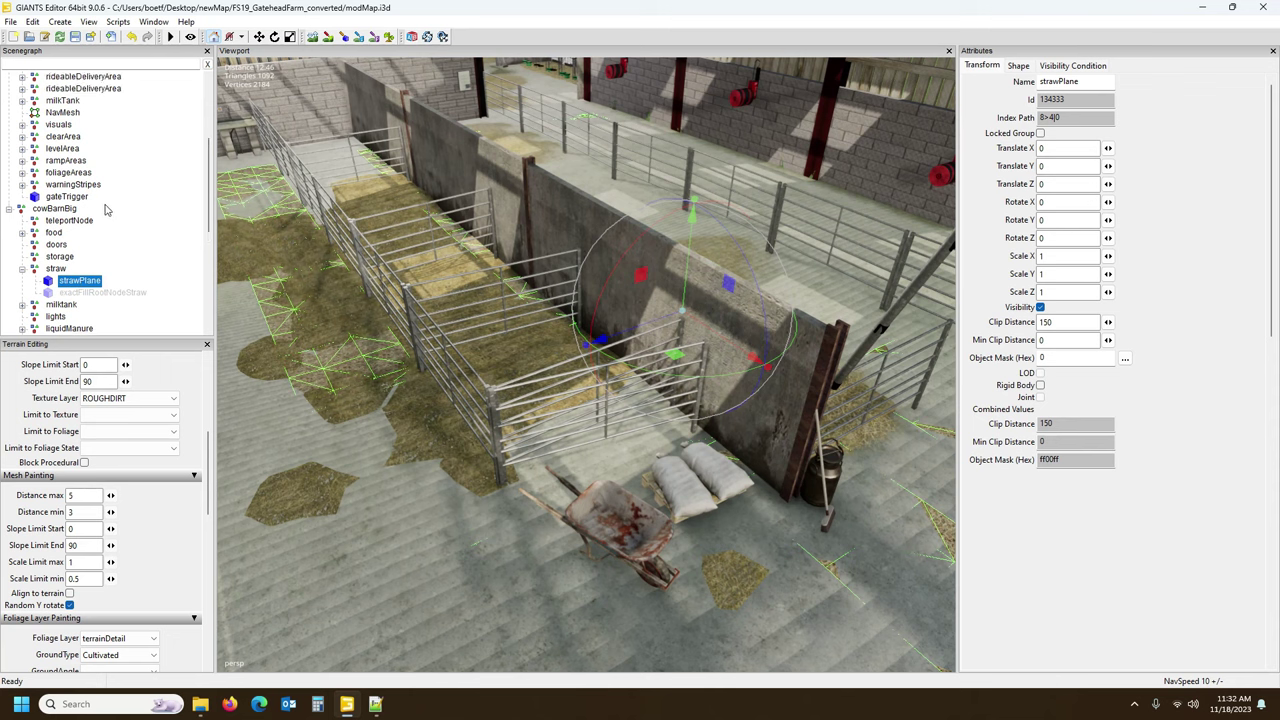
pyautogui.scroll(-3, 95, 208)
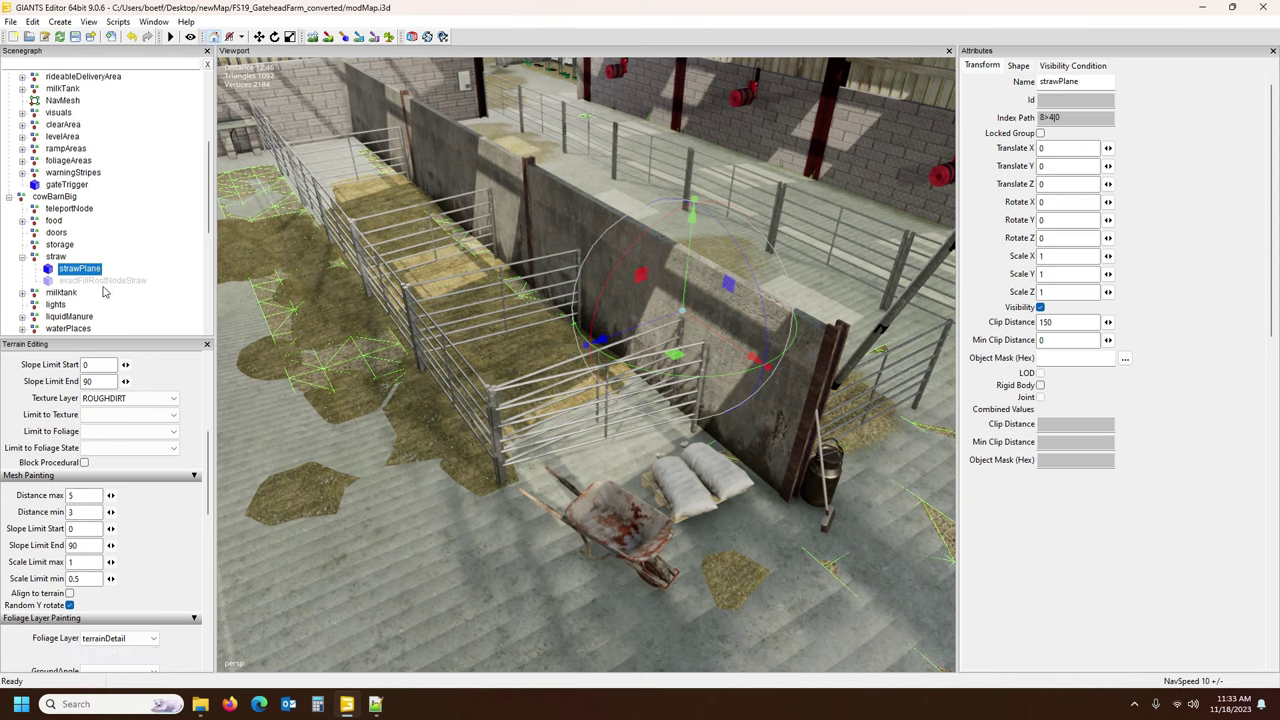
# Duplicate strawPlane in the straw group and remove the duplicate, collapsing the cowBarnBig and husbandryCowLarge groups.
pyautogui.hotkey('ctrl', 'd')
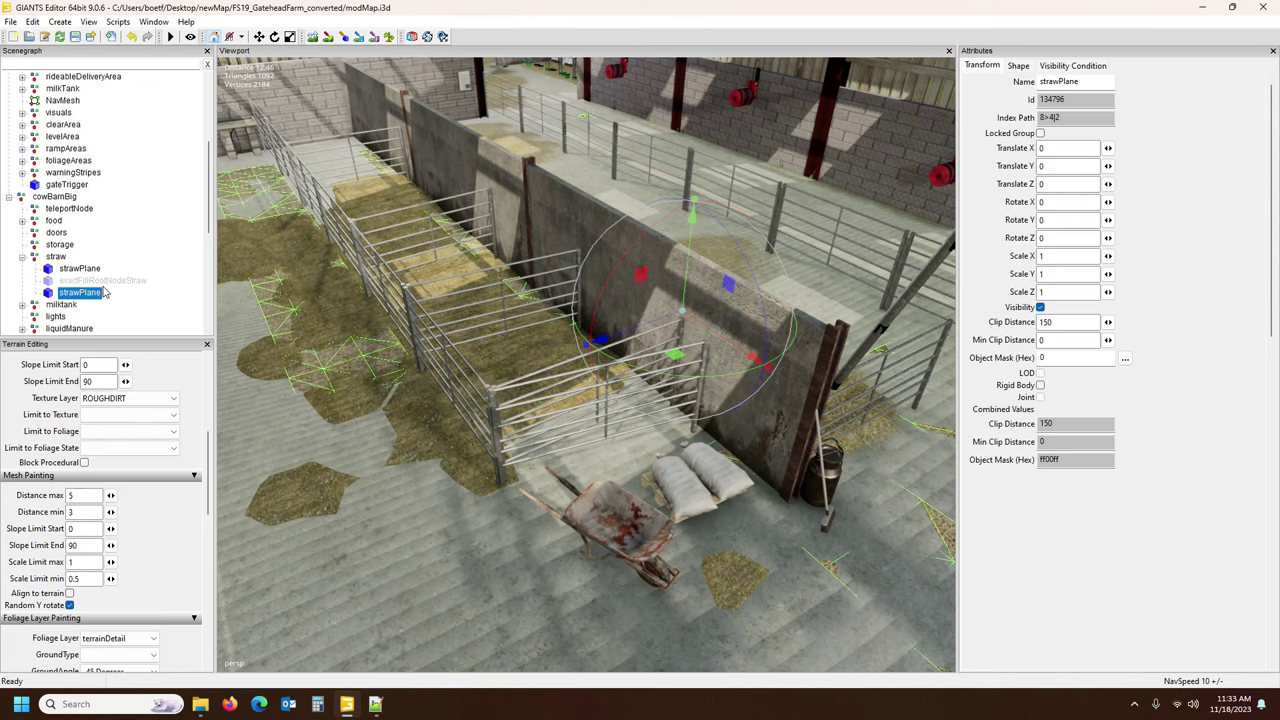
pyautogui.press('Delete')
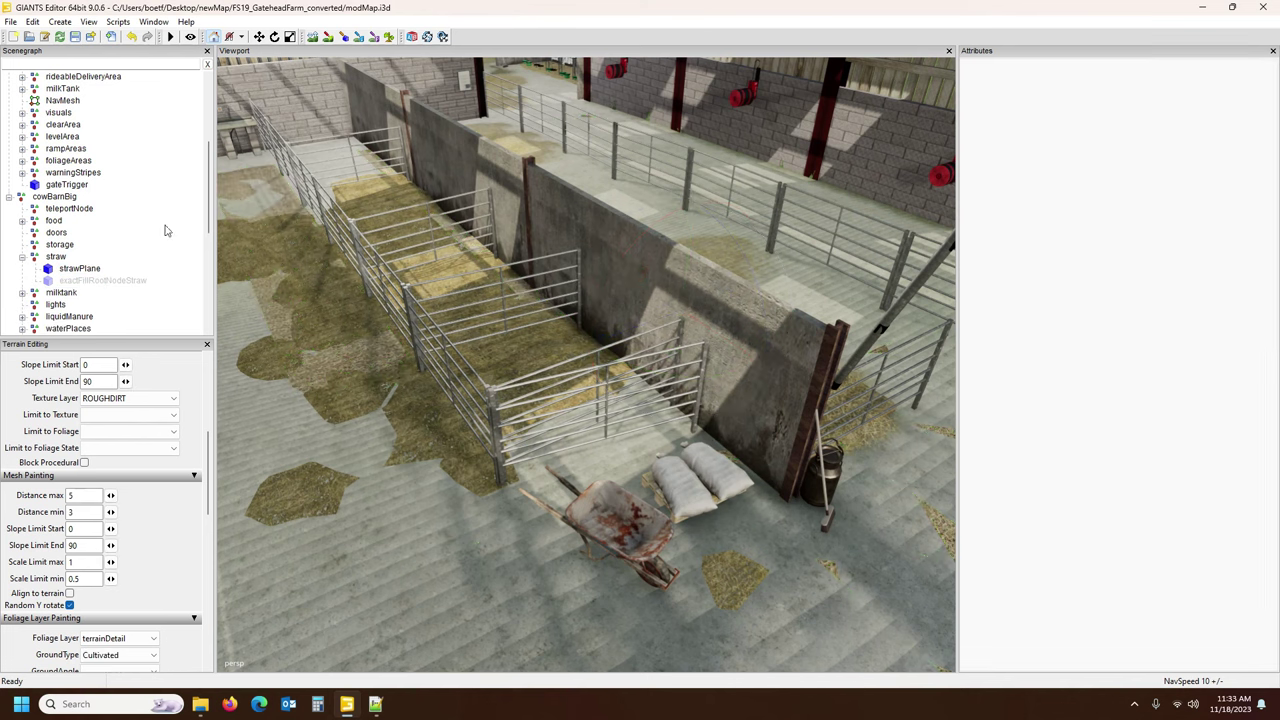
pyautogui.click(10, 198)
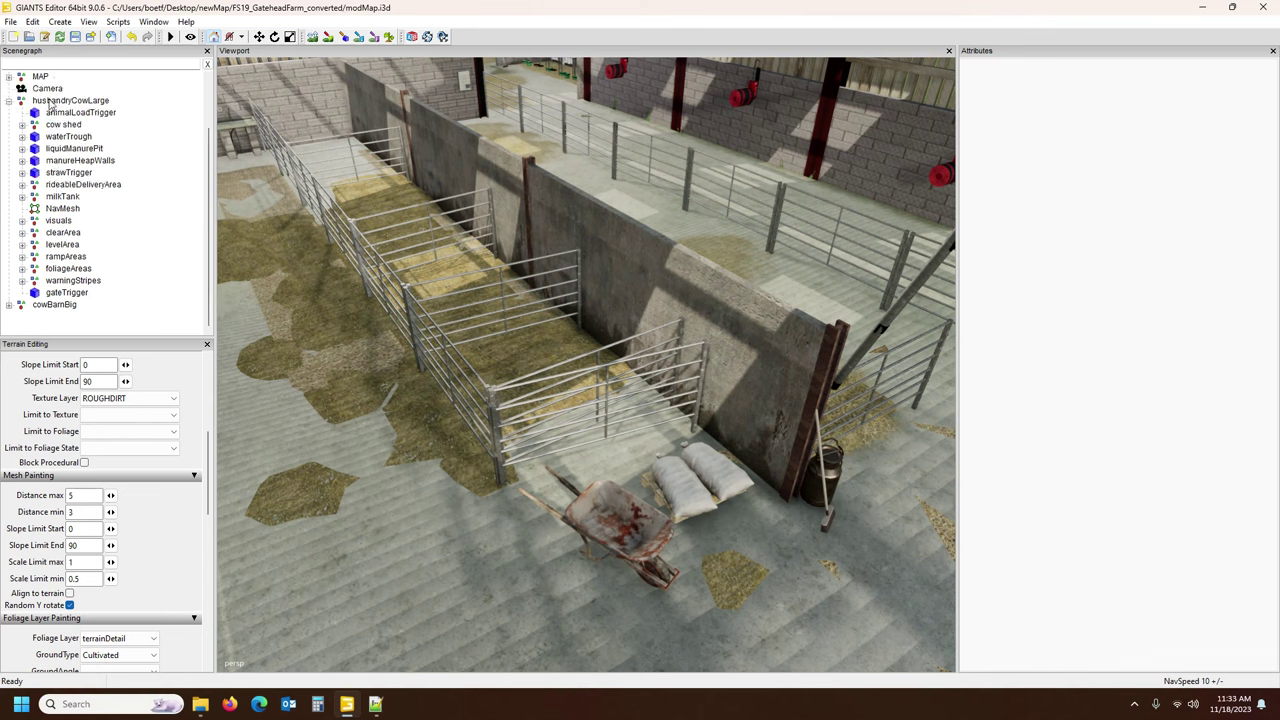
pyautogui.click(10, 101)
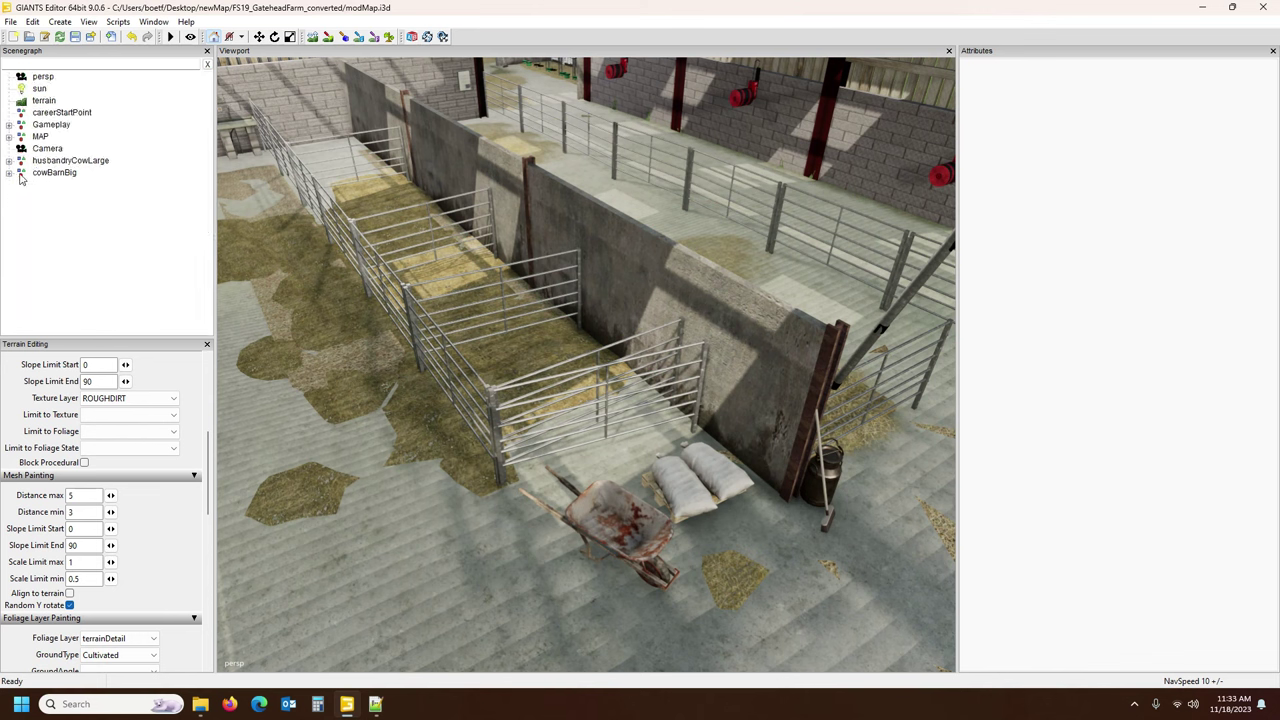
# Paste a strawPlane copy under the existing strawPlane, move it up into the straw group, and delete it.
pyautogui.click(9, 174)
pyautogui.click(56, 233)
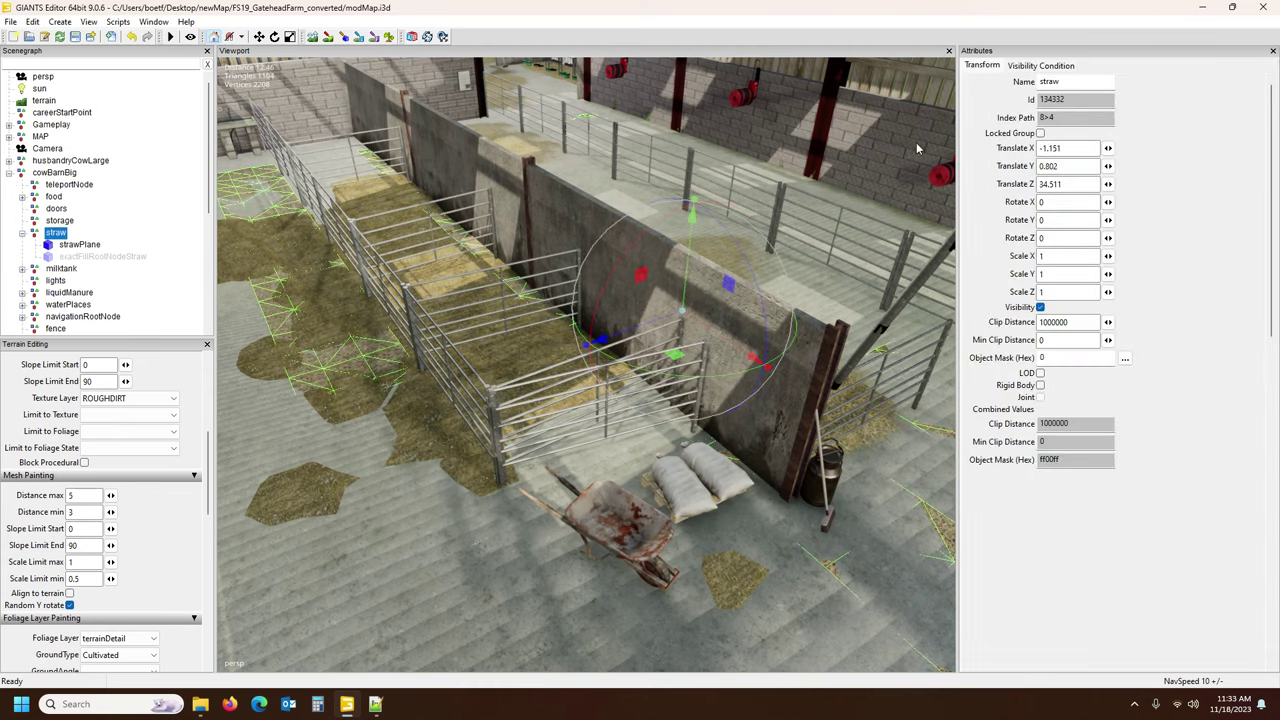
pyautogui.click(80, 245)
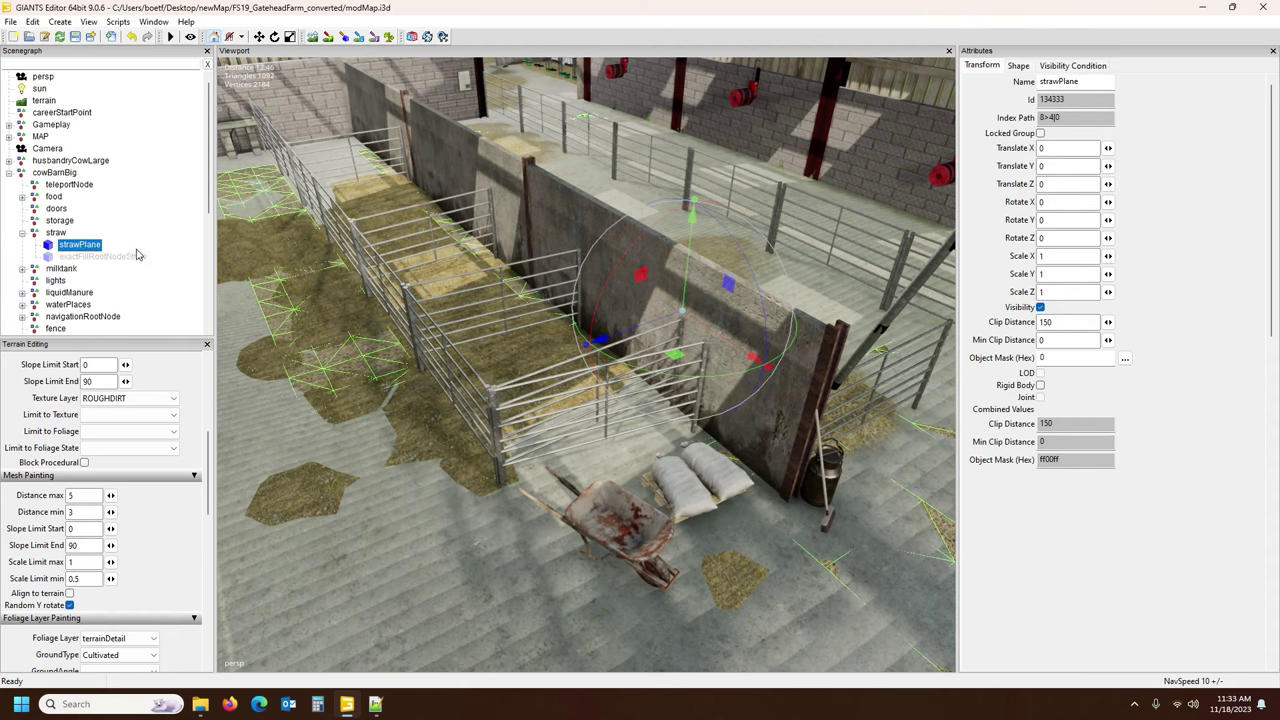
pyautogui.hotkey('ctrl', 'v')
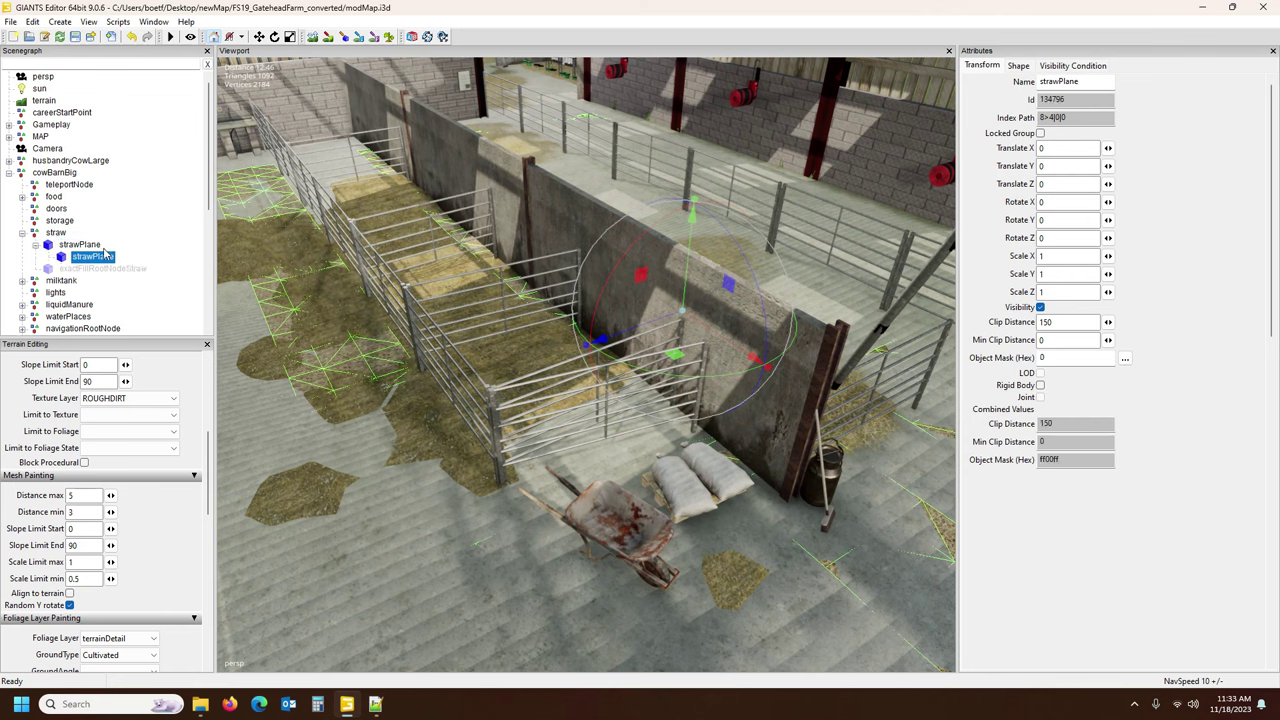
pyautogui.moveTo(92, 262)
pyautogui.mouseDown()
pyautogui.moveTo(112, 250)
pyautogui.moveTo(88, 247)
pyautogui.mouseUp()
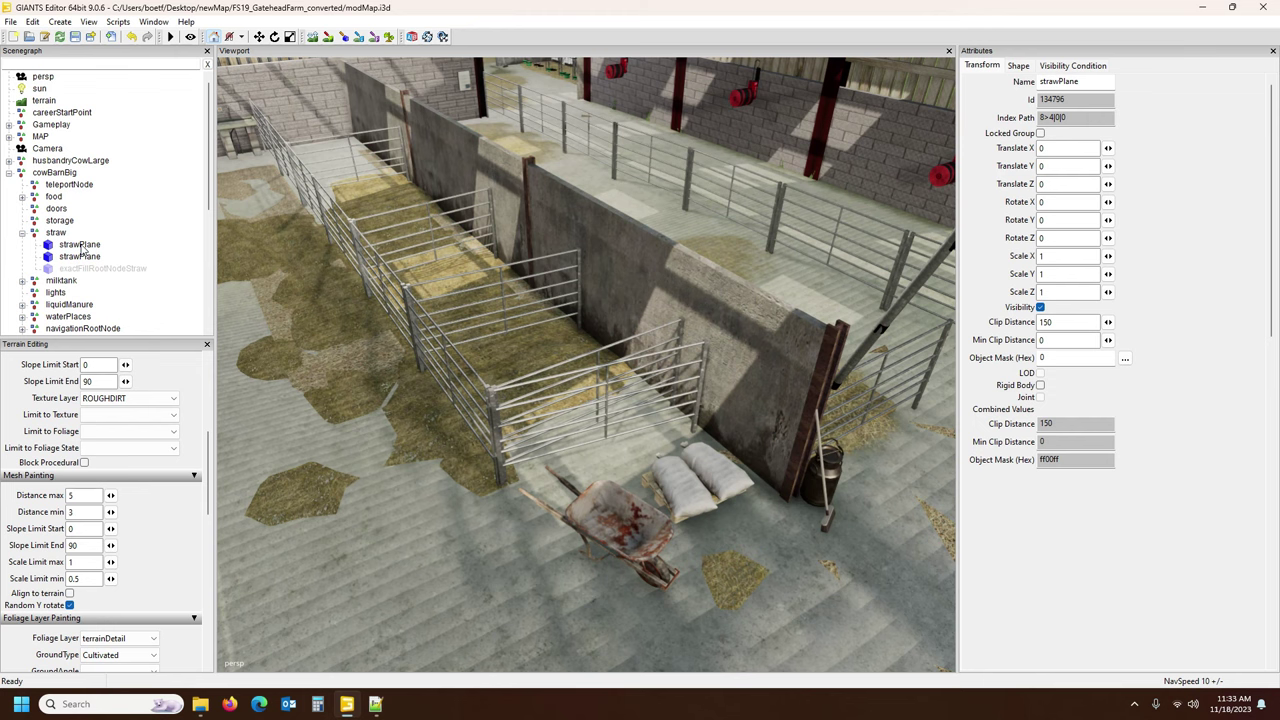
pyautogui.click(83, 246)
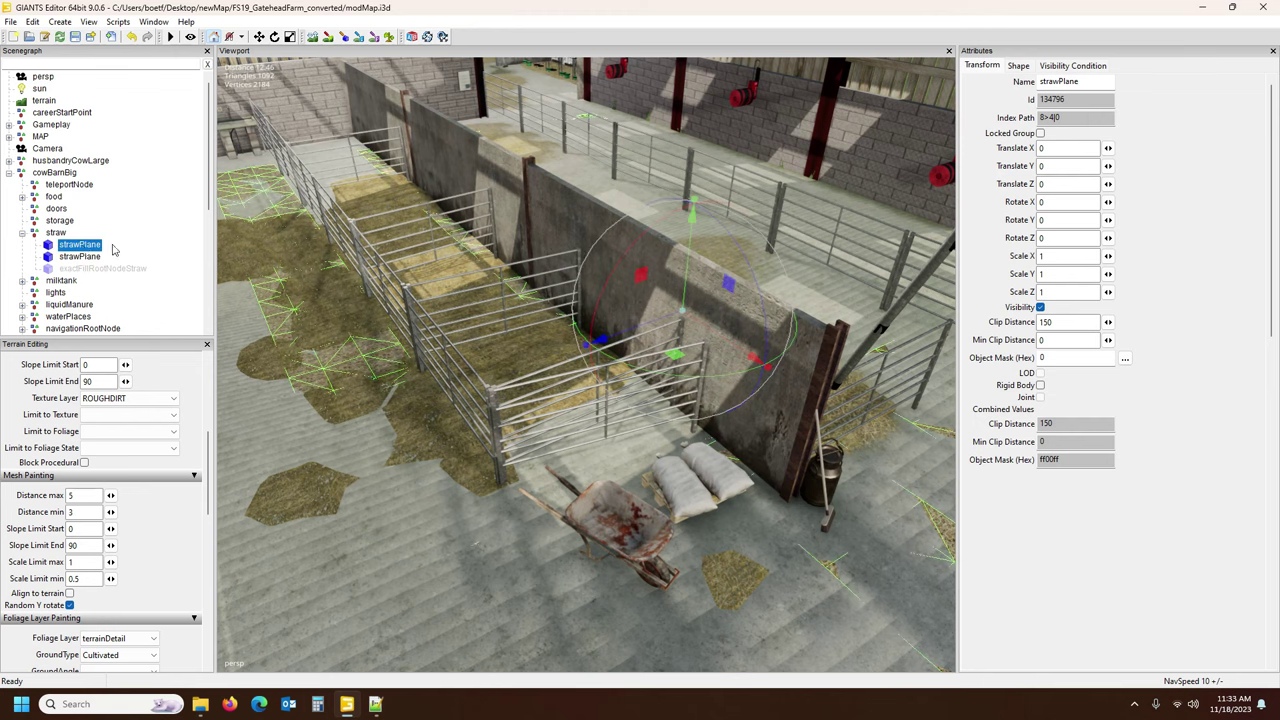
pyautogui.press('Delete')
# Remove the strawPlane from cowBarnBig's straw group and expand the husbandryCowLarge group.
pyautogui.click(84, 246)
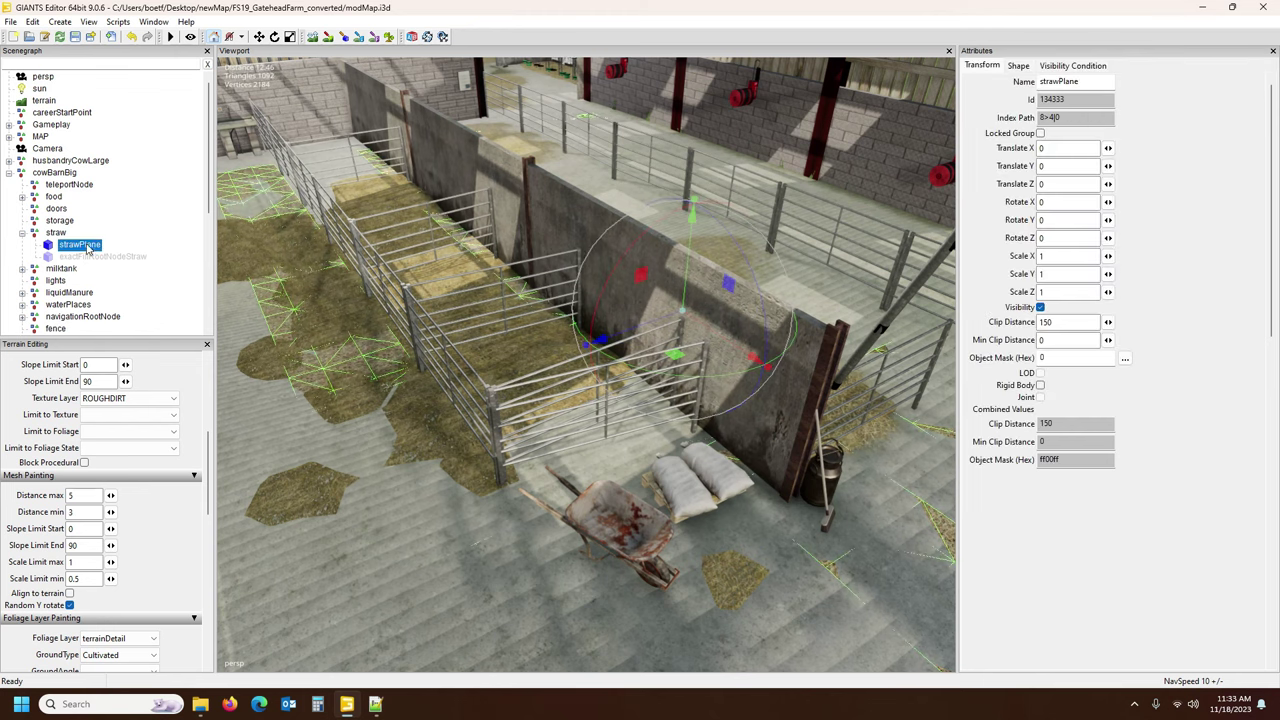
pyautogui.click(88, 256)
pyautogui.click(84, 245)
pyautogui.press('Delete')
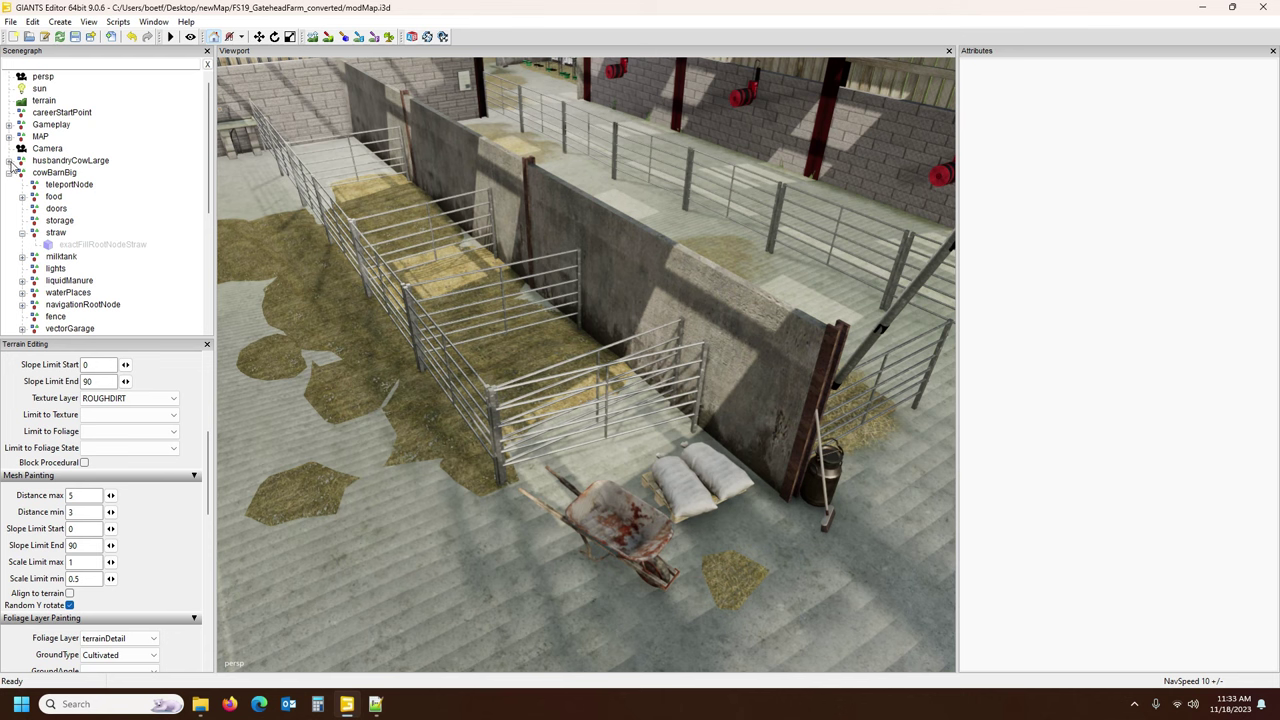
pyautogui.click(9, 161)
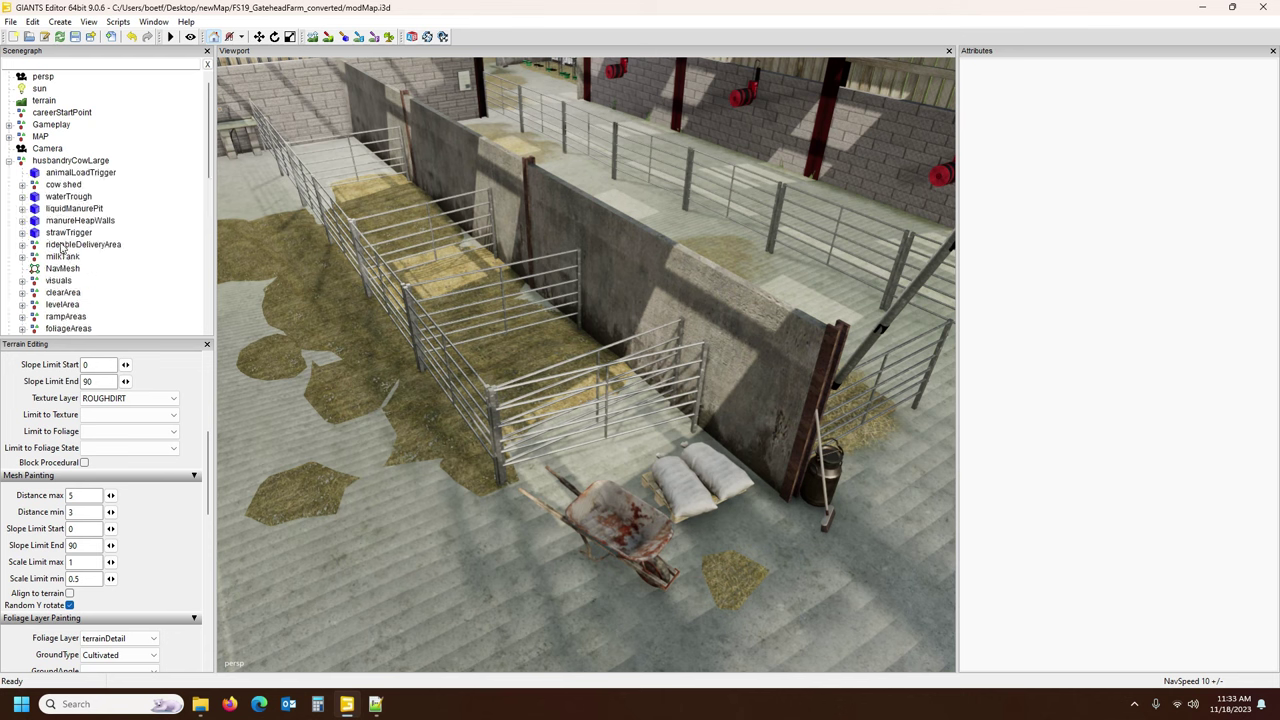
# Examine the strawPlanes group under husbandryCowLarge's strawTrigger and the straw area covered by strawPlane01.
pyautogui.scroll(-2, 62, 244)
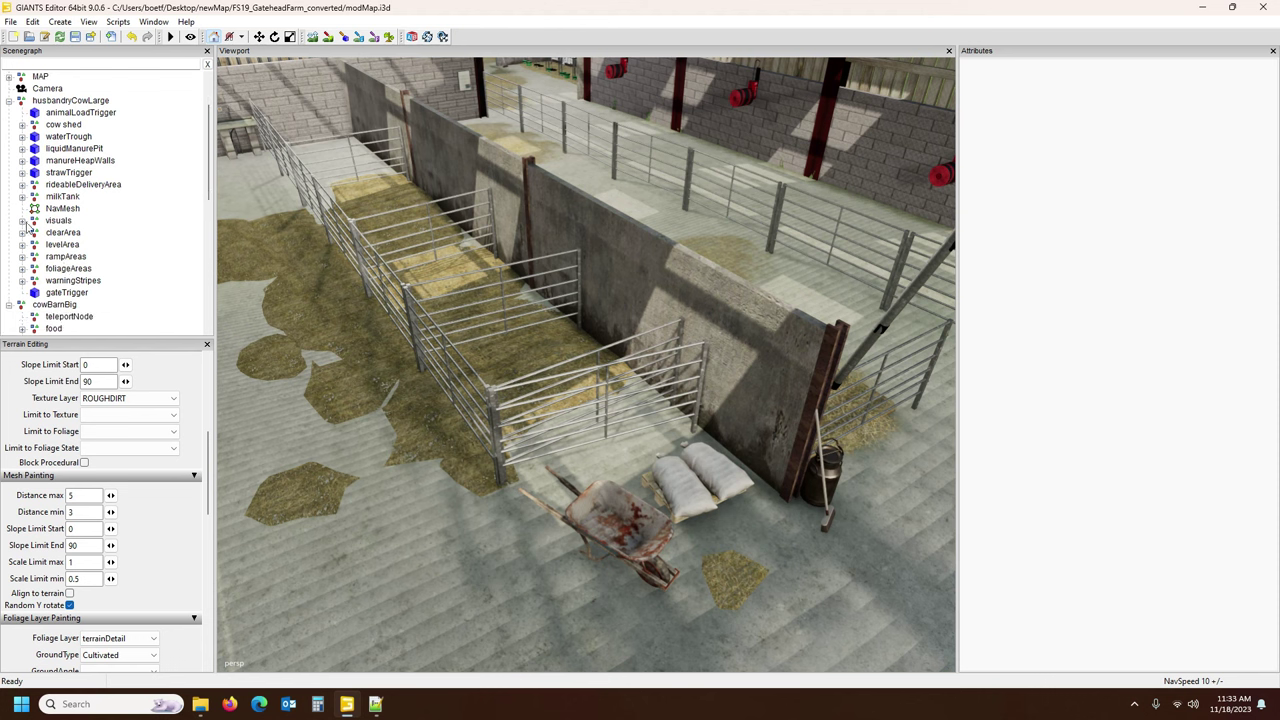
pyautogui.click(22, 173)
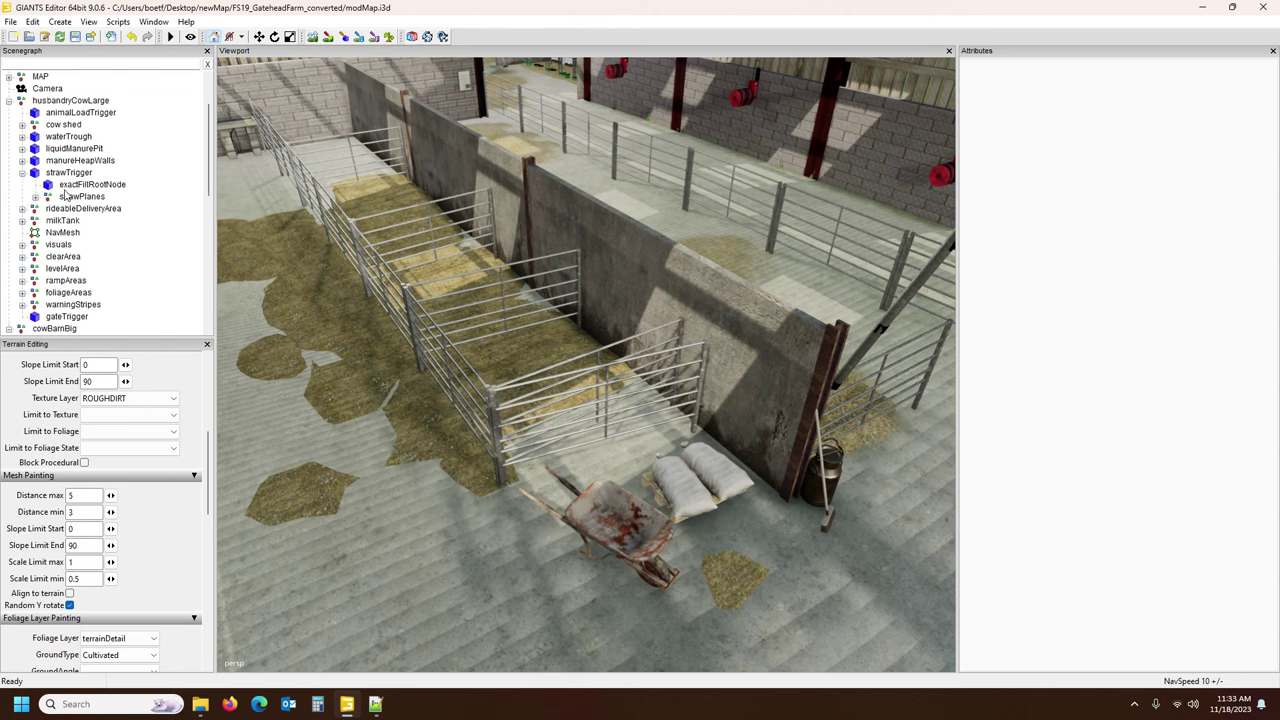
pyautogui.click(35, 197)
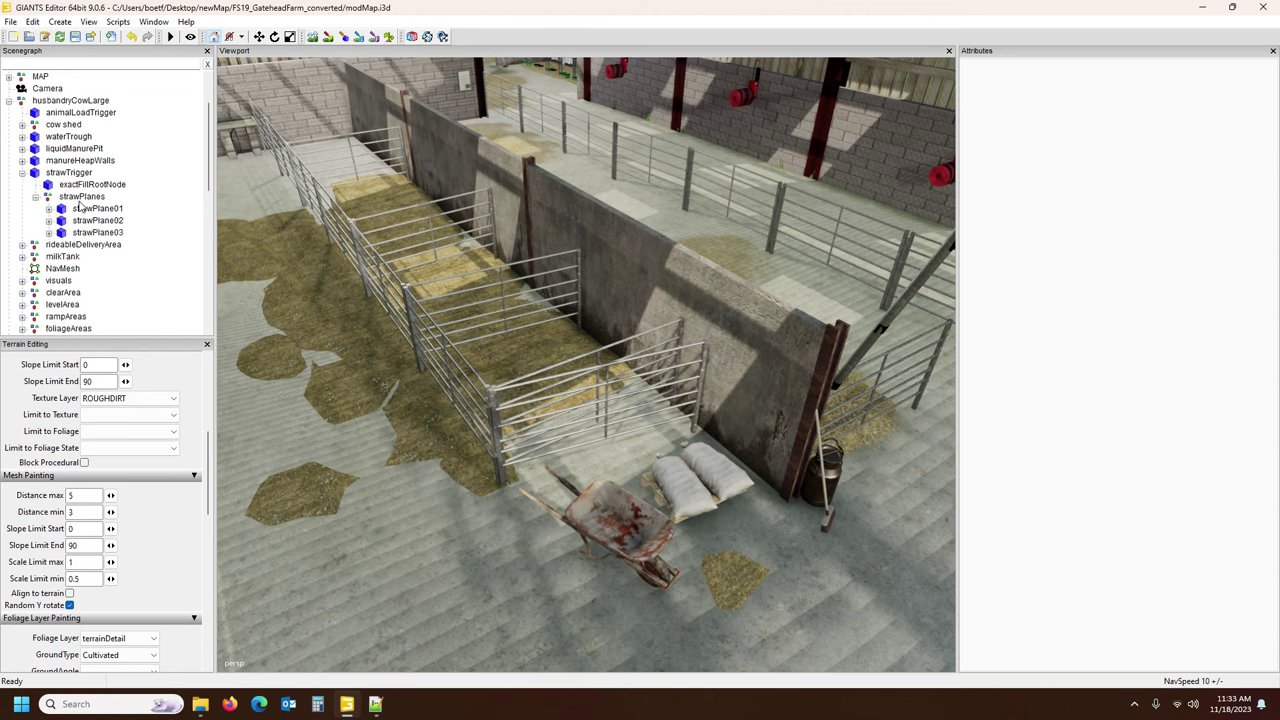
pyautogui.click(81, 199)
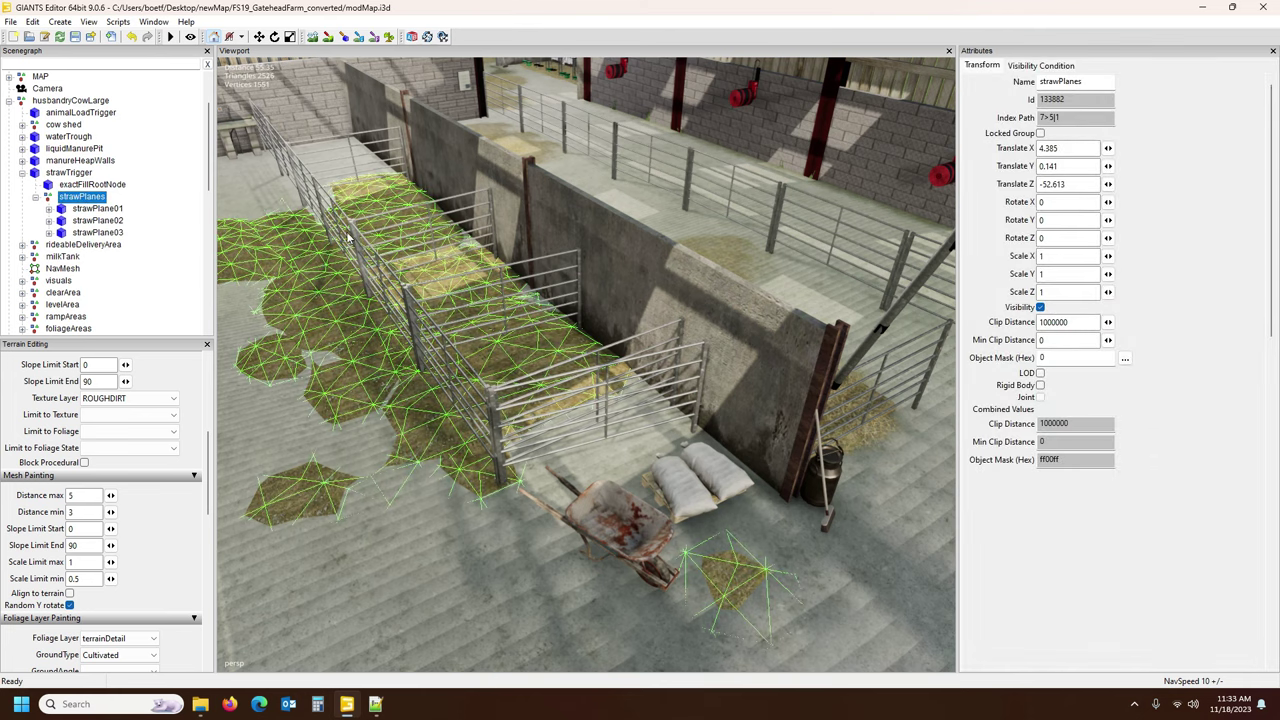
pyautogui.click(98, 210)
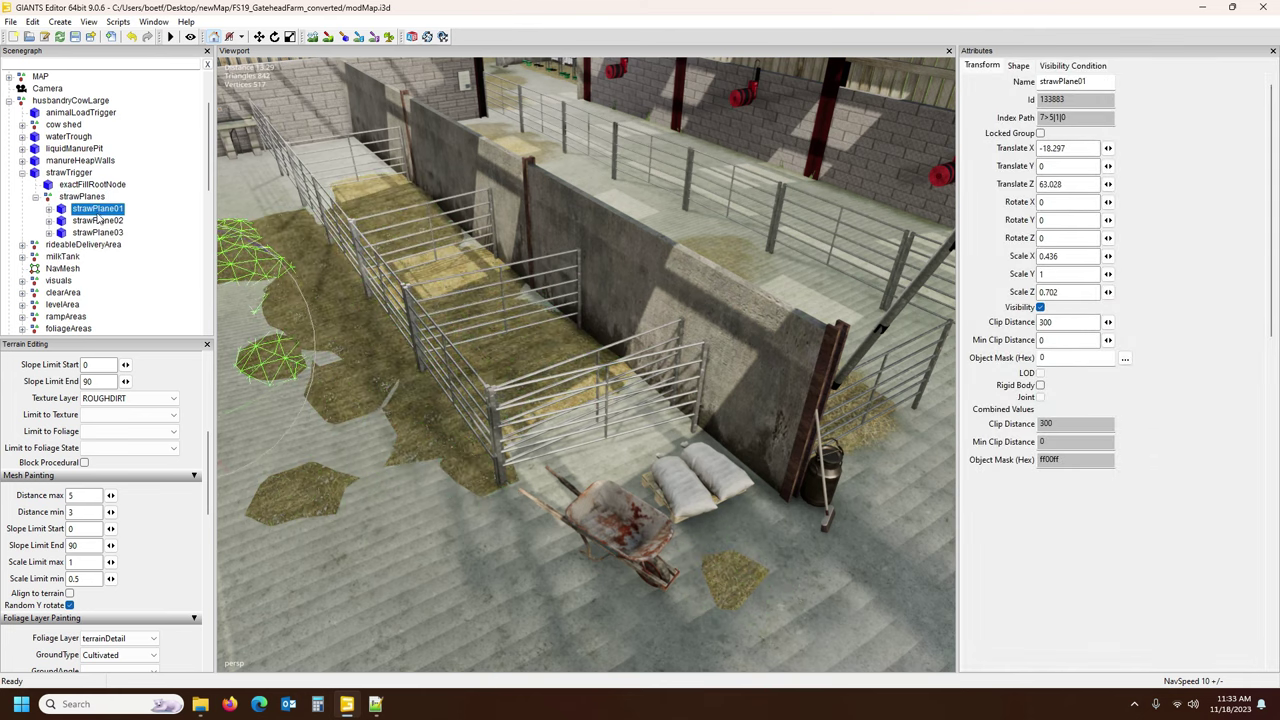
# Duplicate strawPlane01, strawPlane02 and strawPlane03 in husbandryCowLarge's strawPlanes group and cut the three copies, keeping the originals.
pyautogui.keyDown('shift'); pyautogui.click(97, 233); pyautogui.keyUp('shift')
pyautogui.moveTo(535, 249)
pyautogui.keyDown('alt'); pyautogui.mouseDown()
pyautogui.moveTo(360, 238)
pyautogui.moveTo(540, 228)
pyautogui.mouseUp(); pyautogui.keyUp('alt')
pyautogui.moveTo(540, 228); pyautogui.dragTo(437, 244, button='right')
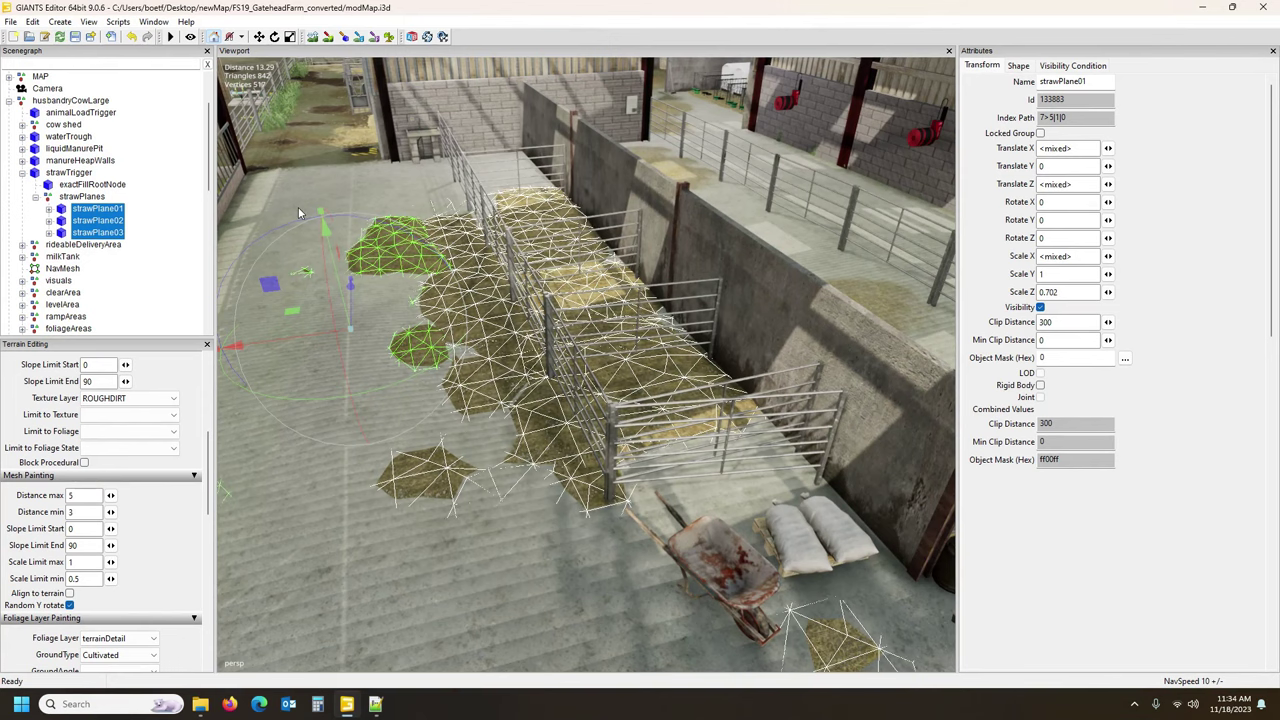
pyautogui.press('Delete')
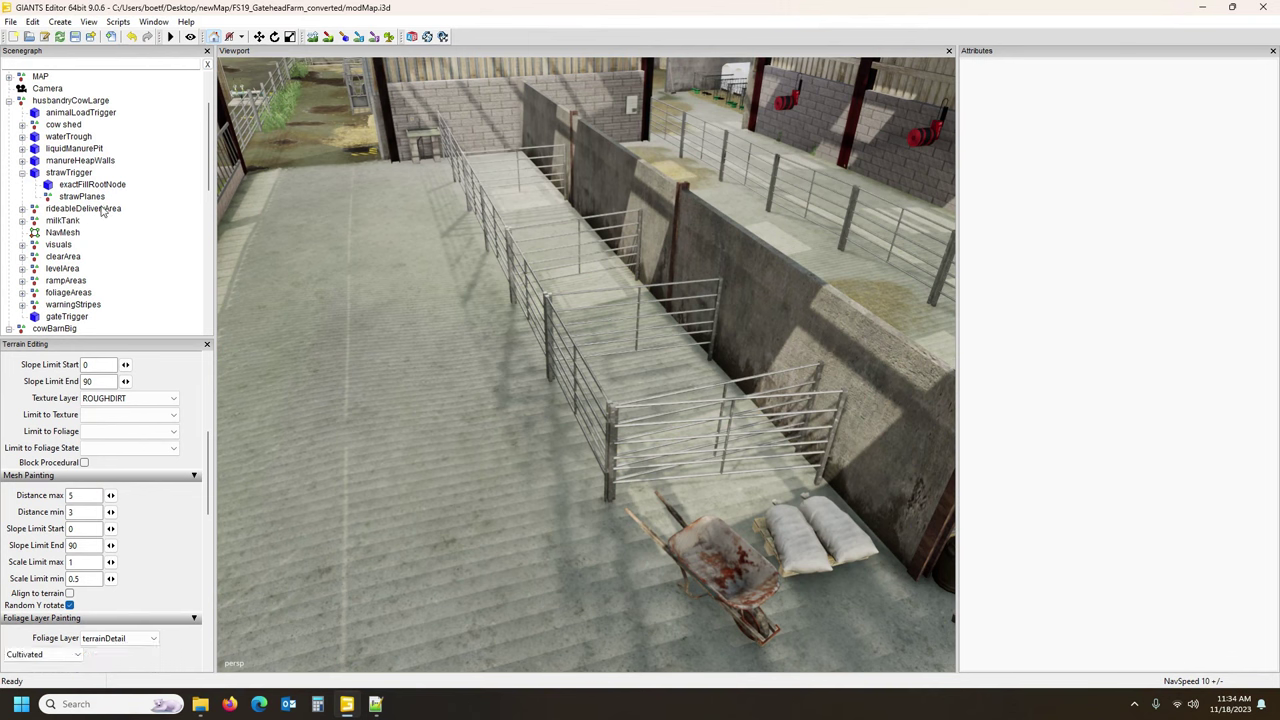
pyautogui.hotkey('ctrl', 'z')
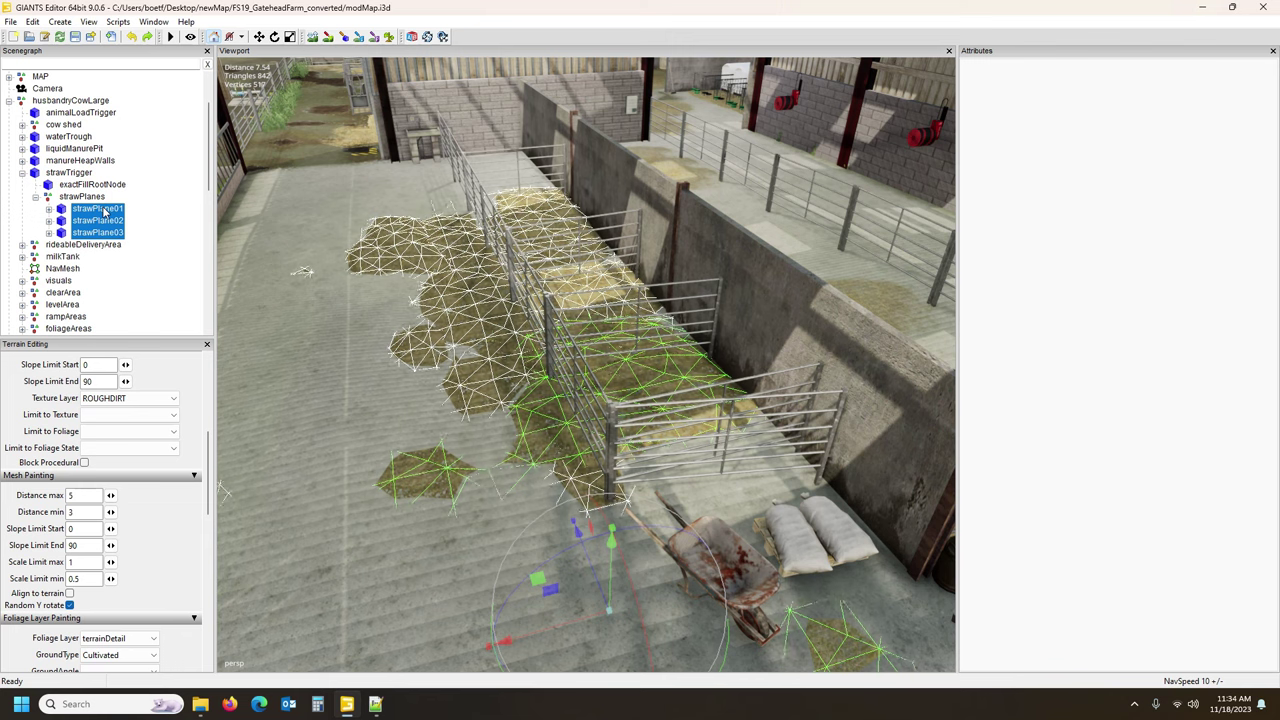
pyautogui.hotkey('ctrl', 'd')
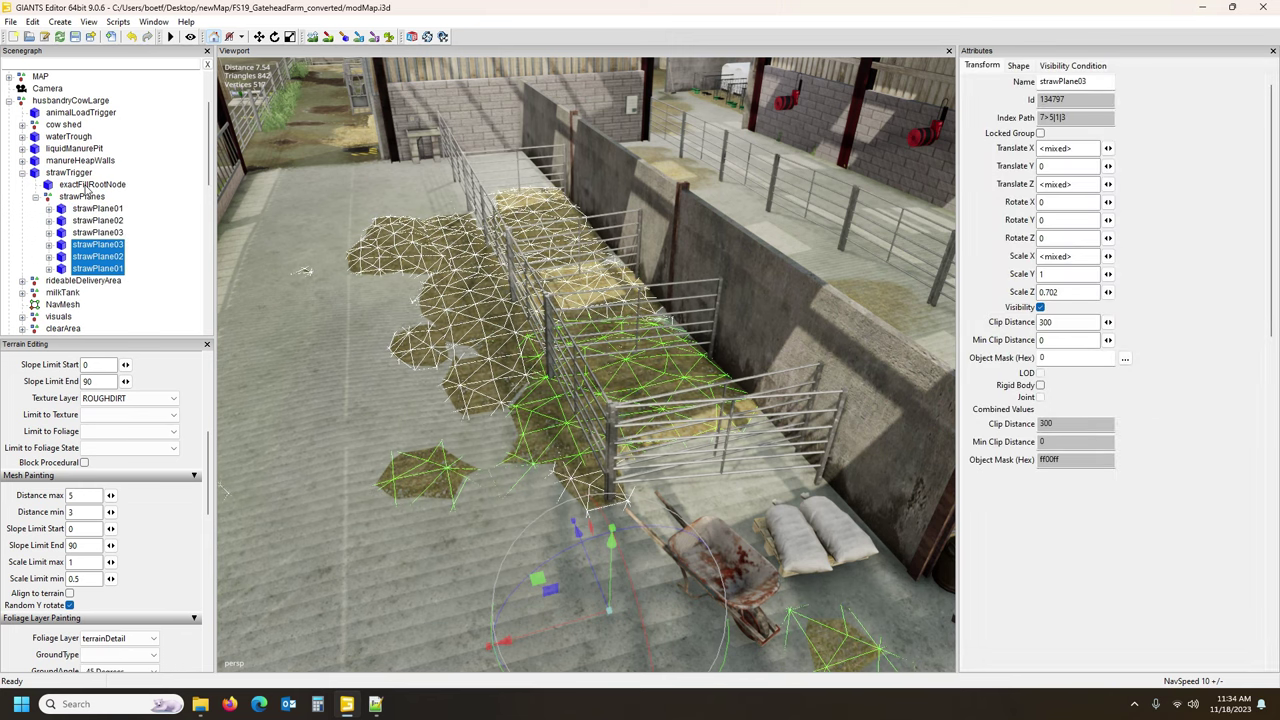
pyautogui.press('Delete')
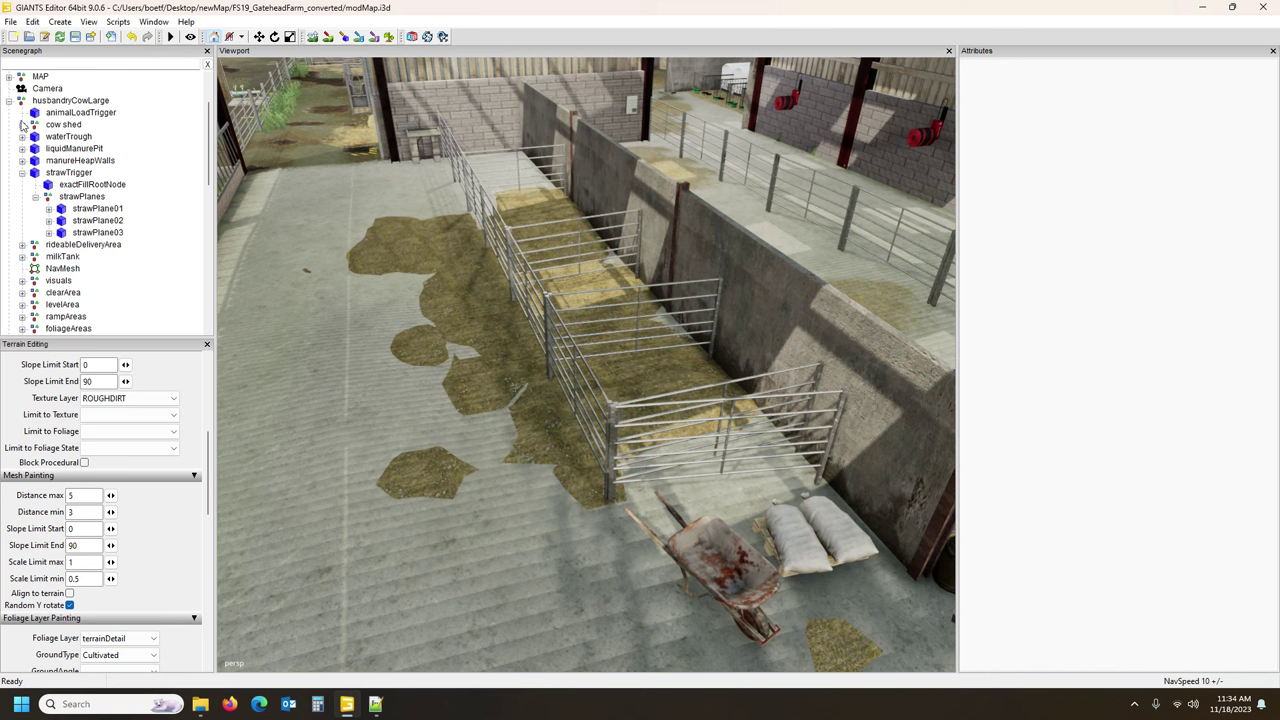
# Paste the copied straw planes into cowBarnBig's straw group and order them strawPlane01 to strawPlane03 above exactFillRootNodeStraw.
pyautogui.click(9, 101)
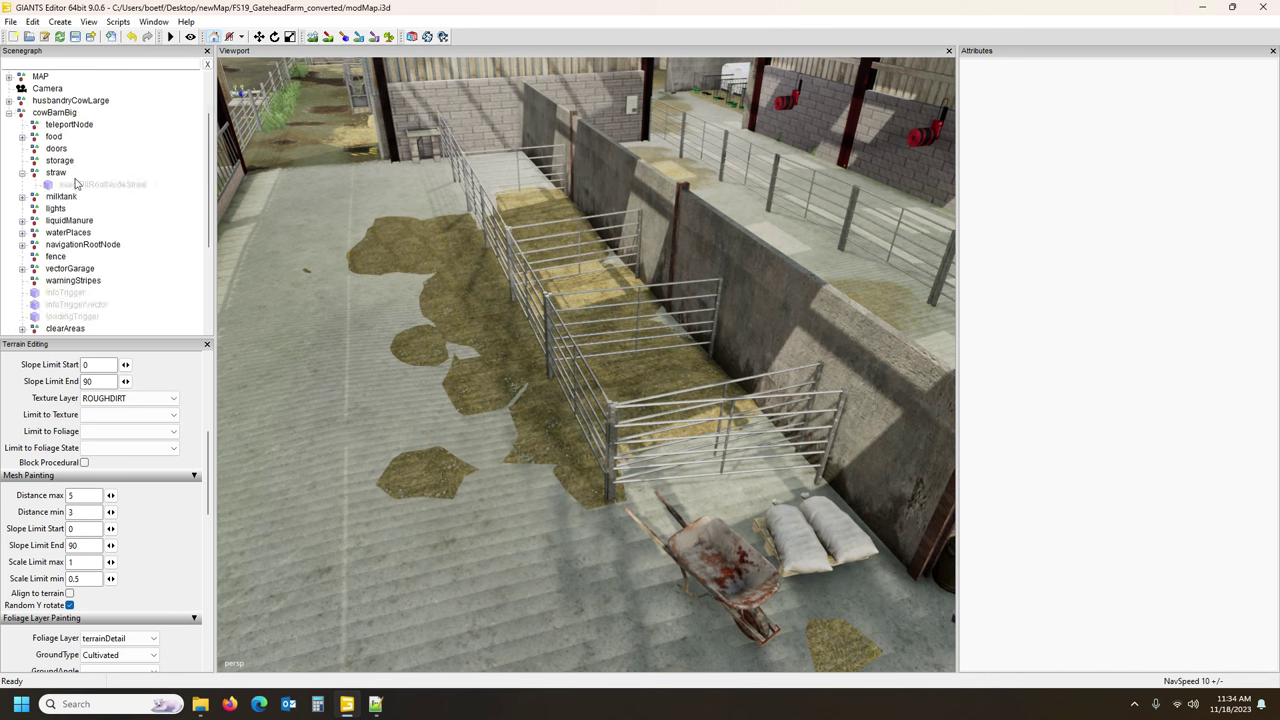
pyautogui.scroll(-5, 72, 215)
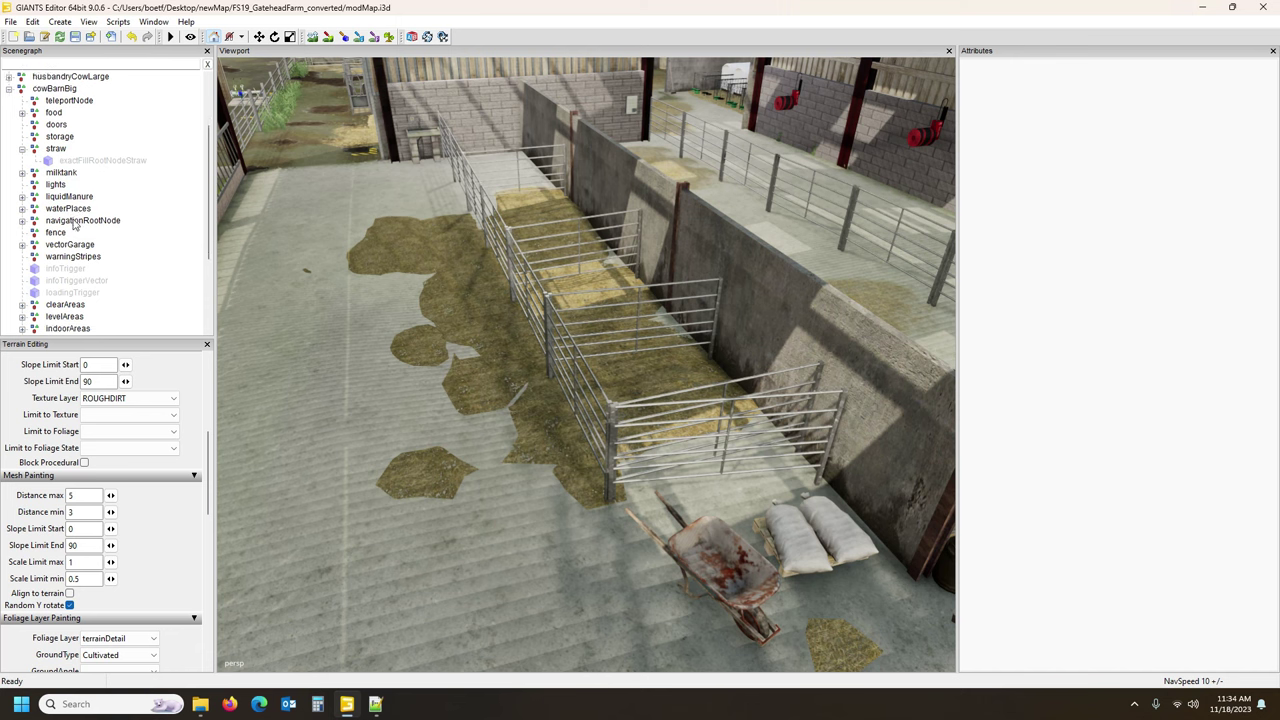
pyautogui.scroll(5, 57, 186)
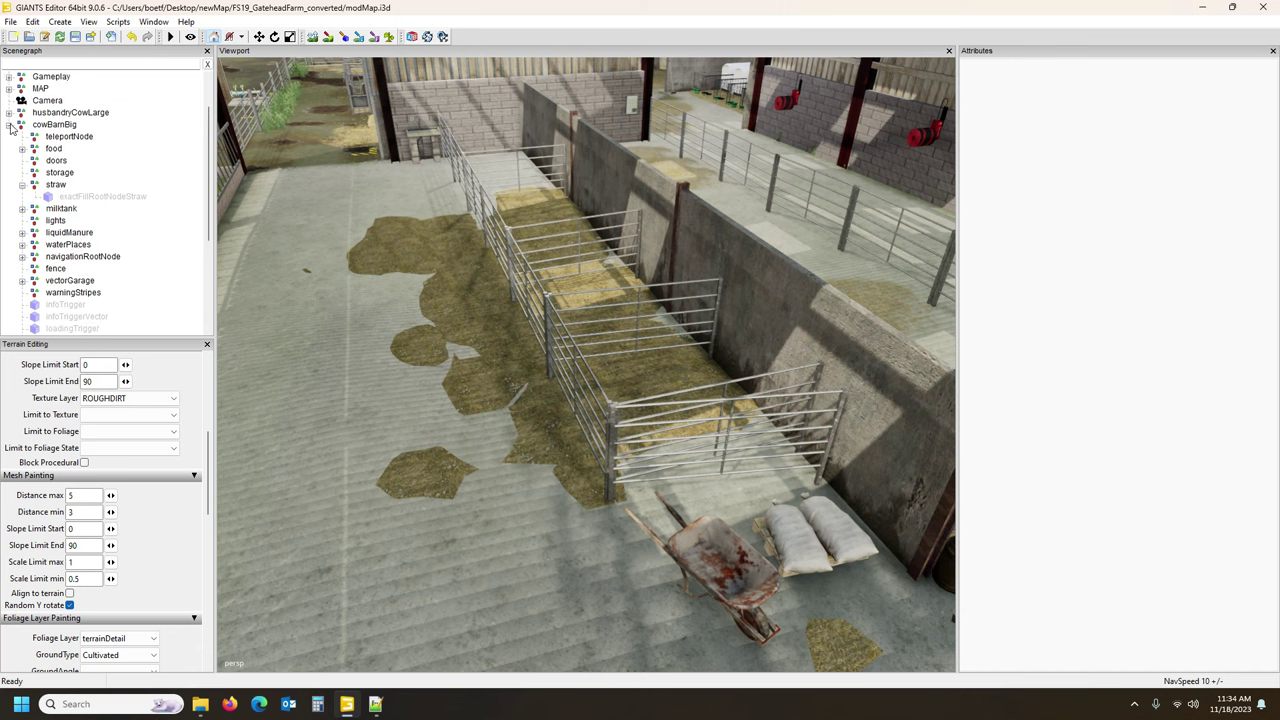
pyautogui.click(56, 185)
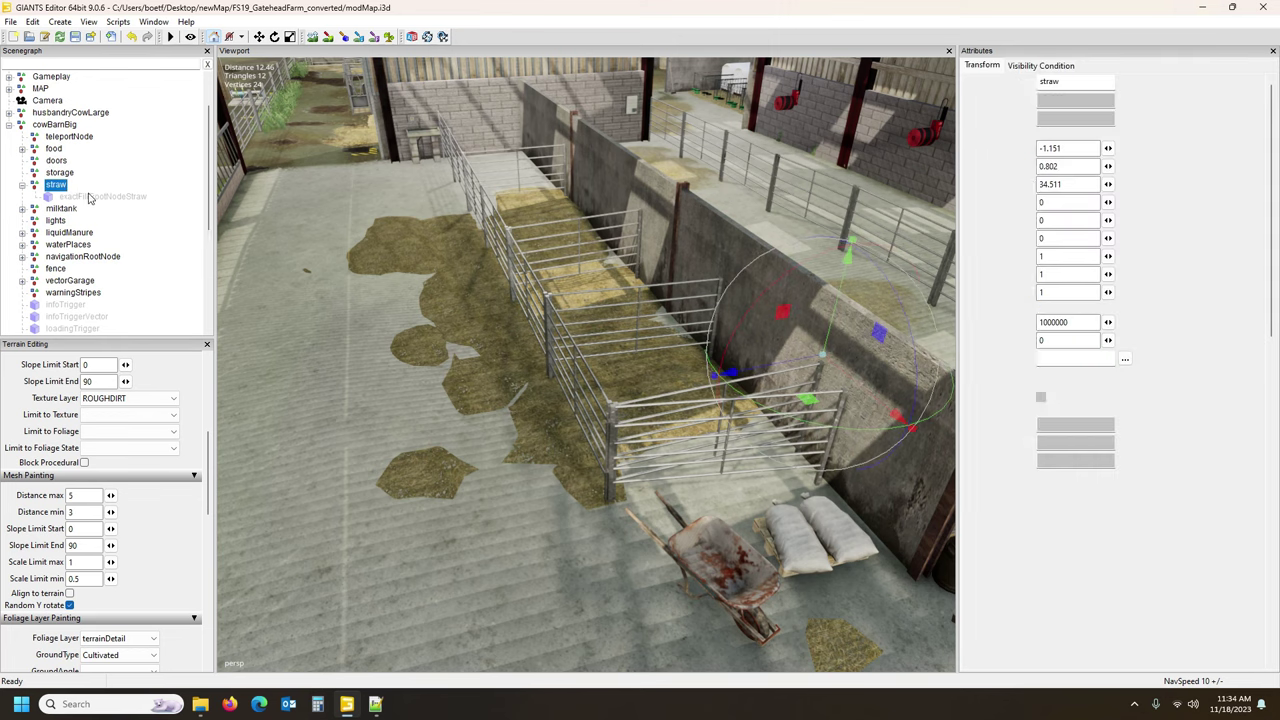
pyautogui.hotkey('ctrl', 'v')
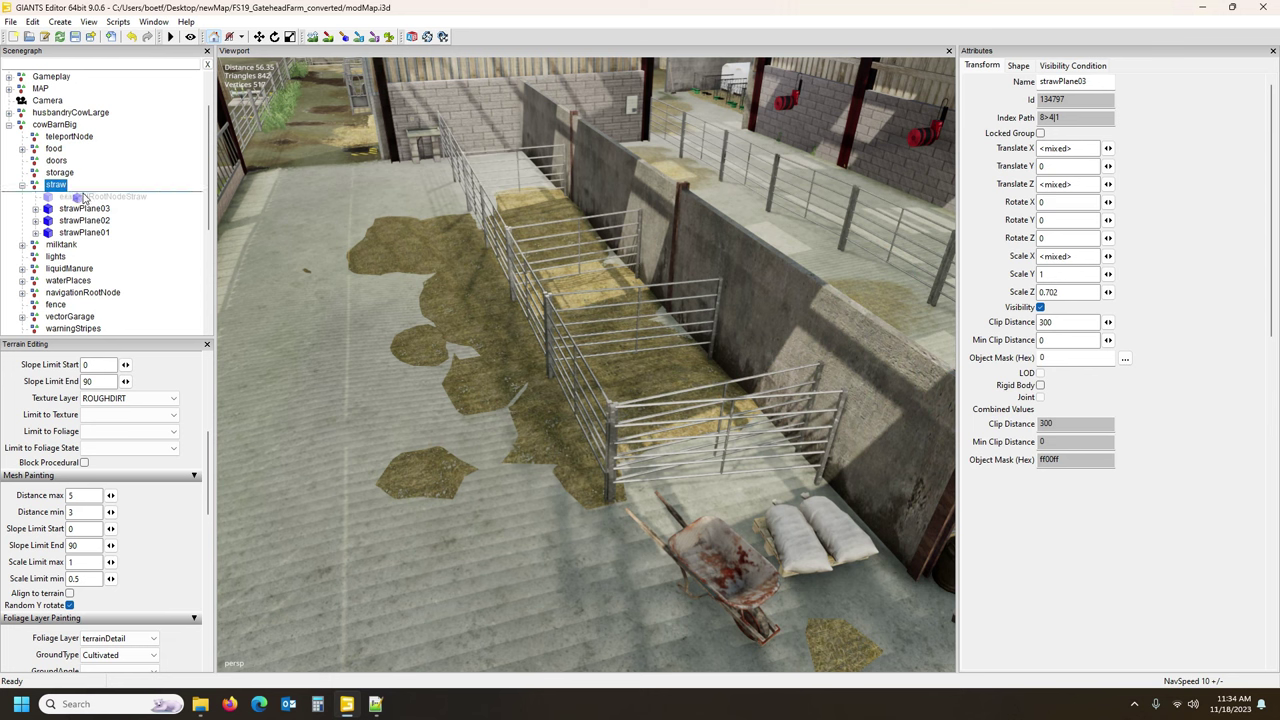
pyautogui.moveTo(85, 197); pyautogui.dragTo(84, 199)
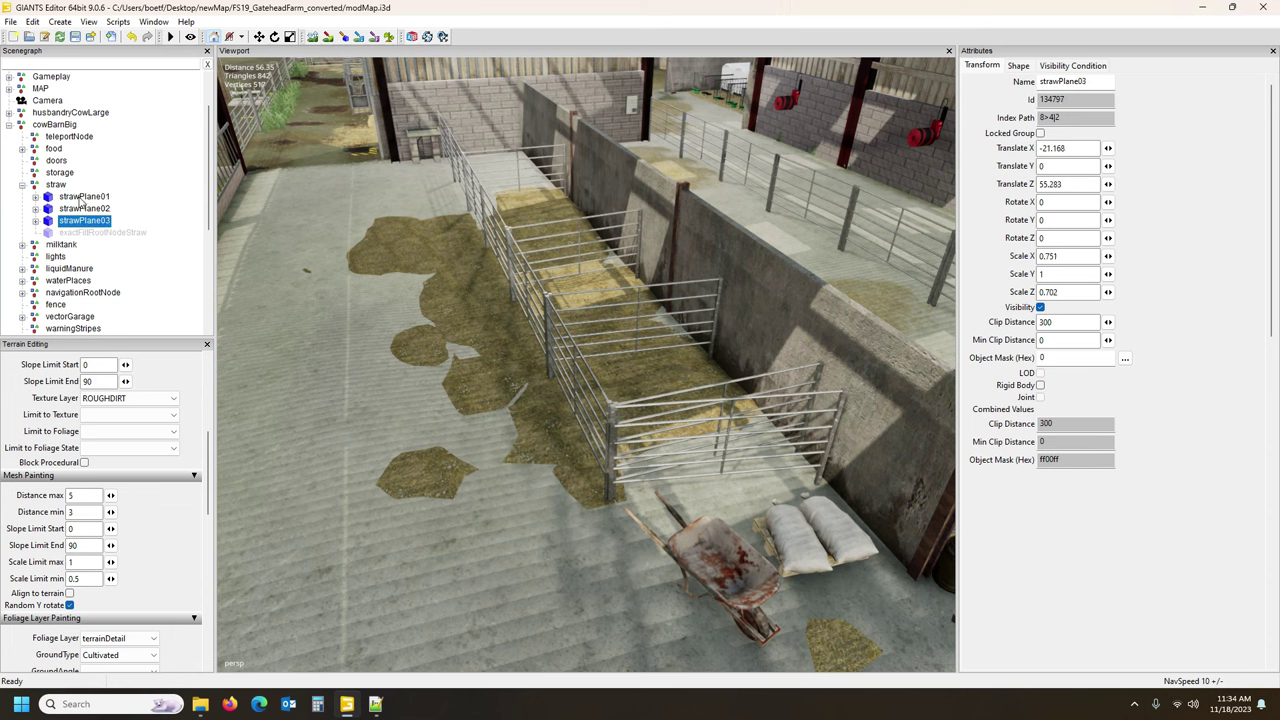
# Place cowBarnBig's strawPlane01 over the fenced pens beside the concrete wall, at about X -7.2, Z 4.7, with Y rotation about -89.5.
pyautogui.keyDown('alt'); pyautogui.moveTo(262, 222); pyautogui.dragTo(217, 273); pyautogui.keyUp('alt')
pyautogui.scroll(-5, 513, 230)
pyautogui.moveTo(218, 272); pyautogui.dragTo(278, 200, button='right')
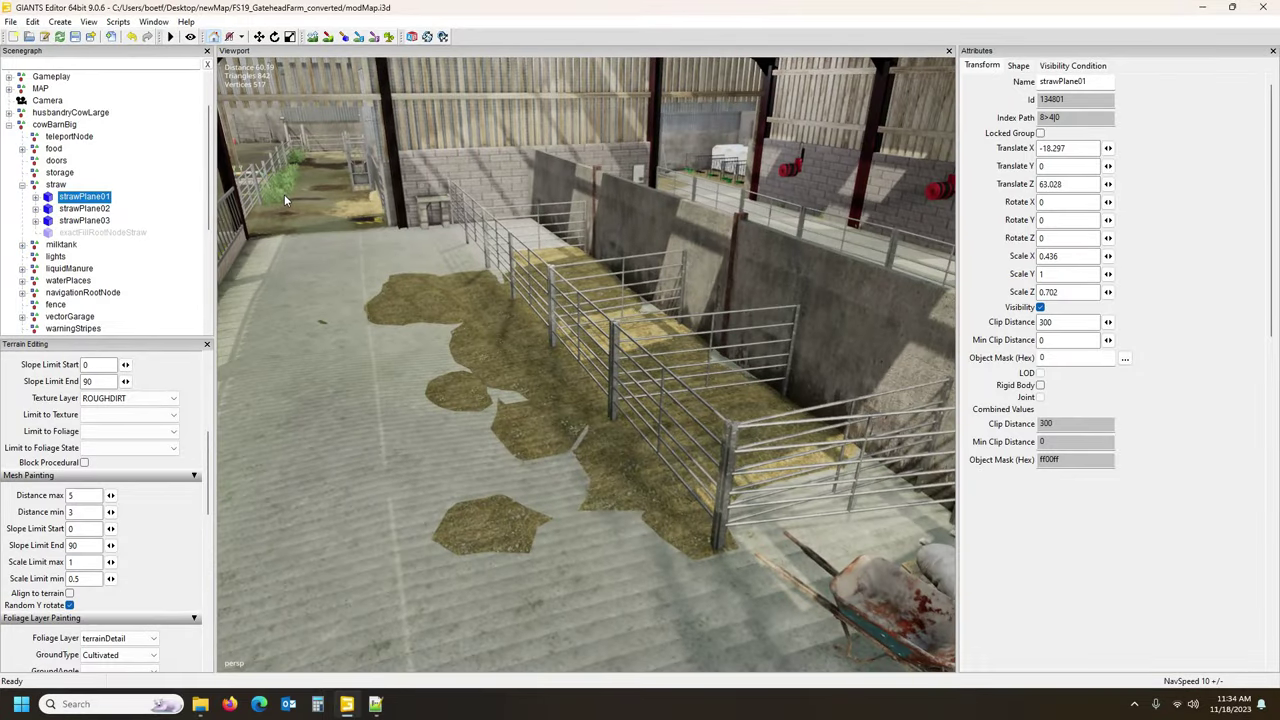
pyautogui.moveTo(417, 326)
pyautogui.mouseDown()
pyautogui.moveTo(472, 365)
pyautogui.moveTo(477, 336)
pyautogui.moveTo(461, 335)
pyautogui.moveTo(474, 323)
pyautogui.moveTo(471, 338)
pyautogui.mouseUp()
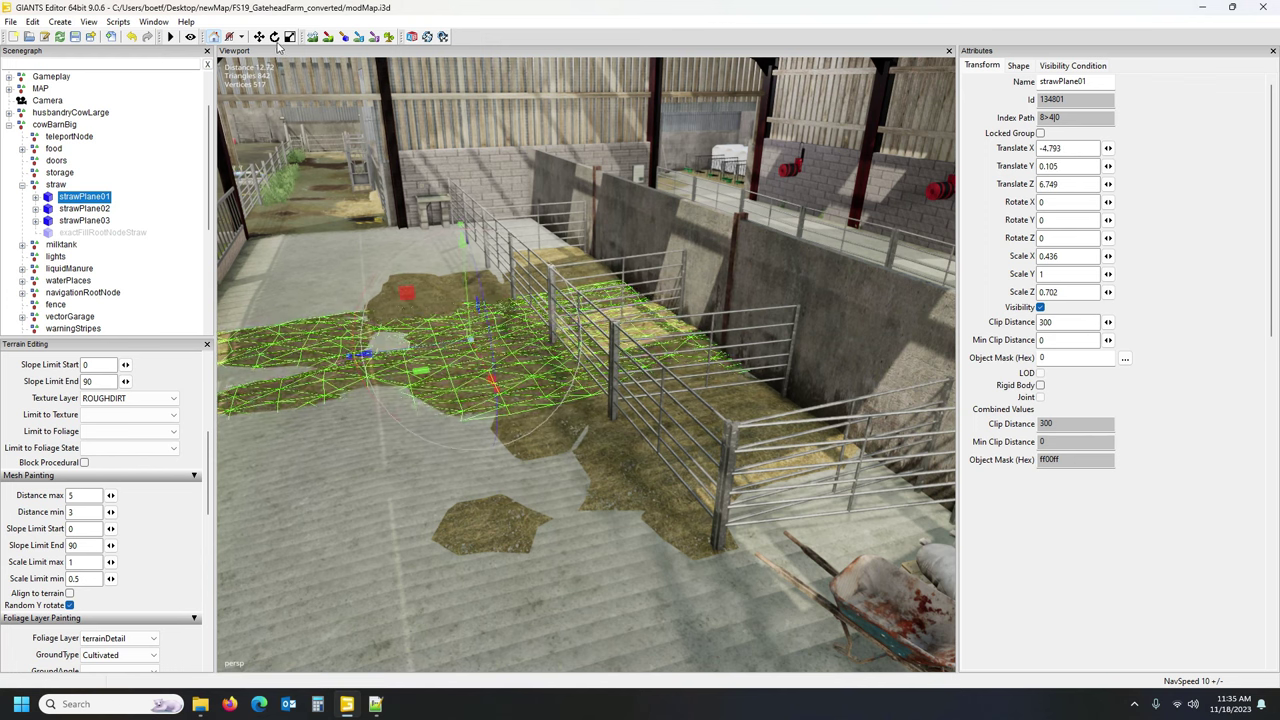
pyautogui.moveTo(420, 372); pyautogui.dragTo(250, 302)
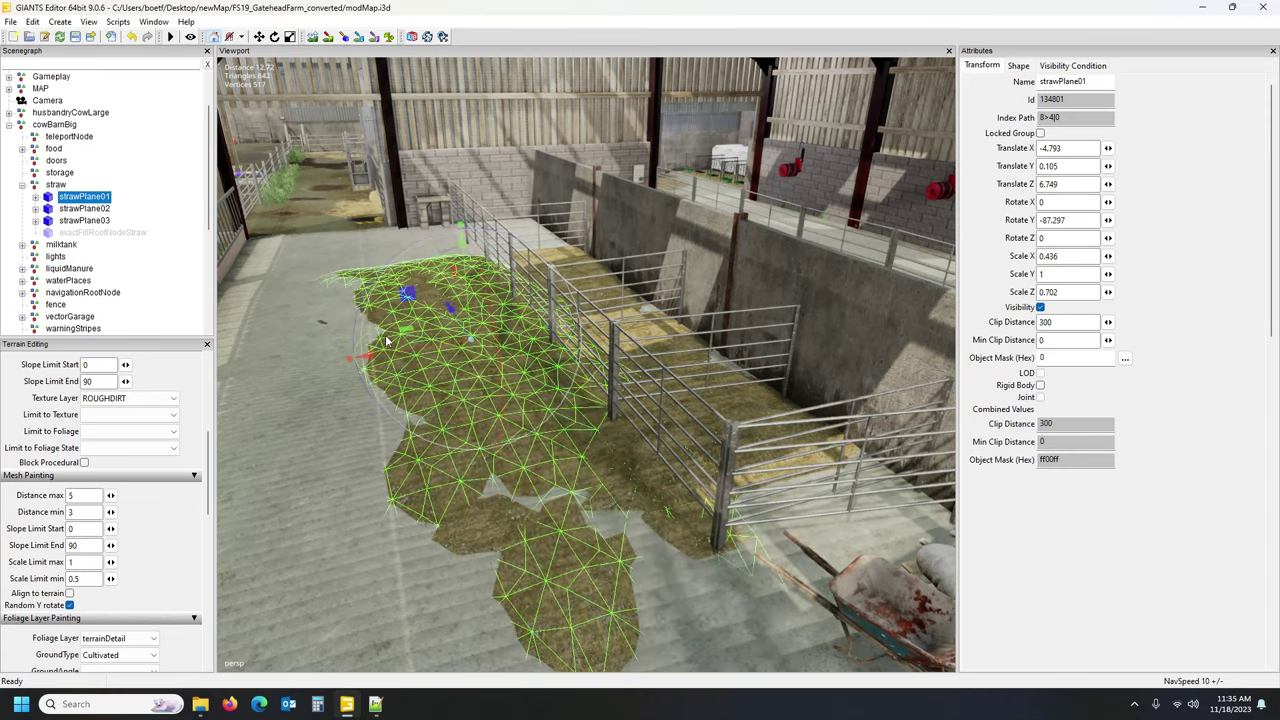
pyautogui.moveTo(430, 353); pyautogui.dragTo(500, 370)
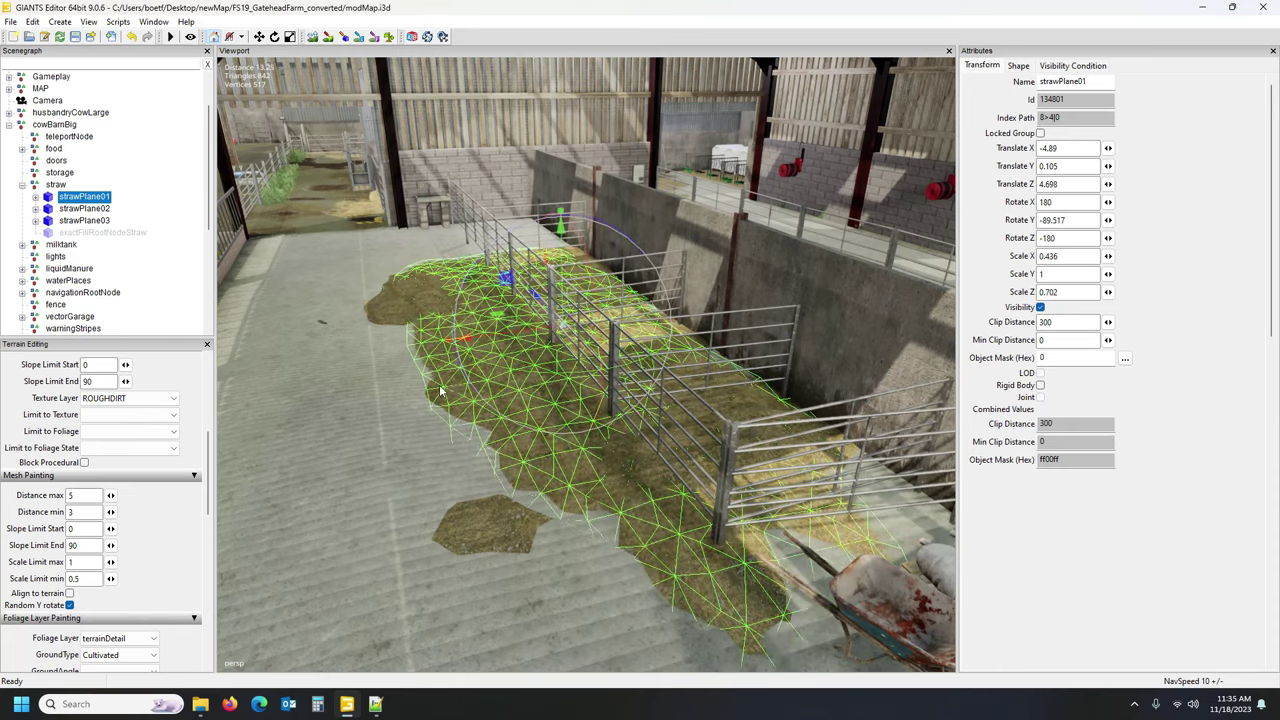
pyautogui.moveTo(548, 307); pyautogui.dragTo(497, 232)
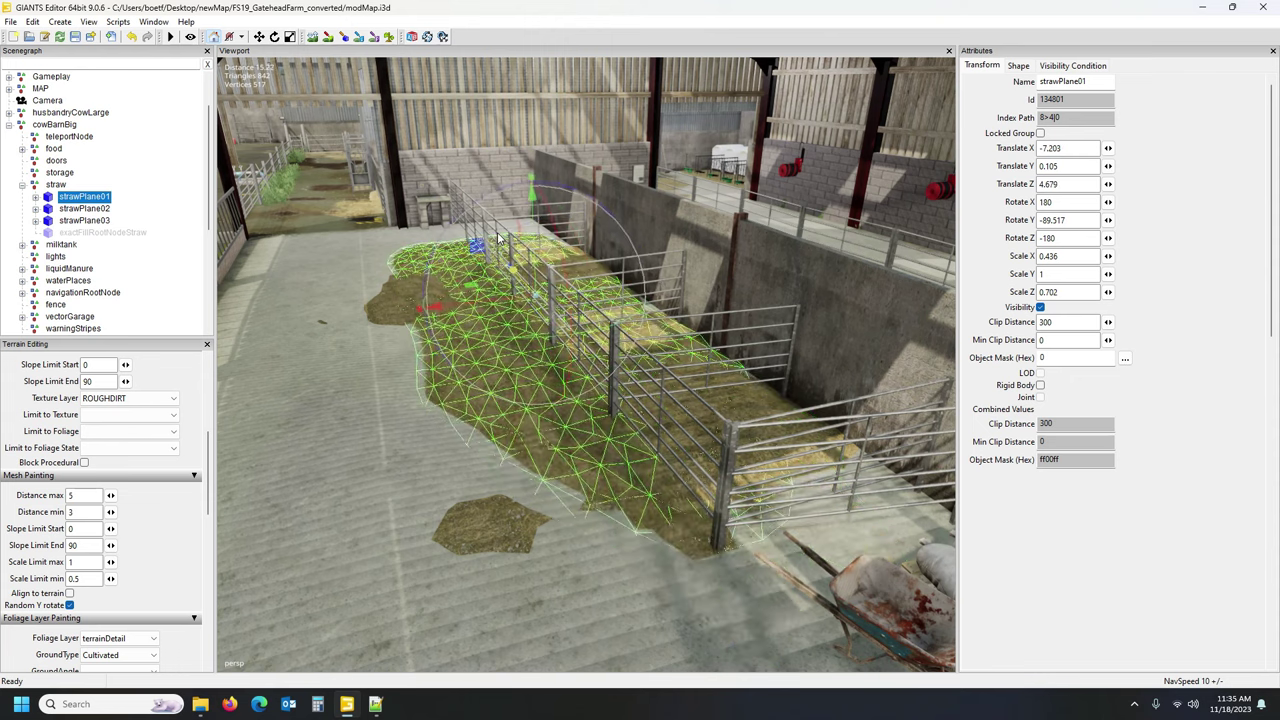
# Place strawPlane02 over the cubicle stalls on the wall's other side, at about X -2.66, Z -1.15, with Y rotation about 85.8.
pyautogui.click(100, 210)
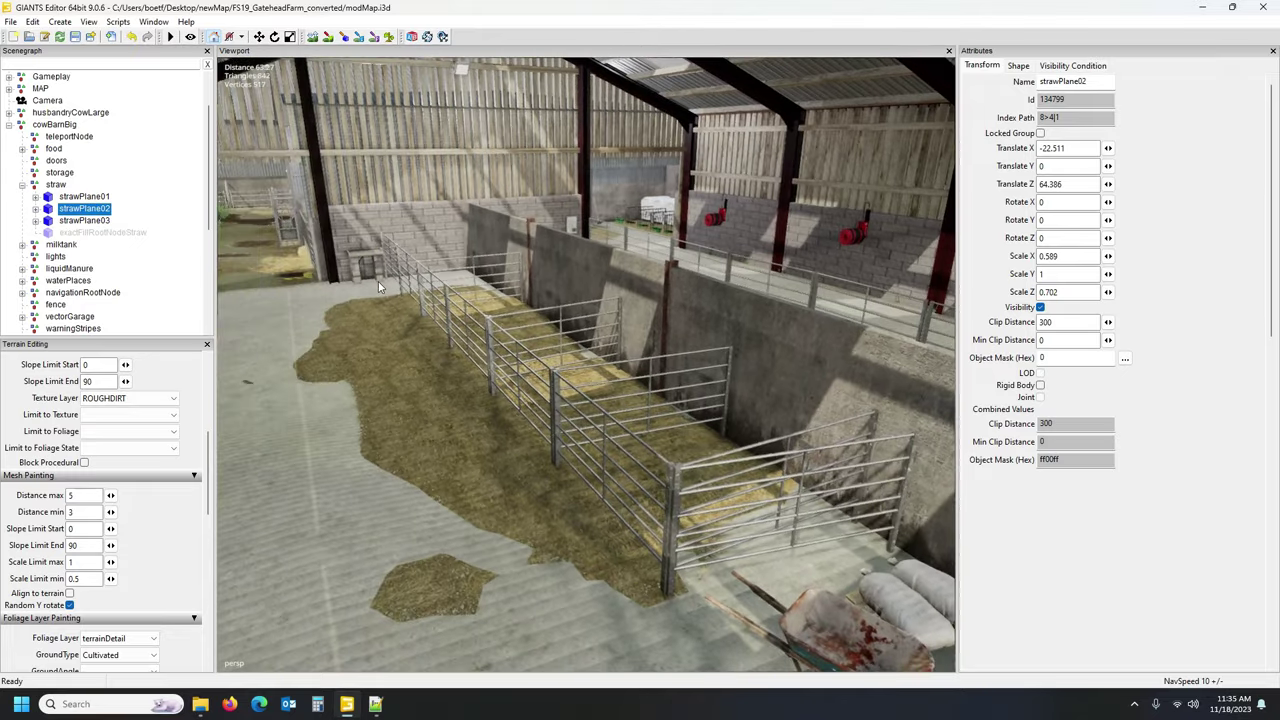
pyautogui.keyDown('alt'); pyautogui.moveTo(378, 282); pyautogui.dragTo(338, 297); pyautogui.keyUp('alt')
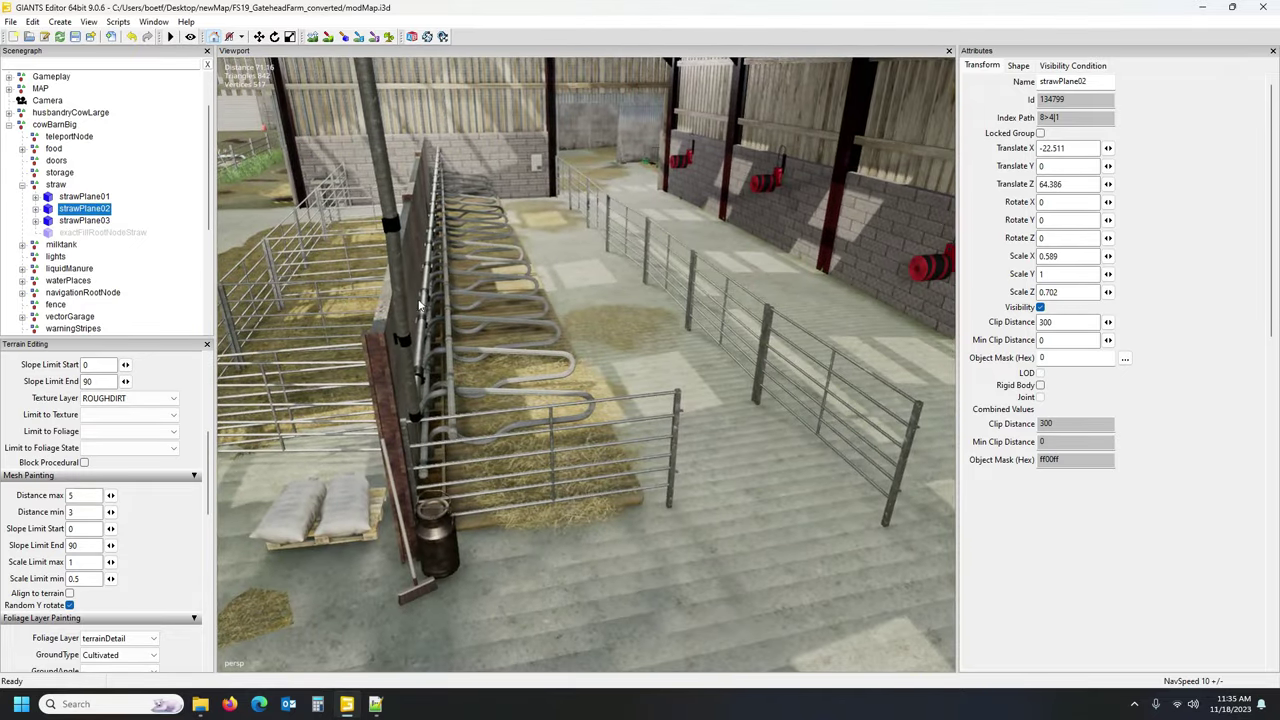
pyautogui.hotkey('ctrl', 'b')
pyautogui.moveTo(622, 335); pyautogui.dragTo(700, 270)
pyautogui.moveTo(590, 310); pyautogui.dragTo(622, 360)
pyautogui.moveTo(655, 305); pyautogui.dragTo(636, 317)
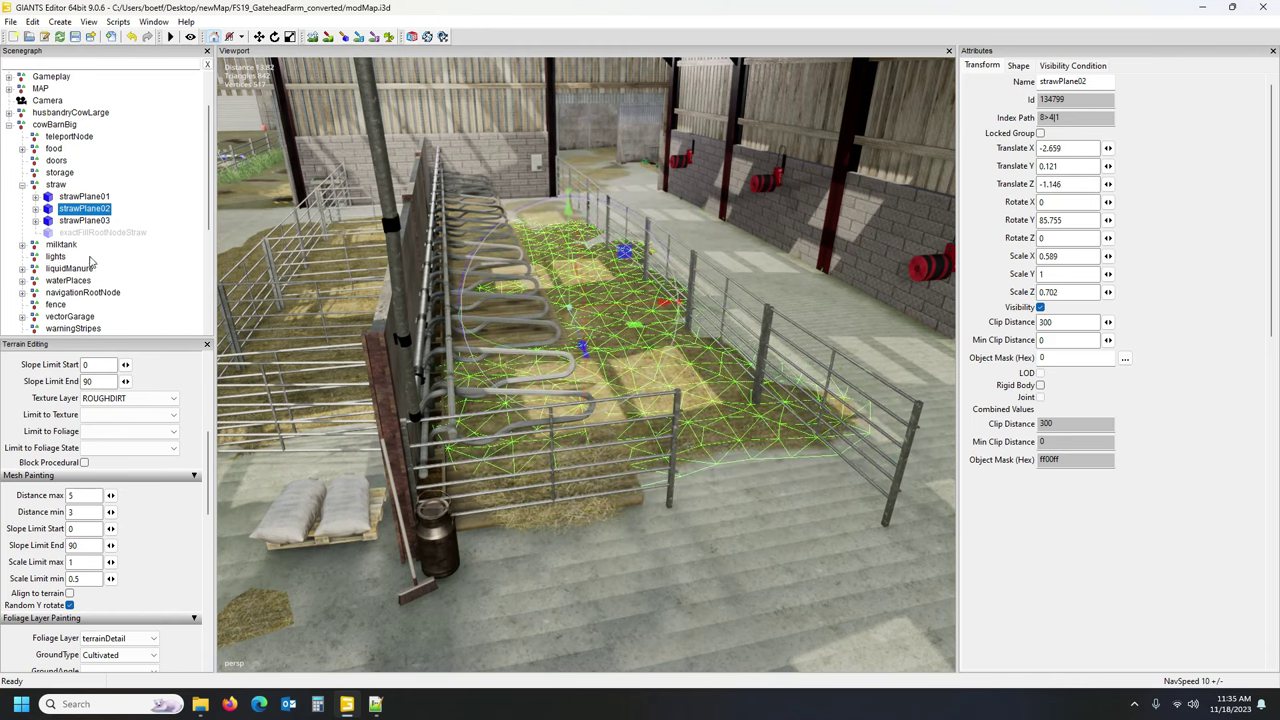
# Place strawPlane03 in the fenced straw pen with the bathtub, at about X -22.7, Y -0.05, Z 0.55.
pyautogui.click(86, 221)
pyautogui.keyDown('alt'); pyautogui.moveTo(540, 338); pyautogui.dragTo(330, 343); pyautogui.keyUp('alt')
pyautogui.scroll(3, 548, 265)
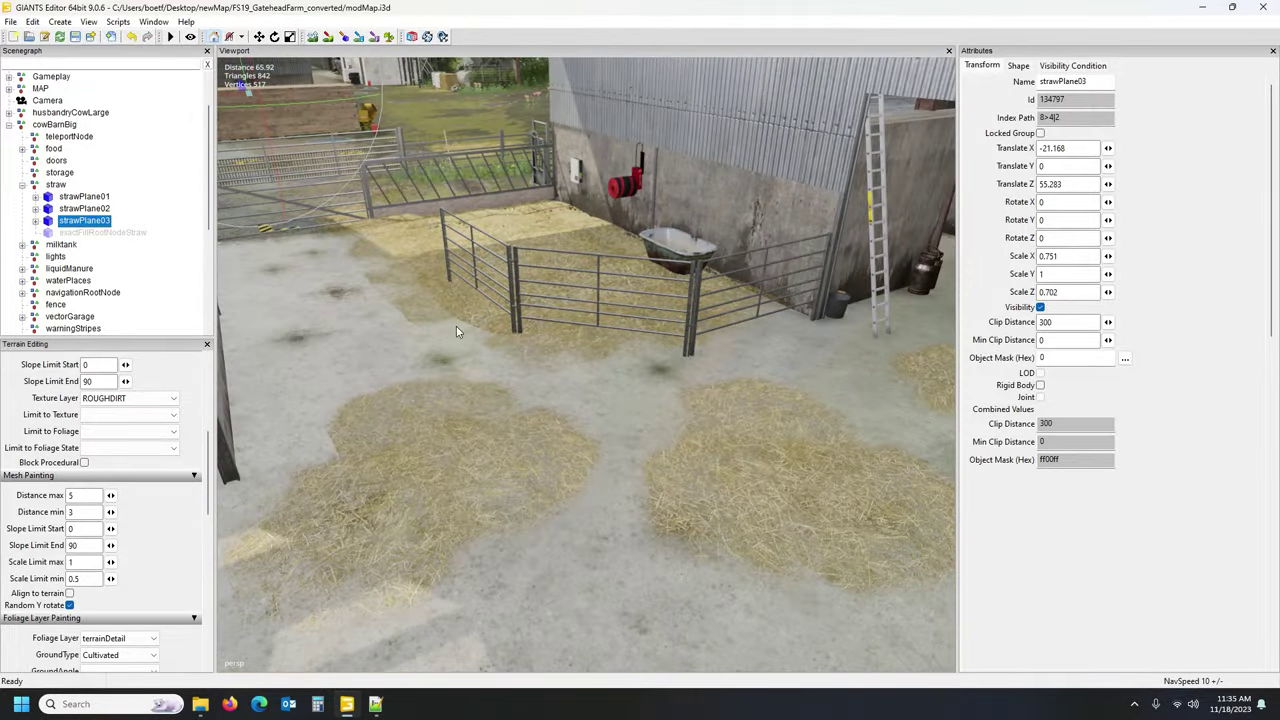
pyautogui.moveTo(560, 352)
pyautogui.mouseDown()
pyautogui.moveTo(514, 293)
pyautogui.moveTo(582, 358)
pyautogui.moveTo(500, 280)
pyautogui.moveTo(454, 188)
pyautogui.mouseUp()
pyautogui.moveTo(458, 304); pyautogui.dragTo(486, 295)
pyautogui.keyDown('alt'); pyautogui.moveTo(494, 363); pyautogui.dragTo(429, 389); pyautogui.keyUp('alt')
pyautogui.scroll(-3, 507, 378)
pyautogui.moveTo(428, 388); pyautogui.dragTo(770, 382, button='right')
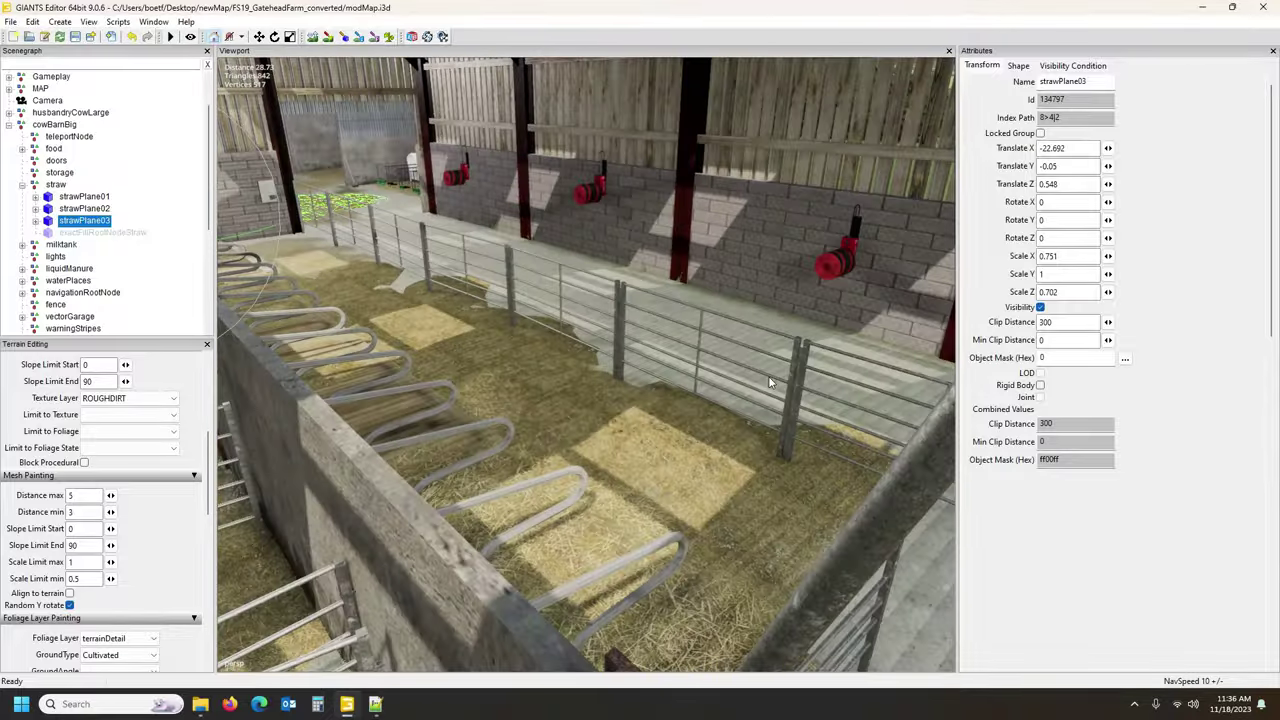
# Collapse the straw and strawTrigger groups and examine the location of husbandryCowLarge's milkTank in the yard.
pyautogui.click(22, 186)
pyautogui.keyDown('alt'); pyautogui.moveTo(300, 281); pyautogui.dragTo(402, 337); pyautogui.keyUp('alt')
pyautogui.scroll(-5, 402, 337)
pyautogui.moveTo(370, 329); pyautogui.dragTo(614, 316, button='right')
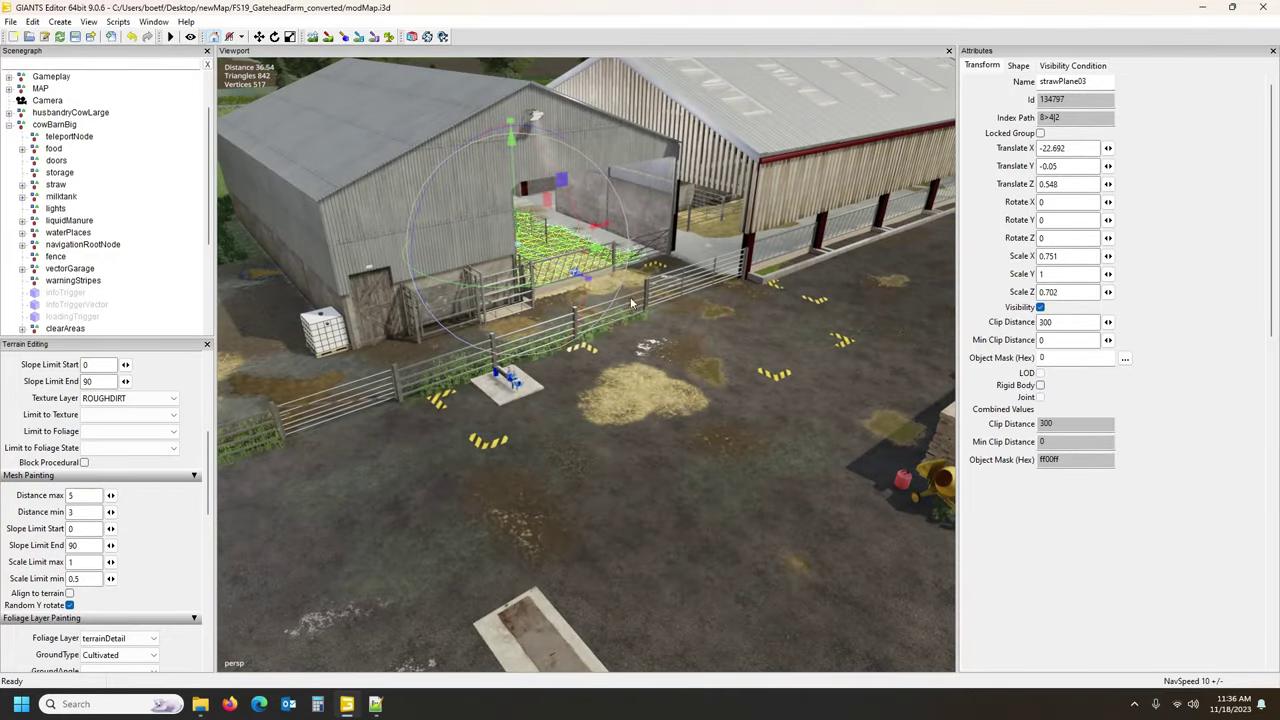
pyautogui.click(10, 116)
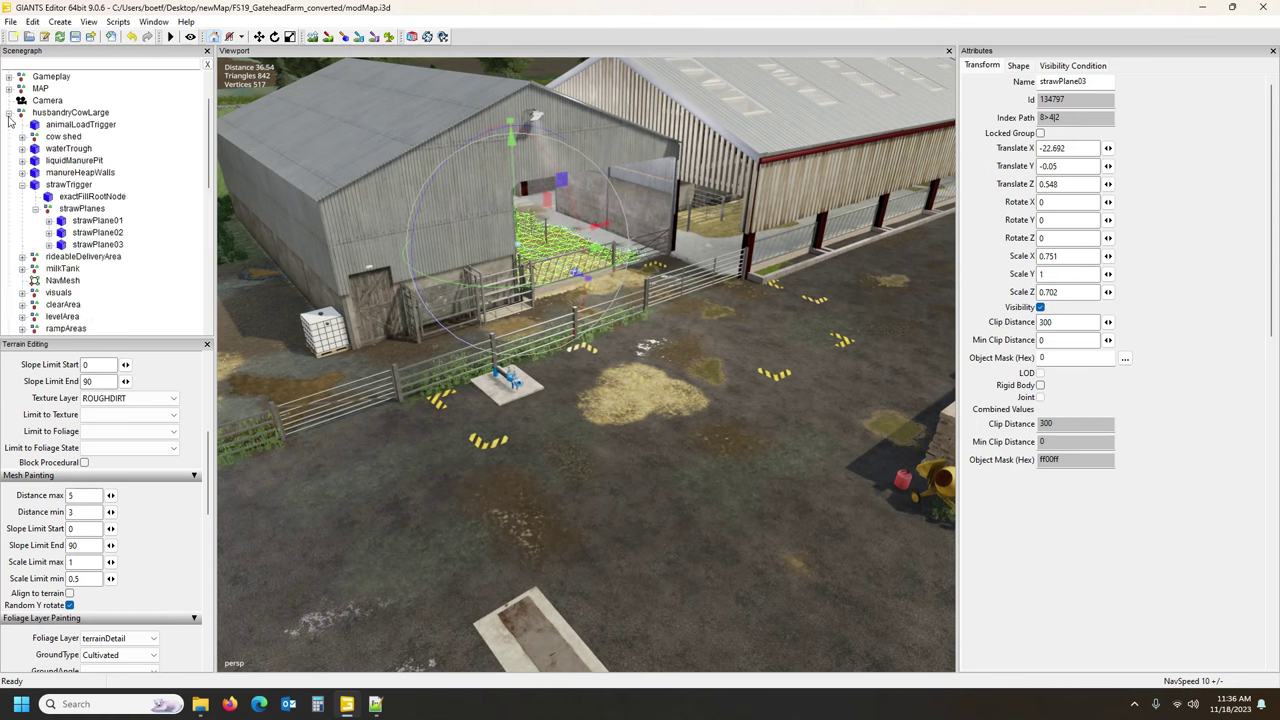
pyautogui.click(22, 185)
pyautogui.click(61, 209)
pyautogui.press('f')
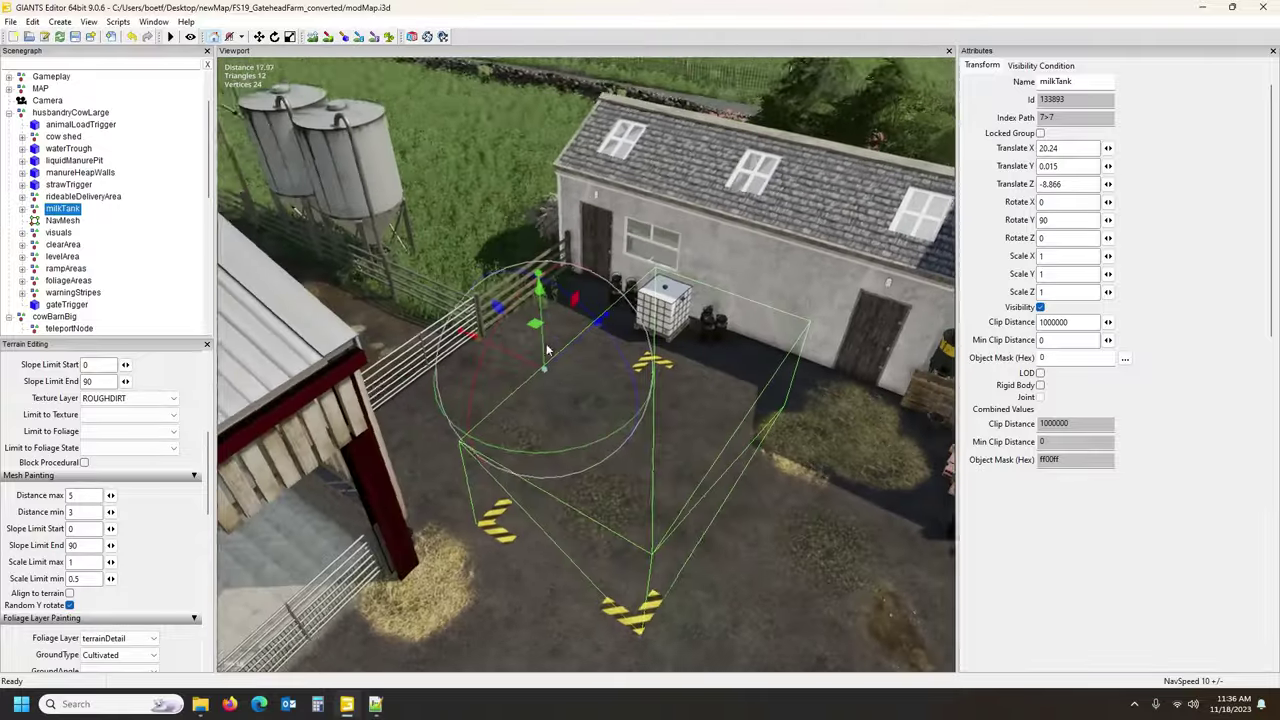
pyautogui.keyDown('alt'); pyautogui.moveTo(547, 345); pyautogui.dragTo(533, 366); pyautogui.keyUp('alt')
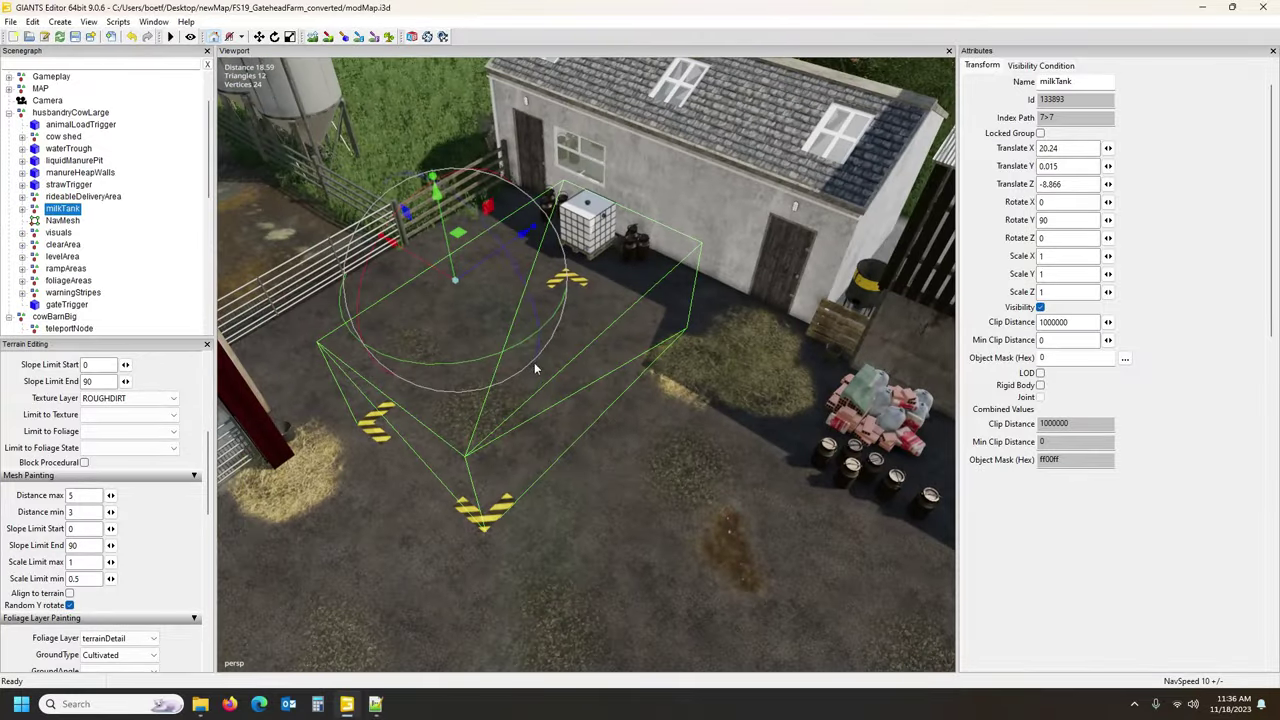
# Expand cowBarnBig's milktank group and focus the view on its location.
pyautogui.moveTo(210, 183); pyautogui.dragTo(222, 307)
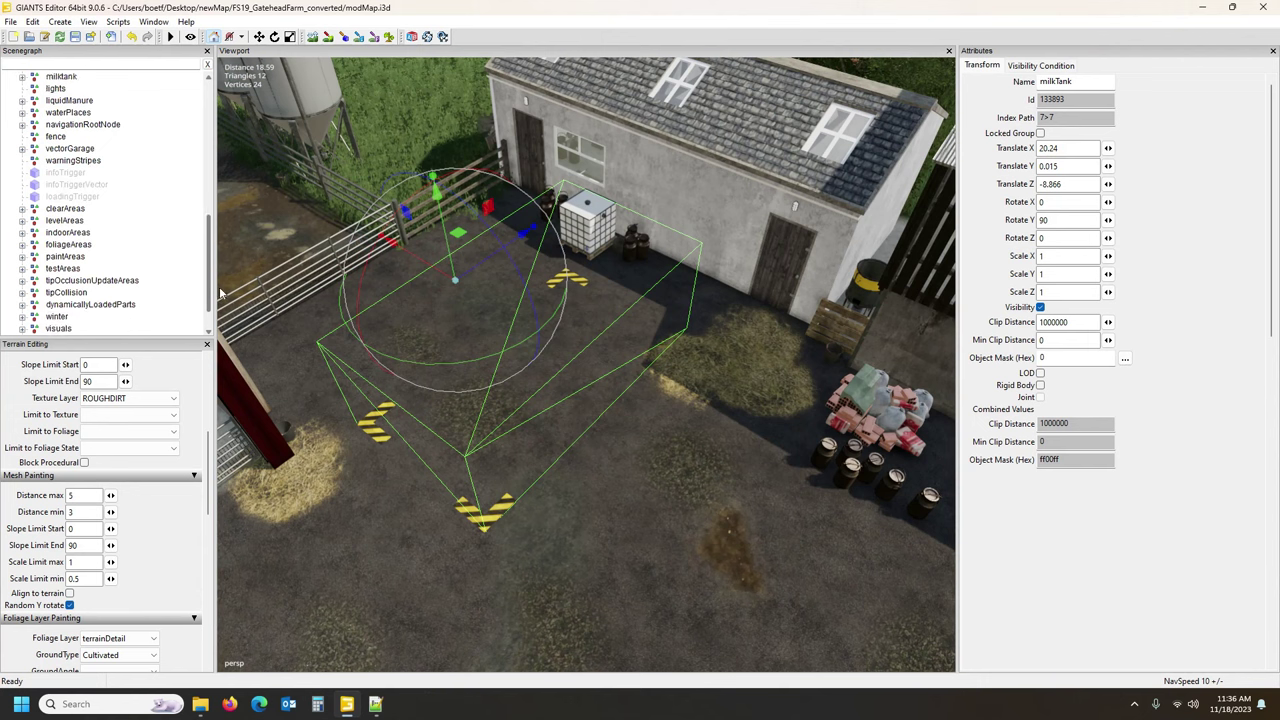
pyautogui.scroll(3, 57, 183)
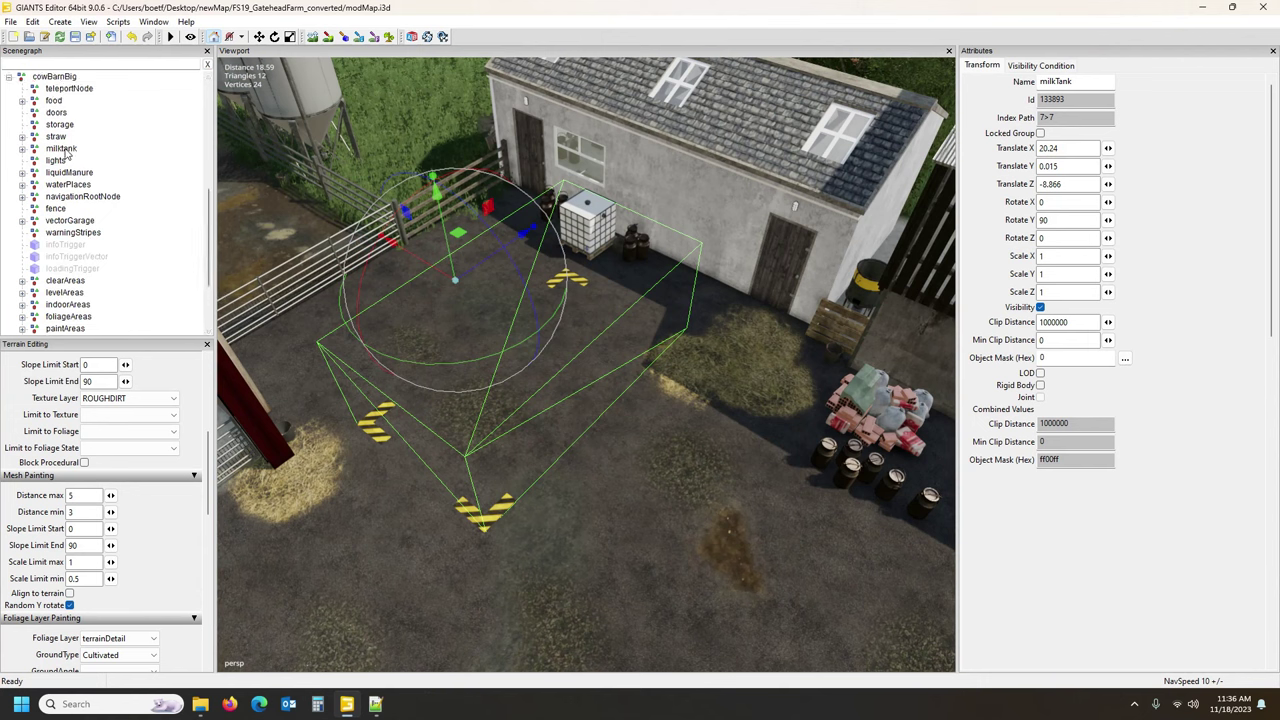
pyautogui.click(61, 149)
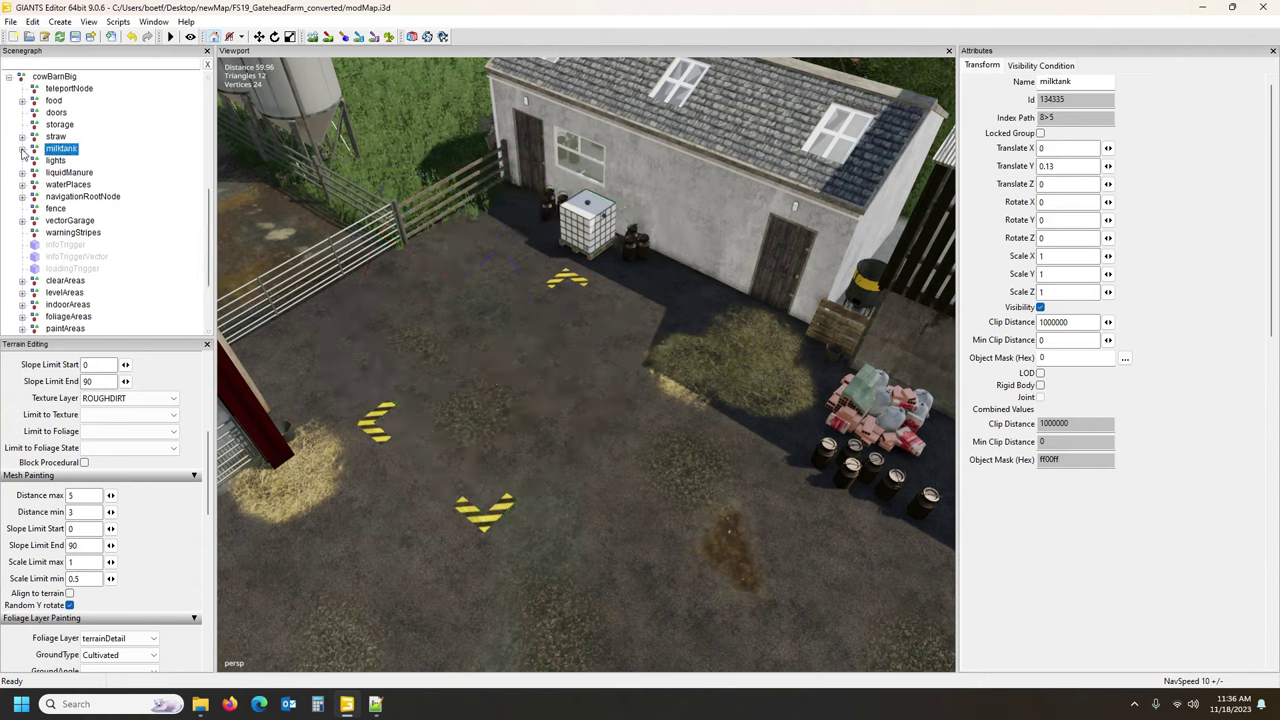
pyautogui.click(22, 149)
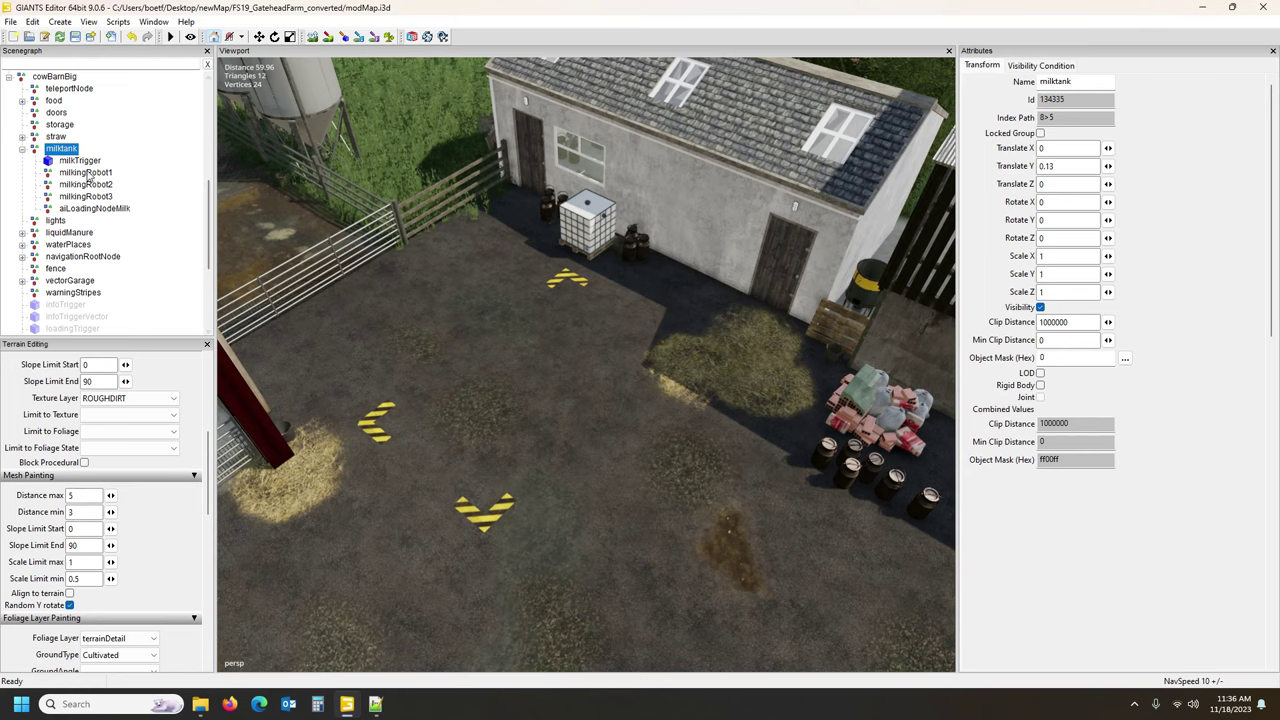
pyautogui.press('f')
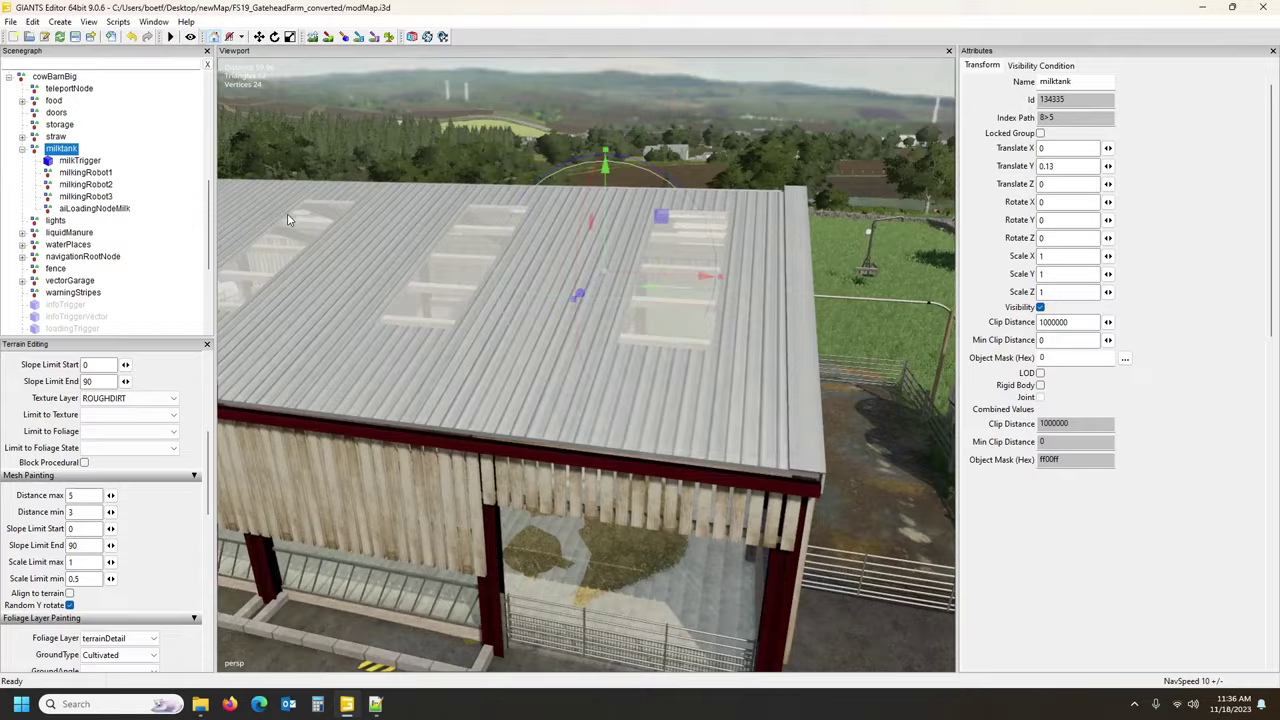
# Place milkTrigger in the yard between the warning stripes near the white milk container, at about X 21.3, Y 0.36, Z 49.4.
pyautogui.scroll(-3, 288, 215)
pyautogui.keyDown('alt'); pyautogui.moveTo(288, 215); pyautogui.dragTo(437, 279); pyautogui.keyUp('alt')
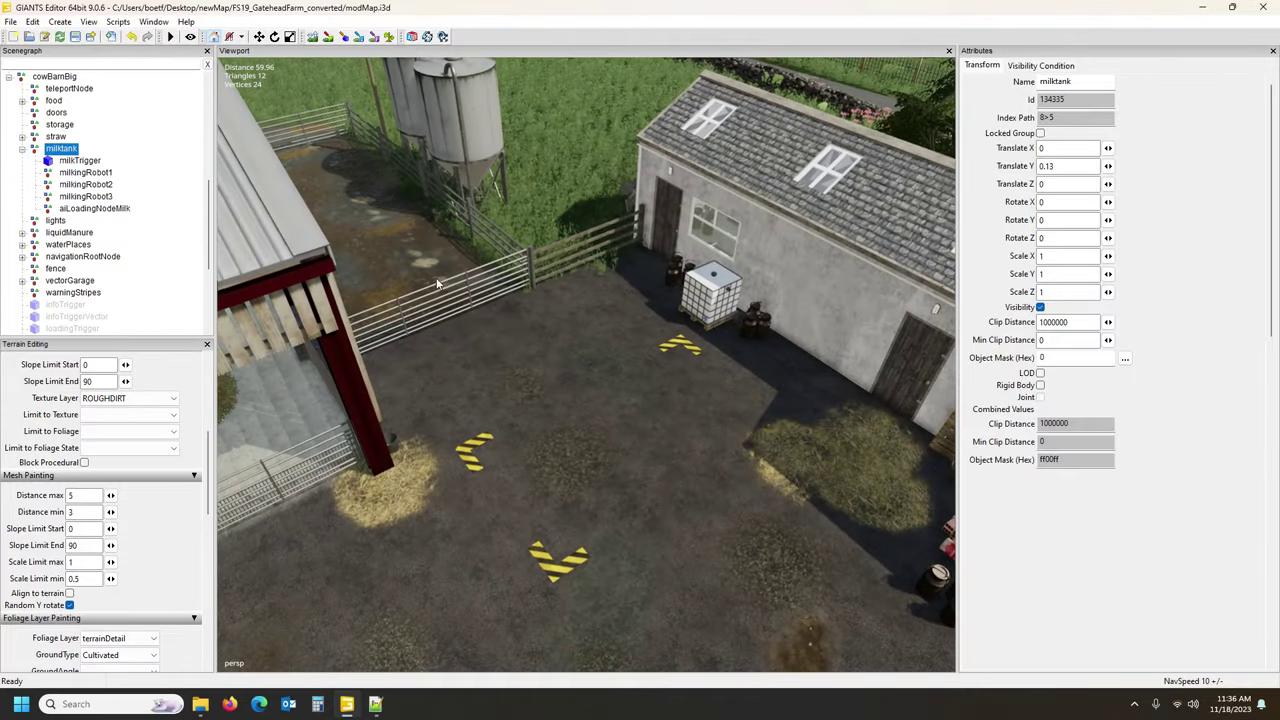
pyautogui.click(85, 161)
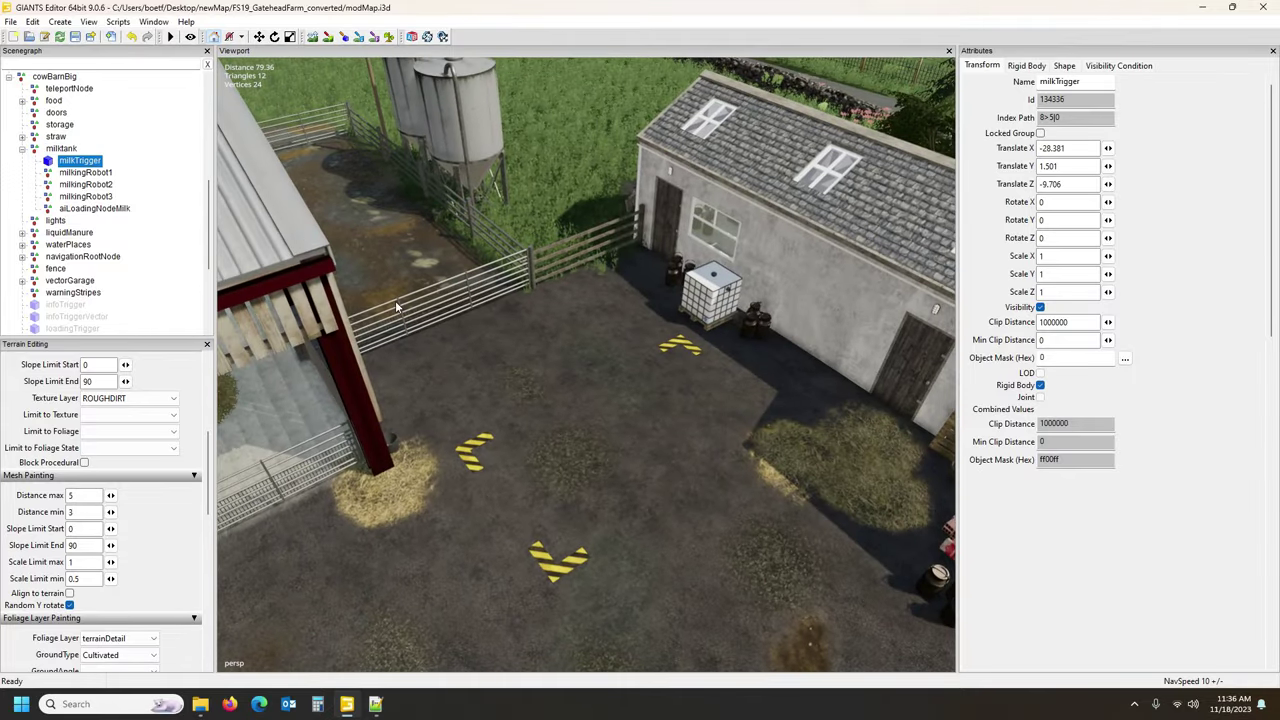
pyautogui.hotkey('ctrl', 'b')
pyautogui.click(628, 429)
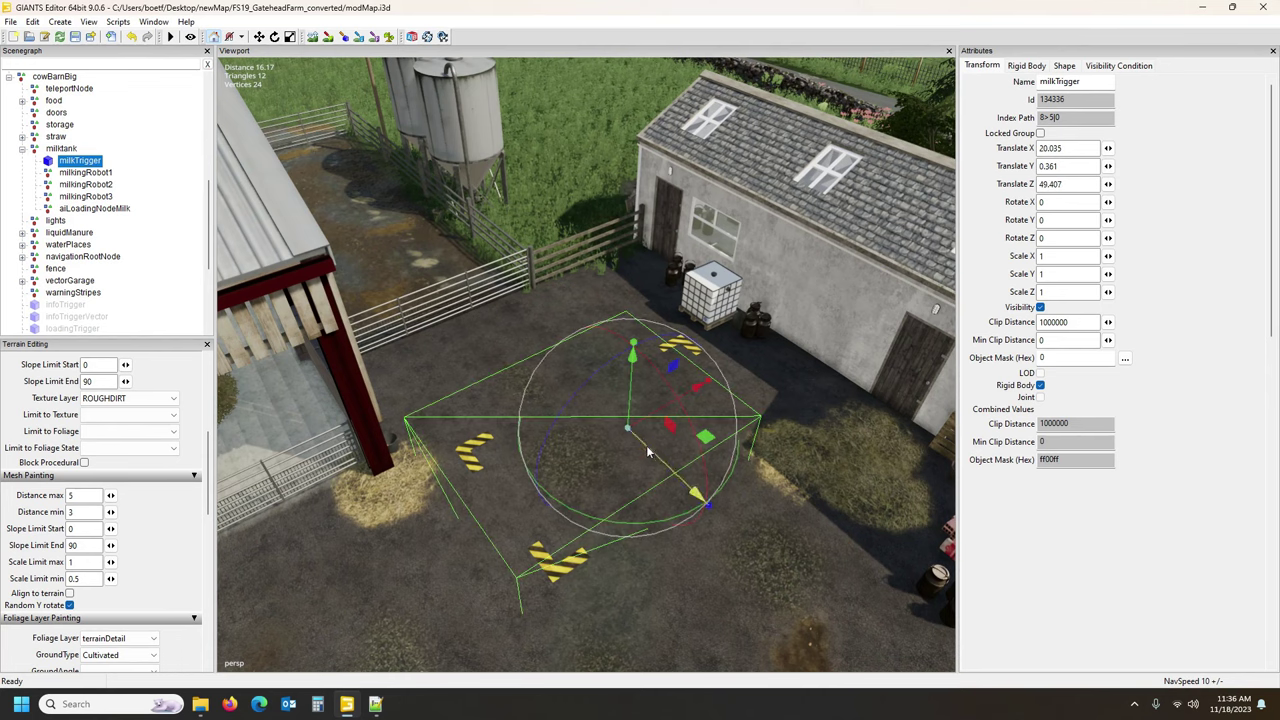
pyautogui.moveTo(666, 414); pyautogui.dragTo(705, 392)
# Examine milkingRobot1's location in the barn and check which nodes husbandryCowLarge's milkTank group contains.
pyautogui.keyDown('alt'); pyautogui.moveTo(802, 479); pyautogui.dragTo(681, 506); pyautogui.keyUp('alt')
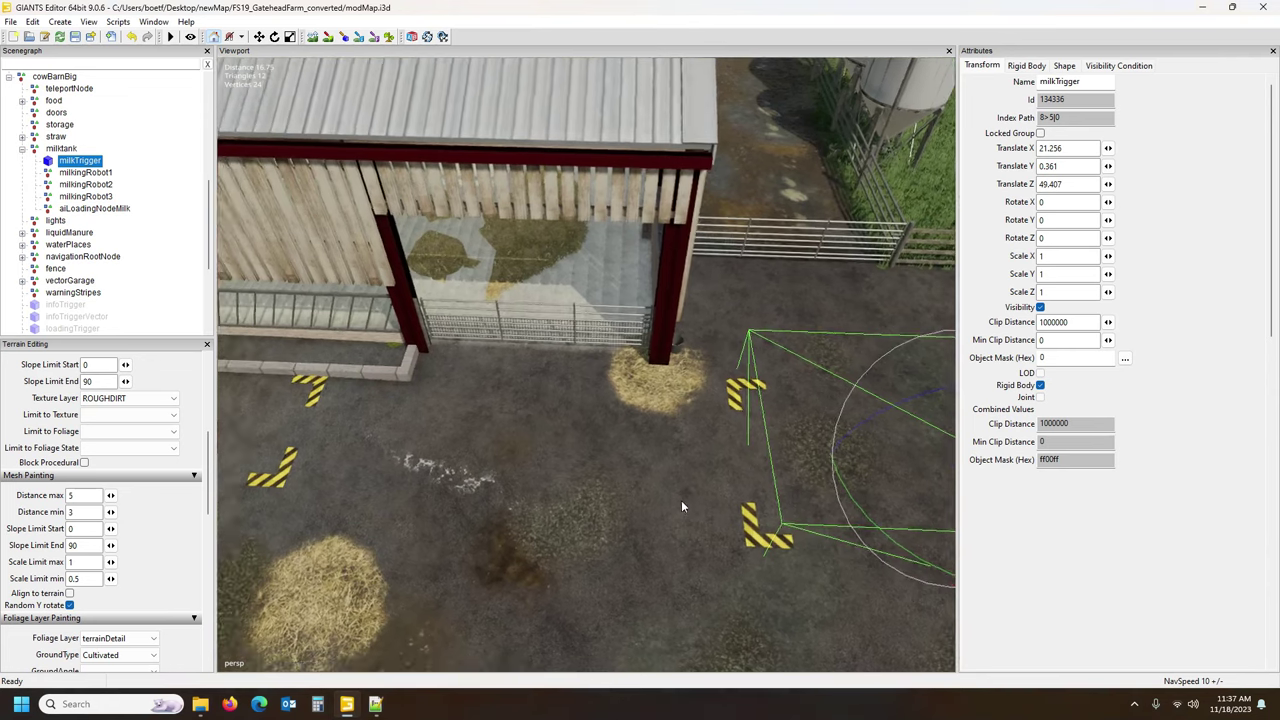
pyautogui.click(85, 172)
pyautogui.press('f')
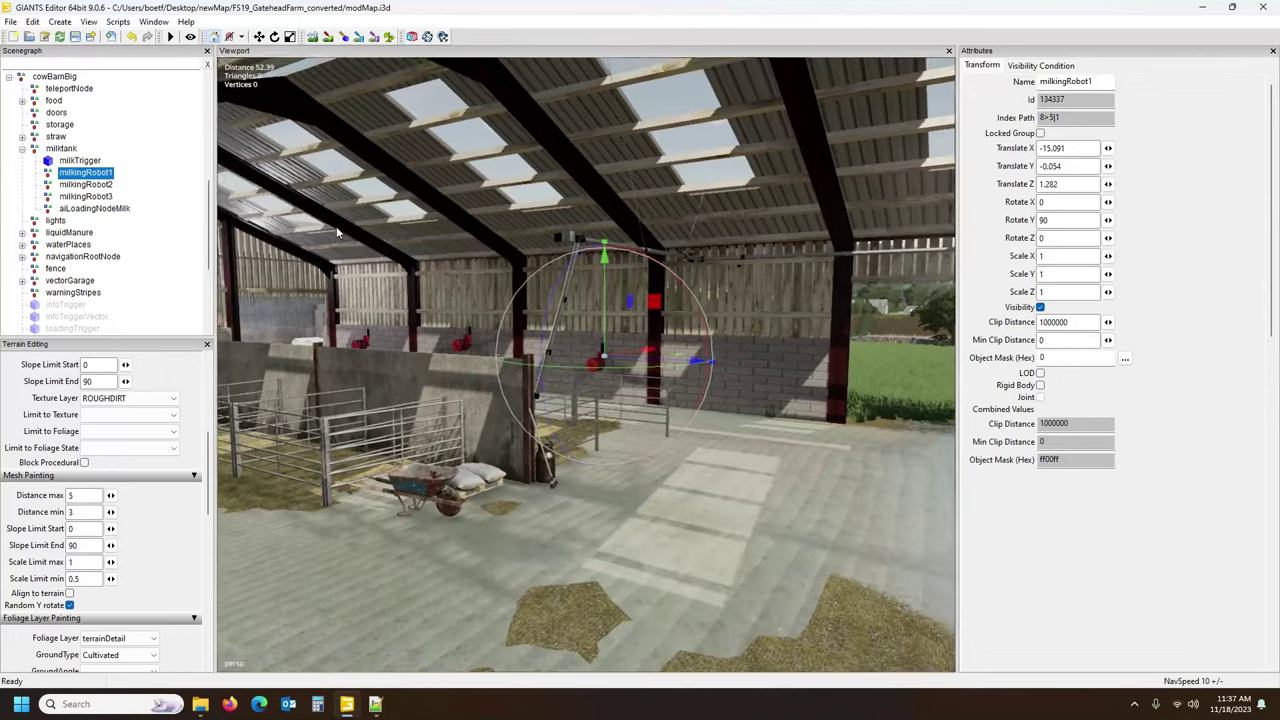
pyautogui.moveTo(522, 354)
pyautogui.keyDown('alt'); pyautogui.mouseDown()
pyautogui.moveTo(457, 352)
pyautogui.moveTo(559, 410)
pyautogui.moveTo(498, 356)
pyautogui.mouseUp(); pyautogui.keyUp('alt')
pyautogui.moveTo(498, 356); pyautogui.dragTo(681, 468, button='right')
pyautogui.keyDown('alt'); pyautogui.moveTo(695, 462); pyautogui.dragTo(685, 459); pyautogui.keyUp('alt')
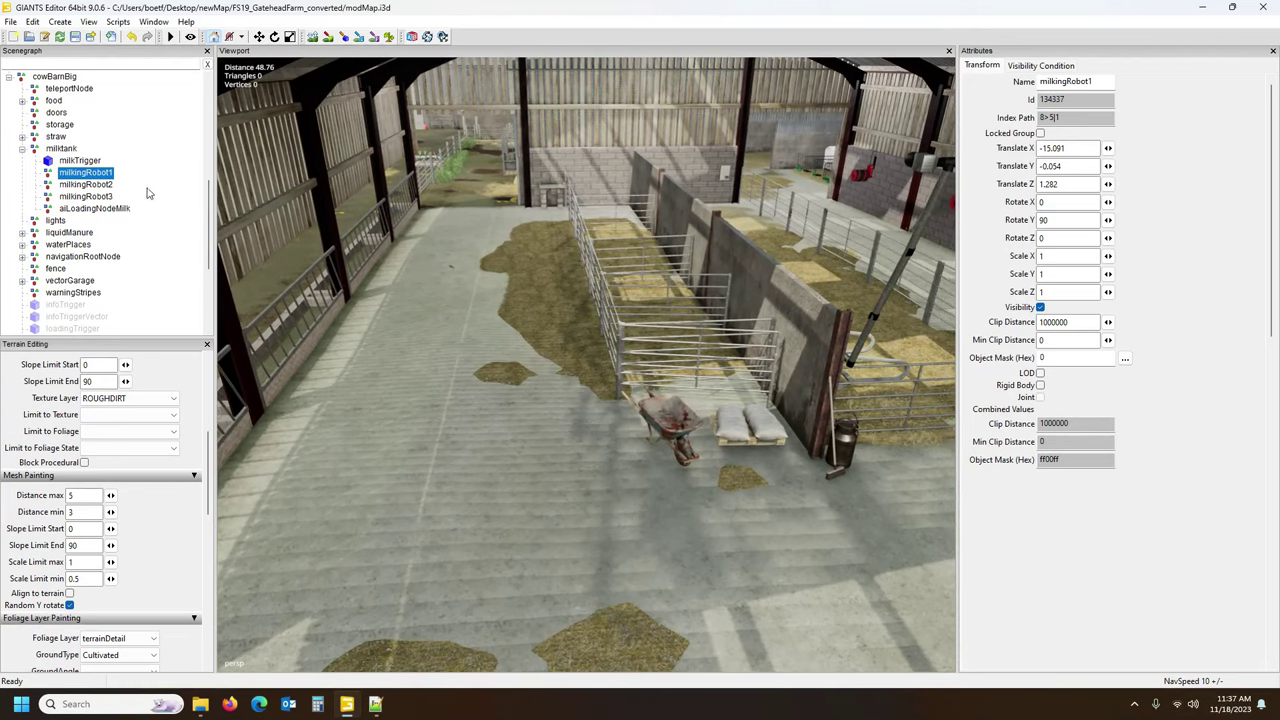
pyautogui.scroll(3, 152, 195)
pyautogui.scroll(4, 165, 194)
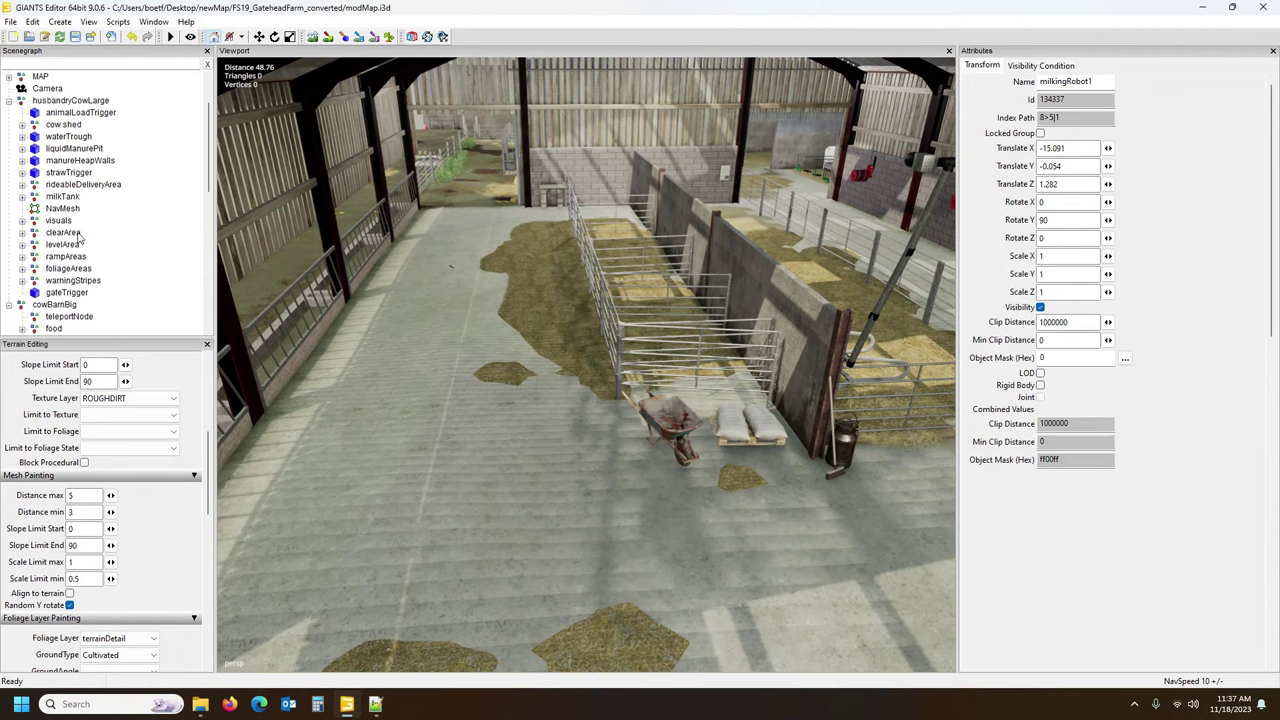
pyautogui.click(23, 197)
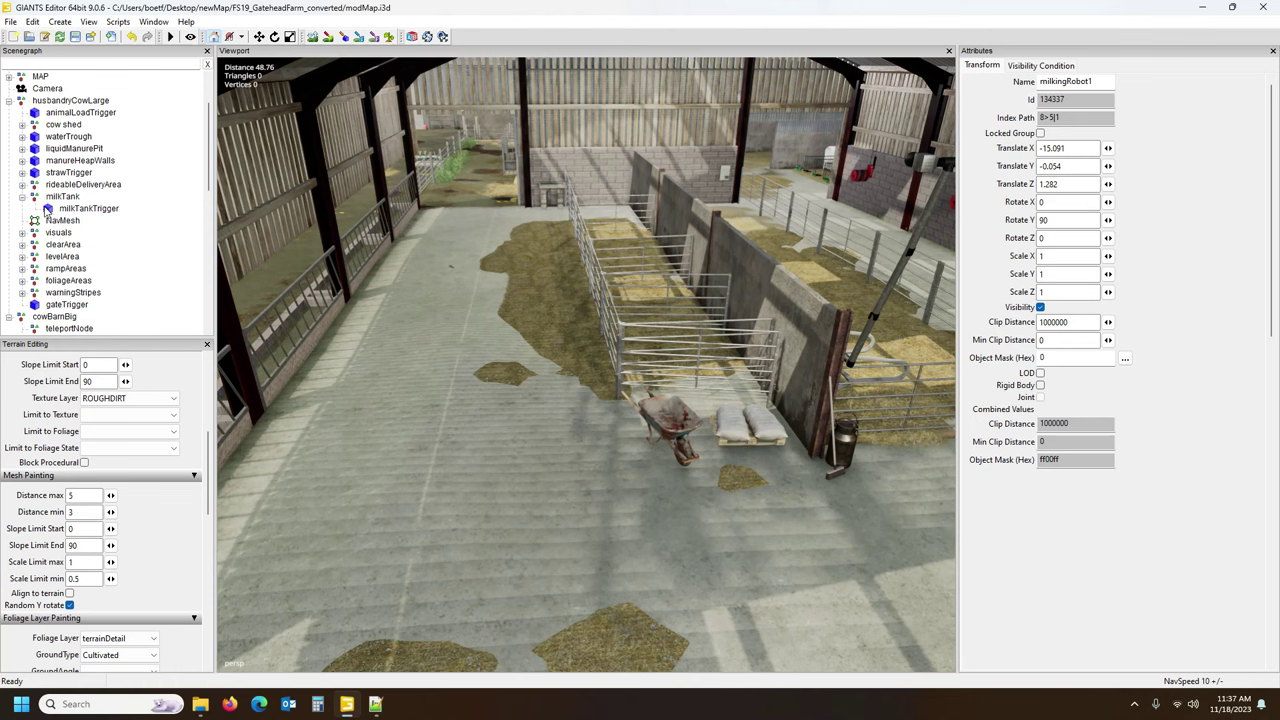
pyautogui.click(23, 197)
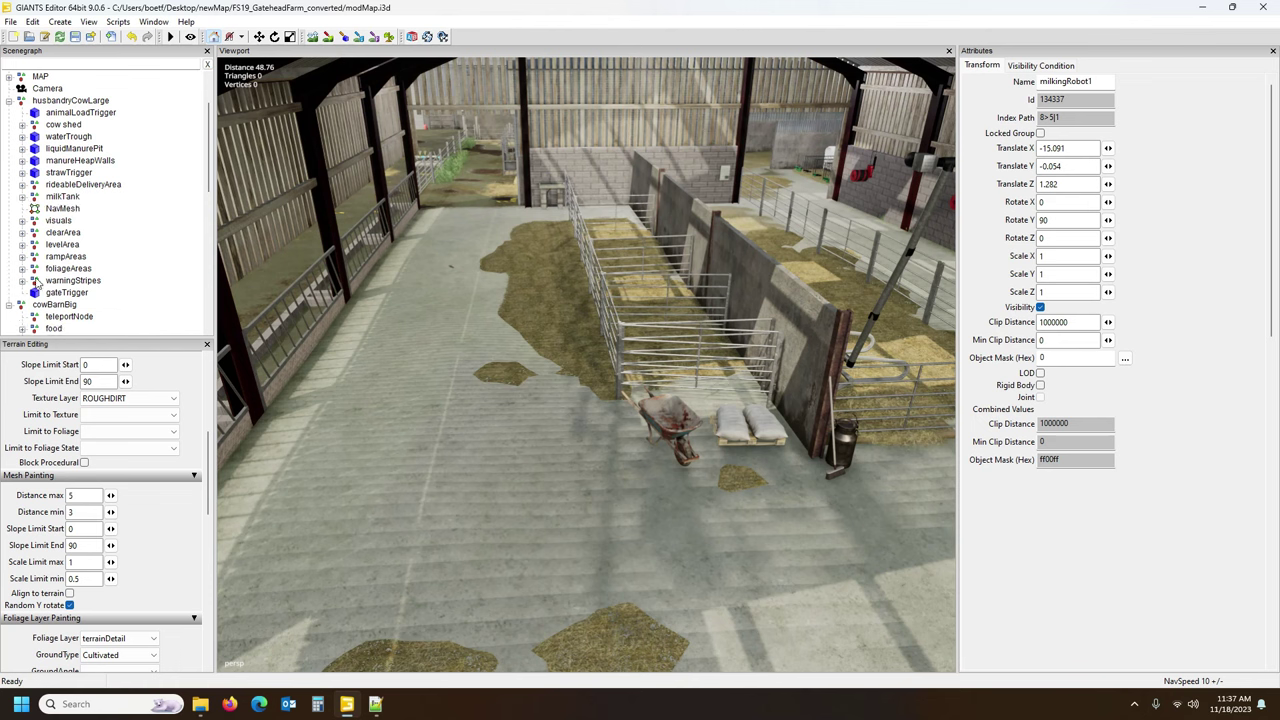
# Collapse husbandryCowLarge and place milkingRobot1 at the far end of the barn aisle, at about X -12.7, Y 0.84, Z 30.0.
pyautogui.keyDown('alt'); pyautogui.moveTo(388, 311); pyautogui.dragTo(447, 302); pyautogui.keyUp('alt')
pyautogui.scroll(4, 414, 273)
pyautogui.scroll(-4, 421, 295)
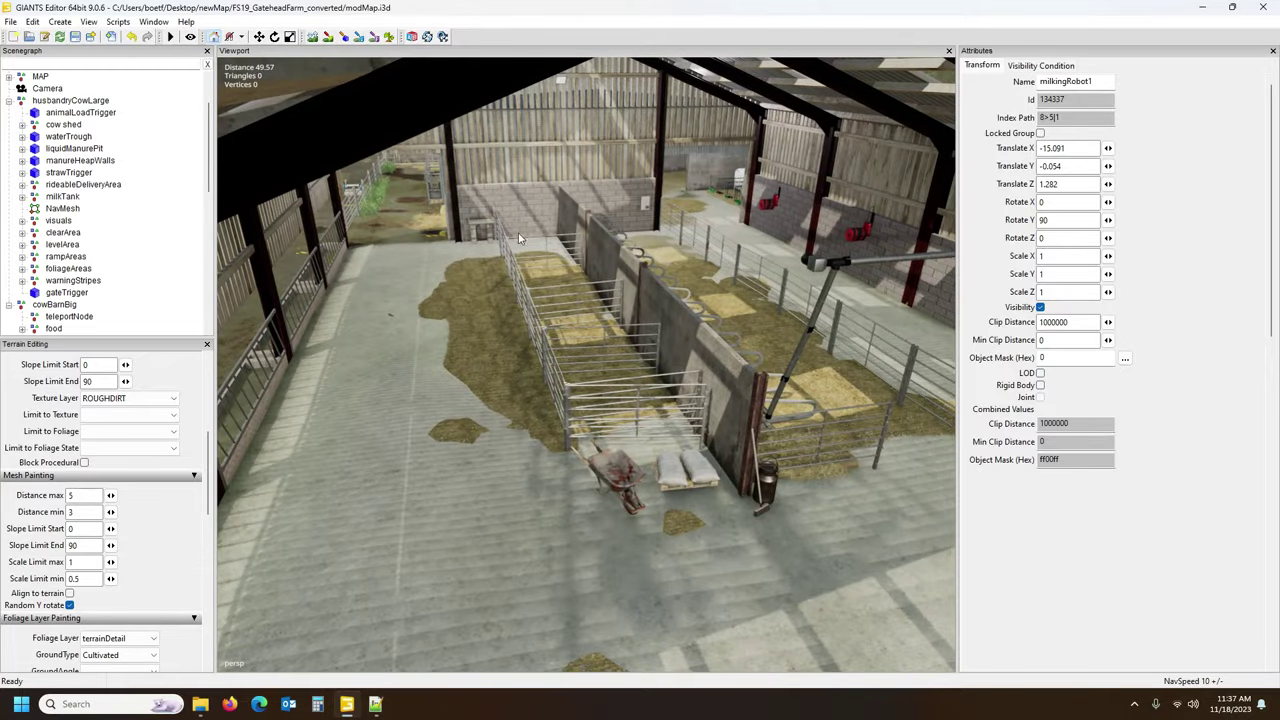
pyautogui.moveTo(588, 340); pyautogui.dragTo(586, 371, button='right')
pyautogui.keyDown('alt'); pyautogui.moveTo(585, 365); pyautogui.dragTo(567, 365); pyautogui.keyUp('alt')
pyautogui.moveTo(498, 199); pyautogui.dragTo(538, 417, button='right')
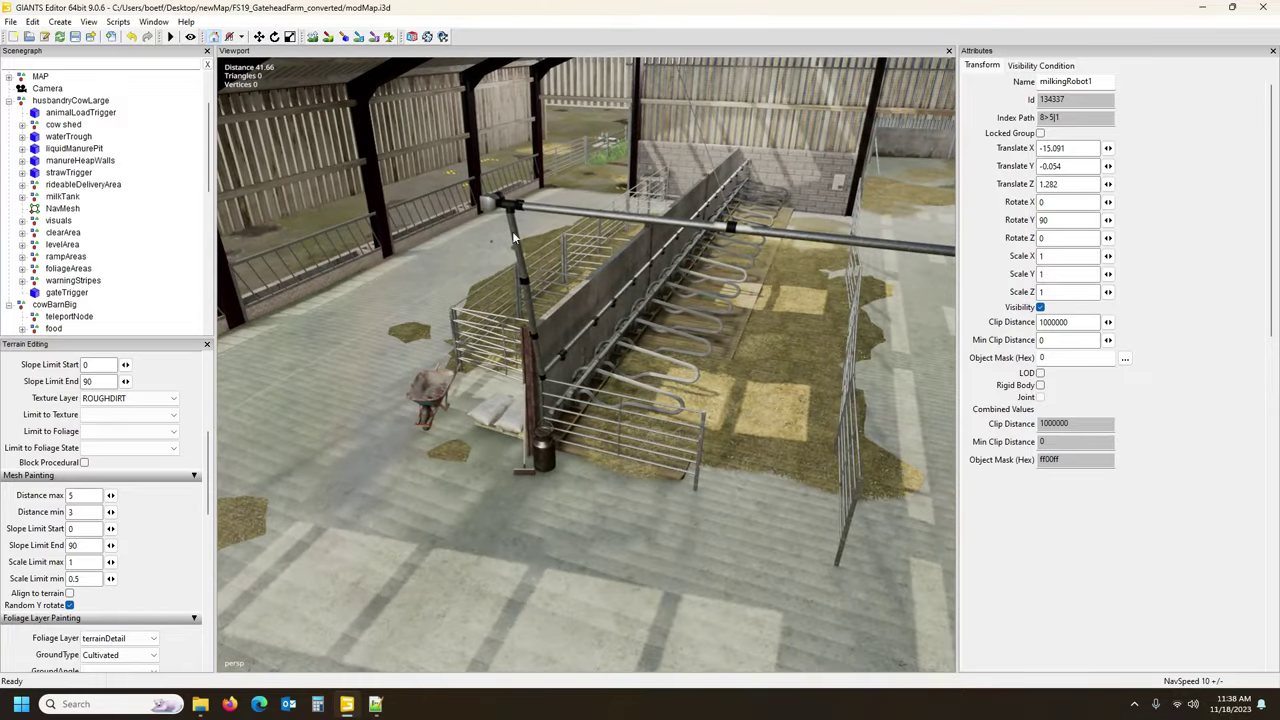
pyautogui.moveTo(614, 379); pyautogui.dragTo(705, 382, button='right')
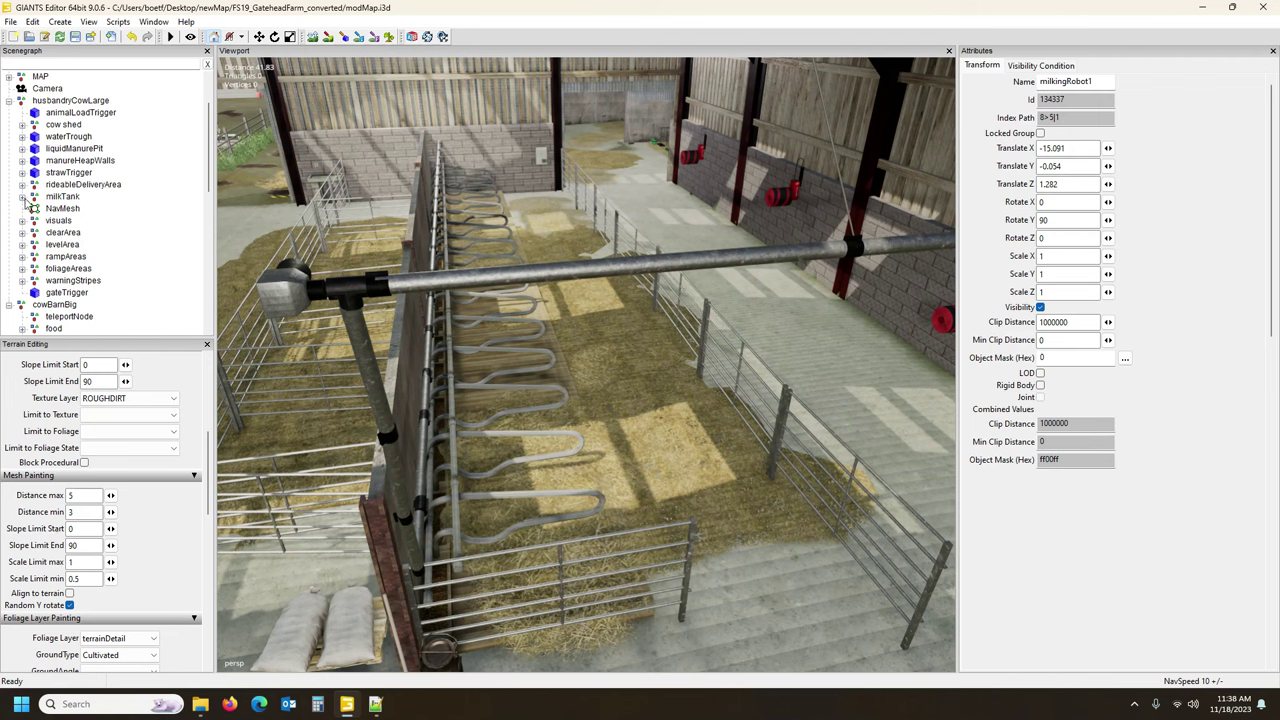
pyautogui.click(10, 104)
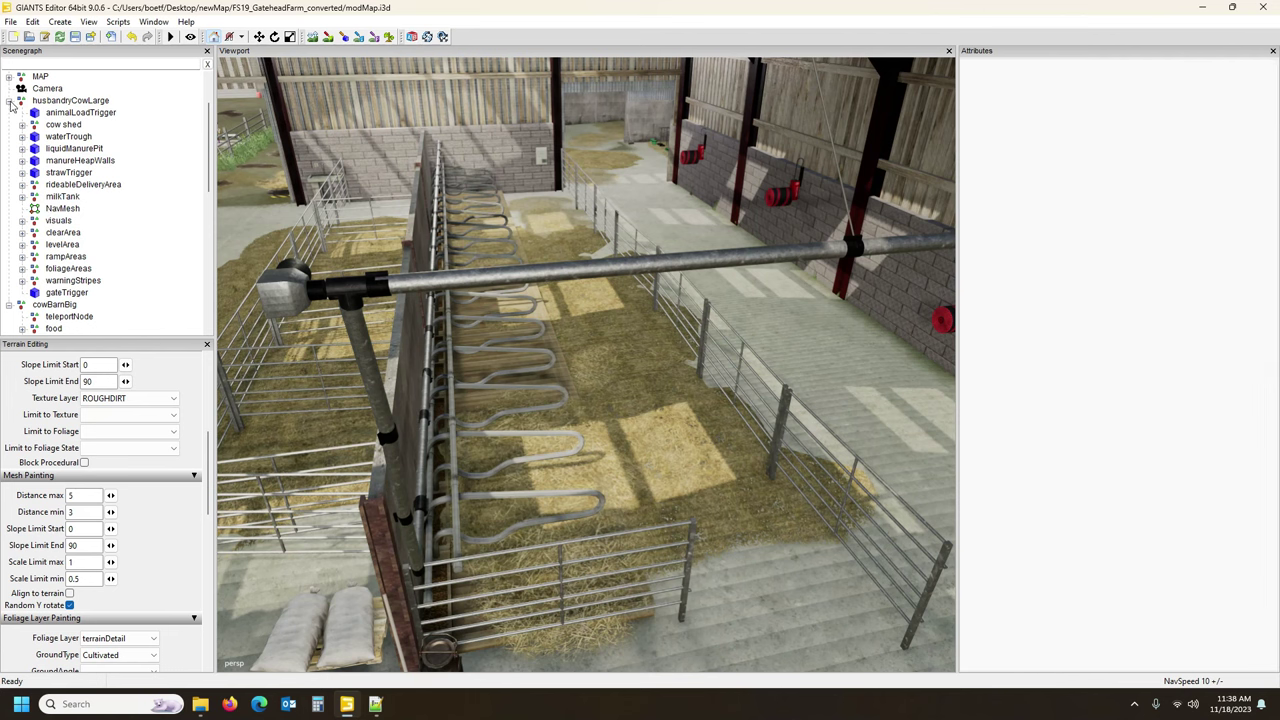
pyautogui.click(9, 101)
pyautogui.click(78, 208)
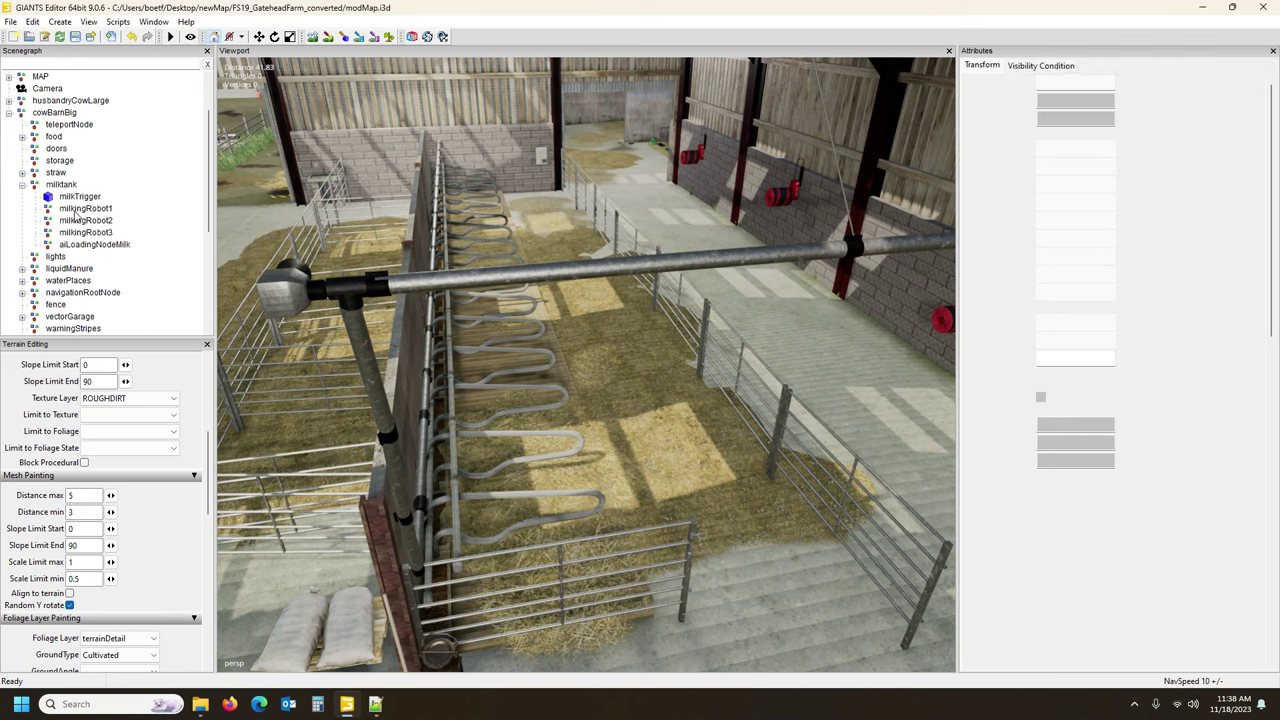
pyautogui.hotkey('ctrl', 'b')
pyautogui.click(650, 216)
pyautogui.moveTo(709, 211)
pyautogui.mouseDown()
pyautogui.moveTo(669, 211)
pyautogui.moveTo(684, 213)
pyautogui.mouseUp()
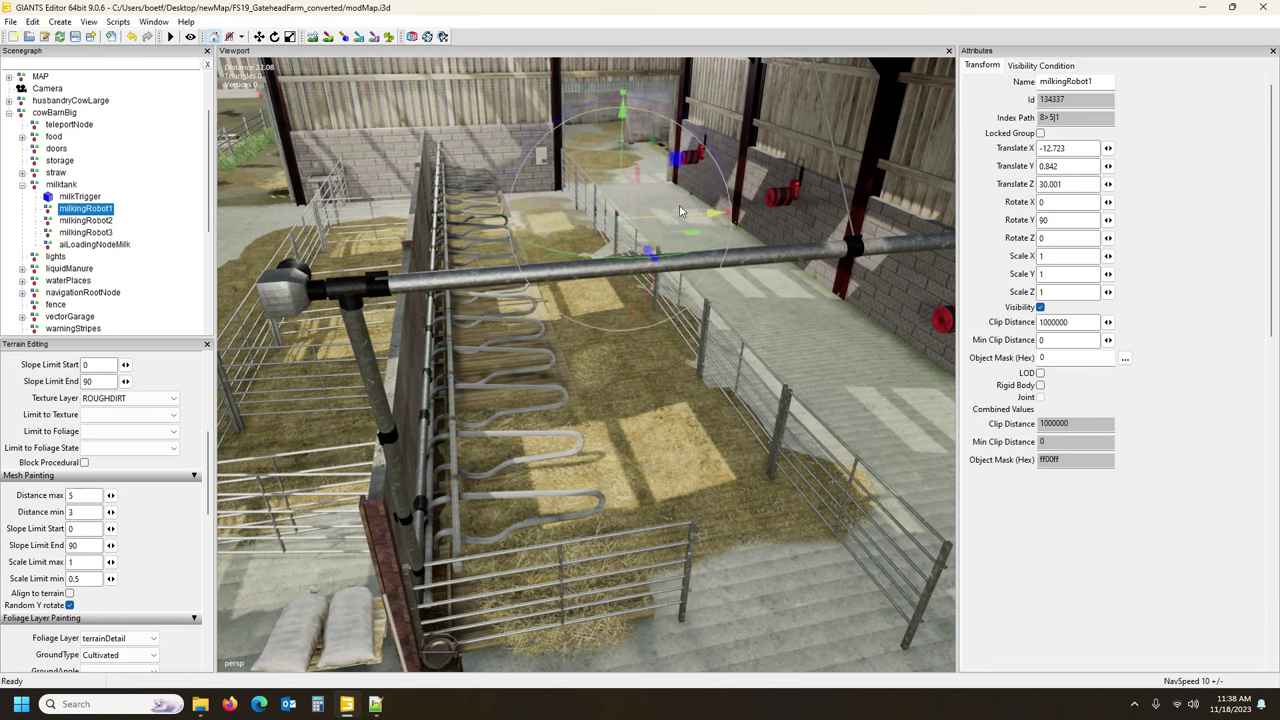
# Place milkingRobot2 and milkingRobot3 along the barn aisle beside the cubicle pen, with milkingRobot3 at about X 0.99, Y 0.81, Z 30.3.
pyautogui.click(100, 221)
pyautogui.moveTo(352, 315)
pyautogui.keyDown('alt'); pyautogui.mouseDown(button='middle')
pyautogui.moveTo(321, 311)
pyautogui.moveTo(347, 340)
pyautogui.moveTo(338, 310)
pyautogui.mouseUp(button='middle'); pyautogui.keyUp('alt')
pyautogui.keyDown('alt'); pyautogui.moveTo(339, 312); pyautogui.dragTo(294, 303); pyautogui.keyUp('alt')
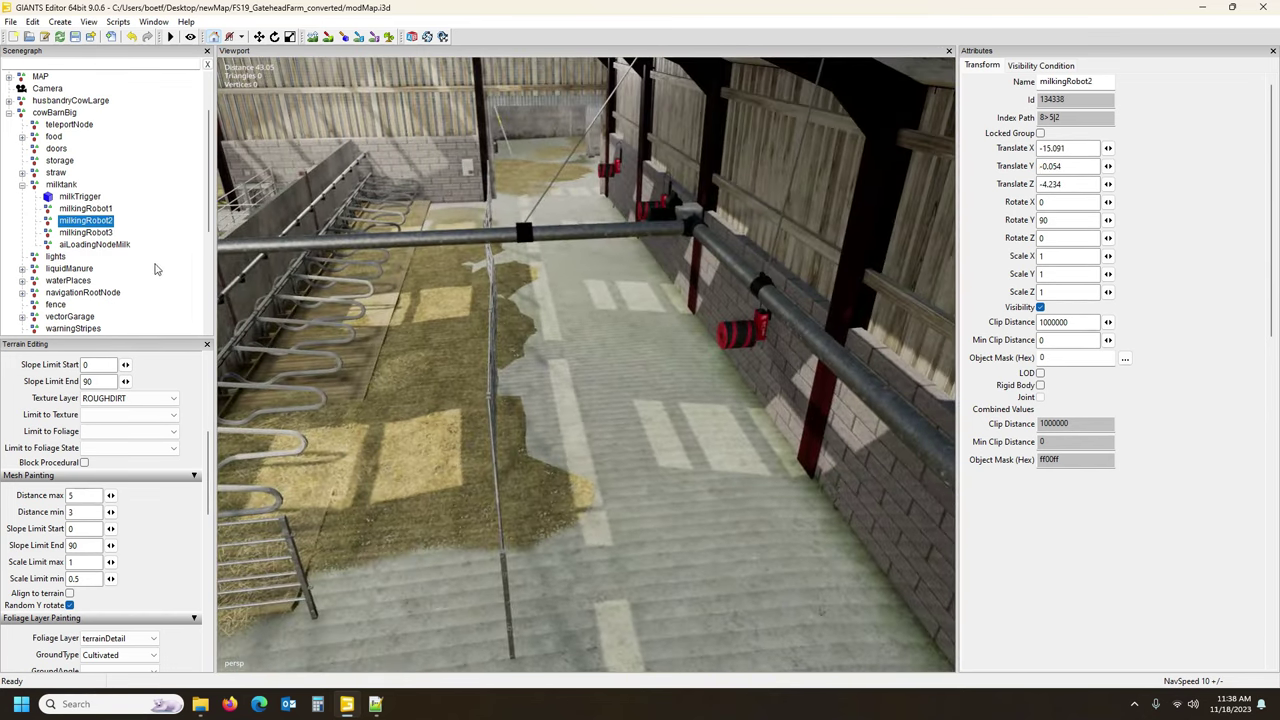
pyautogui.hotkey('ctrl', 'b')
pyautogui.click(98, 233)
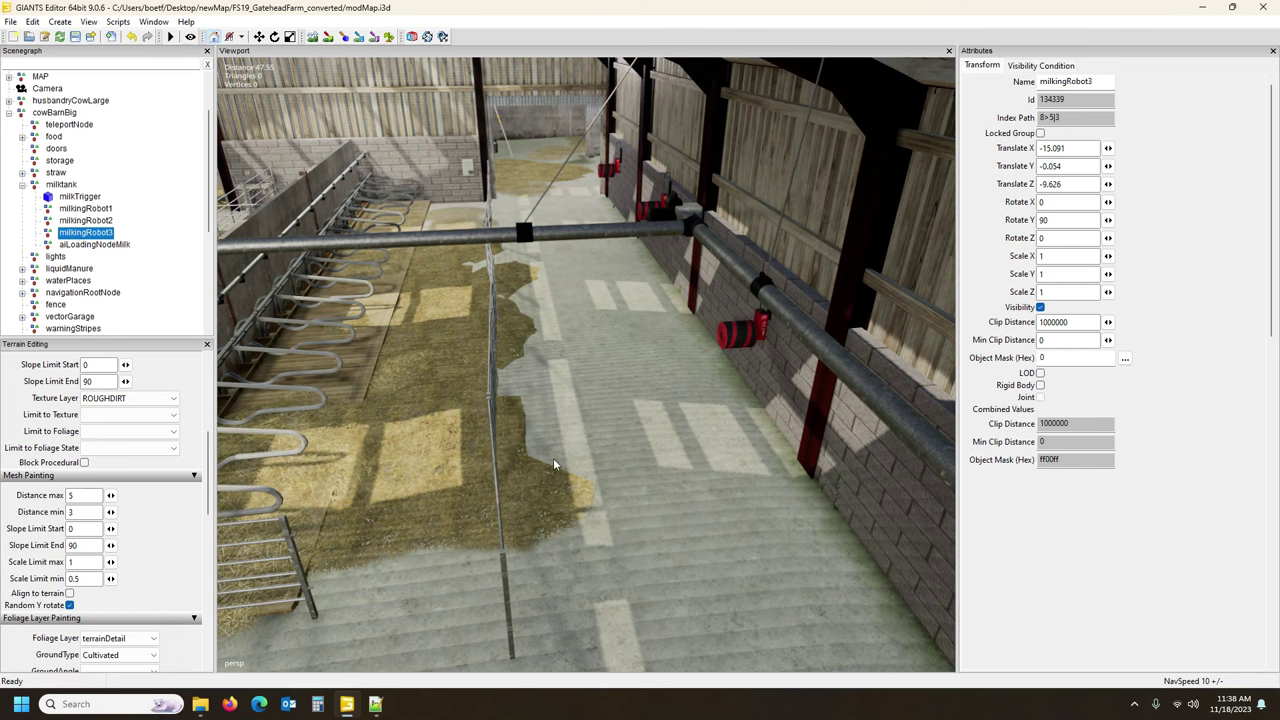
pyautogui.hotkey('ctrl', 'shift', 'm')
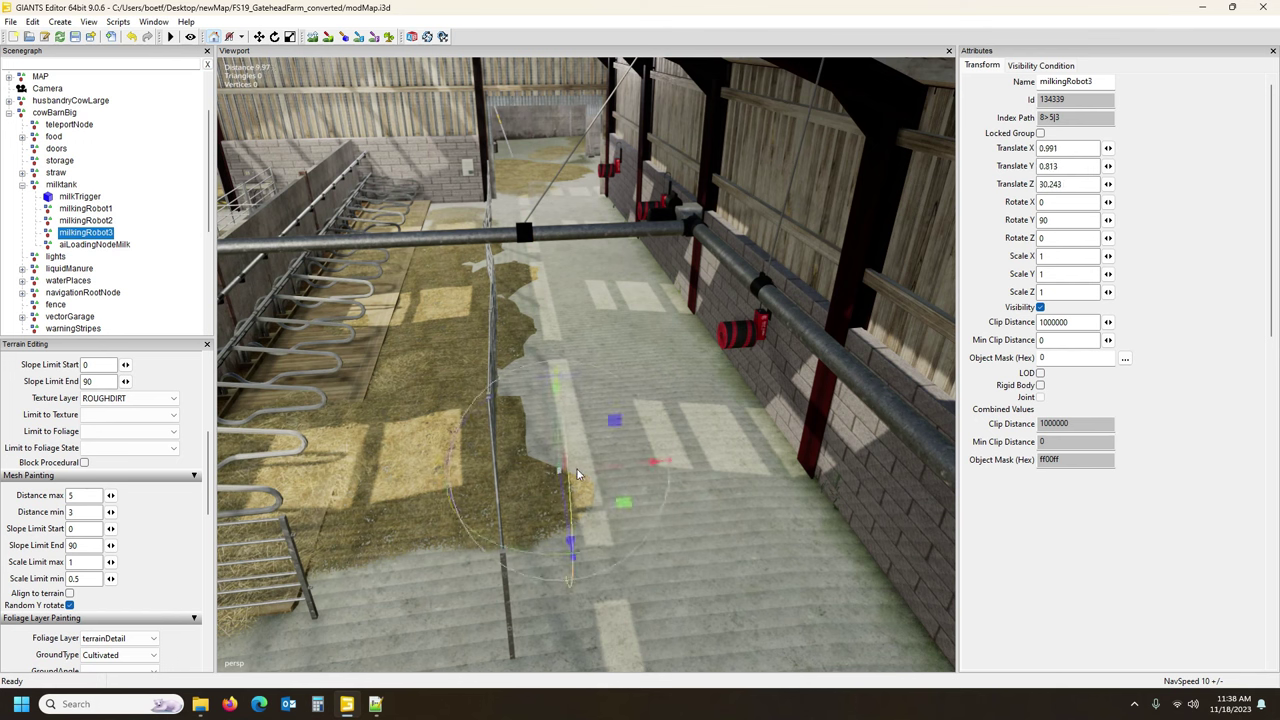
pyautogui.moveTo(617, 467); pyautogui.dragTo(611, 466)
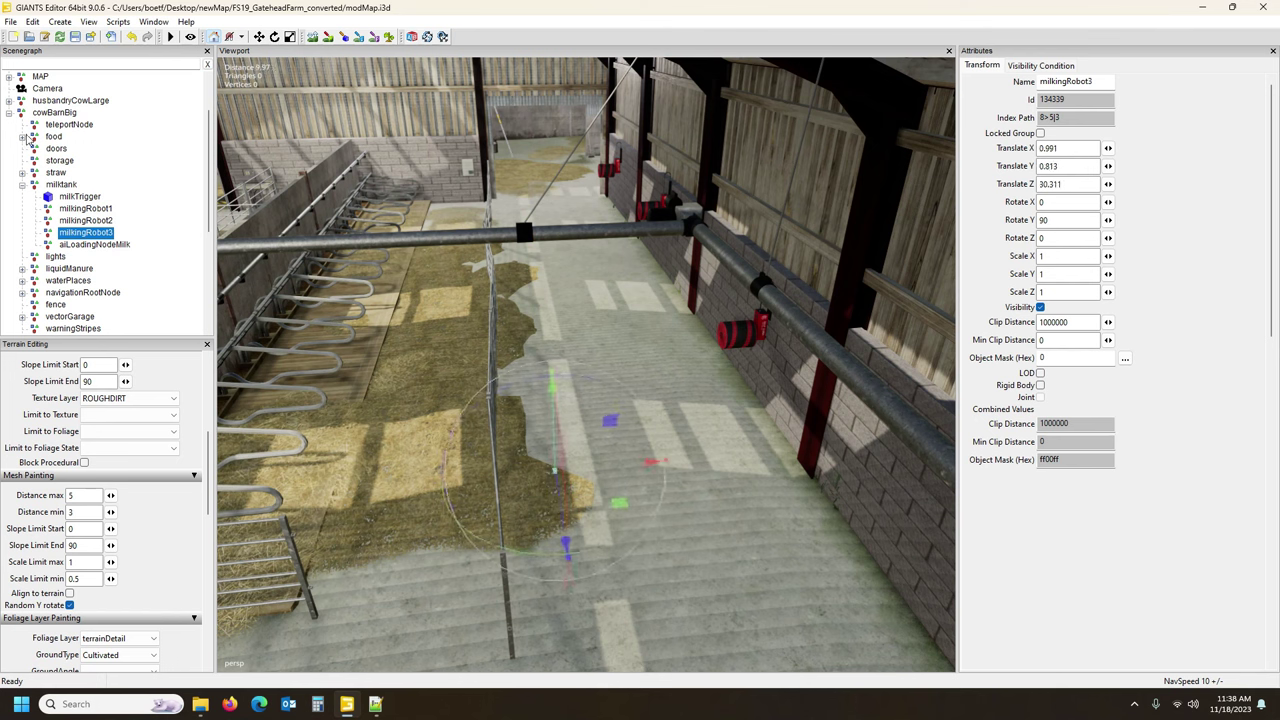
# Place aiLoadingNodeMilk in the yard between the milk warning stripes, at about X 20.0, Y 0.36, Z 49.5.
pyautogui.click(92, 246)
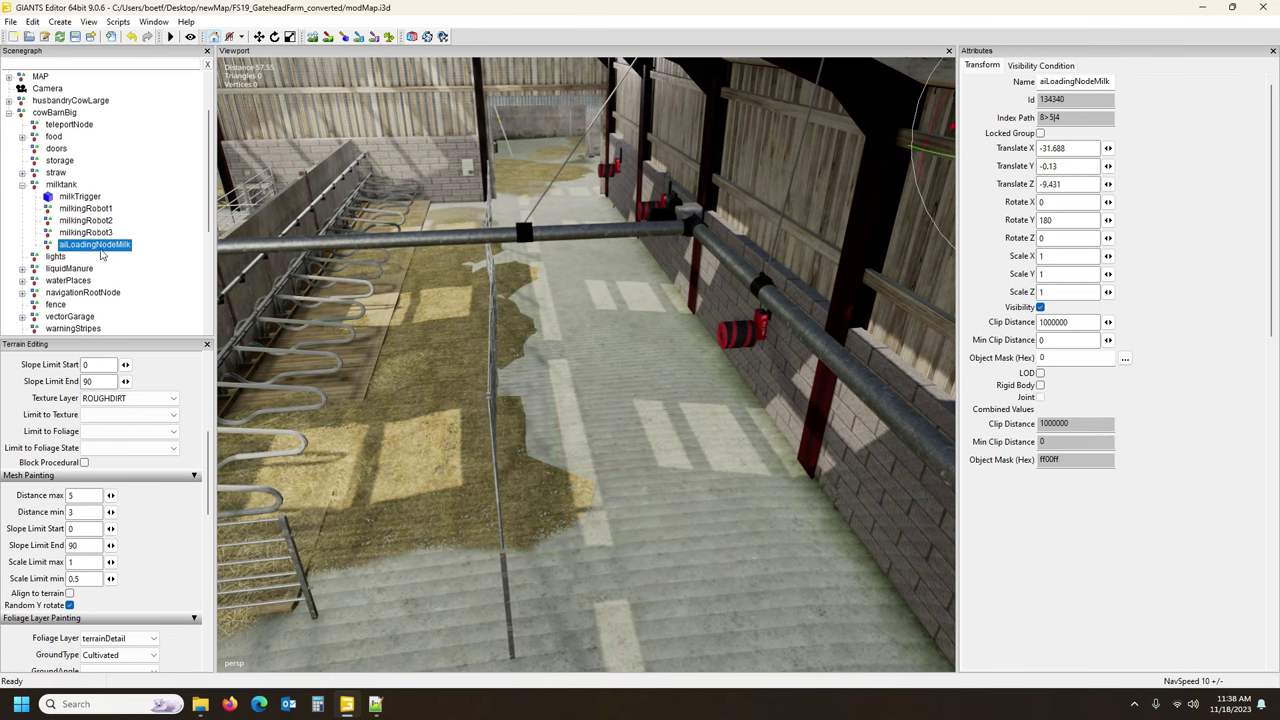
pyautogui.scroll(-8, 393, 383)
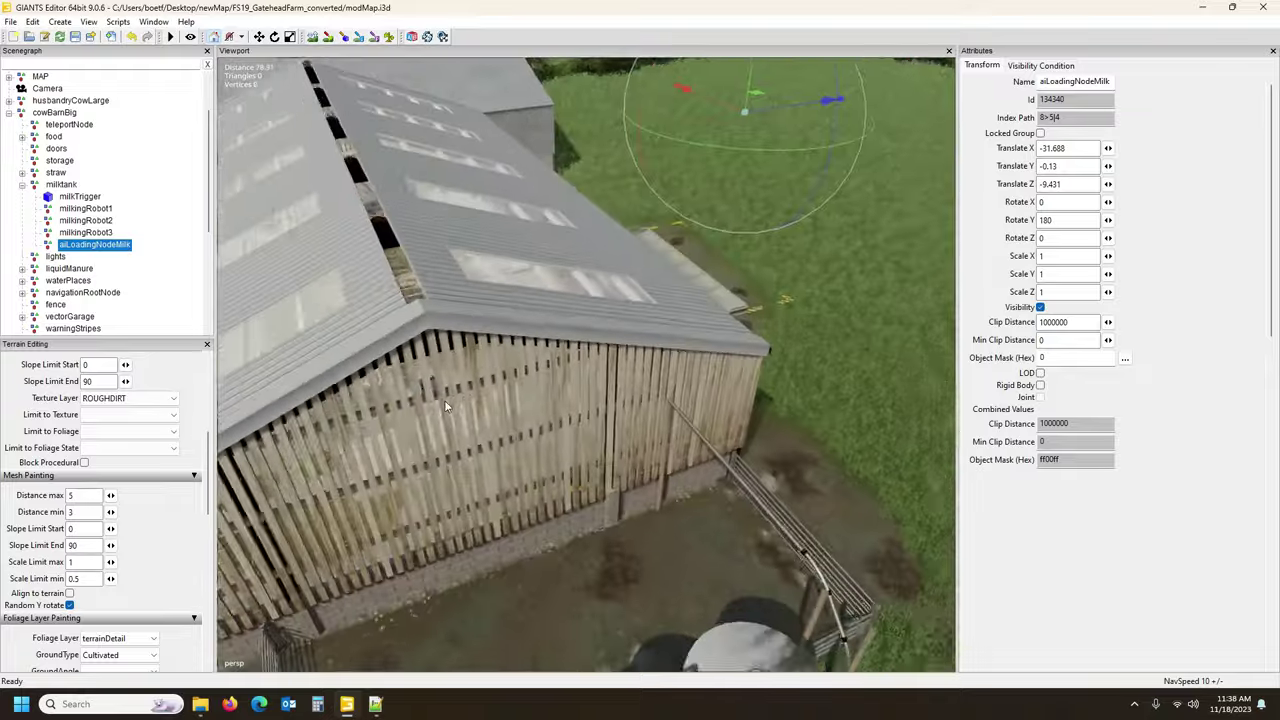
pyautogui.keyDown('alt'); pyautogui.moveTo(393, 383); pyautogui.dragTo(687, 446); pyautogui.keyUp('alt')
pyautogui.moveTo(687, 445); pyautogui.dragTo(799, 461, button='middle')
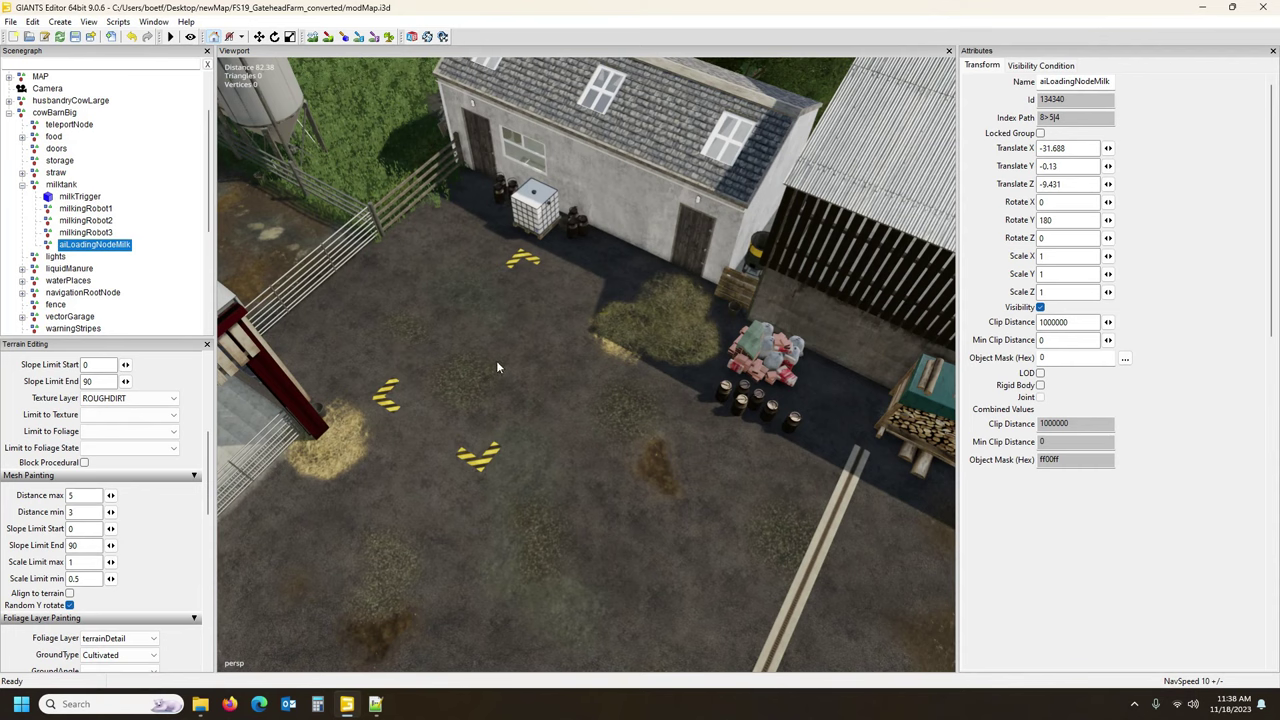
pyautogui.hotkey('ctrl', 'b')
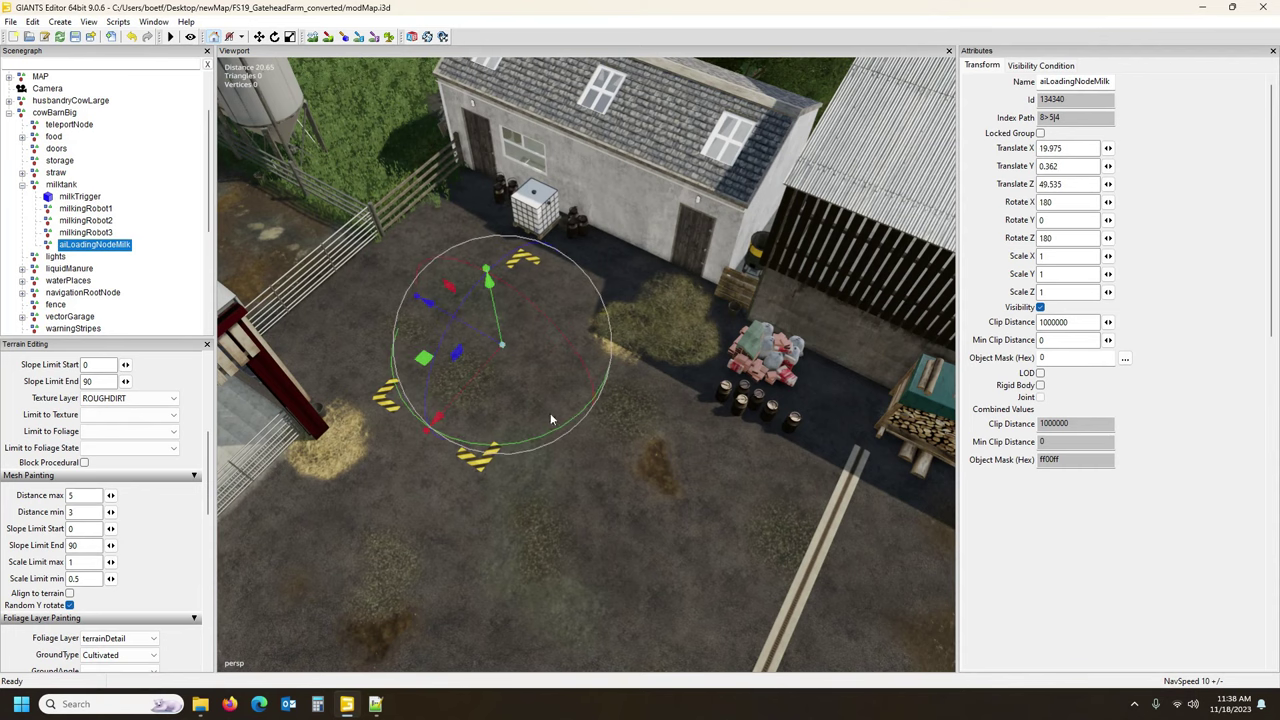
# Expand the liquidManure group and place its trigger over the concrete slab by the yard fence, at about X -32.3, Y 0.67, Z 49.5.
pyautogui.moveTo(573, 476); pyautogui.dragTo(243, 405, button='middle')
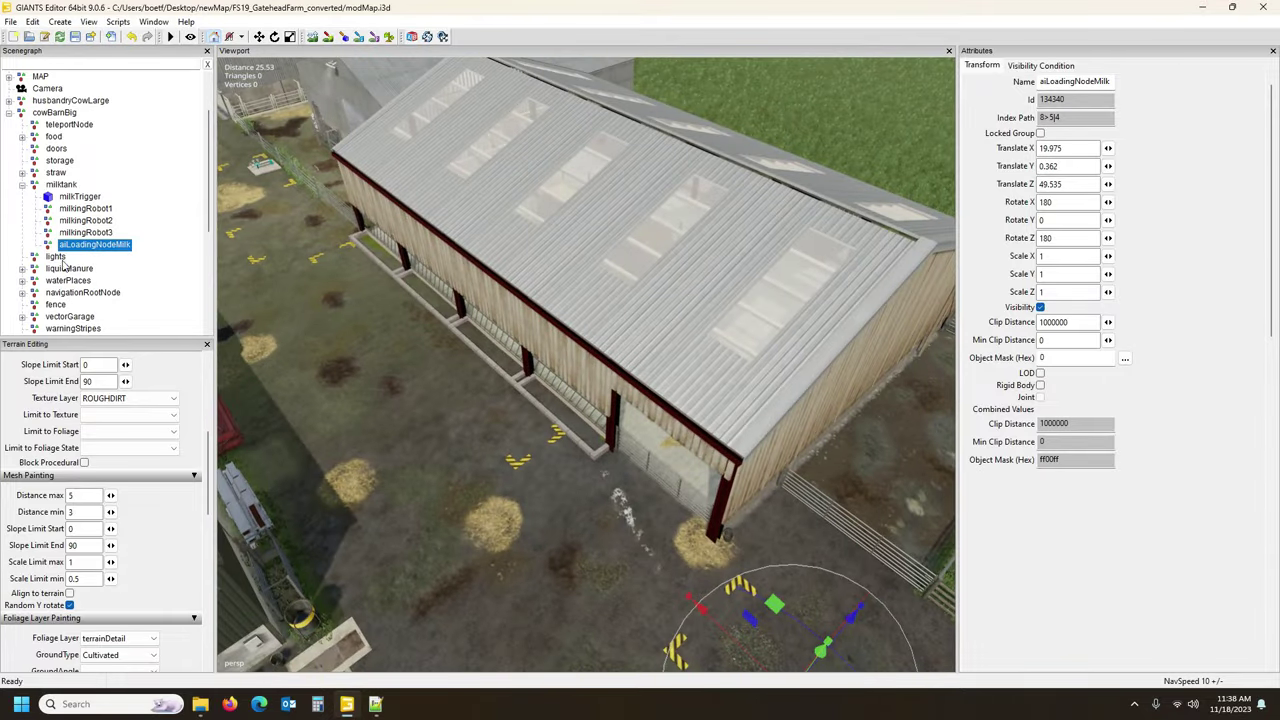
pyautogui.click(22, 269)
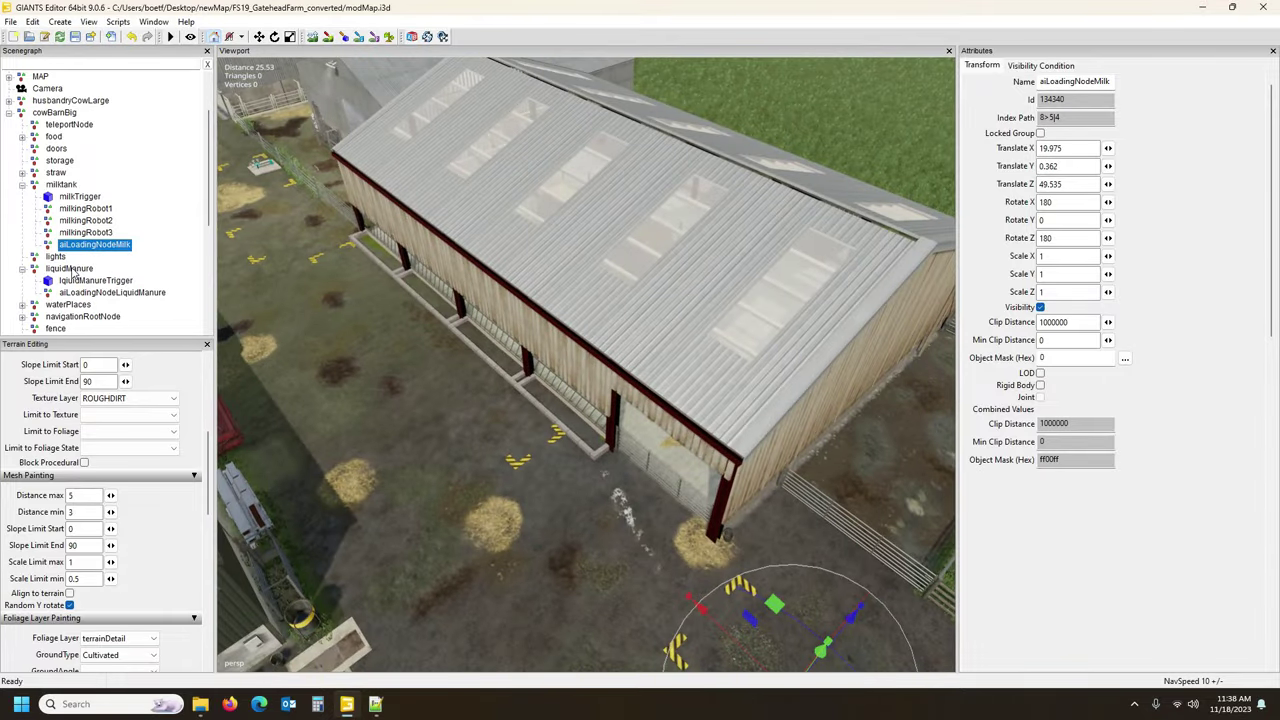
pyautogui.click(72, 272)
pyautogui.keyDown('alt'); pyautogui.moveTo(412, 364); pyautogui.dragTo(391, 385); pyautogui.keyUp('alt')
pyautogui.scroll(5, 400, 394)
pyautogui.moveTo(419, 421); pyautogui.dragTo(663, 461, button='middle')
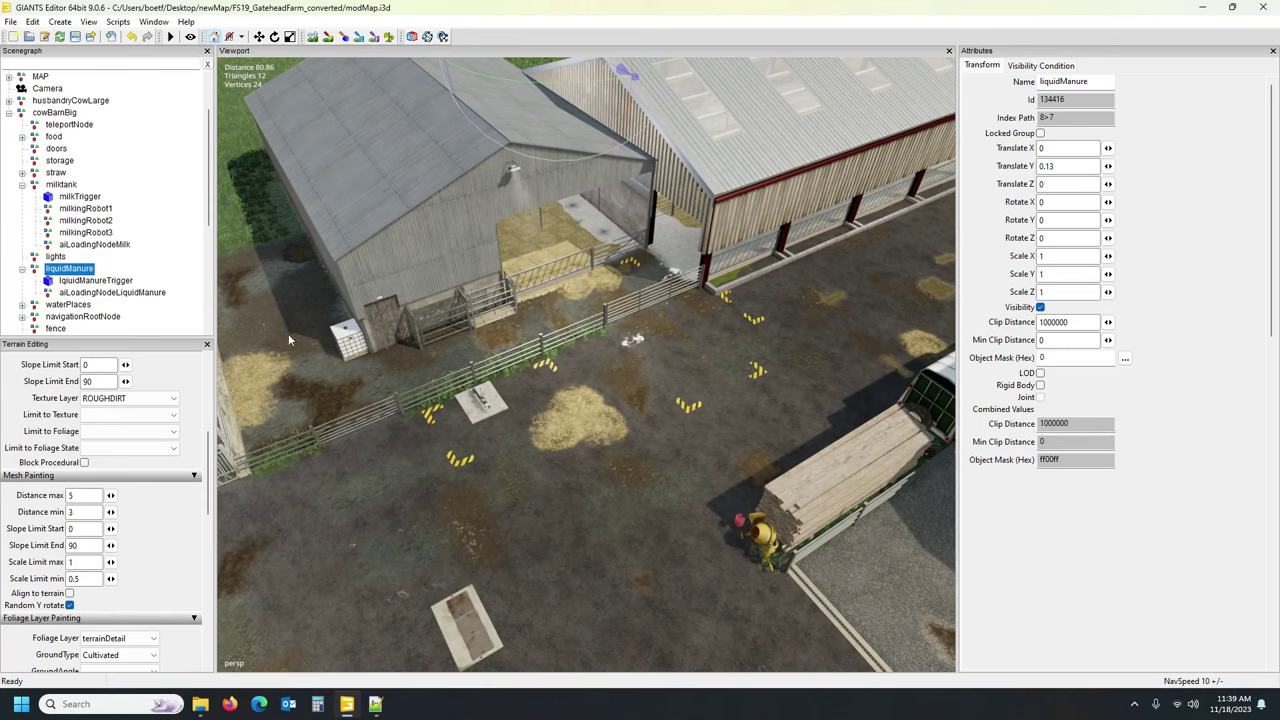
pyautogui.keyDown('alt'); pyautogui.moveTo(289, 340); pyautogui.dragTo(337, 274); pyautogui.keyUp('alt')
pyautogui.click(77, 286)
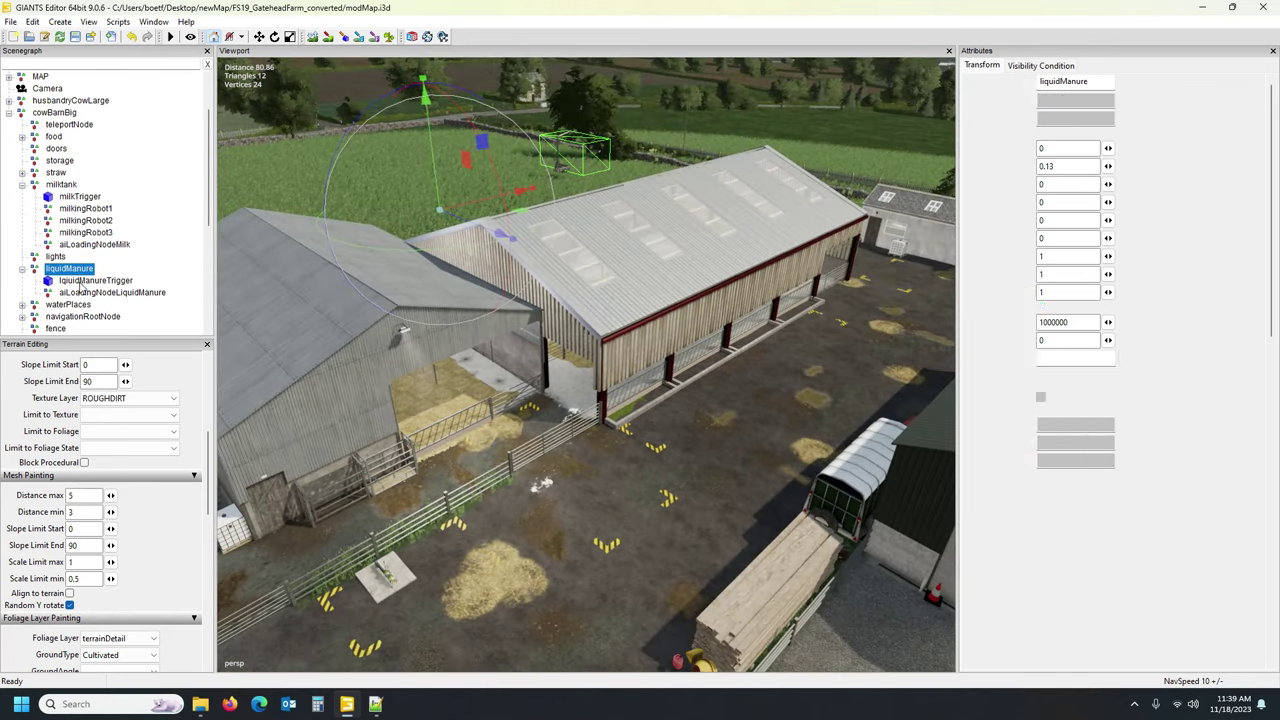
pyautogui.hotkey('ctrl', 'b')
pyautogui.click(405, 586)
pyautogui.keyDown('alt'); pyautogui.moveTo(556, 604); pyautogui.dragTo(547, 633); pyautogui.keyUp('alt')
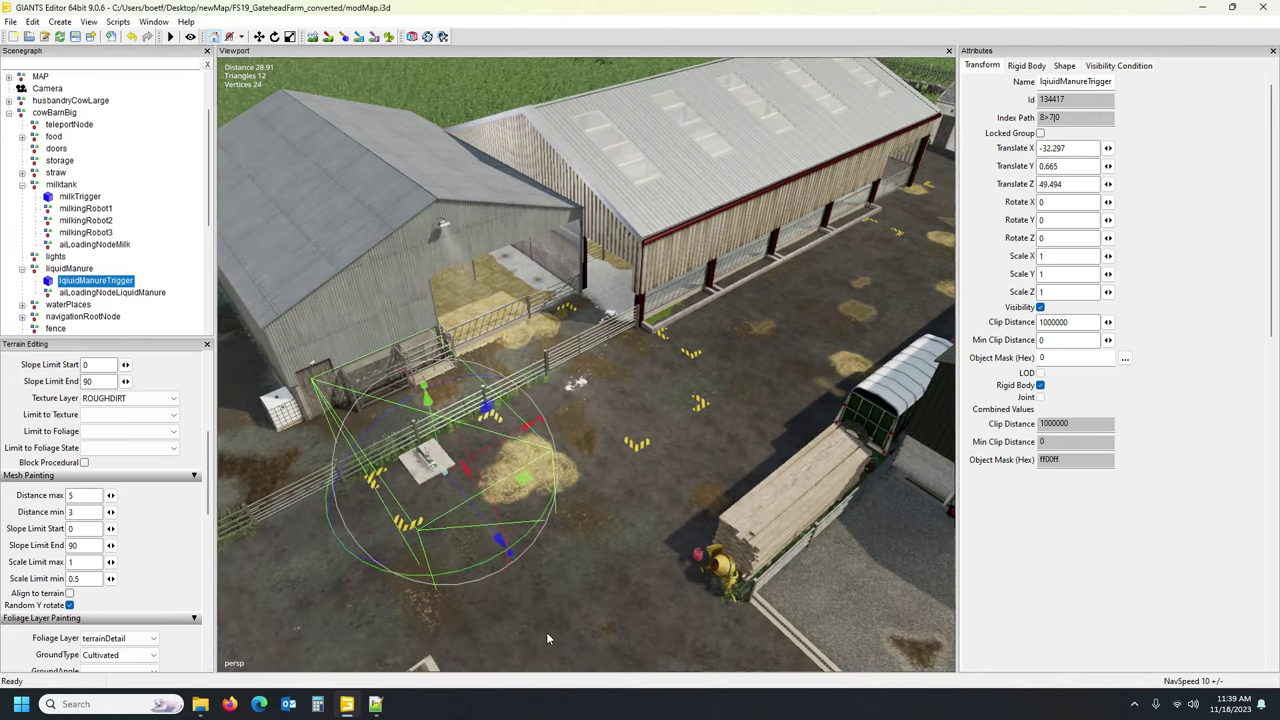
# Set the liquid manure trigger's Y rotation to 90 and shift it slightly to about Z 49.7.
pyautogui.moveTo(481, 564); pyautogui.dragTo(531, 440)
pyautogui.click(1071, 219)
pyautogui.moveTo(1071, 219); pyautogui.dragTo(1029, 215)
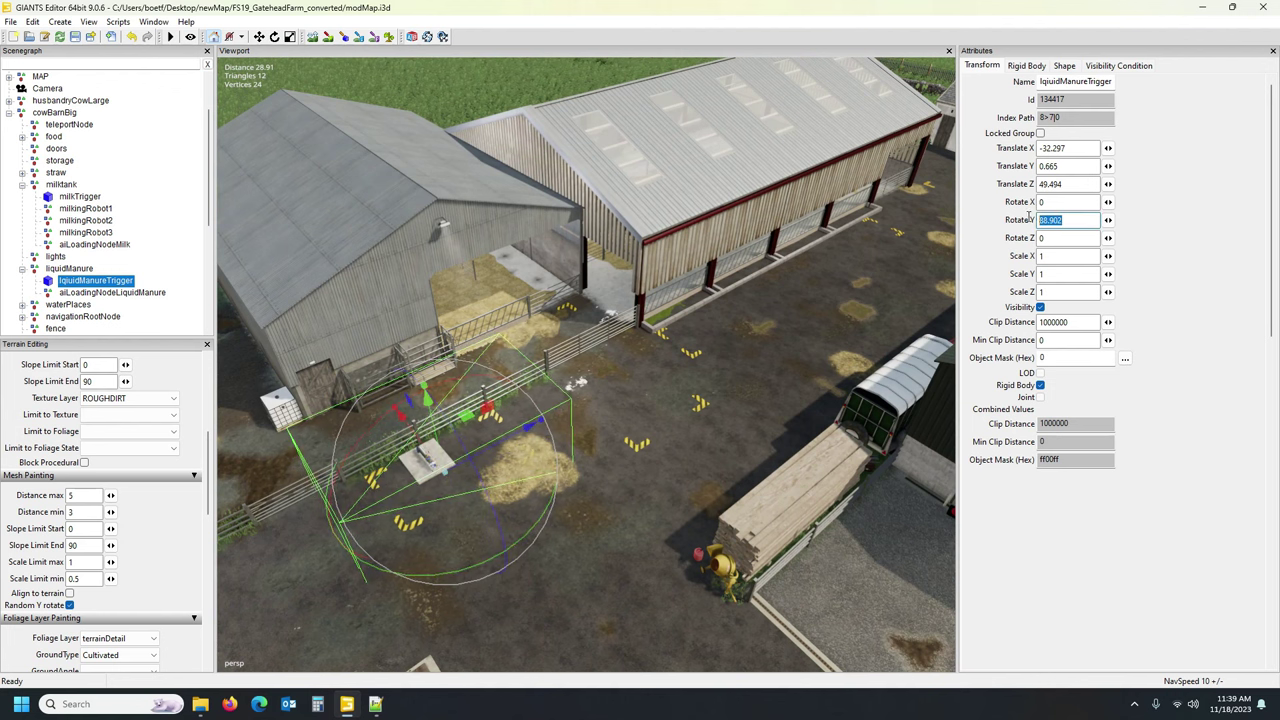
pyautogui.write('90')
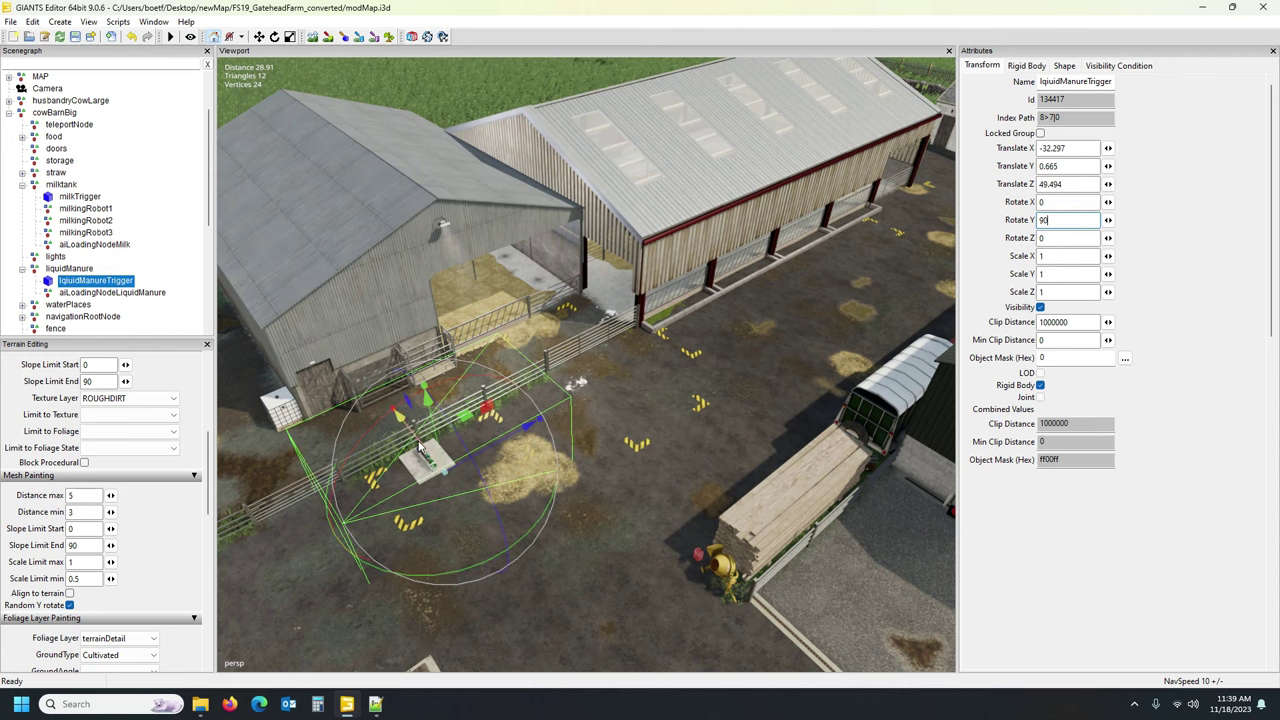
pyautogui.moveTo(423, 446); pyautogui.dragTo(484, 522)
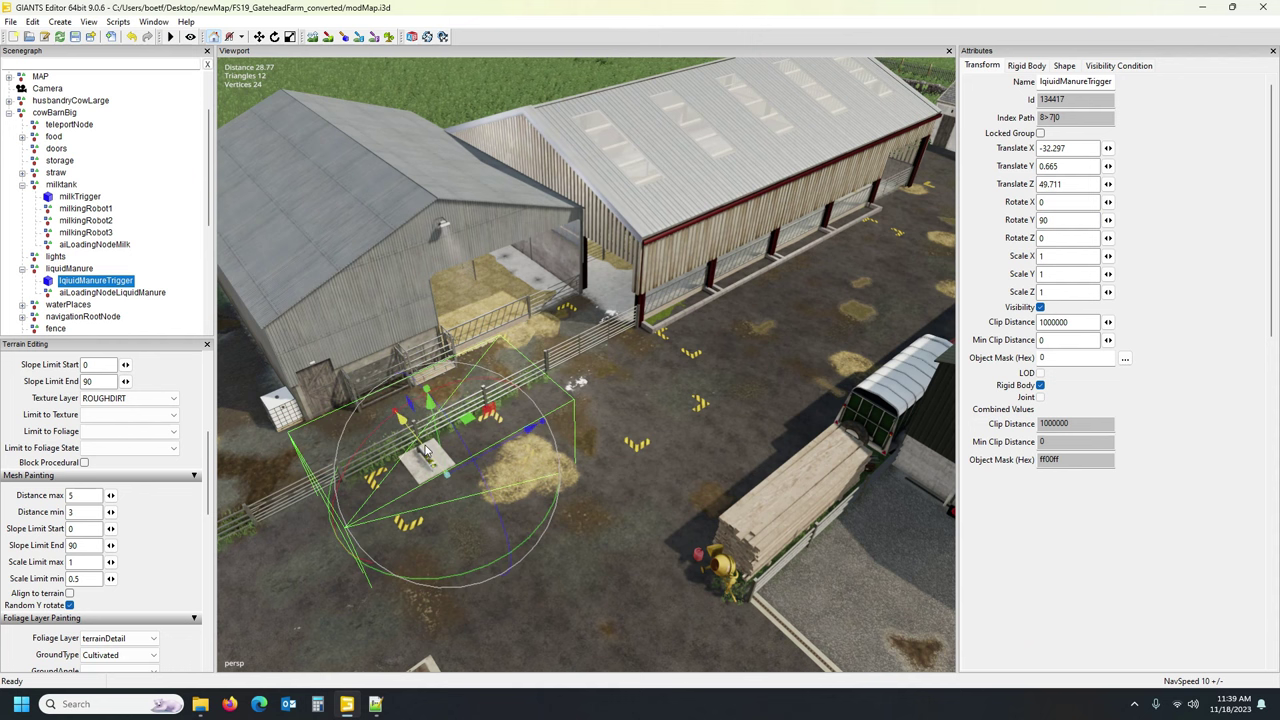
# Place aiLoadingNodeLiquidManure beside the fence slab at about X -32.65, Y 0.70, Z 50.8, and expand the waterPlaces group.
pyautogui.click(112, 292)
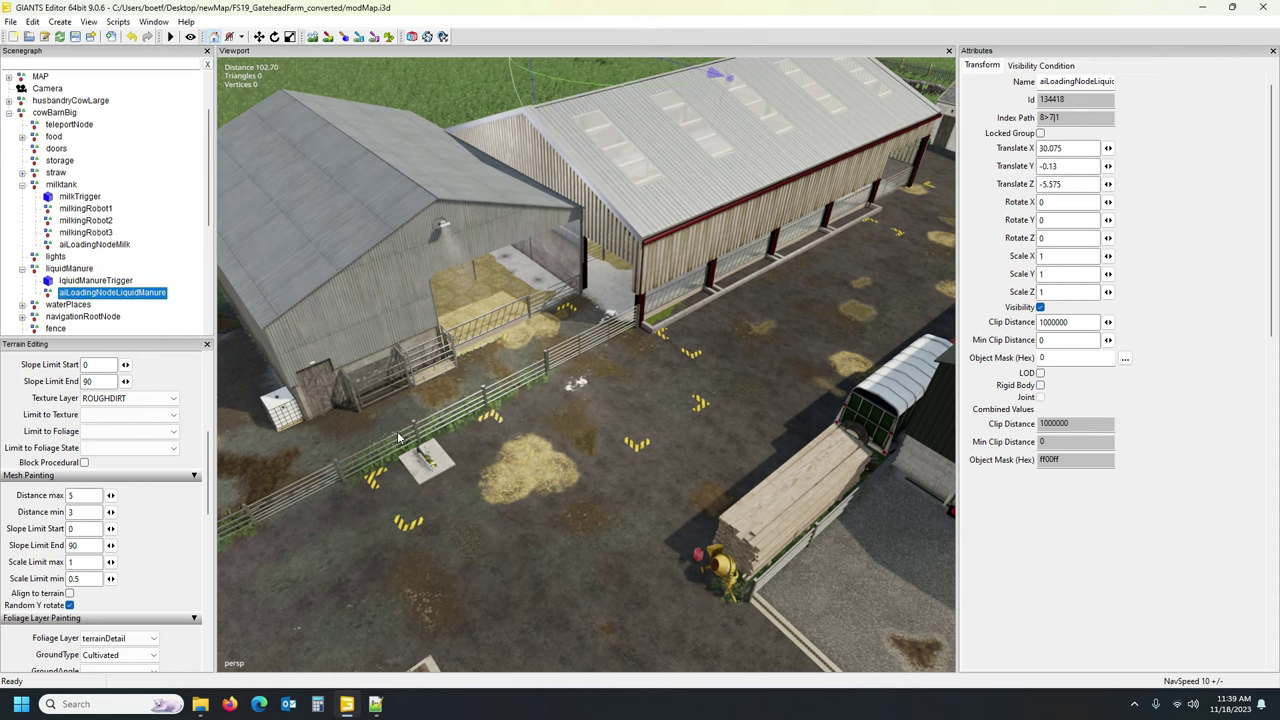
pyautogui.hotkey('ctrl', 'b')
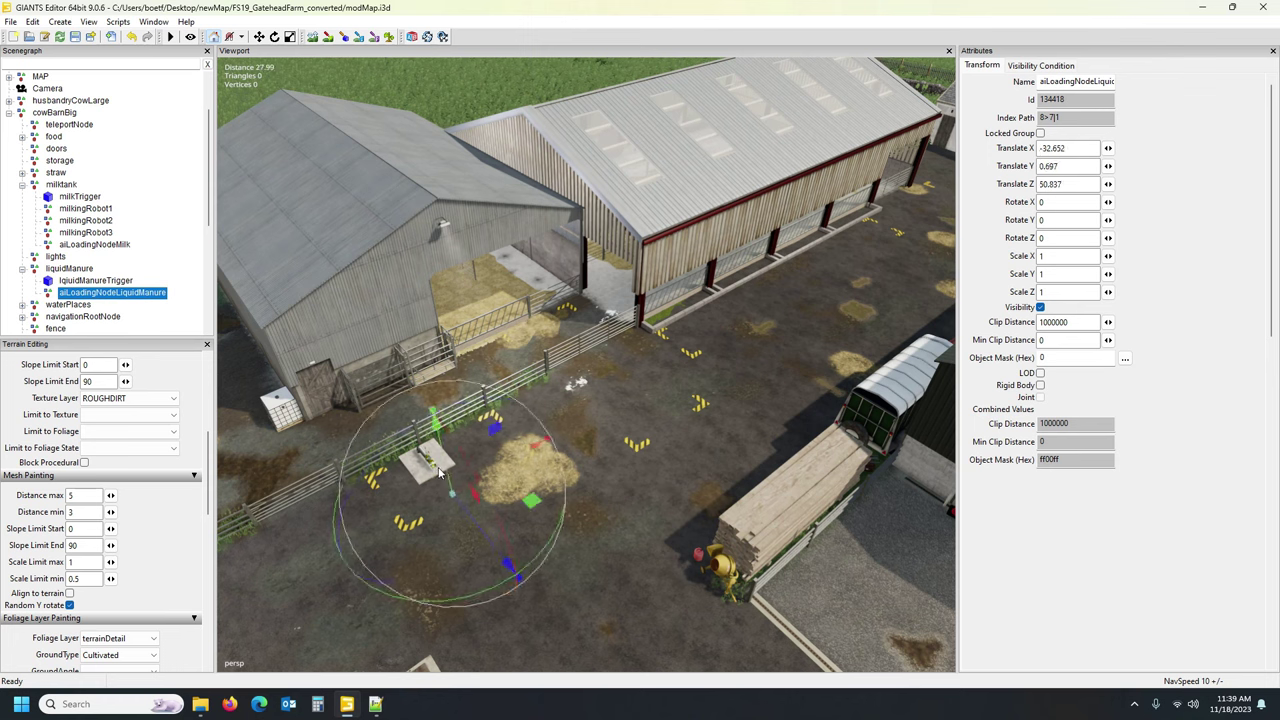
pyautogui.scroll(-3, 83, 217)
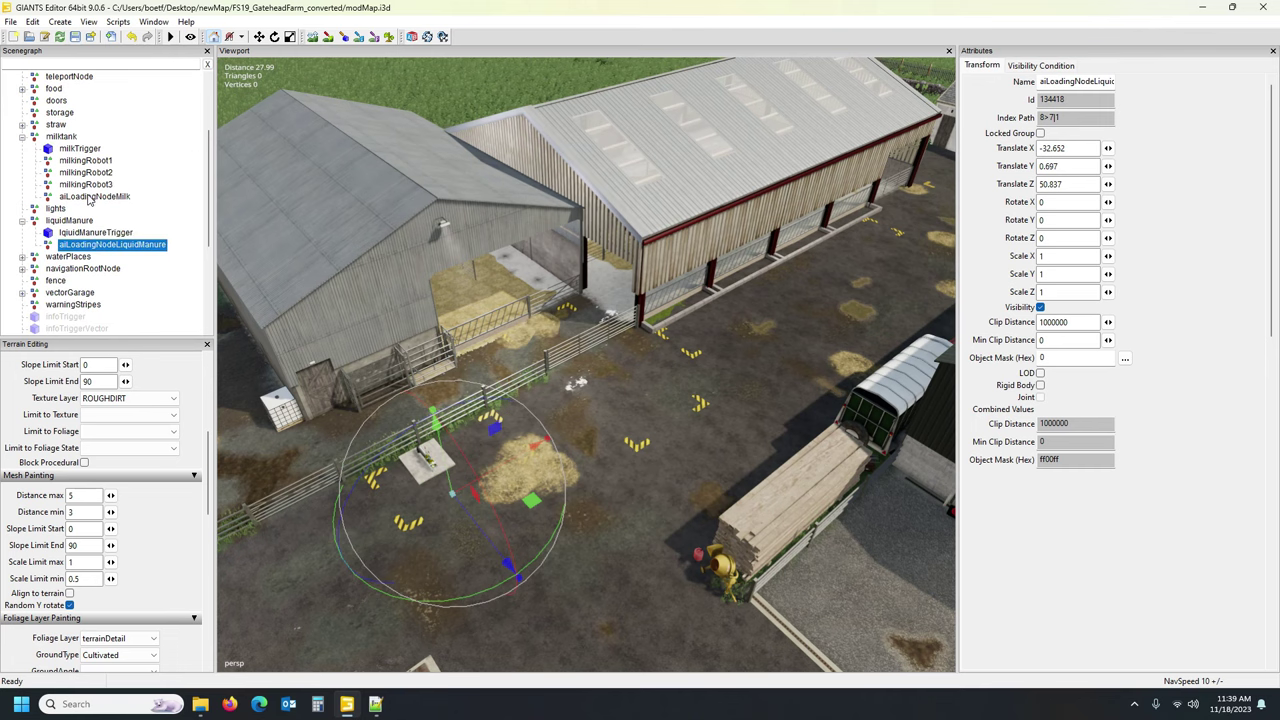
pyautogui.click(22, 209)
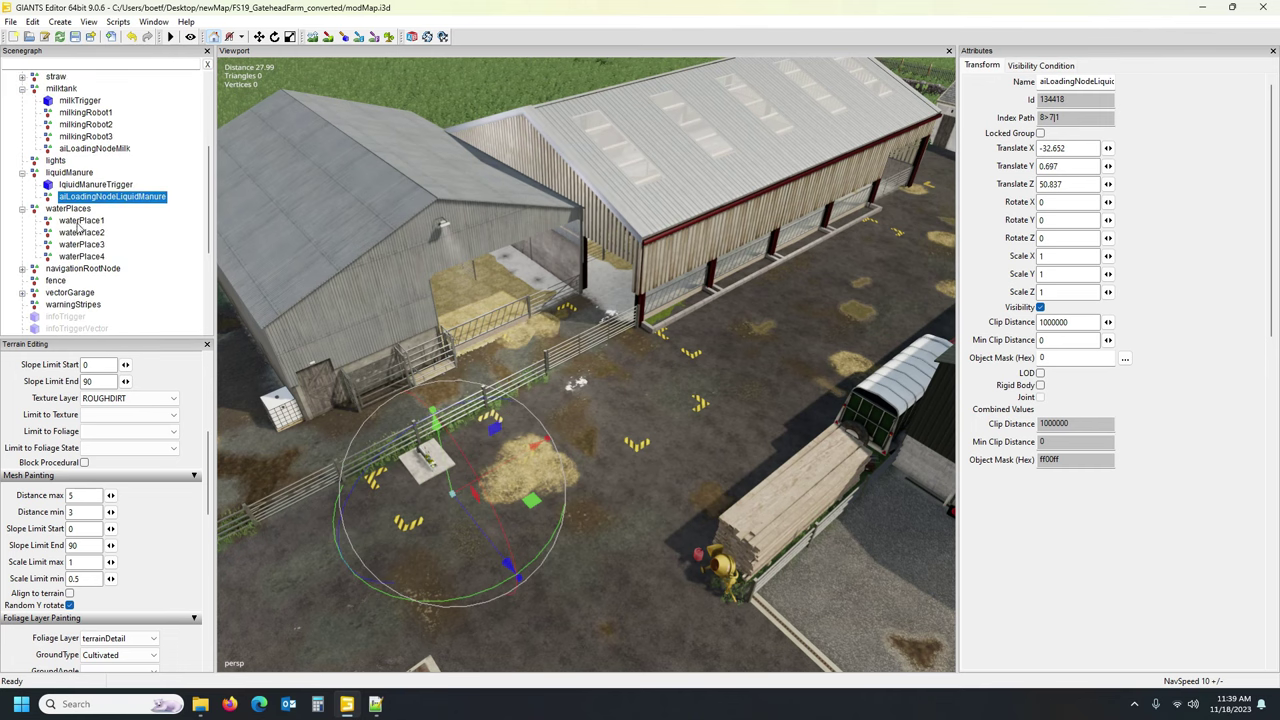
# Move the waterPlaces group beside the concrete water trough on the grass, at about X -1.6, Z 14.4.
pyautogui.click(68, 209)
pyautogui.keyDown('alt'); pyautogui.moveTo(594, 384); pyautogui.dragTo(690, 367); pyautogui.keyUp('alt')
pyautogui.keyDown('alt'); pyautogui.moveTo(690, 367); pyautogui.dragTo(771, 368, button='middle'); pyautogui.keyUp('alt')
pyautogui.keyDown('alt'); pyautogui.moveTo(771, 368); pyautogui.dragTo(797, 337); pyautogui.keyUp('alt')
pyautogui.keyDown('alt'); pyautogui.moveTo(797, 337); pyautogui.dragTo(797, 318, button='right'); pyautogui.keyUp('alt')
pyautogui.keyDown('alt'); pyautogui.moveTo(797, 318); pyautogui.dragTo(790, 300); pyautogui.keyUp('alt')
pyautogui.moveTo(791, 300); pyautogui.dragTo(488, 433, button='right')
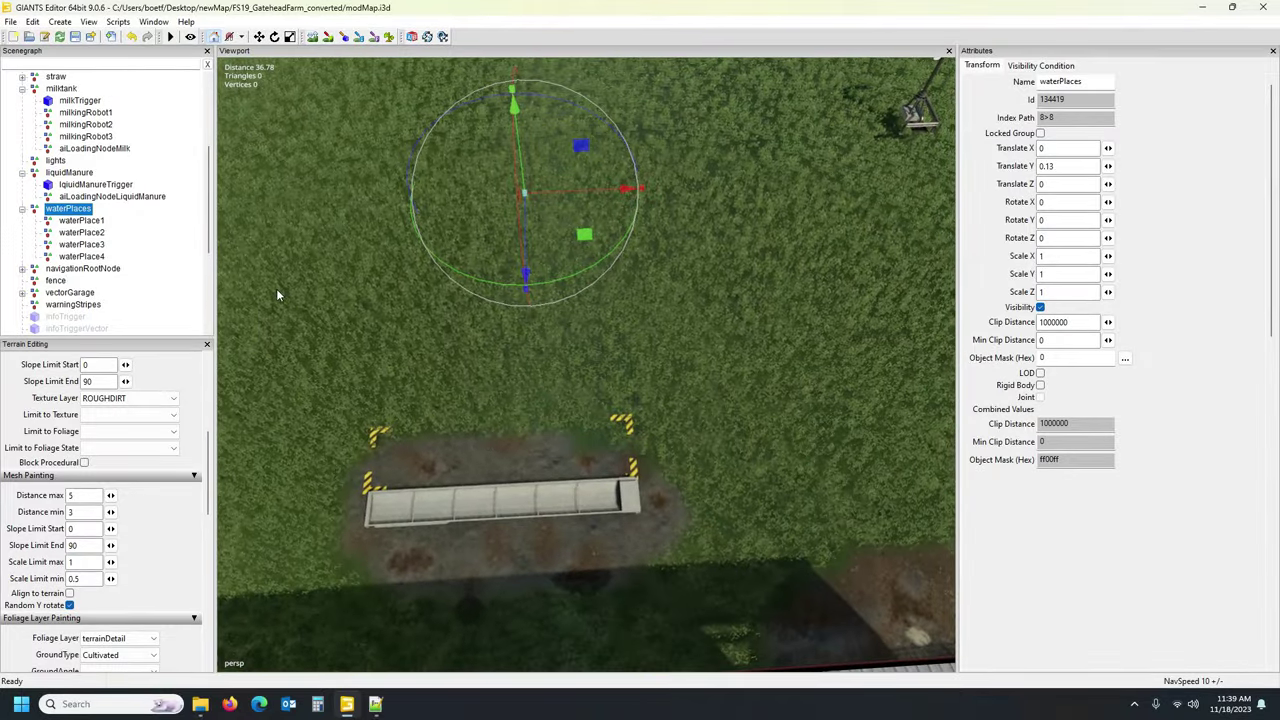
pyautogui.moveTo(578, 317); pyautogui.dragTo(538, 326, button='right')
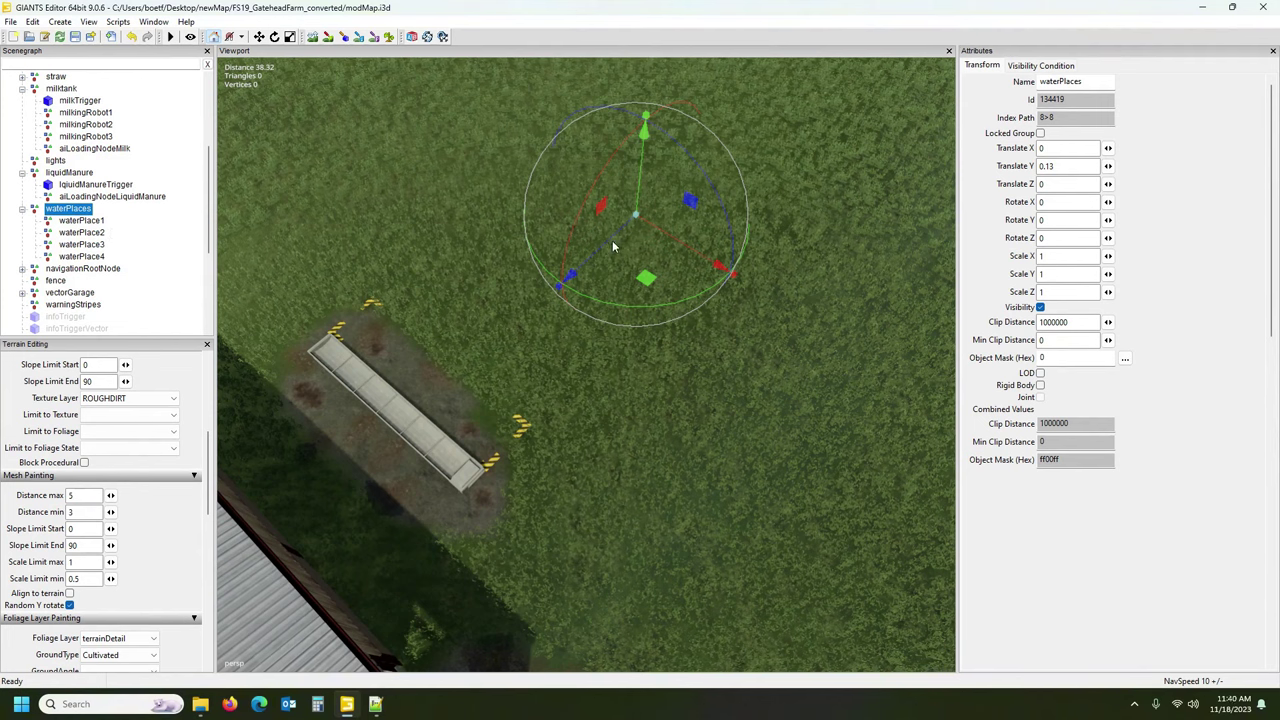
pyautogui.moveTo(614, 247); pyautogui.dragTo(424, 400)
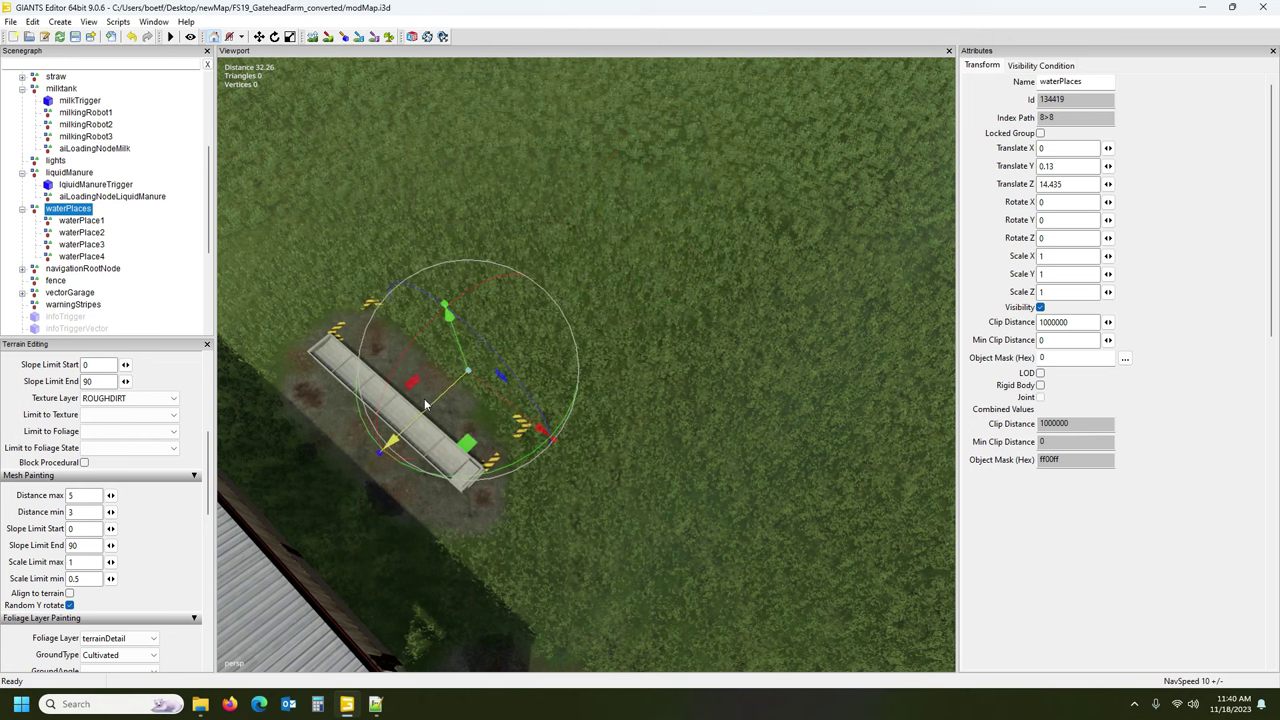
pyautogui.moveTo(502, 396); pyautogui.dragTo(478, 387)
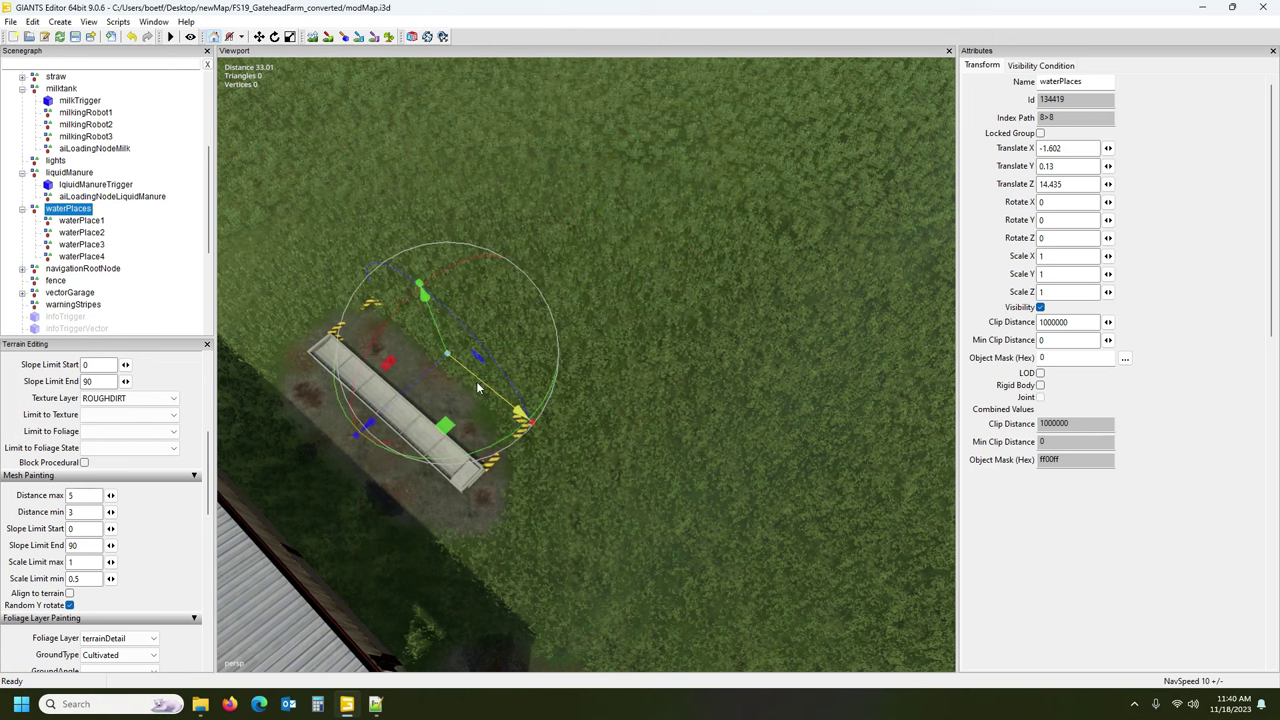
# Examine where waterPlace1, waterPlace2 and waterPlace3 sit relative to the concrete trough.
pyautogui.click(79, 224)
pyautogui.keyDown('alt'); pyautogui.moveTo(412, 315); pyautogui.dragTo(396, 310); pyautogui.keyUp('alt')
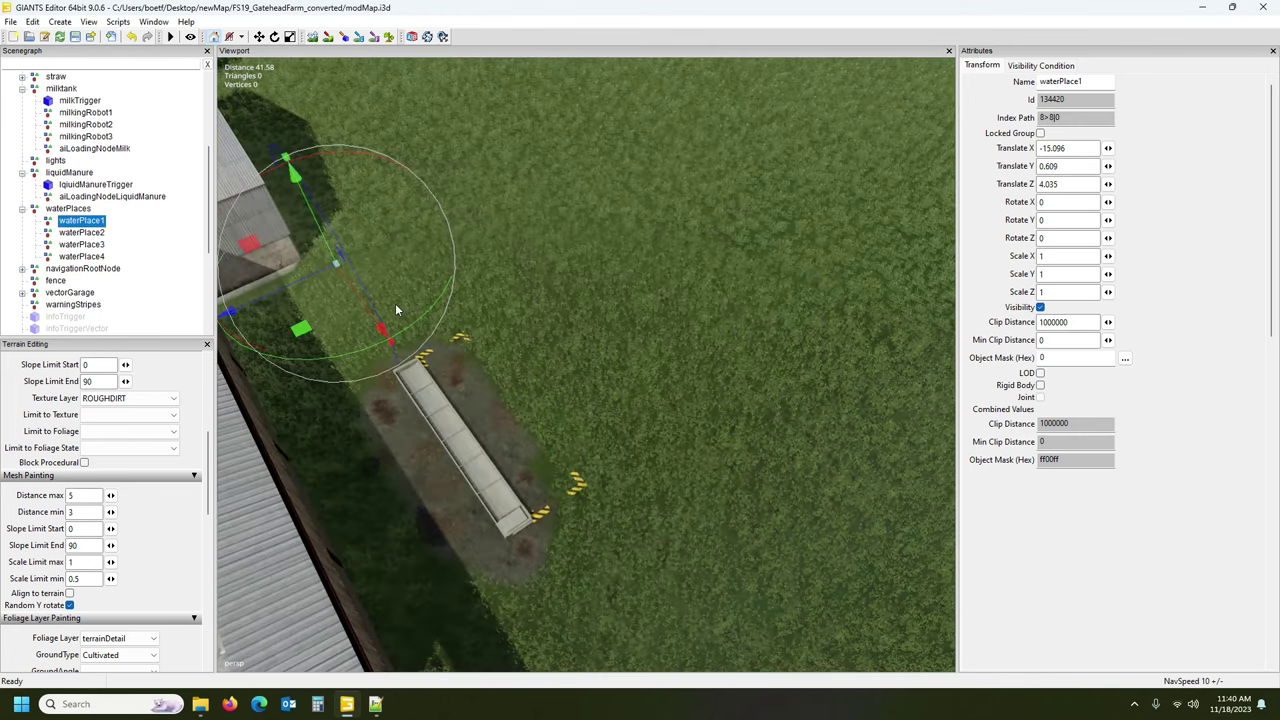
pyautogui.click(97, 234)
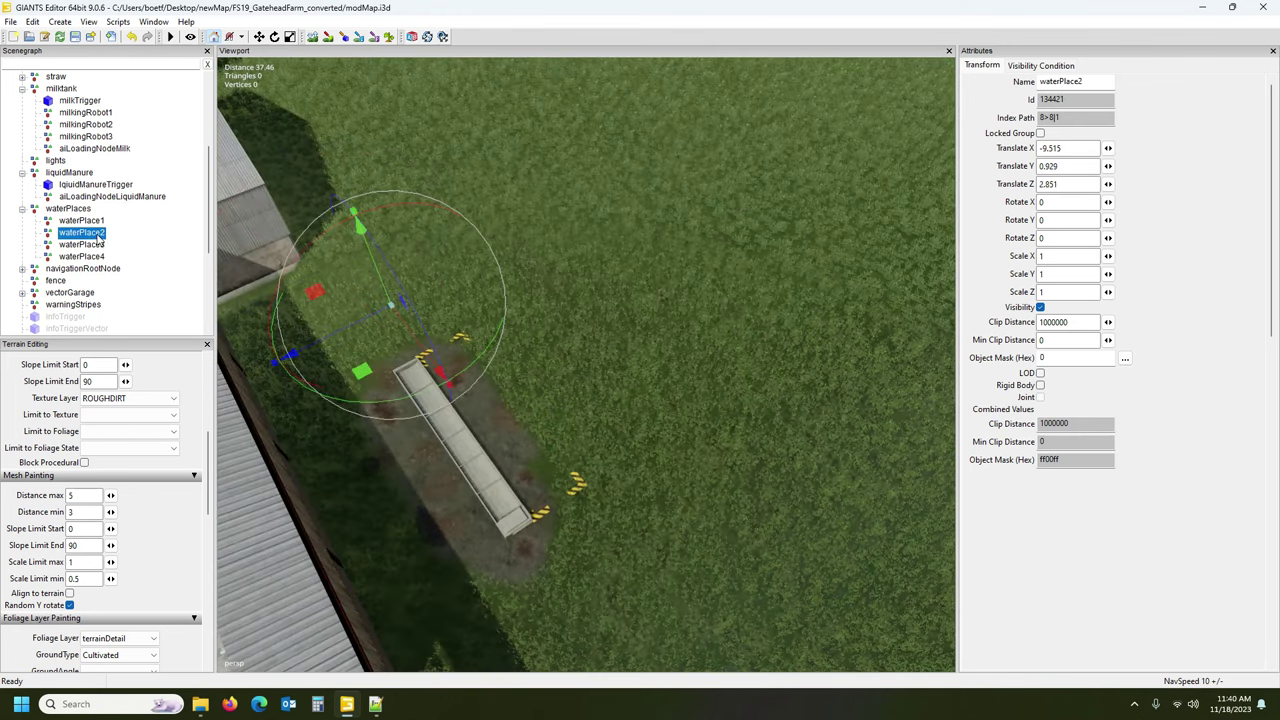
pyautogui.click(99, 249)
pyautogui.keyDown('alt'); pyautogui.moveTo(492, 360); pyautogui.dragTo(494, 392); pyautogui.keyUp('alt')
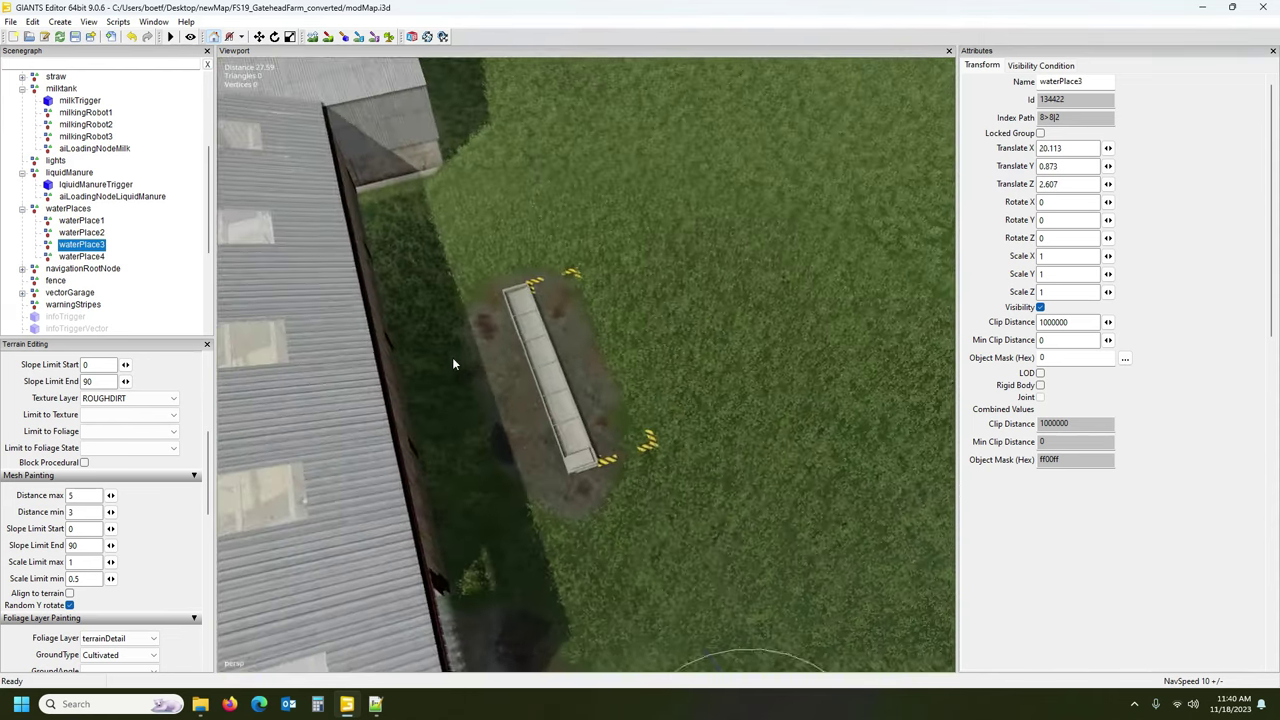
pyautogui.click(84, 221)
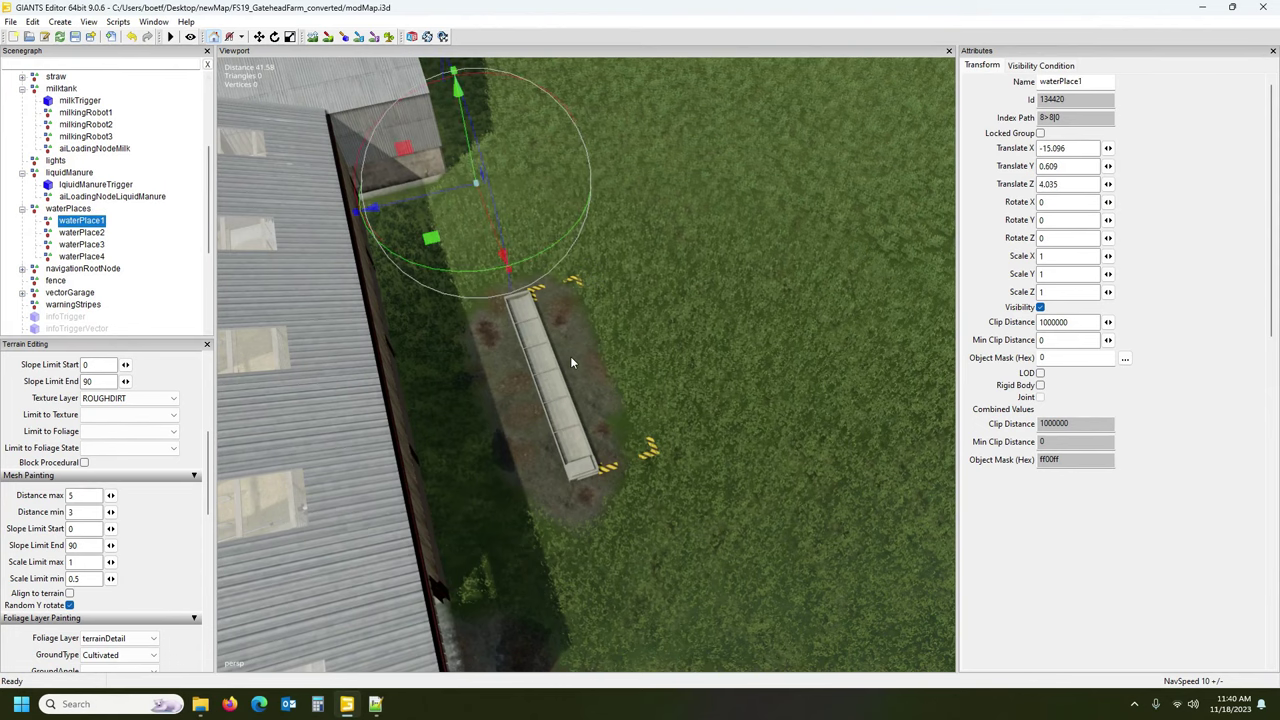
pyautogui.keyDown('alt'); pyautogui.moveTo(612, 364); pyautogui.dragTo(587, 343); pyautogui.keyUp('alt')
pyautogui.scroll(2, 587, 343)
pyautogui.scroll(5, 590, 350)
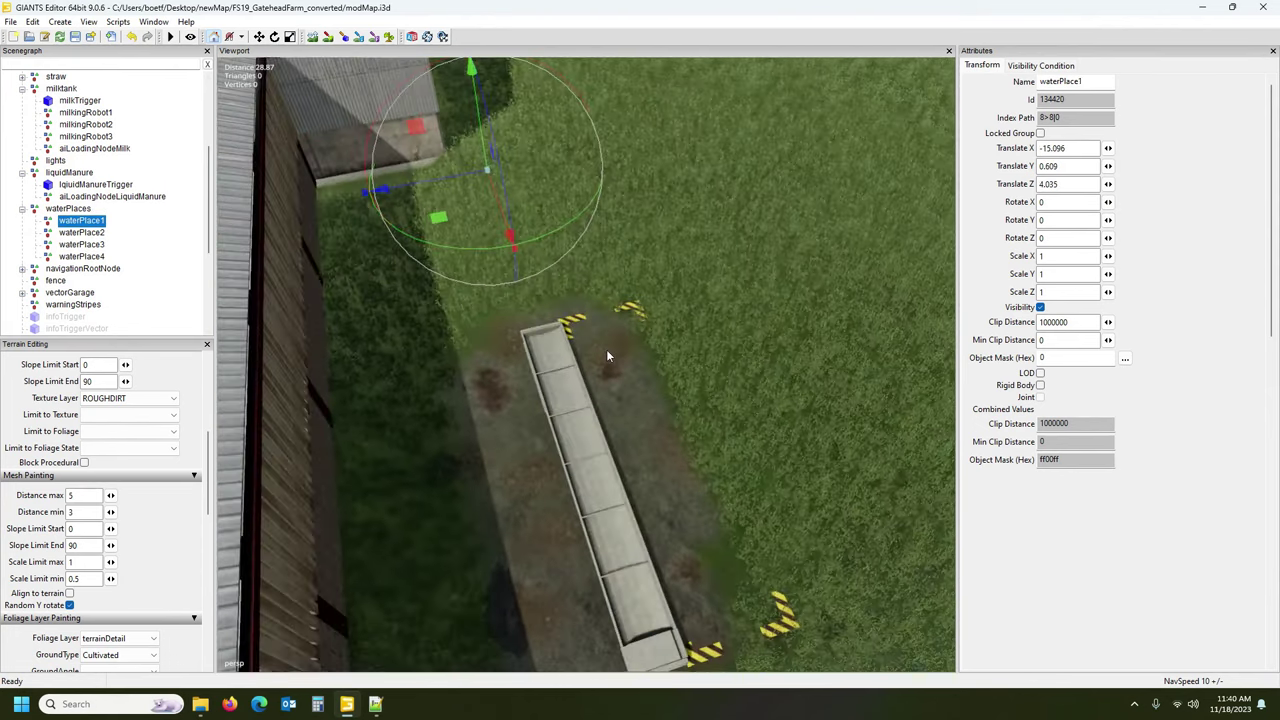
# Shift the waterPlaces group closer to the trough, to about Z 16.3.
pyautogui.click(72, 209)
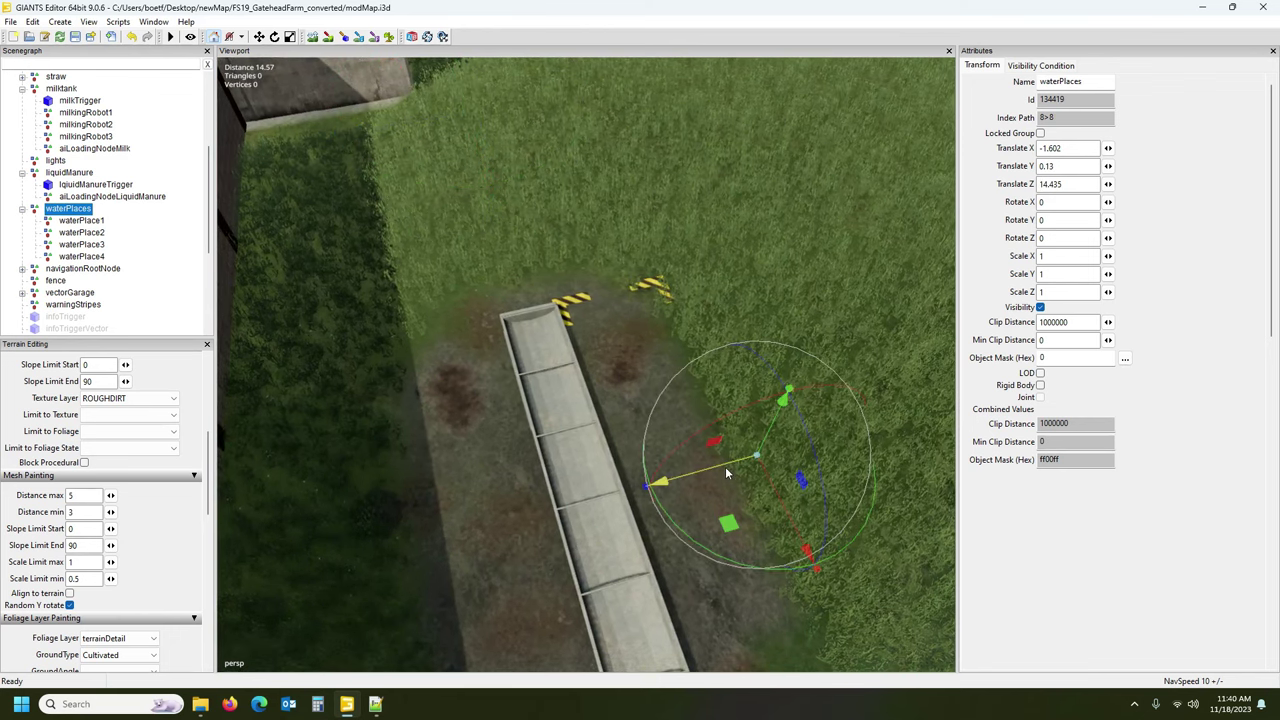
pyautogui.moveTo(721, 458); pyautogui.dragTo(682, 494)
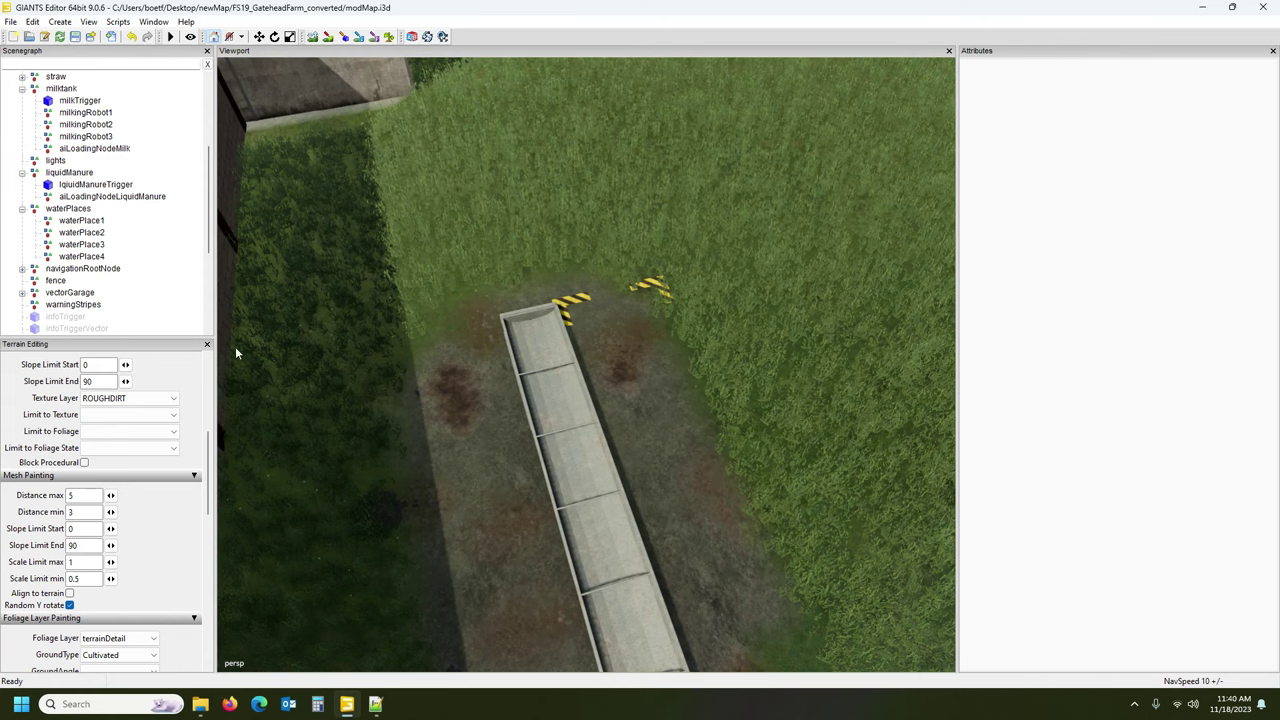
pyautogui.click(60, 211)
pyautogui.press('f')
pyautogui.moveTo(550, 285); pyautogui.dragTo(486, 325)
pyautogui.keyDown('alt'); pyautogui.moveTo(630, 389); pyautogui.dragTo(578, 391); pyautogui.keyUp('alt')
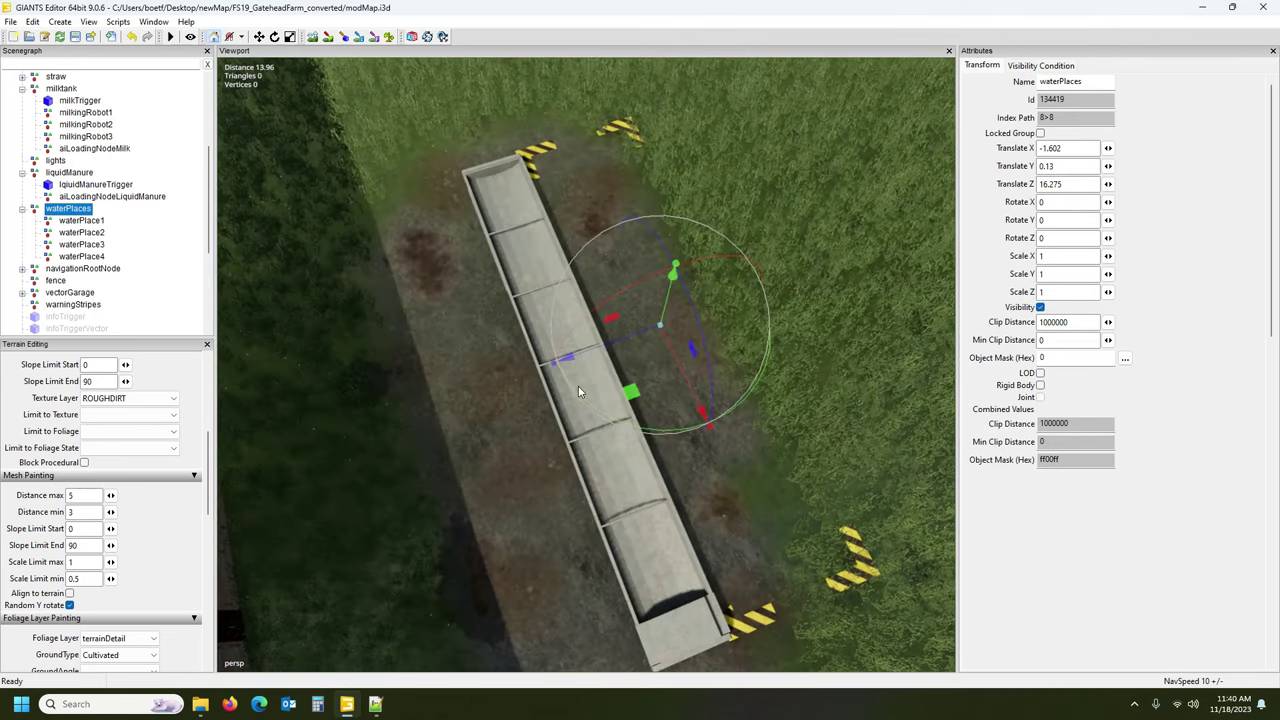
# Place waterPlace1 to waterPlace4 in a row along the trough, from about X -4.1, Z 2.3 to about X 4.7, Z 2.4.
pyautogui.click(80, 221)
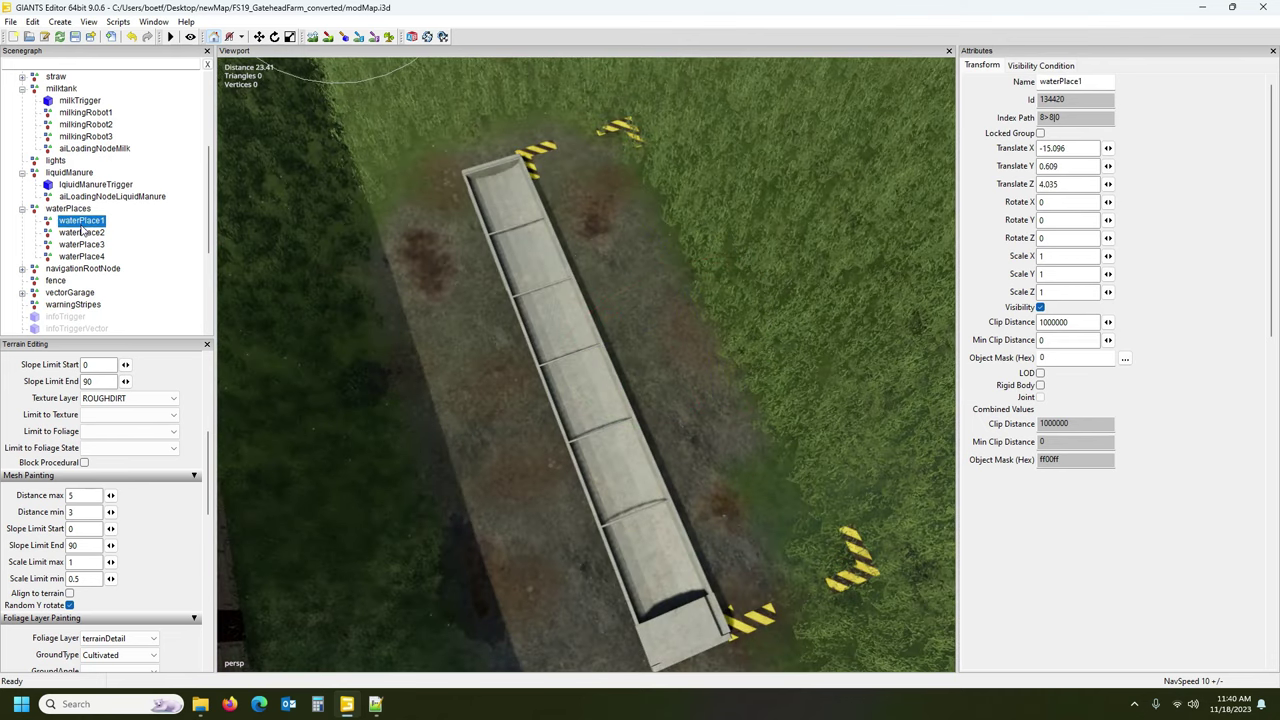
pyautogui.hotkey('ctrl', 'b')
pyautogui.click(83, 234)
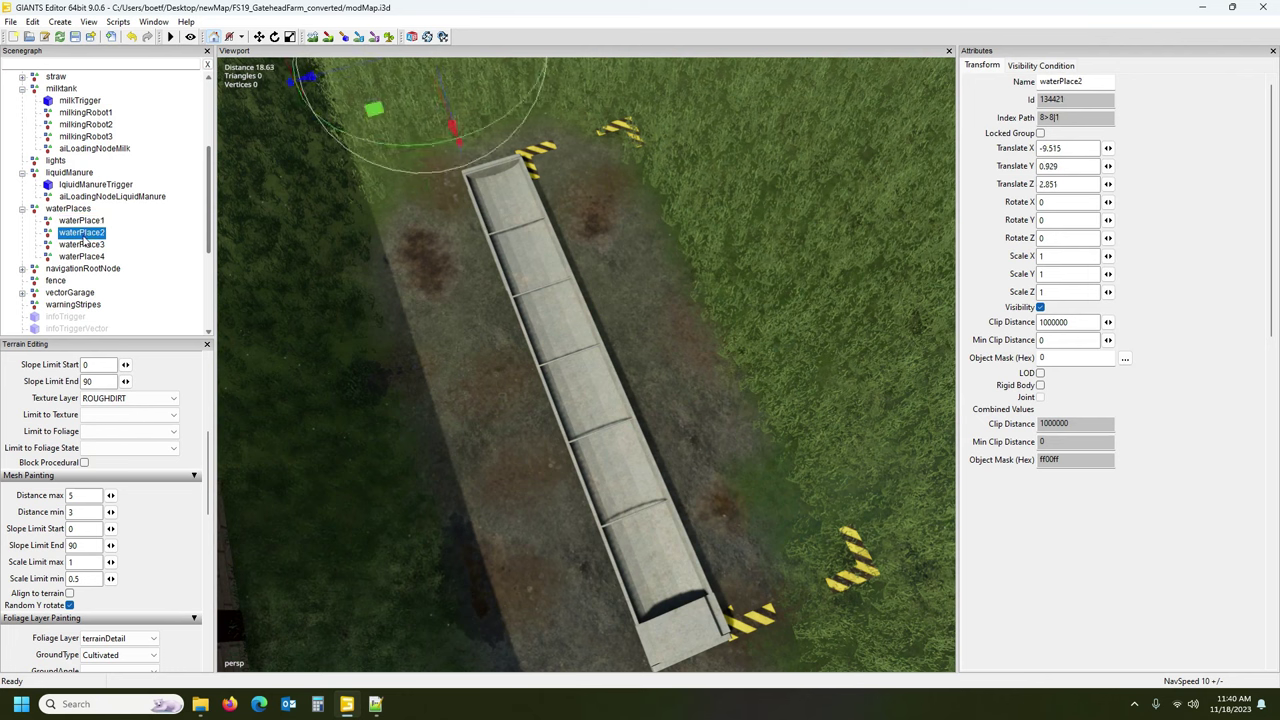
pyautogui.keyDown('ctrl'); pyautogui.keyDown('shift'); pyautogui.click(558, 322); pyautogui.keyUp('shift'); pyautogui.keyUp('ctrl')
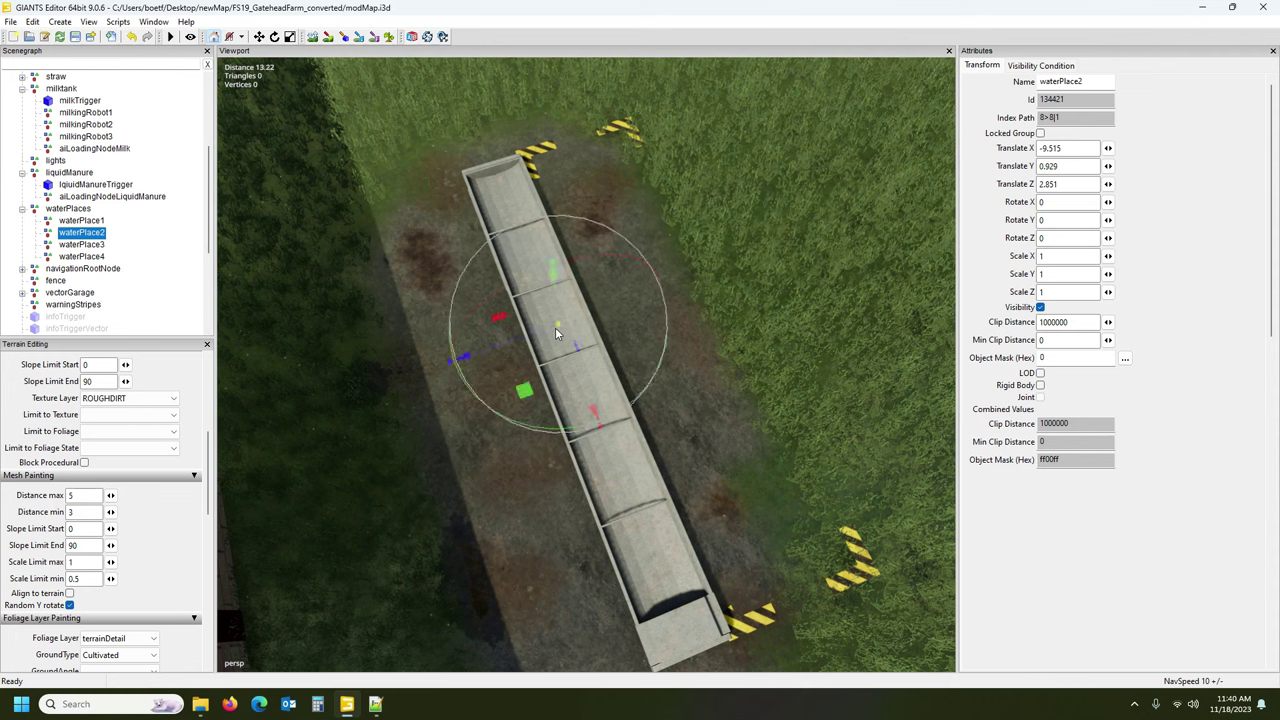
pyautogui.click(84, 245)
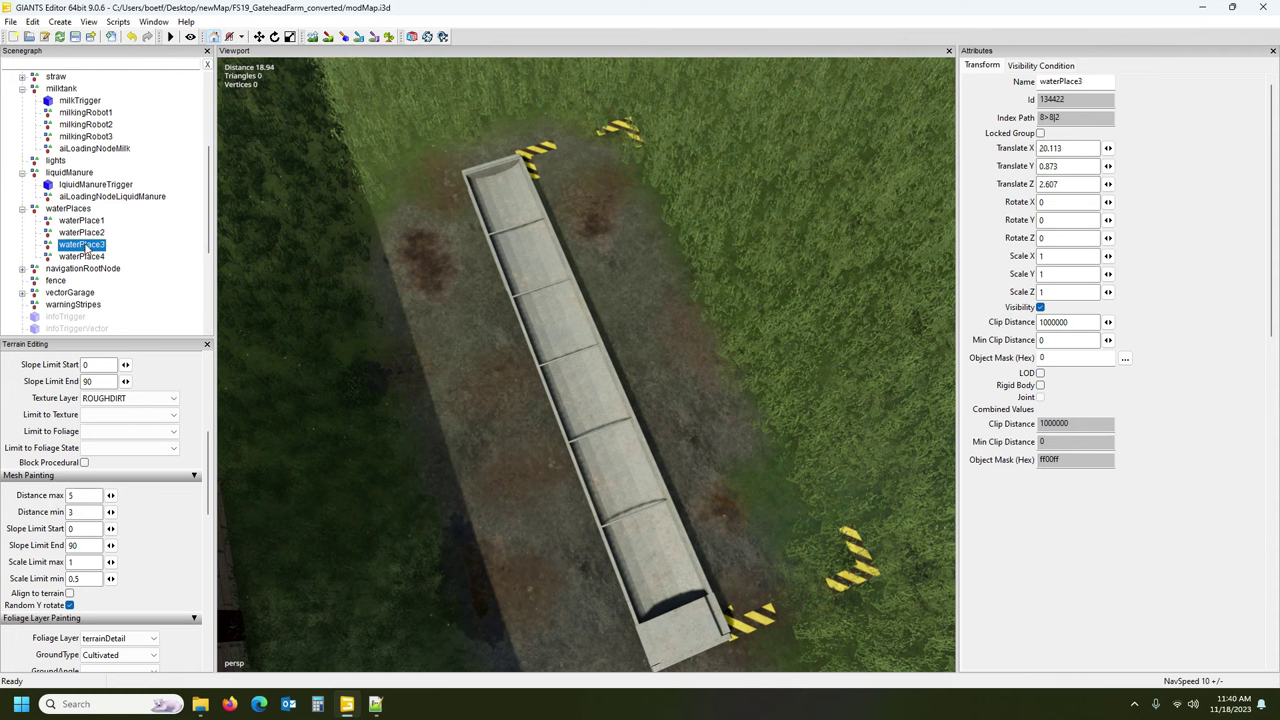
pyautogui.keyDown('ctrl'); pyautogui.keyDown('shift'); pyautogui.click(615, 474); pyautogui.keyUp('shift'); pyautogui.keyUp('ctrl')
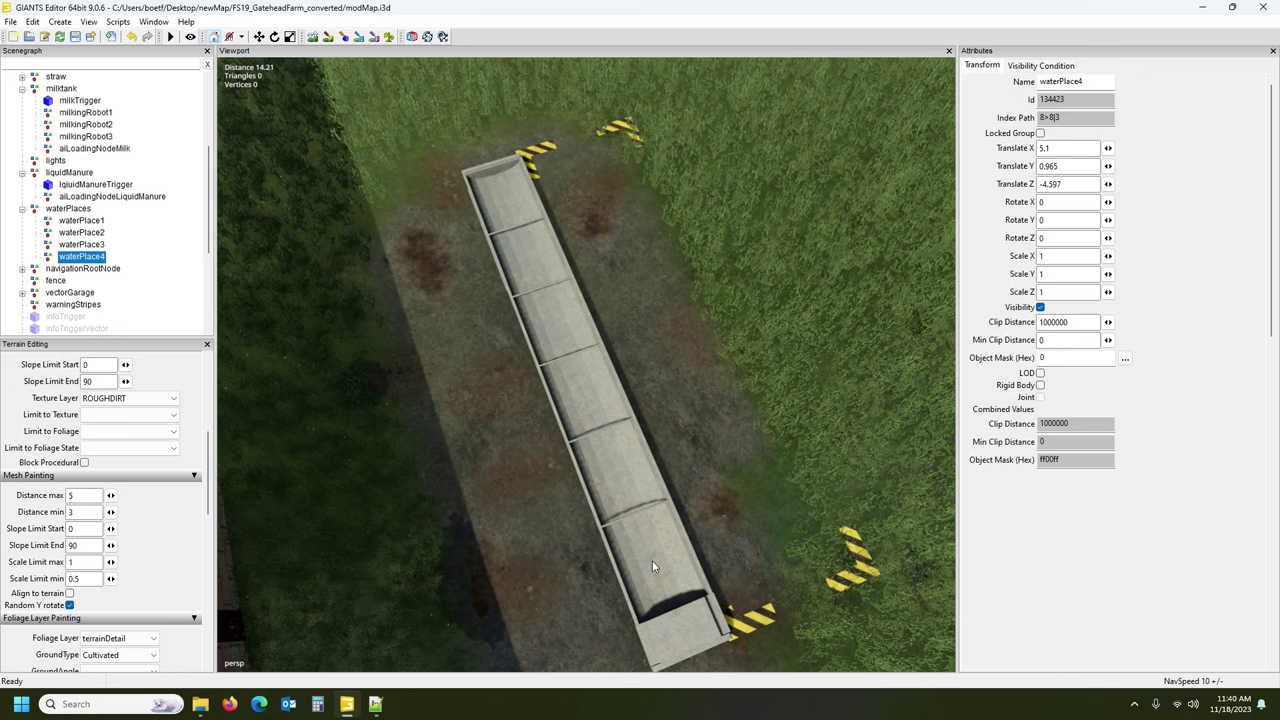
pyautogui.hotkey('ctrl', 'b')
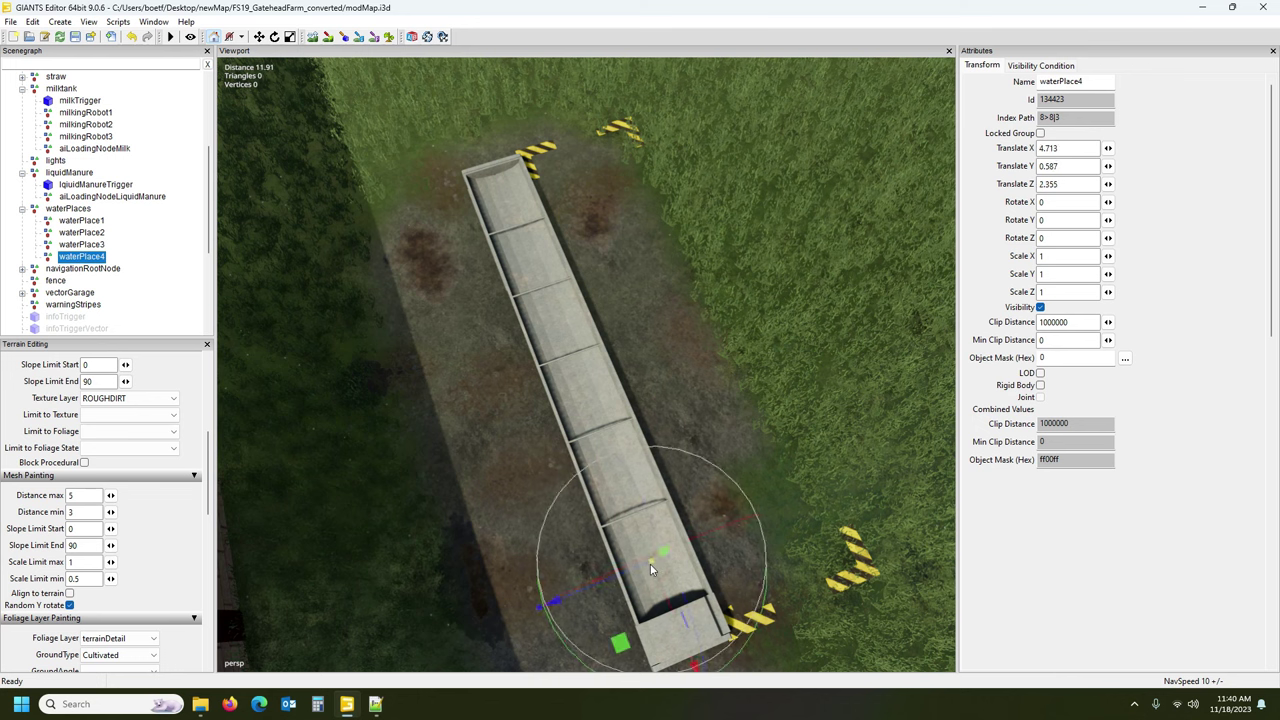
# Nudge the waterPlaces group to Z 16.28 and check waterPlace1's position on the trough.
pyautogui.click(85, 212)
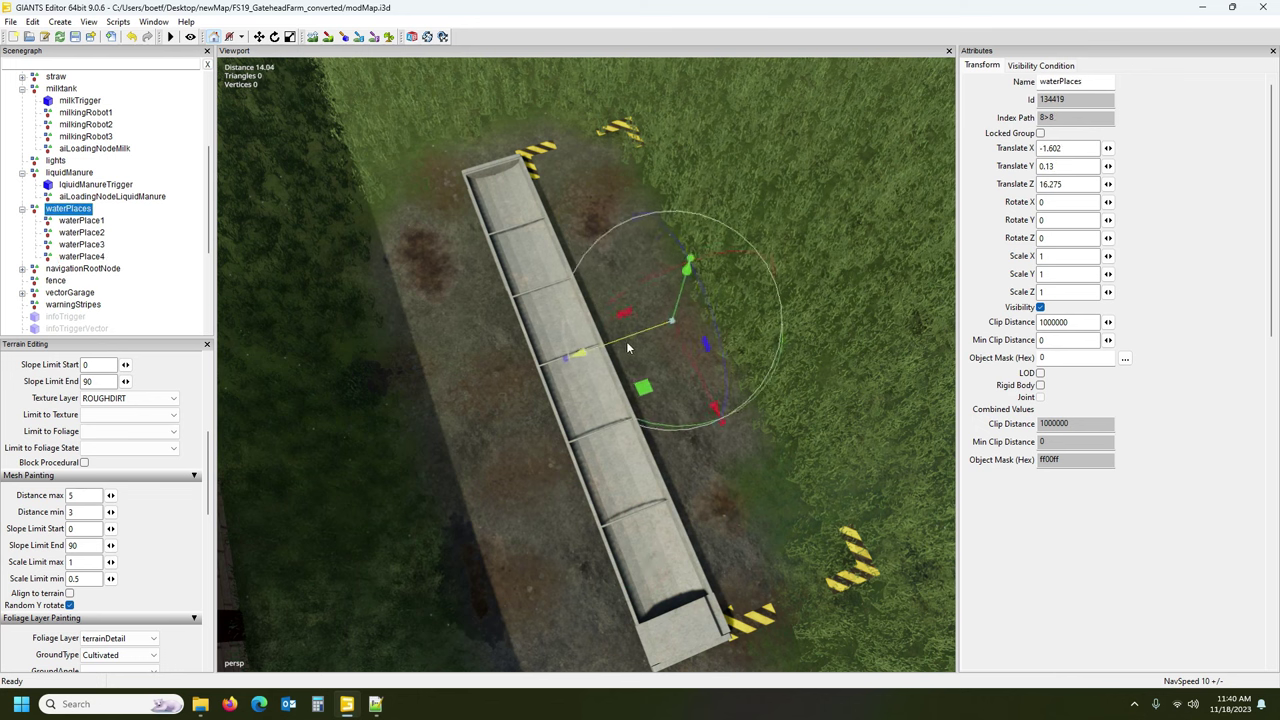
pyautogui.moveTo(597, 352); pyautogui.dragTo(614, 355)
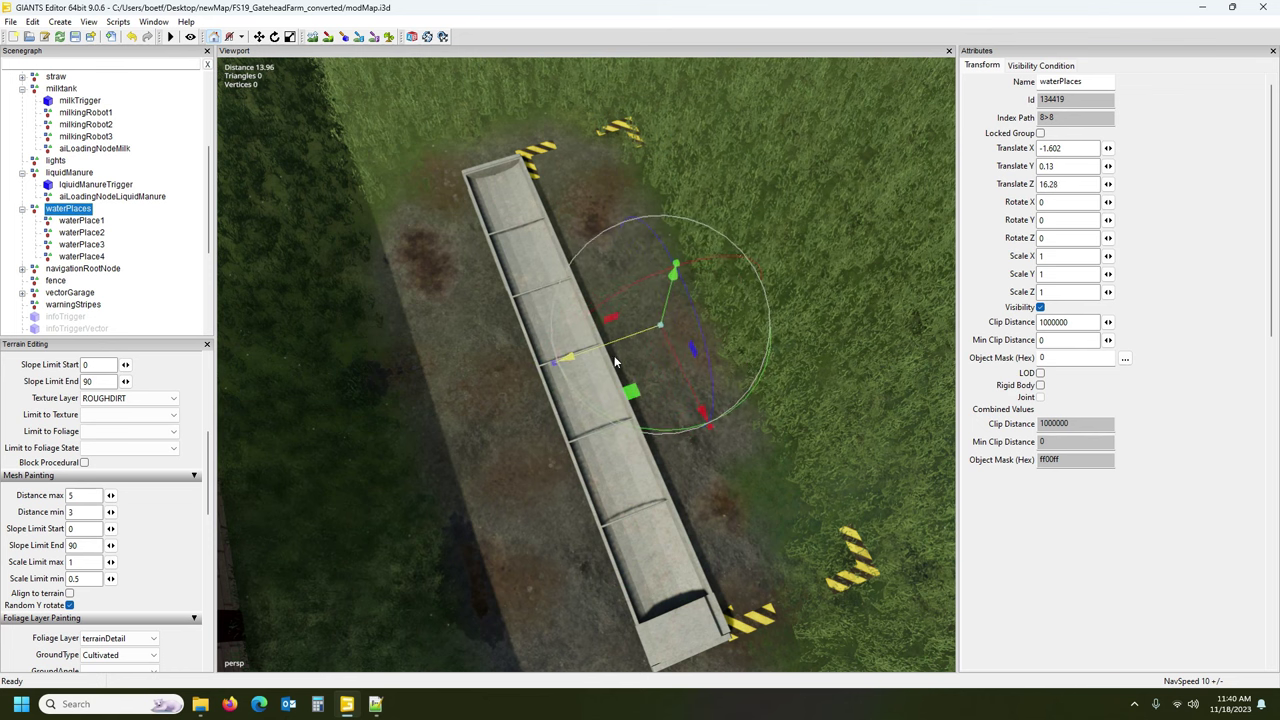
pyautogui.click(95, 221)
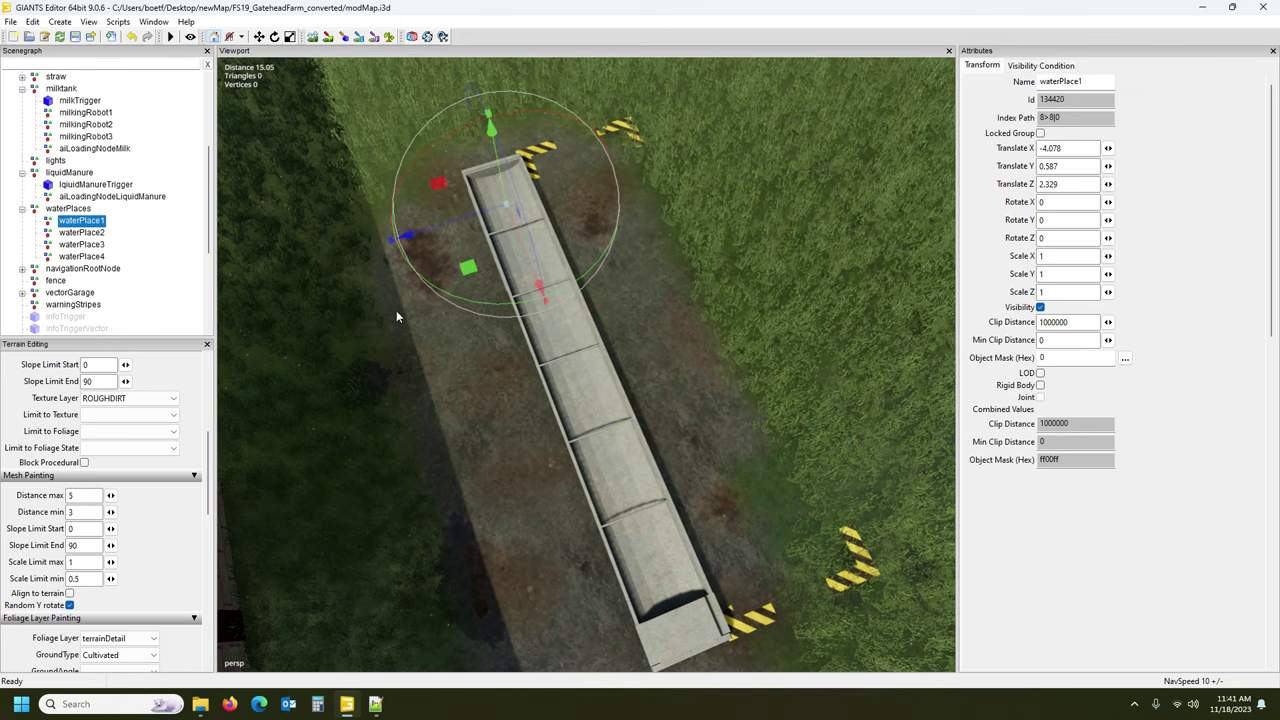
pyautogui.scroll(-5, 400, 354)
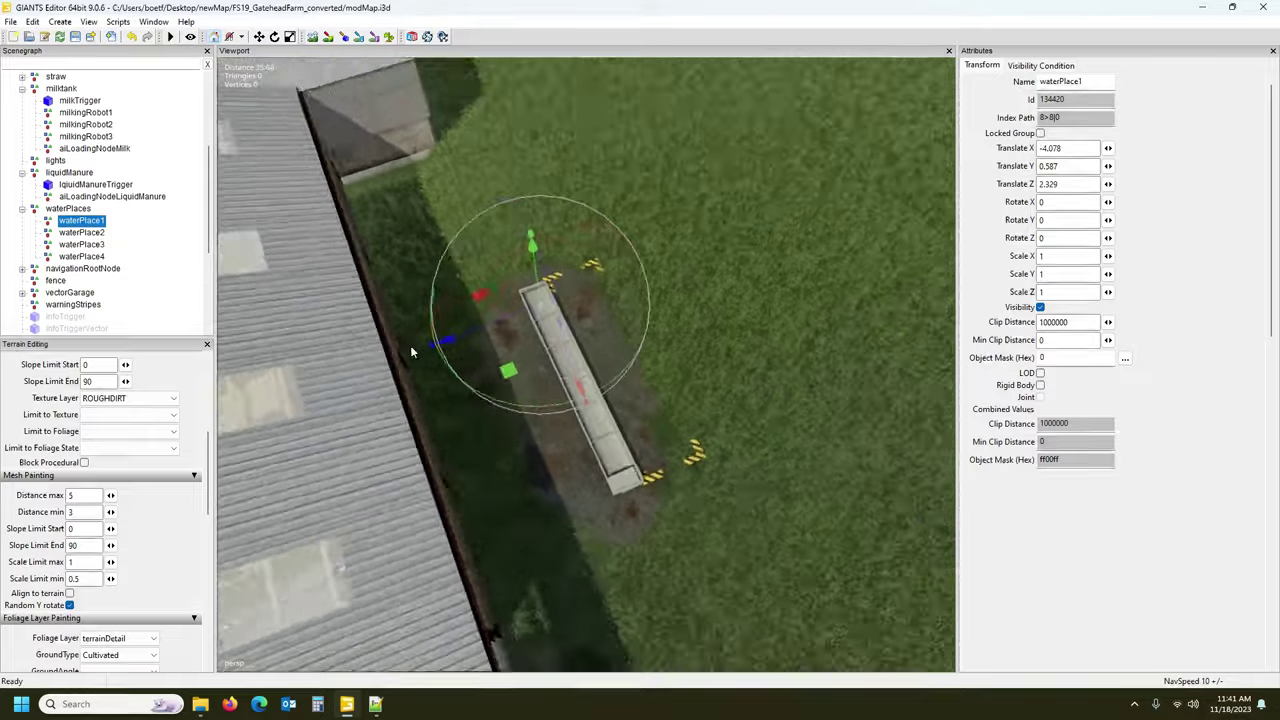
pyautogui.moveTo(460, 360); pyautogui.dragTo(315, 312, button='middle')
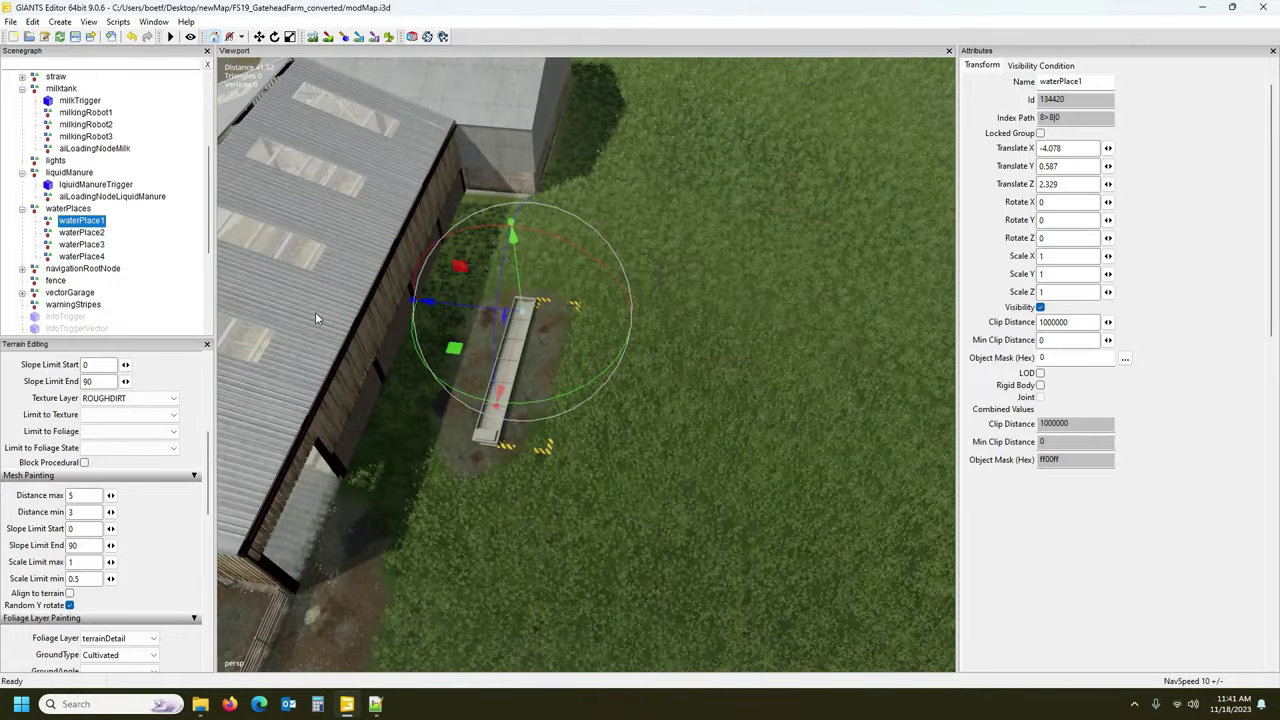
pyautogui.press('Left')
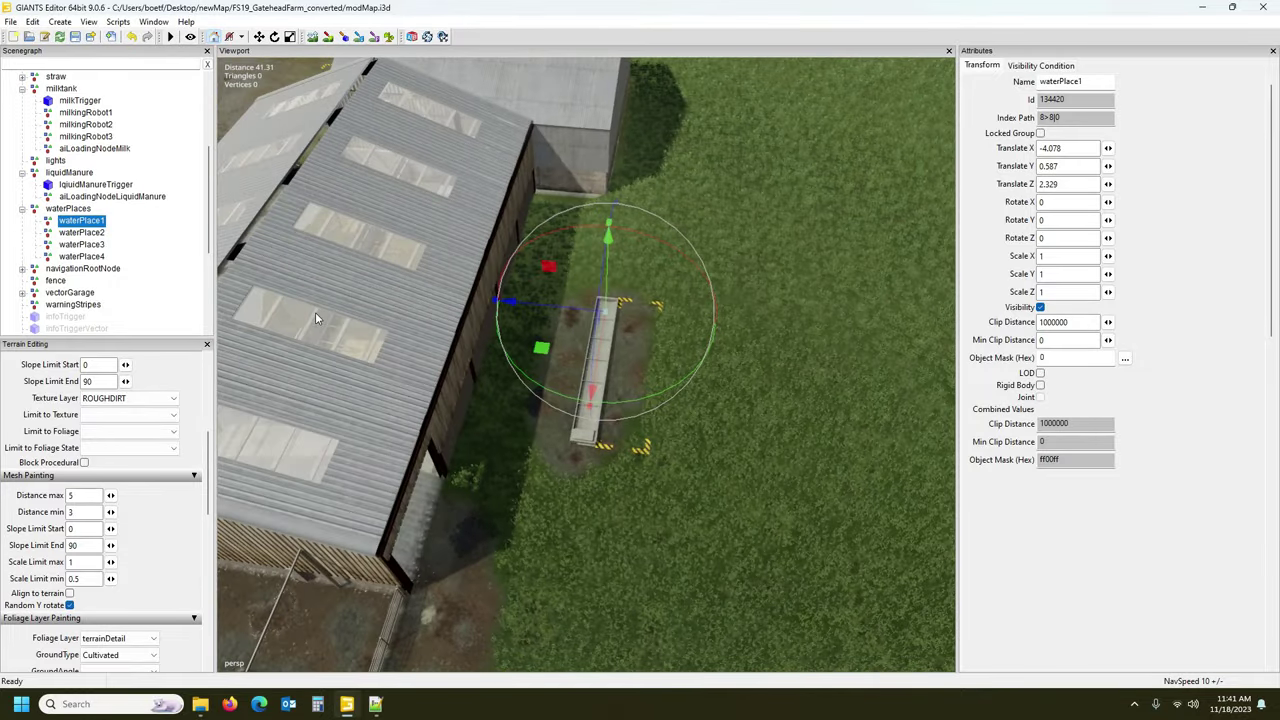
# Expand navigationRootNode, try moving it towards the barn to about Z 6.9, and undo the move.
pyautogui.click(23, 269)
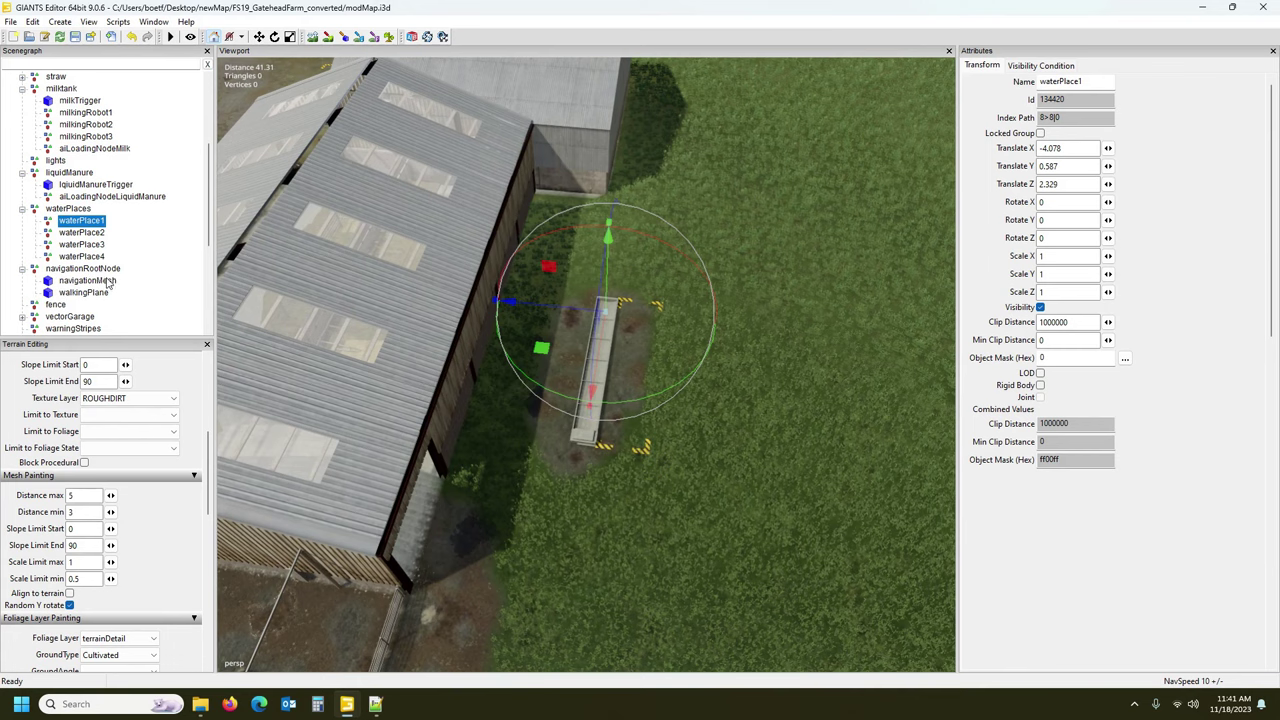
pyautogui.click(88, 270)
pyautogui.moveTo(259, 348); pyautogui.dragTo(400, 338, button='right')
pyautogui.press('d')
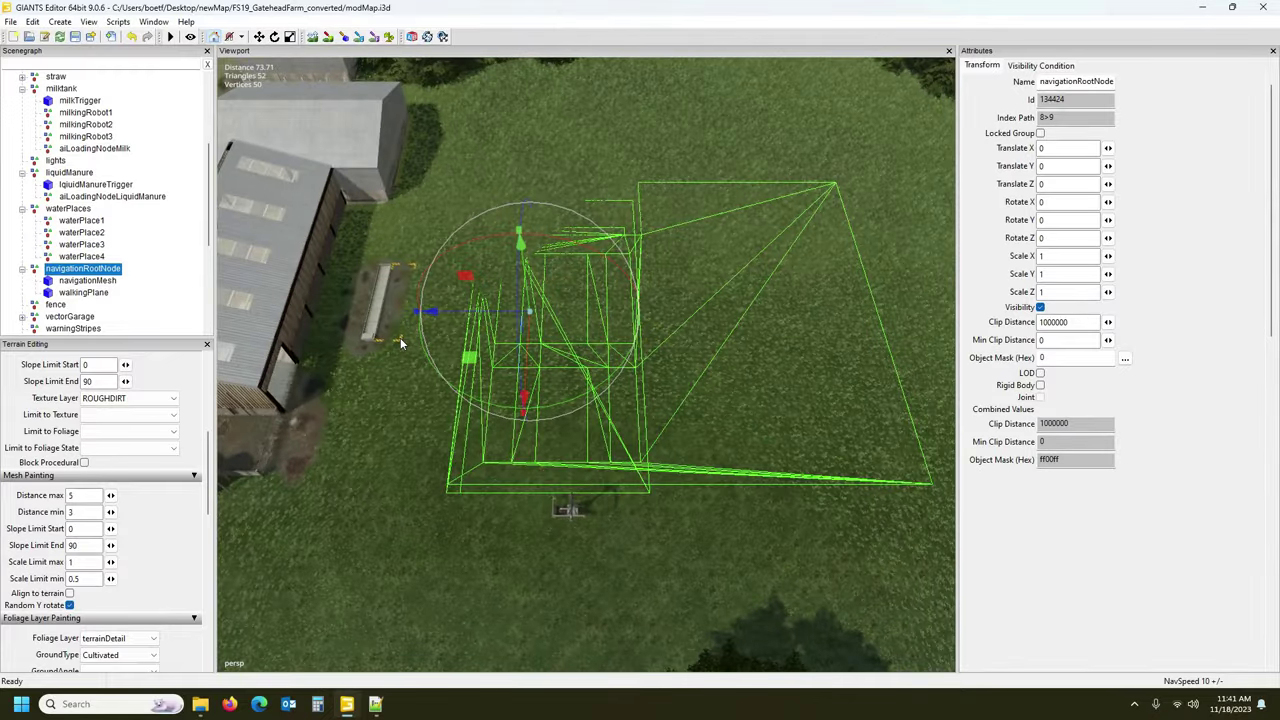
pyautogui.press('a')
pyautogui.press('d')
pyautogui.moveTo(419, 341); pyautogui.dragTo(313, 329, button='right')
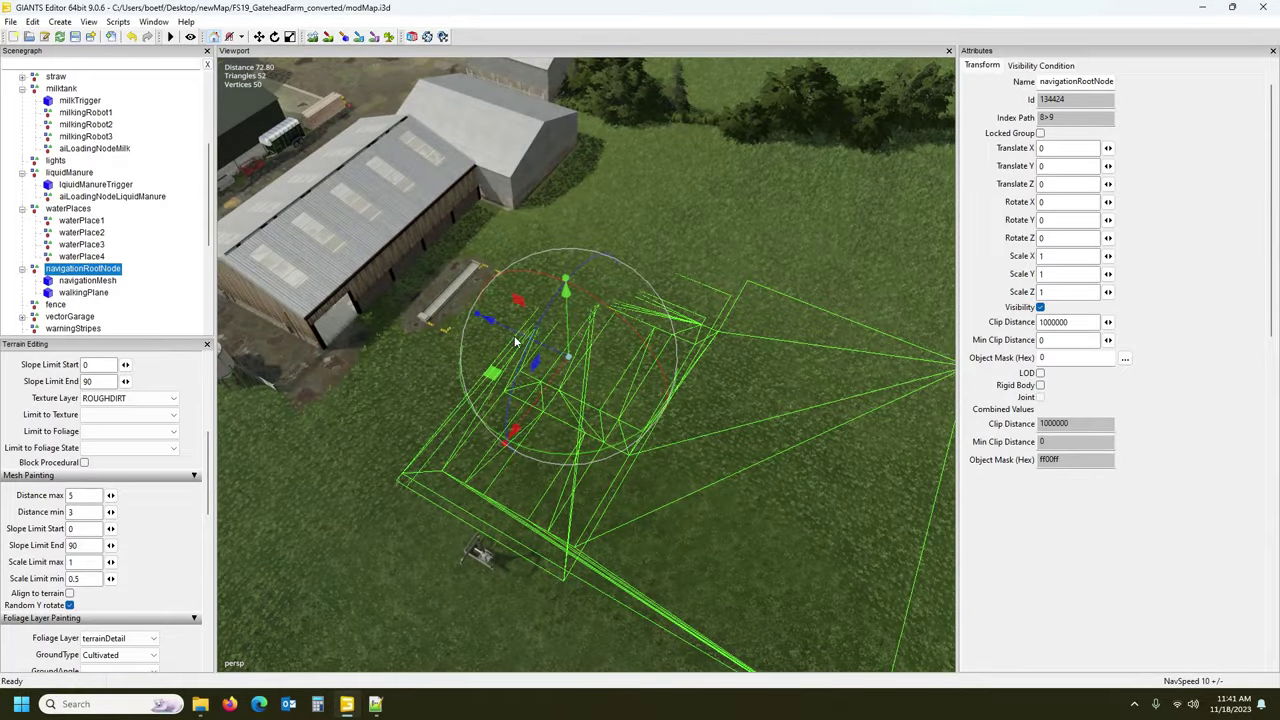
pyautogui.moveTo(516, 331); pyautogui.dragTo(470, 300)
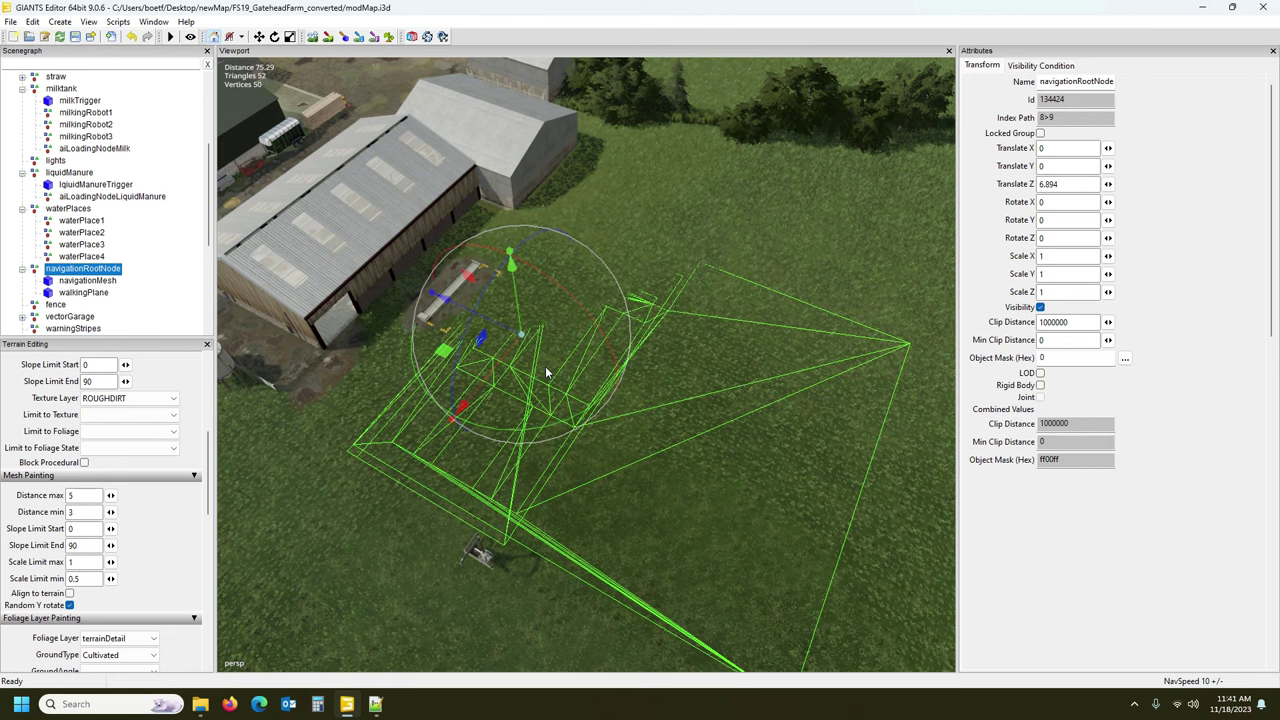
pyautogui.hotkey('ctrl', 'z')
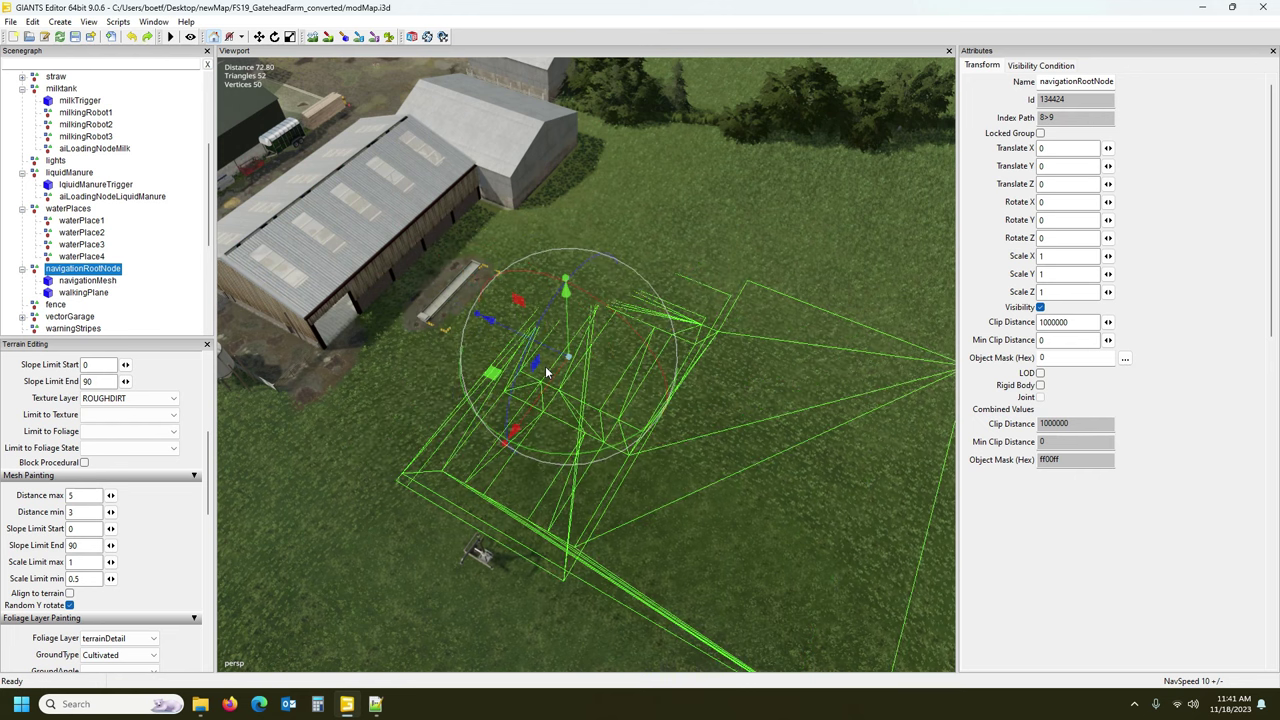
# Inspect the navigationMesh and walkingPlane shapes, including walkingPlane's rigid body and transform settings.
pyautogui.click(86, 281)
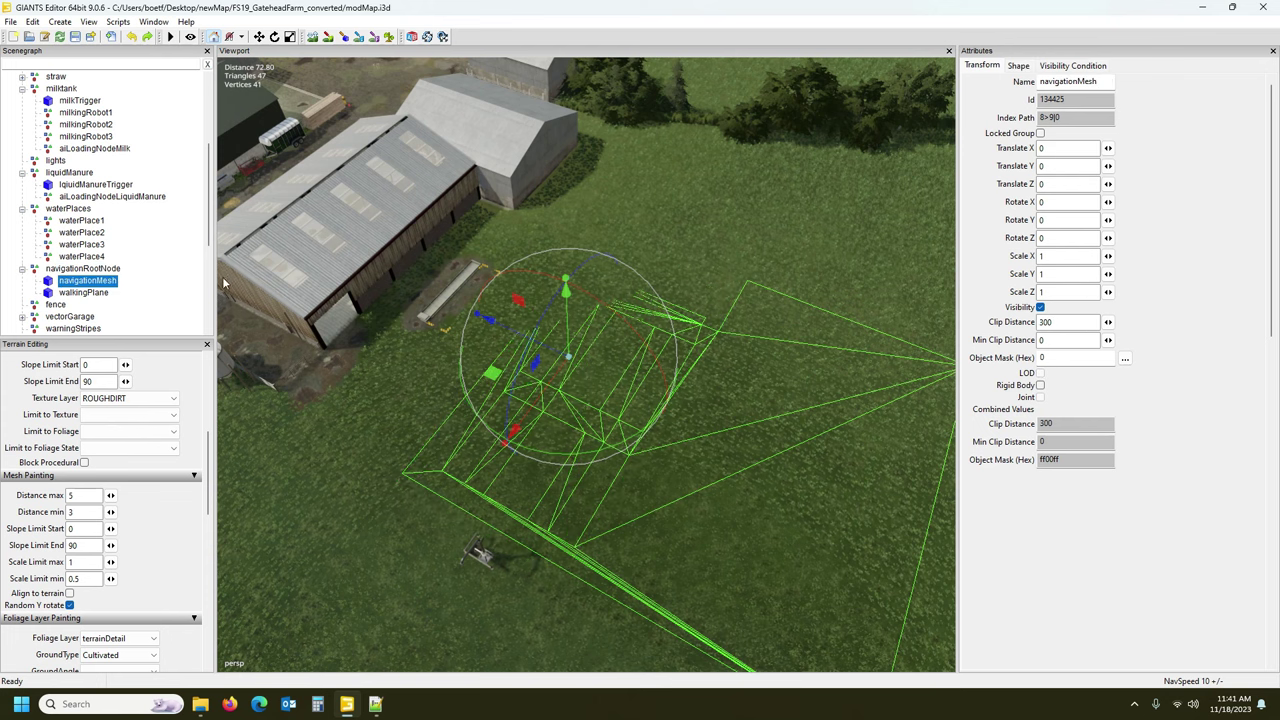
pyautogui.click(87, 293)
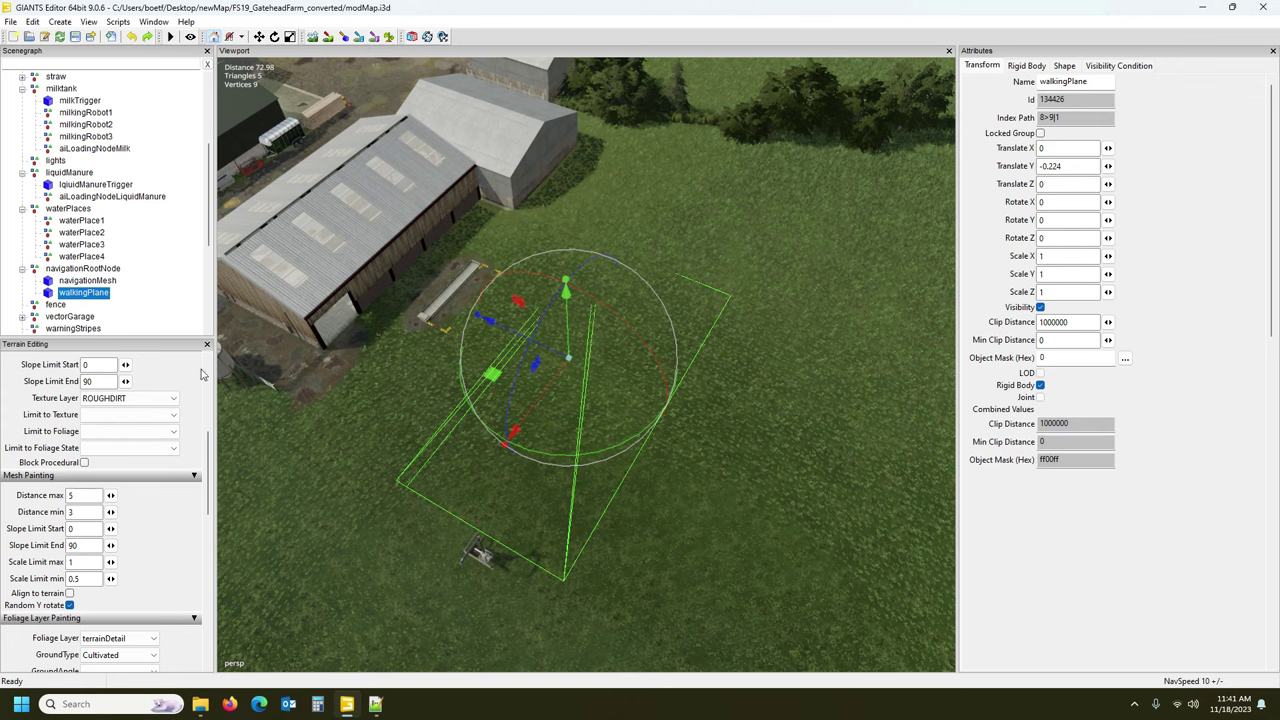
pyautogui.click(1035, 68)
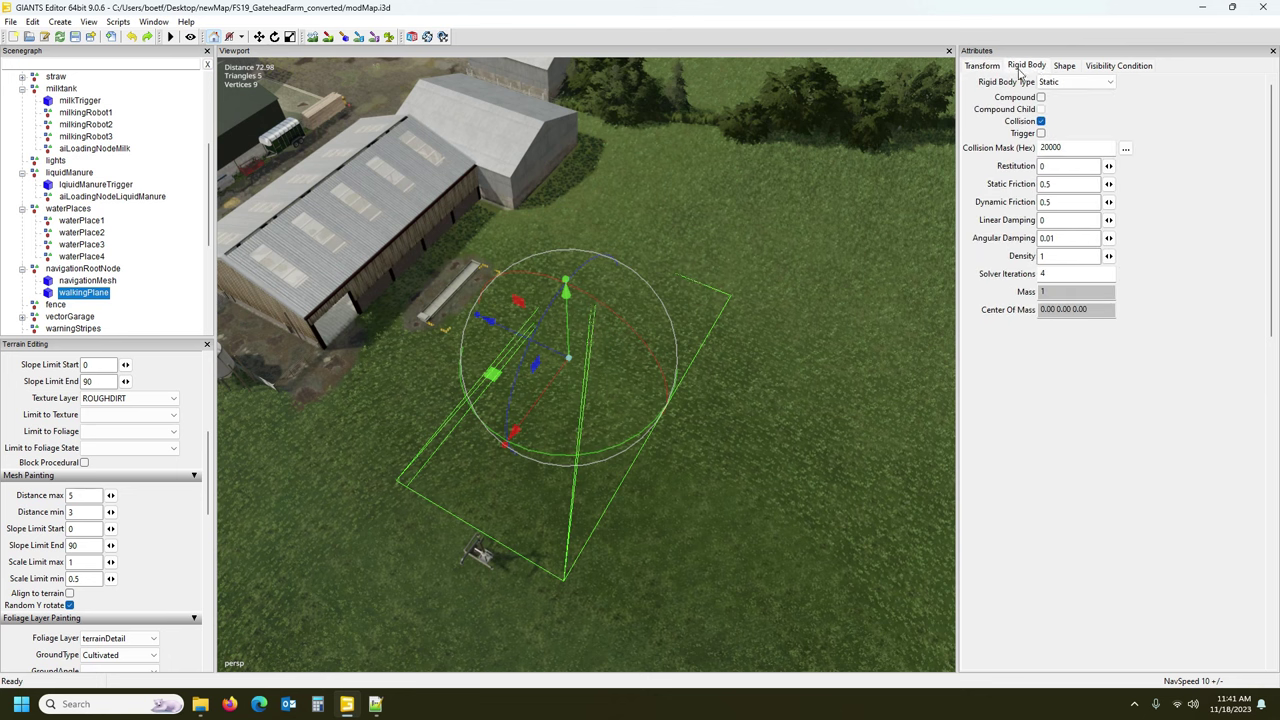
pyautogui.click(982, 70)
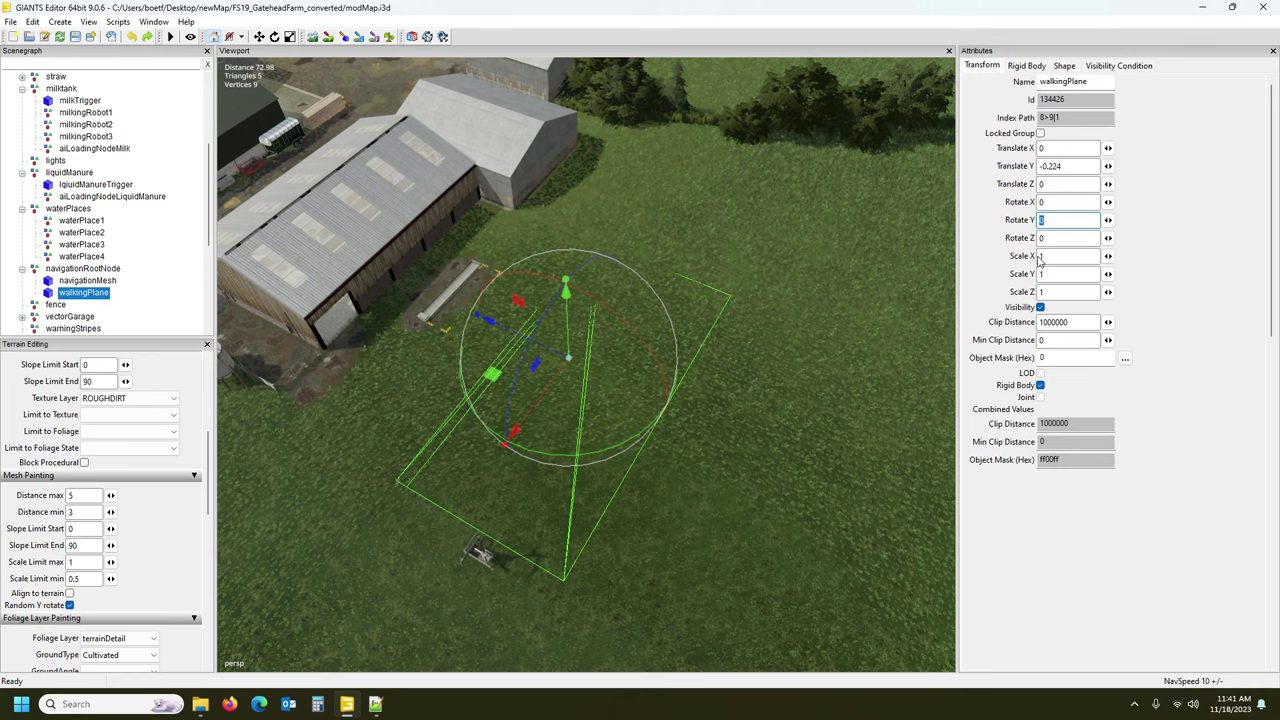
# Freeze only the scale transformation of fillVolumeFood in the barn's food group, with Preserve Instances enabled.
pyautogui.click(456, 545)
pyautogui.keyDown('alt'); pyautogui.moveTo(240, 400); pyautogui.dragTo(411, 422); pyautogui.keyUp('alt')
pyautogui.scroll(3, 85, 197)
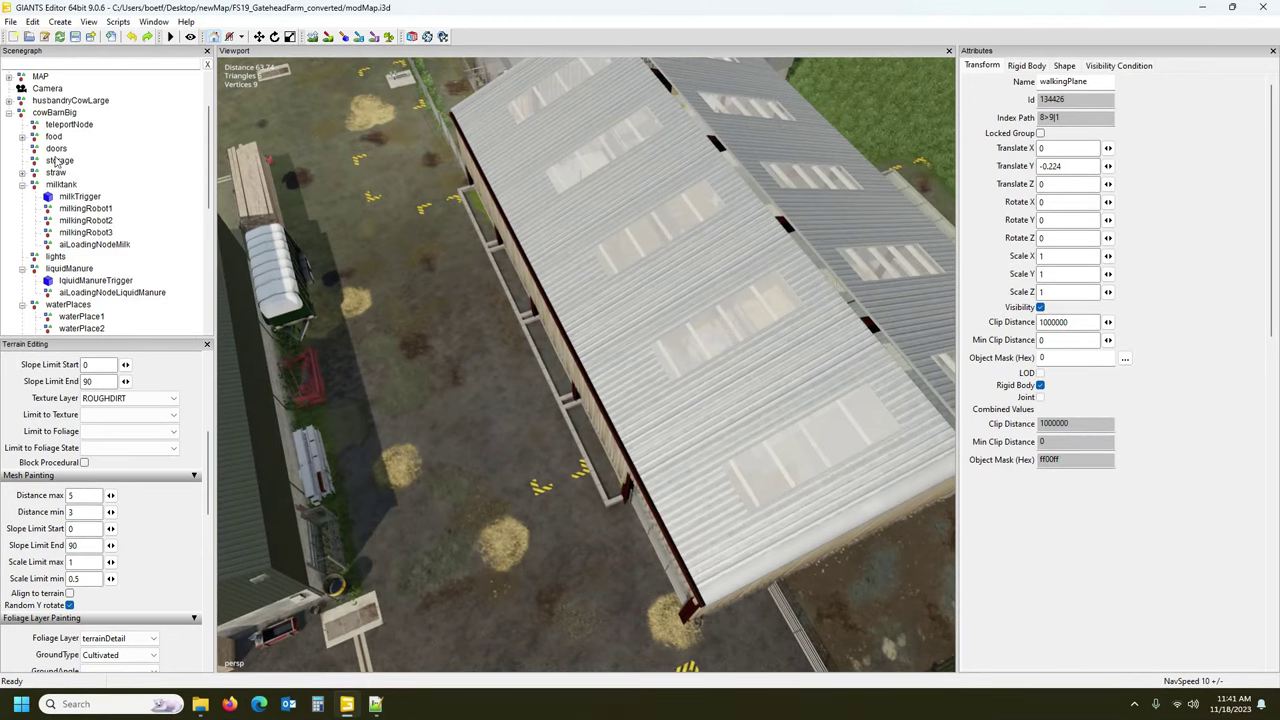
pyautogui.click(22, 138)
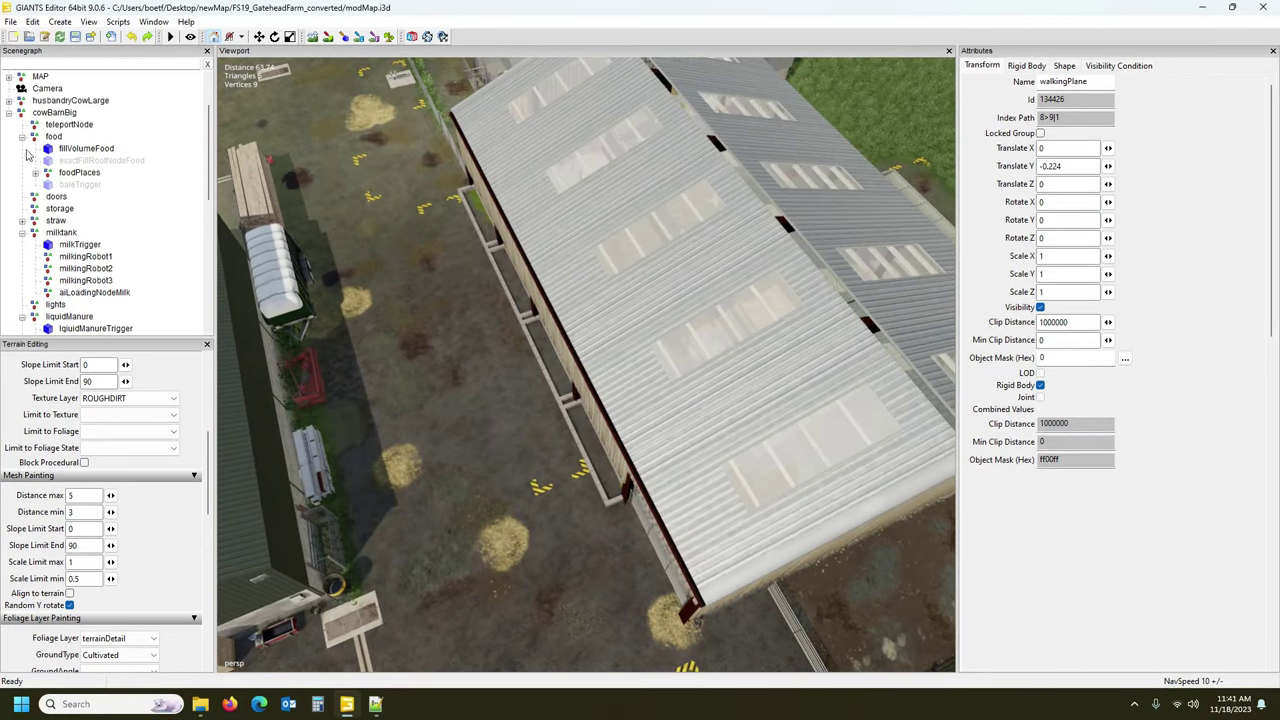
pyautogui.click(80, 149)
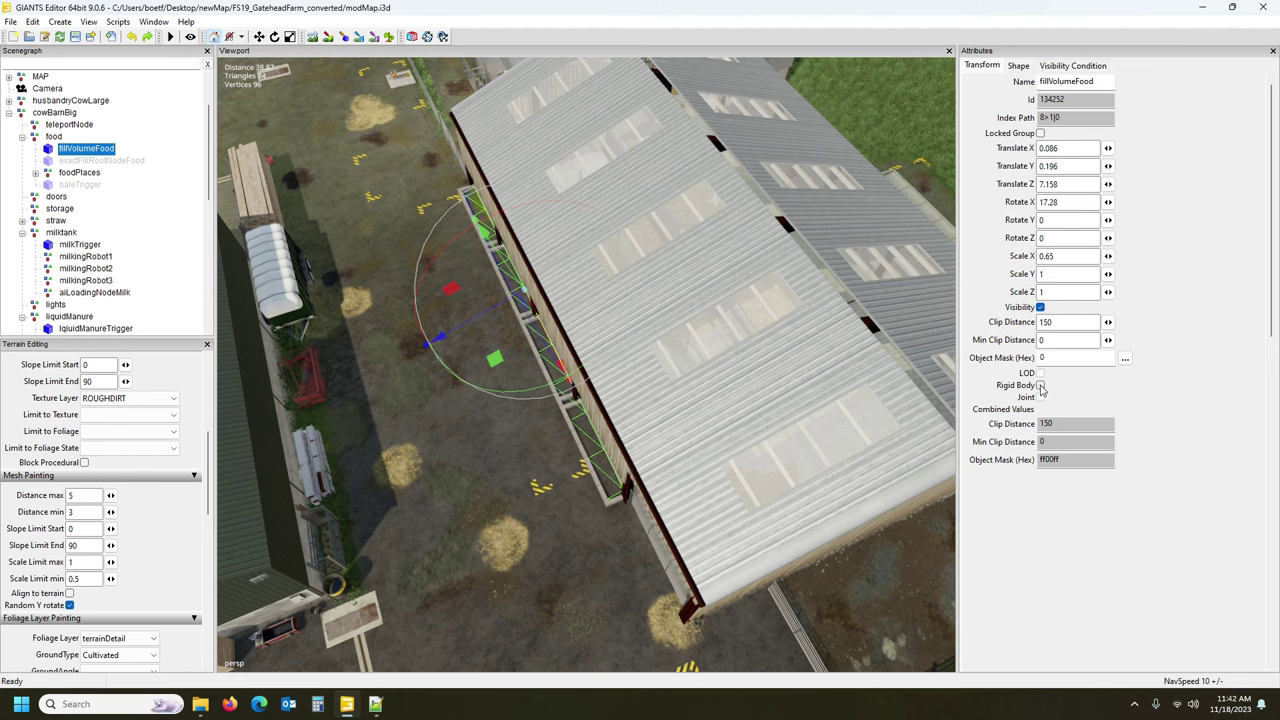
pyautogui.click(32, 21)
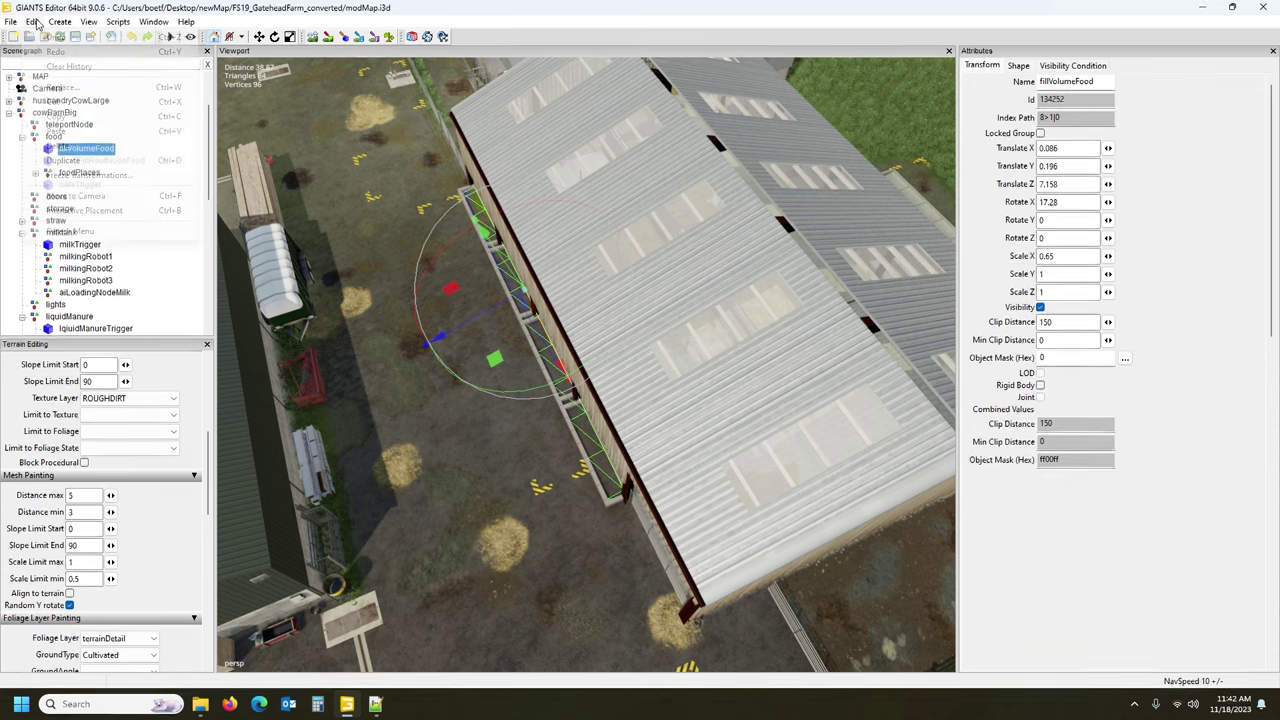
pyautogui.click(82, 177)
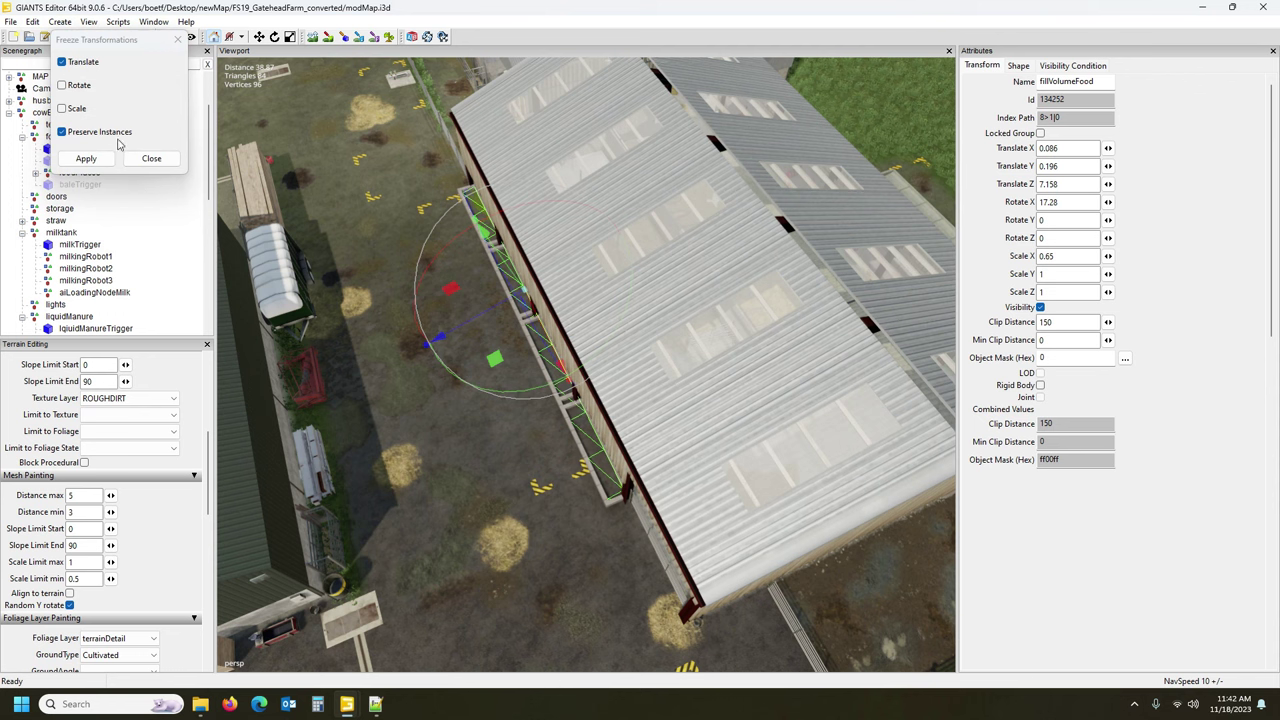
pyautogui.click(63, 62)
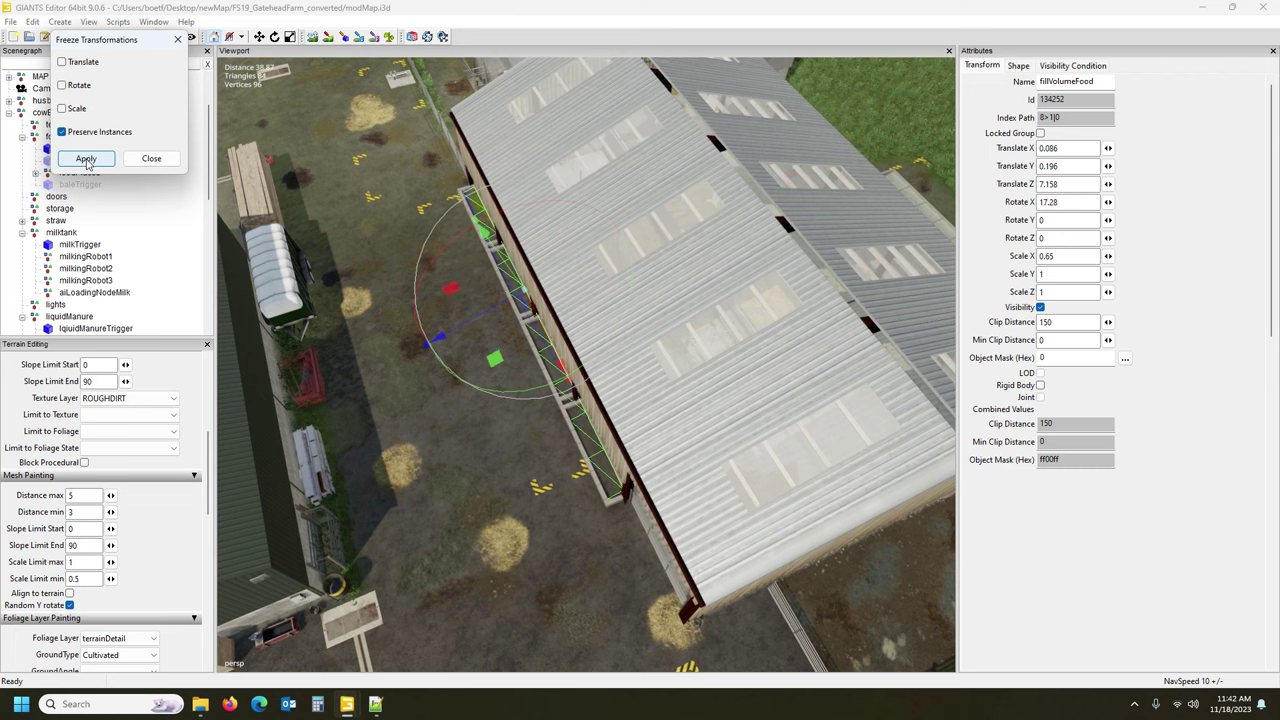
pyautogui.click(87, 160)
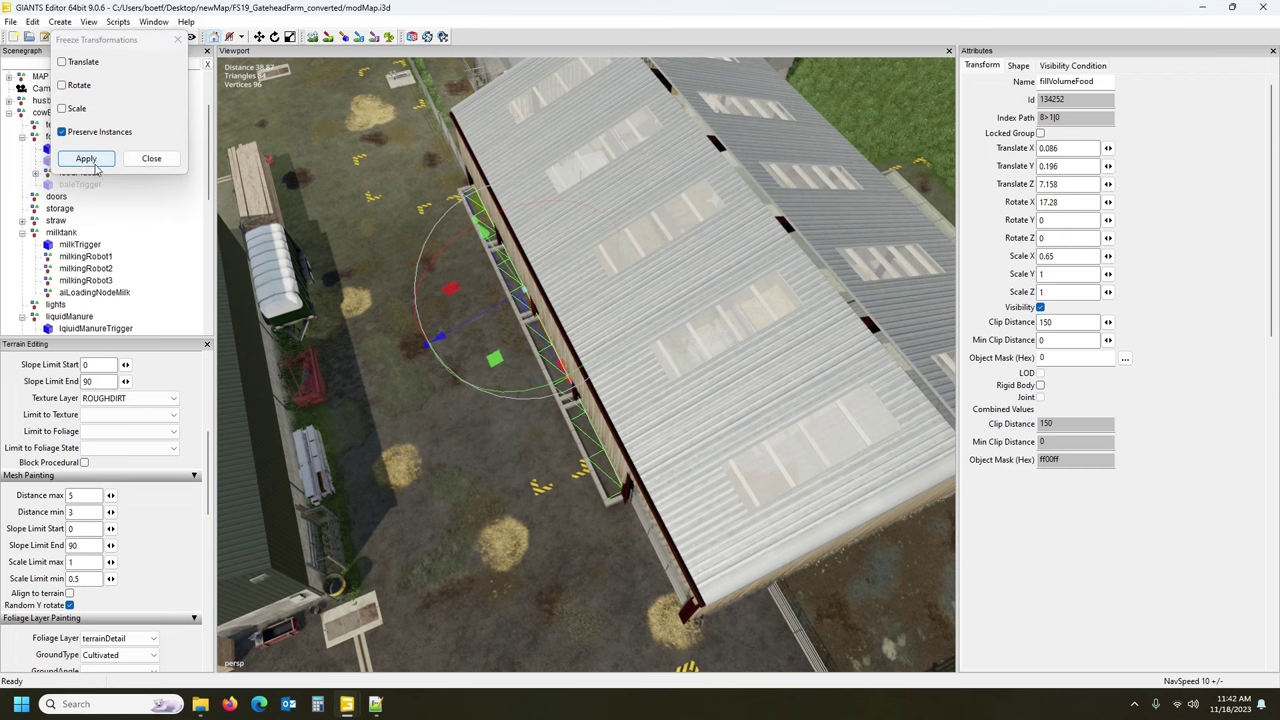
pyautogui.click(62, 108)
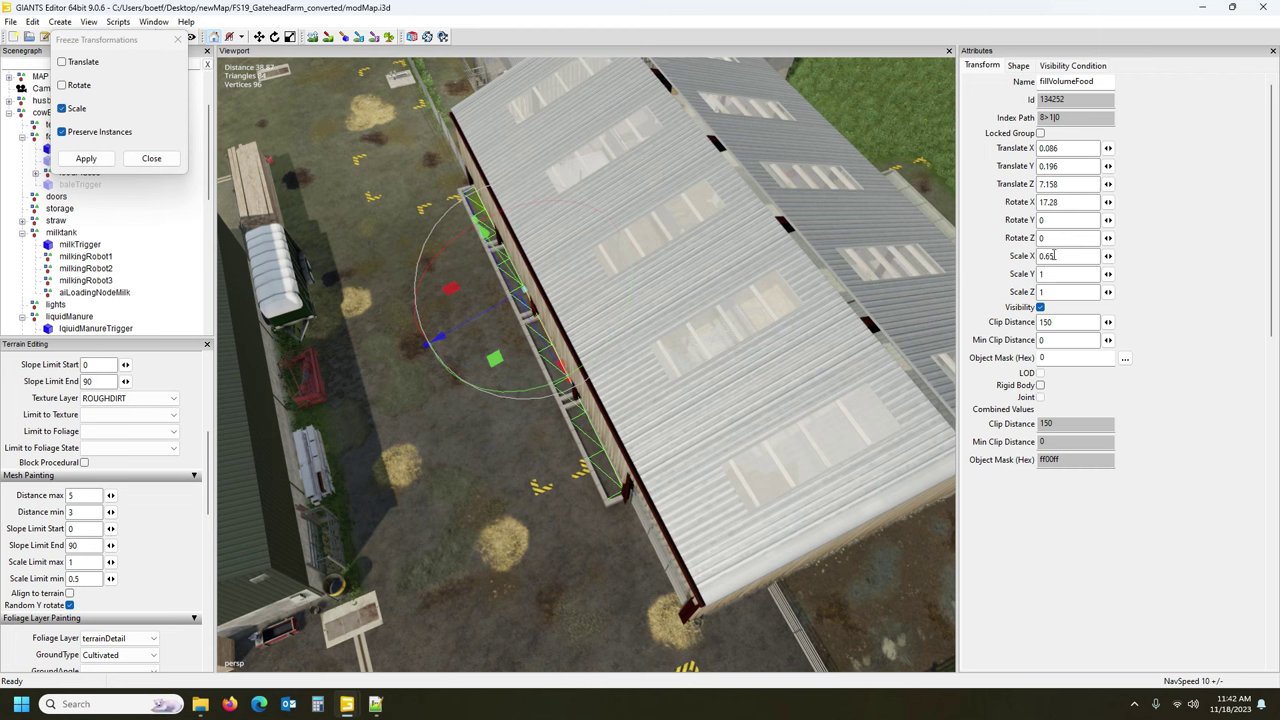
pyautogui.click(86, 160)
pyautogui.click(156, 159)
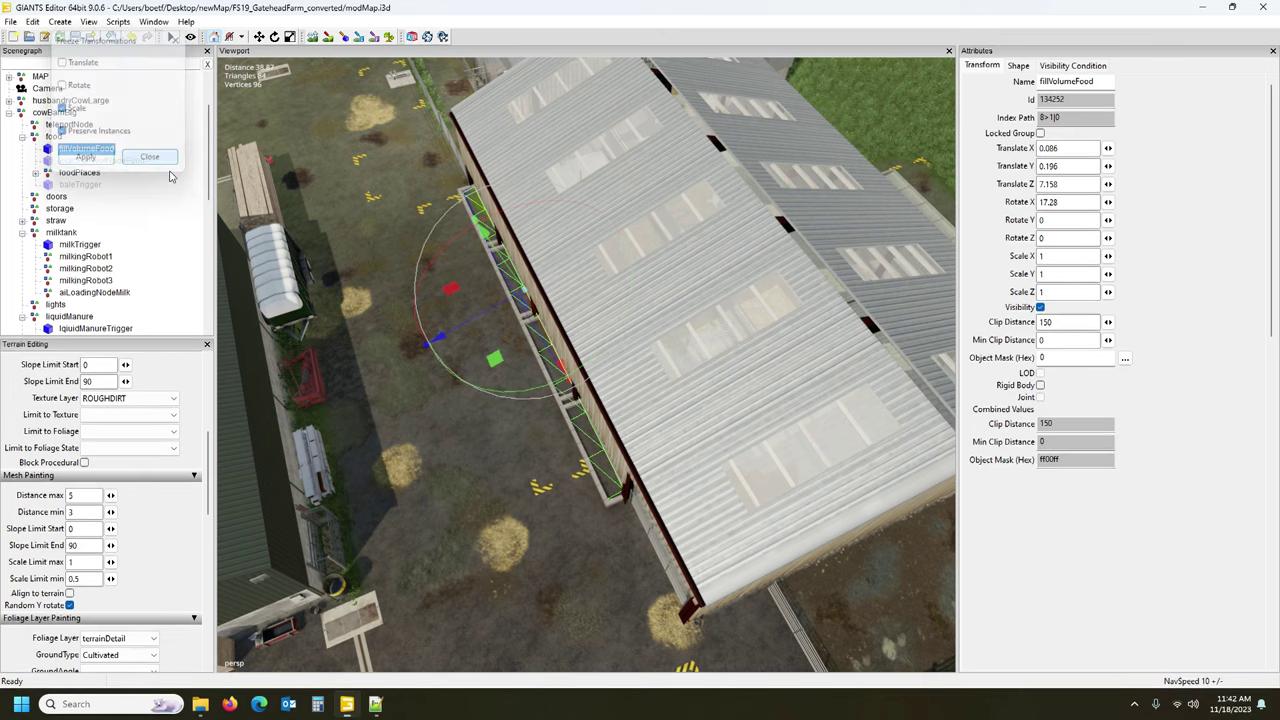
# Collapse the milktank group and examine how navigationRootNode's meshes lie relative to the barn, trough and milking robot.
pyautogui.keyDown('alt'); pyautogui.moveTo(405, 284); pyautogui.dragTo(244, 266); pyautogui.keyUp('alt')
pyautogui.scroll(-2, 117, 210)
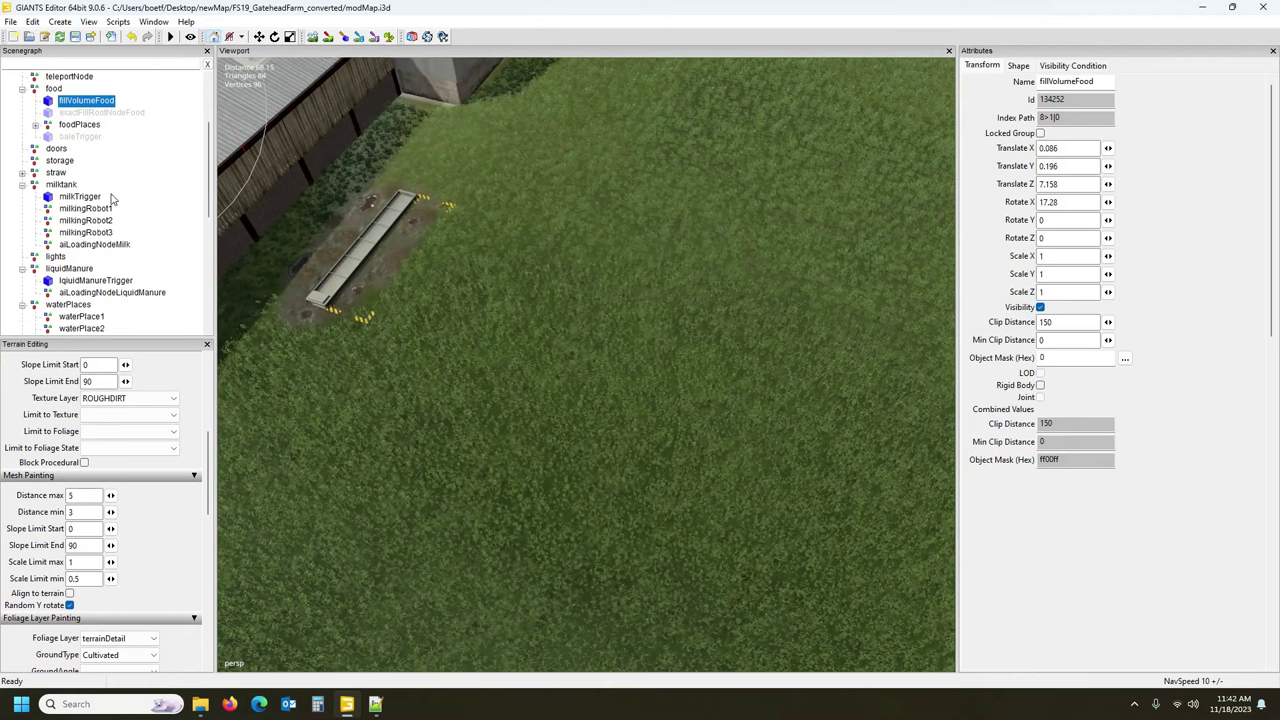
pyautogui.click(22, 186)
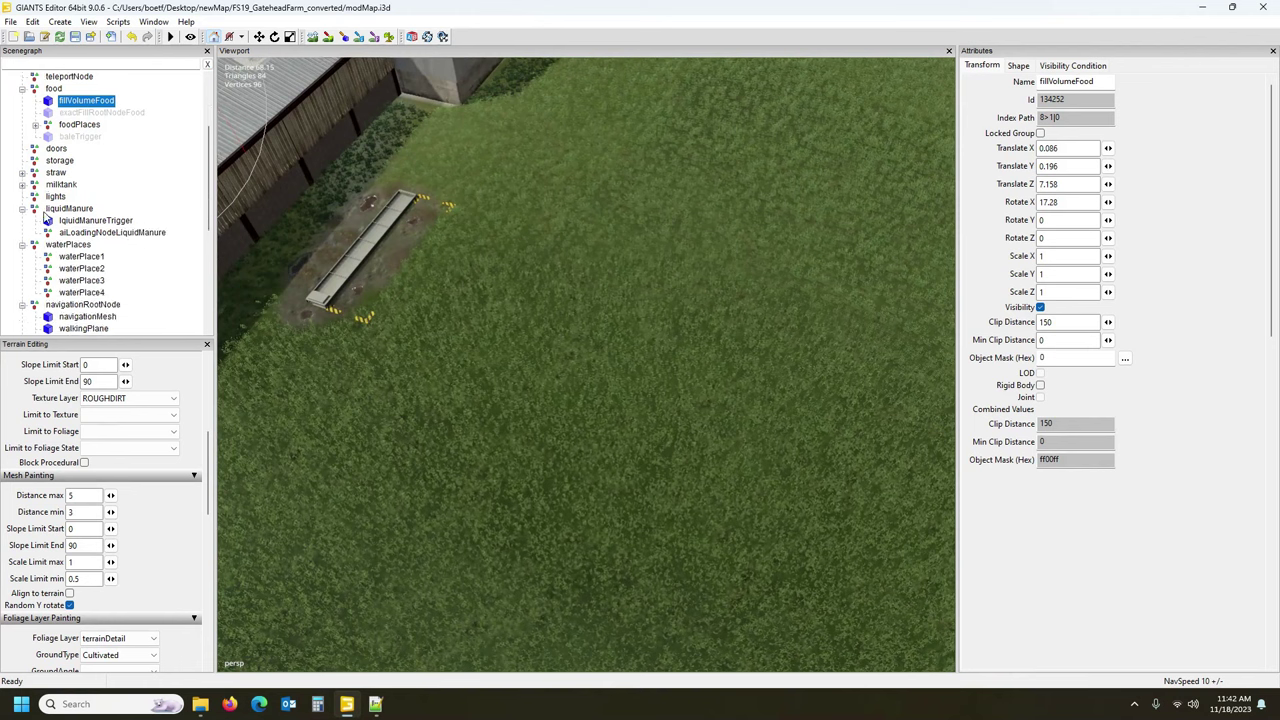
pyautogui.scroll(-2, 97, 238)
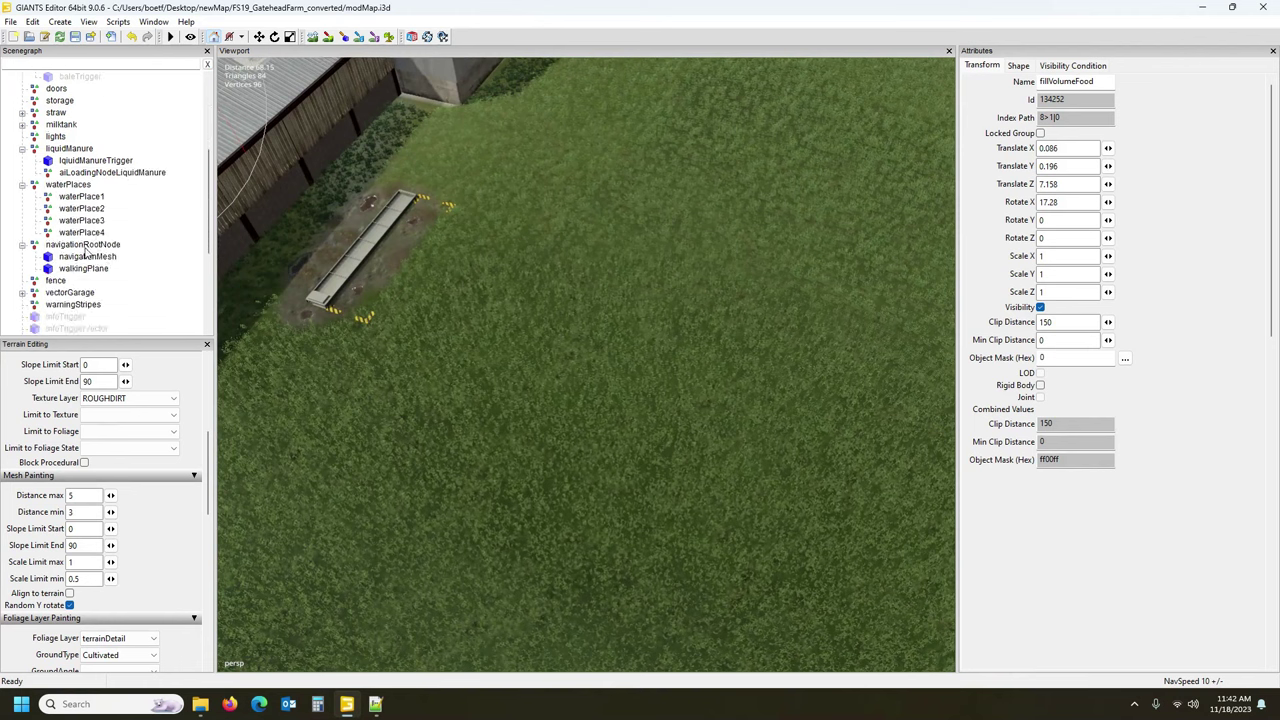
pyautogui.click(95, 245)
pyautogui.keyDown('alt'); pyautogui.moveTo(453, 281); pyautogui.dragTo(399, 287); pyautogui.keyUp('alt')
pyautogui.scroll(-3, 520, 280)
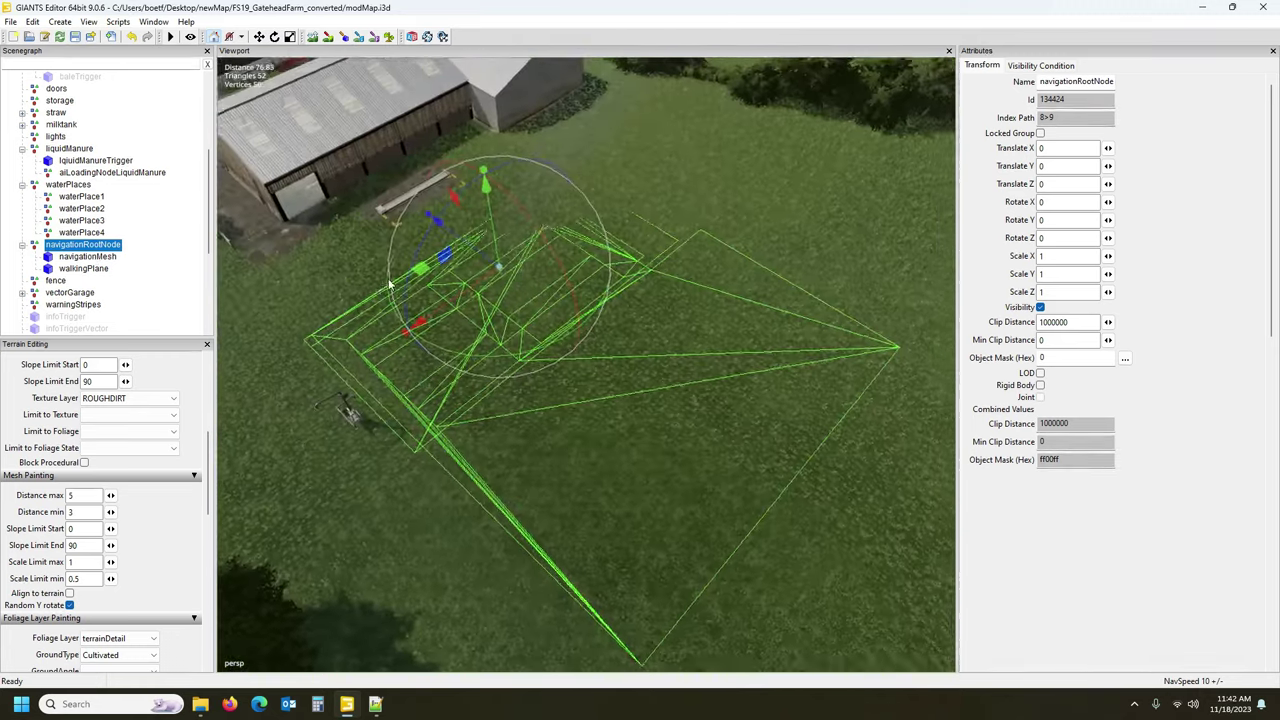
pyautogui.scroll(-2, 399, 287)
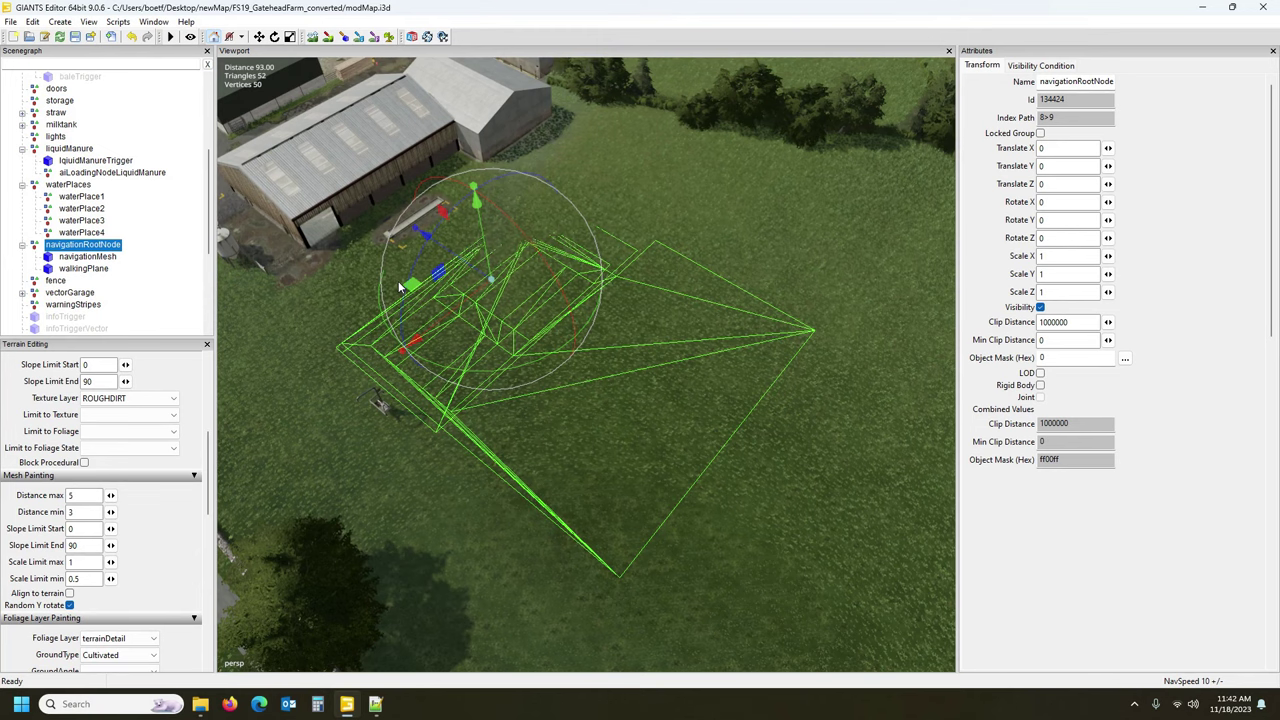
pyautogui.moveTo(400, 287); pyautogui.dragTo(345, 272, button='right')
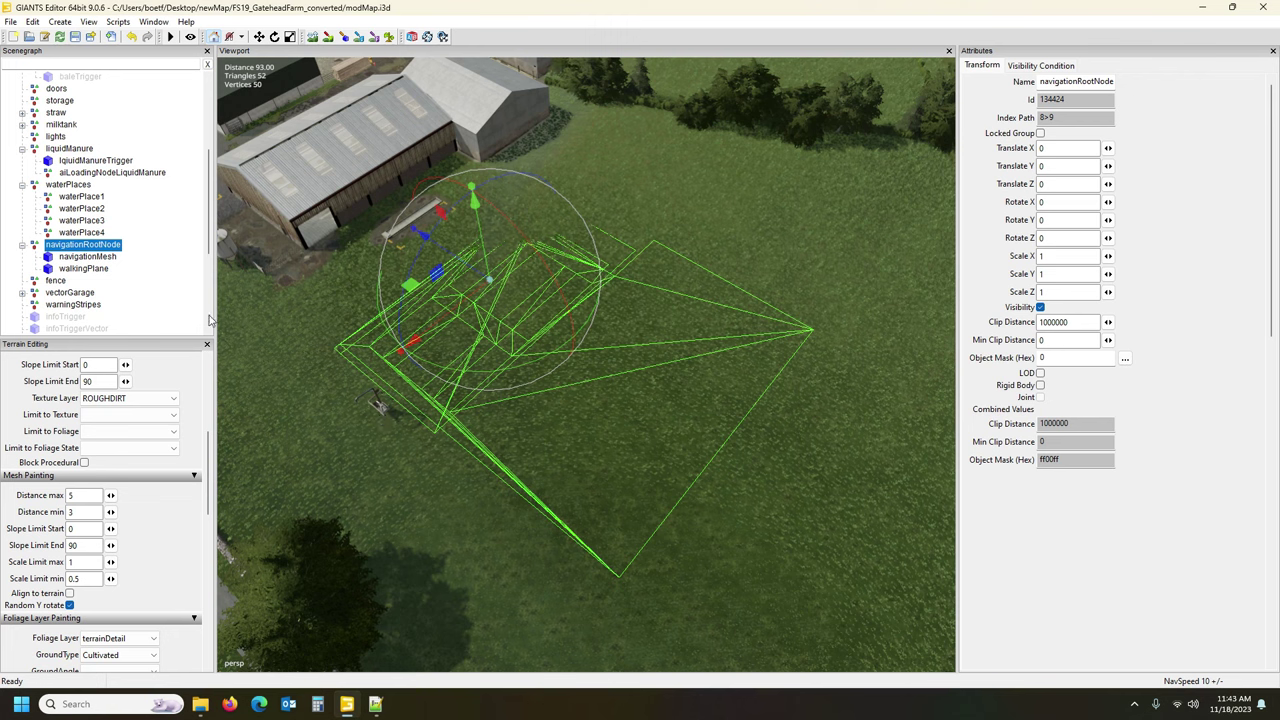
pyautogui.scroll(-2, 116, 242)
pyautogui.scroll(2, 116, 242)
pyautogui.keyDown('alt'); pyautogui.moveTo(585, 352); pyautogui.dragTo(483, 351); pyautogui.keyUp('alt')
pyautogui.scroll(3, 483, 351)
pyautogui.moveTo(482, 356); pyautogui.dragTo(750, 356, button='middle')
pyautogui.keyDown('alt'); pyautogui.moveTo(750, 356); pyautogui.dragTo(752, 356); pyautogui.keyUp('alt')
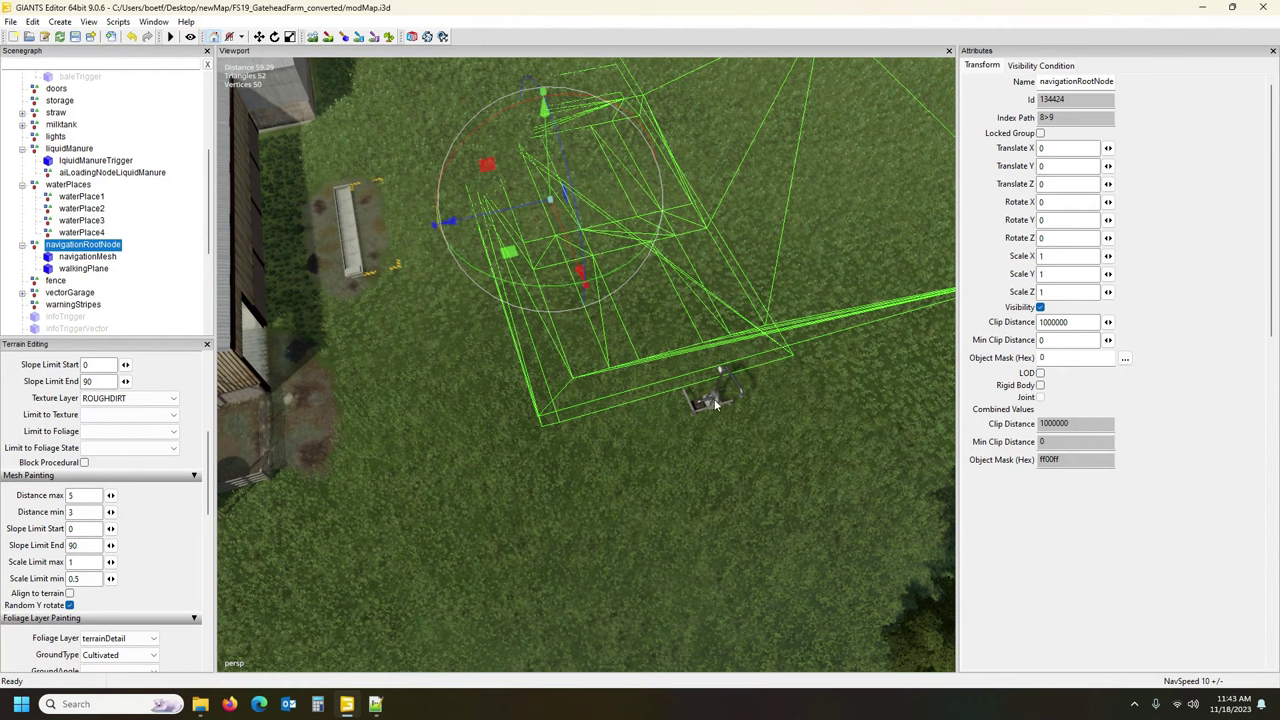
pyautogui.moveTo(714, 399); pyautogui.dragTo(335, 350, button='middle')
# Turn off Non Renderable for the navigationMesh shape so its surface is drawn.
pyautogui.click(88, 257)
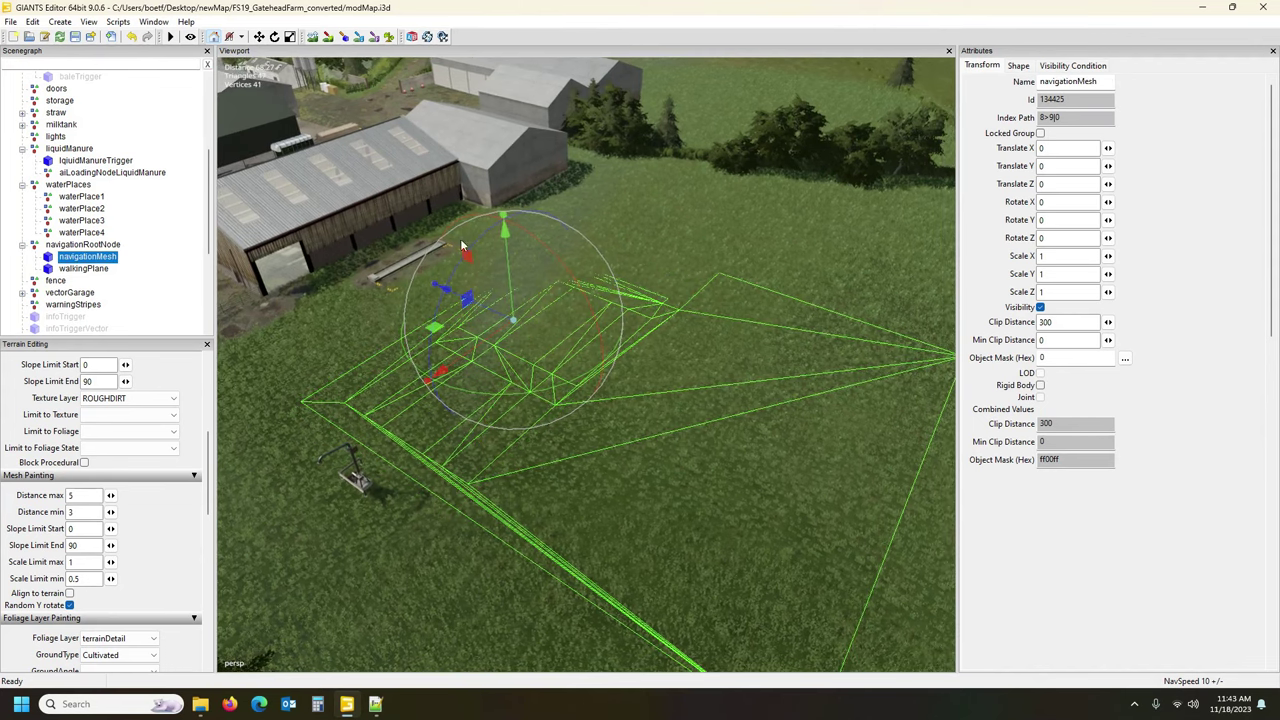
pyautogui.click(1018, 66)
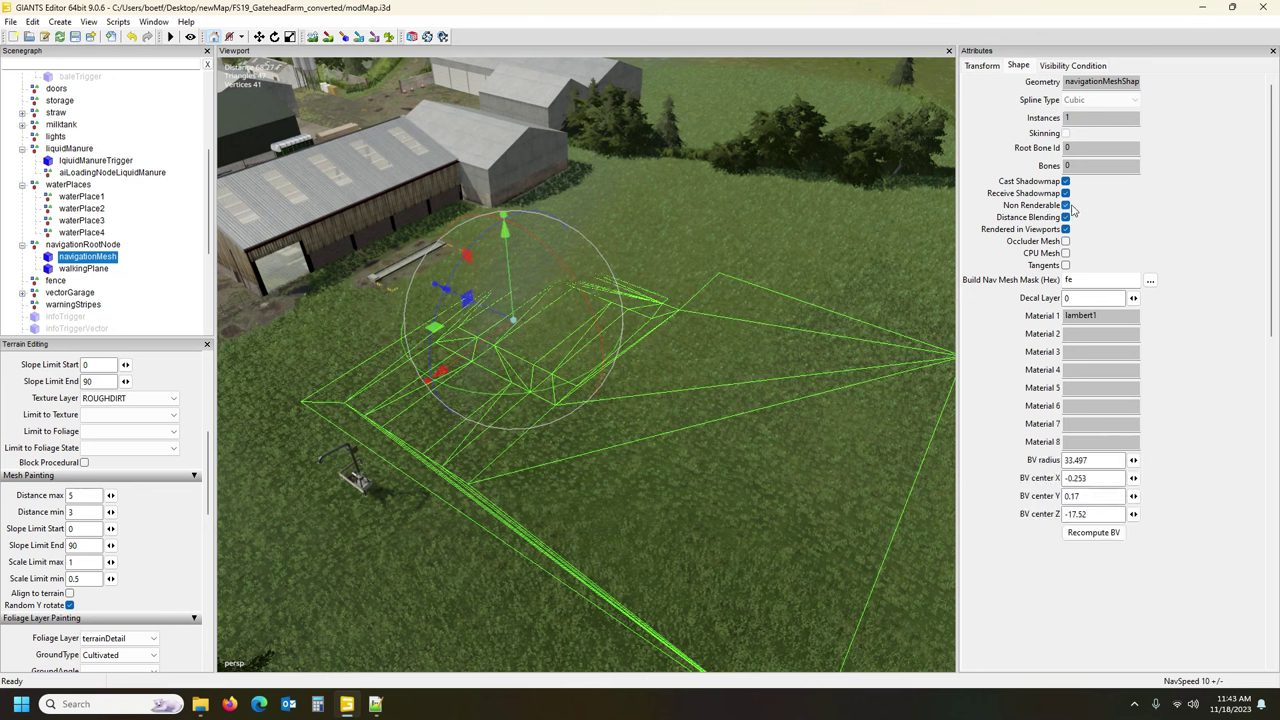
pyautogui.click(1066, 205)
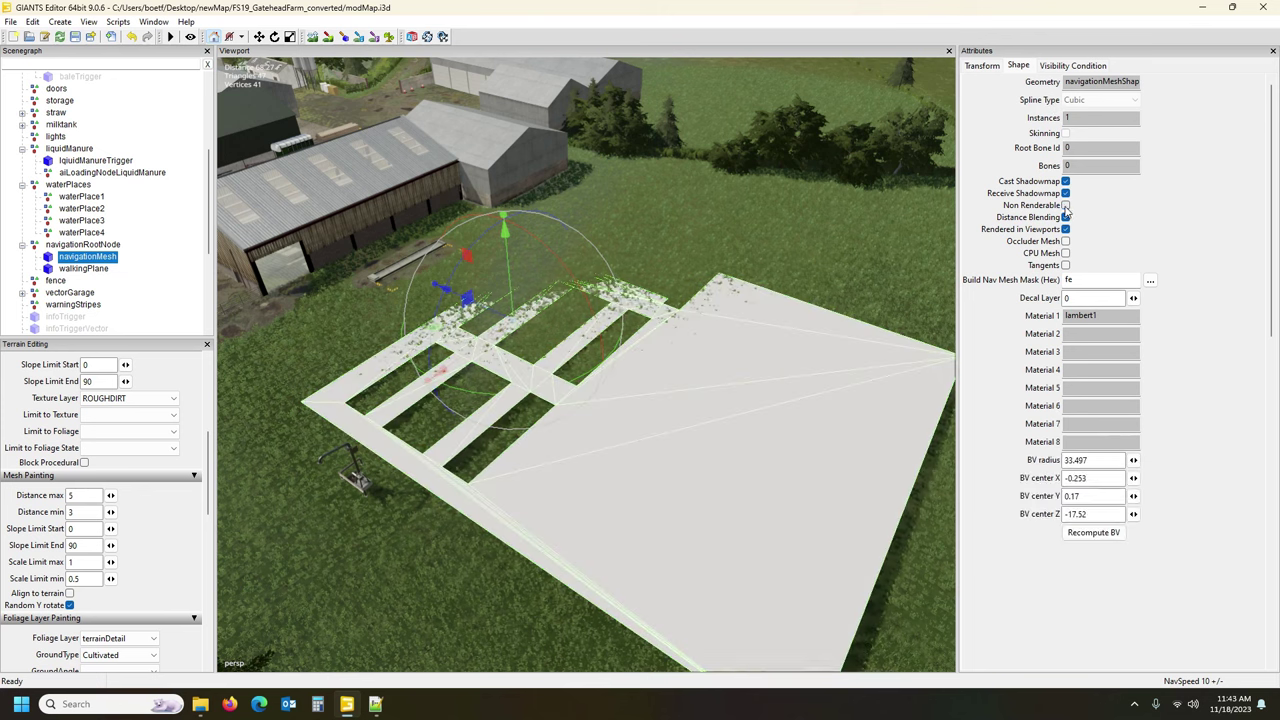
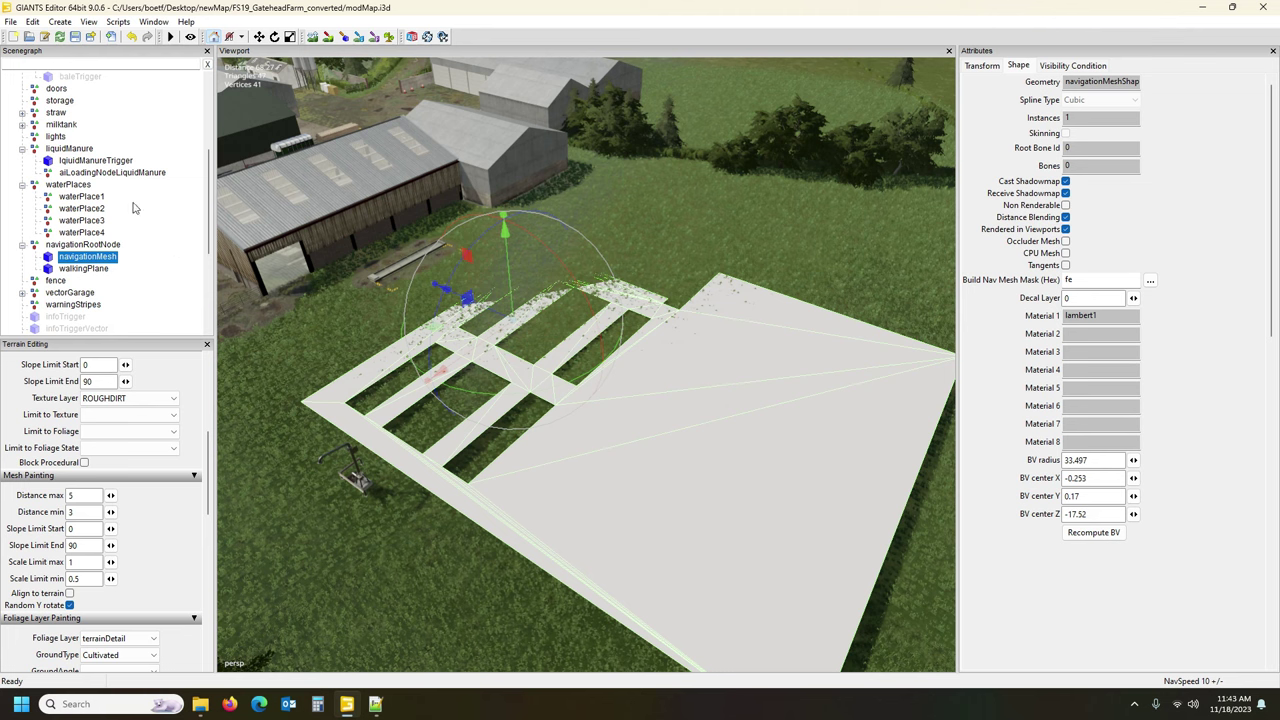
# Create a plane primitive and place it inside navigationRootNode between navigationMesh and walkingPlane.
pyautogui.click(60, 22)
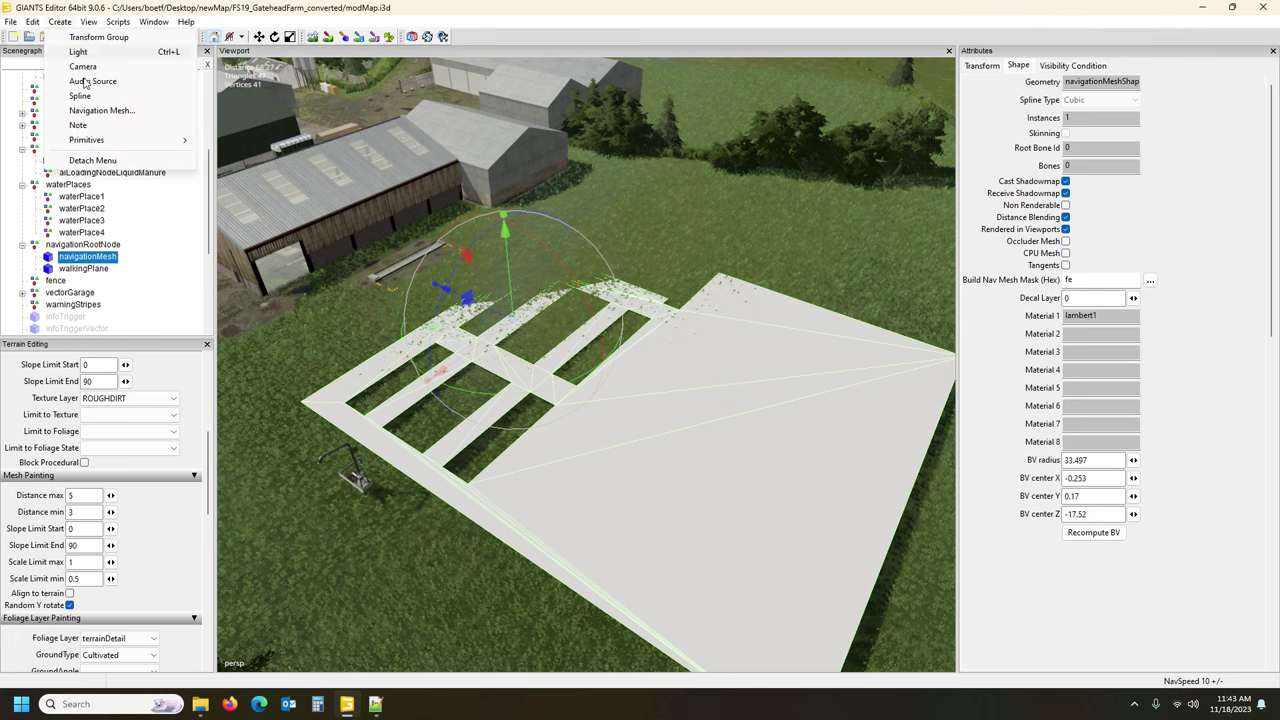
pyautogui.moveTo(126, 146)
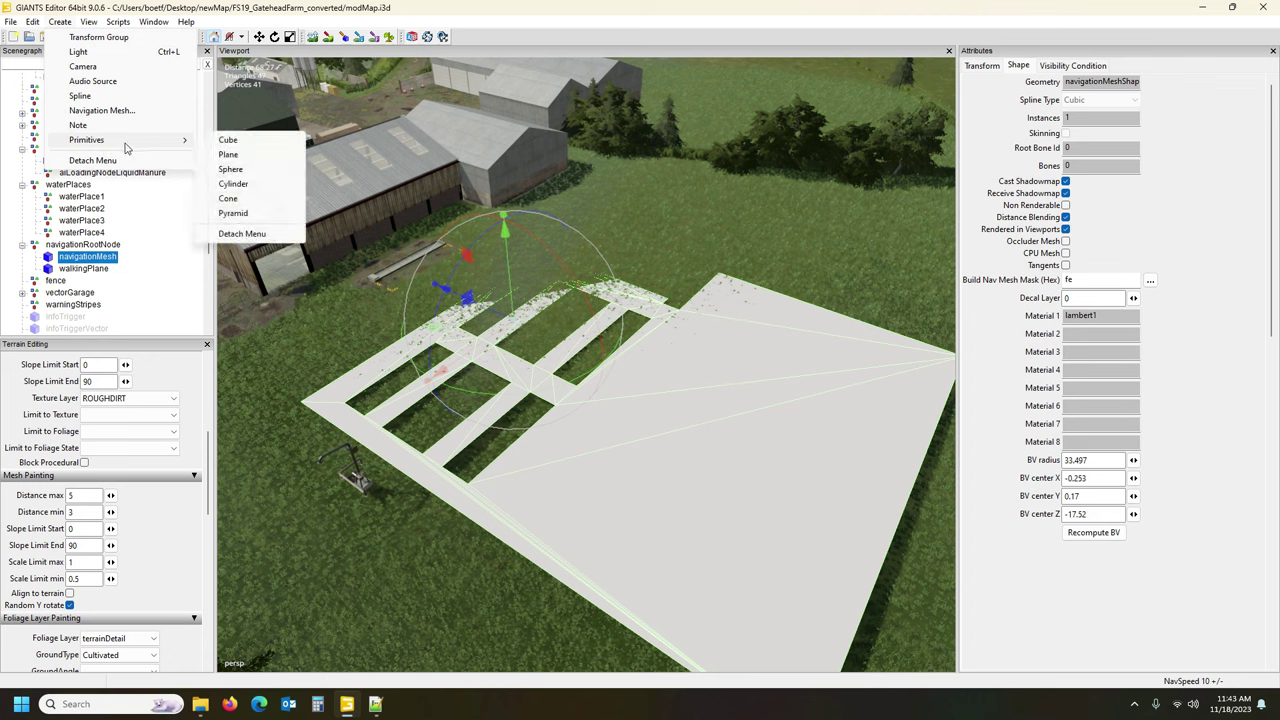
pyautogui.click(246, 157)
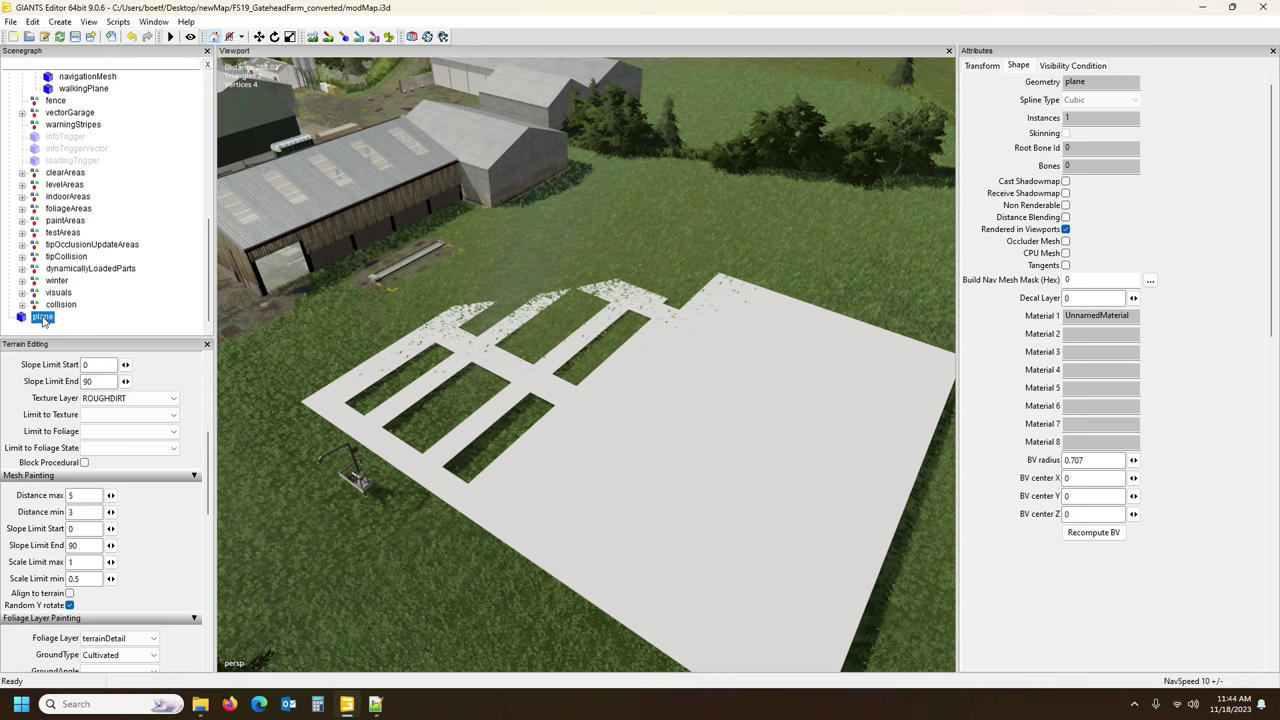
pyautogui.moveTo(44, 322); pyautogui.dragTo(113, 90)
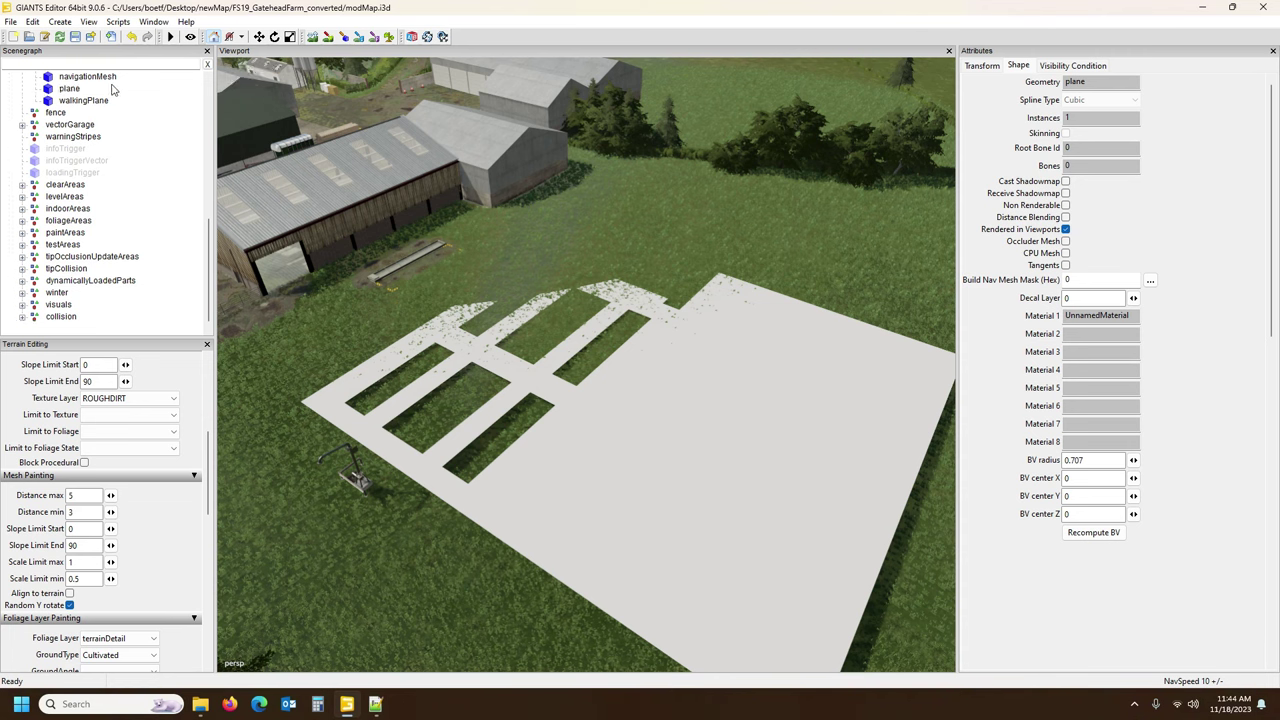
# Copy the existing navigationMesh's name and rename the new plane as navigationMesh.
pyautogui.scroll(2, 115, 157)
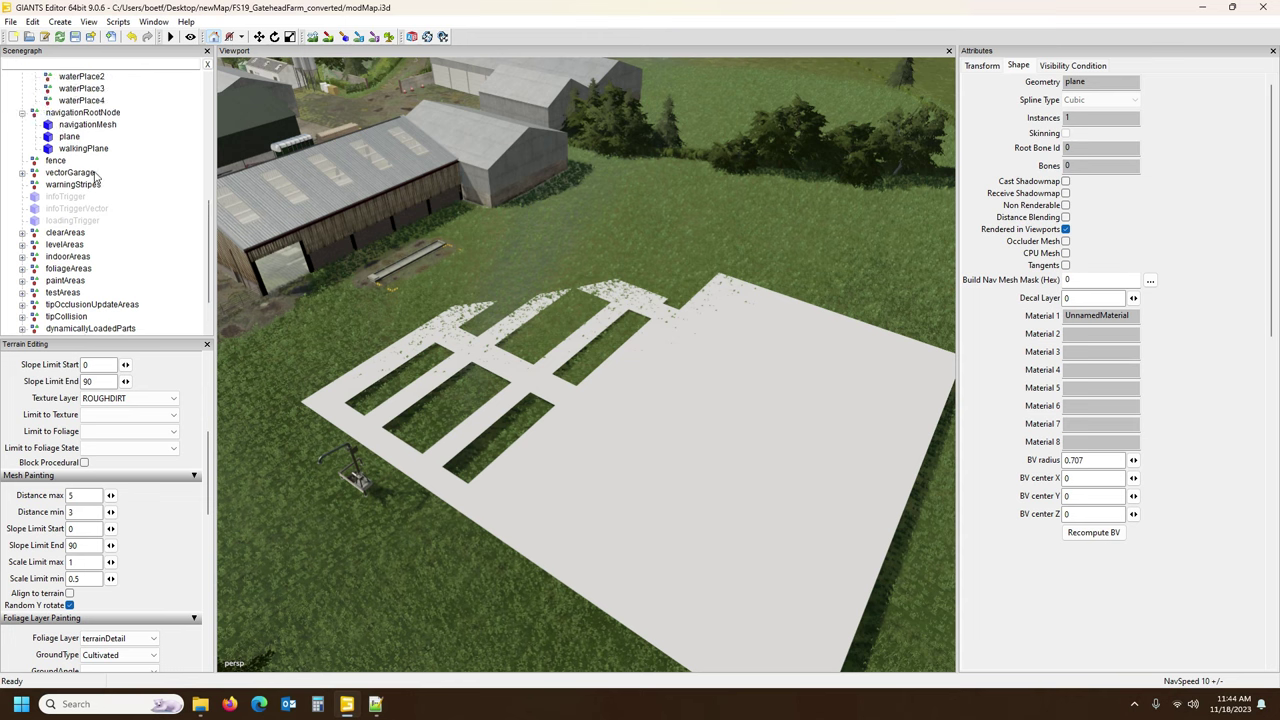
pyautogui.click(80, 125)
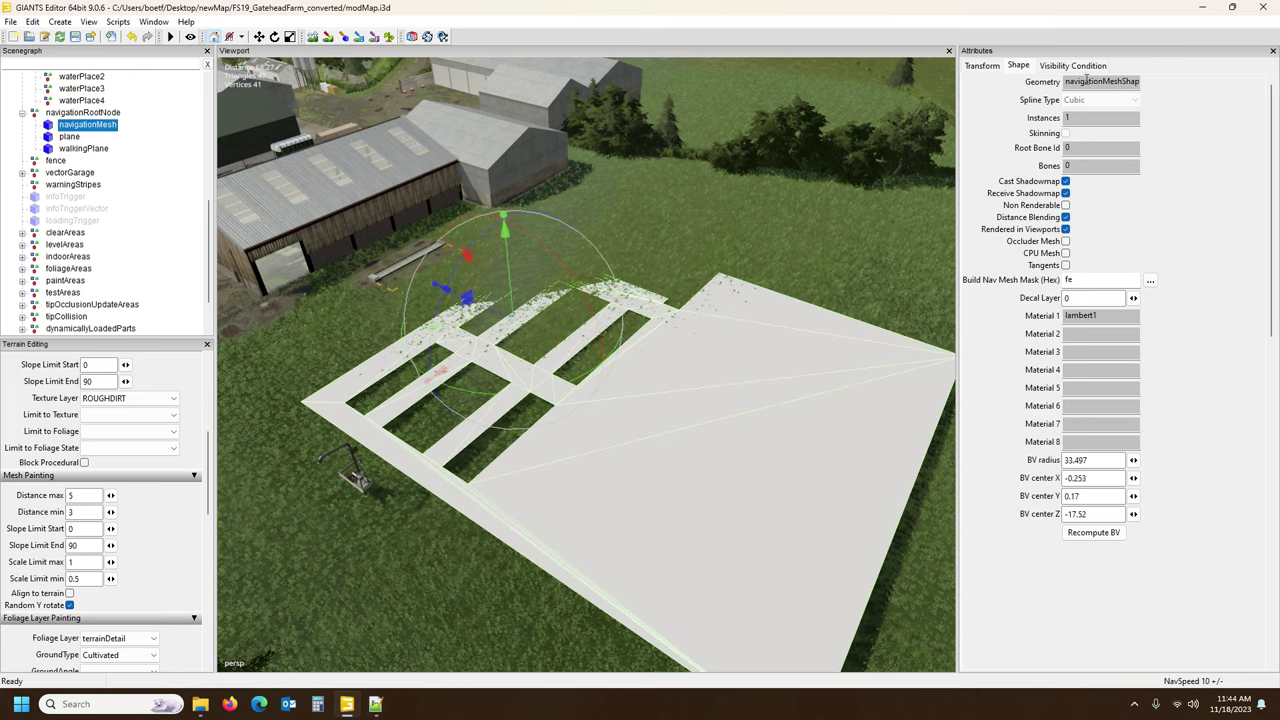
pyautogui.moveTo(1066, 81); pyautogui.dragTo(1186, 88)
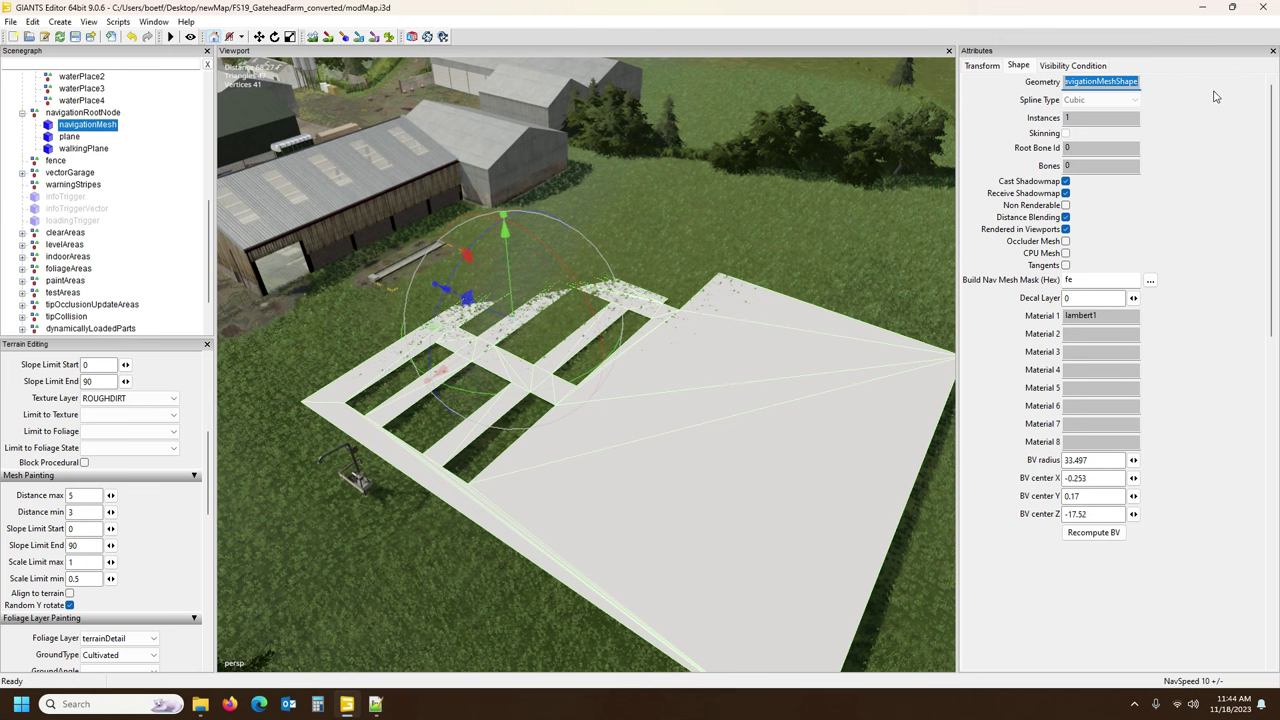
pyautogui.click(108, 127)
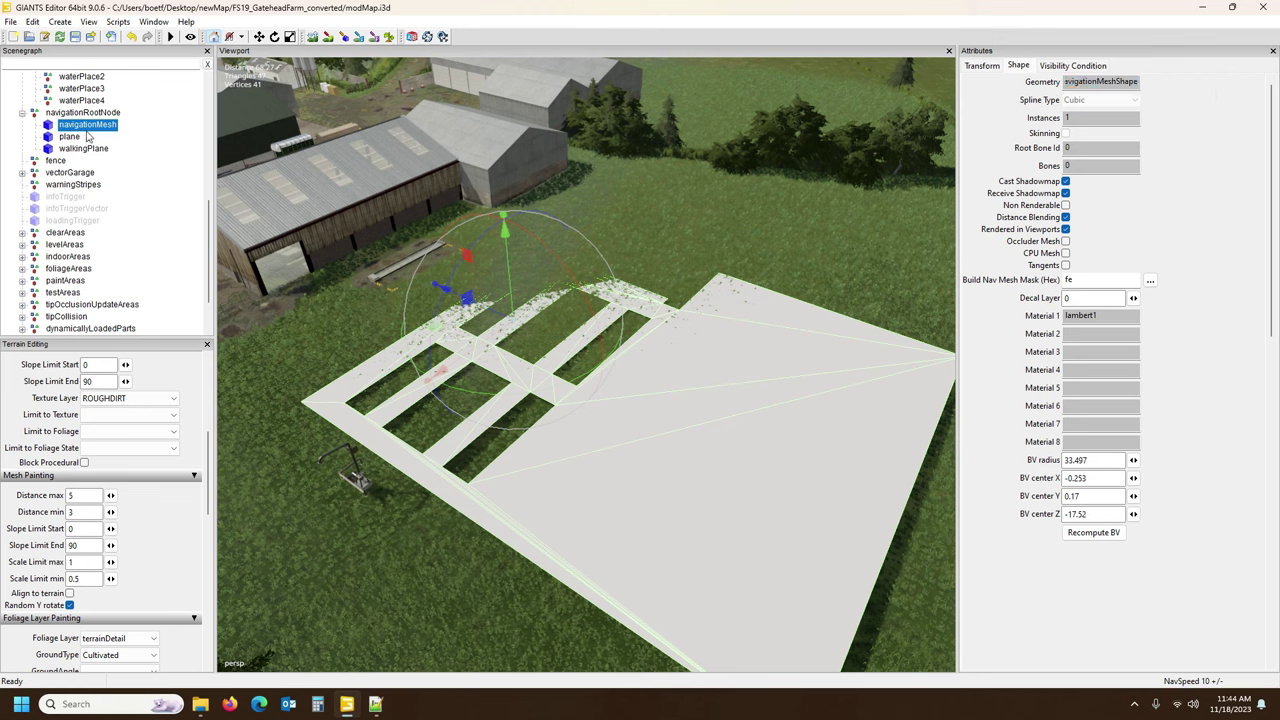
pyautogui.click(982, 66)
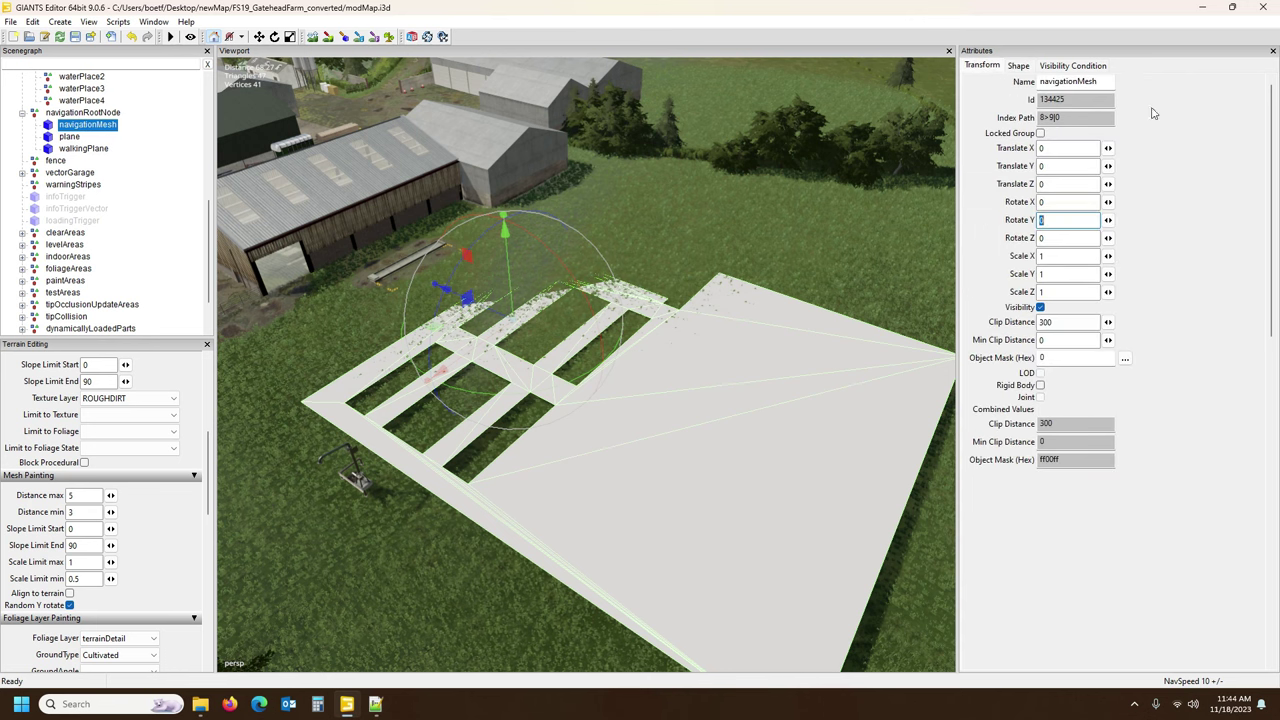
pyautogui.moveTo(1105, 81); pyautogui.dragTo(1028, 88)
pyautogui.hotkey('ctrl', 'c')
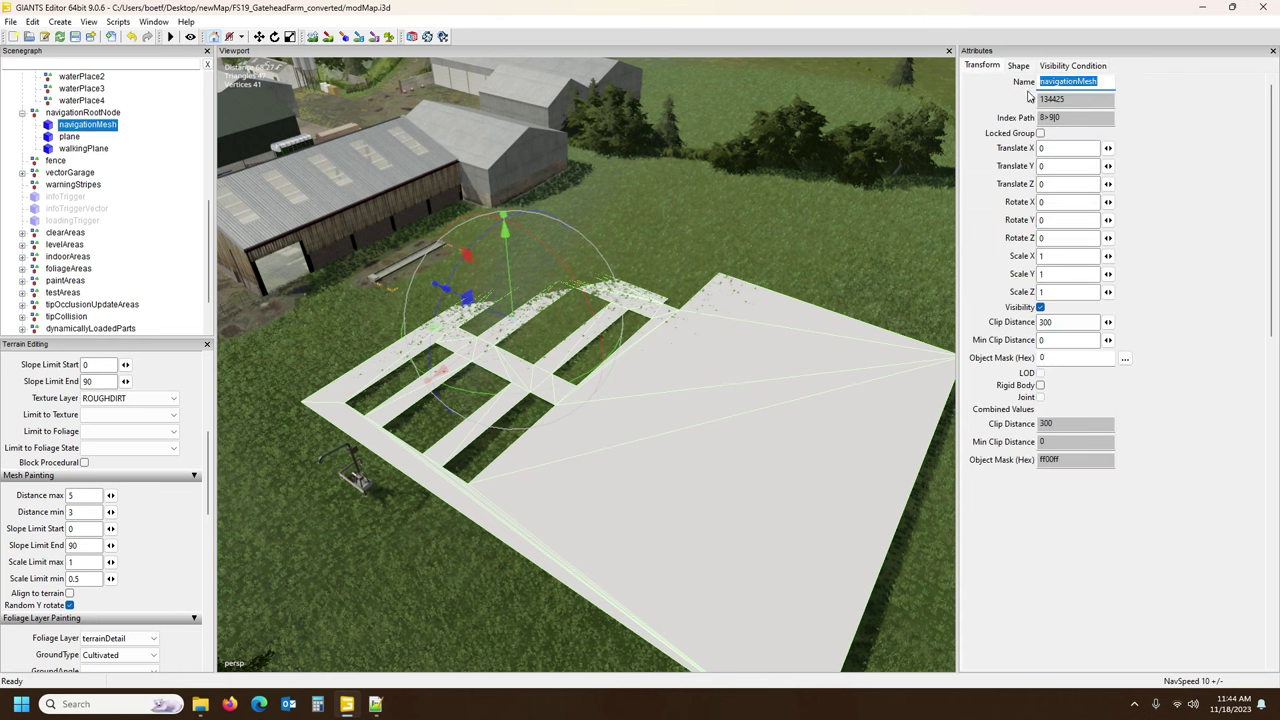
pyautogui.click(69, 138)
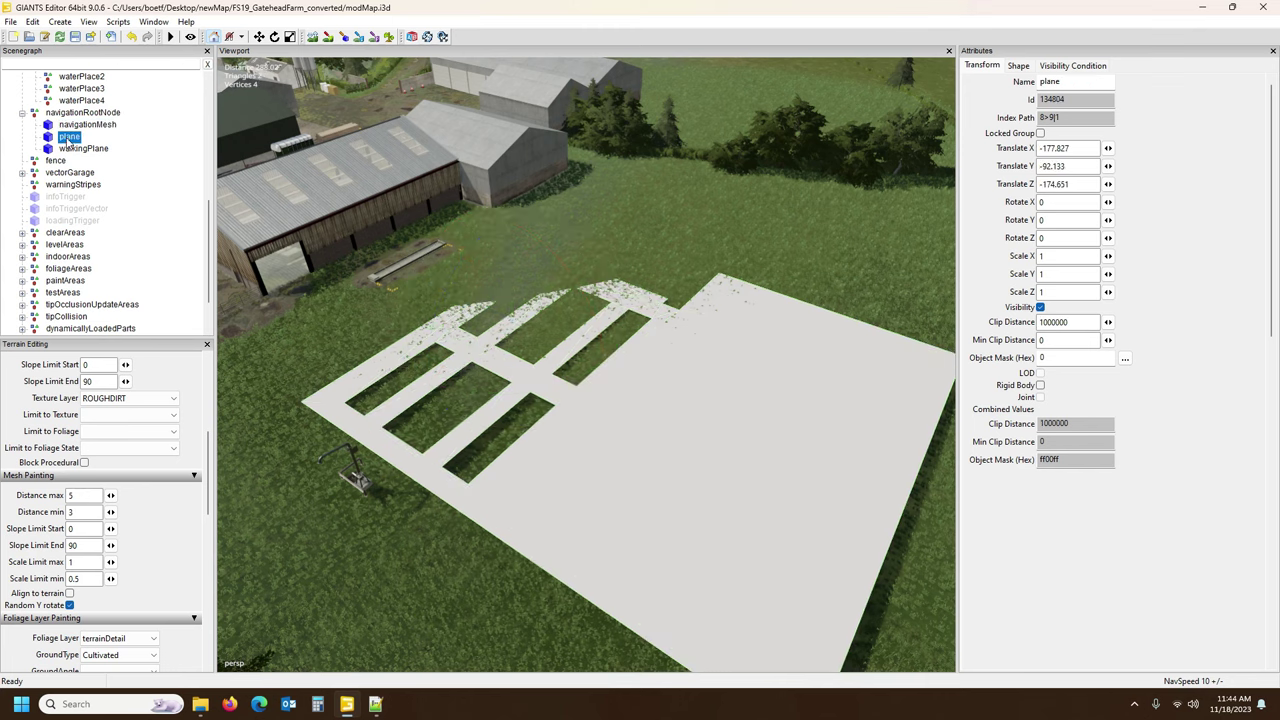
pyautogui.moveTo(1075, 80); pyautogui.dragTo(1023, 84)
pyautogui.hotkey('ctrl', 'v')
pyautogui.press('Return')
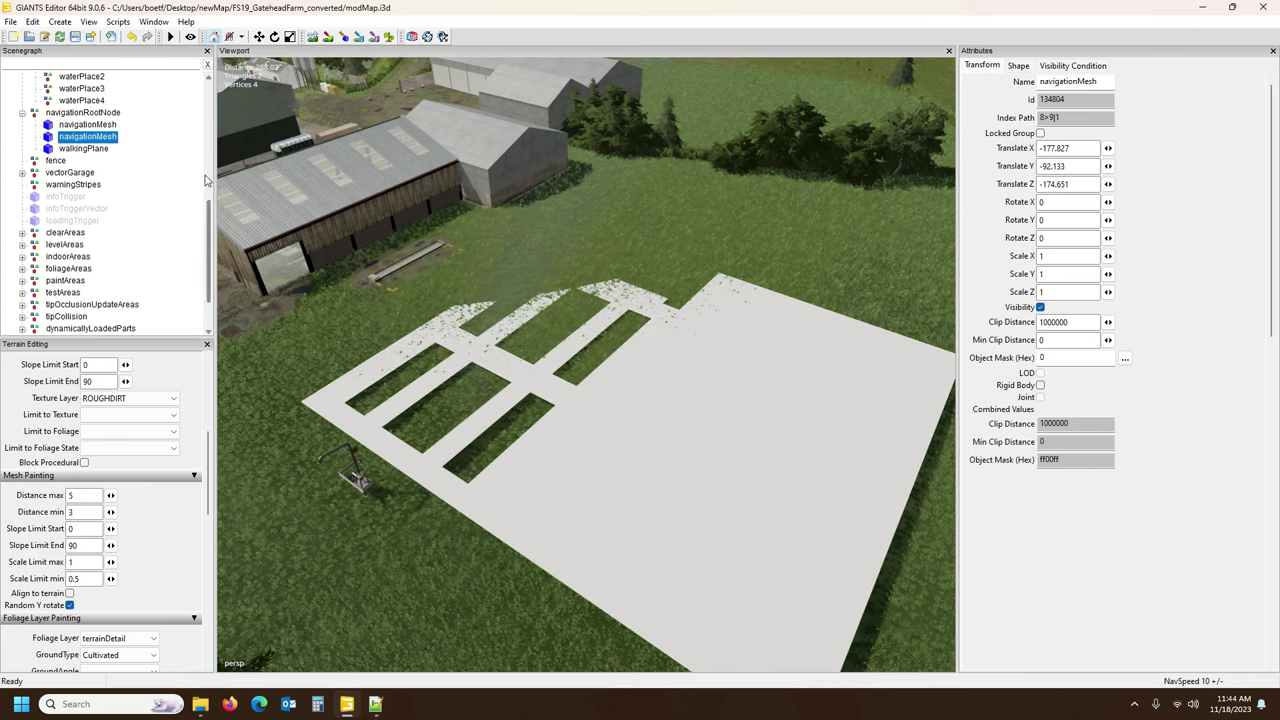
# Check the original navigationMesh's Build Nav Mesh Mask and enable bits 0 to 7 (ff) in the new plane's mask.
pyautogui.click(94, 125)
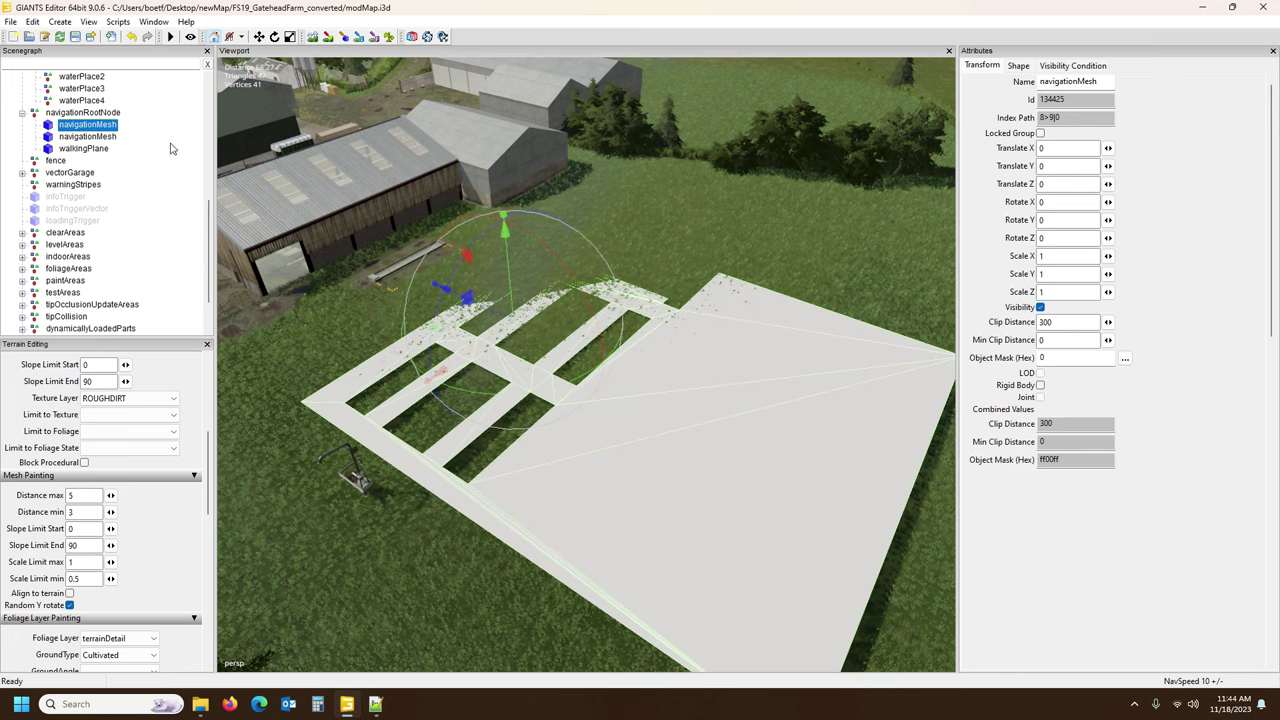
pyautogui.click(1018, 66)
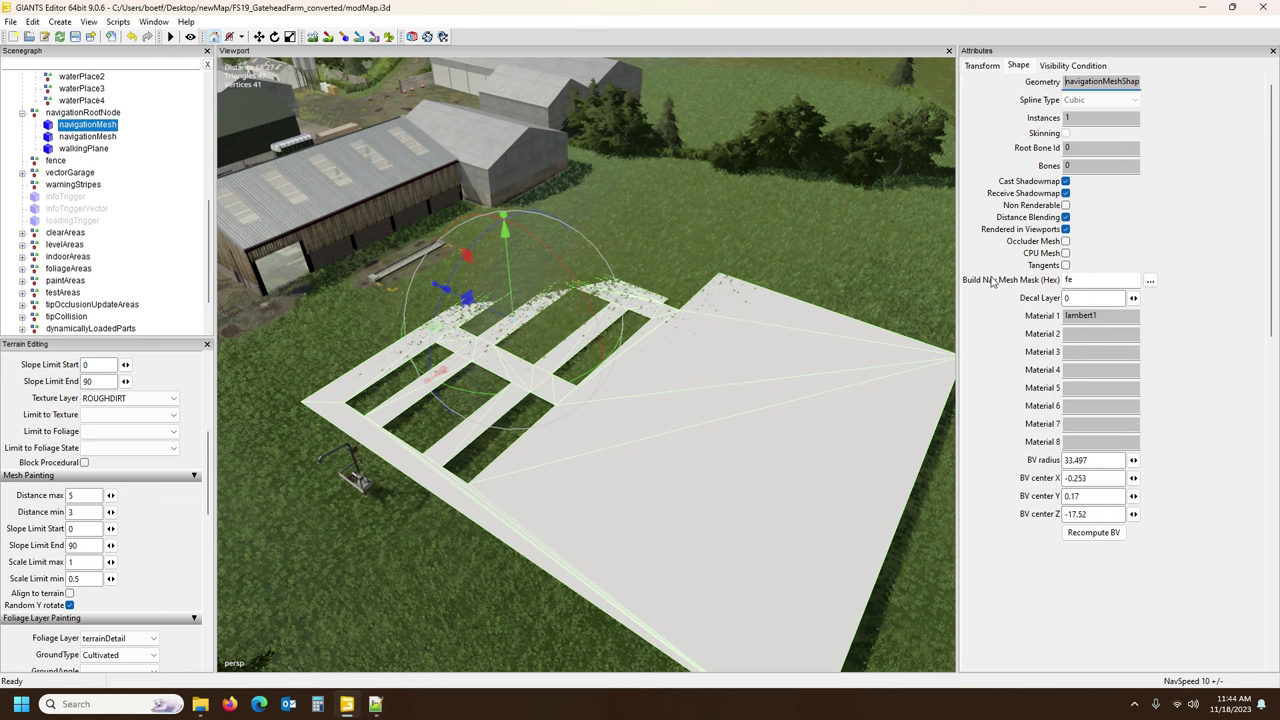
pyautogui.click(87, 126)
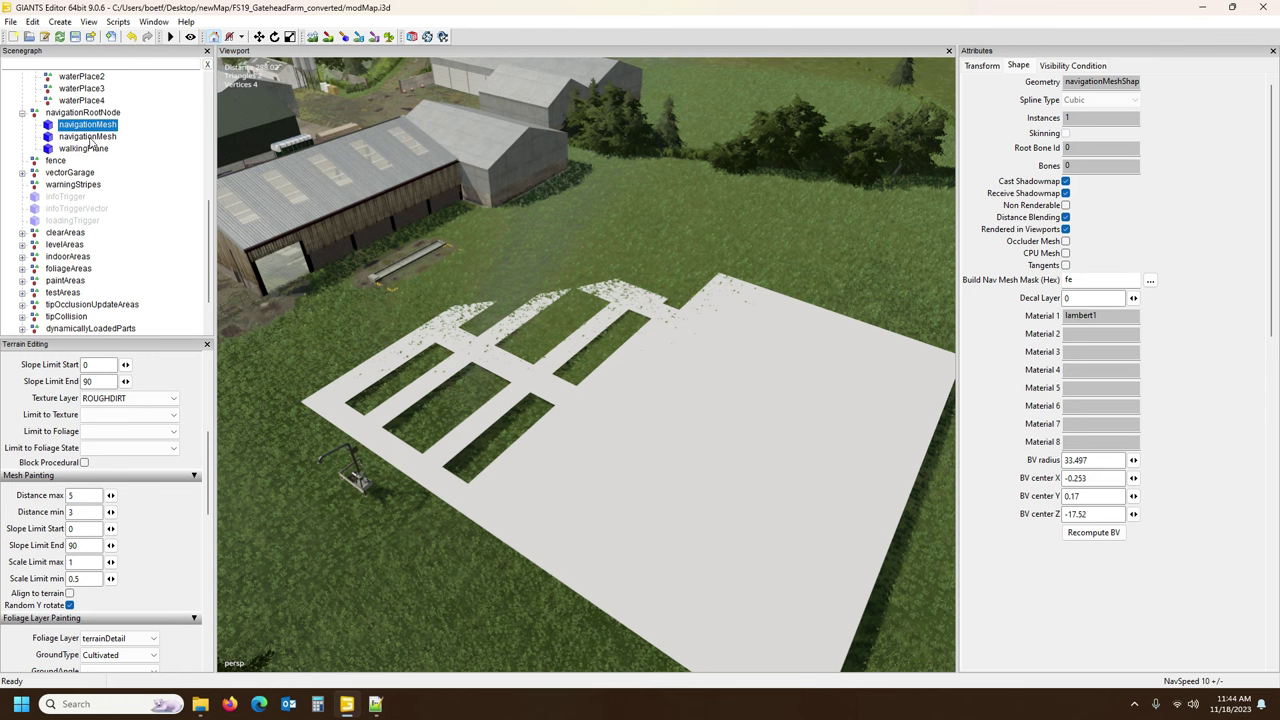
pyautogui.click(89, 137)
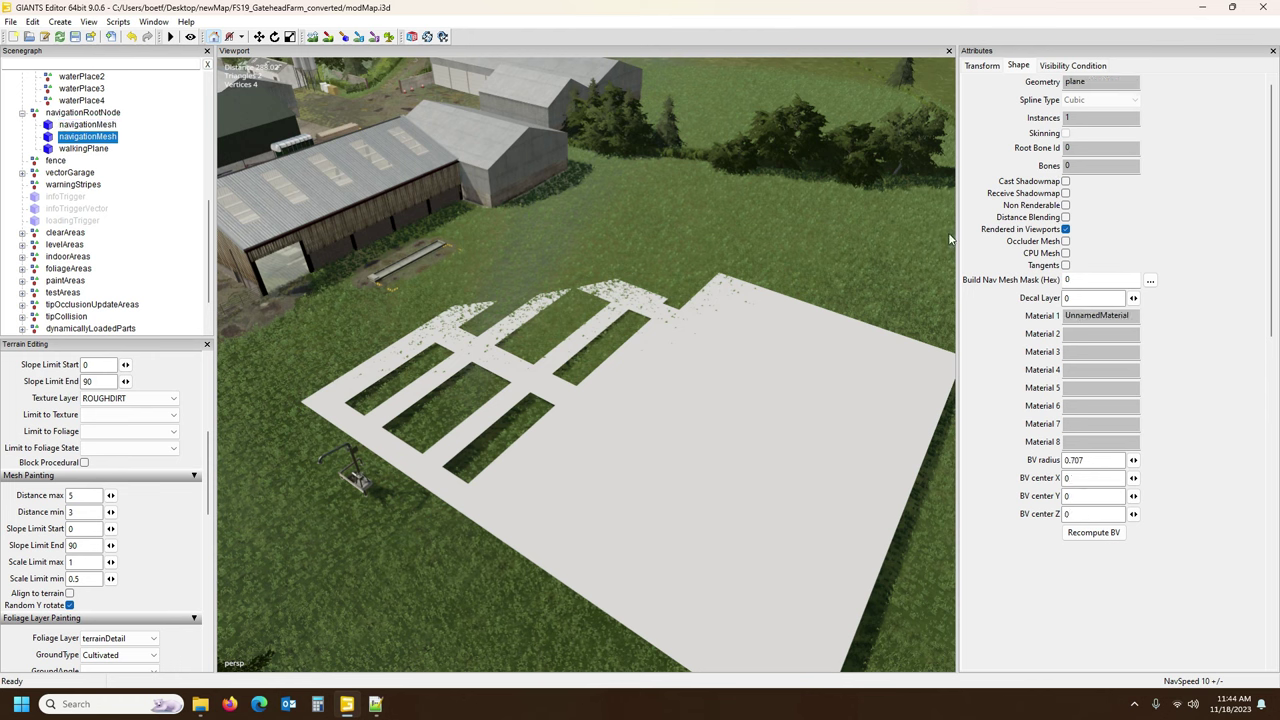
pyautogui.click(1150, 281)
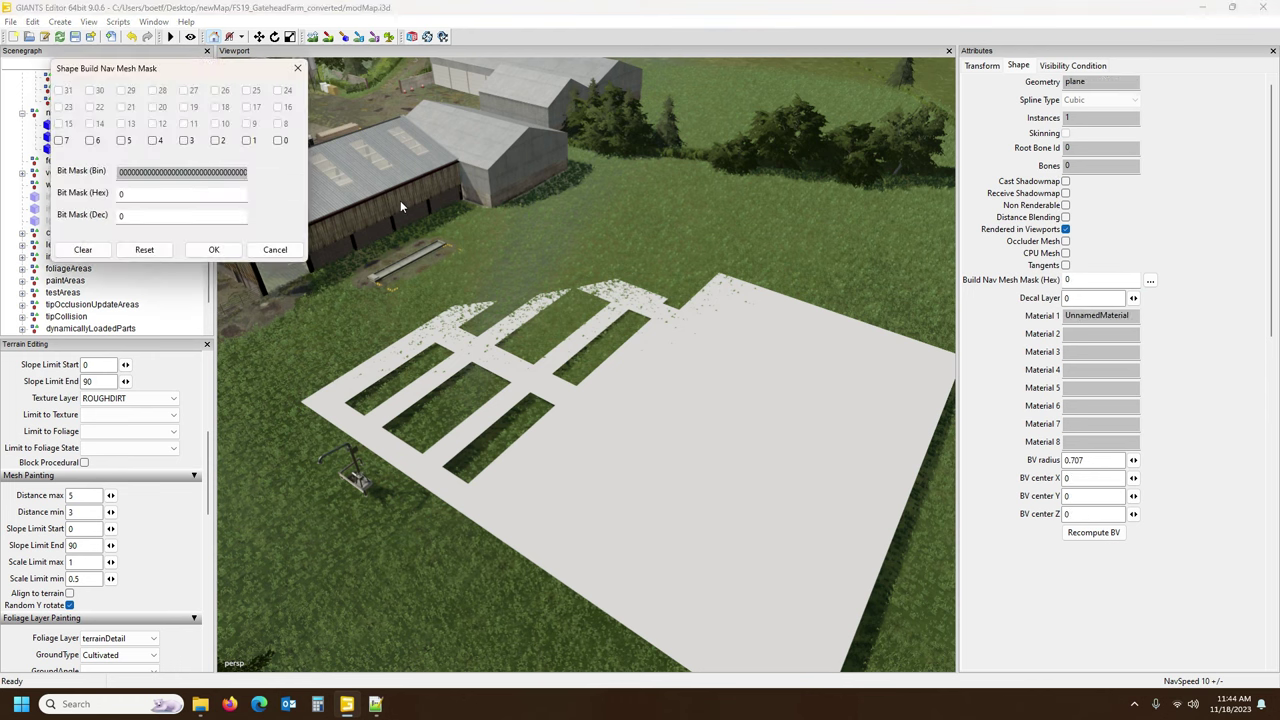
pyautogui.click(280, 141)
pyautogui.click(248, 141)
pyautogui.click(217, 141)
pyautogui.click(186, 141)
pyautogui.click(153, 141)
pyautogui.click(122, 141)
pyautogui.click(90, 141)
pyautogui.click(60, 141)
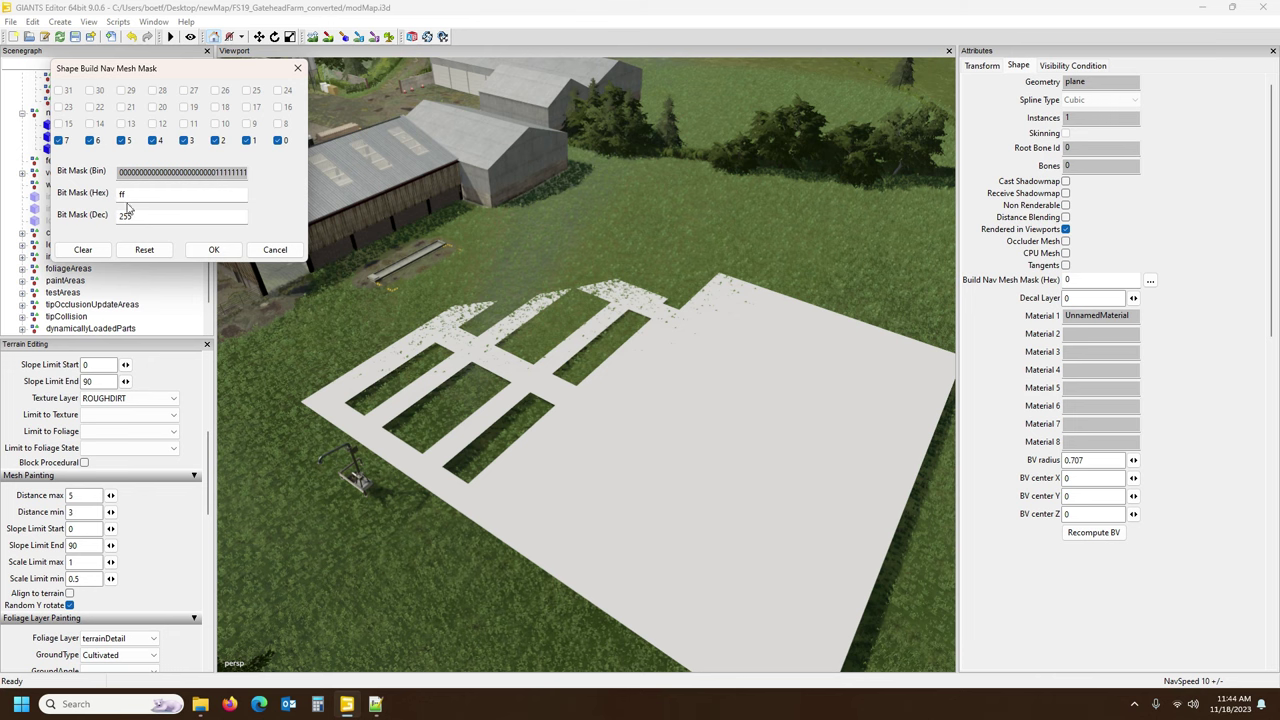
pyautogui.click(214, 250)
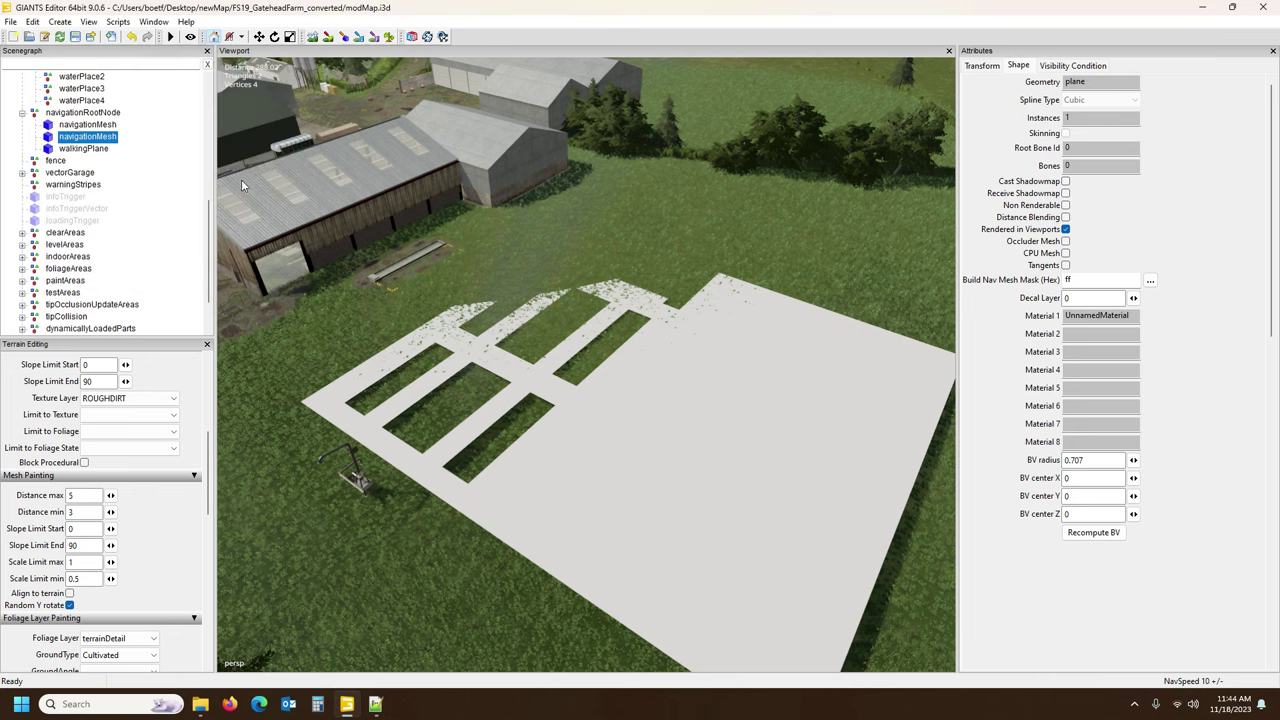
# Set the new plane's Build Nav Mesh Mask to fe to match the original navigationMesh, and review its bit selection.
pyautogui.click(96, 125)
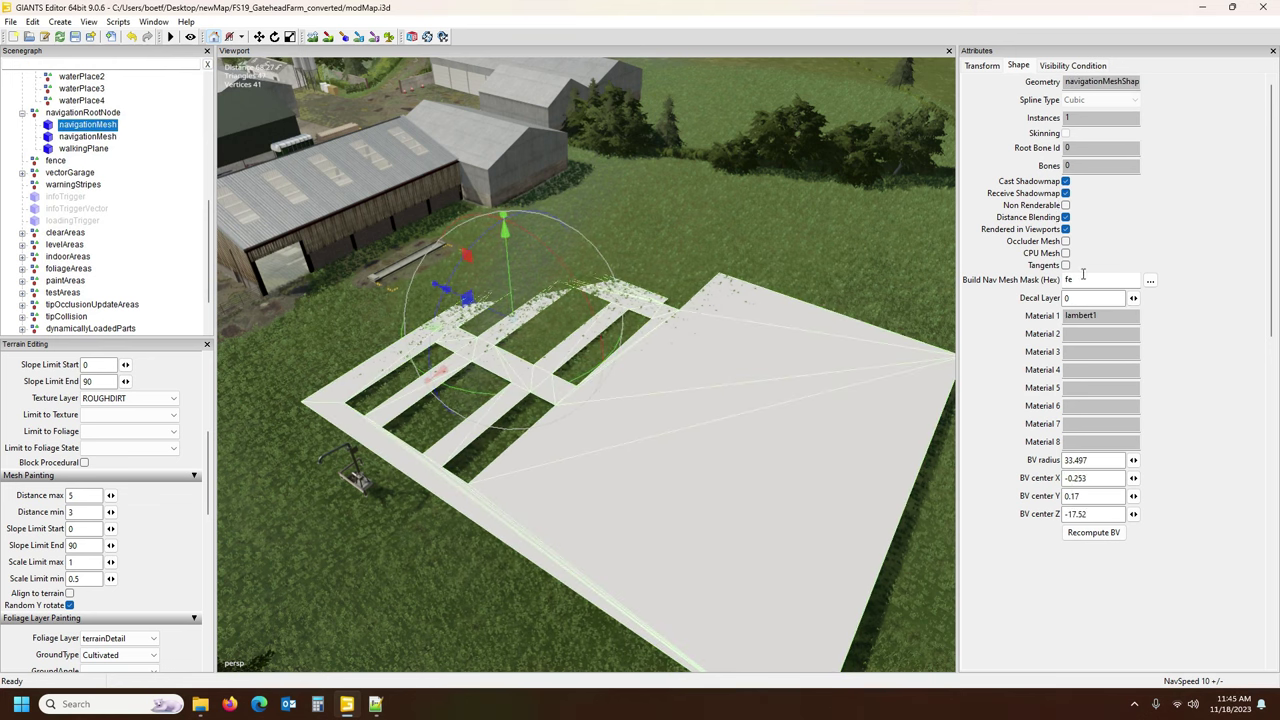
pyautogui.click(90, 137)
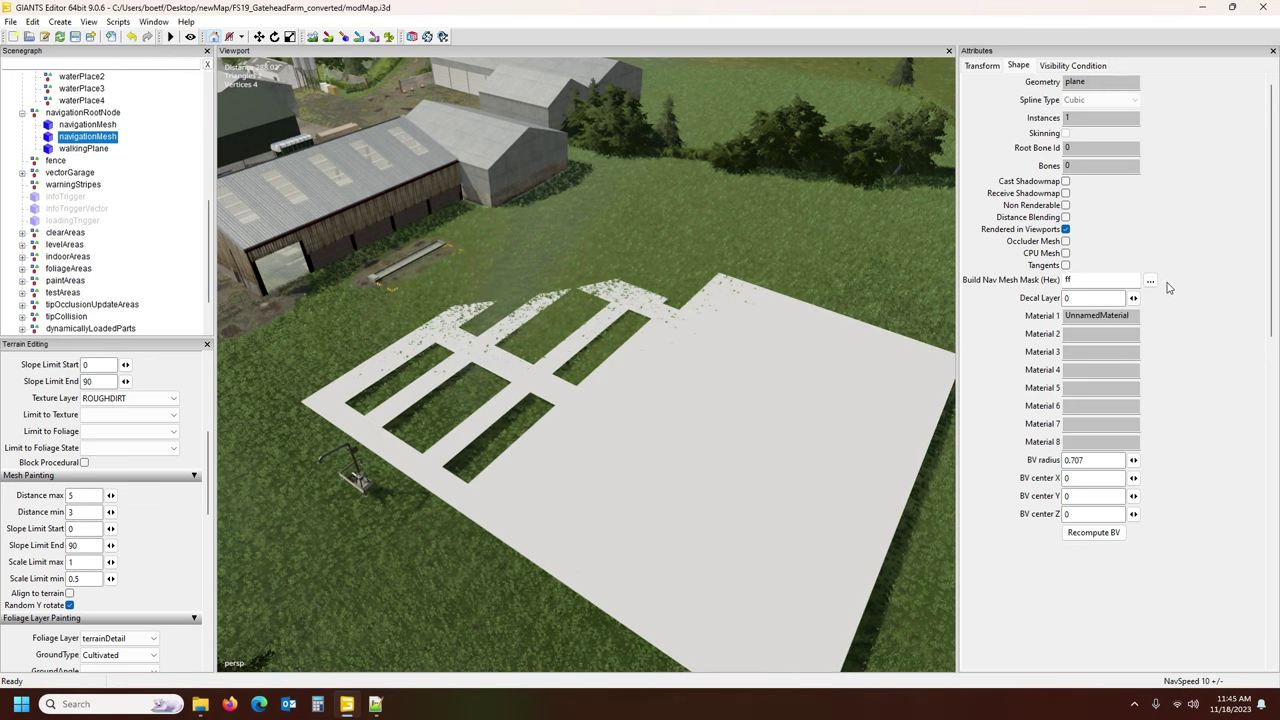
pyautogui.moveTo(1100, 281); pyautogui.dragTo(1050, 284)
pyautogui.click(1150, 281)
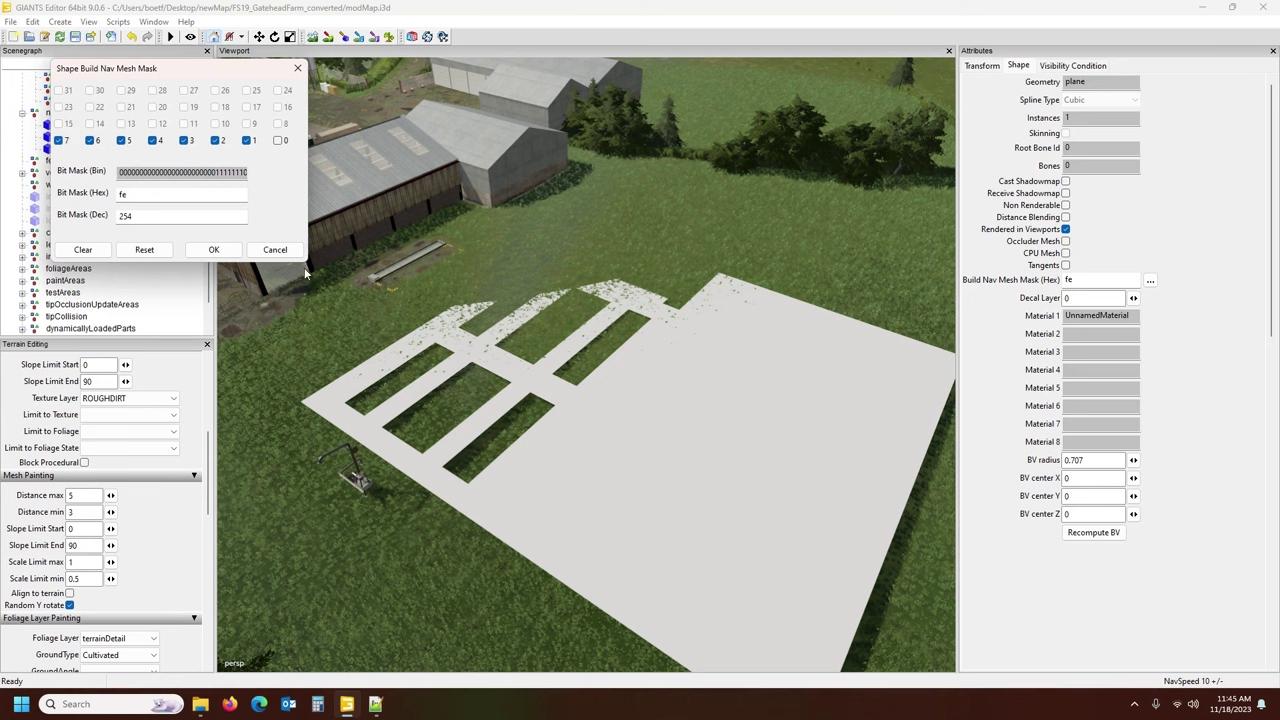
pyautogui.click(292, 252)
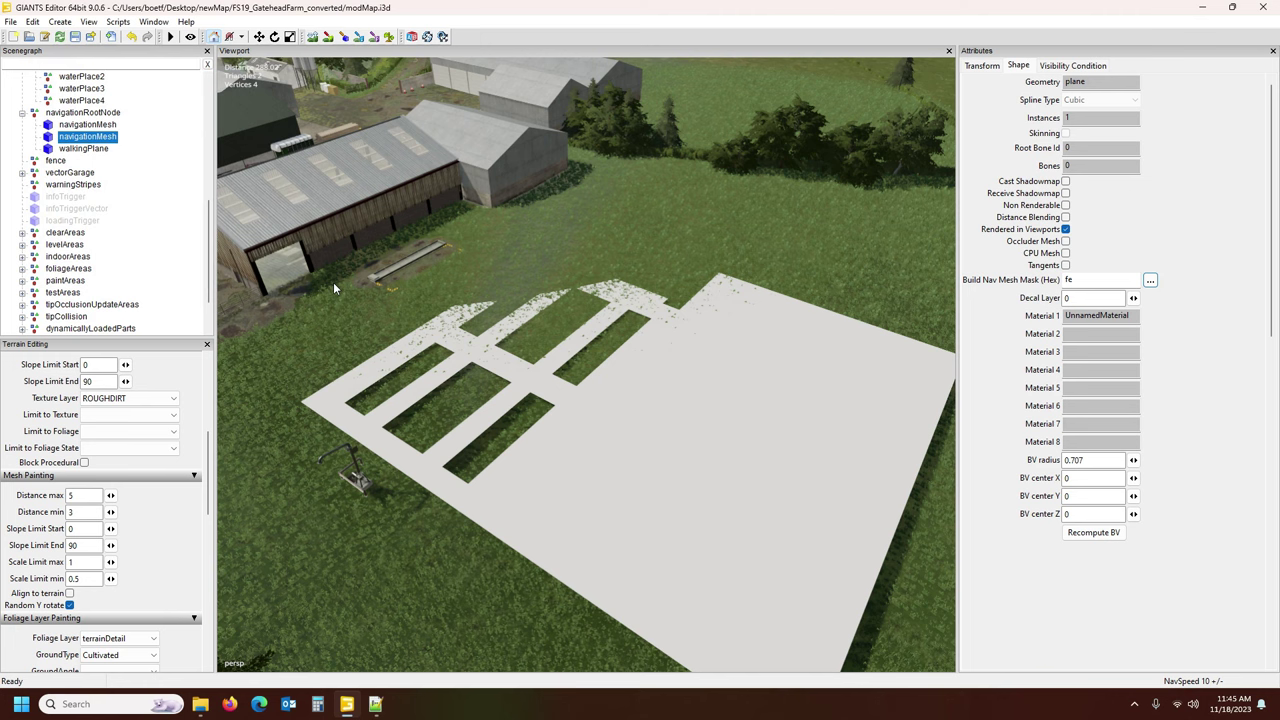
pyautogui.click(1088, 280)
pyautogui.click(1150, 280)
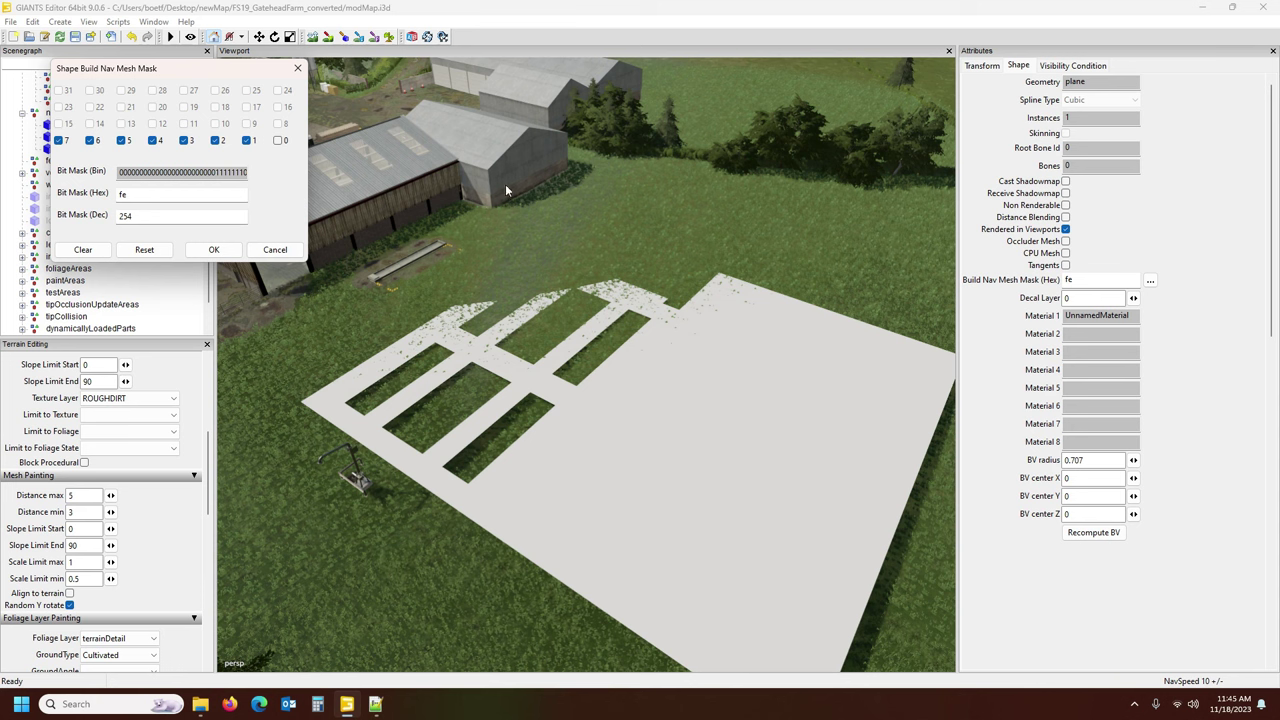
pyautogui.click(276, 250)
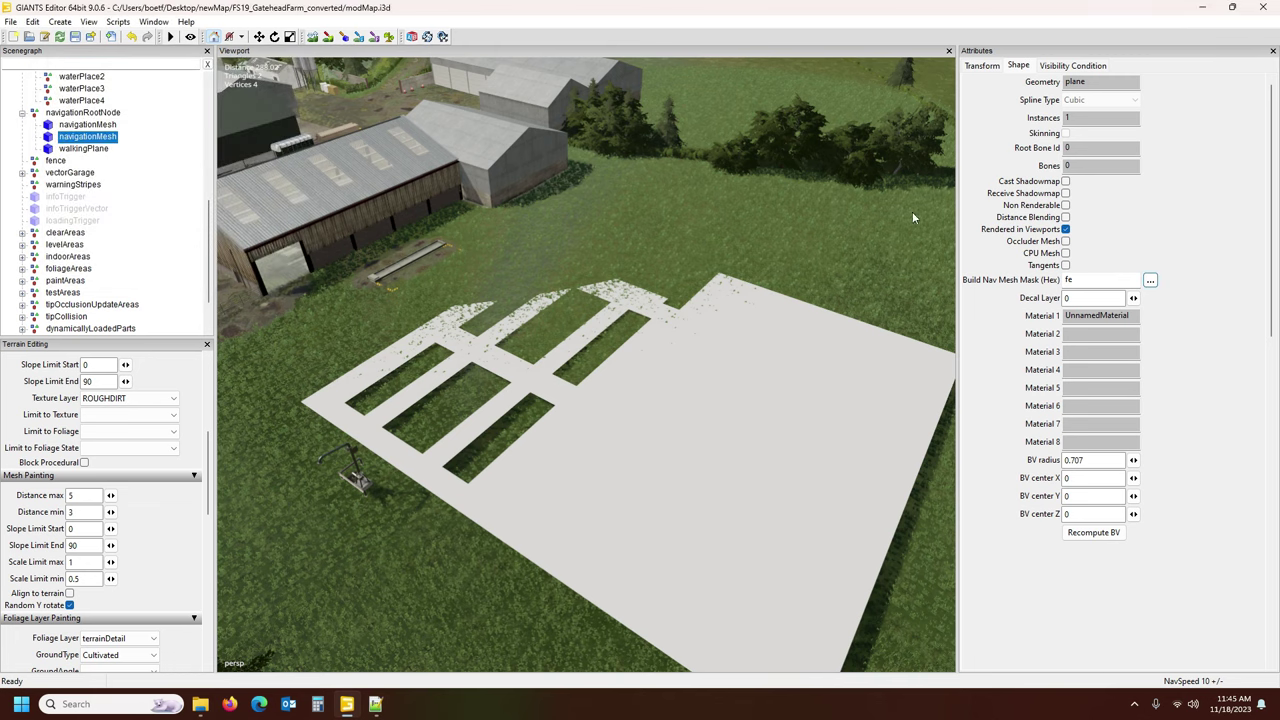
# Delete the original navigationMesh and place the replacement plane on the grass in front of the barn.
pyautogui.click(107, 126)
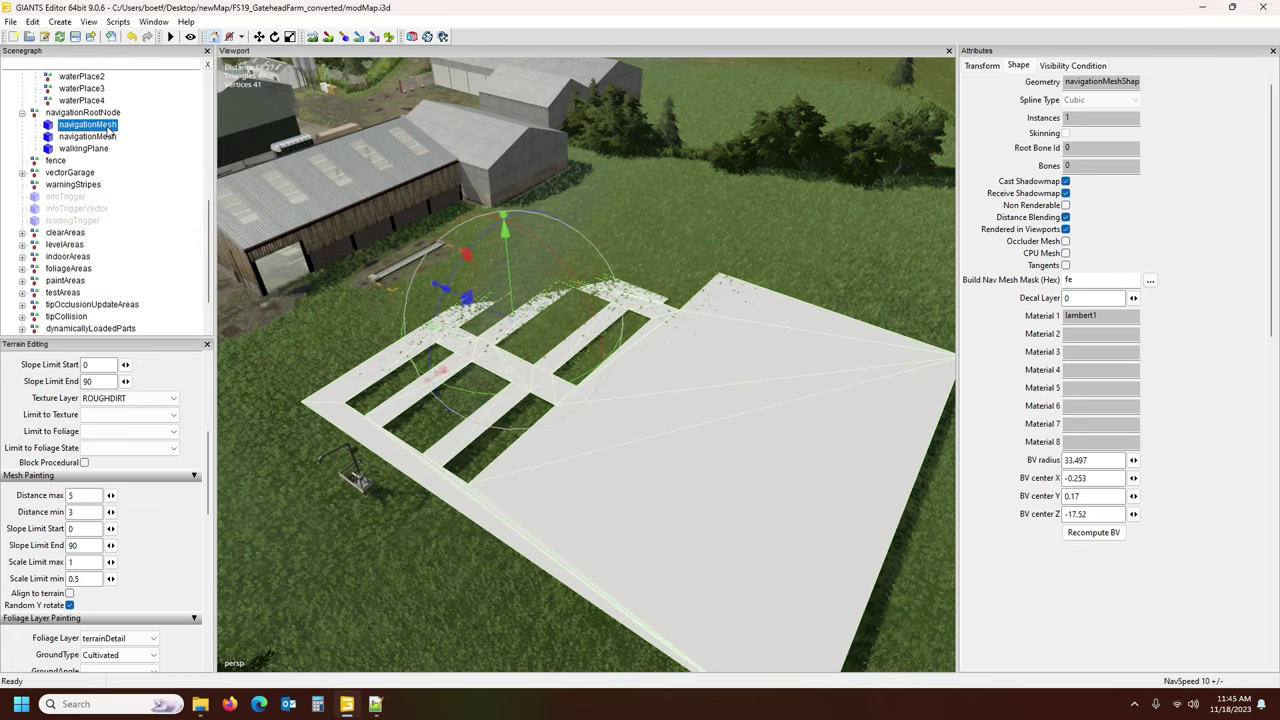
pyautogui.press('Delete')
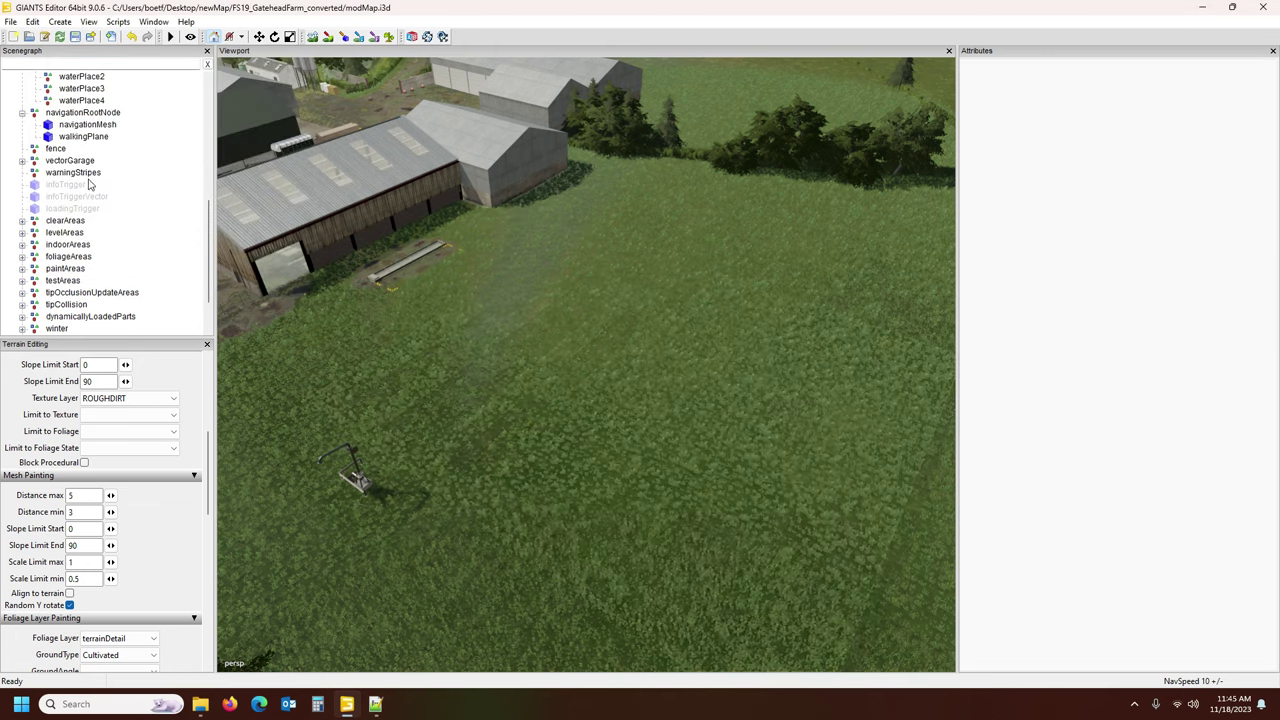
pyautogui.click(87, 126)
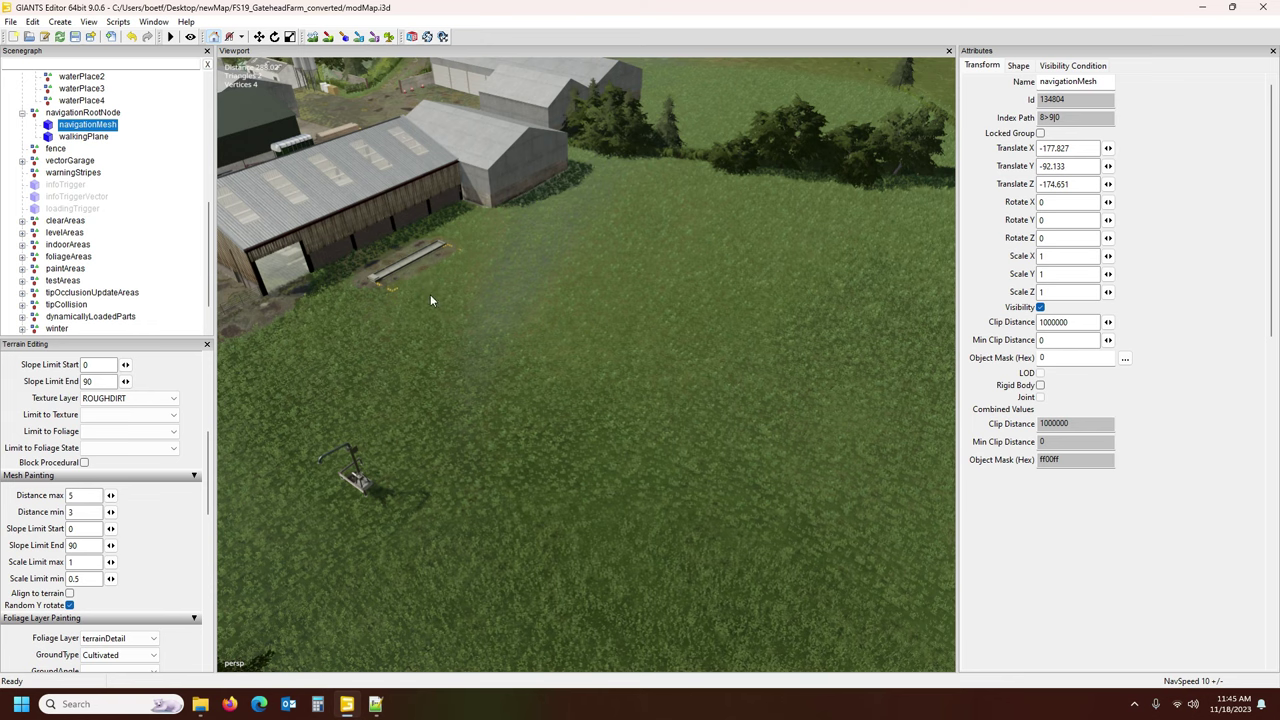
pyautogui.hotkey('ctrl', 'b')
pyautogui.keyDown('alt'); pyautogui.moveTo(582, 385); pyautogui.dragTo(528, 352); pyautogui.keyUp('alt')
pyautogui.moveTo(528, 357); pyautogui.dragTo(576, 398, button='right')
pyautogui.keyDown('alt'); pyautogui.moveTo(577, 392); pyautogui.dragTo(165, 252); pyautogui.keyUp('alt')
pyautogui.keyDown('alt'); pyautogui.moveTo(369, 370); pyautogui.dragTo(343, 384); pyautogui.keyUp('alt')
pyautogui.scroll(3, 270, 328)
pyautogui.moveTo(410, 305); pyautogui.dragTo(476, 400)
pyautogui.scroll(-2, 619, 446)
pyautogui.moveTo(619, 446)
pyautogui.keyDown('alt'); pyautogui.mouseDown()
pyautogui.moveTo(585, 436)
pyautogui.moveTo(597, 444)
pyautogui.mouseUp(); pyautogui.keyUp('alt')
pyautogui.scroll(-2, 597, 444)
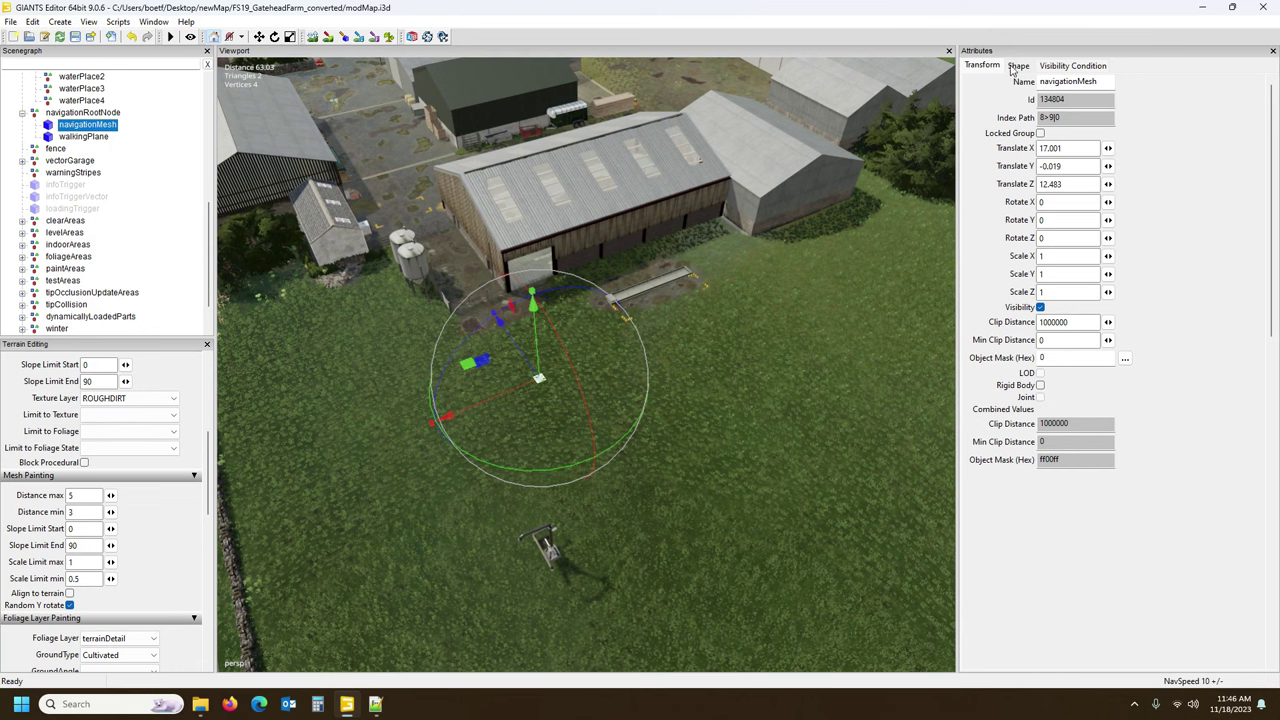
# Try Cast Shadowmap on the replacement plane and undo the recent edits back to before the original navigationMesh was deleted.
pyautogui.click(1017, 66)
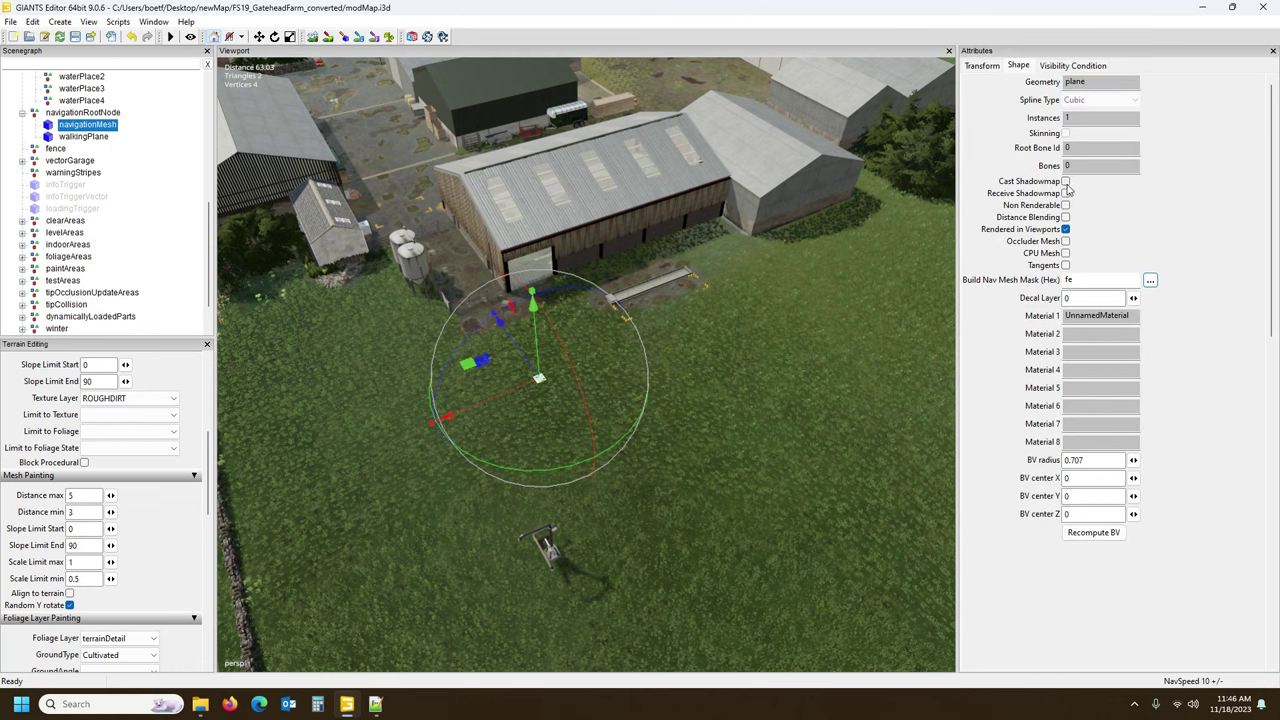
pyautogui.click(1066, 182)
pyautogui.hotkey('ctrl', 'z')
pyautogui.click(186, 156)
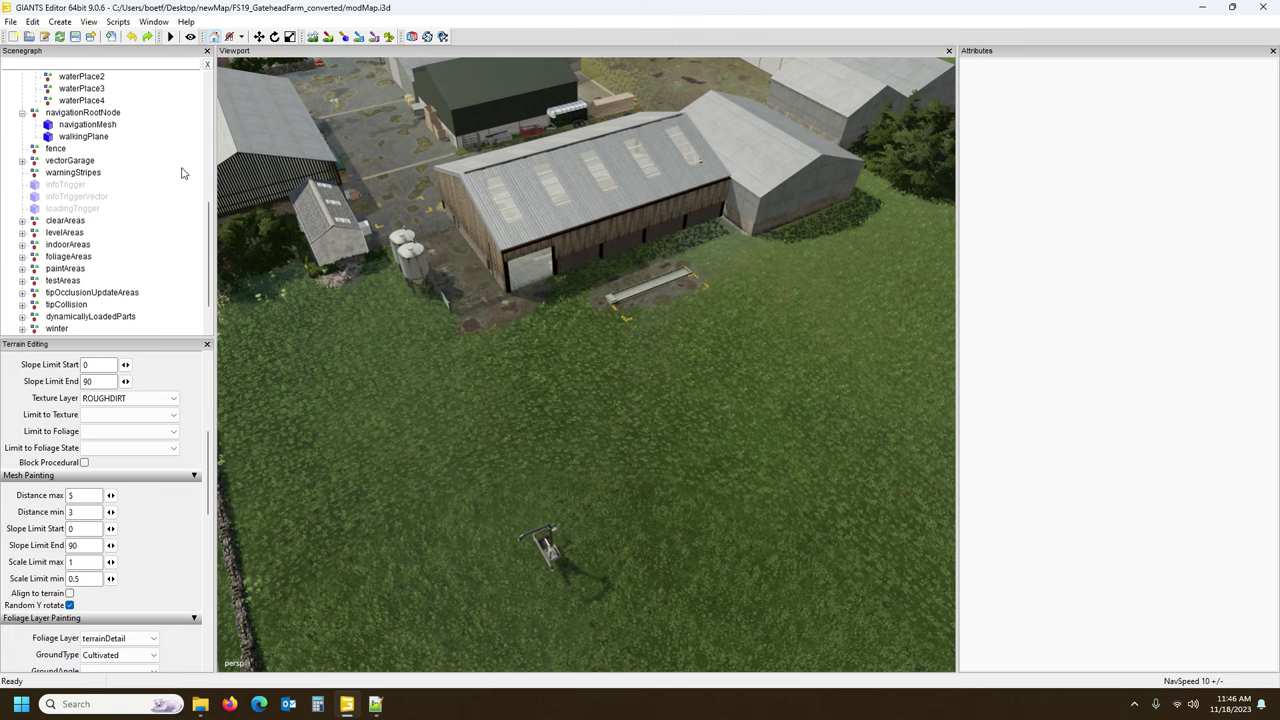
# Review the original navigationMesh's shadow and rendering options on its shape and delete that mesh from navigationRootNode.
pyautogui.click(104, 125)
pyautogui.click(1018, 66)
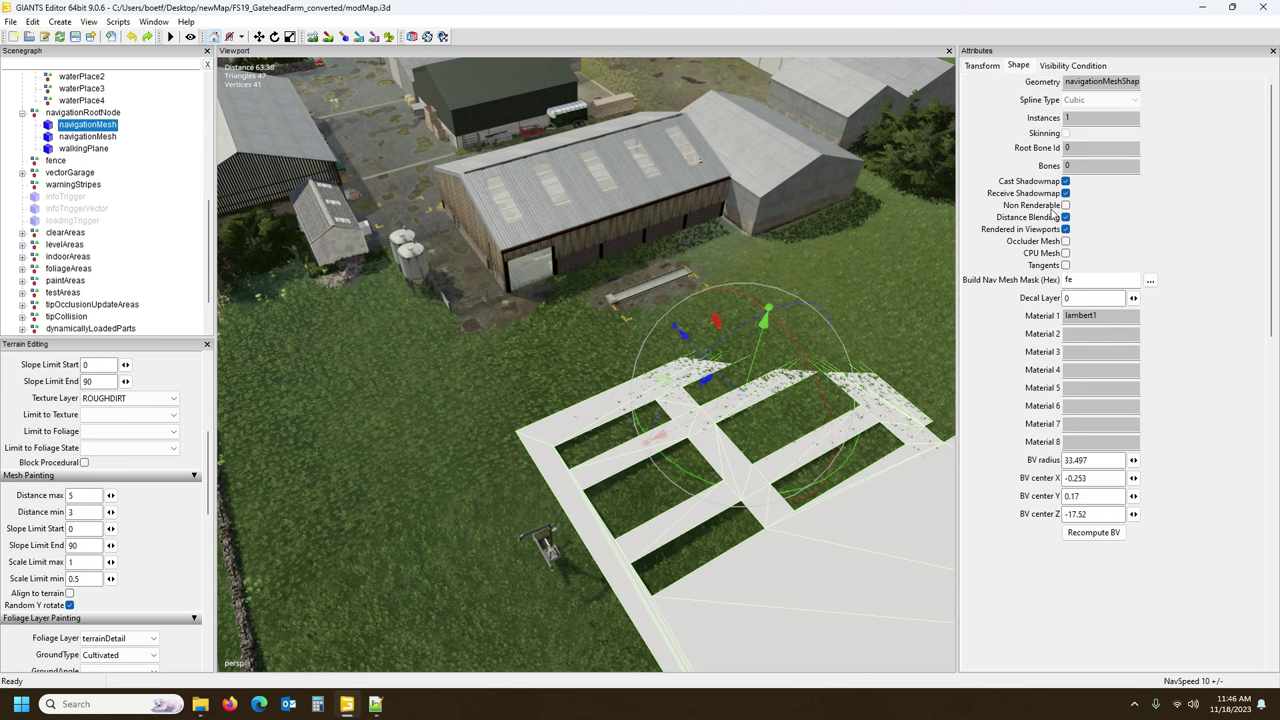
pyautogui.click(1065, 229)
pyautogui.click(1065, 217)
pyautogui.press('Delete')
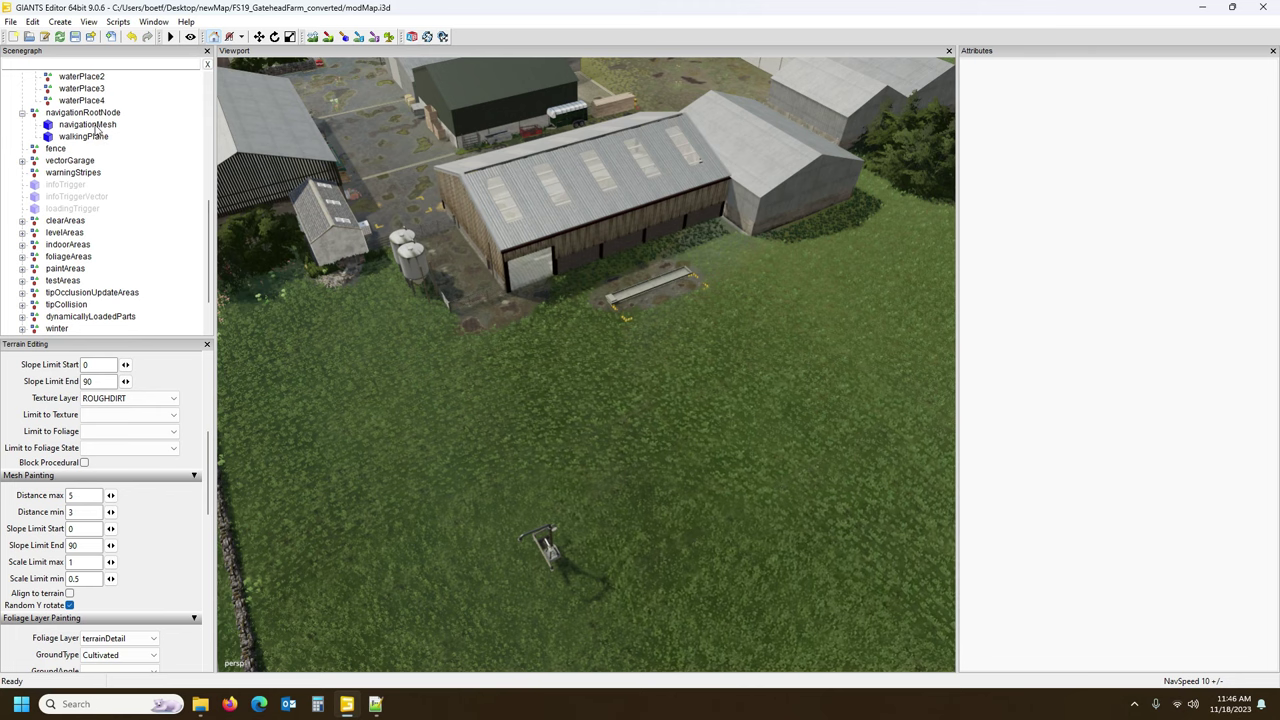
# Place the replacement navigationMesh plane on the floor just inside the barn's open doorway, at about X 10.897, Z 27.955.
pyautogui.click(90, 125)
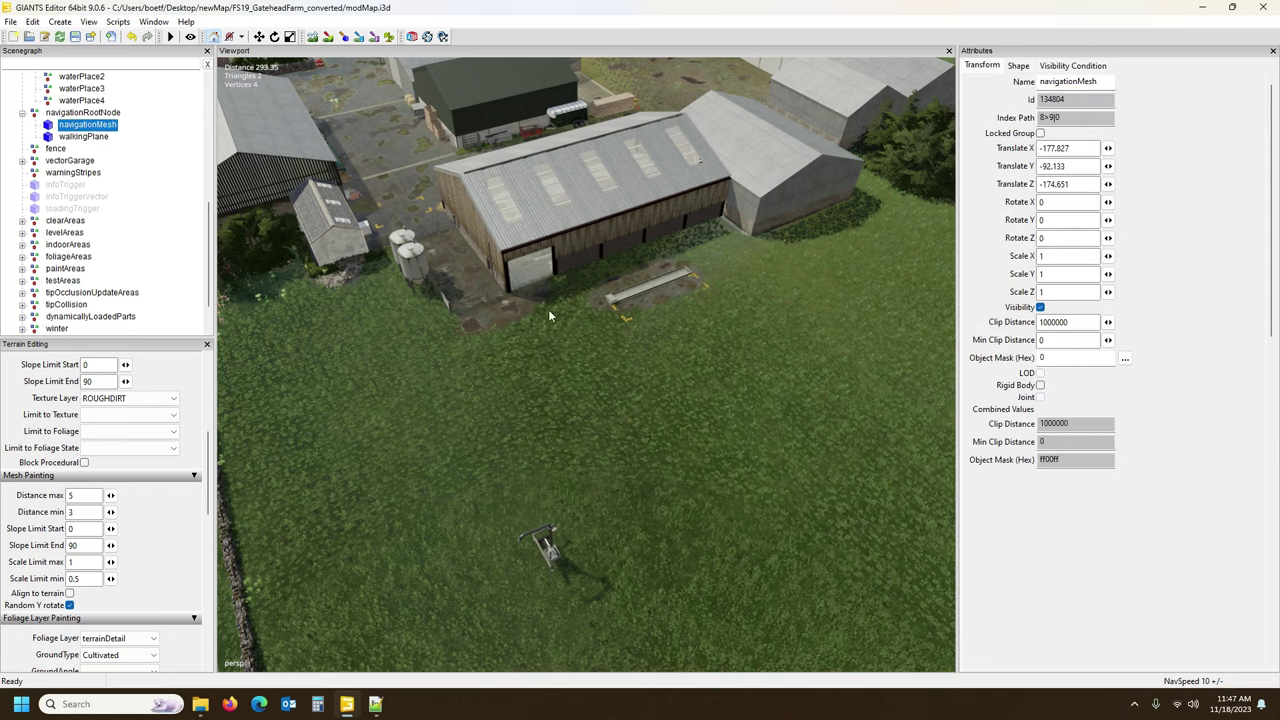
pyautogui.hotkey('ctrl', 'b')
pyautogui.keyDown('alt'); pyautogui.moveTo(576, 341); pyautogui.dragTo(599, 361); pyautogui.keyUp('alt')
pyautogui.scroll(6, 600, 360)
pyautogui.scroll(4, 600, 337)
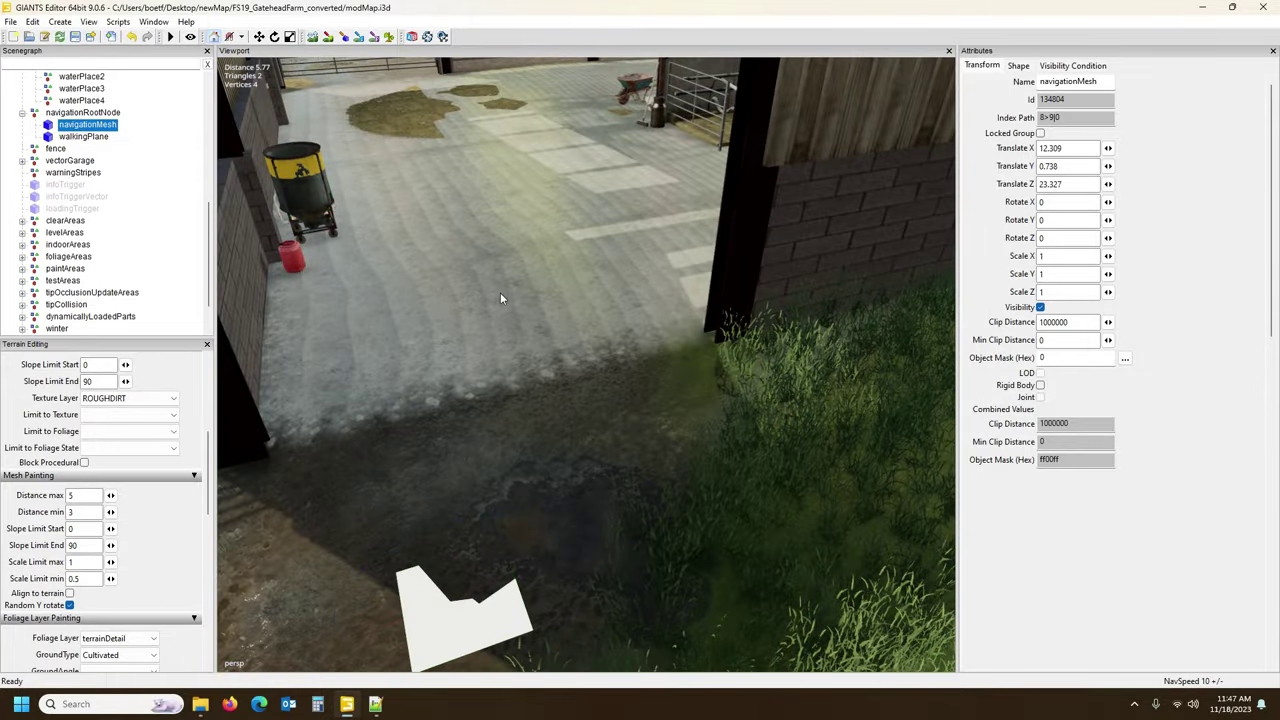
pyautogui.hotkey('ctrl', 'shift', 'm')
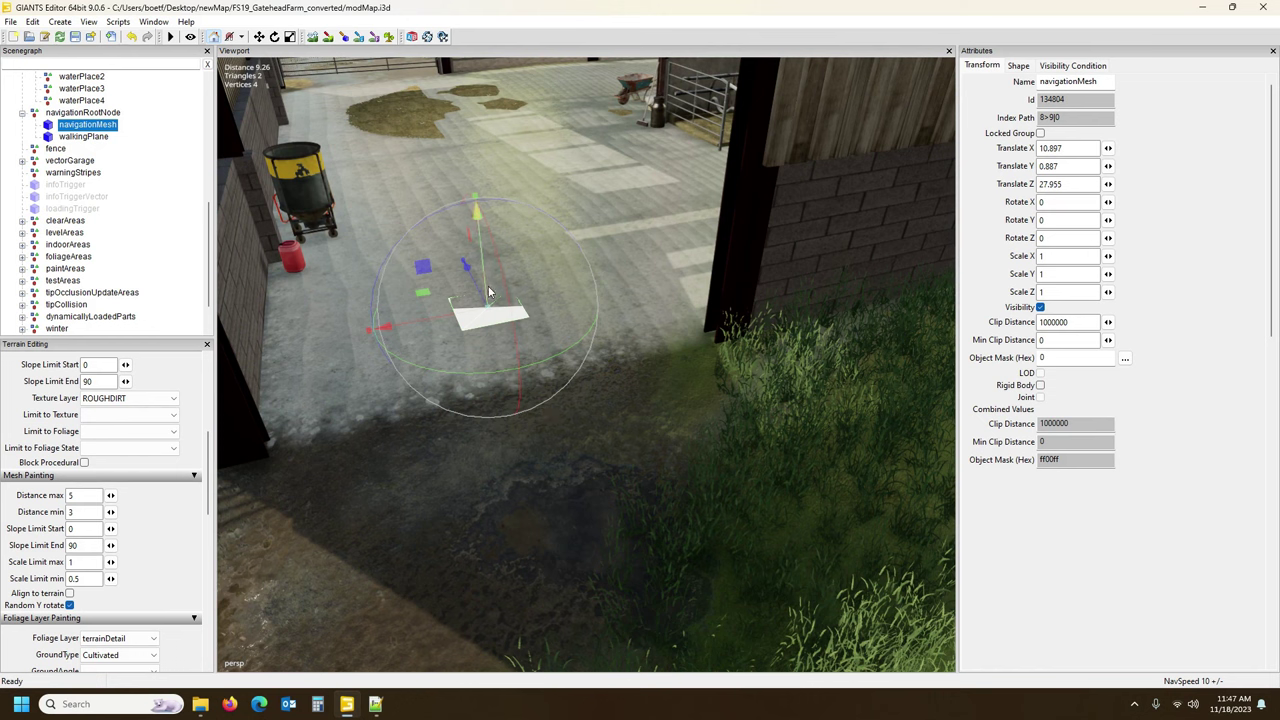
# Raise the plane slightly above the barn floor, to about Translate Y 0.911.
pyautogui.moveTo(485, 290); pyautogui.dragTo(485, 289)
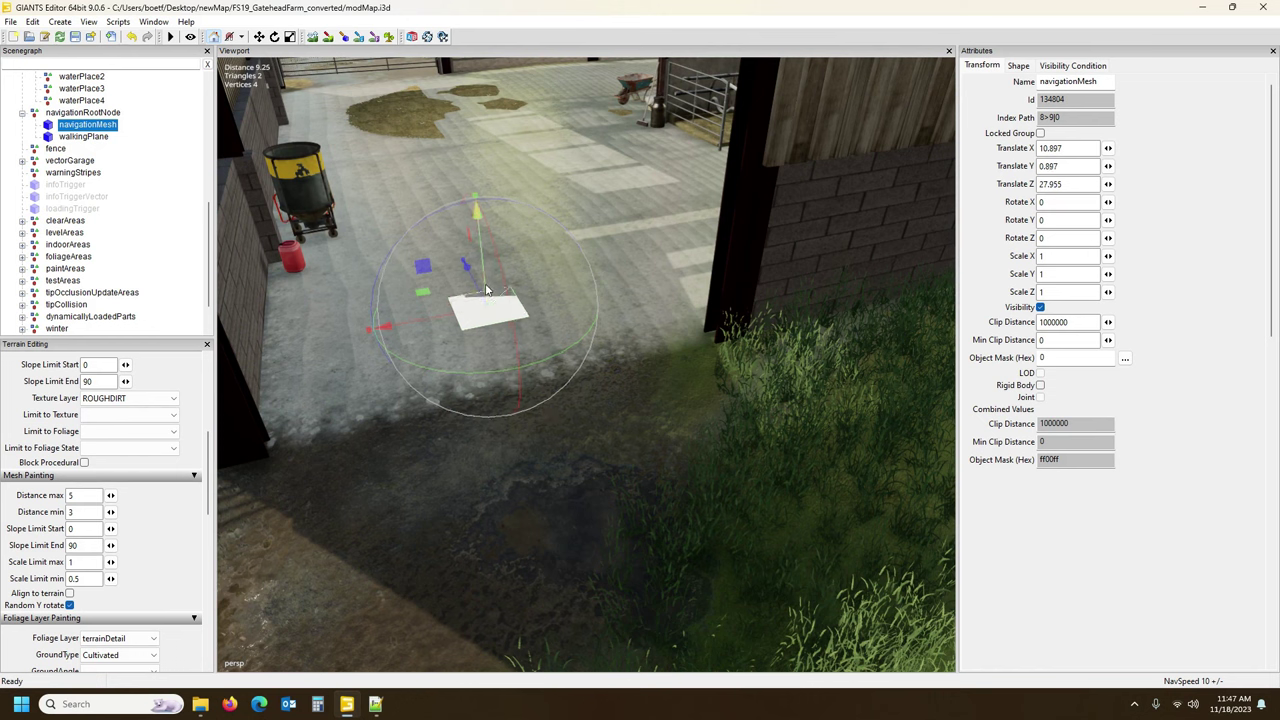
pyautogui.hotkey('ctrl', 'shift', 'm')
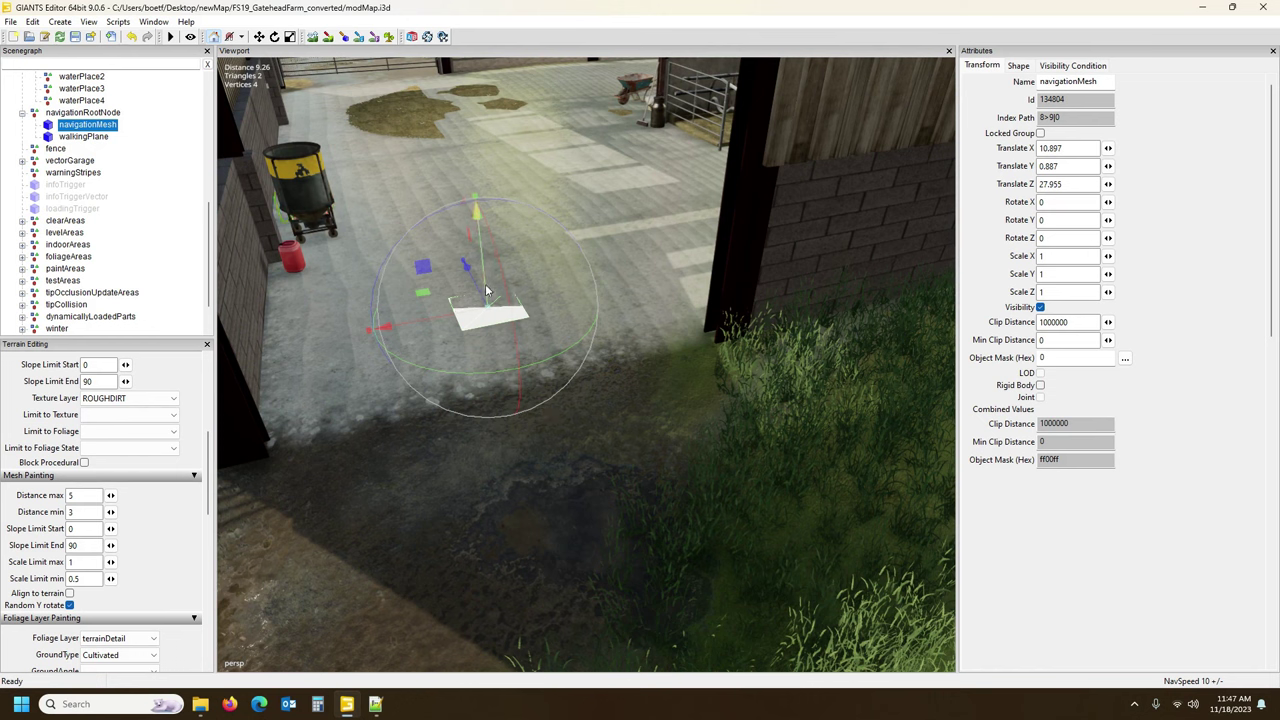
pyautogui.moveTo(486, 284); pyautogui.dragTo(488, 286)
pyautogui.keyDown('alt'); pyautogui.moveTo(569, 428); pyautogui.dragTo(563, 409); pyautogui.keyUp('alt')
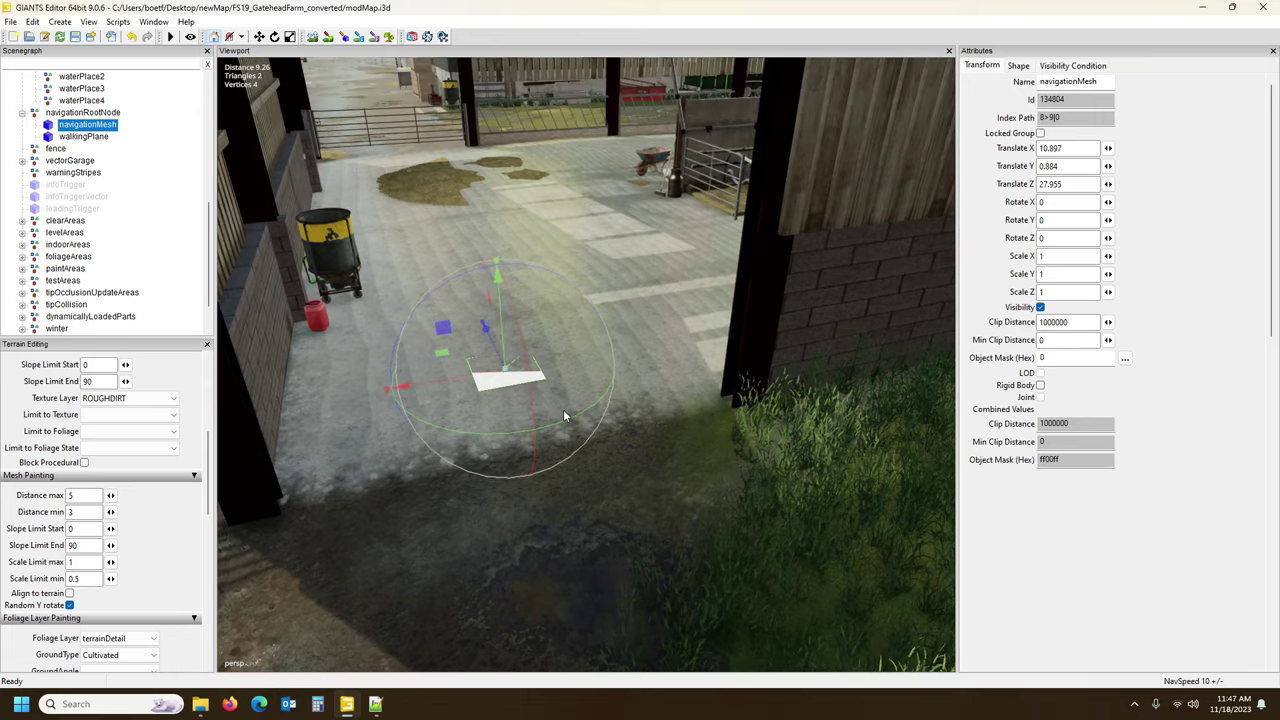
pyautogui.moveTo(502, 337); pyautogui.dragTo(505, 337)
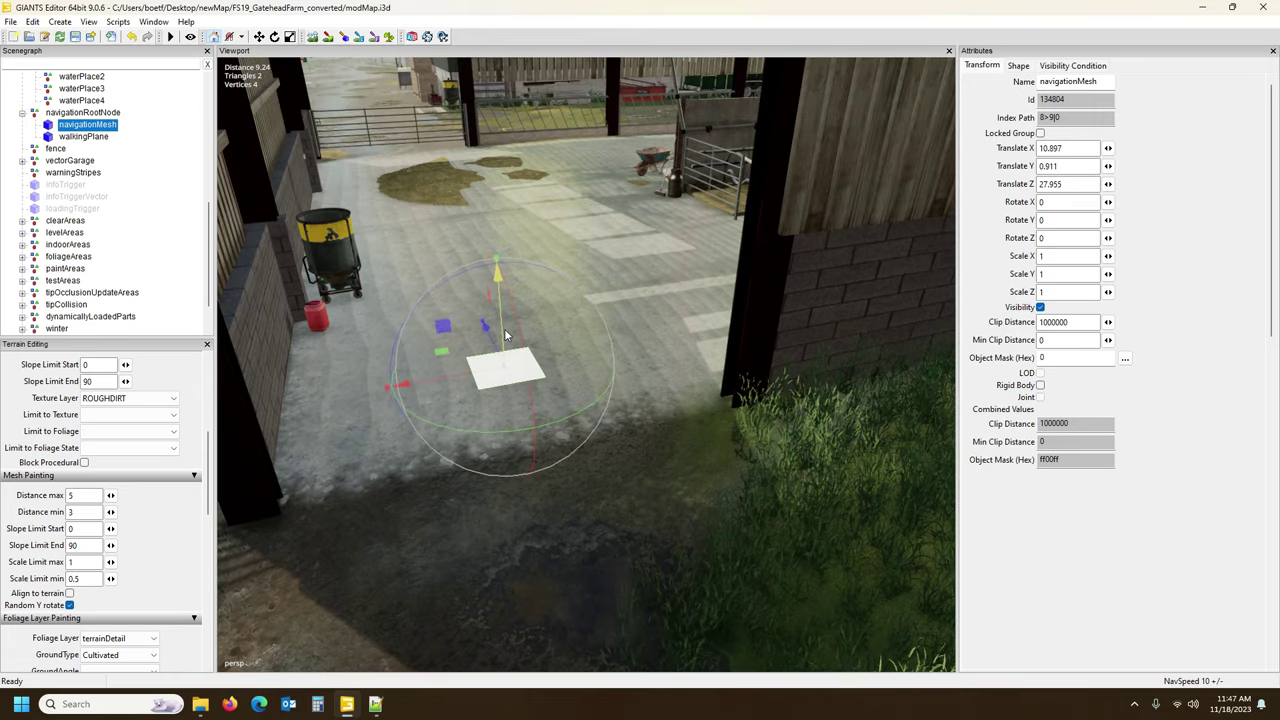
# Stretch the plane lengthwise to about Scale Z 9.855 and shift it outward through the doorway to about Translate Z 25.118.
pyautogui.scroll(-5, 598, 468)
pyautogui.scroll(-10, 613, 481)
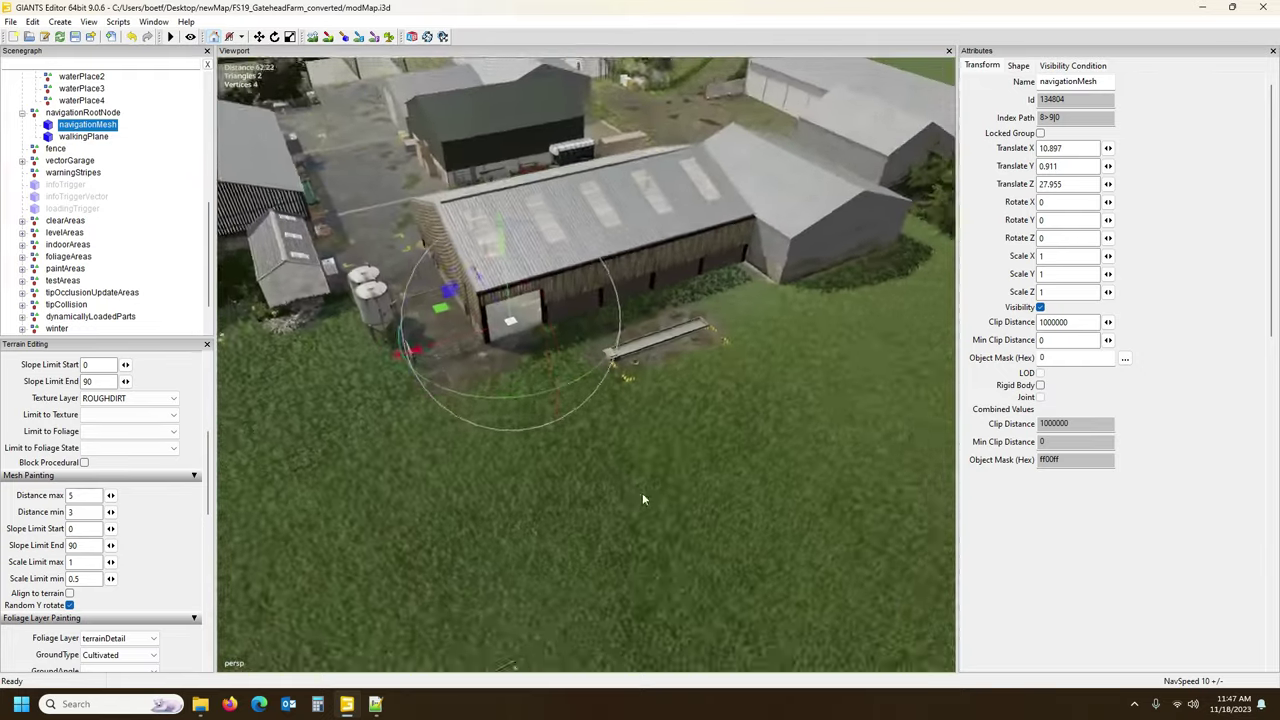
pyautogui.scroll(-5, 658, 500)
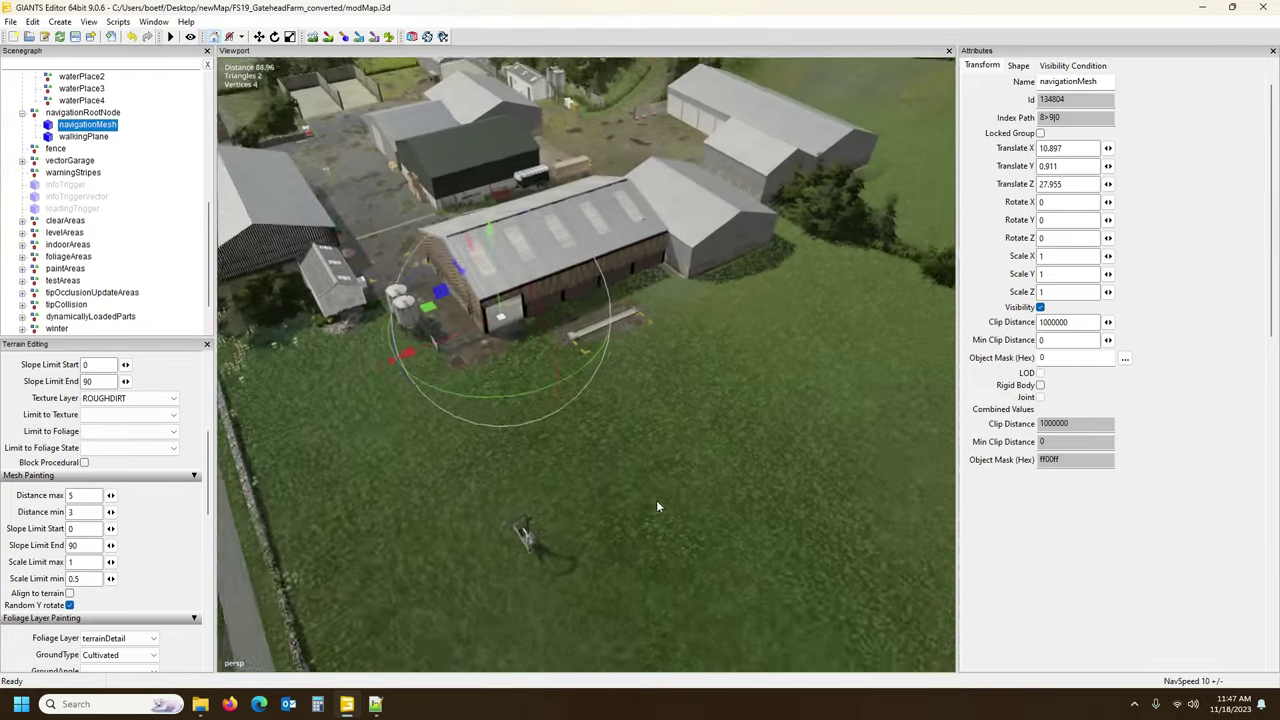
pyautogui.moveTo(486, 276); pyautogui.dragTo(483, 272)
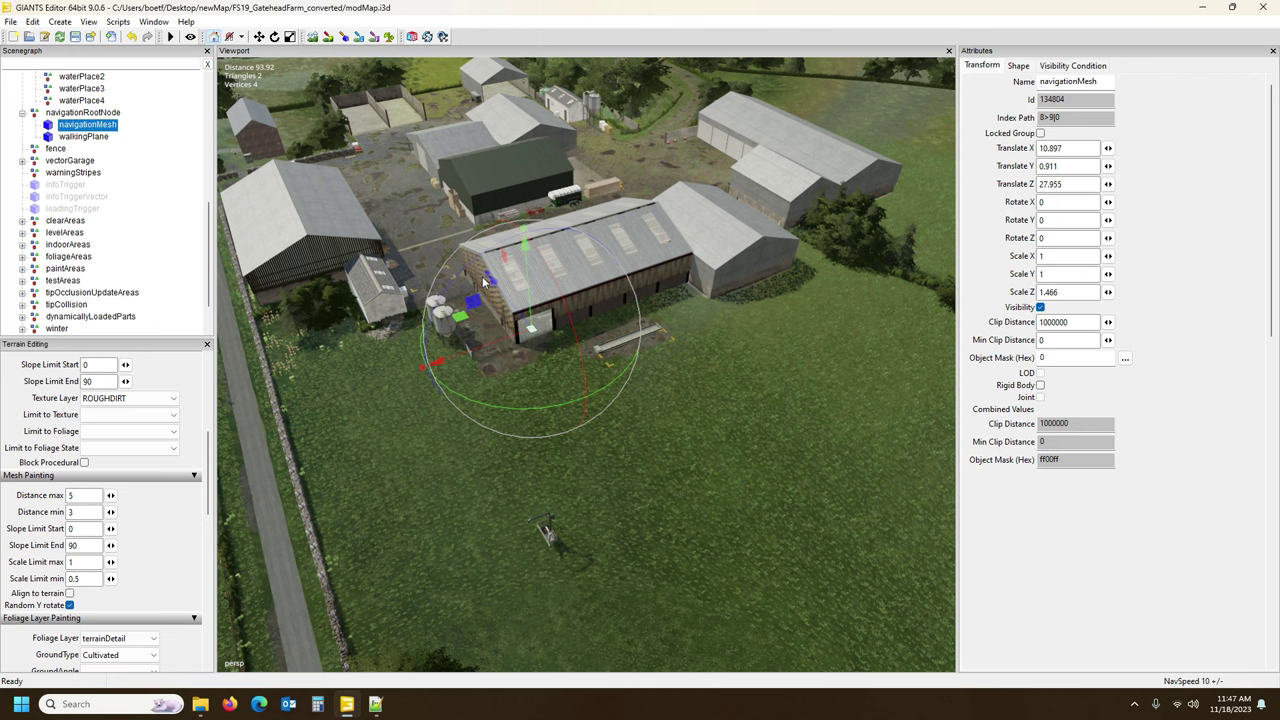
pyautogui.moveTo(484, 282); pyautogui.dragTo(460, 212)
pyautogui.moveTo(518, 315)
pyautogui.mouseDown()
pyautogui.moveTo(549, 373)
pyautogui.moveTo(521, 334)
pyautogui.mouseUp()
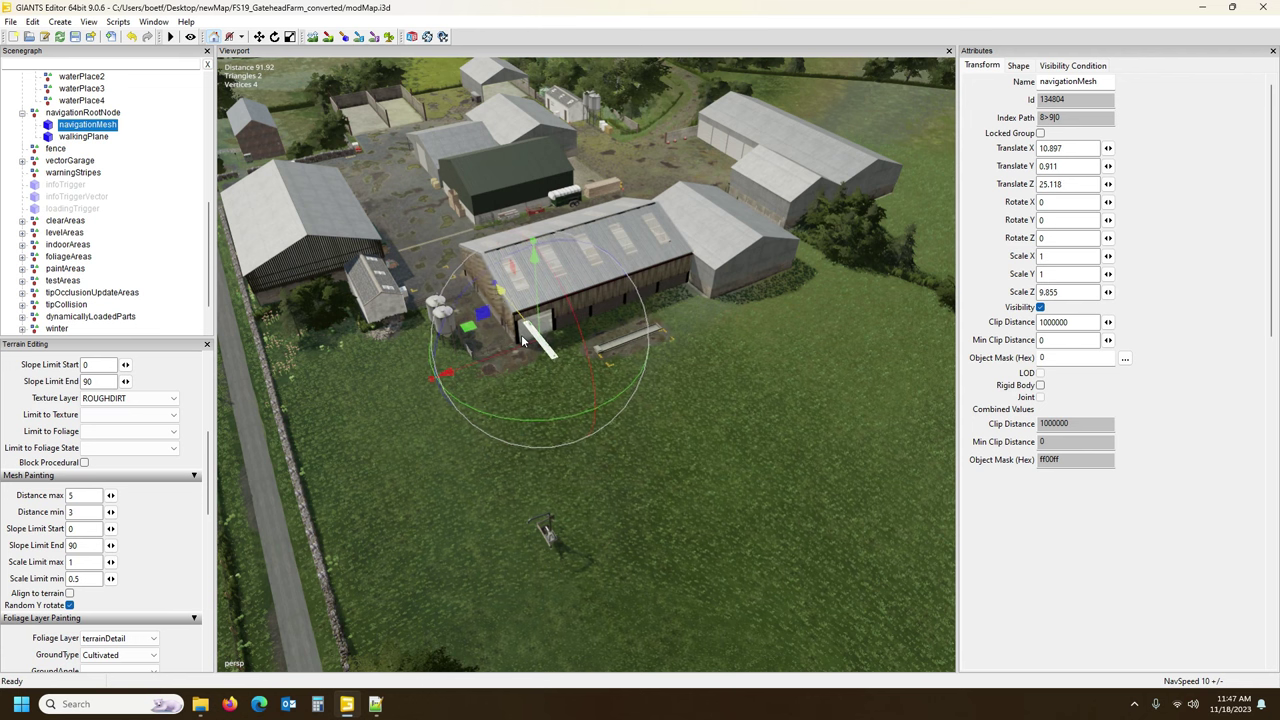
# Widen the plane to about Scale X 4.984 so it spans the barn doorway.
pyautogui.moveTo(434, 381); pyautogui.dragTo(416, 392)
pyautogui.scroll(5, 612, 458)
pyautogui.scroll(8, 612, 468)
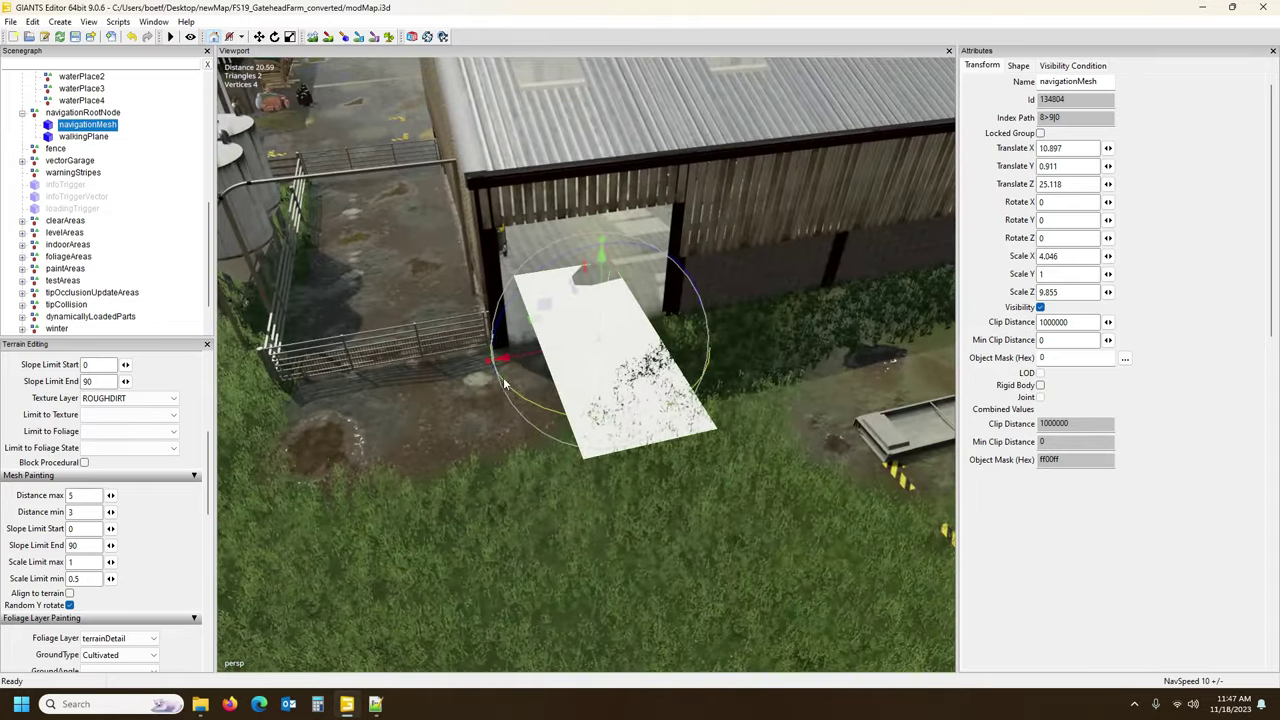
pyautogui.moveTo(483, 364); pyautogui.dragTo(465, 385)
pyautogui.scroll(-8, 489, 409)
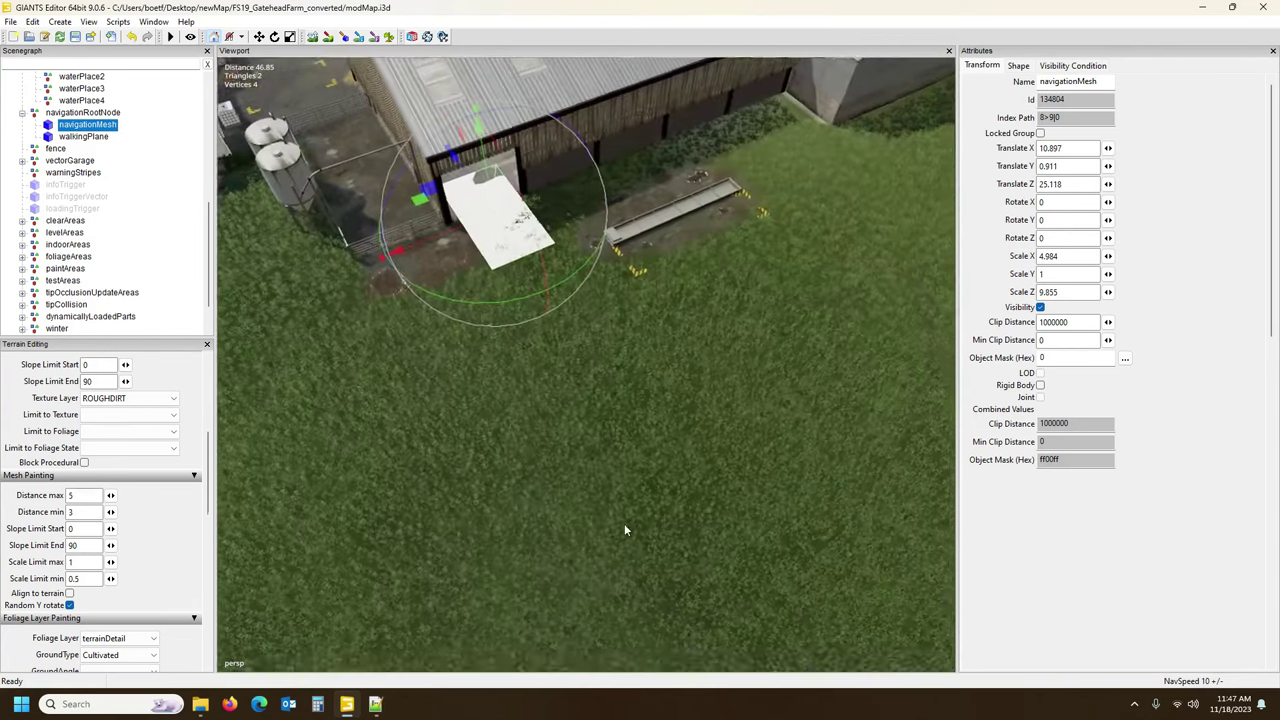
pyautogui.scroll(-5, 620, 515)
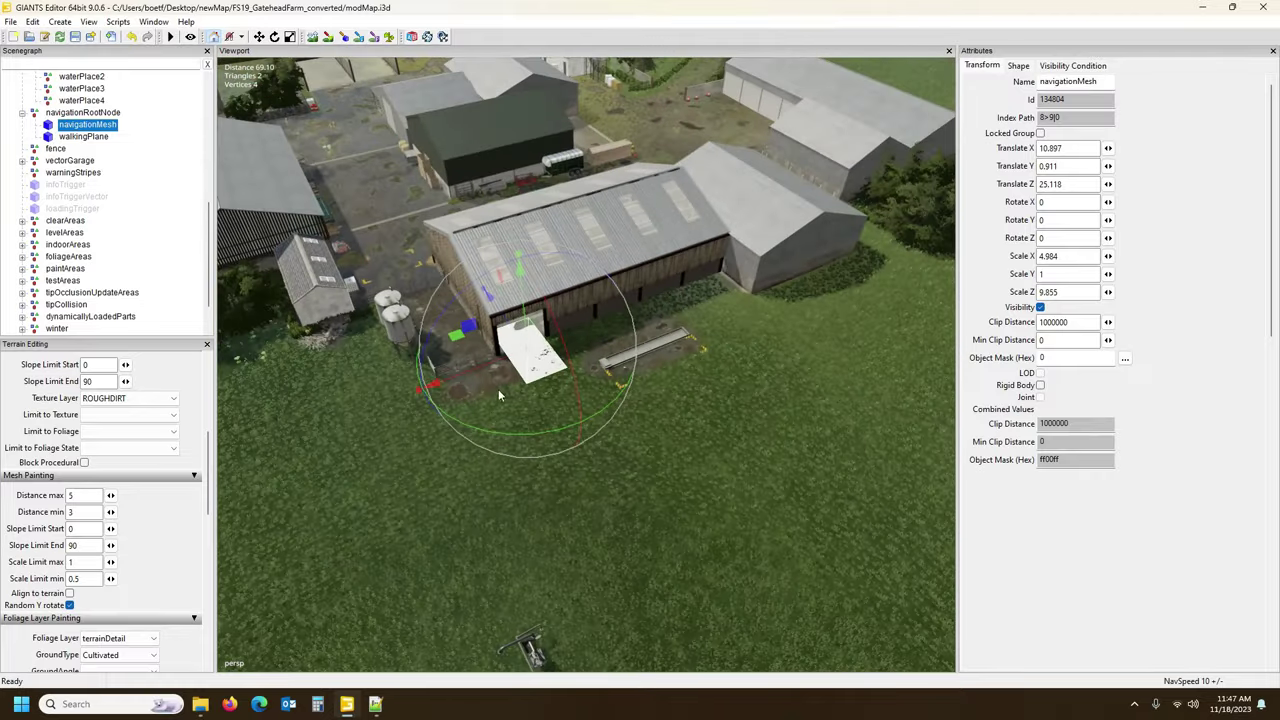
# Lengthen the doorway plane to about Scale Z 42.3 and shift its inner end to the barn's back gate, at about Translate Z 25.335.
pyautogui.moveTo(485, 292); pyautogui.dragTo(319, 63)
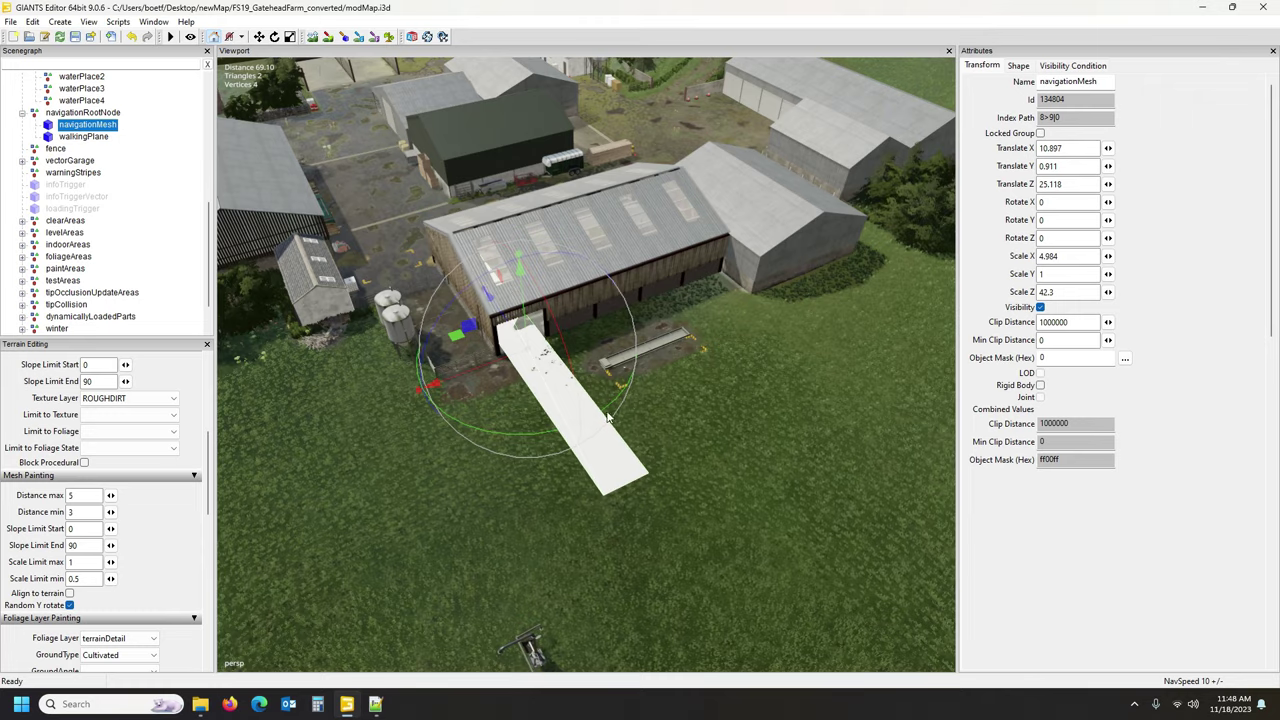
pyautogui.scroll(4, 605, 382)
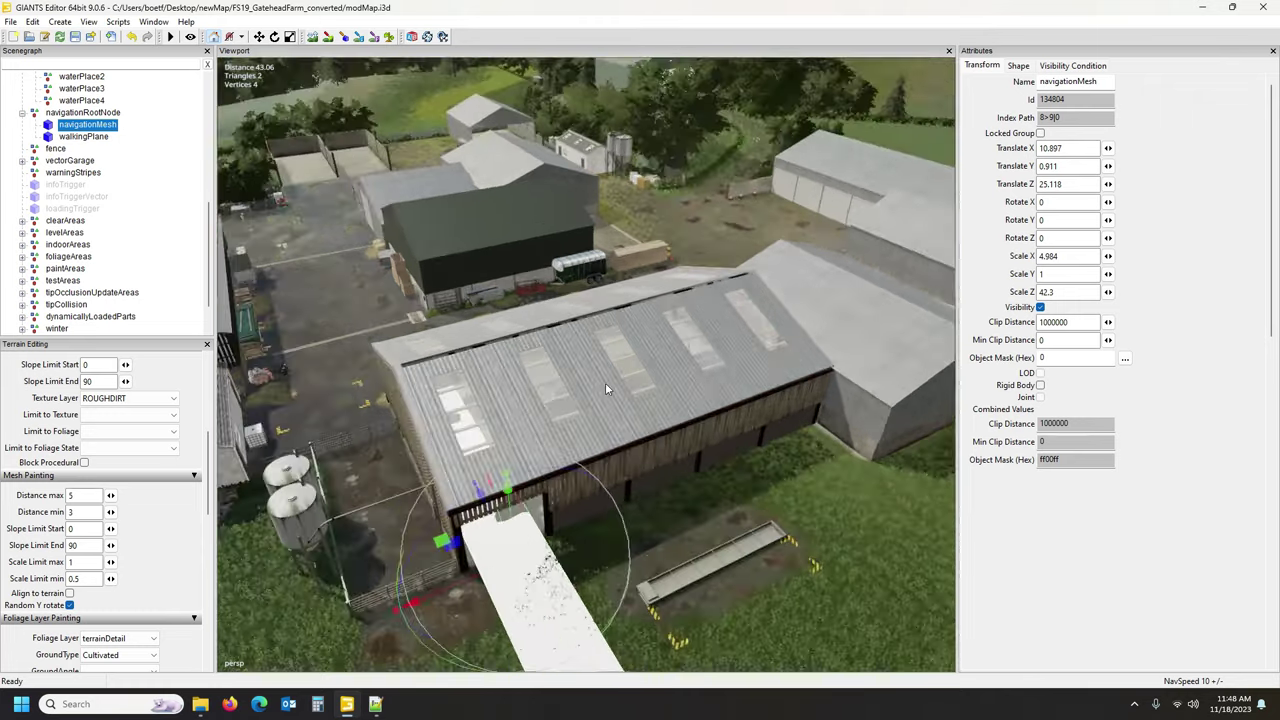
pyautogui.scroll(10, 605, 388)
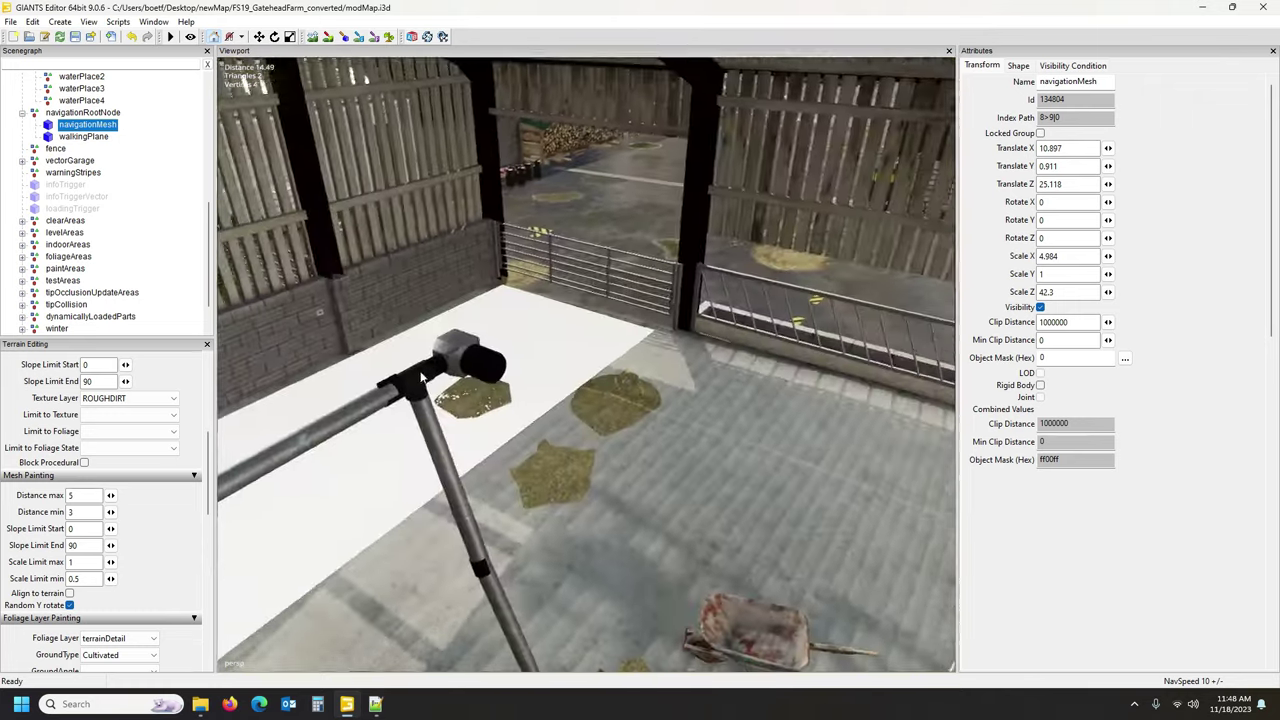
pyautogui.keyDown('alt'); pyautogui.moveTo(421, 376); pyautogui.dragTo(196, 368); pyautogui.keyUp('alt')
pyautogui.scroll(1, 464, 341)
pyautogui.moveTo(463, 340)
pyautogui.mouseDown(button='right')
pyautogui.moveTo(426, 332)
pyautogui.moveTo(534, 366)
pyautogui.moveTo(474, 356)
pyautogui.mouseUp(button='right')
pyautogui.moveTo(355, 244); pyautogui.dragTo(362, 246)
pyautogui.moveTo(393, 297); pyautogui.dragTo(614, 357, button='right')
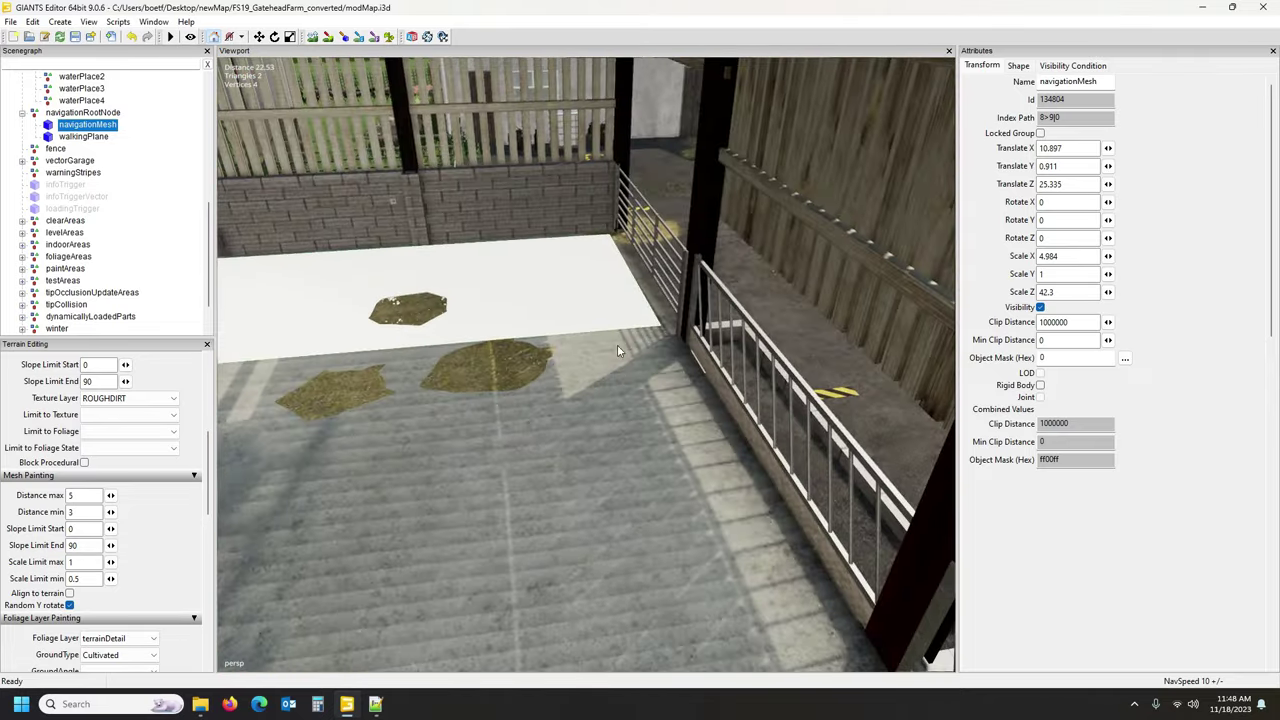
# Enable Cast Shadowmap, Receive Shadowmap and Distance Blending on the navigationMesh plane.
pyautogui.keyDown('alt'); pyautogui.moveTo(647, 384); pyautogui.dragTo(592, 414); pyautogui.keyUp('alt')
pyautogui.scroll(-5, 480, 400)
pyautogui.scroll(-6, 562, 414)
pyautogui.scroll(-3, 574, 413)
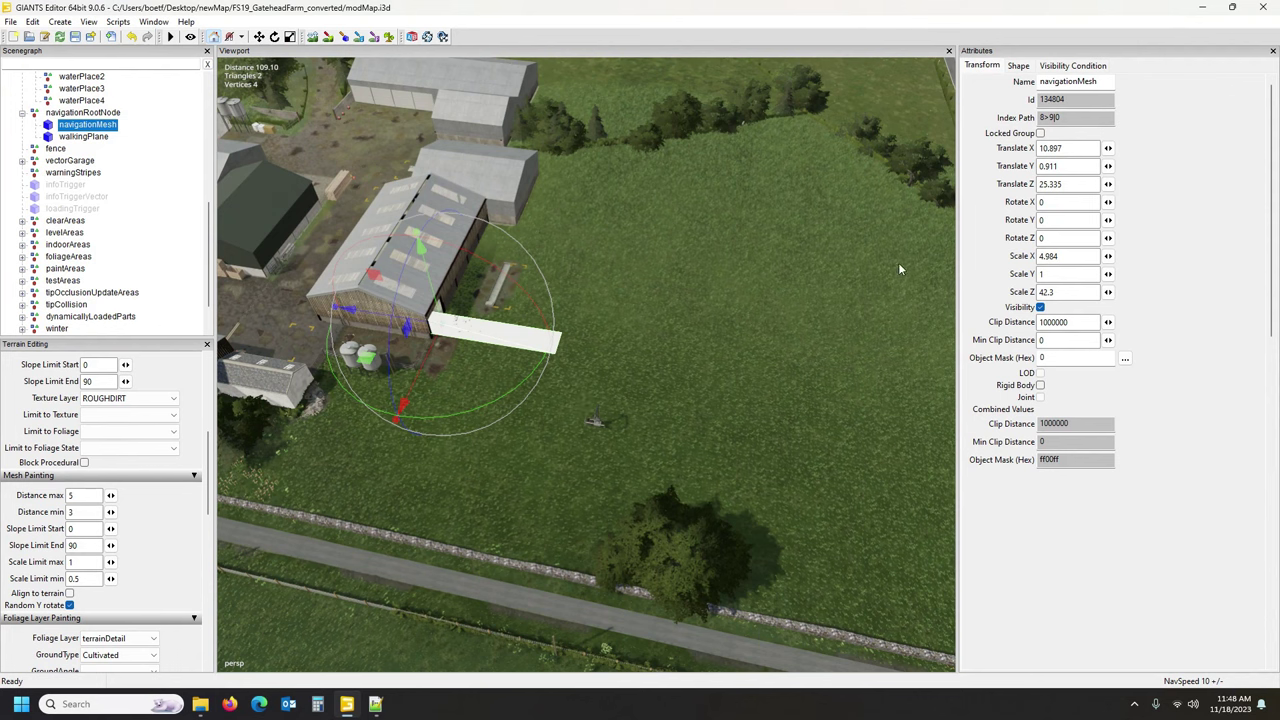
pyautogui.click(1022, 66)
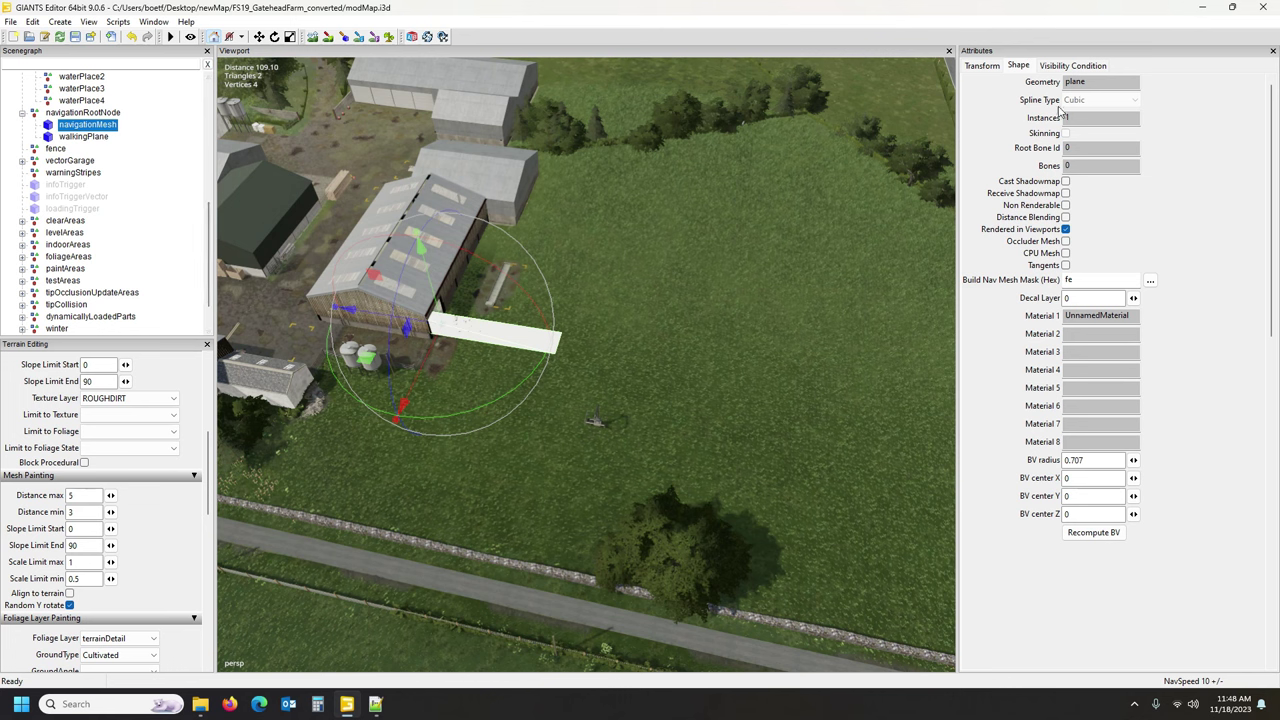
pyautogui.click(1066, 194)
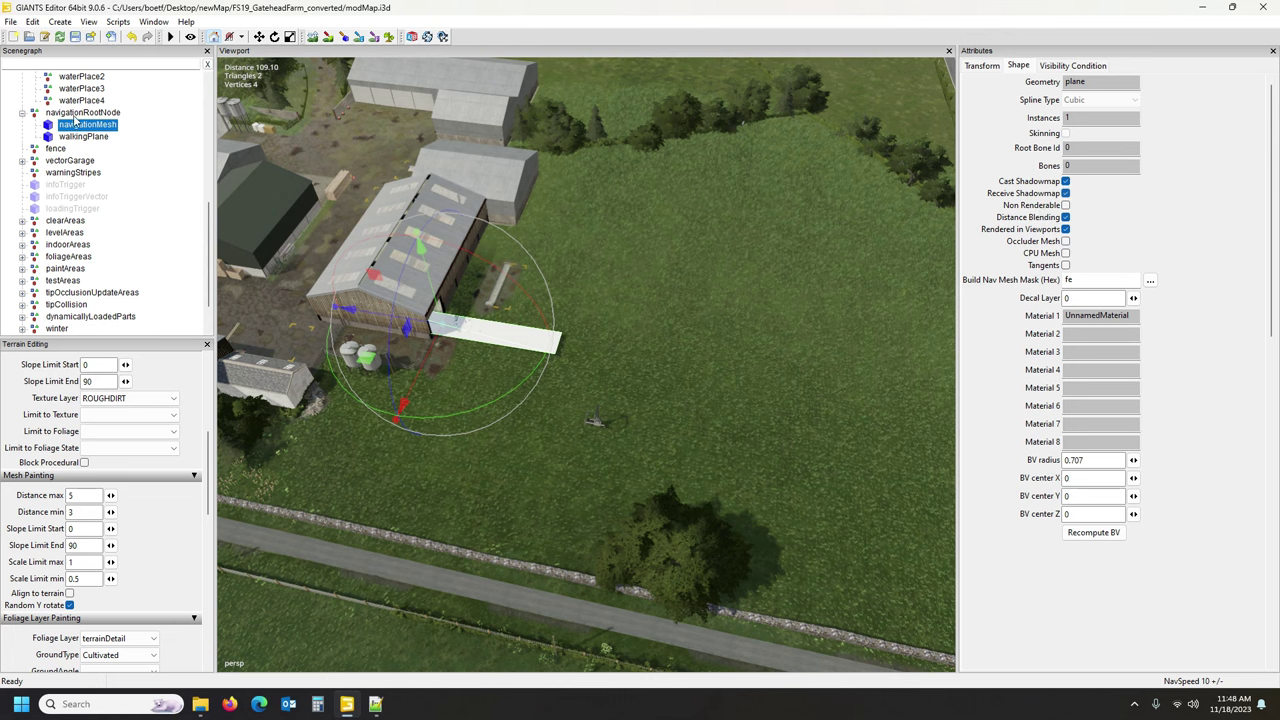
# Duplicate the navigationMesh plane and move the copy out into the field to about Translate Z -11.245.
pyautogui.click(982, 66)
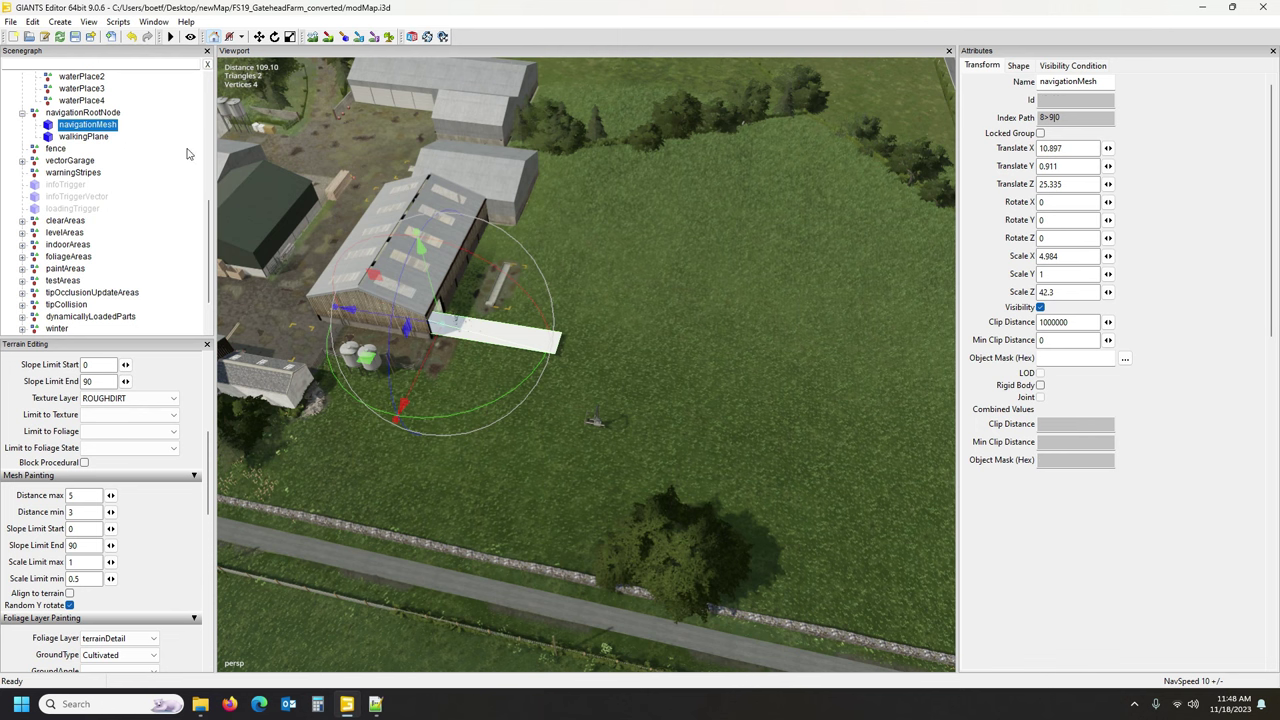
pyautogui.hotkey('ctrl', 'd')
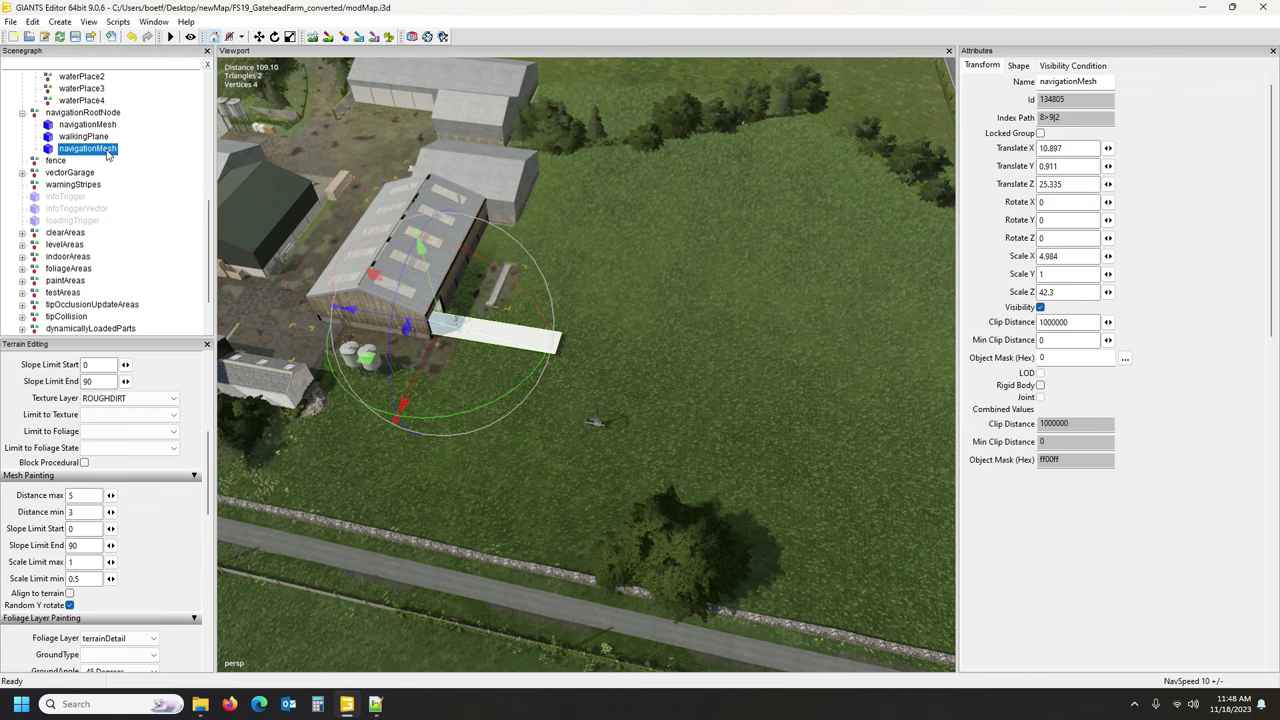
pyautogui.moveTo(466, 320); pyautogui.dragTo(496, 332)
pyautogui.scroll(3, 517, 445)
pyautogui.scroll(5, 512, 372)
pyautogui.scroll(-4, 489, 328)
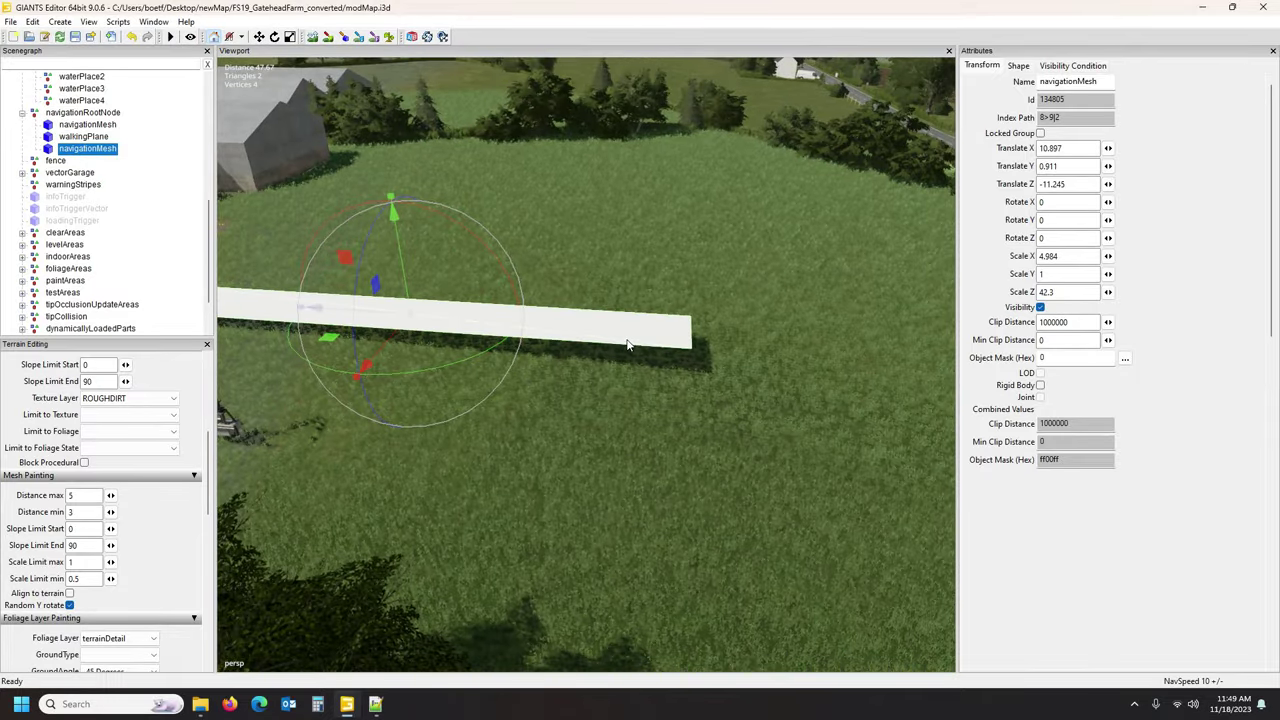
# Enlarge the copied plane over the field to about Scale X 83.729 and Scale Z 75.943, positioned at about X 2.034, Z -32.249.
pyautogui.keyDown('alt'); pyautogui.moveTo(646, 367); pyautogui.dragTo(412, 460); pyautogui.keyUp('alt')
pyautogui.scroll(-4, 578, 418)
pyautogui.scroll(-5, 412, 460)
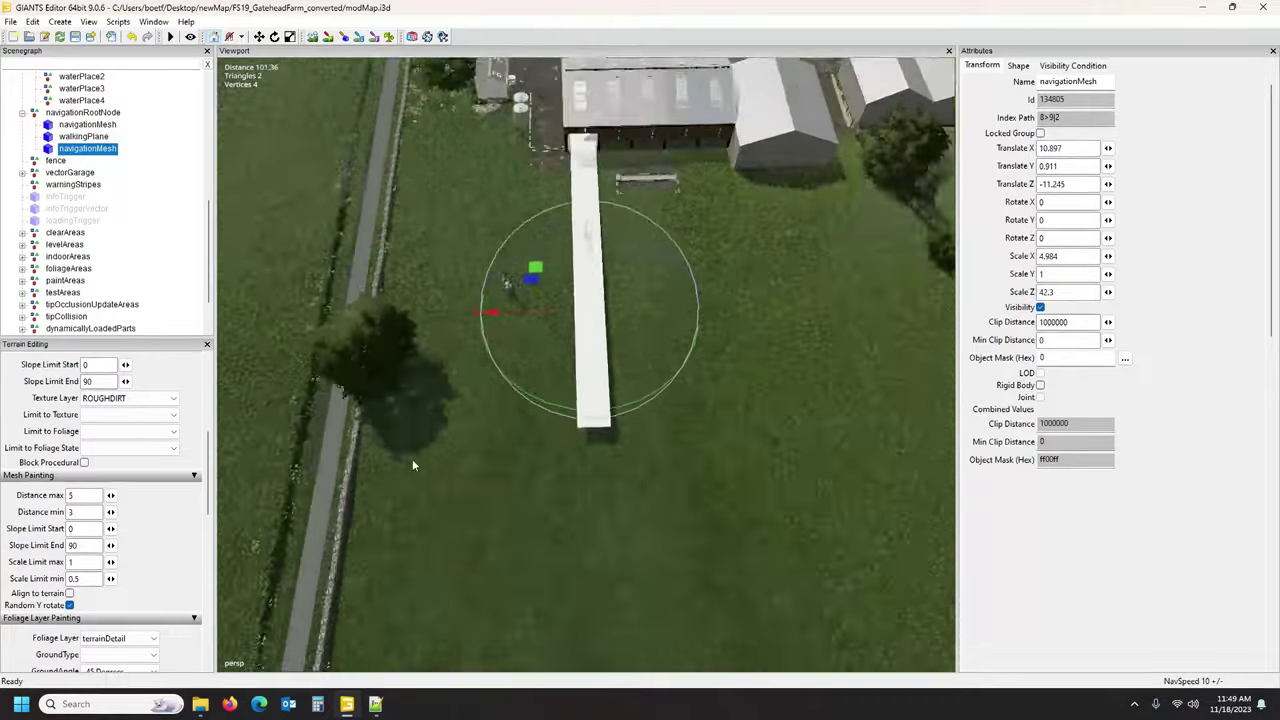
pyautogui.scroll(-5, 412, 461)
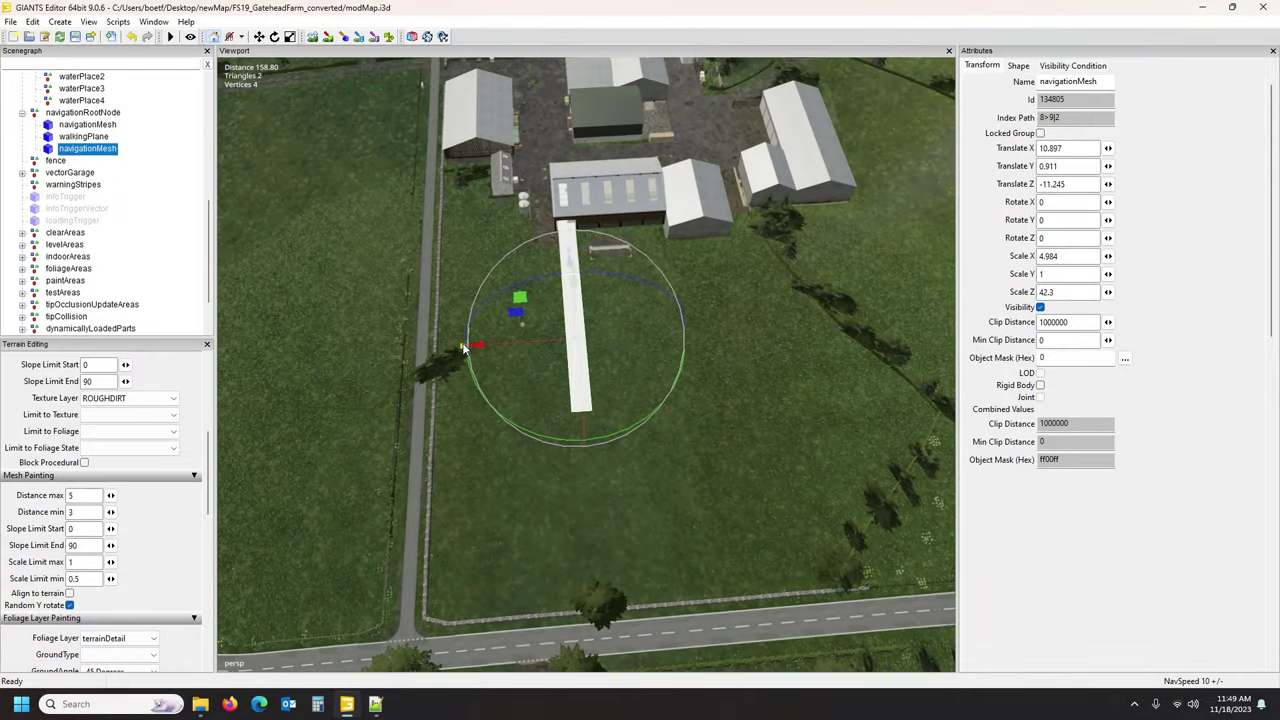
pyautogui.moveTo(463, 349); pyautogui.dragTo(236, 400)
pyautogui.keyDown('alt'); pyautogui.moveTo(652, 412); pyautogui.dragTo(654, 424); pyautogui.keyUp('alt')
pyautogui.moveTo(654, 424); pyautogui.dragTo(505, 322, button='middle')
pyautogui.moveTo(418, 292); pyautogui.dragTo(363, 280)
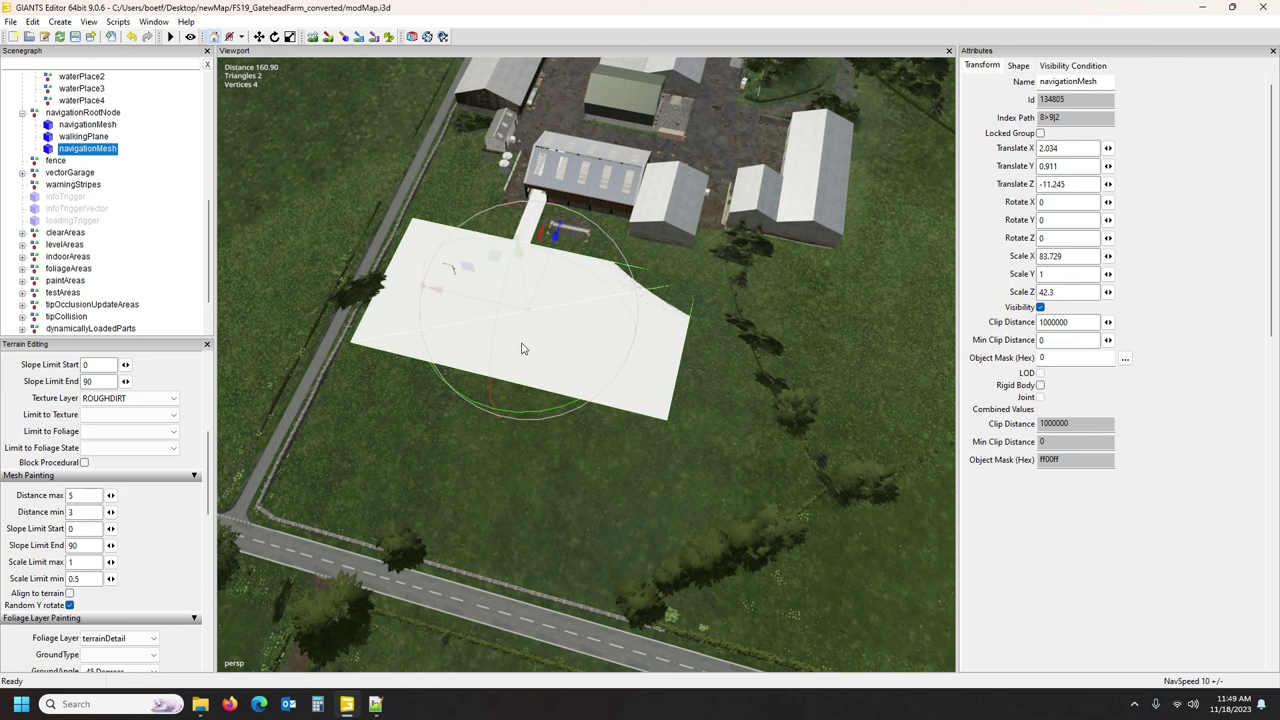
pyautogui.moveTo(562, 230); pyautogui.dragTo(640, 120)
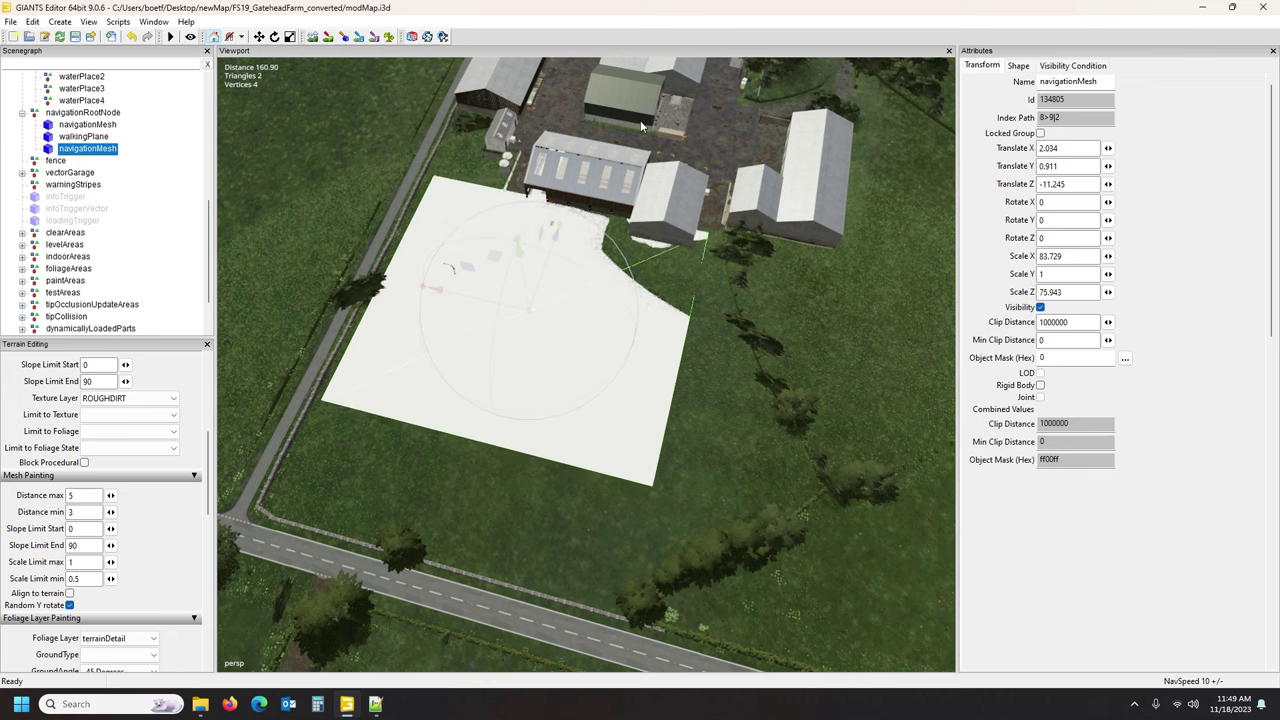
pyautogui.moveTo(533, 295); pyautogui.dragTo(542, 364)
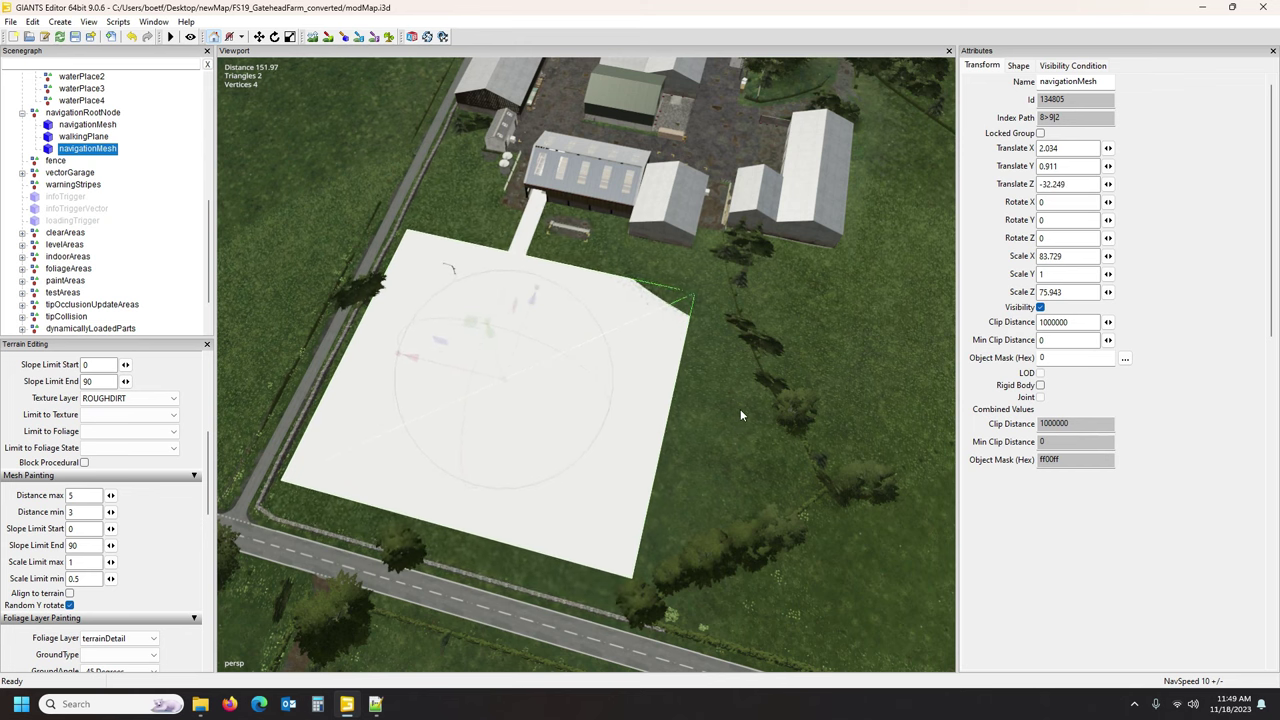
# Examine how the large field plane meets the doorway strip and how it lies relative to the surrounding farmyard.
pyautogui.keyDown('alt'); pyautogui.moveTo(740, 410); pyautogui.dragTo(679, 421); pyautogui.keyUp('alt')
pyautogui.scroll(3, 677, 421)
pyautogui.moveTo(676, 427); pyautogui.dragTo(739, 378, button='middle')
pyautogui.scroll(-4, 739, 378)
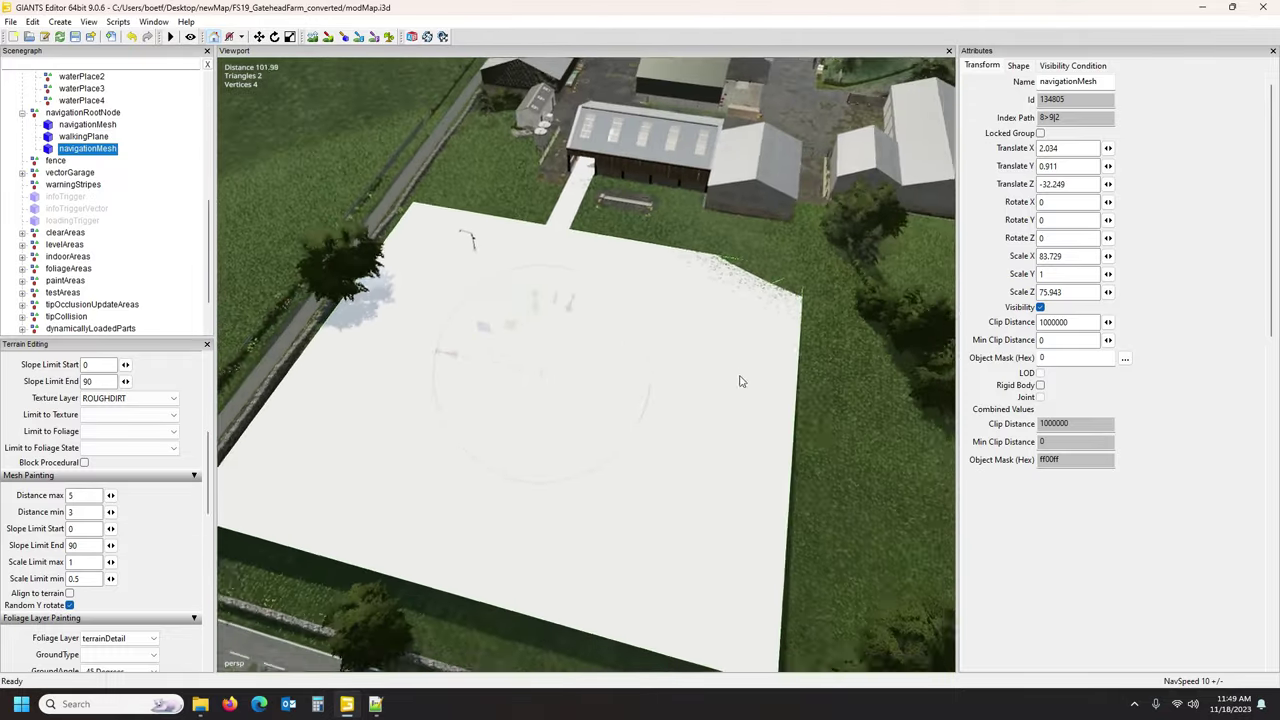
pyautogui.keyDown('alt'); pyautogui.moveTo(620, 398); pyautogui.dragTo(651, 430); pyautogui.keyUp('alt')
pyautogui.scroll(6, 612, 294)
pyautogui.scroll(-5, 634, 411)
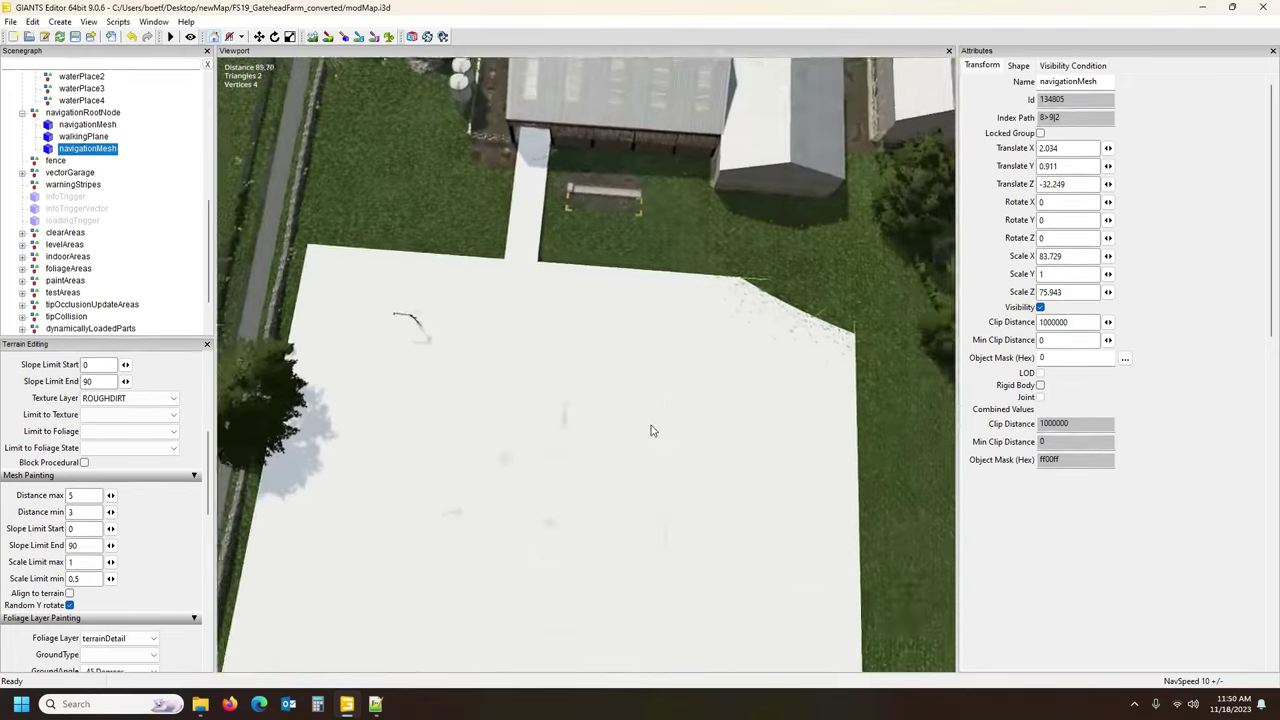
pyautogui.scroll(-6, 650, 430)
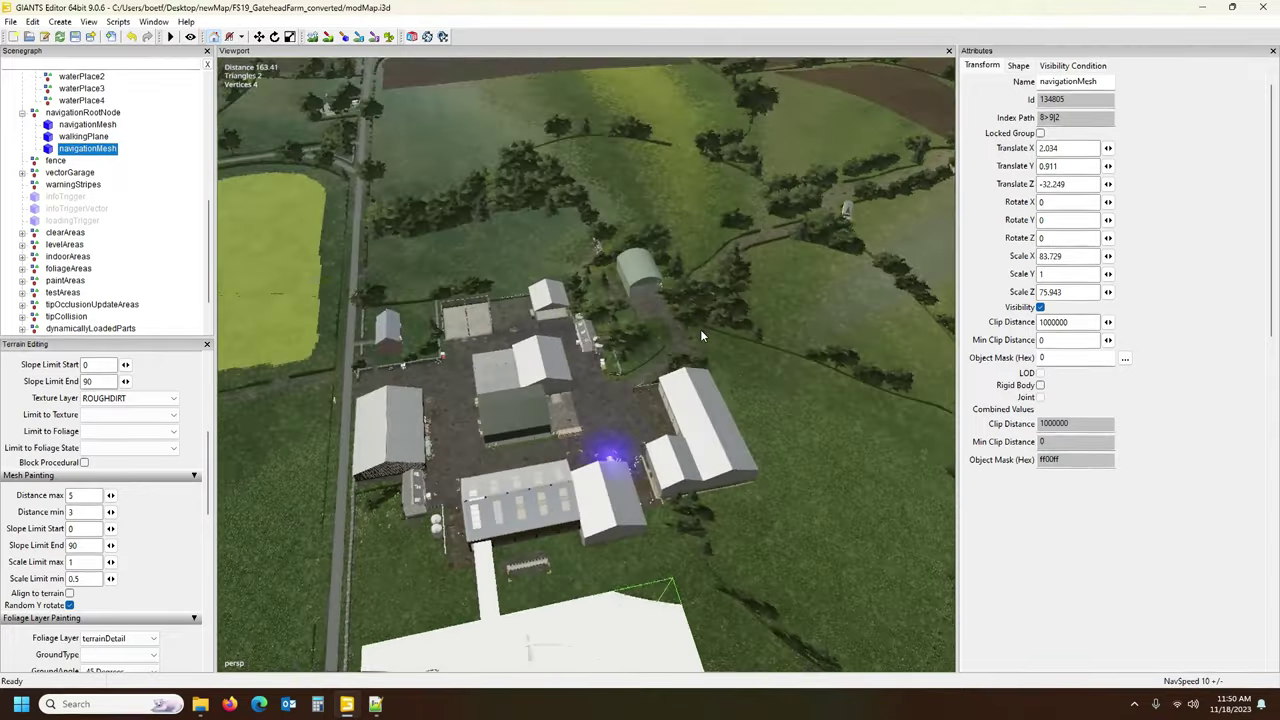
pyautogui.moveTo(701, 336); pyautogui.dragTo(676, 400, button='middle')
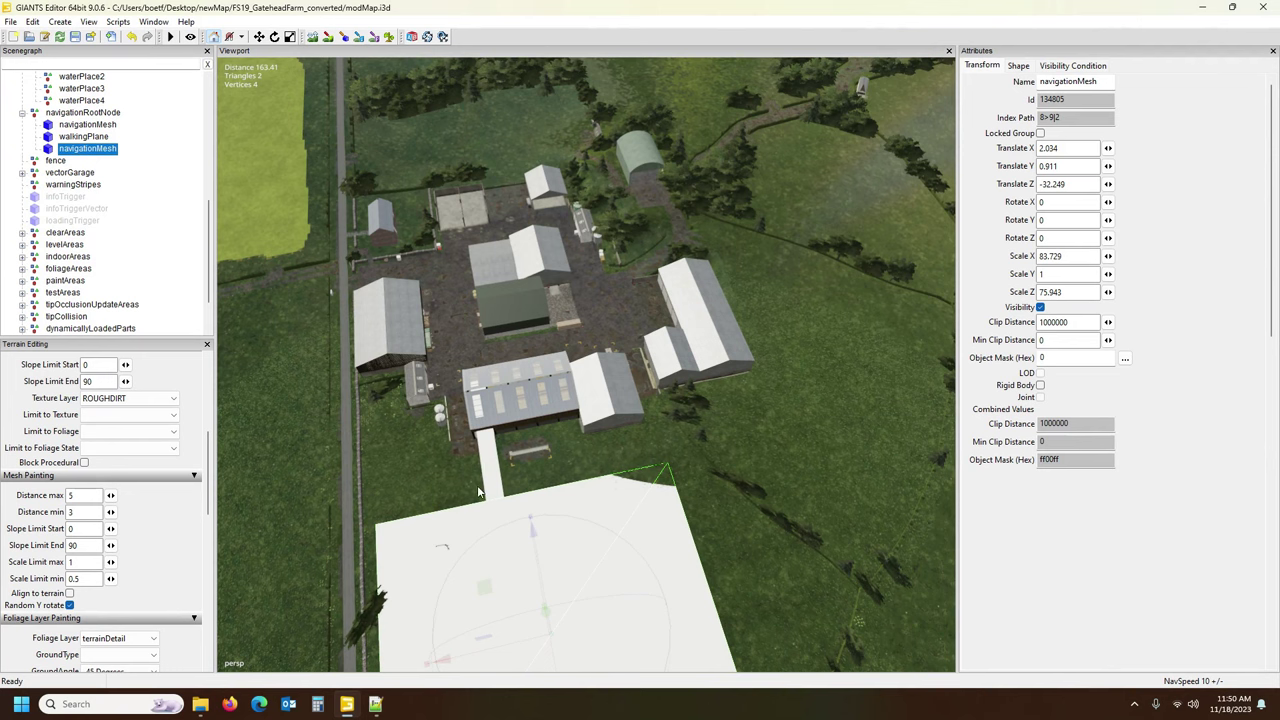
pyautogui.scroll(-2, 565, 524)
pyautogui.keyDown('alt'); pyautogui.moveTo(565, 524); pyautogui.dragTo(560, 540); pyautogui.keyUp('alt')
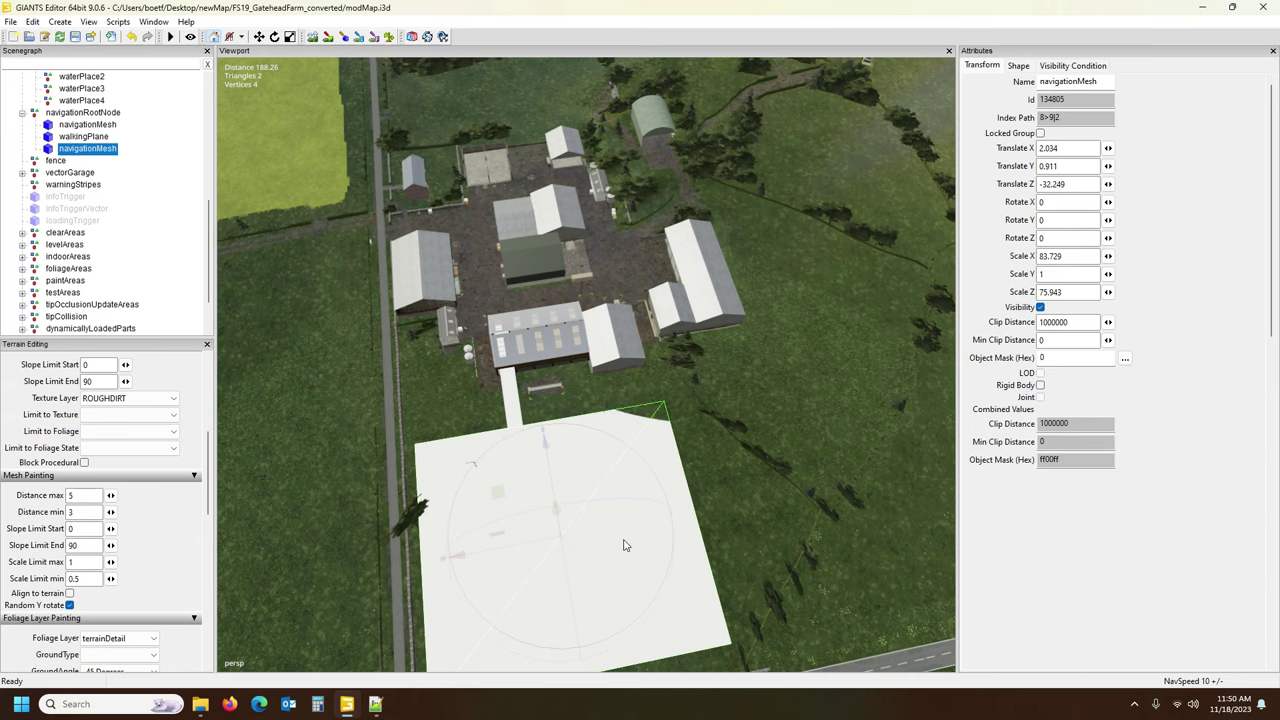
# Duplicate the doorway navigationMesh strip and move the copy through the barn to about Translate Z 43.038.
pyautogui.scroll(10, 552, 489)
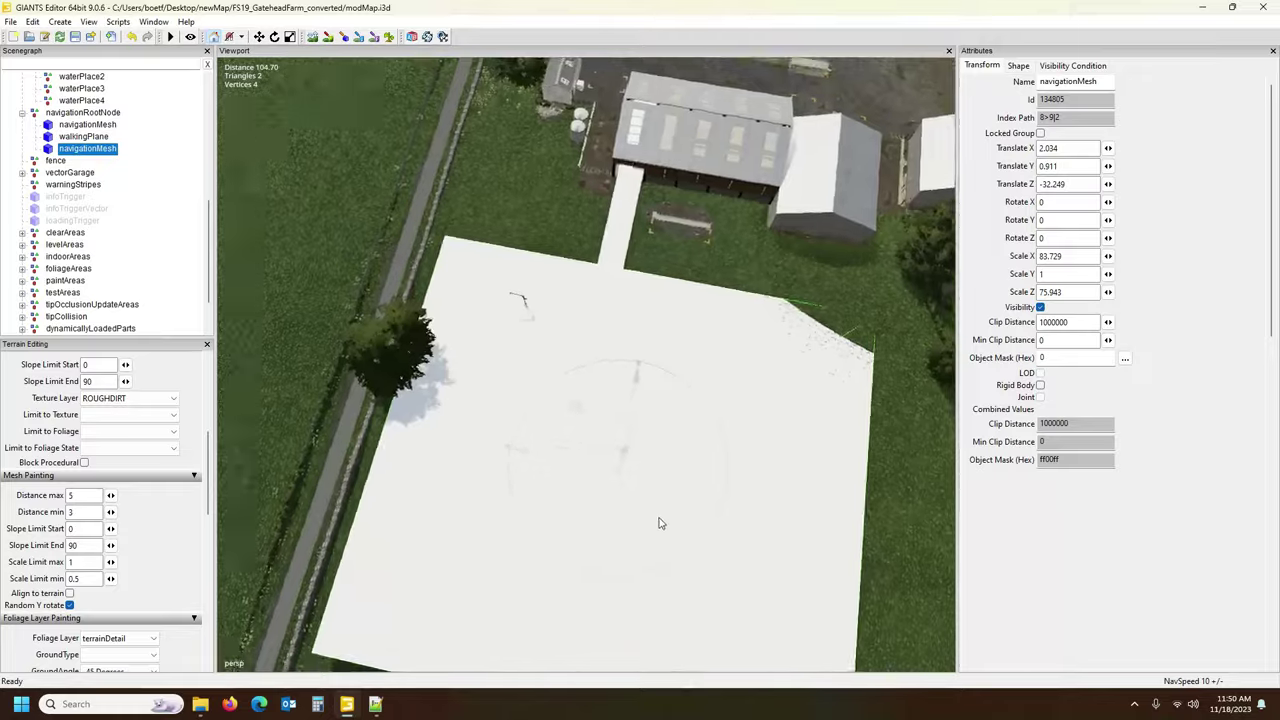
pyautogui.scroll(8, 675, 473)
pyautogui.keyDown('alt'); pyautogui.moveTo(675, 473); pyautogui.dragTo(763, 402); pyautogui.keyUp('alt')
pyautogui.scroll(10, 686, 373)
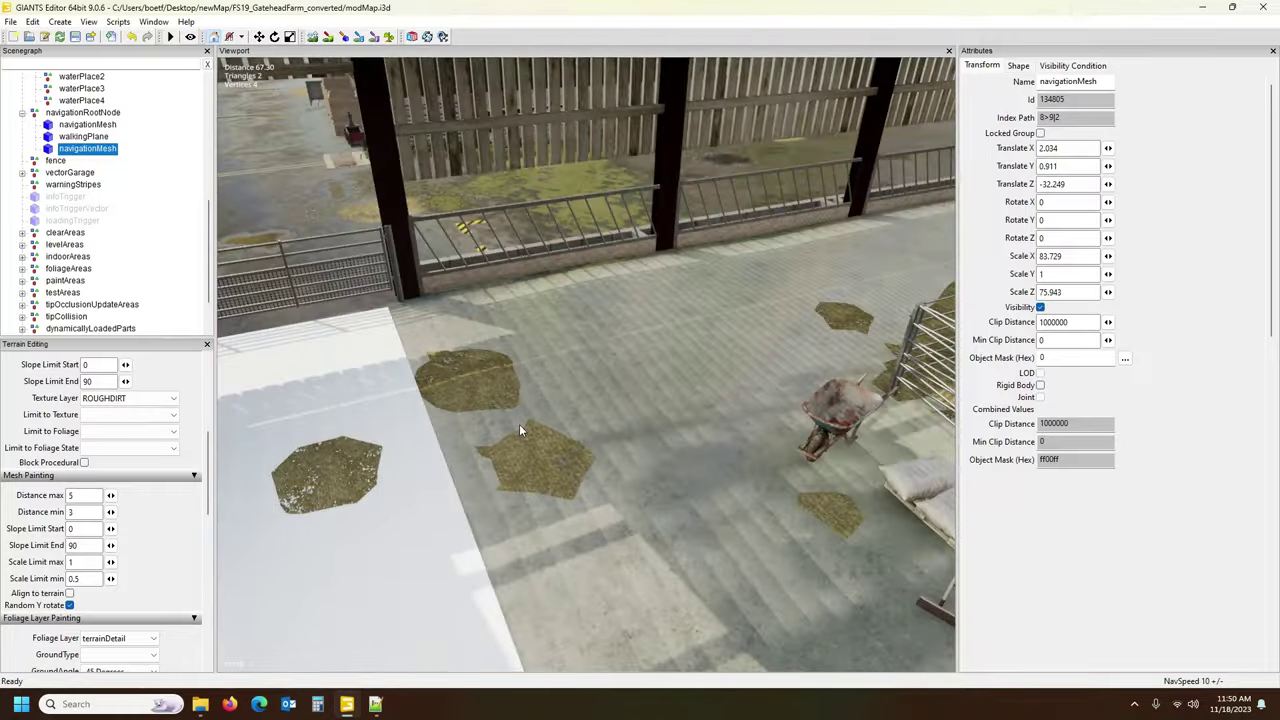
pyautogui.keyDown('alt'); pyautogui.moveTo(520, 425); pyautogui.dragTo(484, 406); pyautogui.keyUp('alt')
pyautogui.click(99, 127)
pyautogui.keyDown('alt'); pyautogui.moveTo(532, 296); pyautogui.dragTo(598, 366); pyautogui.keyUp('alt')
pyautogui.moveTo(597, 370); pyautogui.dragTo(586, 367, button='right')
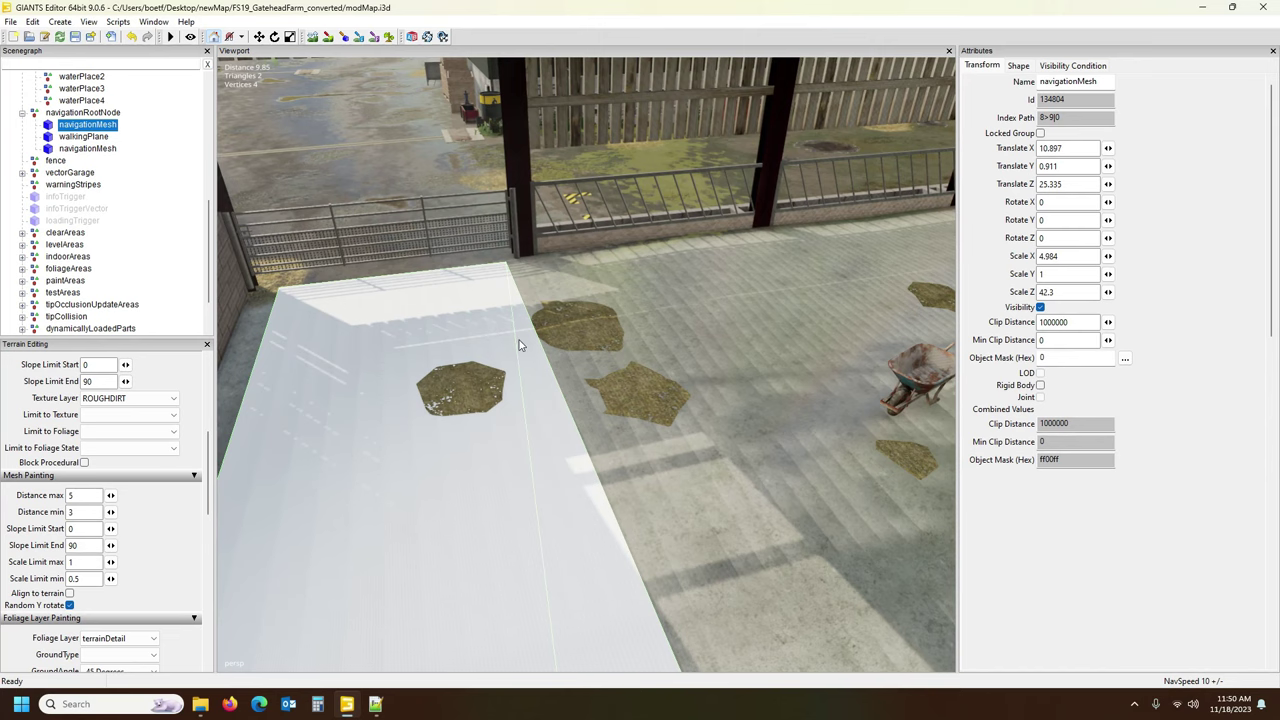
pyautogui.scroll(-8, 522, 350)
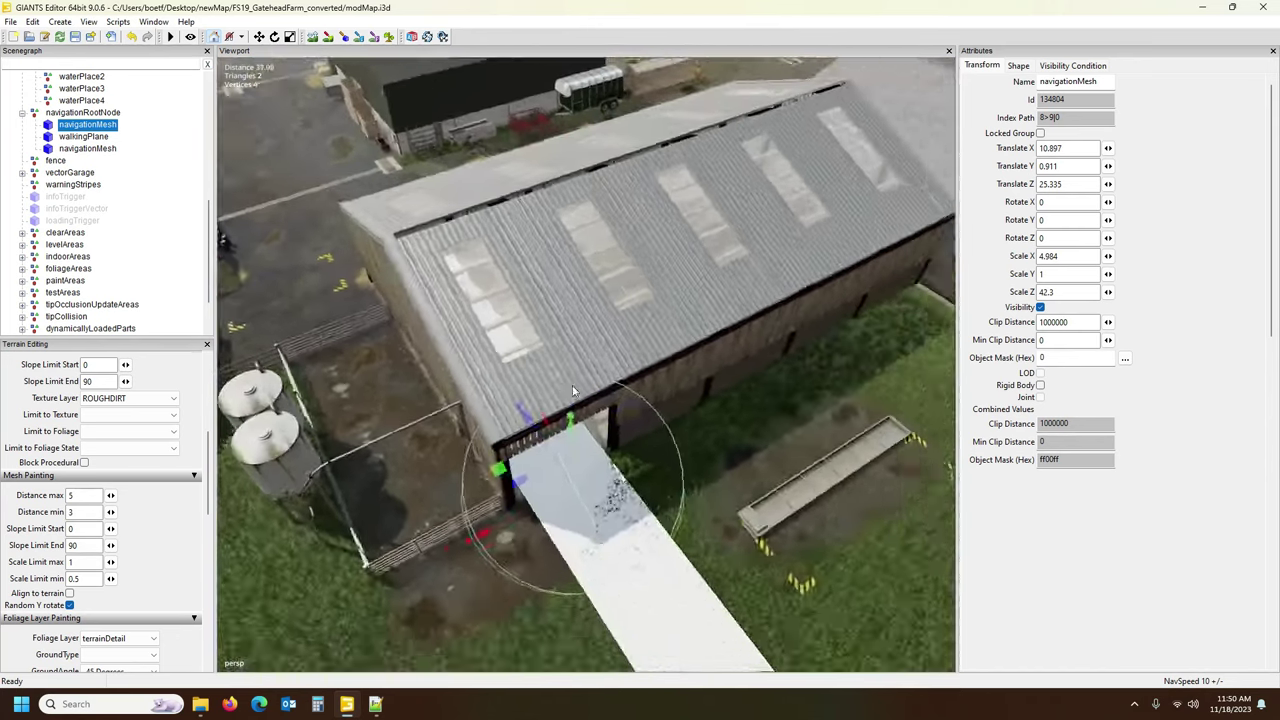
pyautogui.keyDown('alt'); pyautogui.moveTo(530, 362); pyautogui.dragTo(542, 401); pyautogui.keyUp('alt')
pyautogui.scroll(-3, 542, 401)
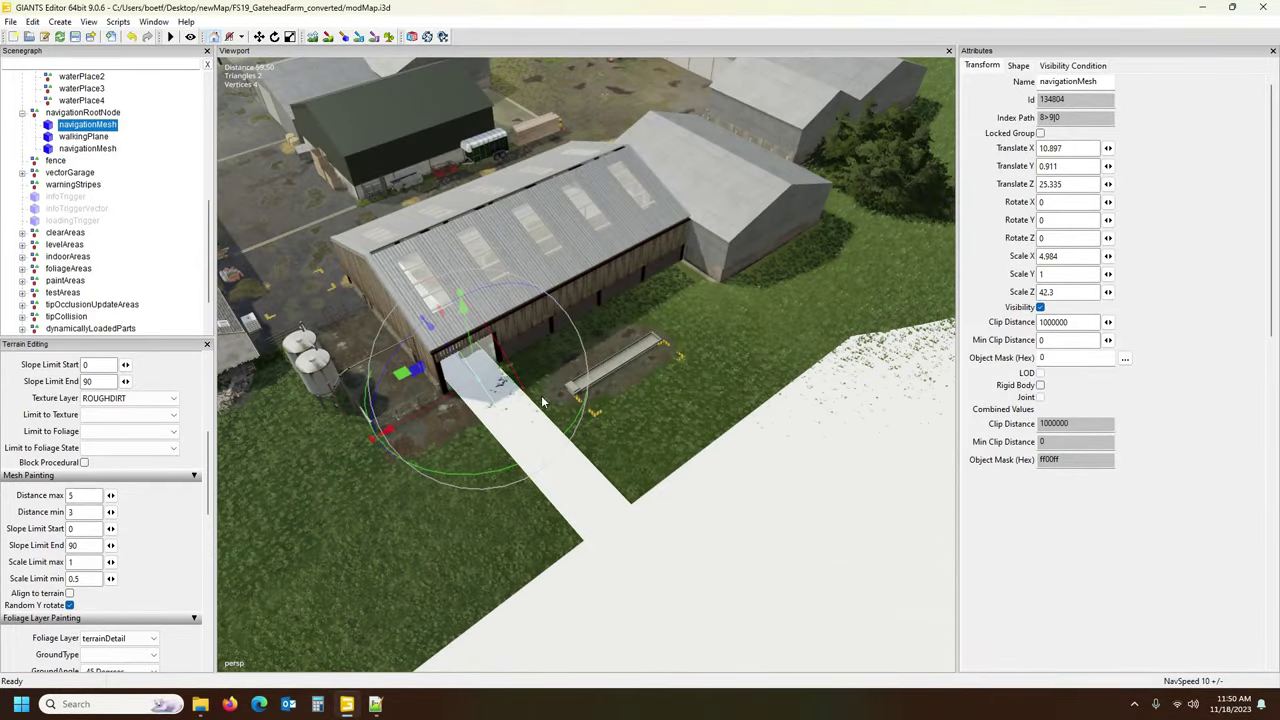
pyautogui.hotkey('ctrl', 'd')
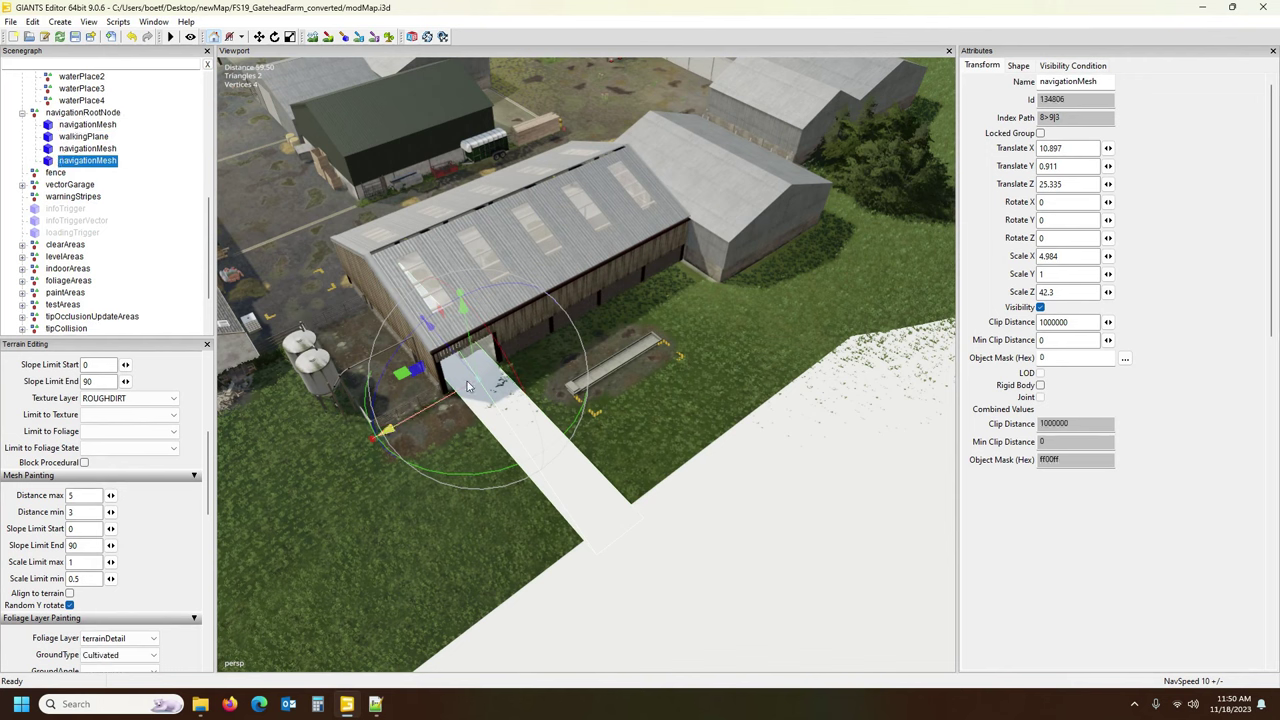
pyautogui.moveTo(464, 369); pyautogui.dragTo(353, 263)
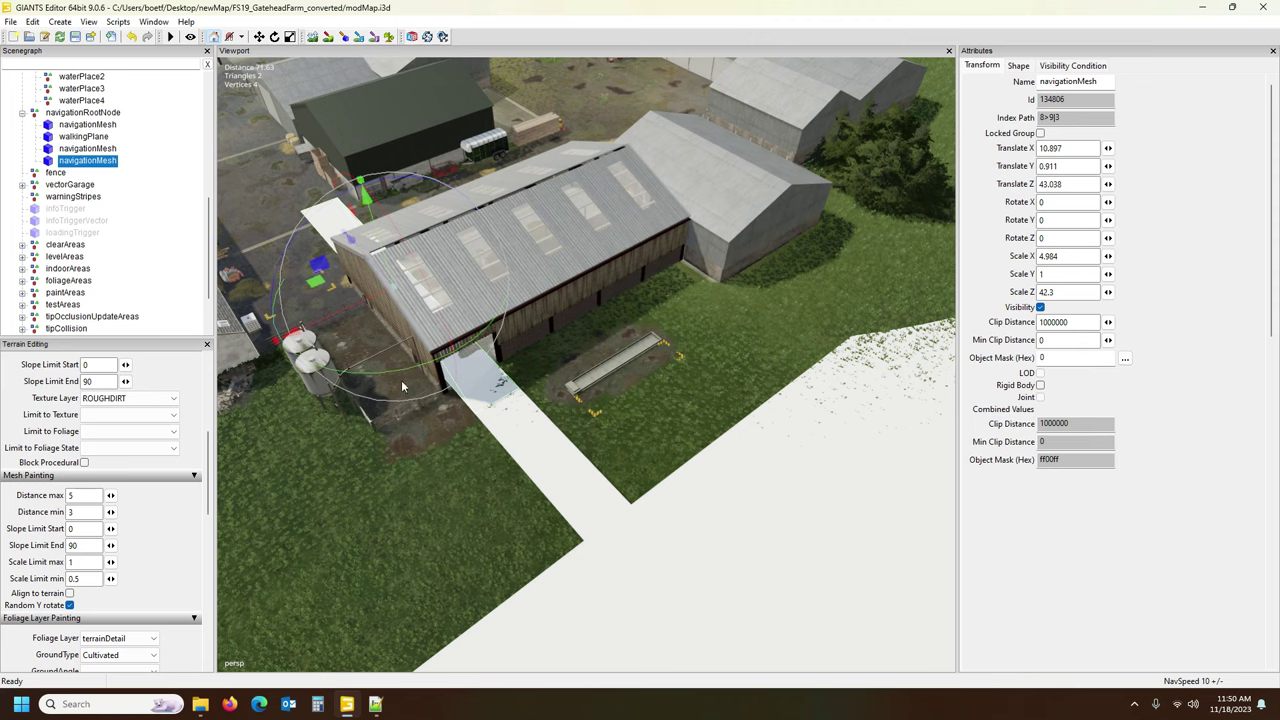
# Turn the new strip to run along the barn with Rotate Y 90 and place it at about X -7.487, Z 44.076.
pyautogui.moveTo(422, 358); pyautogui.dragTo(518, 260)
pyautogui.keyDown('alt'); pyautogui.moveTo(518, 260); pyautogui.dragTo(593, 319); pyautogui.keyUp('alt')
pyautogui.scroll(5, 623, 327)
pyautogui.scroll(-4, 440, 373)
pyautogui.scroll(8, 232, 262)
pyautogui.moveTo(409, 369); pyautogui.dragTo(1053, 241)
pyautogui.keyDown('alt'); pyautogui.moveTo(805, 375); pyautogui.dragTo(832, 351); pyautogui.keyUp('alt')
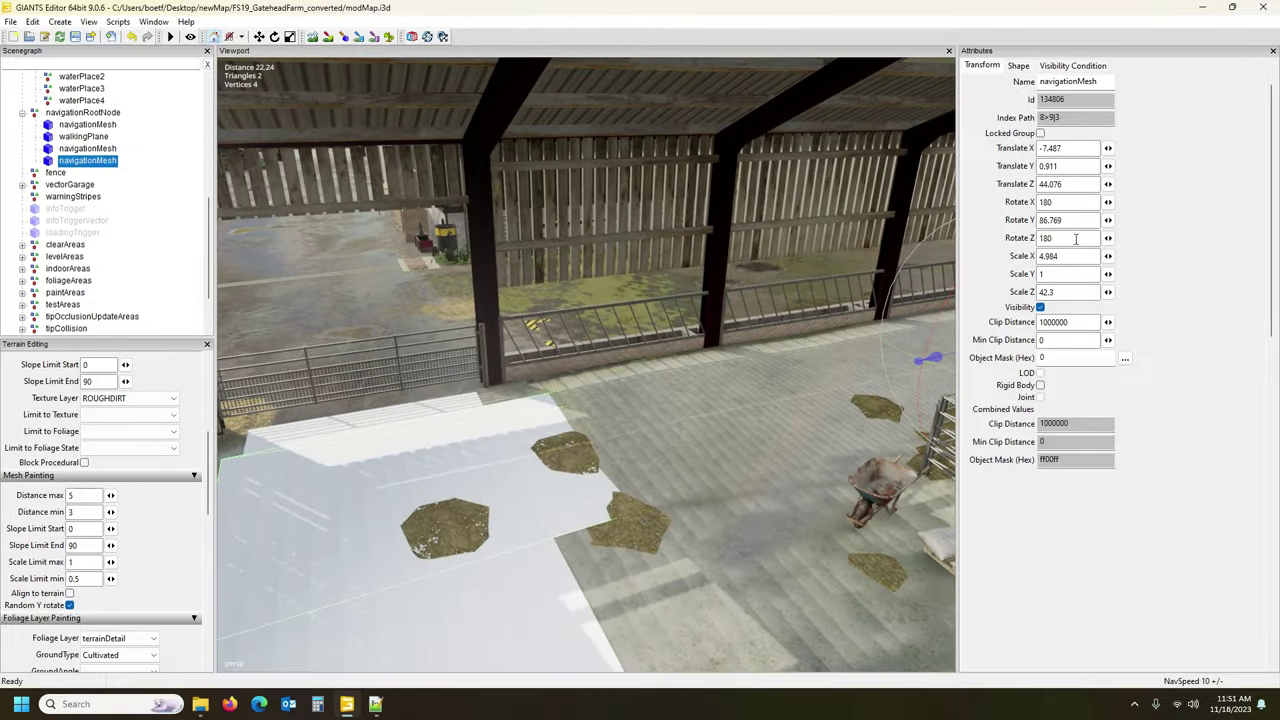
pyautogui.write('90')
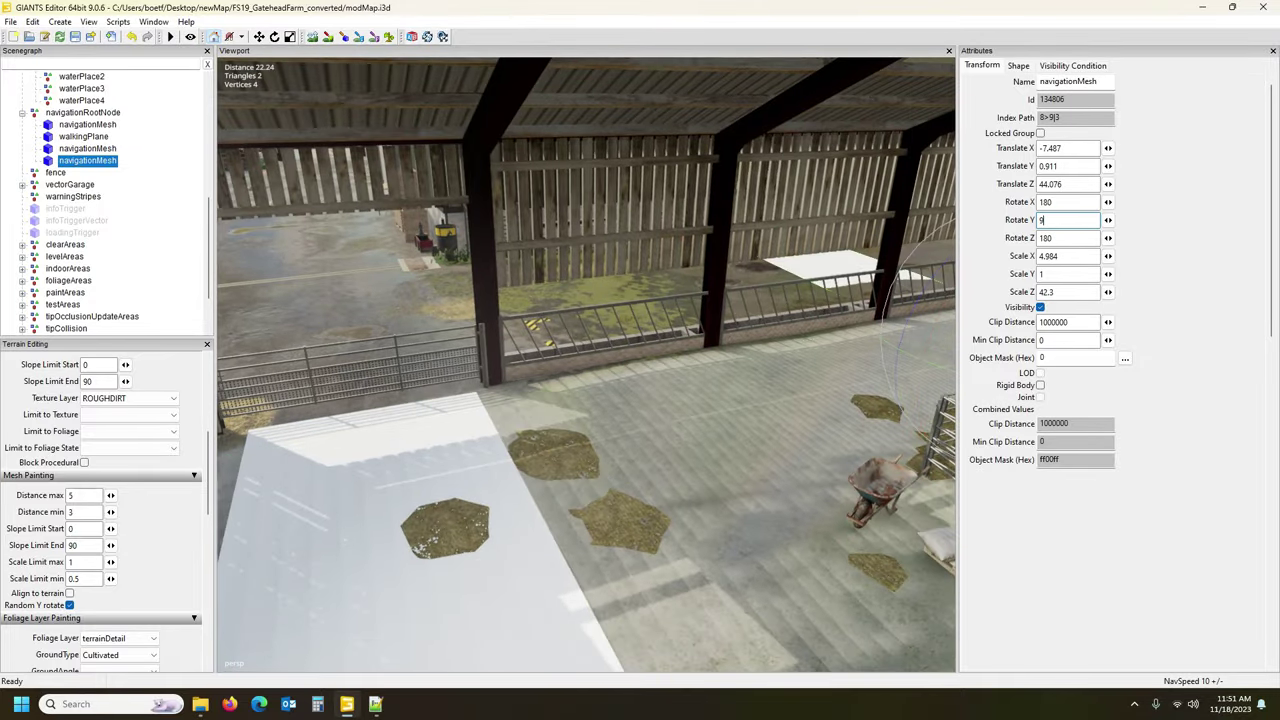
# Shorten the strip along the barn aisle to about Scale Z 29.361 and shift it to about Translate X -1.237.
pyautogui.keyDown('alt'); pyautogui.moveTo(672, 425); pyautogui.dragTo(742, 433); pyautogui.keyUp('alt')
pyautogui.moveTo(741, 430); pyautogui.dragTo(472, 458, button='right')
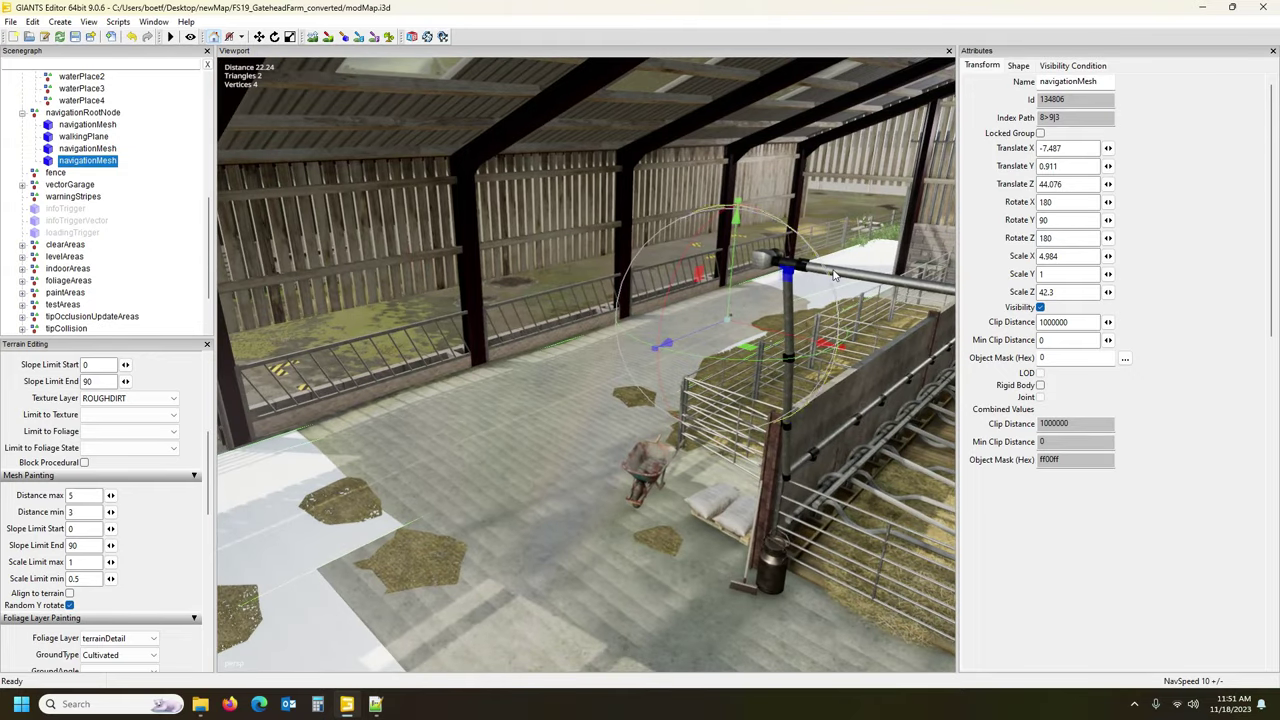
pyautogui.moveTo(574, 455)
pyautogui.keyDown('alt'); pyautogui.mouseDown()
pyautogui.moveTo(488, 472)
pyautogui.moveTo(586, 460)
pyautogui.mouseUp(); pyautogui.keyUp('alt')
pyautogui.moveTo(586, 460); pyautogui.dragTo(594, 456, button='right')
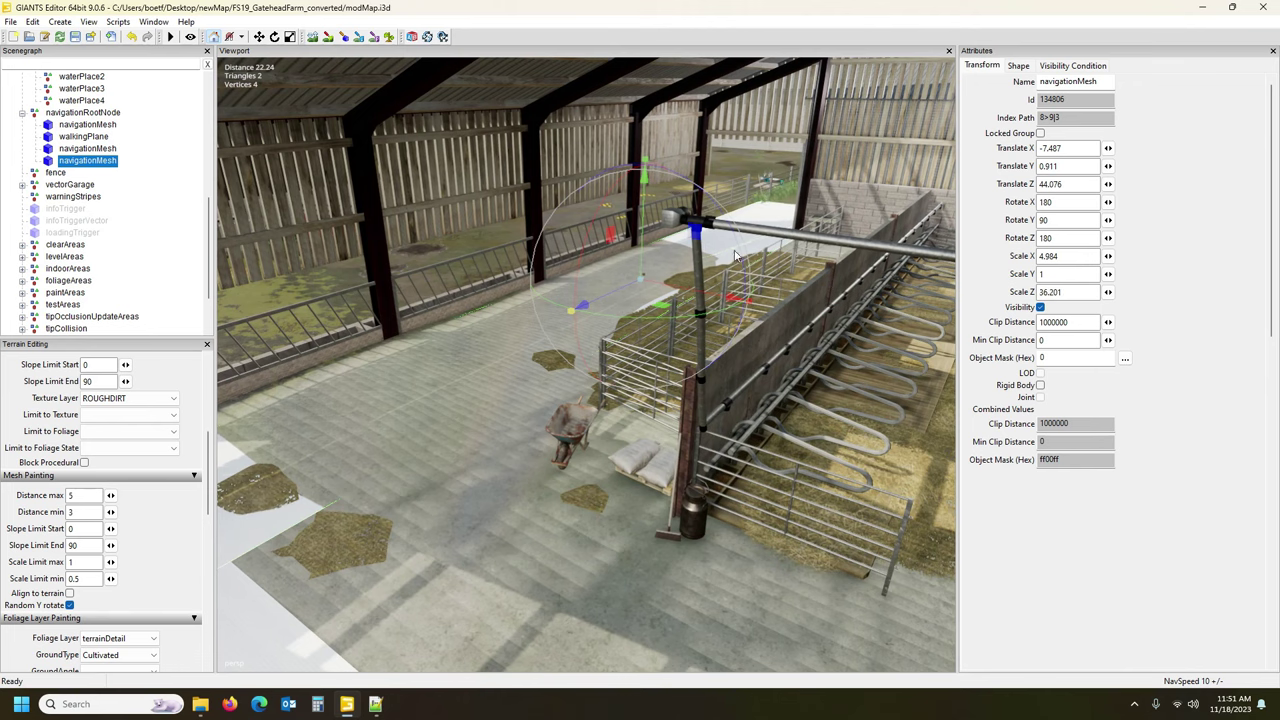
pyautogui.moveTo(745, 340); pyautogui.dragTo(808, 248, button='right')
pyautogui.moveTo(815, 250); pyautogui.dragTo(648, 343)
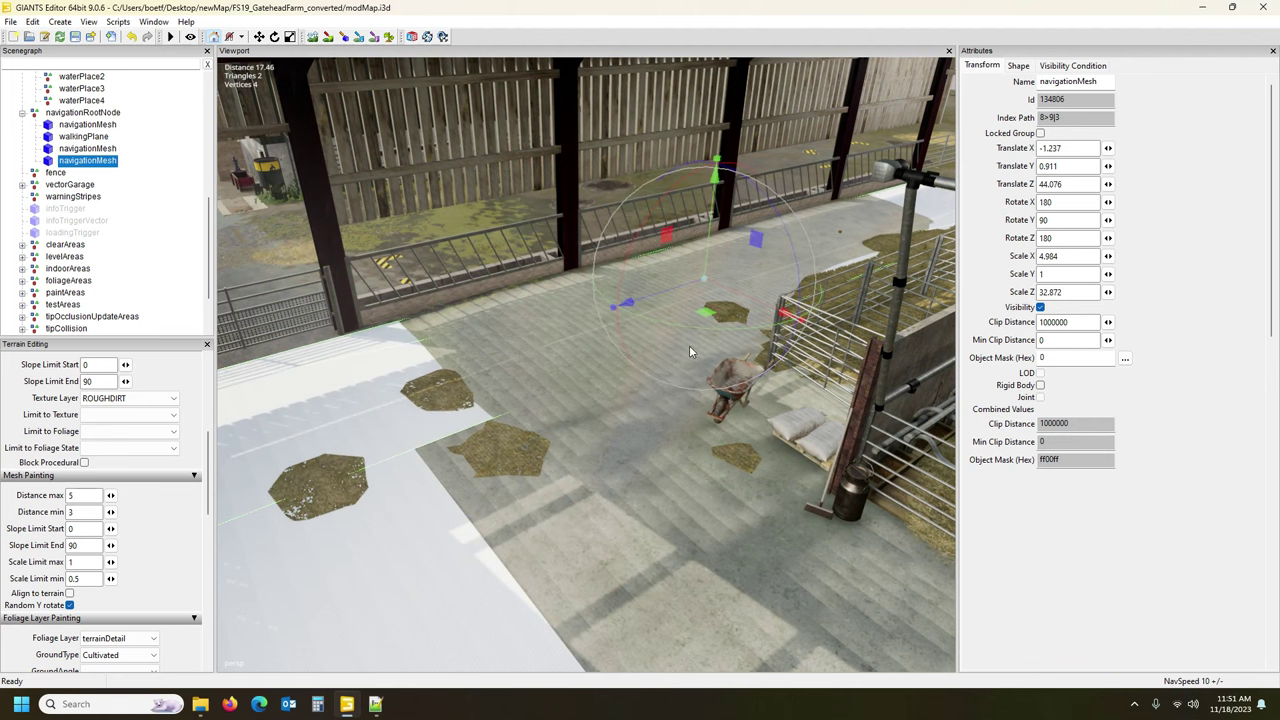
pyautogui.moveTo(678, 433); pyautogui.dragTo(552, 313, button='right')
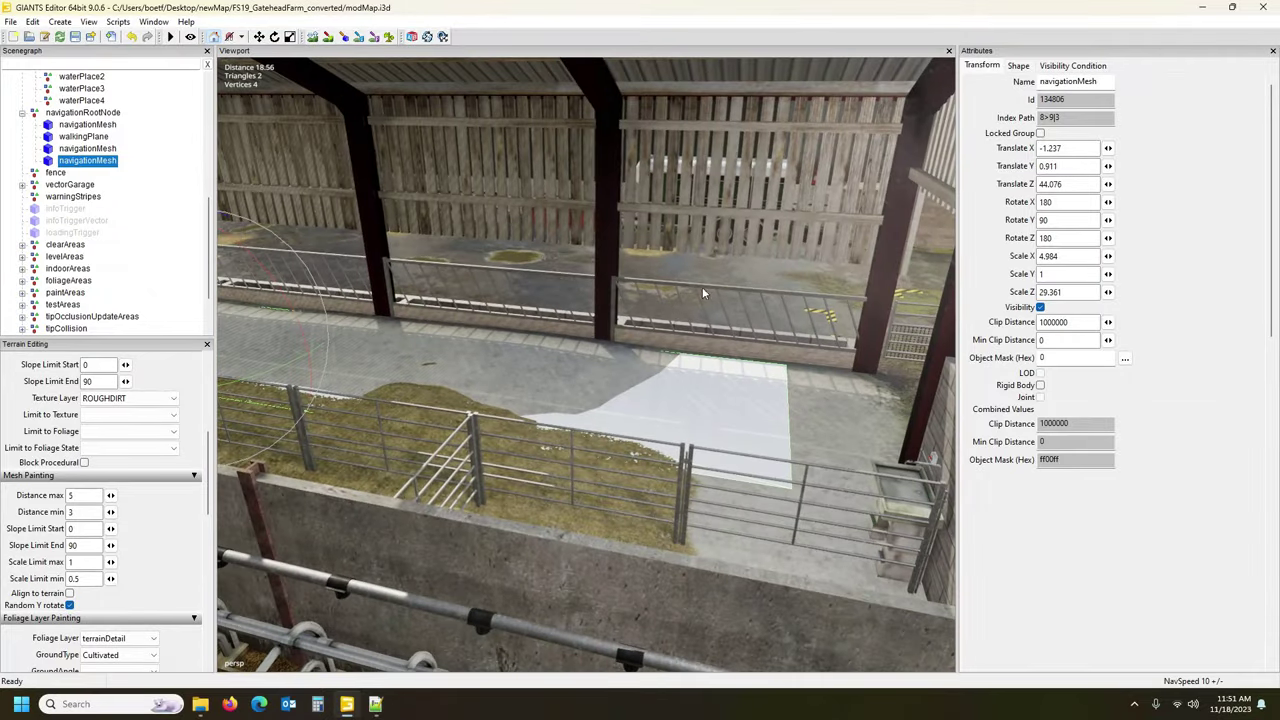
pyautogui.moveTo(958, 305); pyautogui.dragTo(1029, 306)
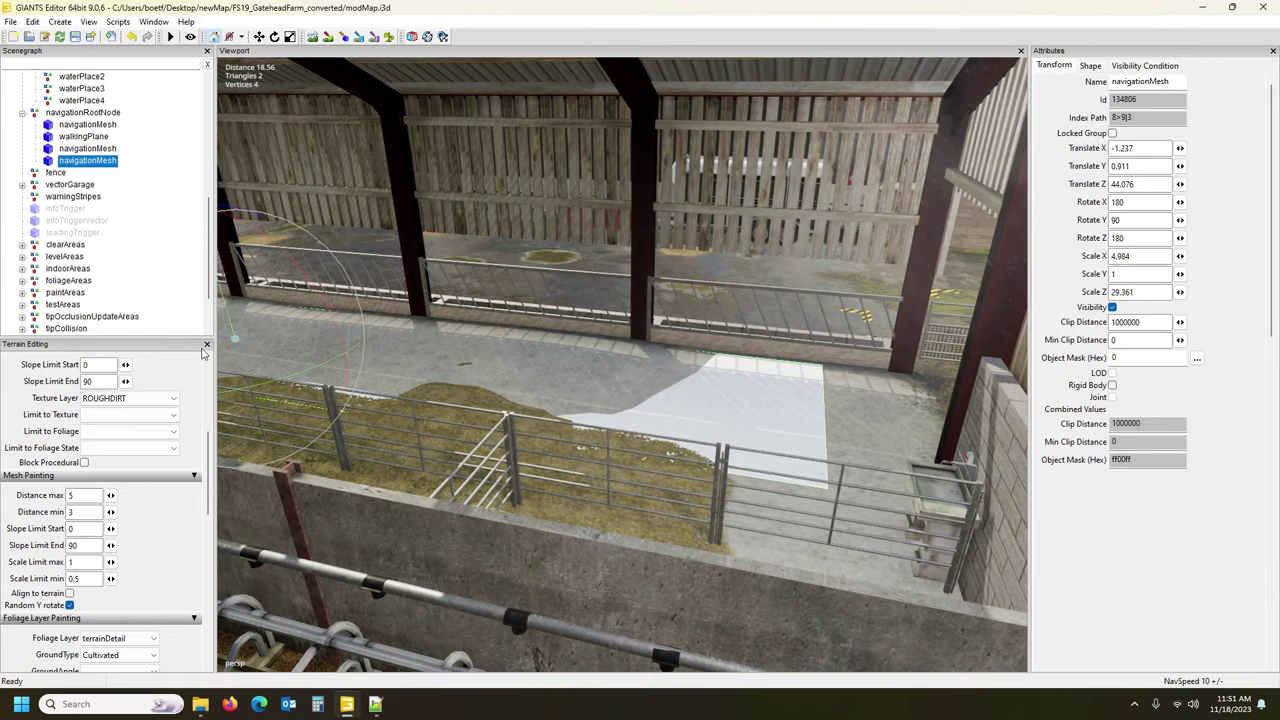
pyautogui.moveTo(358, 322); pyautogui.dragTo(468, 311, button='right')
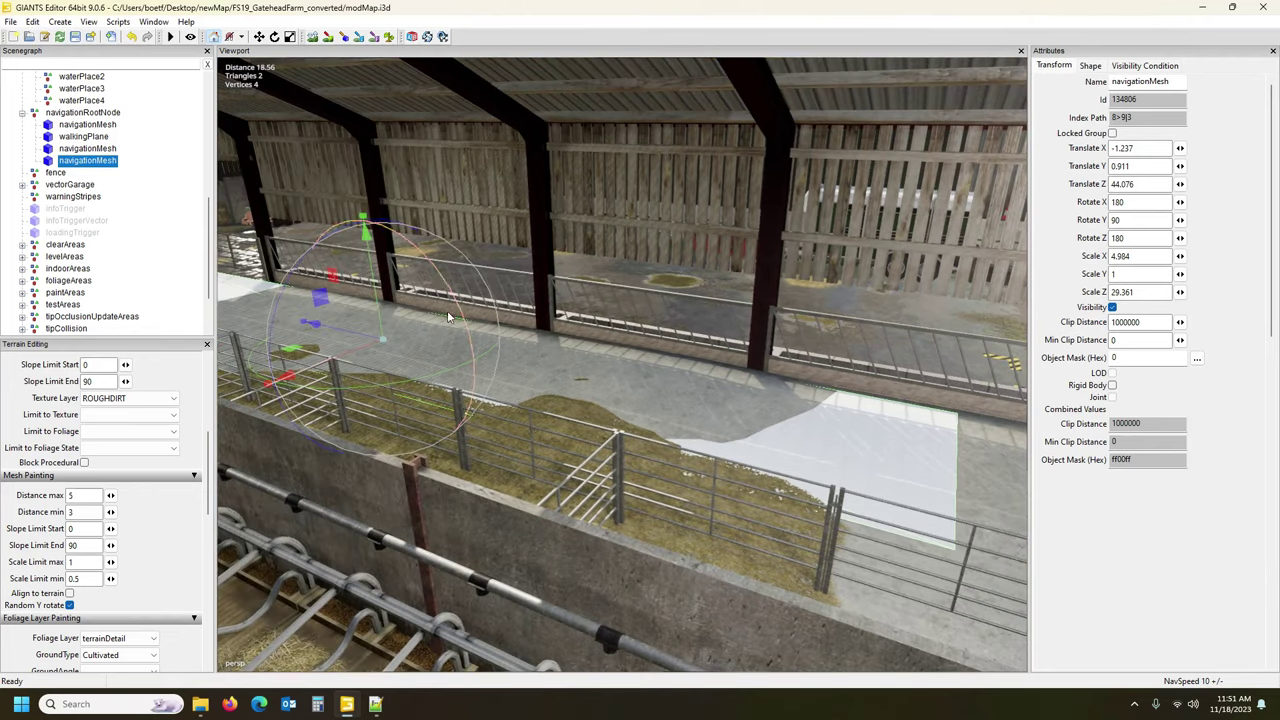
# Extend the aisle navigationMesh strip to about Scale Z 30.174 and shift it to about Translate X -2.152.
pyautogui.moveTo(304, 319); pyautogui.dragTo(281, 315)
pyautogui.moveTo(281, 315); pyautogui.dragTo(425, 315, button='right')
pyautogui.moveTo(414, 300); pyautogui.dragTo(440, 311)
pyautogui.moveTo(442, 313); pyautogui.dragTo(473, 371, button='right')
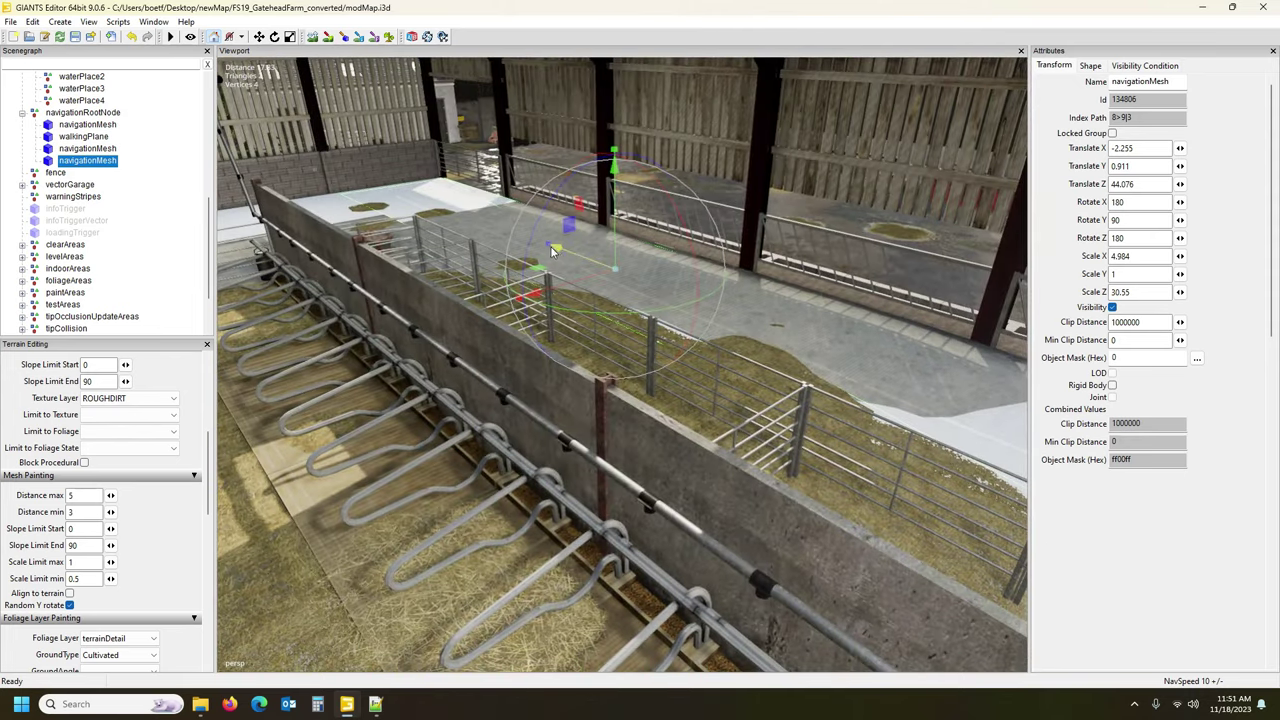
pyautogui.moveTo(561, 250); pyautogui.dragTo(679, 326, button='right')
pyautogui.moveTo(335, 244); pyautogui.dragTo(330, 246)
pyautogui.moveTo(330, 240); pyautogui.dragTo(377, 291, button='right')
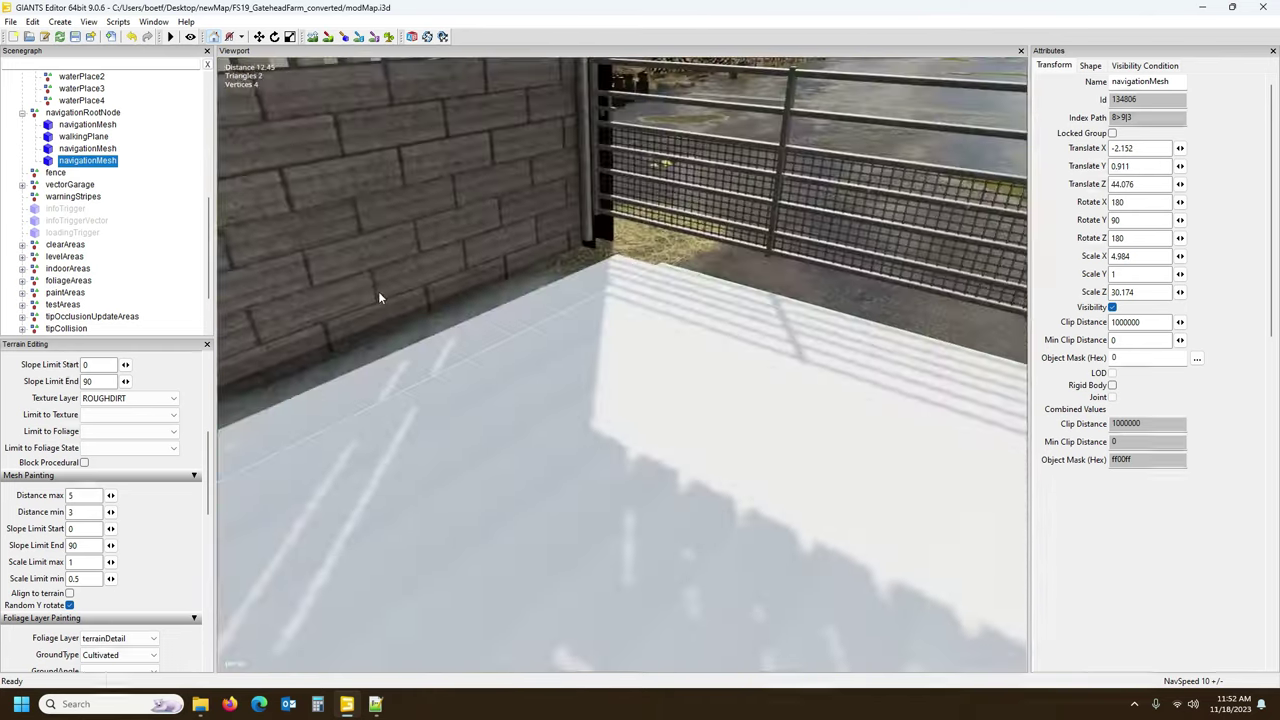
# Duplicate the aisle navigationMesh strip and move the copy across to the cubicle side of the barn at about Translate Z 33.725.
pyautogui.scroll(-4, 378, 297)
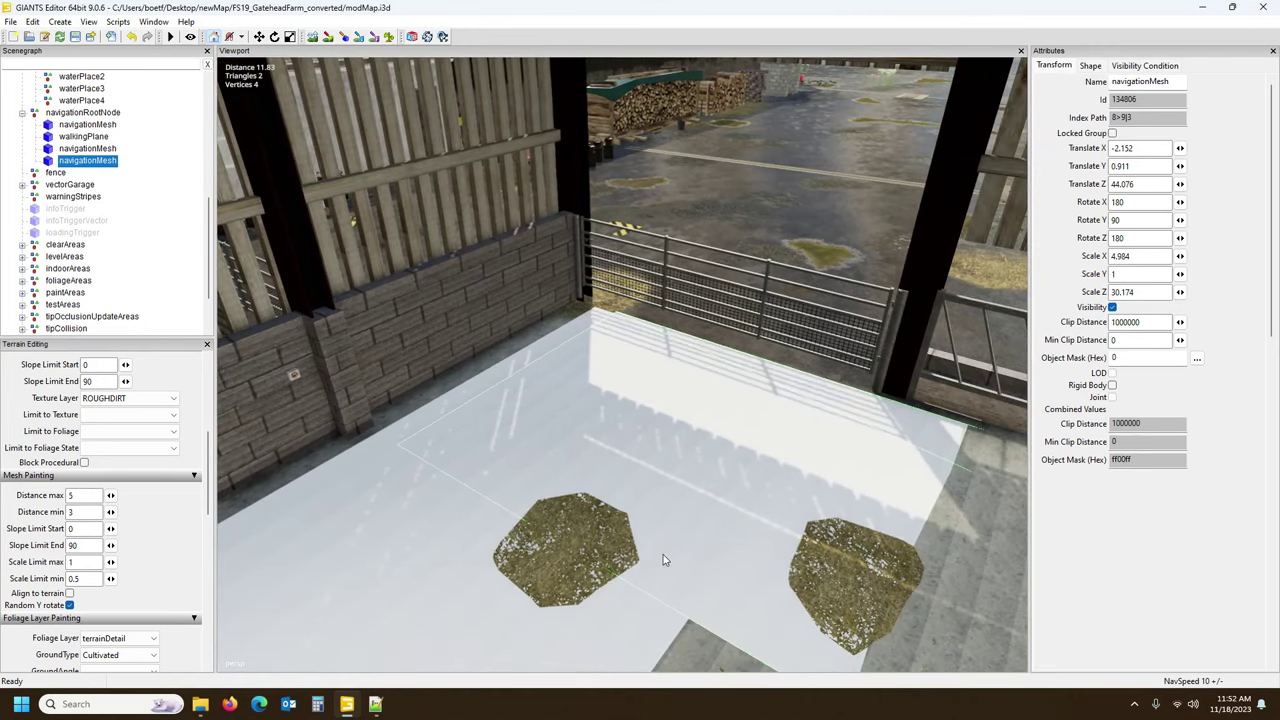
pyautogui.keyDown('alt'); pyautogui.moveTo(509, 497); pyautogui.dragTo(779, 482); pyautogui.keyUp('alt')
pyautogui.scroll(-4, 623, 493)
pyautogui.moveTo(780, 482); pyautogui.dragTo(836, 490, button='right')
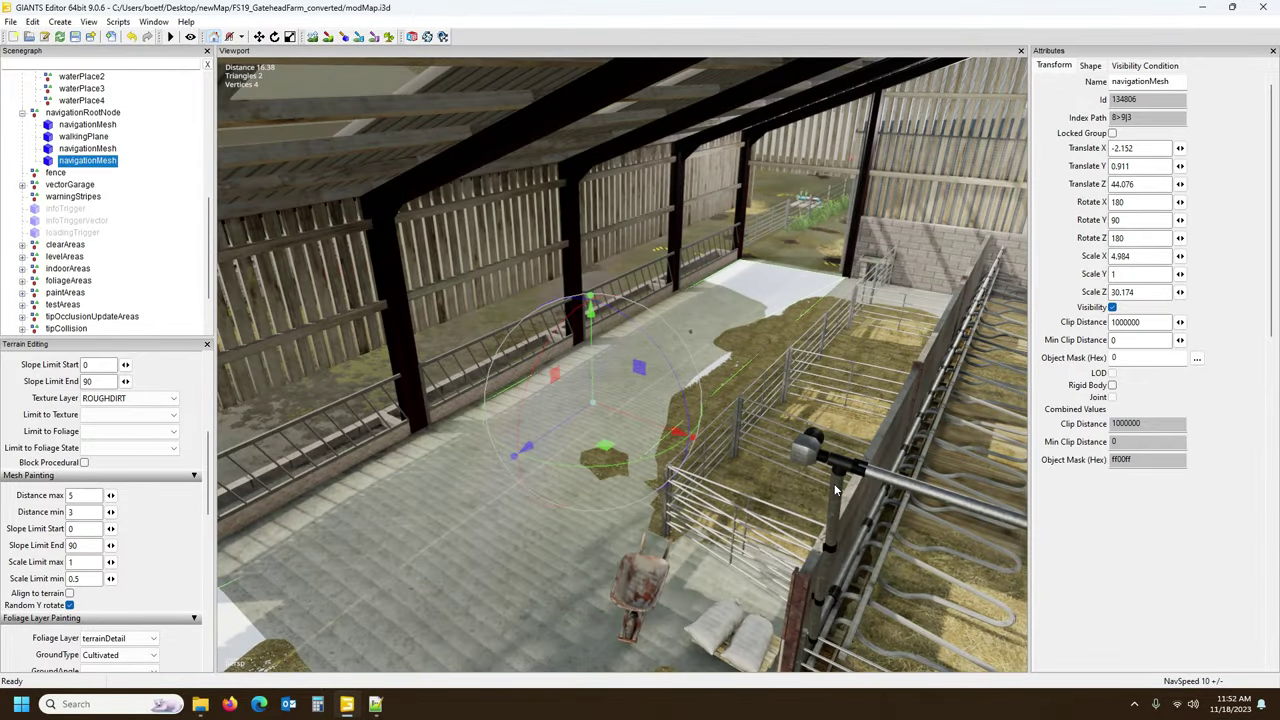
pyautogui.moveTo(825, 510); pyautogui.dragTo(978, 630, button='right')
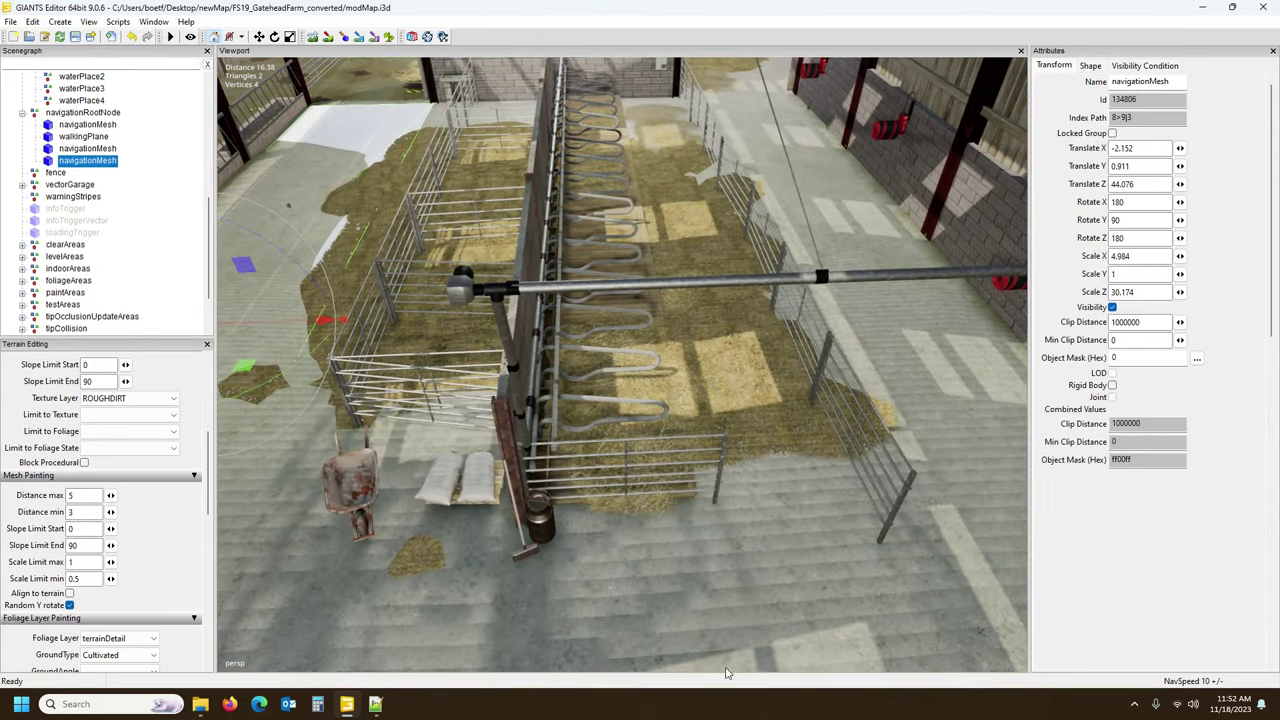
pyautogui.moveTo(731, 470); pyautogui.dragTo(553, 463, button='right')
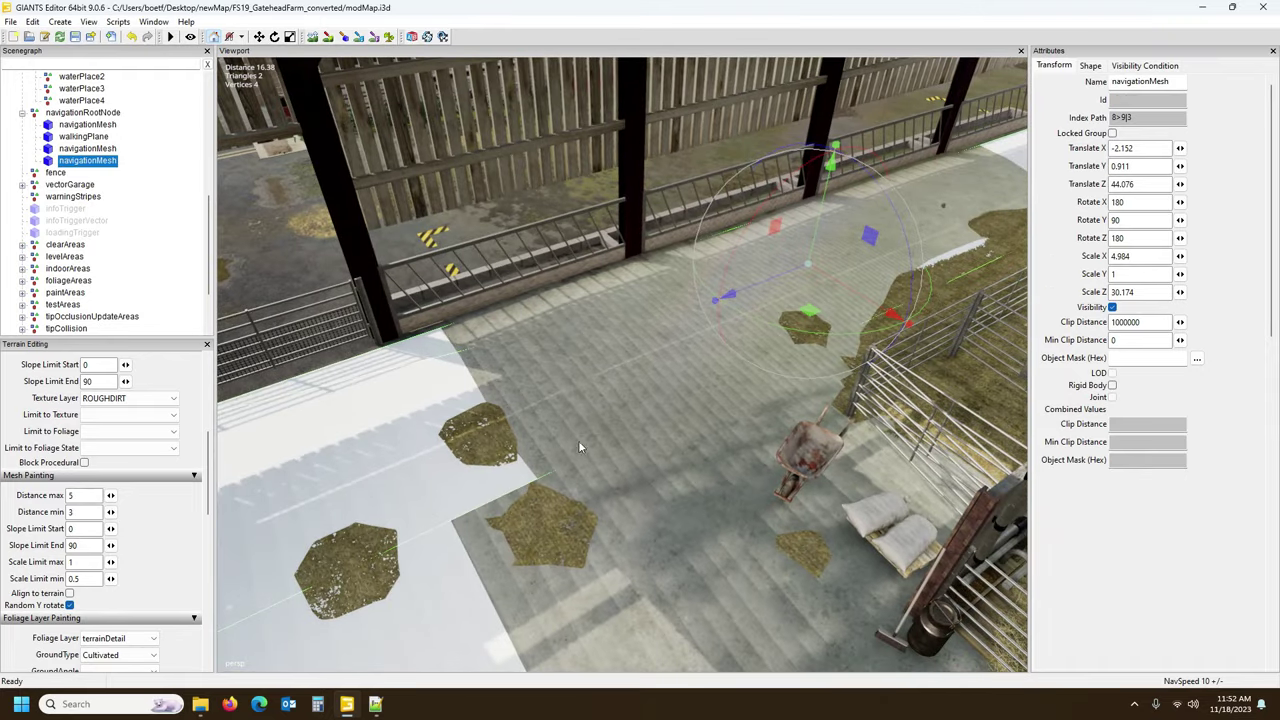
pyautogui.hotkey('ctrl', 'd')
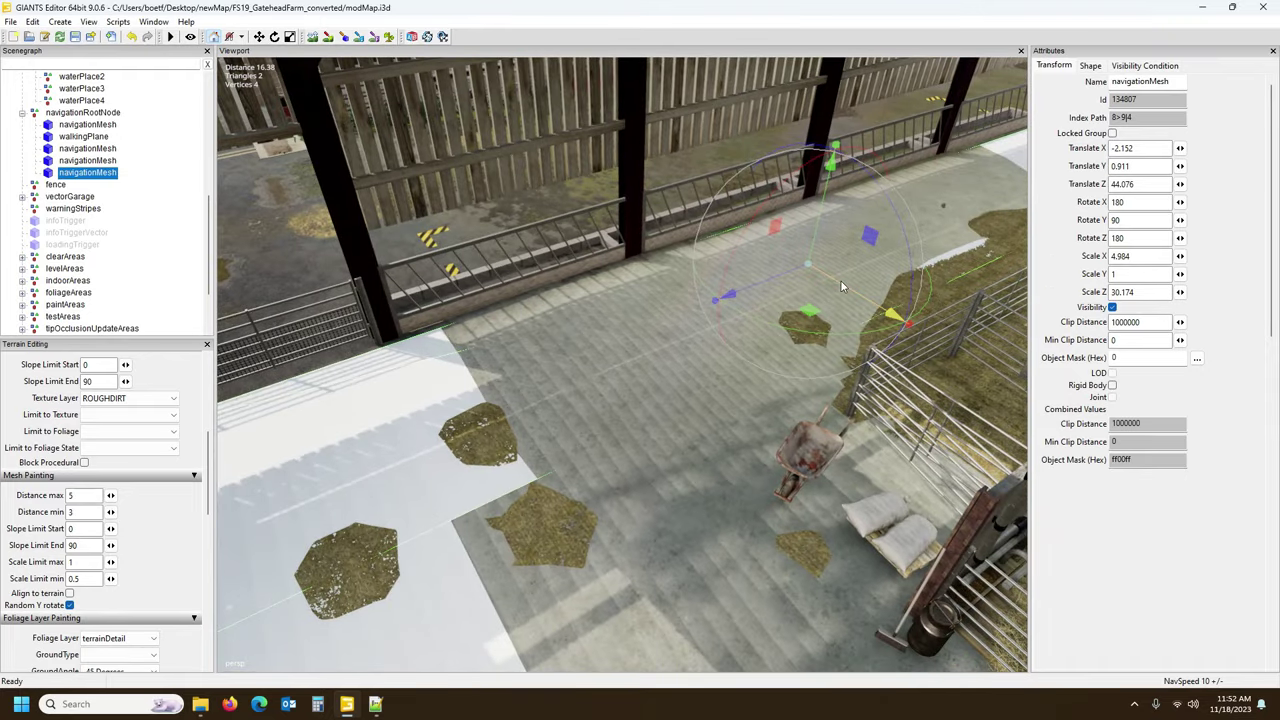
pyautogui.moveTo(841, 281); pyautogui.dragTo(1015, 386)
pyautogui.moveTo(649, 300); pyautogui.dragTo(830, 318, button='right')
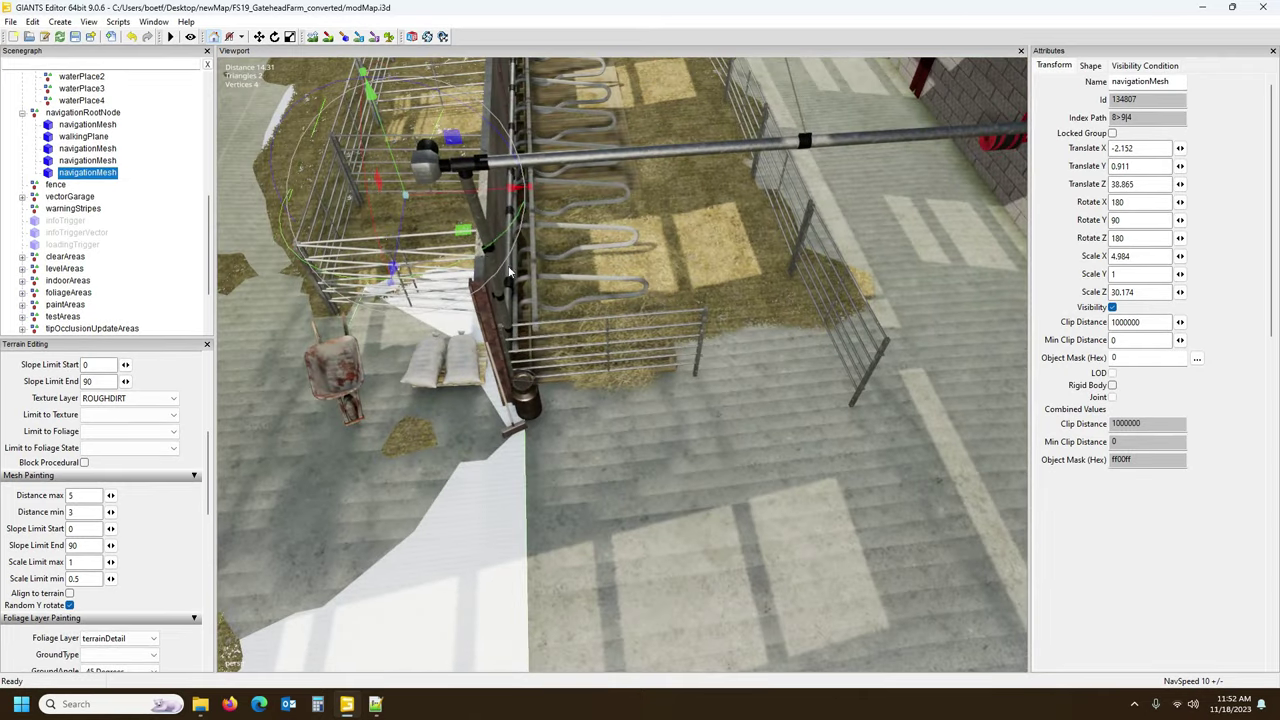
pyautogui.moveTo(448, 193); pyautogui.dragTo(684, 193)
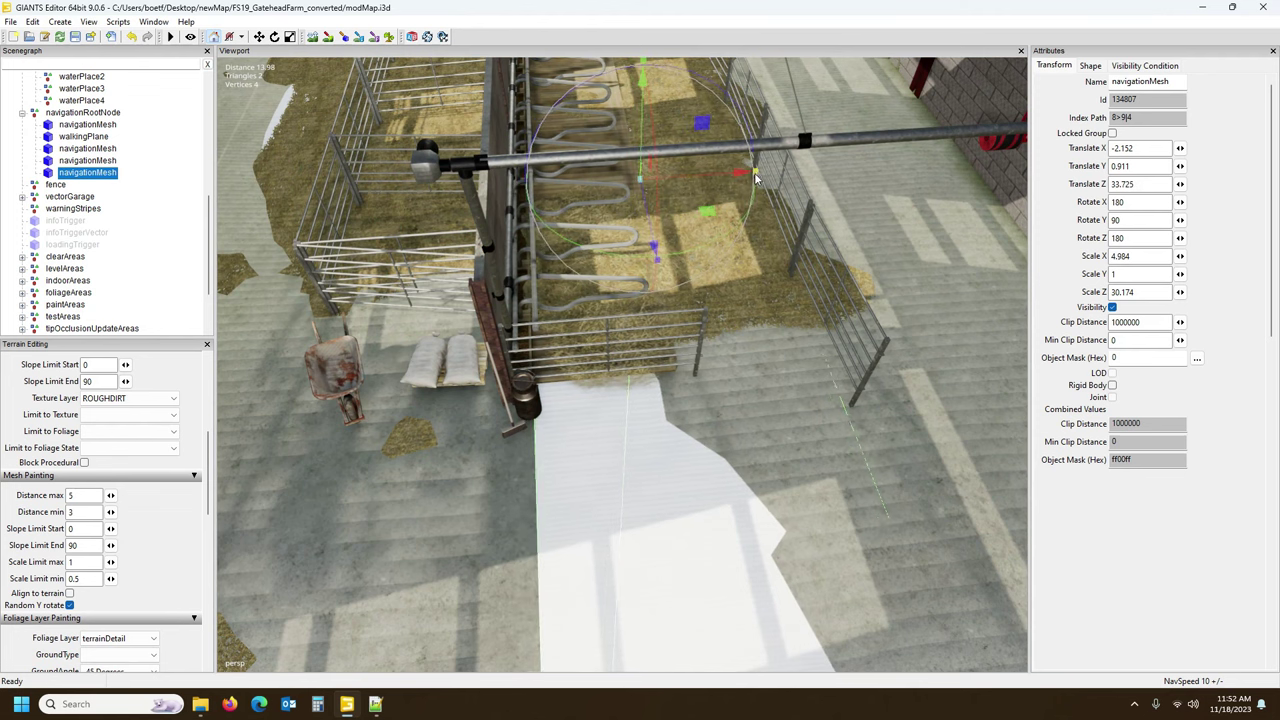
# Reduce the copied strip to about Scale X 2.045 and Scale Z 26.516, and reposition it at about Translate Z 32.311.
pyautogui.moveTo(757, 176); pyautogui.dragTo(634, 193)
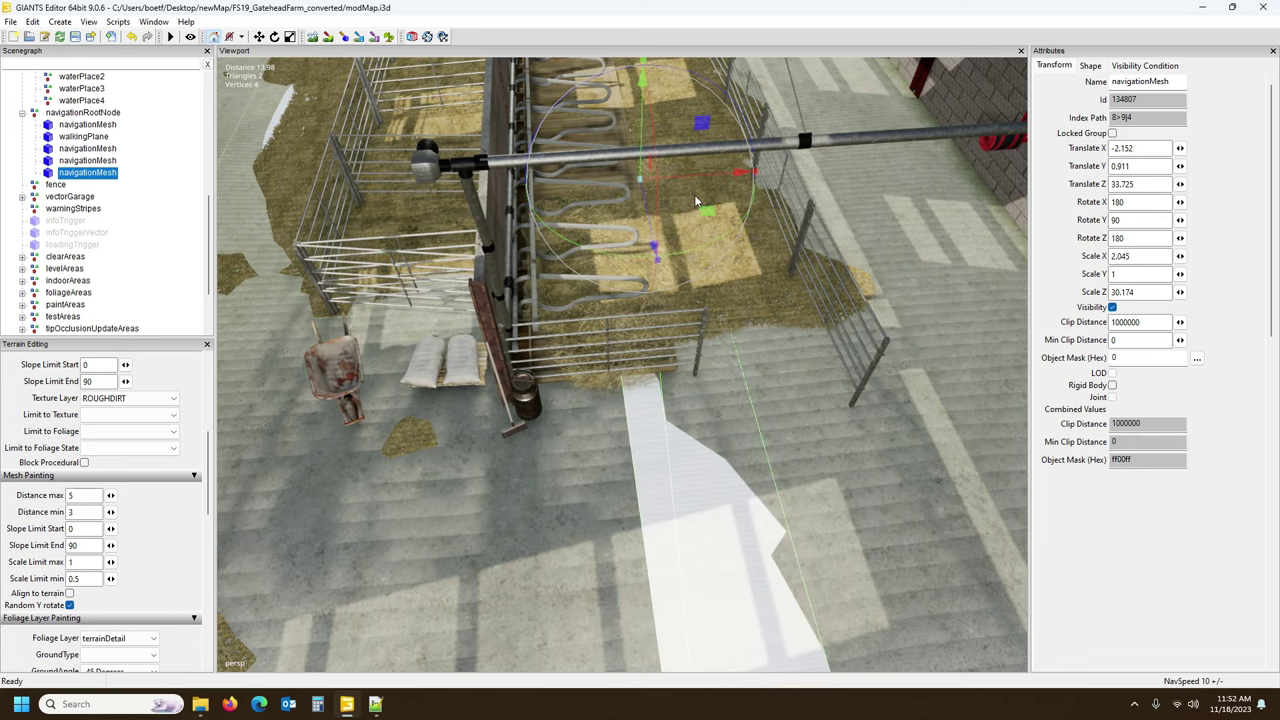
pyautogui.moveTo(720, 180); pyautogui.dragTo(780, 182)
pyautogui.keyDown('alt'); pyautogui.moveTo(700, 470); pyautogui.dragTo(730, 369); pyautogui.keyUp('alt')
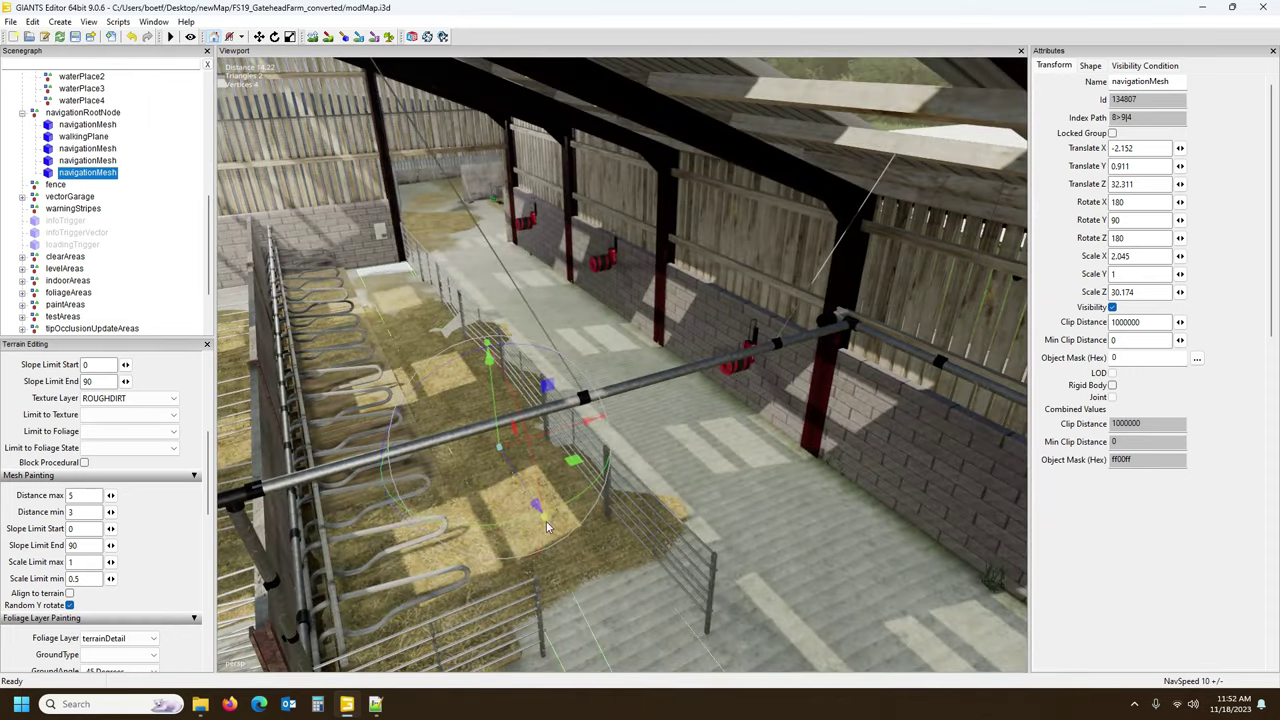
pyautogui.moveTo(545, 515); pyautogui.dragTo(470, 516)
pyautogui.keyDown('alt'); pyautogui.moveTo(603, 485); pyautogui.dragTo(487, 455); pyautogui.keyUp('alt')
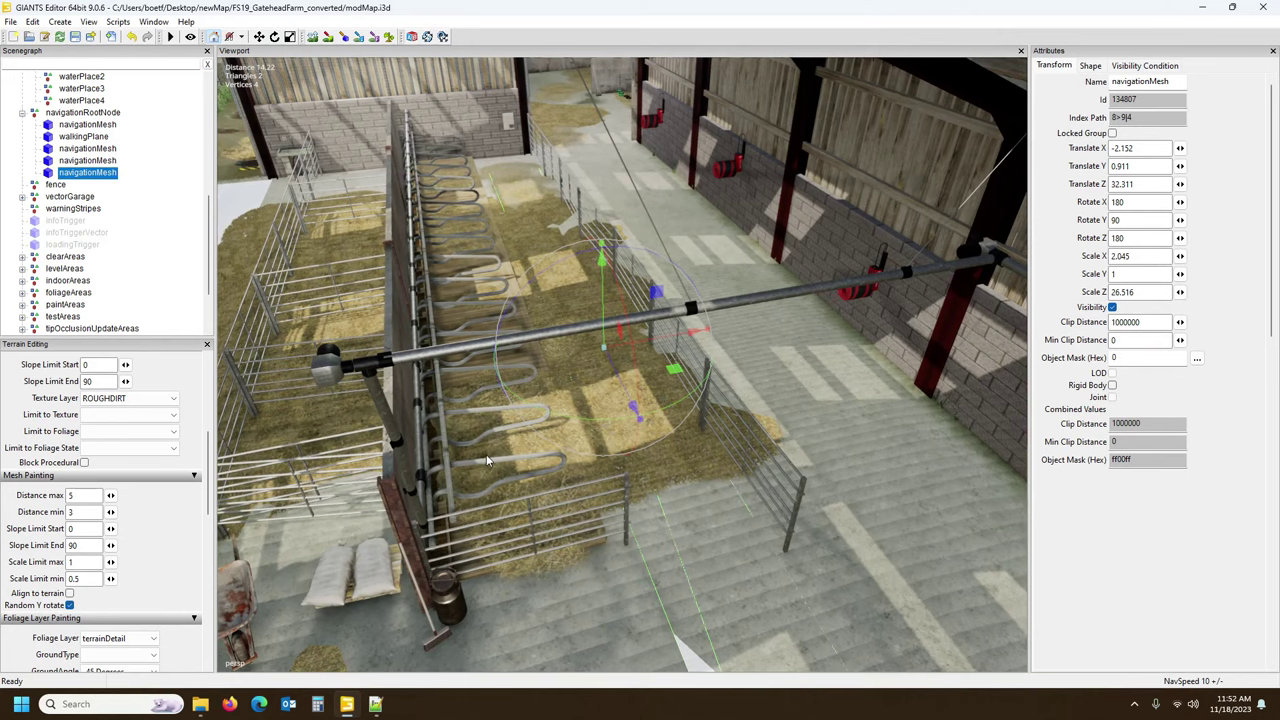
# Make the navigationMesh planes covering the barn, doorway and field Non Renderable.
pyautogui.moveTo(487, 459); pyautogui.dragTo(561, 210, button='right')
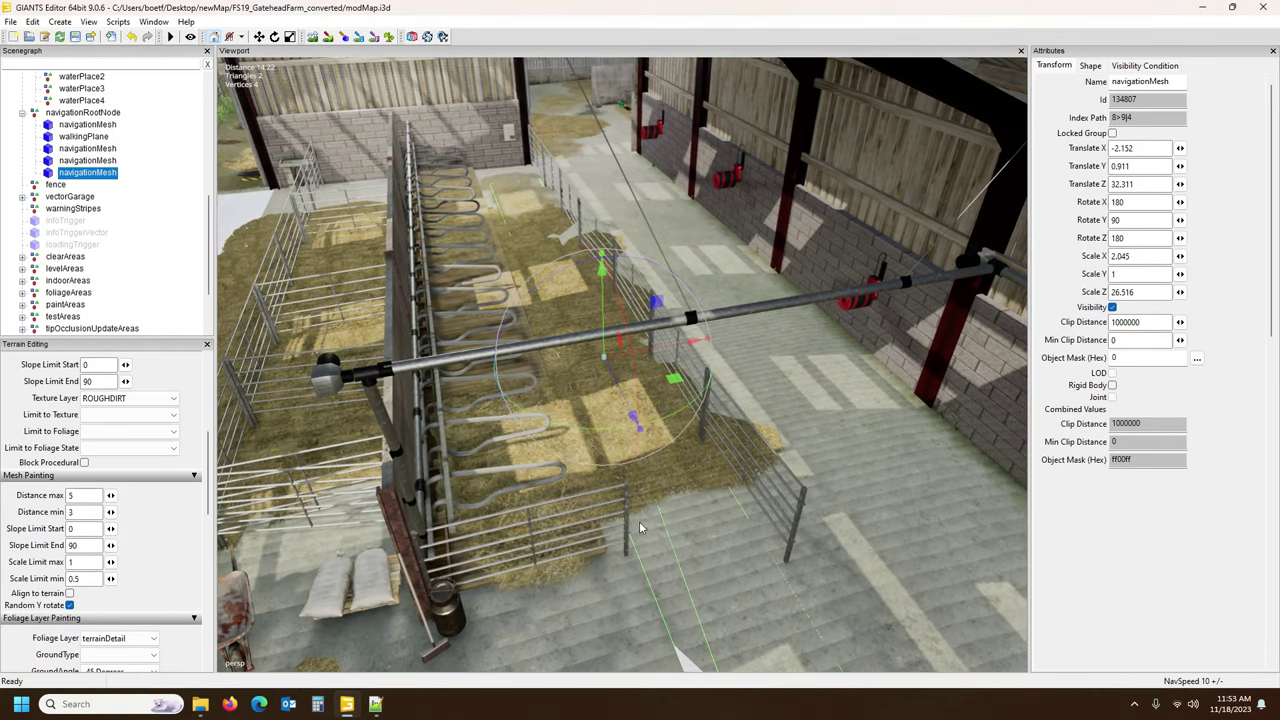
pyautogui.moveTo(686, 569); pyautogui.dragTo(604, 556, button='right')
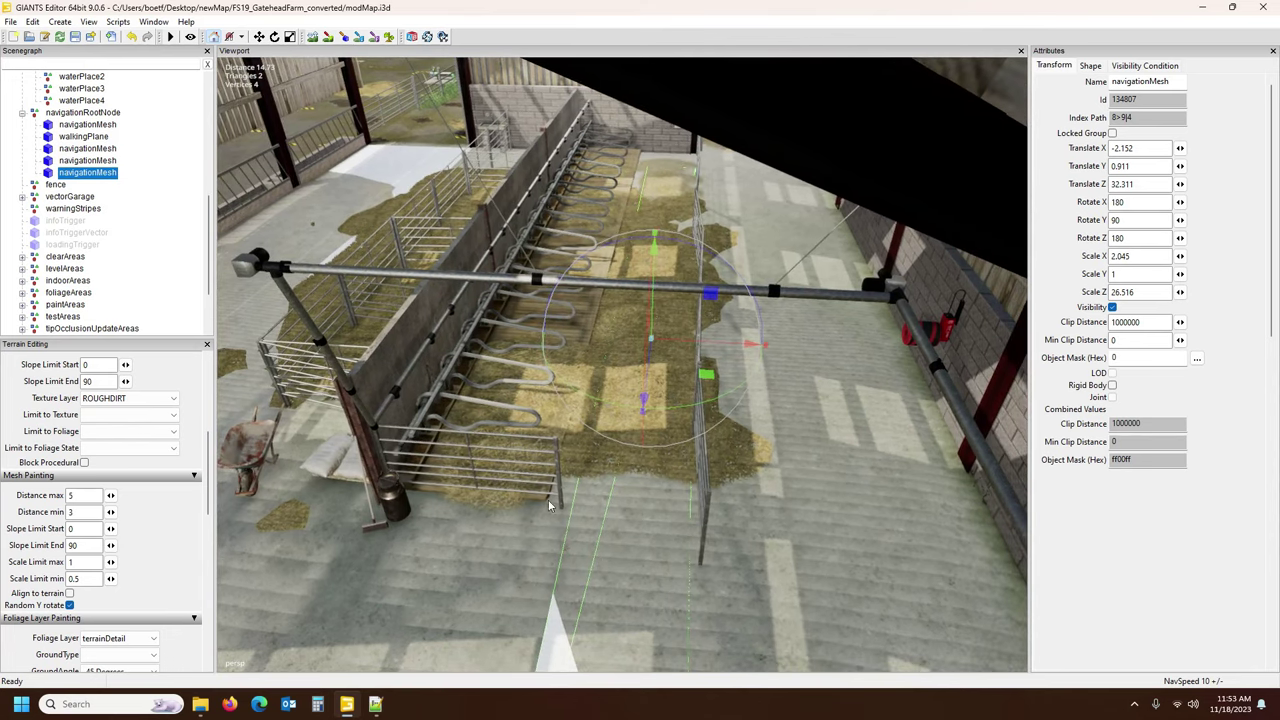
pyautogui.keyDown('alt'); pyautogui.moveTo(693, 448); pyautogui.dragTo(525, 418); pyautogui.keyUp('alt')
pyautogui.moveTo(524, 417); pyautogui.dragTo(727, 455, button='right')
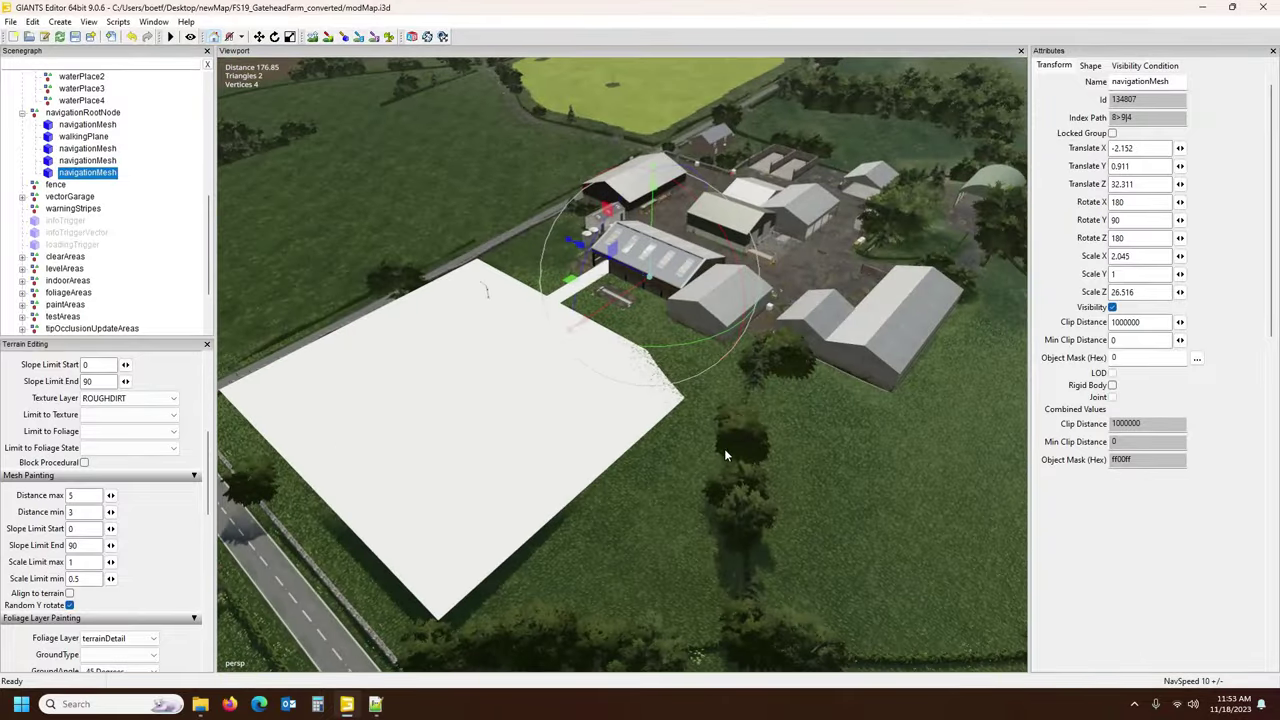
pyautogui.click(92, 125)
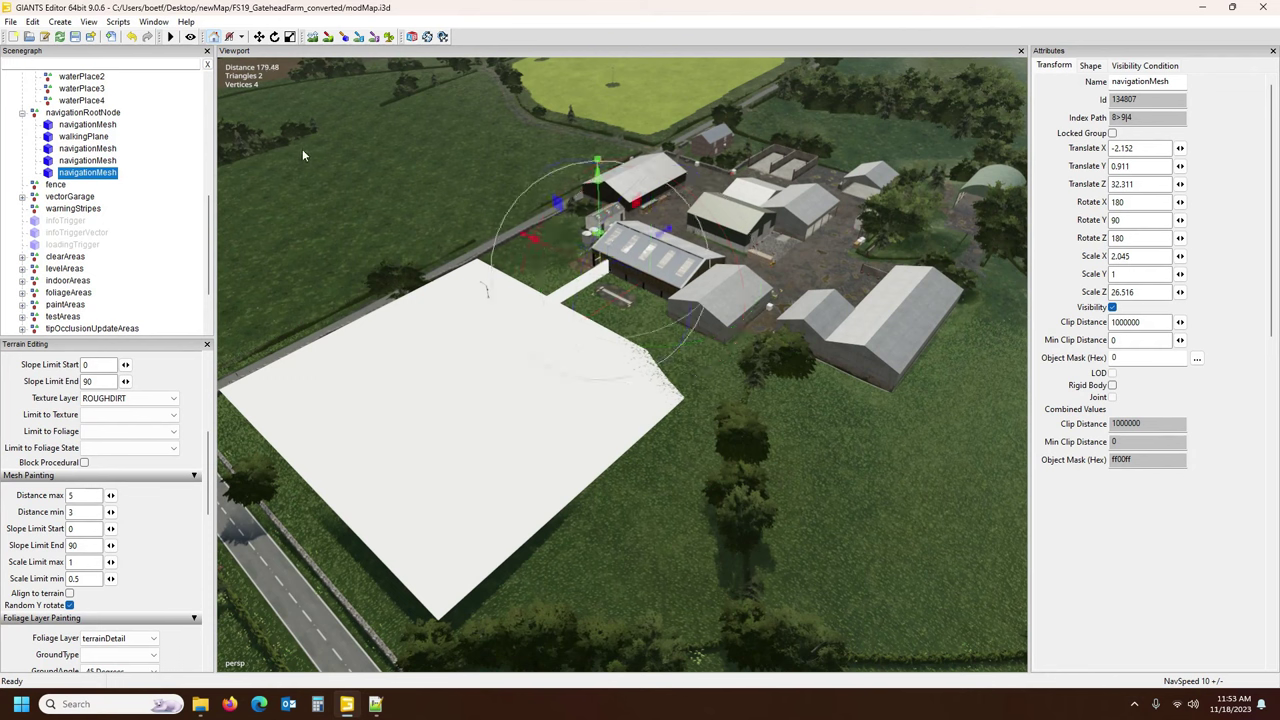
pyautogui.click(1092, 68)
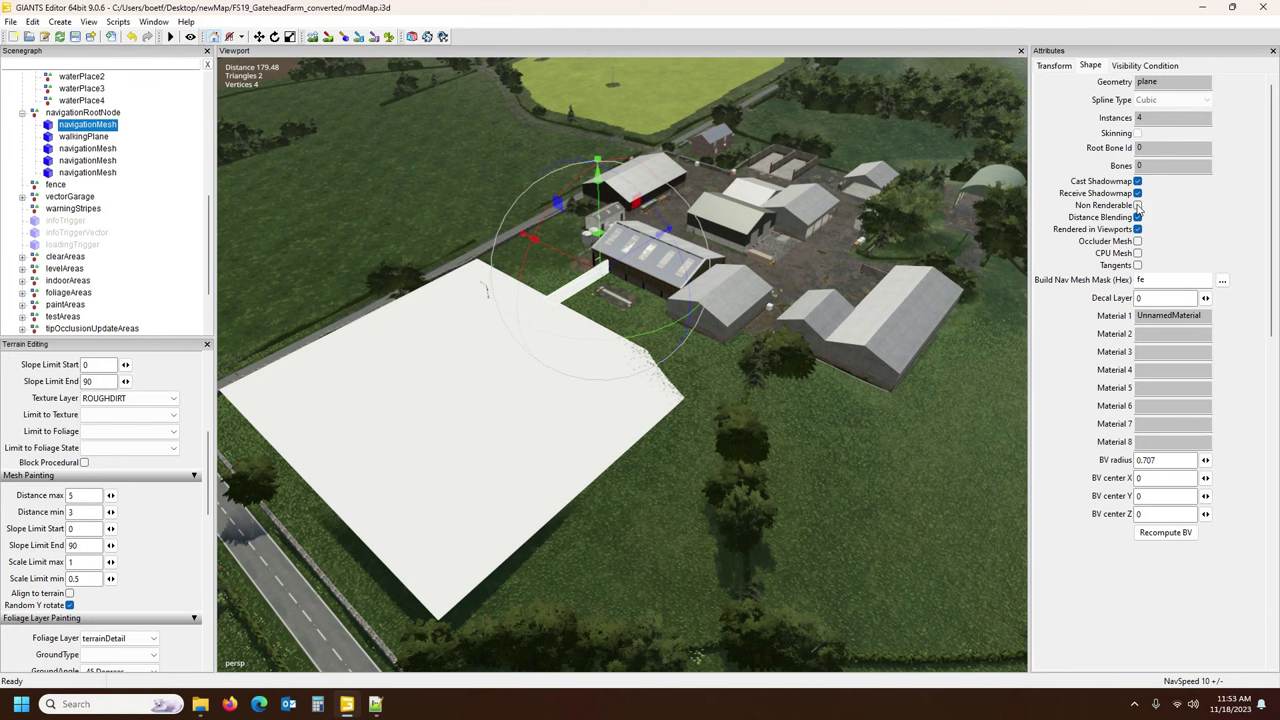
pyautogui.click(1138, 205)
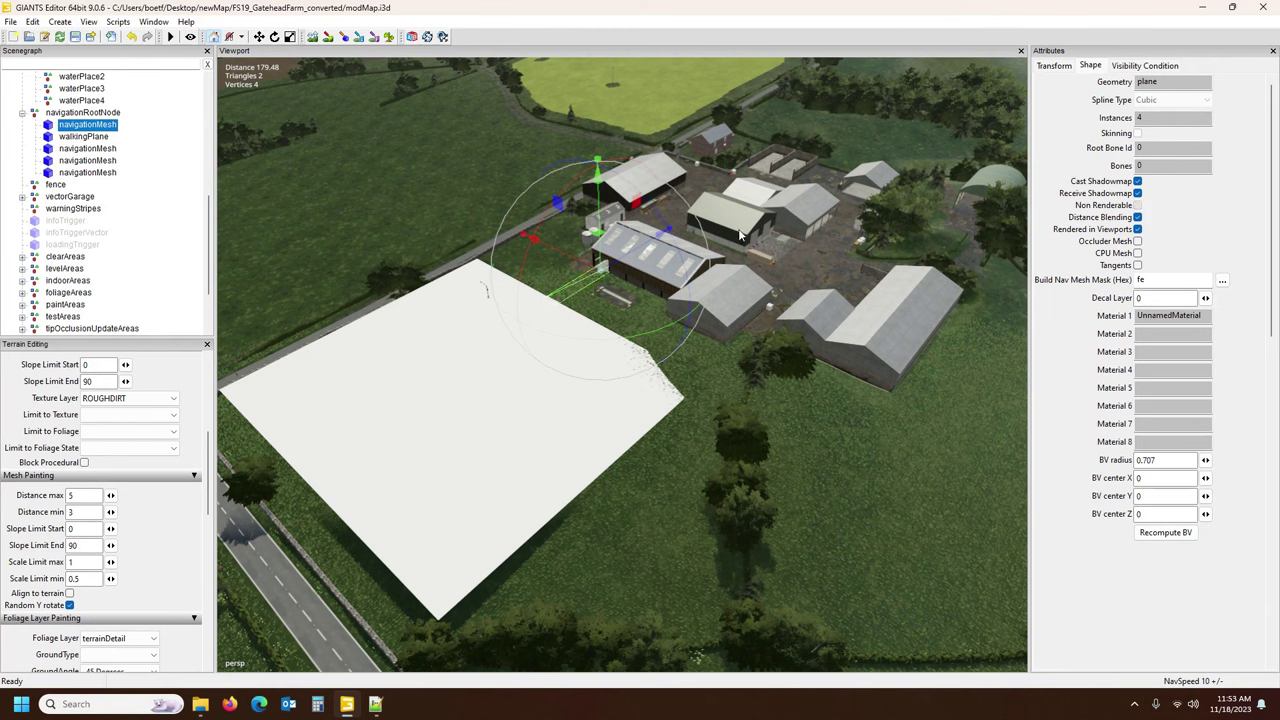
pyautogui.click(85, 151)
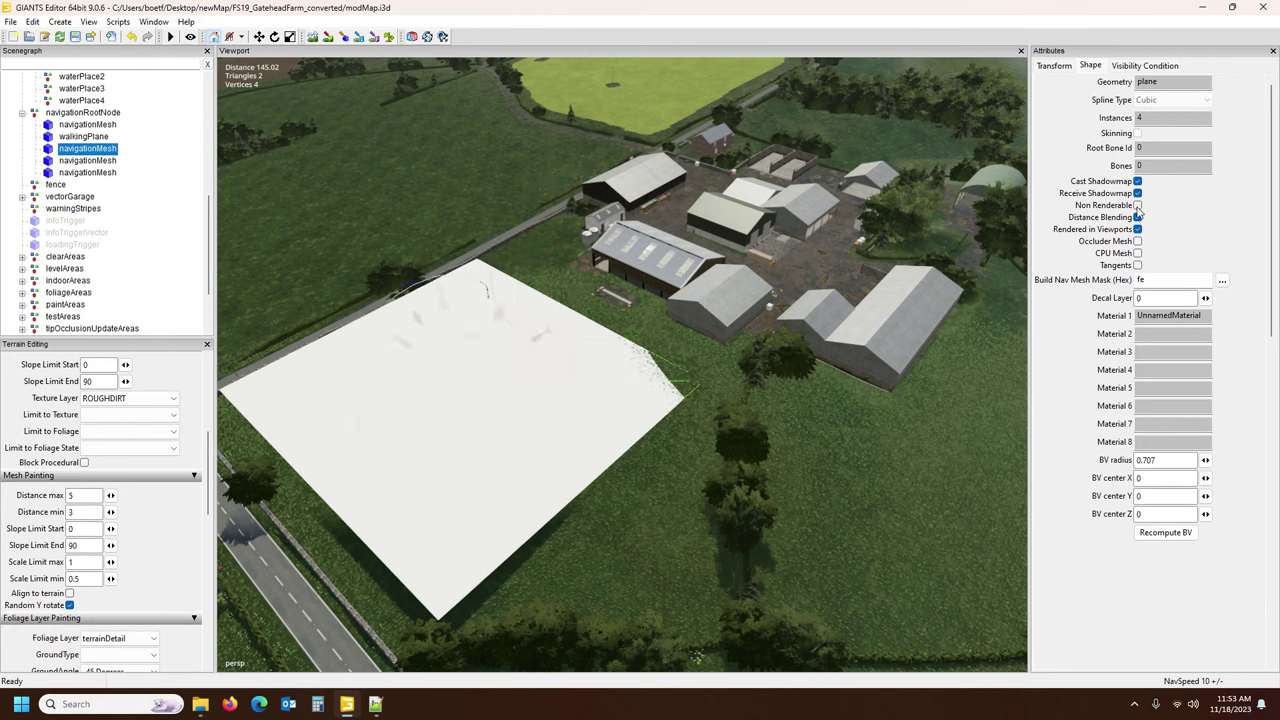
pyautogui.click(1137, 206)
pyautogui.click(95, 162)
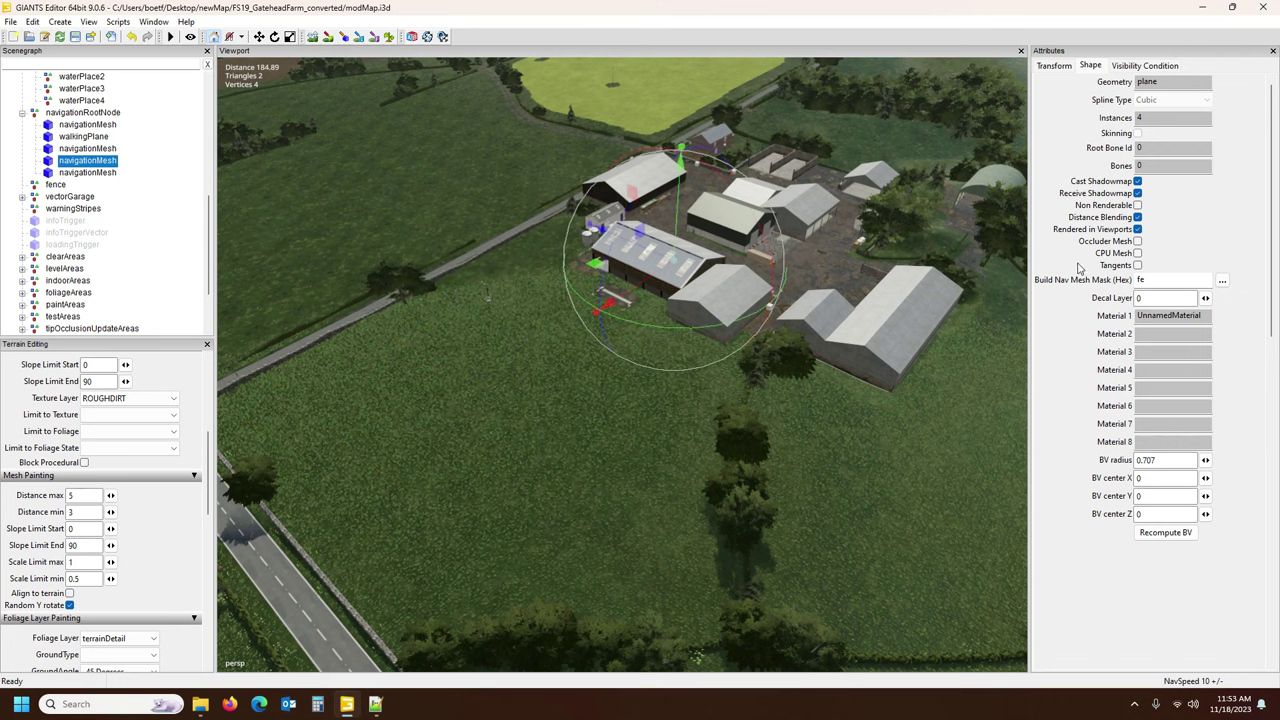
pyautogui.click(100, 173)
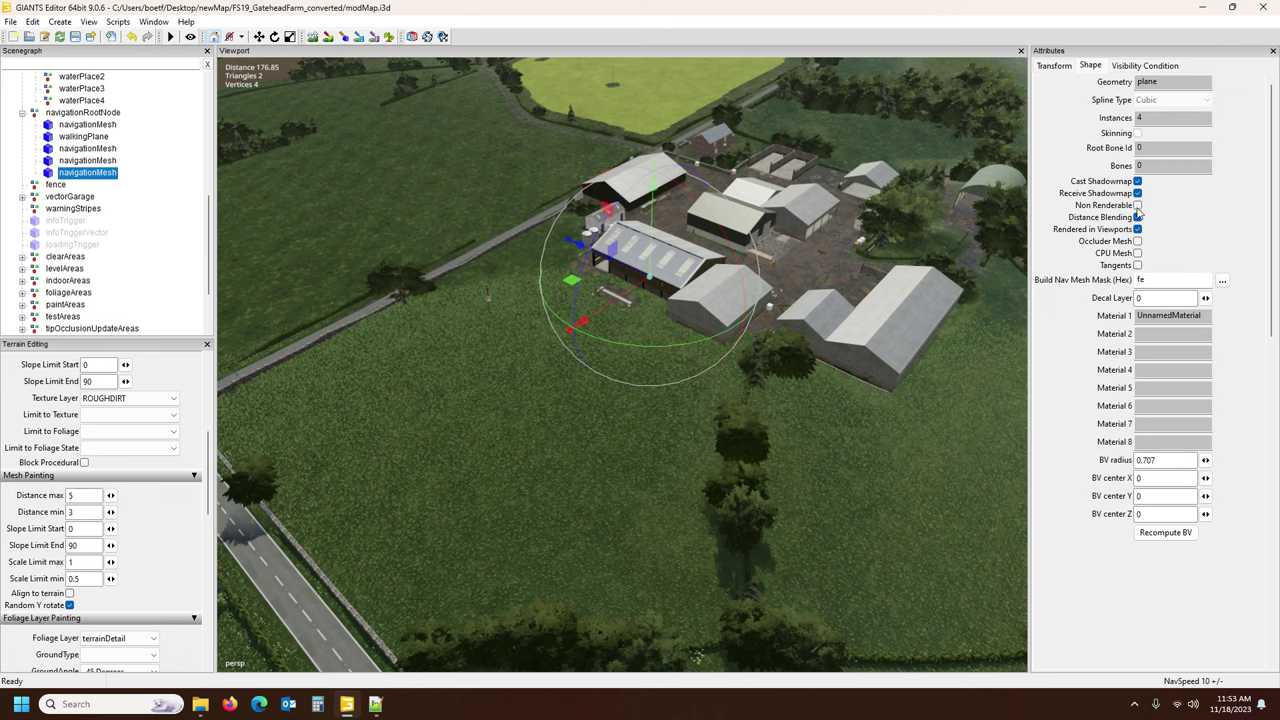
# Reorder walkingPlane to sit below all the navigationMesh planes inside navigationRootNode.
pyautogui.click(84, 137)
pyautogui.moveTo(93, 145); pyautogui.dragTo(97, 180)
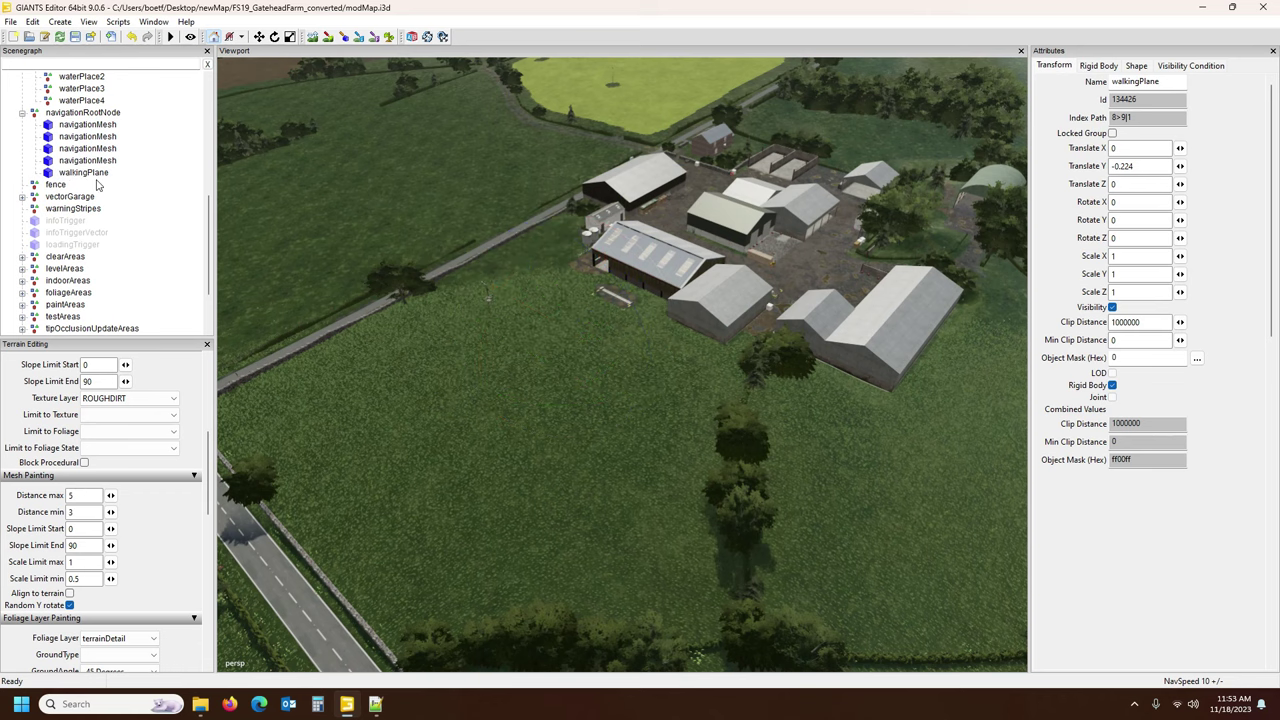
pyautogui.click(88, 174)
# Move walkingPlane from the field into the barn at about Translate Z 33.507.
pyautogui.moveTo(629, 391)
pyautogui.keyDown('alt'); pyautogui.mouseDown()
pyautogui.moveTo(609, 372)
pyautogui.moveTo(625, 366)
pyautogui.mouseUp(); pyautogui.keyUp('alt')
pyautogui.scroll(4, 609, 369)
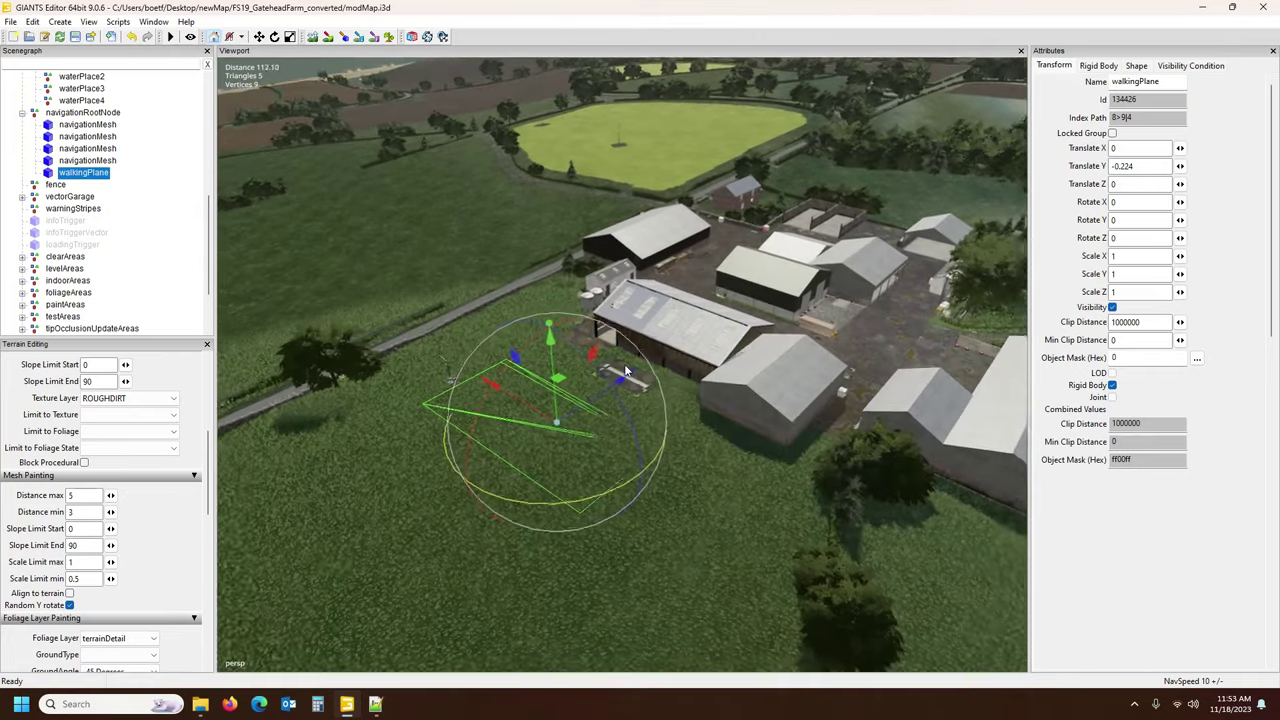
pyautogui.scroll(6, 625, 372)
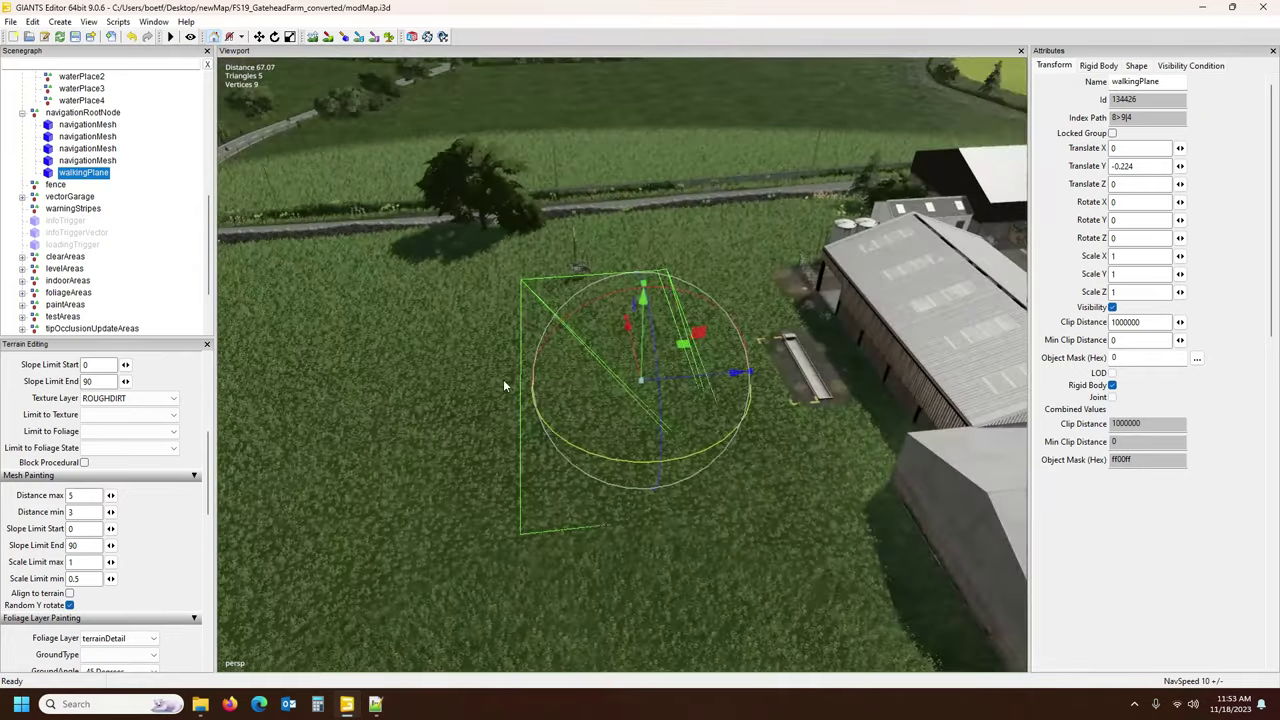
pyautogui.moveTo(710, 377); pyautogui.dragTo(982, 350)
pyautogui.keyDown('alt'); pyautogui.moveTo(830, 360); pyautogui.dragTo(777, 391); pyautogui.keyUp('alt')
pyautogui.scroll(6, 778, 391)
pyautogui.scroll(10, 770, 392)
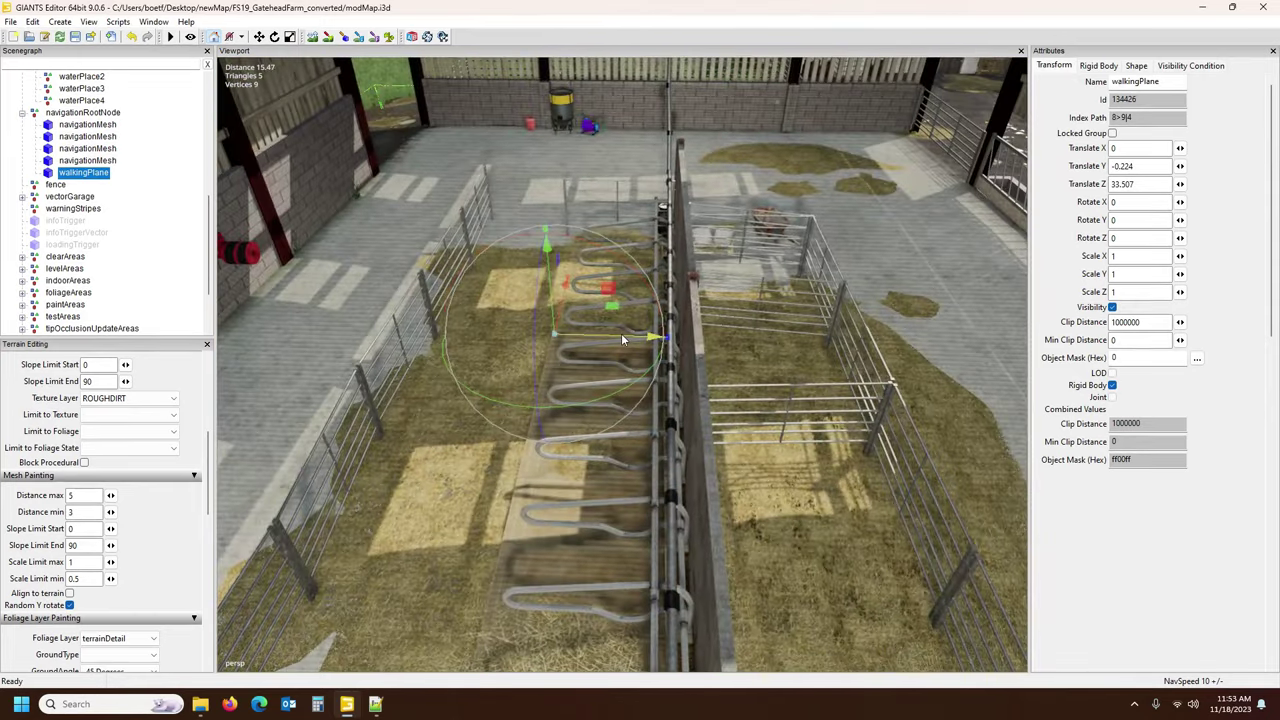
# Place walkingPlane over the barn's open-sided aisle at about Translate Z 44.847 and raise it to about Translate Y 0.108.
pyautogui.moveTo(621, 334); pyautogui.dragTo(980, 337)
pyautogui.keyDown('alt'); pyautogui.moveTo(892, 345); pyautogui.dragTo(906, 392); pyautogui.keyUp('alt')
pyautogui.moveTo(908, 397); pyautogui.dragTo(838, 380, button='middle')
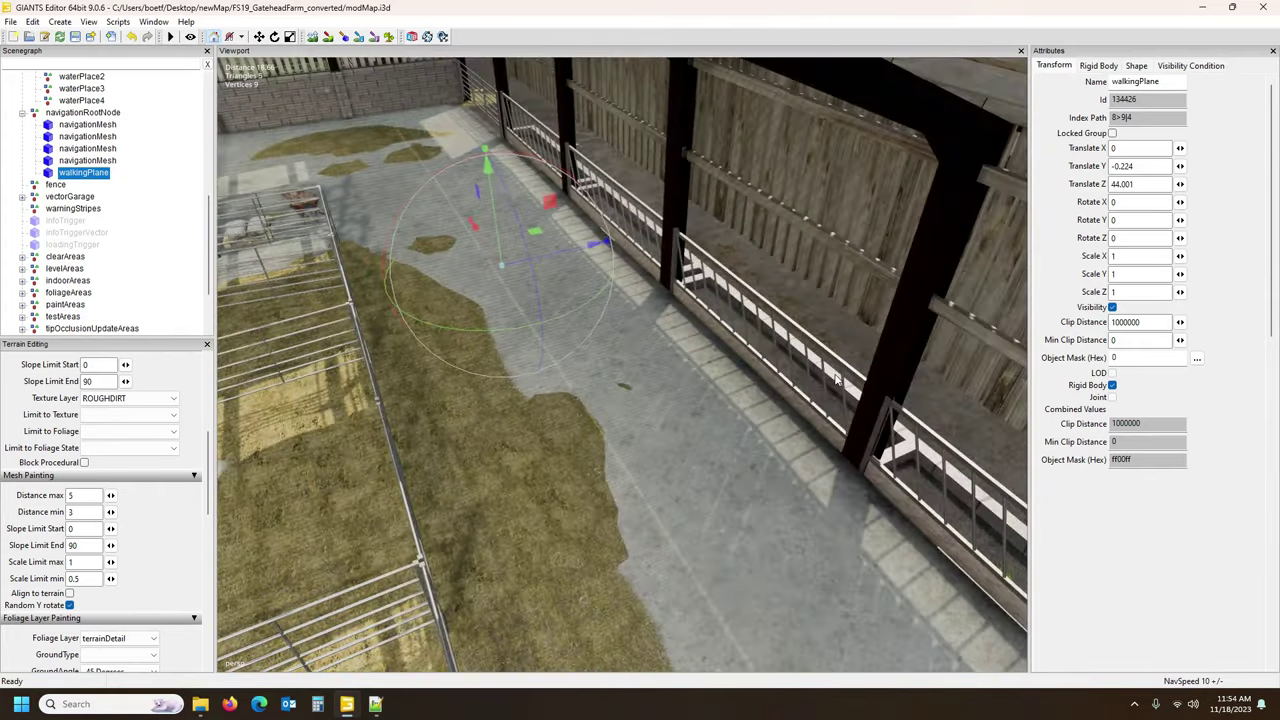
pyautogui.moveTo(567, 259); pyautogui.dragTo(593, 249)
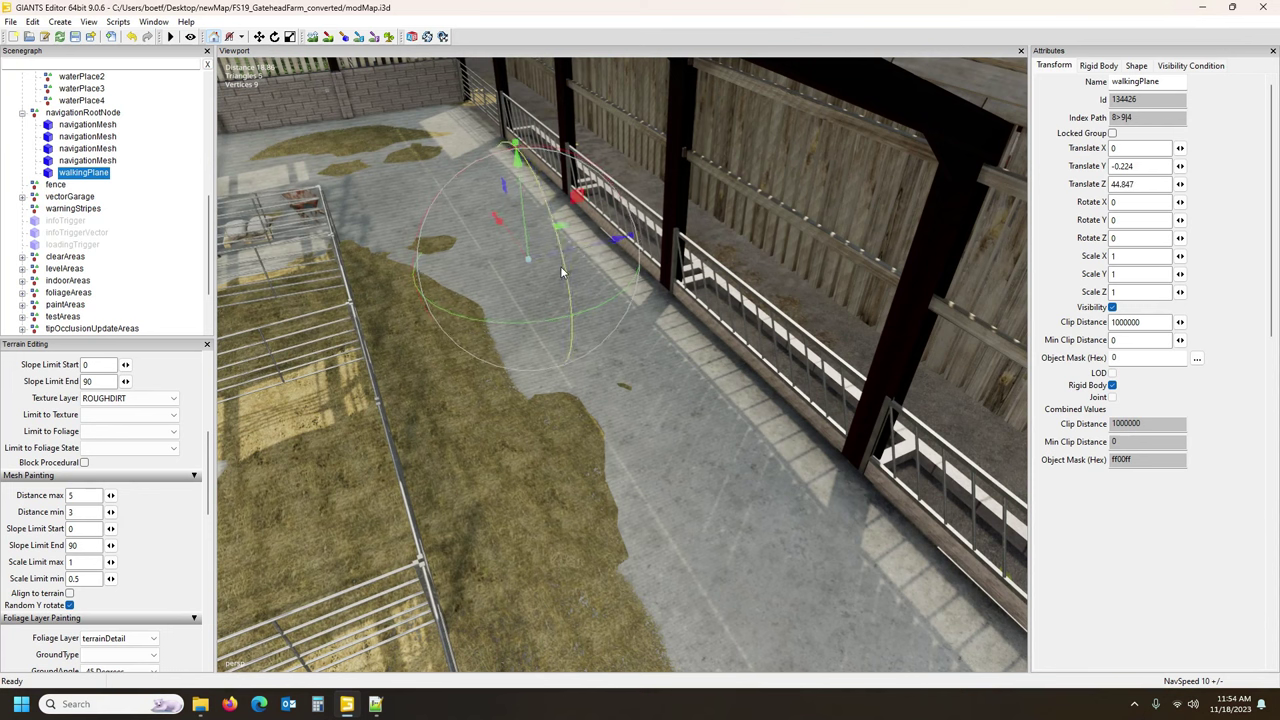
pyautogui.keyDown('alt'); pyautogui.moveTo(558, 277); pyautogui.dragTo(477, 293); pyautogui.keyUp('alt')
pyautogui.keyDown('alt'); pyautogui.moveTo(491, 300); pyautogui.dragTo(526, 291); pyautogui.keyUp('alt')
pyautogui.moveTo(546, 249)
pyautogui.mouseDown()
pyautogui.moveTo(546, 211)
pyautogui.moveTo(543, 250)
pyautogui.moveTo(534, 238)
pyautogui.mouseUp()
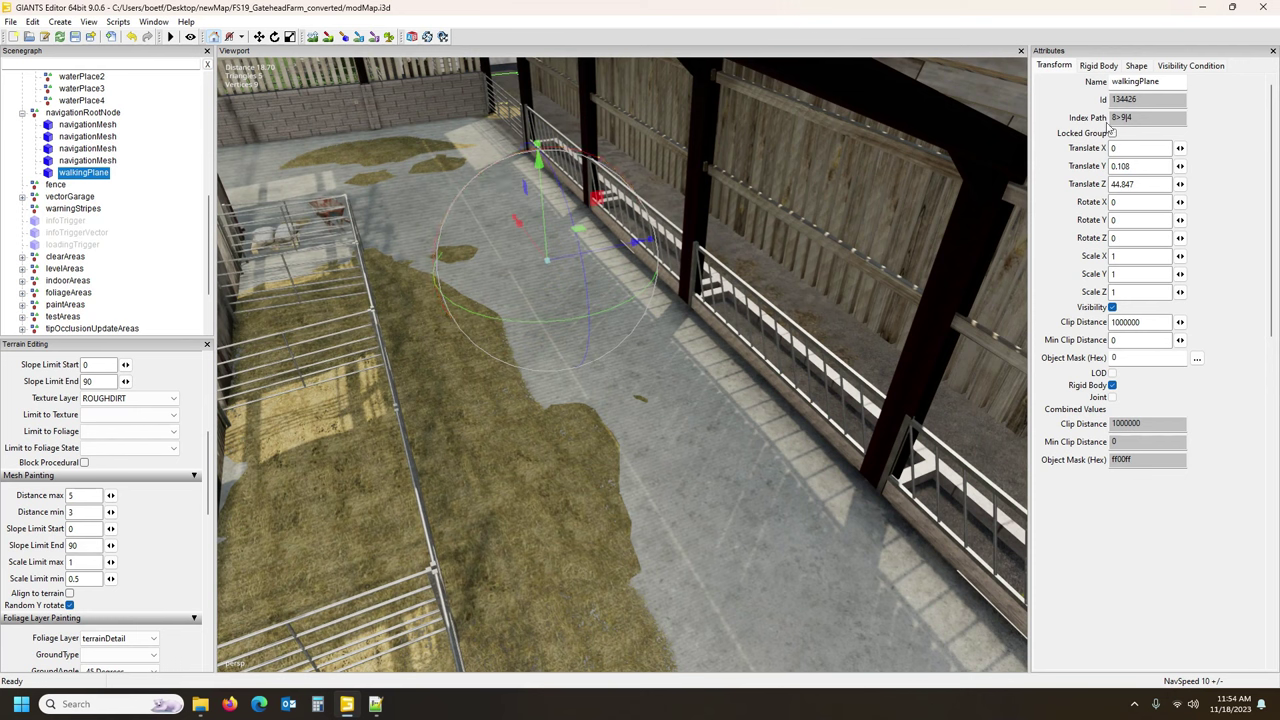
# Check walkingPlane's rigid body settings and disable Rigid Body on it.
pyautogui.click(1099, 66)
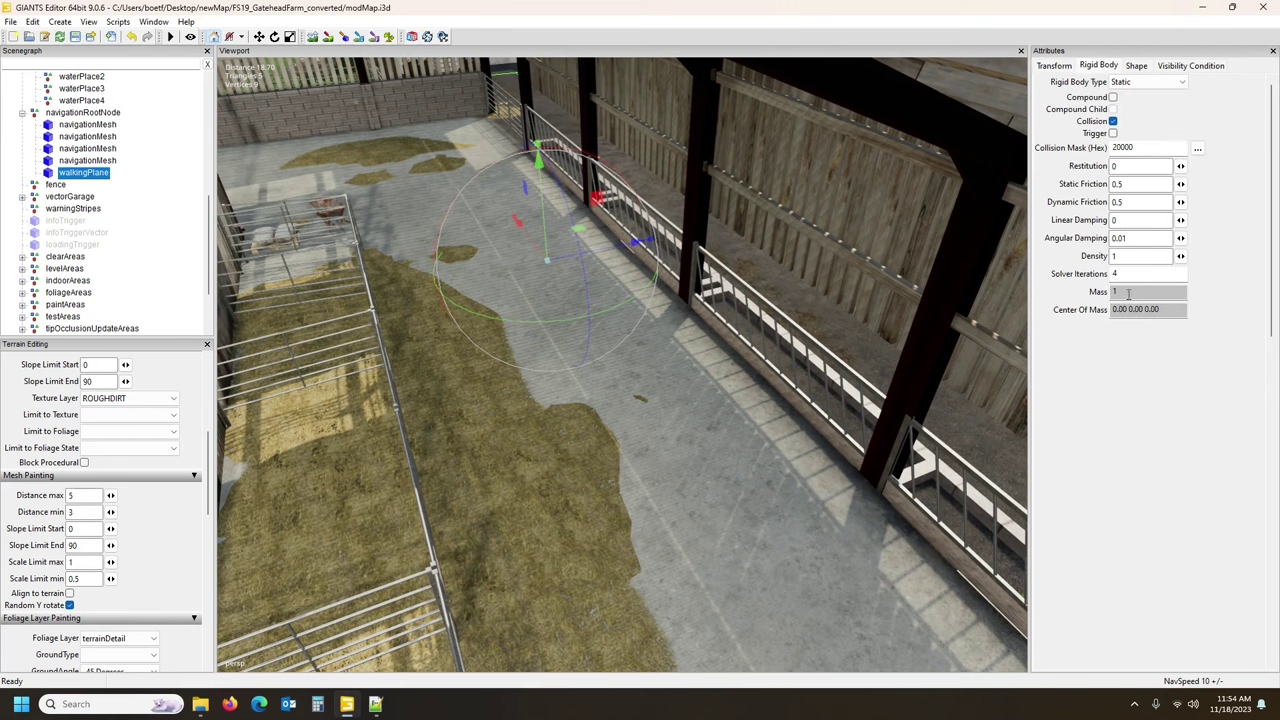
pyautogui.click(1056, 65)
pyautogui.click(1112, 385)
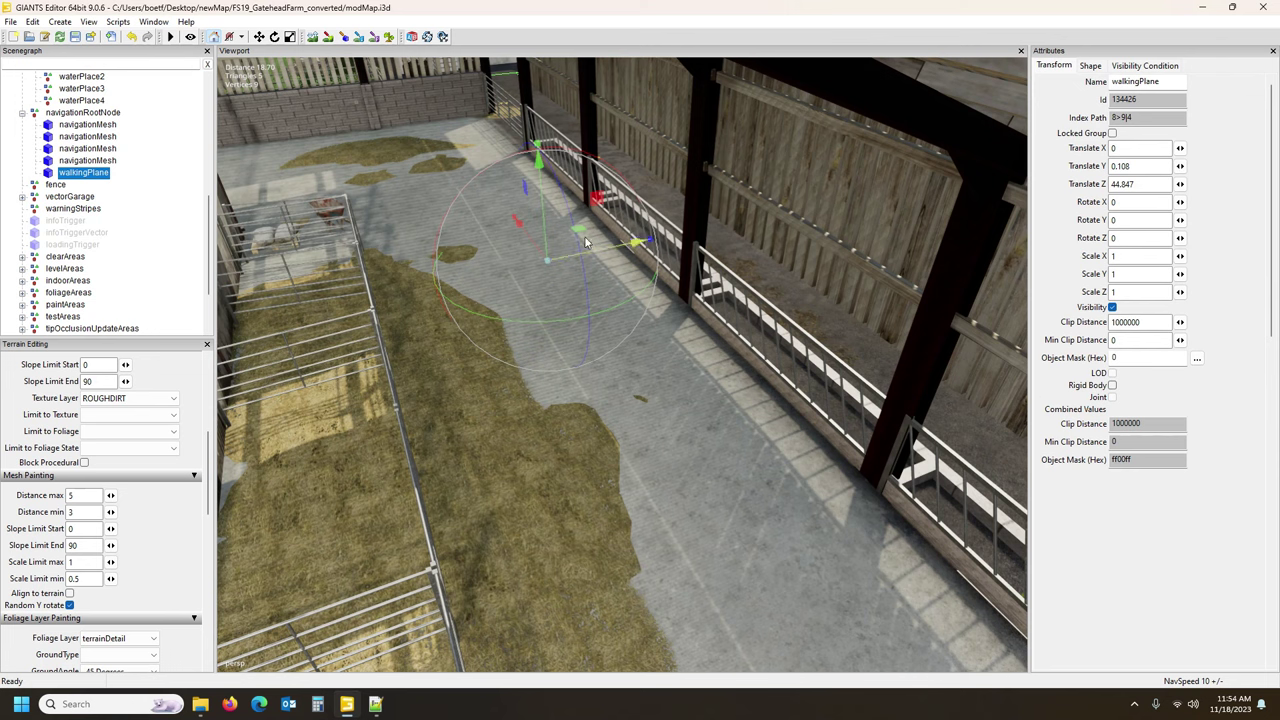
# Shrink walkingPlane to about Scale X 0.22 and position it at about Translate X -5.135, Y 0.641.
pyautogui.moveTo(513, 220); pyautogui.dragTo(398, 347)
pyautogui.scroll(-5, 690, 362)
pyautogui.moveTo(397, 347); pyautogui.dragTo(313, 326, button='right')
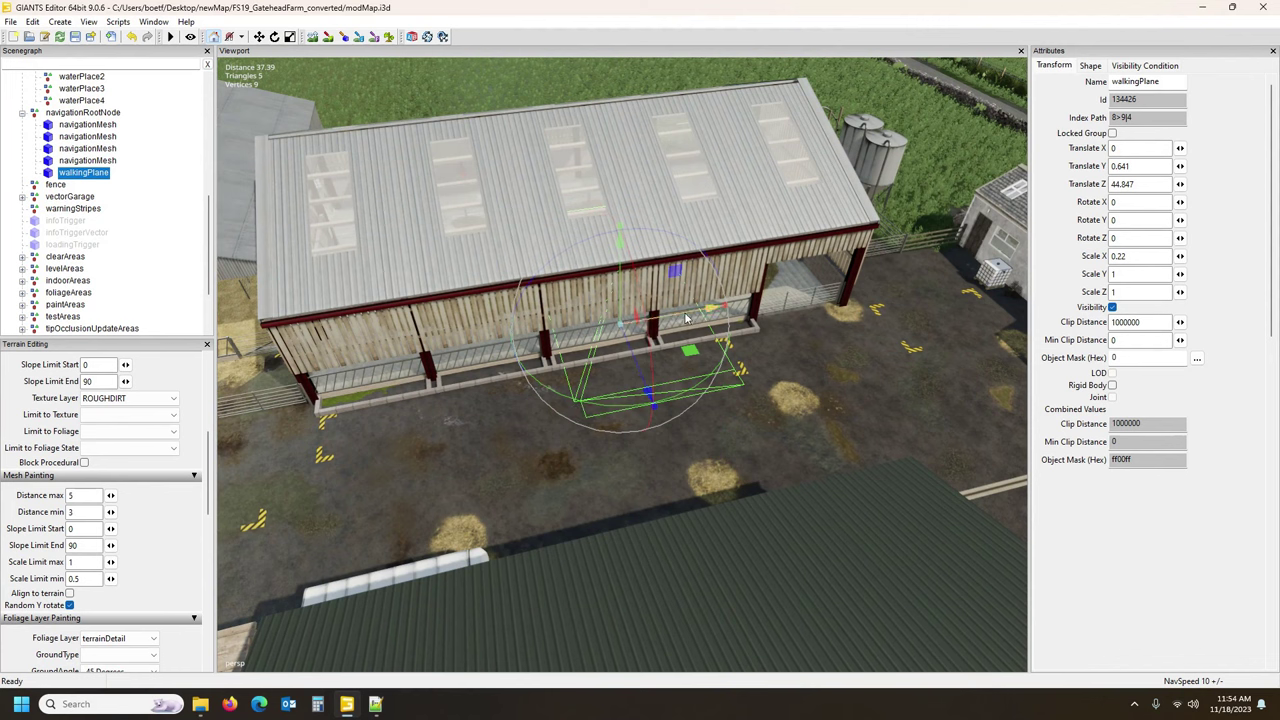
pyautogui.moveTo(679, 318); pyautogui.dragTo(600, 339)
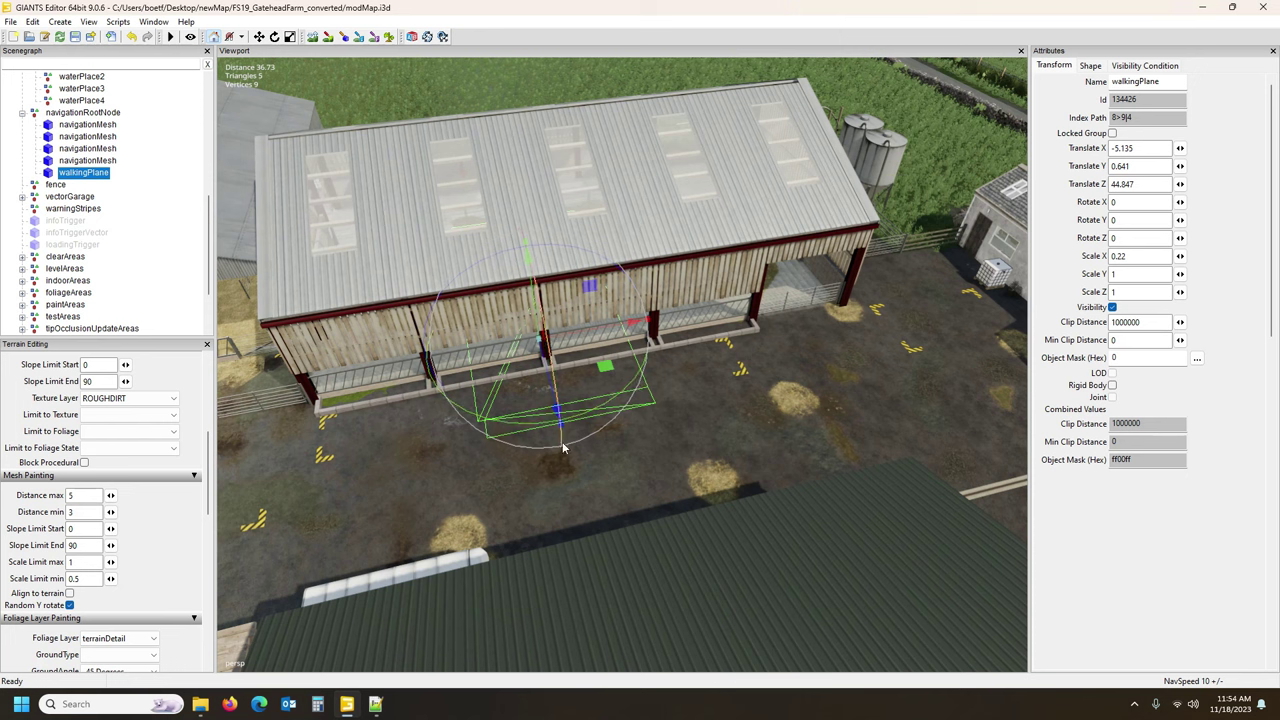
# Narrow walkingPlane across the barn aisle to about Scale Z 0.243.
pyautogui.moveTo(561, 425)
pyautogui.mouseDown()
pyautogui.moveTo(549, 387)
pyautogui.moveTo(562, 418)
pyautogui.mouseUp()
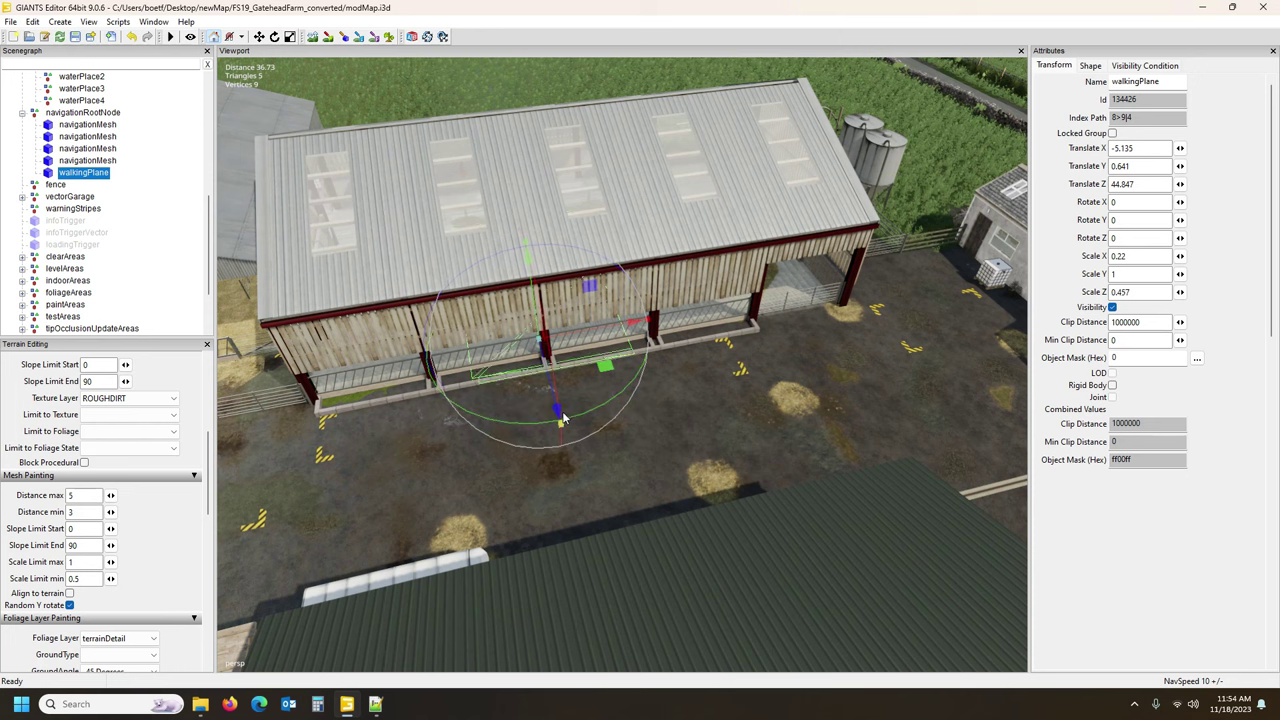
pyautogui.moveTo(562, 418); pyautogui.dragTo(551, 423)
pyautogui.scroll(8, 574, 380)
pyautogui.keyDown('alt'); pyautogui.moveTo(600, 374); pyautogui.dragTo(885, 422); pyautogui.keyUp('alt')
pyautogui.moveTo(885, 416); pyautogui.dragTo(600, 413, button='right')
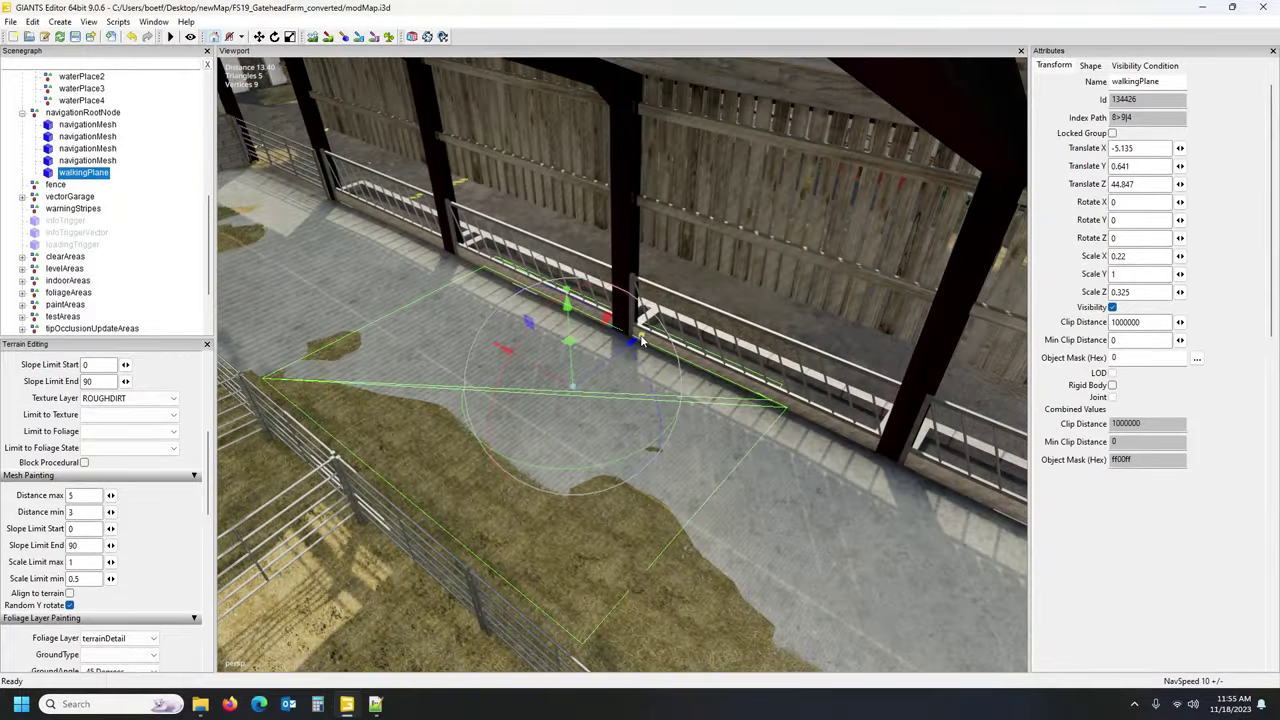
pyautogui.moveTo(641, 341); pyautogui.dragTo(642, 346)
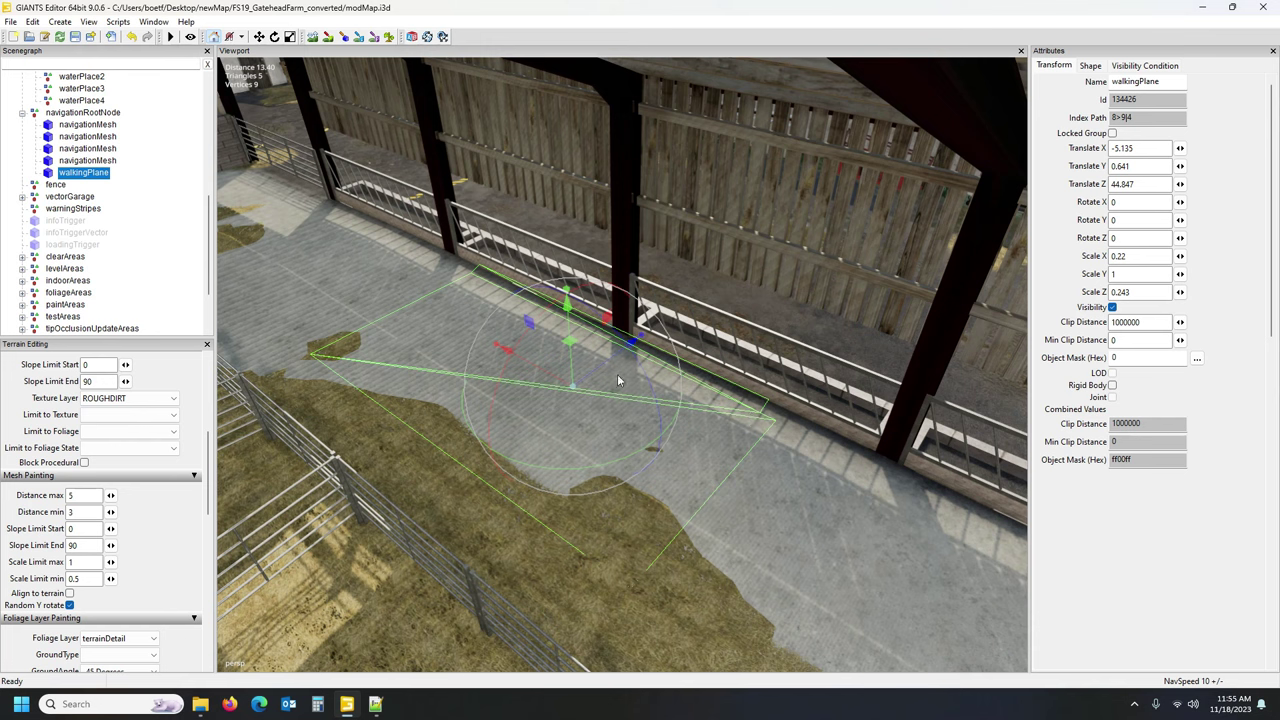
# Position walkingPlane along the barn aisle at about Translate X -6.197, Y 0.618, Z 45.317 and lengthen it to about Scale X 0.614.
pyautogui.moveTo(605, 366); pyautogui.dragTo(628, 368)
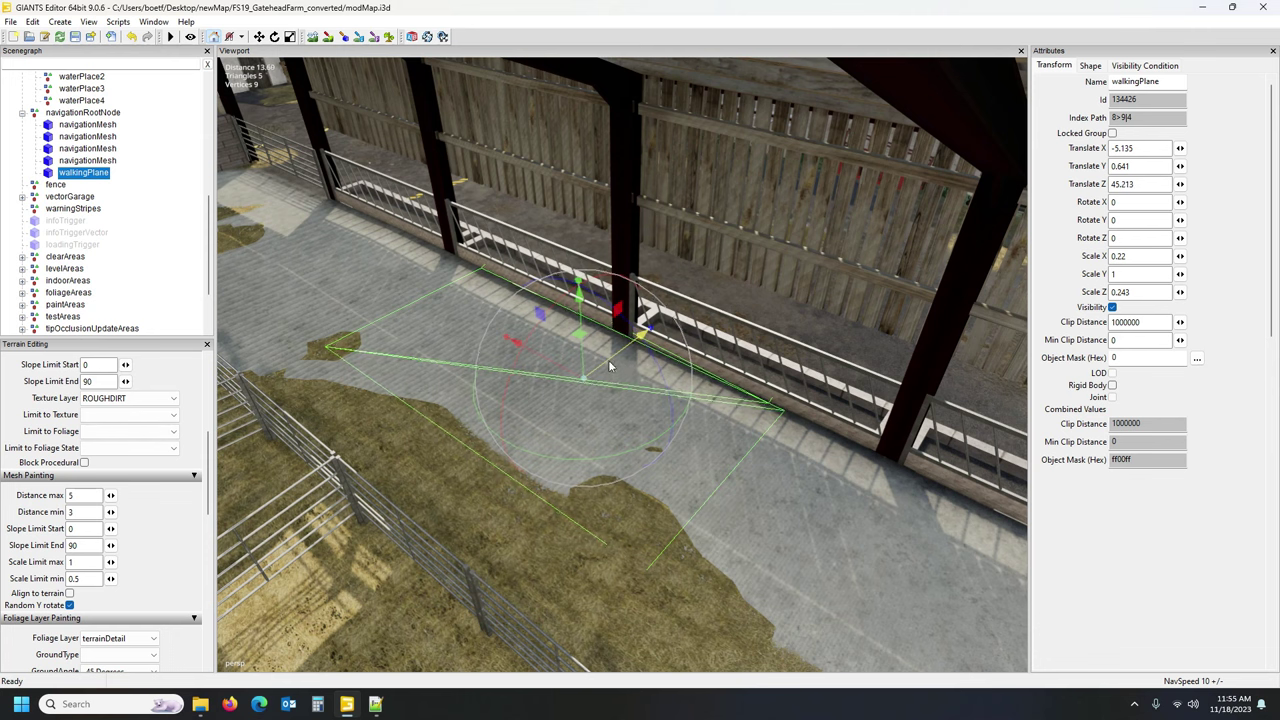
pyautogui.moveTo(609, 364)
pyautogui.mouseDown()
pyautogui.moveTo(622, 360)
pyautogui.moveTo(592, 356)
pyautogui.mouseUp()
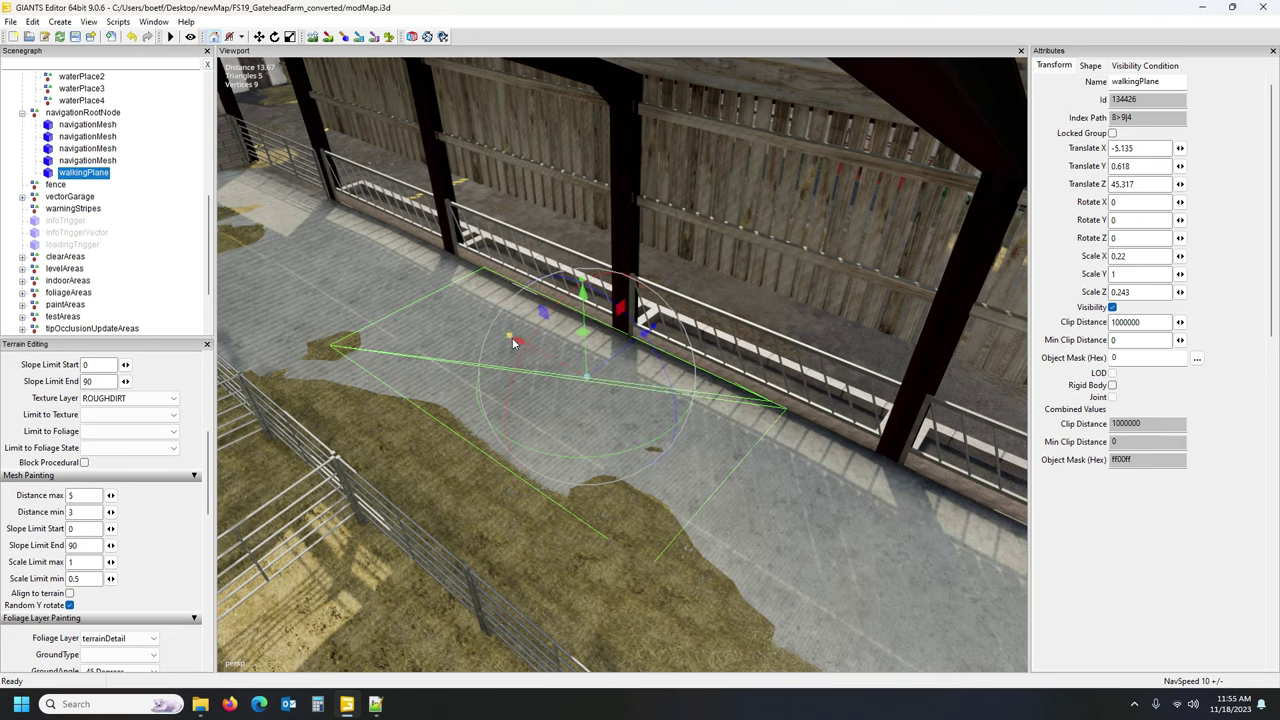
pyautogui.moveTo(510, 333); pyautogui.dragTo(495, 330)
pyautogui.moveTo(465, 398)
pyautogui.keyDown('alt'); pyautogui.mouseDown()
pyautogui.moveTo(511, 382)
pyautogui.moveTo(452, 386)
pyautogui.moveTo(416, 369)
pyautogui.moveTo(491, 386)
pyautogui.moveTo(478, 380)
pyautogui.mouseUp(); pyautogui.keyUp('alt')
pyautogui.moveTo(372, 369); pyautogui.dragTo(418, 380)
pyautogui.moveTo(483, 429); pyautogui.dragTo(614, 425, button='middle')
pyautogui.moveTo(674, 457); pyautogui.dragTo(669, 462)
pyautogui.keyDown('alt'); pyautogui.moveTo(481, 332); pyautogui.dragTo(677, 400); pyautogui.keyUp('alt')
pyautogui.moveTo(676, 400); pyautogui.dragTo(520, 382, button='middle')
pyautogui.moveTo(554, 342); pyautogui.dragTo(607, 388)
pyautogui.moveTo(607, 392); pyautogui.dragTo(529, 381, button='middle')
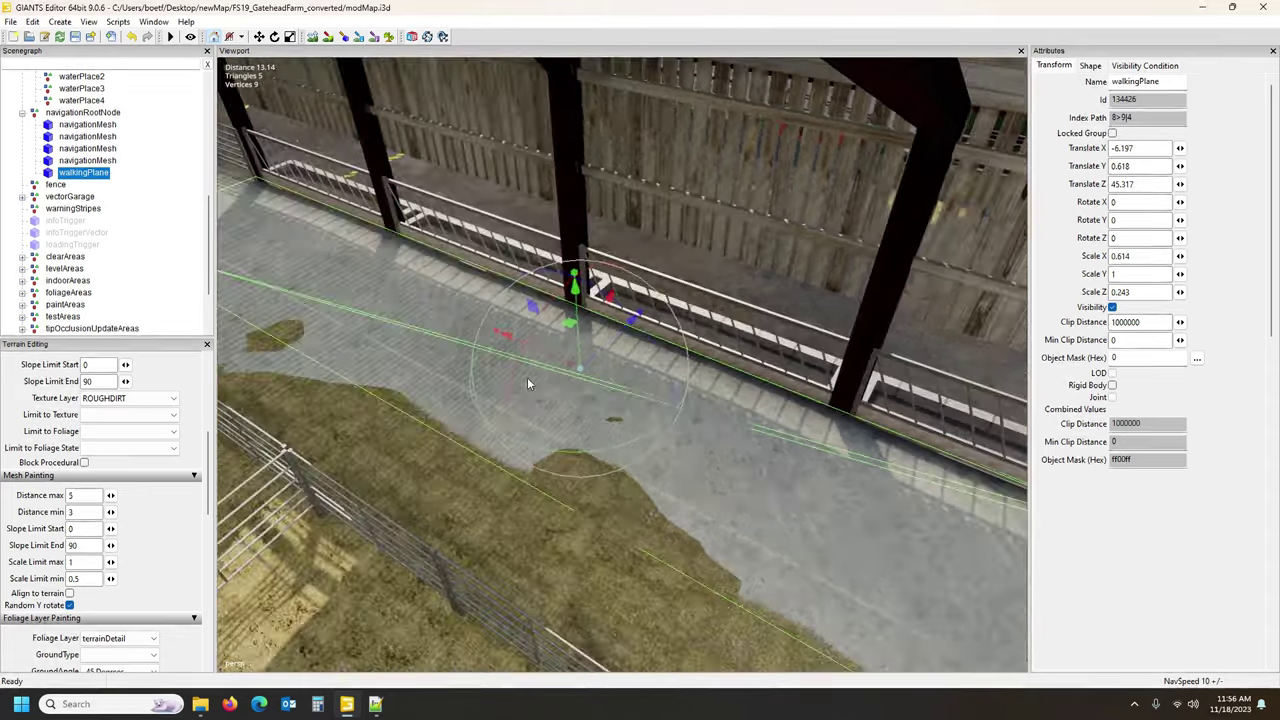
# Shorten walkingPlane to about Scale X 0.587 and lower it to about Translate Y 0.529.
pyautogui.moveTo(500, 334); pyautogui.dragTo(496, 329)
pyautogui.moveTo(488, 386)
pyautogui.keyDown('alt'); pyautogui.mouseDown()
pyautogui.moveTo(575, 397)
pyautogui.moveTo(468, 386)
pyautogui.mouseUp(); pyautogui.keyUp('alt')
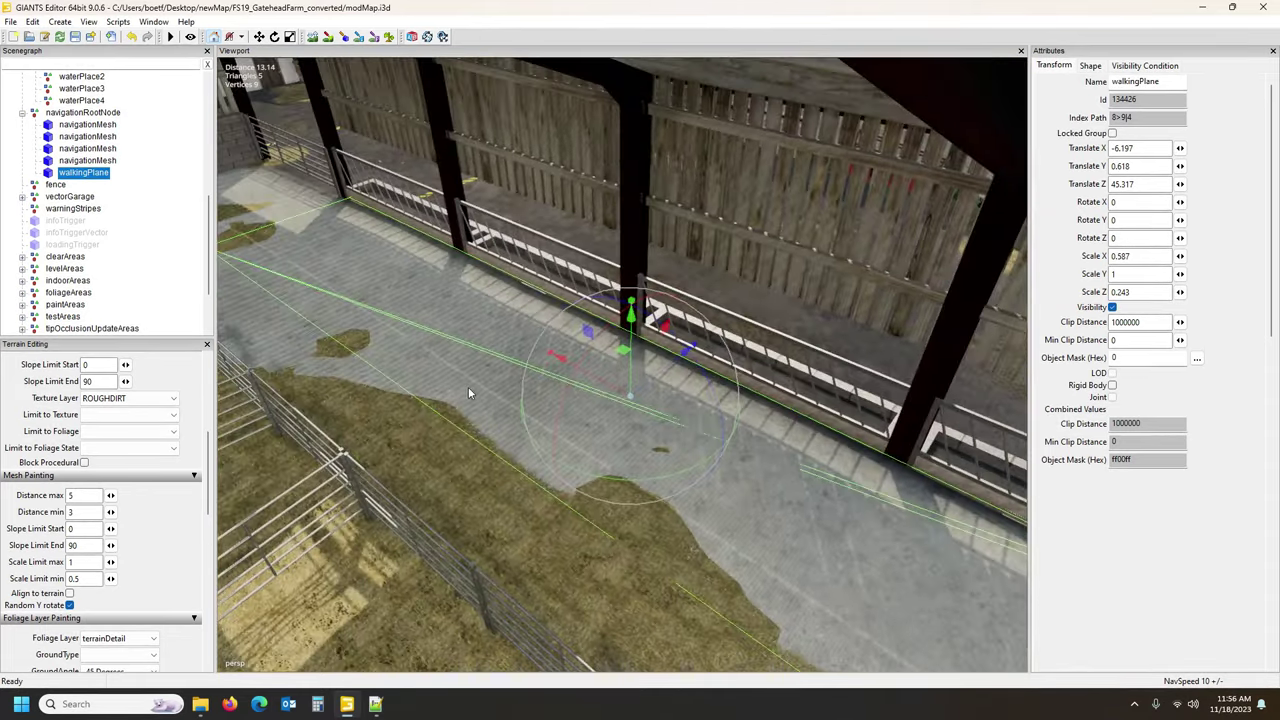
pyautogui.moveTo(632, 357); pyautogui.dragTo(632, 364)
pyautogui.keyDown('alt'); pyautogui.moveTo(546, 418); pyautogui.dragTo(478, 413); pyautogui.keyUp('alt')
pyautogui.moveTo(479, 410); pyautogui.dragTo(470, 405, button='middle')
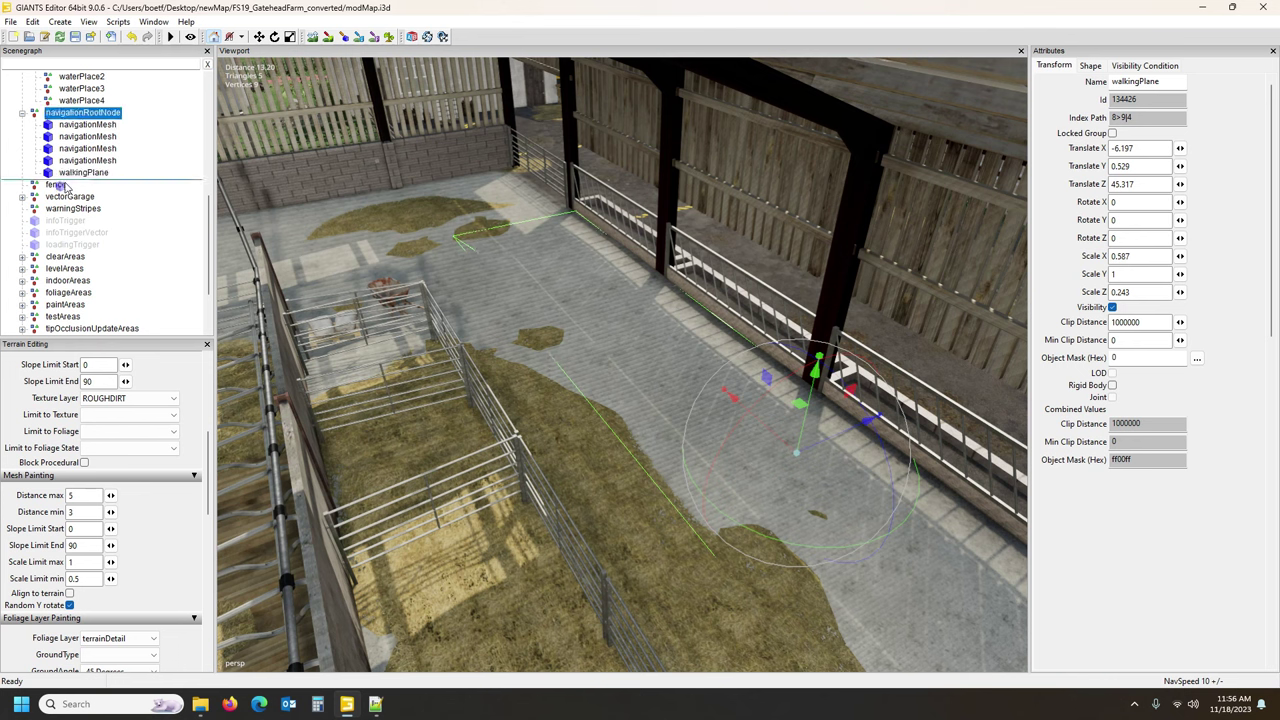
# Move walkingPlane out of navigationRootNode into the fence group and export the navigationRootNode selection to the Desktop as navMesh.
pyautogui.moveTo(72, 174); pyautogui.dragTo(58, 184)
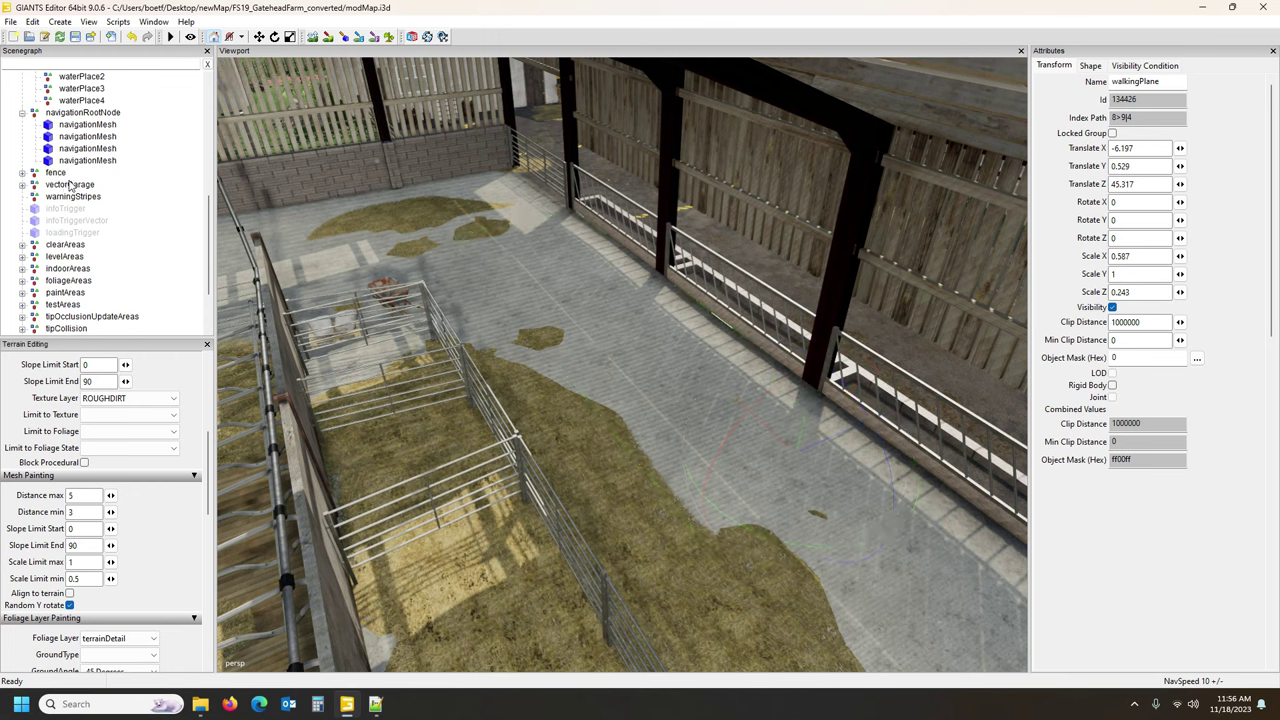
pyautogui.click(89, 116)
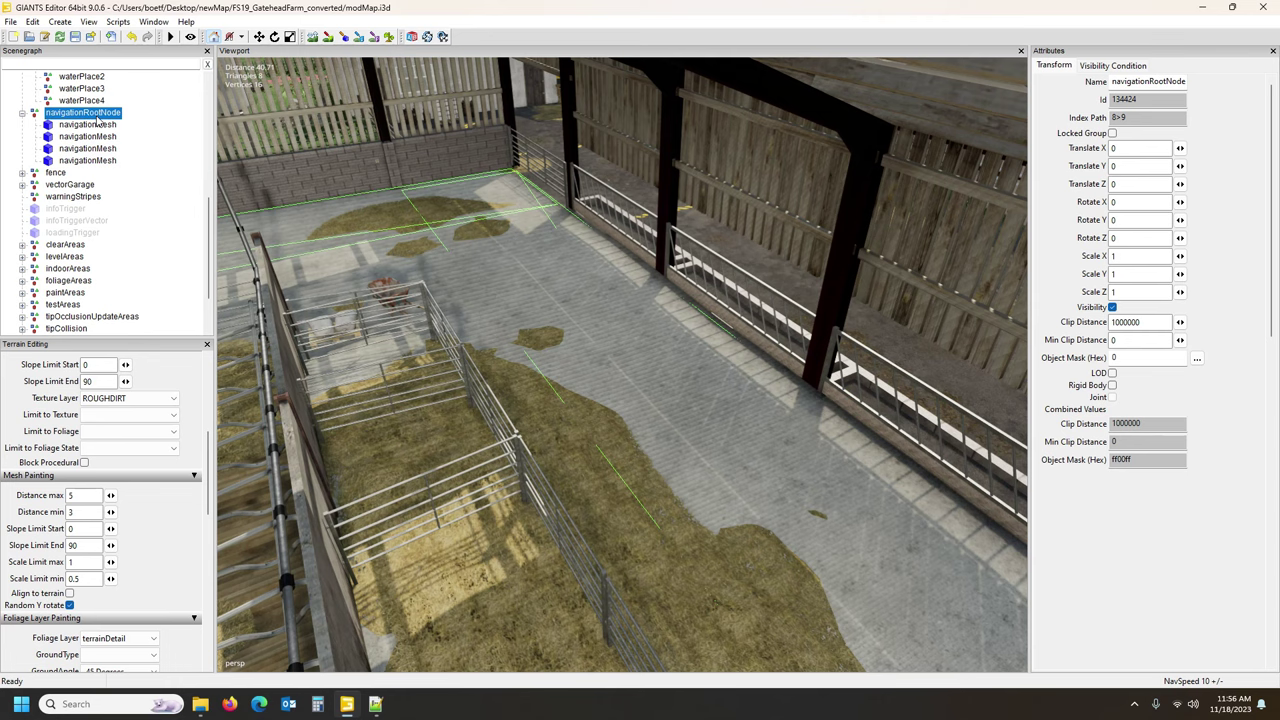
pyautogui.click(13, 21)
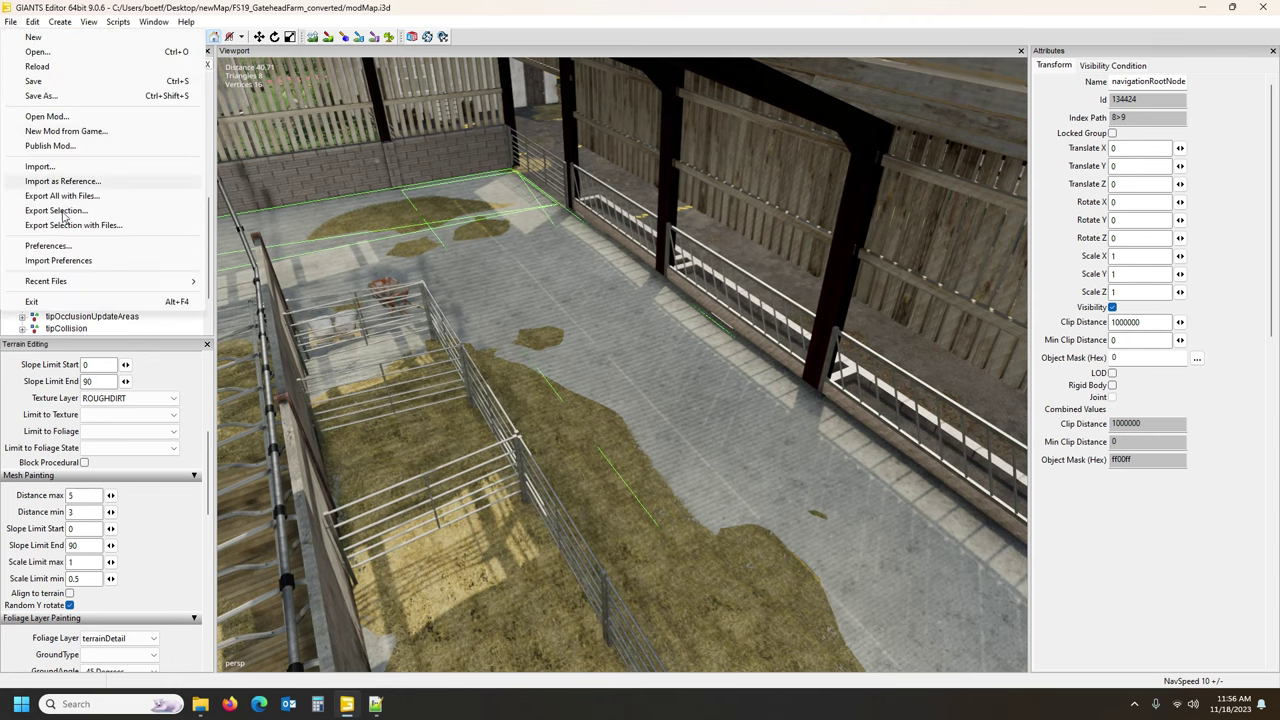
pyautogui.click(55, 210)
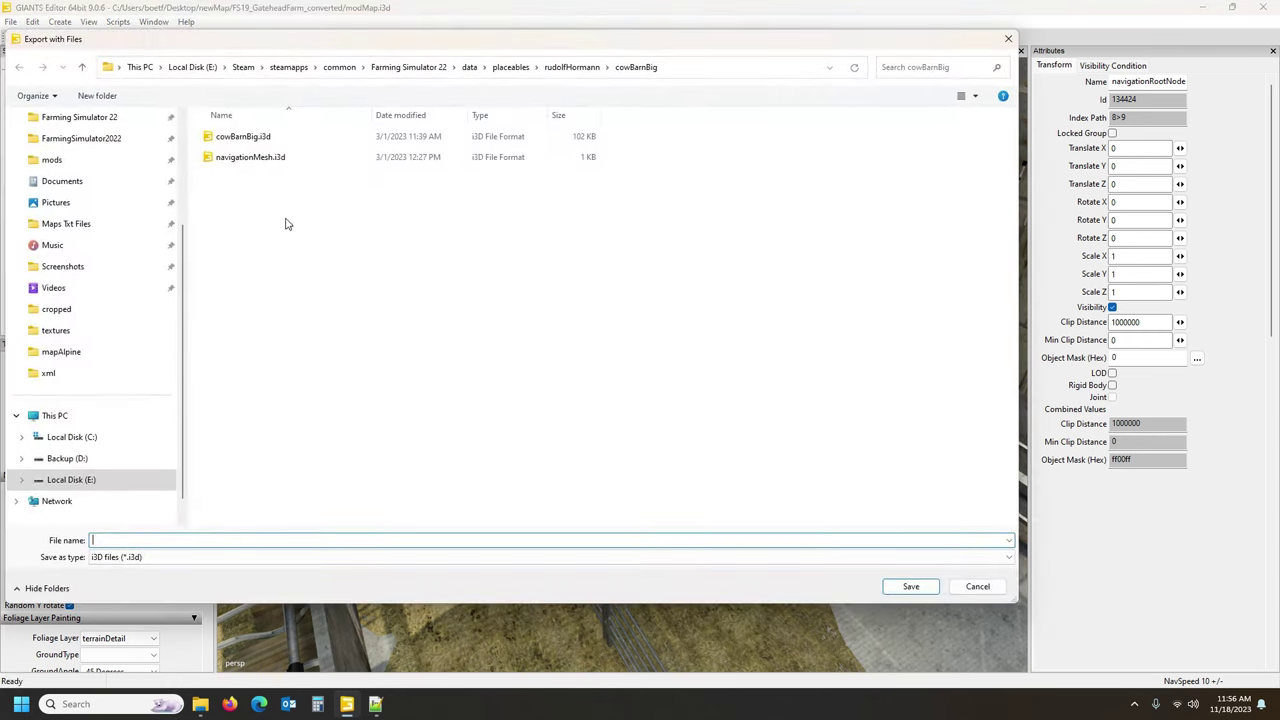
pyautogui.scroll(3, 84, 171)
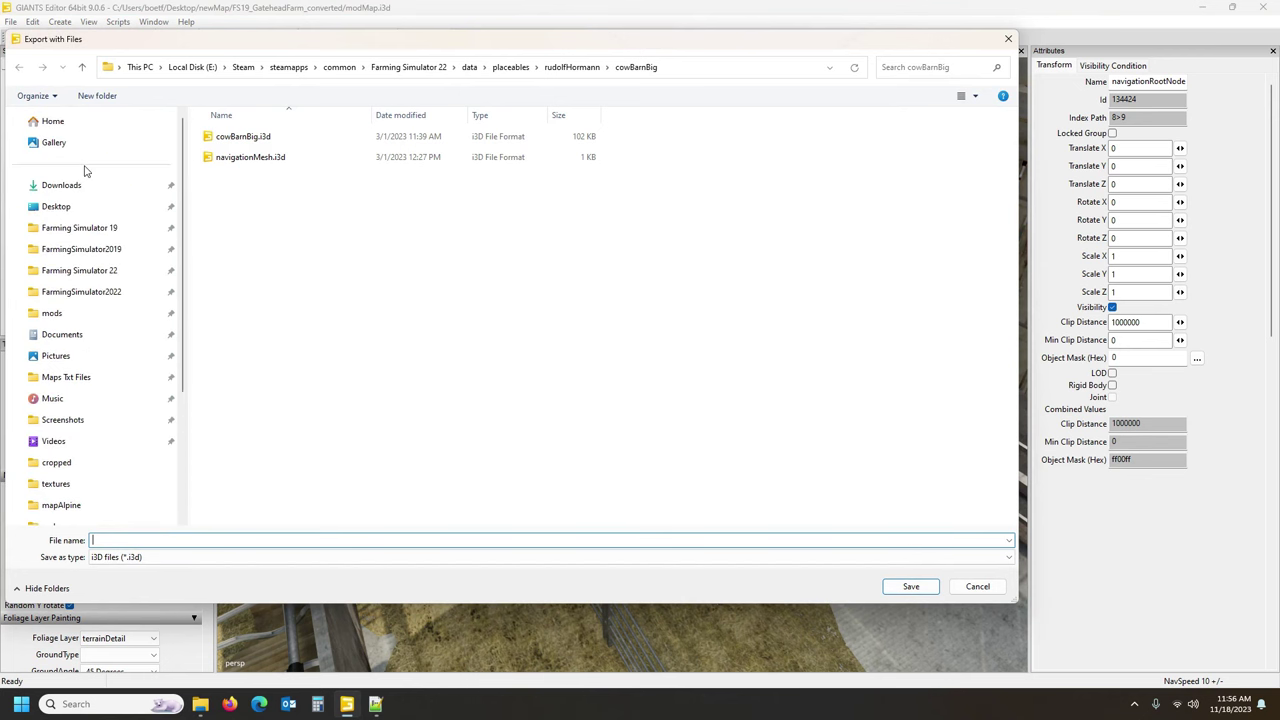
pyautogui.click(57, 206)
pyautogui.click(214, 541)
pyautogui.write('navMesh')
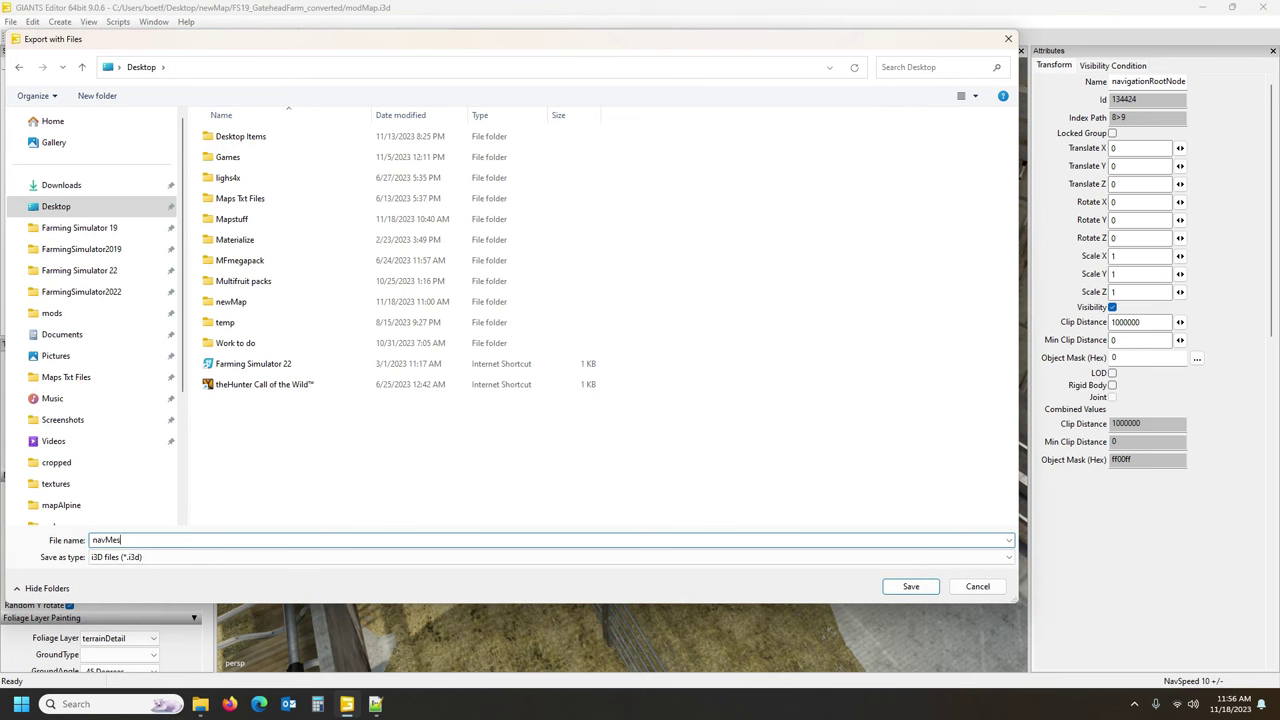
pyautogui.click(911, 587)
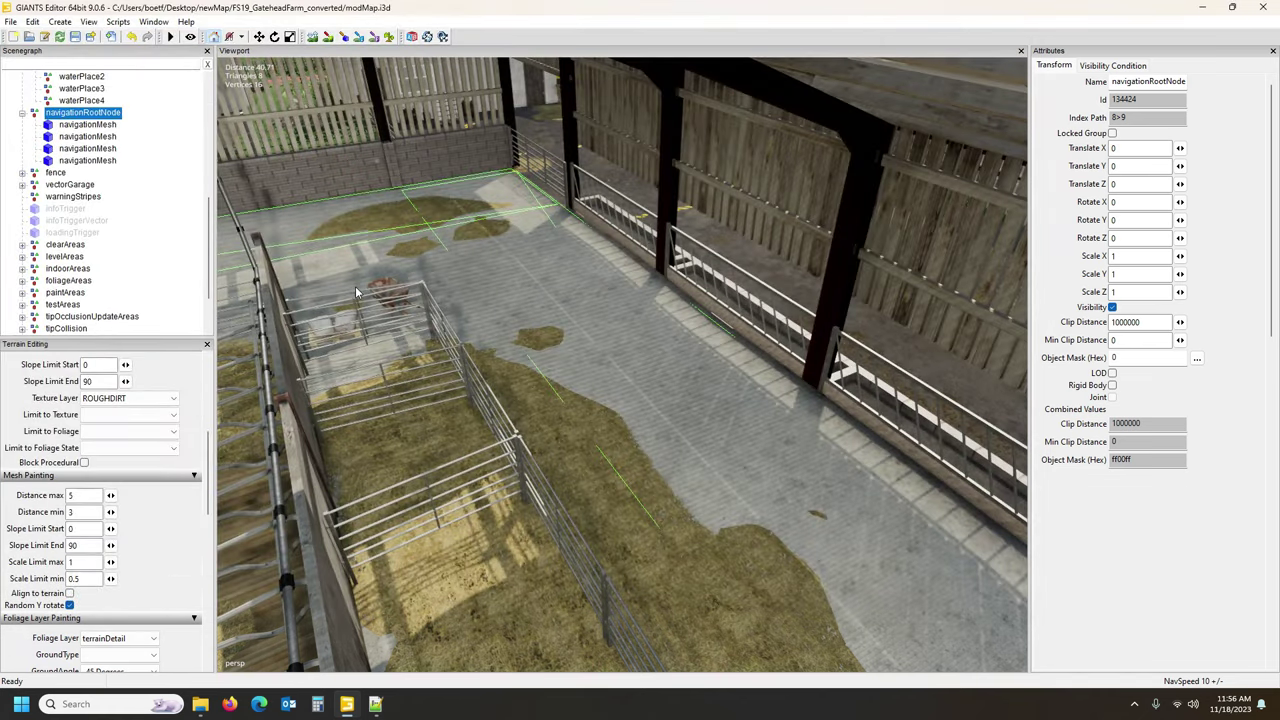
# Open the exported navMesh.i3d from the Desktop with GIANTS Editor version 9.0.6.
pyautogui.click(1202, 7)
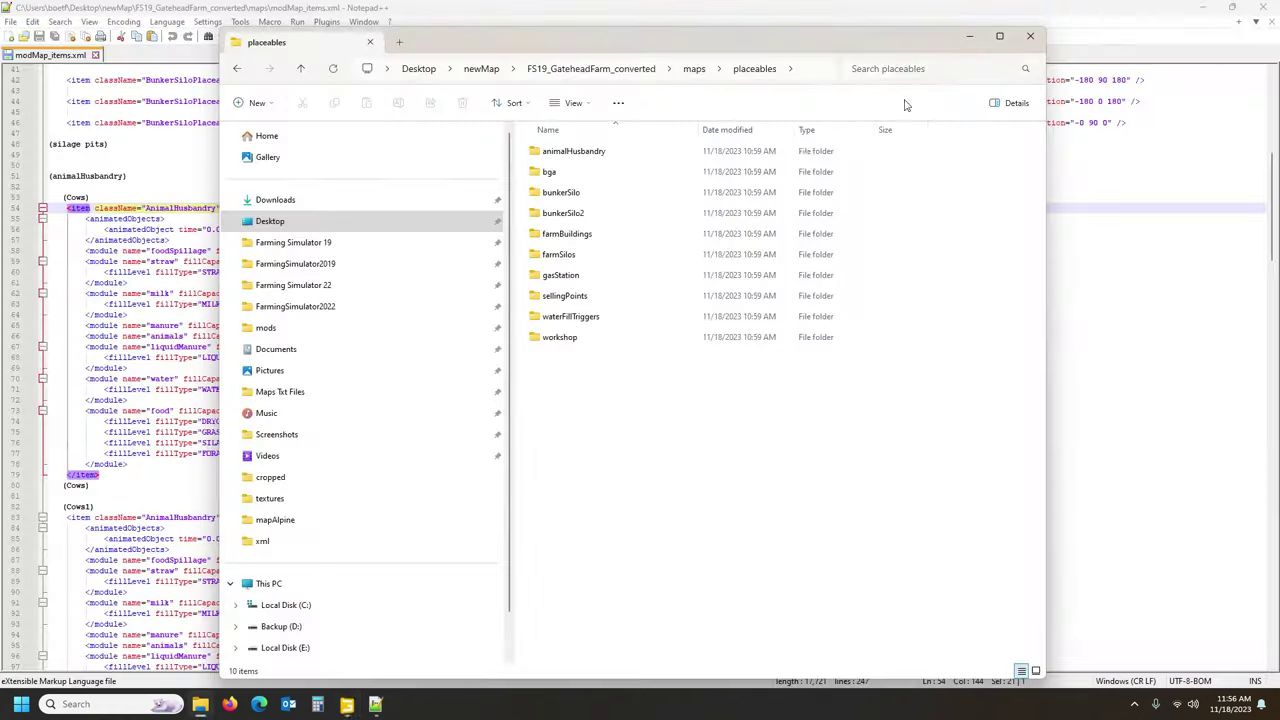
pyautogui.click(289, 219)
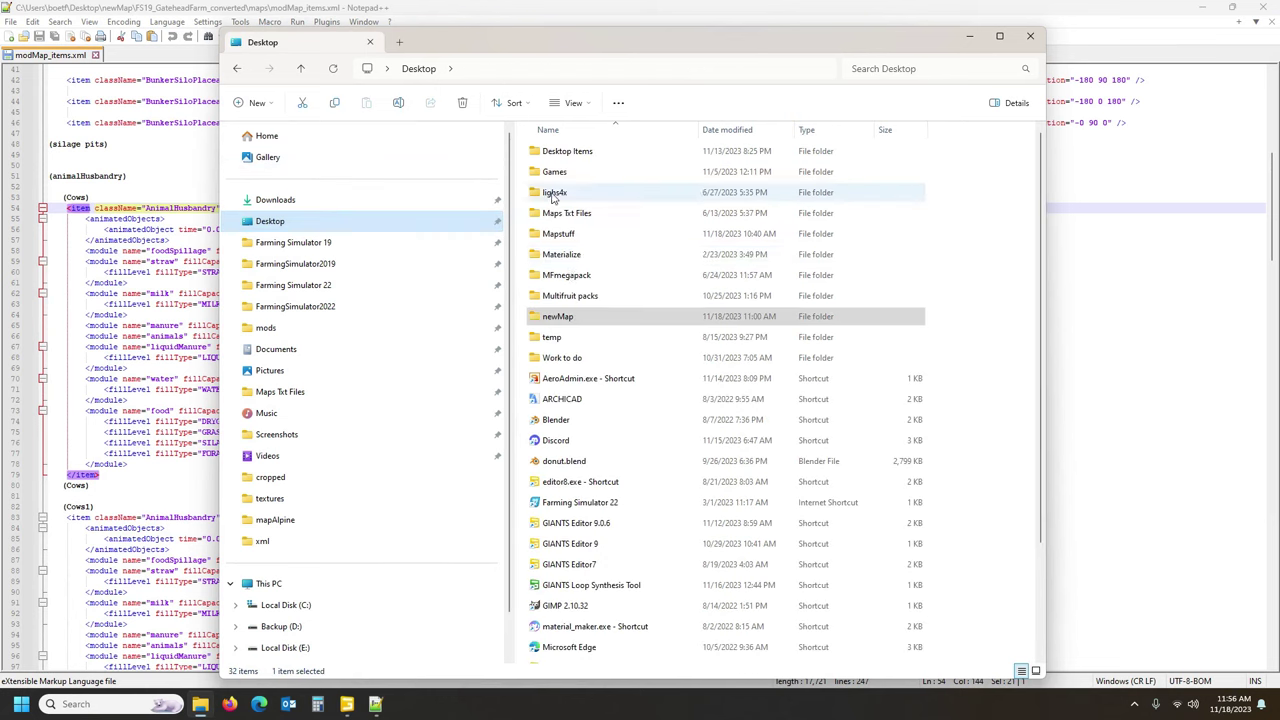
pyautogui.scroll(-2, 577, 399)
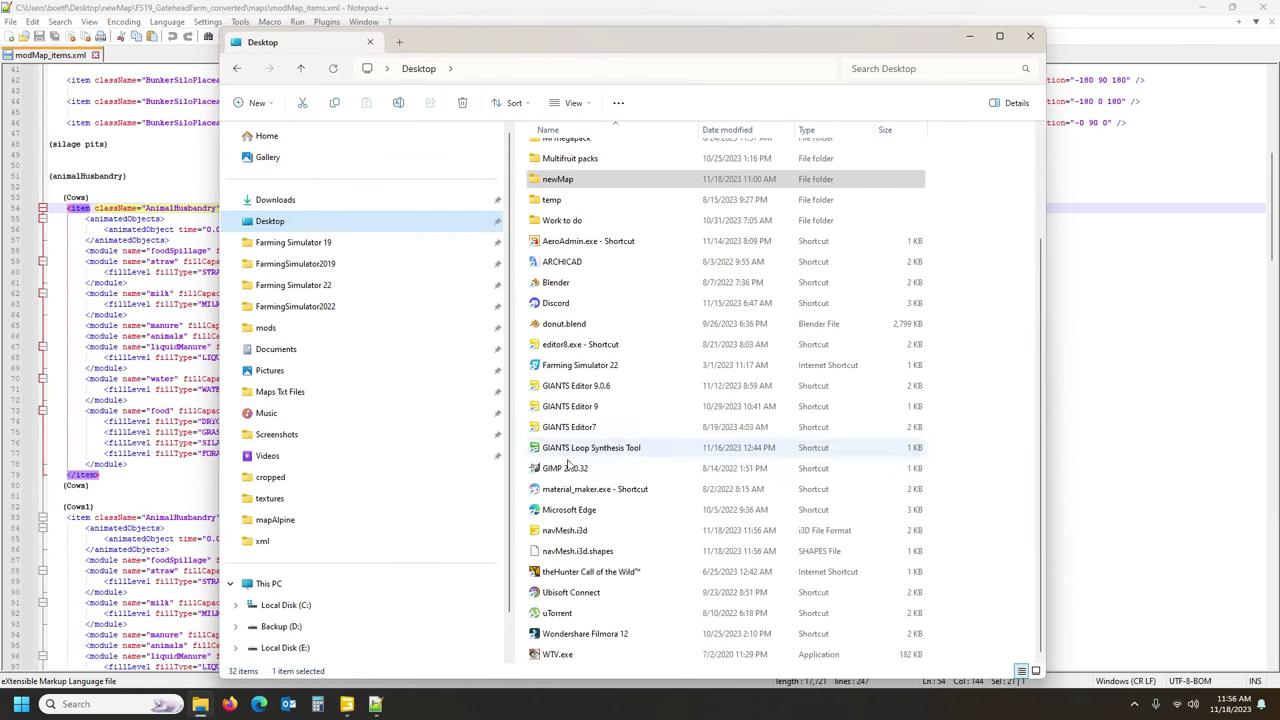
pyautogui.doubleClick(568, 532)
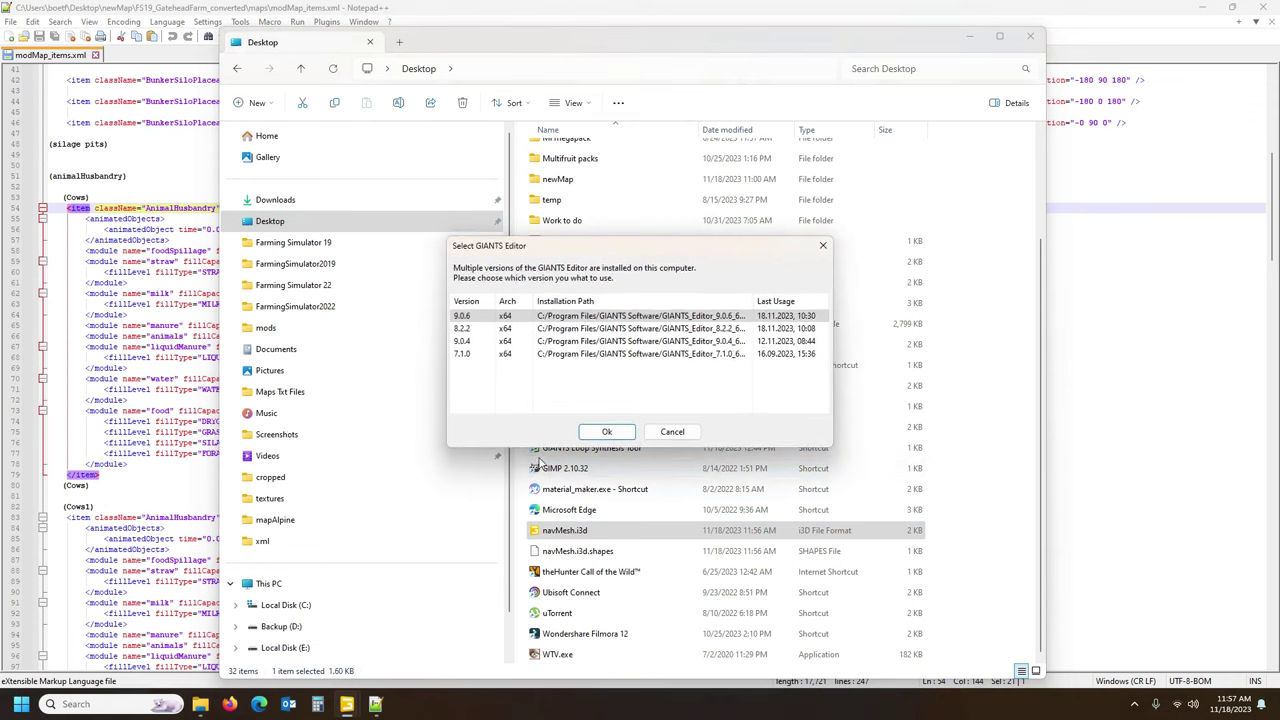
pyautogui.click(606, 431)
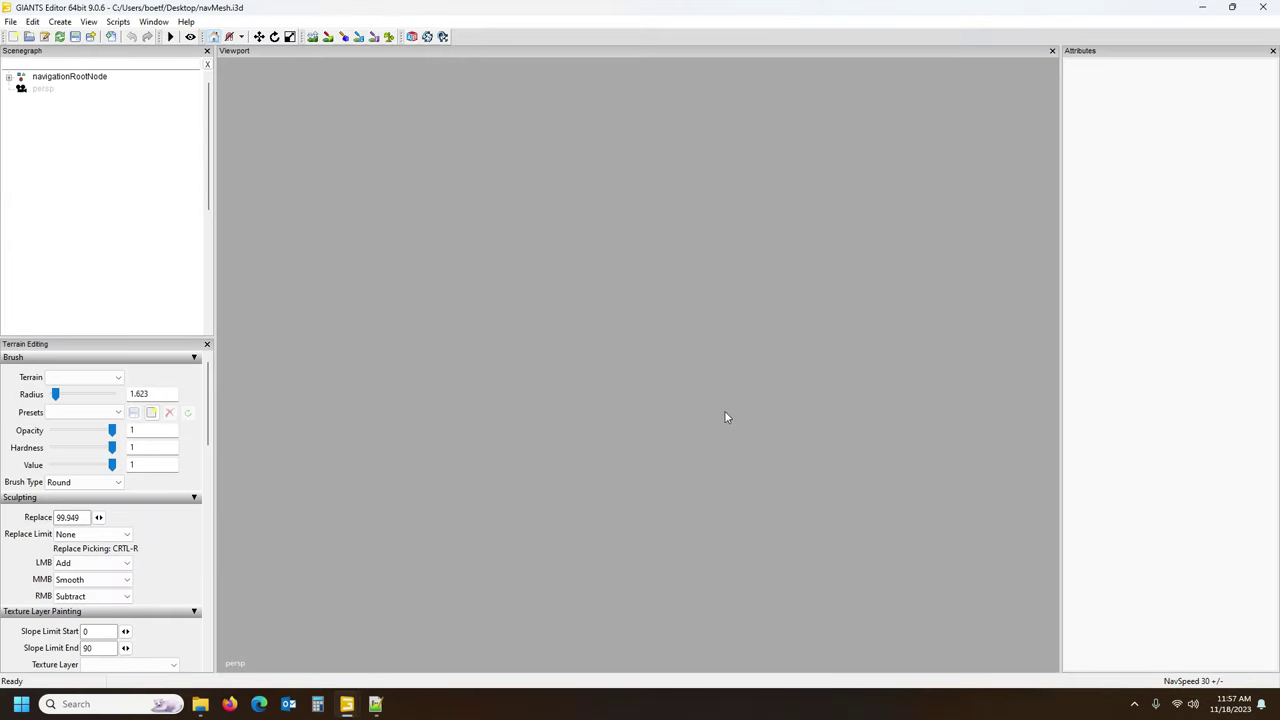
# Check the shape settings and Build Nav Mesh Mask of all four navigationMesh planes under navigationRootNode.
pyautogui.click(9, 78)
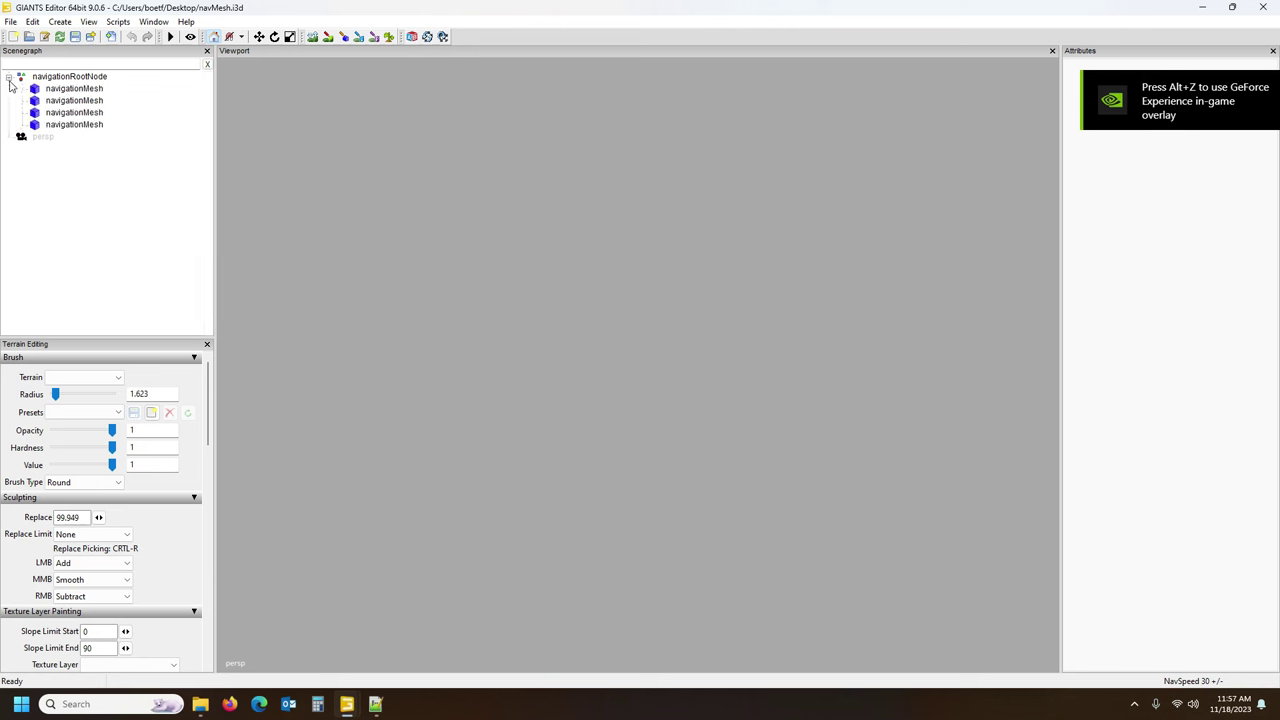
pyautogui.click(75, 89)
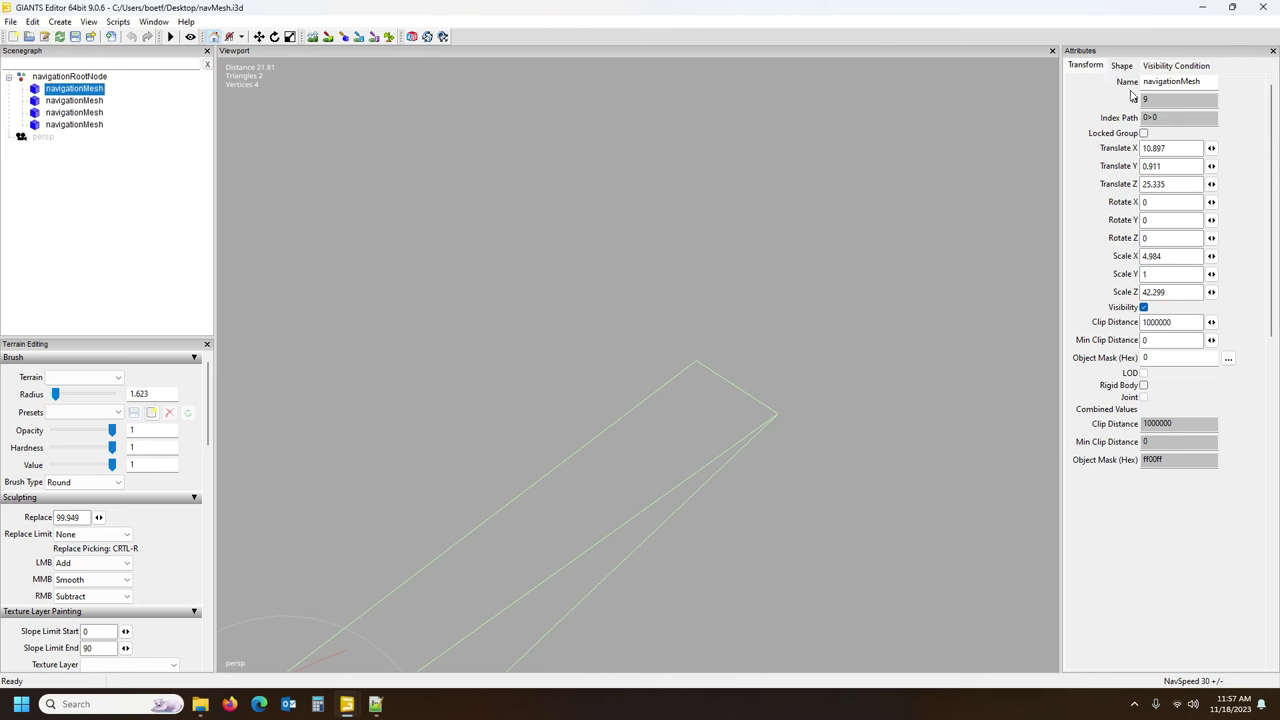
pyautogui.click(1124, 70)
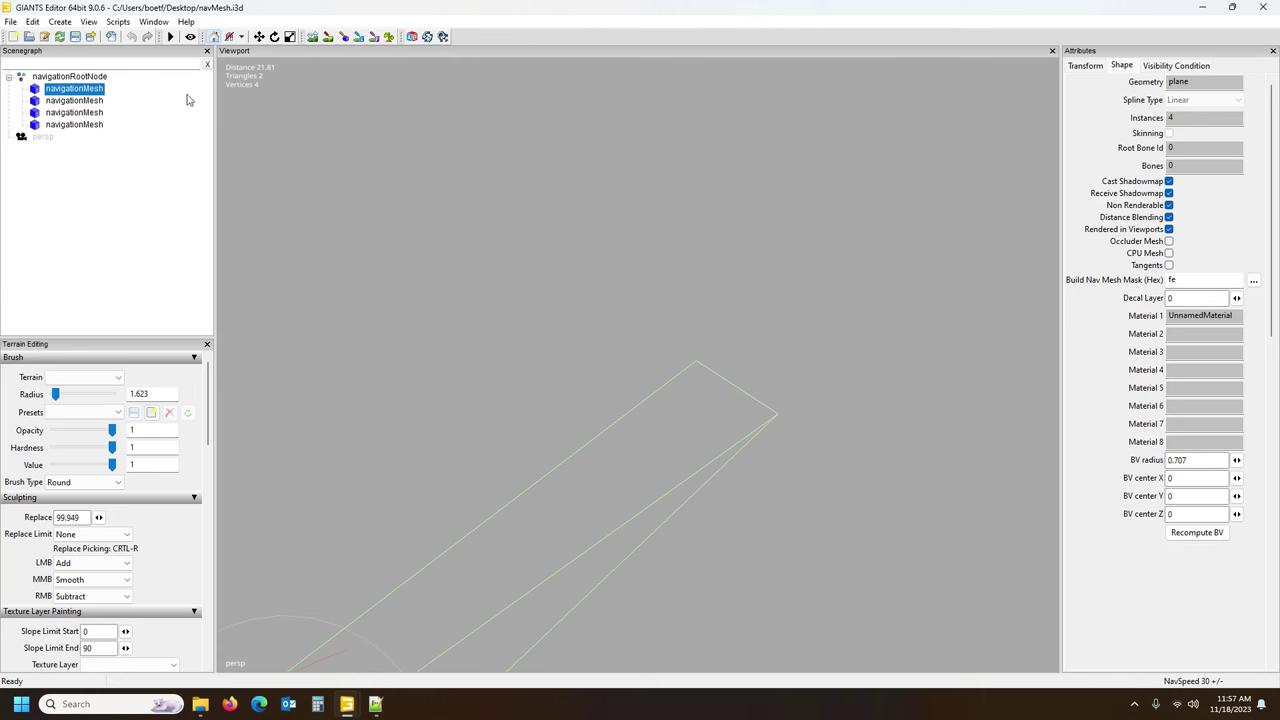
pyautogui.click(92, 101)
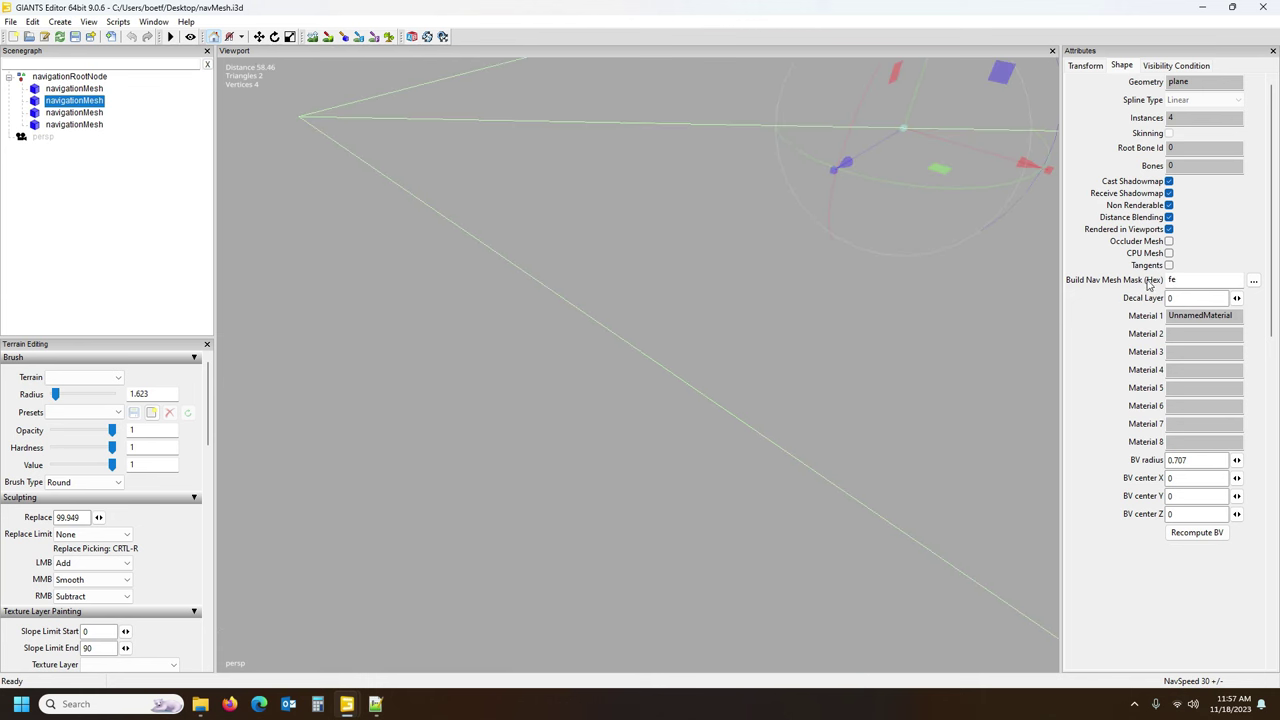
pyautogui.click(84, 113)
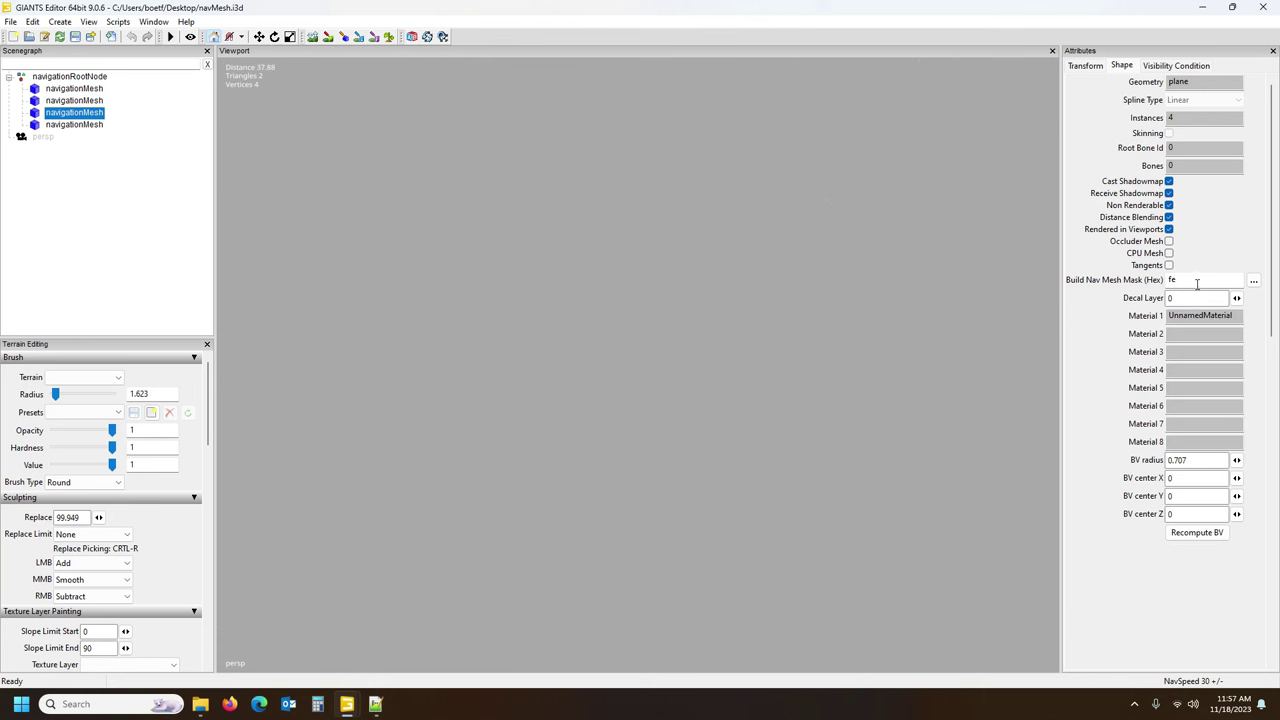
pyautogui.click(64, 127)
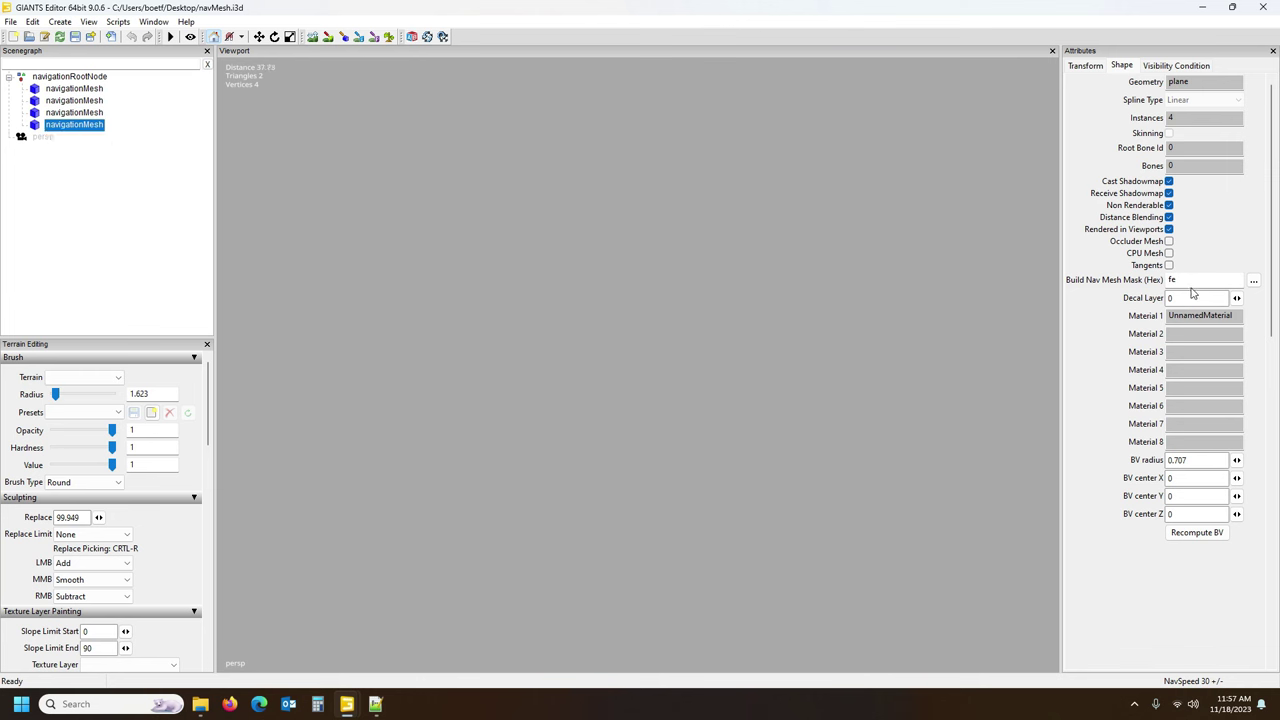
# Inspect the full navigationRootNode layout and build a navigation mesh from its planes.
pyautogui.click(64, 80)
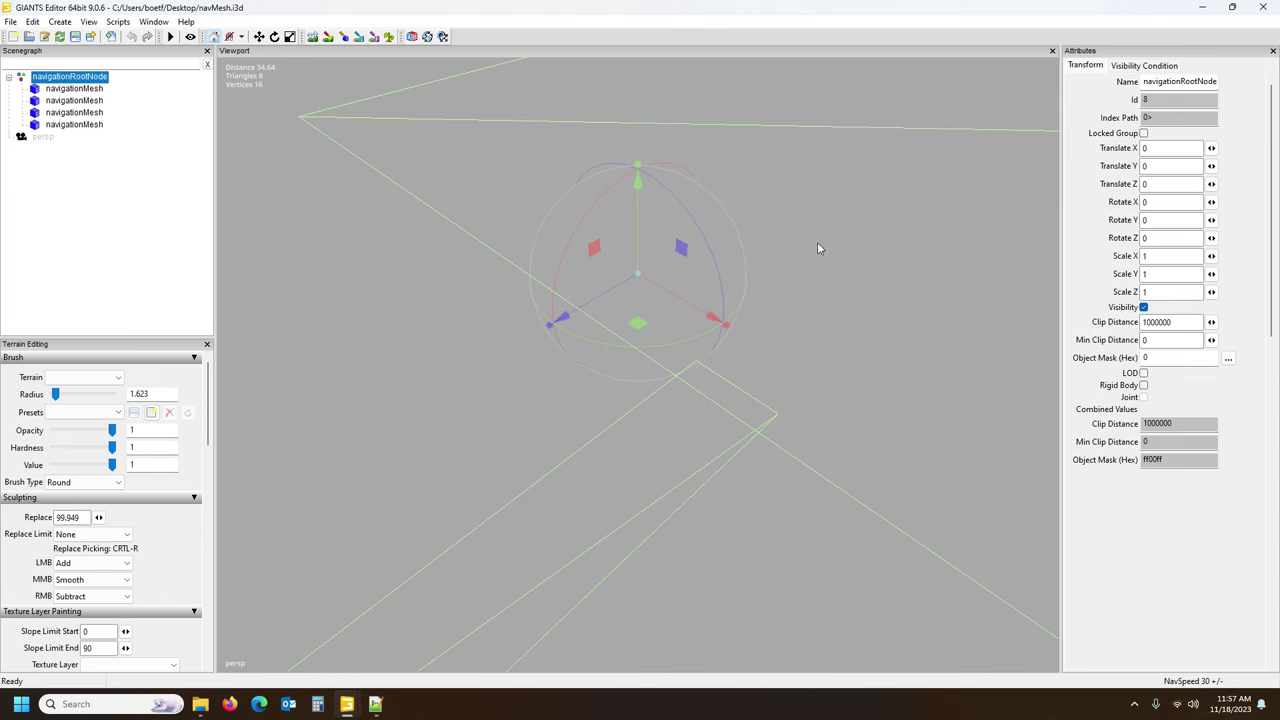
pyautogui.moveTo(489, 340); pyautogui.dragTo(314, 337, button='middle')
pyautogui.scroll(-5, 314, 337)
pyautogui.keyDown('alt'); pyautogui.moveTo(326, 340); pyautogui.dragTo(406, 350); pyautogui.keyUp('alt')
pyautogui.scroll(-3, 408, 351)
pyautogui.scroll(1, 408, 351)
pyautogui.scroll(1, 408, 351)
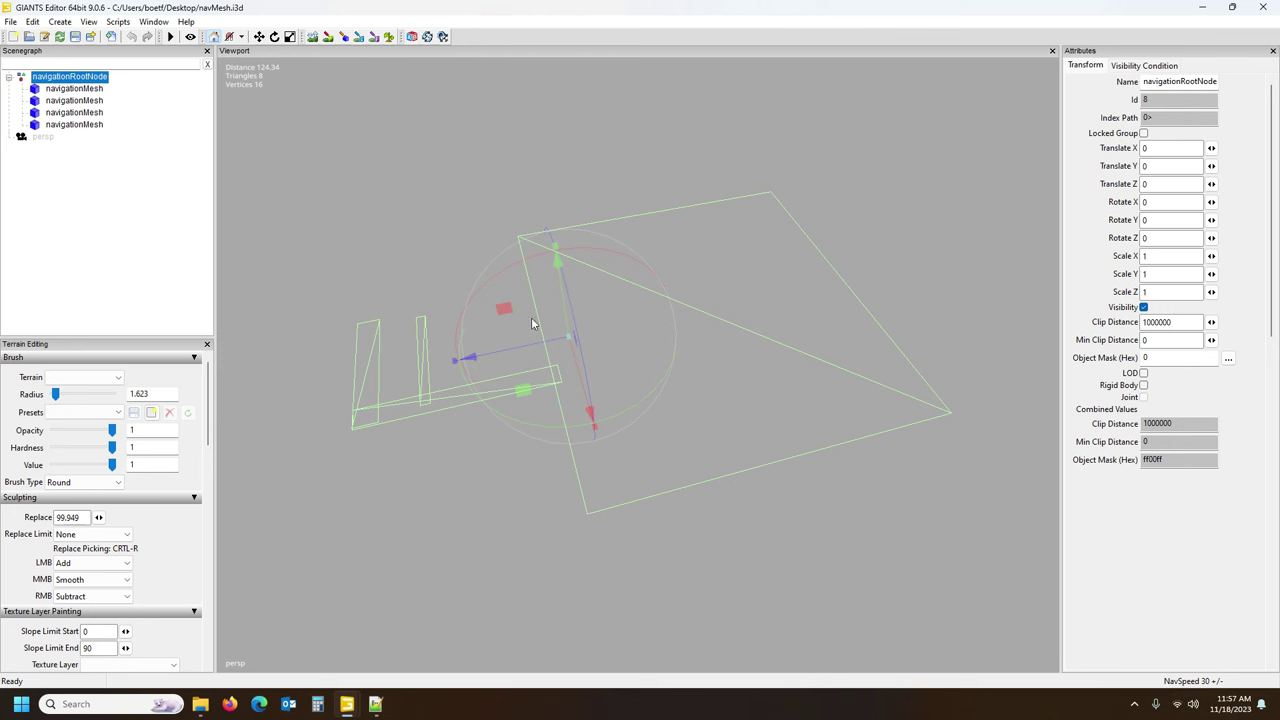
pyautogui.click(60, 22)
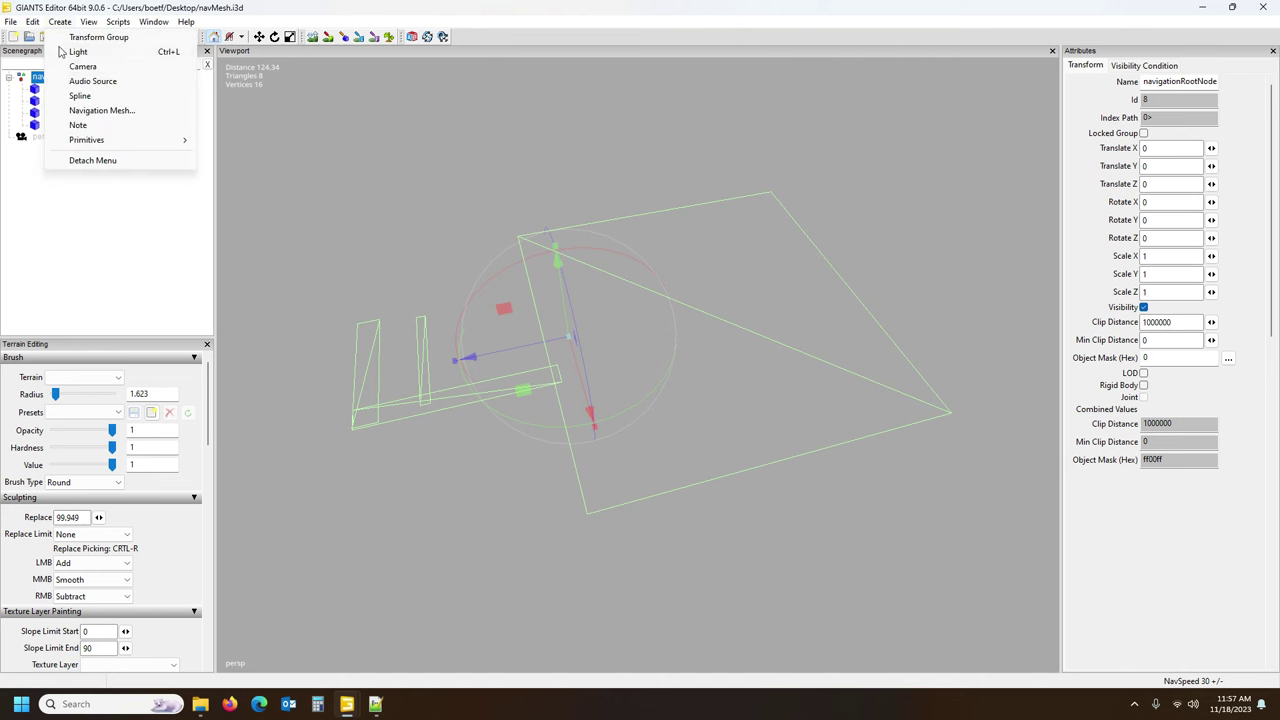
pyautogui.click(82, 112)
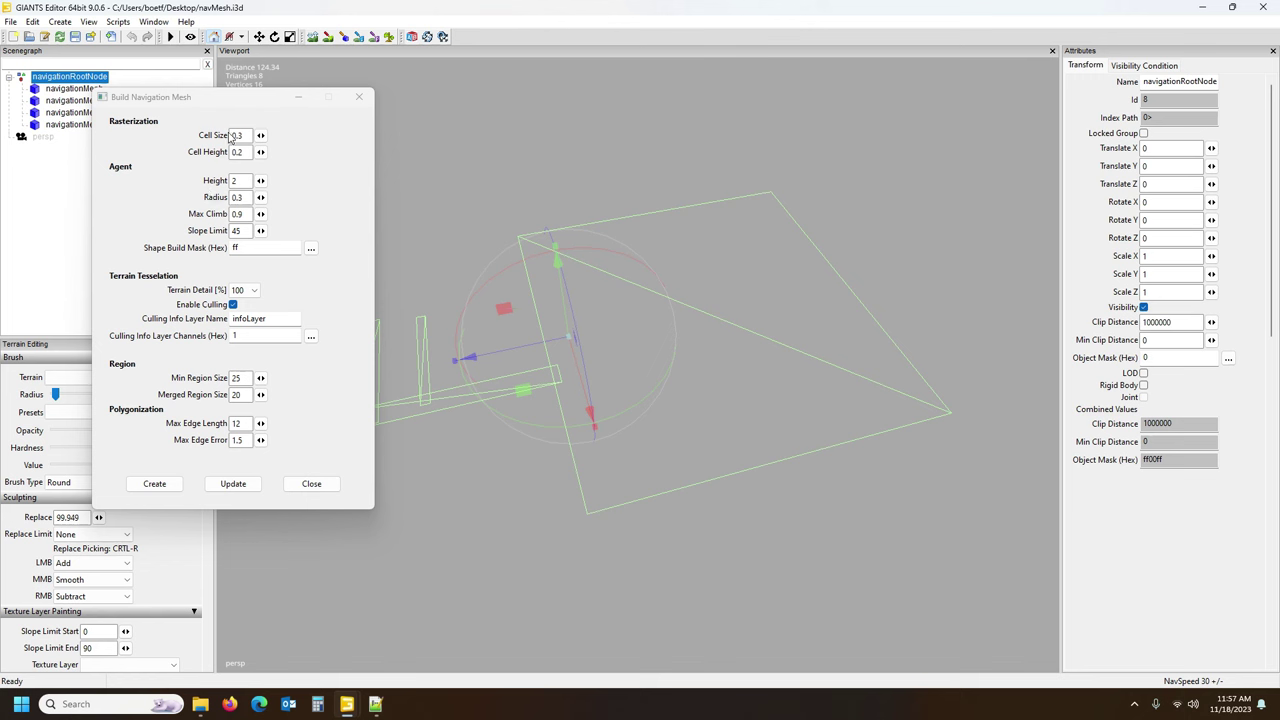
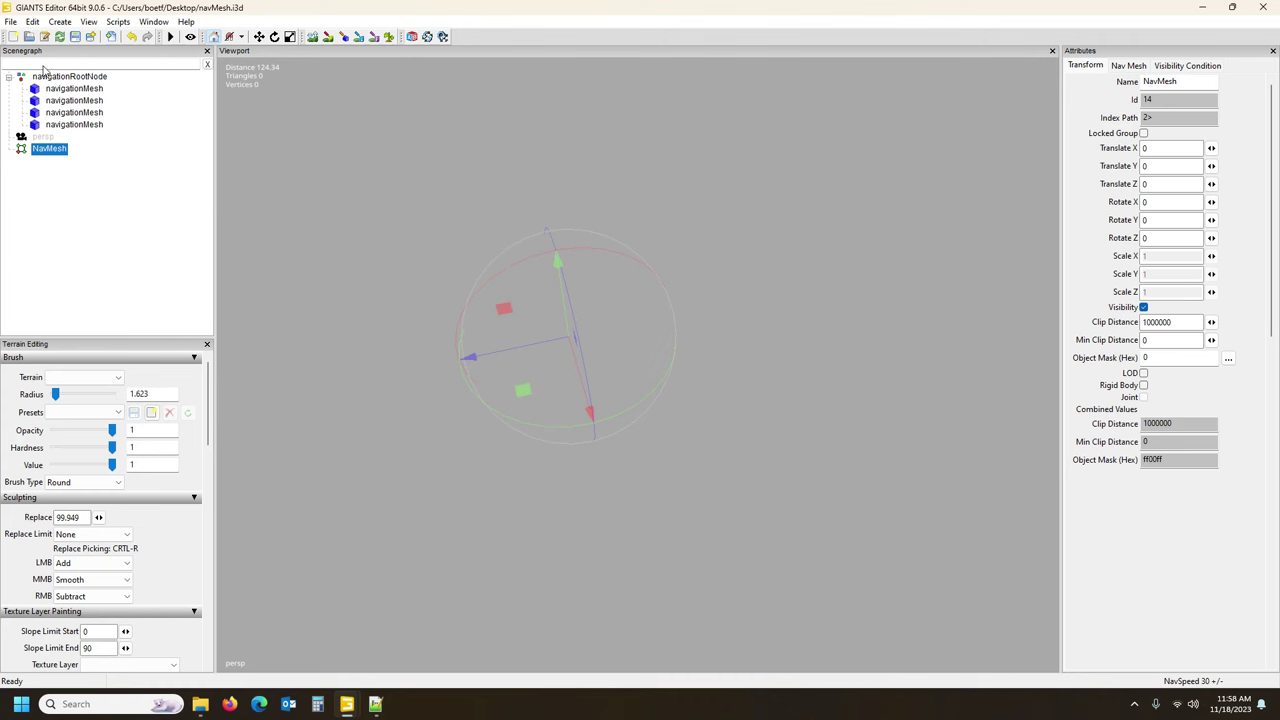
# Export the selected NavMesh with its files as navMesh into FS19_GateheadFarm_converted/maps/placeables/animalHusbandry inside the Desktop's newMap folder.
pyautogui.click(12, 22)
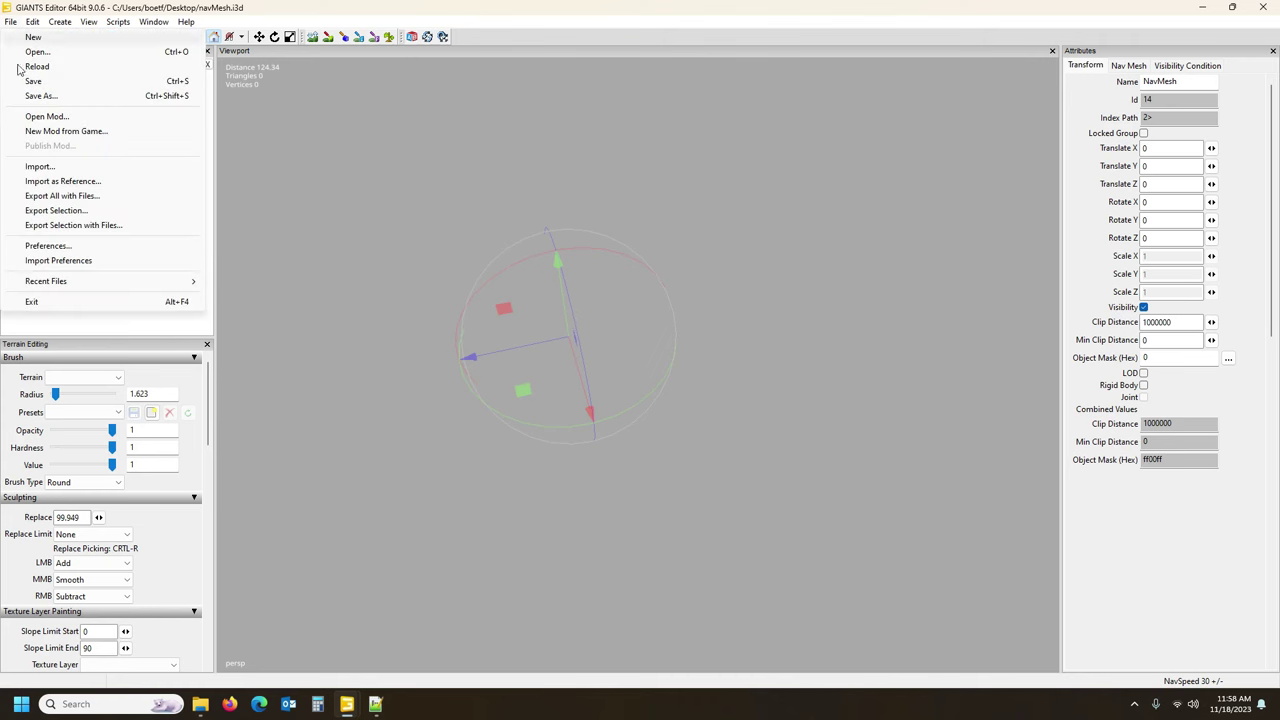
pyautogui.click(72, 226)
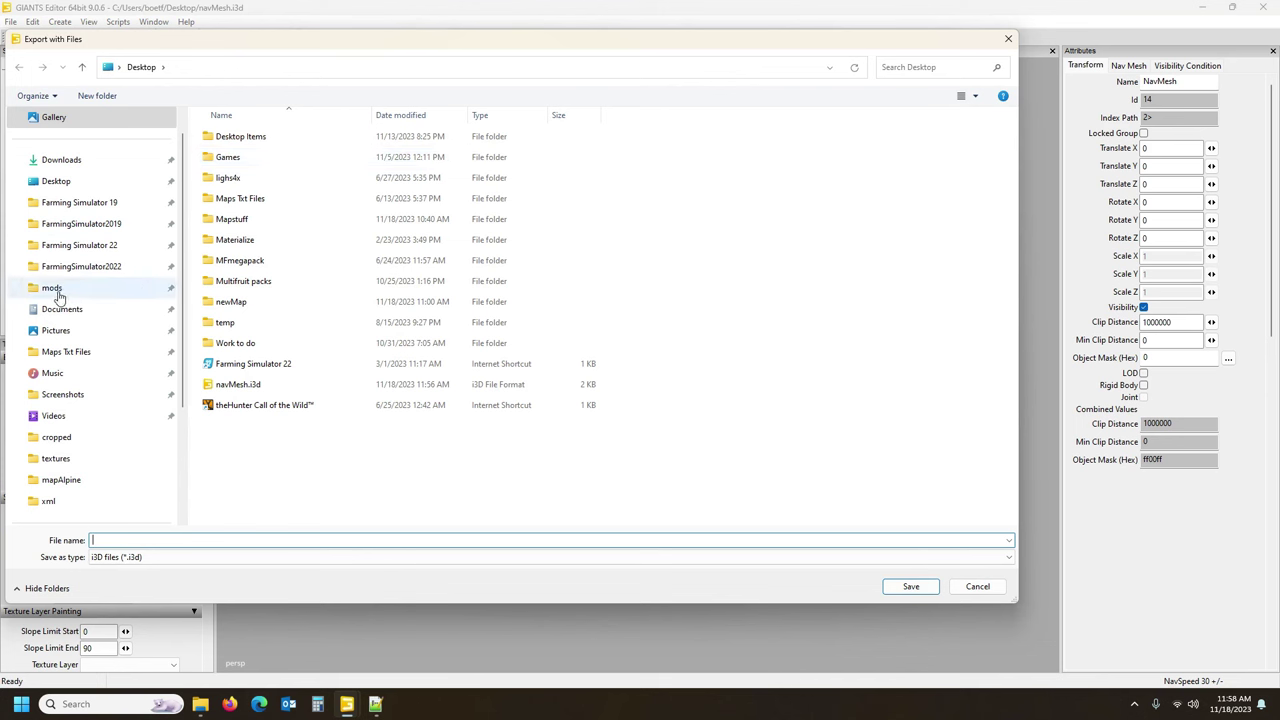
pyautogui.click(57, 181)
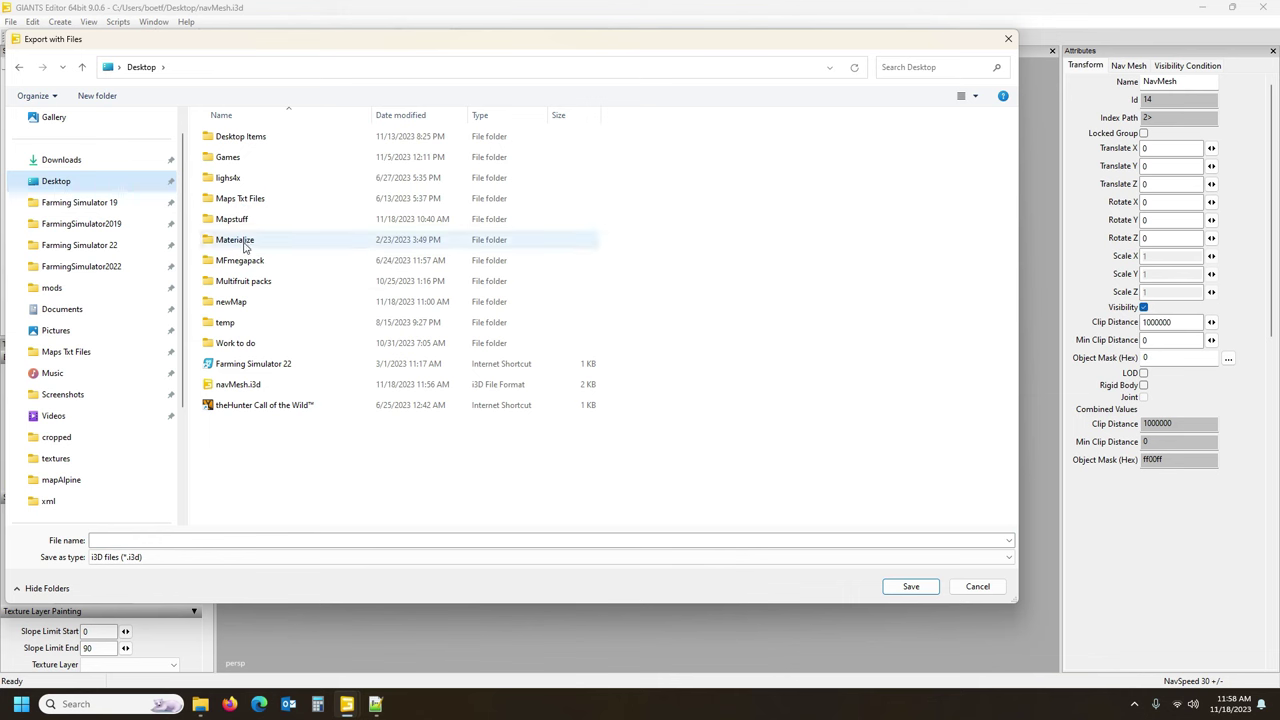
pyautogui.doubleClick(232, 302)
pyautogui.click(256, 166)
pyautogui.doubleClick(256, 166)
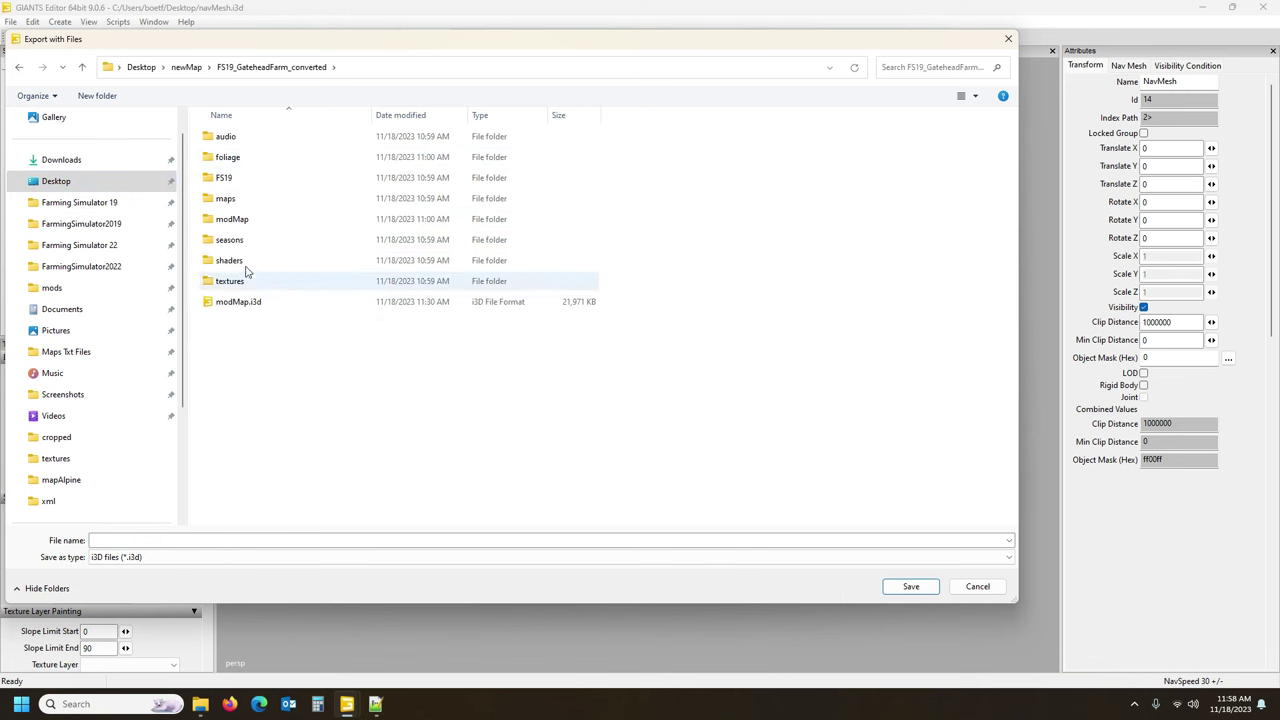
pyautogui.doubleClick(248, 205)
pyautogui.doubleClick(243, 137)
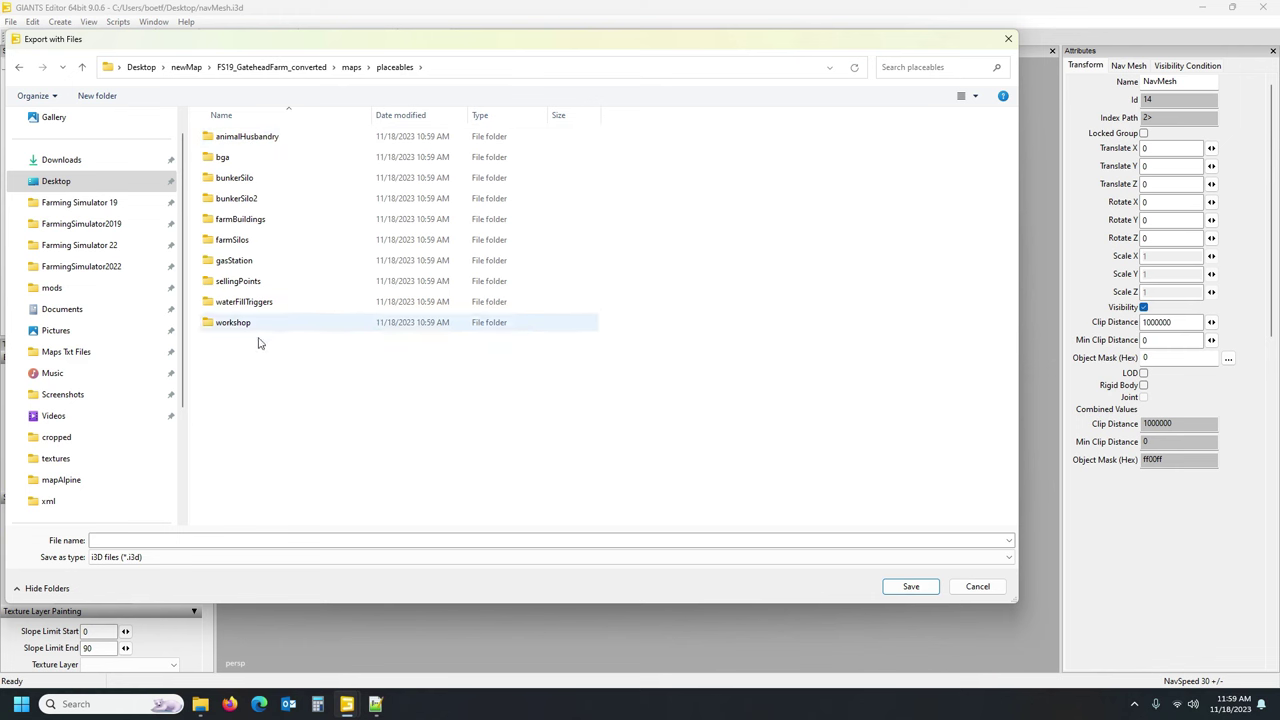
pyautogui.doubleClick(262, 140)
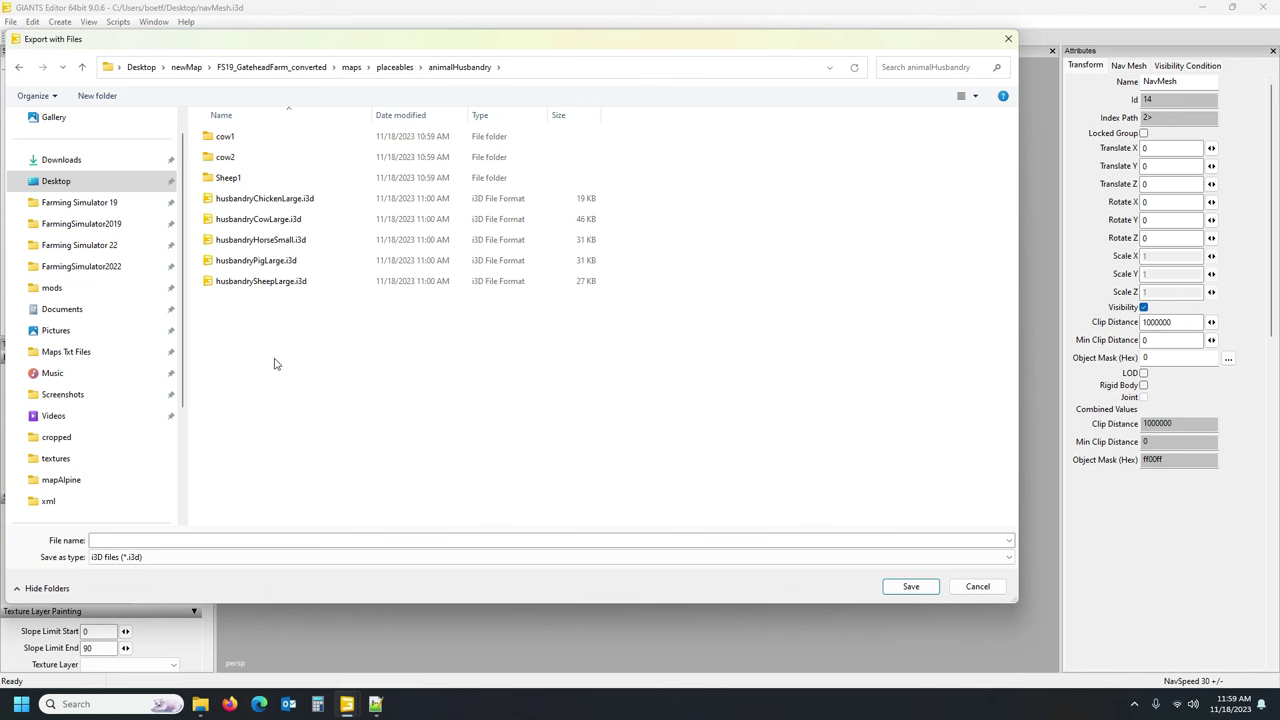
pyautogui.click(216, 541)
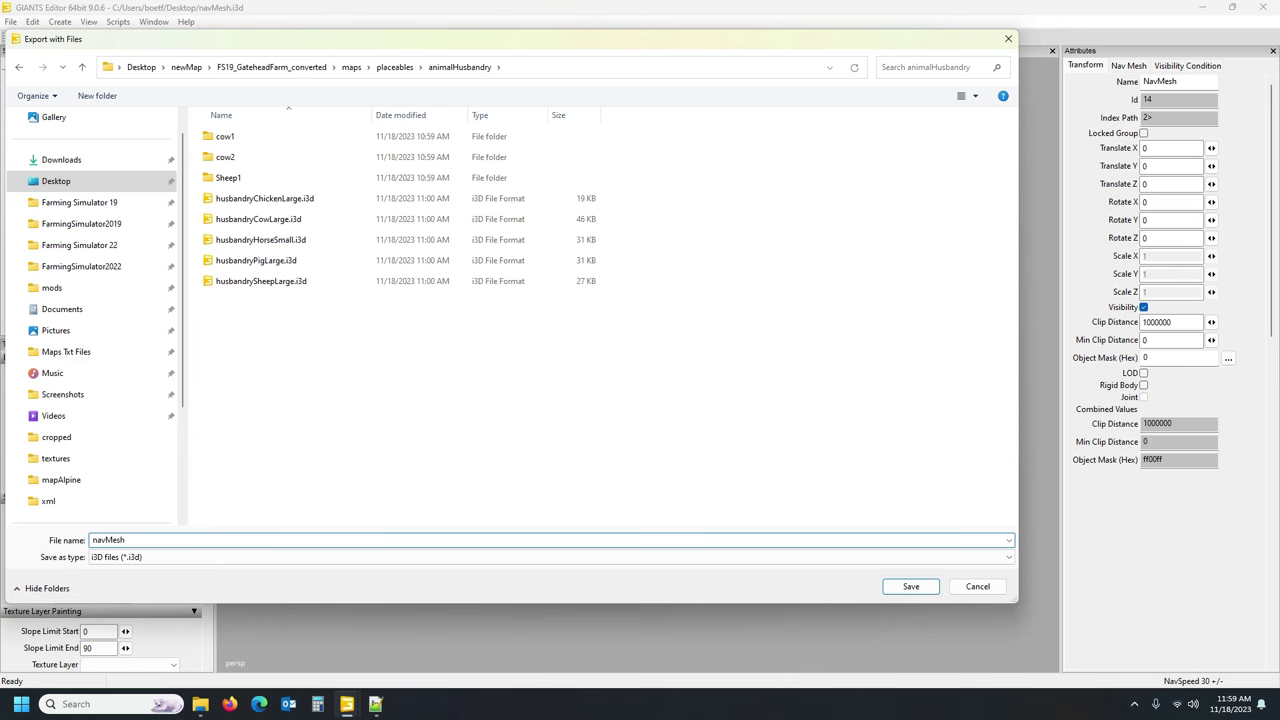
pyautogui.click(908, 586)
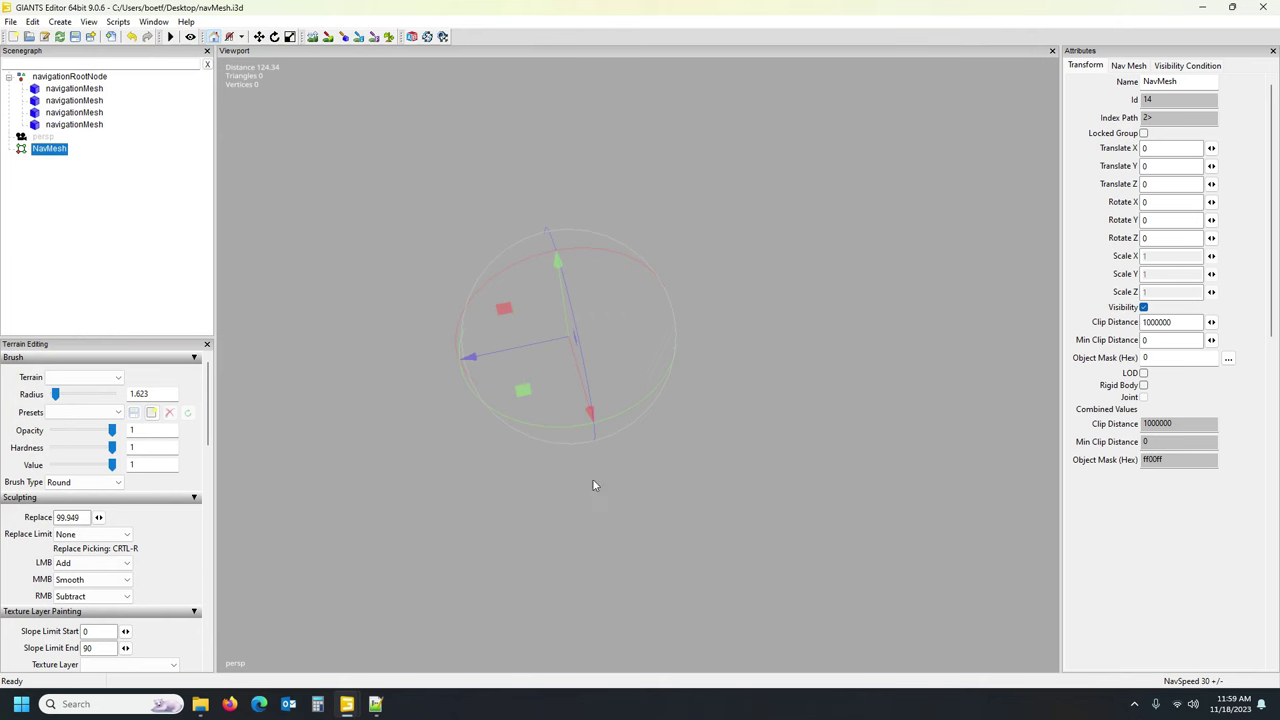
# Close the Desktop navMesh.i3d scene, saving its changes, and switch back to modMap.i3d in GIANTS Editor.
pyautogui.click(1261, 7)
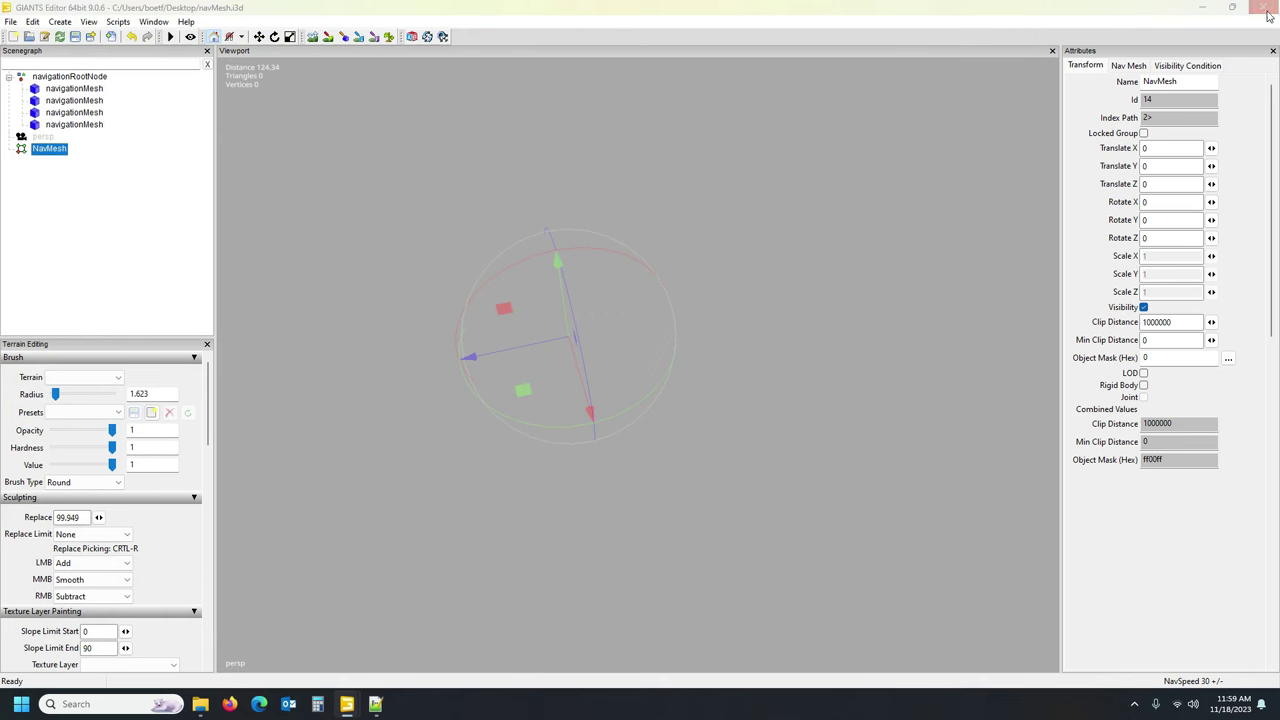
pyautogui.click(616, 346)
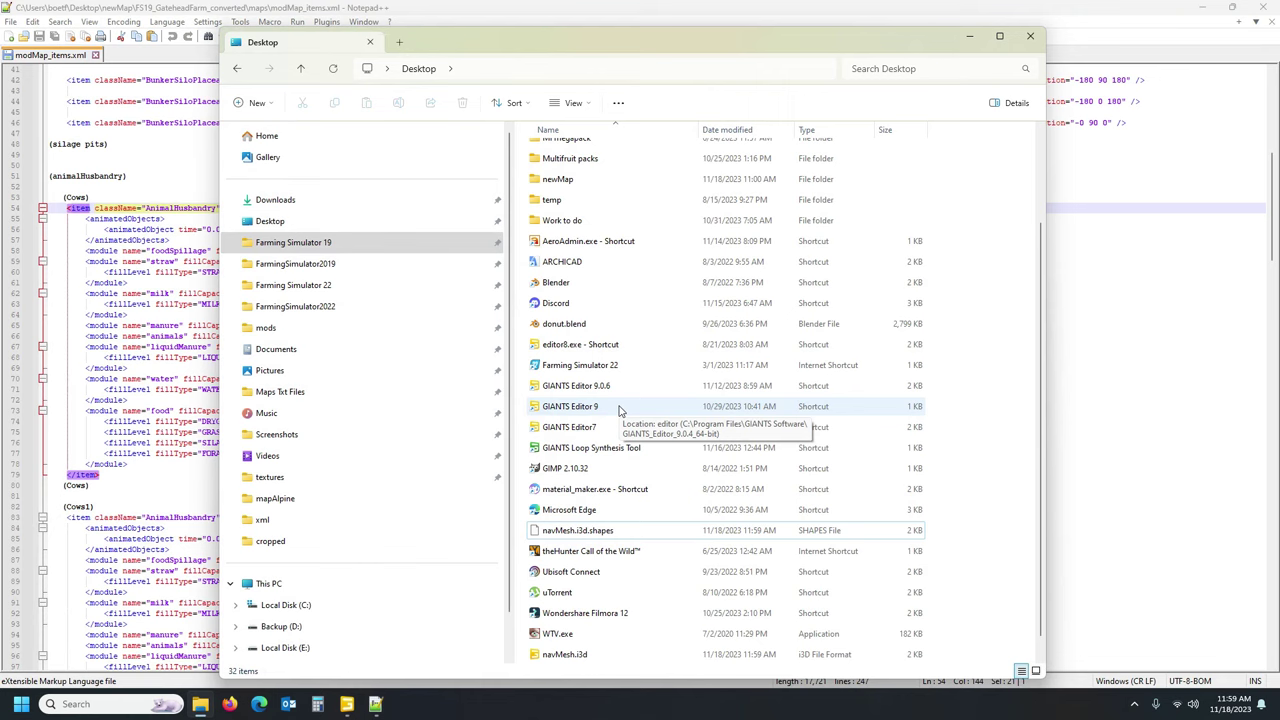
pyautogui.click(599, 13)
pyautogui.click(346, 704)
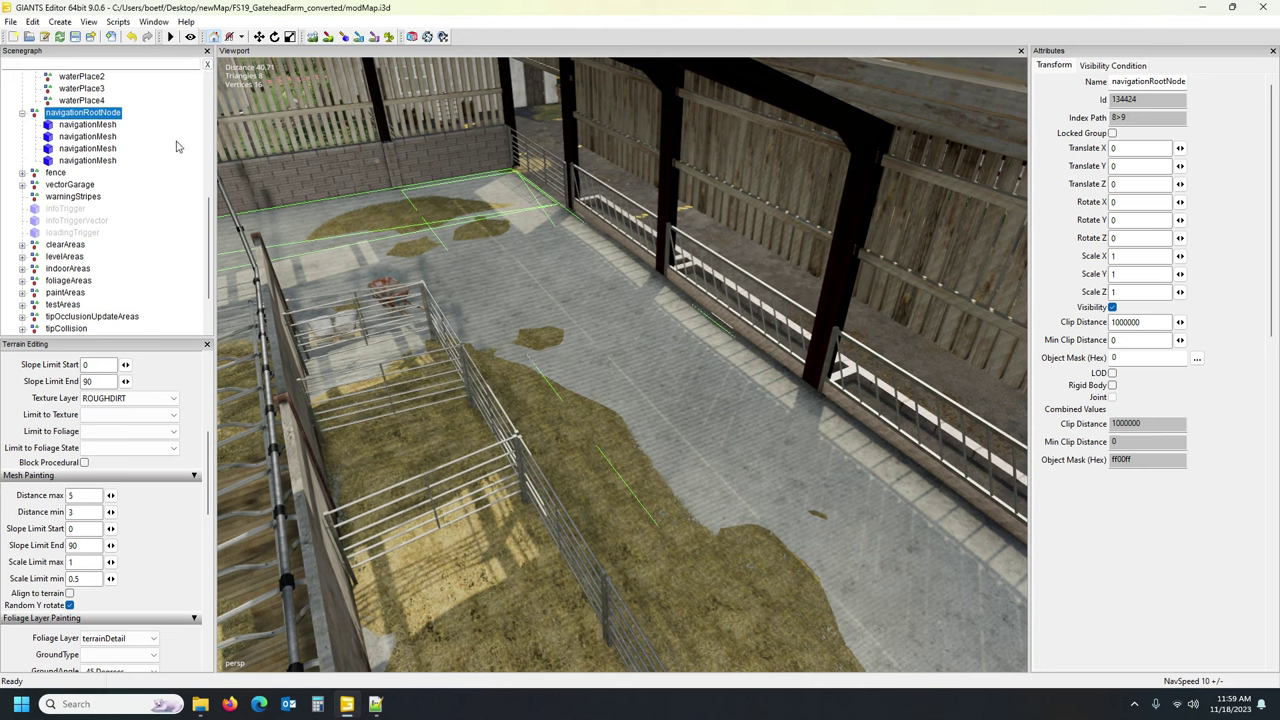
# Collapse navigationRootNode, expand the fence group and select the walkingPlane inside it.
pyautogui.click(23, 114)
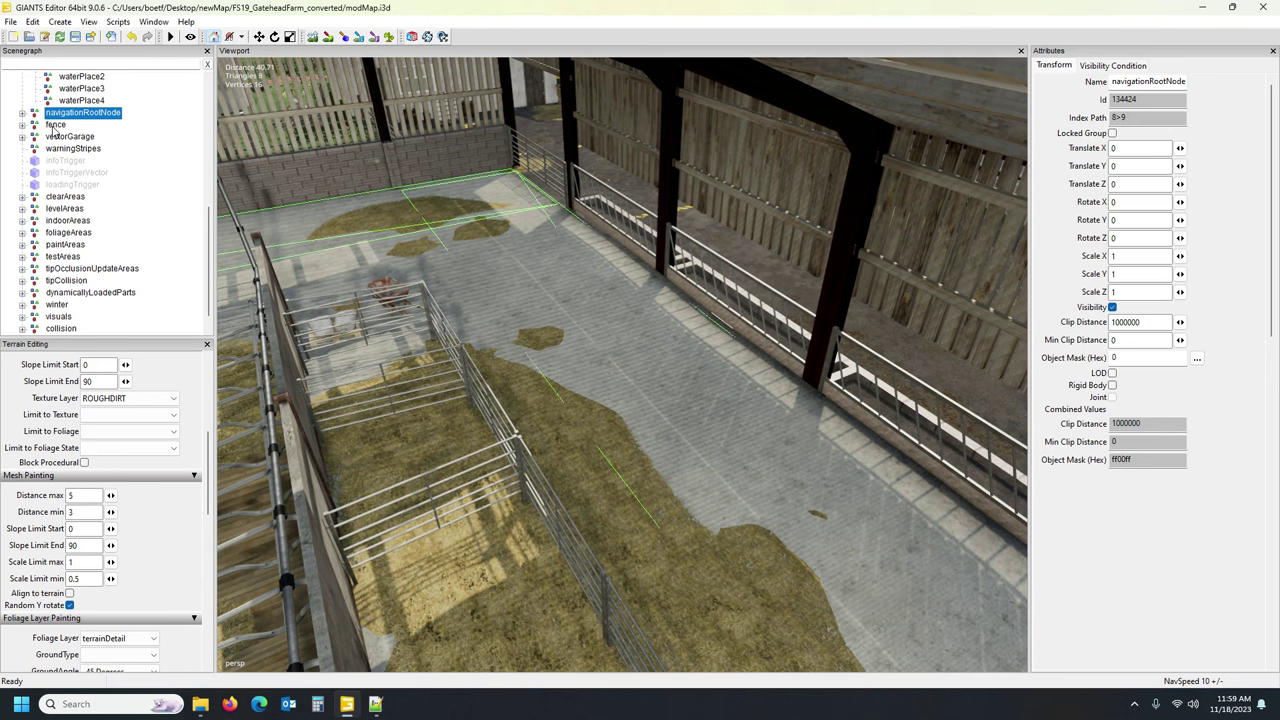
pyautogui.click(52, 125)
pyautogui.click(22, 125)
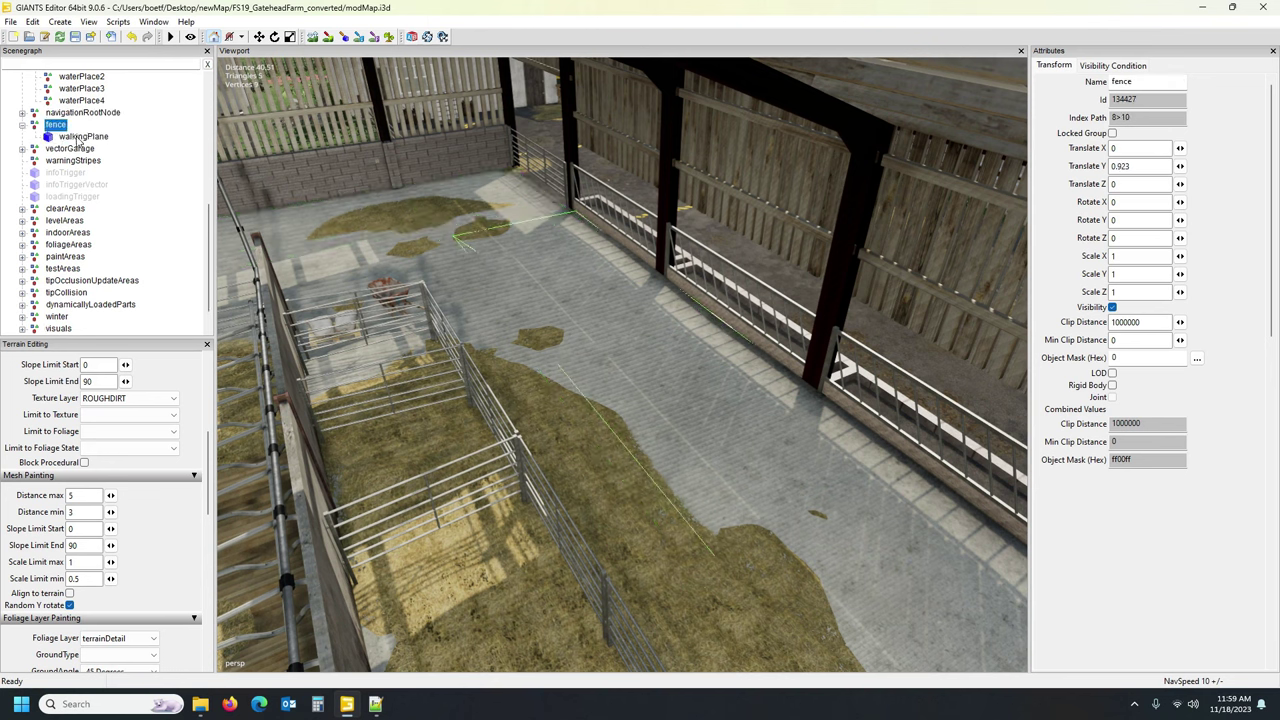
pyautogui.click(83, 137)
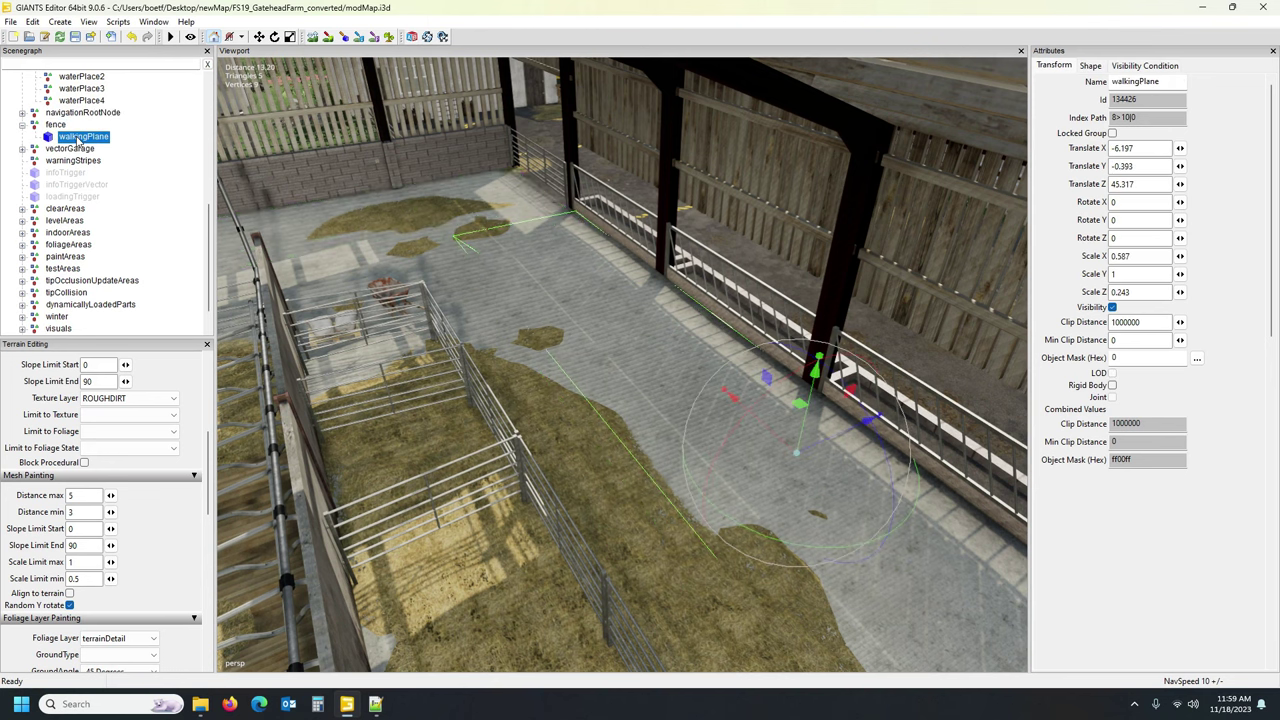
# Move the walkingPlane object out of the fence group into navigationRootNode and select it there.
pyautogui.moveTo(80, 137); pyautogui.dragTo(82, 113)
pyautogui.click(23, 114)
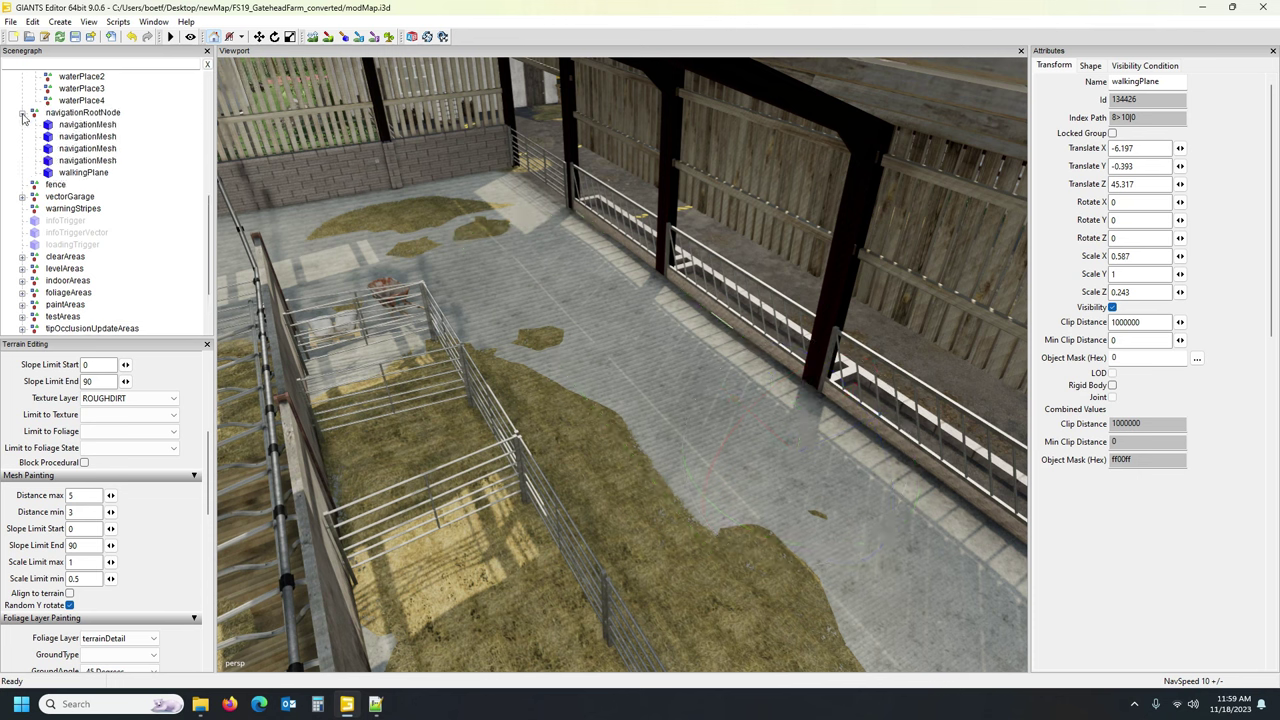
pyautogui.click(83, 172)
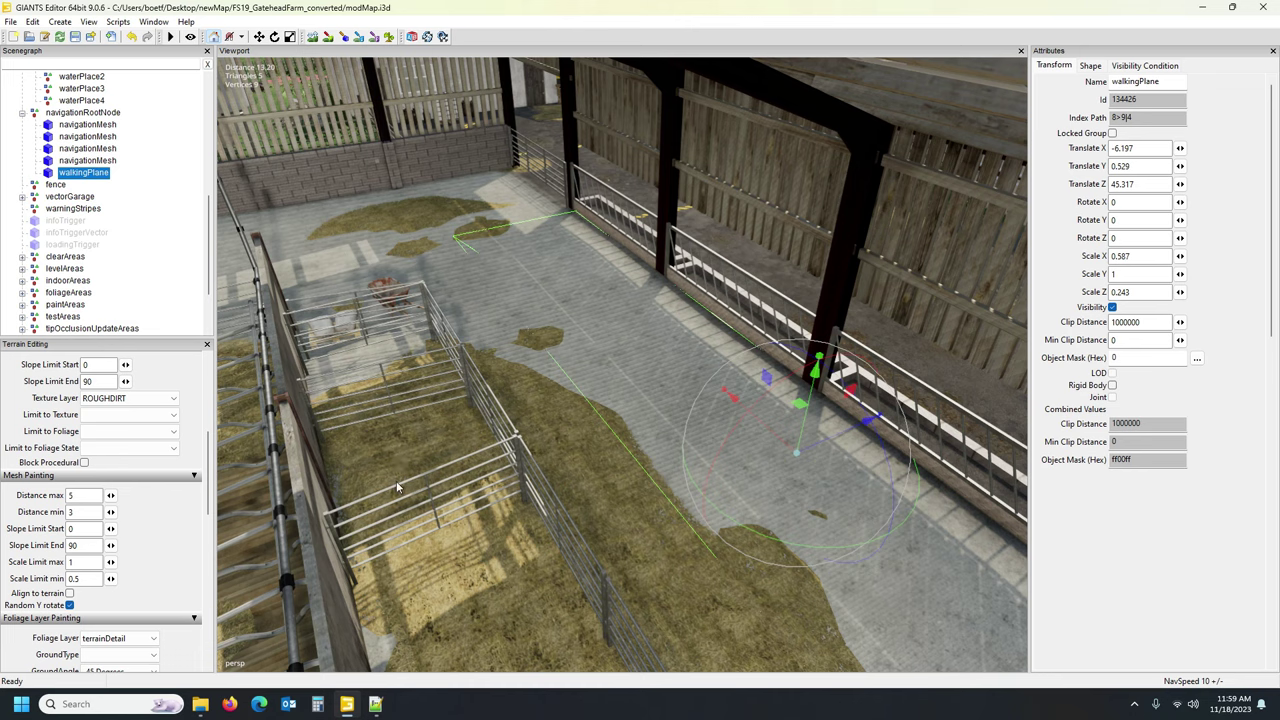
# Examine where the splineReverse, splineFeeding and splineToGarage splines of the vectorGarage group lie around the barn.
pyautogui.keyDown('alt'); pyautogui.moveTo(598, 449); pyautogui.dragTo(739, 462); pyautogui.keyUp('alt')
pyautogui.moveTo(739, 465); pyautogui.dragTo(771, 461, button='right')
pyautogui.keyDown('alt'); pyautogui.moveTo(771, 455); pyautogui.dragTo(524, 483); pyautogui.keyUp('alt')
pyautogui.scroll(-6, 589, 470)
pyautogui.moveTo(524, 487); pyautogui.dragTo(695, 444, button='right')
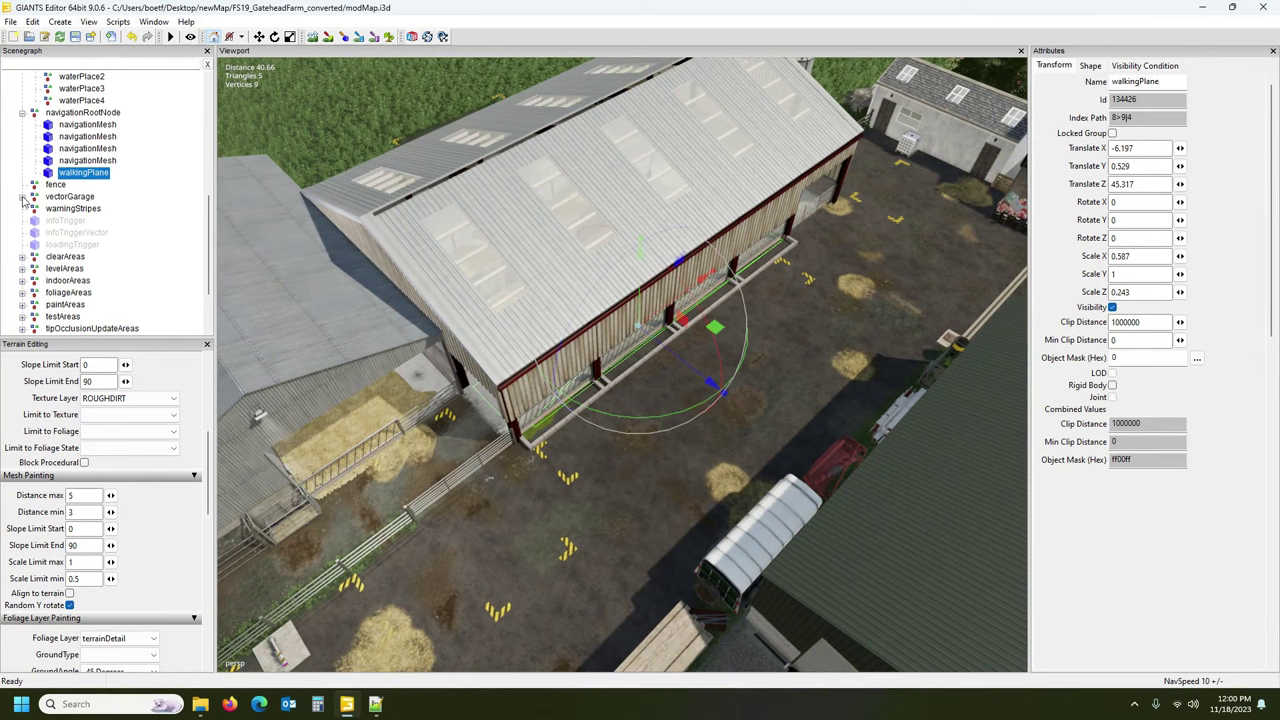
pyautogui.click(62, 197)
pyautogui.click(22, 197)
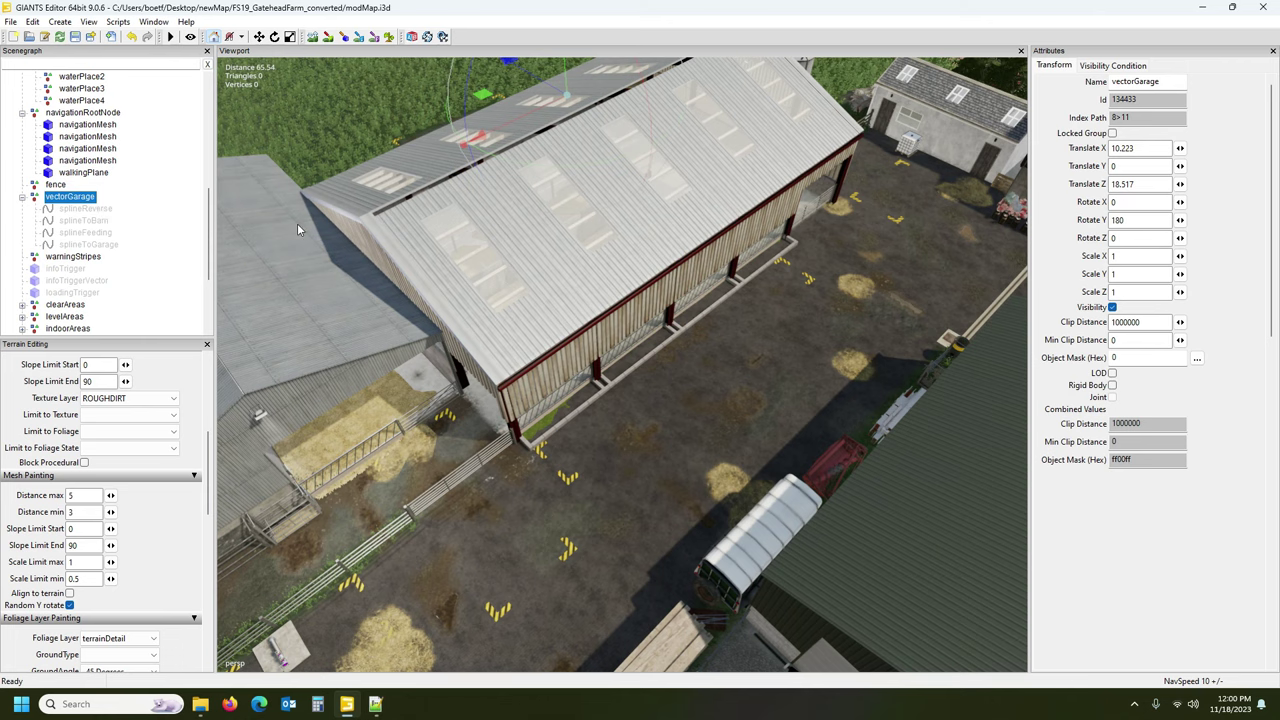
pyautogui.click(79, 211)
pyautogui.keyDown('alt'); pyautogui.moveTo(432, 256); pyautogui.dragTo(399, 241); pyautogui.keyUp('alt')
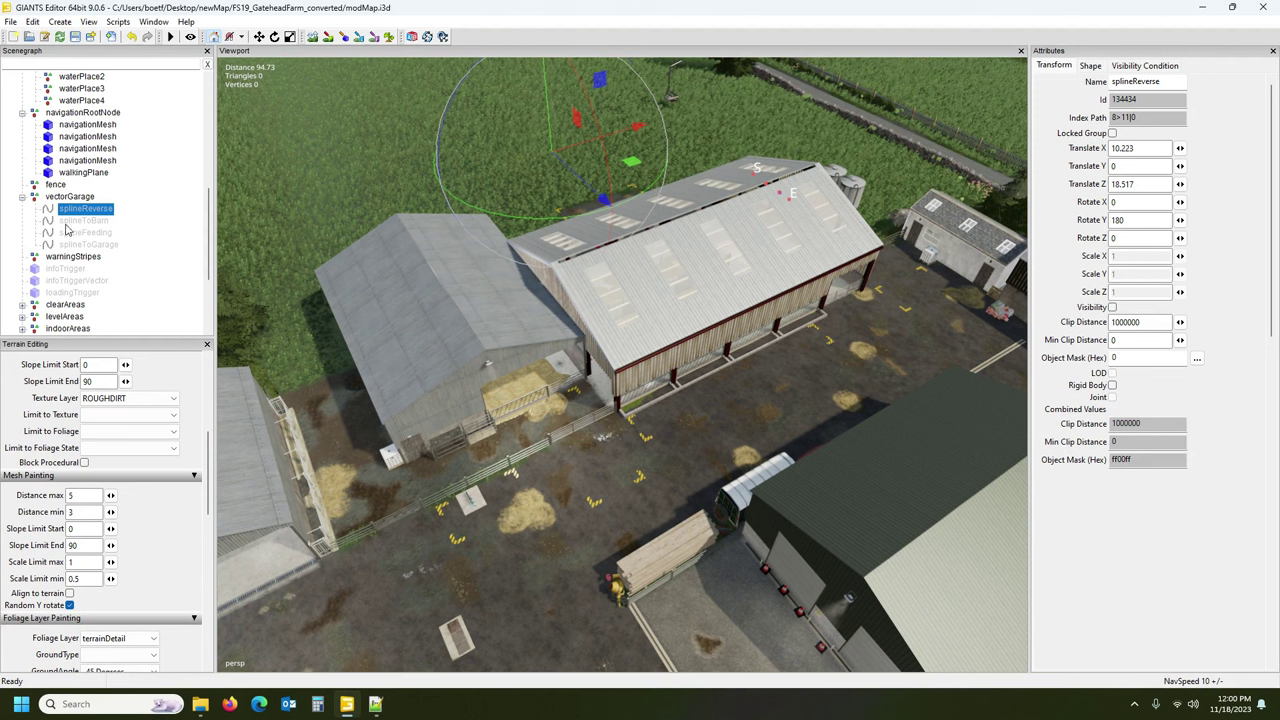
pyautogui.scroll(-3, 66, 228)
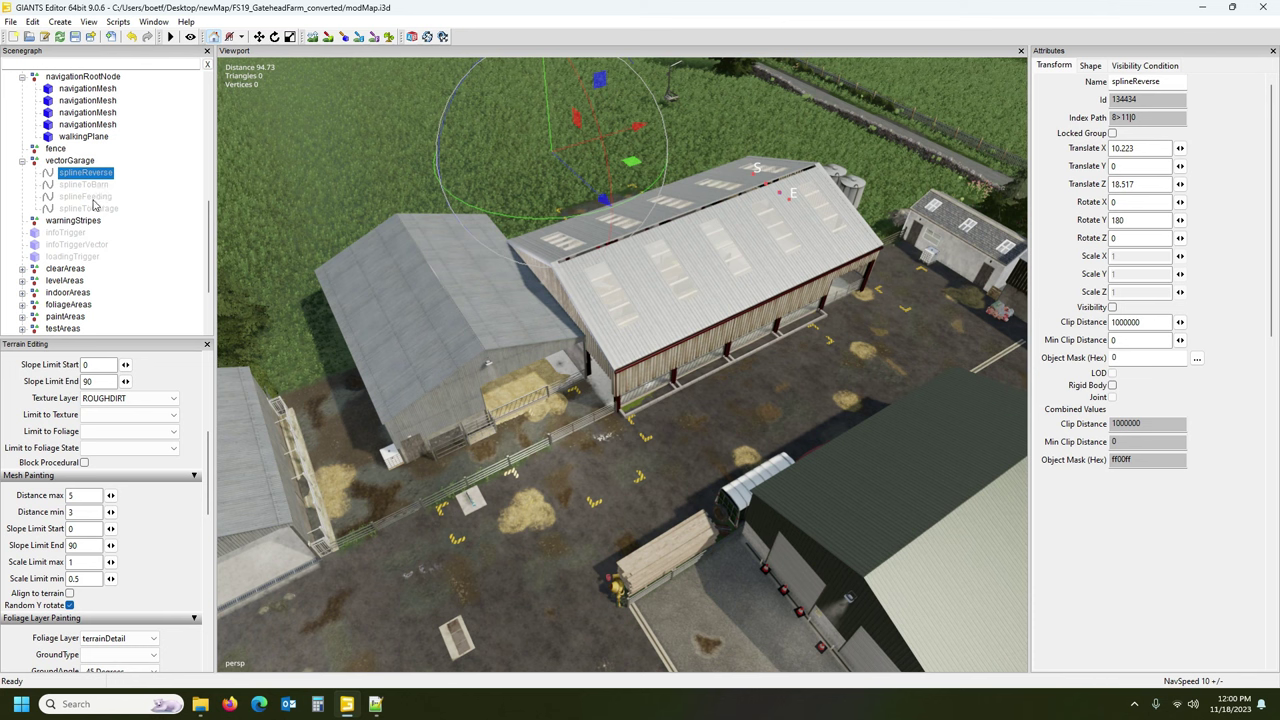
pyautogui.click(88, 197)
pyautogui.click(99, 209)
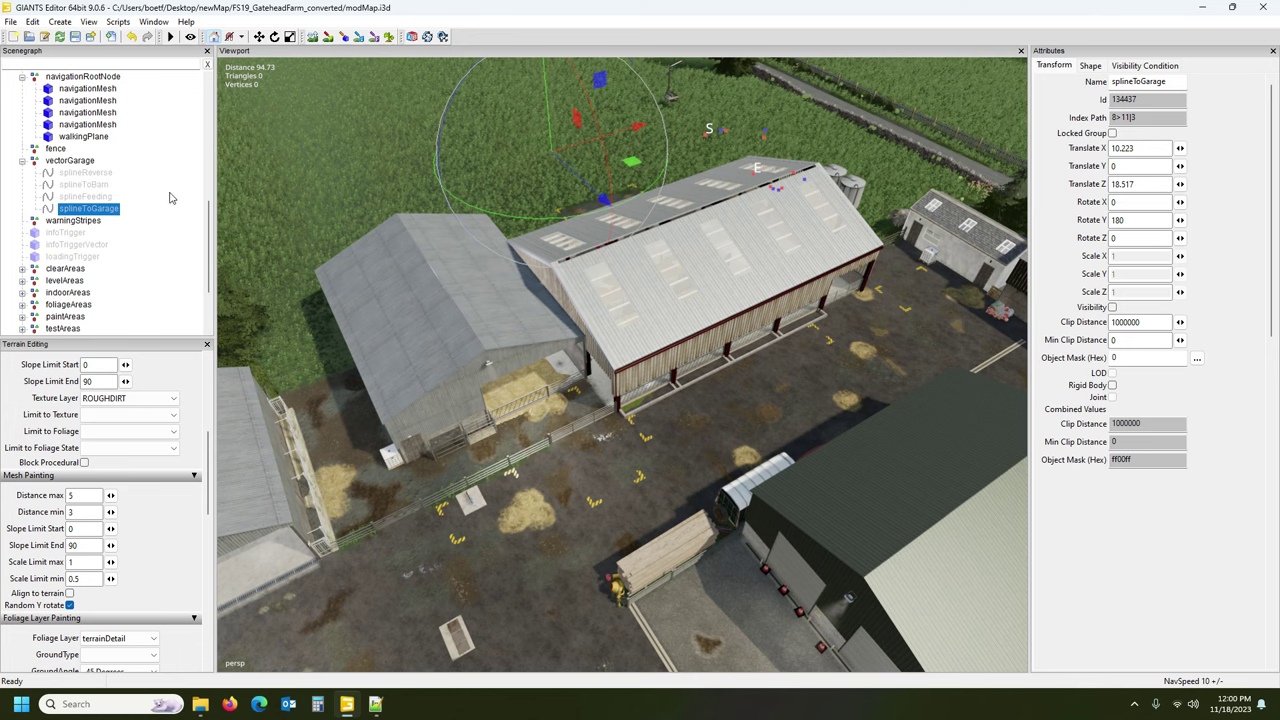
# Inspect the vectorGarage group and its splineReverse path from the silo end of the barn.
pyautogui.click(65, 163)
pyautogui.keyDown('alt'); pyautogui.moveTo(501, 278); pyautogui.dragTo(385, 276); pyautogui.keyUp('alt')
pyautogui.keyDown('alt'); pyautogui.moveTo(385, 276); pyautogui.dragTo(385, 275, button='middle'); pyautogui.keyUp('alt')
pyautogui.moveTo(384, 280); pyautogui.dragTo(216, 270, button='right')
pyautogui.click(86, 174)
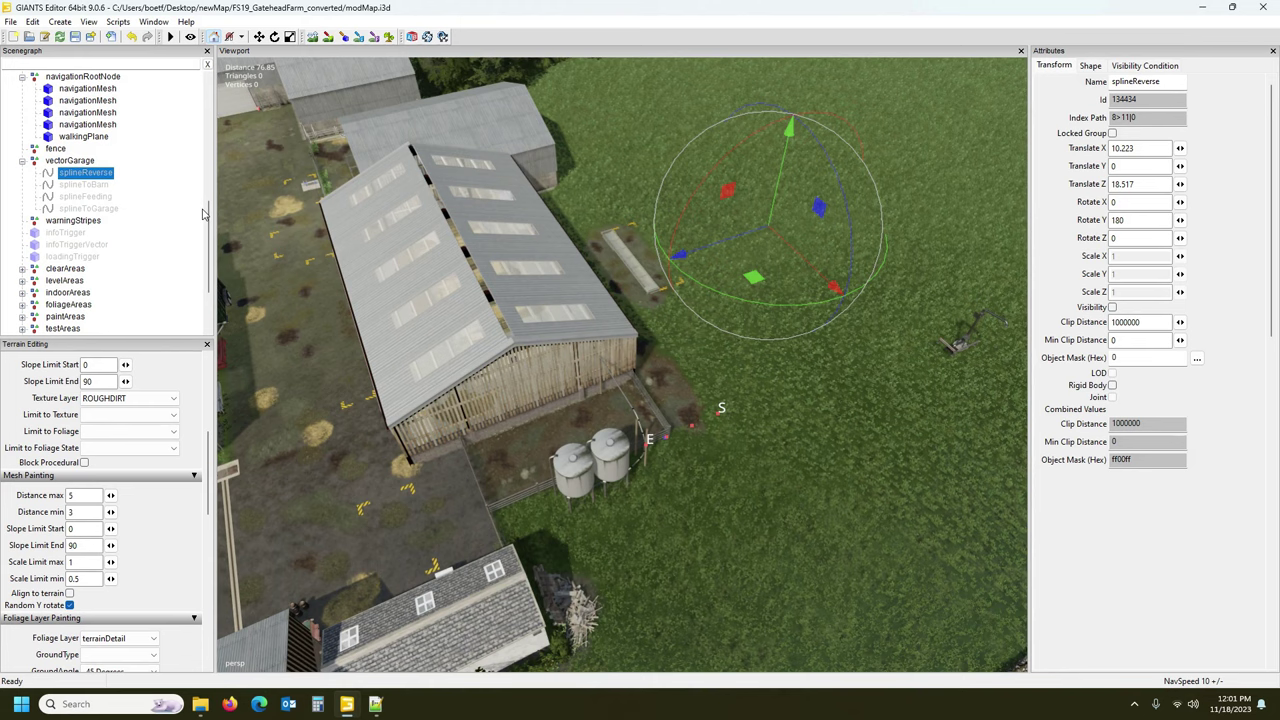
pyautogui.moveTo(463, 290)
pyautogui.mouseDown(button='right')
pyautogui.moveTo(356, 269)
pyautogui.moveTo(471, 274)
pyautogui.mouseUp(button='right')
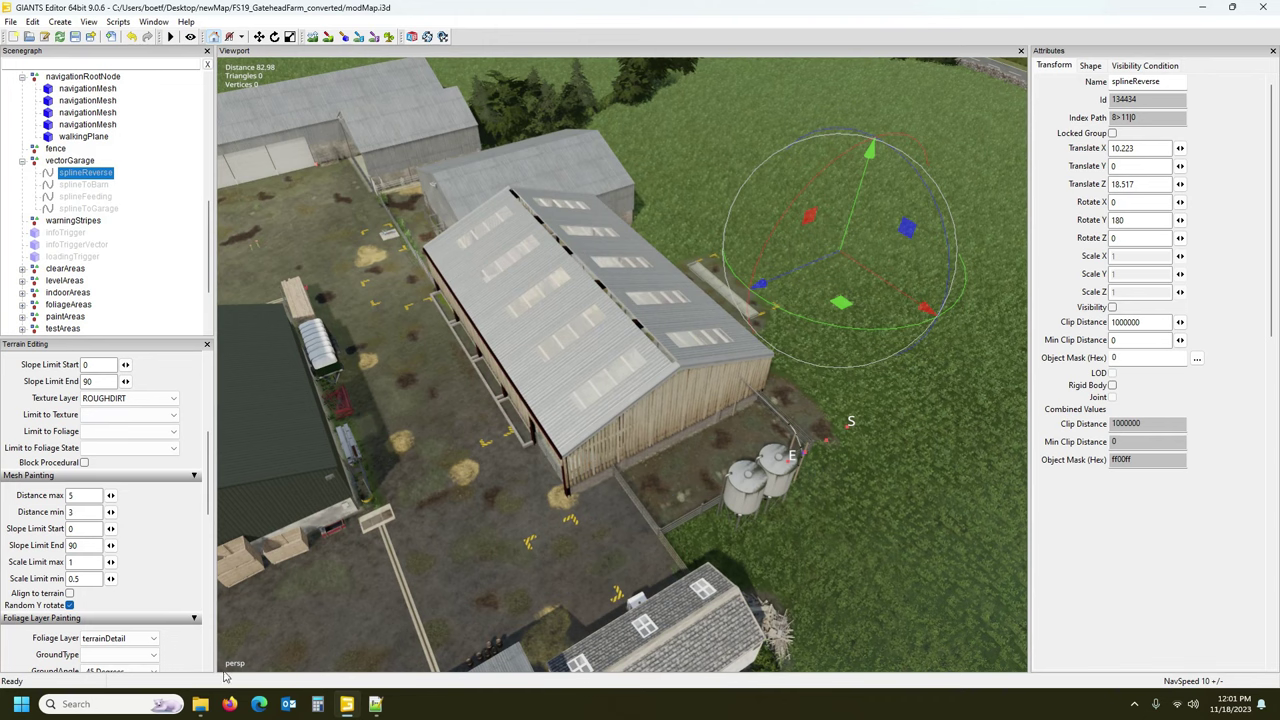
# Open cowBarnBig.i3d from the Farming Simulator 22 data/placeables/rudolfHormann/cowBarnBig folder in GIANTS Editor version 9.0.6.
pyautogui.click(200, 704)
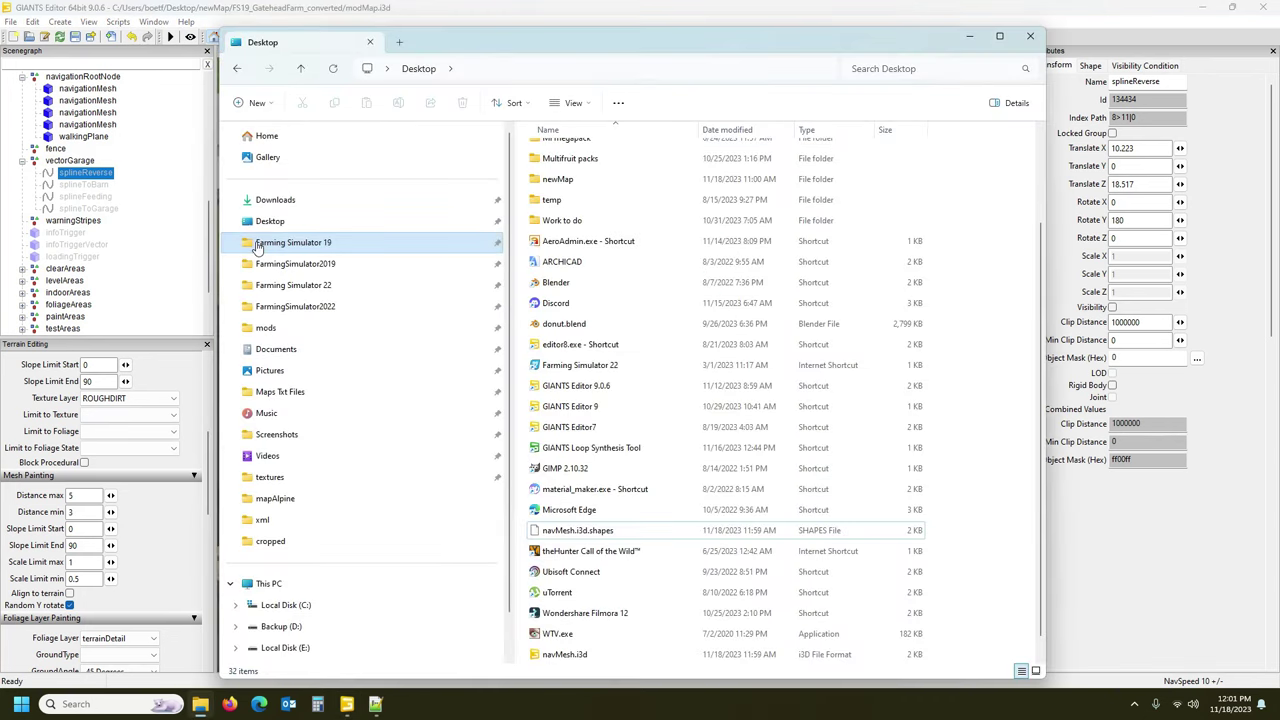
pyautogui.click(324, 287)
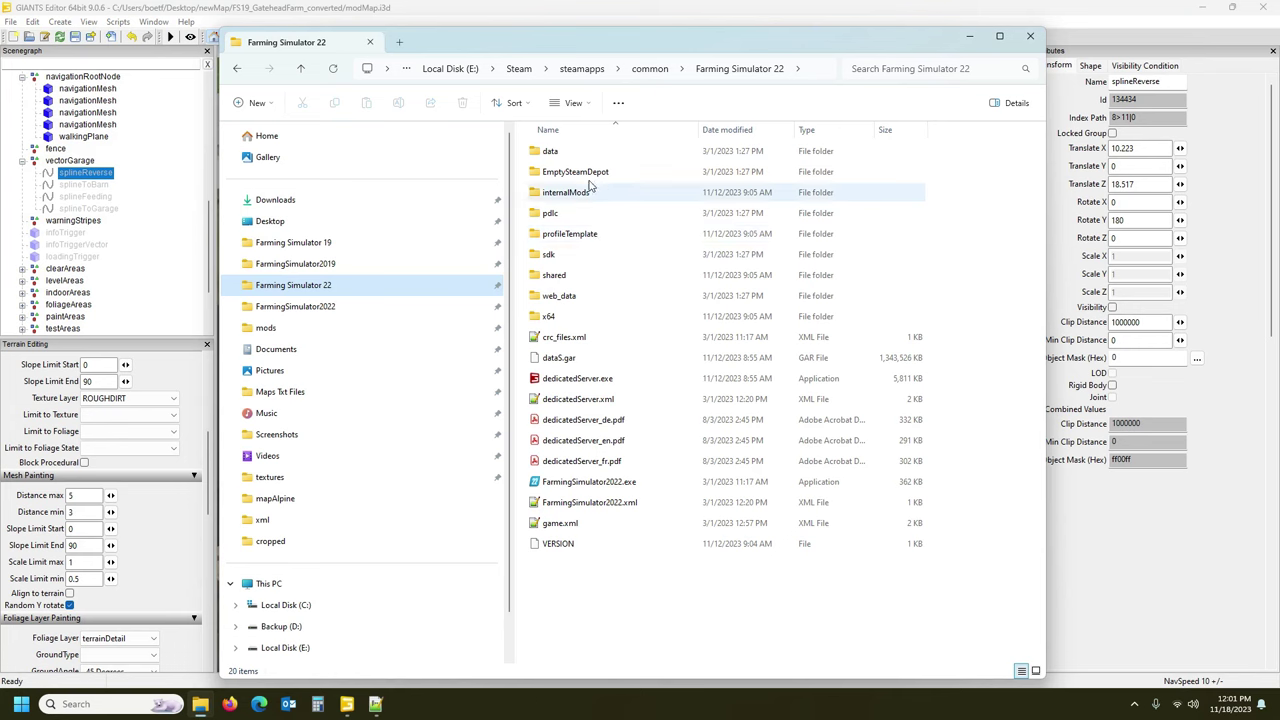
pyautogui.doubleClick(578, 151)
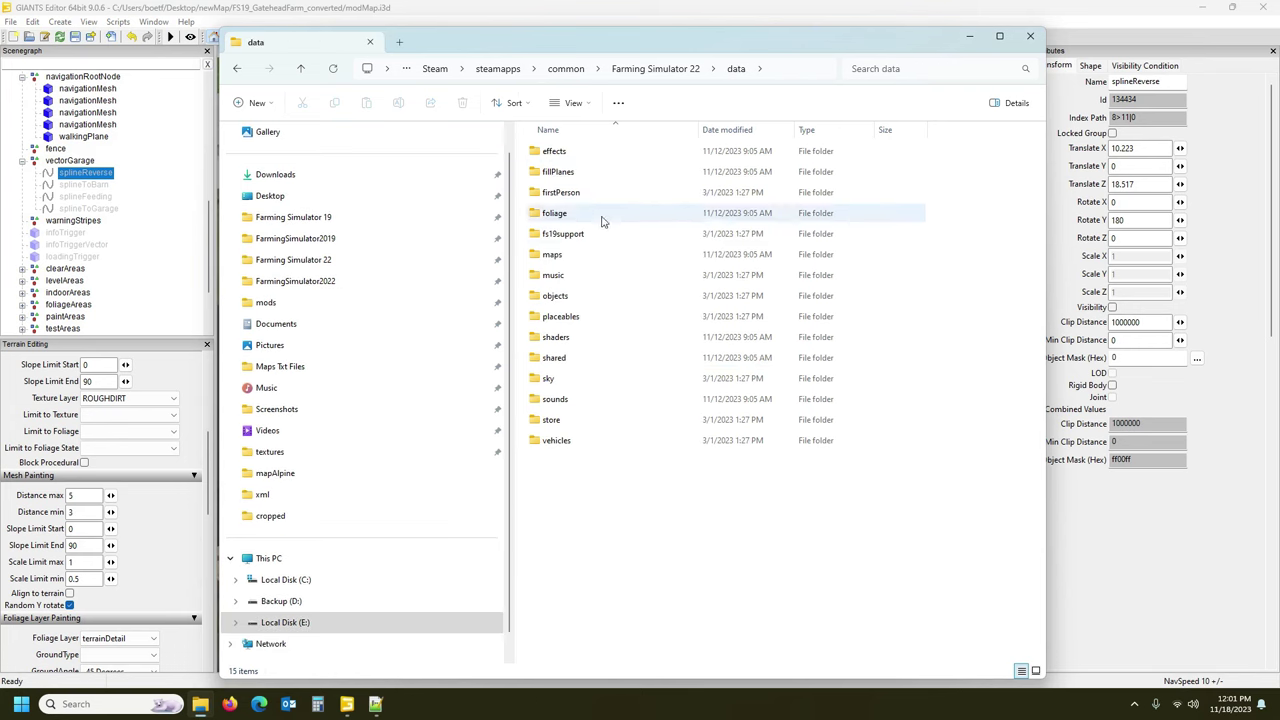
pyautogui.doubleClick(582, 317)
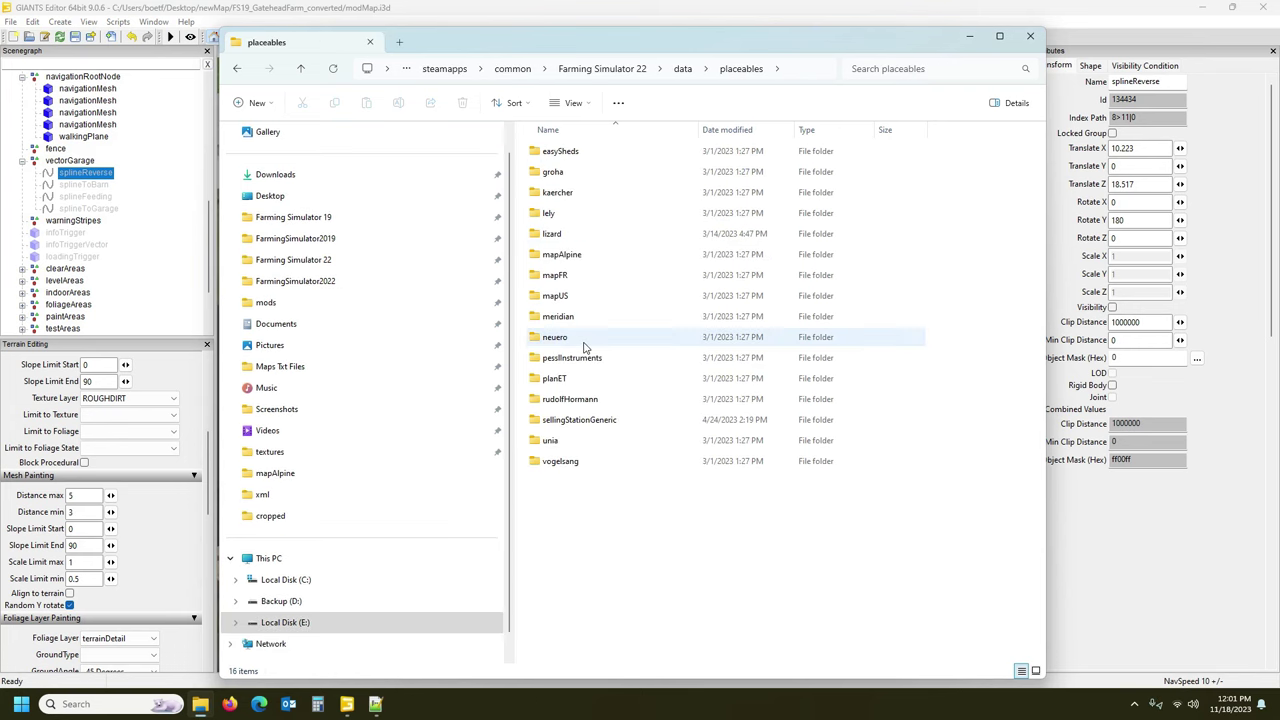
pyautogui.doubleClick(584, 399)
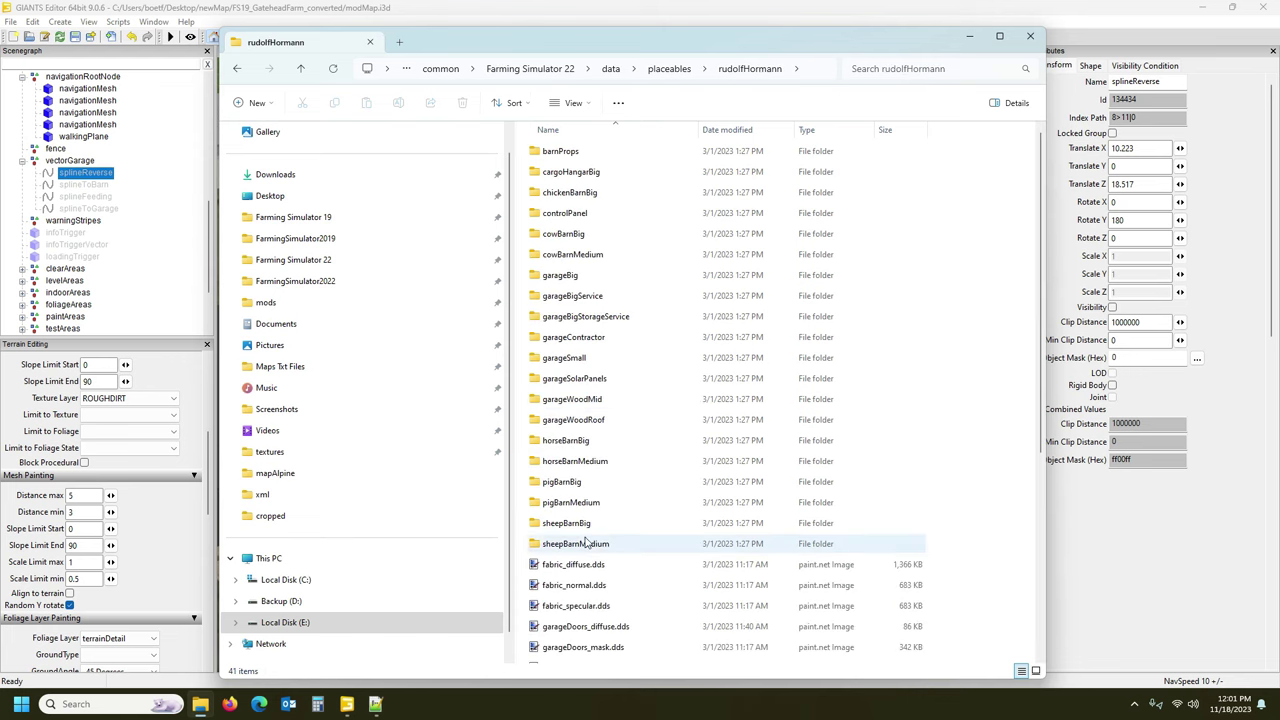
pyautogui.doubleClick(563, 234)
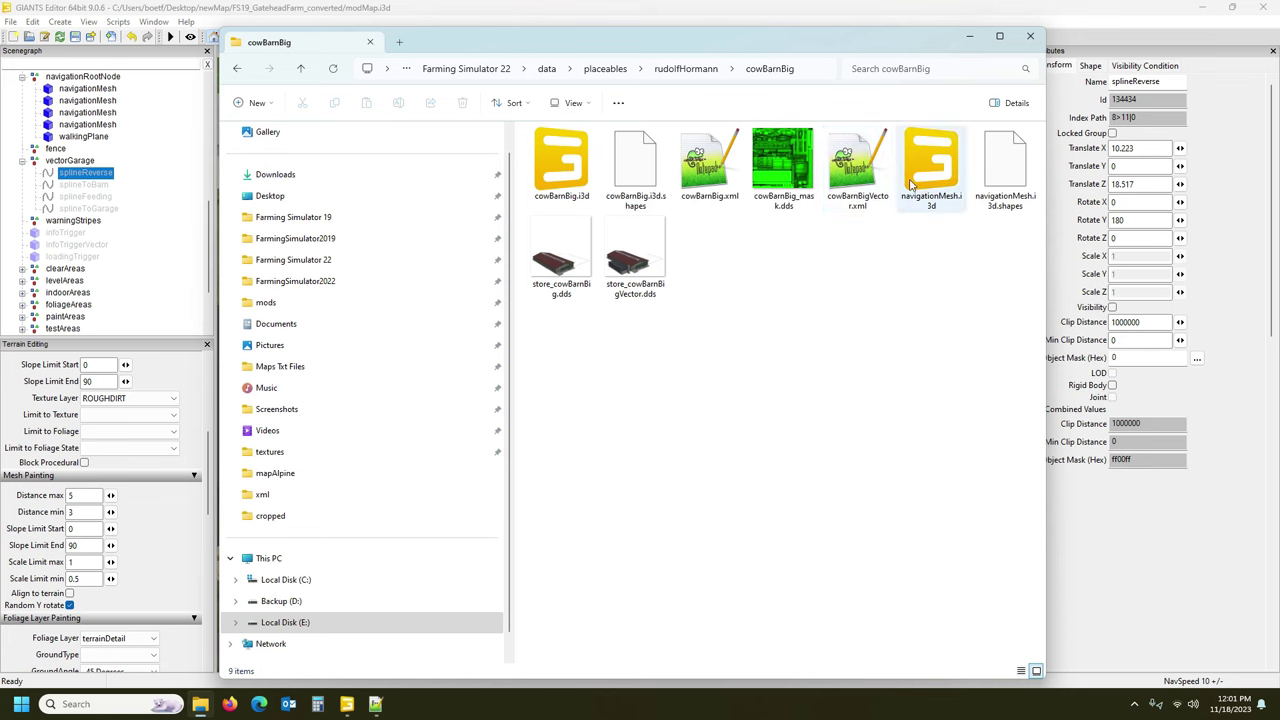
pyautogui.doubleClick(561, 175)
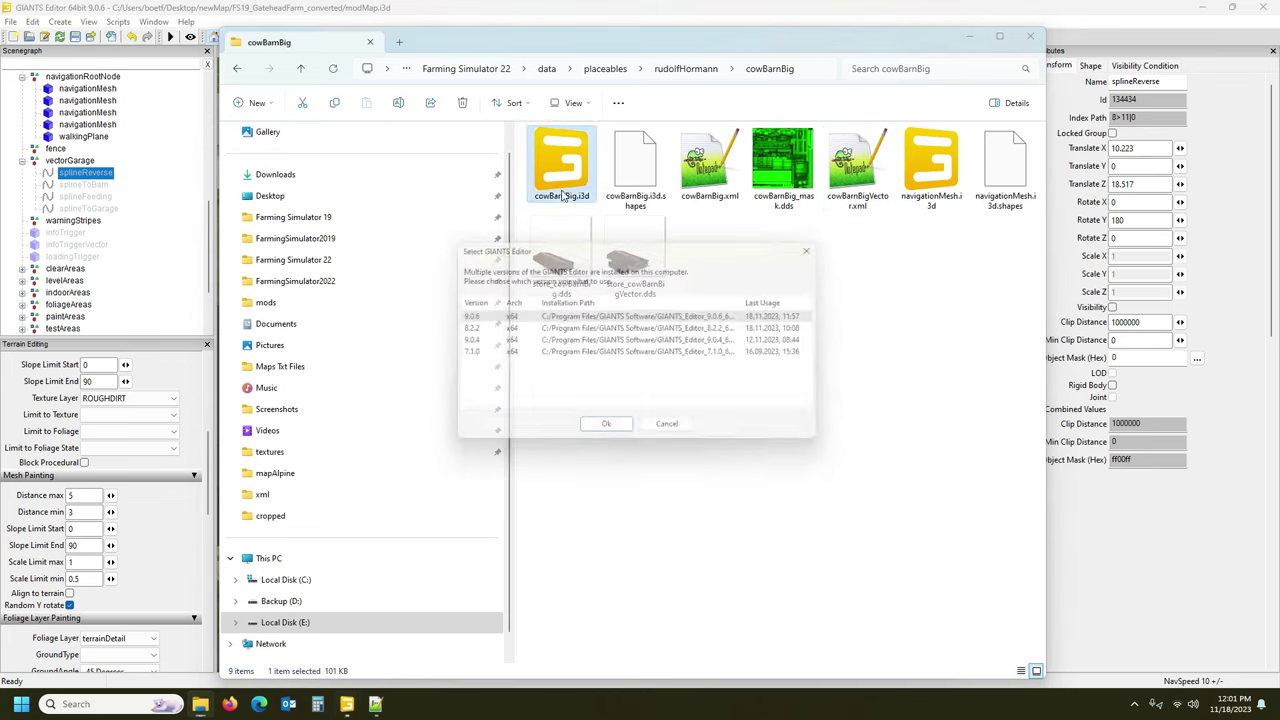
pyautogui.click(629, 431)
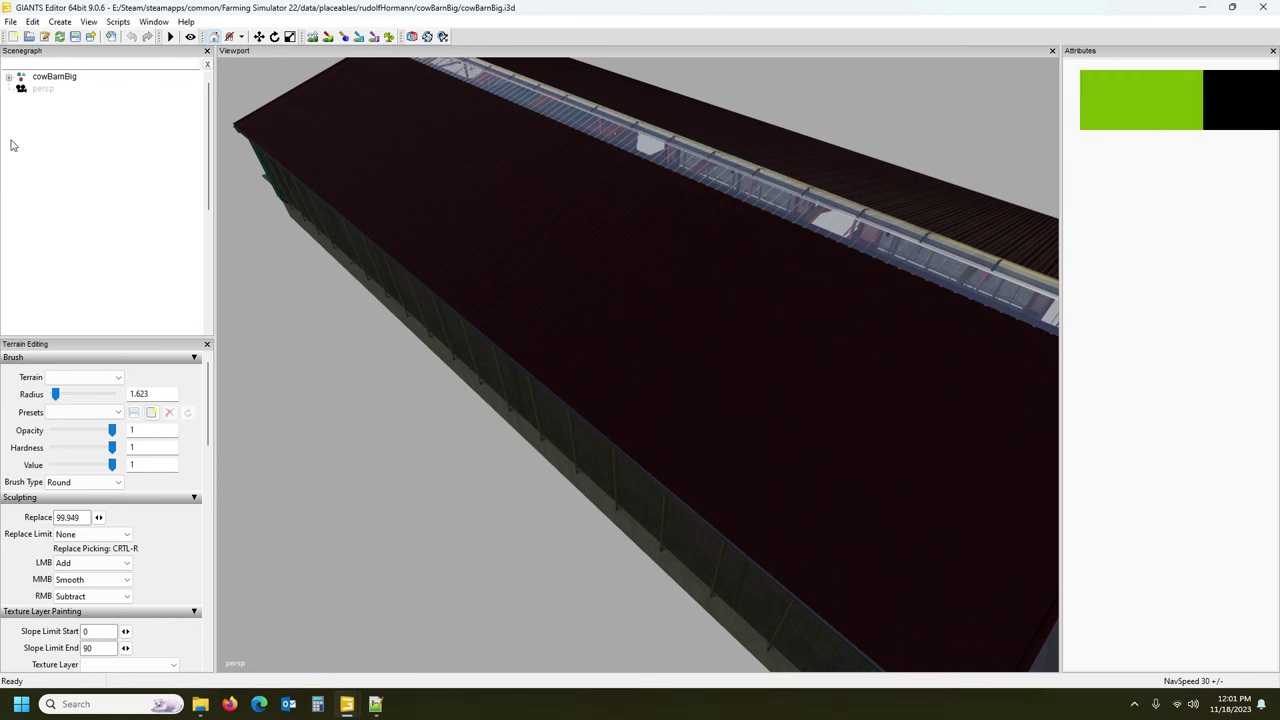
# Make splineReverse, splineToBarn, splineFeeding and splineToGarage visible in the cowBarnBig model's vectorGarage group.
pyautogui.click(9, 77)
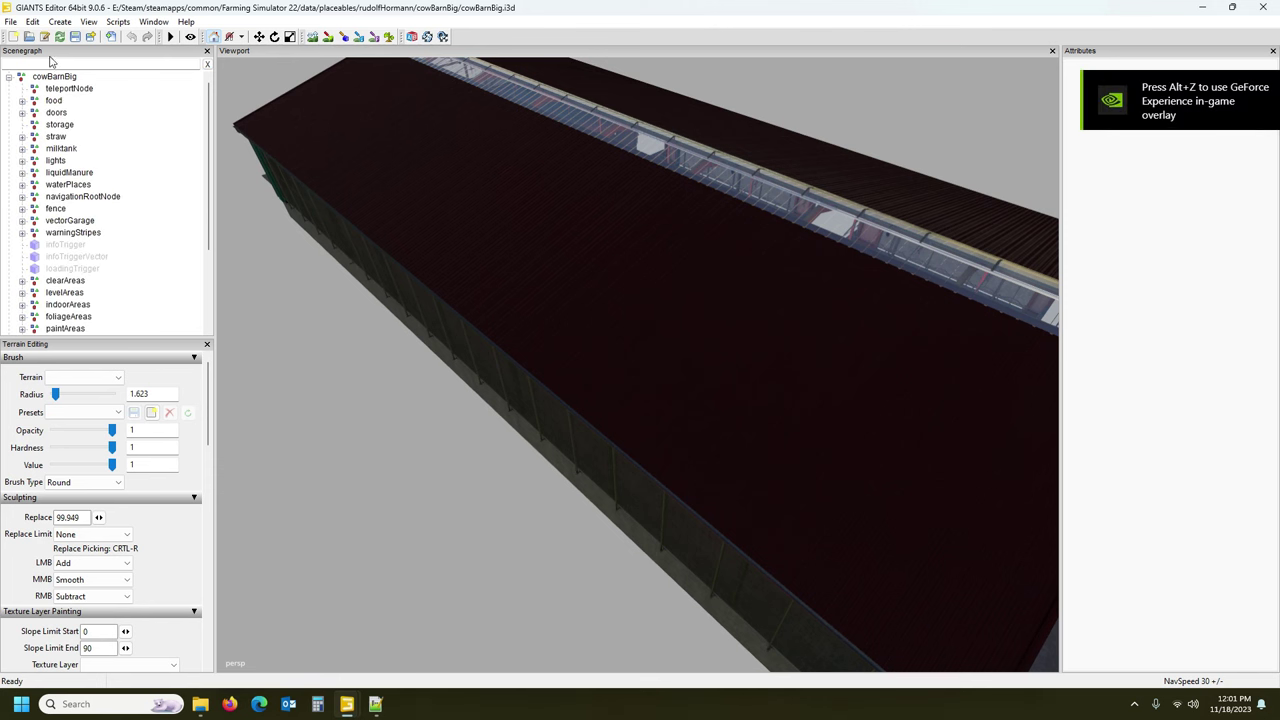
pyautogui.scroll(-3, 92, 165)
pyautogui.scroll(1, 110, 178)
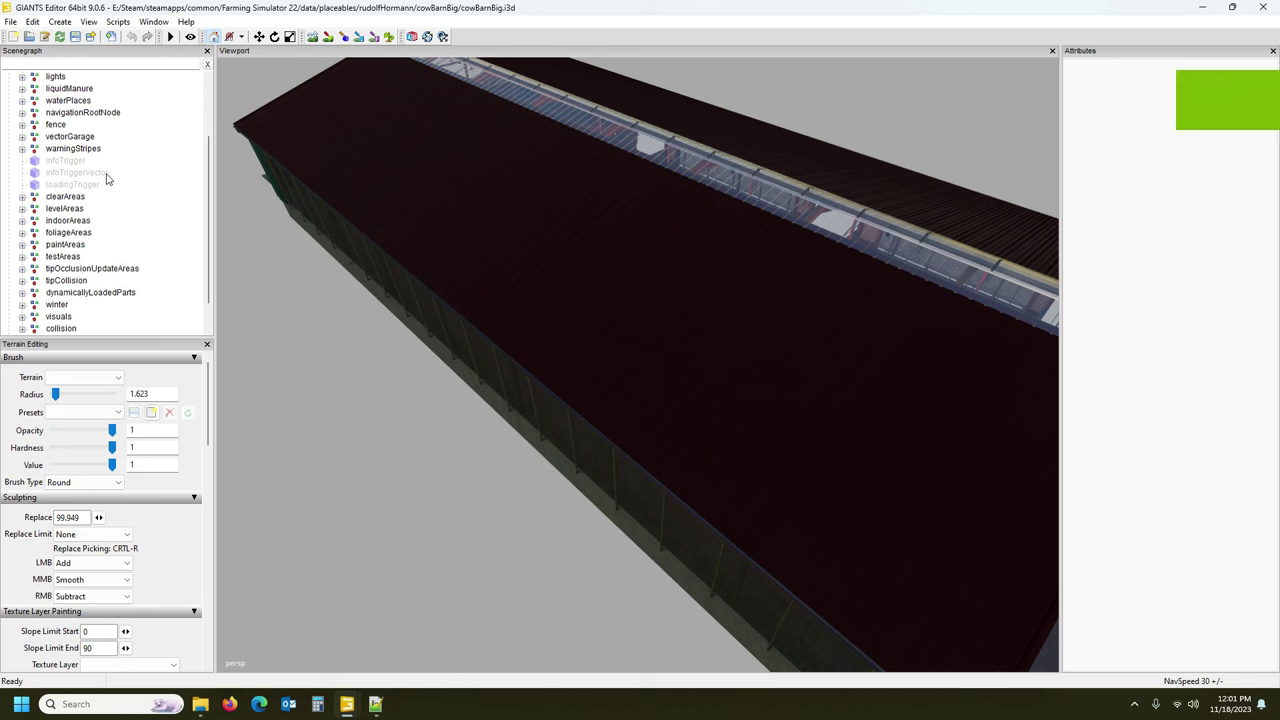
pyautogui.click(22, 137)
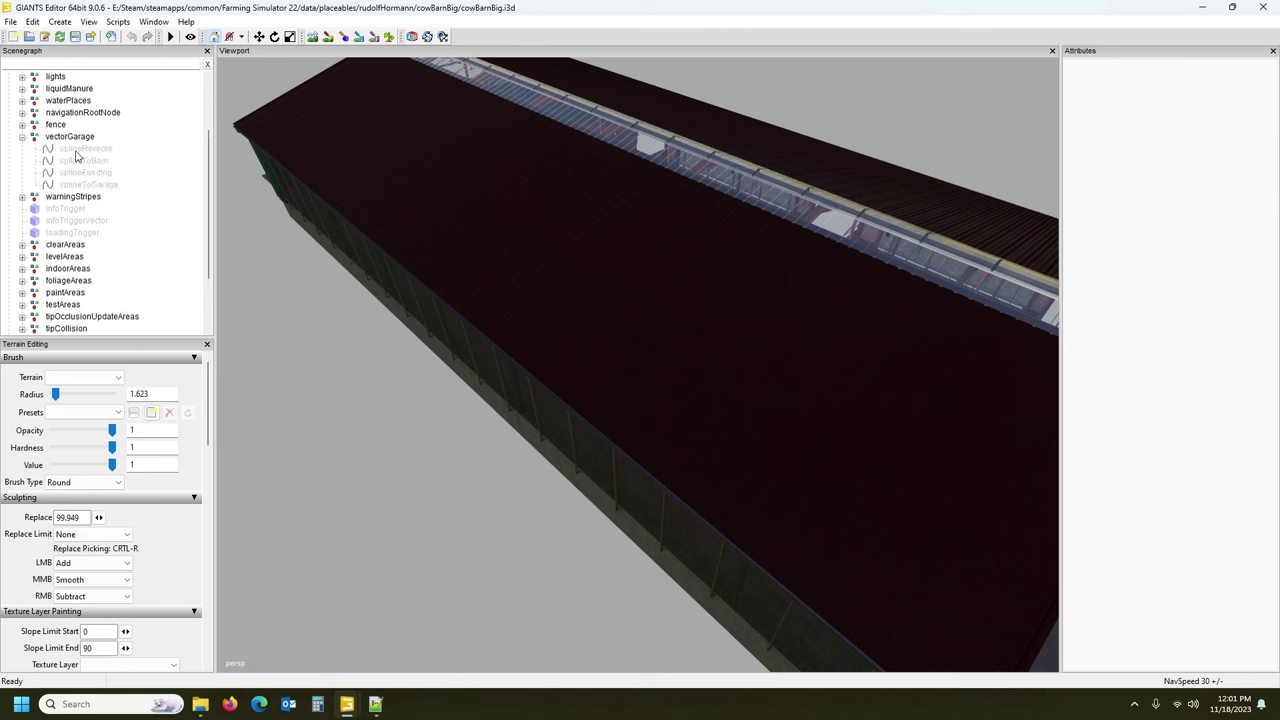
pyautogui.click(74, 150)
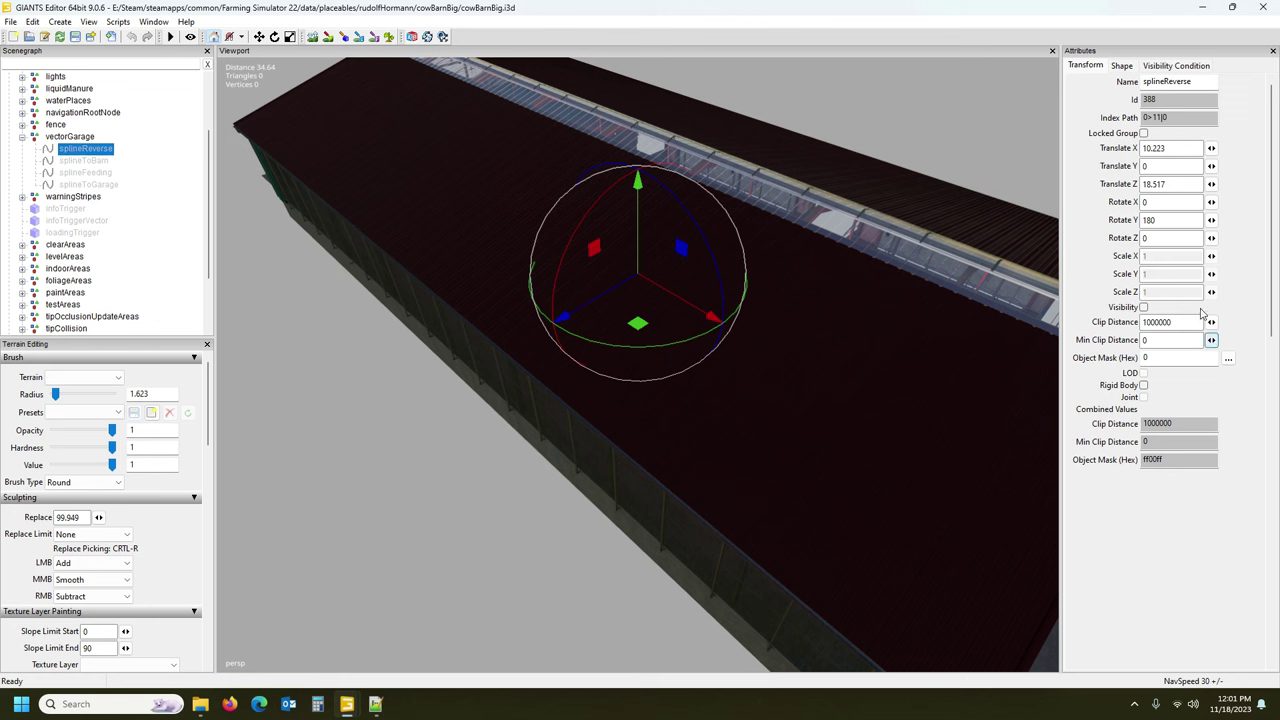
pyautogui.click(83, 162)
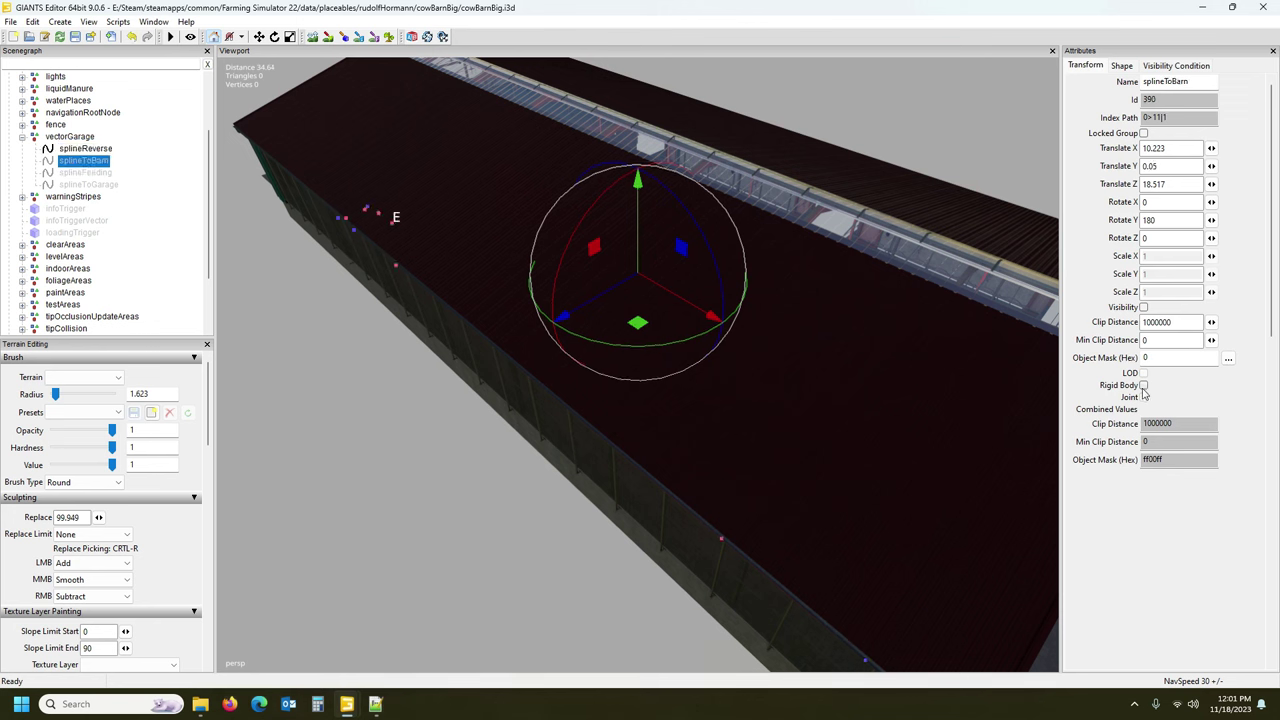
pyautogui.click(72, 174)
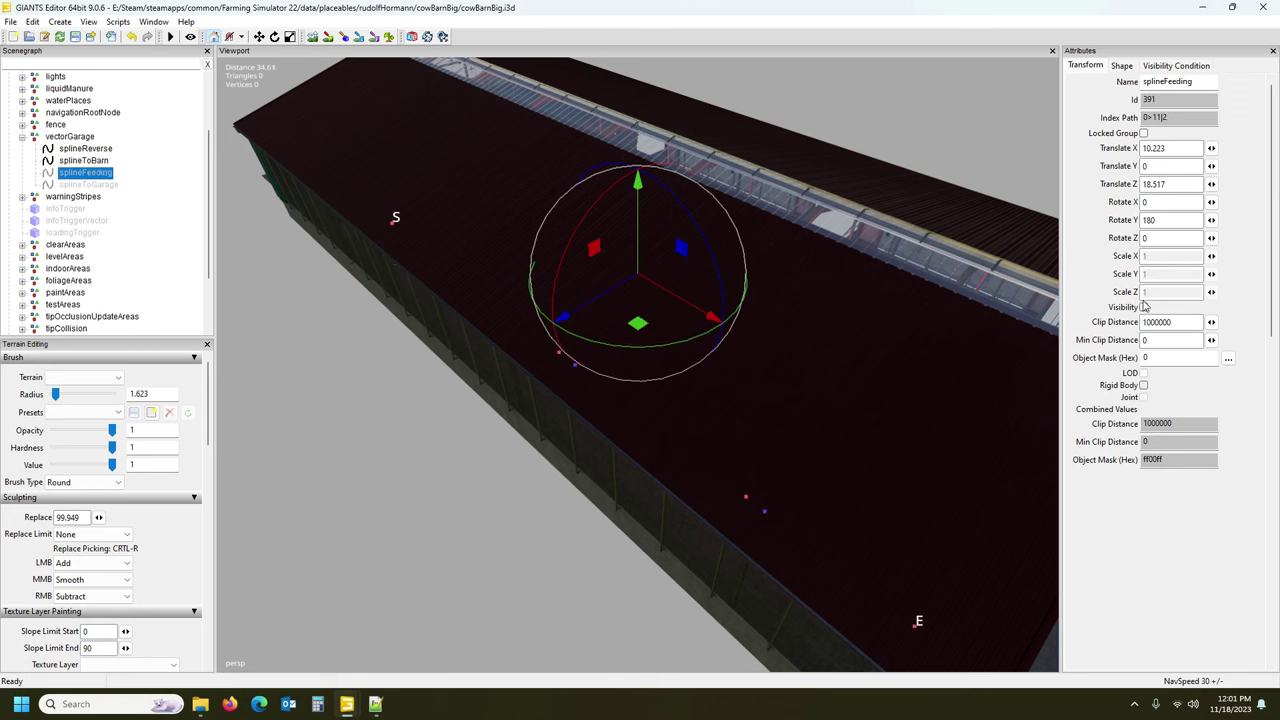
pyautogui.click(77, 186)
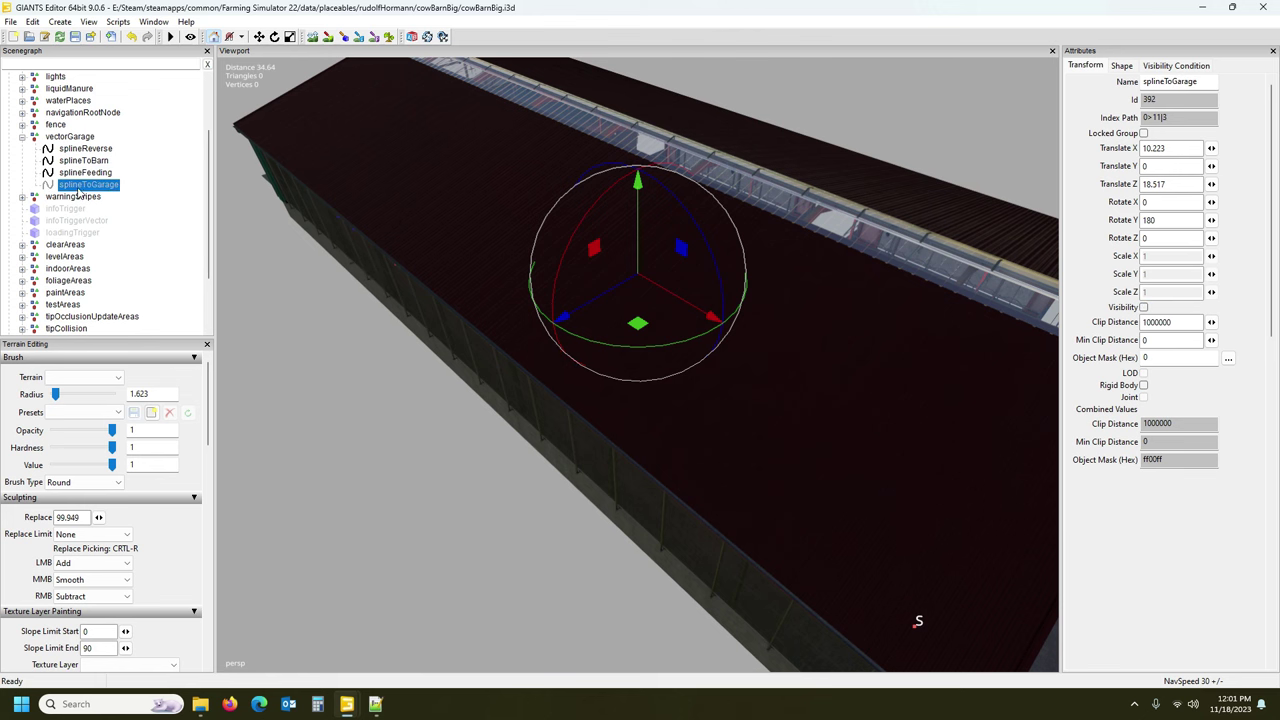
pyautogui.click(1143, 308)
# Examine the course of each vectorGarage spline around and through the cow barn, from splineToGarage back to splineReverse.
pyautogui.keyDown('alt'); pyautogui.moveTo(776, 338); pyautogui.dragTo(683, 374, button='middle'); pyautogui.keyUp('alt')
pyautogui.keyDown('alt'); pyautogui.moveTo(683, 374); pyautogui.dragTo(622, 326); pyautogui.keyUp('alt')
pyautogui.scroll(-3, 604, 345)
pyautogui.scroll(6, 607, 330)
pyautogui.scroll(-4, 622, 326)
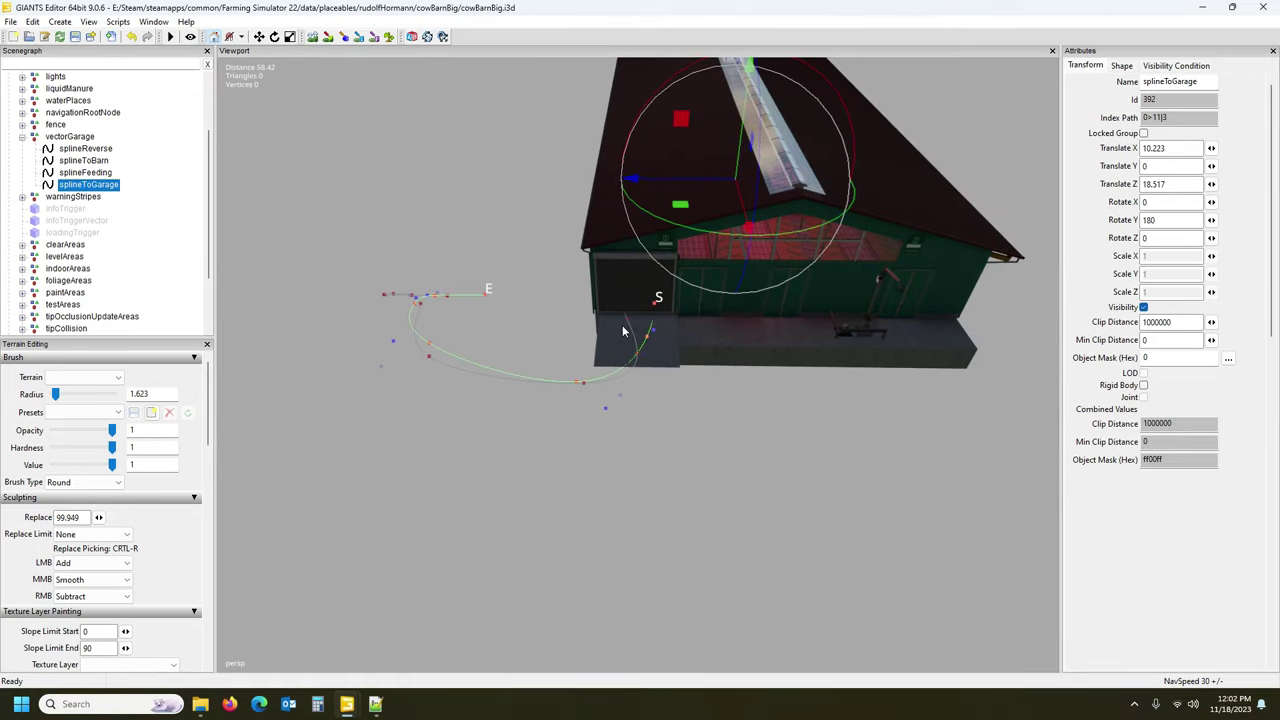
pyautogui.moveTo(528, 258); pyautogui.dragTo(559, 206, button='right')
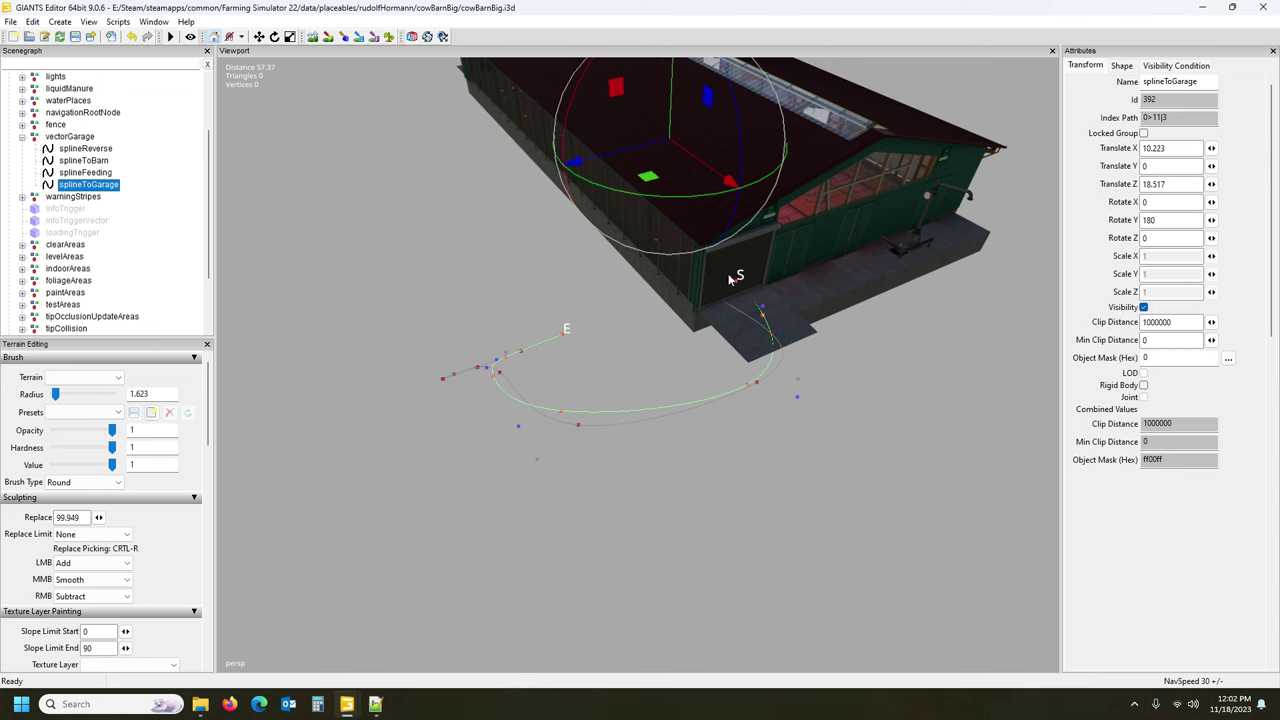
pyautogui.click(88, 172)
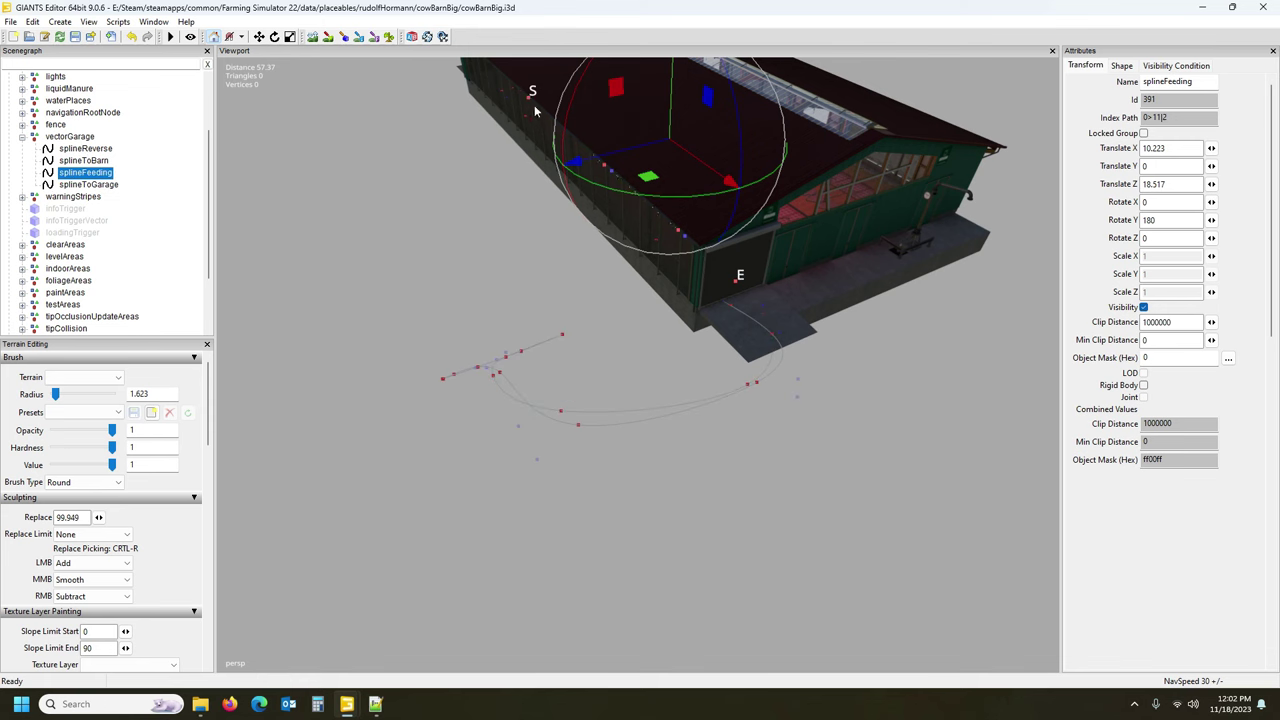
pyautogui.click(92, 161)
pyautogui.keyDown('alt'); pyautogui.moveTo(432, 226); pyautogui.dragTo(423, 226); pyautogui.keyUp('alt')
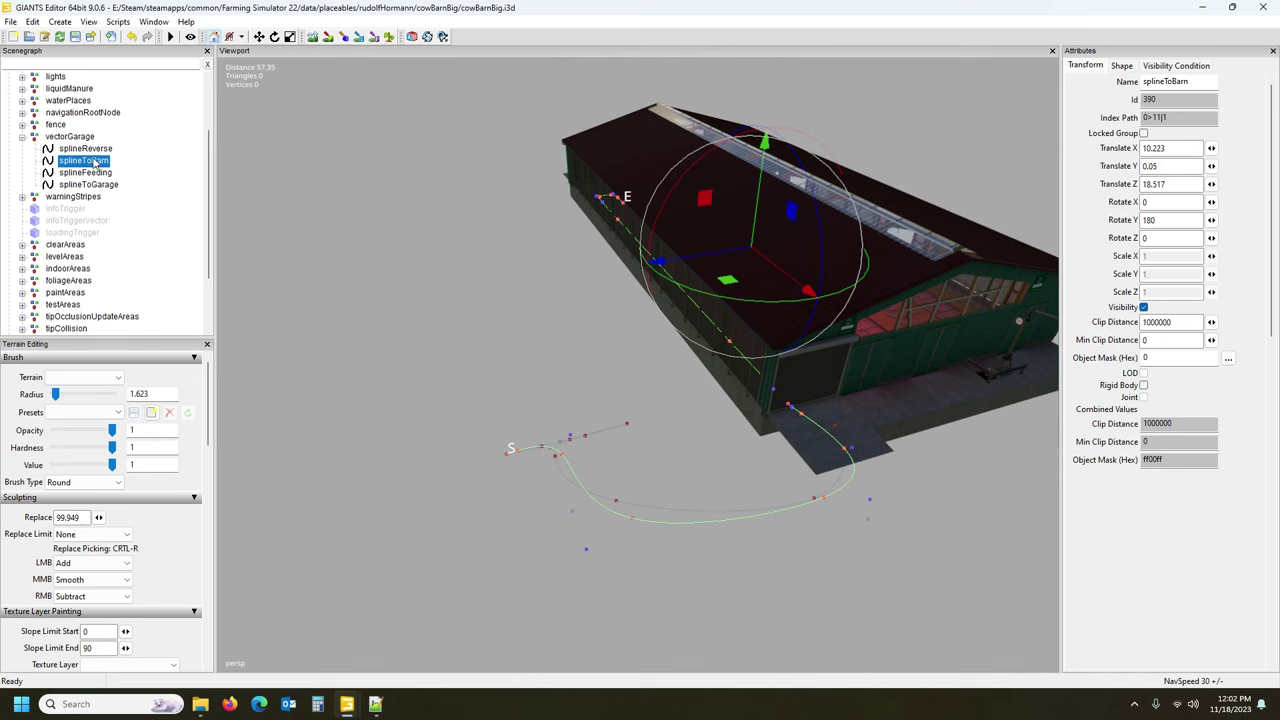
pyautogui.click(86, 148)
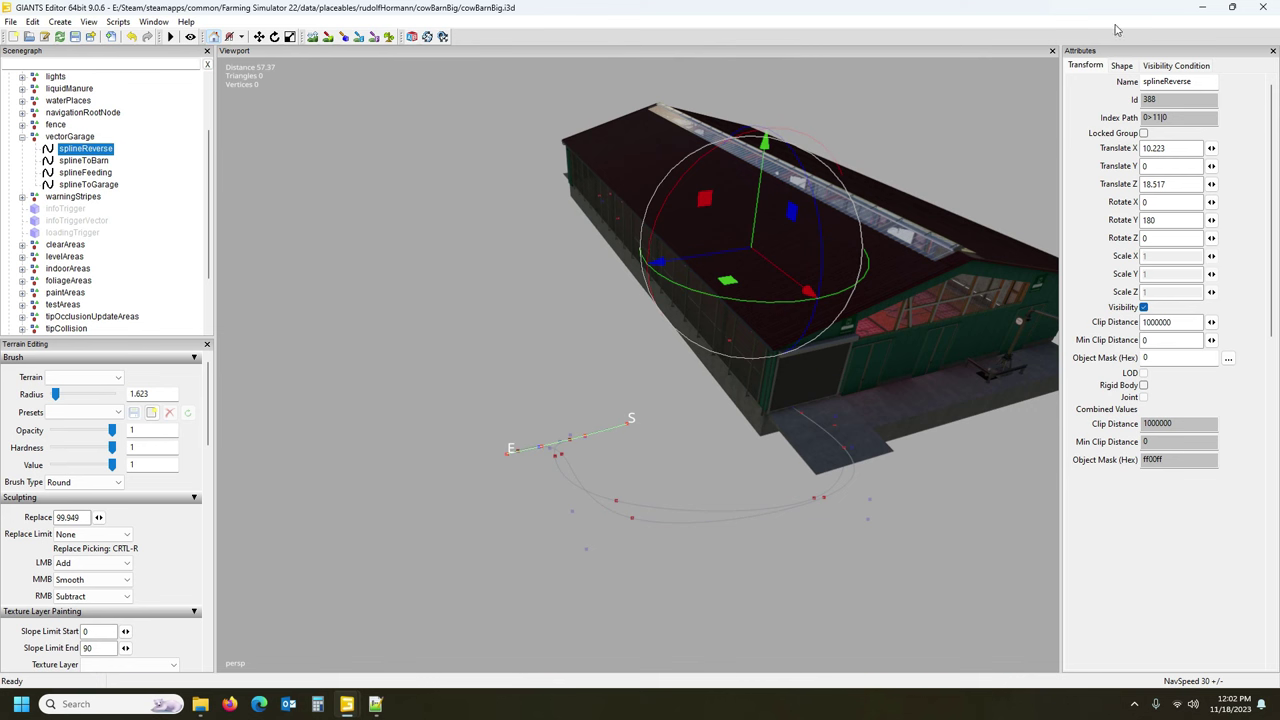
# Close the cowBarnBig model without saving changes and return to the modMap.i3d map.
pyautogui.click(1265, 8)
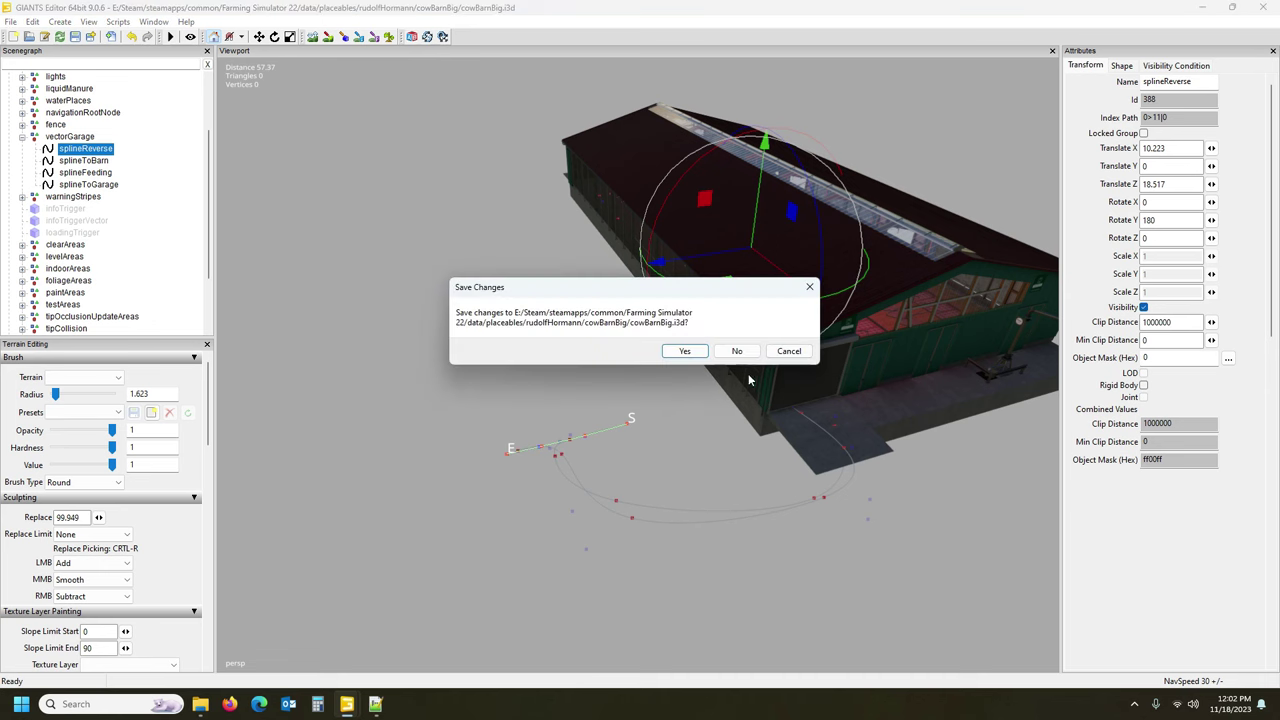
pyautogui.click(745, 350)
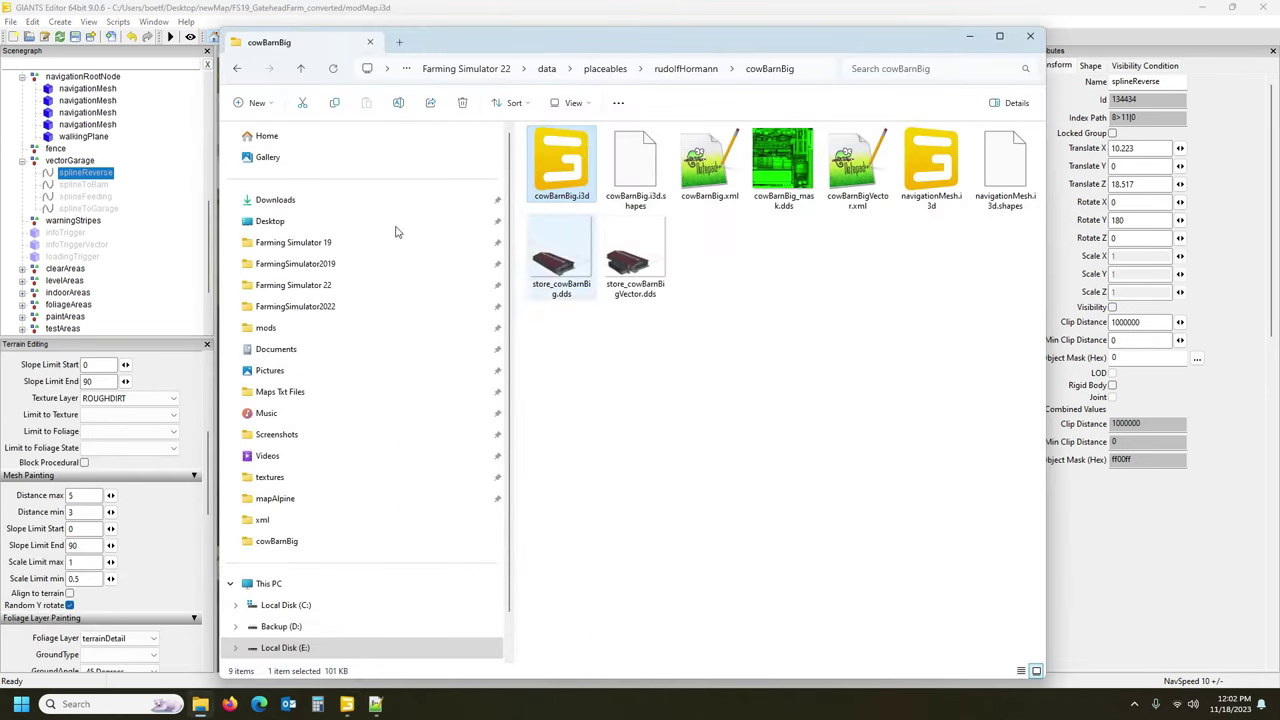
pyautogui.click(115, 10)
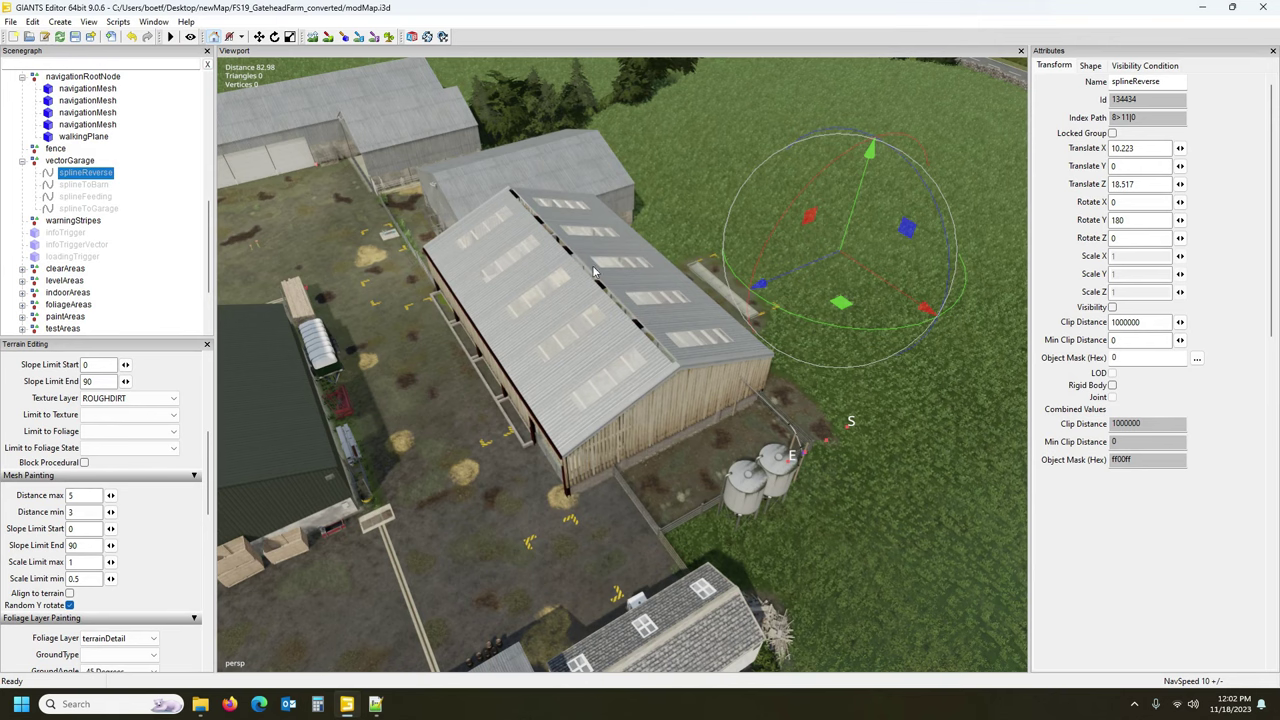
# Delete all four splines, splineReverse through splineToGarage, from the map's vectorGarage group.
pyautogui.keyDown('alt'); pyautogui.moveTo(617, 335); pyautogui.dragTo(657, 345); pyautogui.keyUp('alt')
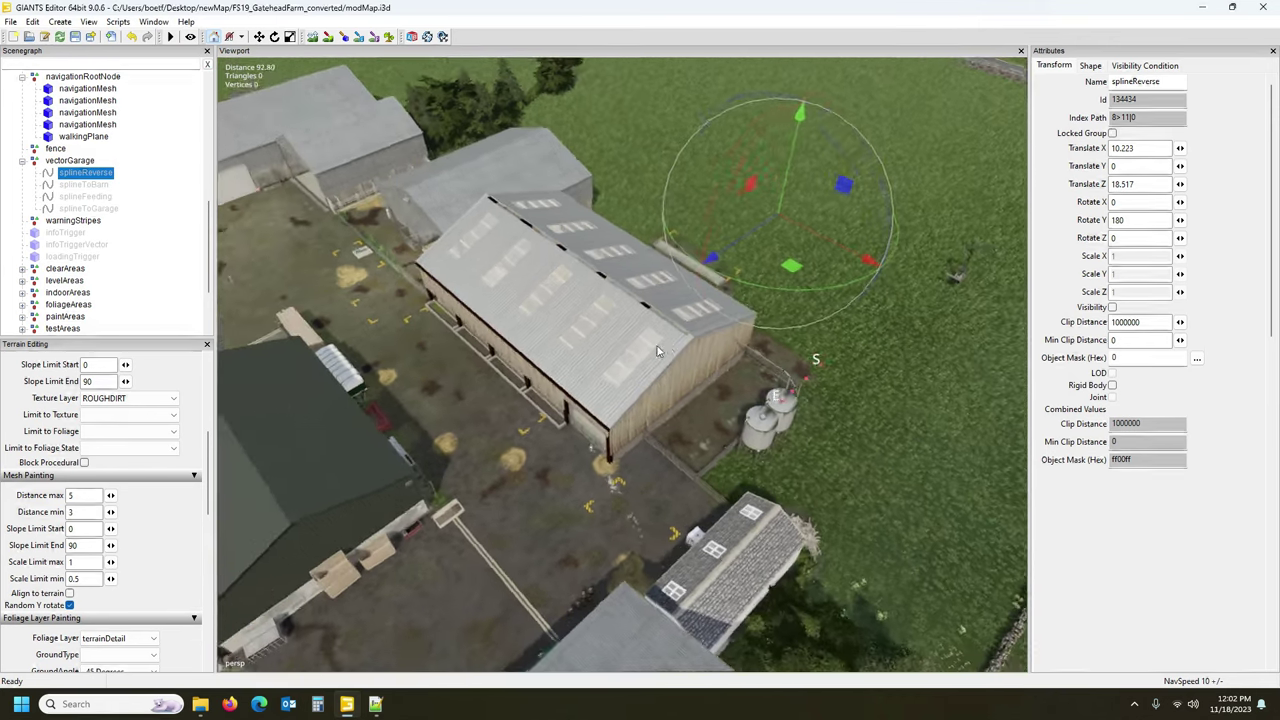
pyautogui.scroll(2, 660, 350)
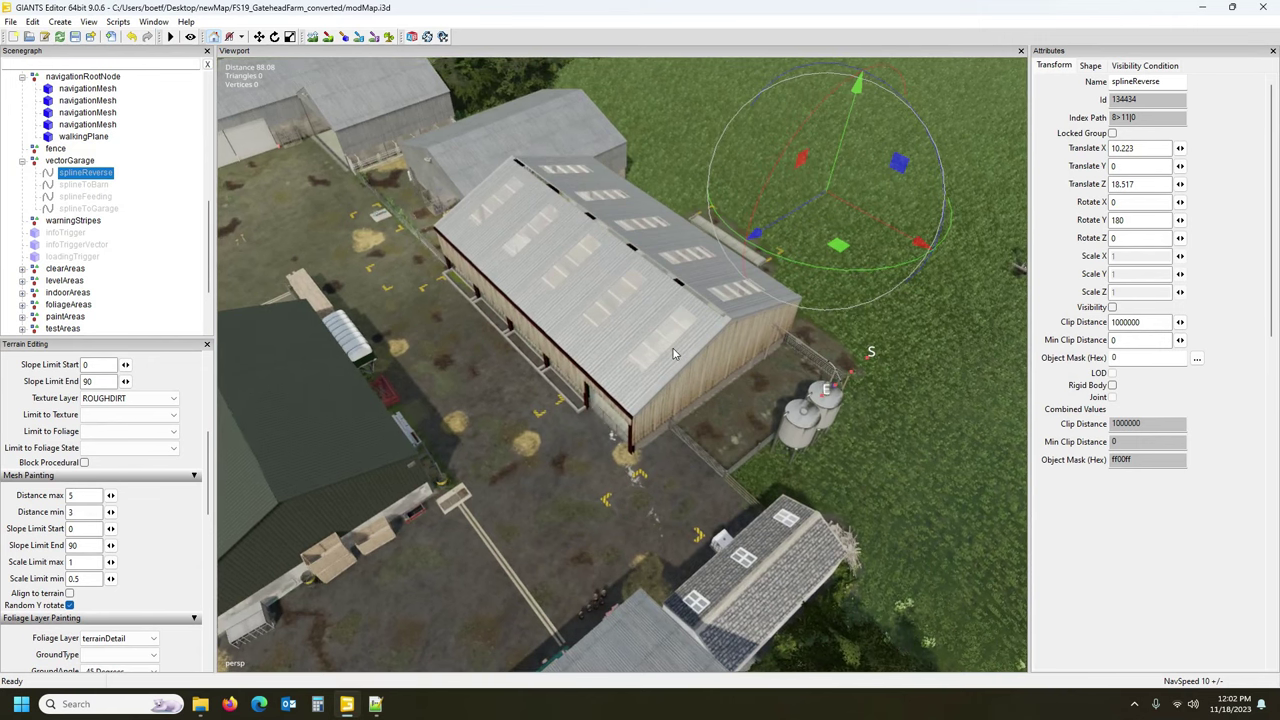
pyautogui.keyDown('shift'); pyautogui.click(91, 209); pyautogui.keyUp('shift')
pyautogui.press('Delete')
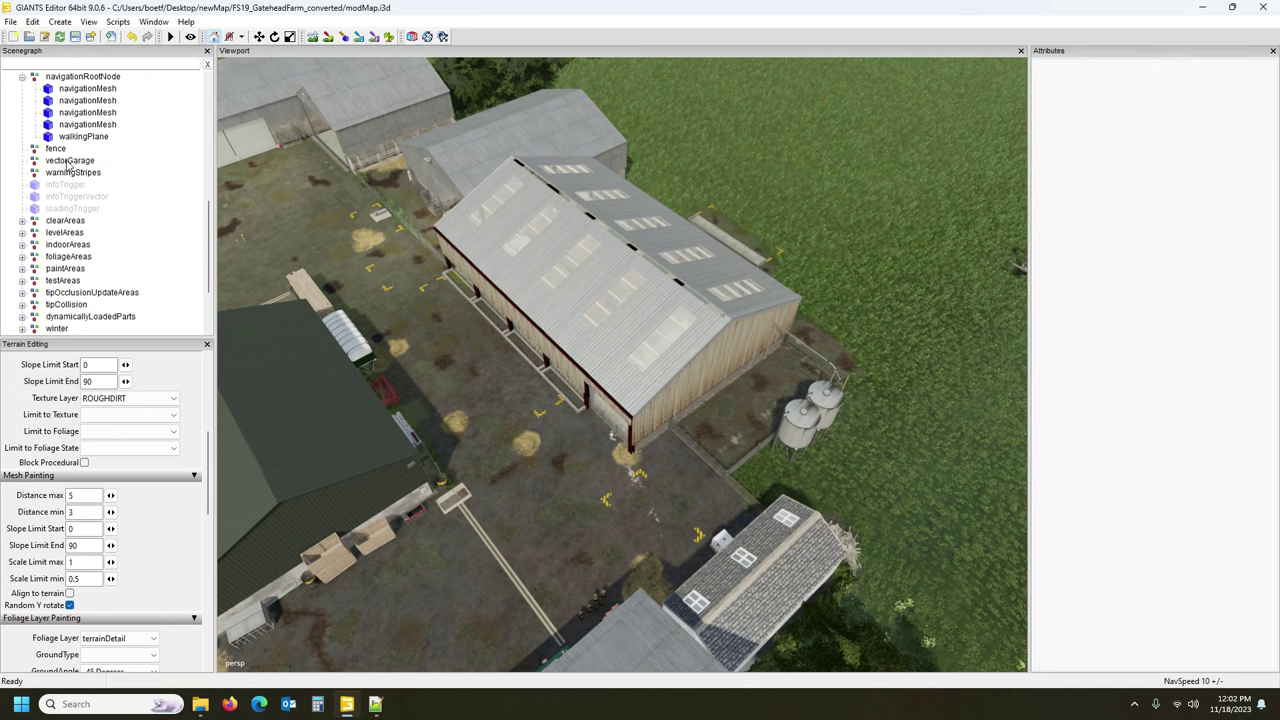
# Examine where vectorGarage, warningStripes, infoTrigger and loadingTrigger sit relative to the barn, ending with infoTrigger selected.
pyautogui.click(72, 163)
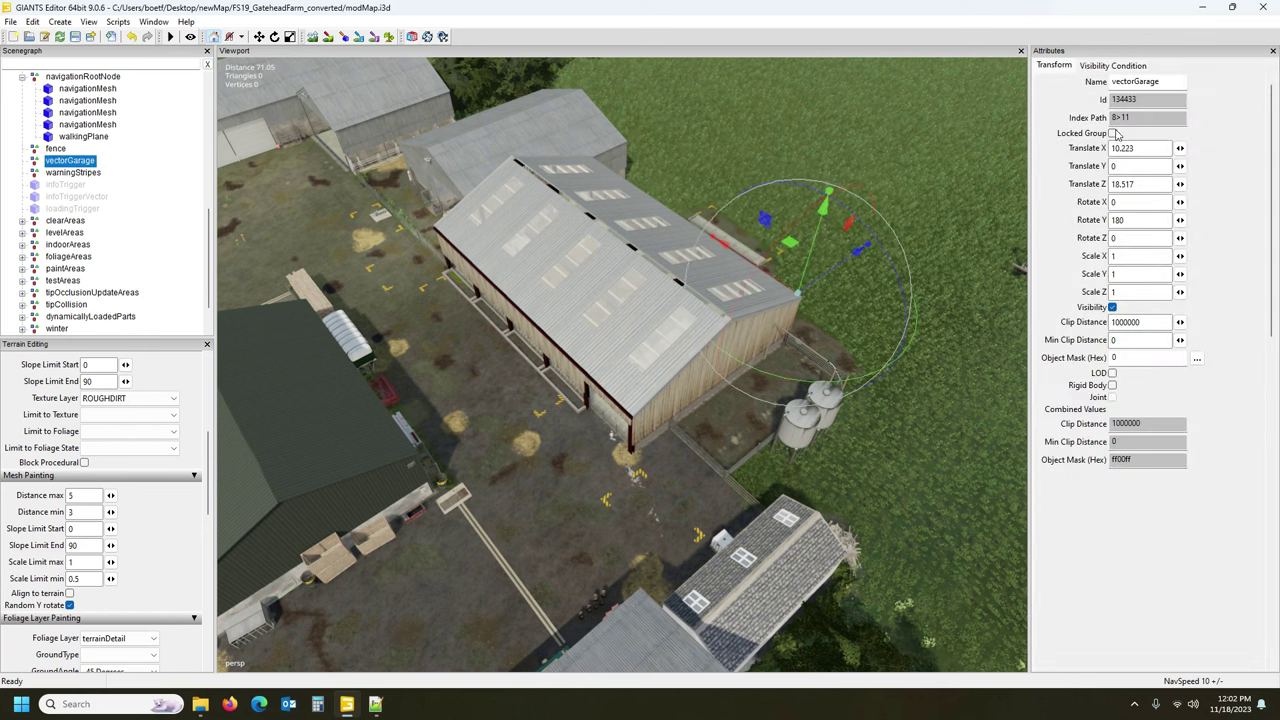
pyautogui.click(82, 176)
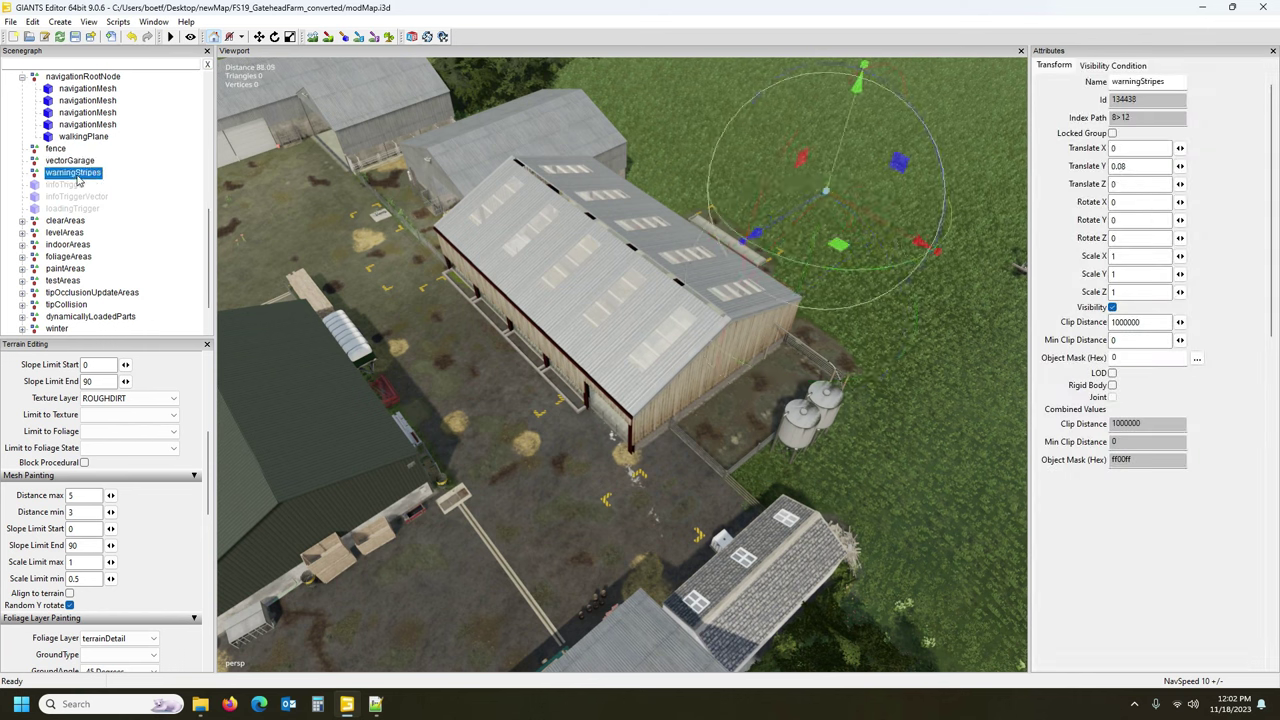
pyautogui.click(66, 186)
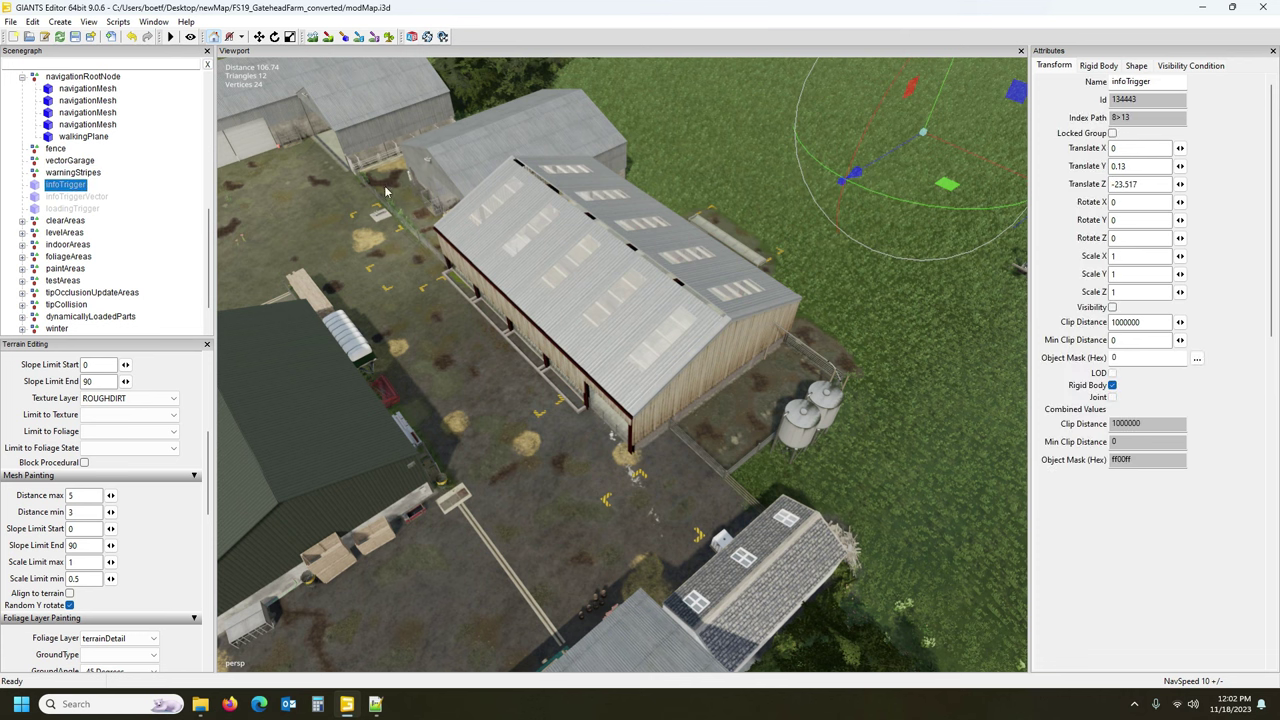
pyautogui.click(76, 207)
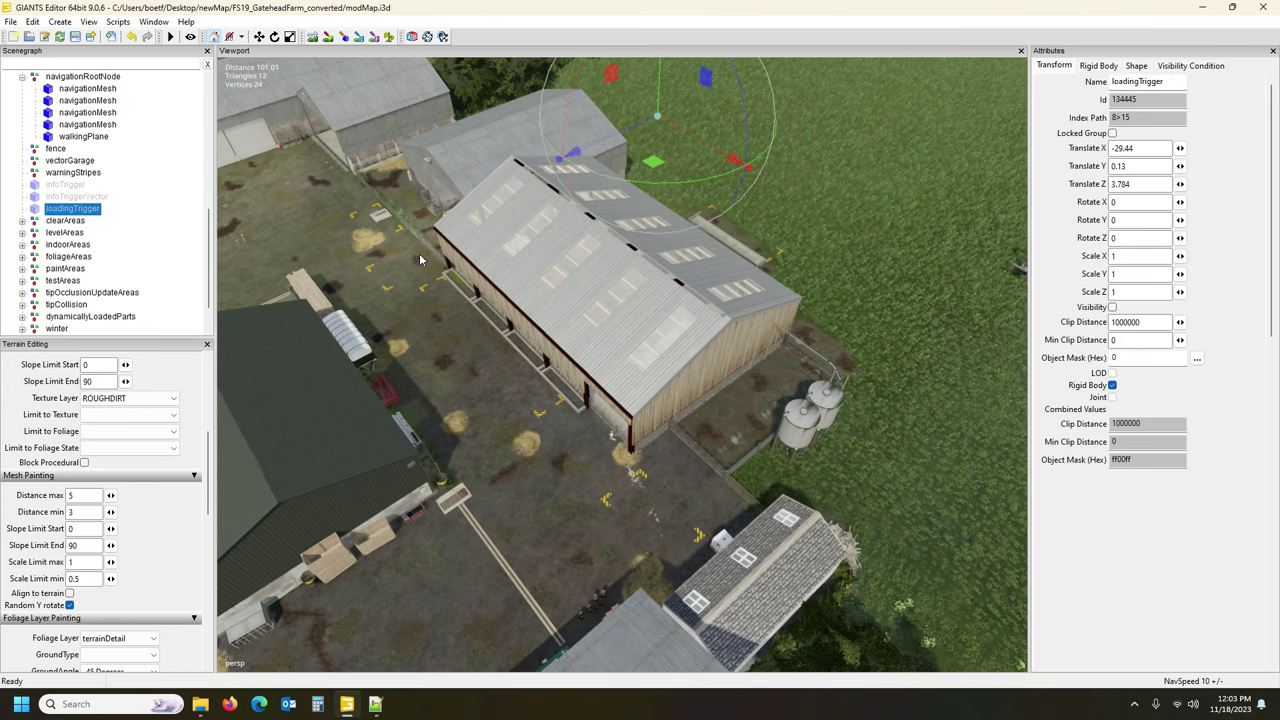
pyautogui.click(77, 187)
pyautogui.keyDown('alt'); pyautogui.moveTo(395, 247); pyautogui.dragTo(448, 219); pyautogui.keyUp('alt')
pyautogui.press('Down')
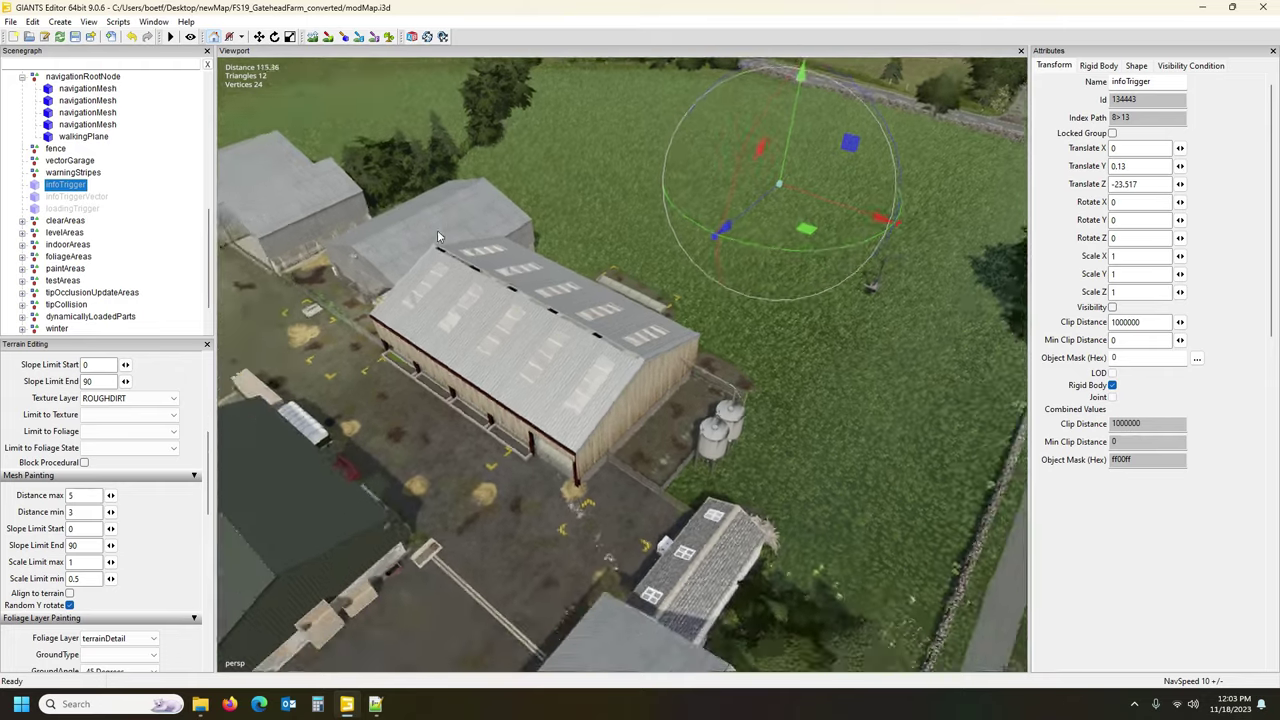
pyautogui.press('Up')
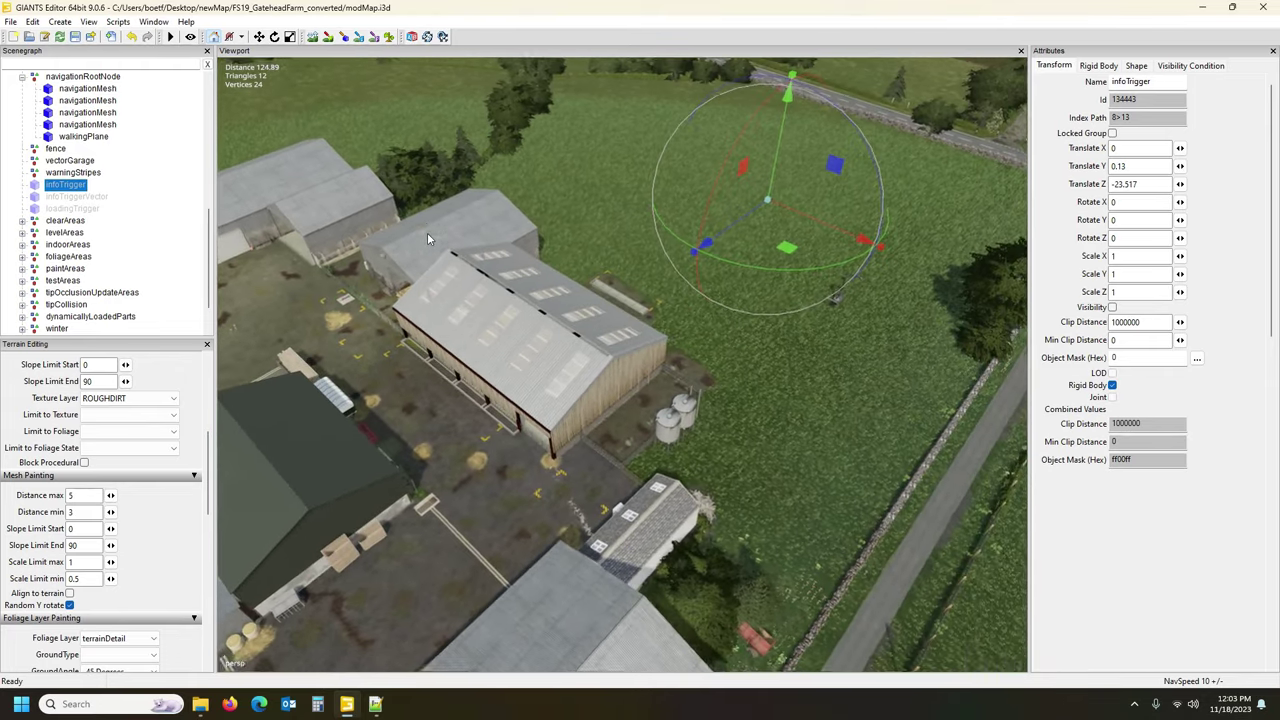
# Switch to File Explorer and copy cowBarnBig.xml from the game's data/placeables/rudolfHormann/cowBarnBig folder.
pyautogui.click(200, 704)
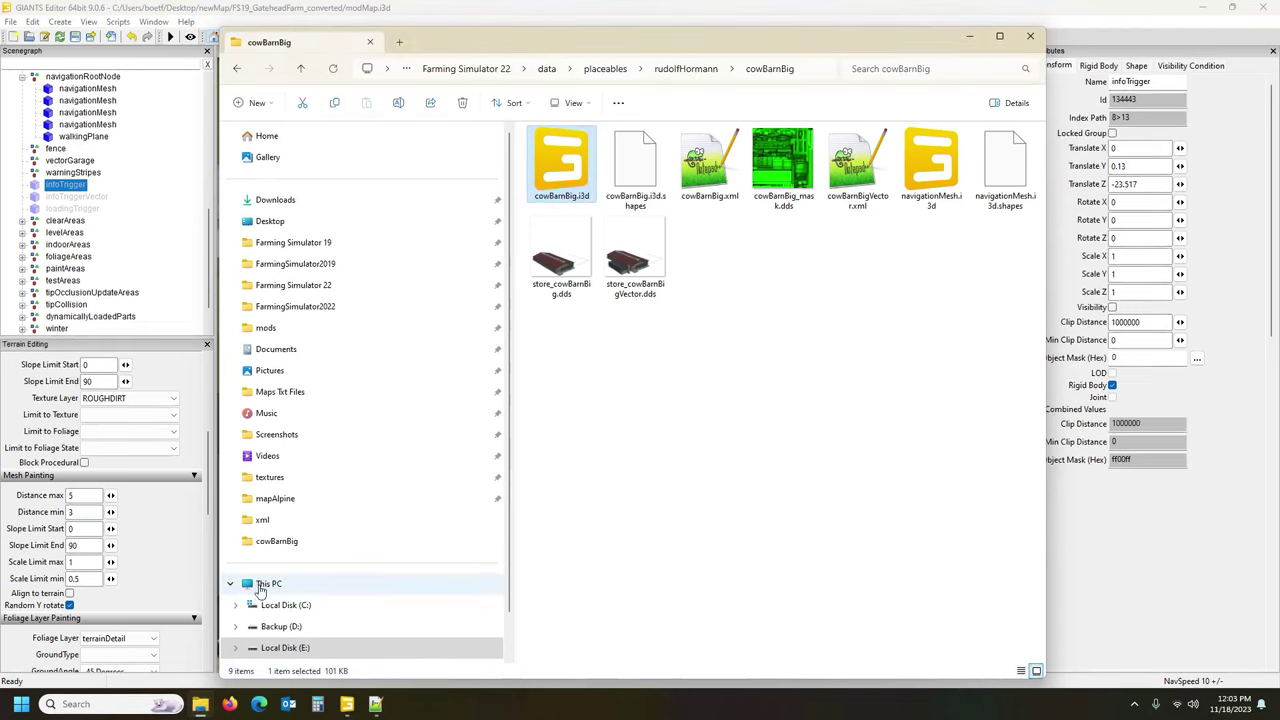
pyautogui.click(852, 175)
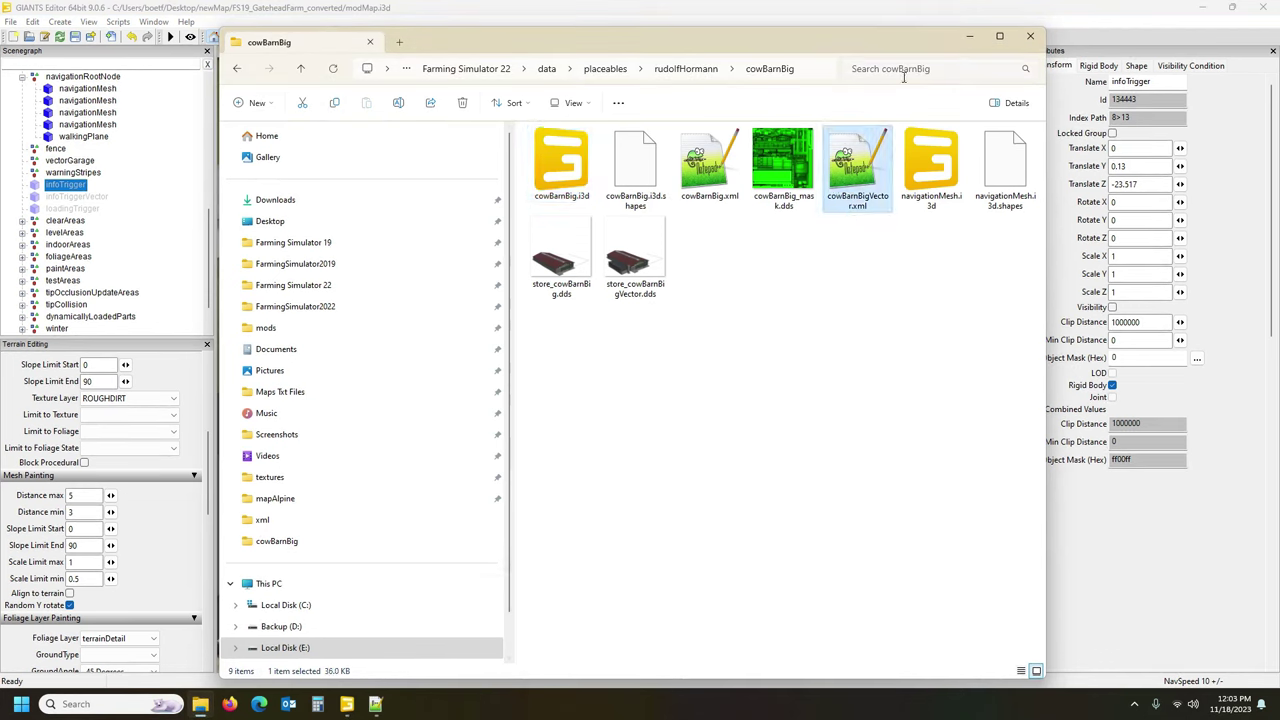
pyautogui.press('Left')
pyautogui.press('Left')
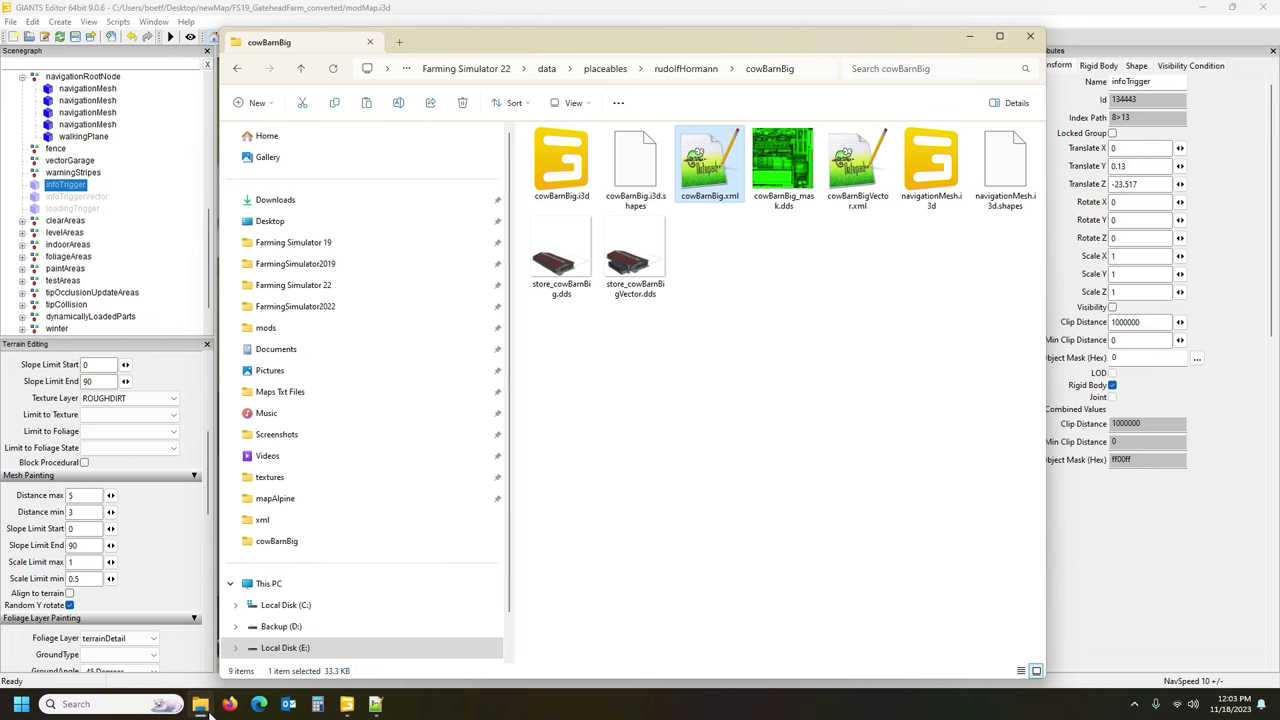
# Paste cowBarnBig.xml into the maps/placeables/animalHusbandry folder of FS19_GateheadFarm_converted.
pyautogui.click(237, 70)
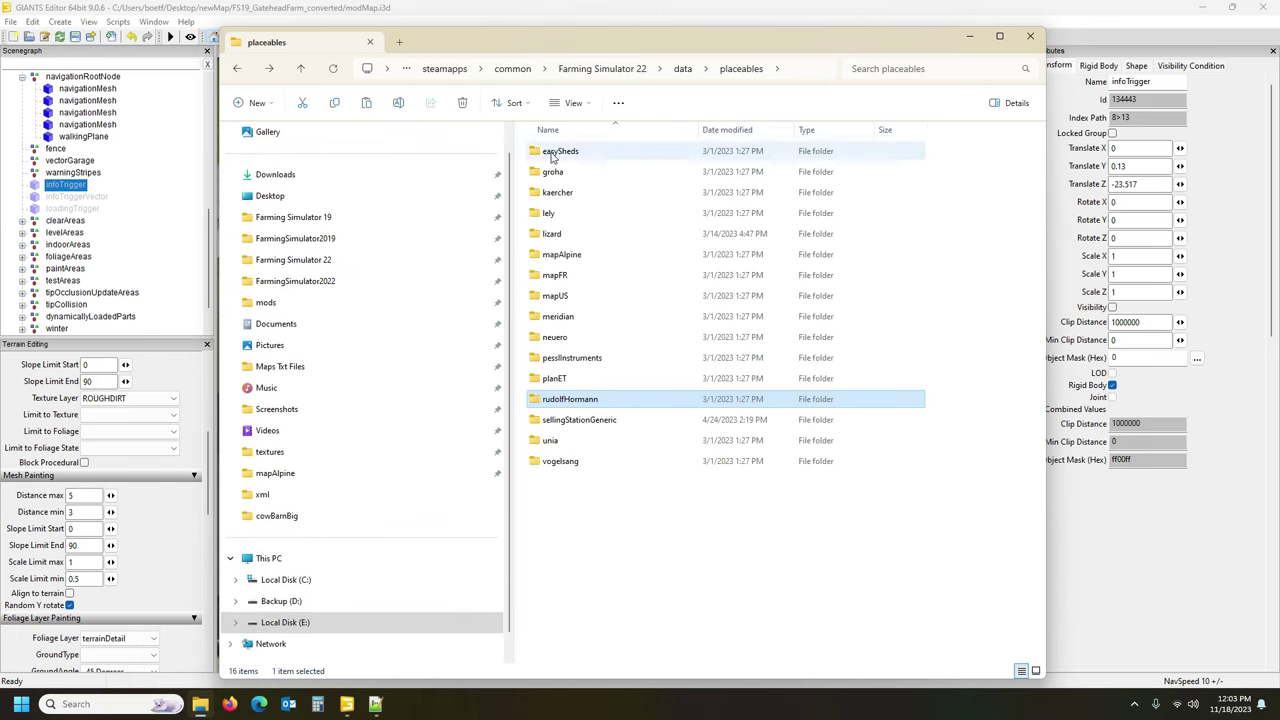
pyautogui.click(237, 70)
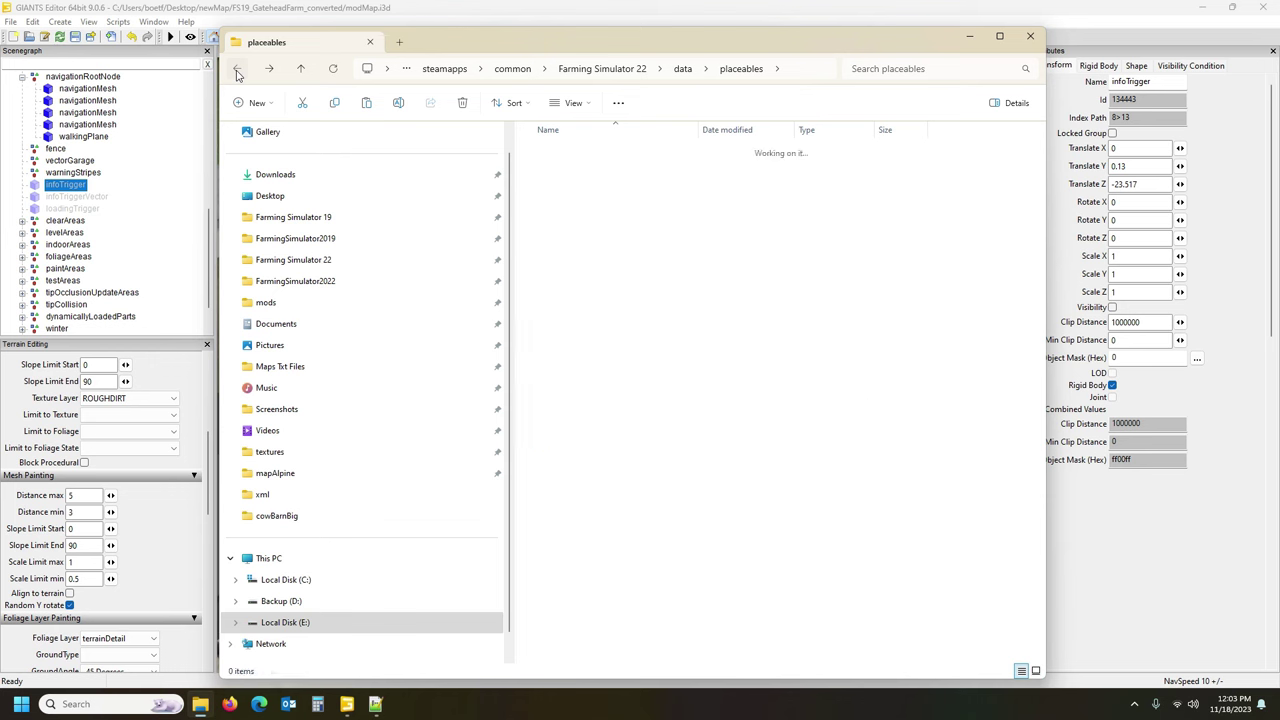
pyautogui.click(237, 70)
pyautogui.click(237, 70)
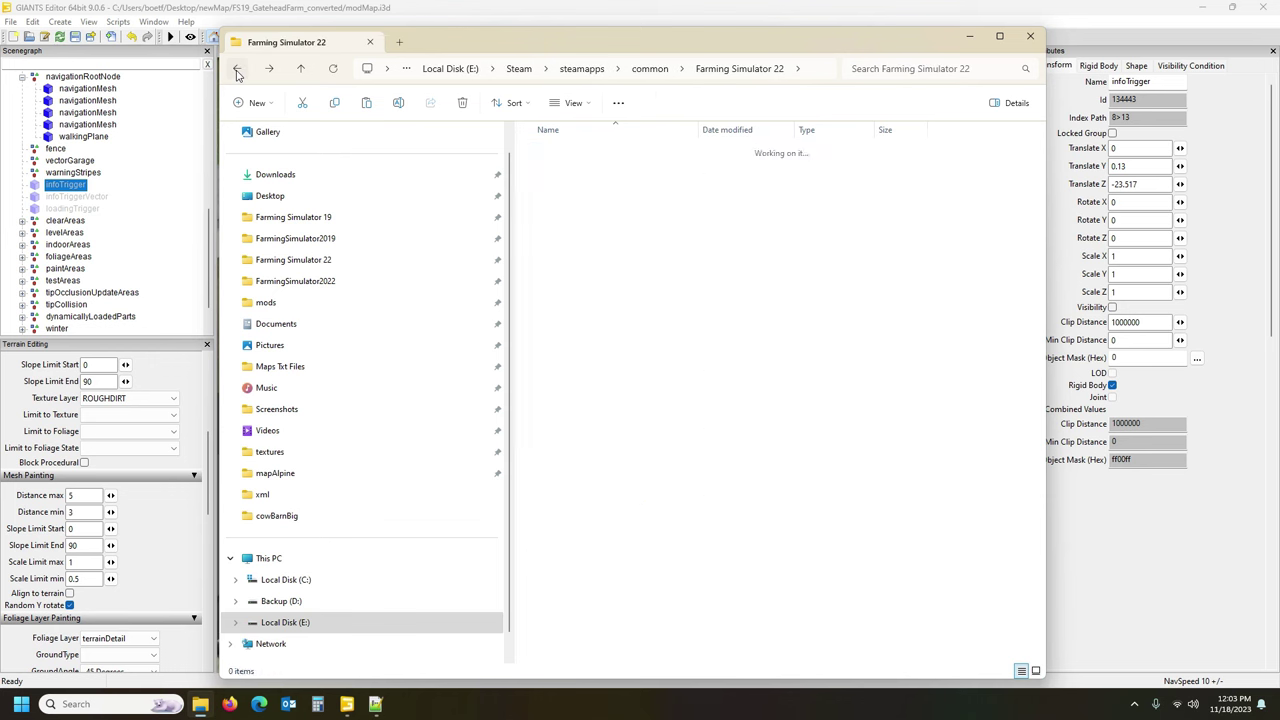
pyautogui.click(237, 70)
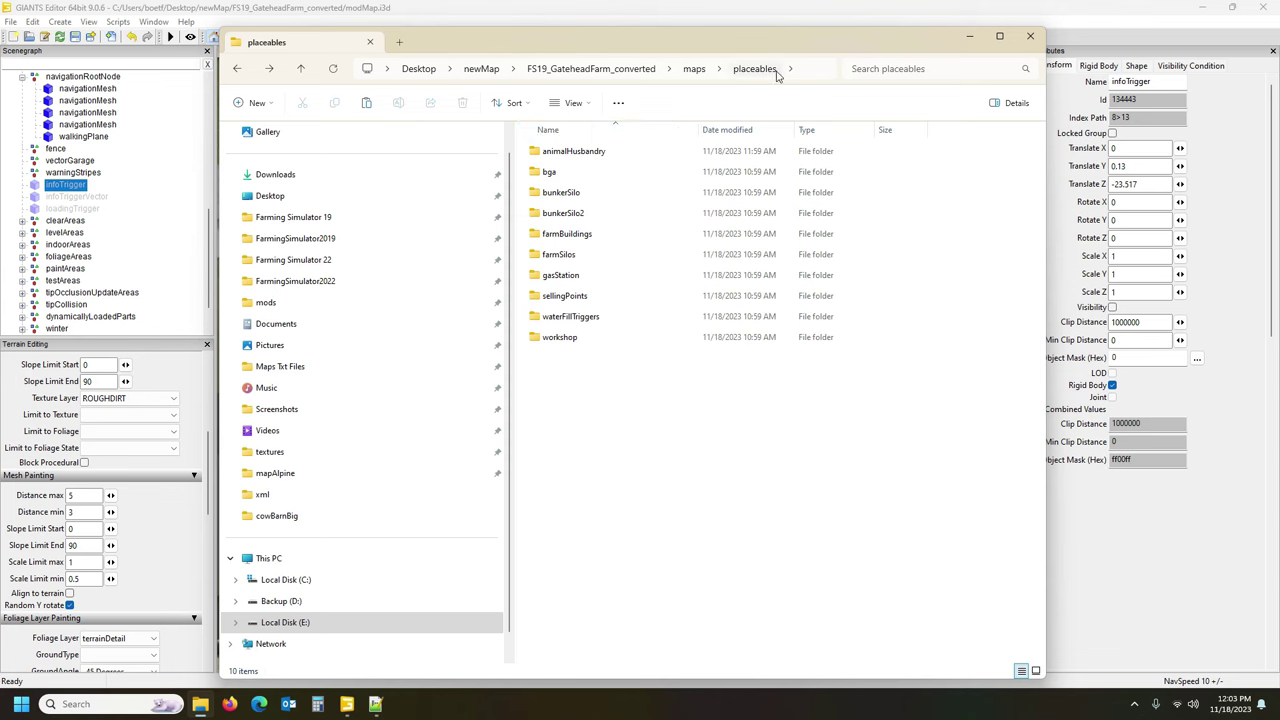
pyautogui.click(553, 72)
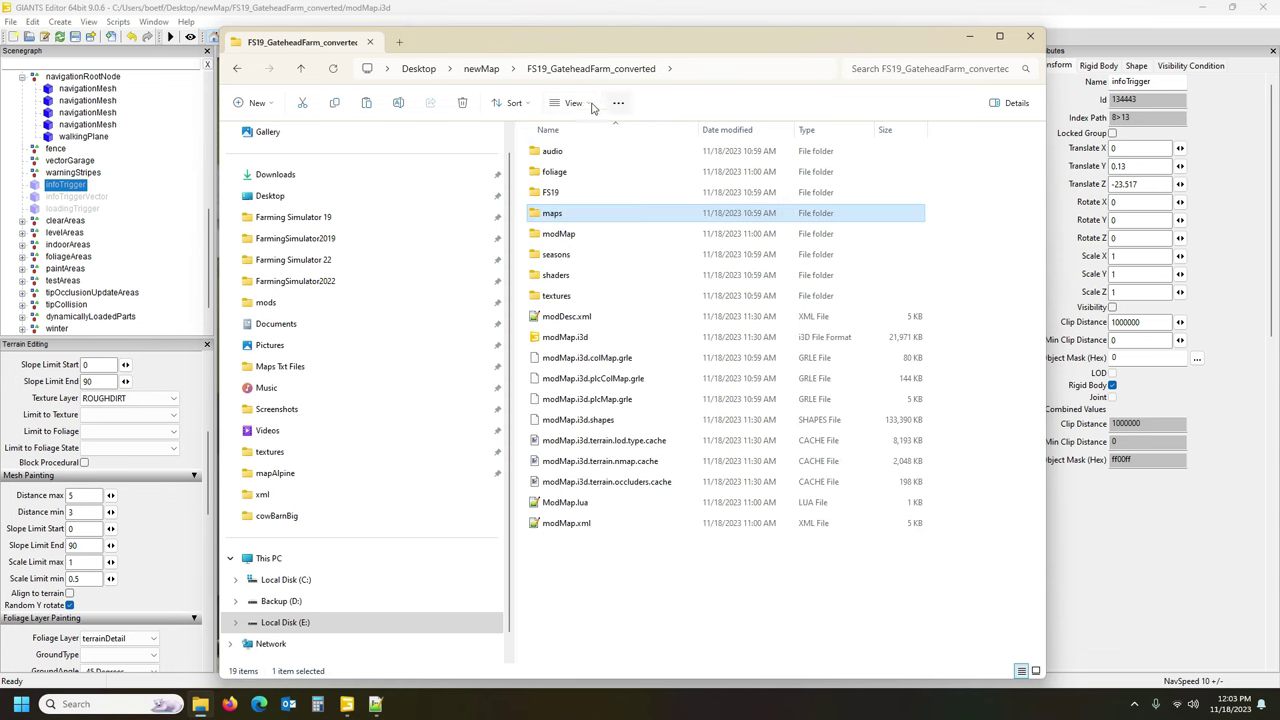
pyautogui.doubleClick(573, 214)
pyautogui.doubleClick(557, 171)
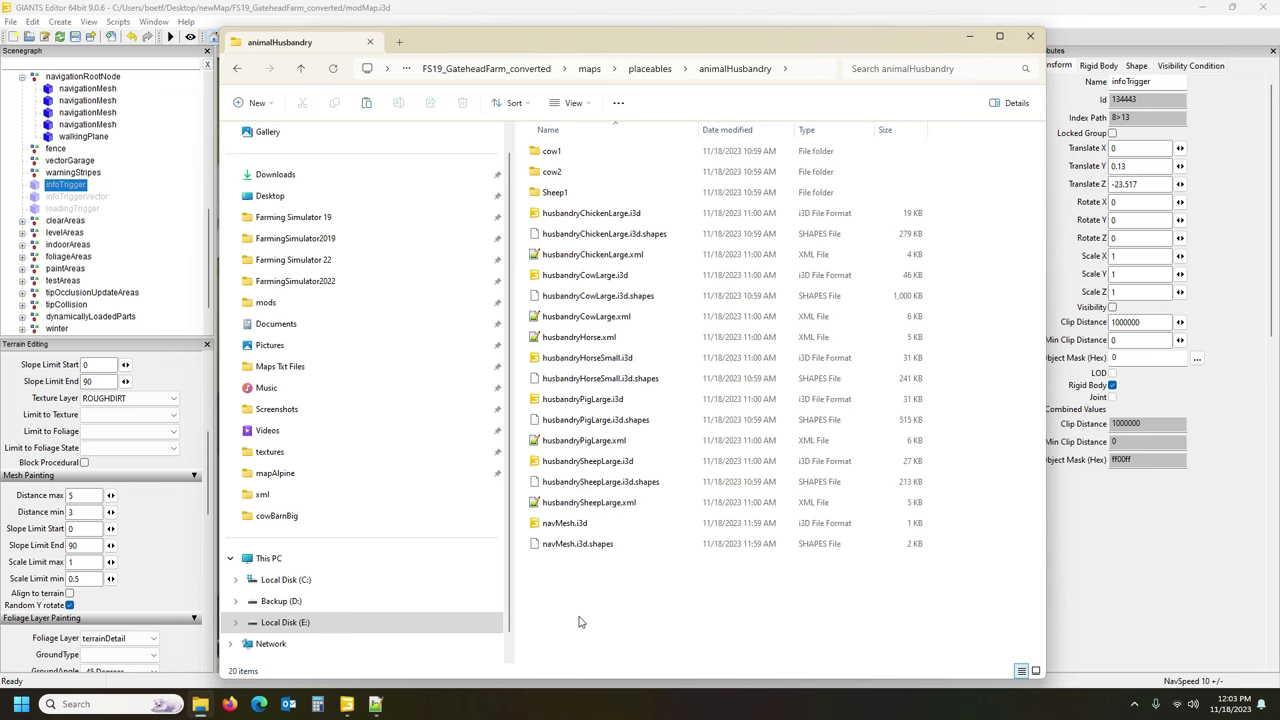
pyautogui.hotkey('ctrl', 'v')
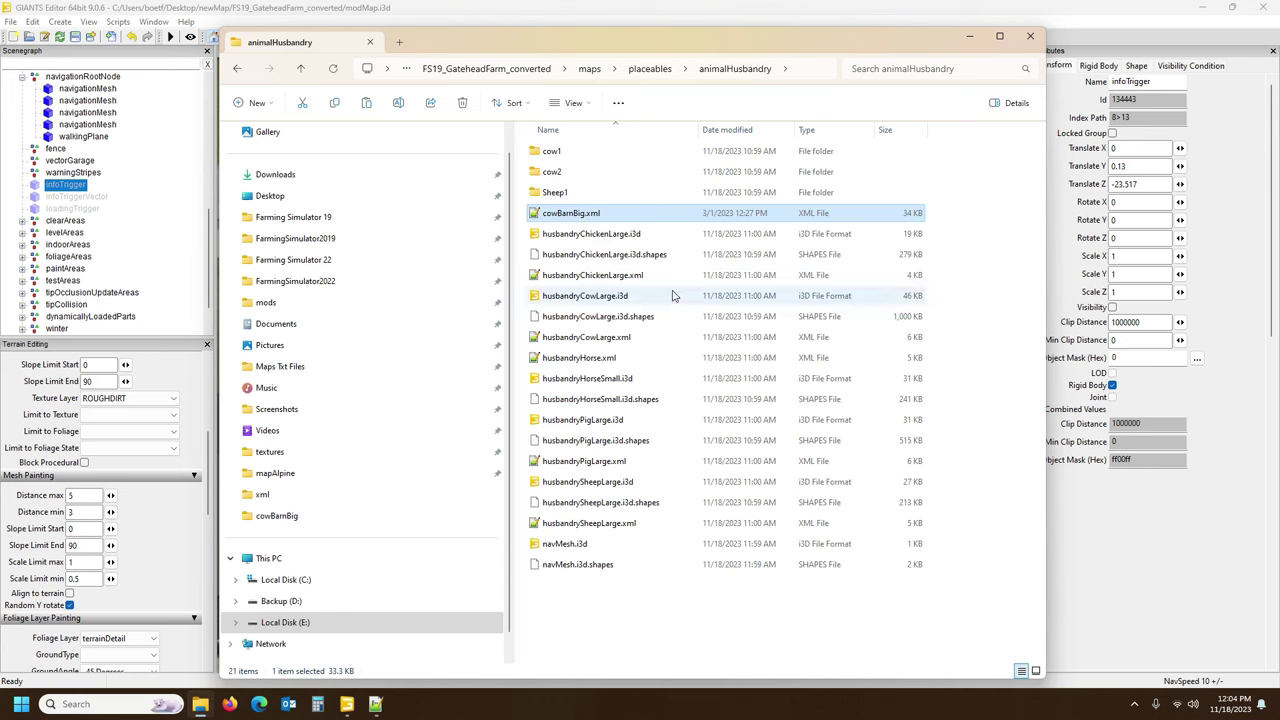
# Create a folder named xml inside the converted map's maps folder and paste cowBarnBig.xml into it.
pyautogui.click(647, 70)
pyautogui.click(694, 70)
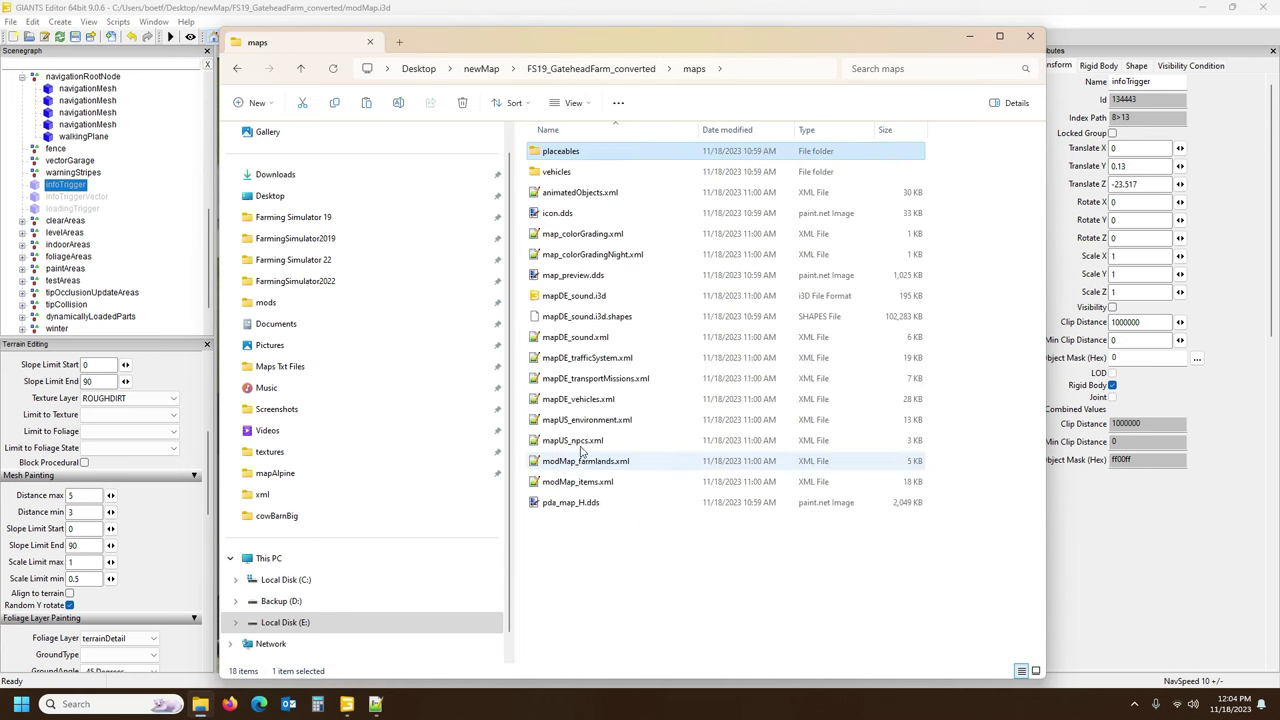
pyautogui.rightClick(605, 560)
pyautogui.moveTo(663, 471)
pyautogui.click(848, 473)
pyautogui.write('xml')
pyautogui.press('Return')
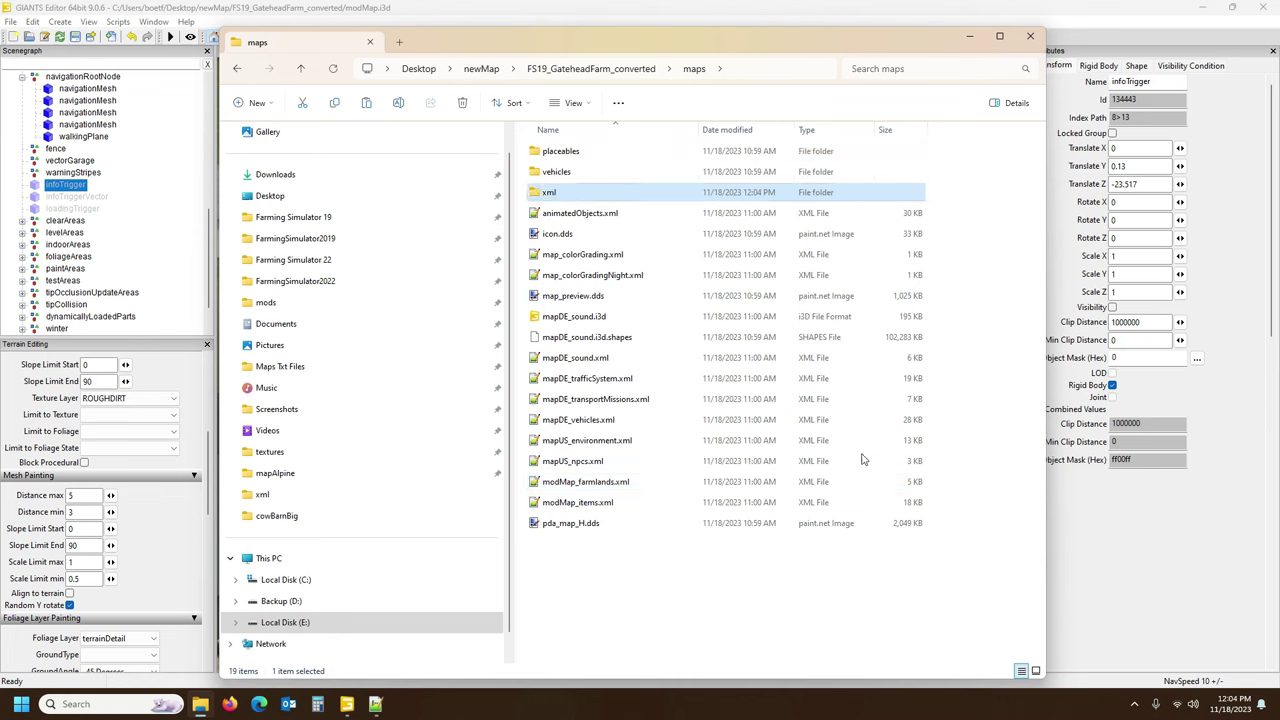
pyautogui.doubleClick(585, 197)
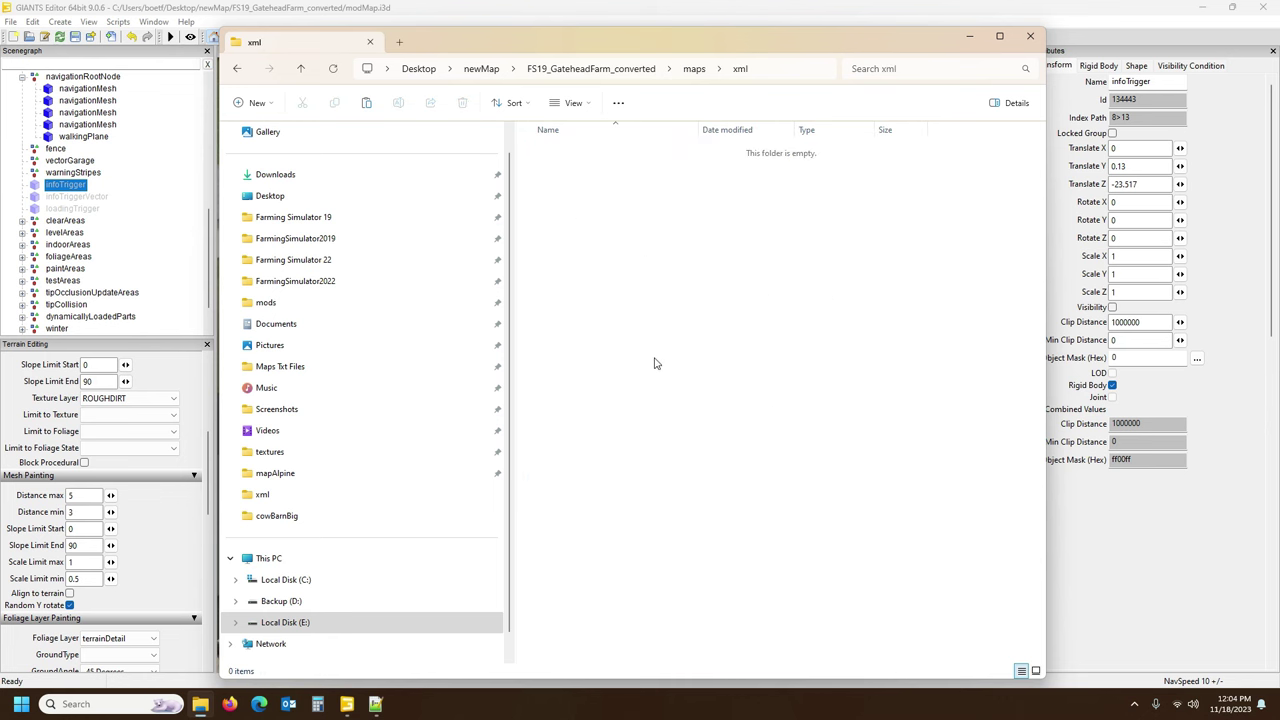
pyautogui.hotkey('ctrl', 'v')
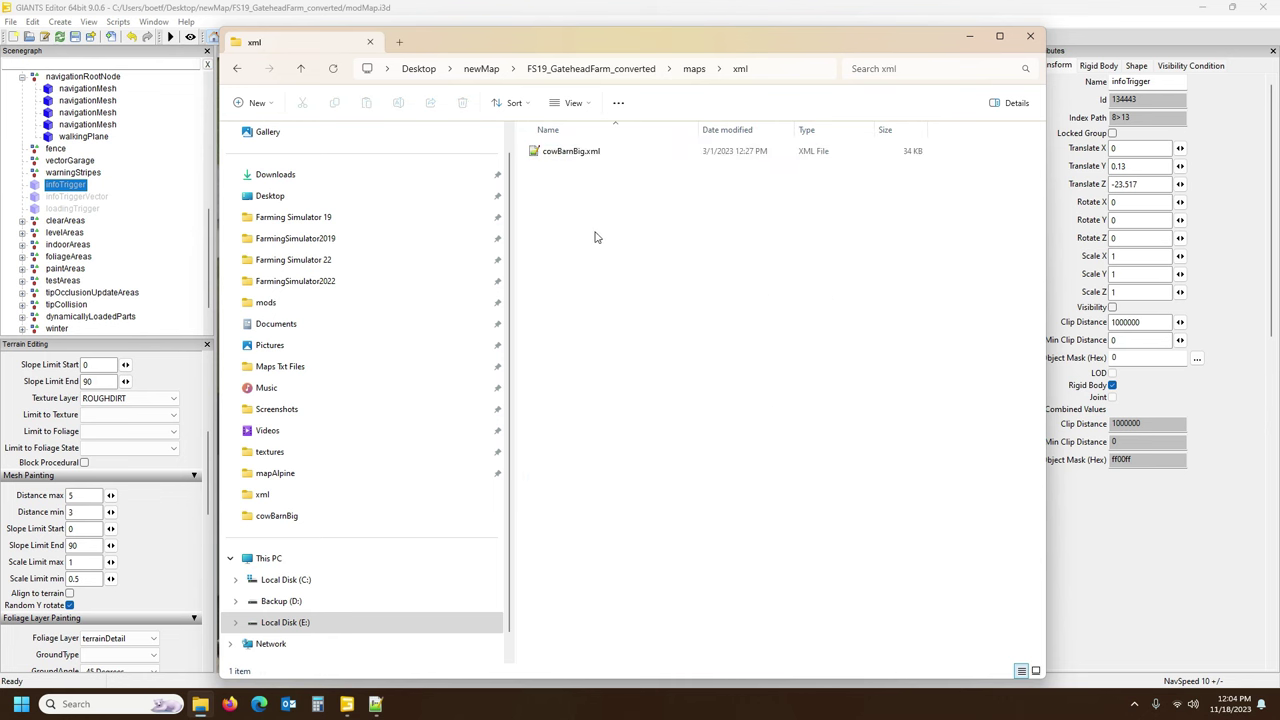
# Open the pasted cowBarnBig.xml in Notepad++ and review its base filename, placement and area definitions.
pyautogui.doubleClick(575, 158)
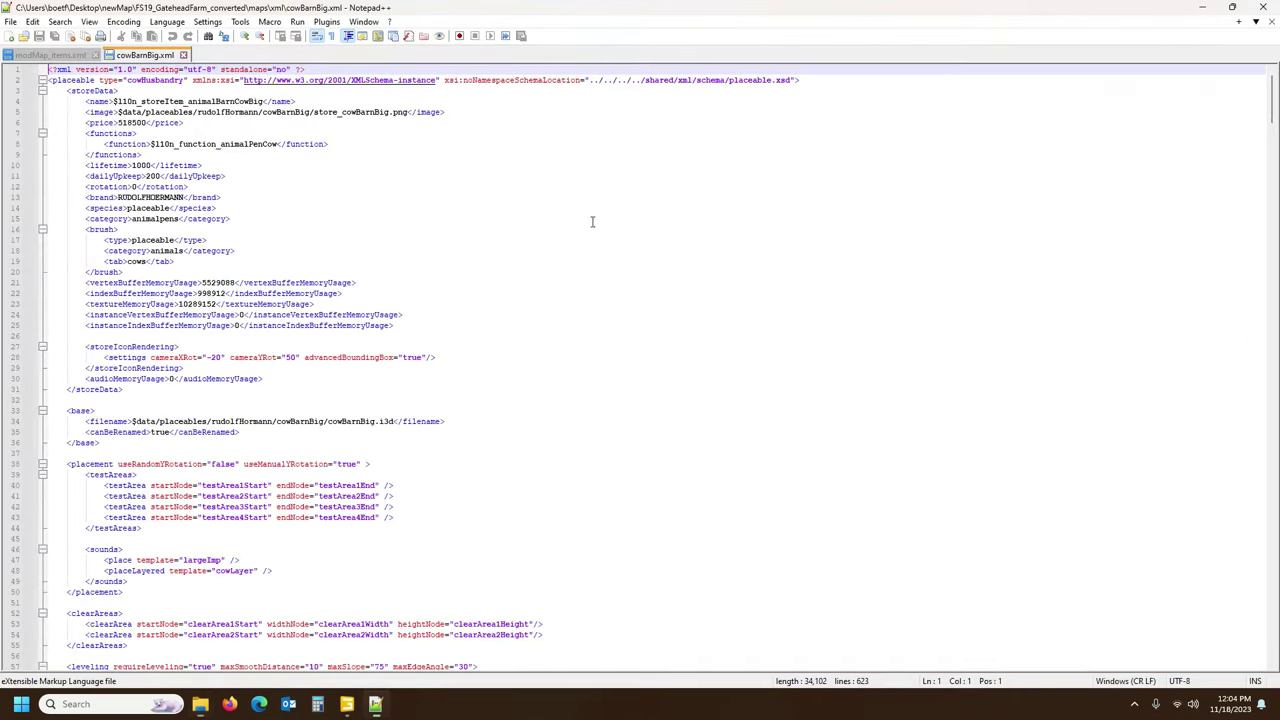
pyautogui.click(139, 422)
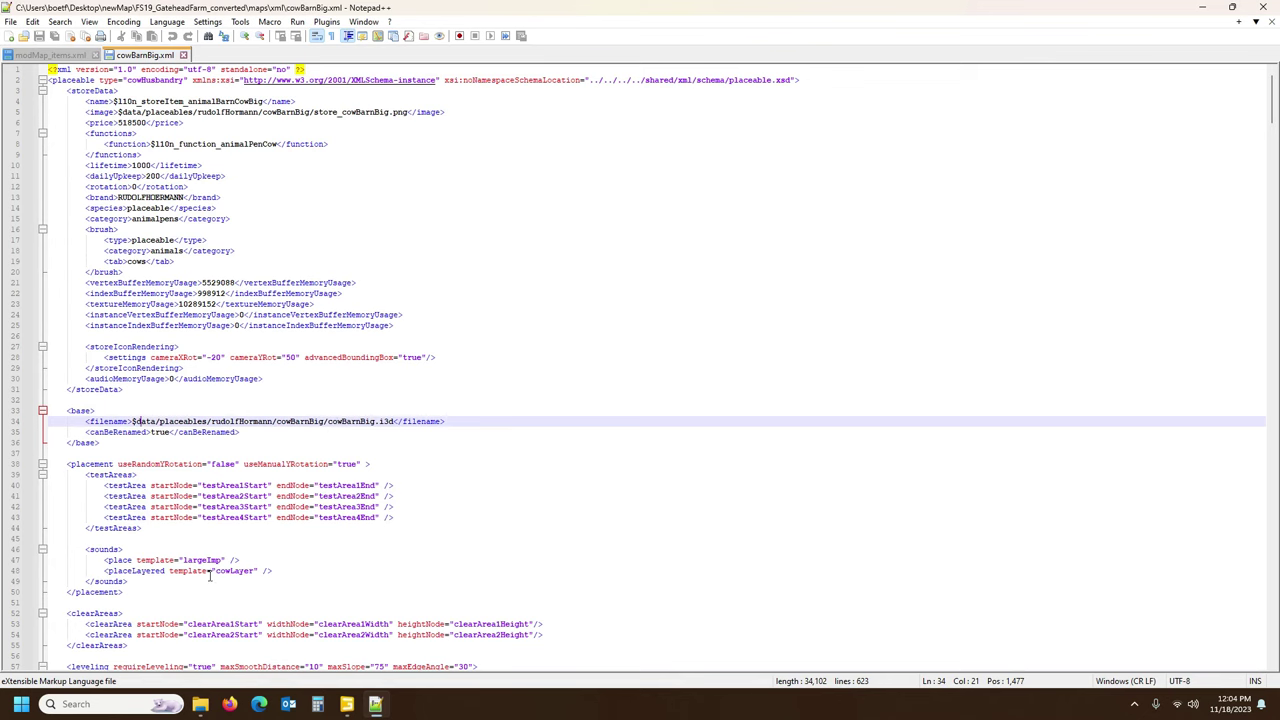
pyautogui.click(200, 704)
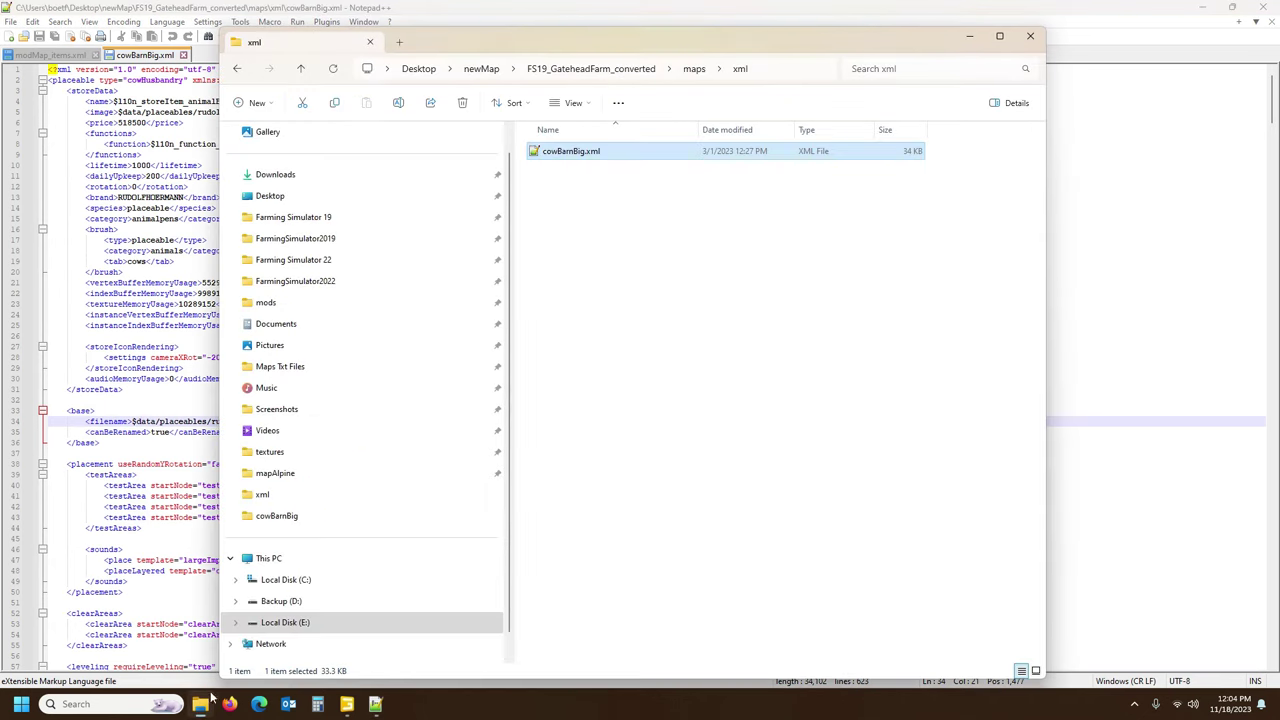
pyautogui.click(577, 6)
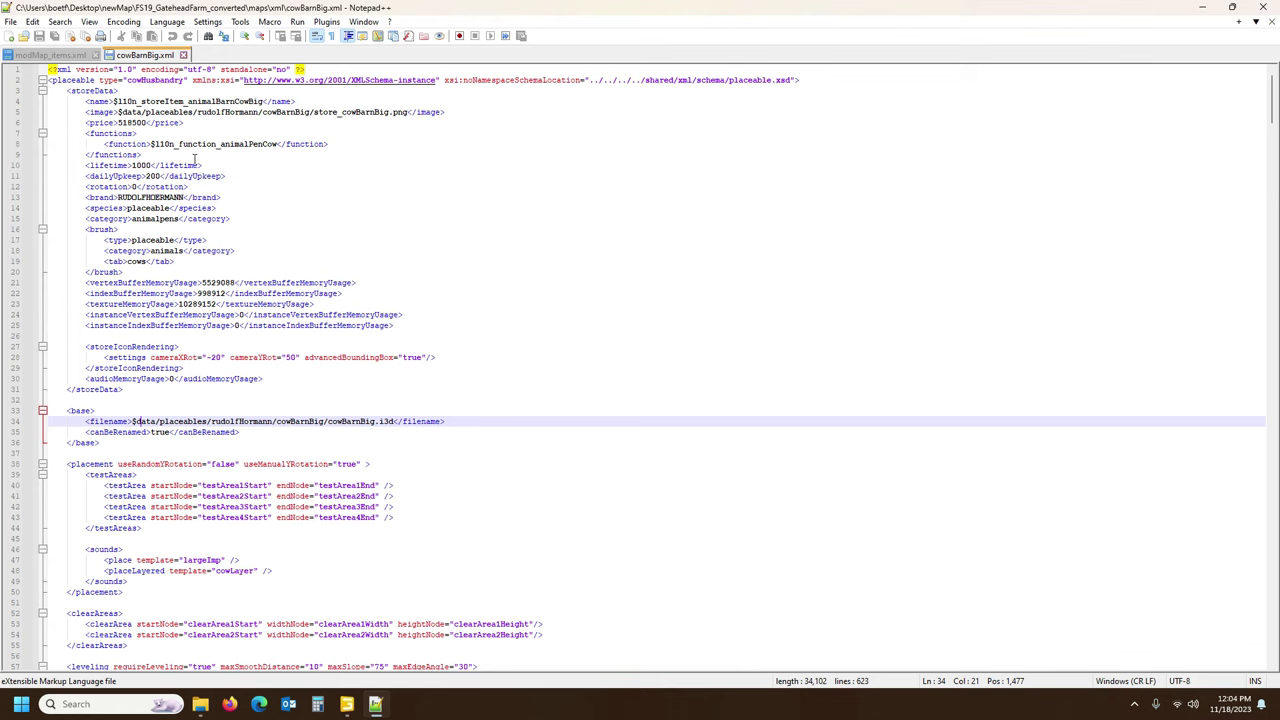
pyautogui.scroll(-7, 270, 403)
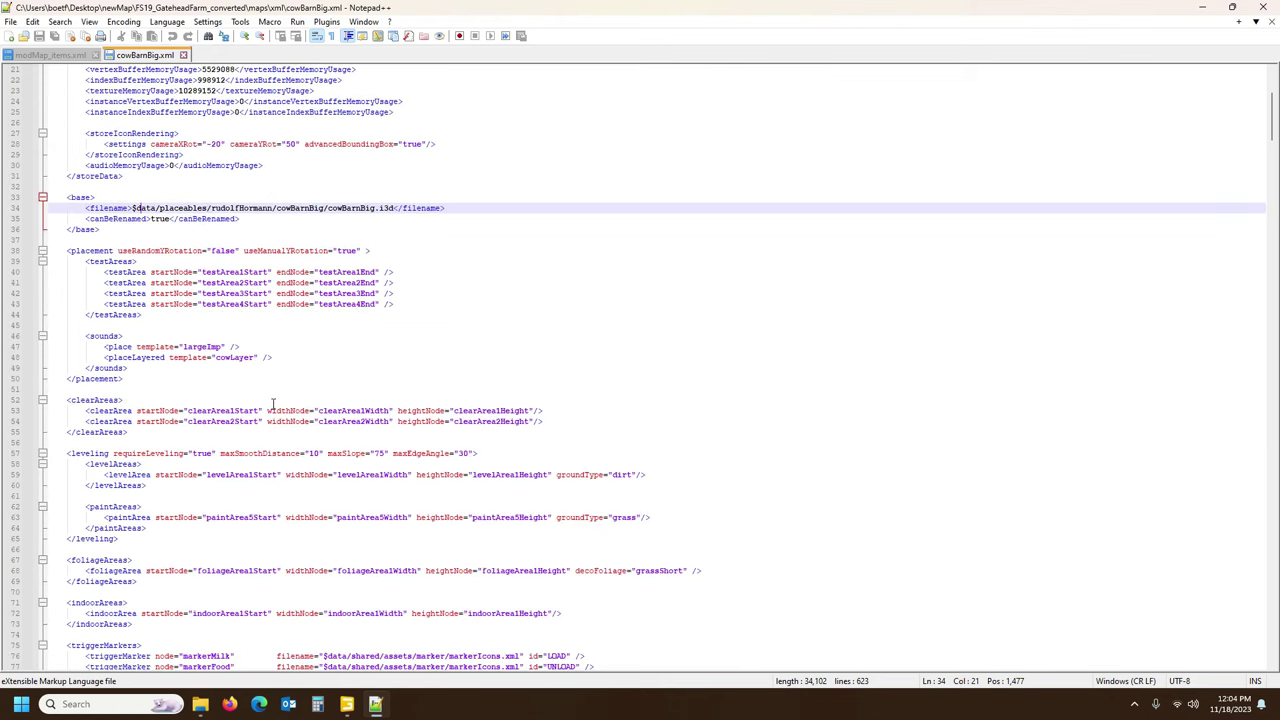
# Copy the infoTrigger node's name from GIANTS Editor and search for it in cowBarnBig.xml in Notepad++.
pyautogui.click(346, 704)
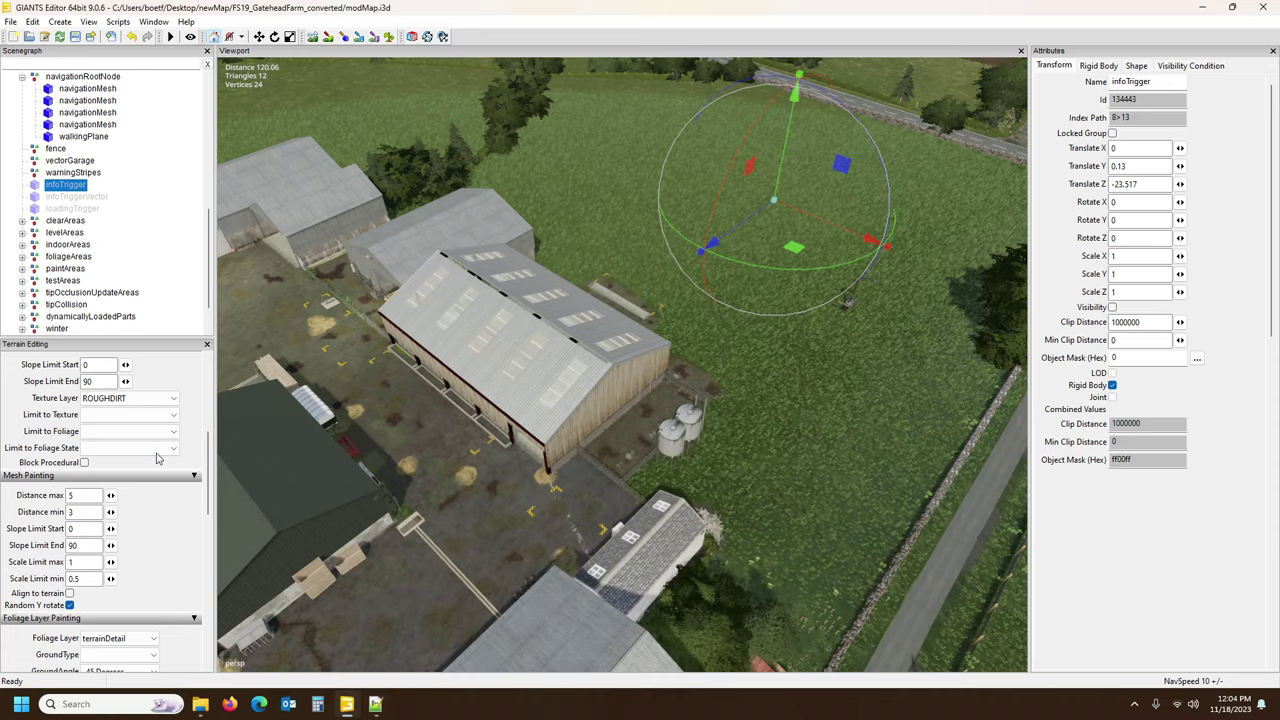
pyautogui.click(375, 704)
pyautogui.click(346, 704)
pyautogui.doubleClick(1166, 82)
pyautogui.hotkey('ctrl', 'c')
pyautogui.click(375, 704)
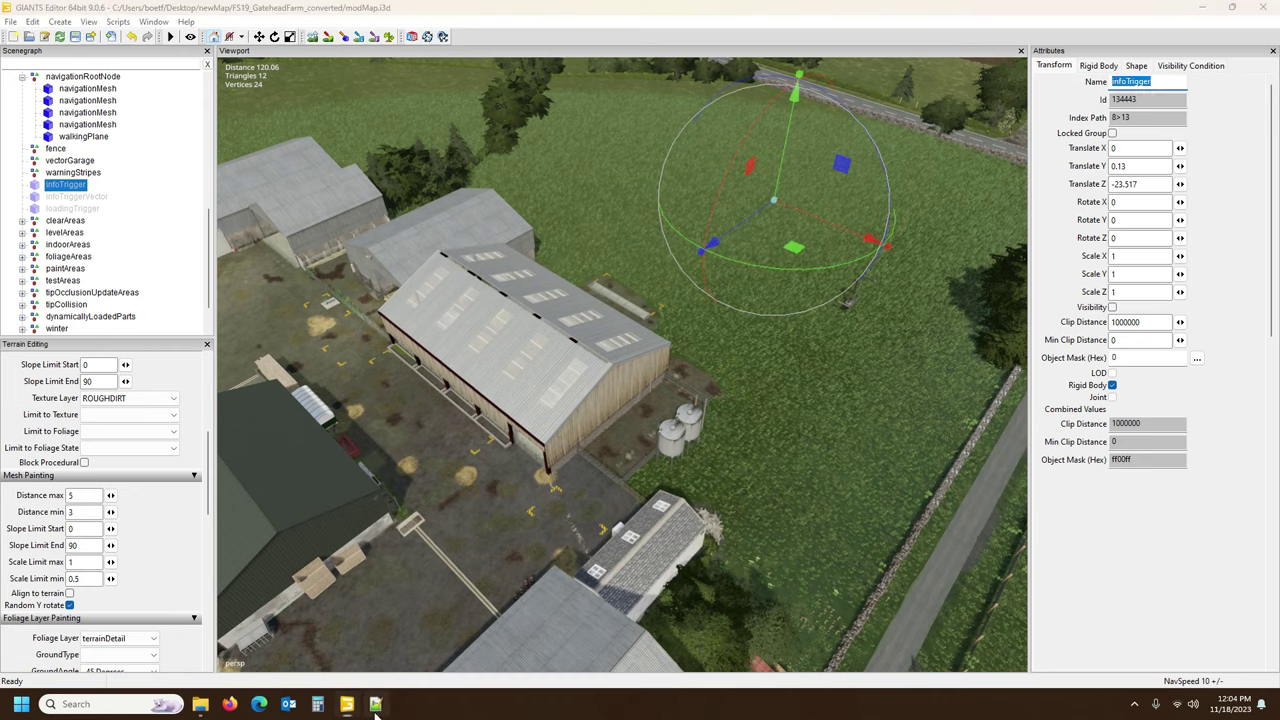
pyautogui.hotkey('ctrl', 'f')
pyautogui.hotkey('ctrl', 'v')
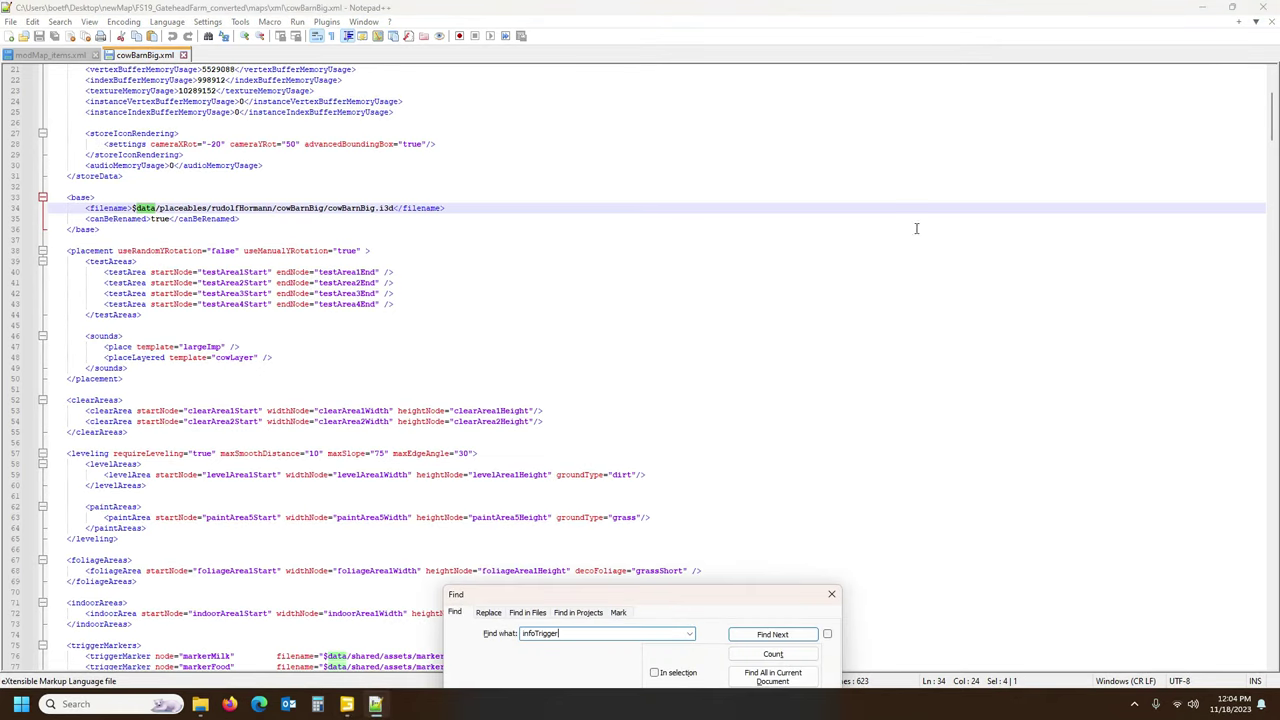
pyautogui.click(772, 634)
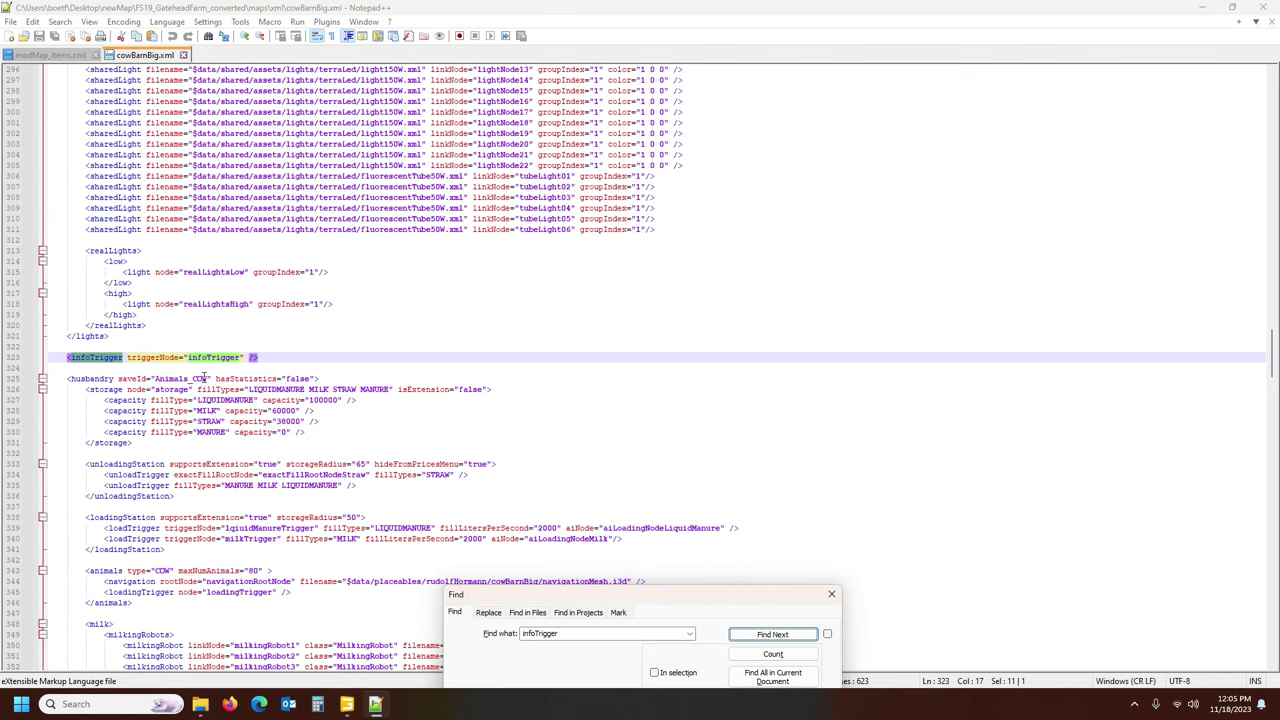
# Return to GIANTS Editor and place infoTrigger in the yard beside the barn, at about X -38.8, Y 0.9, Z 50.2.
pyautogui.click(346, 704)
pyautogui.keyDown('alt'); pyautogui.moveTo(738, 395); pyautogui.dragTo(660, 374); pyautogui.keyUp('alt')
pyautogui.hotkey('ctrl', 'b')
pyautogui.click(558, 312)
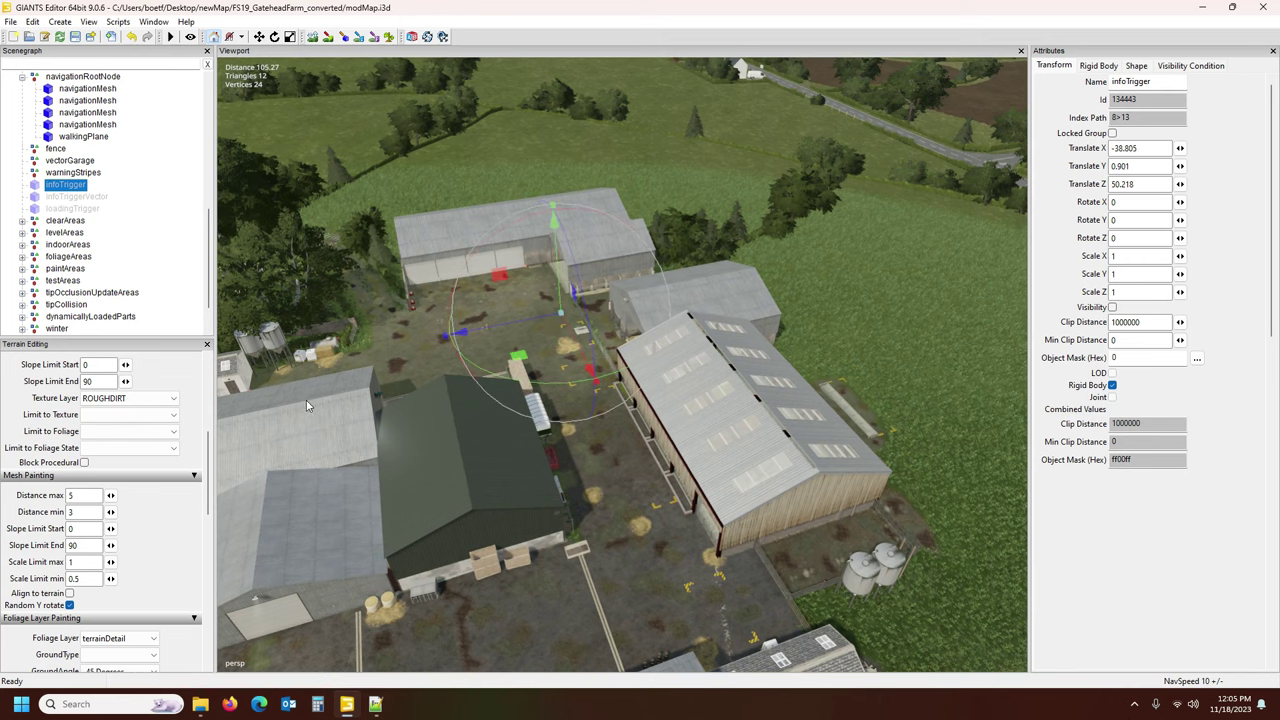
# Copy the infoTriggerVector node's name, search for it in cowBarnBig.xml in Notepad++, and inspect the section that references it.
pyautogui.click(75, 199)
pyautogui.keyDown('alt'); pyautogui.moveTo(514, 370); pyautogui.dragTo(580, 376); pyautogui.keyUp('alt')
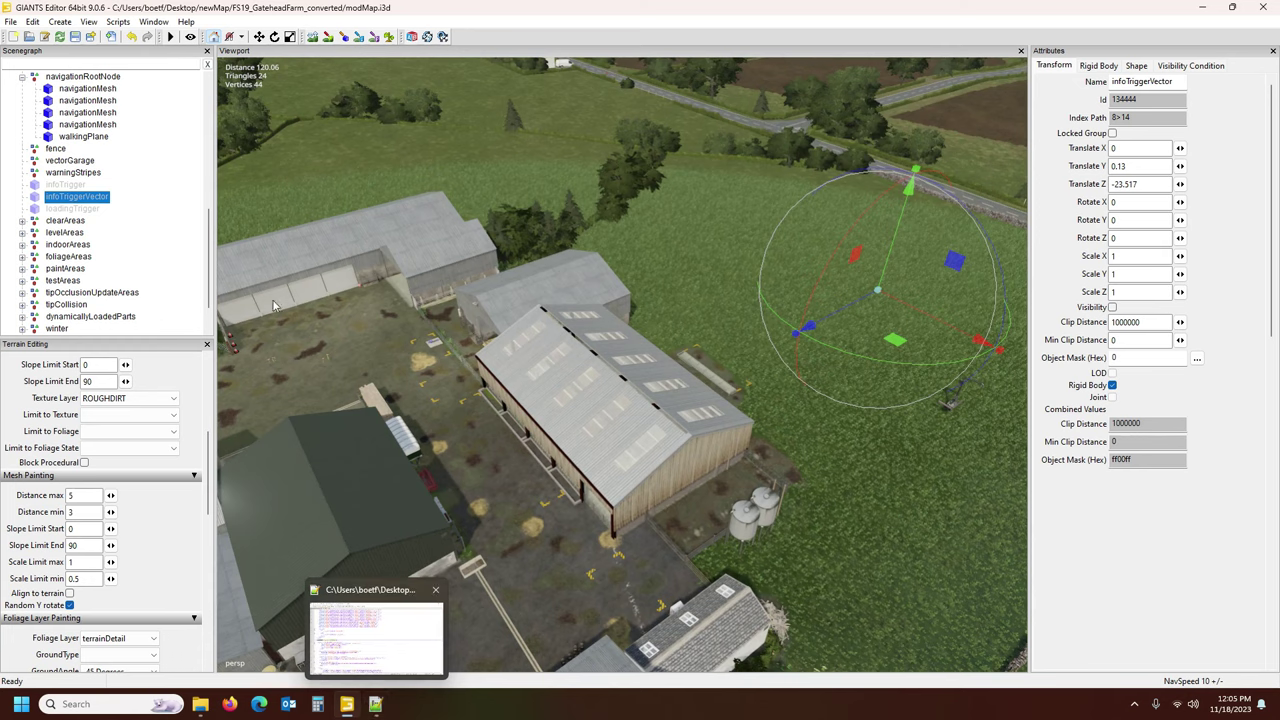
pyautogui.moveTo(1179, 83); pyautogui.dragTo(1077, 92)
pyautogui.hotkey('ctrl', 'c')
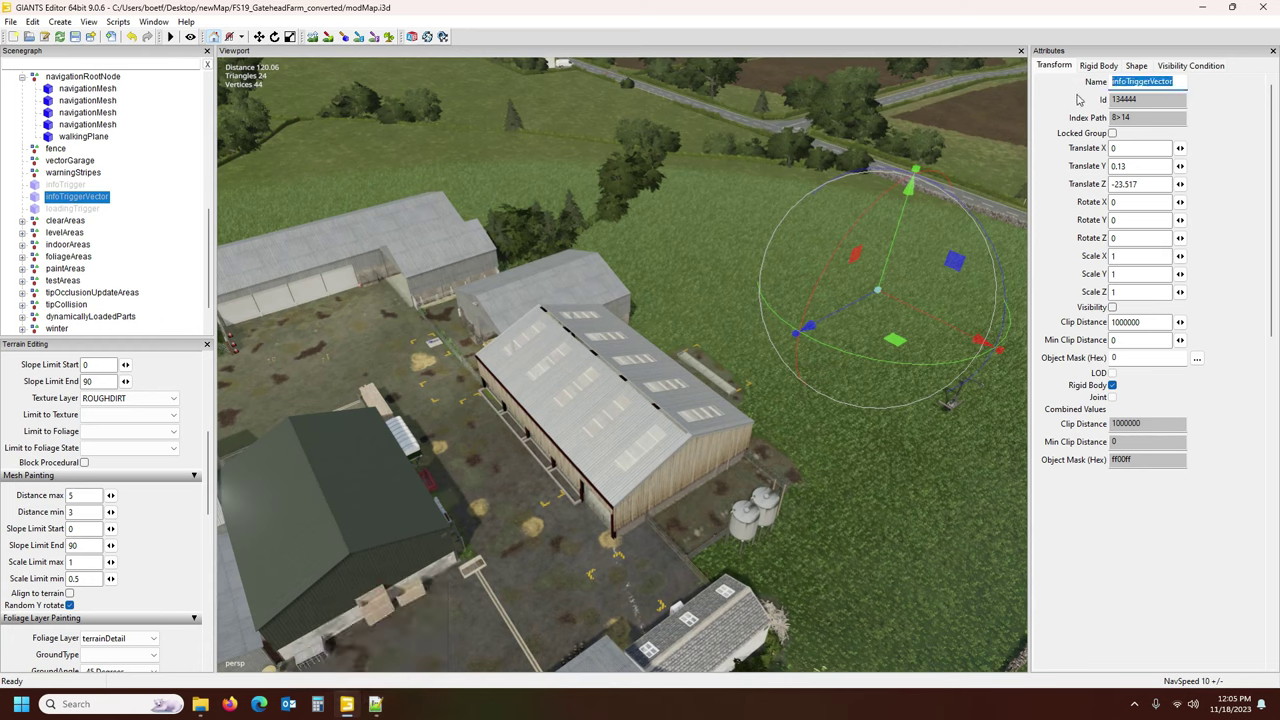
pyautogui.click(375, 704)
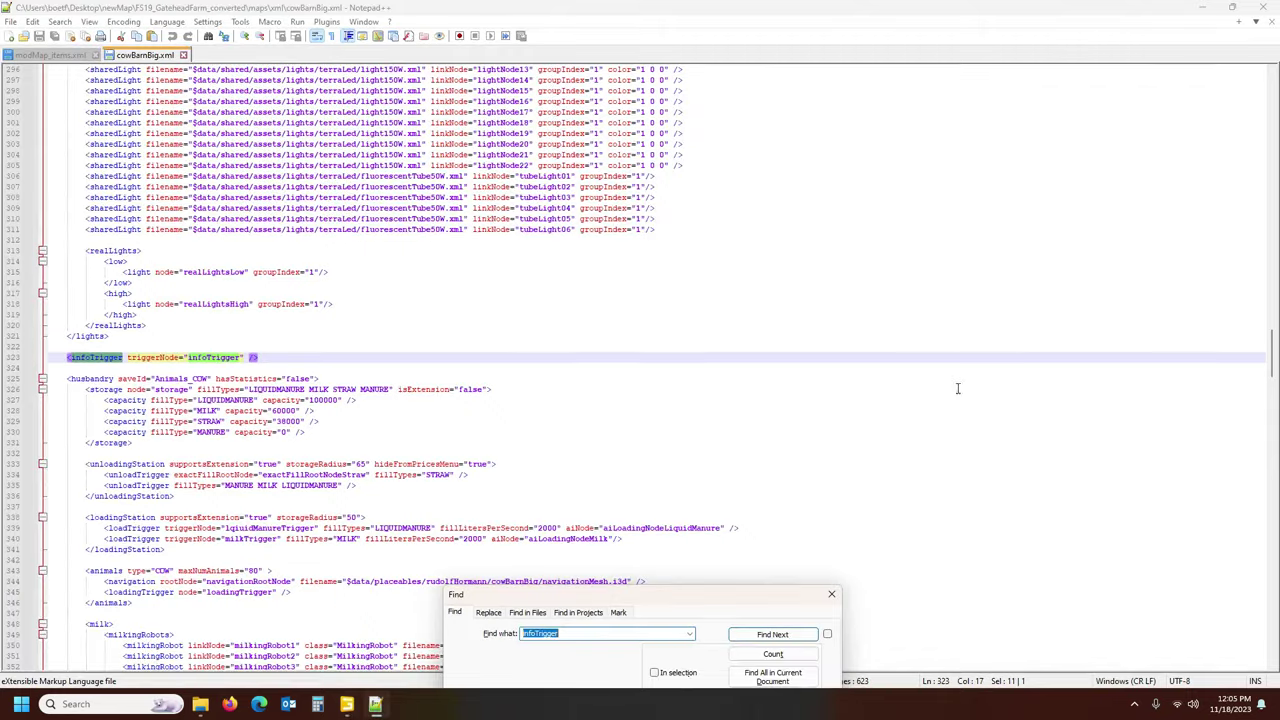
pyautogui.hotkey('ctrl', 'v')
pyautogui.click(800, 635)
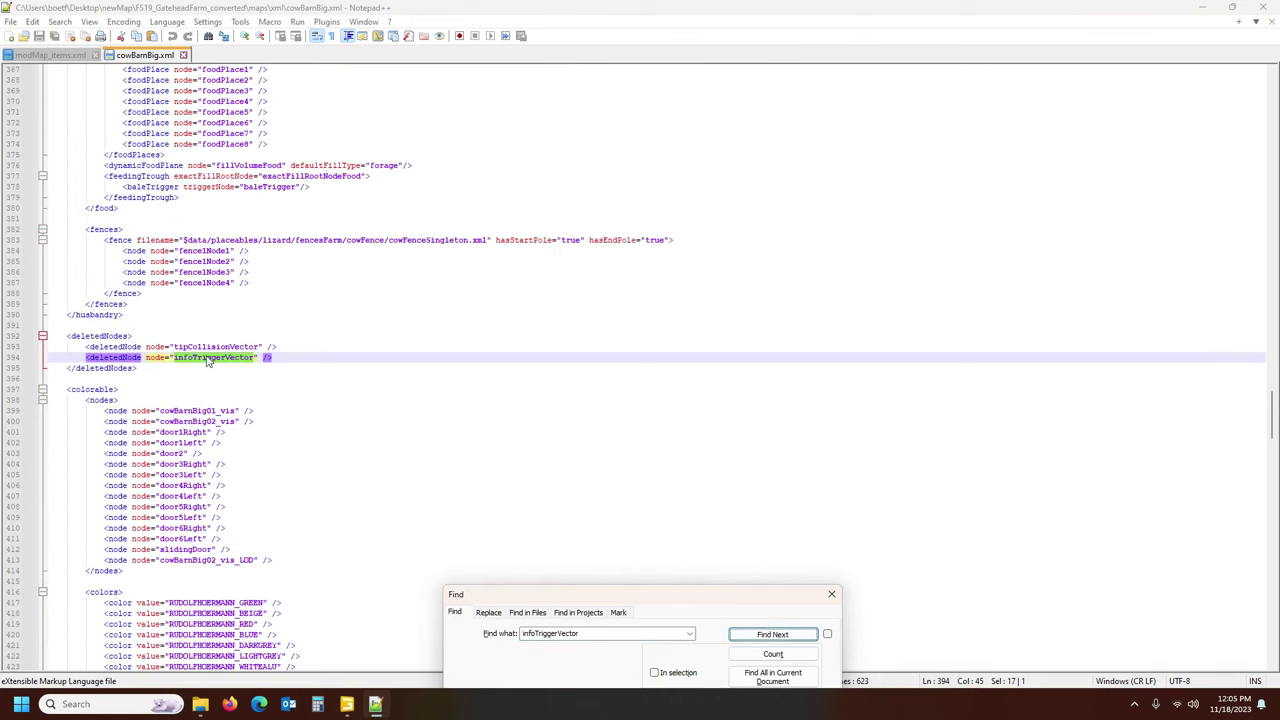
pyautogui.click(93, 336)
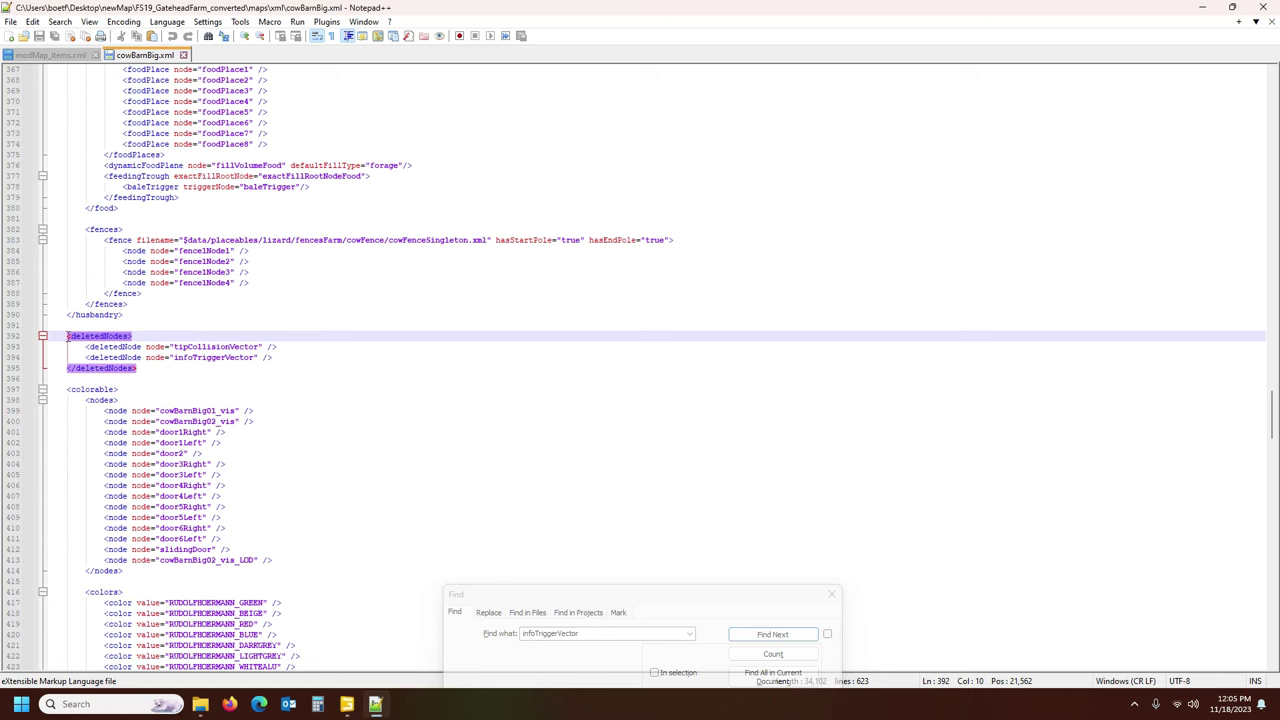
# Check the deletedNodes entries in cowBarnBig.xml and search for infoTriggerVector again.
pyautogui.click(211, 346)
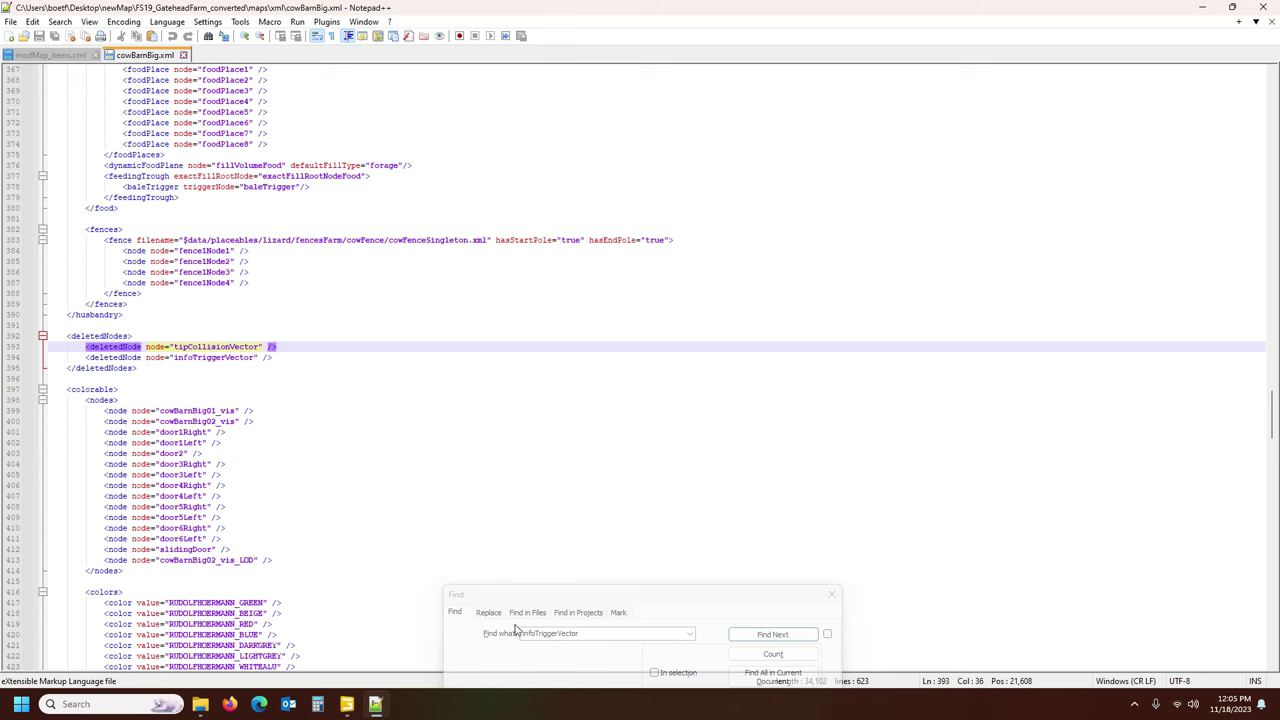
pyautogui.click(636, 633)
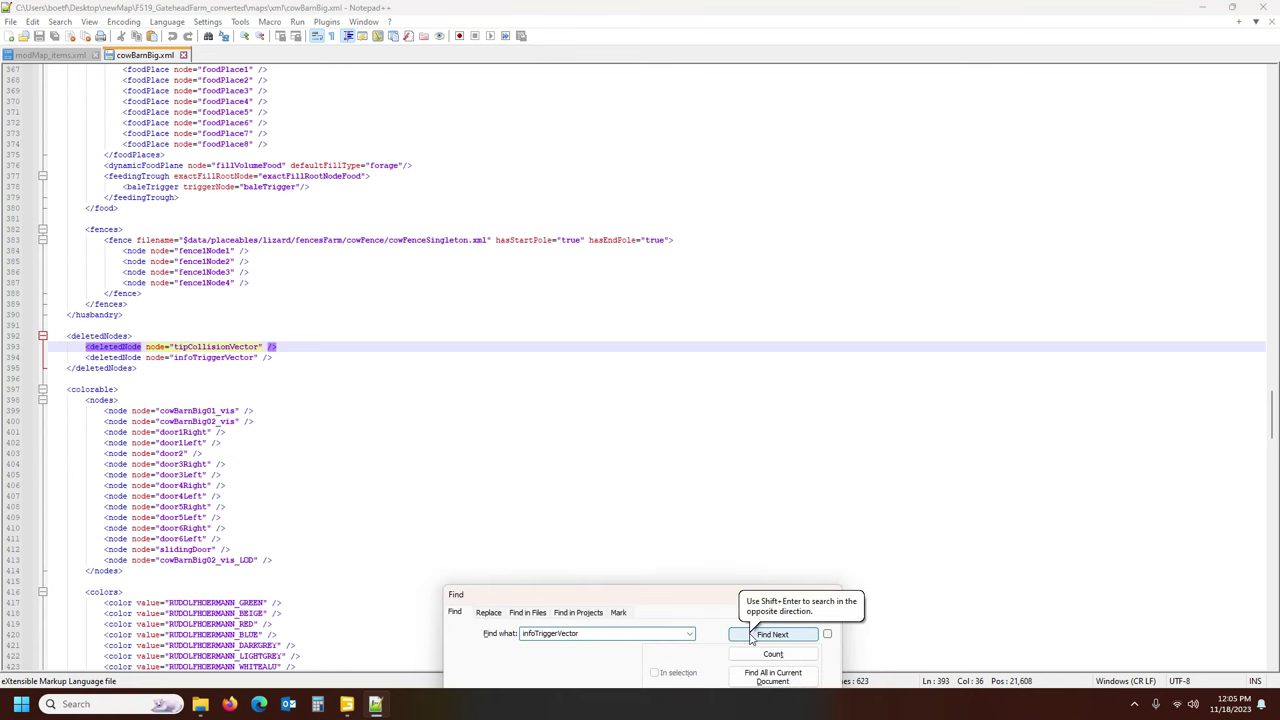
pyautogui.click(772, 634)
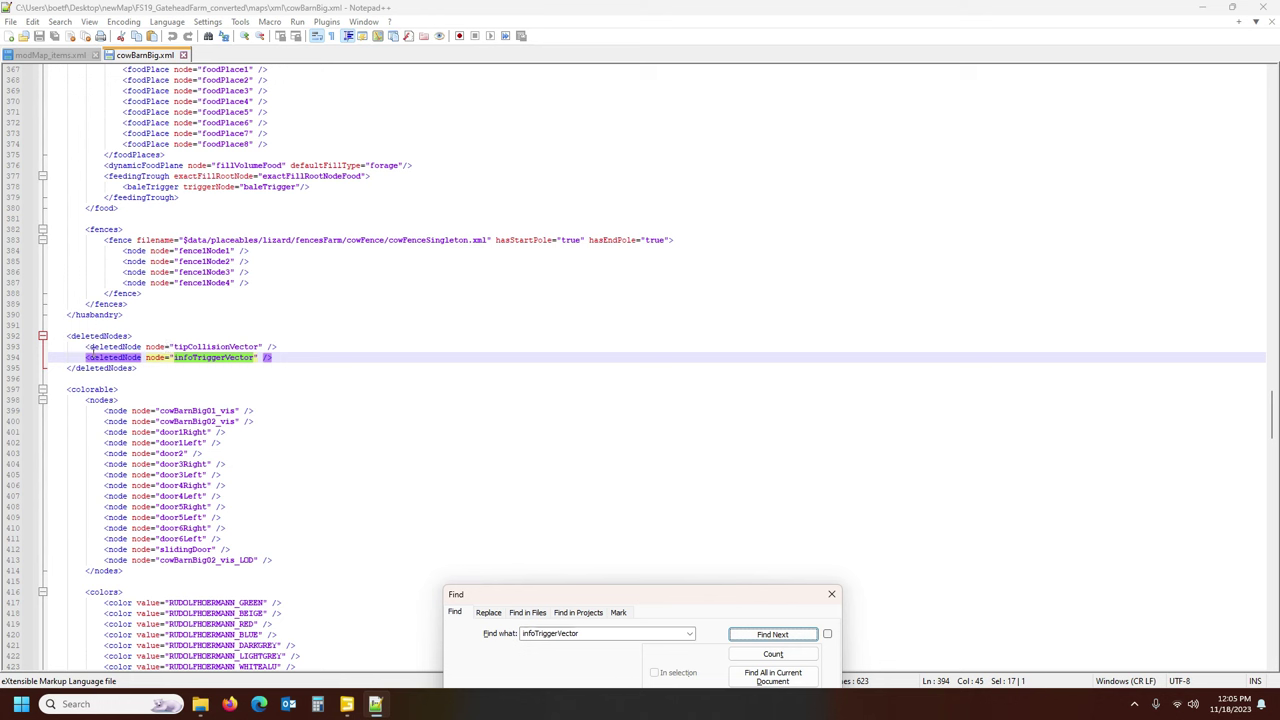
# Switch to GIANTS Editor and copy the name of cowBarnBig's loadingTrigger node.
pyautogui.click(350, 705)
pyautogui.click(60, 199)
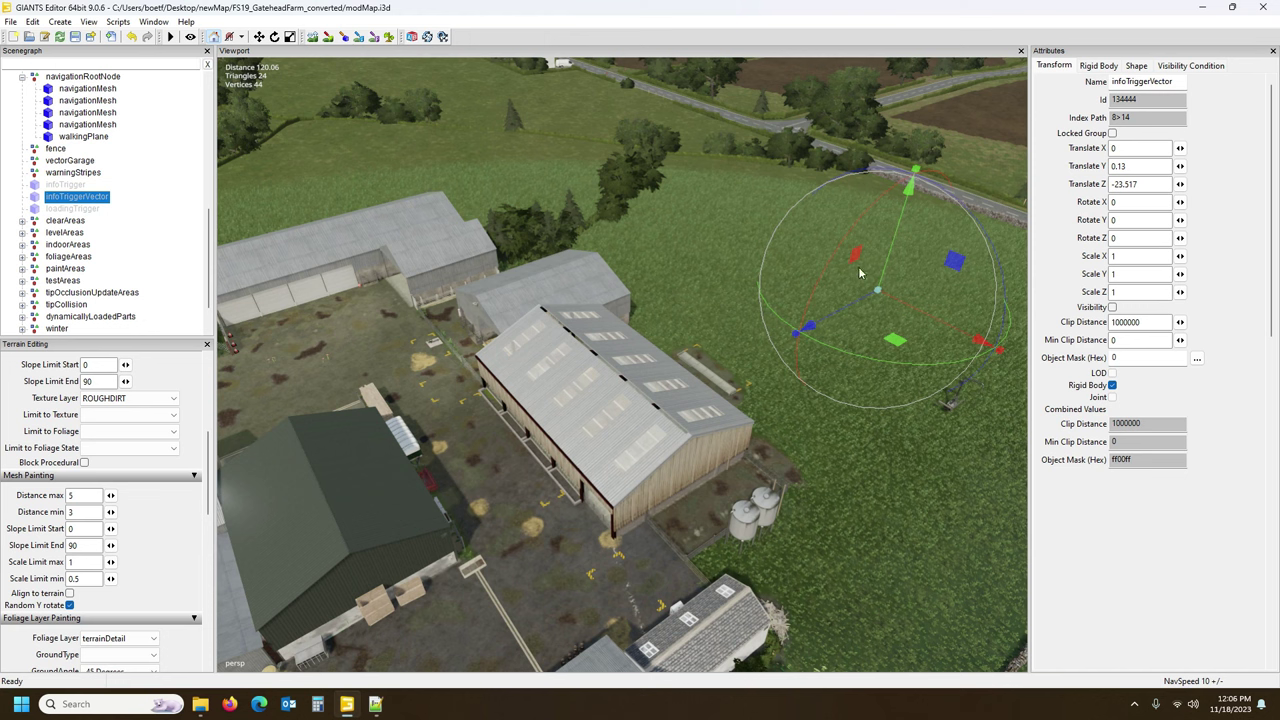
pyautogui.click(76, 210)
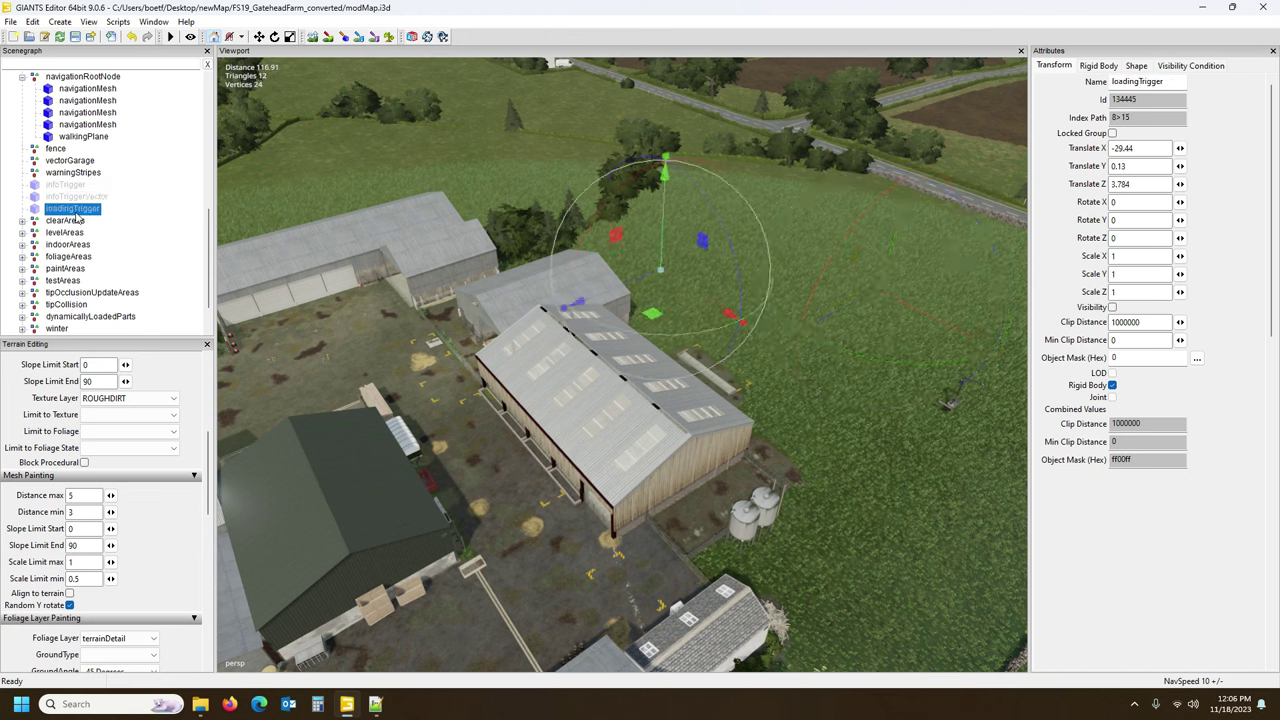
pyautogui.moveTo(1179, 82); pyautogui.dragTo(1110, 83)
pyautogui.hotkey('ctrl', 'c')
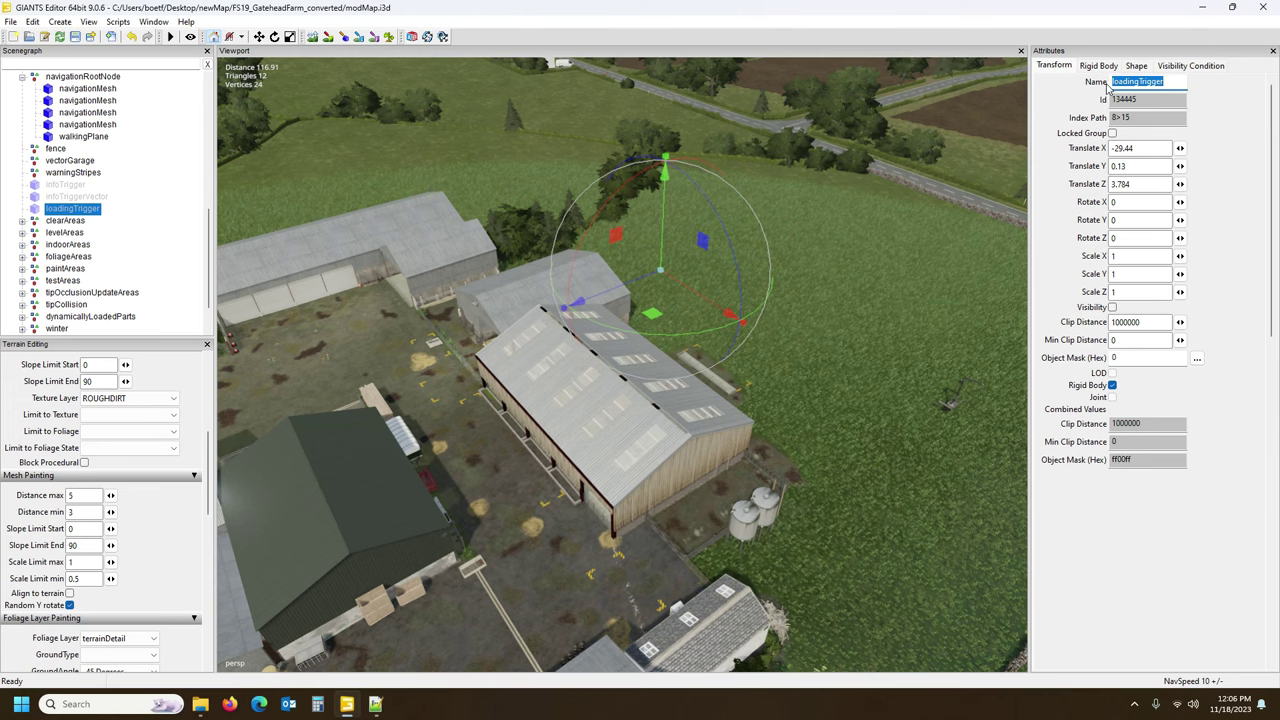
# Search cowBarnBig.xml in Notepad++ for loadingTrigger and inspect the animals section that references it.
pyautogui.click(375, 704)
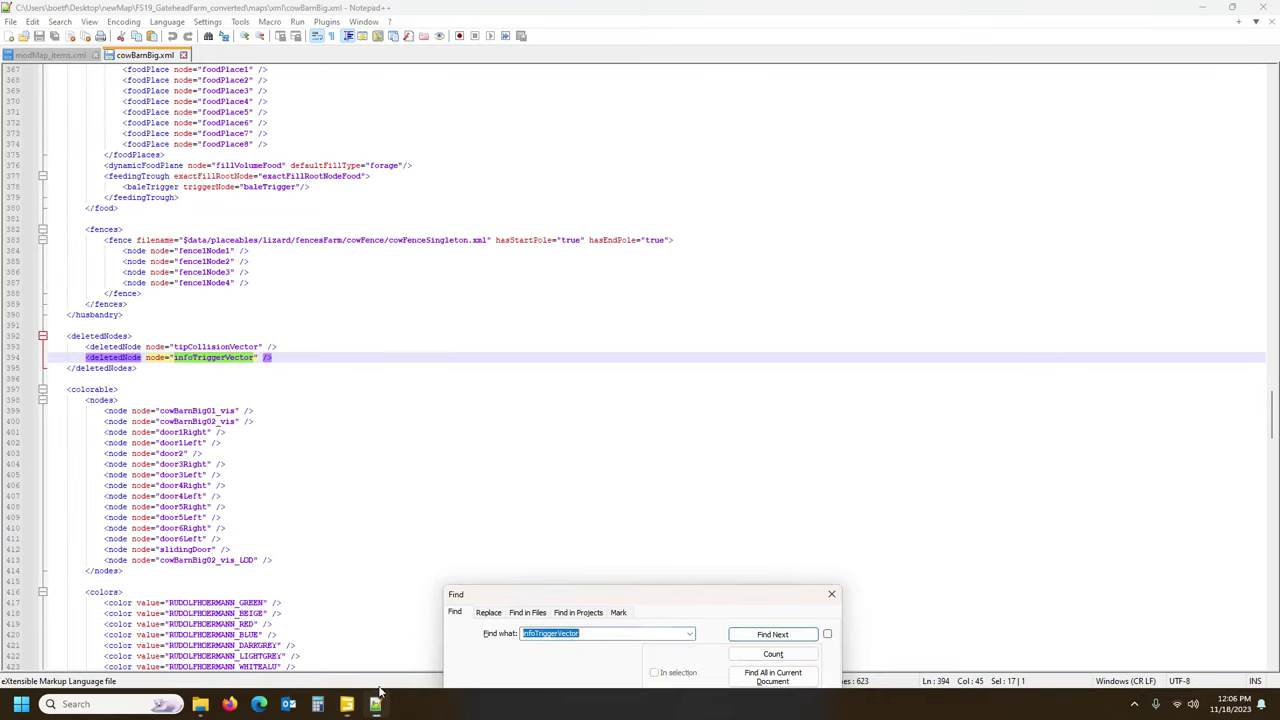
pyautogui.moveTo(623, 633); pyautogui.dragTo(504, 640)
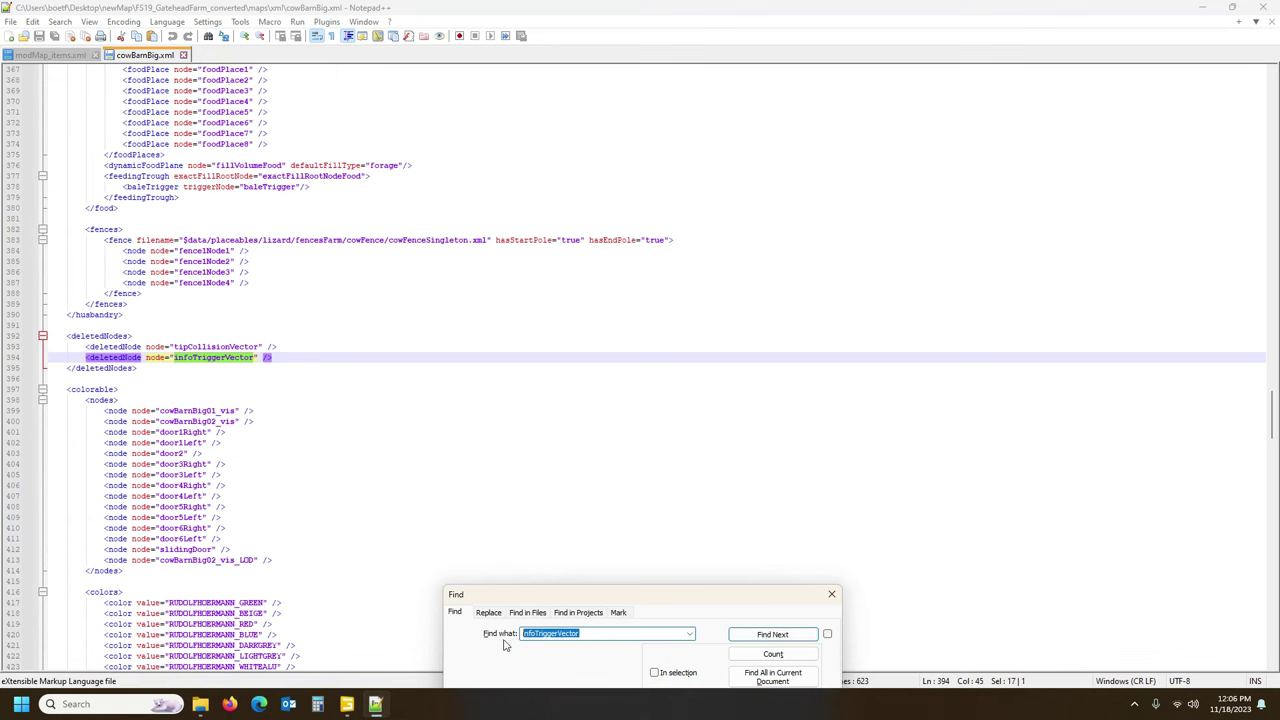
pyautogui.hotkey('ctrl', 'v')
pyautogui.click(772, 634)
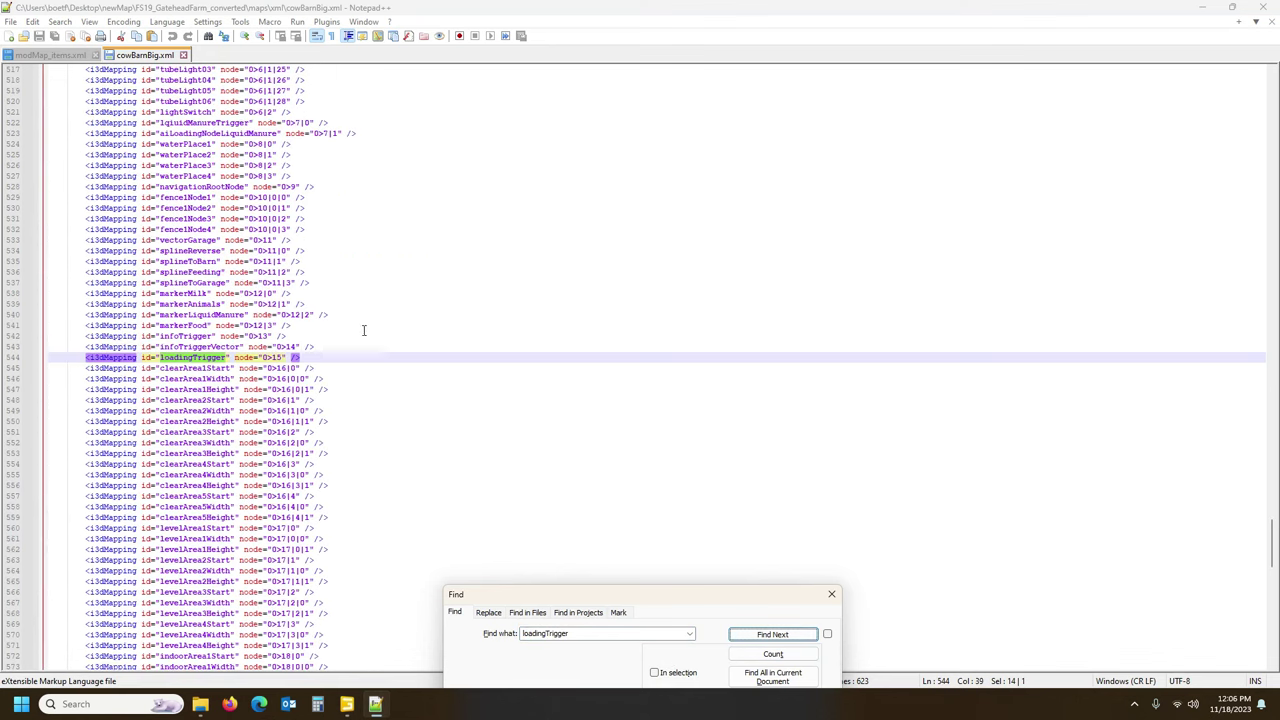
pyautogui.click(772, 634)
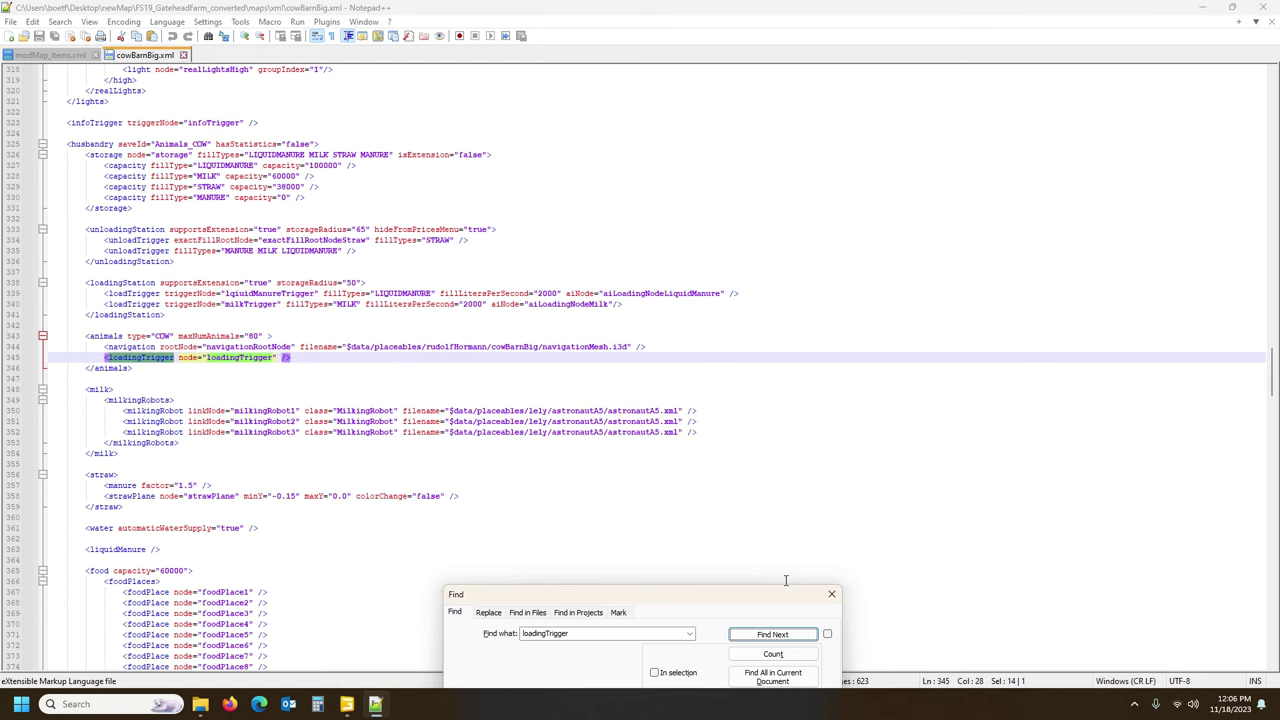
pyautogui.moveTo(784, 598); pyautogui.dragTo(1043, 507)
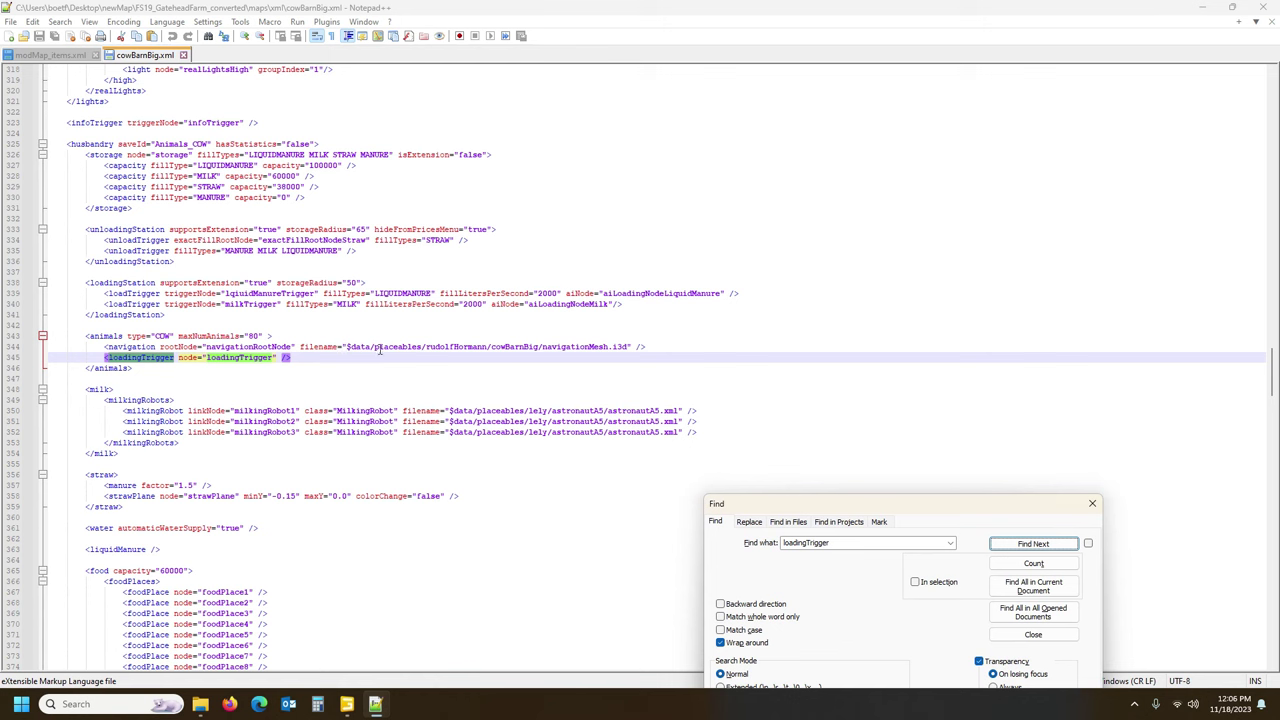
pyautogui.click(565, 347)
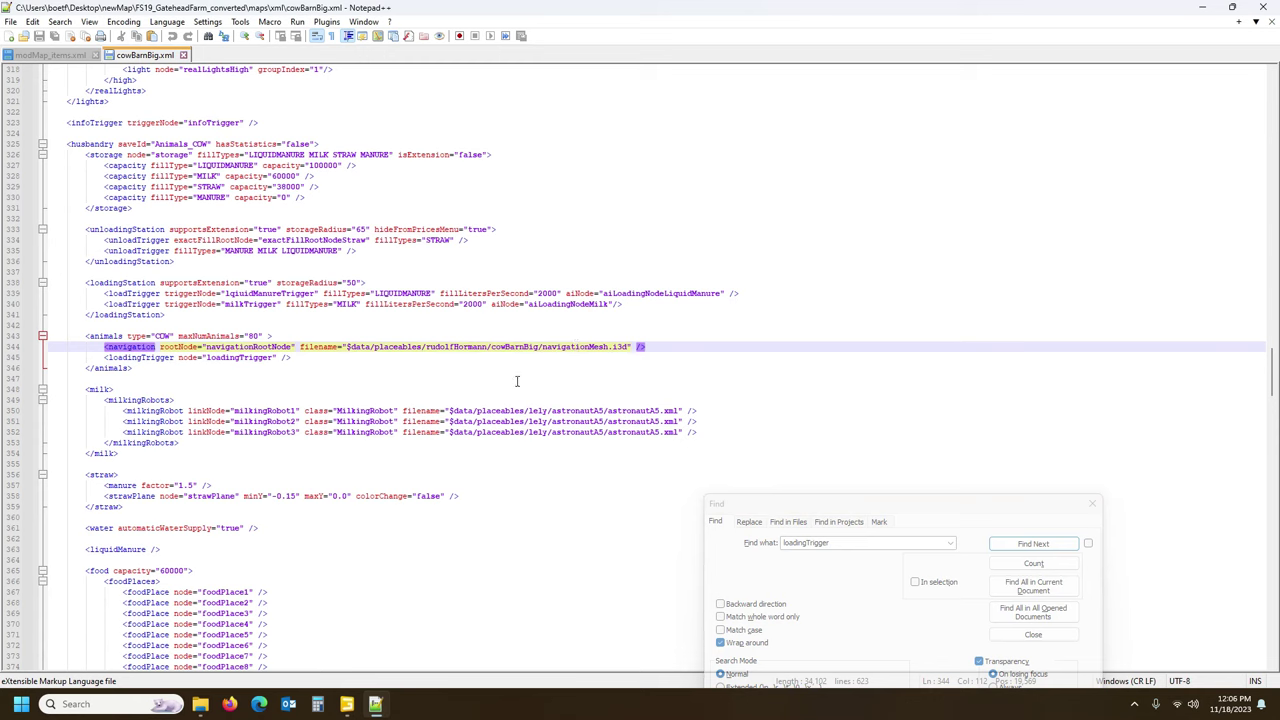
# Return to GIANTS Editor and view where the animalLoadTrigger of husbandryCowLarge sits beside the barn.
pyautogui.moveTo(348, 705)
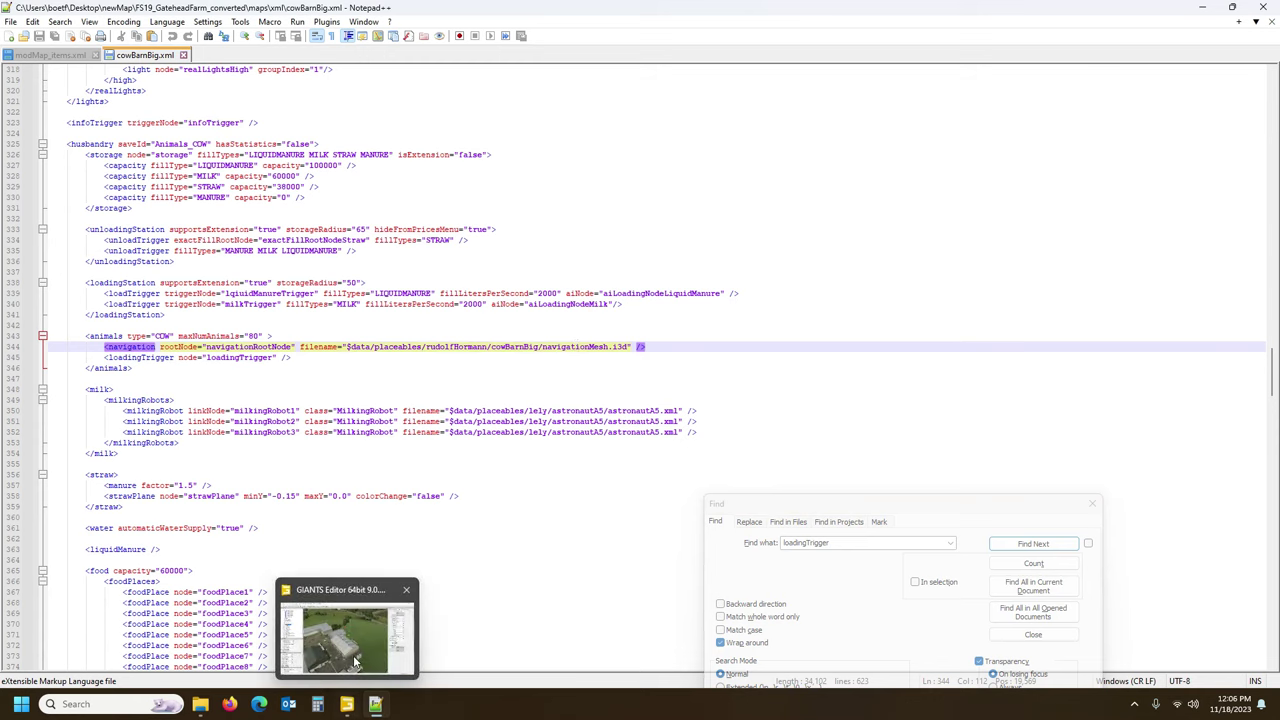
pyautogui.click(355, 660)
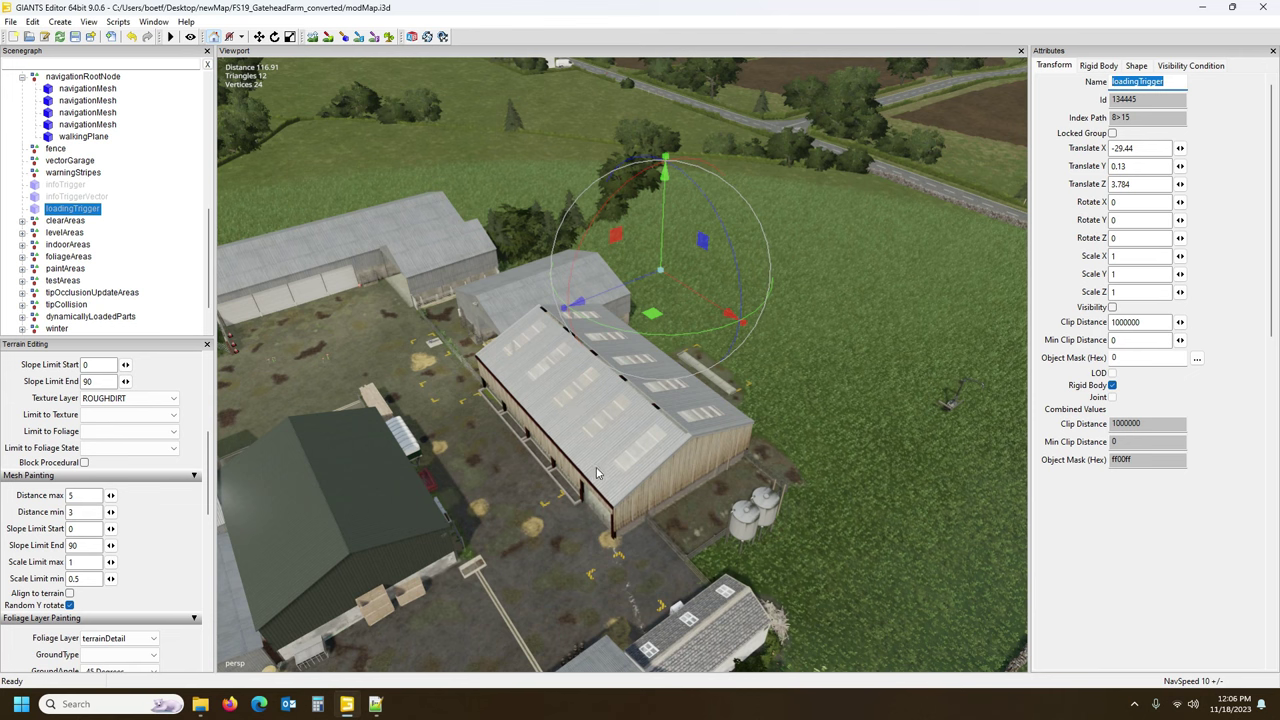
pyautogui.scroll(5, 145, 205)
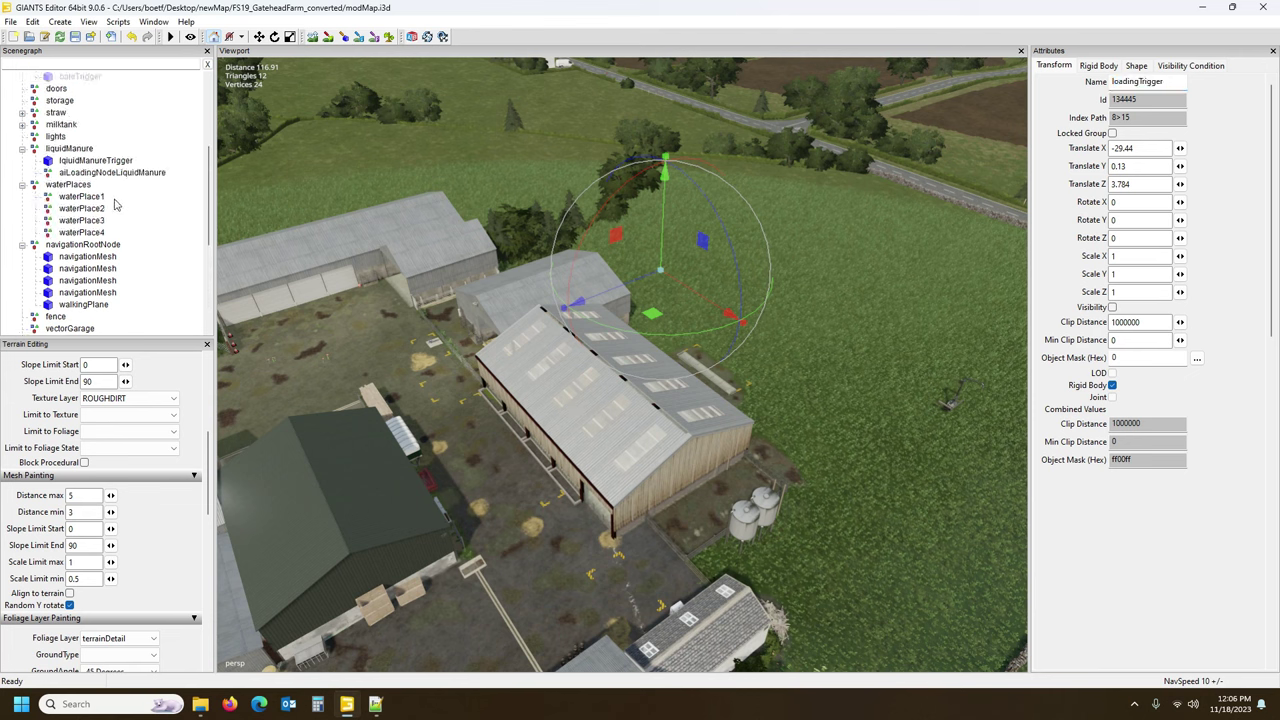
pyautogui.scroll(4, 152, 194)
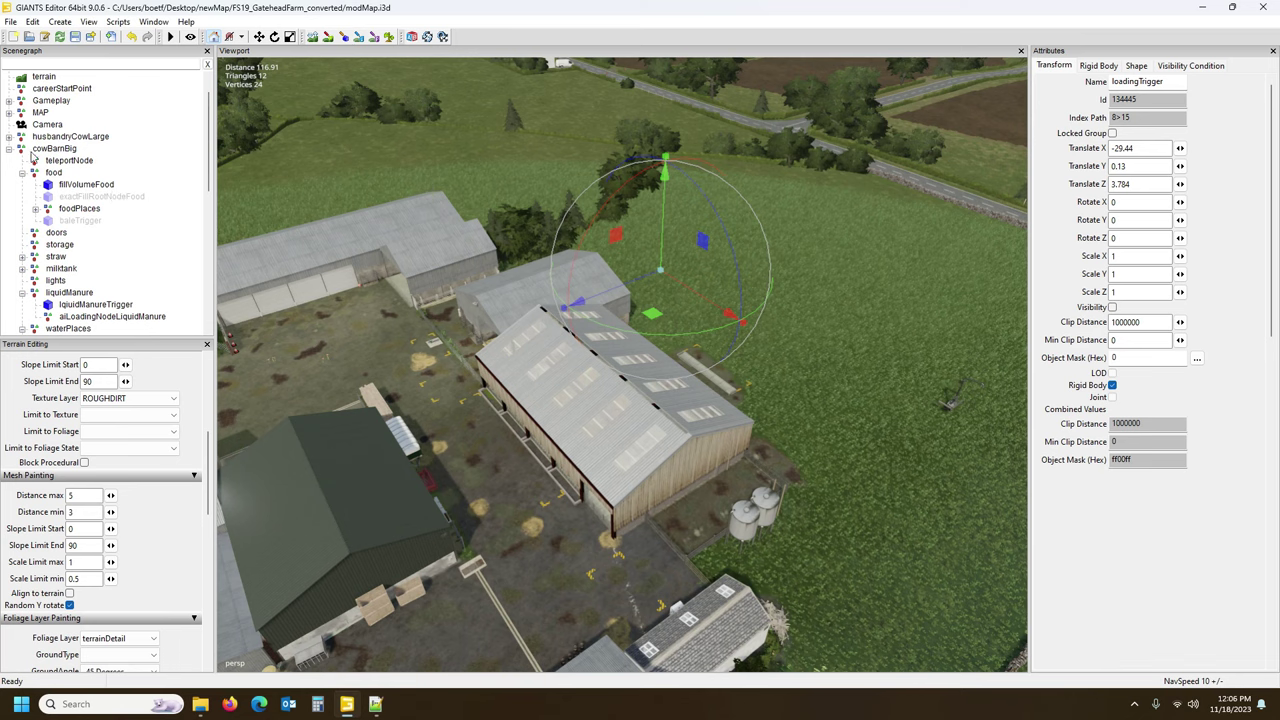
pyautogui.click(10, 137)
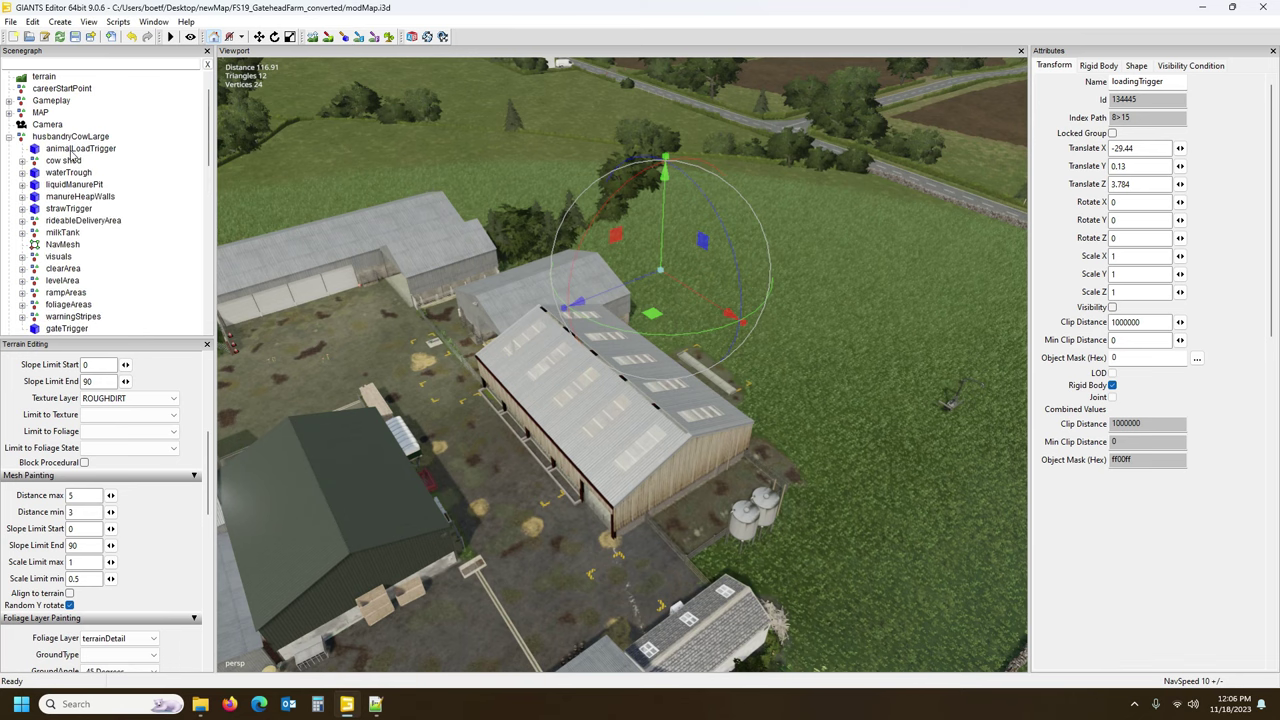
pyautogui.click(75, 150)
pyautogui.keyDown('alt'); pyautogui.moveTo(536, 374); pyautogui.dragTo(448, 344); pyautogui.keyUp('alt')
pyautogui.scroll(4, 451, 345)
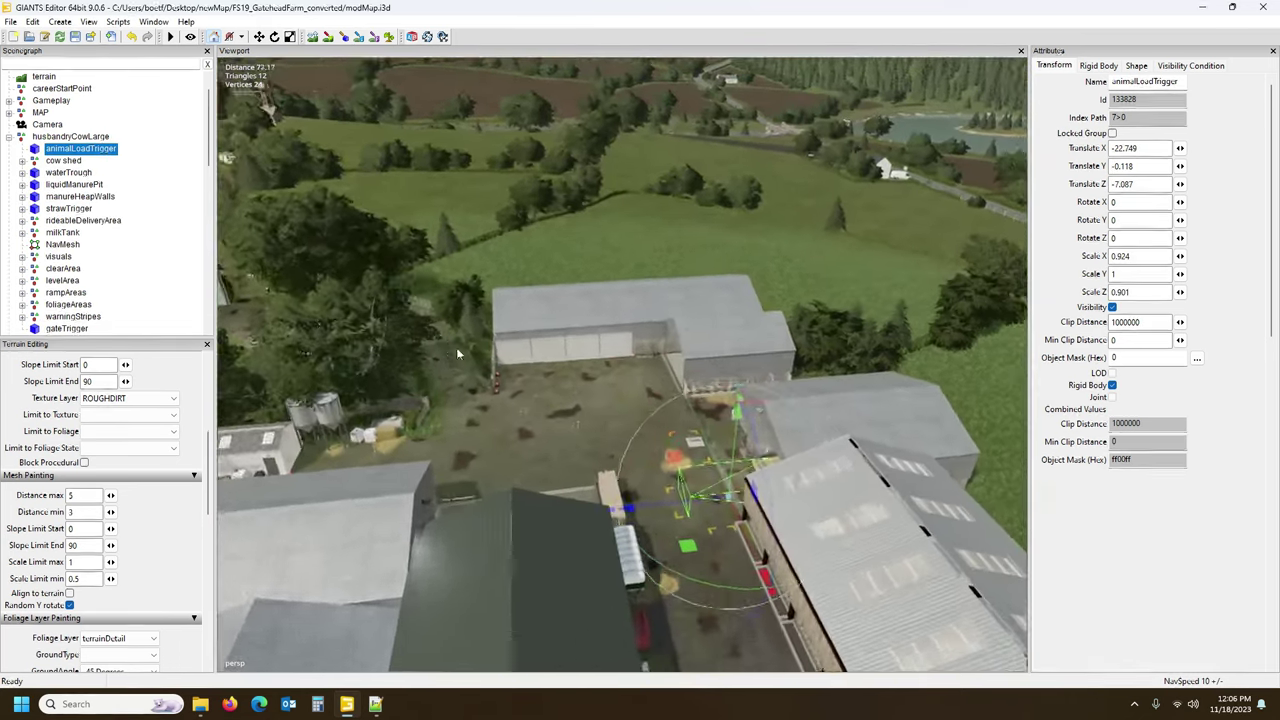
pyautogui.moveTo(468, 354); pyautogui.dragTo(567, 400, button='right')
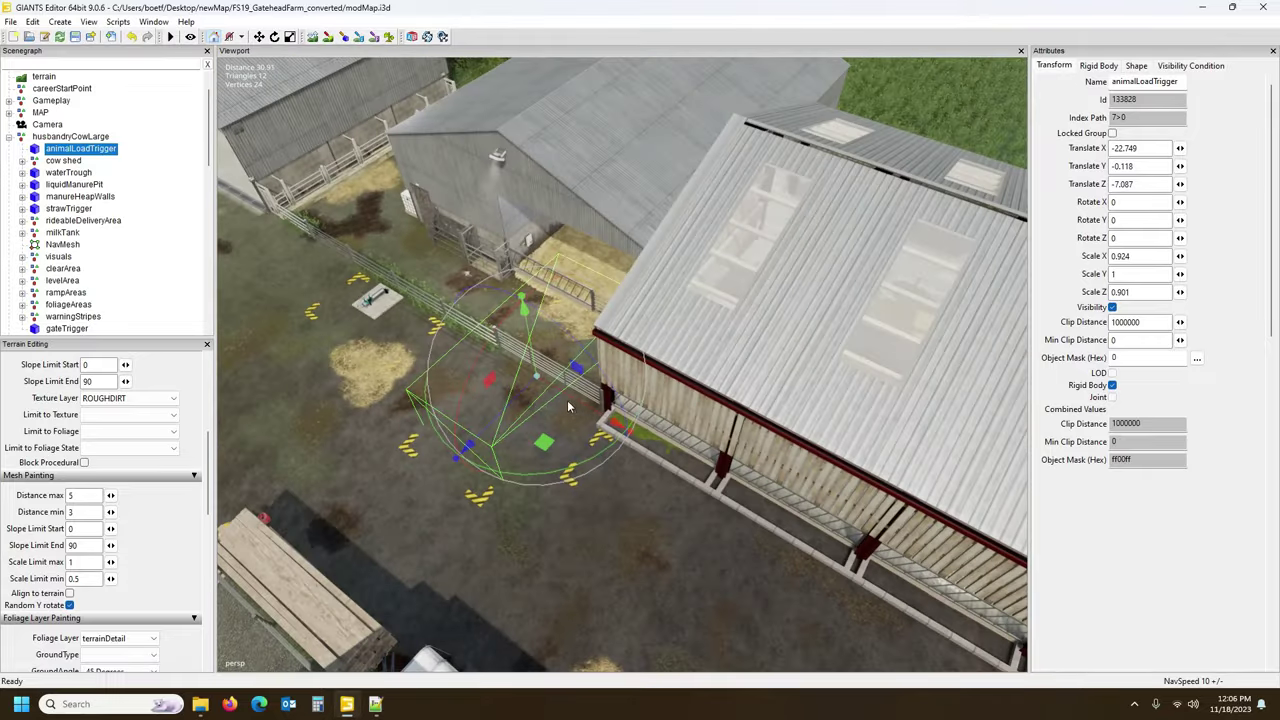
# Collapse the husbandryCowLarge, navigationRootNode, waterPlaces and liquidManure groups in the scene hierarchy.
pyautogui.click(10, 137)
pyautogui.scroll(-5, 150, 220)
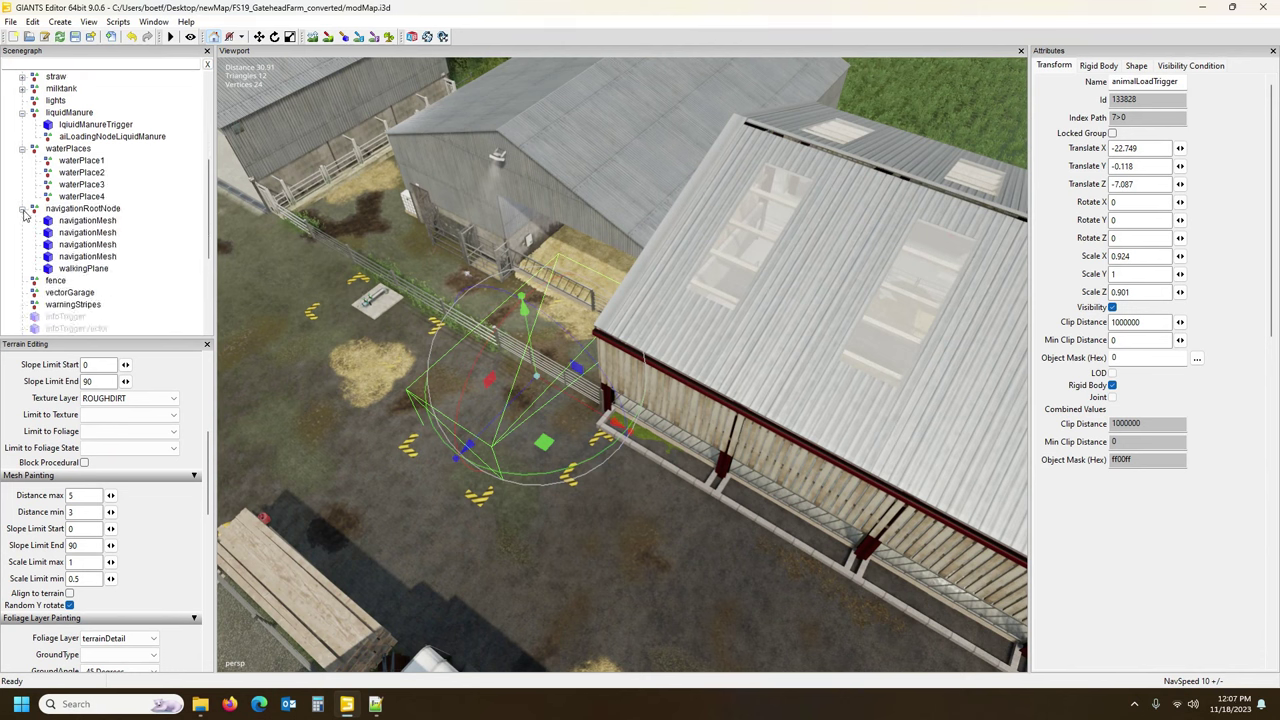
pyautogui.click(23, 209)
pyautogui.click(23, 148)
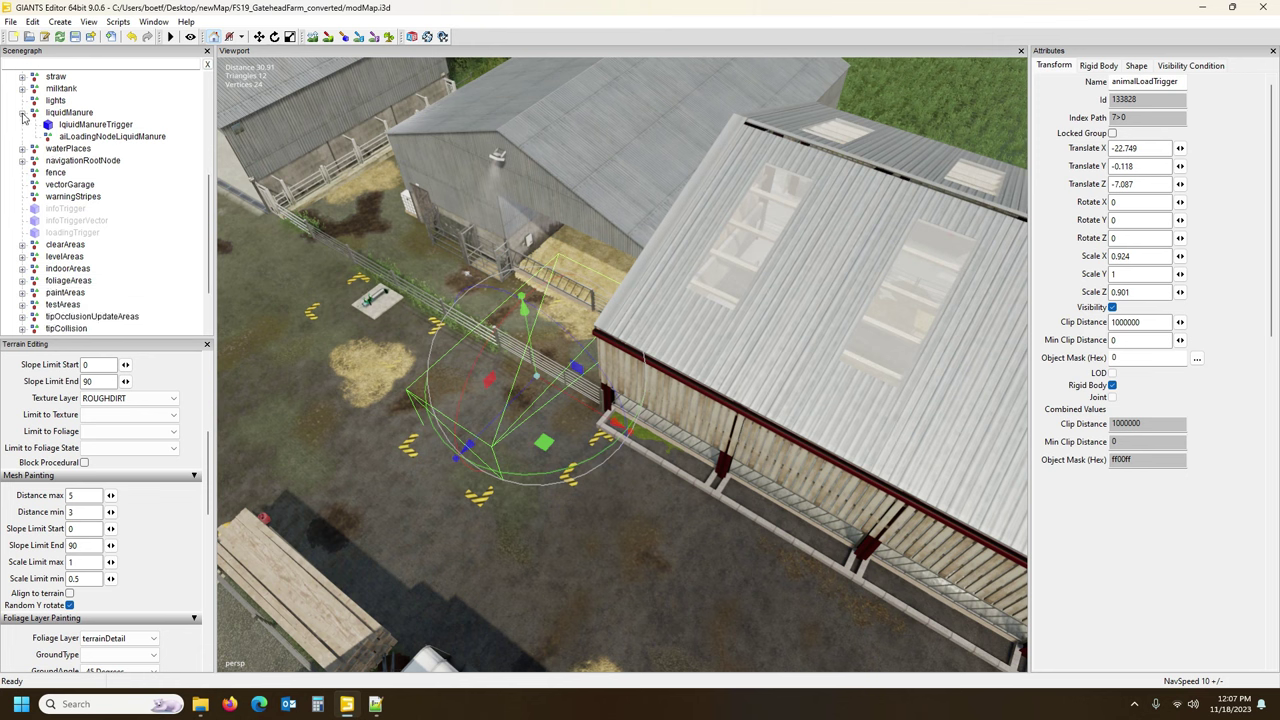
pyautogui.click(23, 112)
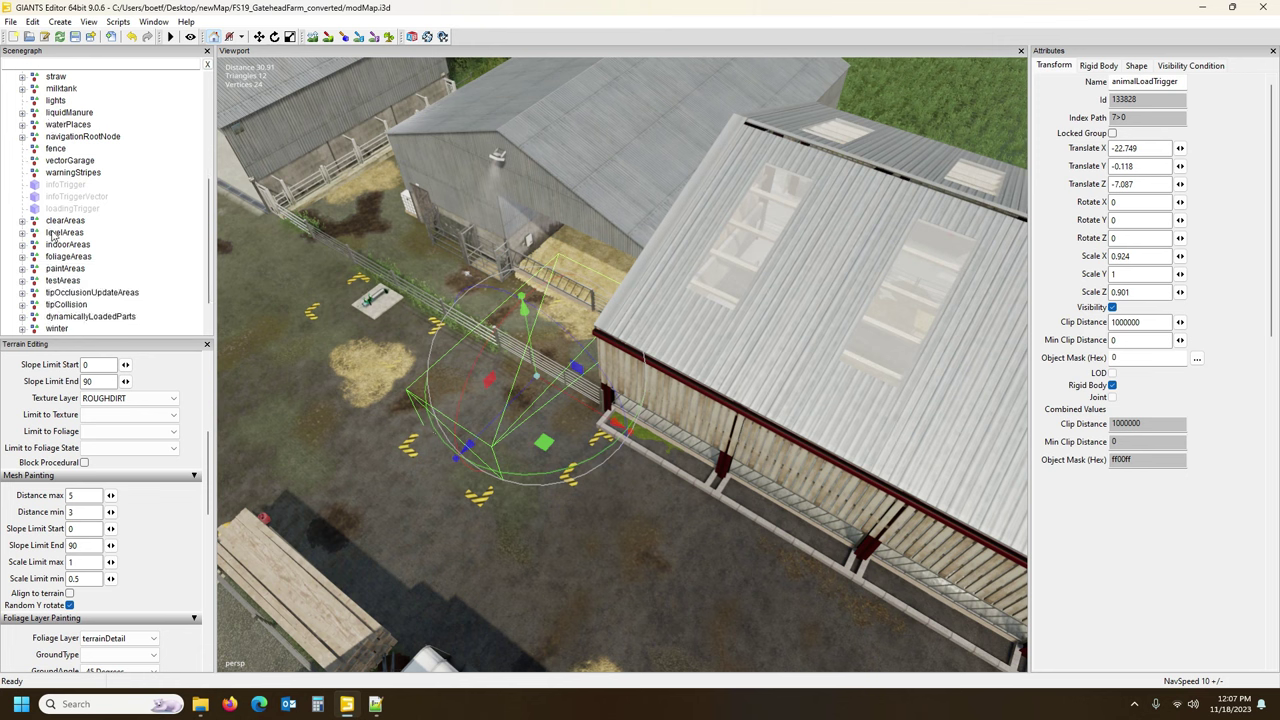
# Place loadingTrigger at the animal loading spot beside the barn, at about X -21.8, Y 0.8, Z 49.2, and make it visible.
pyautogui.scroll(2, 85, 285)
pyautogui.scroll(3, 105, 260)
pyautogui.scroll(-1, 90, 235)
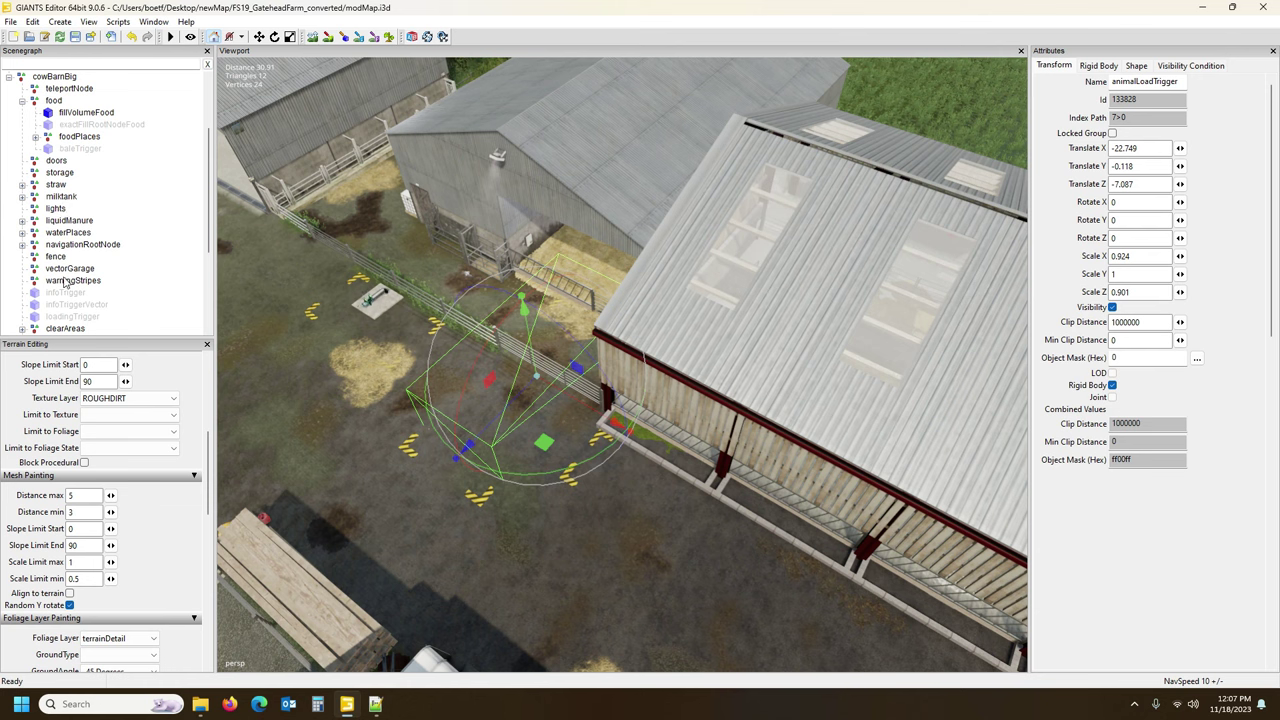
pyautogui.scroll(-1, 75, 299)
pyautogui.scroll(-1, 75, 299)
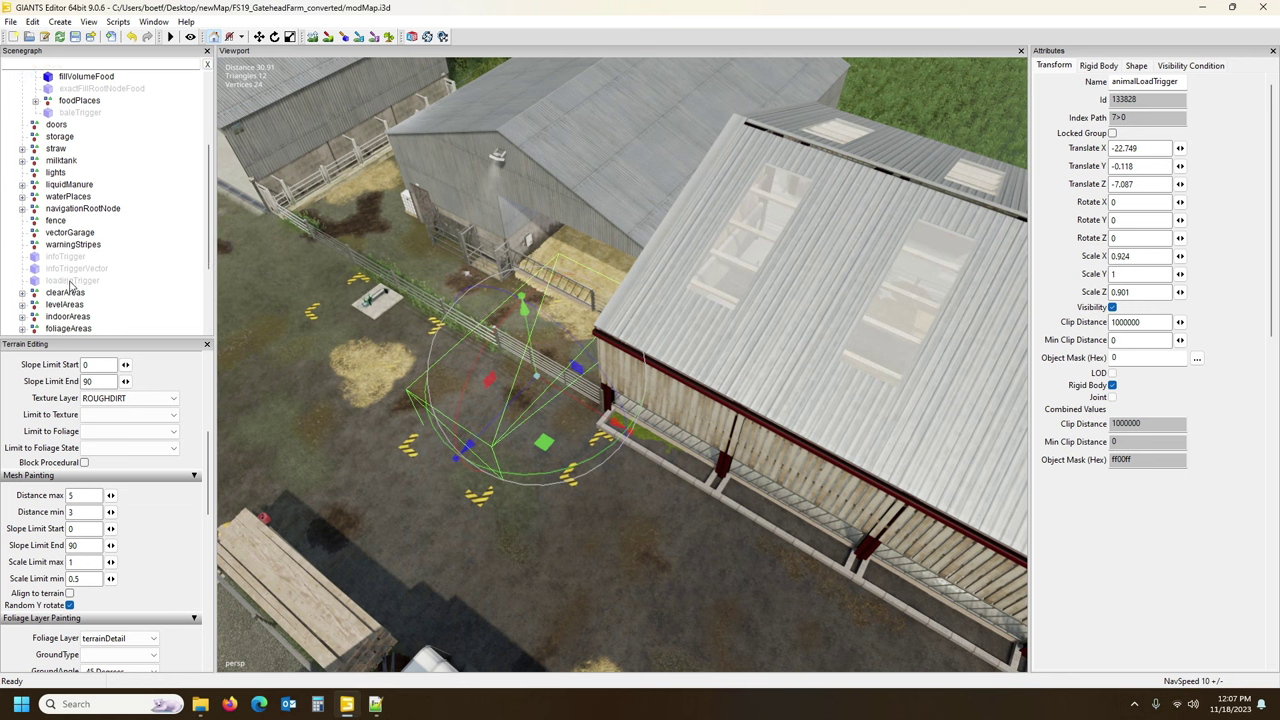
pyautogui.click(71, 282)
pyautogui.hotkey('ctrl', 'b')
pyautogui.click(514, 402)
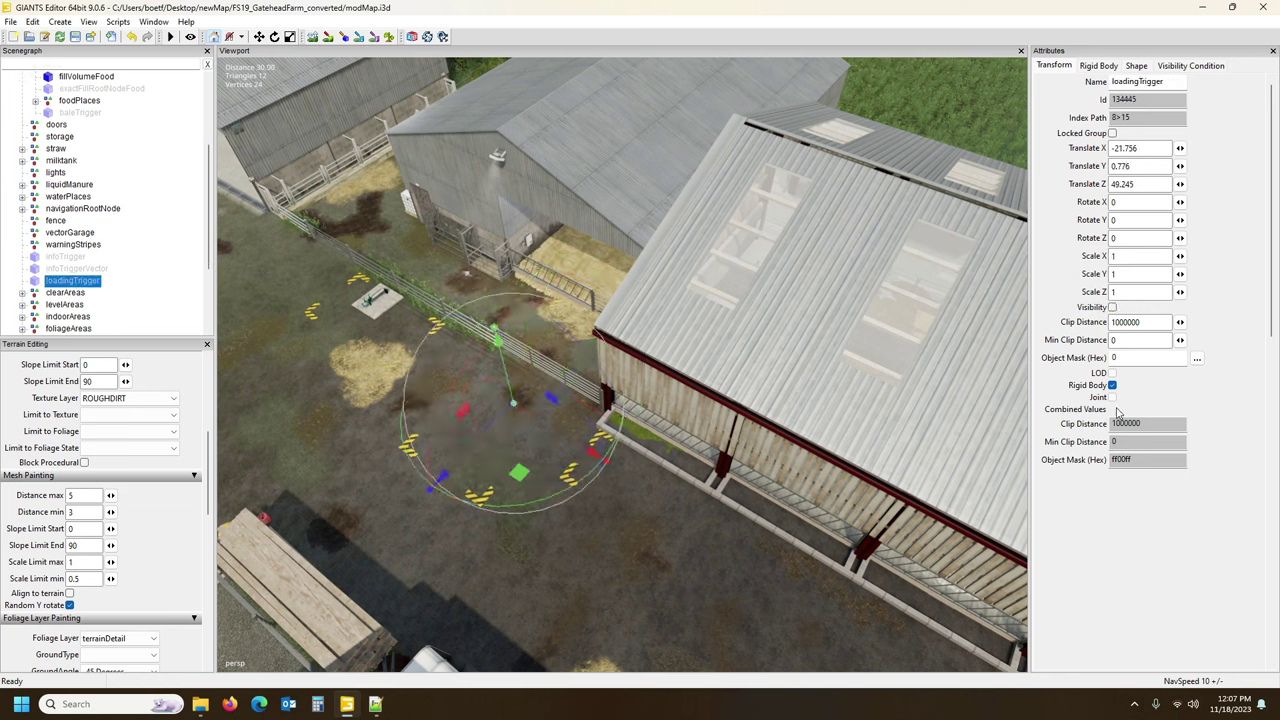
pyautogui.click(1112, 308)
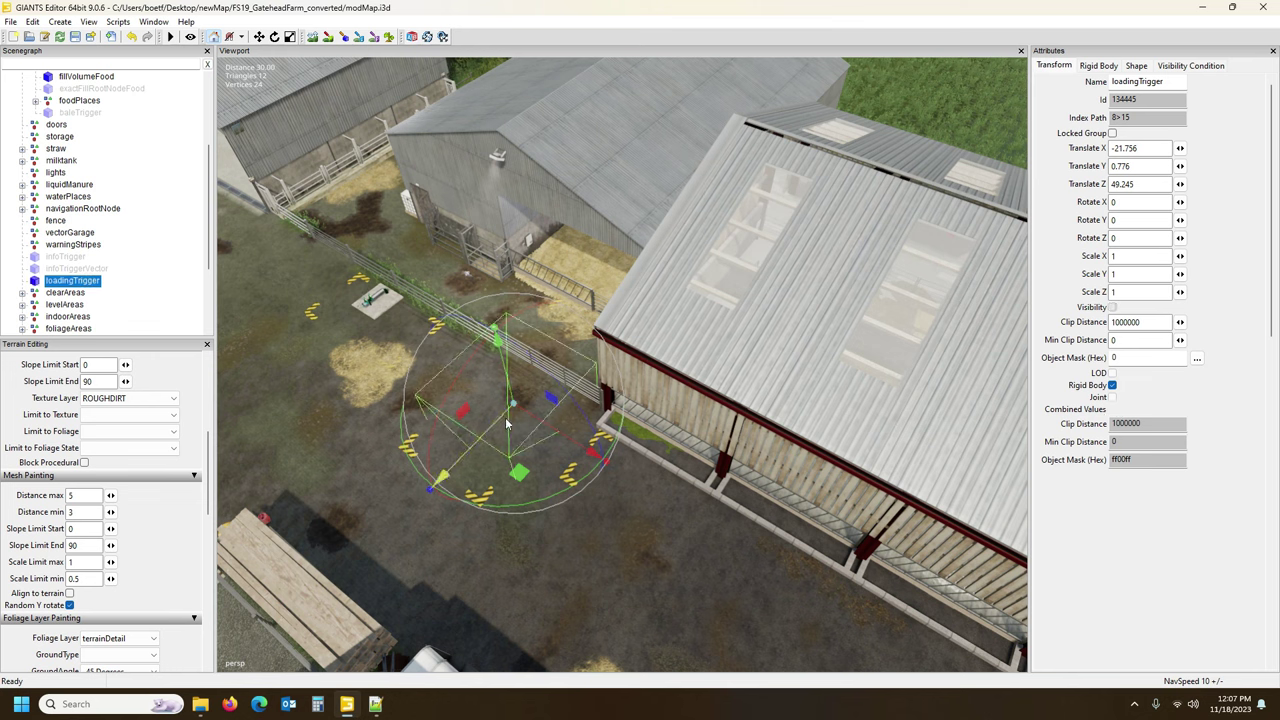
# Shift loadingTrigger to line up with the yellow ground markings, at about X -21.4, Z 50.9.
pyautogui.moveTo(487, 432); pyautogui.dragTo(479, 459)
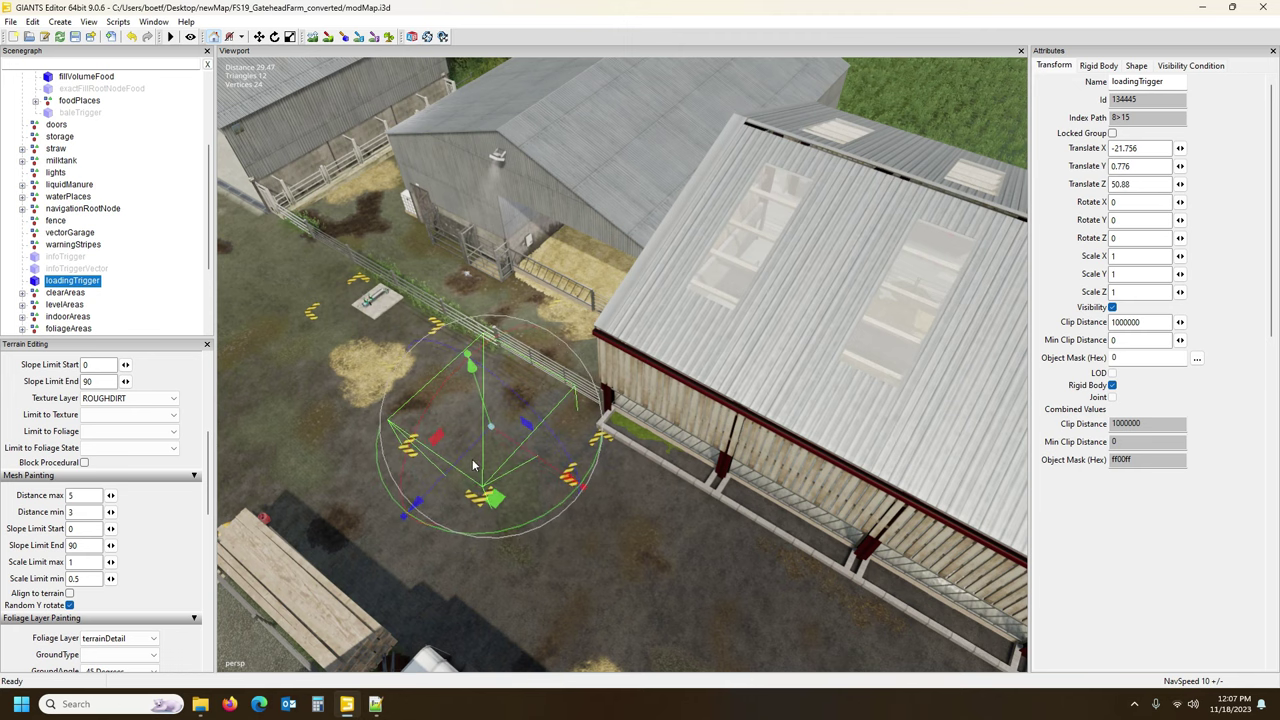
pyautogui.keyDown('alt'); pyautogui.moveTo(553, 510); pyautogui.dragTo(637, 553); pyautogui.keyUp('alt')
pyautogui.moveTo(668, 371); pyautogui.dragTo(675, 381)
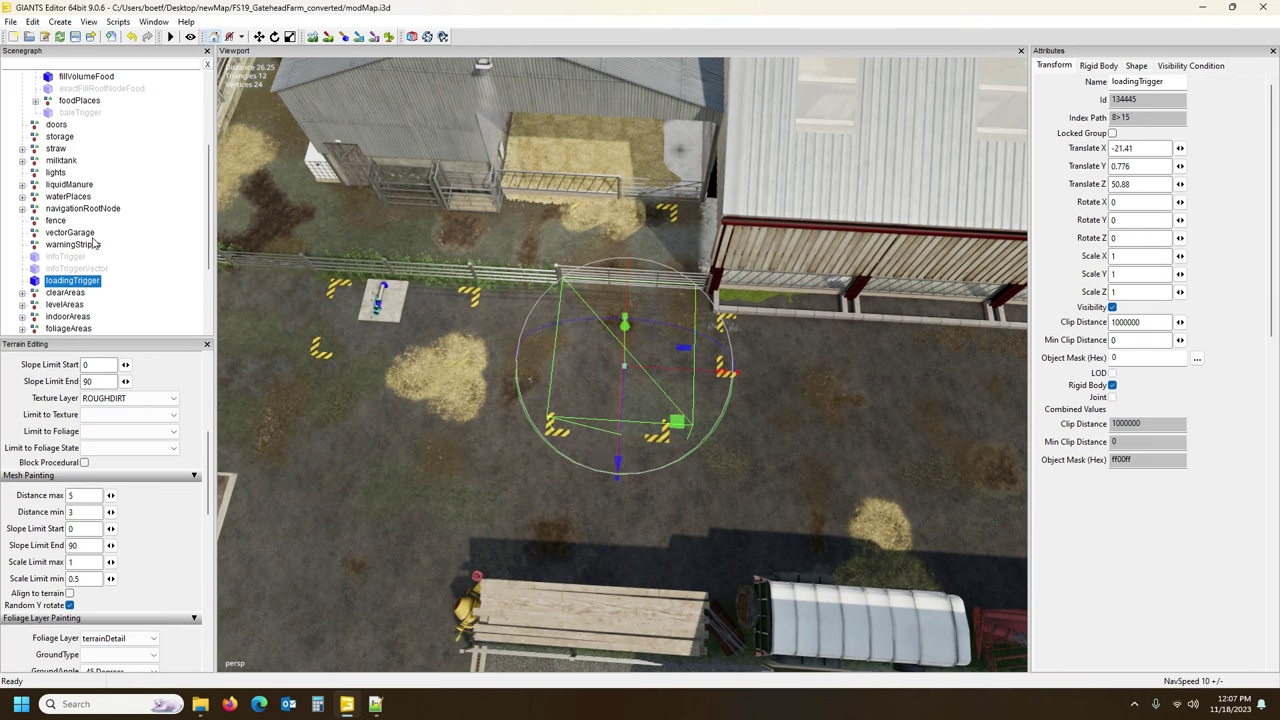
# Examine the clearAreas and levelAreas groups of cowBarnBig, including the clear area child nodes and their position relative to the barn.
pyautogui.scroll(-2, 90, 246)
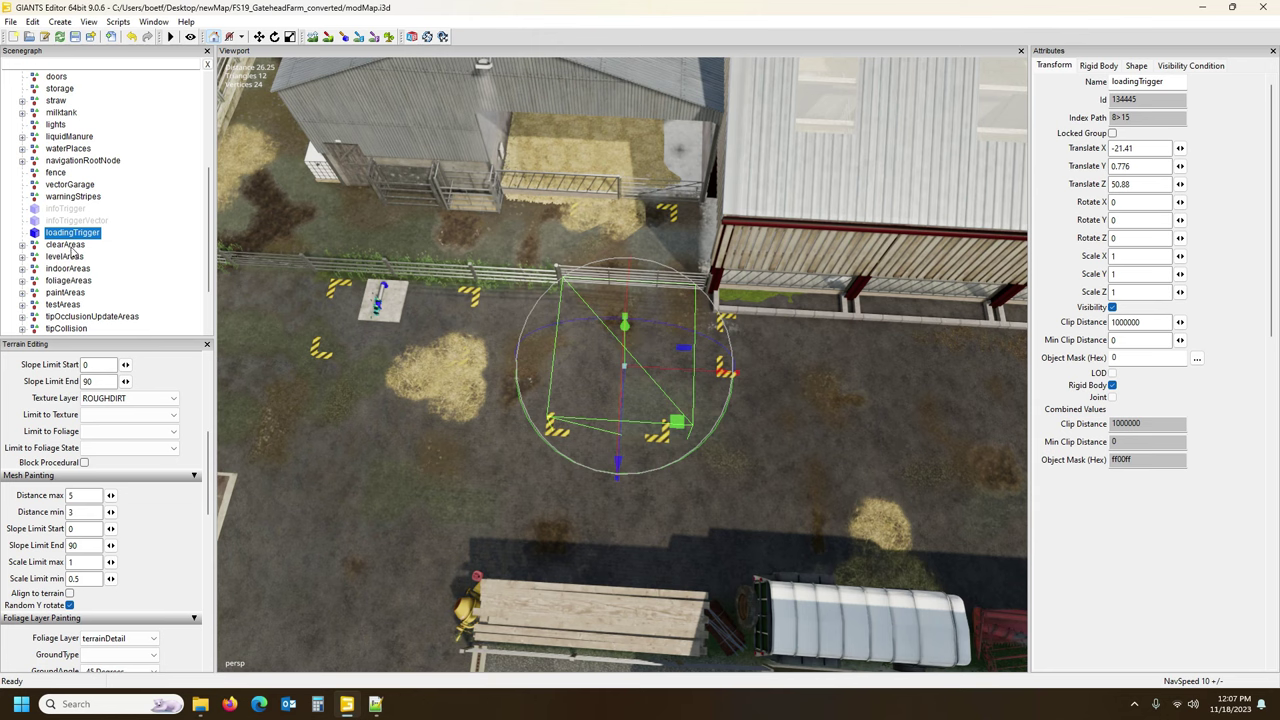
pyautogui.click(66, 245)
pyautogui.click(66, 257)
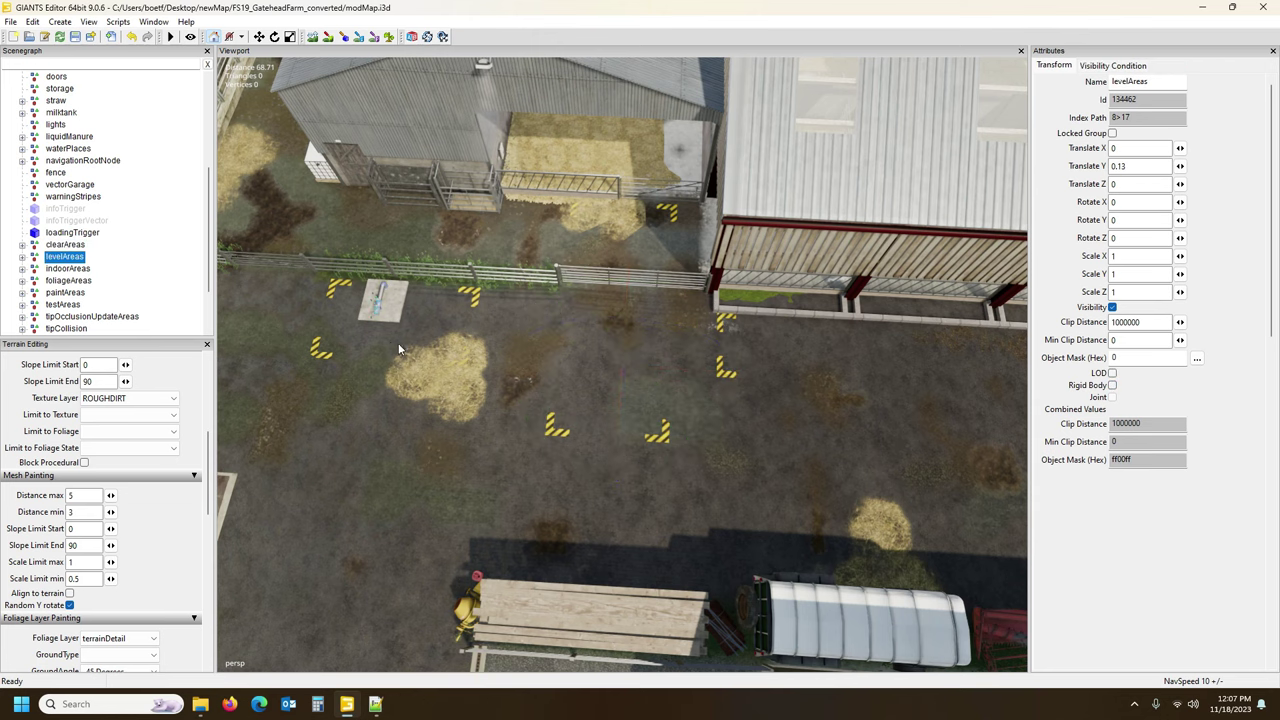
pyautogui.press('f')
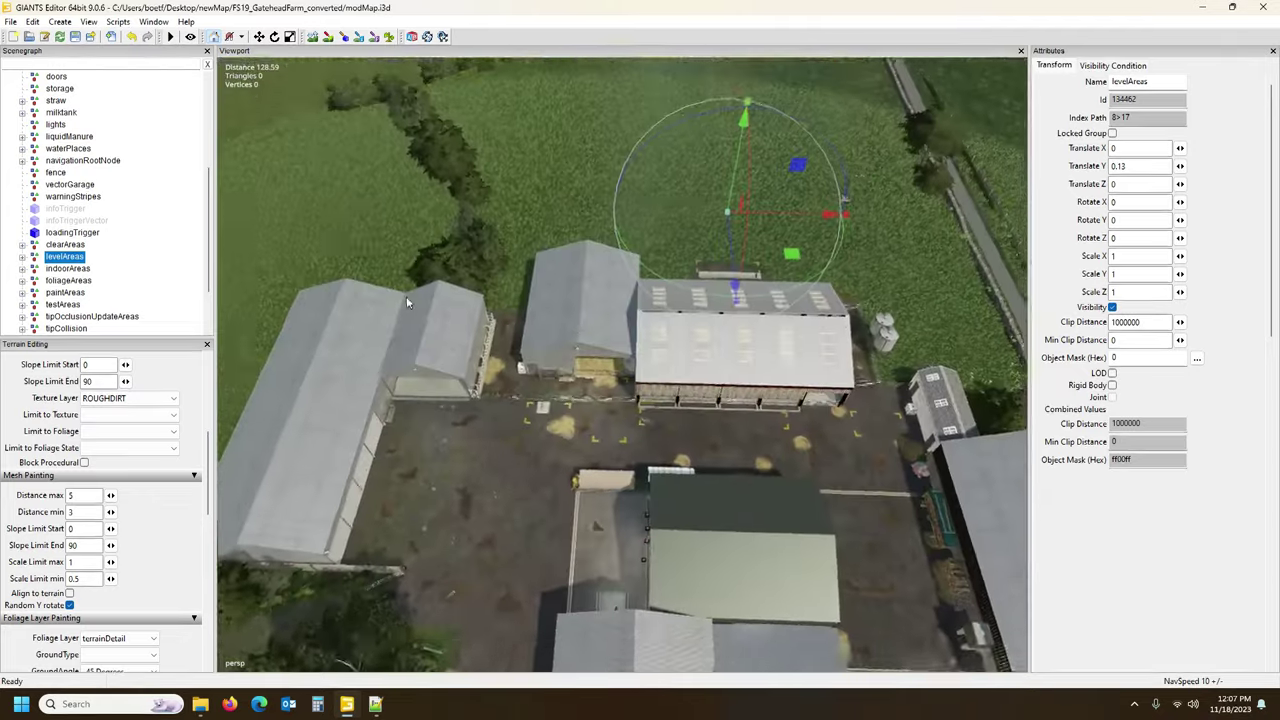
pyautogui.keyDown('alt'); pyautogui.moveTo(406, 297); pyautogui.dragTo(180, 245); pyautogui.keyUp('alt')
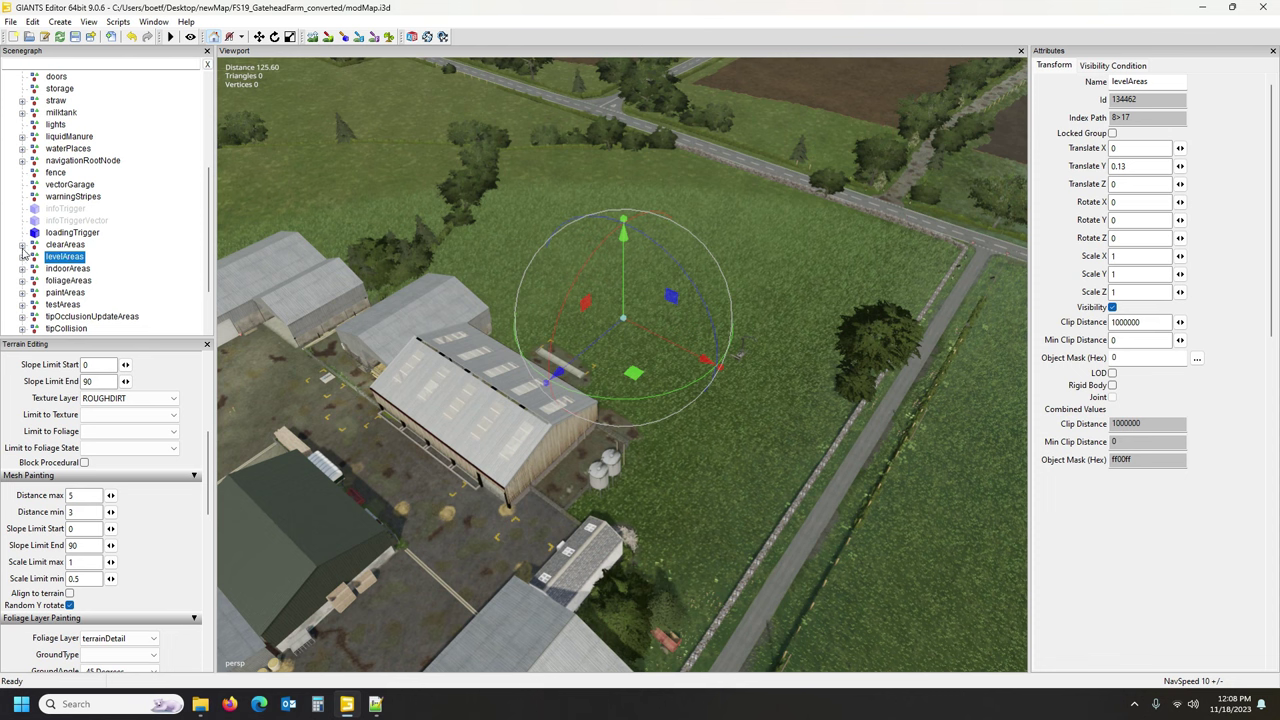
pyautogui.click(22, 245)
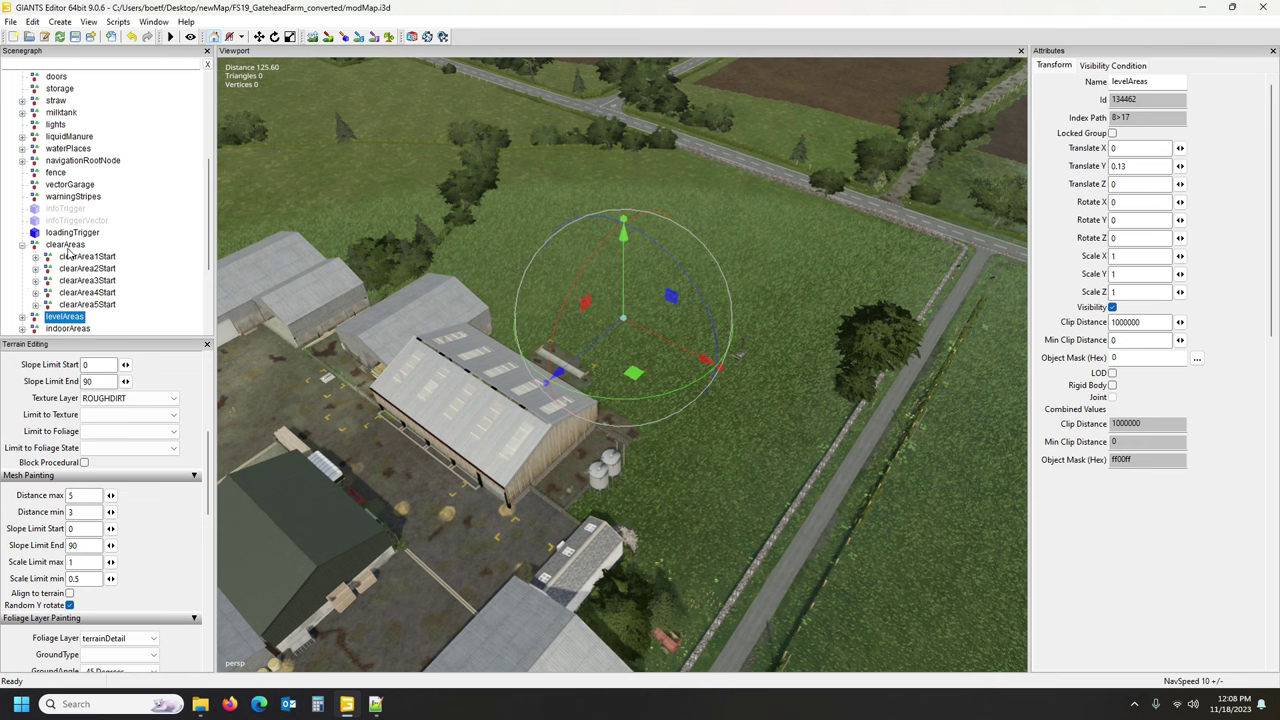
pyautogui.click(65, 248)
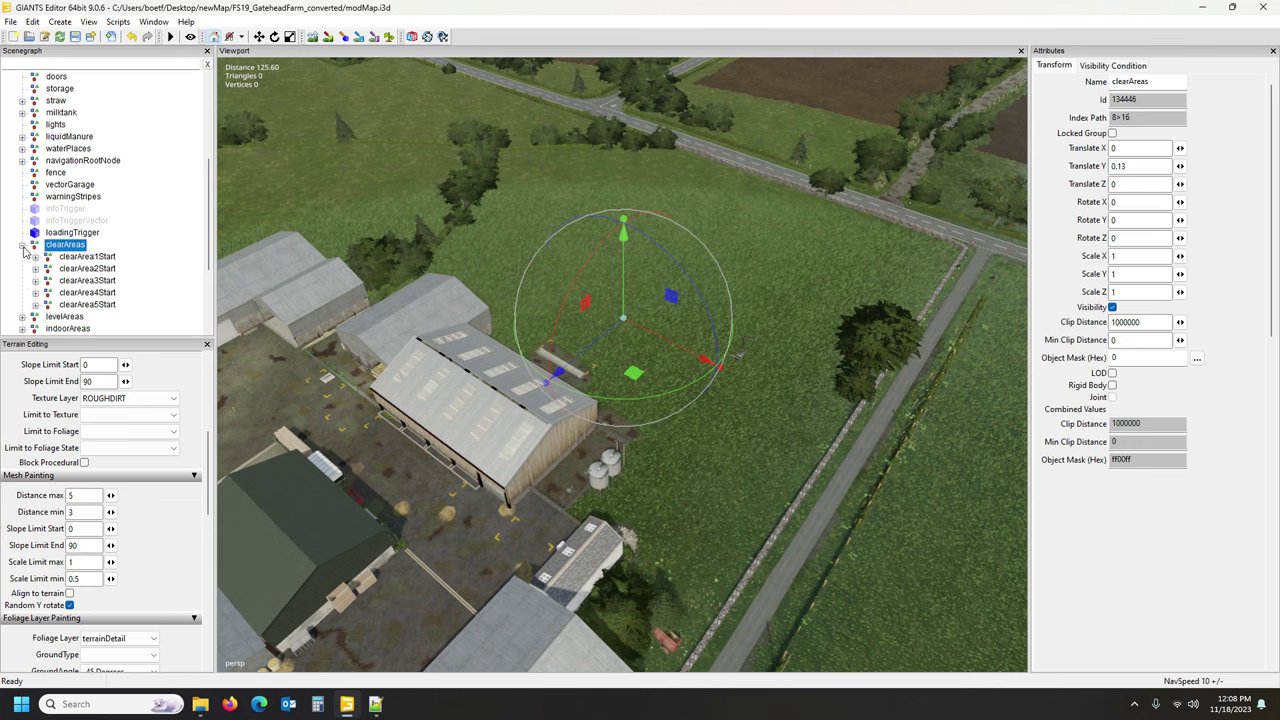
pyautogui.scroll(-1, 24, 250)
pyautogui.click(22, 209)
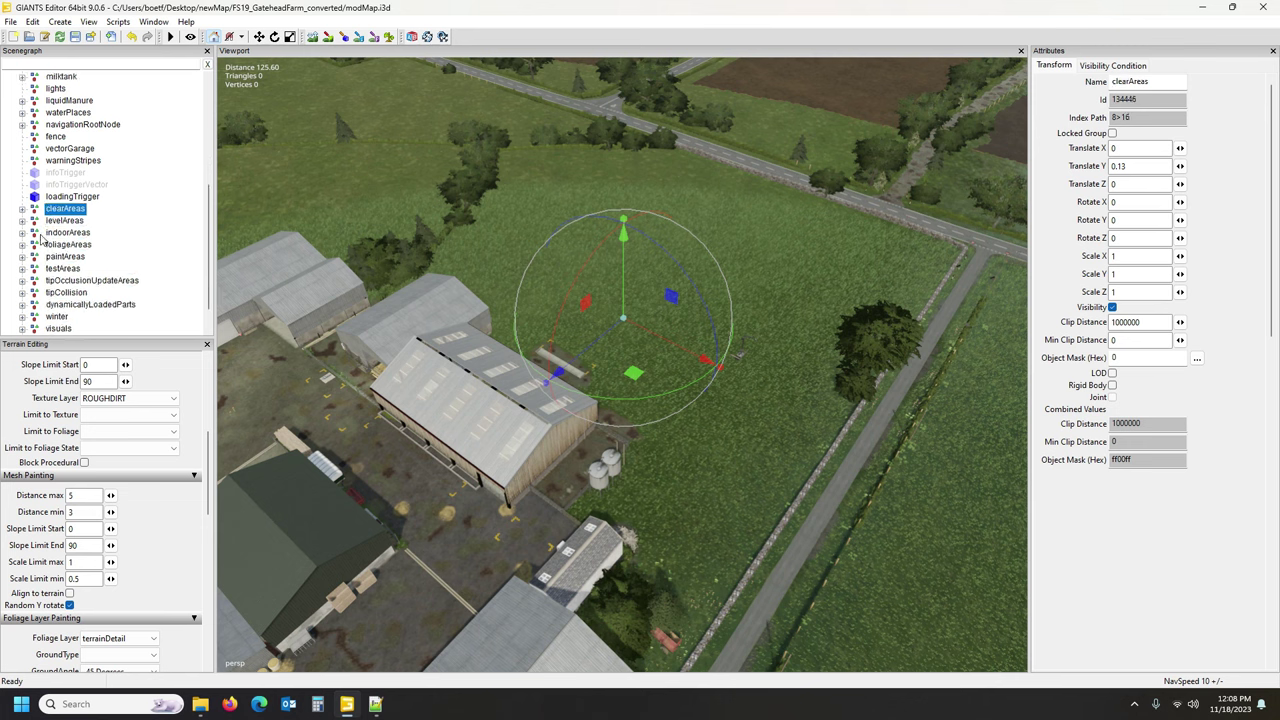
# Examine the four start nodes in the indoorAreas group and their position relative to the barn.
pyautogui.click(22, 232)
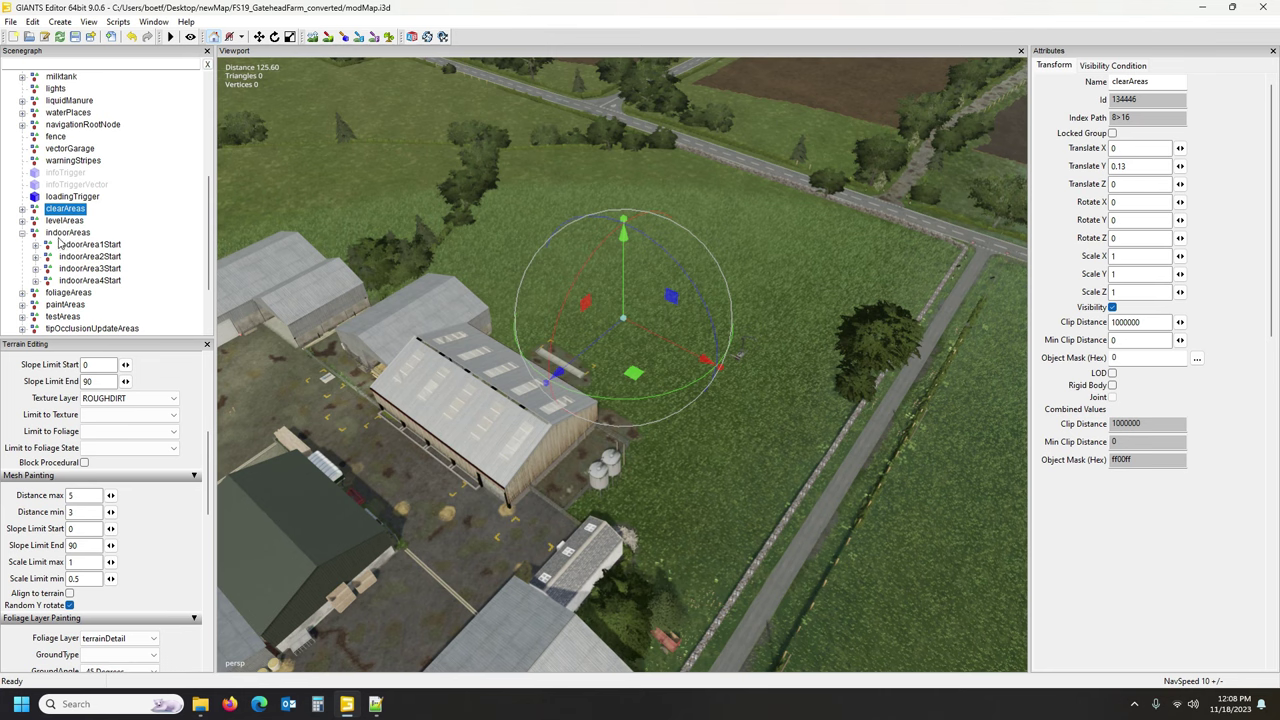
pyautogui.keyDown('alt'); pyautogui.moveTo(438, 355); pyautogui.dragTo(284, 334); pyautogui.keyUp('alt')
pyautogui.scroll(8, 360, 376)
pyautogui.scroll(4, 336, 350)
pyautogui.scroll(-3, 284, 334)
pyautogui.scroll(3, 282, 330)
pyautogui.scroll(-10, 281, 328)
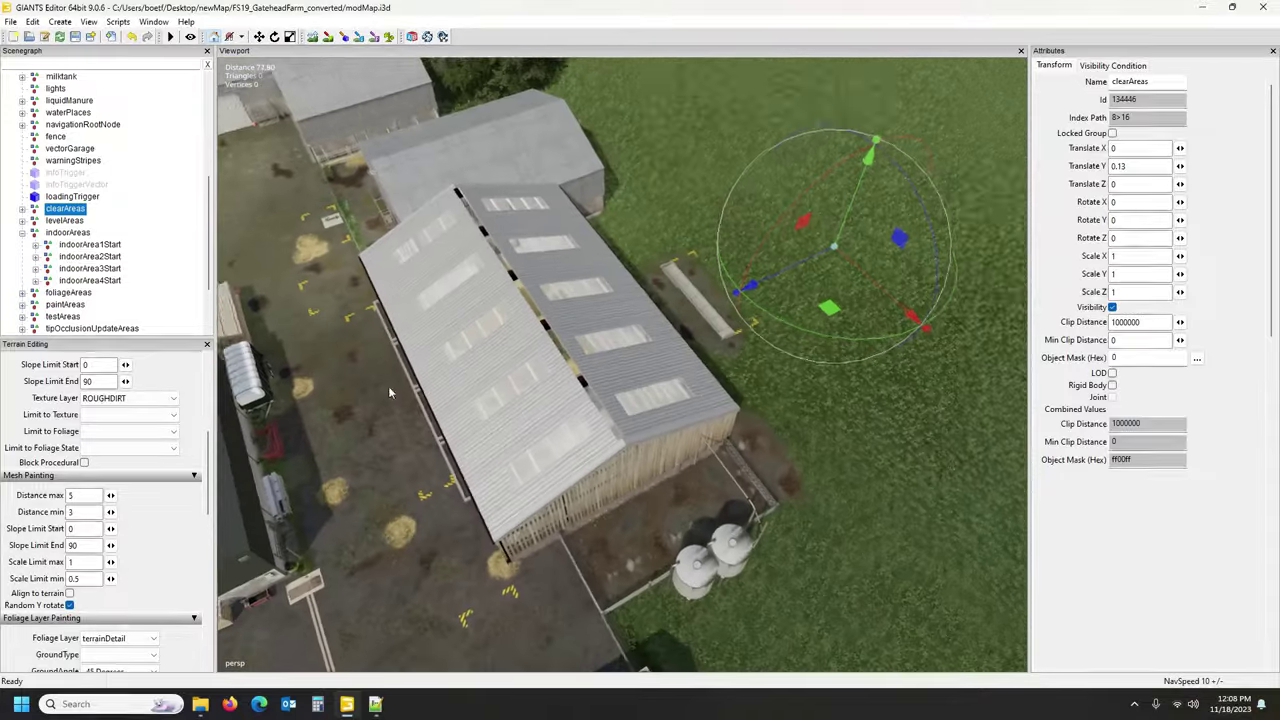
pyautogui.scroll(-2, 390, 392)
pyautogui.click(88, 245)
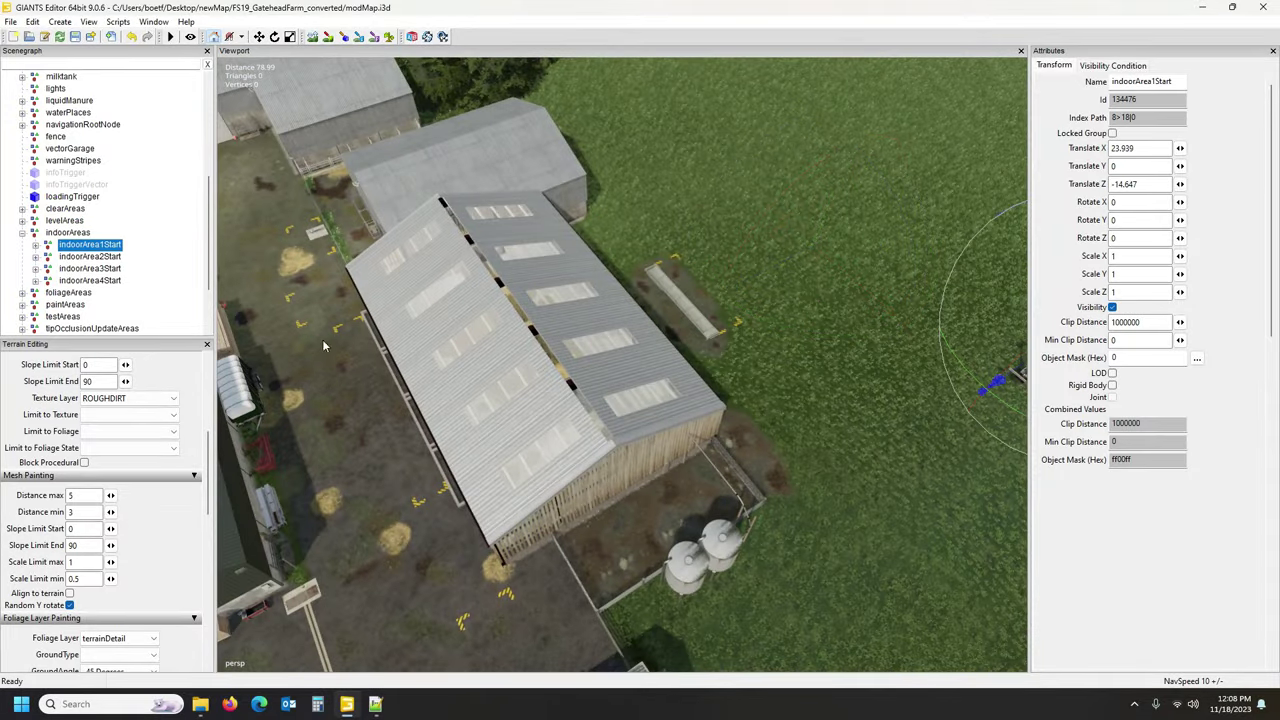
pyautogui.press('f')
pyautogui.click(100, 257)
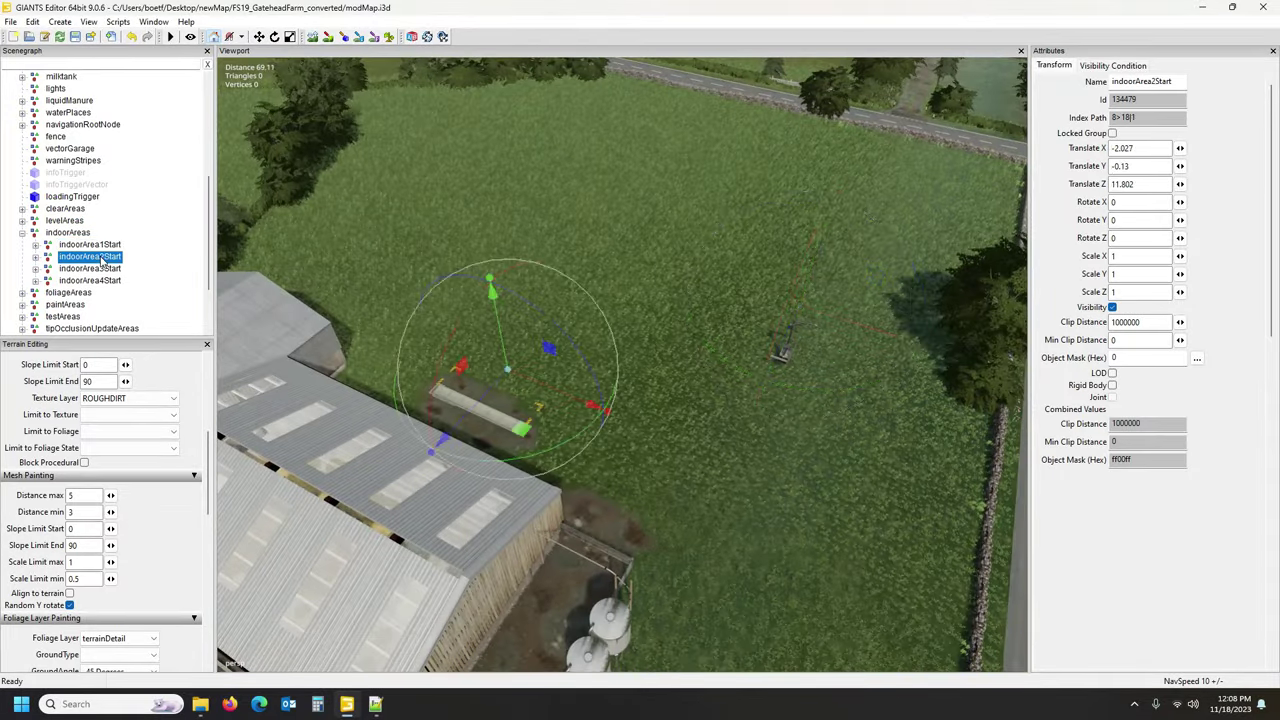
pyautogui.click(108, 267)
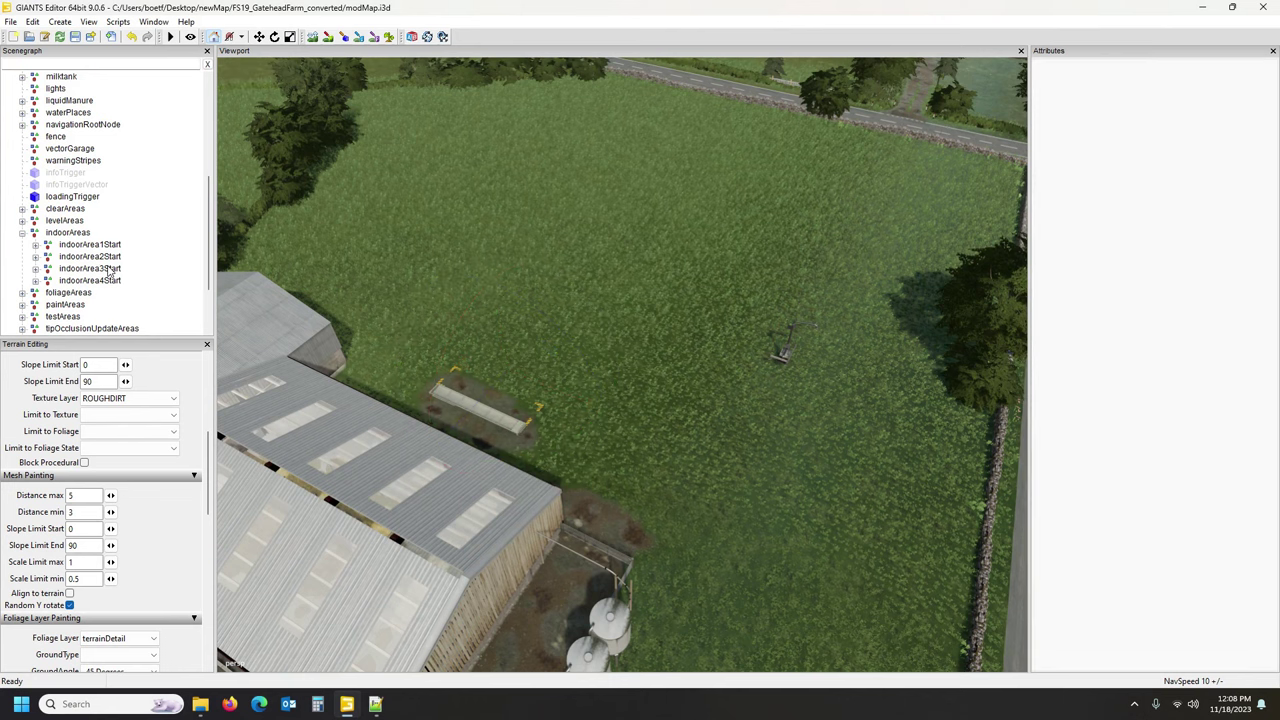
pyautogui.click(110, 269)
pyautogui.click(114, 281)
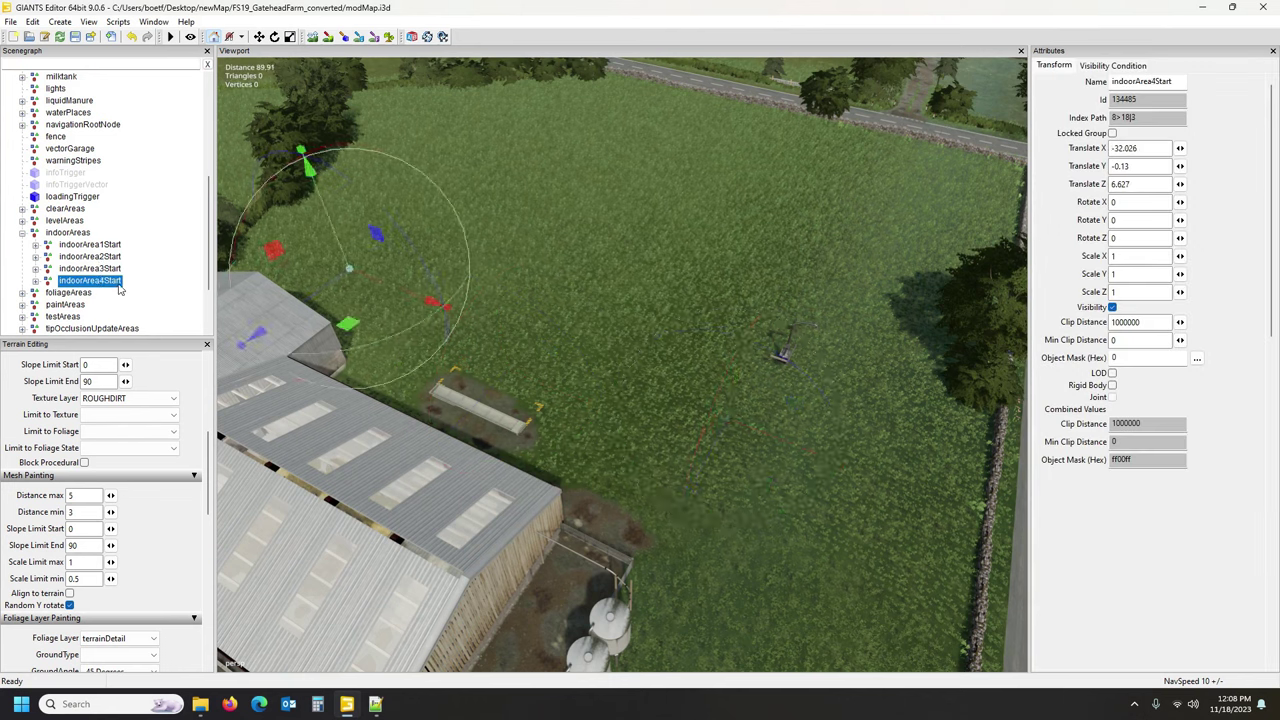
pyautogui.keyDown('alt'); pyautogui.moveTo(757, 339); pyautogui.dragTo(633, 362); pyautogui.keyUp('alt')
pyautogui.keyDown('alt'); pyautogui.moveTo(668, 337); pyautogui.dragTo(655, 326); pyautogui.keyUp('alt')
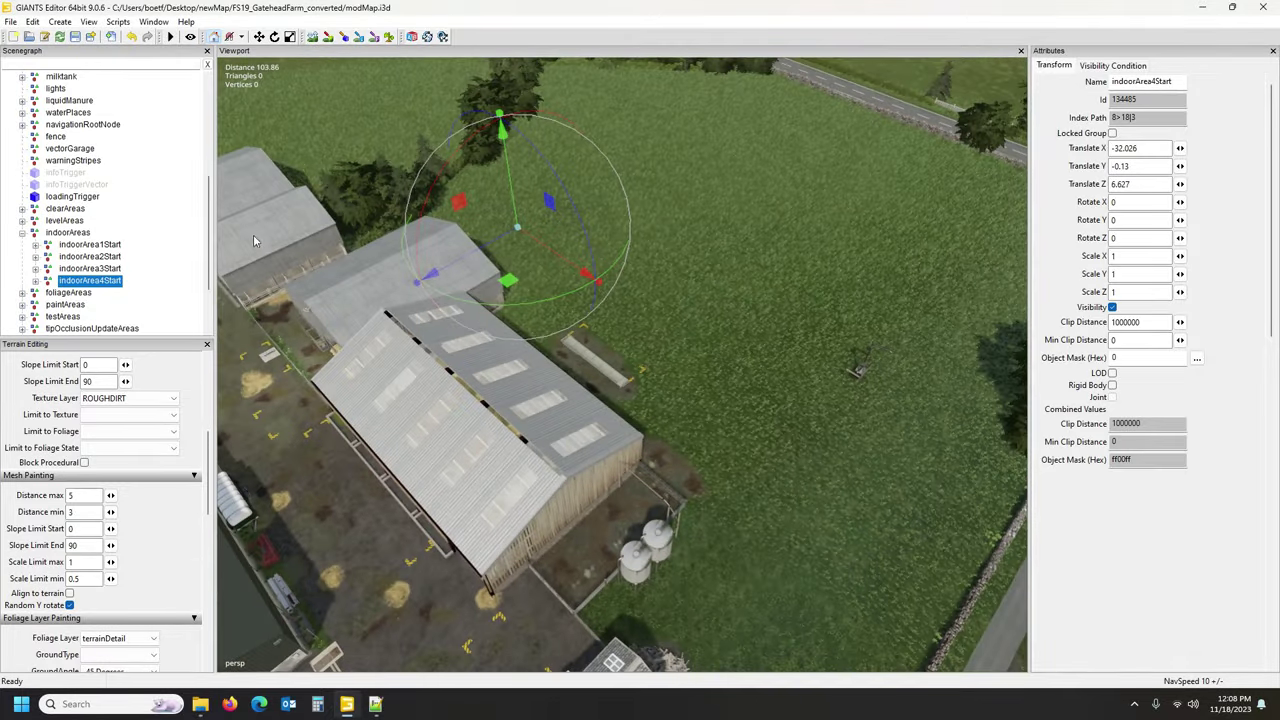
# Examine the width and height nodes under indoorArea1Start, and collapse the indoorAreas group.
pyautogui.click(35, 245)
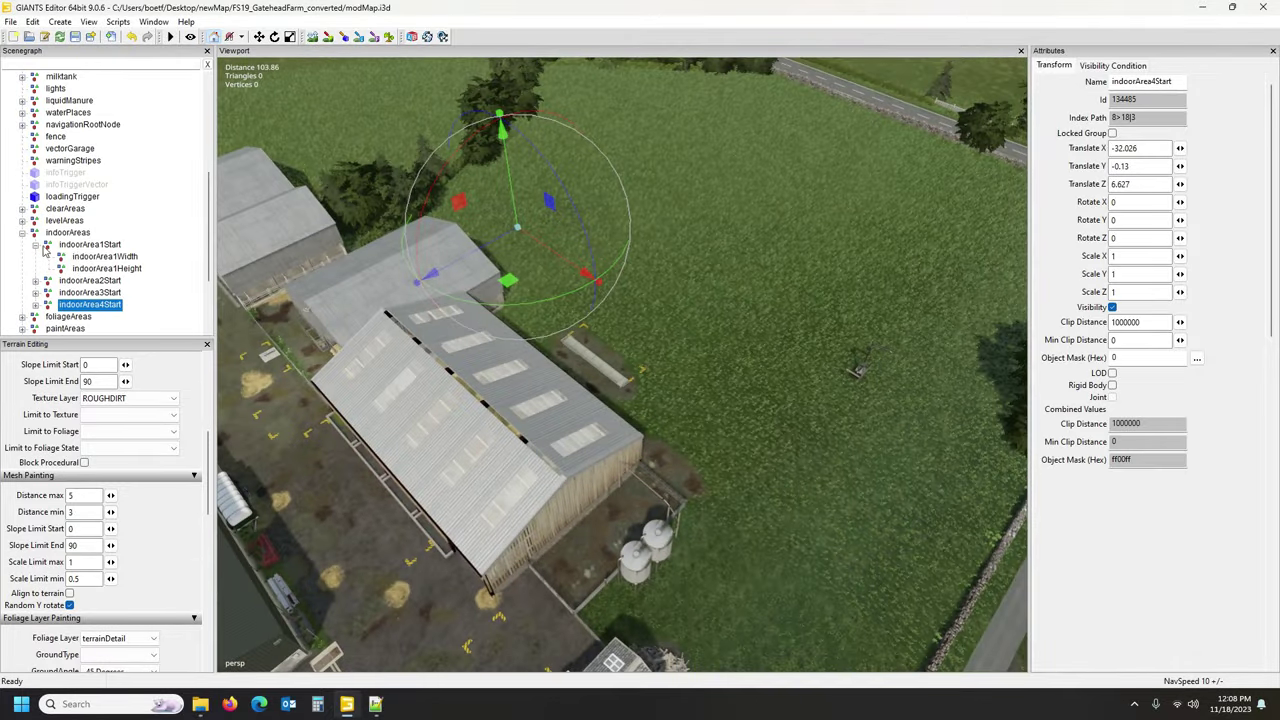
pyautogui.click(99, 246)
pyautogui.click(108, 257)
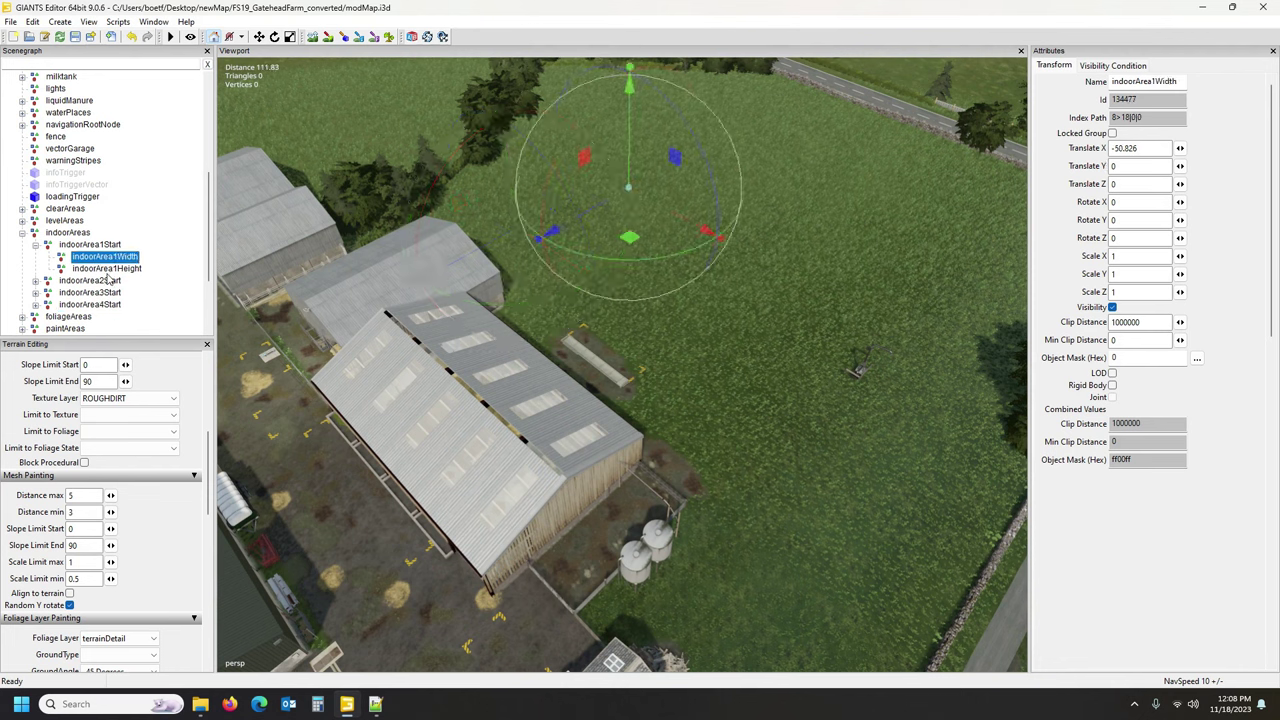
pyautogui.click(111, 270)
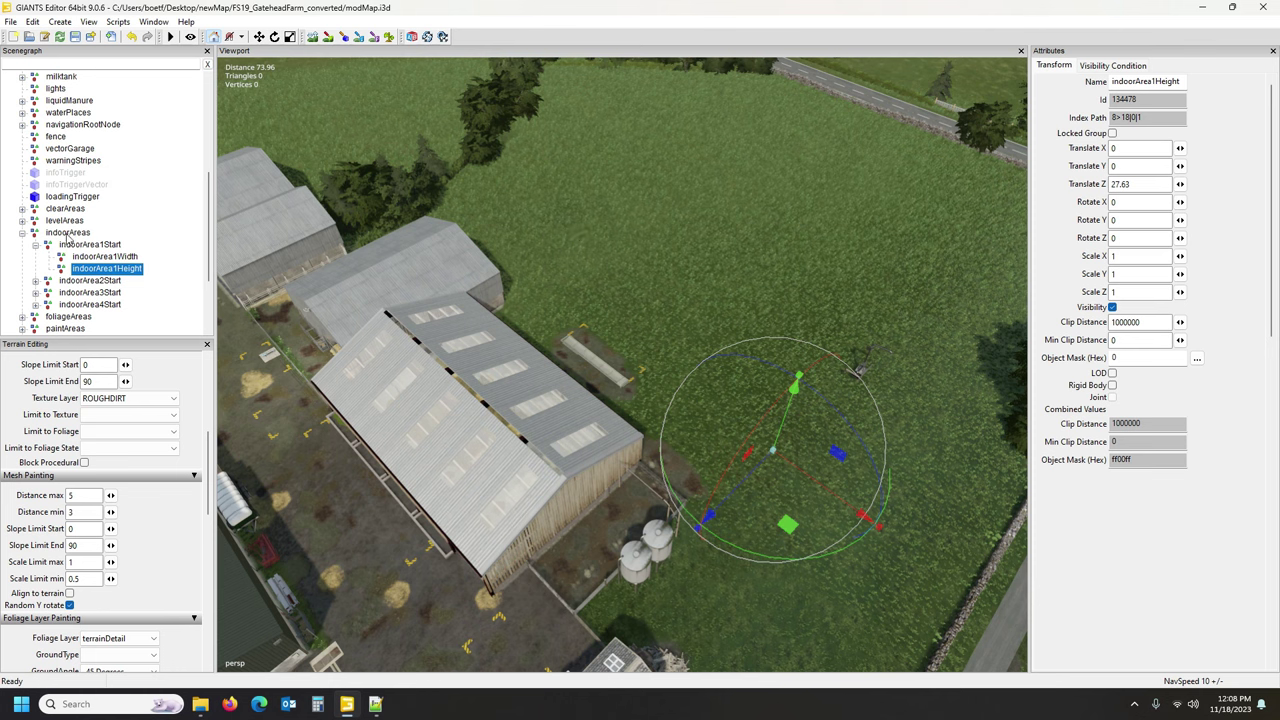
pyautogui.click(64, 233)
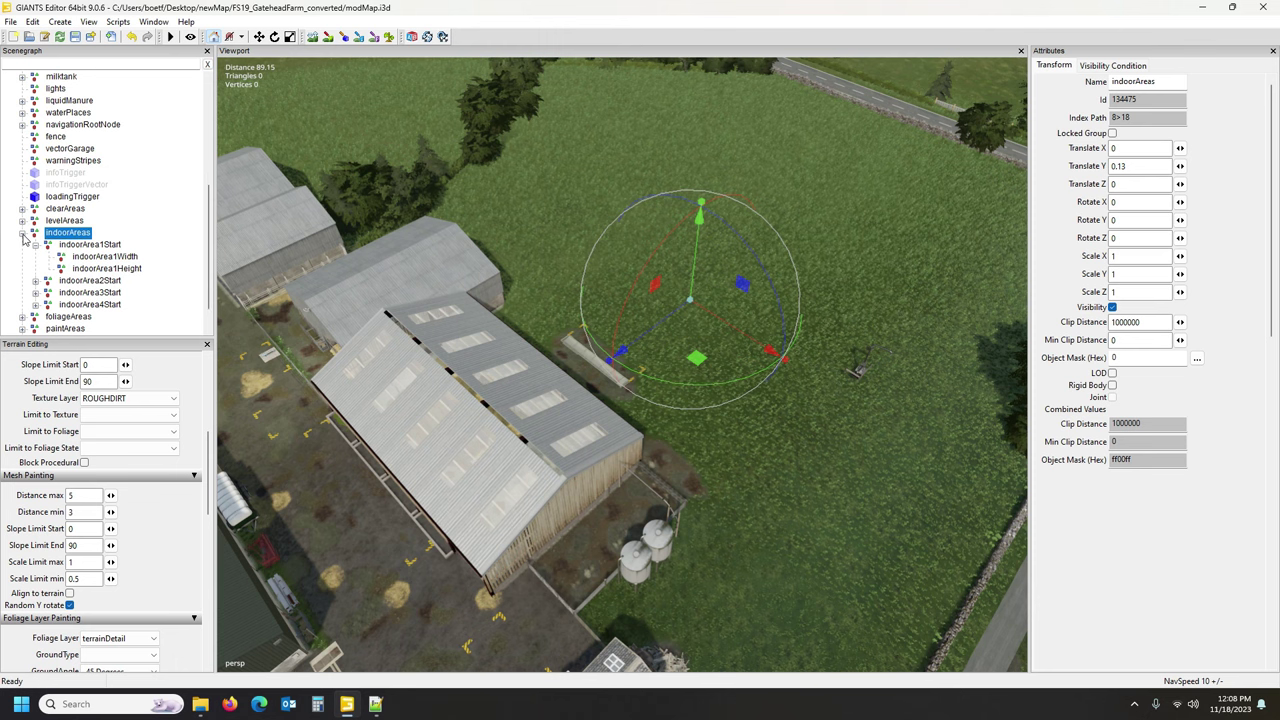
pyautogui.click(22, 233)
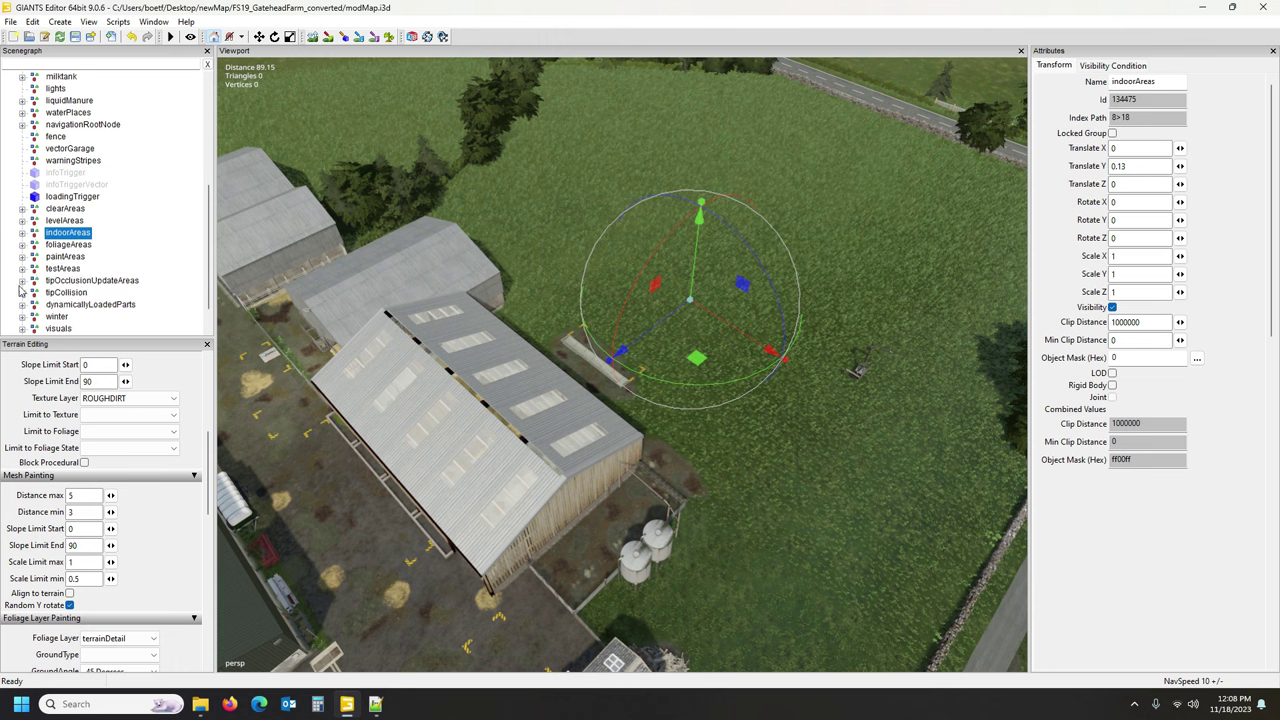
# Move the indoorAreas group over the barn, to about X -3.87, Z 34.38.
pyautogui.moveTo(692, 333); pyautogui.dragTo(648, 528)
pyautogui.scroll(4, 531, 513)
pyautogui.moveTo(625, 405); pyautogui.dragTo(580, 414)
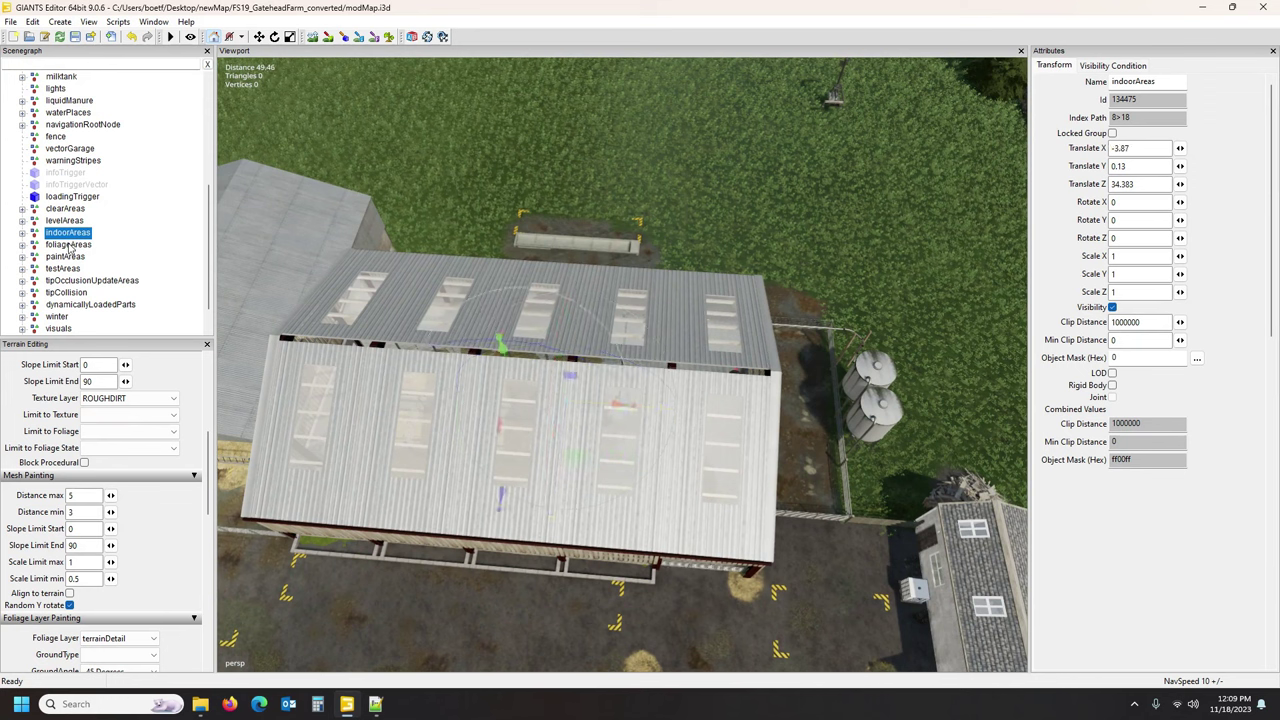
# Check the start, width and height nodes of indoorArea1 against the barn's corners.
pyautogui.click(22, 232)
pyautogui.click(80, 245)
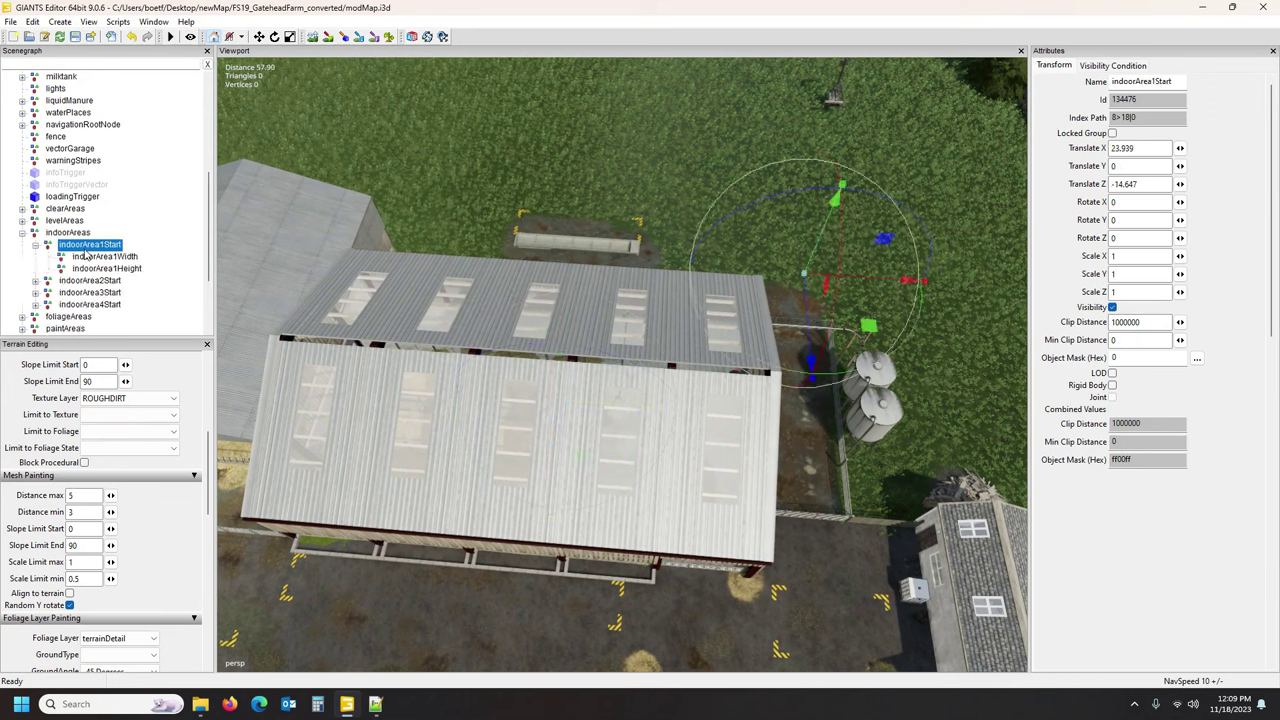
pyautogui.click(100, 257)
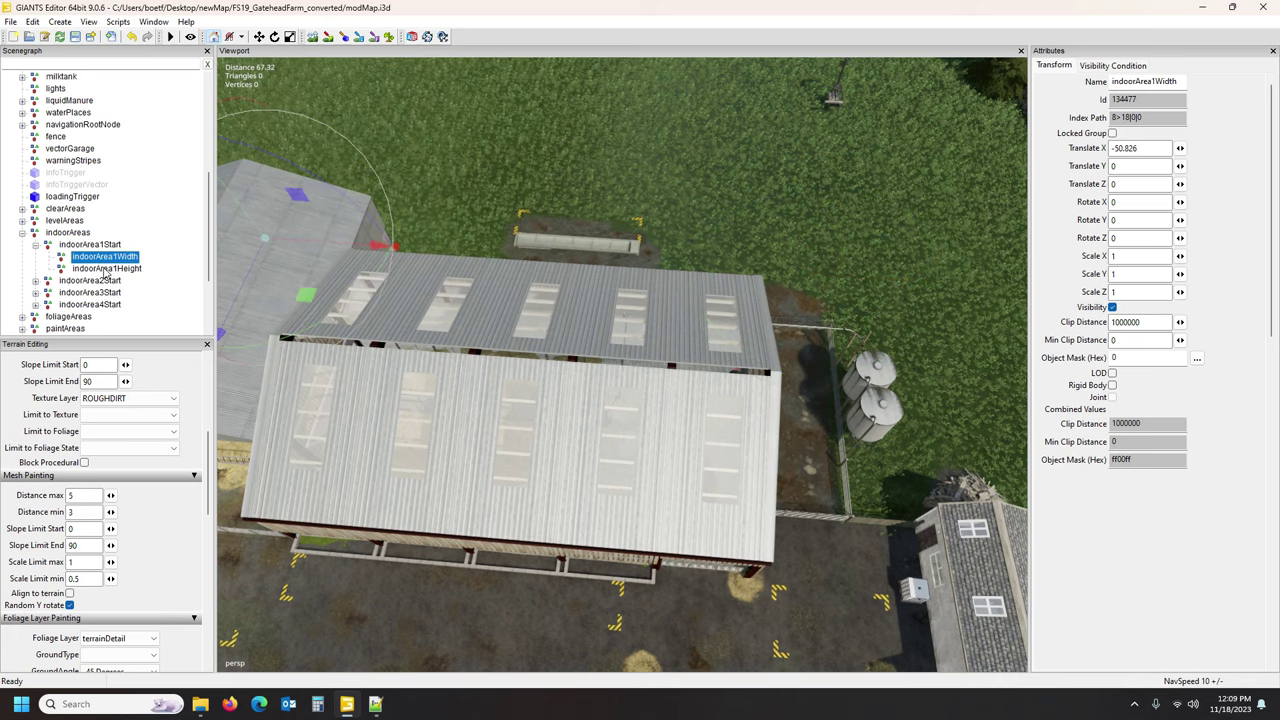
pyautogui.click(104, 268)
pyautogui.keyDown('alt'); pyautogui.moveTo(420, 326); pyautogui.dragTo(182, 312); pyautogui.keyUp('alt')
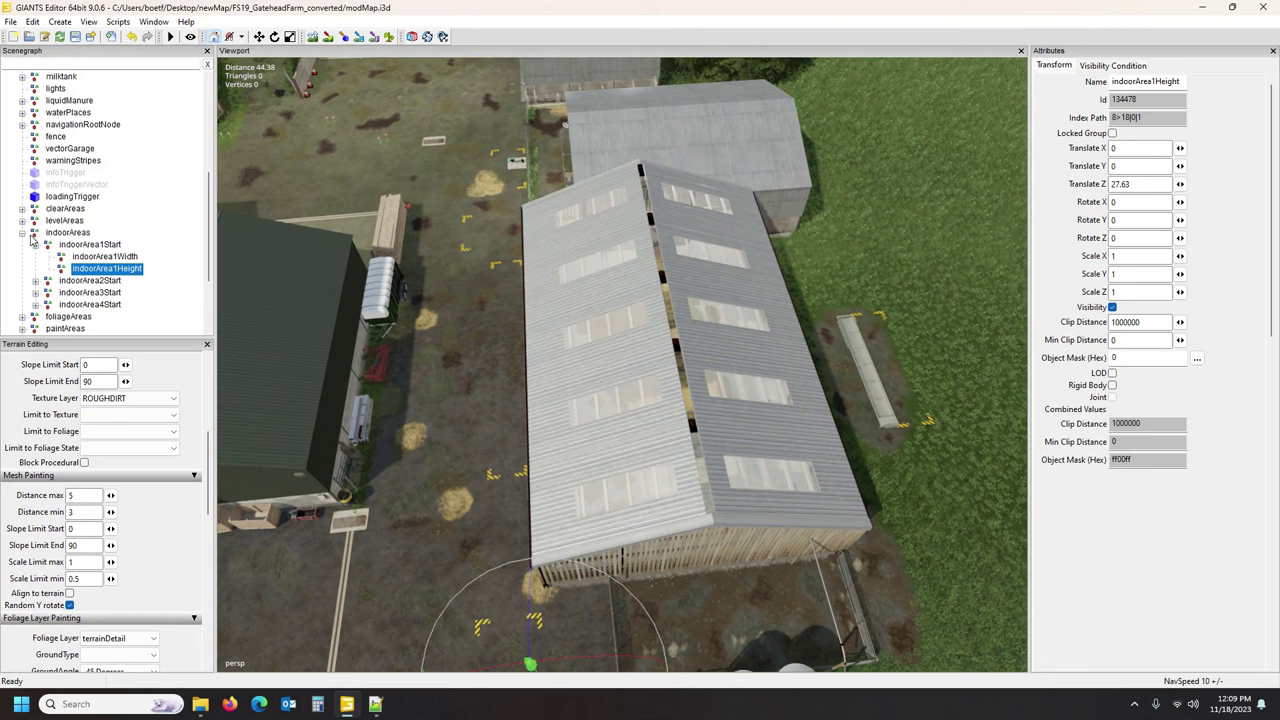
pyautogui.click(22, 233)
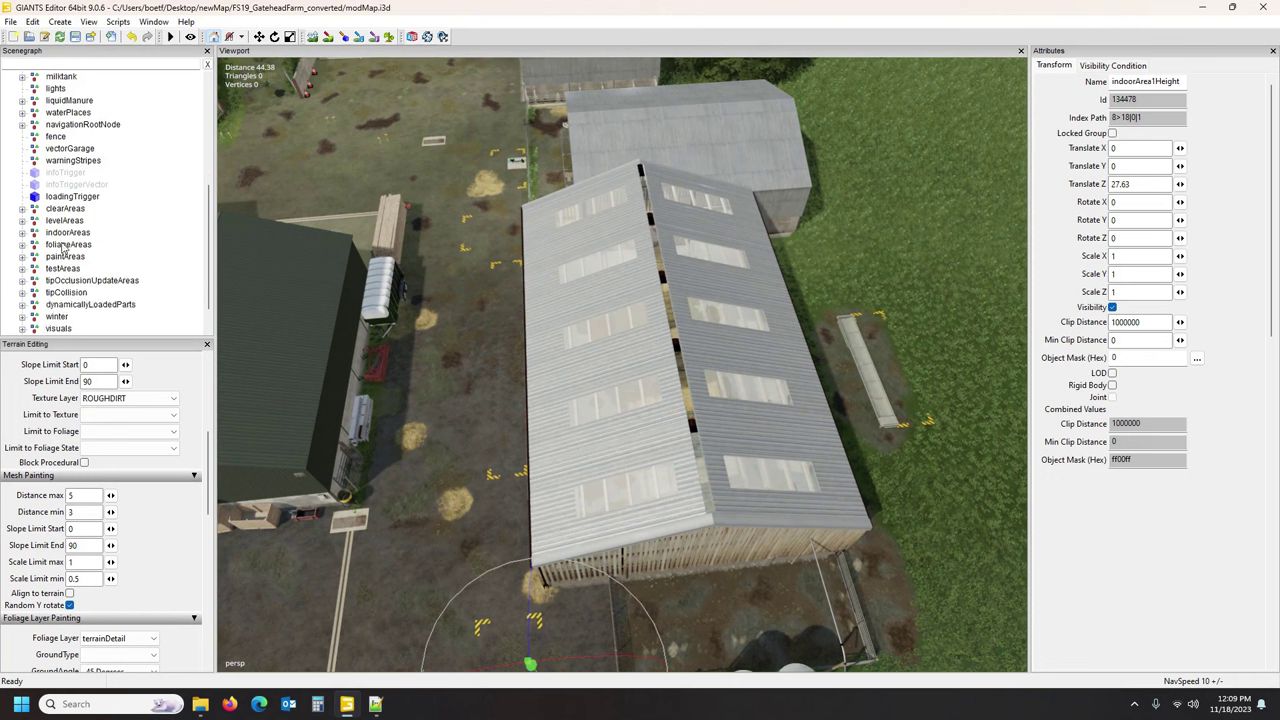
# Expand foliageAreas and examine where foliageArea1Start sits in the field beside the barn.
pyautogui.click(63, 245)
pyautogui.click(22, 245)
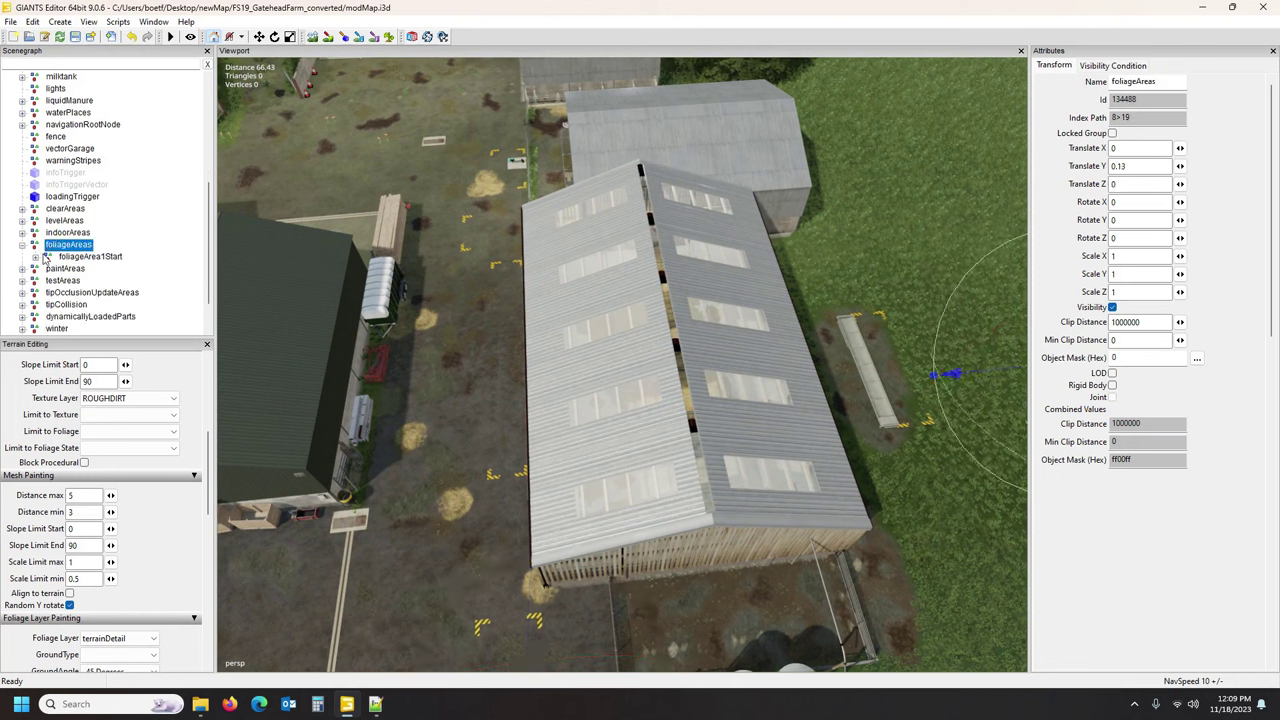
pyautogui.click(35, 257)
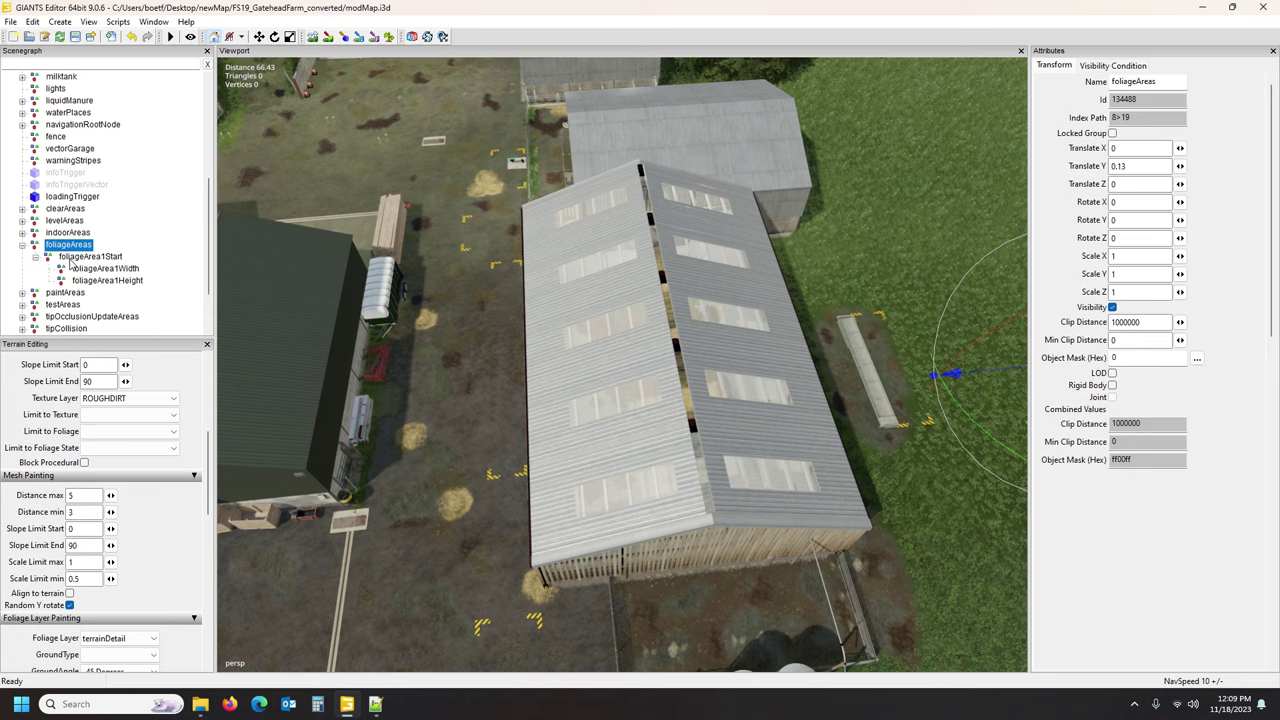
pyautogui.click(80, 257)
pyautogui.keyDown('alt'); pyautogui.moveTo(336, 393); pyautogui.dragTo(466, 383); pyautogui.keyUp('alt')
pyautogui.keyDown('alt'); pyautogui.moveTo(466, 383); pyautogui.dragTo(403, 408, button='middle'); pyautogui.keyUp('alt')
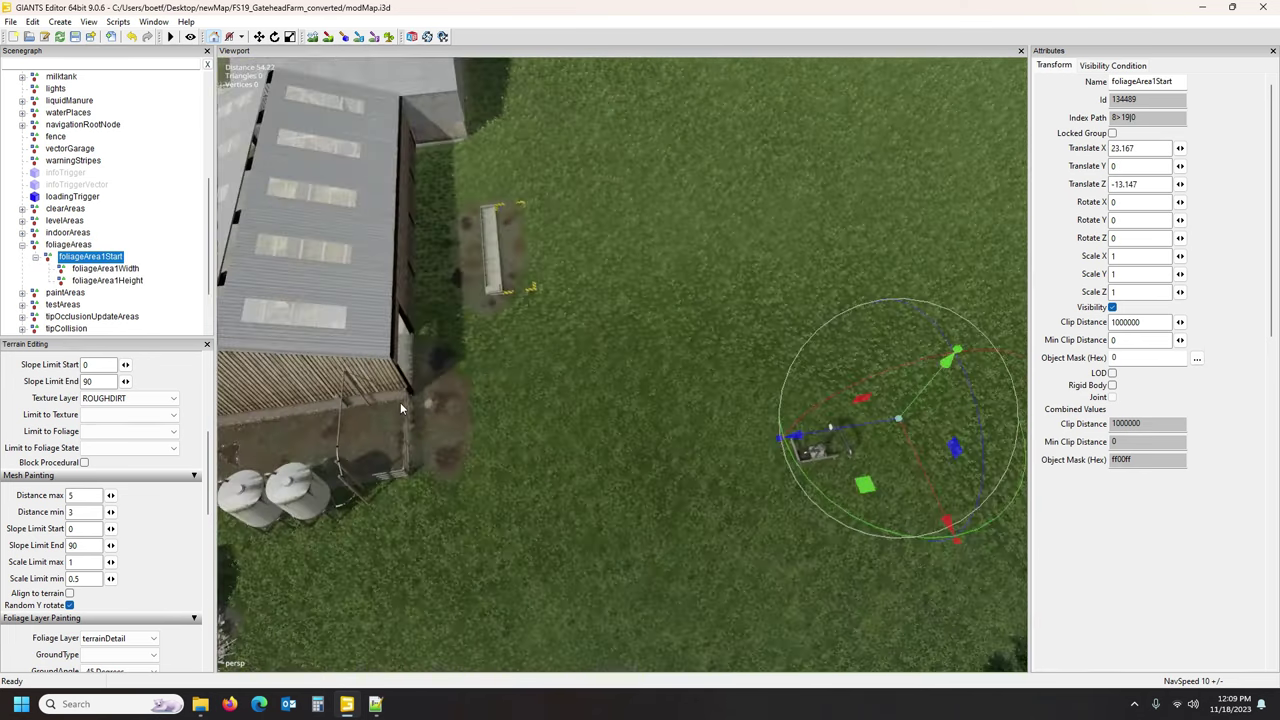
pyautogui.scroll(-3, 400, 408)
pyautogui.moveTo(400, 402); pyautogui.dragTo(370, 413, button='right')
pyautogui.keyDown('alt'); pyautogui.moveTo(369, 413); pyautogui.dragTo(373, 410); pyautogui.keyUp('alt')
pyautogui.scroll(1, 373, 410)
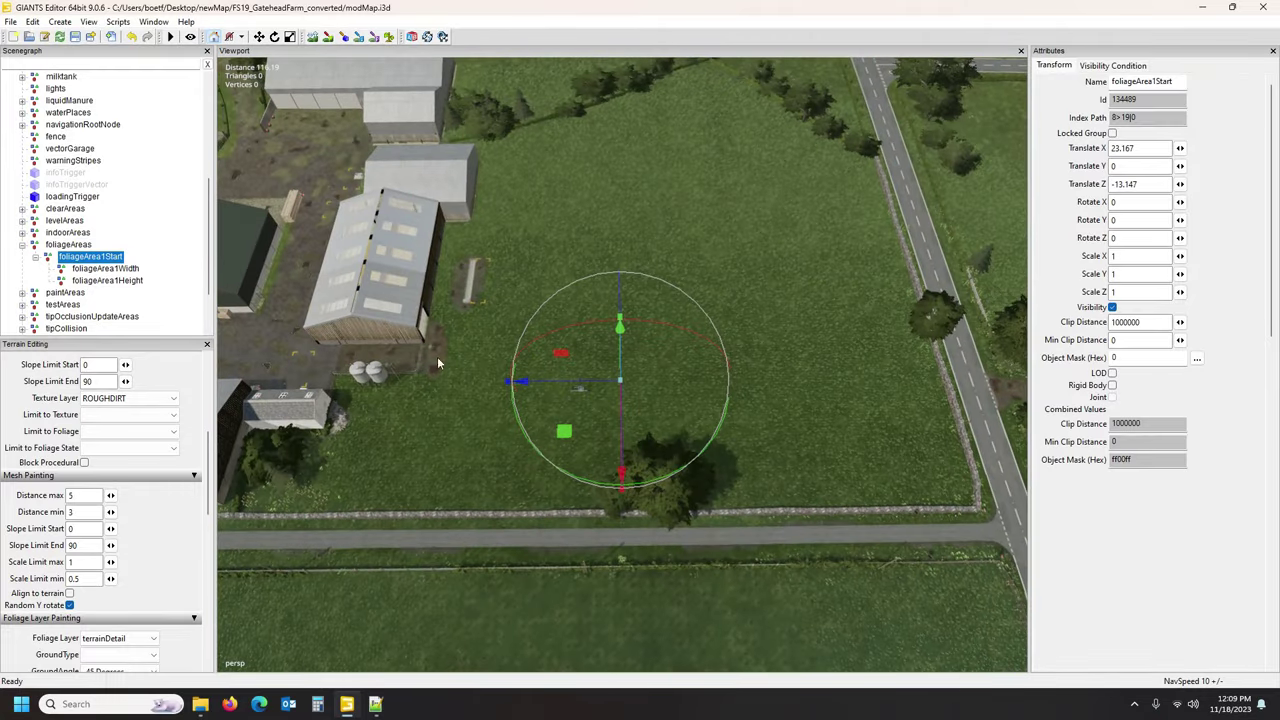
# Compare the positions of foliageArea1Width and foliageArea1Height with foliageArea1Start.
pyautogui.click(124, 270)
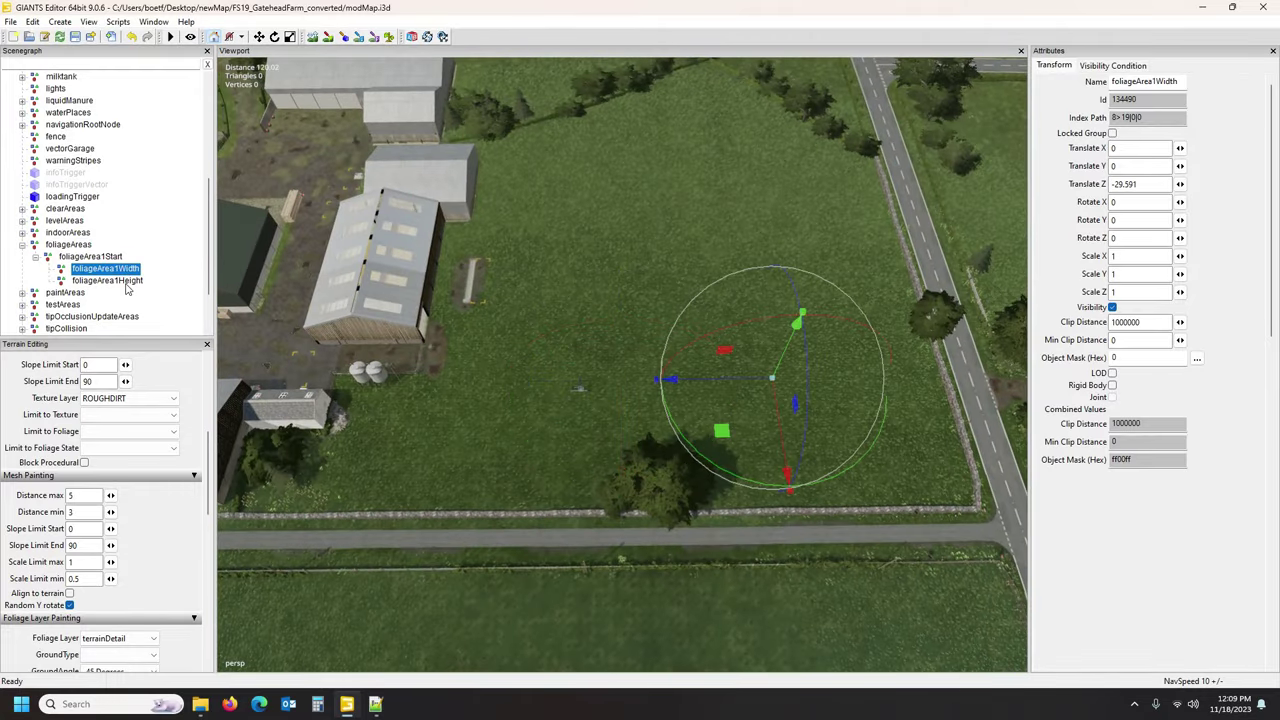
pyautogui.click(120, 281)
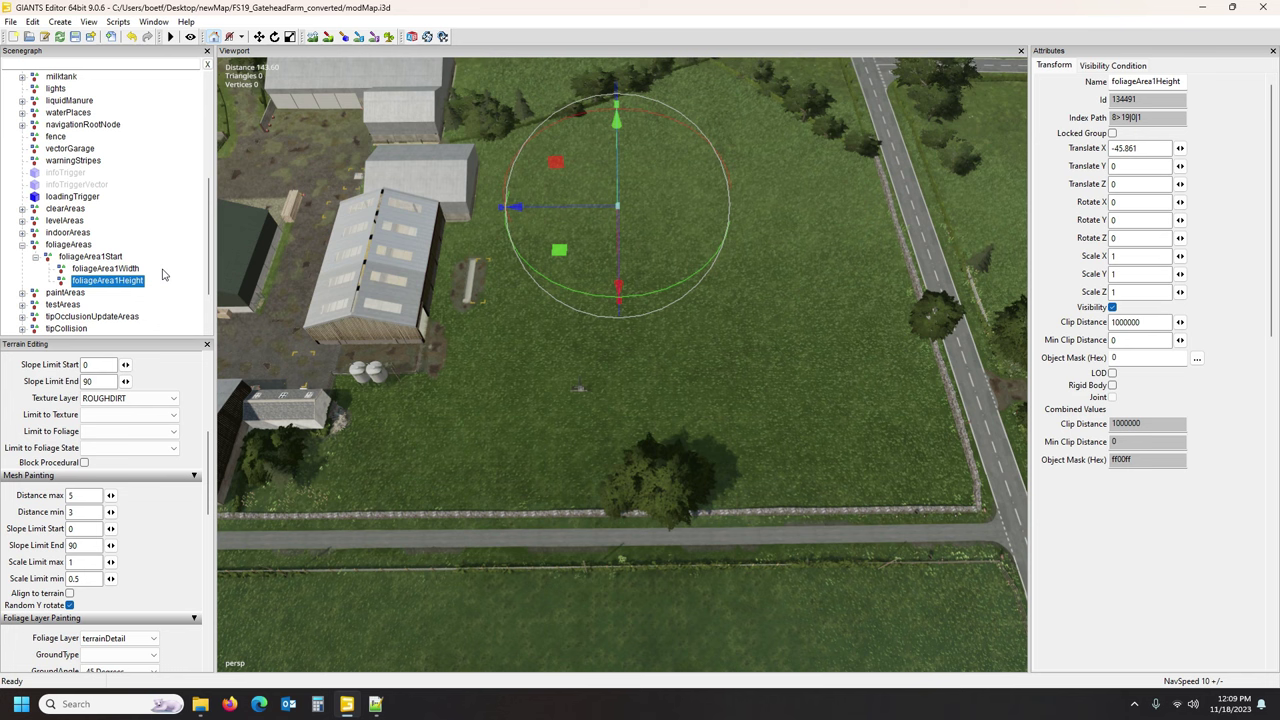
pyautogui.click(164, 420)
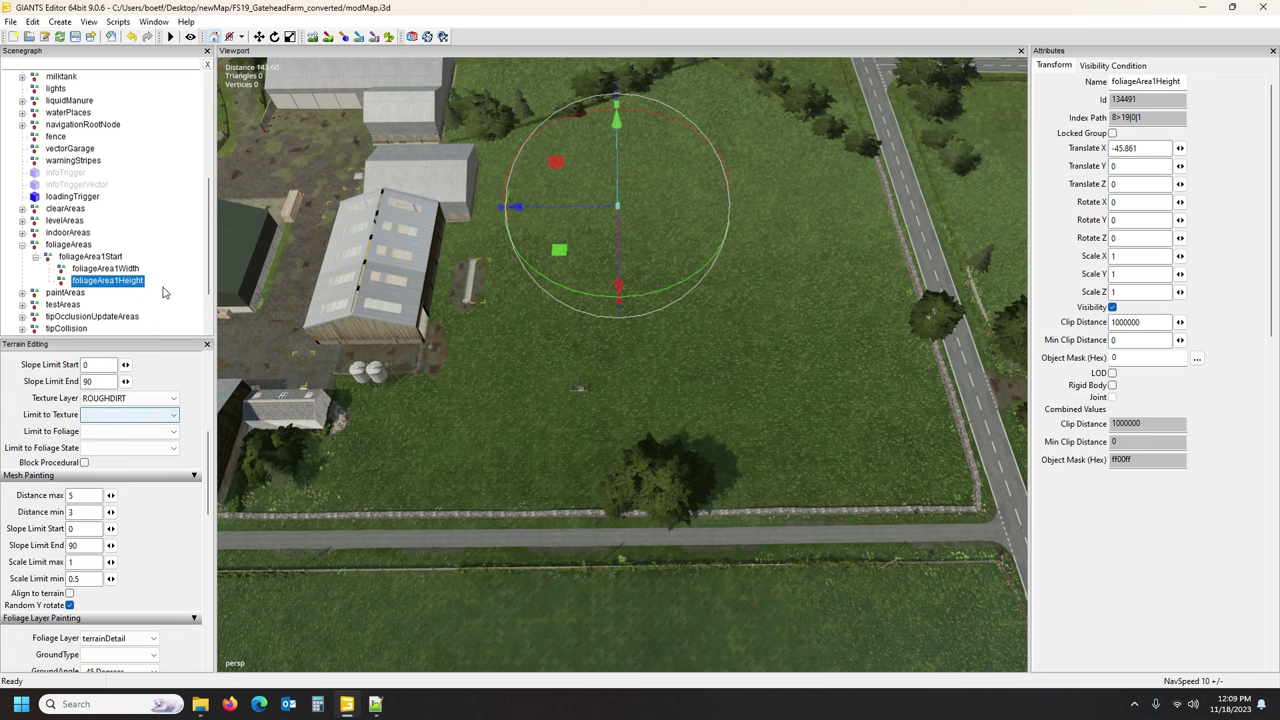
pyautogui.click(80, 258)
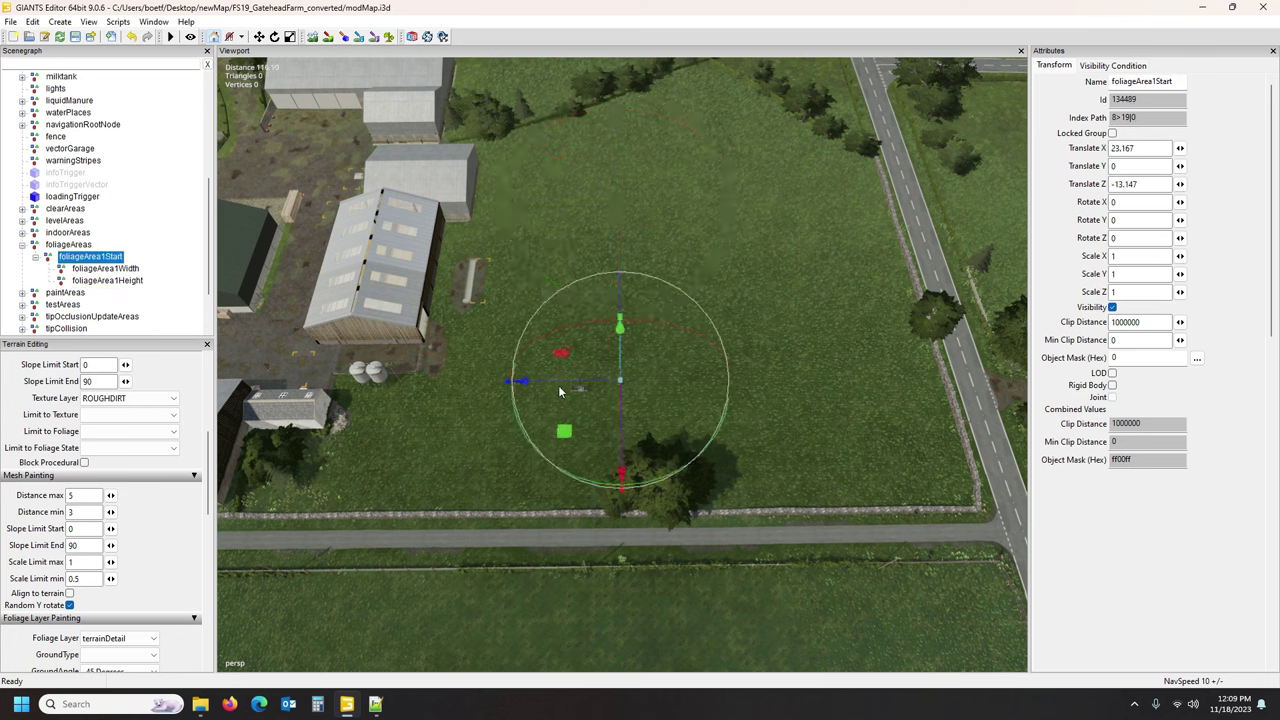
pyautogui.click(100, 269)
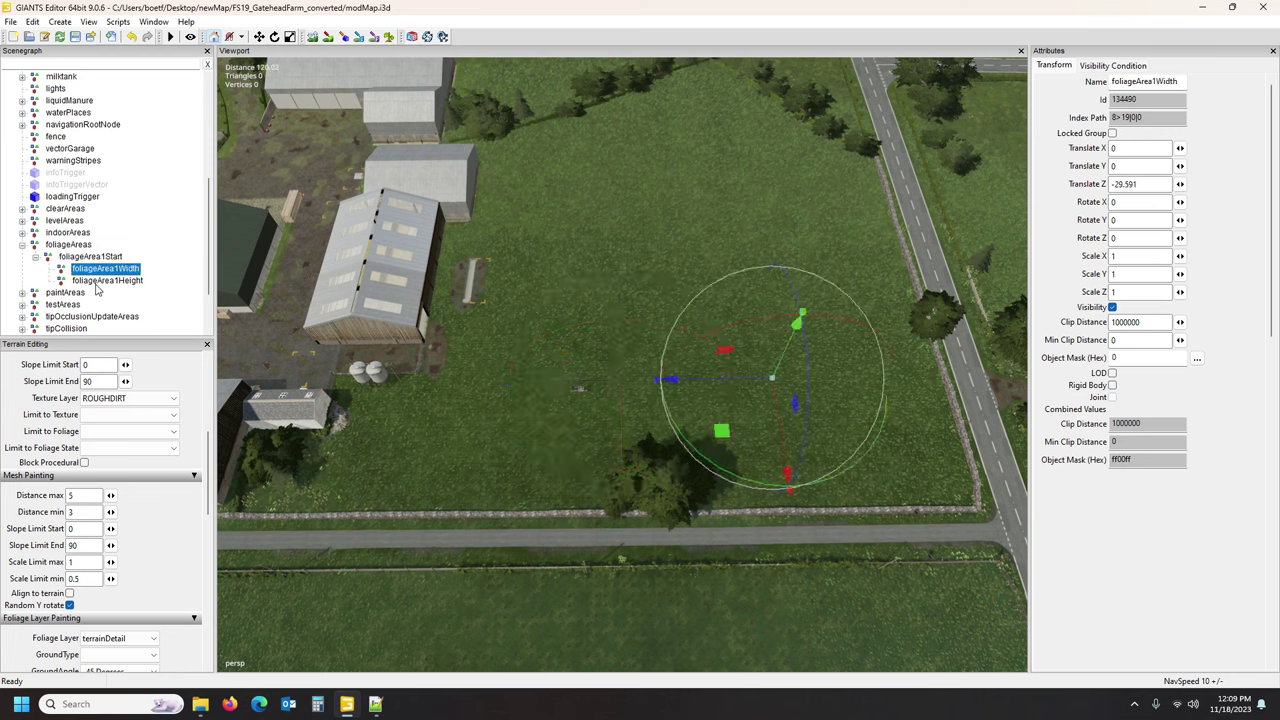
pyautogui.click(100, 281)
# Move foliageArea1Start to the field edge beside the stone wall, at about X 46.5, Z 14.7.
pyautogui.click(96, 258)
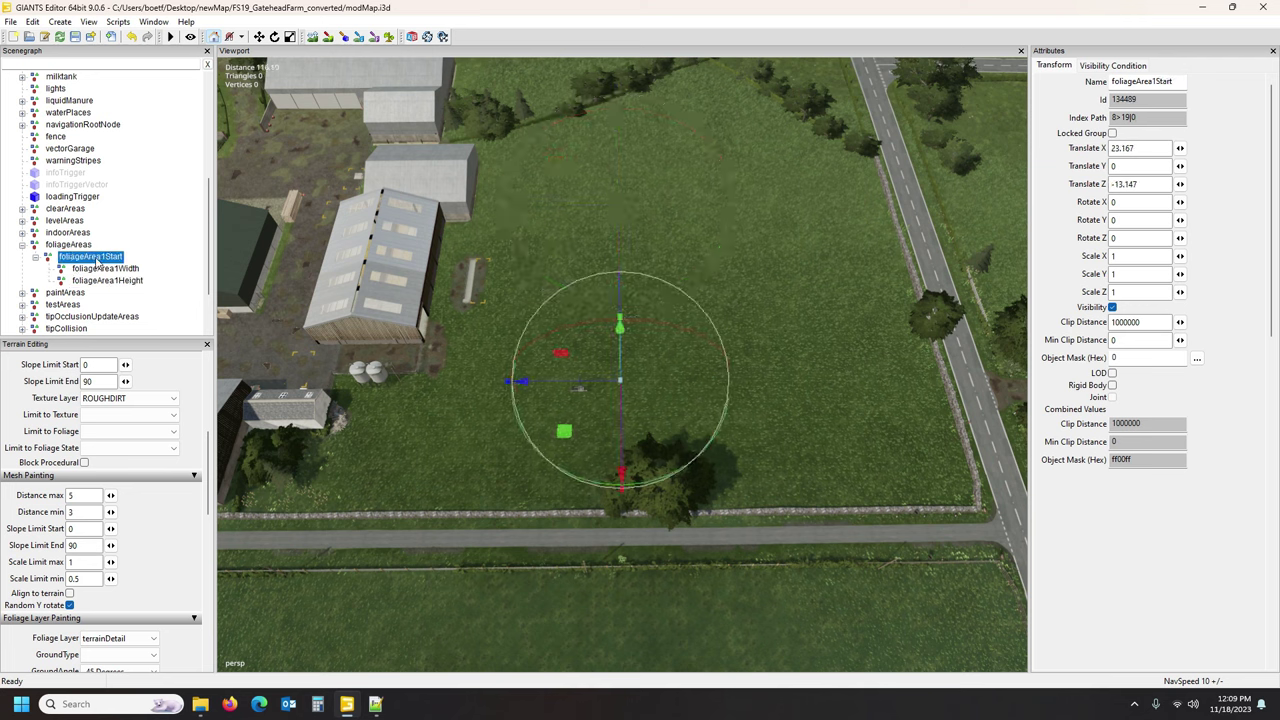
pyautogui.moveTo(569, 386); pyautogui.dragTo(422, 368)
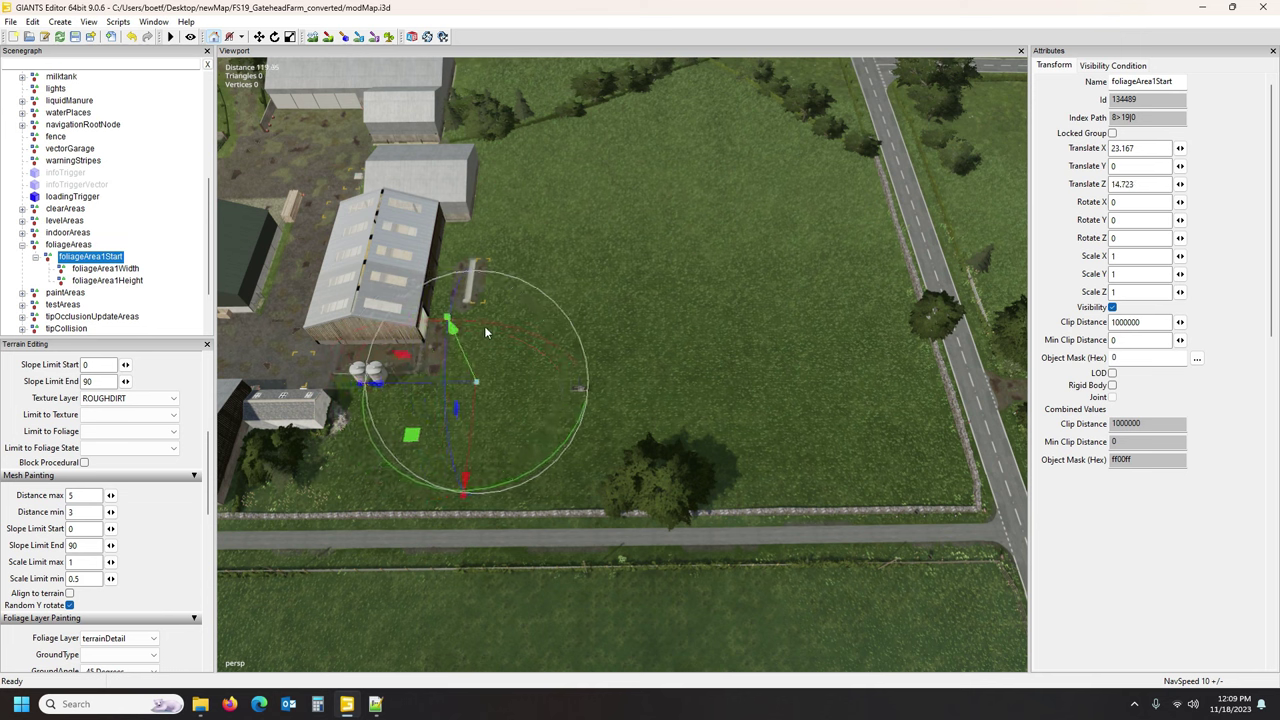
pyautogui.moveTo(482, 434); pyautogui.dragTo(490, 533)
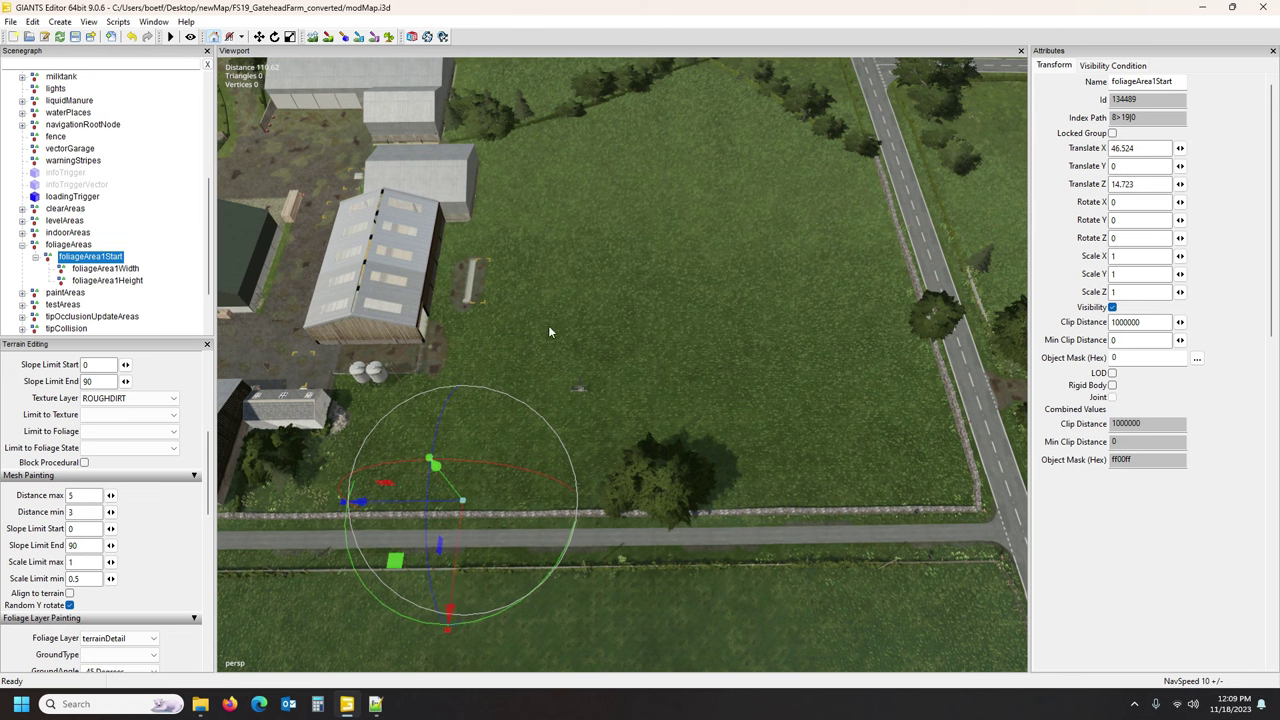
# Stretch foliageArea1 across the field by moving its width node to about Z -85.0 and its height node to about X -90.9.
pyautogui.click(98, 268)
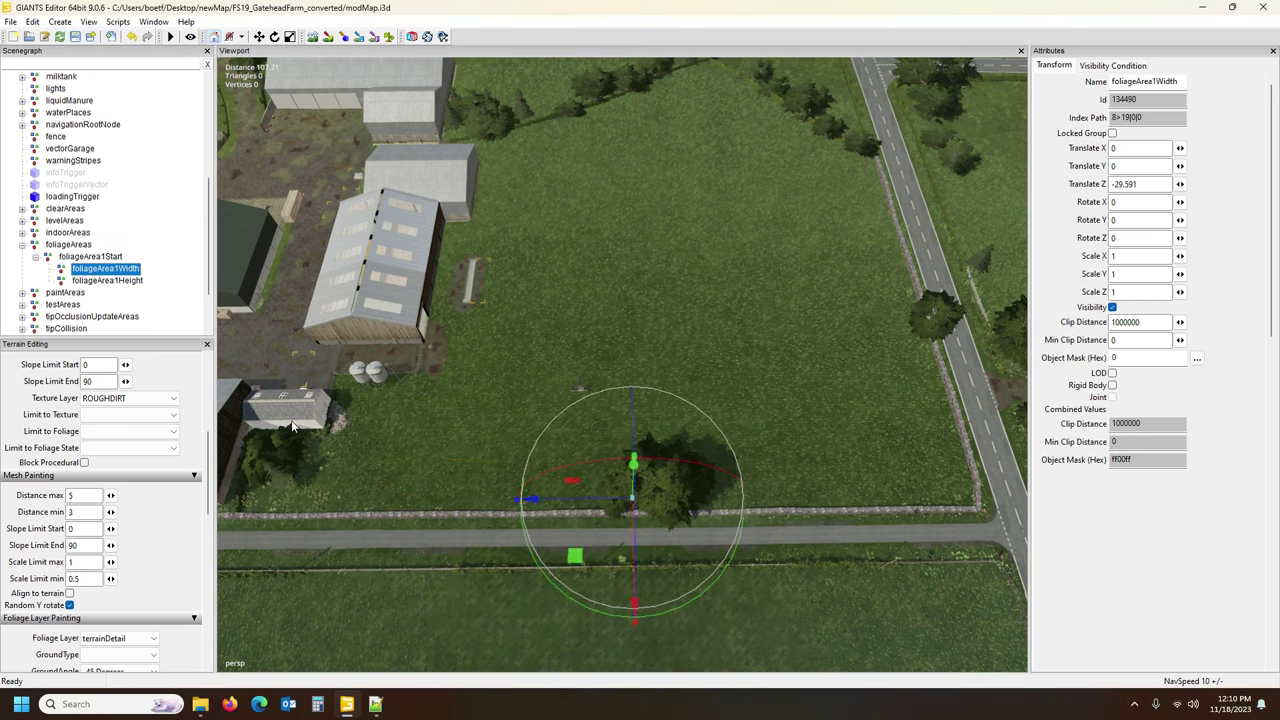
pyautogui.moveTo(610, 500); pyautogui.dragTo(876, 497)
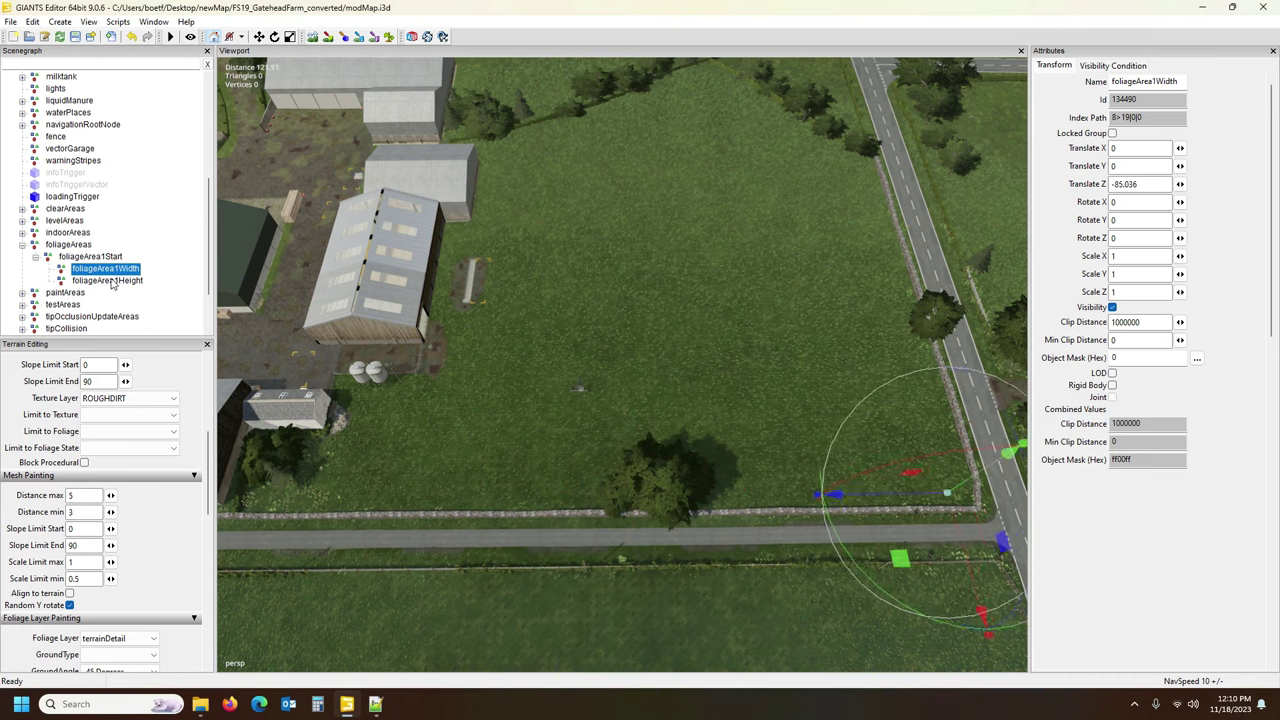
pyautogui.click(107, 280)
pyautogui.moveTo(495, 322); pyautogui.dragTo(503, 133)
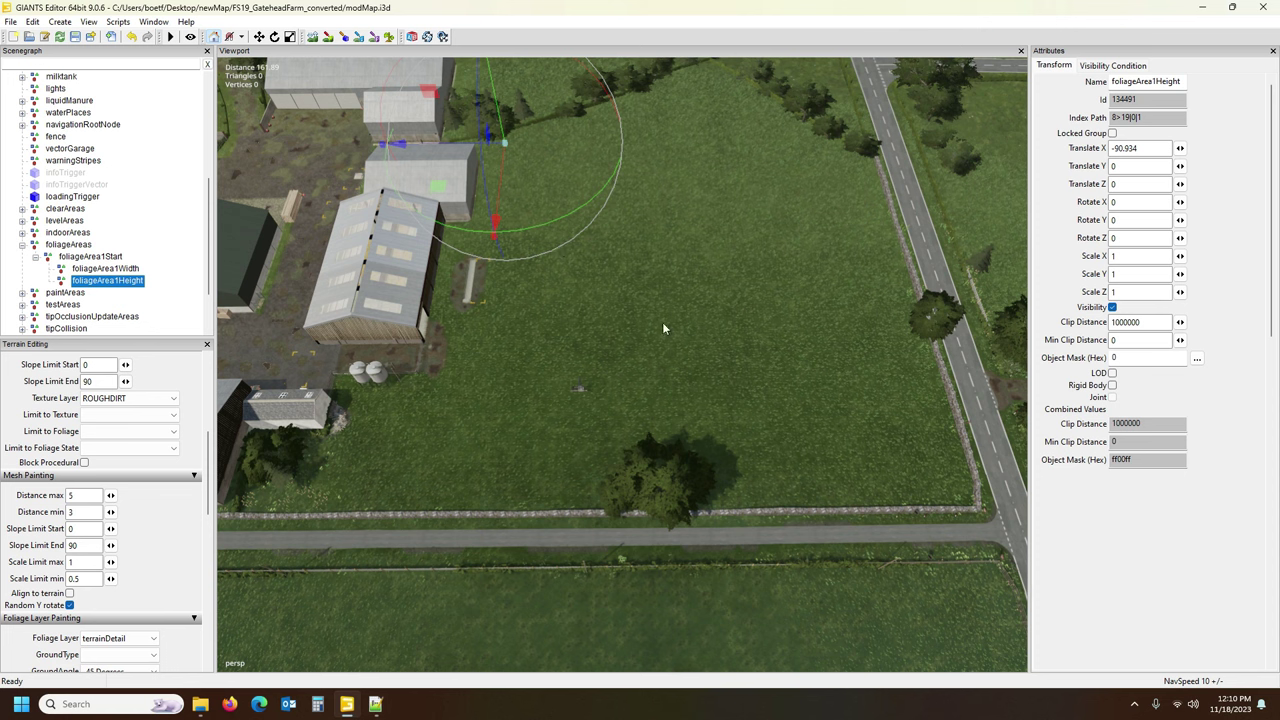
pyautogui.click(88, 257)
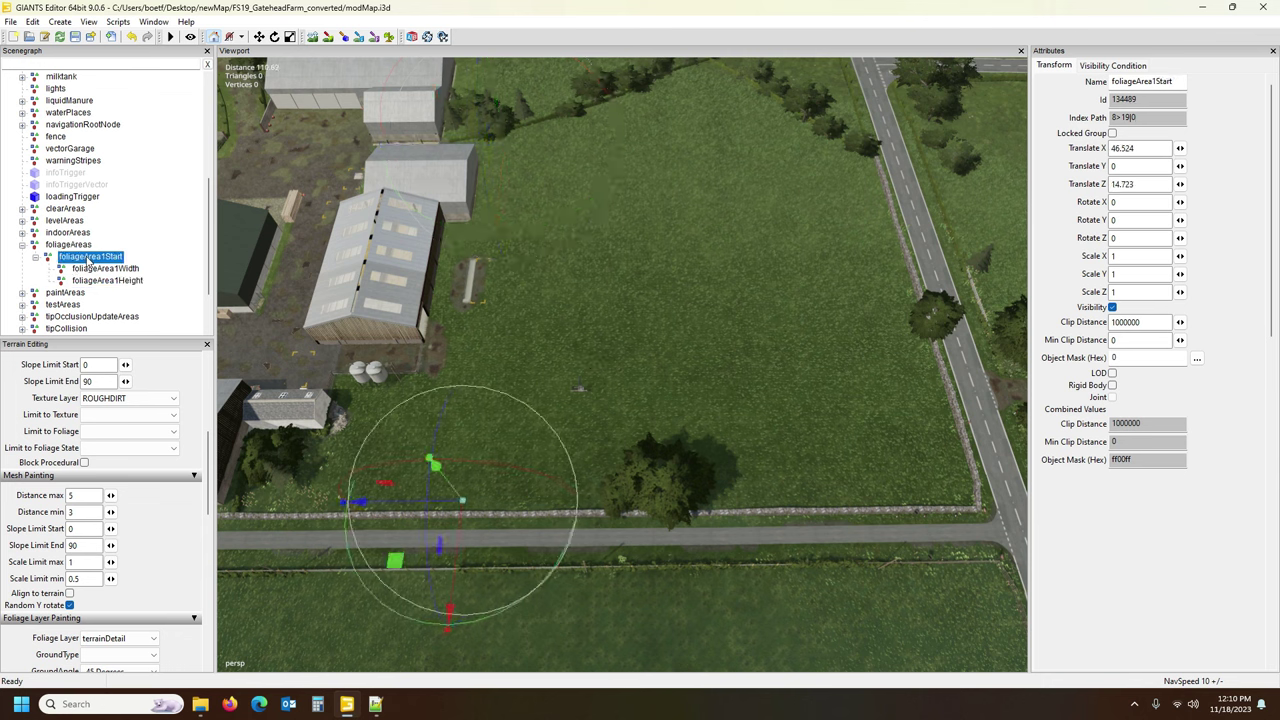
pyautogui.click(22, 245)
# Look through the paintAreas group's area nodes and examine where testAreas sits beside the barn.
pyautogui.click(22, 257)
pyautogui.click(66, 257)
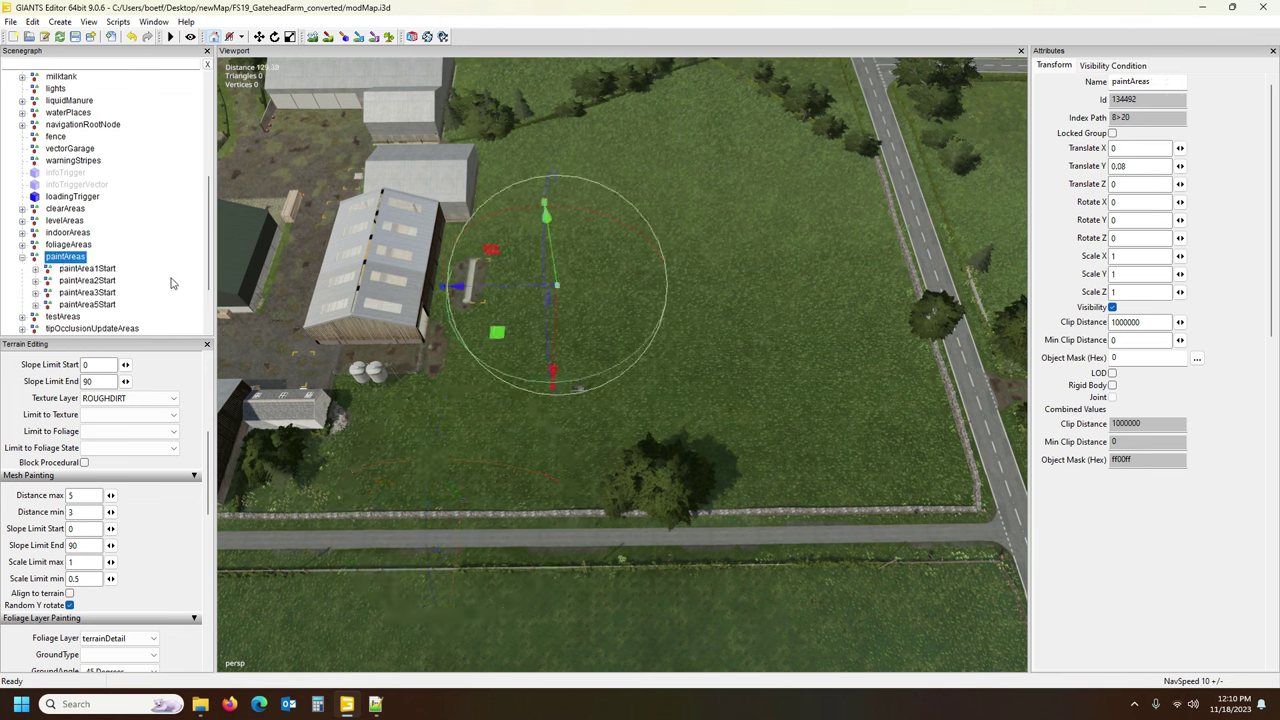
pyautogui.keyDown('alt'); pyautogui.moveTo(521, 470); pyautogui.dragTo(614, 464); pyautogui.keyUp('alt')
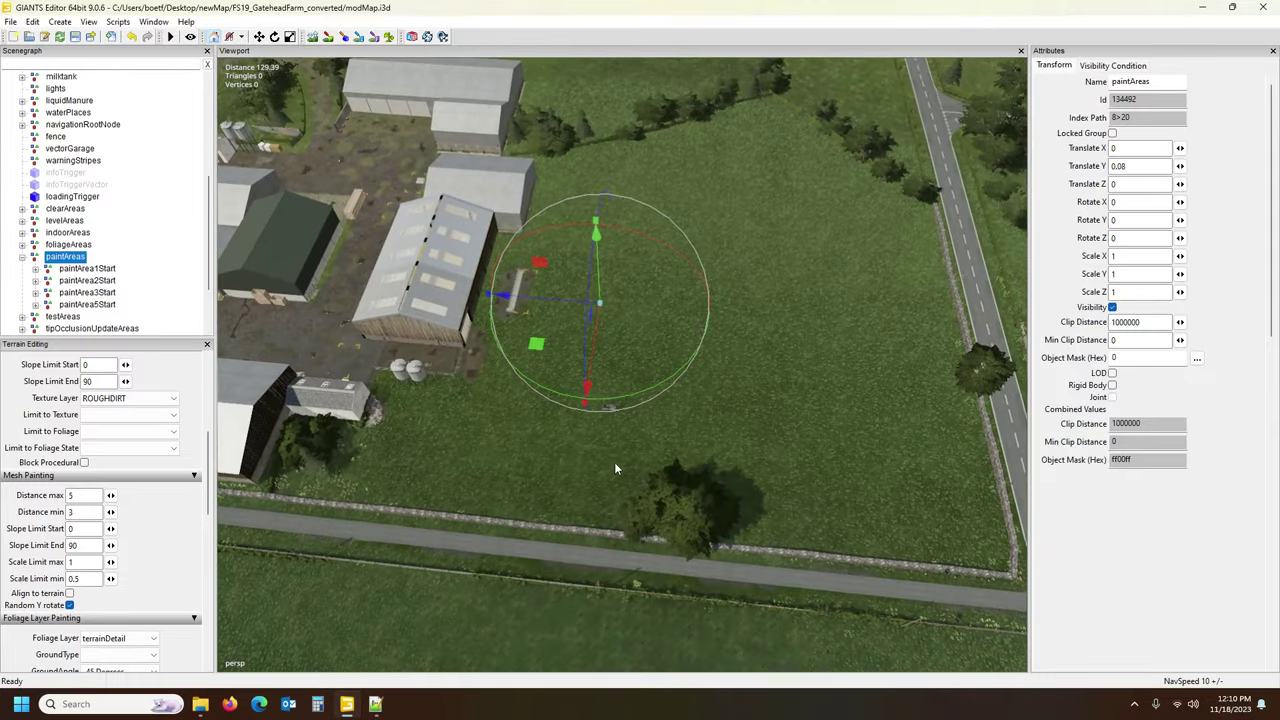
pyautogui.scroll(-2, 128, 299)
pyautogui.click(62, 257)
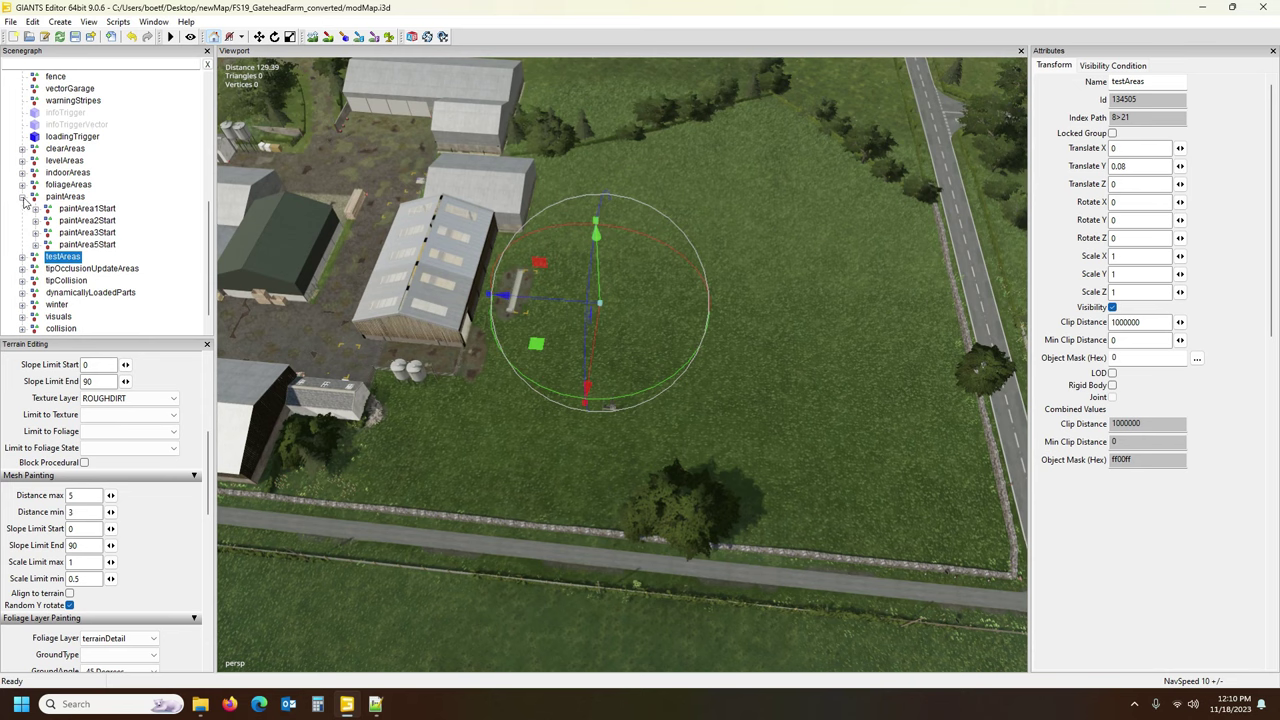
pyautogui.click(22, 197)
pyautogui.moveTo(371, 362); pyautogui.dragTo(356, 352, button='middle')
pyautogui.keyDown('alt'); pyautogui.moveTo(357, 352); pyautogui.dragTo(462, 354); pyautogui.keyUp('alt')
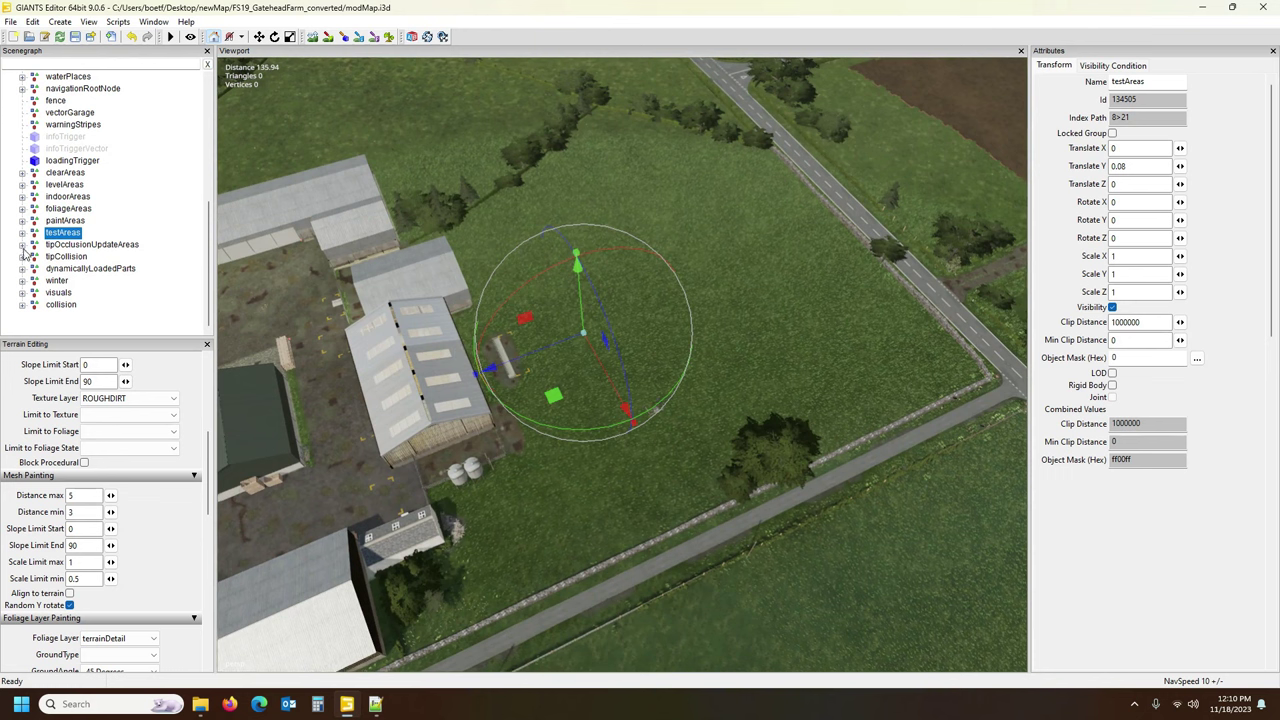
# Expand tipOcclusionUpdateAreas and compare the positions of tipOcclusionUpdateArea1Start and tipOcclusionUpdateArea2Start with the group's origin.
pyautogui.click(22, 245)
pyautogui.click(102, 246)
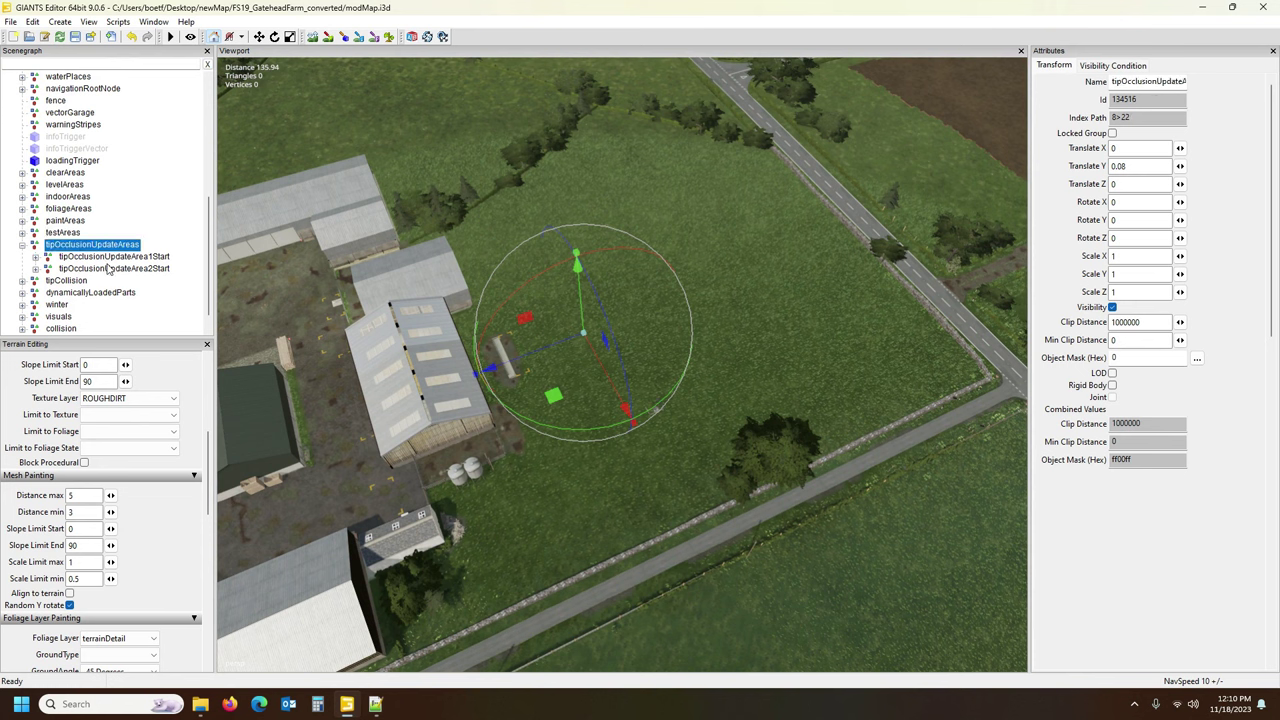
pyautogui.click(91, 259)
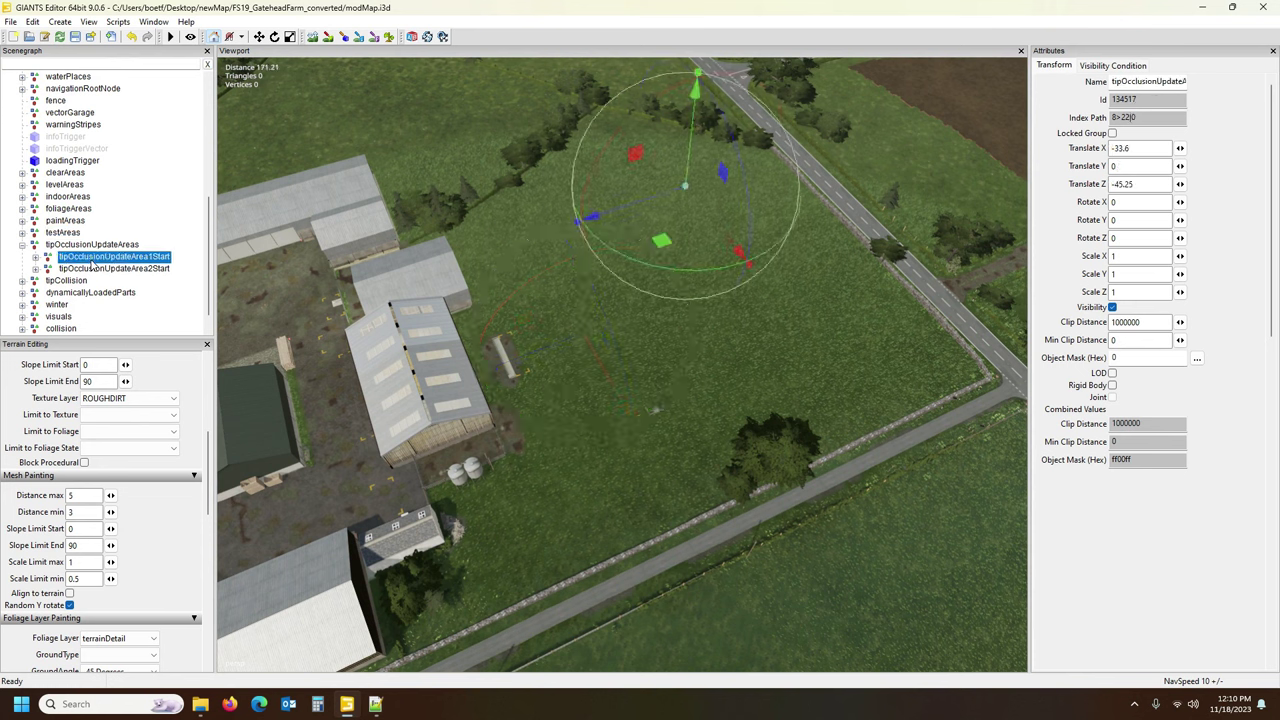
pyautogui.click(98, 269)
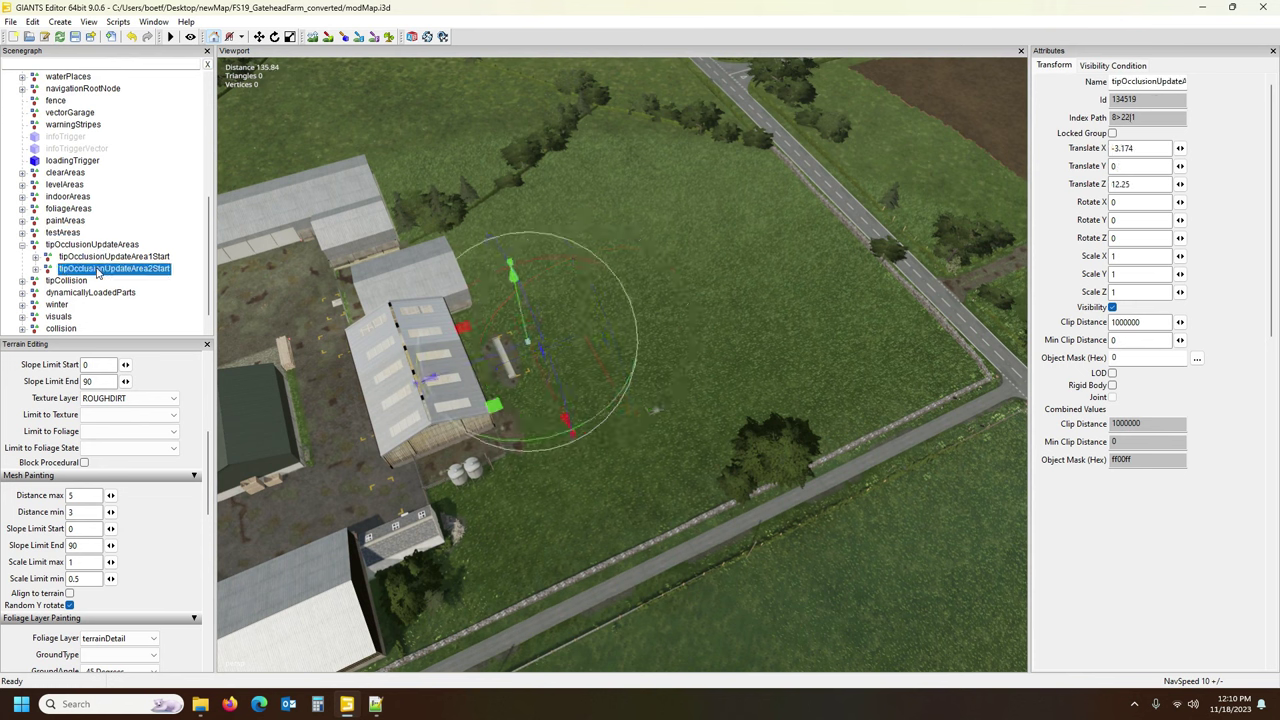
pyautogui.click(96, 246)
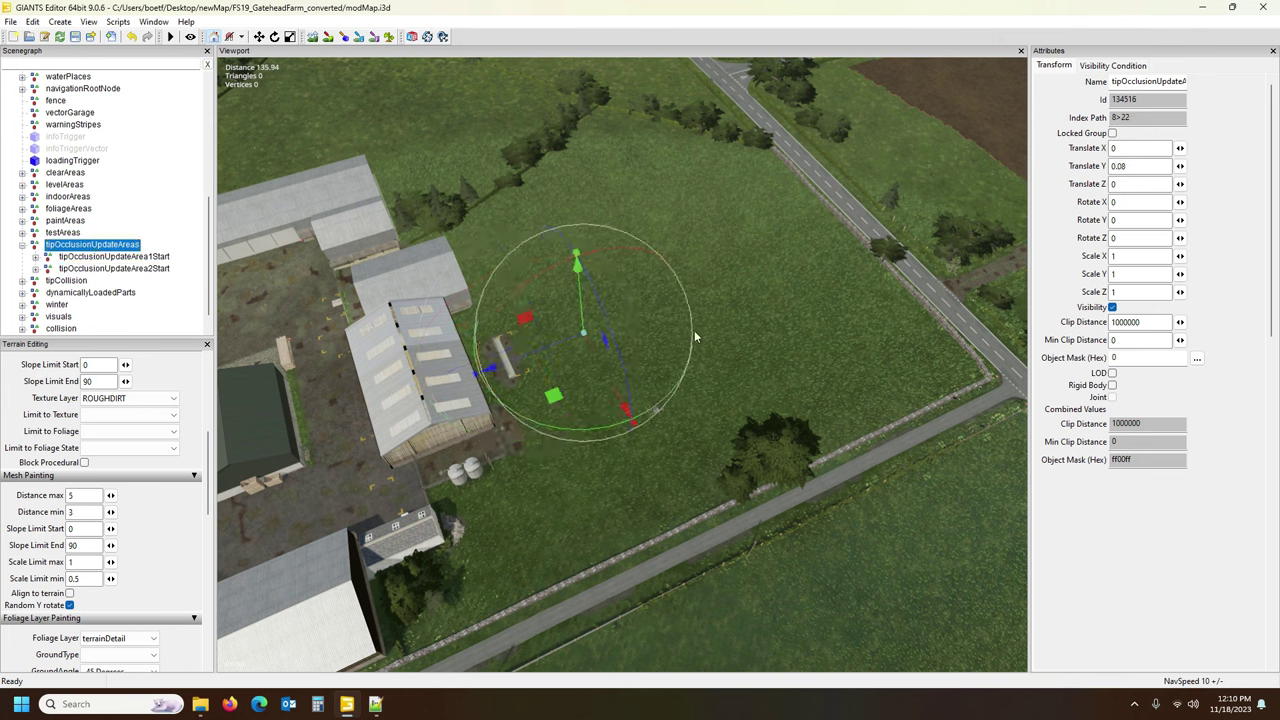
pyautogui.click(22, 245)
# Expand the tipCollision group and examine where its tipCollision shape sits relative to the barn.
pyautogui.click(22, 257)
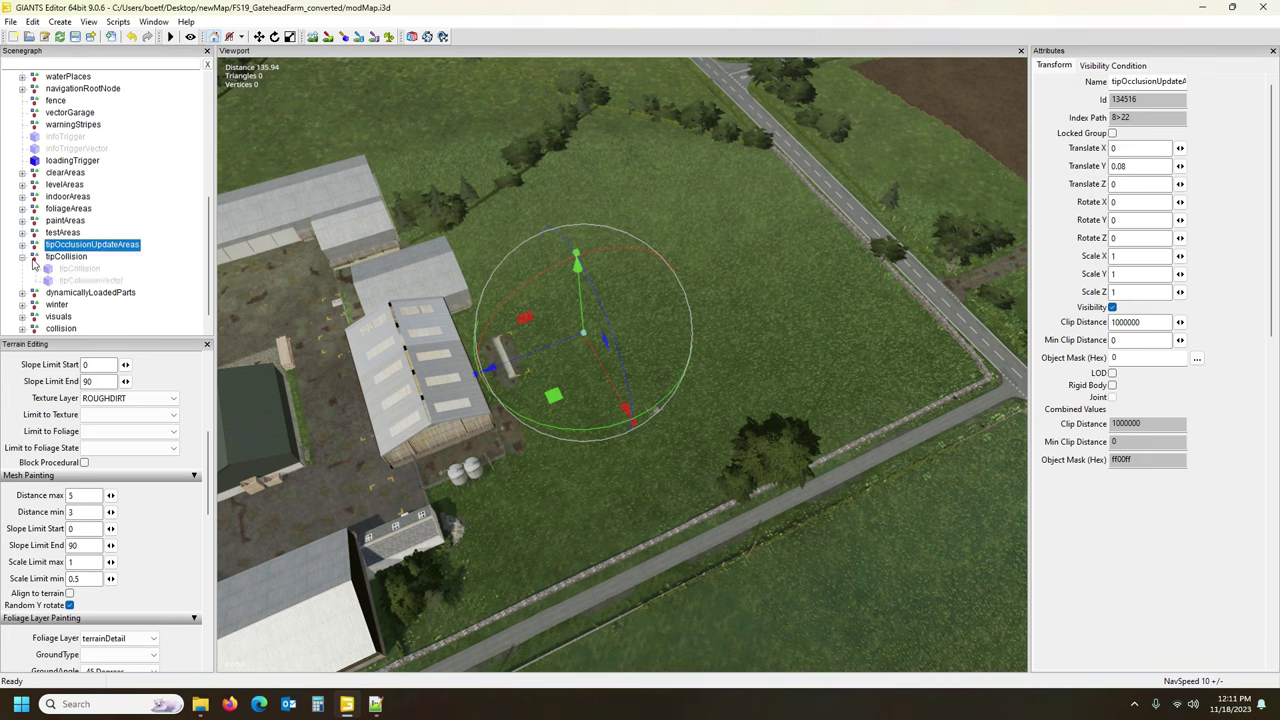
pyautogui.click(62, 257)
pyautogui.click(80, 269)
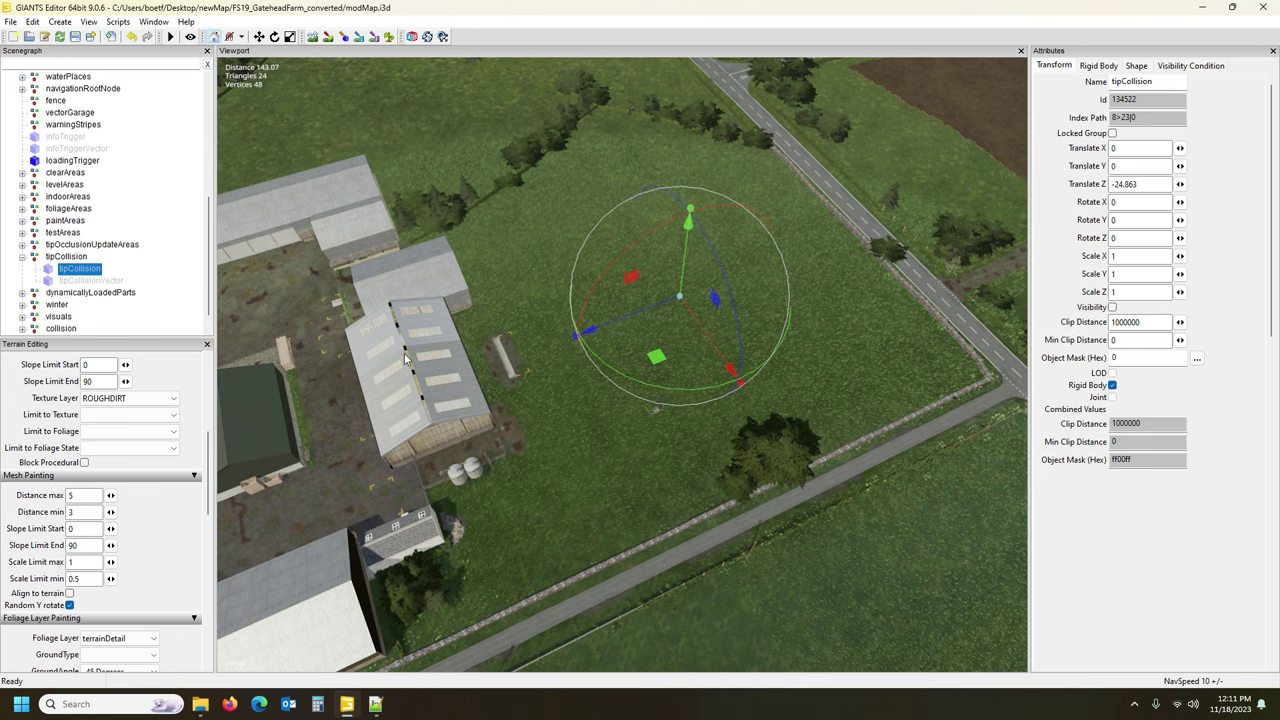
# Expand navigationRootNode in the cow barn hierarchy and select its walkingPlane along the barn's feeding side.
pyautogui.scroll(2, 120, 200)
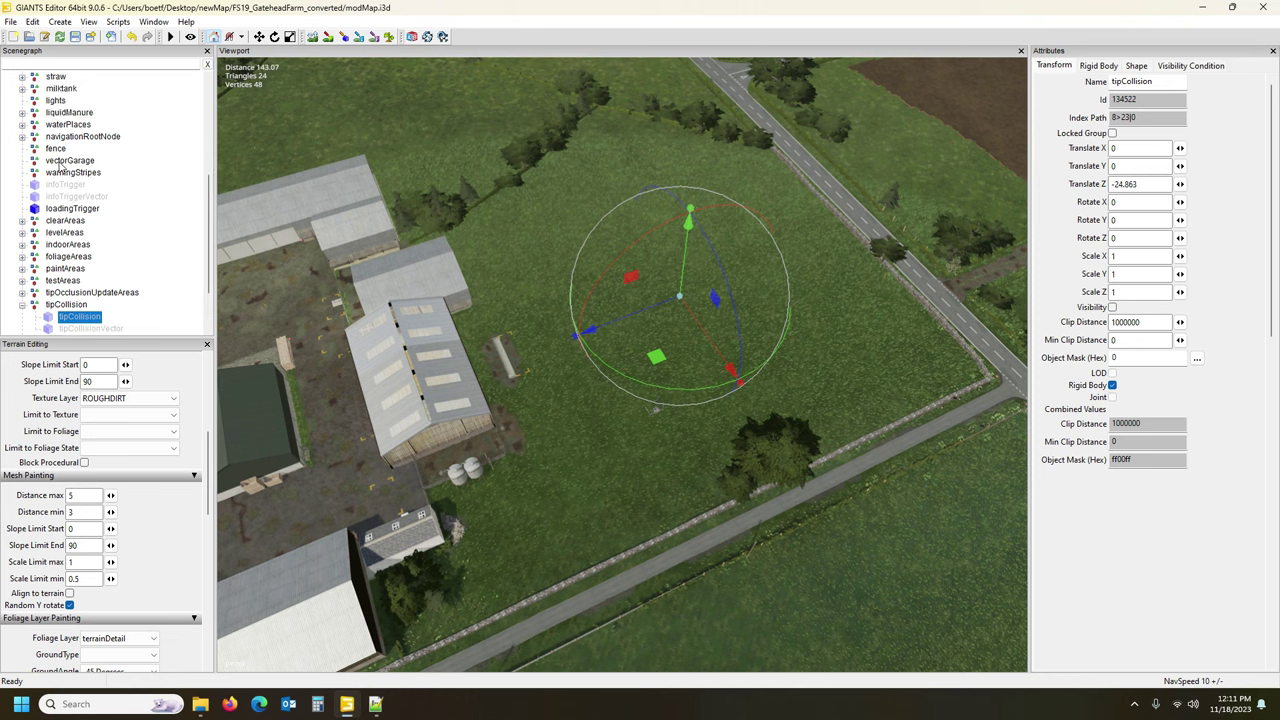
pyautogui.keyDown('alt'); pyautogui.moveTo(342, 274); pyautogui.dragTo(320, 226); pyautogui.keyUp('alt')
pyautogui.scroll(3, 326, 232)
pyautogui.moveTo(326, 226); pyautogui.dragTo(423, 228, button='right')
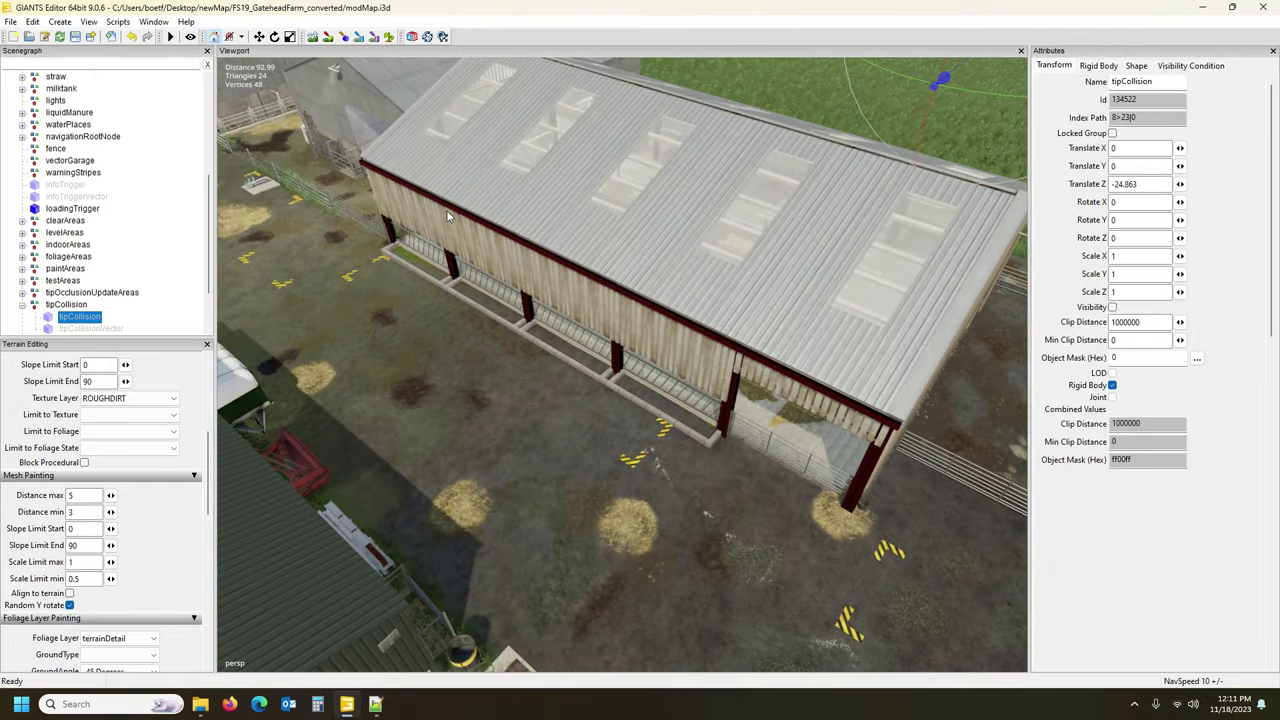
pyautogui.scroll(3, 152, 214)
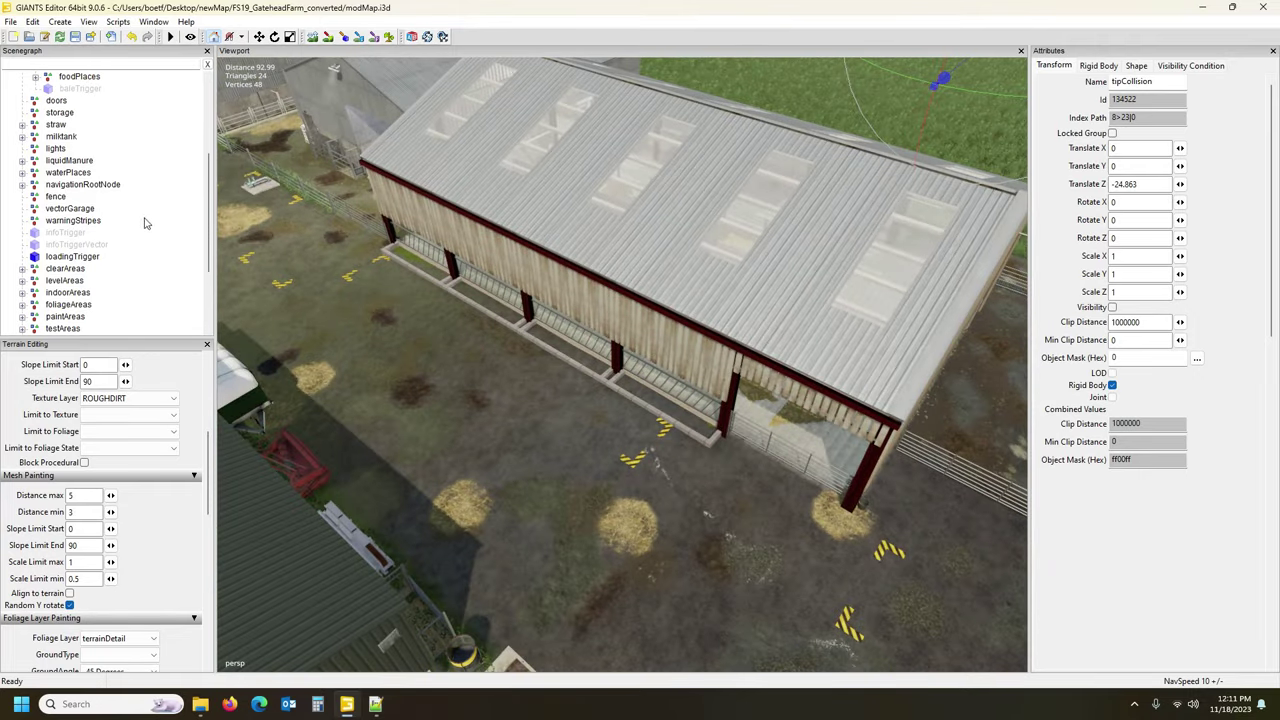
pyautogui.scroll(1, 140, 221)
pyautogui.scroll(-2, 124, 222)
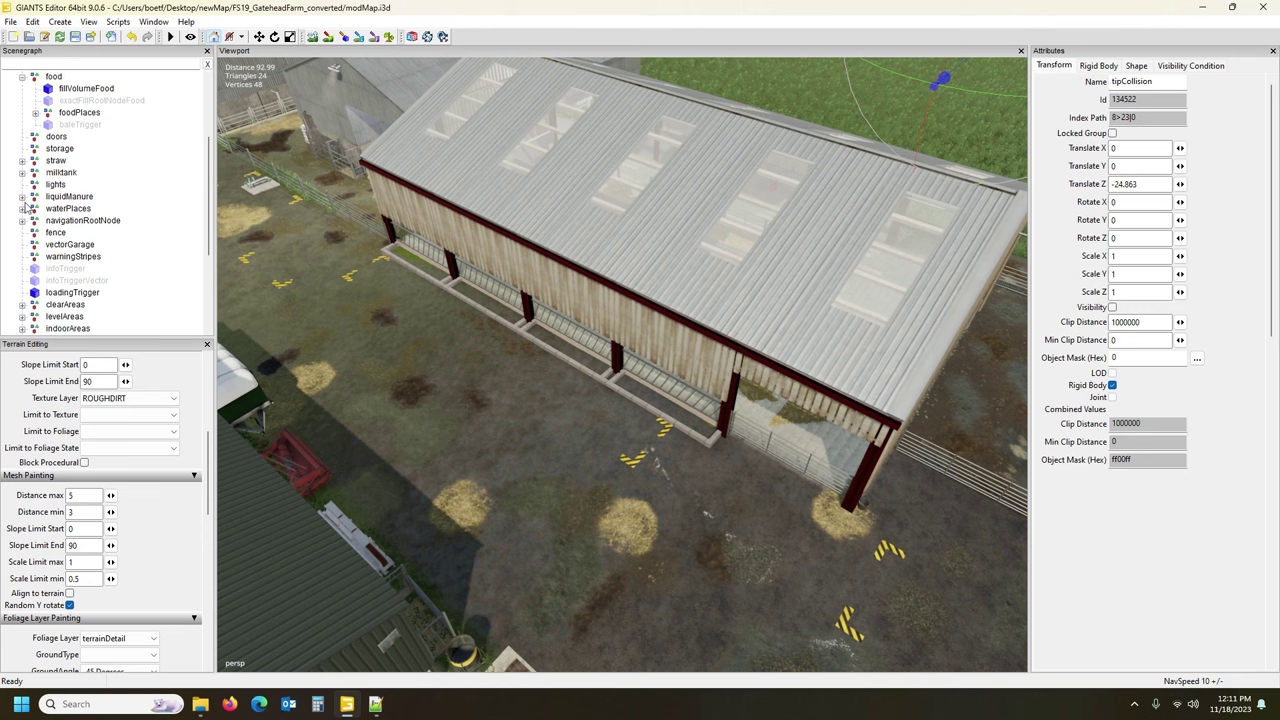
pyautogui.scroll(-1, 50, 213)
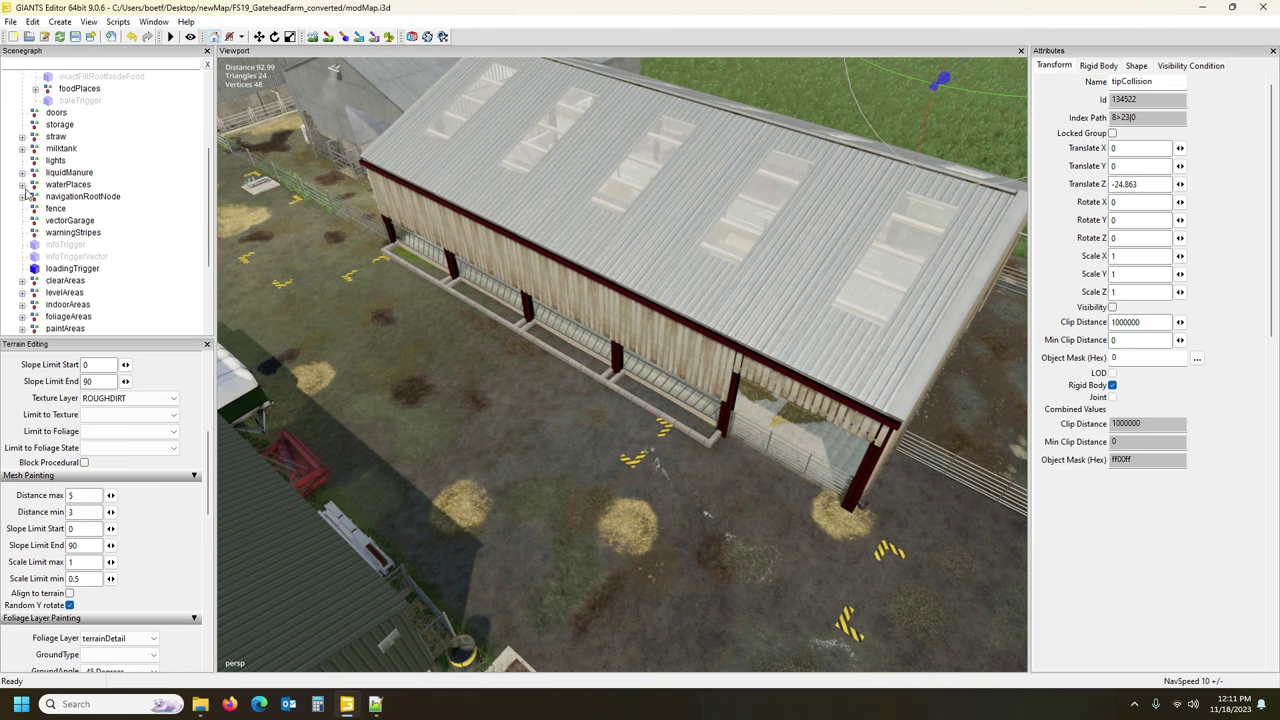
pyautogui.scroll(-1, 62, 232)
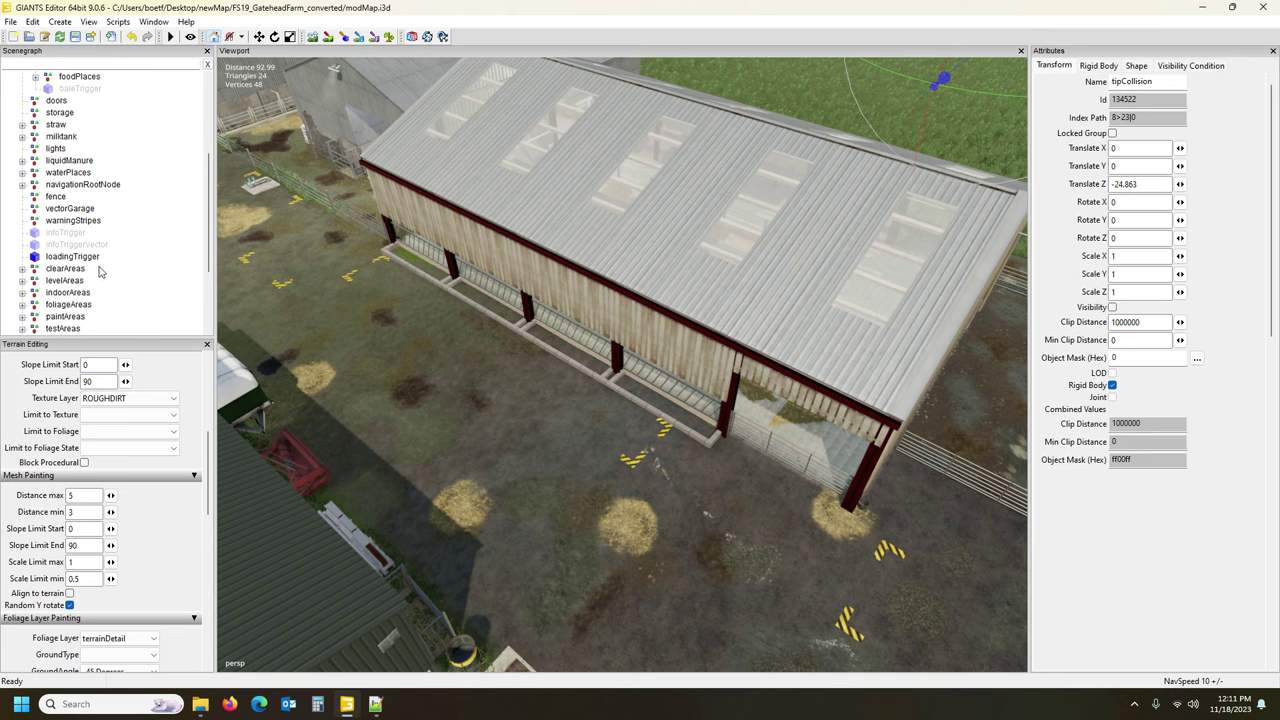
pyautogui.scroll(-1, 100, 271)
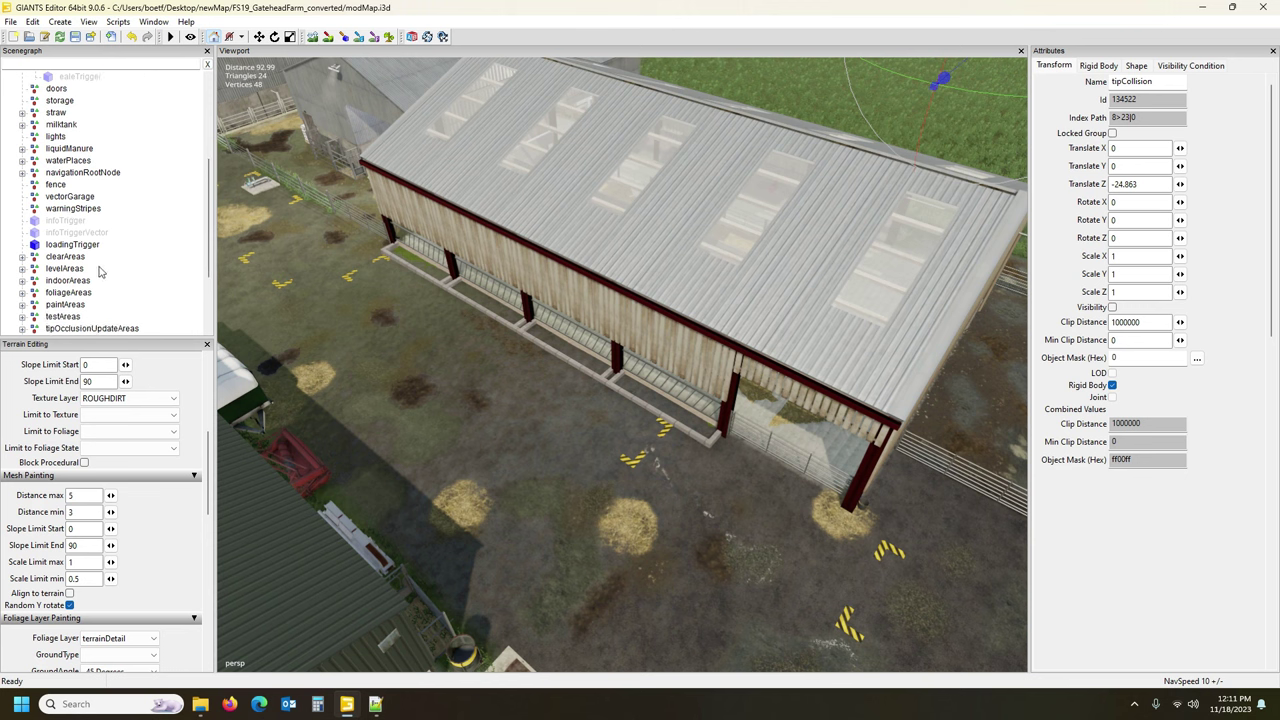
pyautogui.click(22, 173)
pyautogui.click(85, 232)
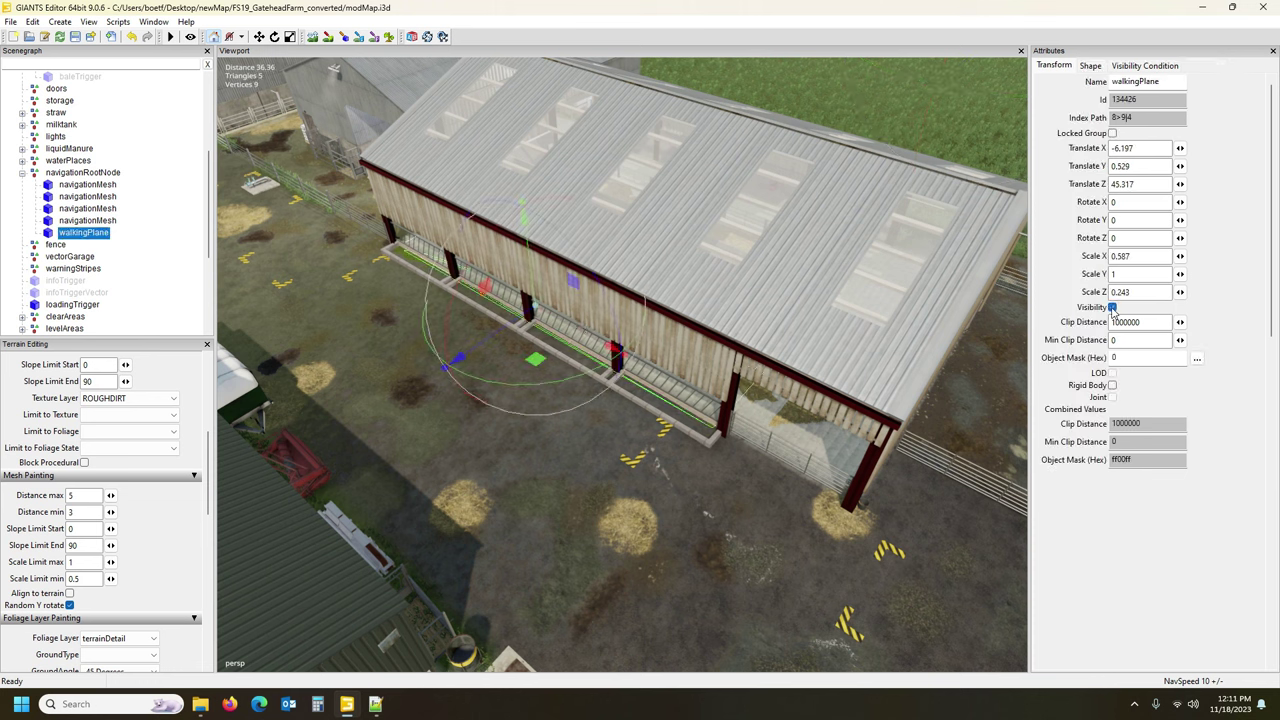
pyautogui.click(1113, 386)
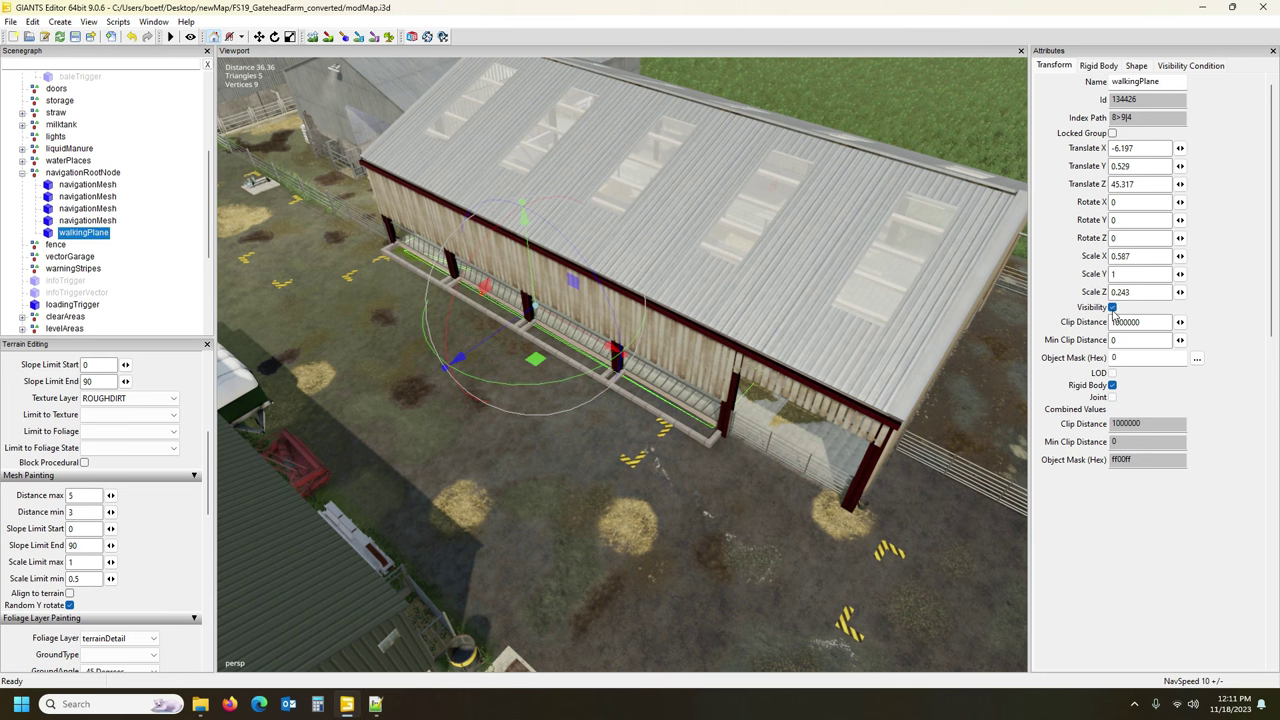
pyautogui.click(1112, 307)
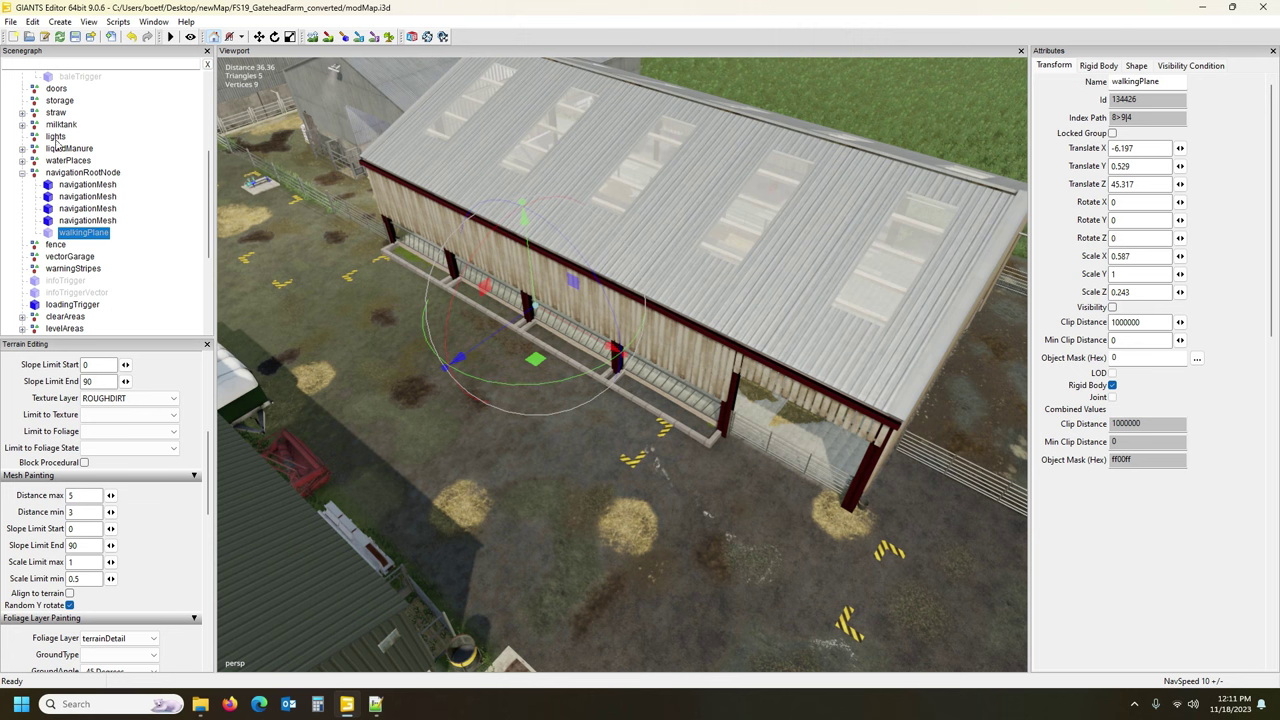
pyautogui.click(1113, 385)
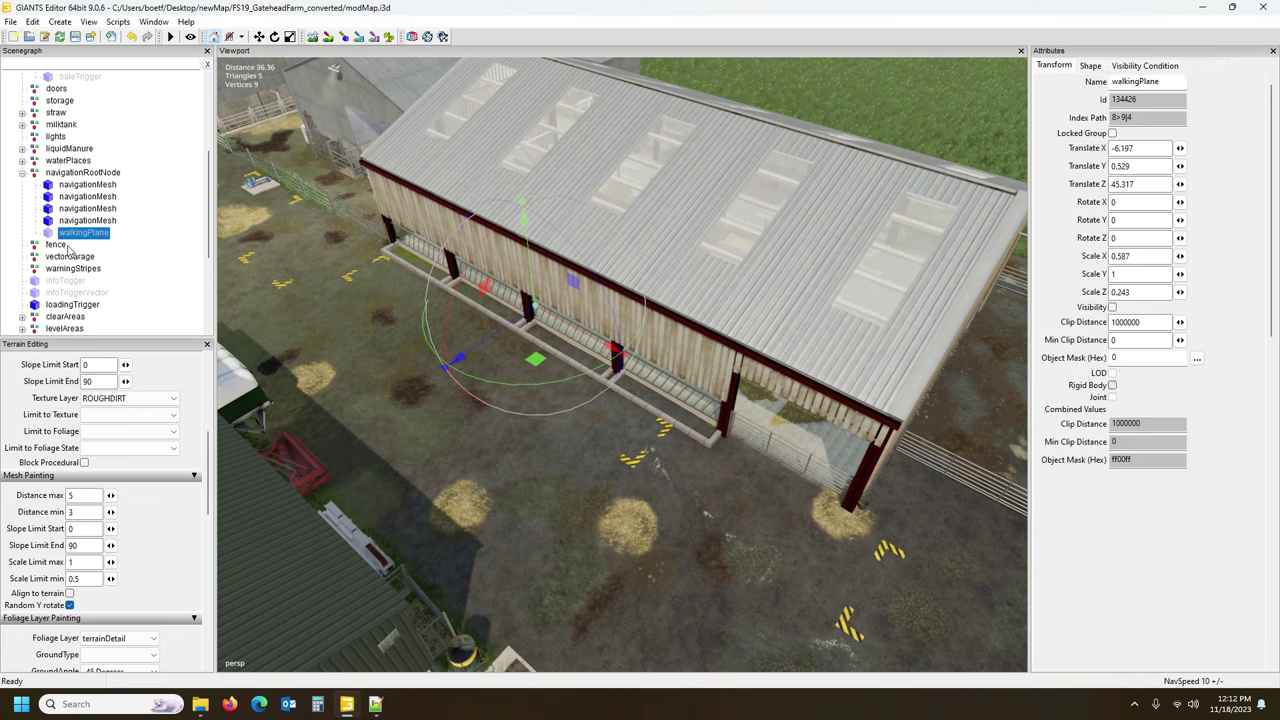
pyautogui.click(1112, 307)
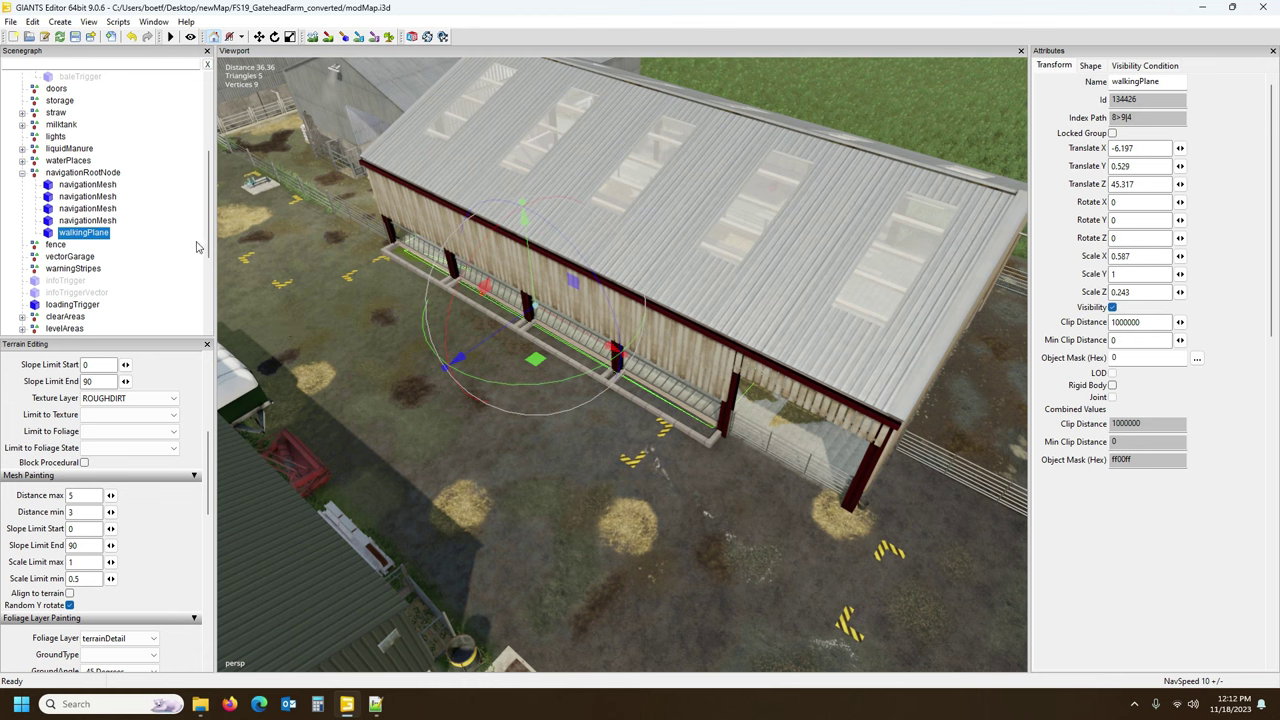
# Freeze only walkingPlane's scale transformation with Preserve Instances enabled, and make the plane an invisible rigid body.
pyautogui.click(33, 21)
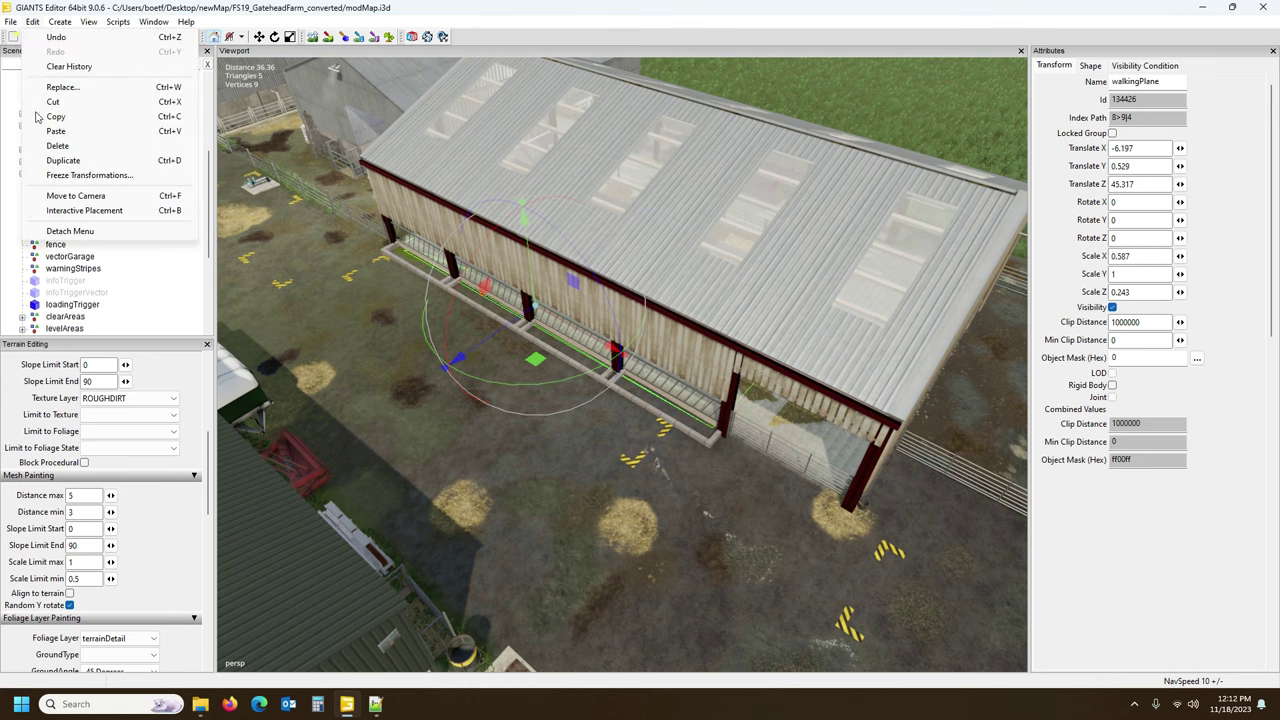
pyautogui.click(75, 175)
pyautogui.click(62, 132)
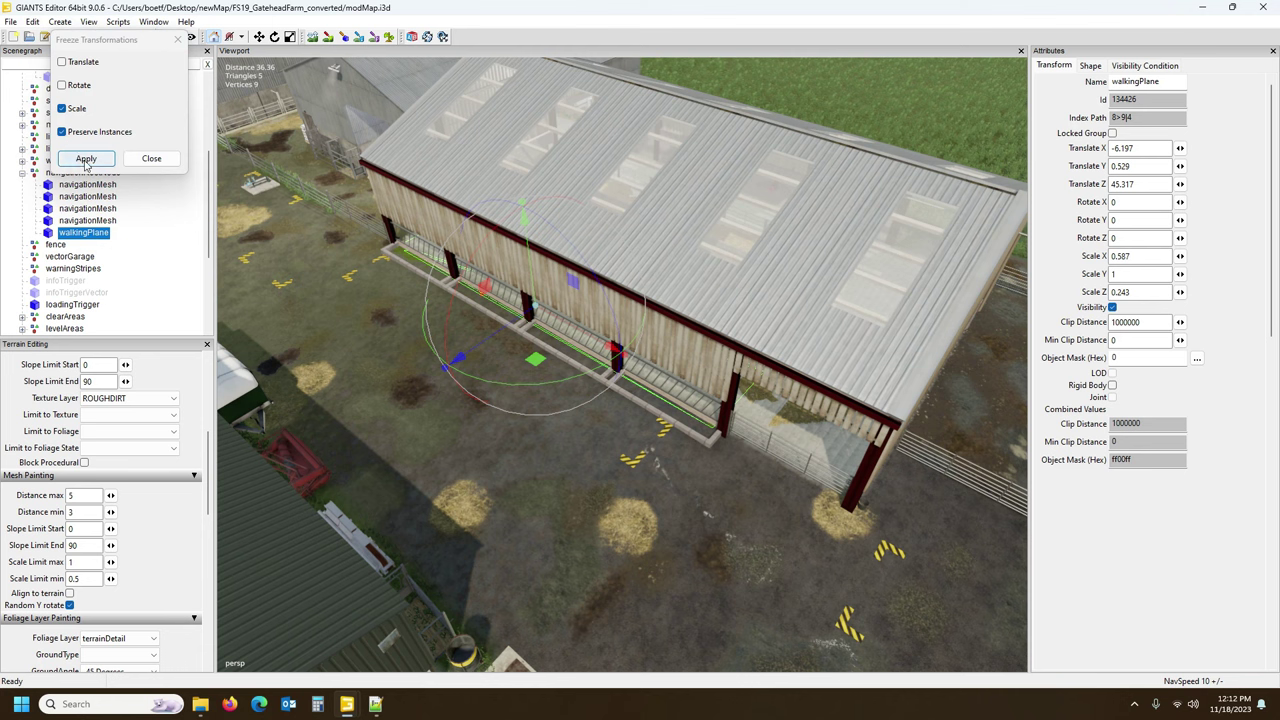
pyautogui.click(86, 159)
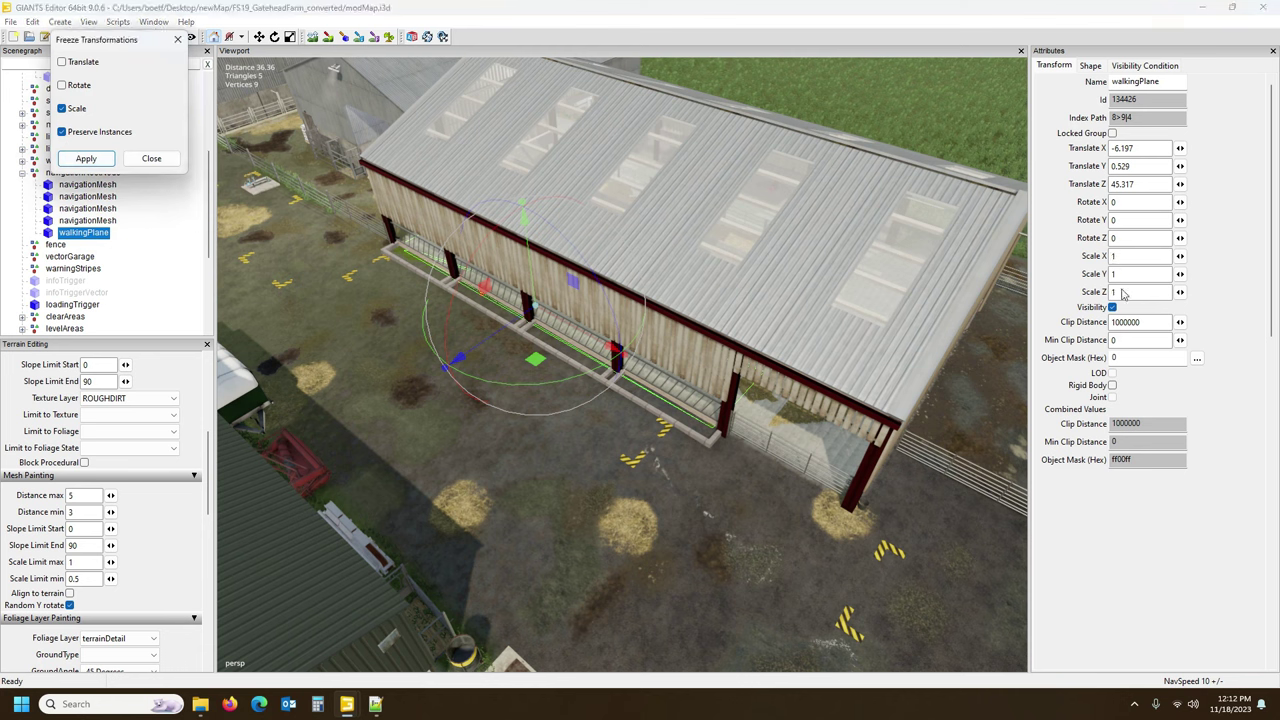
pyautogui.click(150, 231)
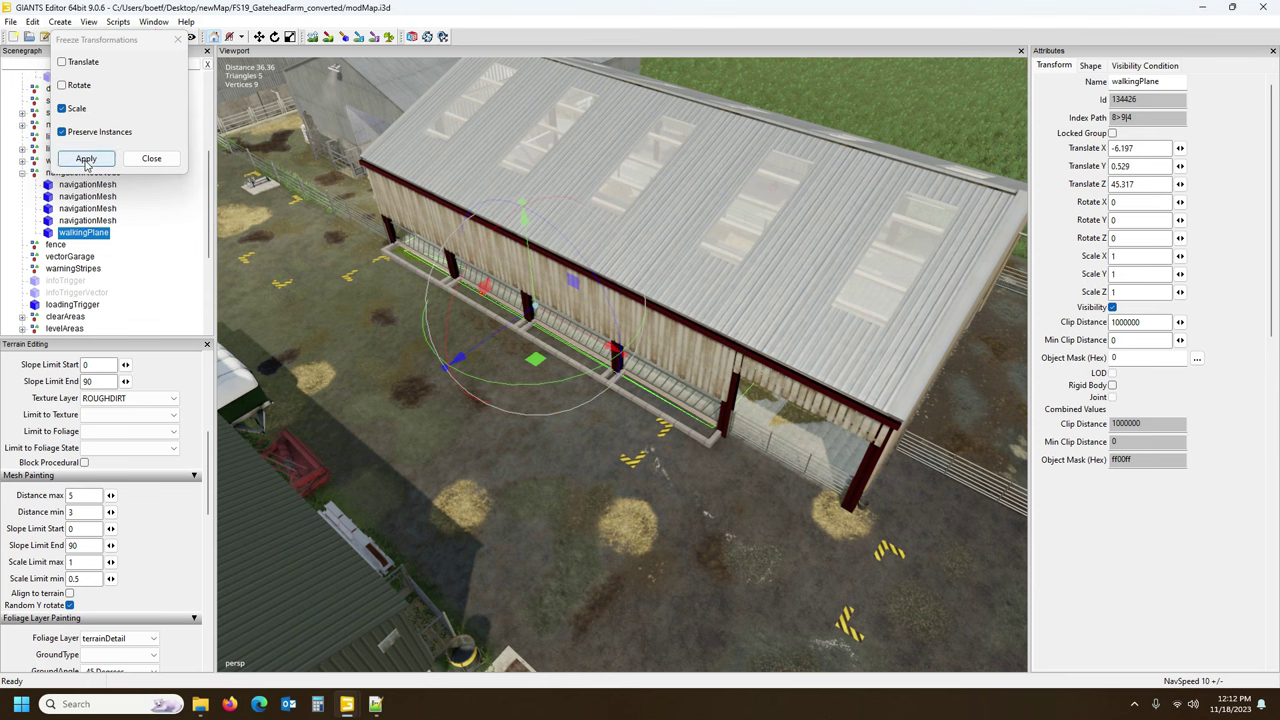
pyautogui.click(151, 158)
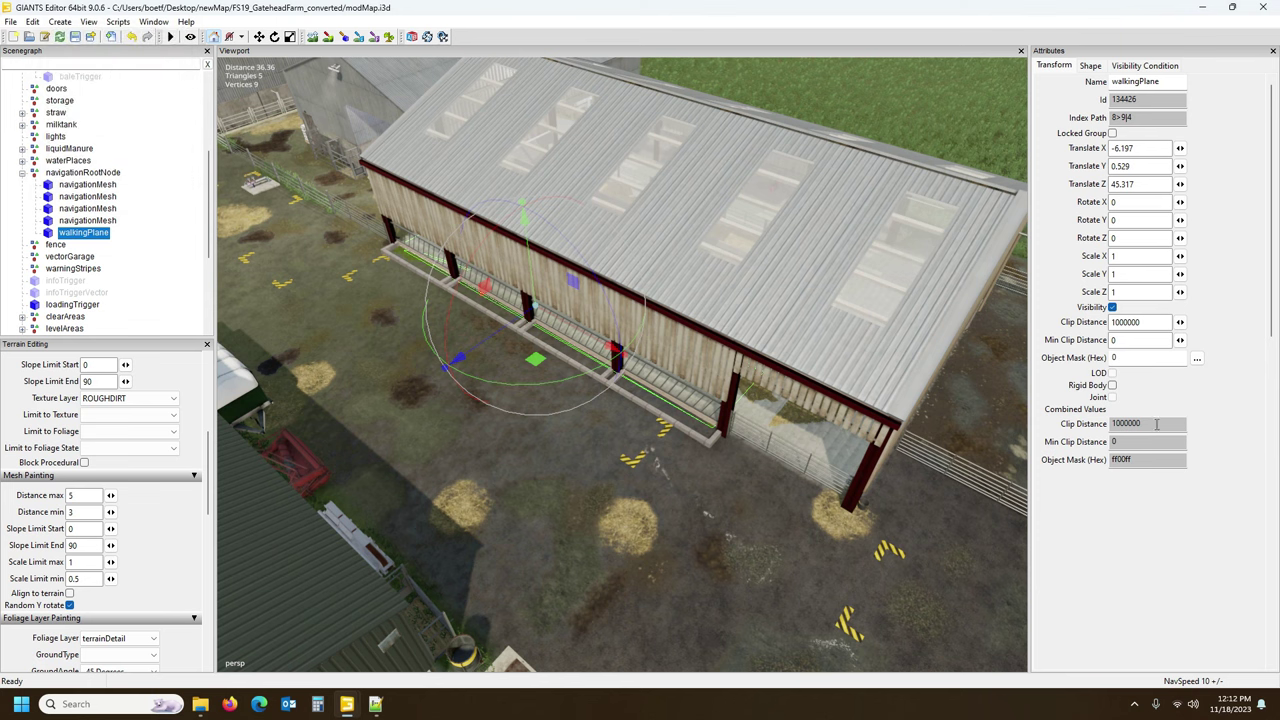
pyautogui.click(1112, 307)
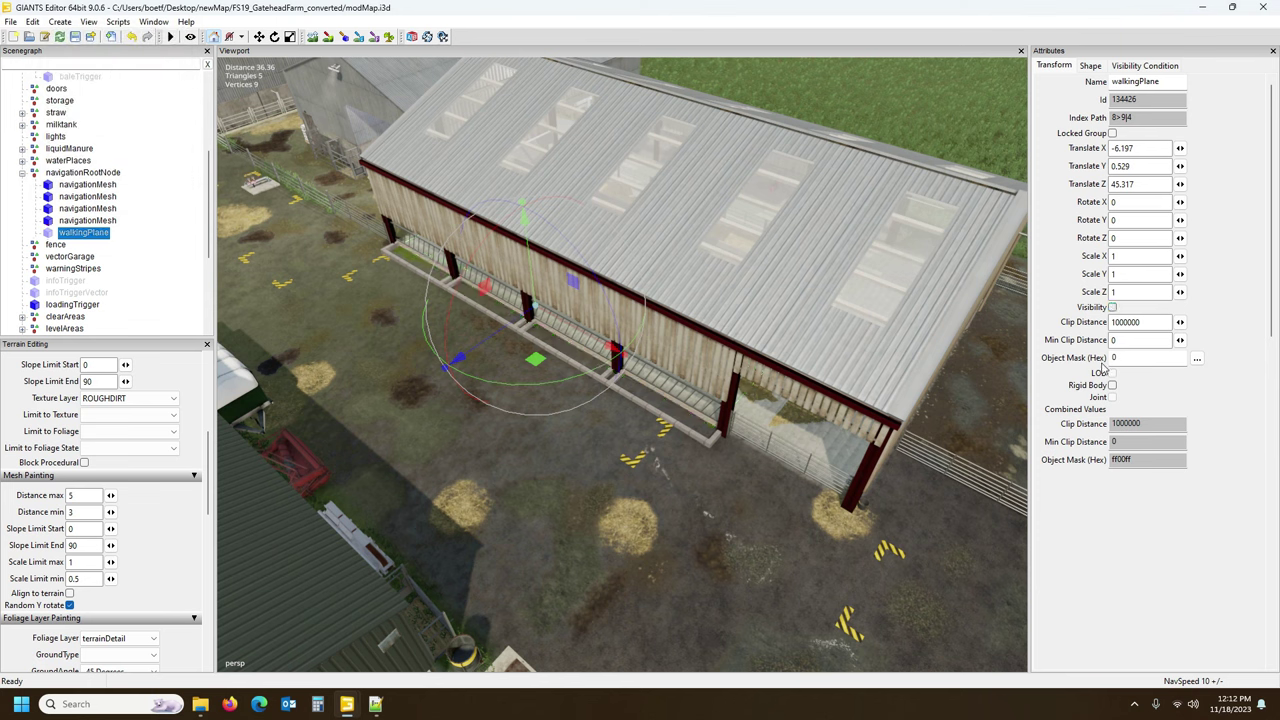
pyautogui.click(1112, 386)
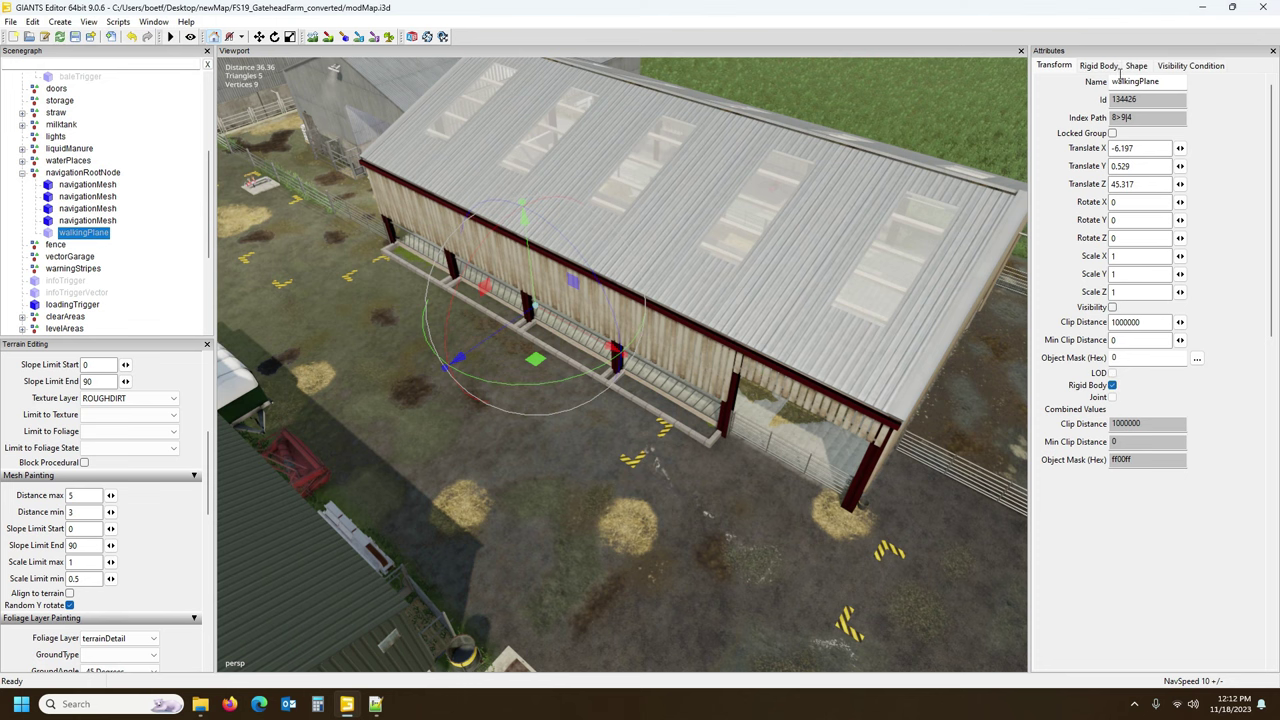
# Select the first navigationMesh, switch to File Explorer, and locate cowBarnBig.i3d in Farming Simulator 22's data/placeables/rudolfHormann/cowBarnBig folder.
pyautogui.click(87, 185)
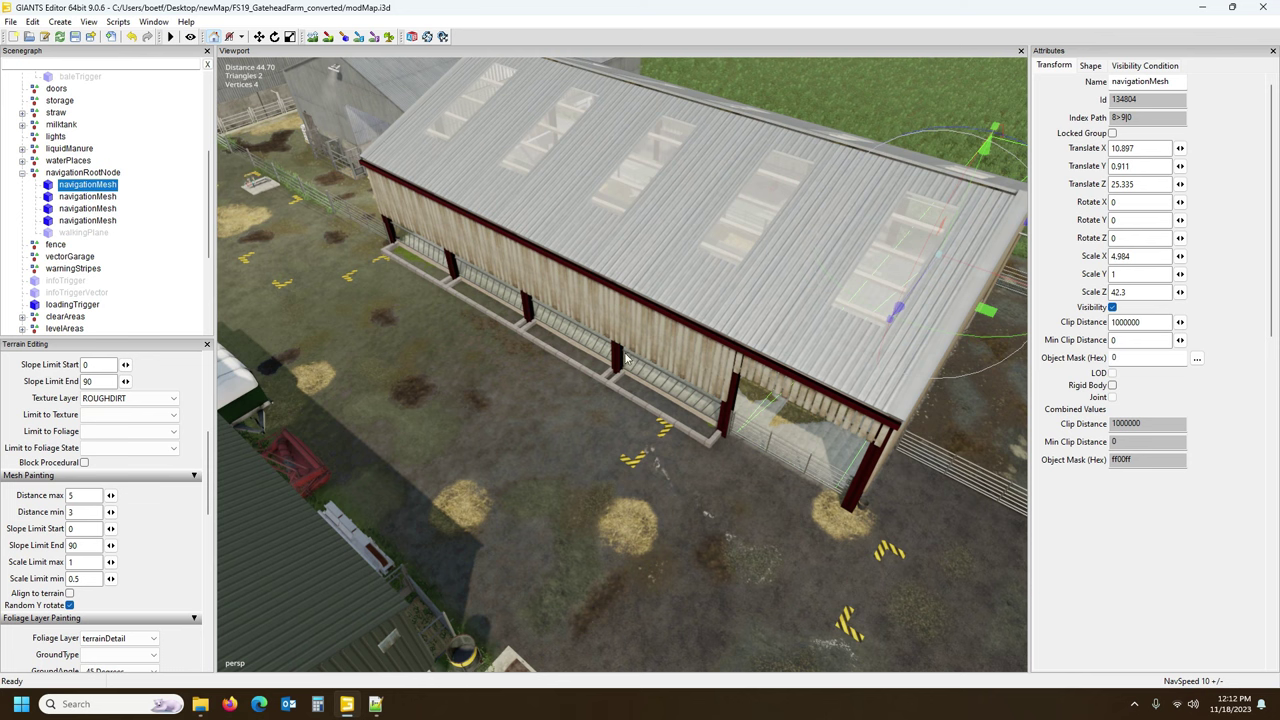
pyautogui.click(200, 704)
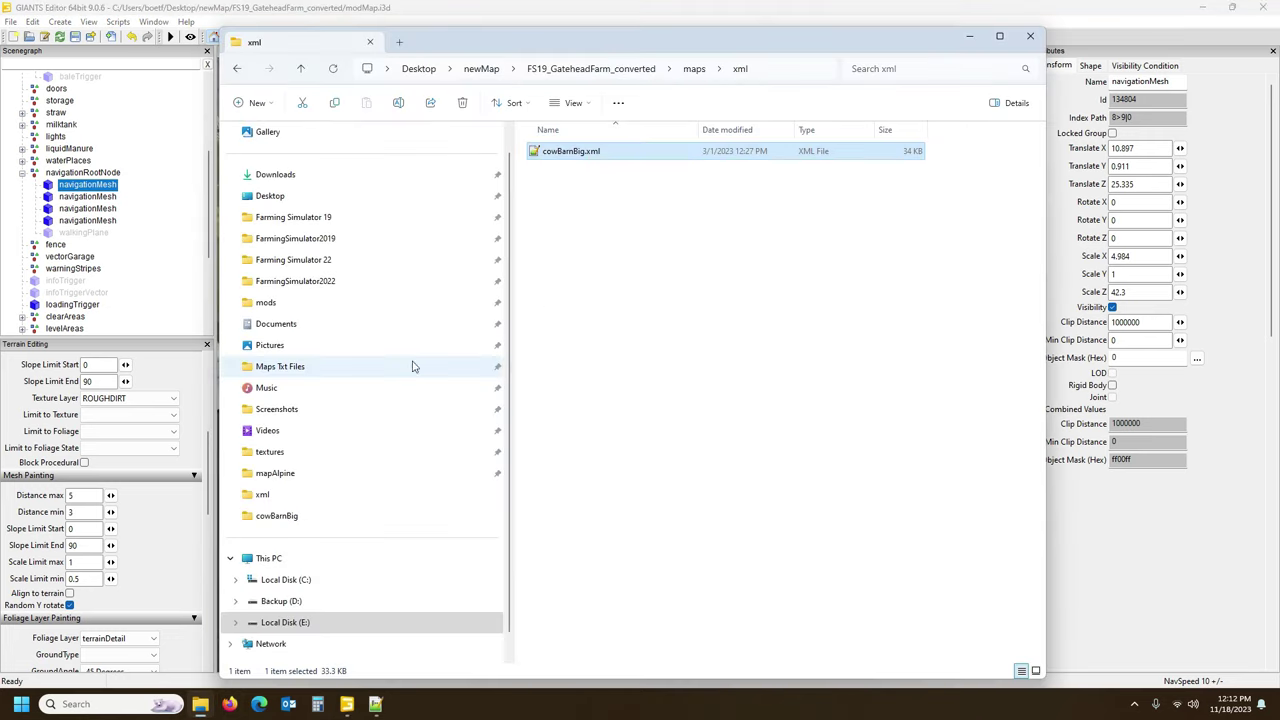
pyautogui.click(401, 42)
pyautogui.click(345, 285)
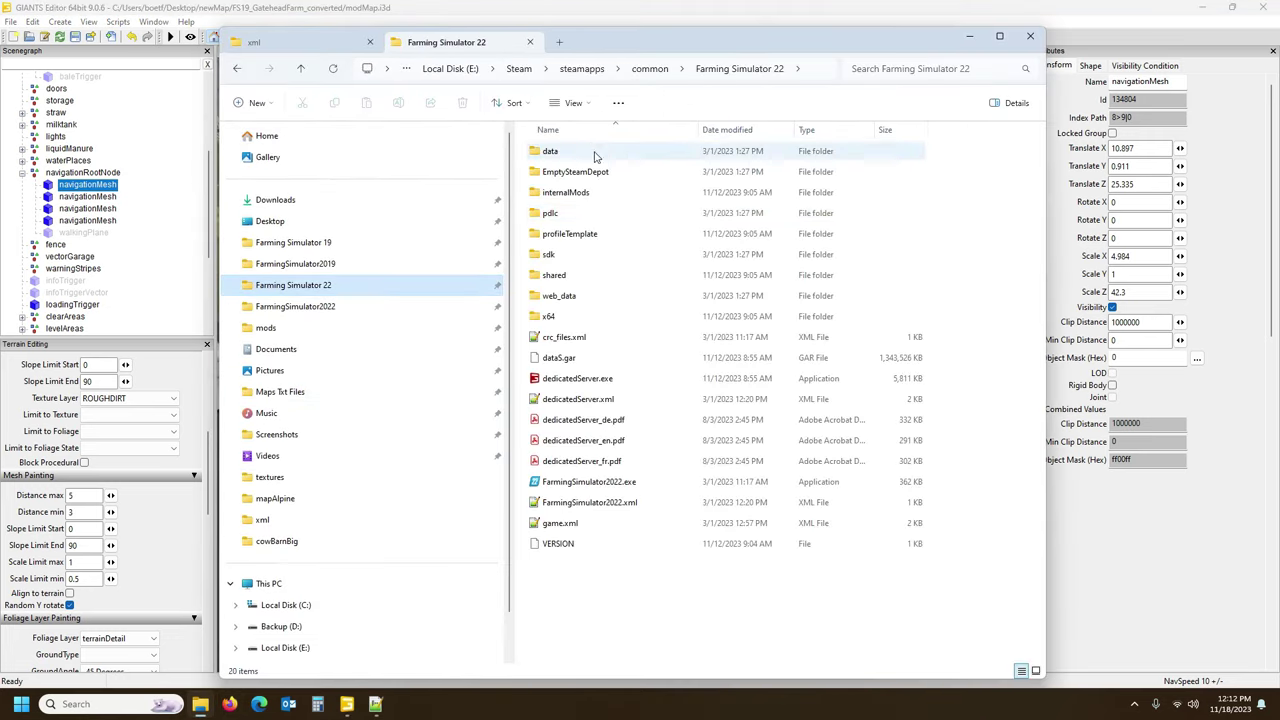
pyautogui.doubleClick(577, 153)
pyautogui.doubleClick(587, 316)
pyautogui.click(589, 401)
pyautogui.doubleClick(588, 403)
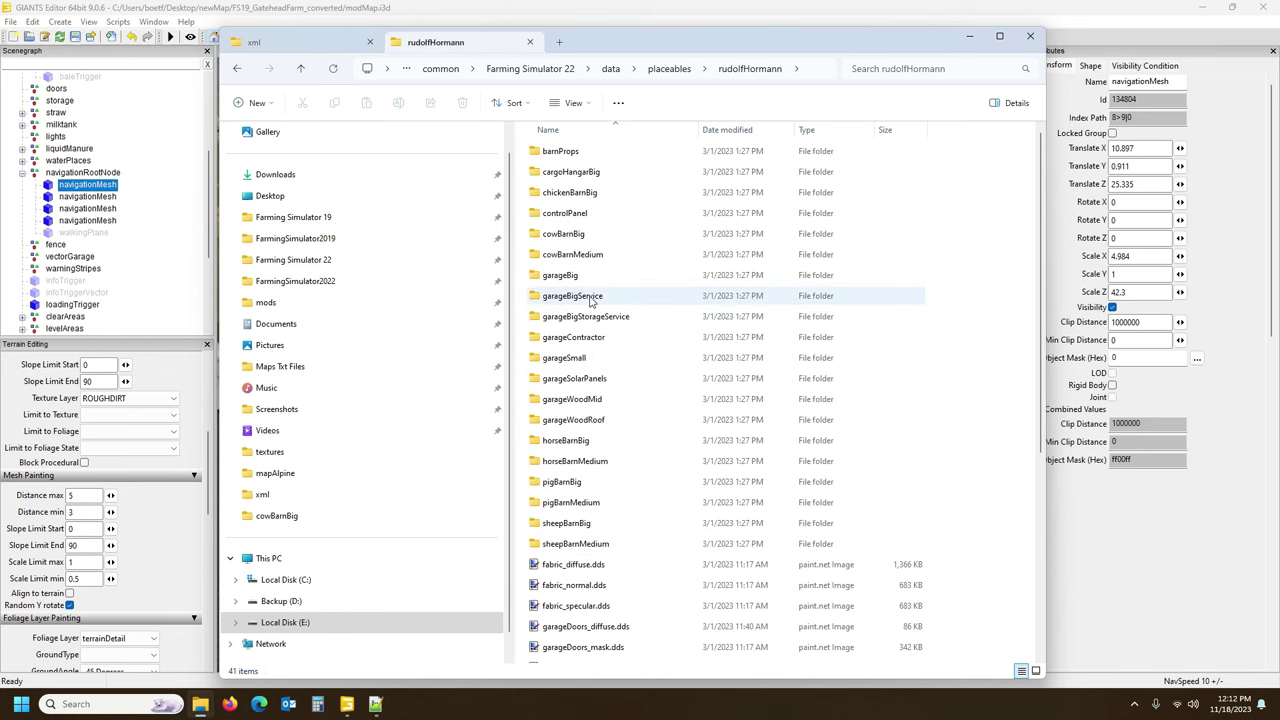
pyautogui.doubleClick(579, 234)
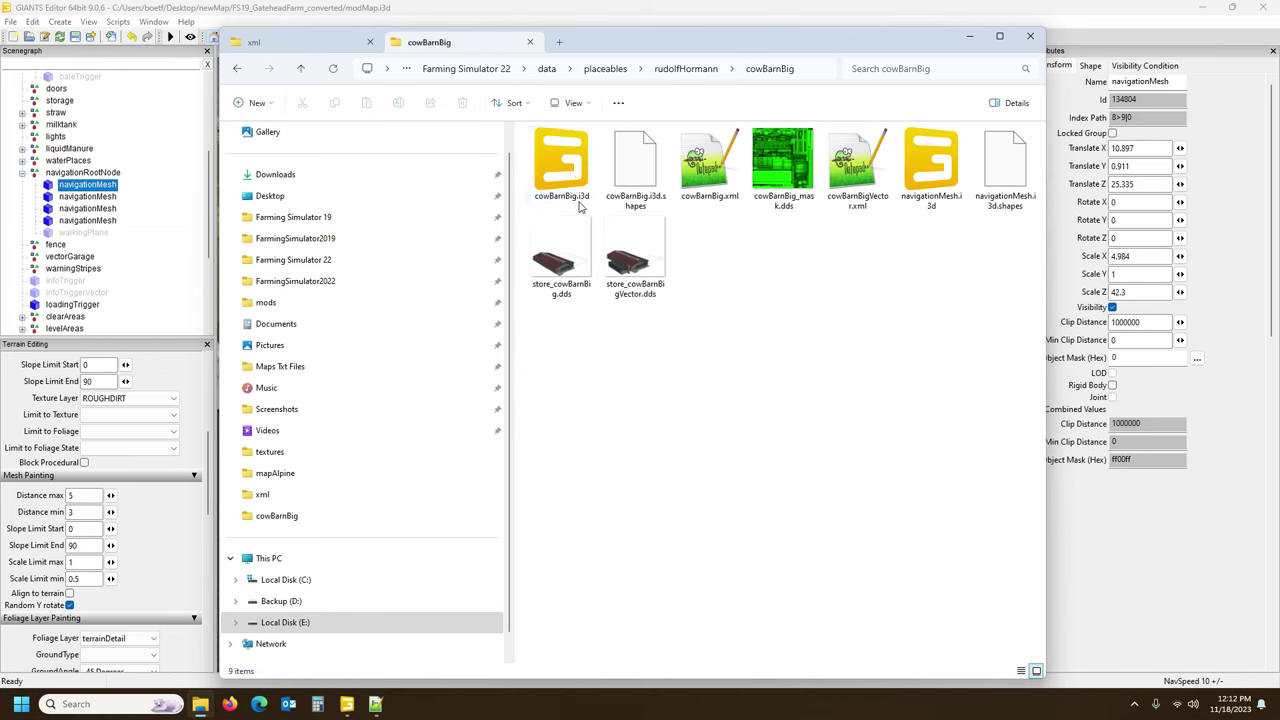
pyautogui.click(573, 172)
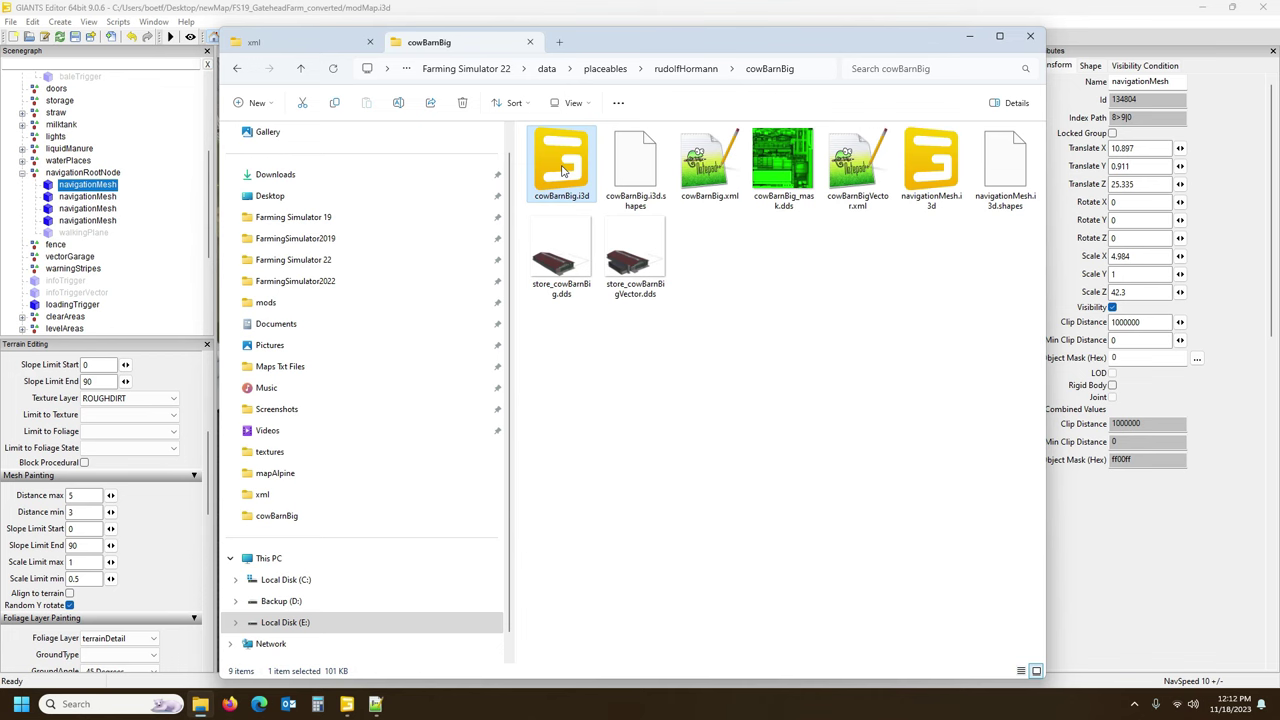
# Open the original cowBarnBig.i3d in GIANTS Editor 9.0.6 and examine the navigationMesh and walkingPlane attributes under navigationRootNode.
pyautogui.doubleClick(562, 172)
pyautogui.click(607, 432)
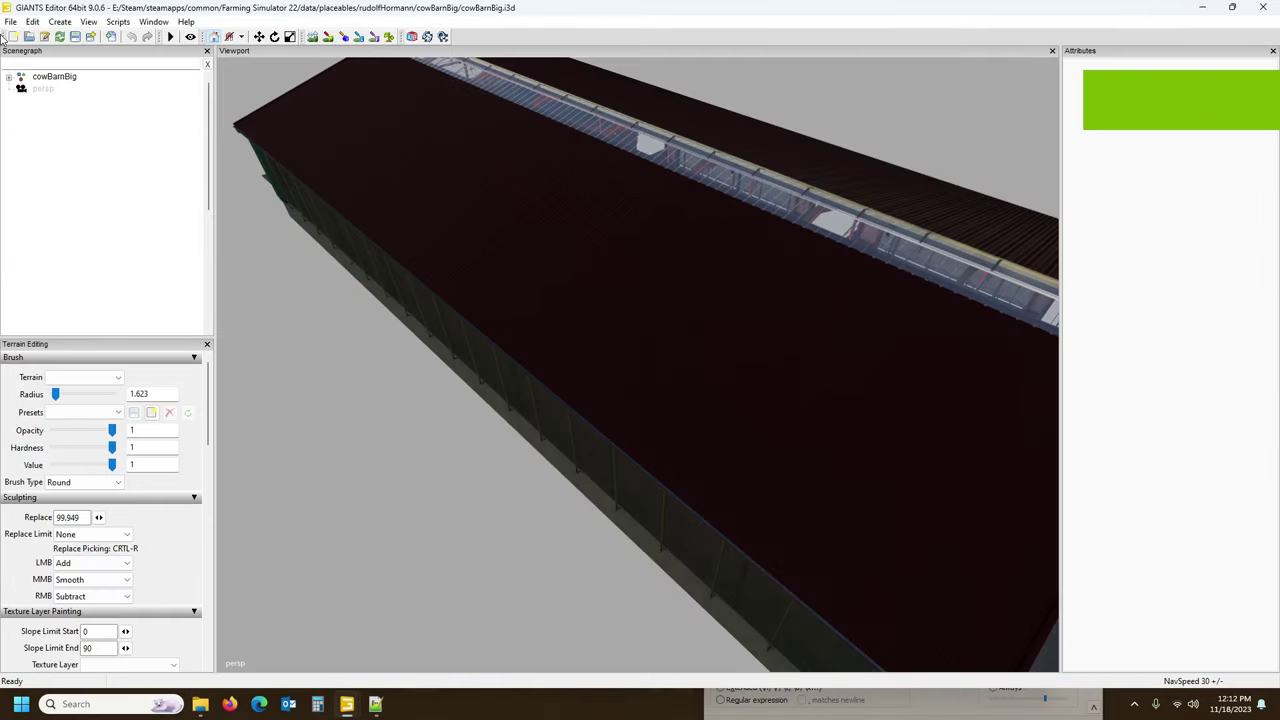
pyautogui.click(8, 76)
pyautogui.scroll(-1, 70, 150)
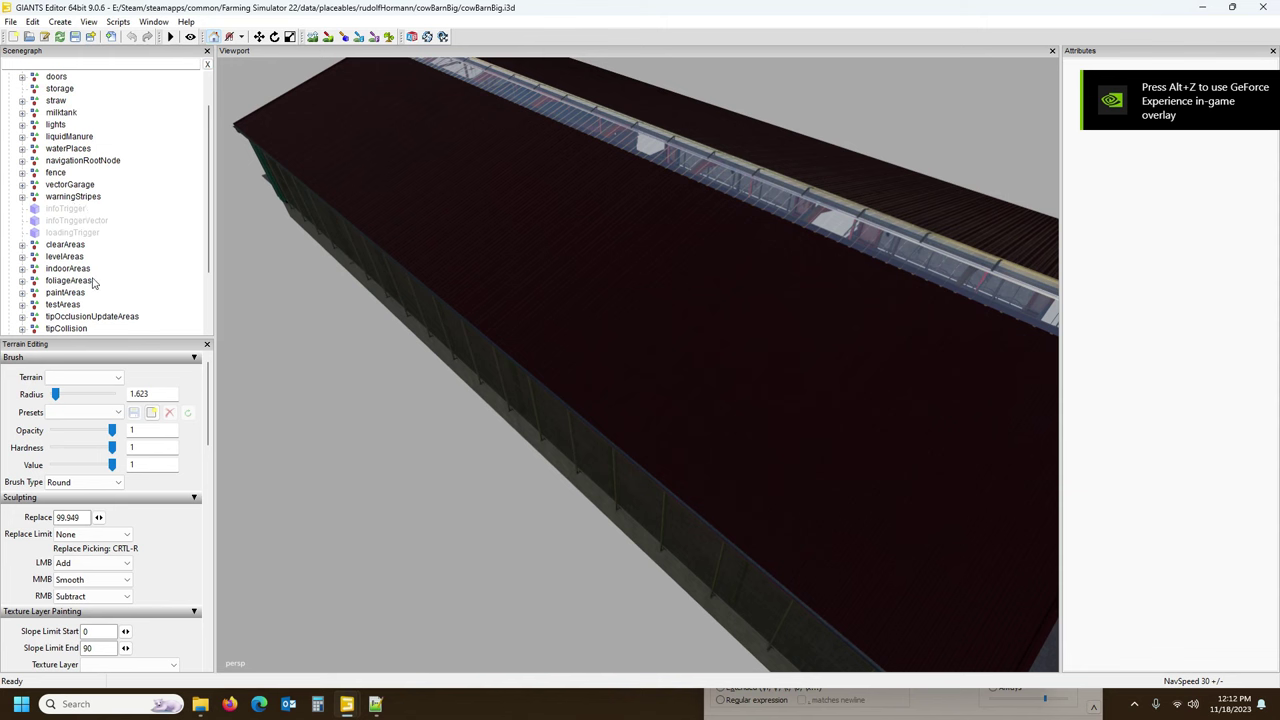
pyautogui.scroll(-1, 100, 260)
pyautogui.click(22, 137)
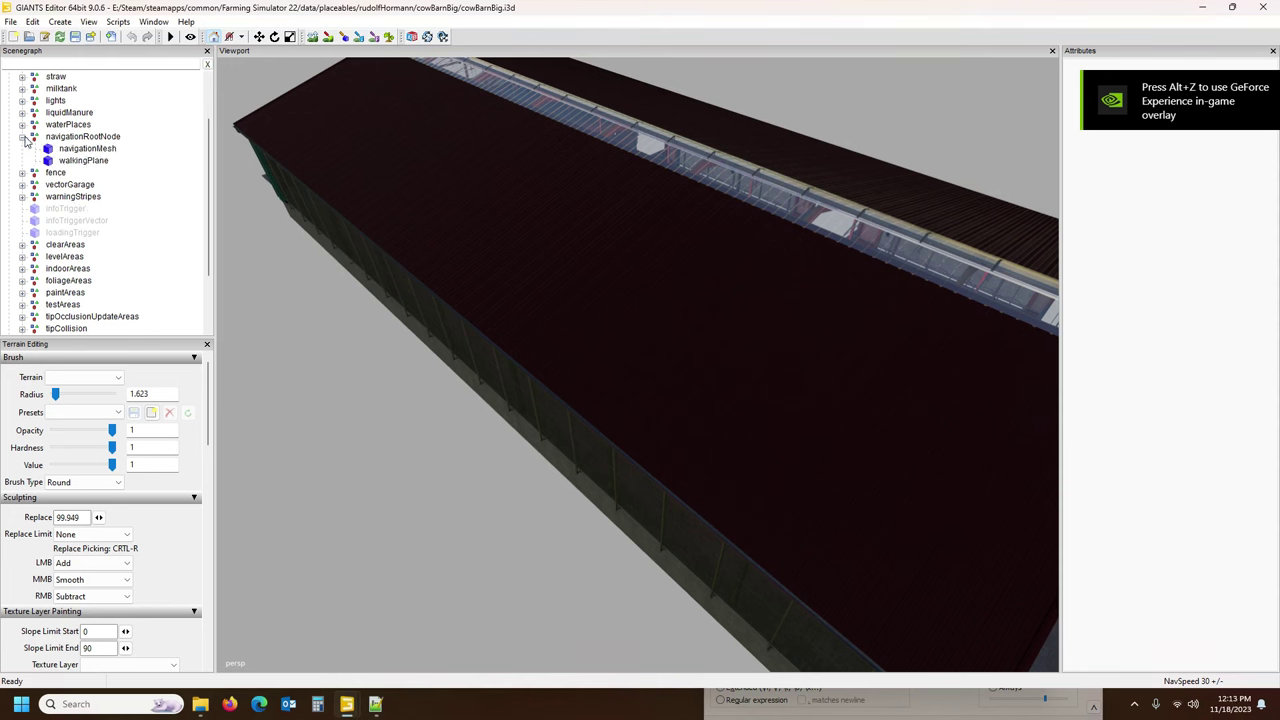
pyautogui.click(87, 149)
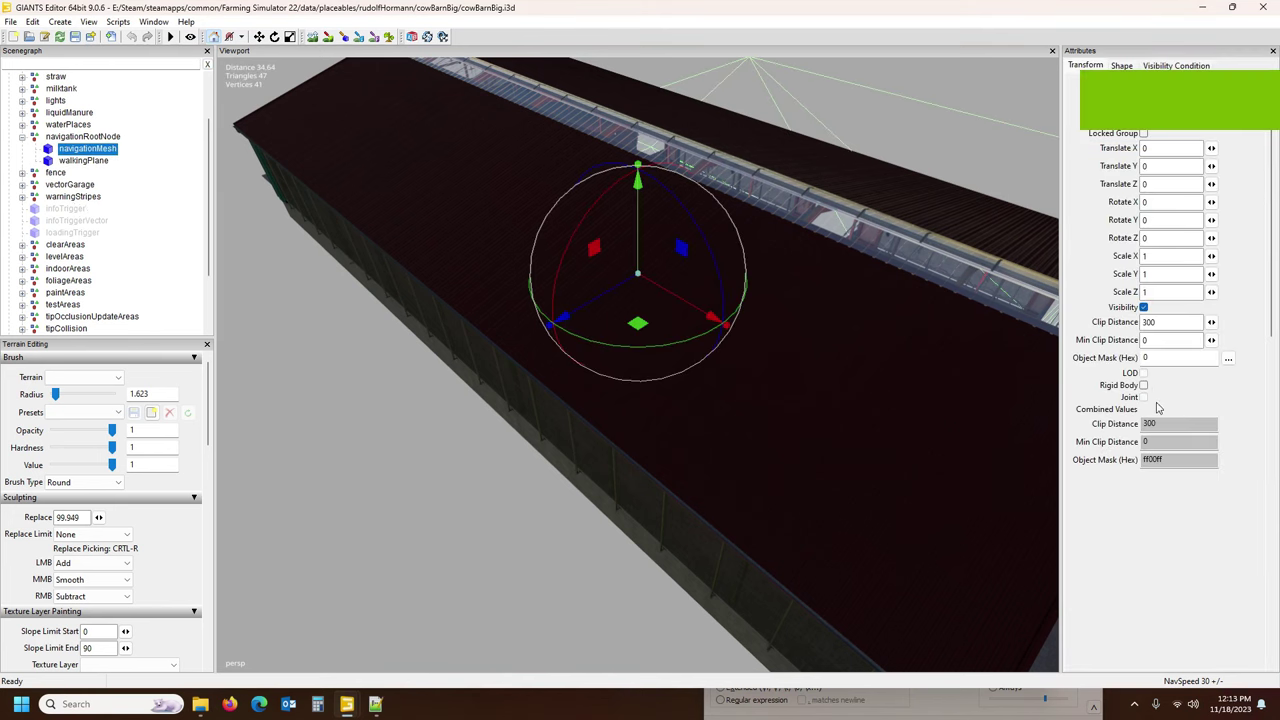
pyautogui.click(84, 161)
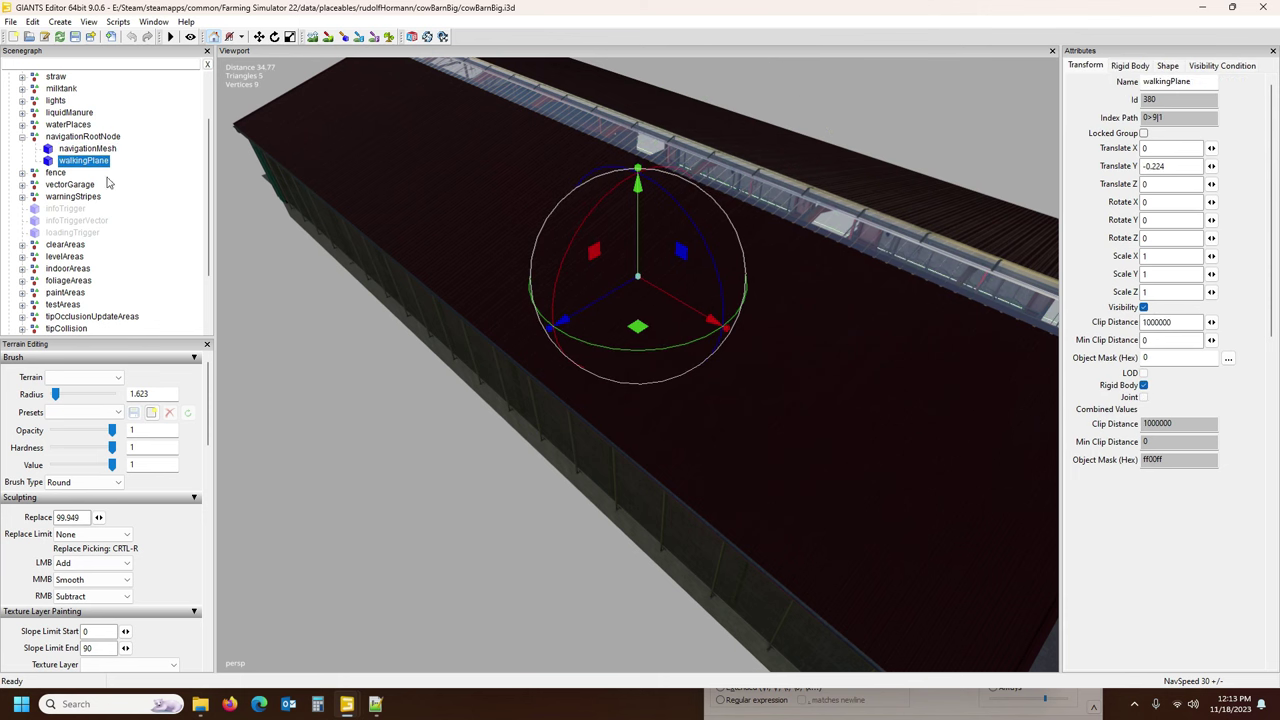
pyautogui.click(88, 149)
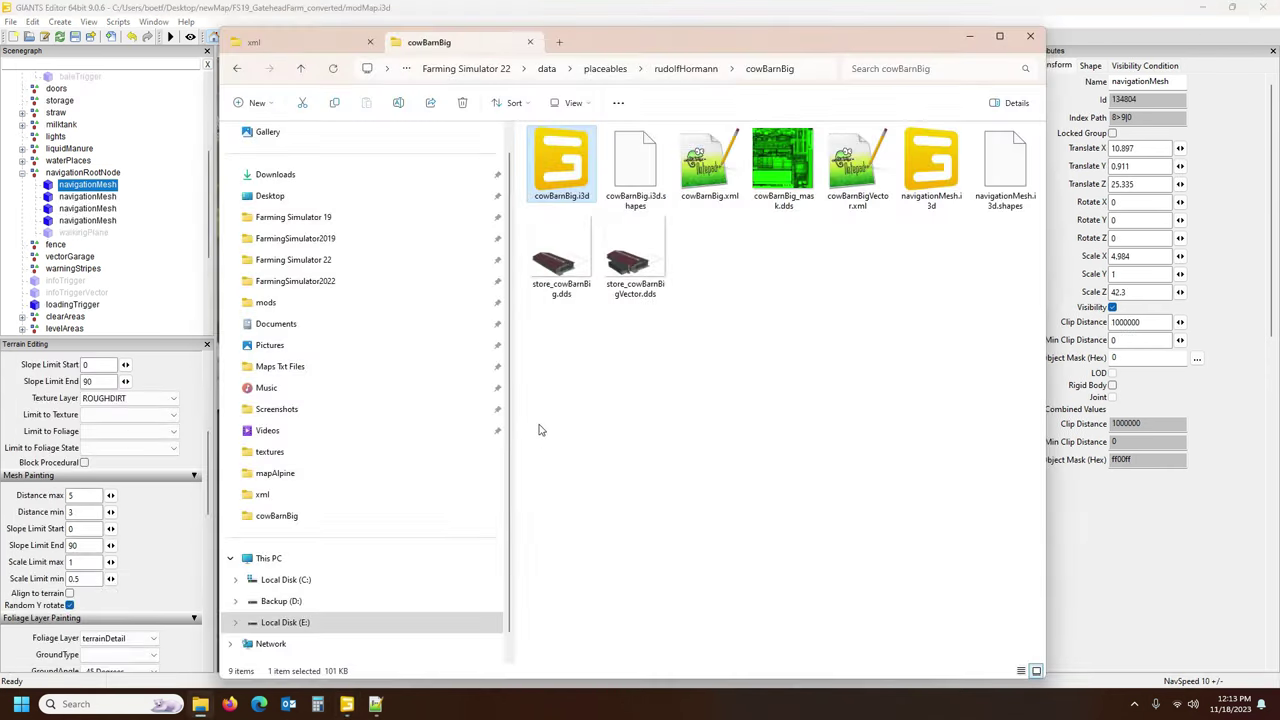
# Return to modMap.i3d, expand dynamicallyLoadedParts and examine where its control node sits relative to the existing barn.
pyautogui.click(690, 6)
pyautogui.moveTo(469, 314)
pyautogui.keyDown('alt'); pyautogui.mouseDown()
pyautogui.moveTo(490, 312)
pyautogui.moveTo(481, 307)
pyautogui.mouseUp(); pyautogui.keyUp('alt')
pyautogui.scroll(-3, 475, 310)
pyautogui.scroll(-1, 120, 239)
pyautogui.scroll(-2, 117, 237)
pyautogui.scroll(-1, 111, 242)
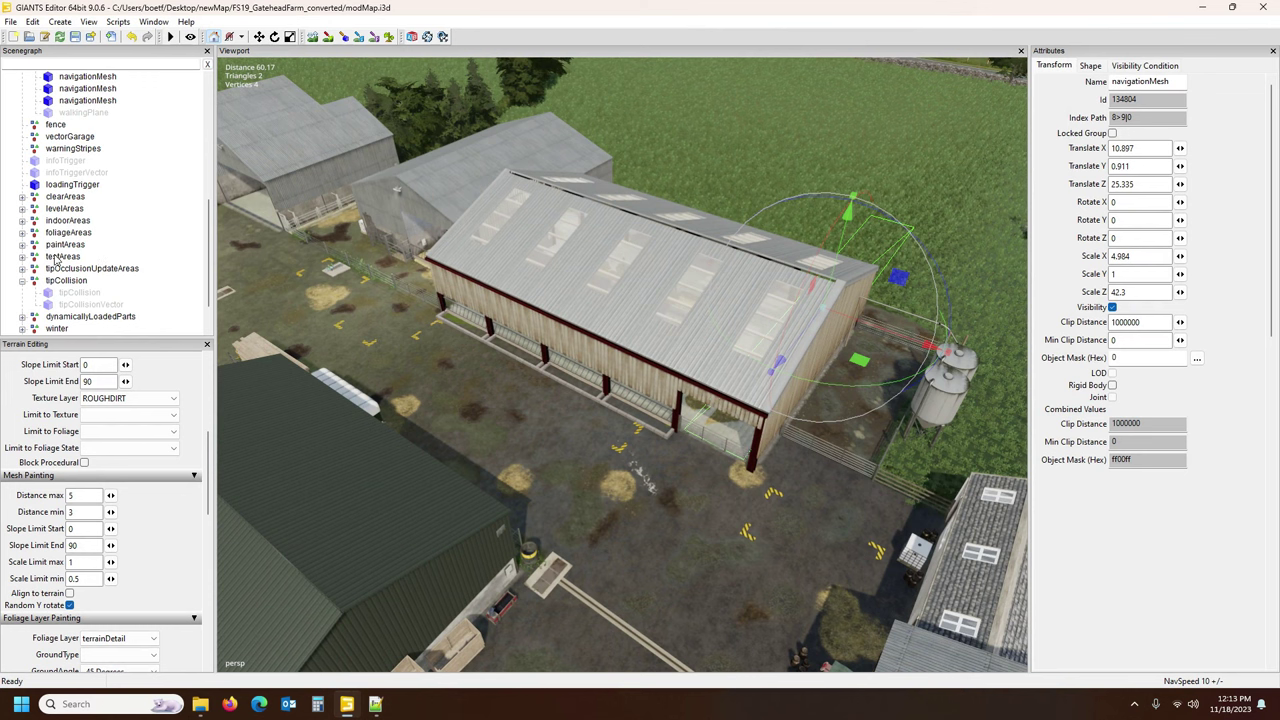
pyautogui.click(88, 269)
pyautogui.click(80, 281)
pyautogui.scroll(-2, 116, 259)
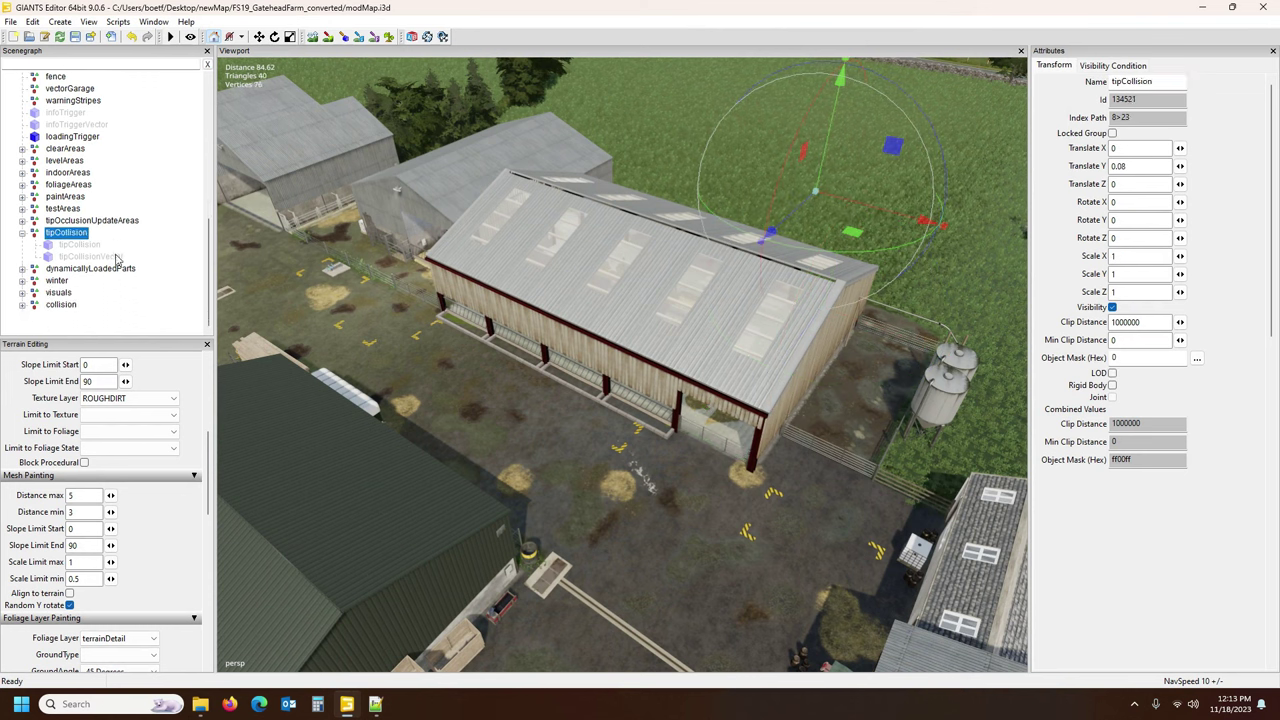
pyautogui.click(22, 269)
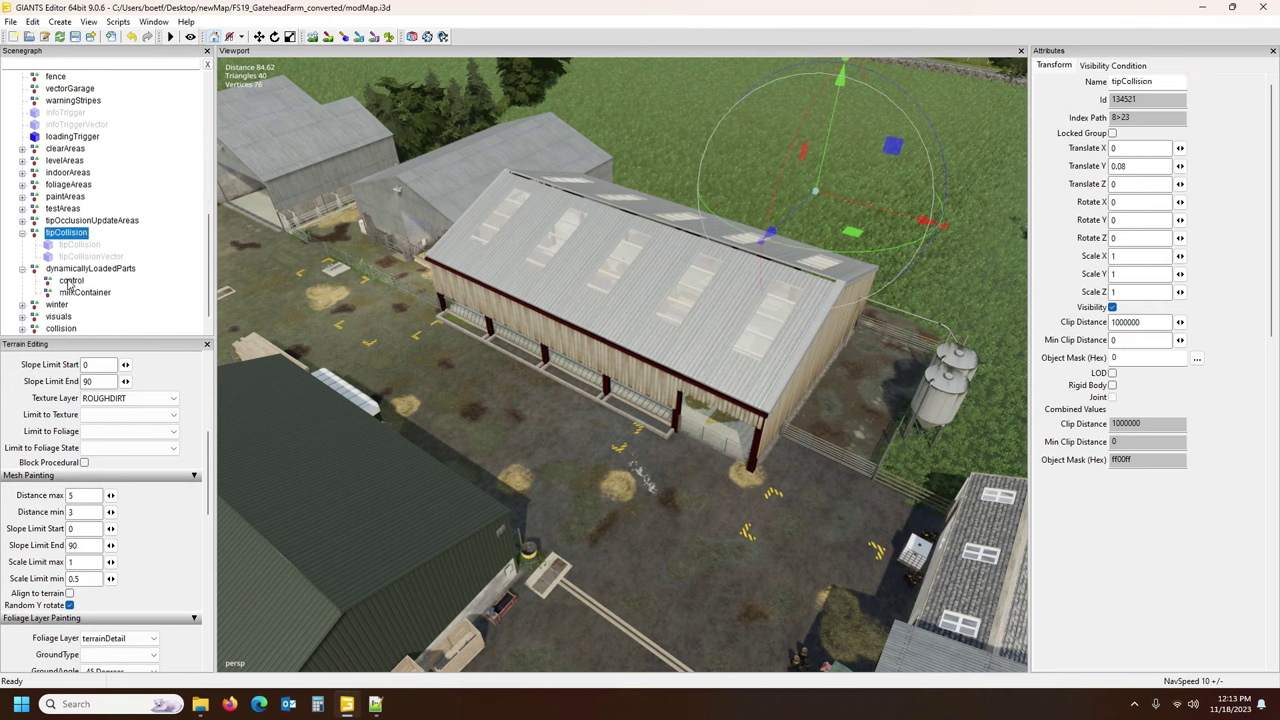
pyautogui.click(88, 269)
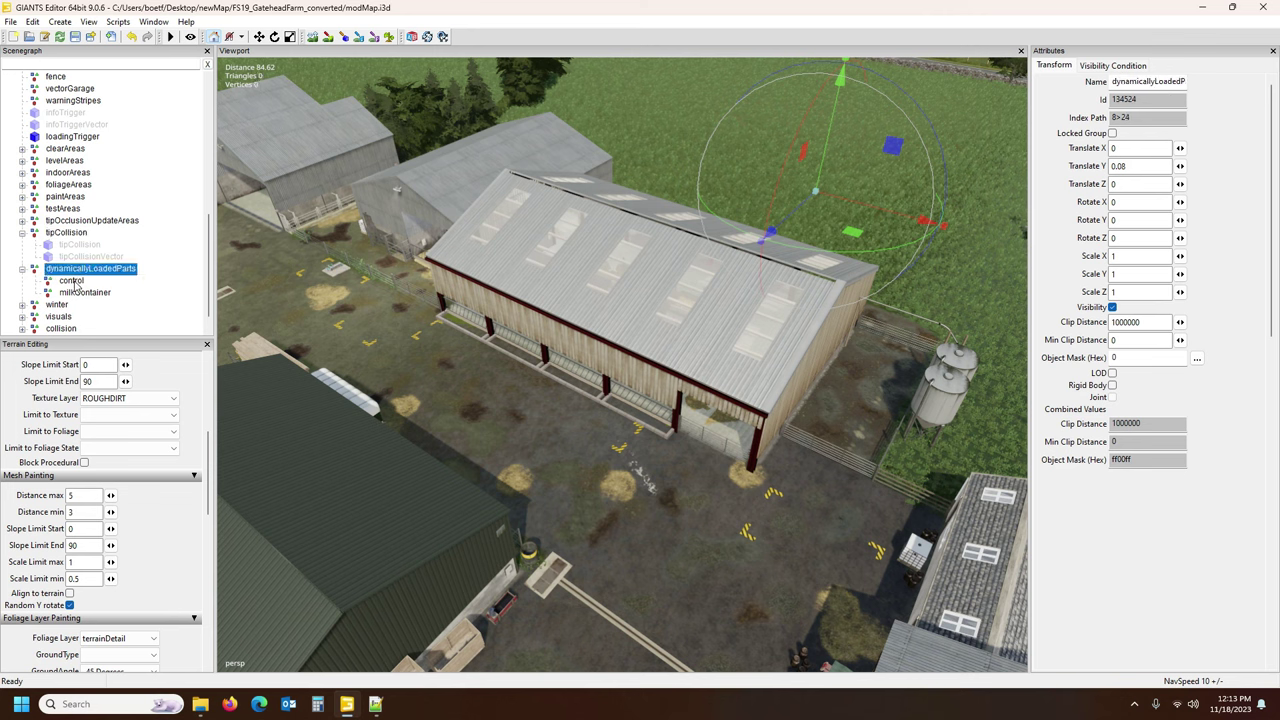
pyautogui.click(72, 281)
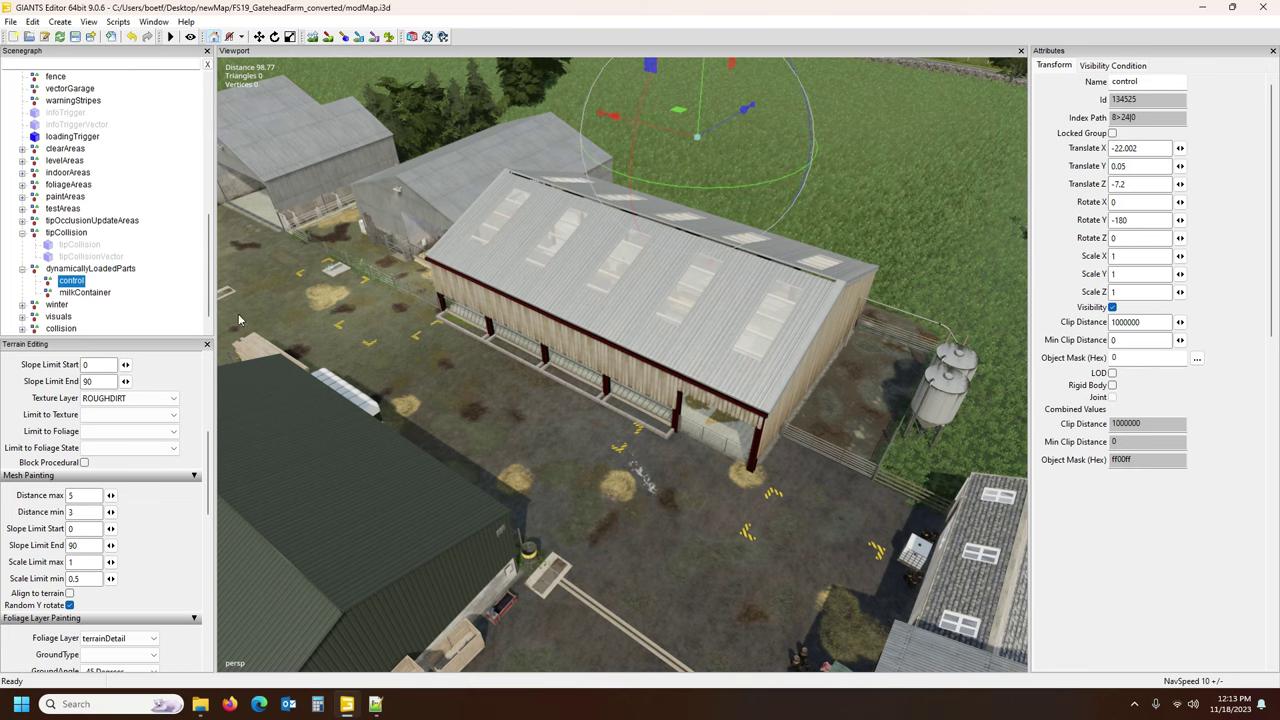
pyautogui.scroll(5, 620, 432)
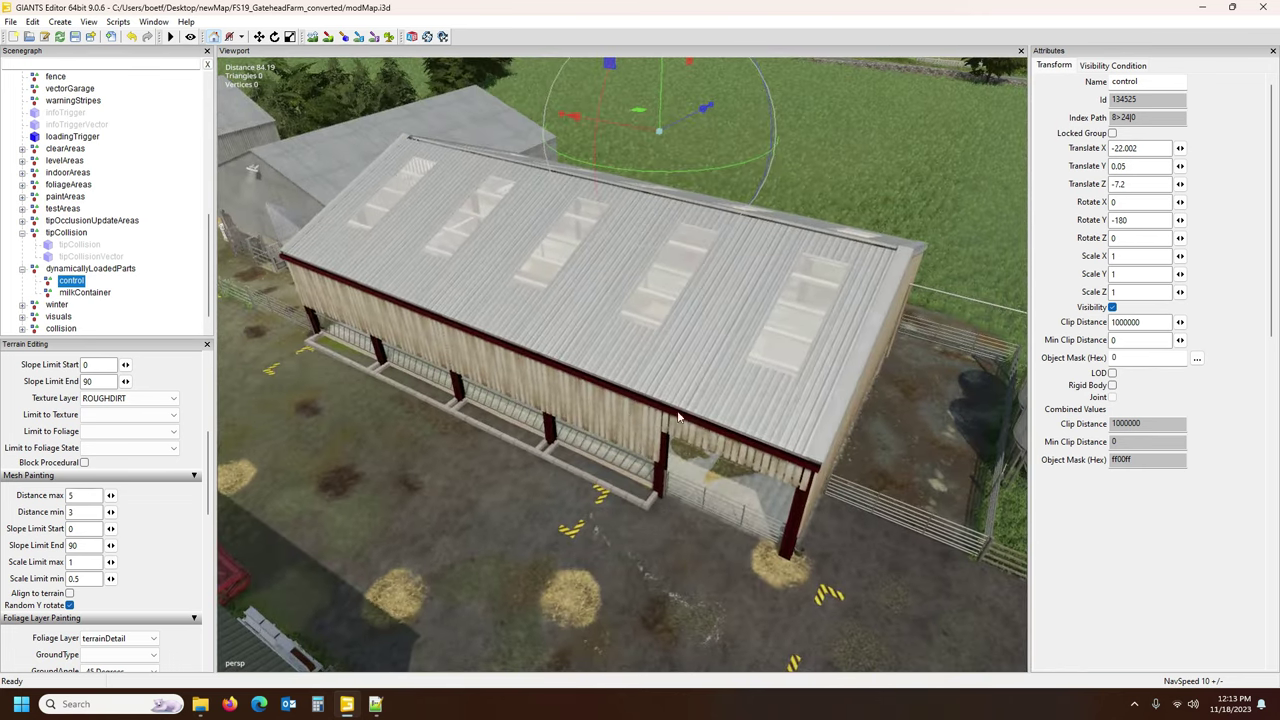
pyautogui.scroll(-8, 641, 417)
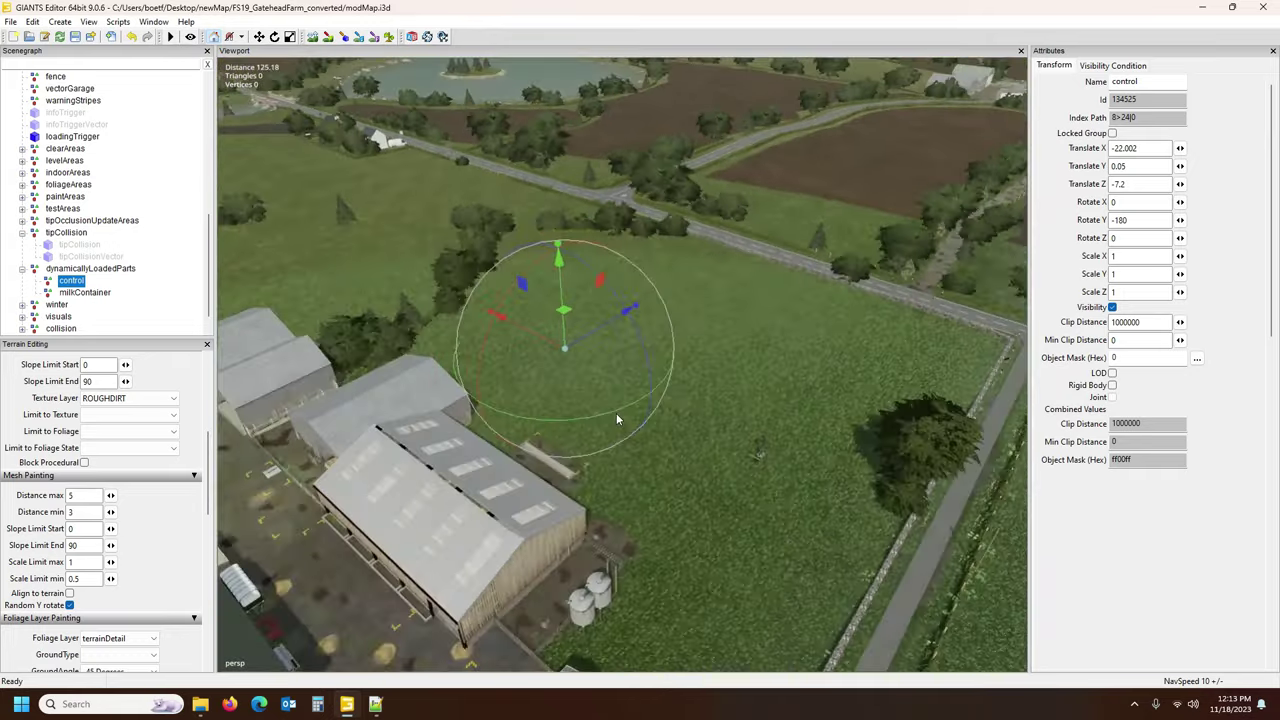
# Reopen the original cowBarnBig.i3d in GIANTS Editor 9.0.6 and select the control node under dynamicallyLoadedParts.
pyautogui.click(200, 704)
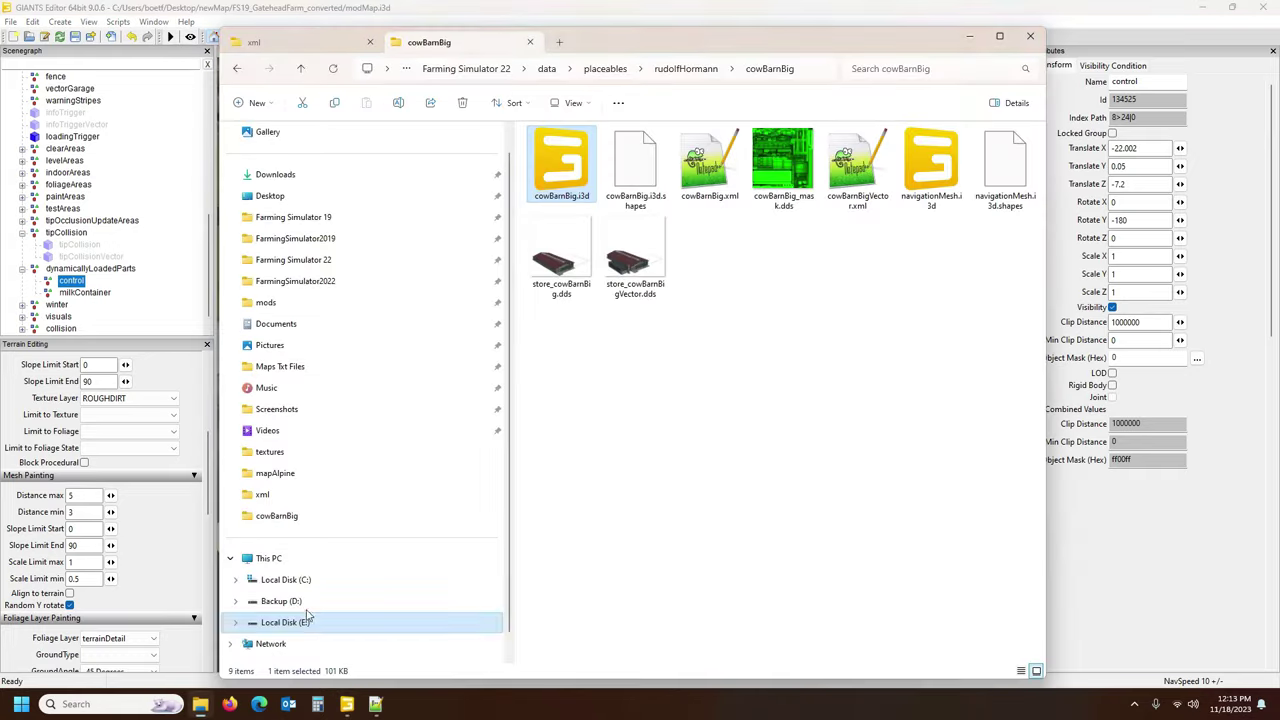
pyautogui.doubleClick(566, 176)
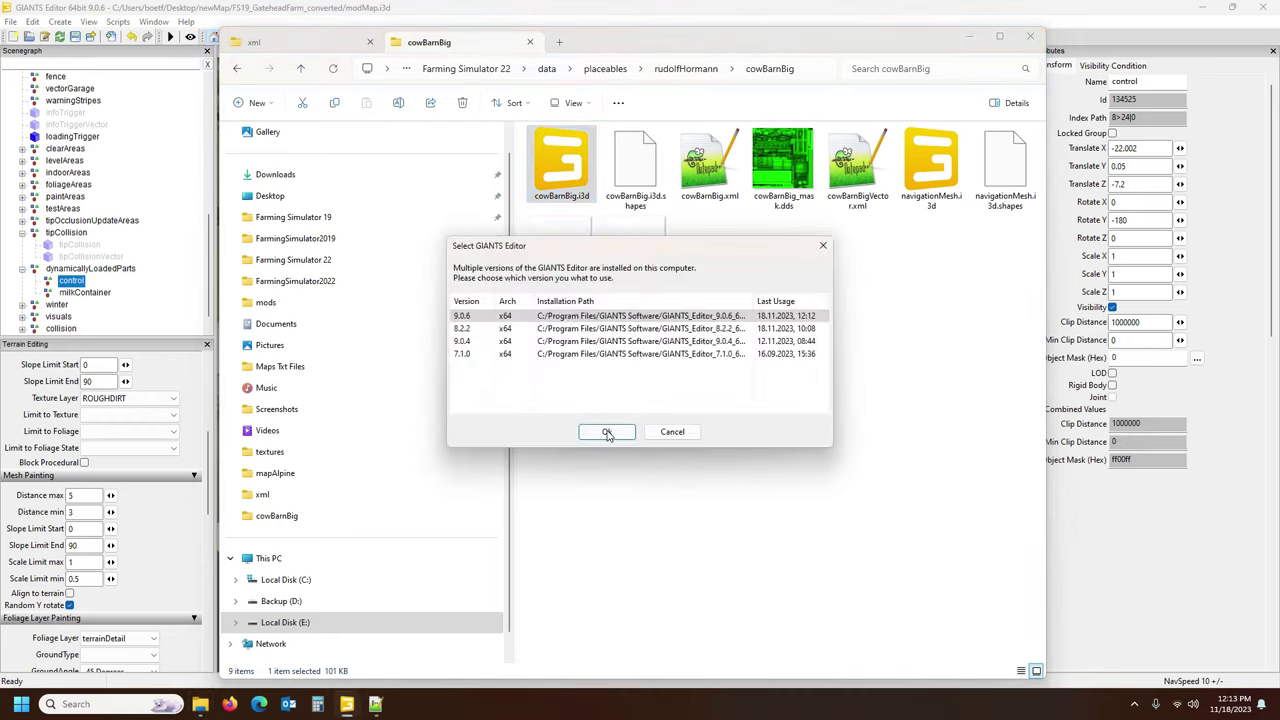
pyautogui.click(609, 432)
pyautogui.click(76, 283)
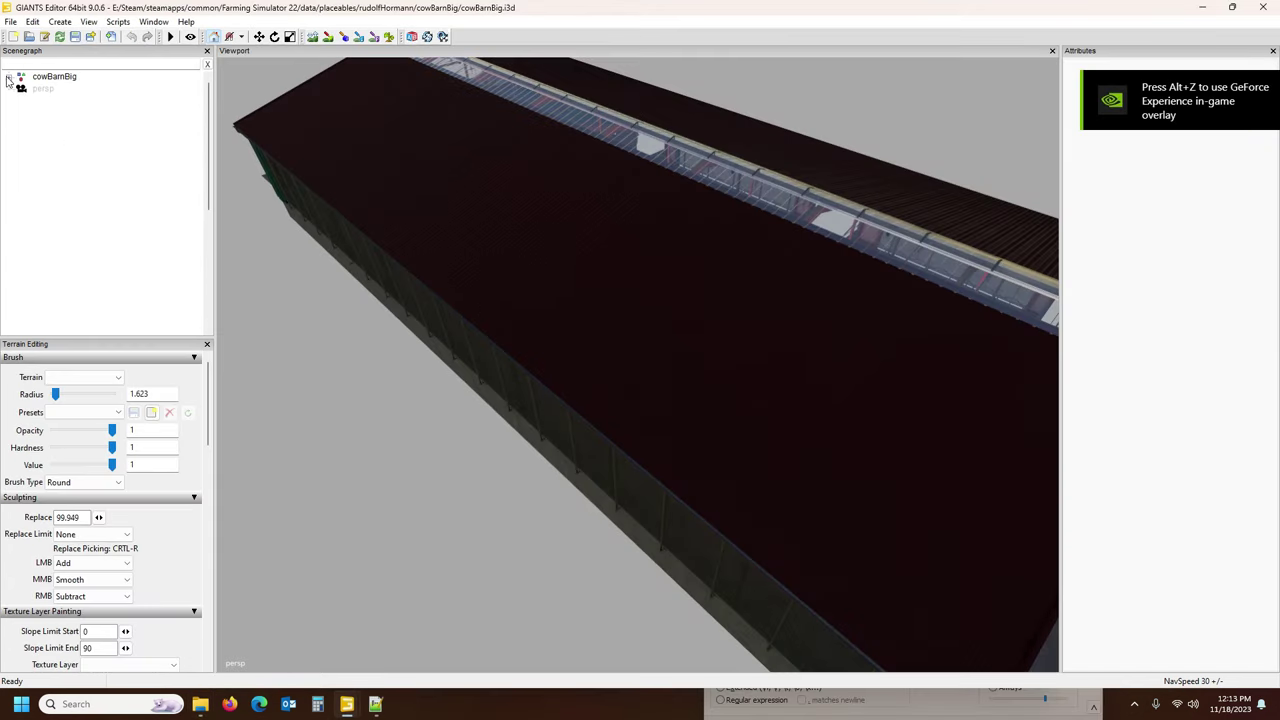
pyautogui.click(9, 78)
pyautogui.scroll(-3, 113, 205)
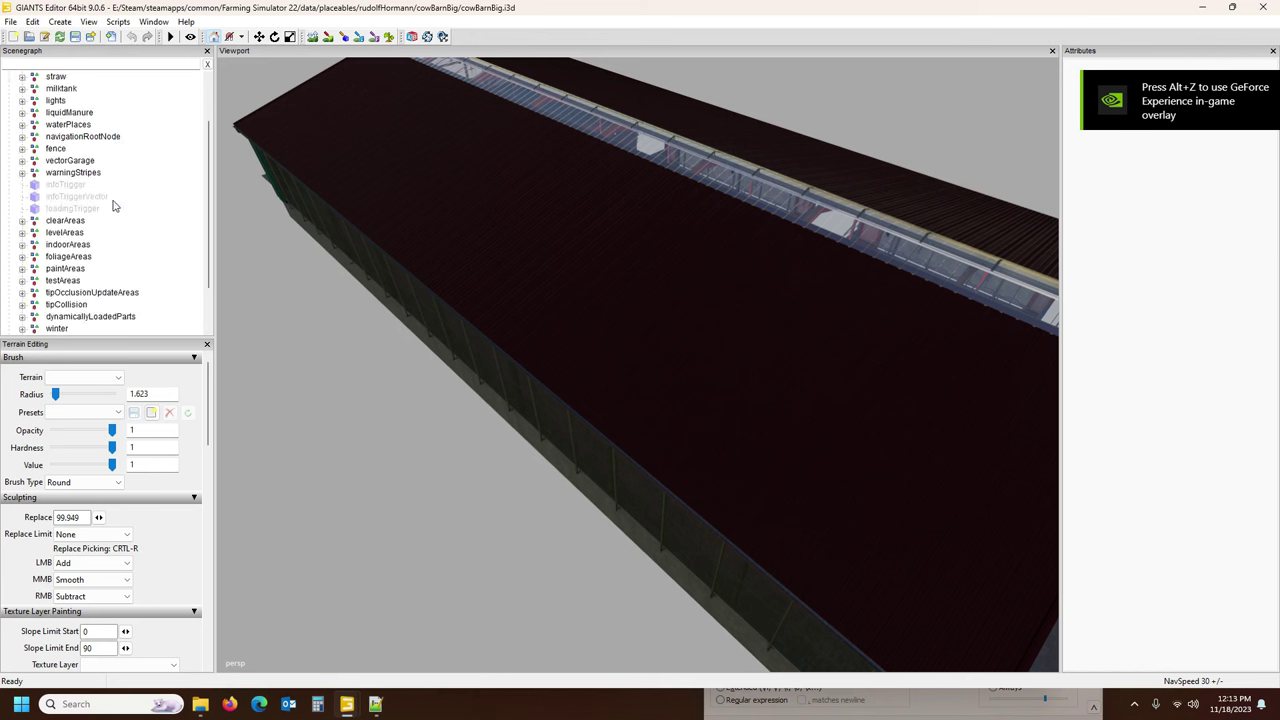
pyautogui.scroll(-2, 113, 205)
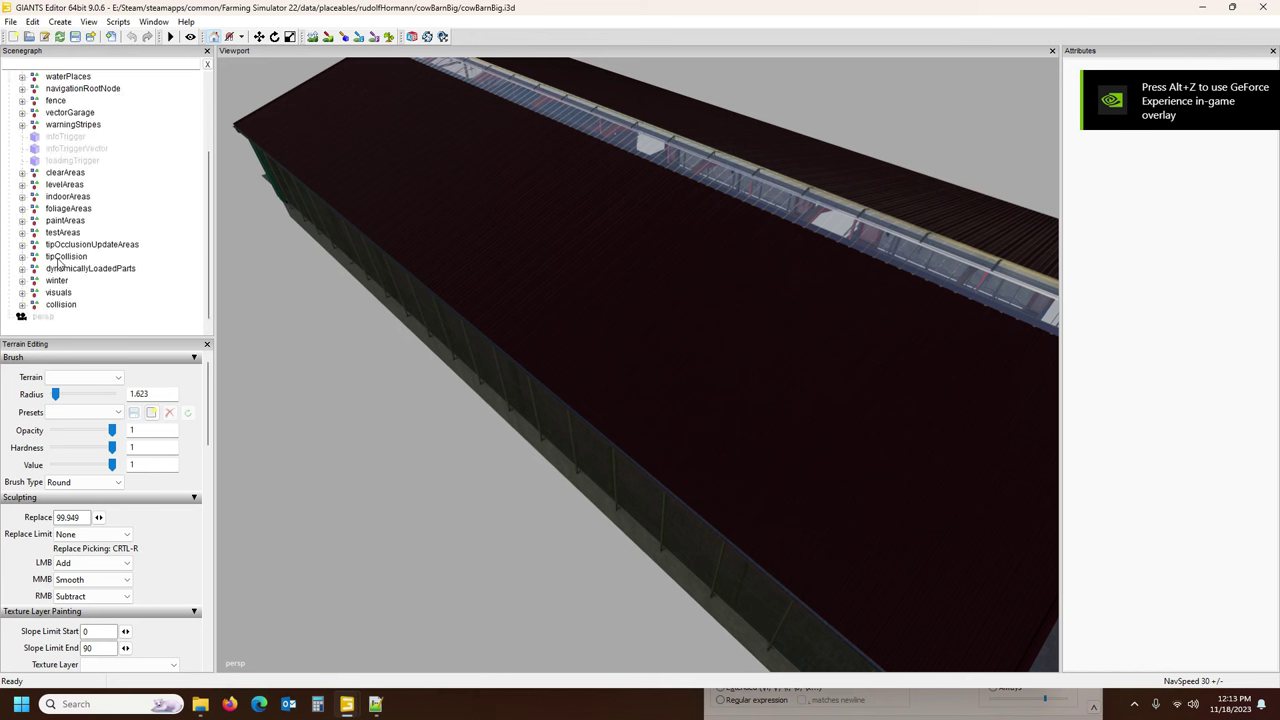
pyautogui.click(22, 269)
pyautogui.click(72, 281)
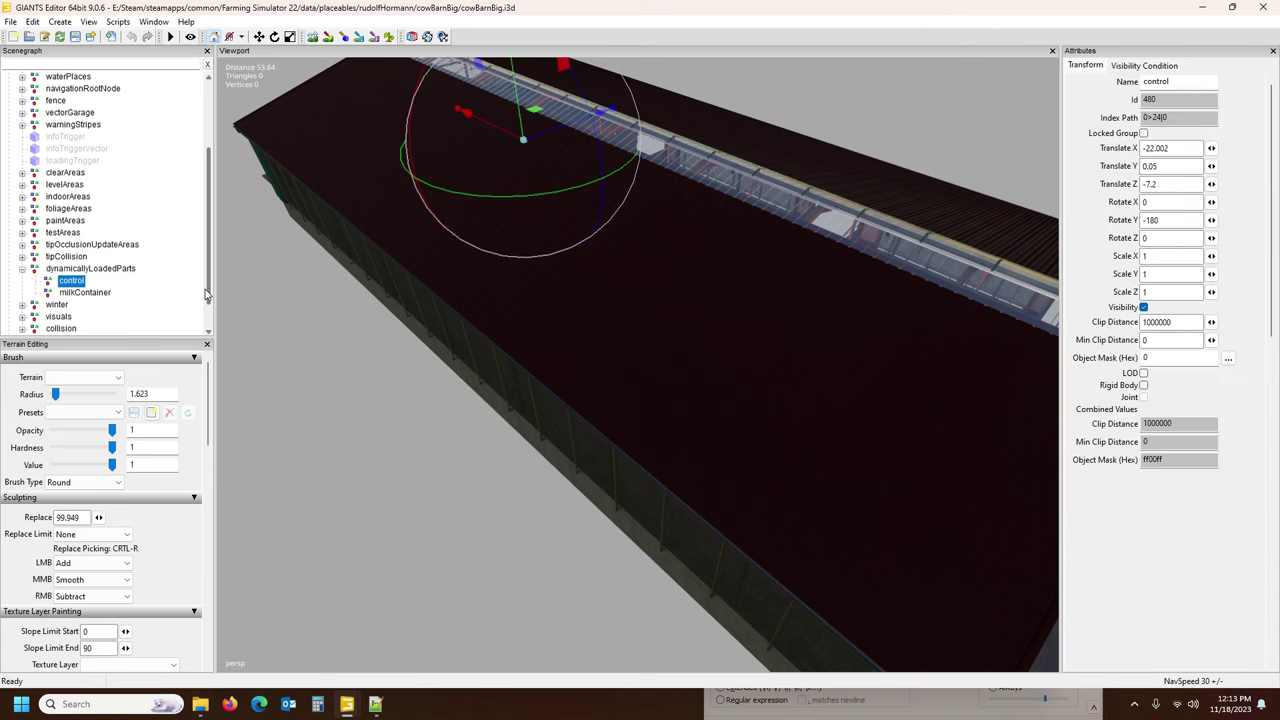
# Frame the original control node and examine its placement and axis directions against the wall inside the barn's room.
pyautogui.press('f')
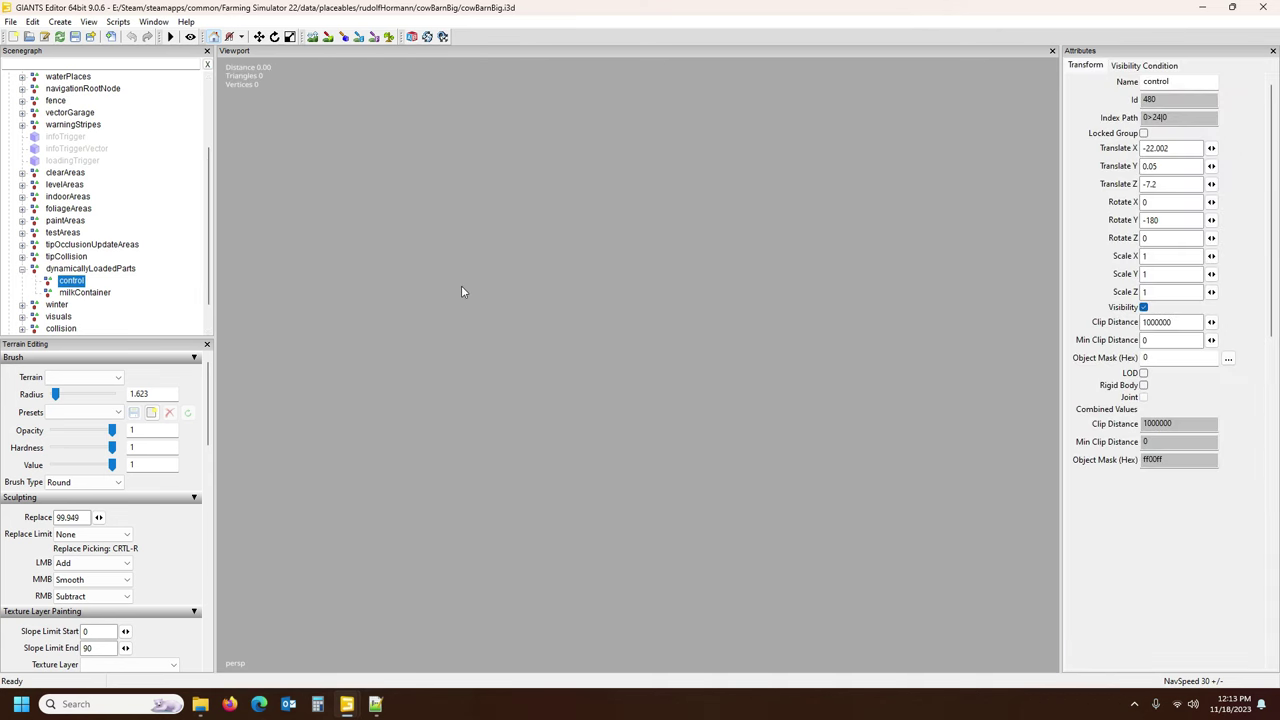
pyautogui.scroll(2, 472, 261)
pyautogui.keyDown('alt'); pyautogui.moveTo(482, 264); pyautogui.dragTo(479, 220); pyautogui.keyUp('alt')
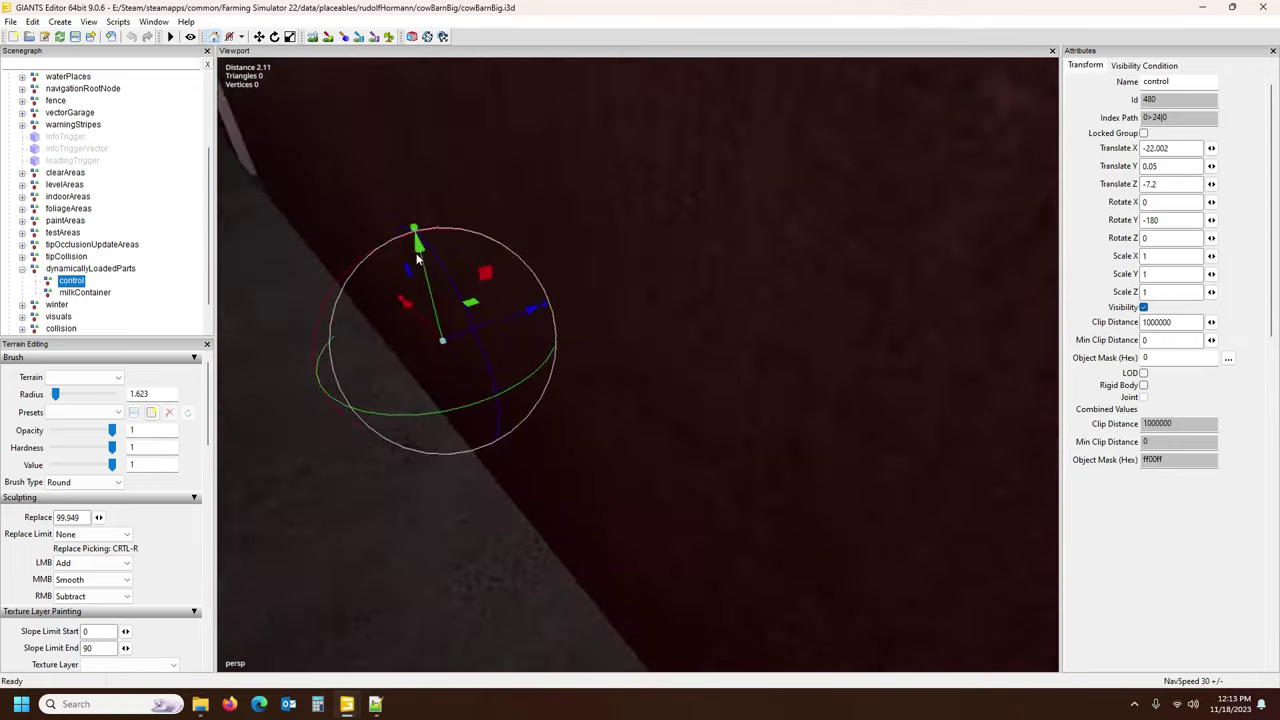
pyautogui.scroll(-2, 370, 218)
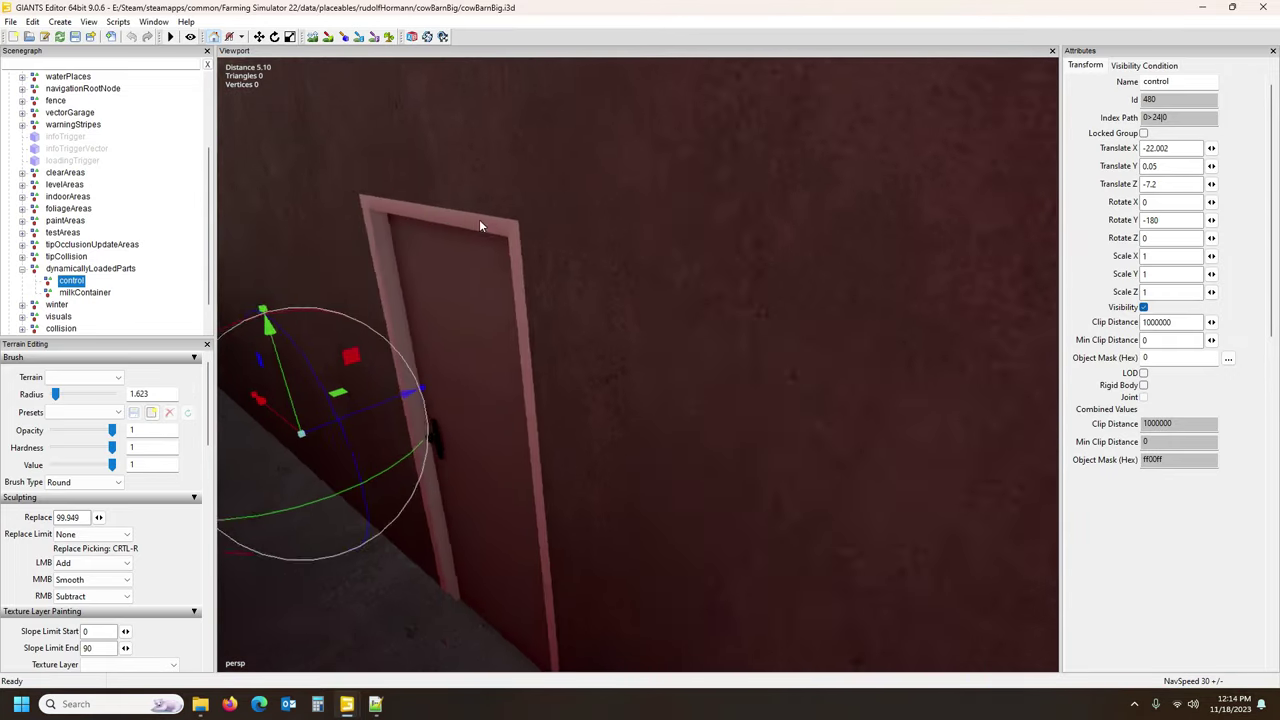
pyautogui.scroll(3, 474, 206)
pyautogui.moveTo(474, 206); pyautogui.dragTo(483, 254, button='middle')
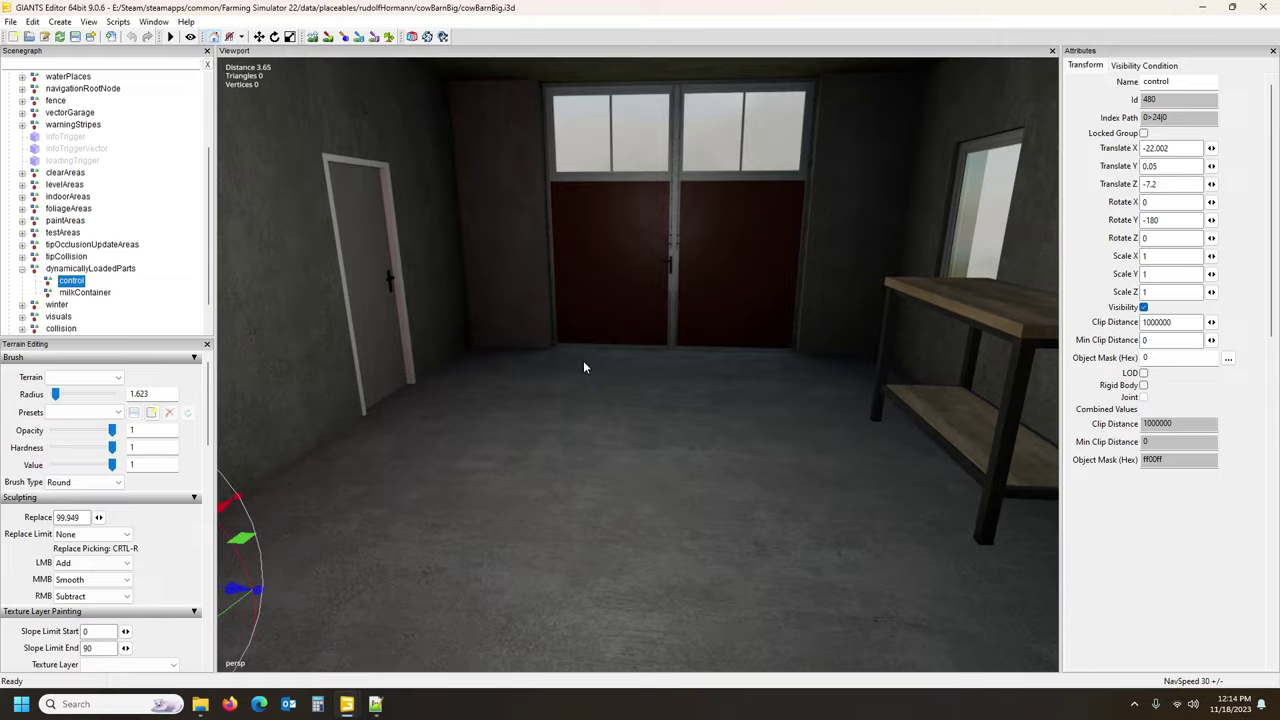
pyautogui.moveTo(583, 367); pyautogui.dragTo(494, 370, button='middle')
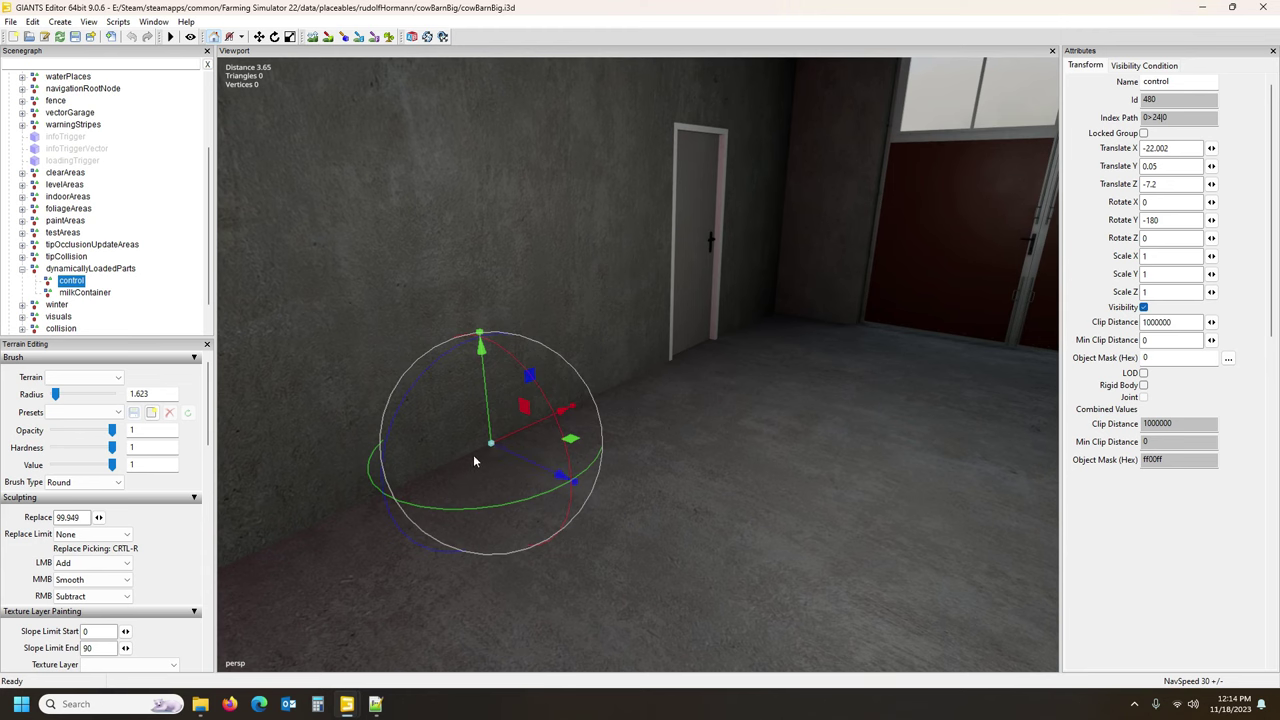
pyautogui.scroll(5, 424, 508)
pyautogui.keyDown('alt'); pyautogui.moveTo(372, 505); pyautogui.dragTo(558, 461); pyautogui.keyUp('alt')
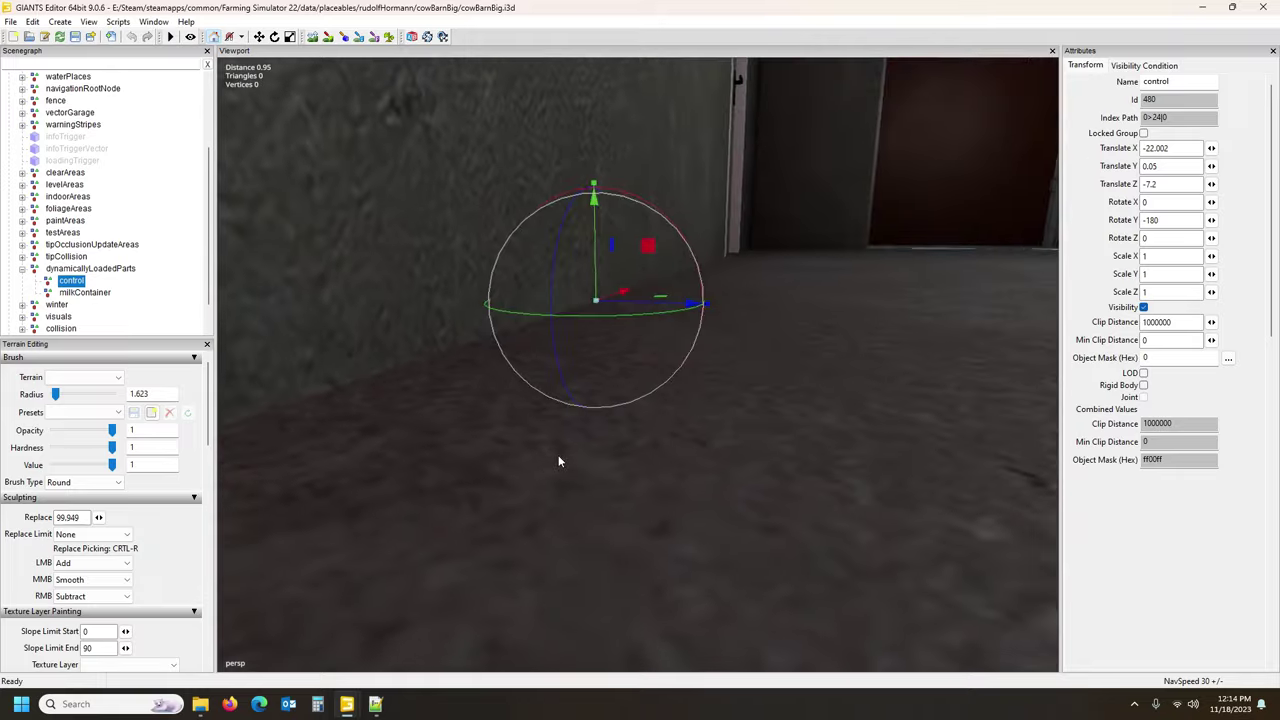
pyautogui.moveTo(558, 461)
pyautogui.mouseDown(button='right')
pyautogui.moveTo(537, 466)
pyautogui.moveTo(614, 423)
pyautogui.moveTo(508, 462)
pyautogui.moveTo(574, 447)
pyautogui.mouseUp(button='right')
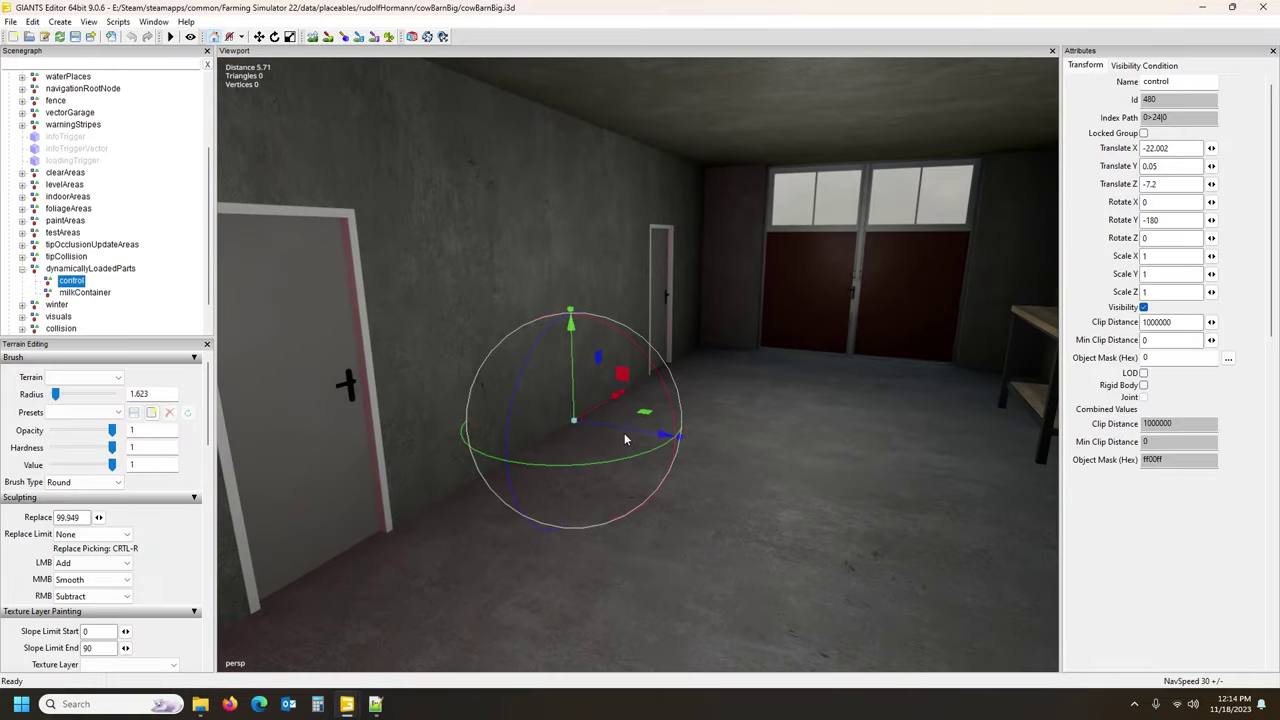
# Switch back to modMap.i3d and place the control node on the floor beside the barn's brick wall, at about X 4.702, Y 0.778, Z 26.224.
pyautogui.moveTo(349, 705)
pyautogui.click(285, 600)
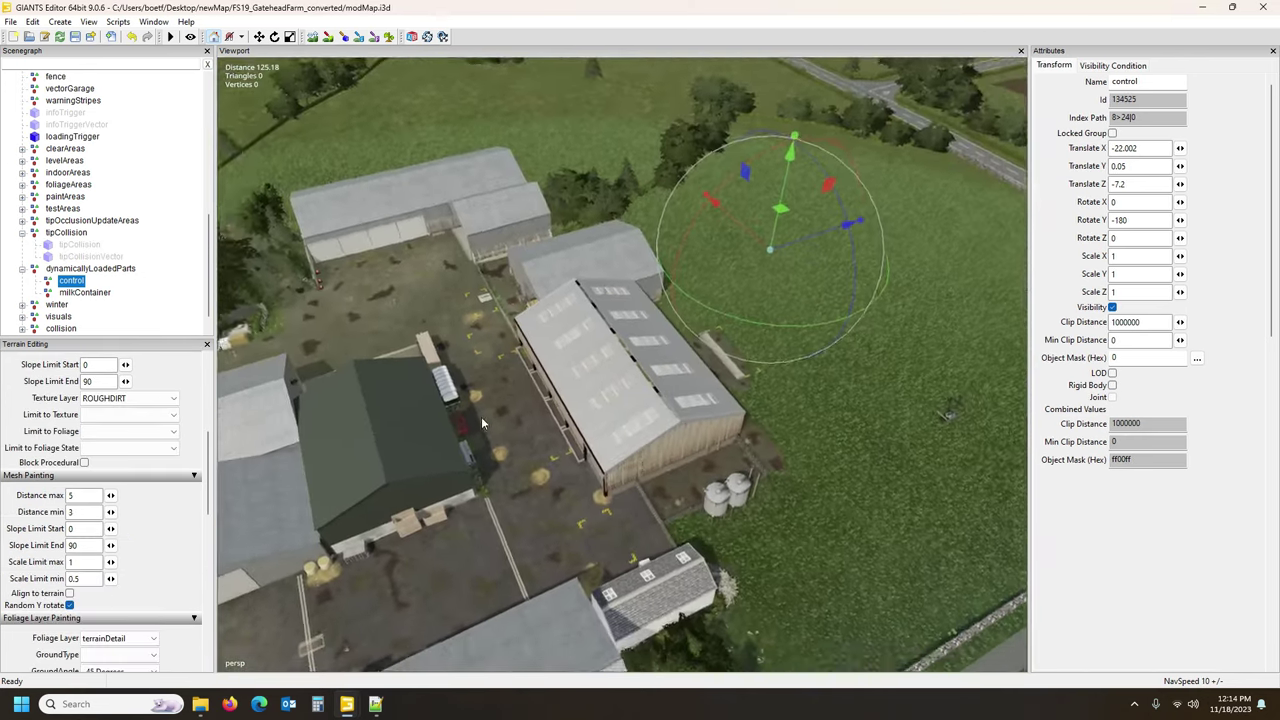
pyautogui.moveTo(481, 423)
pyautogui.keyDown('alt'); pyautogui.mouseDown()
pyautogui.moveTo(485, 454)
pyautogui.moveTo(477, 401)
pyautogui.moveTo(478, 428)
pyautogui.mouseUp(); pyautogui.keyUp('alt')
pyautogui.scroll(5, 478, 410)
pyautogui.scroll(10, 477, 422)
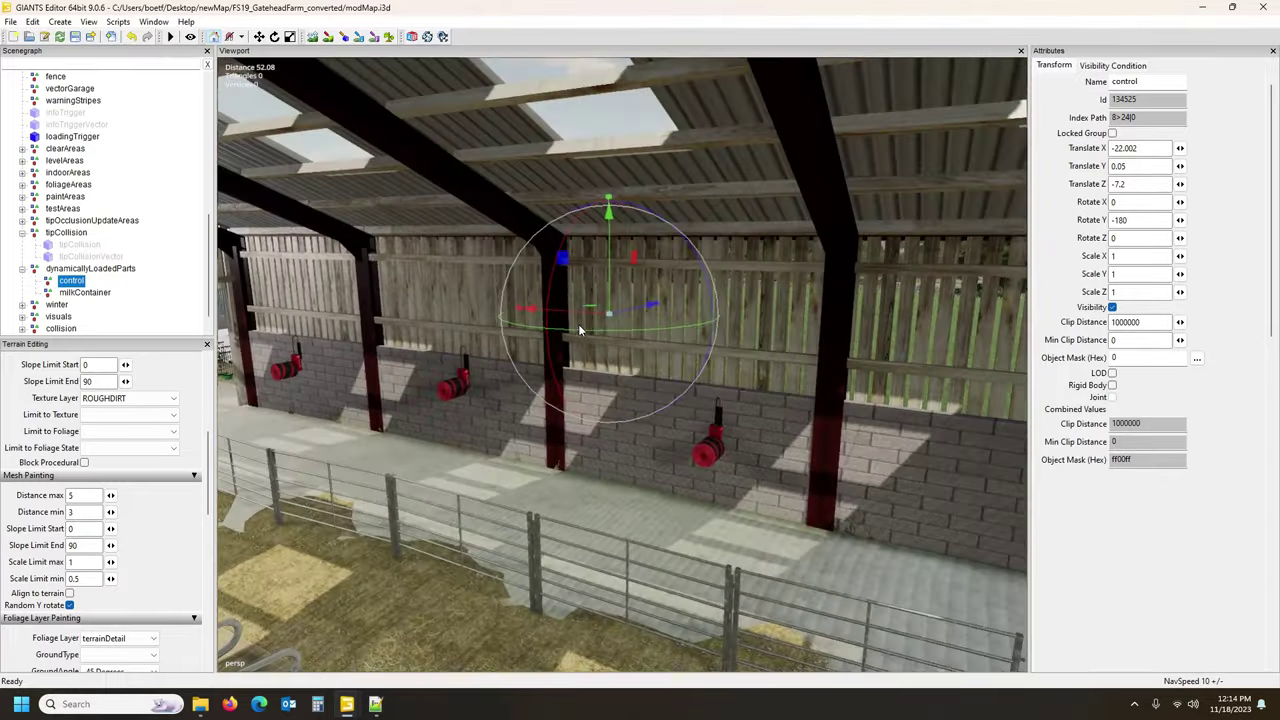
pyautogui.keyDown('alt'); pyautogui.moveTo(578, 325); pyautogui.dragTo(548, 358); pyautogui.keyUp('alt')
pyautogui.moveTo(560, 486); pyautogui.dragTo(646, 516, button='right')
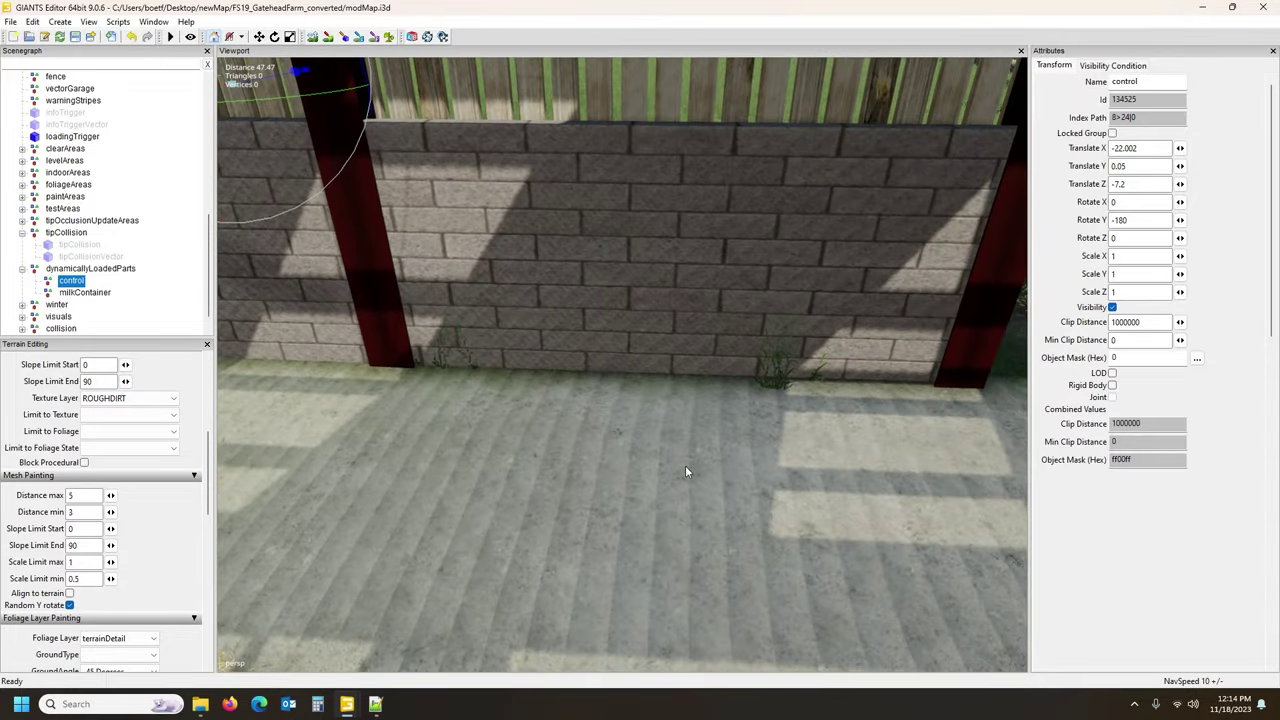
pyautogui.hotkey('ctrl', 'b')
pyautogui.click(671, 379)
pyautogui.press('w')
# Move the control node flush with the base of the brick wall, to Translate Y 0.764 and Translate Z 26.122.
pyautogui.moveTo(708, 467); pyautogui.dragTo(782, 459, button='right')
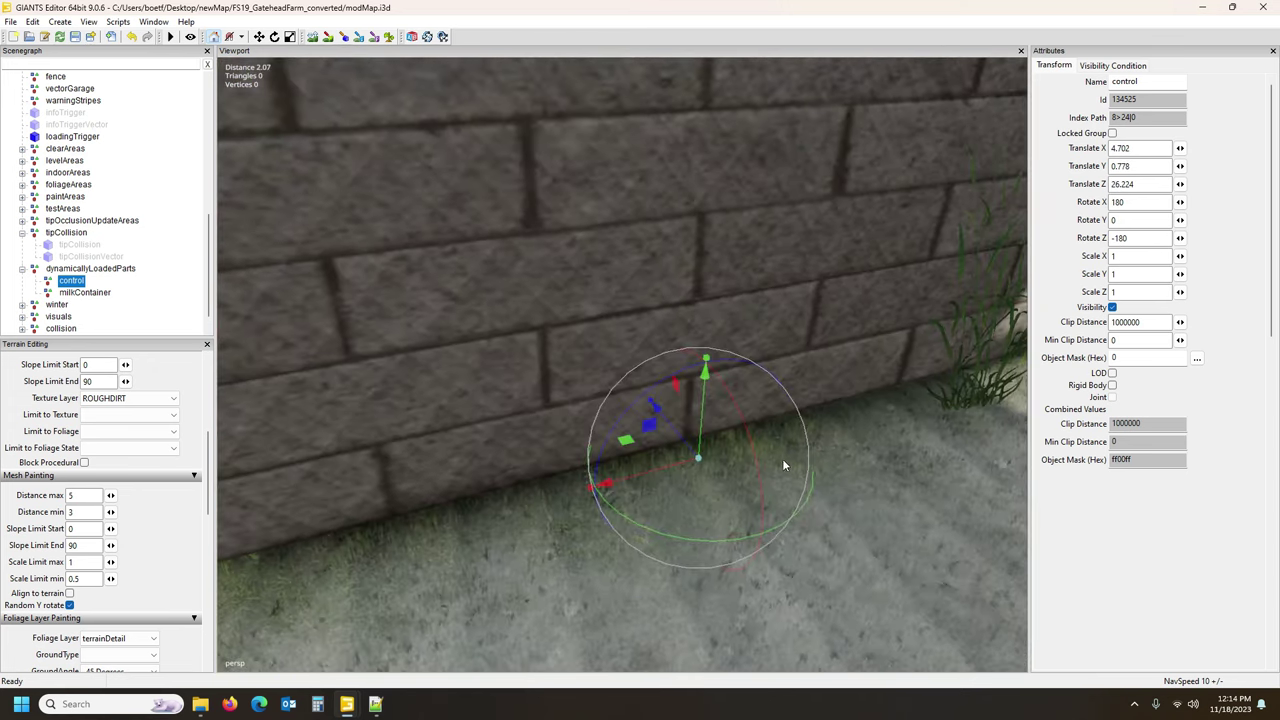
pyautogui.moveTo(672, 432)
pyautogui.mouseDown()
pyautogui.moveTo(676, 443)
pyautogui.moveTo(658, 433)
pyautogui.mouseUp()
pyautogui.moveTo(658, 433); pyautogui.dragTo(340, 404, button='right')
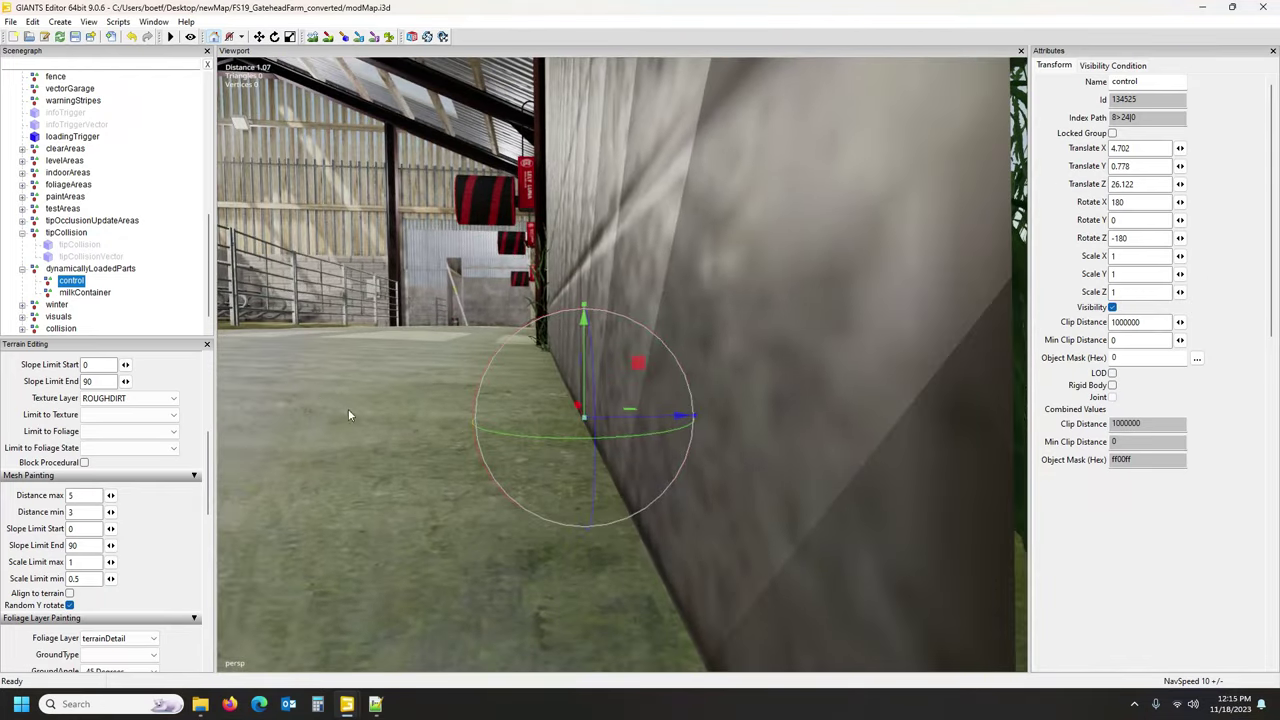
pyautogui.moveTo(585, 381); pyautogui.dragTo(585, 386)
# Turn the control node around and set its Rotate Y to exactly 0, checking its orientation along the barn wall.
pyautogui.moveTo(586, 460); pyautogui.dragTo(554, 425, button='right')
pyautogui.scroll(2, 594, 498)
pyautogui.keyDown('alt'); pyautogui.moveTo(553, 424); pyautogui.dragTo(748, 412); pyautogui.keyUp('alt')
pyautogui.scroll(-2, 669, 520)
pyautogui.click(1143, 222)
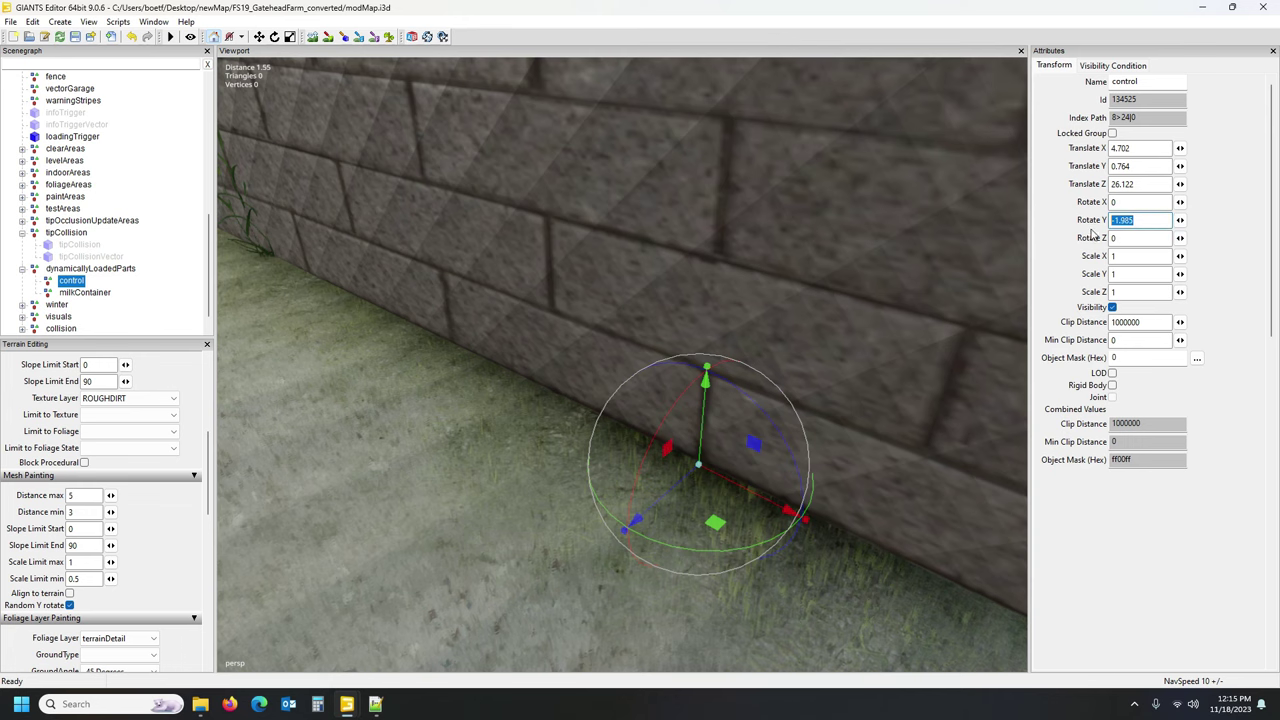
pyautogui.write('0')
pyautogui.keyDown('alt'); pyautogui.moveTo(712, 523); pyautogui.dragTo(643, 537); pyautogui.keyUp('alt')
pyautogui.scroll(-7, 643, 536)
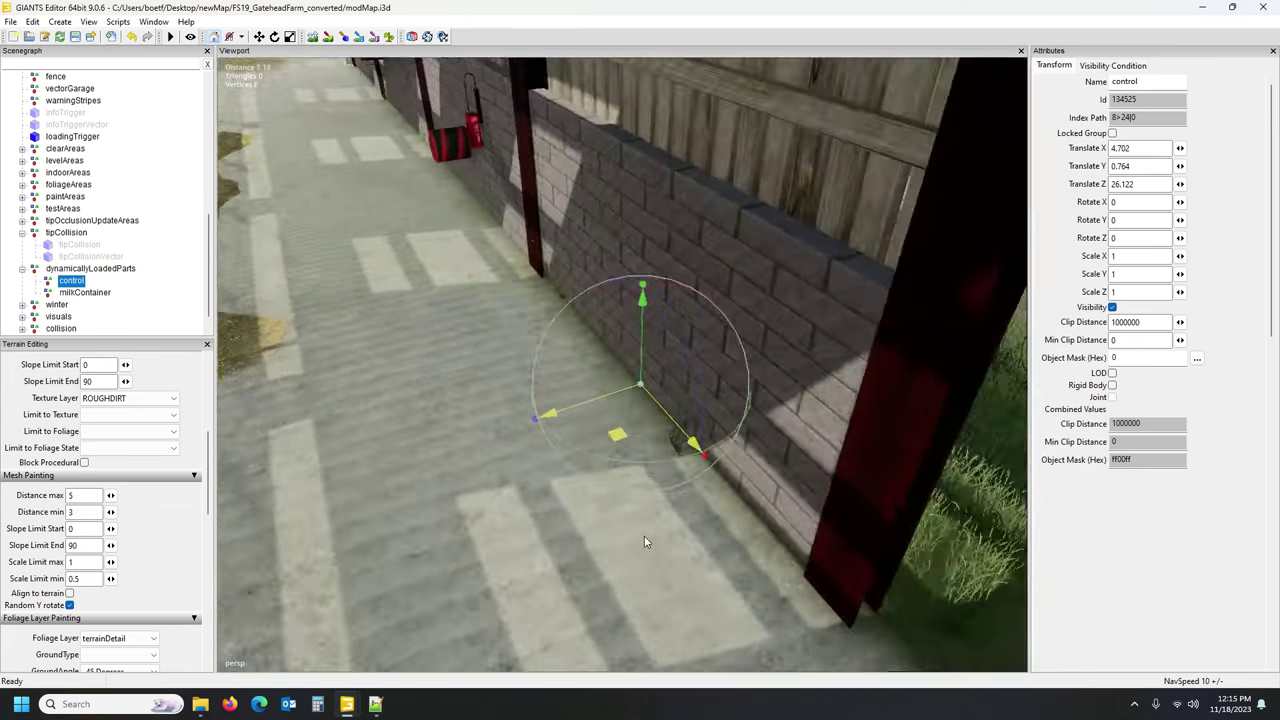
pyautogui.keyDown('alt'); pyautogui.moveTo(582, 400); pyautogui.dragTo(561, 431); pyautogui.keyUp('alt')
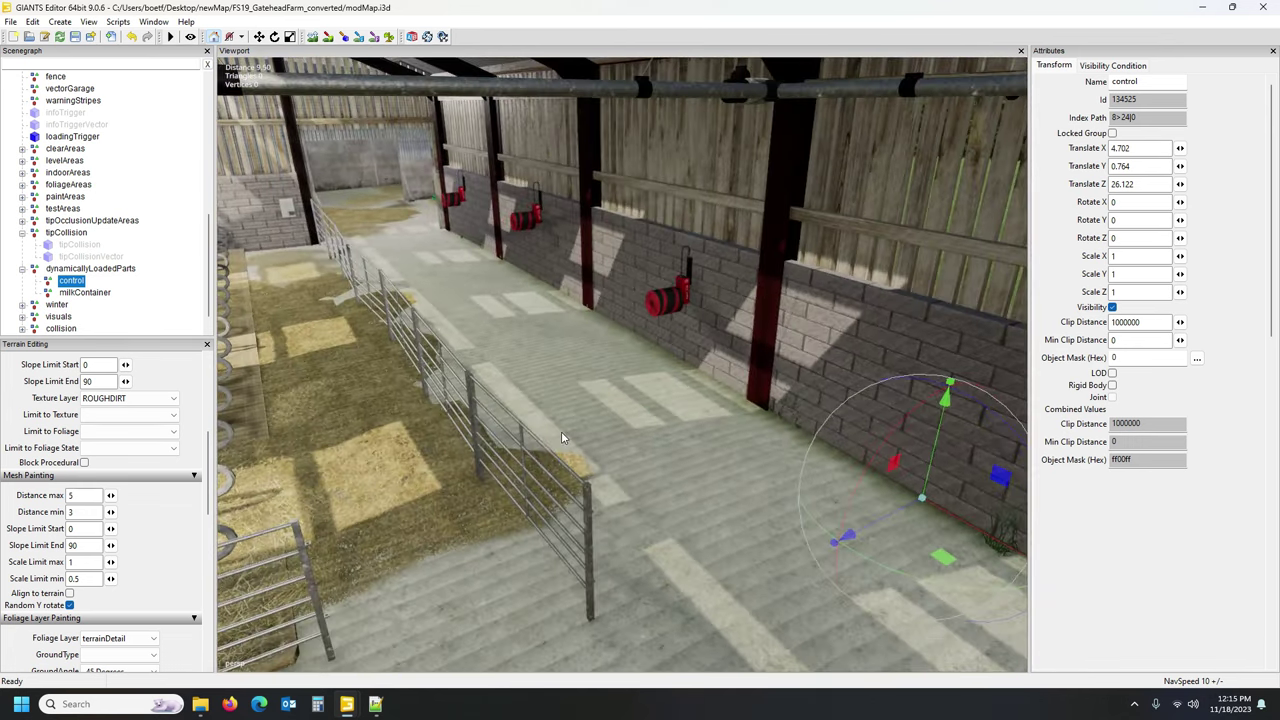
pyautogui.moveTo(525, 432); pyautogui.dragTo(569, 455, button='middle')
pyautogui.keyDown('alt'); pyautogui.moveTo(477, 443); pyautogui.dragTo(546, 449); pyautogui.keyUp('alt')
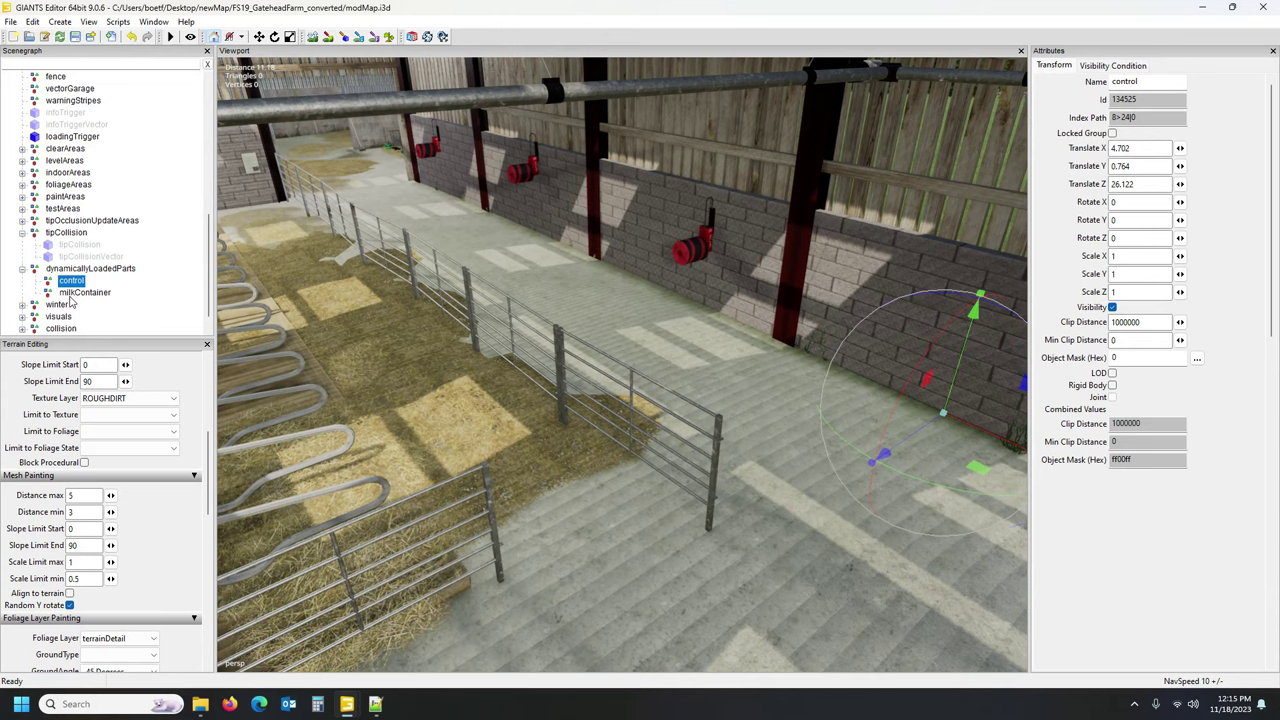
# Frame the milkContainer node and examine the yard around the cow barn for where it belongs.
pyautogui.click(84, 292)
pyautogui.press('f')
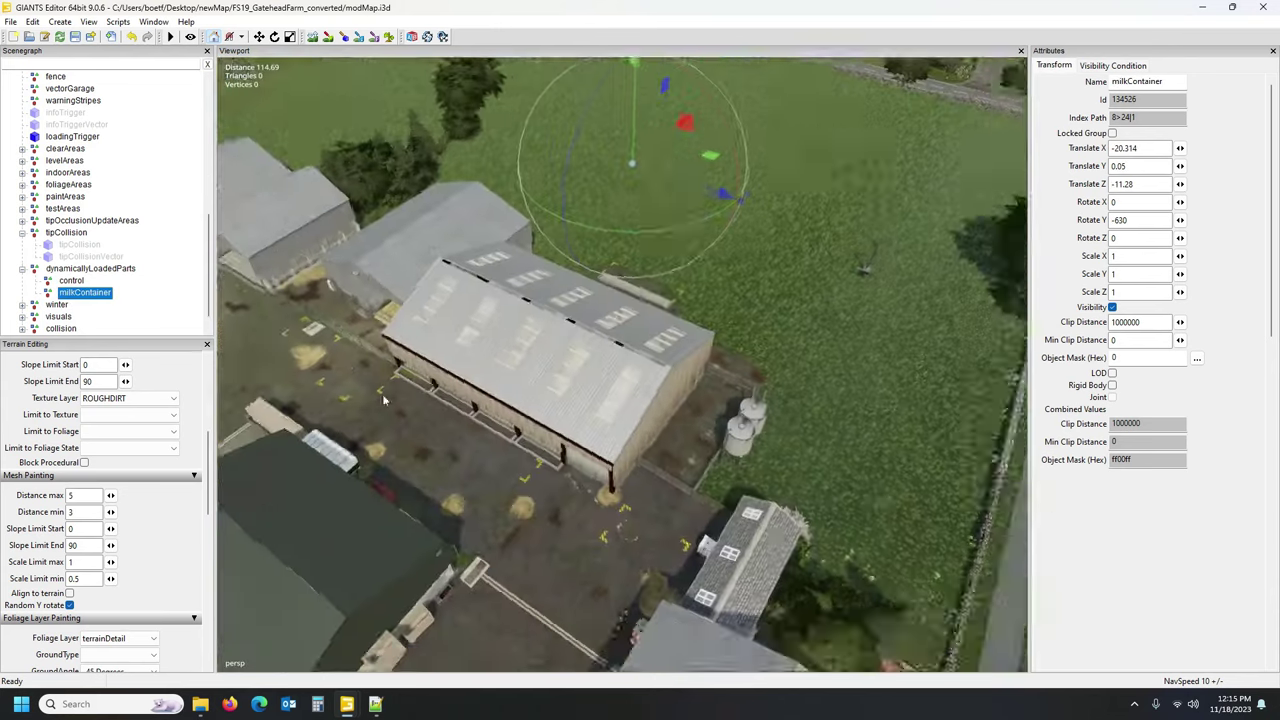
pyautogui.keyDown('alt'); pyautogui.moveTo(373, 386); pyautogui.dragTo(422, 374); pyautogui.keyUp('alt')
pyautogui.keyDown('alt'); pyautogui.moveTo(422, 374); pyautogui.dragTo(495, 386, button='right'); pyautogui.keyUp('alt')
pyautogui.keyDown('alt'); pyautogui.moveTo(495, 392); pyautogui.dragTo(495, 396, button='middle'); pyautogui.keyUp('alt')
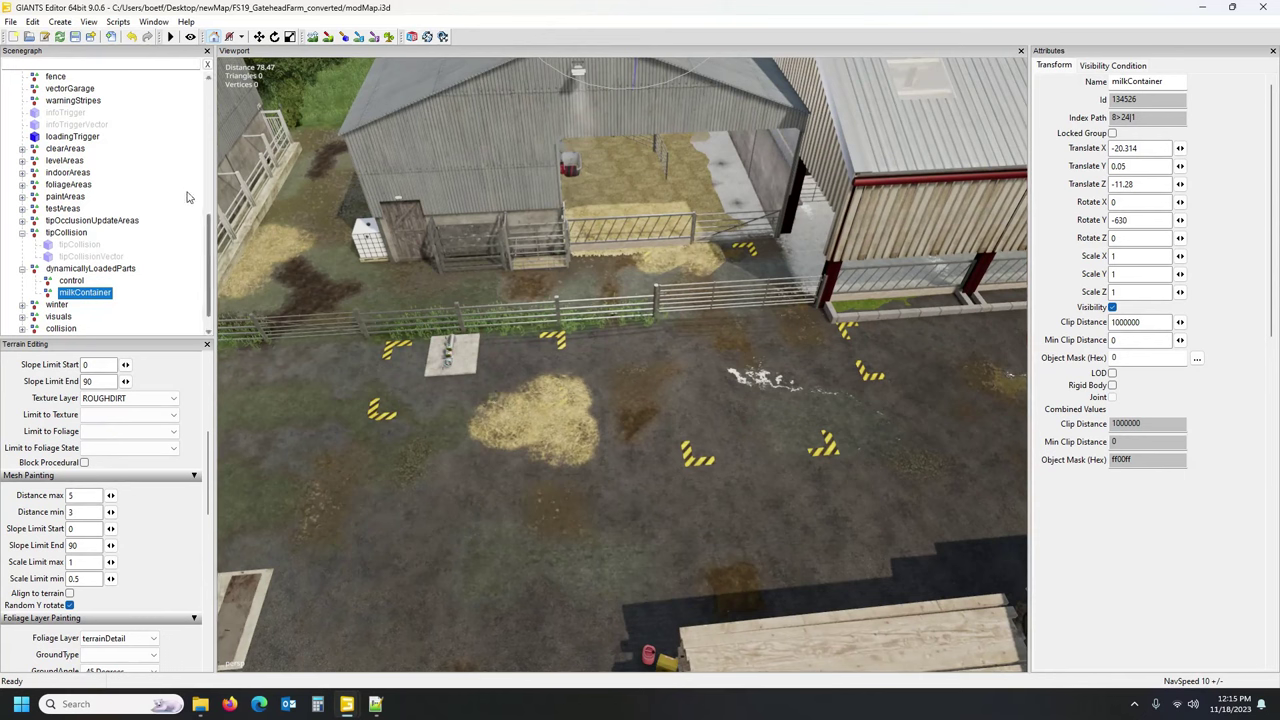
# Locate the milkTank group under husbandryCowLarge, frame its trigger area in the yard and expand its child nodes.
pyautogui.scroll(10, 190, 200)
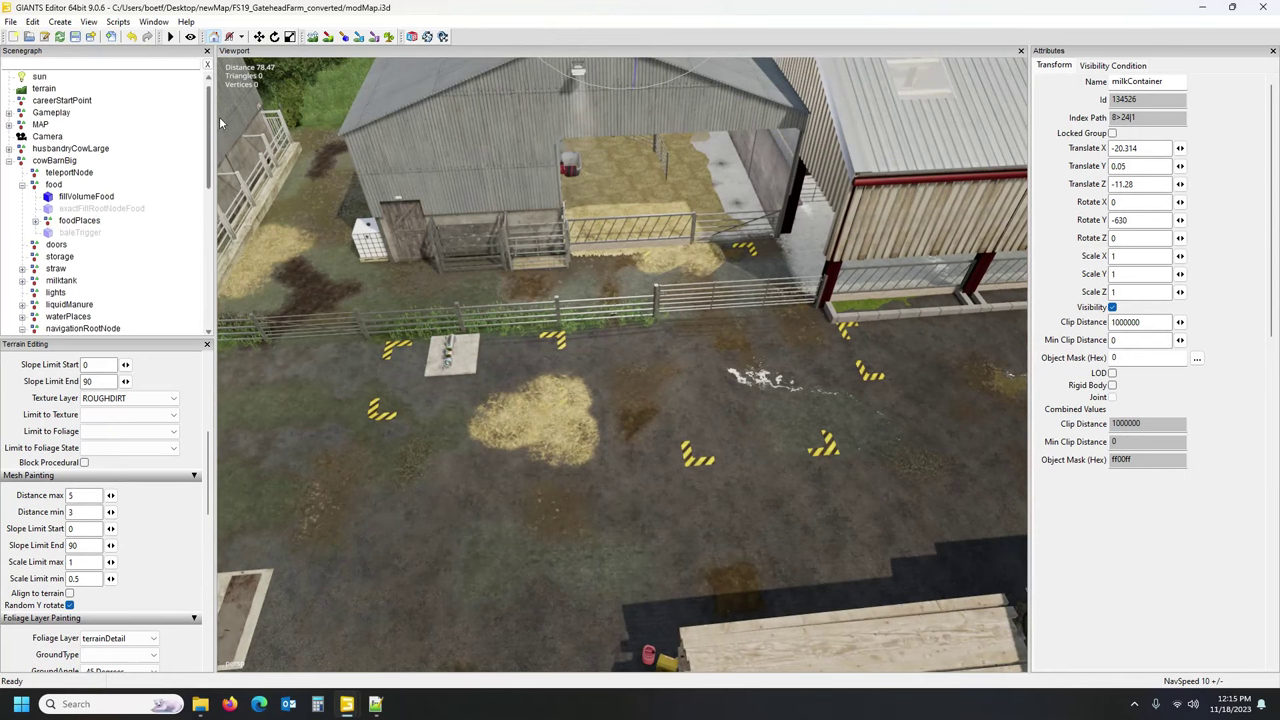
pyautogui.click(8, 161)
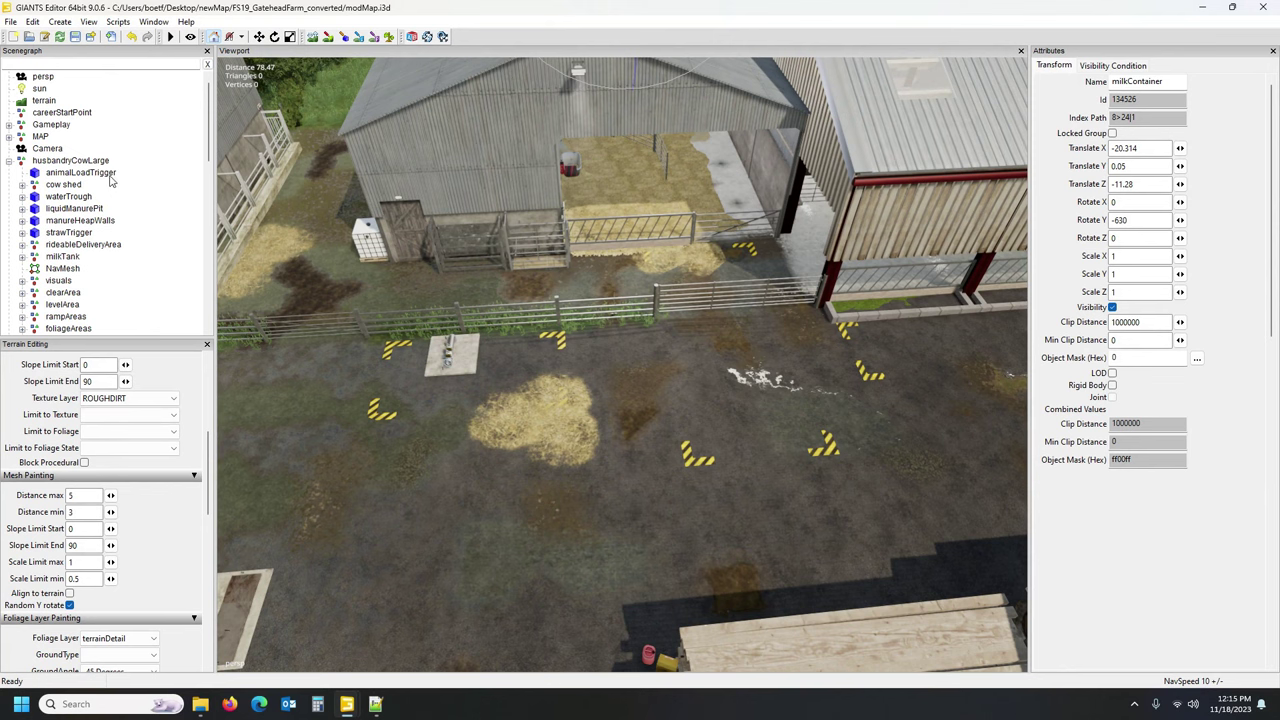
pyautogui.scroll(-2, 90, 198)
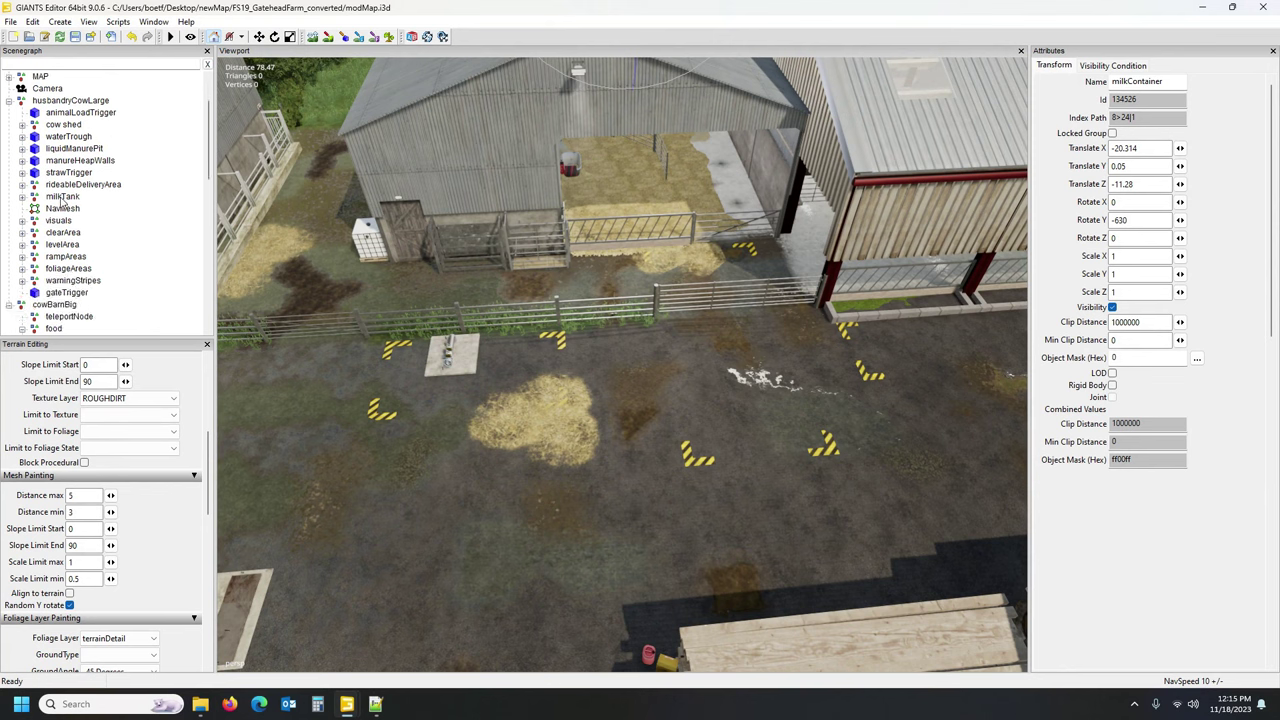
pyautogui.doubleClick(64, 197)
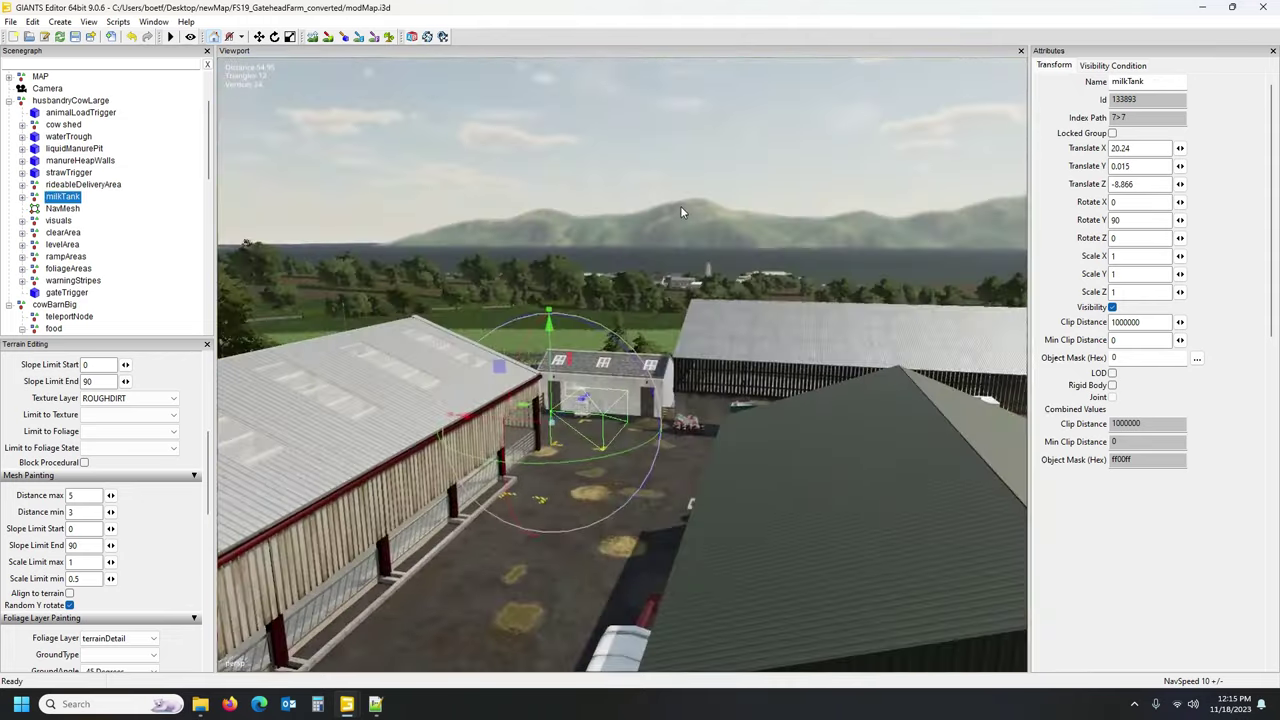
pyautogui.scroll(4, 683, 208)
pyautogui.keyDown('alt'); pyautogui.moveTo(691, 205); pyautogui.dragTo(583, 273); pyautogui.keyUp('alt')
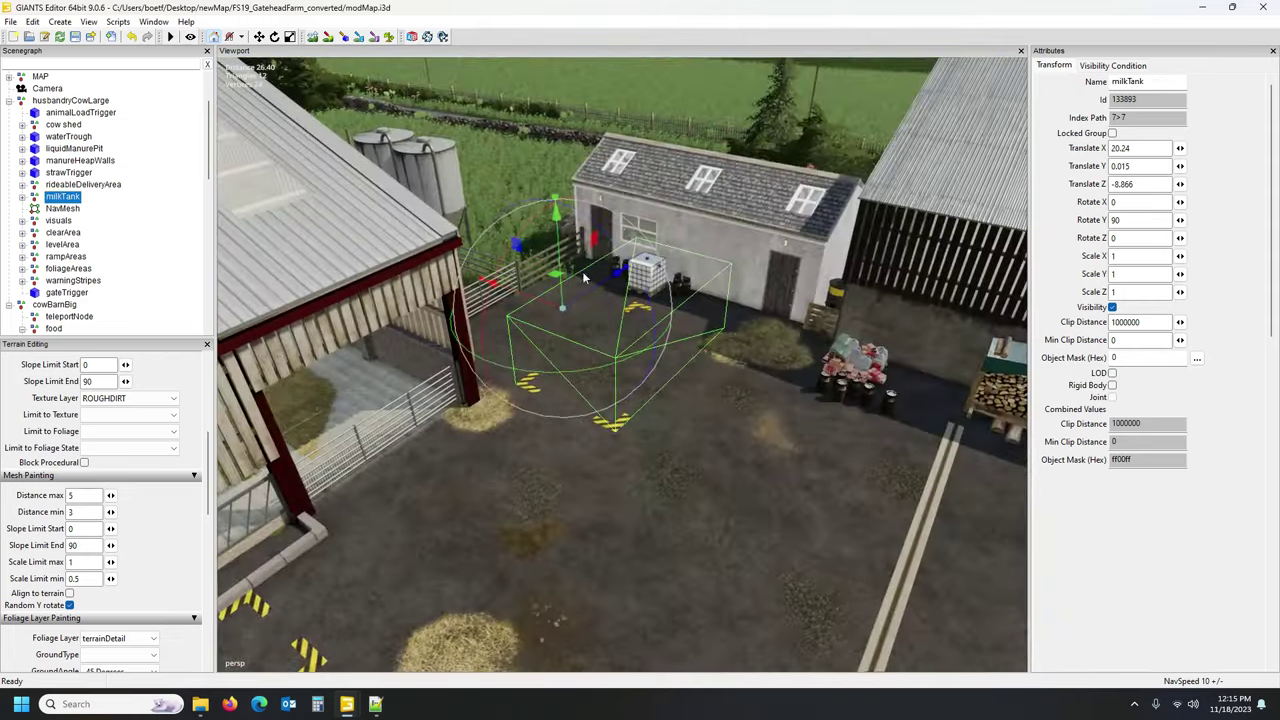
pyautogui.click(22, 198)
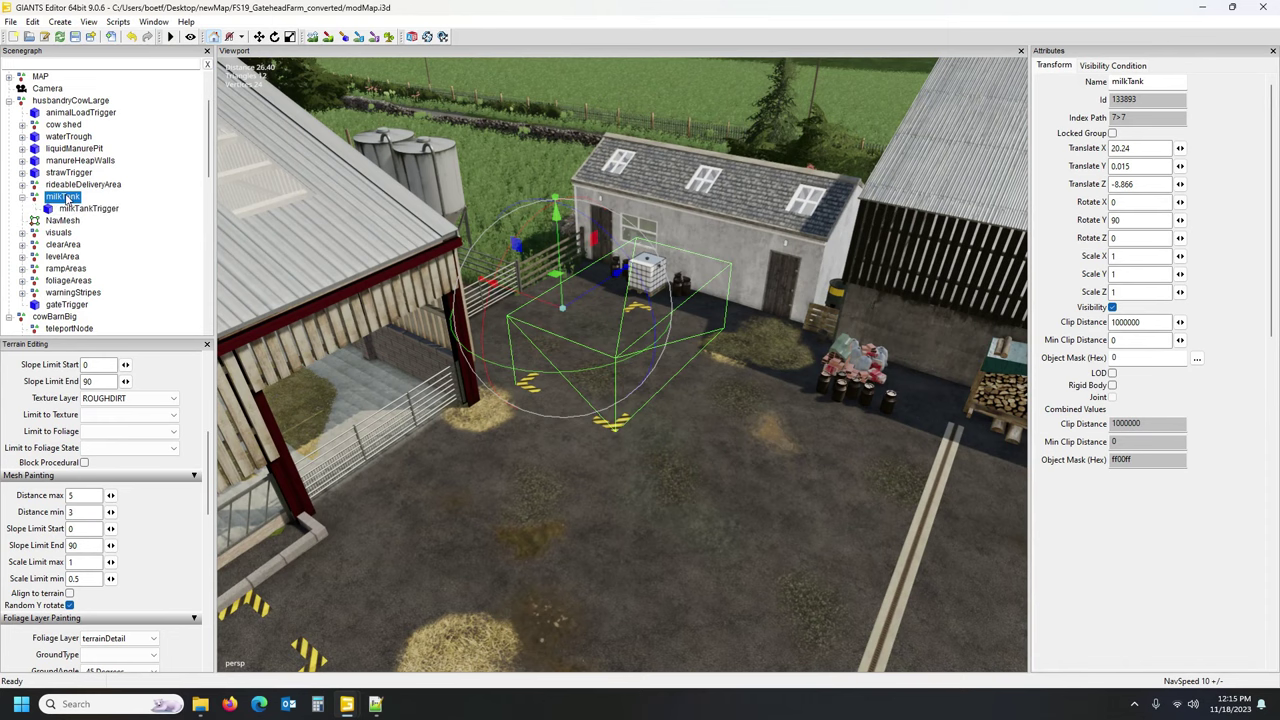
# Examine the white outbuilding beside the milk tank trigger and try to pick its node in the viewport.
pyautogui.keyDown('alt'); pyautogui.moveTo(722, 408); pyautogui.dragTo(749, 431); pyautogui.keyUp('alt')
pyautogui.scroll(2, 797, 354)
pyautogui.moveTo(750, 435); pyautogui.dragTo(691, 408, button='right')
pyautogui.click(745, 453)
pyautogui.moveTo(727, 382); pyautogui.dragTo(761, 424)
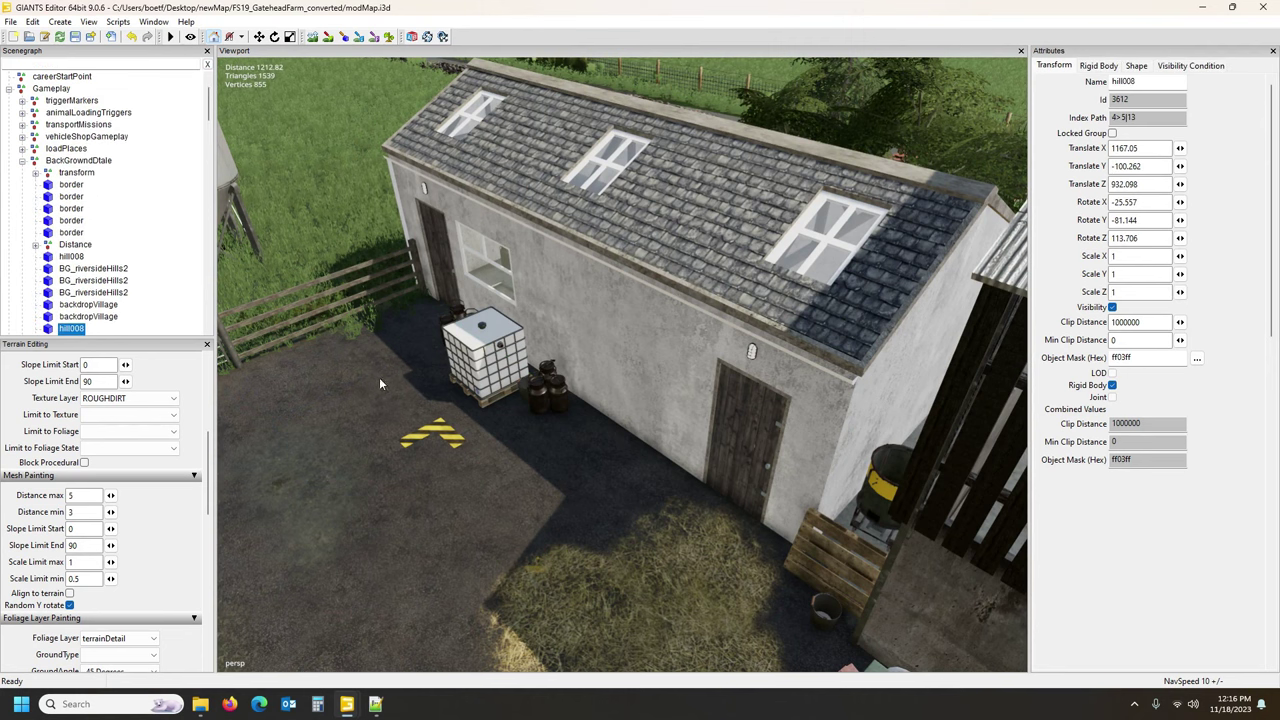
pyautogui.moveTo(617, 255); pyautogui.dragTo(668, 240)
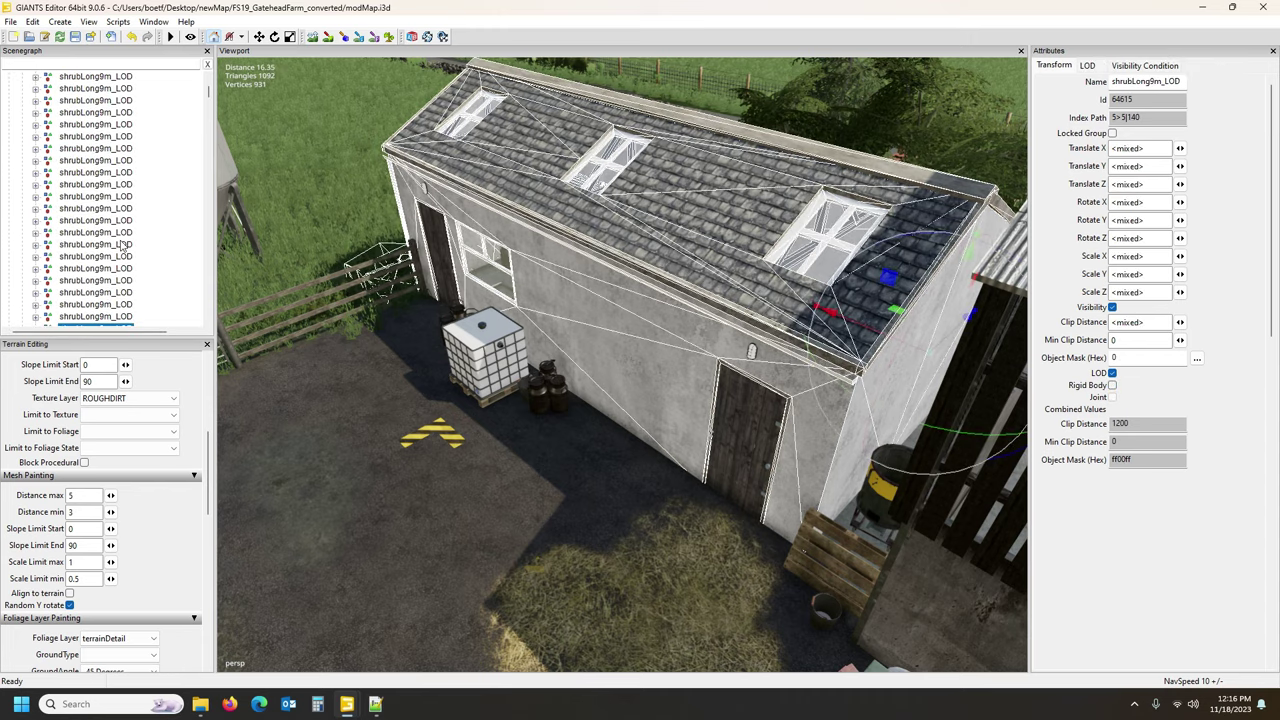
pyautogui.click(95, 270)
pyautogui.keyDown('alt'); pyautogui.moveTo(574, 416); pyautogui.dragTo(606, 391); pyautogui.keyUp('alt')
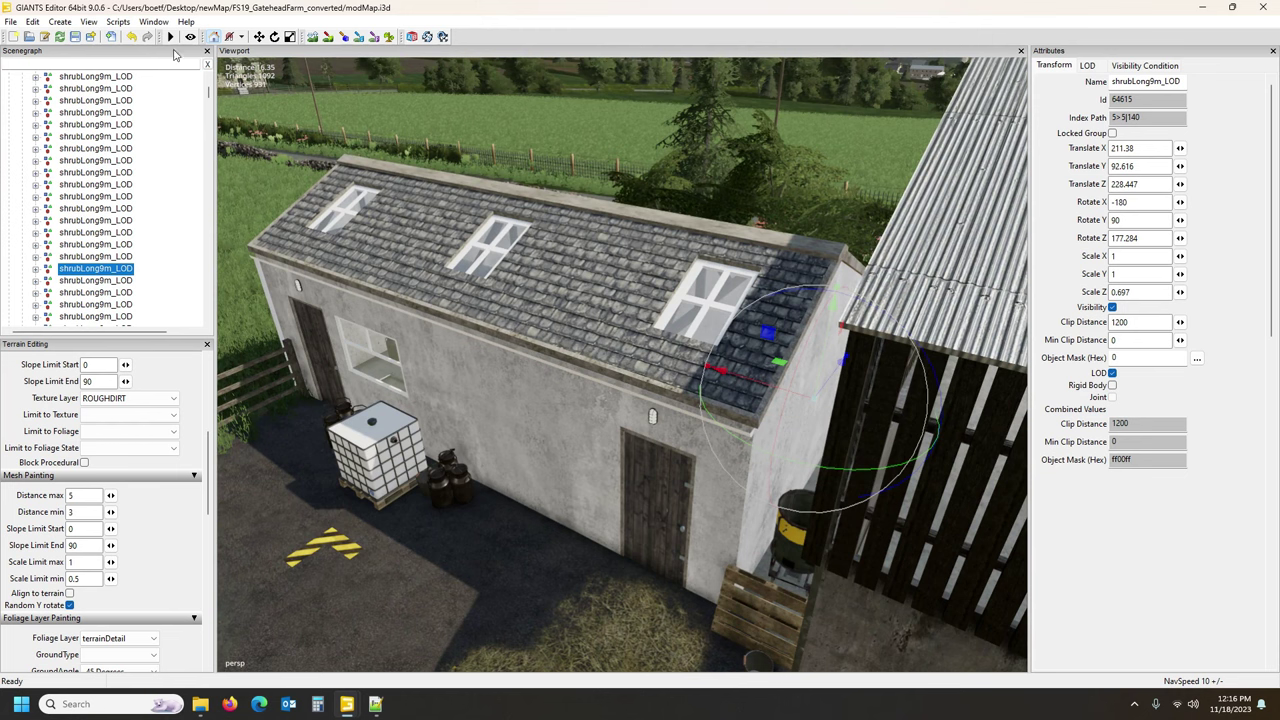
pyautogui.click(213, 38)
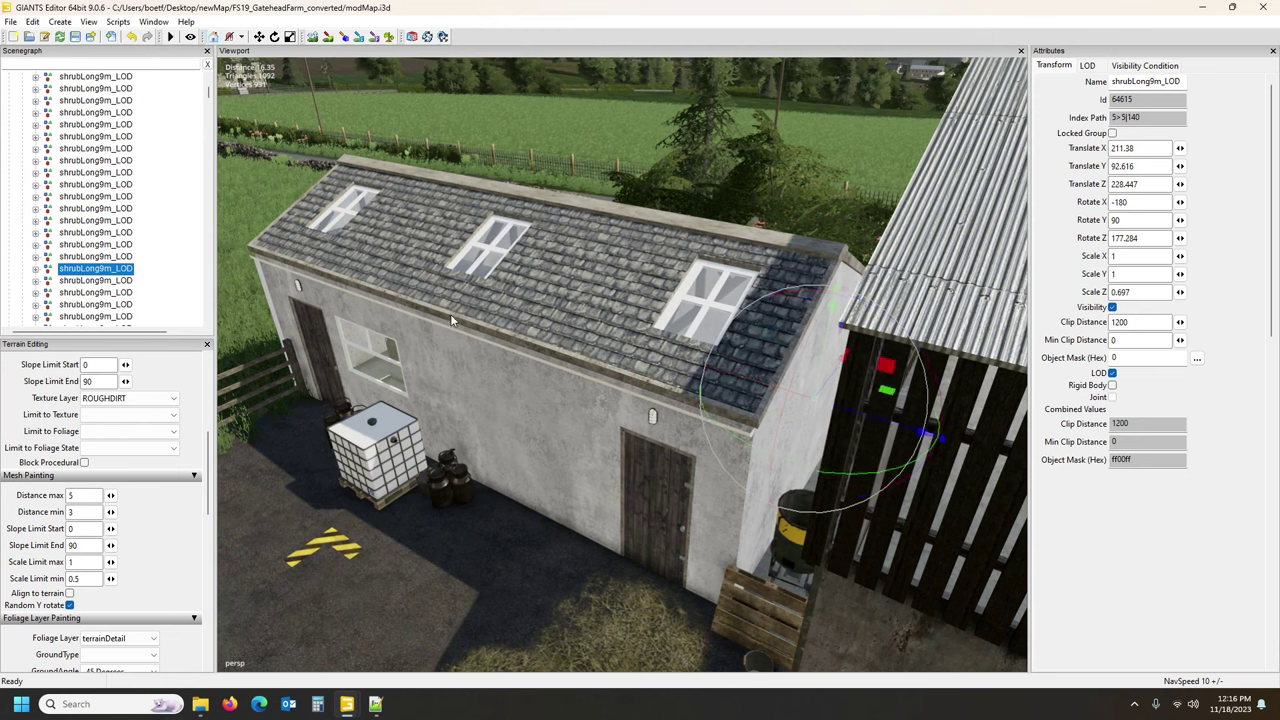
pyautogui.press('Delete')
# Pick the outbuilding's wooden door and inspect the doorleft0102 and doorleft0101 groups with their placement on the building.
pyautogui.moveTo(607, 345); pyautogui.dragTo(606, 343)
pyautogui.moveTo(600, 449); pyautogui.dragTo(680, 529)
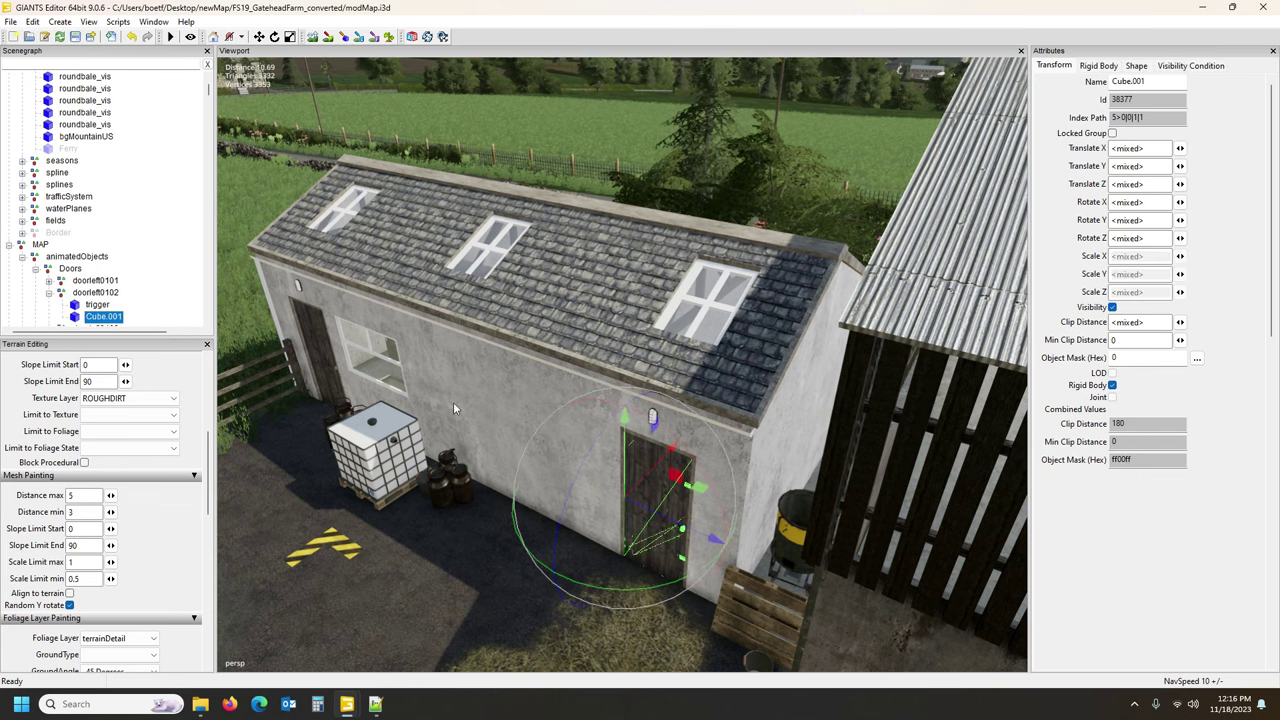
pyautogui.scroll(-2, 117, 270)
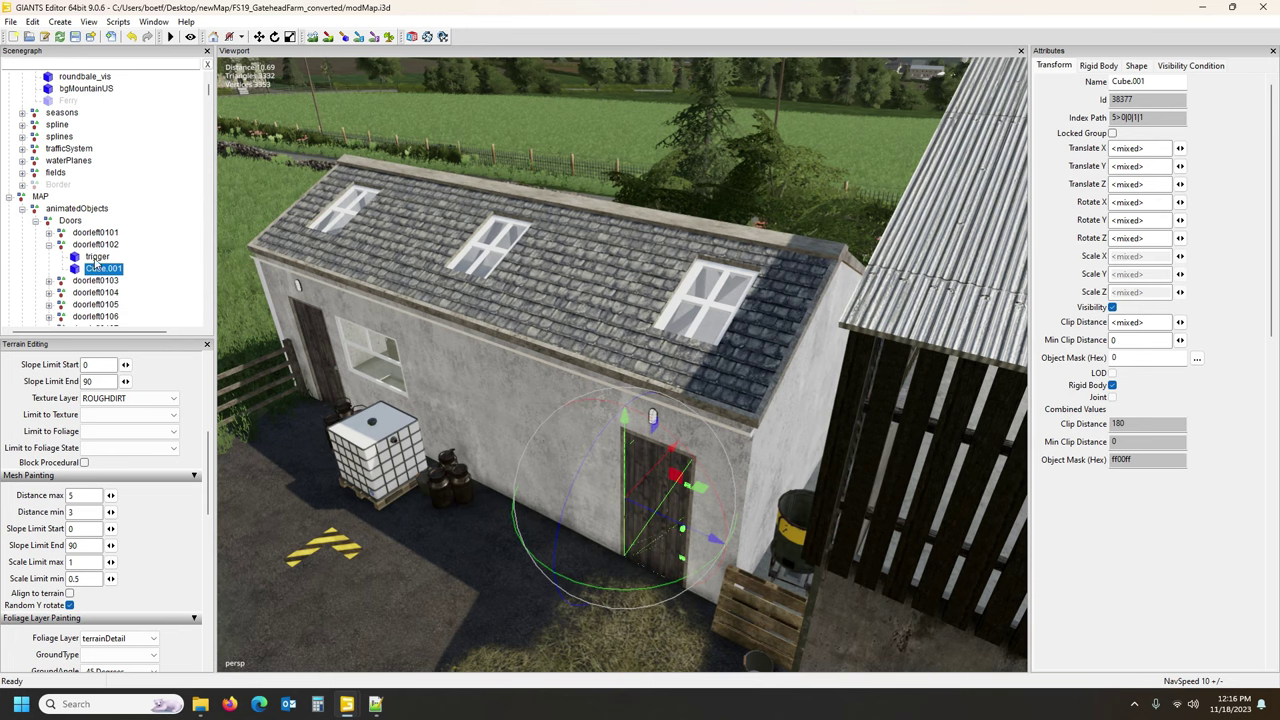
pyautogui.click(97, 257)
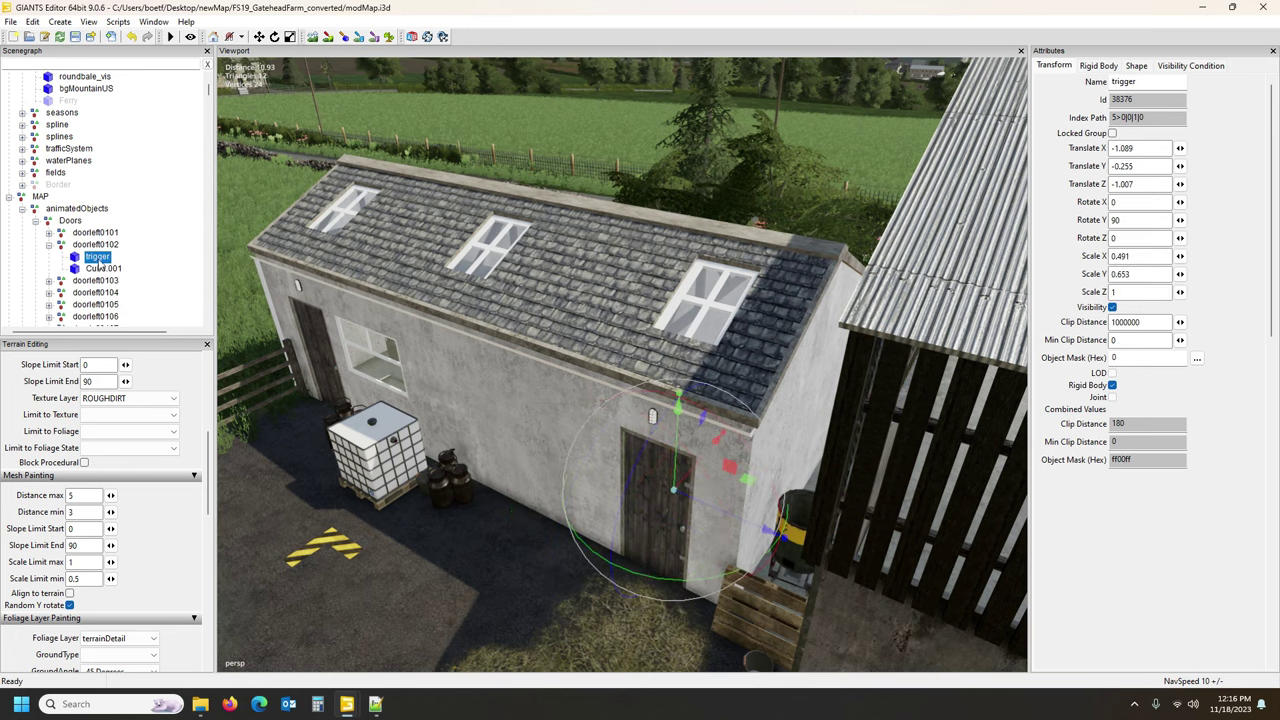
pyautogui.click(97, 245)
pyautogui.keyDown('alt'); pyautogui.moveTo(545, 512); pyautogui.dragTo(500, 494); pyautogui.keyUp('alt')
pyautogui.click(95, 232)
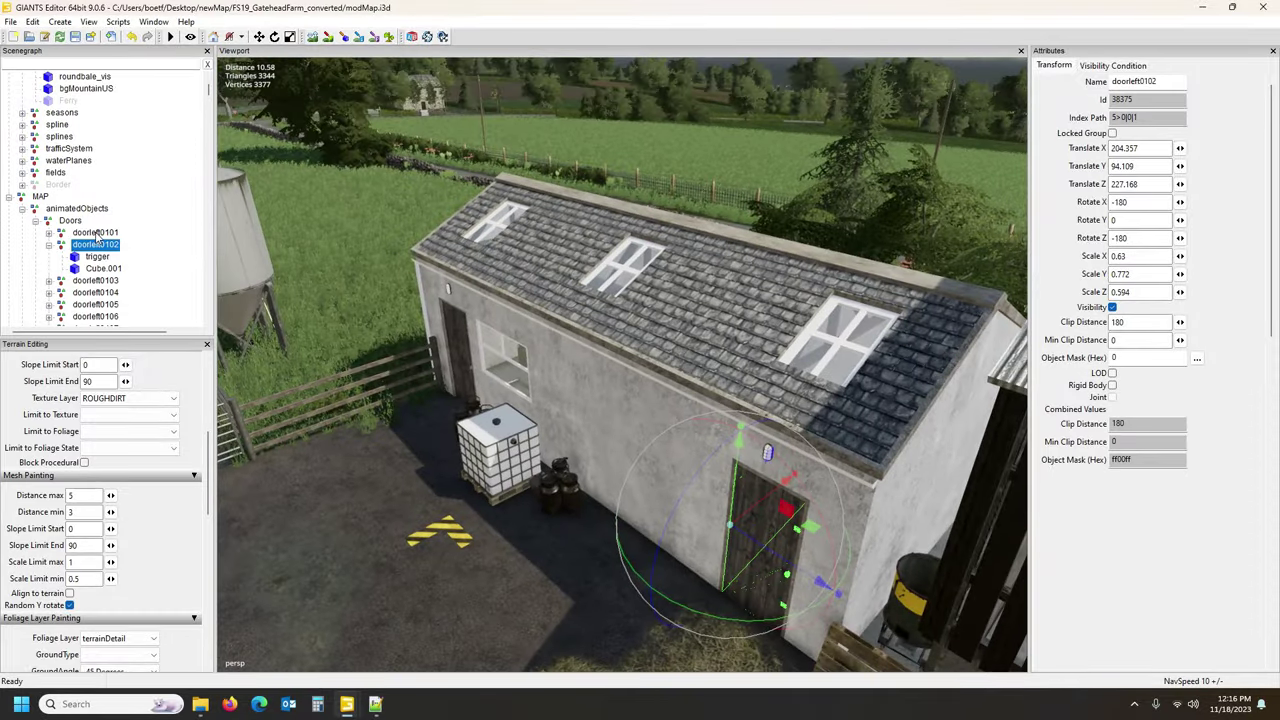
pyautogui.moveTo(396, 384); pyautogui.dragTo(360, 371, button='right')
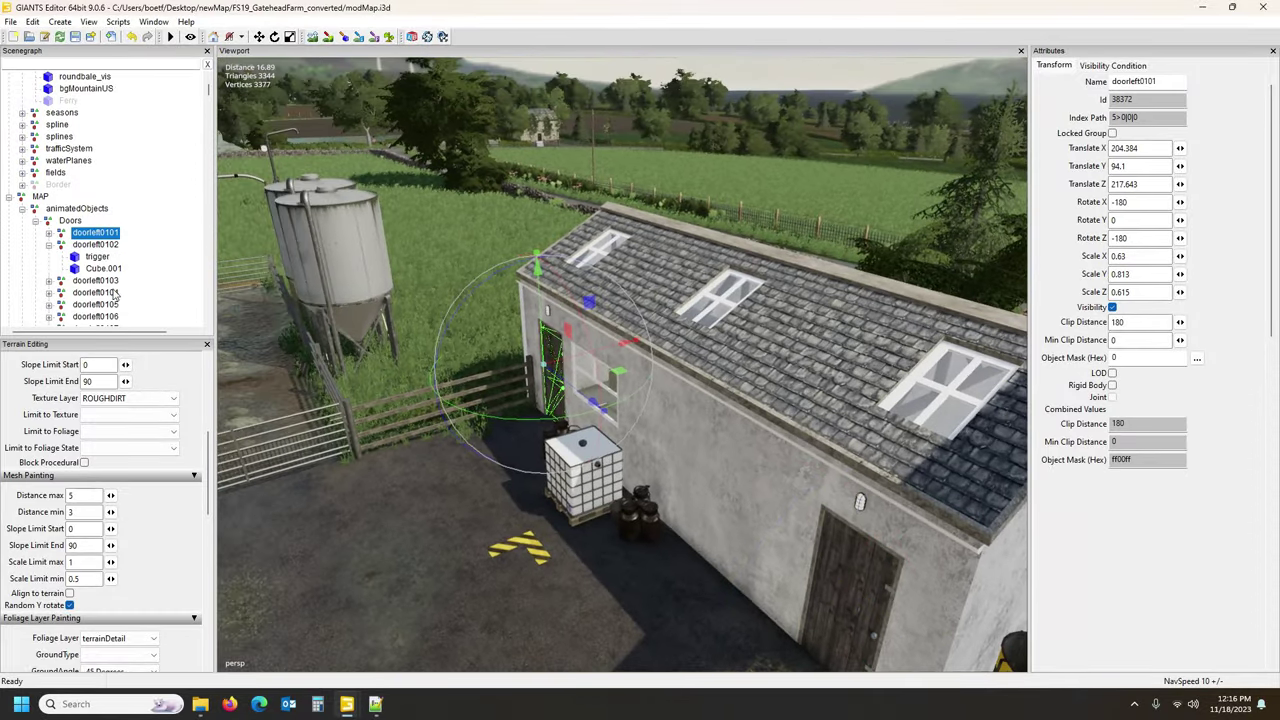
# Expand doorleft0101, select its trigger and examine the milk room behind the door.
pyautogui.click(48, 232)
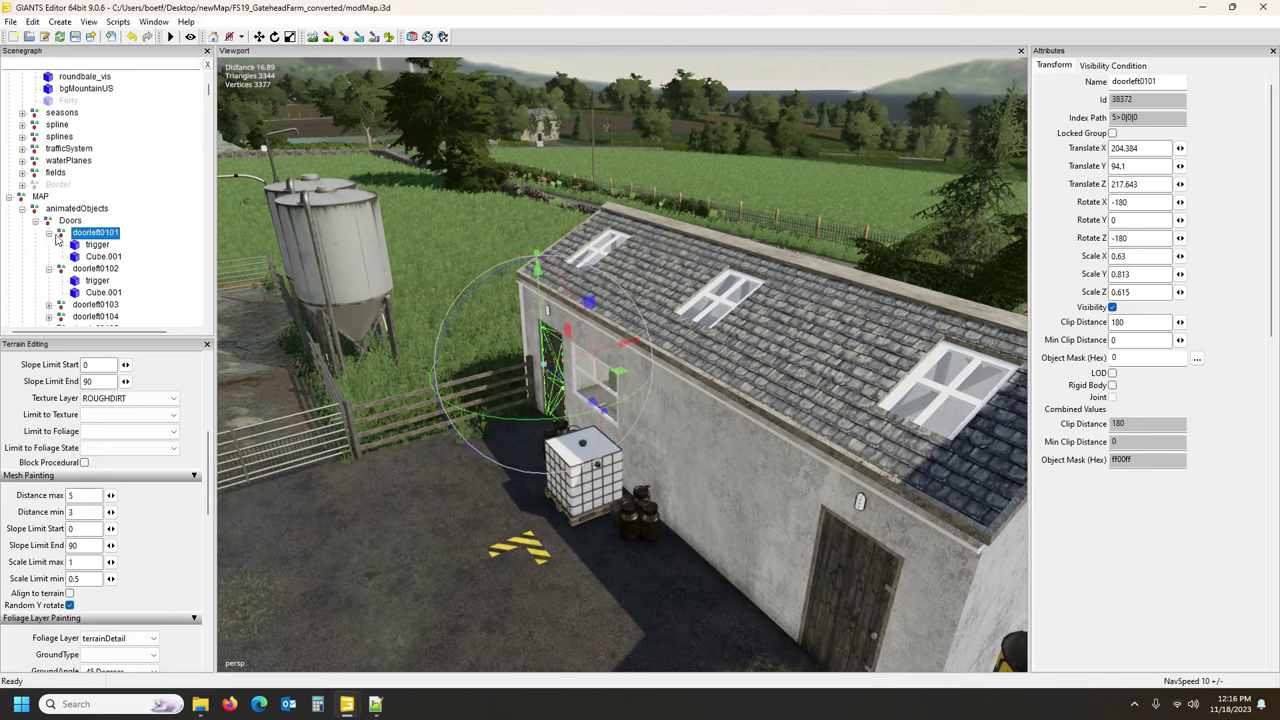
pyautogui.click(97, 244)
pyautogui.scroll(8, 566, 440)
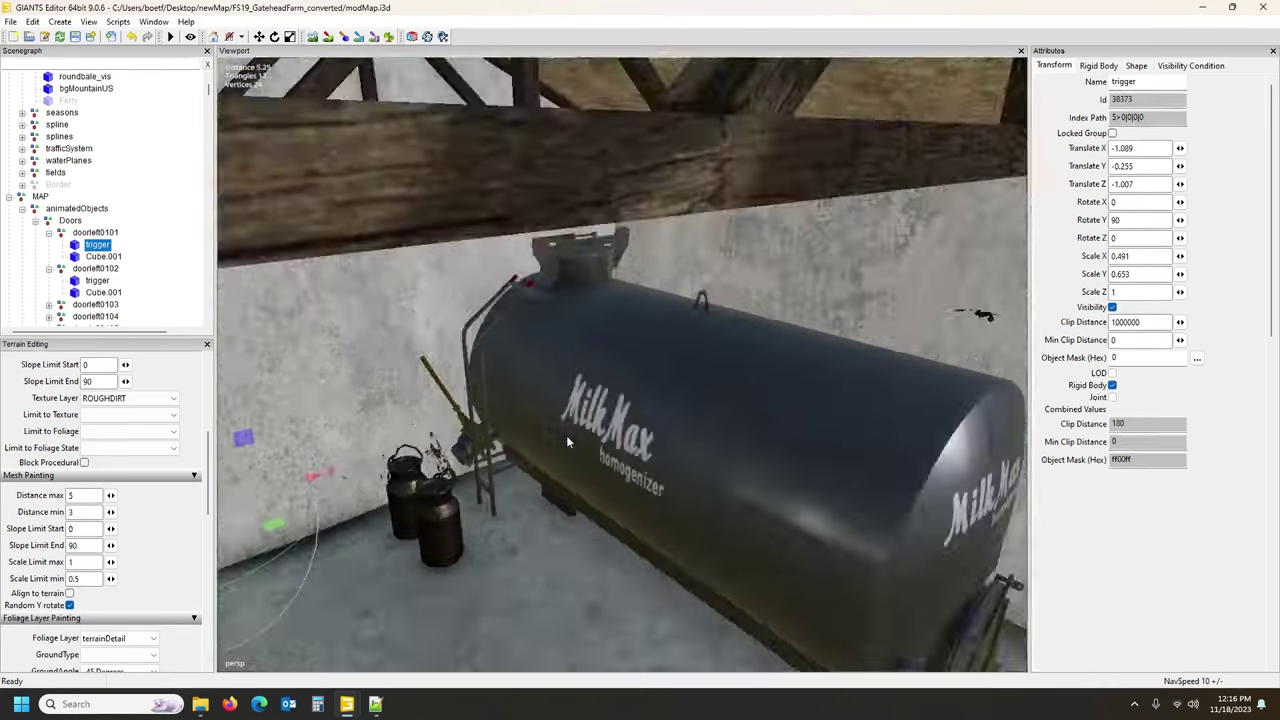
pyautogui.moveTo(566, 437); pyautogui.dragTo(507, 462, button='right')
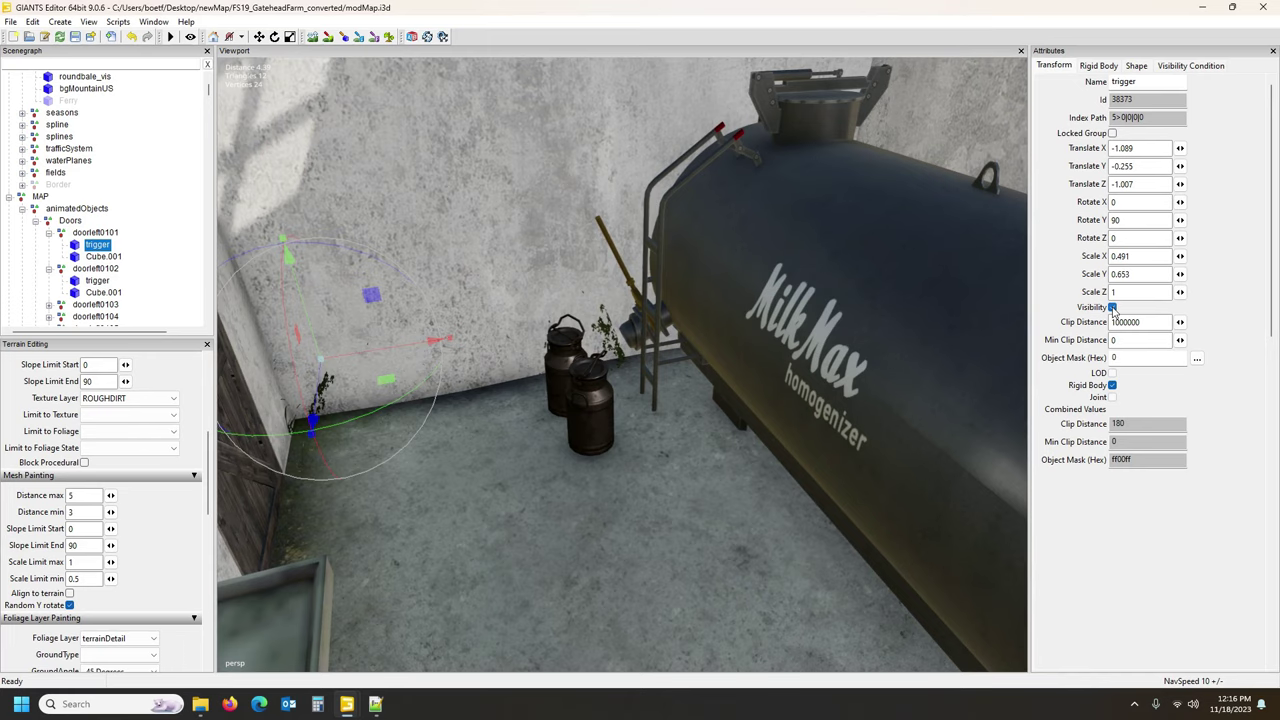
# Examine the MilkMax tank inside the outbuilding and try to pick its node in the viewport.
pyautogui.moveTo(457, 492); pyautogui.dragTo(488, 540, button='right')
pyautogui.scroll(-5, 448, 528)
pyautogui.keyDown('alt'); pyautogui.moveTo(488, 536); pyautogui.dragTo(430, 502); pyautogui.keyUp('alt')
pyautogui.scroll(5, 430, 502)
pyautogui.moveTo(430, 507); pyautogui.dragTo(551, 484, button='right')
pyautogui.click(601, 408)
pyautogui.moveTo(480, 302); pyautogui.dragTo(596, 377)
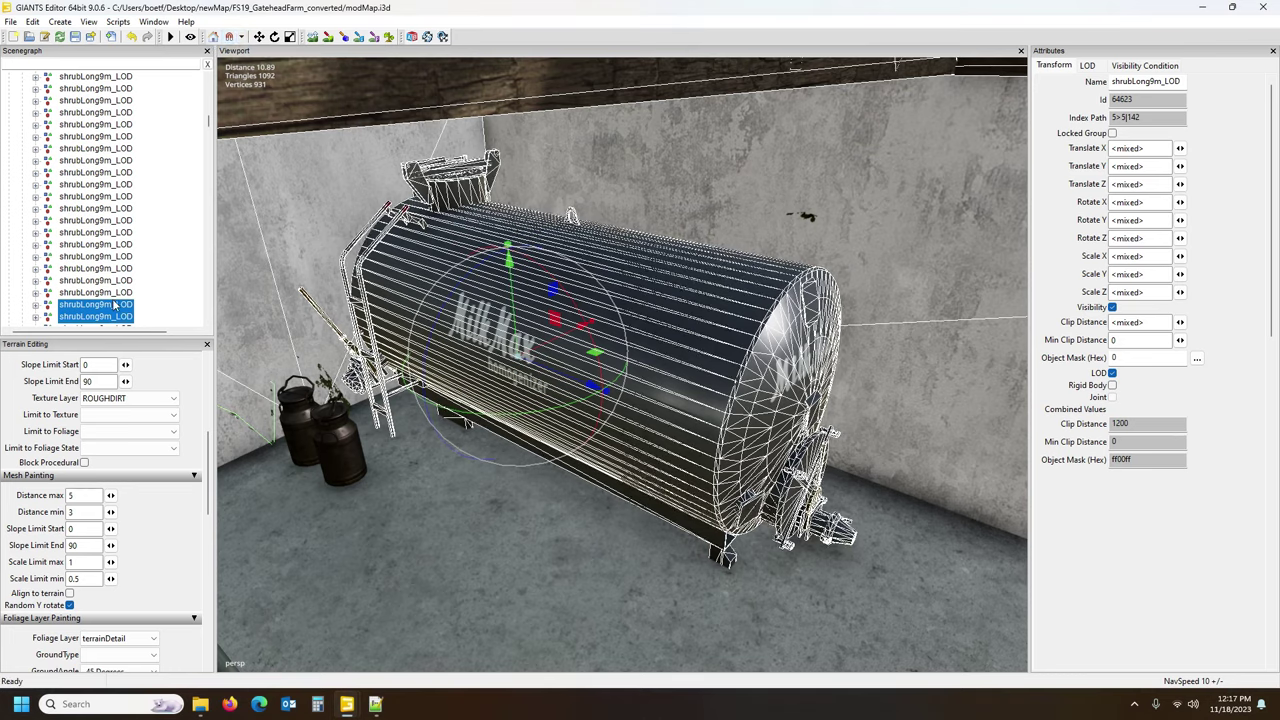
pyautogui.click(728, 385)
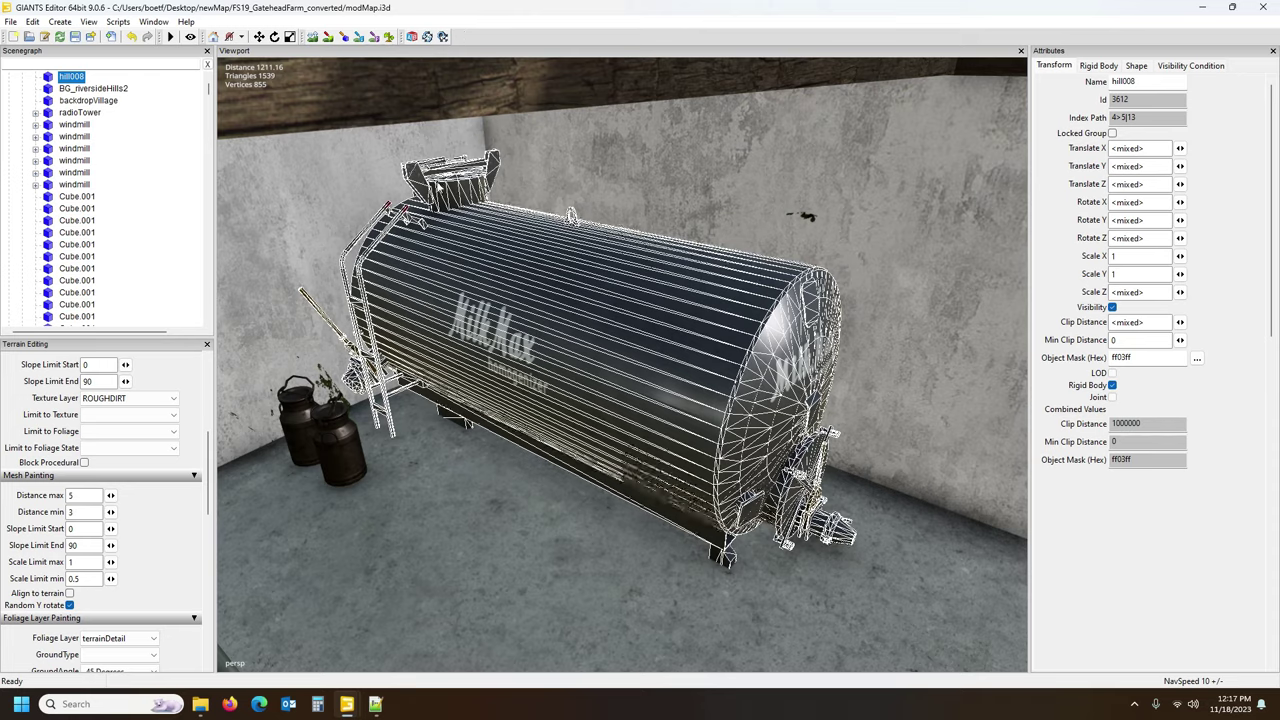
pyautogui.click(276, 195)
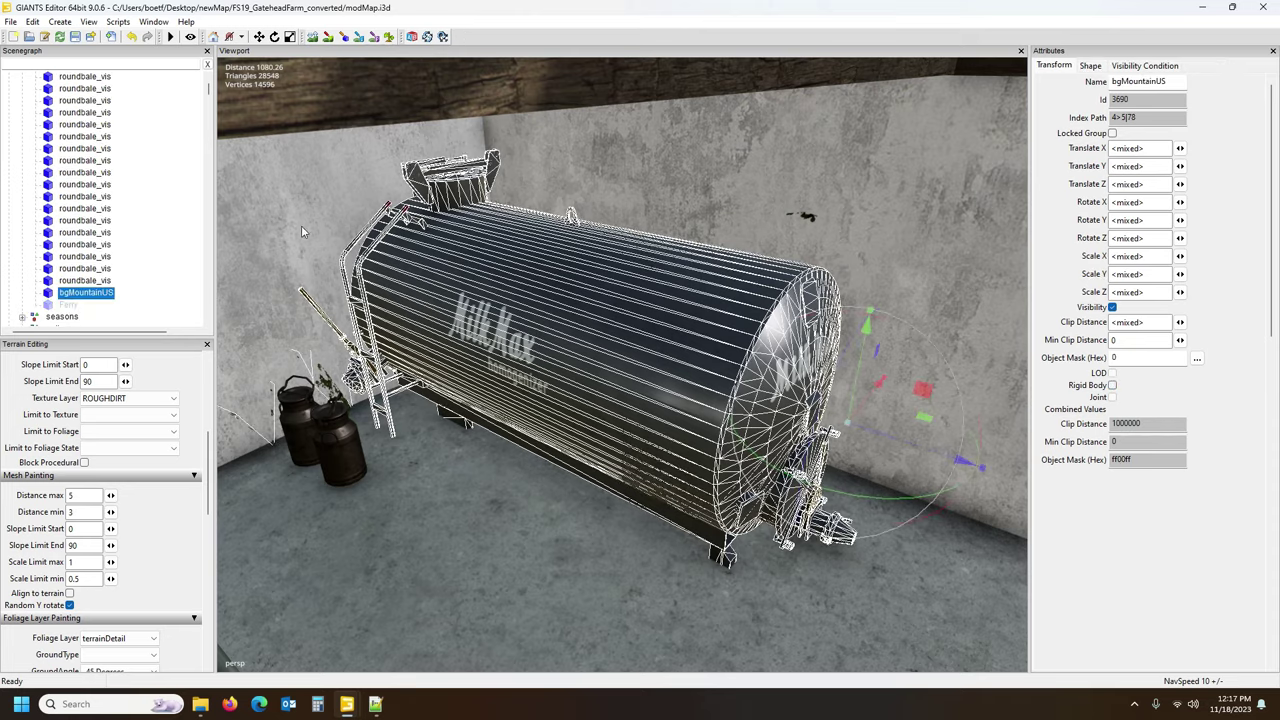
# Clear the selection, collapse the whole scenegraph and close modMap.i3d, saving the changes.
pyautogui.click(160, 113)
pyautogui.rightClick(161, 108)
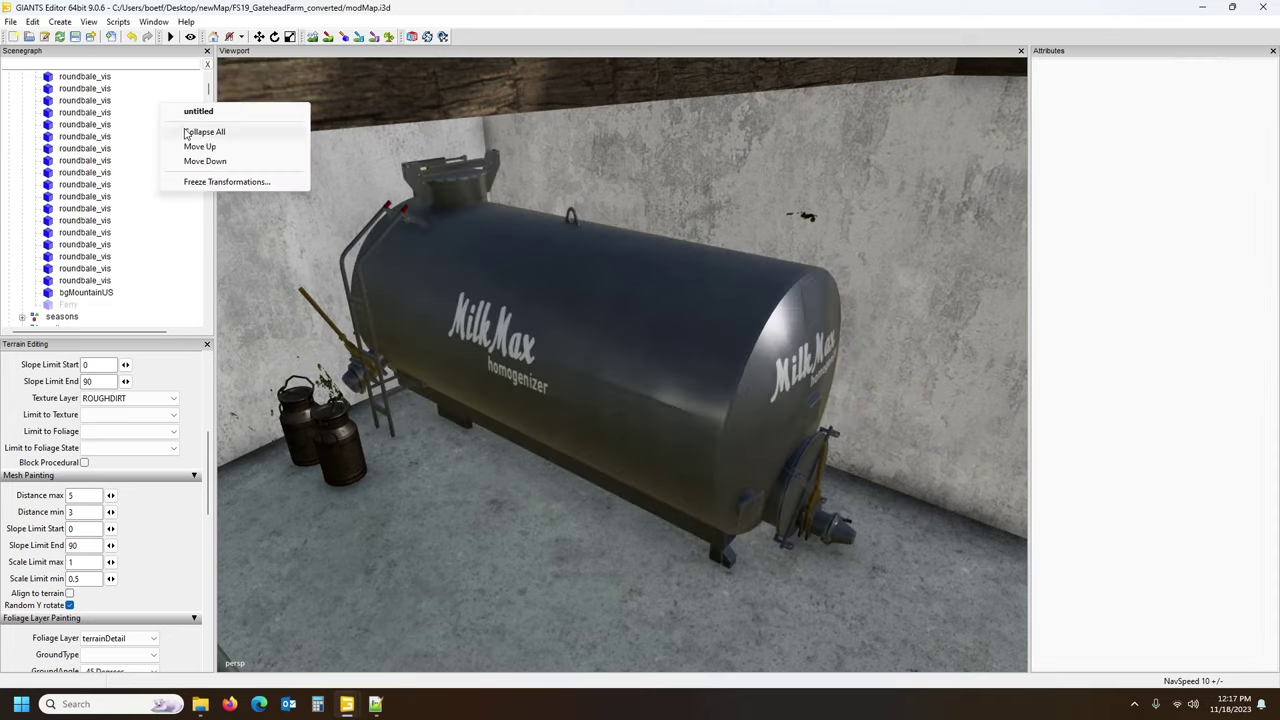
pyautogui.click(187, 132)
pyautogui.click(59, 37)
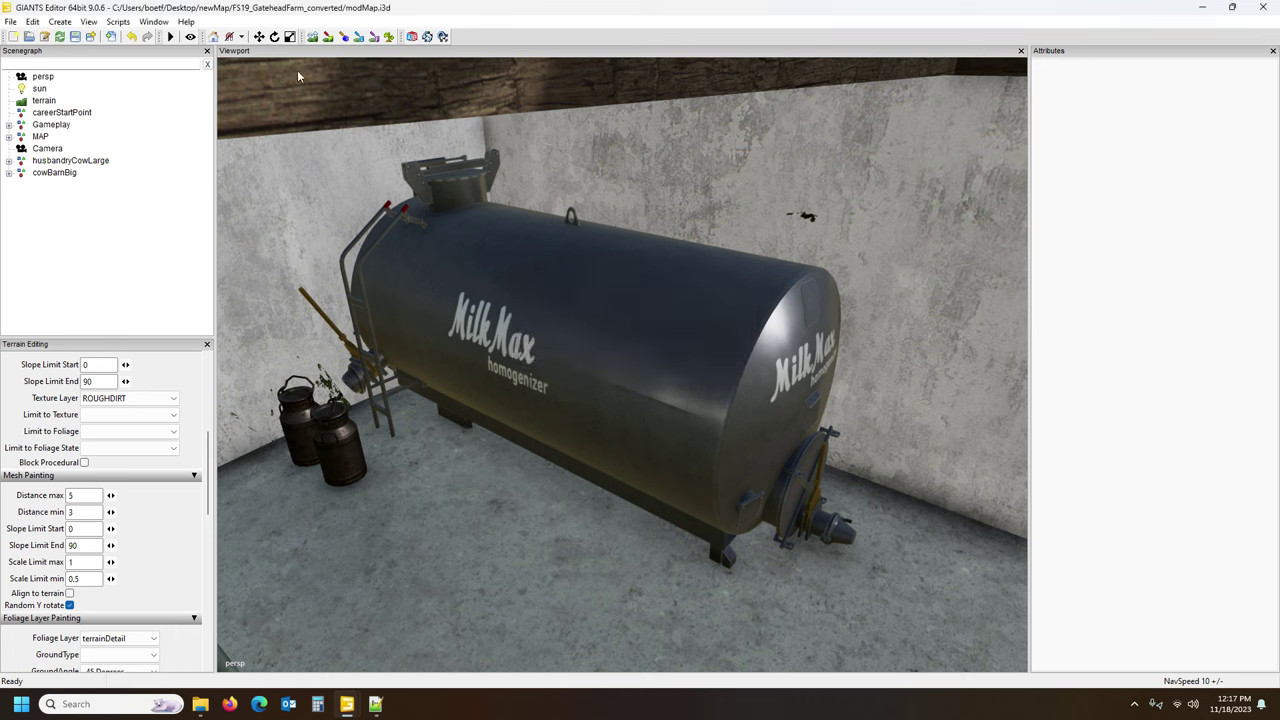
pyautogui.click(1260, 8)
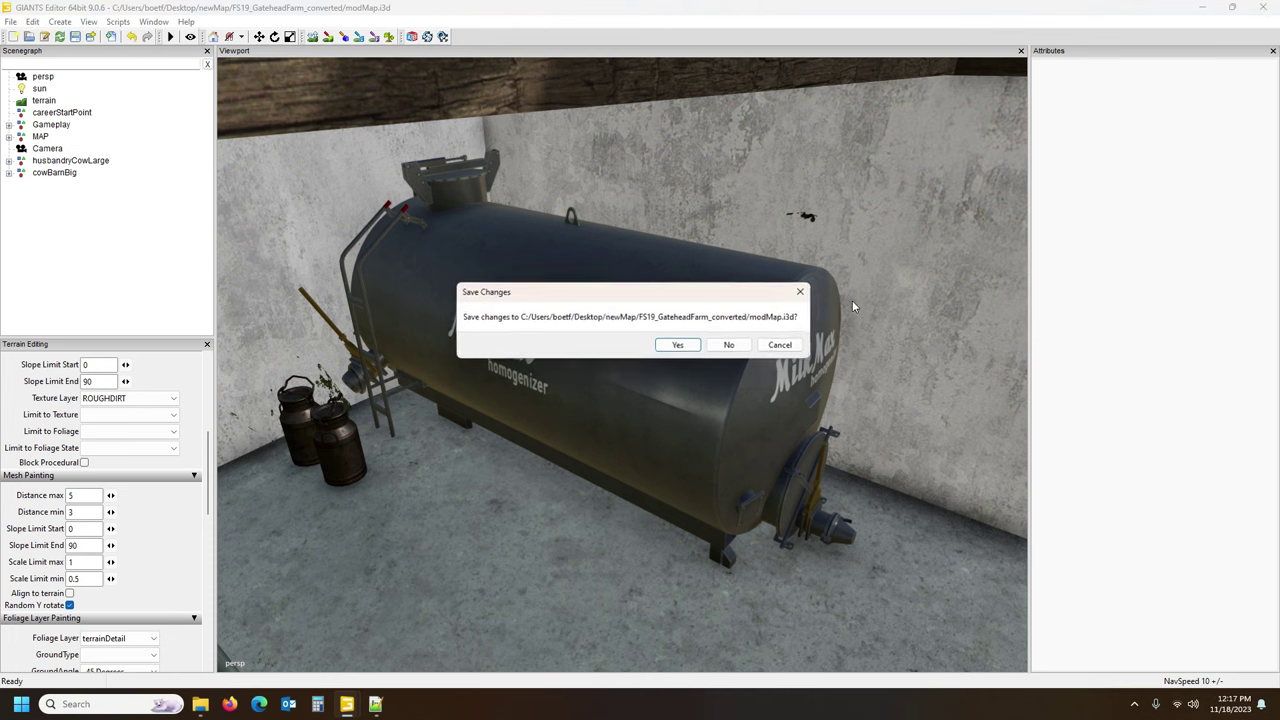
pyautogui.click(677, 345)
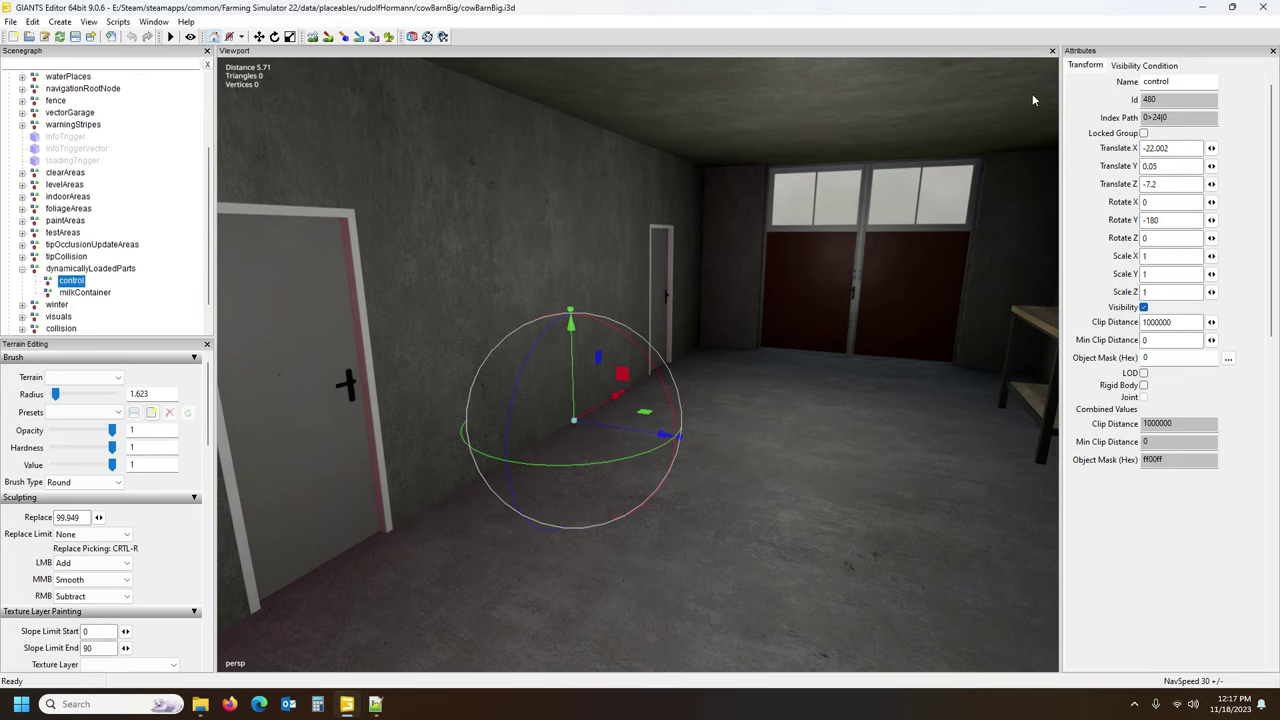
# Reopen modMap.i3d from the FS19_GateheadFarm_converted folder in GIANTS Editor 9.0.6.
pyautogui.click(1203, 12)
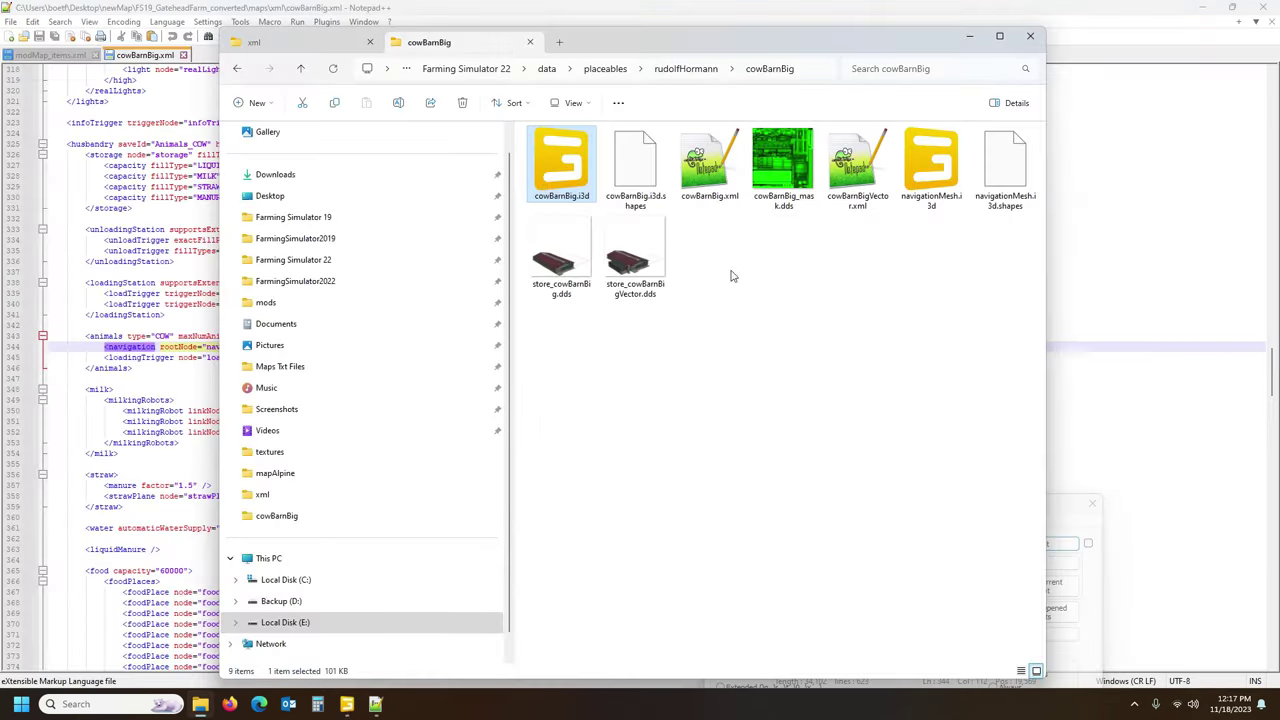
pyautogui.click(287, 41)
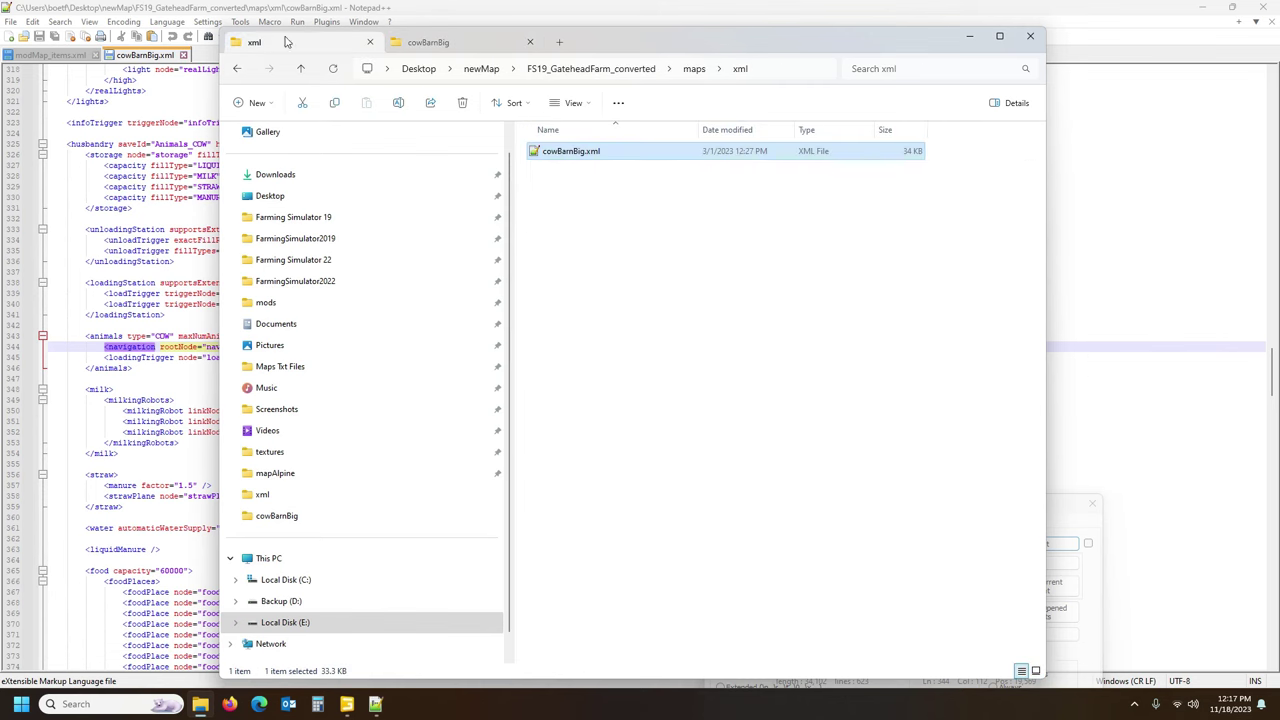
pyautogui.click(693, 69)
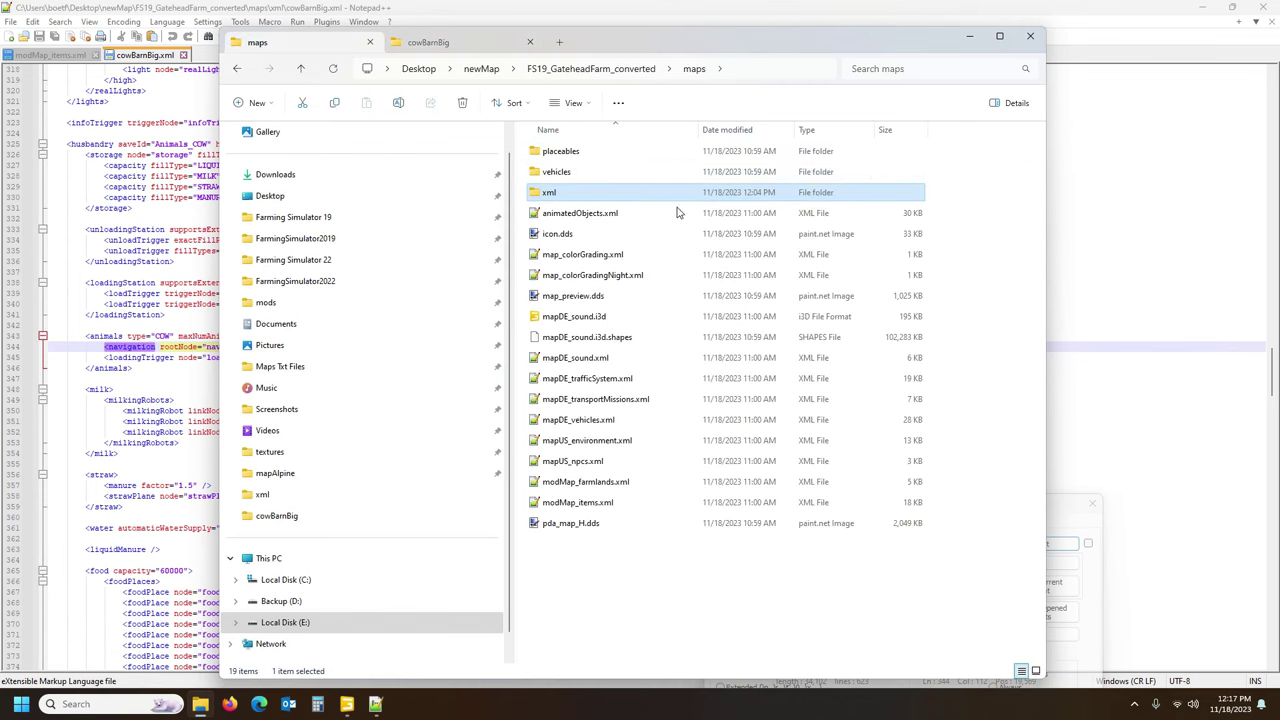
pyautogui.click(664, 605)
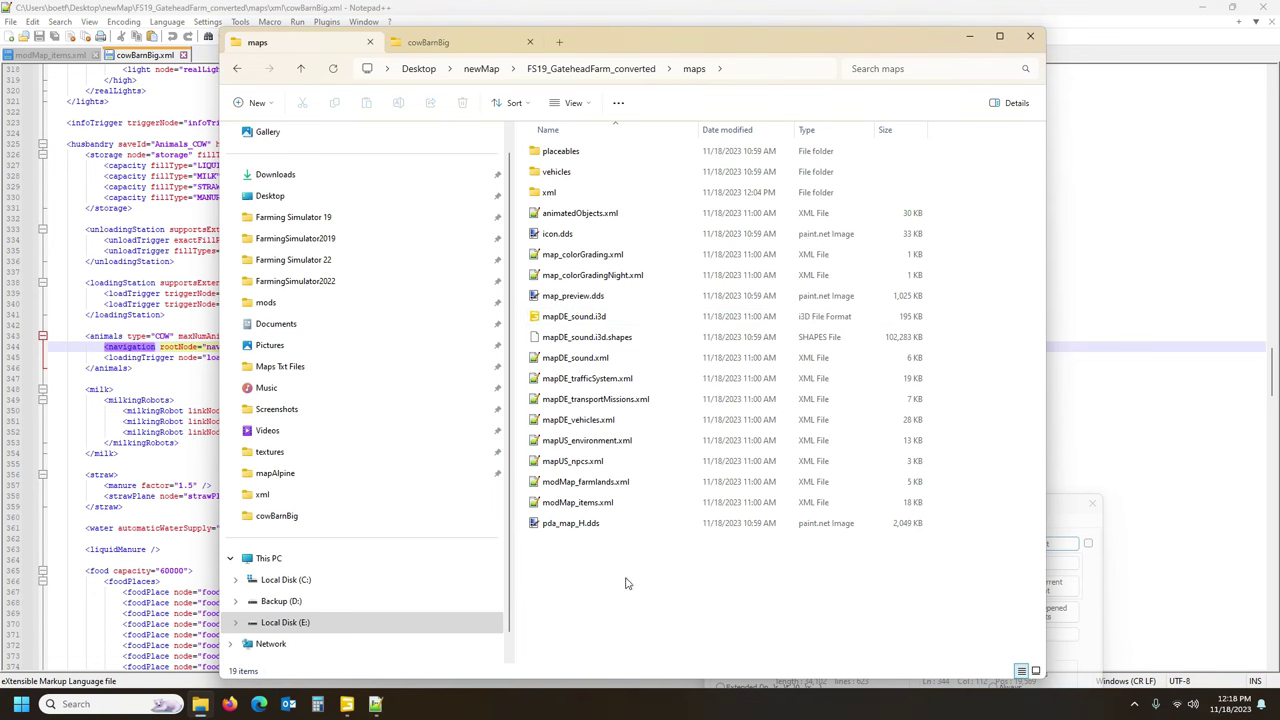
pyautogui.click(585, 68)
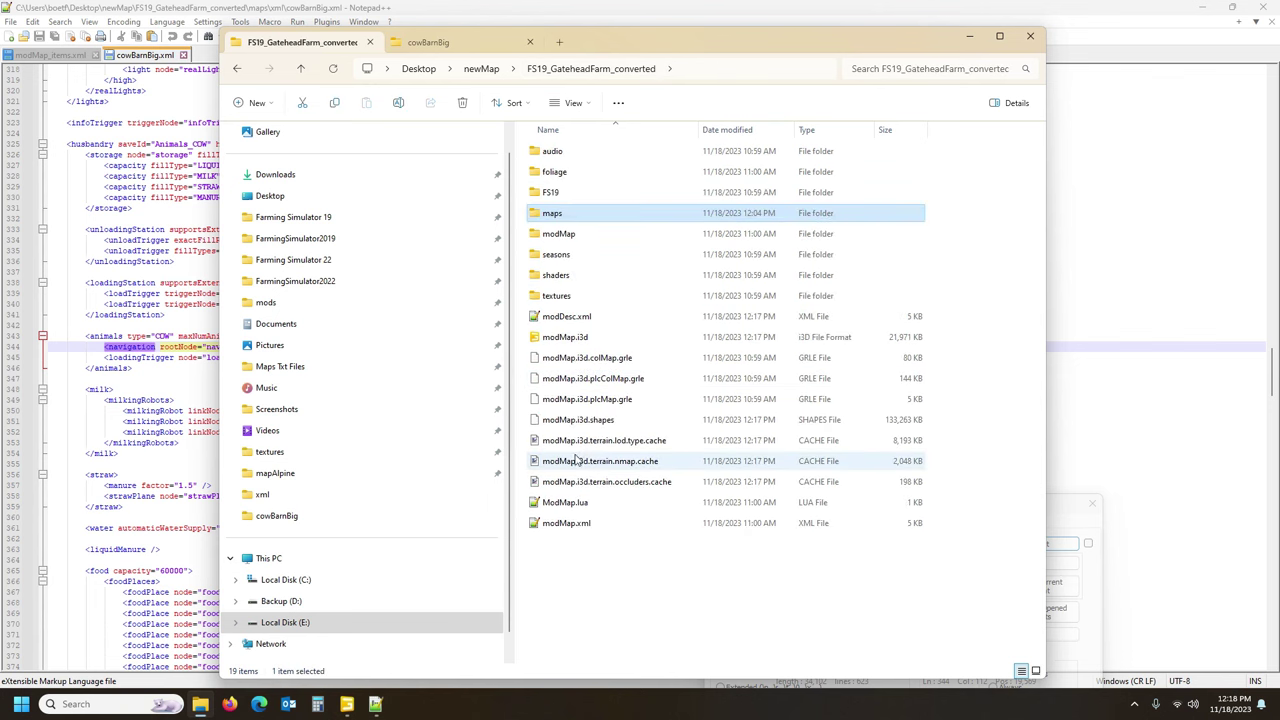
pyautogui.doubleClick(568, 238)
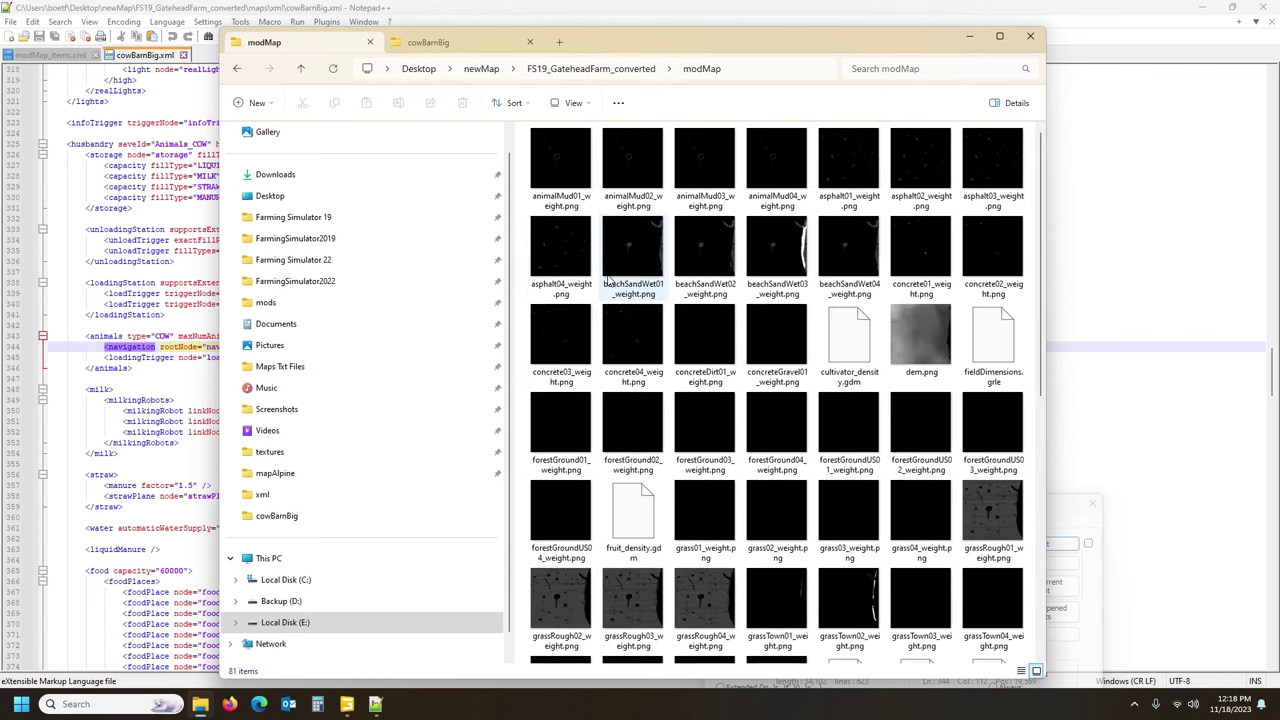
pyautogui.click(615, 69)
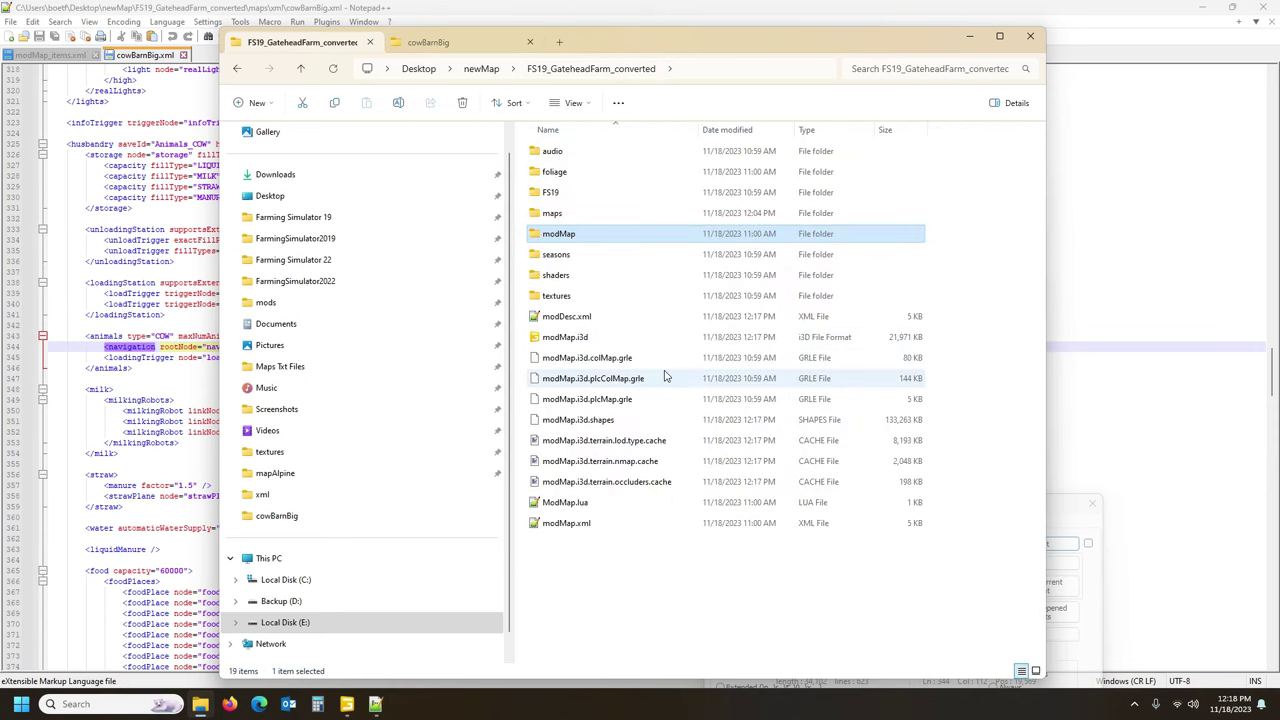
pyautogui.doubleClick(558, 341)
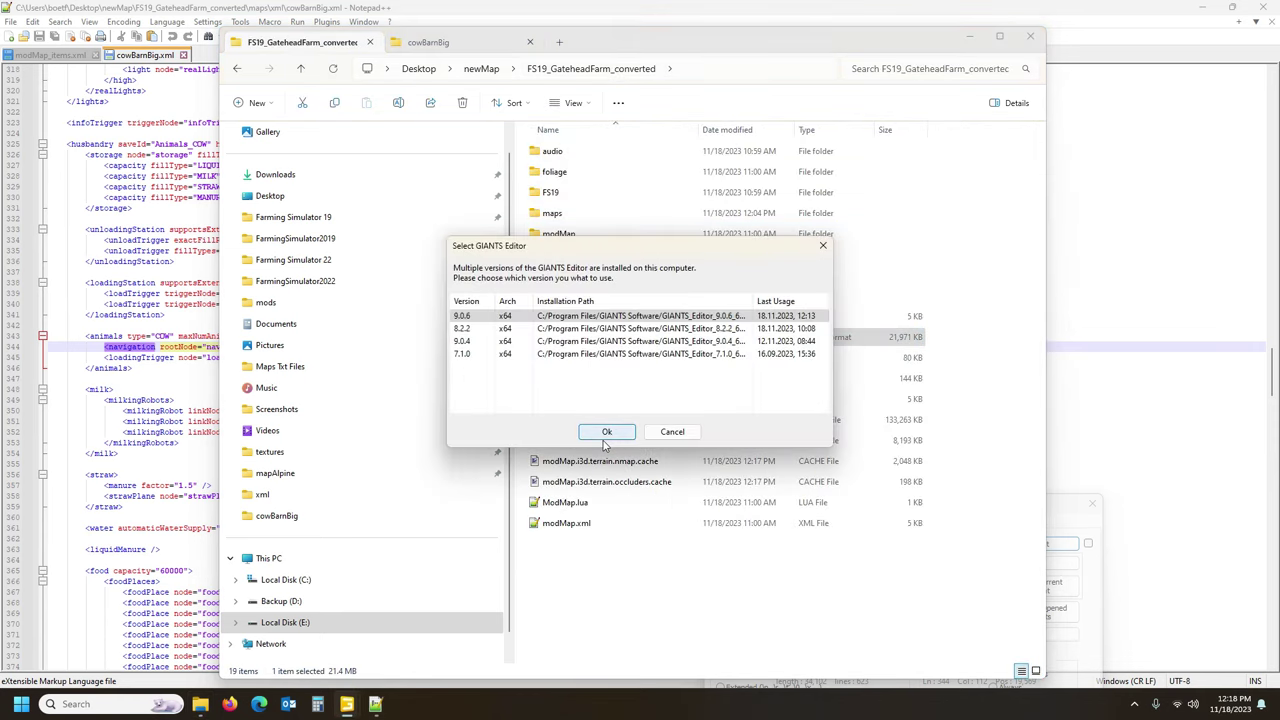
pyautogui.click(607, 432)
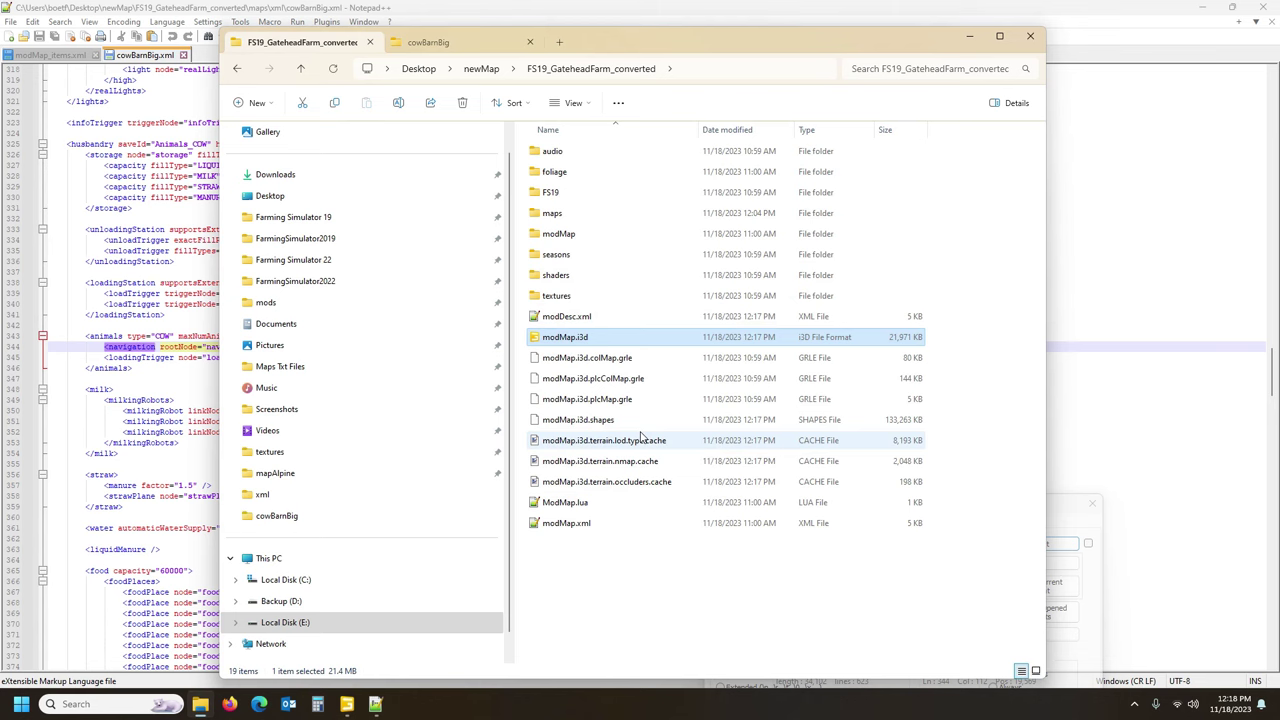
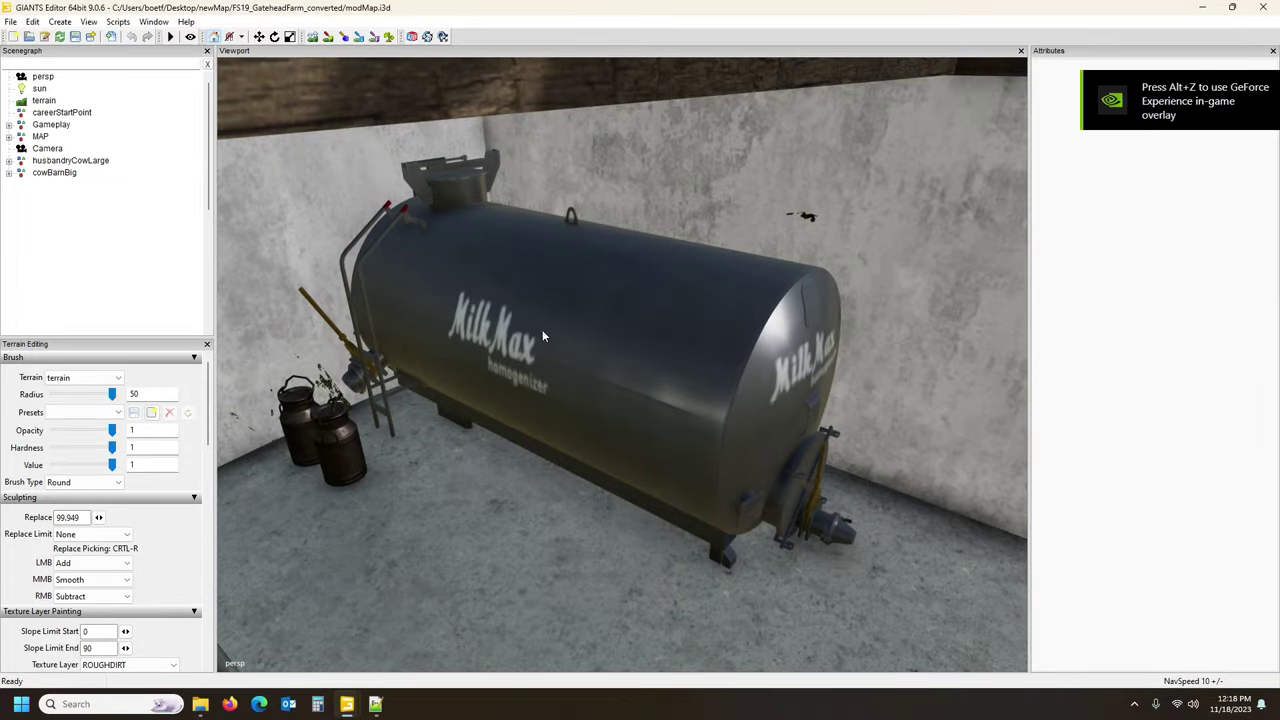
# Pick the MilkMax tank in the milk room, confirm it is the fass node and delete it from the scene.
pyautogui.moveTo(504, 281); pyautogui.dragTo(588, 338)
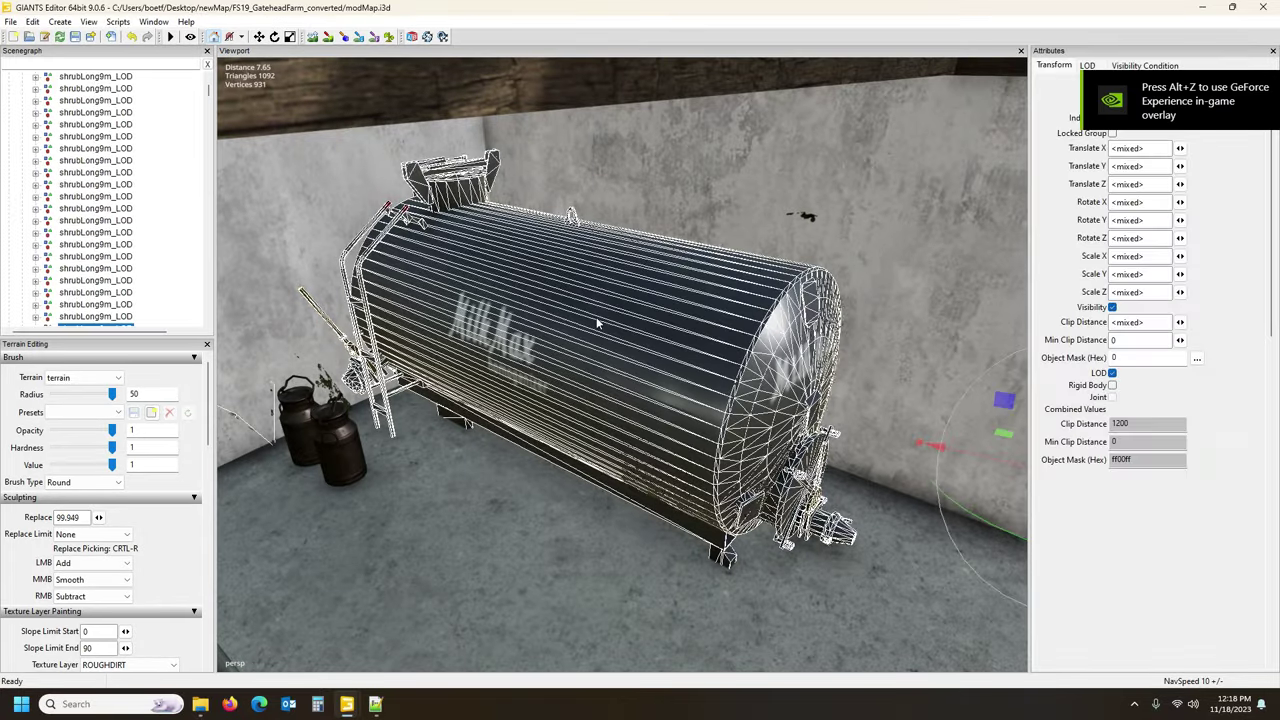
pyautogui.keyDown('alt'); pyautogui.moveTo(659, 420); pyautogui.dragTo(480, 335, button='middle'); pyautogui.keyUp('alt')
pyautogui.moveTo(700, 430)
pyautogui.keyDown('alt'); pyautogui.mouseDown()
pyautogui.moveTo(667, 459)
pyautogui.moveTo(484, 423)
pyautogui.moveTo(531, 411)
pyautogui.moveTo(632, 472)
pyautogui.mouseUp(); pyautogui.keyUp('alt')
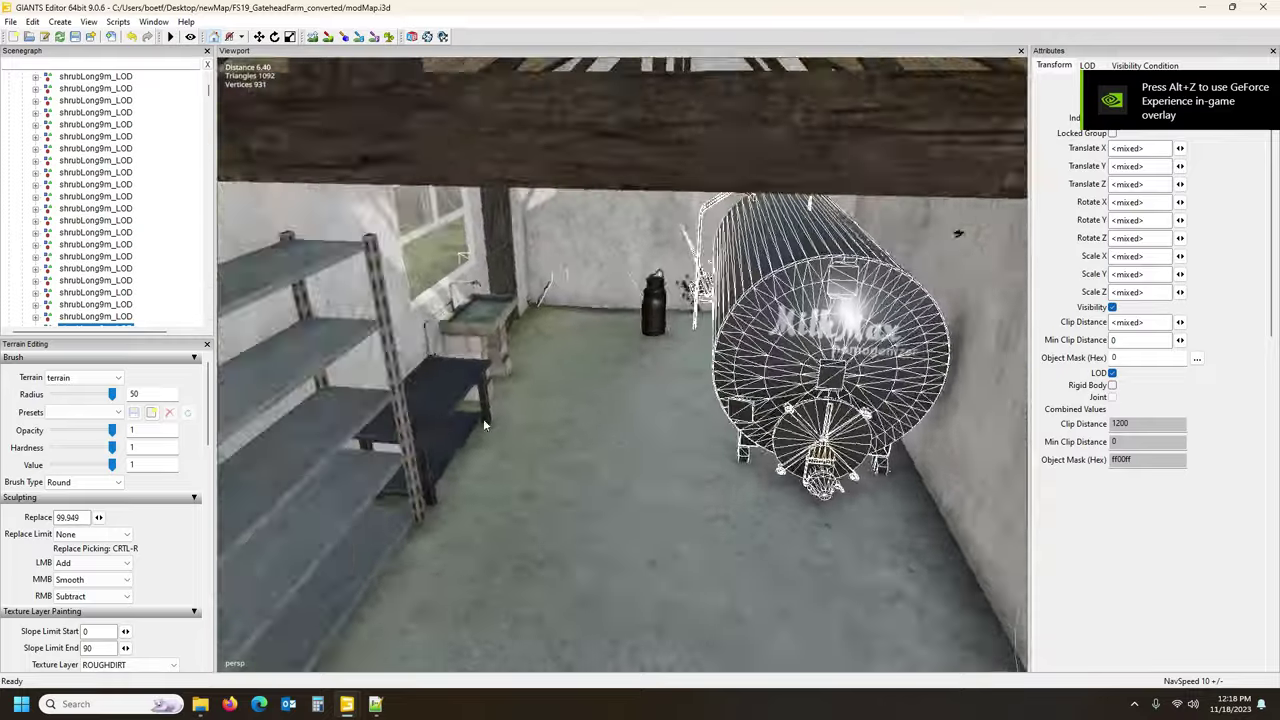
pyautogui.scroll(3, 532, 411)
pyautogui.click(610, 402)
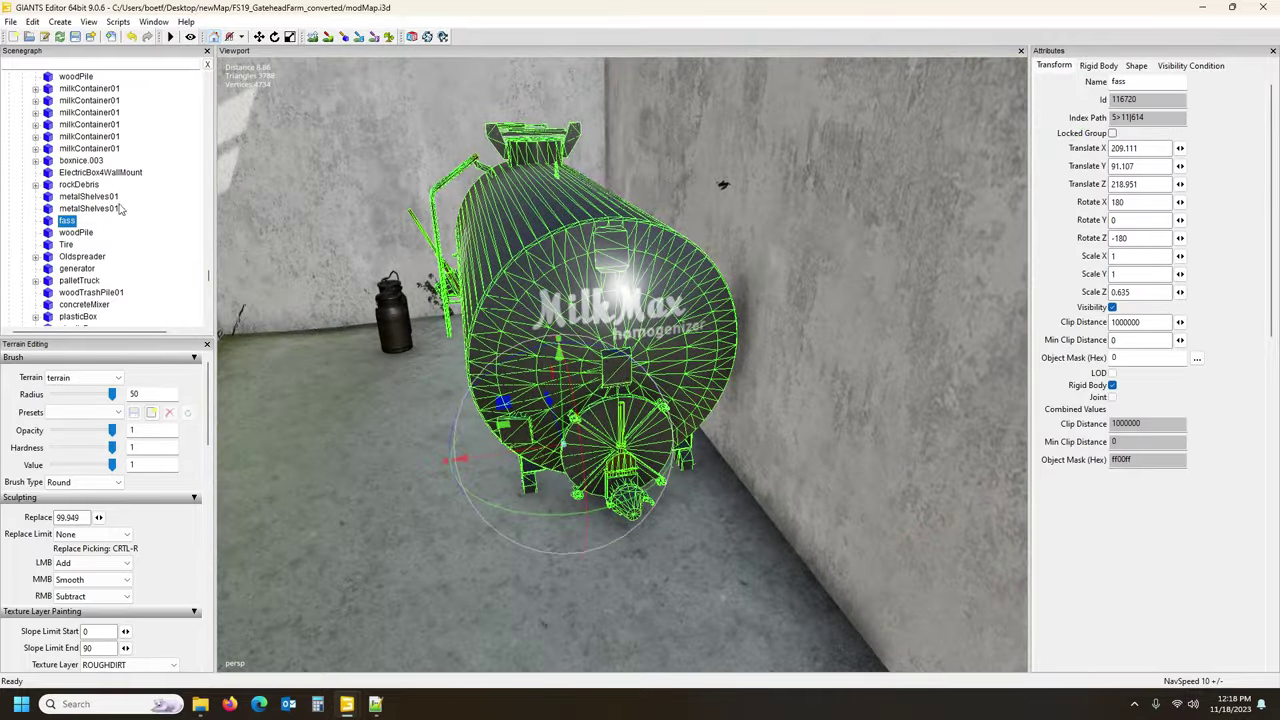
pyautogui.click(74, 197)
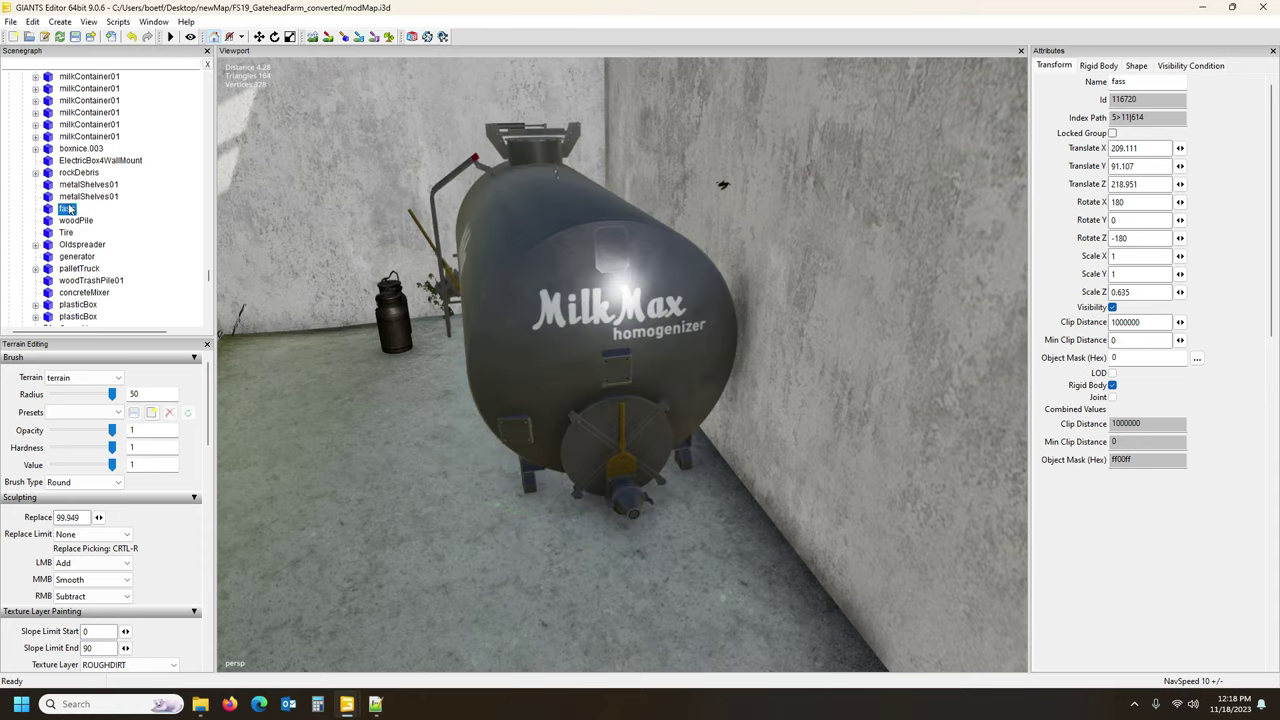
pyautogui.click(67, 209)
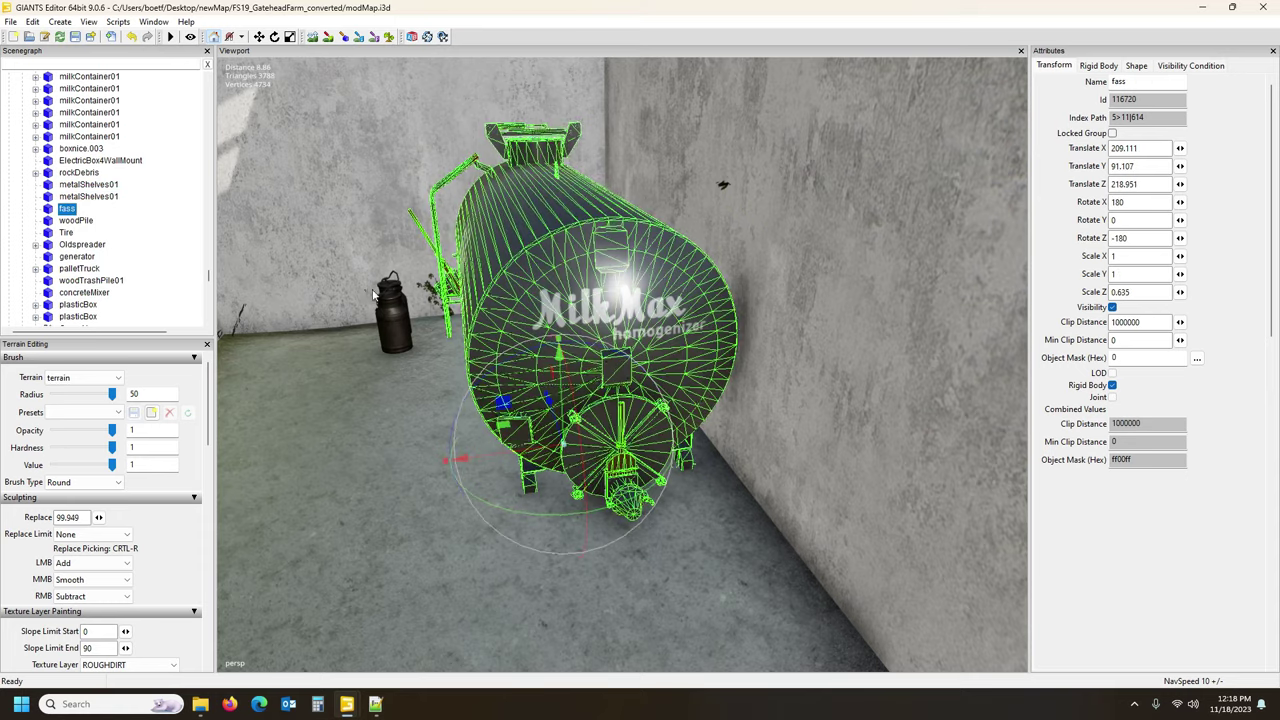
pyautogui.scroll(-4, 399, 304)
pyautogui.scroll(-3, 399, 304)
pyautogui.keyDown('alt'); pyautogui.moveTo(277, 251); pyautogui.dragTo(355, 276); pyautogui.keyUp('alt')
pyautogui.scroll(6, 355, 276)
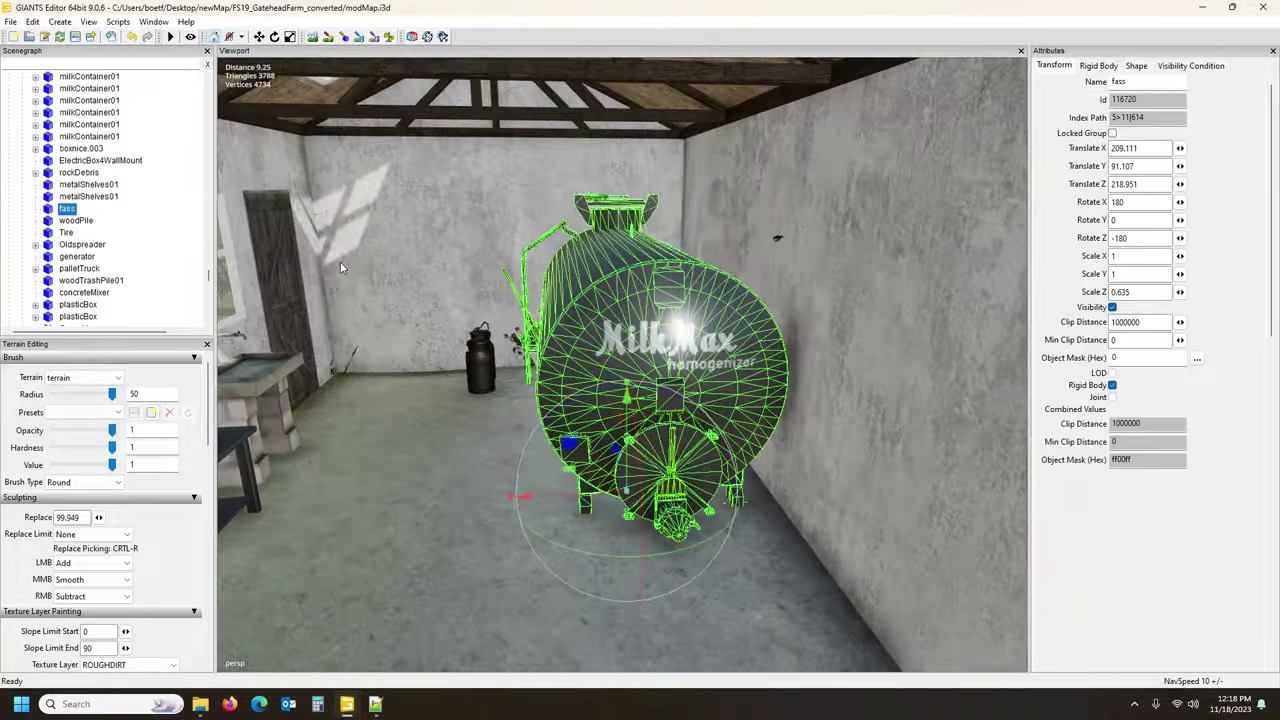
pyautogui.moveTo(340, 262); pyautogui.dragTo(655, 319, button='right')
pyautogui.press('f')
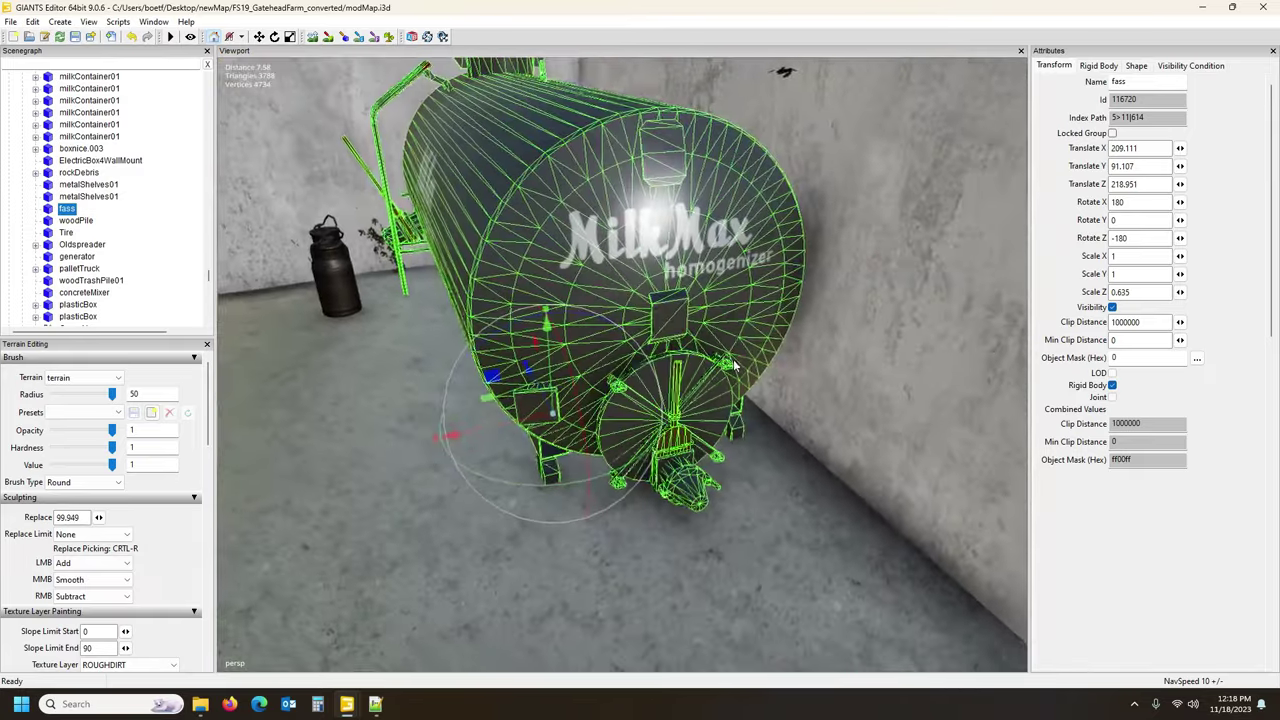
pyautogui.press('Delete')
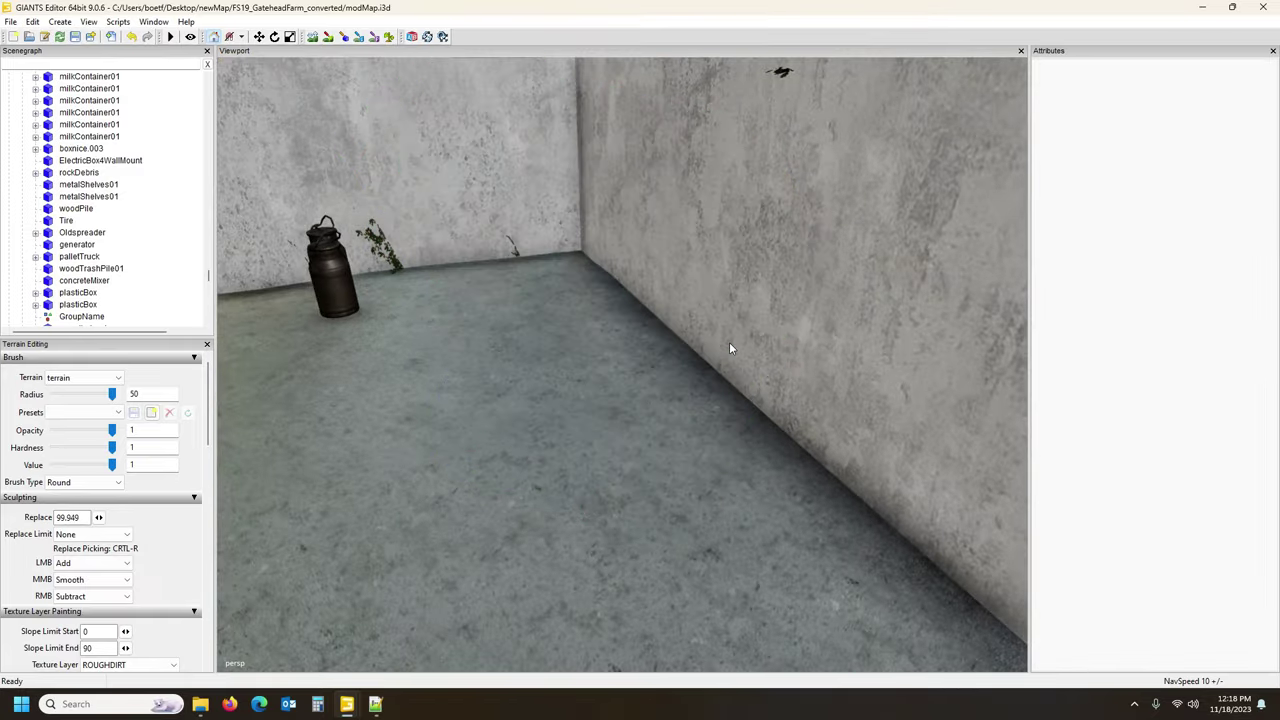
# Move milkContainer from cowBarnBig's dynamicallyLoadedParts onto the milk room floor, at about X 30.77, Y 0.255, Z 46.235.
pyautogui.rightClick(167, 220)
pyautogui.click(196, 249)
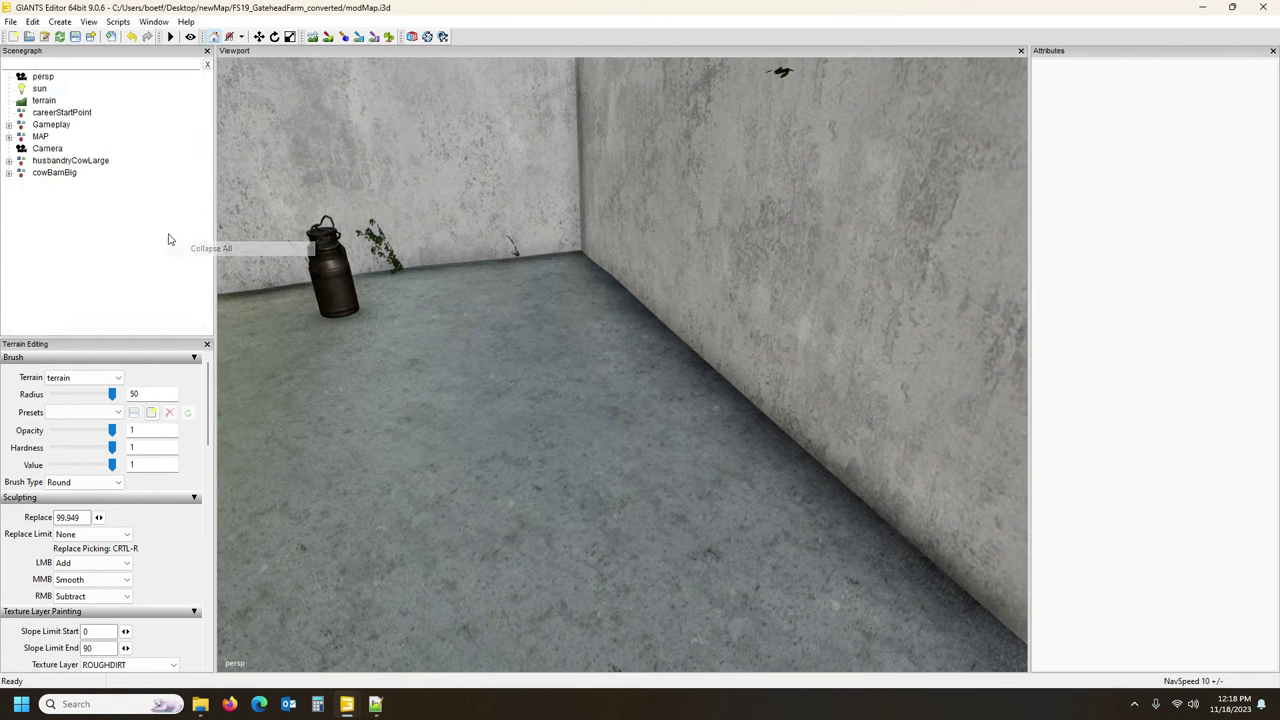
pyautogui.click(8, 173)
pyautogui.scroll(-5, 87, 240)
pyautogui.scroll(-1, 87, 240)
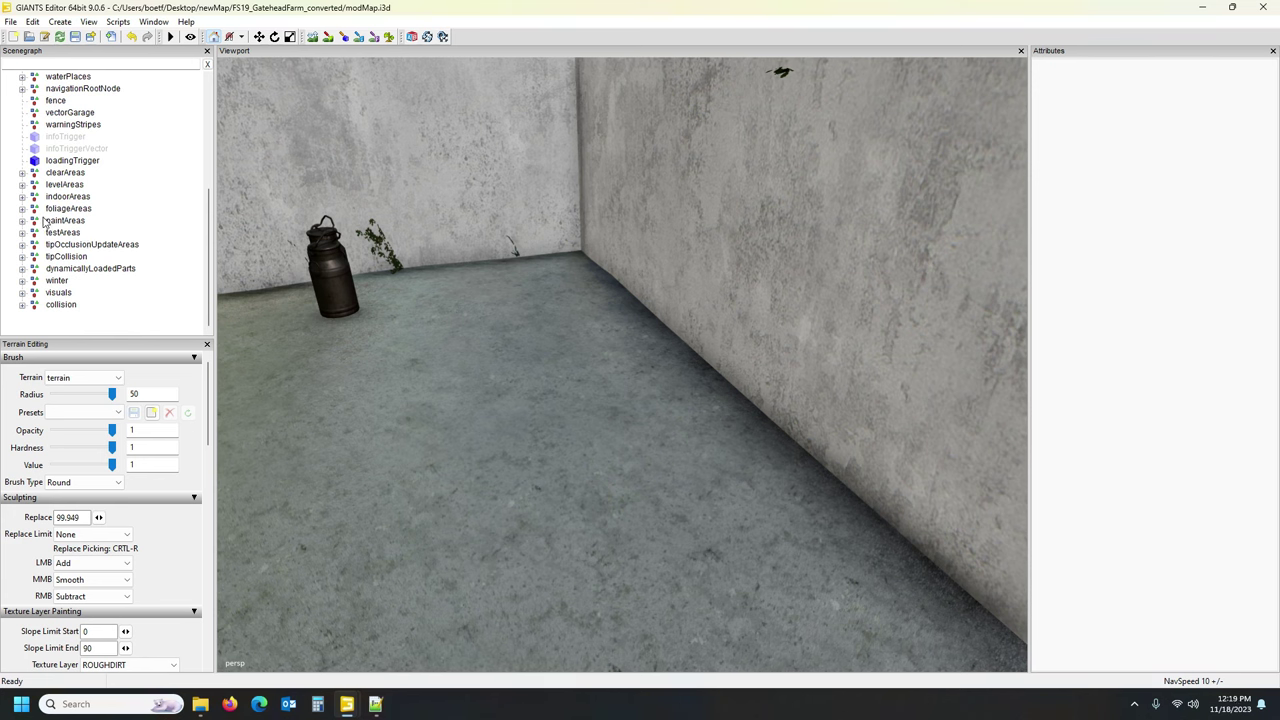
pyautogui.click(22, 269)
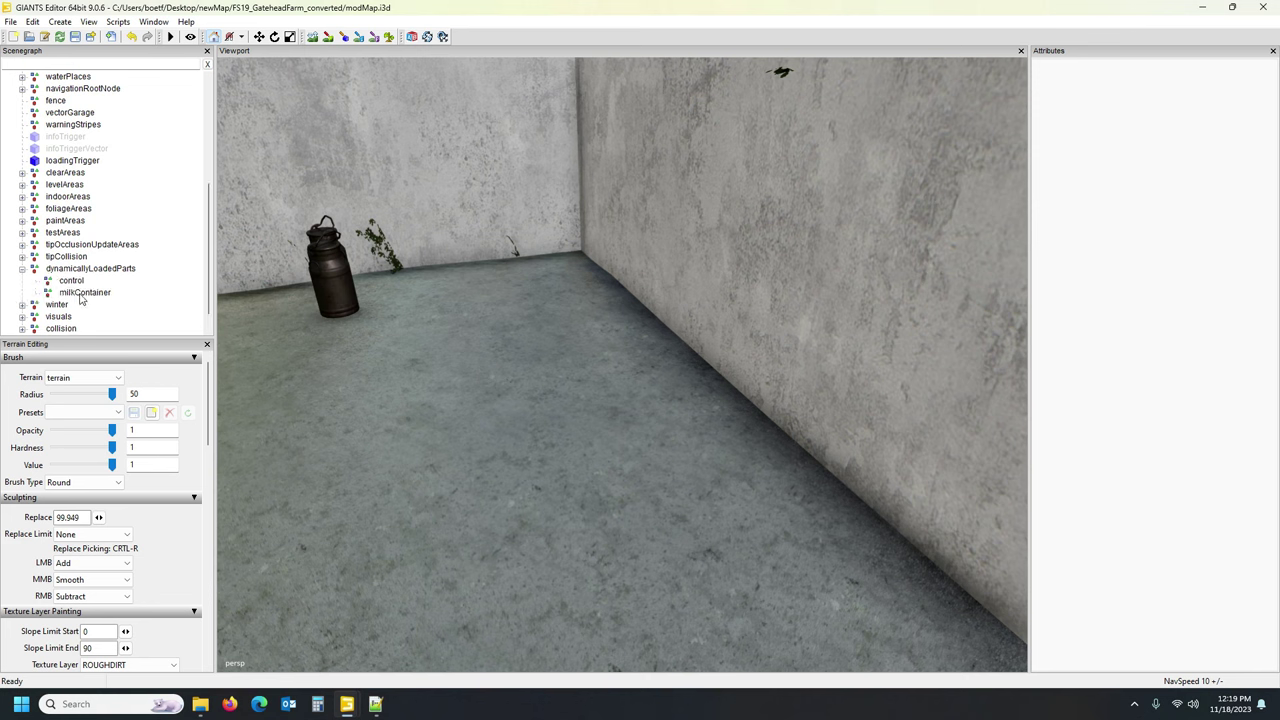
pyautogui.click(83, 293)
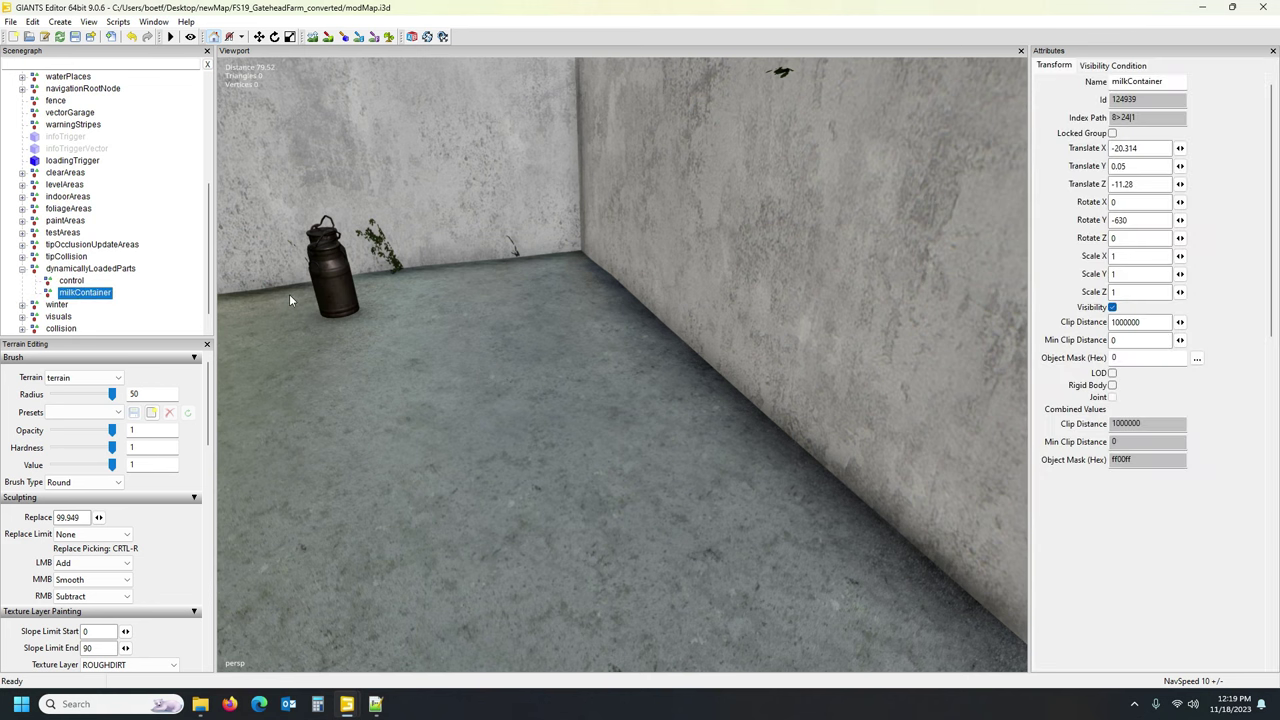
pyautogui.hotkey('ctrl', 'b')
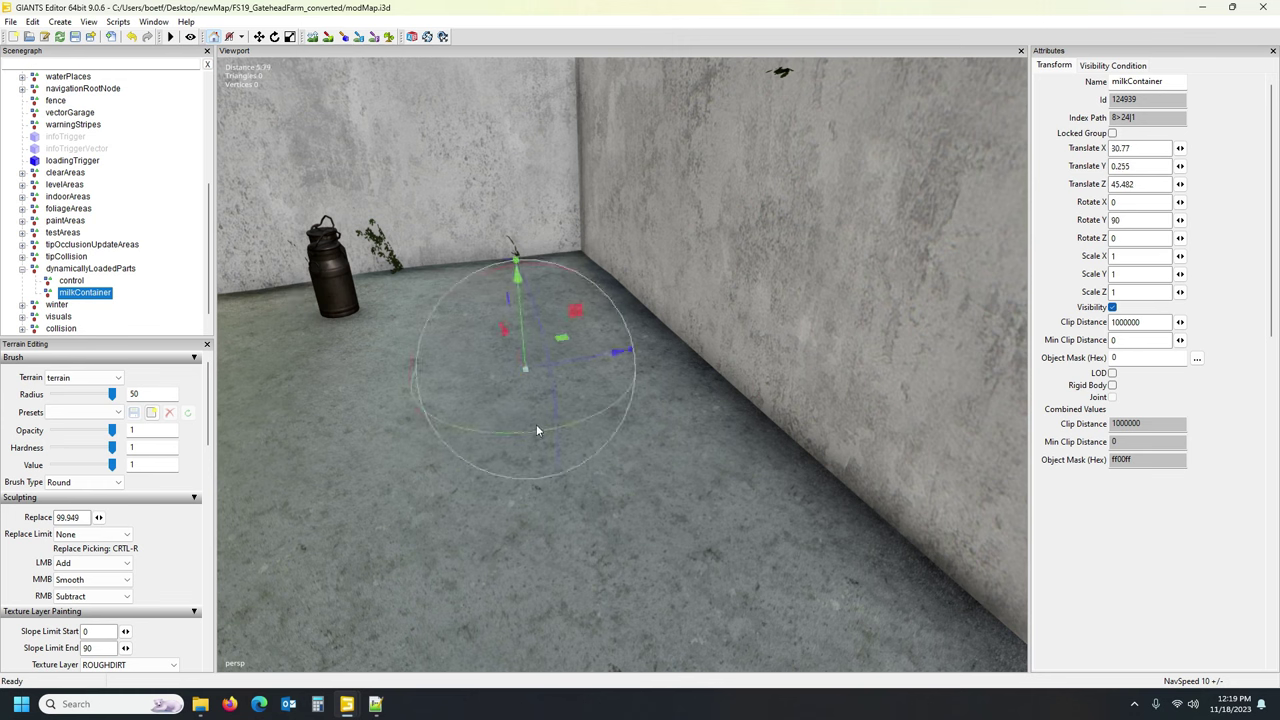
pyautogui.moveTo(512, 357); pyautogui.dragTo(542, 429)
# Switch to the original cowBarnBig.i3d and examine how milkContainer is placed and oriented in its milk room.
pyautogui.moveTo(346, 705)
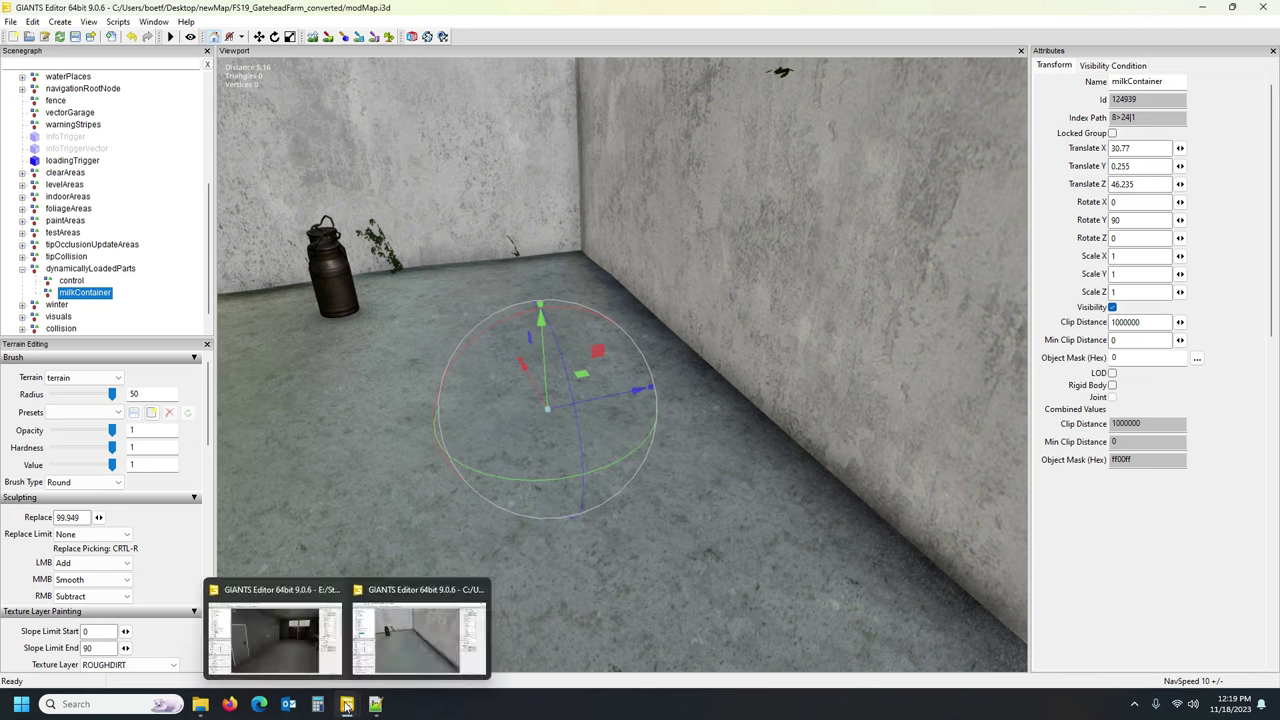
pyautogui.click(276, 632)
pyautogui.click(85, 280)
pyautogui.keyDown('alt'); pyautogui.moveTo(680, 373); pyautogui.dragTo(842, 405); pyautogui.keyUp('alt')
pyautogui.scroll(5, 842, 405)
pyautogui.moveTo(841, 410); pyautogui.dragTo(655, 376, button='right')
pyautogui.moveTo(732, 353); pyautogui.dragTo(800, 400, button='right')
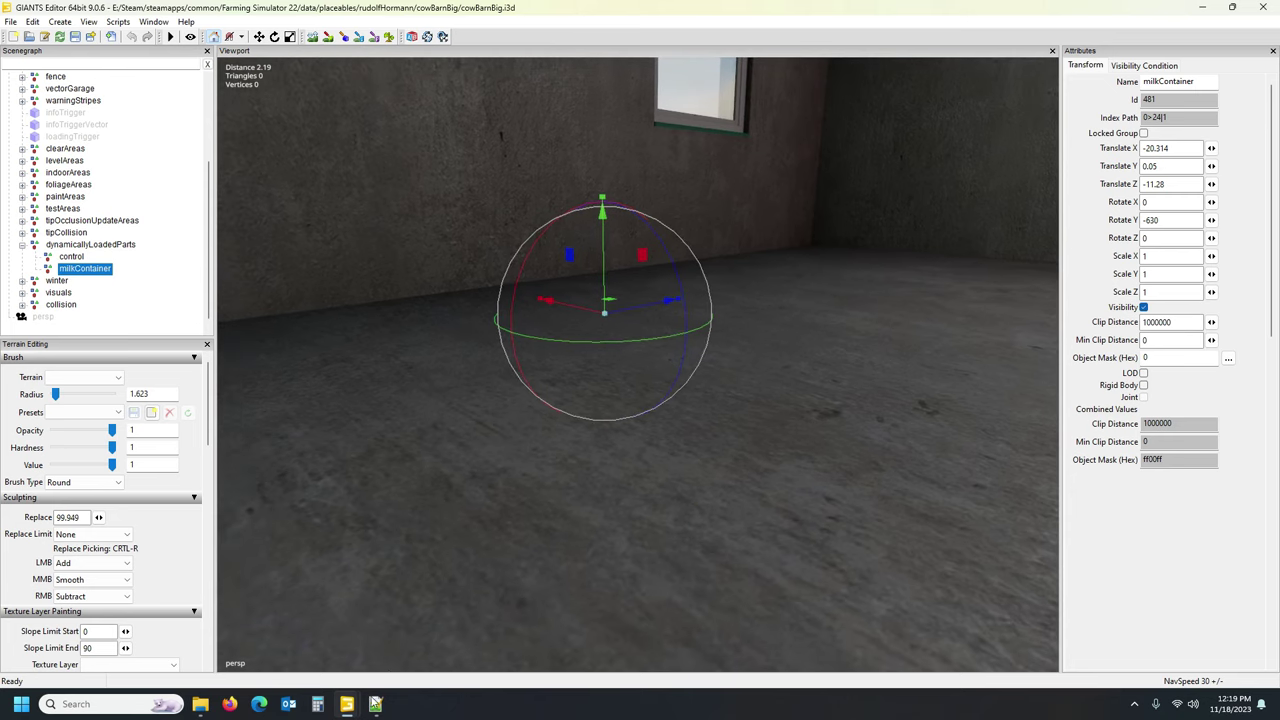
# Return to modMap.i3d and shift milkContainer along the milk room floor to about X 30.745, Z 48.2.
pyautogui.moveTo(346, 704)
pyautogui.click(420, 640)
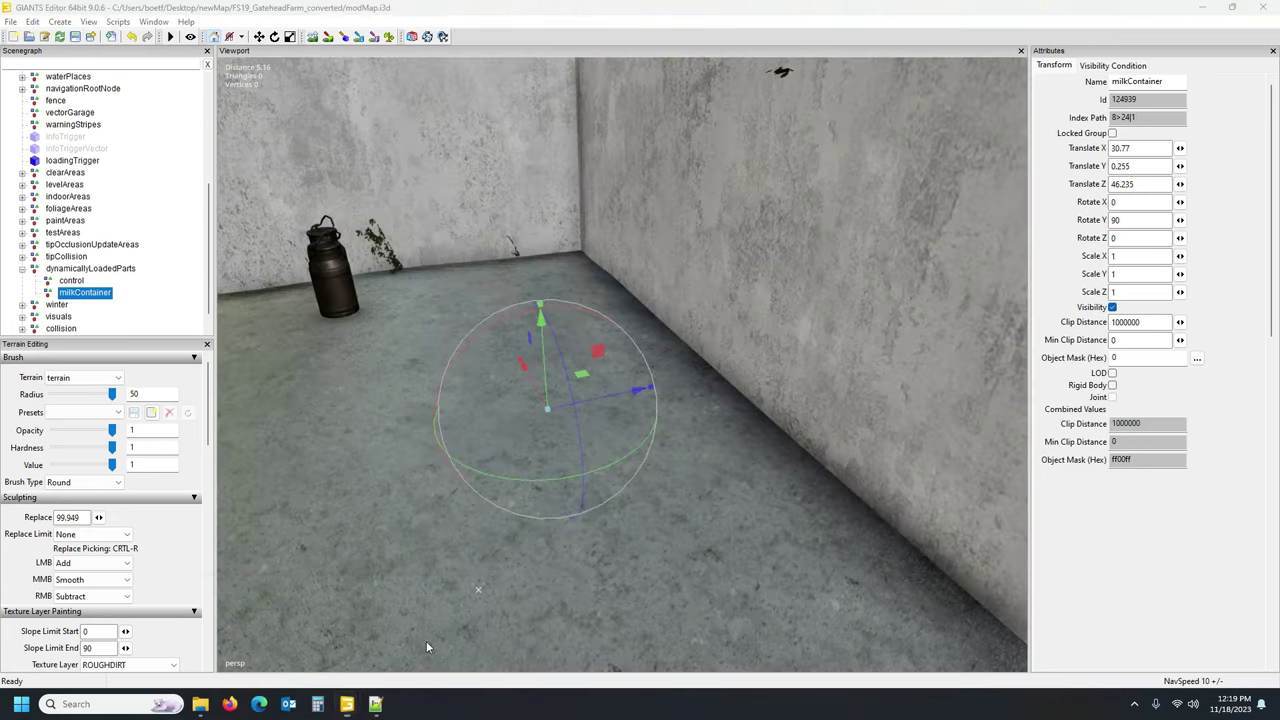
pyautogui.moveTo(610, 420); pyautogui.dragTo(563, 366, button='right')
pyautogui.moveTo(566, 334); pyautogui.dragTo(623, 486)
pyautogui.moveTo(640, 492); pyautogui.dragTo(669, 514, button='right')
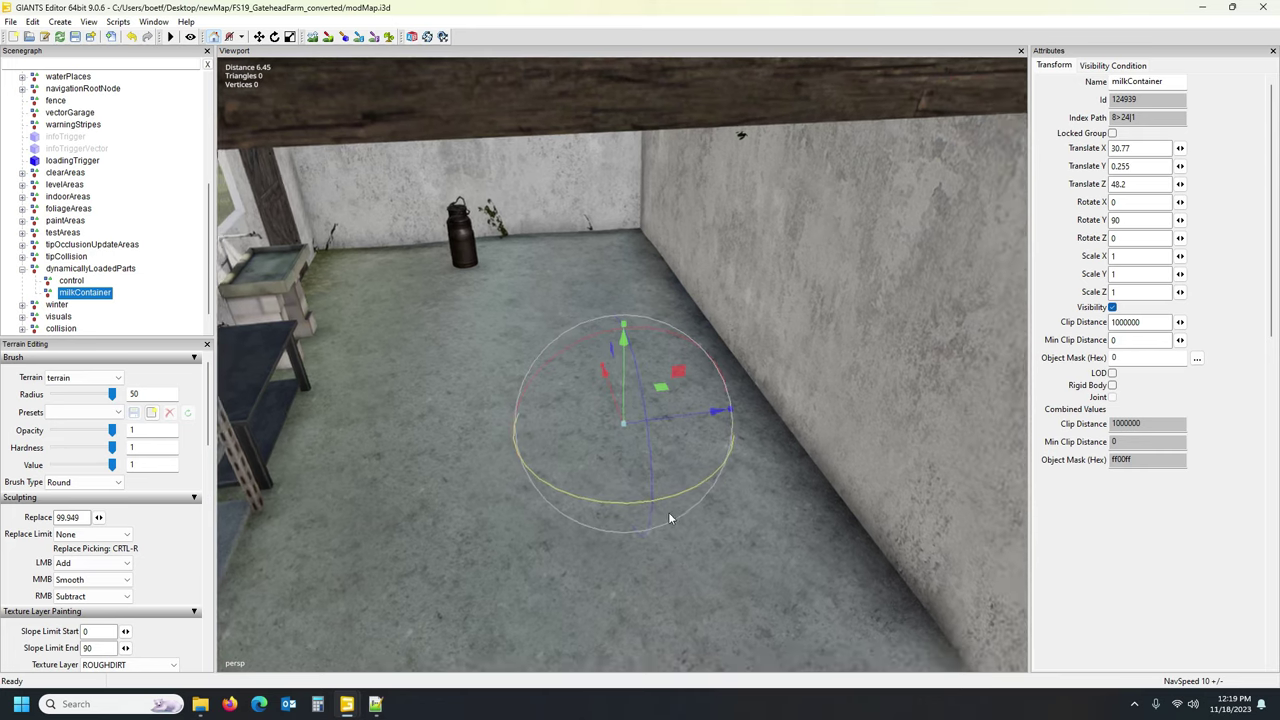
pyautogui.moveTo(689, 419); pyautogui.dragTo(680, 422)
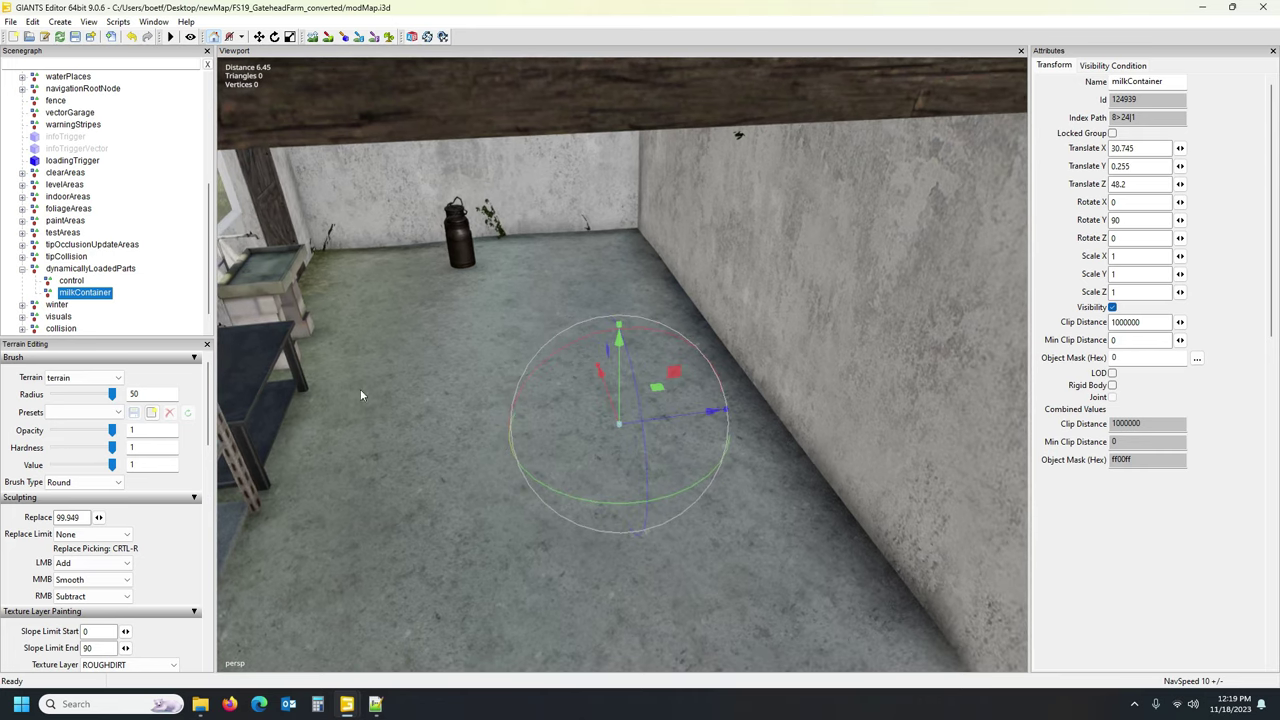
# Expand cowBarnBig's winter group and move it over the existing barn's roof, to about Y 1.429, Z 36.655.
pyautogui.scroll(-1, 112, 265)
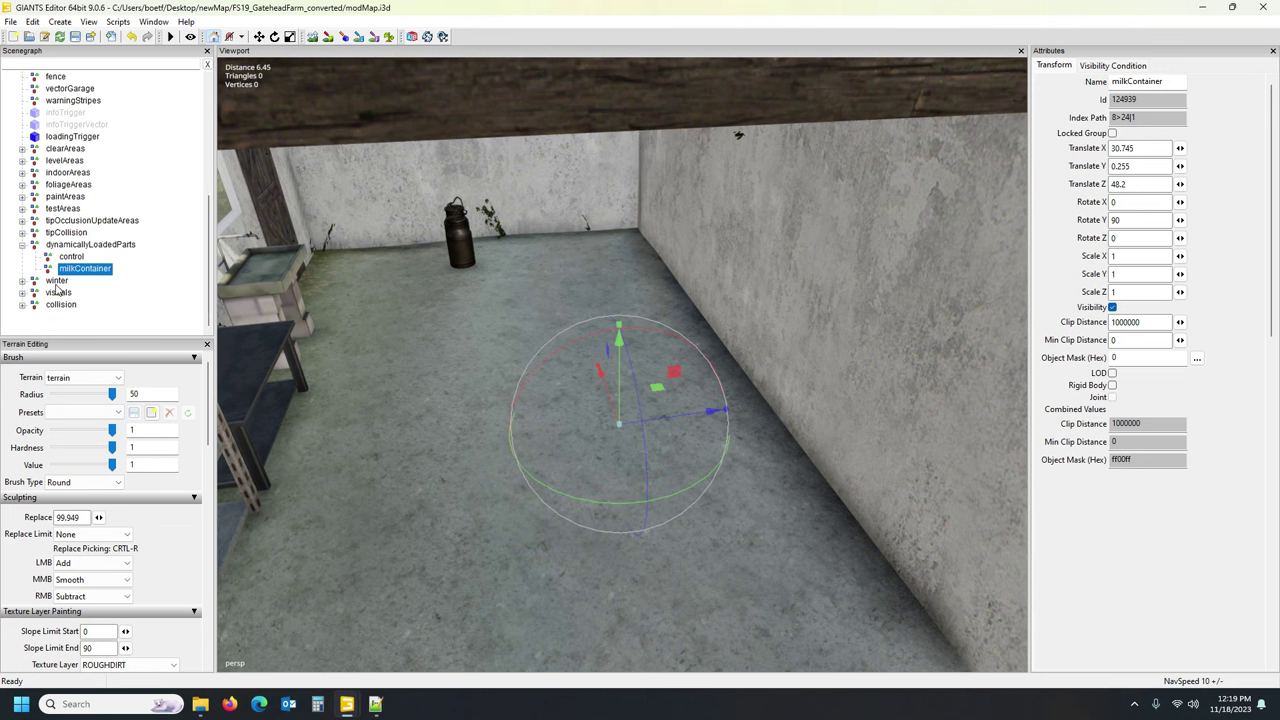
pyautogui.click(22, 282)
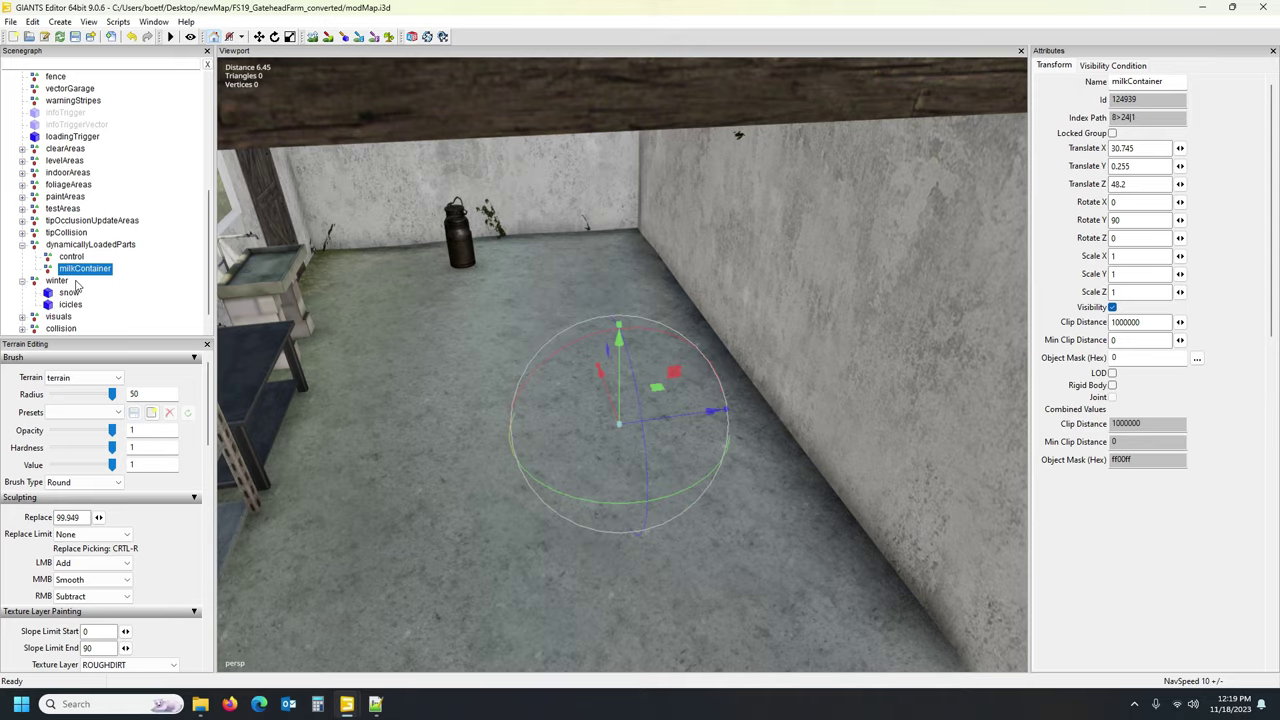
pyautogui.click(55, 283)
pyautogui.scroll(2, 383, 336)
pyautogui.scroll(-5, 386, 344)
pyautogui.keyDown('alt'); pyautogui.moveTo(359, 315); pyautogui.dragTo(167, 306); pyautogui.keyUp('alt')
pyautogui.keyDown('alt'); pyautogui.moveTo(392, 352); pyautogui.dragTo(386, 328); pyautogui.keyUp('alt')
pyautogui.moveTo(386, 326); pyautogui.dragTo(620, 330, button='right')
pyautogui.moveTo(734, 340); pyautogui.dragTo(449, 355)
pyautogui.moveTo(524, 426); pyautogui.dragTo(195, 316, button='right')
pyautogui.moveTo(506, 349); pyautogui.dragTo(501, 333)
# Examine from several sides how the winter group's snow and icicles fit the existing barn's roof.
pyautogui.moveTo(508, 360); pyautogui.dragTo(301, 361, button='right')
pyautogui.keyDown('alt'); pyautogui.moveTo(301, 366); pyautogui.dragTo(84, 320); pyautogui.keyUp('alt')
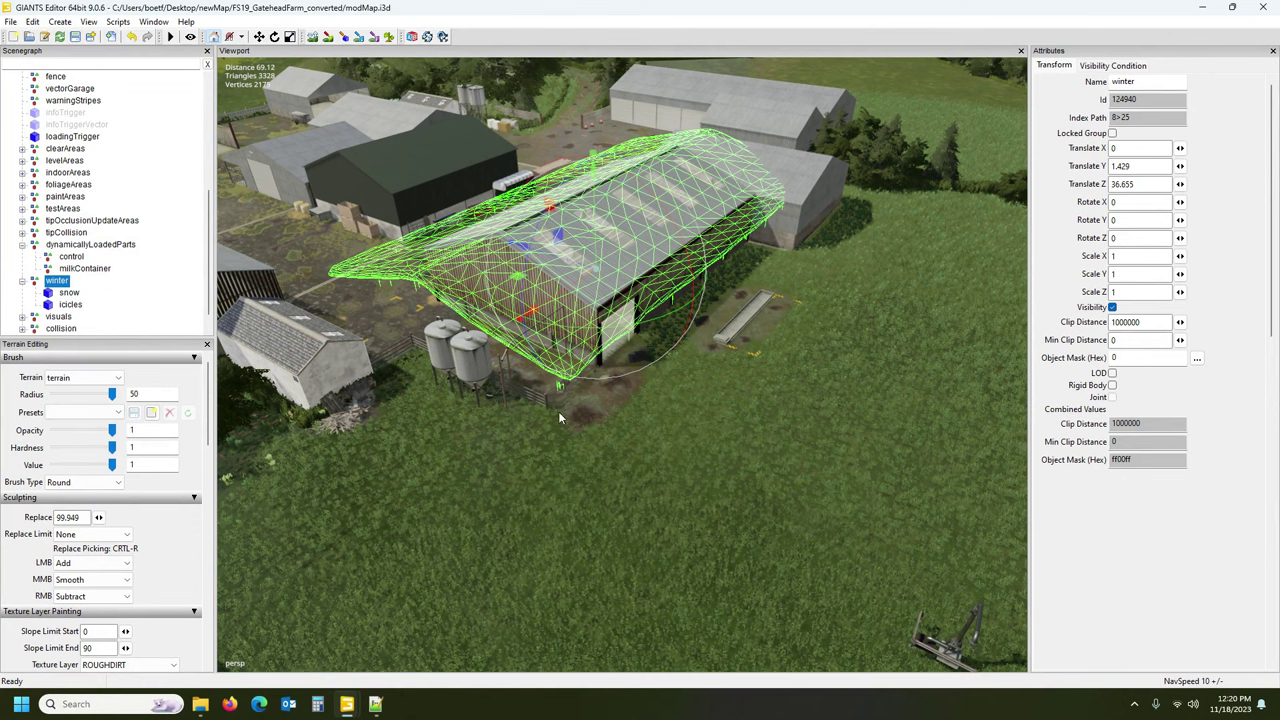
pyautogui.moveTo(627, 447); pyautogui.dragTo(676, 452, button='right')
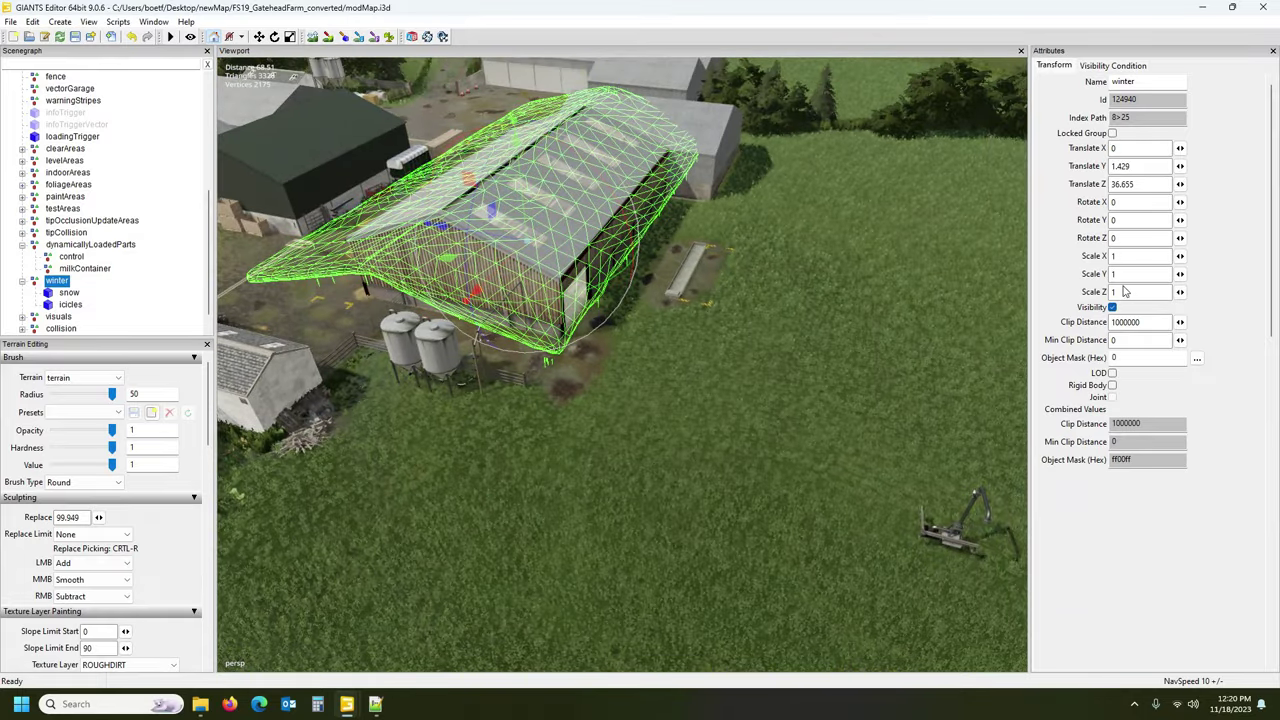
pyautogui.moveTo(760, 372); pyautogui.dragTo(703, 362, button='right')
pyautogui.scroll(4, 726, 368)
pyautogui.keyDown('alt'); pyautogui.moveTo(703, 366); pyautogui.dragTo(811, 331); pyautogui.keyUp('alt')
pyautogui.scroll(-3, 811, 331)
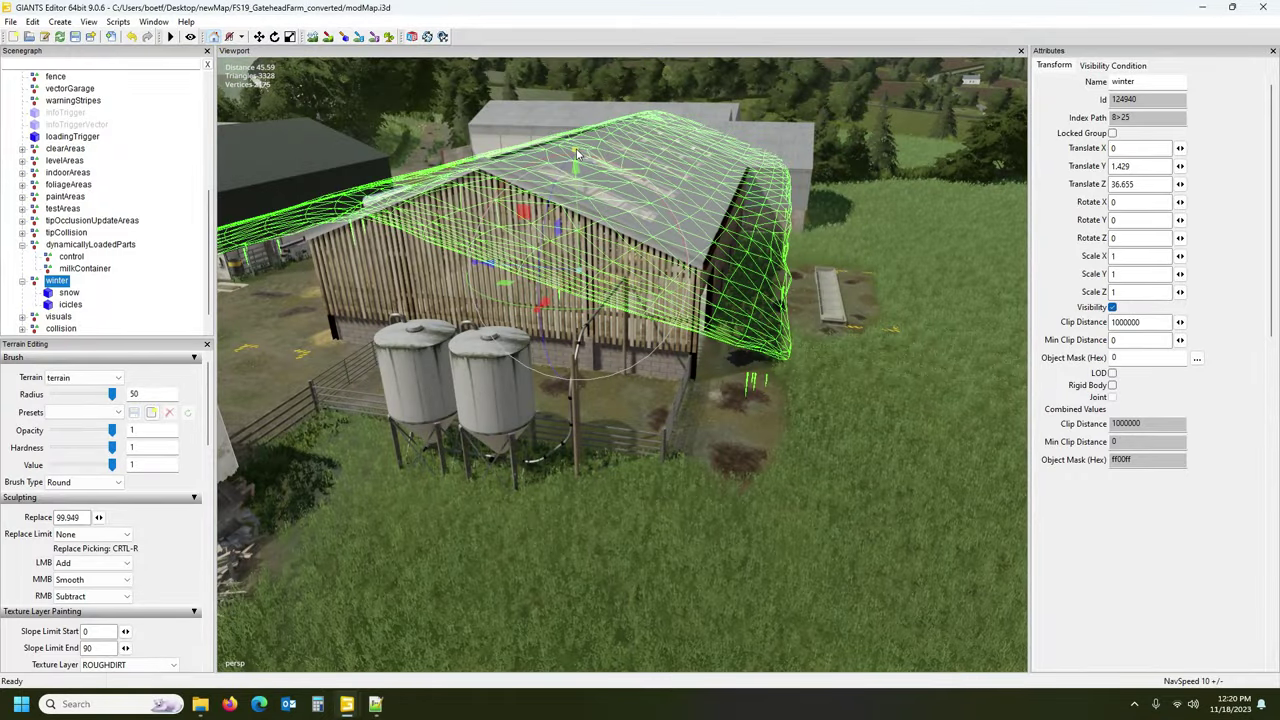
pyautogui.moveTo(577, 153); pyautogui.dragTo(583, 288, button='right')
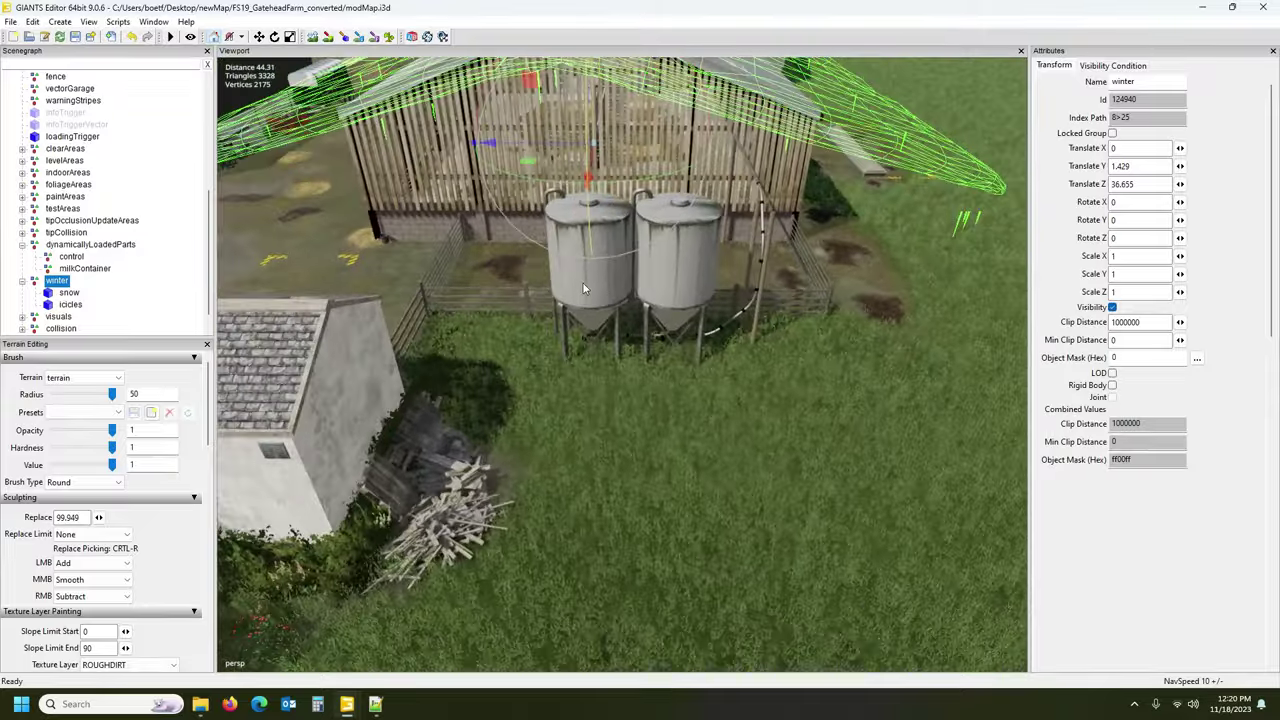
pyautogui.scroll(3, 583, 288)
pyautogui.scroll(-5, 580, 289)
pyautogui.keyDown('alt'); pyautogui.moveTo(580, 289); pyautogui.dragTo(383, 285); pyautogui.keyUp('alt')
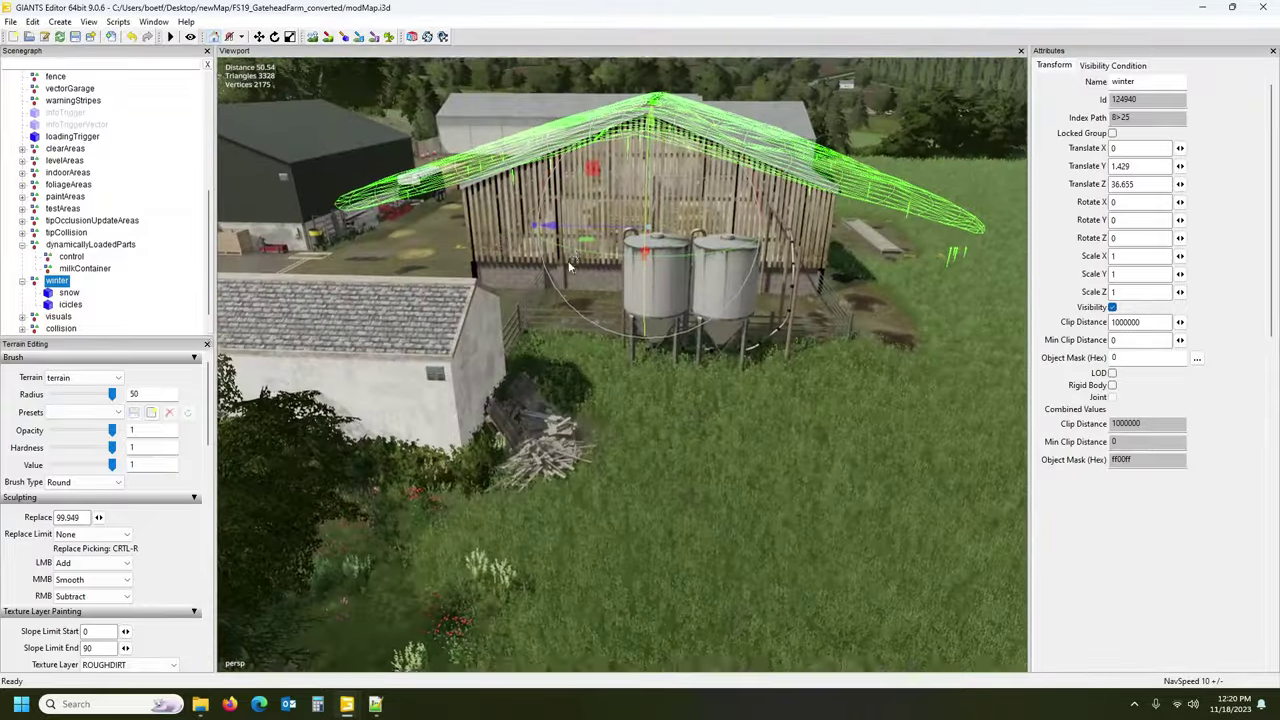
# Shorten the winter group to Scale X 0.639 and shift it along the barn roof to about Translate X -0.701.
pyautogui.moveTo(383, 285); pyautogui.dragTo(349, 291, button='right')
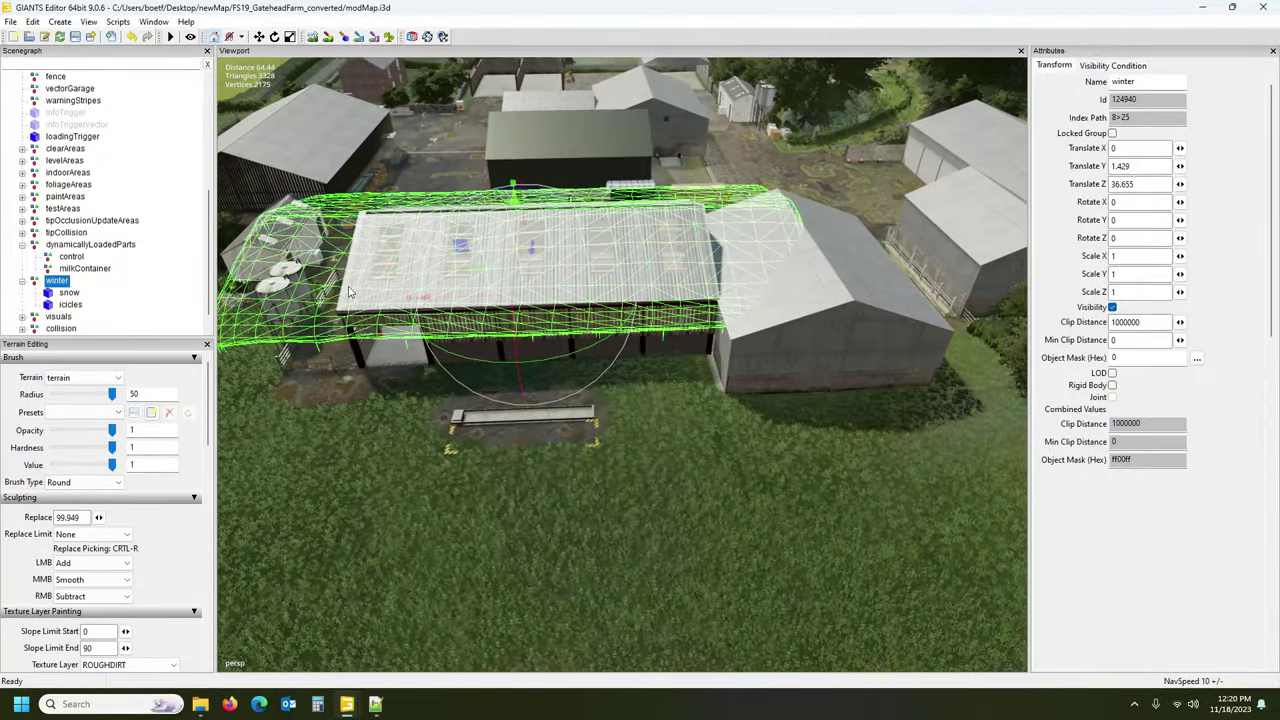
pyautogui.moveTo(405, 297)
pyautogui.mouseDown()
pyautogui.moveTo(428, 302)
pyautogui.moveTo(412, 304)
pyautogui.mouseUp()
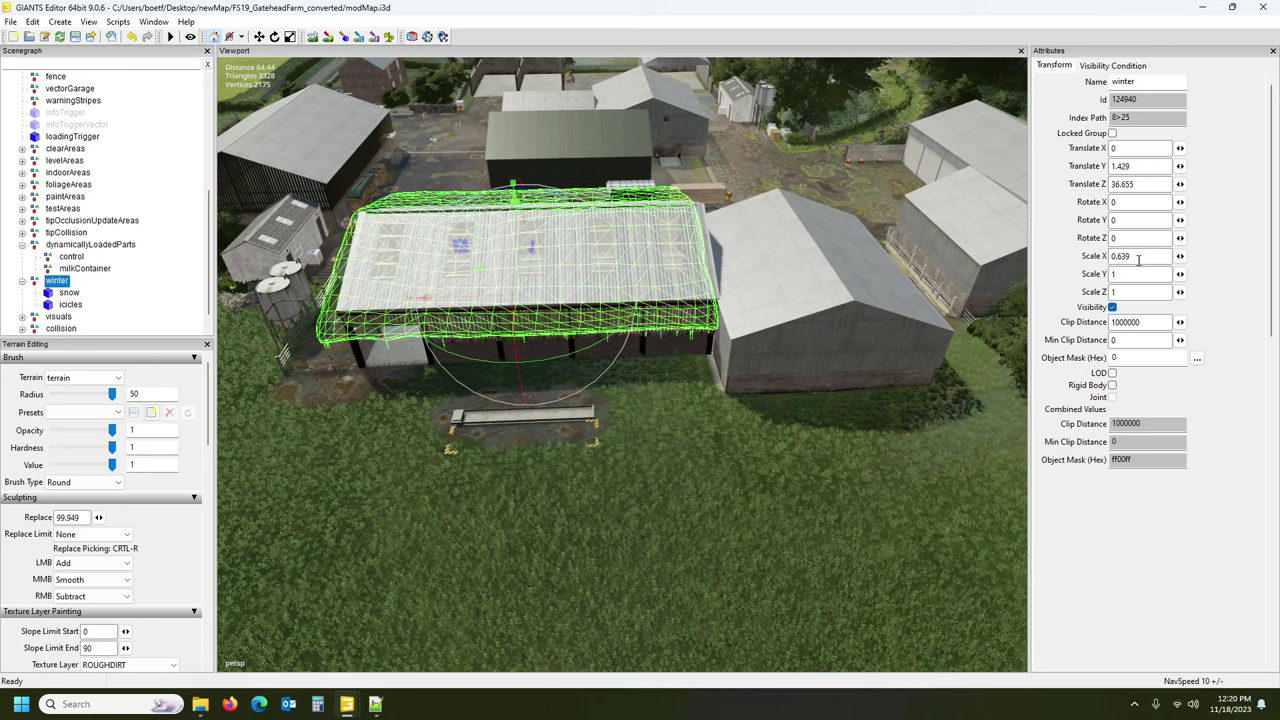
pyautogui.keyDown('alt'); pyautogui.moveTo(937, 328); pyautogui.dragTo(791, 354); pyautogui.keyUp('alt')
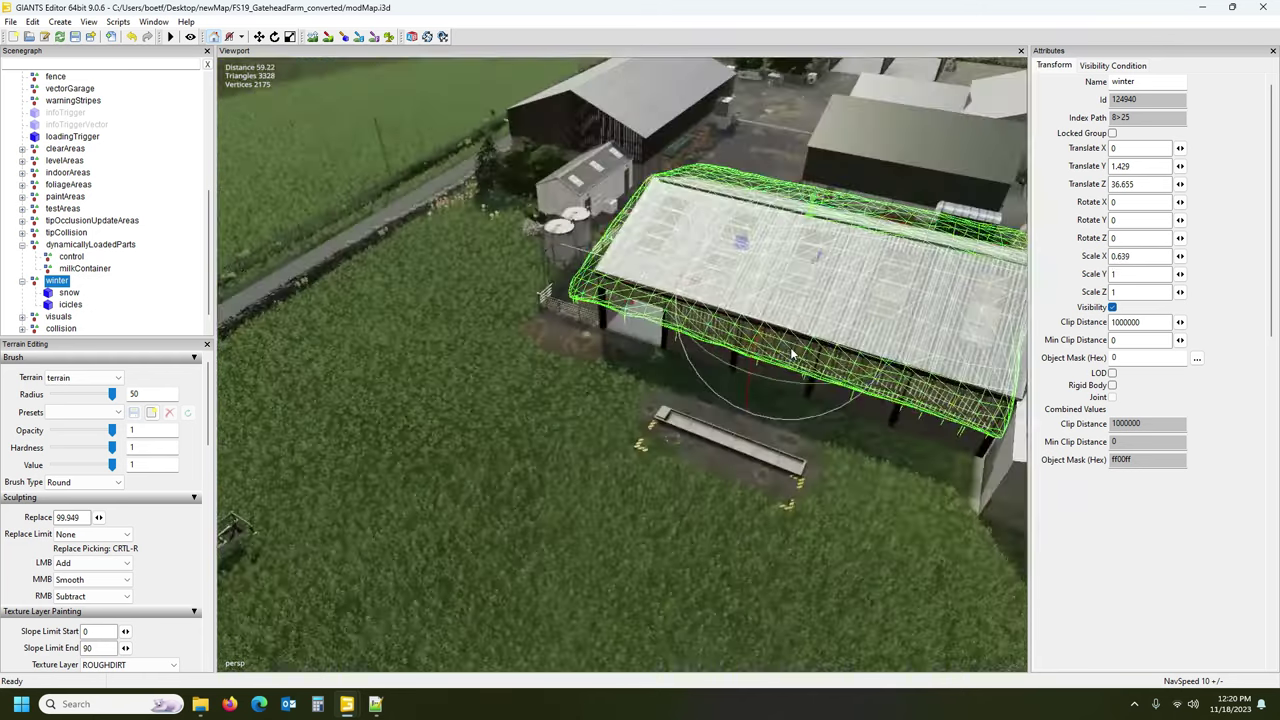
pyautogui.keyDown('alt'); pyautogui.moveTo(791, 354); pyautogui.dragTo(788, 356, button='middle'); pyautogui.keyUp('alt')
pyautogui.moveTo(566, 288); pyautogui.dragTo(579, 290)
pyautogui.keyDown('alt'); pyautogui.moveTo(579, 290); pyautogui.dragTo(688, 329); pyautogui.keyUp('alt')
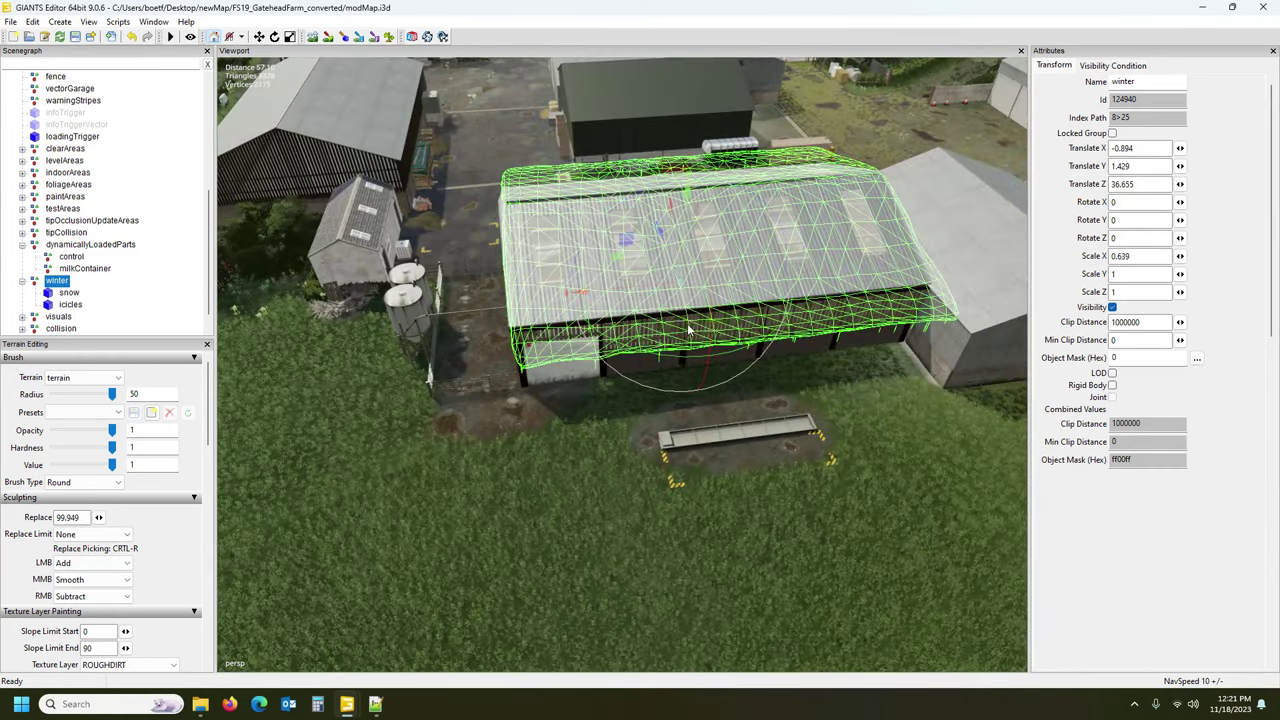
pyautogui.moveTo(581, 291); pyautogui.dragTo(812, 285)
# Stretch the winter group vertically to about Scale Y 1.346 and position it on the barn roof at about Translate Y -0.721.
pyautogui.scroll(5, 567, 300)
pyautogui.scroll(-4, 890, 280)
pyautogui.scroll(5, 890, 275)
pyautogui.scroll(-5, 899, 271)
pyautogui.scroll(3, 880, 325)
pyautogui.scroll(-4, 807, 291)
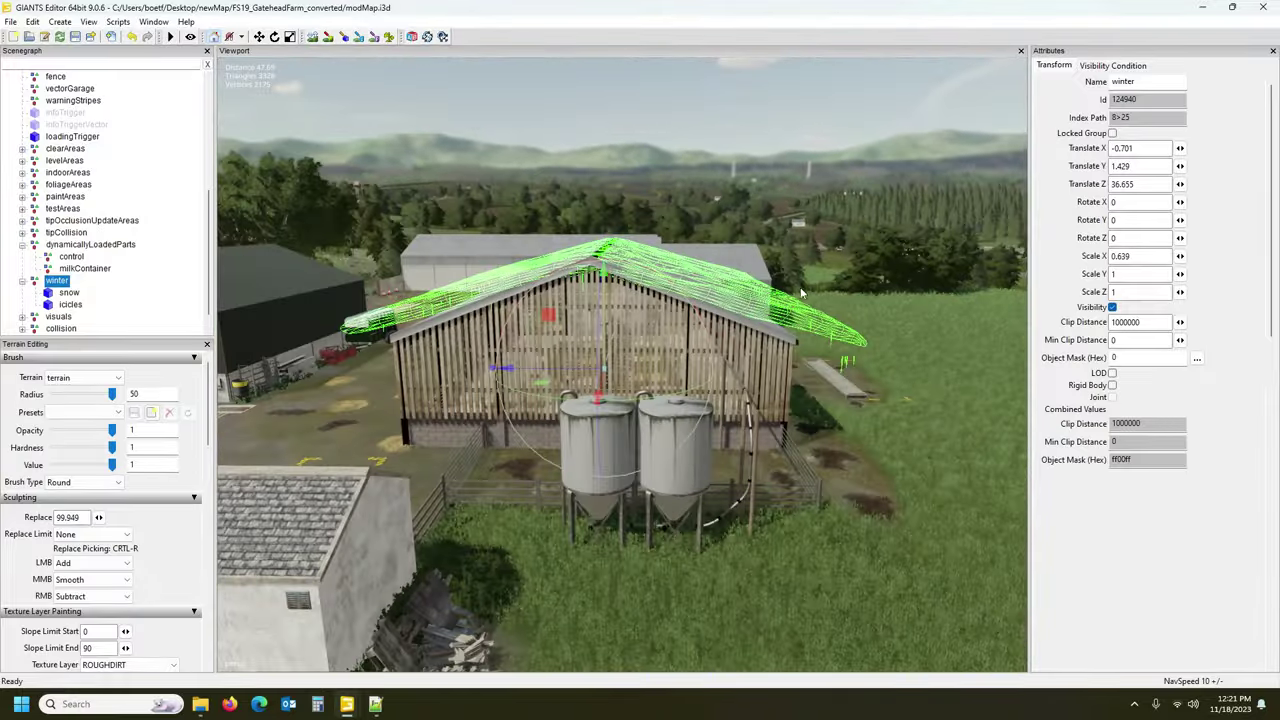
pyautogui.moveTo(606, 307); pyautogui.dragTo(612, 311)
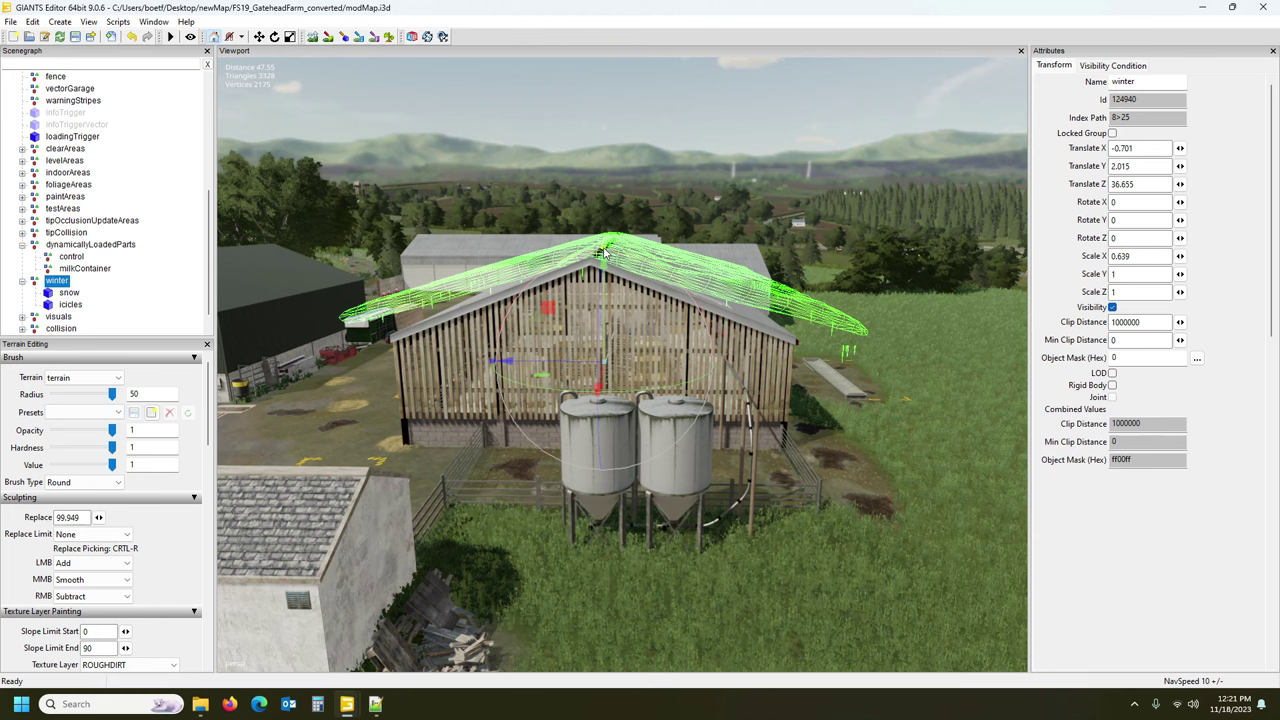
pyautogui.moveTo(604, 248); pyautogui.dragTo(605, 242)
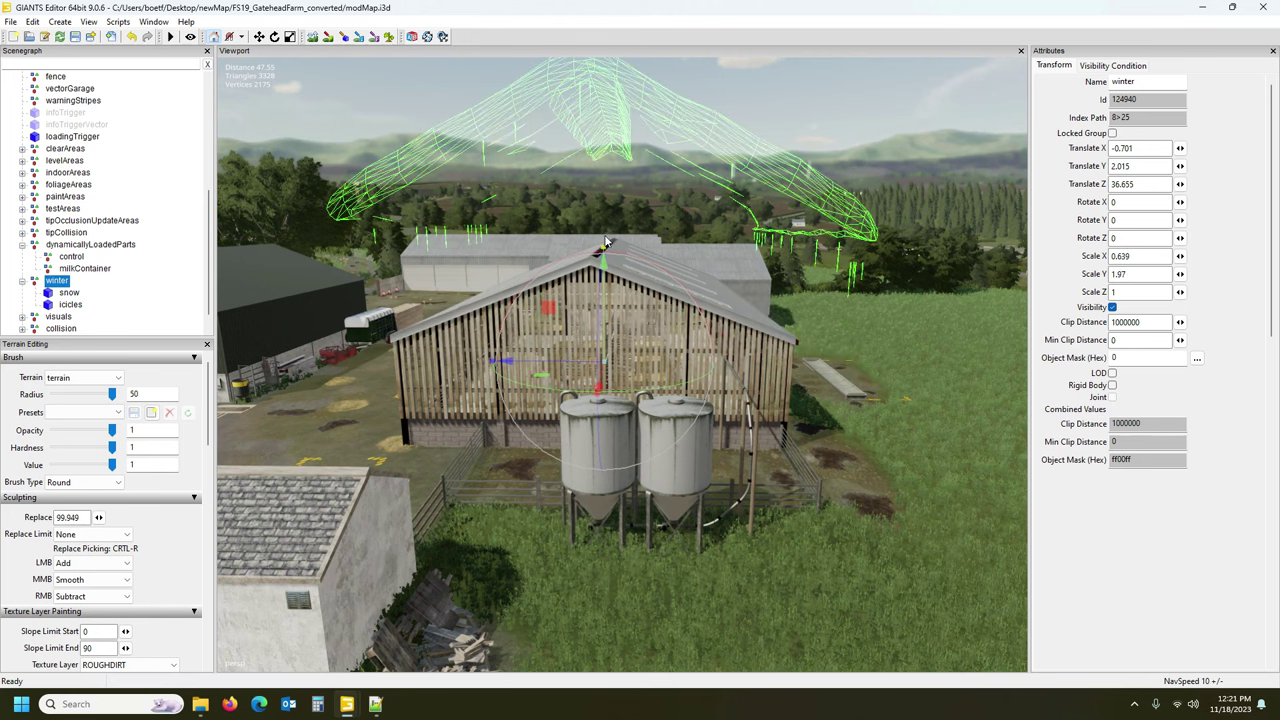
pyautogui.moveTo(605, 270); pyautogui.dragTo(606, 358)
pyautogui.hotkey('ctrl', 'z')
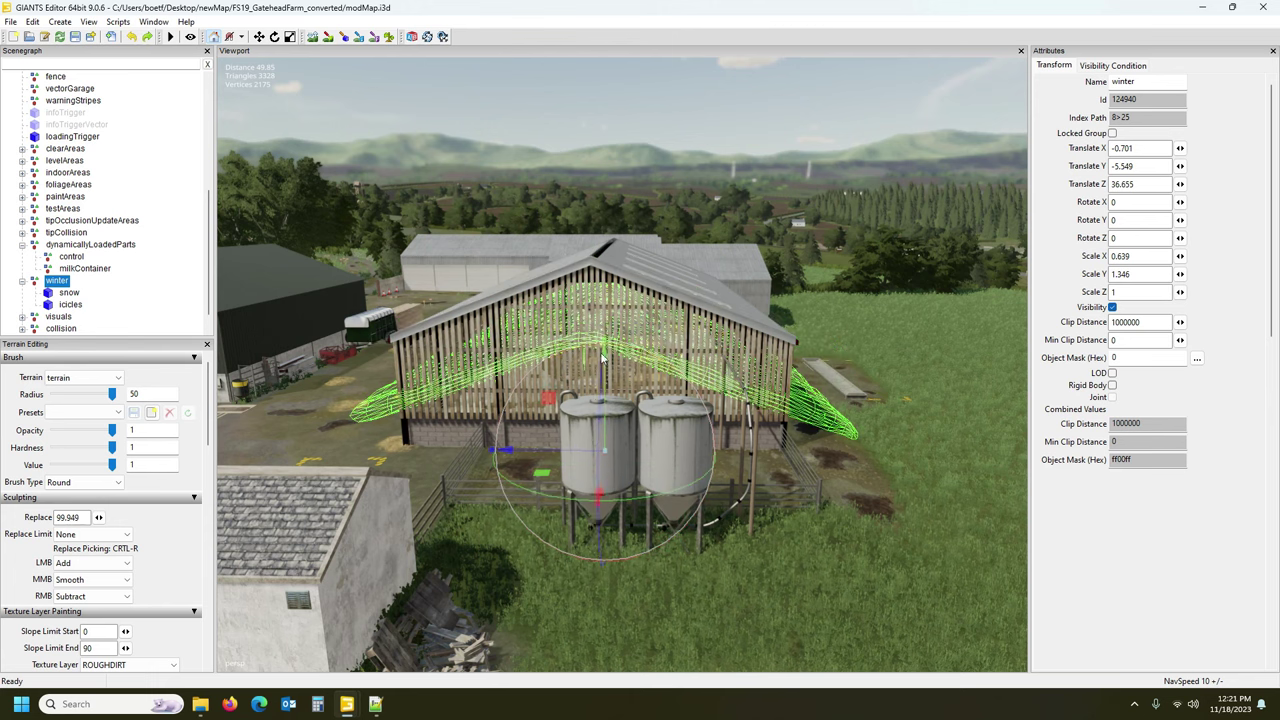
pyautogui.moveTo(610, 405); pyautogui.dragTo(612, 301)
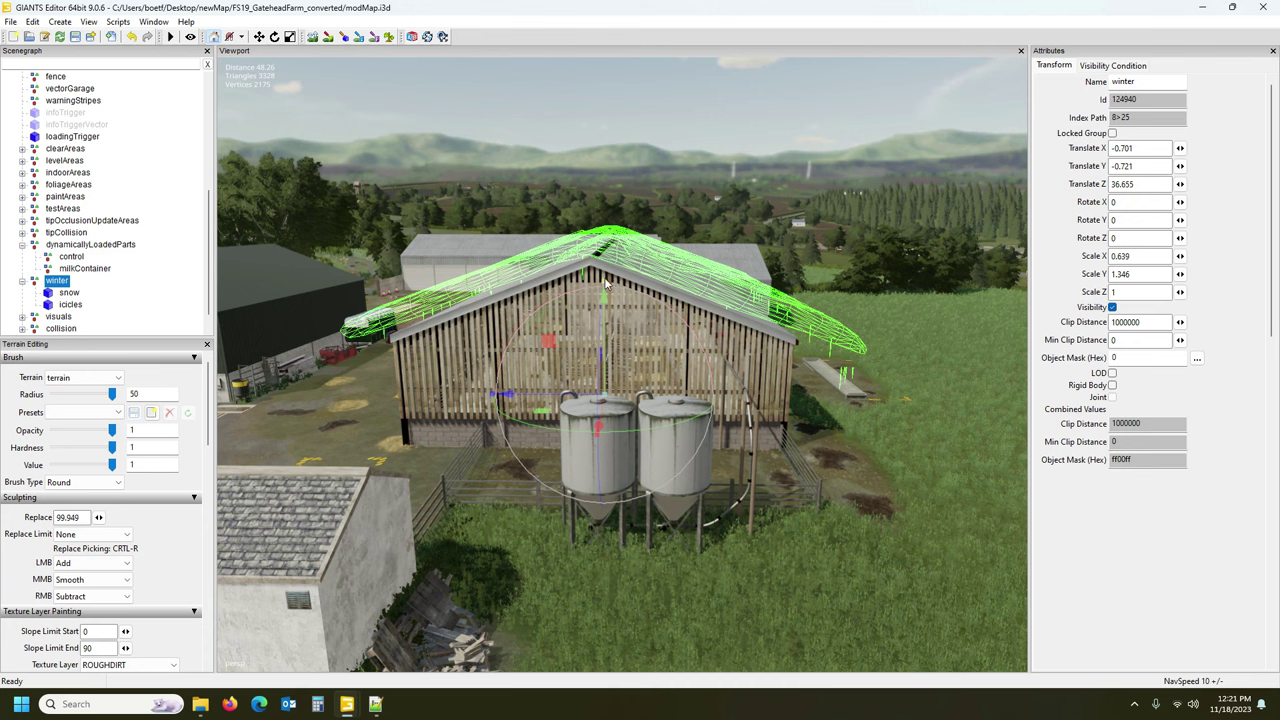
# Refine the snow's roof pitch to about Scale Y 1.397, with the winter group at about Translate Y -1.274.
pyautogui.moveTo(605, 282); pyautogui.dragTo(610, 327)
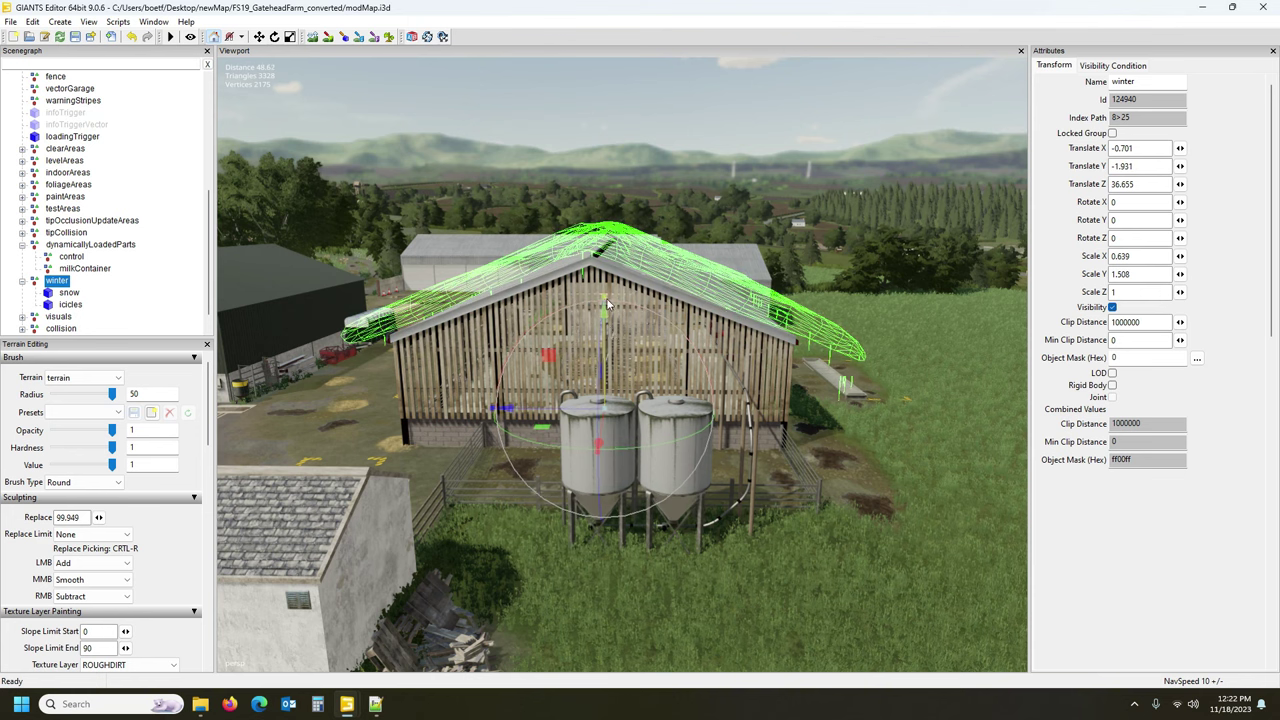
pyautogui.moveTo(604, 298); pyautogui.dragTo(609, 338)
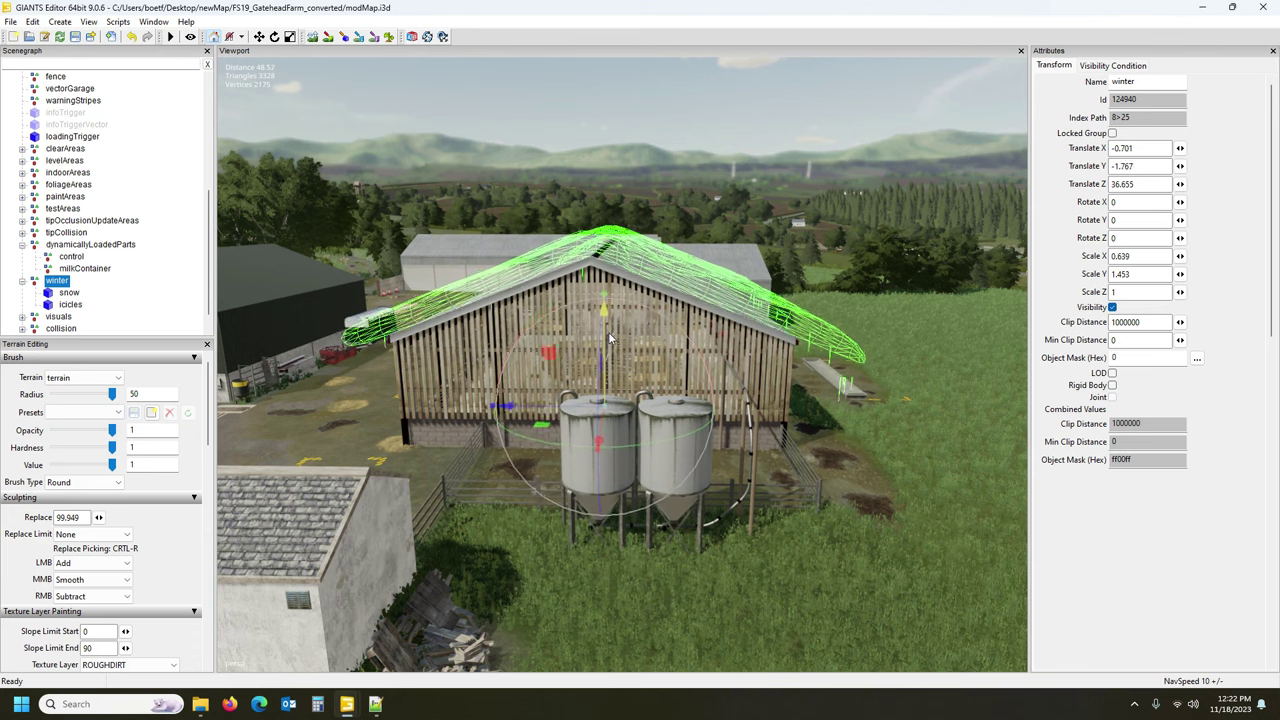
pyautogui.moveTo(607, 295); pyautogui.dragTo(611, 317)
# Narrow the winter group to the roof width at about Scale Z 0.813 and centre it at about Translate Z 37.042.
pyautogui.keyDown('alt'); pyautogui.moveTo(752, 385); pyautogui.dragTo(735, 418); pyautogui.keyUp('alt')
pyautogui.moveTo(734, 417)
pyautogui.mouseDown(button='right')
pyautogui.moveTo(632, 419)
pyautogui.moveTo(630, 400)
pyautogui.moveTo(737, 399)
pyautogui.mouseUp(button='right')
pyautogui.scroll(-4, 754, 391)
pyautogui.keyDown('alt'); pyautogui.moveTo(754, 391); pyautogui.dragTo(757, 400); pyautogui.keyUp('alt')
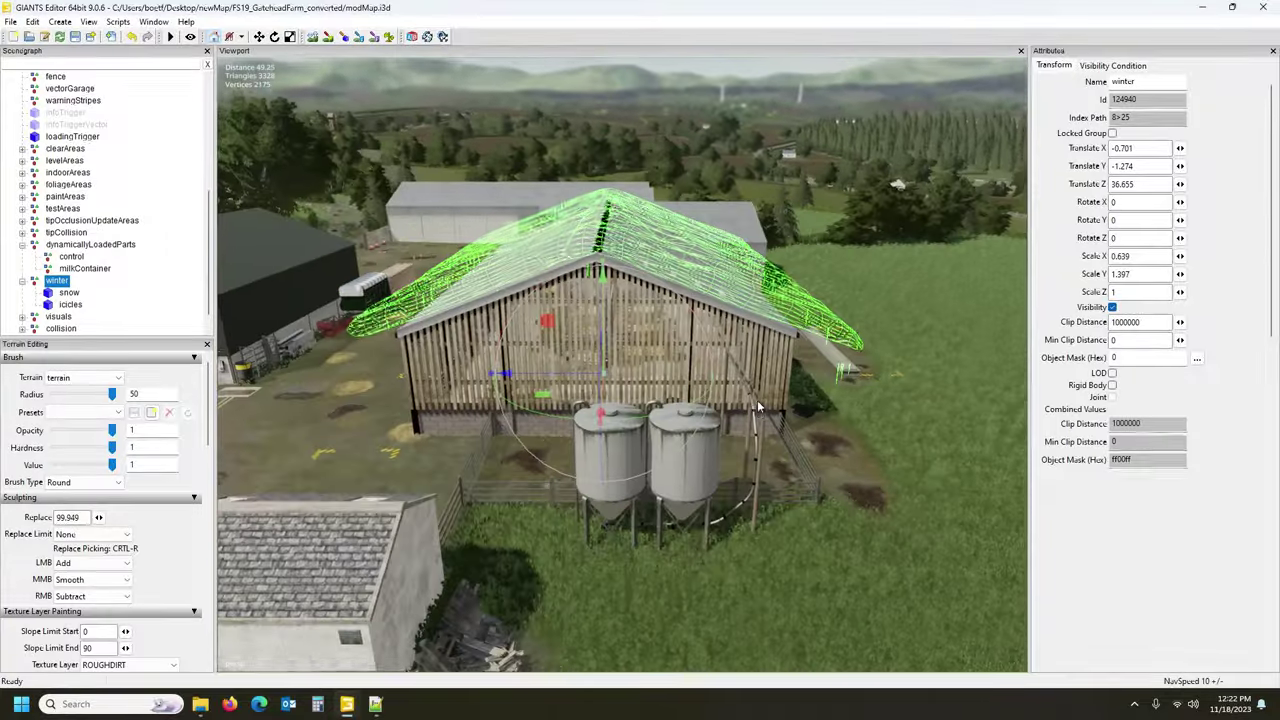
pyautogui.scroll(-2, 757, 400)
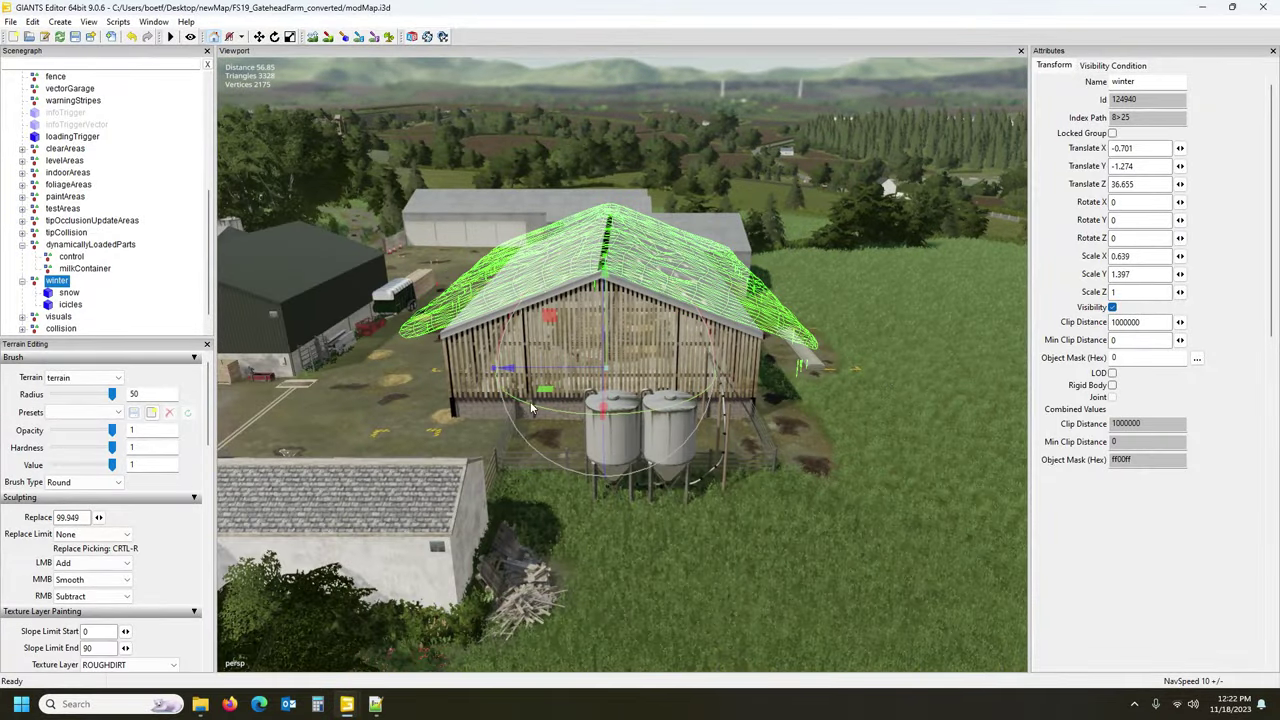
pyautogui.moveTo(492, 372); pyautogui.dragTo(494, 373)
pyautogui.hotkey('ctrl', 'z')
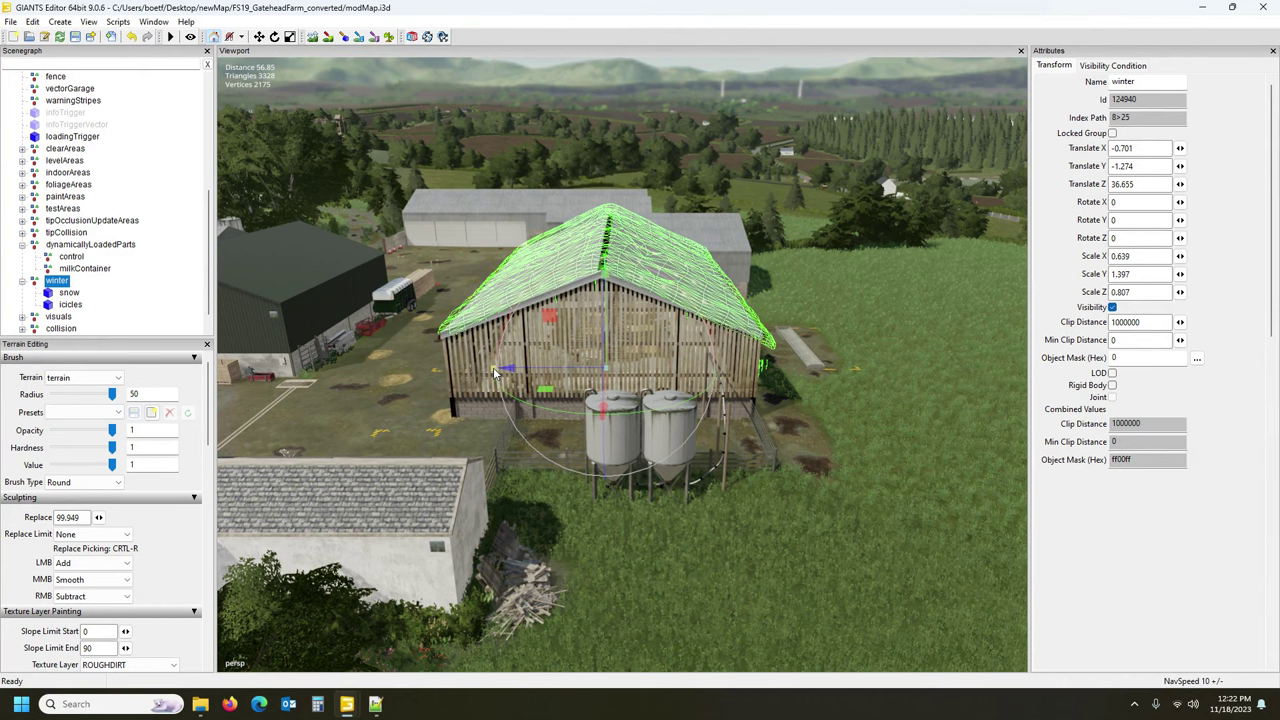
pyautogui.moveTo(576, 370); pyautogui.dragTo(572, 370)
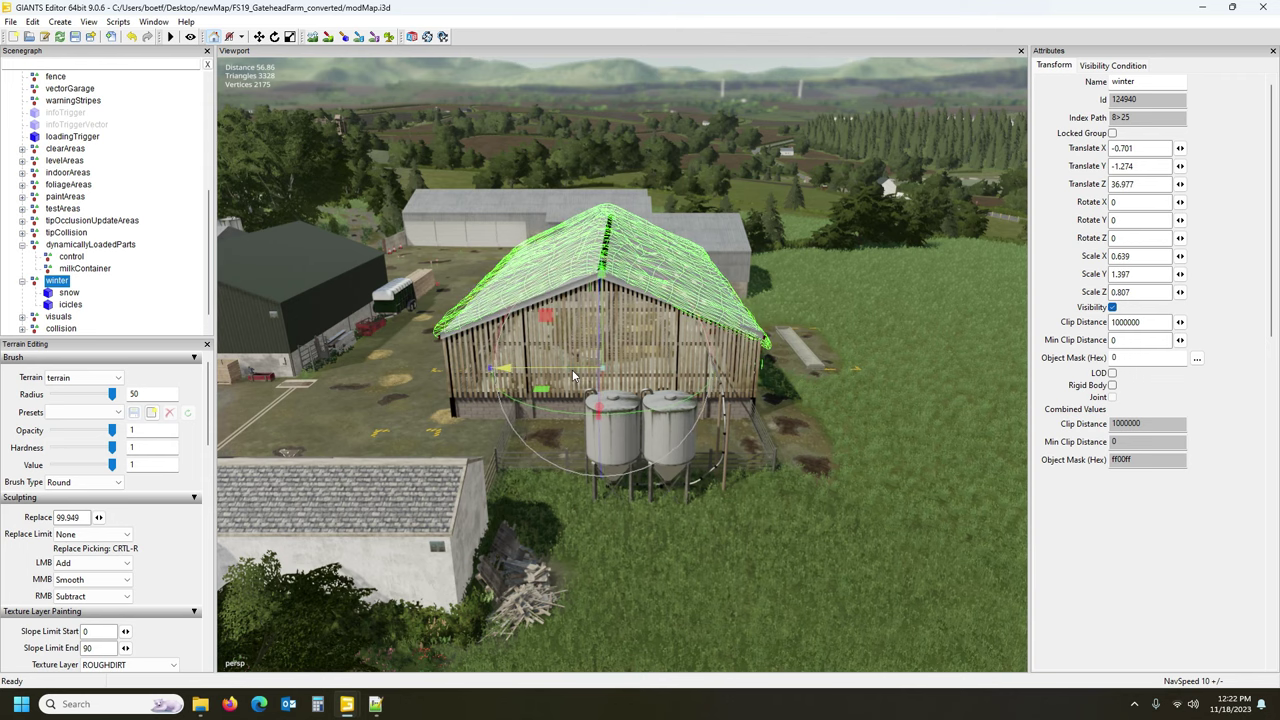
pyautogui.keyDown('alt'); pyautogui.moveTo(662, 420); pyautogui.dragTo(610, 438); pyautogui.keyUp('alt')
pyautogui.moveTo(612, 444); pyautogui.dragTo(521, 350, button='middle')
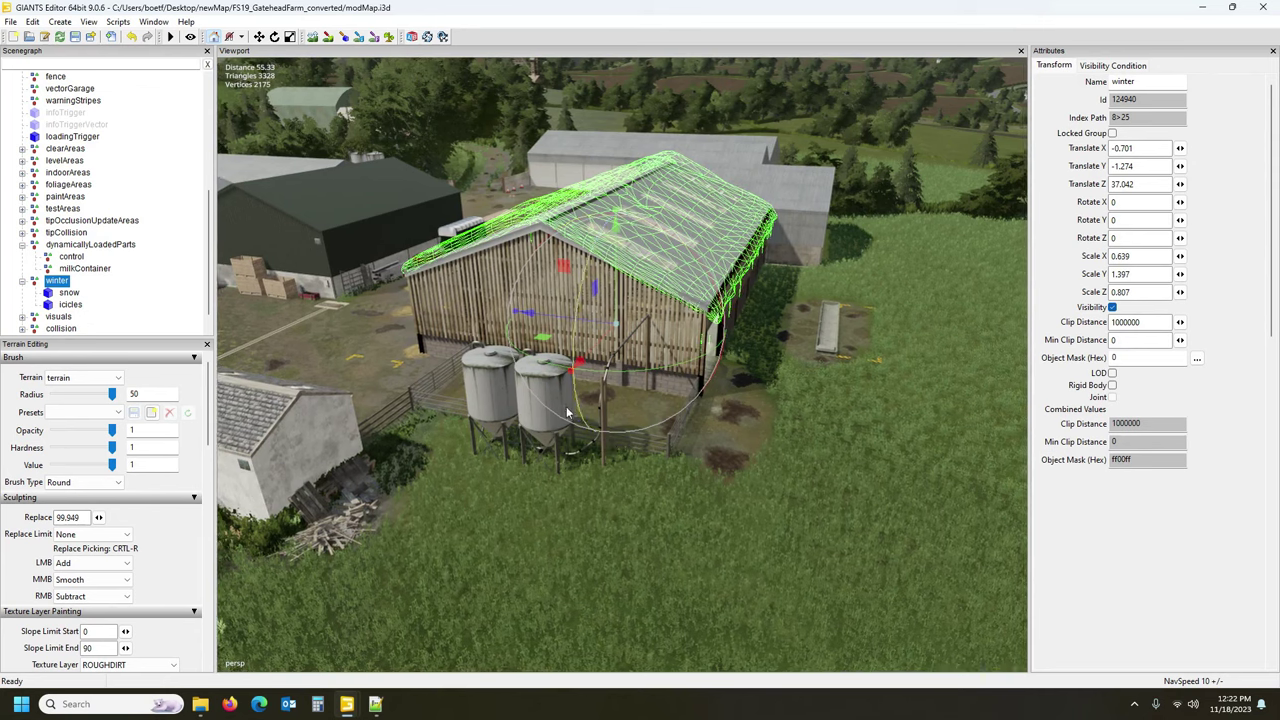
pyautogui.moveTo(517, 313); pyautogui.dragTo(517, 319)
pyautogui.hotkey('ctrl', 'z')
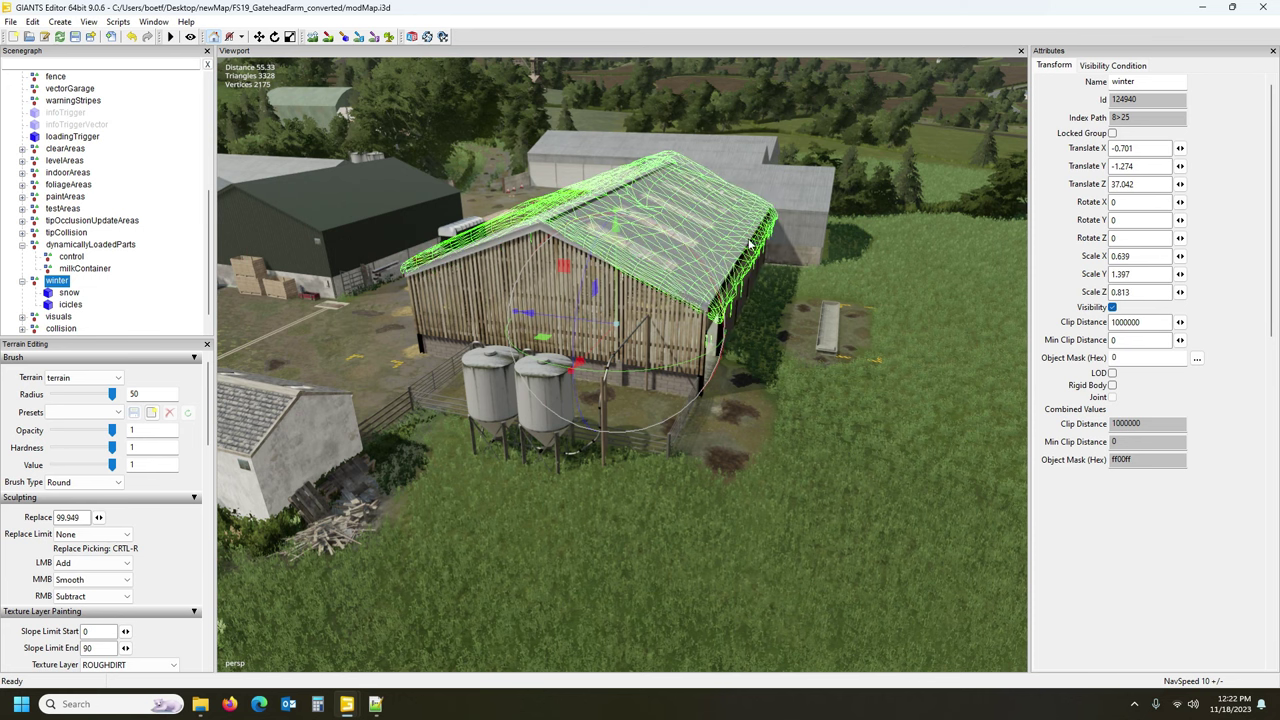
# Set the winter group's Scale Z to 0.78 and raise it to about Translate Y 0.228.
pyautogui.doubleClick(1119, 291)
pyautogui.write('0.7')
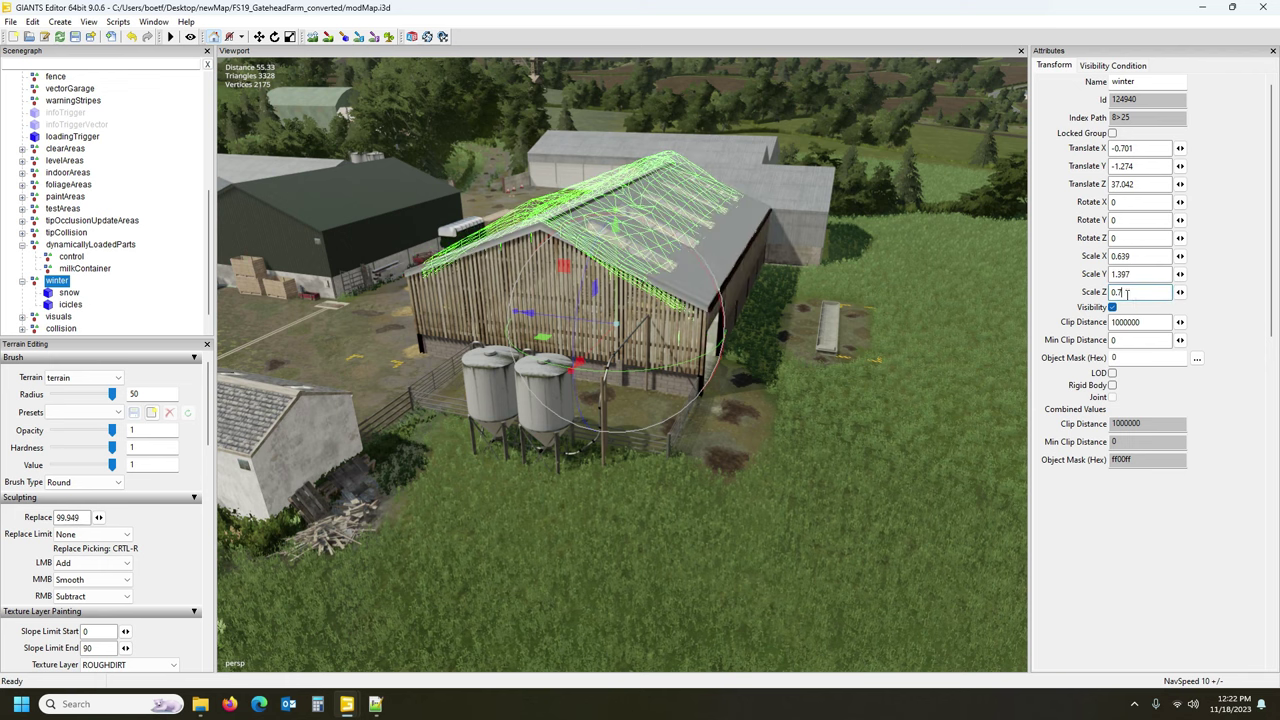
pyautogui.moveTo(613, 289); pyautogui.dragTo(614, 268)
pyautogui.click(1131, 292)
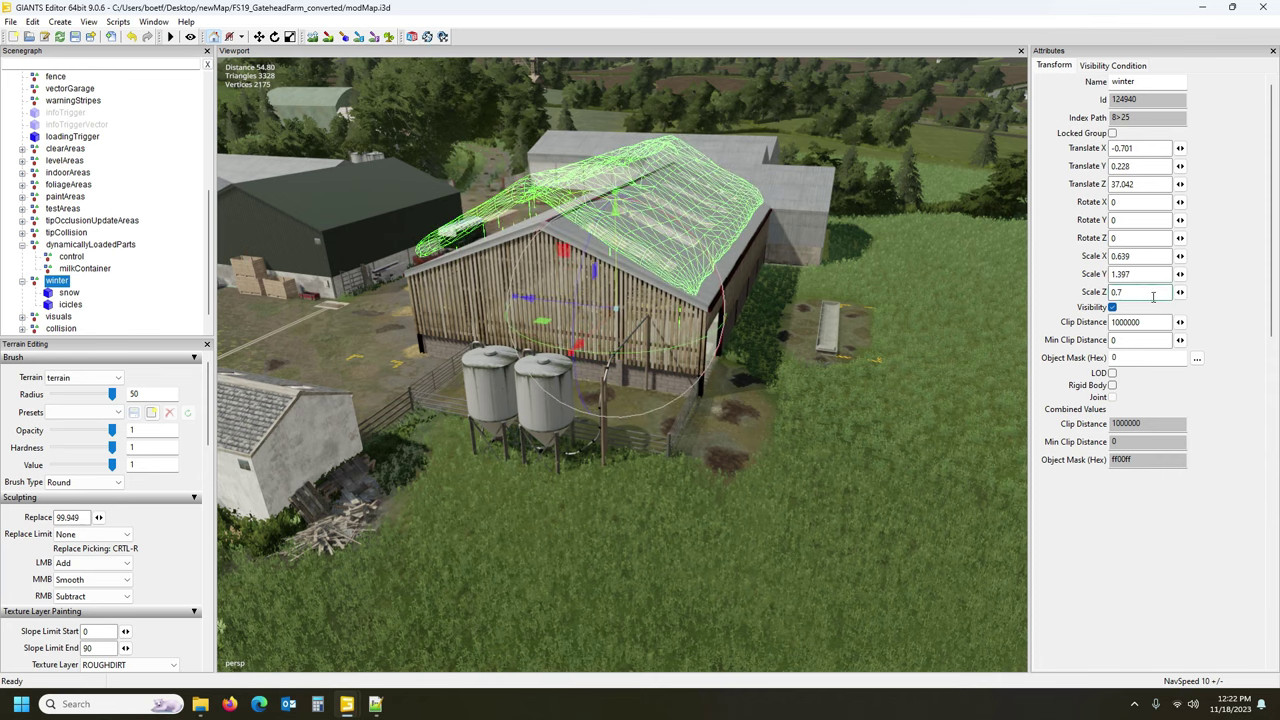
pyautogui.write('8')
# Flatten the winter group to about Scale Y 1.127 and set its height on the roof to about Translate Y 1.16.
pyautogui.moveTo(741, 378); pyautogui.dragTo(641, 298, button='right')
pyautogui.press('a')
pyautogui.press('s')
pyautogui.moveTo(643, 299); pyautogui.dragTo(672, 318)
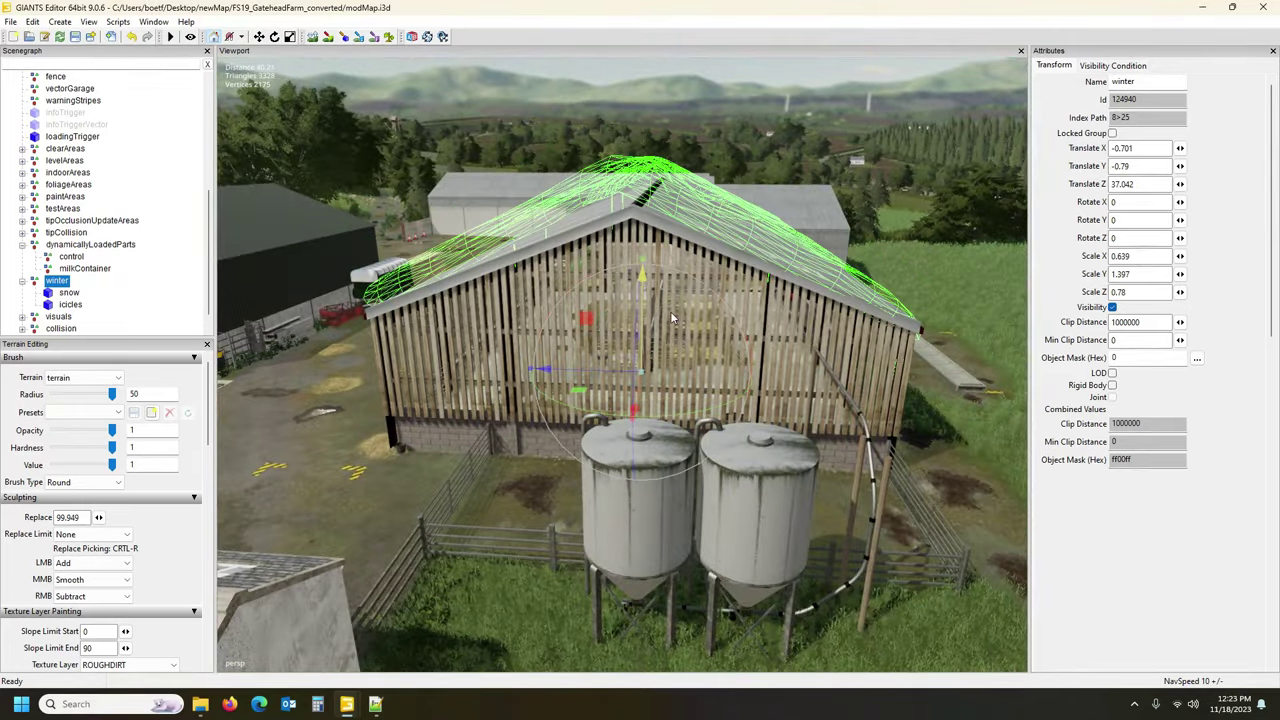
pyautogui.moveTo(644, 262); pyautogui.dragTo(655, 283)
pyautogui.moveTo(645, 240); pyautogui.dragTo(650, 273)
pyautogui.keyDown('alt'); pyautogui.moveTo(663, 330); pyautogui.dragTo(696, 368); pyautogui.keyUp('alt')
pyautogui.scroll(-3, 700, 364)
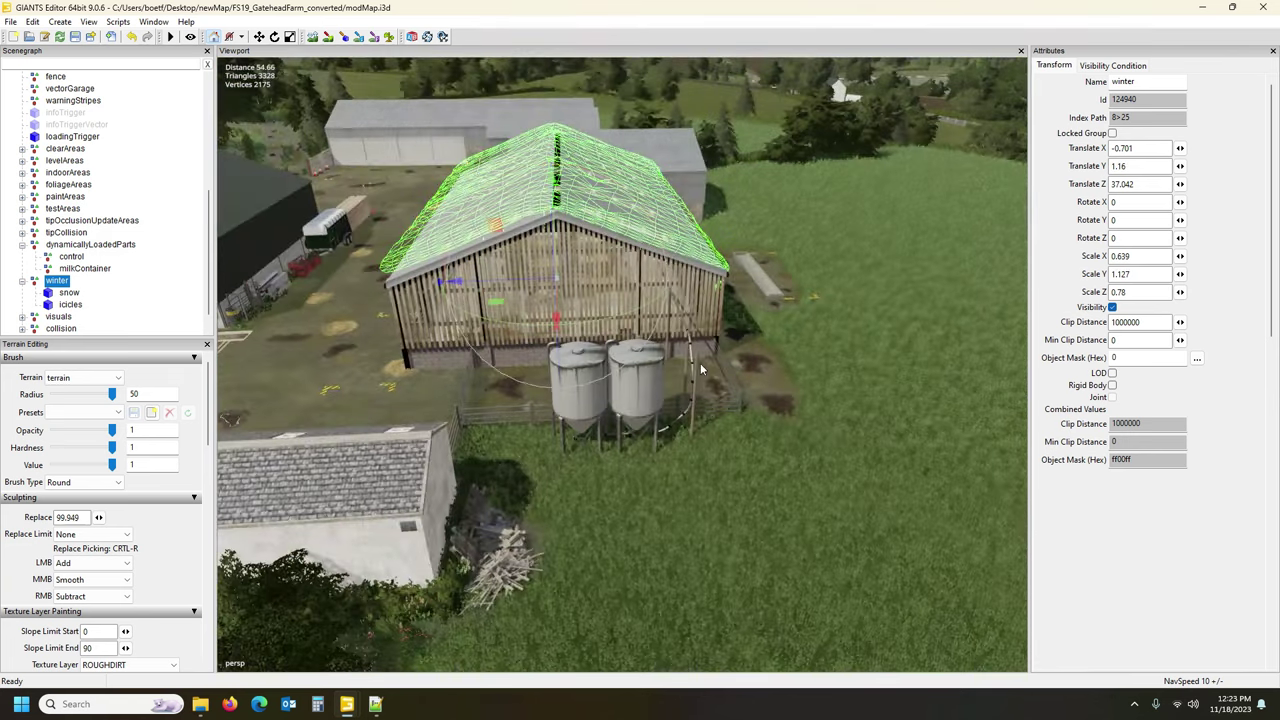
# Compare the bare roof with the winter group, then reselect the group and move it to about Translate Y 1.045, Z 36.53.
pyautogui.click(534, 272)
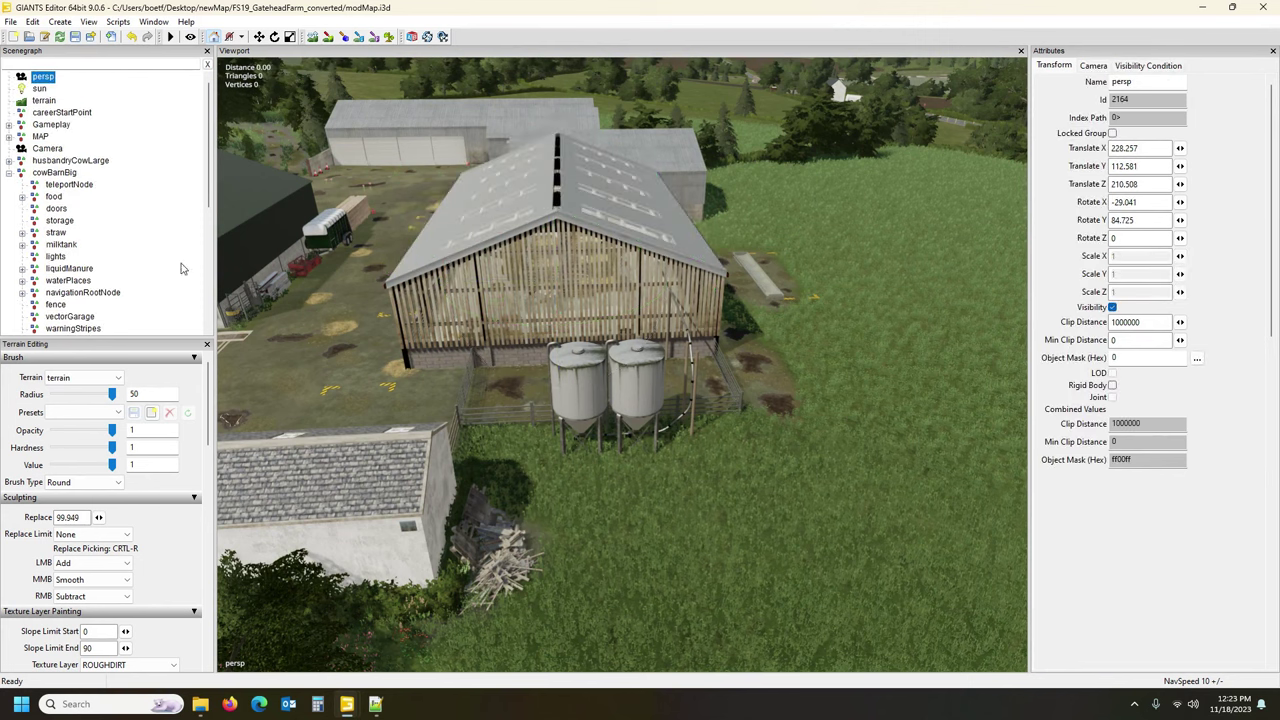
pyautogui.scroll(-5, 83, 221)
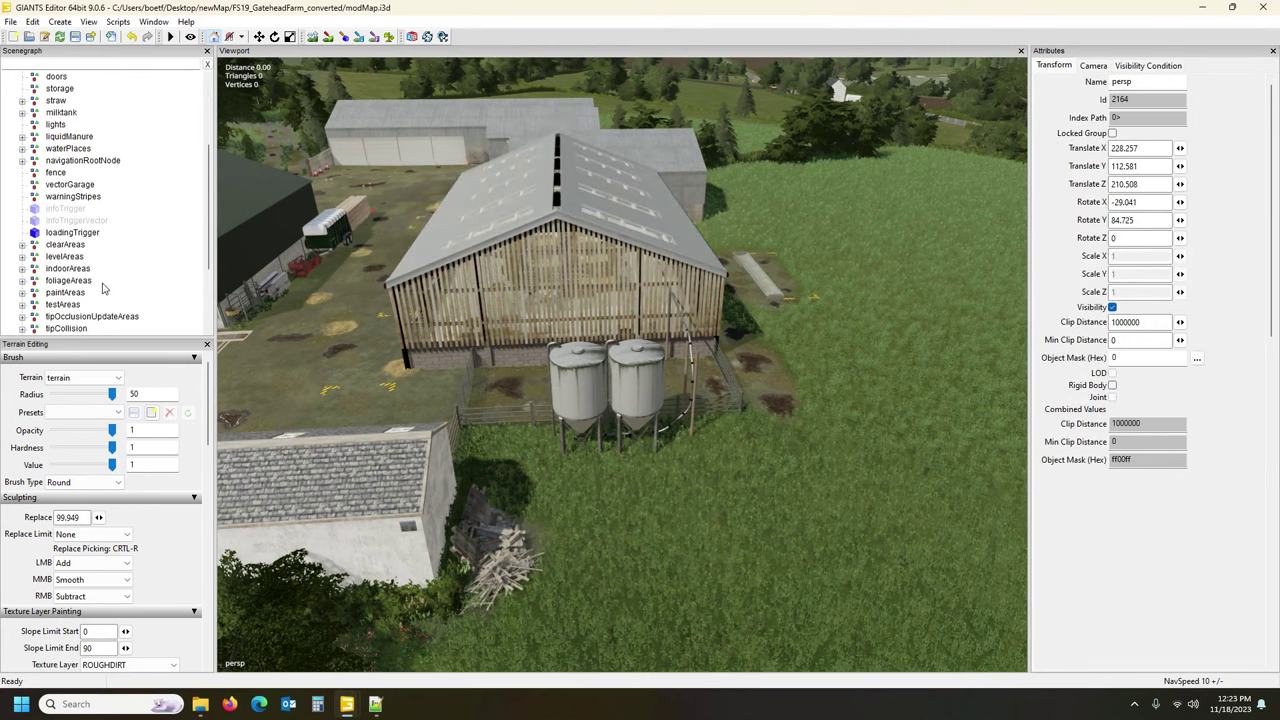
pyautogui.click(58, 317)
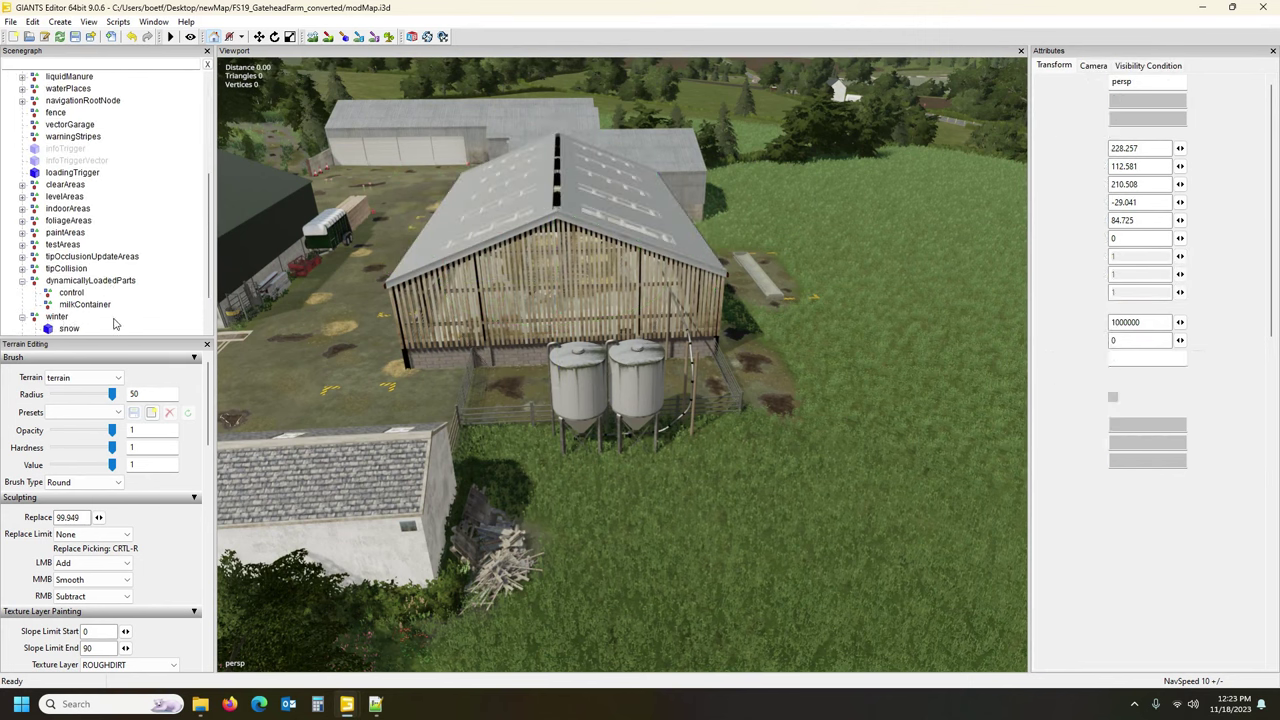
pyautogui.scroll(-2, 68, 252)
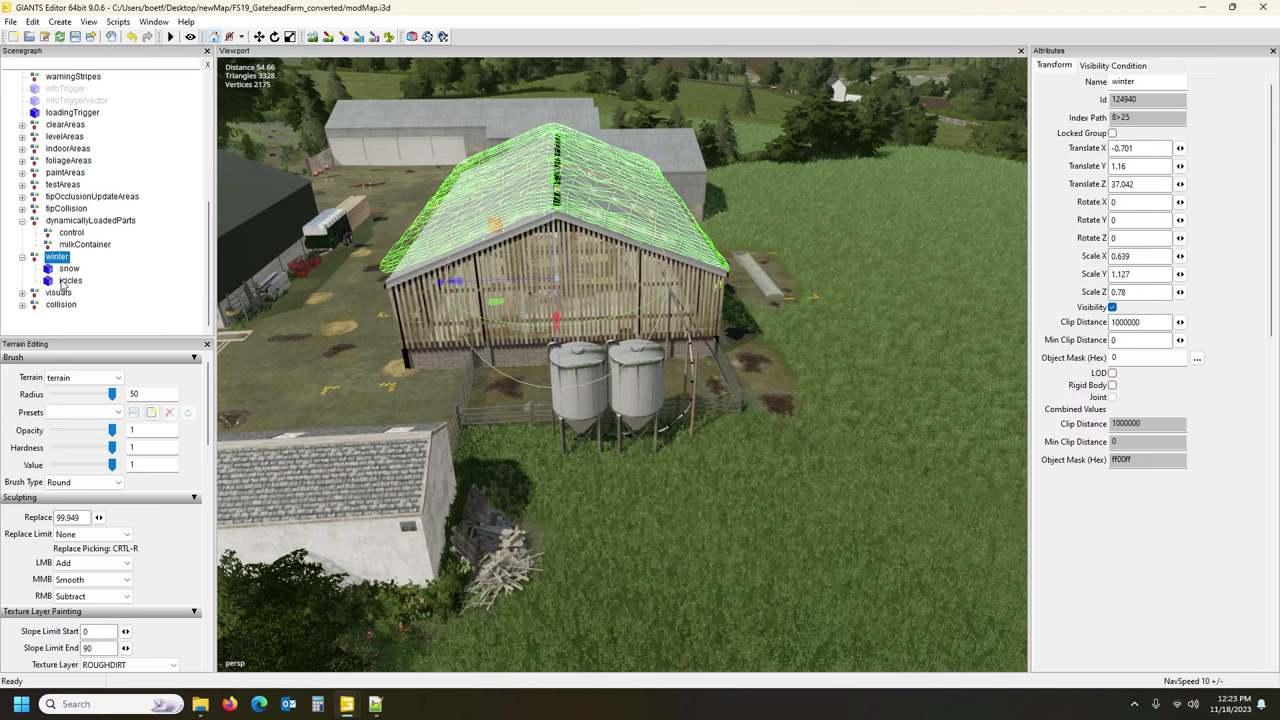
pyautogui.keyDown('alt'); pyautogui.moveTo(617, 278); pyautogui.dragTo(531, 374); pyautogui.keyUp('alt')
pyautogui.scroll(-2, 537, 380)
pyautogui.scroll(-1, 531, 374)
pyautogui.keyDown('alt'); pyautogui.moveTo(531, 374); pyautogui.dragTo(562, 363, button='middle'); pyautogui.keyUp('alt')
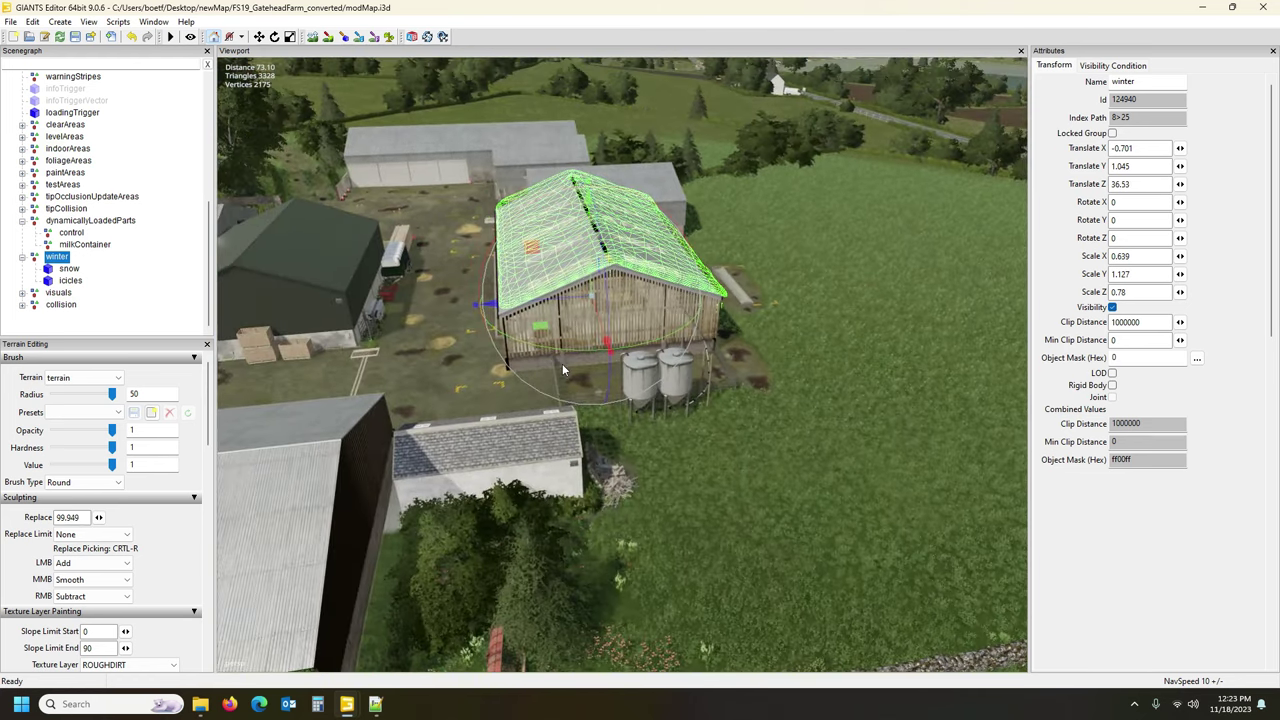
pyautogui.keyDown('alt'); pyautogui.moveTo(531, 367); pyautogui.dragTo(722, 360); pyautogui.keyUp('alt')
pyautogui.scroll(2, 600, 351)
pyautogui.scroll(-2, 694, 354)
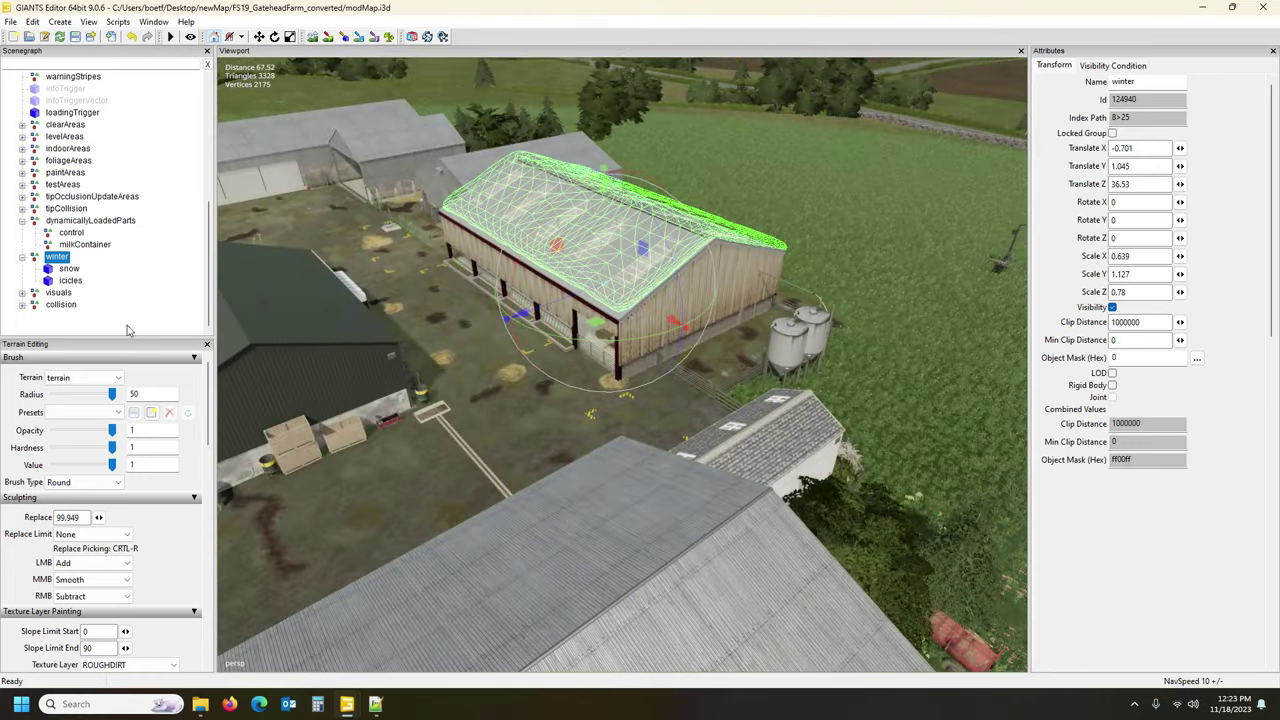
# Collapse the winter group, expand visuals and LOD0, and examine the fillmasterS connector beside the barn fence.
pyautogui.click(23, 257)
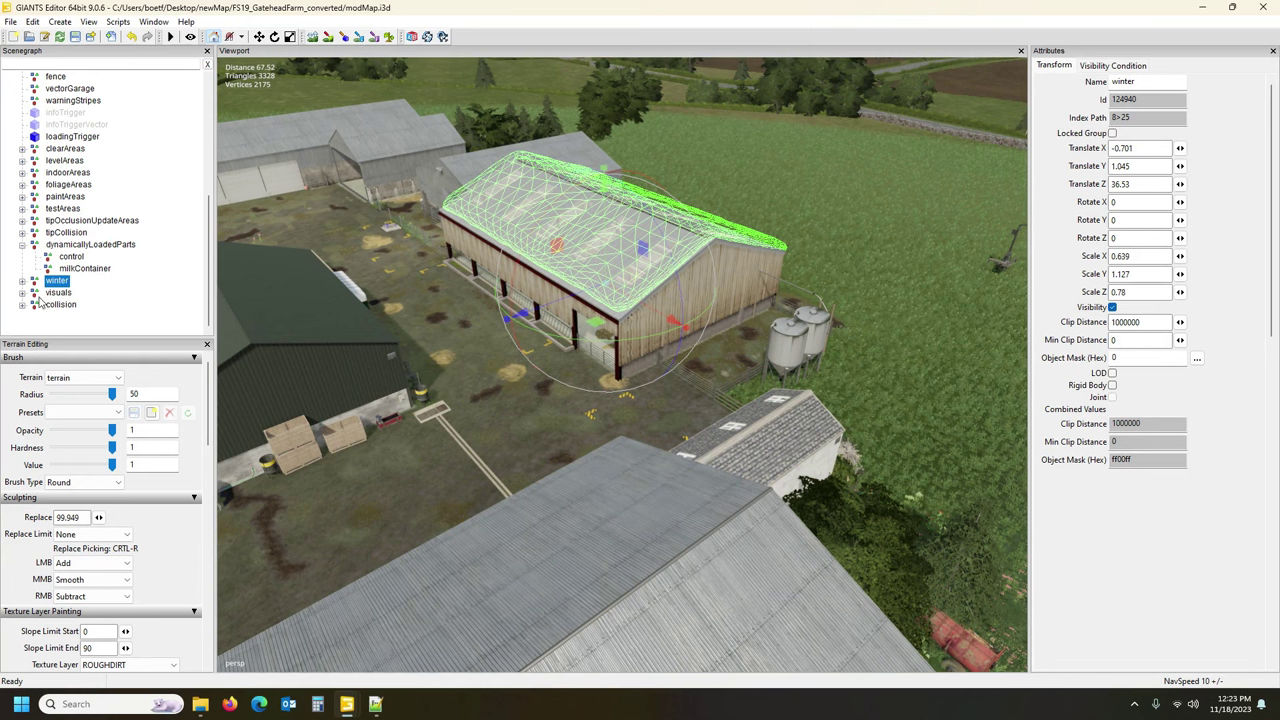
pyautogui.click(22, 293)
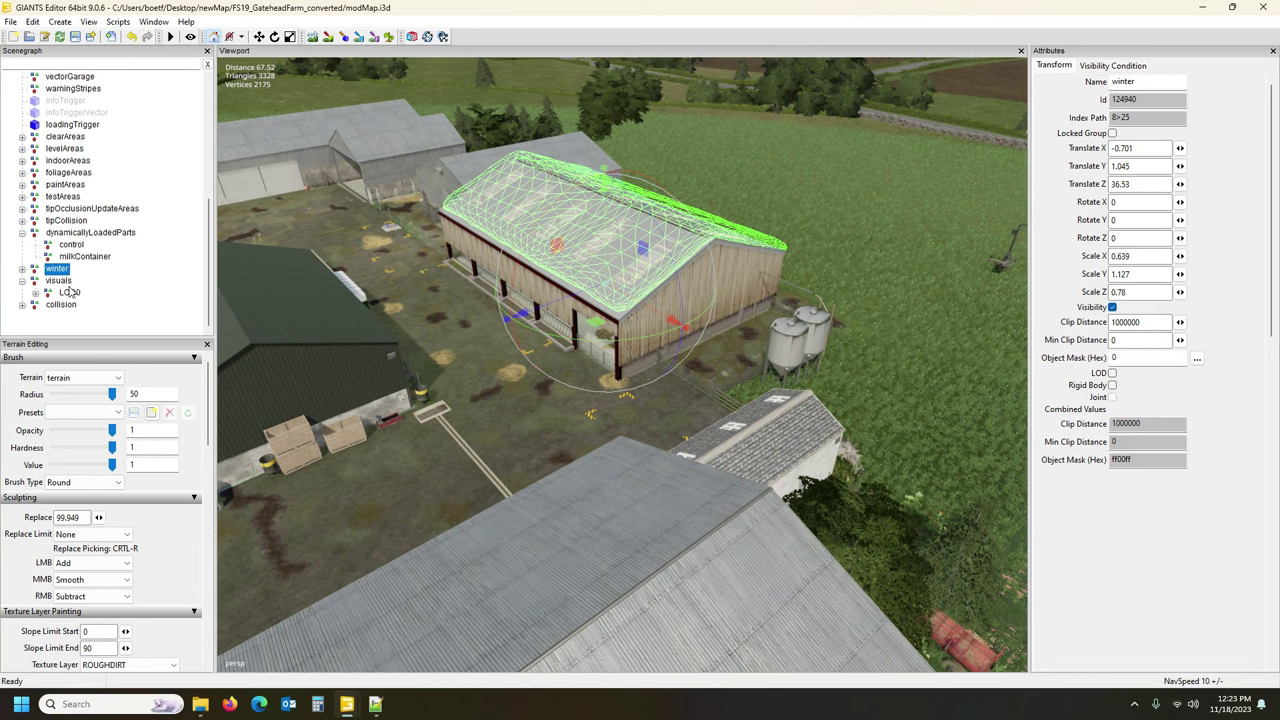
pyautogui.click(36, 293)
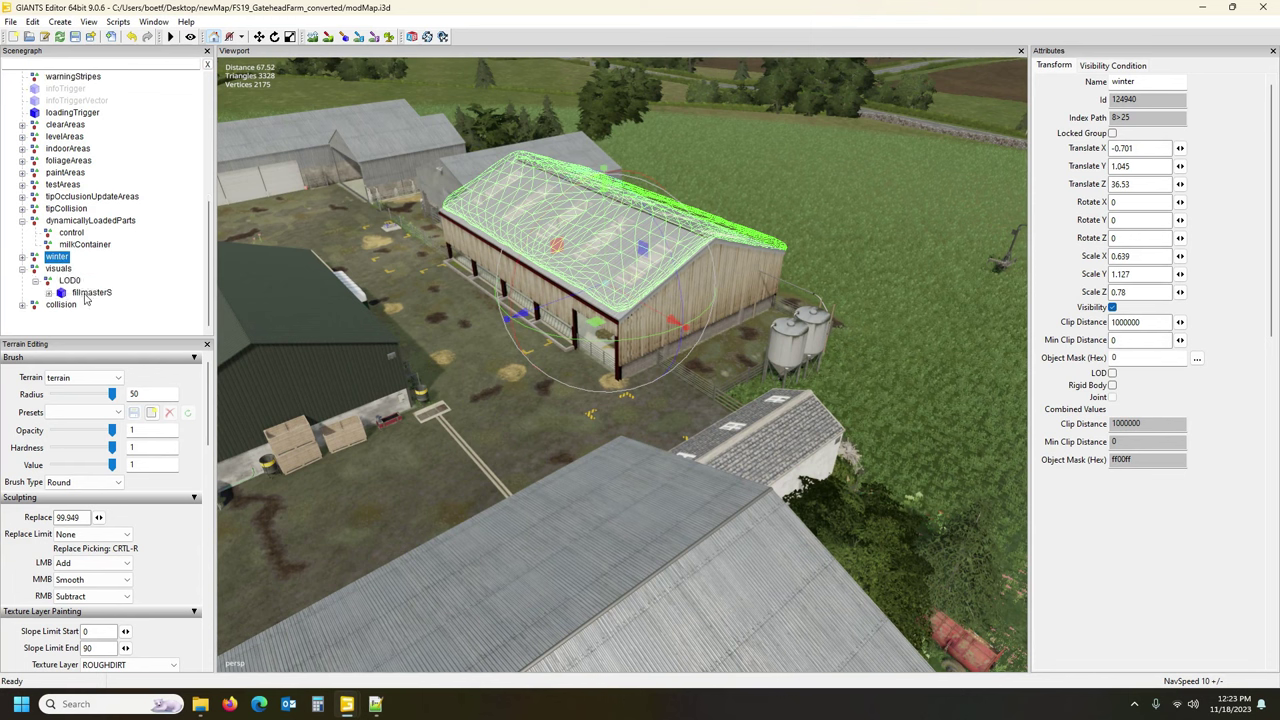
pyautogui.click(94, 295)
pyautogui.keyDown('alt'); pyautogui.moveTo(430, 310); pyautogui.dragTo(325, 258); pyautogui.keyUp('alt')
pyautogui.keyDown('alt'); pyautogui.moveTo(325, 258); pyautogui.dragTo(354, 287, button='right'); pyautogui.keyUp('alt')
pyautogui.keyDown('alt'); pyautogui.moveTo(354, 287); pyautogui.dragTo(423, 343); pyautogui.keyUp('alt')
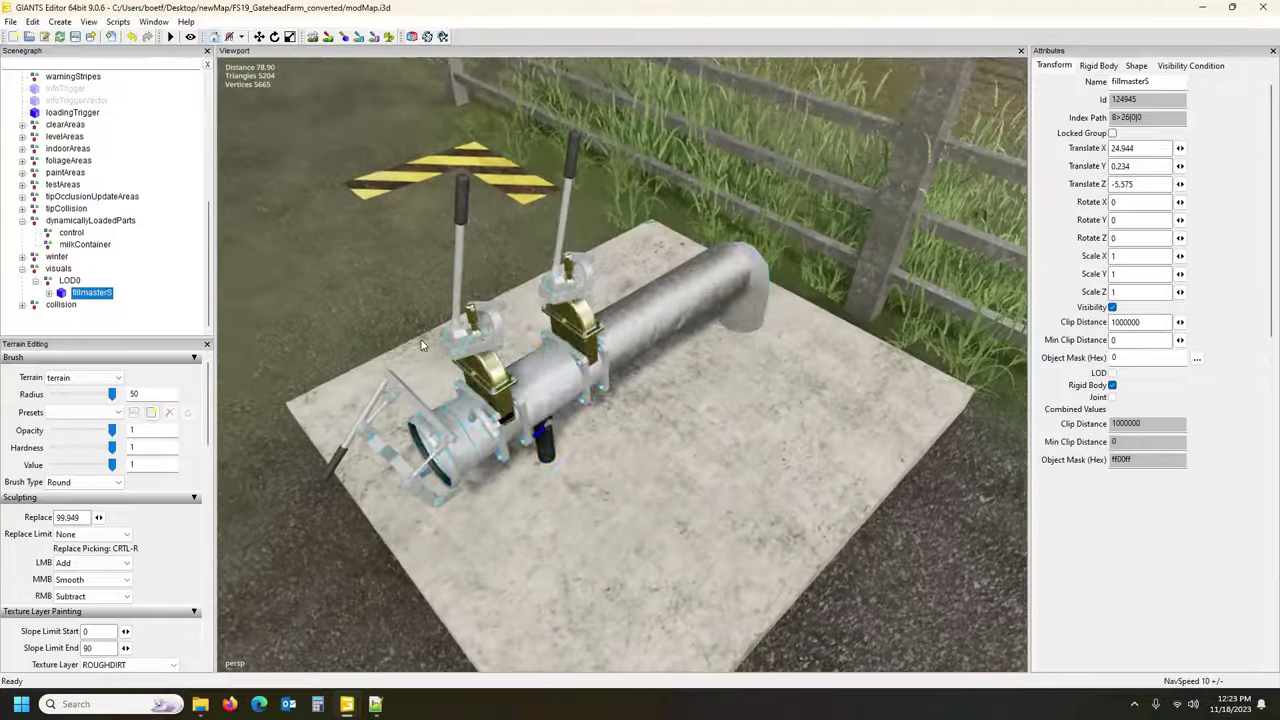
pyautogui.keyDown('alt'); pyautogui.moveTo(423, 343); pyautogui.dragTo(434, 350, button='right'); pyautogui.keyUp('alt')
pyautogui.keyDown('alt'); pyautogui.moveTo(434, 350); pyautogui.dragTo(442, 354); pyautogui.keyUp('alt')
# Select the existing pipe connector on the concrete pad, isolate its connector_vis node under liquidManurePit, and collapse that node.
pyautogui.click(552, 366)
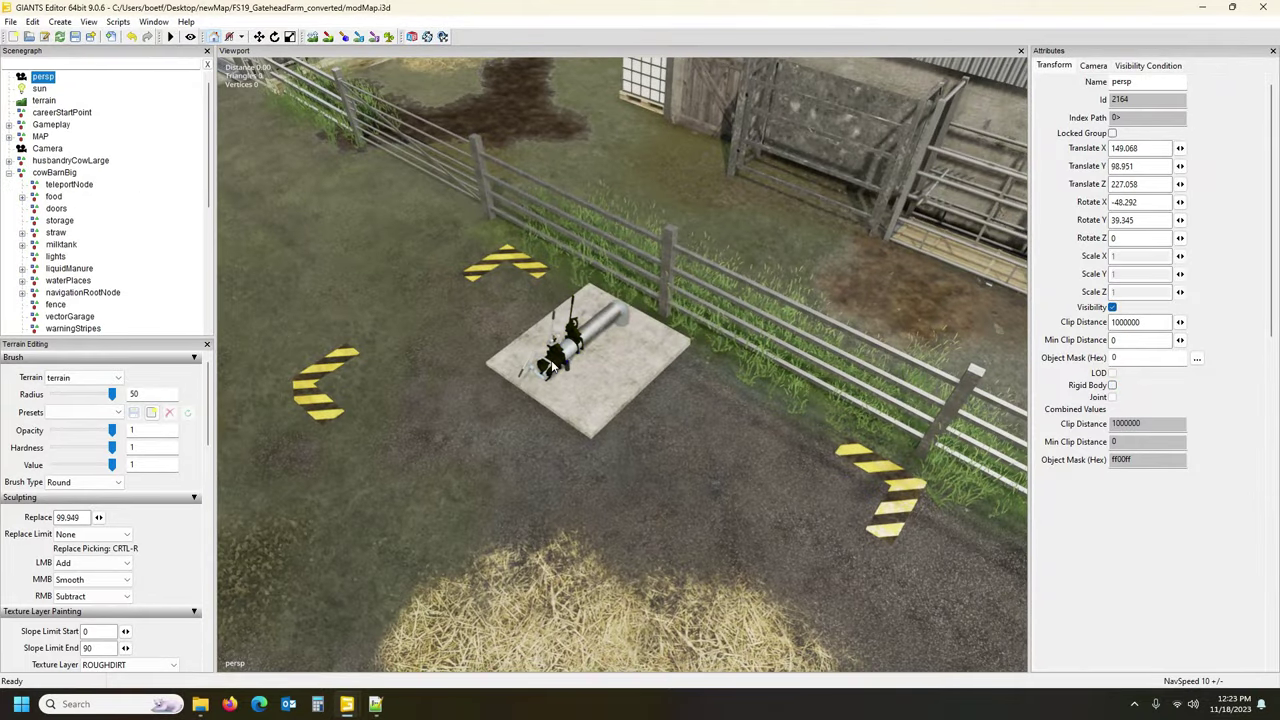
pyautogui.click(570, 343)
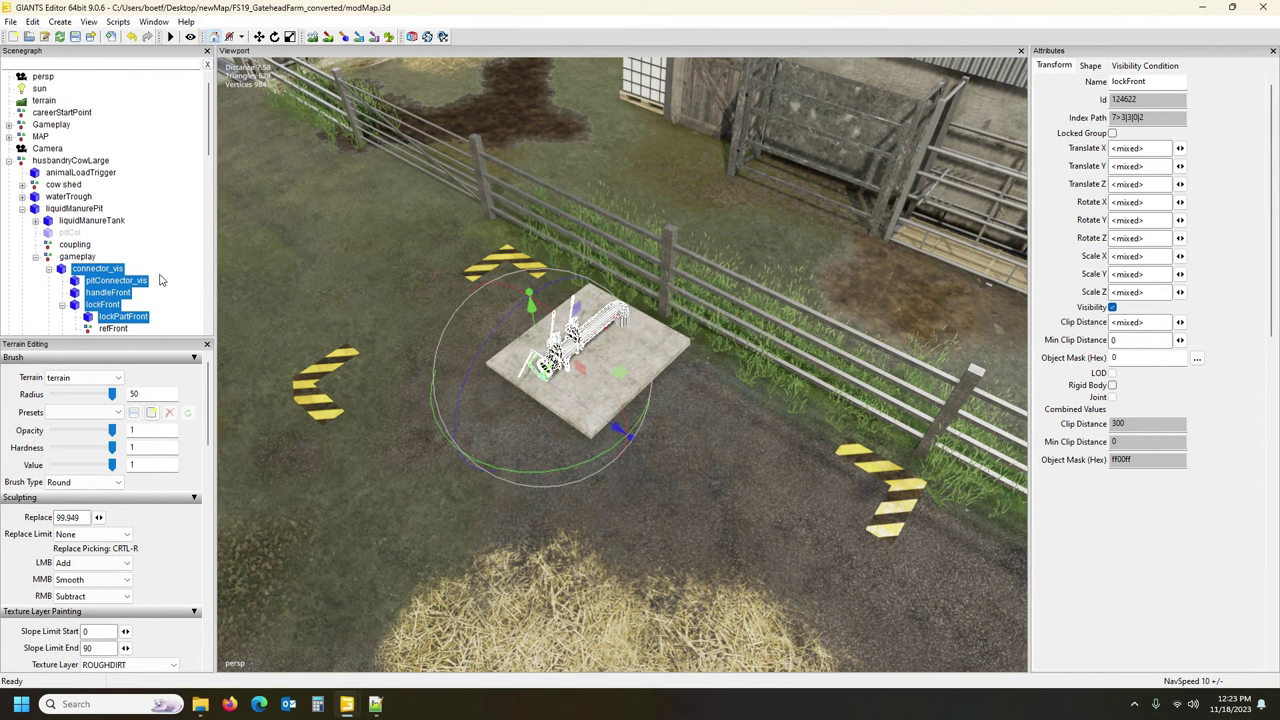
pyautogui.click(99, 269)
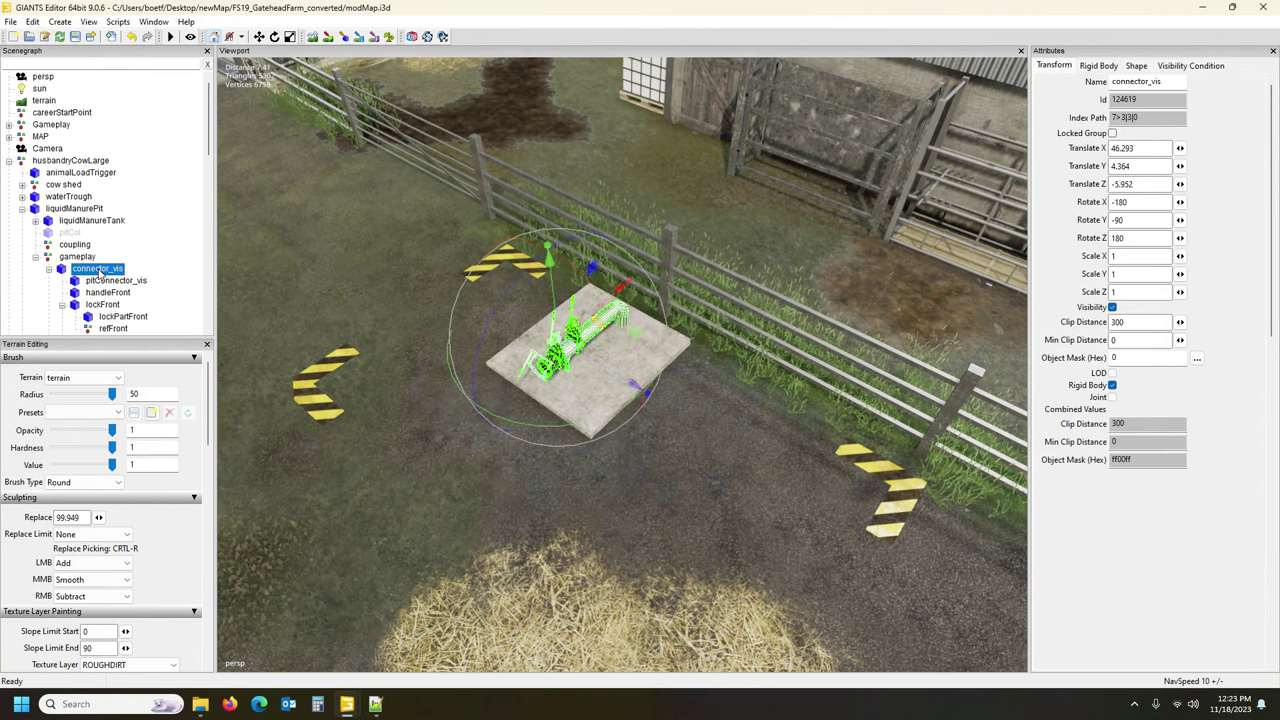
pyautogui.scroll(-1, 54, 290)
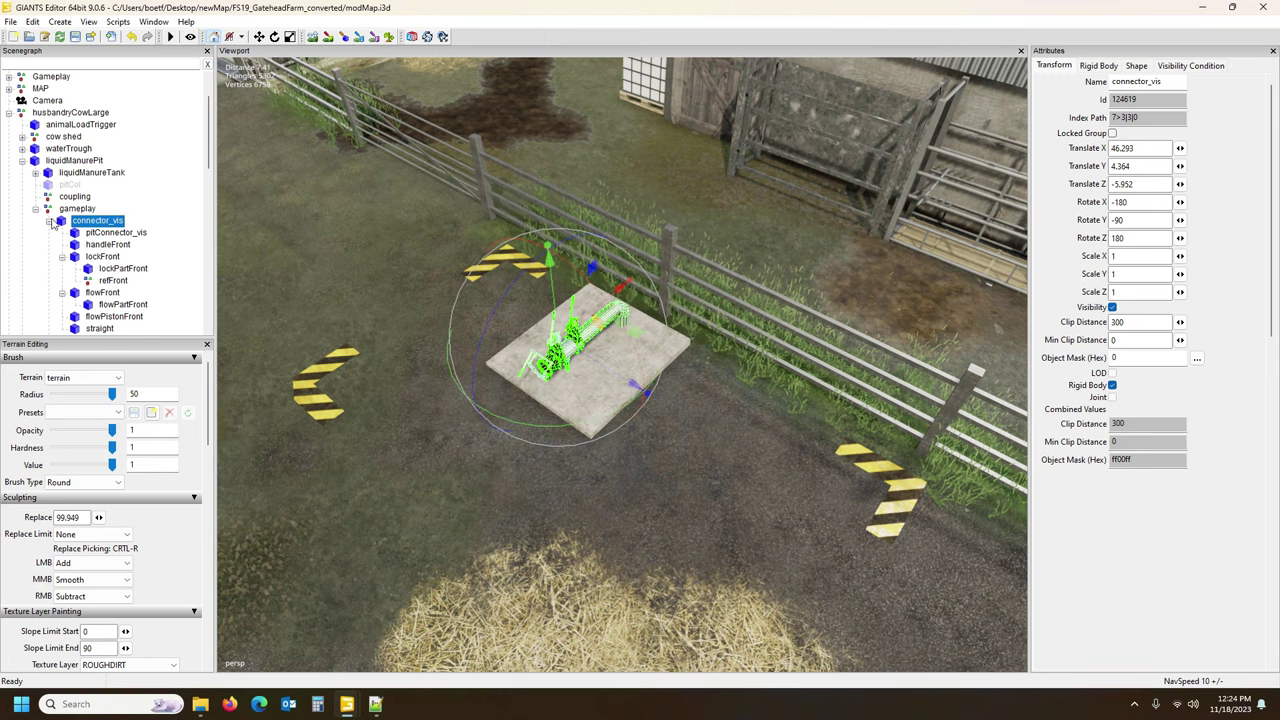
pyautogui.click(49, 221)
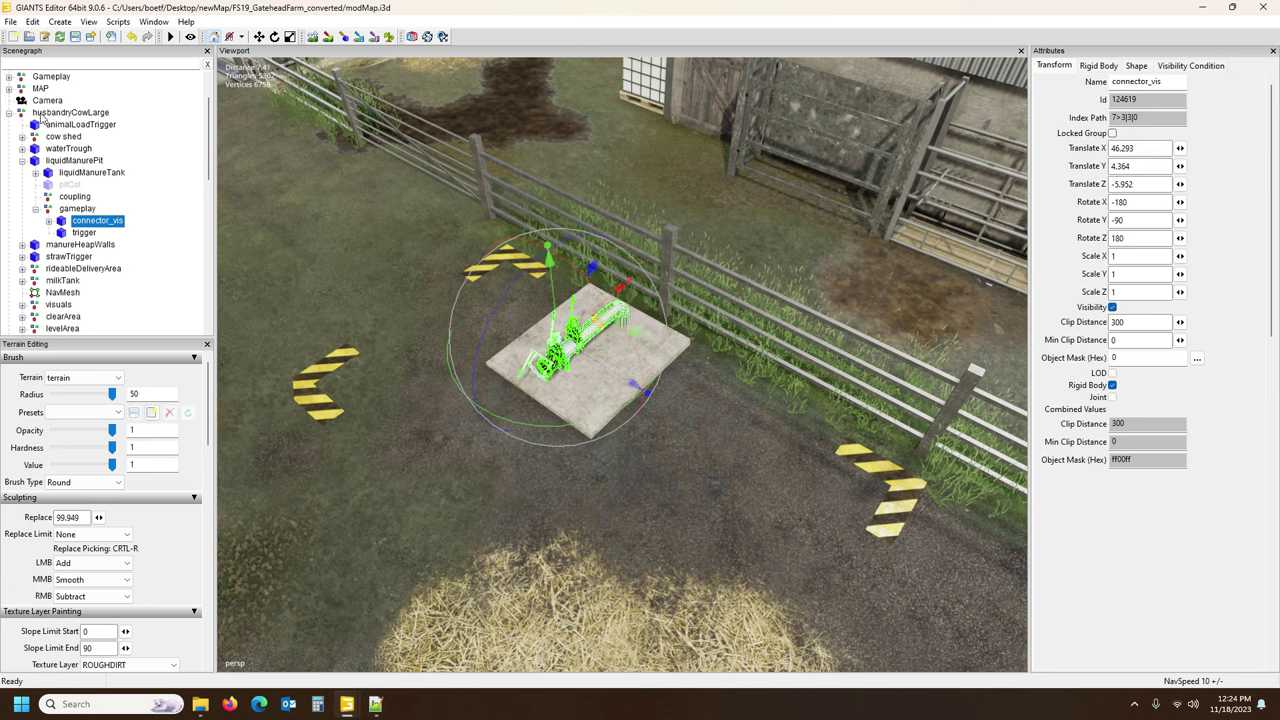
# Select husbandryCowLarge, examine how its parts lie around the barns and yard, and clear the selection.
pyautogui.click(78, 116)
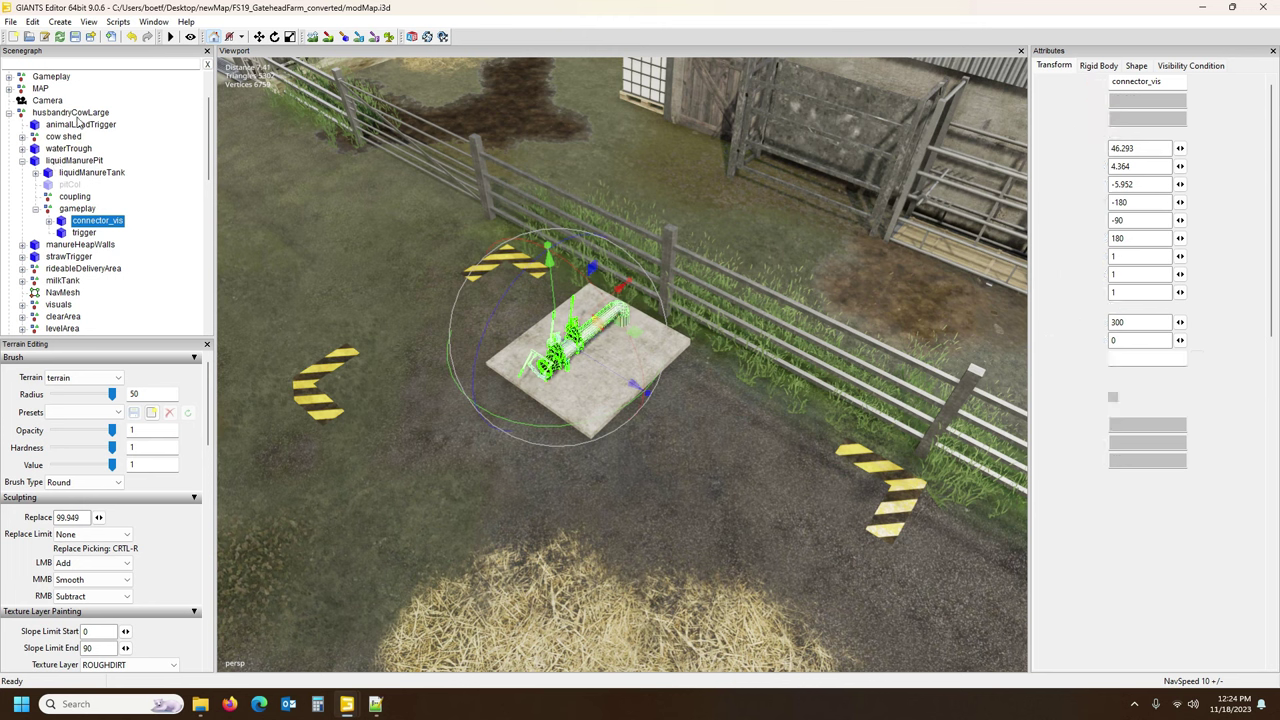
pyautogui.scroll(-5, 381, 247)
pyautogui.keyDown('alt'); pyautogui.moveTo(292, 216); pyautogui.dragTo(536, 218); pyautogui.keyUp('alt')
pyautogui.scroll(-3, 520, 232)
pyautogui.scroll(4, 372, 230)
pyautogui.scroll(-5, 546, 215)
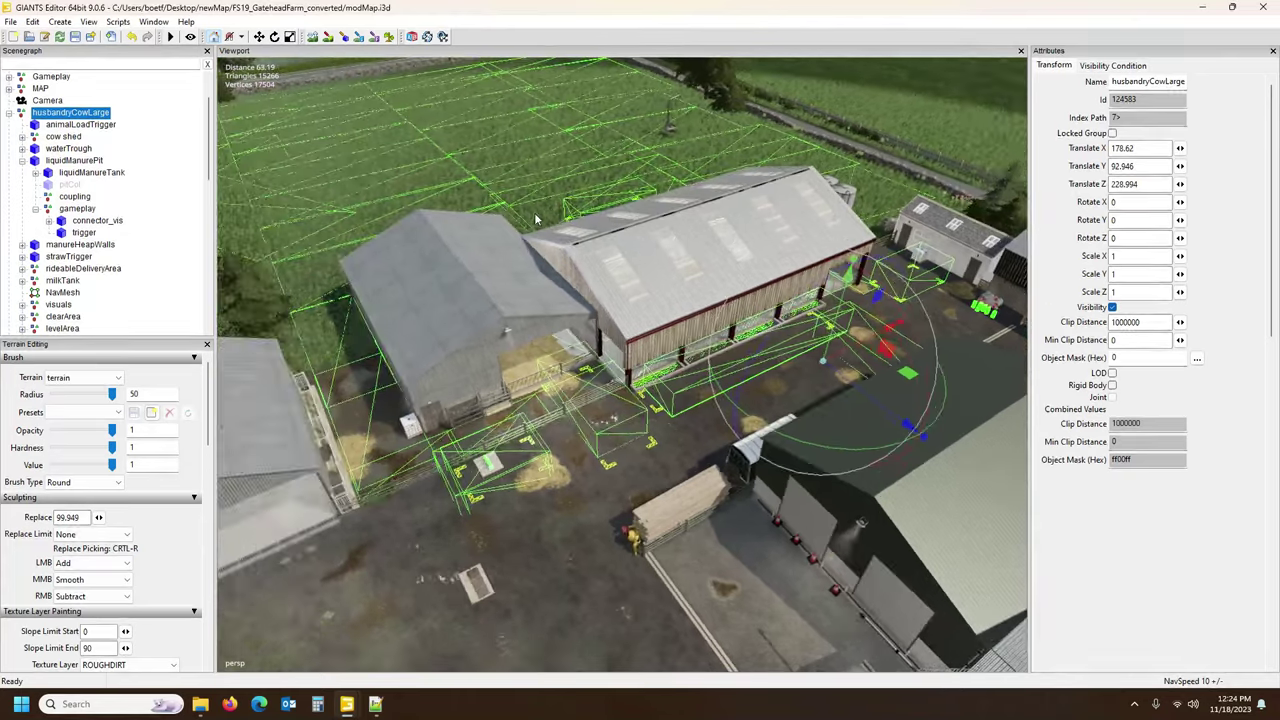
pyautogui.scroll(3, 502, 223)
pyautogui.scroll(1, 501, 246)
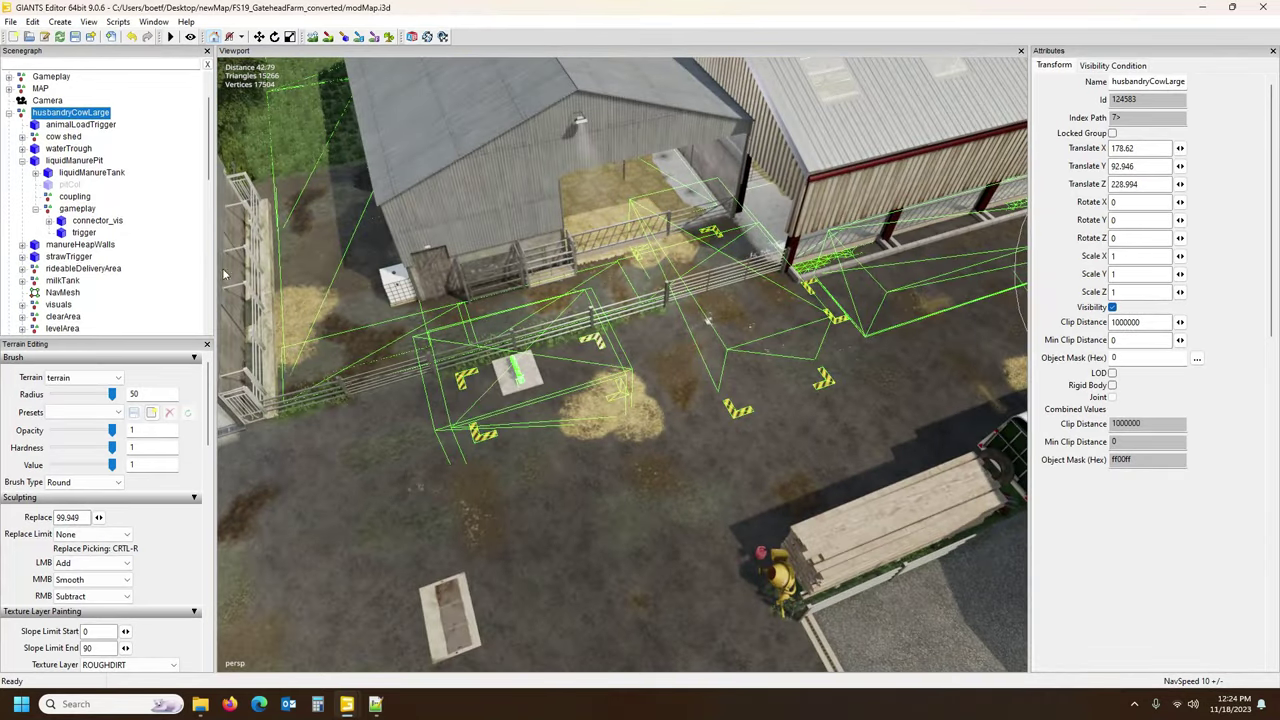
pyautogui.click(160, 192)
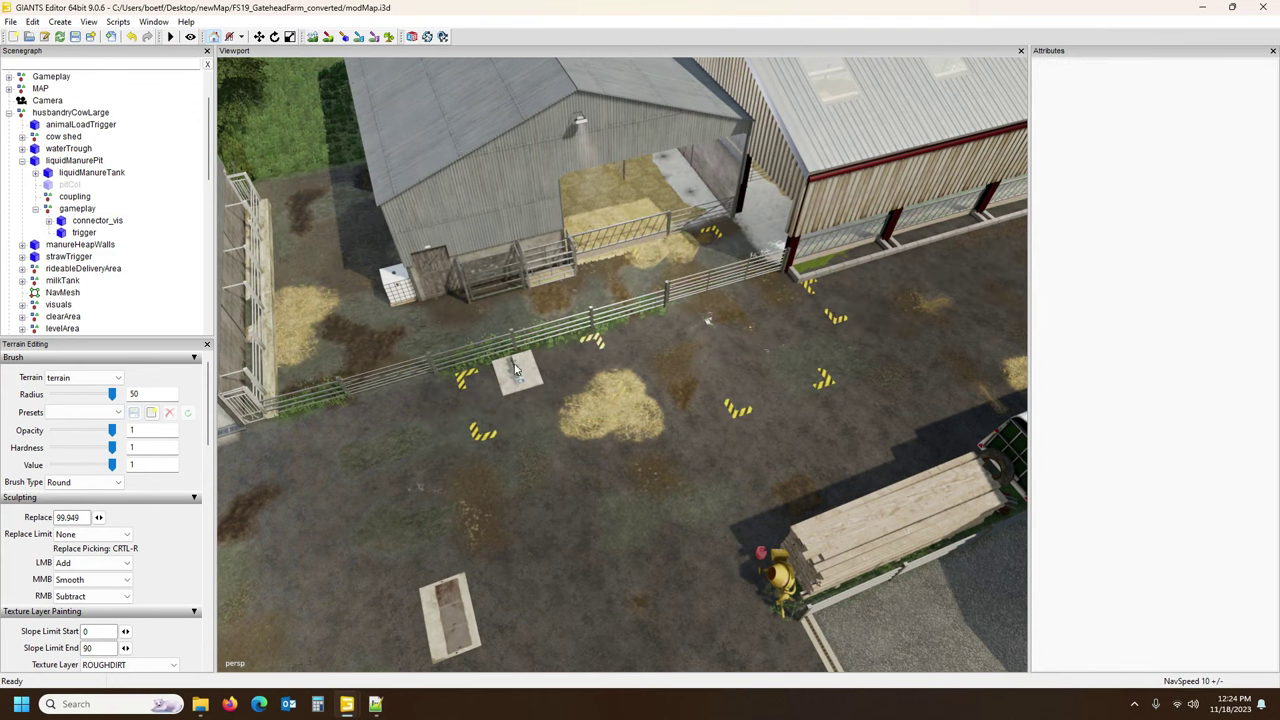
# Place fillmasterS beside the connector's concrete pad at about Translate X -31.557, Y 0.769, Z 49.134, and rotate it to about Rotate Y -89.892.
pyautogui.scroll(-5, 58, 229)
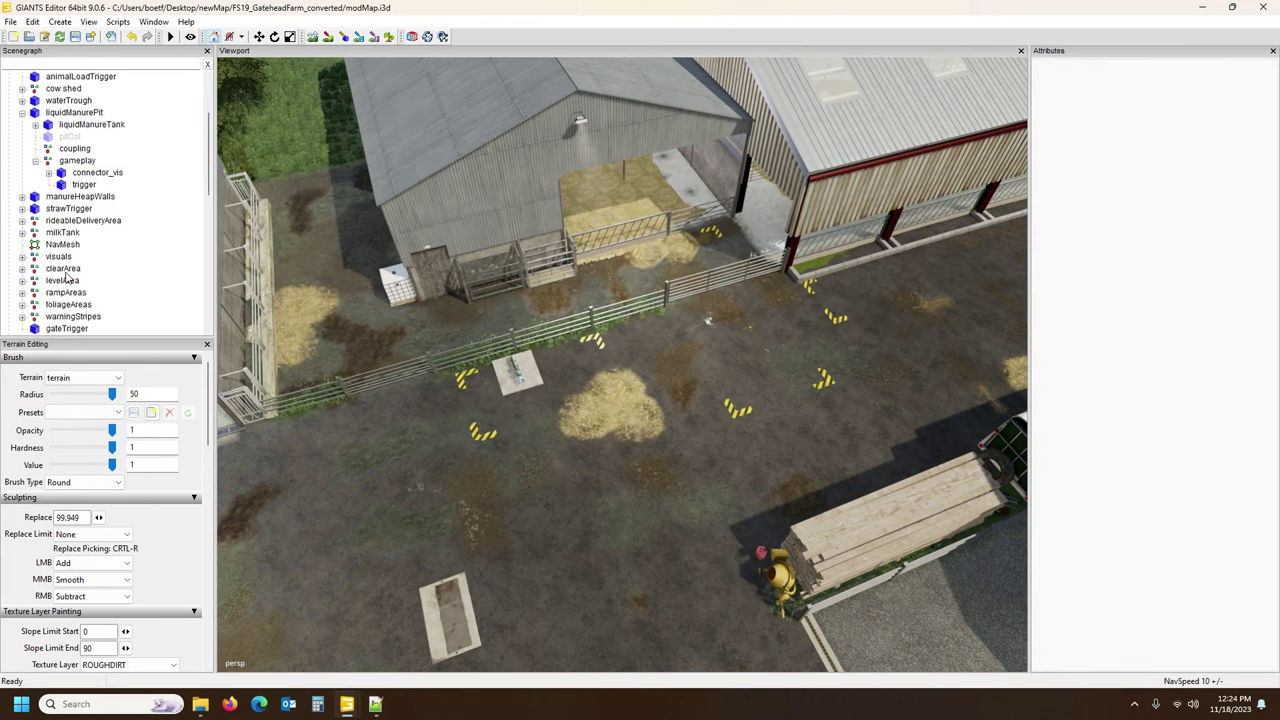
pyautogui.scroll(-8, 58, 229)
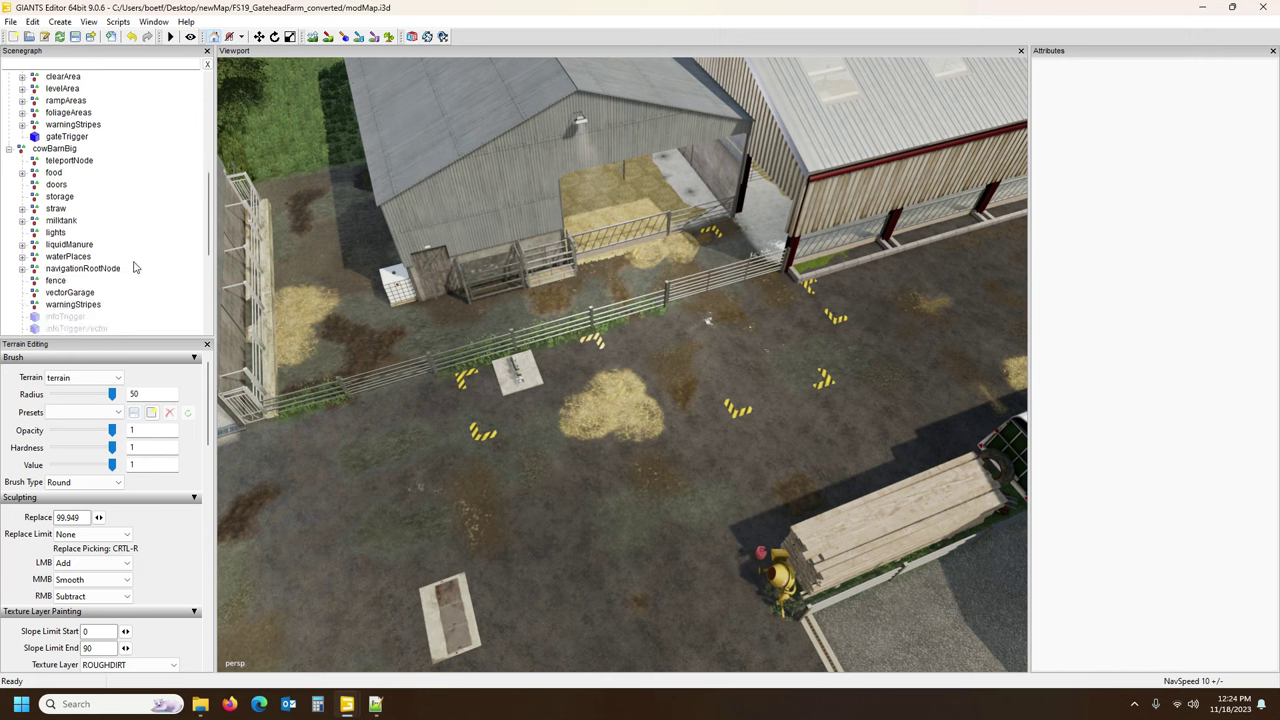
pyautogui.scroll(-1, 130, 269)
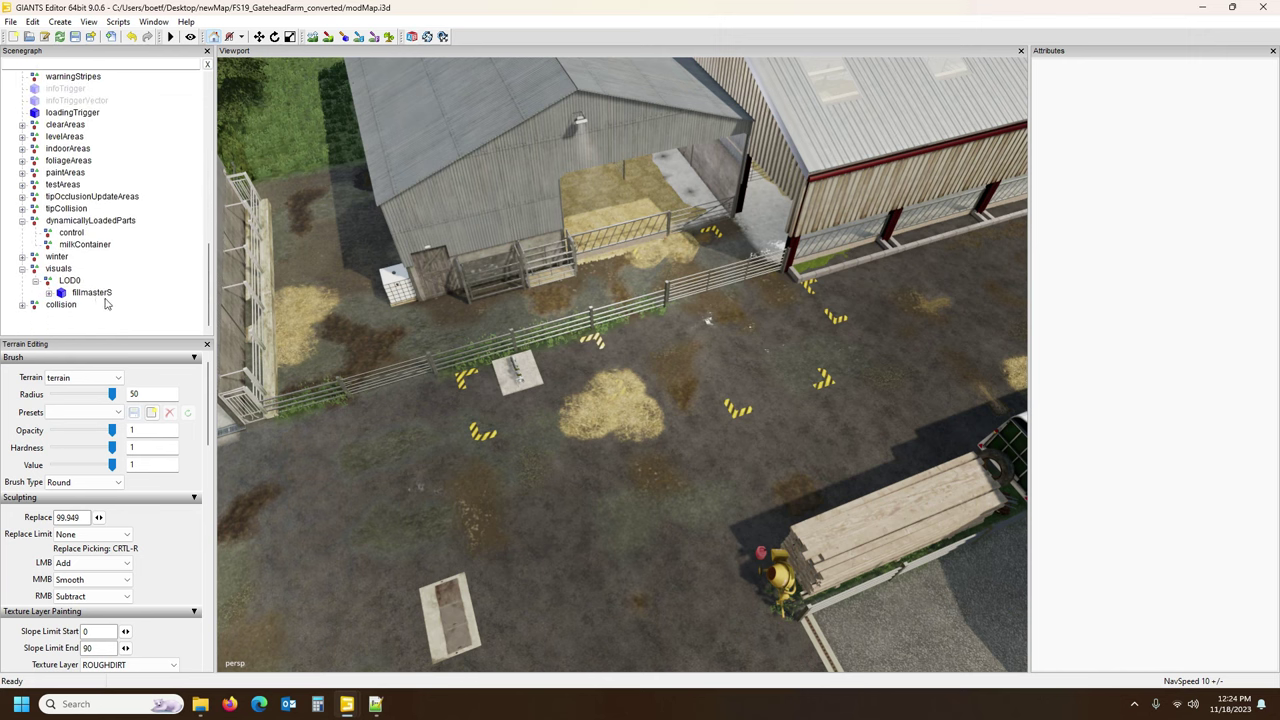
pyautogui.click(100, 293)
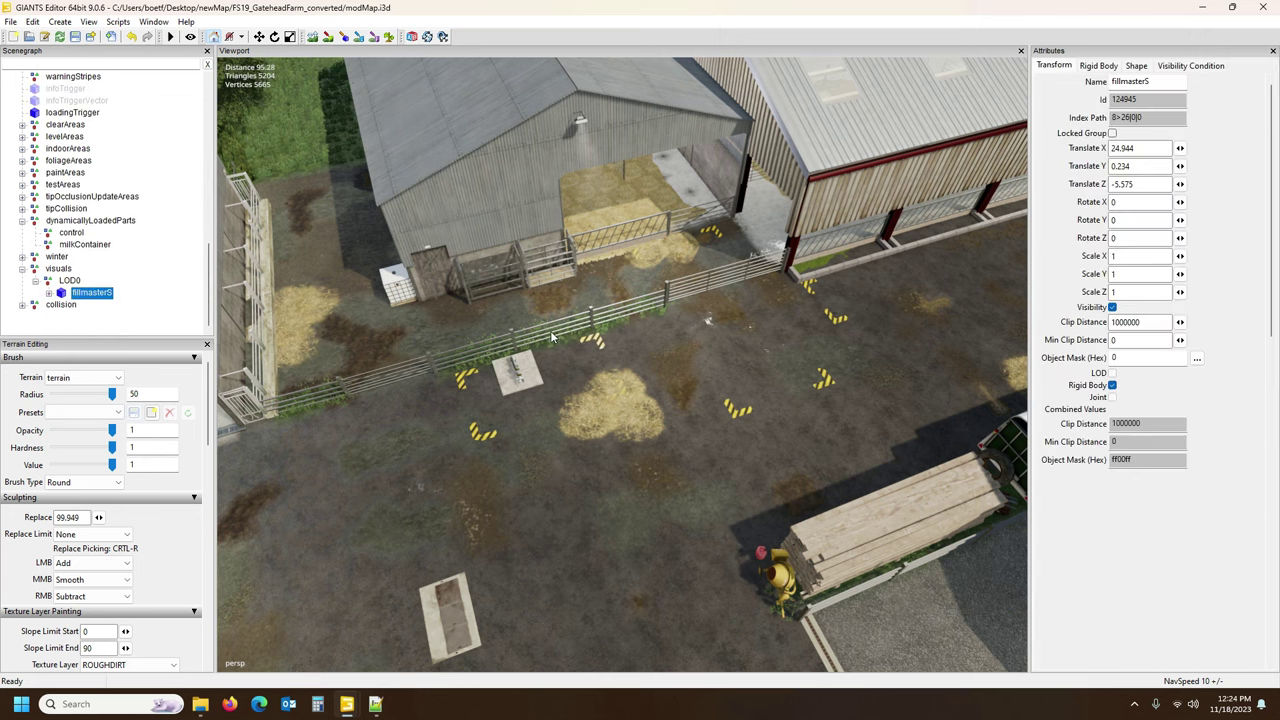
pyautogui.hotkey('ctrl', 'b')
pyautogui.moveTo(643, 434)
pyautogui.keyDown('alt'); pyautogui.mouseDown()
pyautogui.moveTo(600, 457)
pyautogui.moveTo(565, 452)
pyautogui.moveTo(647, 430)
pyautogui.mouseUp(); pyautogui.keyUp('alt')
pyautogui.scroll(8, 590, 455)
pyautogui.scroll(-3, 655, 427)
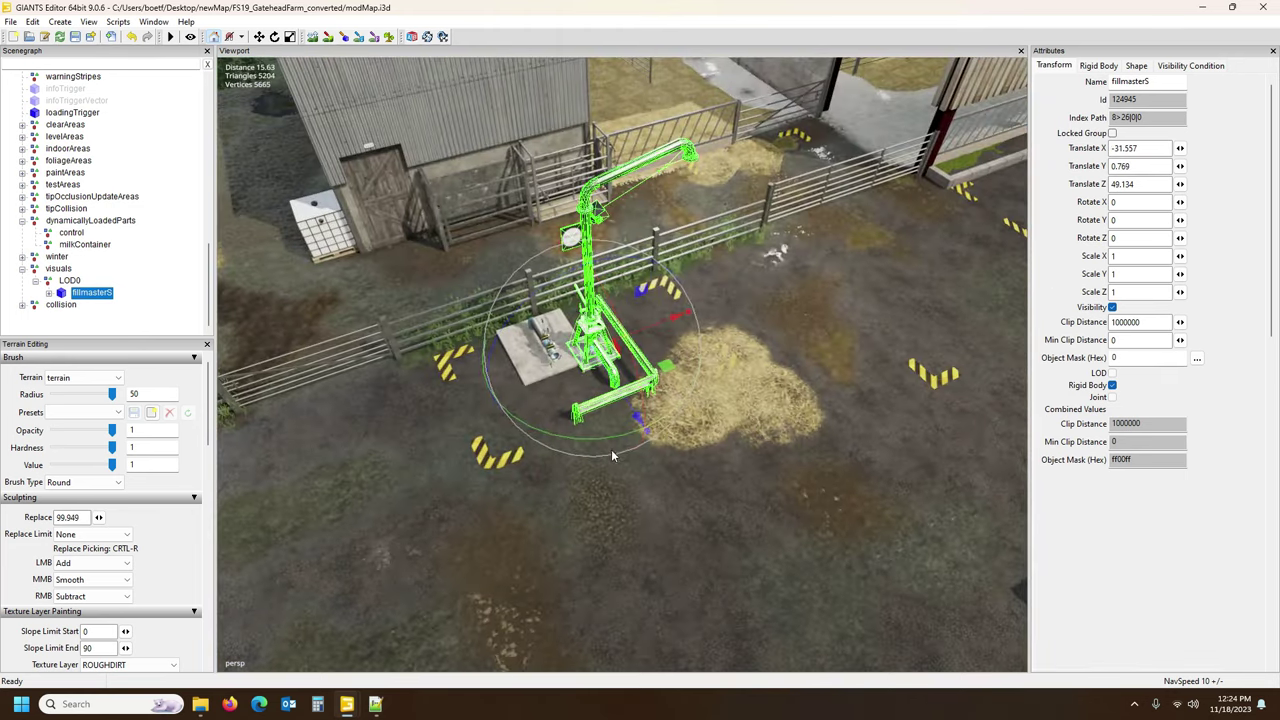
pyautogui.moveTo(605, 444); pyautogui.dragTo(451, 370)
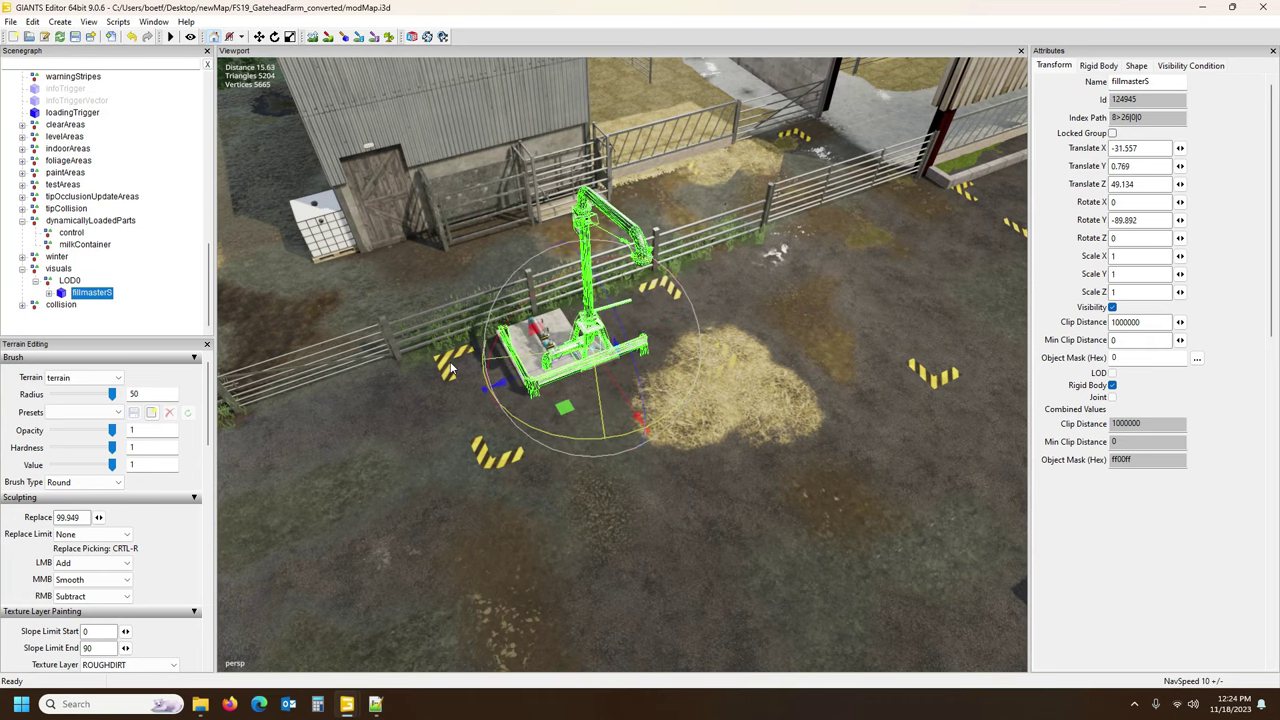
# Set the fillmasterS object's Y rotation to -90 and move it to about X -32.408, Z 48.676.
pyautogui.doubleClick(1160, 220)
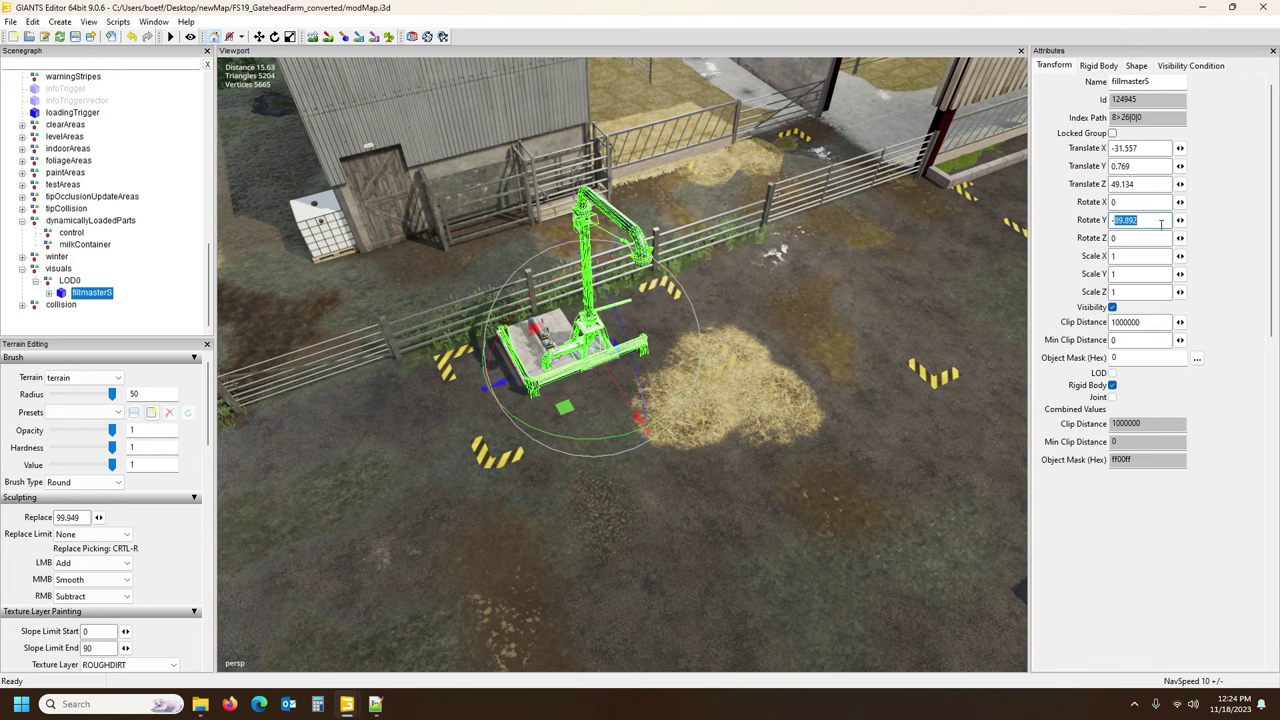
pyautogui.write('-90')
pyautogui.moveTo(497, 383); pyautogui.dragTo(491, 386)
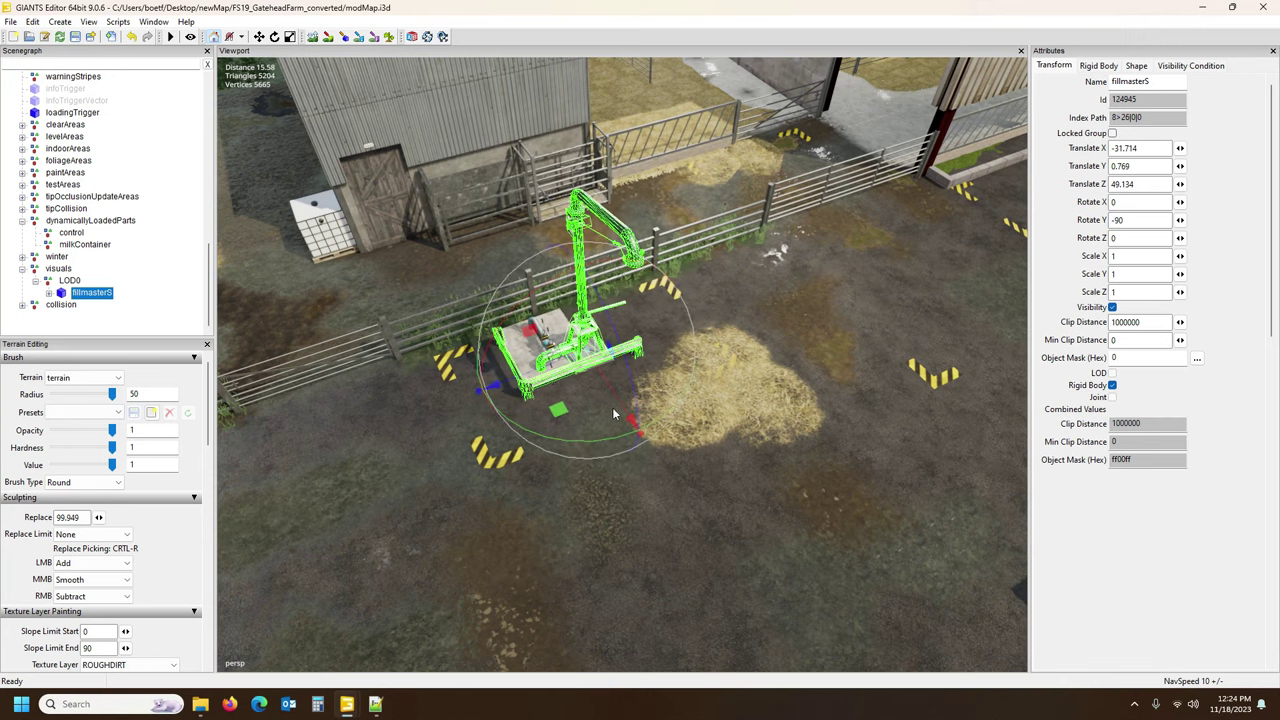
pyautogui.moveTo(614, 413); pyautogui.dragTo(600, 386)
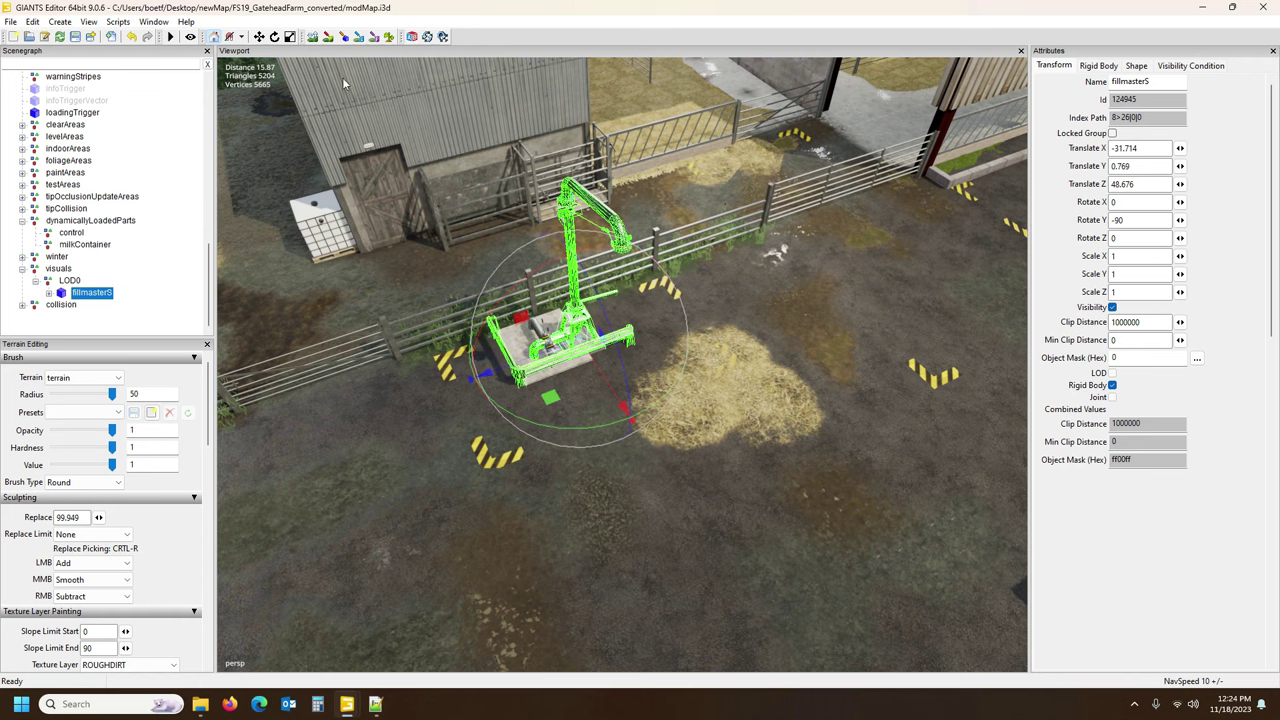
pyautogui.moveTo(492, 372); pyautogui.dragTo(500, 367)
# Make the hidden collision mesh inside the cow barn's collision group visible and delete it.
pyautogui.scroll(-10, 605, 399)
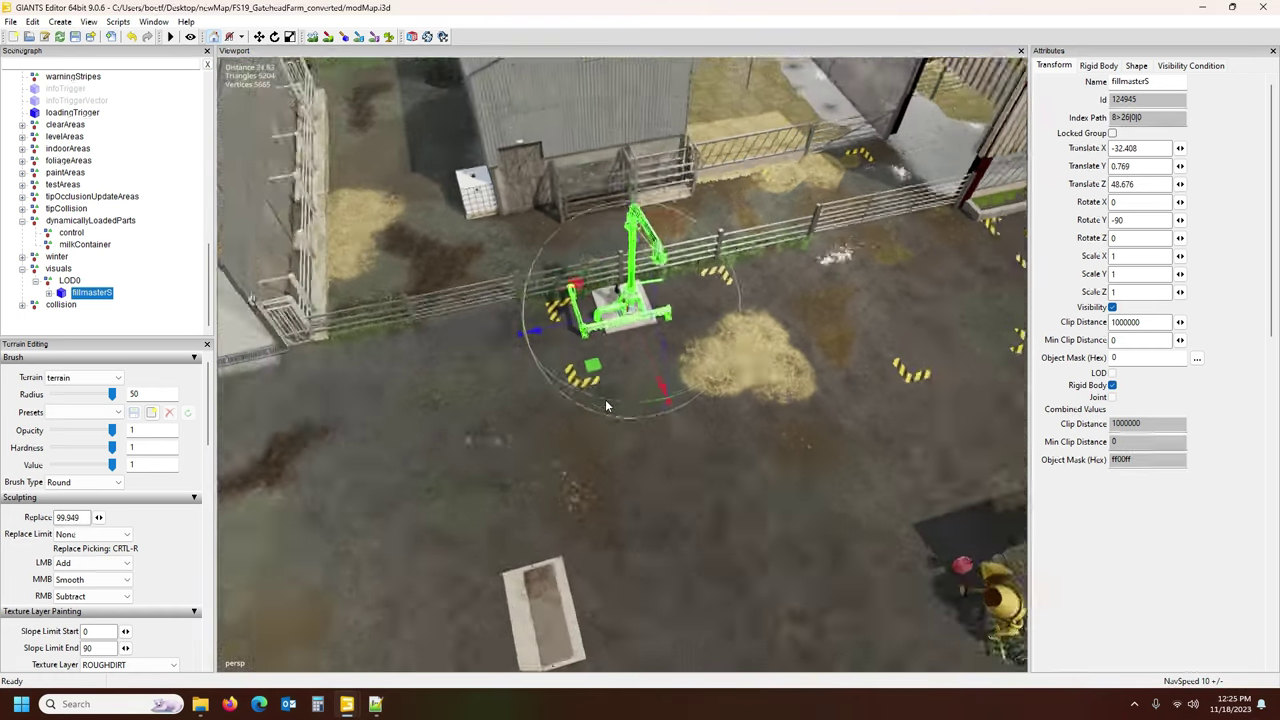
pyautogui.scroll(-1, 534, 379)
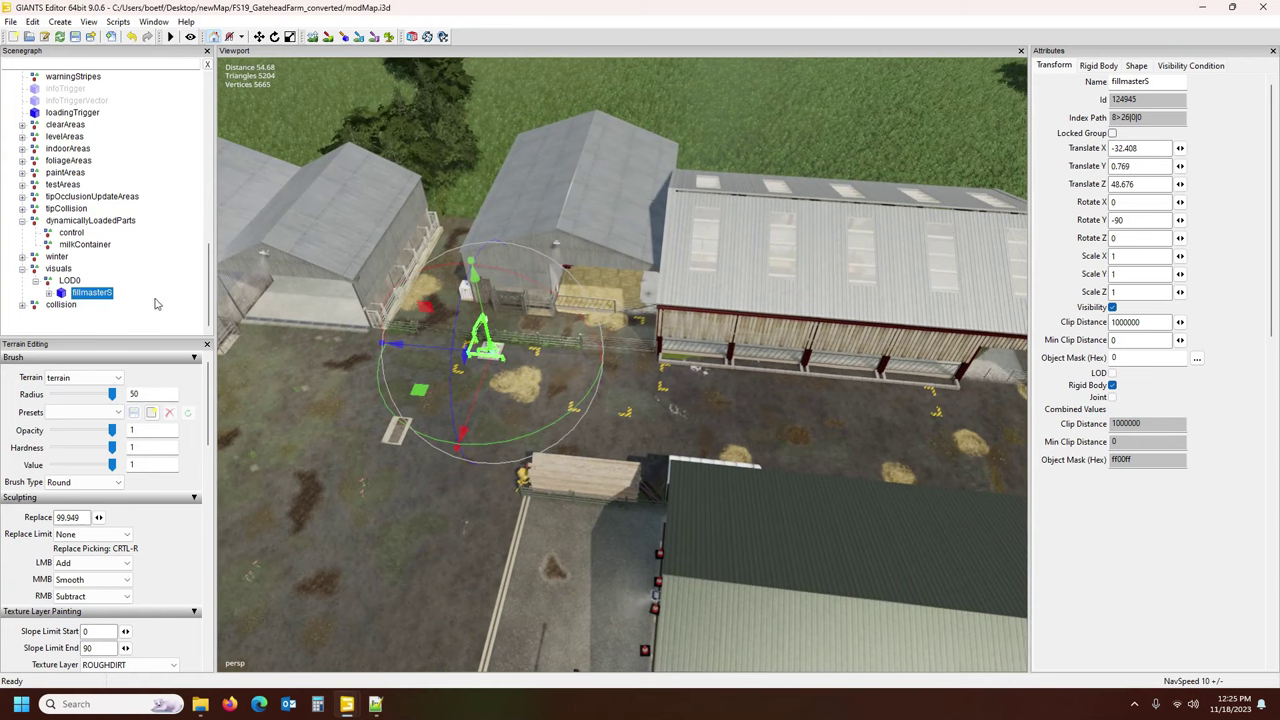
pyautogui.click(22, 305)
pyautogui.click(61, 305)
pyautogui.keyDown('alt'); pyautogui.moveTo(398, 302); pyautogui.dragTo(507, 300); pyautogui.keyUp('alt')
pyautogui.scroll(-6, 481, 298)
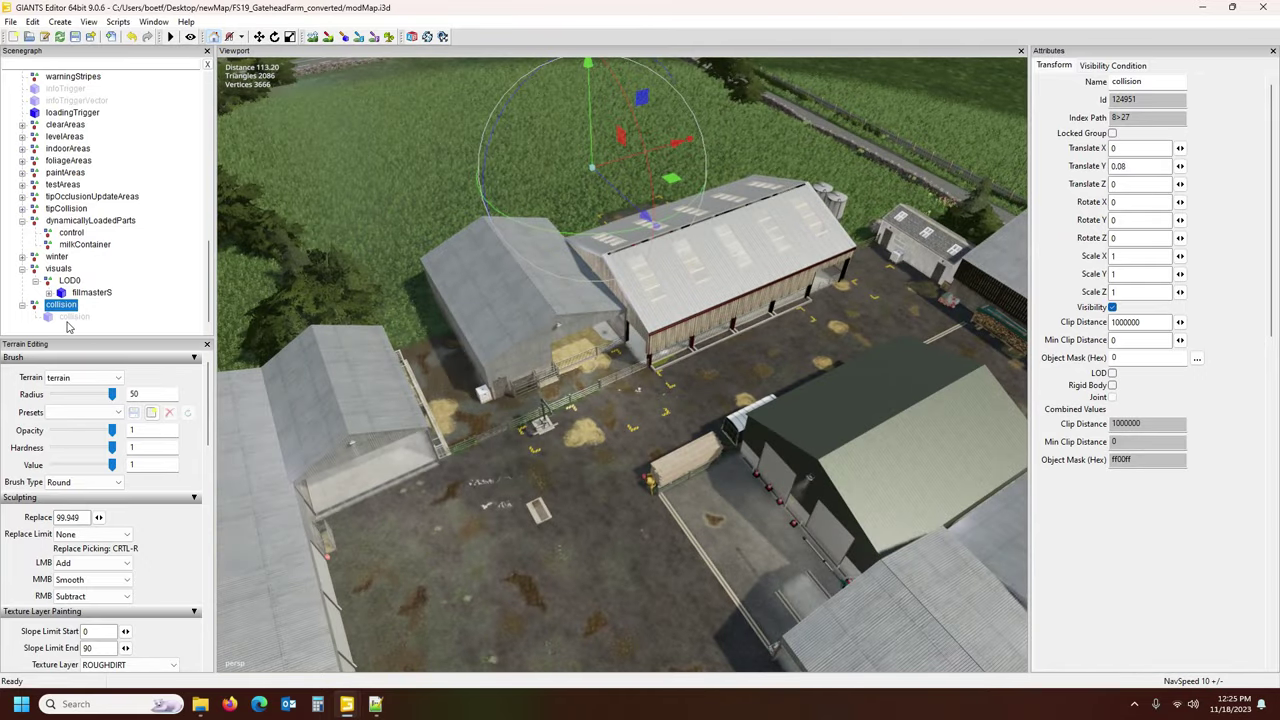
pyautogui.click(74, 317)
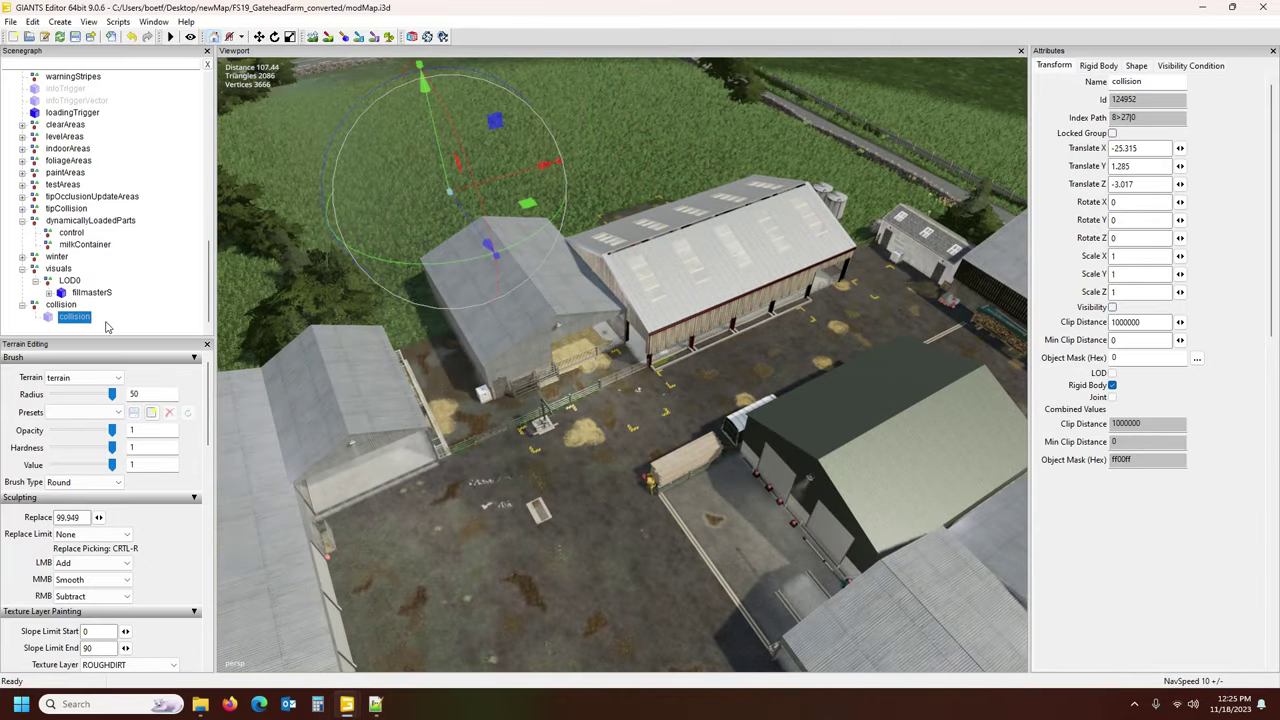
pyautogui.click(1112, 307)
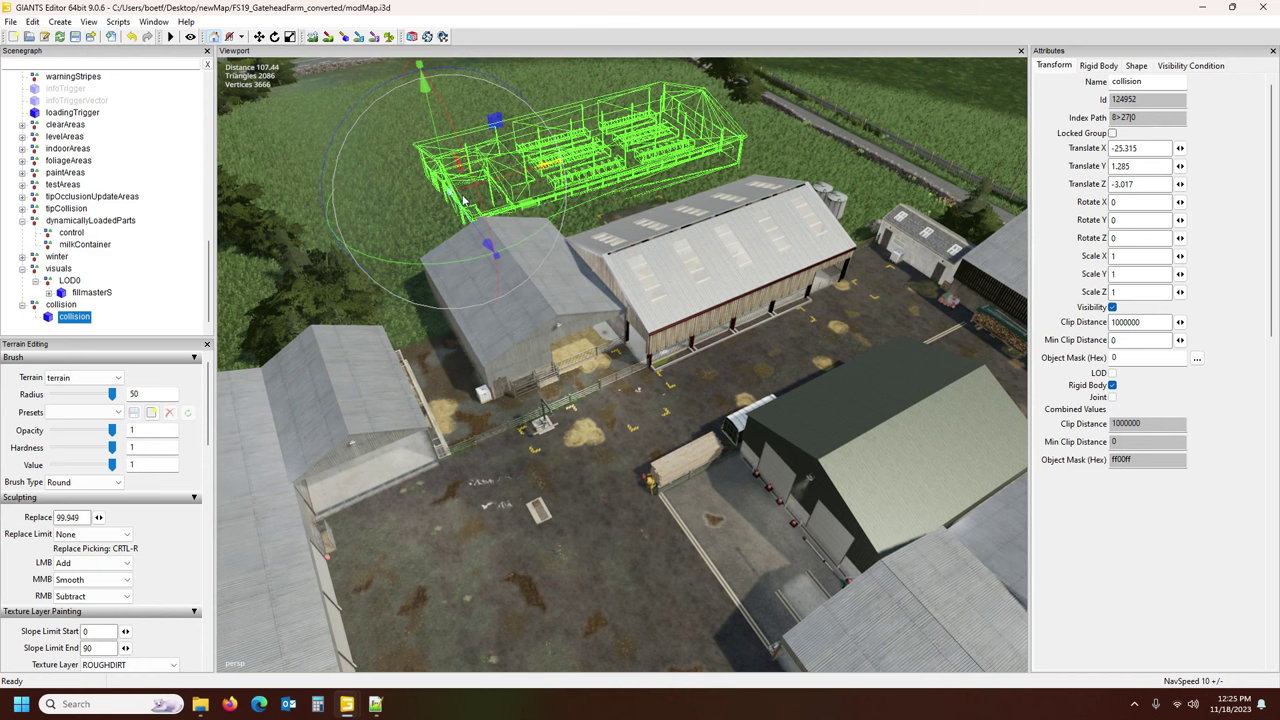
pyautogui.click(352, 204)
pyautogui.click(62, 305)
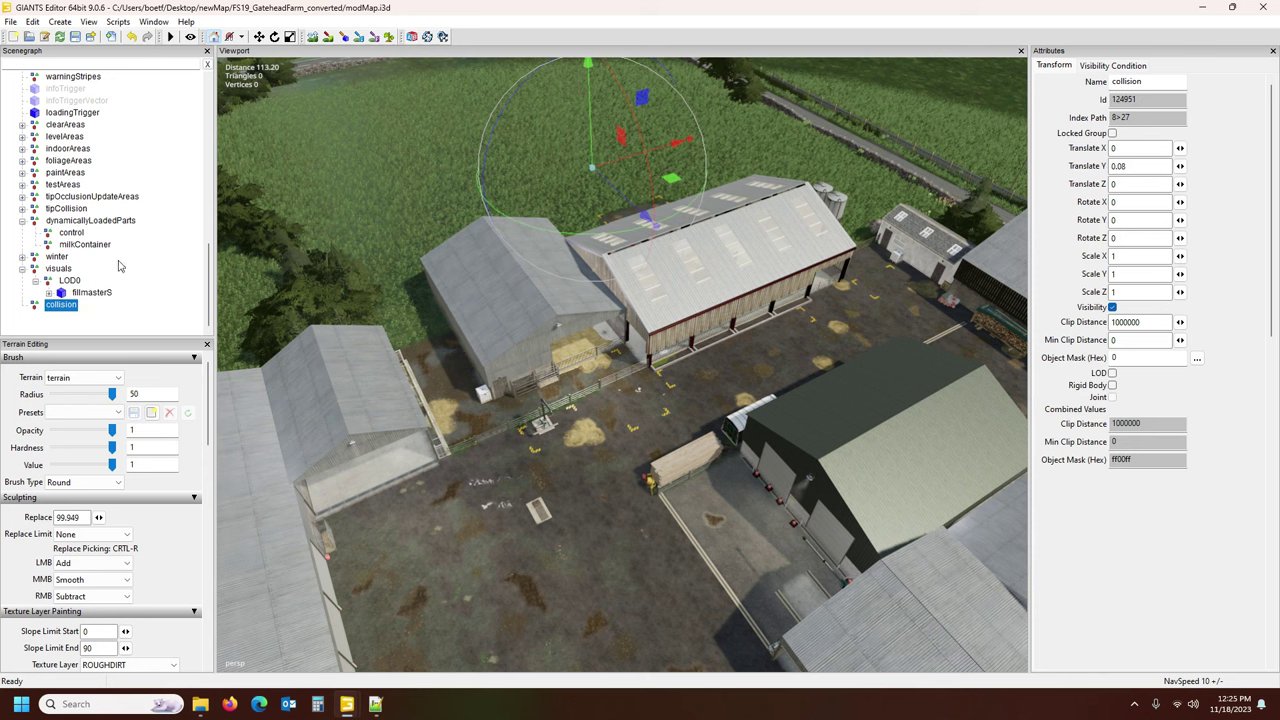
pyautogui.click(133, 144)
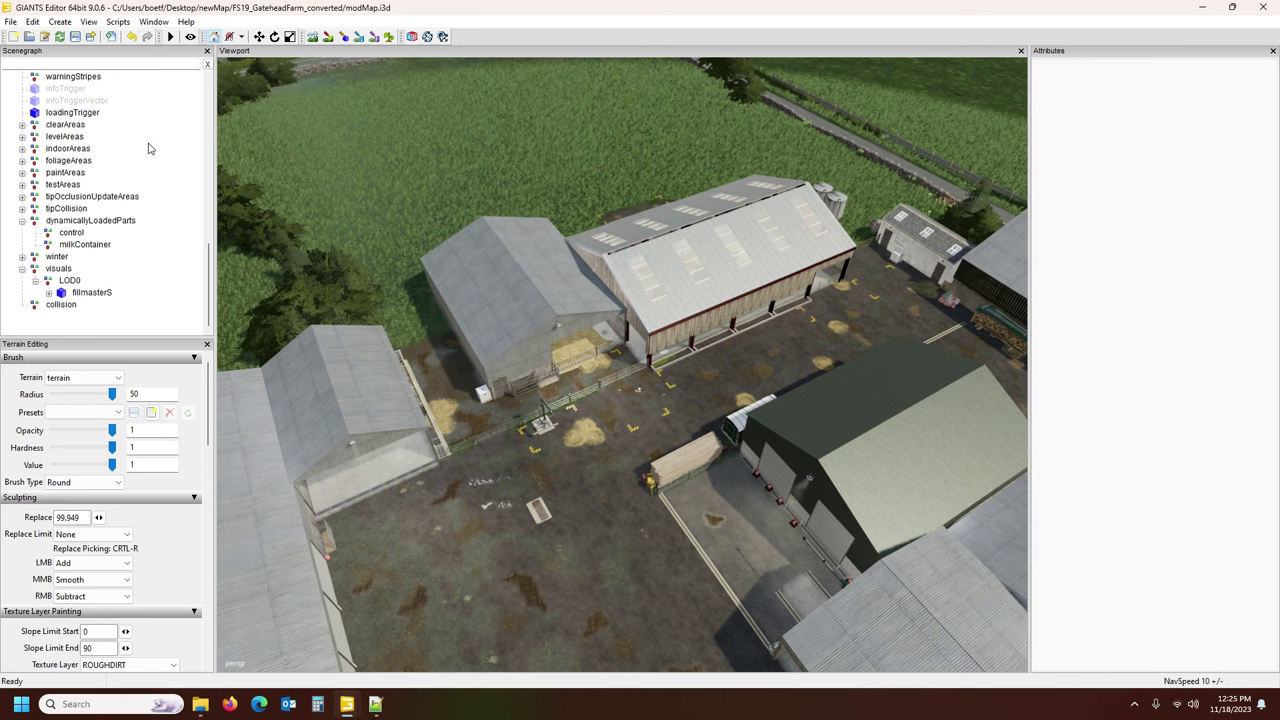
# Delete the husbandryCowLarge group from the scene, keeping the cowBarnBig group.
pyautogui.click(57, 306)
pyautogui.scroll(5, 99, 224)
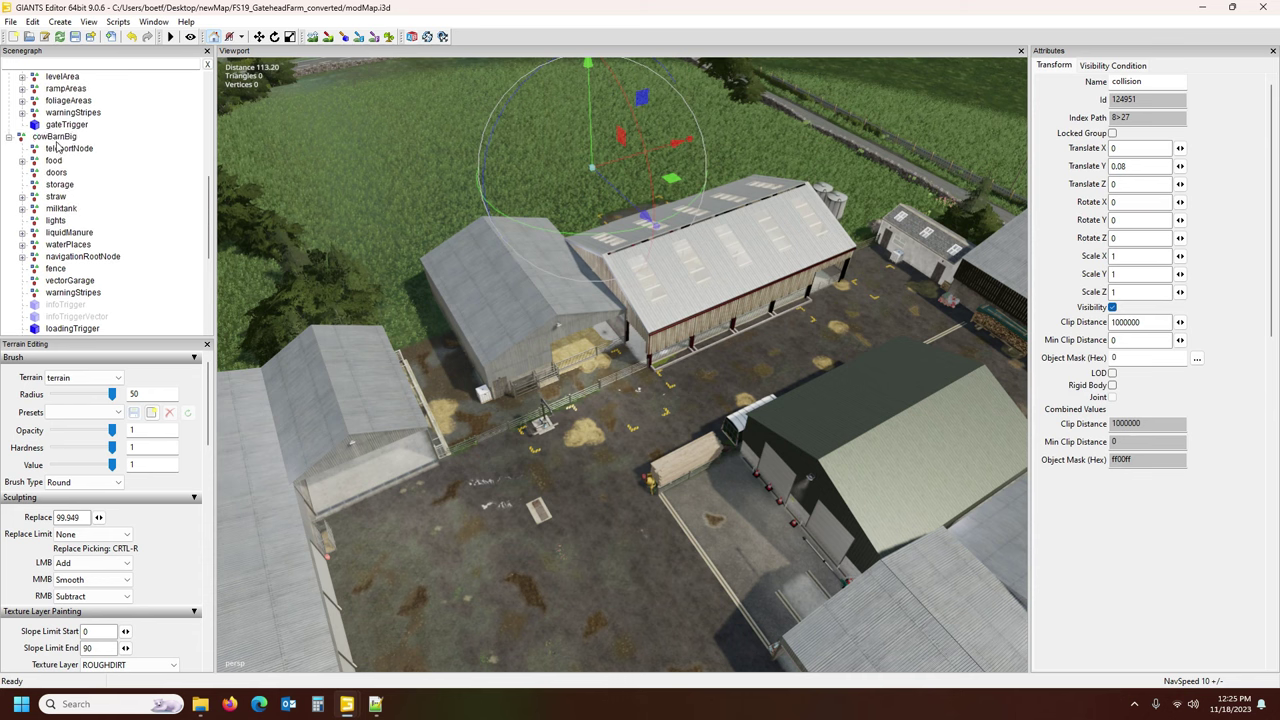
pyautogui.click(57, 137)
pyautogui.scroll(2, 129, 205)
pyautogui.scroll(5, 20, 204)
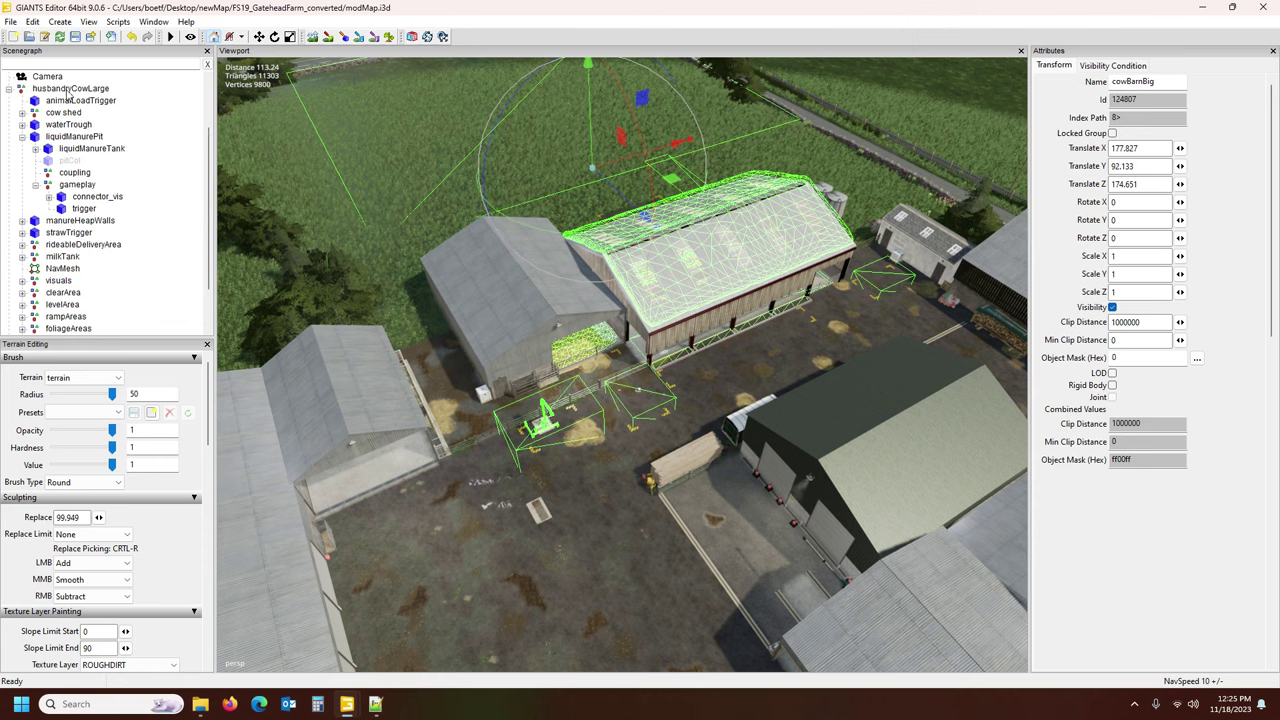
pyautogui.click(67, 89)
pyautogui.press('Delete')
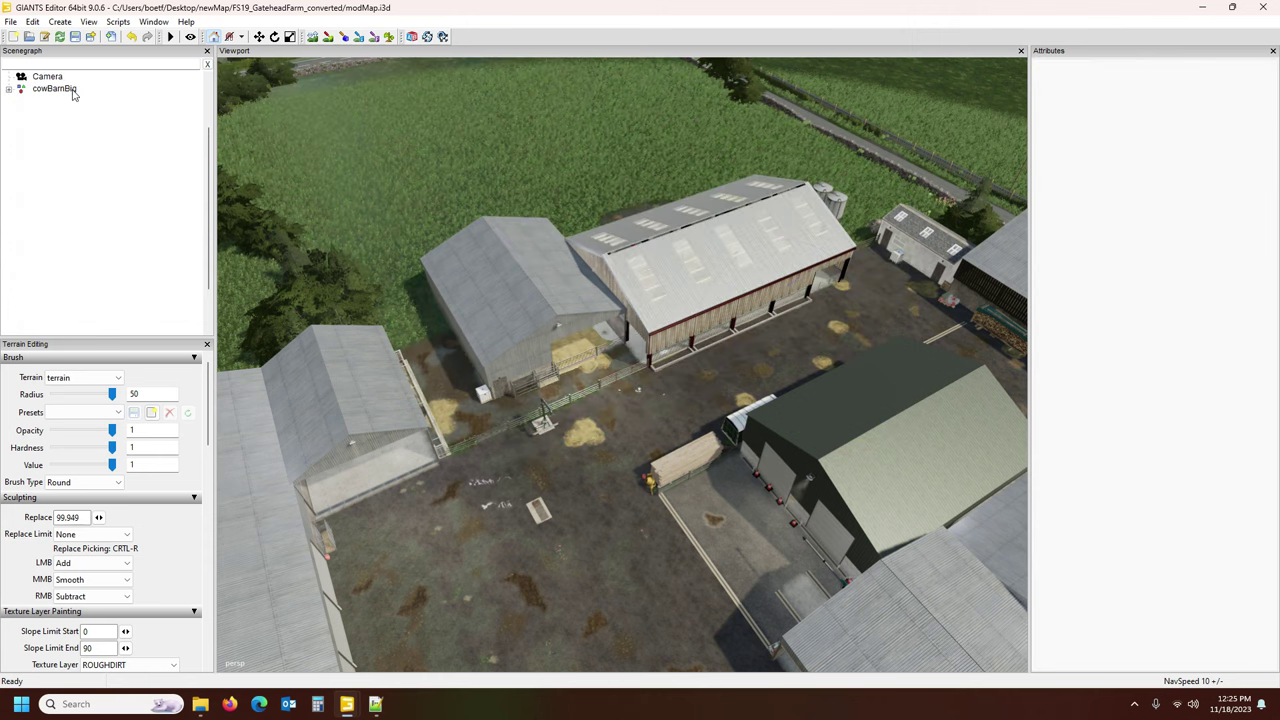
# Look inside the Gameplay group and search the scenegraph for an existing placeholders group.
pyautogui.scroll(3, 121, 160)
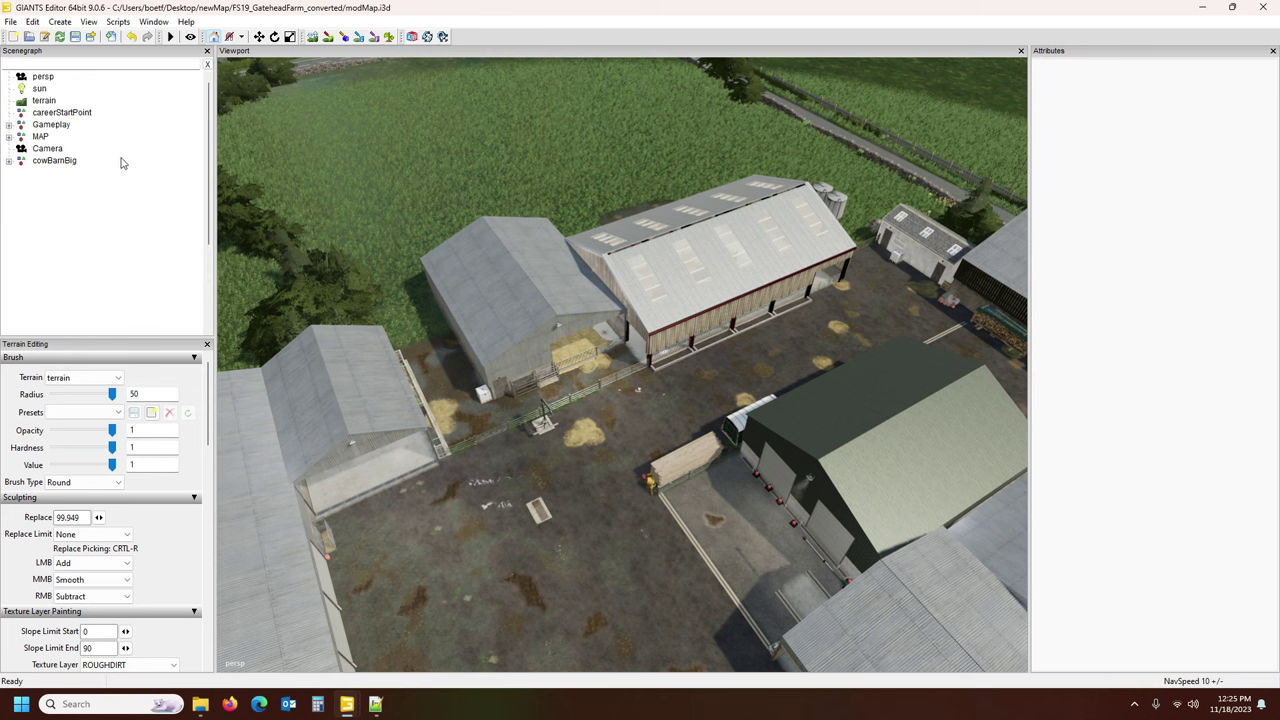
pyautogui.click(55, 161)
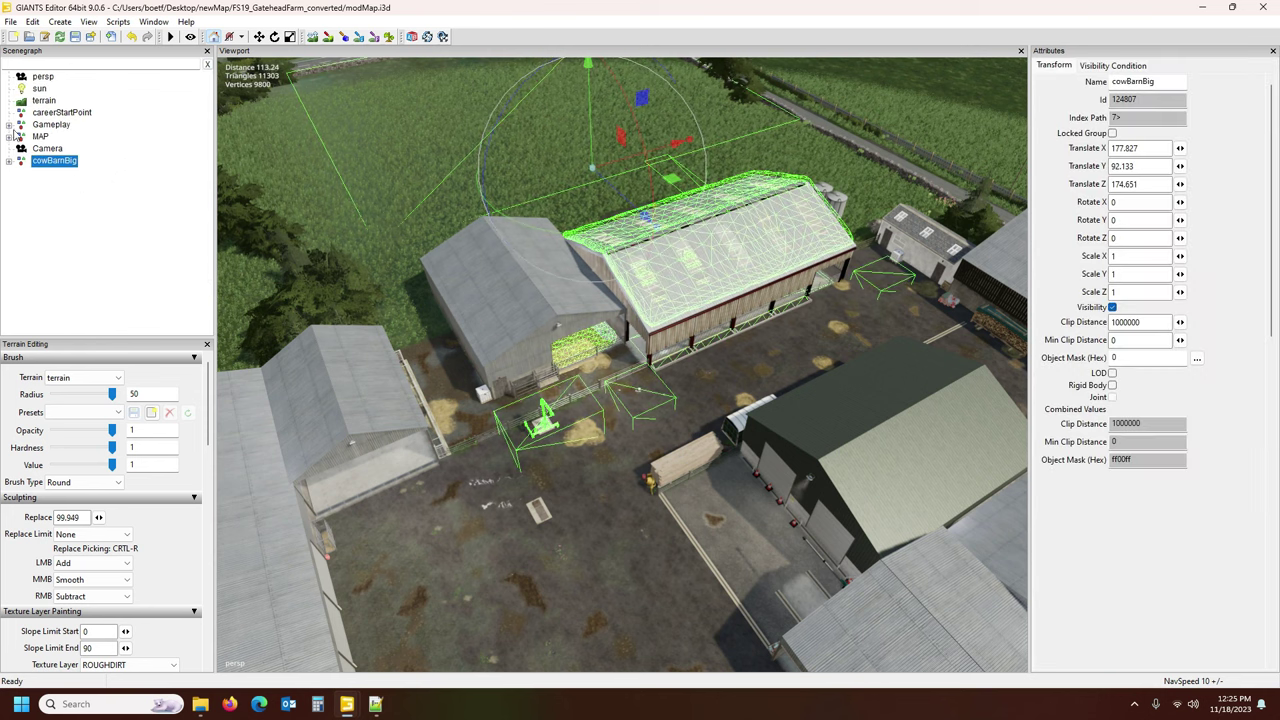
pyautogui.click(9, 125)
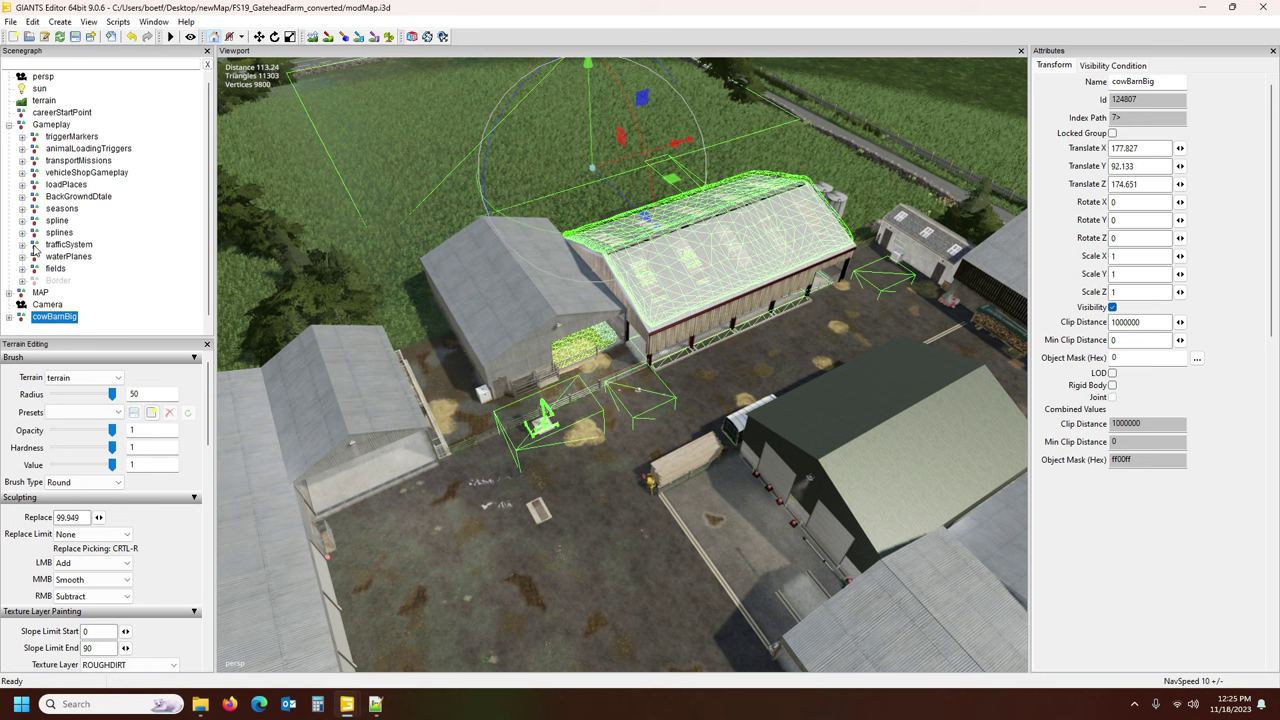
pyautogui.click(110, 63)
pyautogui.write('pla')
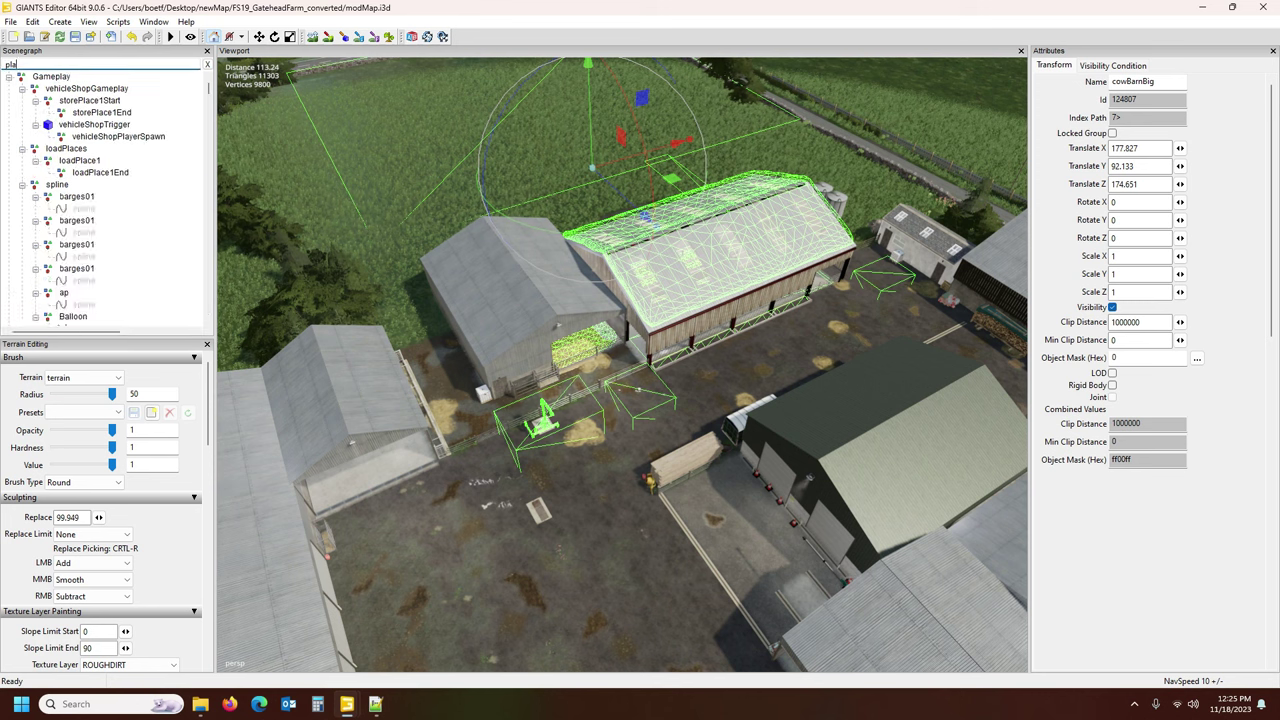
pyautogui.write('ceholder')
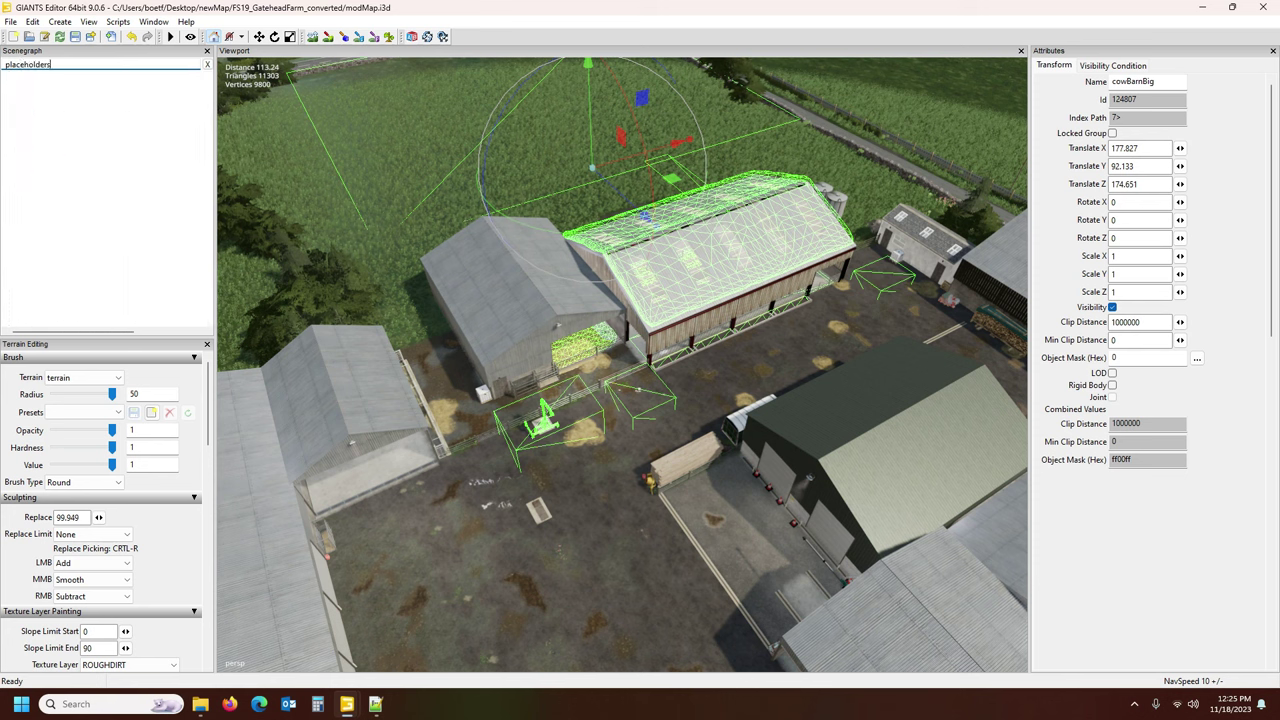
pyautogui.click(207, 65)
# Create a new transform group at the scene root and name it placeholders.
pyautogui.click(60, 21)
pyautogui.click(84, 44)
pyautogui.moveTo(1157, 82); pyautogui.dragTo(1075, 92)
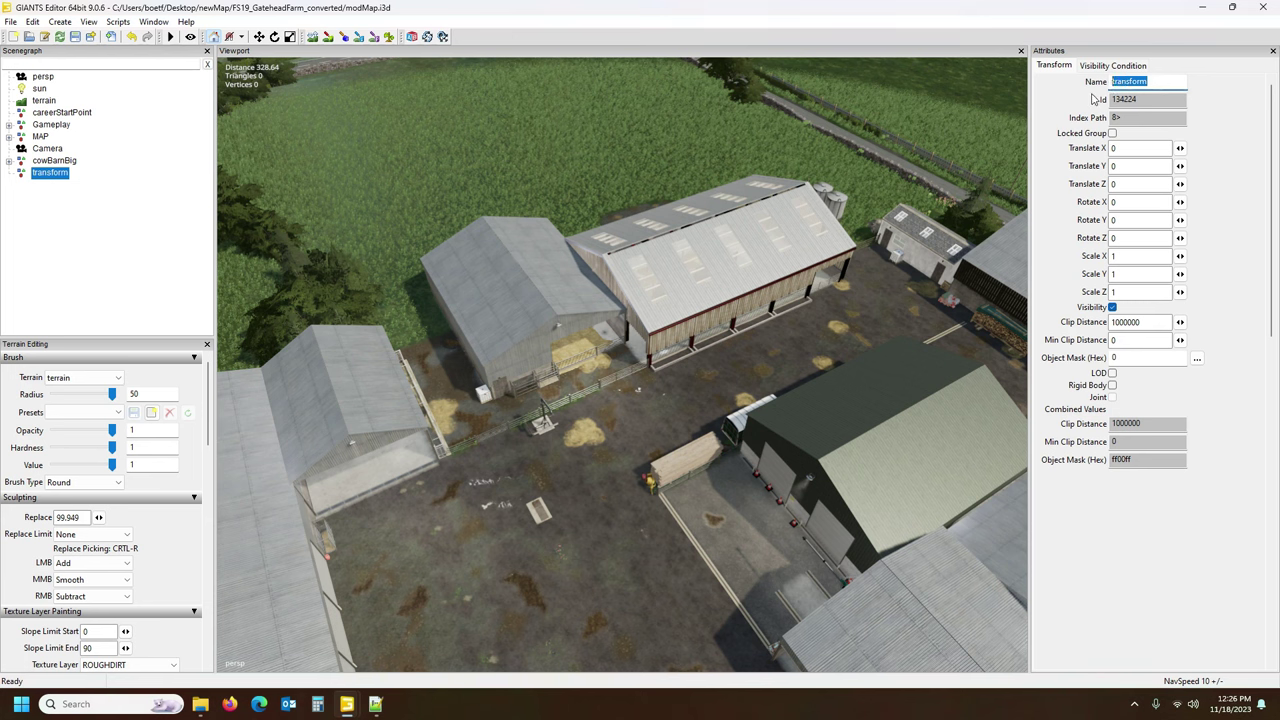
pyautogui.write('placeholders')
pyautogui.press('Return')
pyautogui.click(64, 176)
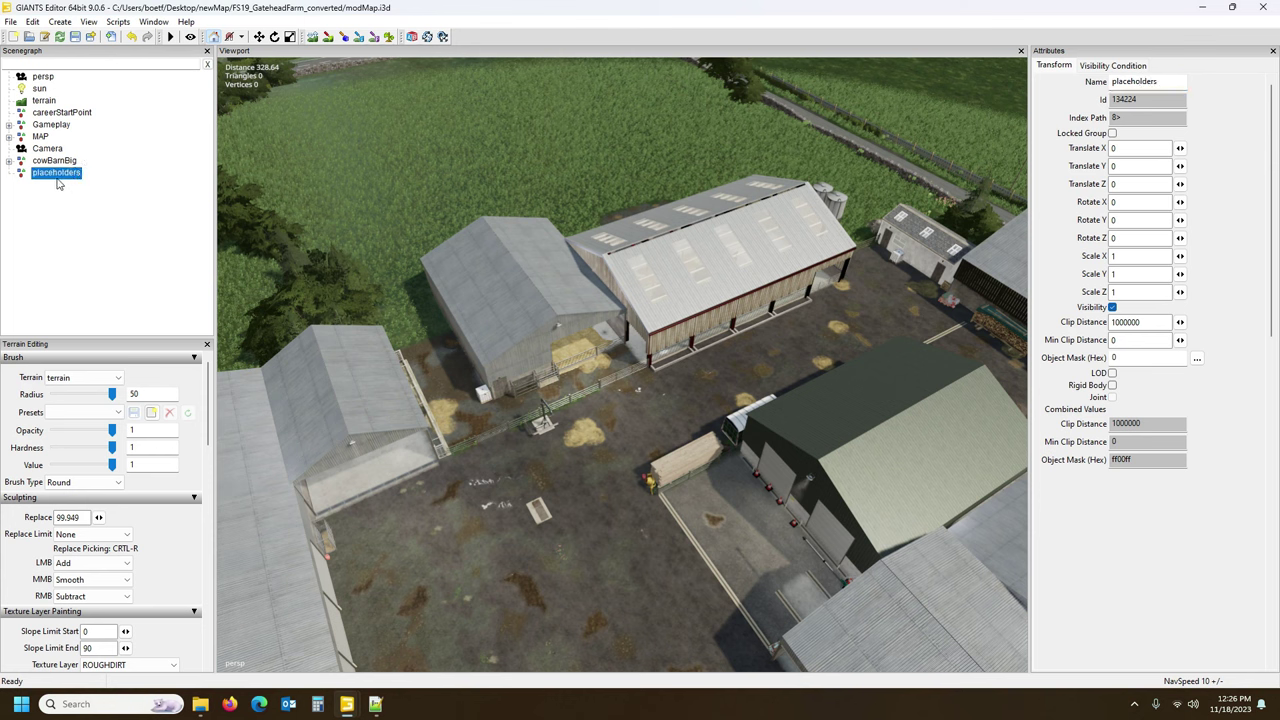
# Add an onCreate script callback user attribute to the placeholders group and set it to Placeholders.onCreate.
pyautogui.click(153, 21)
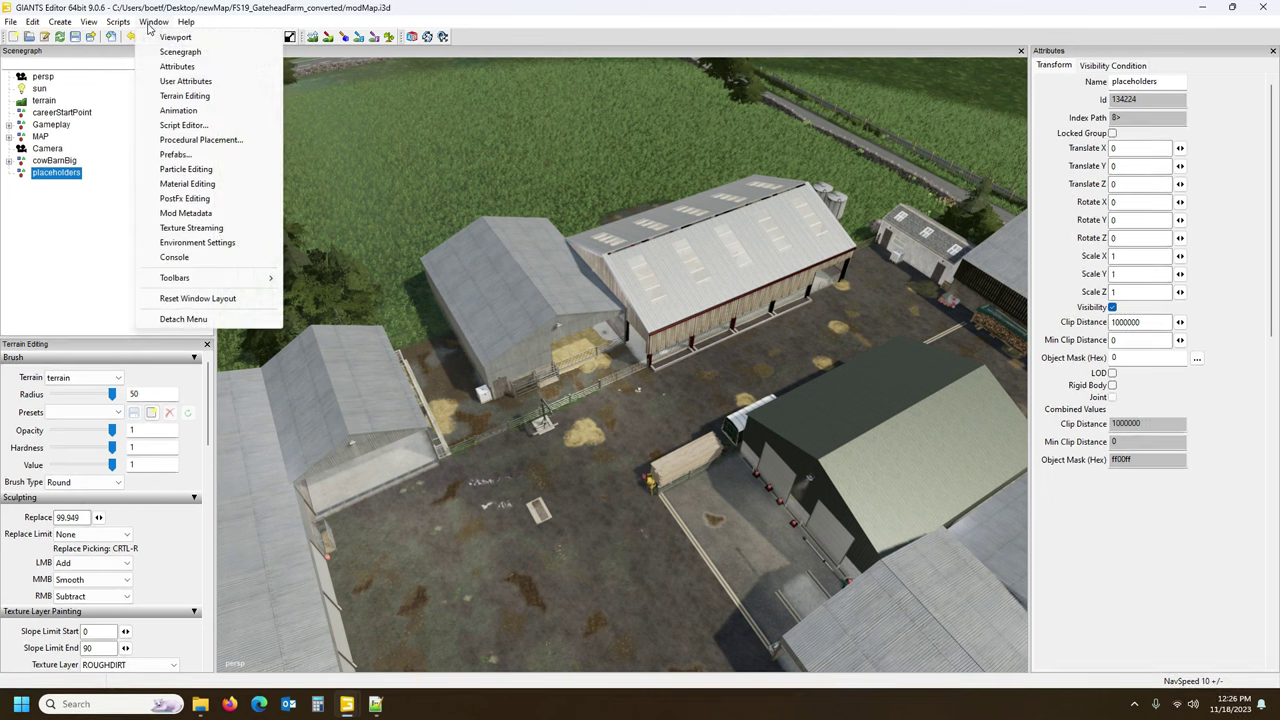
pyautogui.click(180, 82)
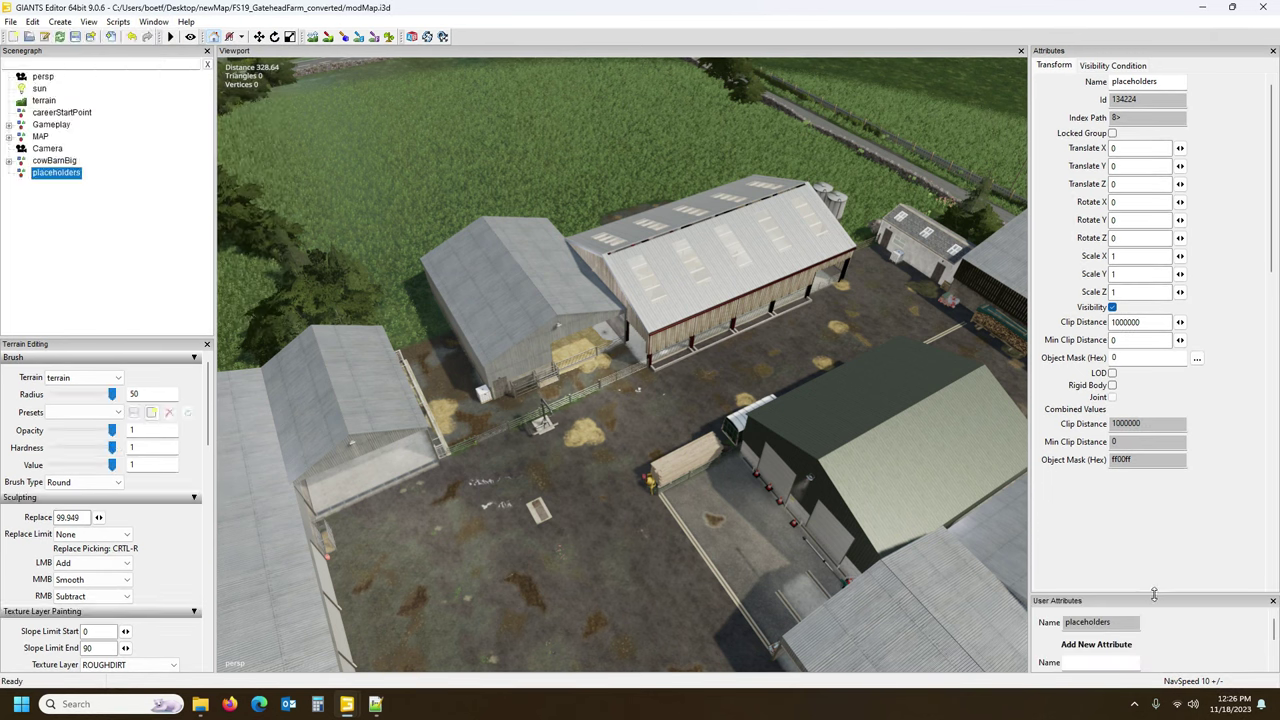
pyautogui.moveTo(1168, 595); pyautogui.dragTo(1160, 500)
pyautogui.click(1096, 560)
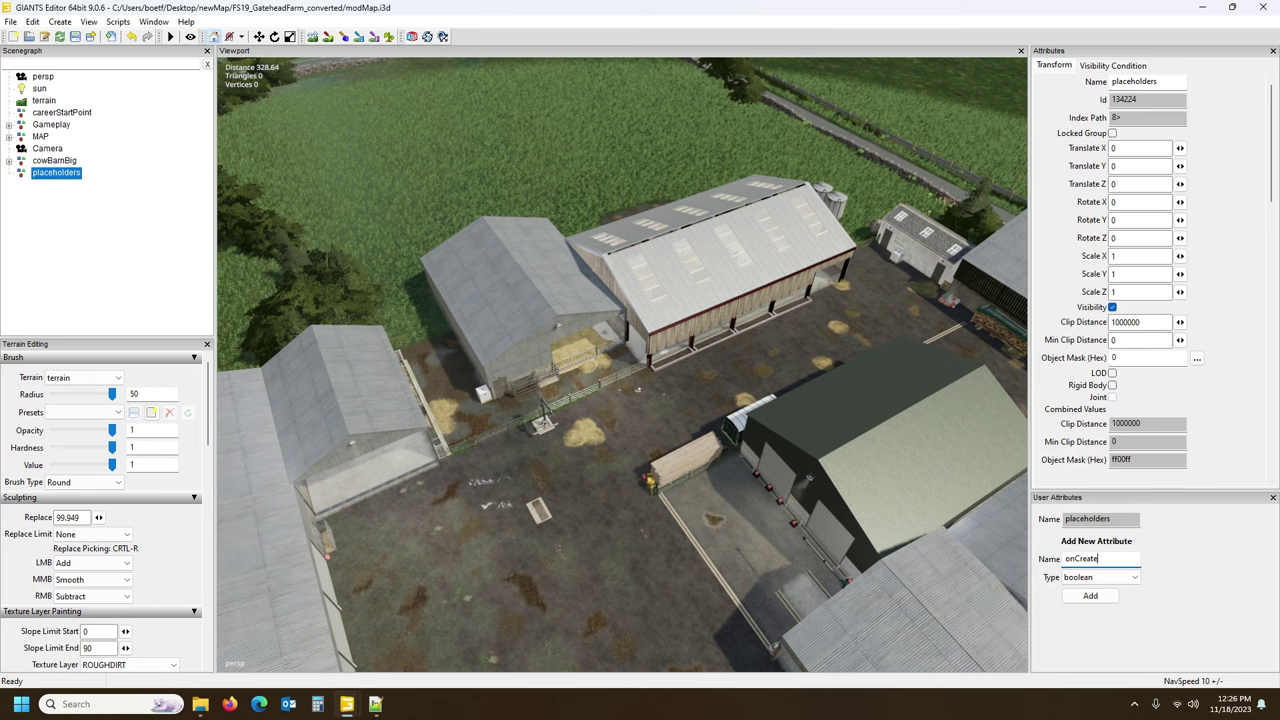
pyautogui.click(1100, 577)
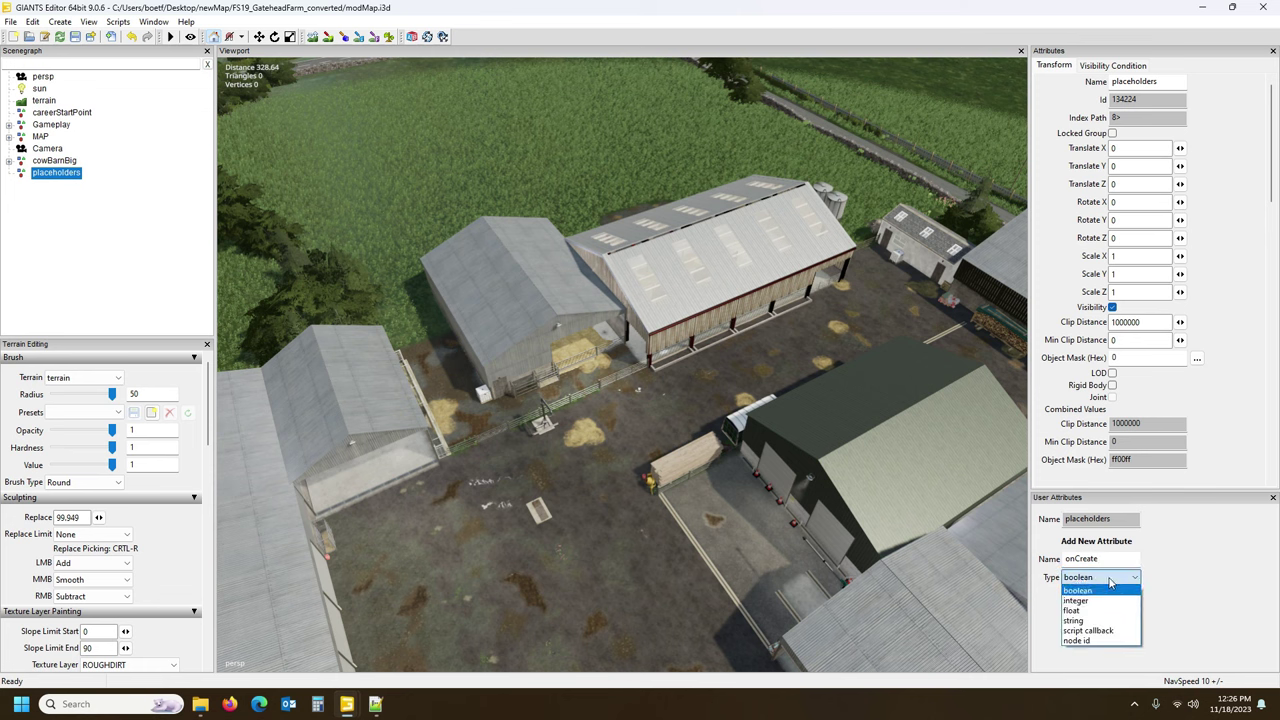
pyautogui.click(1107, 636)
pyautogui.click(1089, 596)
pyautogui.click(1100, 558)
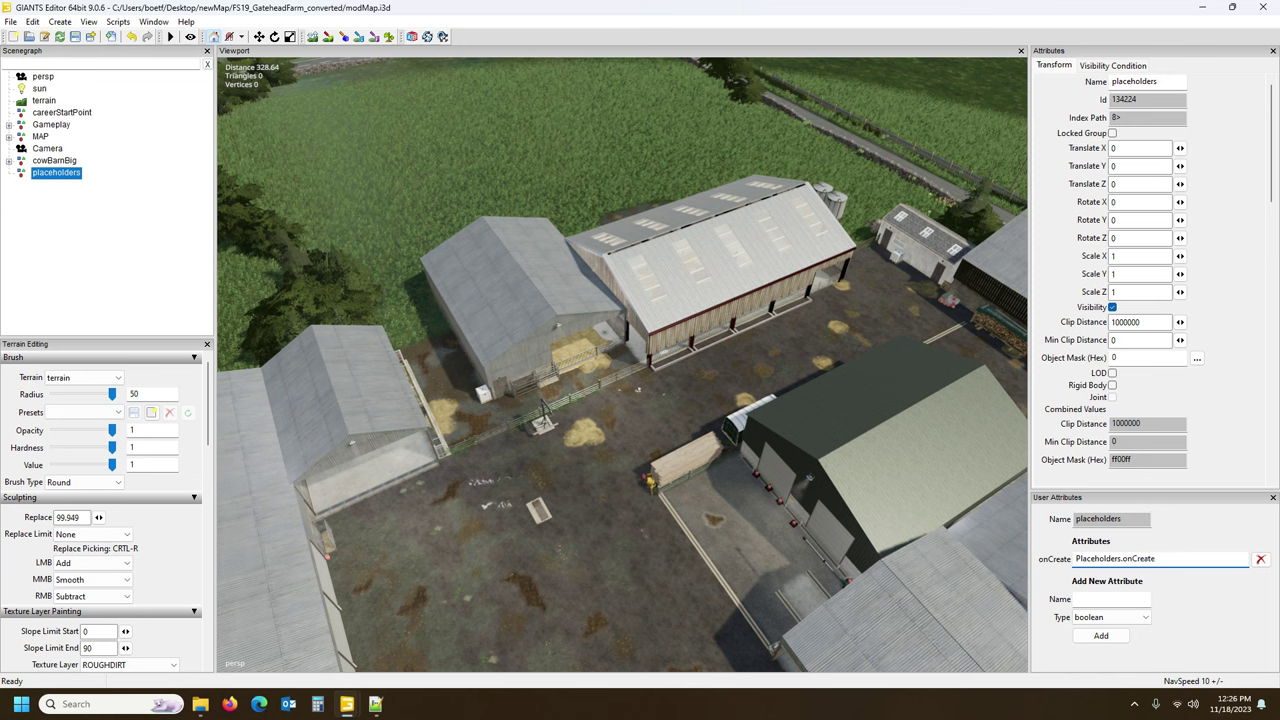
pyautogui.click(1095, 597)
# Move the cowBarnBig group into the placeholders group.
pyautogui.click(46, 175)
pyautogui.moveTo(50, 163); pyautogui.dragTo(55, 170)
pyautogui.click(10, 162)
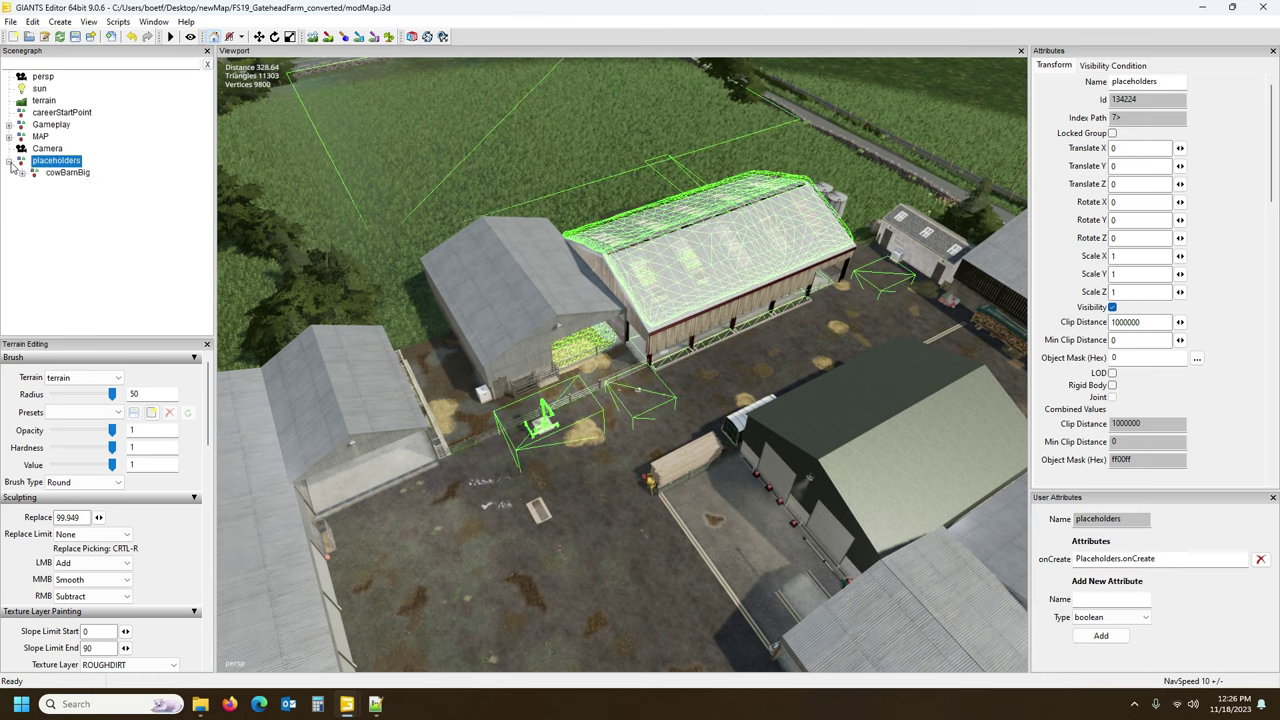
pyautogui.click(70, 175)
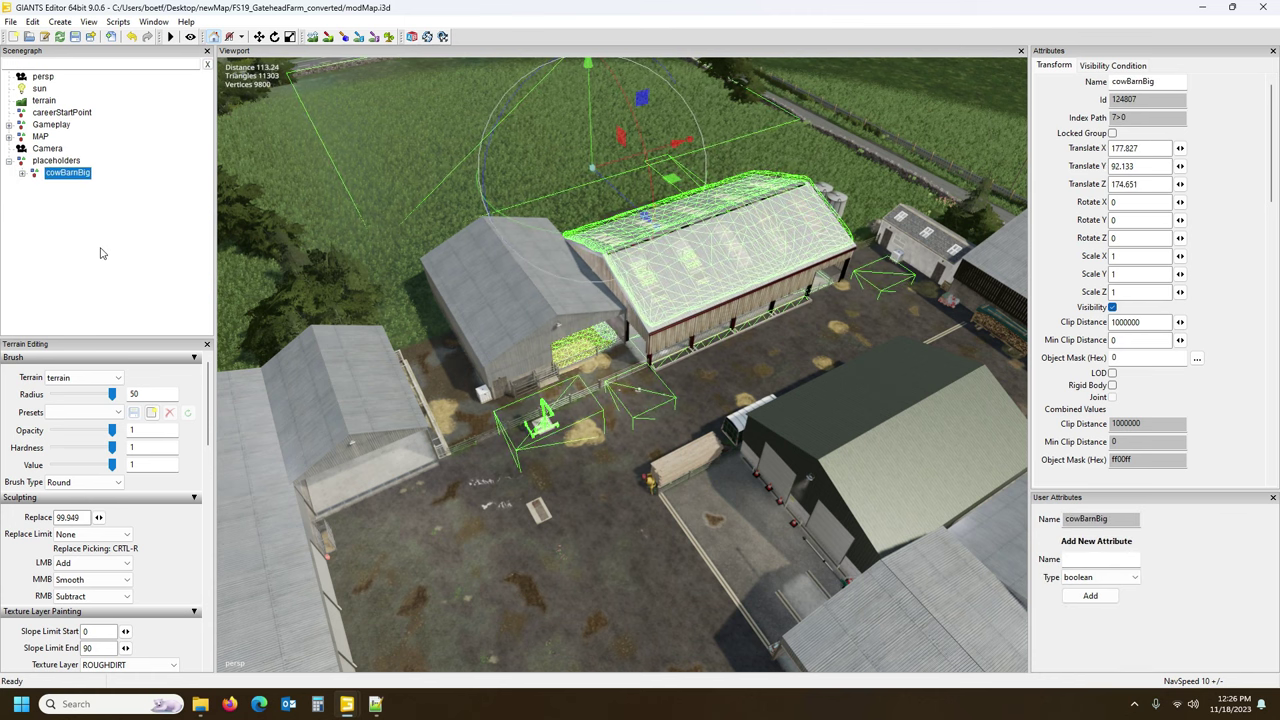
# Export the cowBarnBig selection with files to maps/placeables/animalHusbandry as cowBarnLarge, getting the parent directory structure and keeping game relative paths.
pyautogui.scroll(-3, 553, 377)
pyautogui.keyDown('alt'); pyautogui.moveTo(553, 377); pyautogui.dragTo(582, 346); pyautogui.keyUp('alt')
pyautogui.click(51, 236)
pyautogui.click(53, 162)
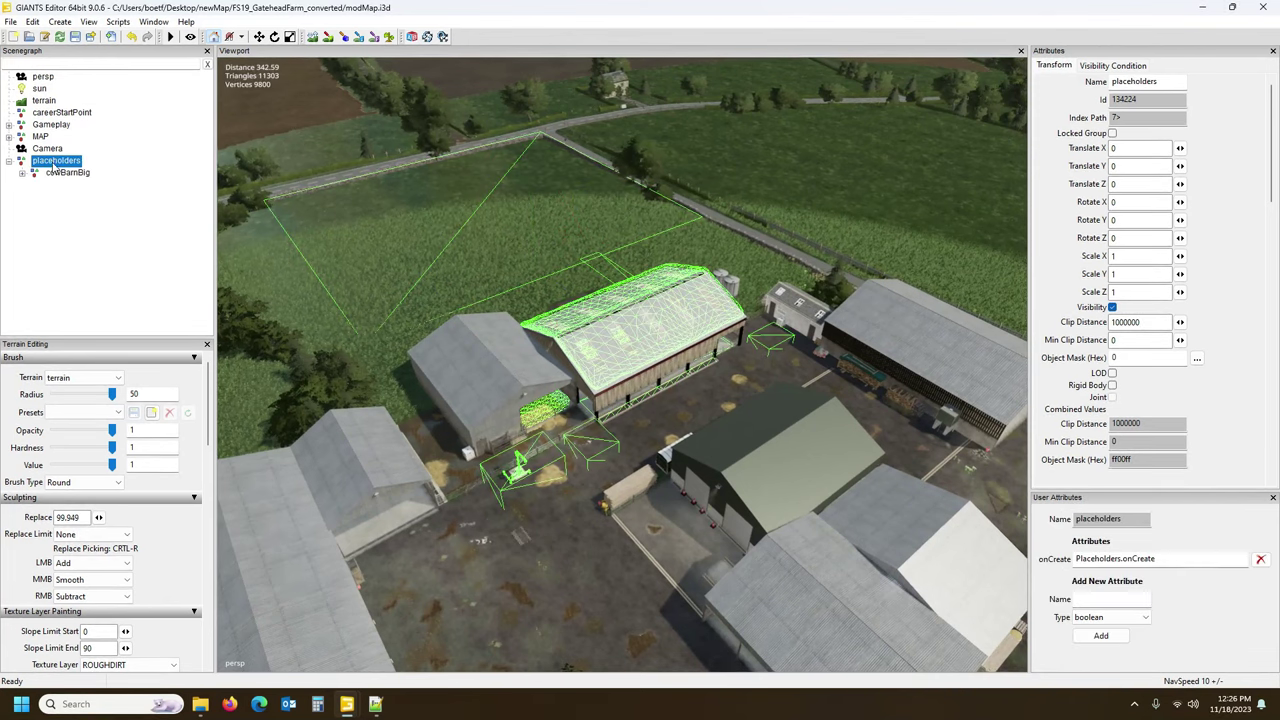
pyautogui.click(68, 173)
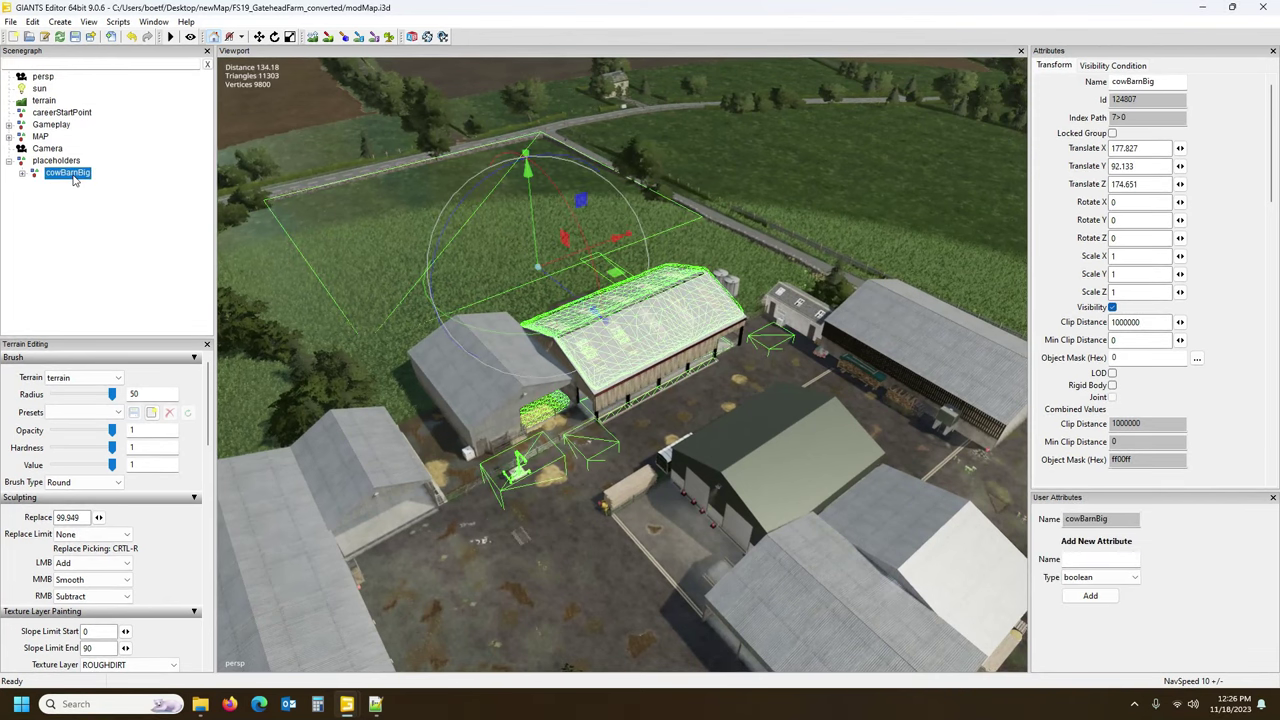
pyautogui.click(10, 22)
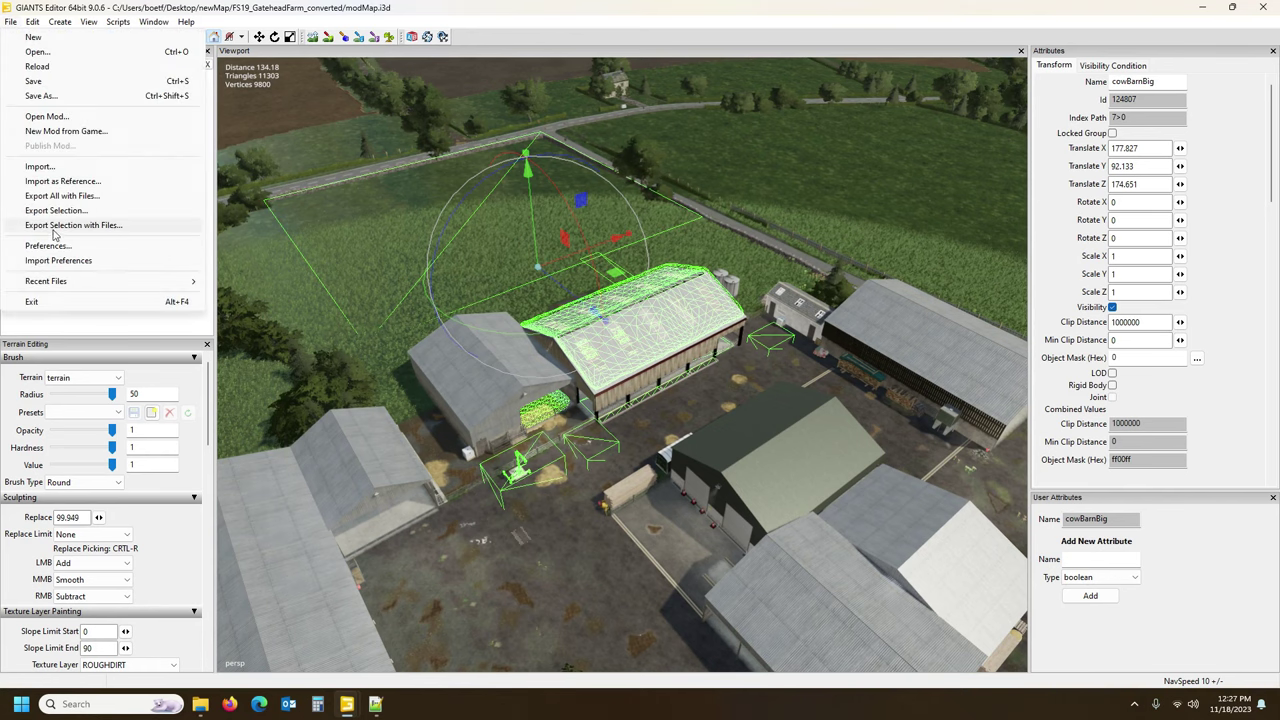
pyautogui.click(55, 230)
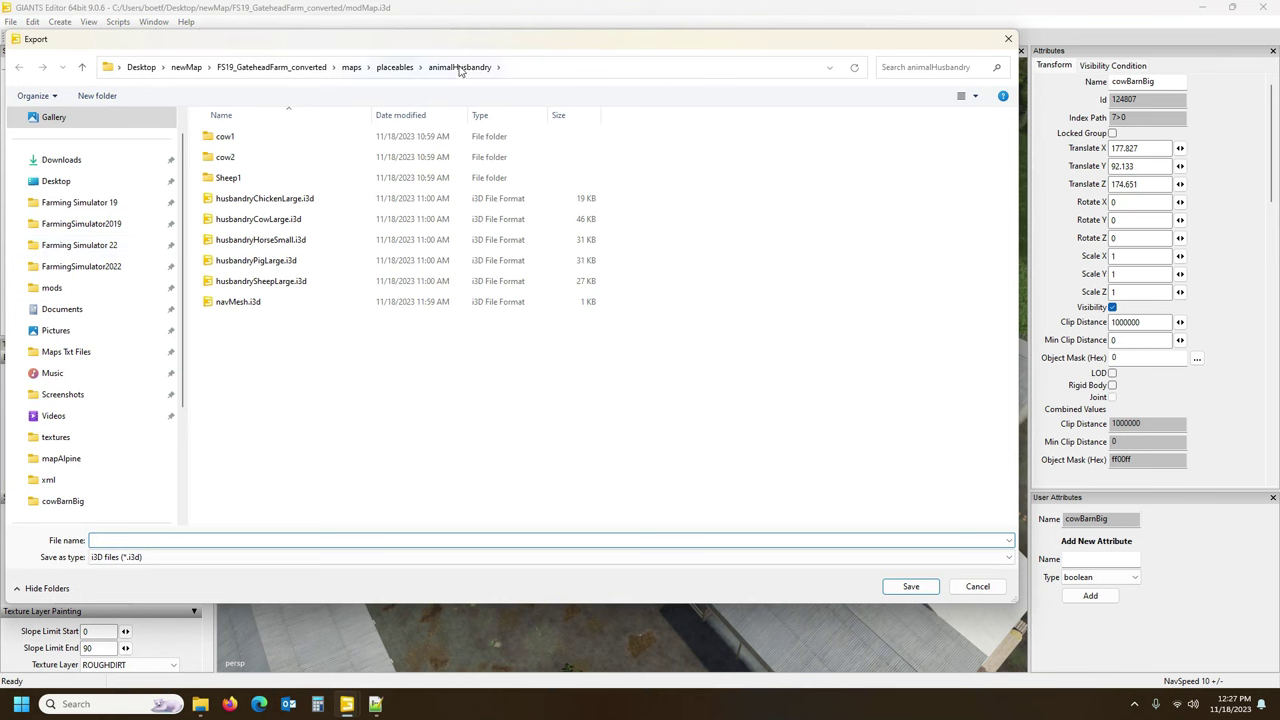
pyautogui.click(291, 538)
pyautogui.write('c')
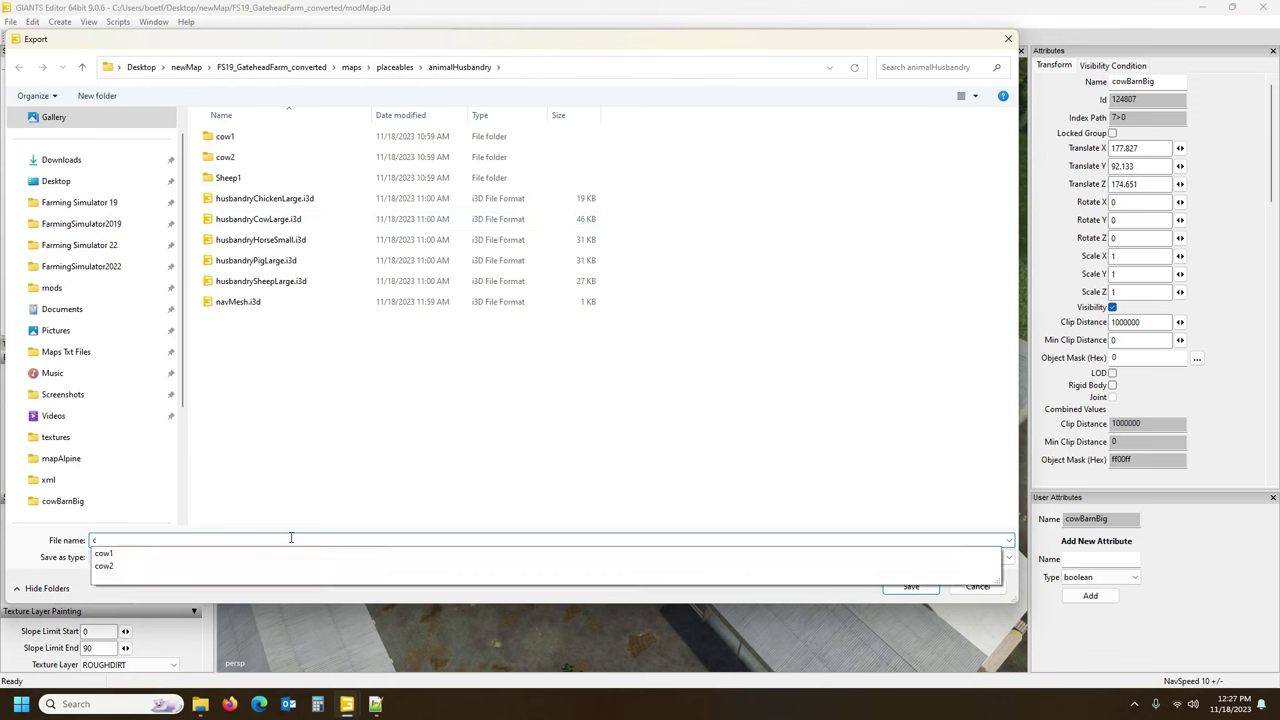
pyautogui.write('owBarnLarge')
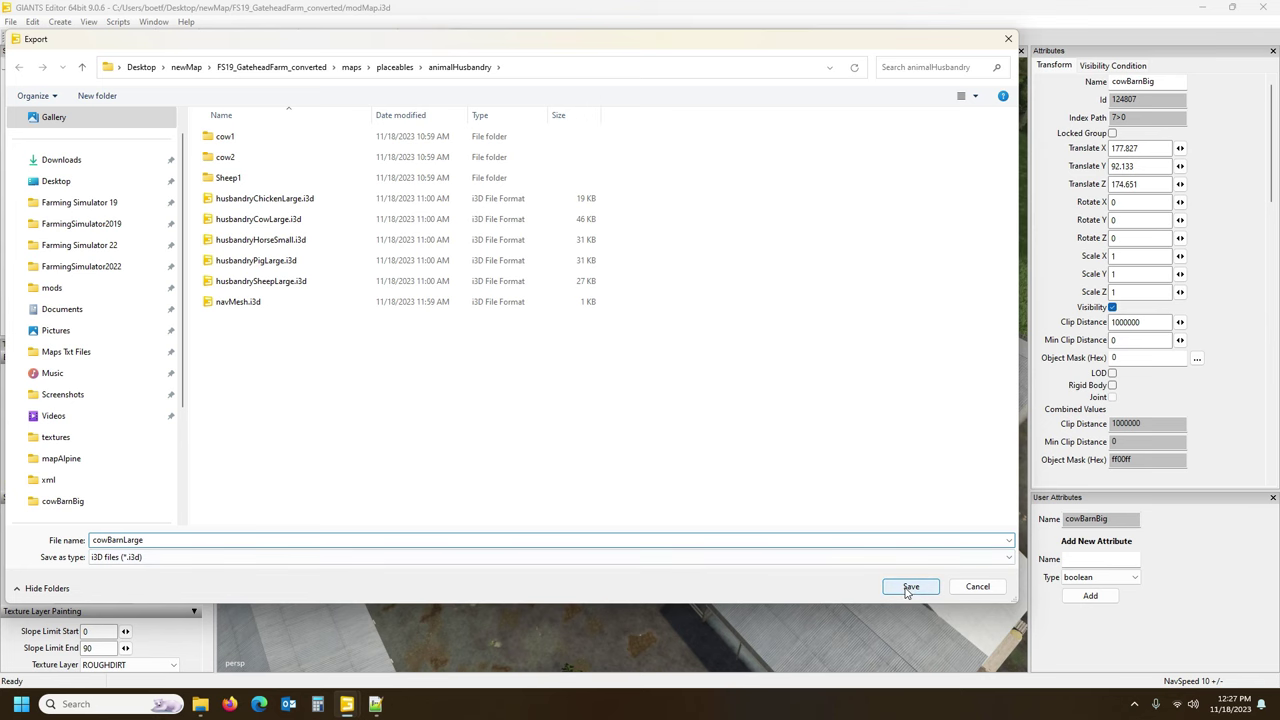
pyautogui.click(908, 588)
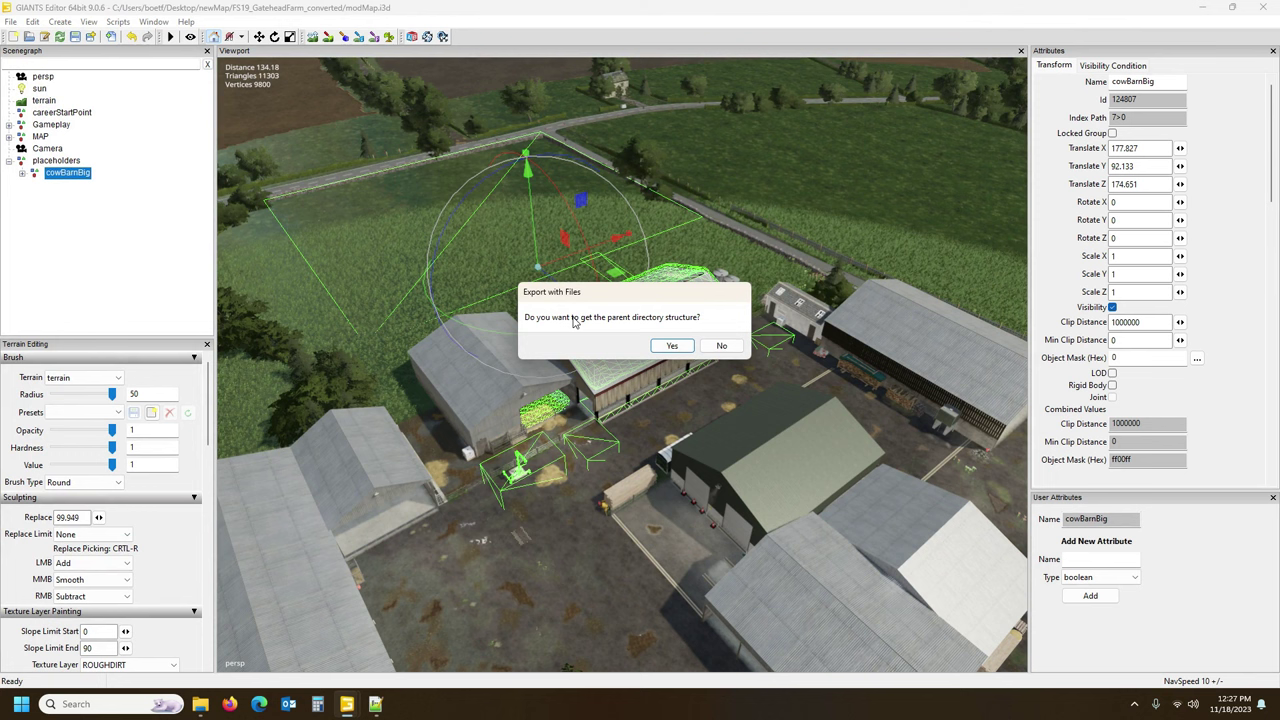
pyautogui.click(668, 347)
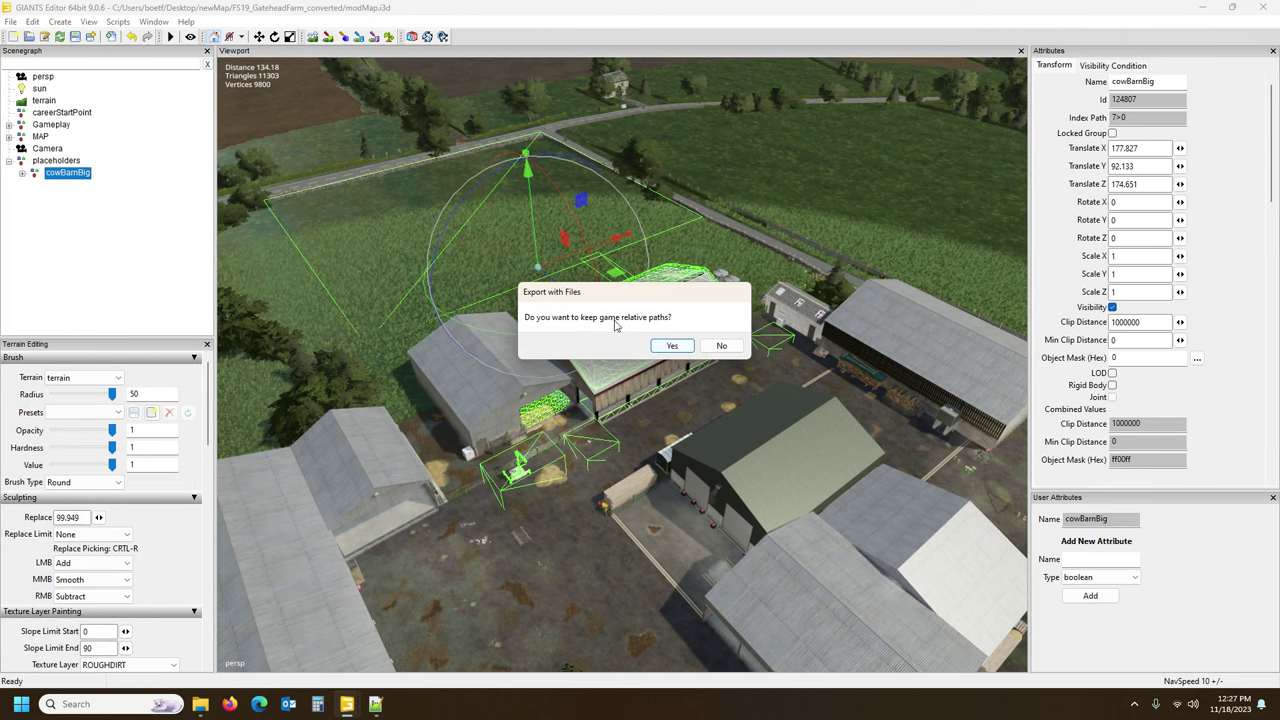
pyautogui.click(669, 346)
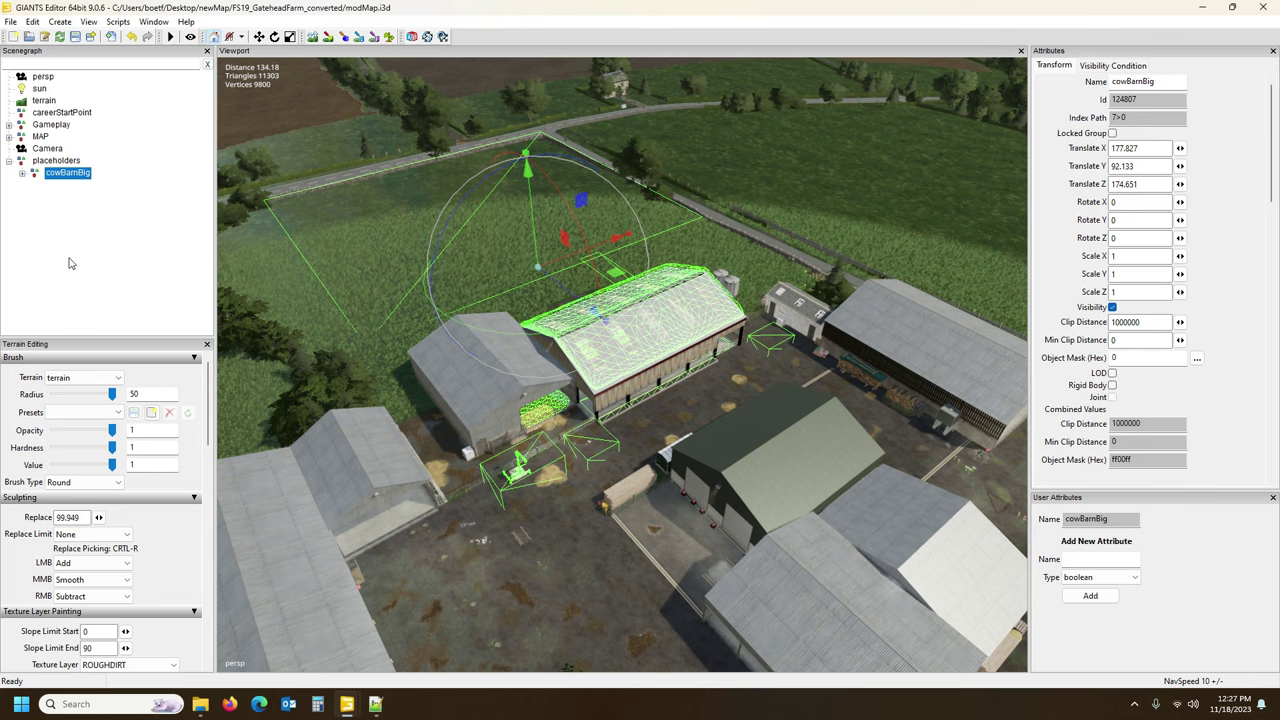
pyautogui.click(74, 194)
pyautogui.click(68, 174)
pyautogui.click(155, 196)
pyautogui.click(68, 174)
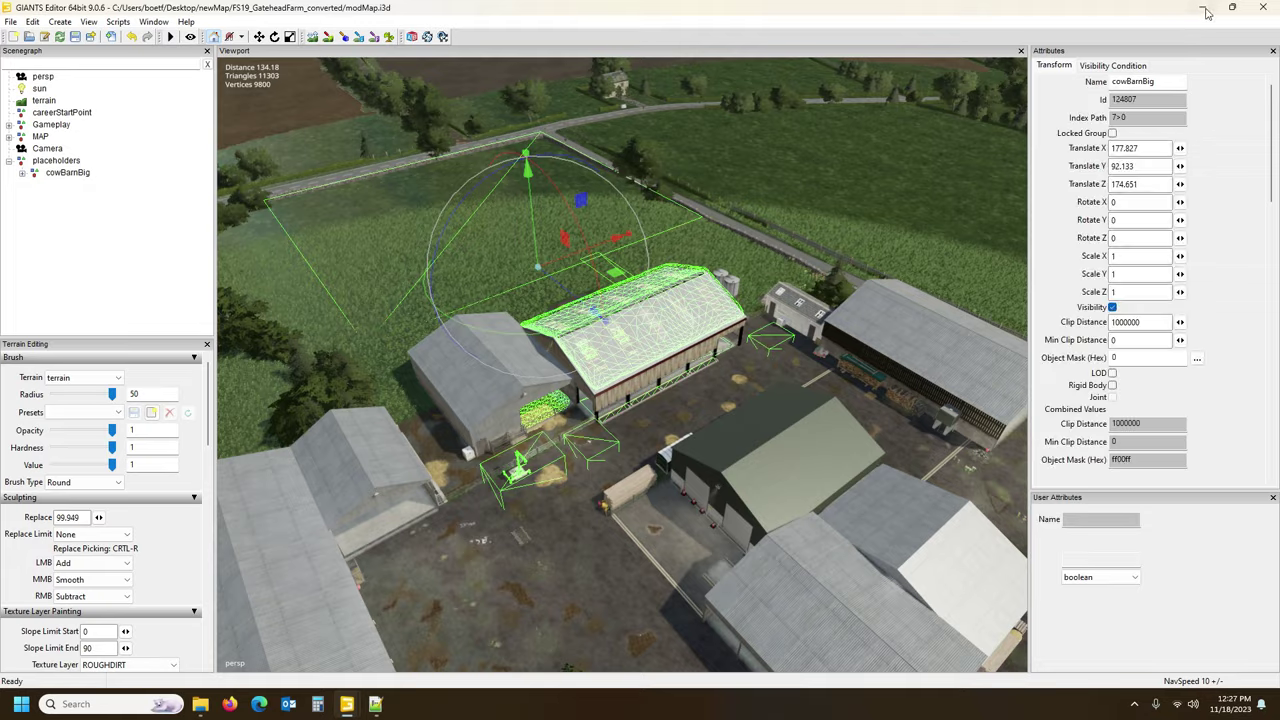
# Leave the map editor and open the maps/placeables/animalHusbandry folder of FS19_GateheadFarm_converted in File Explorer.
pyautogui.click(1203, 8)
pyautogui.click(1263, 7)
pyautogui.click(733, 352)
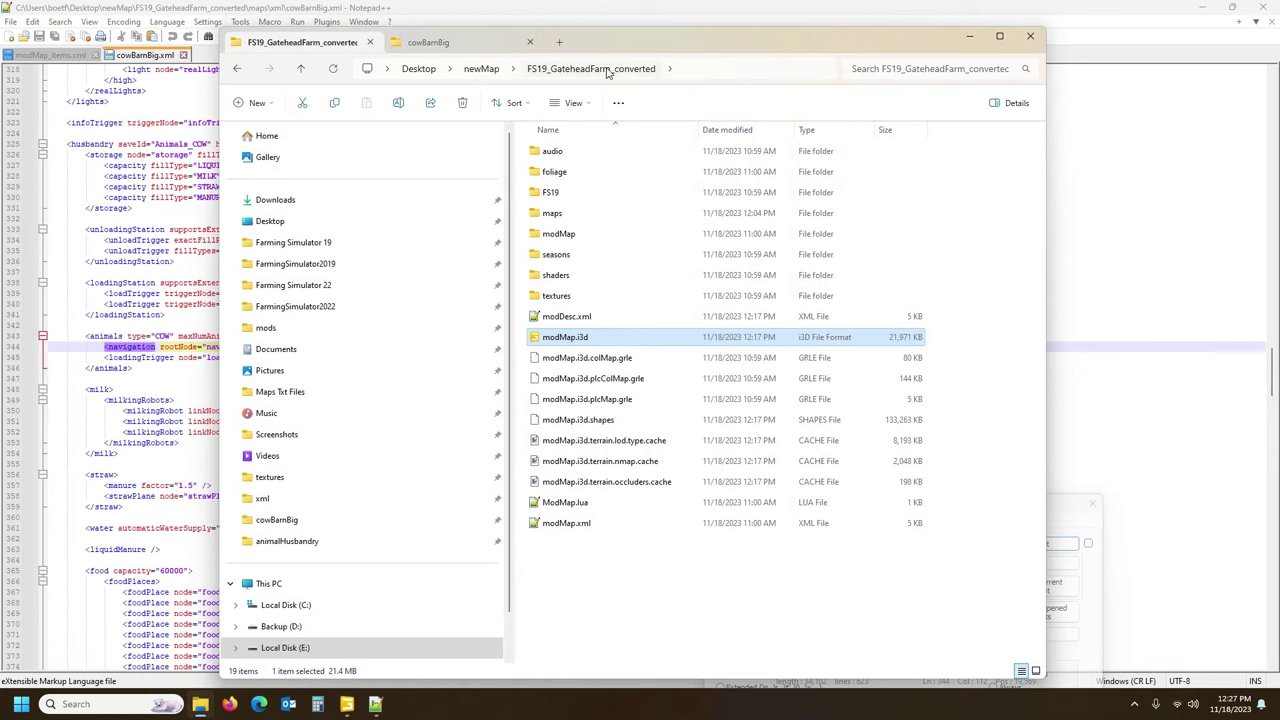
pyautogui.doubleClick(567, 214)
pyautogui.doubleClick(578, 171)
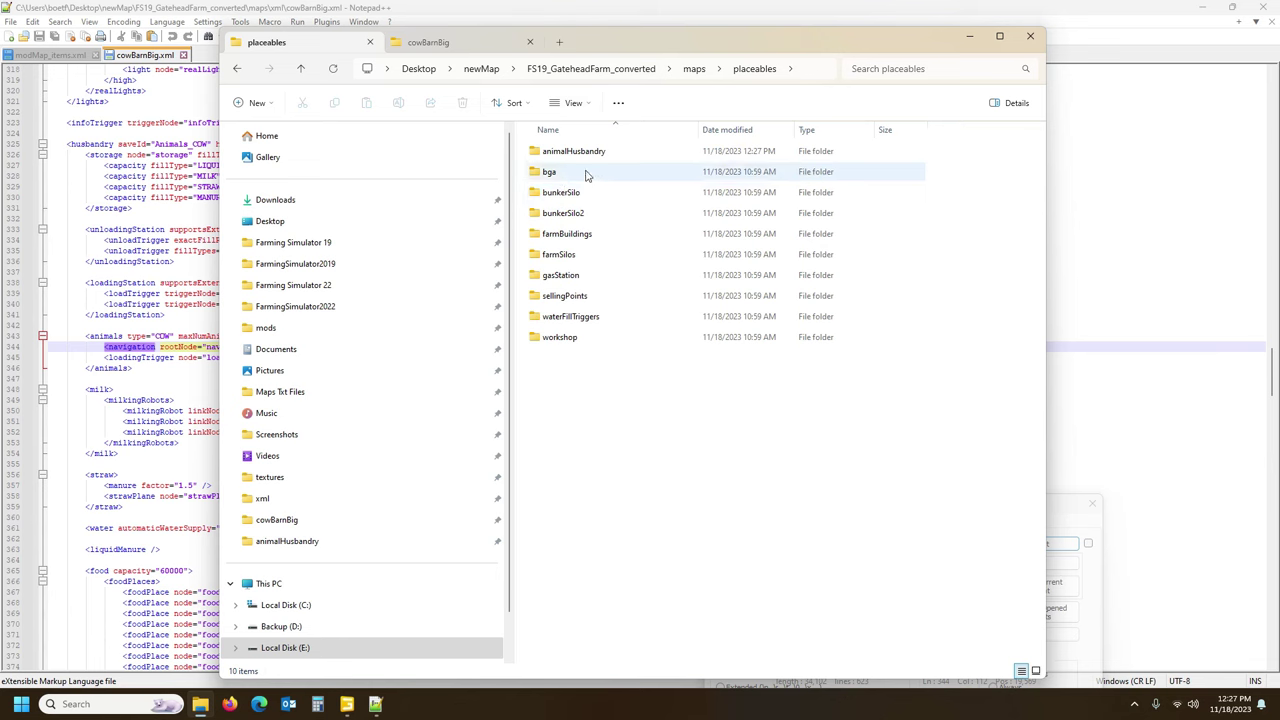
pyautogui.doubleClick(586, 150)
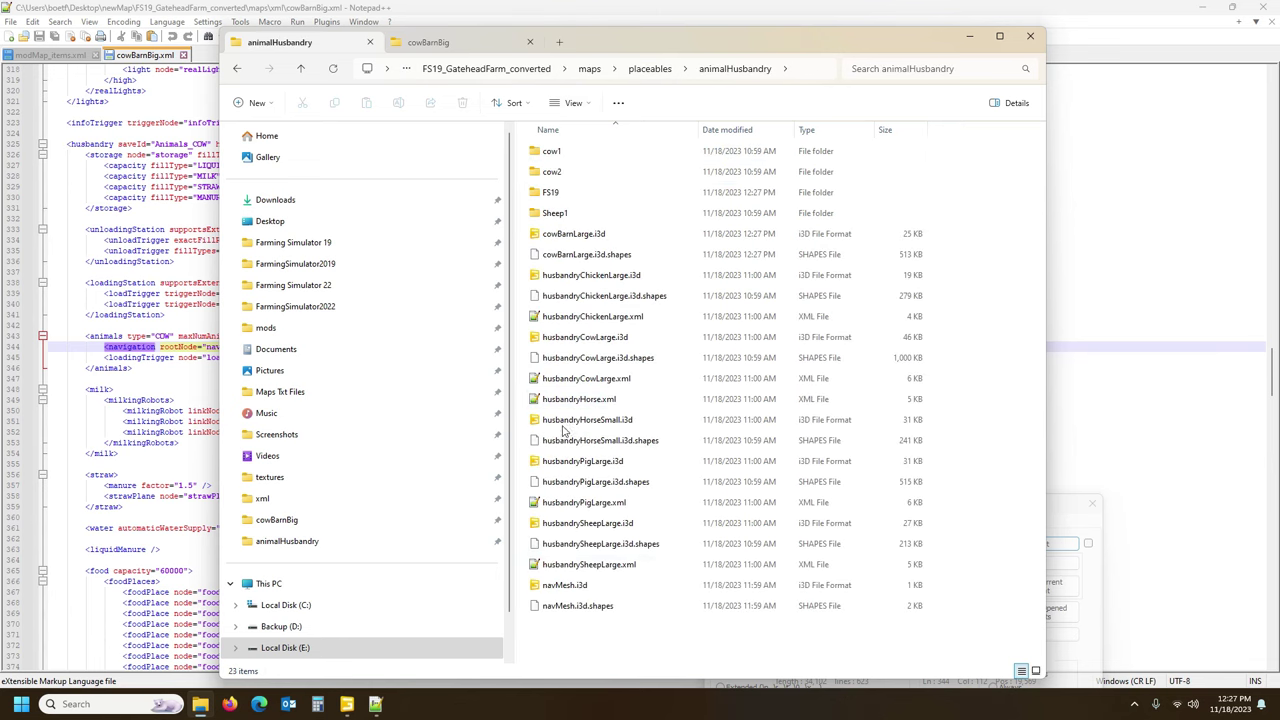
# Open the exported cowBarnLarge.i3d in GIANTS Editor version 9.0.6.
pyautogui.click(567, 238)
pyautogui.click(568, 256)
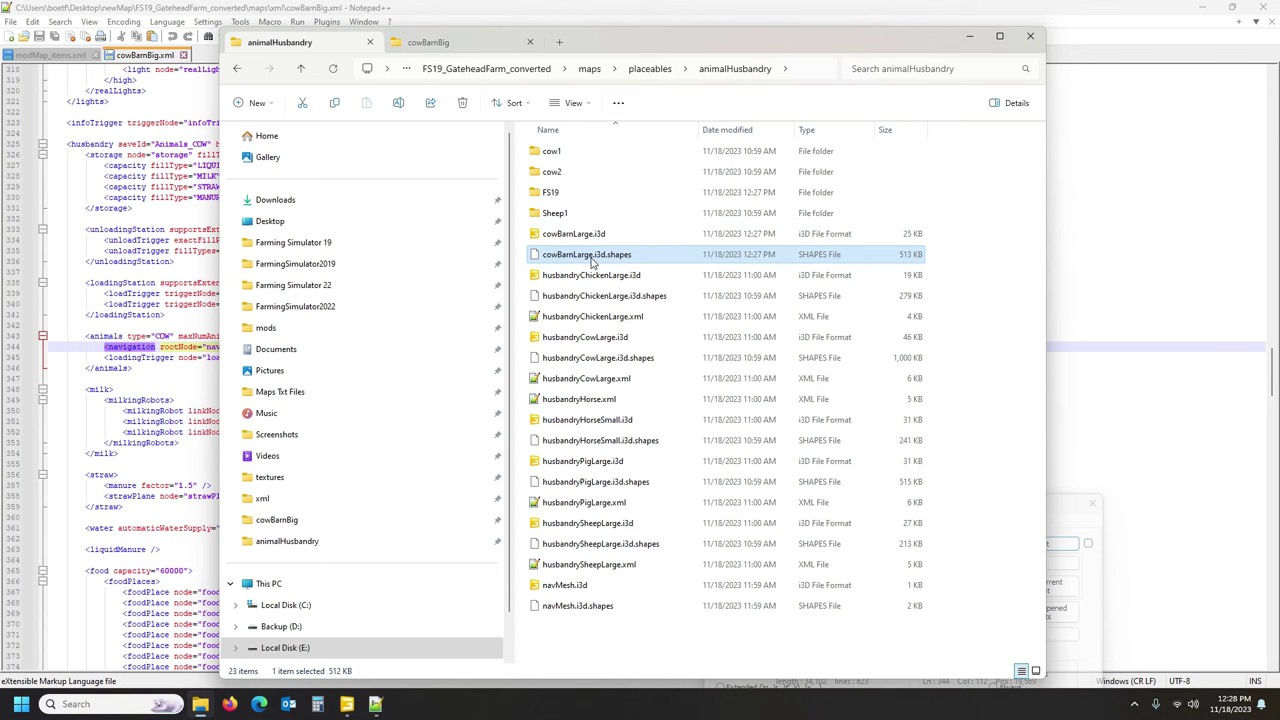
pyautogui.doubleClick(584, 236)
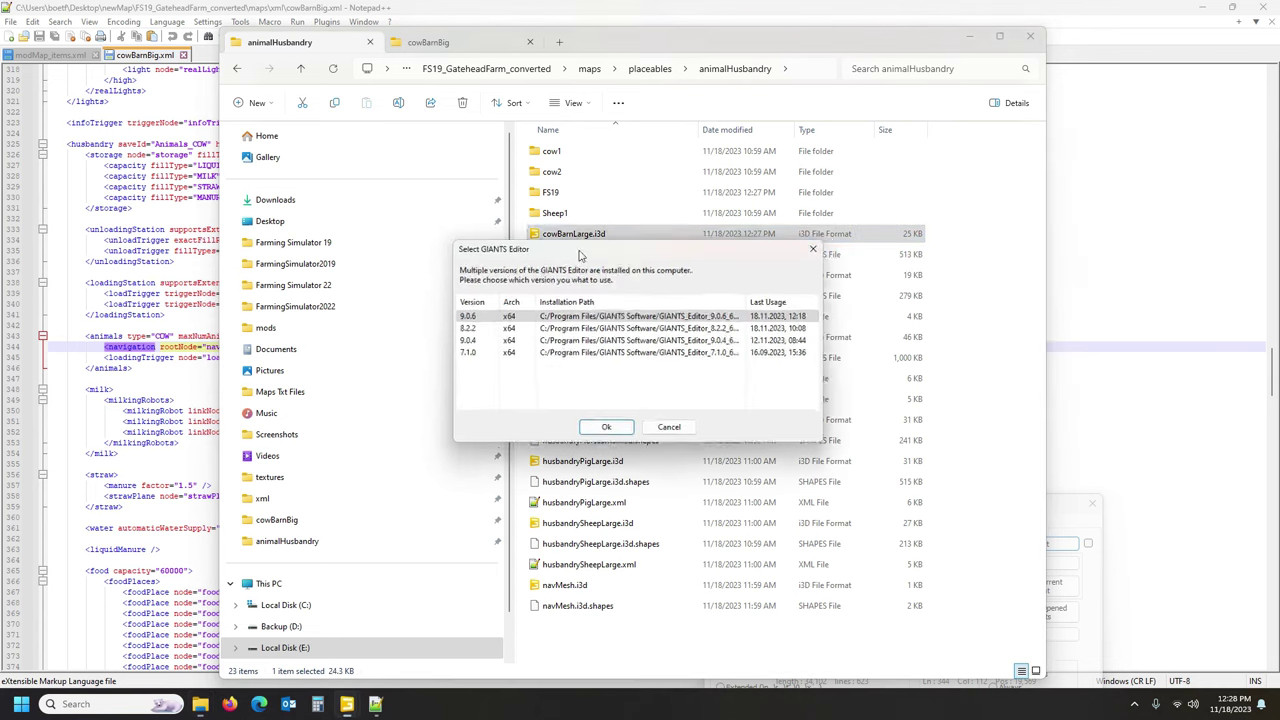
pyautogui.click(605, 432)
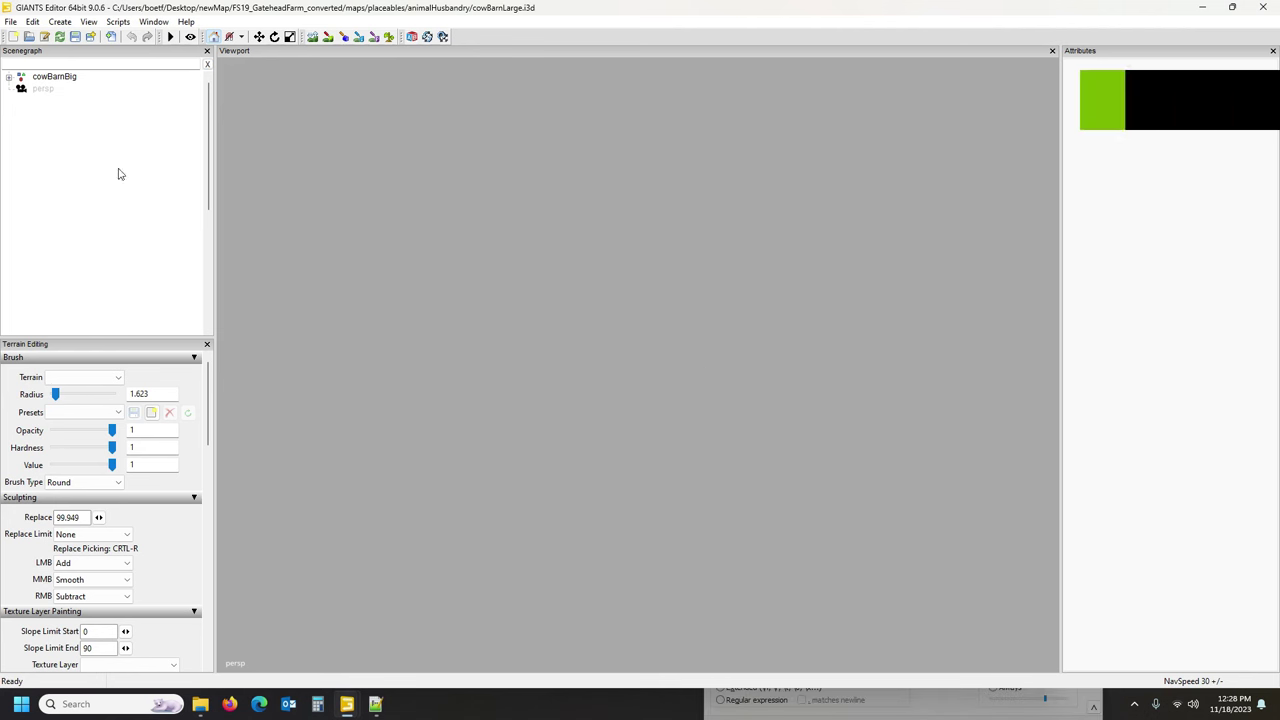
# Set the cowBarnBig group's X, Y and Z translation to 0 and save the file.
pyautogui.click(55, 80)
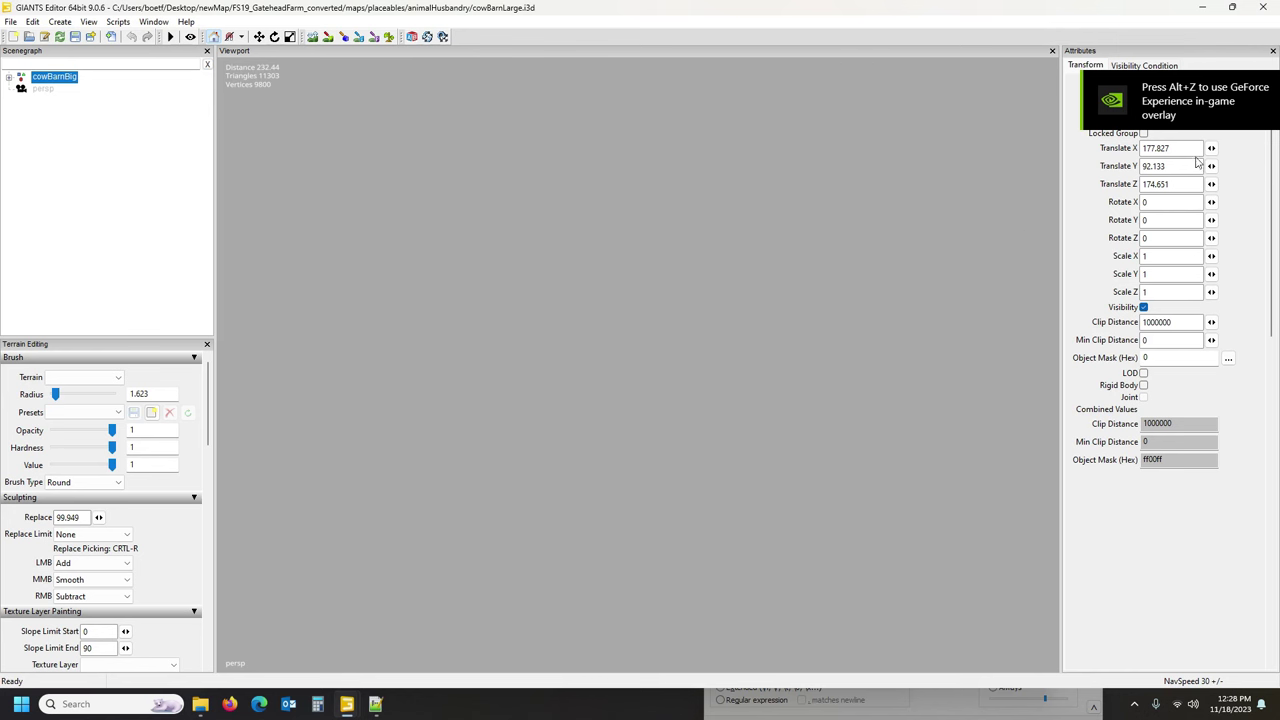
pyautogui.doubleClick(1146, 150)
pyautogui.write('0')
pyautogui.press('Tab')
pyautogui.write('0')
pyautogui.doubleClick(1184, 184)
pyautogui.write('0')
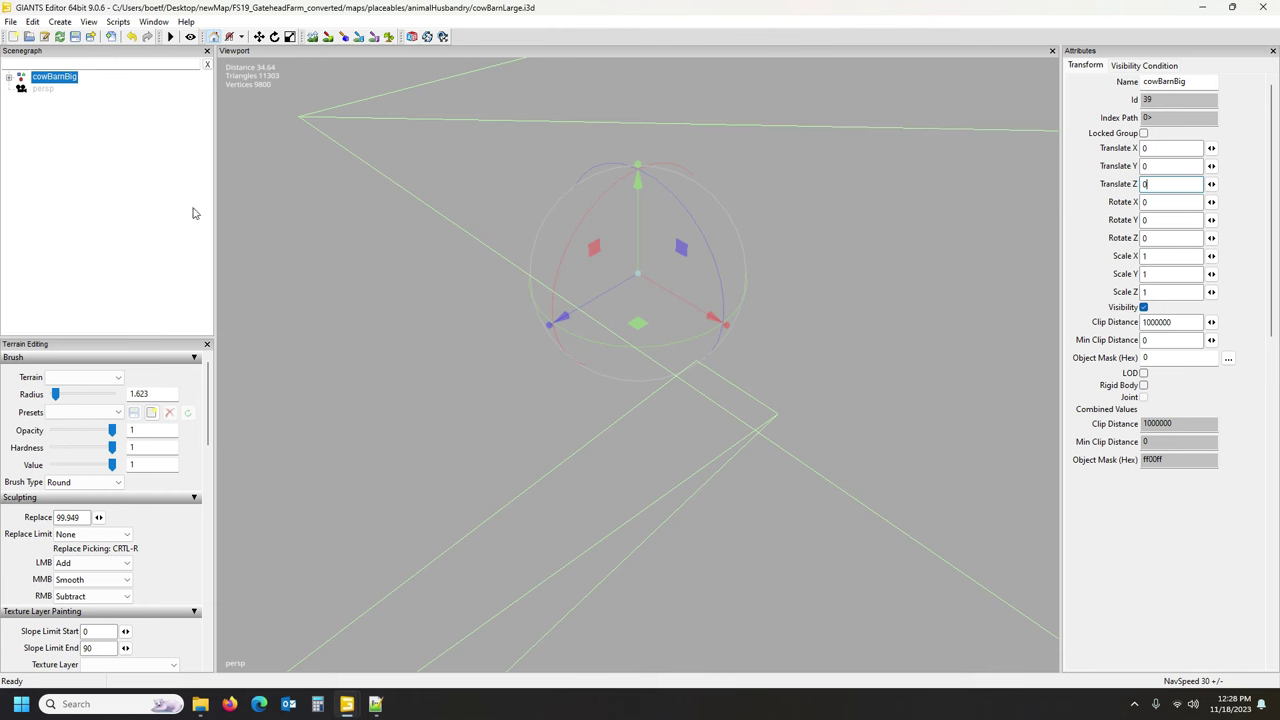
pyautogui.click(68, 78)
pyautogui.click(74, 37)
# Switch to File Explorer and copy the maps\placeables\animalHusbandry part of the folder path holding cowBarnLarge.i3d.
pyautogui.hotkey('alt', 'Tab')
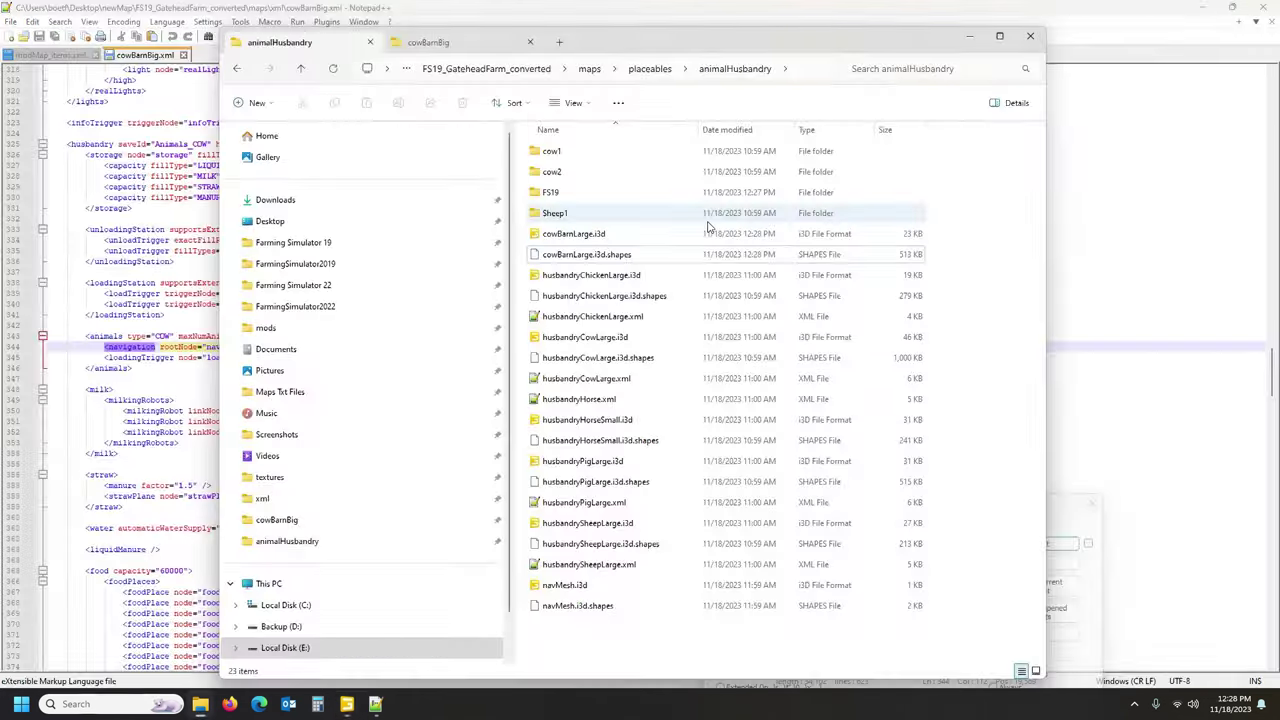
pyautogui.click(603, 236)
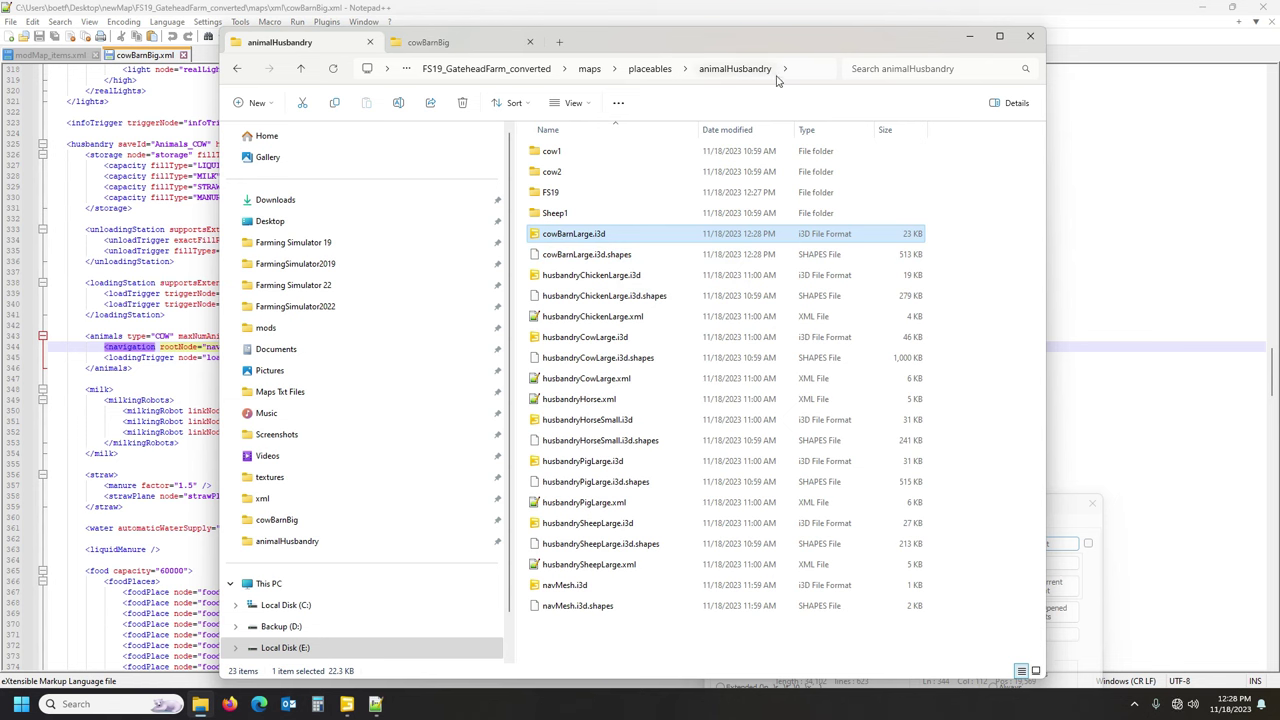
pyautogui.click(810, 73)
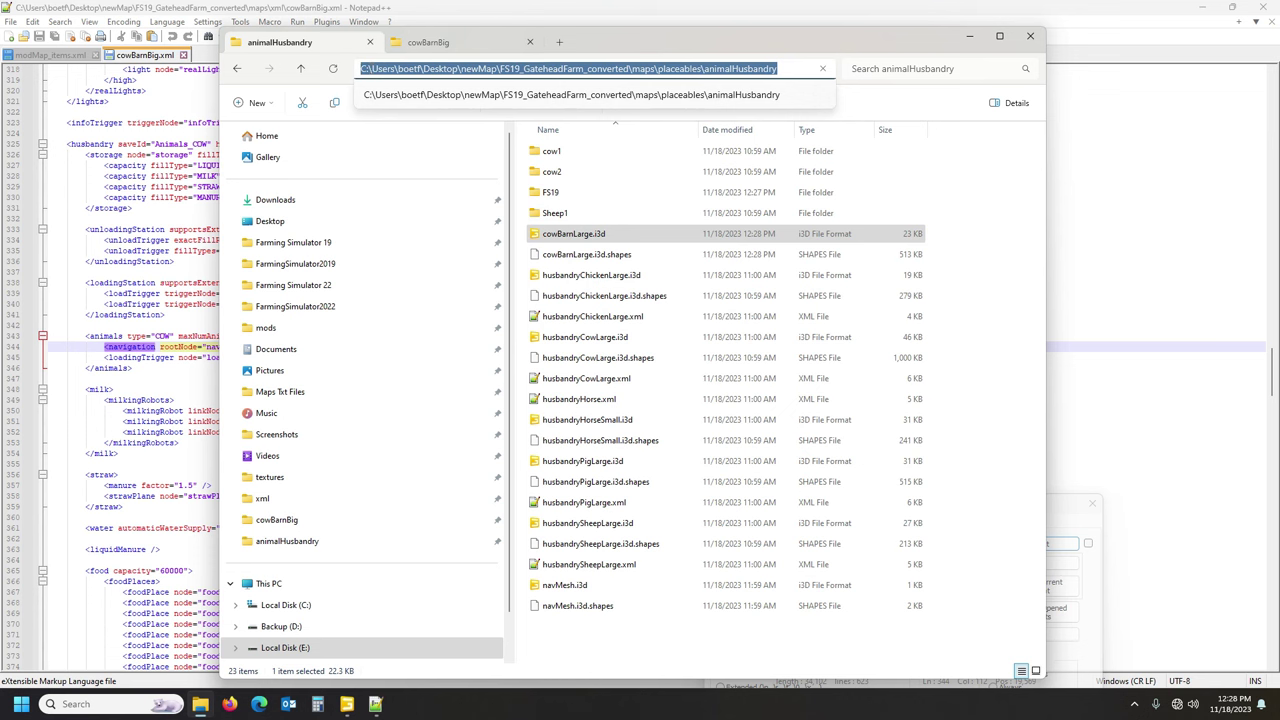
pyautogui.moveTo(631, 68); pyautogui.dragTo(778, 68)
pyautogui.hotkey('ctrl', 'c')
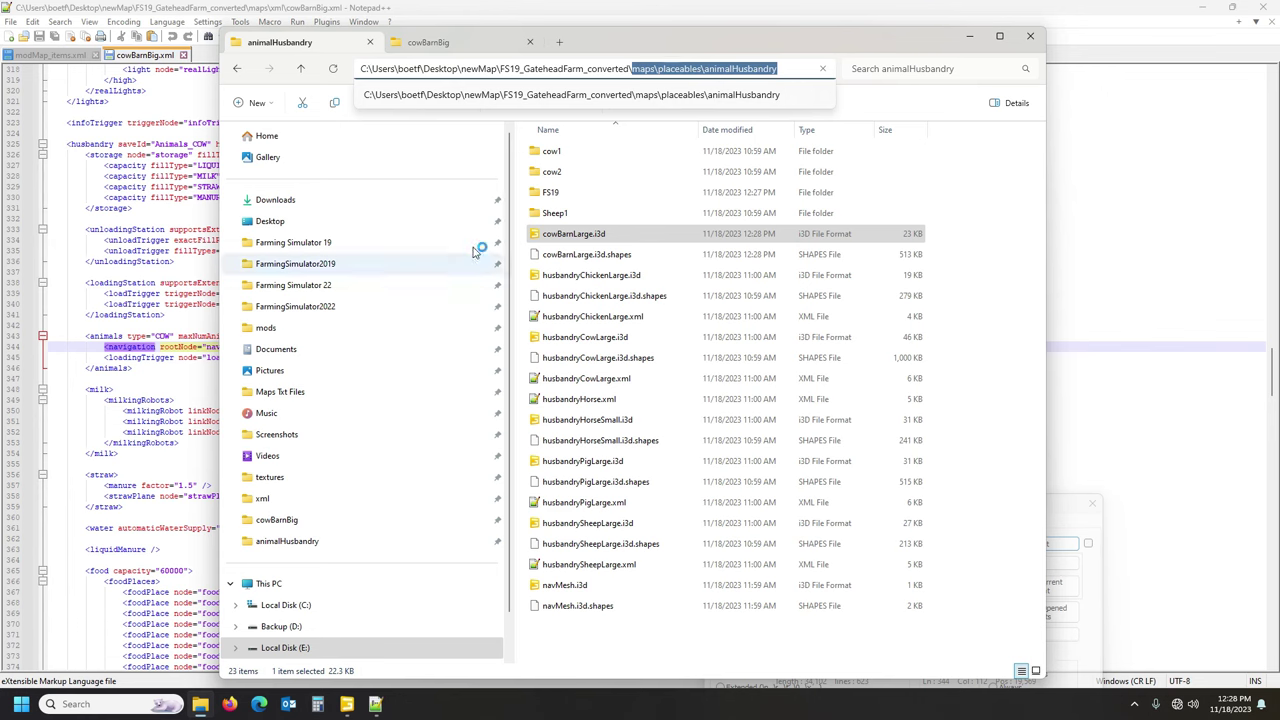
# In Notepad++, paste the copied path over the folder path in modMap_items.xml's first Cows item and change the backslash after maps to a slash.
pyautogui.click(159, 12)
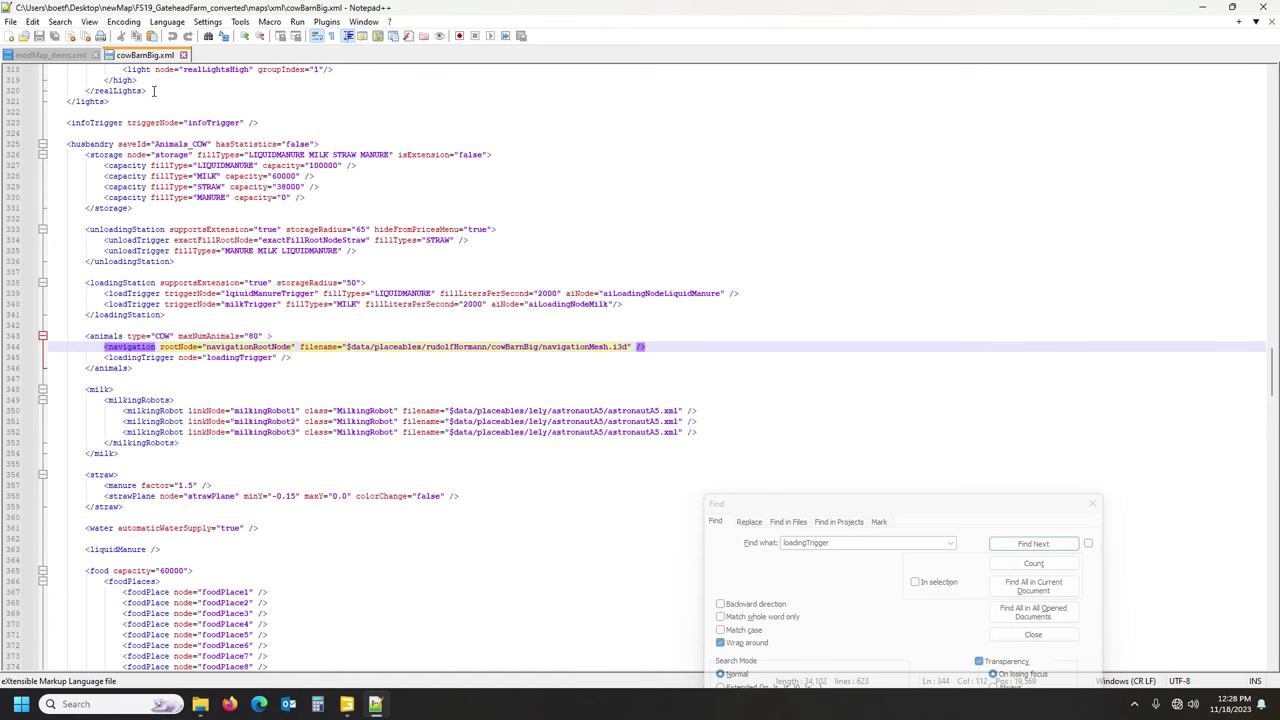
pyautogui.click(45, 56)
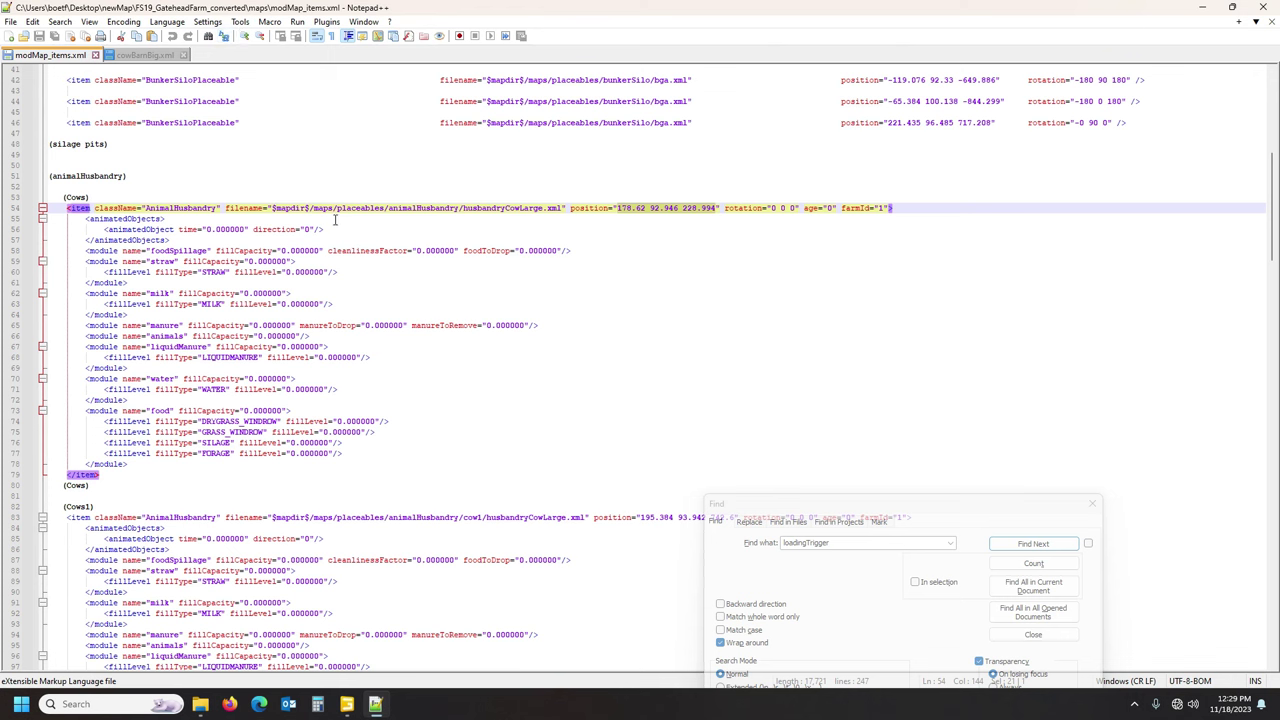
pyautogui.moveTo(313, 208); pyautogui.dragTo(459, 208)
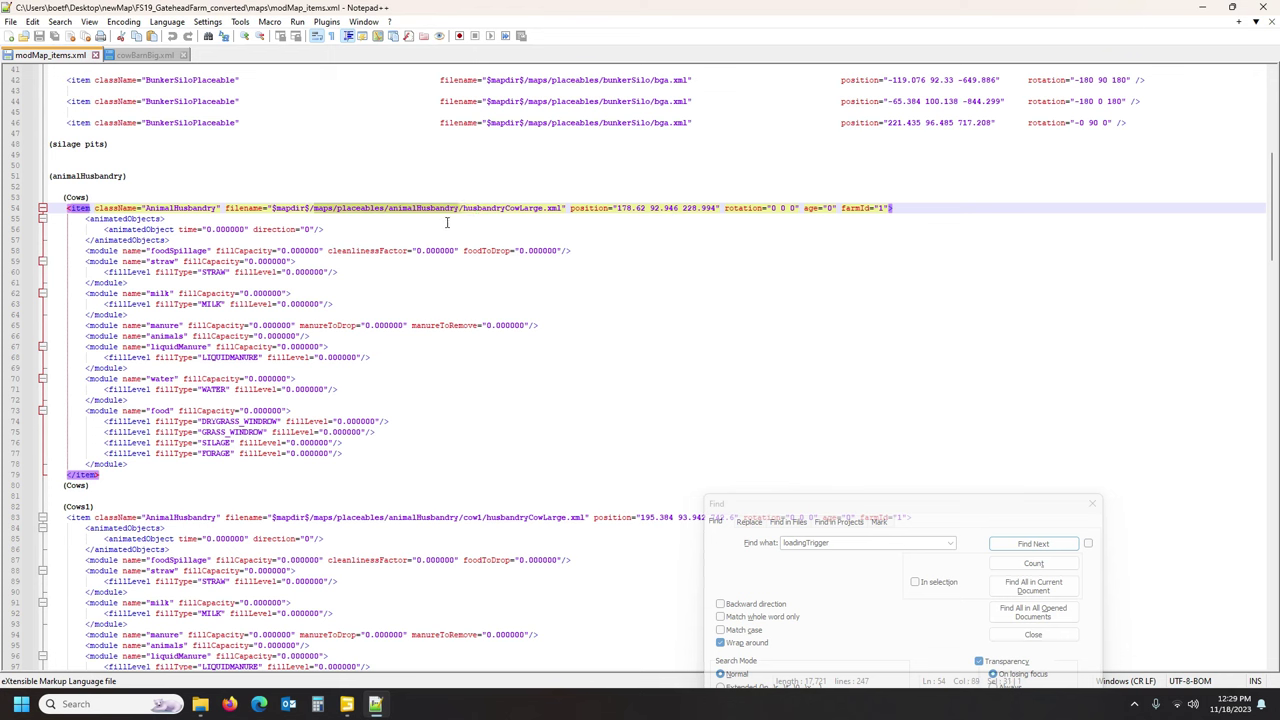
pyautogui.hotkey('ctrl', 'v')
pyautogui.click(331, 209)
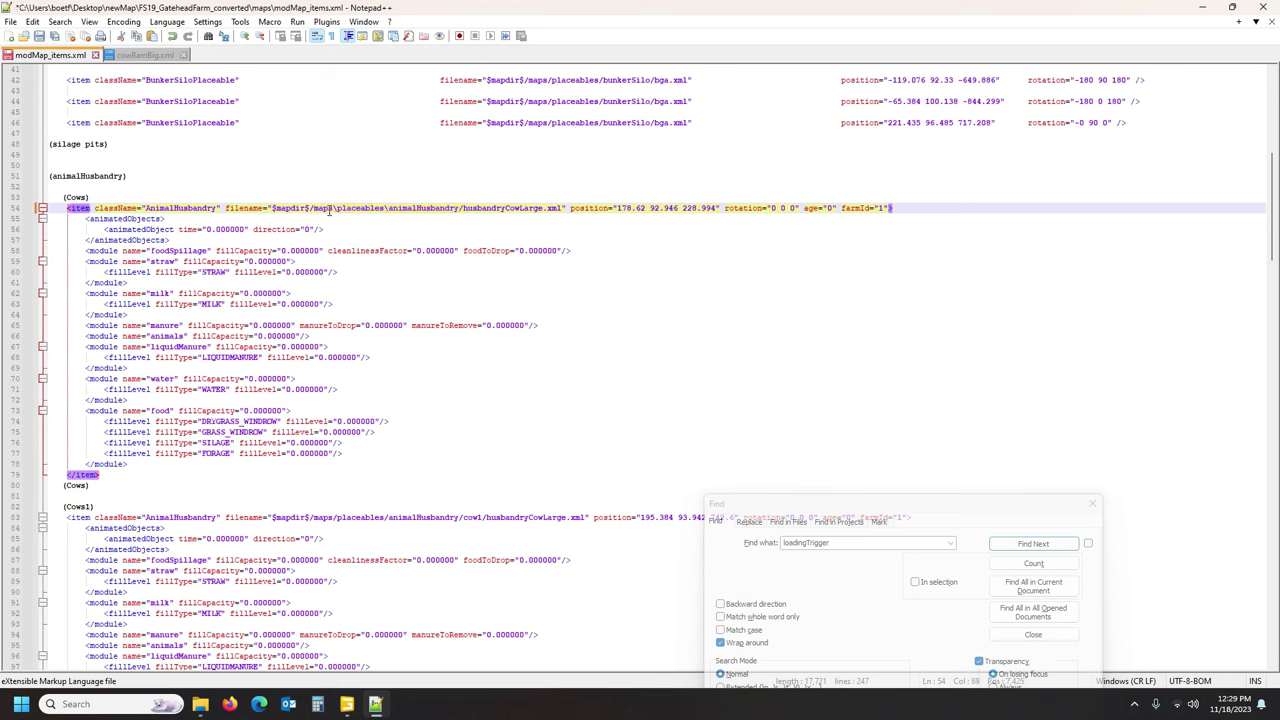
pyautogui.press('Delete')
pyautogui.write('\\')
pyautogui.write('/')
# Replace placeables\animalHusbandry in the first Cows item's filename path with xml.
pyautogui.doubleClick(386, 209)
pyautogui.click(340, 209)
pyautogui.moveTo(339, 208); pyautogui.dragTo(461, 209)
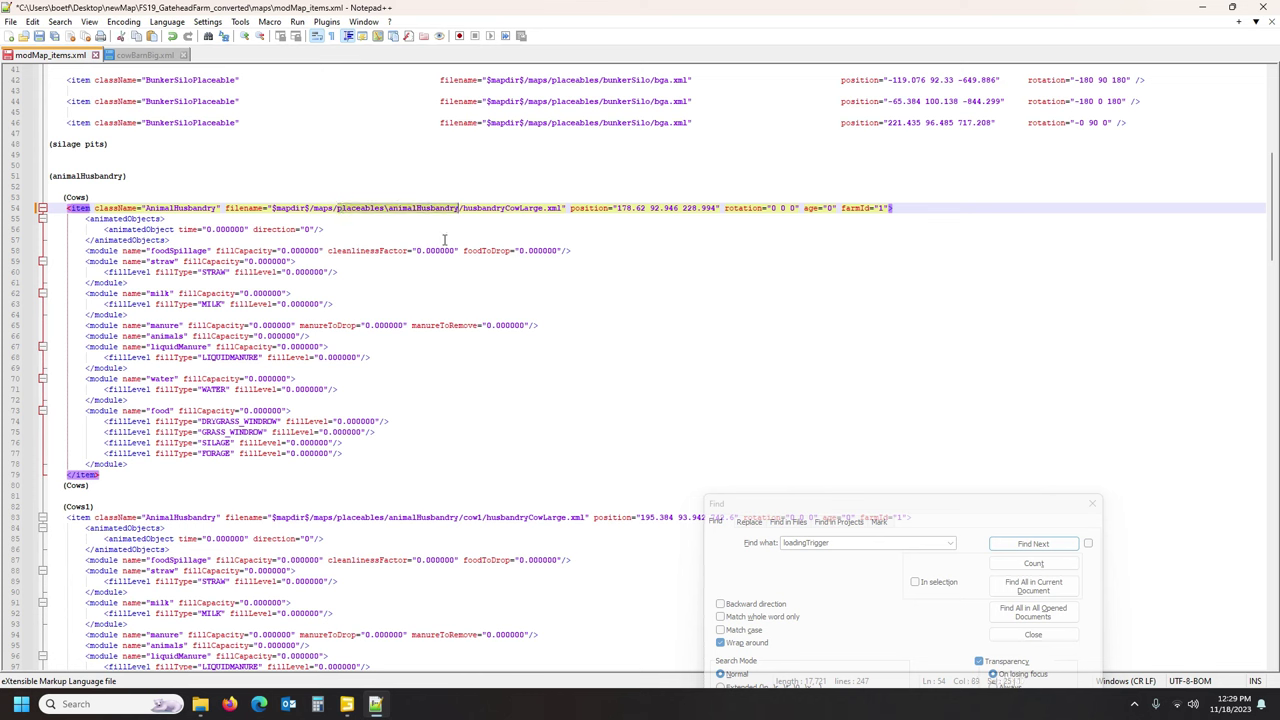
pyautogui.write('xml')
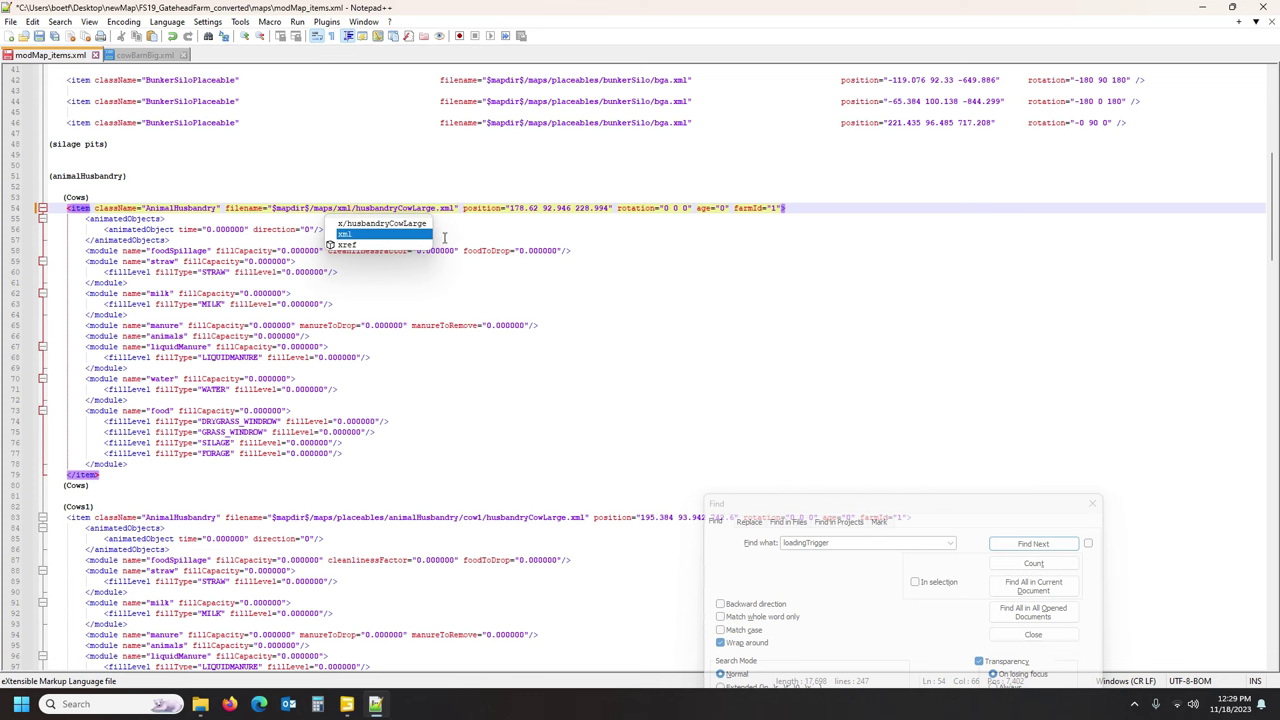
pyautogui.click(421, 209)
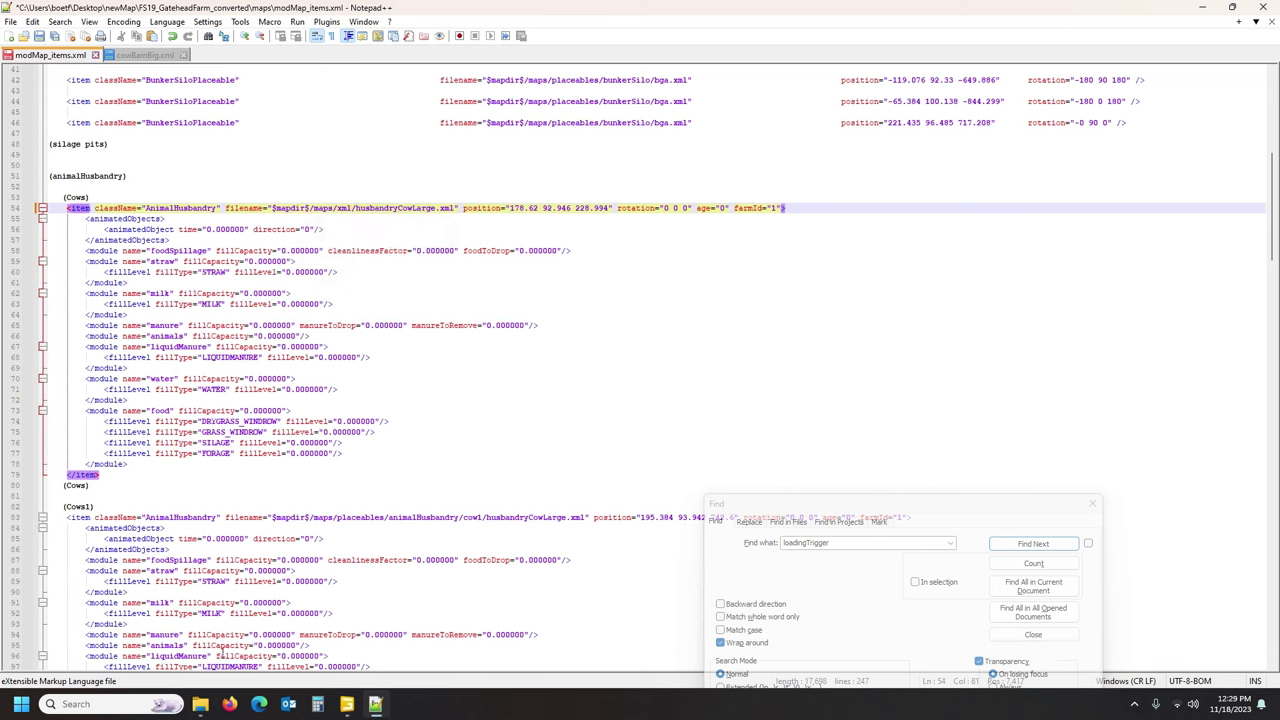
# Look up the cow barn XML's file name in the maps/xml folder in File Explorer.
pyautogui.click(200, 704)
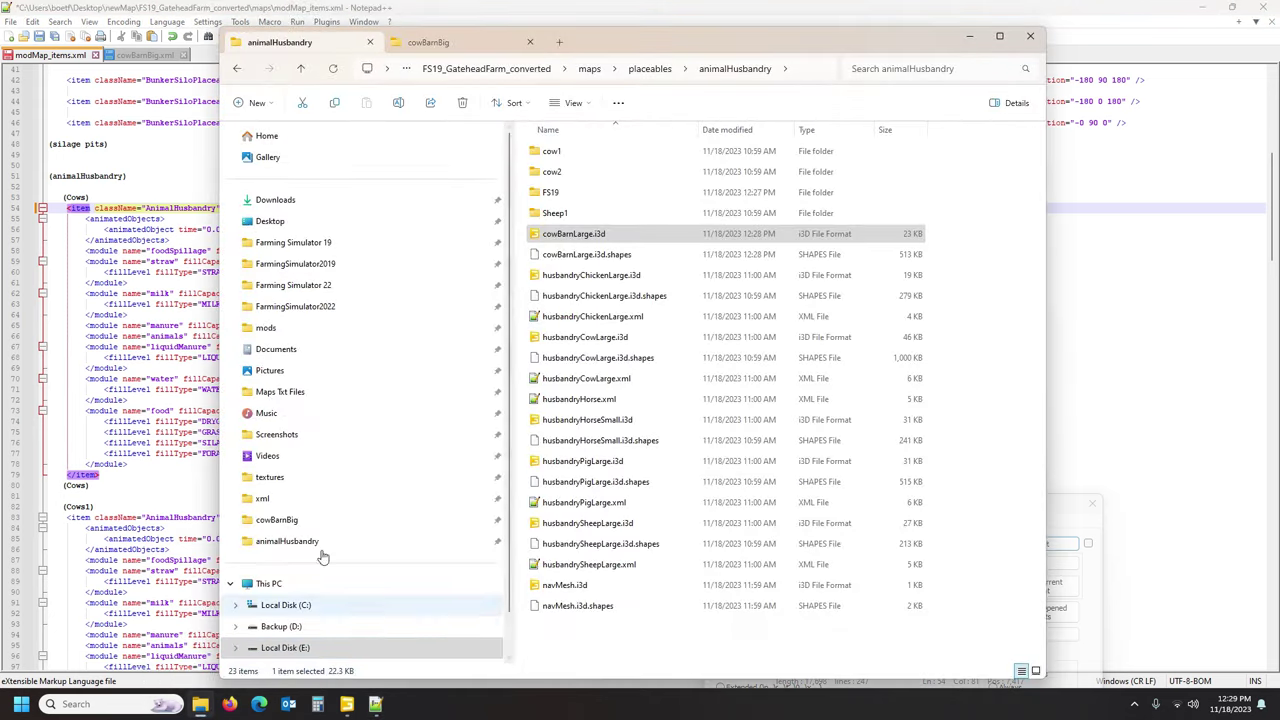
pyautogui.click(590, 69)
pyautogui.doubleClick(568, 192)
pyautogui.click(569, 155)
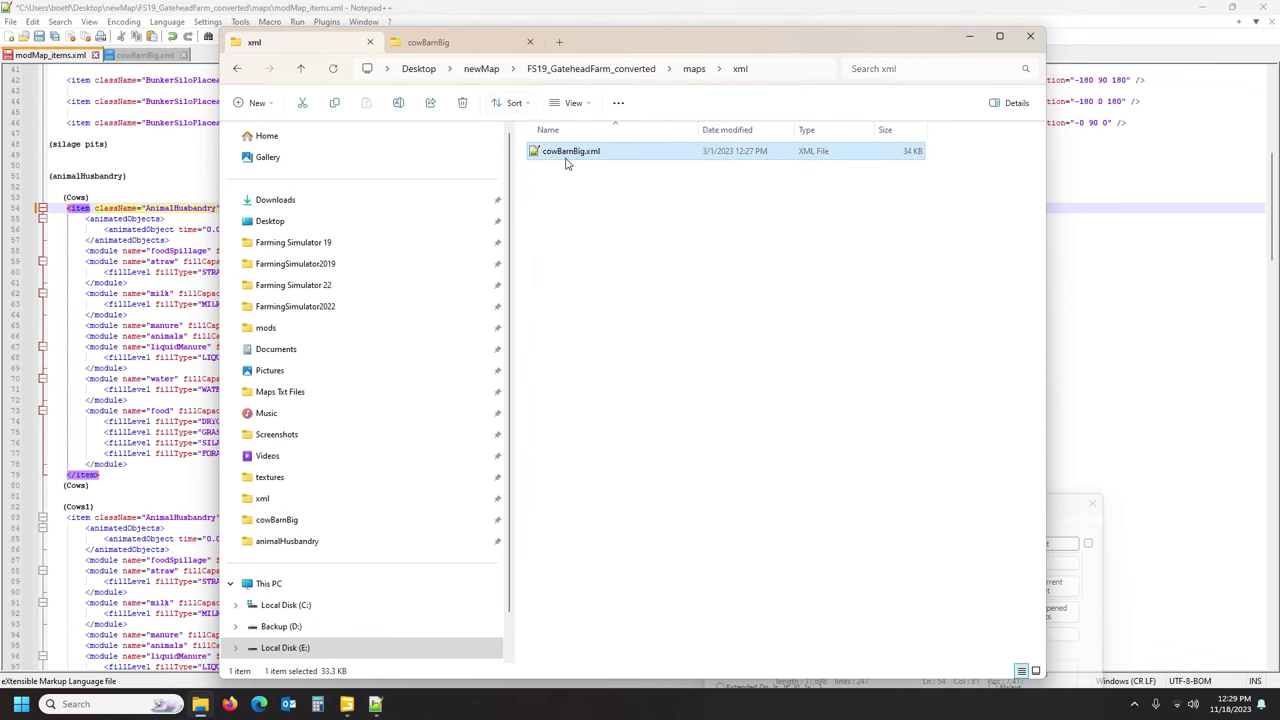
# In modMap_items.xml in Notepad++, replace husbandryCowLarge with cowBarnBig in the first Cows item's filename path.
pyautogui.click(57, 56)
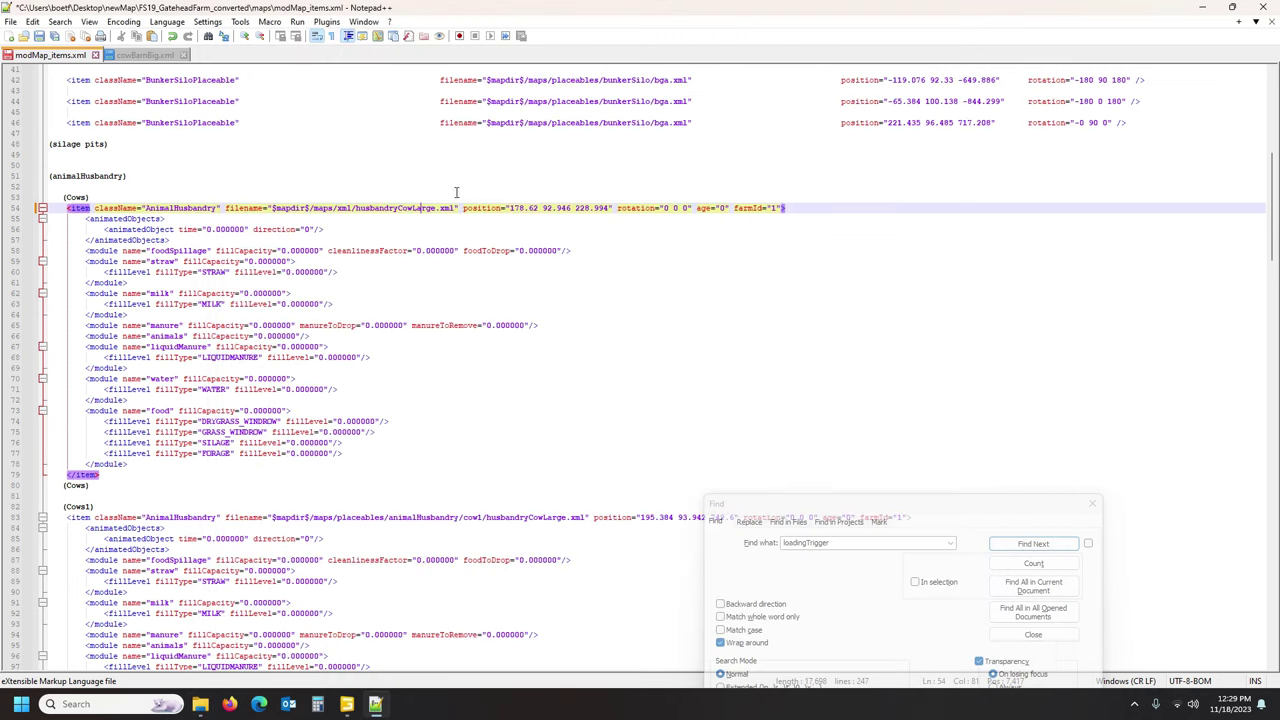
pyautogui.doubleClick(380, 208)
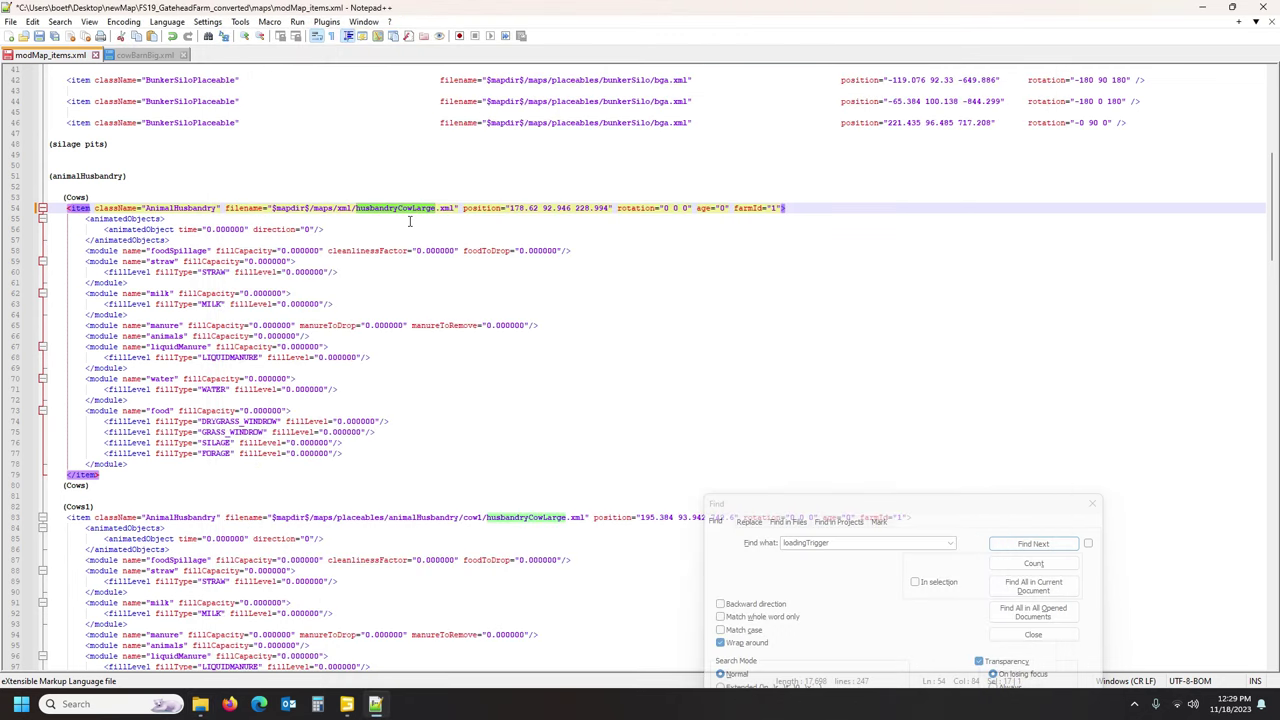
pyautogui.write('cow')
pyautogui.press('BackSpace')
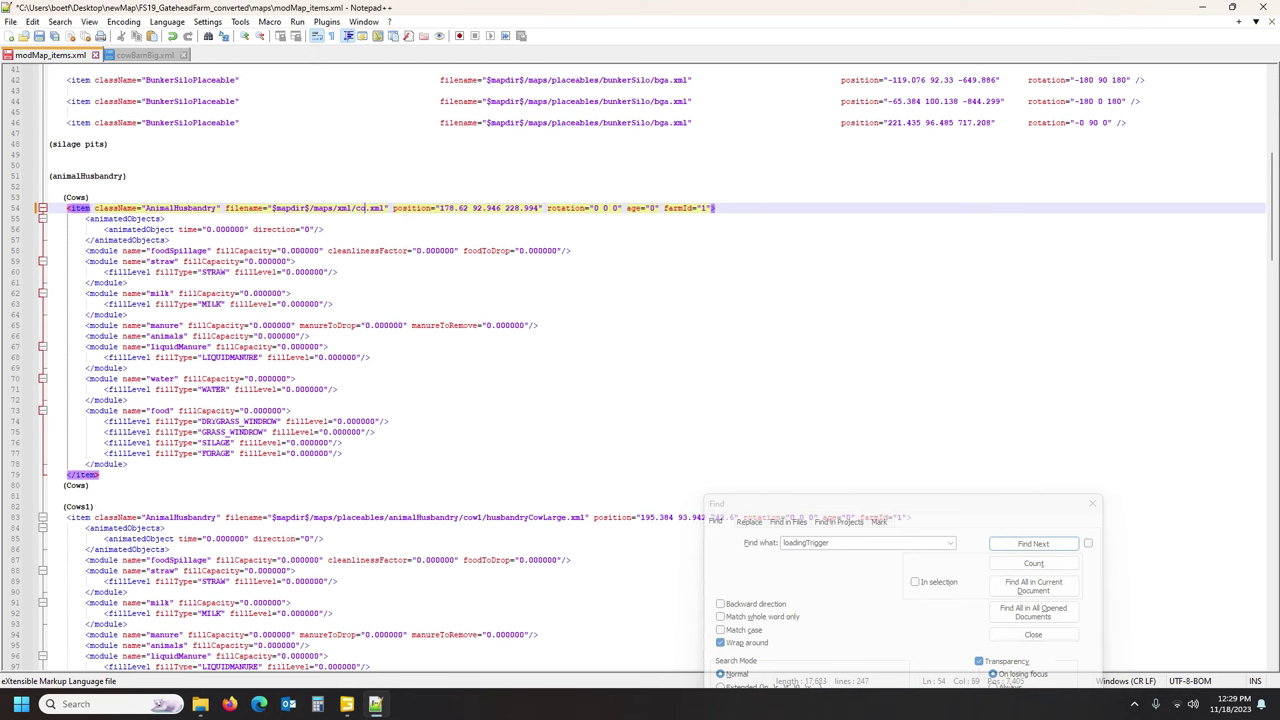
pyautogui.write('w')
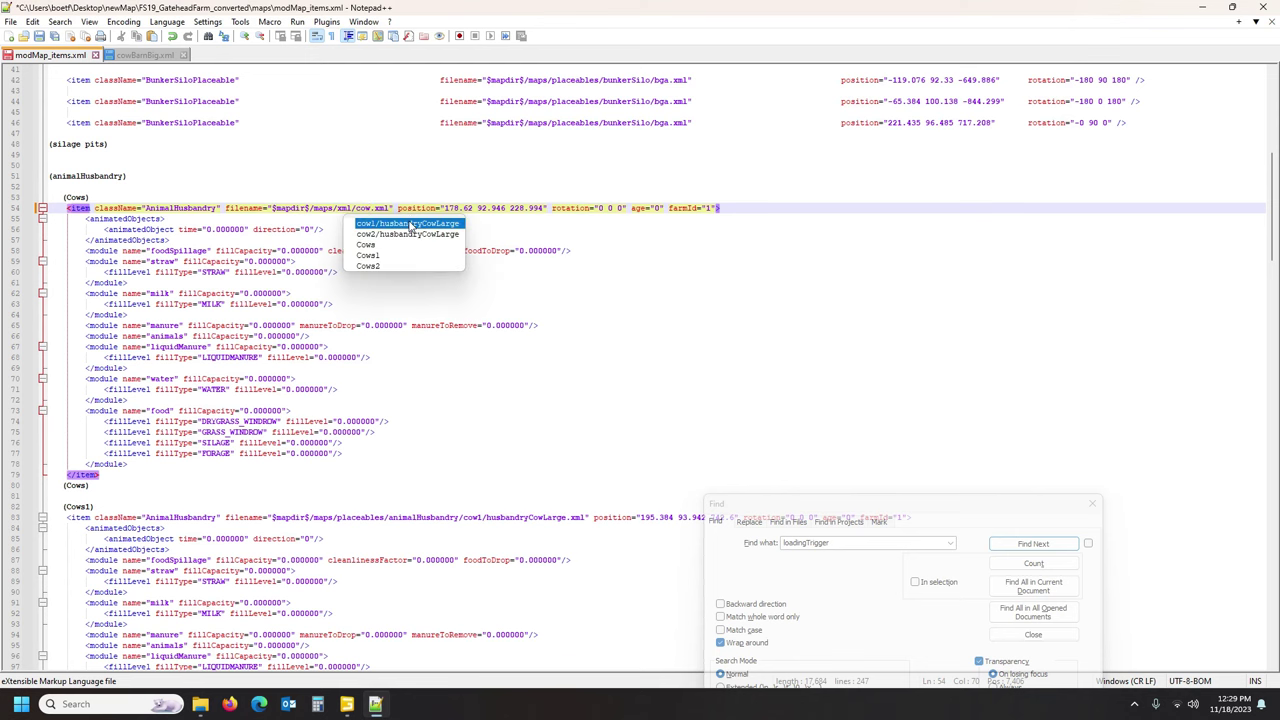
pyautogui.write('BarnB')
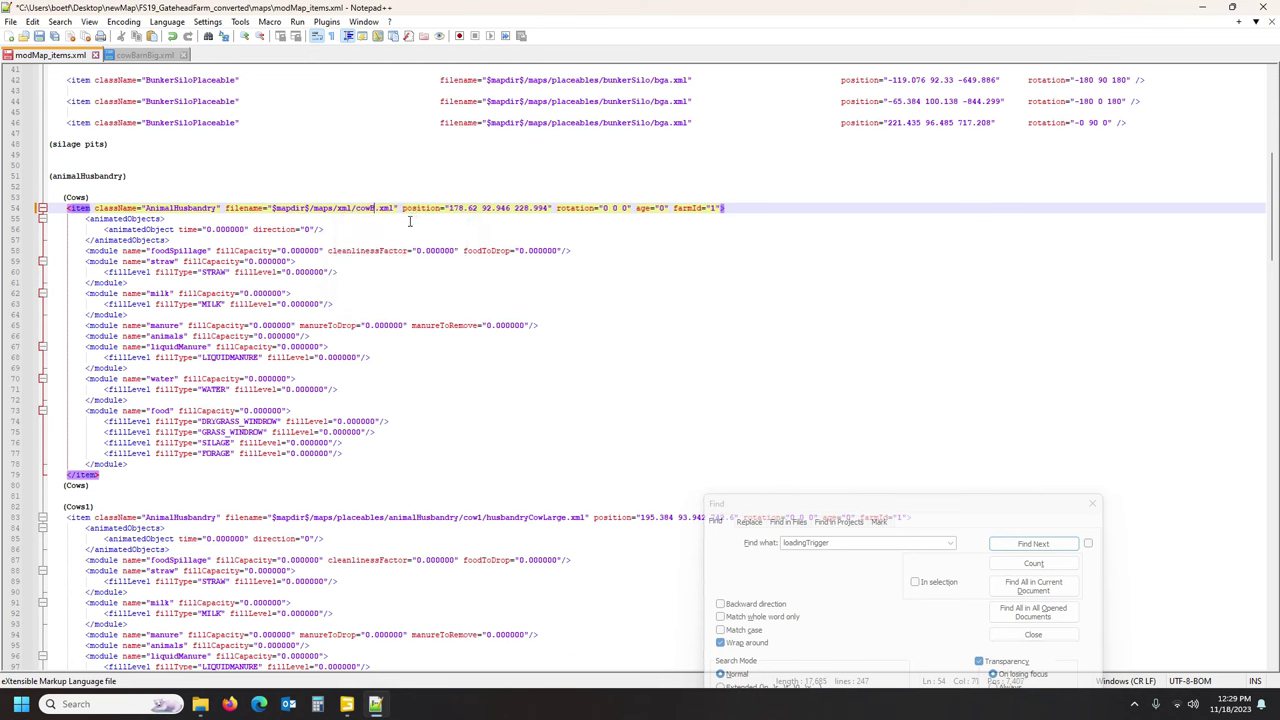
pyautogui.write('ig')
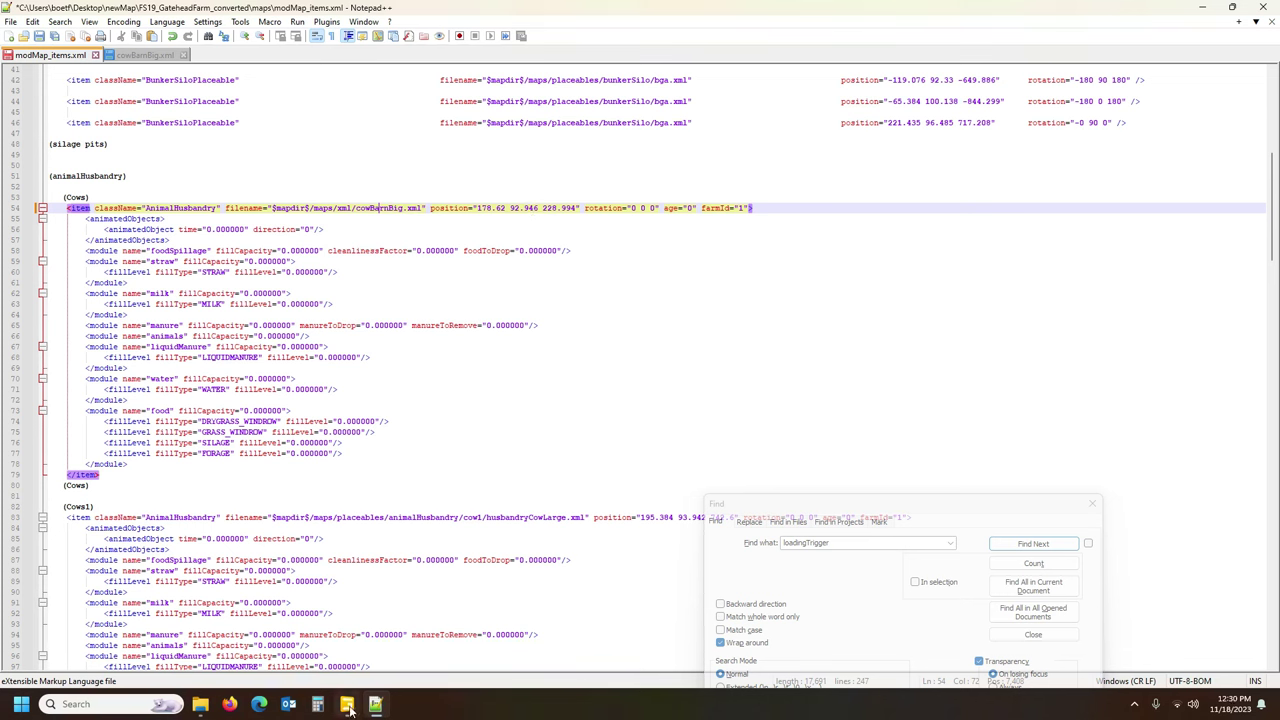
# Set the first Cows item's position to cowBarnBig's translation from GIANTS Editor, 177.82699585 92.13259888 174.65100098, and save modMap_items.xml in Notepad++.
pyautogui.click(346, 704)
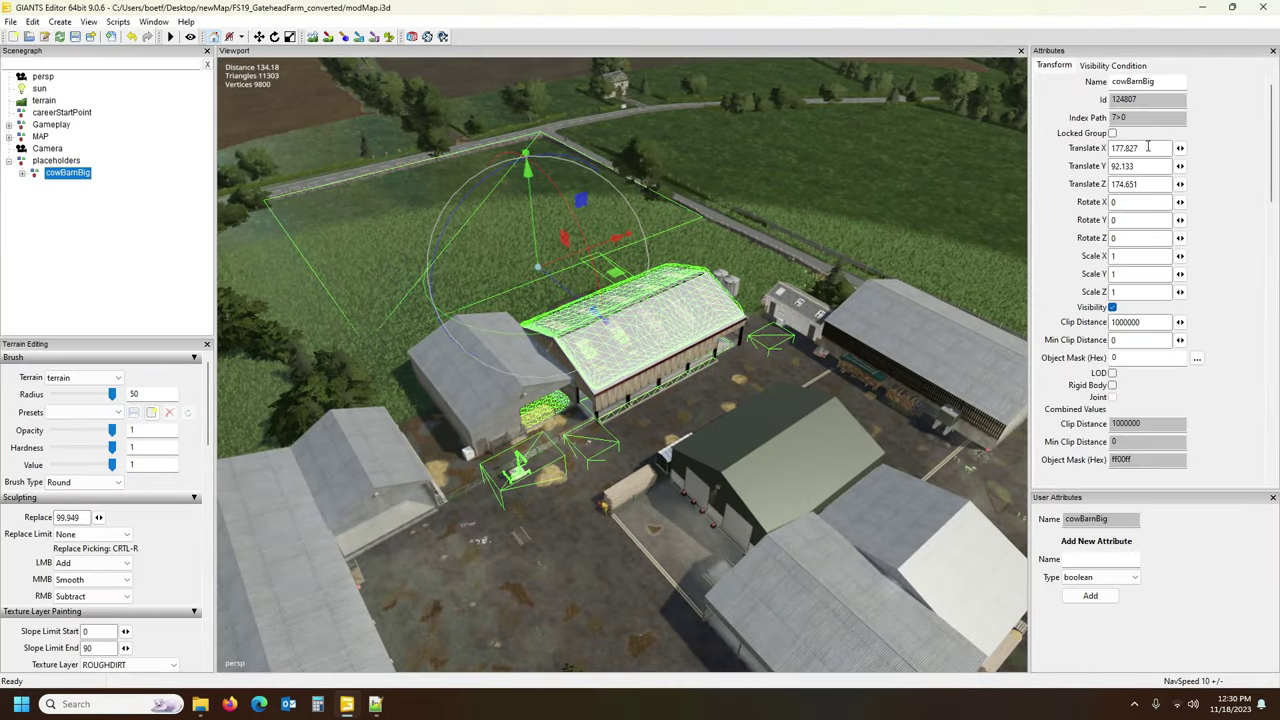
pyautogui.click(1152, 148)
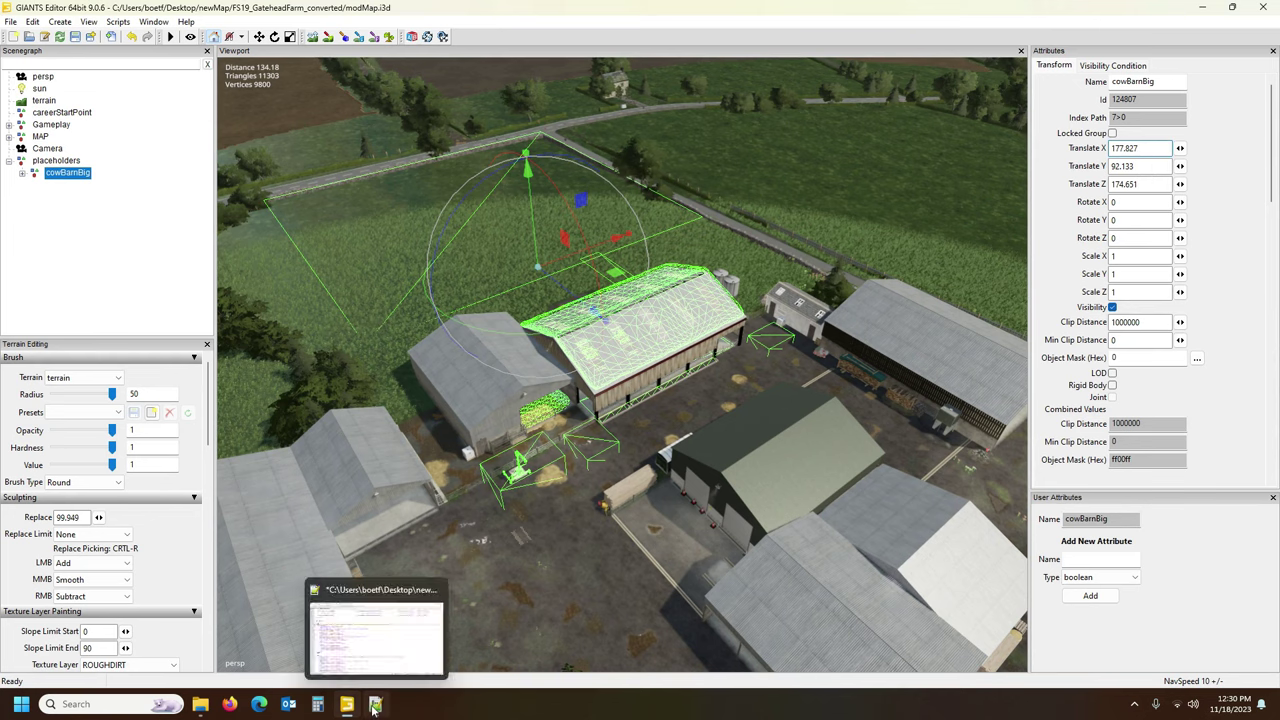
pyautogui.click(375, 704)
pyautogui.moveTo(477, 208); pyautogui.dragTo(576, 208)
pyautogui.write('177.82699585 92.13259888 174.65100098')
pyautogui.click(40, 36)
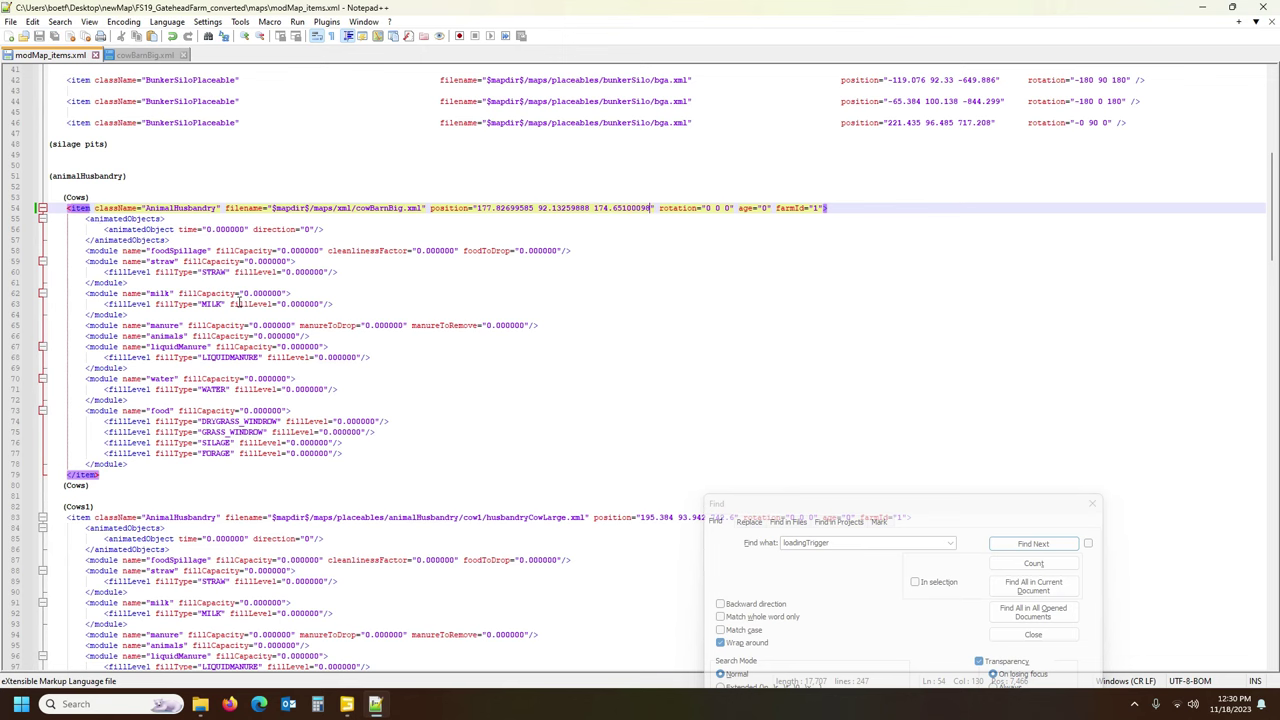
# Switch to File Explorer, go to the animalHusbandry folder and copy the maps\placeables\animalHusbandry part of its path.
pyautogui.click(346, 704)
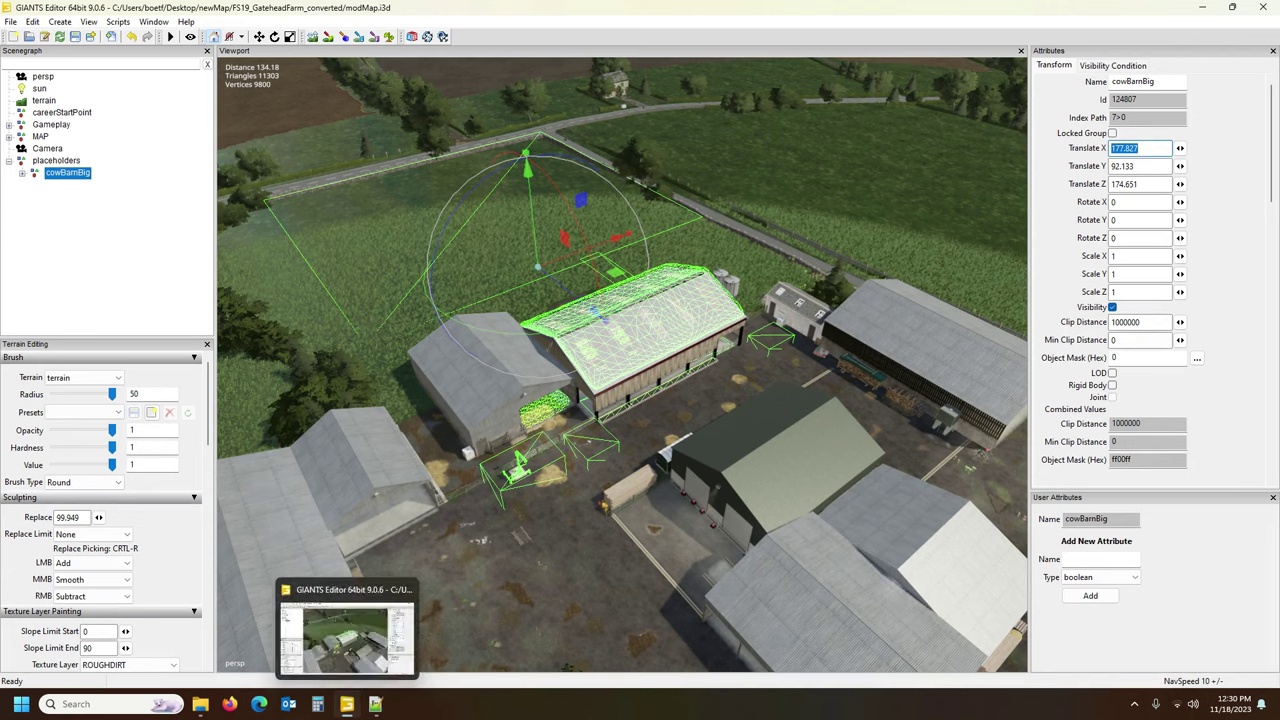
pyautogui.click(199, 704)
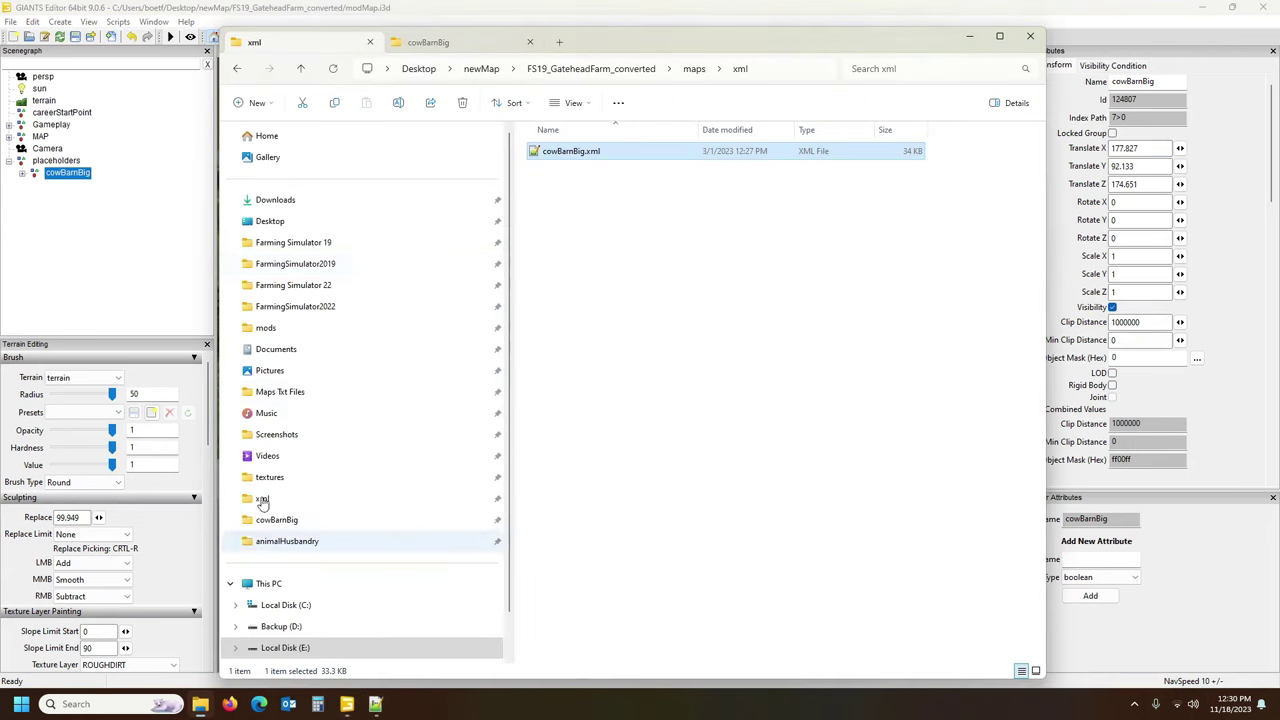
pyautogui.click(698, 72)
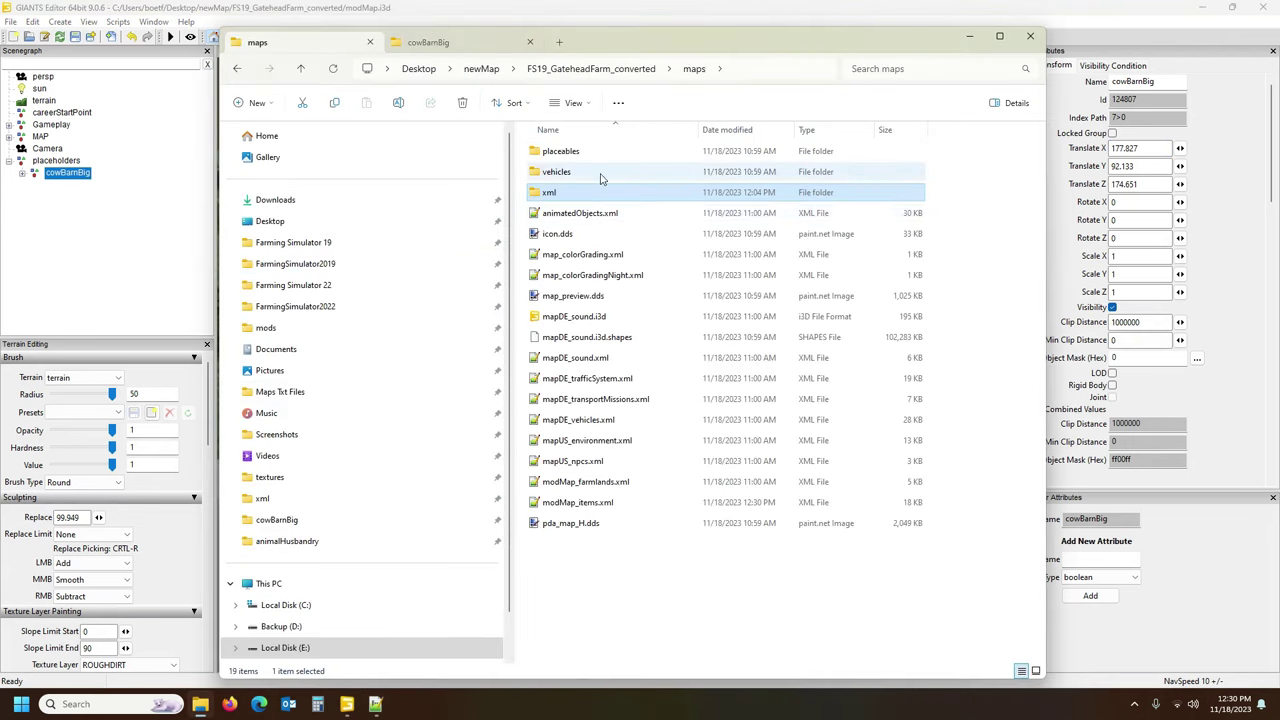
pyautogui.doubleClick(572, 151)
pyautogui.doubleClick(585, 153)
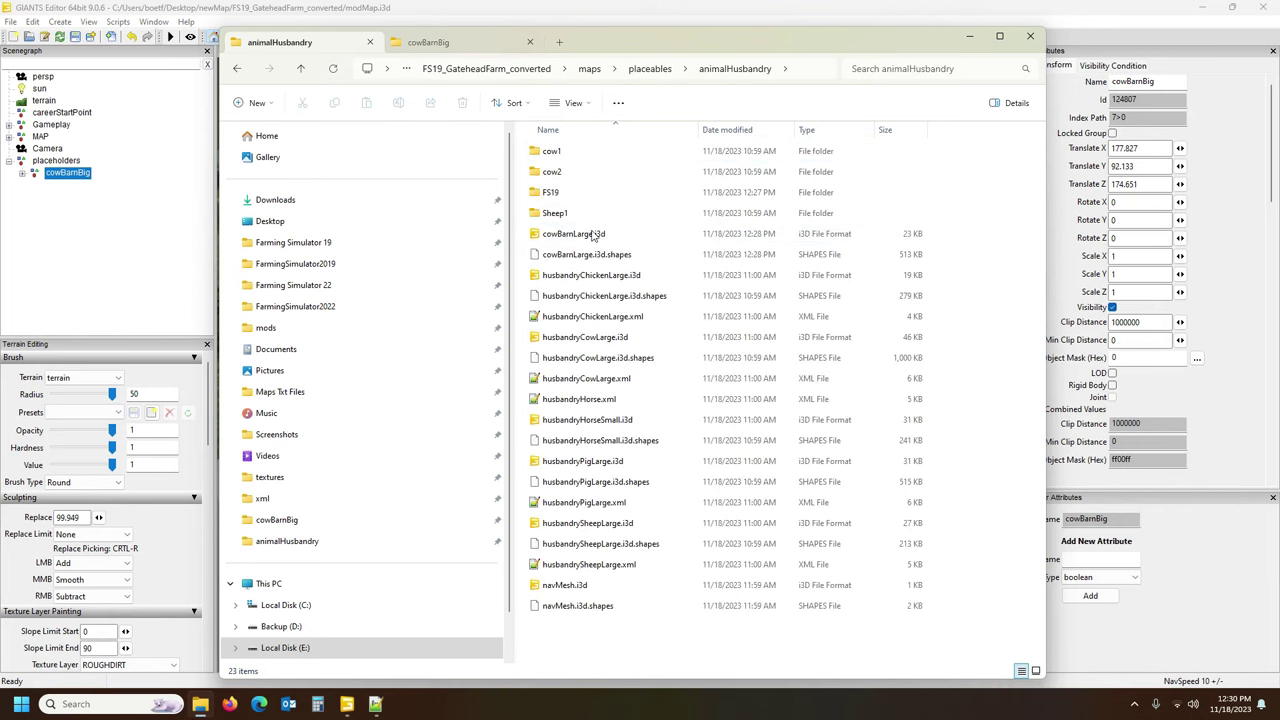
pyautogui.click(806, 74)
pyautogui.moveTo(631, 68); pyautogui.dragTo(778, 70)
pyautogui.hotkey('ctrl', 'c')
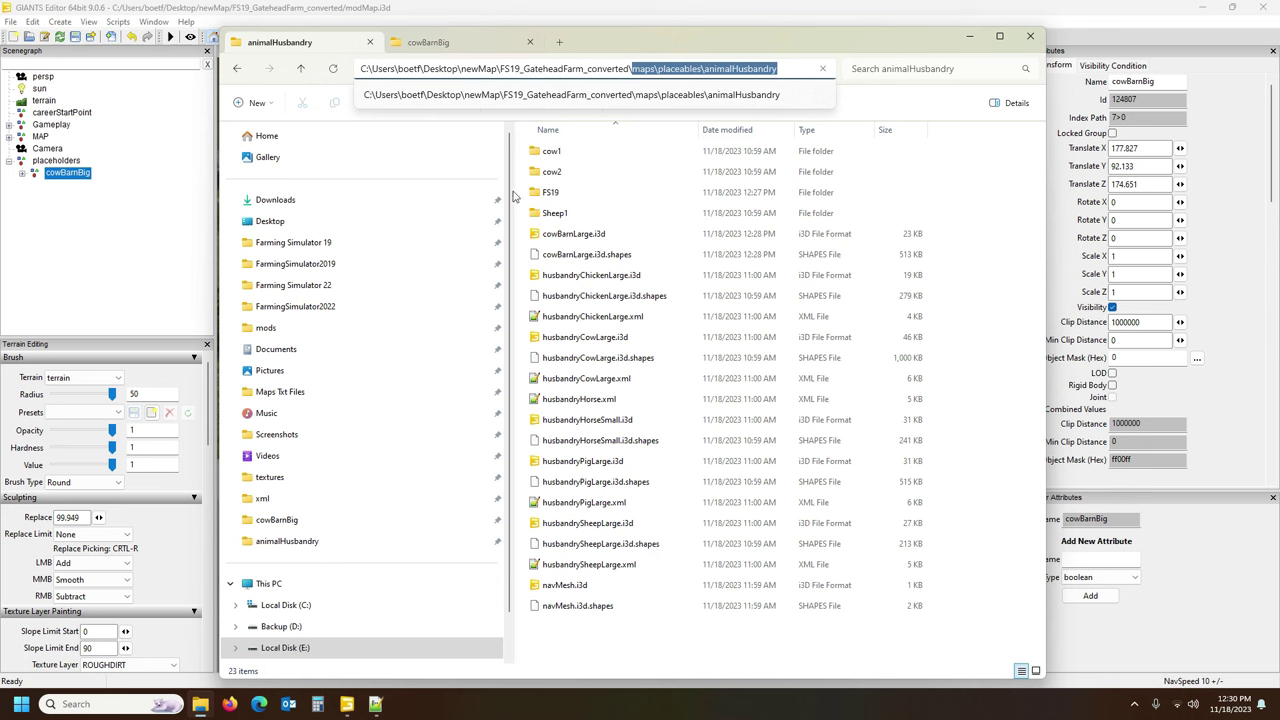
# Open cowBarnBig.xml from the maps/xml folder in Notepad++ and paste the copied path over the navigation filename's folder path.
pyautogui.click(574, 152)
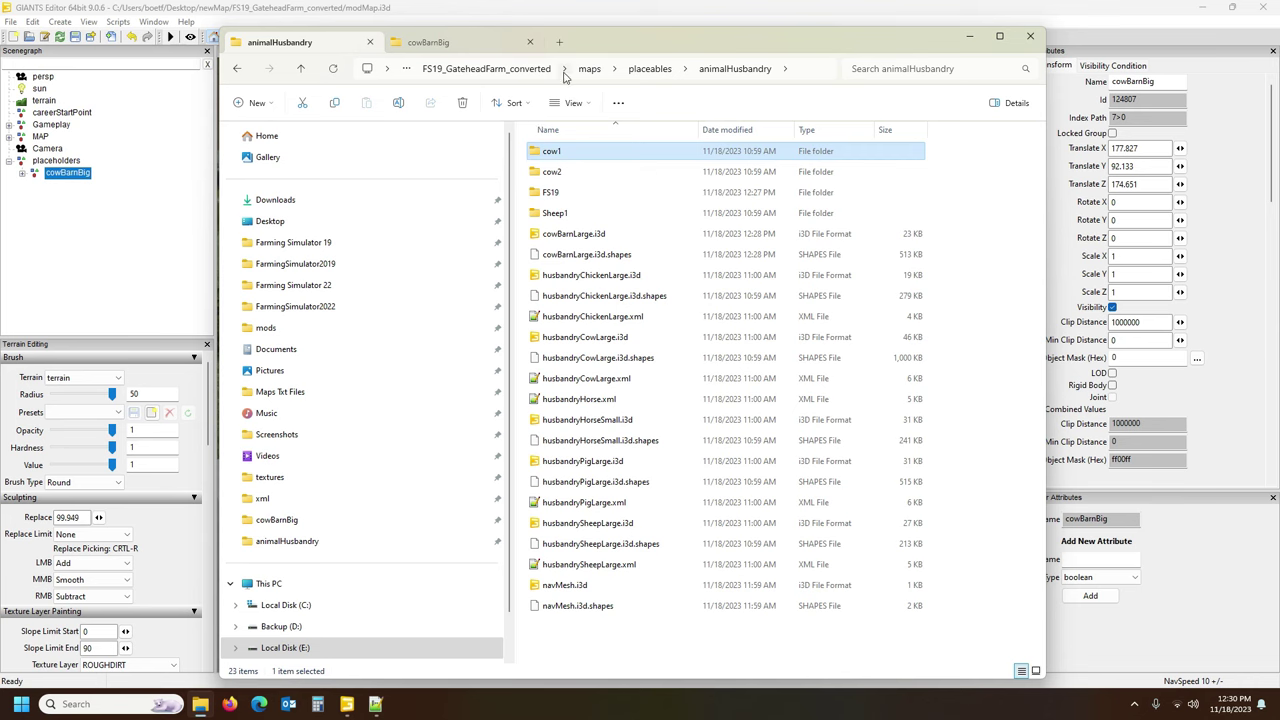
pyautogui.click(590, 70)
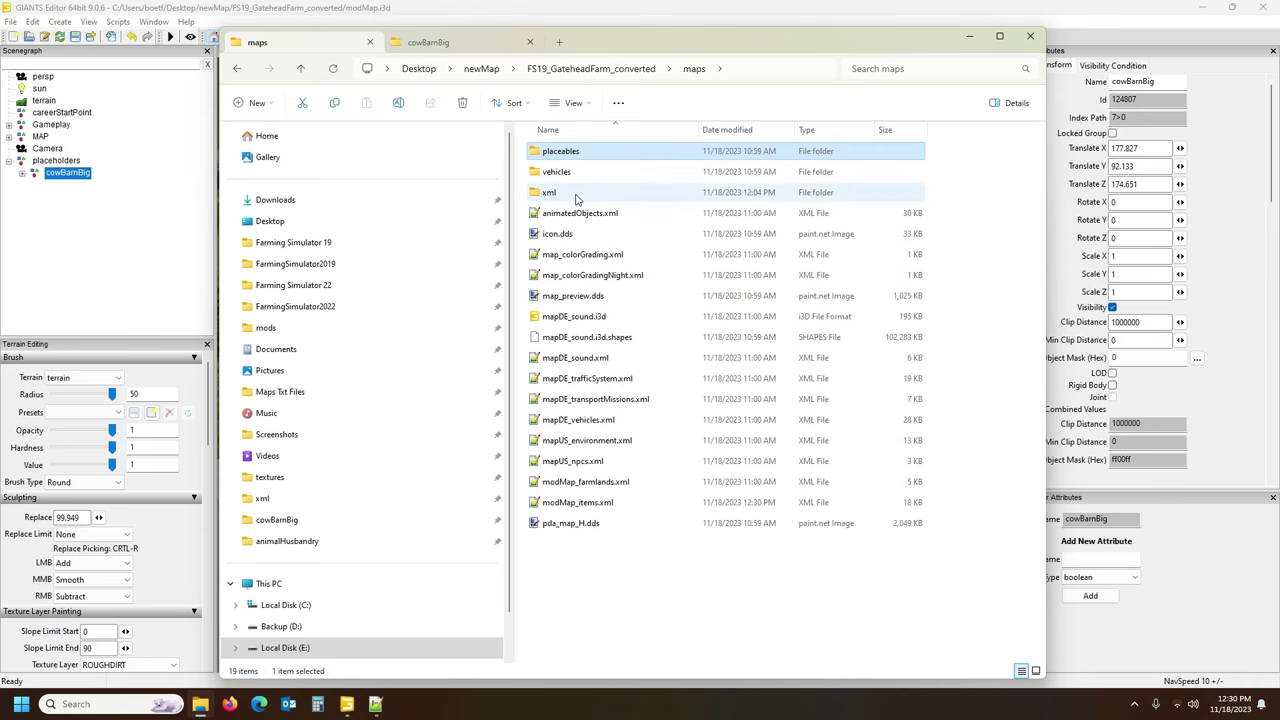
pyautogui.doubleClick(552, 193)
pyautogui.doubleClick(568, 152)
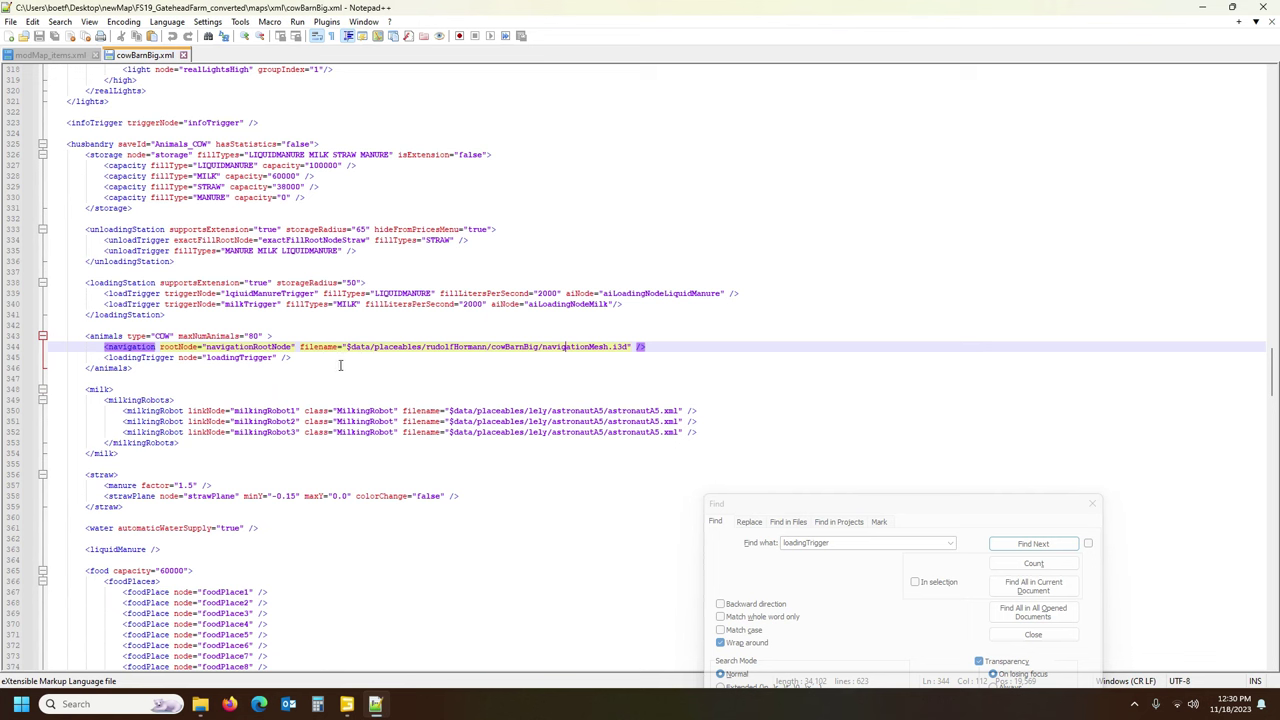
pyautogui.moveTo(345, 347); pyautogui.dragTo(538, 349)
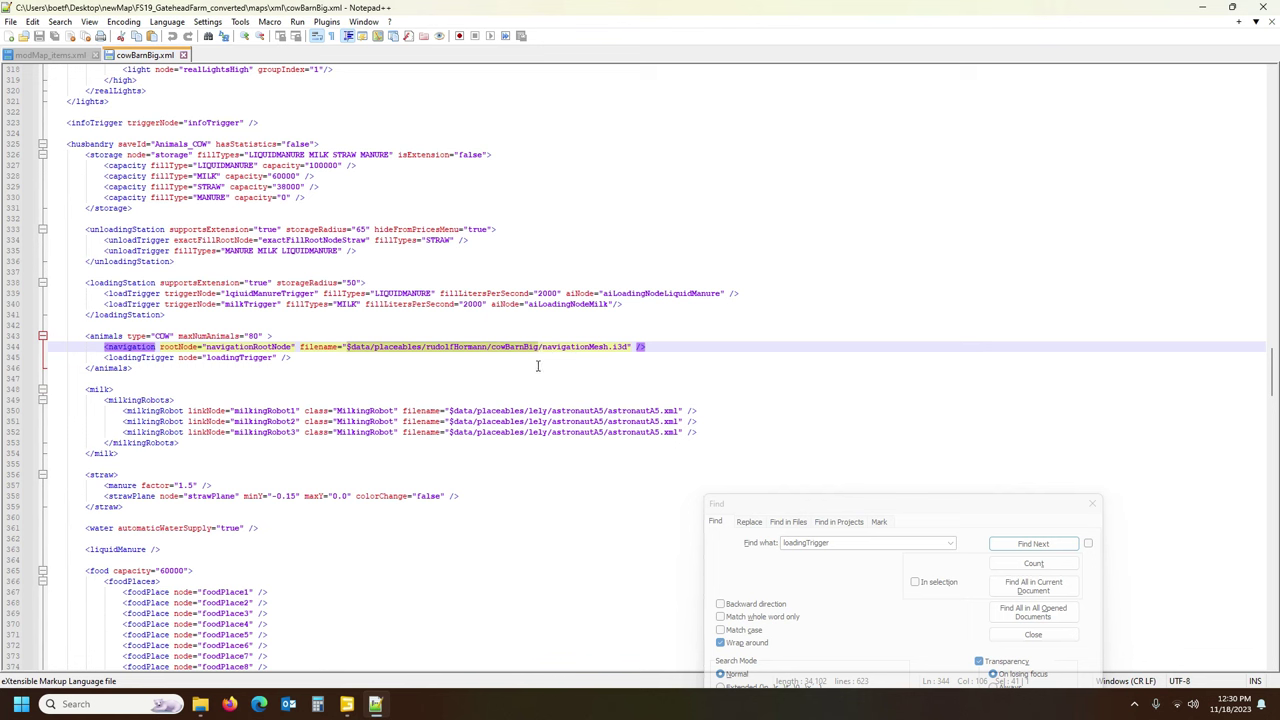
pyautogui.hotkey('ctrl', 'v')
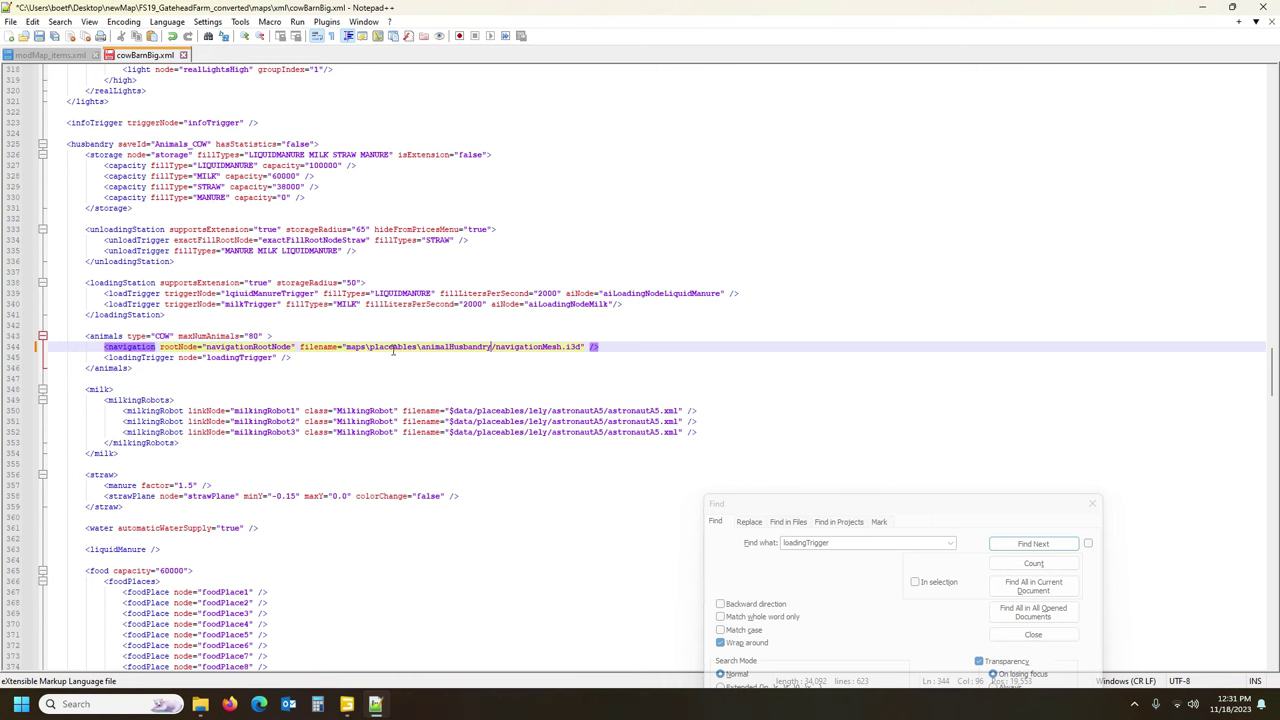
# Switch to File Explorer and look up the navigation mesh's file name in the maps/placeables/animalHusbandry folder.
pyautogui.click(108, 338)
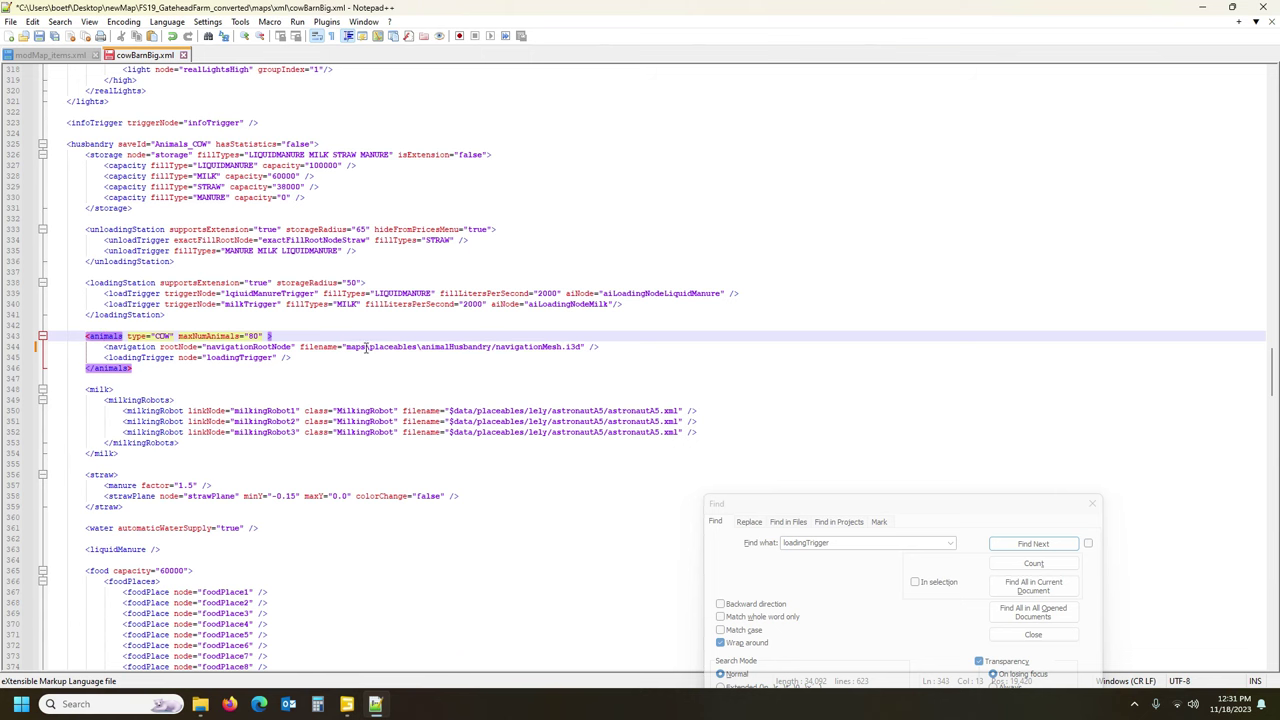
pyautogui.click(200, 704)
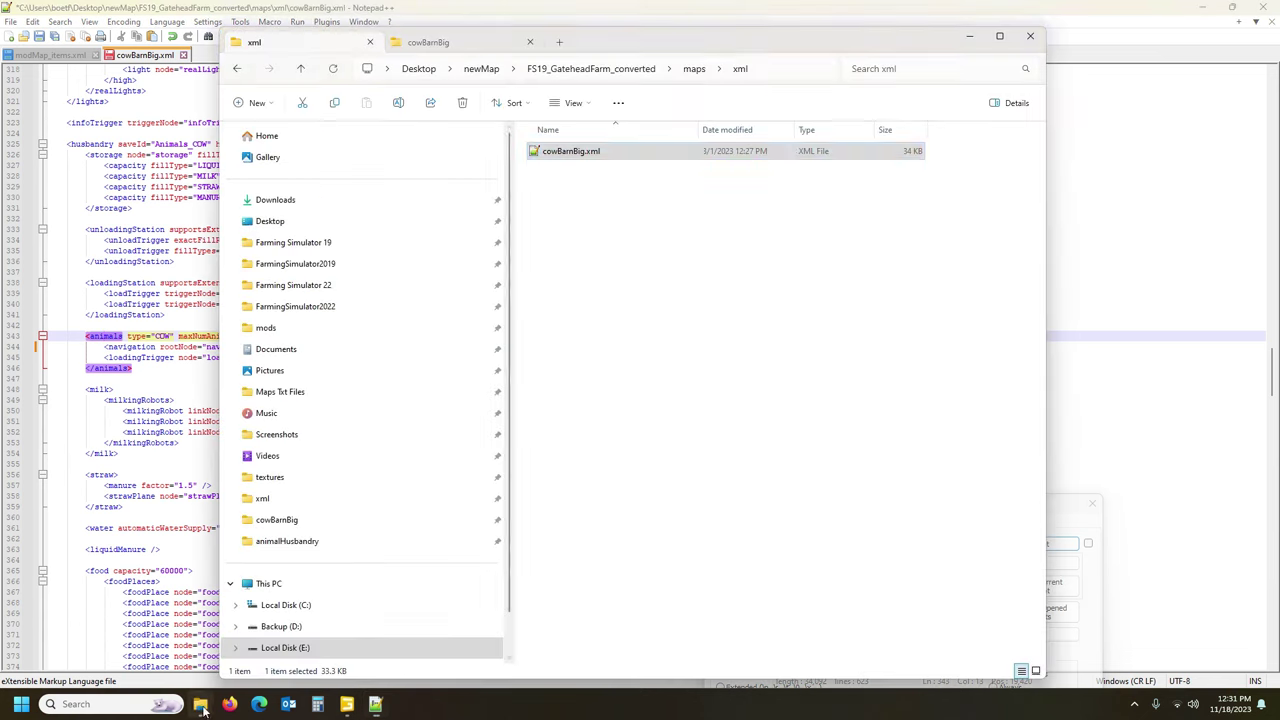
pyautogui.click(694, 69)
pyautogui.doubleClick(584, 158)
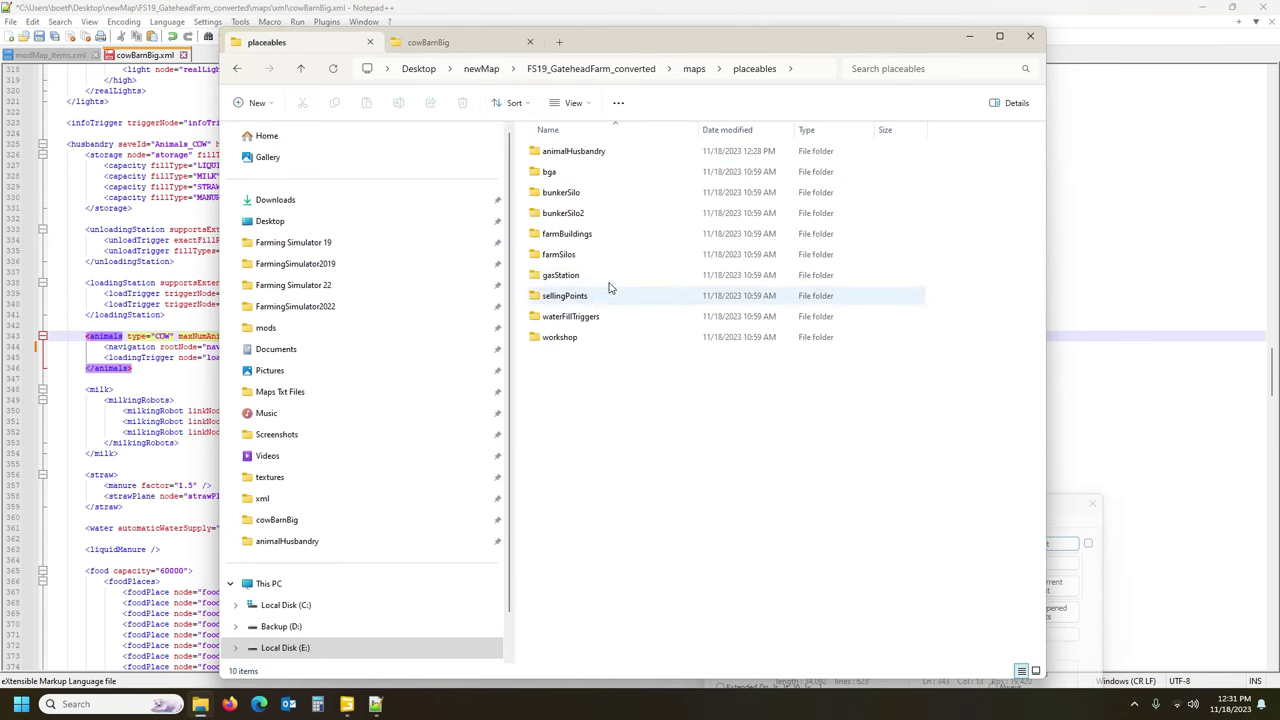
pyautogui.doubleClick(574, 151)
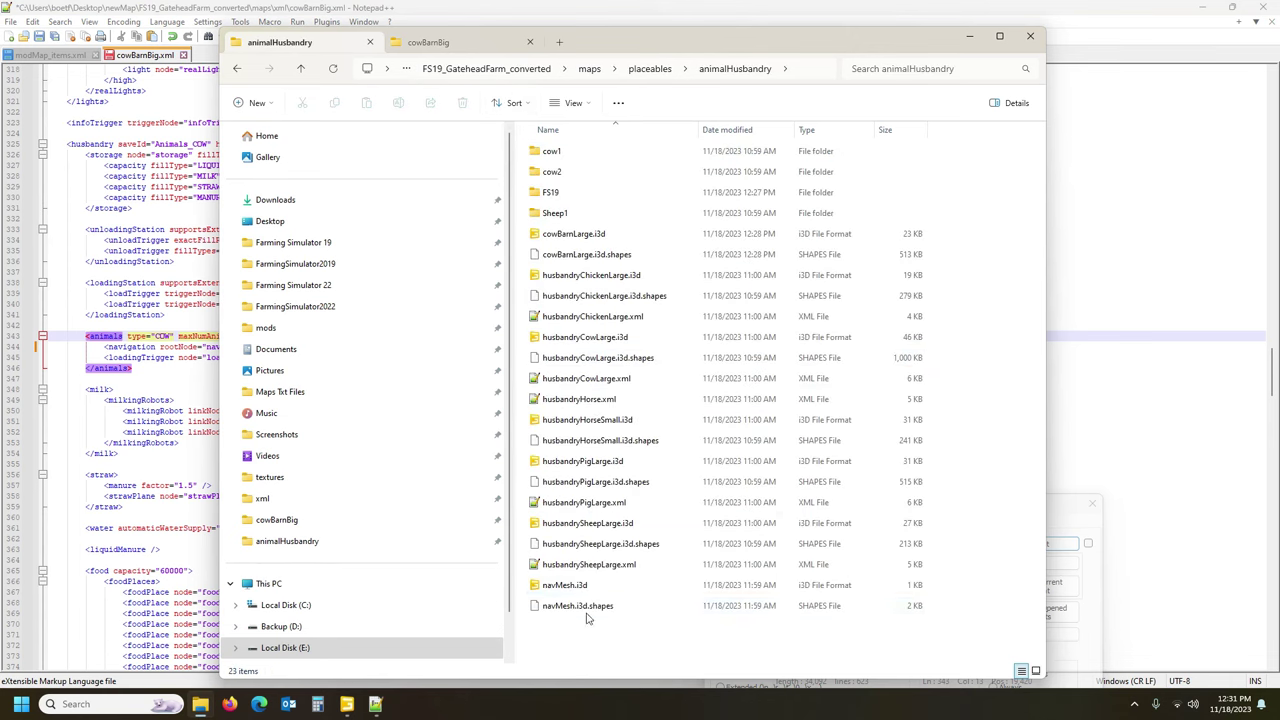
# Back in Notepad++, shorten the navigation filename's navigationMesh.i3d to navMesh.i3d and replace the backslash after maps with a slash.
pyautogui.click(104, 341)
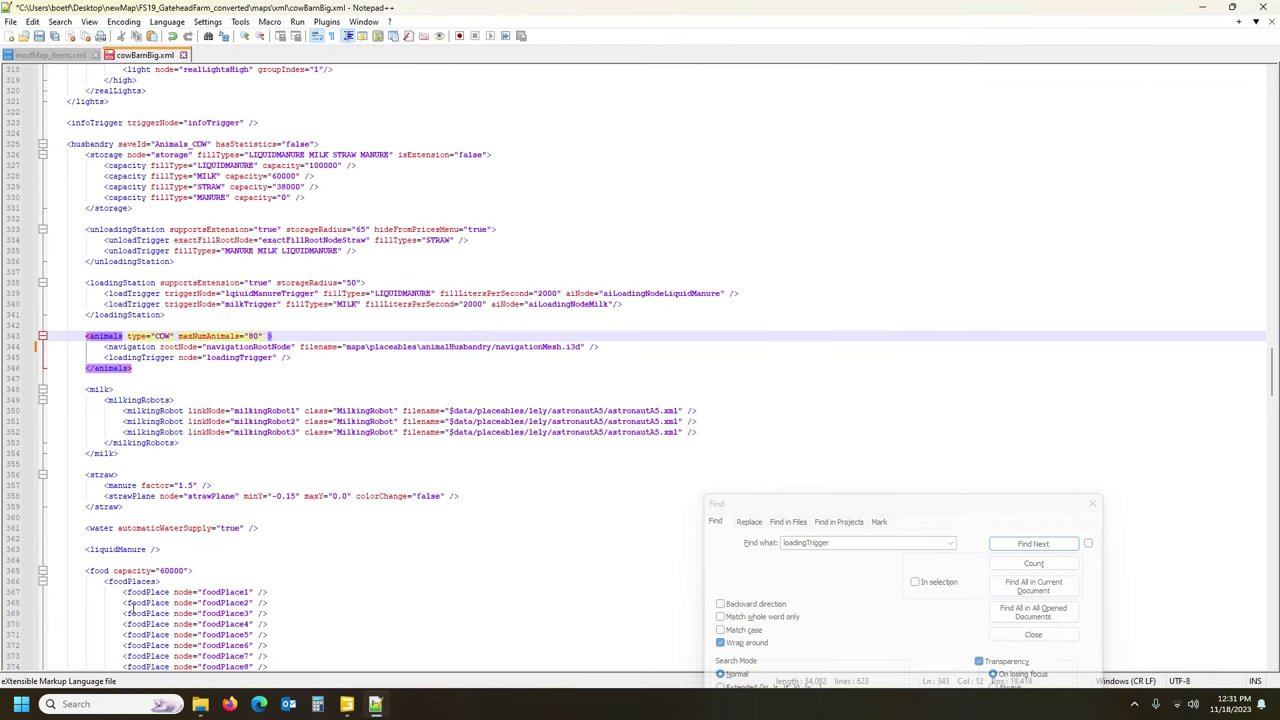
pyautogui.moveTo(511, 346); pyautogui.dragTo(546, 348)
pyautogui.press('BackSpace')
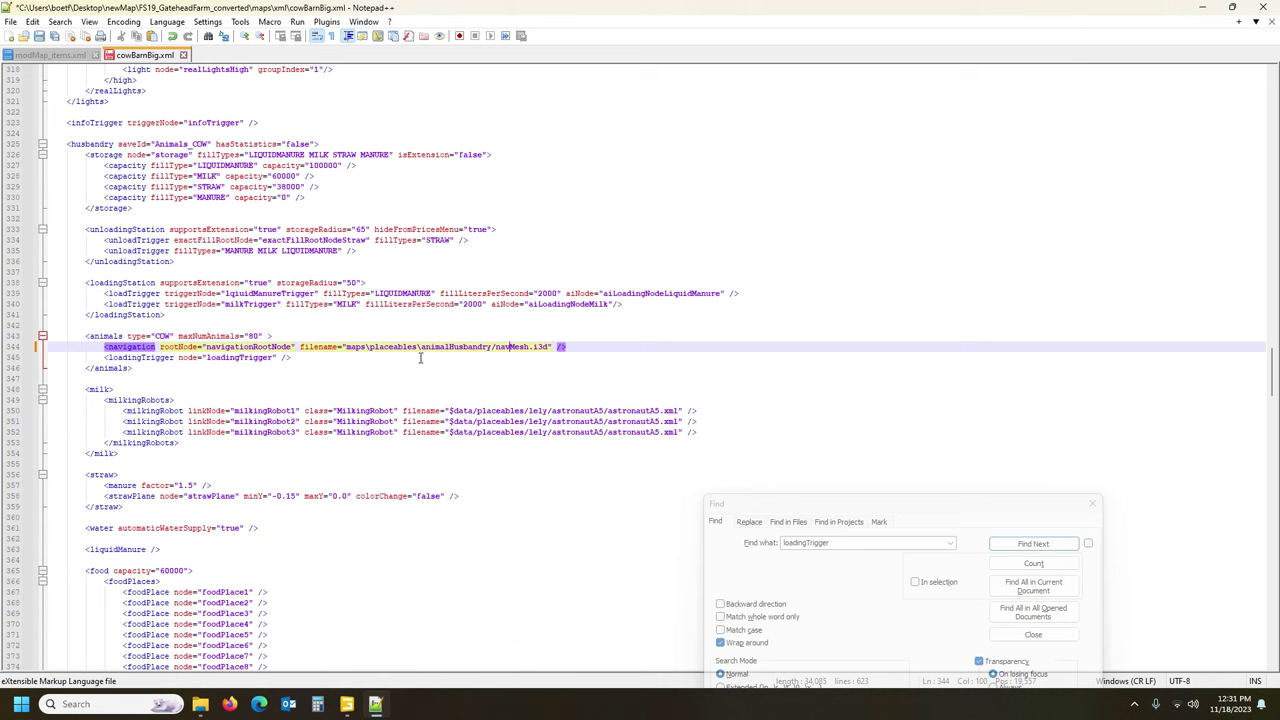
pyautogui.click(369, 347)
pyautogui.write('/')
# In the base section of cowBarnBig.xml, replace the filename's folder path with maps/placeables/animalHusbandry, using forward slashes throughout.
pyautogui.scroll(20, 334, 307)
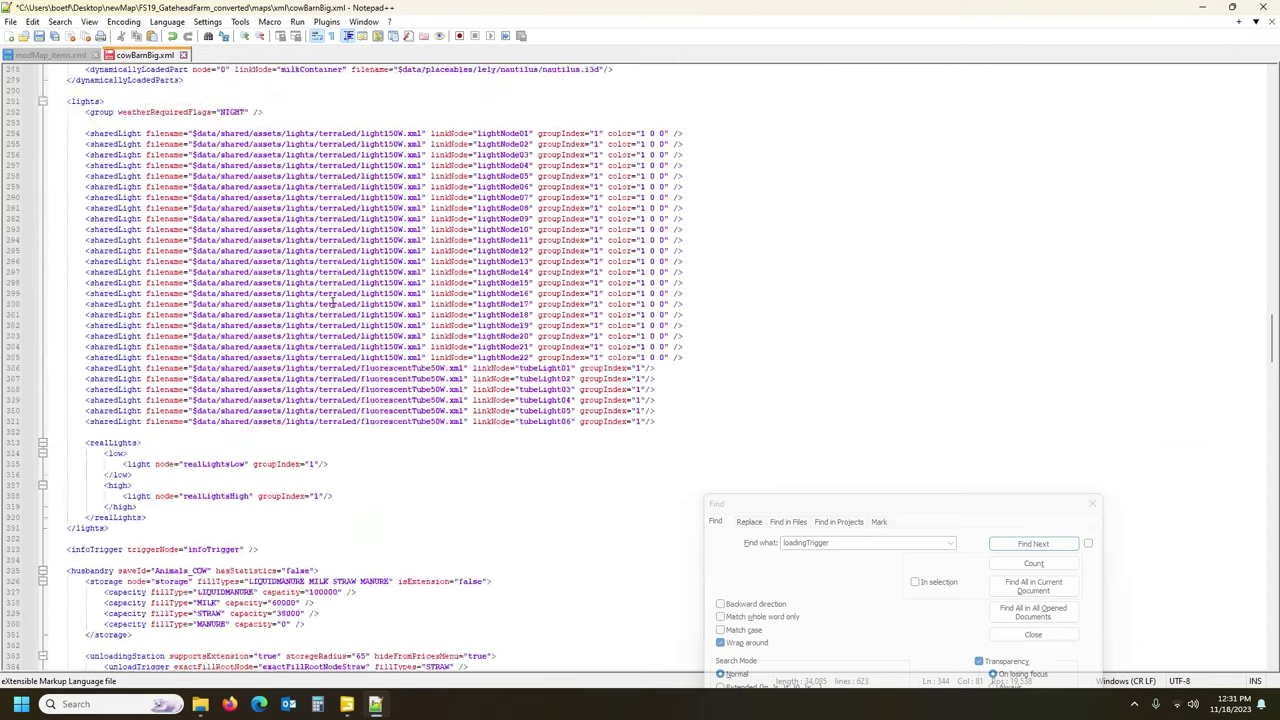
pyautogui.scroll(20, 334, 304)
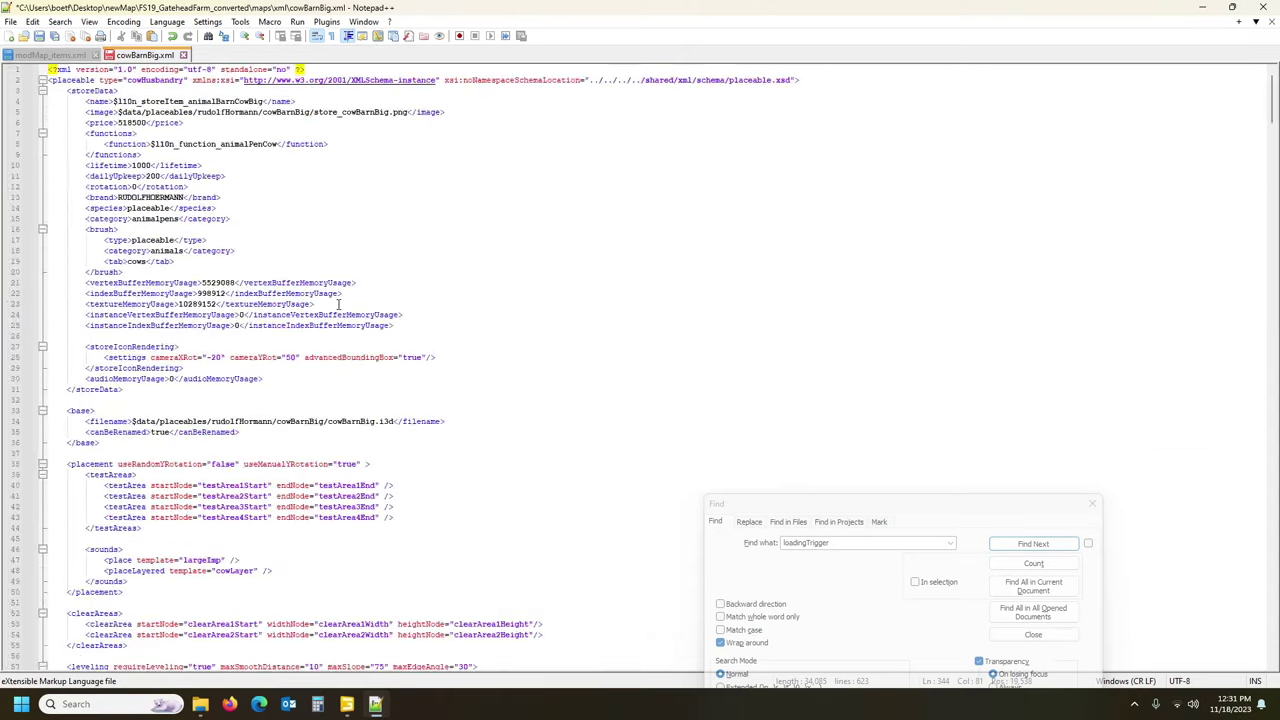
pyautogui.click(146, 421)
pyautogui.moveTo(133, 421); pyautogui.dragTo(325, 421)
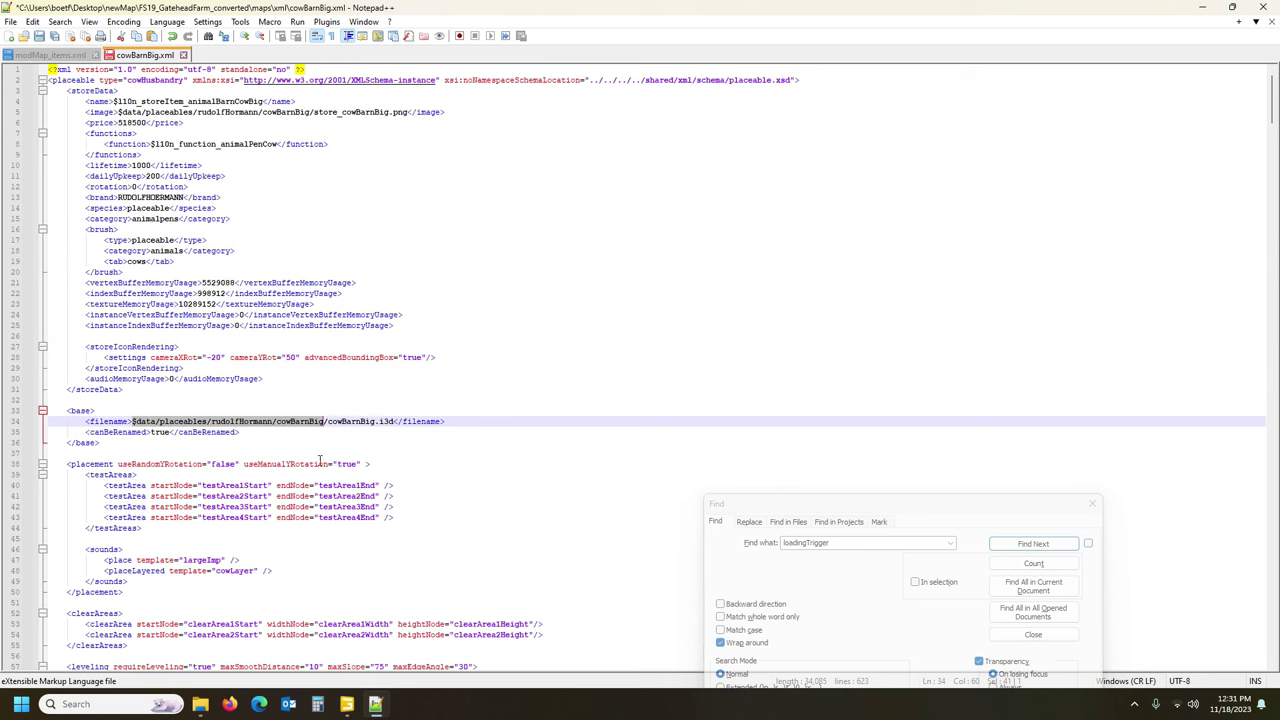
pyautogui.write('maps/placeables/animalHusbandry')
pyautogui.moveTo(150, 422); pyautogui.dragTo(155, 423)
pyautogui.write('/')
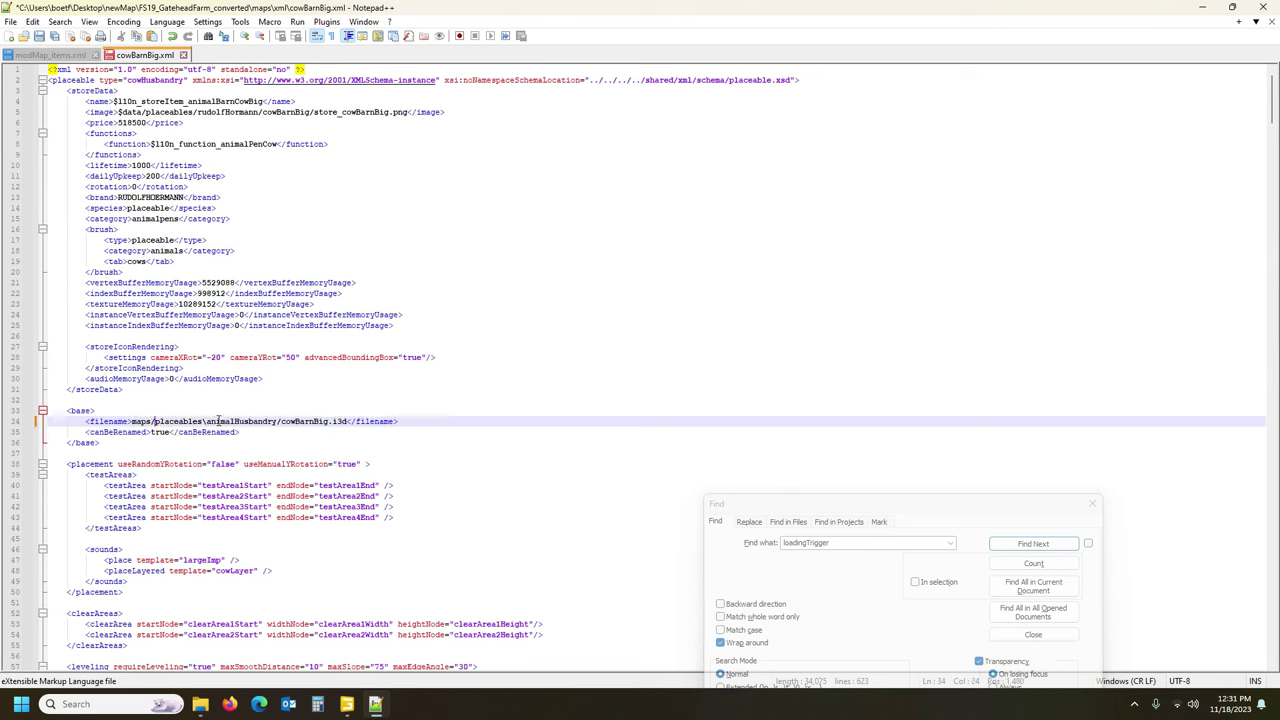
pyautogui.moveTo(201, 423); pyautogui.dragTo(207, 423)
pyautogui.write('/')
# Compare the cowBarnBig group's name in GIANTS Editor with the exported cow barn i3d file in File Explorer's animalHusbandry folder.
pyautogui.click(346, 704)
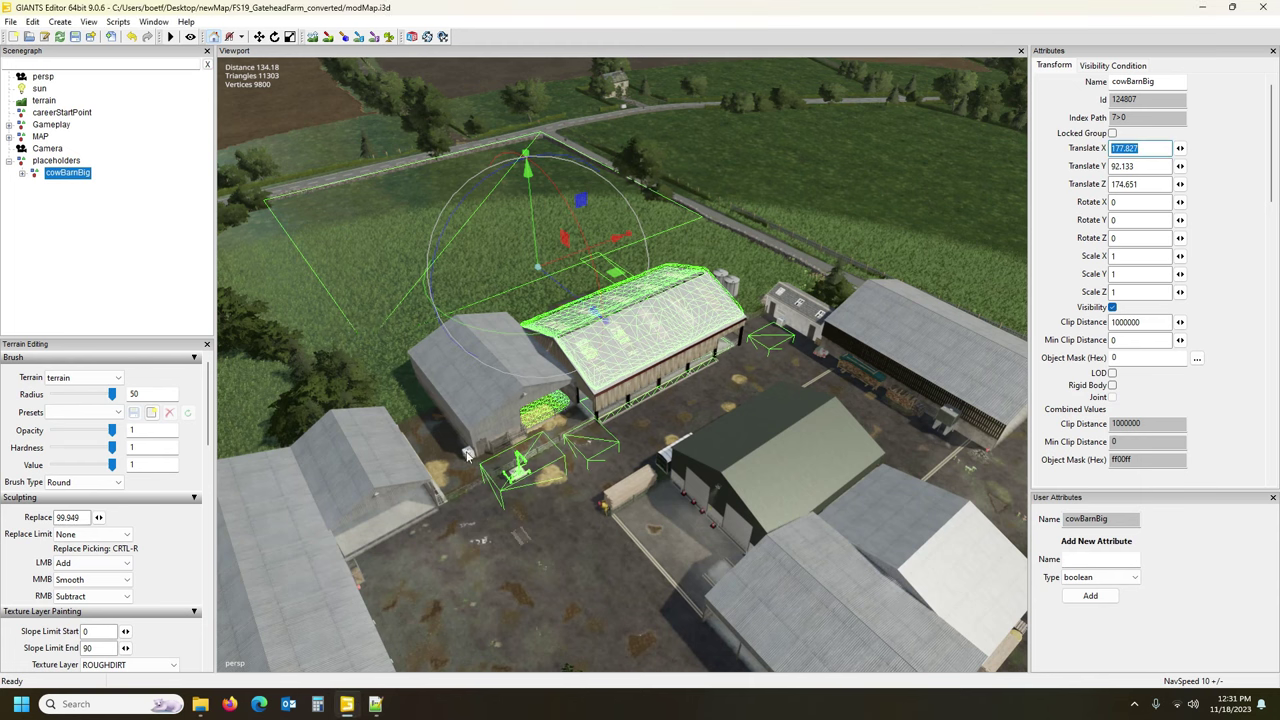
pyautogui.click(77, 171)
pyautogui.click(200, 704)
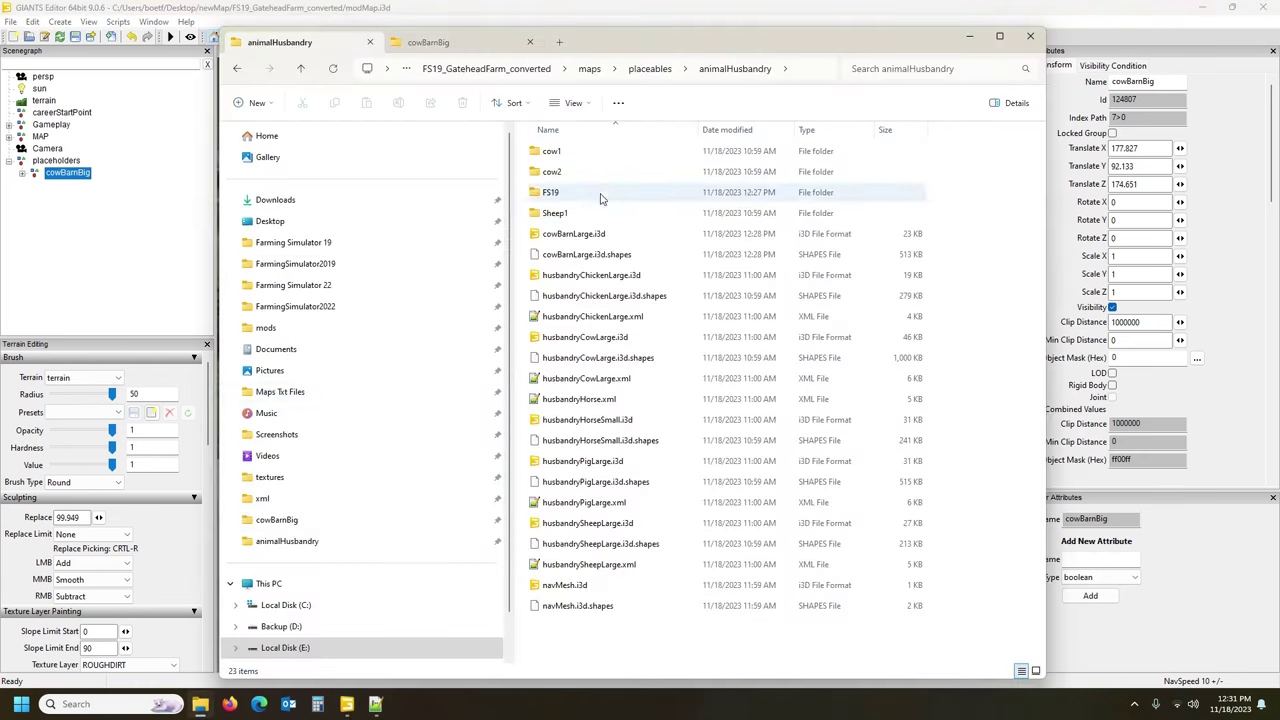
pyautogui.click(590, 256)
pyautogui.click(588, 234)
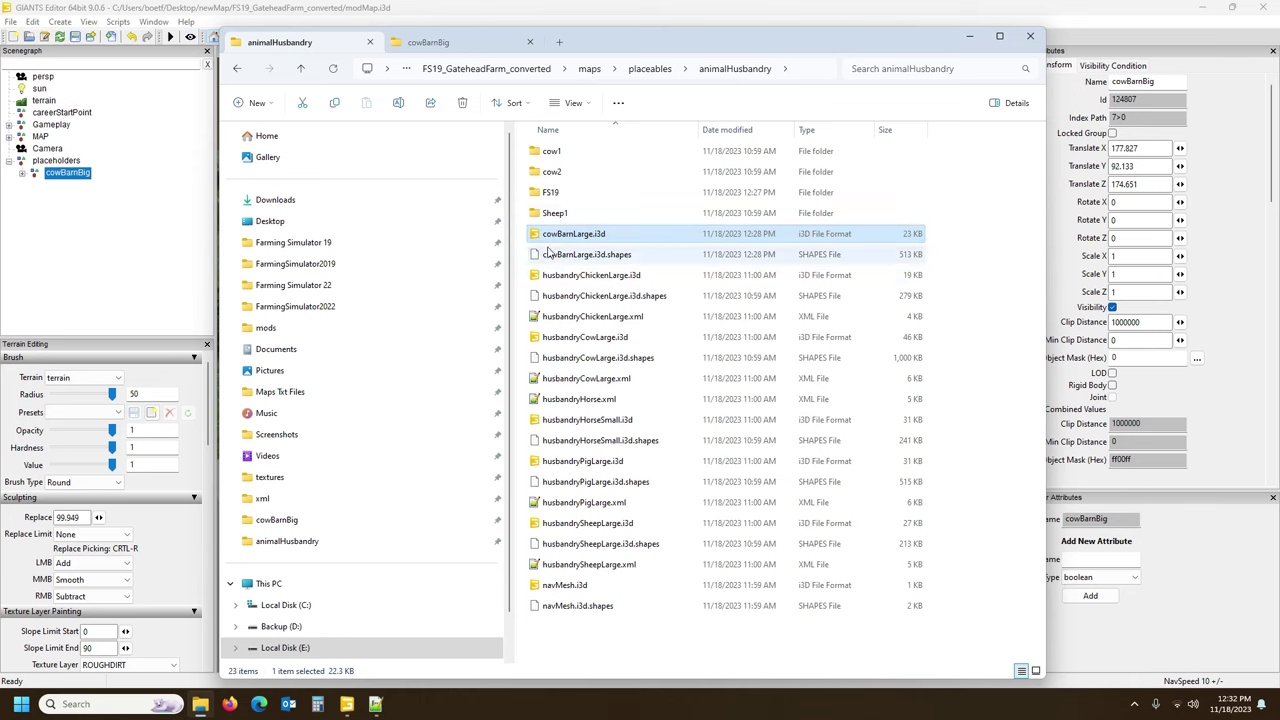
# Check the placeholders group's attributes in GIANTS Editor and return to modMap_items.xml in Notepad++.
pyautogui.click(309, 14)
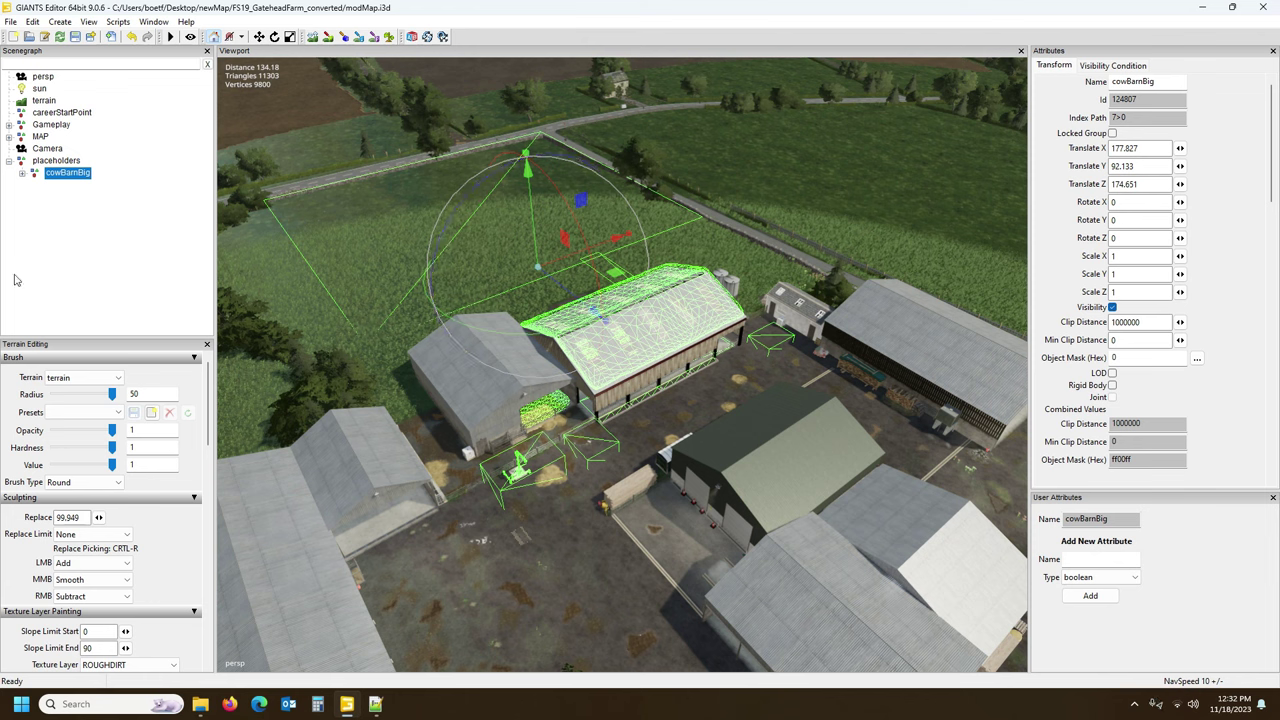
pyautogui.click(60, 162)
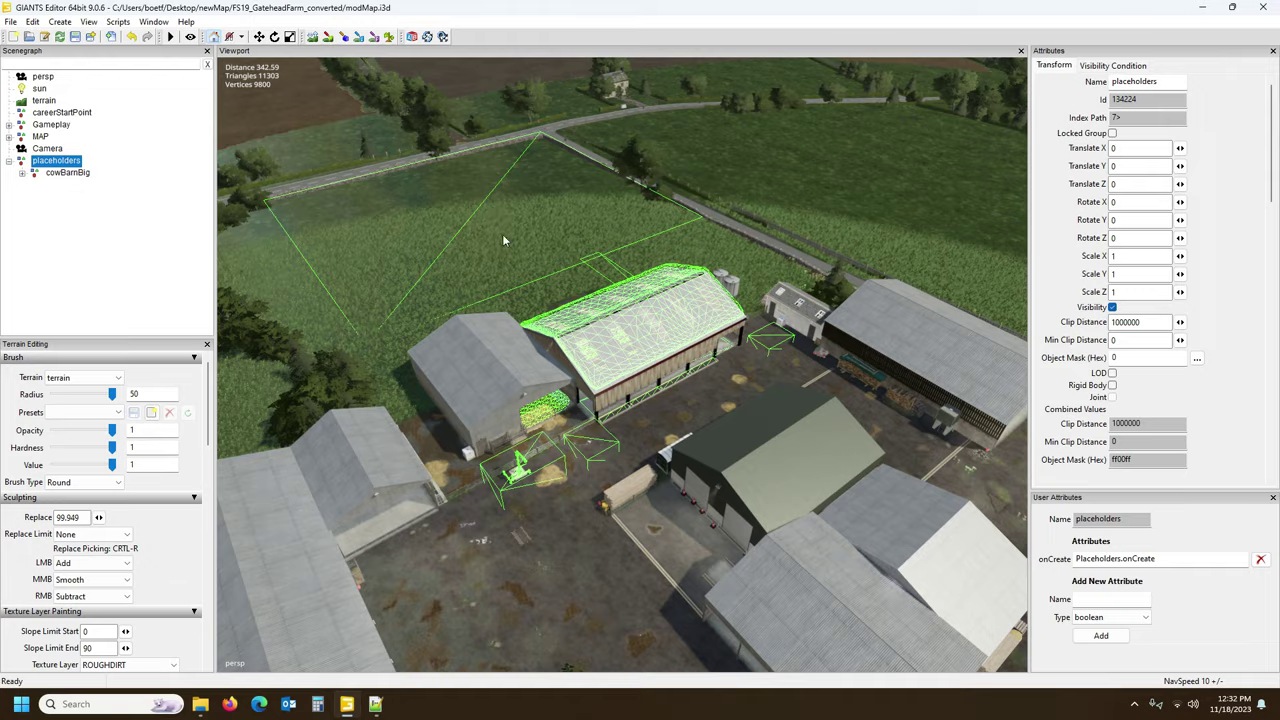
pyautogui.click(375, 704)
pyautogui.click(48, 57)
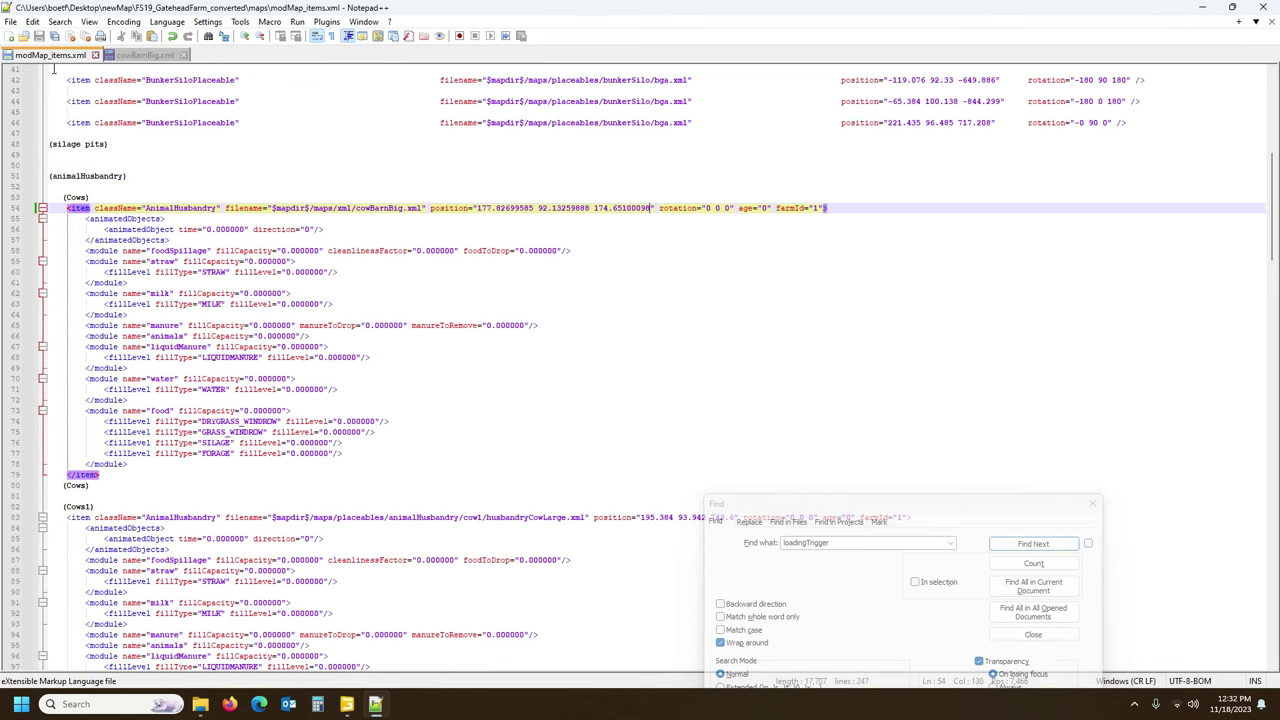
# Close the Find dialog, launch Farming Simulator 22 from Steam and wait for the program to respond.
pyautogui.click(1092, 503)
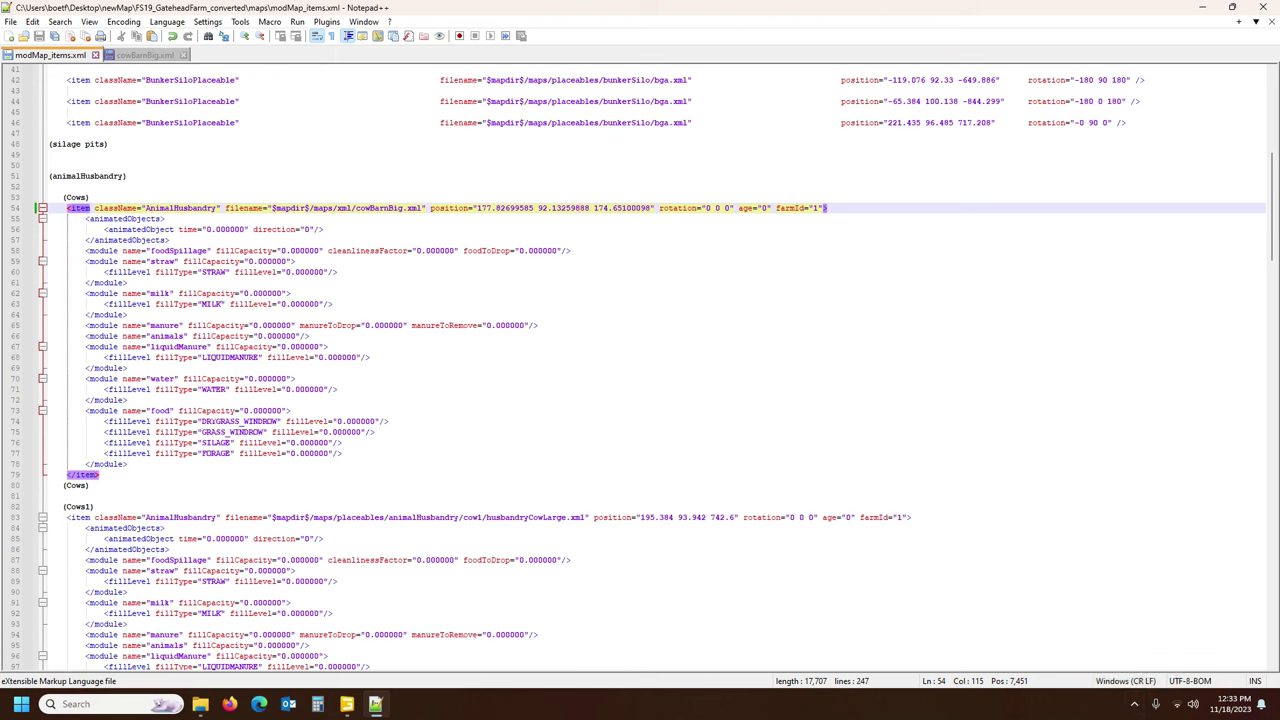
pyautogui.click(1134, 704)
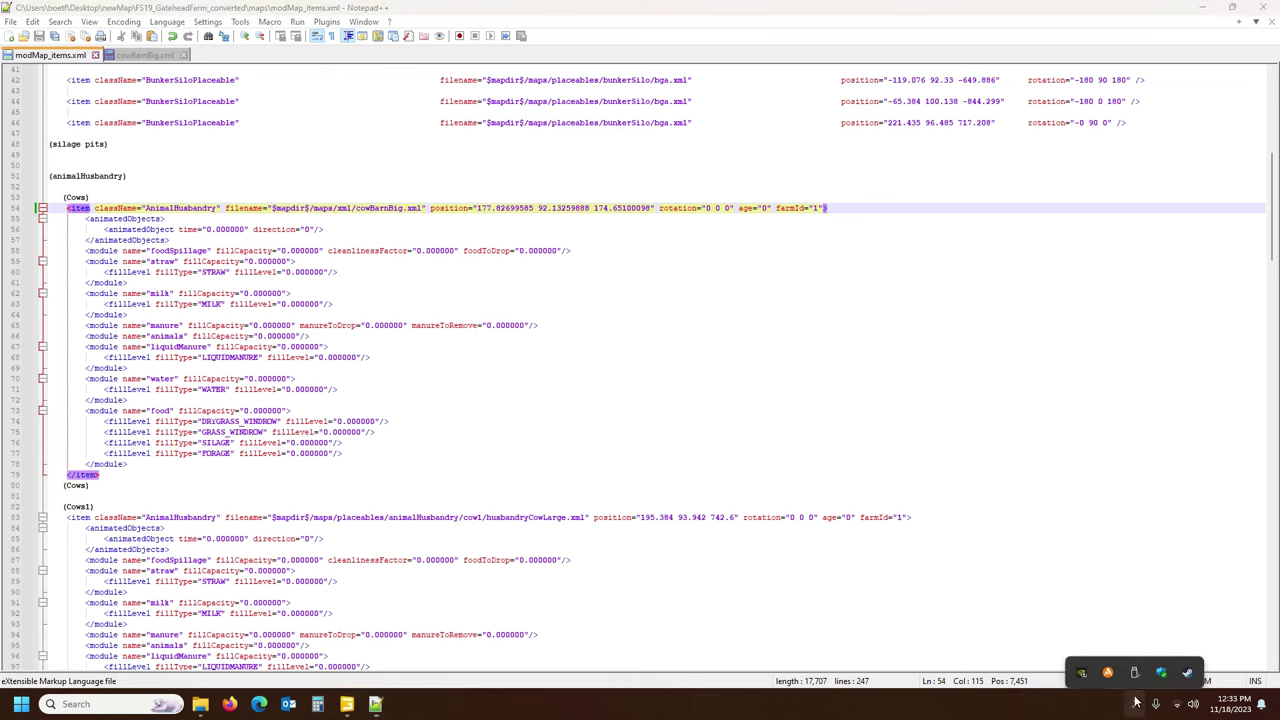
pyautogui.rightClick(1191, 666)
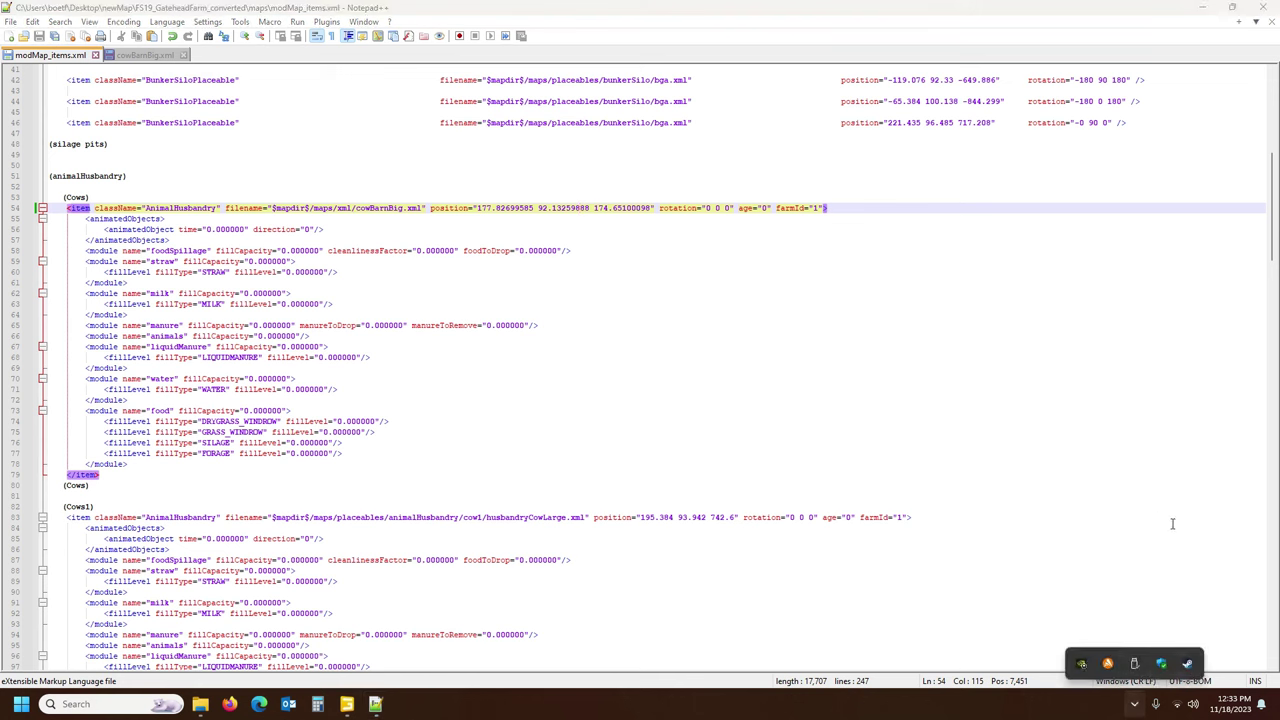
pyautogui.click(1120, 376)
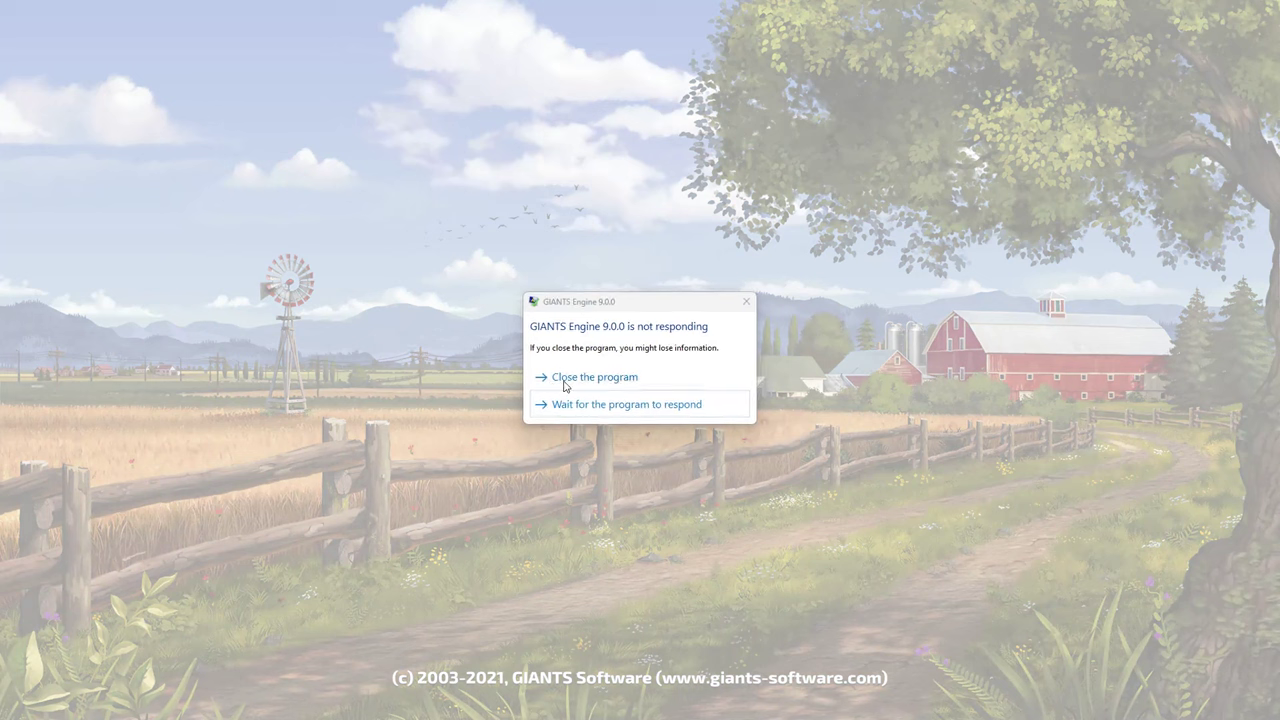
pyautogui.click(572, 406)
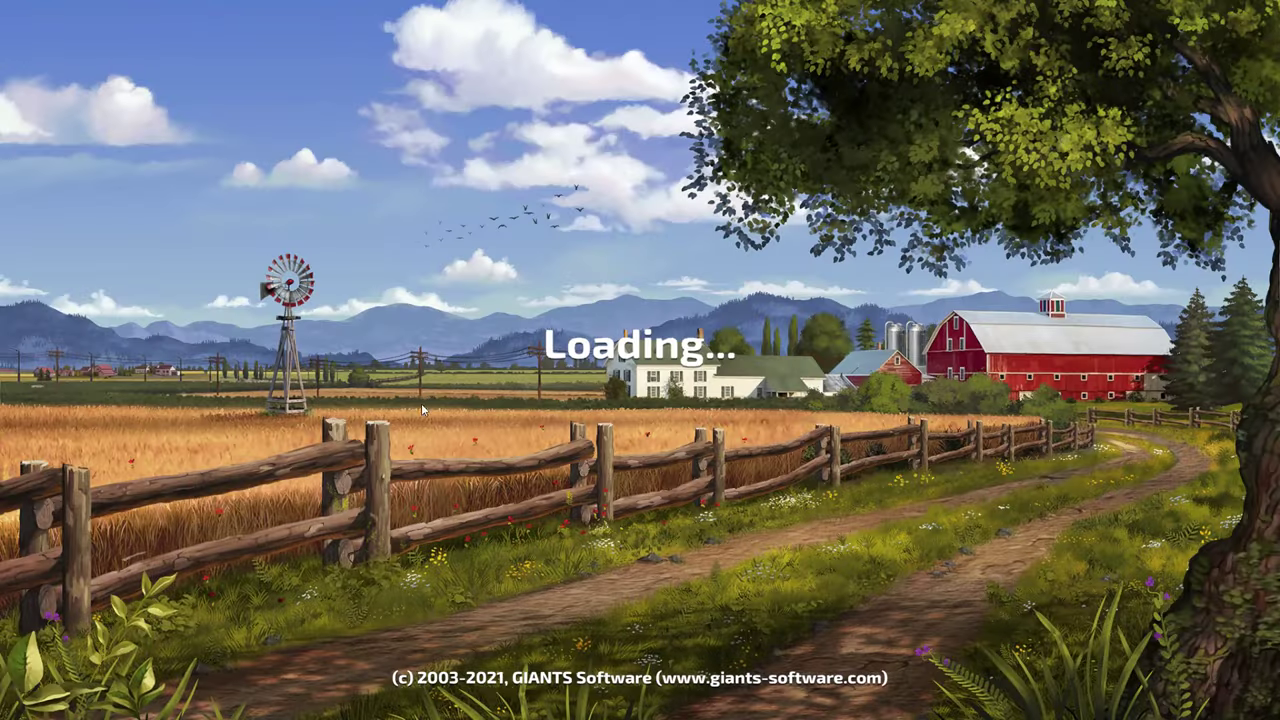
# Start a new career in the empty second save slot on the Elmcreek map and enter the game once it loads.
pyautogui.click(169, 413)
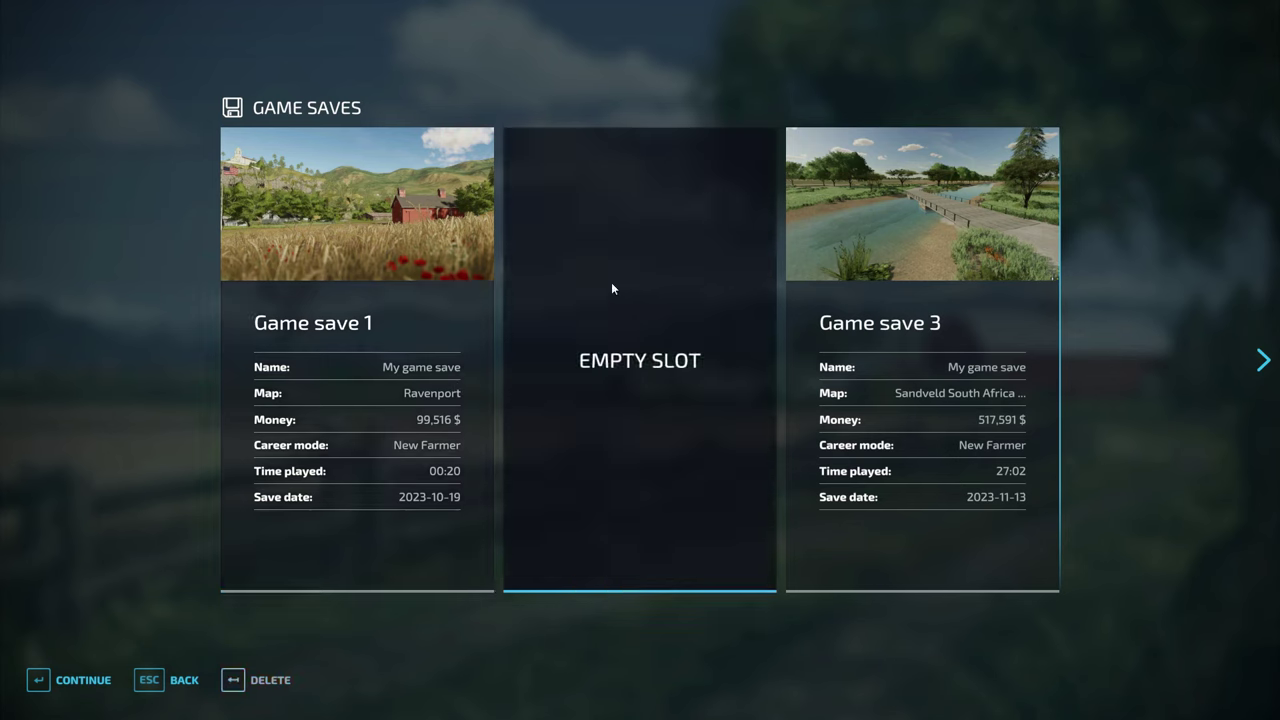
pyautogui.click(611, 282)
pyautogui.click(330, 371)
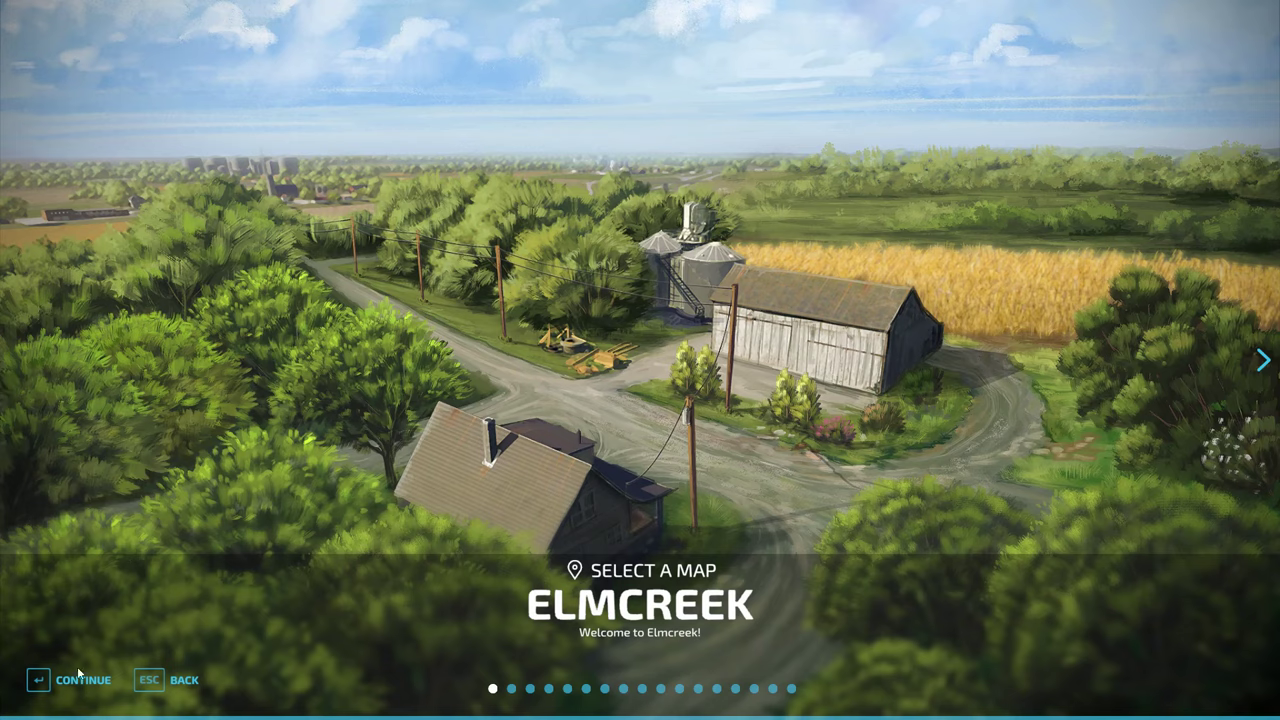
pyautogui.press('Return')
pyautogui.press('Return')
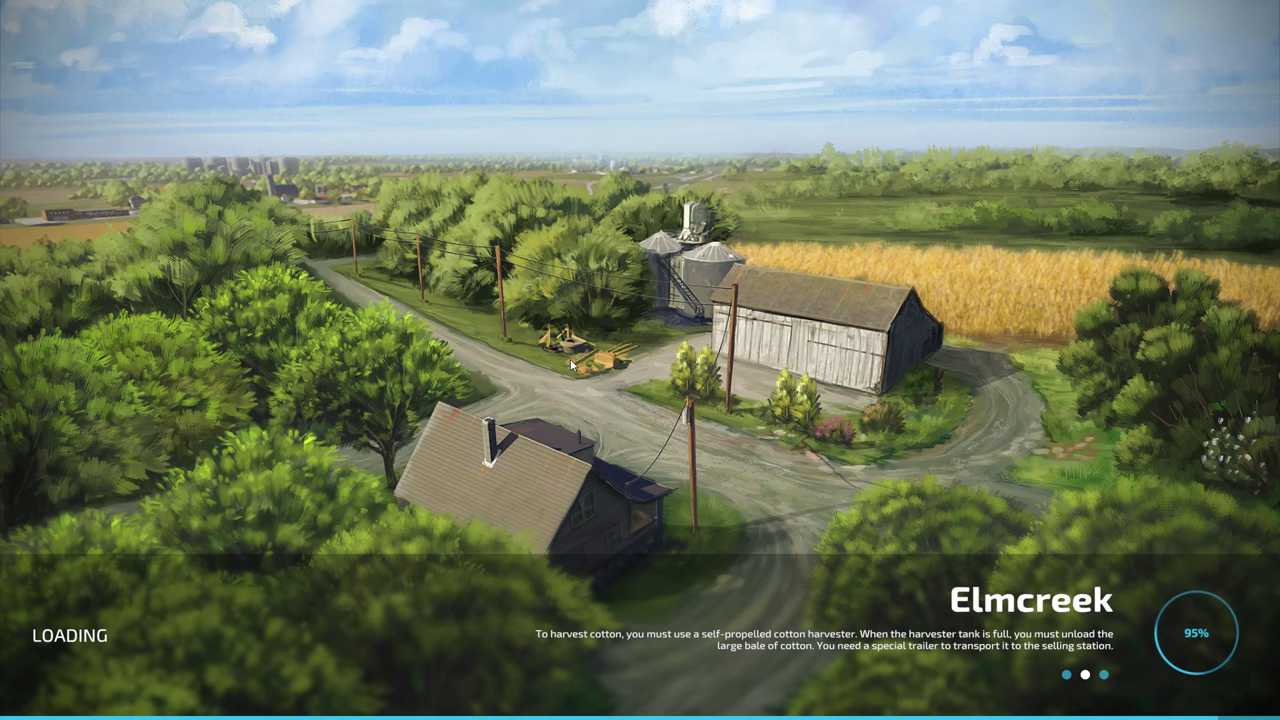
pyautogui.click(249, 510)
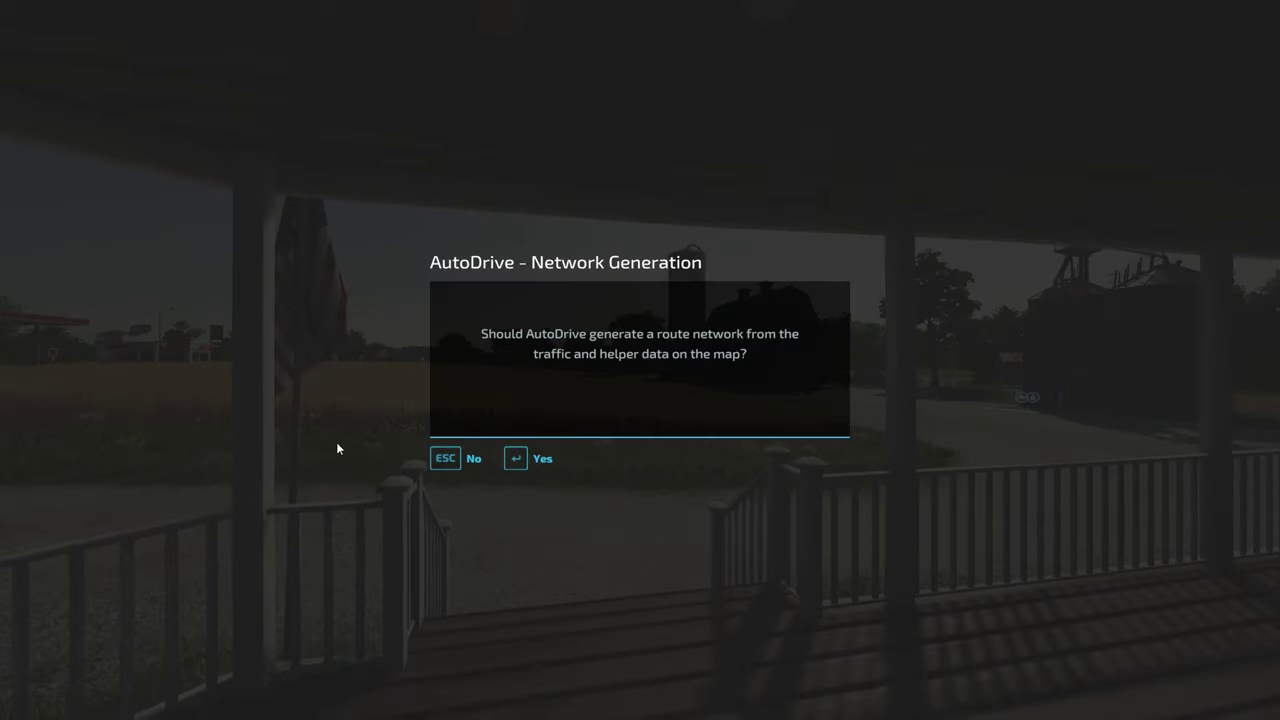
# Decline AutoDrive's route network generation, dismiss the guided tour and walk off the porch toward the wheat field.
pyautogui.click(445, 459)
pyautogui.click(440, 463)
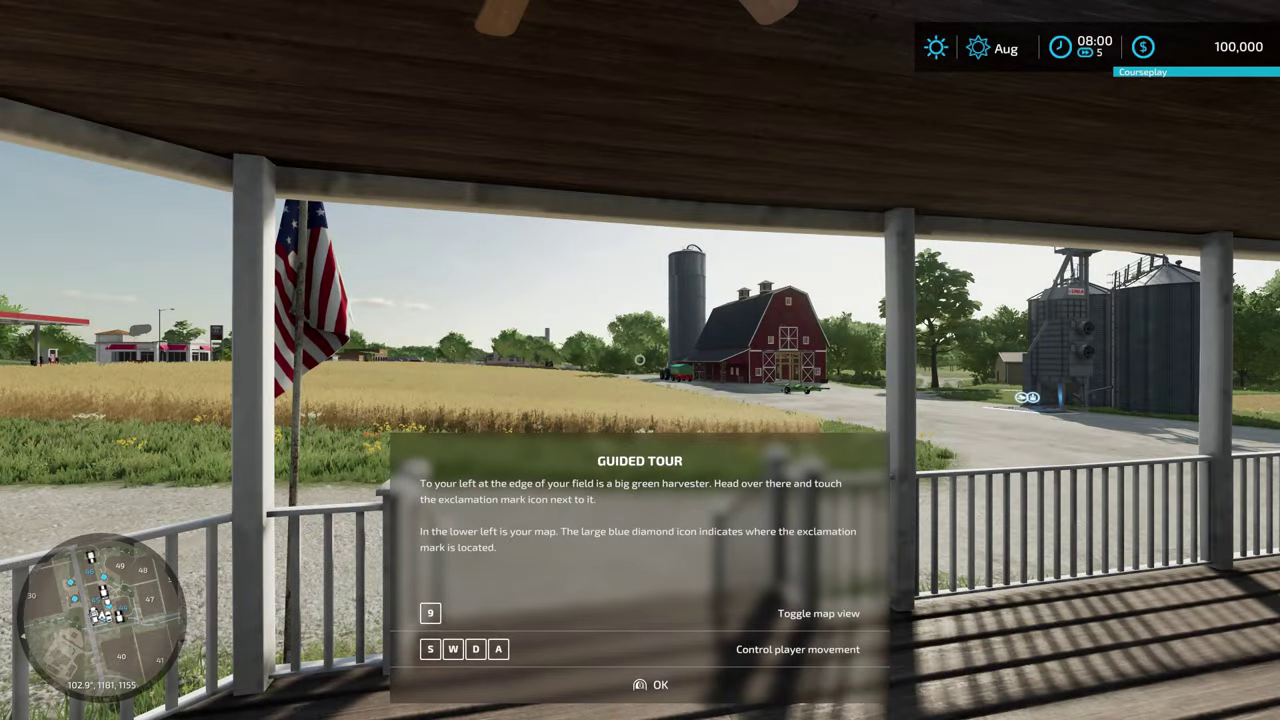
pyautogui.press('Return')
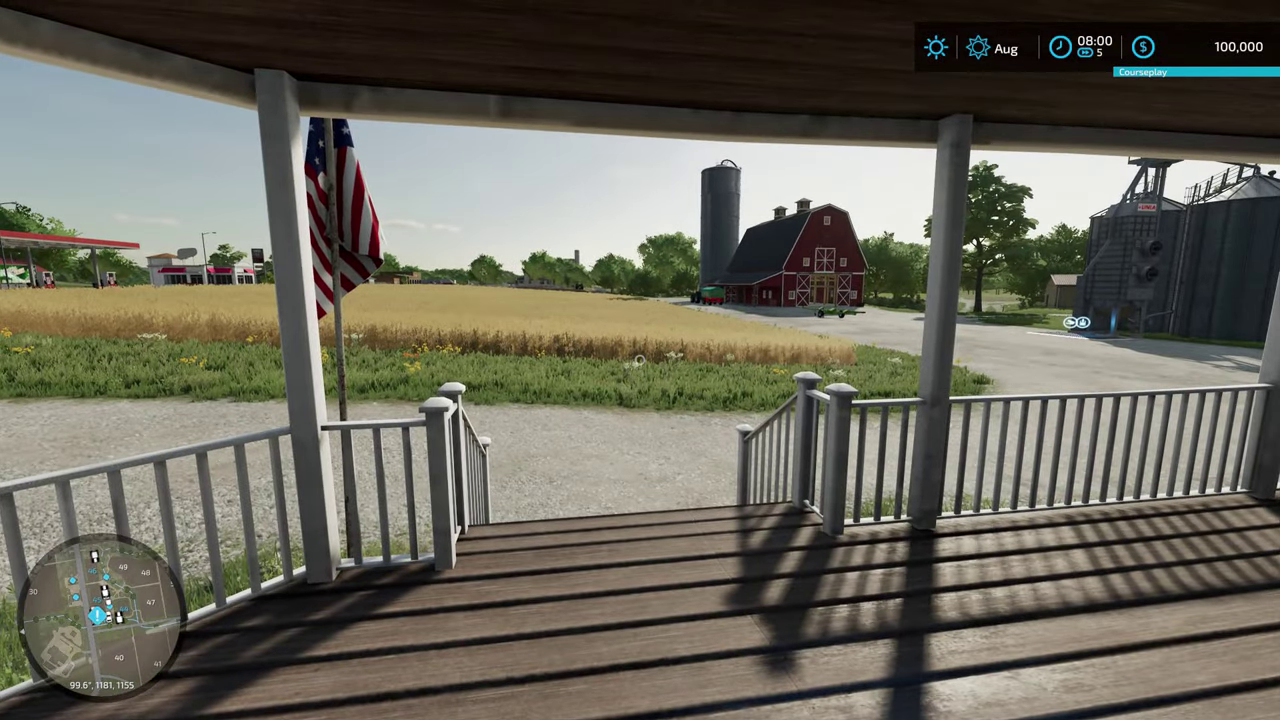
pyautogui.hotkey('shift', 'w')
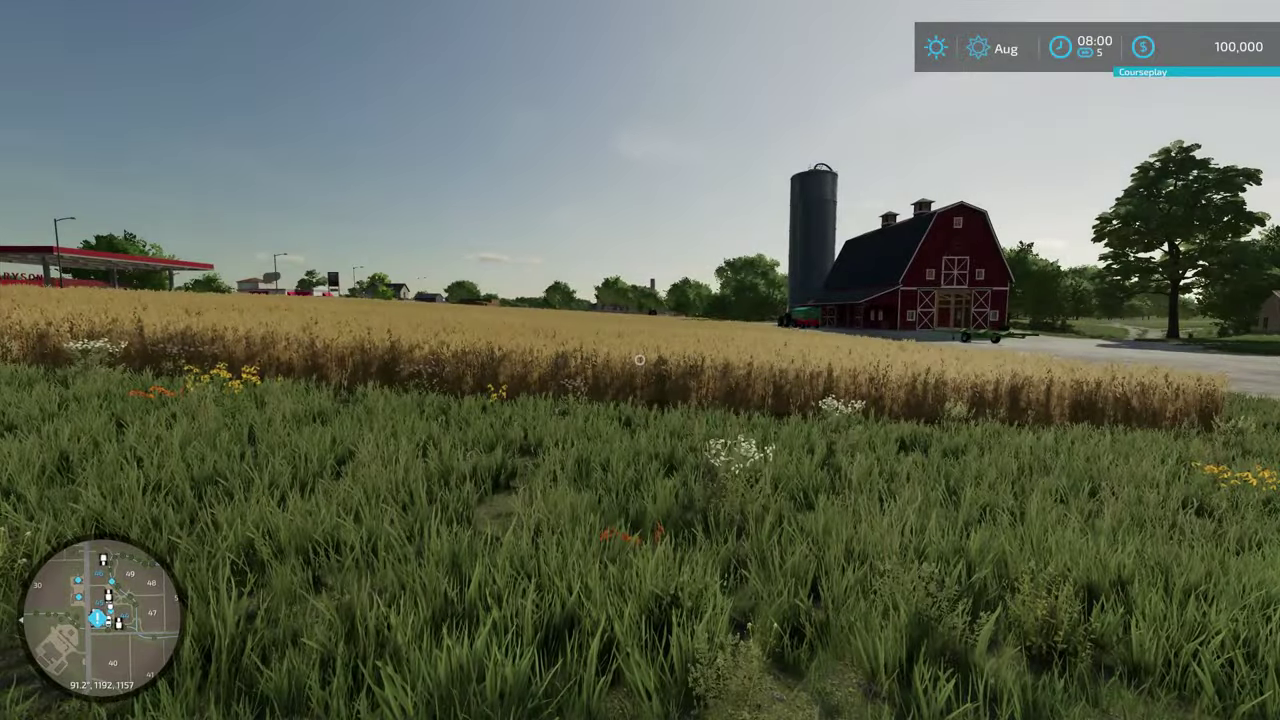
# Add 100,000,000 to the farm's money through the Easy Development Controls settings.
pyautogui.hotkey('ctrl', 'd')
pyautogui.click(225, 156)
pyautogui.write('1000000')
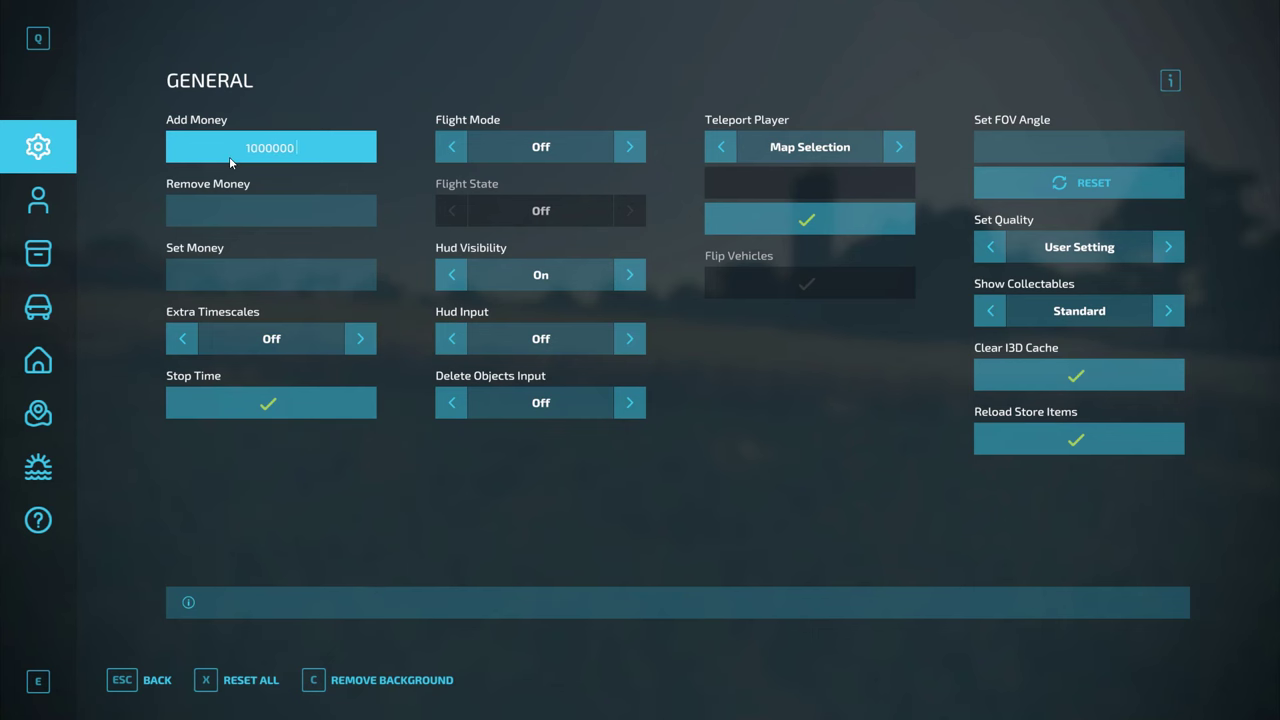
pyautogui.press('Return')
pyautogui.press('Escape')
# Enter construction mode from the shop and choose the Cow Barn (Large) among the cow buildings for placement.
pyautogui.press('p')
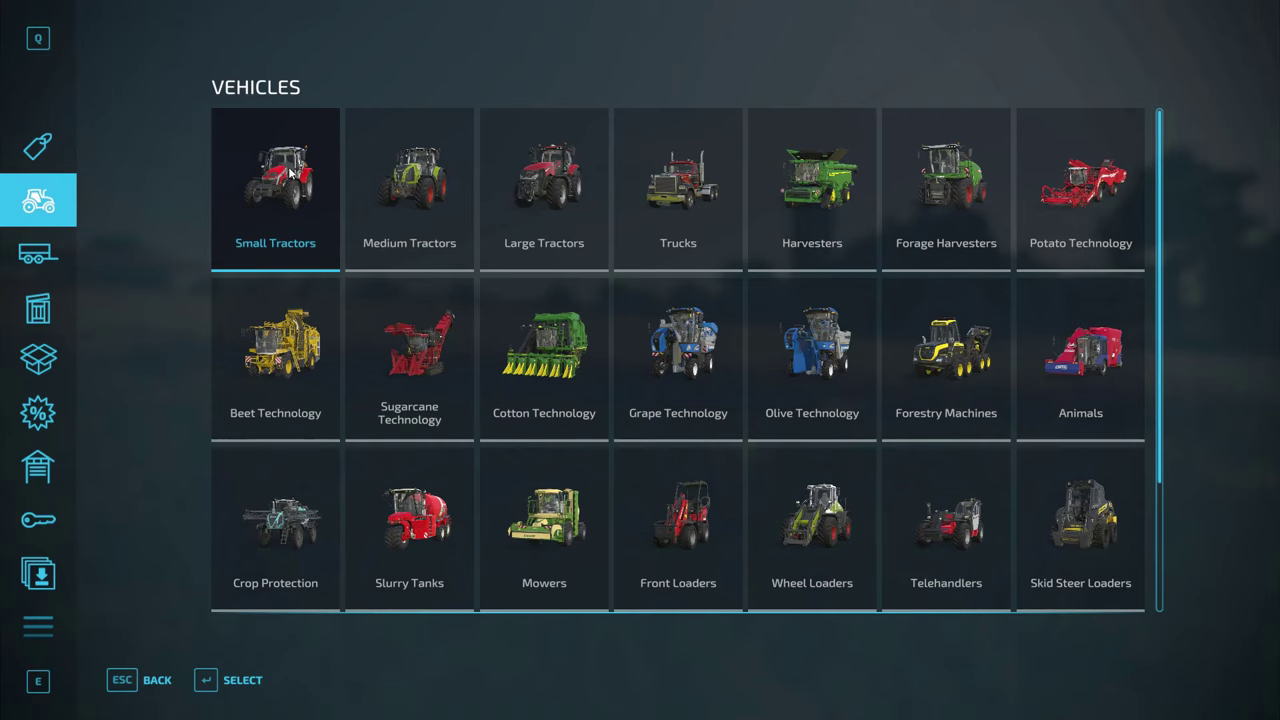
pyautogui.click(38, 626)
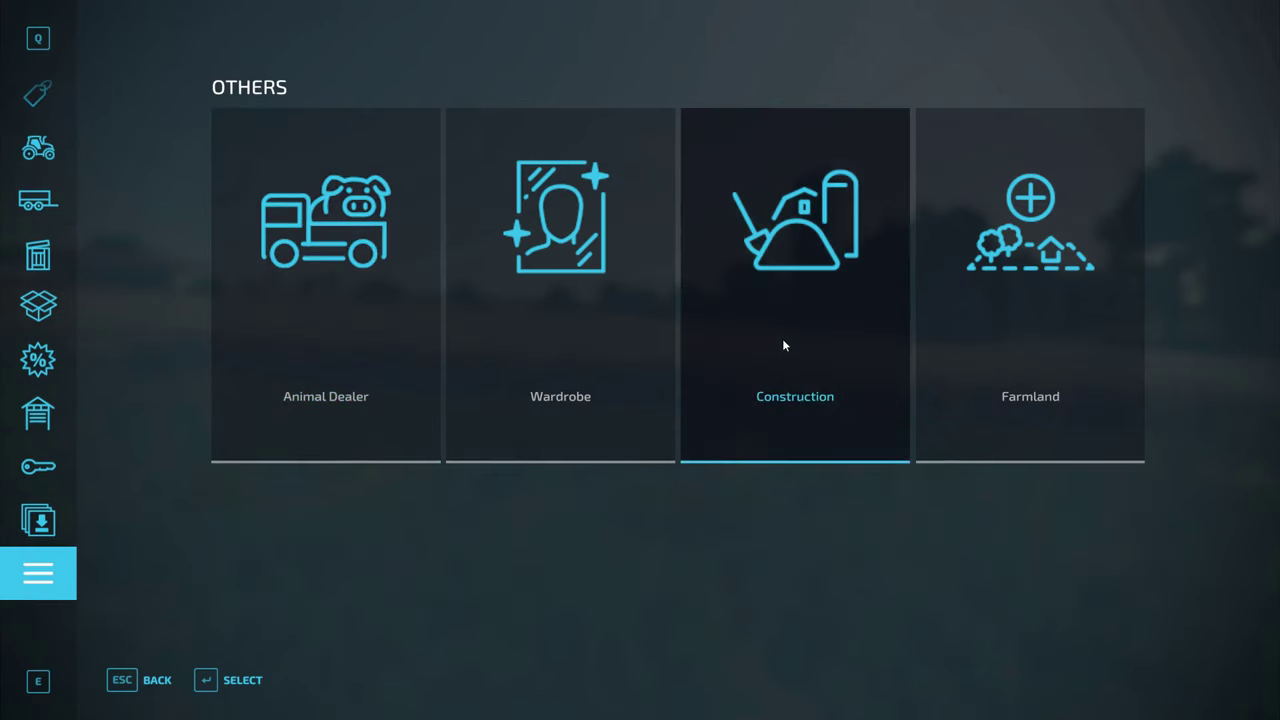
pyautogui.click(782, 340)
pyautogui.click(605, 505)
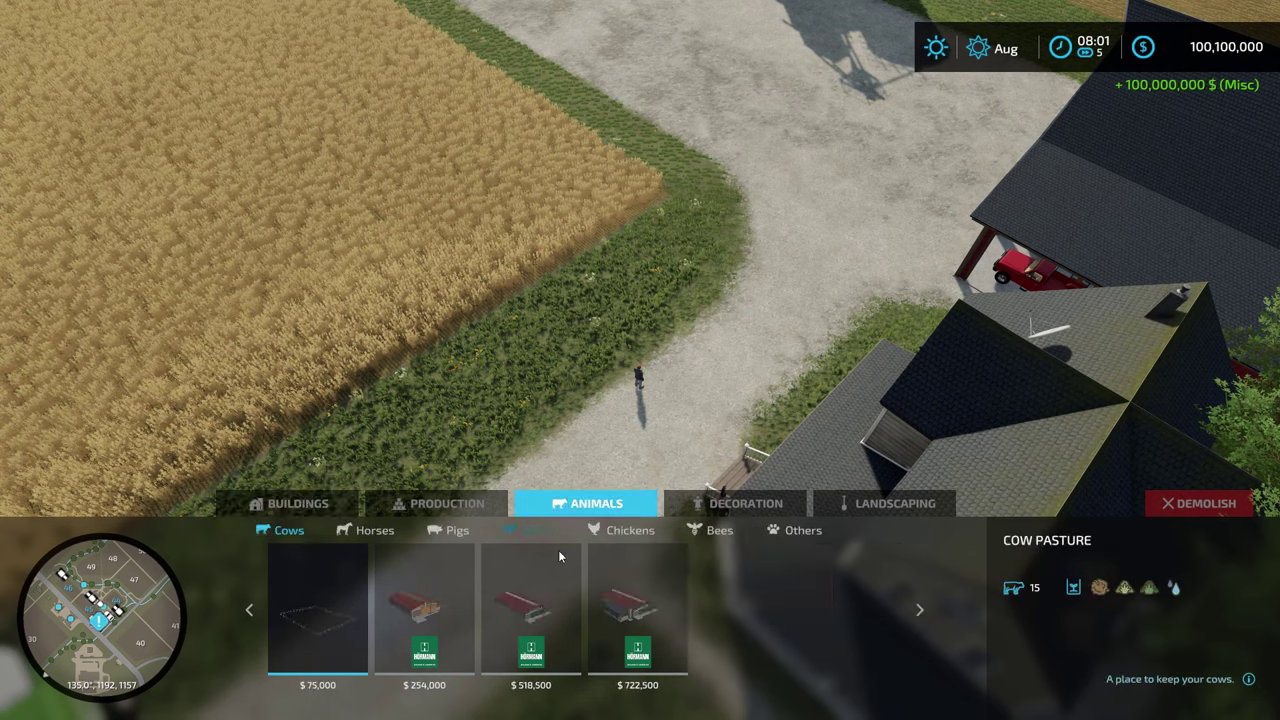
pyautogui.click(543, 605)
pyautogui.scroll(-5, 403, 212)
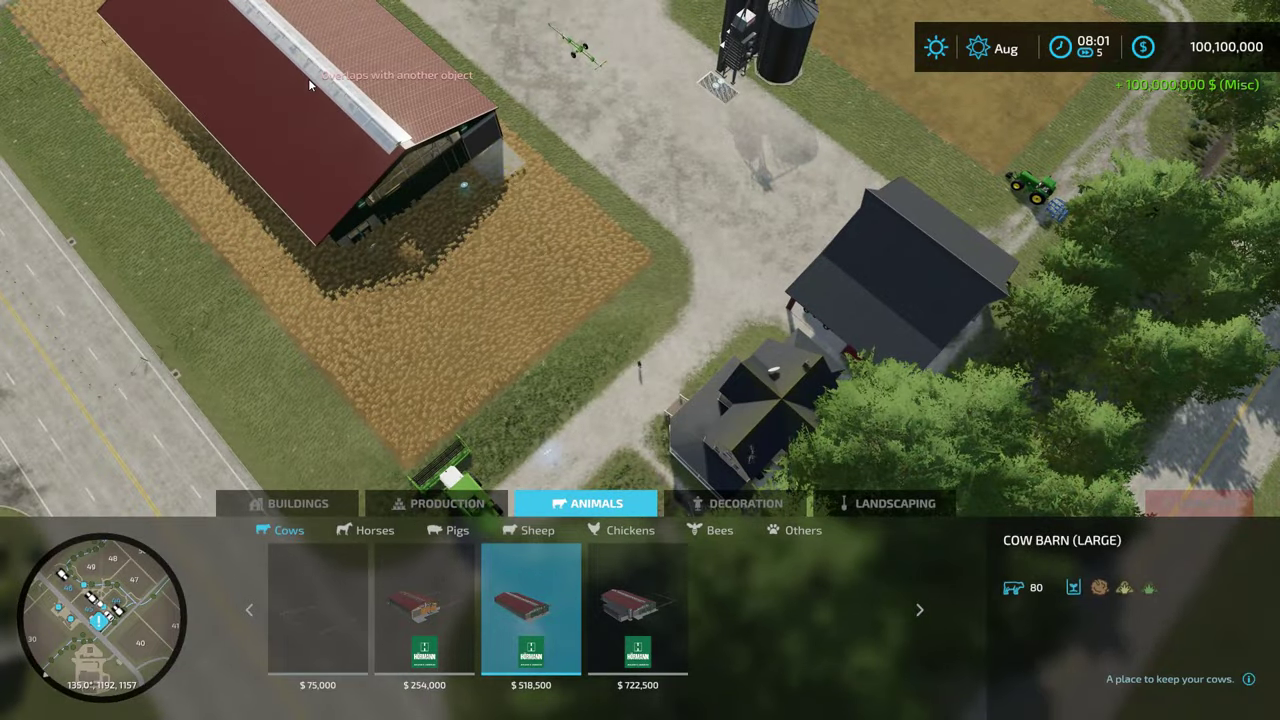
# Place the Cow Barn (Large) at the far end of the wheat field near the red barn and leave construction mode.
pyautogui.press('w')
pyautogui.press('d')
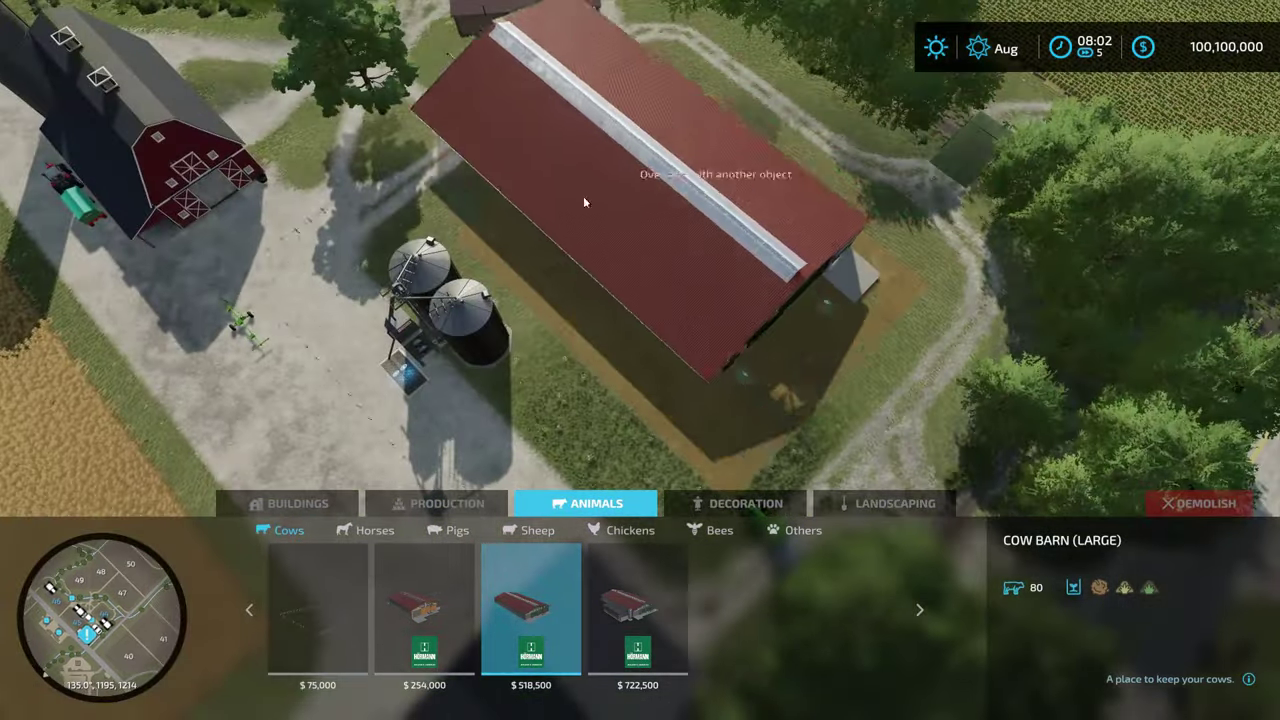
pyautogui.moveTo(2, 272)
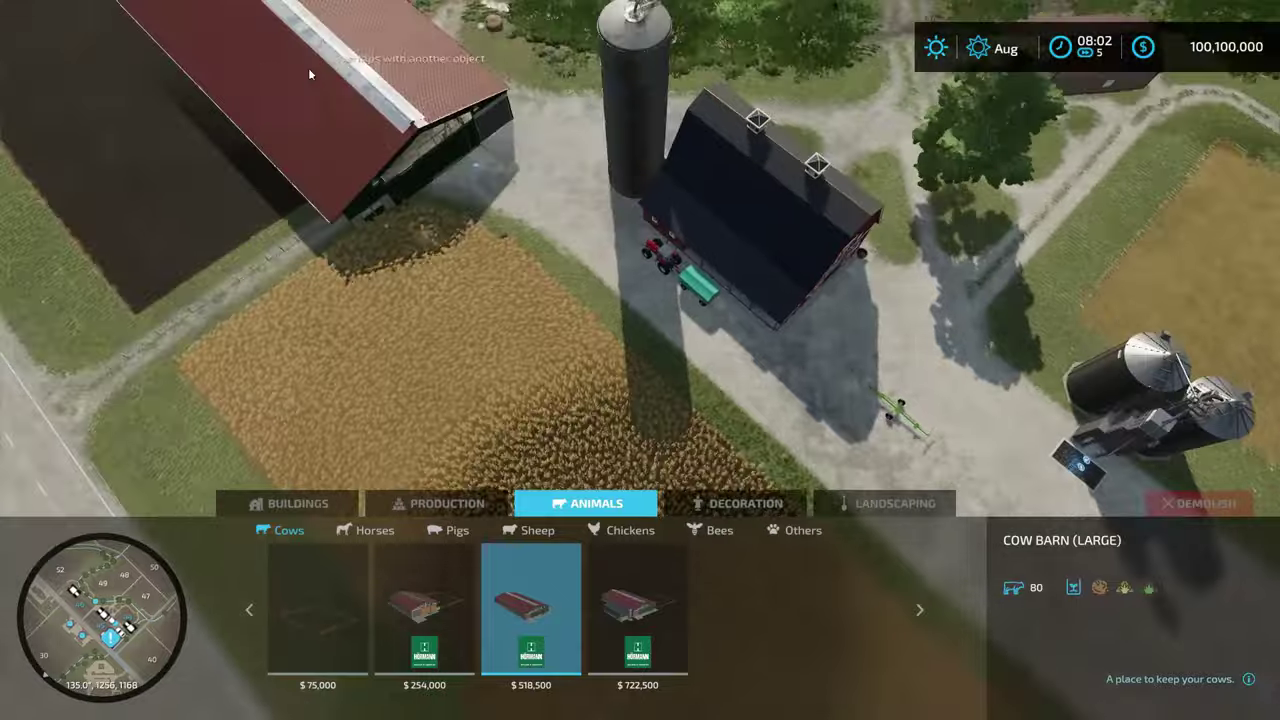
pyautogui.press('w')
pyautogui.press('a')
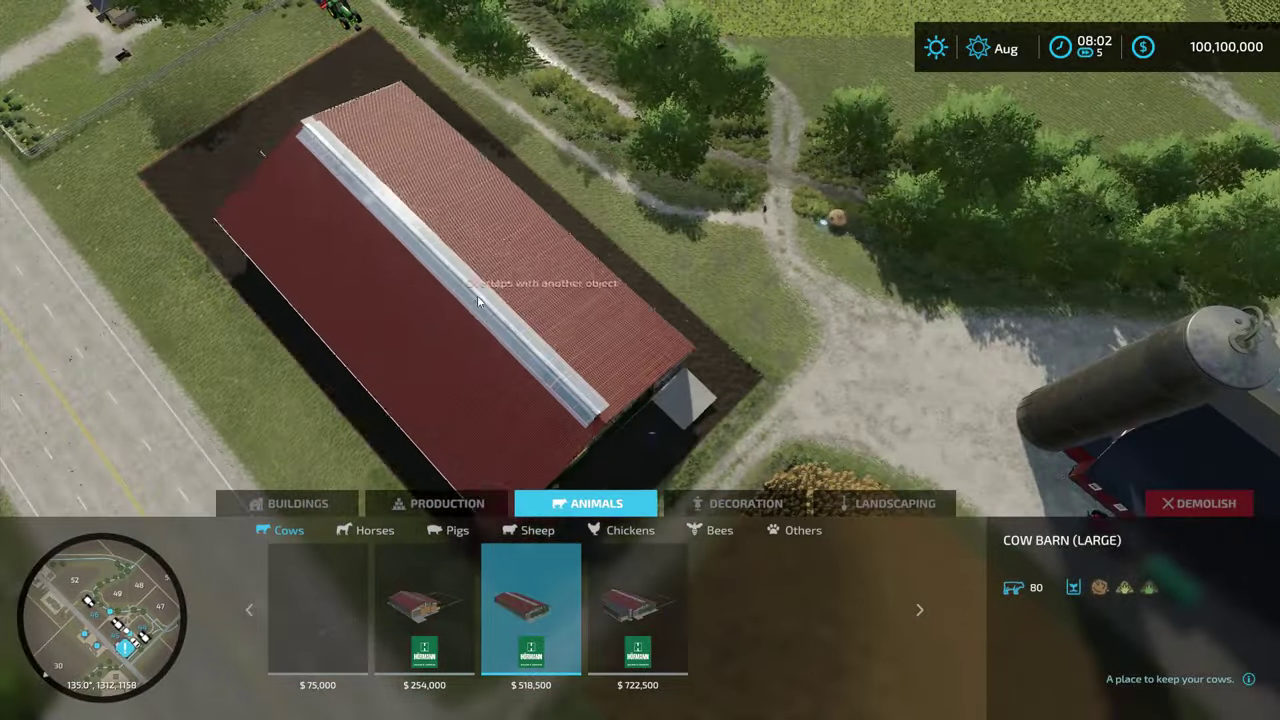
pyautogui.press('s')
pyautogui.press('d')
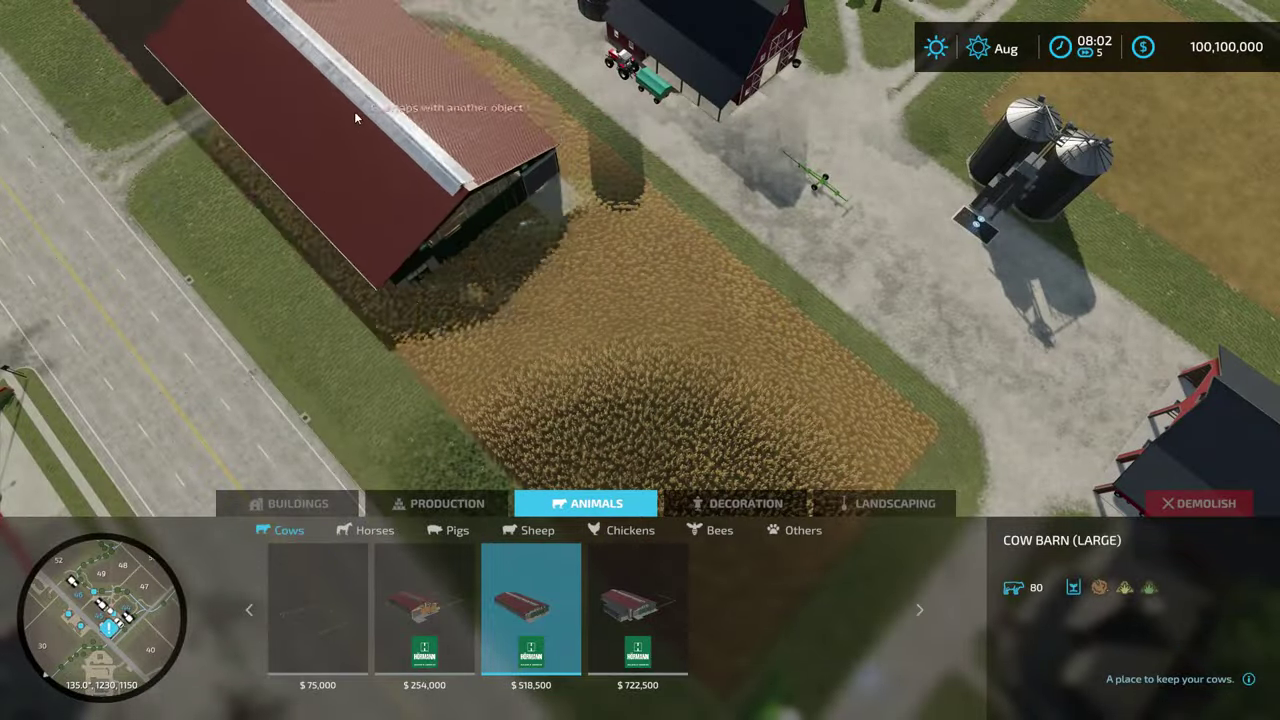
pyautogui.moveTo(222, 3)
pyautogui.press('w')
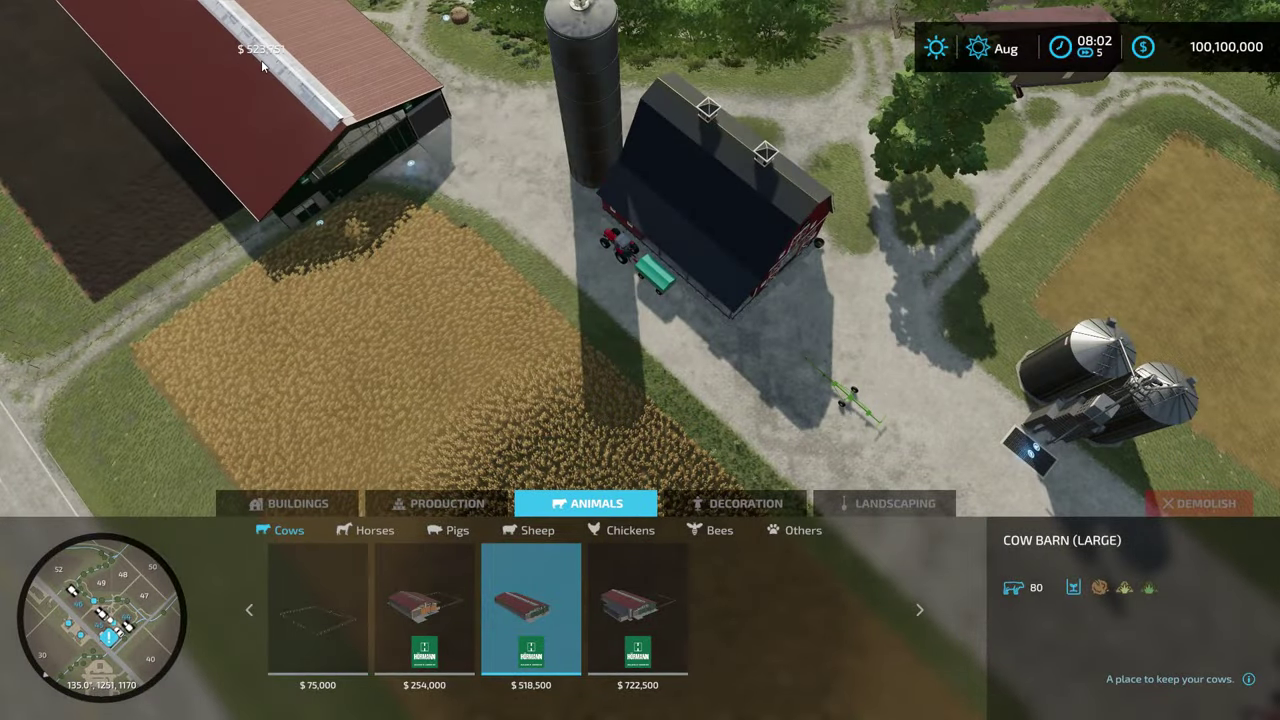
pyautogui.click(261, 60)
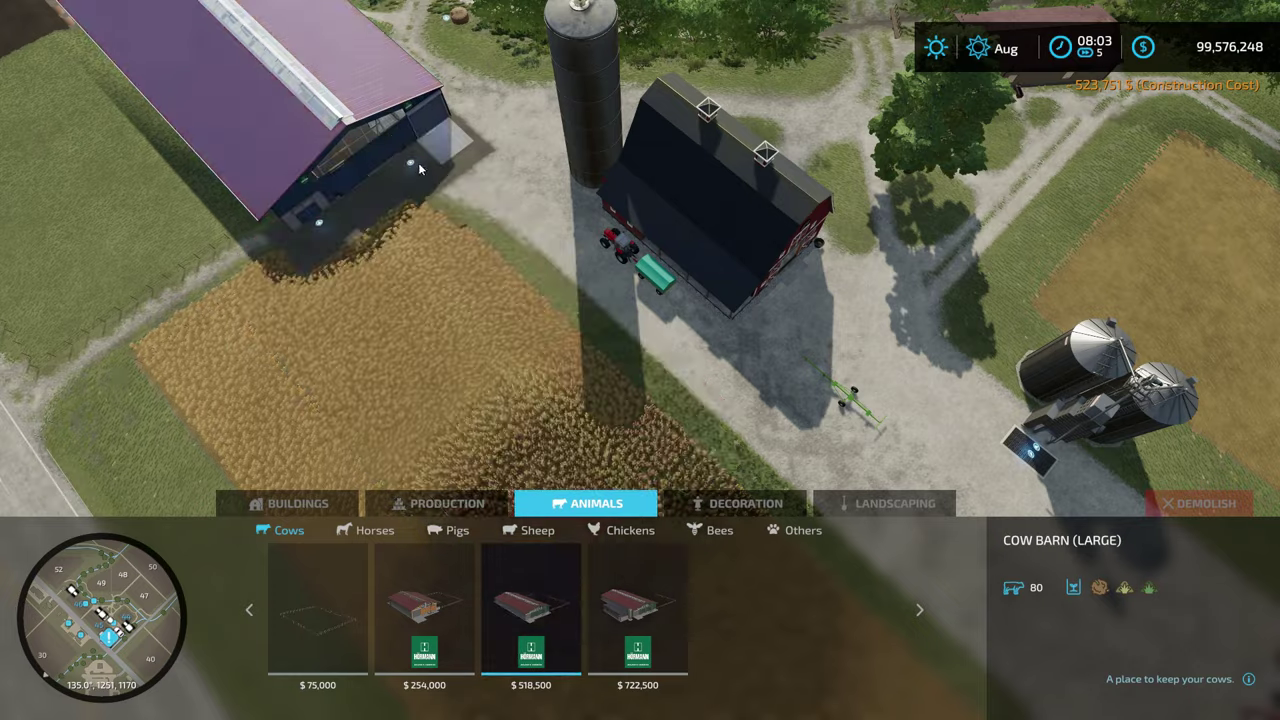
pyautogui.press('Escape')
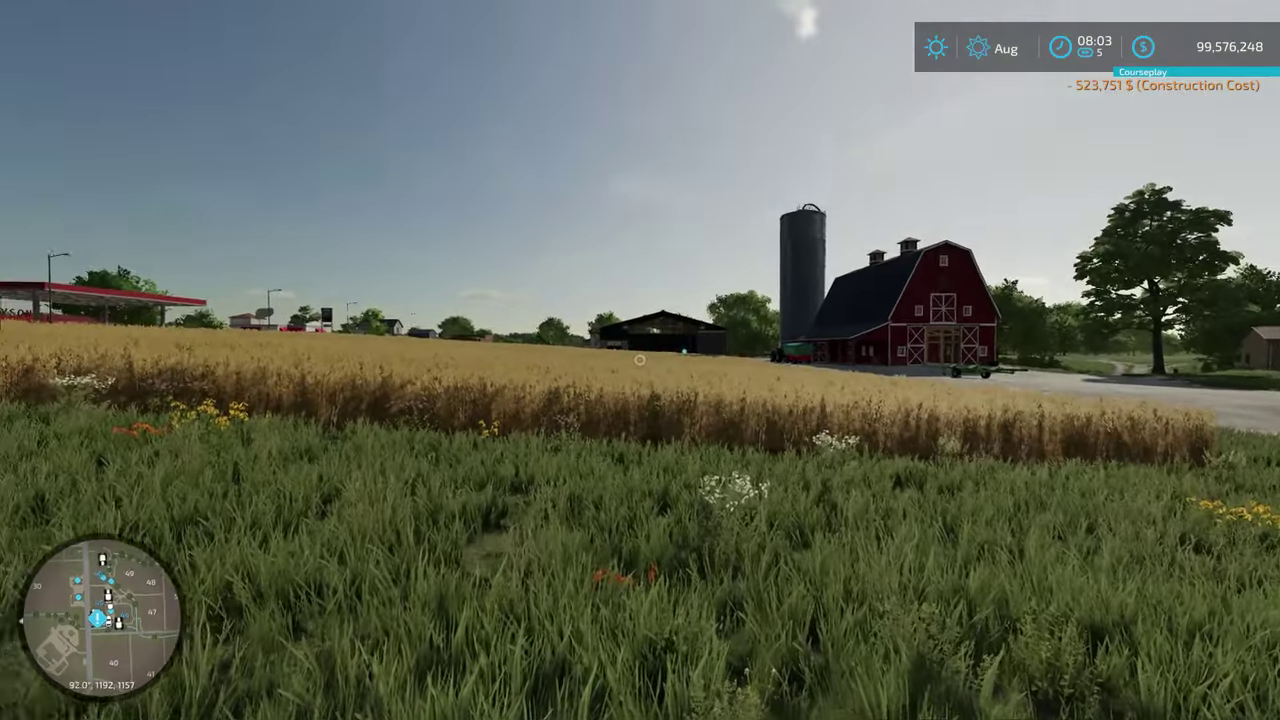
# Save the Elmcreek game and quit to the main menu.
pyautogui.press('Escape')
pyautogui.scroll(-8, 50, 371)
pyautogui.click(60, 570)
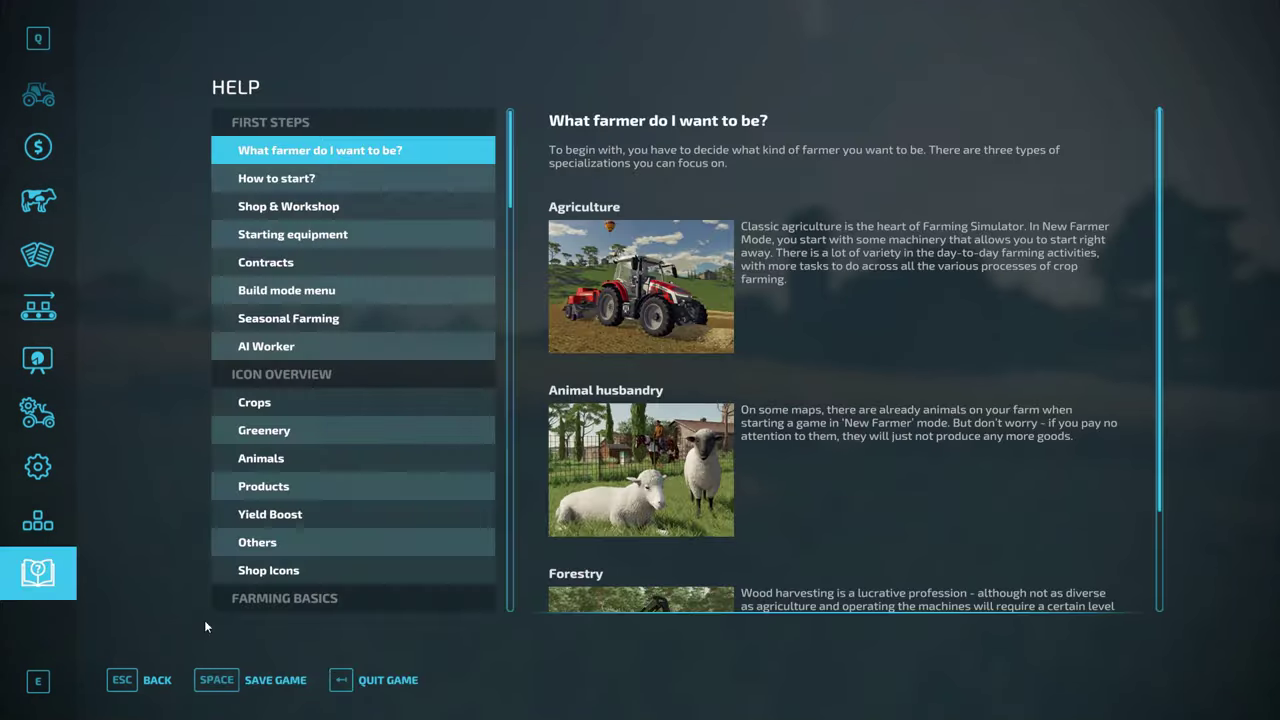
pyautogui.press('space')
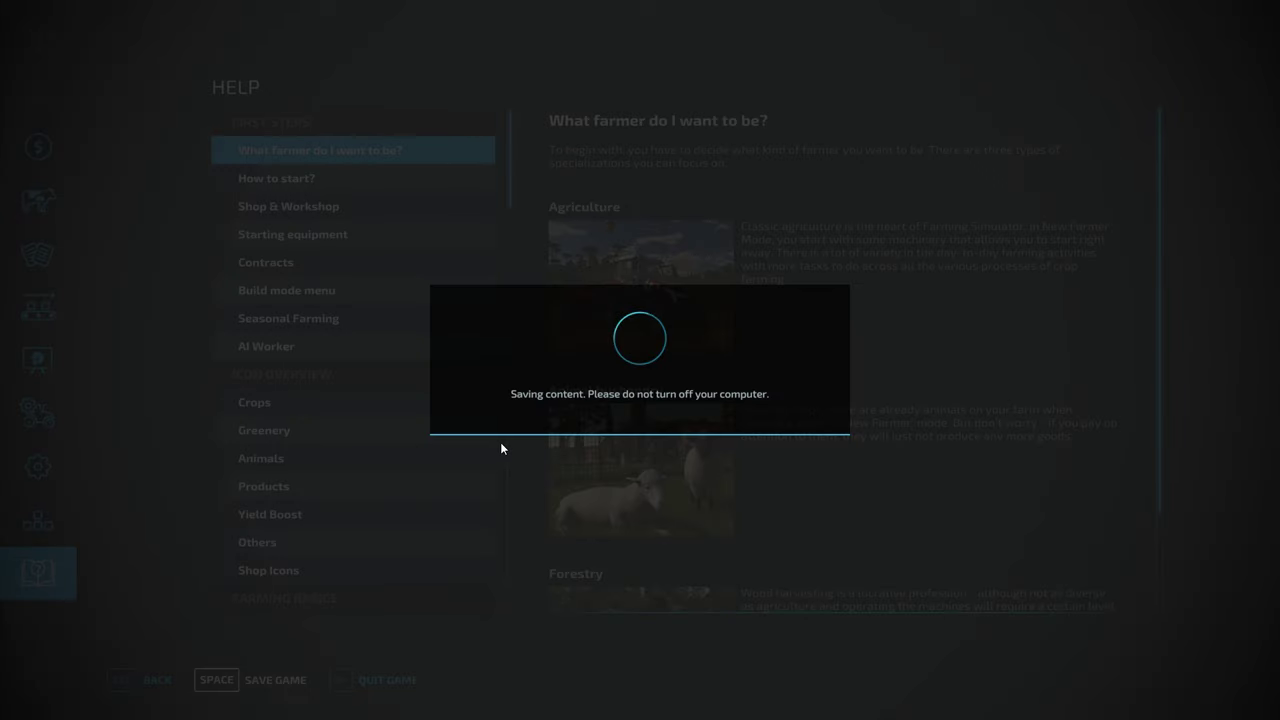
pyautogui.press('BackSpace')
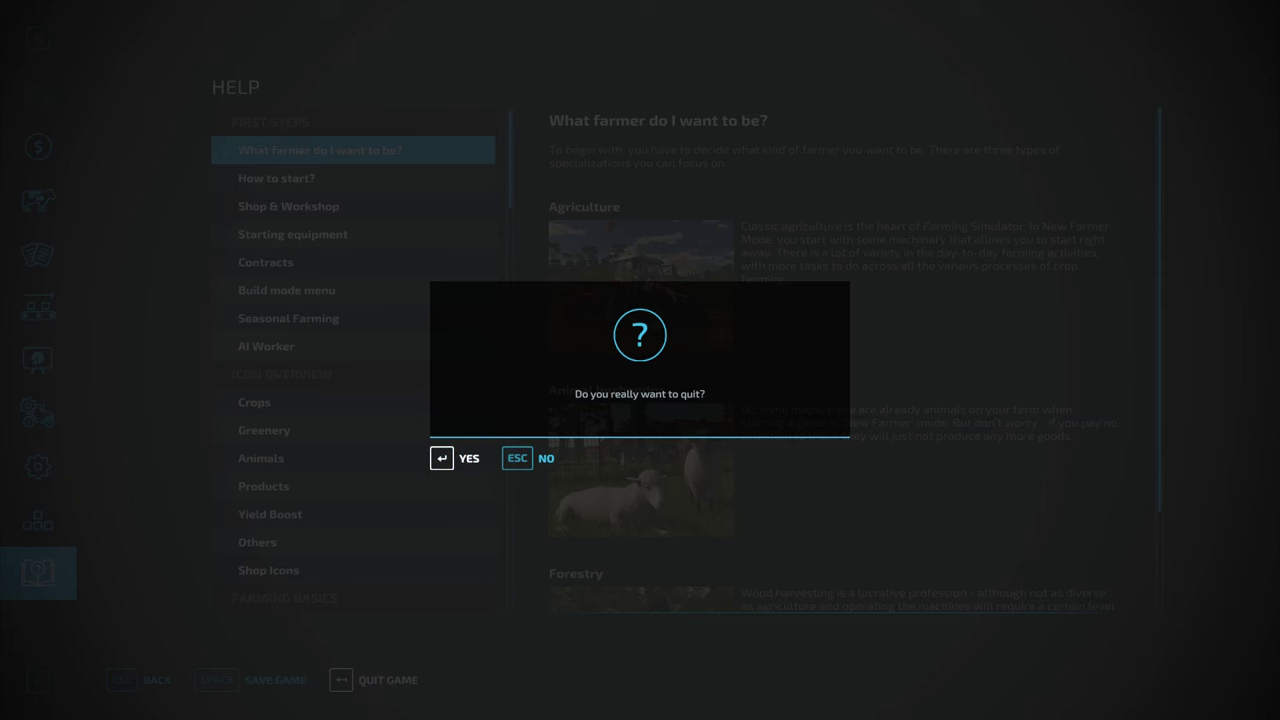
pyautogui.press('Return')
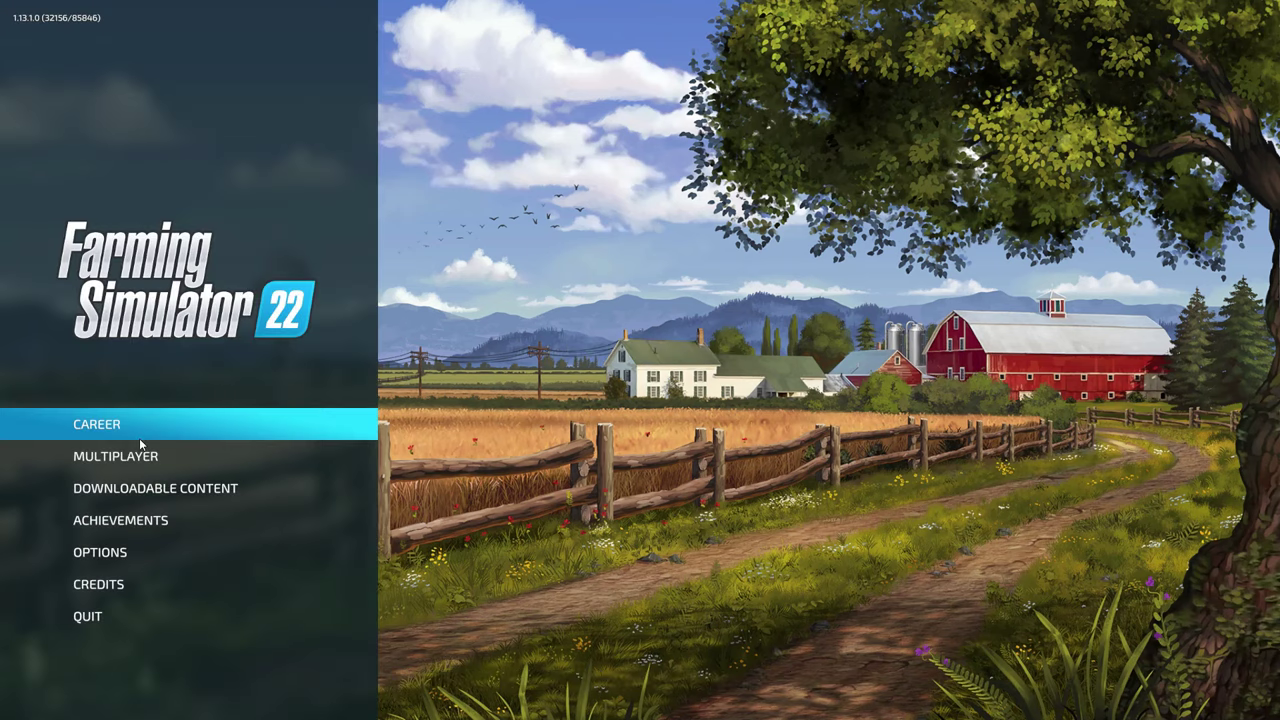
# Reload the second career save with all its mods selected and start the game.
pyautogui.click(139, 434)
pyautogui.click(612, 360)
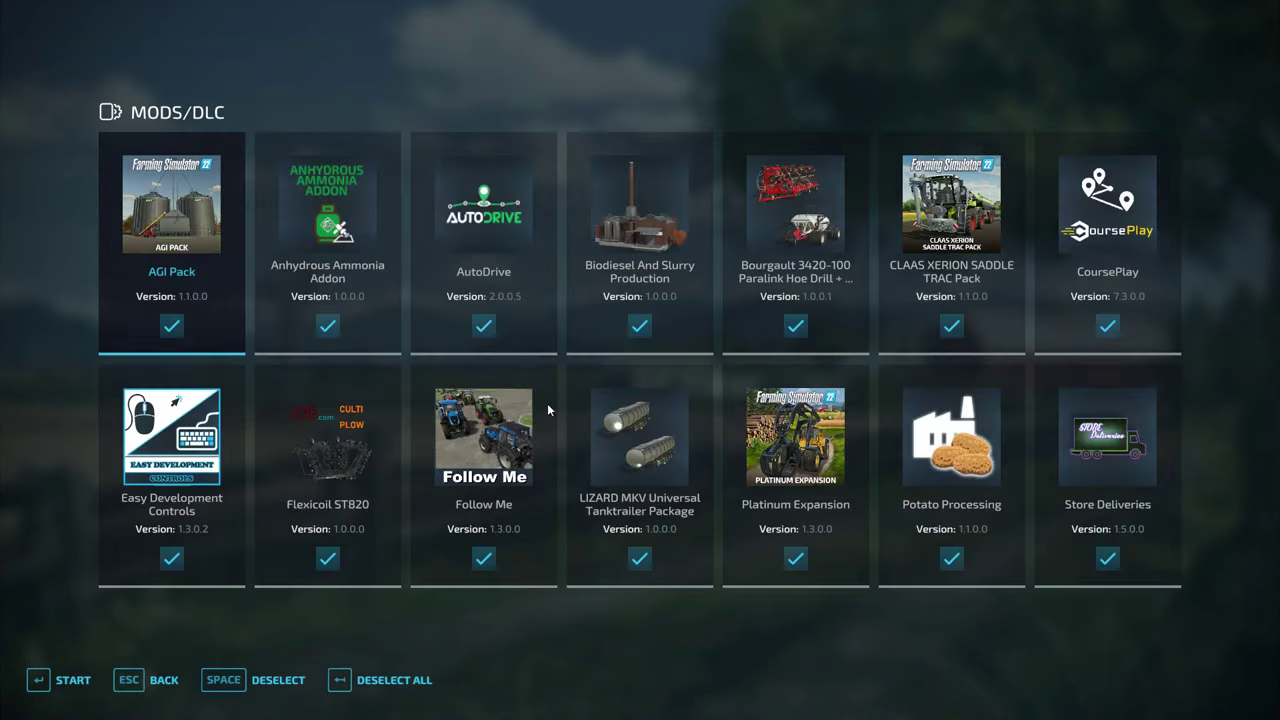
pyautogui.click(36, 680)
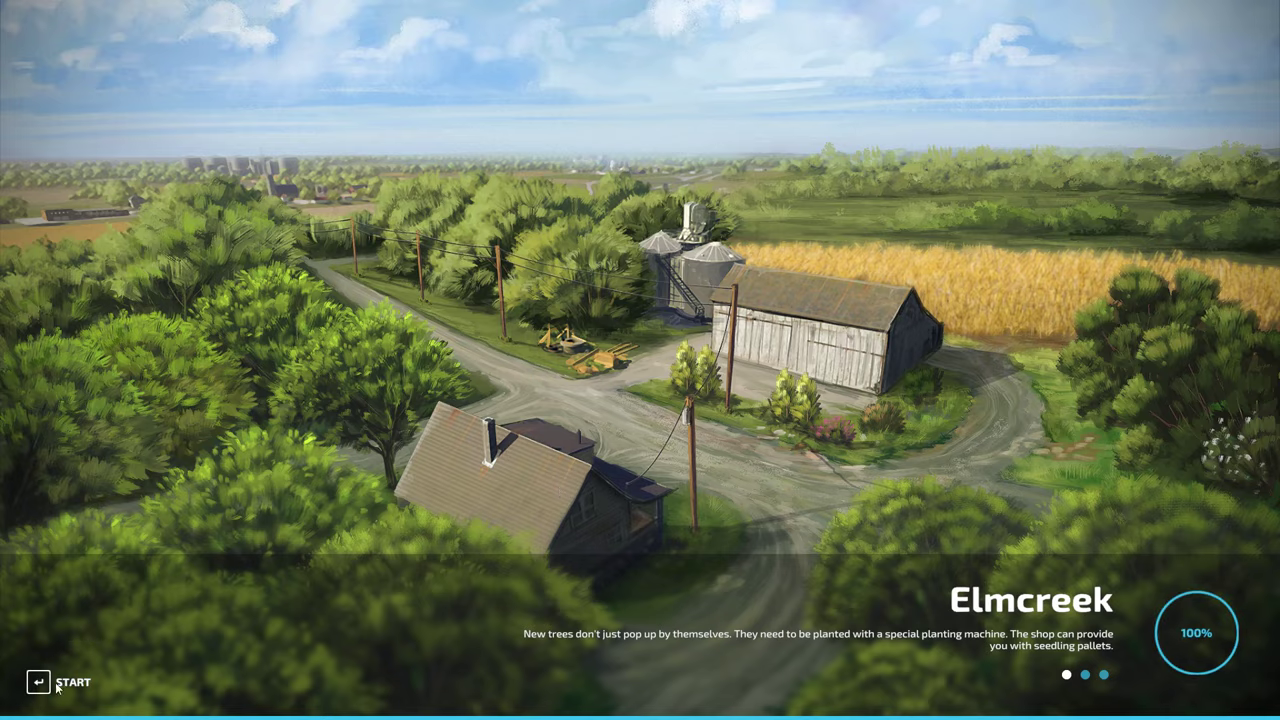
pyautogui.press('Return')
# Toggle the player's running multiplier and running multiplier key settings, and head across the wheat field toward the placed cow barn.
pyautogui.press('w')
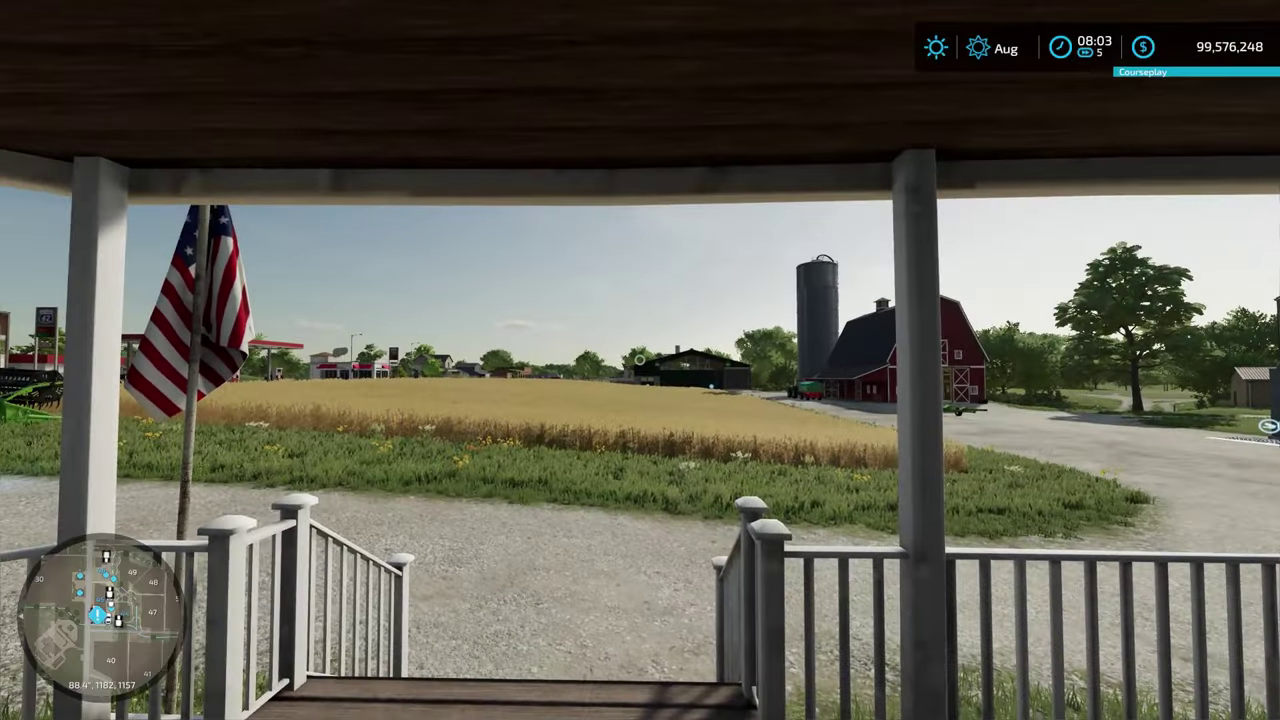
pyautogui.press('w')
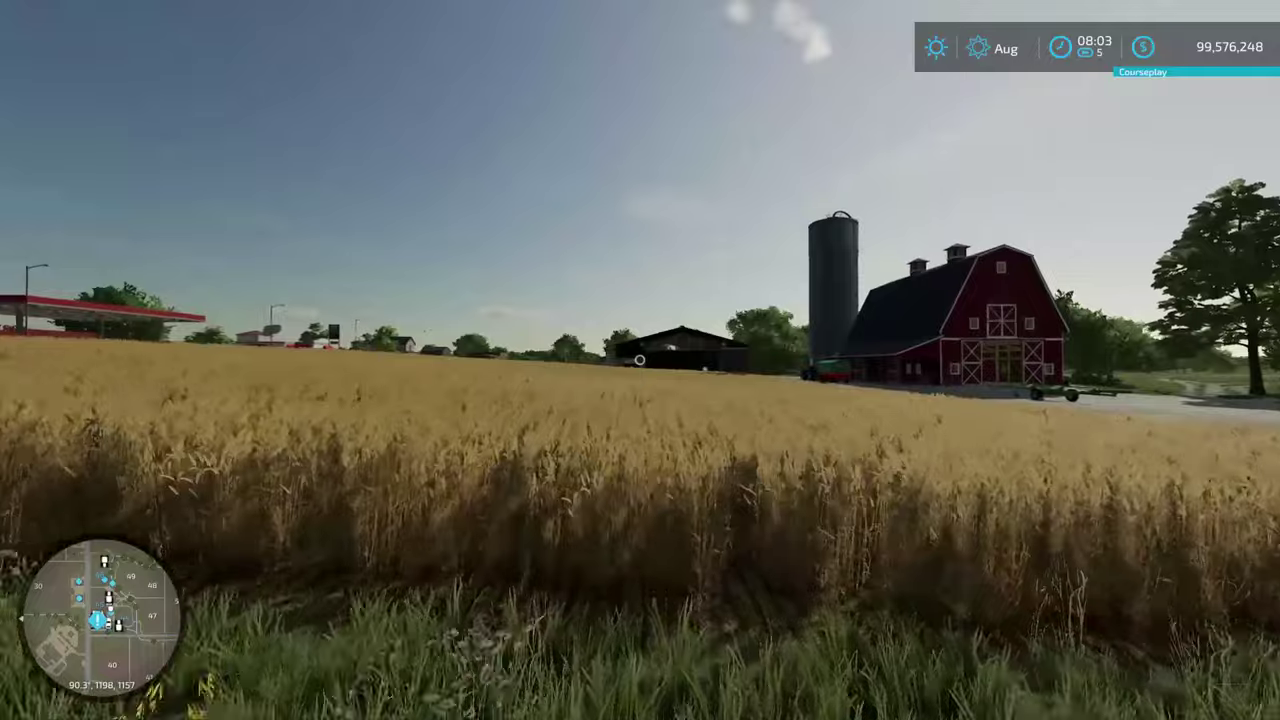
pyautogui.press('F2')
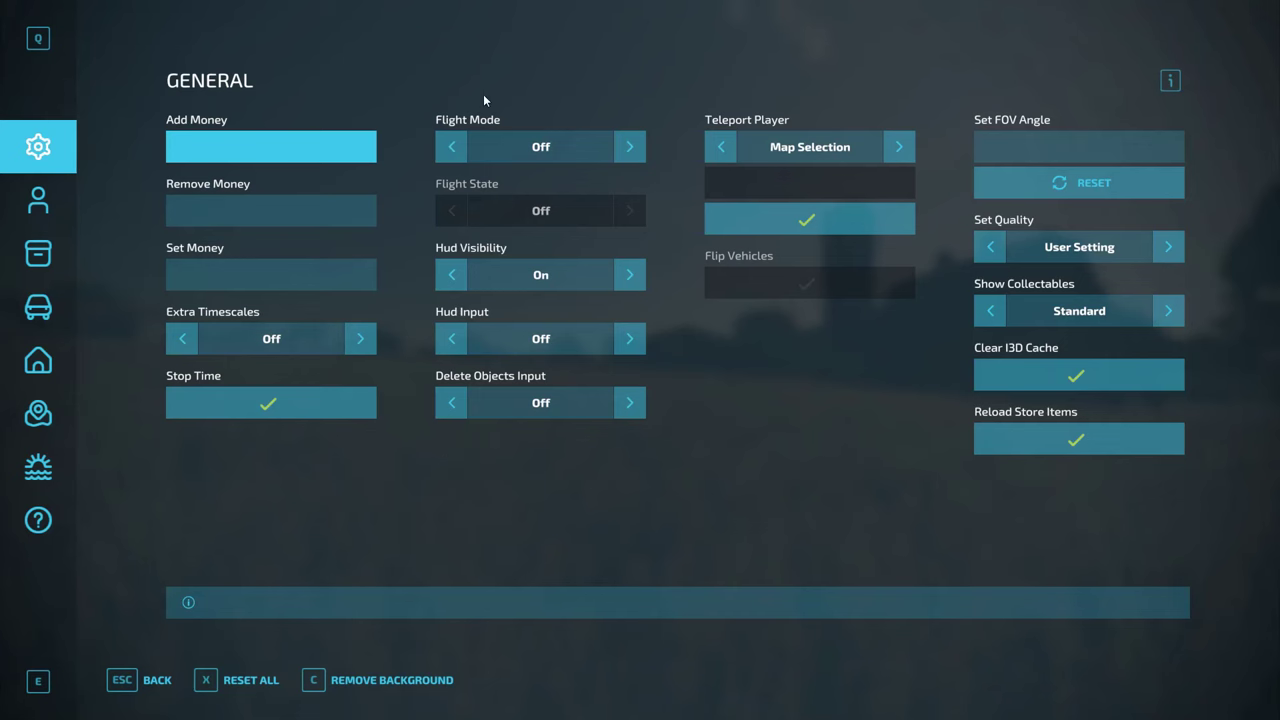
pyautogui.click(38, 200)
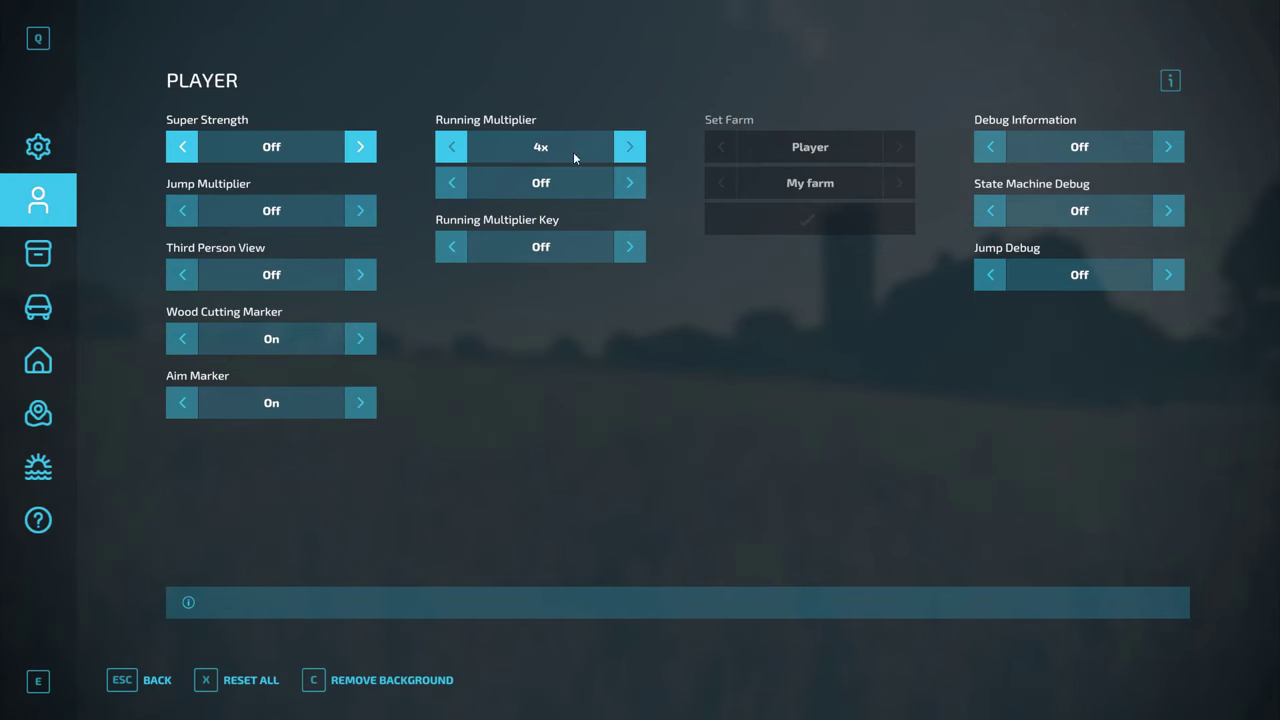
pyautogui.click(450, 191)
pyautogui.click(448, 237)
pyautogui.press('Escape')
pyautogui.press('w')
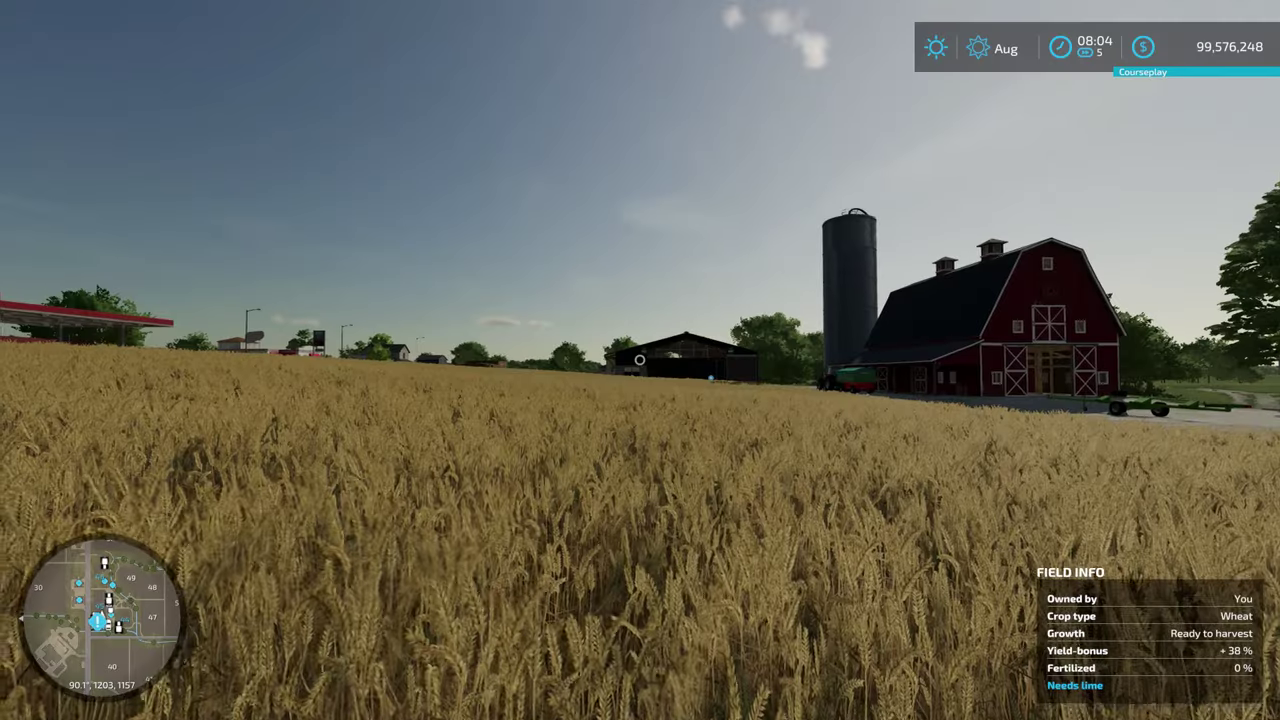
# Walk through the wheat field to the large cow barn's animal marker and open the animal dealer.
pyautogui.press('w')
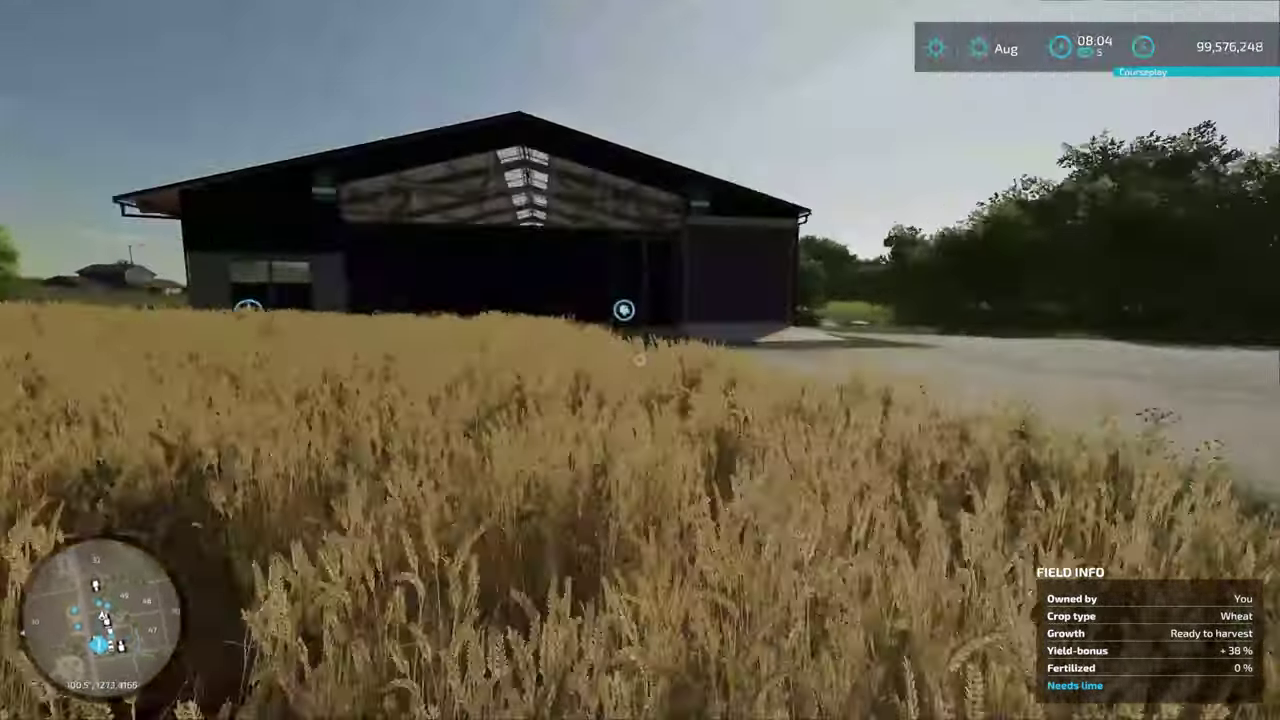
pyautogui.press('s')
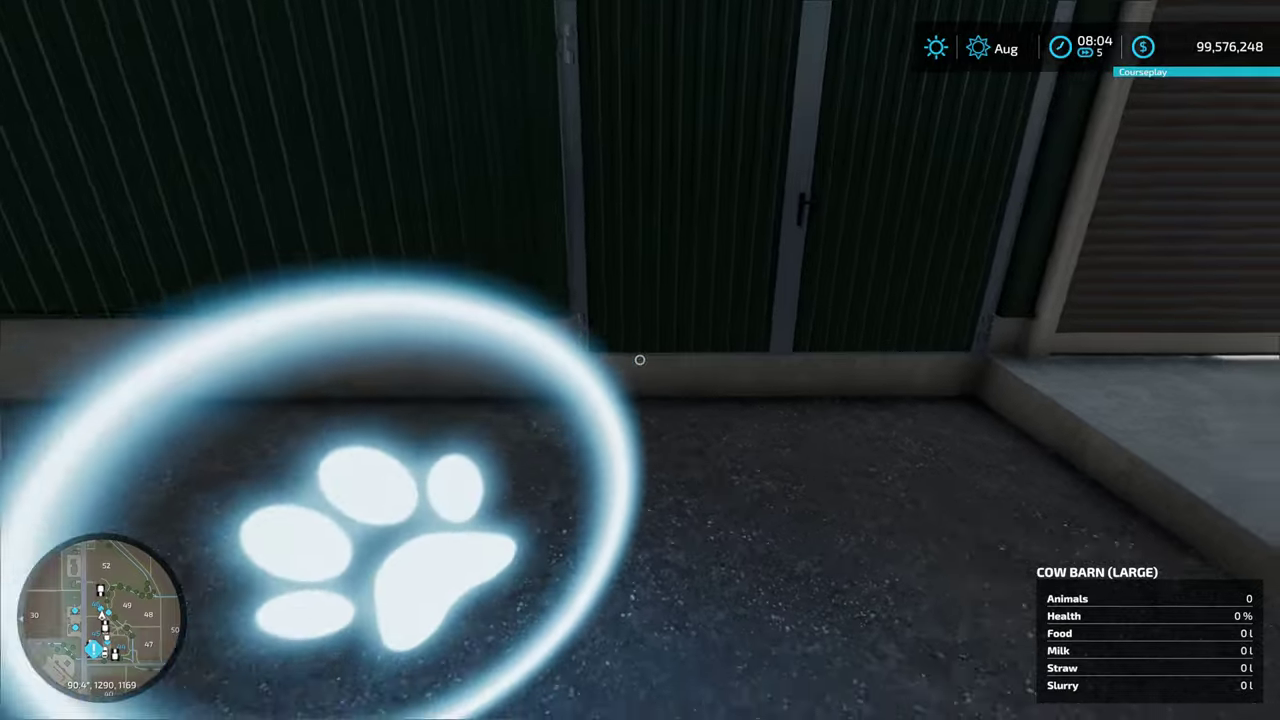
pyautogui.press('r')
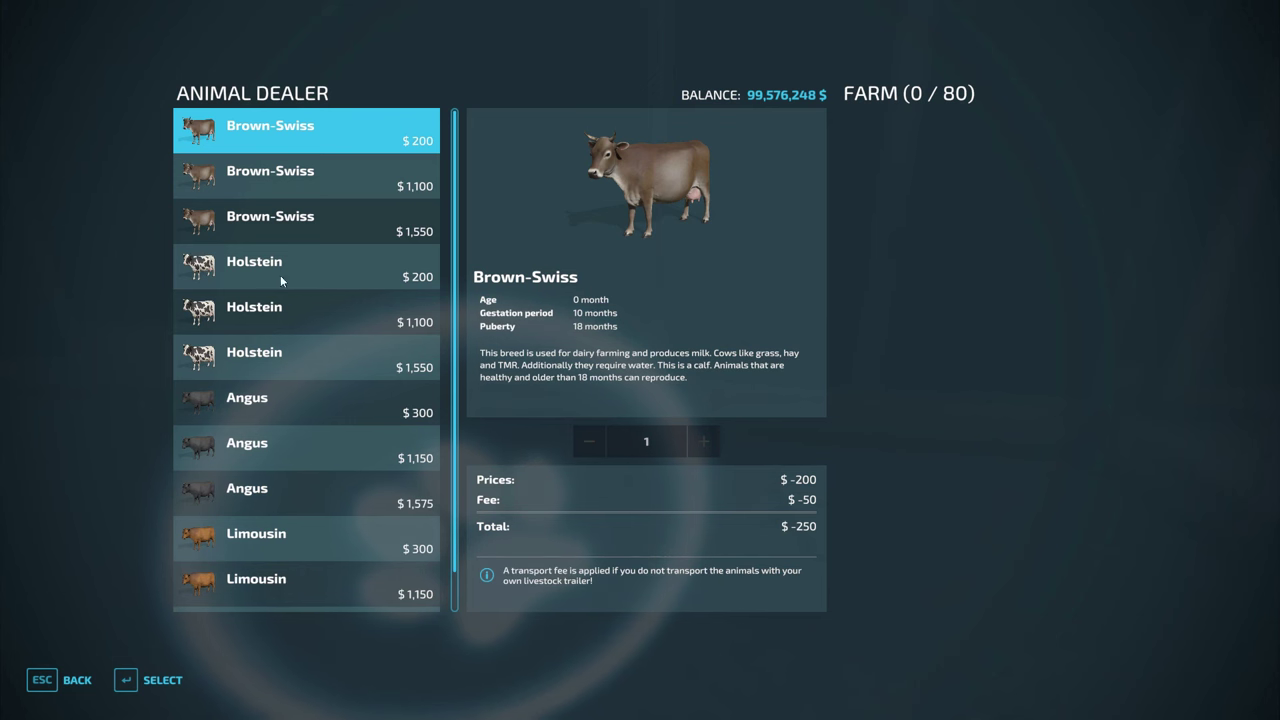
# Look through the Brown-Swiss and Holstein entries, select the 12-month-old Holstein at $1,100, and raise the purchase quantity to 6.
pyautogui.click(280, 176)
pyautogui.click(252, 220)
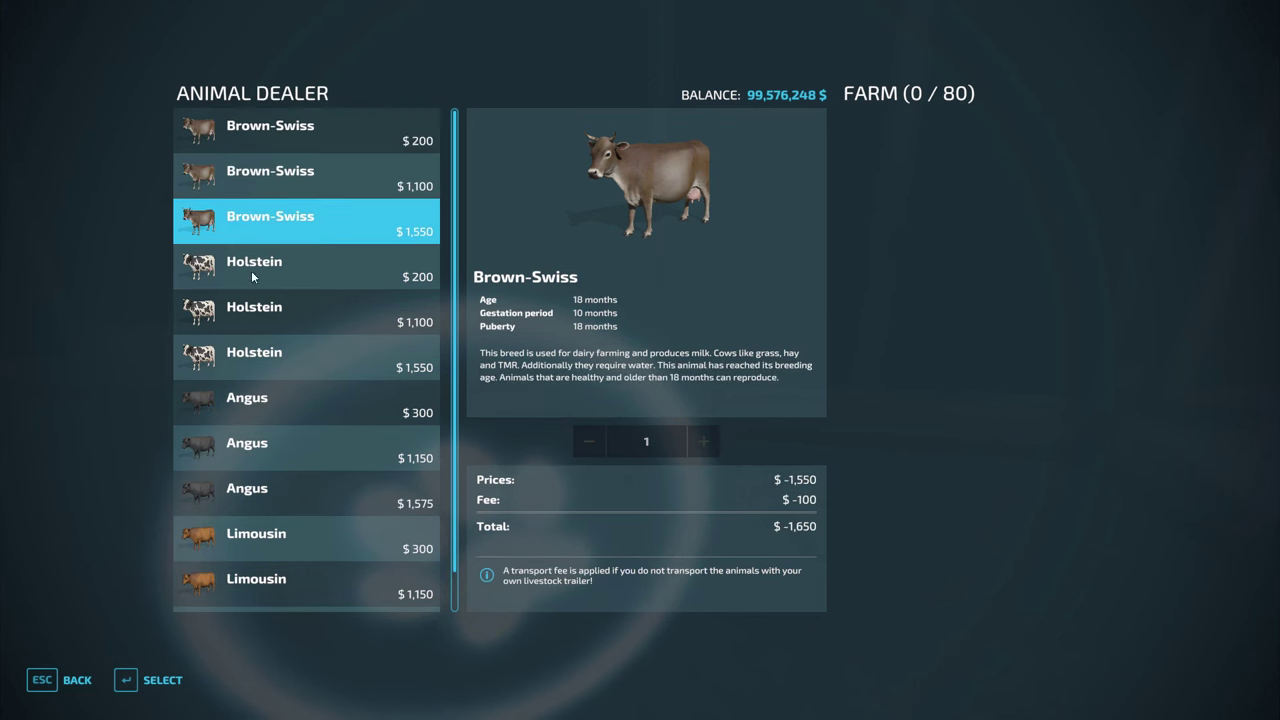
pyautogui.click(253, 266)
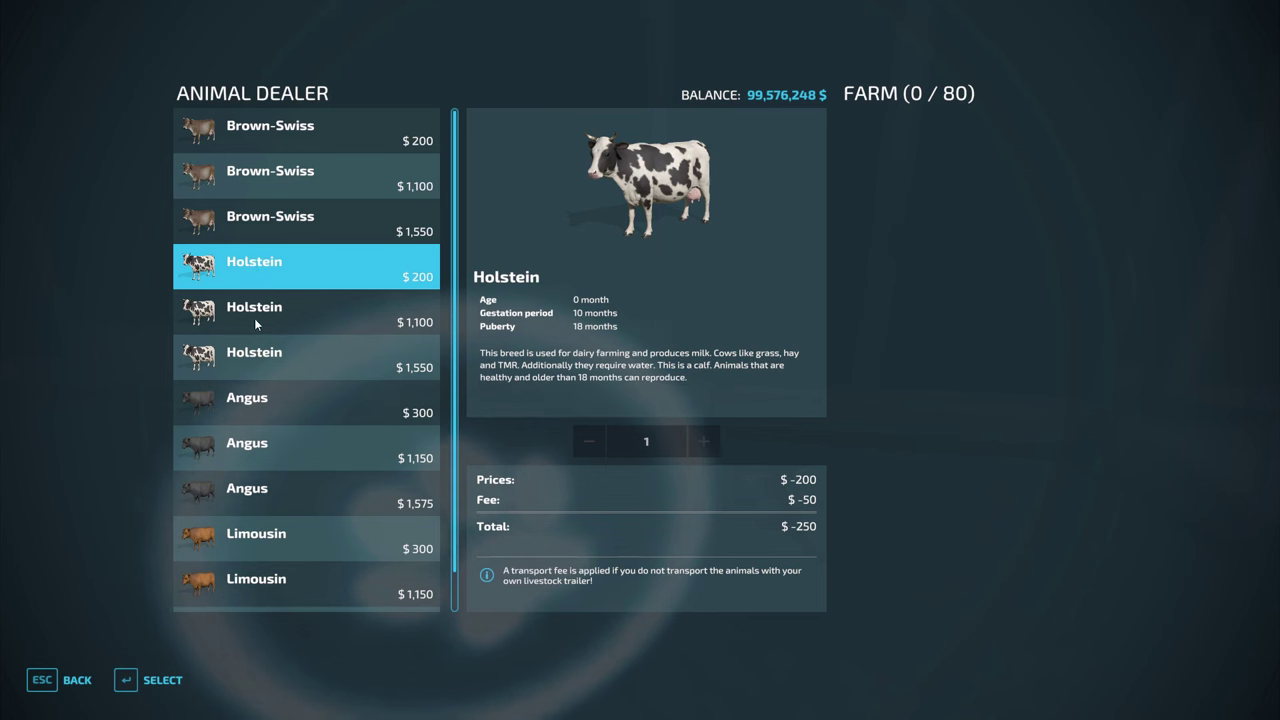
pyautogui.click(283, 362)
pyautogui.click(337, 319)
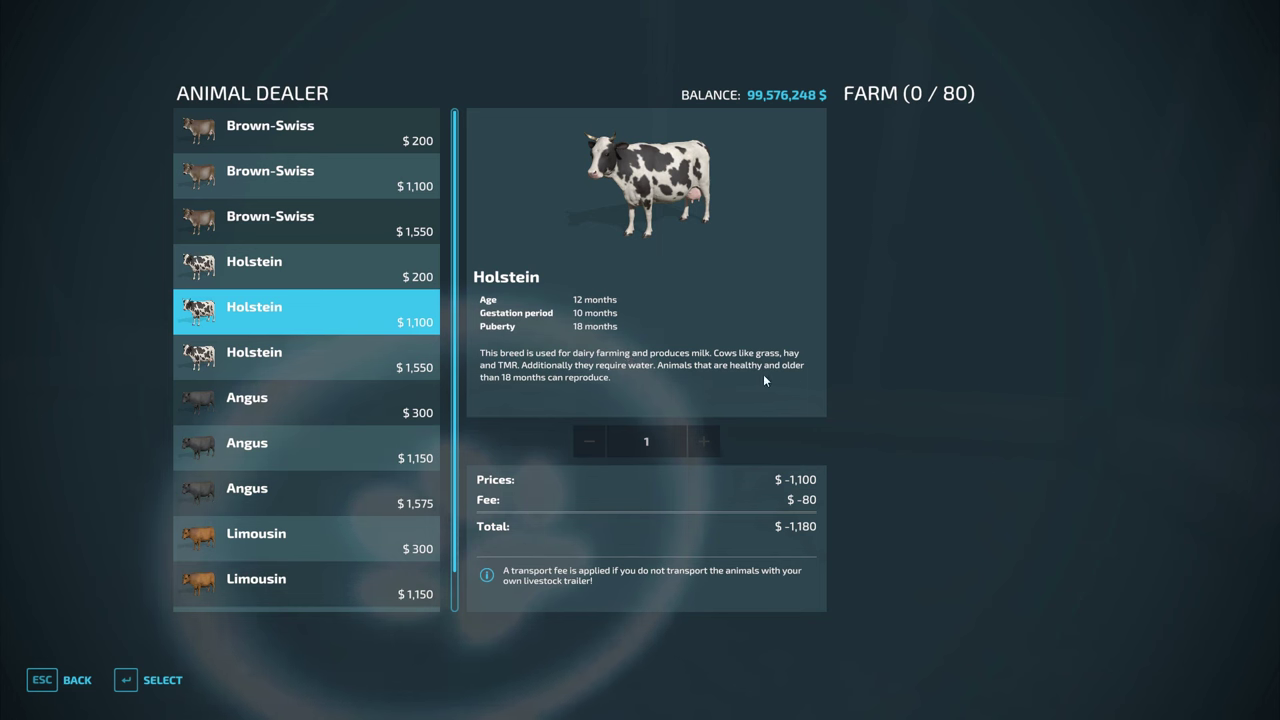
pyautogui.click(148, 678)
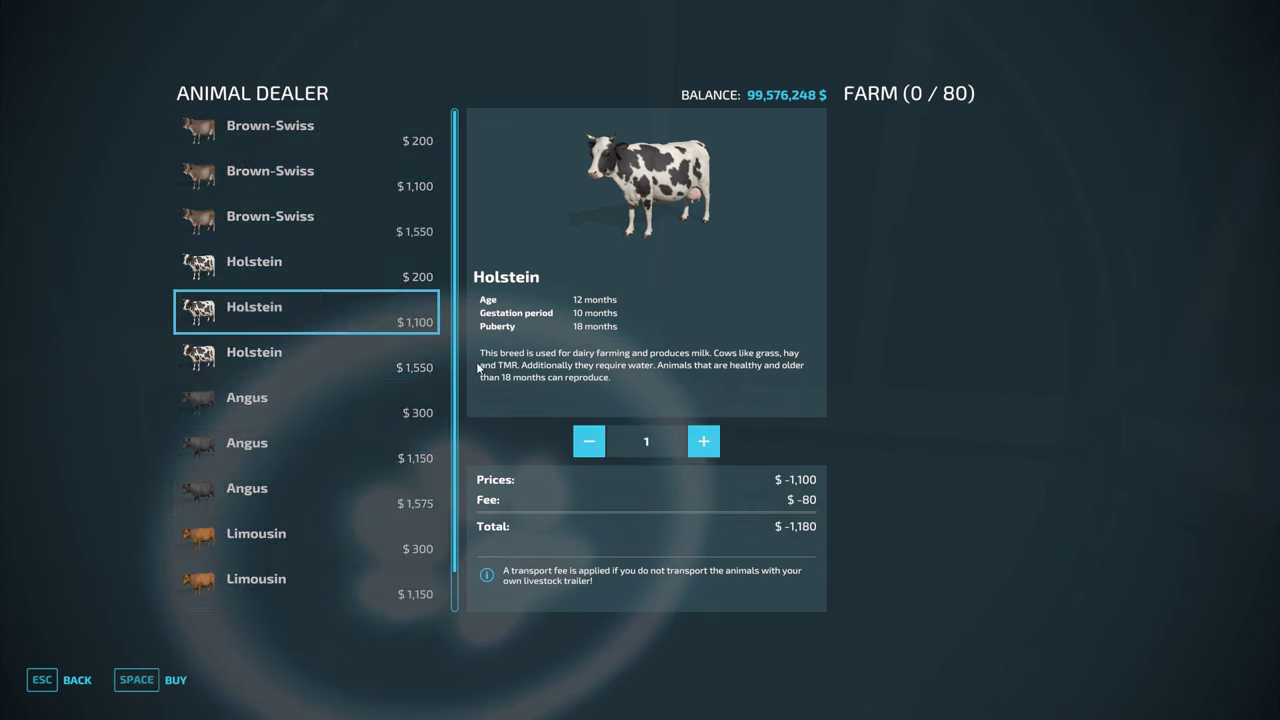
pyautogui.click(705, 442)
pyautogui.click(705, 442)
pyautogui.click(705, 442)
pyautogui.click(705, 442)
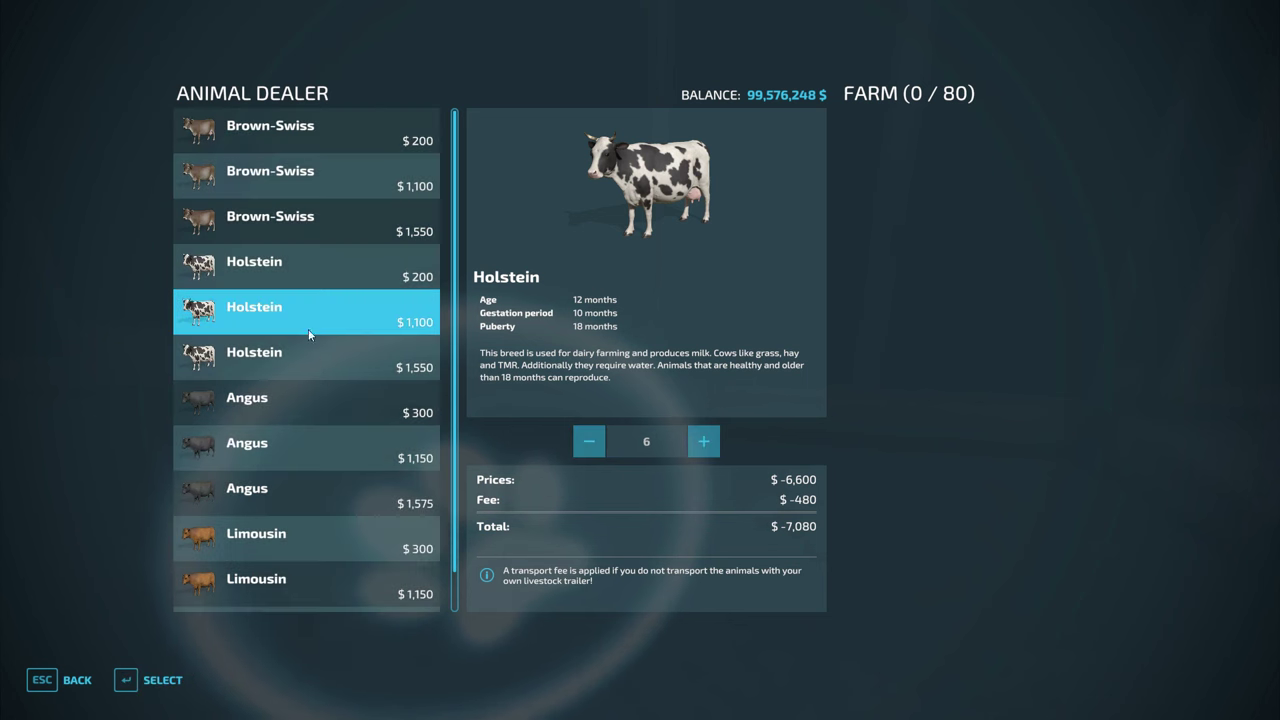
# Choose the 18-month-old Holstein at $1,550 and set the purchase quantity to 20.
pyautogui.click(196, 366)
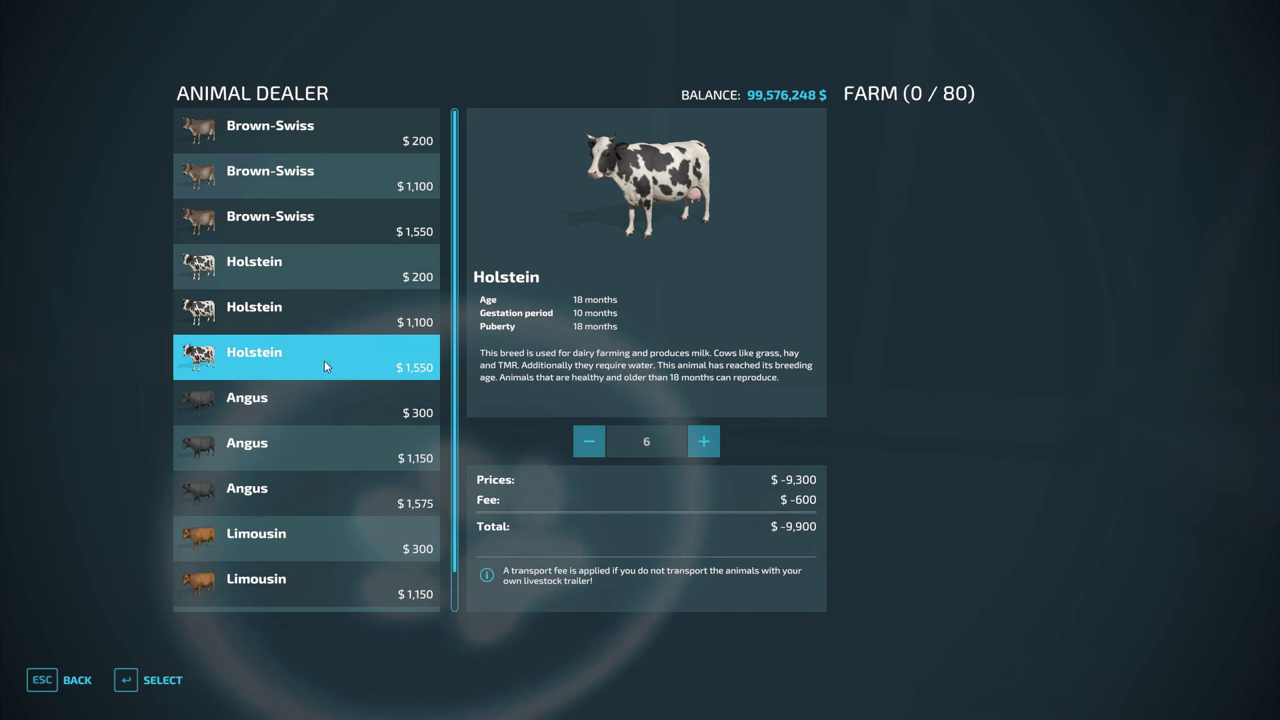
pyautogui.click(150, 684)
pyautogui.click(705, 446)
pyautogui.click(705, 446)
pyautogui.click(705, 446)
pyautogui.click(705, 446)
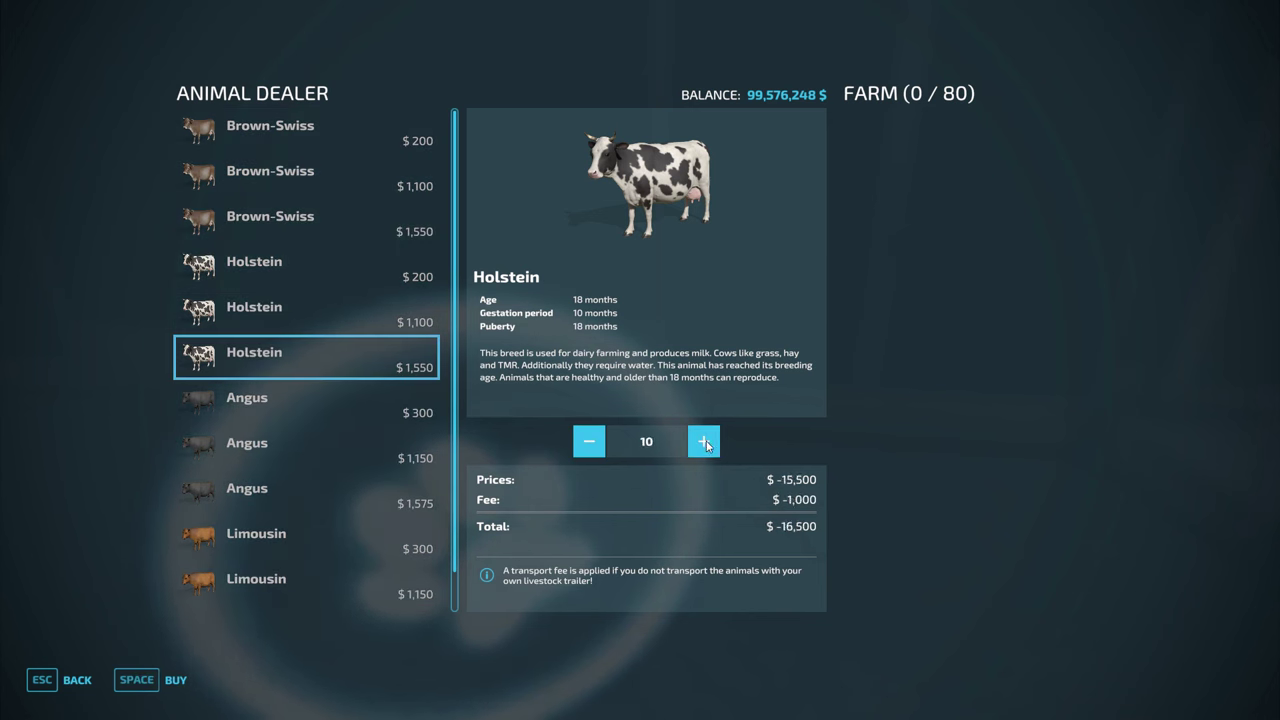
pyautogui.click(705, 446)
pyautogui.click(705, 446)
pyautogui.click(705, 446)
pyautogui.click(705, 446)
pyautogui.click(705, 446)
pyautogui.click(705, 446)
pyautogui.click(705, 446)
pyautogui.click(705, 446)
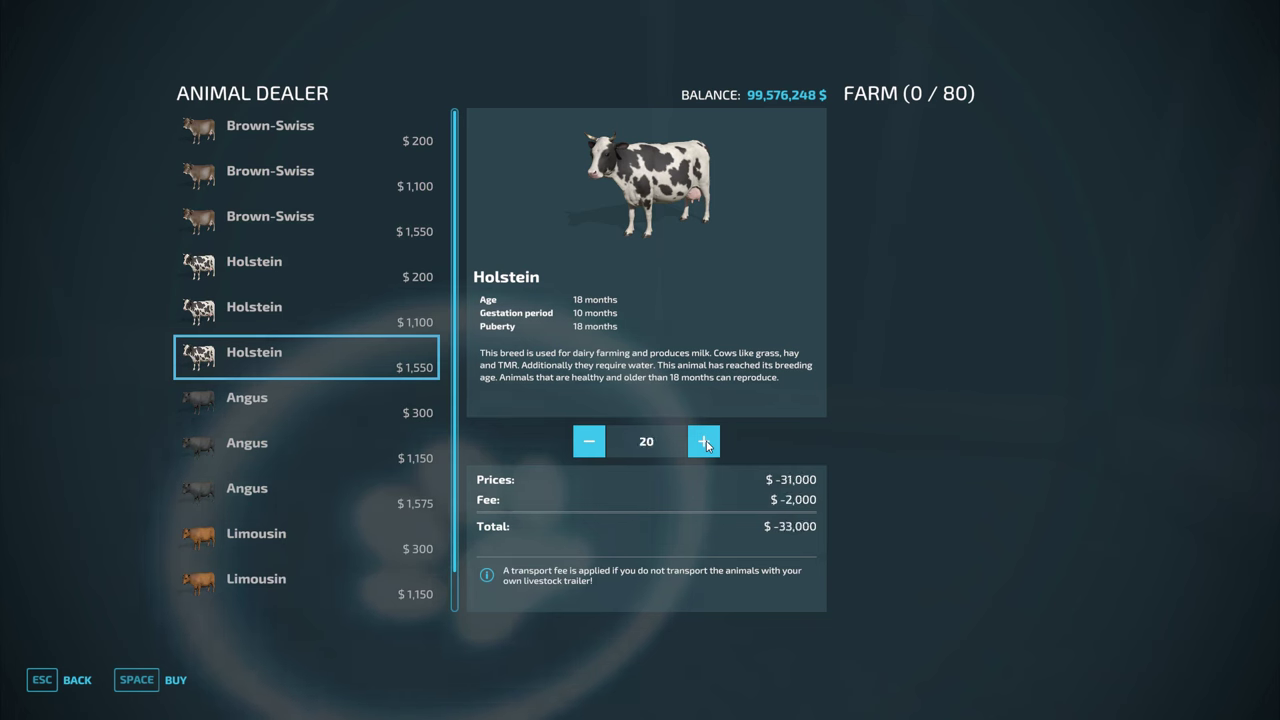
# Buy the selected Holstein cows for the barn and leave the animal dealer.
pyautogui.click(140, 680)
pyautogui.click(442, 458)
pyautogui.click(443, 458)
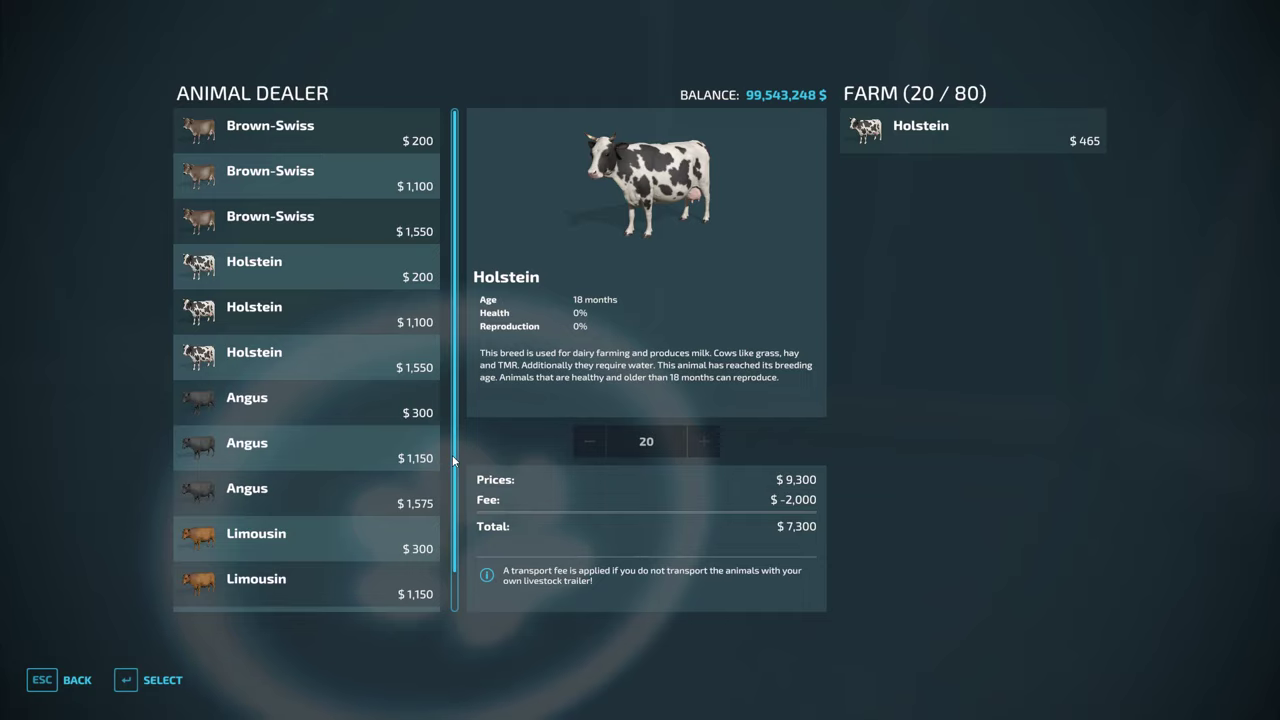
pyautogui.press('Escape')
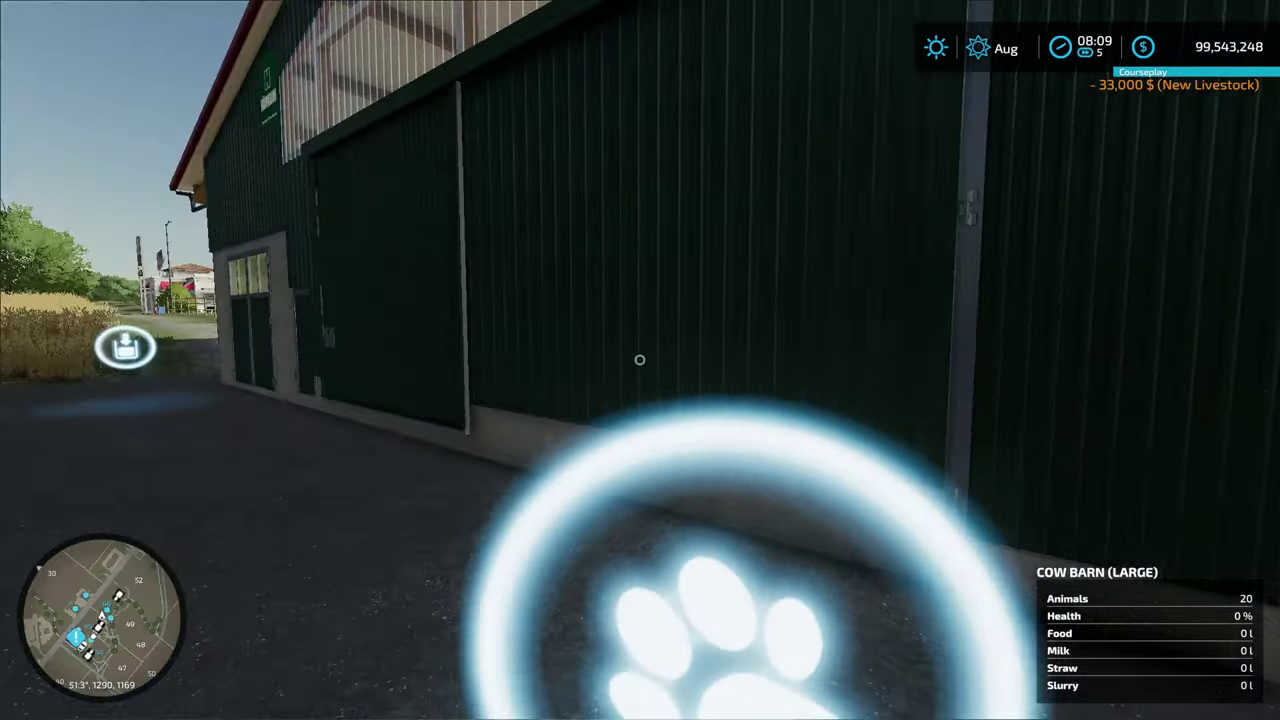
# Walk around the end of the cow barn to the roadside corner of the fenced pasture and examine the cows.
pyautogui.press('s')
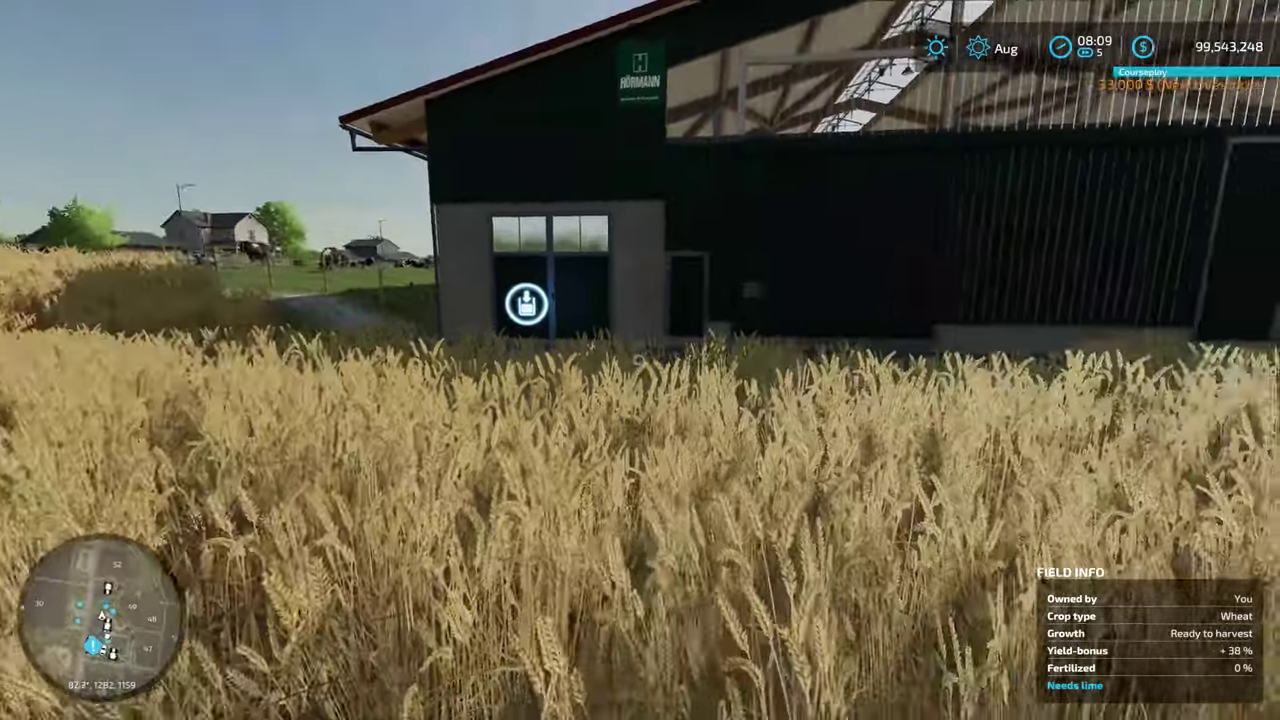
pyautogui.press('w')
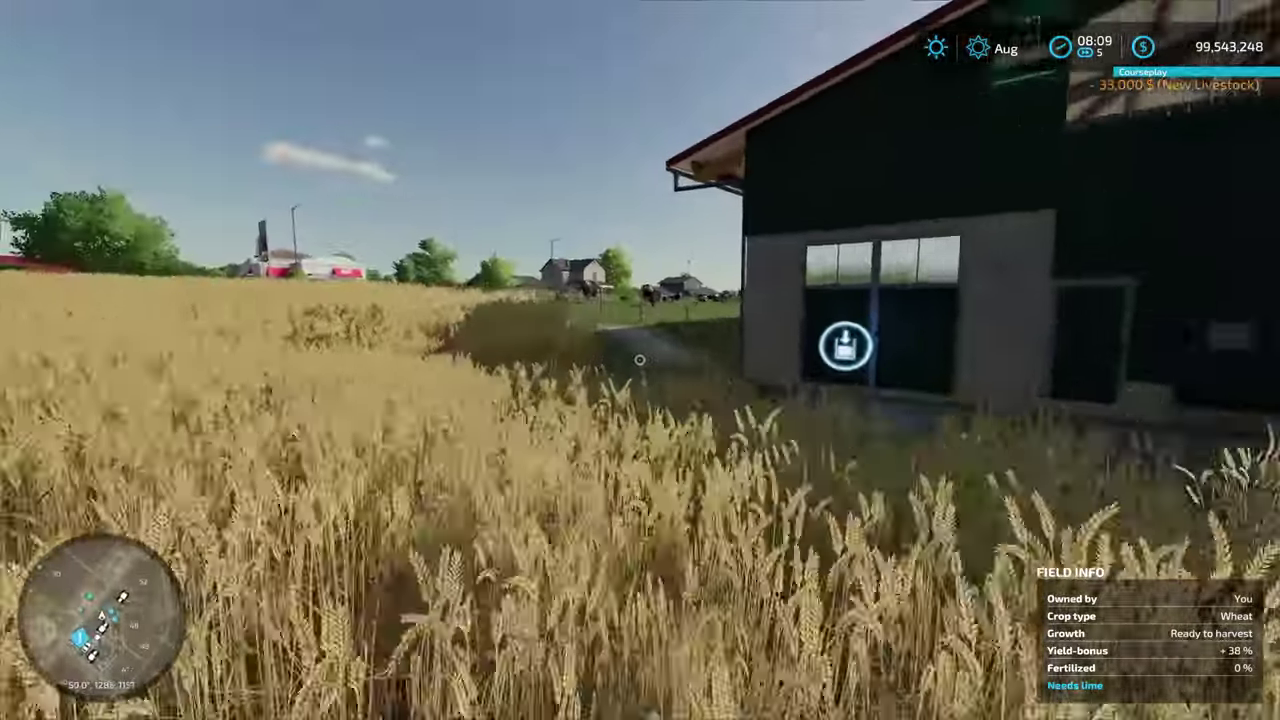
pyautogui.press('w')
pyautogui.press('s')
pyautogui.press('w')
pyautogui.press('s')
pyautogui.press('a')
pyautogui.press('w')
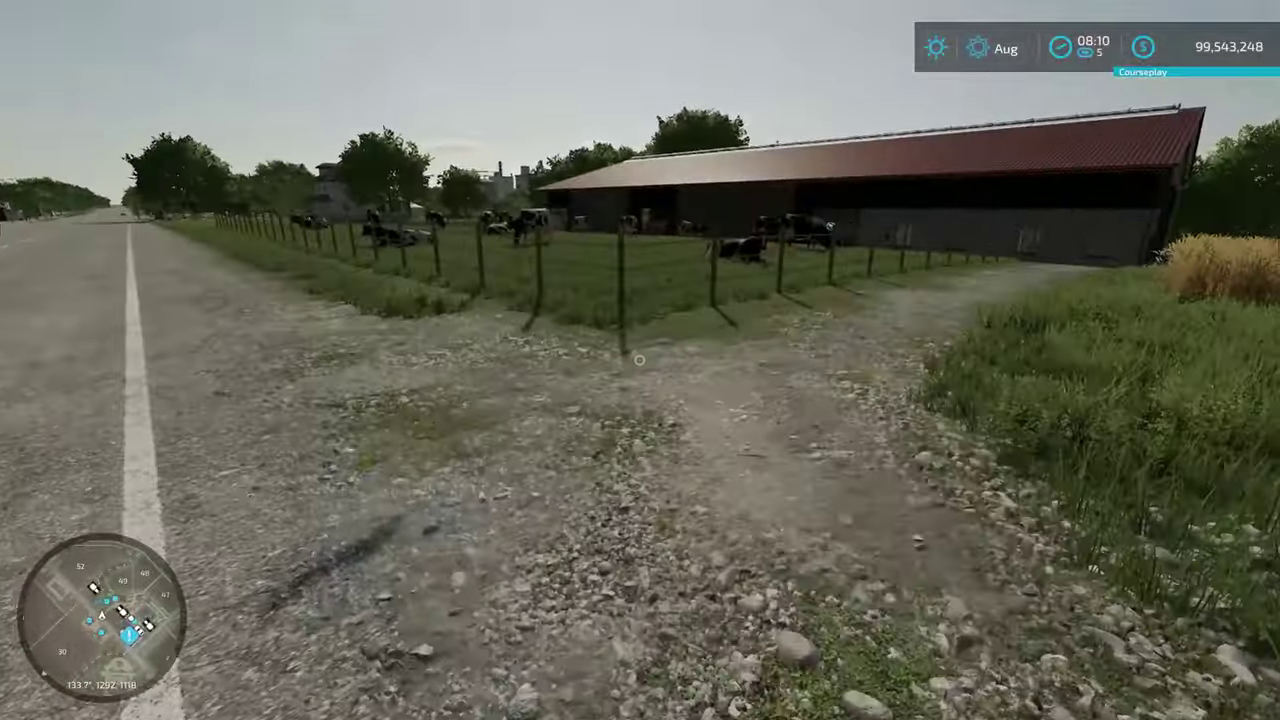
# Return to the barn's front, examine its unloading and animal markers, and inspect the feeding aisle and stalls inside.
pyautogui.press('w')
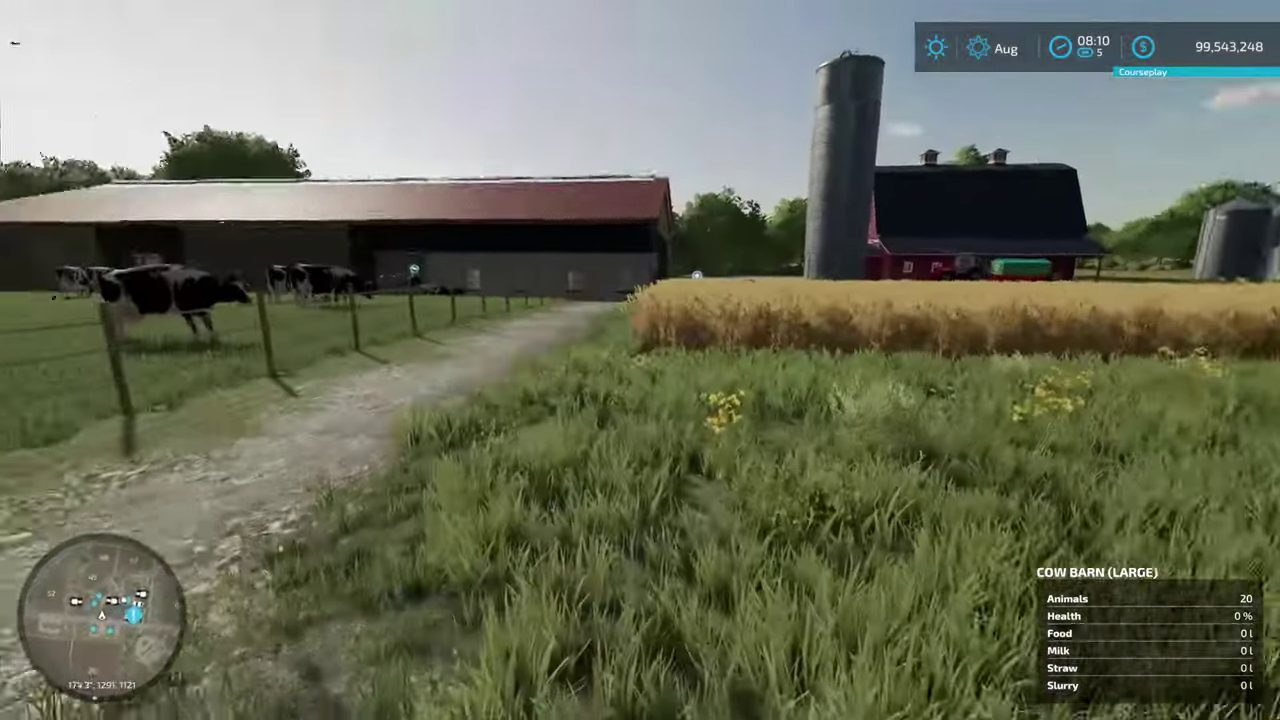
pyautogui.press('w')
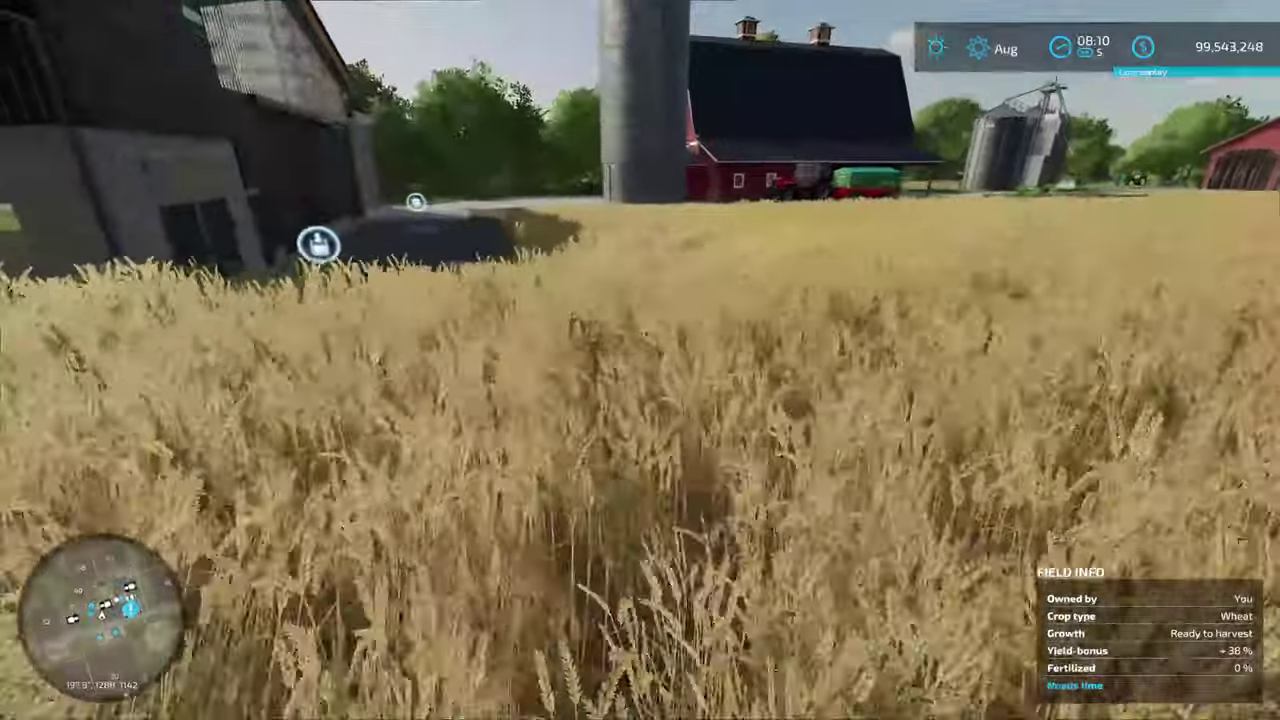
pyautogui.press('w')
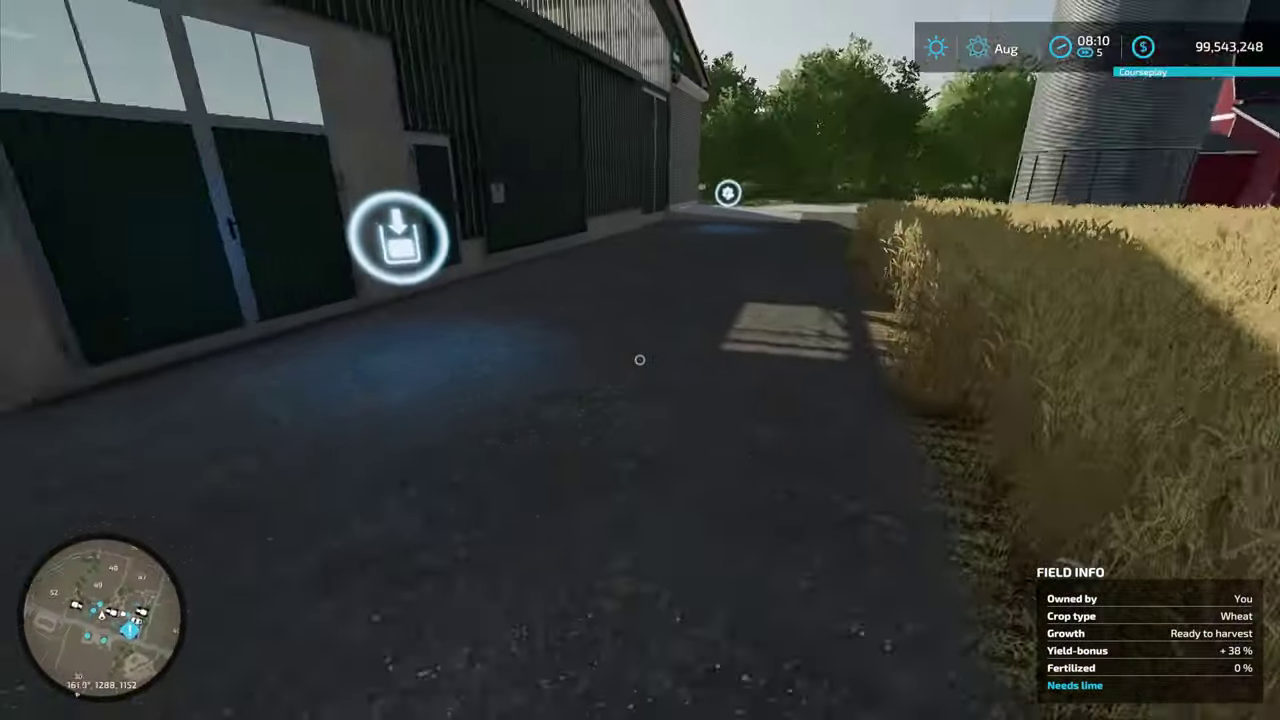
pyautogui.press('w')
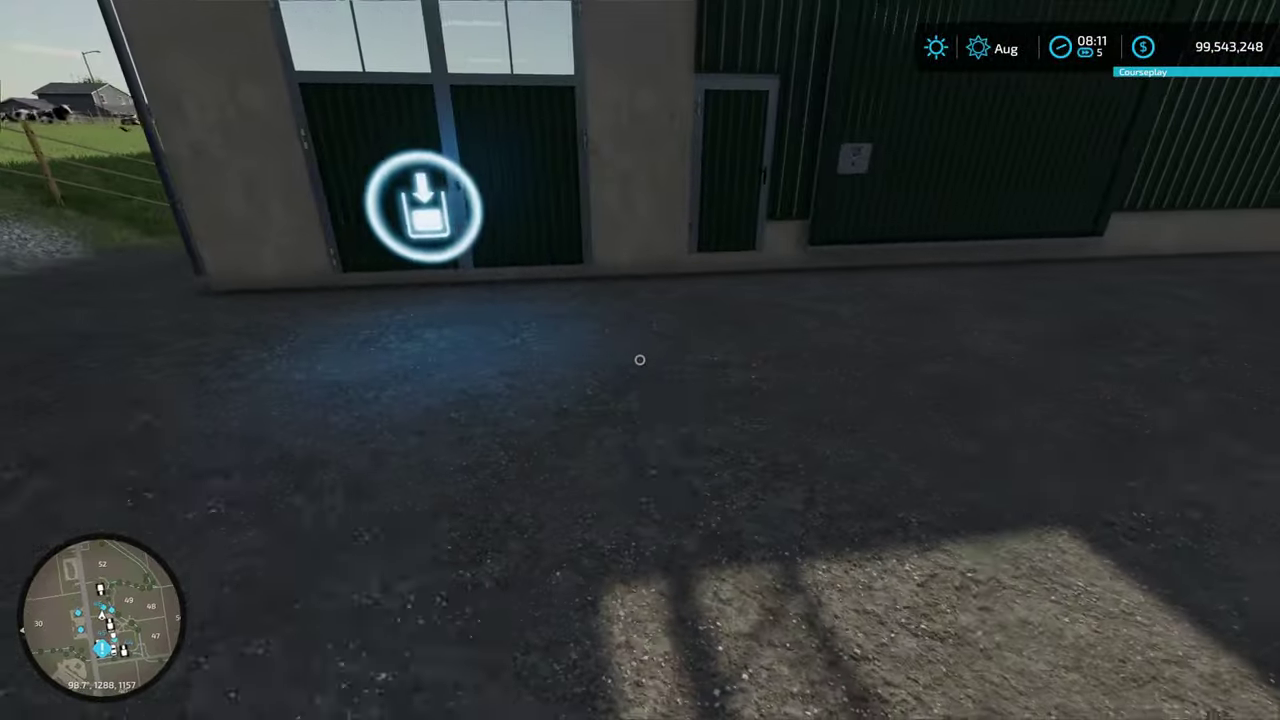
pyautogui.press('w')
pyautogui.press('w')
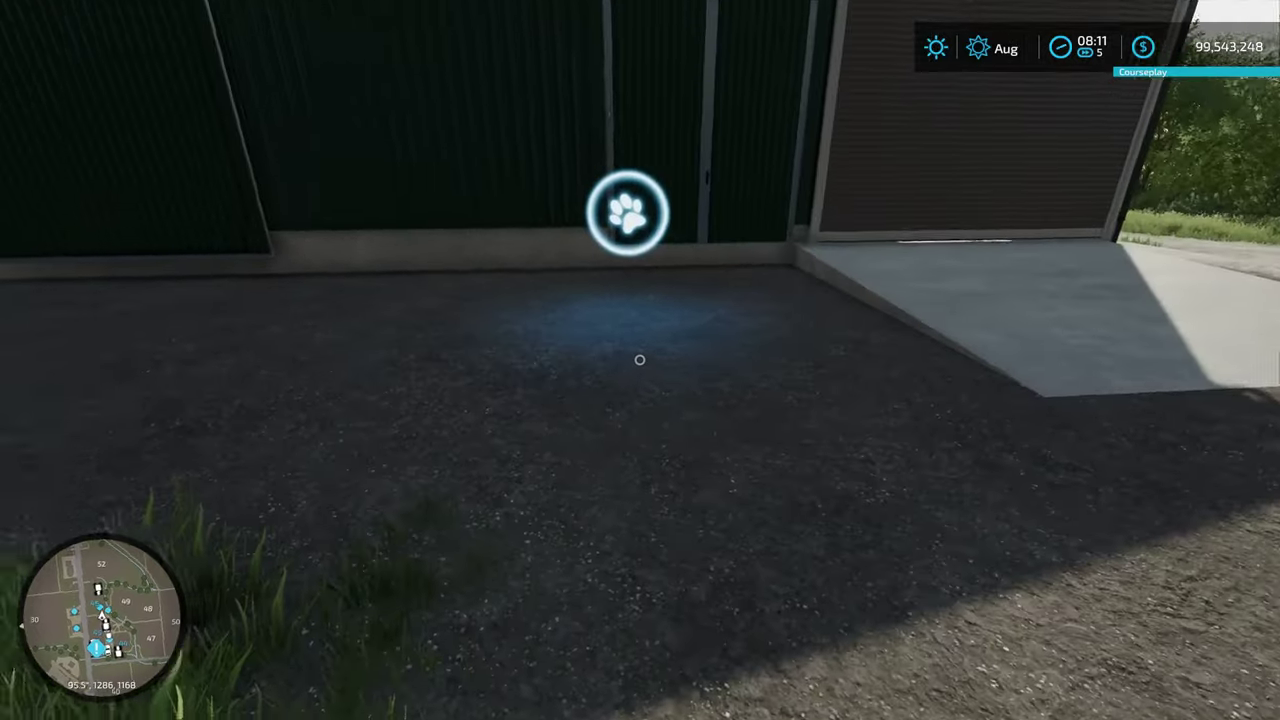
pyautogui.press('w')
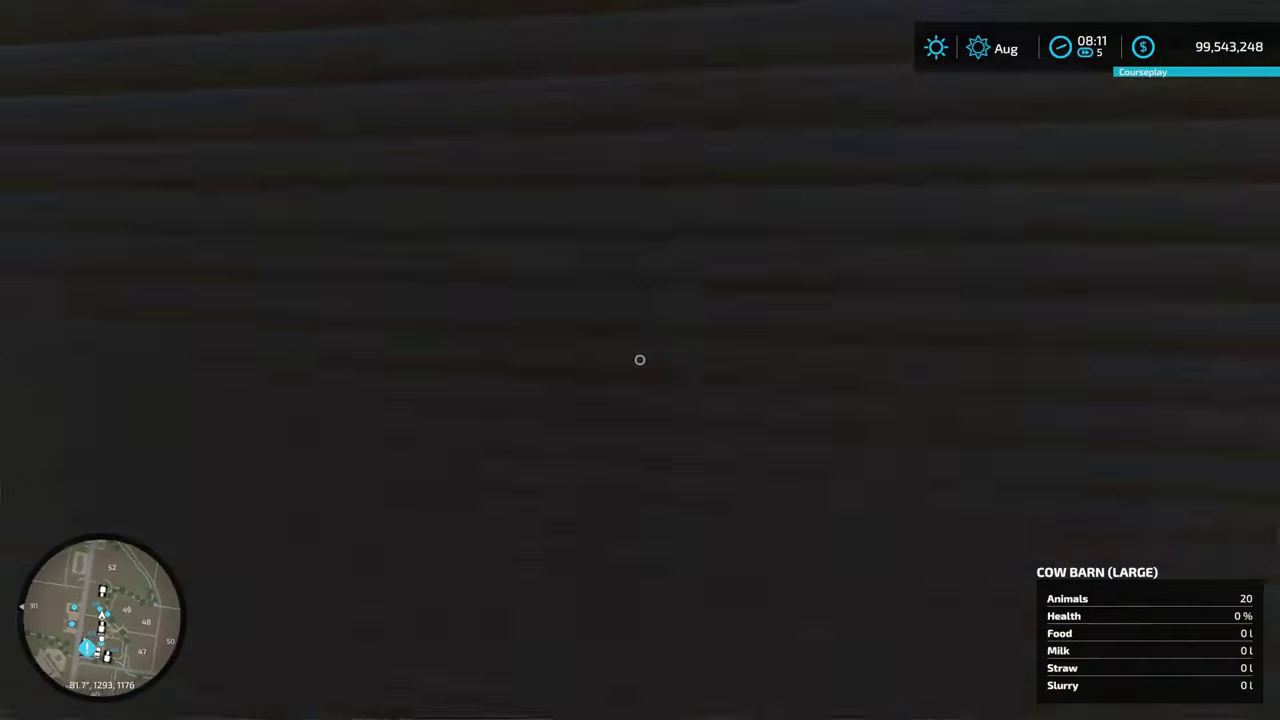
pyautogui.press('s')
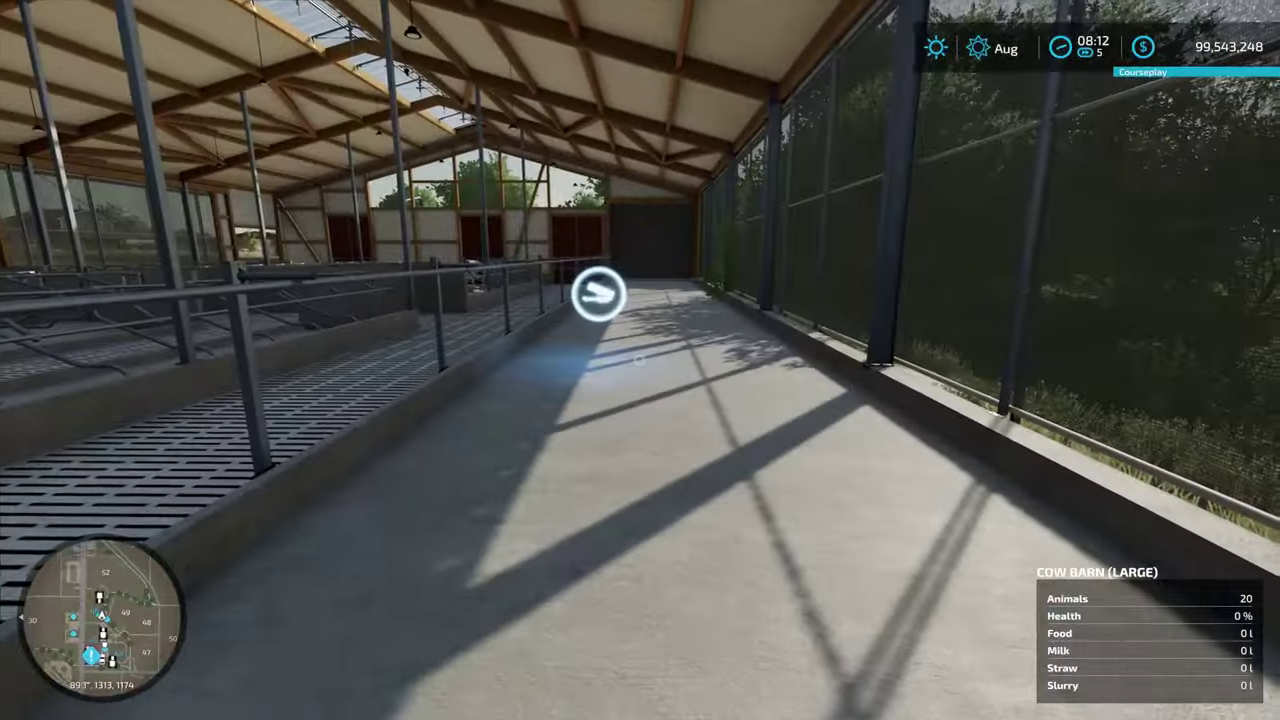
pyautogui.moveTo(640, 360)
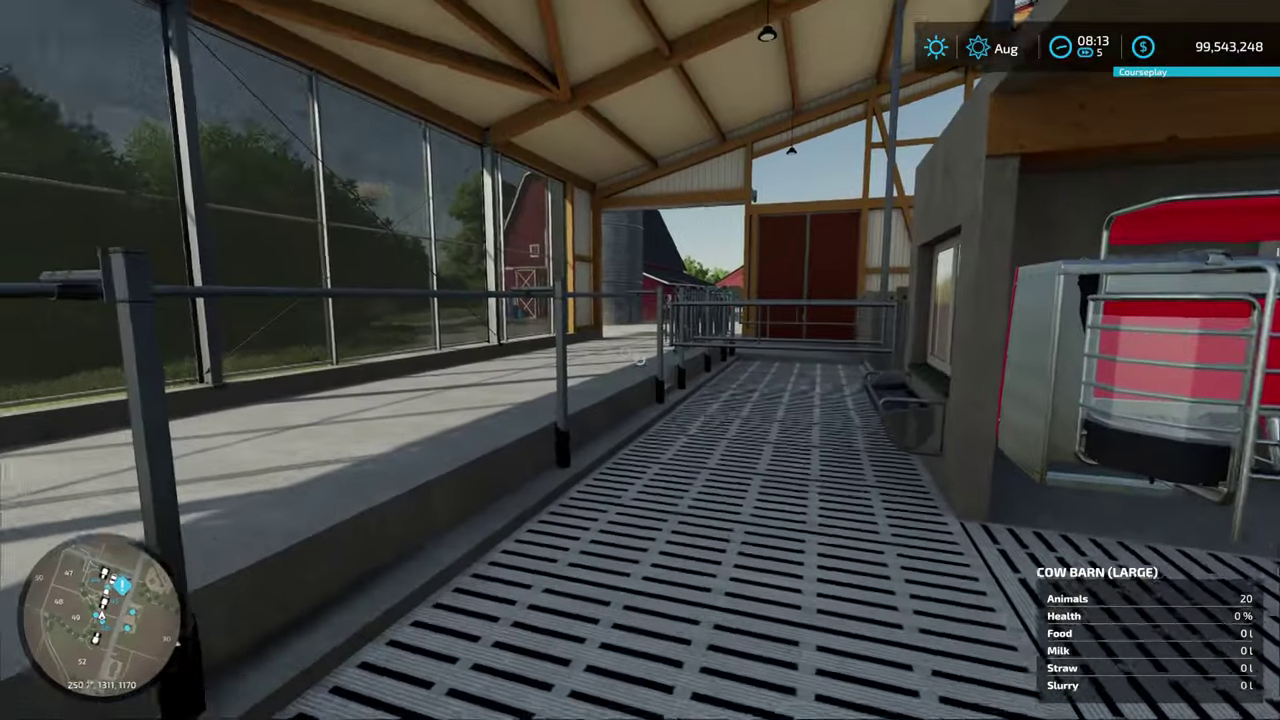
# Leave the barn, enter the red tractor beside the red barn, and attach the Welger DK 115 trailer.
pyautogui.press('w')
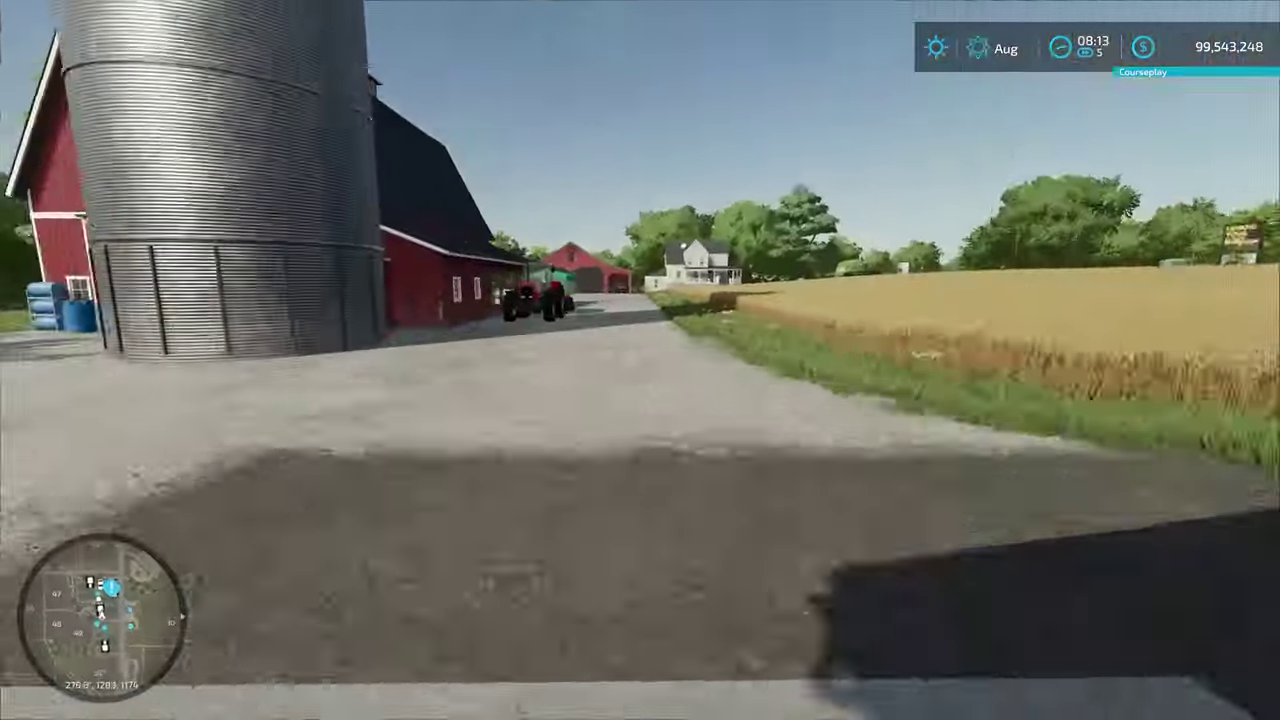
pyautogui.press('w')
pyautogui.press('e')
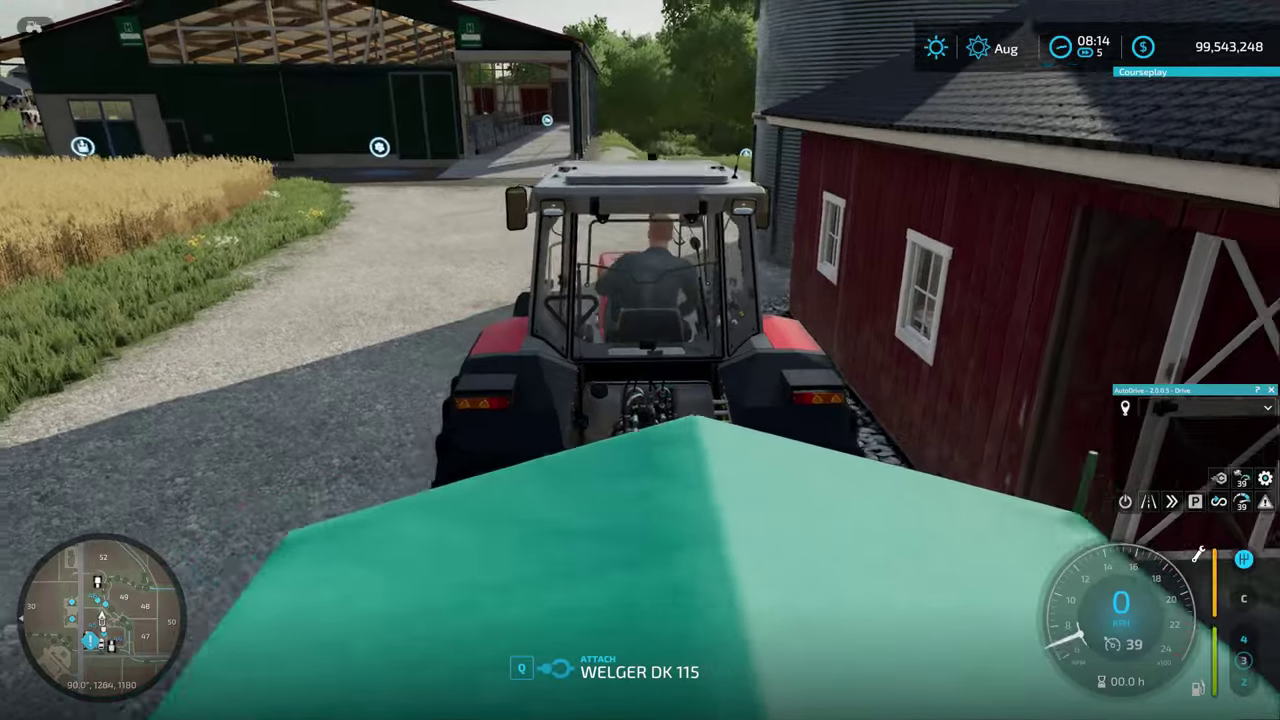
pyautogui.scroll(-6, 640, 360)
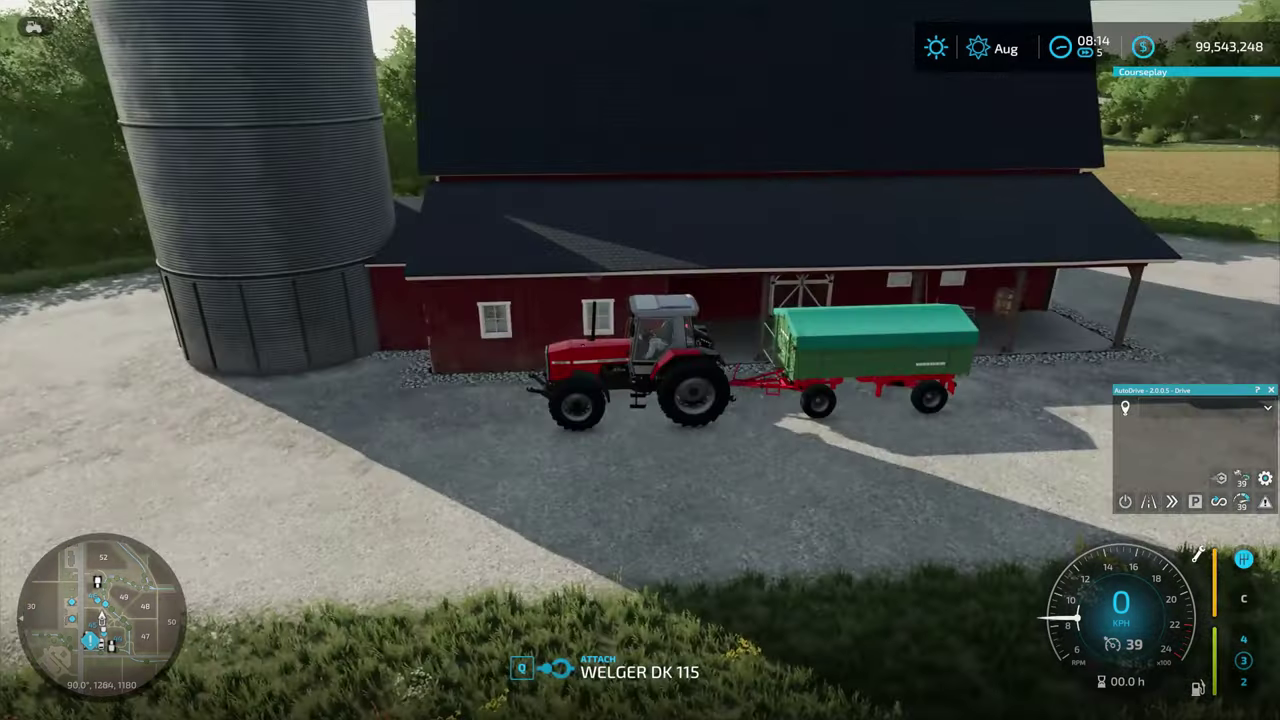
pyautogui.press('w')
pyautogui.press('s')
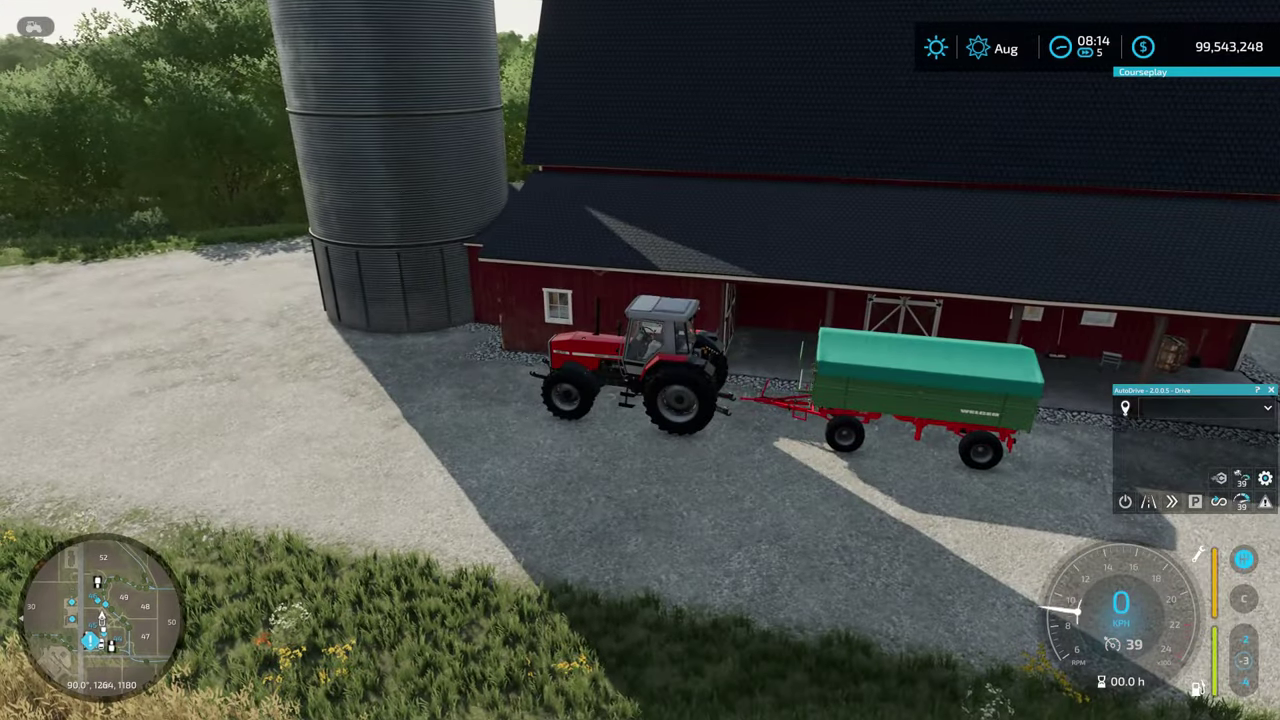
pyautogui.press('s')
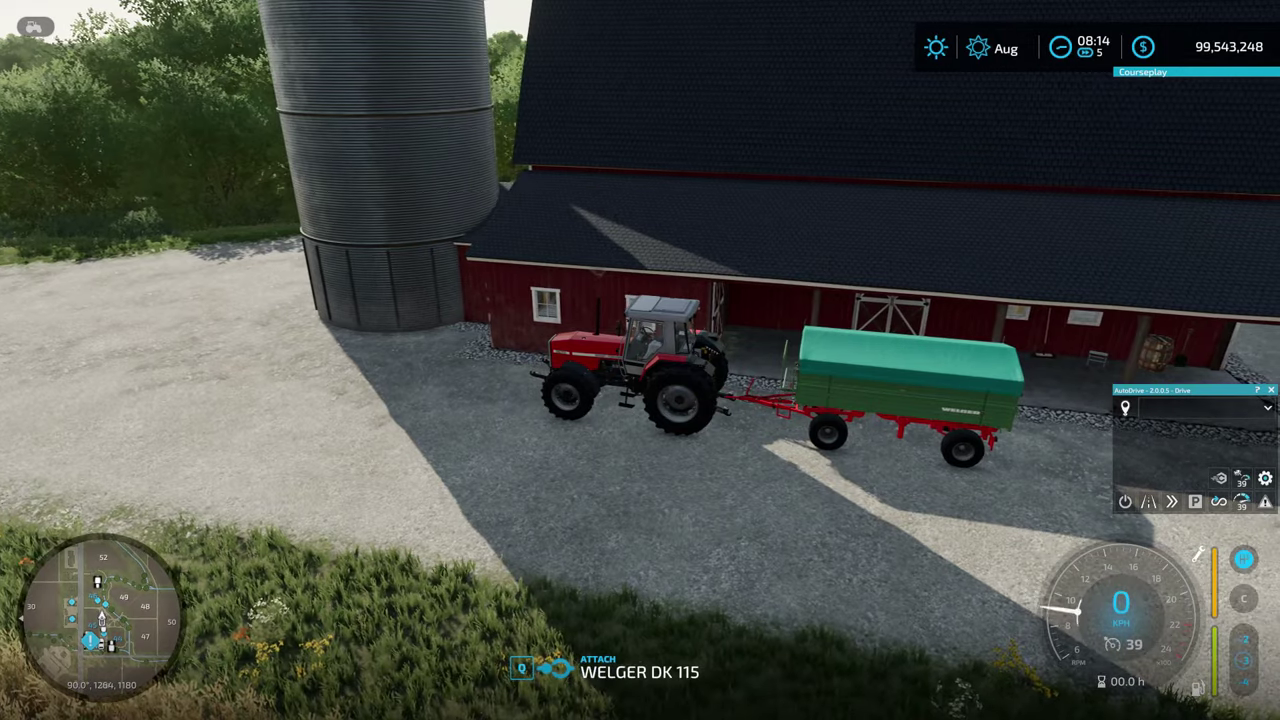
pyautogui.press('q')
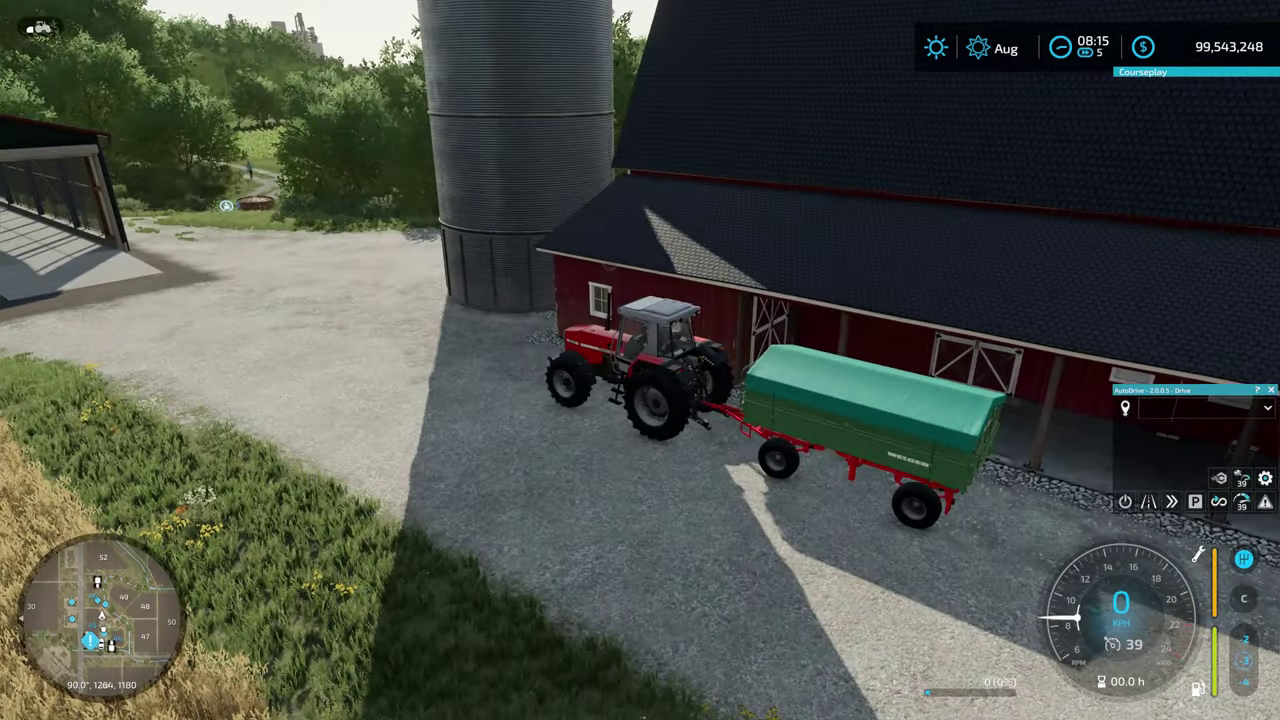
# Fill the Welger DK 115 trailer with 8,000 l of Total Mixed Ration through the vehicle cheat settings and return to the game.
pyautogui.hotkey('ctrl', '/')
pyautogui.click(47, 311)
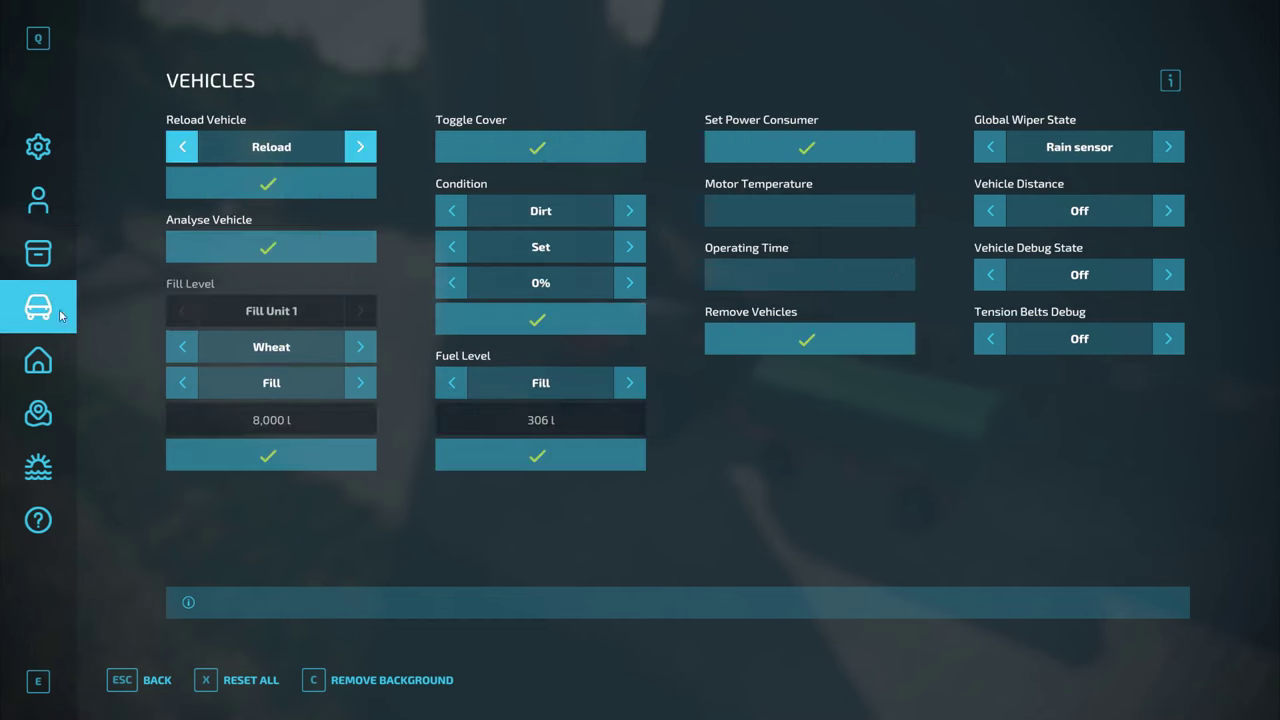
pyautogui.click(178, 345)
pyautogui.click(178, 345)
pyautogui.click(178, 345)
pyautogui.click(178, 345)
pyautogui.click(178, 345)
pyautogui.click(178, 345)
pyautogui.click(178, 345)
pyautogui.click(178, 345)
pyautogui.click(178, 345)
pyautogui.click(178, 345)
pyautogui.click(178, 345)
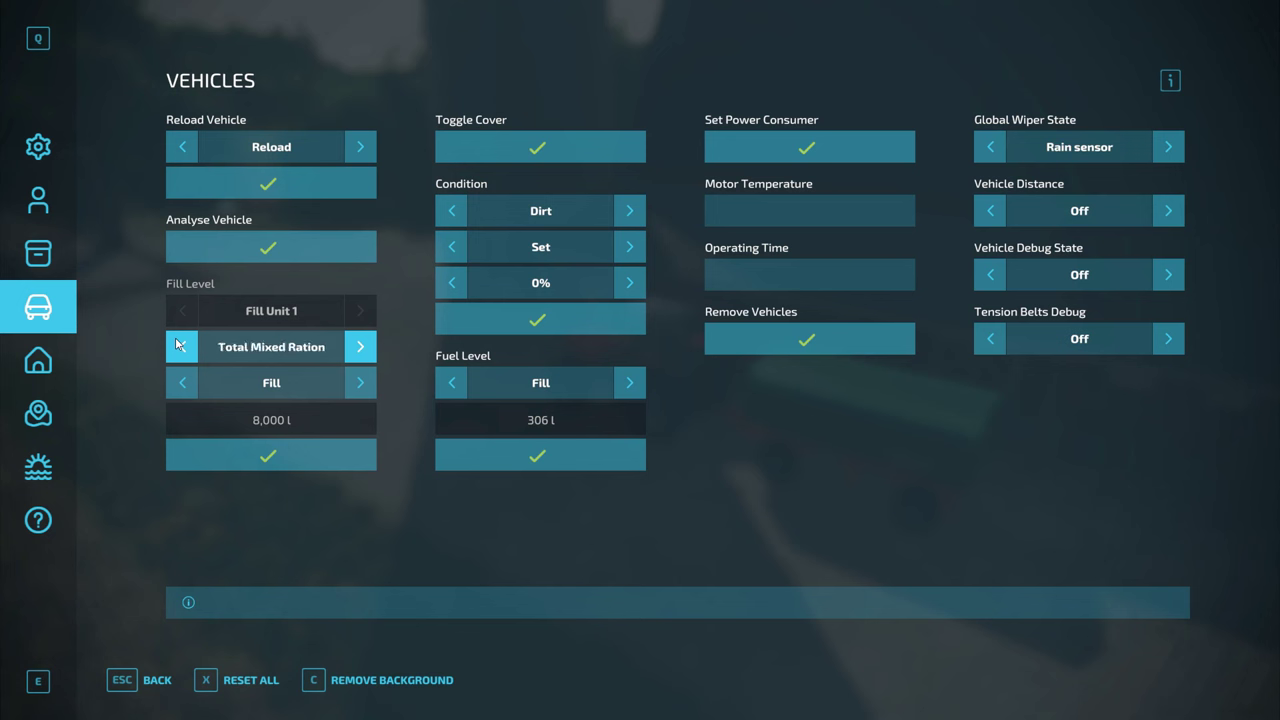
pyautogui.click(280, 455)
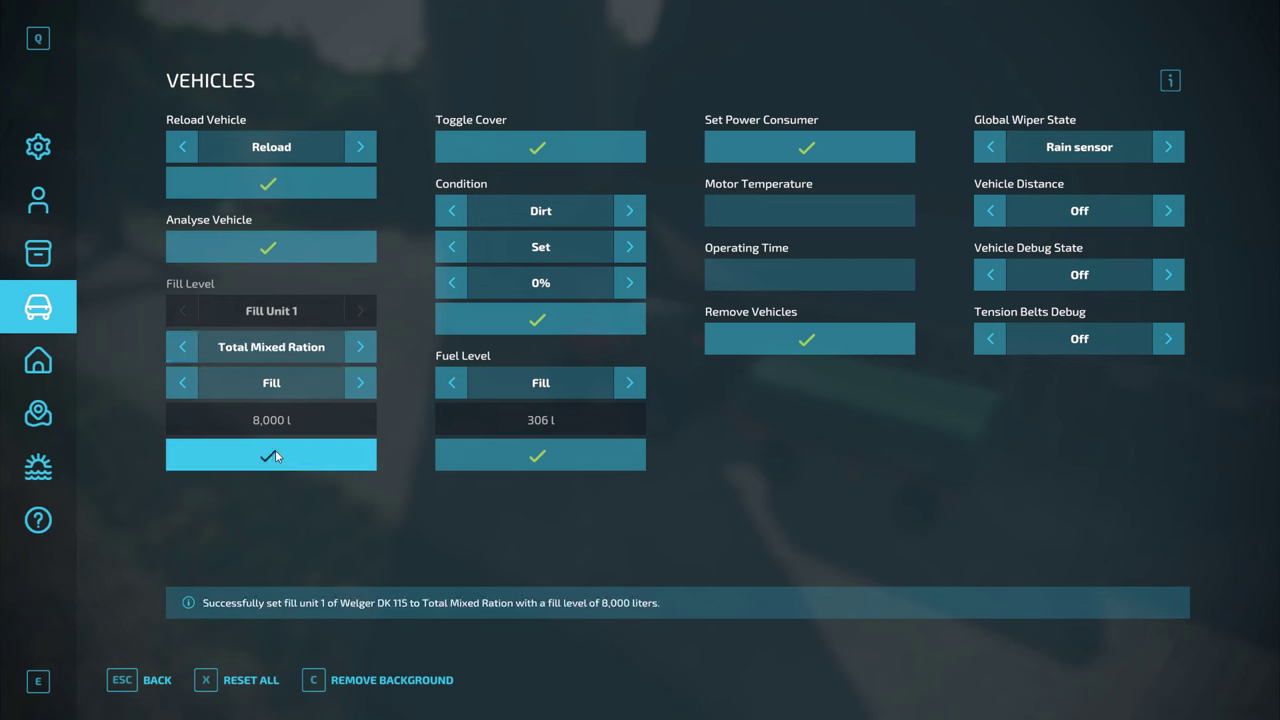
pyautogui.press('Escape')
# Drive the tractor and Welger trailer from the red barn into the cow barn's feeding aisle and stop at the feed unloading marker.
pyautogui.press('w')
pyautogui.press('w')
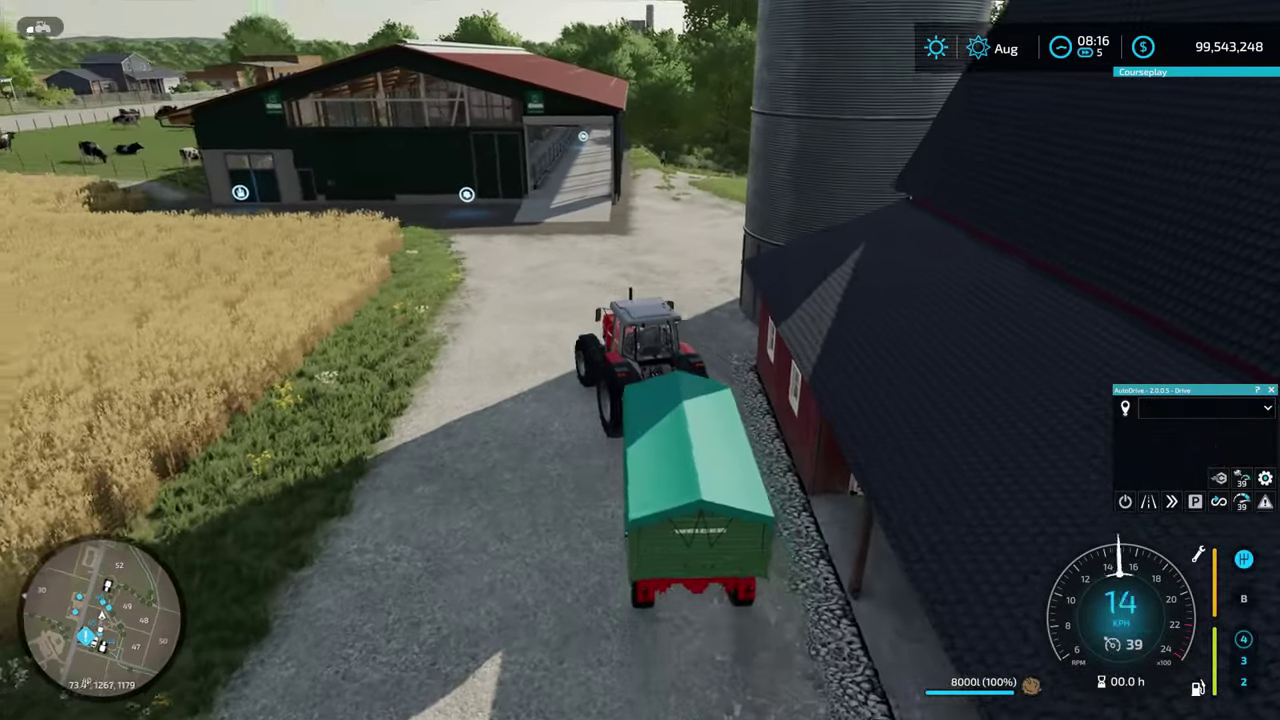
pyautogui.press('w')
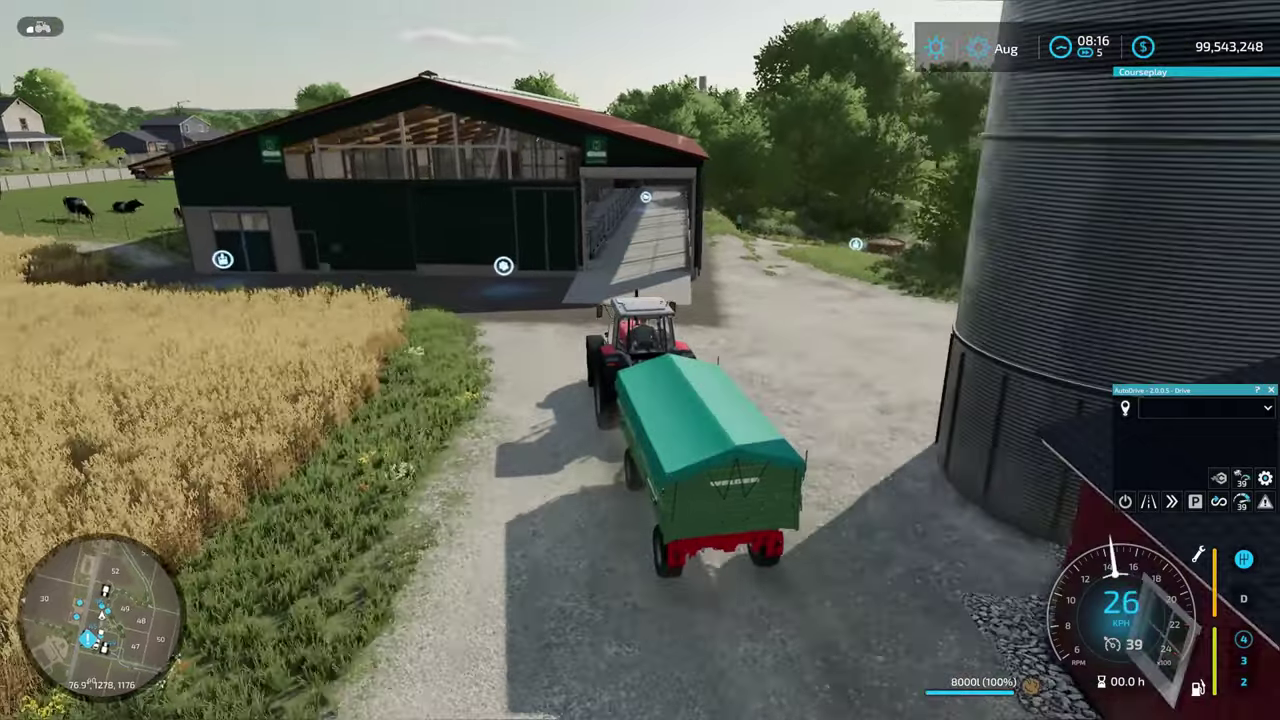
pyautogui.press('w')
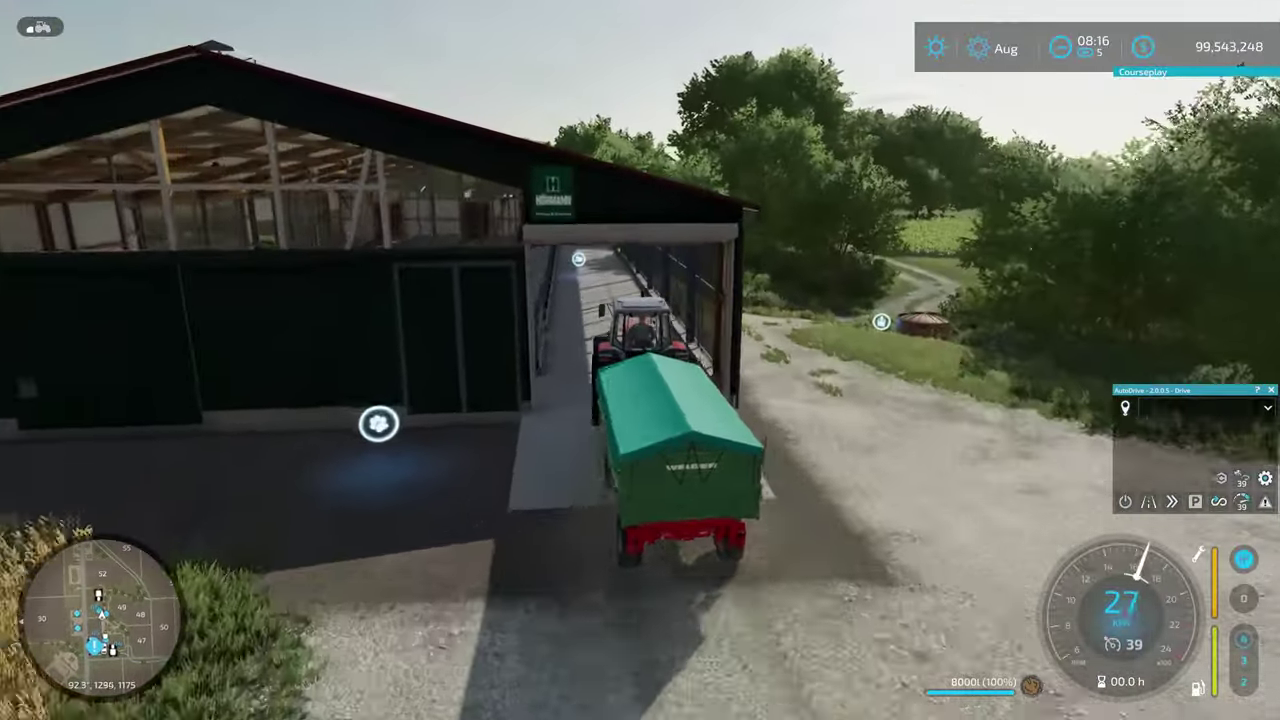
pyautogui.press('w')
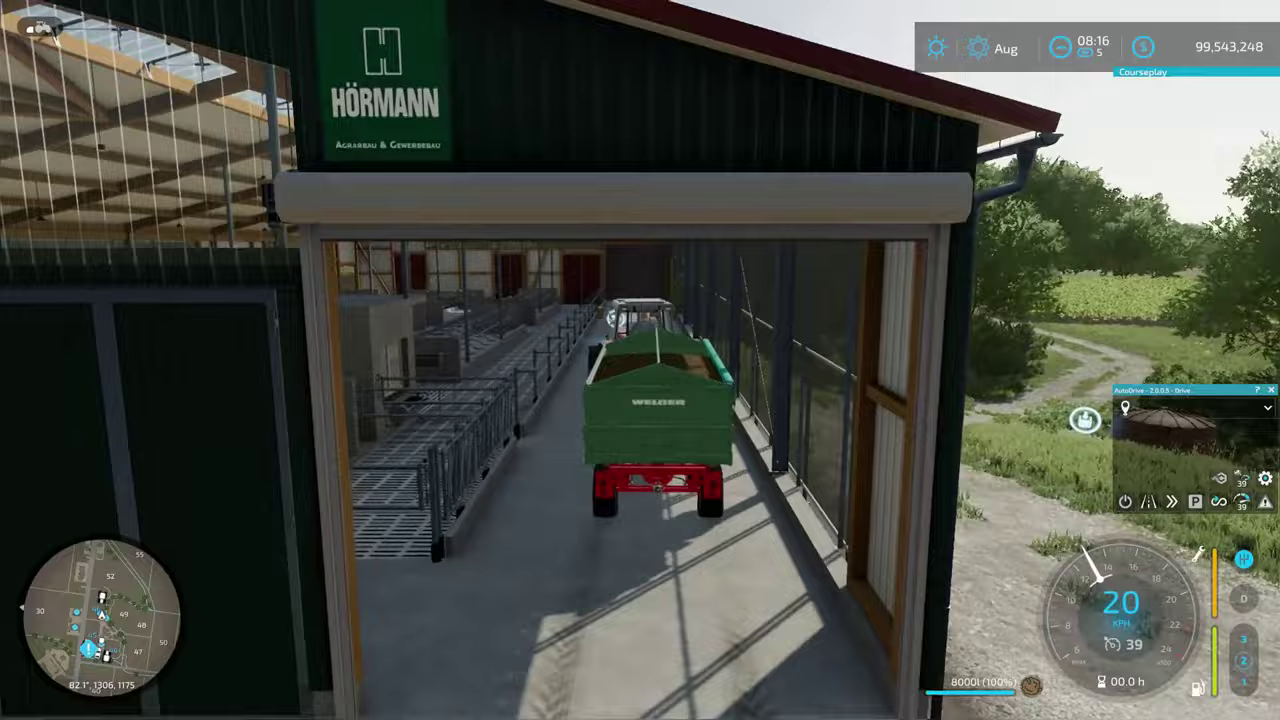
pyautogui.press('w')
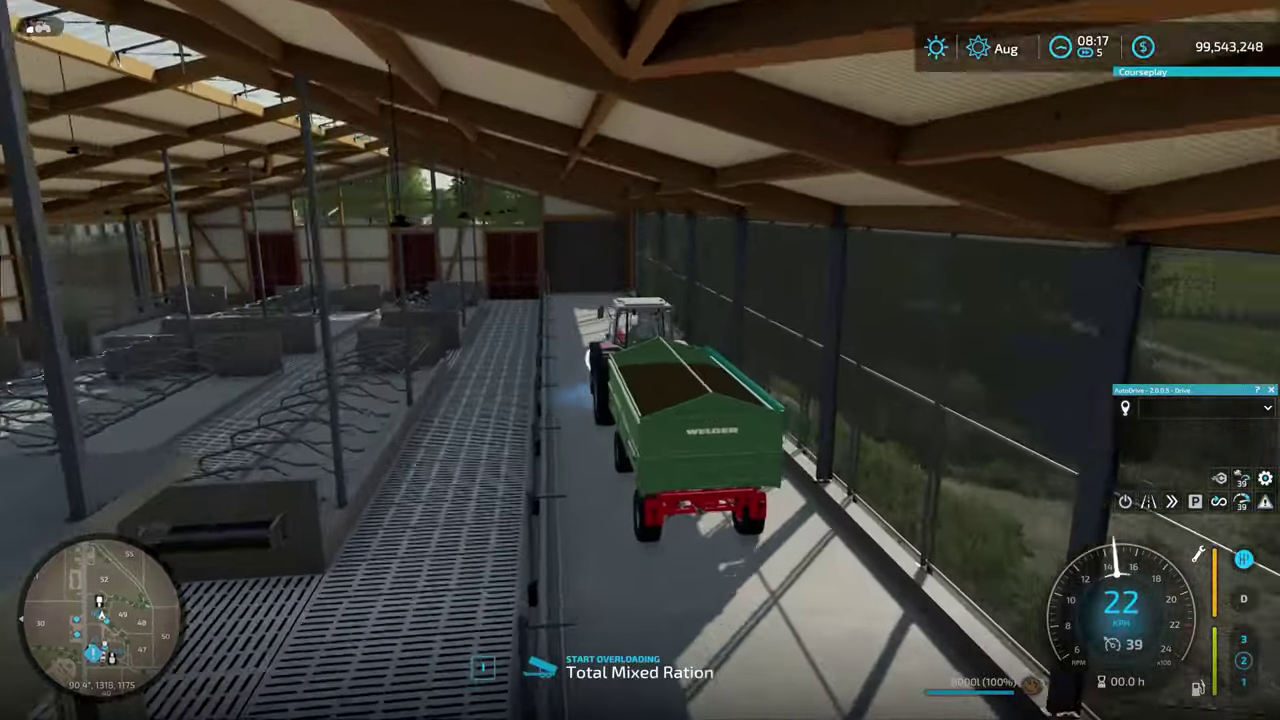
pyautogui.press('s')
pyautogui.press('s')
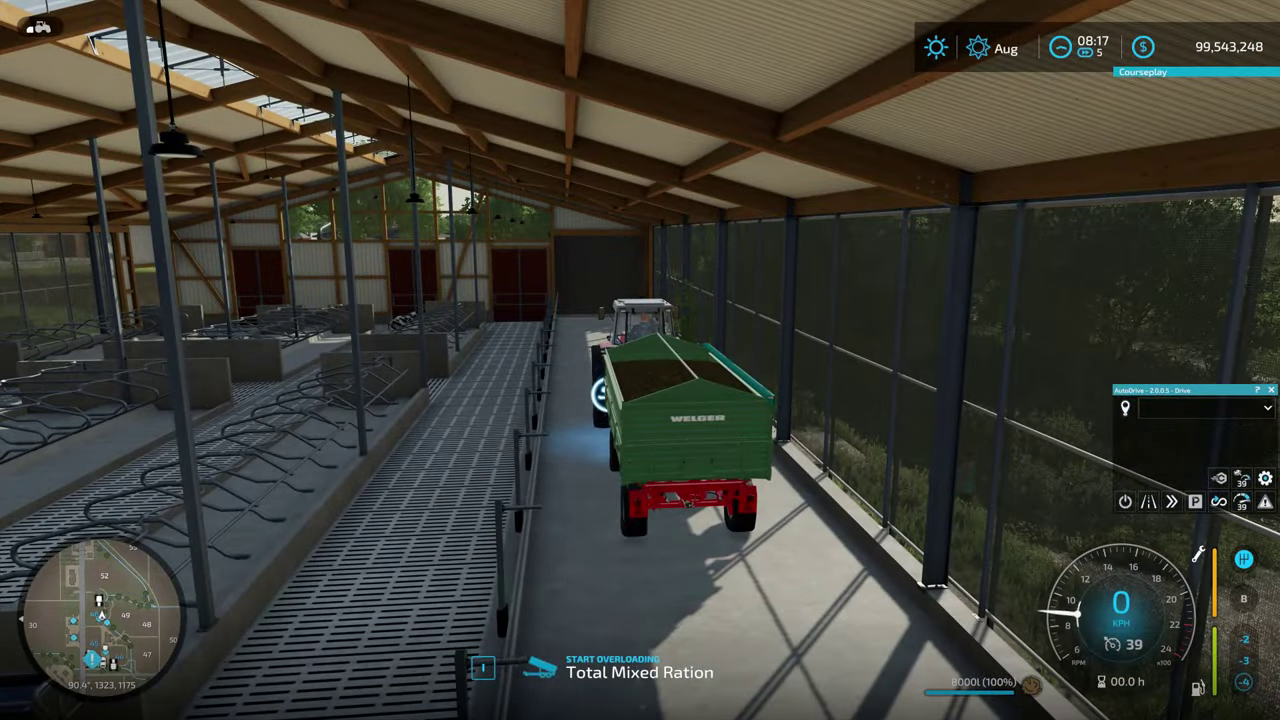
# Unload the trailer's Total Mixed Ration at the feed marker and watch the tipping from the stalls and barn entrance.
pyautogui.press('i')
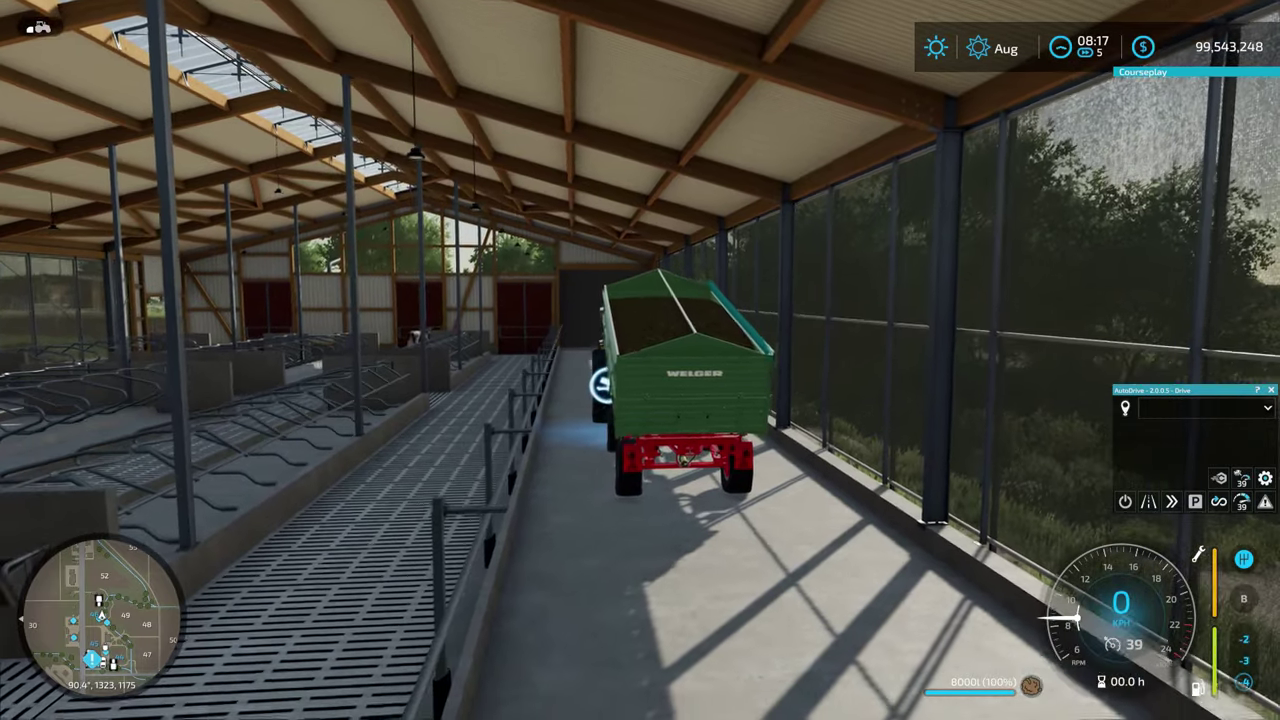
pyautogui.scroll(-4, 640, 360)
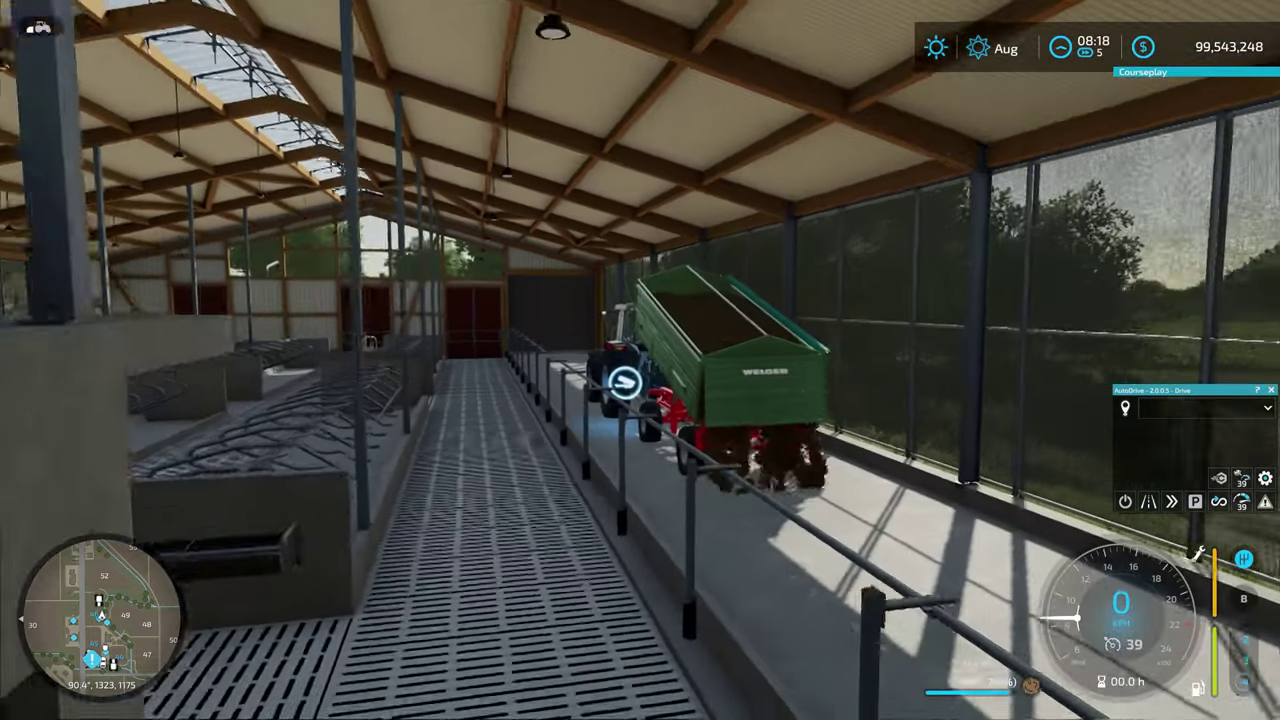
pyautogui.scroll(-3, 640, 360)
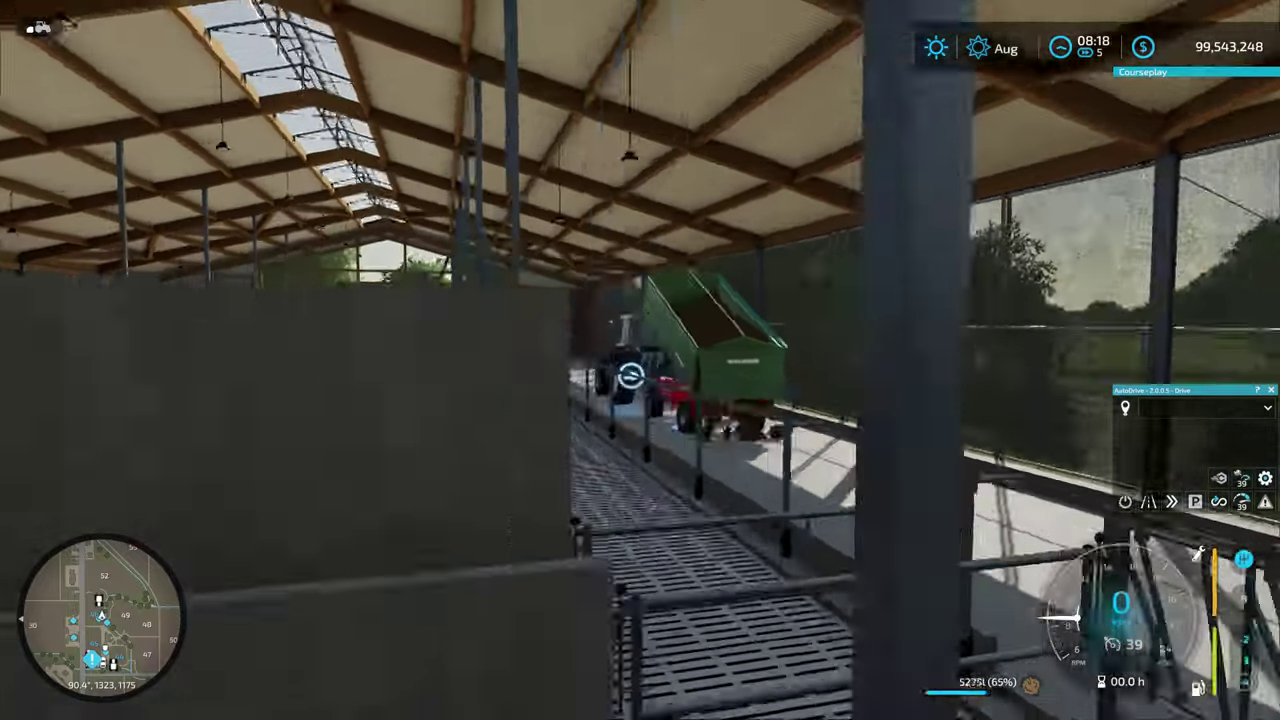
pyautogui.scroll(-4, 640, 360)
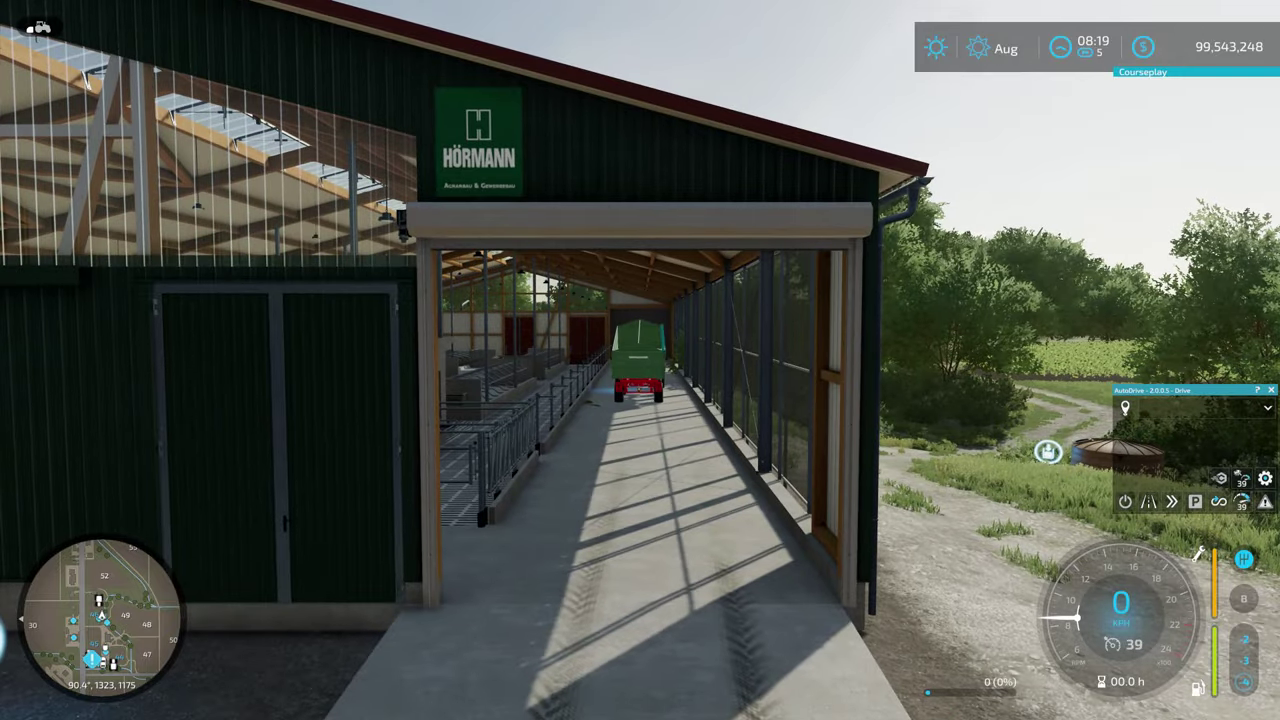
# Refill the trailer with 8,000 l of Total Mixed Ration through the vehicle cheat settings and unload it into the cow barn.
pyautogui.hotkey('ctrl', 'alt', 'e')
pyautogui.click(270, 457)
pyautogui.press('Escape')
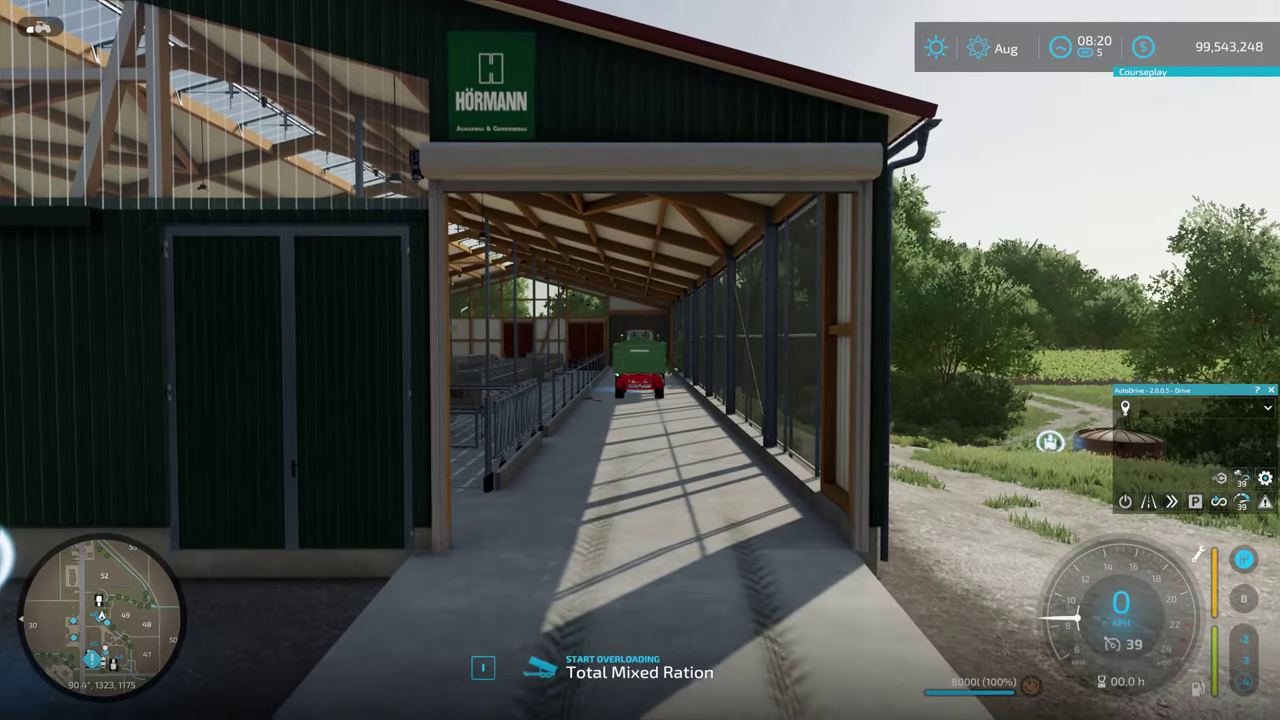
pyautogui.press('i')
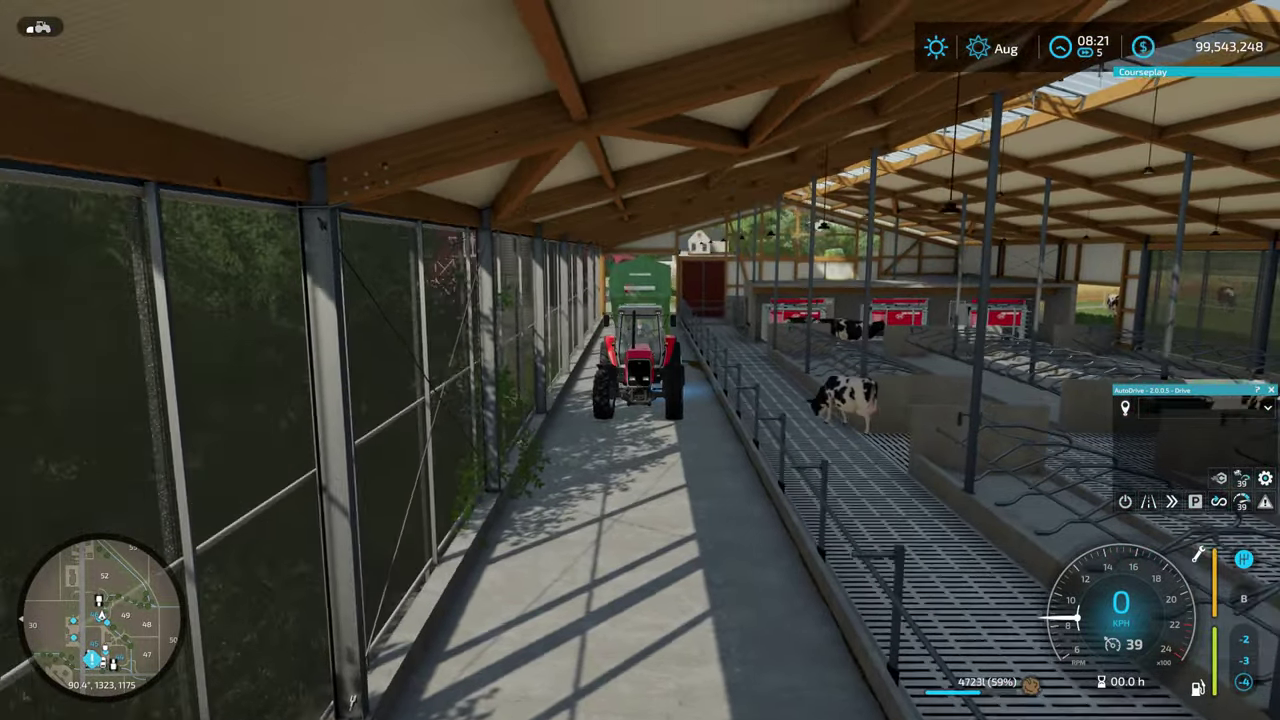
pyautogui.press('Tab')
pyautogui.press('Tab')
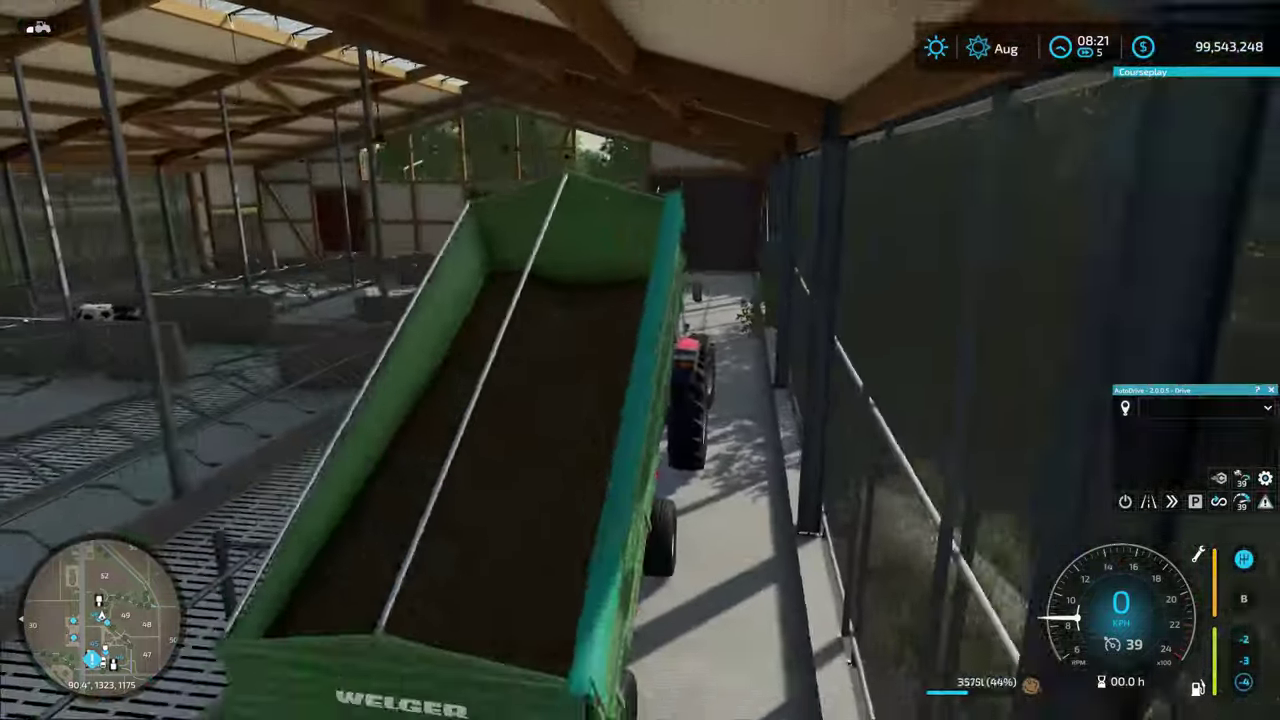
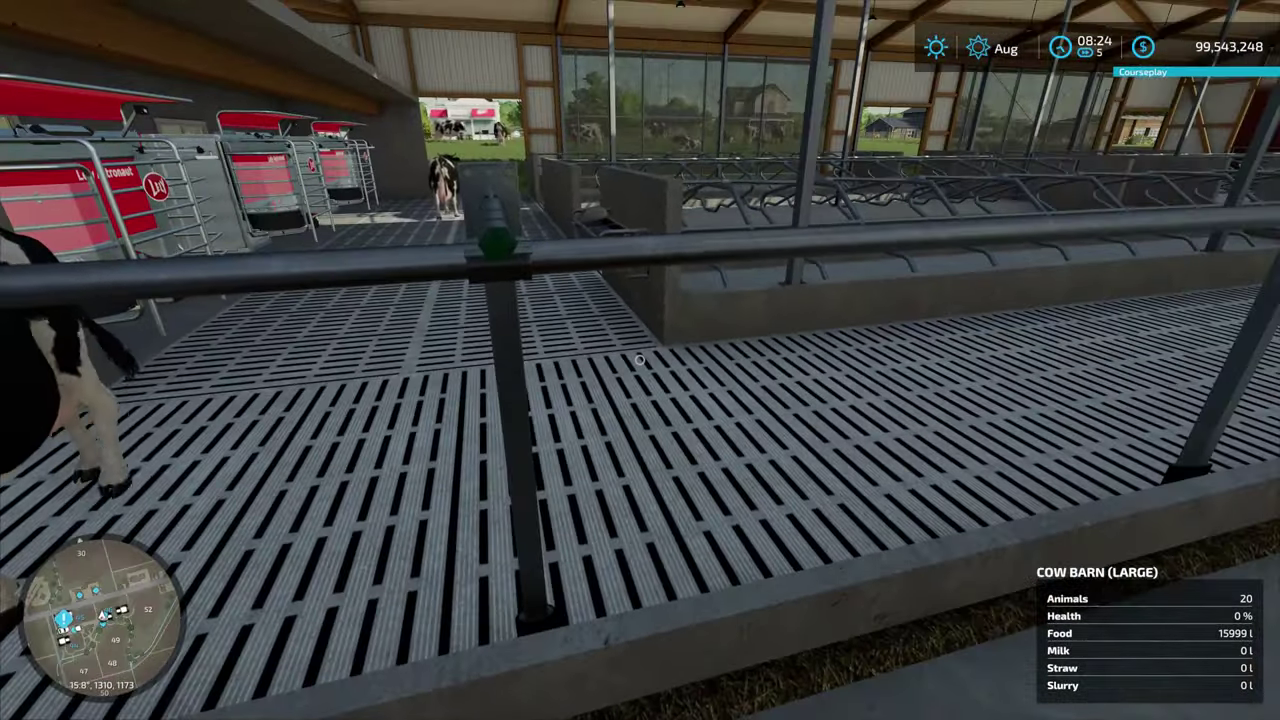
# Cross the feeding aisle on foot into the stall area and inspect the slatted floor and cubicles up close.
pyautogui.press('s')
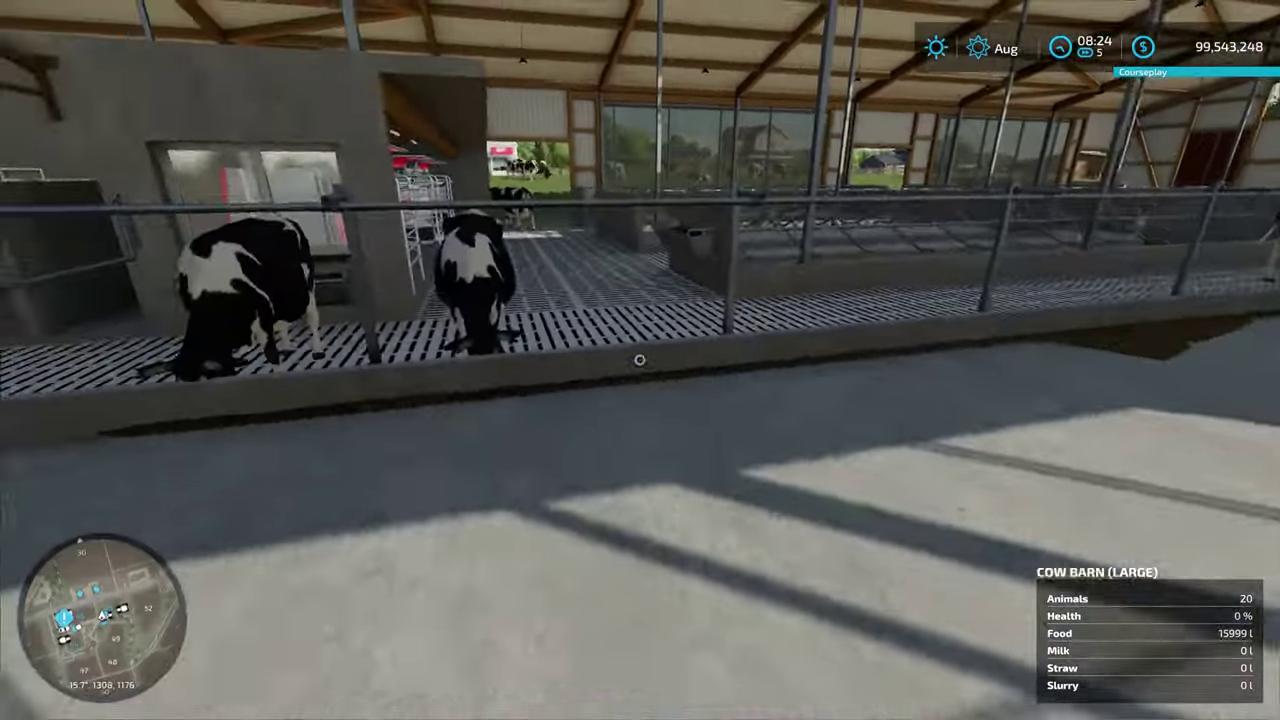
pyautogui.press('w')
pyautogui.press('space')
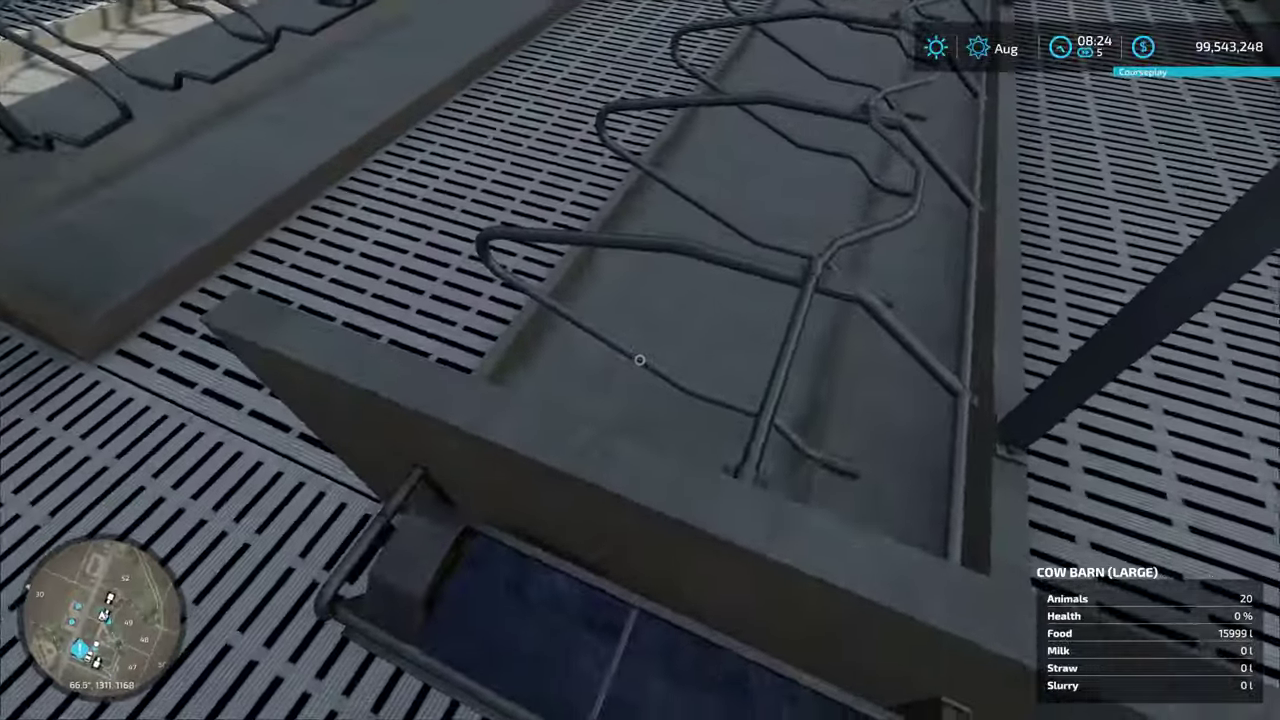
# Check the large cow barn's Holstein details, pen conditions and food levels in the animal overview, and return to the feeding aisle.
pyautogui.press('Escape')
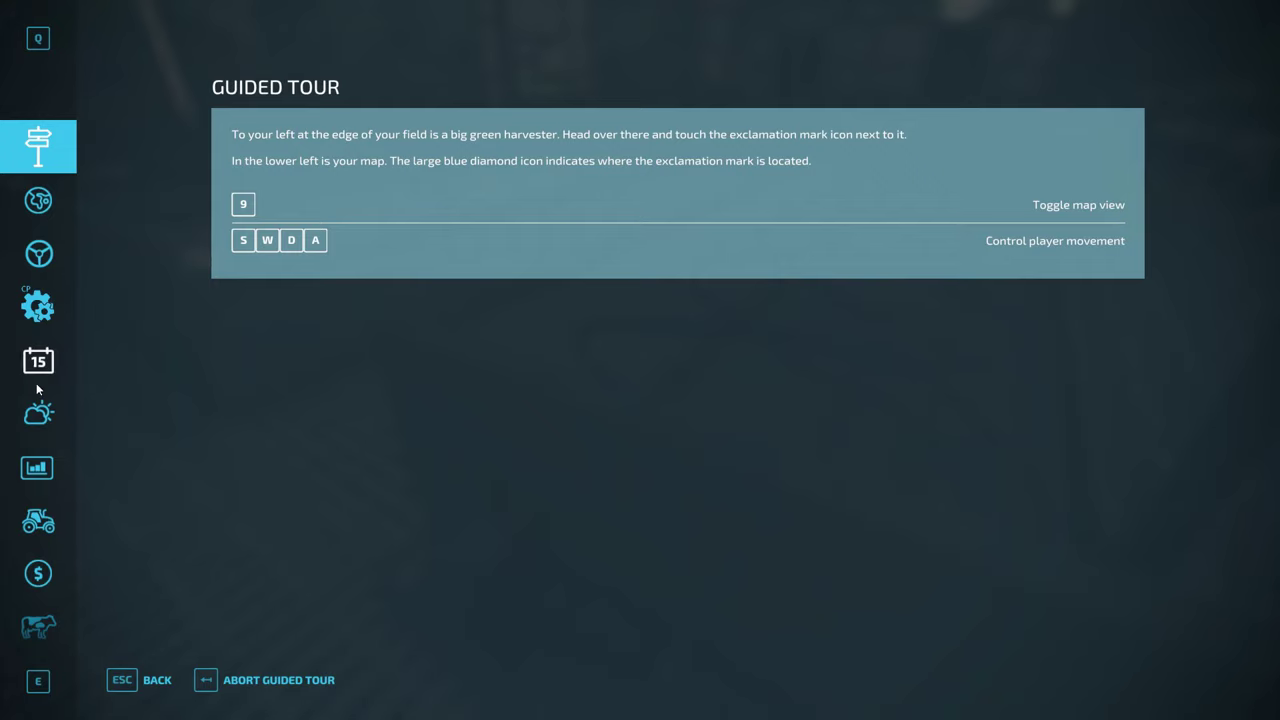
pyautogui.press('Escape')
pyautogui.press('Escape')
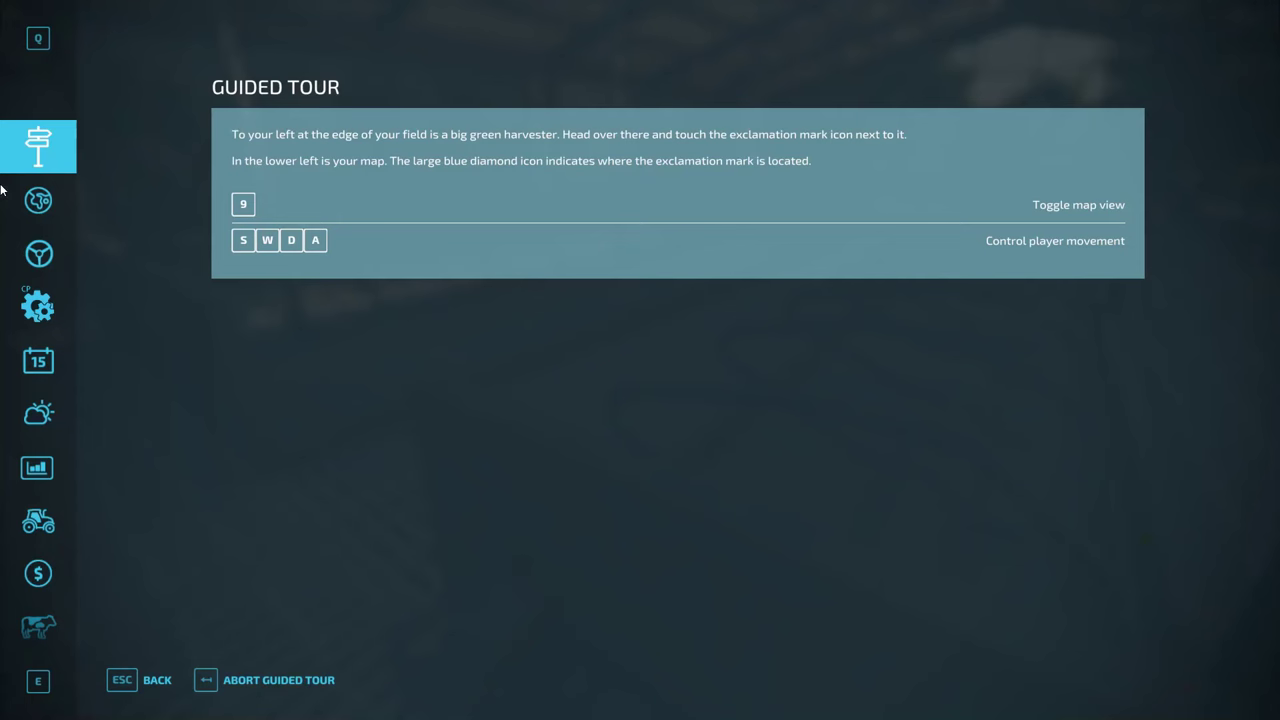
pyautogui.click(37, 200)
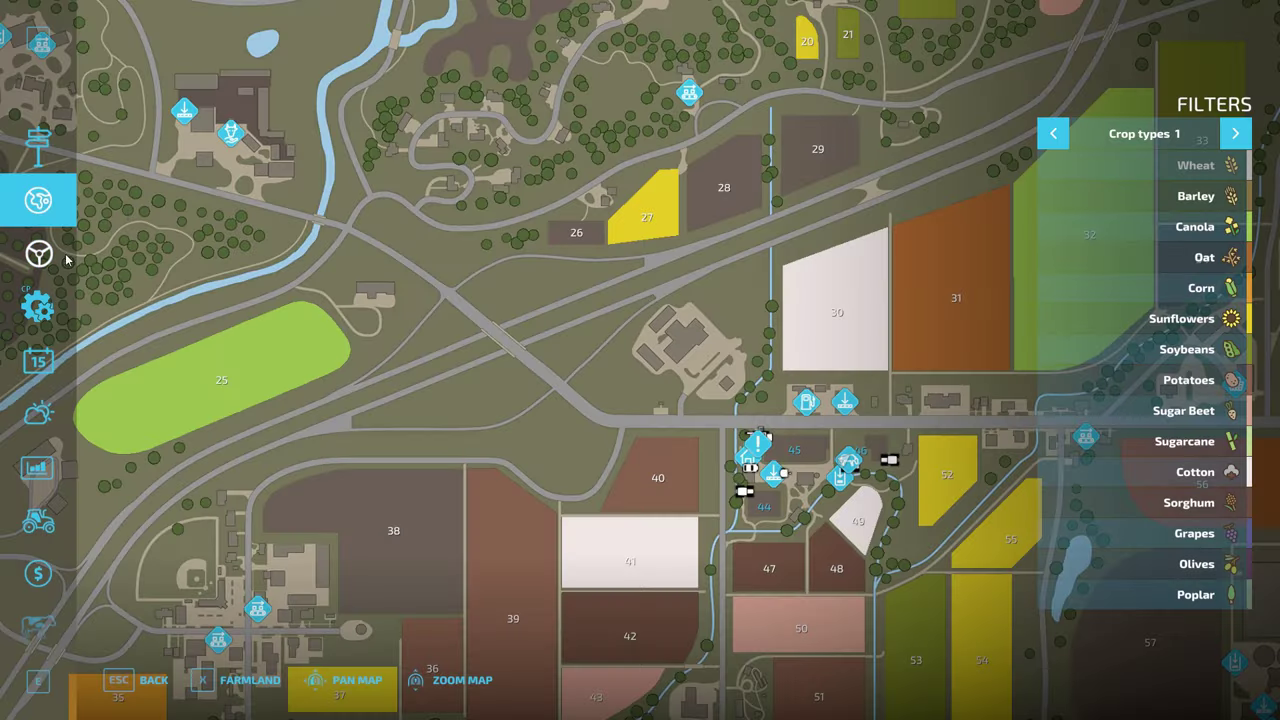
pyautogui.press('q')
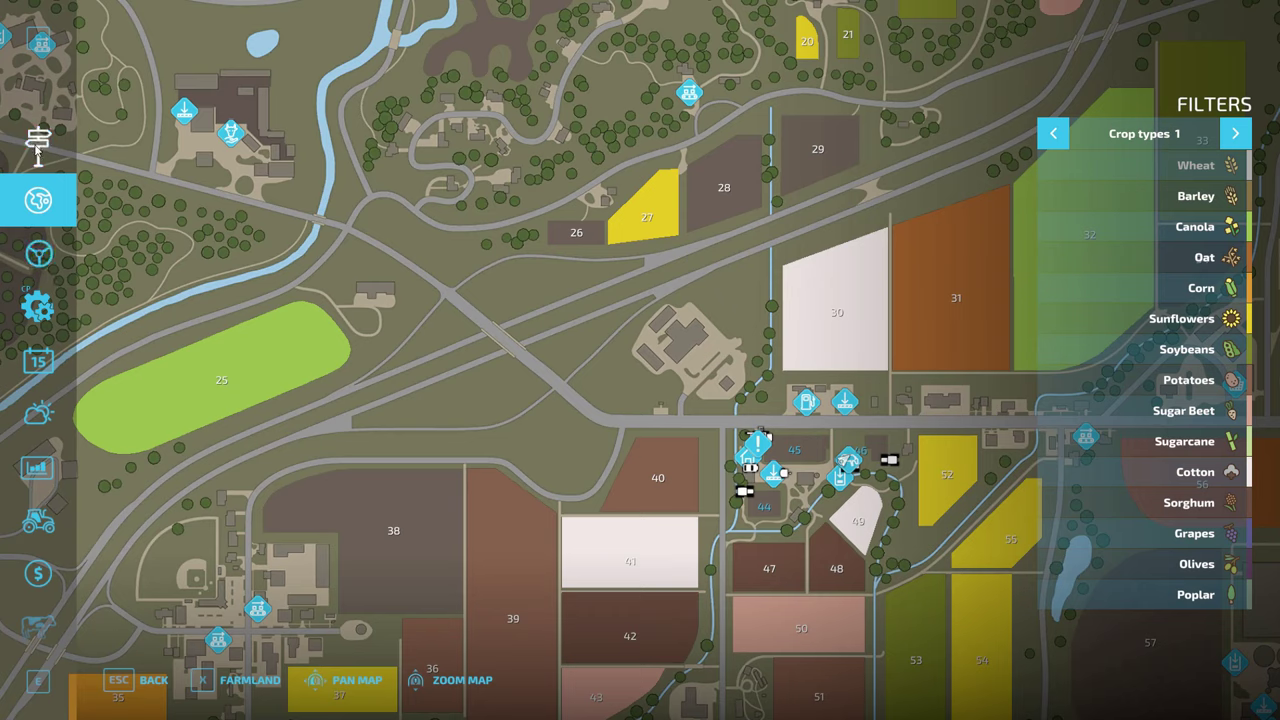
pyautogui.click(46, 210)
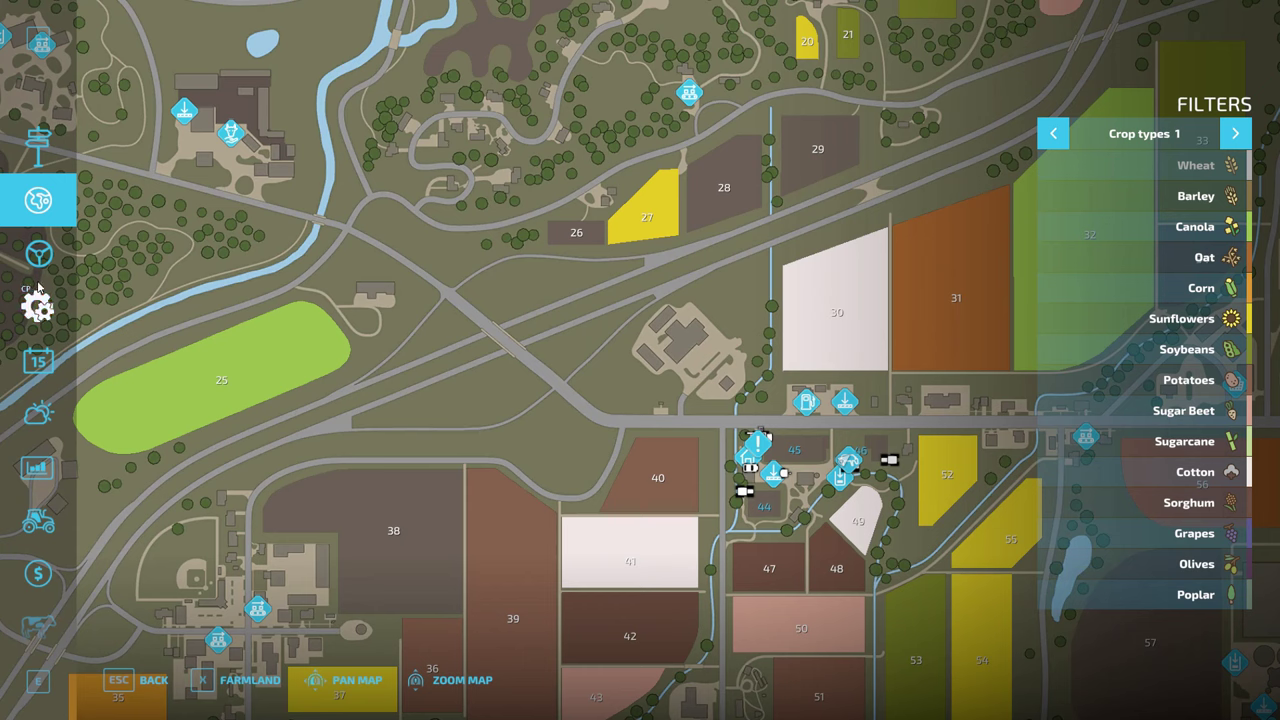
pyautogui.scroll(-5, 38, 295)
pyautogui.click(62, 366)
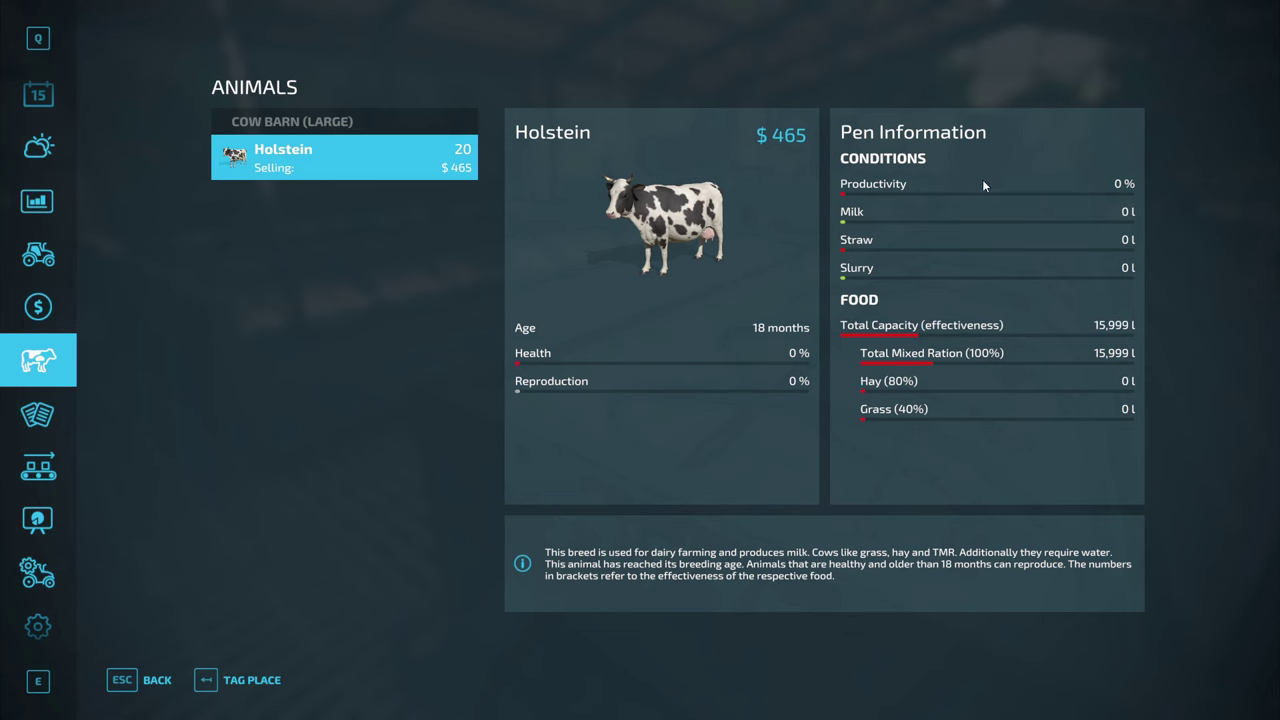
pyautogui.press('Escape')
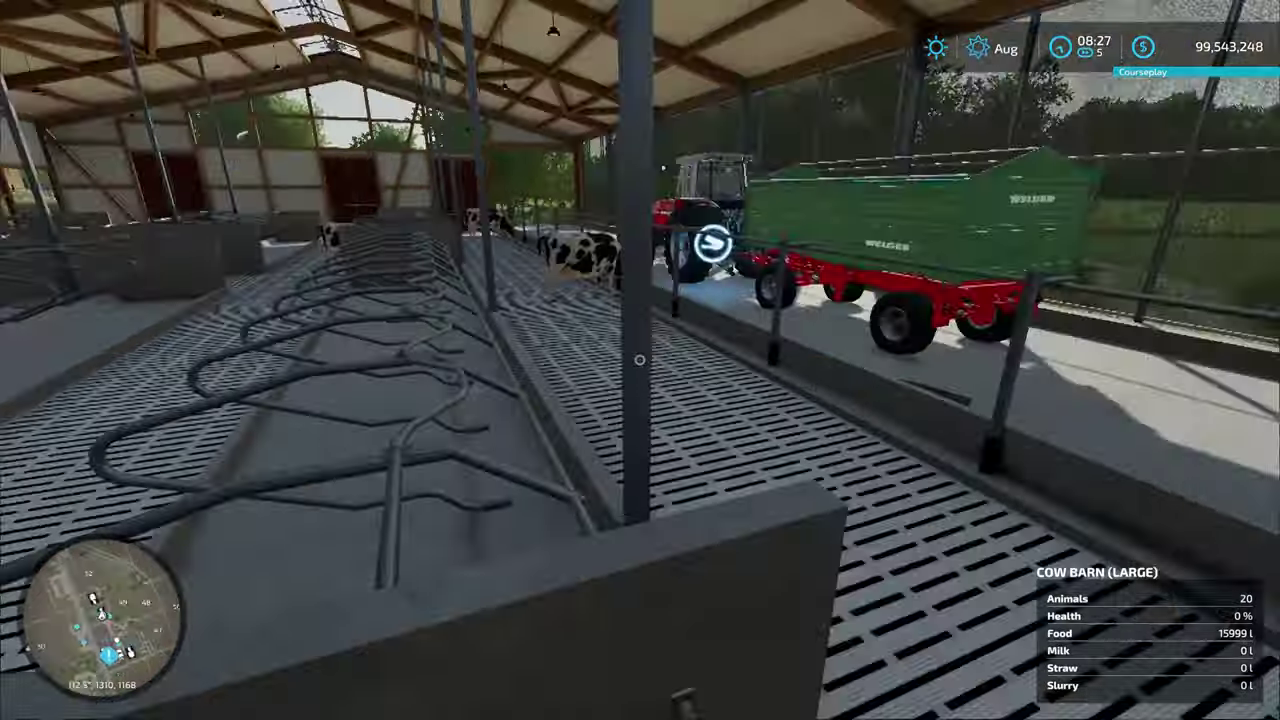
pyautogui.press('w')
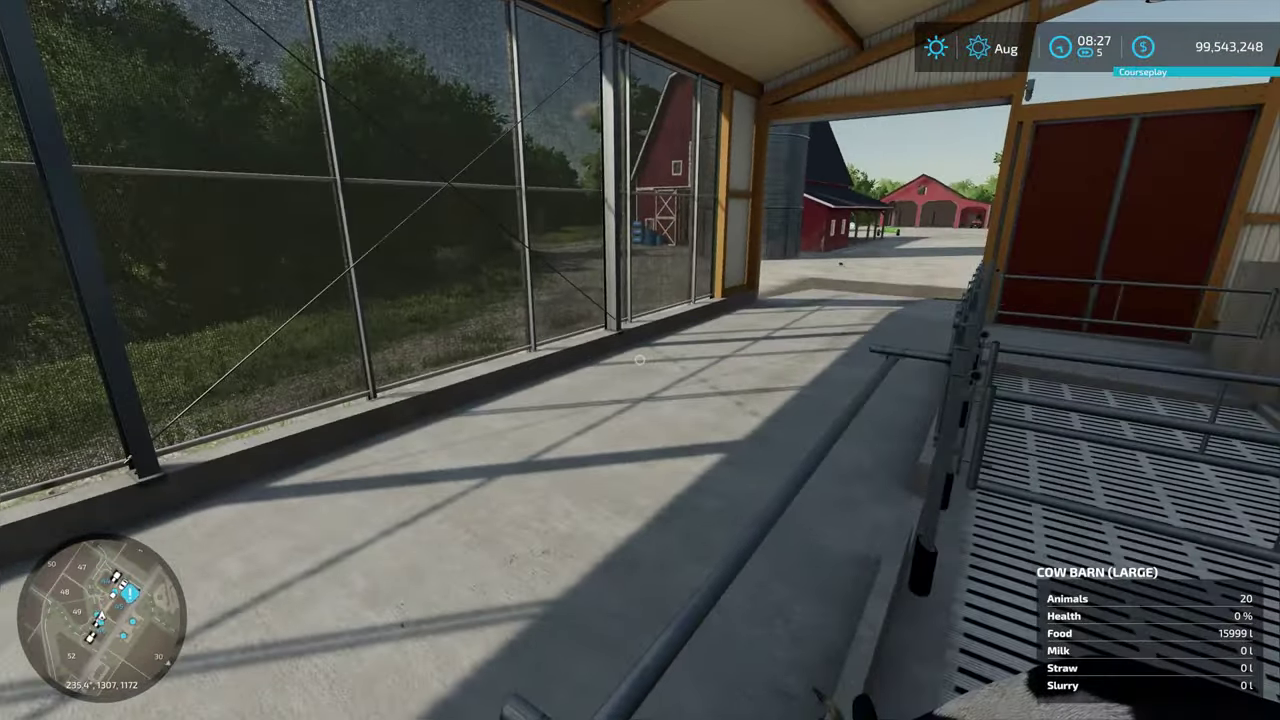
# Save the Elmcreek test game and quit it.
pyautogui.press('r')
pyautogui.click(40, 578)
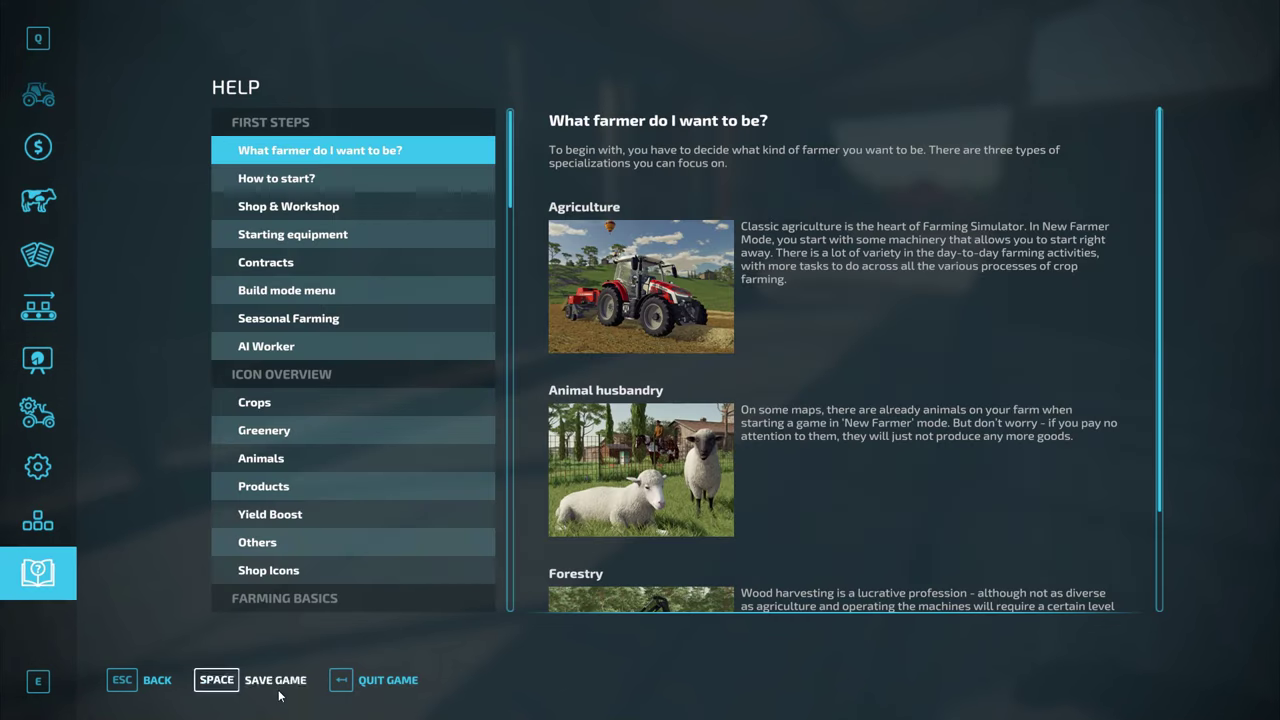
pyautogui.press('space')
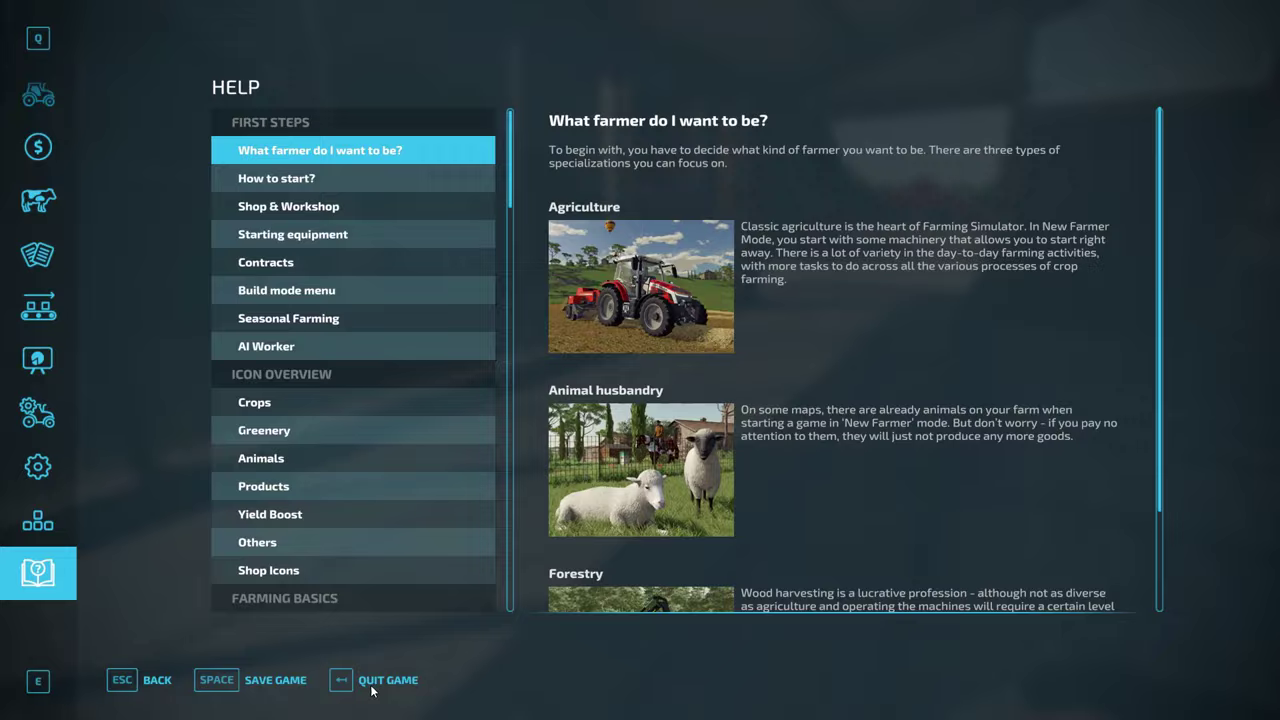
pyautogui.click(371, 690)
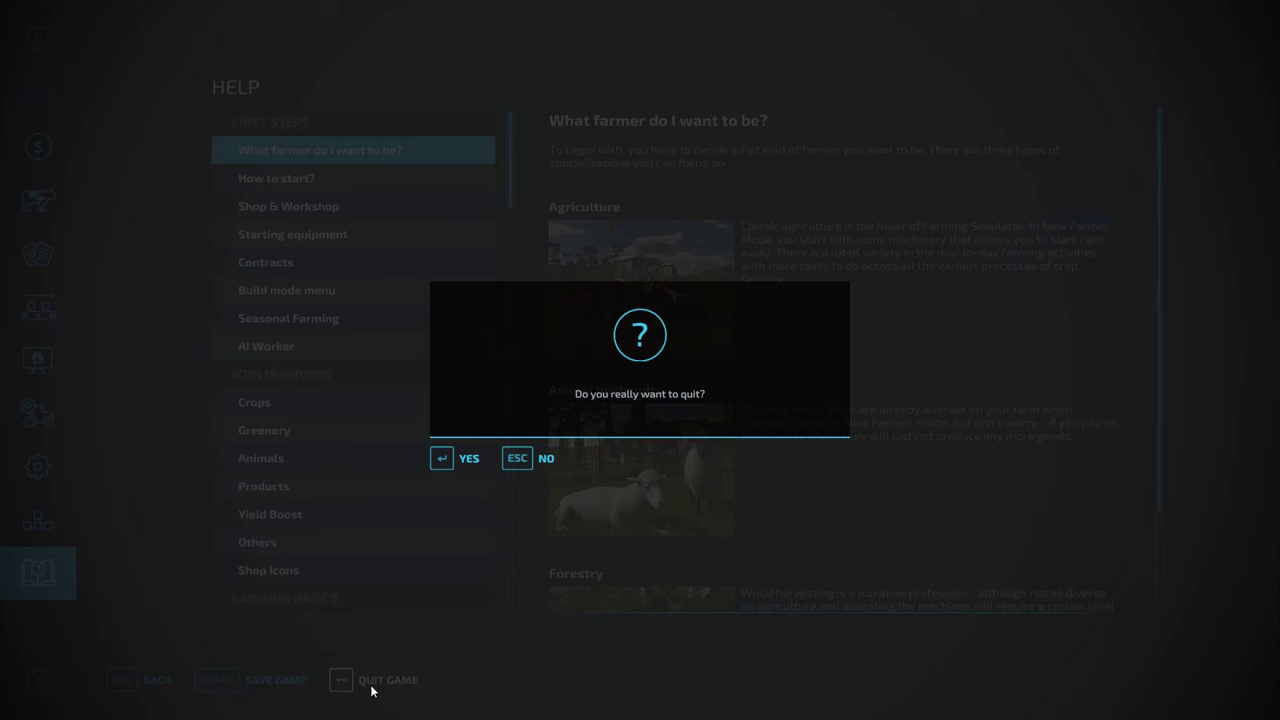
pyautogui.press('Return')
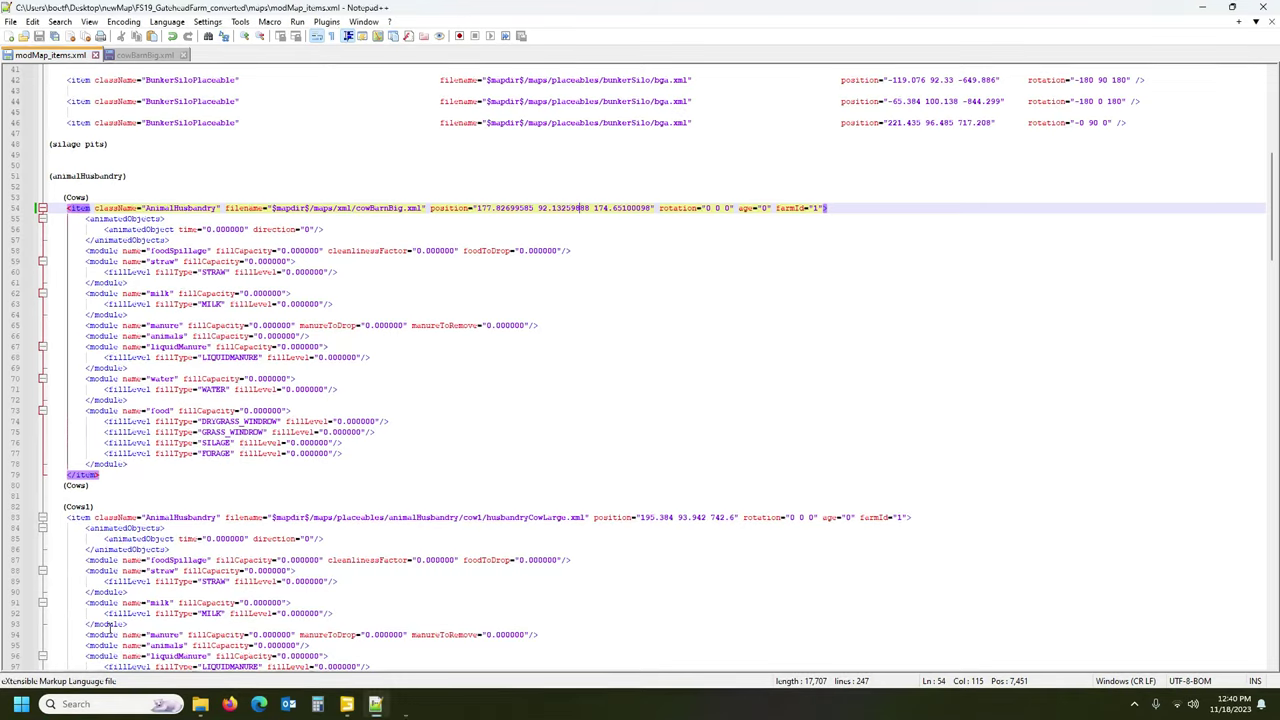
# Switch to File Explorer and open the savegame2 folder inside Documents > My Games > FarmingSimulator2022, going to its XML files.
pyautogui.click(200, 704)
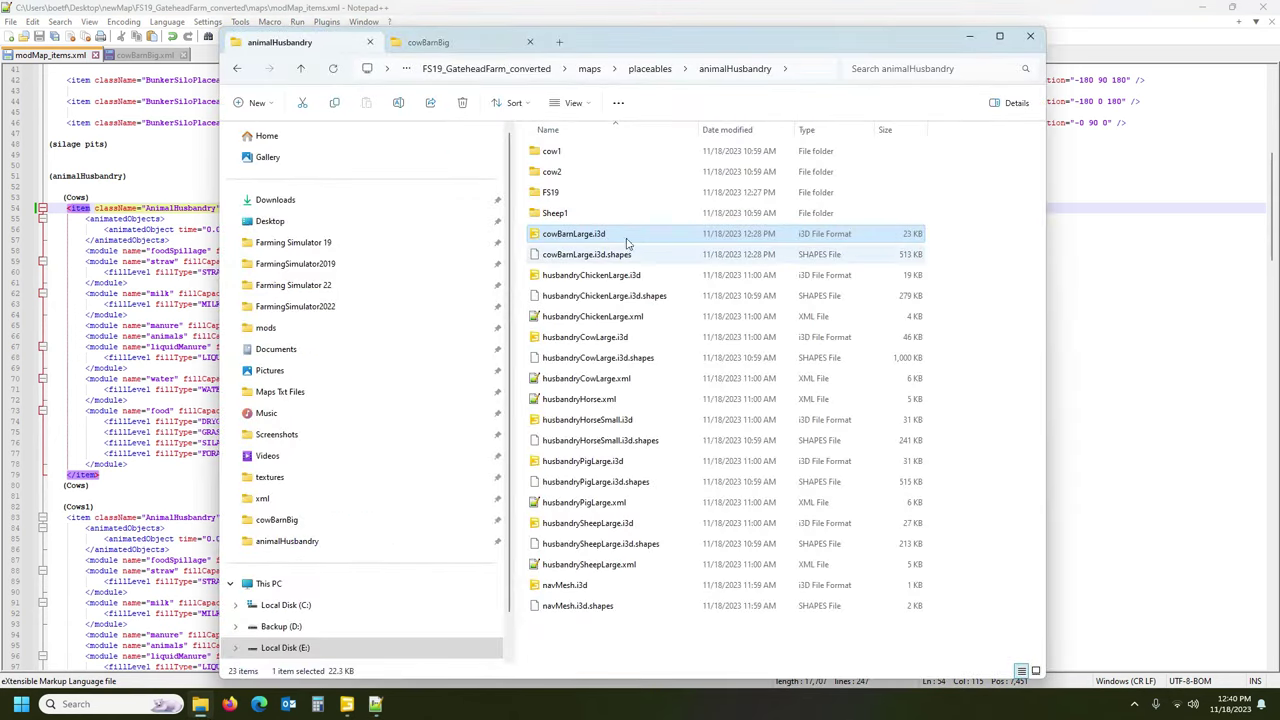
pyautogui.click(488, 44)
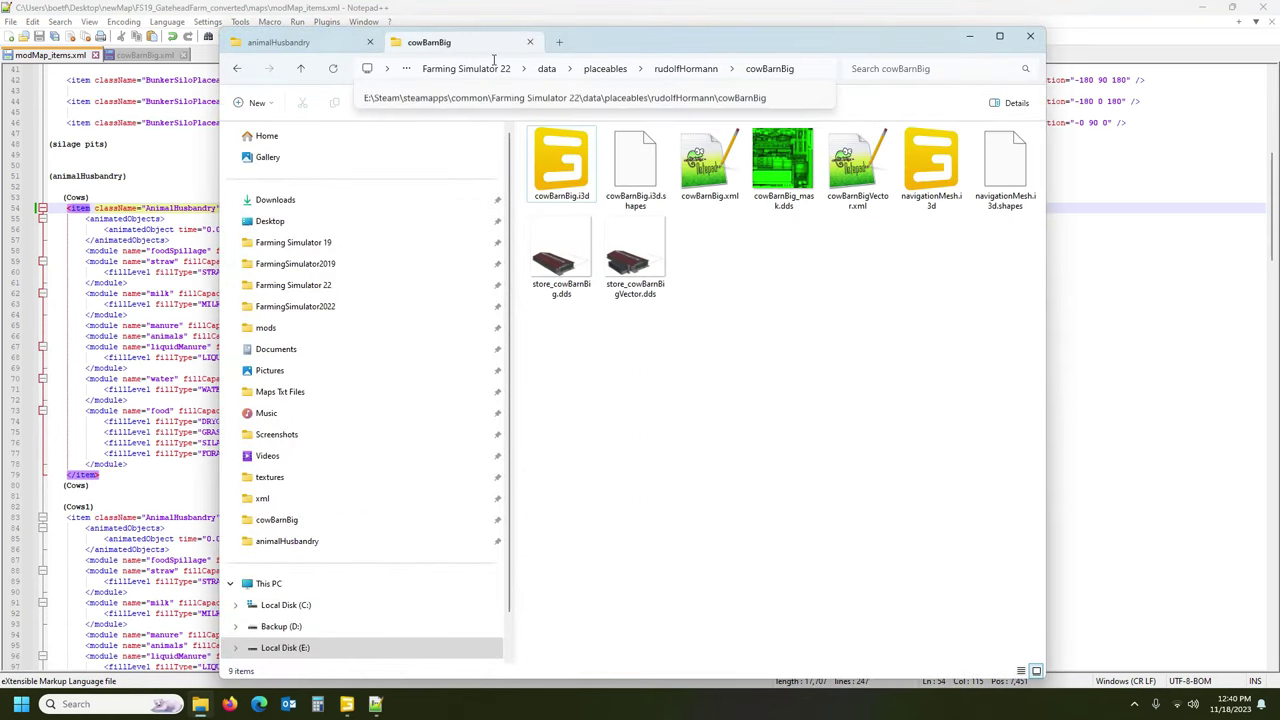
pyautogui.moveTo(343, 707)
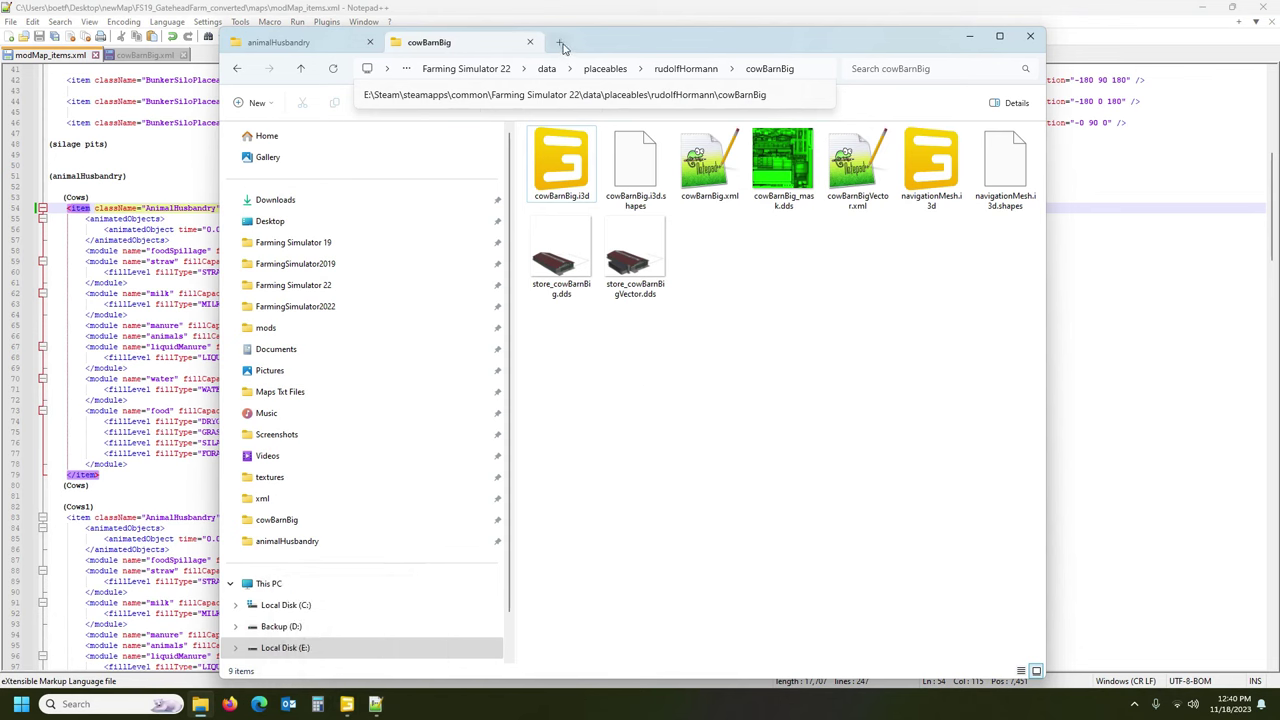
pyautogui.click(290, 306)
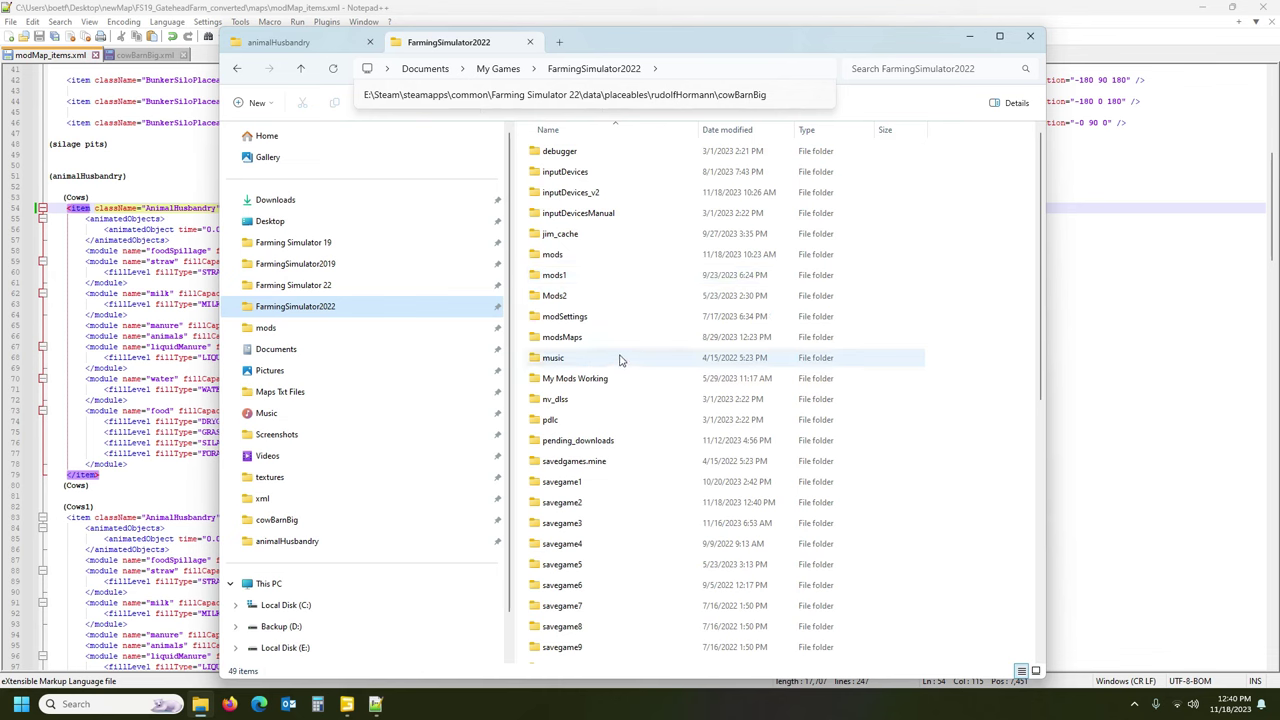
pyautogui.scroll(-4, 630, 340)
pyautogui.scroll(4, 632, 345)
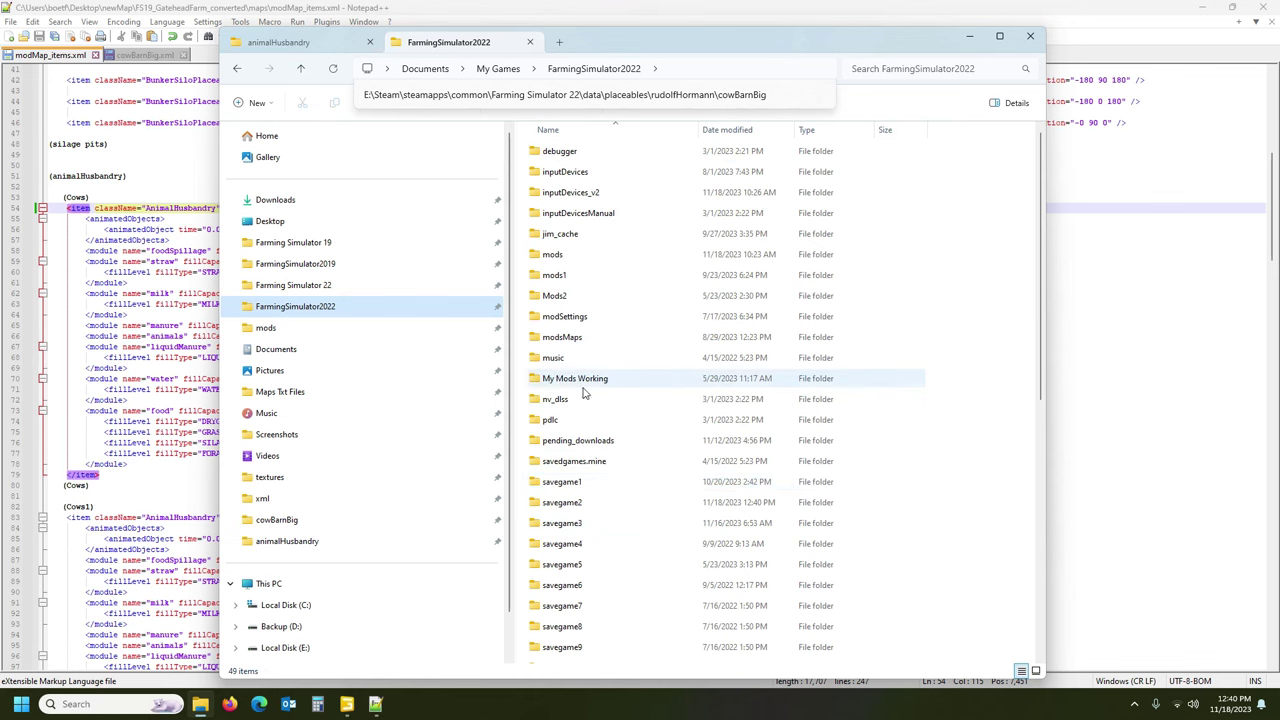
pyautogui.click(571, 502)
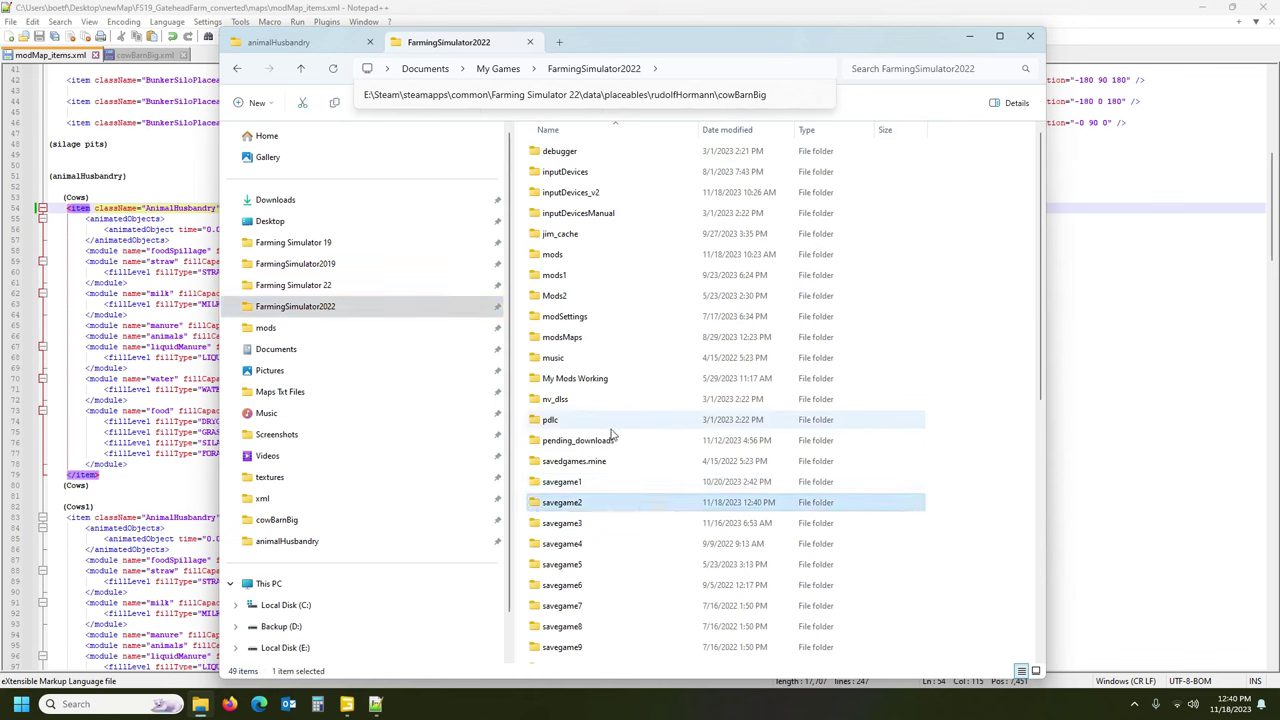
pyautogui.doubleClick(597, 502)
pyautogui.scroll(-6, 602, 360)
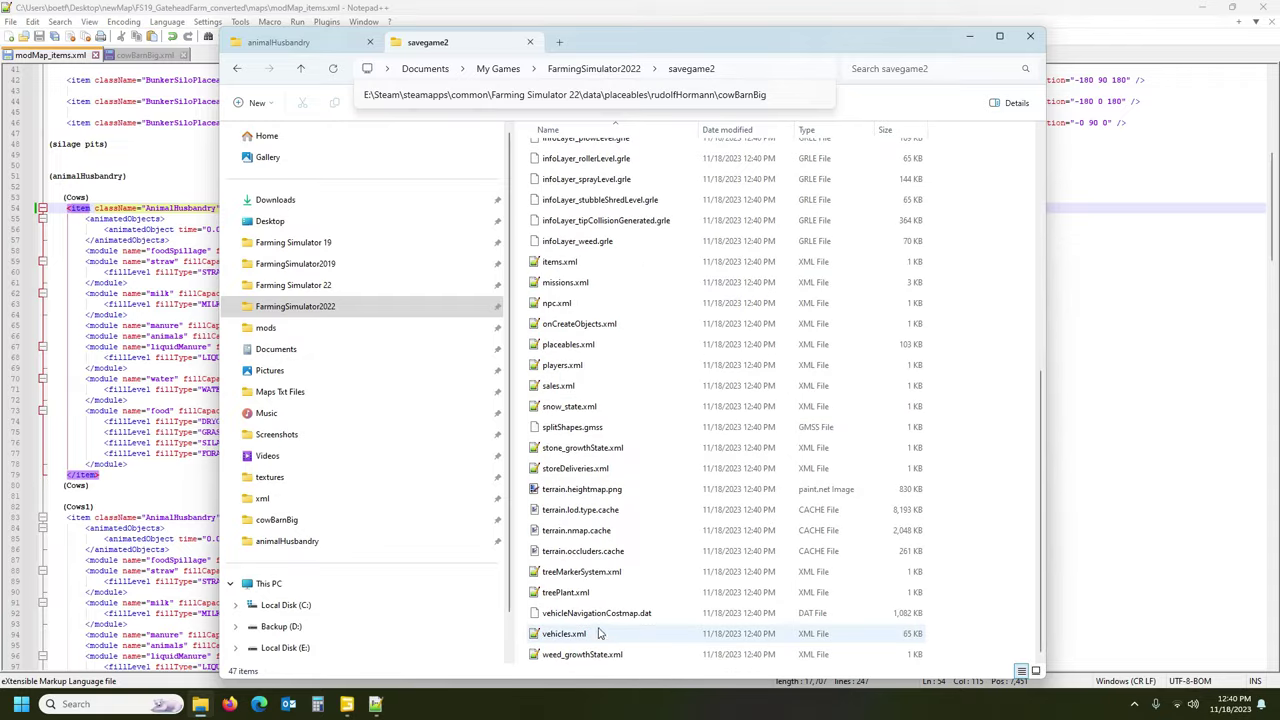
# Open placeables.xml from the savegame2 folder and go to the rudolfHormann cowBarnBig placeable entry at the file's end.
pyautogui.doubleClick(600, 345)
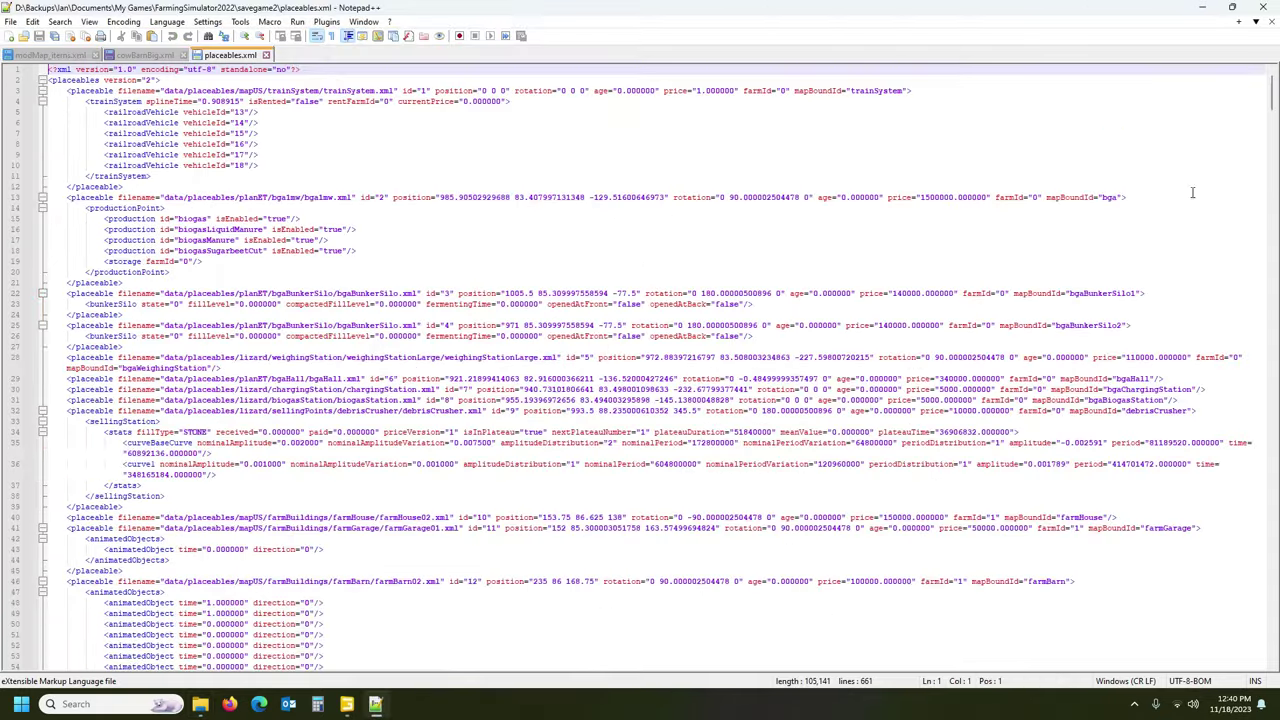
pyautogui.moveTo(1274, 85); pyautogui.dragTo(1271, 600)
pyautogui.scroll(-10, 139, 439)
pyautogui.click(72, 122)
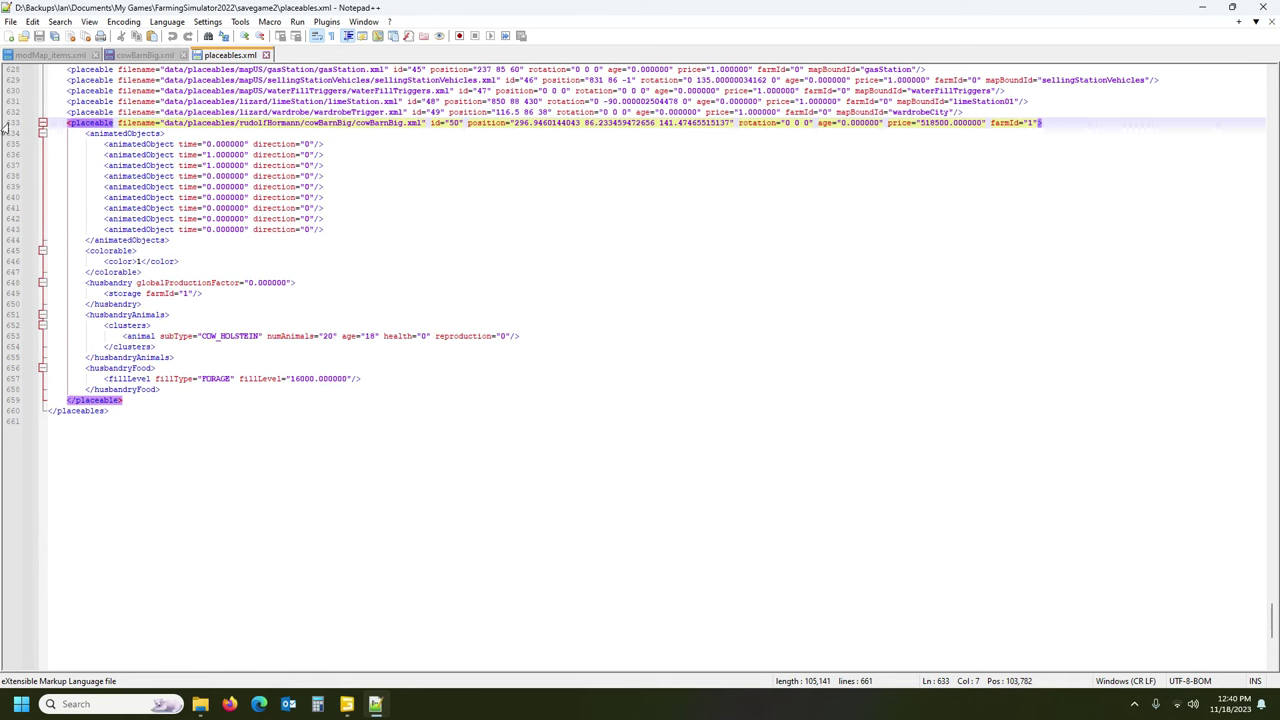
# Copy the whole cowBarnBig placeable block, from its opening tag on line 633 to its closing tag on line 659.
pyautogui.moveTo(6, 124); pyautogui.dragTo(12, 396)
pyautogui.click(73, 412)
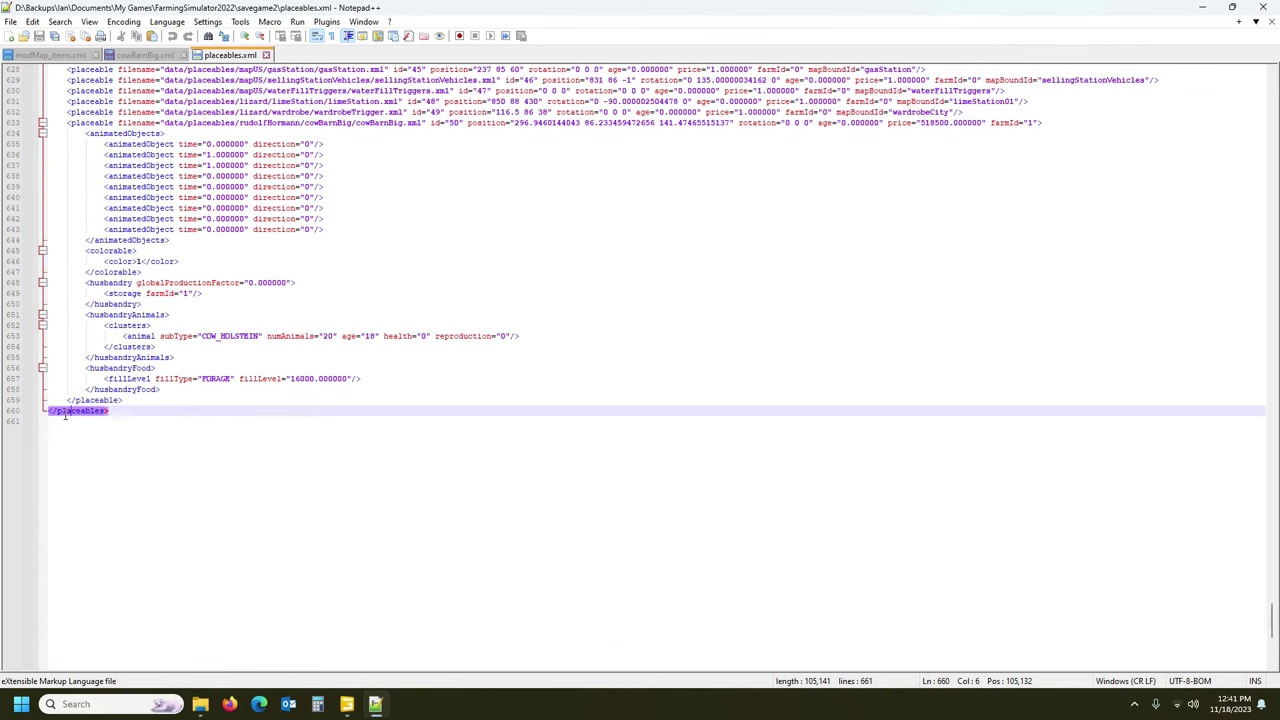
pyautogui.click(103, 400)
pyautogui.click(88, 122)
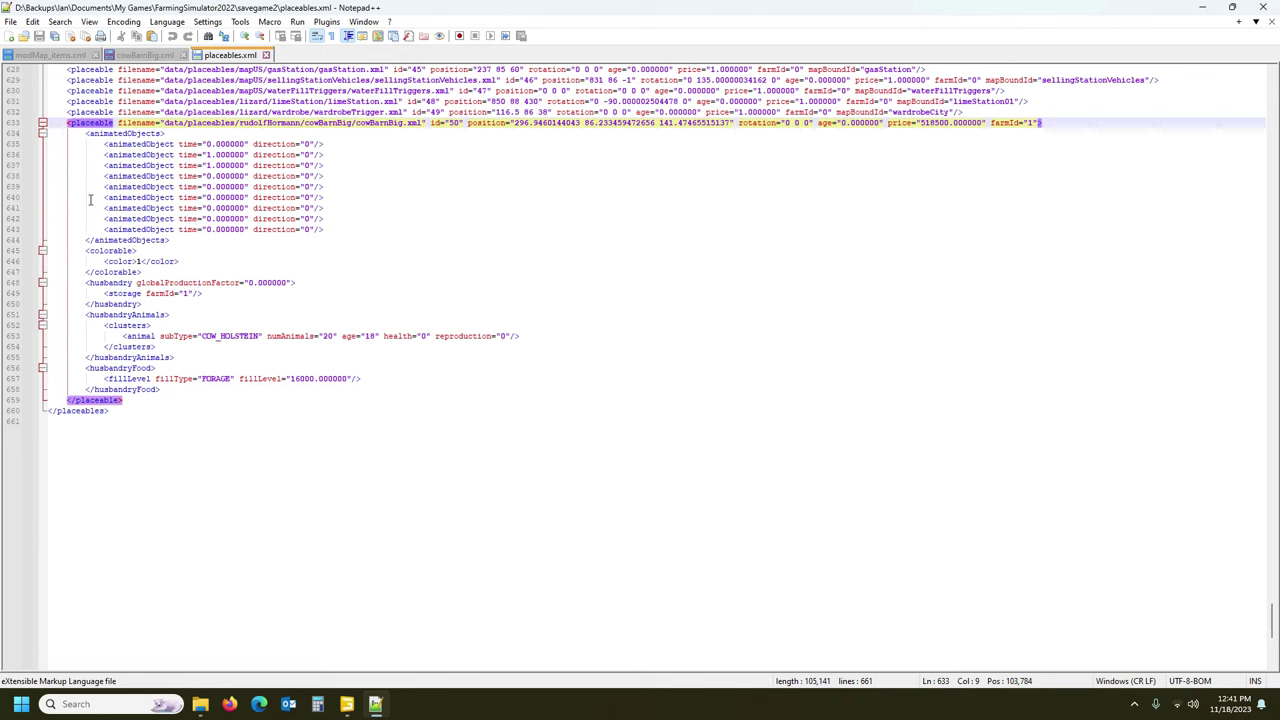
pyautogui.moveTo(10, 124); pyautogui.dragTo(17, 406)
pyautogui.hotkey('ctrl', 'c')
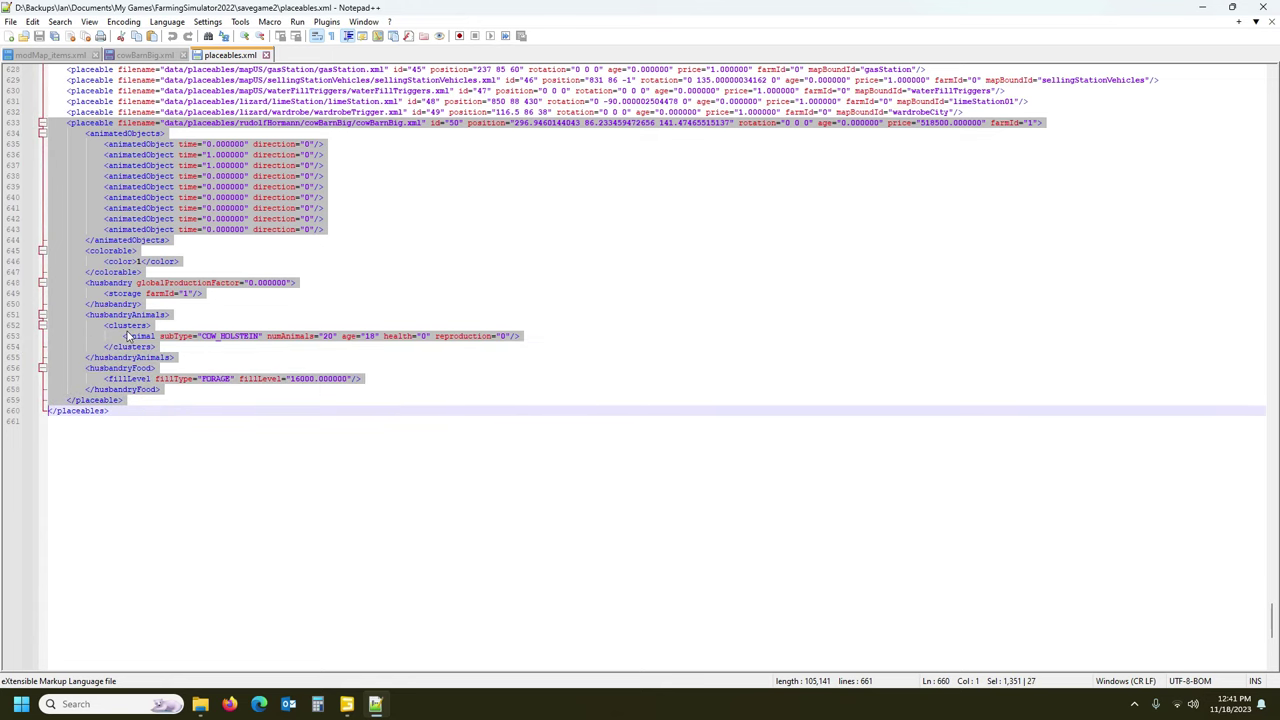
# Paste the copied placeable block into modMap_items.xml, one blank line below the closing tag of the cowBarnBig AnimalHusbandry item.
pyautogui.click(44, 56)
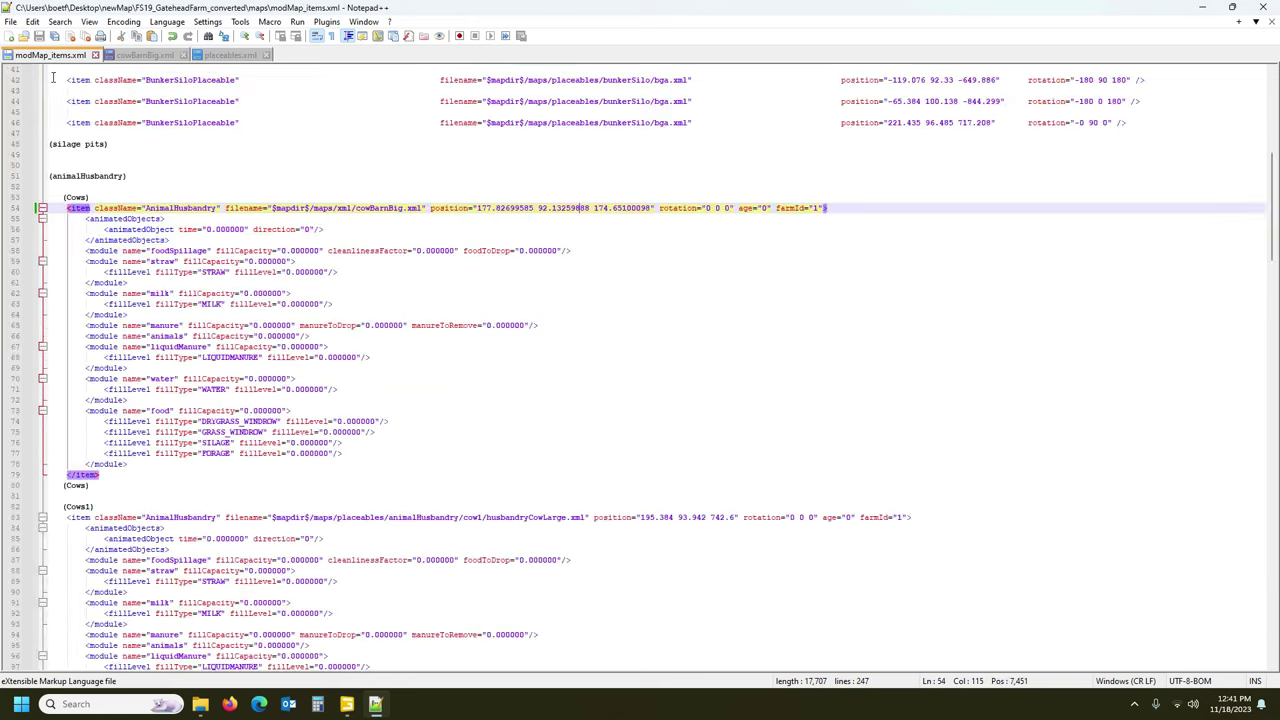
pyautogui.click(116, 475)
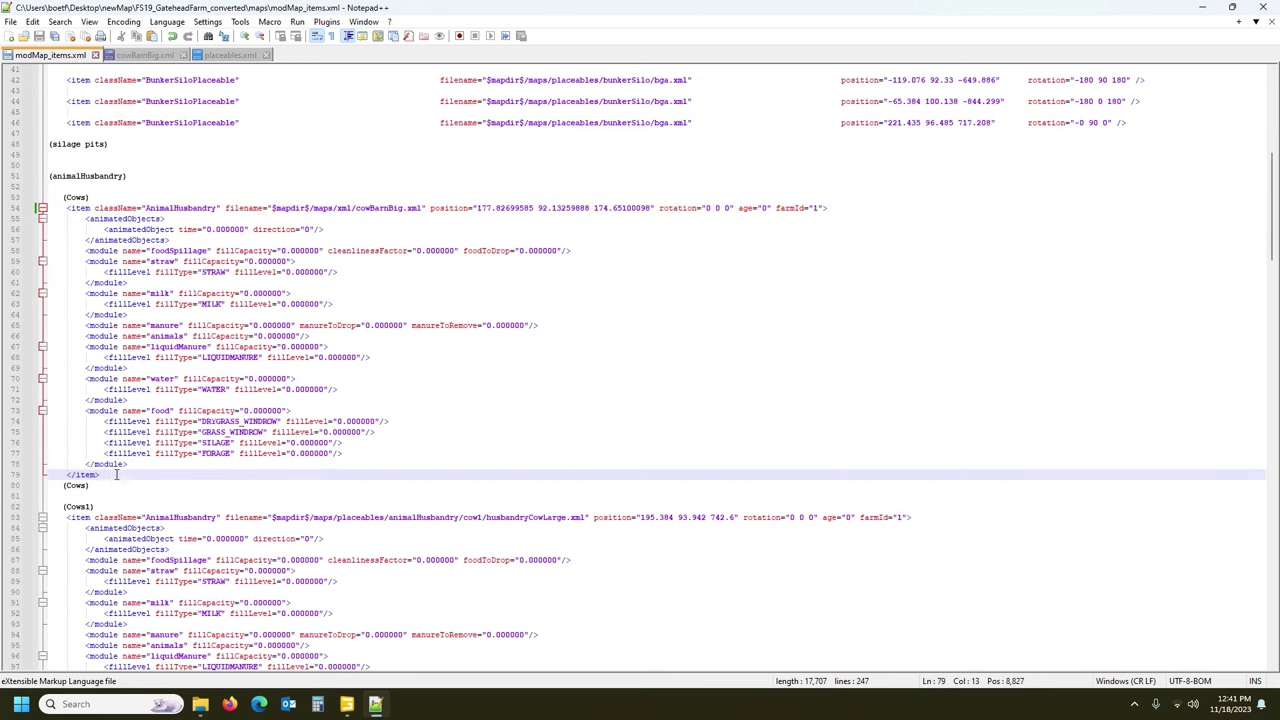
pyautogui.press('Return')
pyautogui.press('Return')
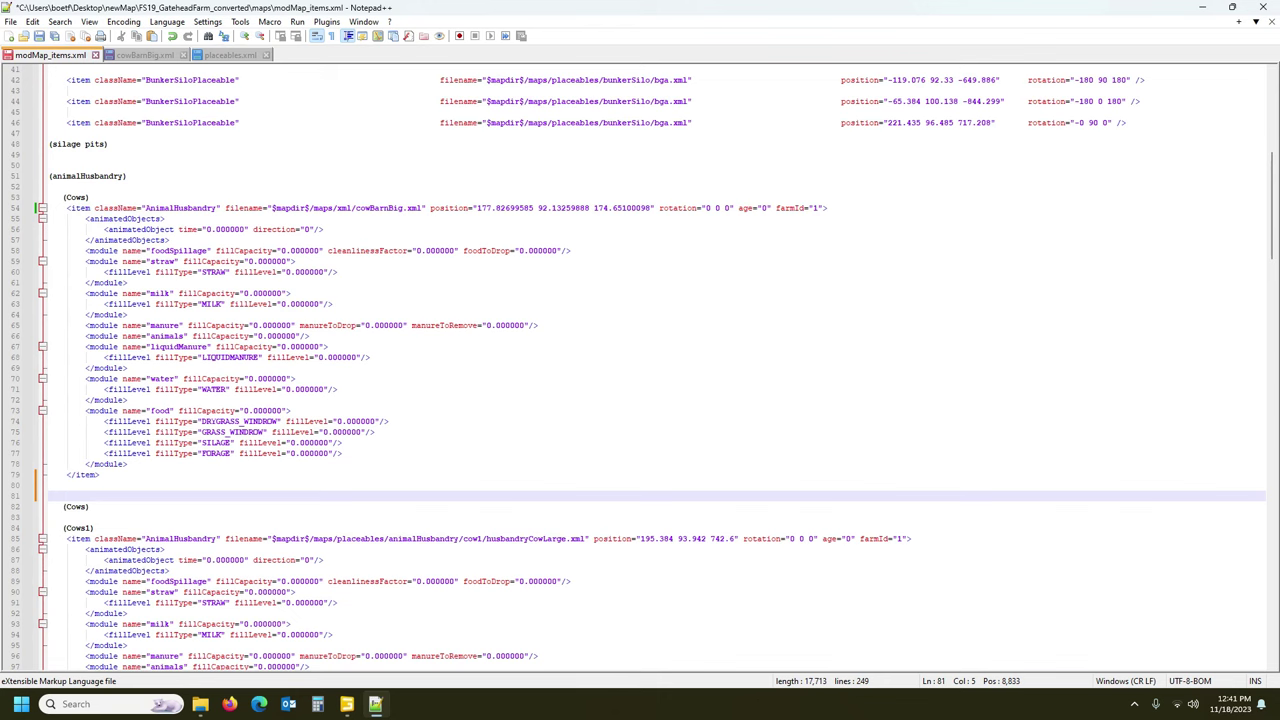
pyautogui.hotkey('ctrl', 'v')
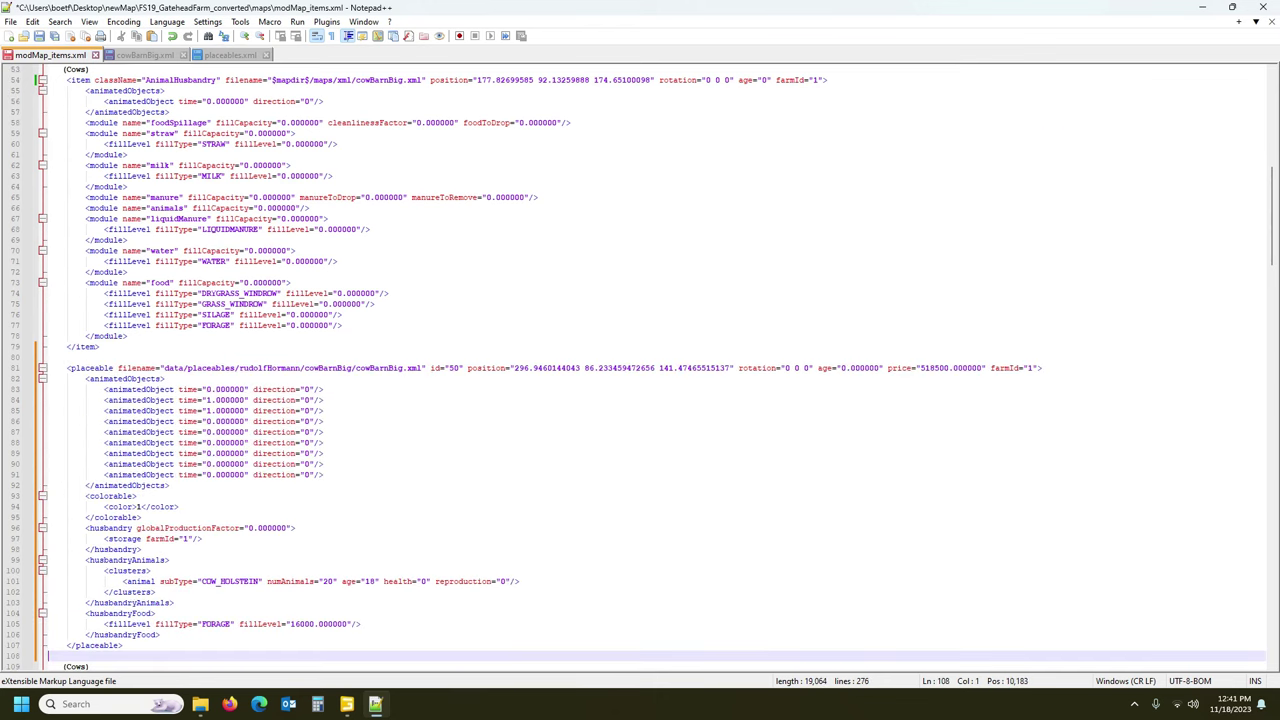
# Compare both cow barn blocks and replace the pasted placeable's filename with the old item's $mapdir$/maps/xml/cowBarnBig.xml.
pyautogui.scroll(-3, 93, 401)
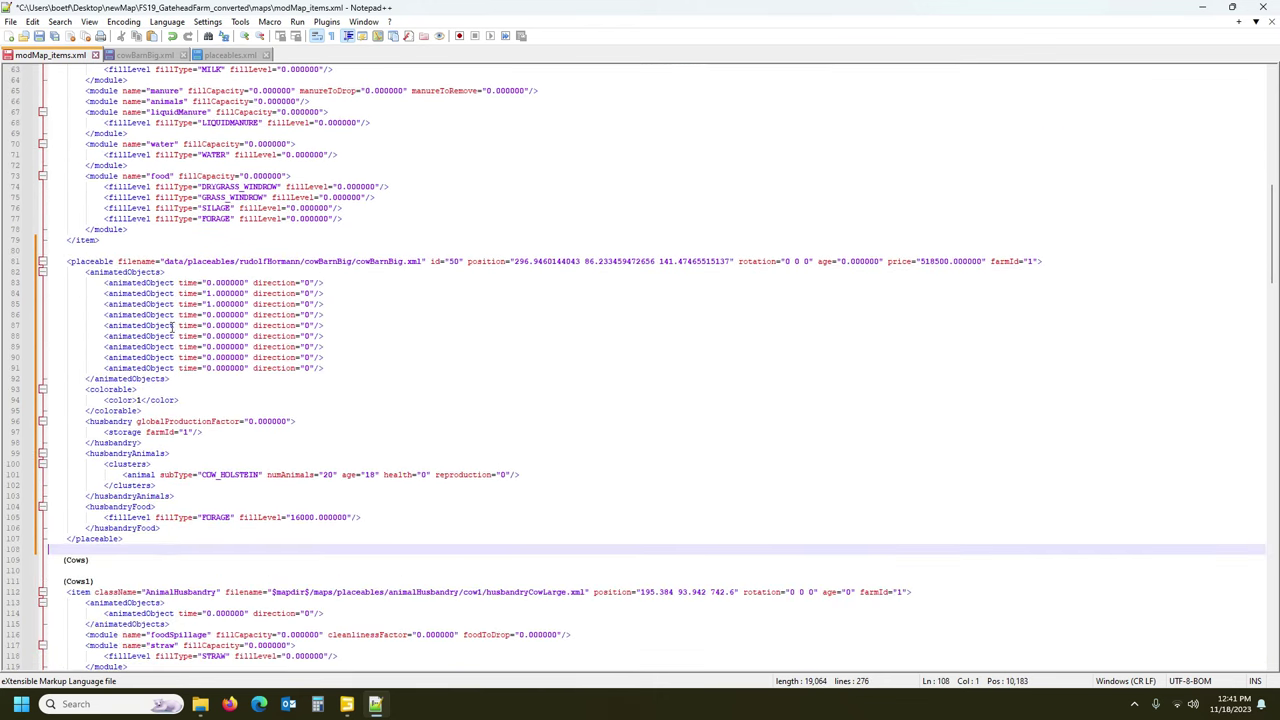
pyautogui.scroll(3, 307, 235)
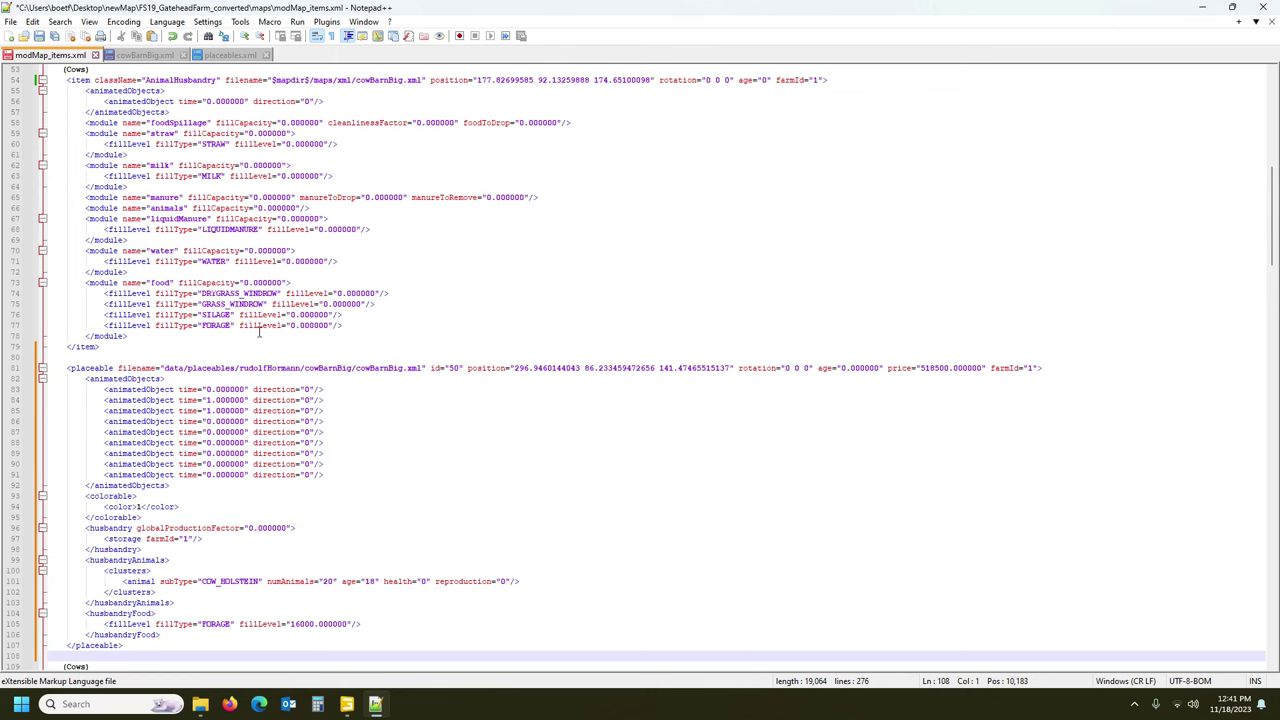
pyautogui.scroll(-5, 200, 458)
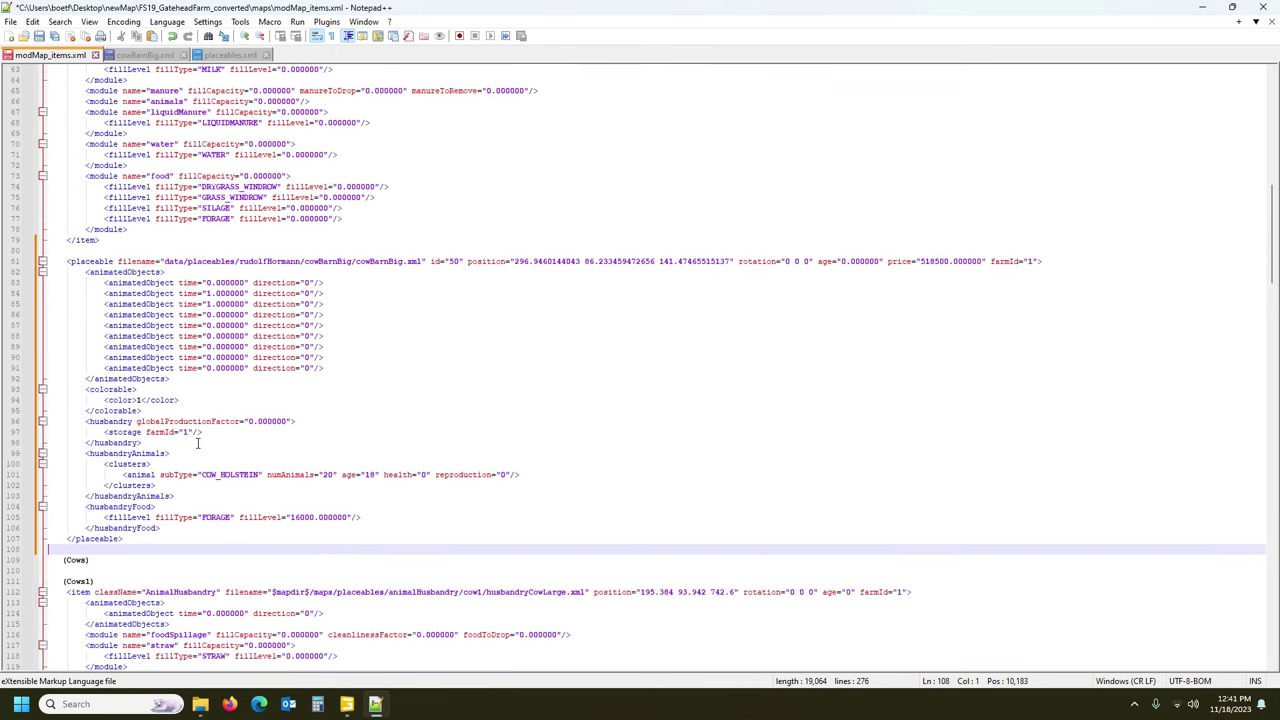
pyautogui.scroll(5, 320, 398)
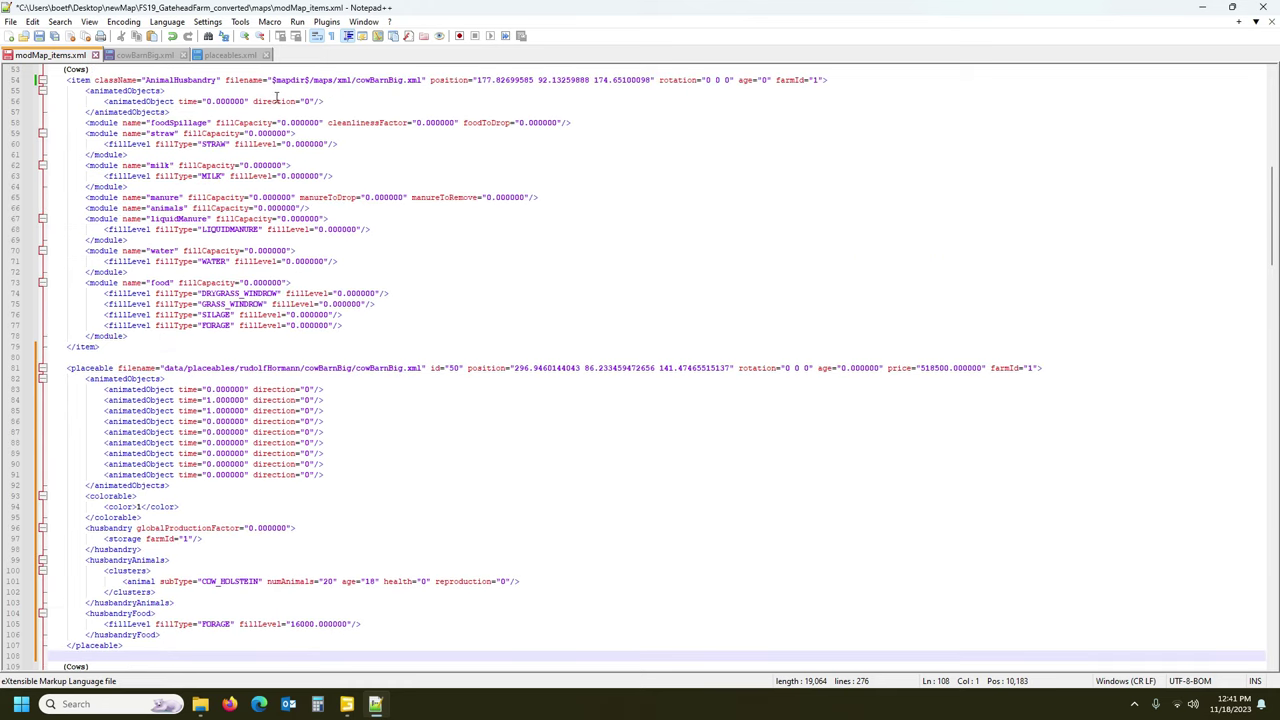
pyautogui.scroll(-6, 218, 470)
pyautogui.scroll(6, 197, 314)
pyautogui.moveTo(272, 80); pyautogui.dragTo(420, 80)
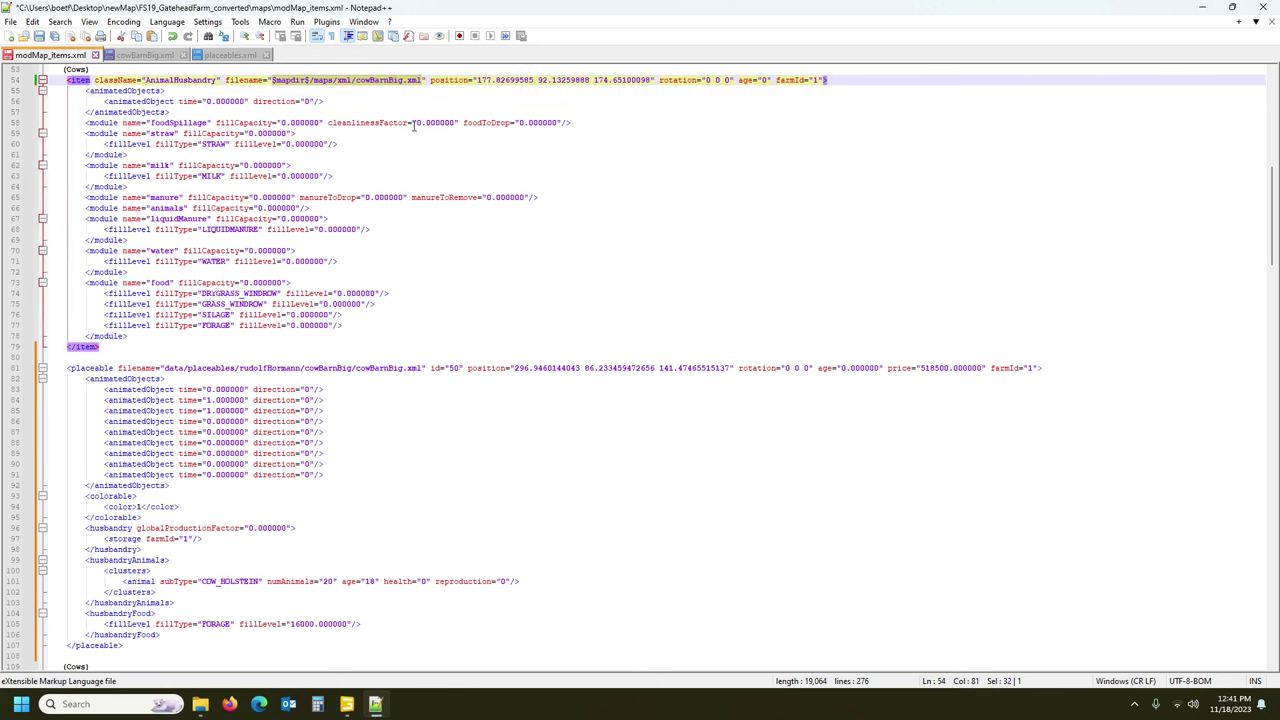
pyautogui.moveTo(164, 367); pyautogui.dragTo(424, 367)
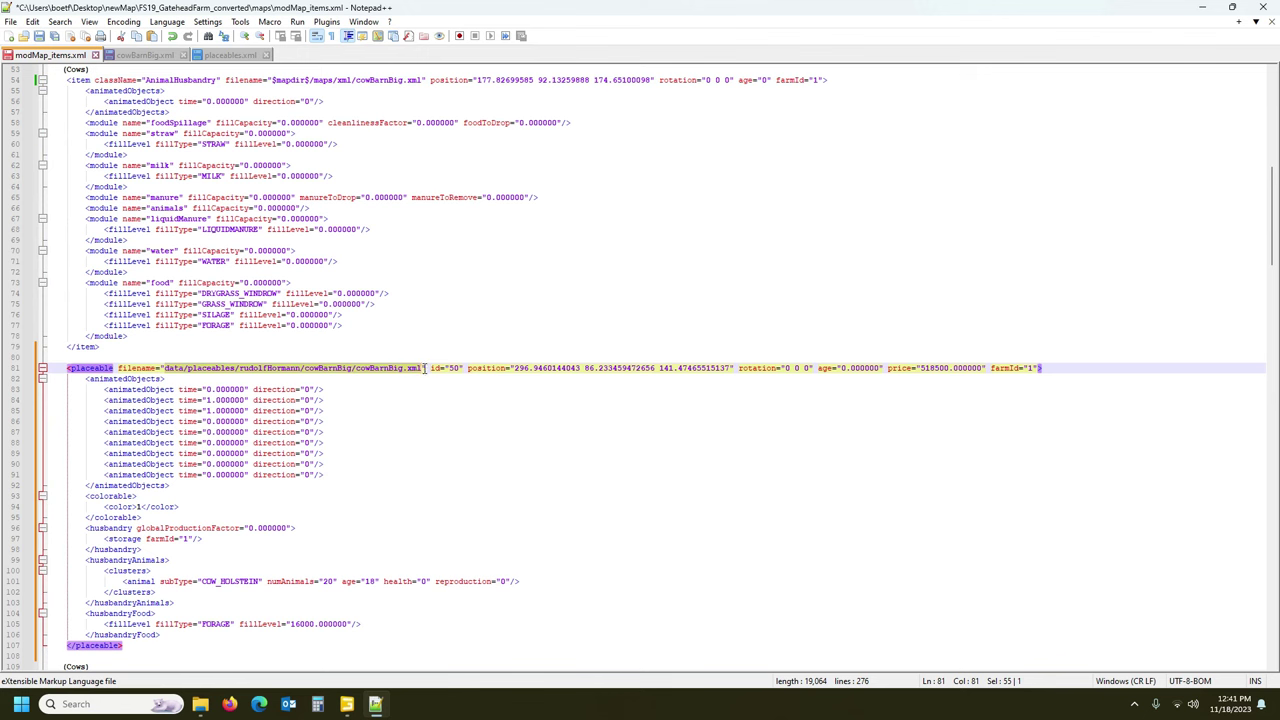
pyautogui.write('$mapdir$/maps/xml/cowBarnBig.xml')
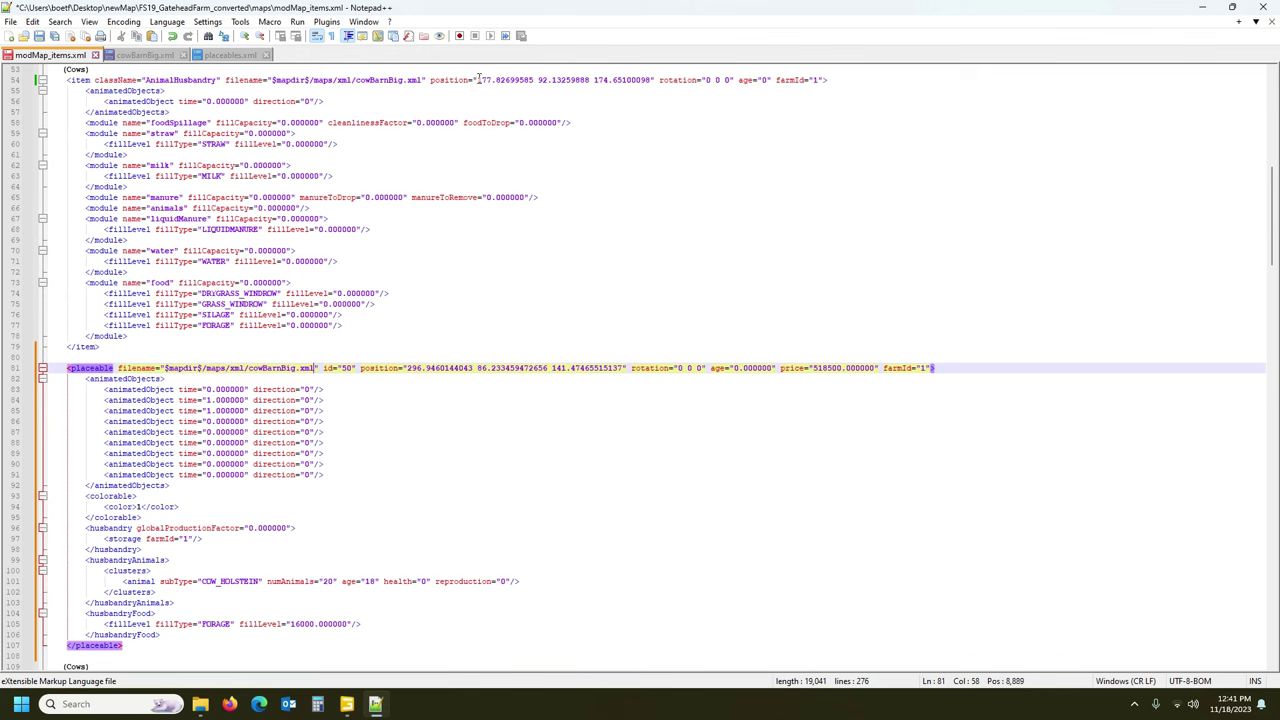
# Replace the placeable's position with the old item's coordinates, 177.82699585 92.13259888 174.65100098.
pyautogui.moveTo(477, 80); pyautogui.dragTo(655, 82)
pyautogui.hotkey('ctrl', 'c')
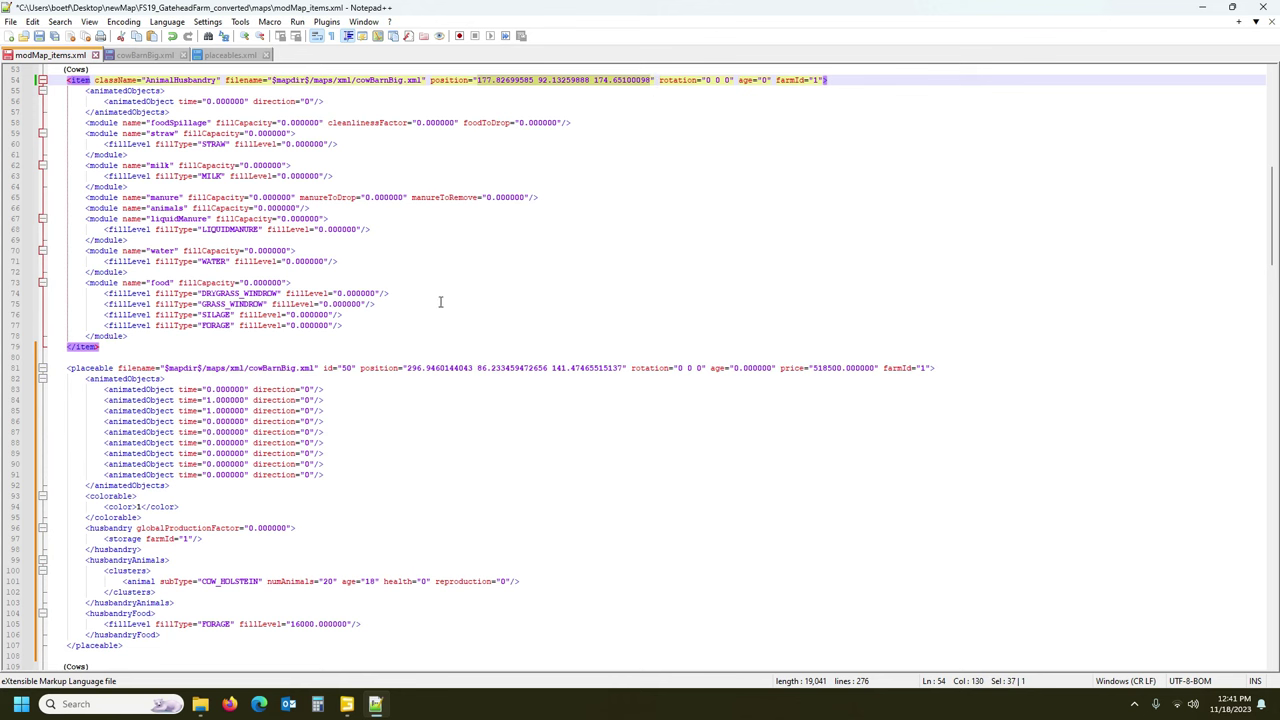
pyautogui.moveTo(407, 368); pyautogui.dragTo(607, 380)
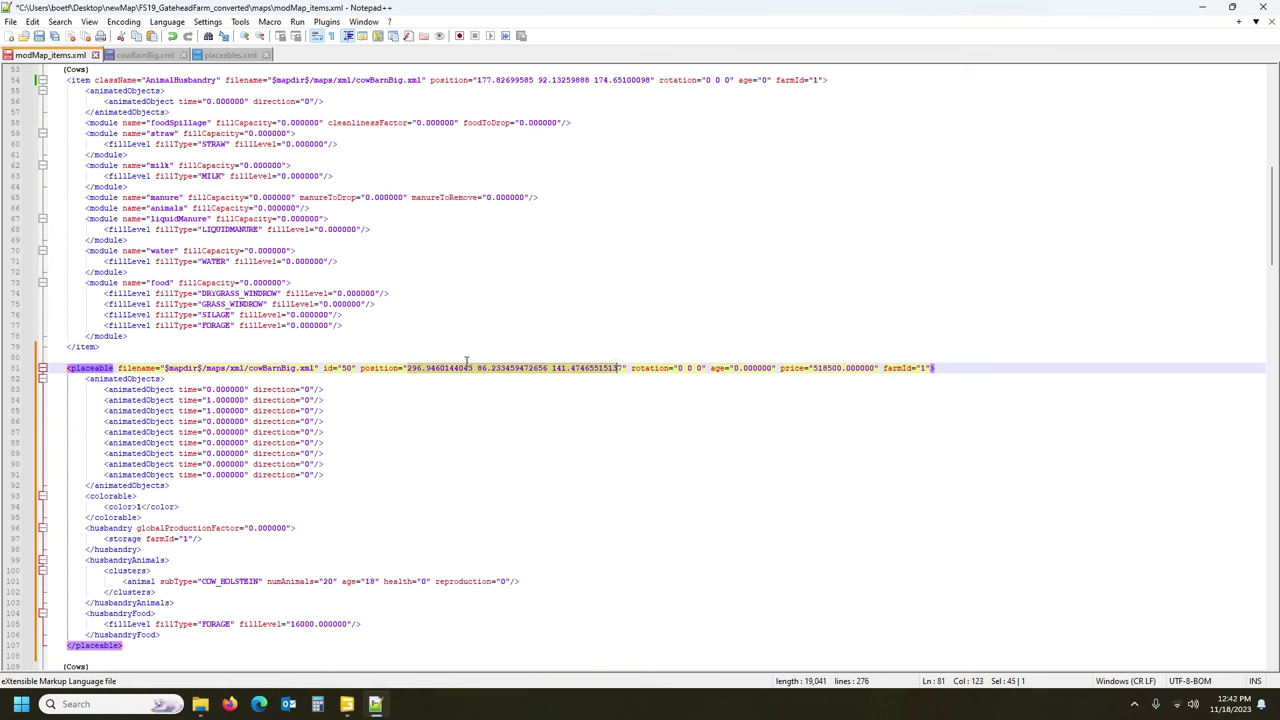
pyautogui.hotkey('ctrl', 'v')
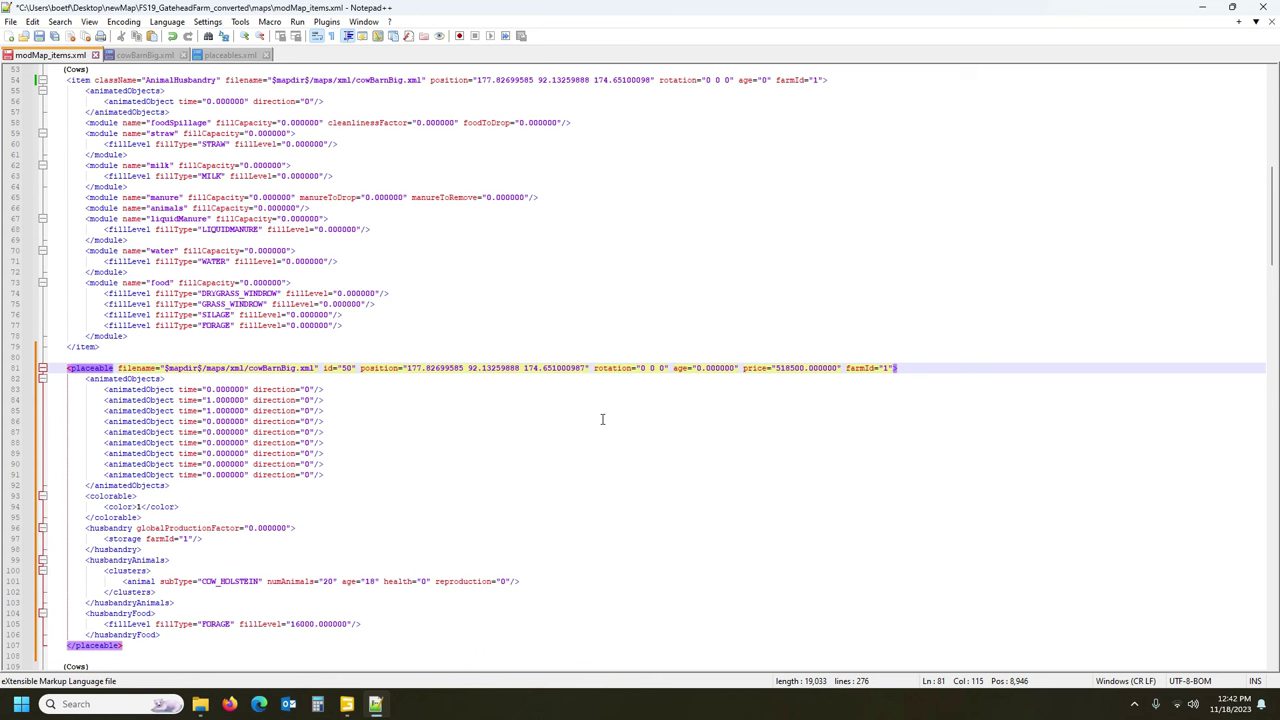
pyautogui.press('Delete')
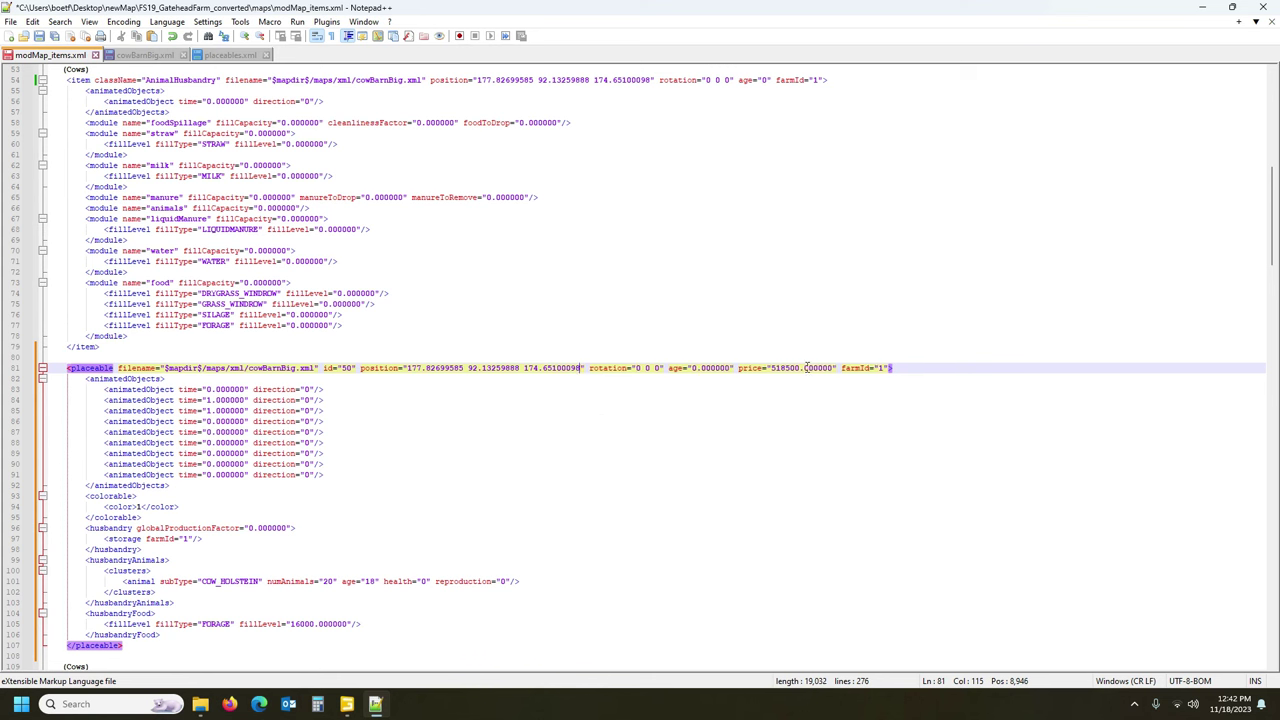
# Remove the age, price and id attributes from the cowBarnBig placeable's opening tag.
pyautogui.moveTo(667, 368); pyautogui.dragTo(838, 370)
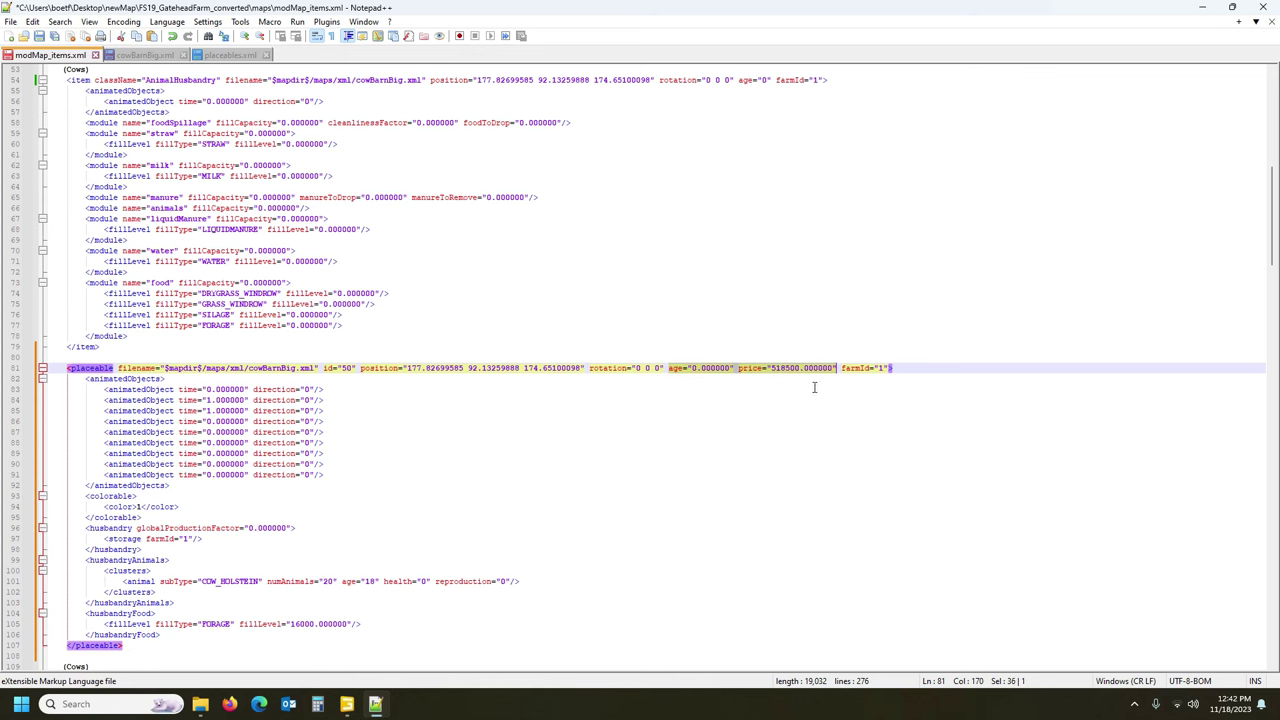
pyautogui.press('Delete')
pyautogui.moveTo(323, 369); pyautogui.dragTo(360, 369)
pyautogui.press('Delete')
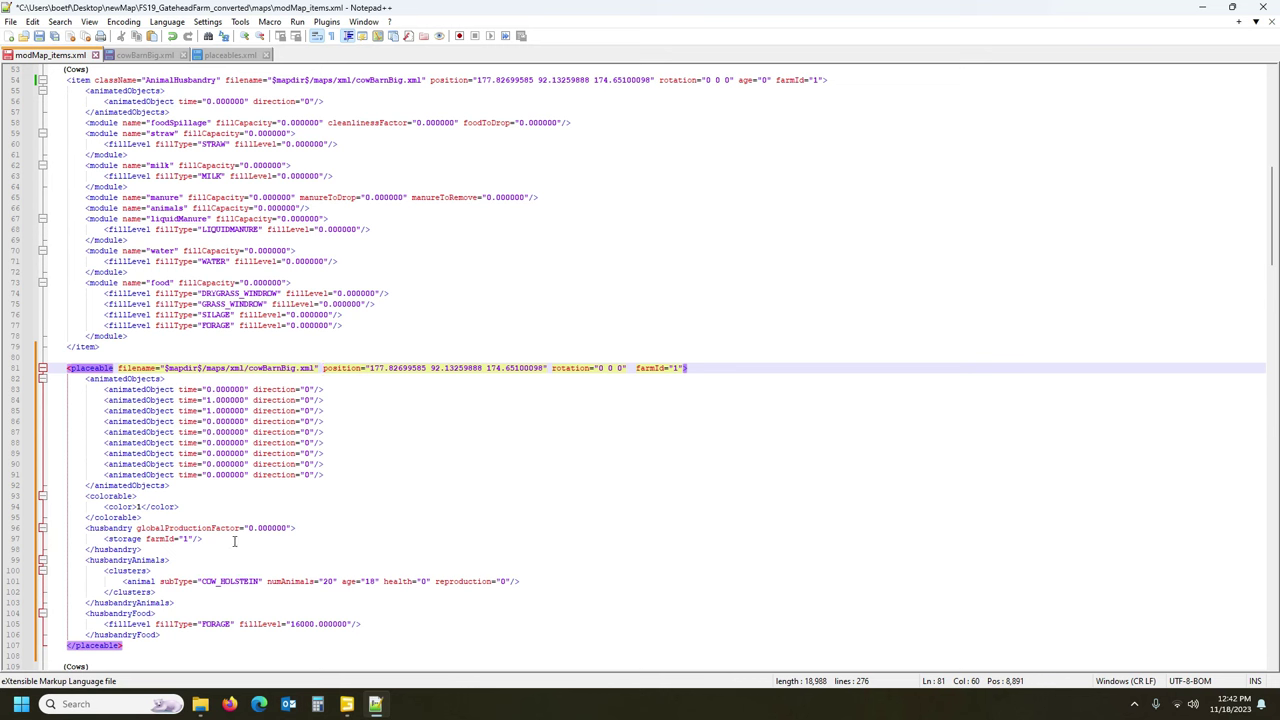
# Add the attribute defaultfarmproperty="true" before farmId in the placeable's opening tag.
pyautogui.click(635, 369)
pyautogui.write('defaultFarmProperty')
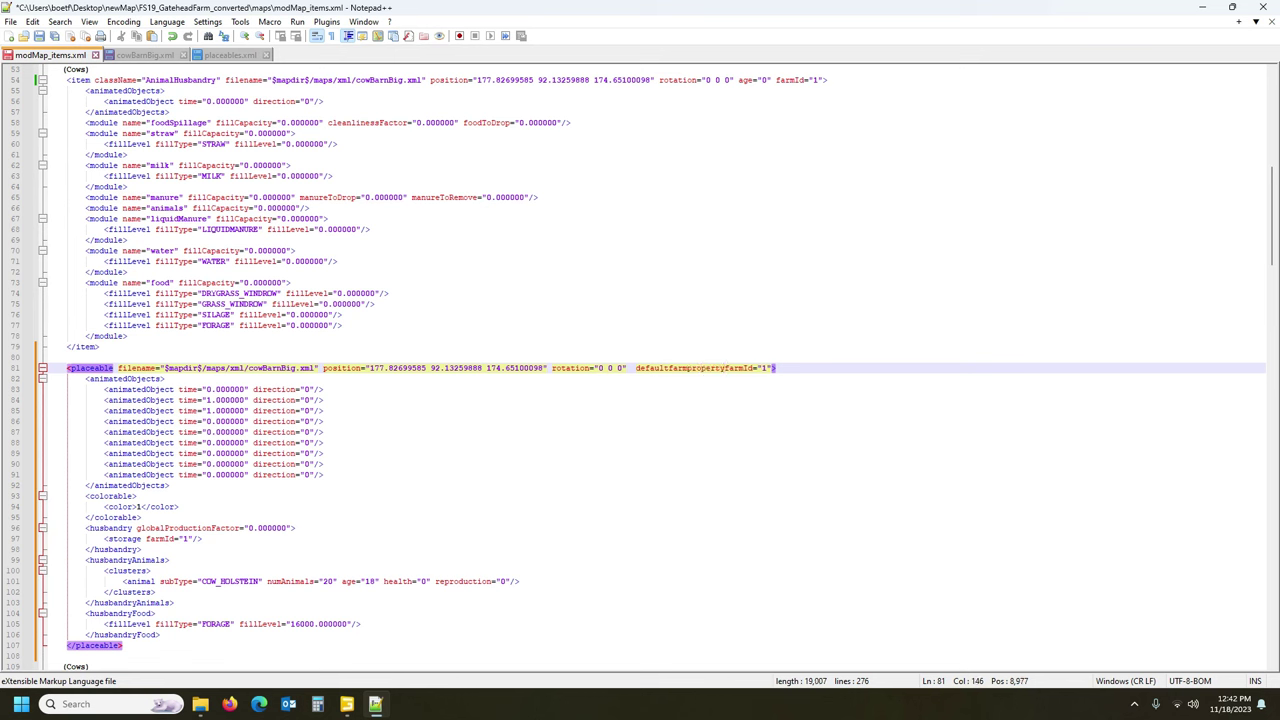
pyautogui.write('="true"')
pyautogui.click(78, 371)
pyautogui.moveTo(200, 368); pyautogui.dragTo(205, 369)
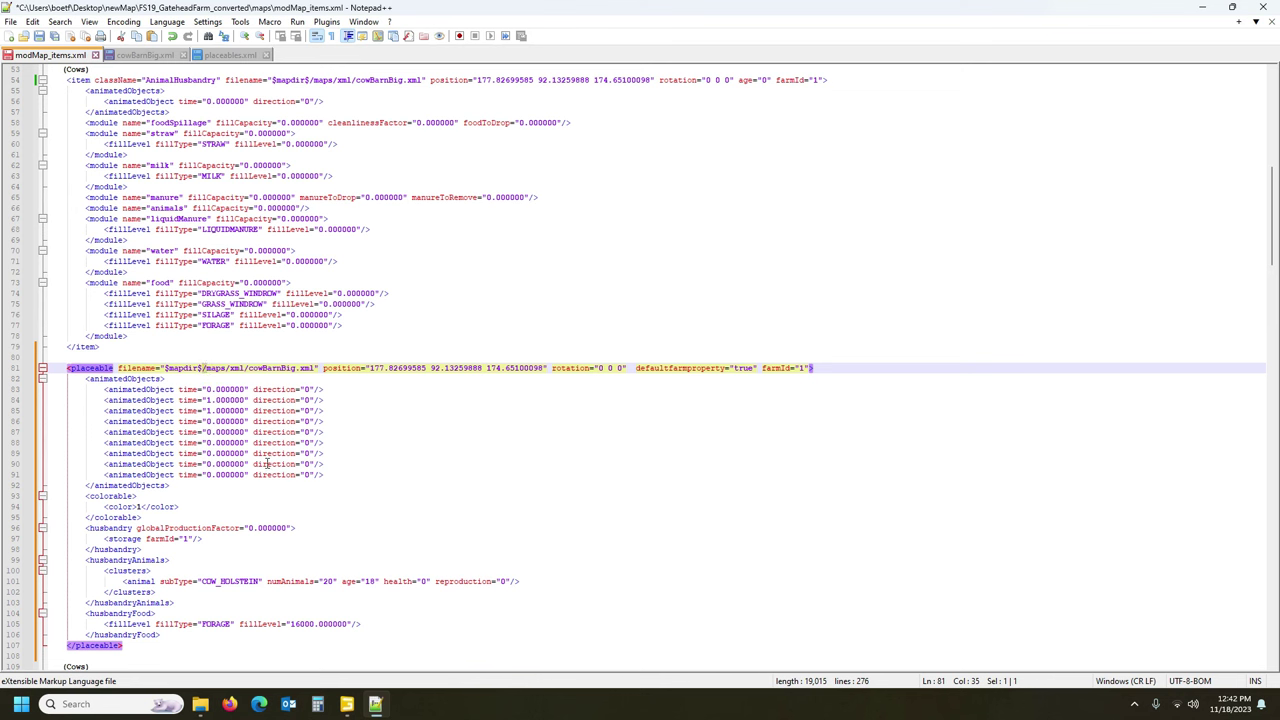
pyautogui.click(304, 368)
pyautogui.write('x')
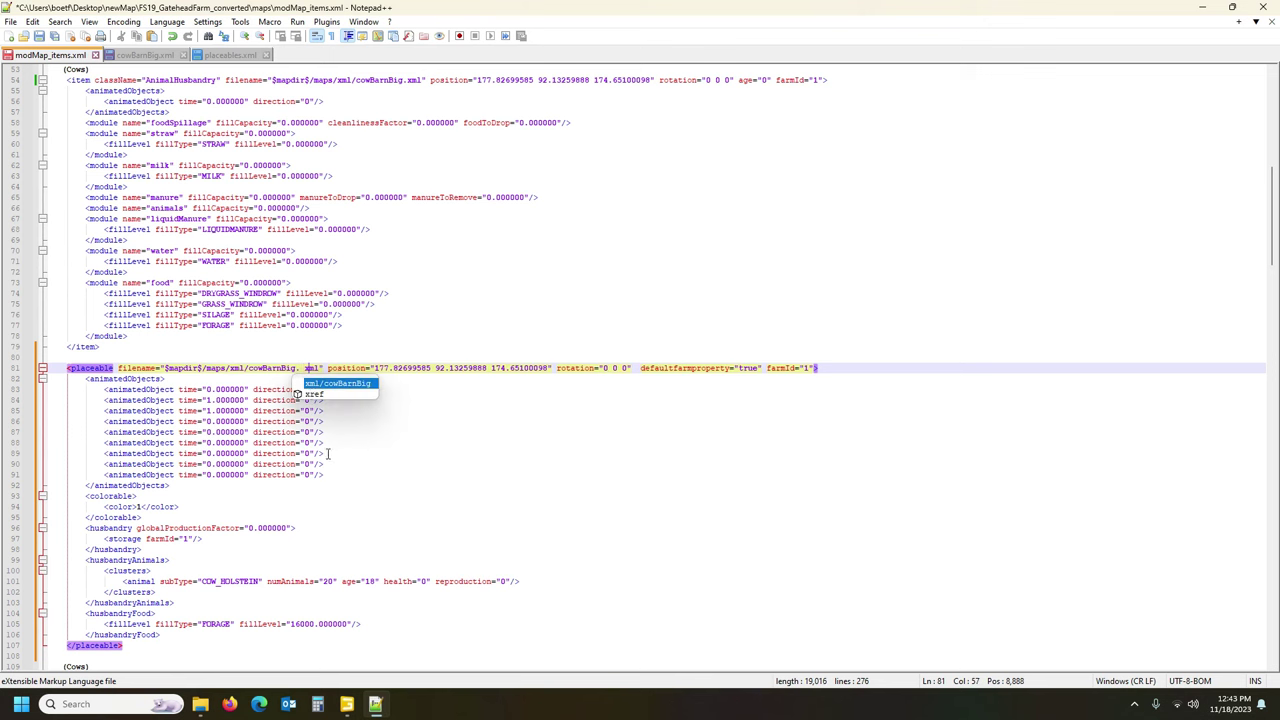
pyautogui.press('BackSpace')
pyautogui.click(229, 368)
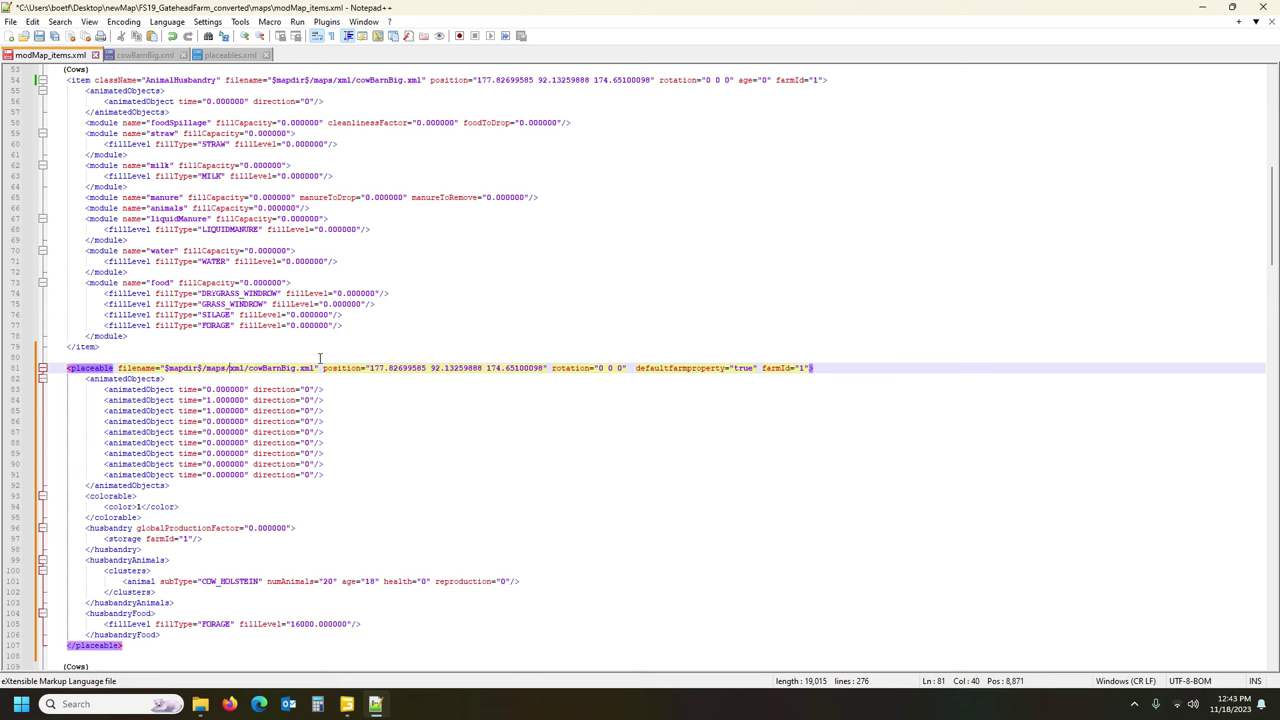
pyautogui.click(77, 369)
# Check the placeable block's closing tag and delete the (Cows) and (Cows1) label lines between it and the next husbandry item.
pyautogui.scroll(-7, 123, 461)
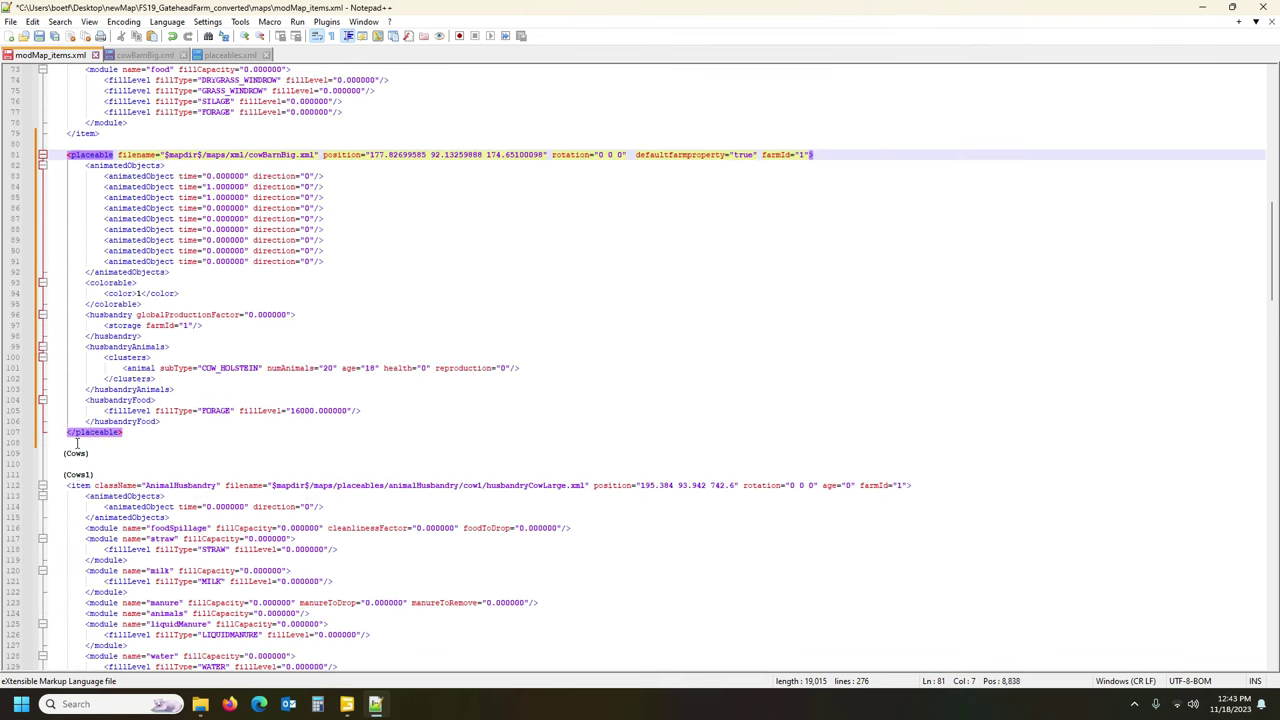
pyautogui.click(108, 432)
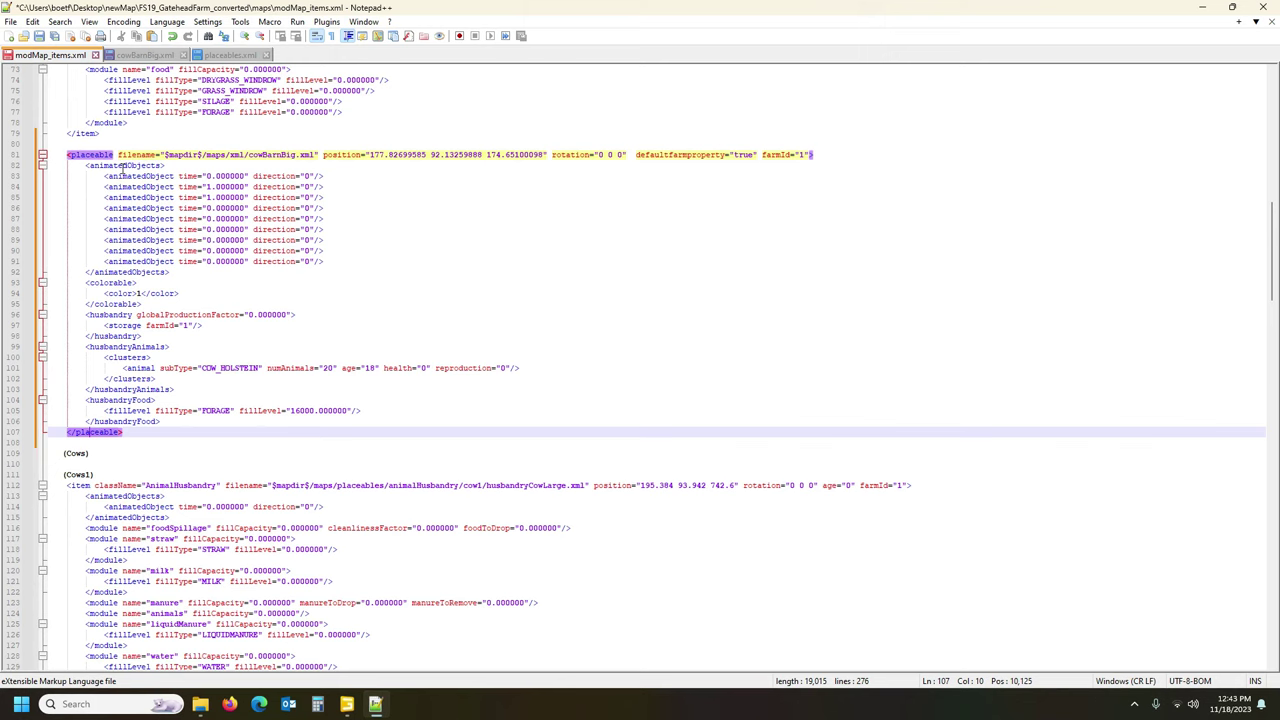
pyautogui.scroll(-10, 123, 170)
pyautogui.scroll(7, 99, 202)
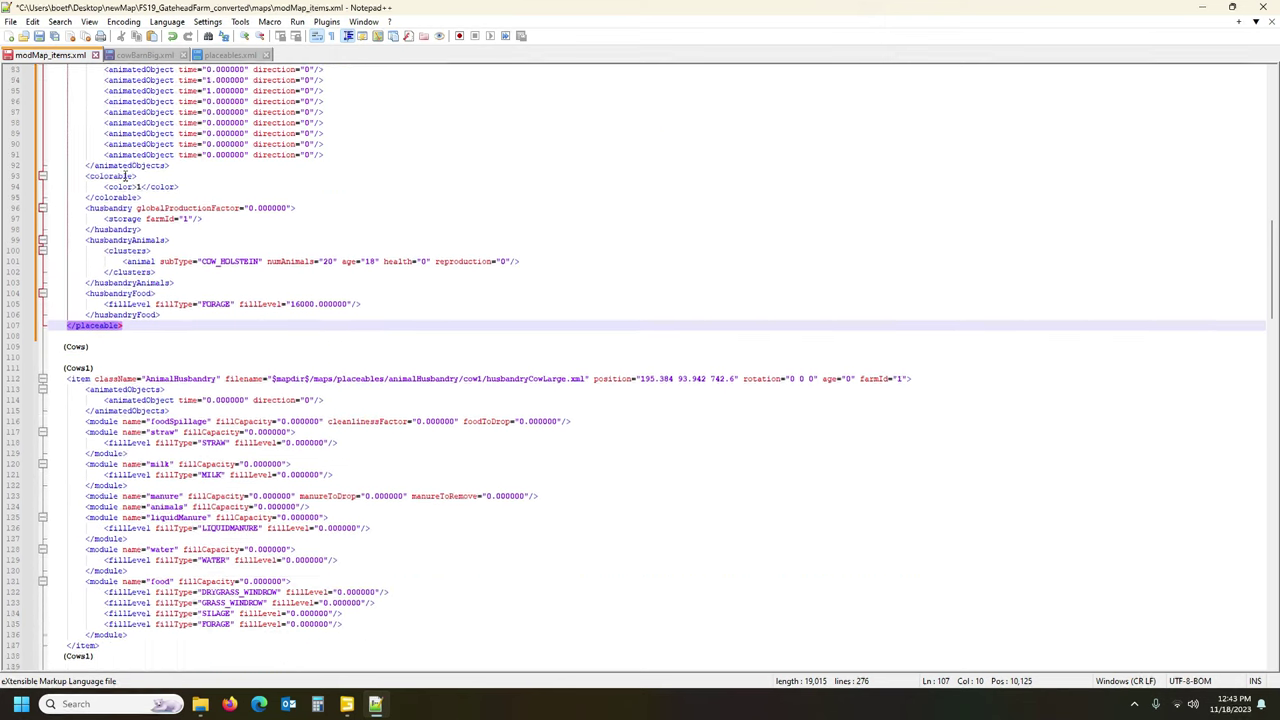
pyautogui.scroll(-3, 99, 202)
pyautogui.click(74, 346)
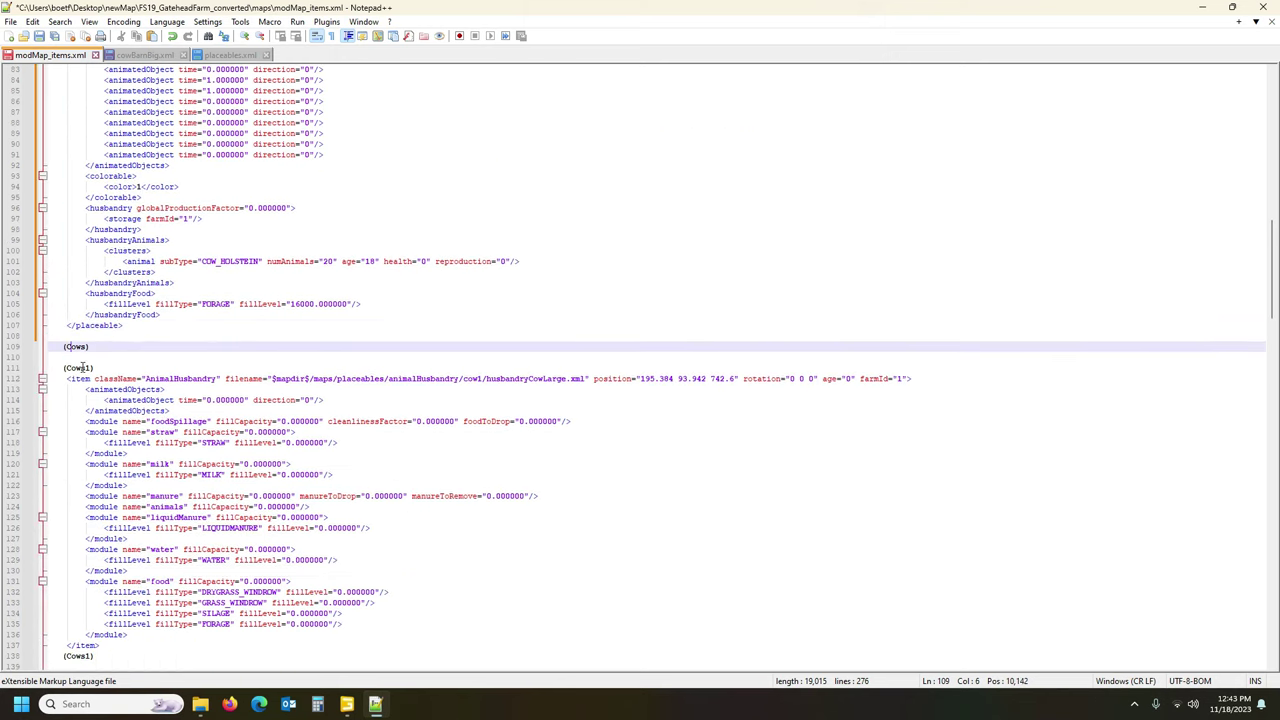
pyautogui.click(85, 368)
pyautogui.click(79, 347)
pyautogui.moveTo(8, 352)
pyautogui.mouseDown()
pyautogui.moveTo(5, 372)
pyautogui.moveTo(6, 360)
pyautogui.mouseUp()
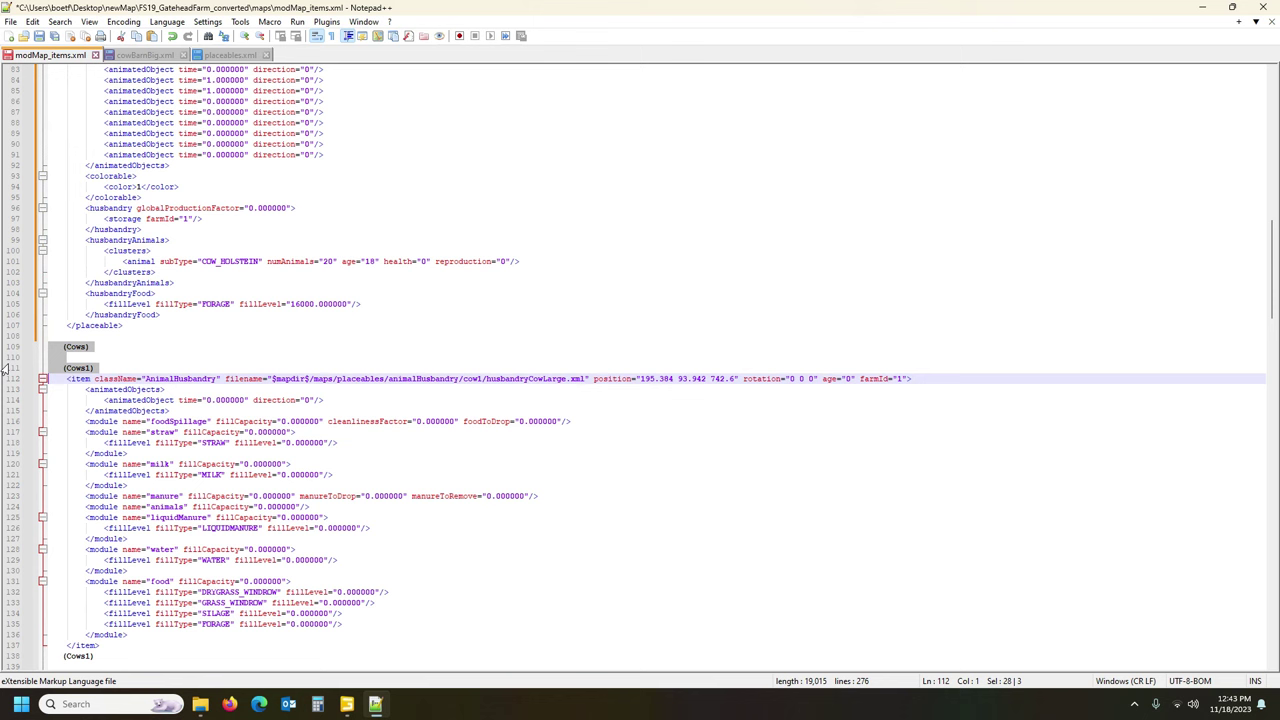
pyautogui.click(80, 369)
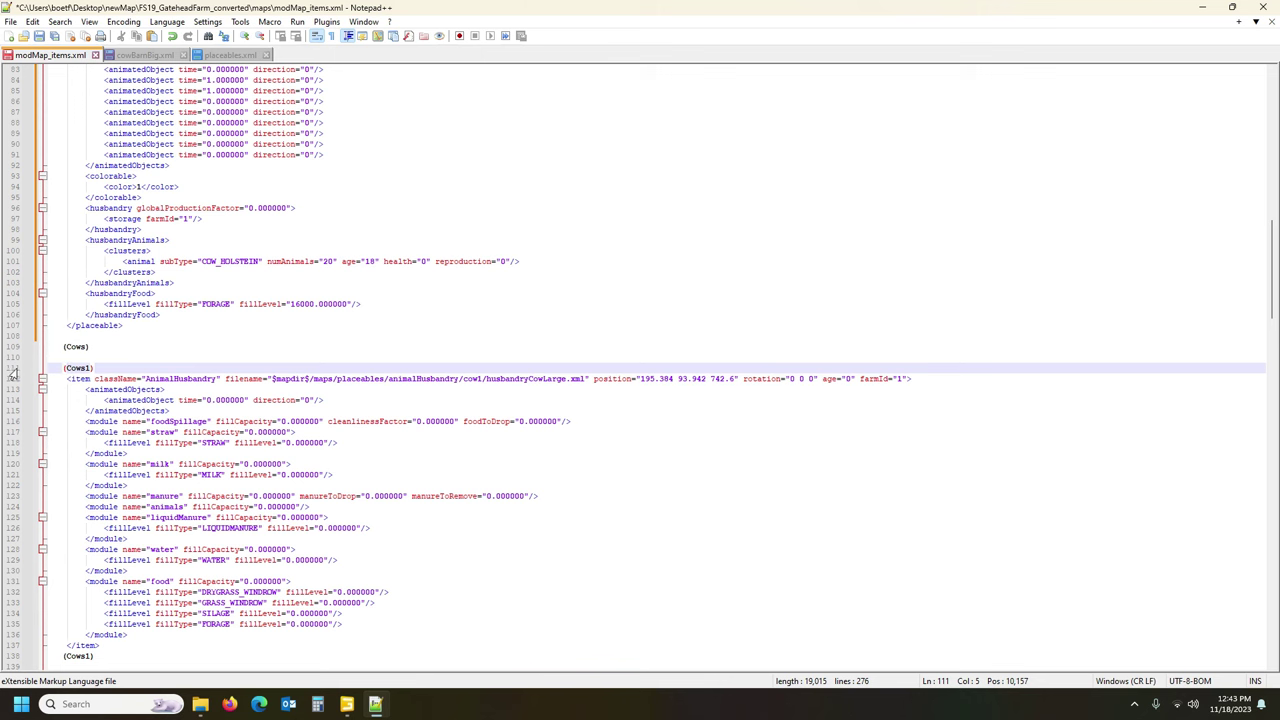
pyautogui.moveTo(13, 372); pyautogui.dragTo(6, 349)
pyautogui.press('Delete')
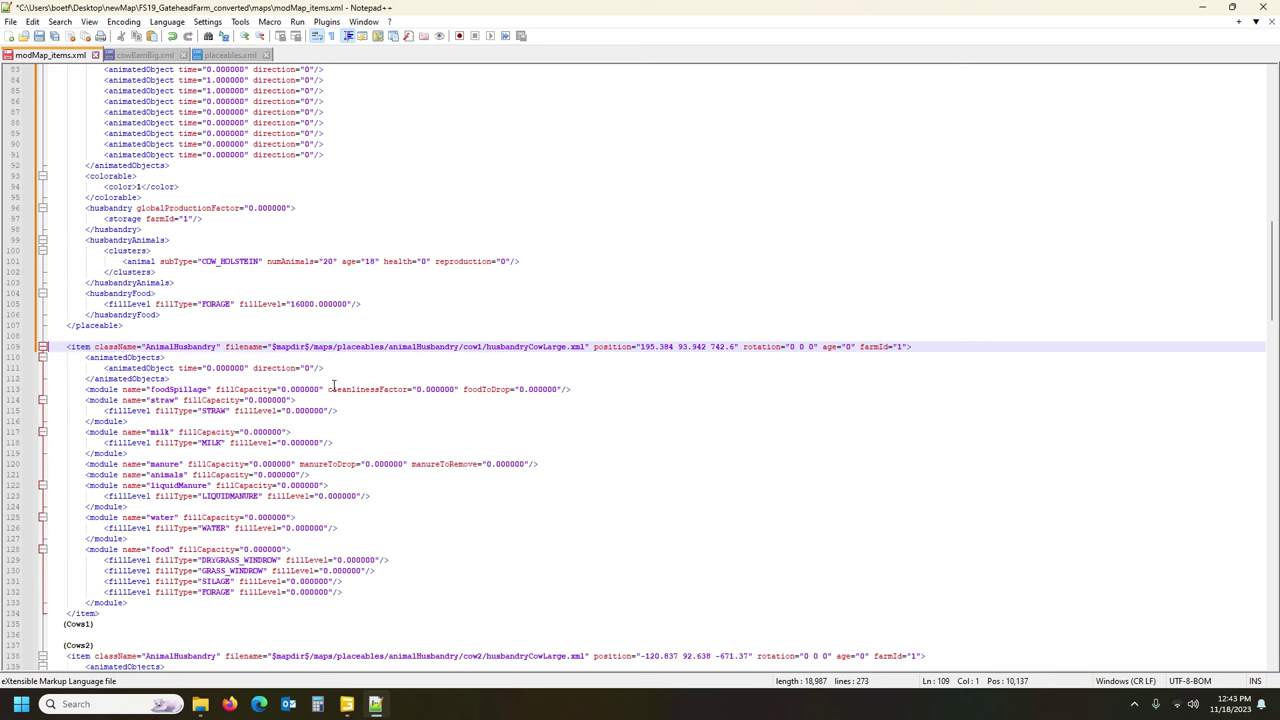
# Add the comment <!-- Cow 2 --> after the opening tag of the cow1 husbandryCowLarge item and check where that item closes.
pyautogui.click(955, 346)
pyautogui.press('BackSpace')
pyautogui.write('<!')
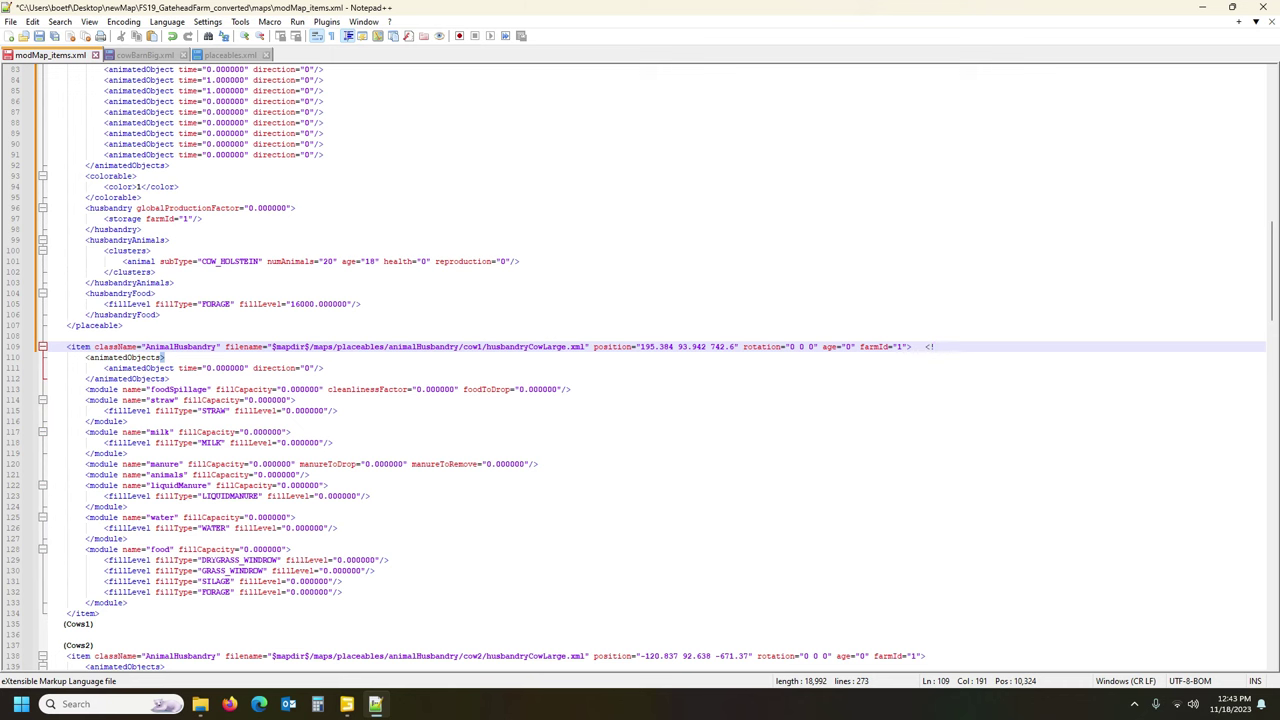
pyautogui.write('--')
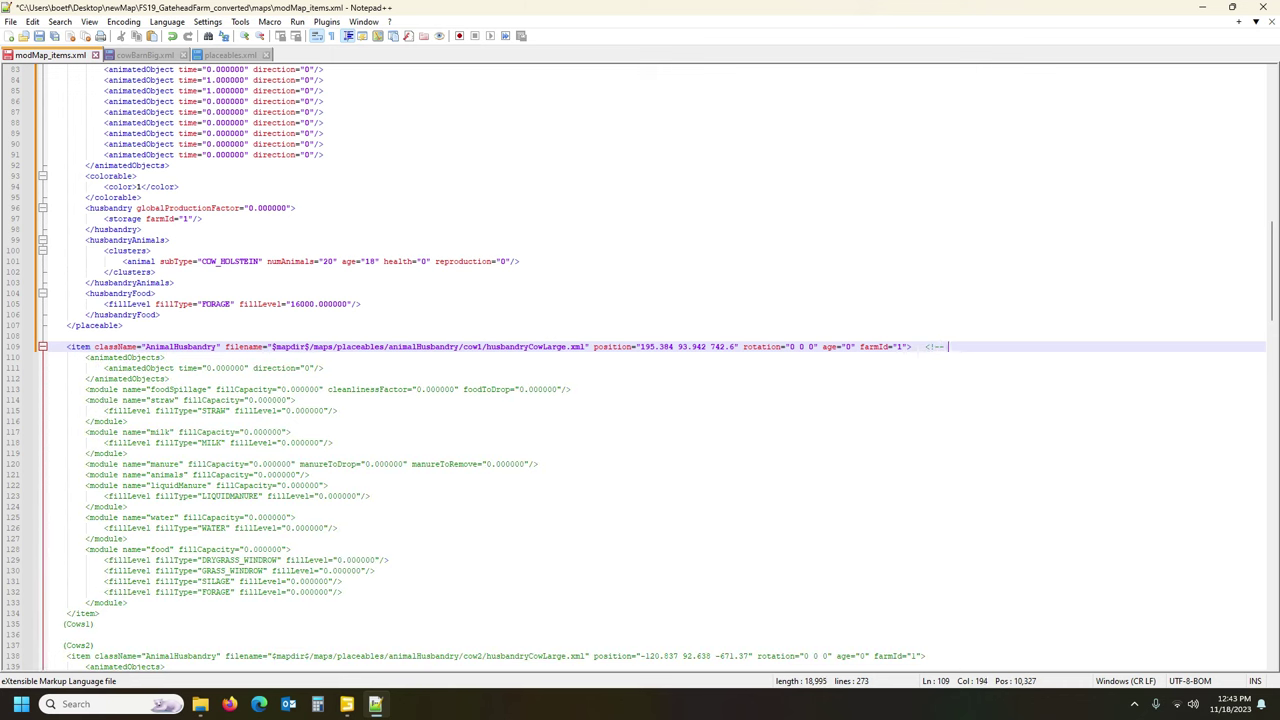
pyautogui.write(' Cow2')
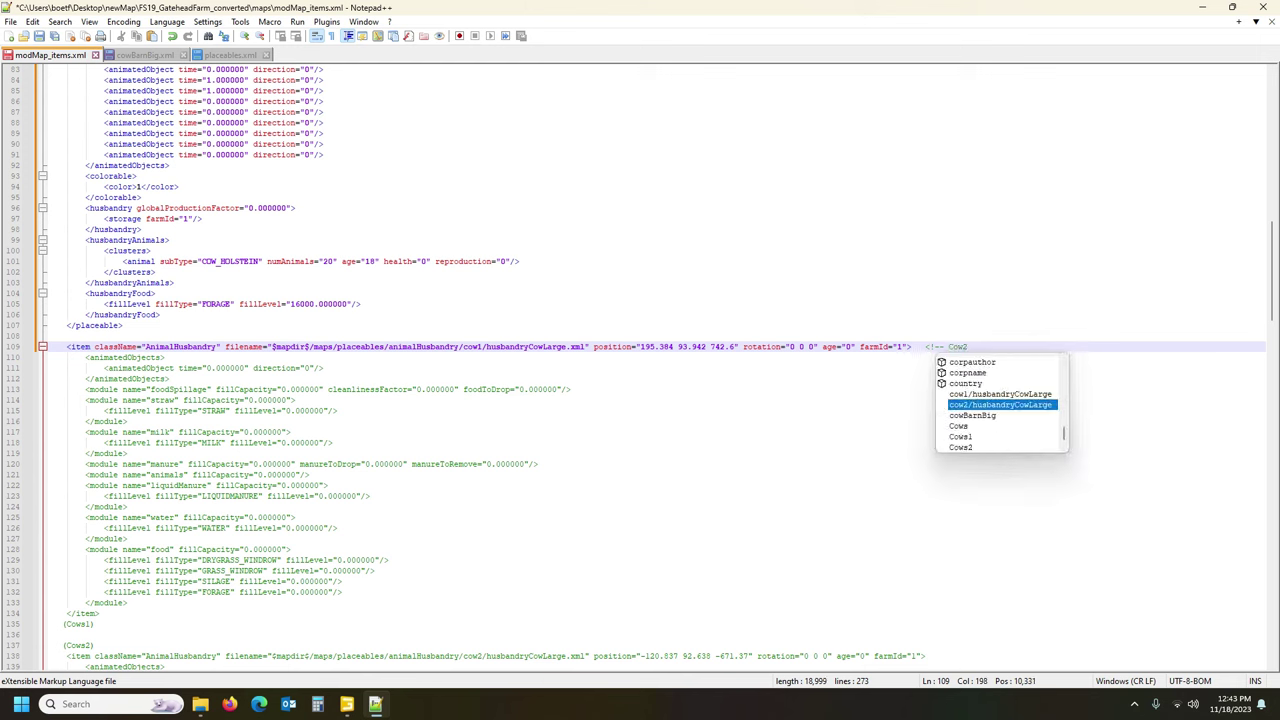
pyautogui.press('BackSpace')
pyautogui.write('2')
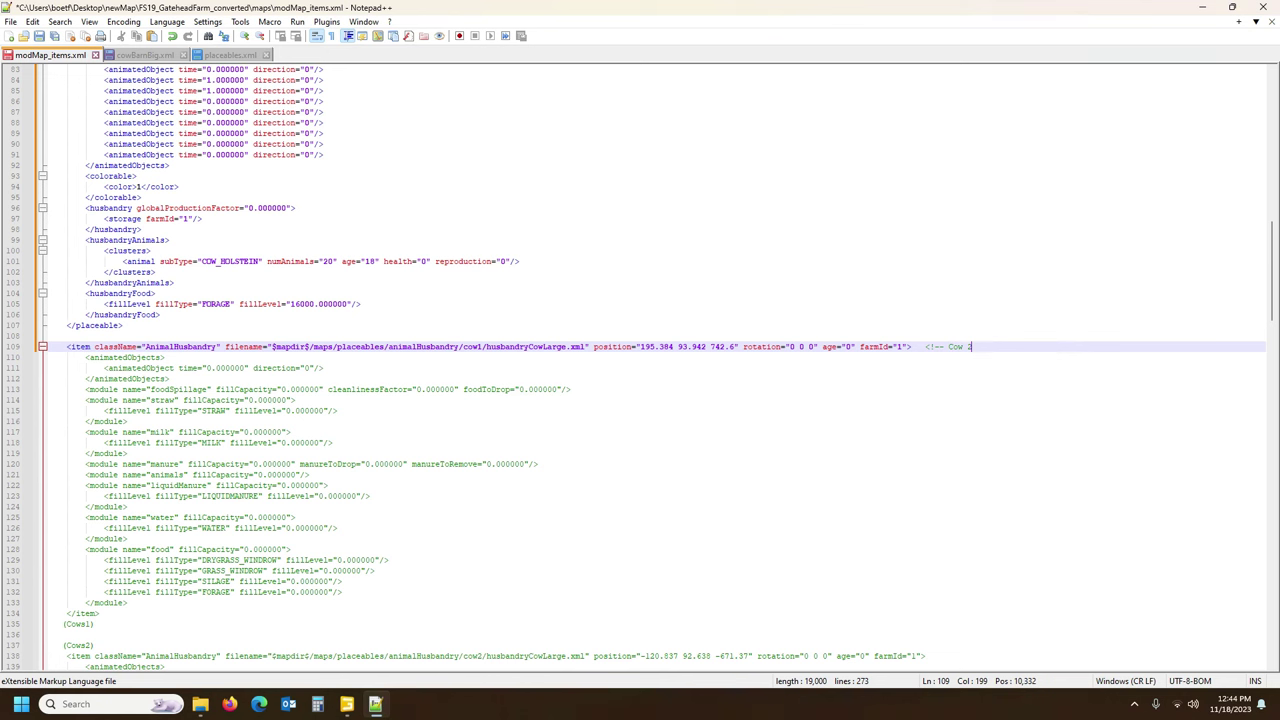
pyautogui.write(' -->')
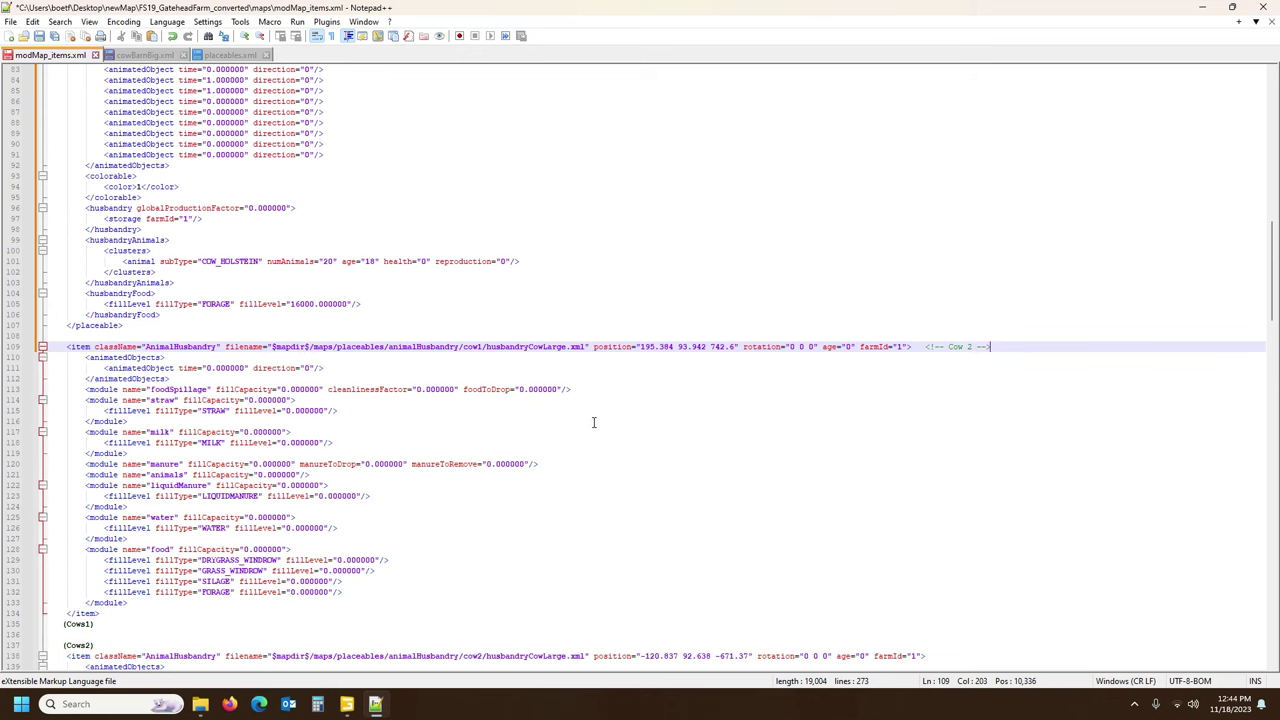
pyautogui.click(84, 347)
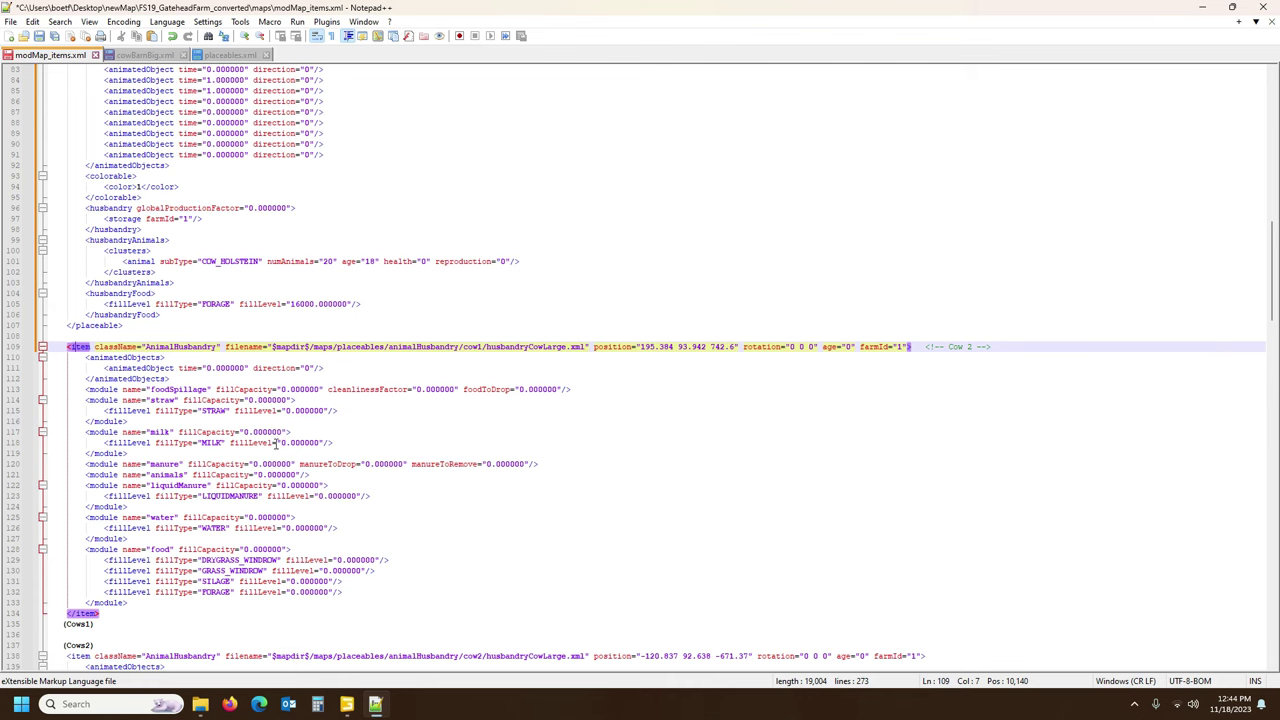
# Review modMap_items.xml from the top item entries down through the old cow item and the converted cowBarnBig placeable.
pyautogui.scroll(10, 275, 443)
pyautogui.scroll(-7, 275, 443)
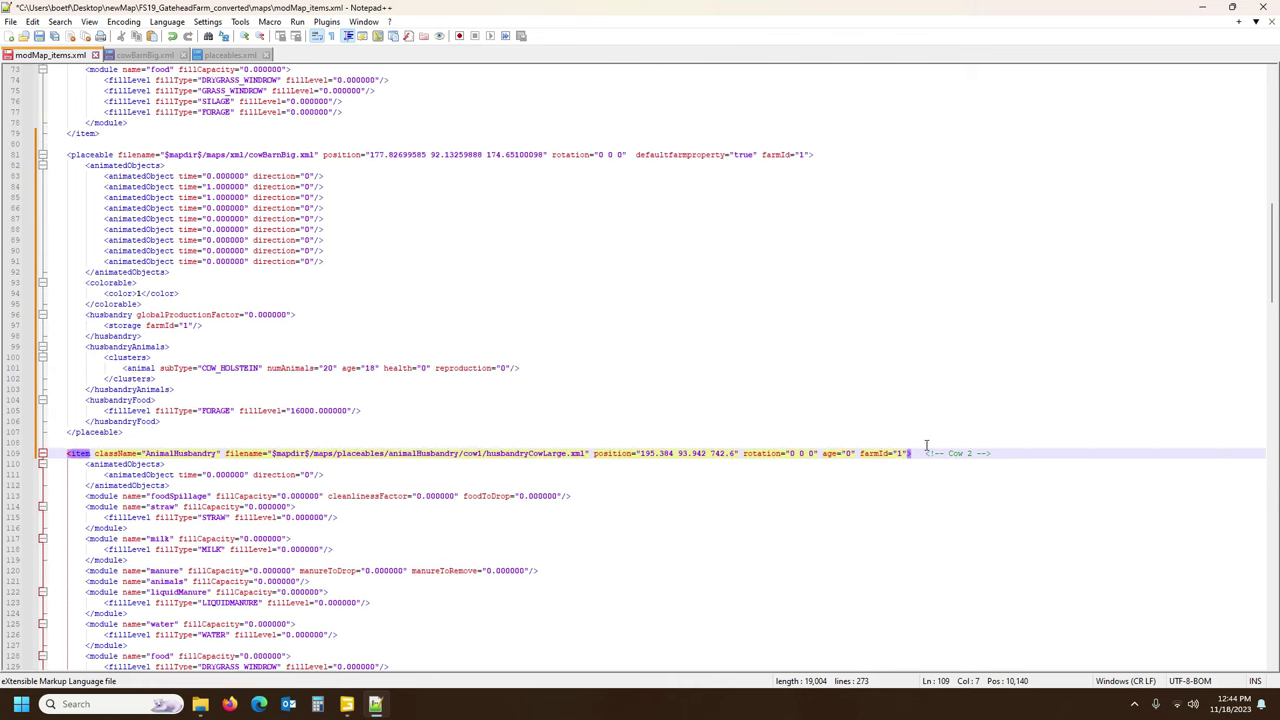
pyautogui.scroll(20, 448, 400)
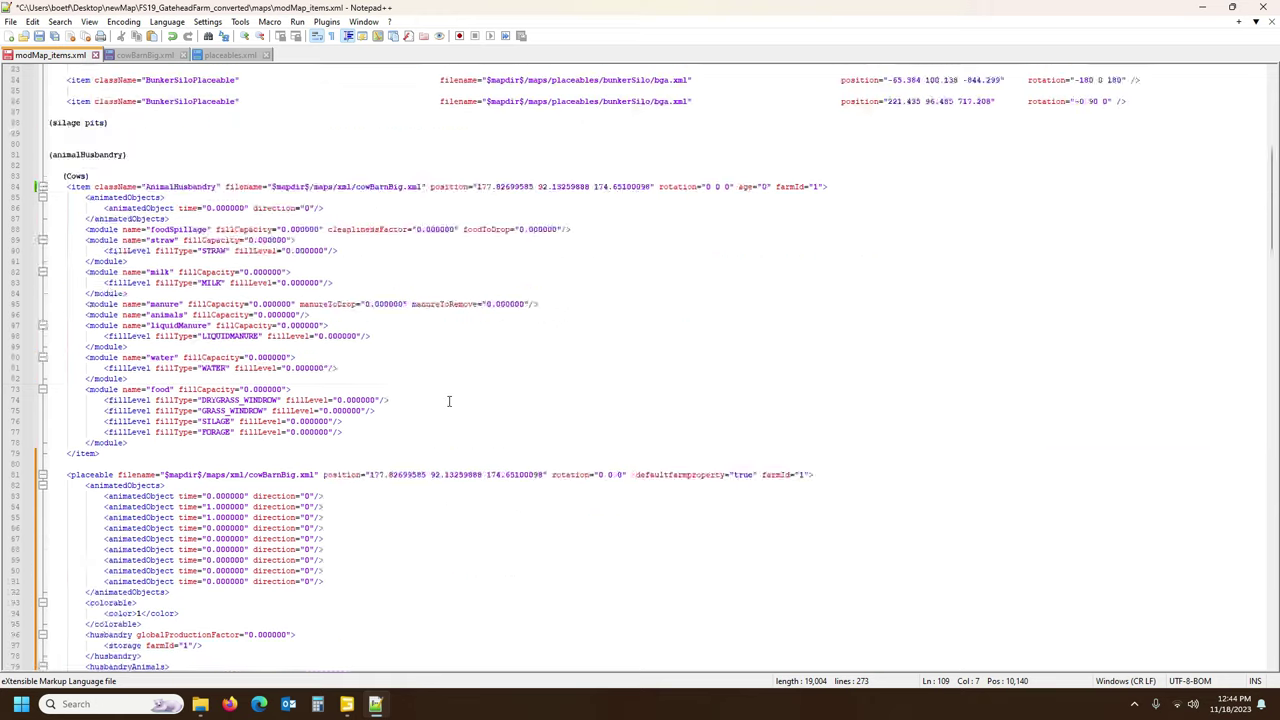
pyautogui.scroll(-17, 448, 400)
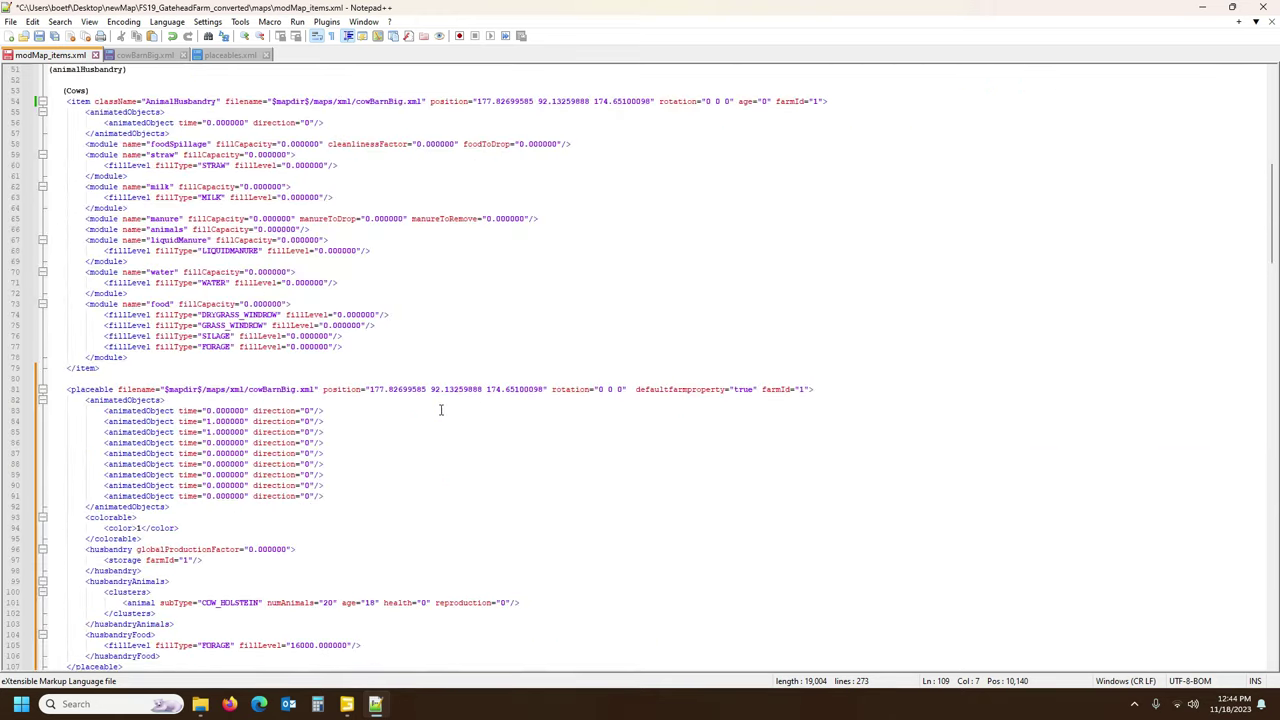
pyautogui.scroll(3, 176, 493)
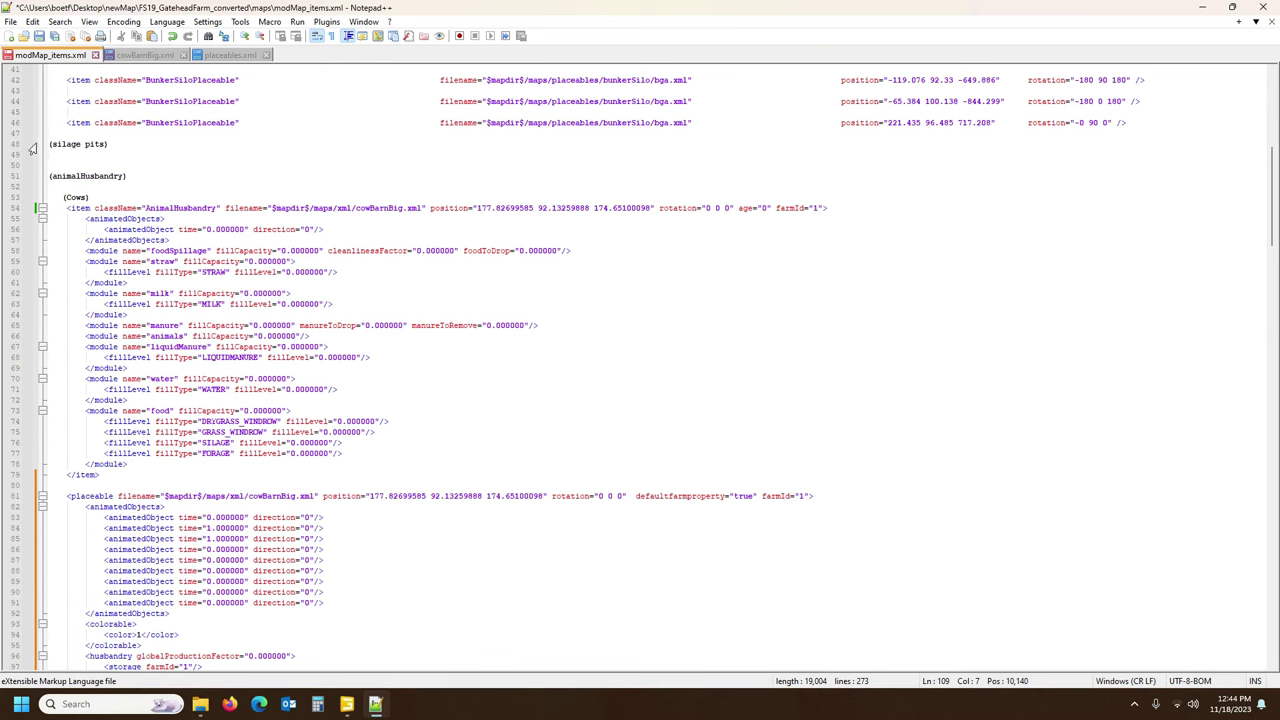
pyautogui.scroll(13, 188, 271)
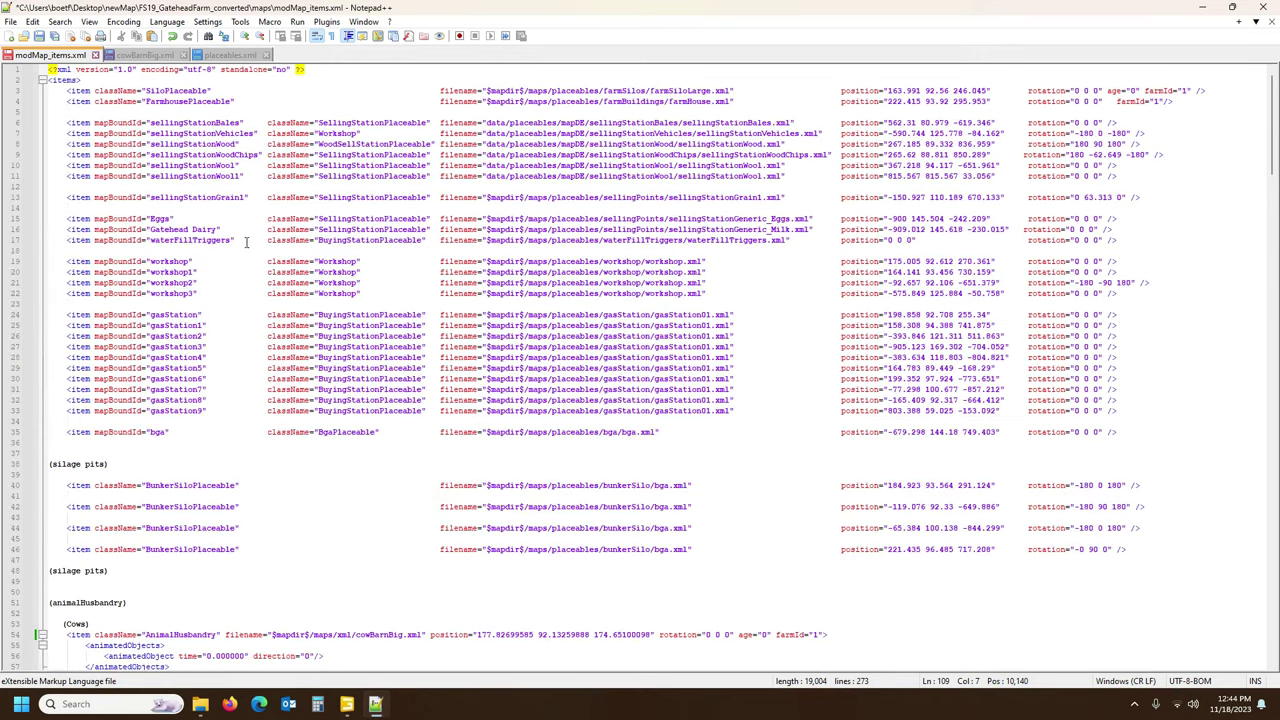
pyautogui.scroll(-3, 199, 354)
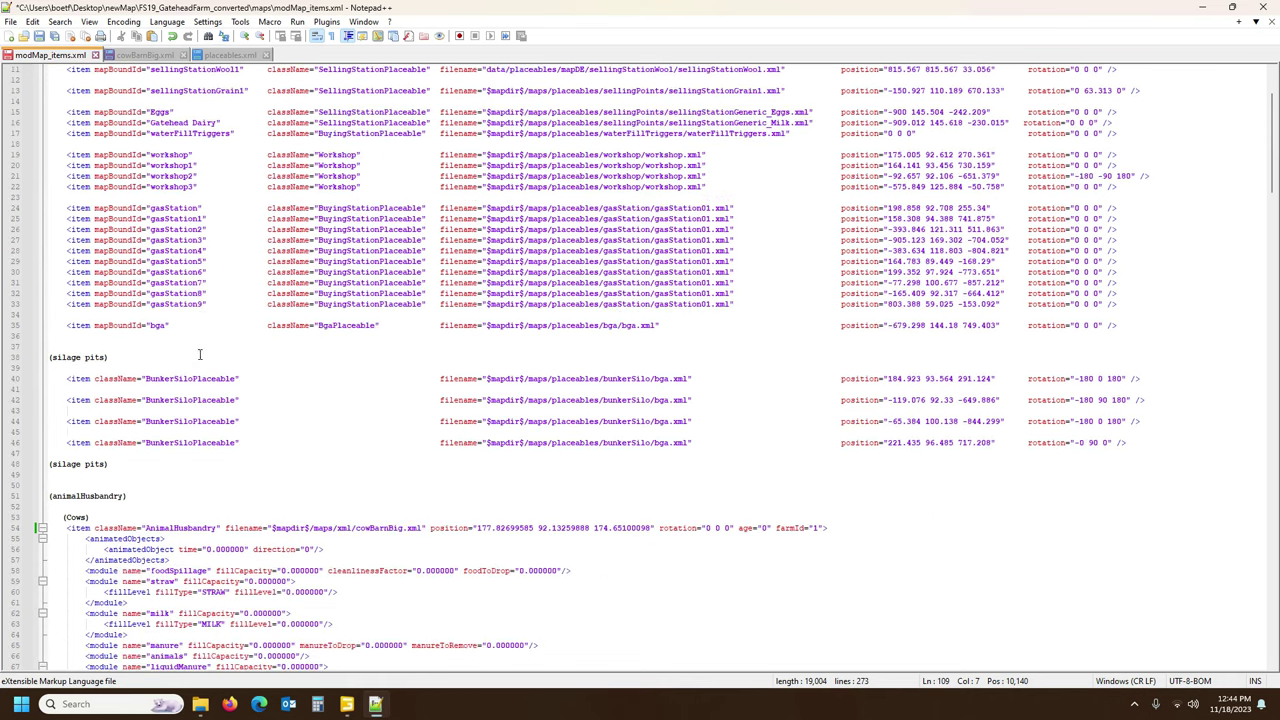
pyautogui.scroll(3, 186, 344)
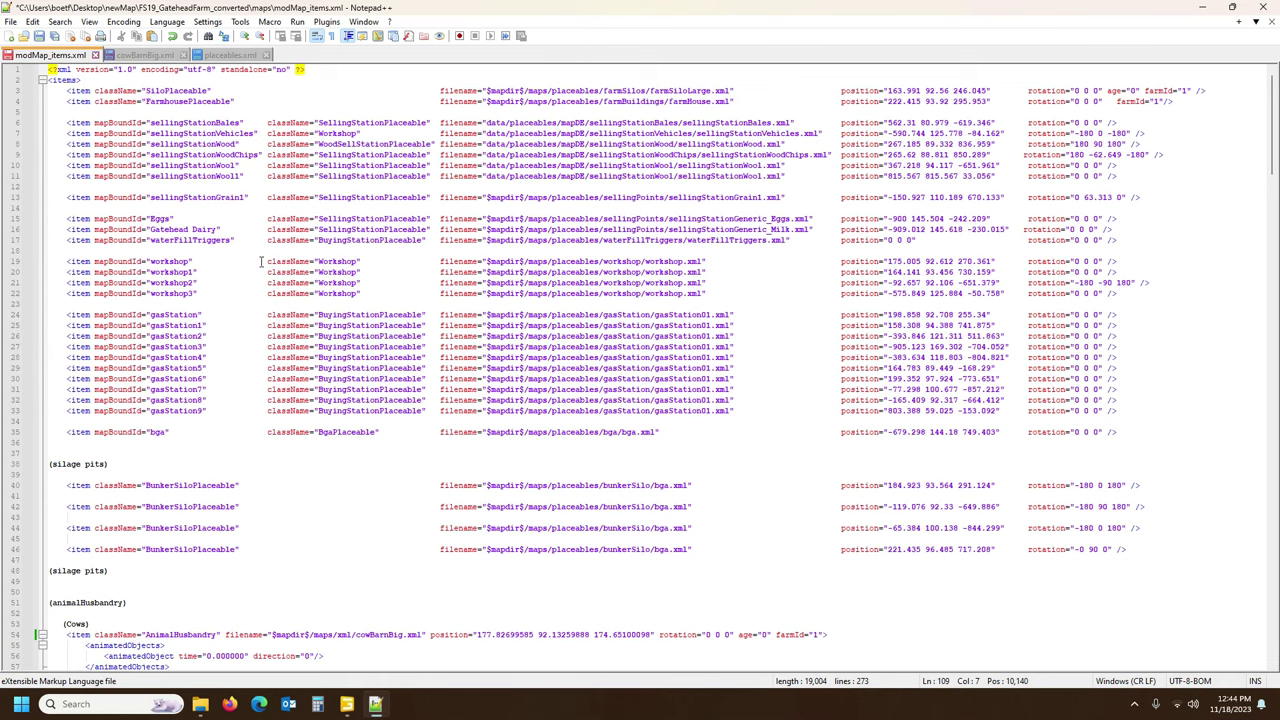
pyautogui.scroll(-10, 376, 290)
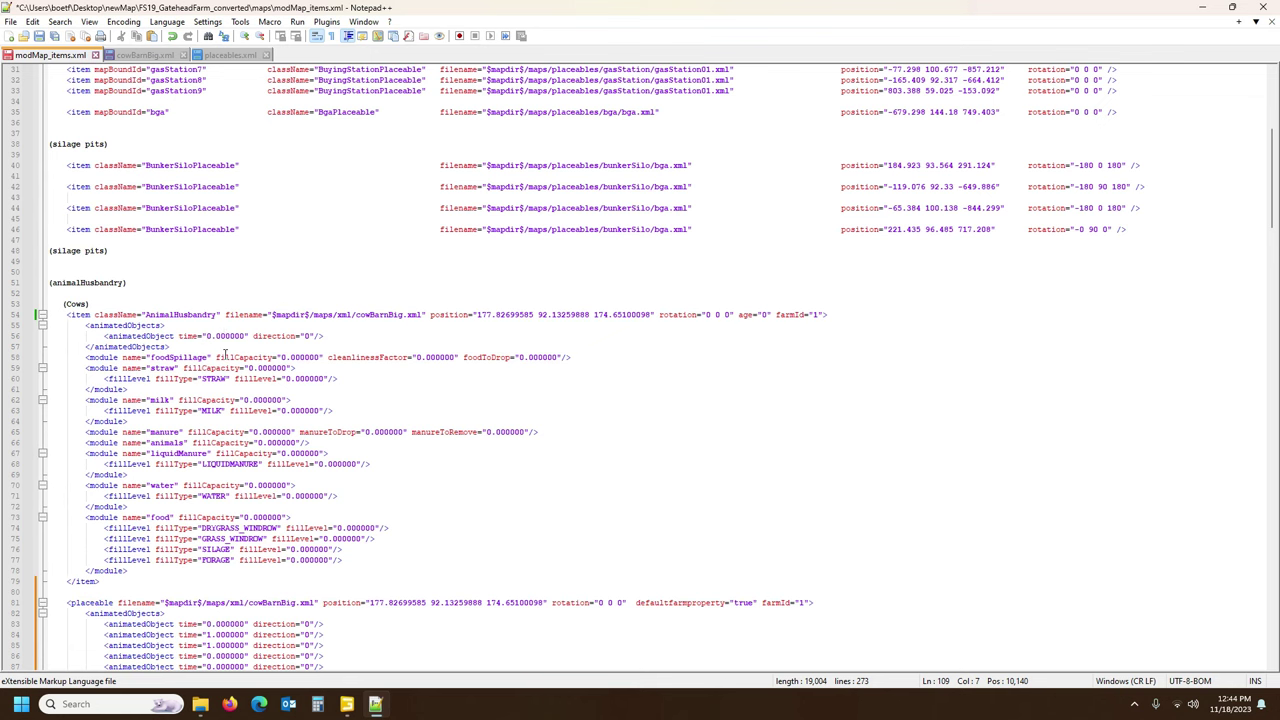
pyautogui.scroll(-3, 226, 354)
pyautogui.scroll(-6, 224, 301)
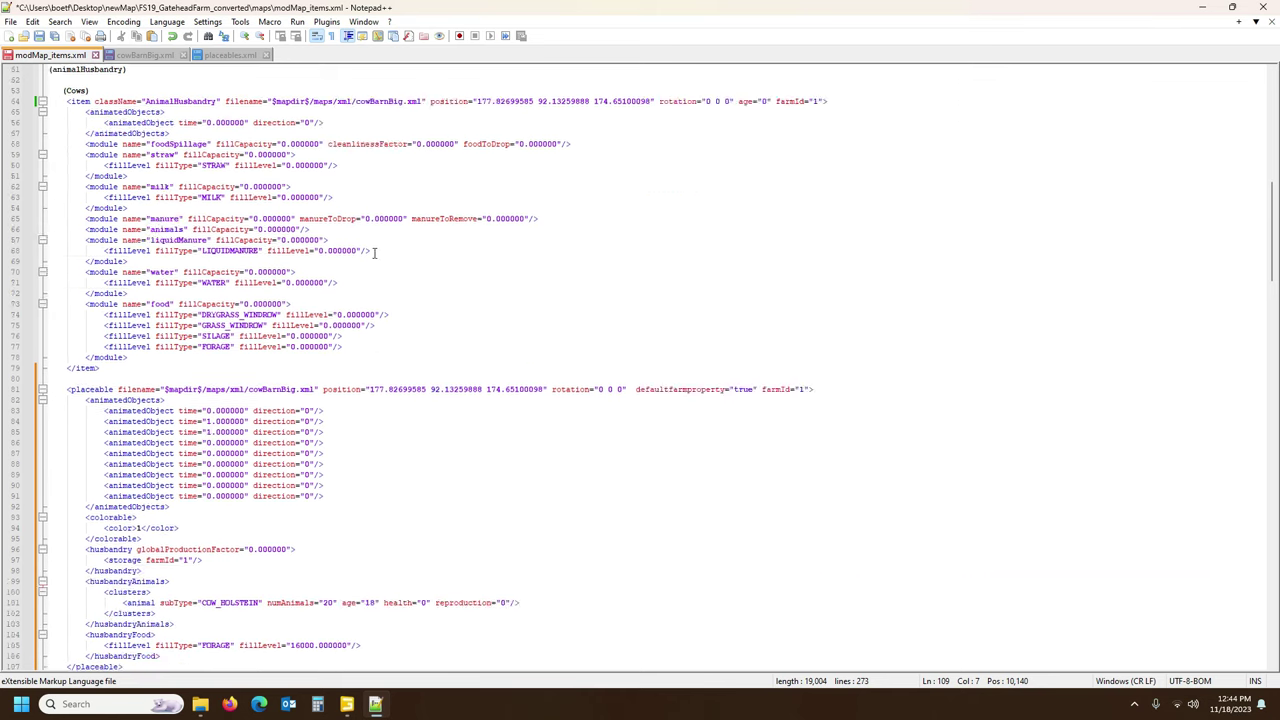
pyautogui.scroll(3, 127, 280)
# Remove the entire old AnimalHusbandry item block under the (Cows) label, from its opening tag through its closing tag.
pyautogui.click(425, 88)
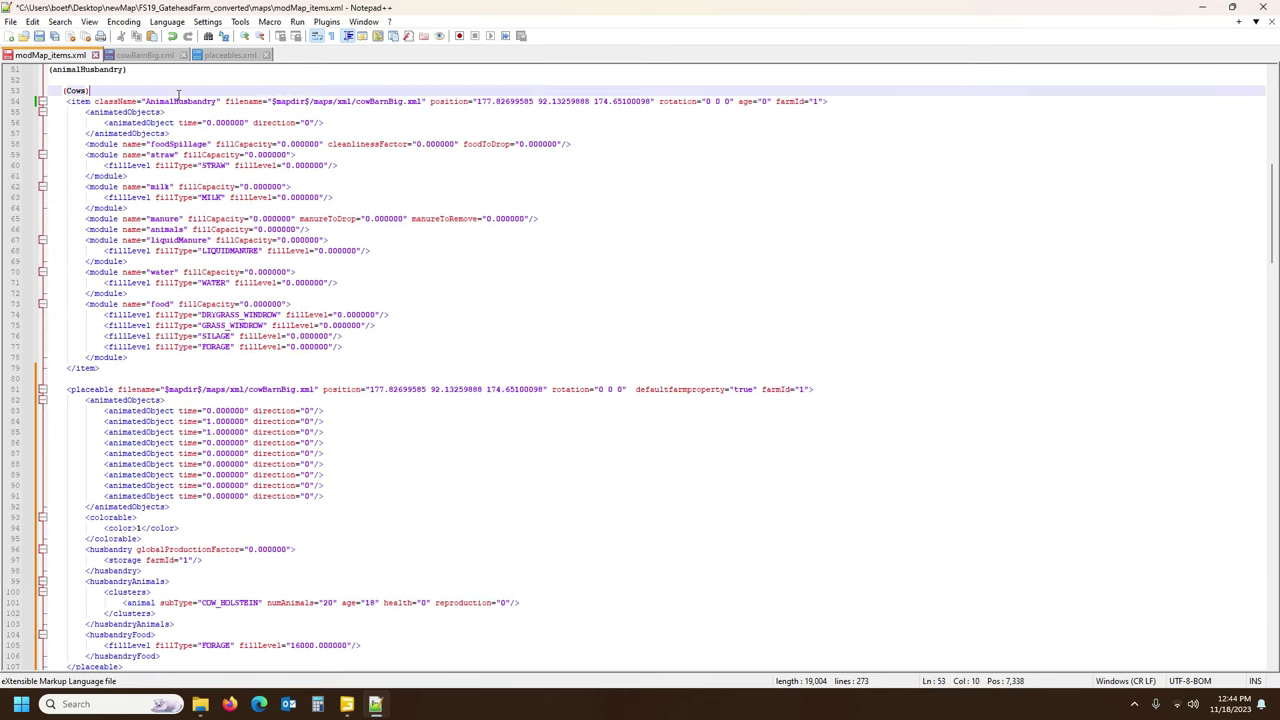
pyautogui.click(10, 104)
pyautogui.moveTo(8, 108); pyautogui.dragTo(5, 375)
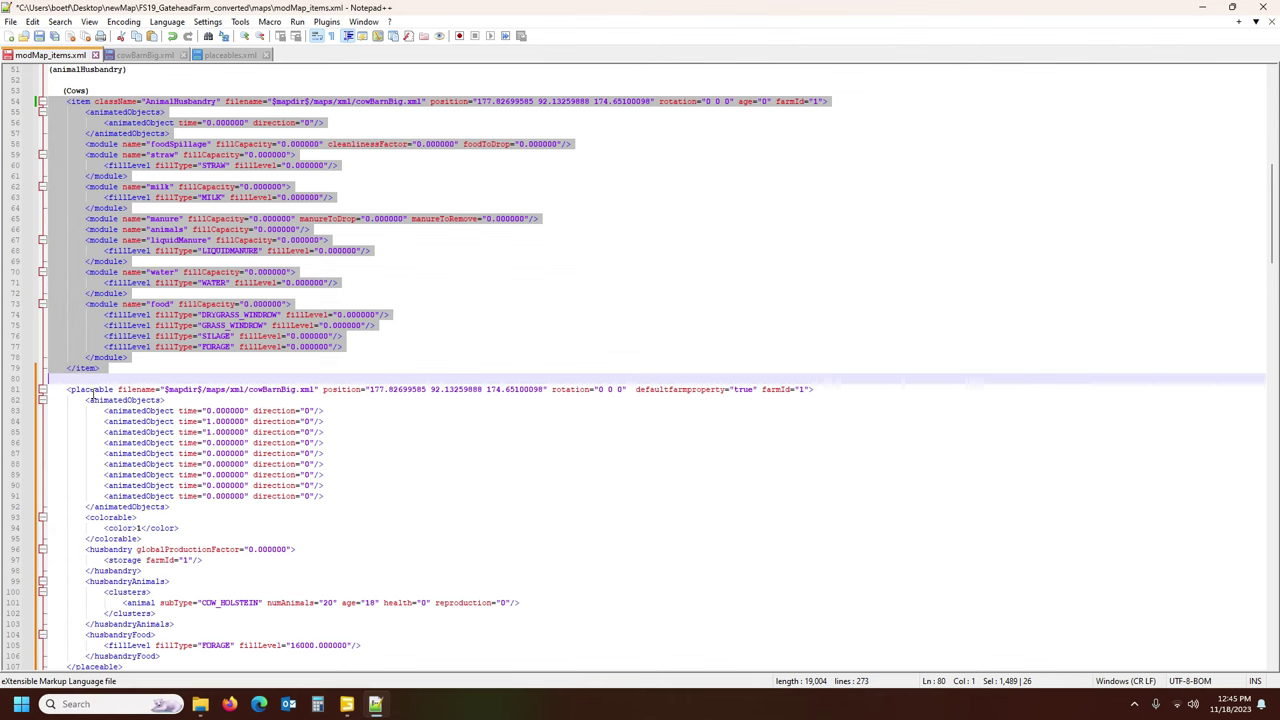
pyautogui.hotkey('ctrl', 'x')
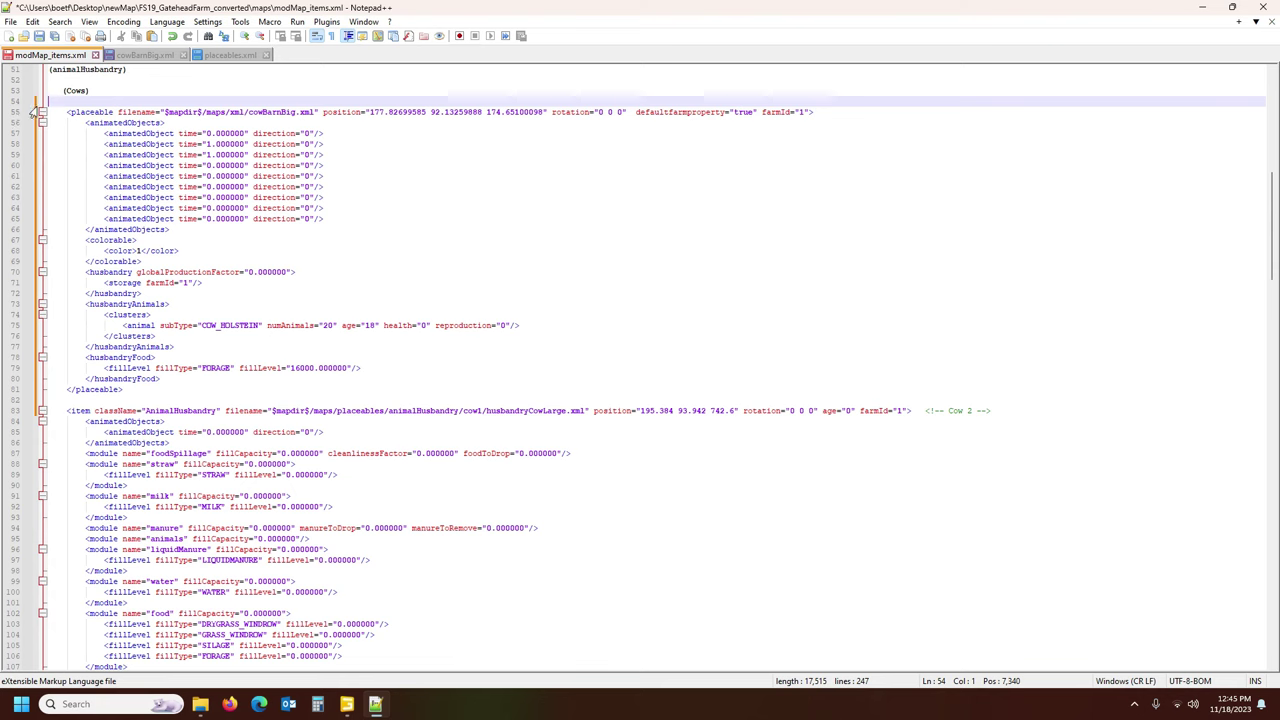
# Cut the whole cowBarnBig placeable block out of the (Cows) section and save modMap_items.xml.
pyautogui.moveTo(12, 115); pyautogui.dragTo(17, 400)
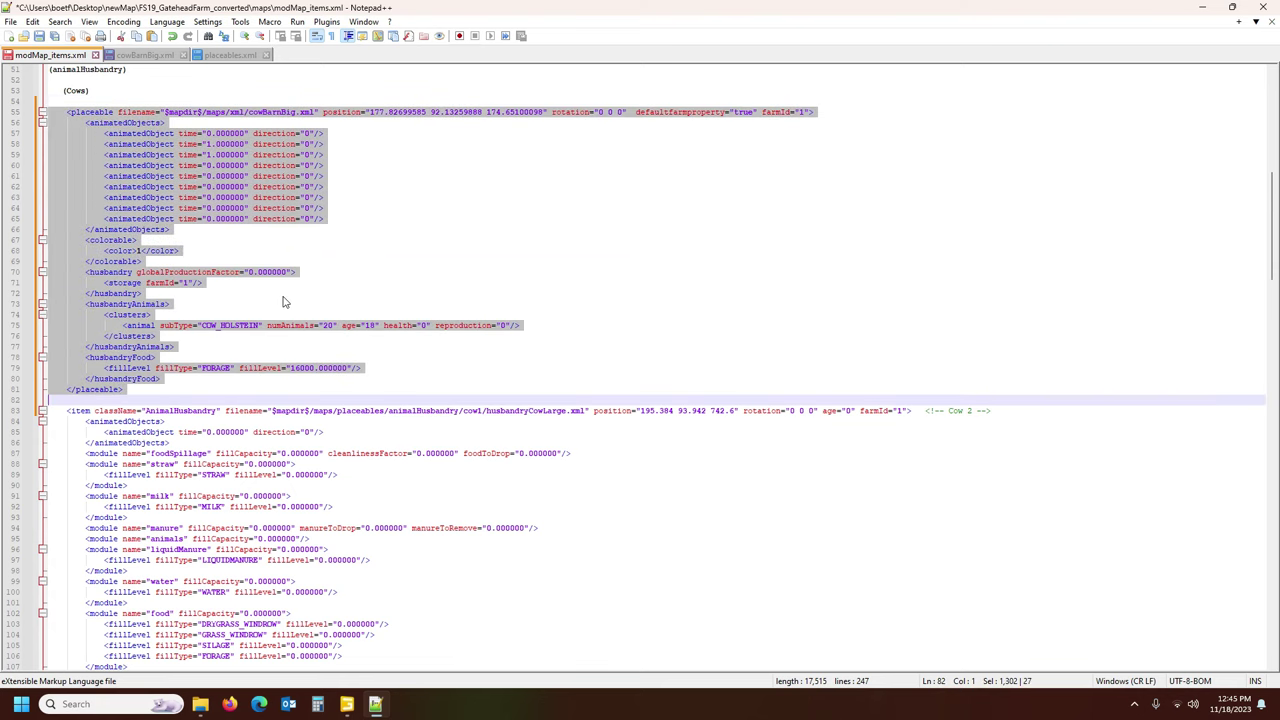
pyautogui.press('Delete')
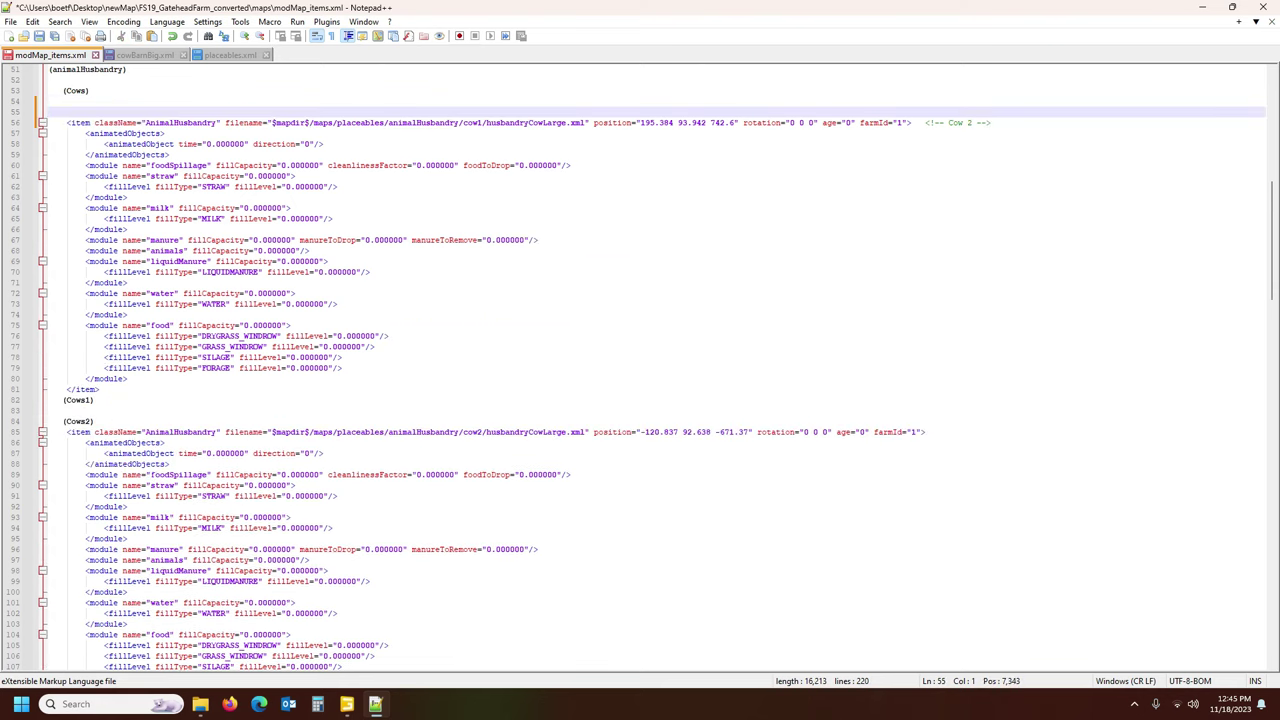
pyautogui.click(39, 35)
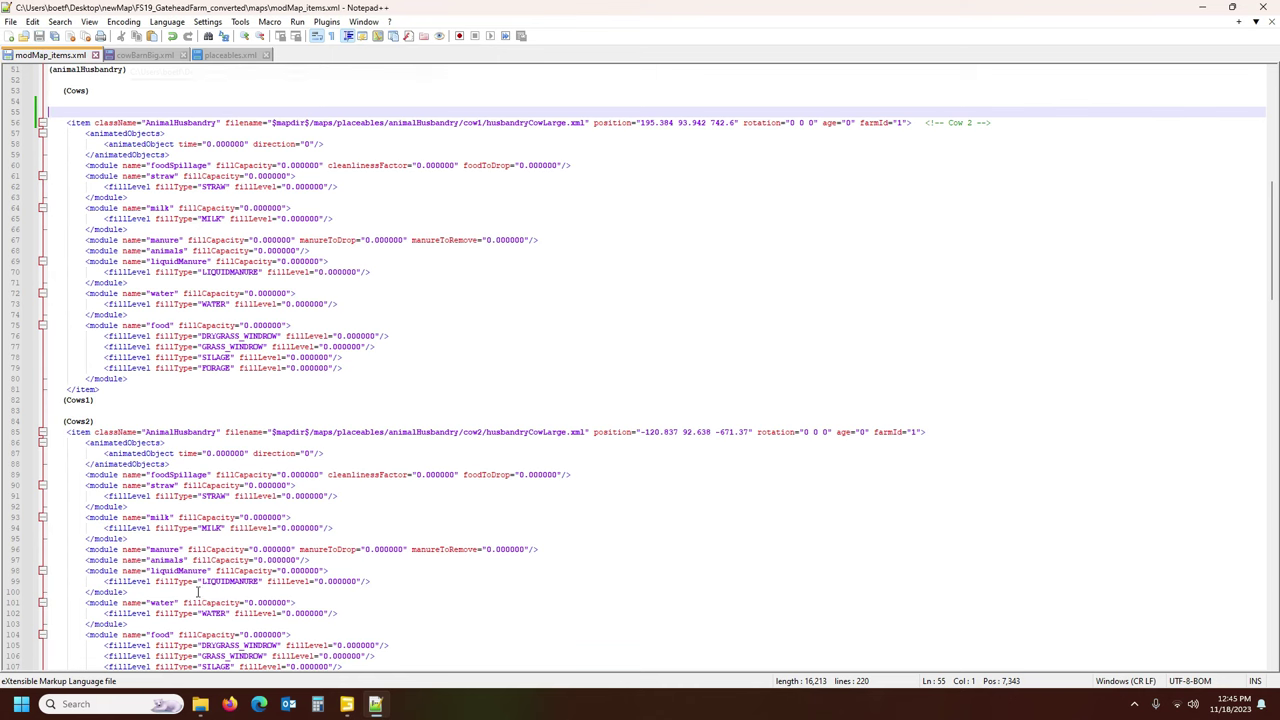
# Switch to File Explorer and open the maps folder of FS19_GateheadFarm_converted, inside newMap on the desktop.
pyautogui.click(200, 704)
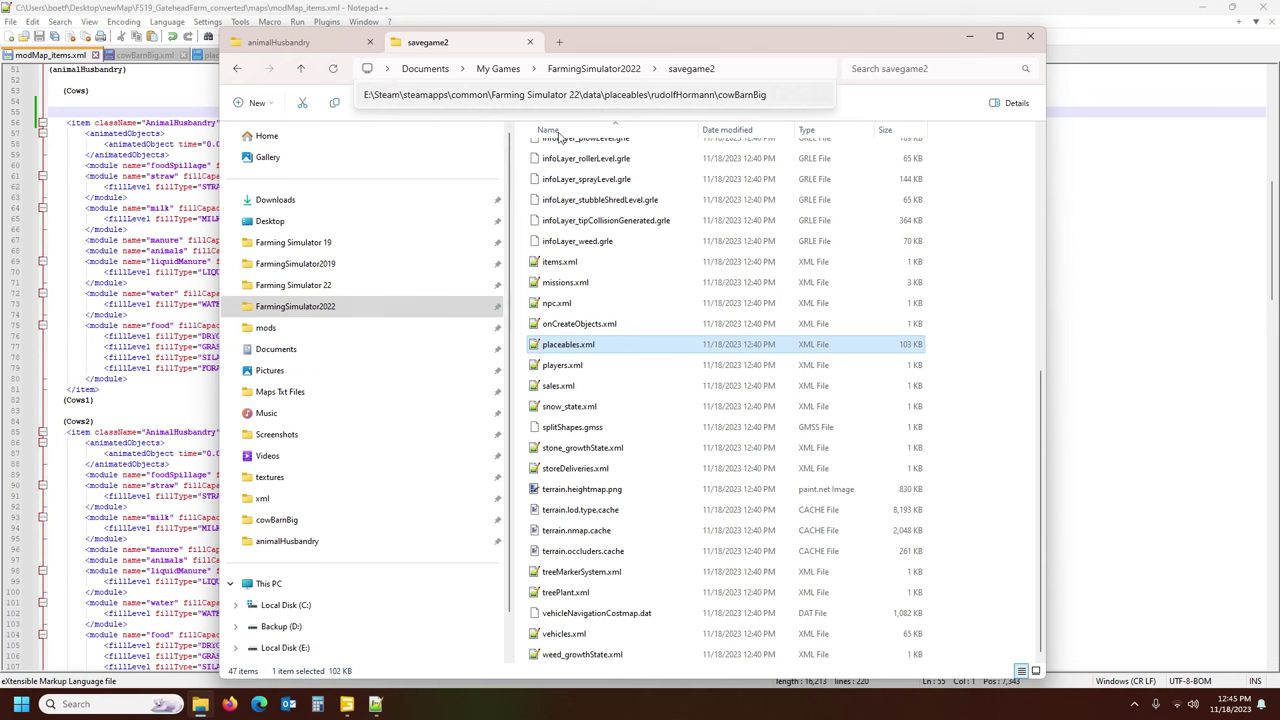
pyautogui.click(576, 303)
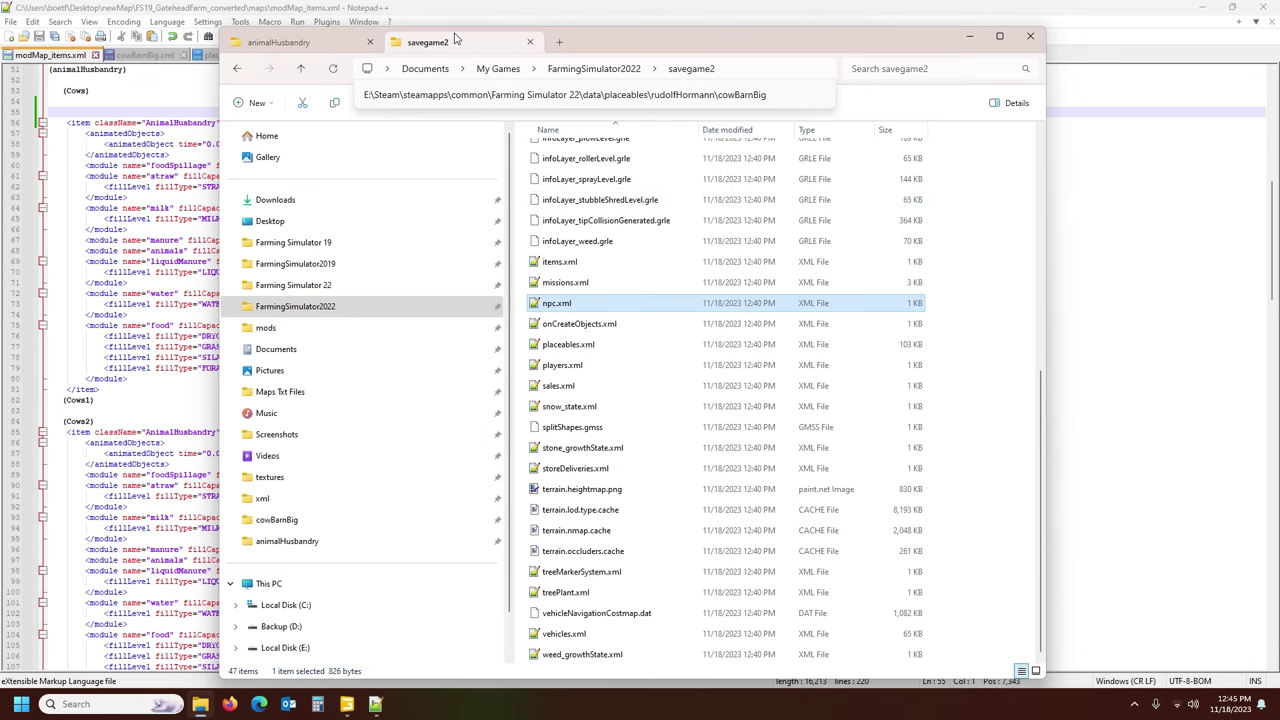
pyautogui.click(310, 47)
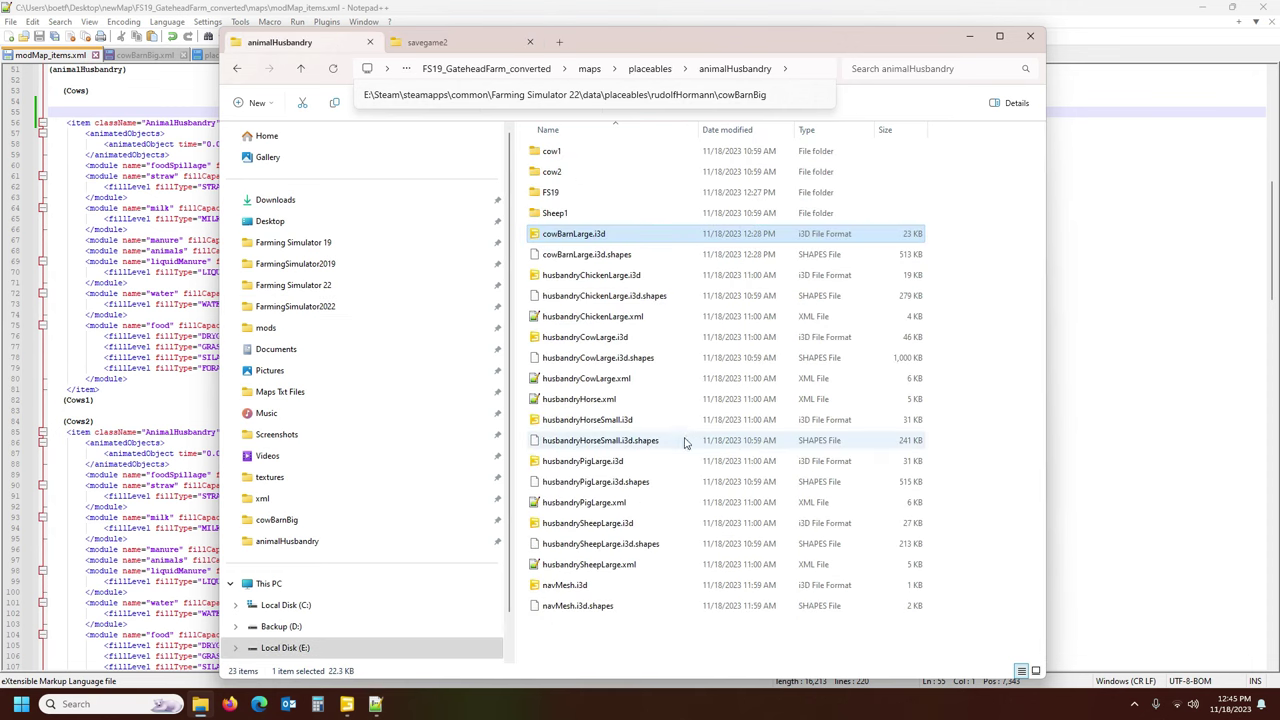
pyautogui.click(640, 420)
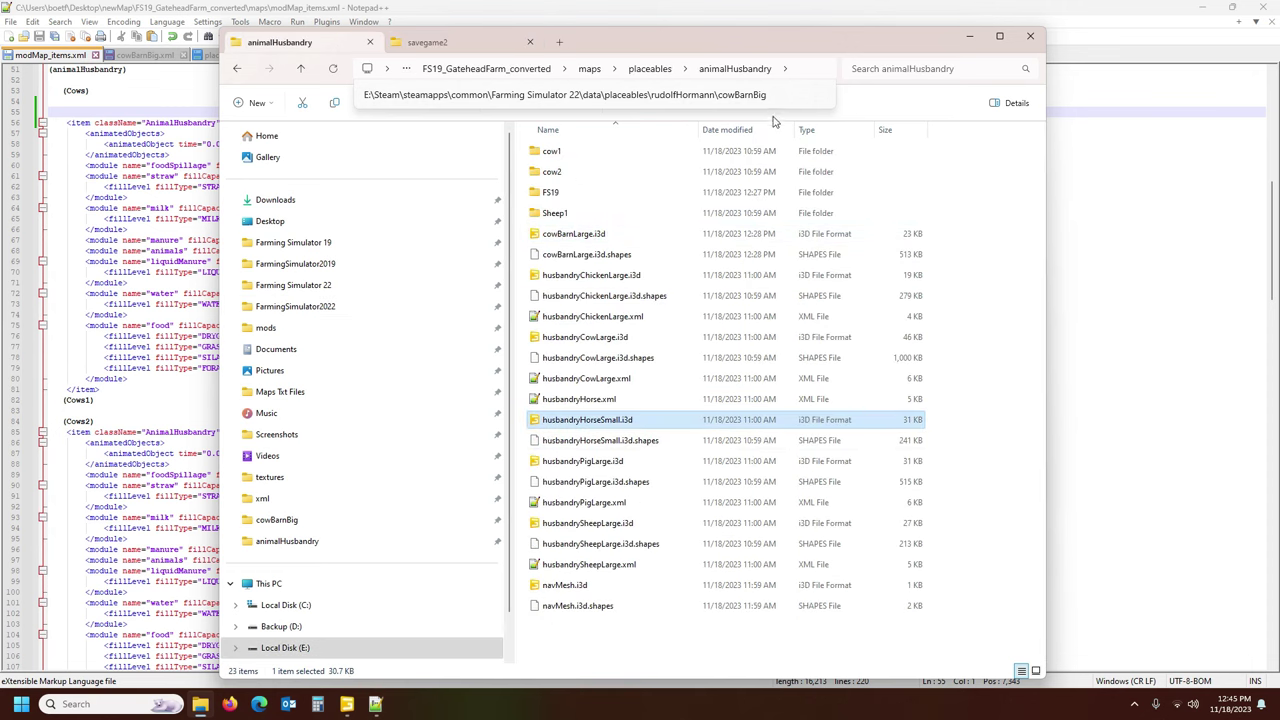
pyautogui.click(857, 108)
pyautogui.click(820, 97)
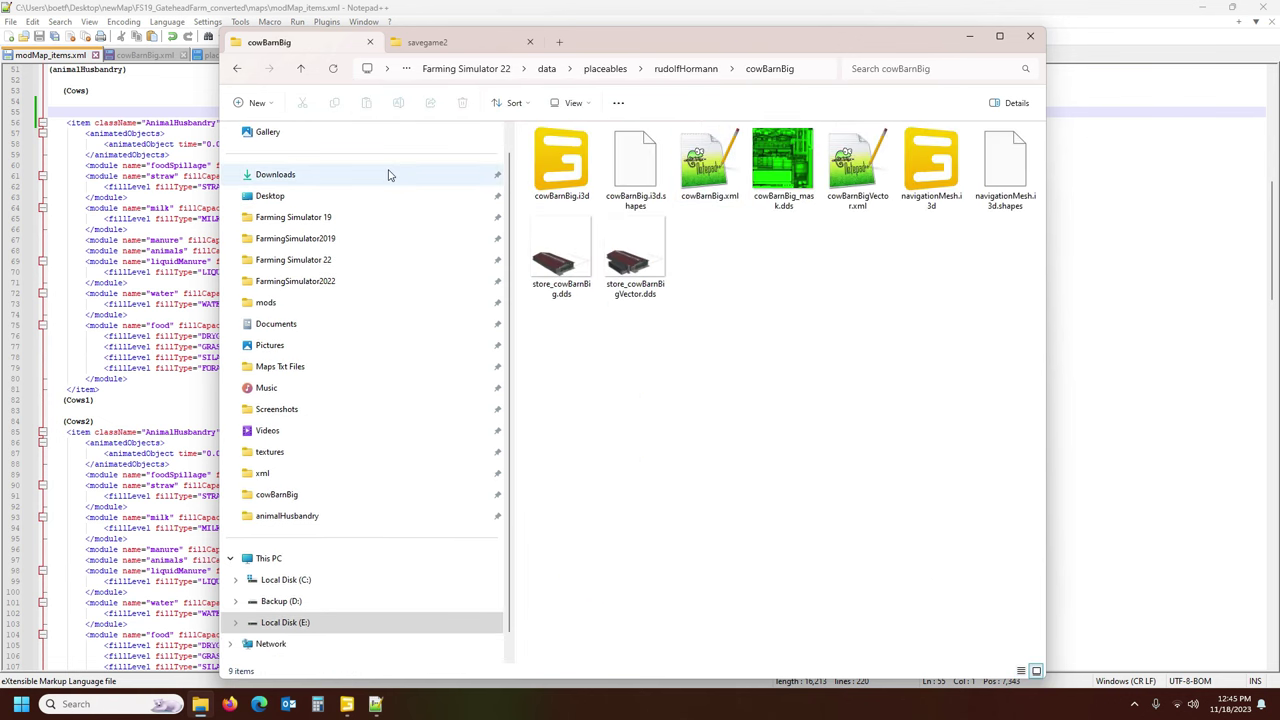
pyautogui.click(290, 304)
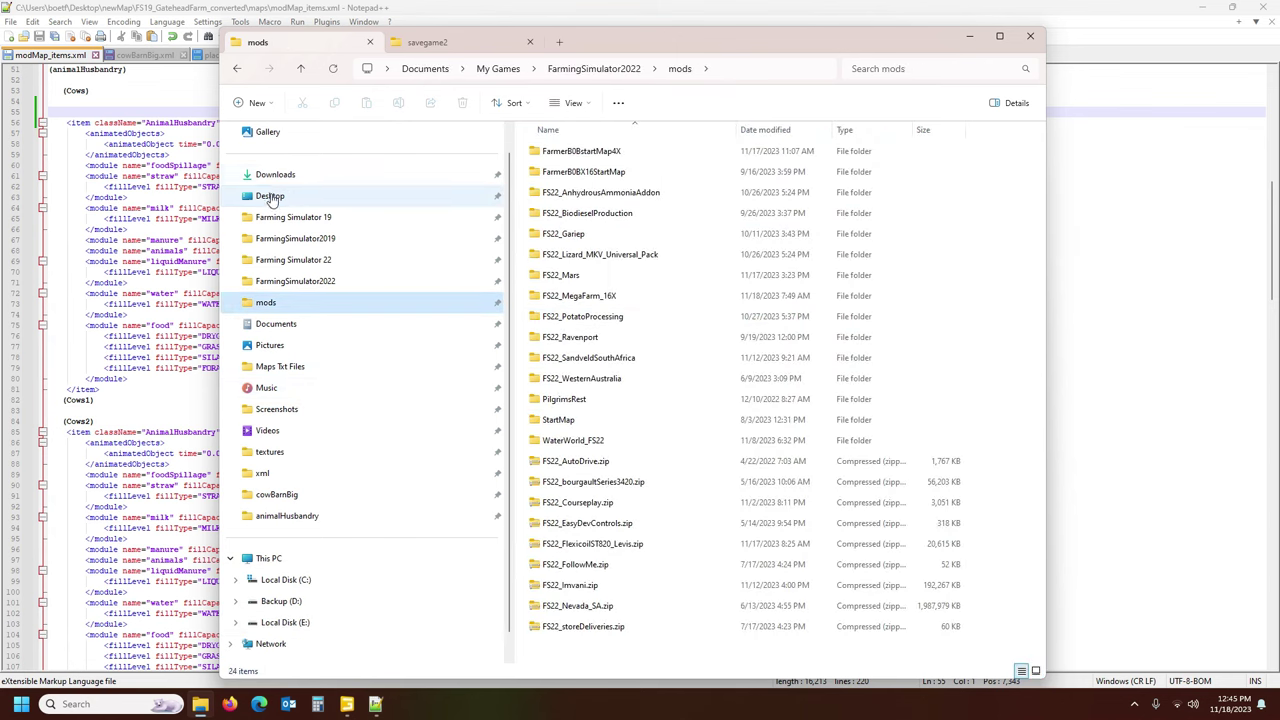
pyautogui.click(270, 196)
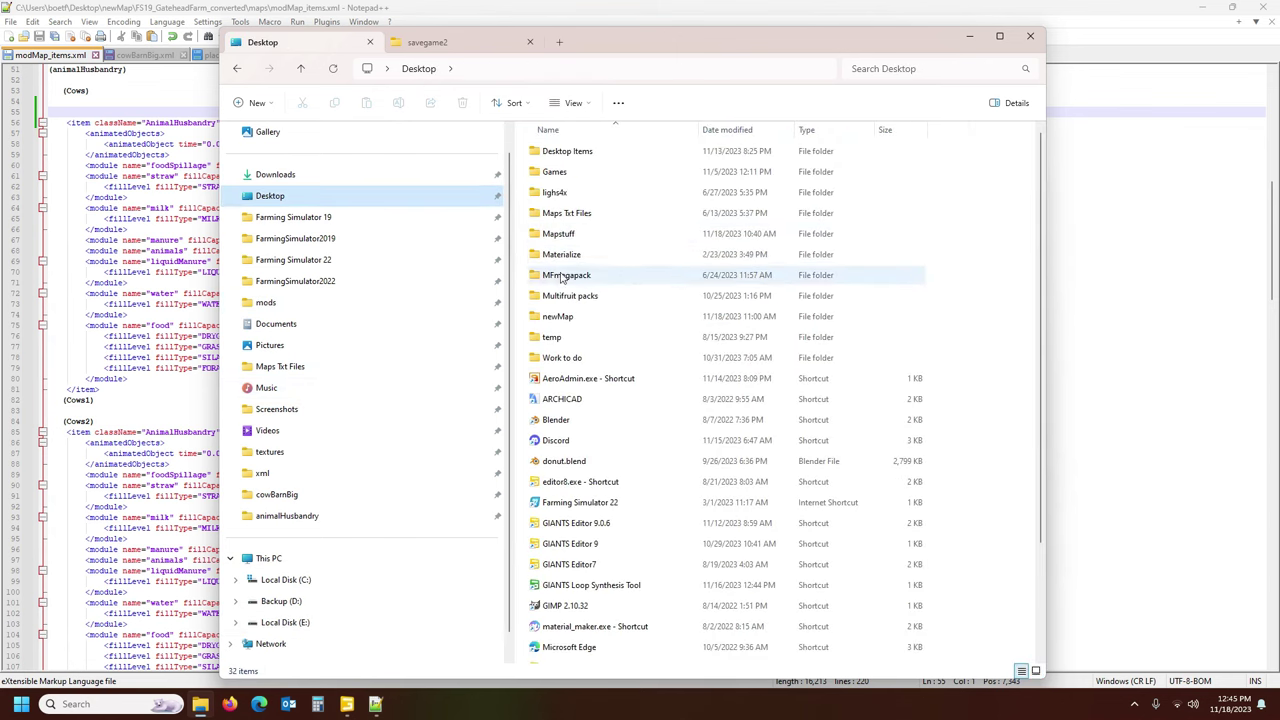
pyautogui.doubleClick(558, 316)
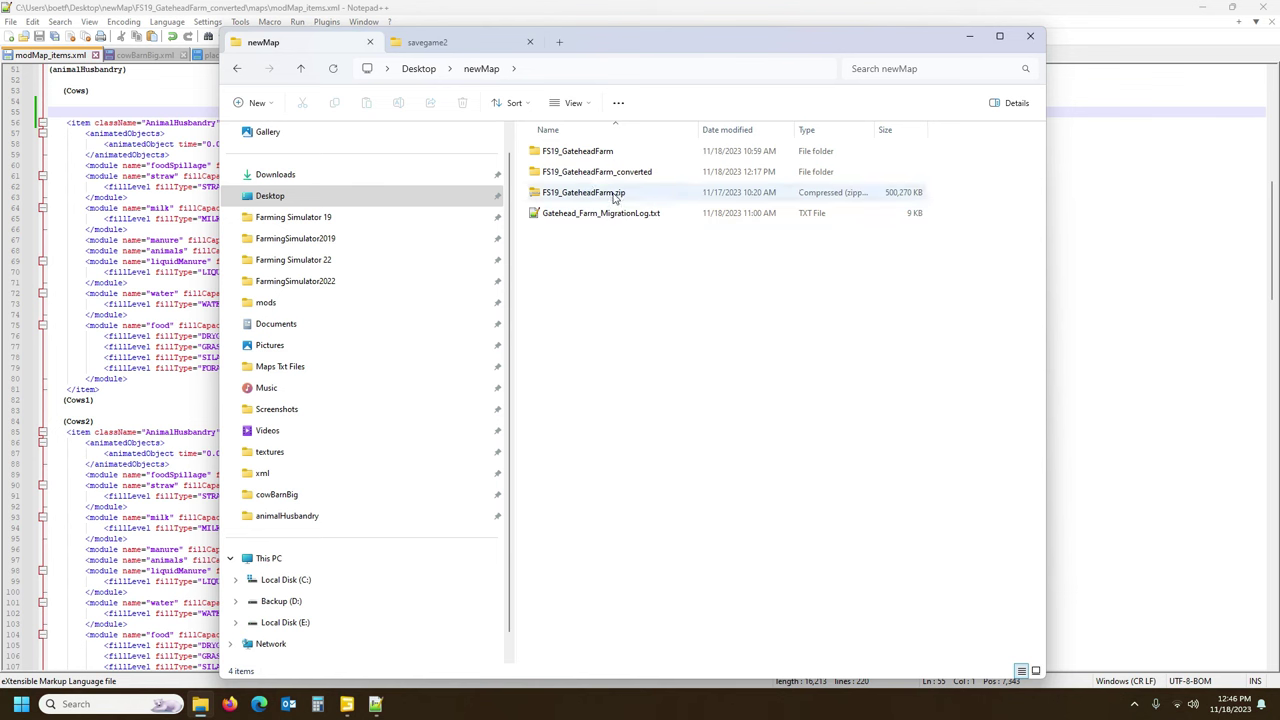
pyautogui.doubleClick(592, 172)
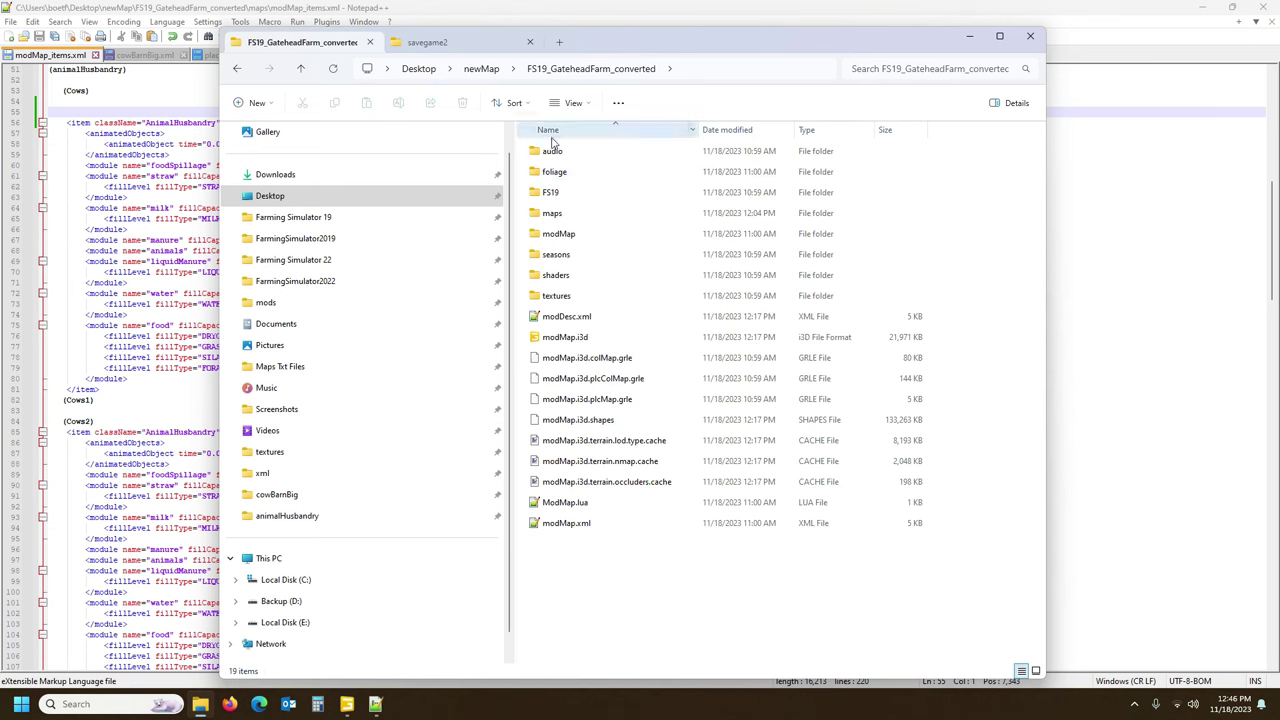
pyautogui.doubleClick(558, 220)
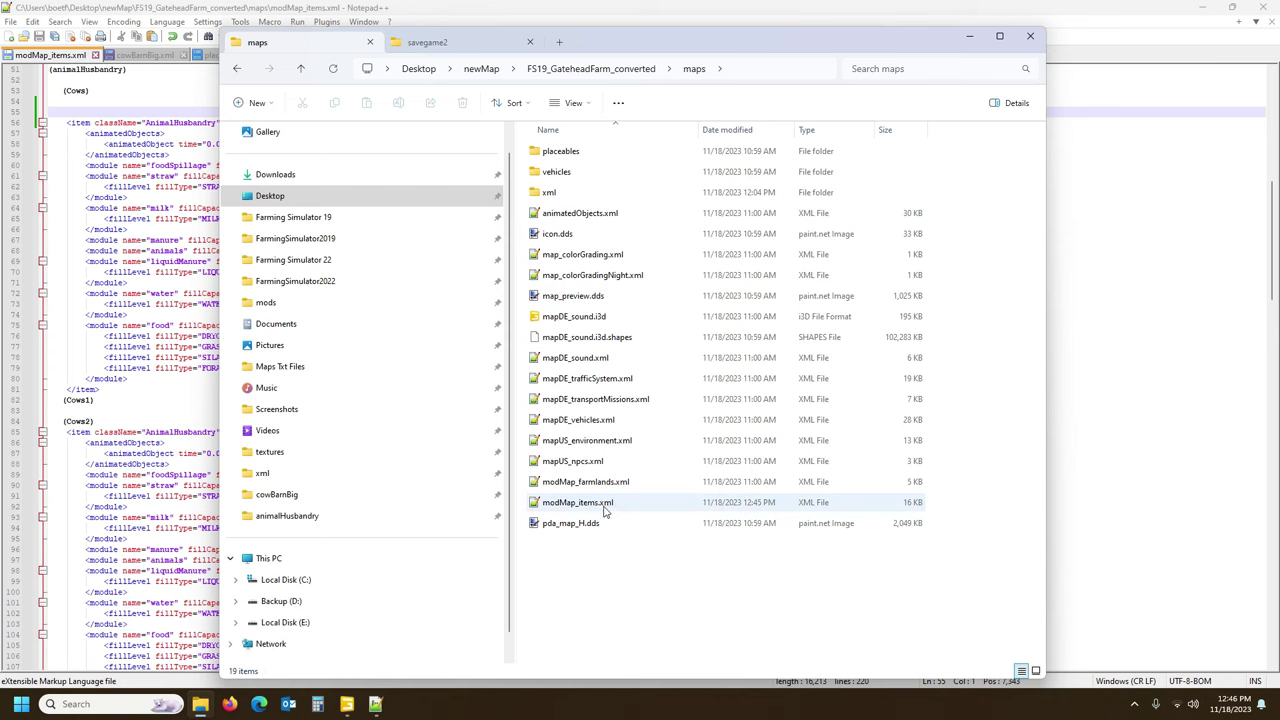
# Switch back to Notepad++, insert 15 blank lines below the (Cows) label and paste the cut cowBarnBig placeable block among them.
pyautogui.click(57, 113)
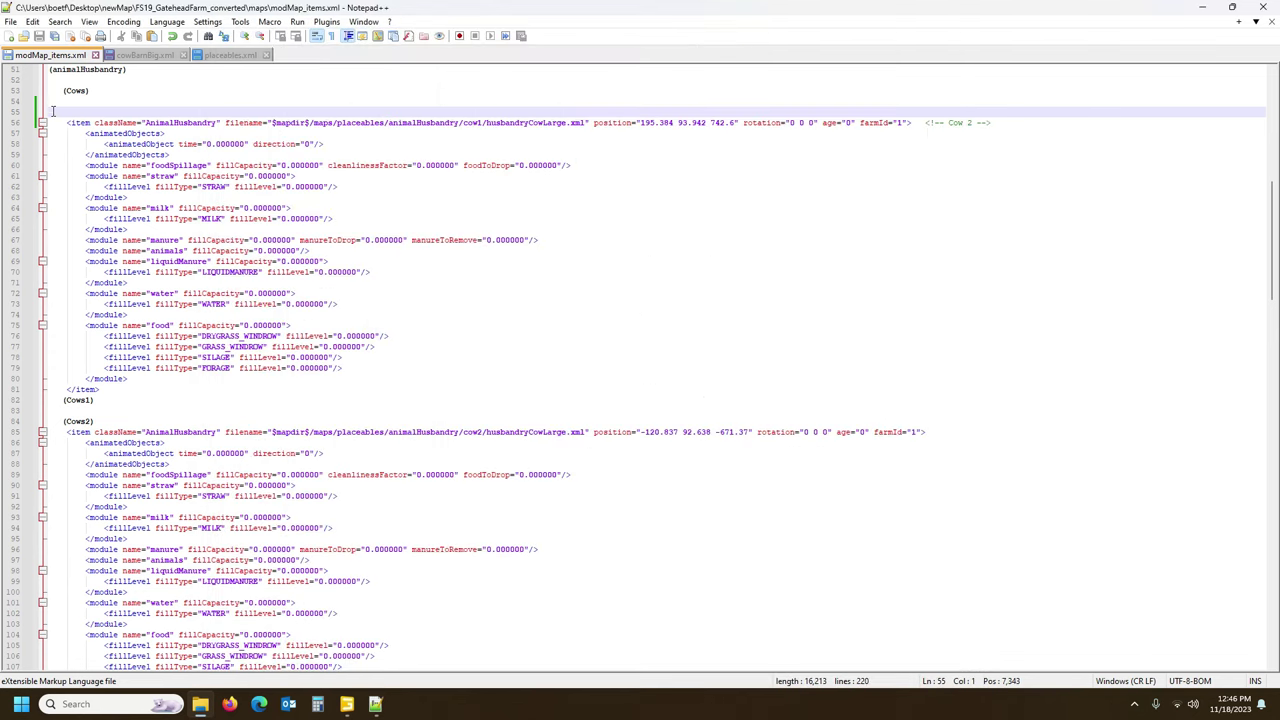
pyautogui.press('Return')
pyautogui.press('Return')
pyautogui.press('Return')
pyautogui.press('Return')
pyautogui.press('Return')
pyautogui.press('Return')
pyautogui.press('Return')
pyautogui.press('Return')
pyautogui.press('Return')
pyautogui.press('Return')
pyautogui.press('Return')
pyautogui.press('Return')
pyautogui.press('Return')
pyautogui.press('Return')
pyautogui.press('Return')
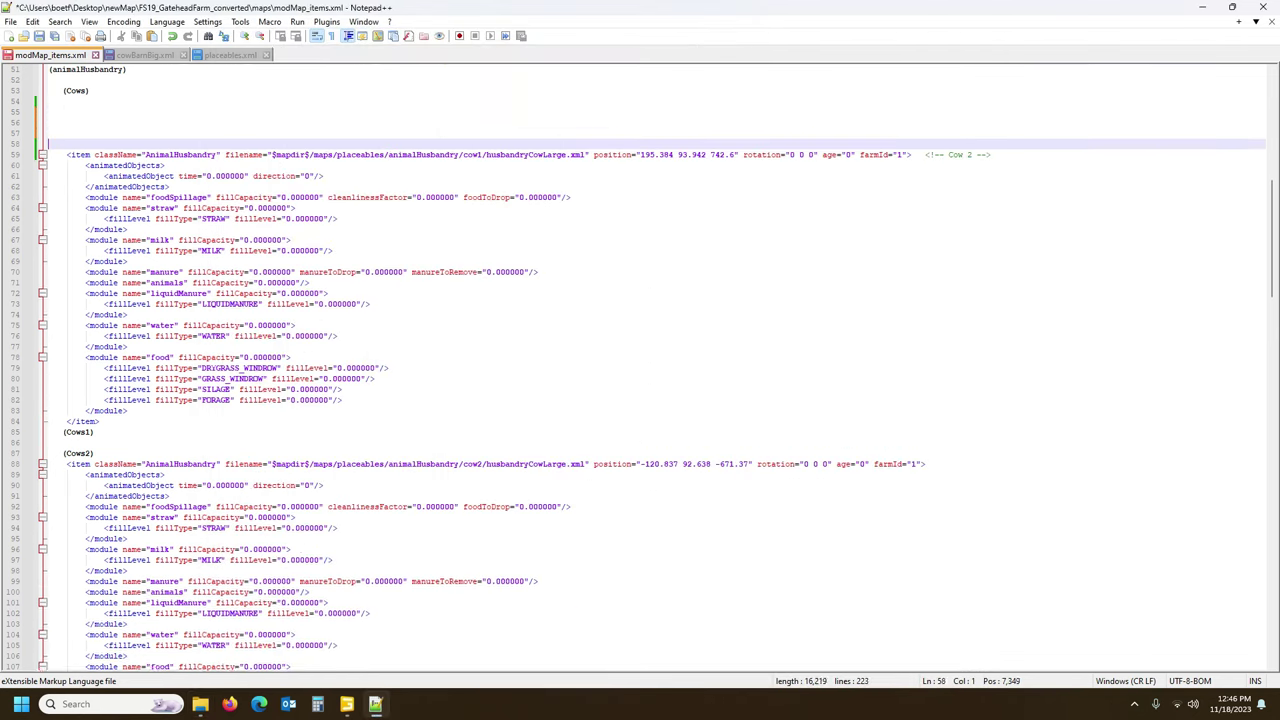
pyautogui.press('Up')
pyautogui.press('Up')
pyautogui.press('Up')
pyautogui.press('Up')
pyautogui.press('Up')
pyautogui.press('Up')
pyautogui.press('Up')
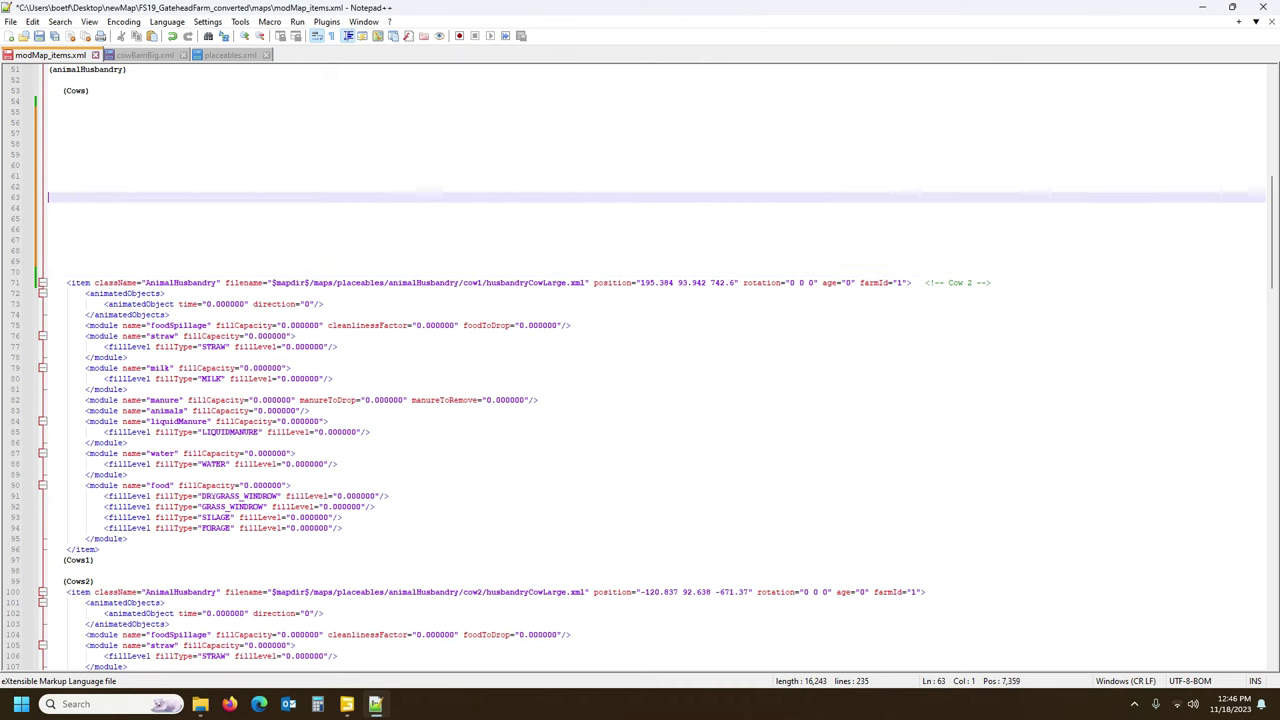
pyautogui.hotkey('ctrl', 'v')
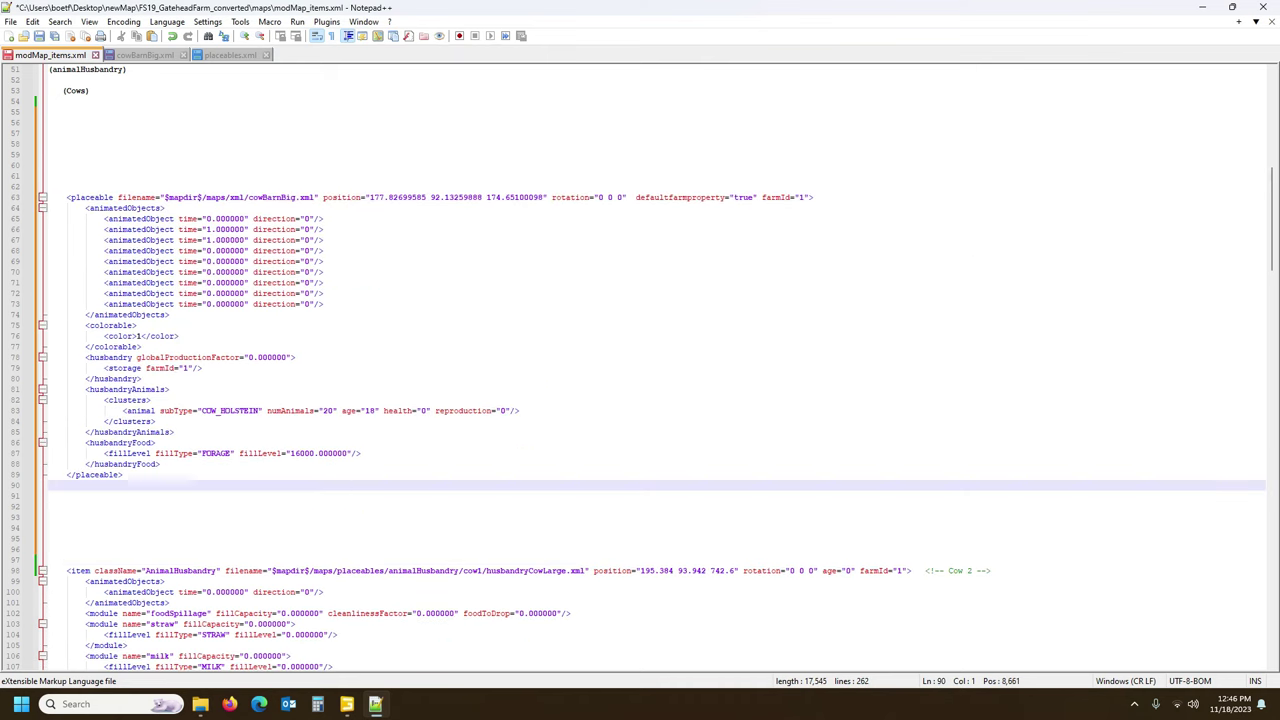
# Switch to File Explorer and open the data/maps/mapUS folder of the Farming Simulator 22 installation in place of savegame2.
pyautogui.click(203, 707)
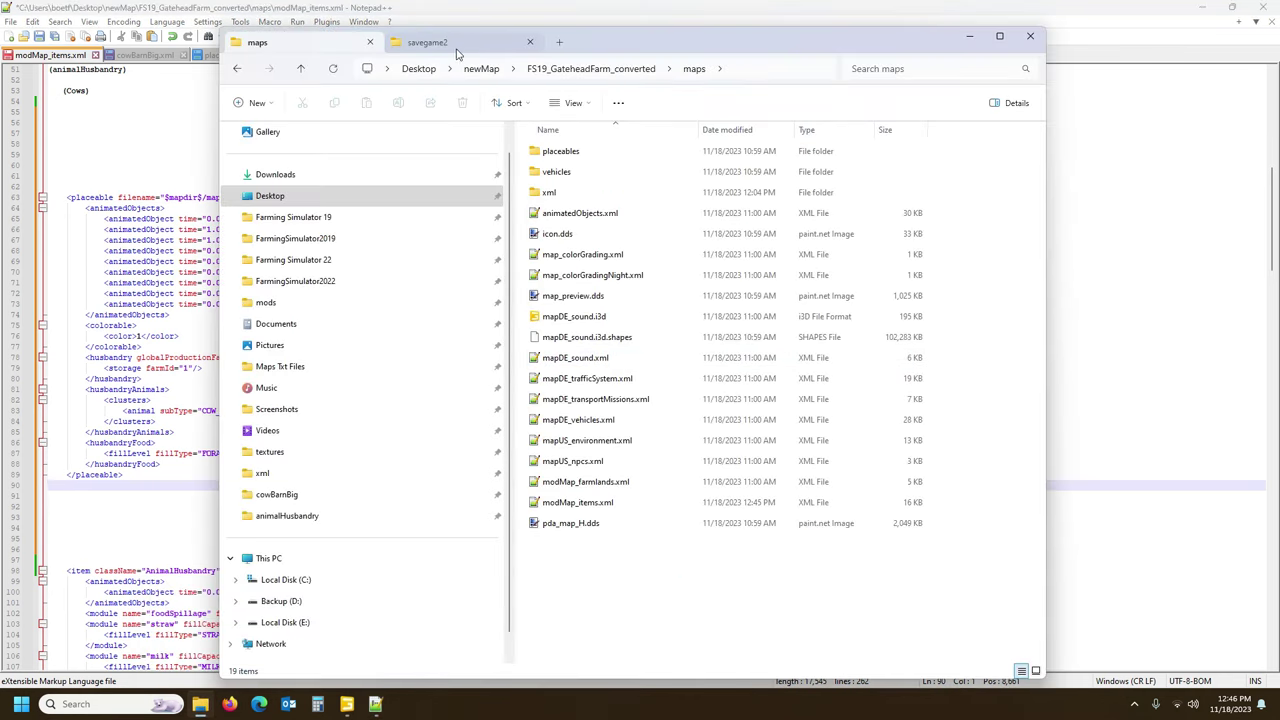
pyautogui.click(505, 45)
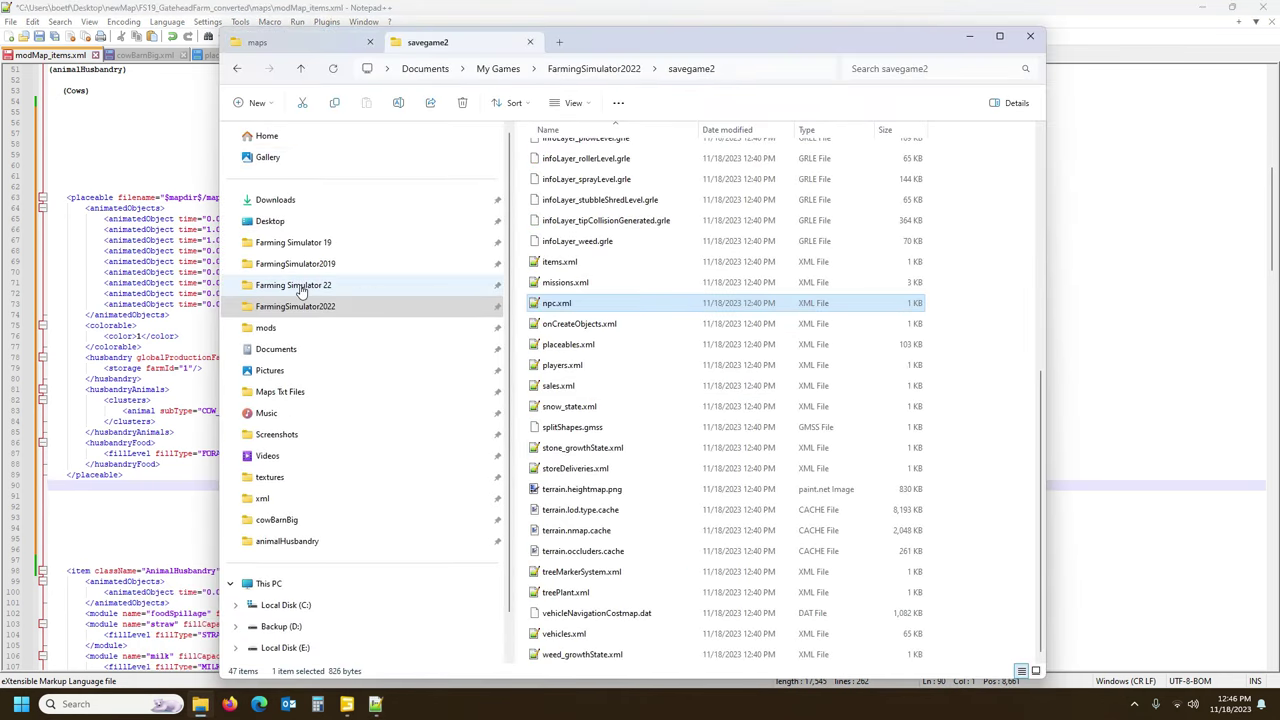
pyautogui.click(300, 287)
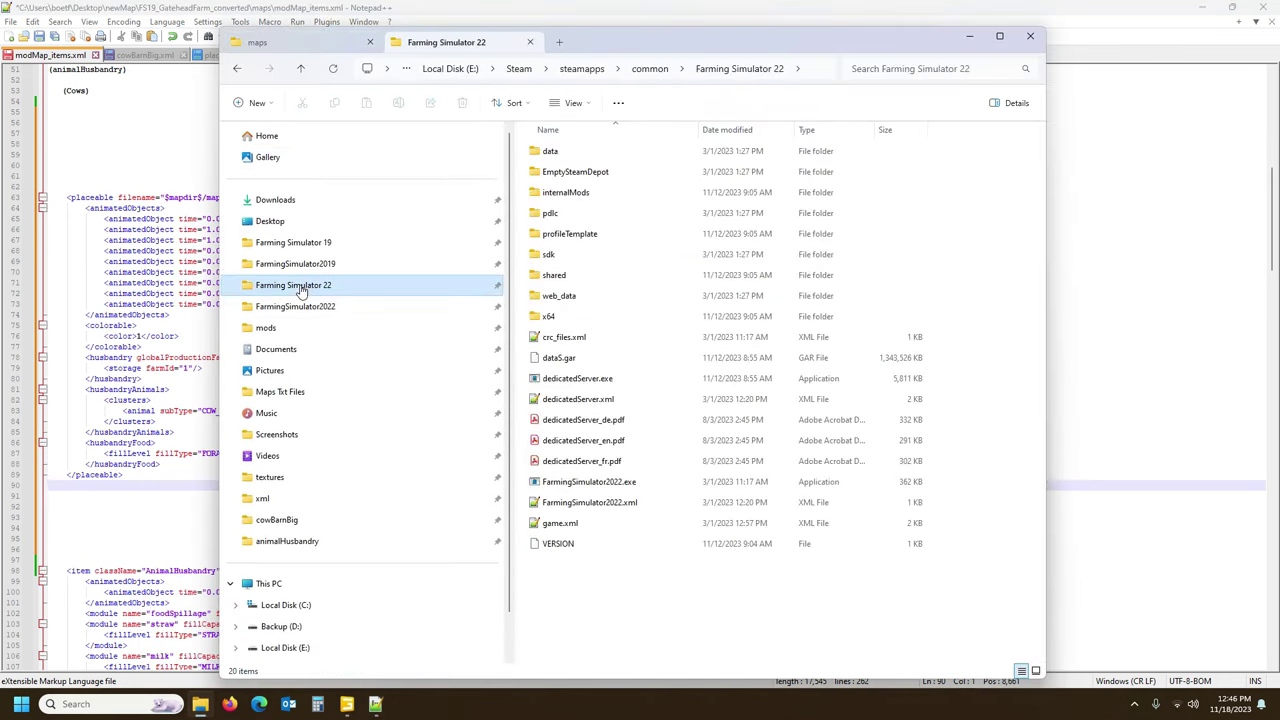
pyautogui.doubleClick(562, 155)
pyautogui.doubleClick(580, 256)
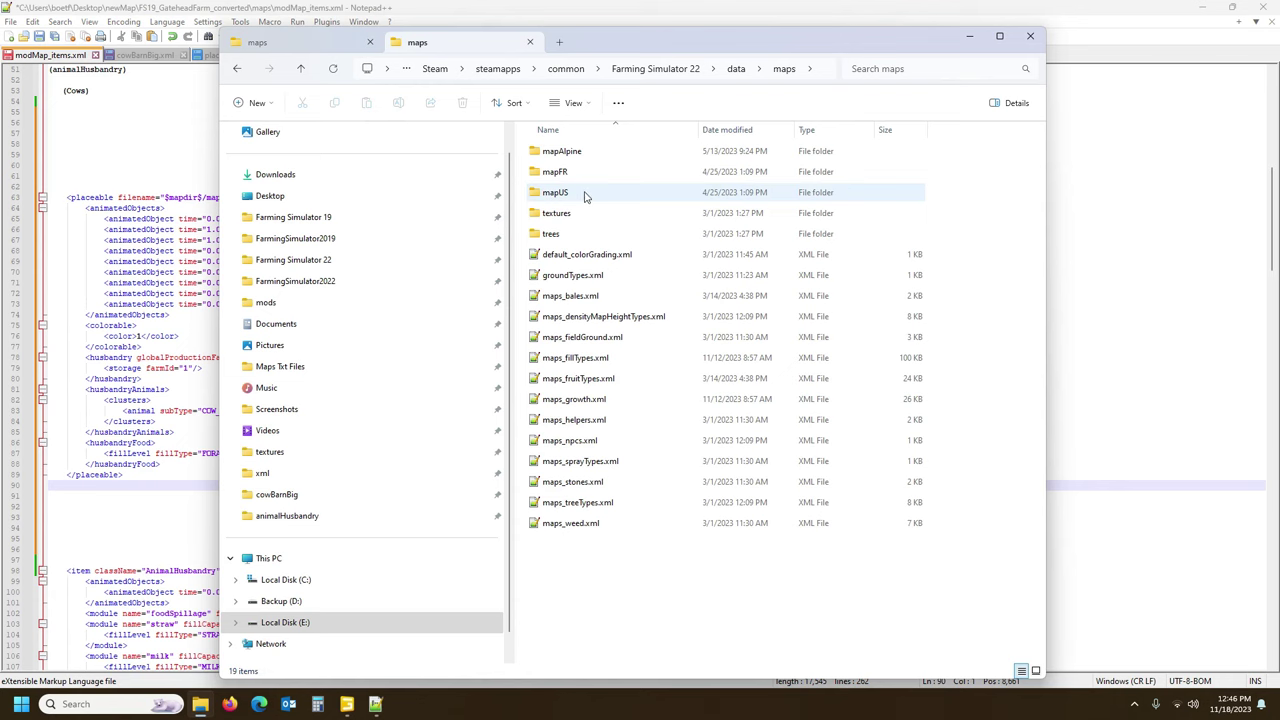
pyautogui.doubleClick(585, 194)
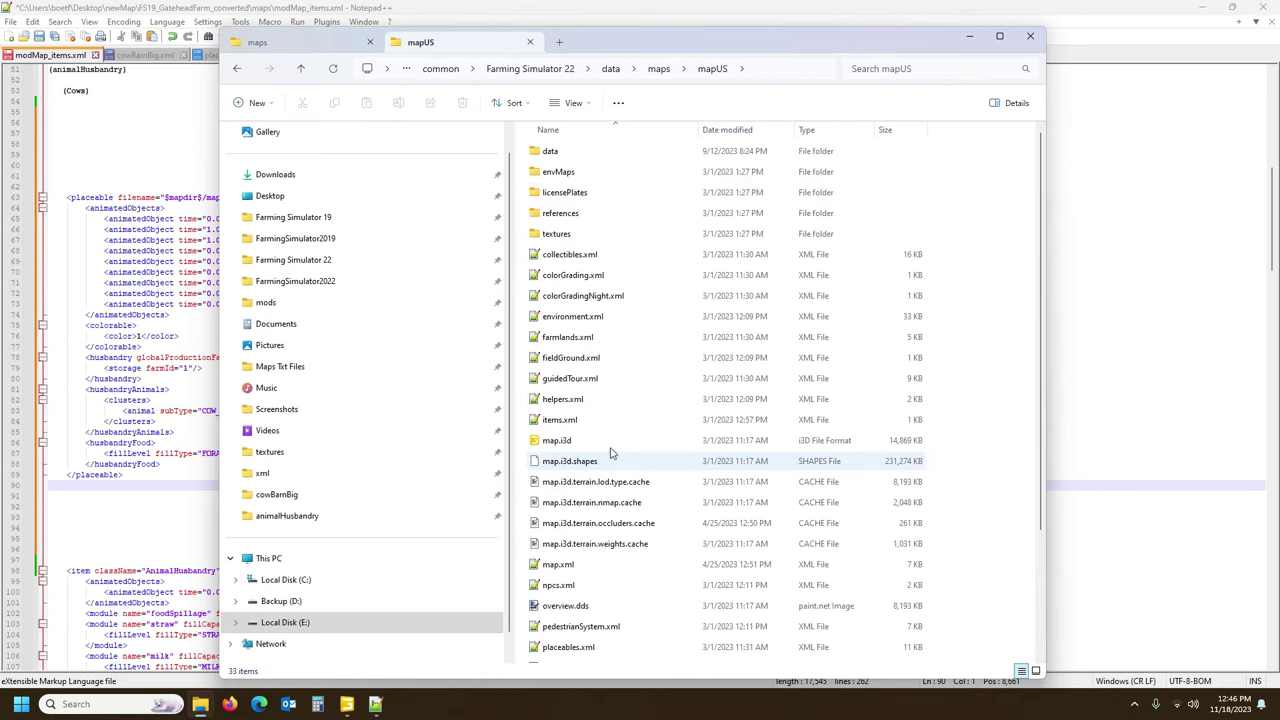
# Copy placeables.xml from the mapUS folder into the maps folder of FS19_GateheadFarm_converted.
pyautogui.scroll(-3, 594, 405)
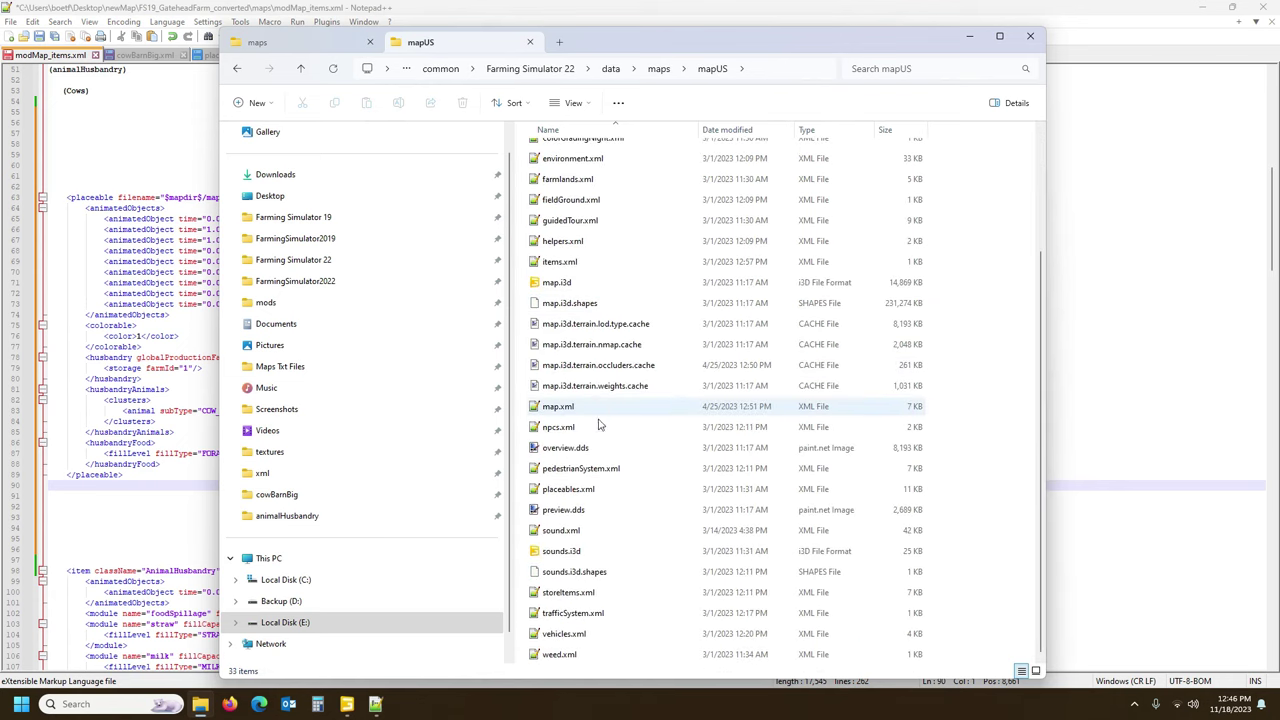
pyautogui.click(585, 490)
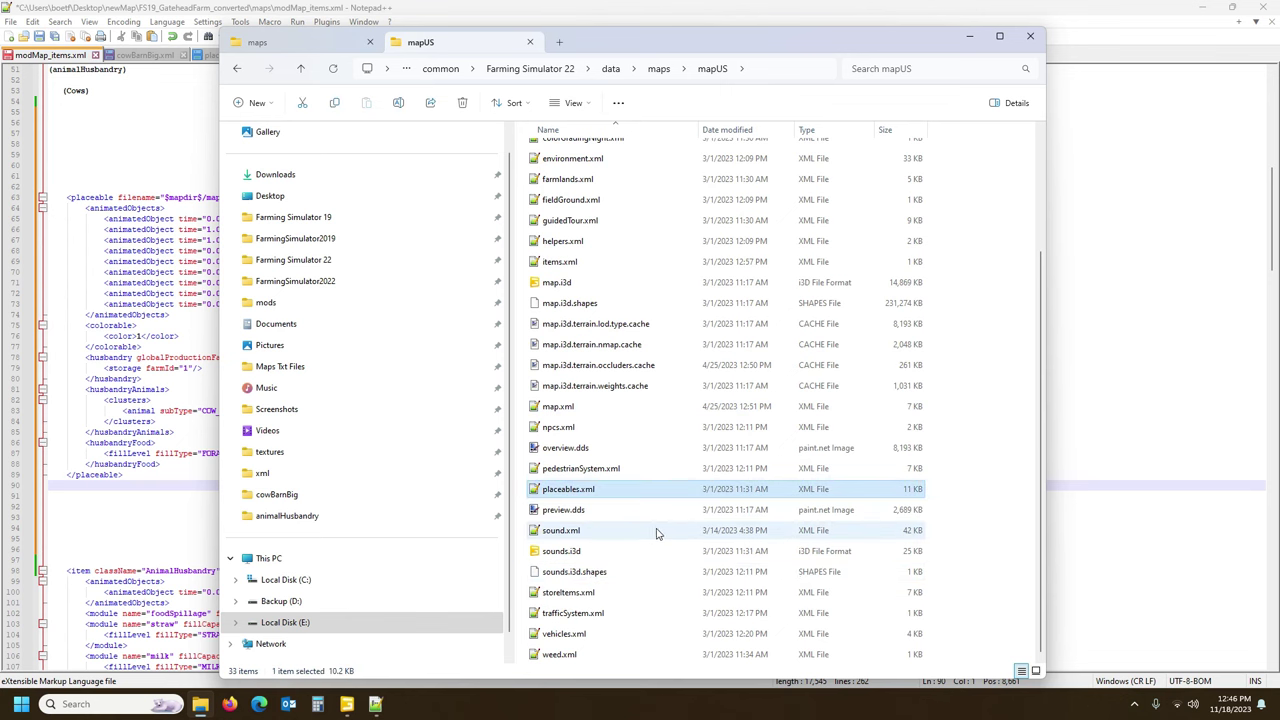
pyautogui.click(276, 44)
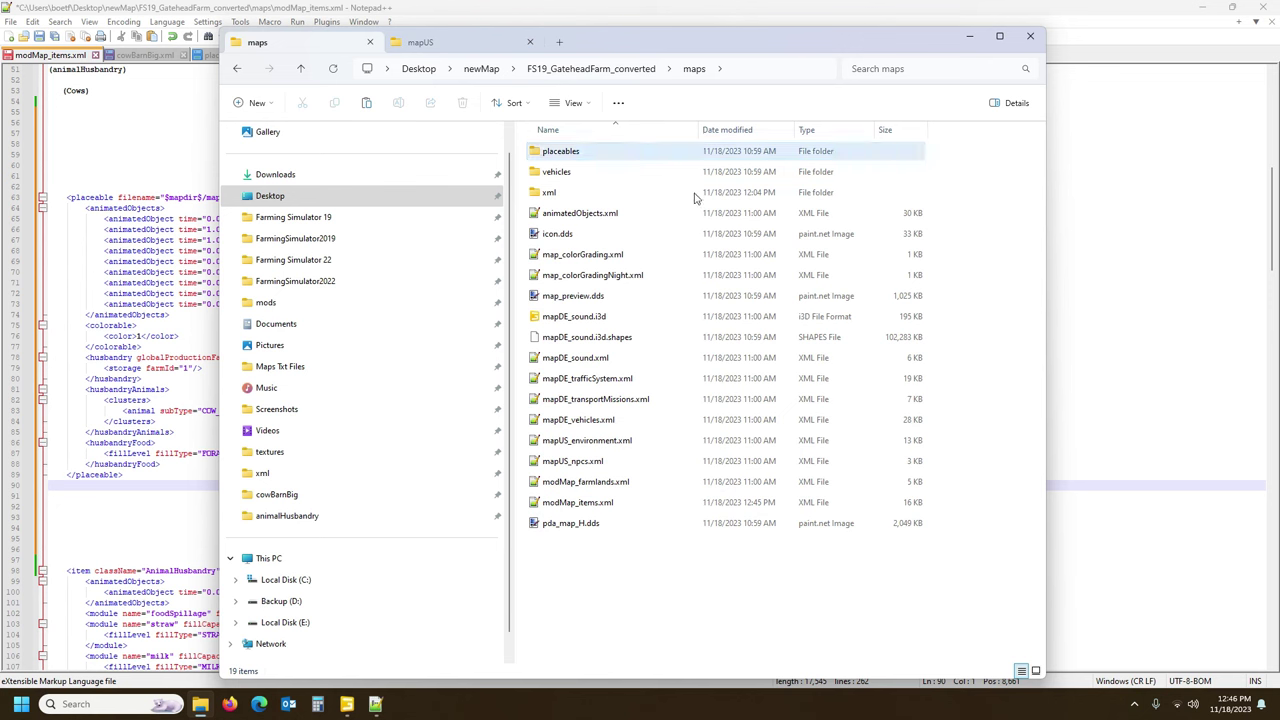
pyautogui.hotkey('ctrl', 'v')
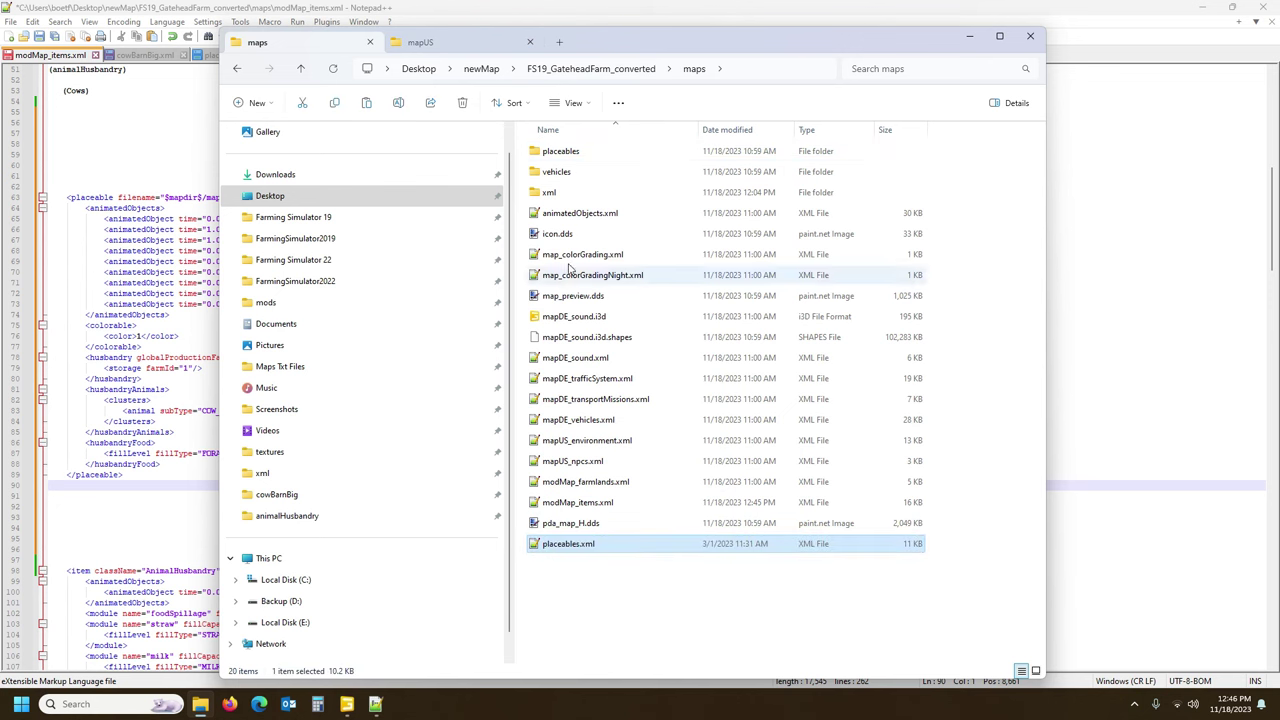
# Open the copied placeables.xml in Notepad++ and delete every entry and comment between the opening and closing placeables tags.
pyautogui.click(568, 549)
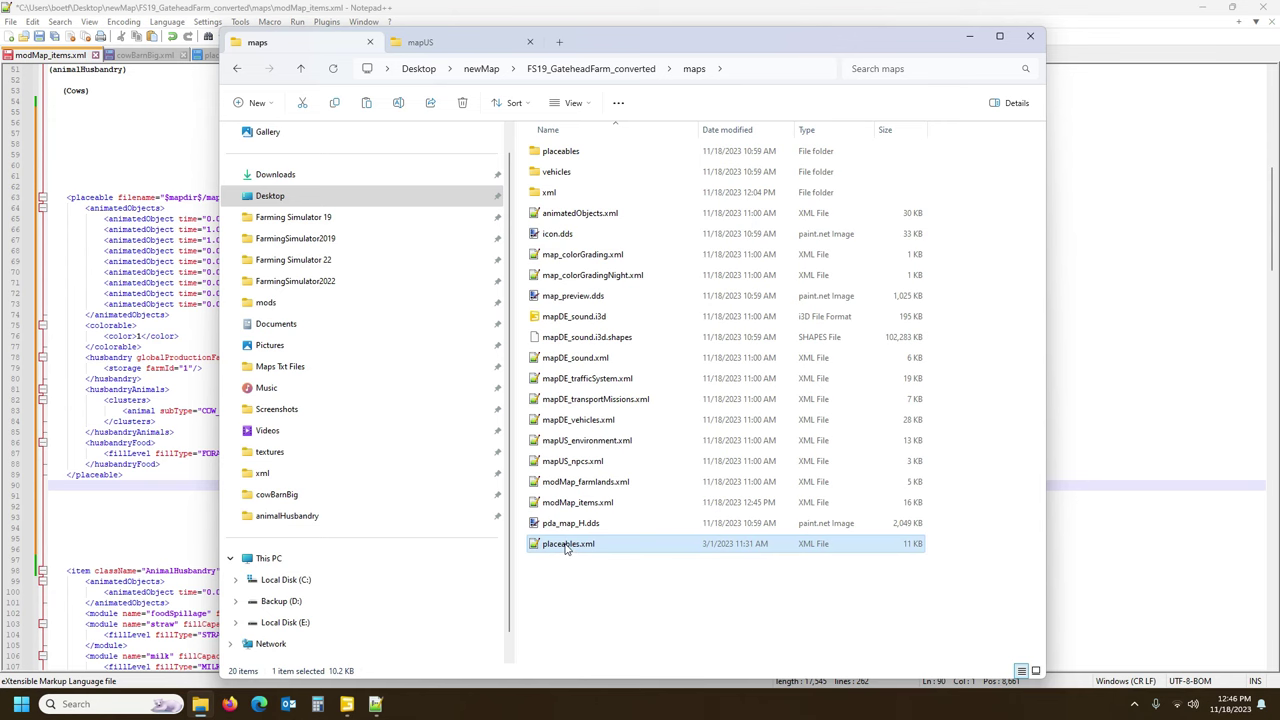
pyautogui.doubleClick(566, 546)
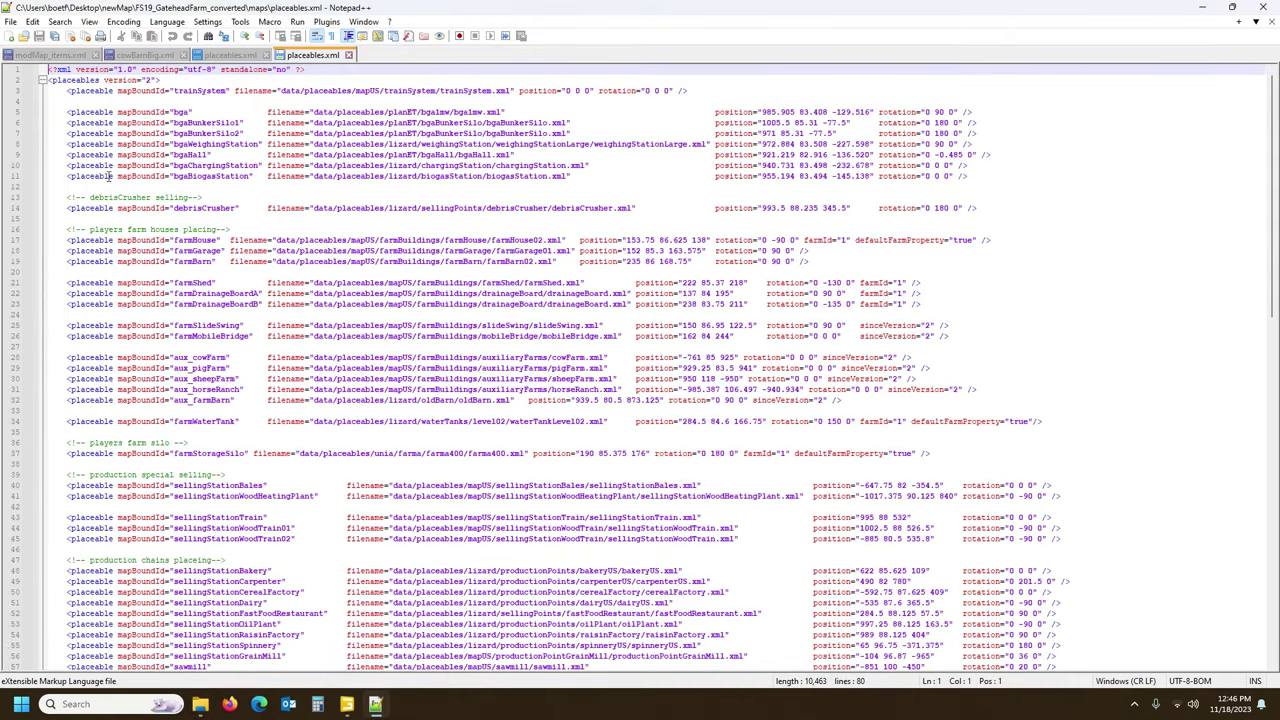
pyautogui.click(62, 80)
pyautogui.hotkey('ctrl', 'End')
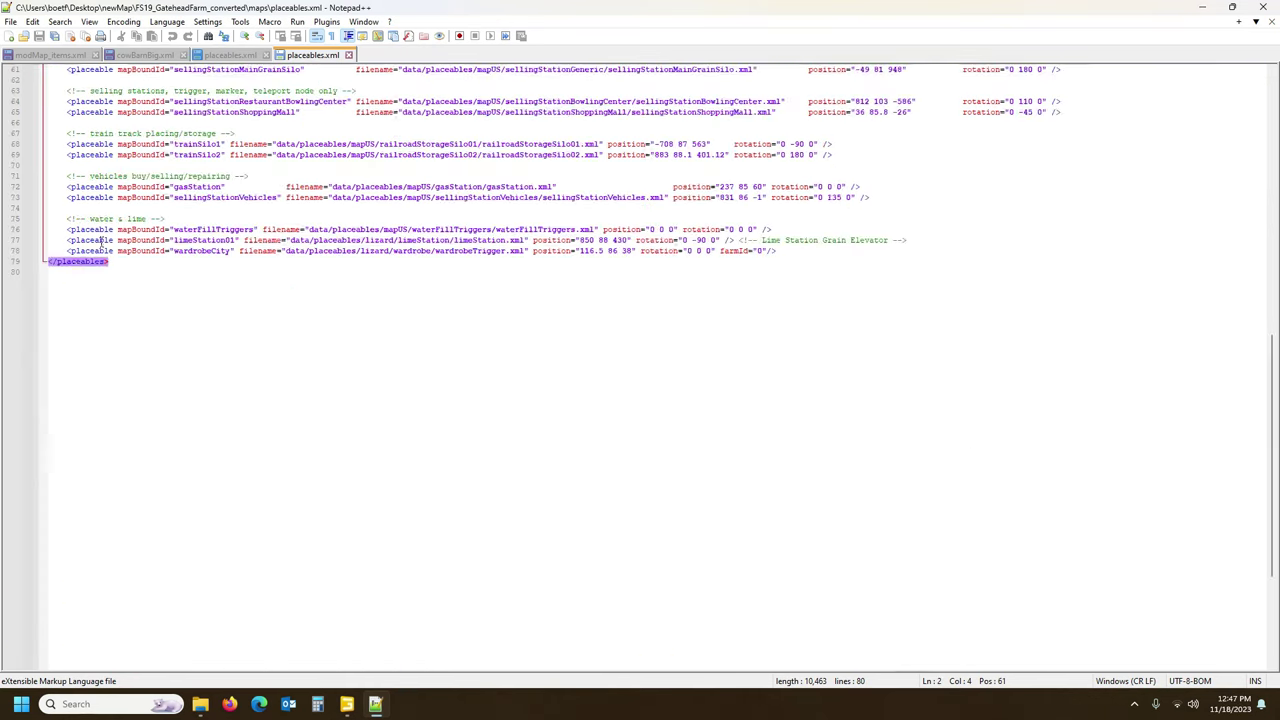
pyautogui.click(75, 265)
pyautogui.scroll(15, 172, 392)
pyautogui.scroll(4, 172, 392)
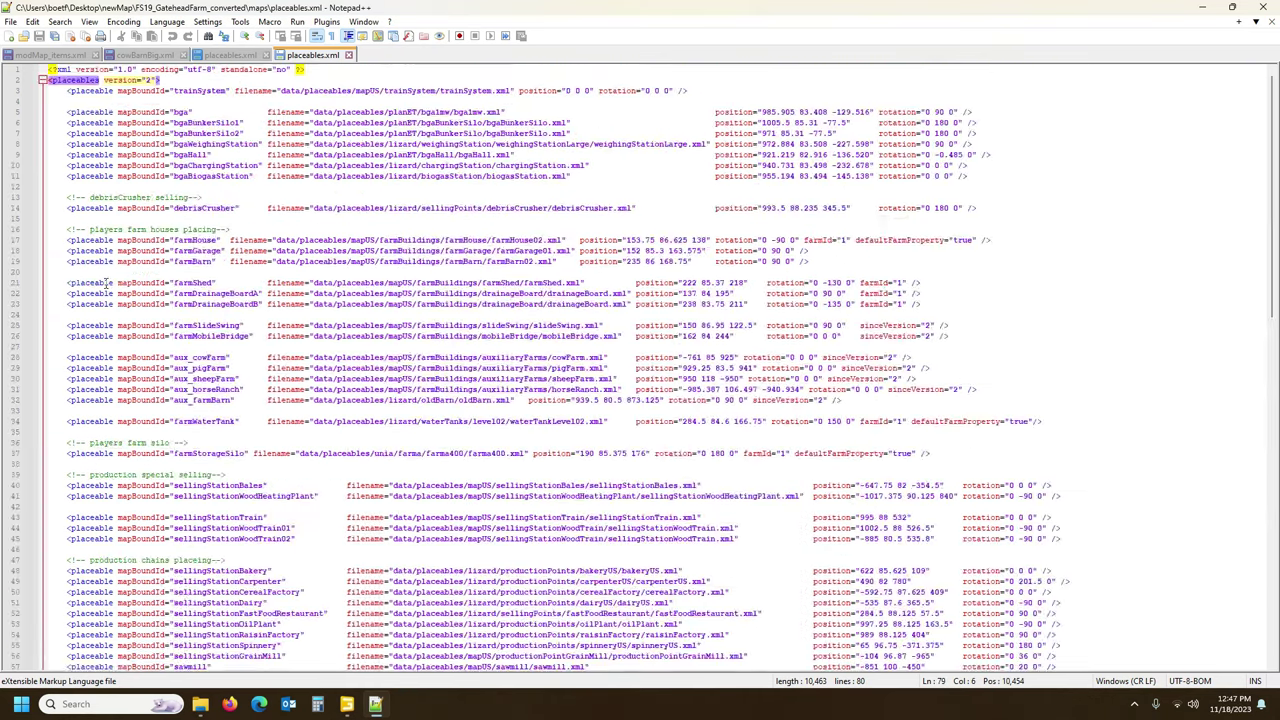
pyautogui.moveTo(14, 91); pyautogui.dragTo(7, 640)
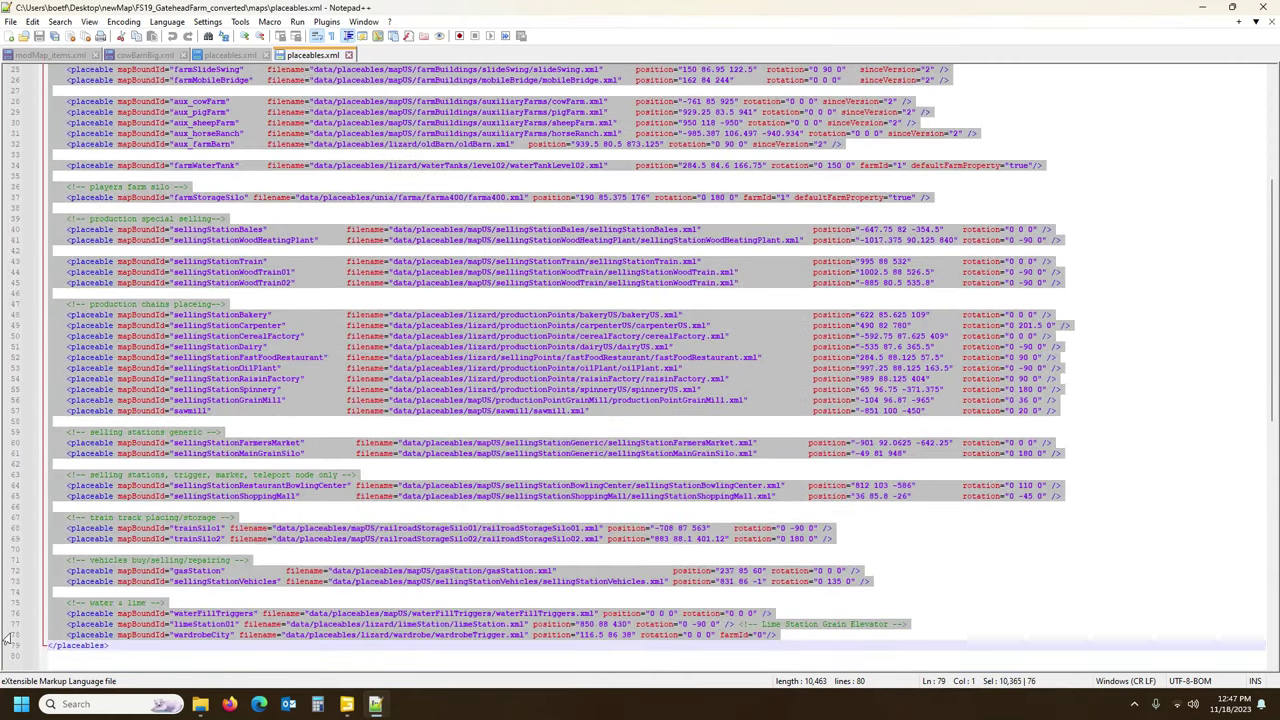
pyautogui.press('Delete')
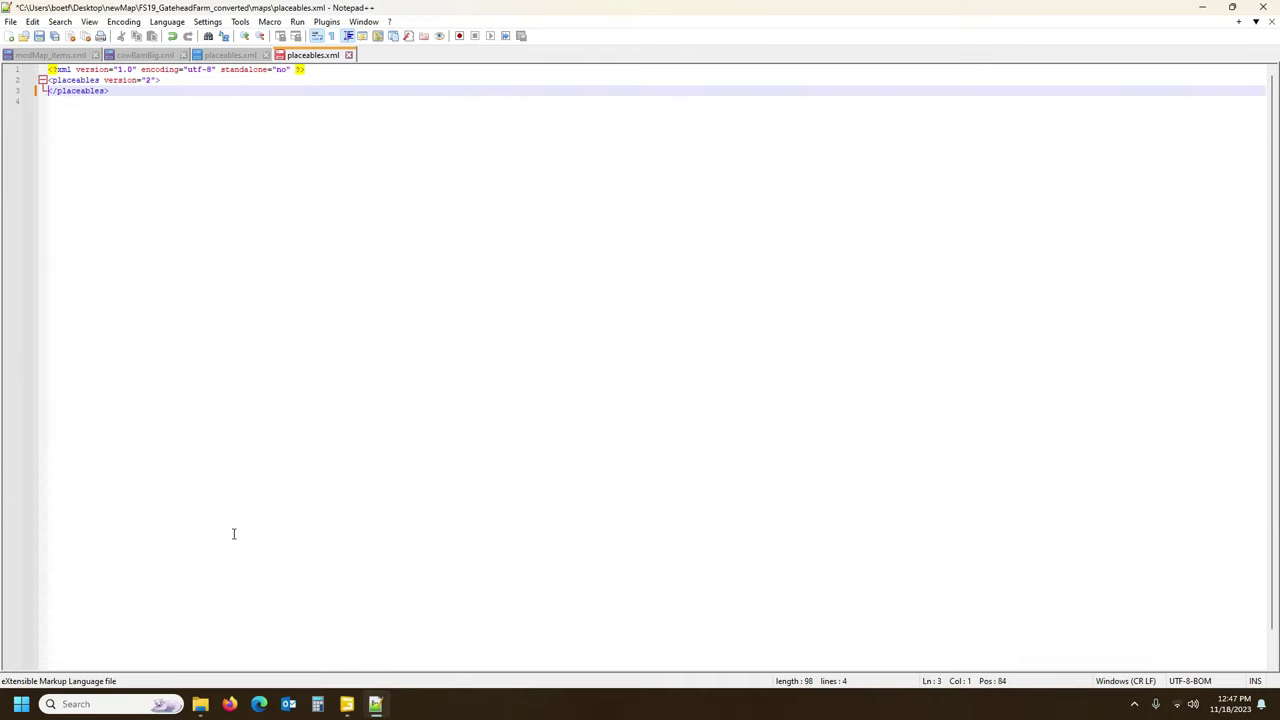
# Insert four blank lines between the opening and closing placeables tags.
pyautogui.press('Left')
pyautogui.press('Return')
pyautogui.press('Return')
pyautogui.press('Return')
pyautogui.press('Up')
pyautogui.press('Up')
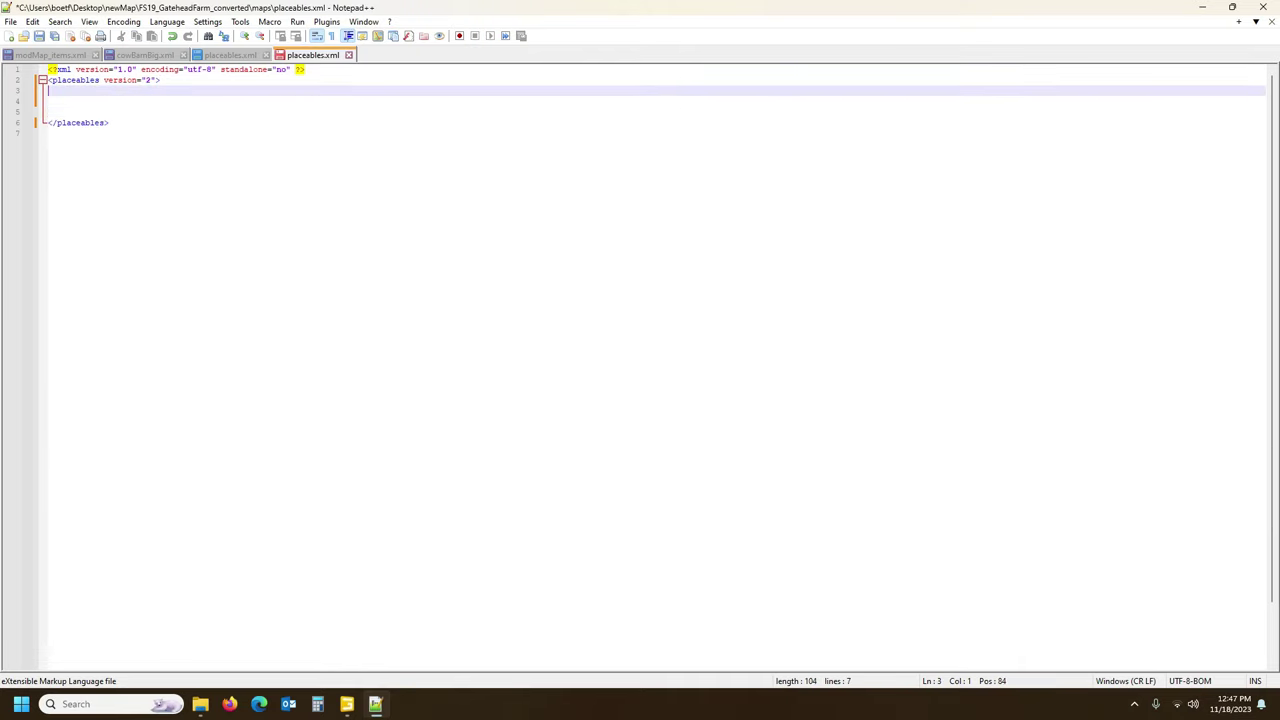
pyautogui.press('Return')
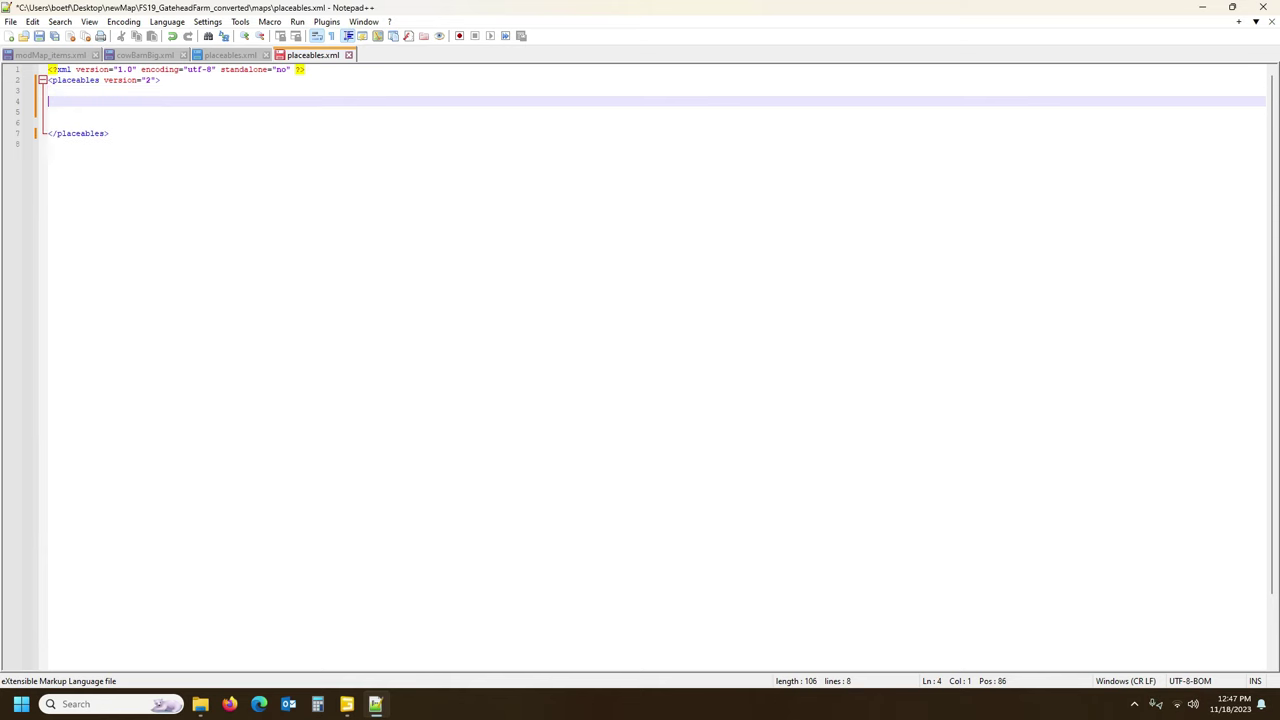
# Cut the whole cowBarnBig placeable block out of modMap_items.xml and save that file.
pyautogui.click(48, 55)
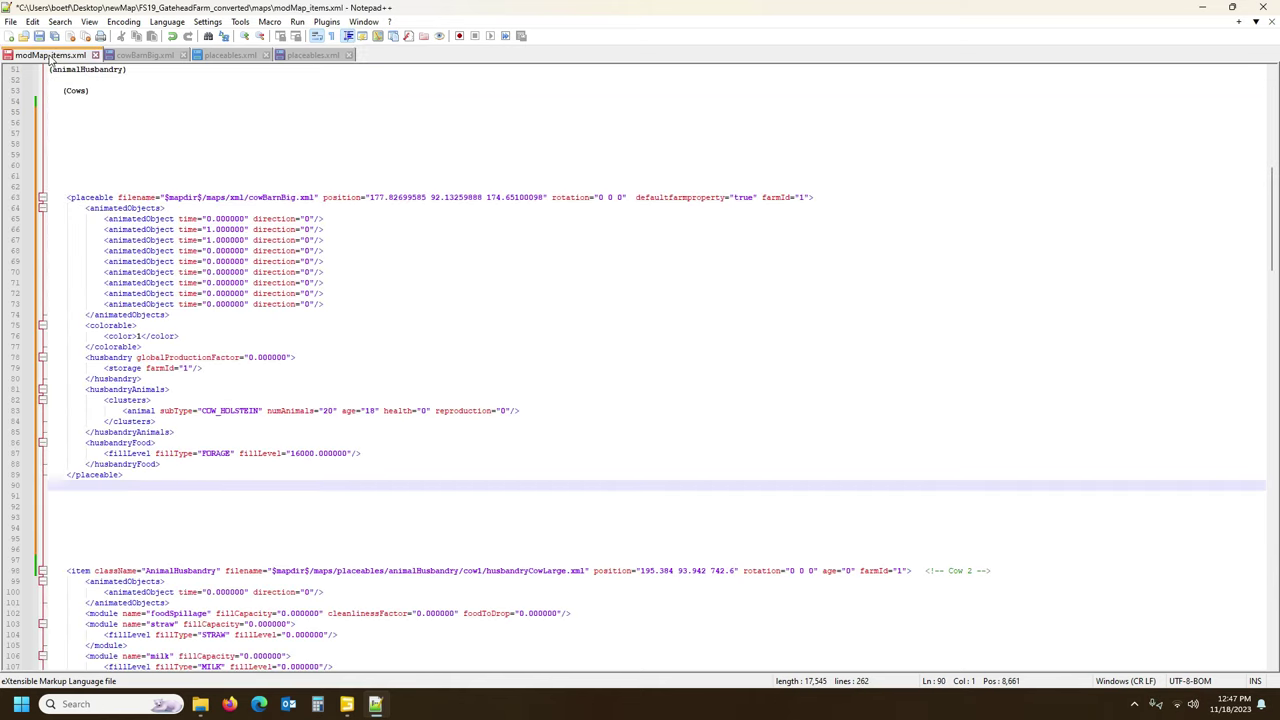
pyautogui.moveTo(10, 204); pyautogui.dragTo(77, 483)
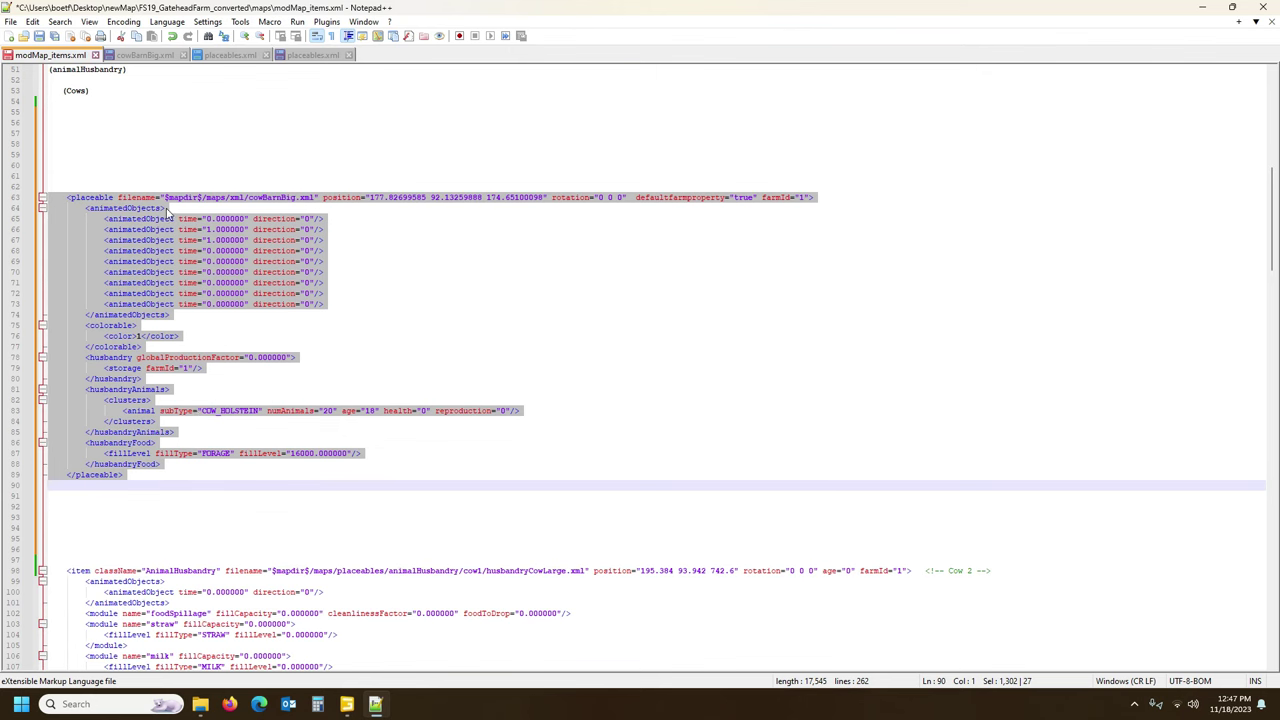
pyautogui.hotkey('ctrl', 'x')
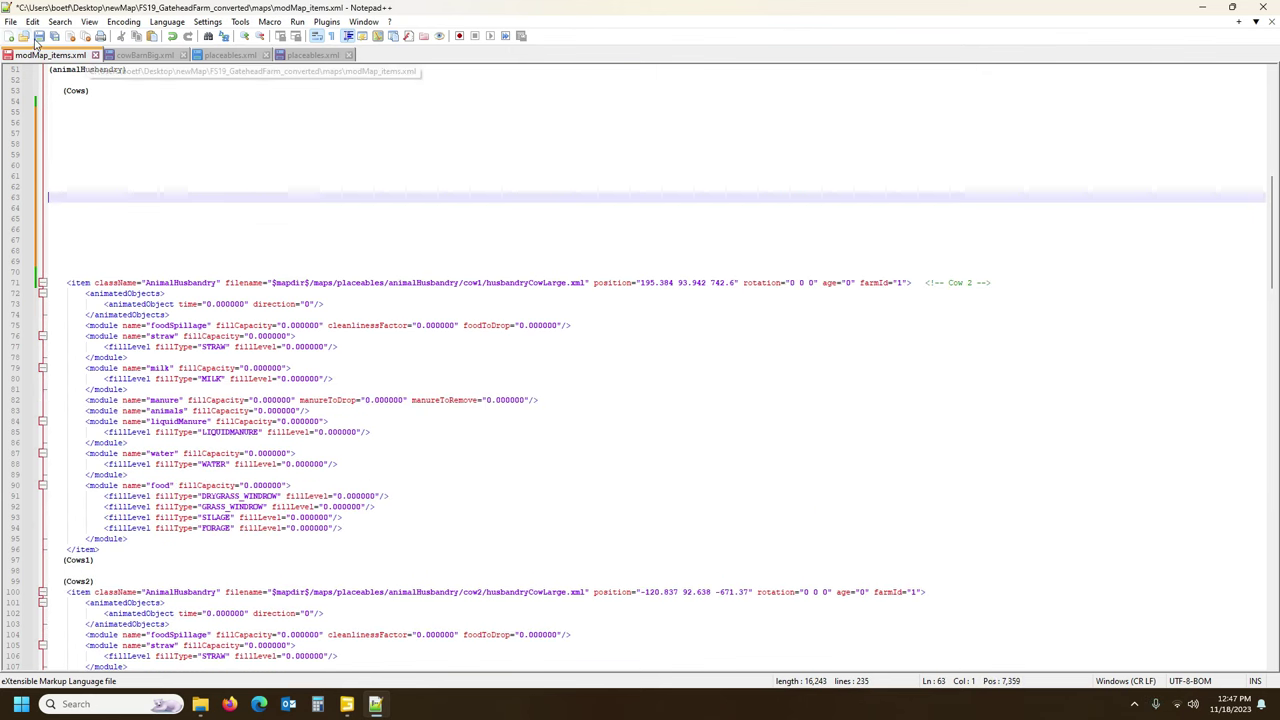
# Paste the cowBarnBig block between the placeables tags of the map's placeables.xml, save it, and close the savegame2 placeables.xml.
pyautogui.click(140, 55)
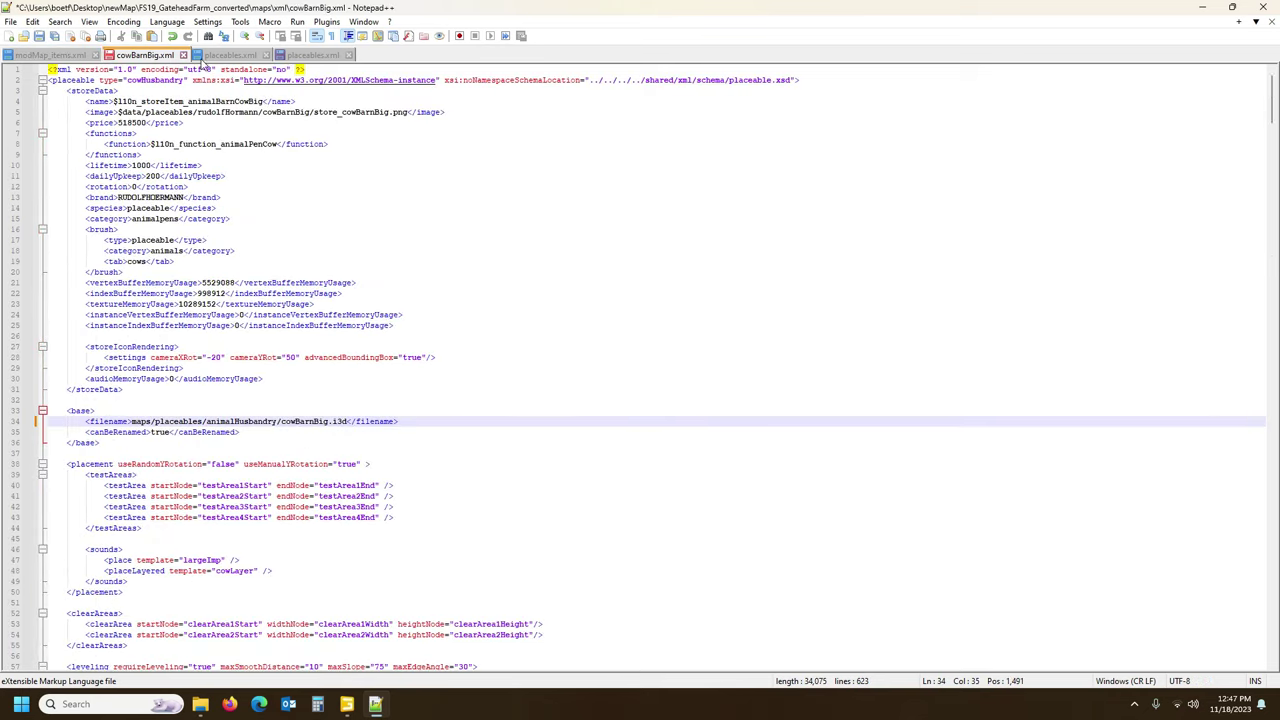
pyautogui.click(312, 55)
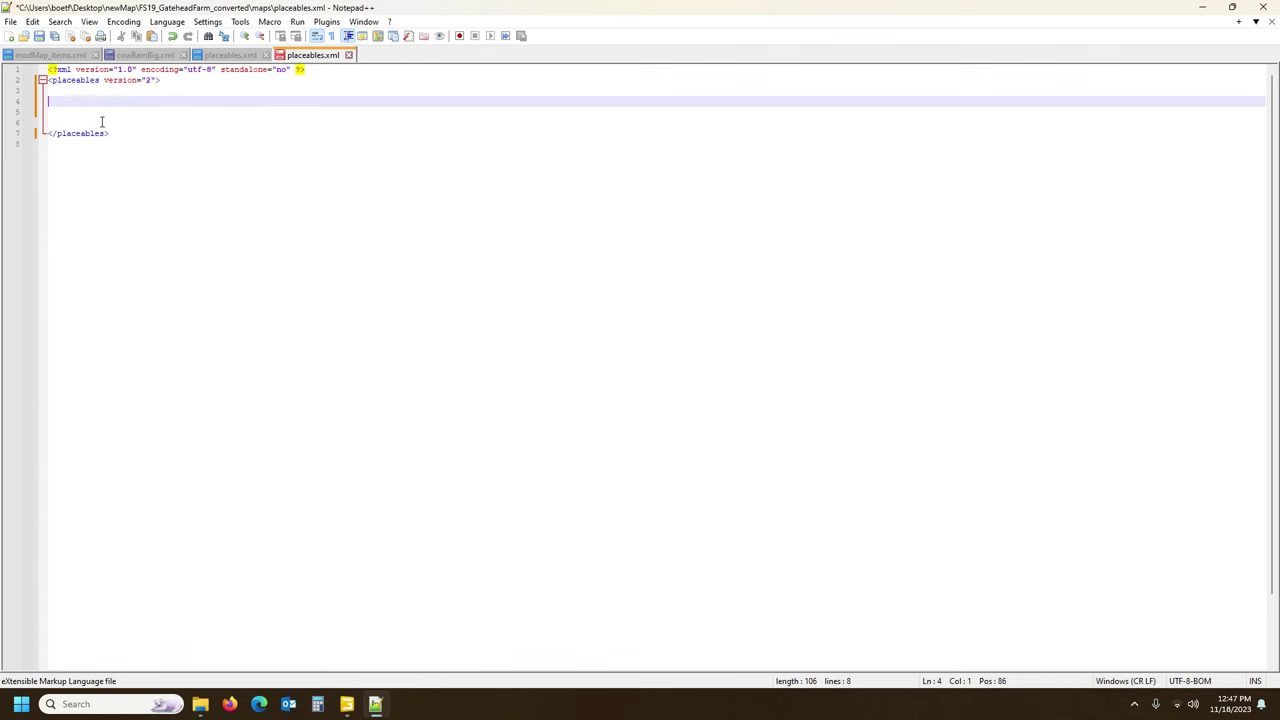
pyautogui.hotkey('ctrl', 'v')
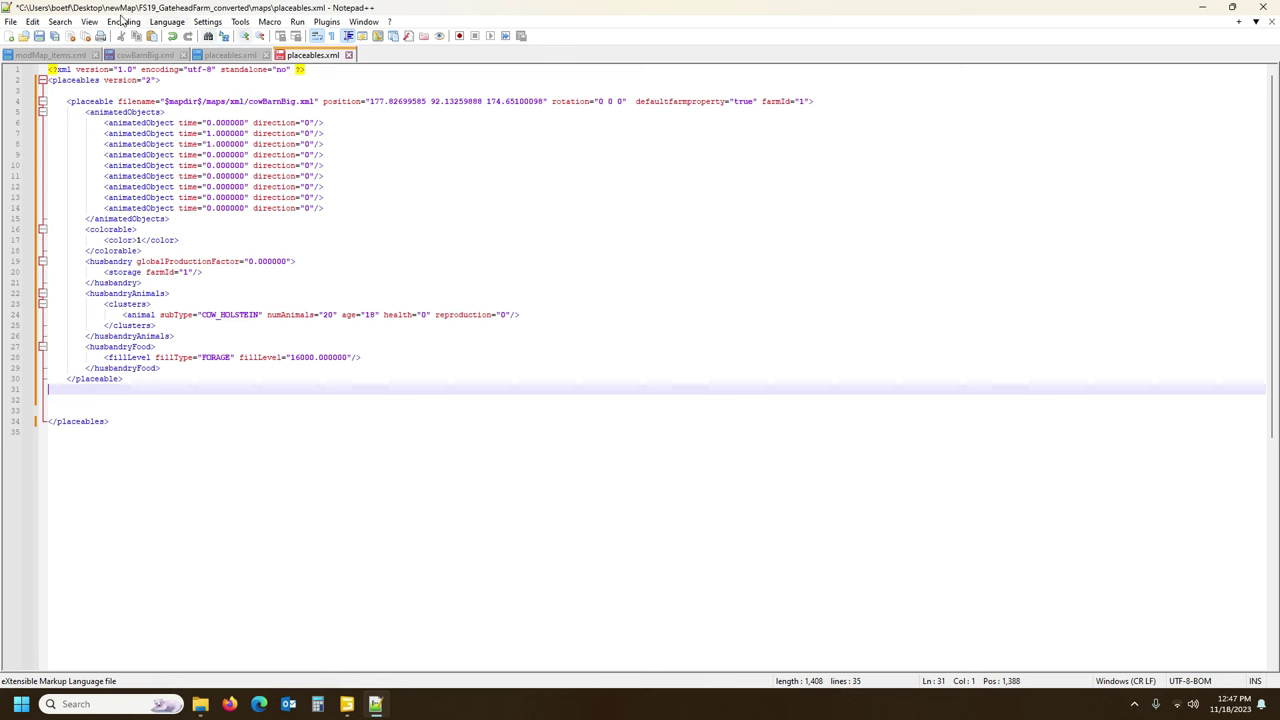
pyautogui.hotkey('ctrl', 's')
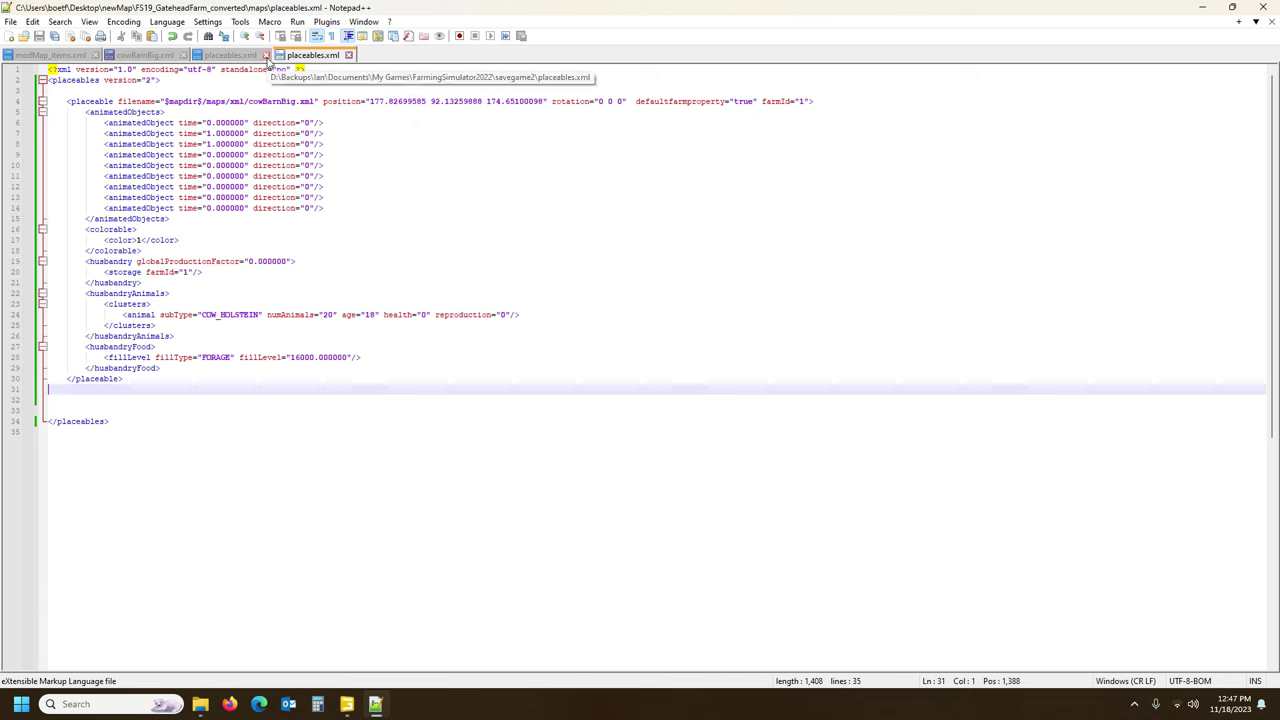
pyautogui.click(266, 56)
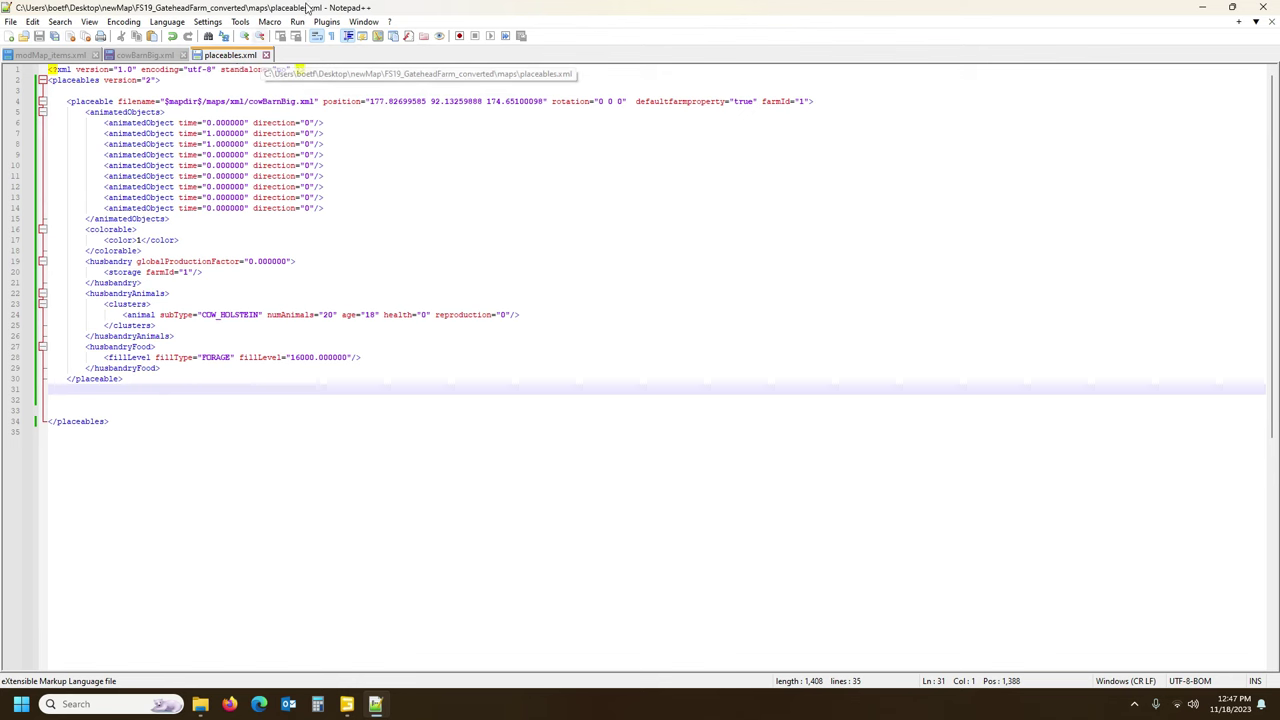
# Switch to File Explorer and open the StartMap folder inside the FarmingSimulator2022 mods folder.
pyautogui.moveTo(200, 704)
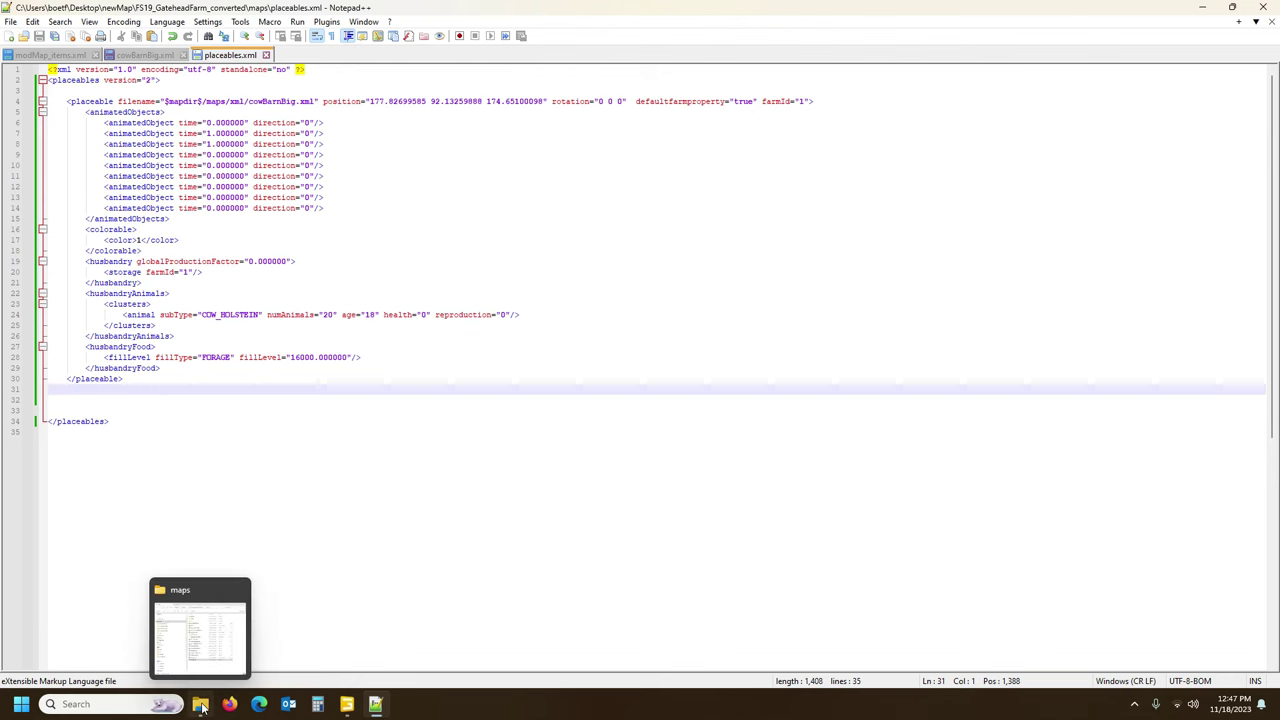
pyautogui.click(200, 628)
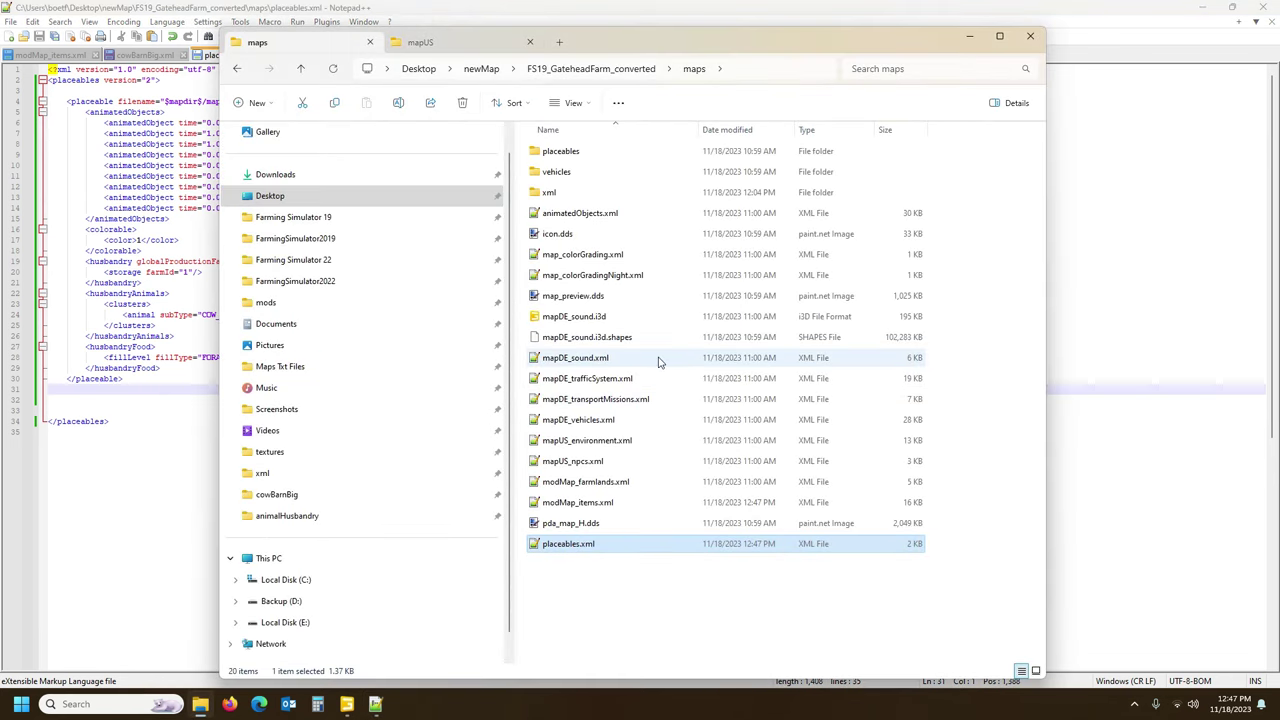
pyautogui.click(440, 44)
pyautogui.click(440, 44)
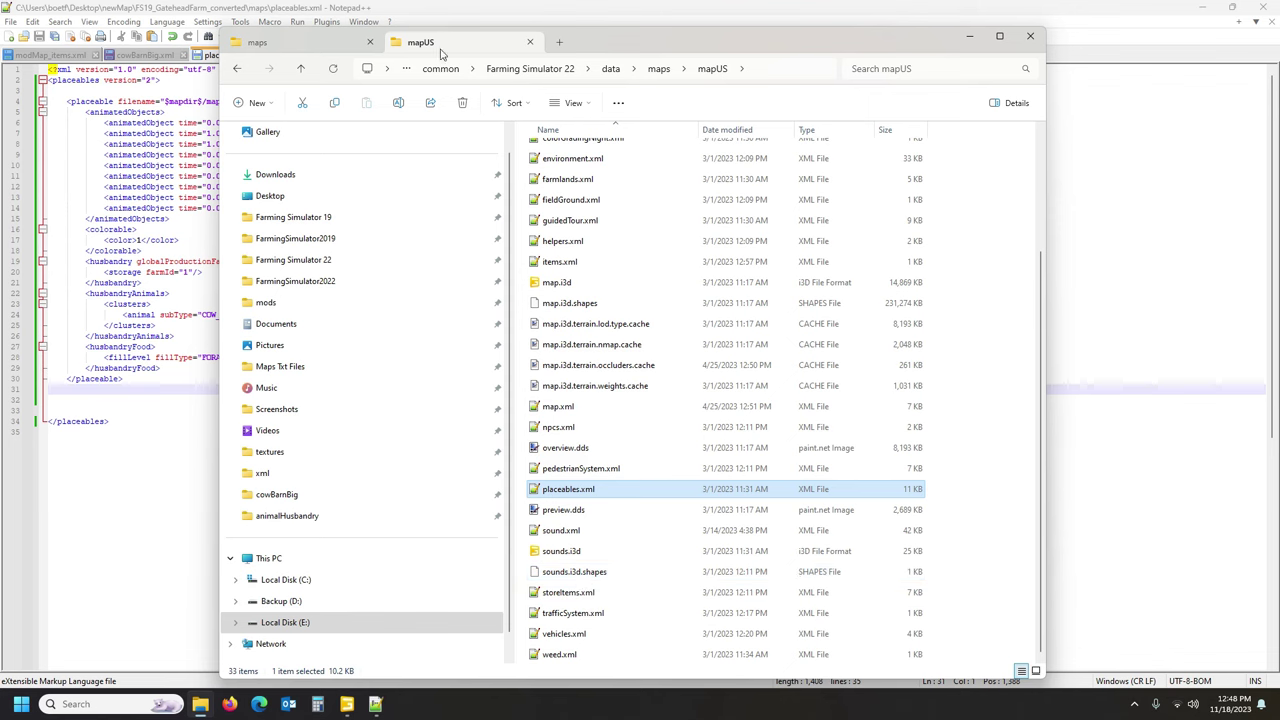
pyautogui.click(297, 302)
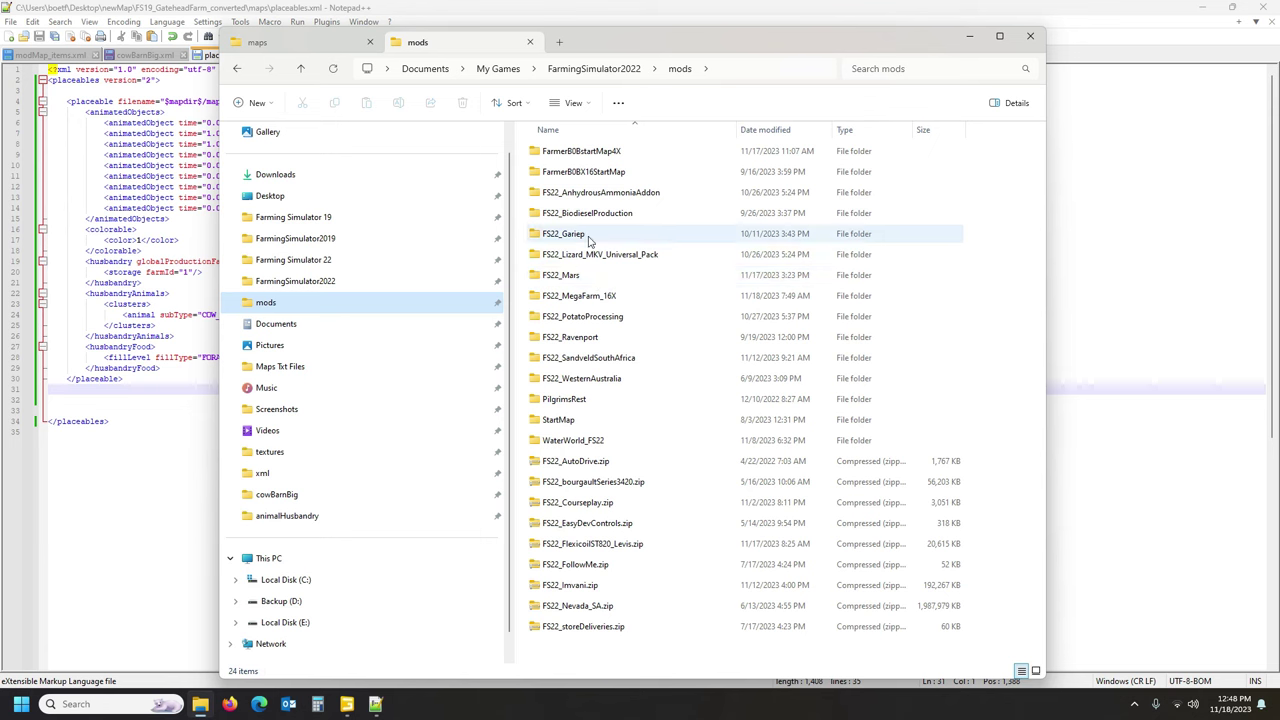
pyautogui.doubleClick(575, 424)
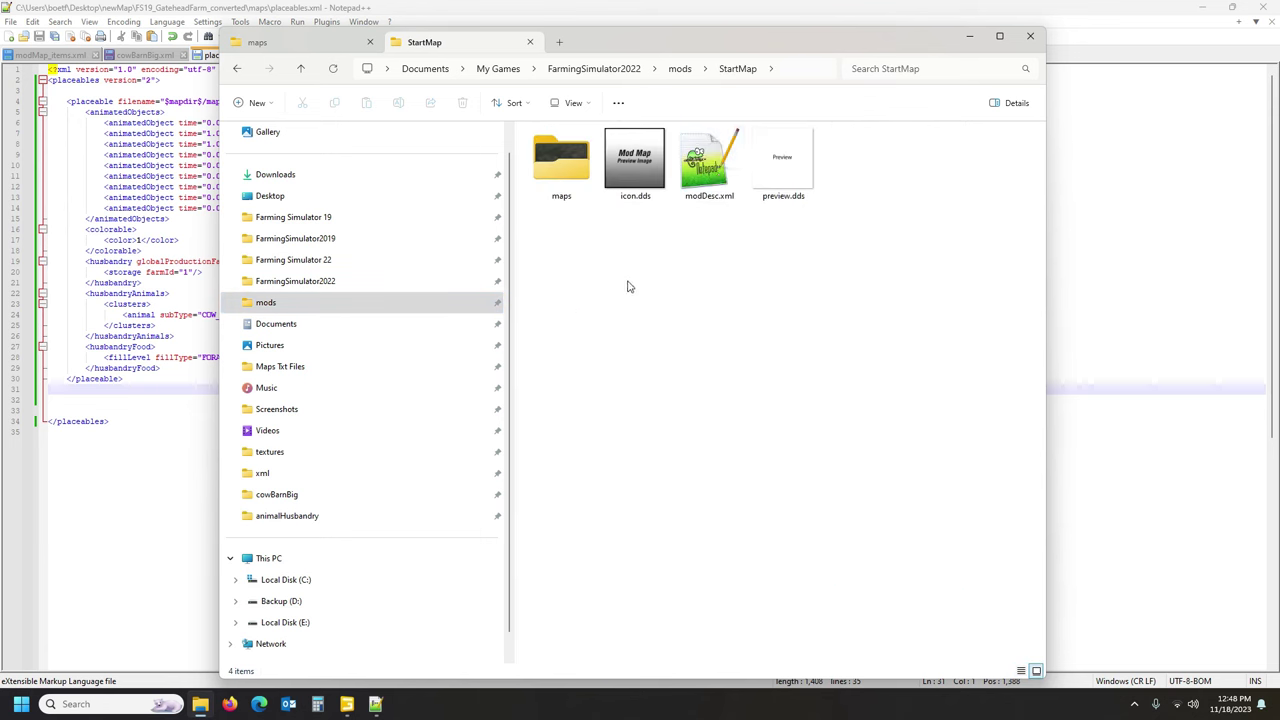
# Open StartMap's modDesc.xml in Notepad++ and select the defaultPlaceablesXMLFilename attribute with its maps/mapAlpine/placeables.xml value in the map tag.
pyautogui.click(712, 168)
pyautogui.doubleClick(712, 168)
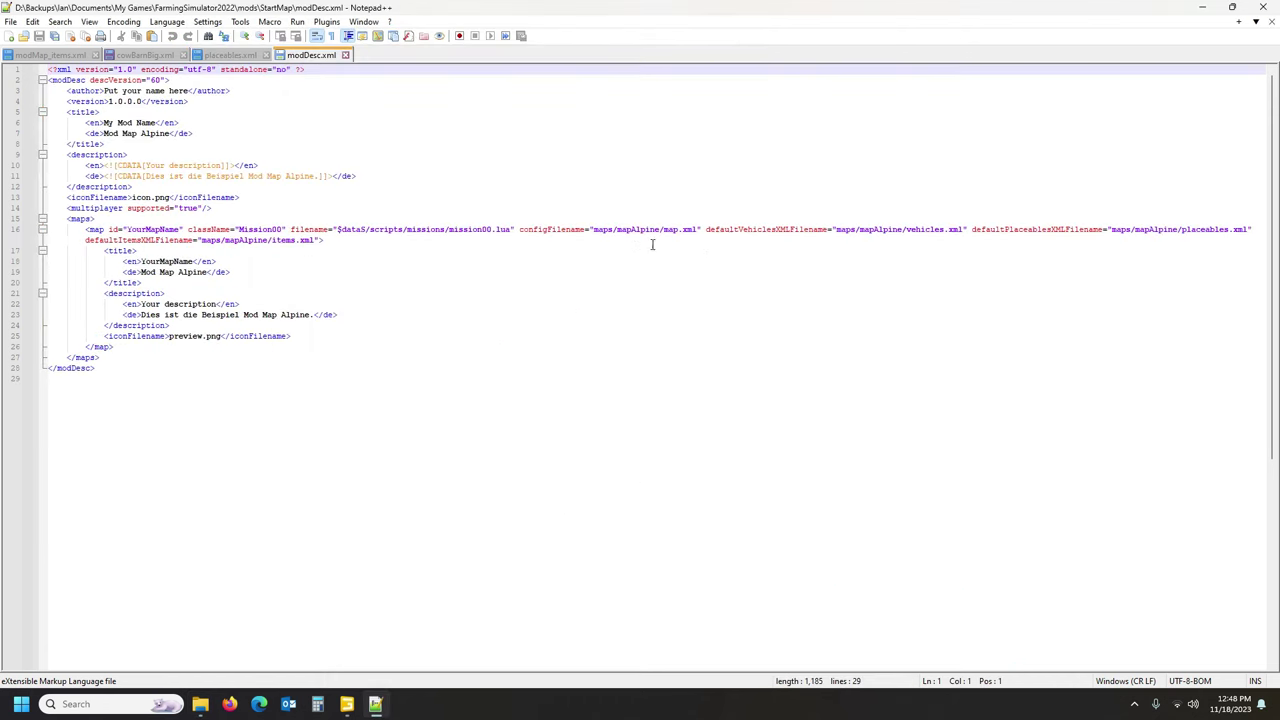
pyautogui.click(1218, 229)
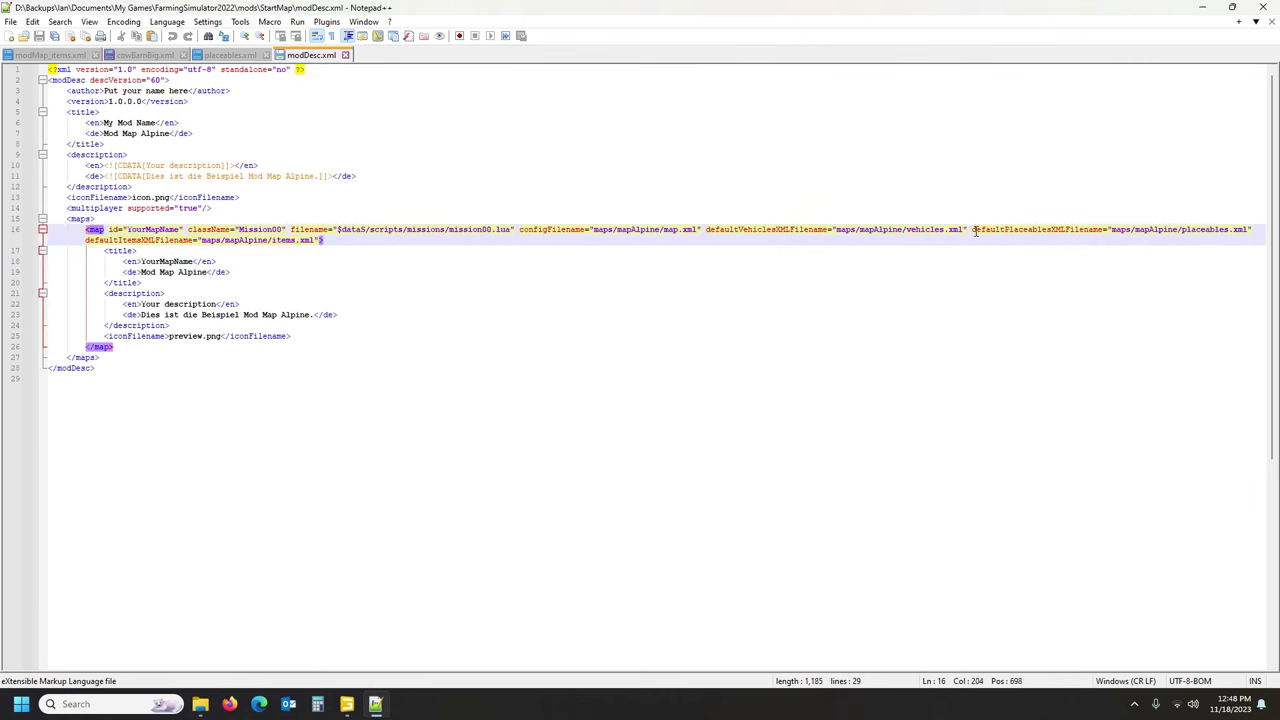
pyautogui.moveTo(974, 229); pyautogui.dragTo(1246, 229)
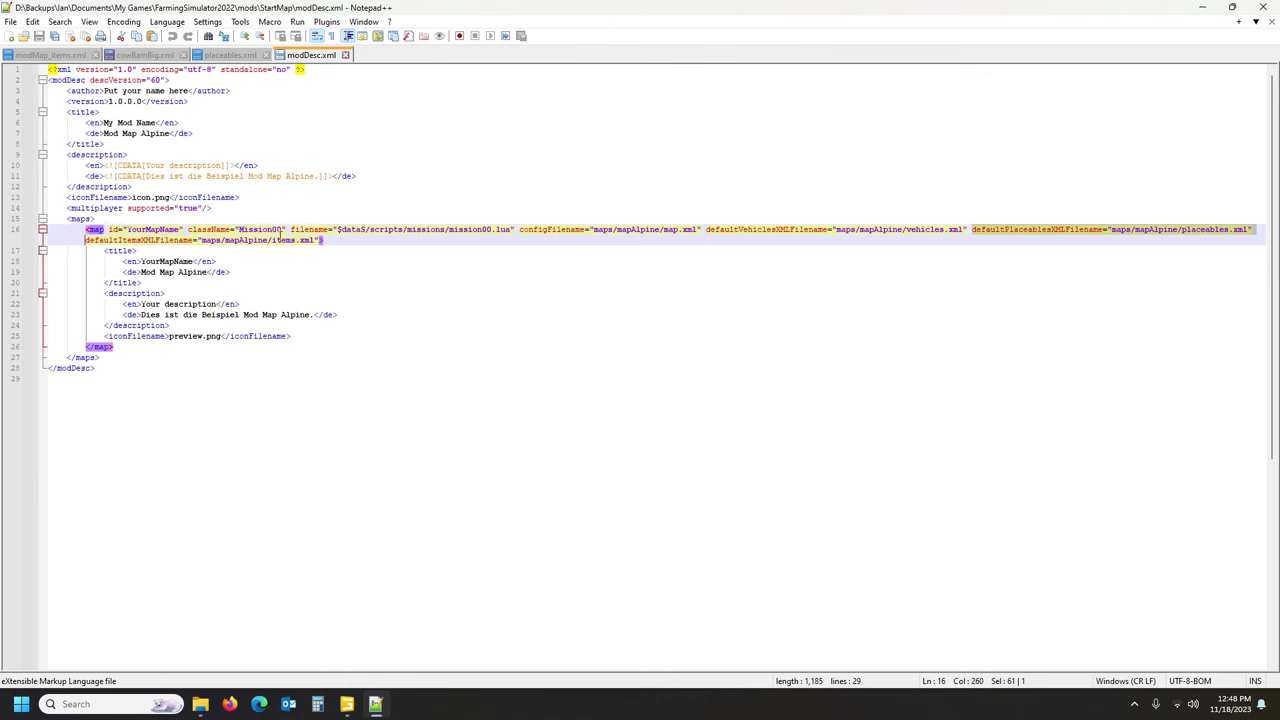
# Switch to File Explorer, close the StartMap folder, and go up from maps to the FS19_GateheadFarm_converted folder.
pyautogui.click(200, 704)
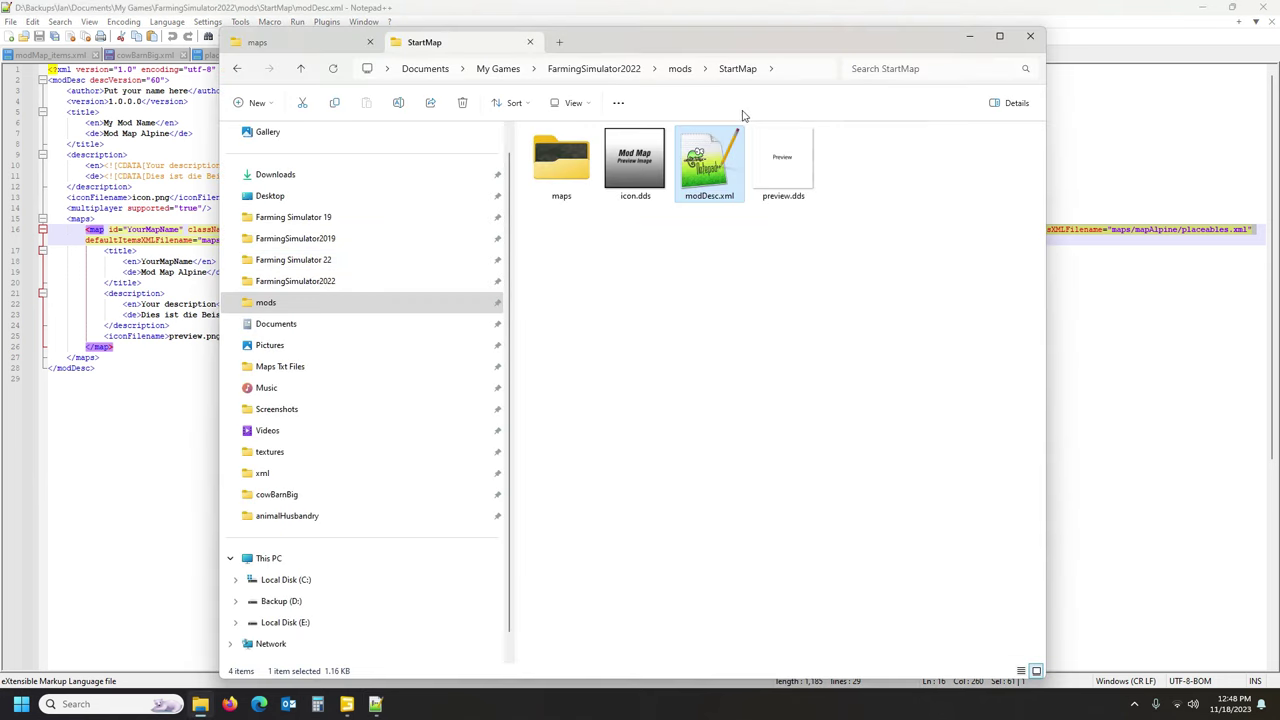
pyautogui.click(530, 42)
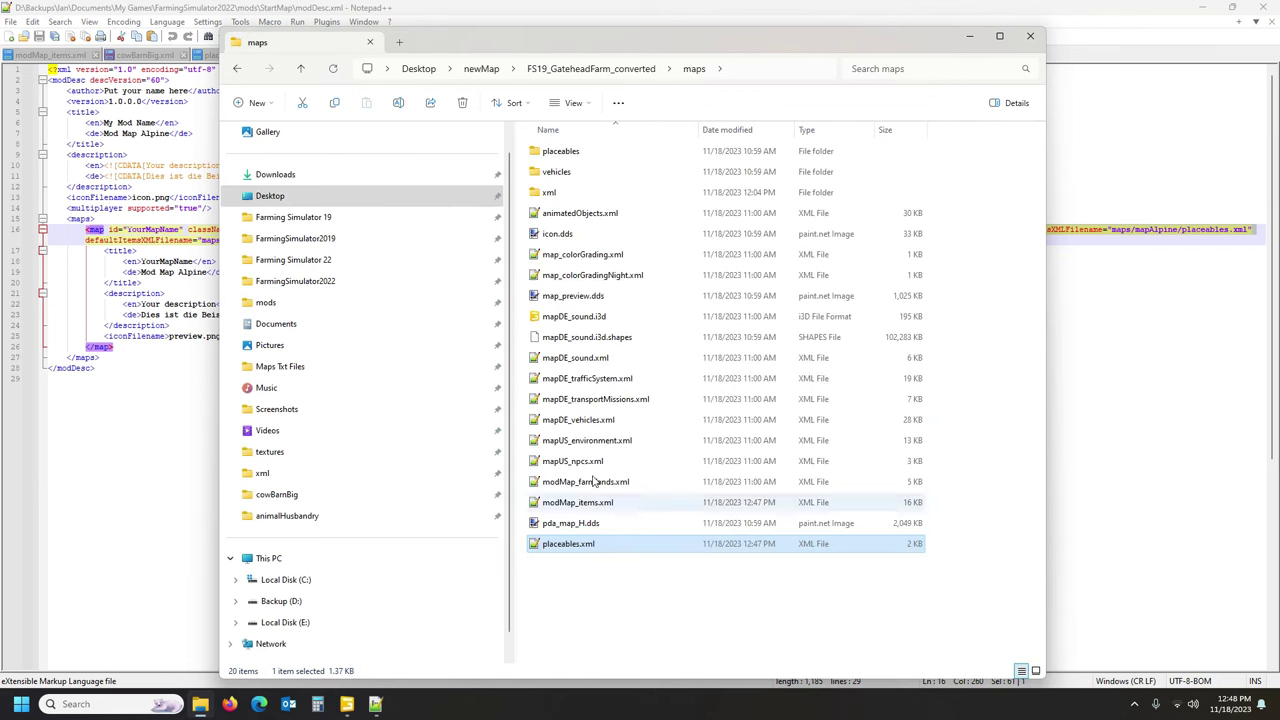
pyautogui.click(607, 70)
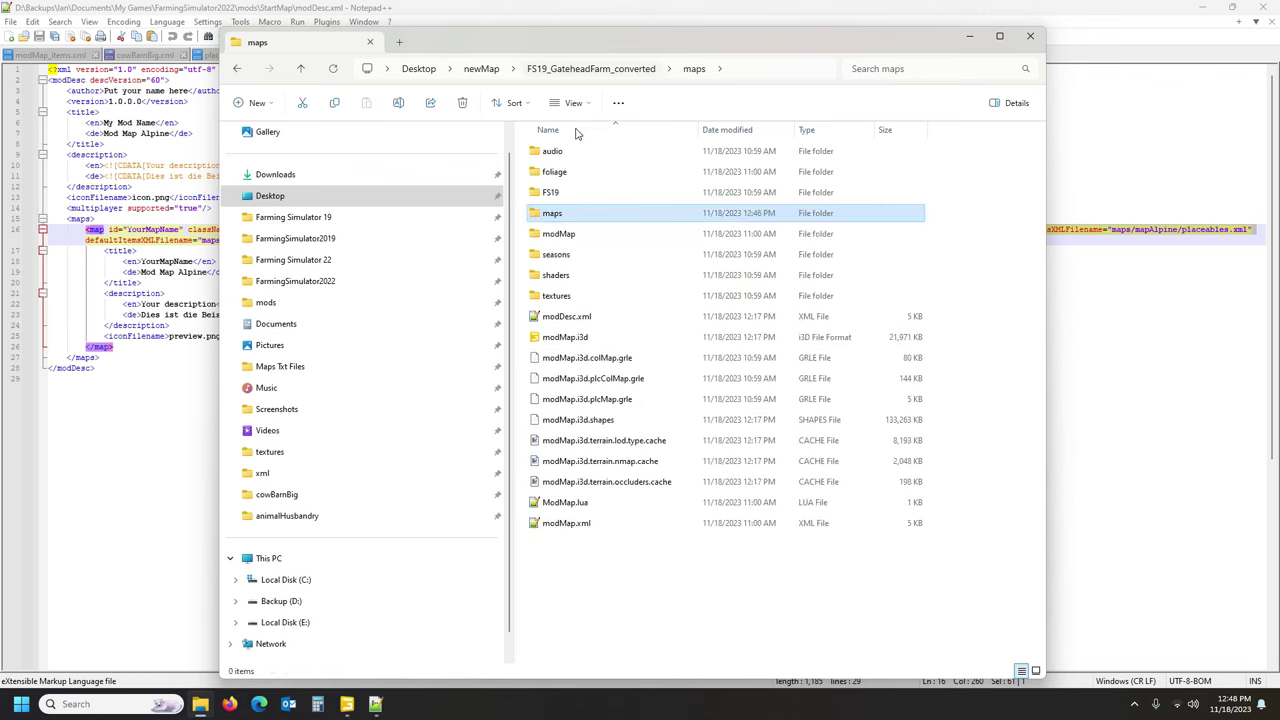
pyautogui.doubleClick(566, 523)
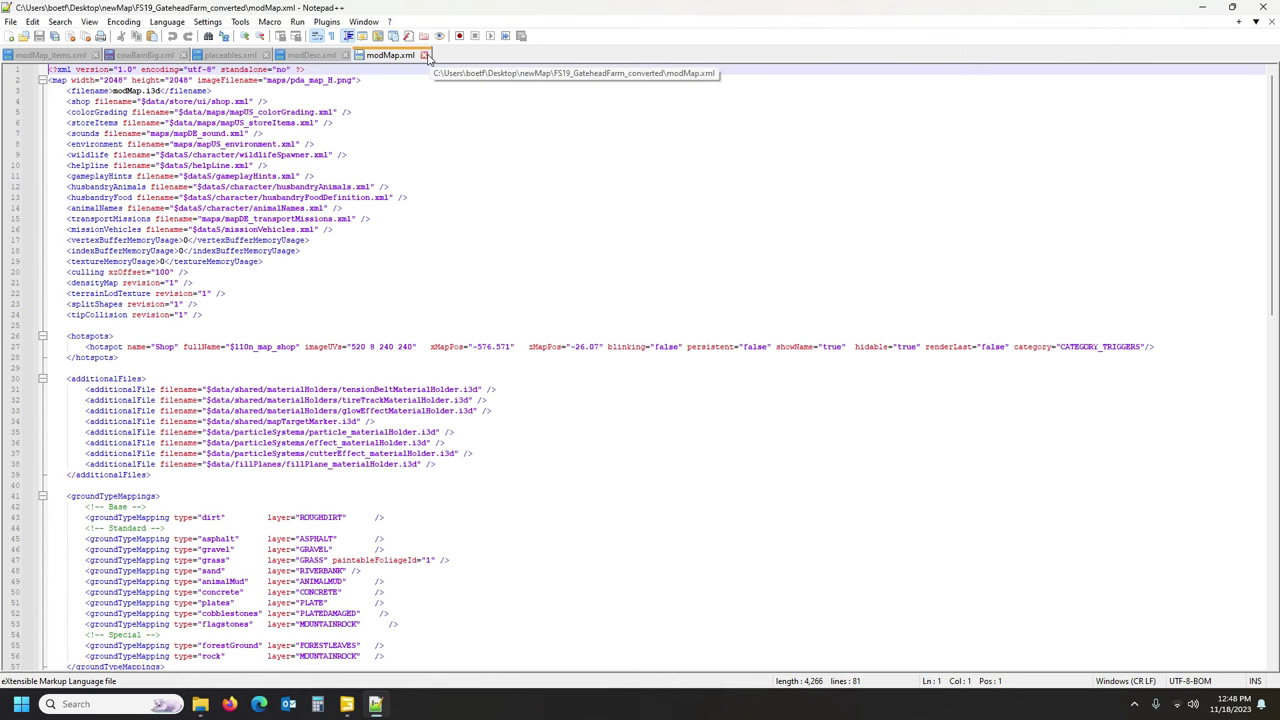
pyautogui.click(424, 56)
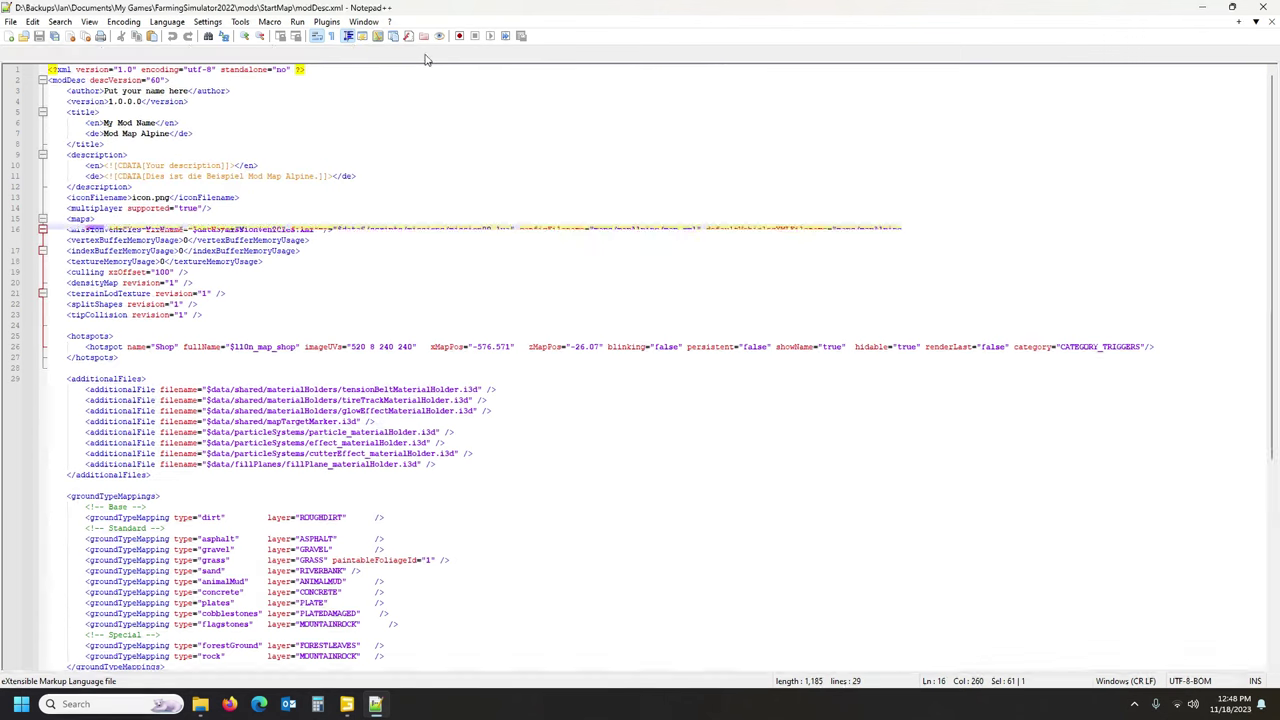
pyautogui.click(200, 704)
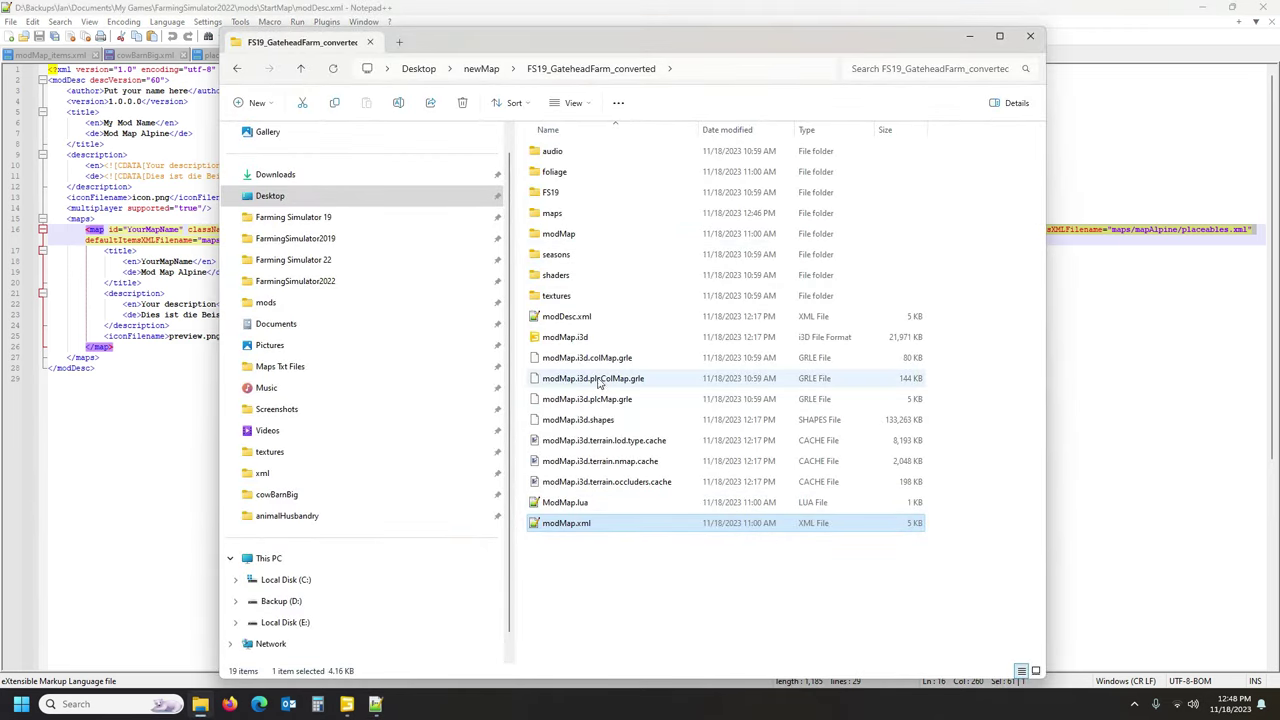
# Add defaultPlaceablesXMLFilename="maps/mapAlpine/placeables.xml" before defaultItemsXMLFilename in the map tag of the converted map's modDesc.xml and save the file.
pyautogui.doubleClick(566, 316)
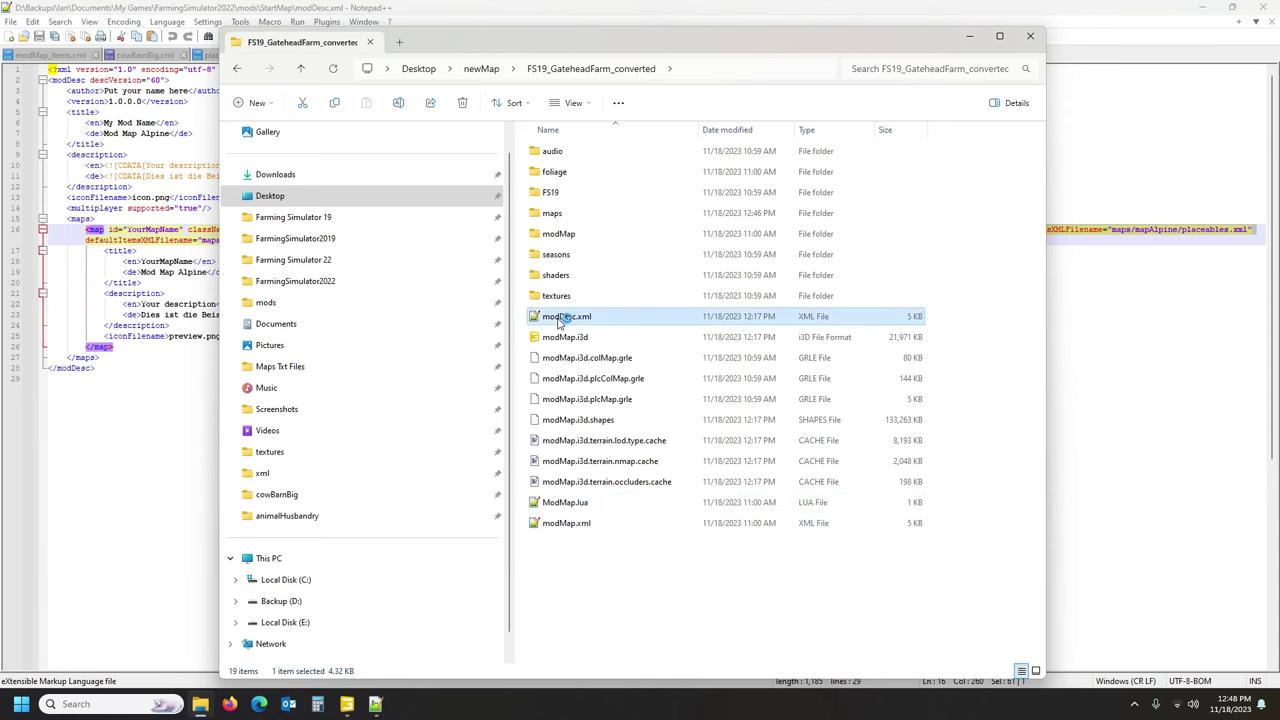
pyautogui.scroll(-15, 582, 376)
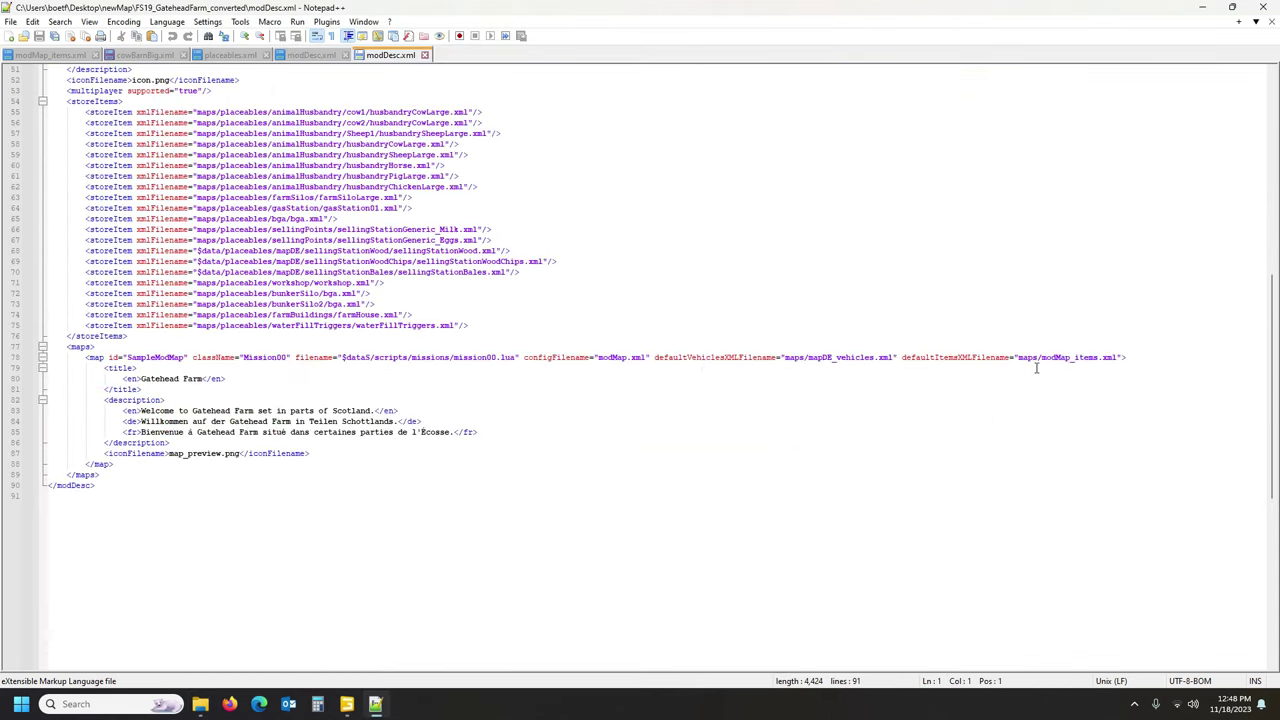
pyautogui.click(902, 356)
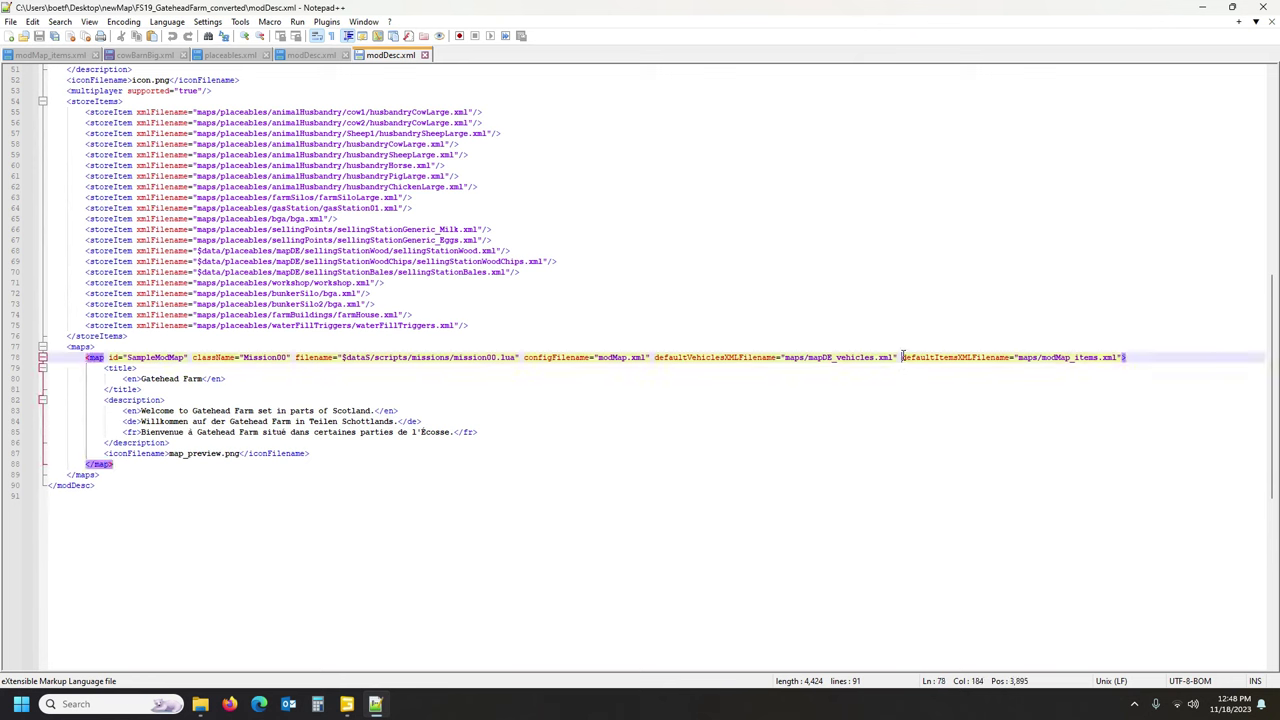
pyautogui.press('BackSpace')
pyautogui.write('defaultPlaceablesXMLFilename="maps/mapAlpine/placeables.xml"')
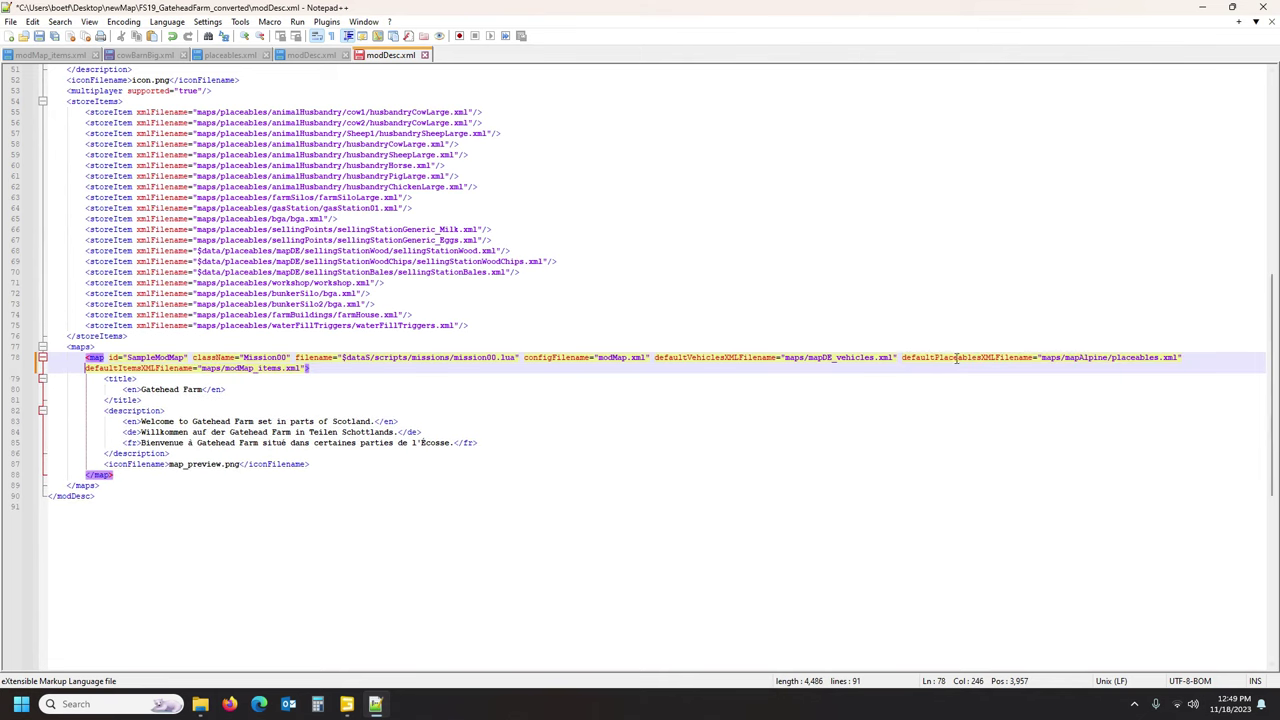
pyautogui.click(903, 357)
pyautogui.click(1190, 358)
pyautogui.click(160, 368)
pyautogui.click(40, 36)
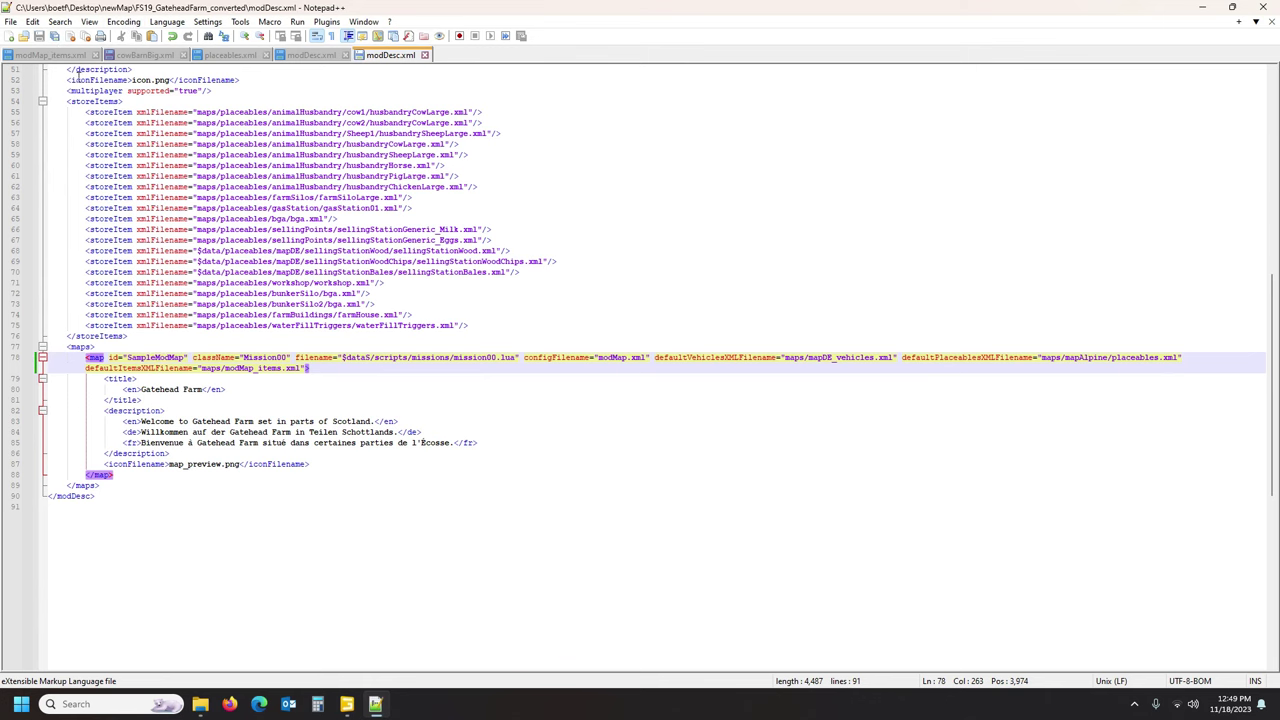
pyautogui.click(38, 58)
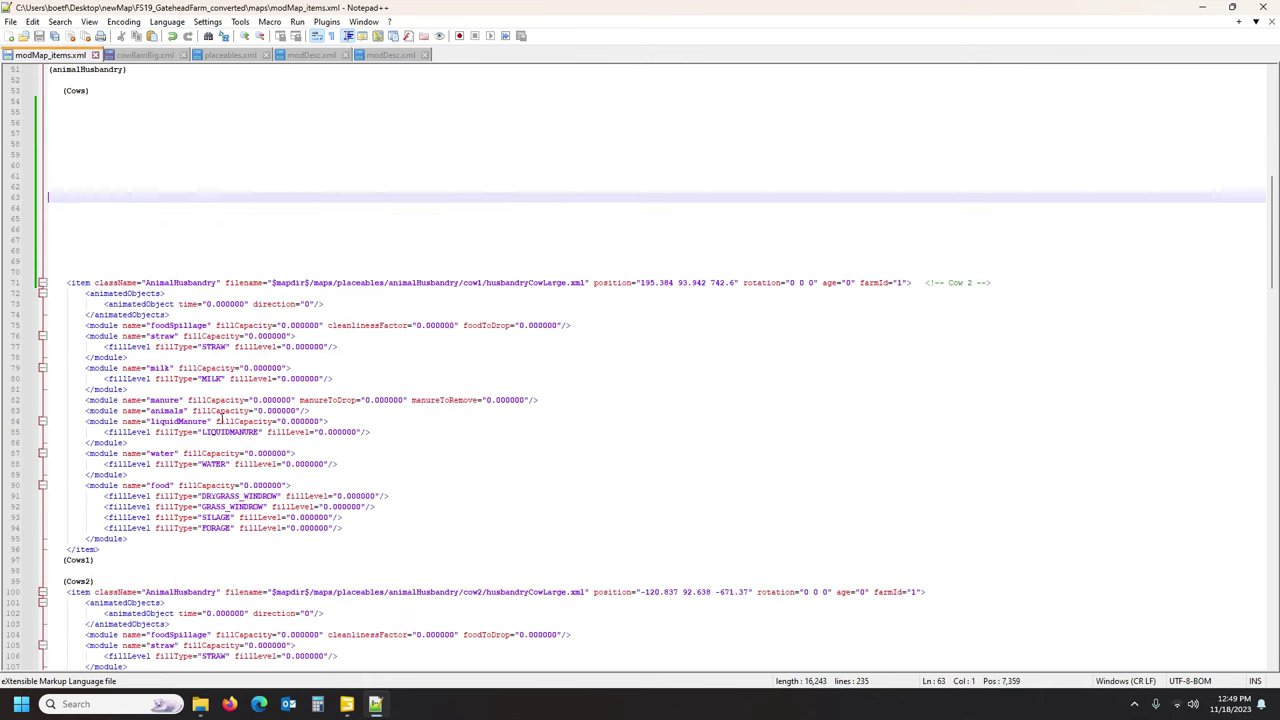
pyautogui.scroll(-20, 212, 466)
pyautogui.scroll(20, 212, 455)
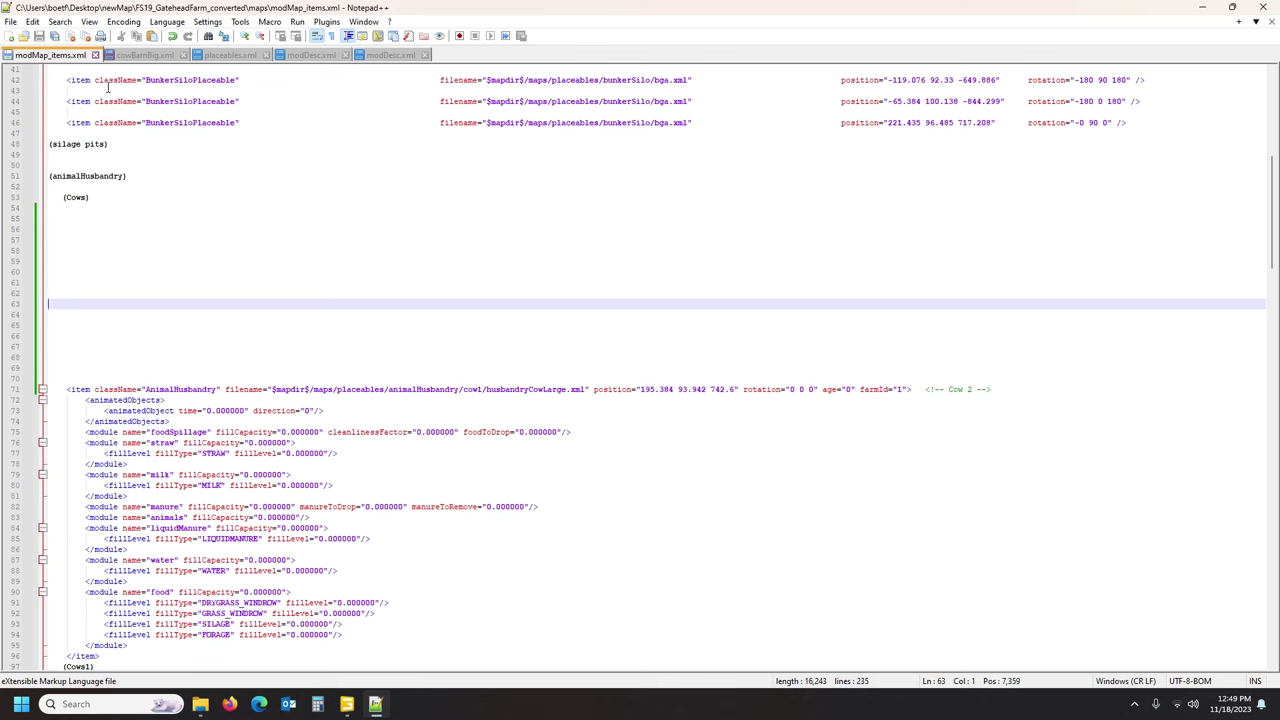
# Delete the whole colorable block from the cowBarnBig placeable in the map's placeables.xml and save the file.
pyautogui.click(231, 55)
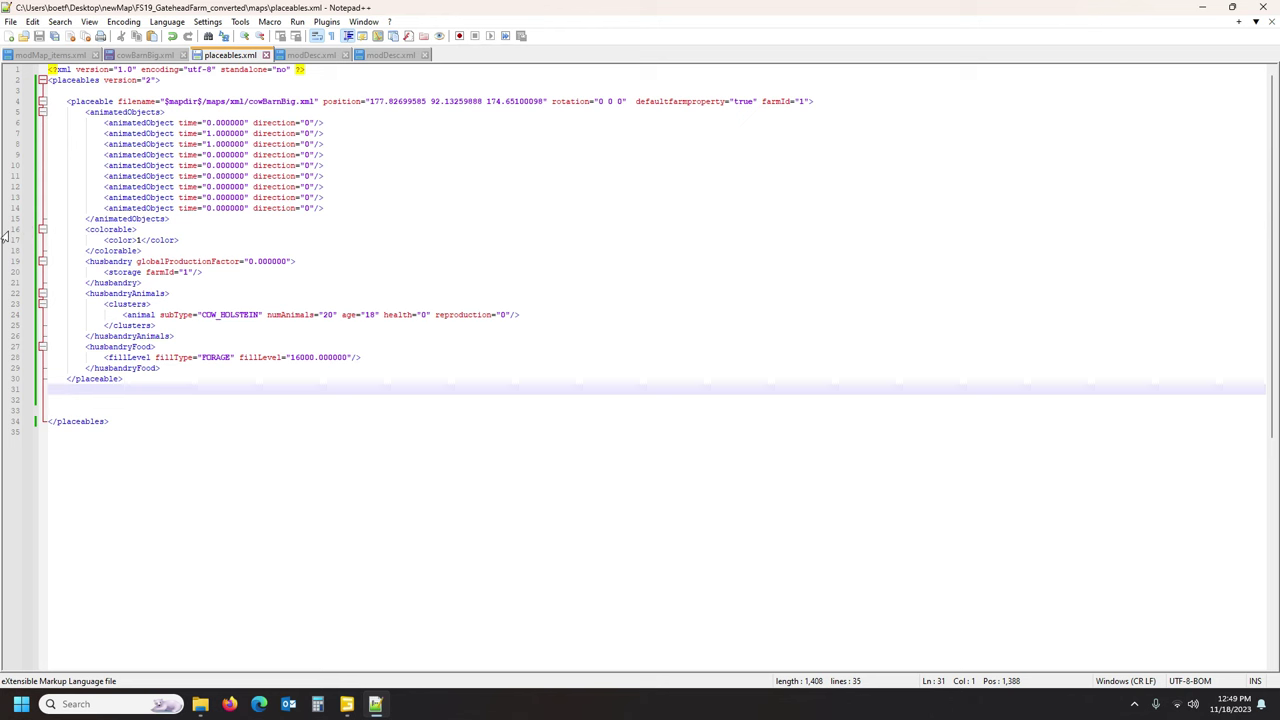
pyautogui.moveTo(5, 232); pyautogui.dragTo(6, 250)
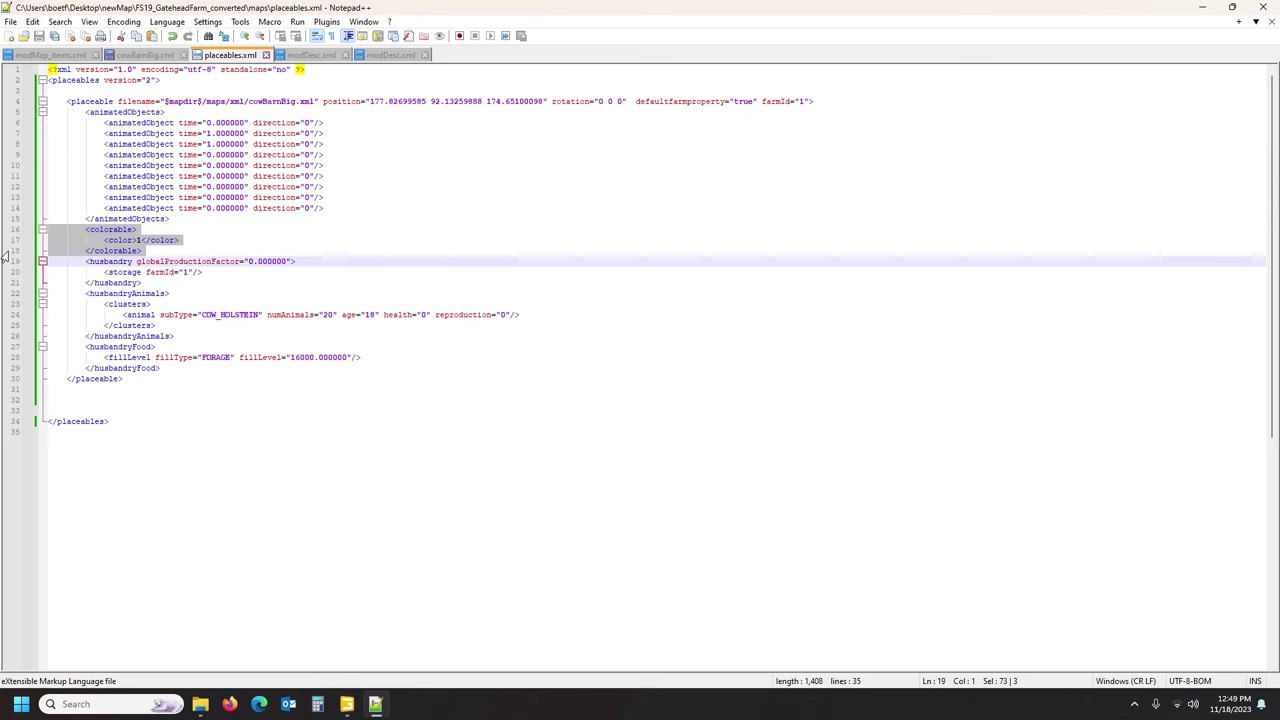
pyautogui.press('Delete')
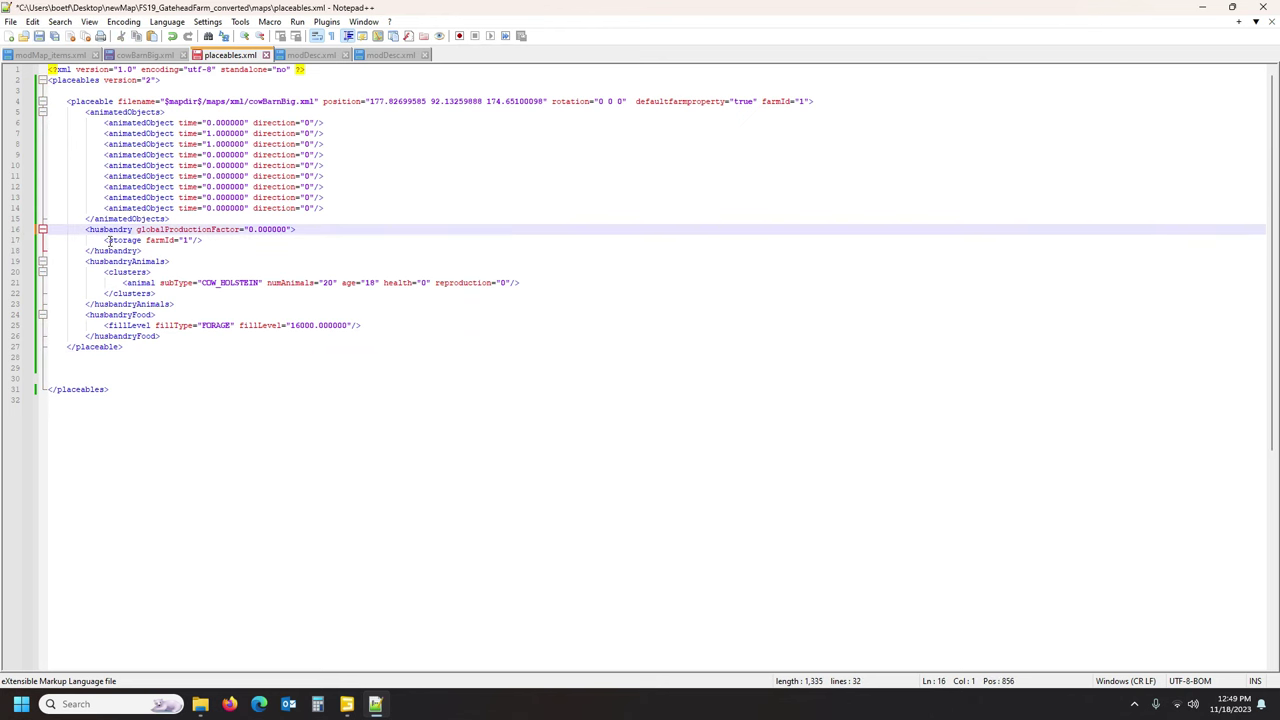
pyautogui.click(100, 240)
pyautogui.press('Up')
pyautogui.press('Up')
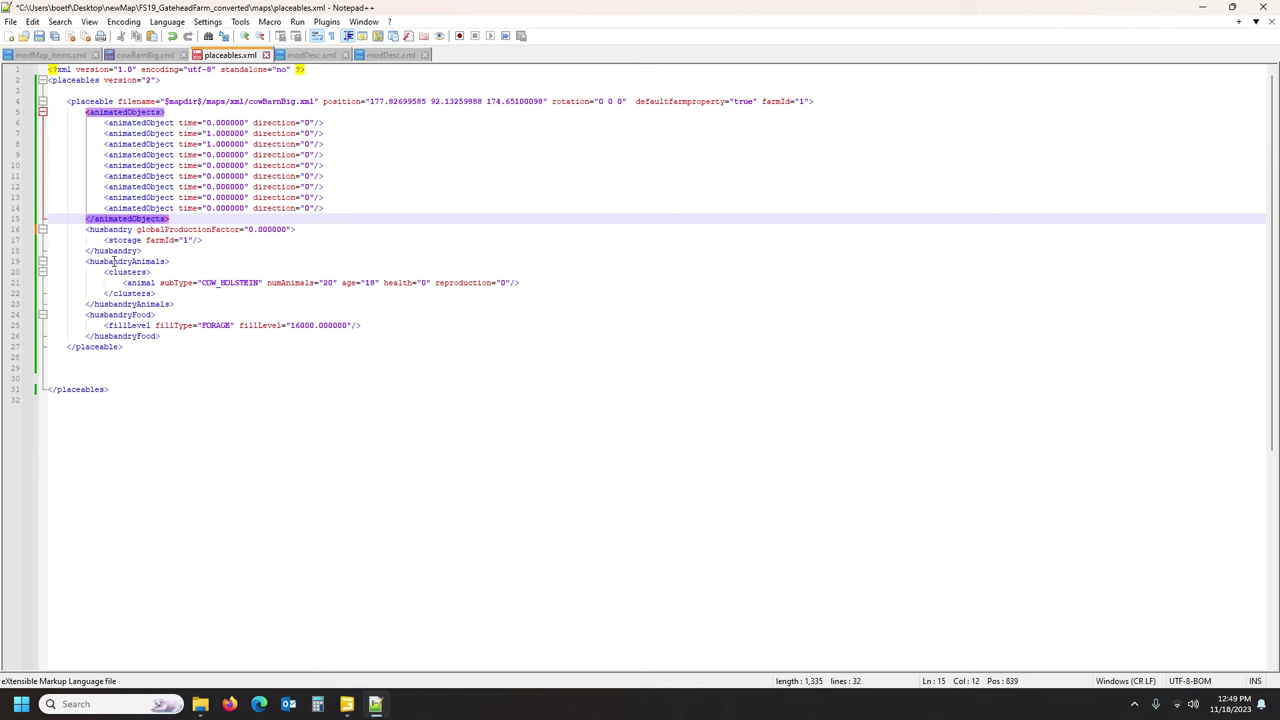
pyautogui.click(113, 261)
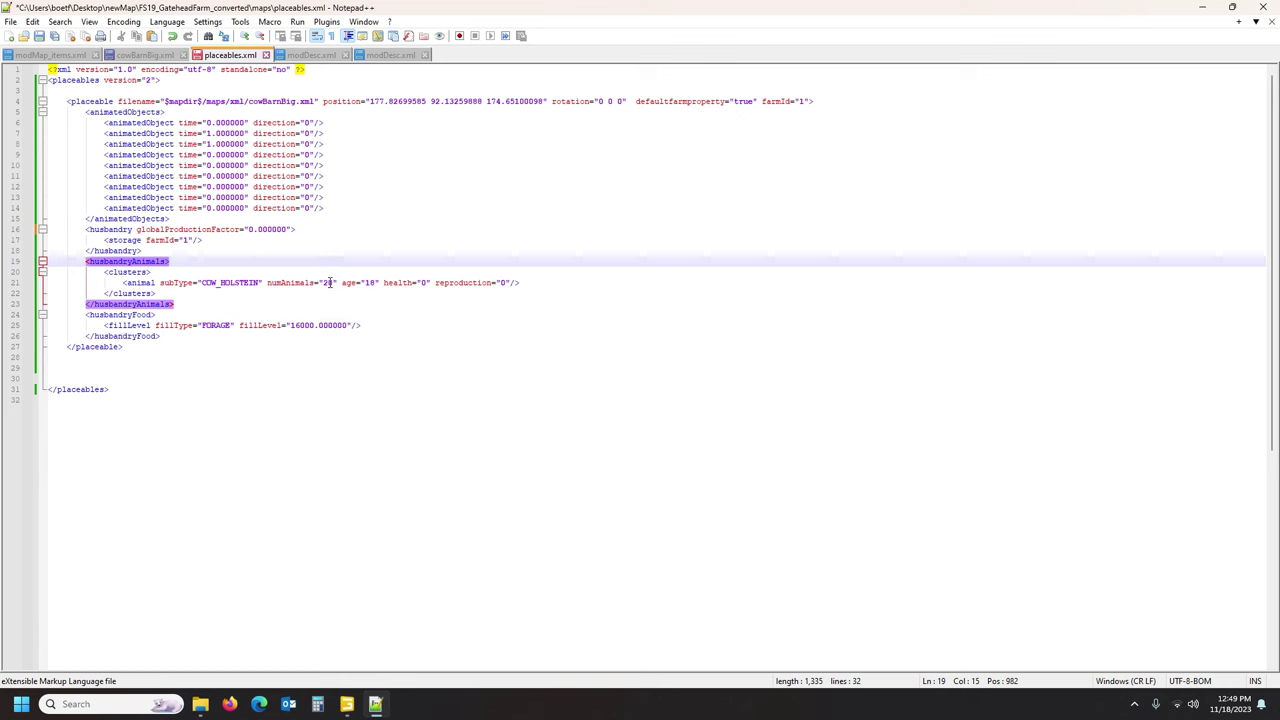
pyautogui.click(113, 314)
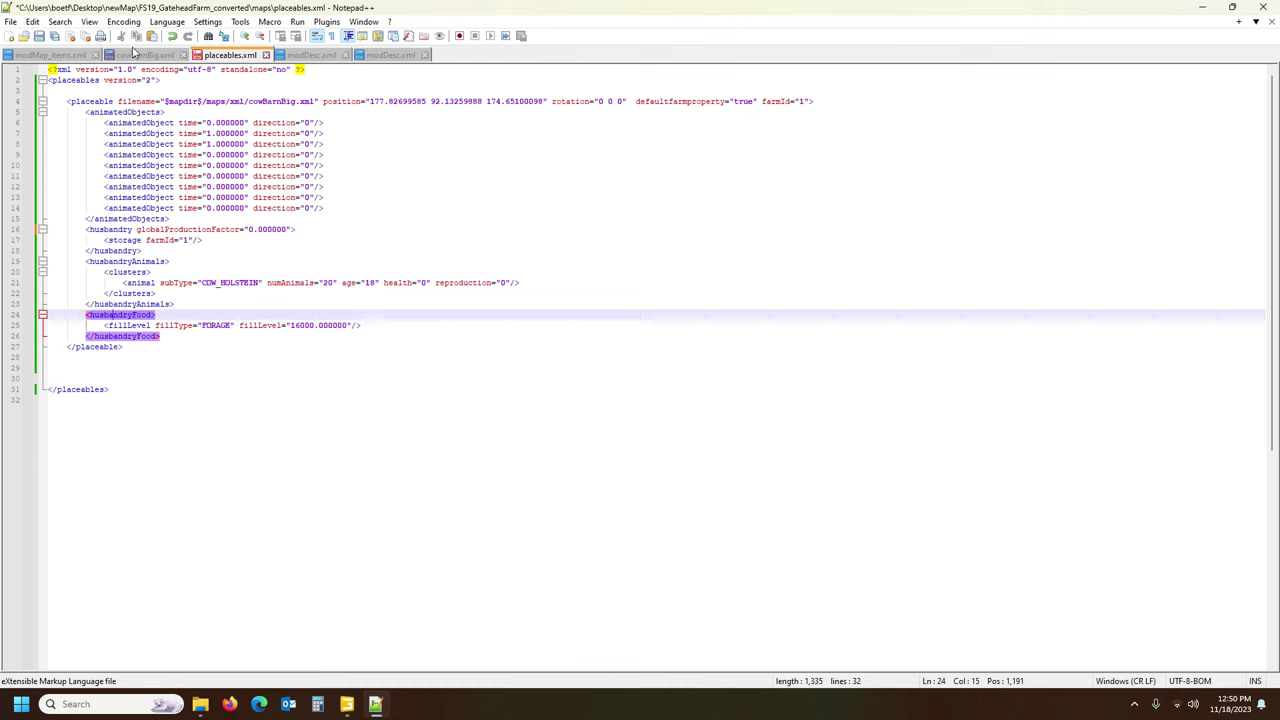
pyautogui.click(40, 37)
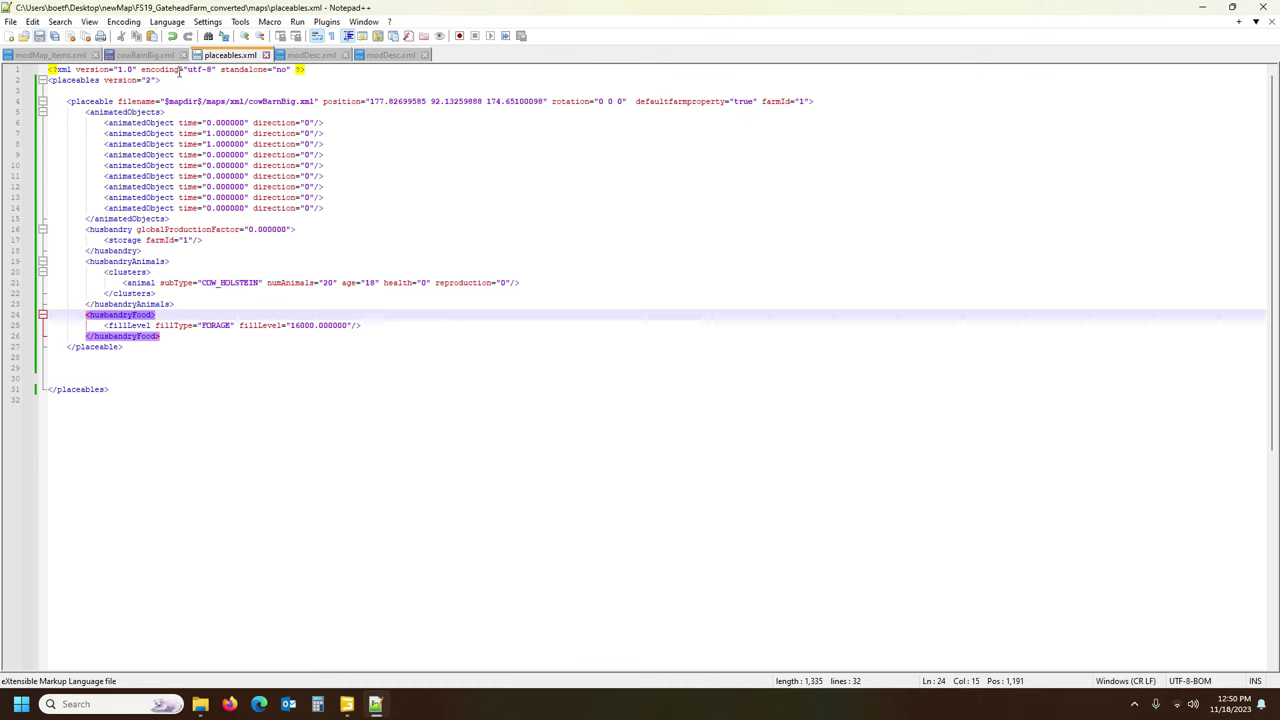